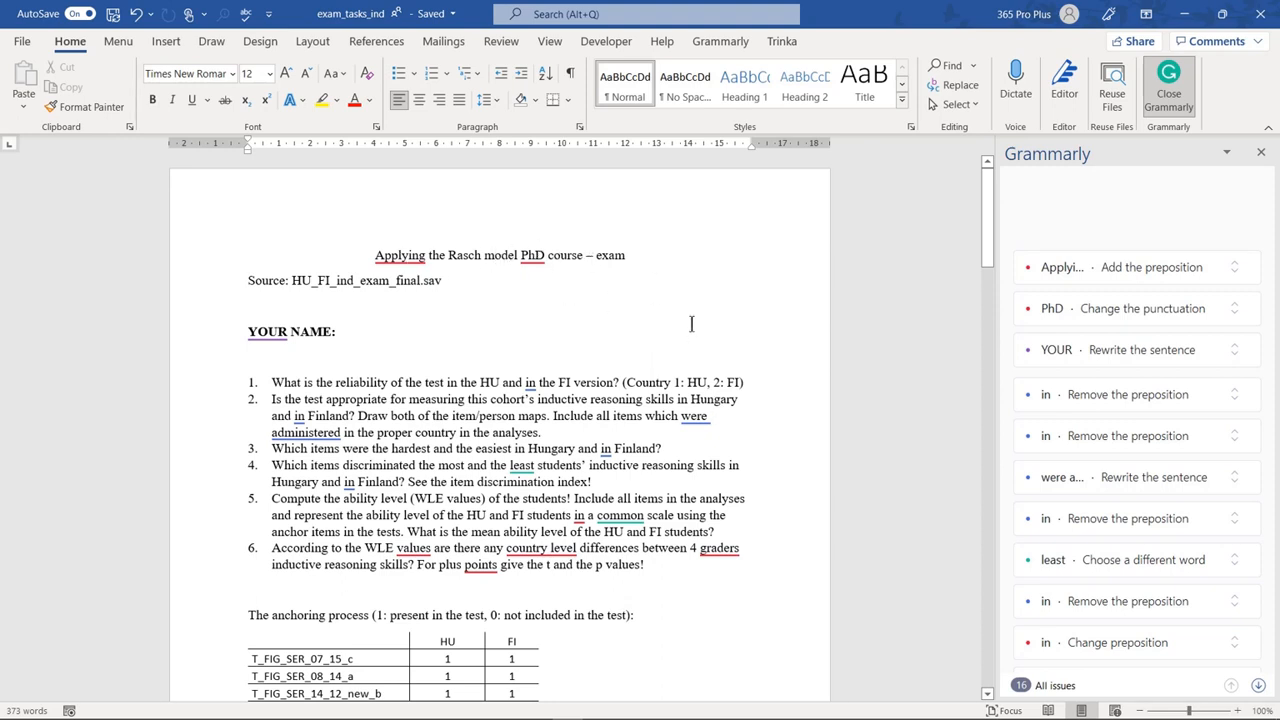
# Highlight the words "anchor items" in question 5 in yellow
pyautogui.scroll(-3, 690, 323)
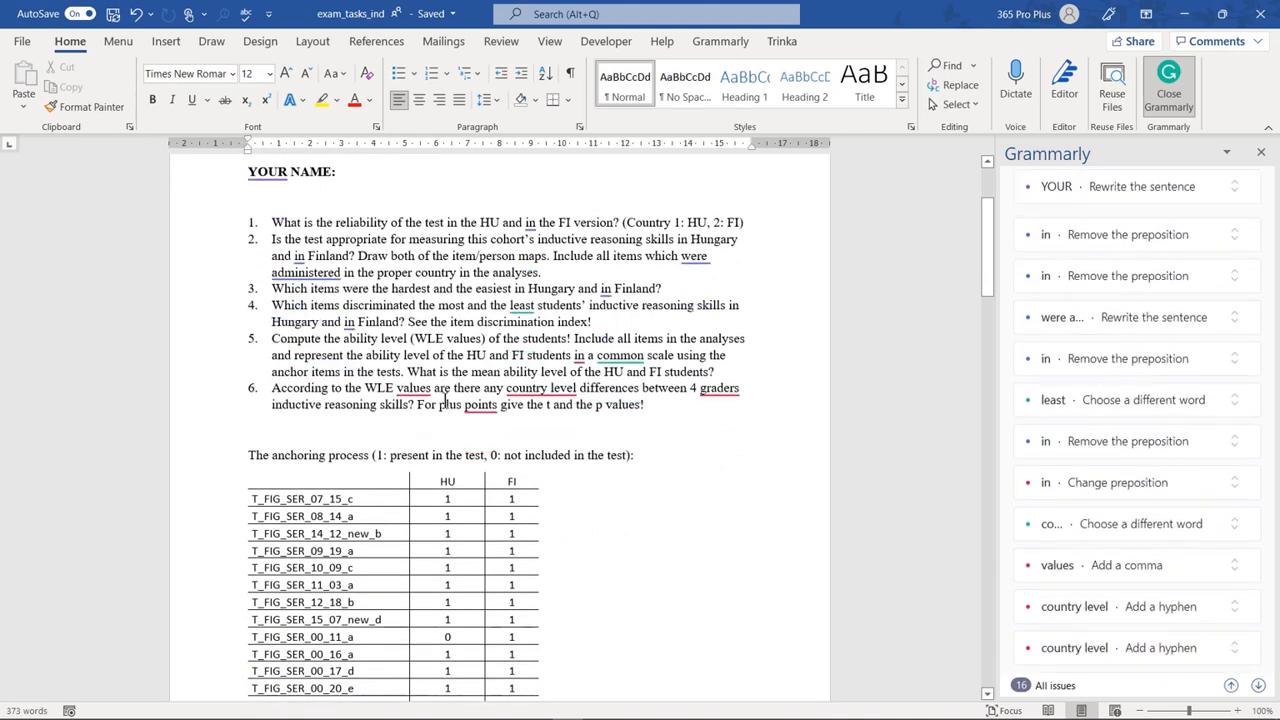
pyautogui.scroll(-2, 657, 411)
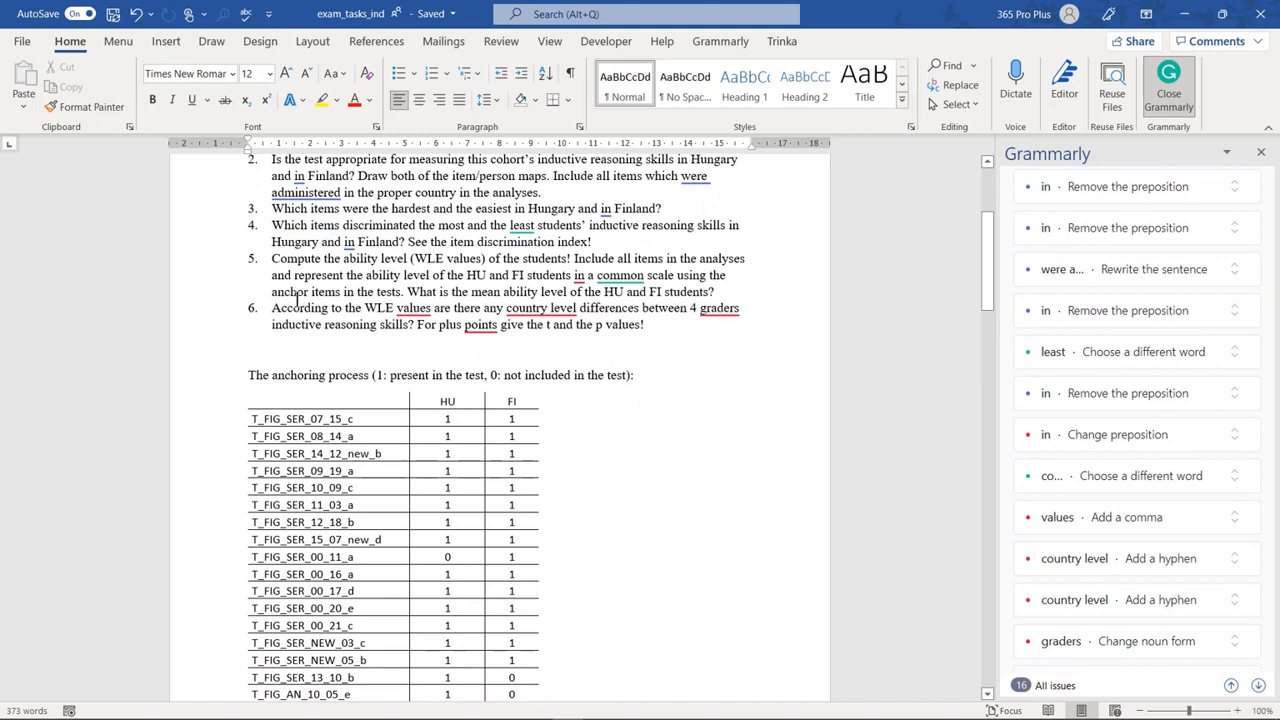
pyautogui.moveTo(269, 296); pyautogui.dragTo(337, 287)
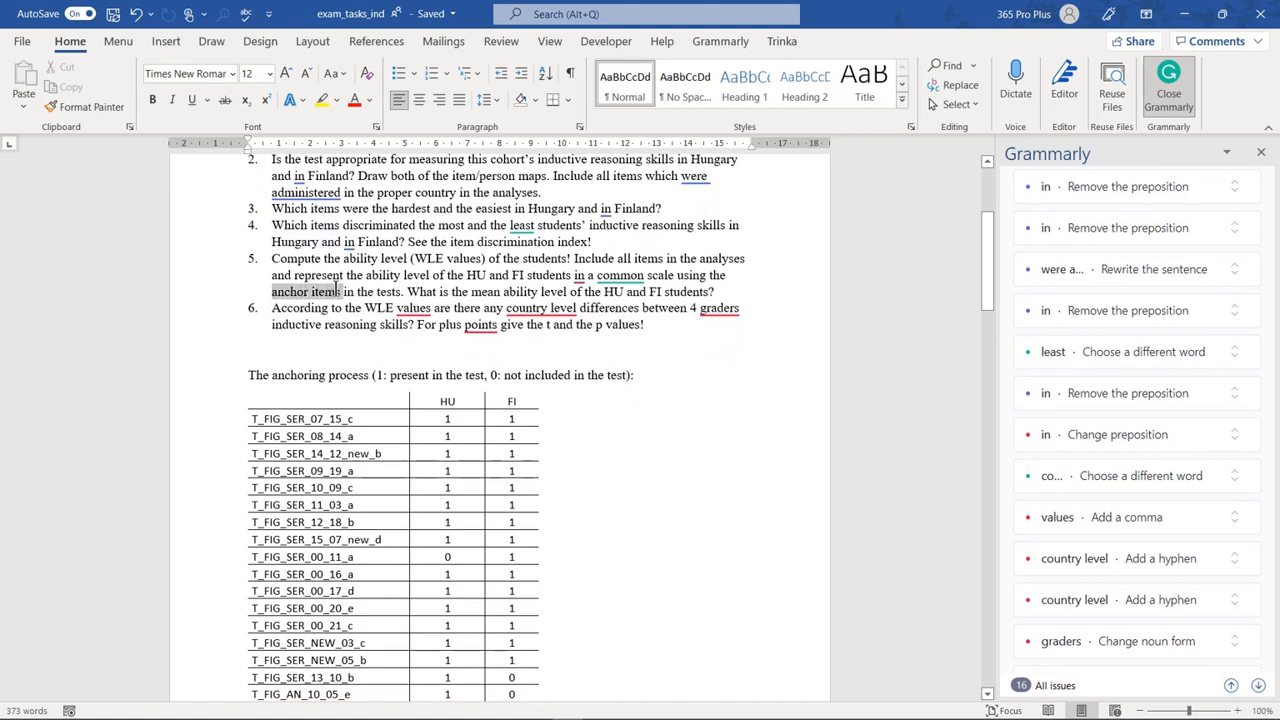
pyautogui.click(322, 100)
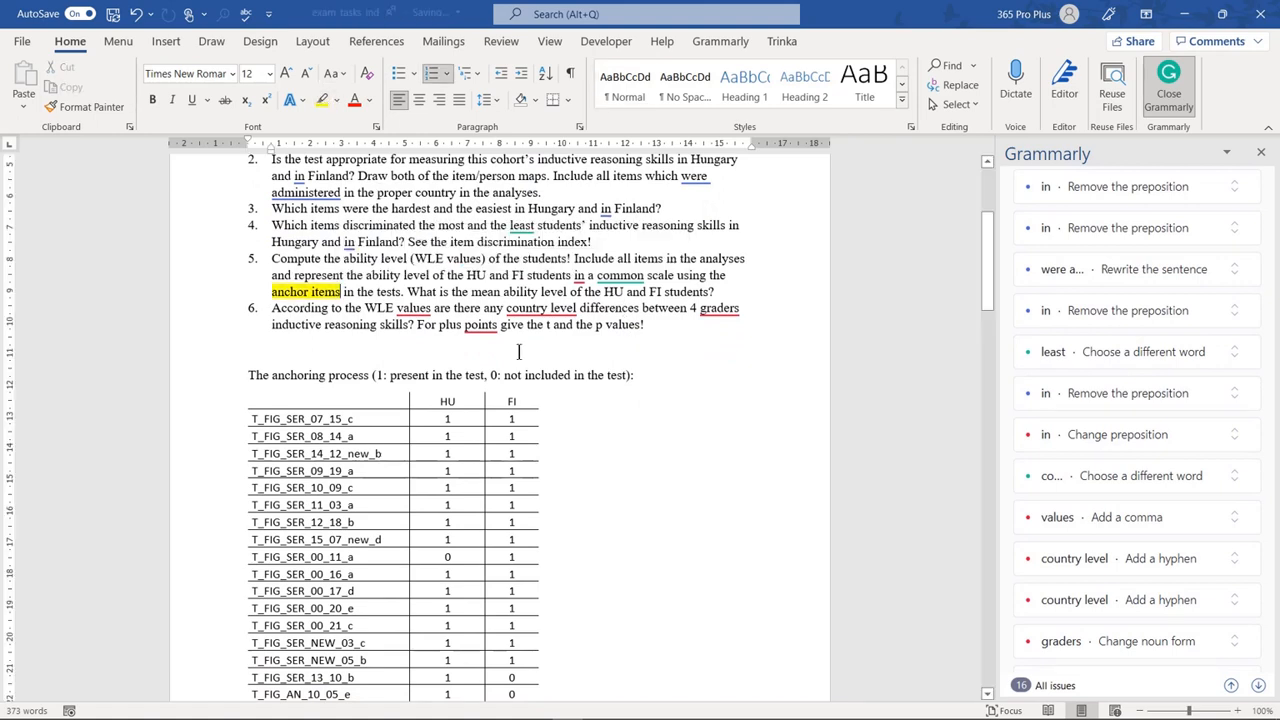
# Review exam questions 1 to 3 on test reliability, item/person maps, and the hardest and easiest items
pyautogui.scroll(4, 520, 345)
pyautogui.scroll(-4, 519, 346)
pyautogui.scroll(3, 519, 344)
pyautogui.scroll(-2, 519, 343)
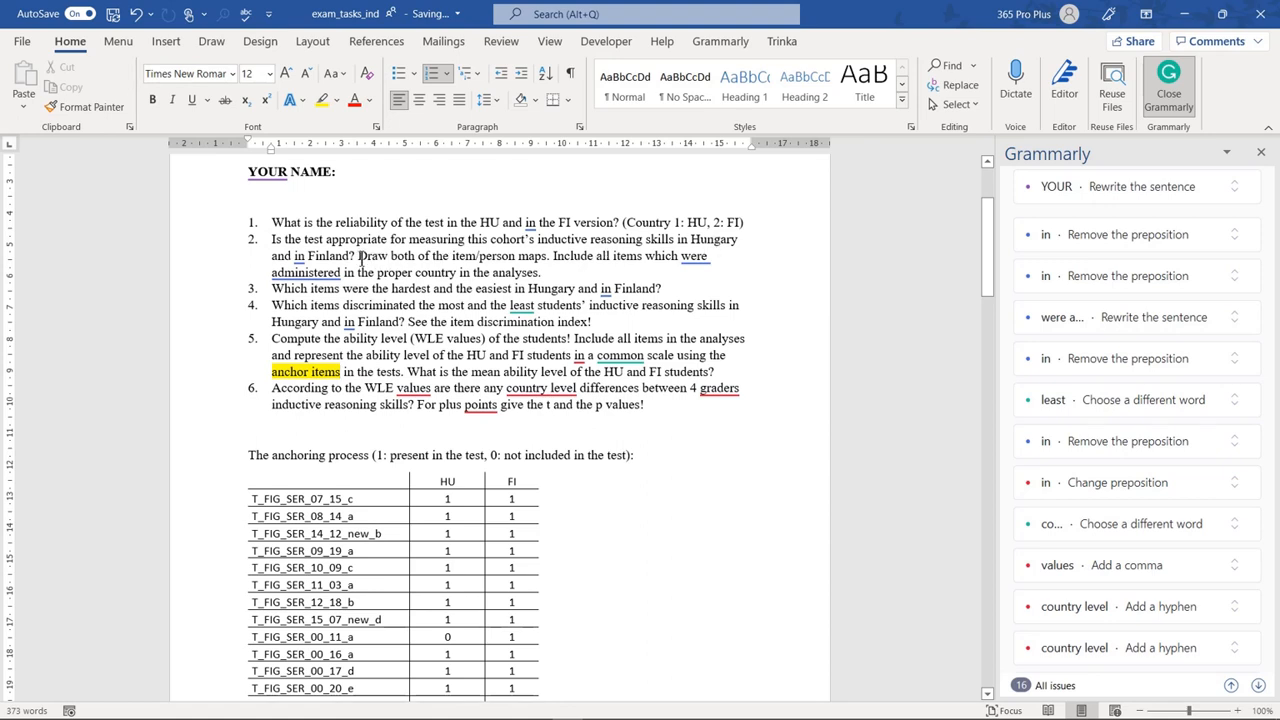
pyautogui.moveTo(355, 240); pyautogui.dragTo(296, 229)
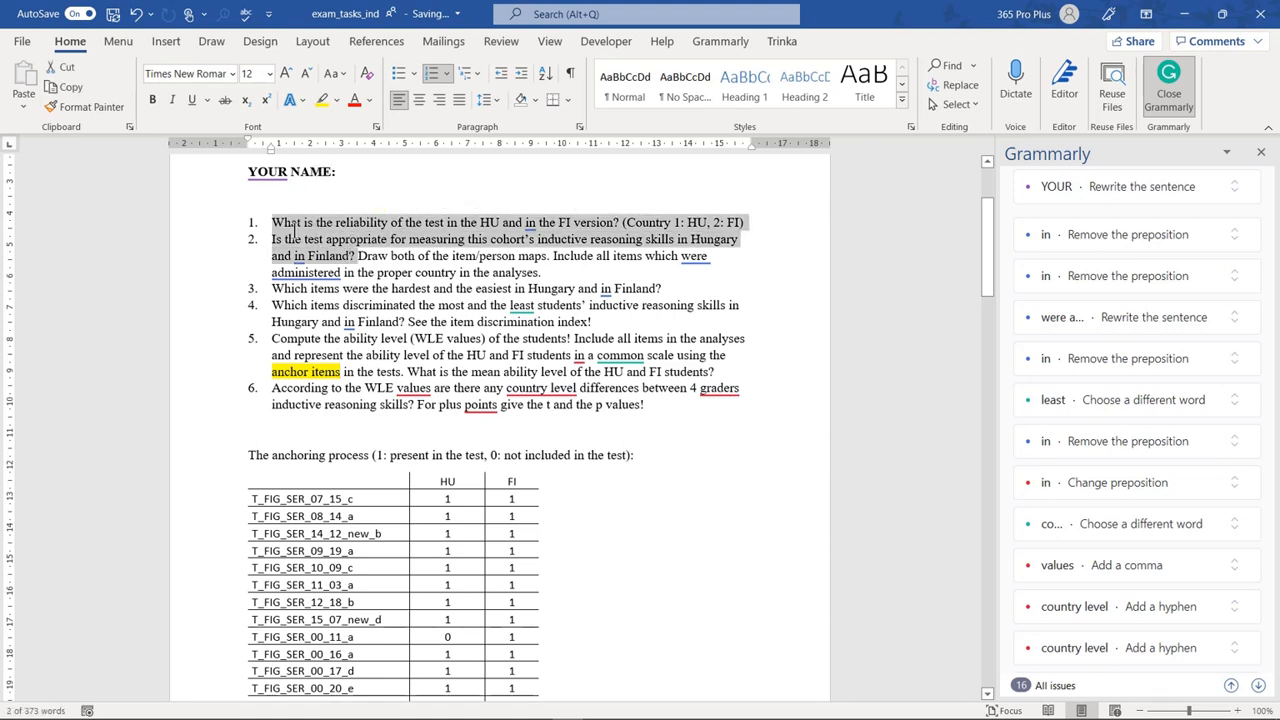
pyautogui.scroll(-1, 573, 263)
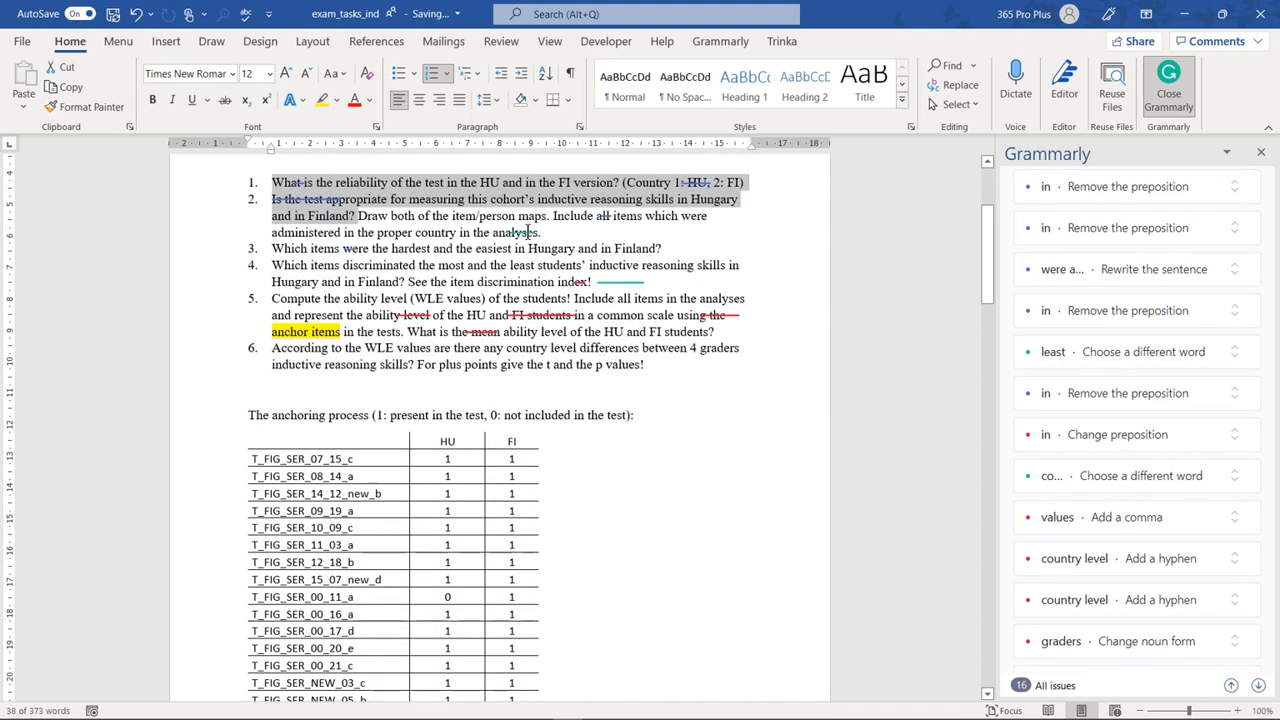
pyautogui.moveTo(390, 215); pyautogui.dragTo(547, 216)
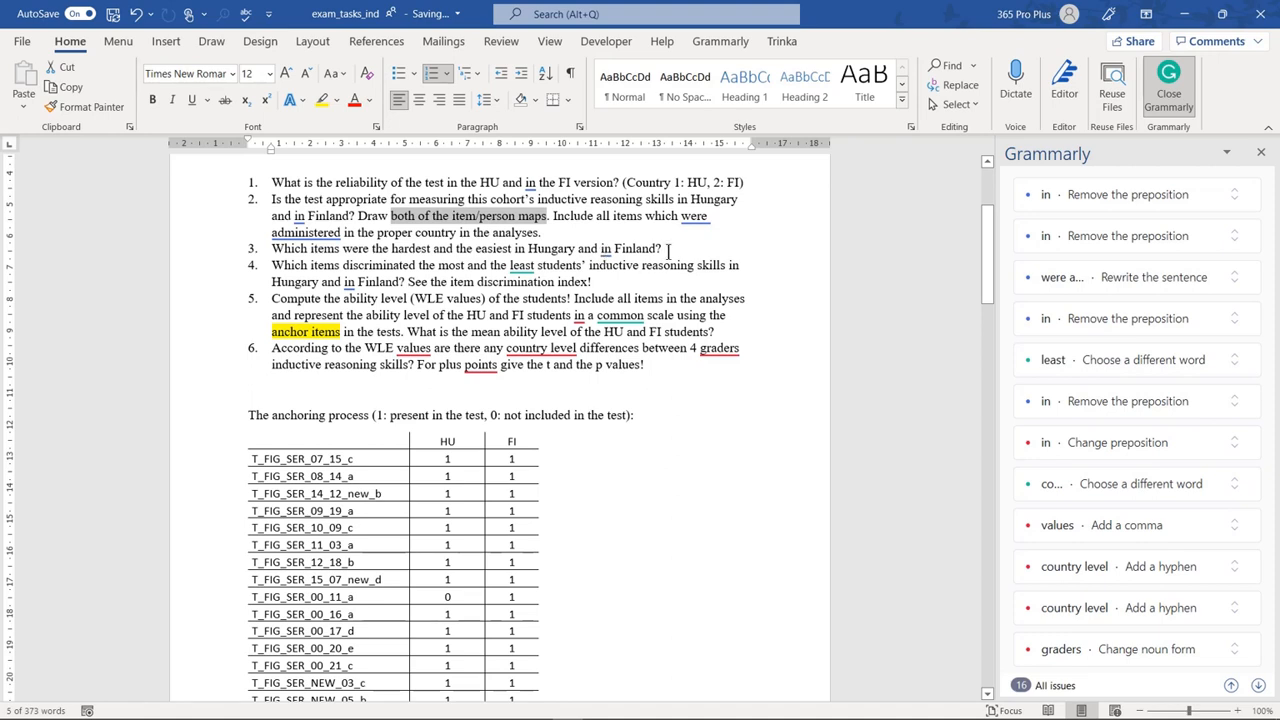
pyautogui.moveTo(666, 248); pyautogui.dragTo(297, 254)
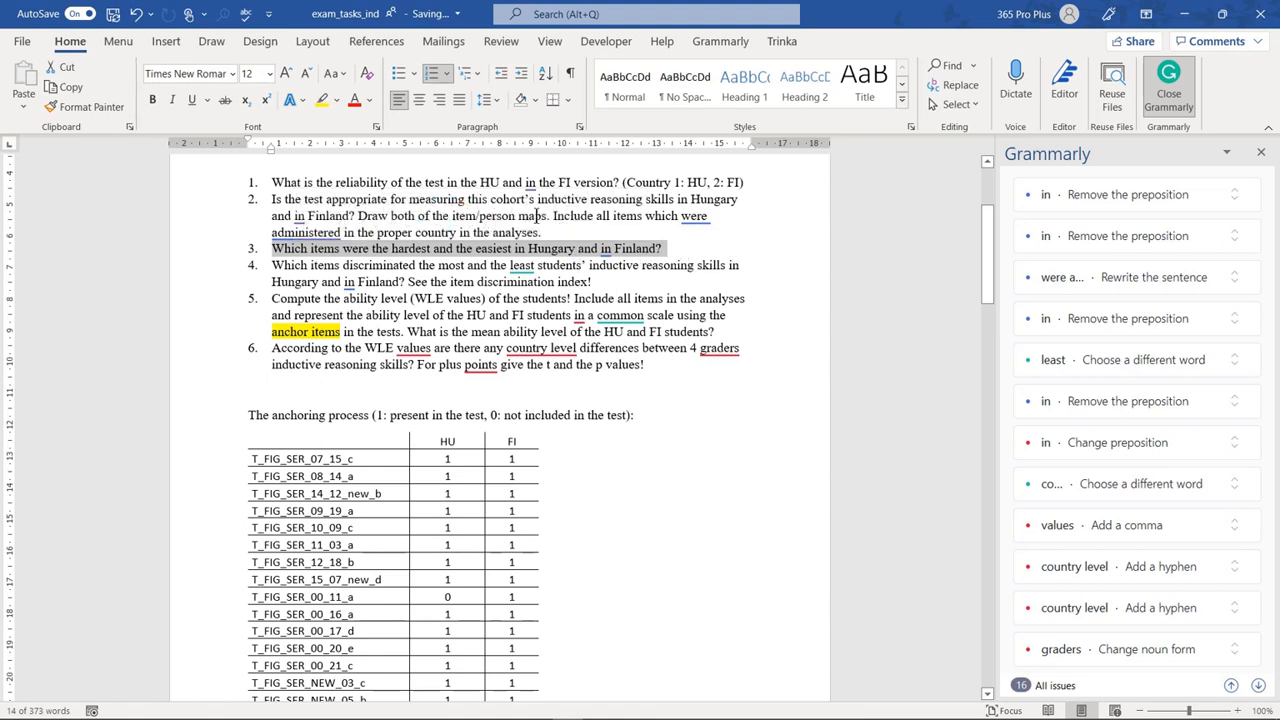
# Review exam questions 4 to 6 on item discrimination, WLE ability levels, and country level differences
pyautogui.scroll(-1, 536, 218)
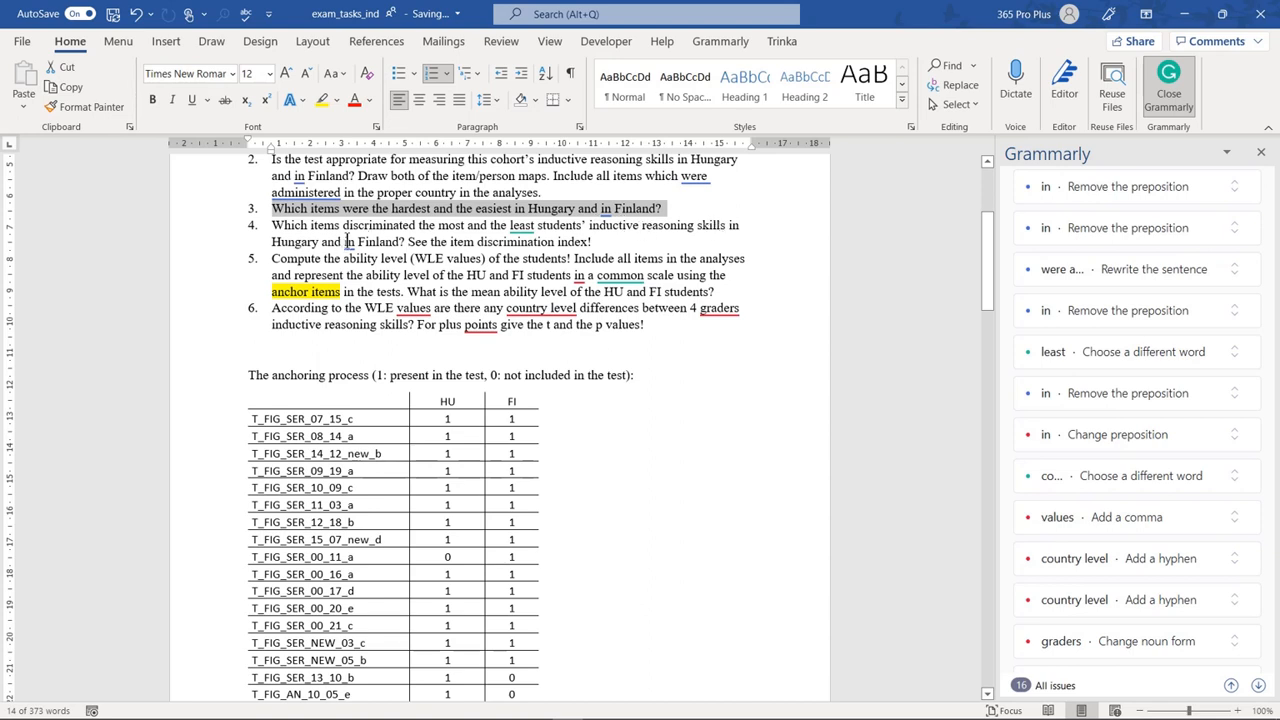
pyautogui.click(598, 241)
pyautogui.moveTo(598, 241); pyautogui.dragTo(276, 229)
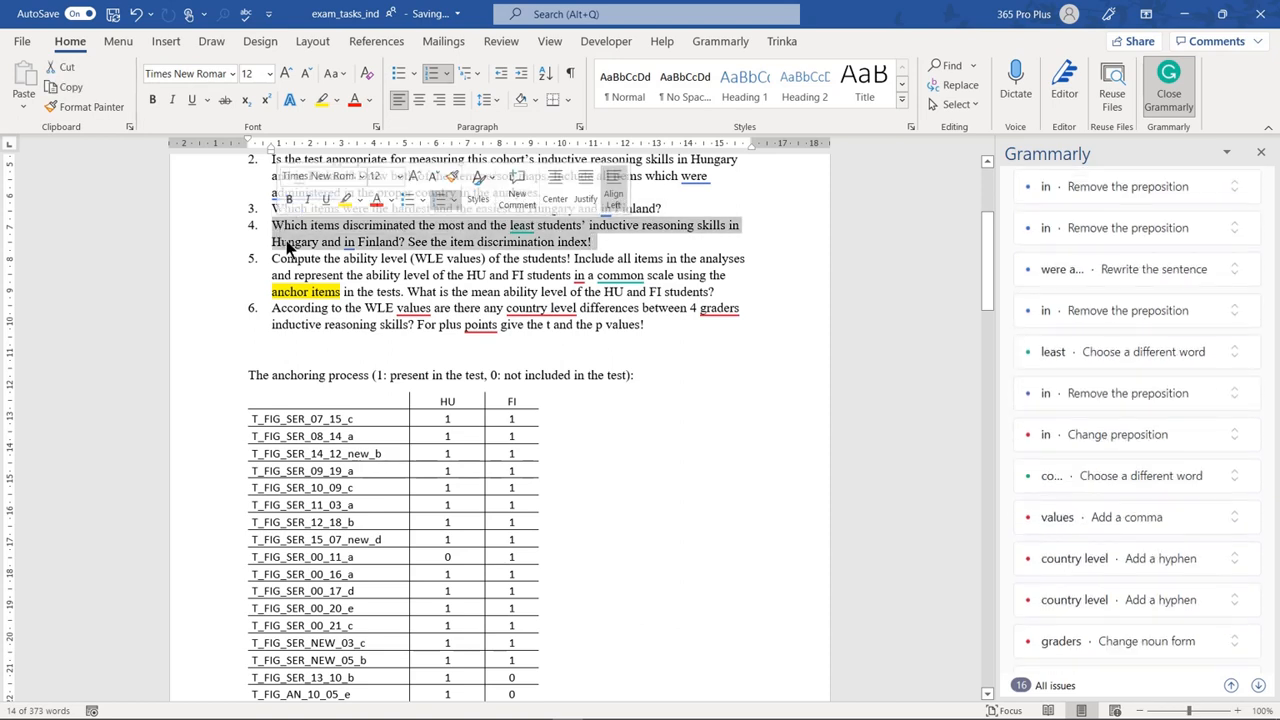
pyautogui.scroll(-1, 287, 235)
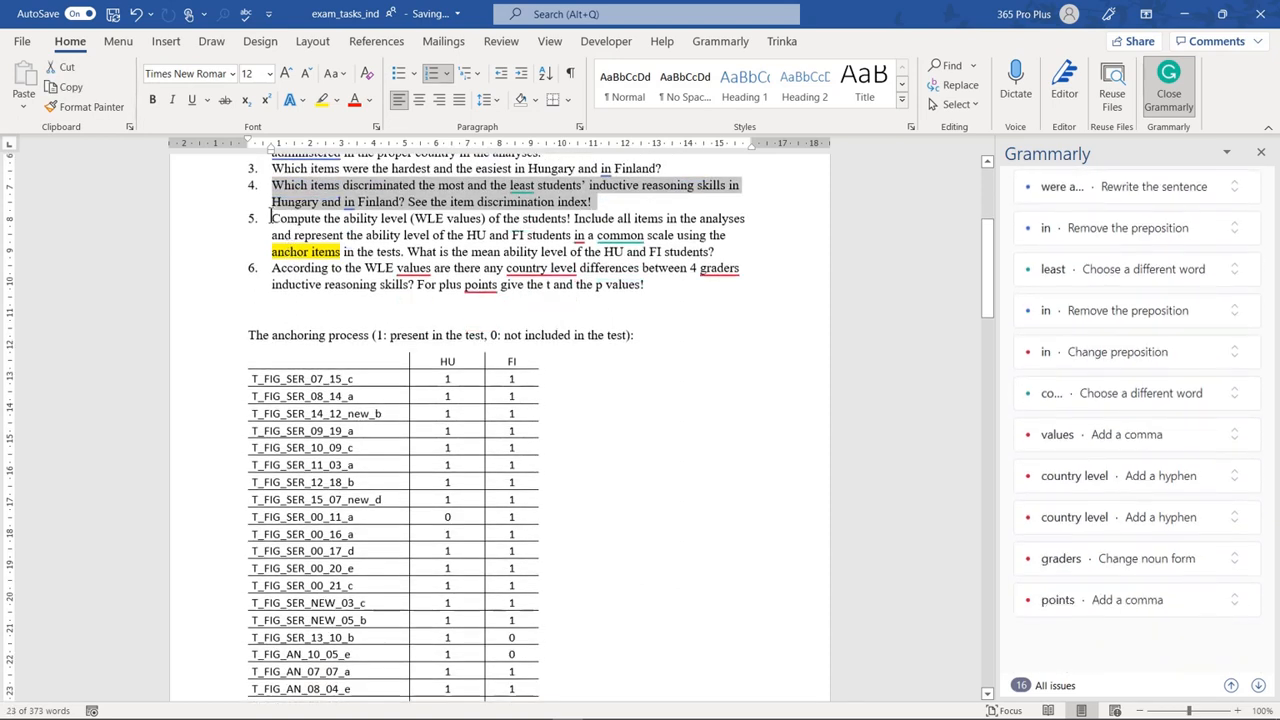
pyautogui.moveTo(270, 216); pyautogui.dragTo(714, 252)
pyautogui.scroll(-1, 598, 302)
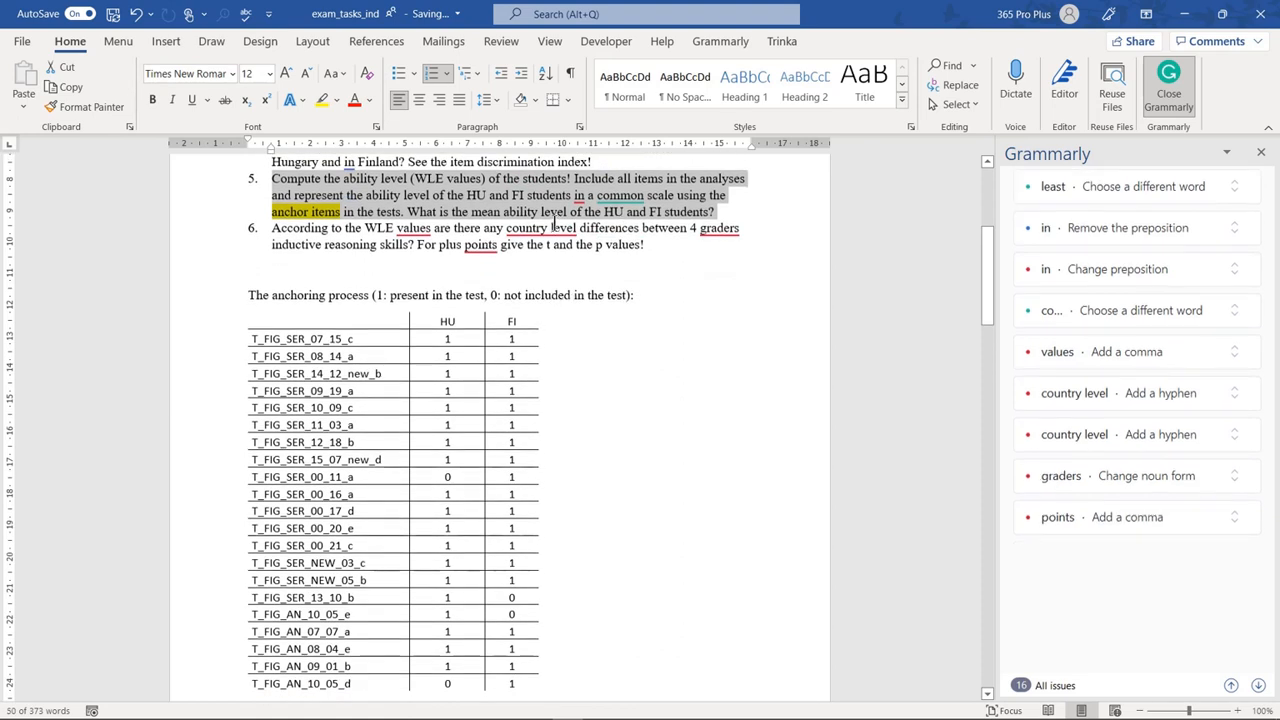
pyautogui.moveTo(550, 226); pyautogui.dragTo(716, 233)
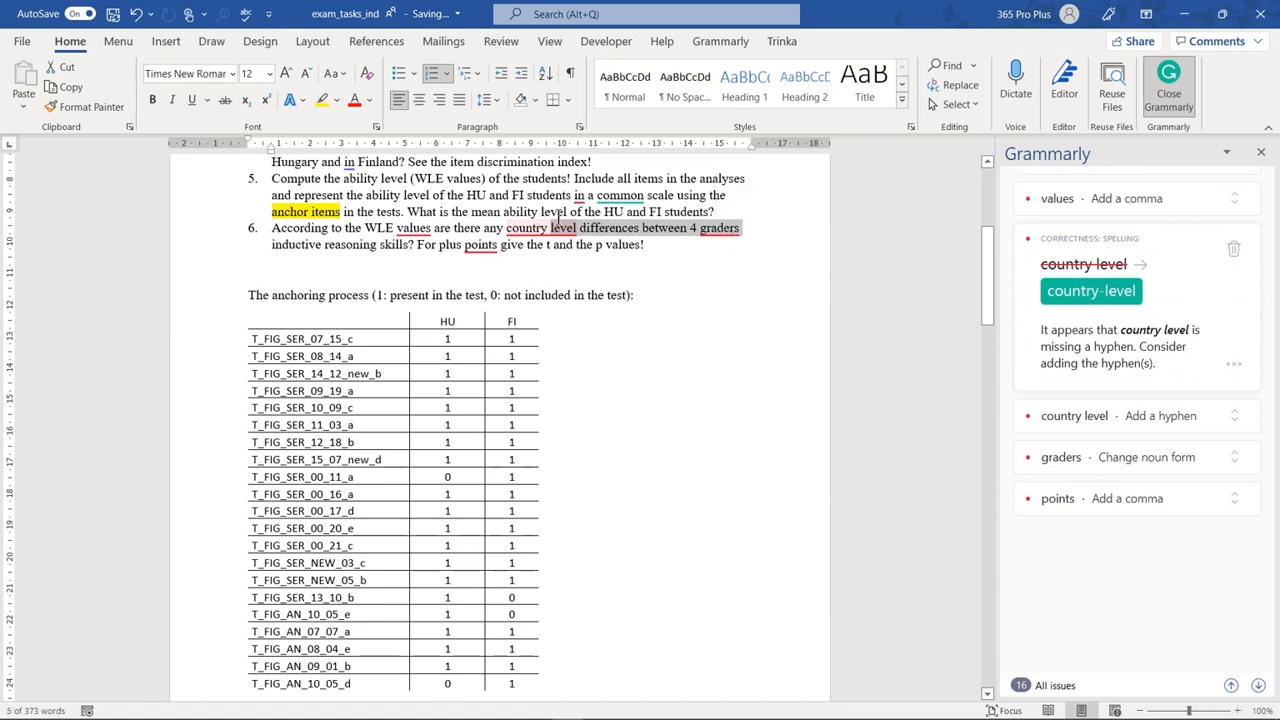
pyautogui.moveTo(418, 244); pyautogui.dragTo(553, 246)
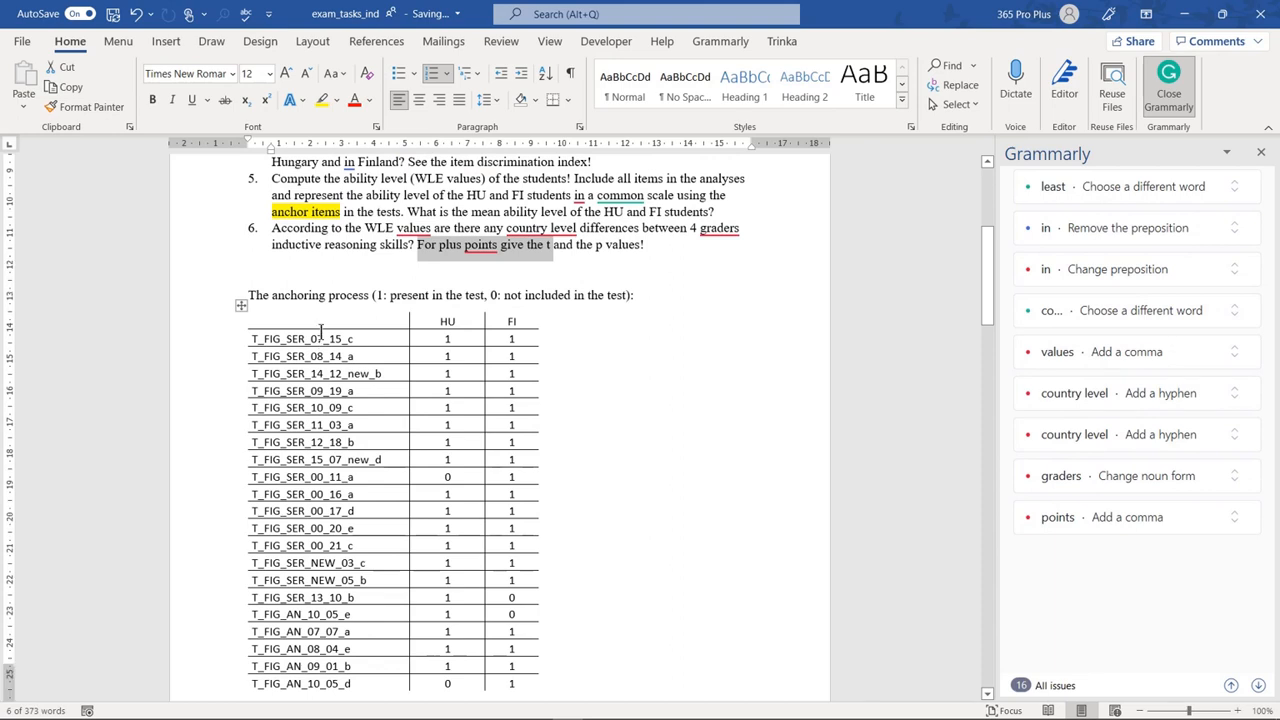
# Look through the whole anchoring process table down to the end of the document and return to its header row
pyautogui.scroll(-2, 321, 331)
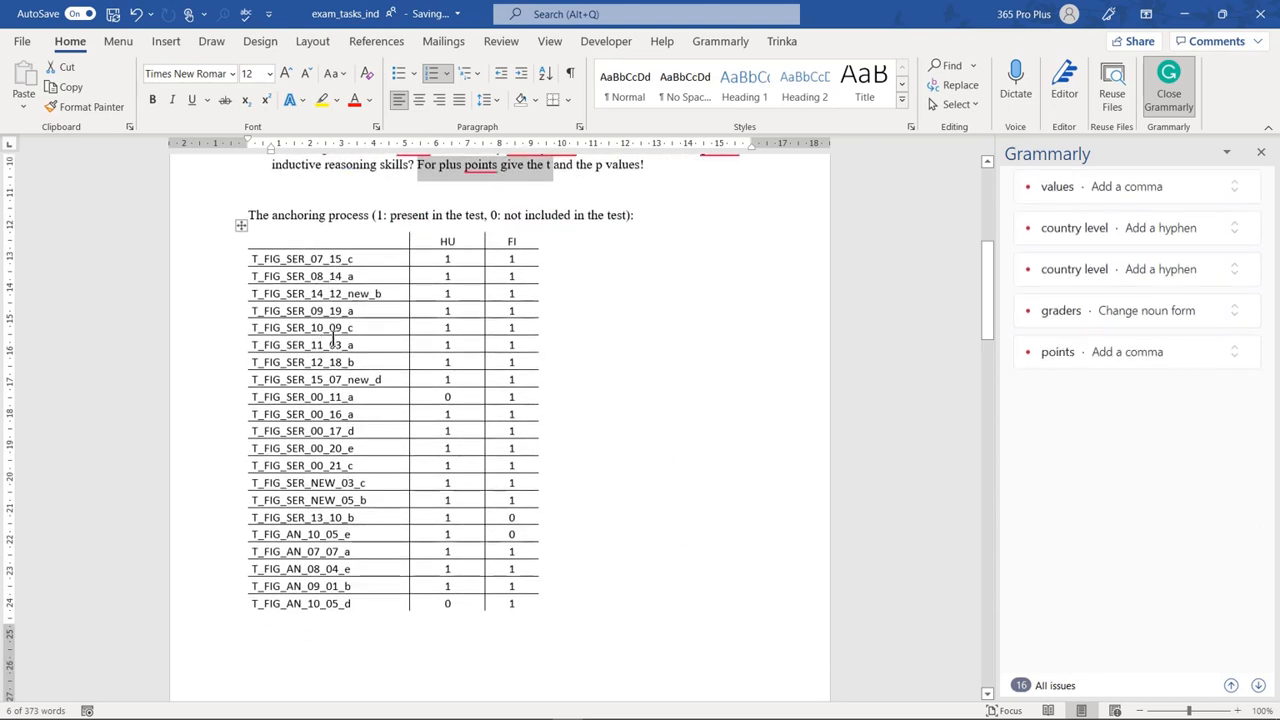
pyautogui.scroll(-5, 332, 337)
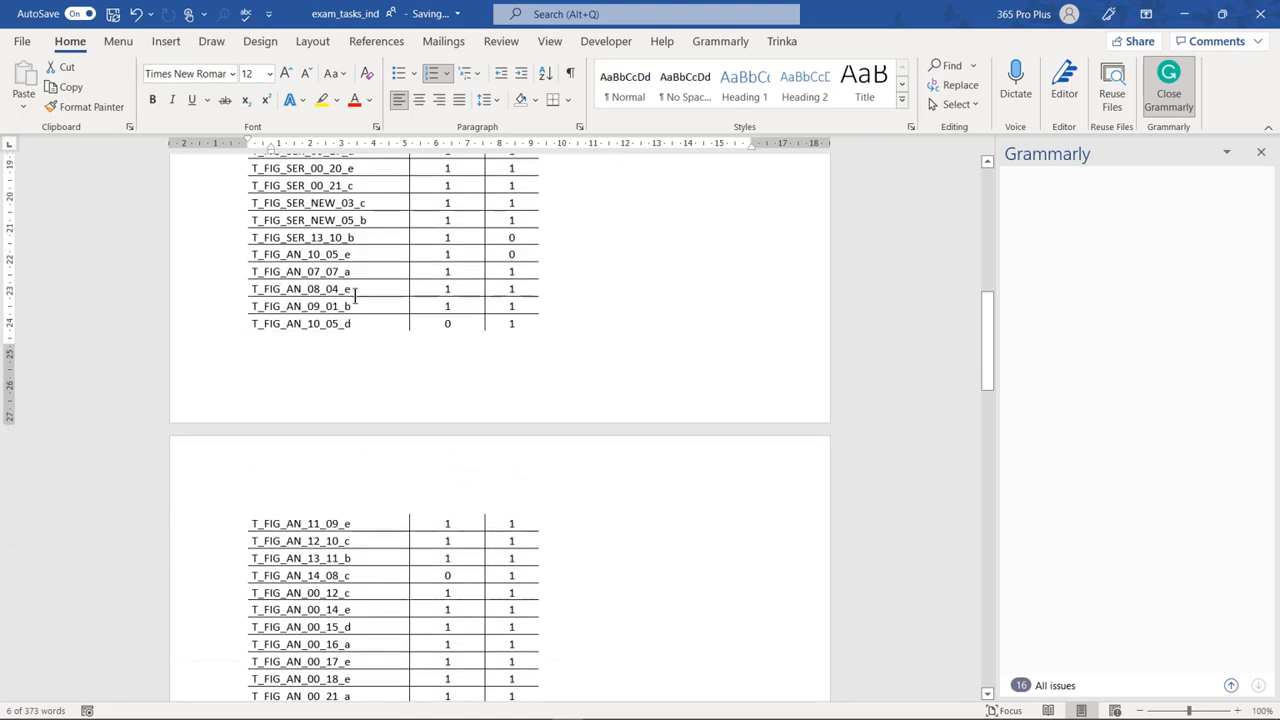
pyautogui.scroll(-3, 349, 289)
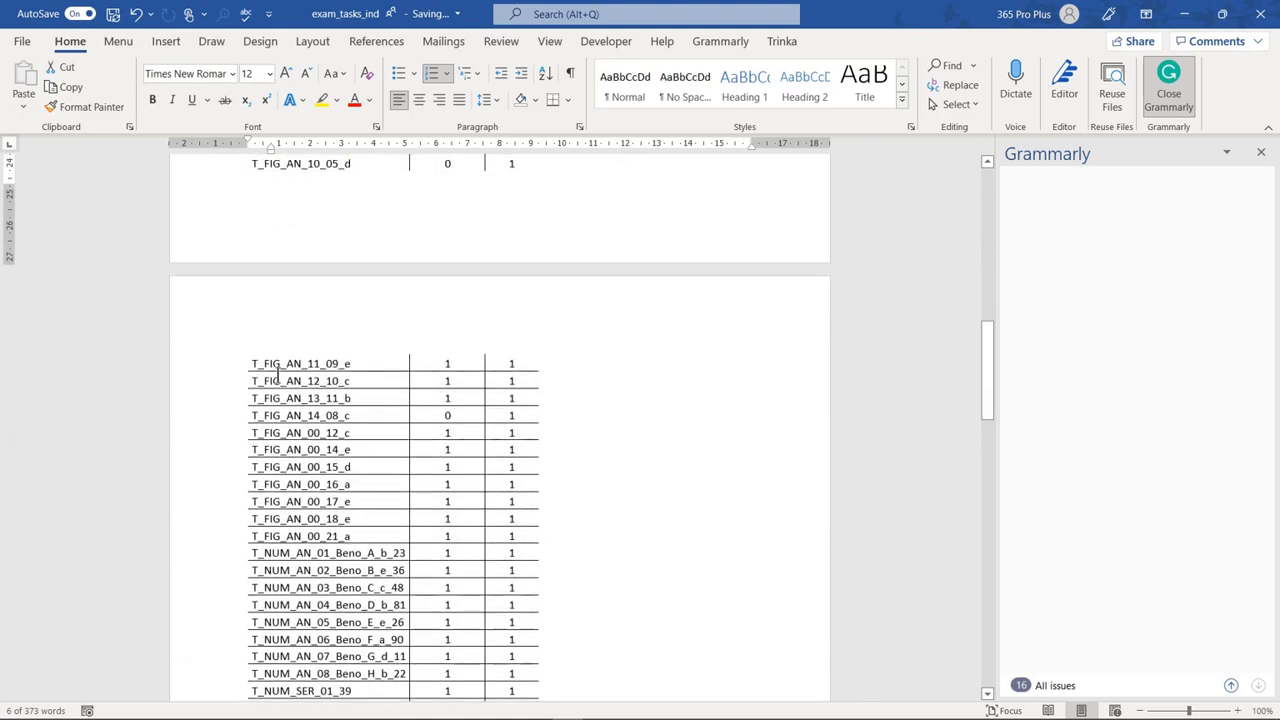
pyautogui.scroll(-2, 278, 372)
pyautogui.scroll(-4, 332, 470)
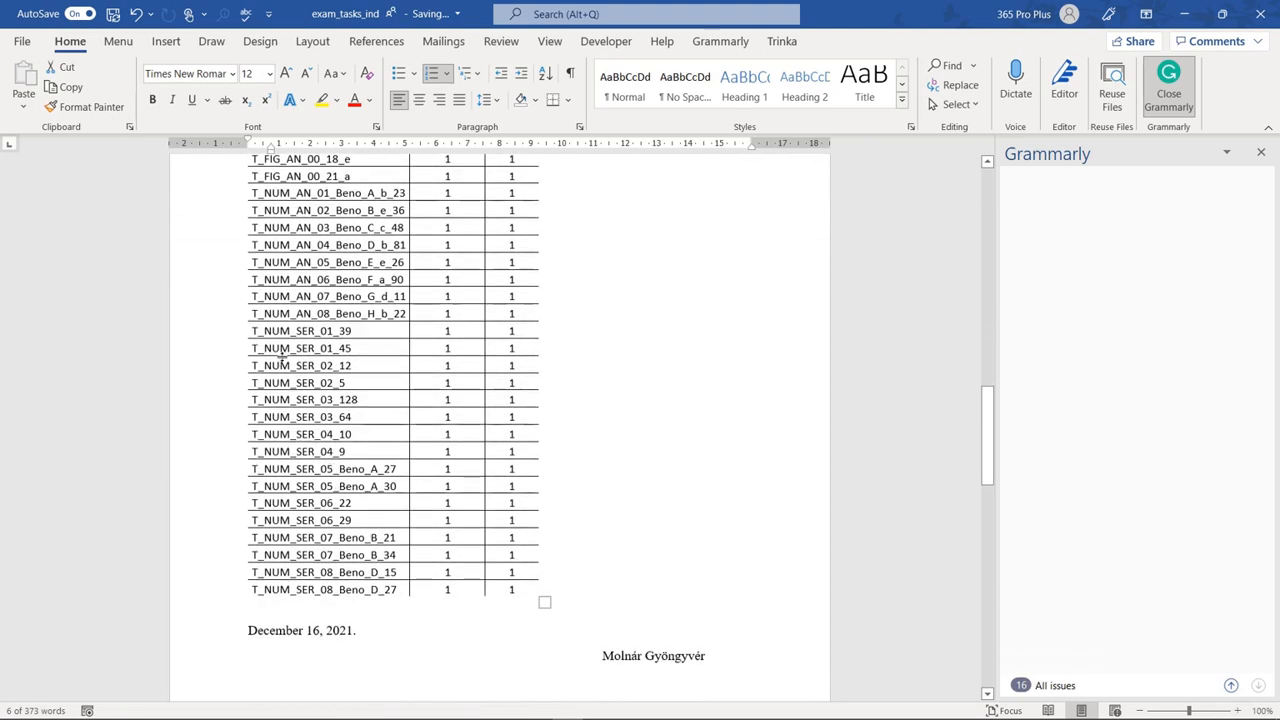
pyautogui.scroll(11, 356, 580)
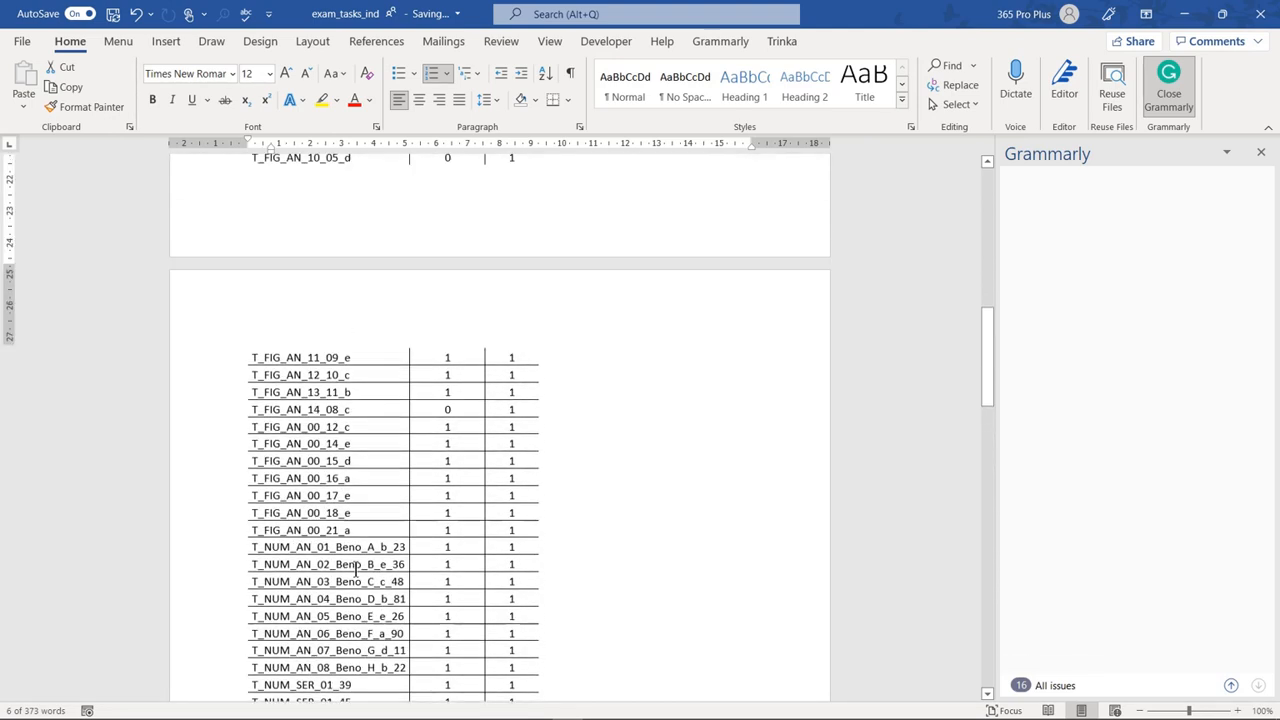
pyautogui.scroll(4, 354, 568)
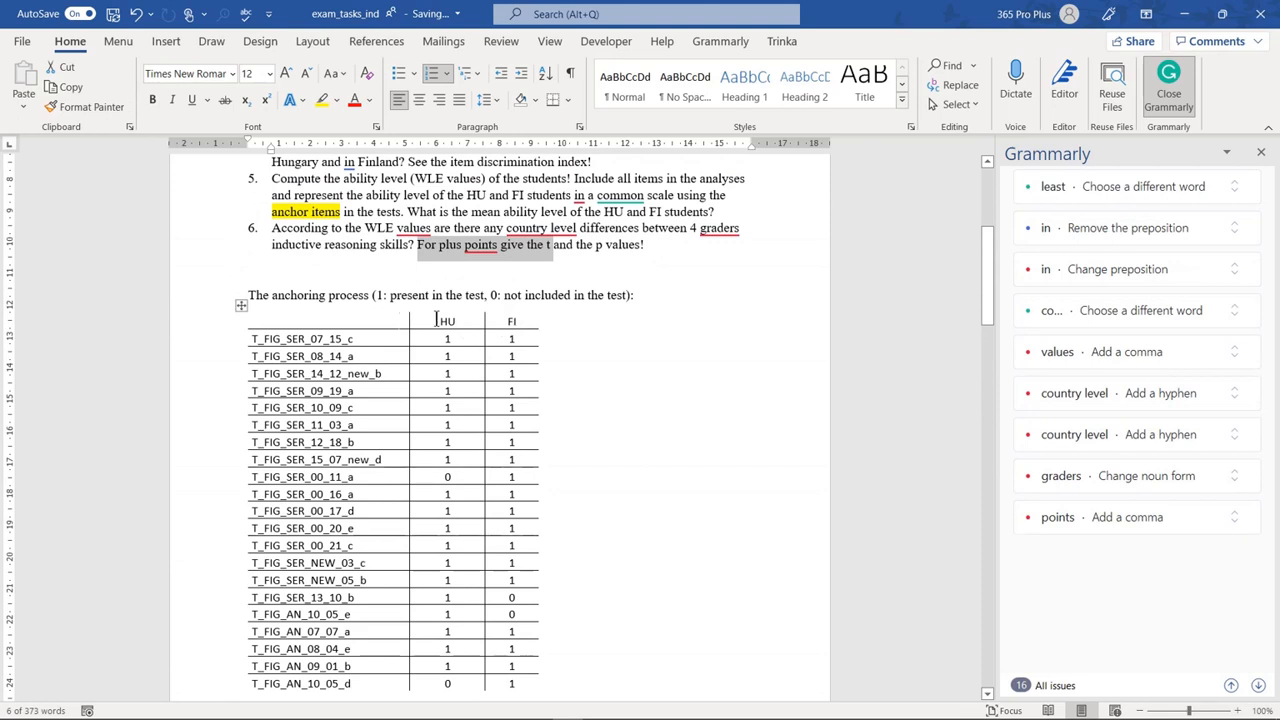
# Examine the HU and FI entries for items T_FIG_SER_00_11_a, T_FIG_SER_13_10_b, T_FIG_AN_10_05_e and T_FIG_AN_10_05_d in the anchoring table
pyautogui.scroll(-1, 462, 334)
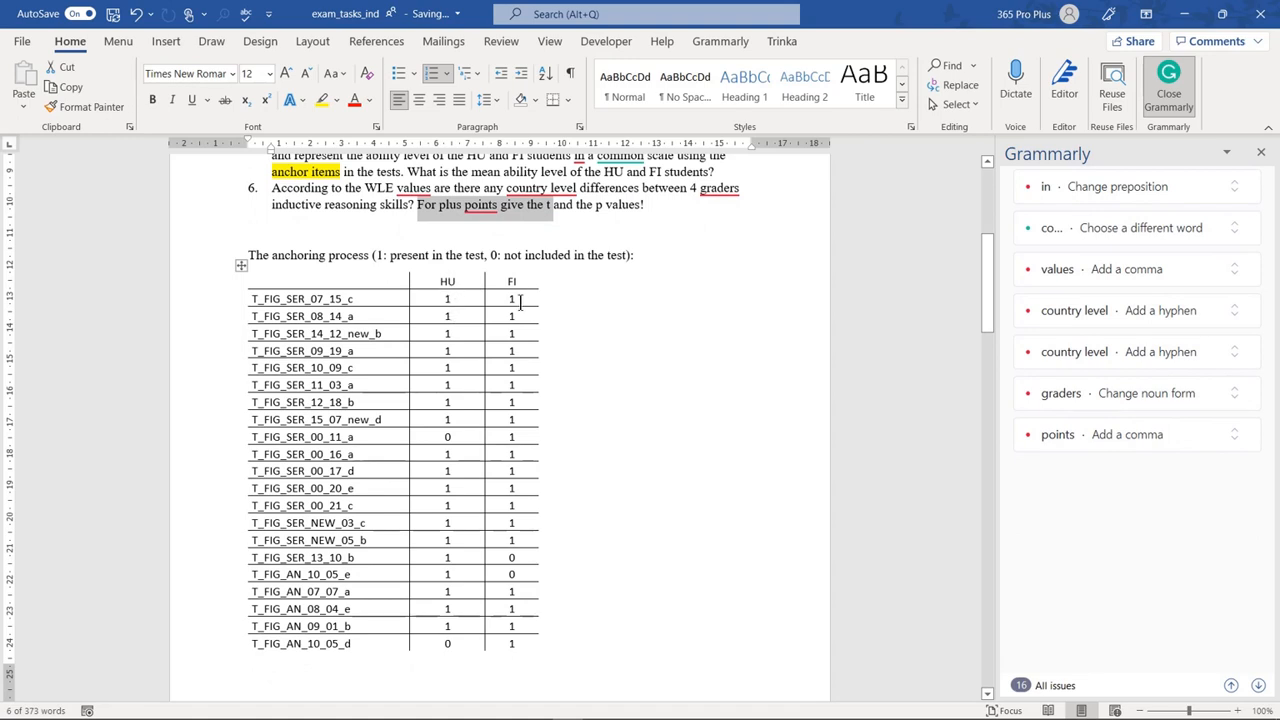
pyautogui.scroll(-3, 505, 307)
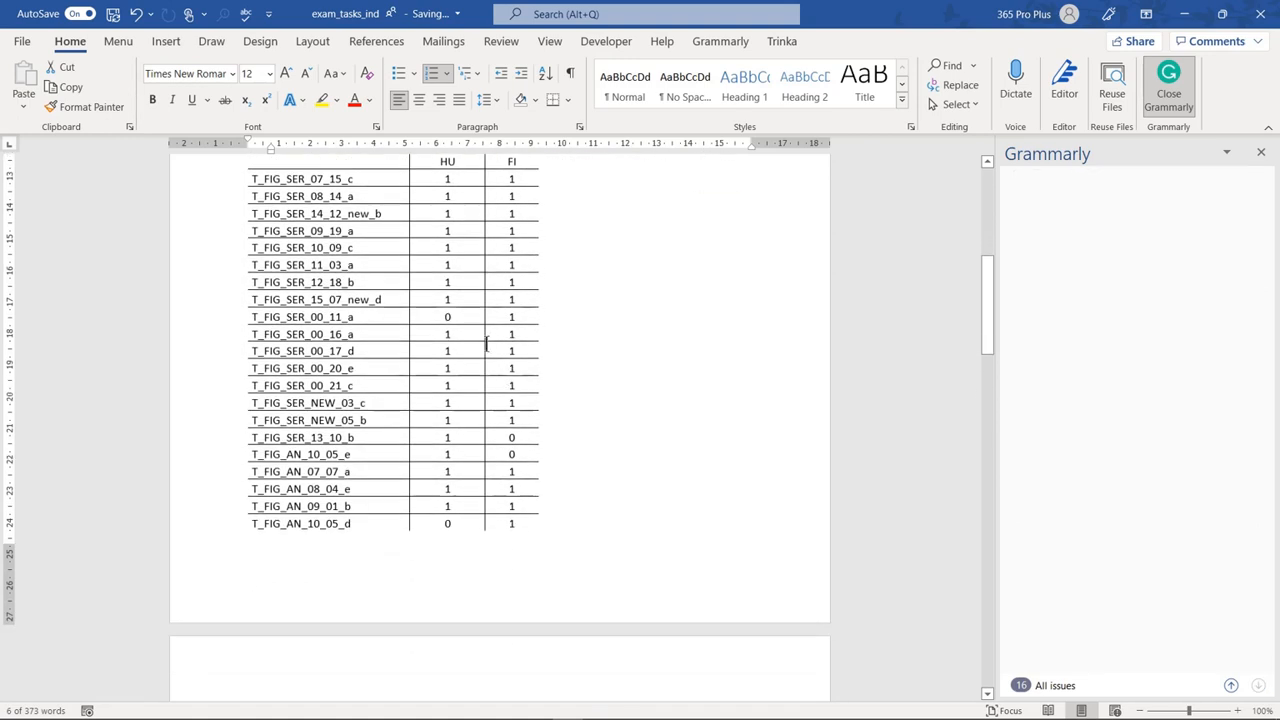
pyautogui.doubleClick(448, 316)
pyautogui.scroll(3, 455, 317)
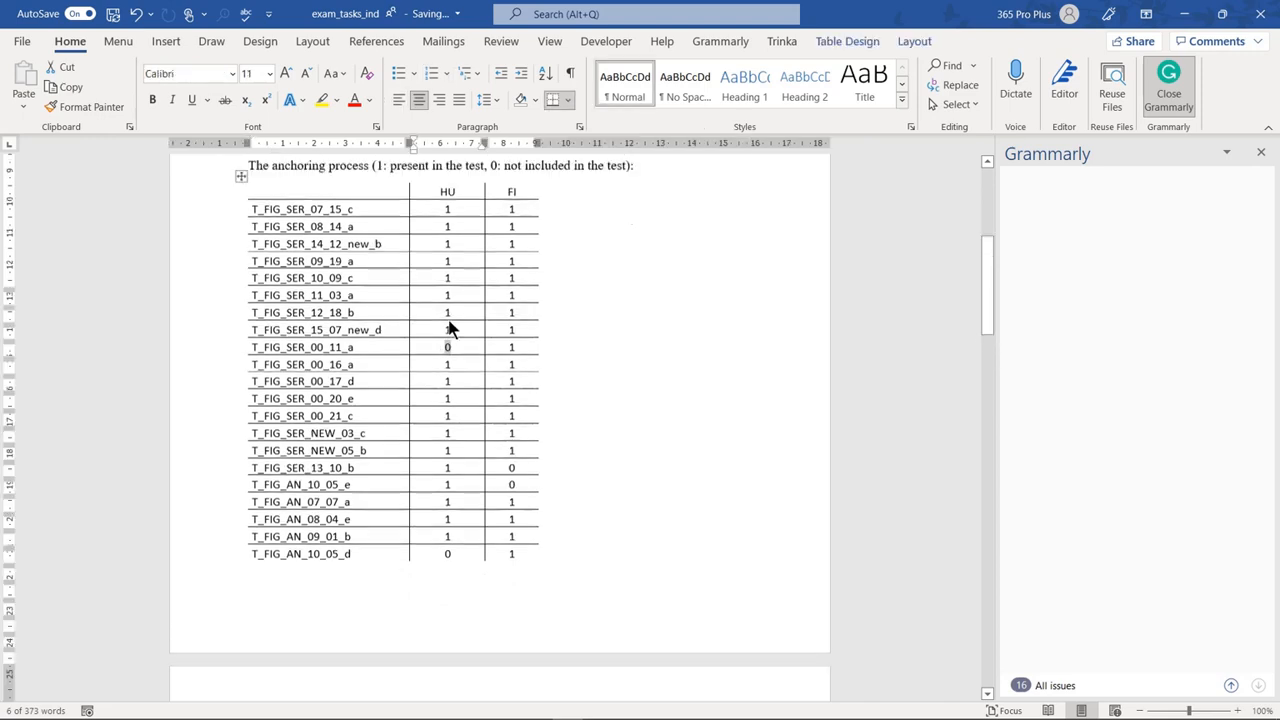
pyautogui.scroll(-1, 459, 318)
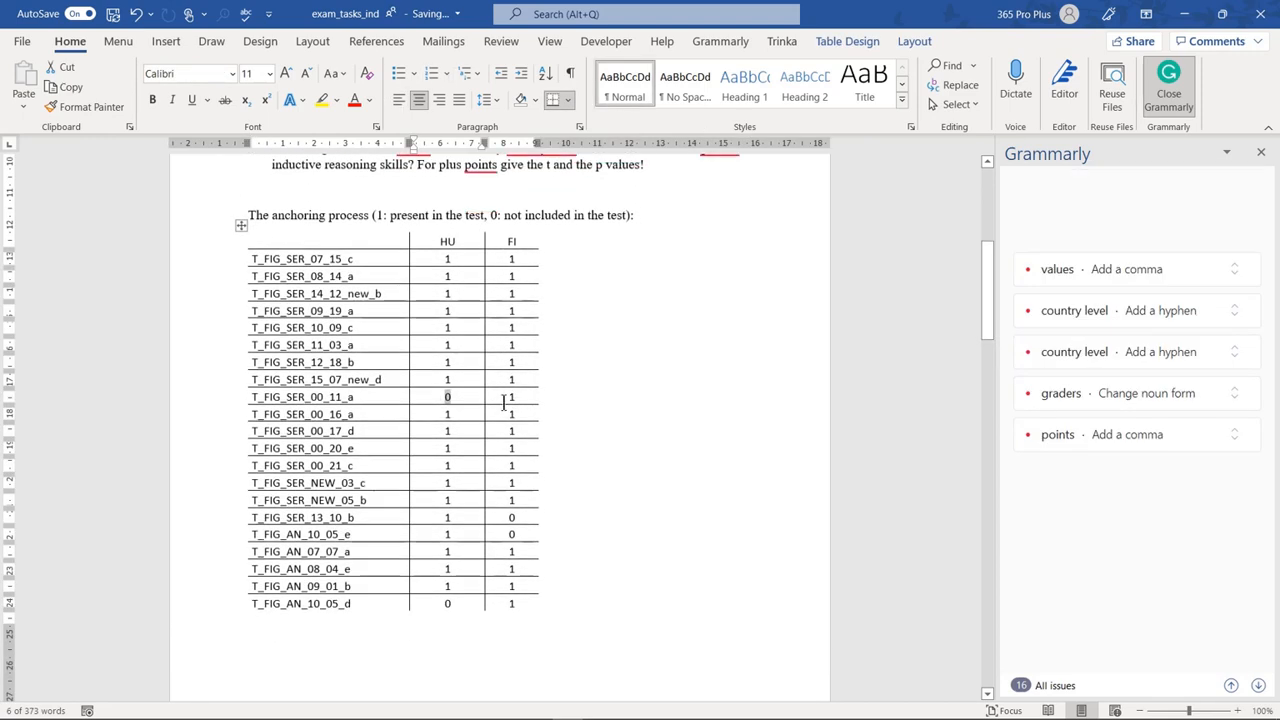
pyautogui.click(511, 395)
pyautogui.scroll(-3, 511, 395)
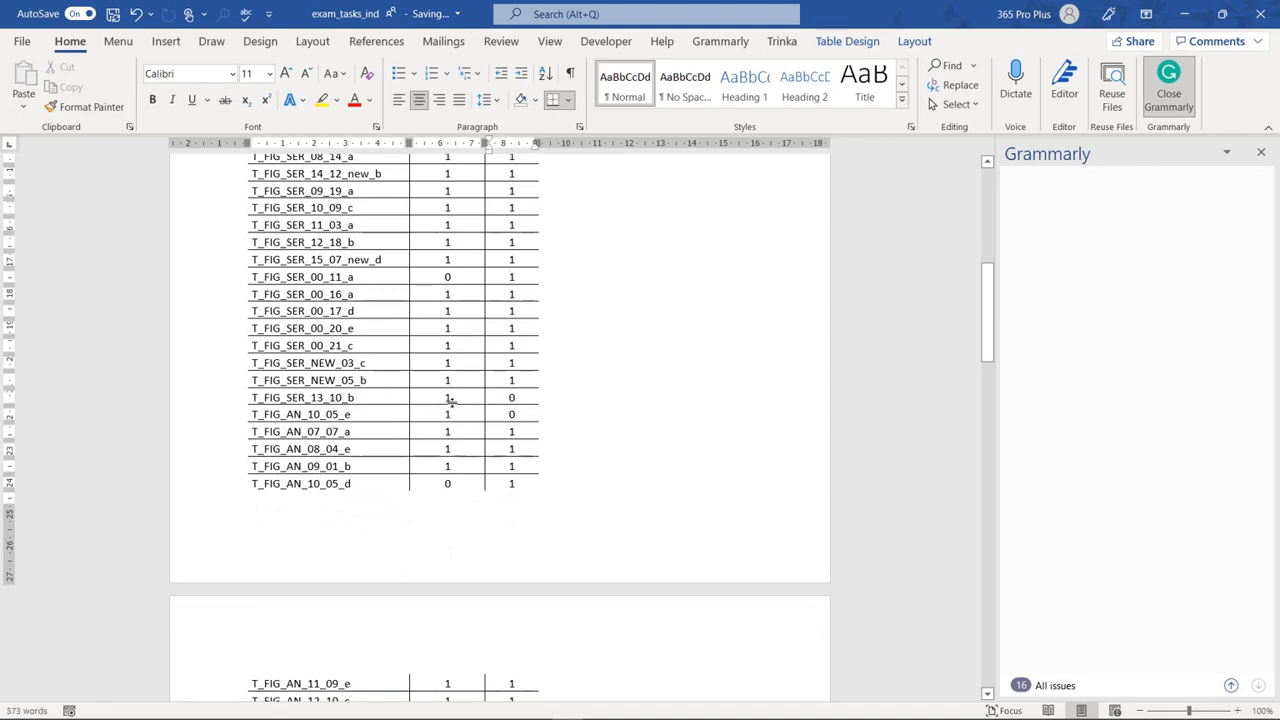
pyautogui.doubleClick(449, 399)
pyautogui.click(449, 415)
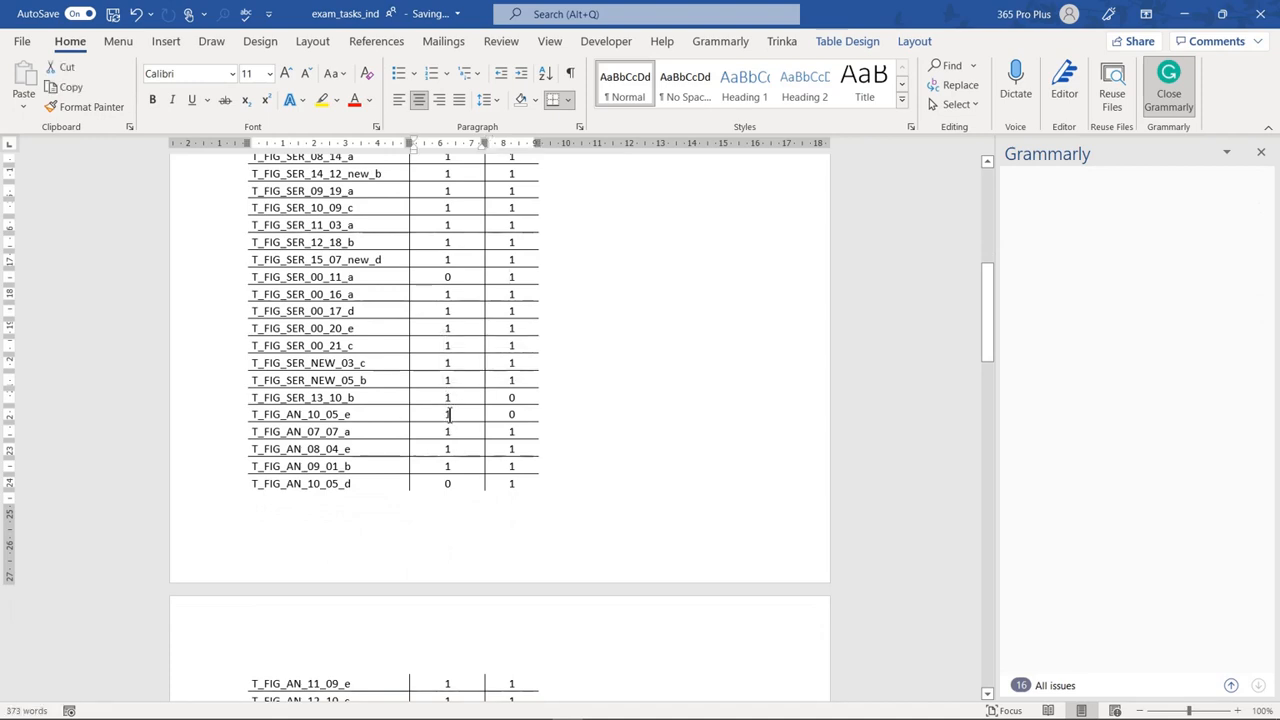
pyautogui.doubleClick(447, 414)
pyautogui.scroll(-2, 450, 410)
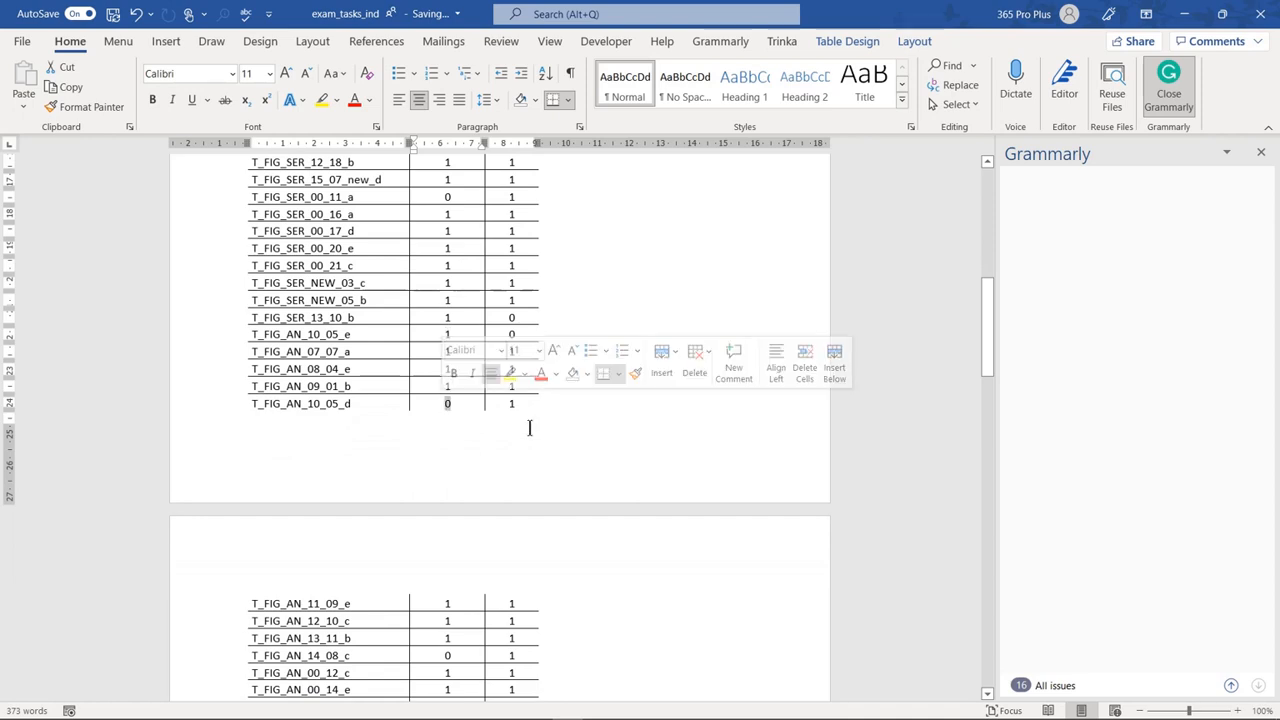
pyautogui.doubleClick(511, 403)
# Scan the rest of the anchoring table for items missing from either the HU or the FI test
pyautogui.scroll(-2, 452, 541)
pyautogui.scroll(-2, 452, 530)
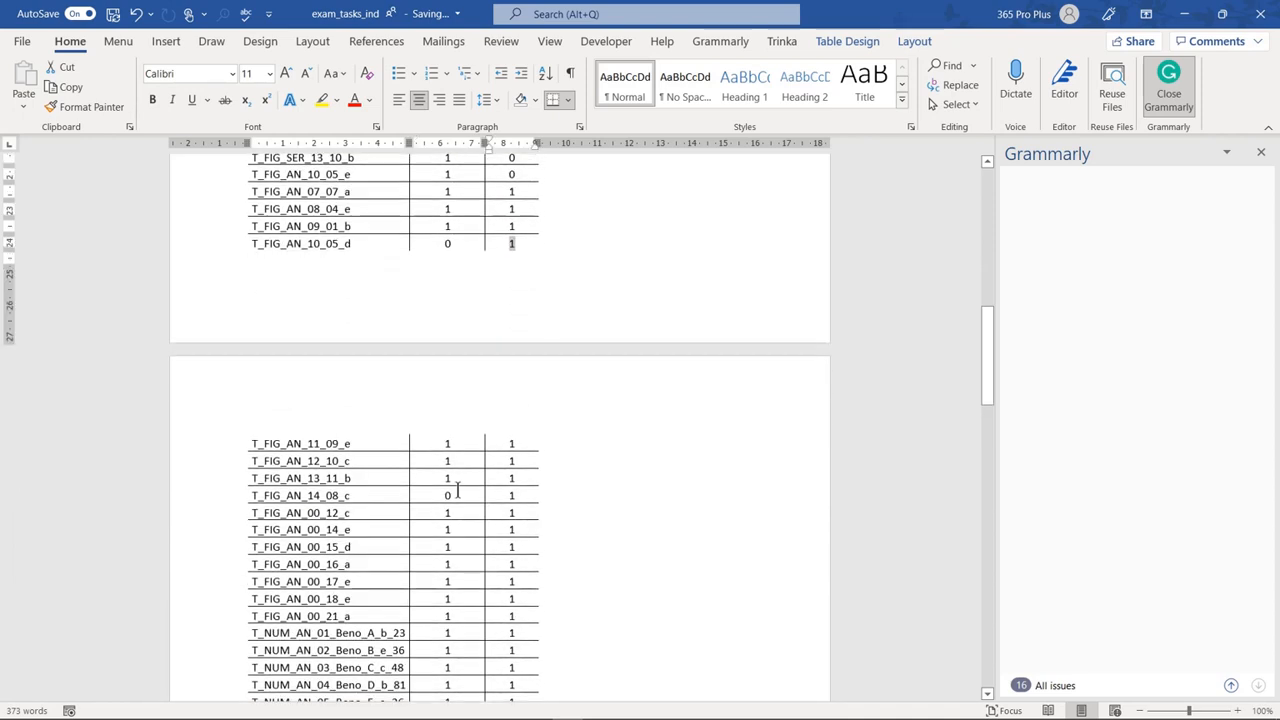
pyautogui.scroll(-7, 490, 515)
pyautogui.scroll(-7, 508, 508)
pyautogui.scroll(14, 506, 507)
pyautogui.scroll(10, 506, 507)
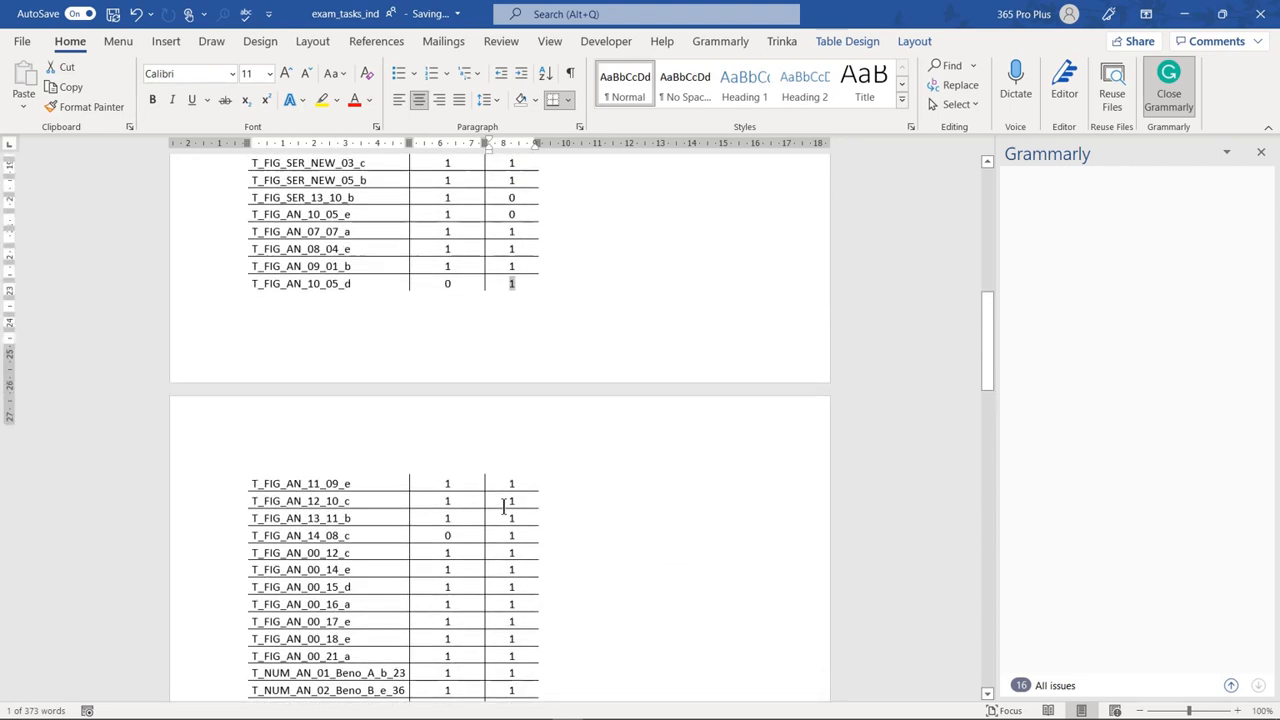
pyautogui.scroll(-3, 505, 507)
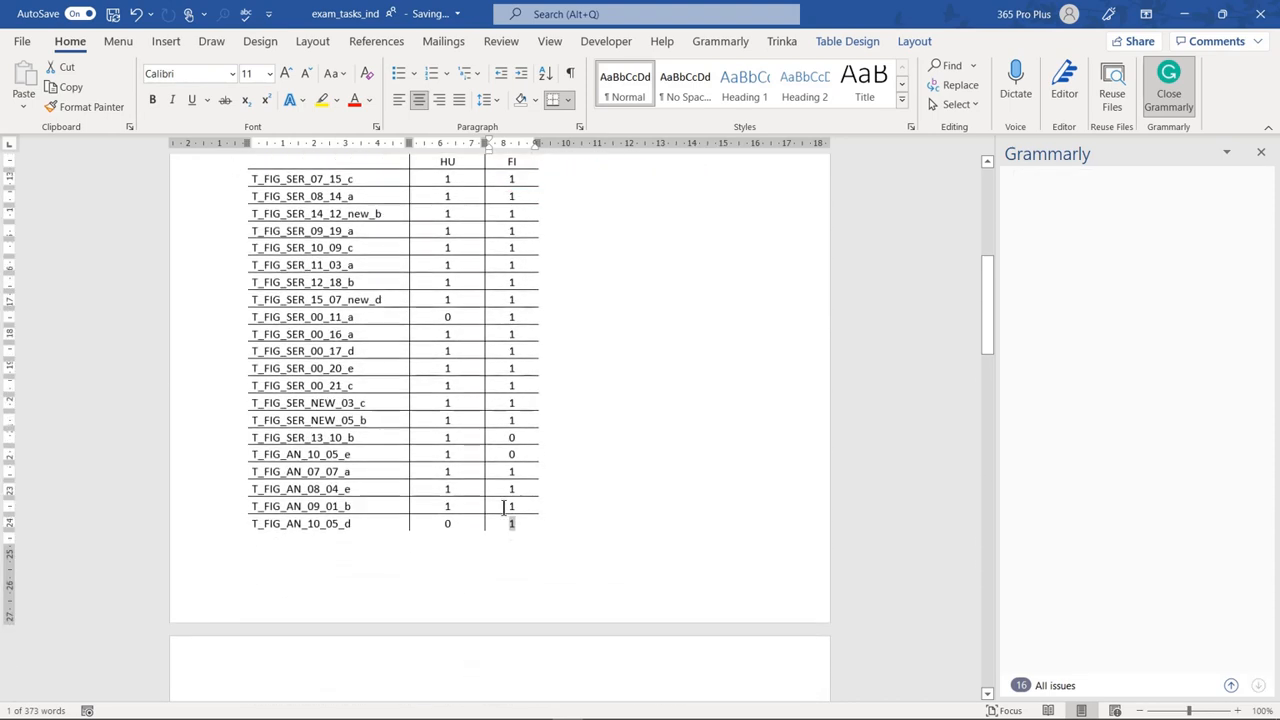
pyautogui.scroll(-2, 503, 507)
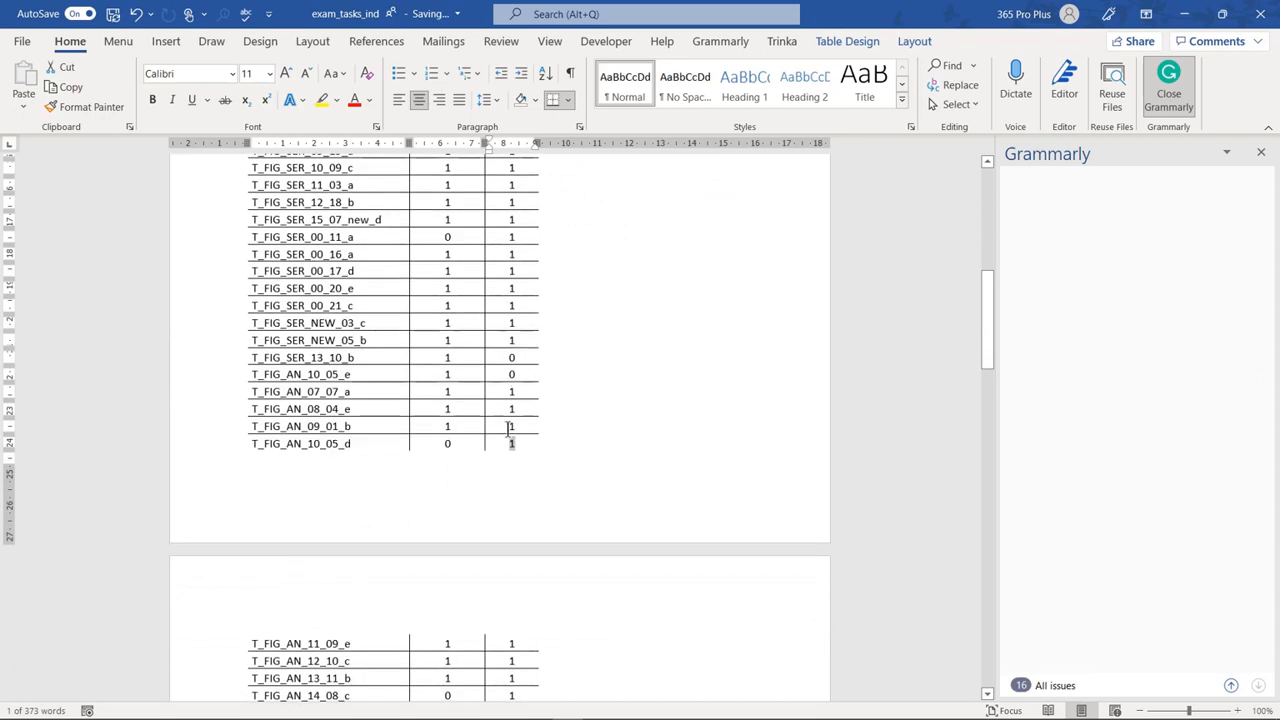
pyautogui.scroll(2, 497, 391)
pyautogui.scroll(-7, 495, 400)
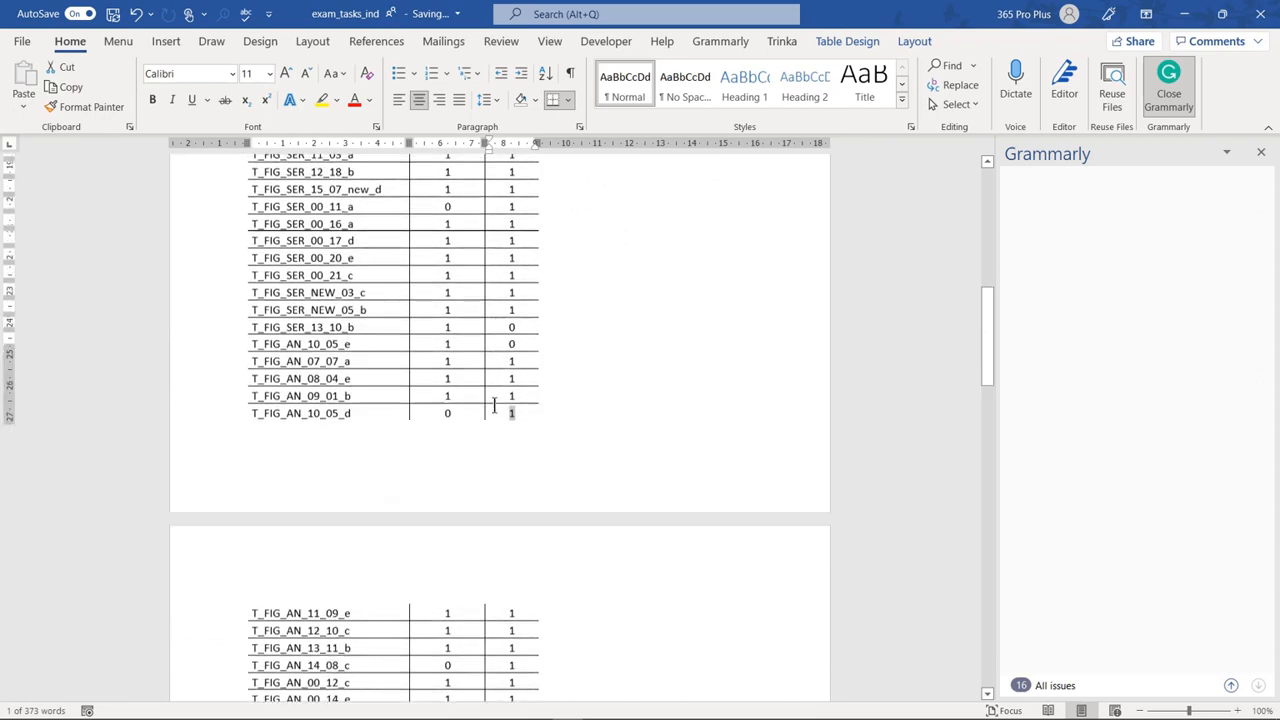
# Highlight the T_FIG_SER_00_11_a row of the anchoring table in yellow, including its HU and FI entries
pyautogui.scroll(5, 492, 409)
pyautogui.scroll(4, 492, 409)
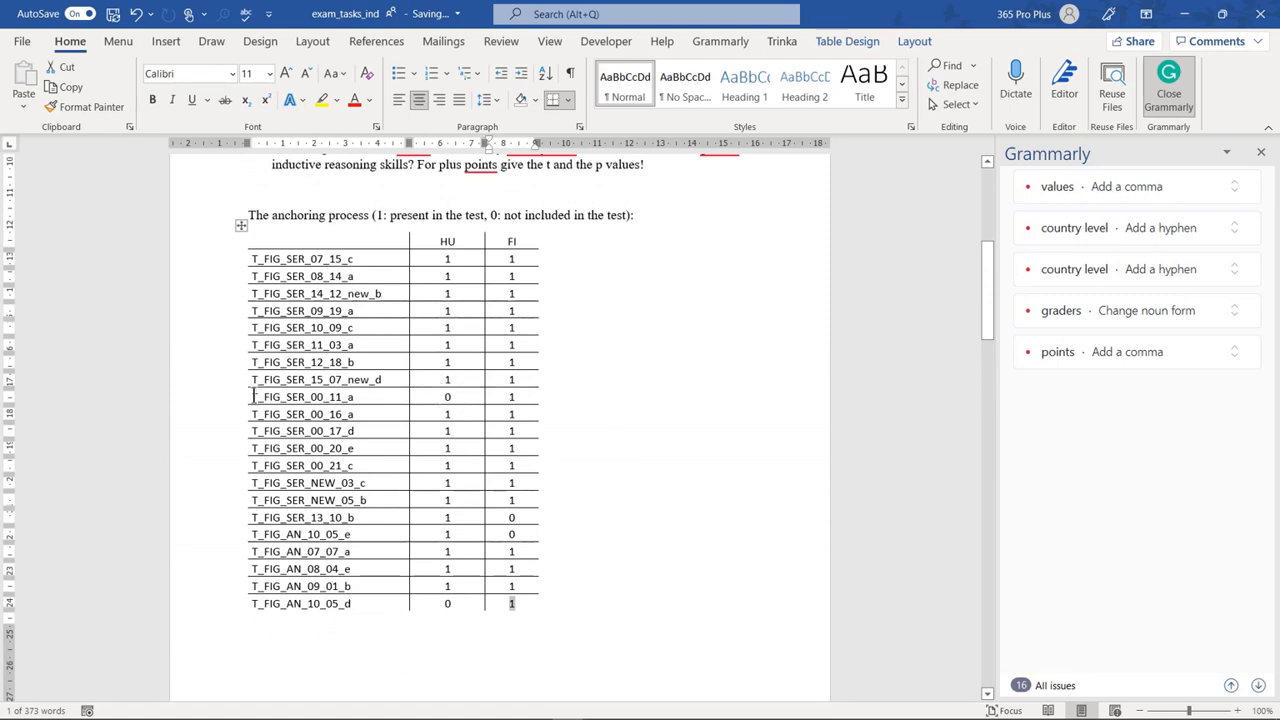
pyautogui.moveTo(253, 397); pyautogui.dragTo(506, 397)
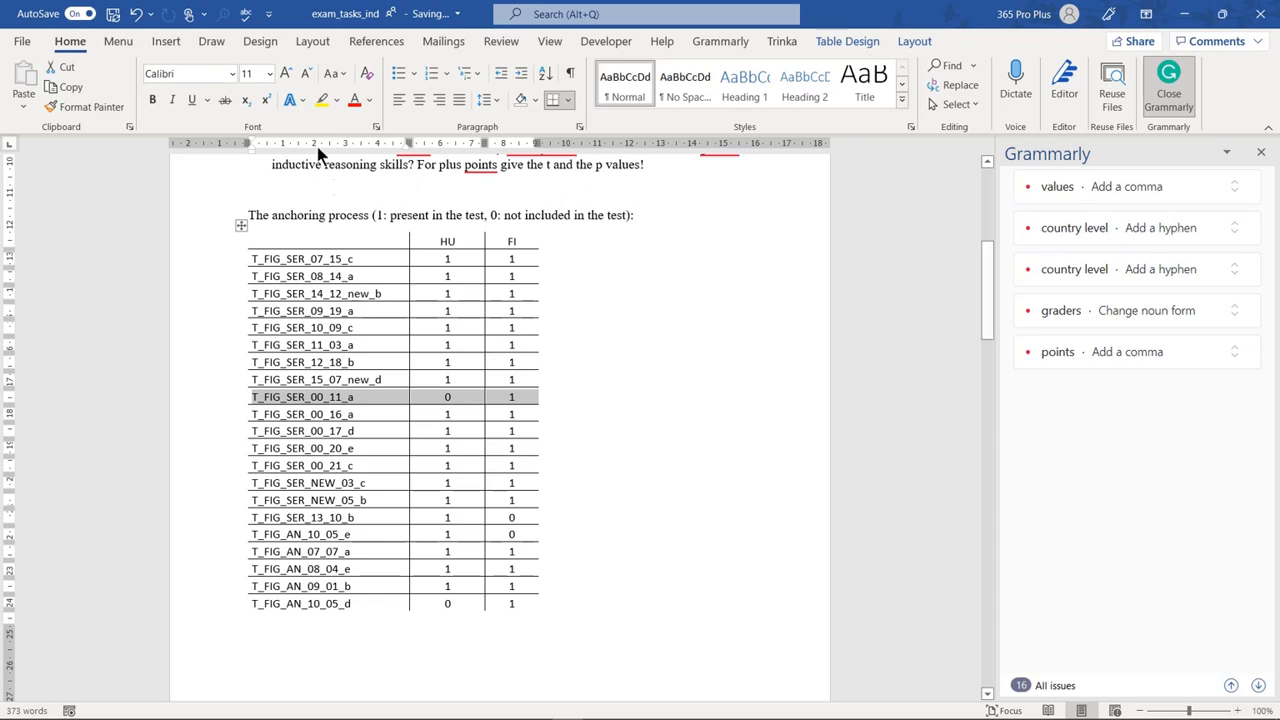
pyautogui.click(321, 100)
pyautogui.click(287, 455)
# Highlight the adjacent T_FIG_SER_13_10_b and T_FIG_AN_10_05_e rows of the anchoring table in yellow
pyautogui.scroll(-2, 287, 455)
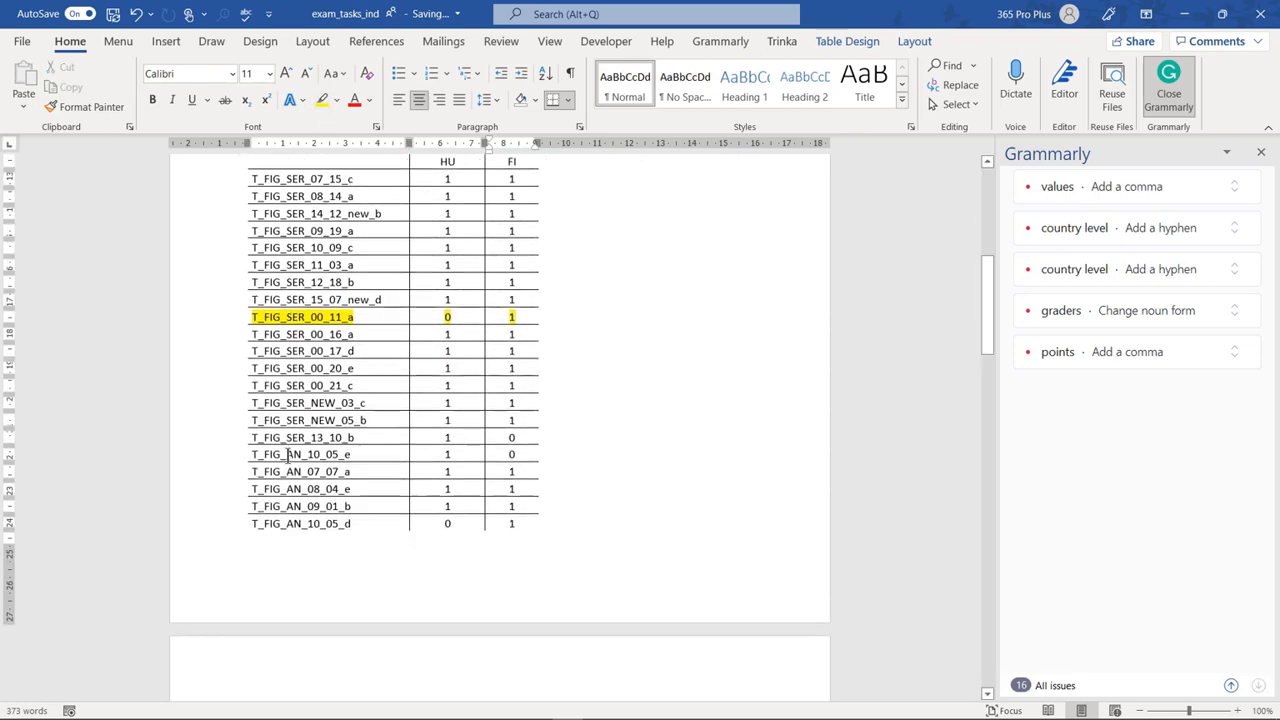
pyautogui.scroll(1, 290, 458)
pyautogui.scroll(-1, 290, 458)
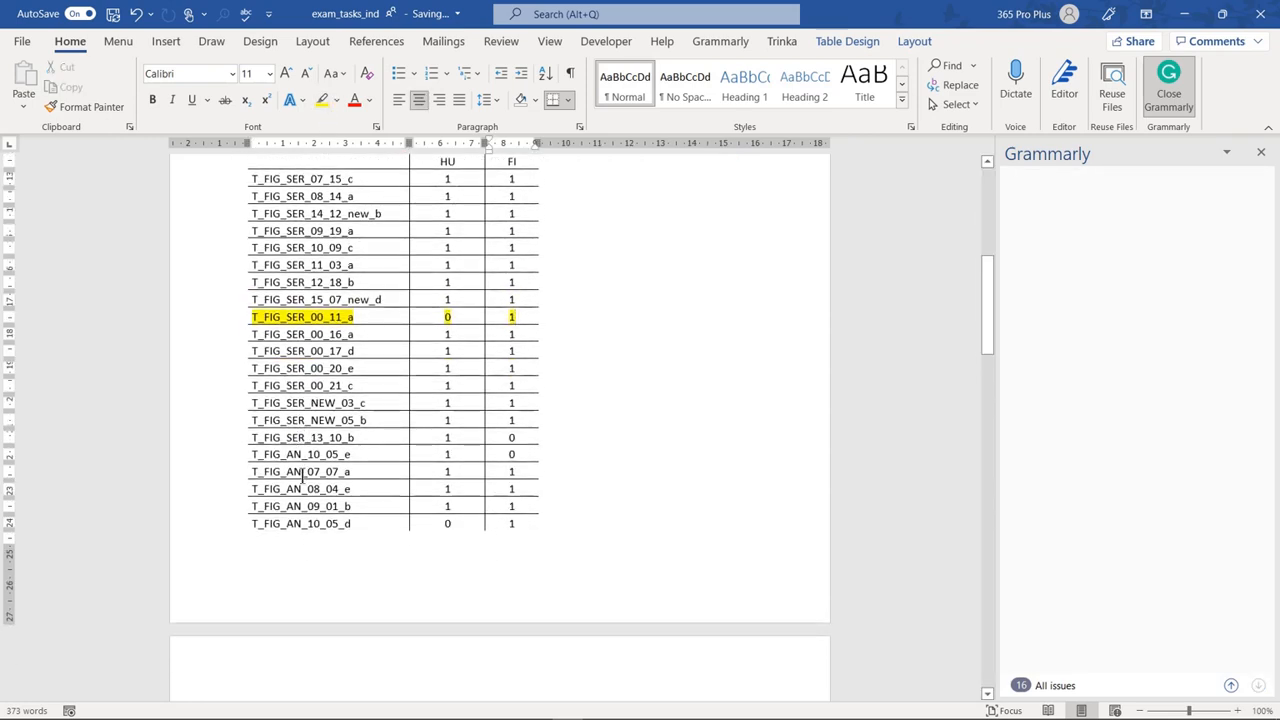
pyautogui.moveTo(254, 437); pyautogui.dragTo(519, 453)
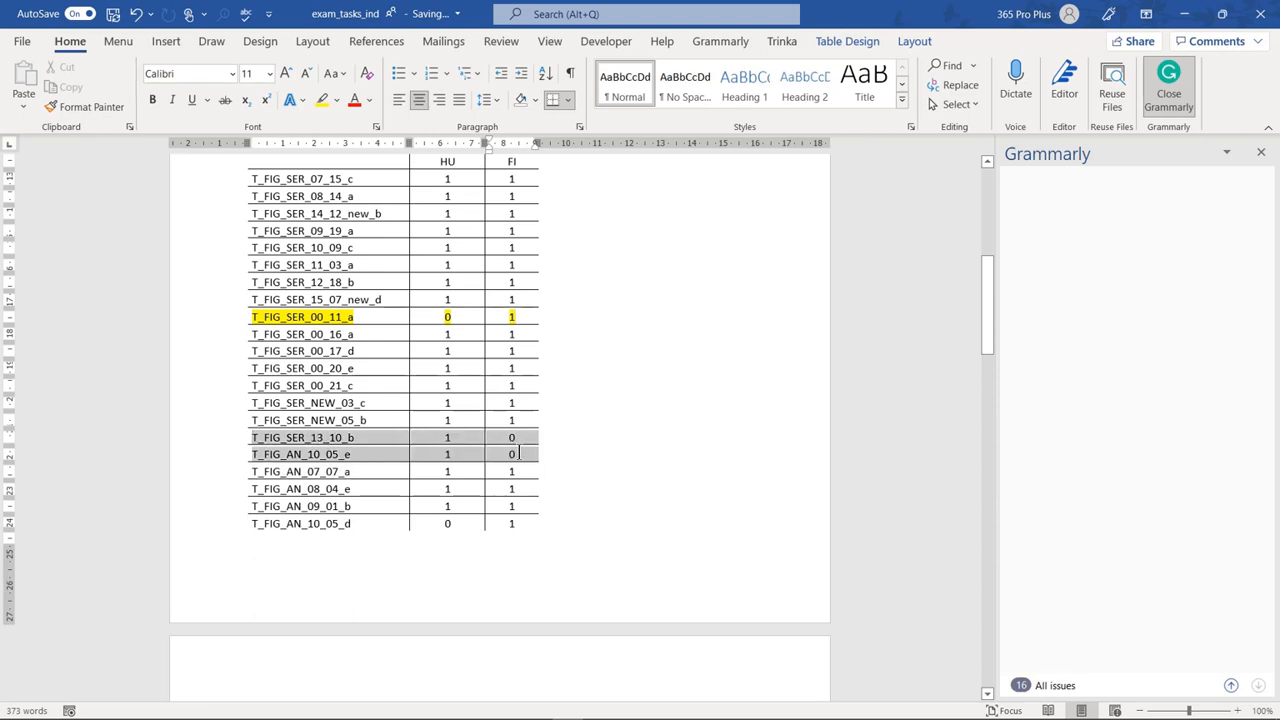
pyautogui.click(322, 100)
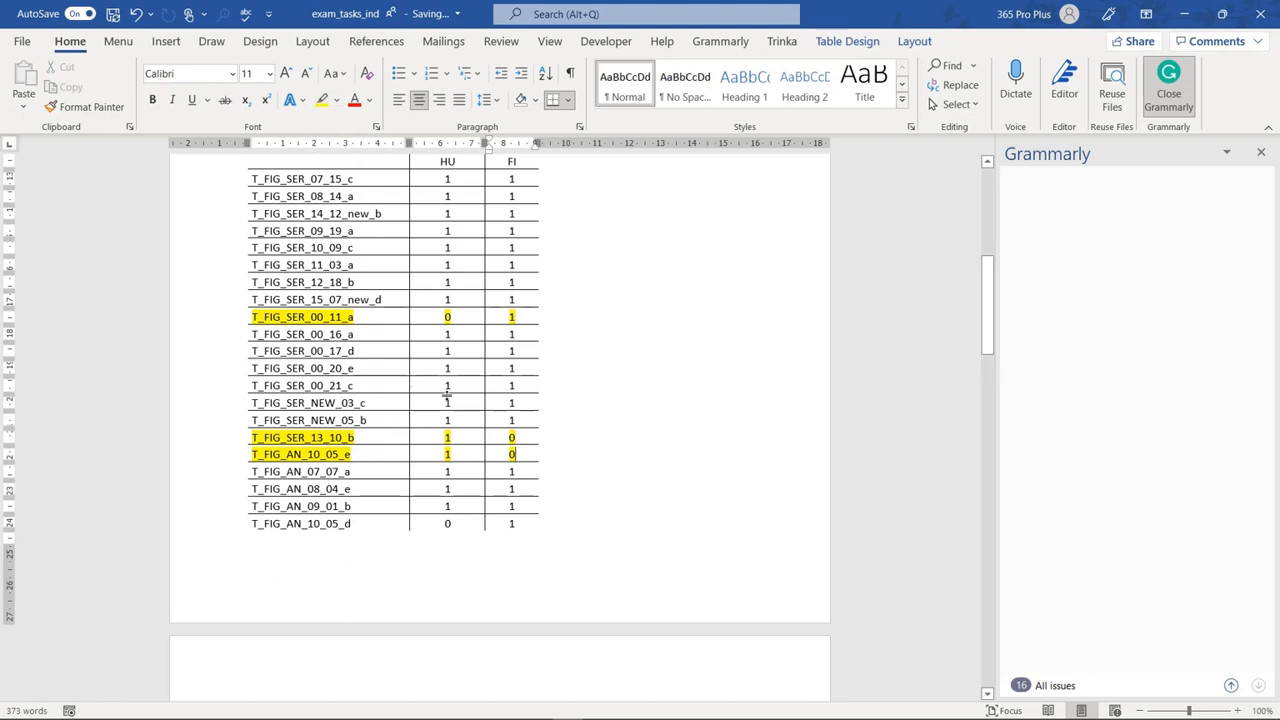
# Highlight the T_FIG_AN_14_08_c row of the anchoring table in yellow
pyautogui.scroll(-2, 537, 341)
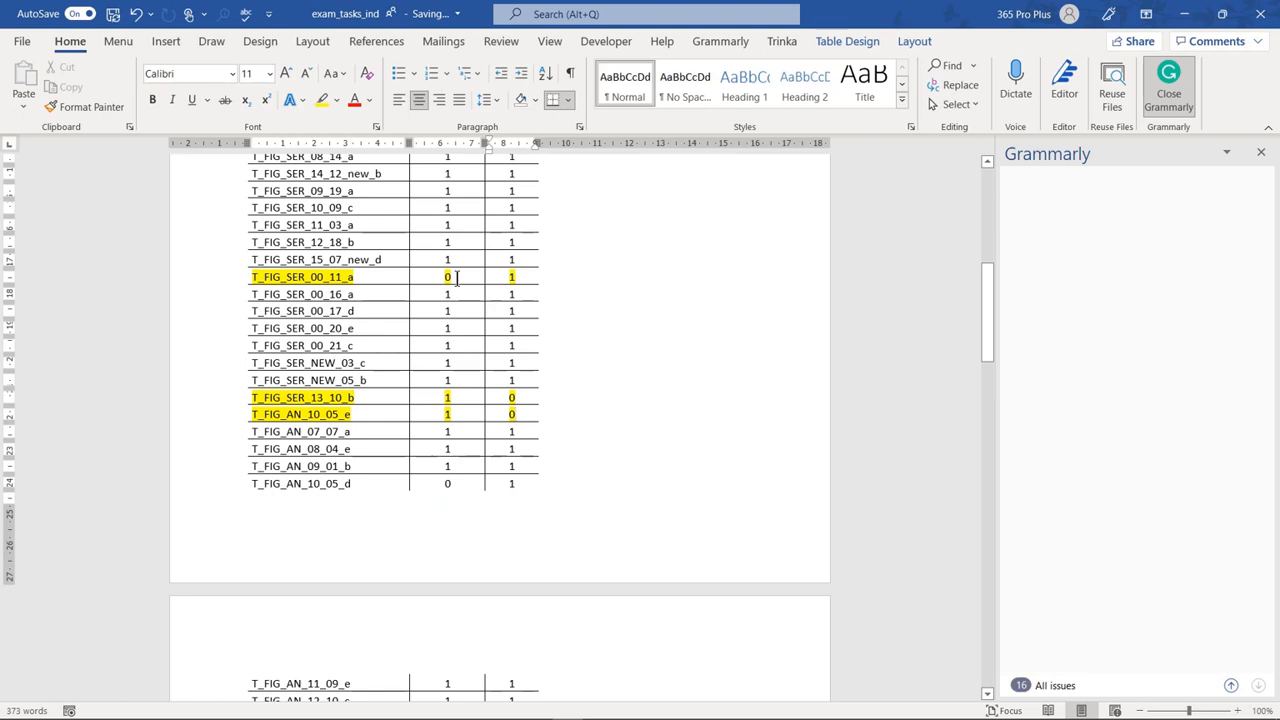
pyautogui.scroll(-5, 457, 277)
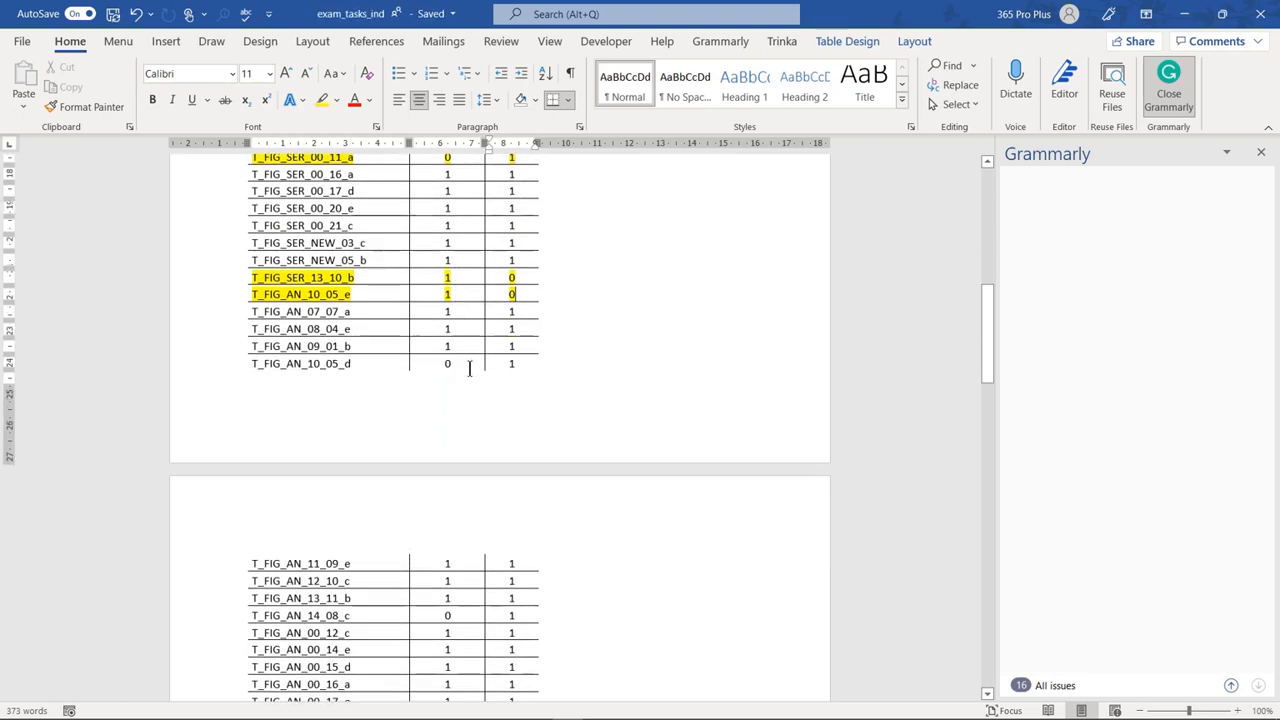
pyautogui.scroll(-2, 469, 369)
pyautogui.moveTo(253, 415); pyautogui.dragTo(503, 414)
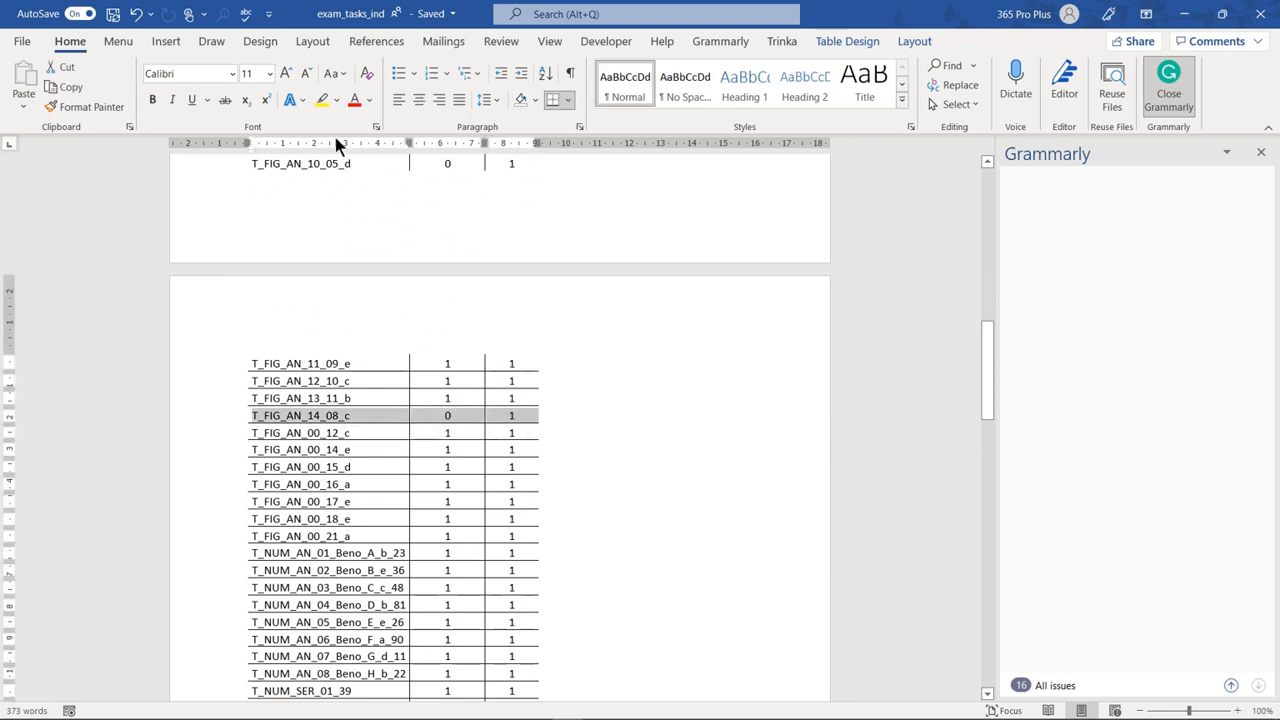
pyautogui.click(322, 100)
# Highlight the T_FIG_AN_10_05_d row of the anchoring table in yellow
pyautogui.scroll(-9, 445, 510)
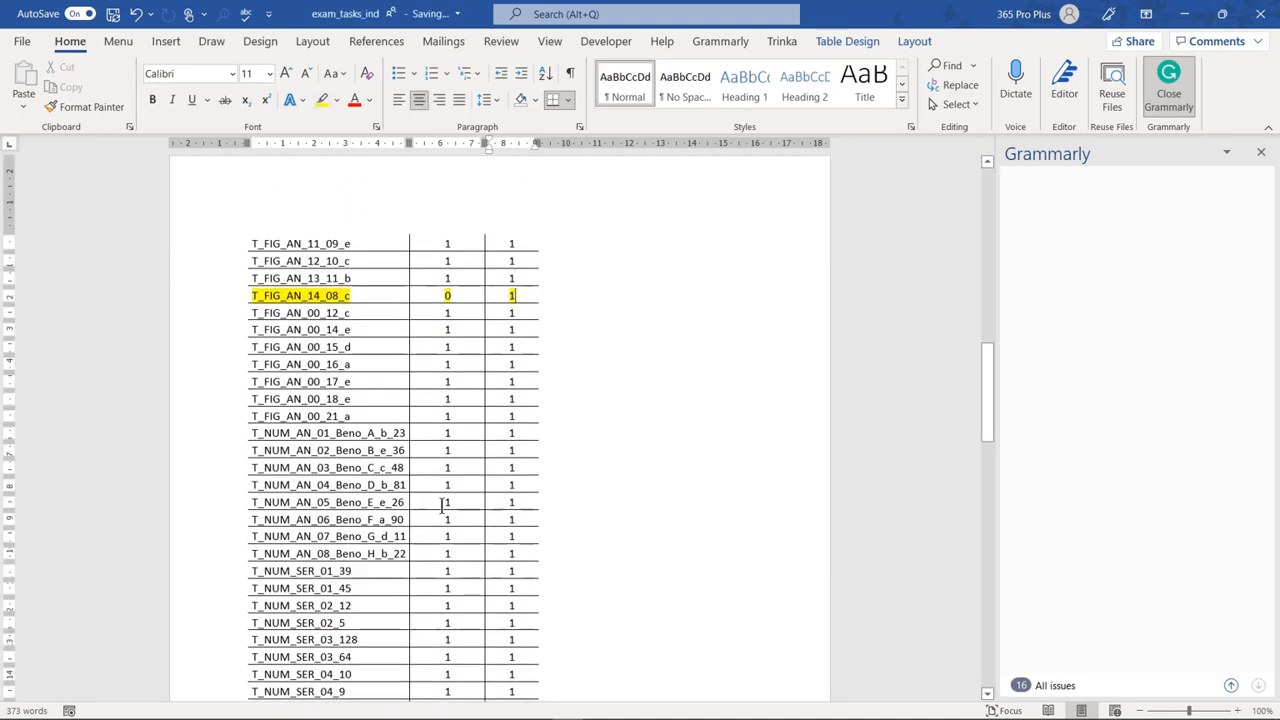
pyautogui.scroll(20, 442, 505)
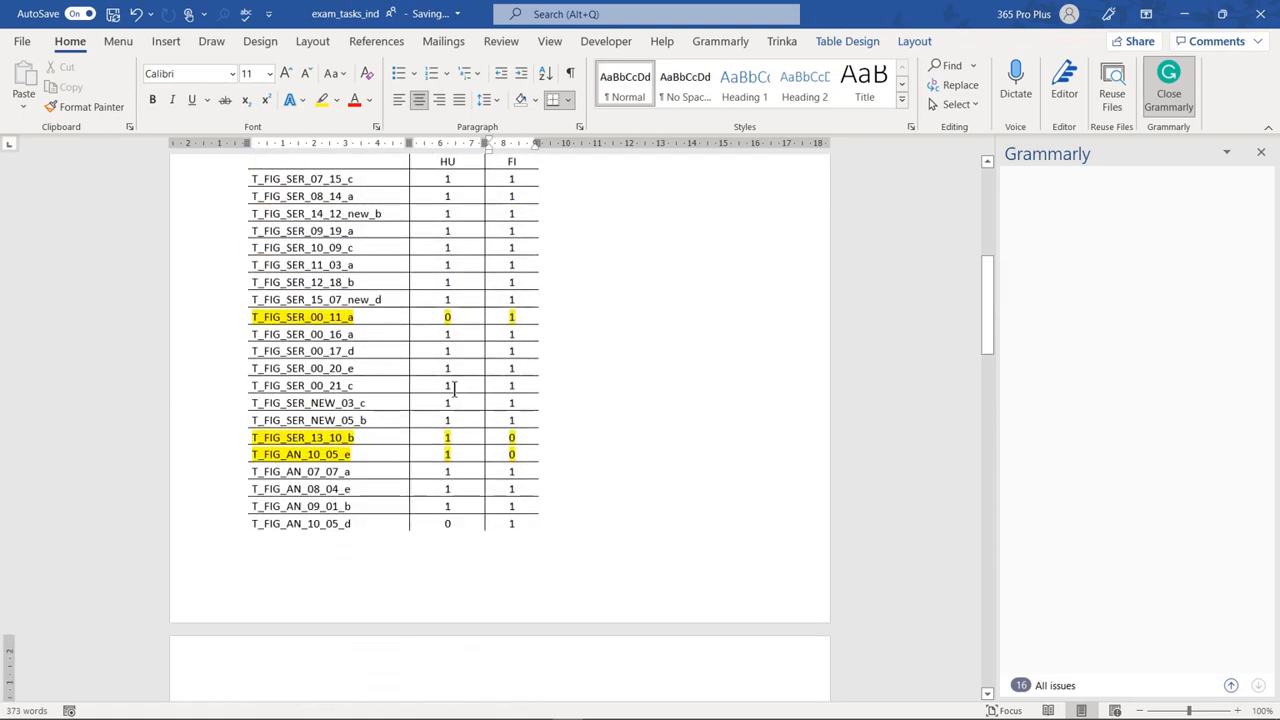
pyautogui.scroll(-2, 441, 512)
pyautogui.moveTo(253, 443); pyautogui.dragTo(516, 449)
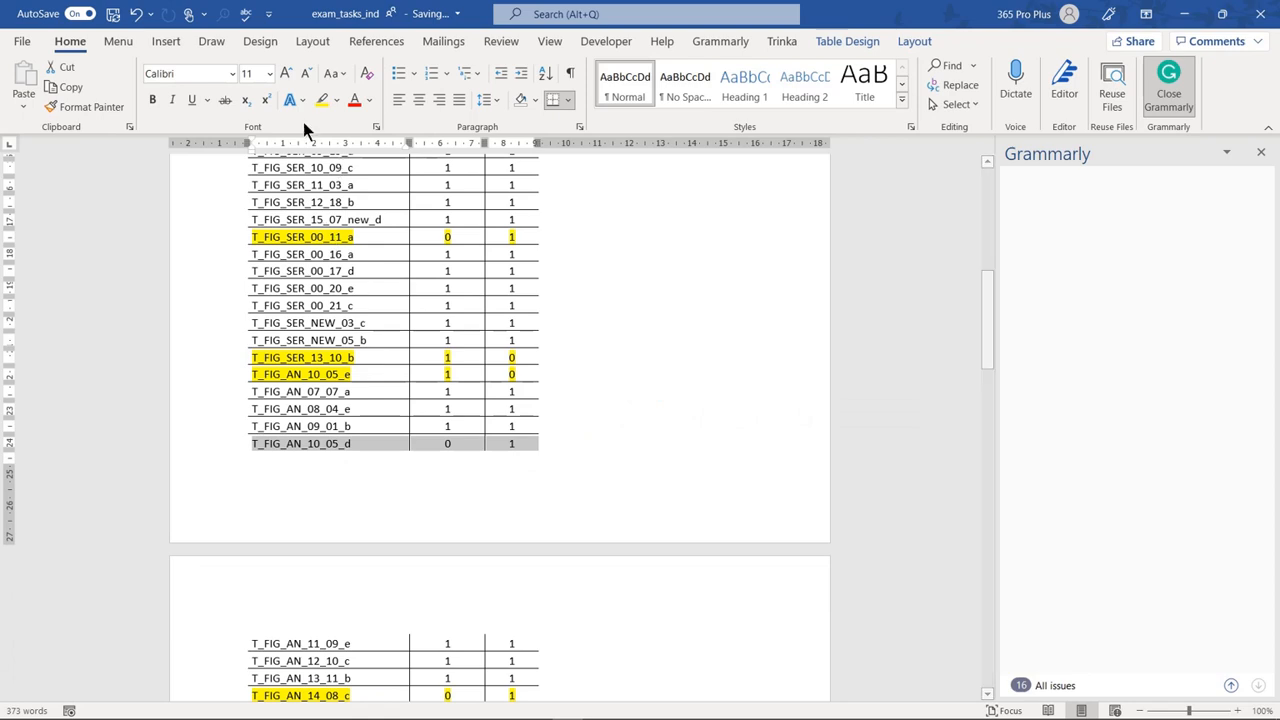
pyautogui.click(322, 100)
# Switch to HU_FI_ind_exam_final.sav in the SPSS Data Editor and examine the case data of the item columns, including T_FIG_SER_13_10_b and T_FIG_AN_10_05_e
pyautogui.scroll(13, 619, 656)
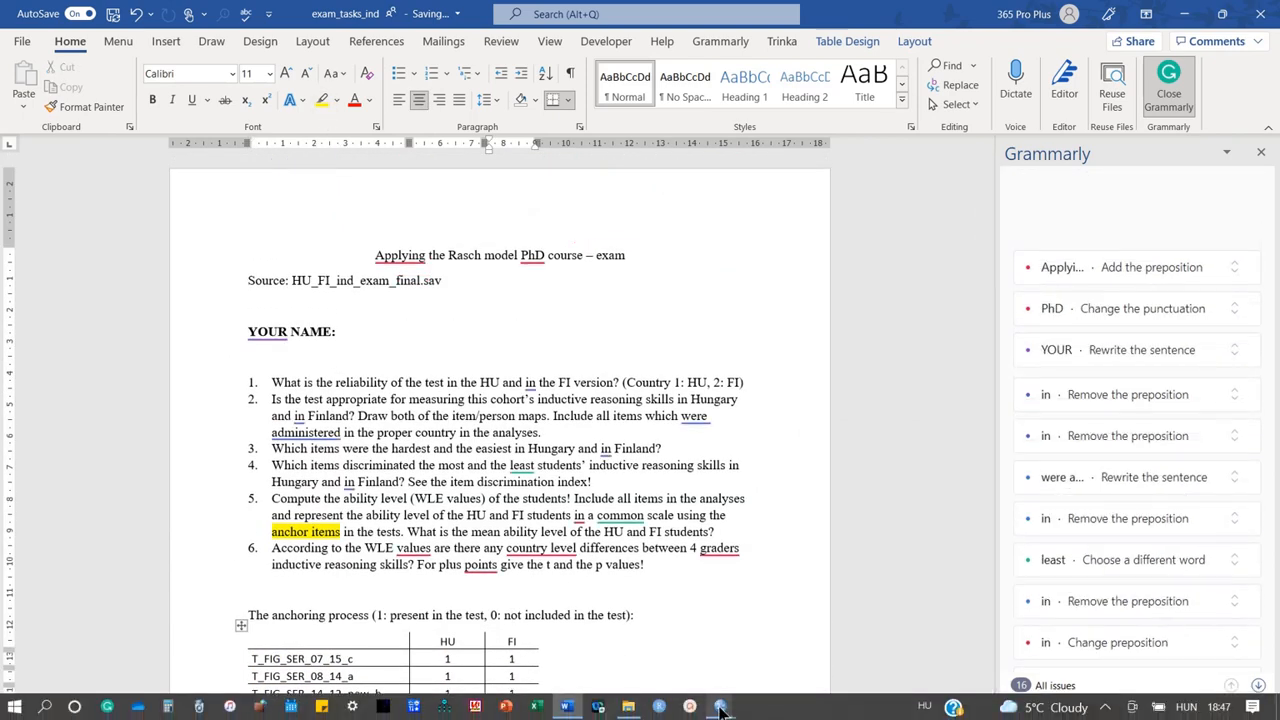
pyautogui.click(720, 706)
pyautogui.click(762, 648)
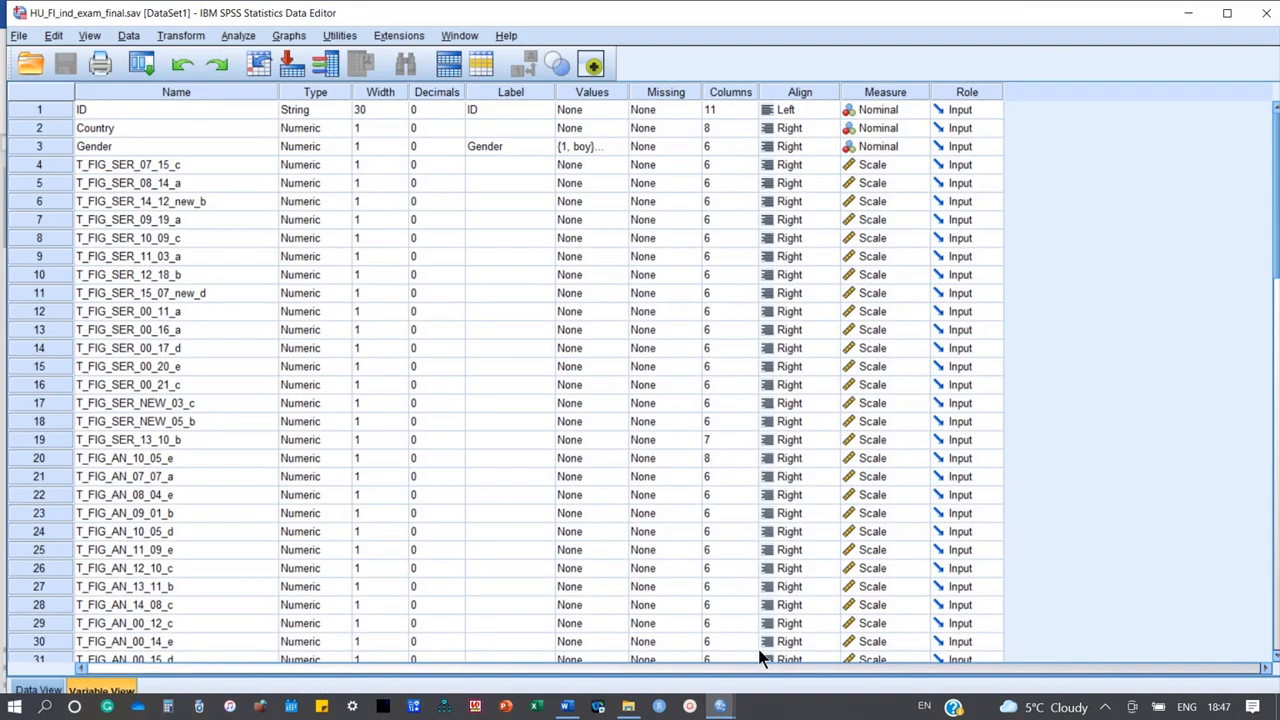
pyautogui.click(50, 693)
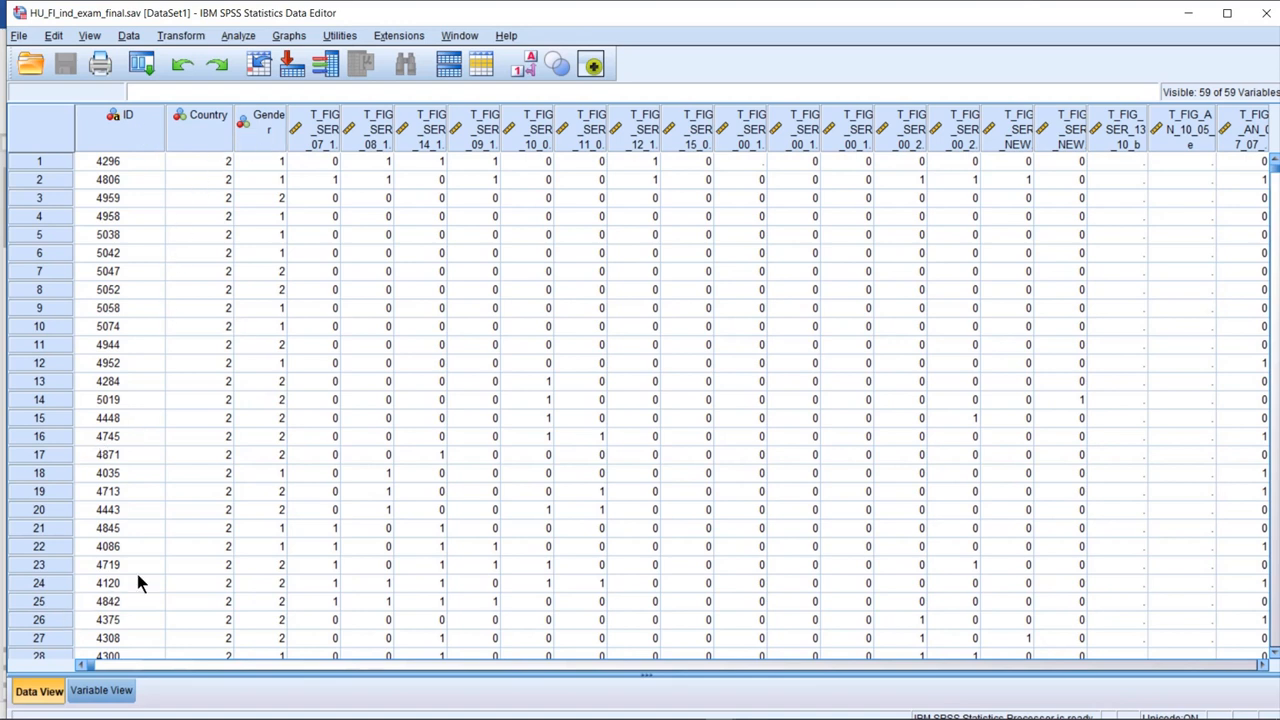
pyautogui.moveTo(93, 666); pyautogui.dragTo(320, 686)
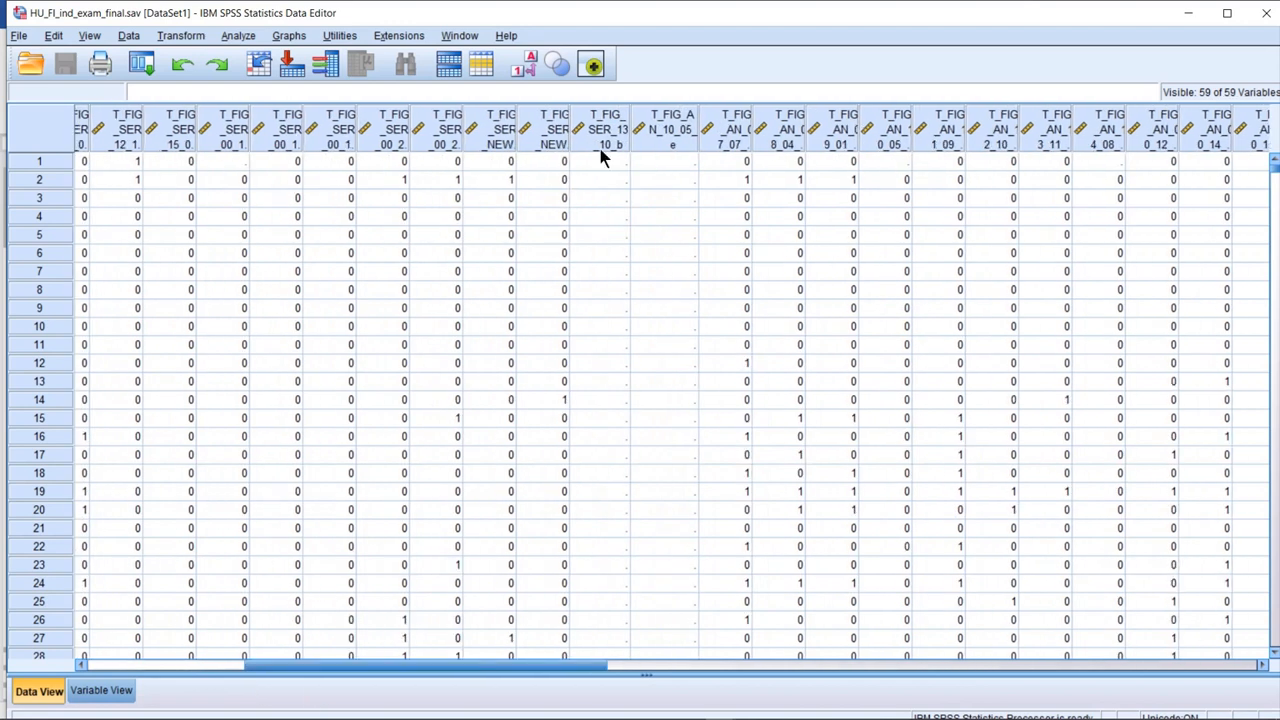
pyautogui.moveTo(246, 674); pyautogui.dragTo(122, 668)
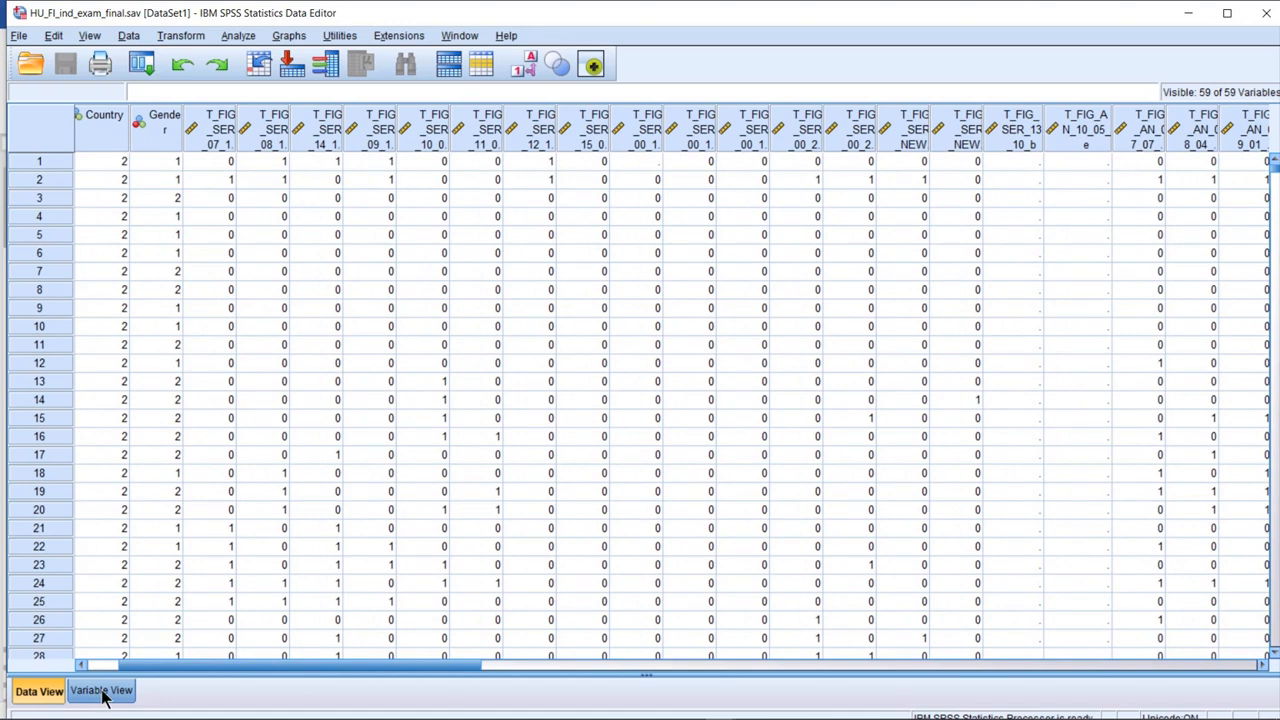
# Compare the variable definitions with the case data, checking the ID, Country and Gender columns
pyautogui.click(101, 691)
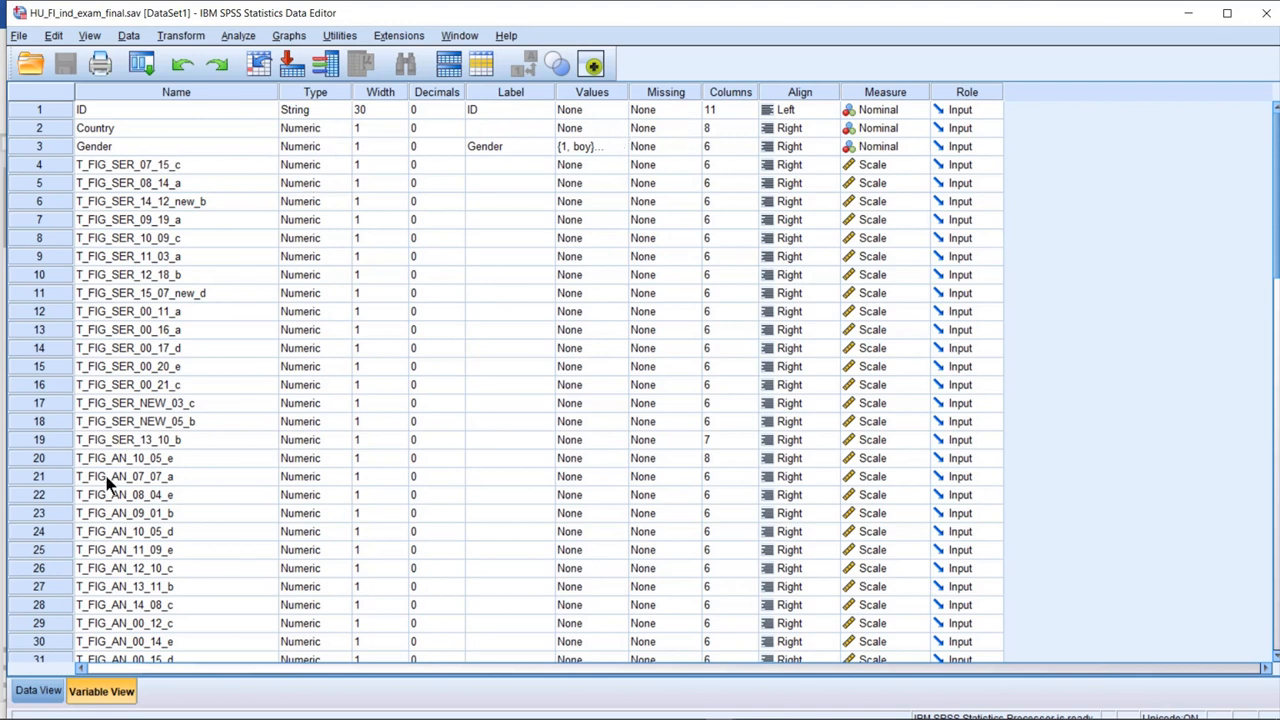
pyautogui.click(40, 698)
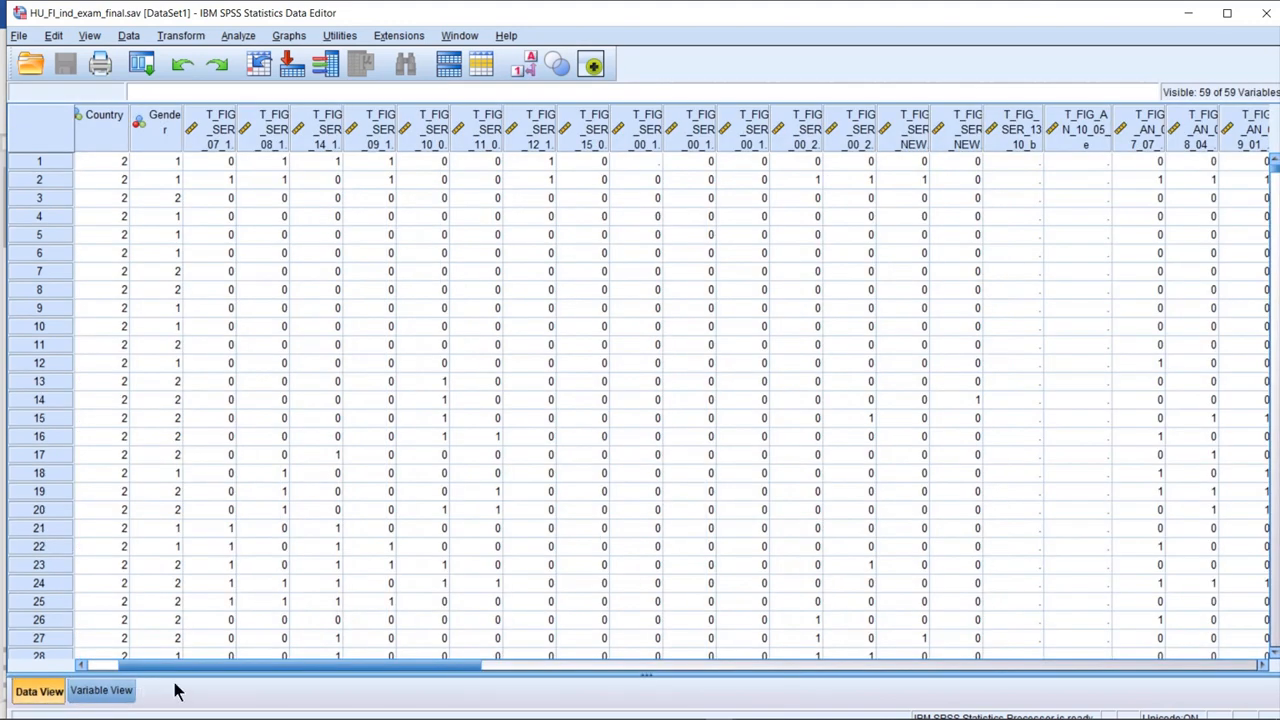
pyautogui.moveTo(186, 668); pyautogui.dragTo(122, 668)
pyautogui.scroll(-15, 190, 512)
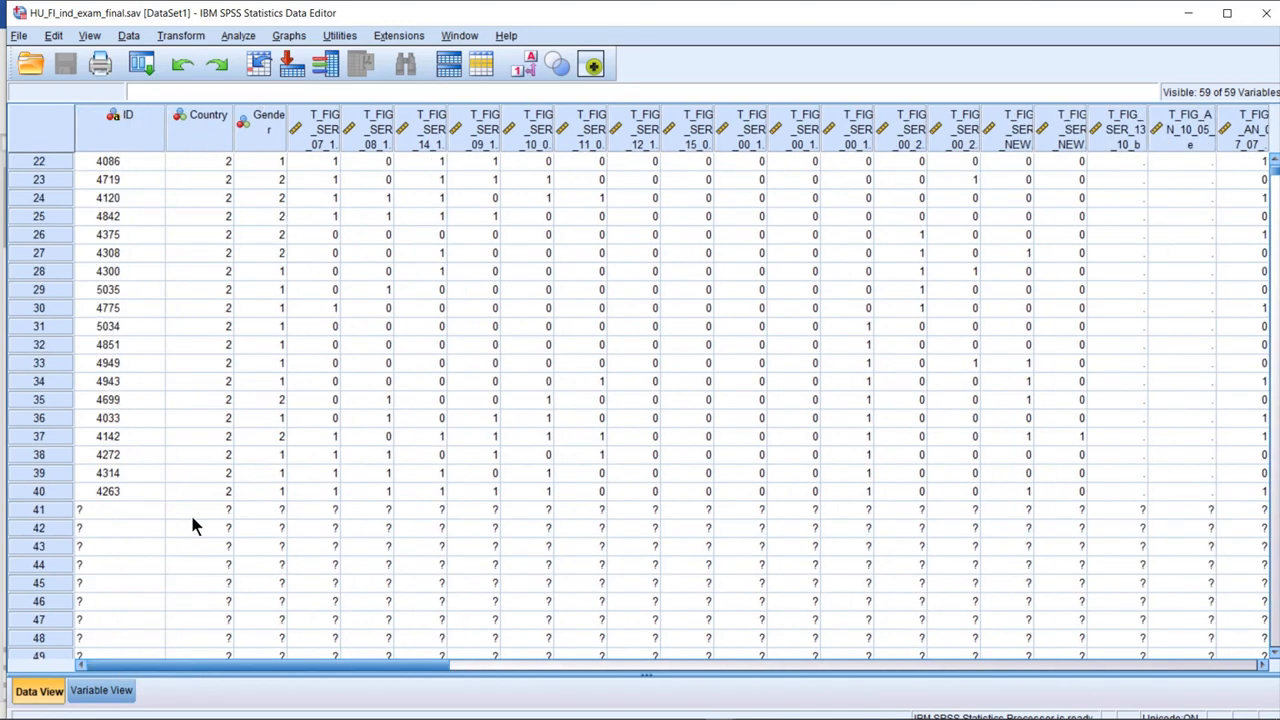
pyautogui.click(101, 691)
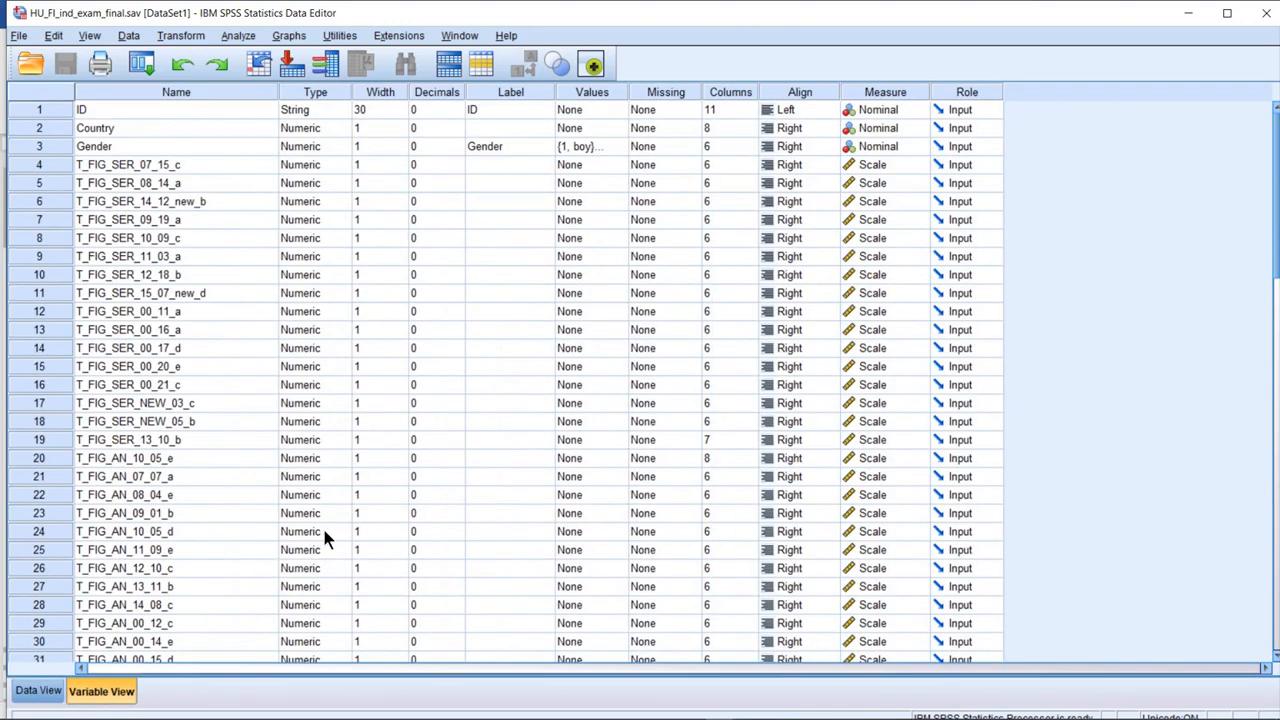
# Check the country codes in the Word exam tasks and return to the SPSS dataset
pyautogui.click(567, 708)
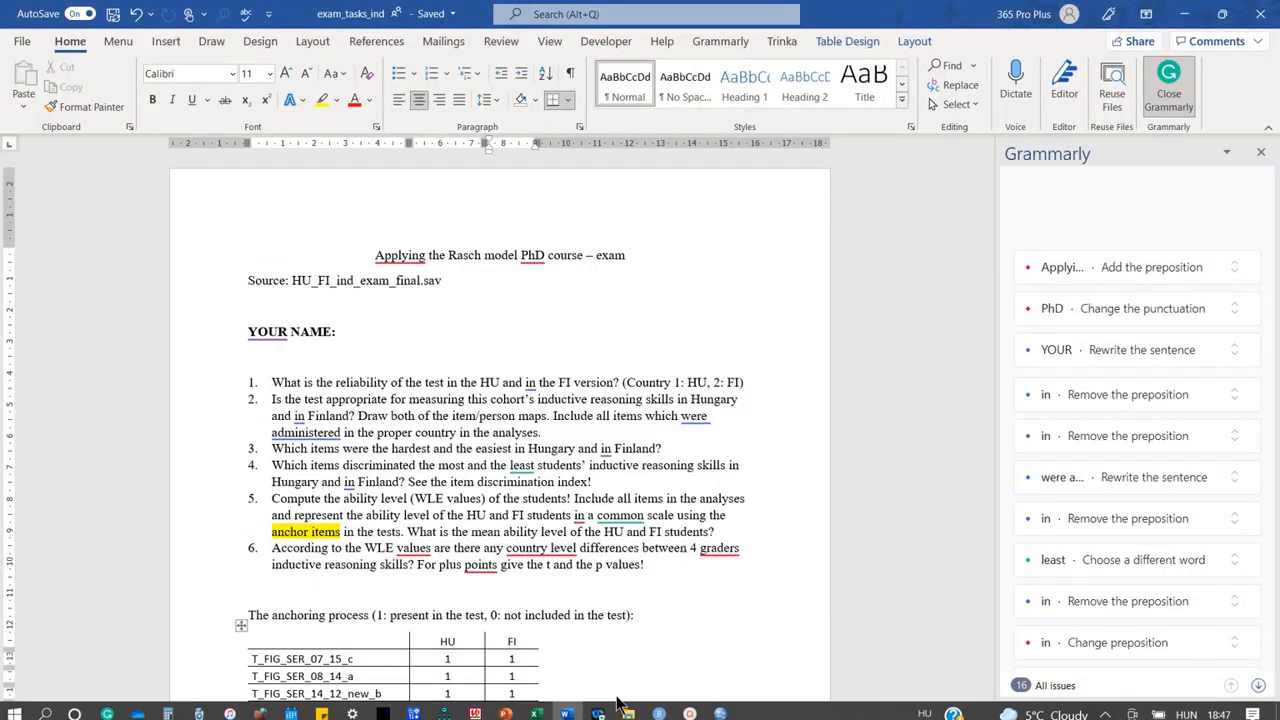
pyautogui.moveTo(724, 708)
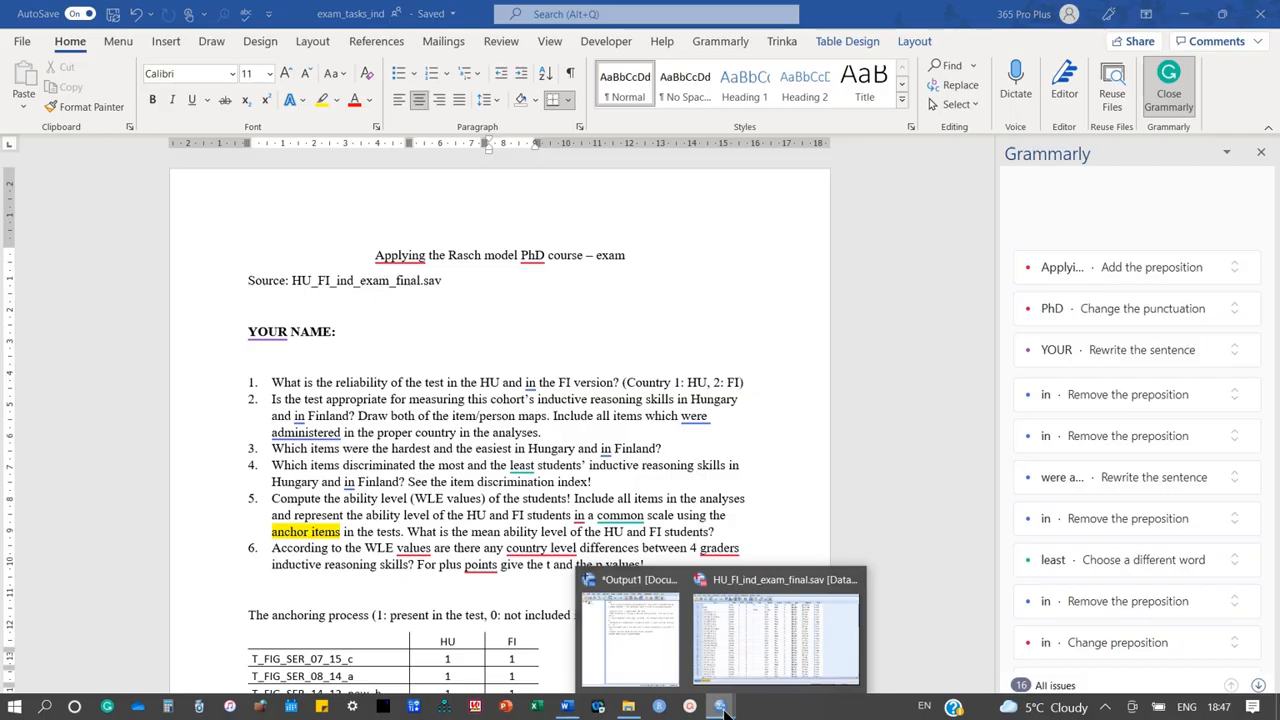
pyautogui.click(782, 642)
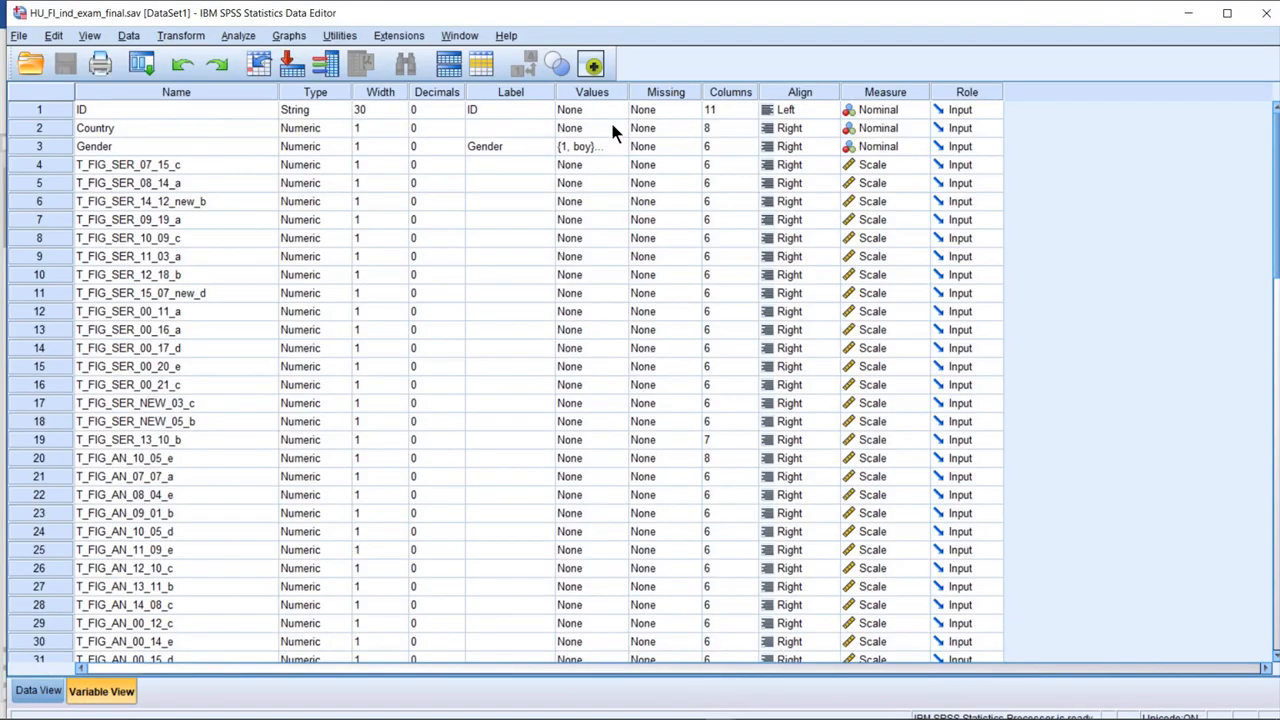
# Give the Country variable the label "Country" and add the value label 1 = "Hungary"
pyautogui.click(503, 130)
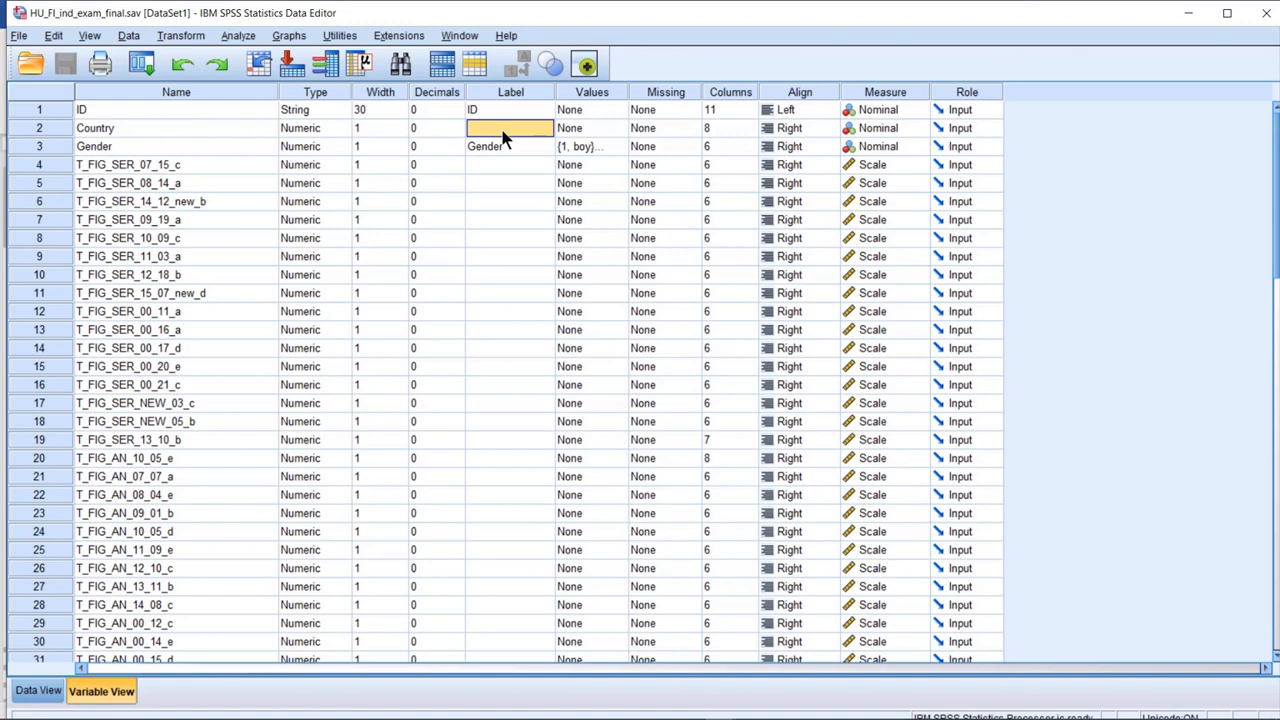
pyautogui.write('Country')
pyautogui.click(593, 127)
pyautogui.click(615, 124)
pyautogui.click(541, 307)
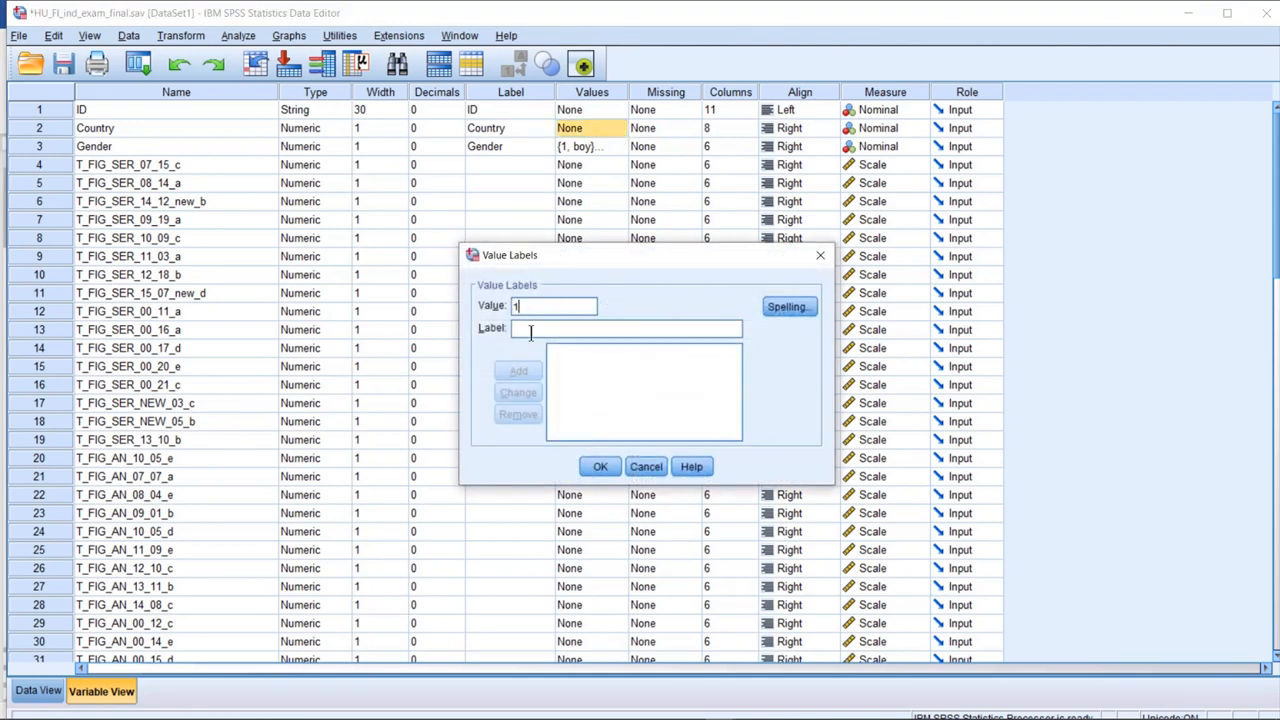
pyautogui.write('Hungary')
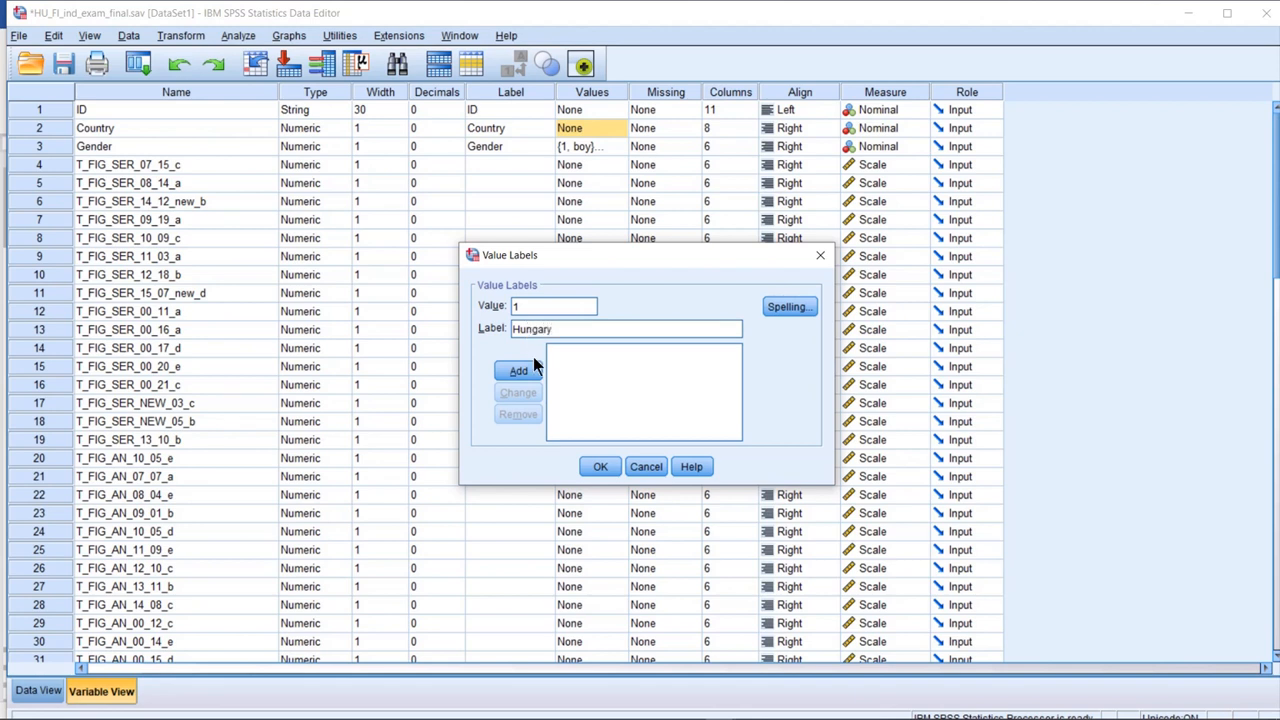
pyautogui.click(522, 376)
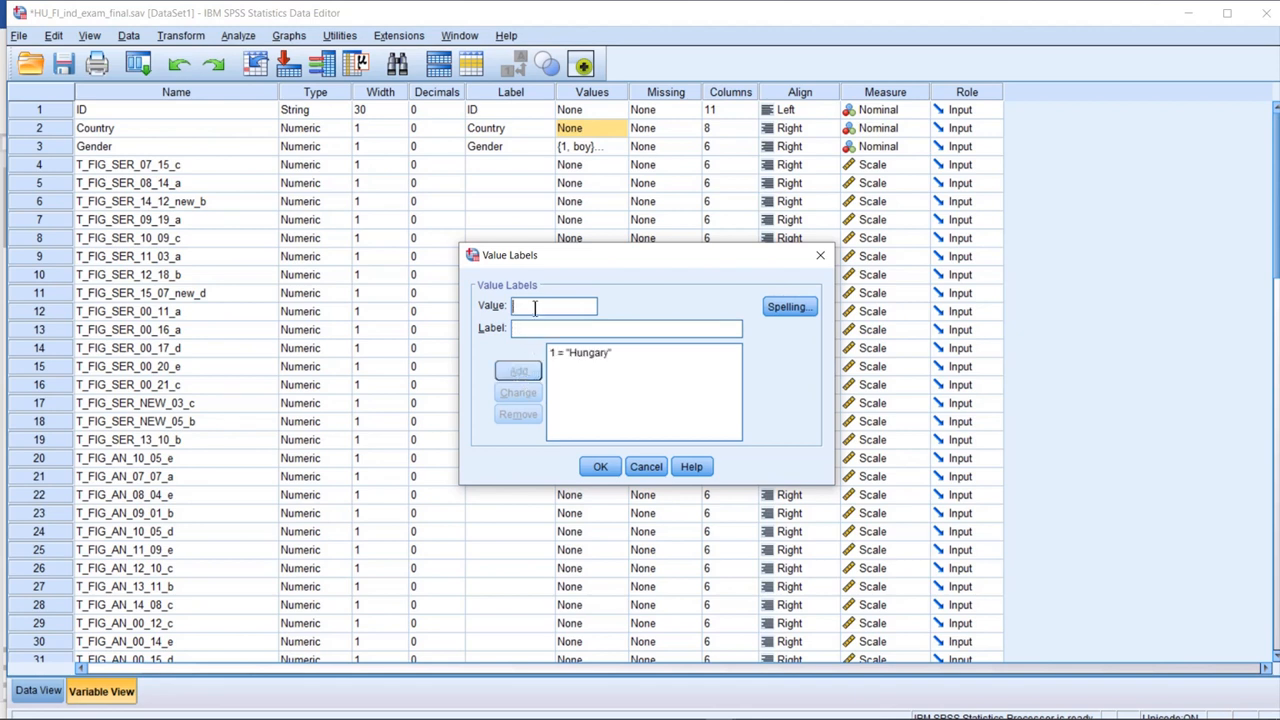
# Add the value label 2 = "Finland" to the Country variable and apply the value labels
pyautogui.write('2 = "')
pyautogui.write('Fin')
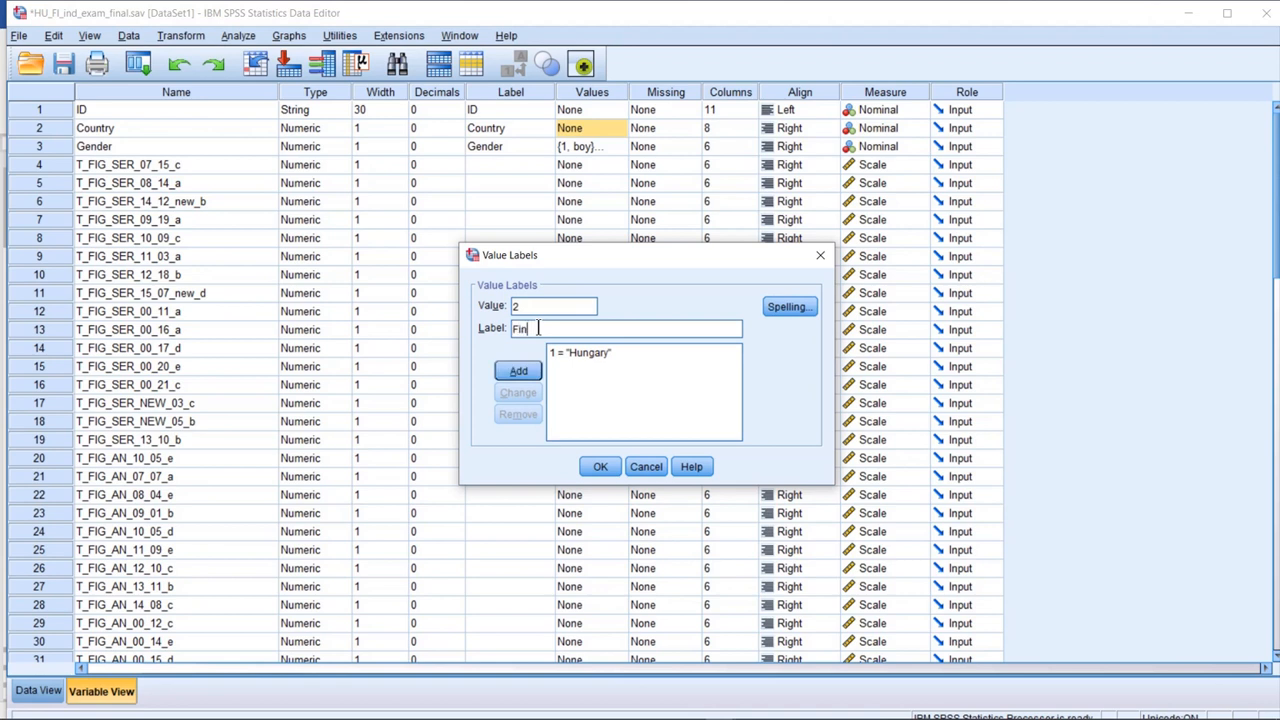
pyautogui.write('land')
pyautogui.click(518, 371)
pyautogui.click(600, 464)
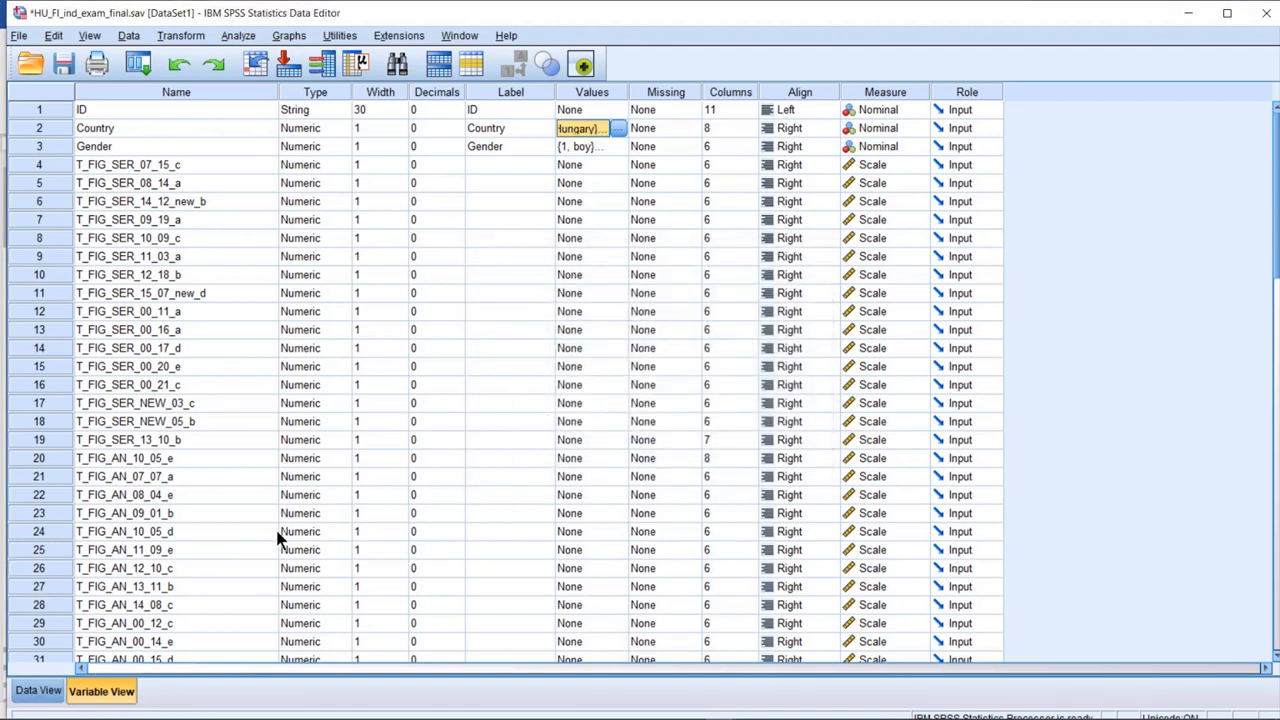
# Locate the boundary between the Finnish and Hungarian cases in the data and select the last Finnish case's ID cell
pyautogui.click(46, 690)
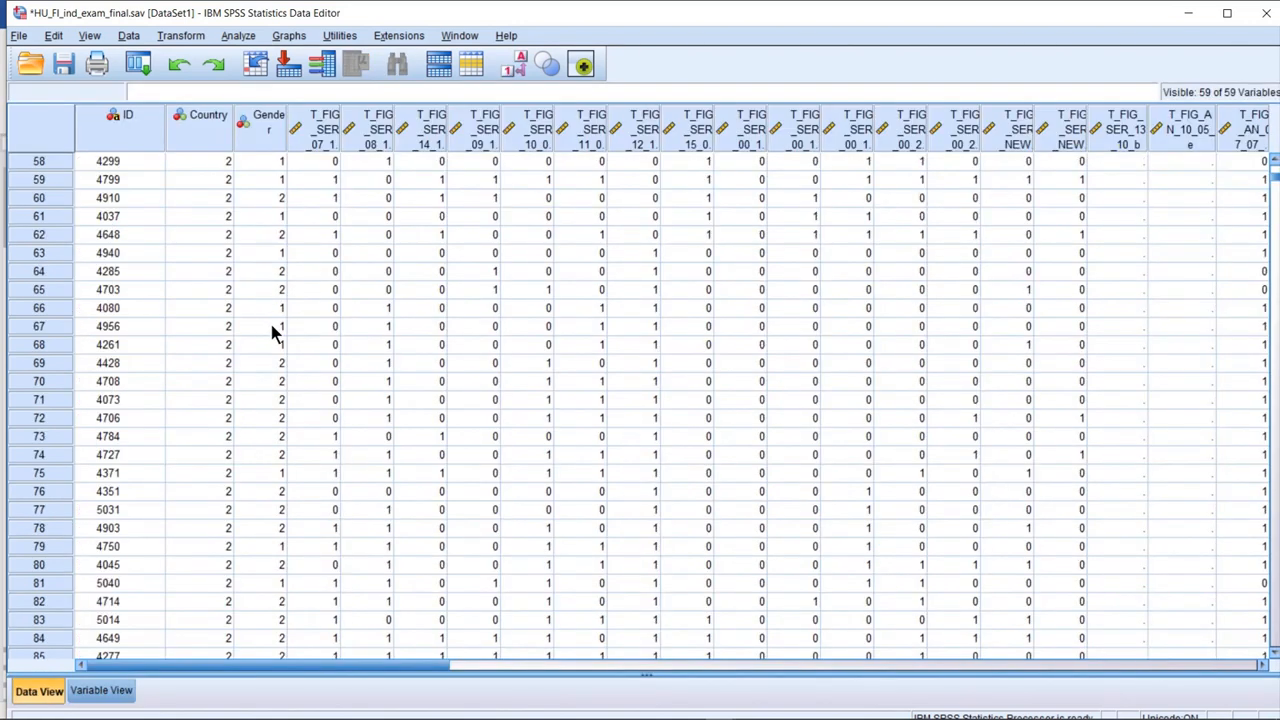
pyautogui.scroll(19, 274, 330)
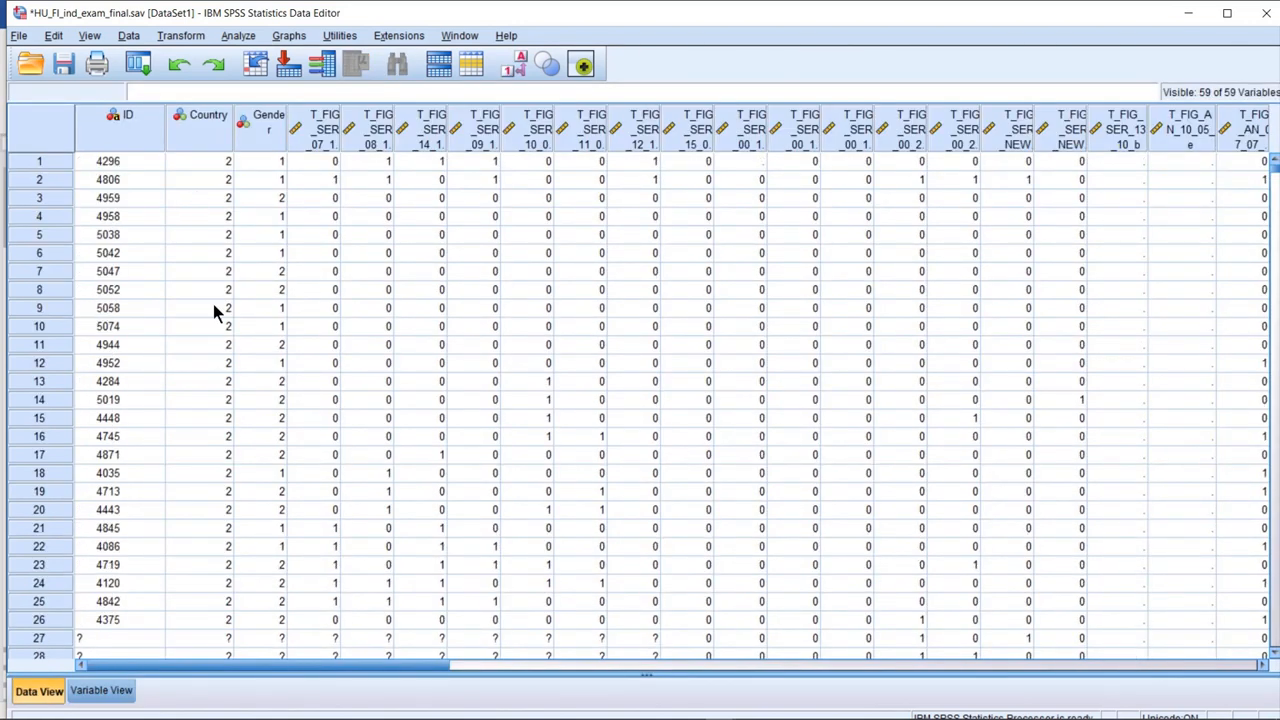
pyautogui.moveTo(1276, 172); pyautogui.dragTo(1276, 378)
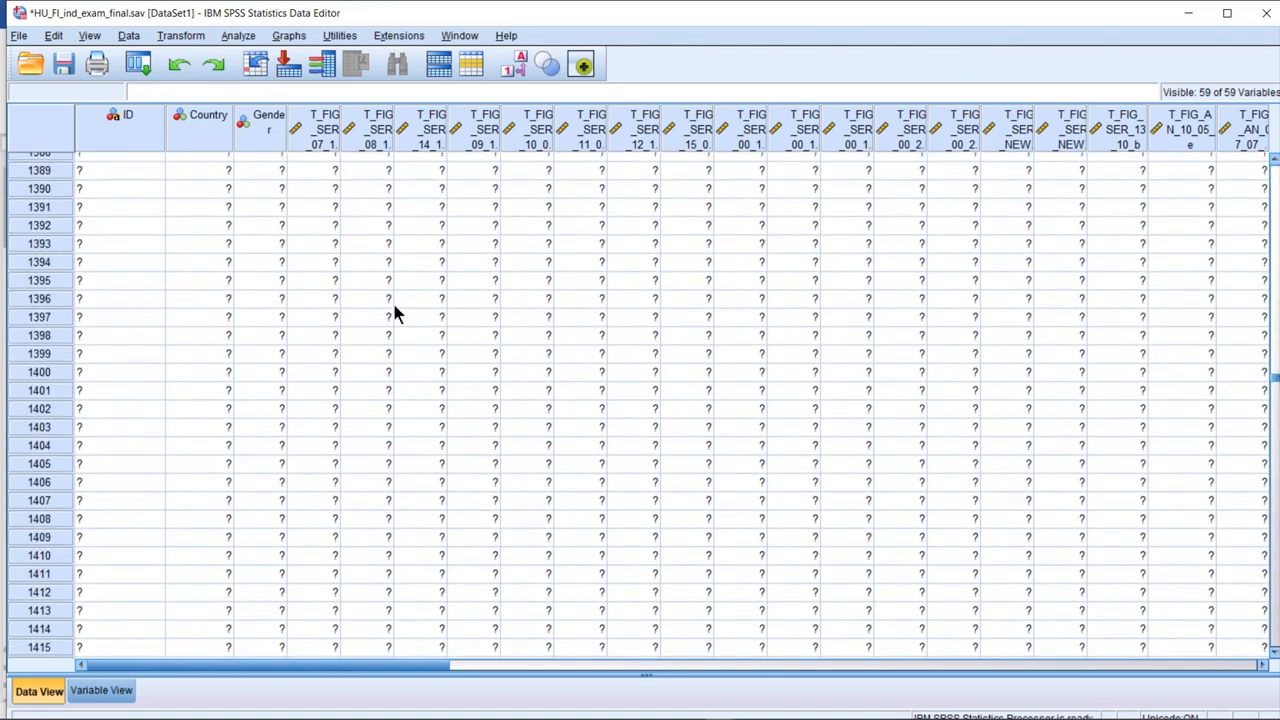
pyautogui.scroll(17, 247, 309)
pyautogui.scroll(20, 248, 309)
pyautogui.scroll(20, 248, 310)
pyautogui.scroll(20, 247, 309)
pyautogui.scroll(20, 248, 309)
pyautogui.scroll(20, 248, 309)
pyautogui.scroll(14, 246, 307)
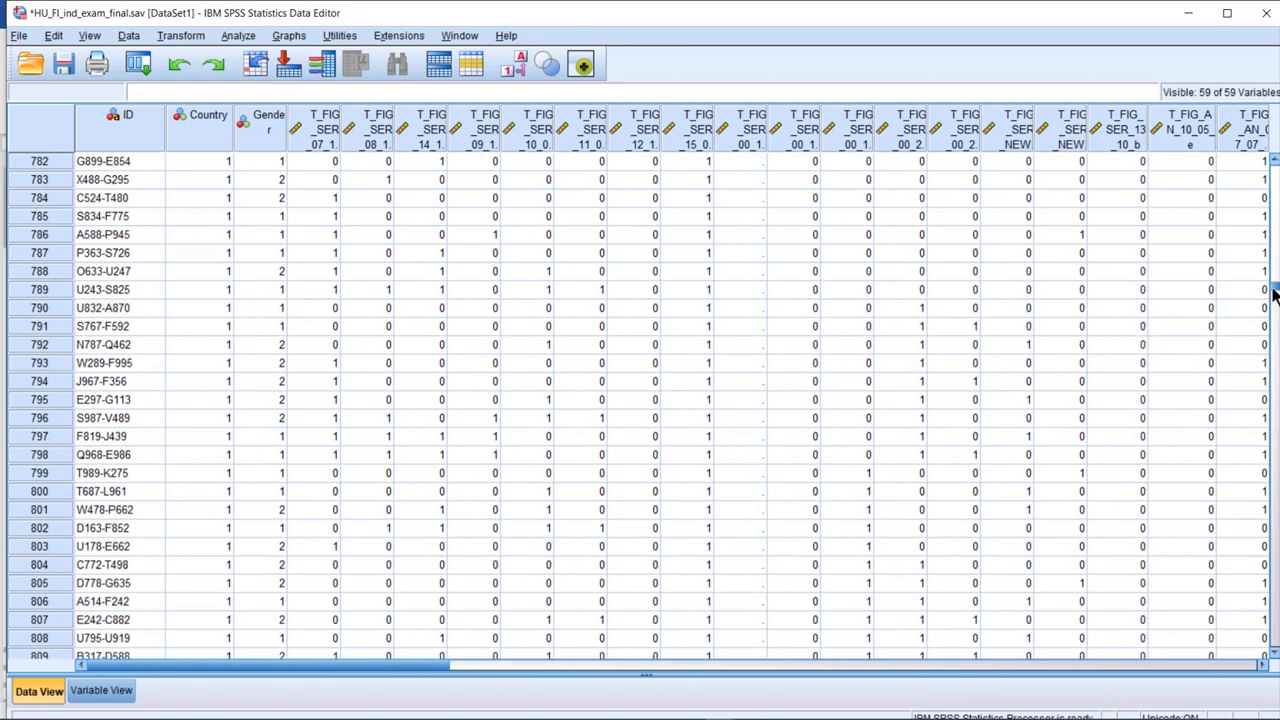
pyautogui.scroll(20, 1272, 292)
pyautogui.scroll(20, 1272, 292)
pyautogui.scroll(-10, 651, 423)
pyautogui.scroll(4, 295, 420)
pyautogui.click(100, 255)
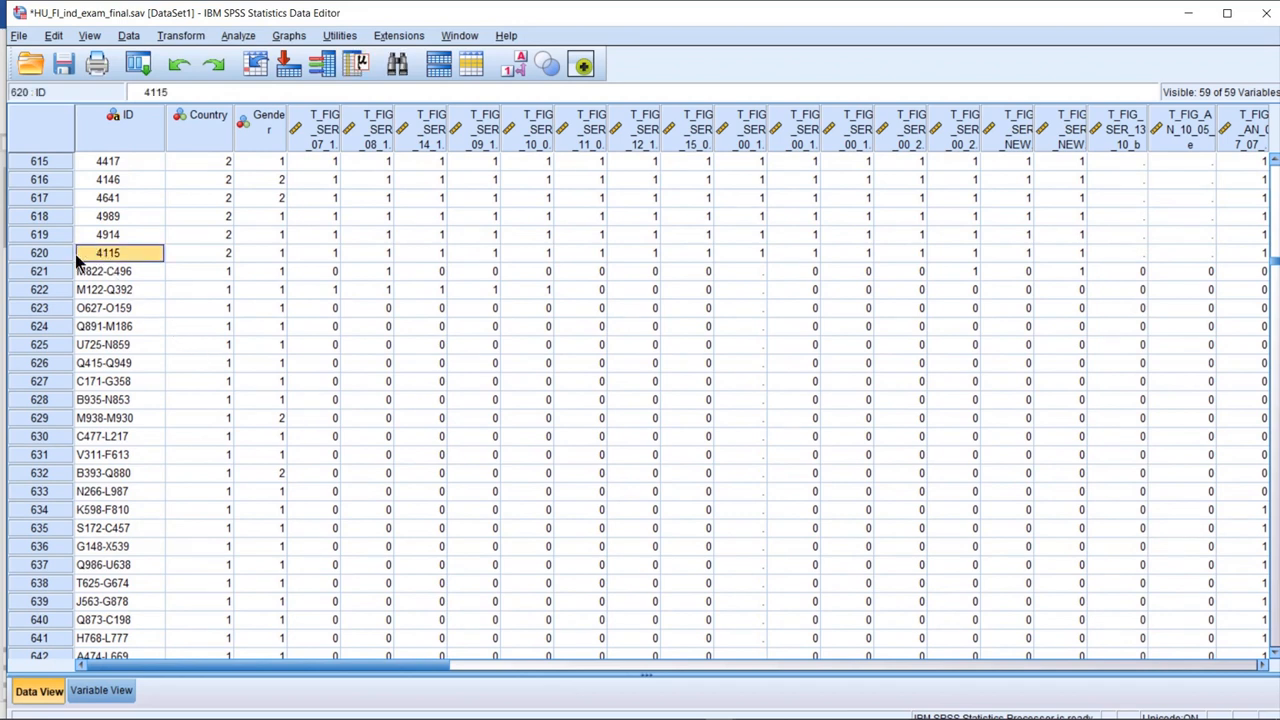
# Select the first Hungarian case's row, look through the remaining cases, and return to the start of the dataset
pyautogui.click(62, 255)
pyautogui.click(50, 268)
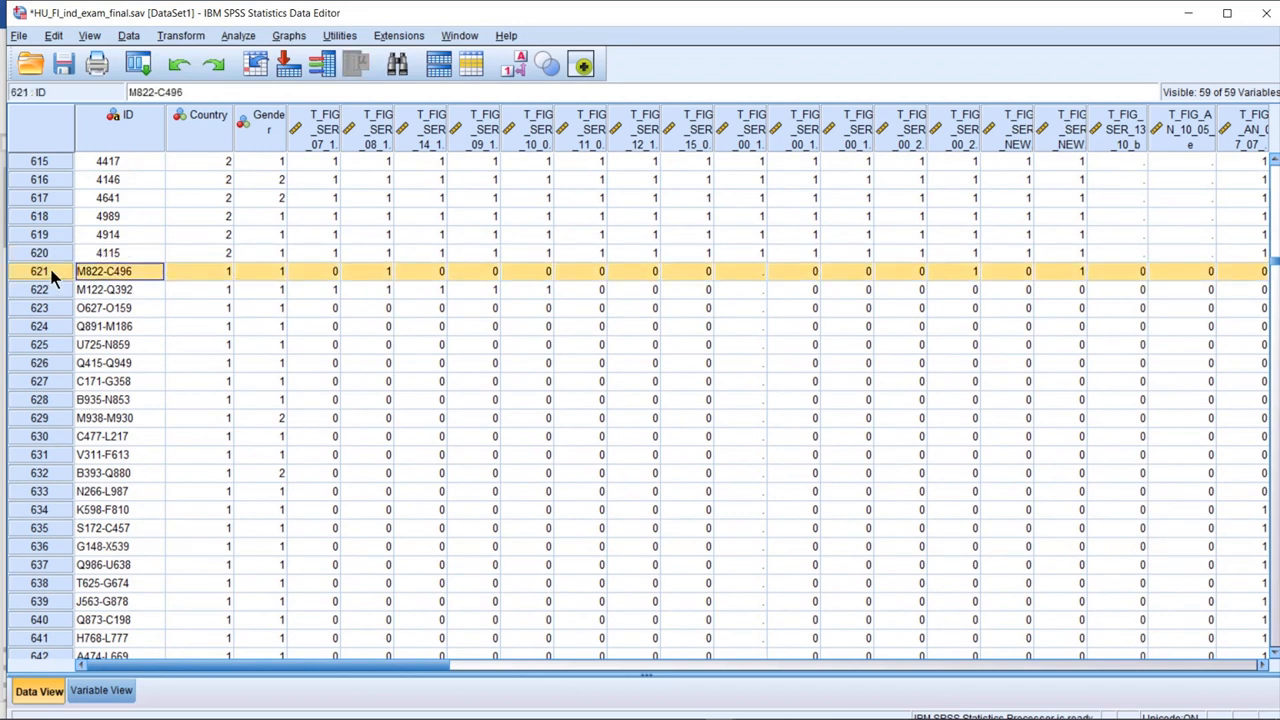
pyautogui.moveTo(1276, 262); pyautogui.dragTo(1276, 636)
pyautogui.scroll(20, 1271, 657)
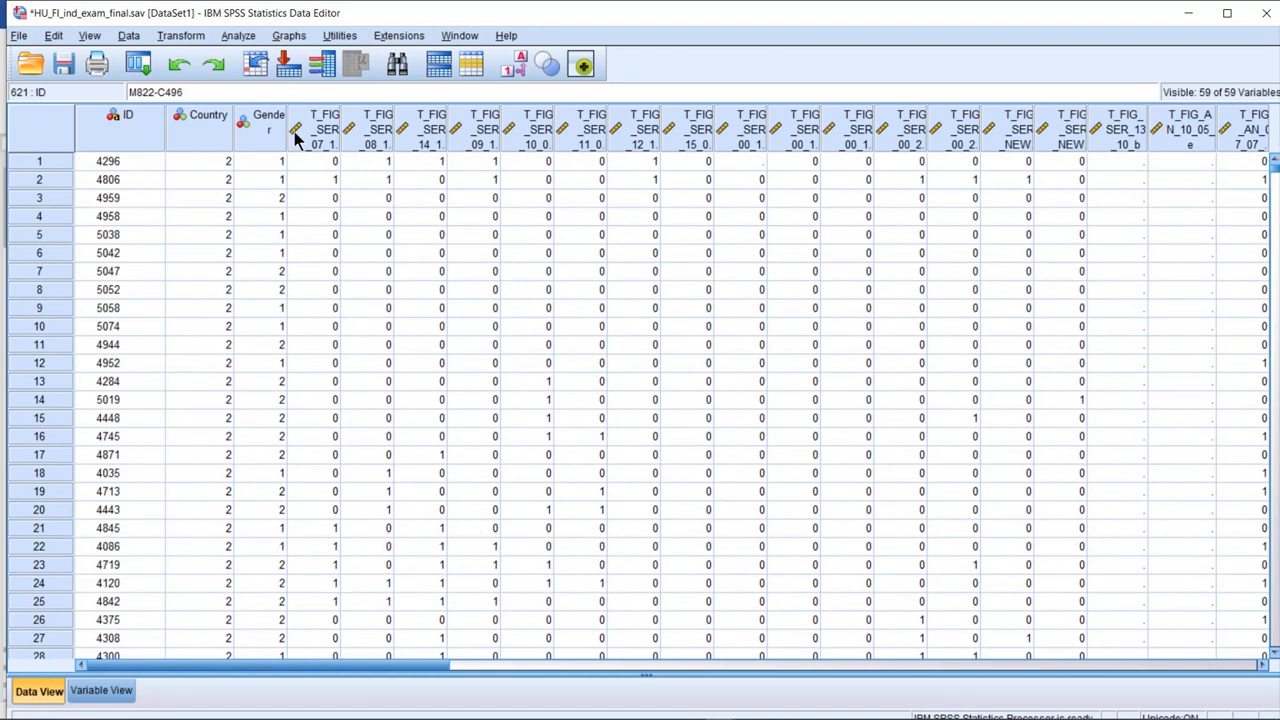
# Start a Frequencies analysis and include every variable except ID
pyautogui.click(240, 38)
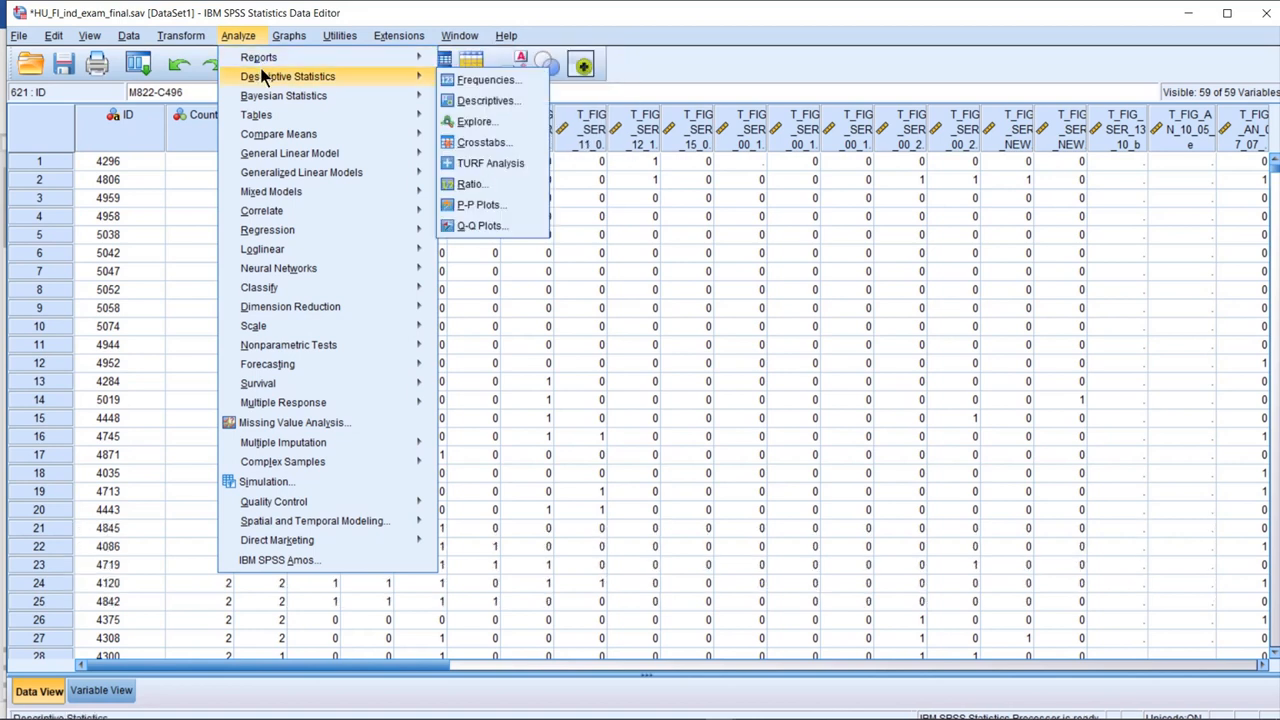
pyautogui.moveTo(380, 77)
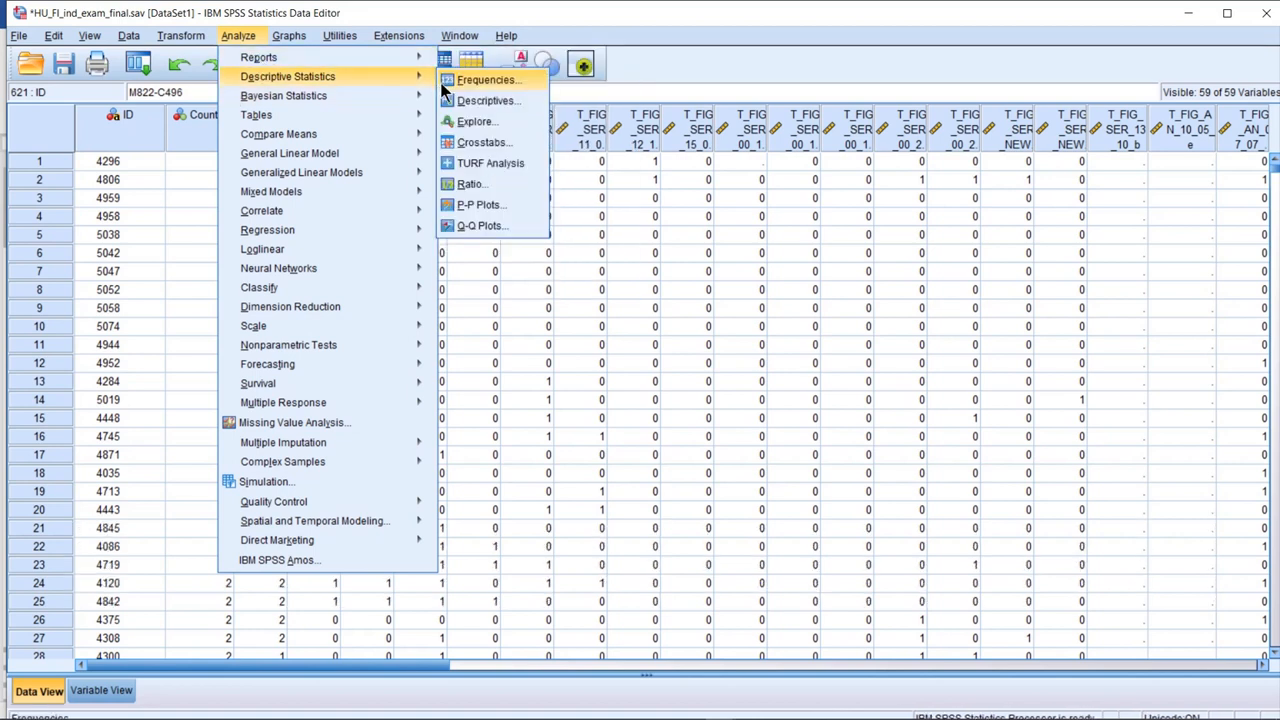
pyautogui.click(470, 80)
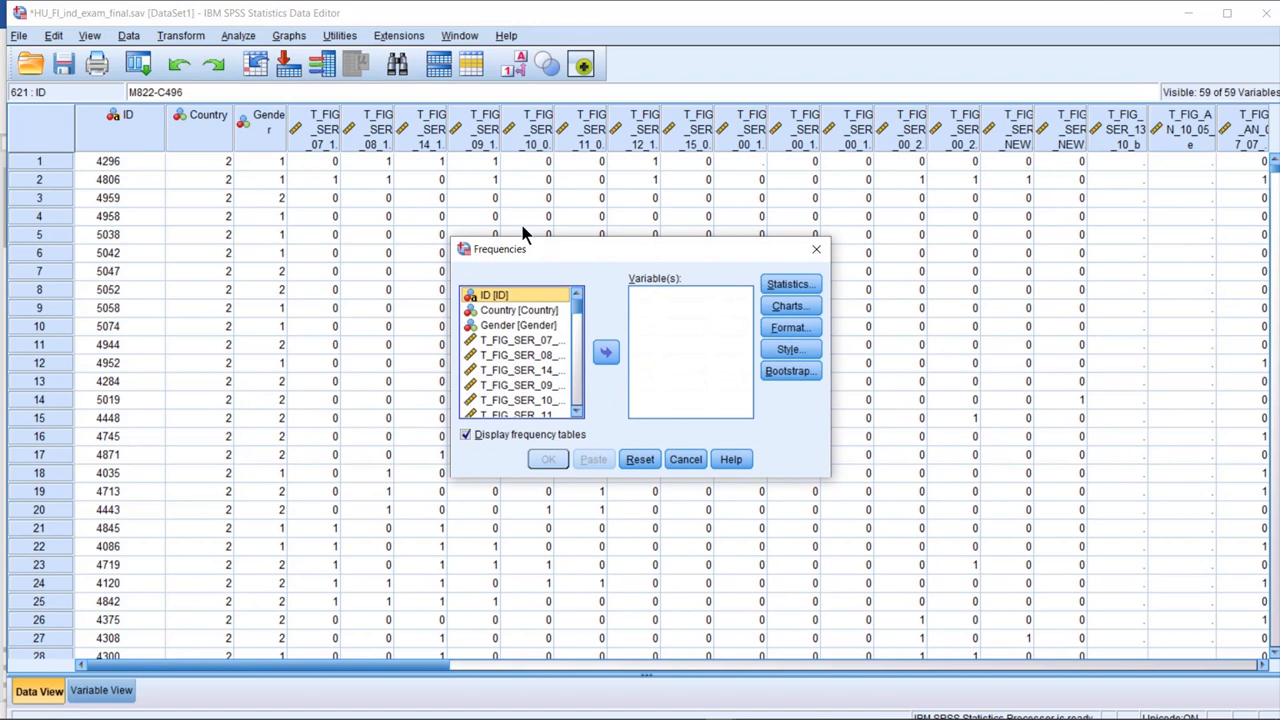
pyautogui.click(525, 311)
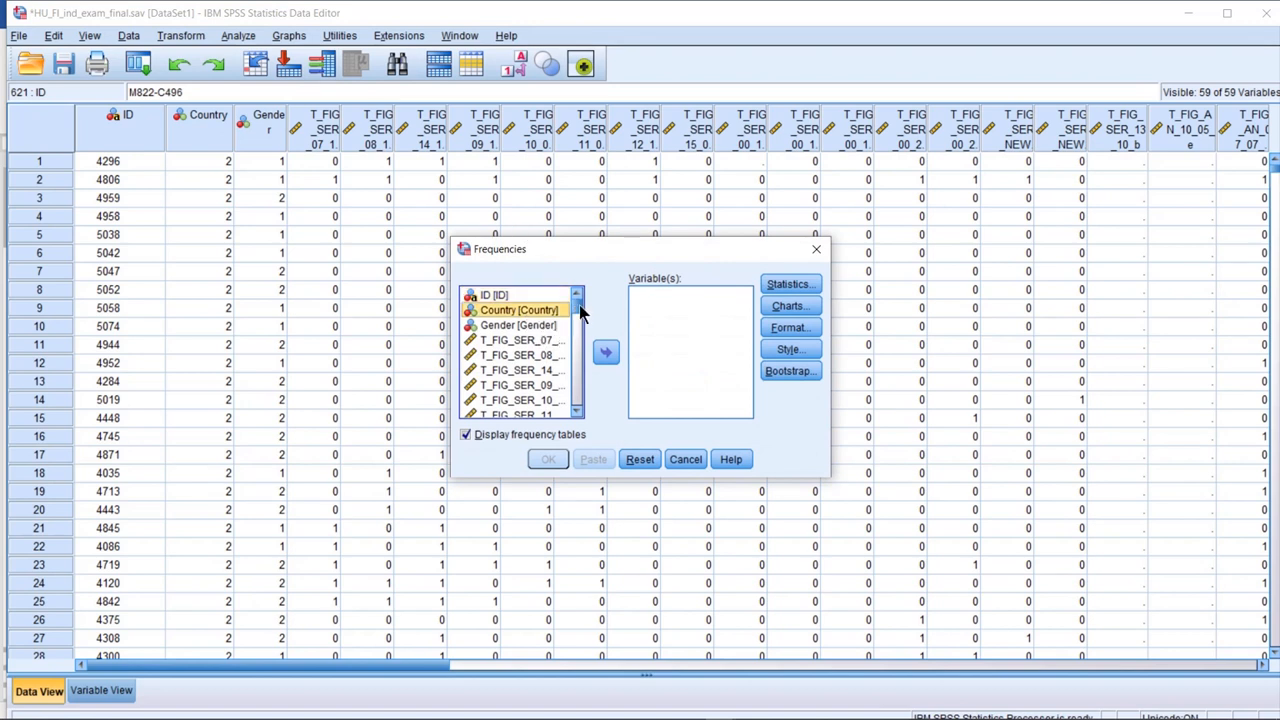
pyautogui.hotkey('ctrl', 'a')
pyautogui.keyDown('ctrl'); pyautogui.click(527, 297); pyautogui.keyUp('ctrl')
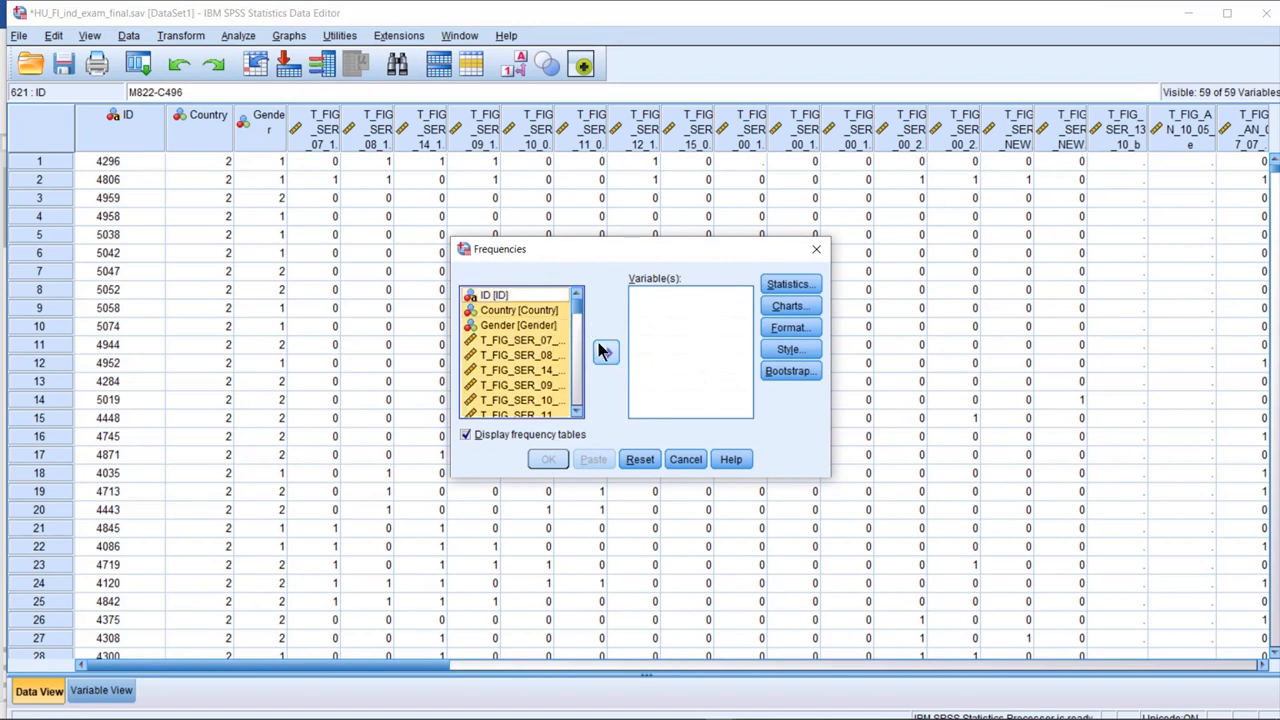
pyautogui.click(605, 353)
# Request the mean, standard deviation and variance as statistics, and run the Frequencies analysis
pyautogui.click(785, 285)
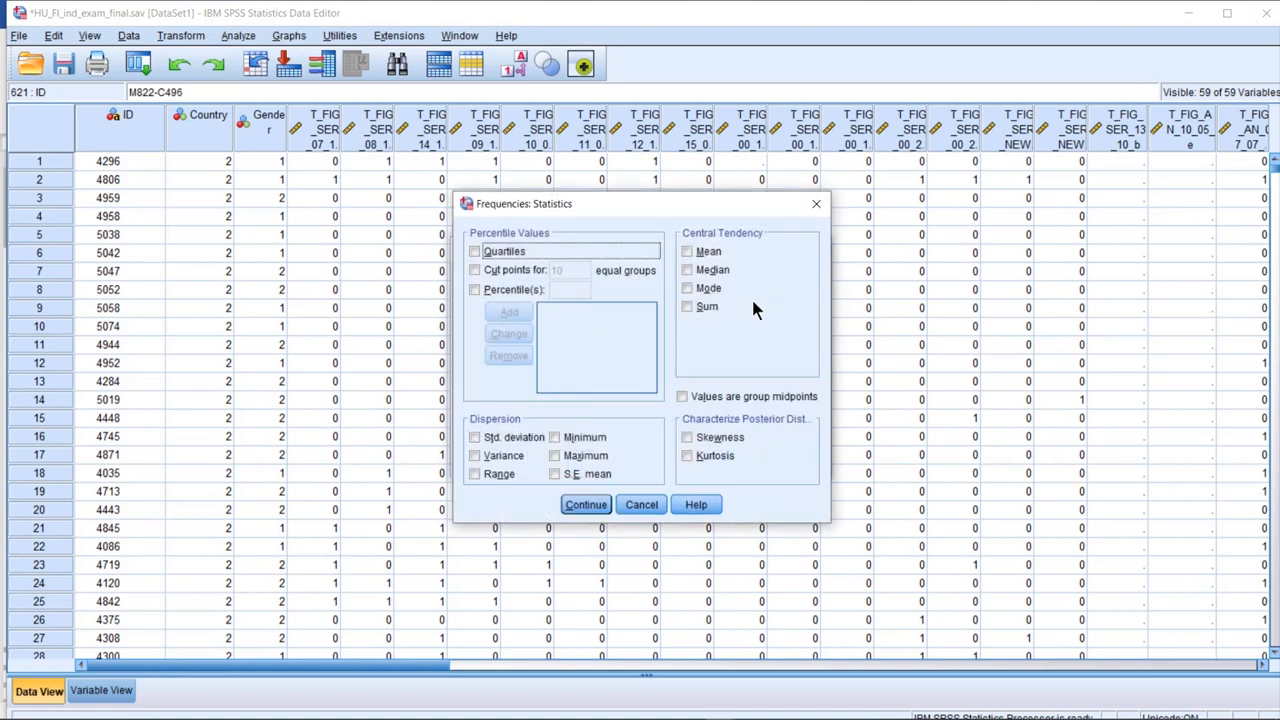
pyautogui.click(698, 256)
pyautogui.click(476, 437)
pyautogui.click(476, 455)
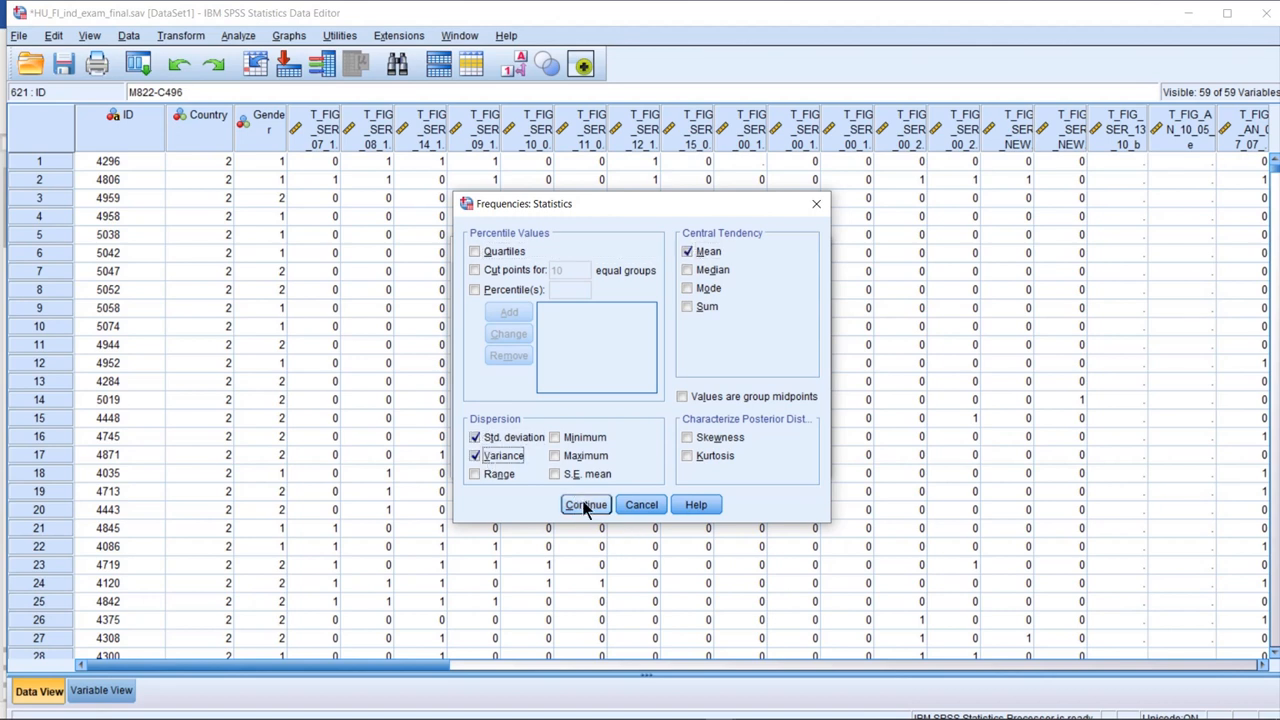
pyautogui.click(585, 505)
pyautogui.click(546, 460)
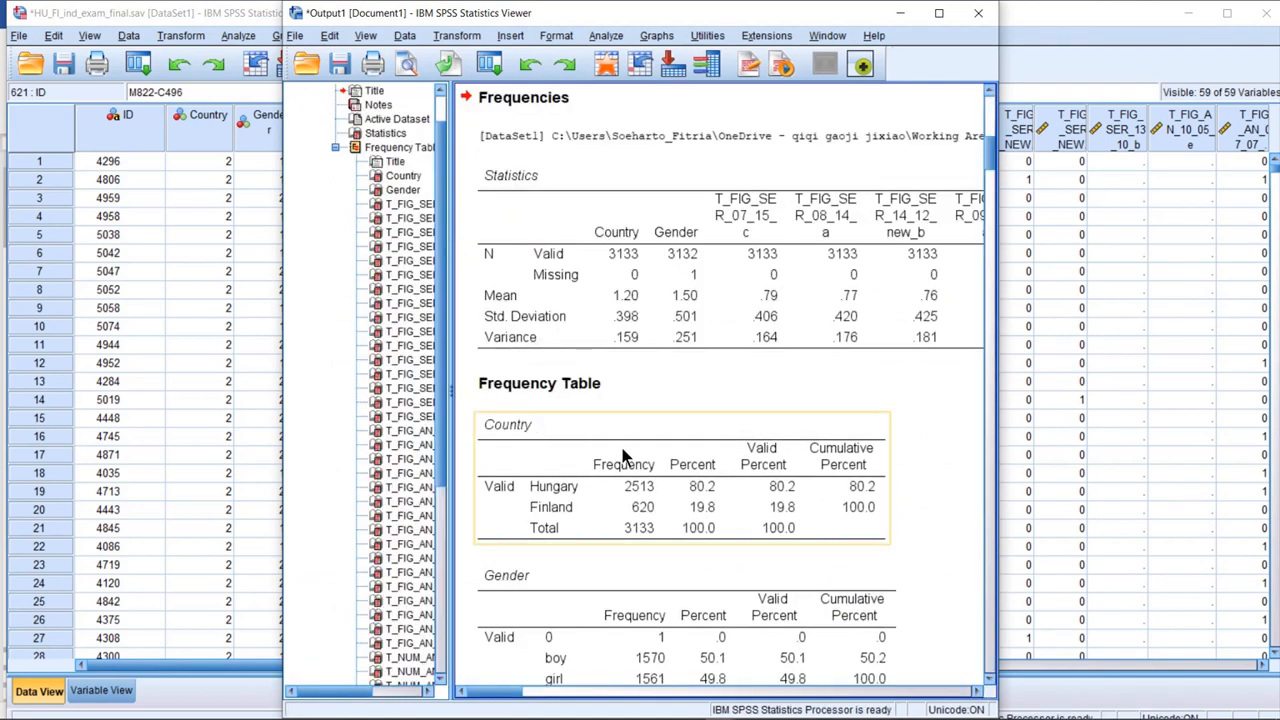
# Maximize the output window and review the Statistics, Country and Gender tables
pyautogui.scroll(3, 622, 455)
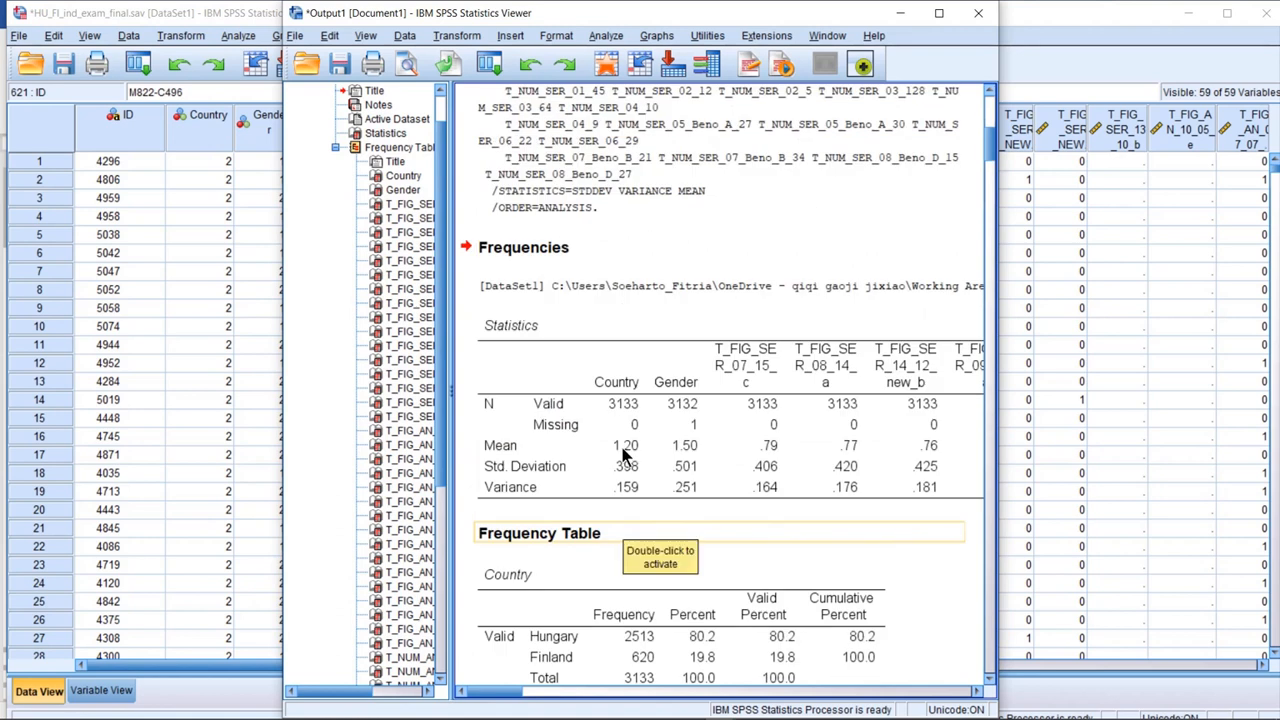
pyautogui.scroll(-2, 622, 455)
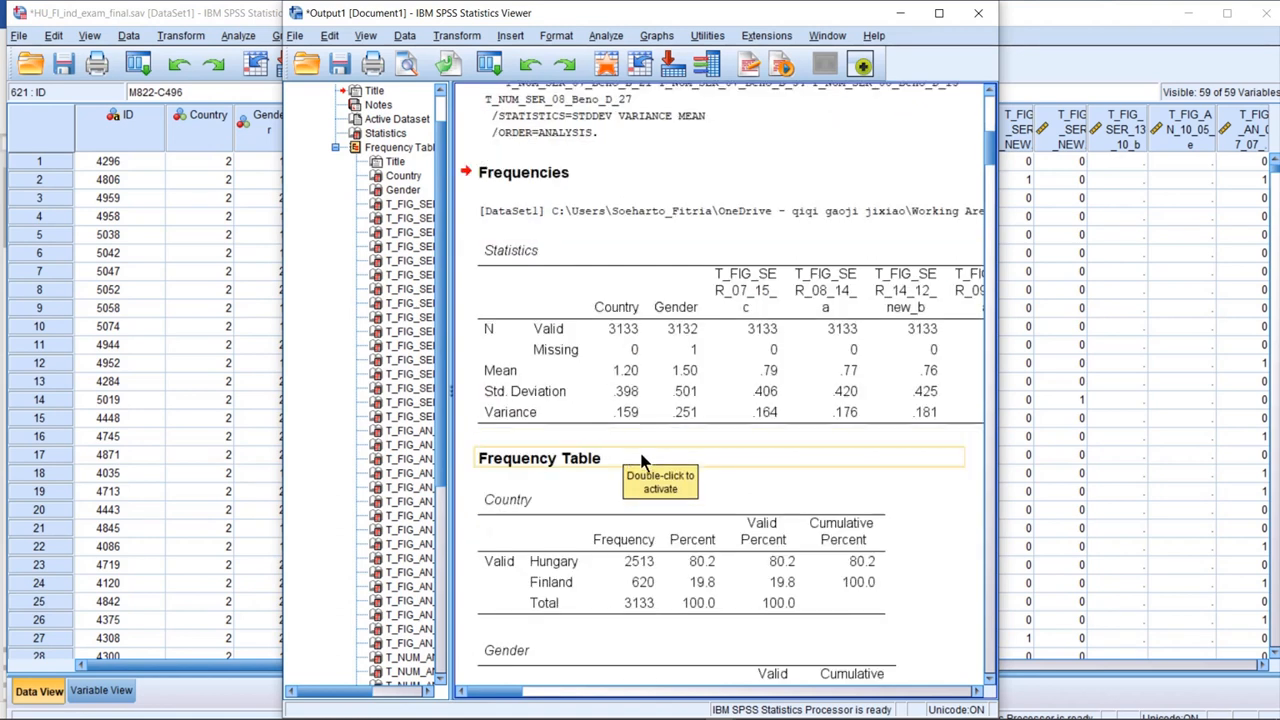
pyautogui.click(943, 11)
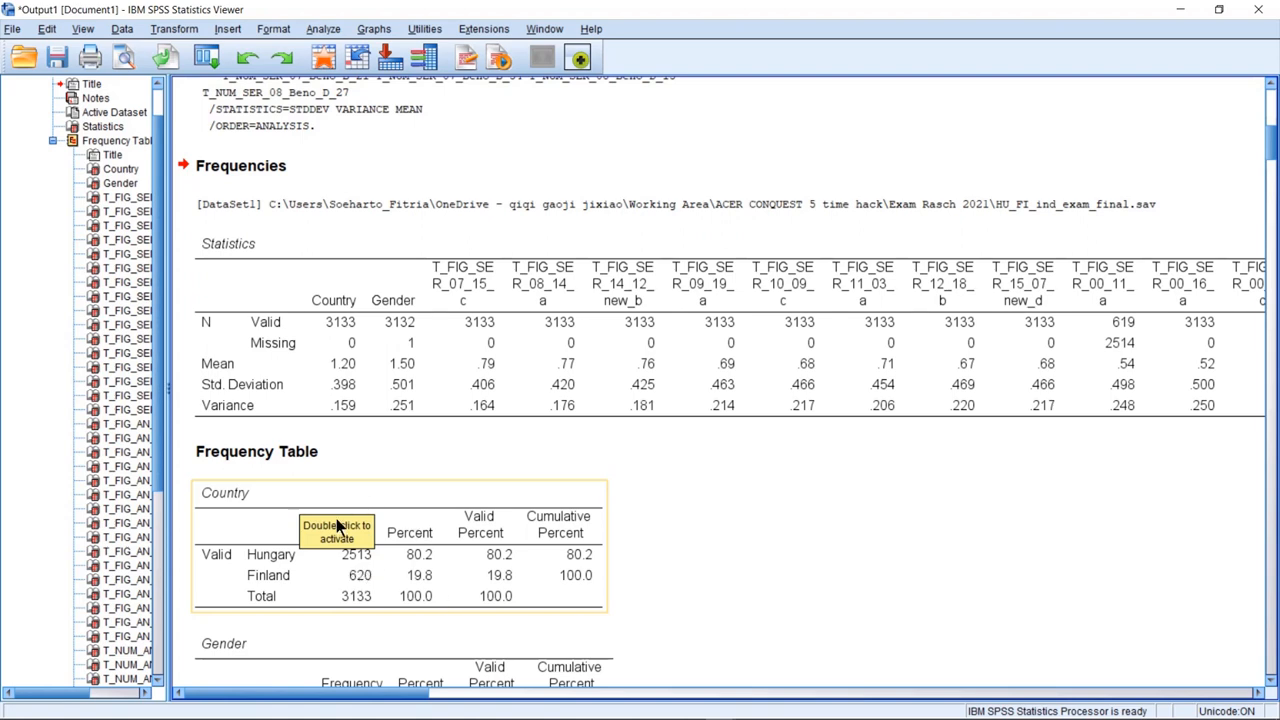
pyautogui.scroll(-5, 378, 510)
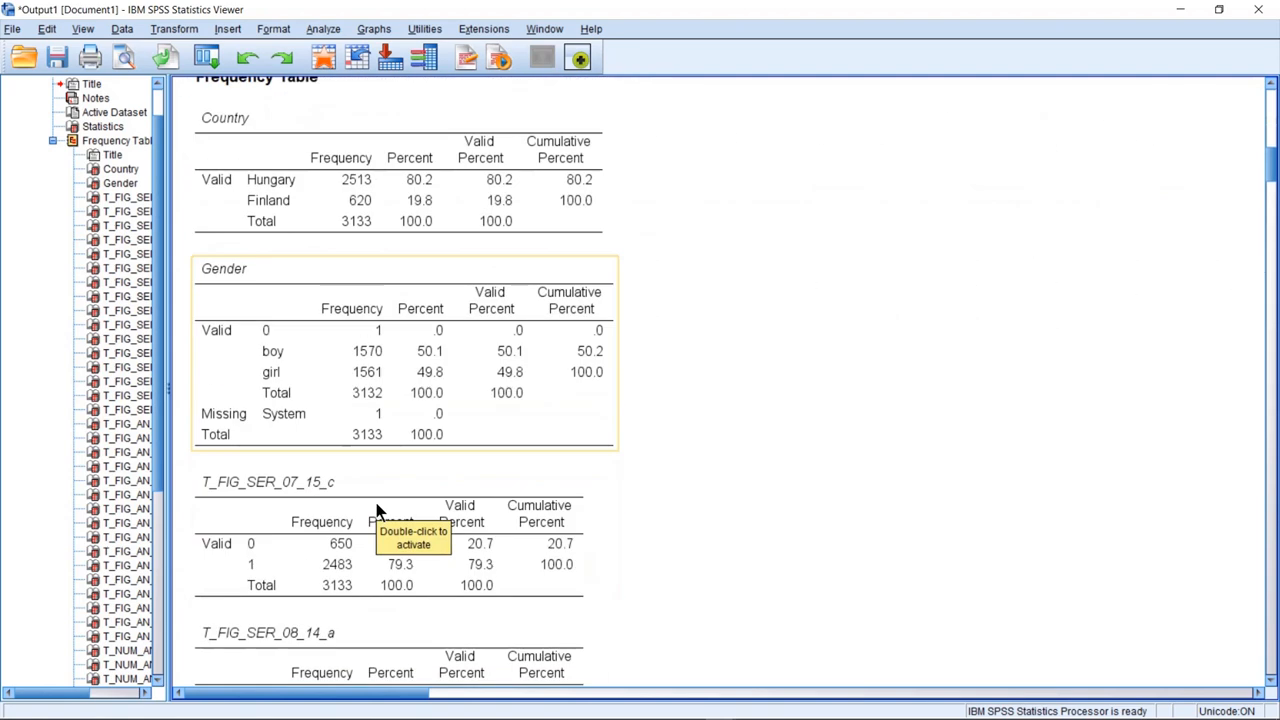
pyautogui.scroll(5, 378, 510)
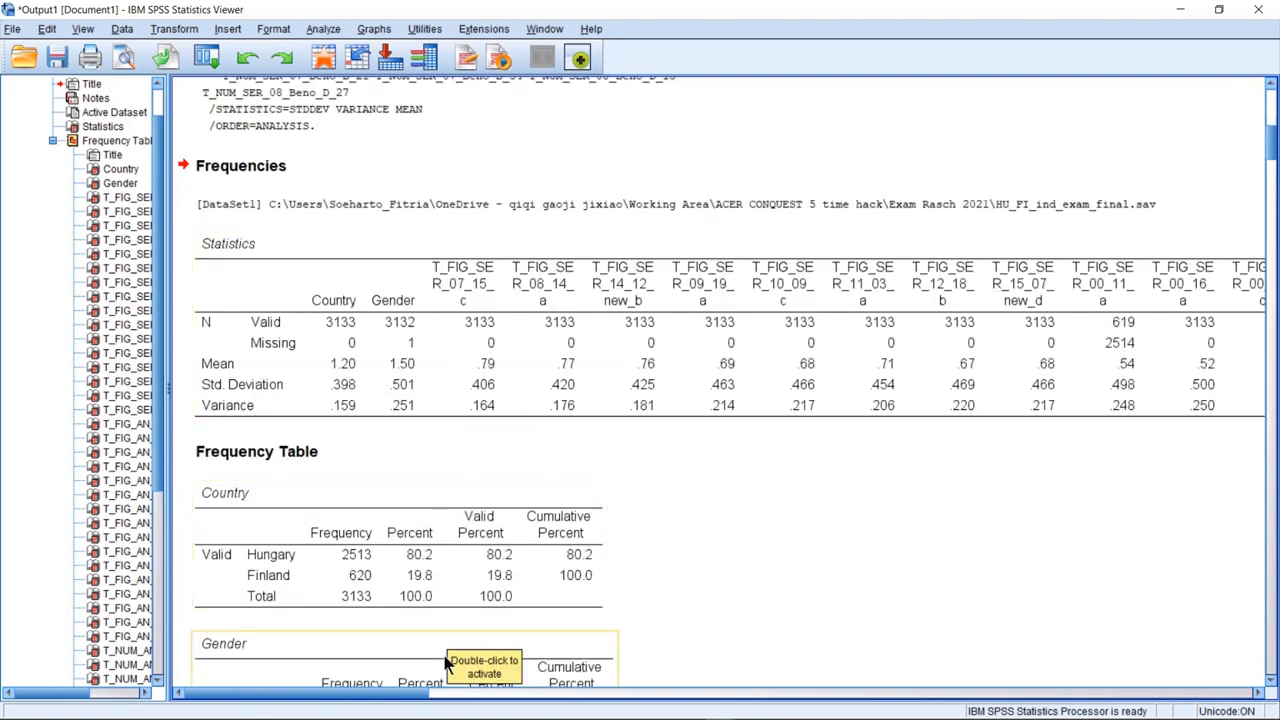
# Compare the valid and missing counts of T_FIG_SER_00_11_a with the anchoring table in the Word exam tasks, and return to the SPSS output
pyautogui.moveTo(400, 692); pyautogui.dragTo(489, 690)
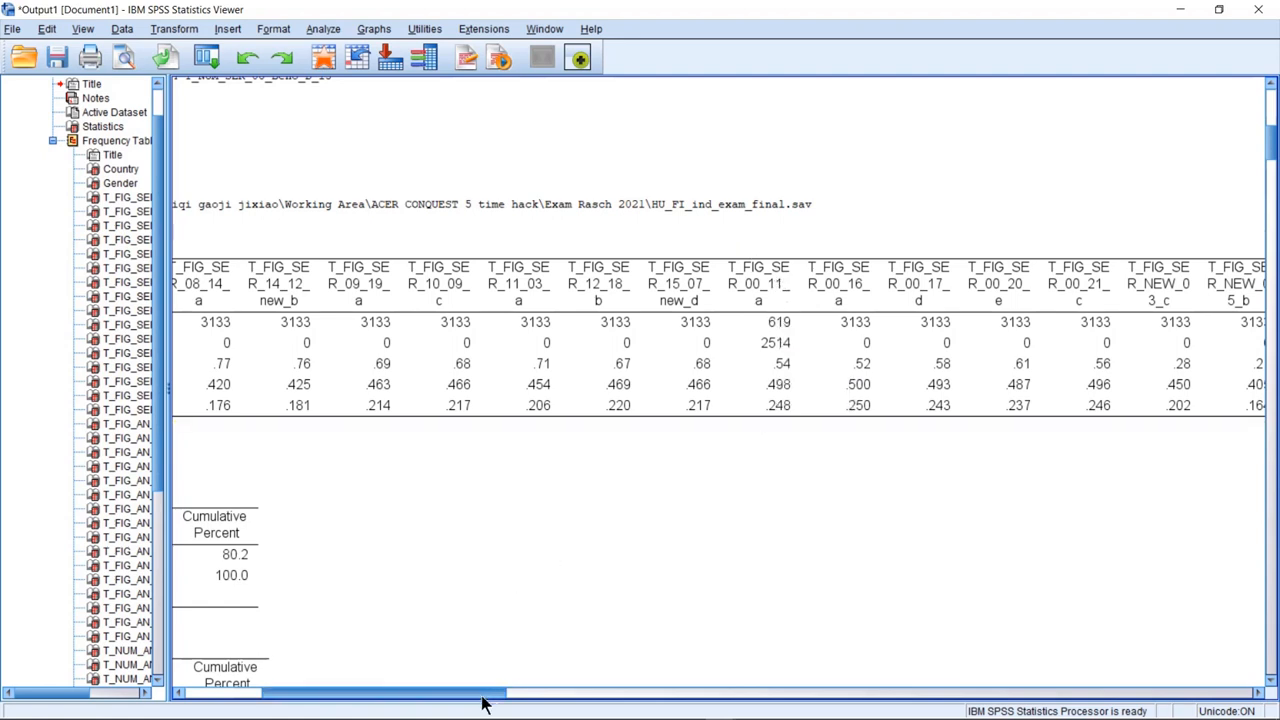
pyautogui.moveTo(480, 705); pyautogui.dragTo(482, 705)
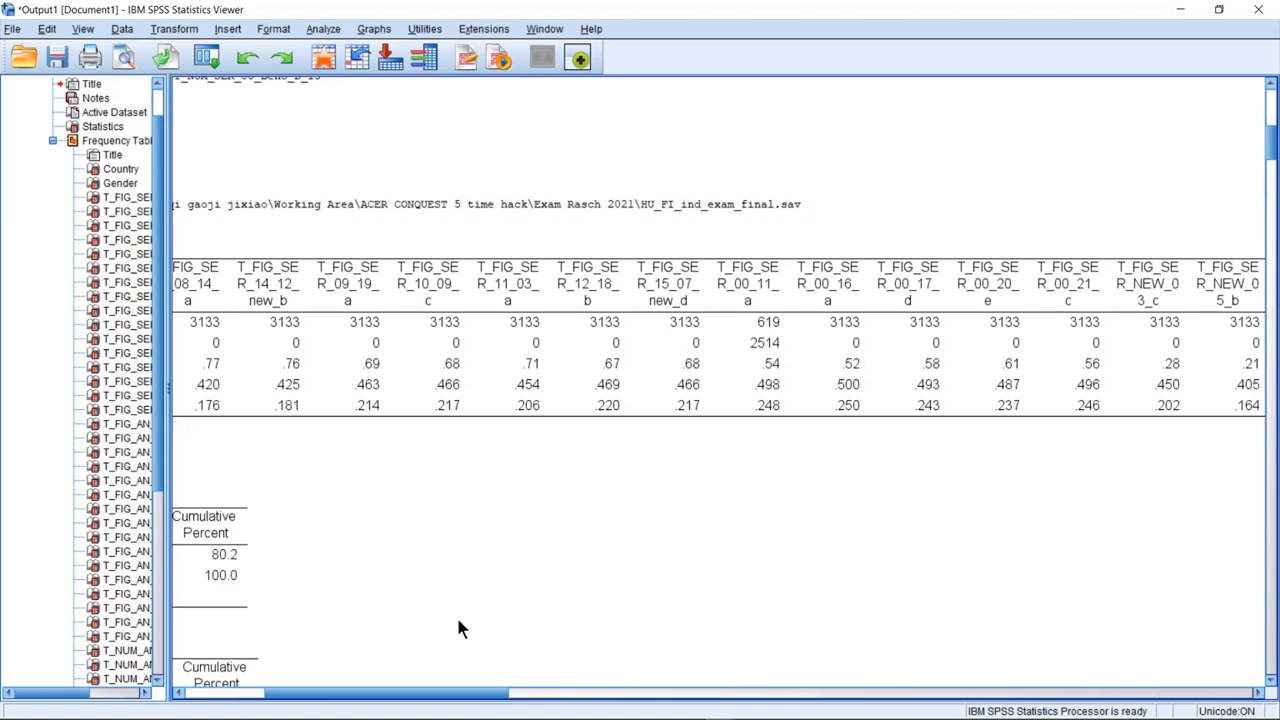
pyautogui.moveTo(457, 693)
pyautogui.mouseDown()
pyautogui.moveTo(333, 686)
pyautogui.moveTo(471, 706)
pyautogui.mouseUp()
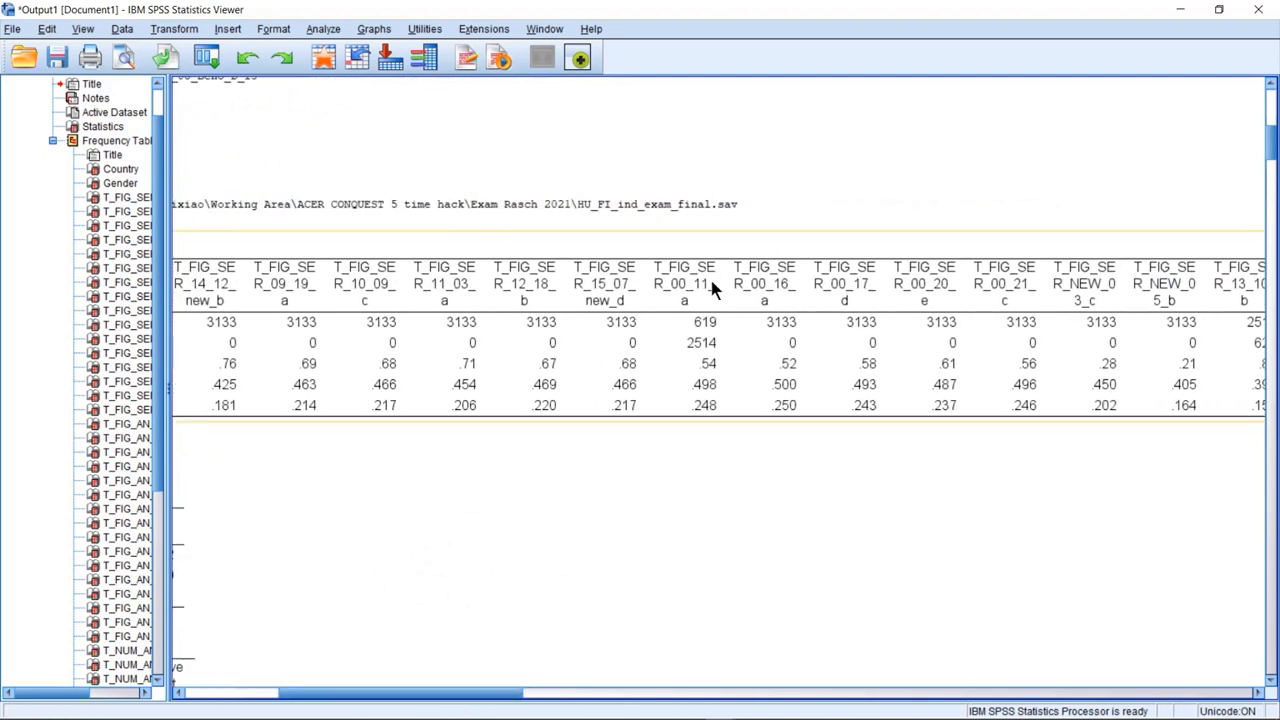
pyautogui.moveTo(640, 712)
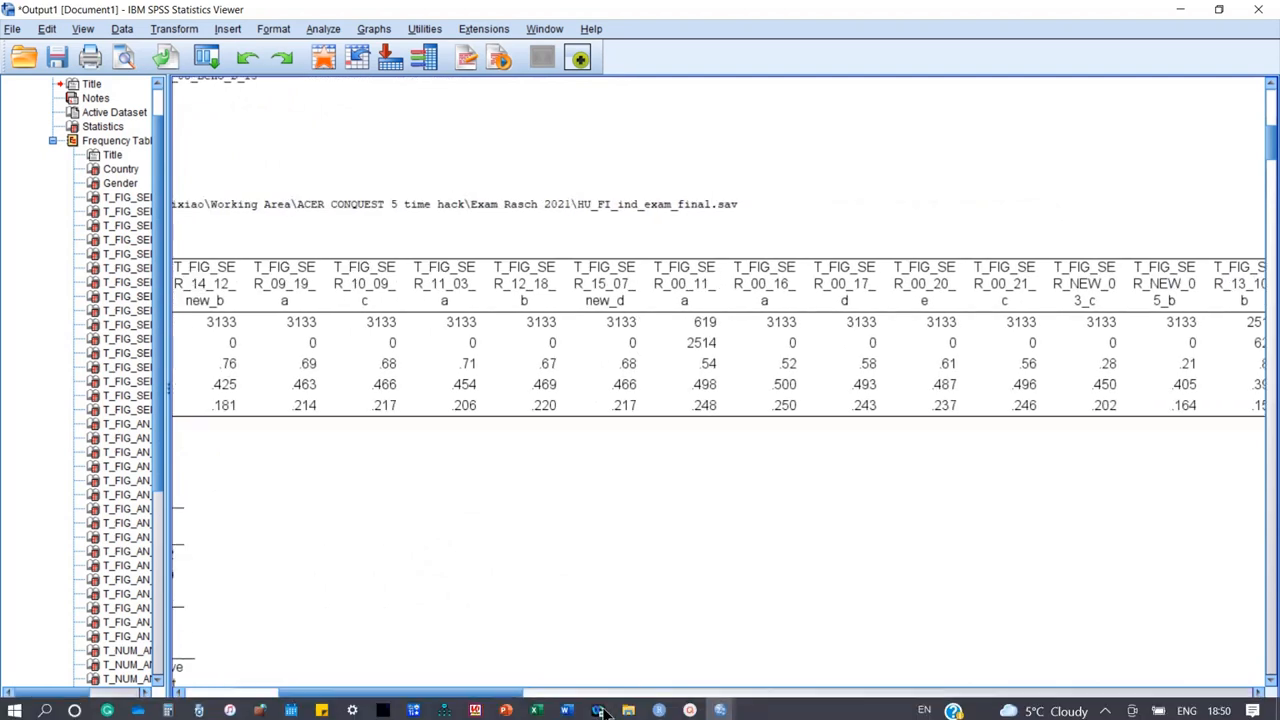
pyautogui.click(603, 710)
pyautogui.scroll(-5, 445, 570)
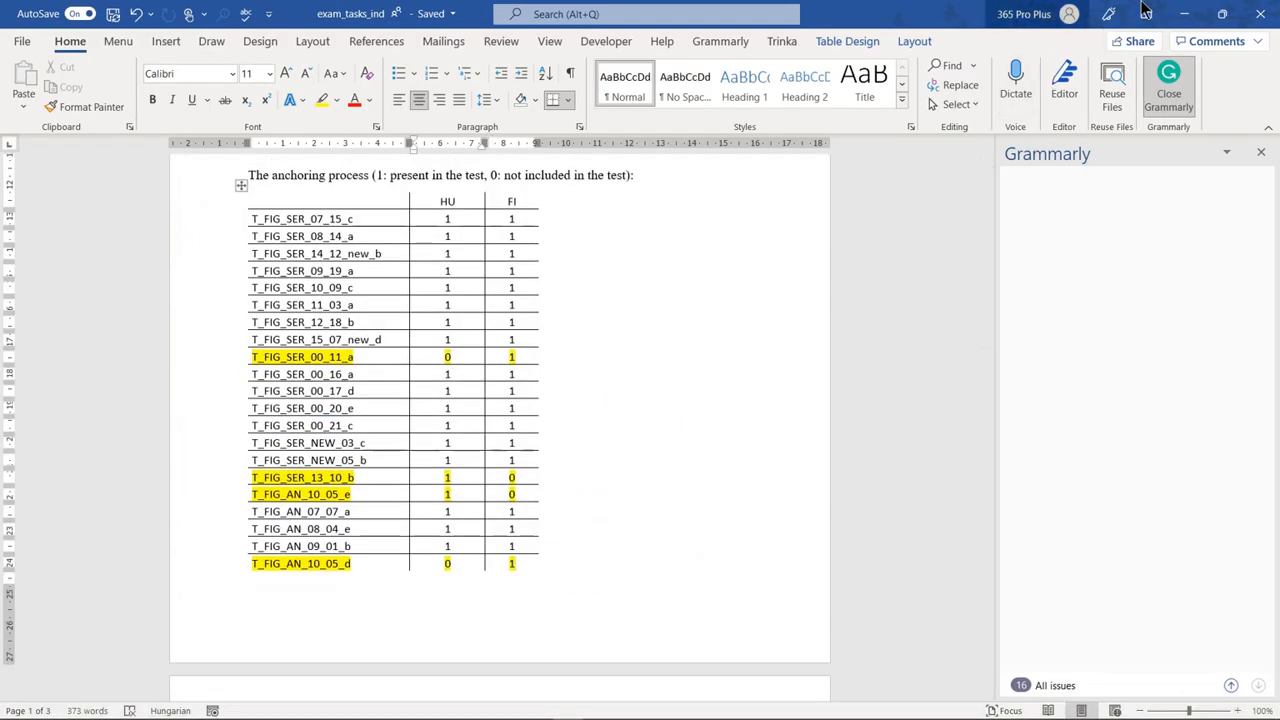
pyautogui.click(1183, 14)
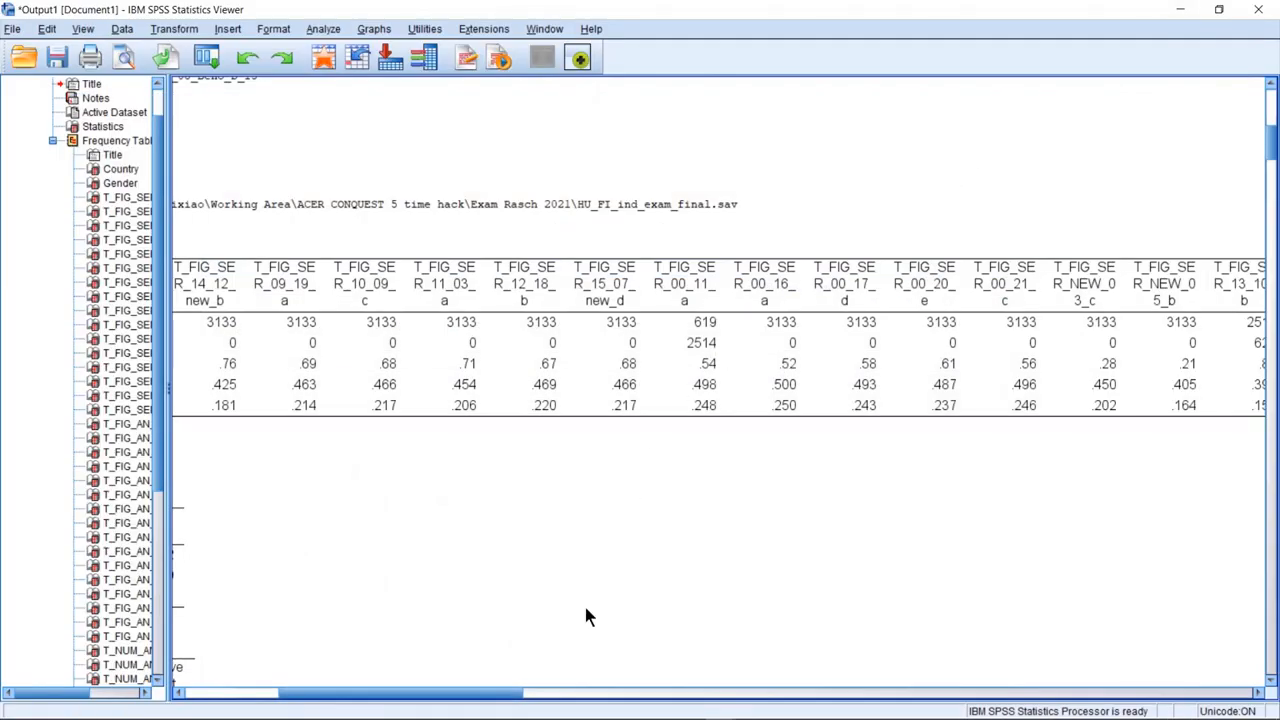
# Check the missing counts of T_FIG_SER_13_10_b, T_FIG_AN_10_05_e and T_FIG_AN_10_05_d against the highlighted items in the Word anchoring table
pyautogui.moveTo(514, 694); pyautogui.dragTo(636, 716)
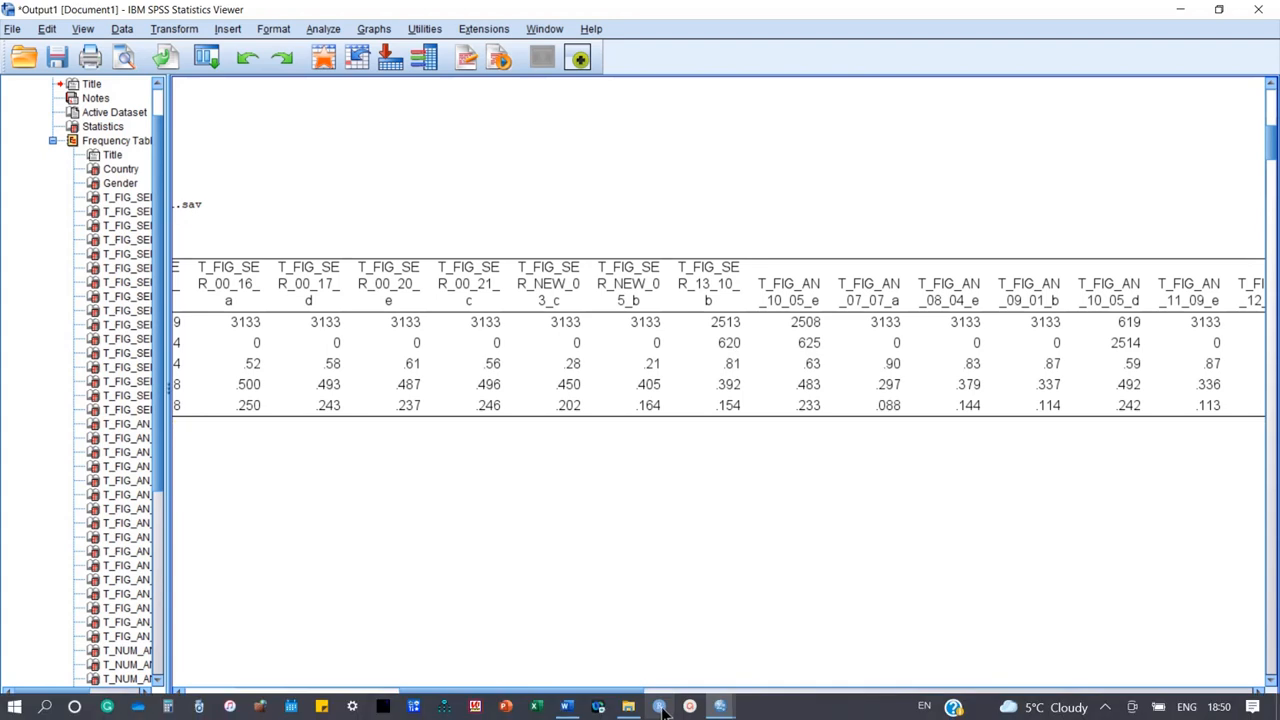
pyautogui.click(566, 707)
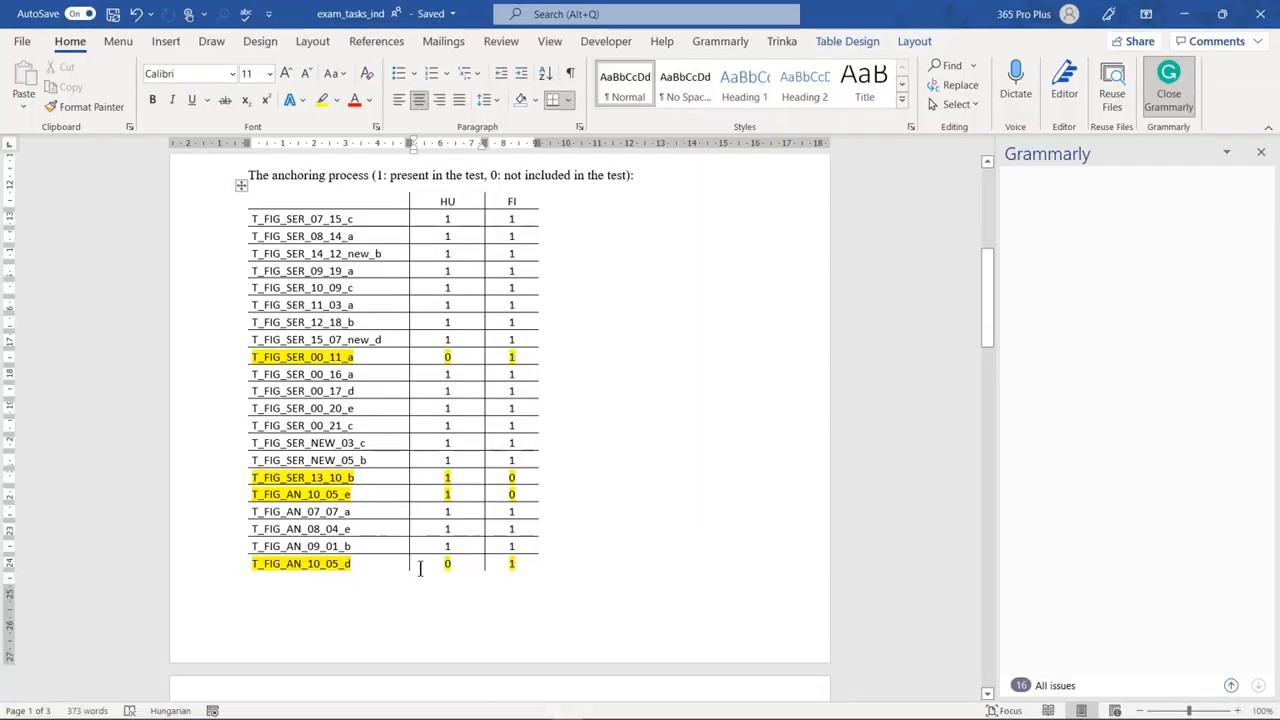
pyautogui.click(1184, 13)
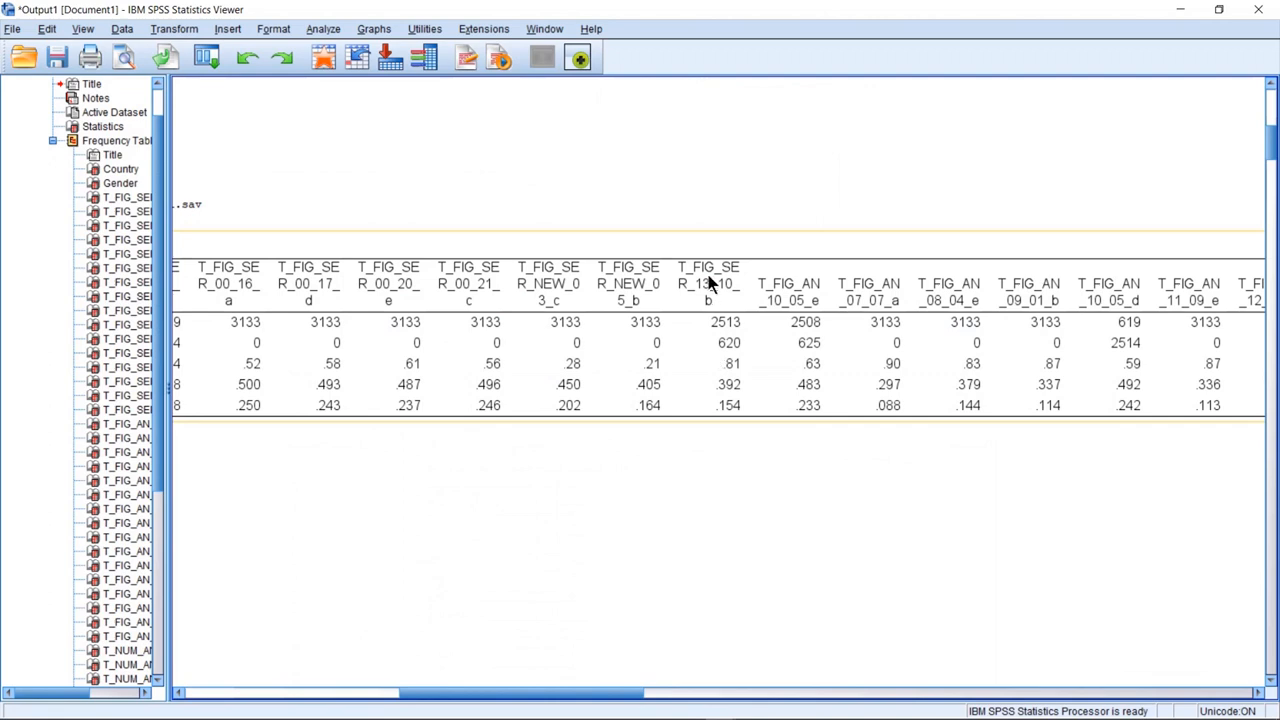
pyautogui.click(646, 574)
pyautogui.moveTo(647, 716)
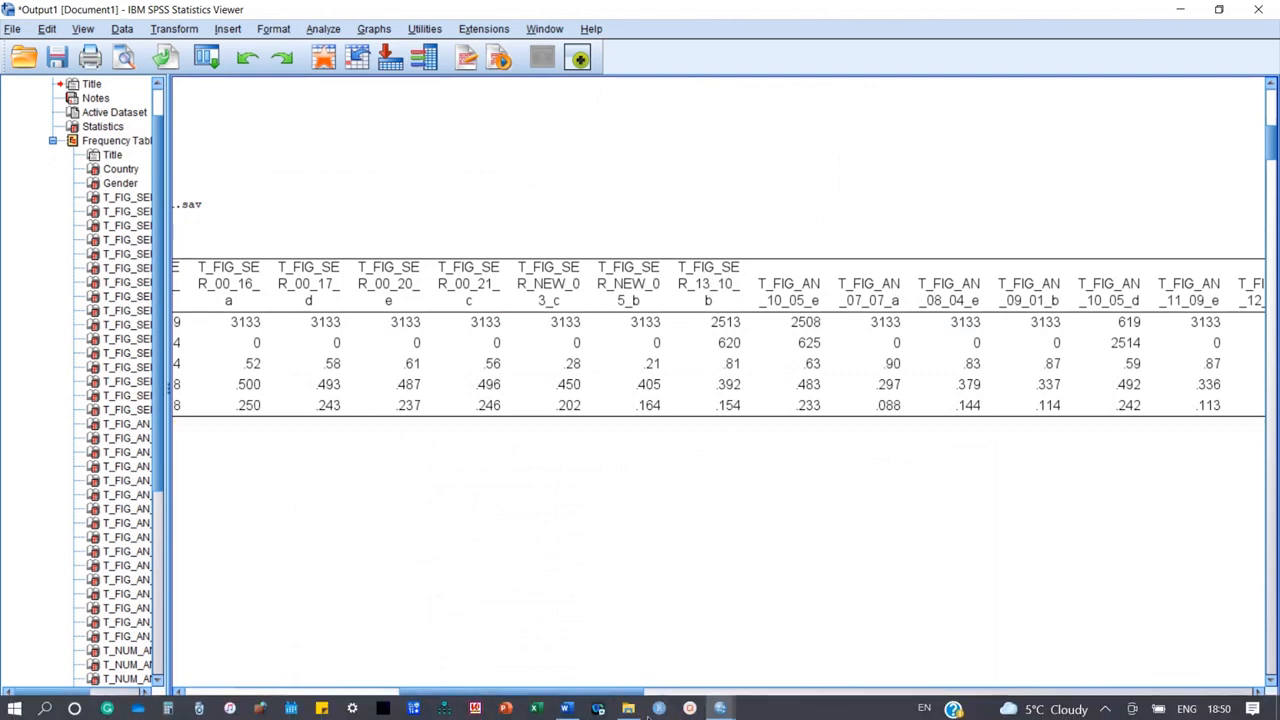
pyautogui.click(566, 708)
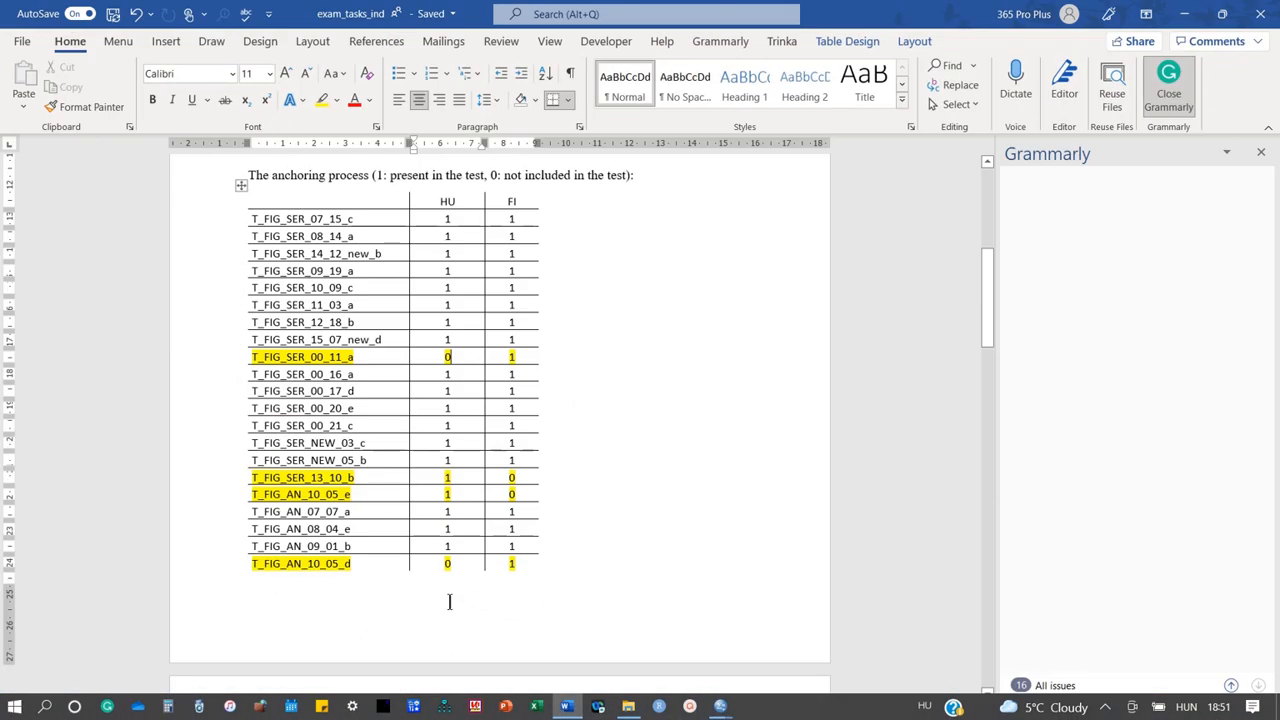
pyautogui.scroll(-1, 386, 465)
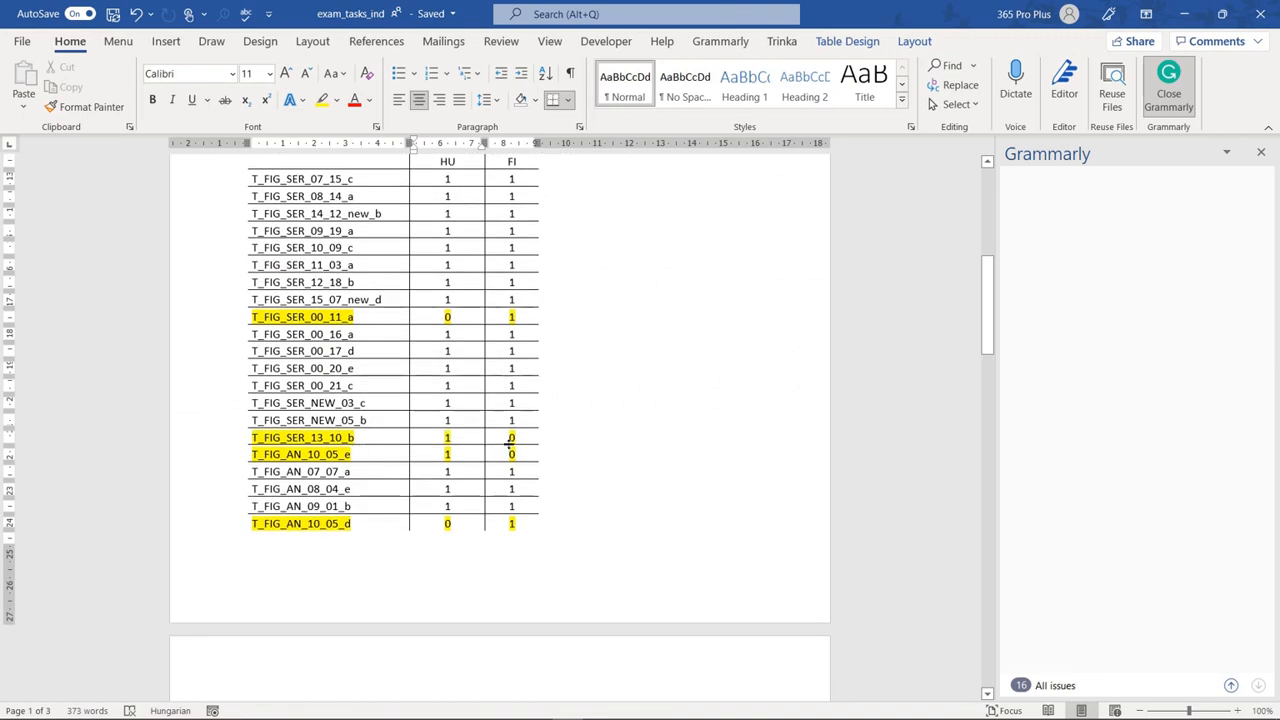
pyautogui.click(1183, 14)
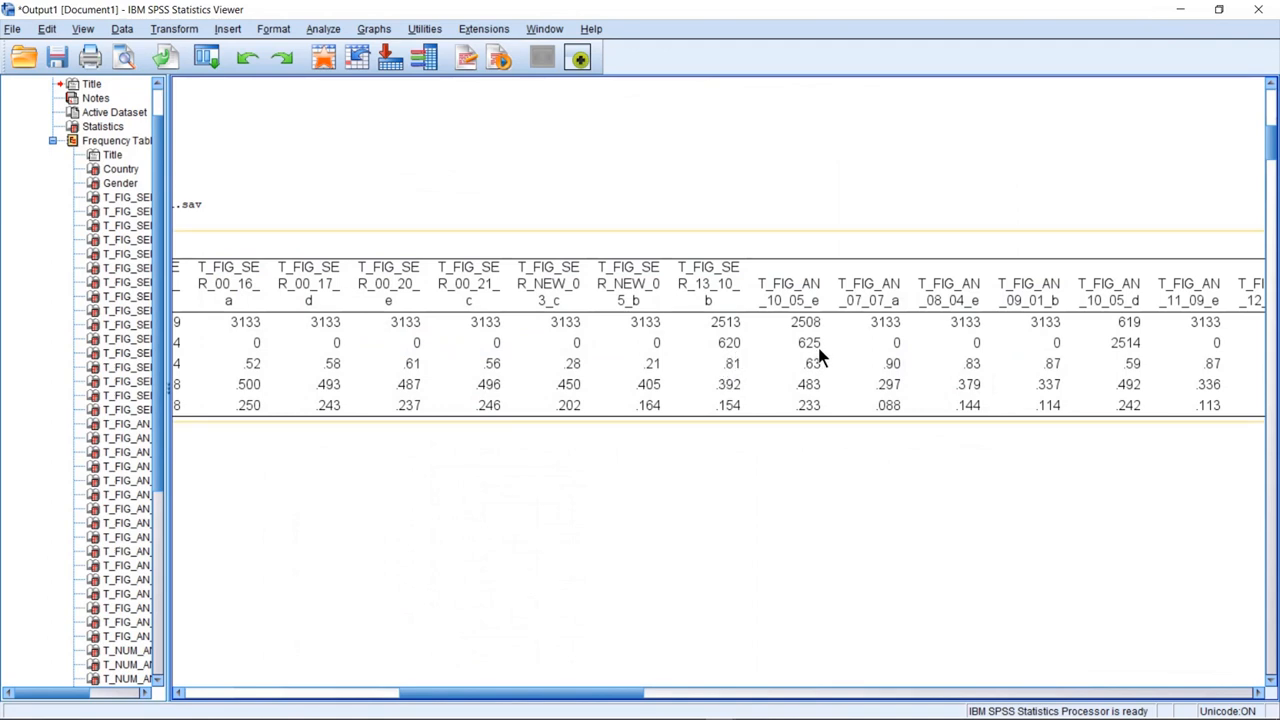
# Compare the Hungary and Finland frequencies in the Country table with the items' missing counts in the Statistics table
pyautogui.moveTo(646, 694); pyautogui.dragTo(400, 680)
pyautogui.click(382, 590)
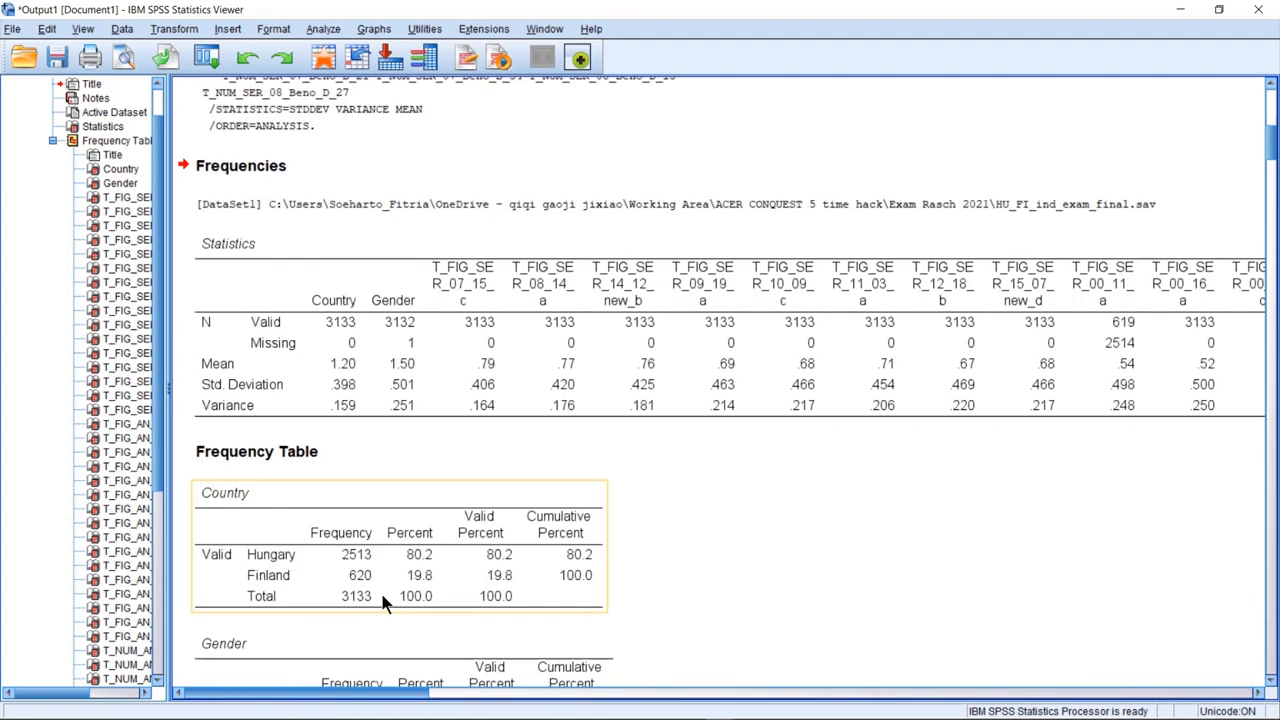
pyautogui.click(405, 343)
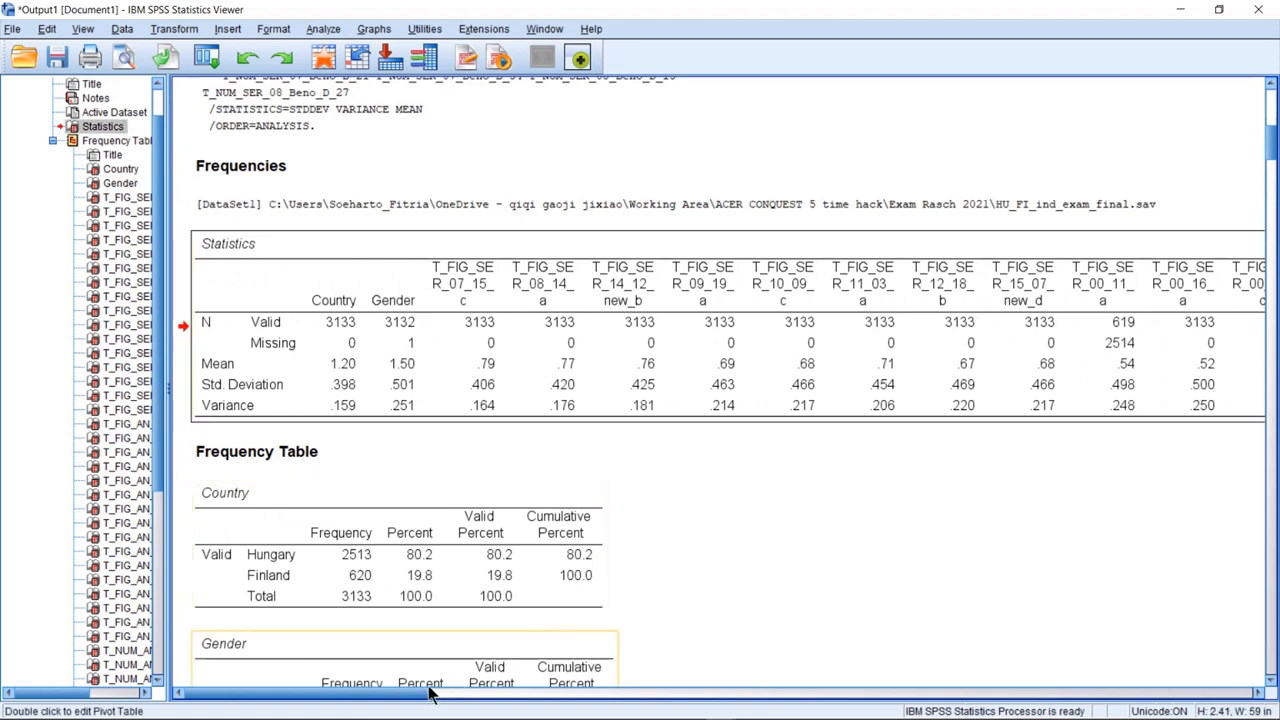
pyautogui.moveTo(421, 692); pyautogui.dragTo(648, 718)
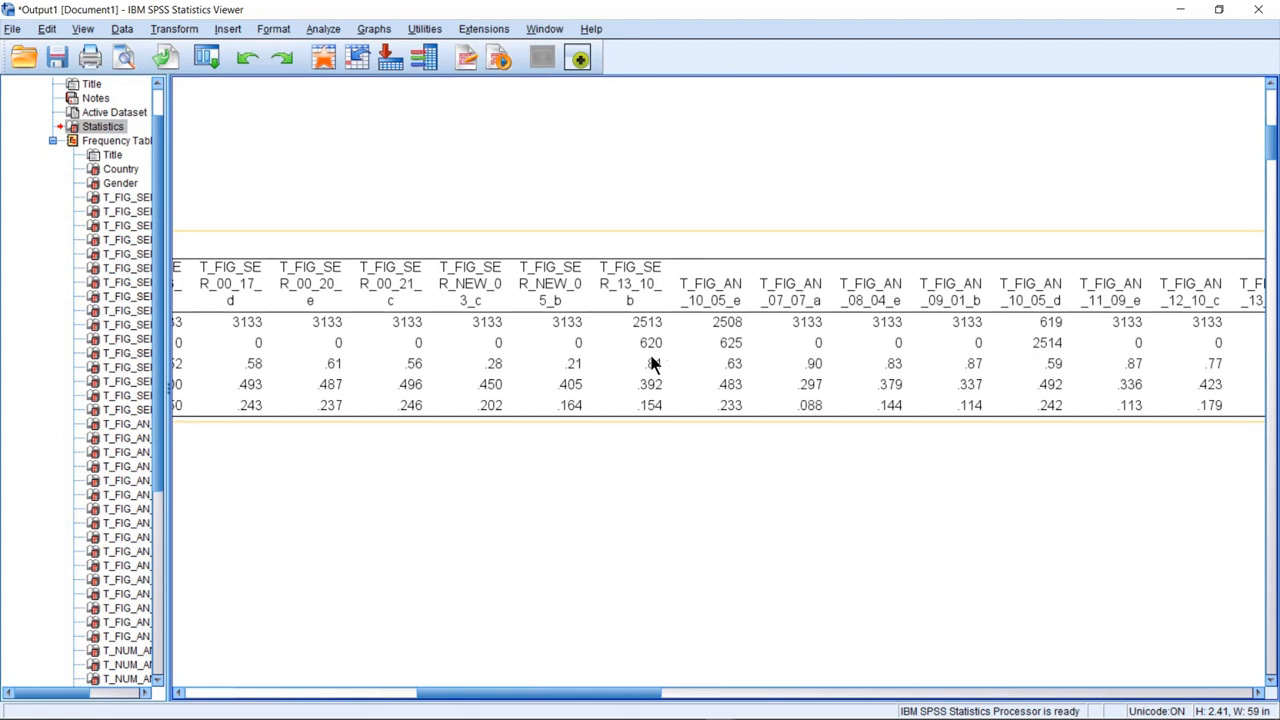
pyautogui.moveTo(609, 694); pyautogui.dragTo(67, 604)
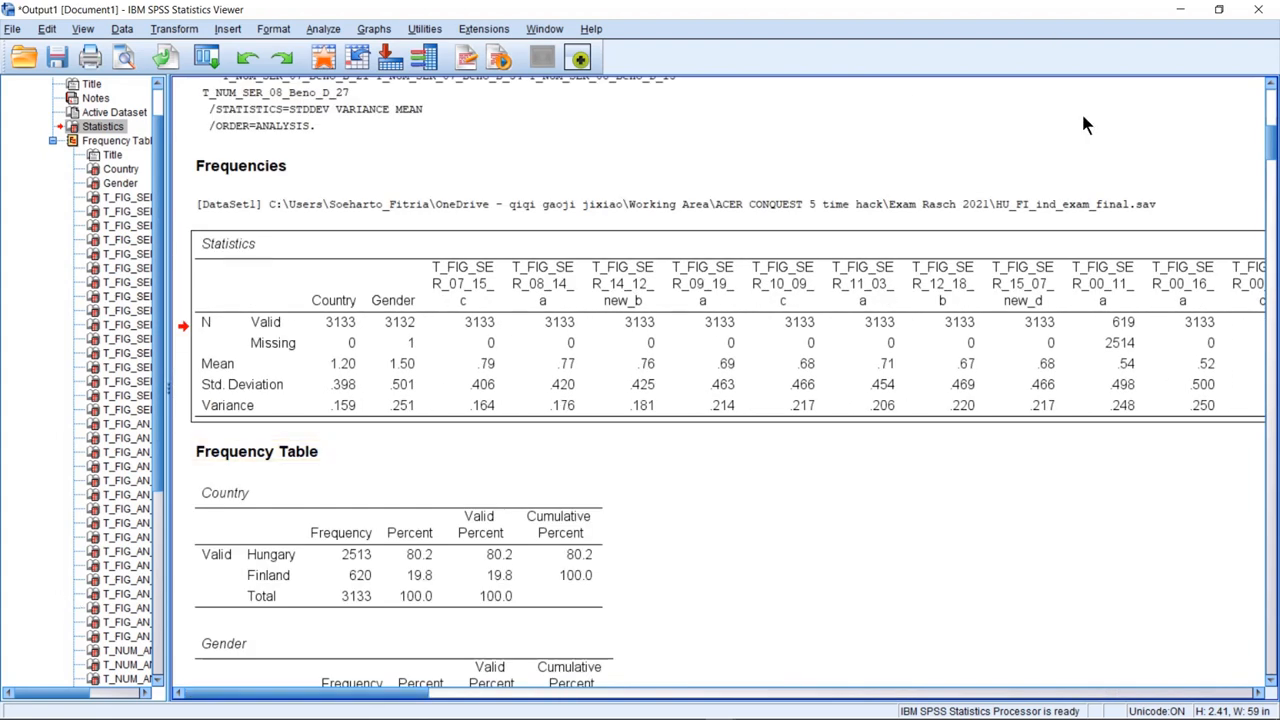
# Minimize the SPSS output and go back to the numbered exam questions at the start of the Word document
pyautogui.click(1182, 16)
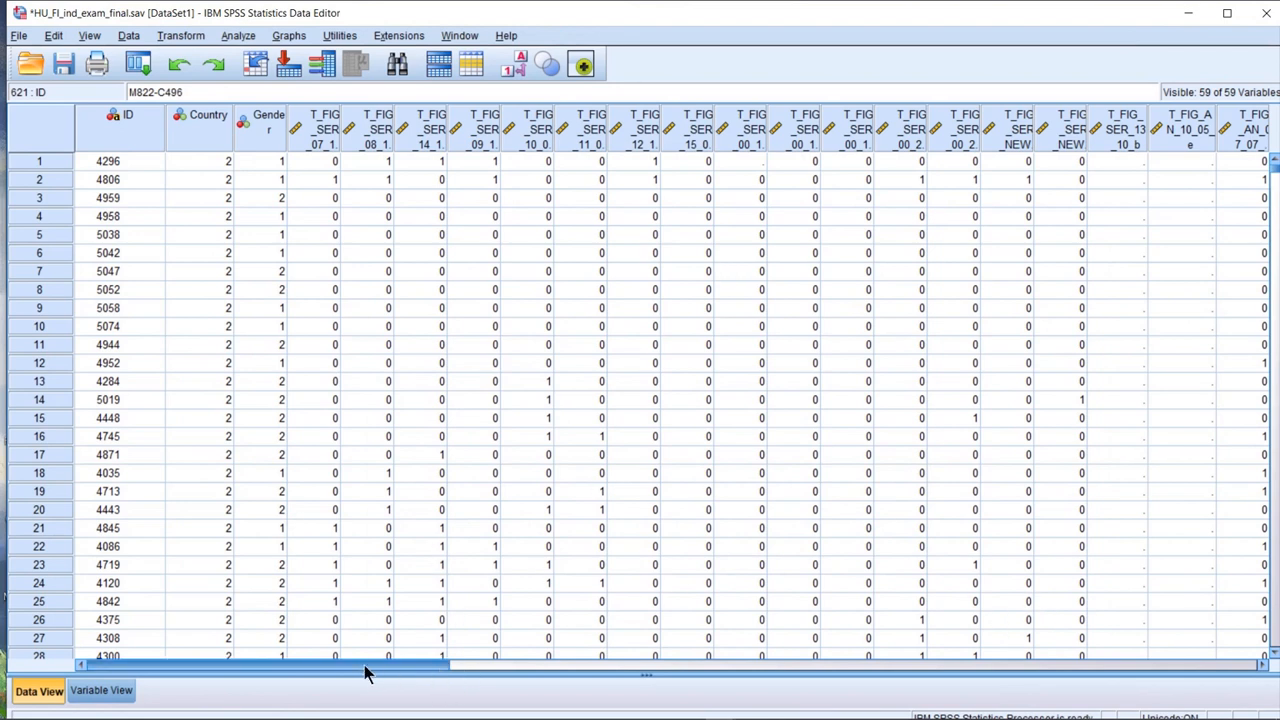
pyautogui.click(567, 707)
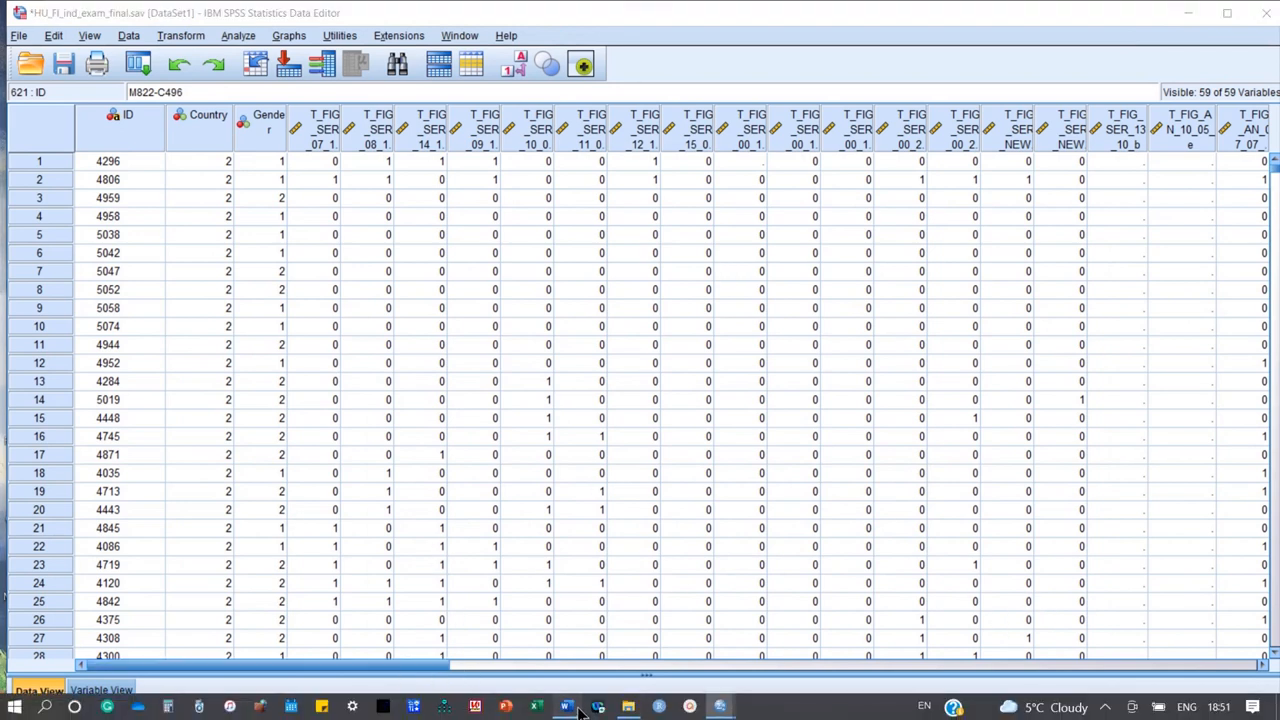
pyautogui.scroll(8, 680, 497)
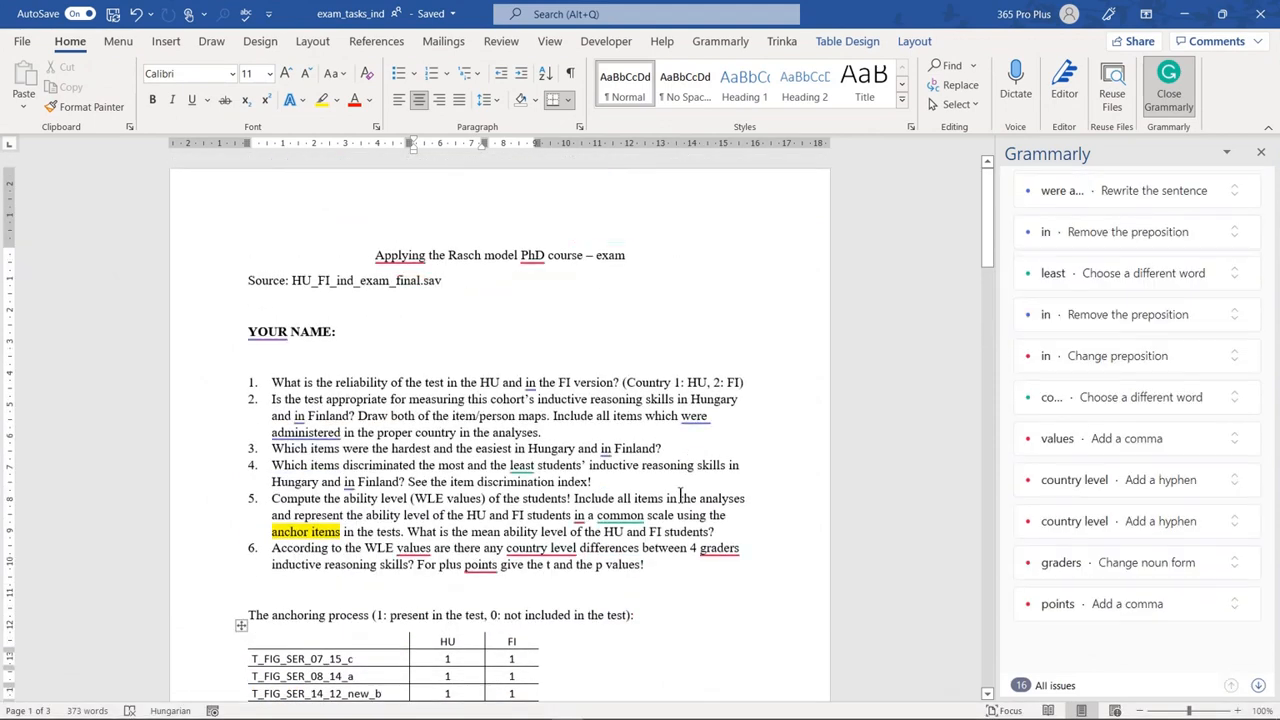
# Copy exam question 1 about the reliability of the HU and FI test versions and paste it below the ANSWER heading
pyautogui.scroll(-2, 359, 404)
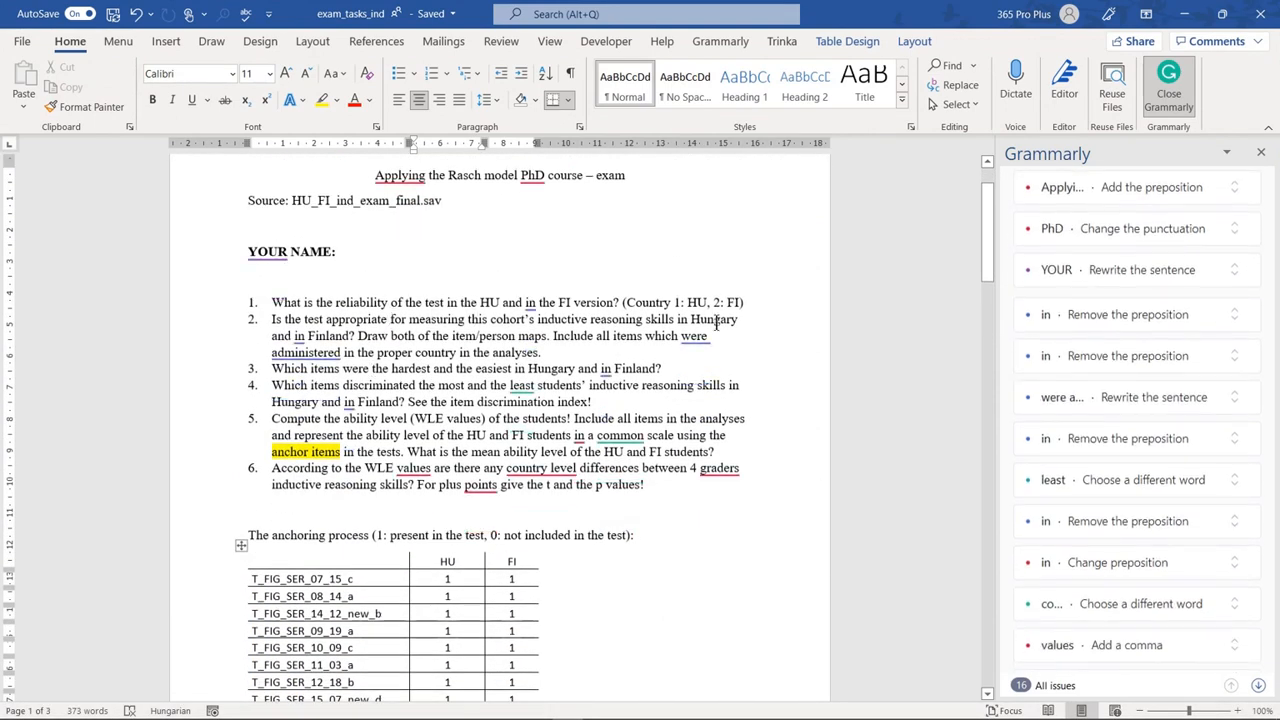
pyautogui.moveTo(747, 305); pyautogui.dragTo(103, 316)
pyautogui.hotkey('ctrl', 'c')
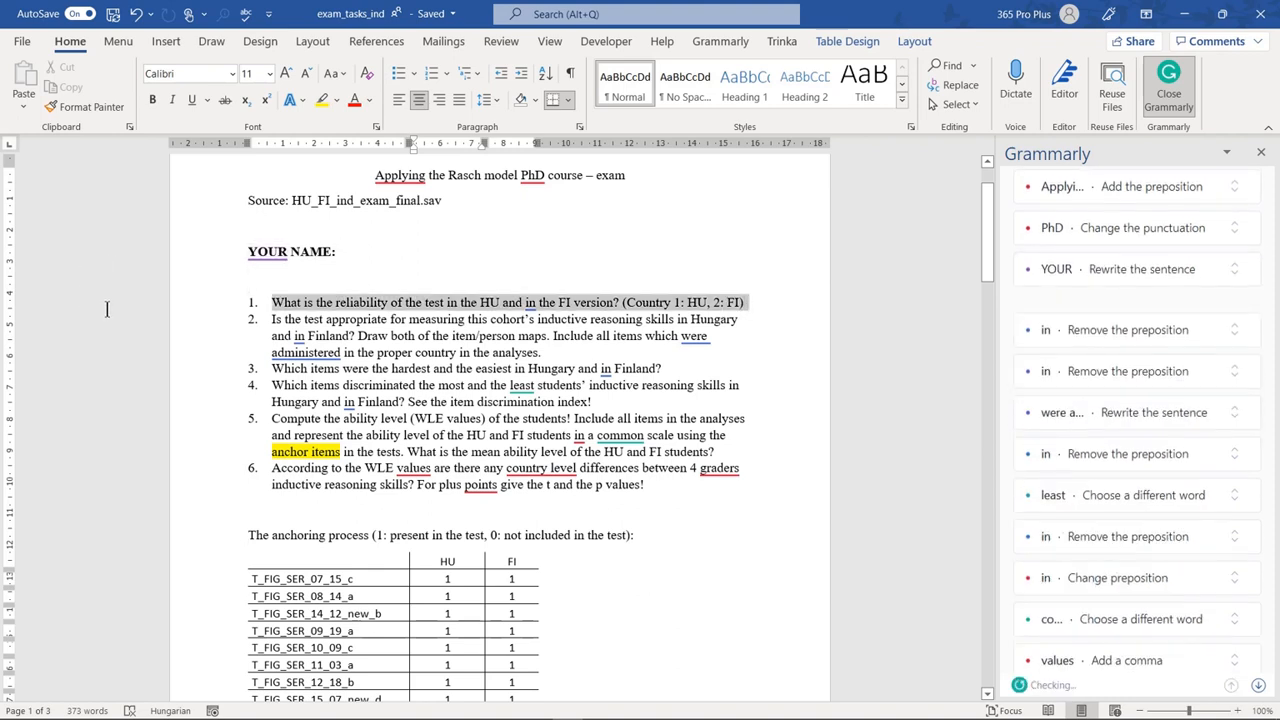
pyautogui.scroll(-15, 317, 395)
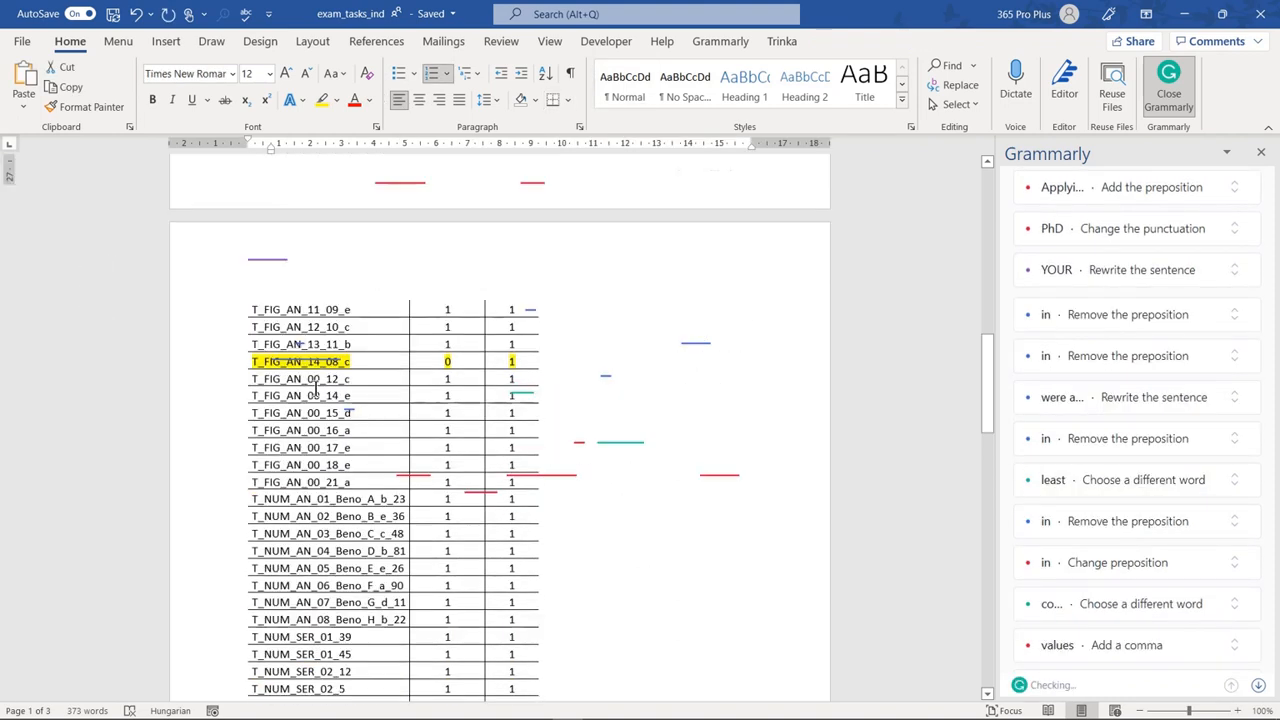
pyautogui.scroll(-6, 317, 397)
pyautogui.click(310, 473)
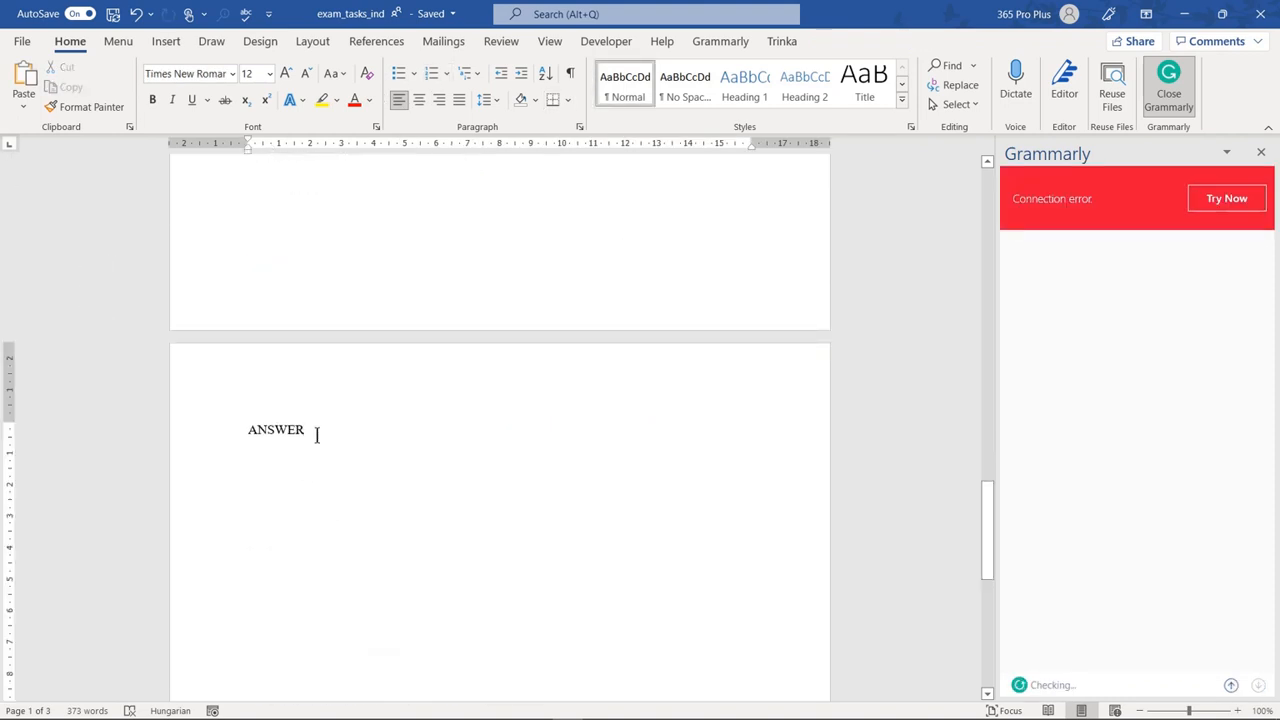
pyautogui.press('Return')
pyautogui.hotkey('ctrl', 'v')
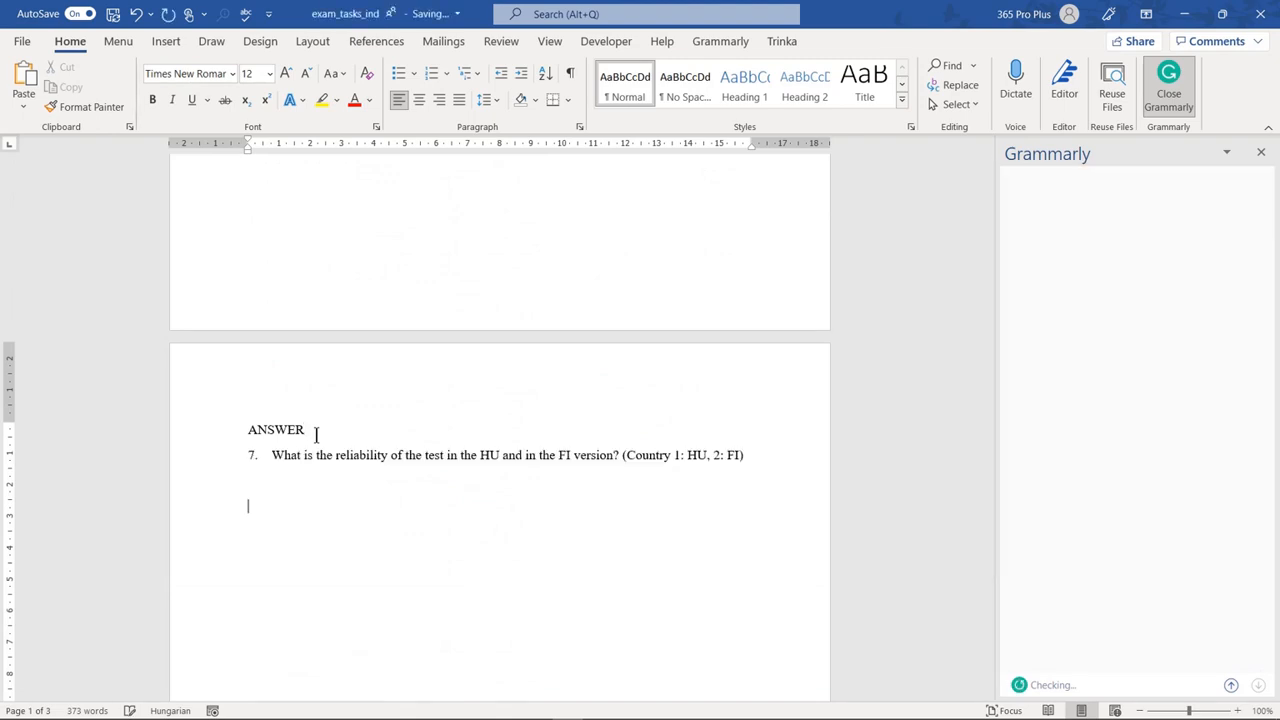
# Restart the pasted question's numbering at 1 and add an unnumbered empty line beneath it for the answer
pyautogui.click(252, 455)
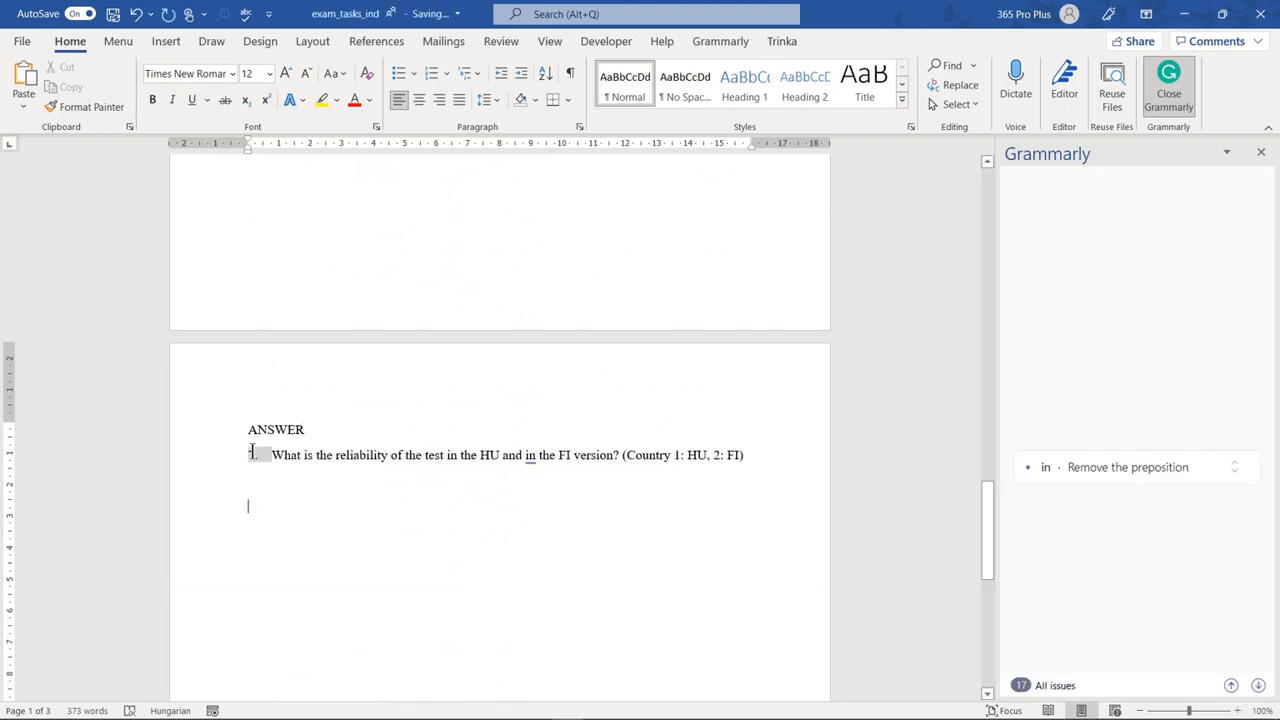
pyautogui.rightClick(252, 453)
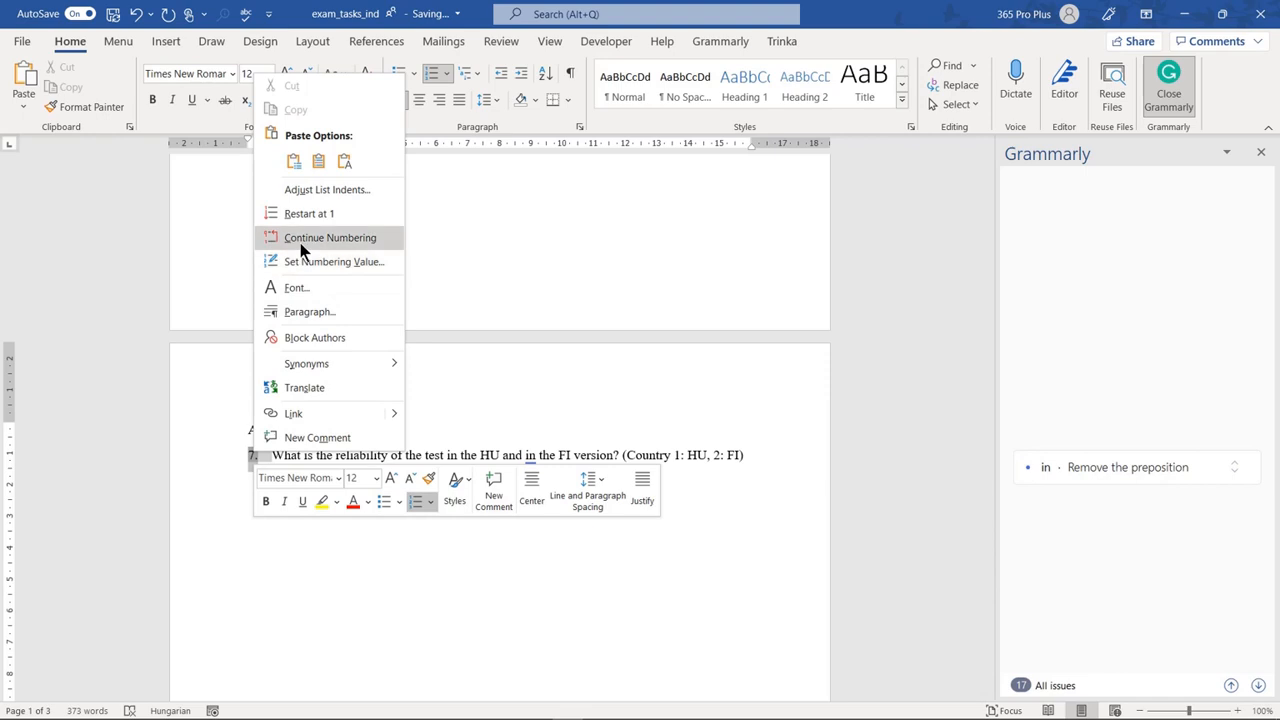
pyautogui.click(308, 214)
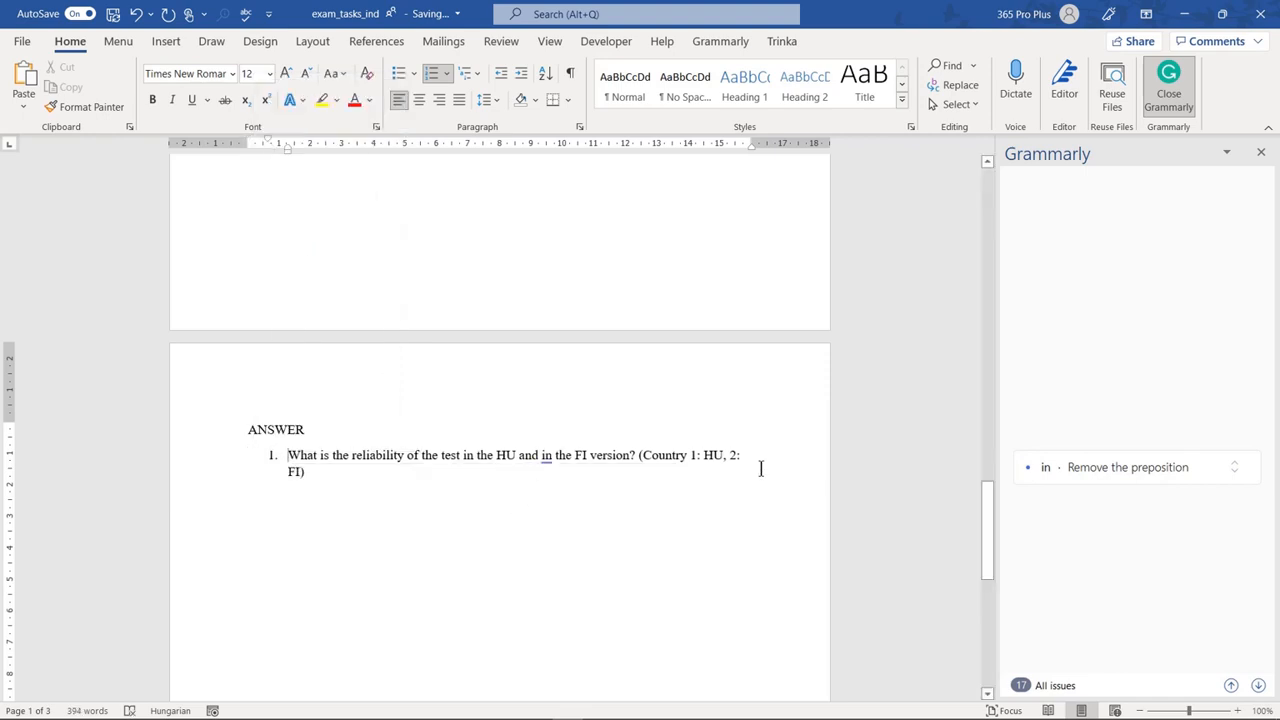
pyautogui.click(477, 488)
pyautogui.press('Return')
pyautogui.press('BackSpace')
pyautogui.press('BackSpace')
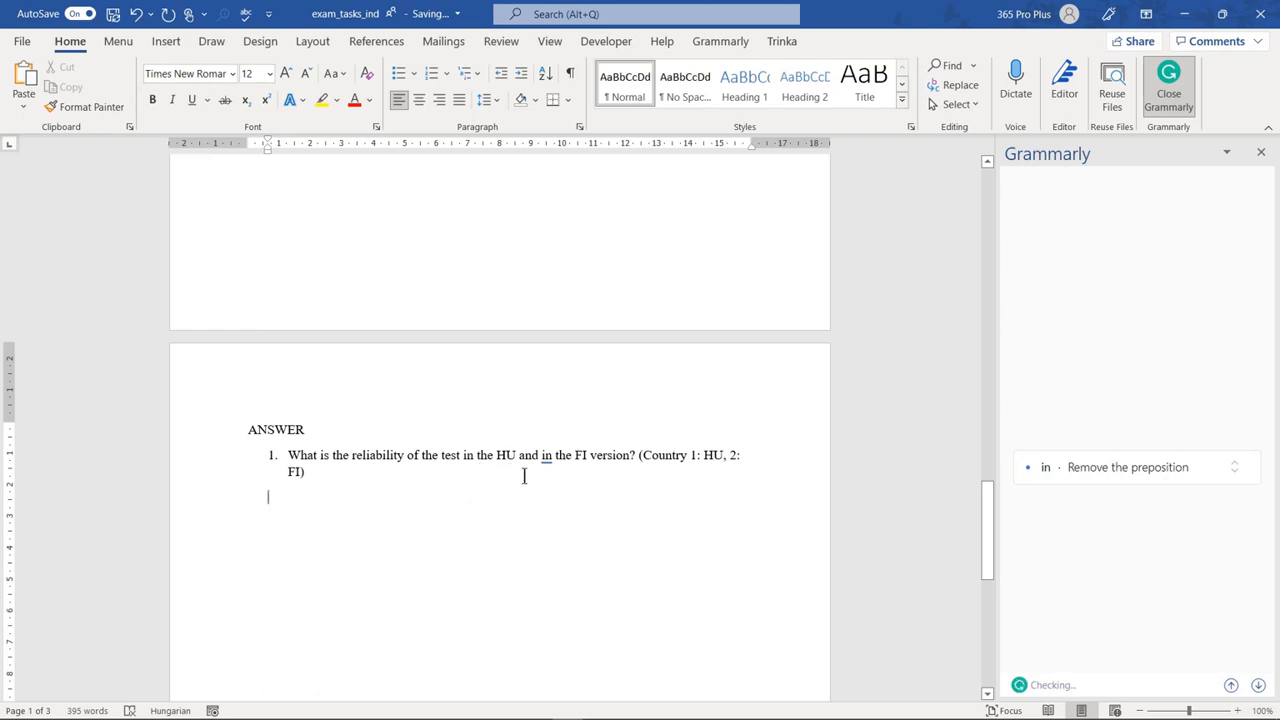
# Switch to the SPSS data editor showing HU_FI_ind_exam_final.sav
pyautogui.moveTo(660, 712)
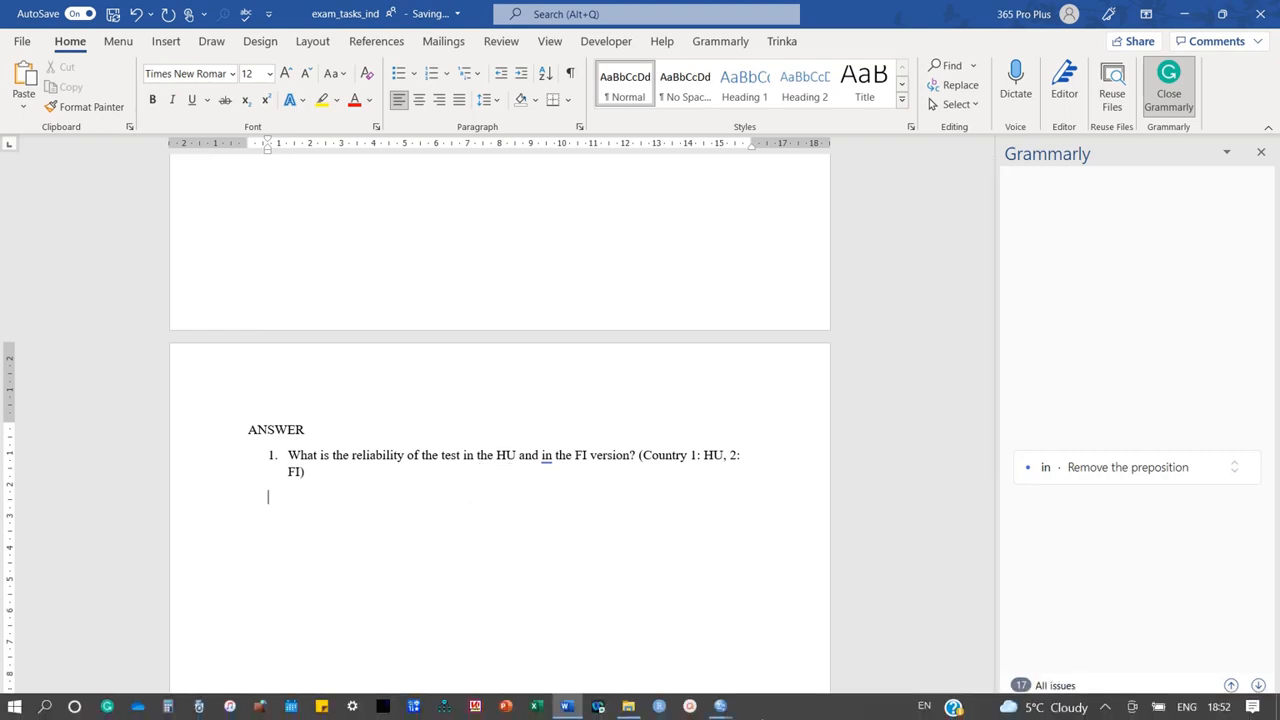
pyautogui.moveTo(720, 706)
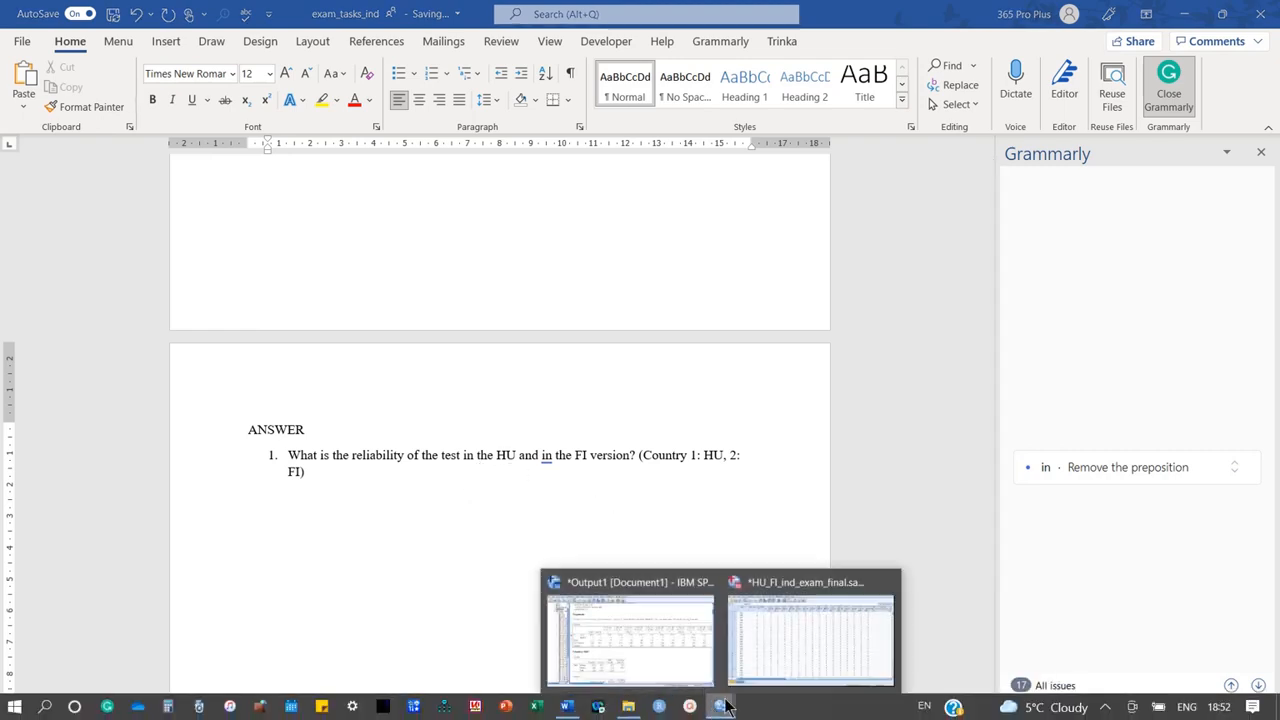
pyautogui.click(791, 634)
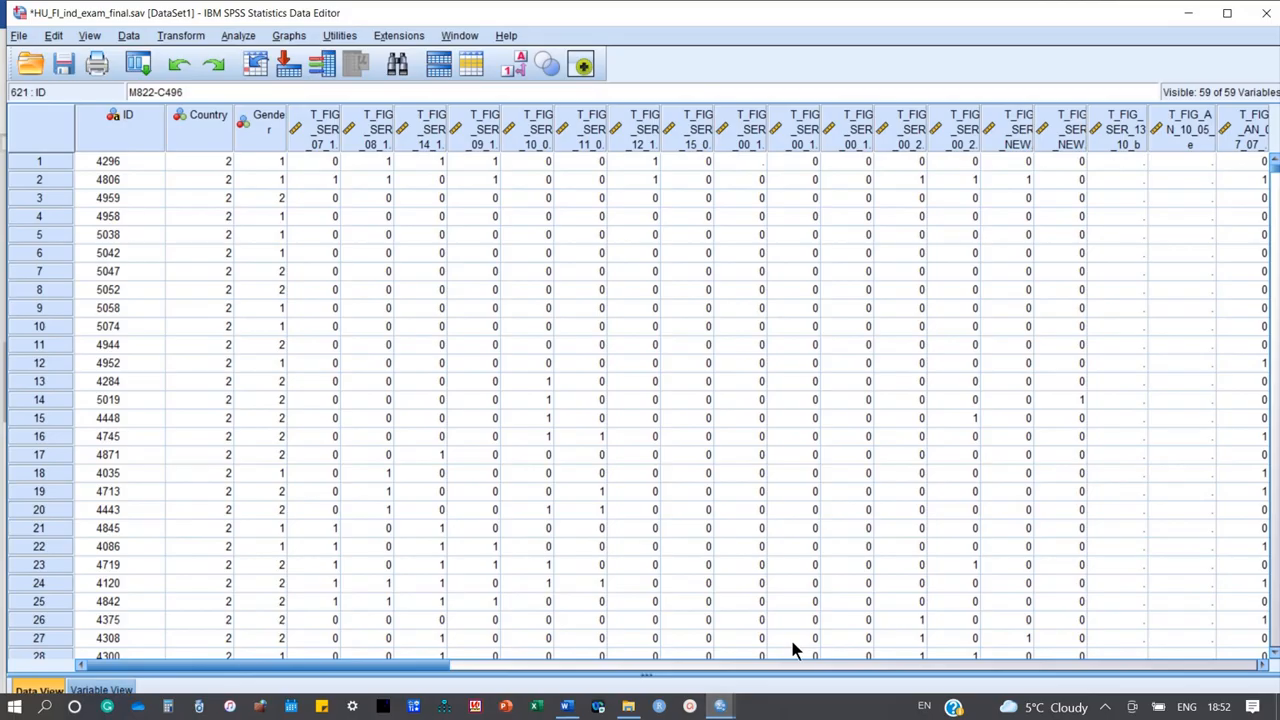
pyautogui.click(128, 35)
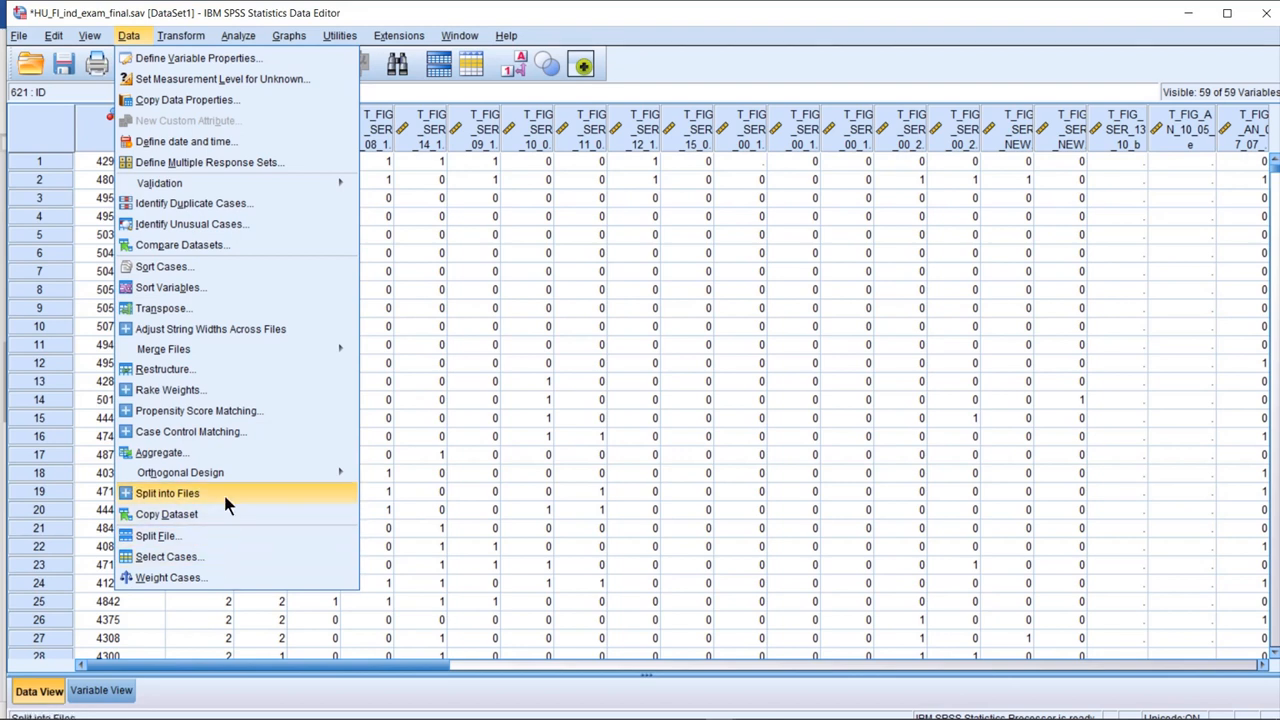
pyautogui.click(212, 557)
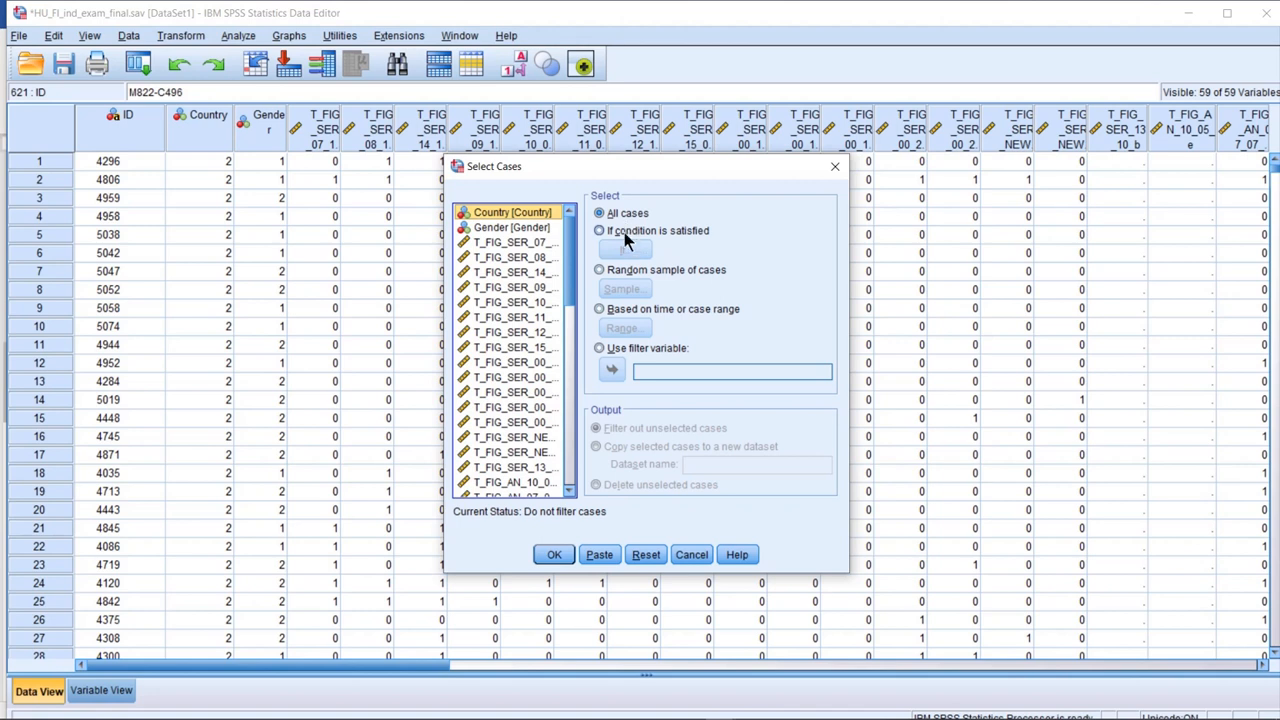
pyautogui.click(599, 232)
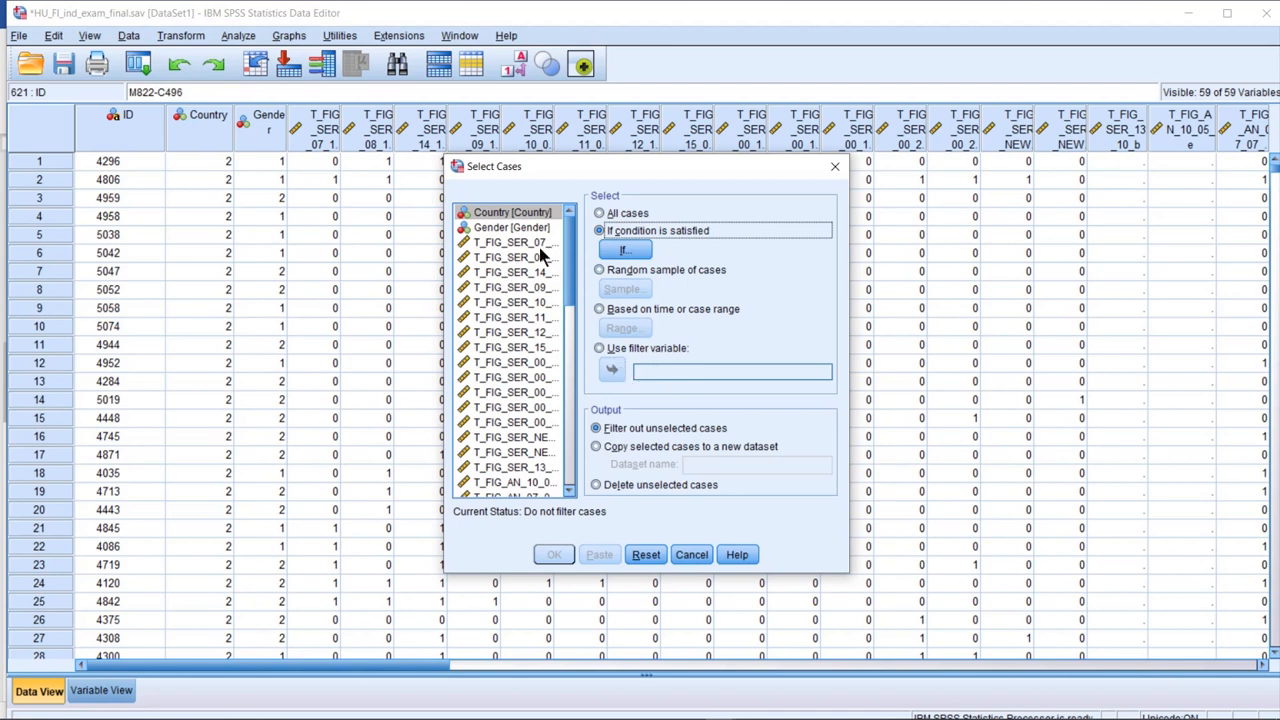
pyautogui.click(599, 348)
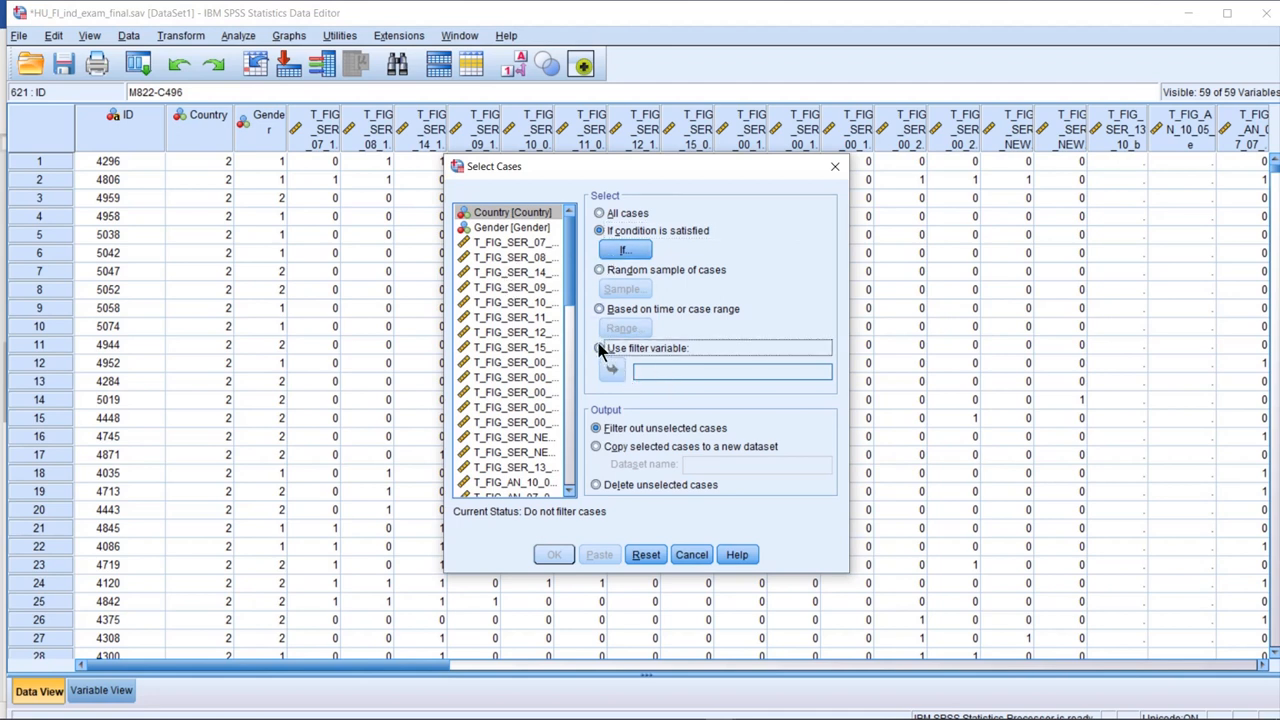
pyautogui.click(835, 166)
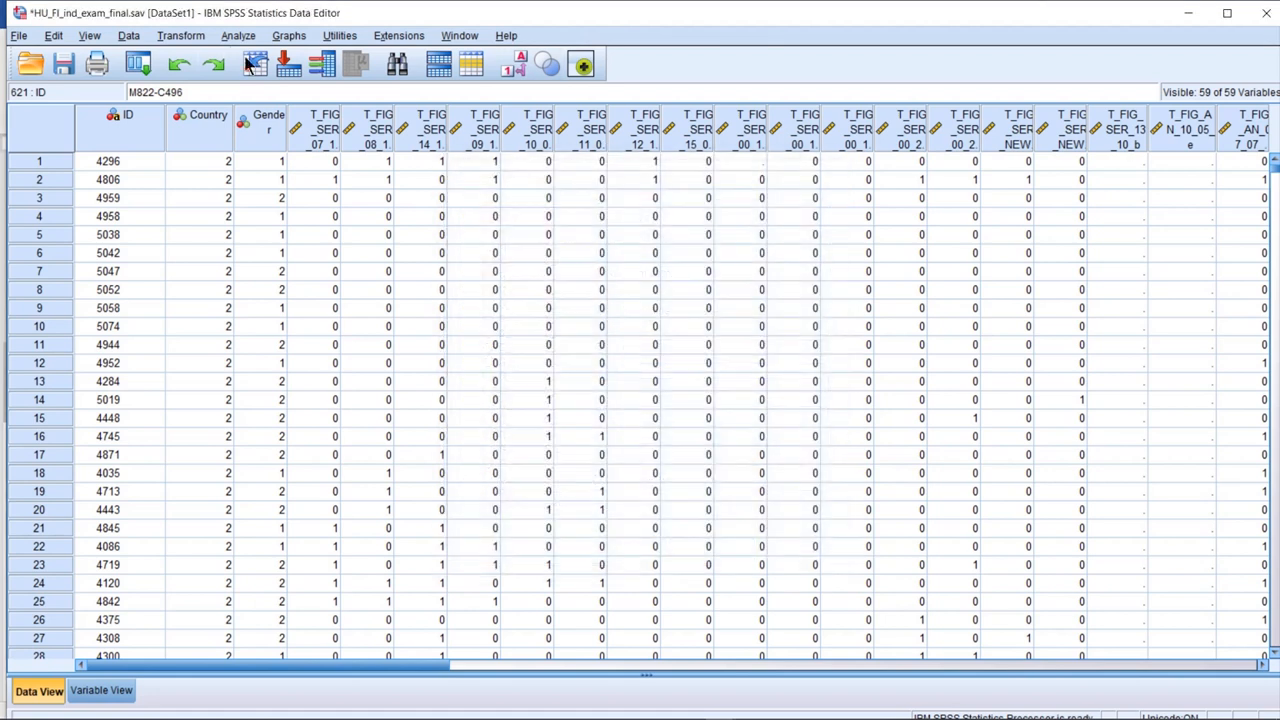
# Split the file by Country with the Compare groups option, and return to the data editor
pyautogui.click(128, 36)
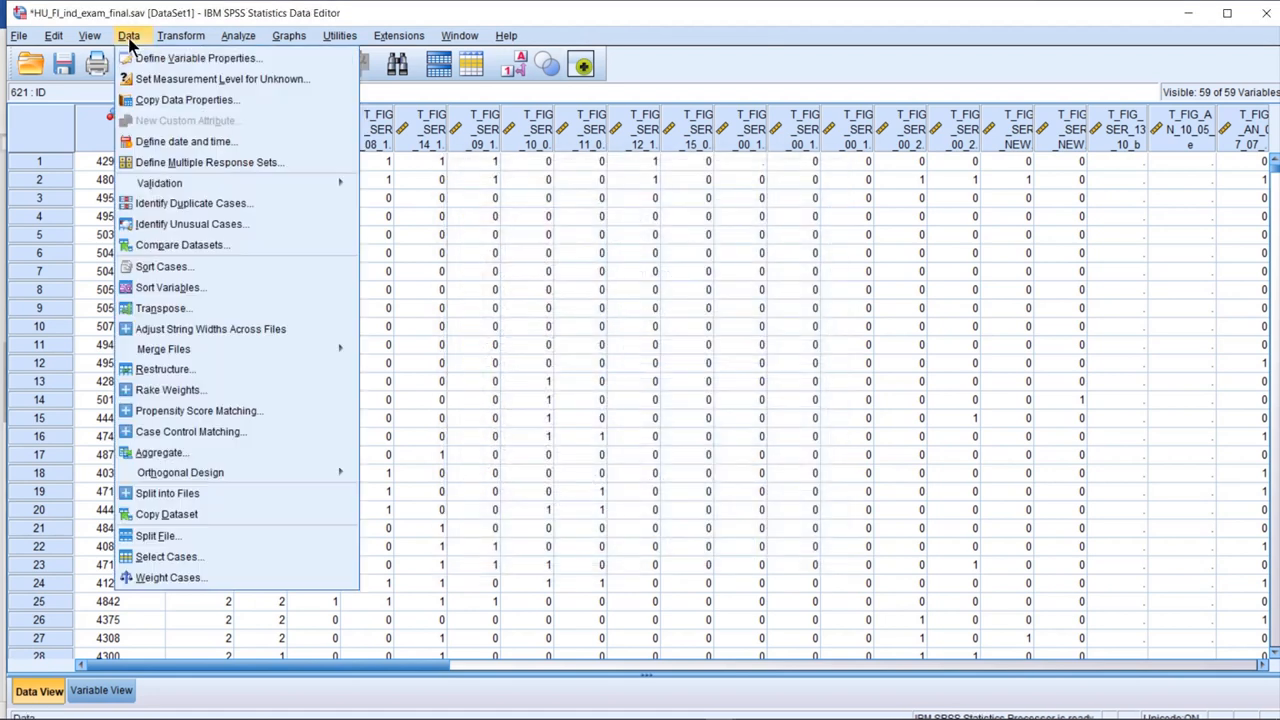
pyautogui.click(226, 537)
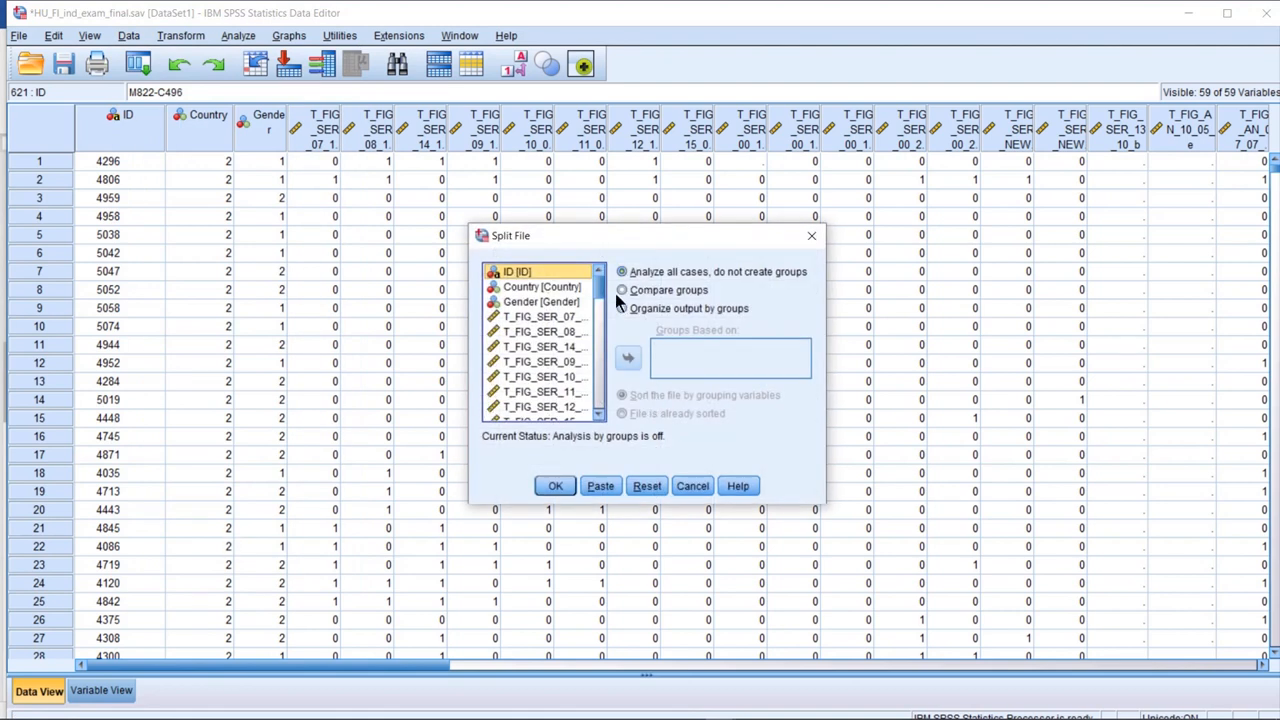
pyautogui.click(566, 289)
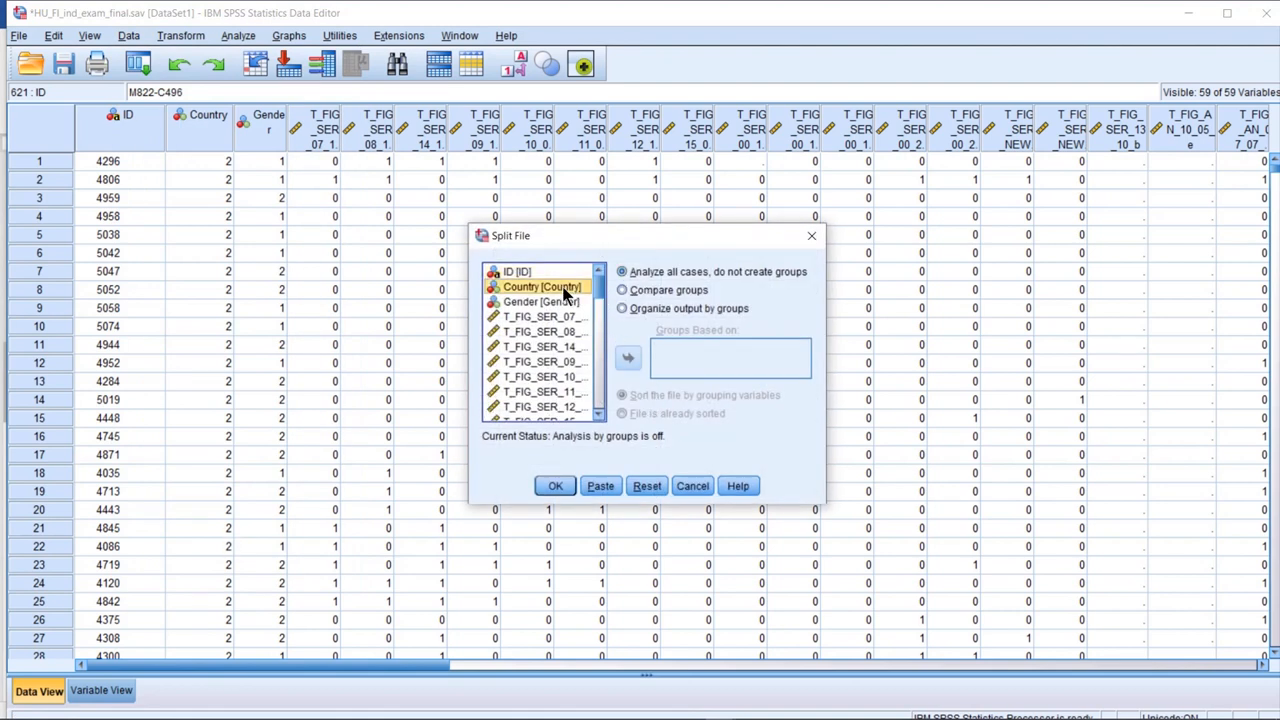
pyautogui.click(622, 290)
pyautogui.click(628, 357)
pyautogui.click(556, 487)
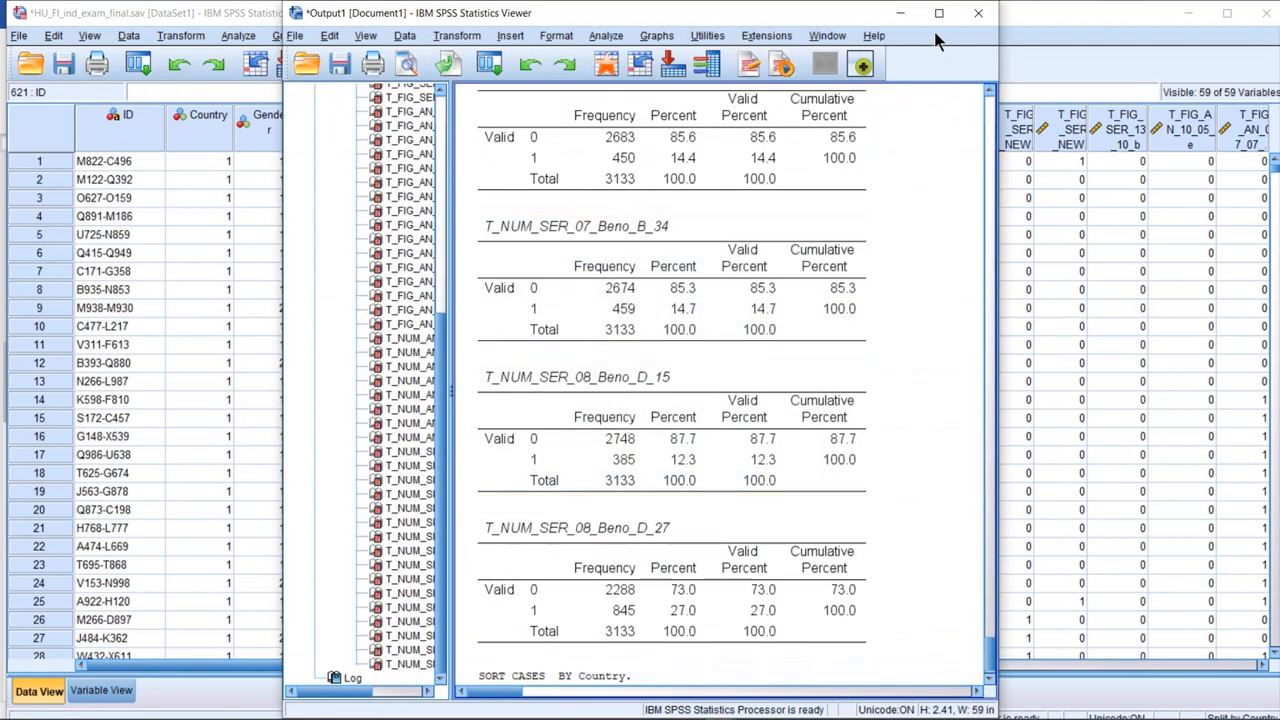
pyautogui.click(900, 13)
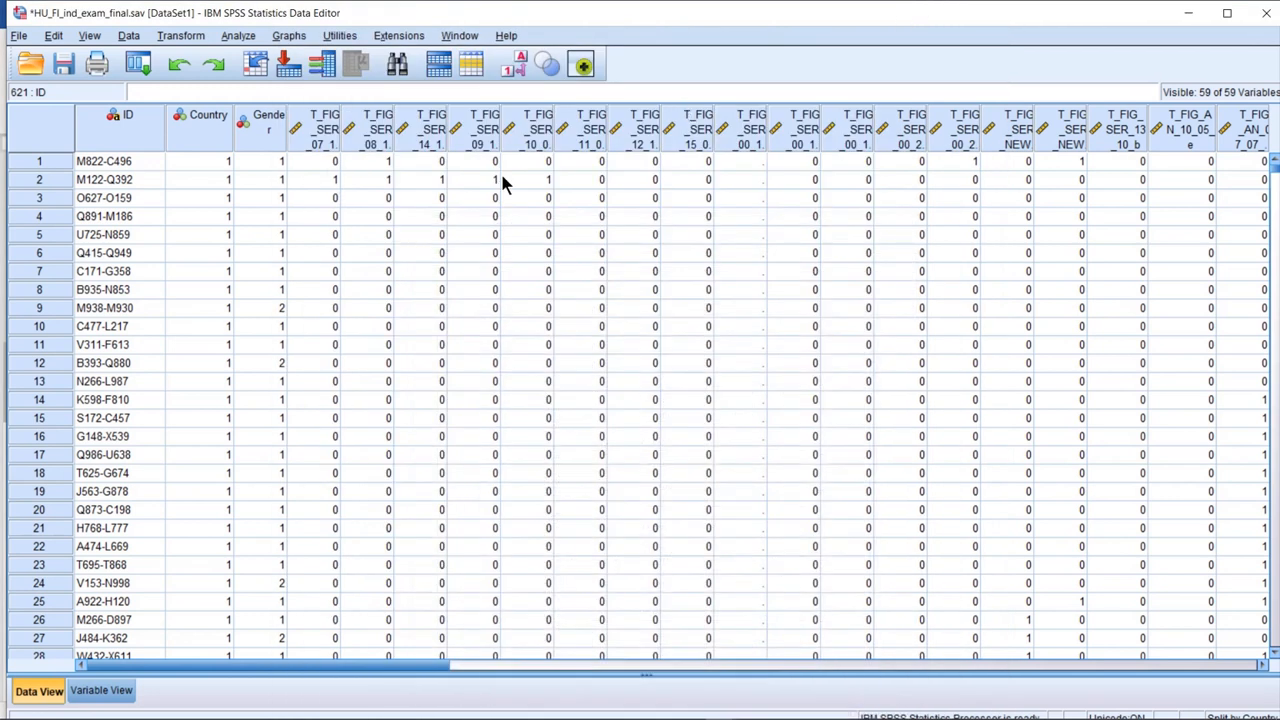
# Run an Alpha reliability analysis on all test items from T_FIG_SER_07_15_c through T_NUM_SER_08_Beno_D_27
pyautogui.click(250, 37)
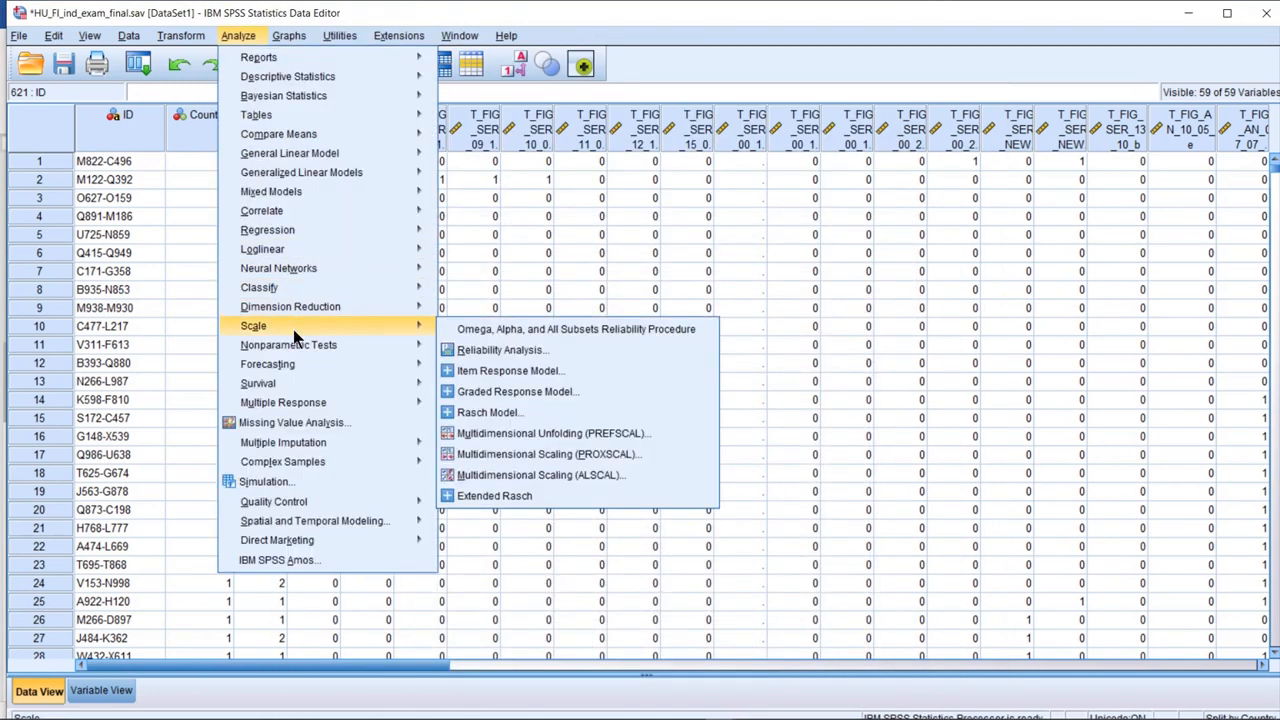
pyautogui.moveTo(400, 326)
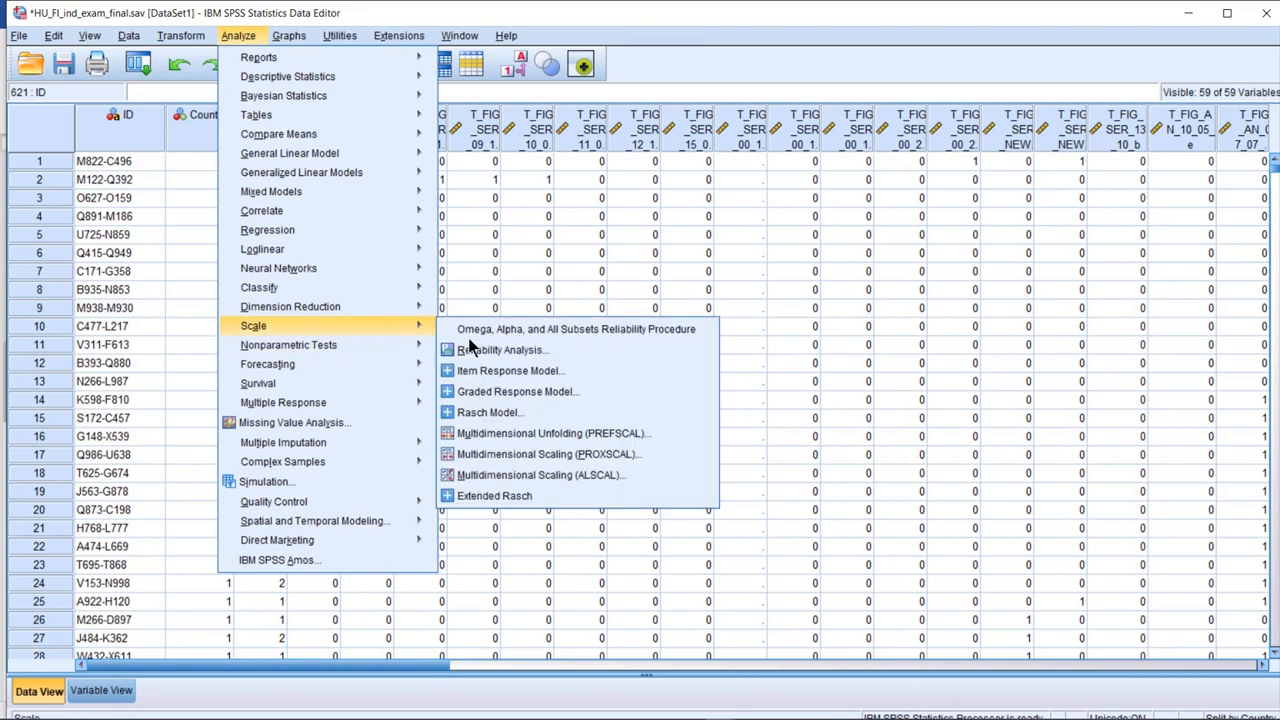
pyautogui.click(540, 354)
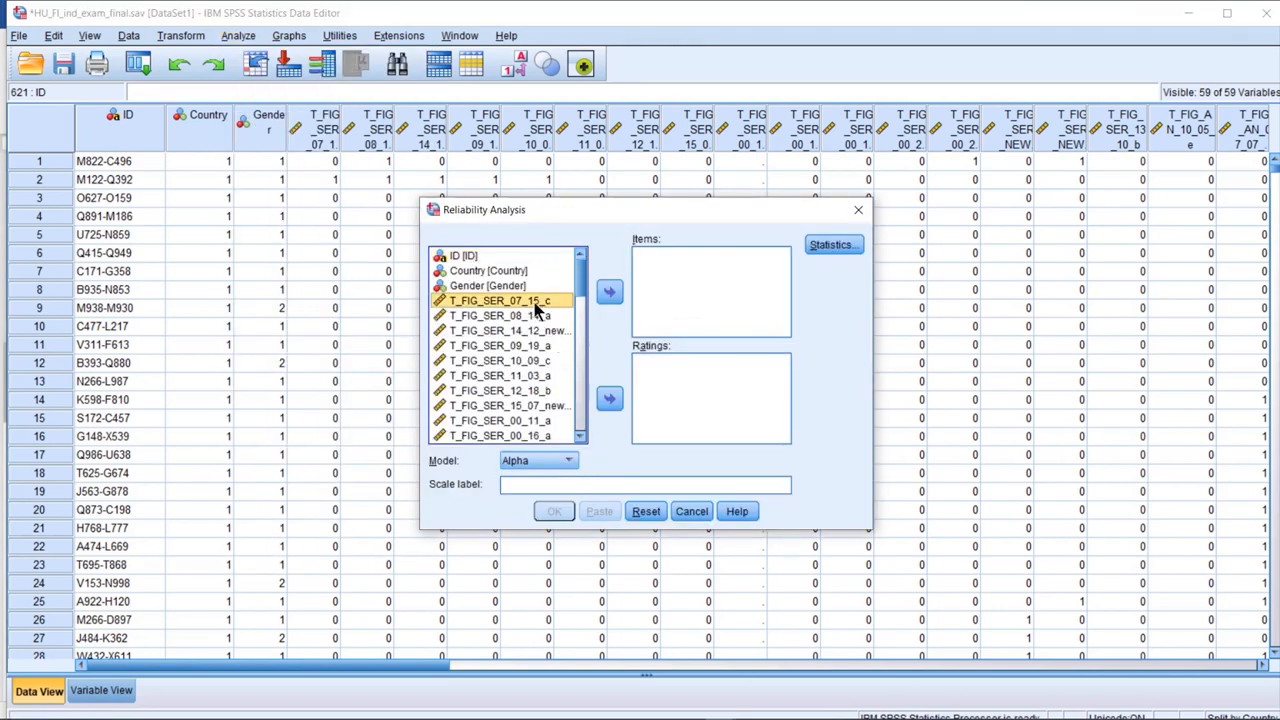
pyautogui.hotkey('shift', 'Down')
pyautogui.hotkey('shift', 'Down')
pyautogui.hotkey('shift', 'Down')
pyautogui.hotkey('shift', 'Down')
pyautogui.hotkey('shift', 'Down')
pyautogui.hotkey('shift', 'Down')
pyautogui.hotkey('shift', 'Down')
pyautogui.hotkey('shift', 'Down')
pyautogui.hotkey('shift', 'Down')
pyautogui.hotkey('shift', 'Down')
pyautogui.hotkey('shift', 'Down')
pyautogui.hotkey('shift', 'Down')
pyautogui.hotkey('shift', 'Down')
pyautogui.hotkey('shift', 'Down')
pyautogui.hotkey('shift', 'Down')
pyautogui.hotkey('shift', 'Down')
pyautogui.hotkey('shift', 'Down')
pyautogui.hotkey('shift', 'Down')
pyautogui.hotkey('shift', 'Down')
pyautogui.hotkey('shift', 'Down')
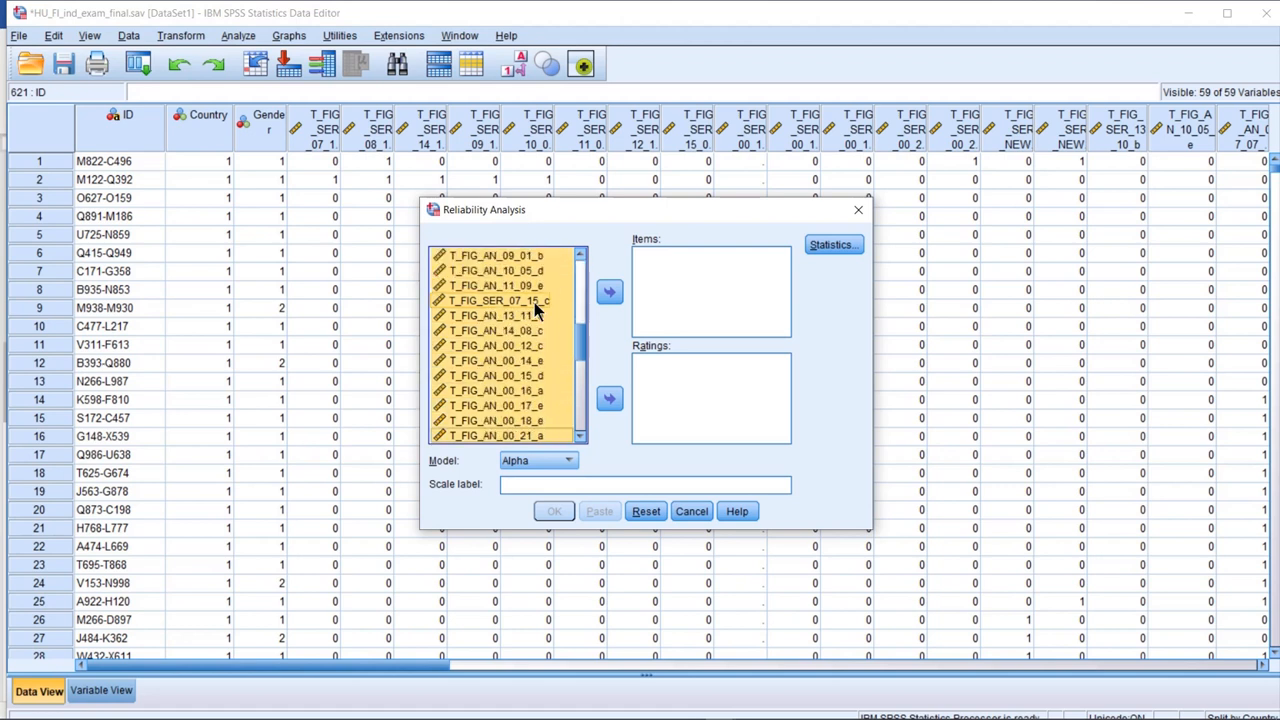
pyautogui.hotkey('shift', 'Down')
pyautogui.hotkey('shift', 'Down')
pyautogui.hotkey('shift', 'Down')
pyautogui.hotkey('shift', 'Down')
pyautogui.hotkey('shift', 'Down')
pyautogui.hotkey('shift', 'Down')
pyautogui.hotkey('shift', 'Down')
pyautogui.hotkey('shift', 'Down')
pyautogui.hotkey('shift', 'Down')
pyautogui.hotkey('shift', 'Down')
pyautogui.hotkey('shift', 'Down')
pyautogui.hotkey('shift', 'Down')
pyautogui.hotkey('shift', 'Down')
pyautogui.hotkey('shift', 'Down')
pyautogui.hotkey('shift', 'Down')
pyautogui.hotkey('shift', 'Down')
pyautogui.hotkey('shift', 'Down')
pyautogui.hotkey('shift', 'Down')
pyautogui.hotkey('shift', 'Down')
pyautogui.hotkey('shift', 'Down')
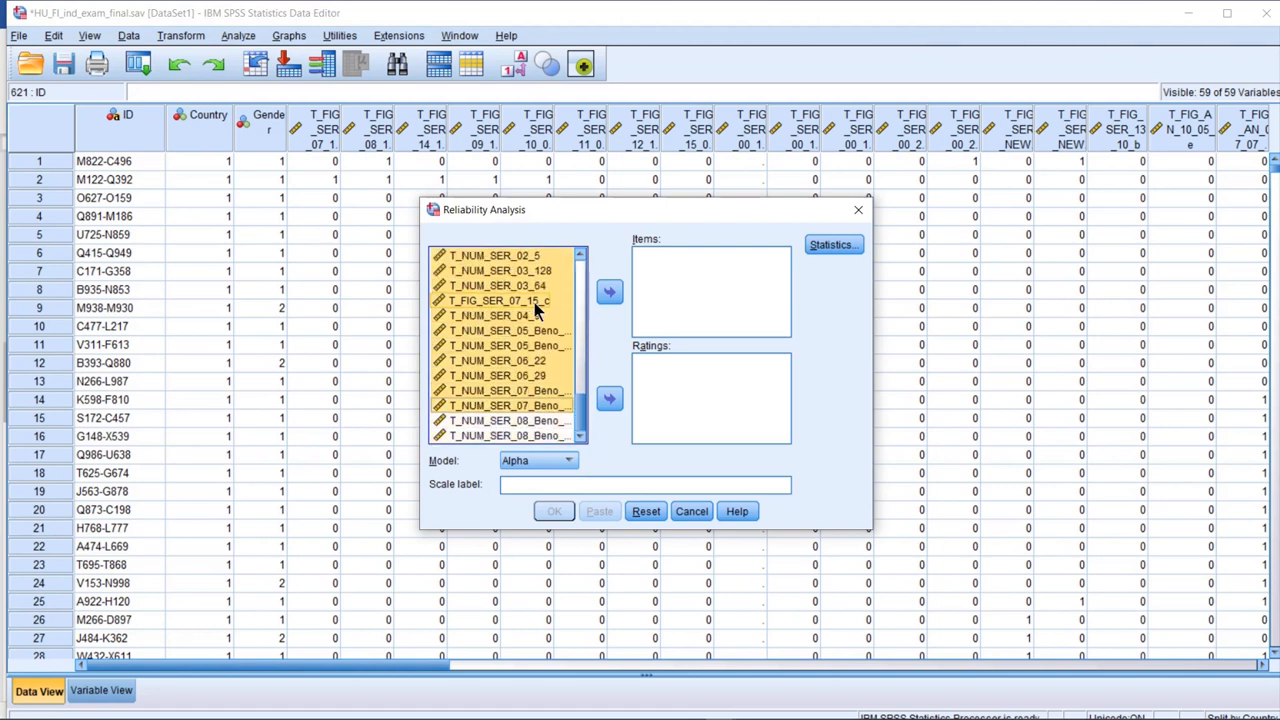
pyautogui.hotkey('shift', 'Down')
pyautogui.hotkey('shift', 'Down')
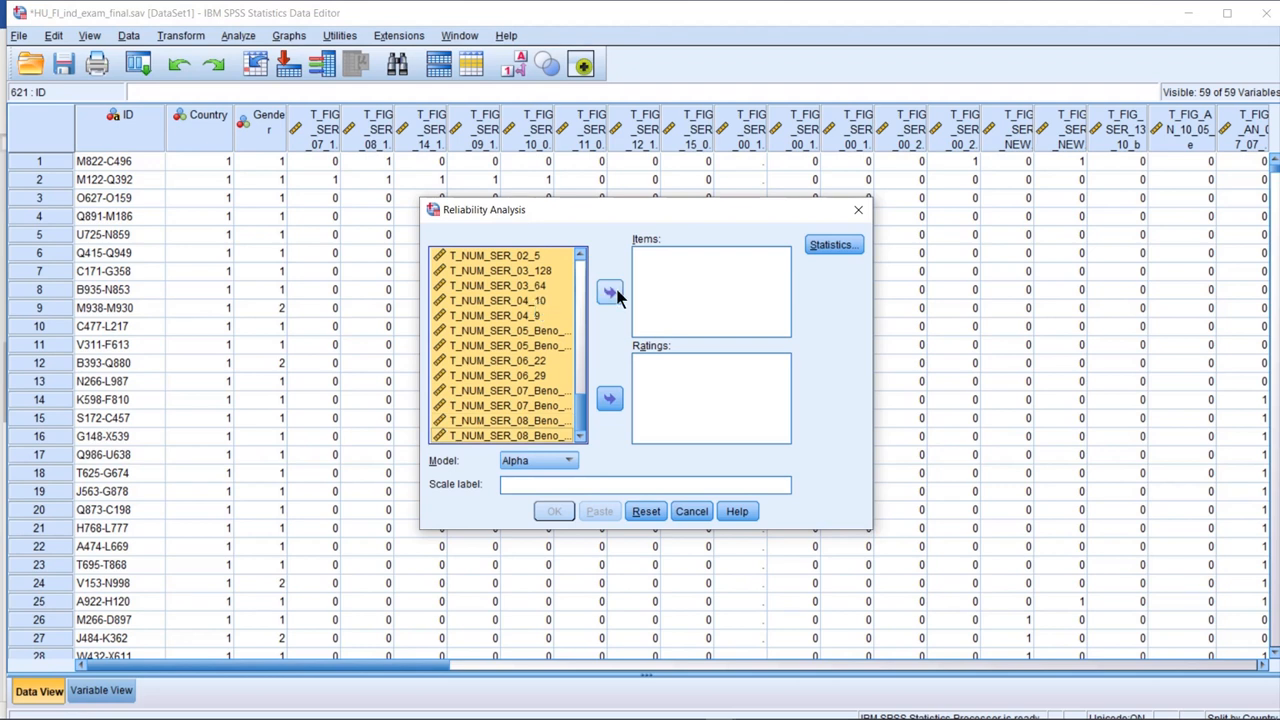
pyautogui.scroll(10, 525, 365)
pyautogui.scroll(-2, 525, 365)
pyautogui.scroll(2, 525, 365)
pyautogui.scroll(-12, 522, 365)
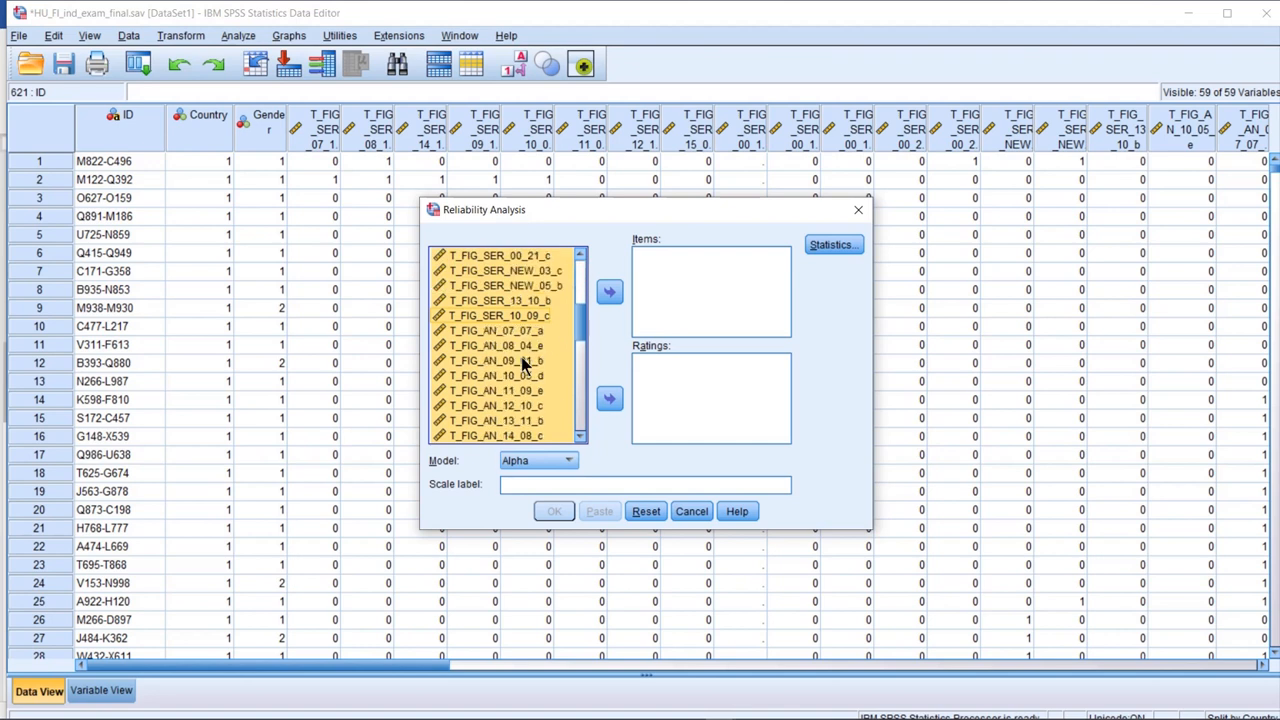
pyautogui.scroll(12, 522, 366)
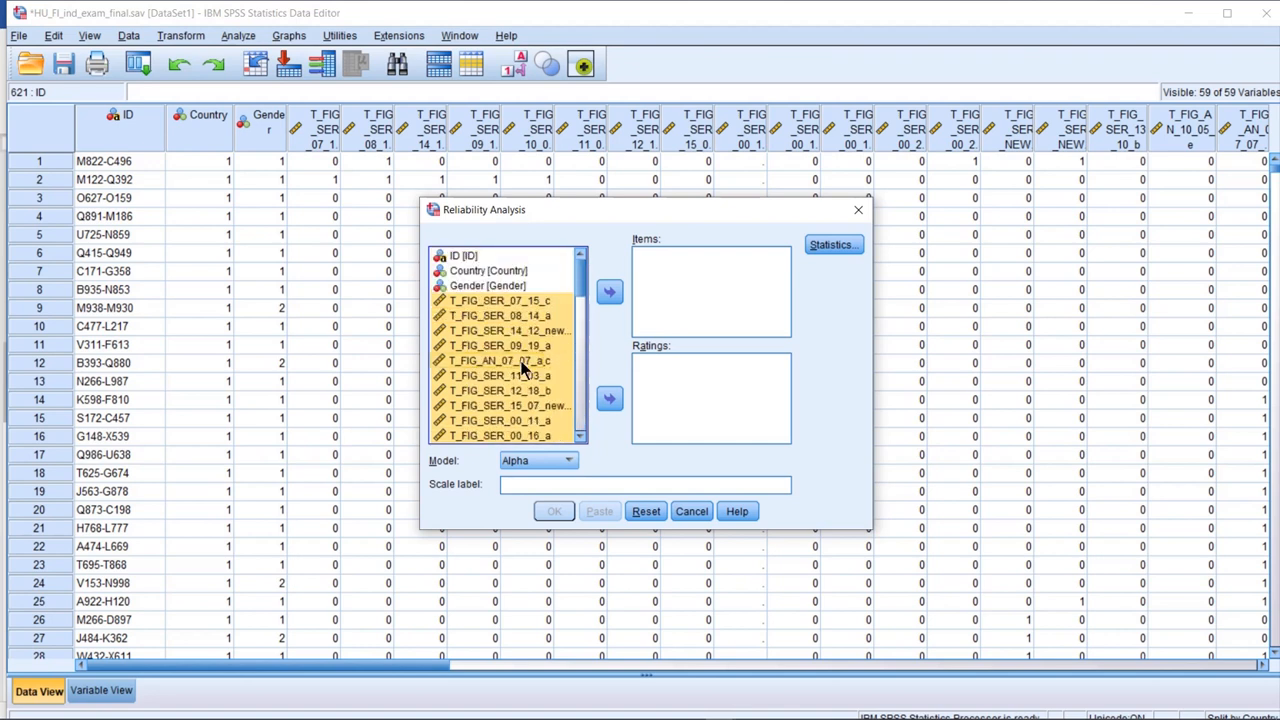
pyautogui.click(612, 294)
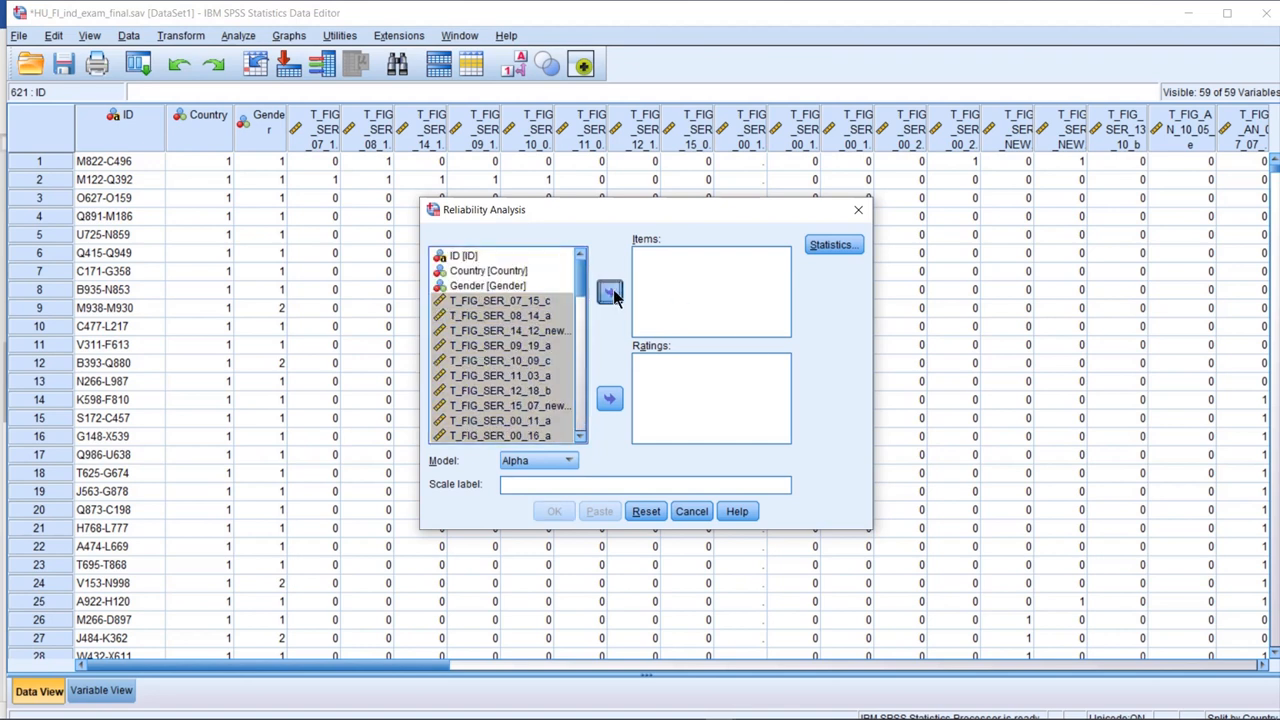
pyautogui.click(553, 511)
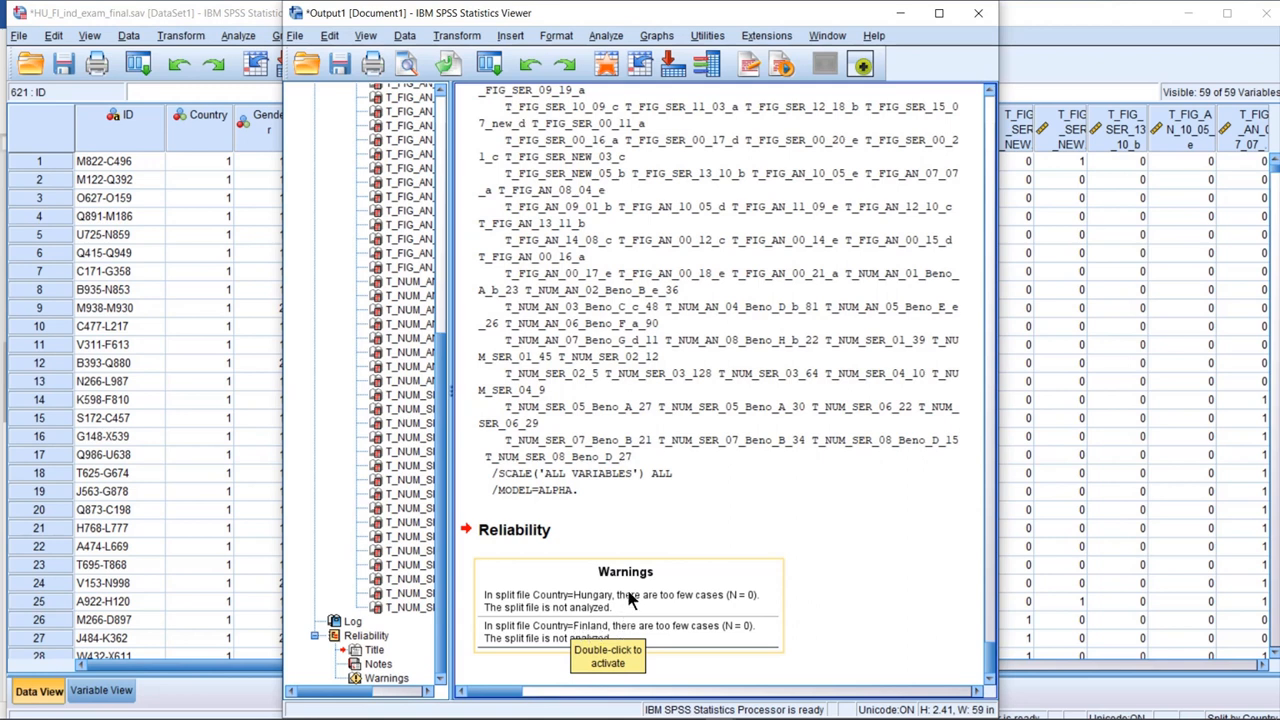
# Review the Reliability output for Hungary and Finland together with the item frequency tables above it
pyautogui.scroll(3, 630, 597)
pyautogui.scroll(-3, 632, 598)
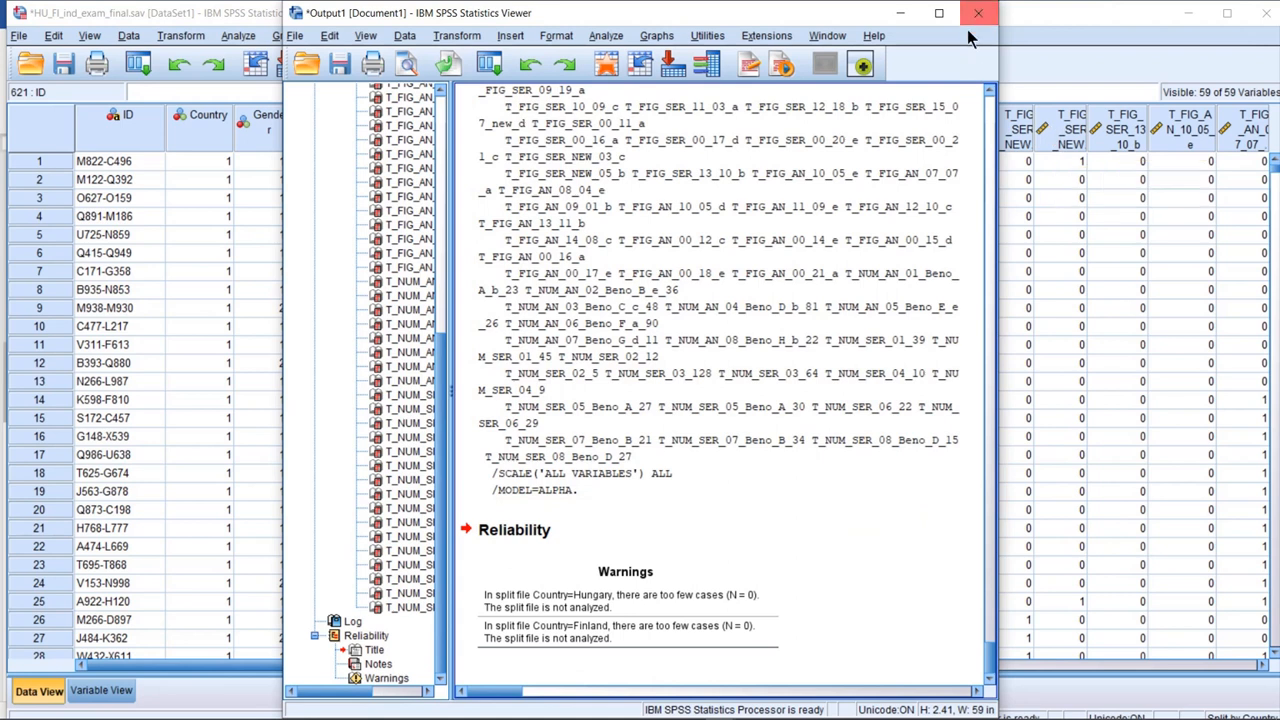
pyautogui.scroll(10, 809, 322)
pyautogui.scroll(-5, 812, 335)
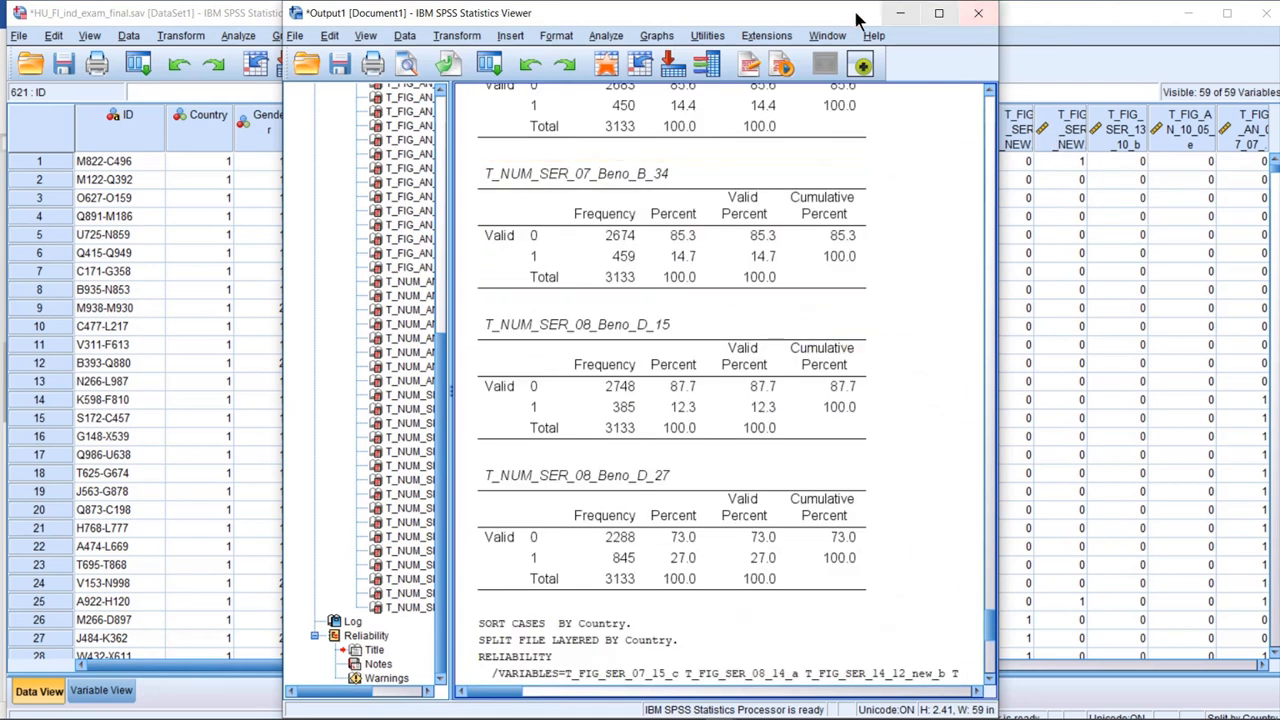
pyautogui.click(466, 38)
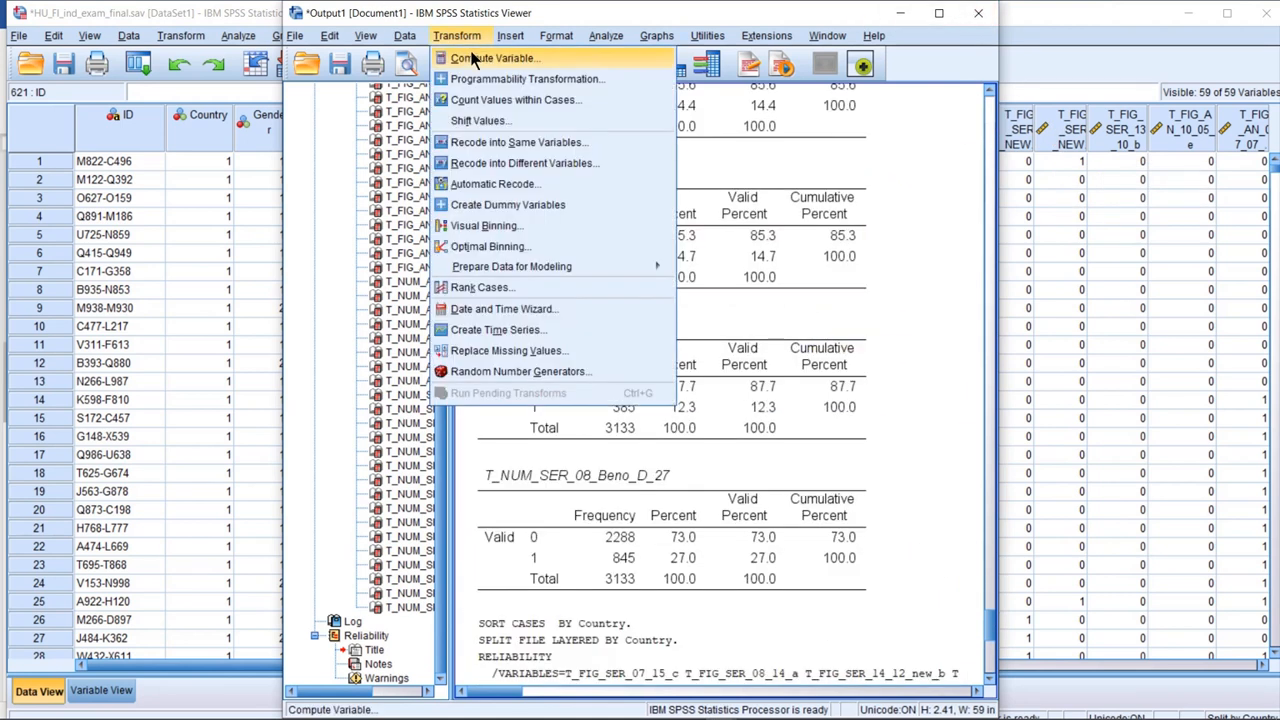
pyautogui.click(488, 58)
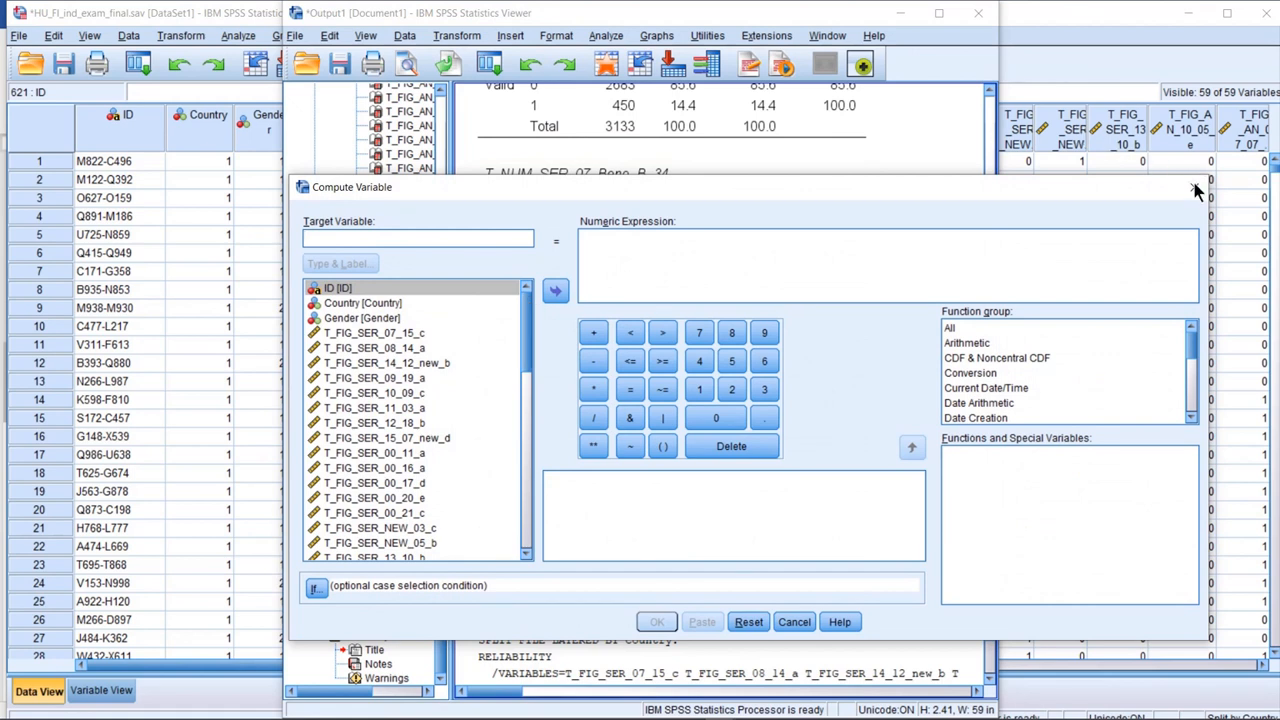
pyautogui.click(1196, 189)
pyautogui.click(415, 35)
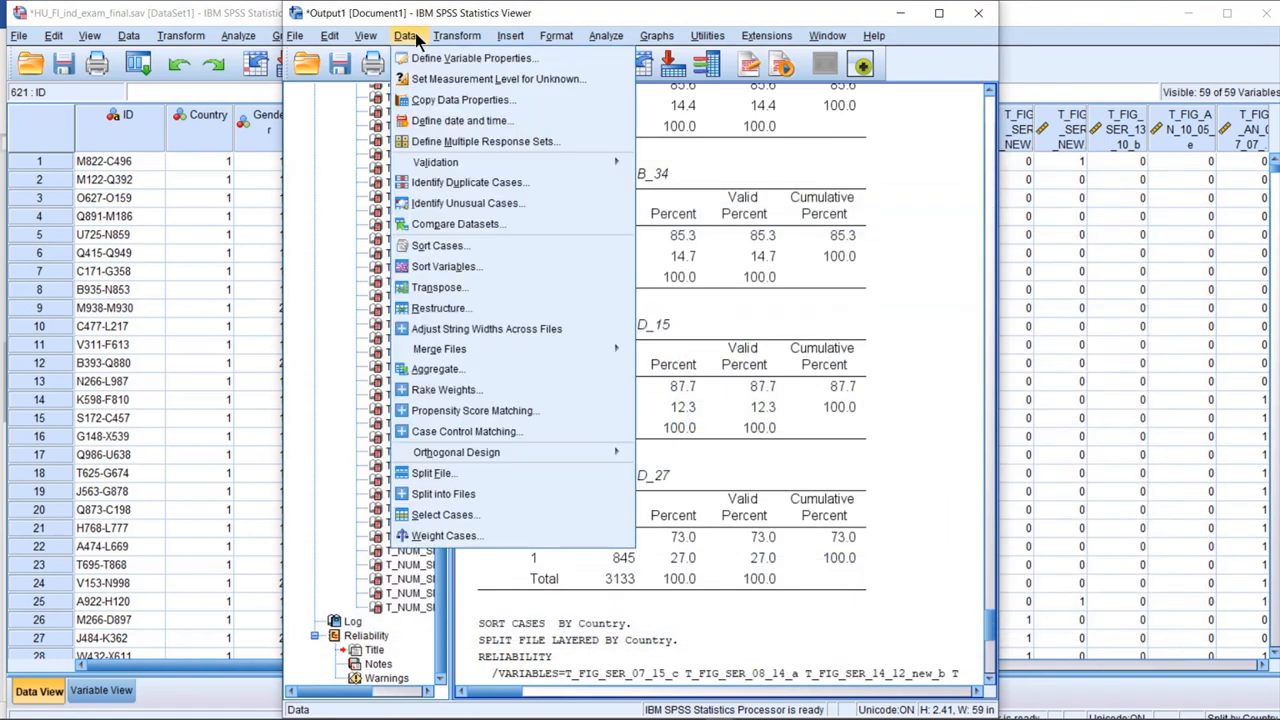
pyautogui.moveTo(606, 36)
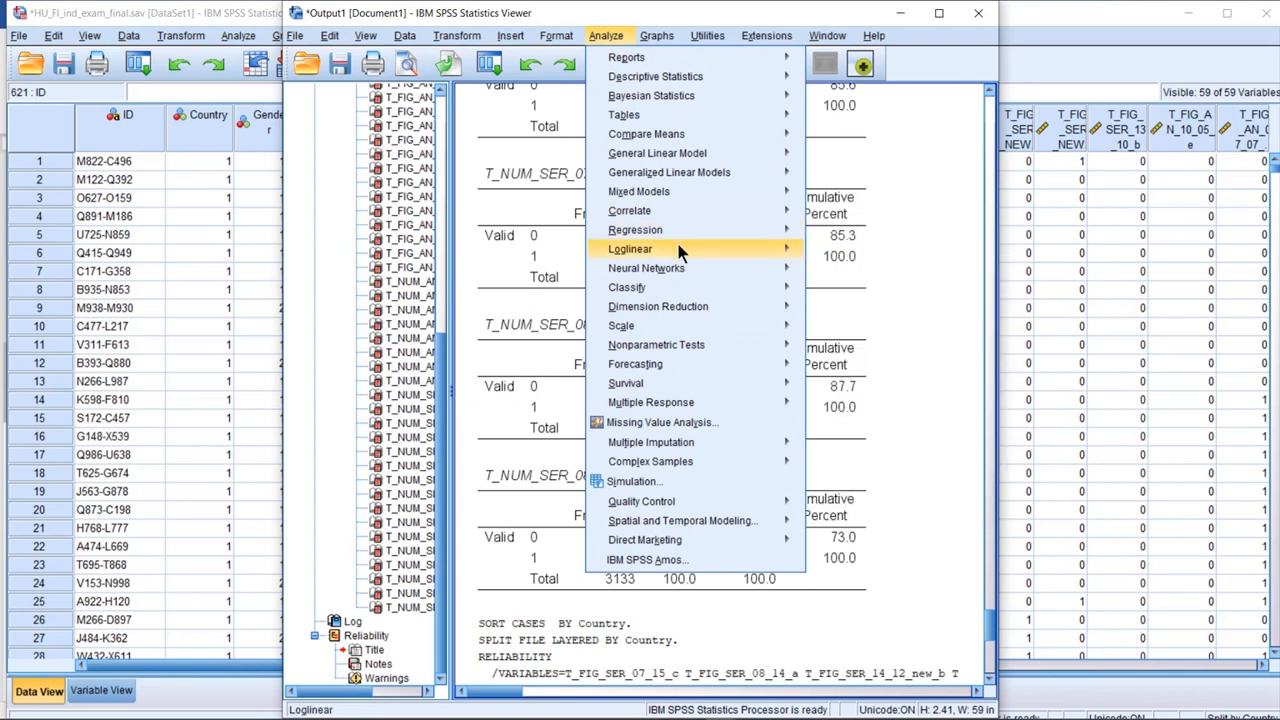
pyautogui.moveTo(676, 325)
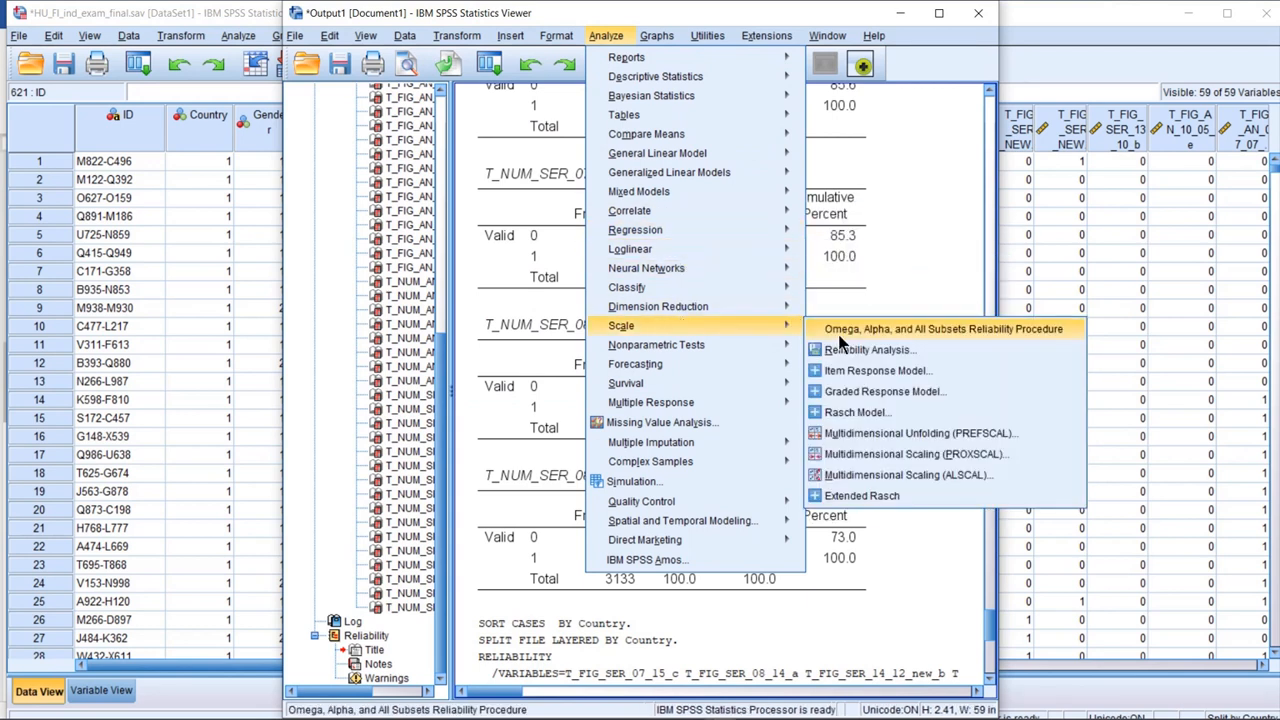
pyautogui.click(838, 335)
pyautogui.click(848, 173)
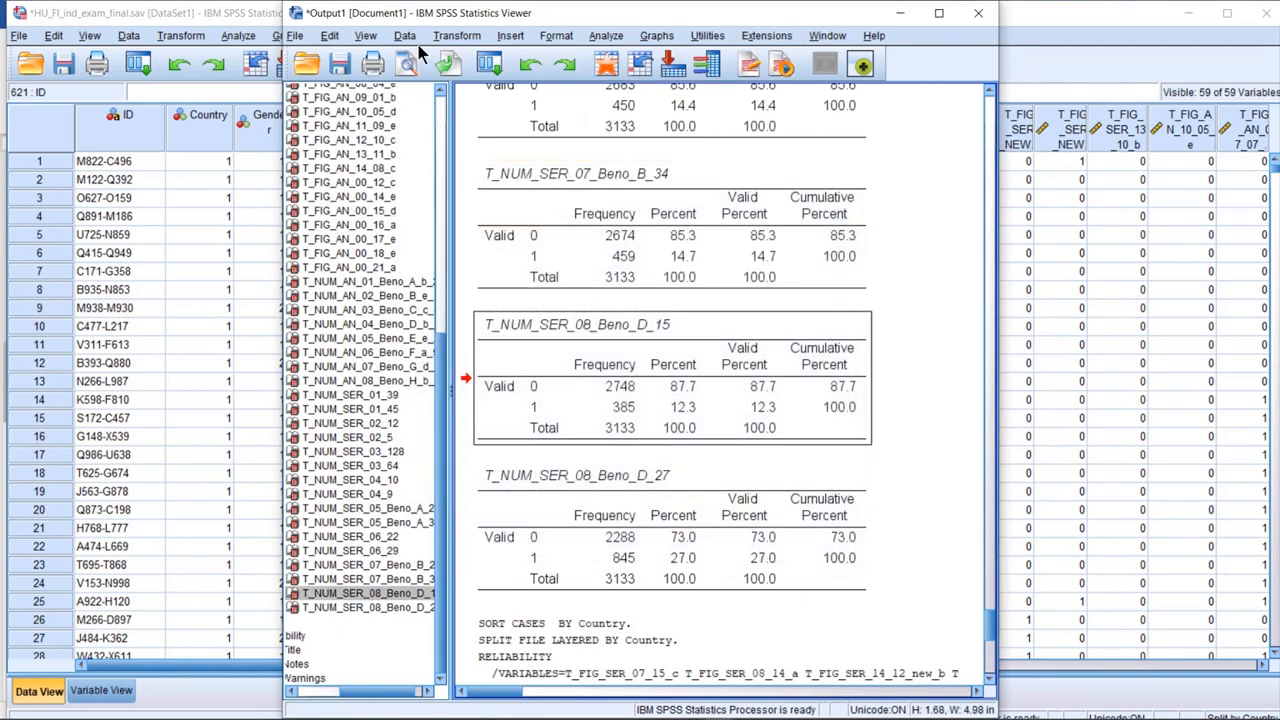
# Close the output document without saving it and reopen Reliability Analysis from the data editor
pyautogui.click(978, 13)
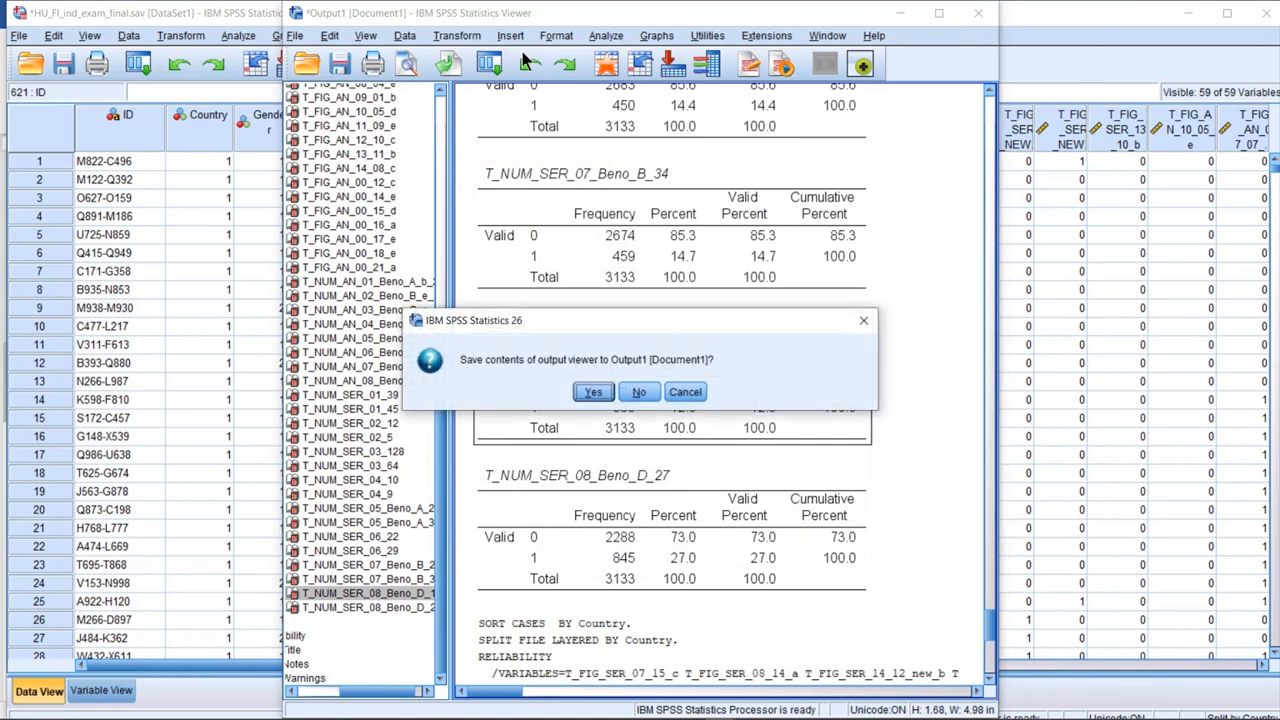
pyautogui.click(639, 391)
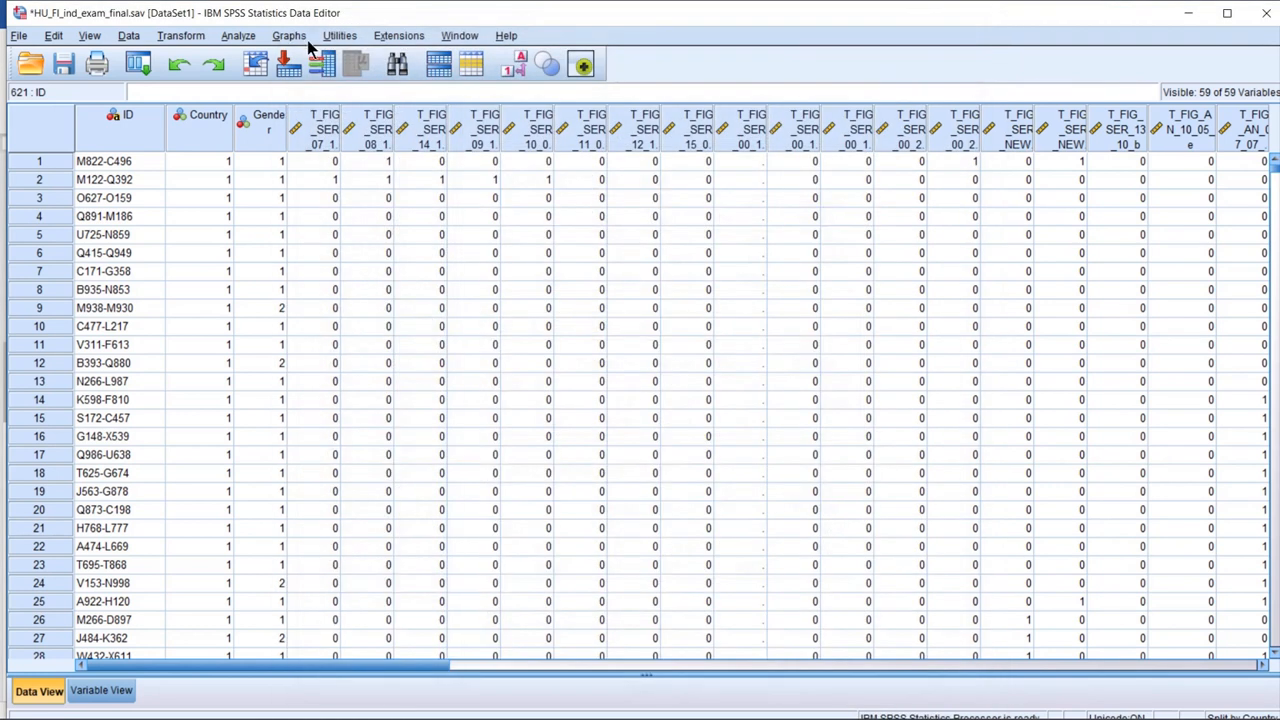
pyautogui.click(255, 36)
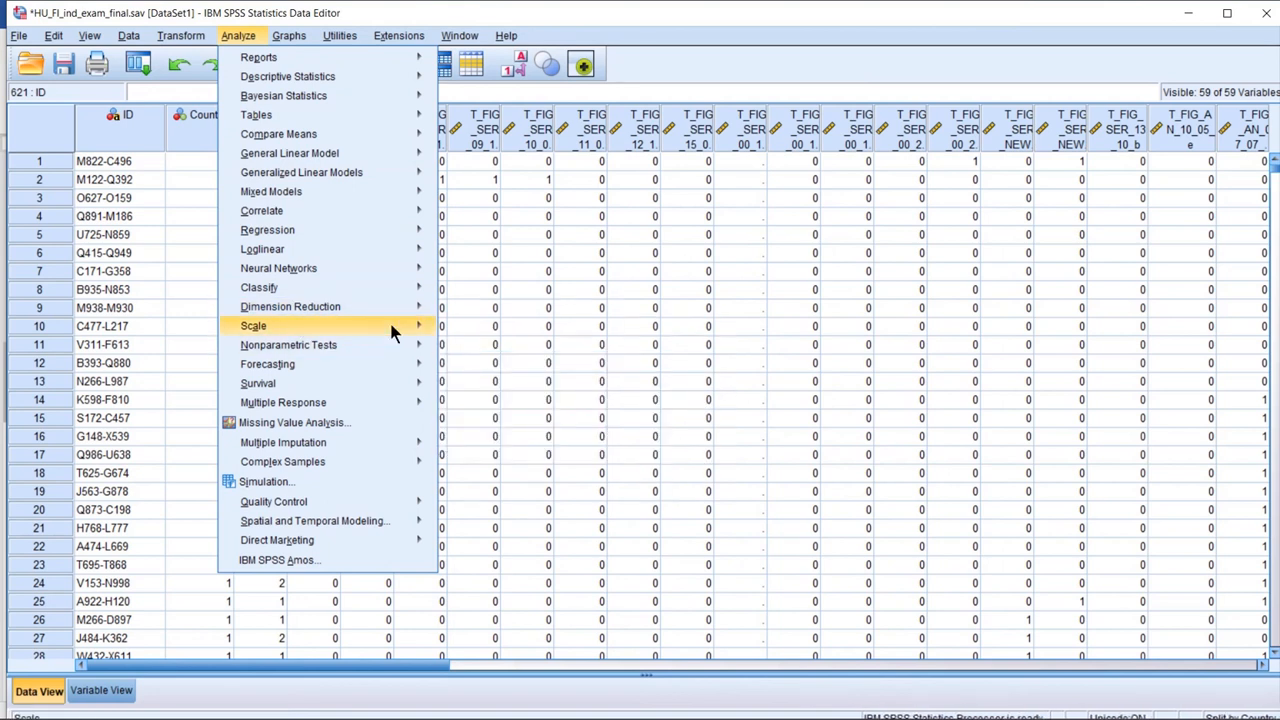
pyautogui.moveTo(400, 345)
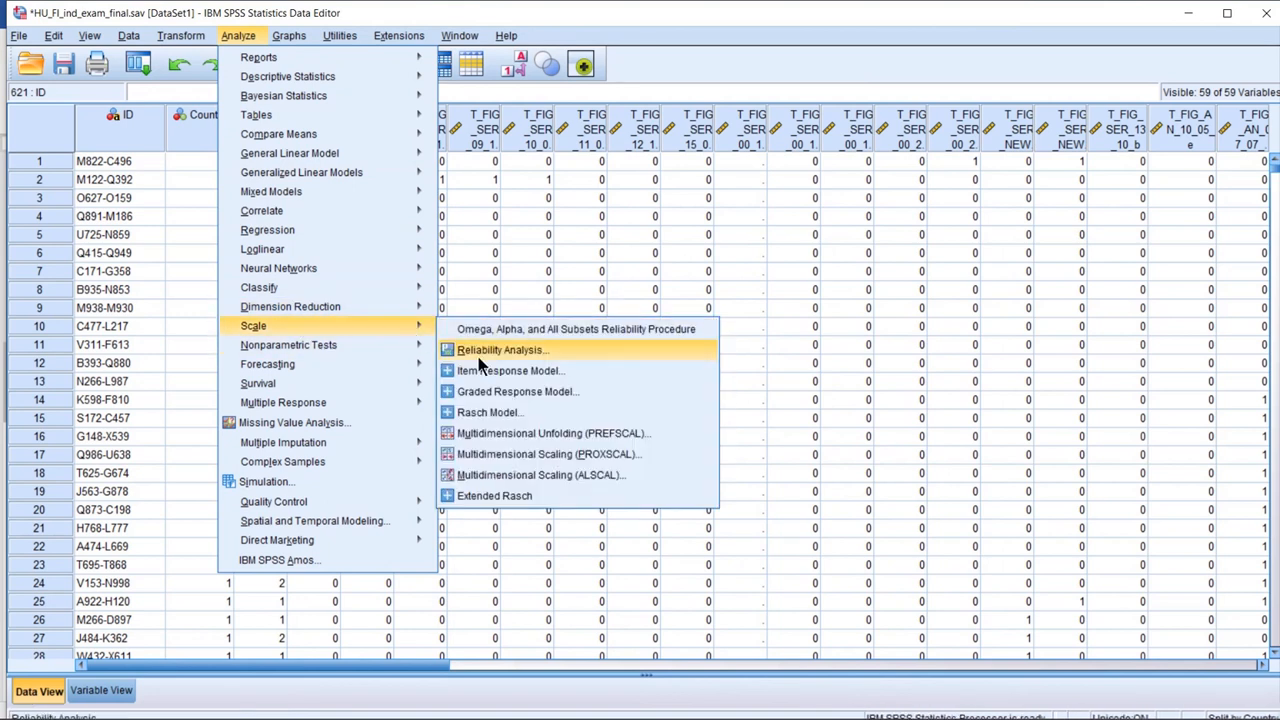
pyautogui.click(498, 350)
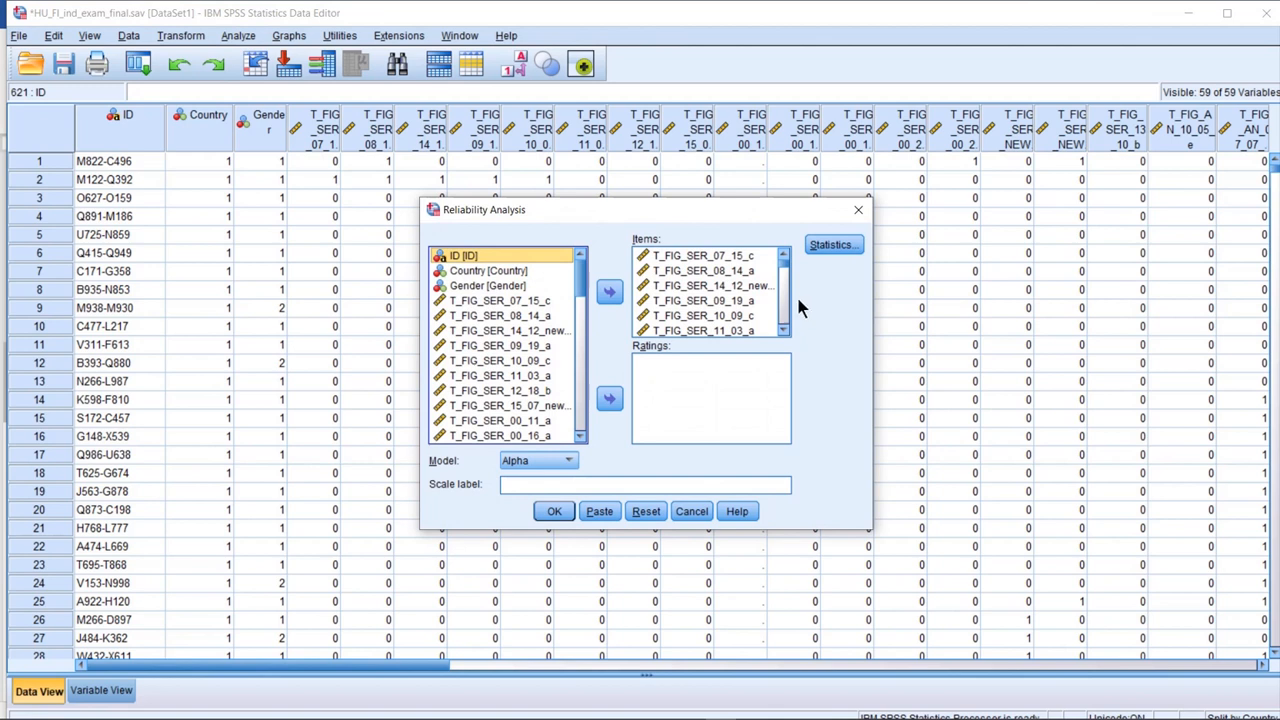
# Check the reliability item list and statistics options, and compare them with the variable definitions of the dataset
pyautogui.moveTo(785, 275); pyautogui.dragTo(779, 336)
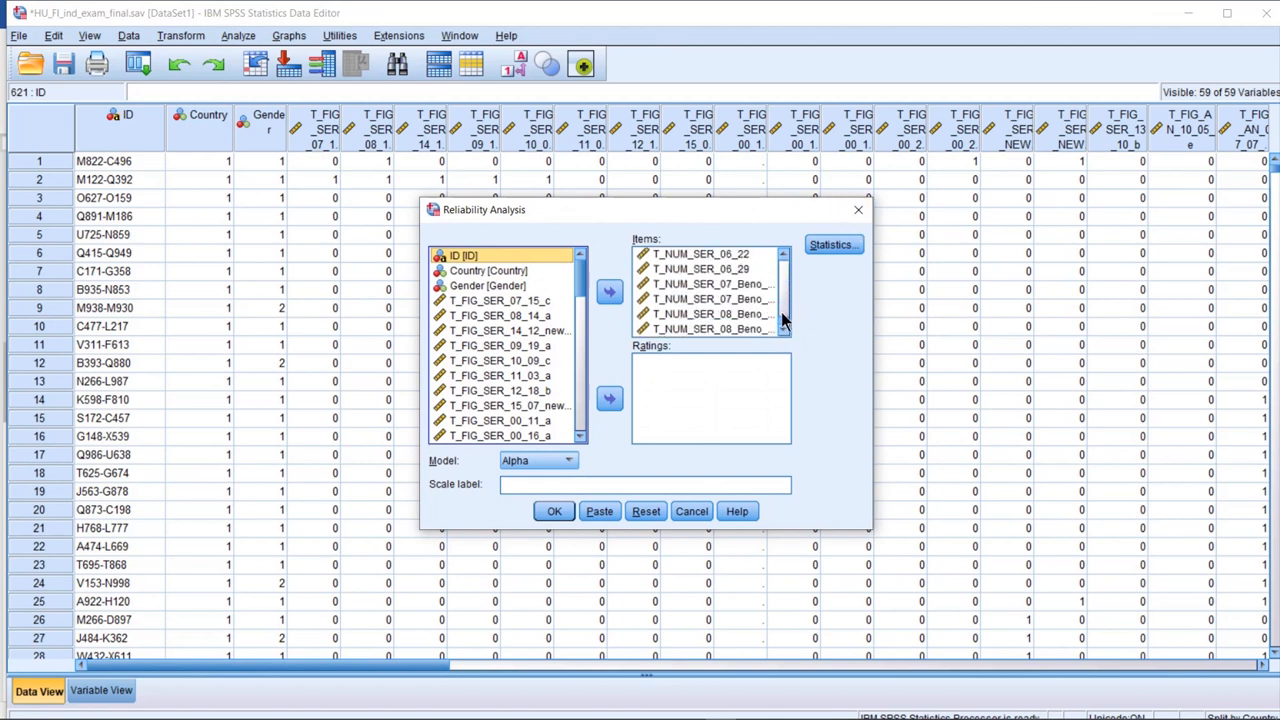
pyautogui.moveTo(786, 326); pyautogui.dragTo(786, 261)
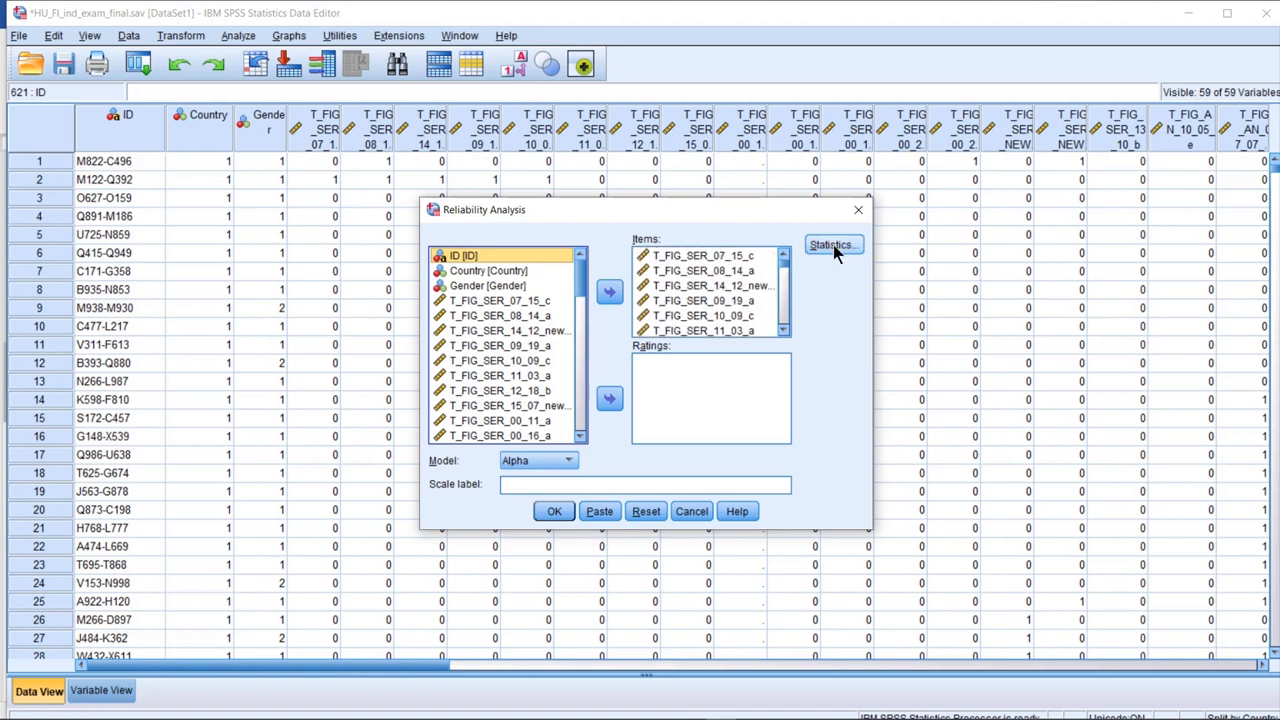
pyautogui.click(833, 244)
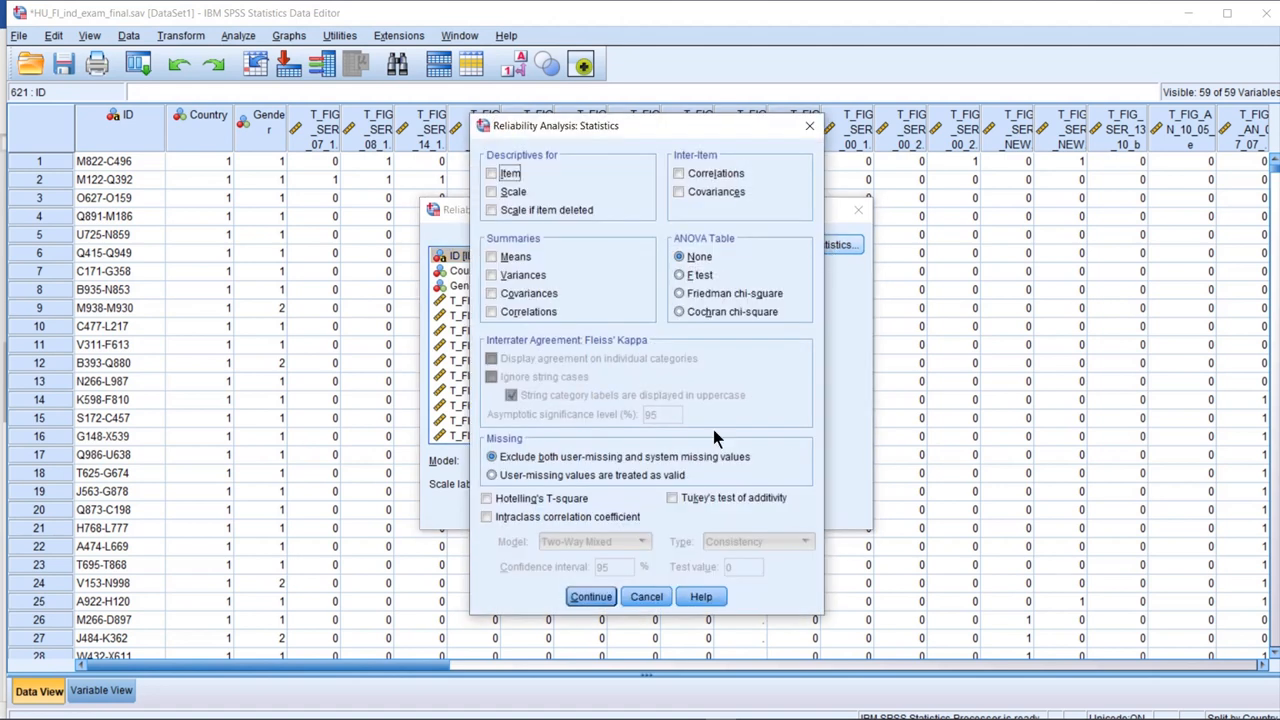
pyautogui.click(594, 600)
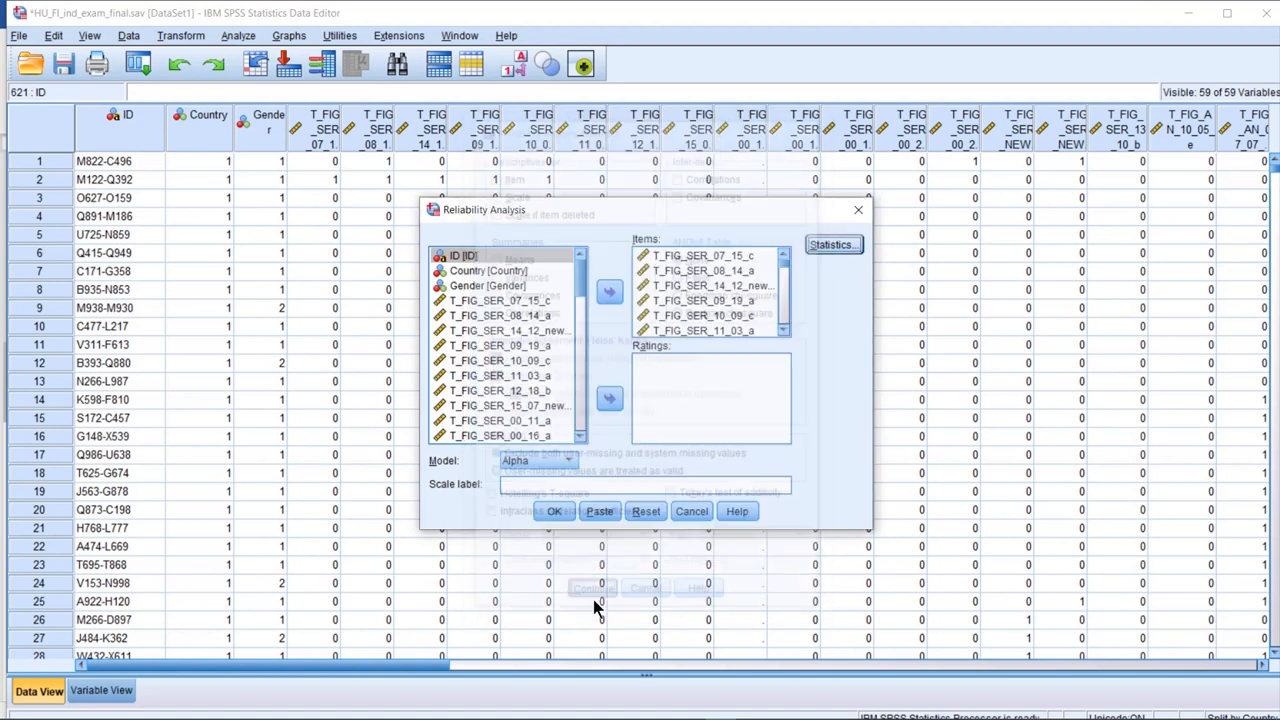
pyautogui.click(110, 693)
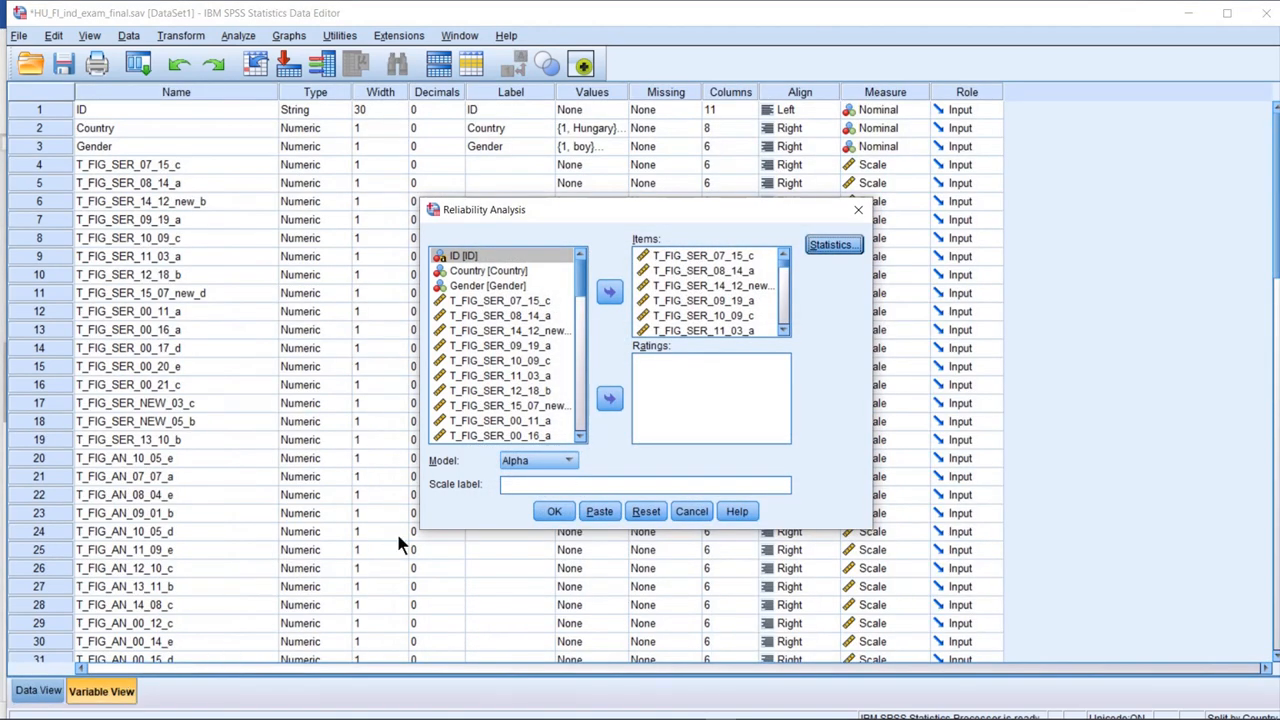
pyautogui.scroll(-15, 299, 458)
pyautogui.scroll(6, 299, 458)
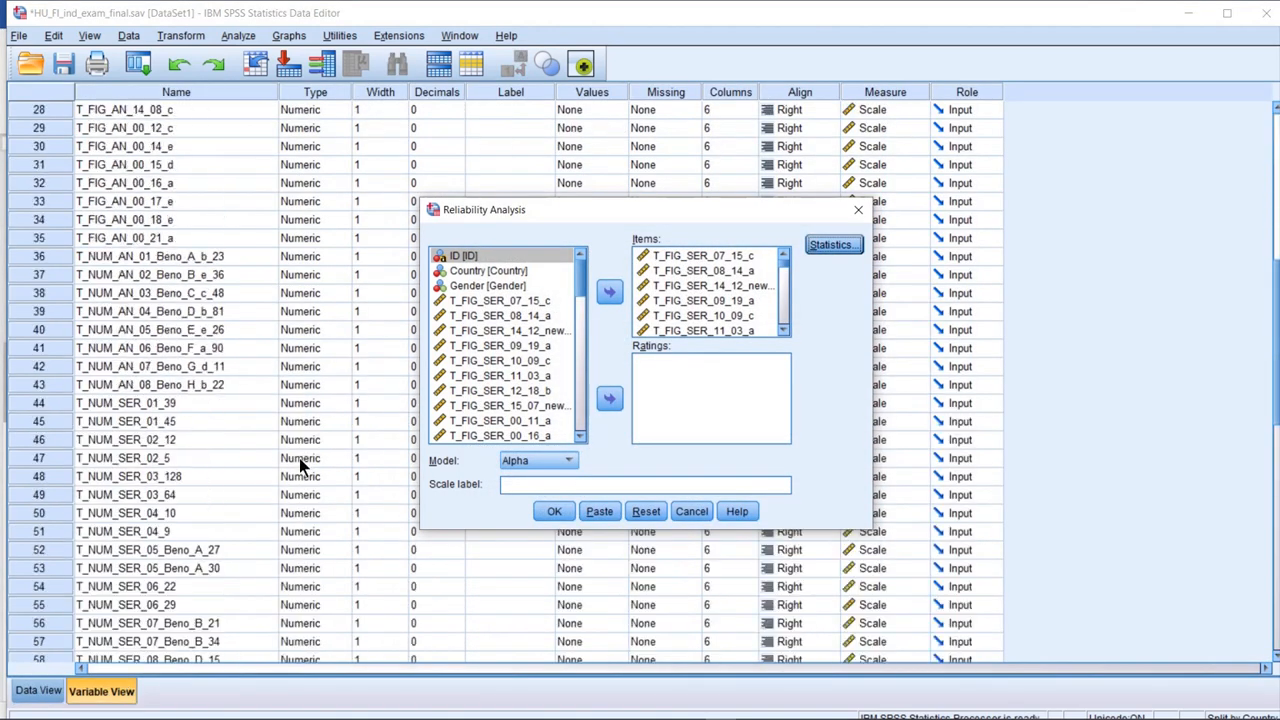
pyautogui.scroll(9, 299, 458)
# Run the Alpha reliability analysis again on the listed items, and close its output without saving
pyautogui.click(553, 513)
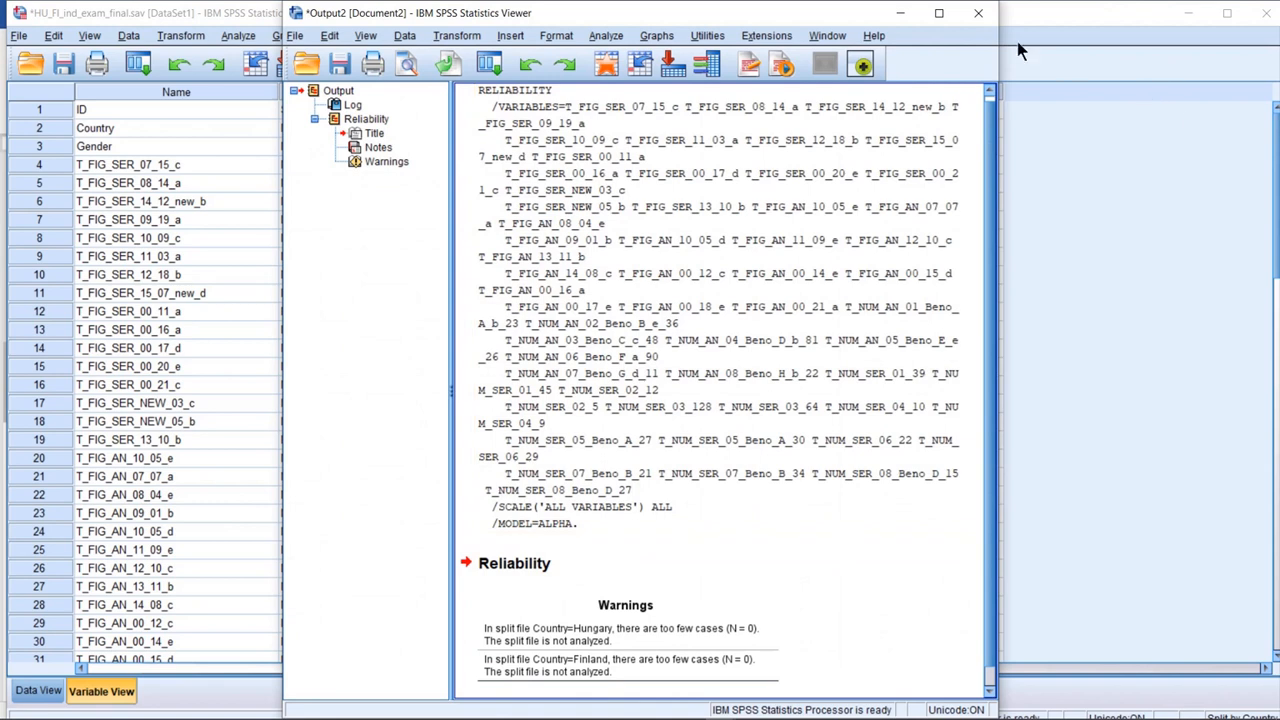
pyautogui.click(979, 14)
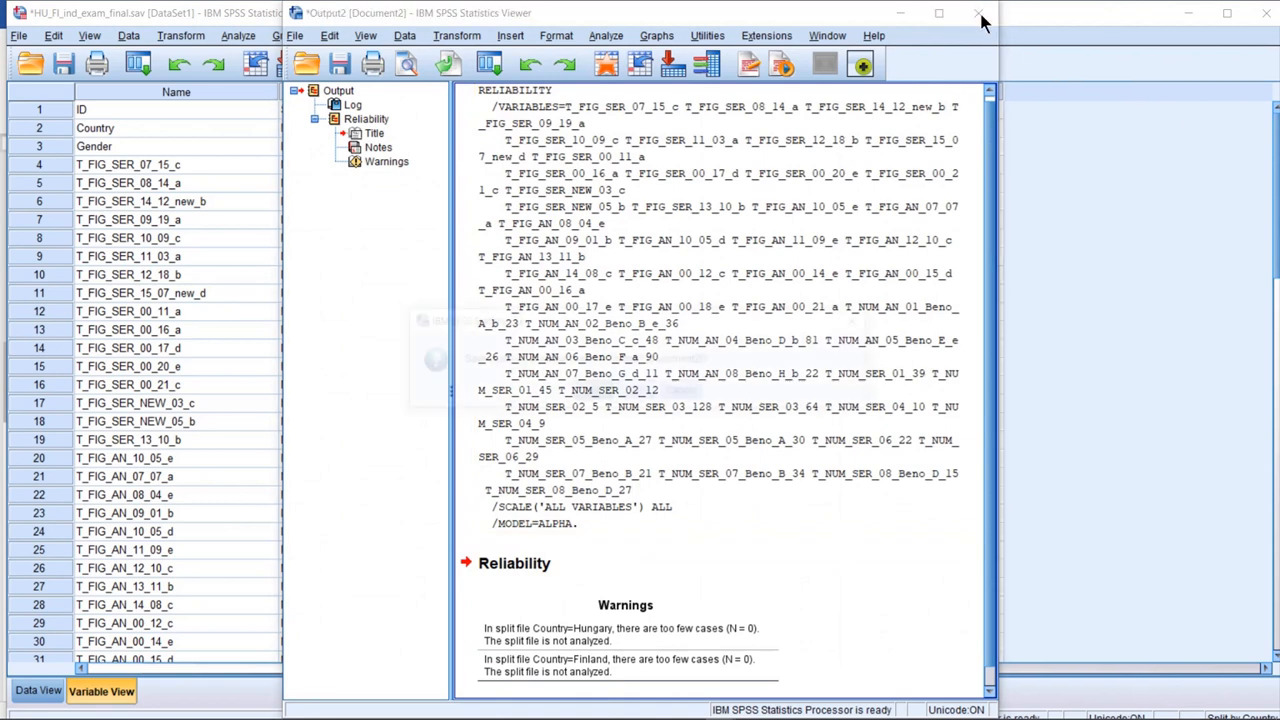
pyautogui.click(639, 390)
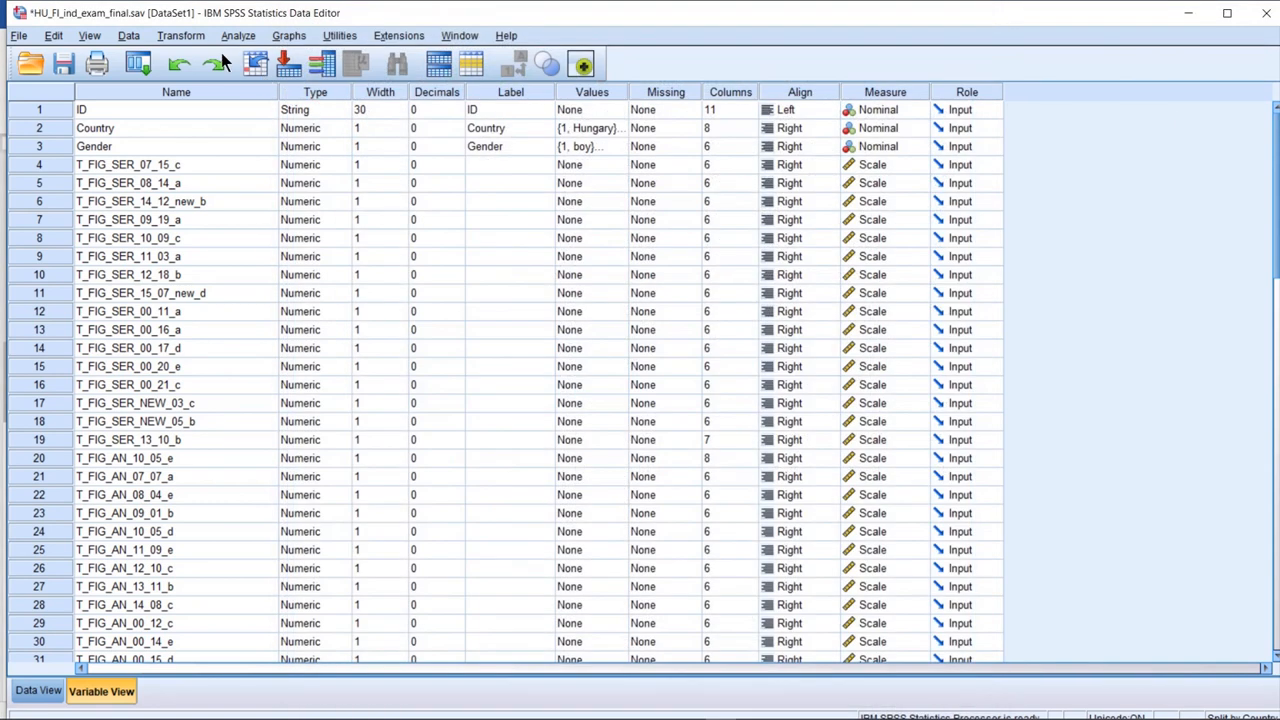
pyautogui.click(128, 36)
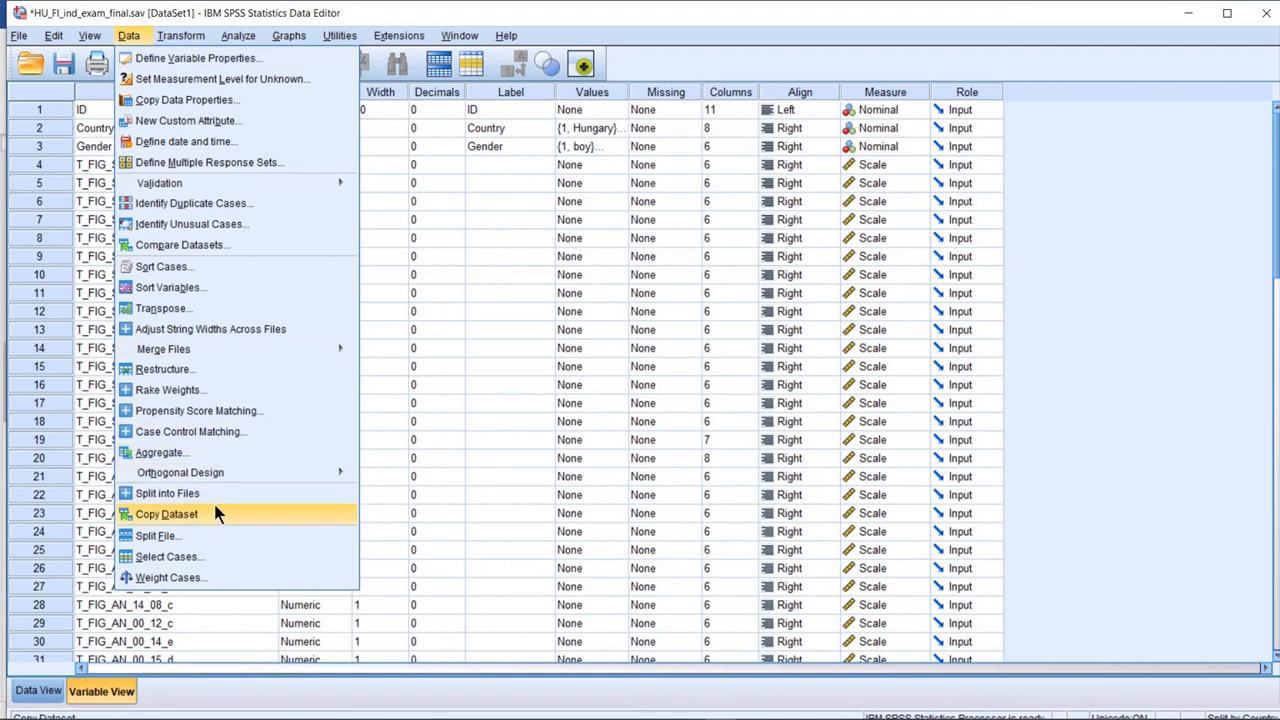
pyautogui.click(211, 530)
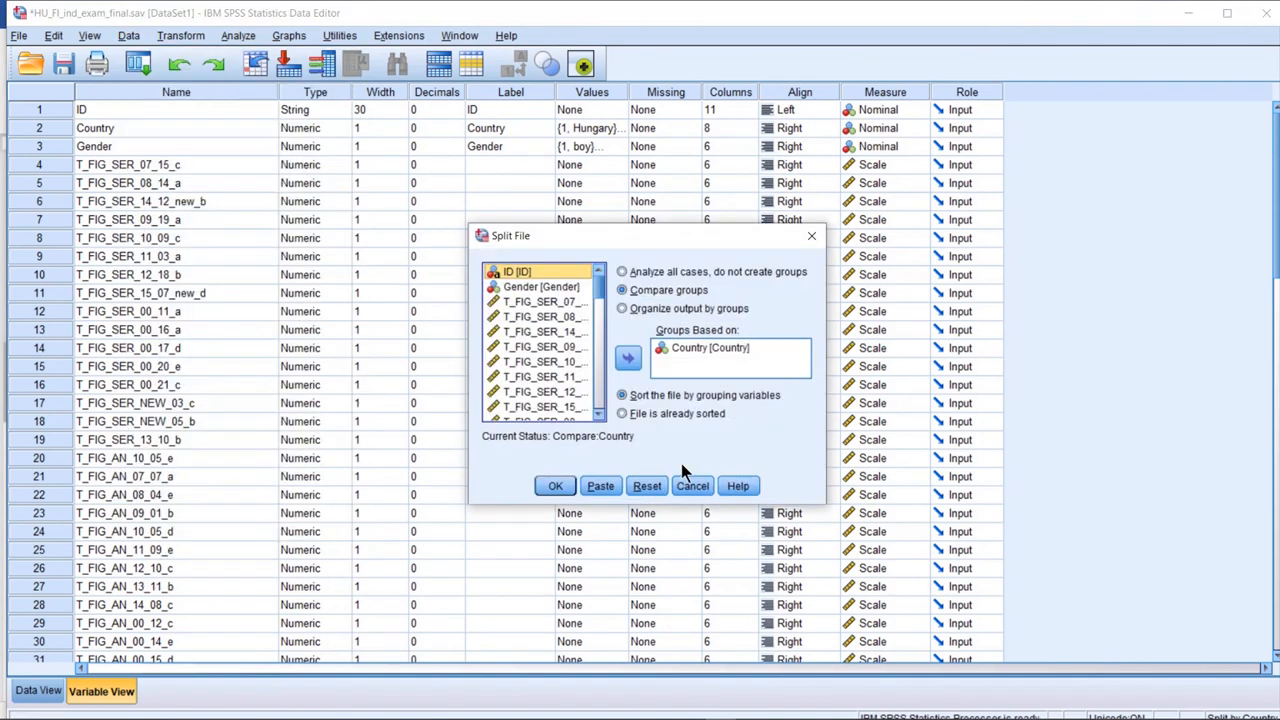
pyautogui.click(662, 350)
pyautogui.click(632, 358)
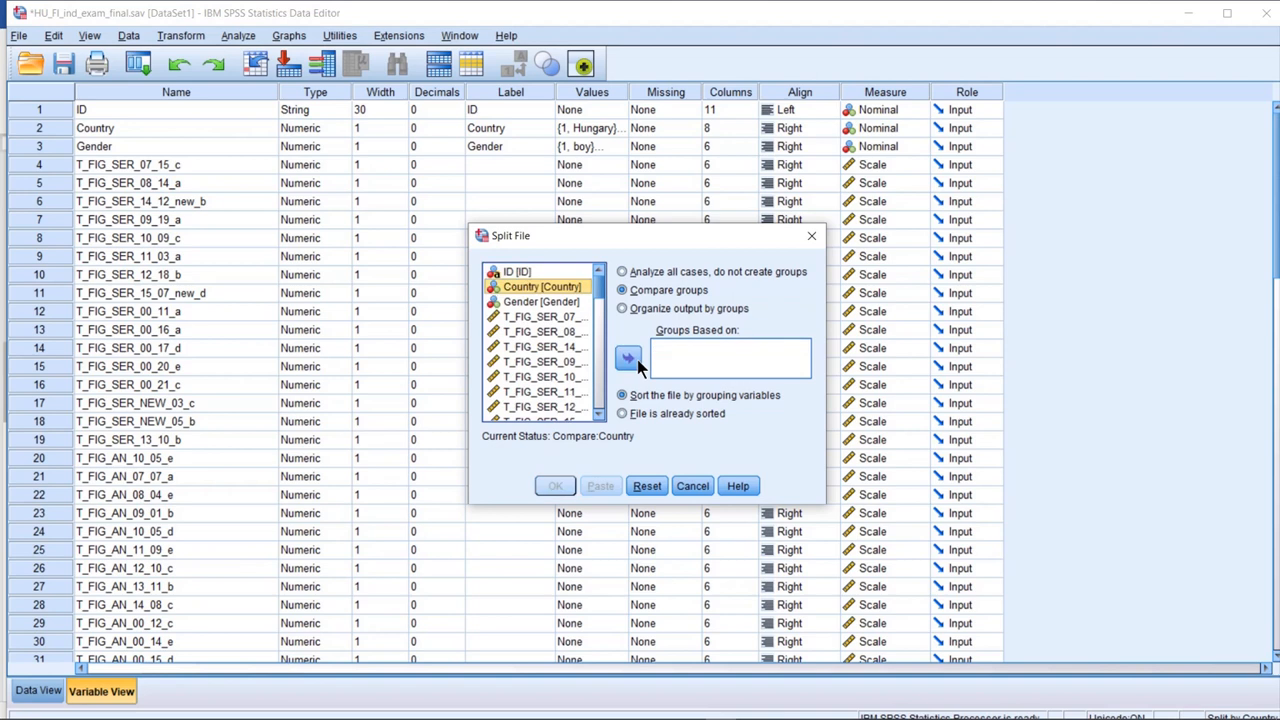
pyautogui.click(623, 272)
pyautogui.click(811, 238)
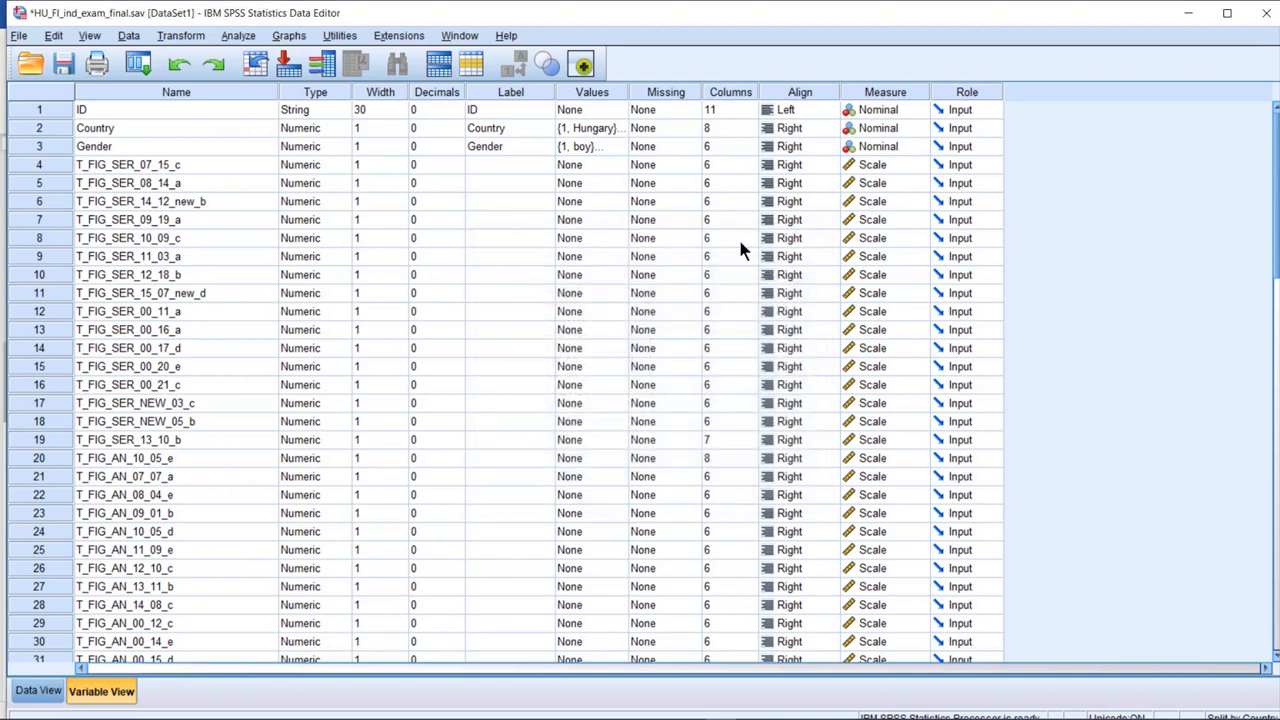
# Filter the cases with Gender as the filter variable, filtering out unselected cases, and minimize the output viewer
pyautogui.click(240, 35)
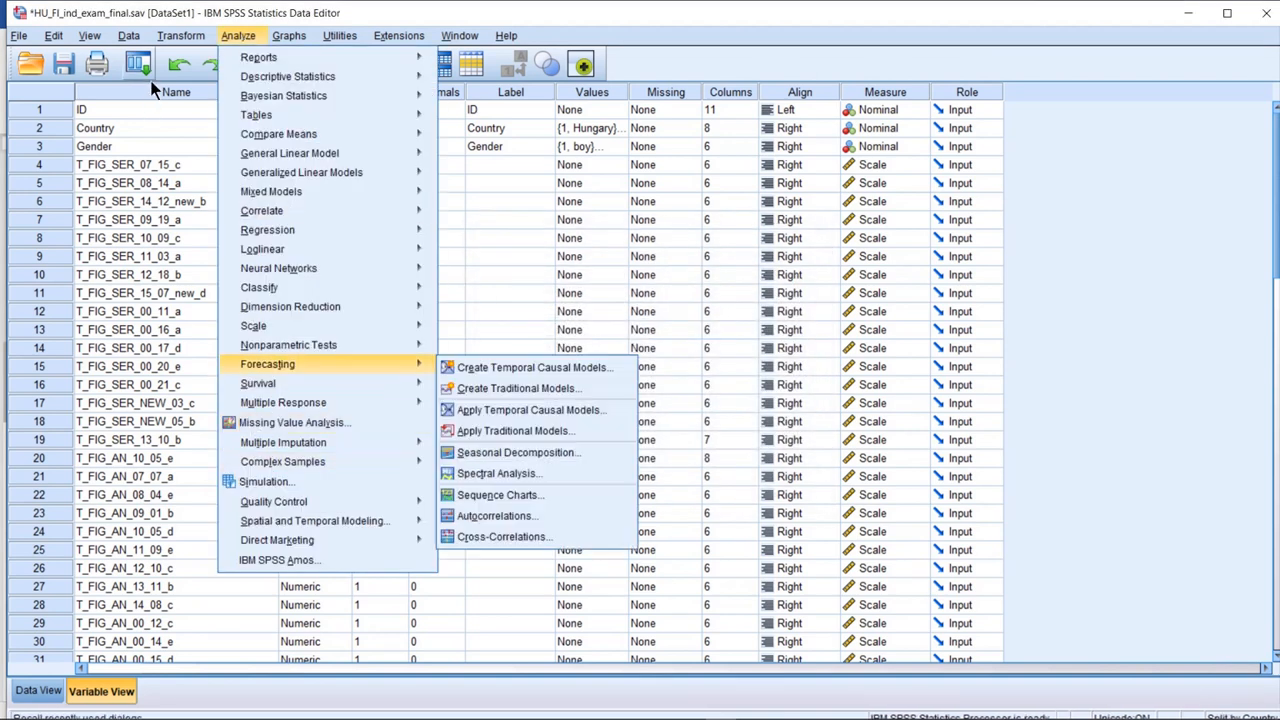
pyautogui.moveTo(130, 38)
pyautogui.click(226, 555)
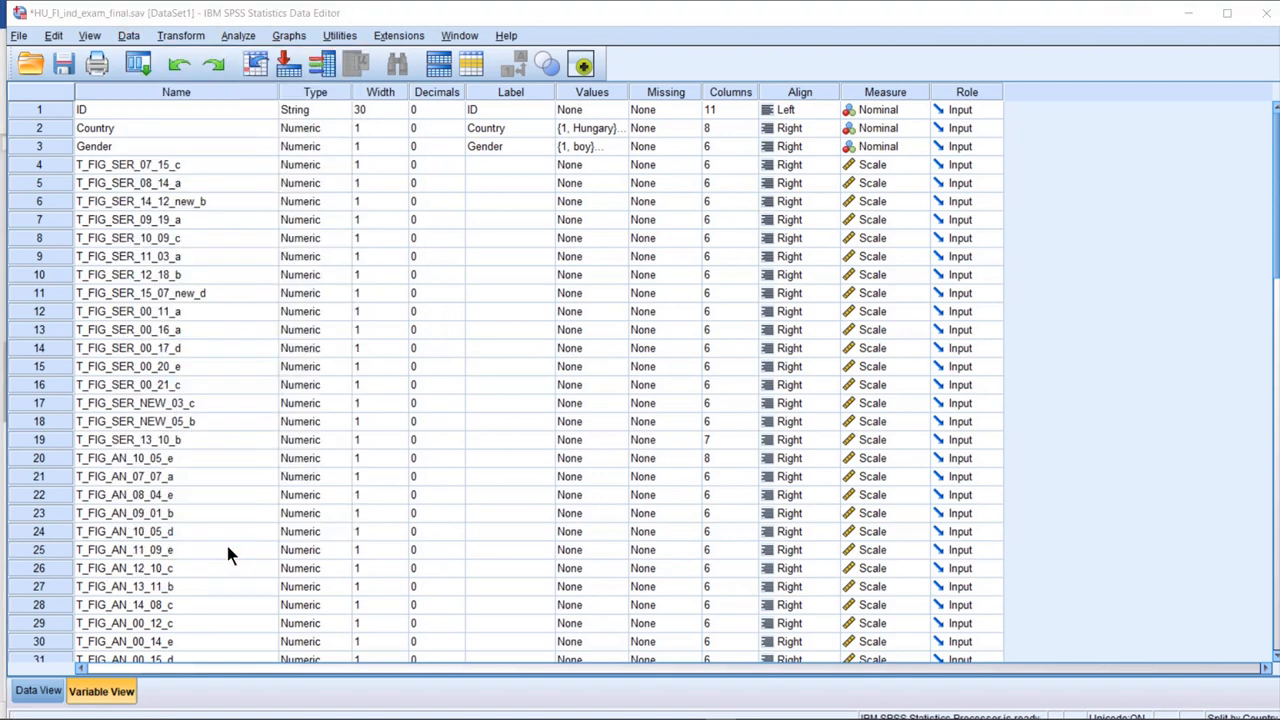
pyautogui.click(516, 229)
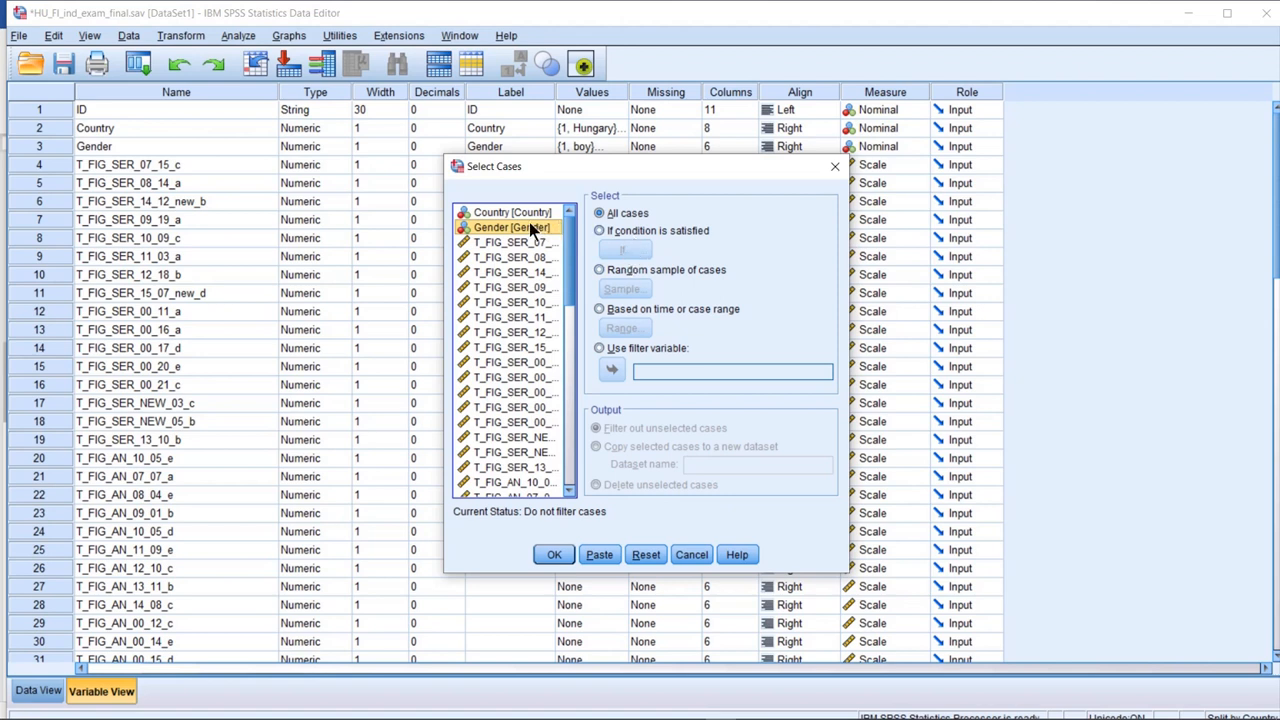
pyautogui.click(608, 223)
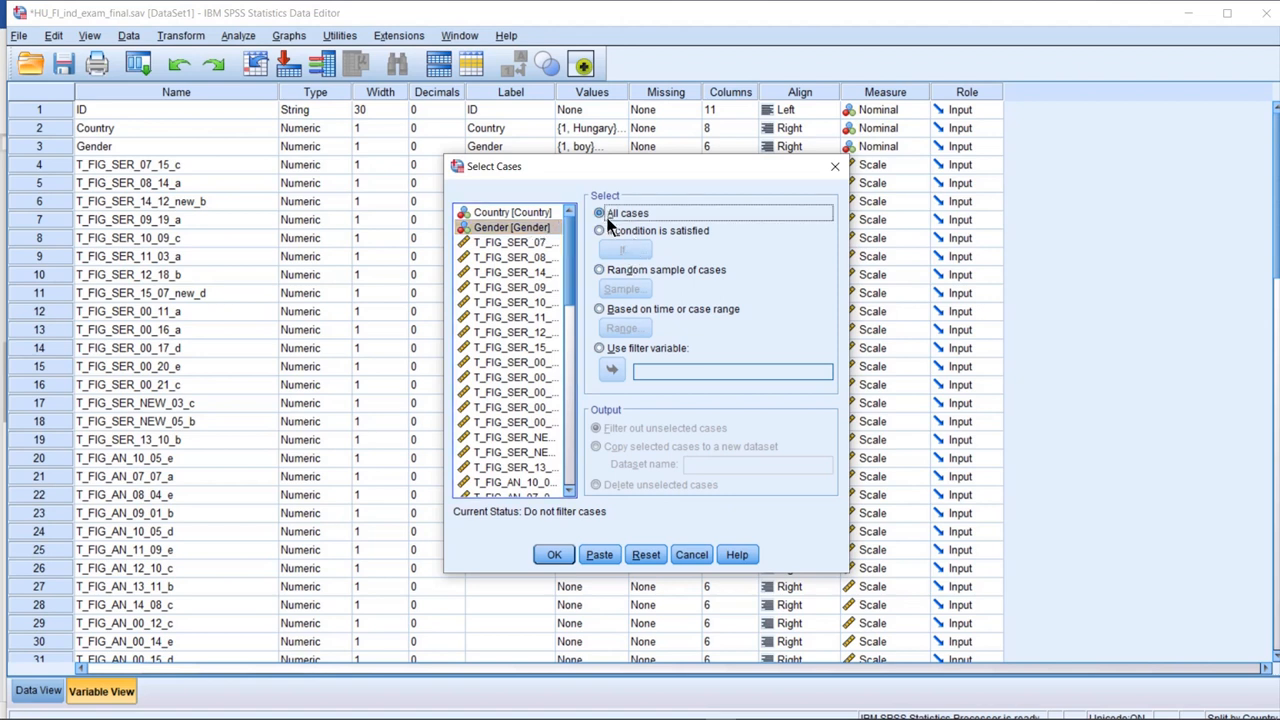
pyautogui.click(608, 350)
pyautogui.click(527, 231)
pyautogui.click(610, 371)
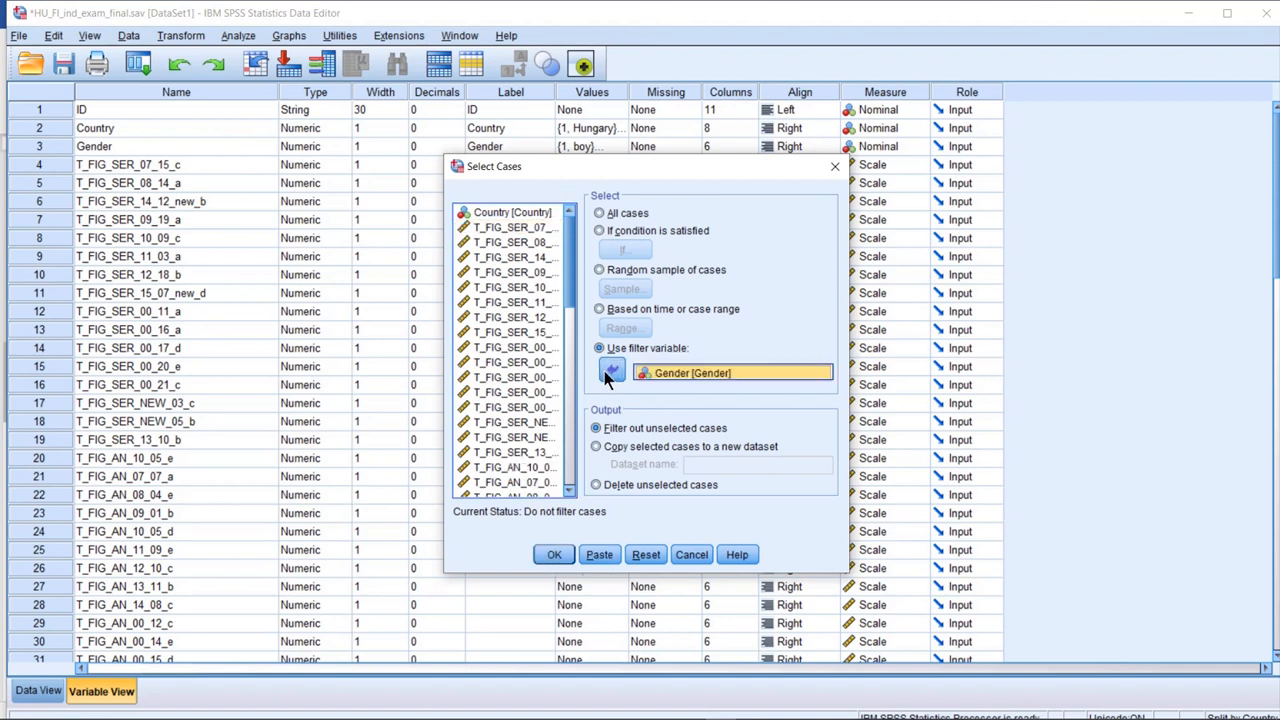
pyautogui.click(554, 556)
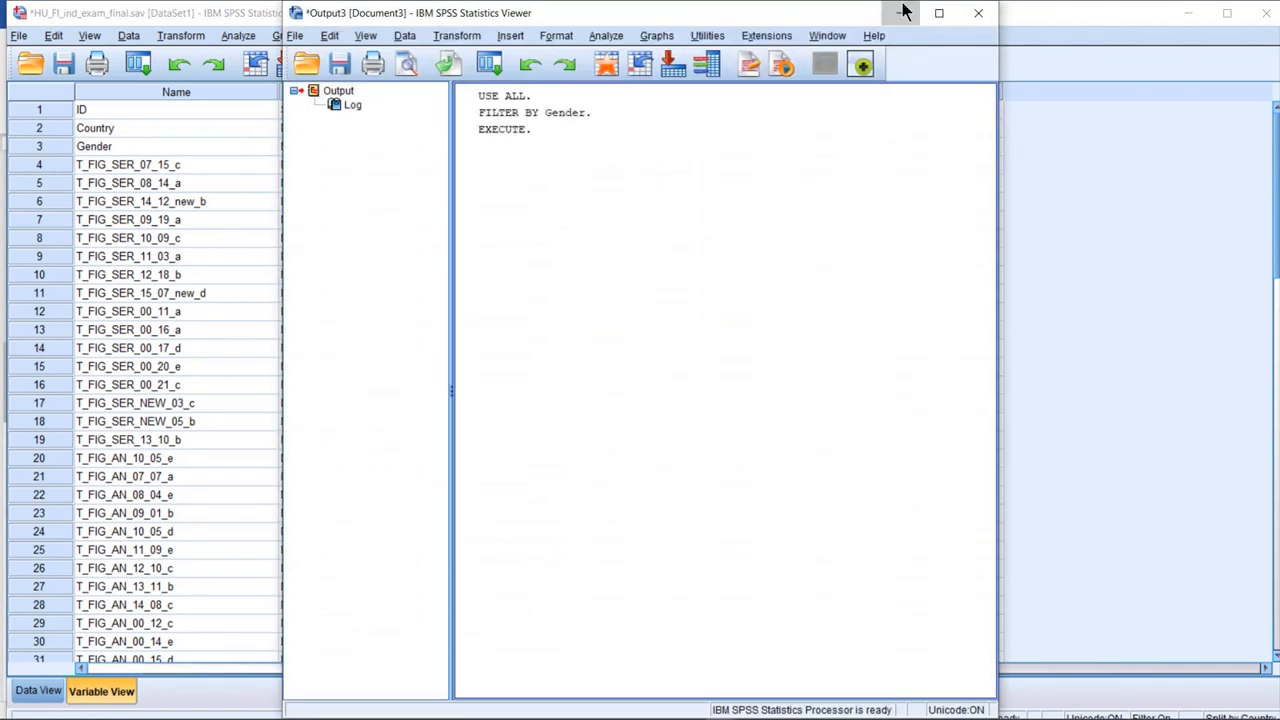
pyautogui.click(901, 13)
# Run the Reliability Analysis again on the filtered cases, review its output, and close the output document without saving
pyautogui.click(238, 36)
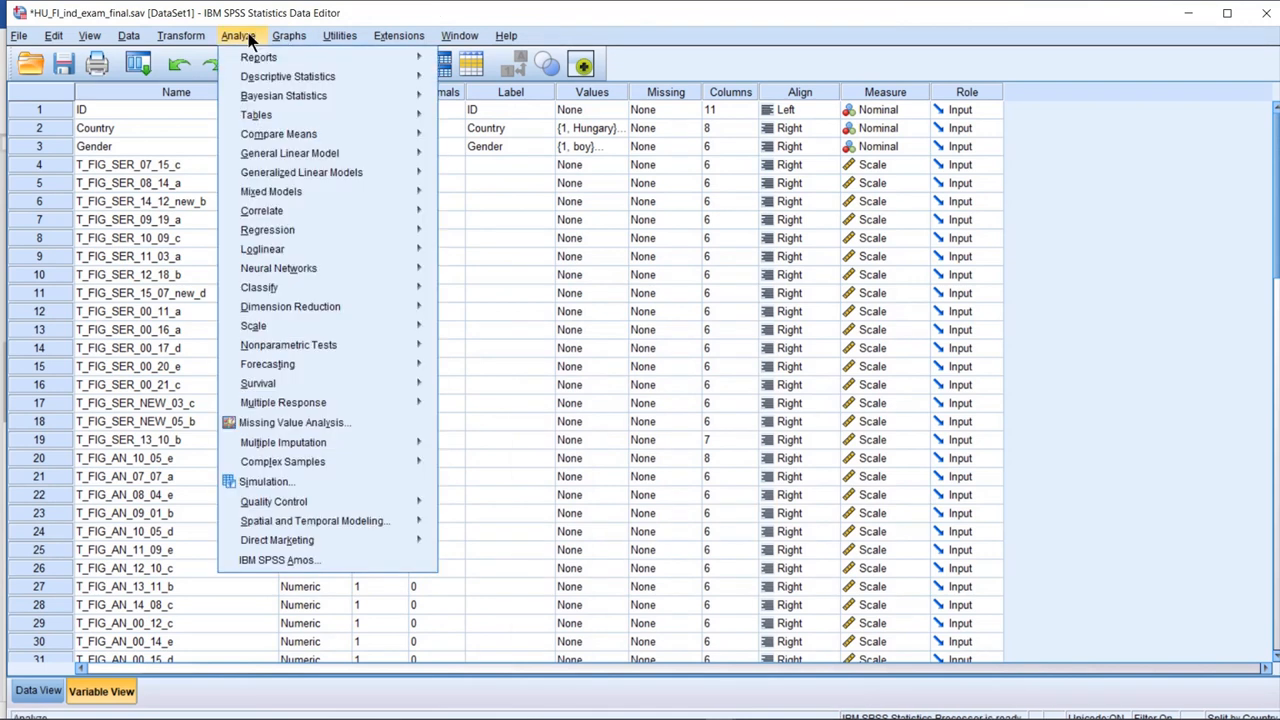
pyautogui.click(180, 36)
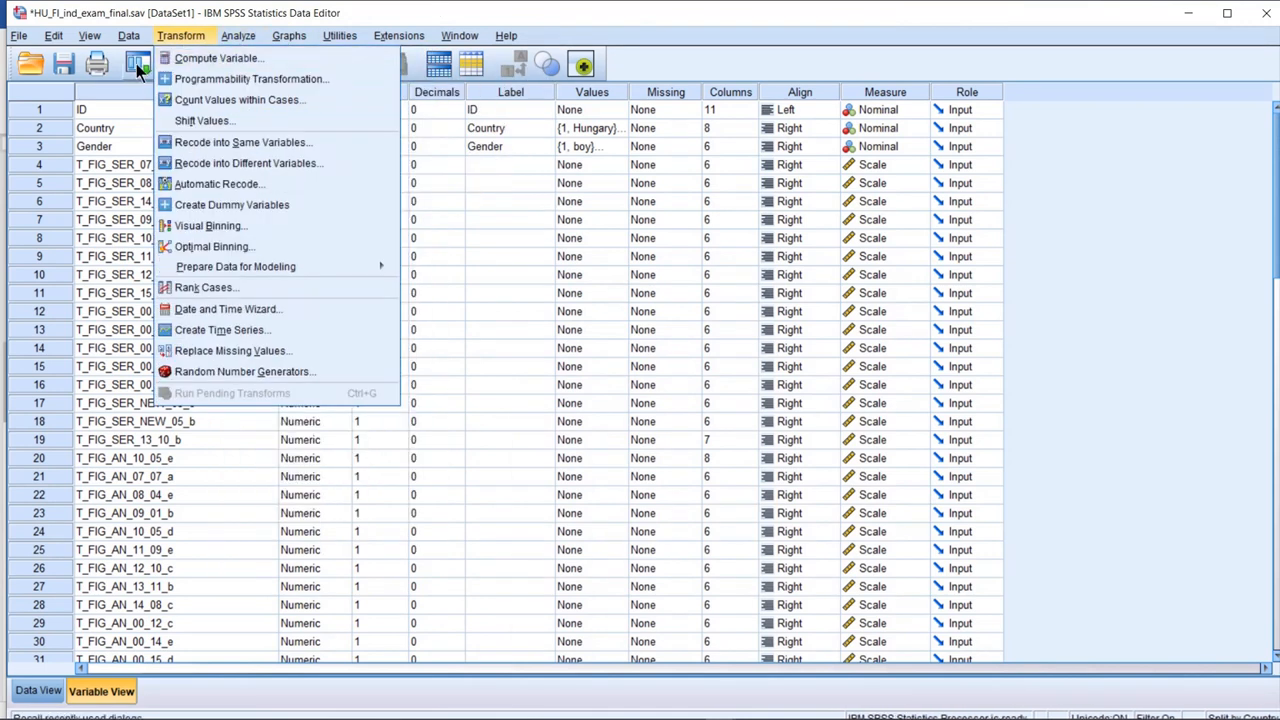
pyautogui.click(132, 73)
pyautogui.click(132, 73)
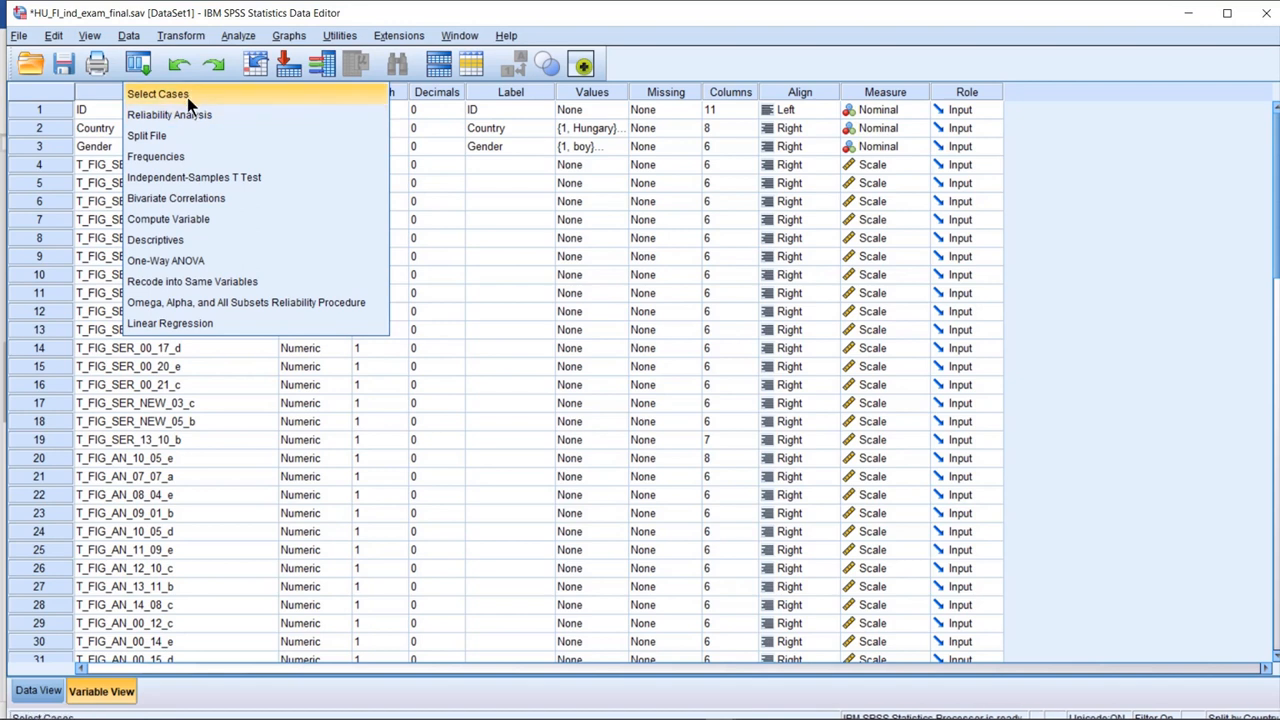
pyautogui.click(197, 113)
pyautogui.click(554, 511)
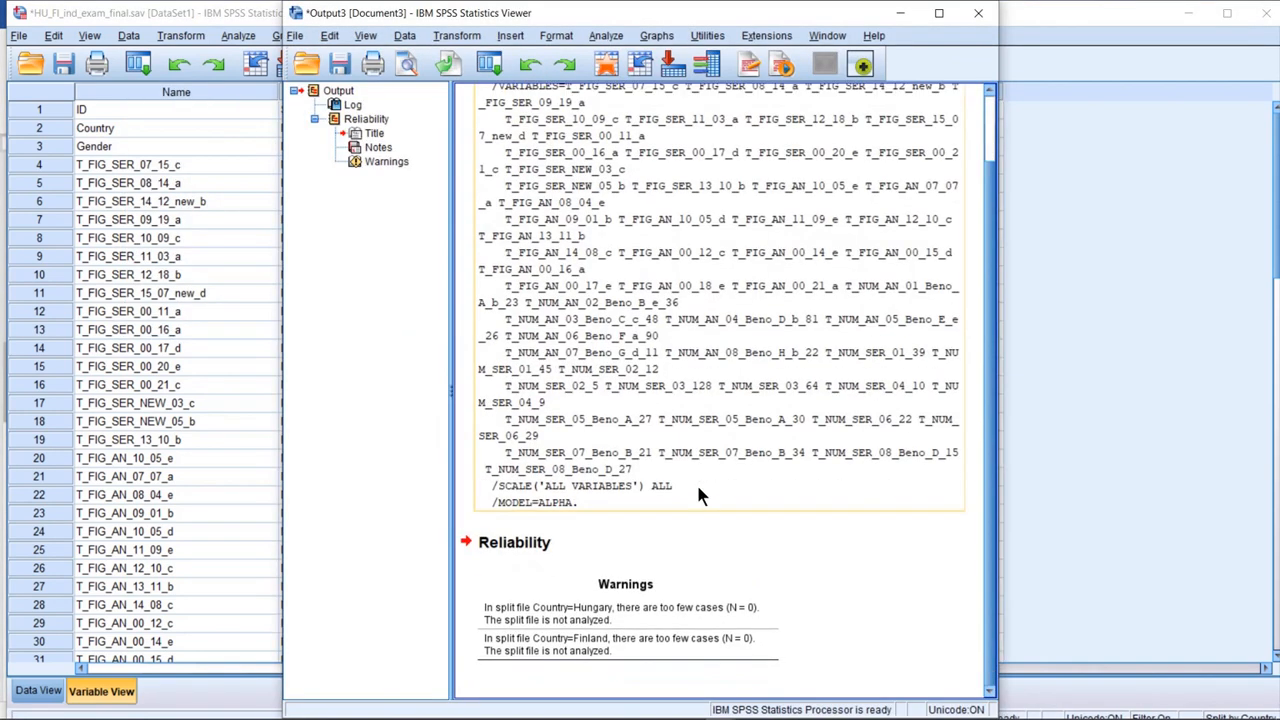
pyautogui.scroll(1, 698, 492)
pyautogui.scroll(-1, 698, 492)
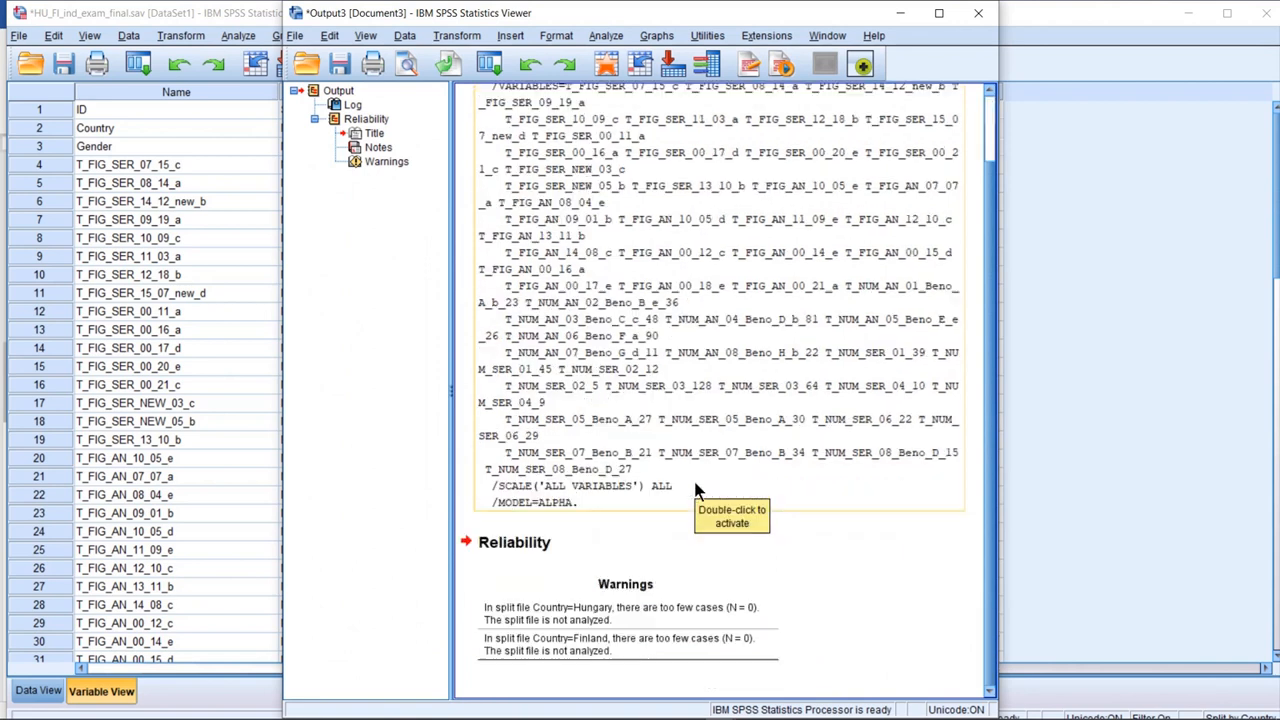
pyautogui.click(980, 15)
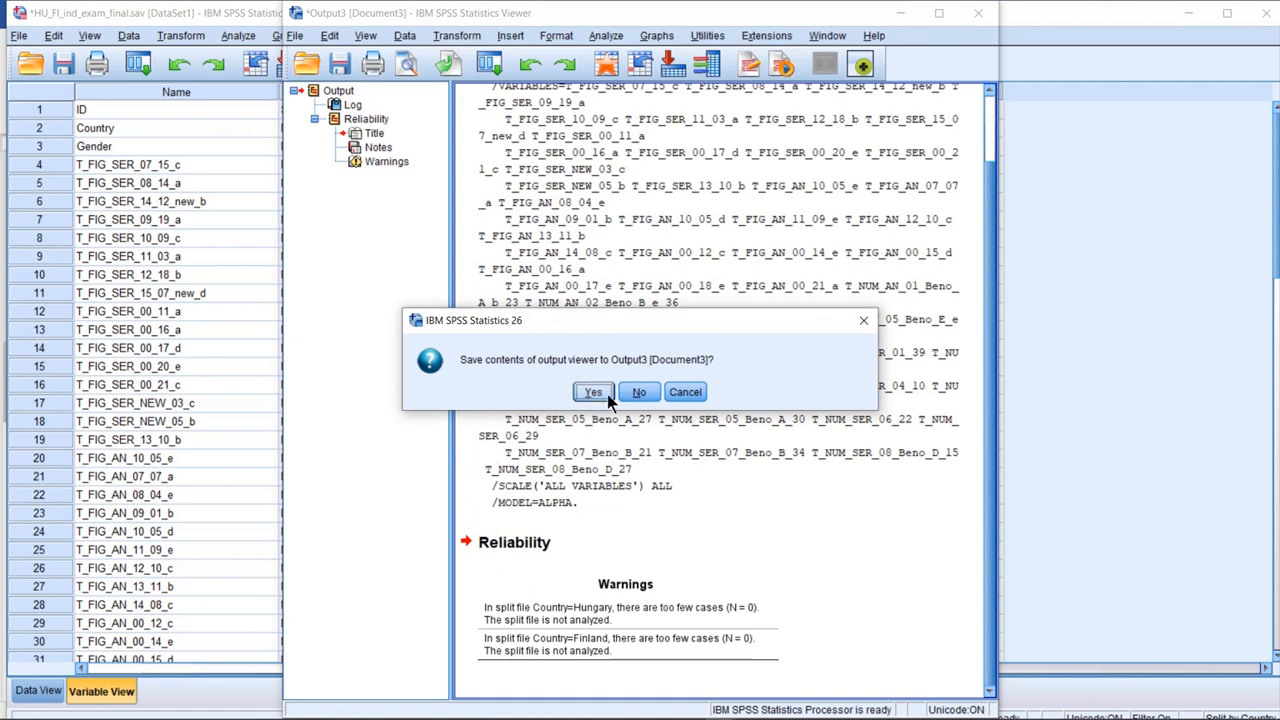
pyautogui.click(638, 393)
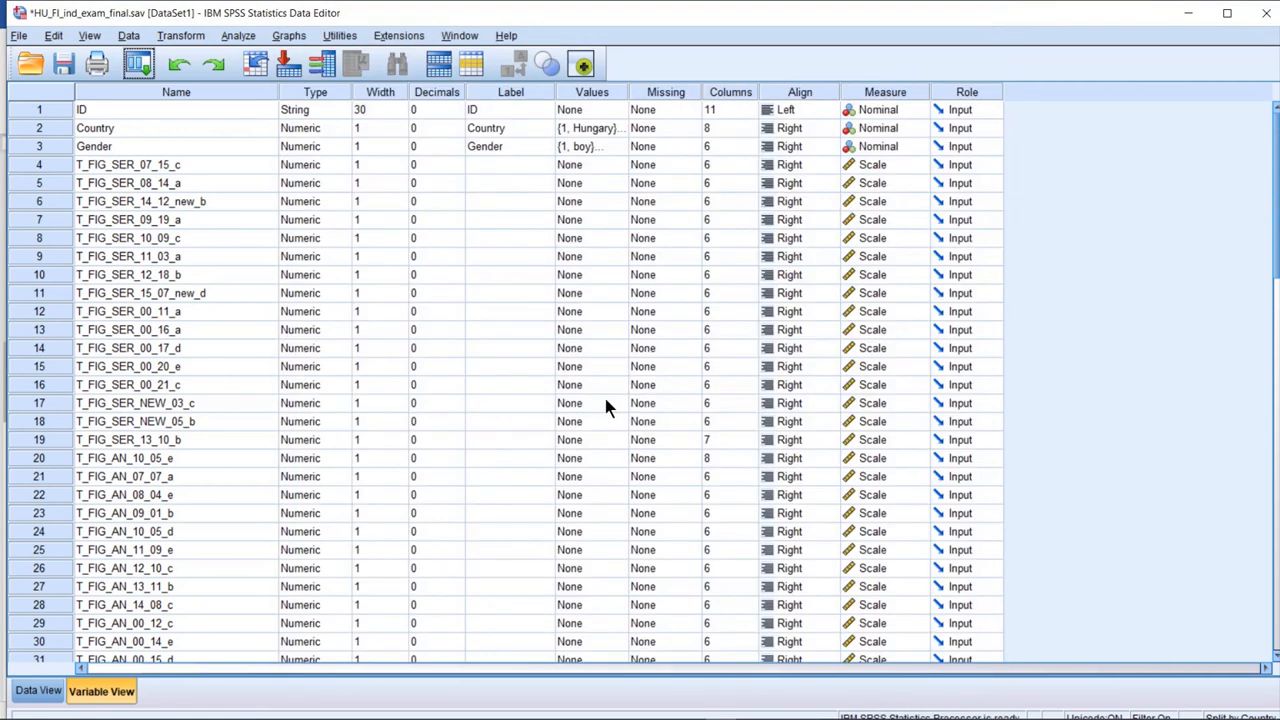
# Remove Gender as the filter variable, select all cases, and close the resulting output document without saving
pyautogui.click(128, 35)
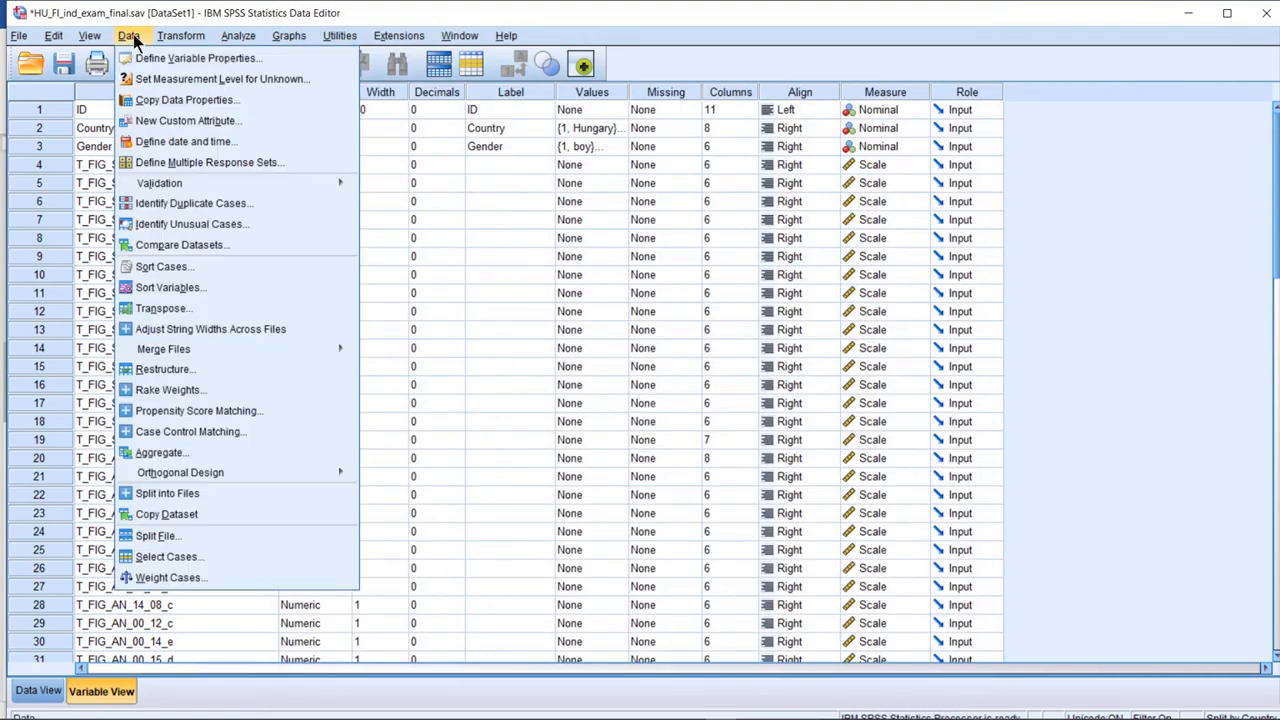
pyautogui.click(222, 554)
pyautogui.click(599, 214)
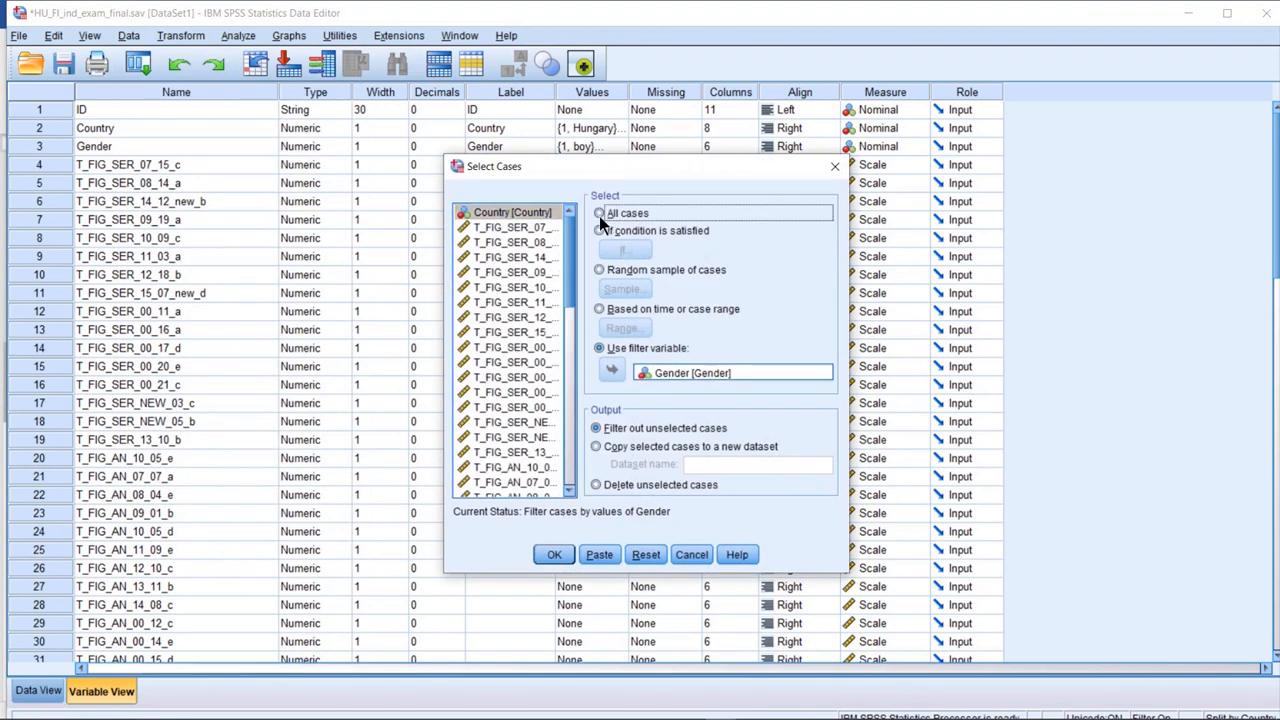
pyautogui.click(608, 350)
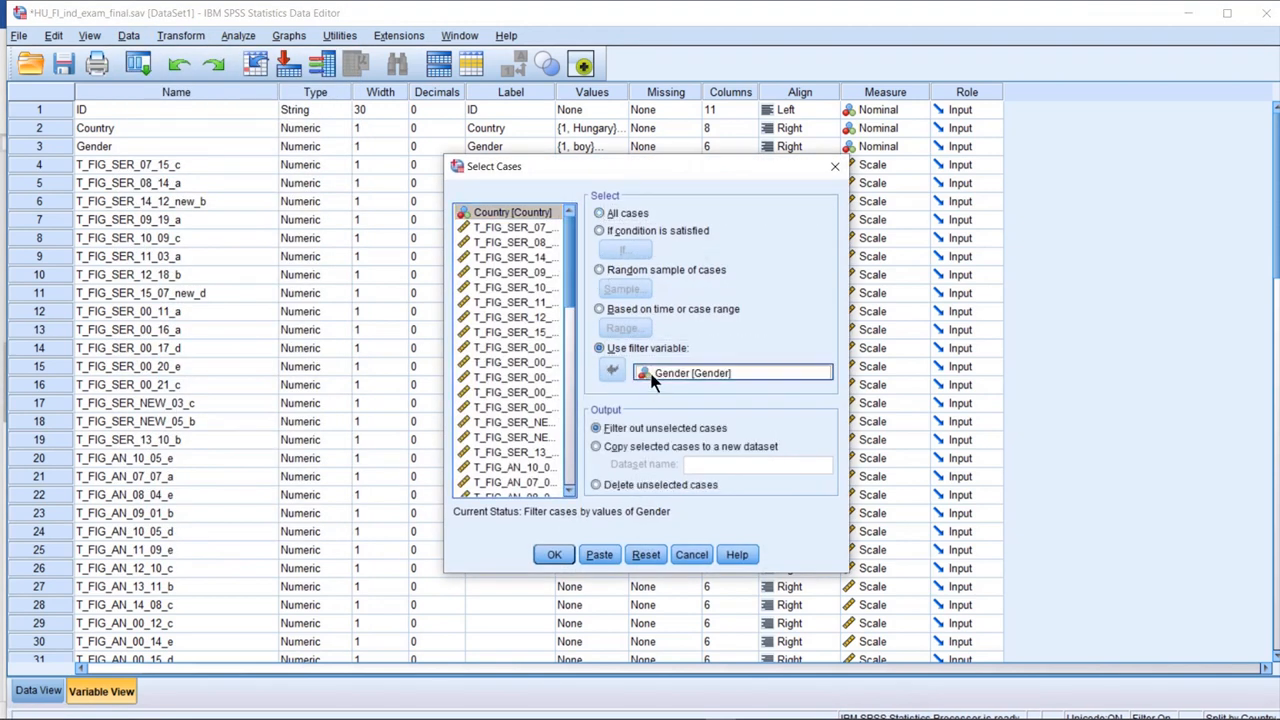
pyautogui.click(612, 370)
pyautogui.click(621, 216)
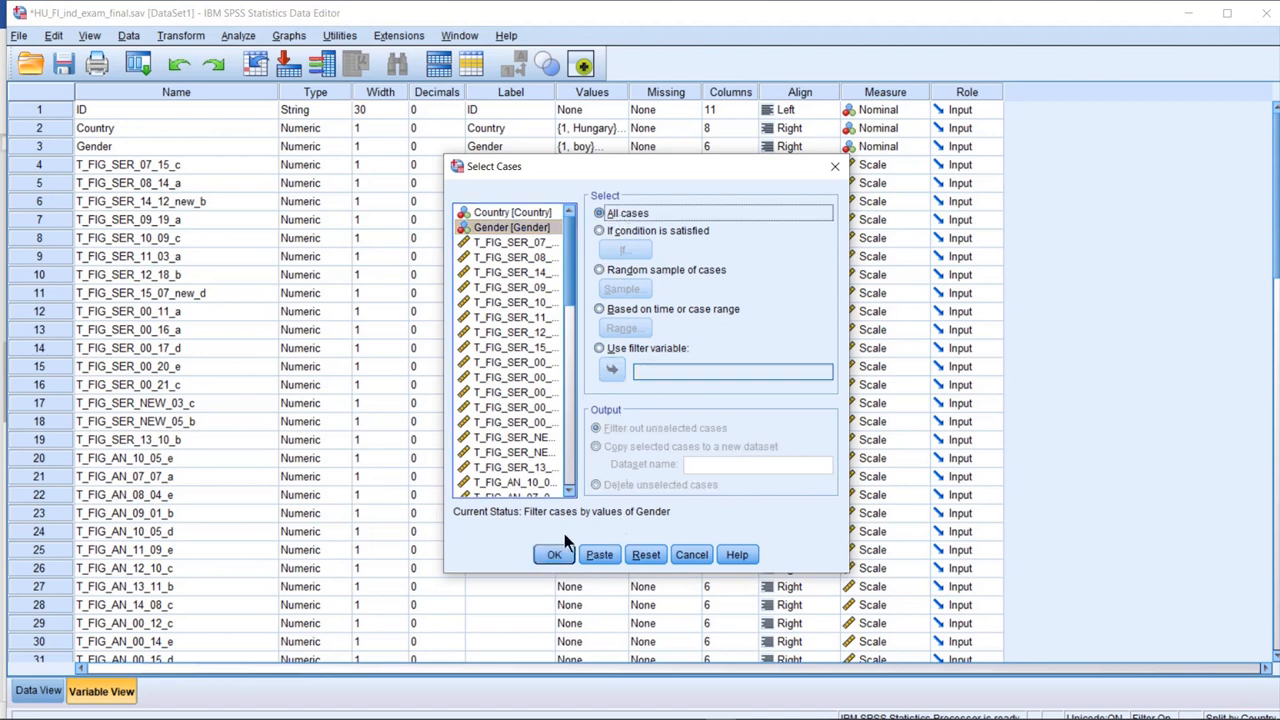
pyautogui.click(552, 555)
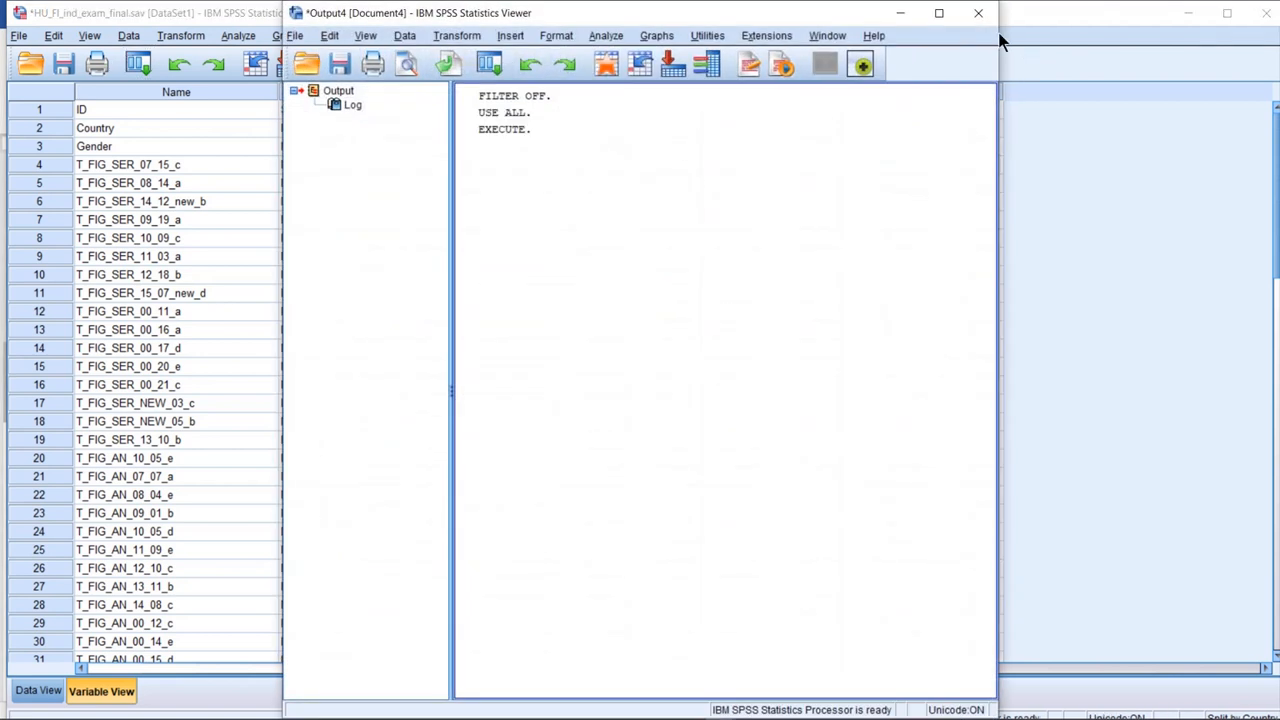
pyautogui.click(980, 16)
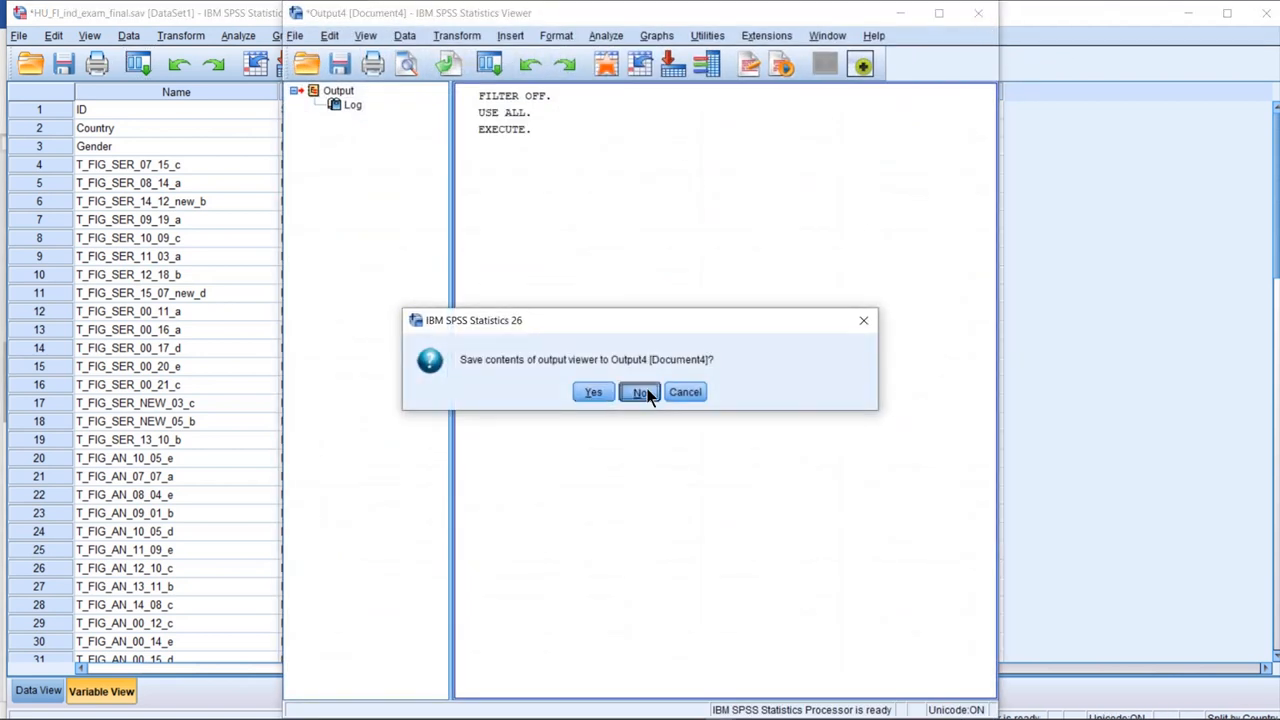
pyautogui.click(640, 393)
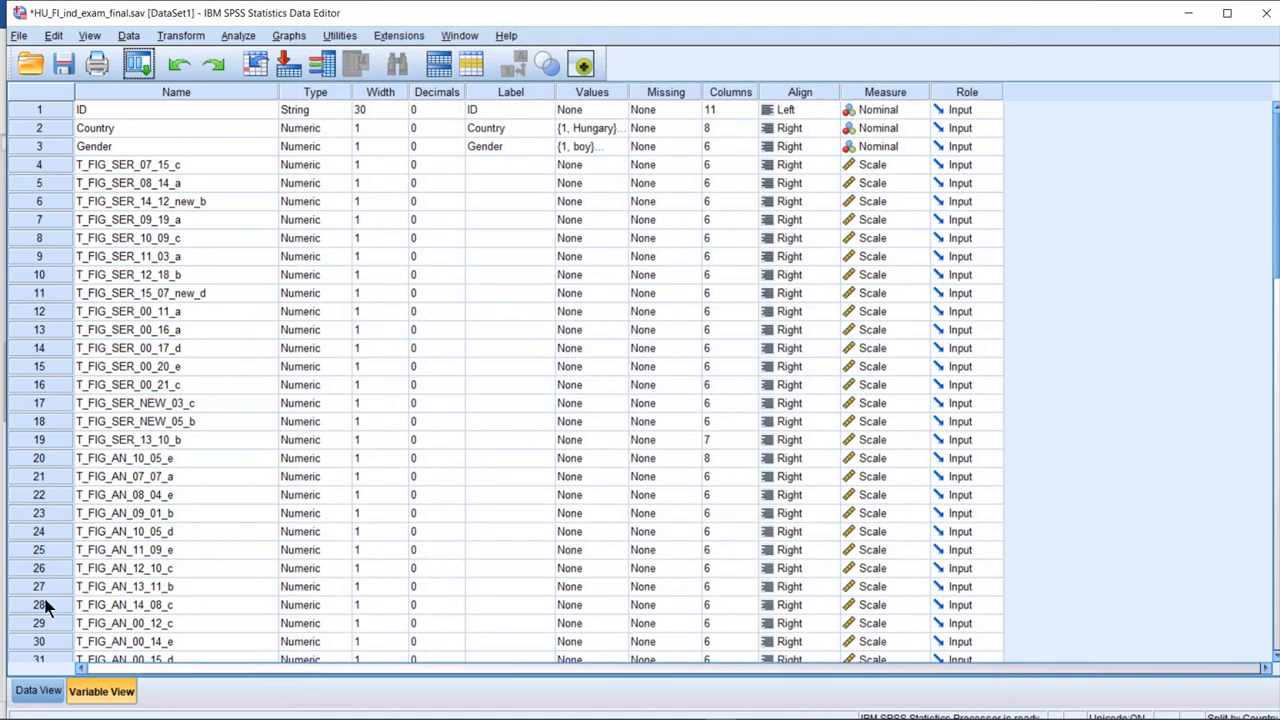
# Try to select the Country 1 cases in the data, starting from the first ID
pyautogui.click(37, 691)
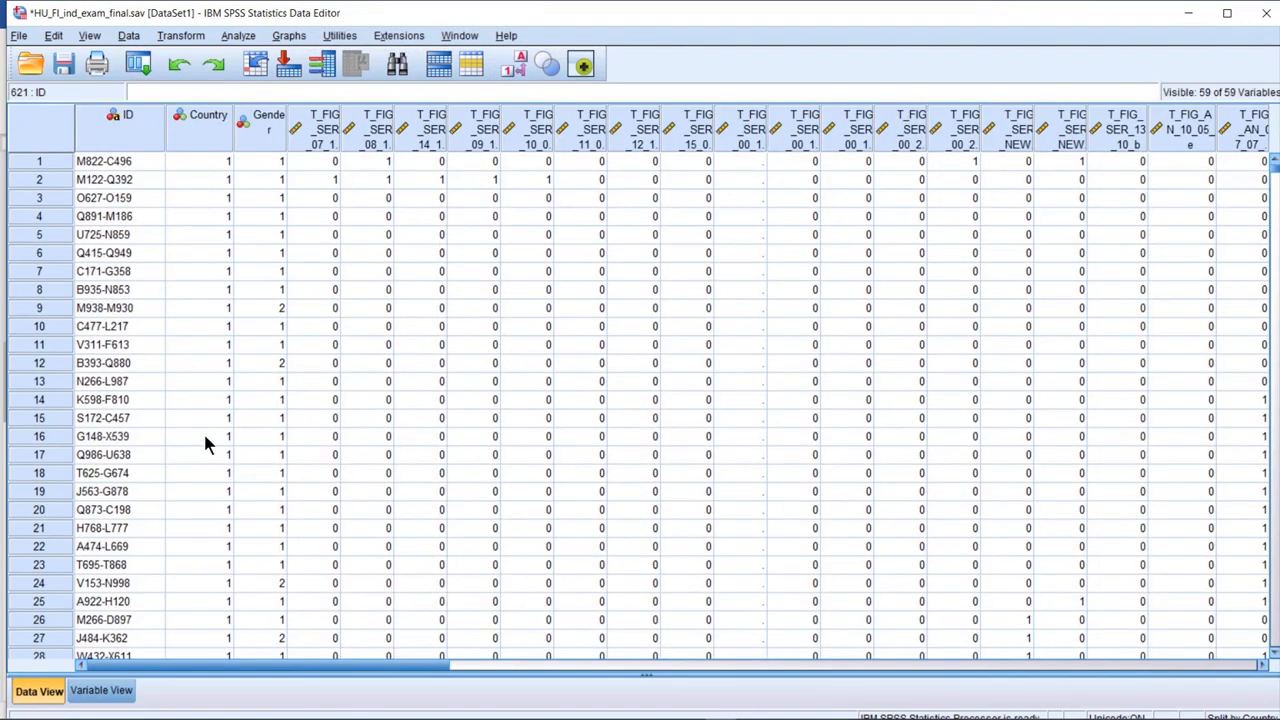
pyautogui.click(106, 140)
pyautogui.press('Down')
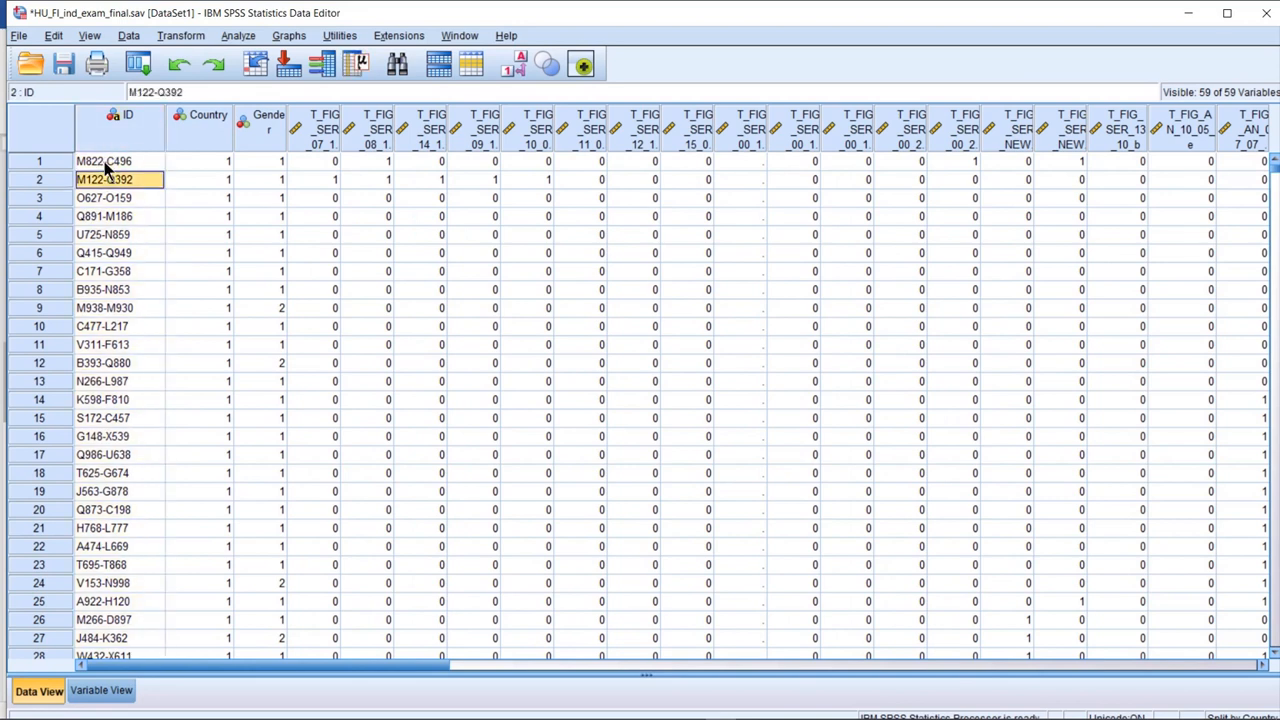
pyautogui.moveTo(103, 159); pyautogui.dragTo(200, 655)
pyautogui.moveTo(149, 493); pyautogui.dragTo(152, 625)
pyautogui.scroll(-20, 150, 600)
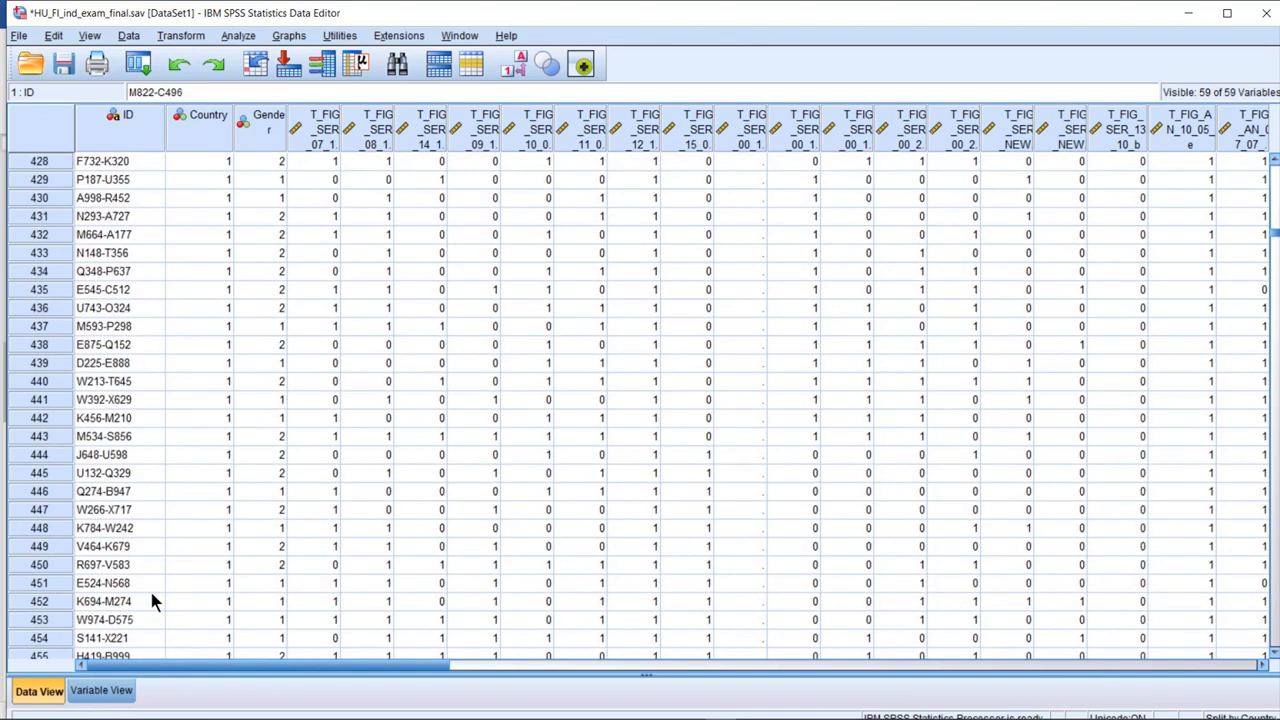
pyautogui.scroll(-20, 152, 600)
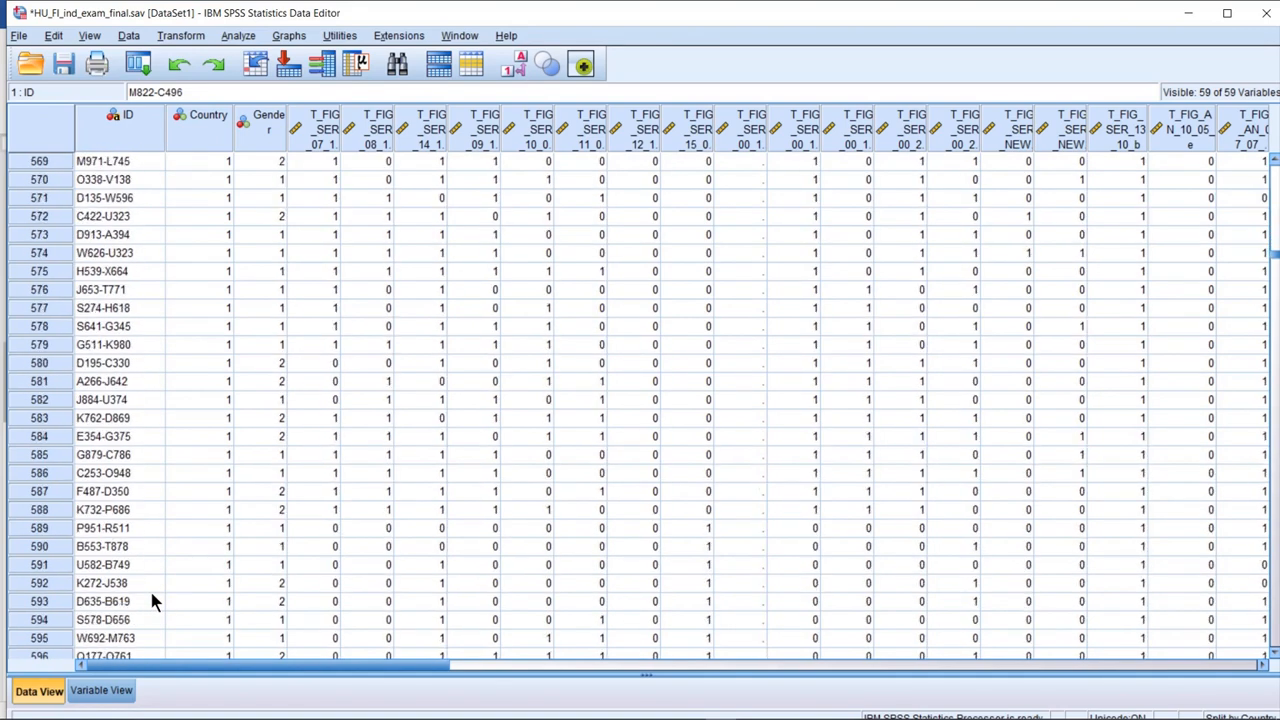
pyautogui.scroll(-15, 152, 600)
pyautogui.keyDown('shift'); pyautogui.click(185, 601); pyautogui.keyUp('shift')
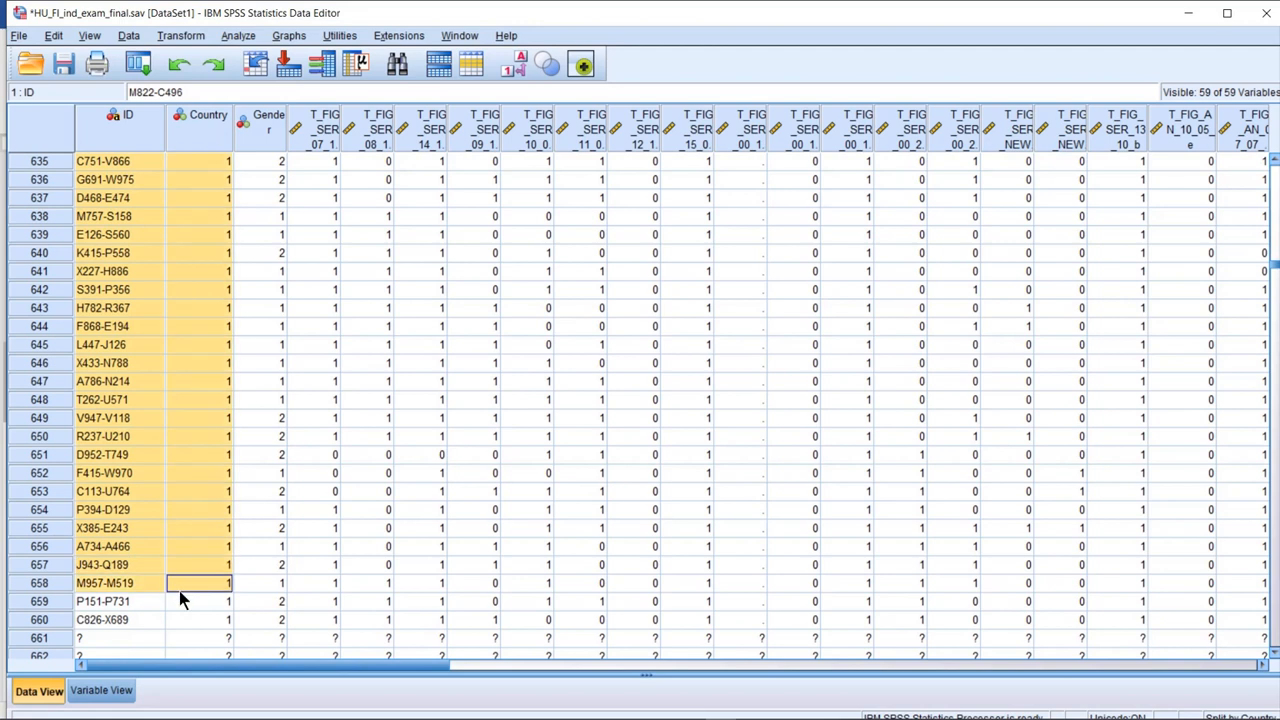
pyautogui.scroll(-20, 180, 598)
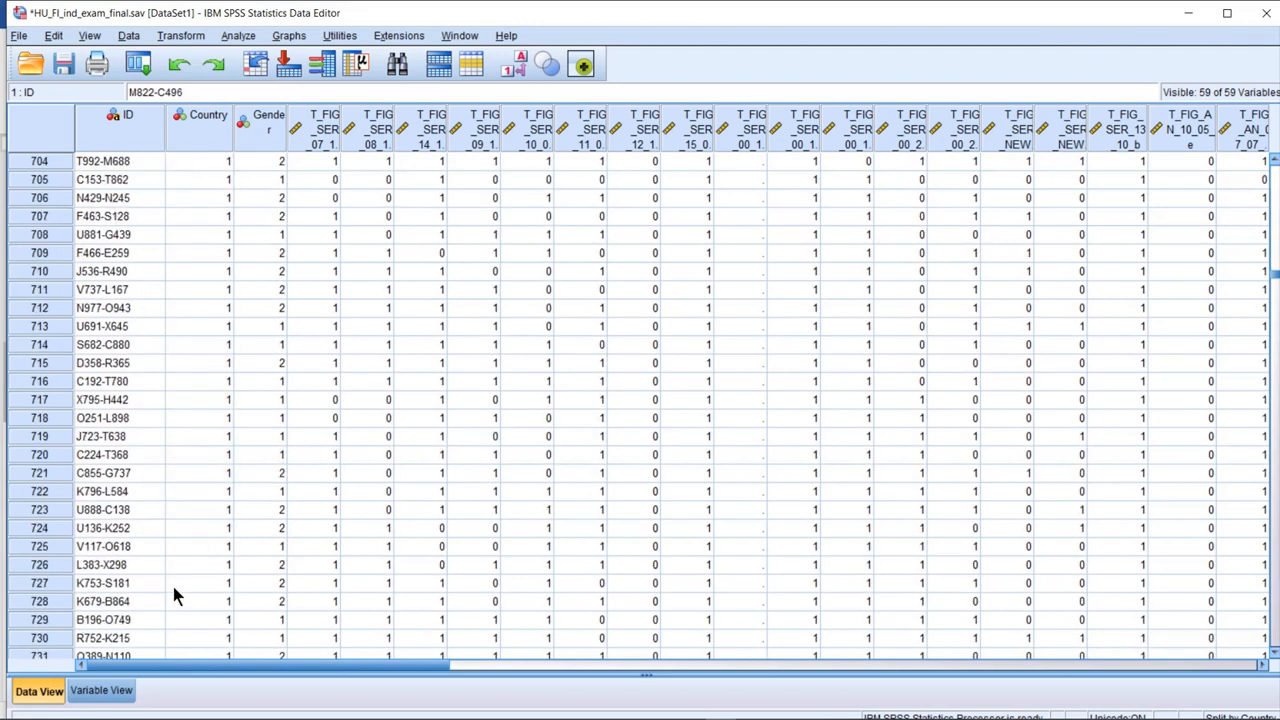
# Select all data cells of the Country 2 cases, from row 2514 through row 3133 across every variable
pyautogui.moveTo(1270, 289); pyautogui.dragTo(1273, 405)
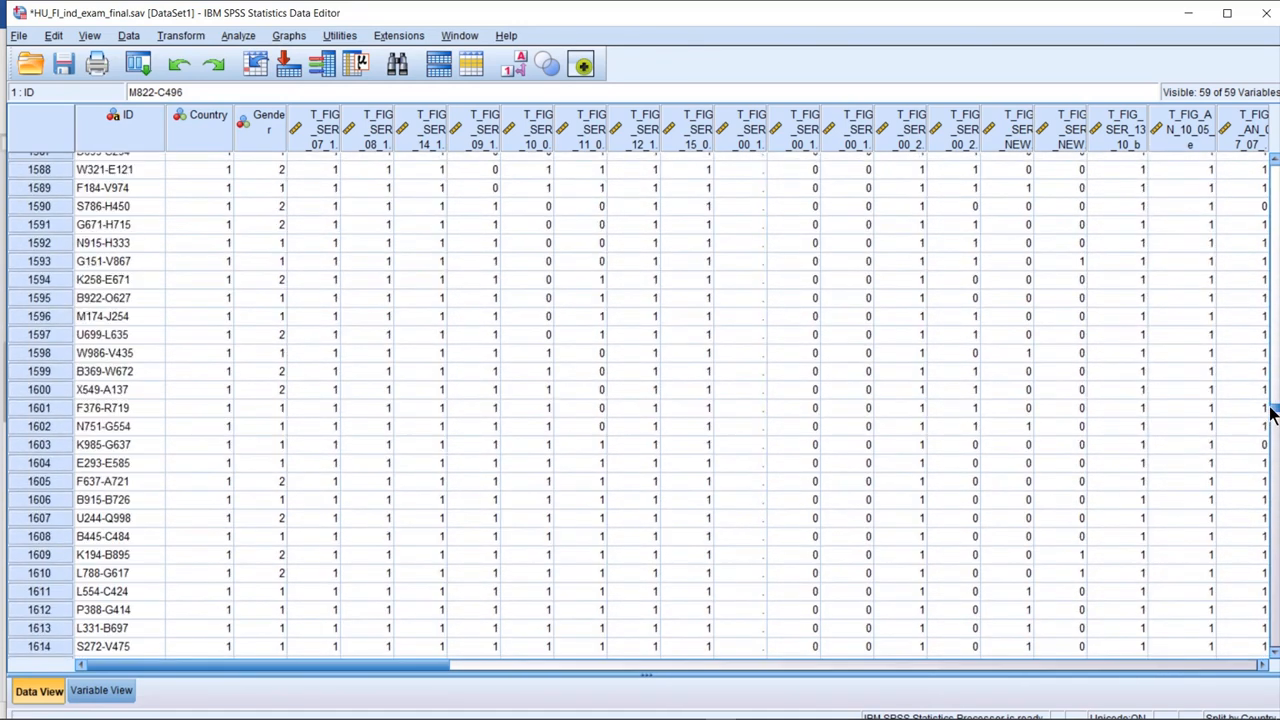
pyautogui.moveTo(1272, 413); pyautogui.dragTo(1274, 550)
pyautogui.scroll(-3, 235, 452)
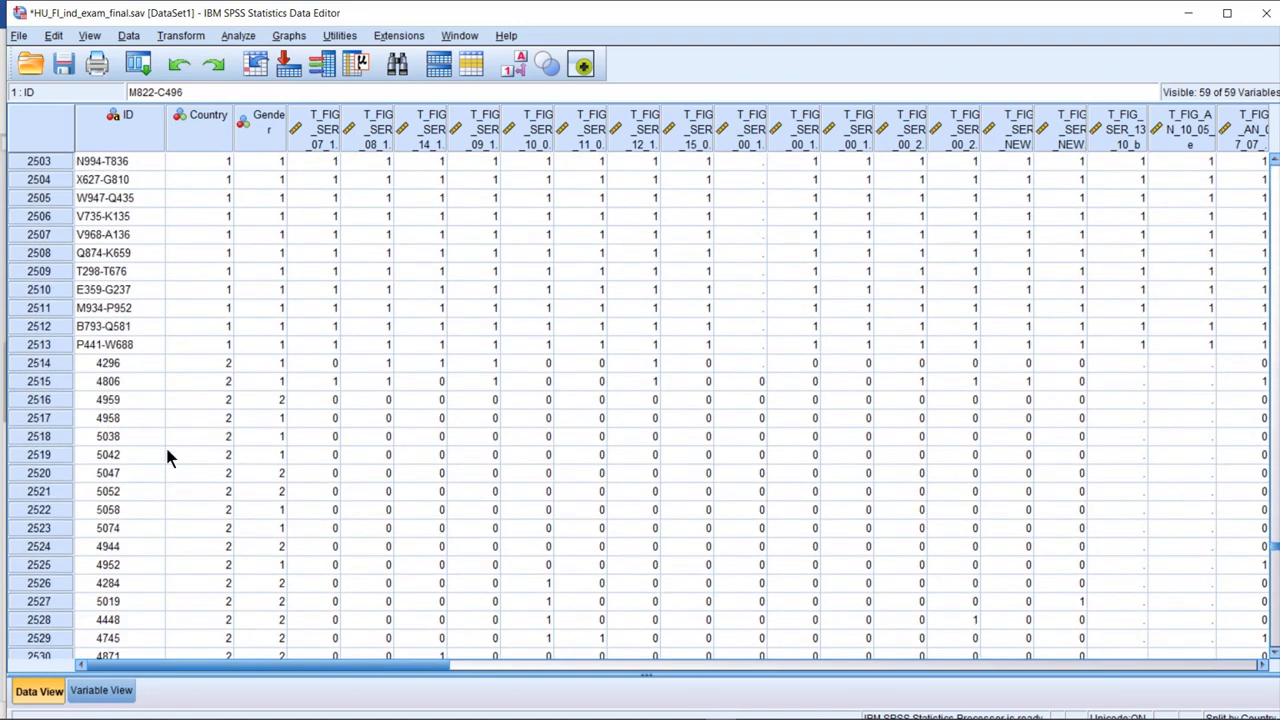
pyautogui.click(37, 363)
pyautogui.click(110, 381)
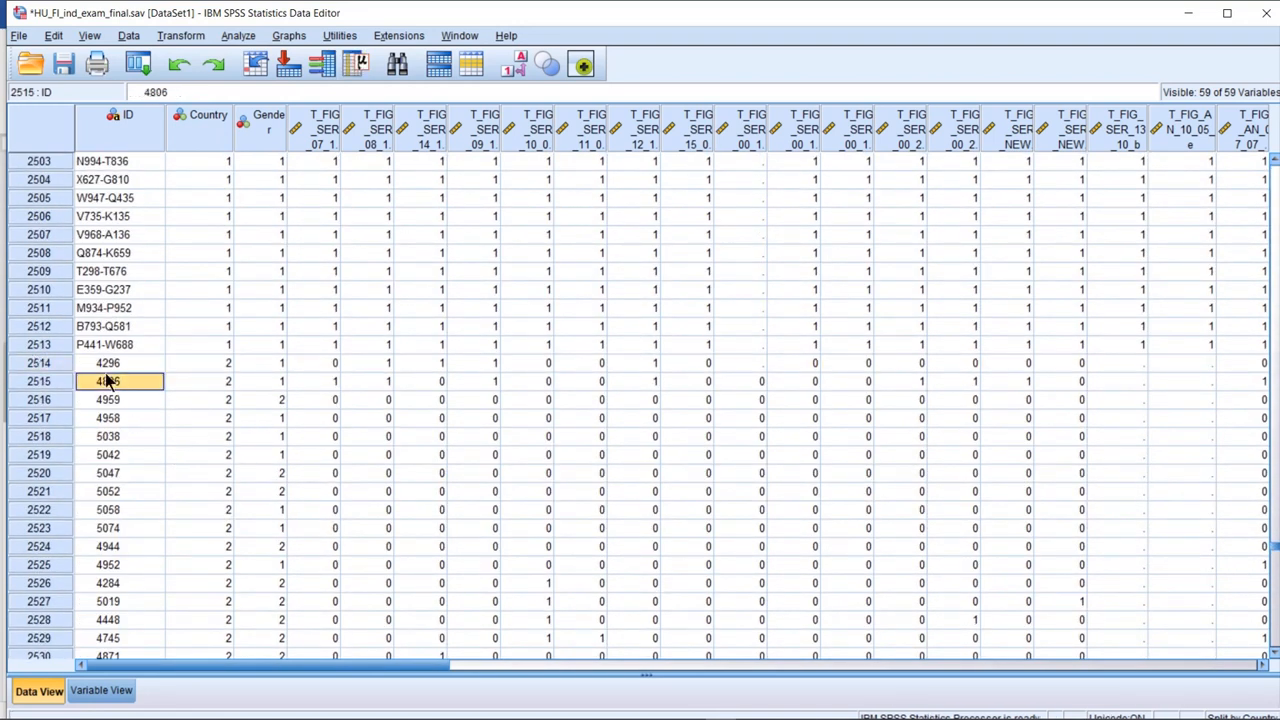
pyautogui.moveTo(97, 368); pyautogui.dragTo(930, 652)
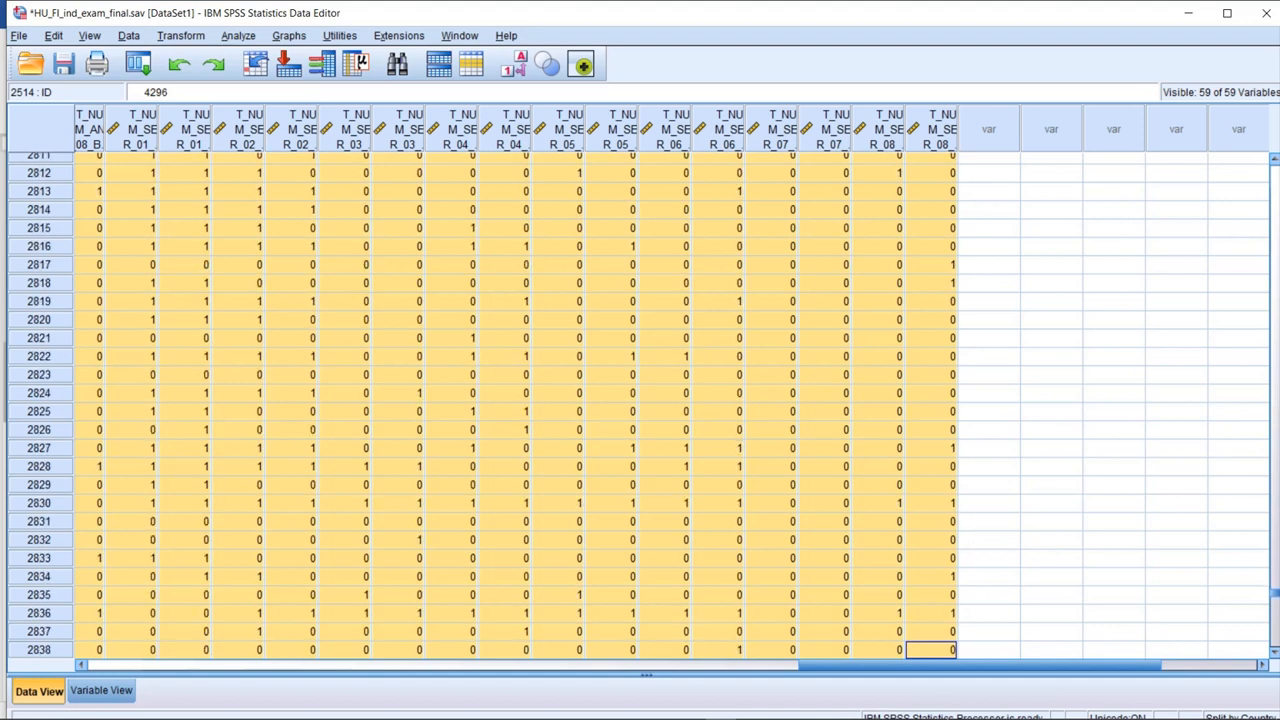
pyautogui.moveTo(930, 652); pyautogui.dragTo(928, 296)
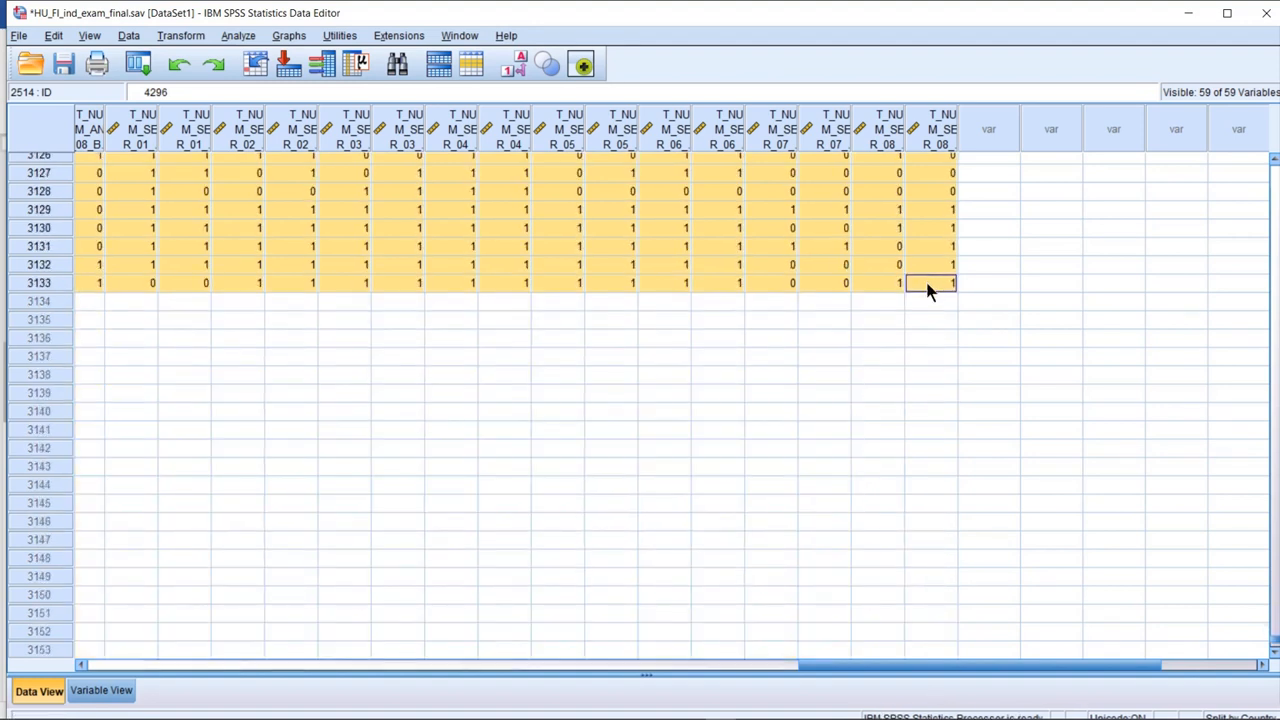
# Create a new dataset and paste the selected Country 2 cases into it, starting at the first cell
pyautogui.moveTo(955, 667); pyautogui.dragTo(127, 705)
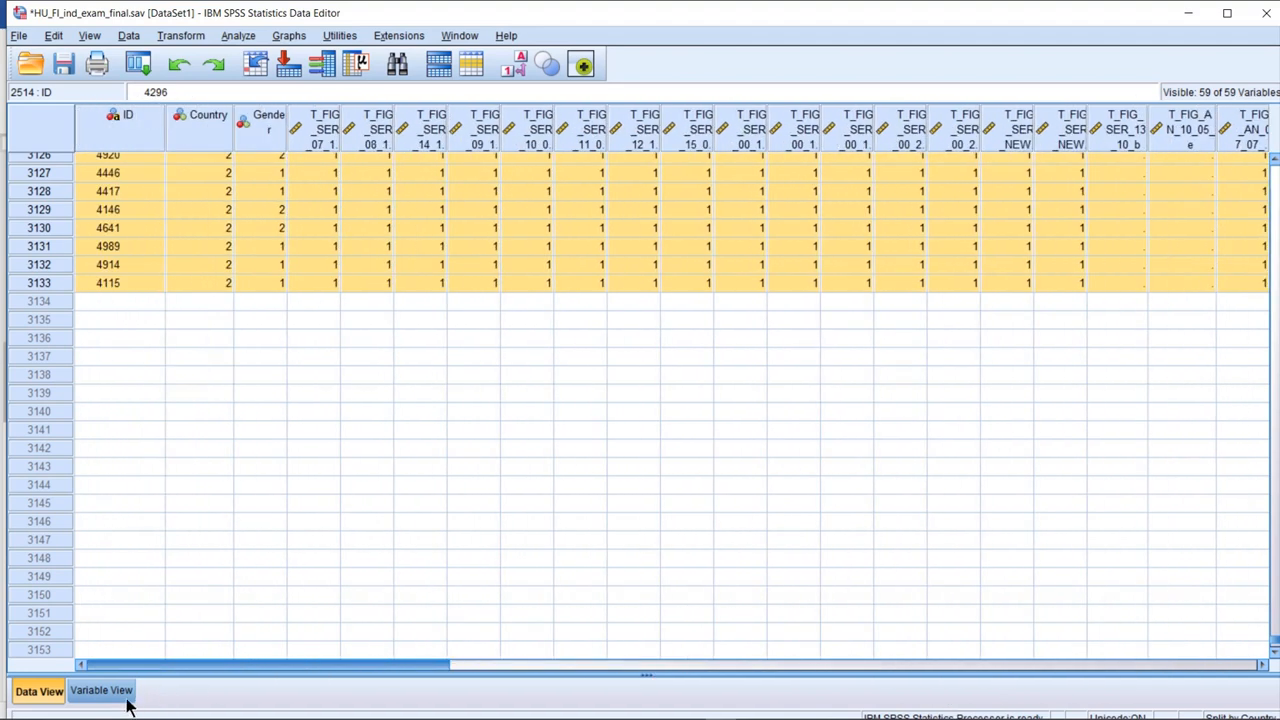
pyautogui.scroll(14, 265, 425)
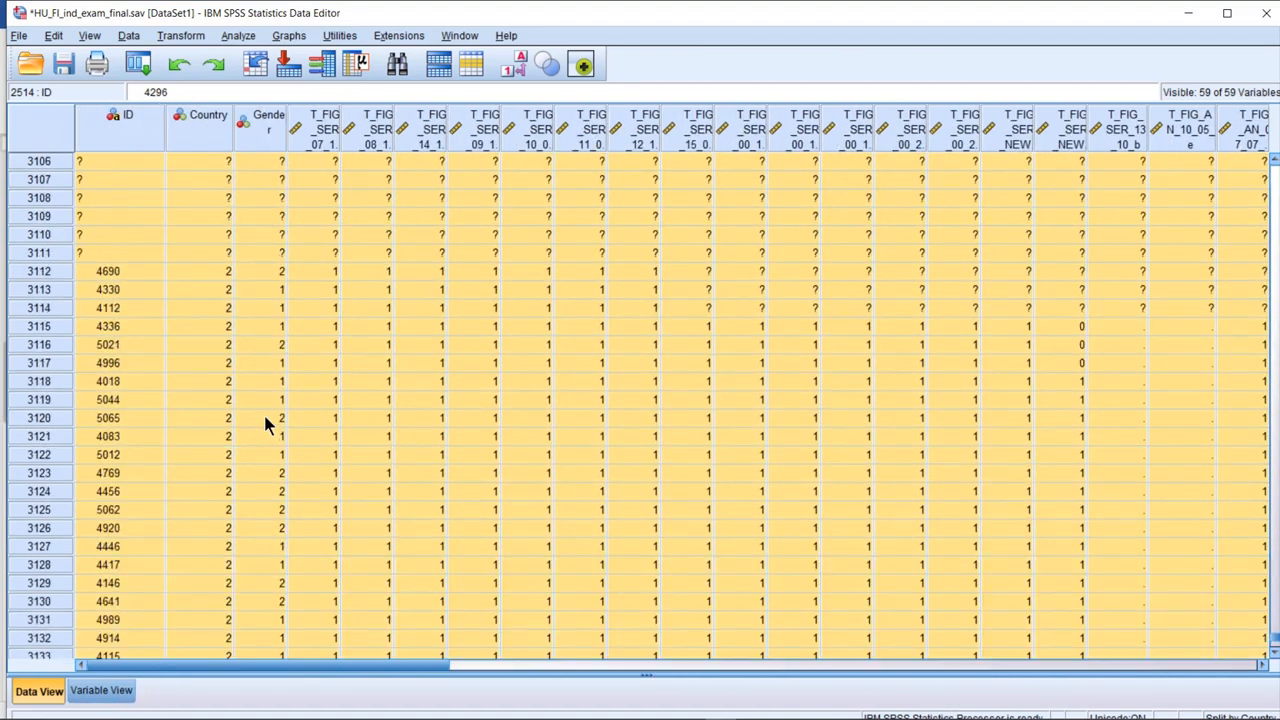
pyautogui.scroll(16, 265, 430)
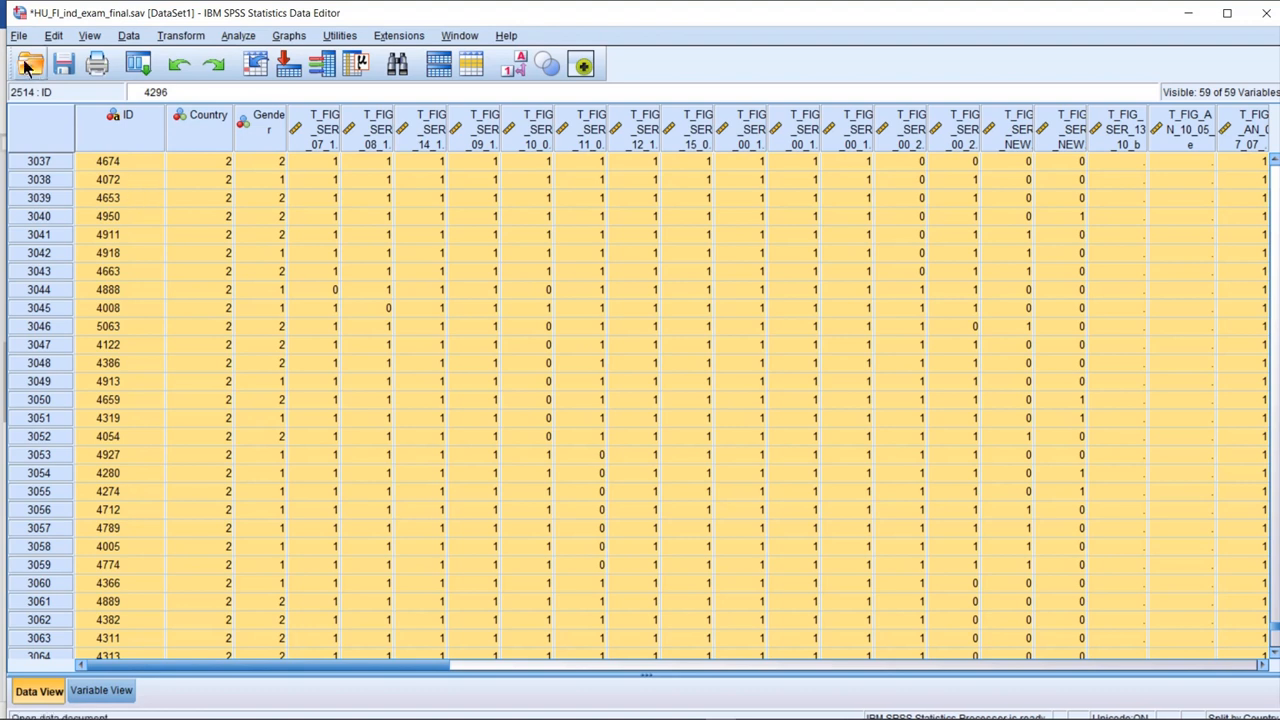
pyautogui.click(17, 36)
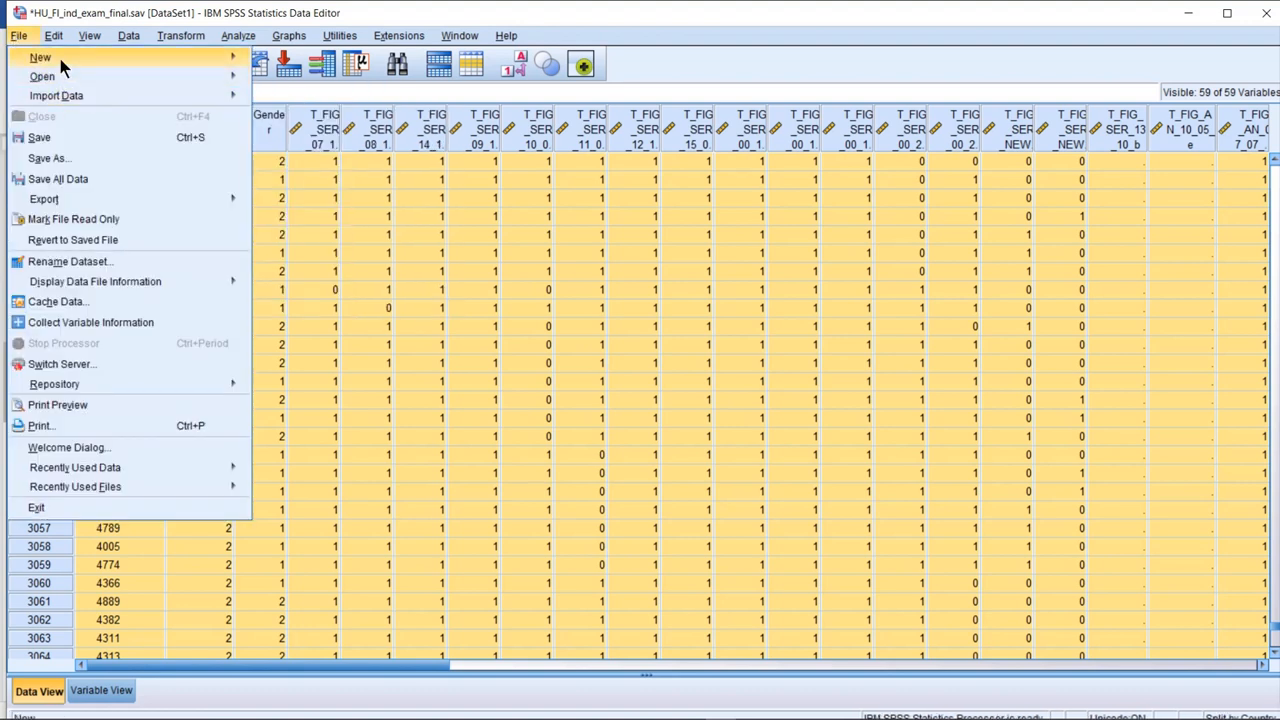
pyautogui.moveTo(60, 58)
pyautogui.click(281, 62)
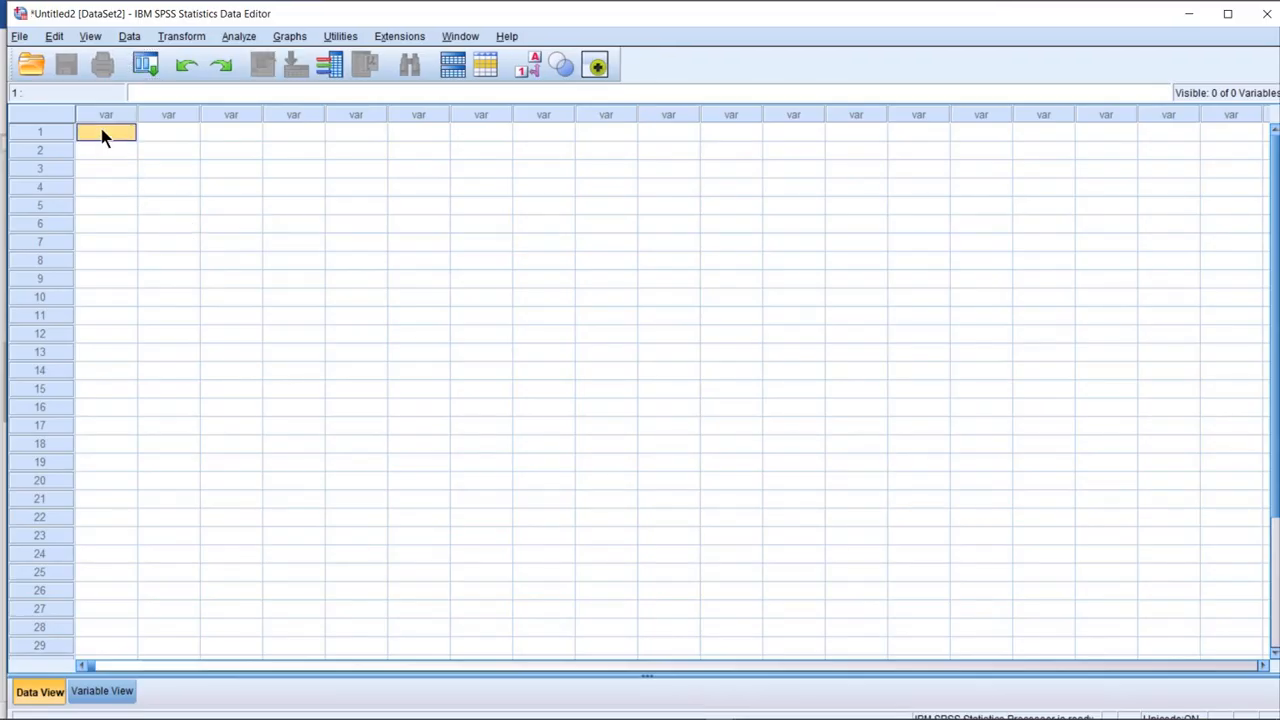
pyautogui.hotkey('ctrl', 'v')
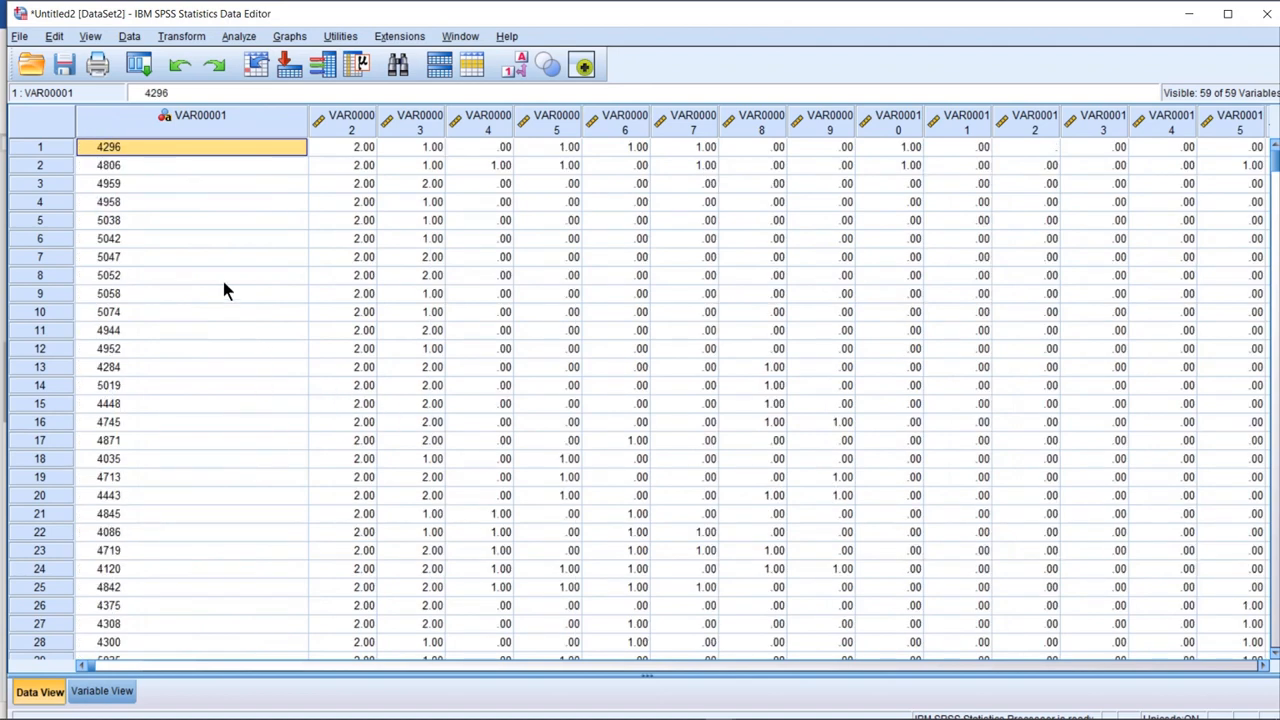
# Copy all 59 variable names, from ID through T_NUM_SER_08_Beno_D_27, in the HU_FI_ind_exam_final.sav dataset
pyautogui.click(104, 692)
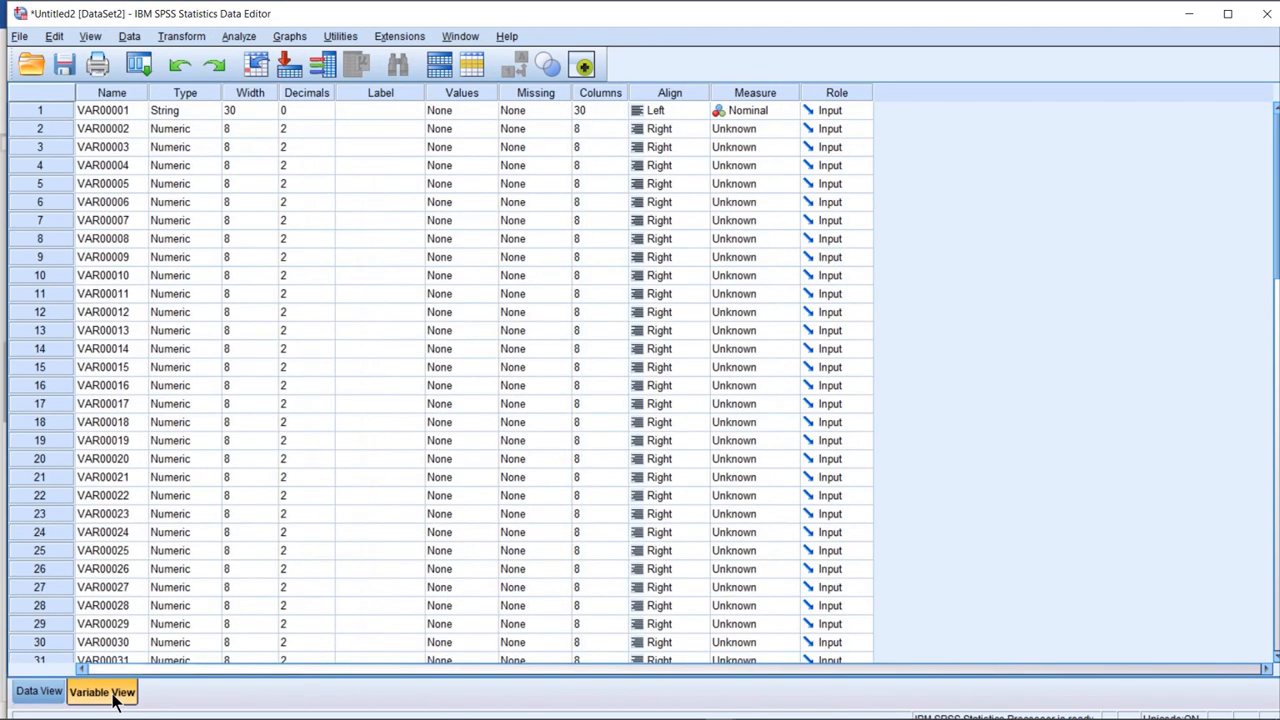
pyautogui.click(40, 692)
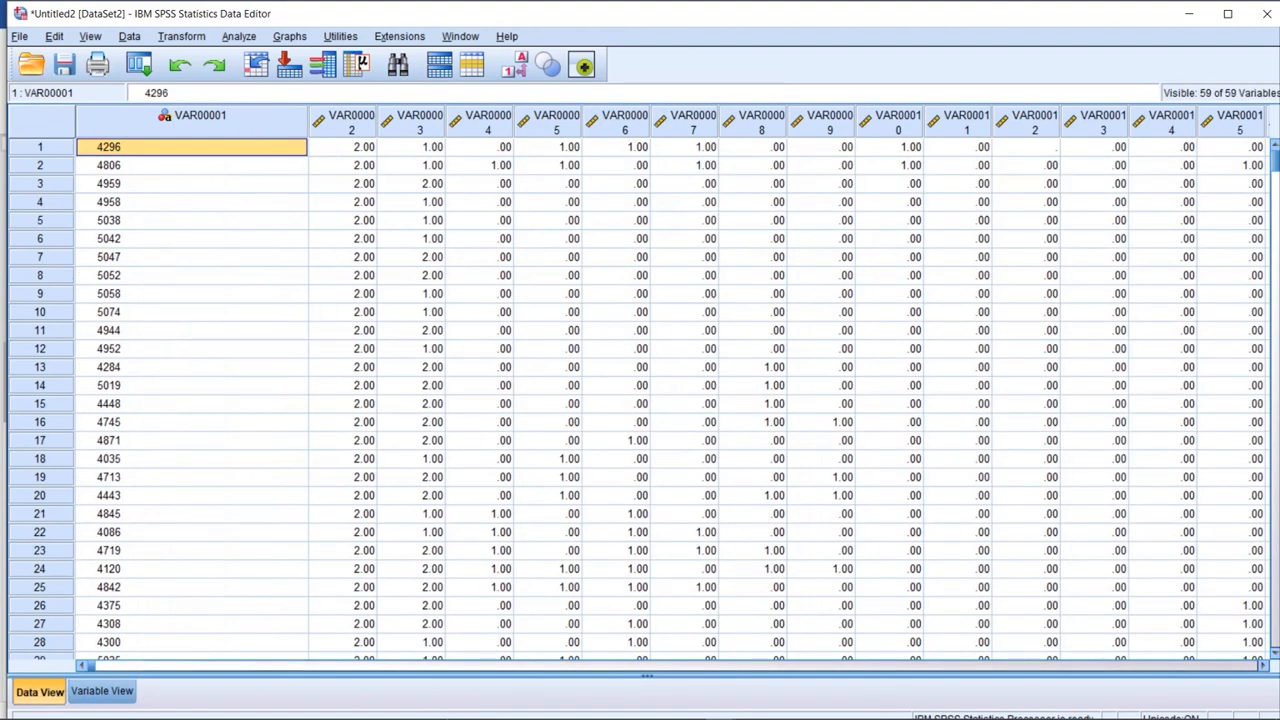
pyautogui.moveTo(444, 716)
pyautogui.moveTo(562, 716)
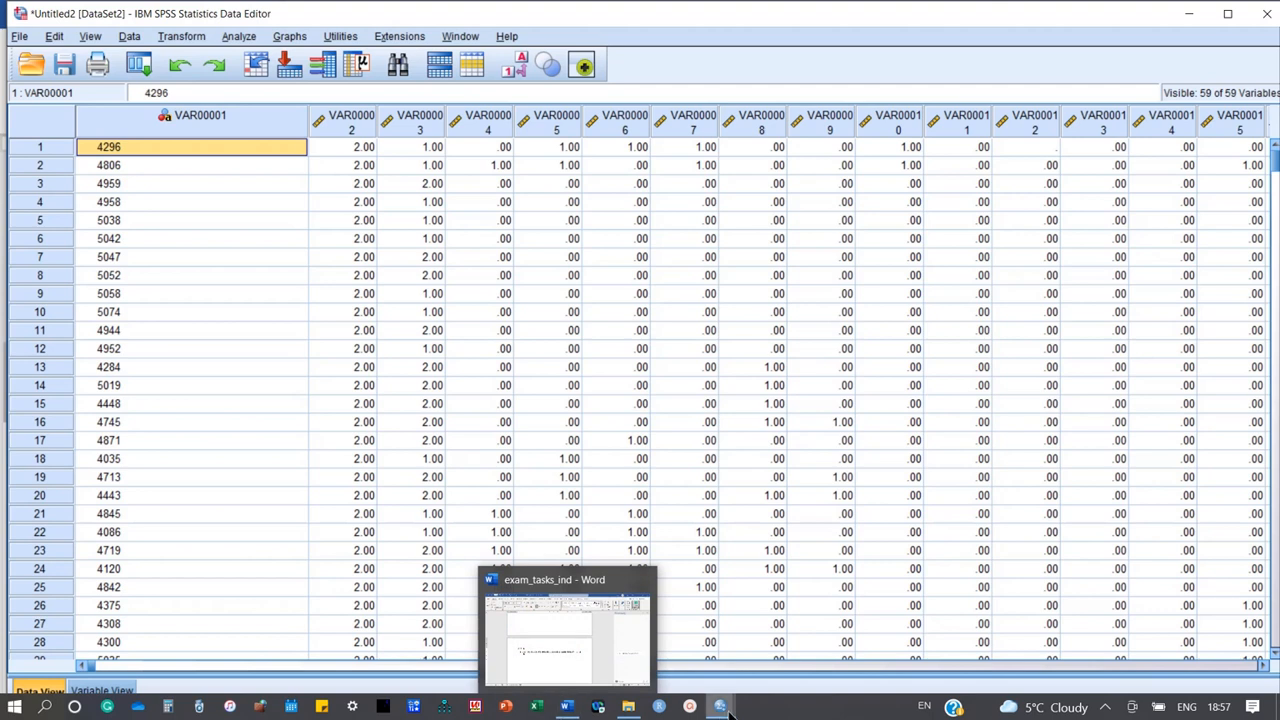
pyautogui.moveTo(718, 714)
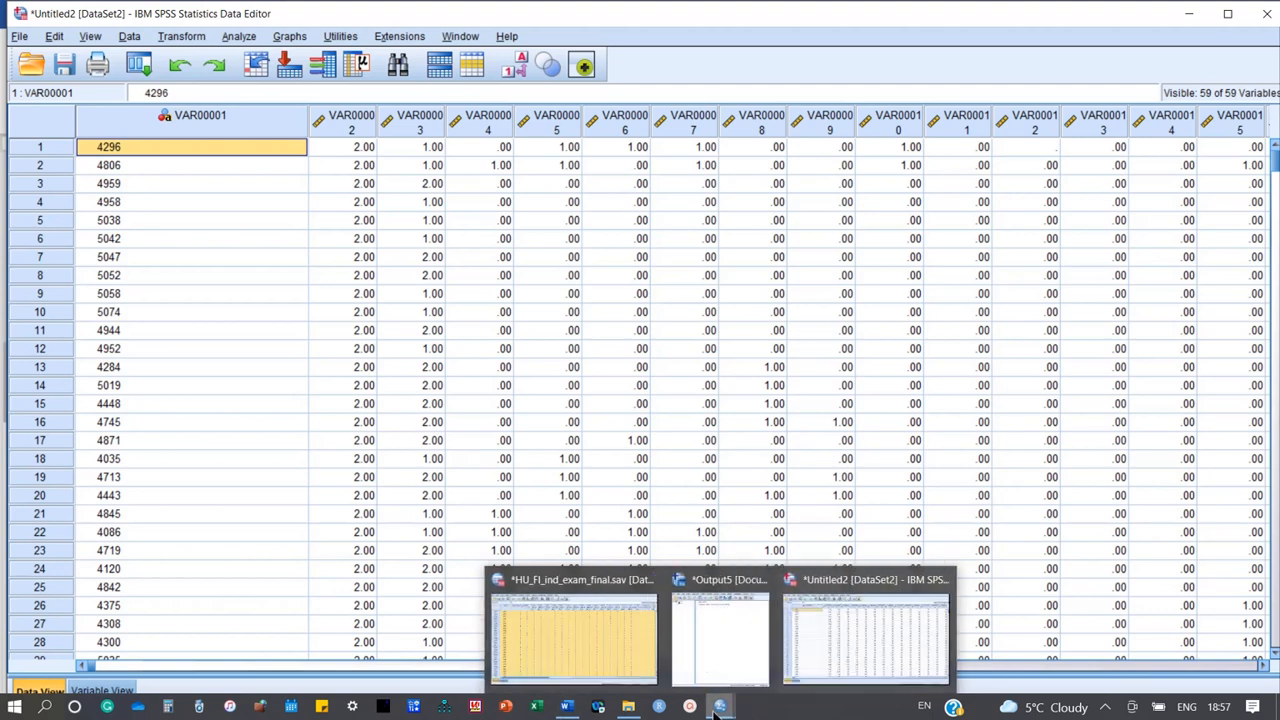
pyautogui.click(584, 631)
pyautogui.click(108, 691)
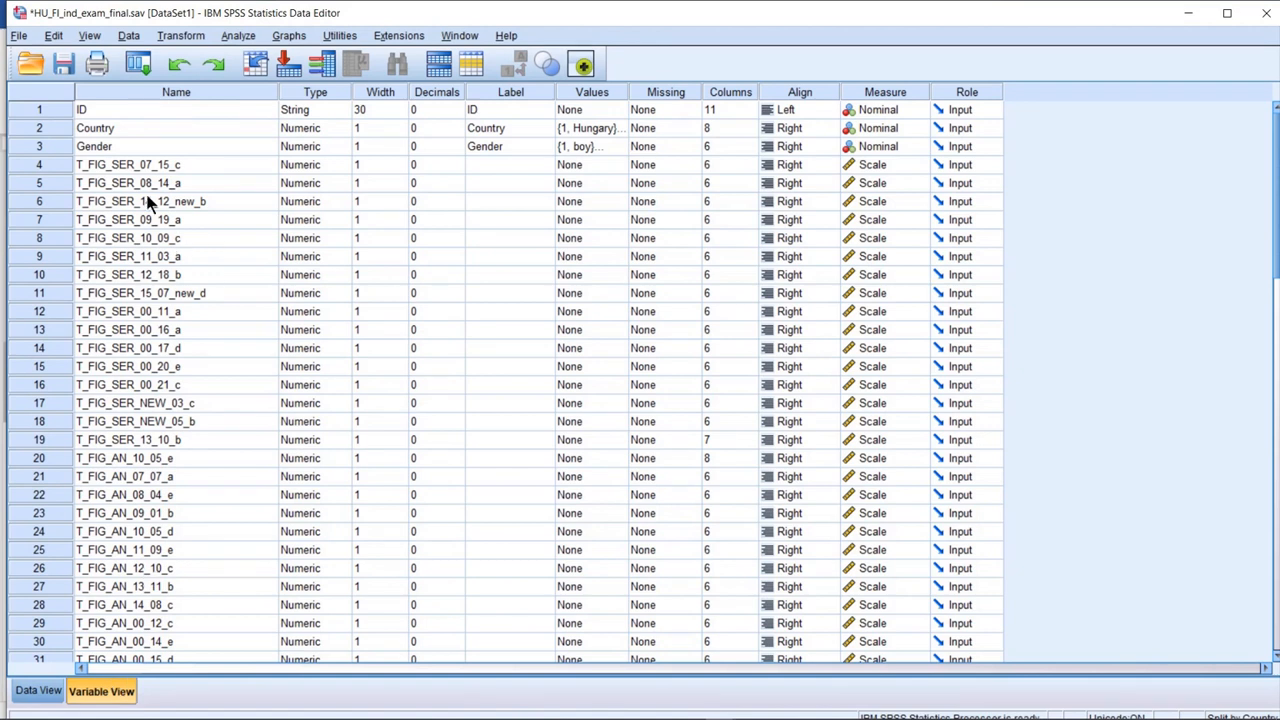
pyautogui.moveTo(127, 108); pyautogui.dragTo(195, 355)
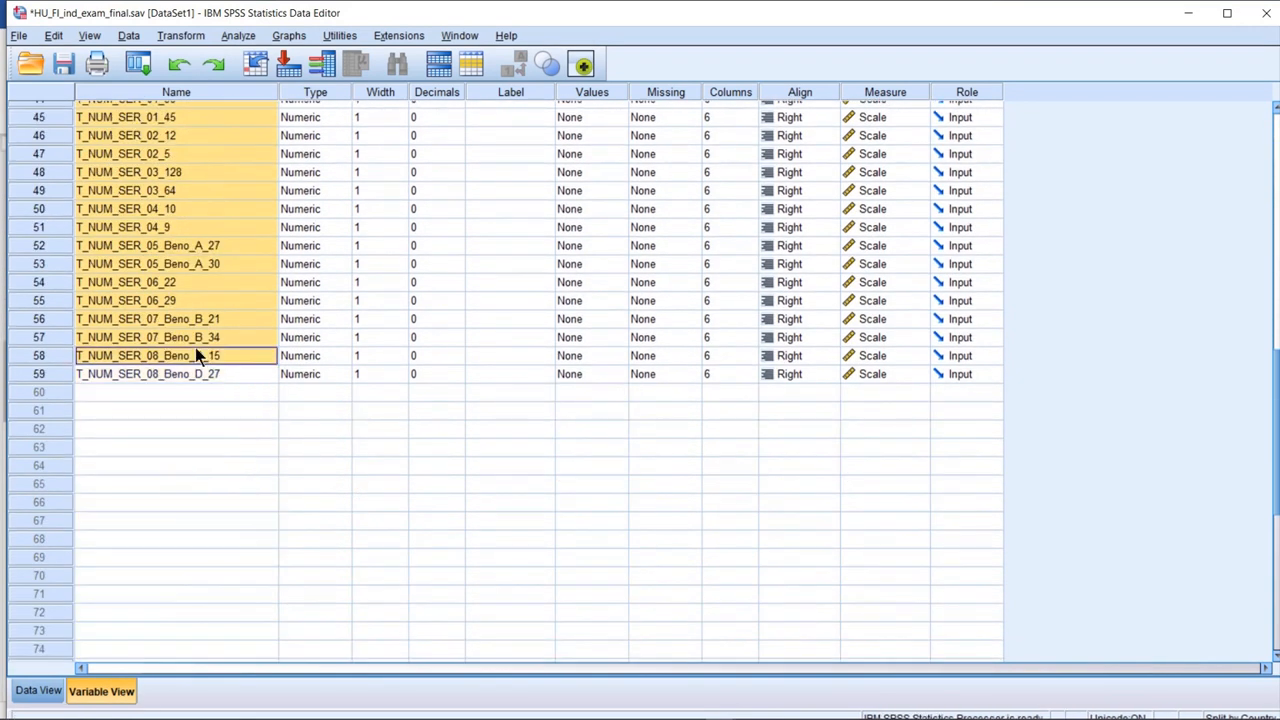
pyautogui.rightClick(196, 374)
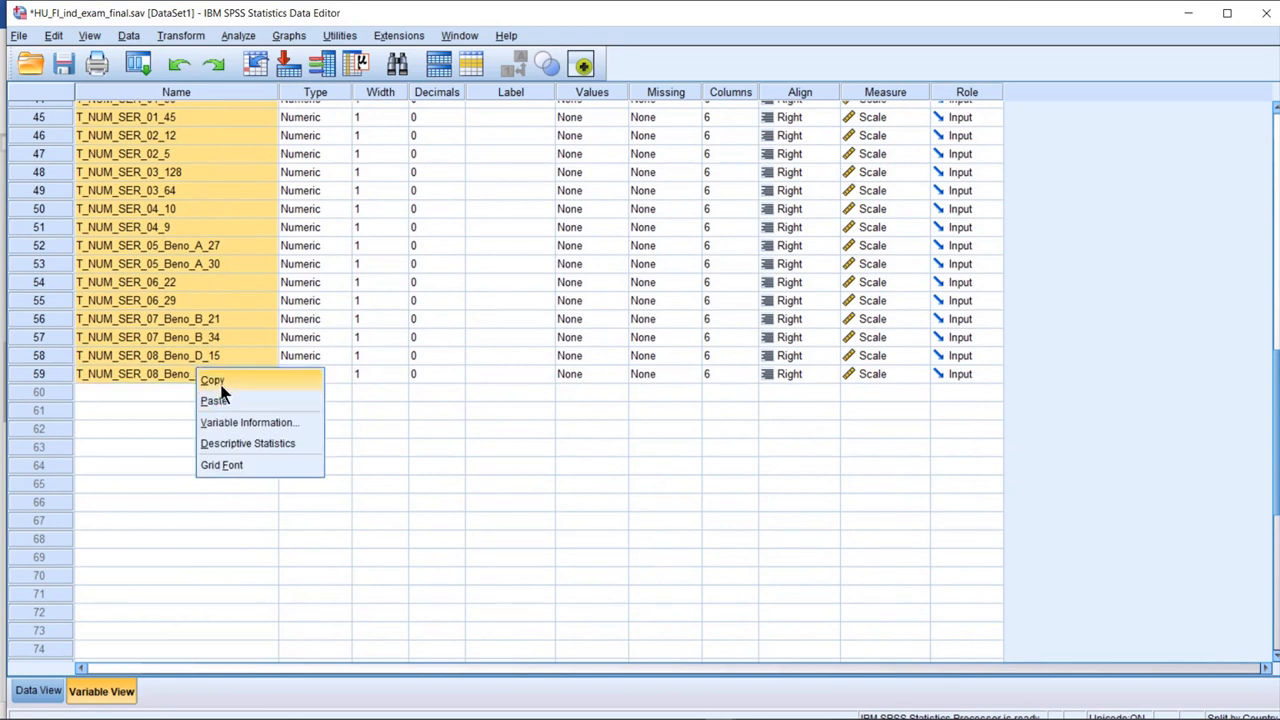
pyautogui.click(221, 380)
# Widen the Name column in the new Untitled2 dataset and paste the copied variable names over VAR00001 through VAR00059
pyautogui.moveTo(625, 712)
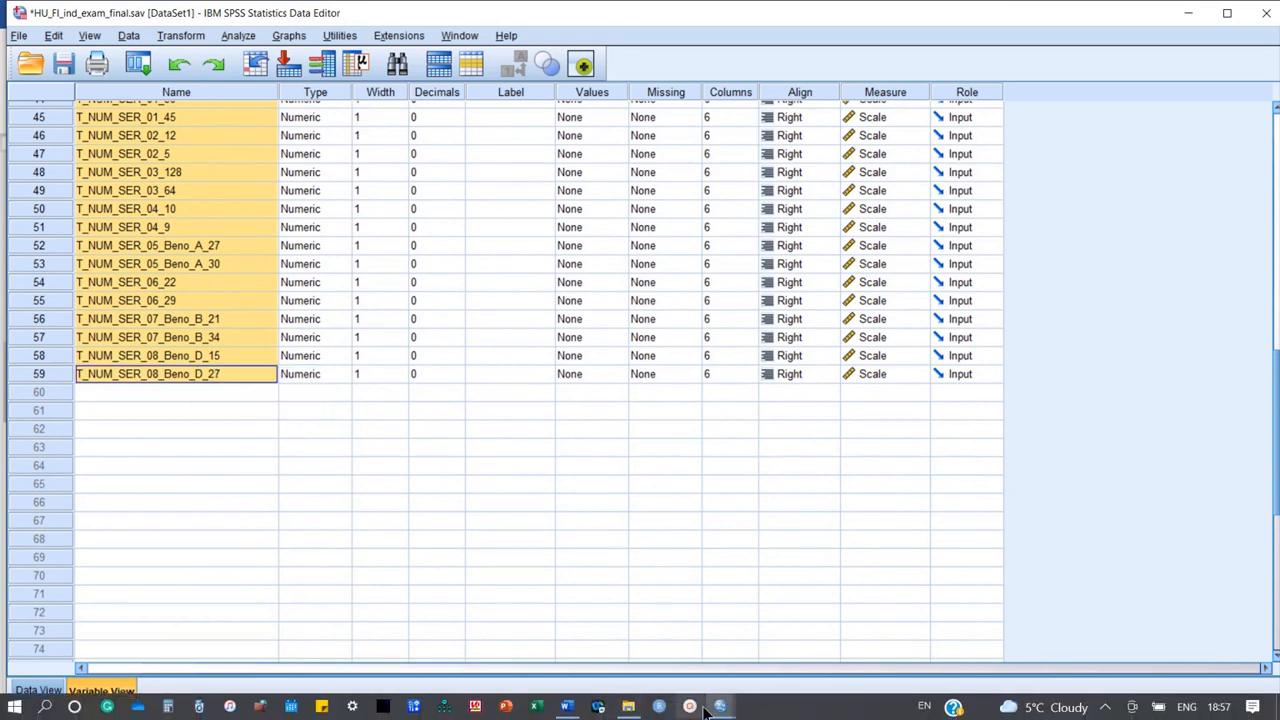
pyautogui.moveTo(718, 708)
pyautogui.click(830, 640)
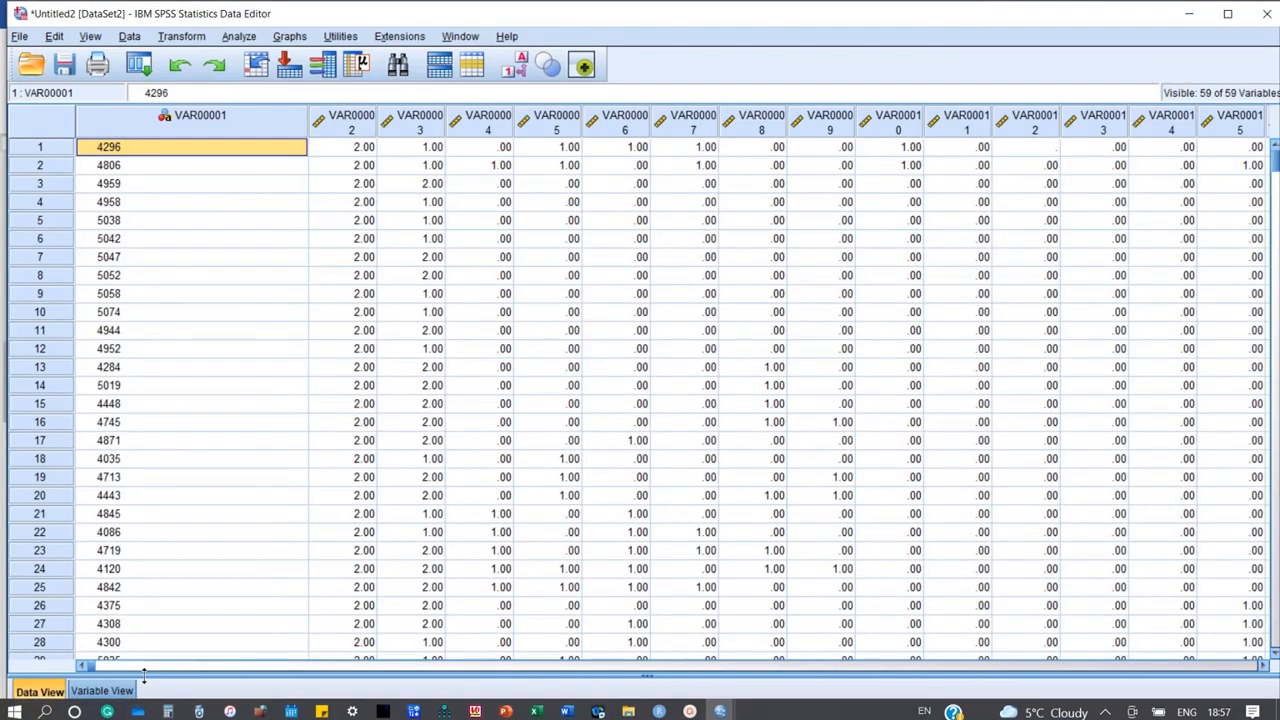
pyautogui.click(104, 691)
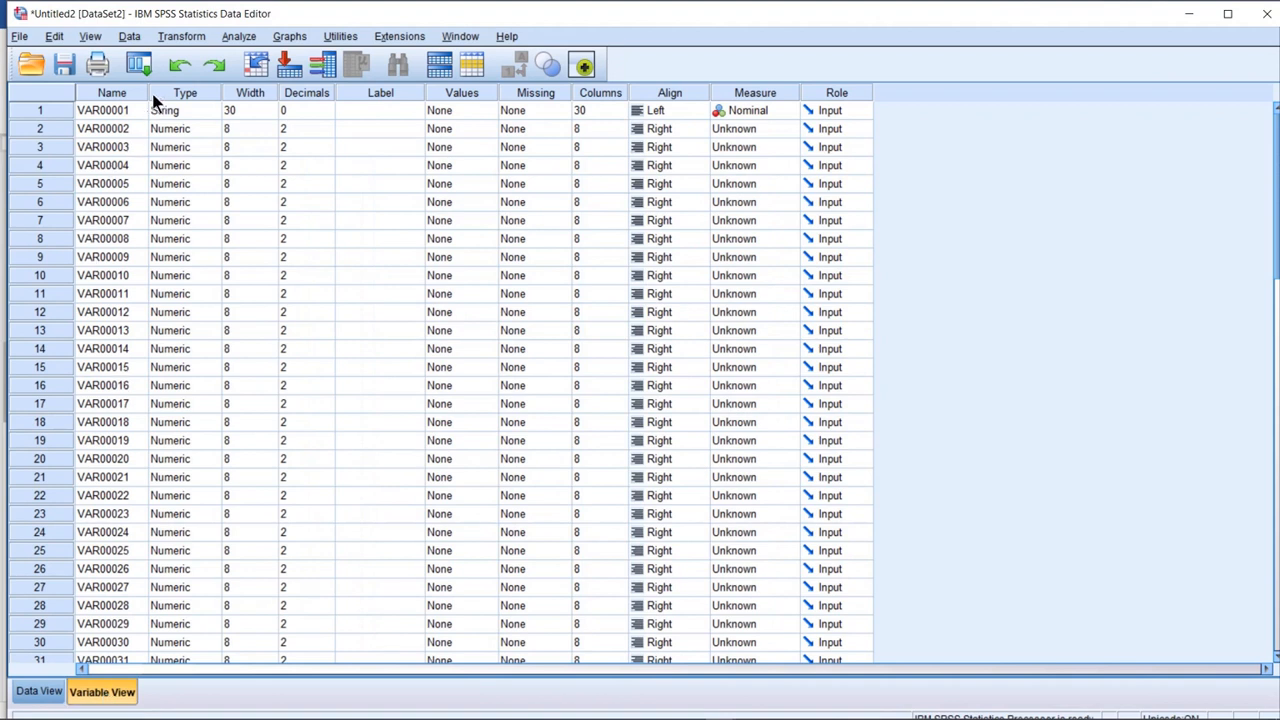
pyautogui.moveTo(203, 92); pyautogui.dragTo(384, 92)
pyautogui.moveTo(201, 106); pyautogui.dragTo(210, 370)
pyautogui.rightClick(209, 368)
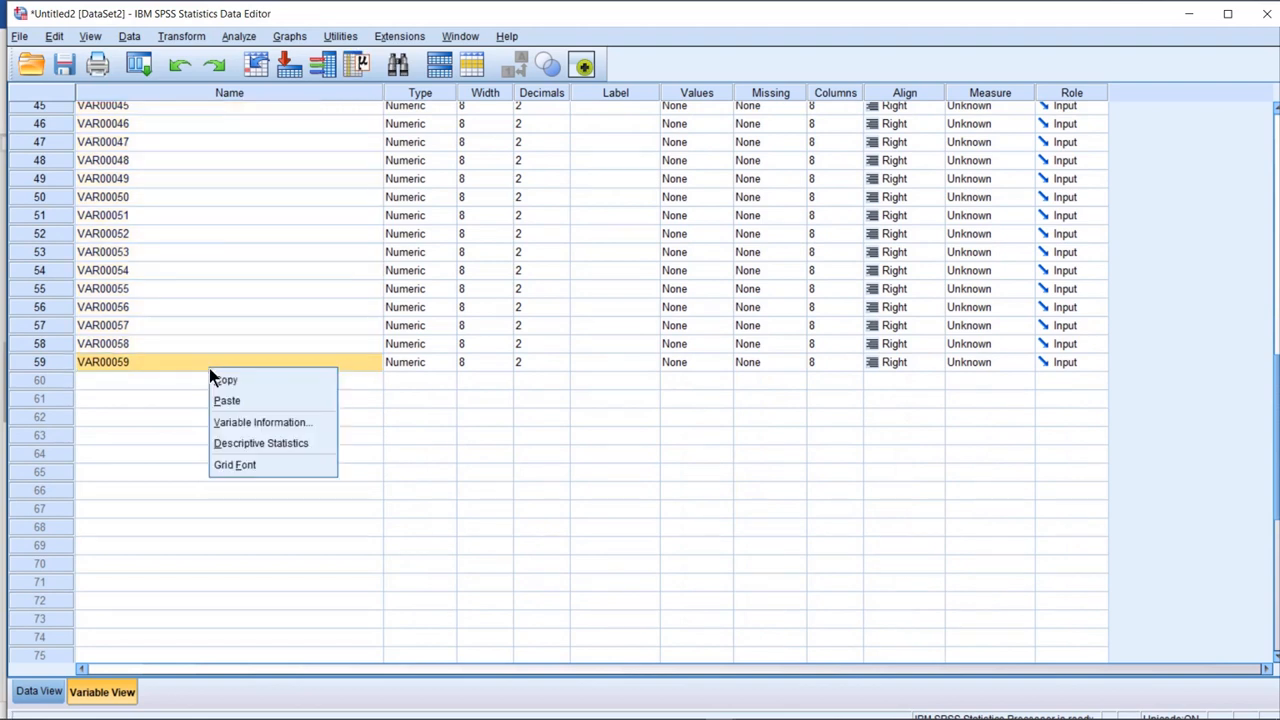
pyautogui.click(55, 304)
pyautogui.scroll(15, 55, 304)
pyautogui.moveTo(143, 110); pyautogui.dragTo(197, 540)
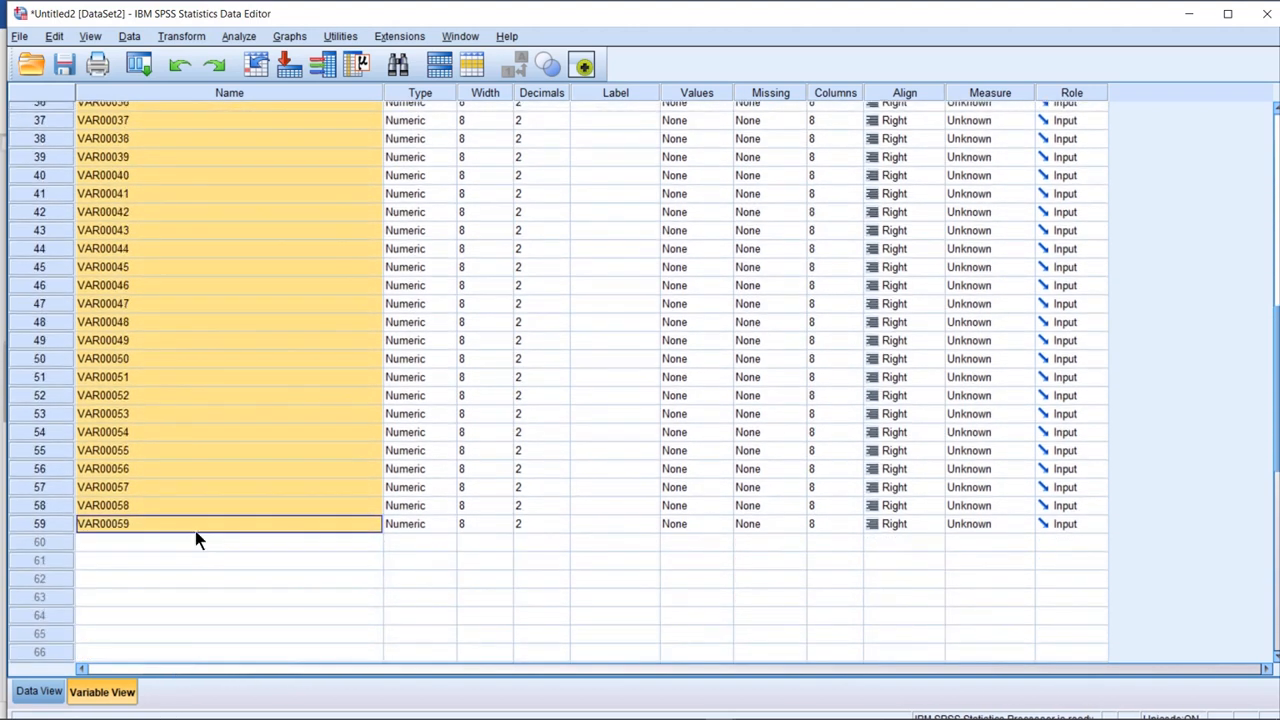
pyautogui.hotkey('ctrl', 'v')
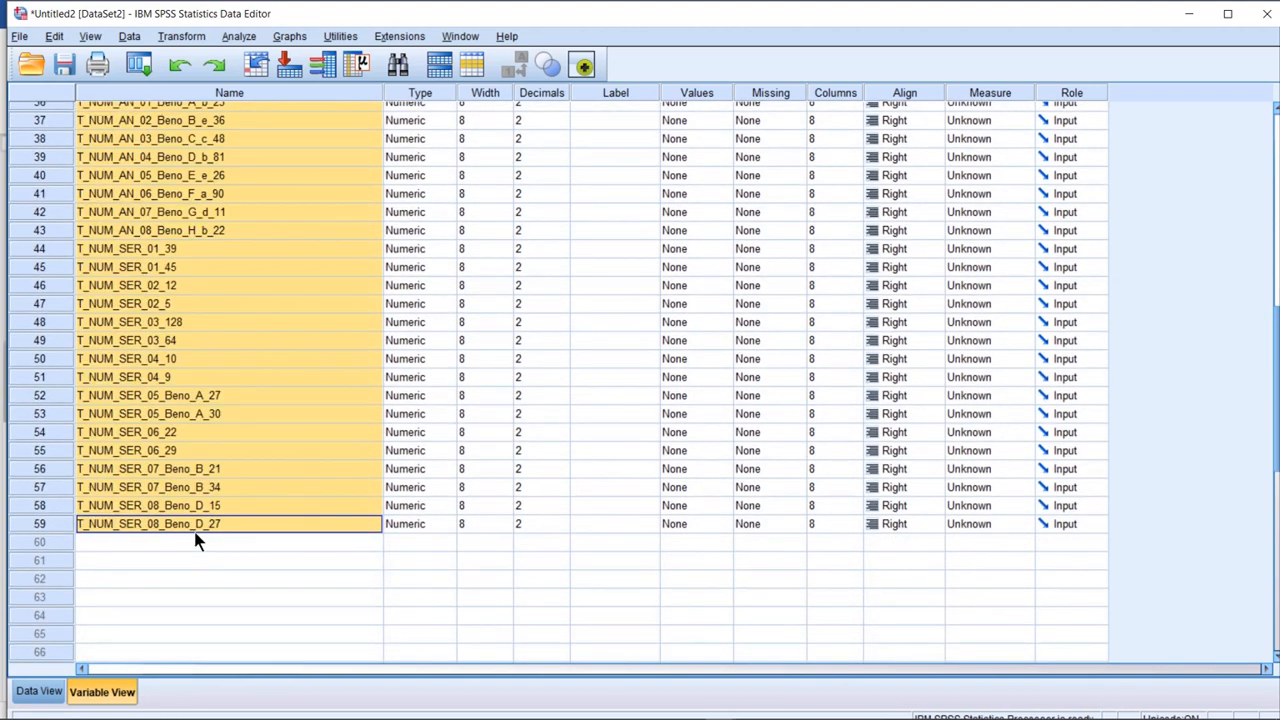
pyautogui.scroll(12, 197, 540)
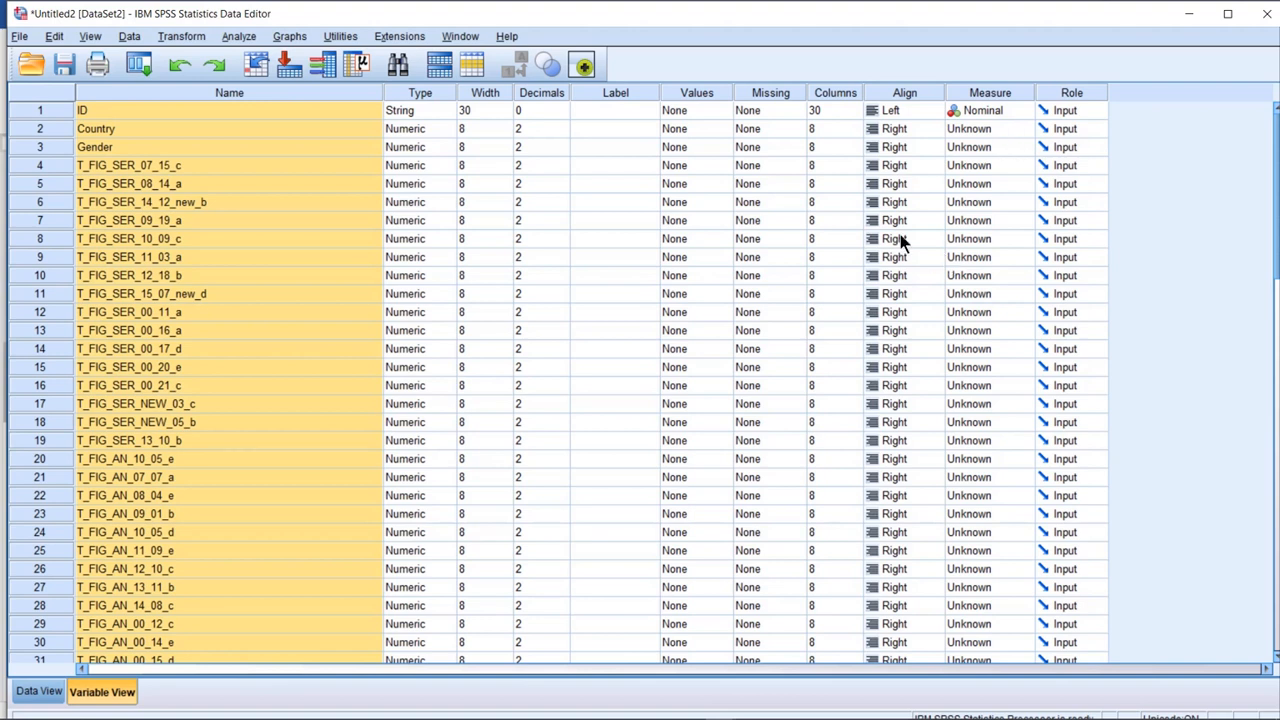
# Save the new dataset as finland in SPSS Statistics format in the Exam Rasch 2021 folder
pyautogui.click(20, 37)
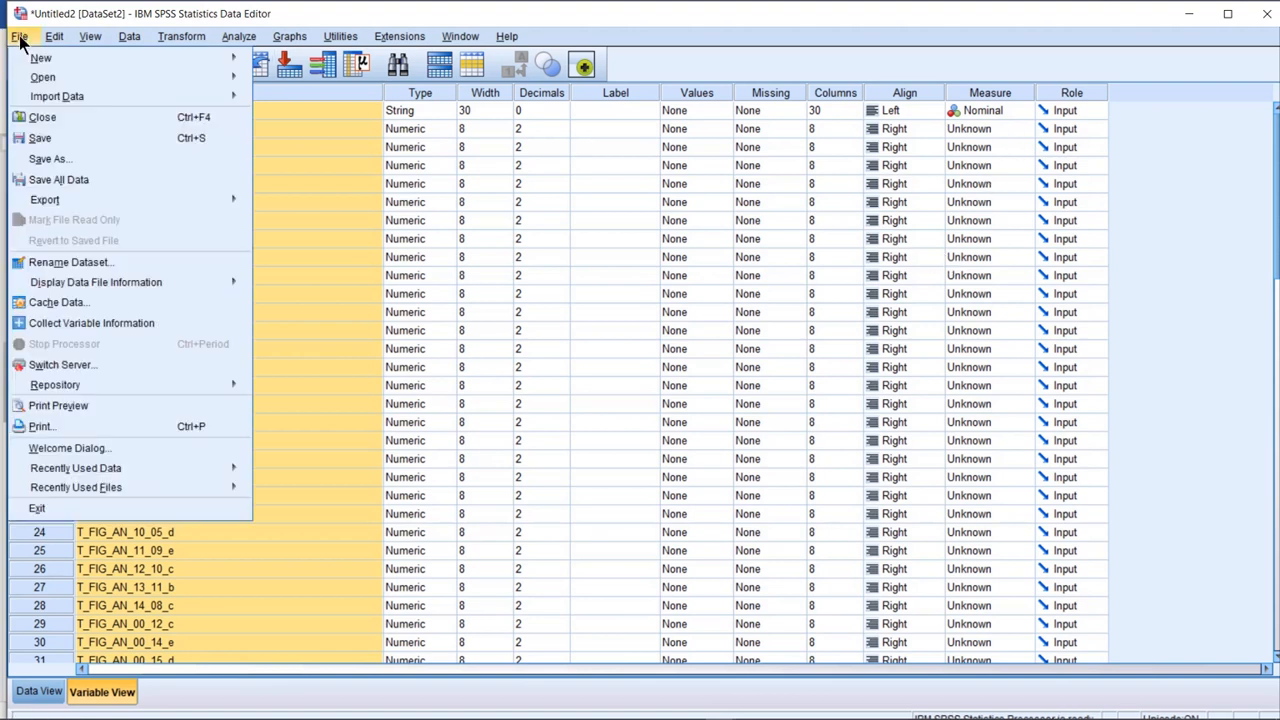
pyautogui.click(49, 160)
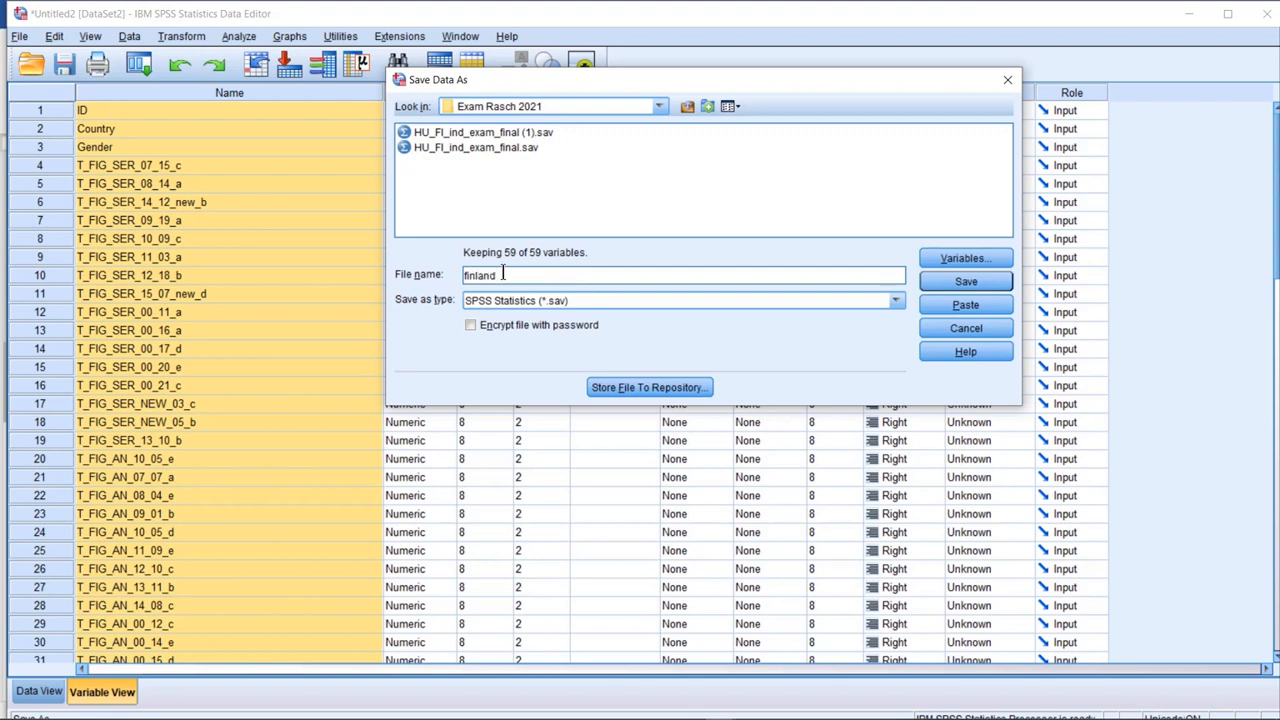
pyautogui.click(962, 286)
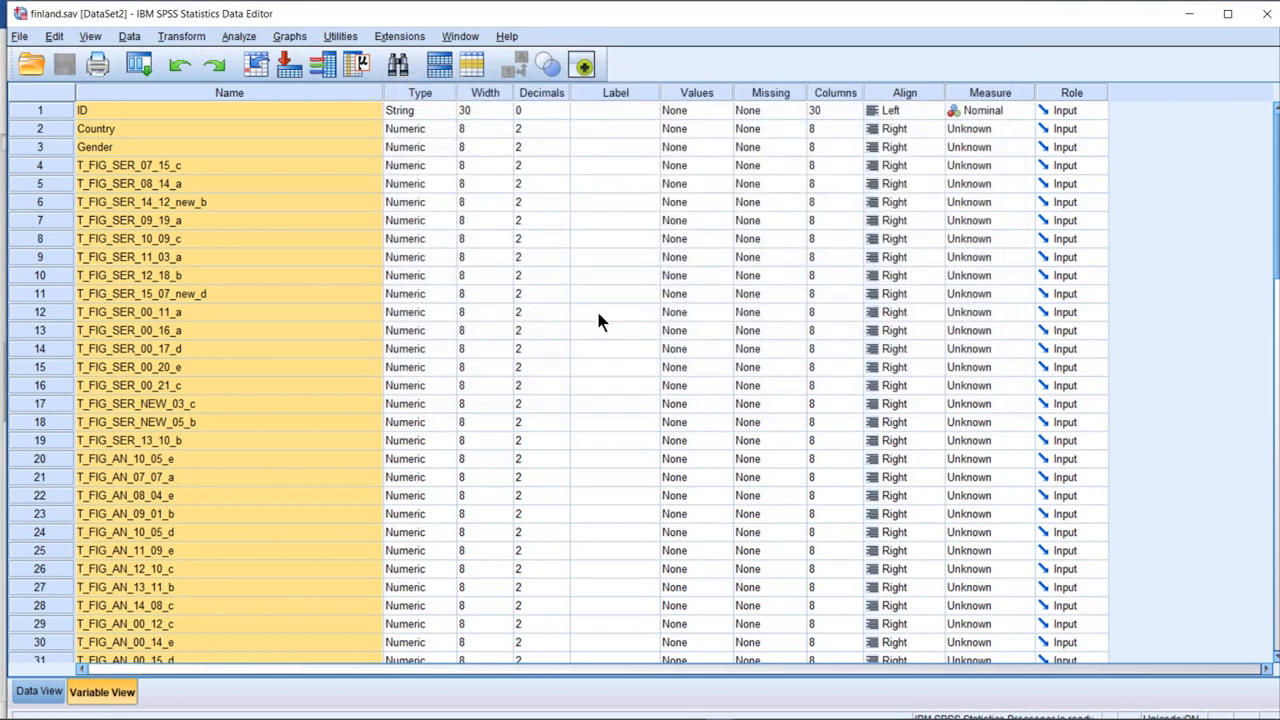
# Return to the HU_FI_ind_exam_final.sav data and locate the boundary between the Country 1 and Country 2 cases
pyautogui.moveTo(547, 709)
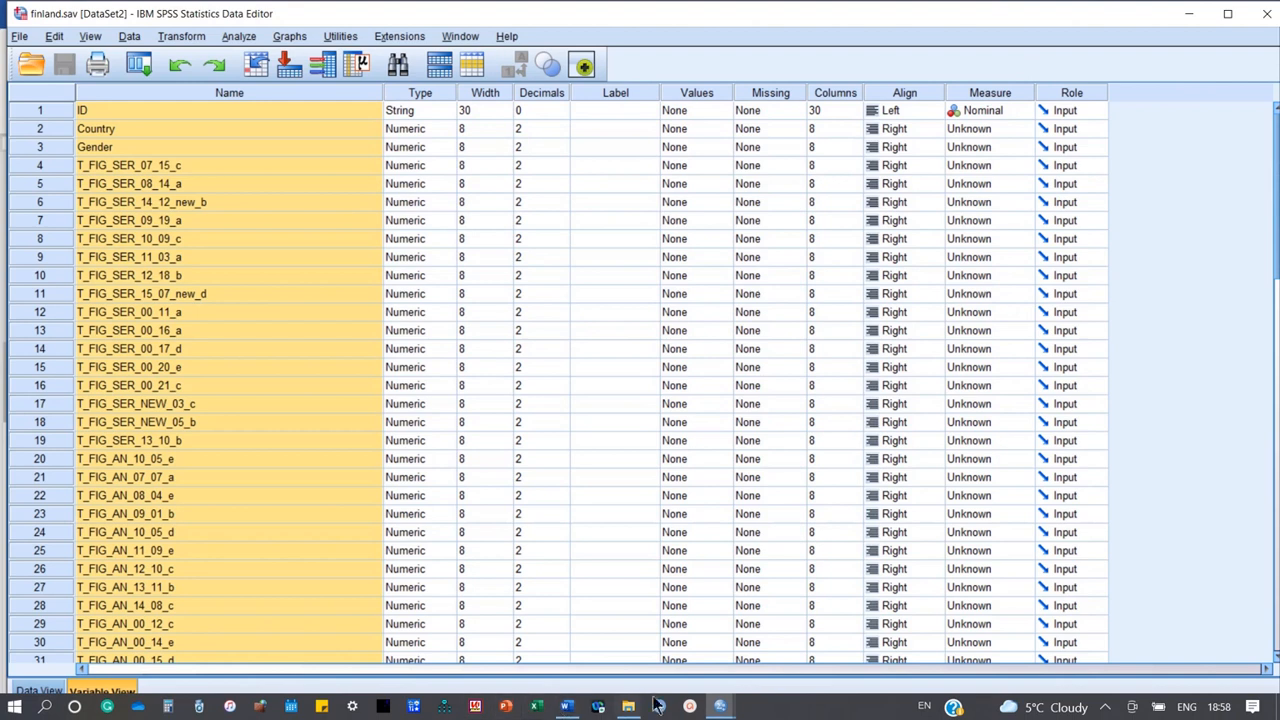
pyautogui.moveTo(733, 711)
pyautogui.click(589, 637)
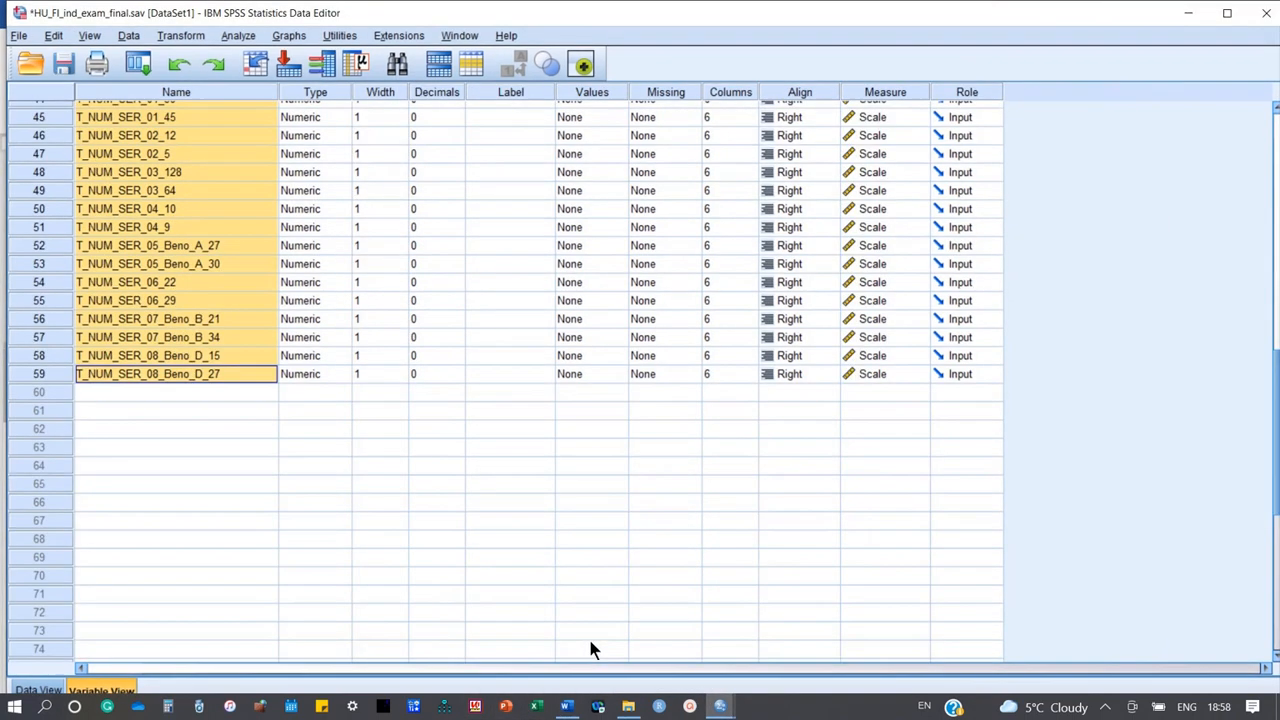
pyautogui.scroll(1, 283, 444)
pyautogui.click(27, 689)
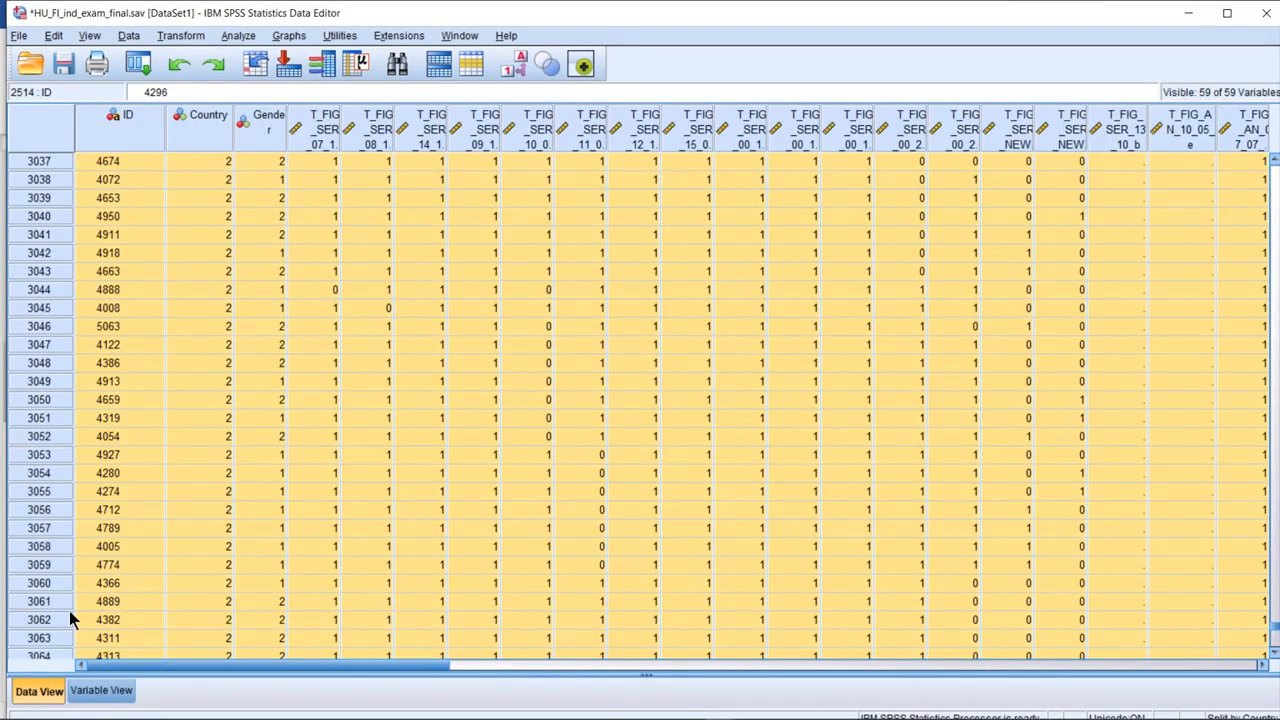
pyautogui.scroll(12, 185, 460)
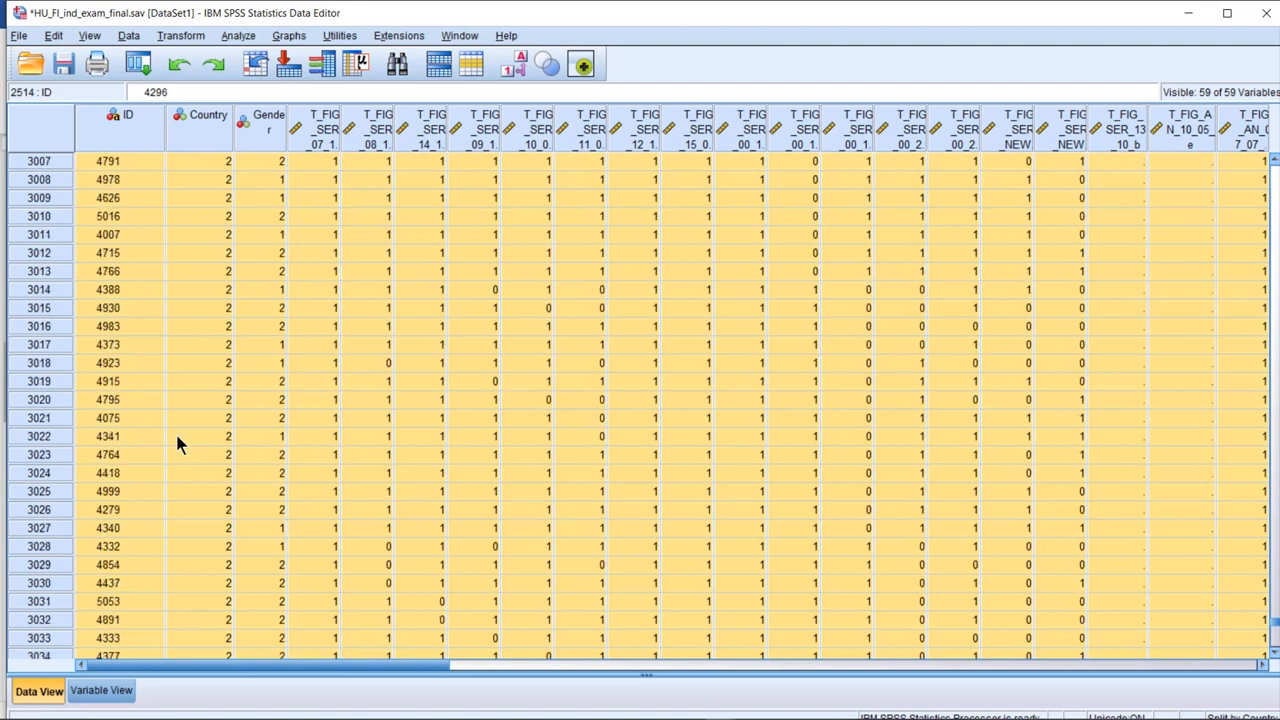
pyautogui.click(303, 314)
pyautogui.scroll(6, 149, 328)
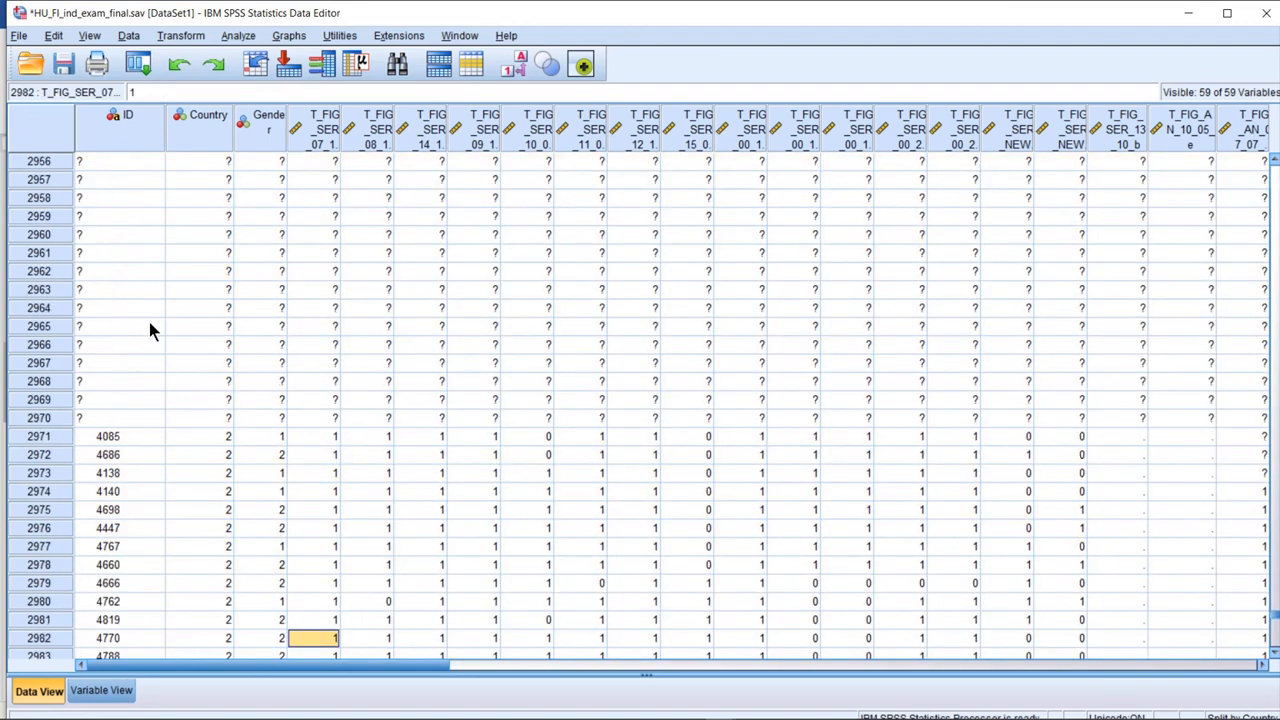
pyautogui.click(100, 271)
pyautogui.scroll(4, 88, 297)
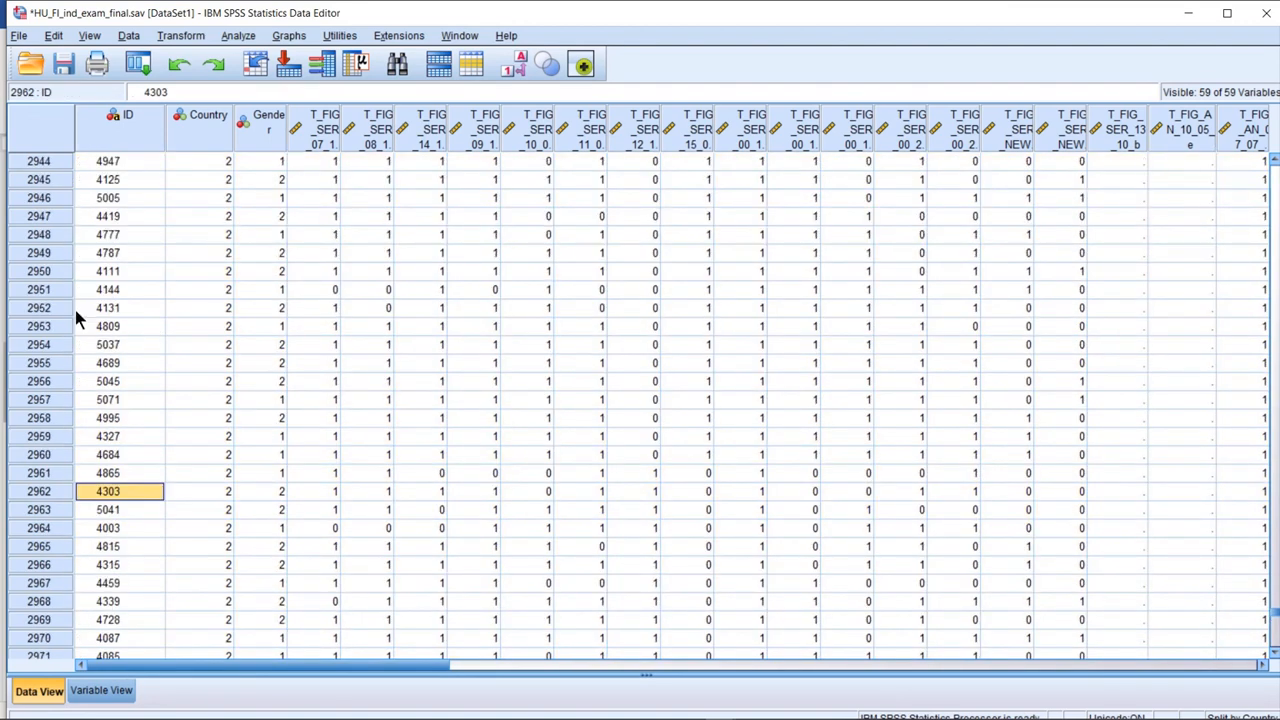
pyautogui.click(80, 473)
pyautogui.scroll(6, 78, 385)
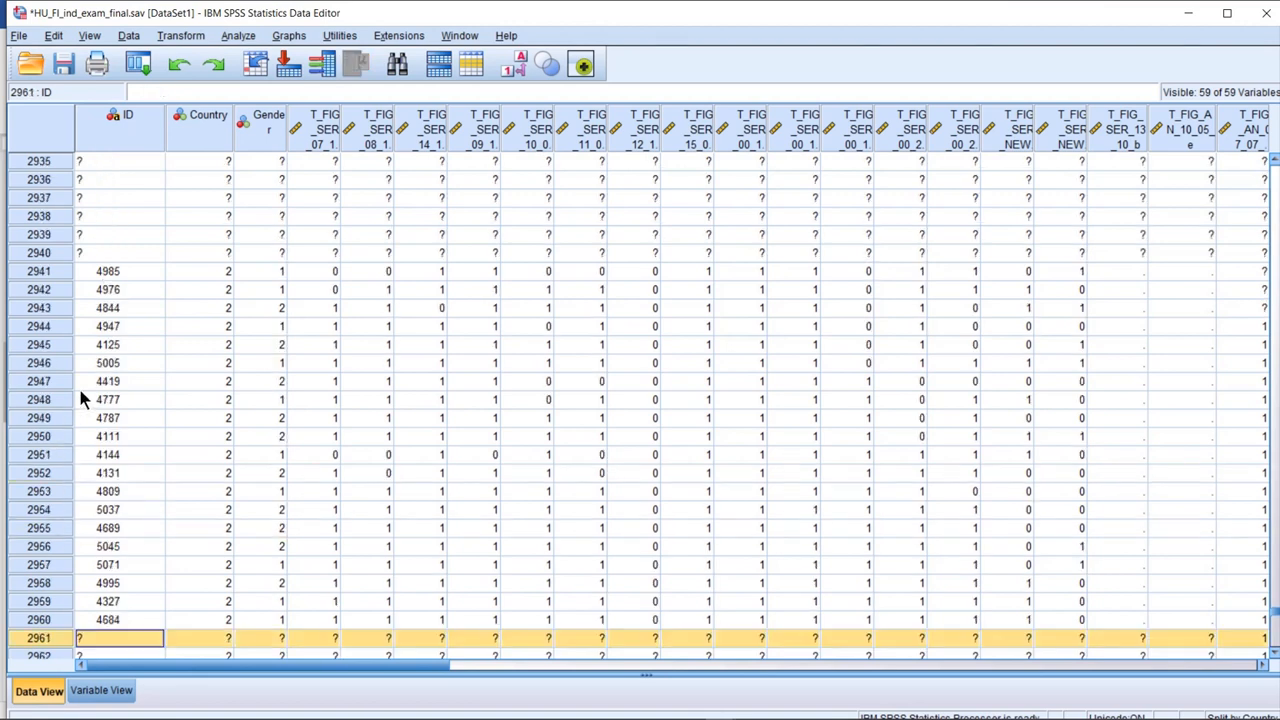
pyautogui.scroll(10, 63, 268)
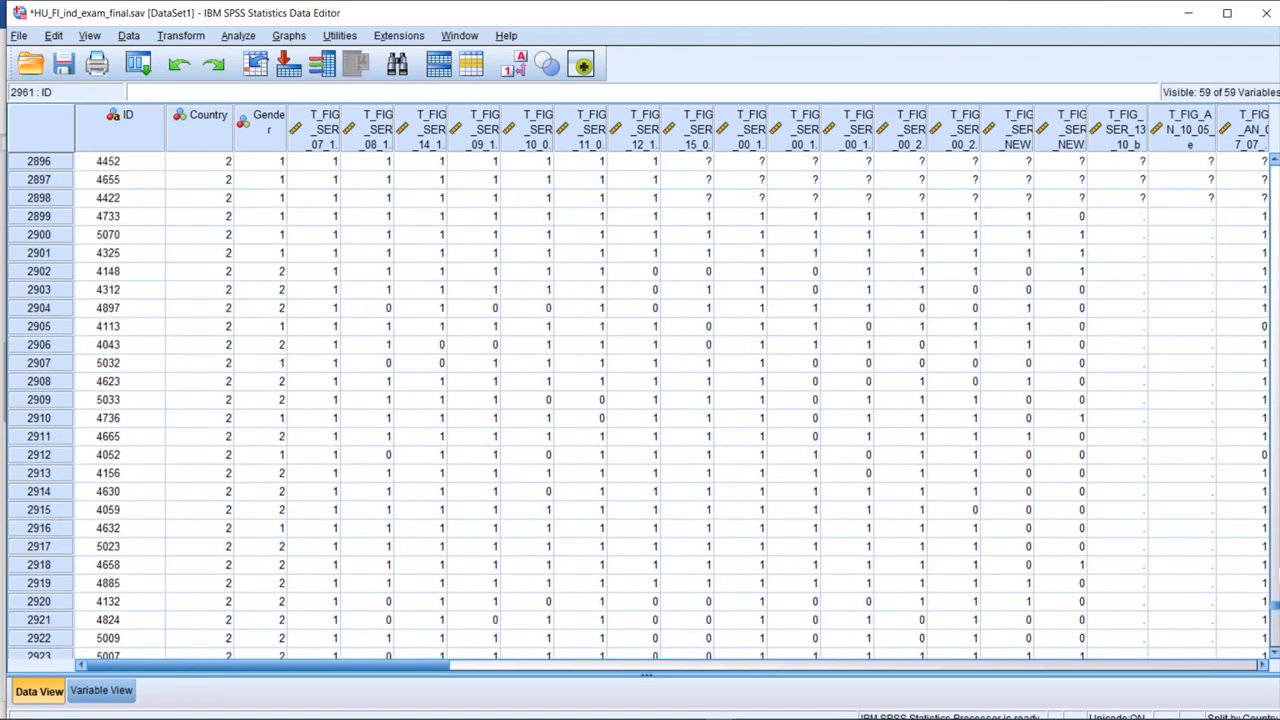
pyautogui.moveTo(1273, 608); pyautogui.dragTo(1268, 588)
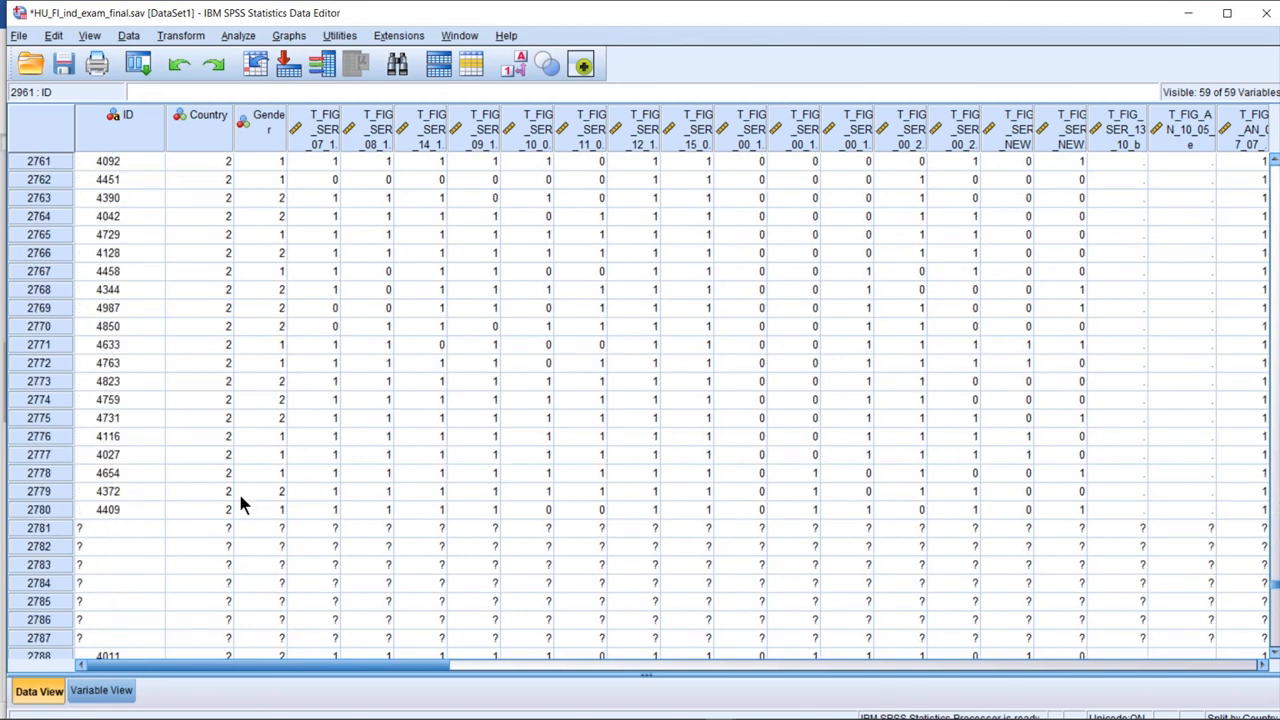
pyautogui.scroll(13, 155, 428)
pyautogui.scroll(20, 155, 435)
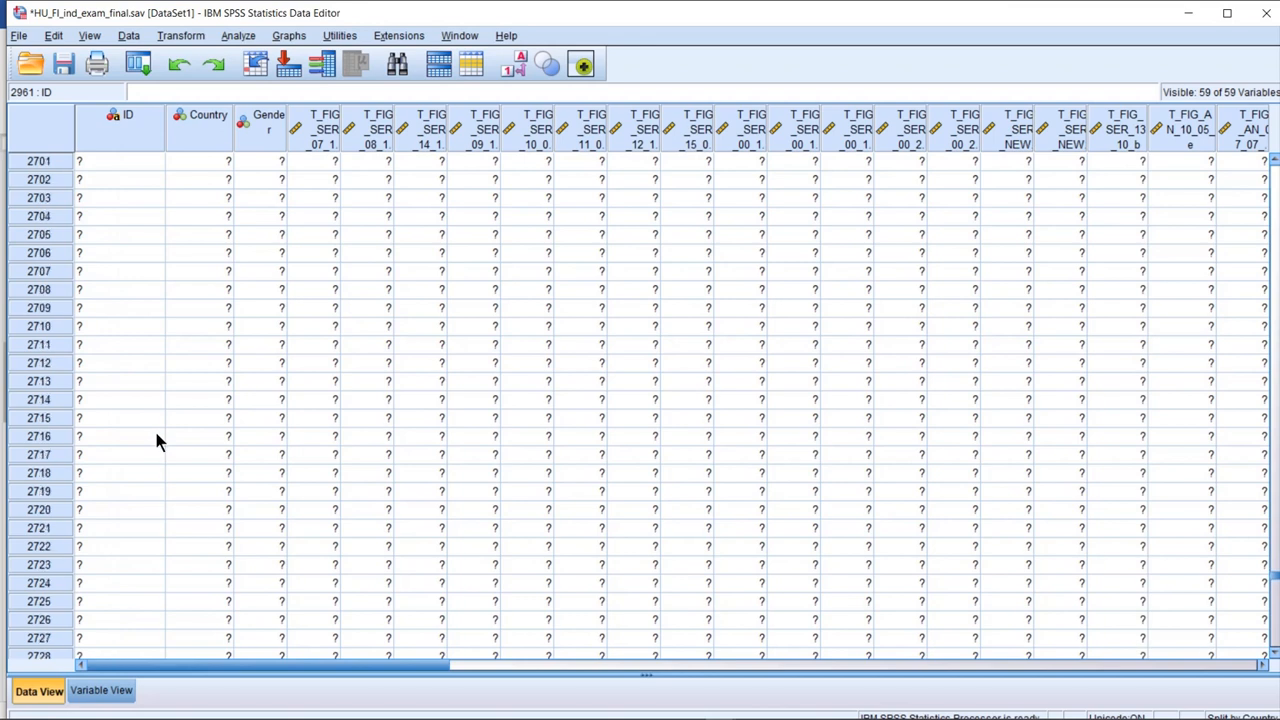
pyautogui.scroll(19, 155, 437)
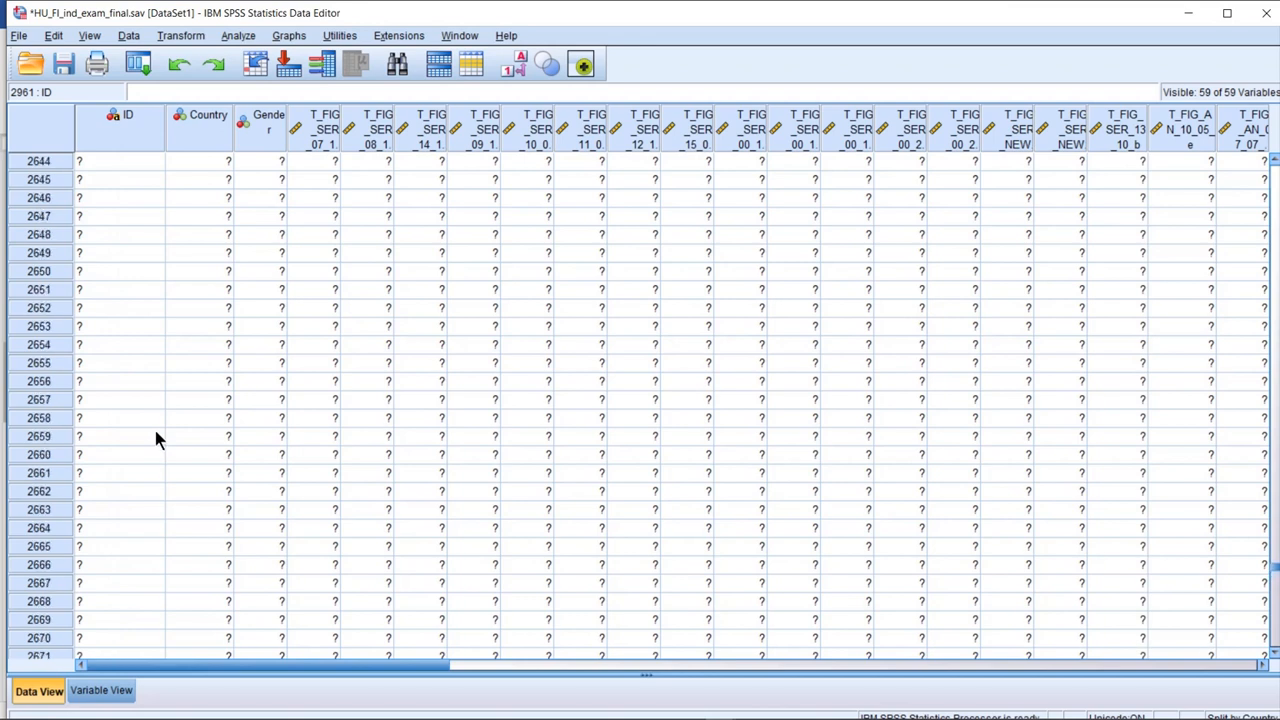
pyautogui.scroll(13, 155, 437)
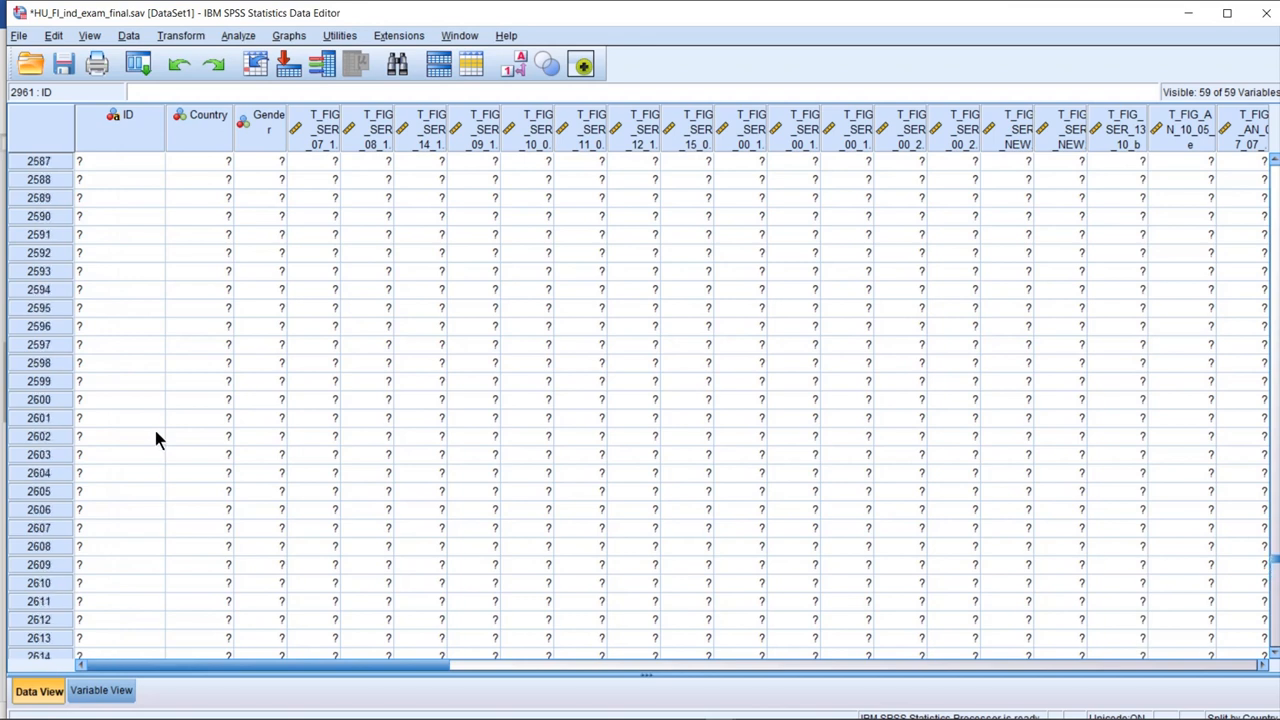
pyautogui.scroll(20, 155, 437)
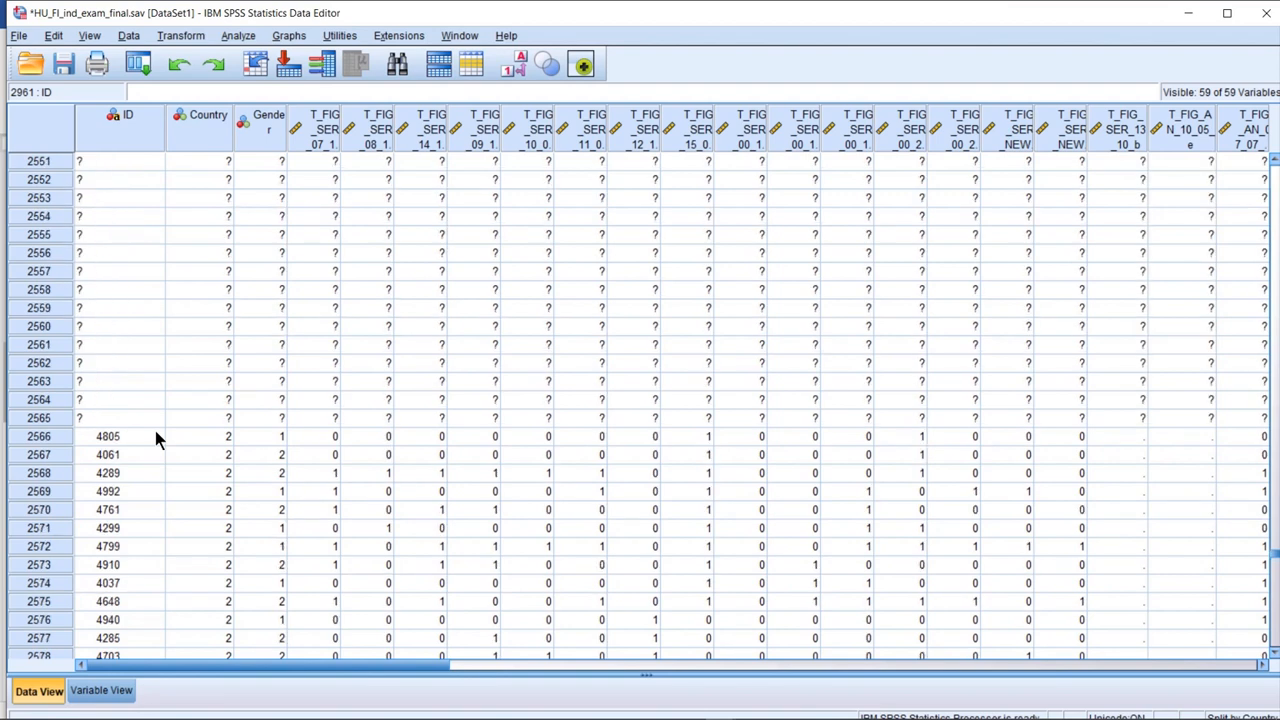
pyautogui.scroll(3, 155, 437)
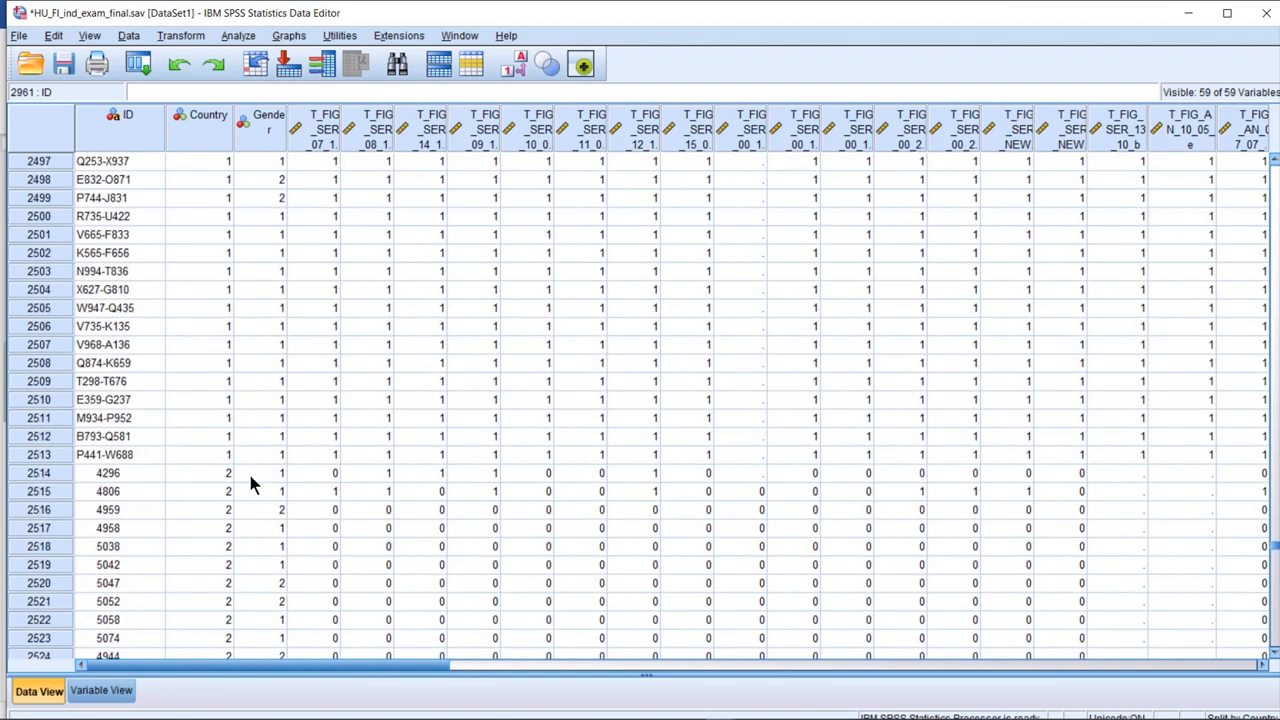
# Try to select the complete Country 2 case rows from row 2514 down through row 3133 for editing
pyautogui.click(44, 474)
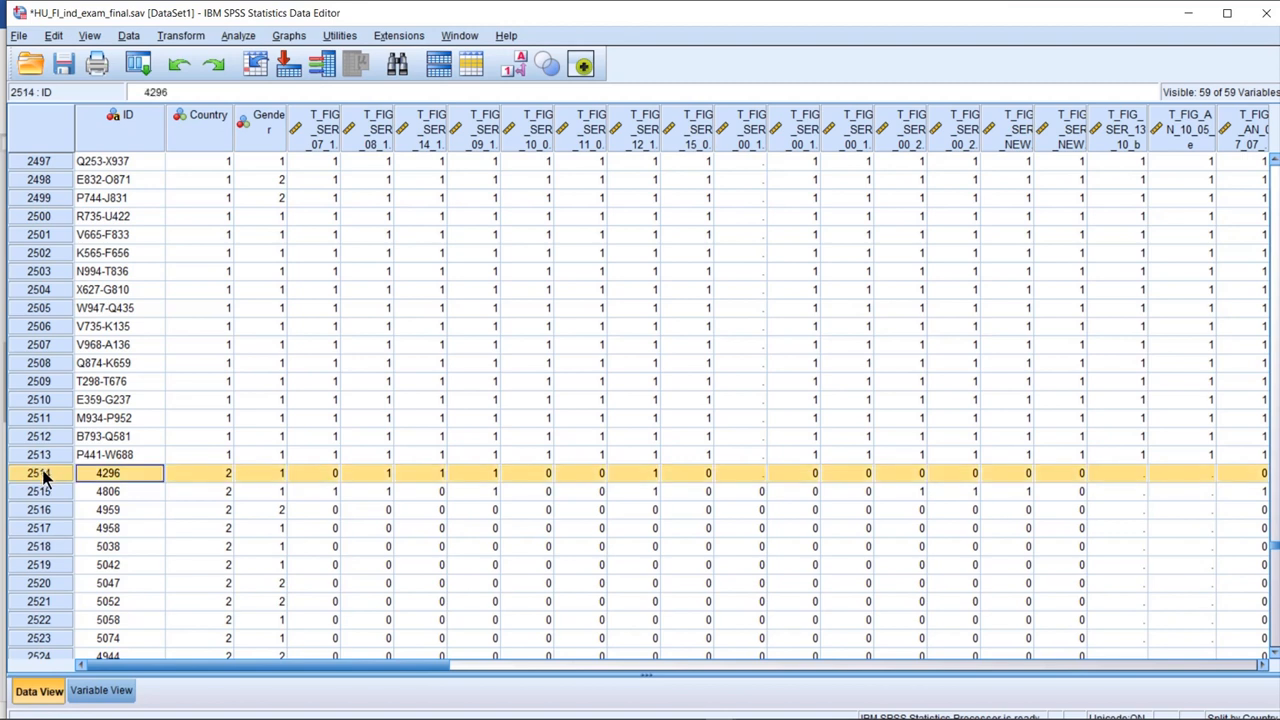
pyautogui.moveTo(44, 491)
pyautogui.mouseDown()
pyautogui.moveTo(33, 703)
pyautogui.moveTo(50, 470)
pyautogui.moveTo(55, 490)
pyautogui.mouseUp()
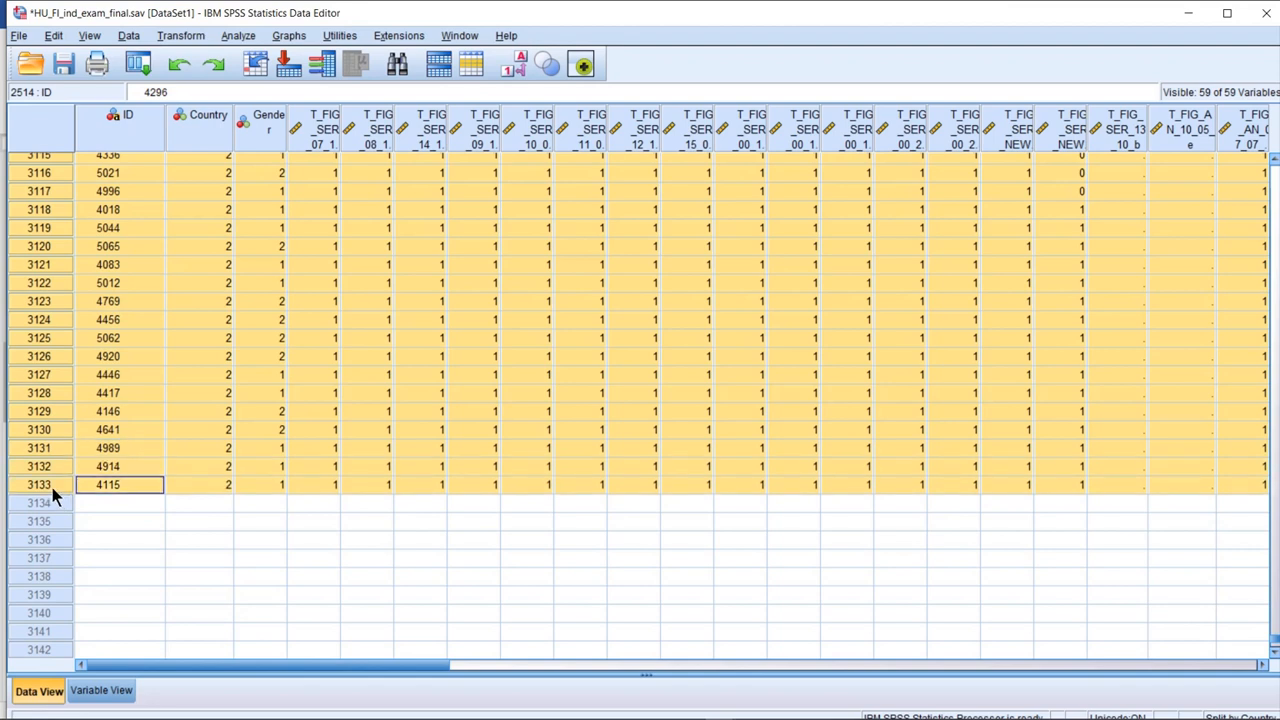
pyautogui.rightClick(52, 487)
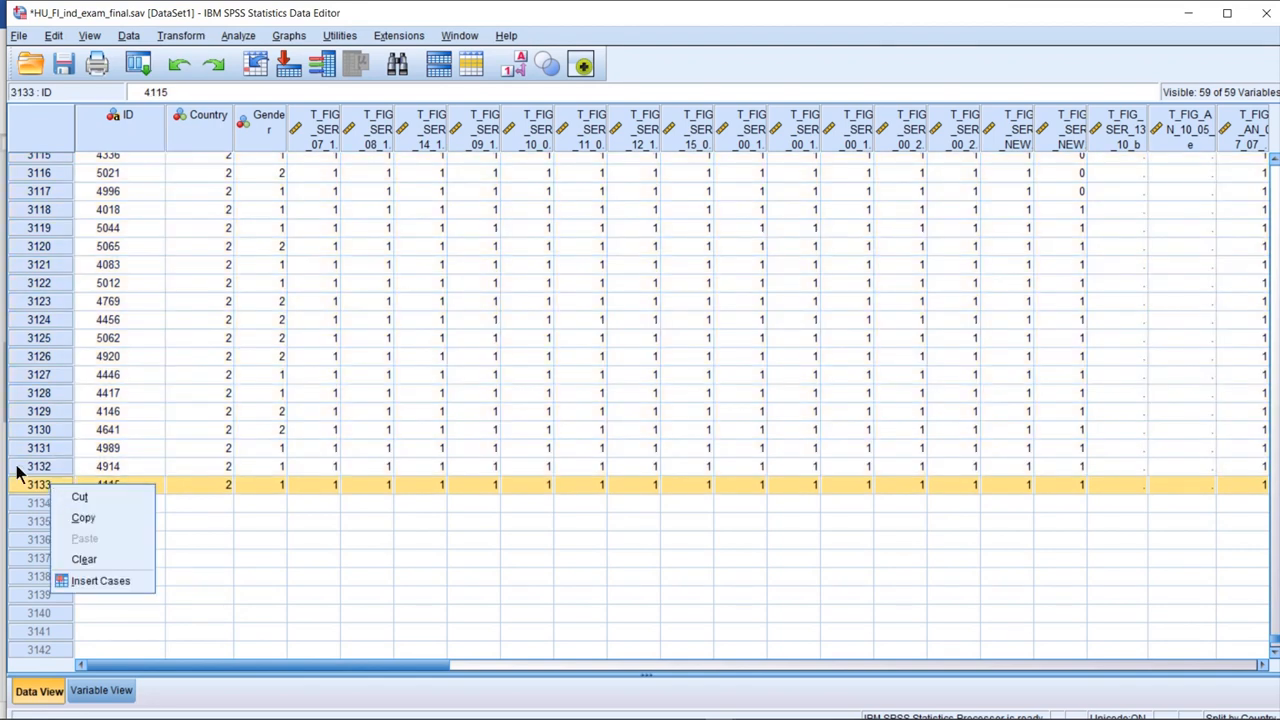
pyautogui.click(29, 472)
# Try to clear all Country 2 case rows, selecting from row 3133 up to row 2514
pyautogui.moveTo(37, 490); pyautogui.dragTo(36, 118)
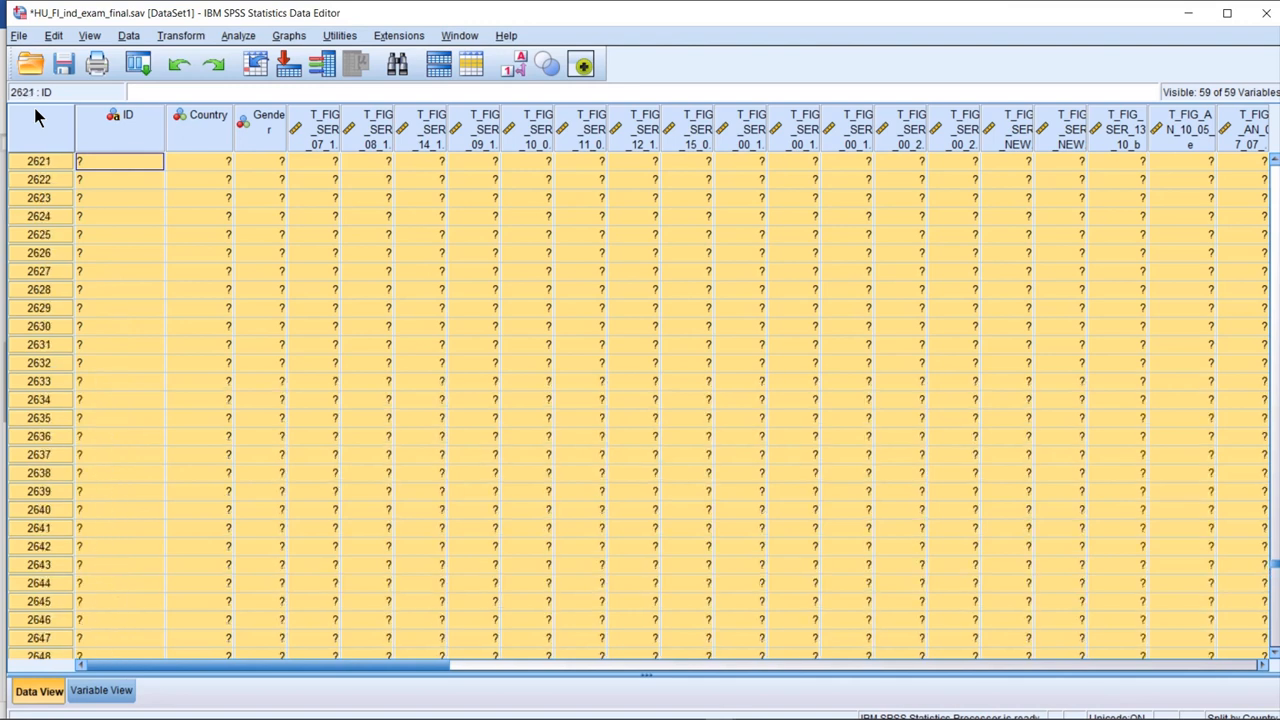
pyautogui.moveTo(36, 106); pyautogui.dragTo(43, 540)
pyautogui.rightClick(43, 545)
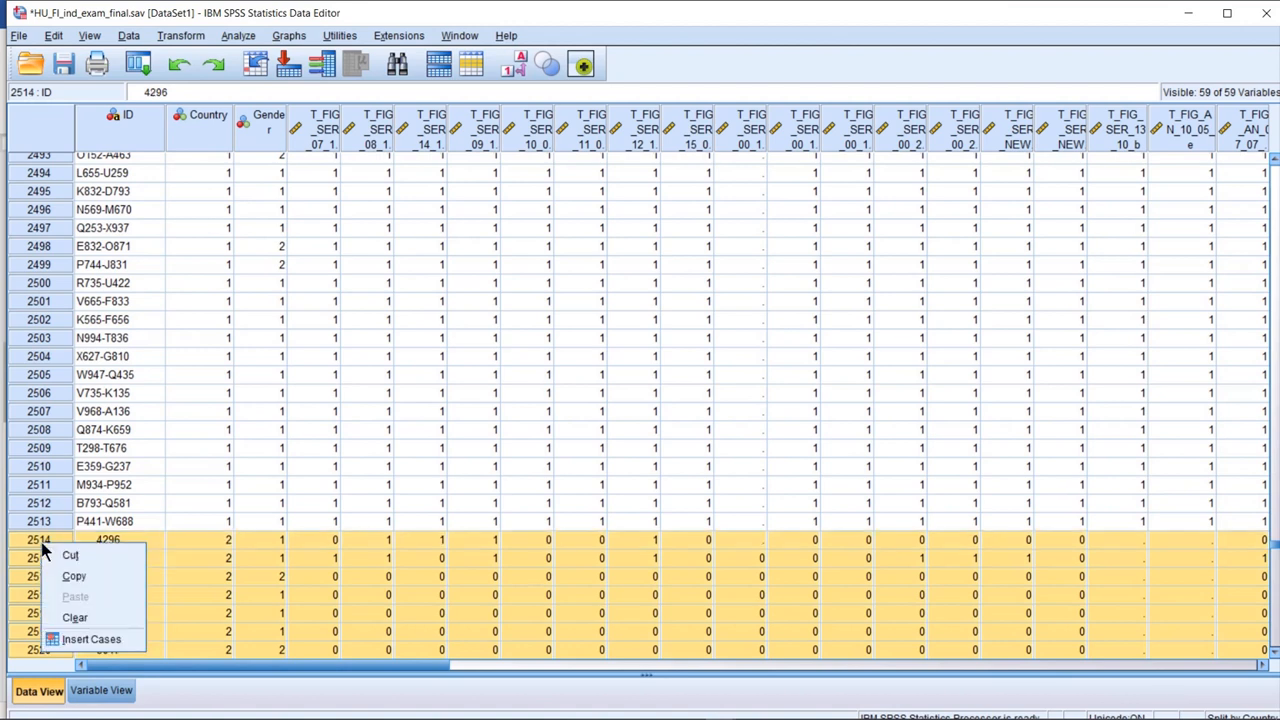
pyautogui.click(74, 618)
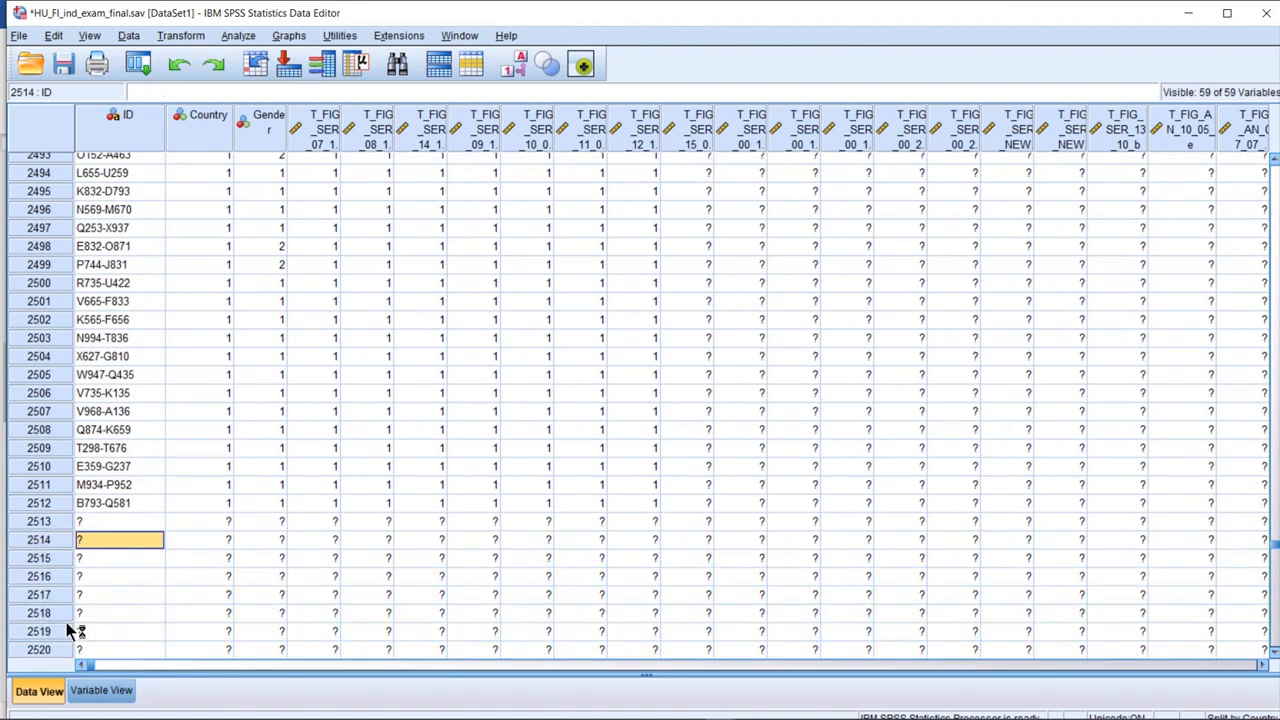
pyautogui.click(41, 541)
pyautogui.moveTo(41, 541); pyautogui.dragTo(44, 655)
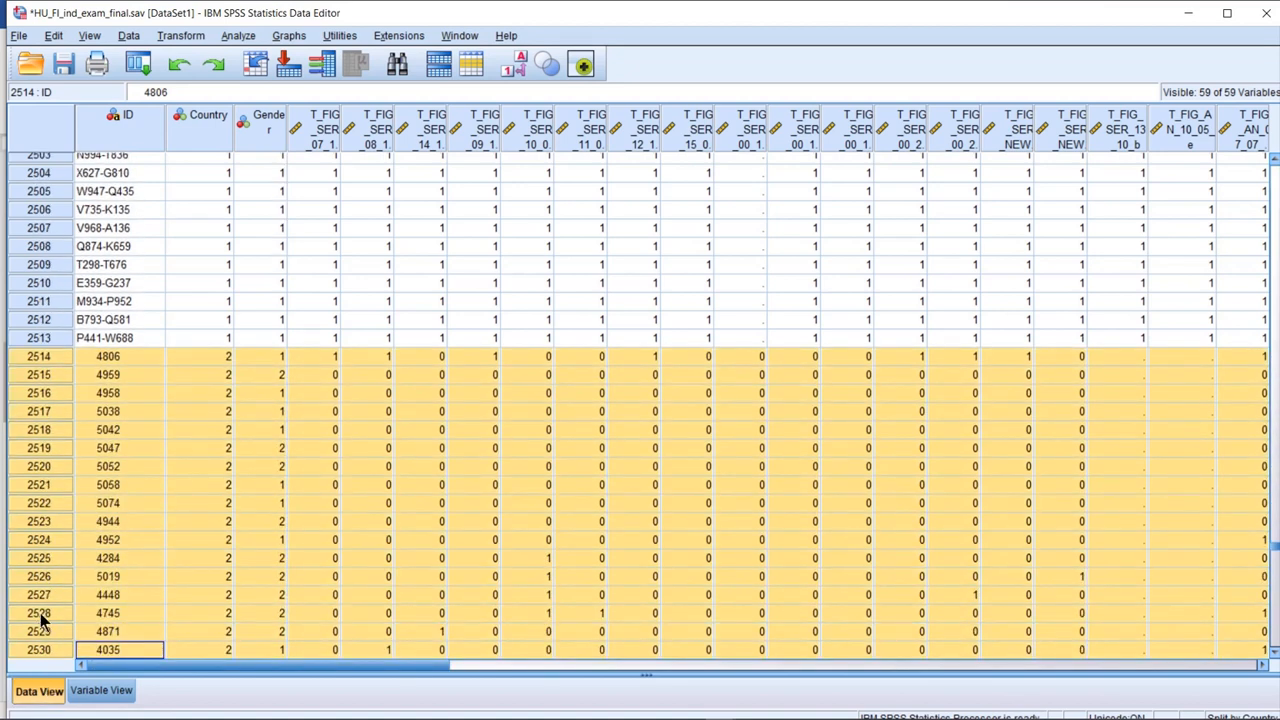
pyautogui.rightClick(41, 618)
pyautogui.keyDown('ctrl'); pyautogui.click(55, 357); pyautogui.keyUp('ctrl')
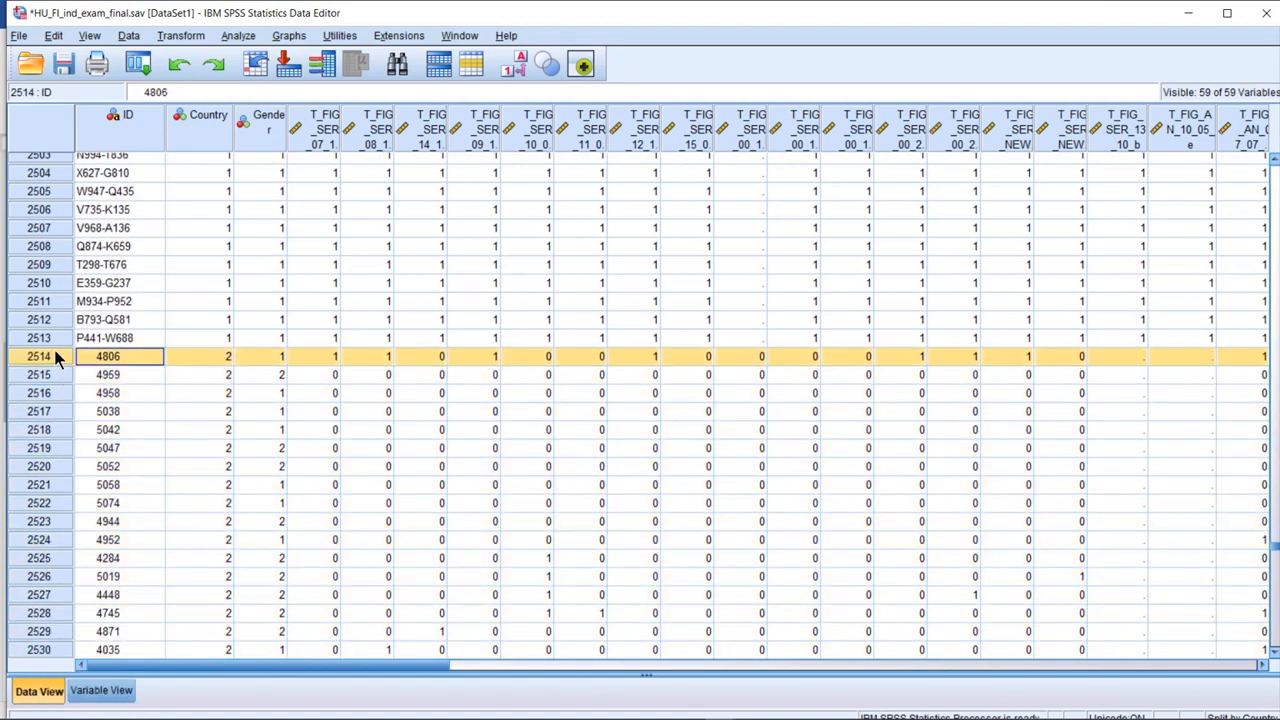
pyautogui.click(70, 343)
pyautogui.moveTo(55, 352); pyautogui.dragTo(43, 468)
pyautogui.keyDown('ctrl'); pyautogui.click(45, 430); pyautogui.keyUp('ctrl')
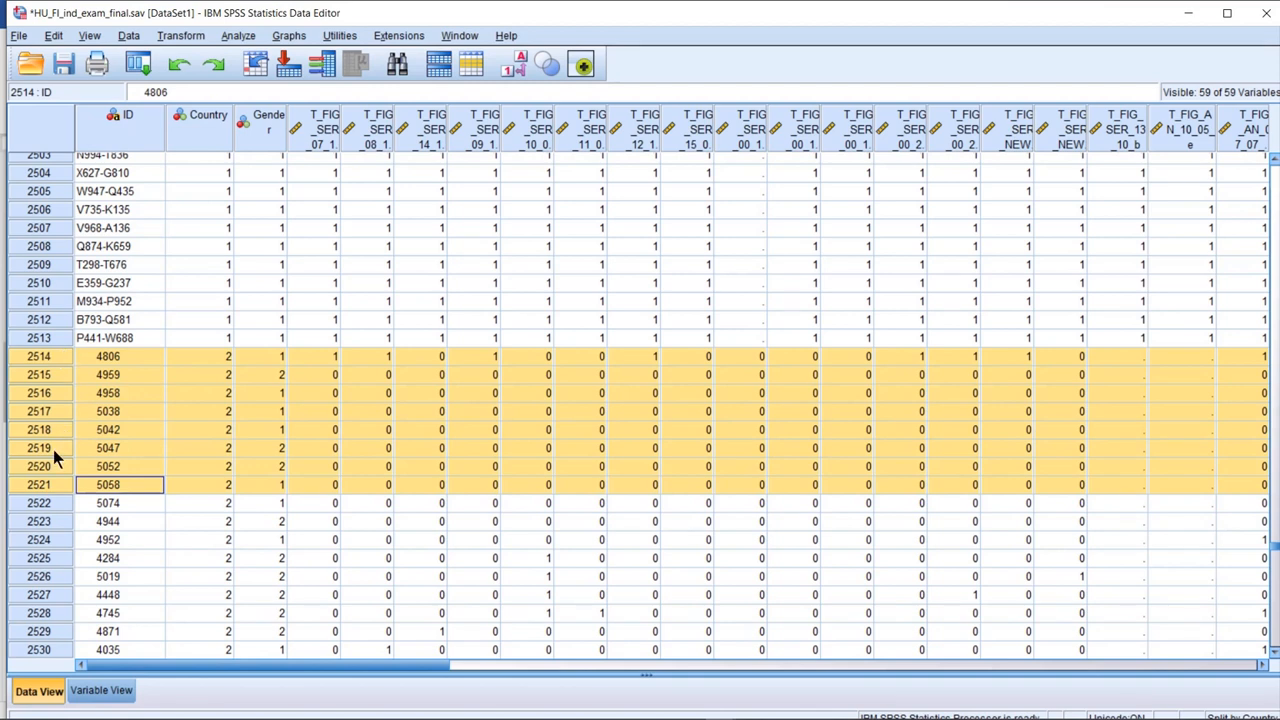
pyautogui.rightClick(53, 456)
# Clear the remaining Country 2 case rows from row 2514 down to row 3132, then undo and redo the deletion to check it
pyautogui.moveTo(45, 362); pyautogui.dragTo(42, 287)
pyautogui.rightClick(42, 287)
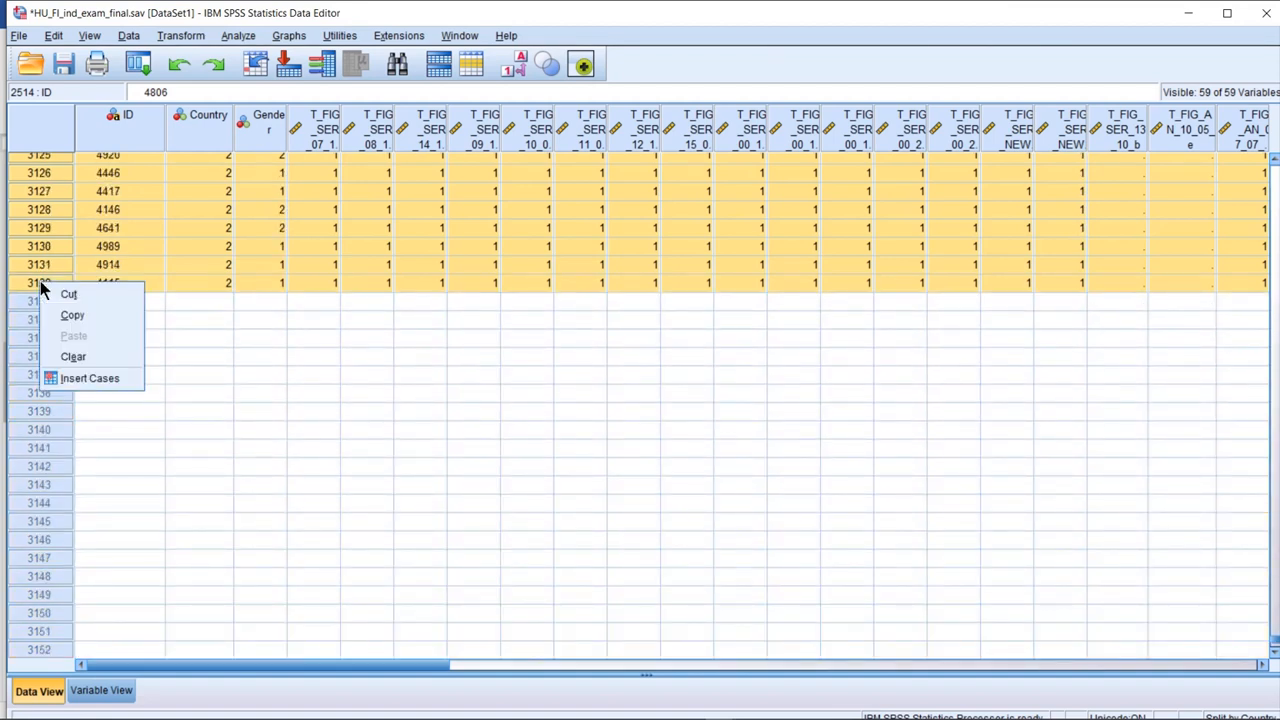
pyautogui.click(65, 356)
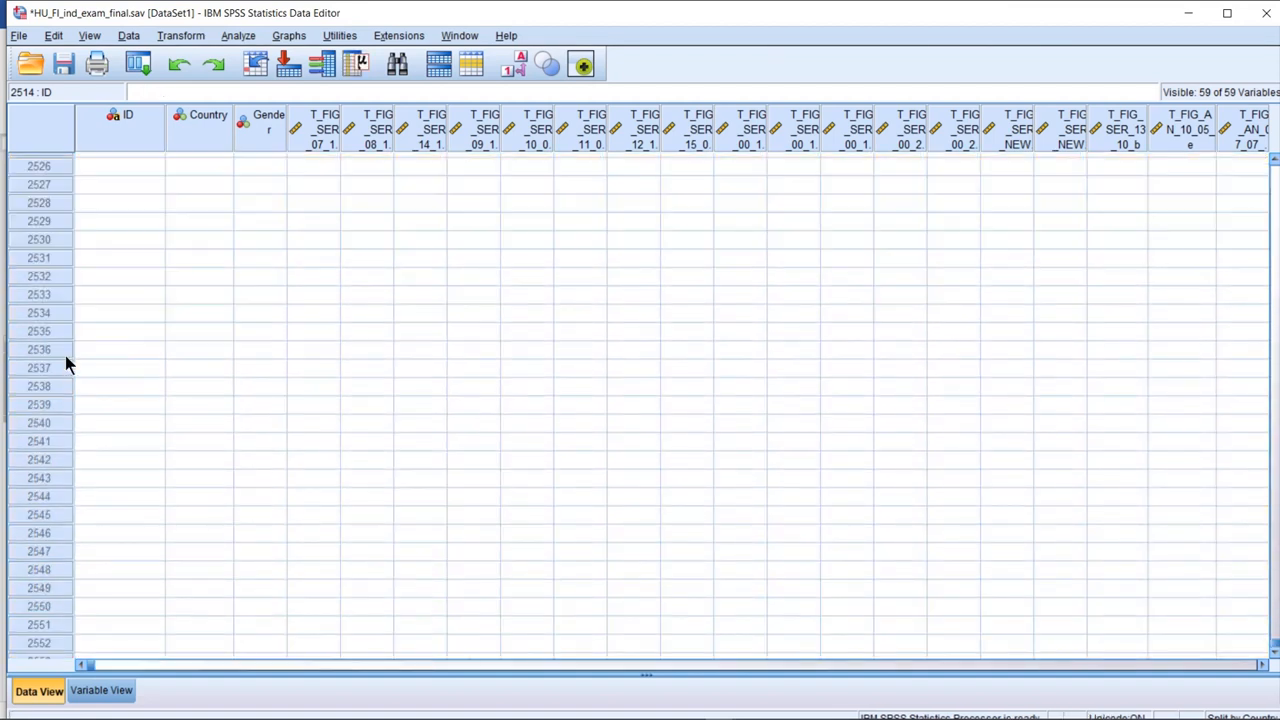
pyautogui.scroll(2, 143, 318)
pyautogui.scroll(-4, 143, 322)
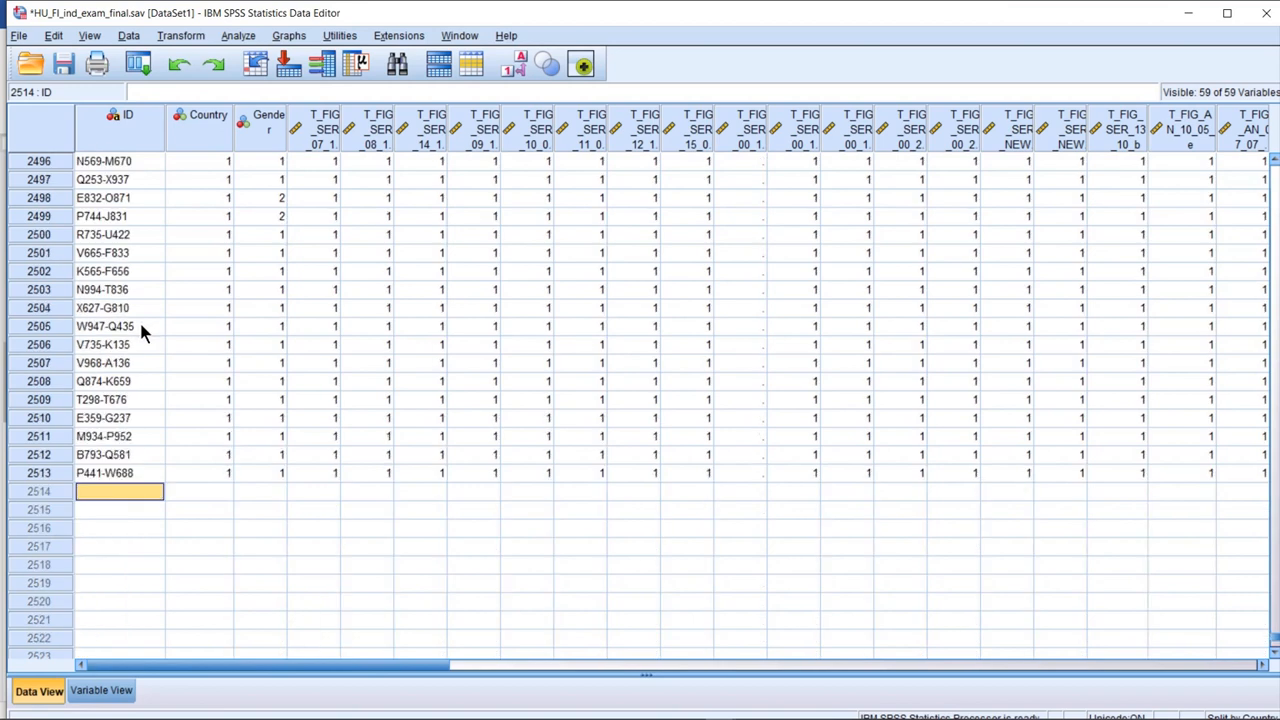
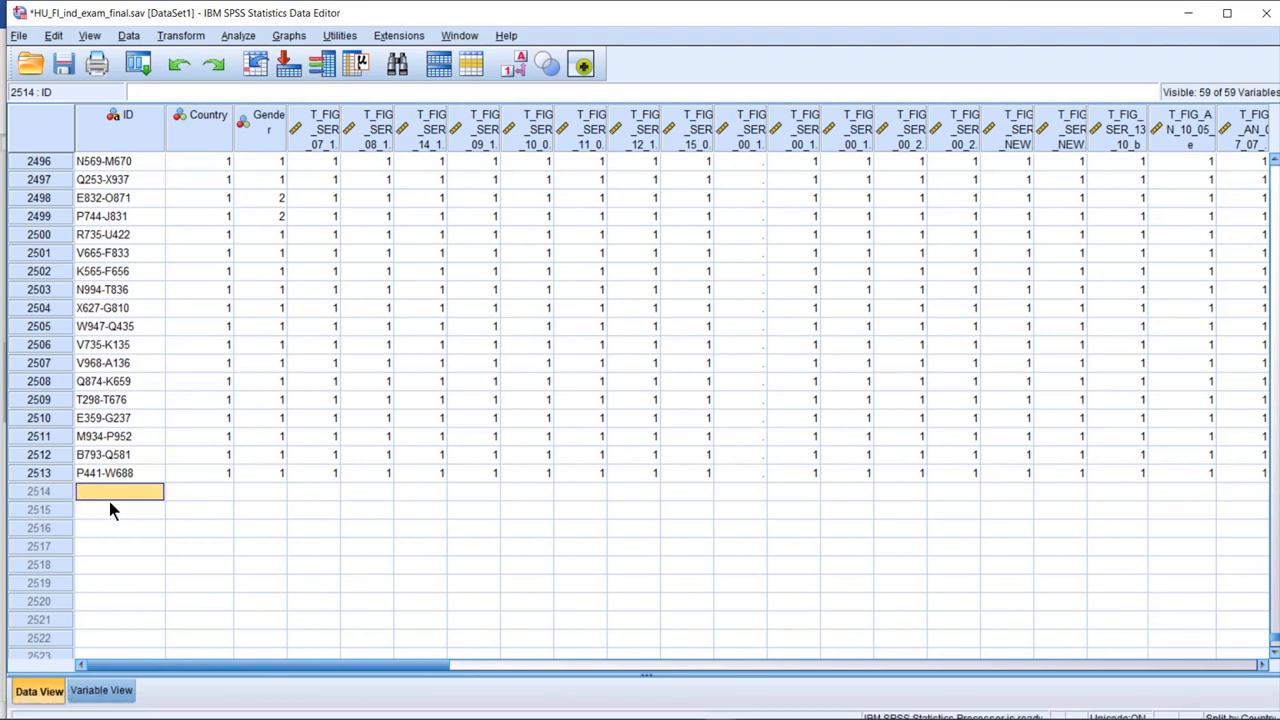
pyautogui.click(181, 65)
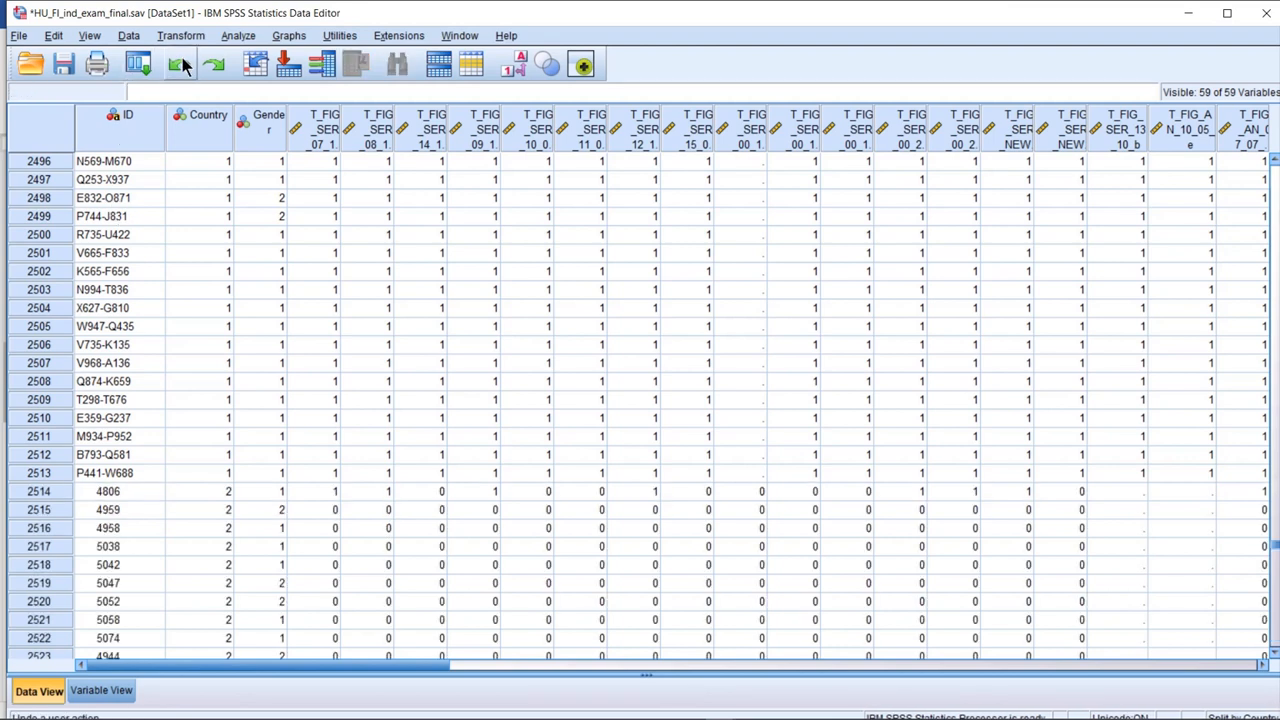
pyautogui.click(214, 66)
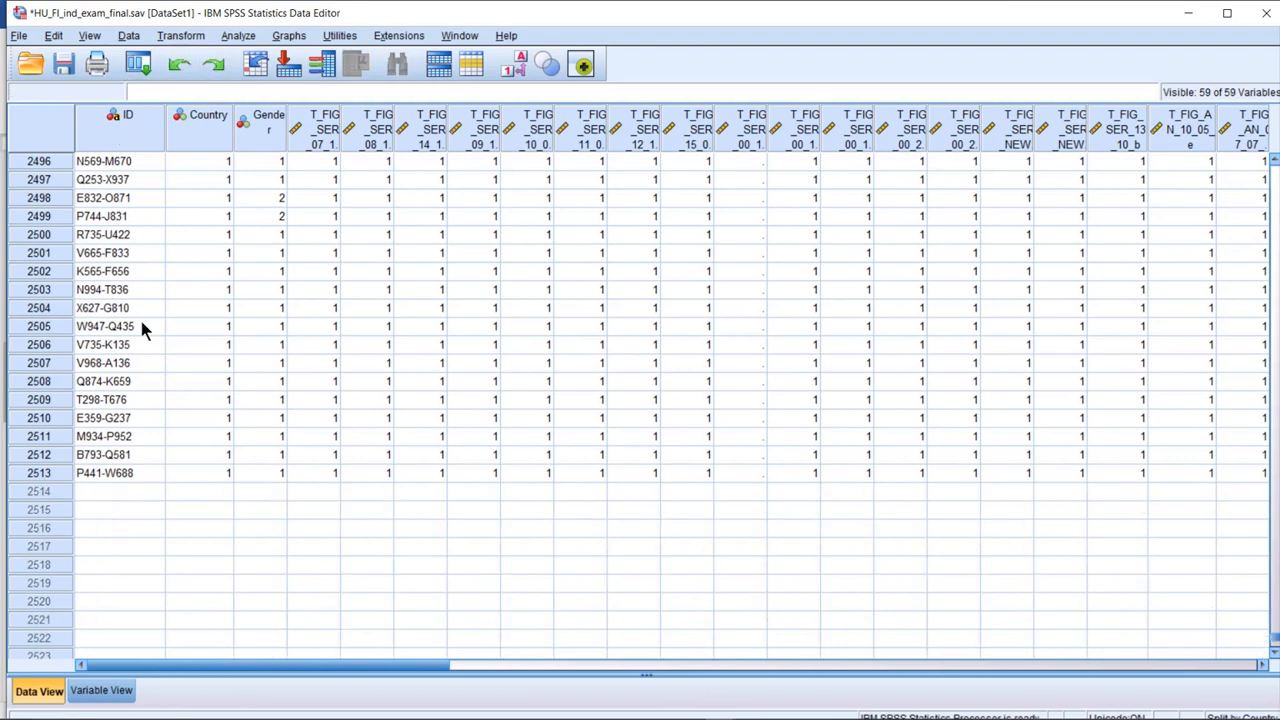
# Save the reduced dataset as a new SPSS Statistics file named Hungary in the Exam Rasch 2021 folder
pyautogui.scroll(12, 513, 389)
pyautogui.moveTo(1276, 633); pyautogui.dragTo(1276, 165)
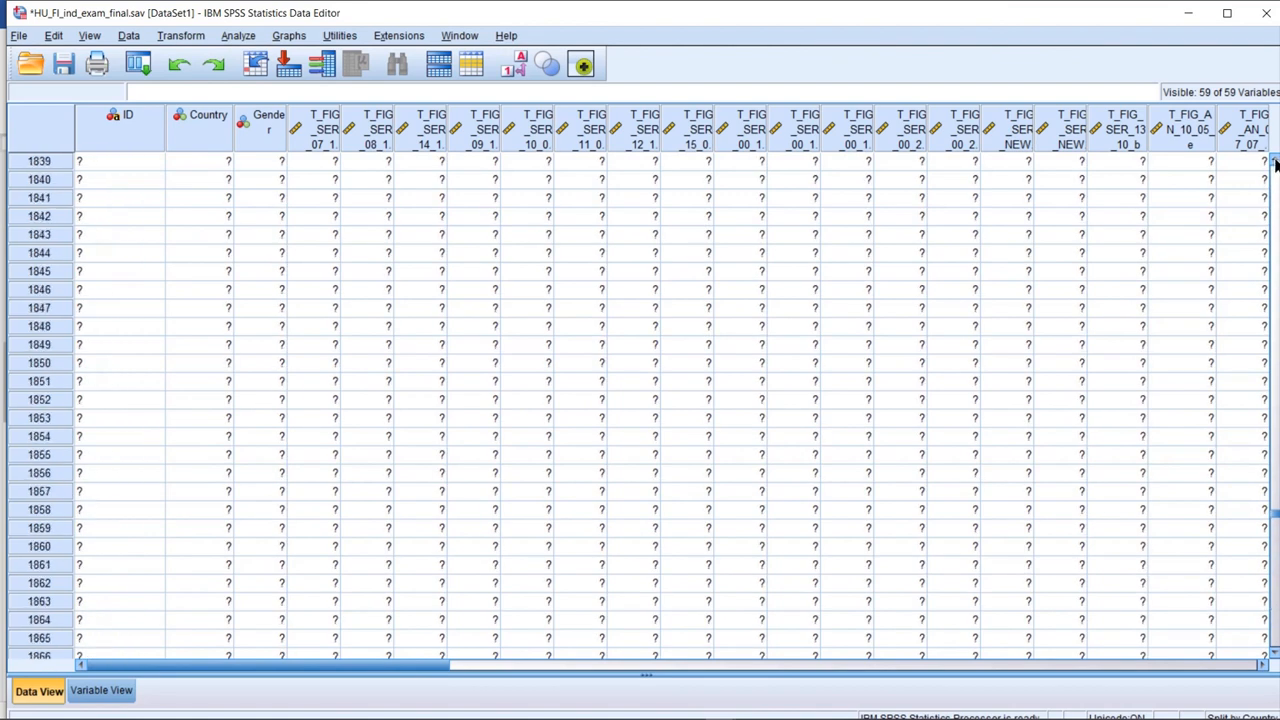
pyautogui.moveTo(1271, 520); pyautogui.dragTo(1276, 162)
pyautogui.click(19, 36)
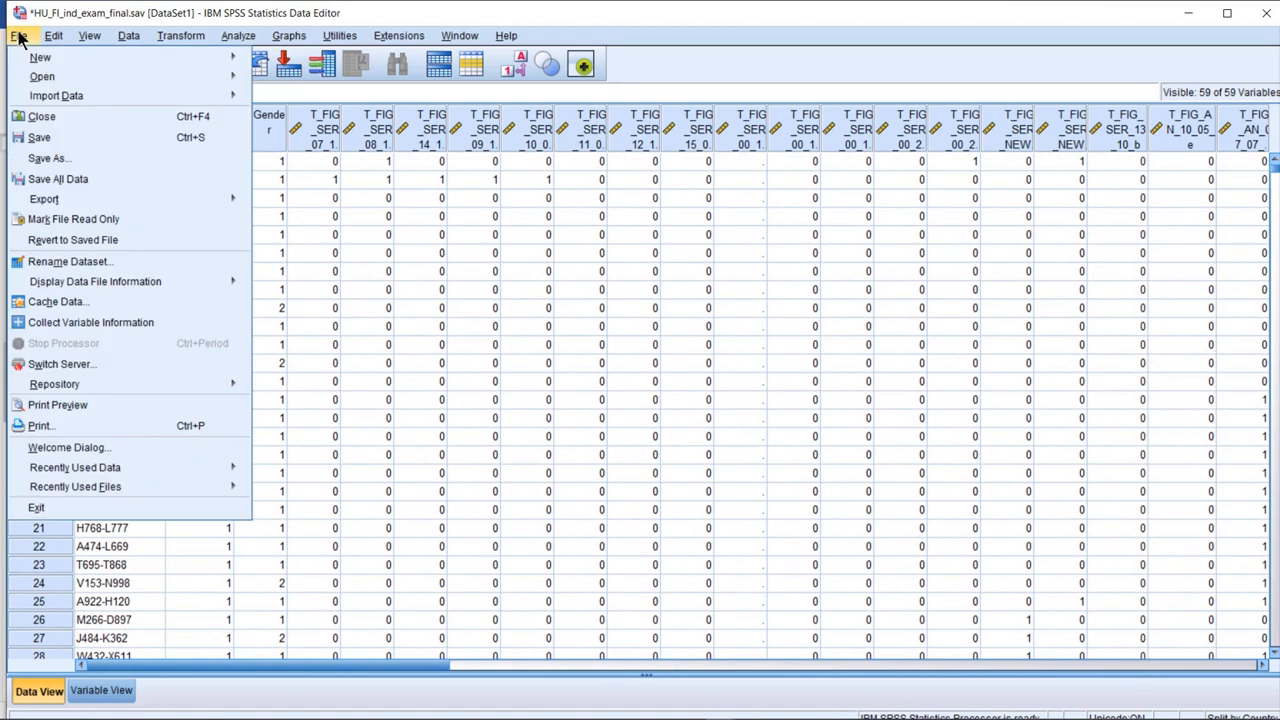
pyautogui.click(30, 158)
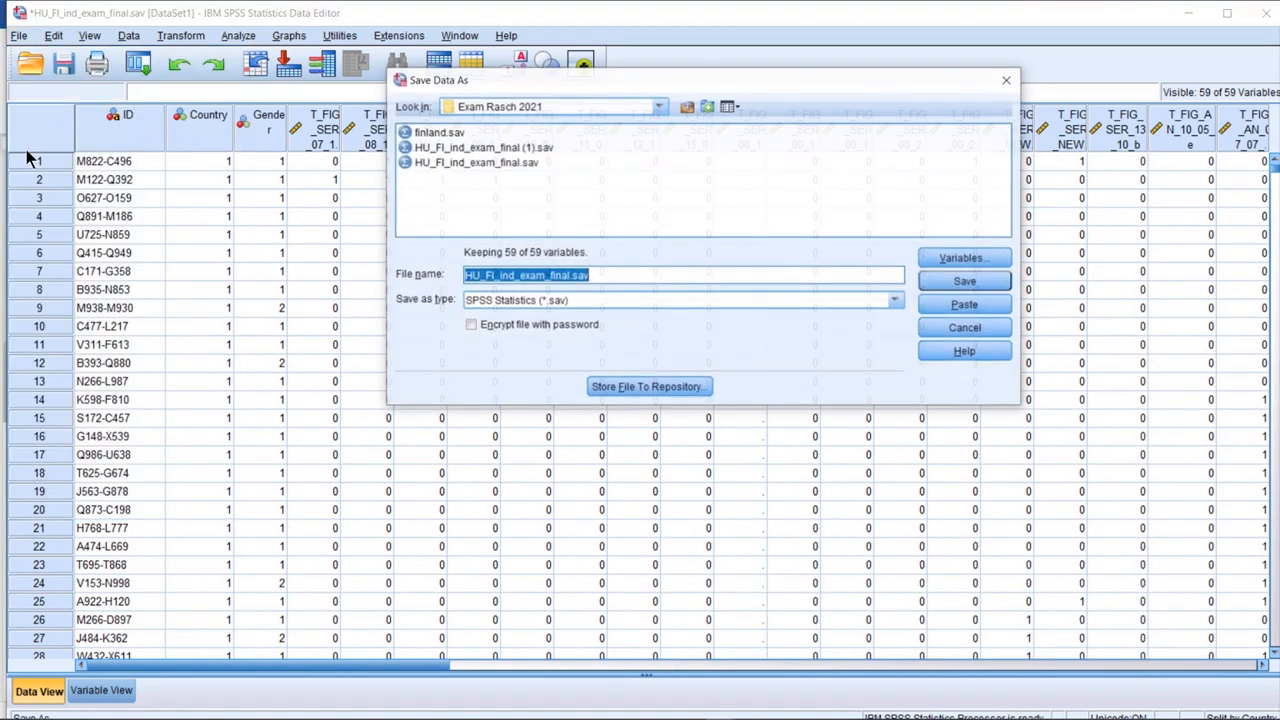
pyautogui.moveTo(606, 279); pyautogui.dragTo(514, 276)
pyautogui.write('Hungary')
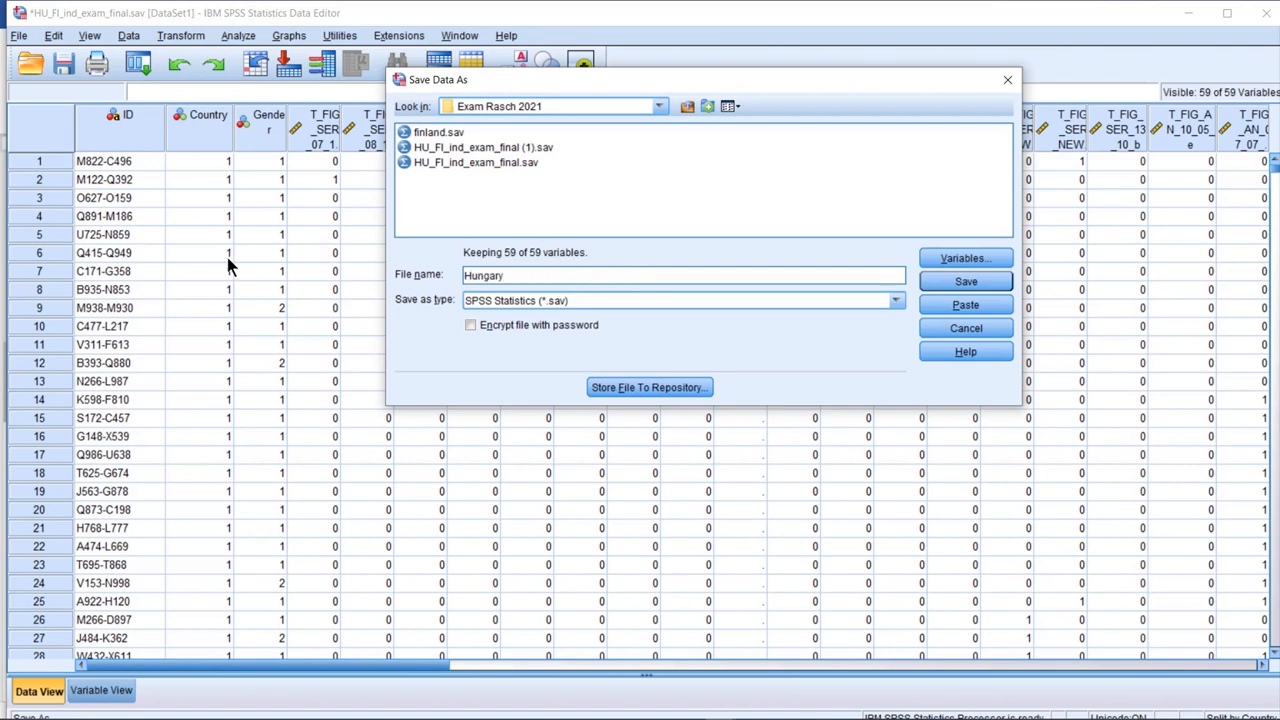
pyautogui.press('Return')
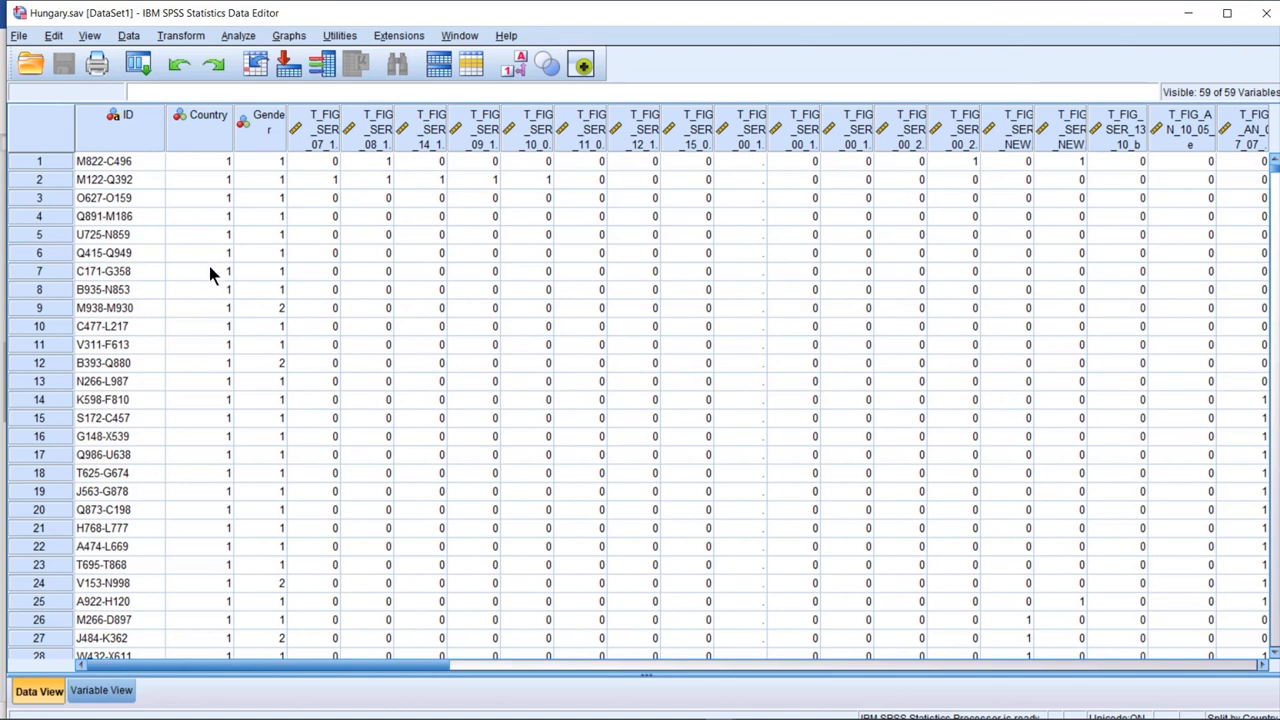
# Try an Alpha reliability analysis on the test items in the Hungary dataset, and close its output without saving
pyautogui.click(240, 36)
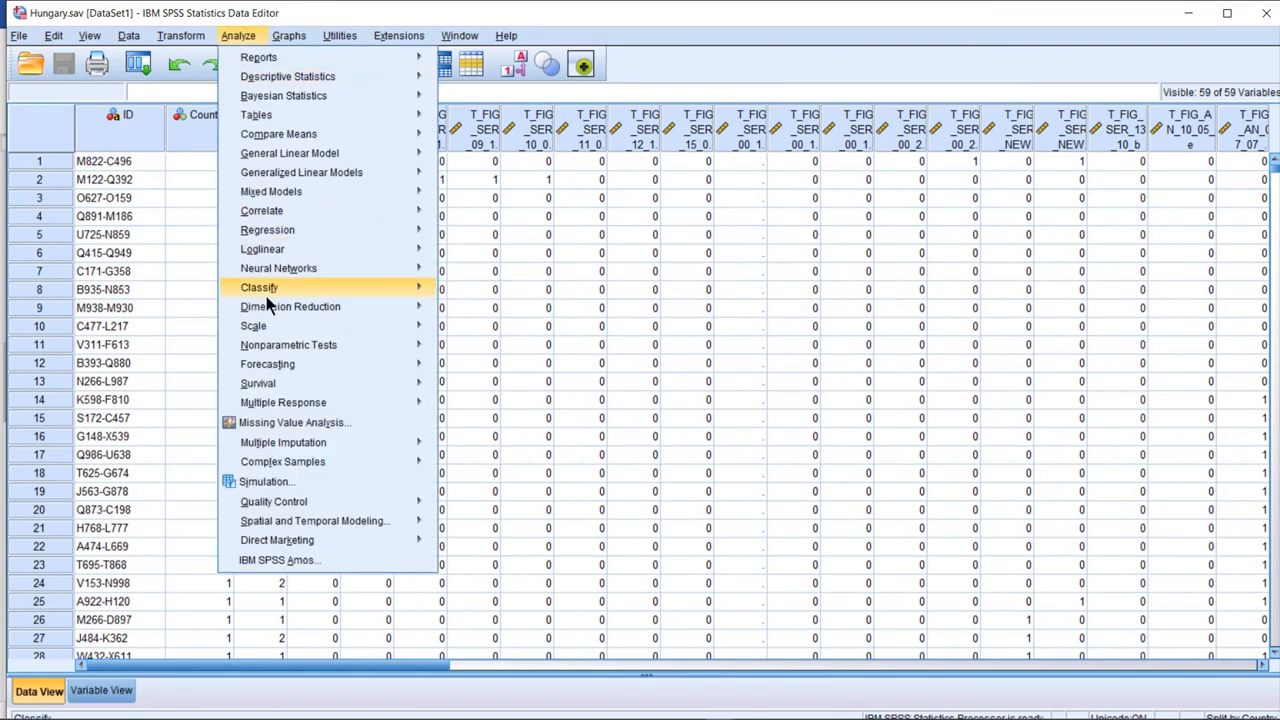
pyautogui.moveTo(339, 332)
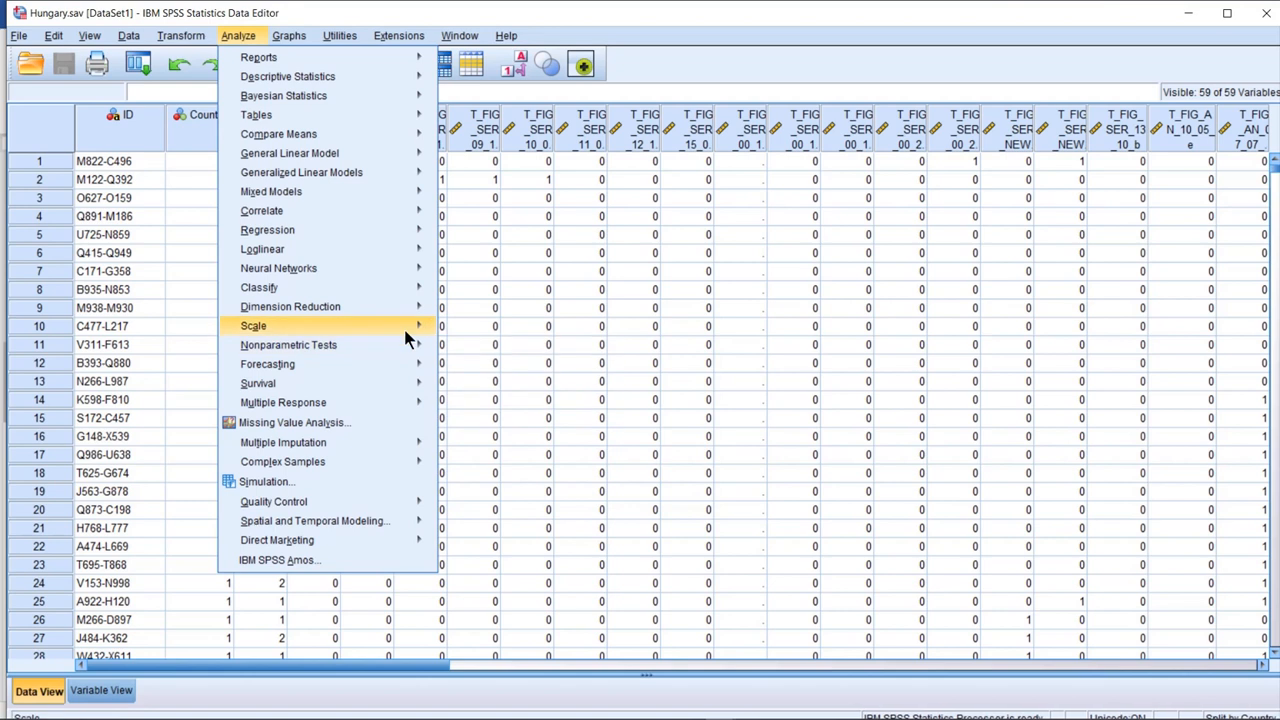
pyautogui.click(458, 350)
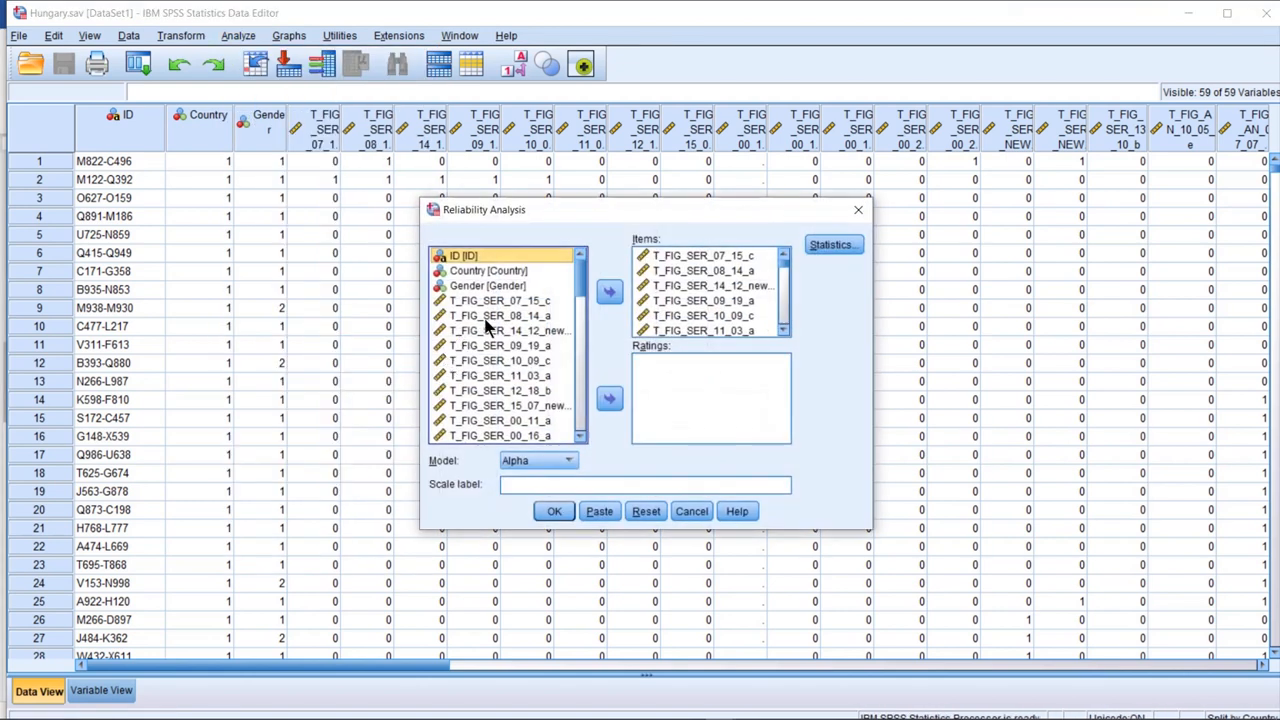
pyautogui.scroll(-5, 688, 310)
pyautogui.scroll(5, 682, 312)
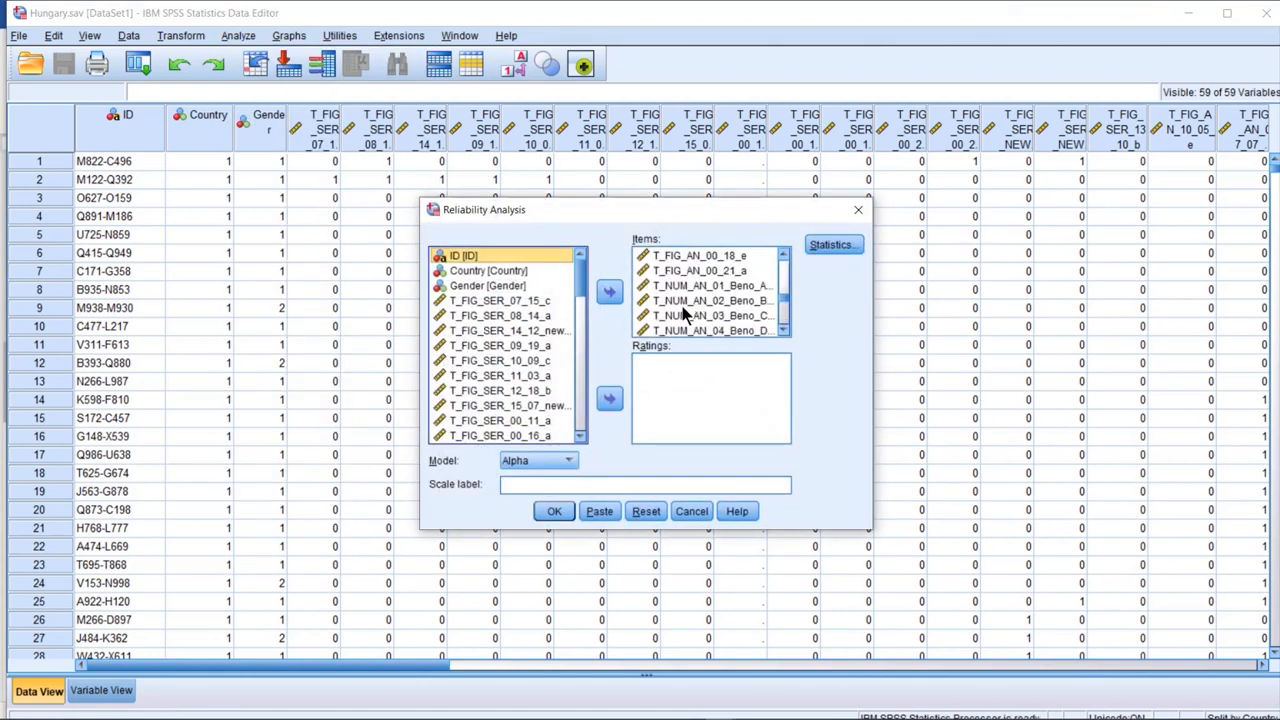
pyautogui.click(553, 512)
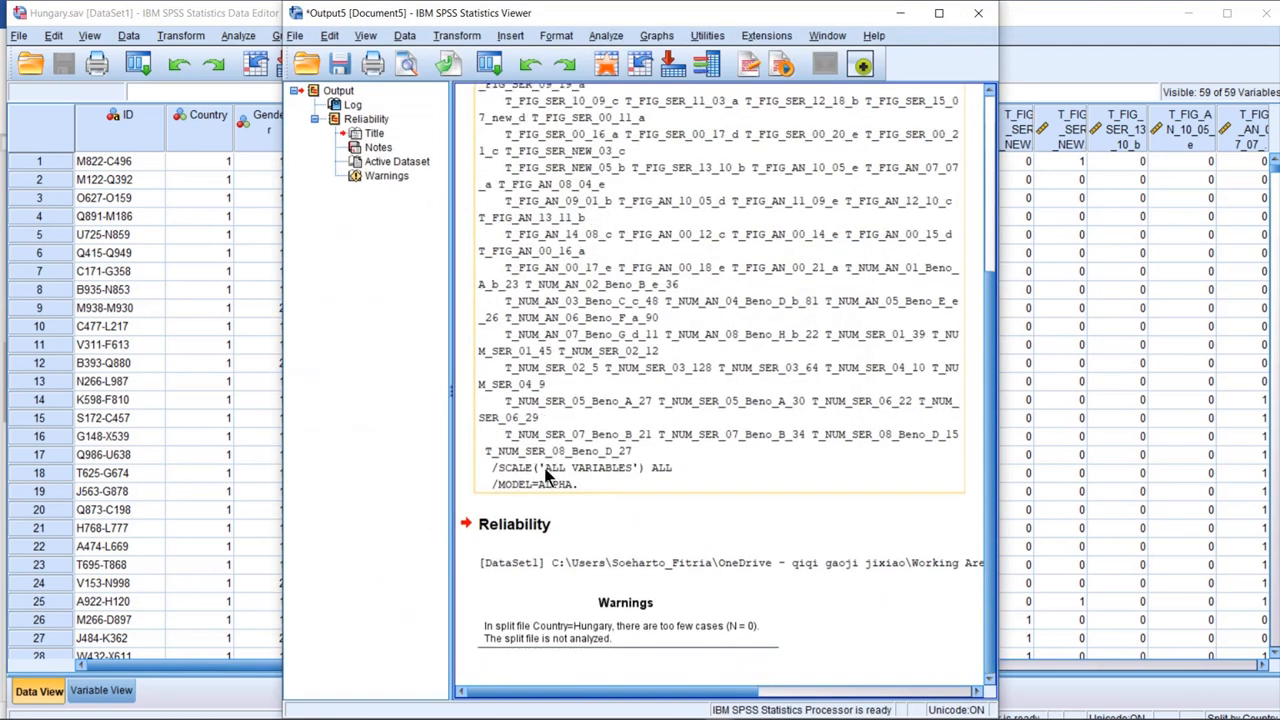
pyautogui.click(977, 14)
pyautogui.click(638, 392)
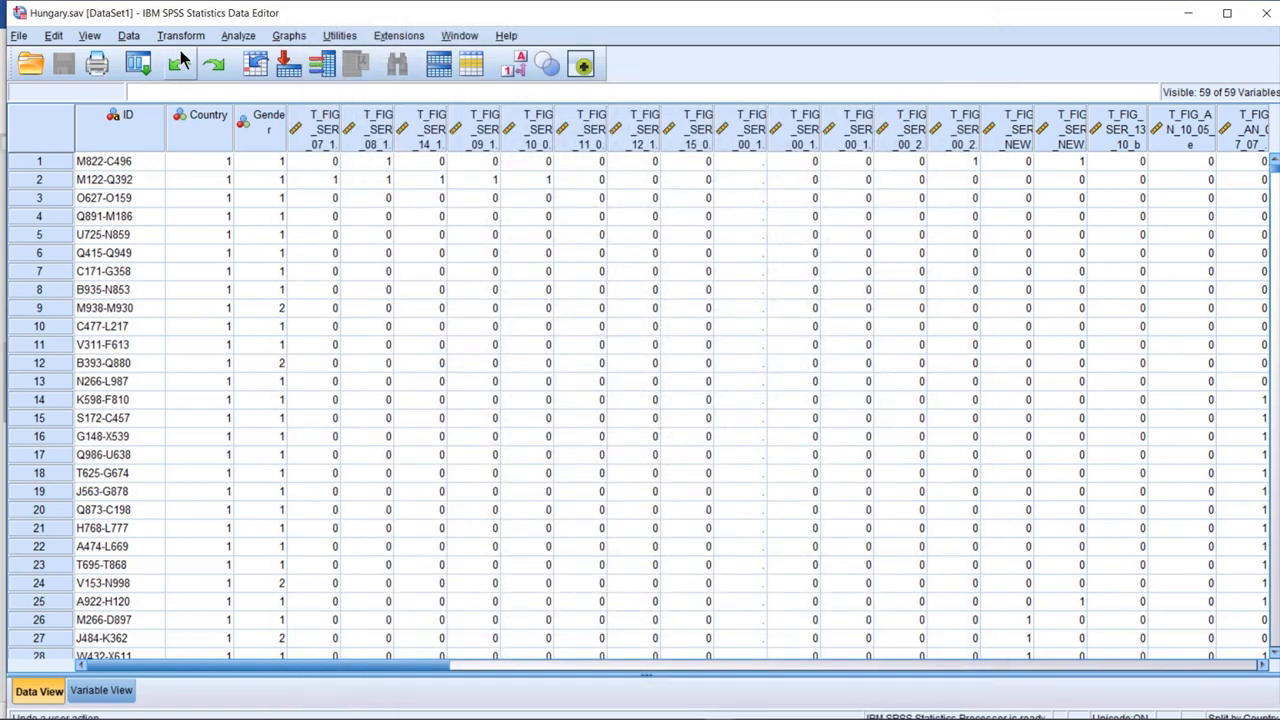
# Turn off the split by Country so all cases are analyzed without groups, and discard the log output
pyautogui.click(128, 35)
pyautogui.click(222, 540)
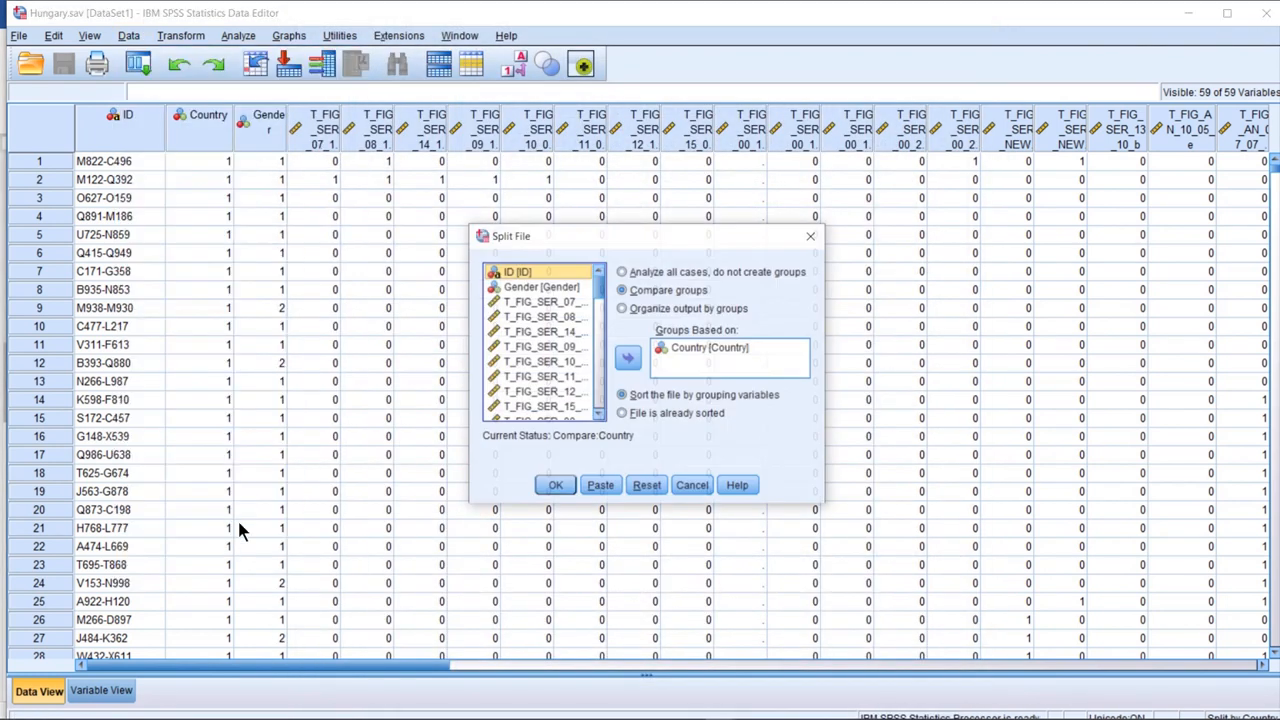
pyautogui.click(622, 272)
pyautogui.click(622, 290)
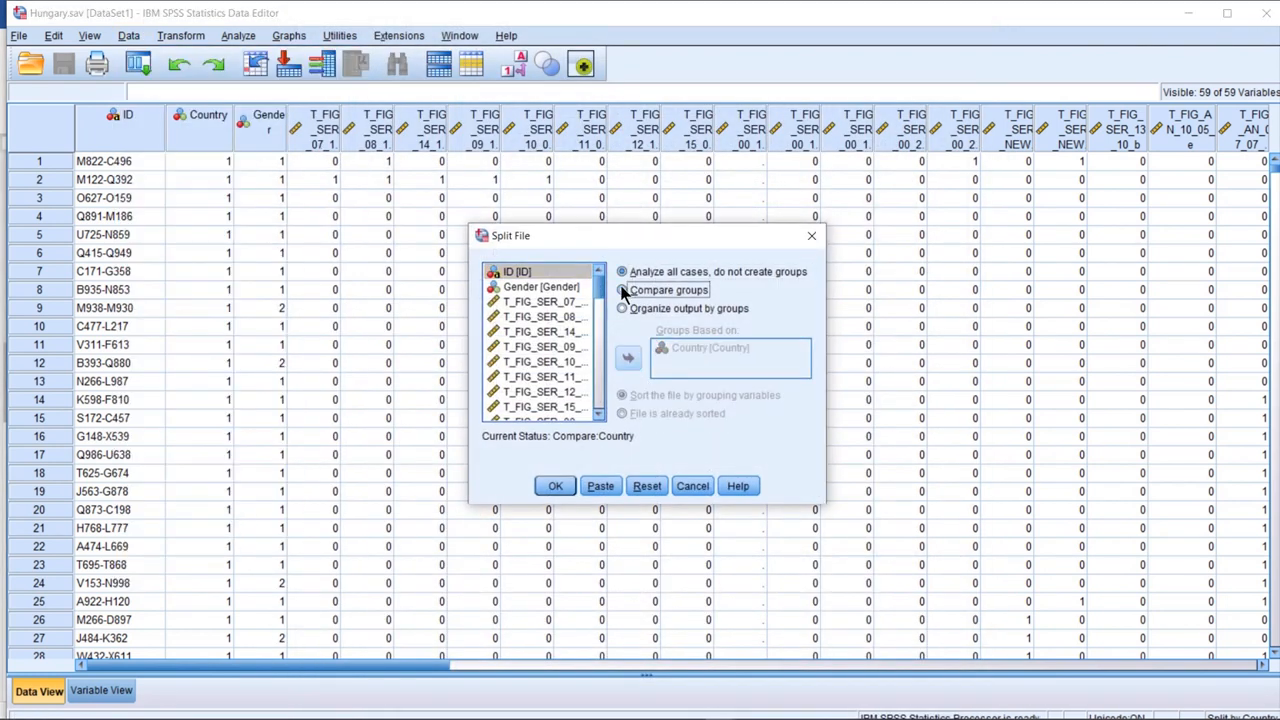
pyautogui.click(705, 347)
pyautogui.click(628, 357)
pyautogui.click(622, 272)
pyautogui.click(555, 486)
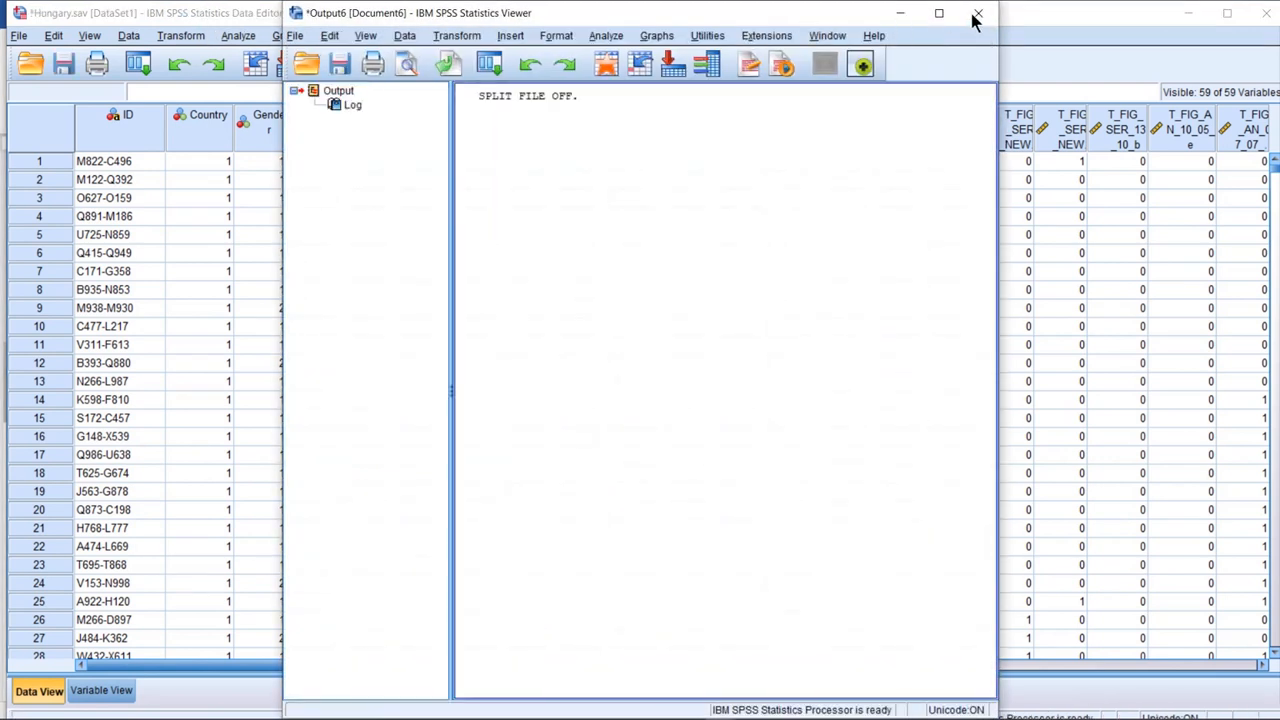
pyautogui.click(979, 15)
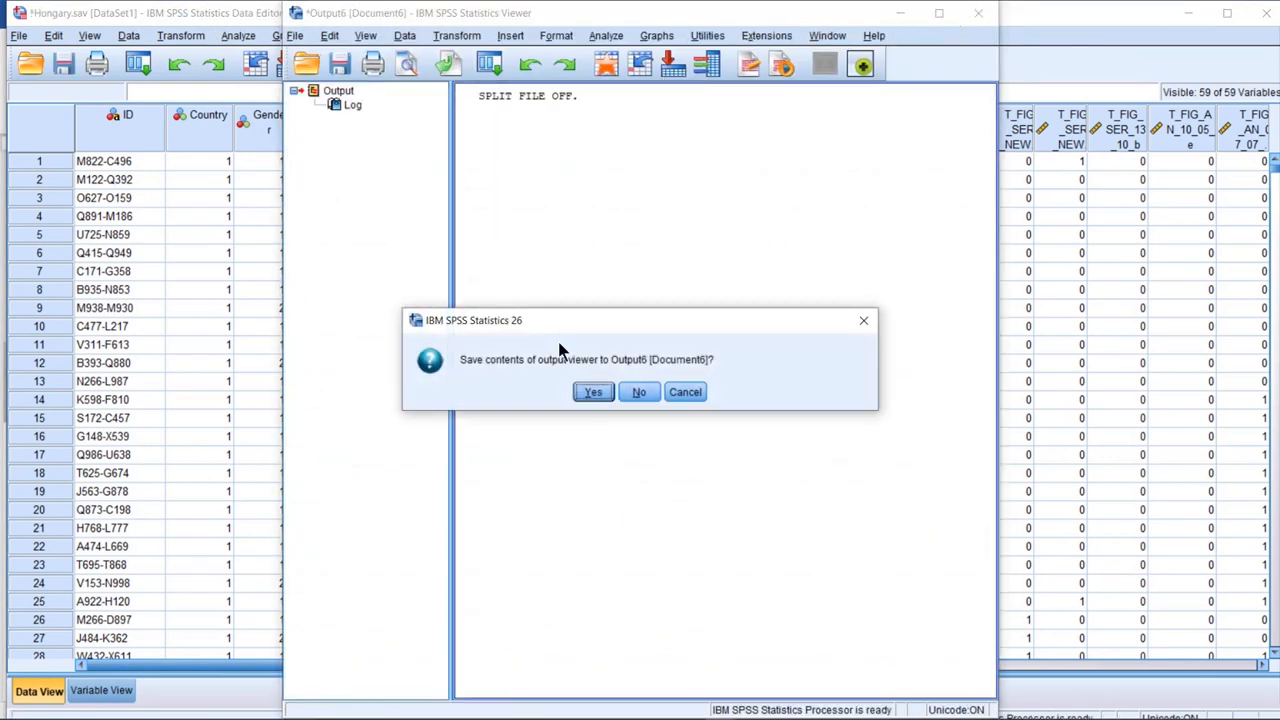
pyautogui.click(636, 392)
# Try the Alpha reliability analysis again on the same items with the file split turned off, and discard its output
pyautogui.click(238, 35)
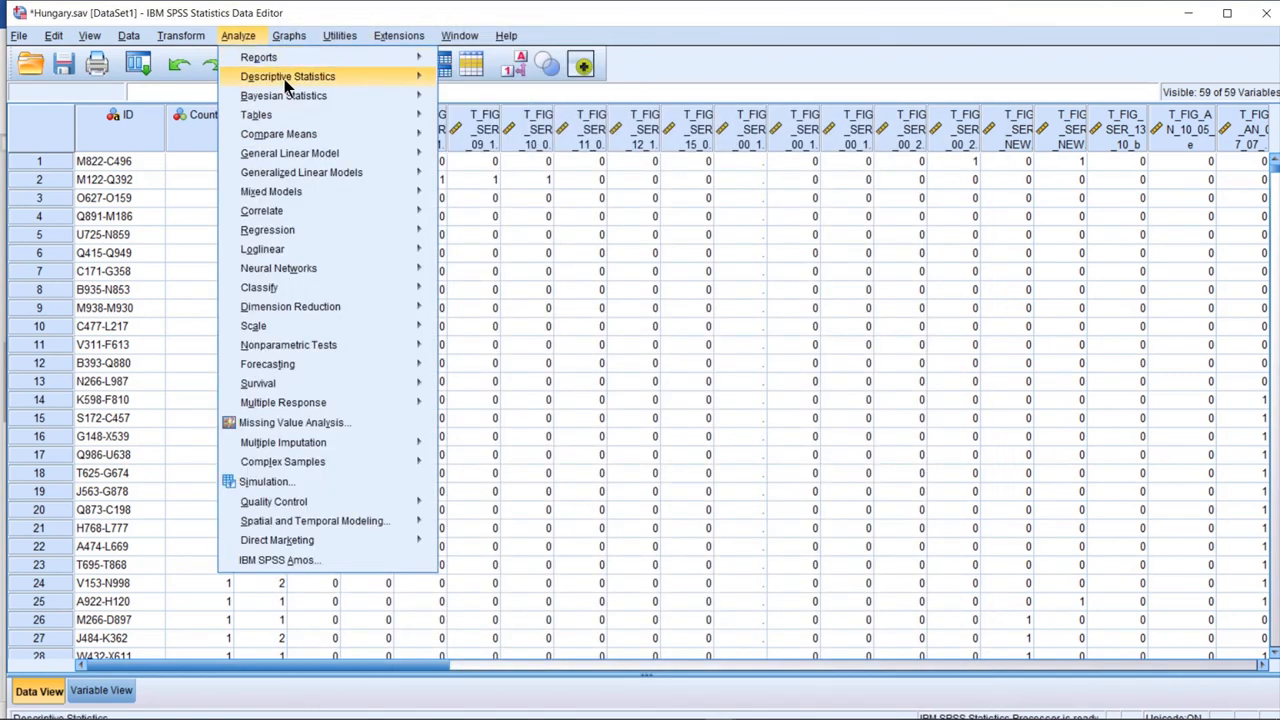
pyautogui.moveTo(180, 35)
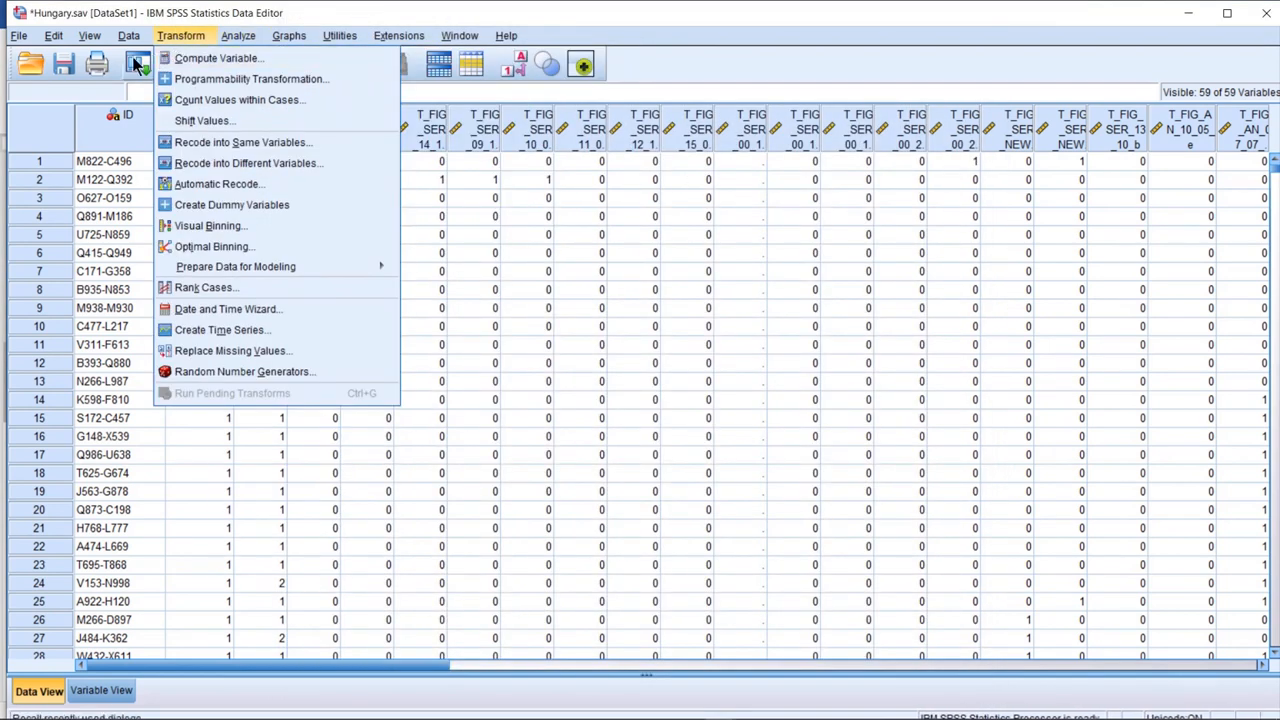
pyautogui.moveTo(238, 35)
pyautogui.moveTo(359, 328)
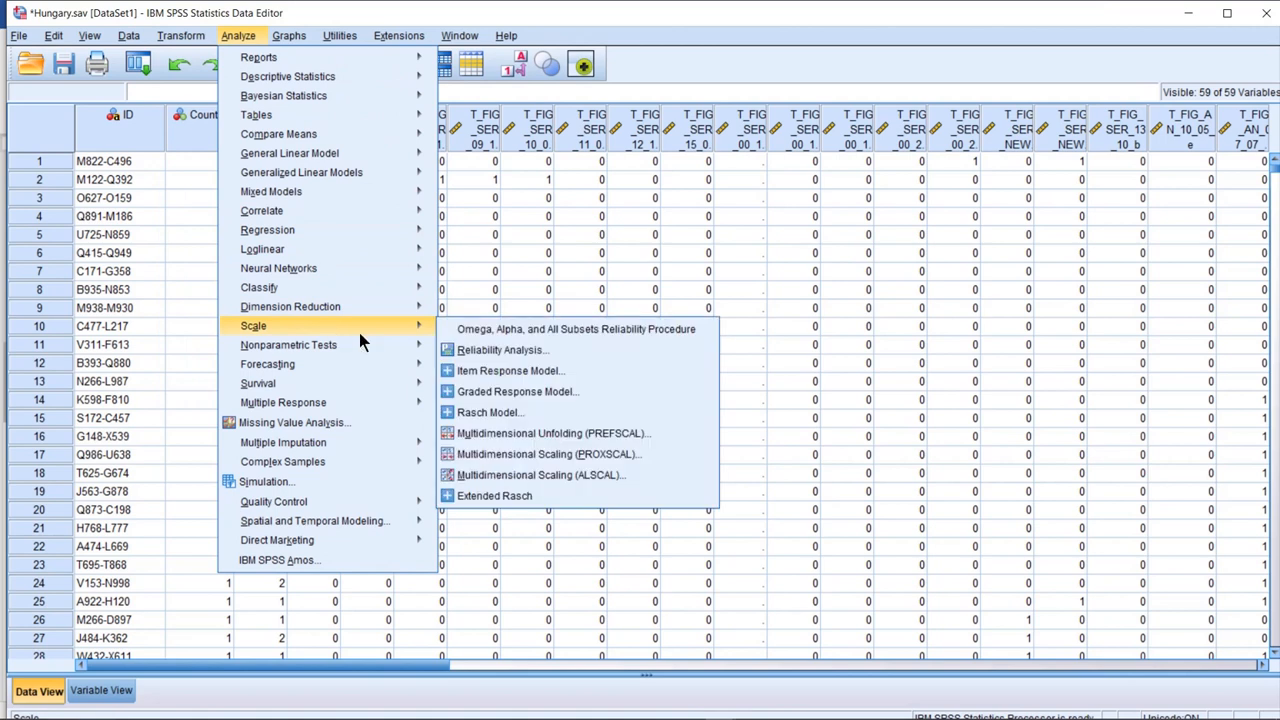
pyautogui.click(478, 351)
pyautogui.click(568, 511)
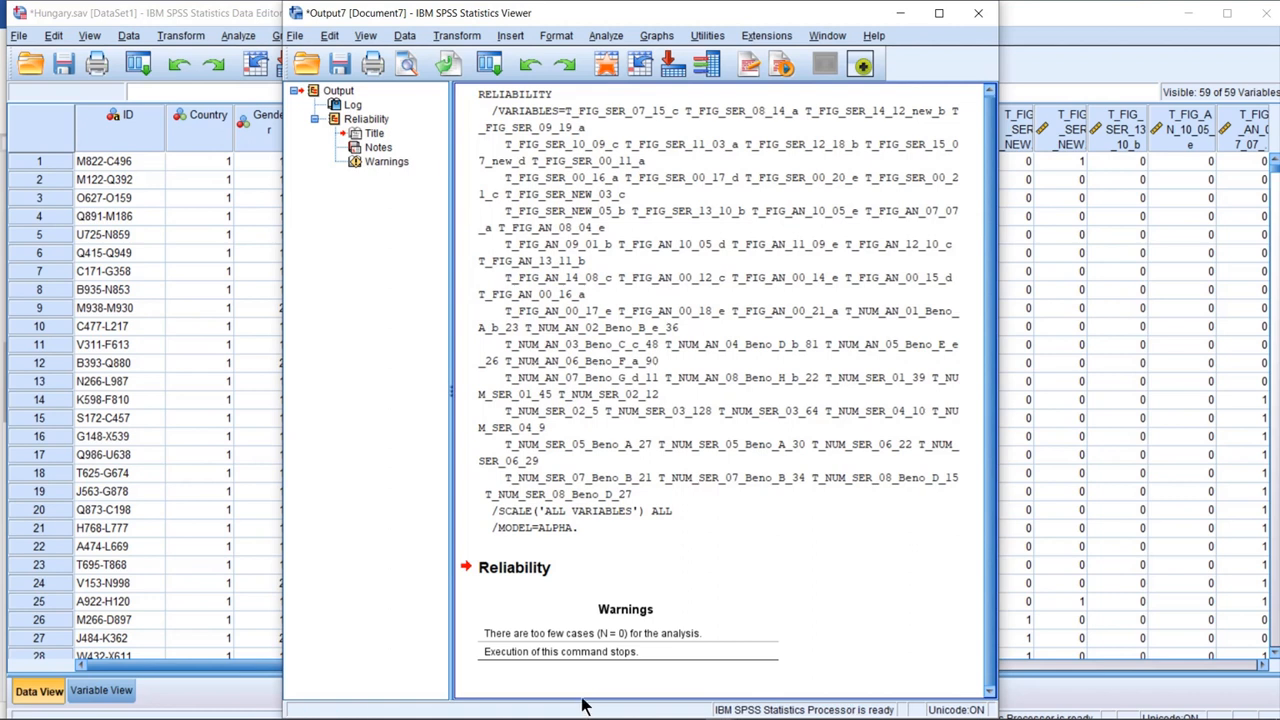
pyautogui.click(601, 662)
pyautogui.click(977, 15)
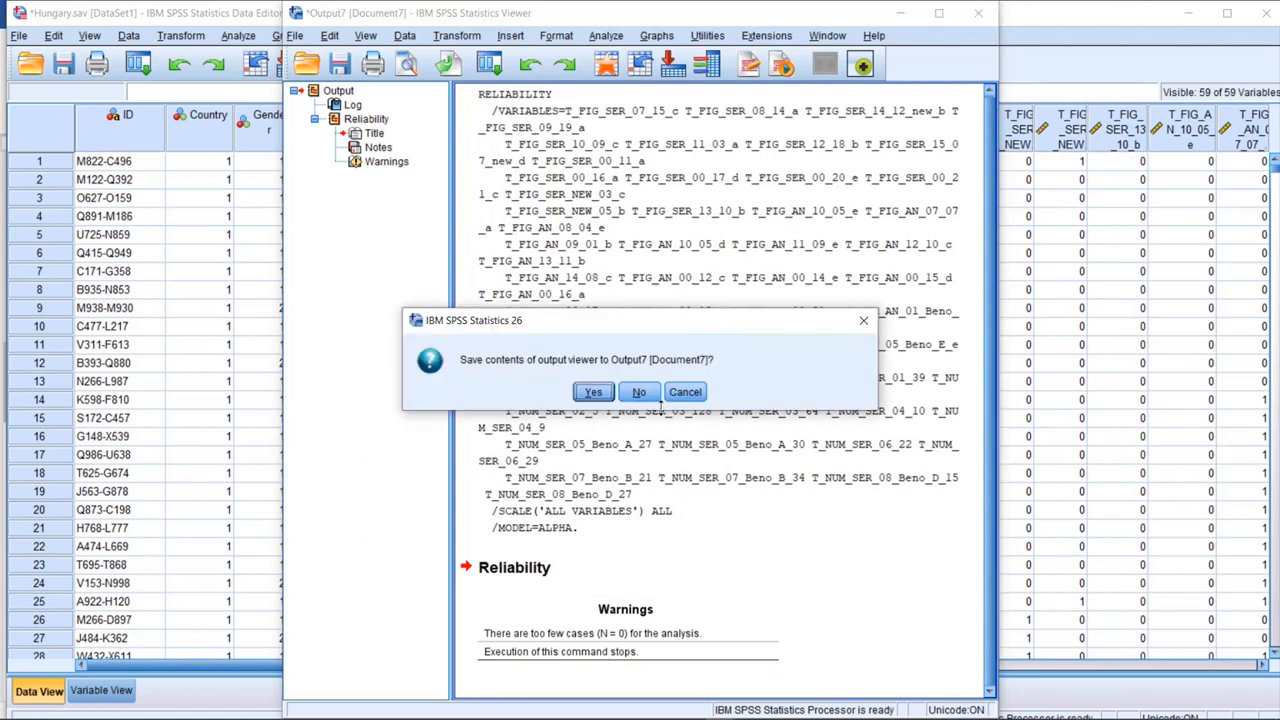
pyautogui.click(640, 393)
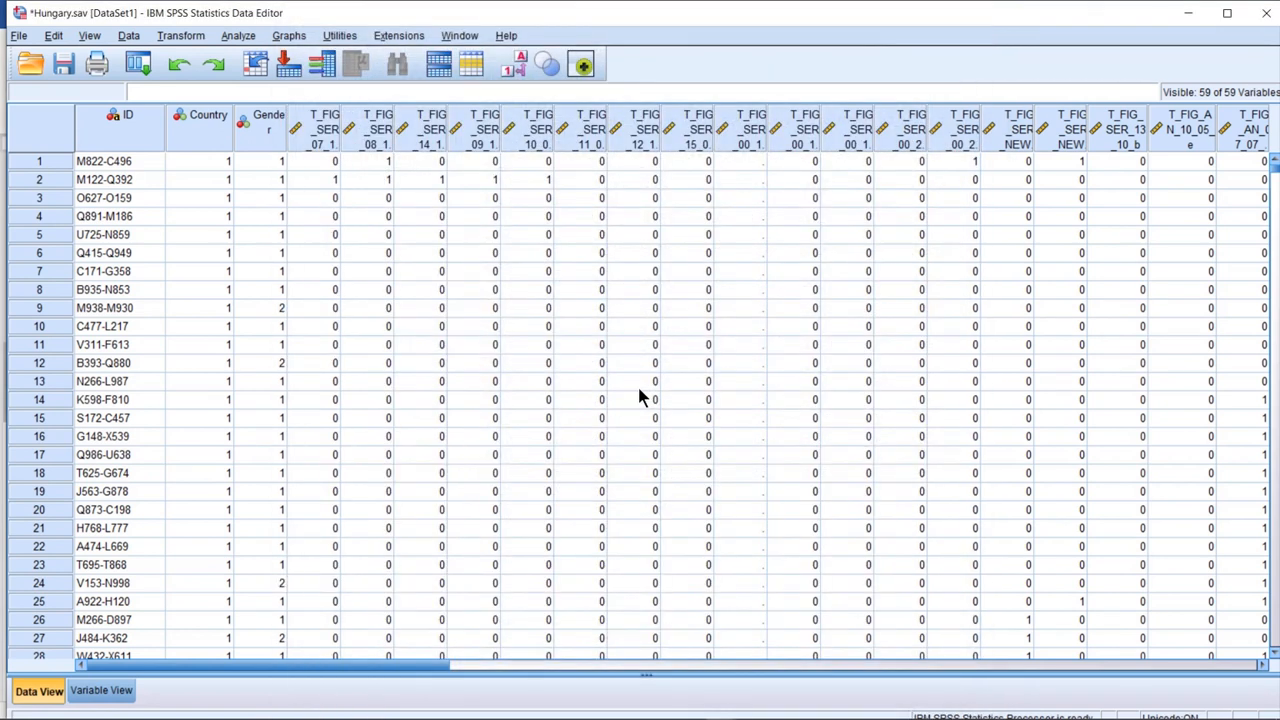
# Switch to Word and examine the anchoring table in exam_tasks_ind for highlighted items not included in the Hungarian test
pyautogui.click(566, 707)
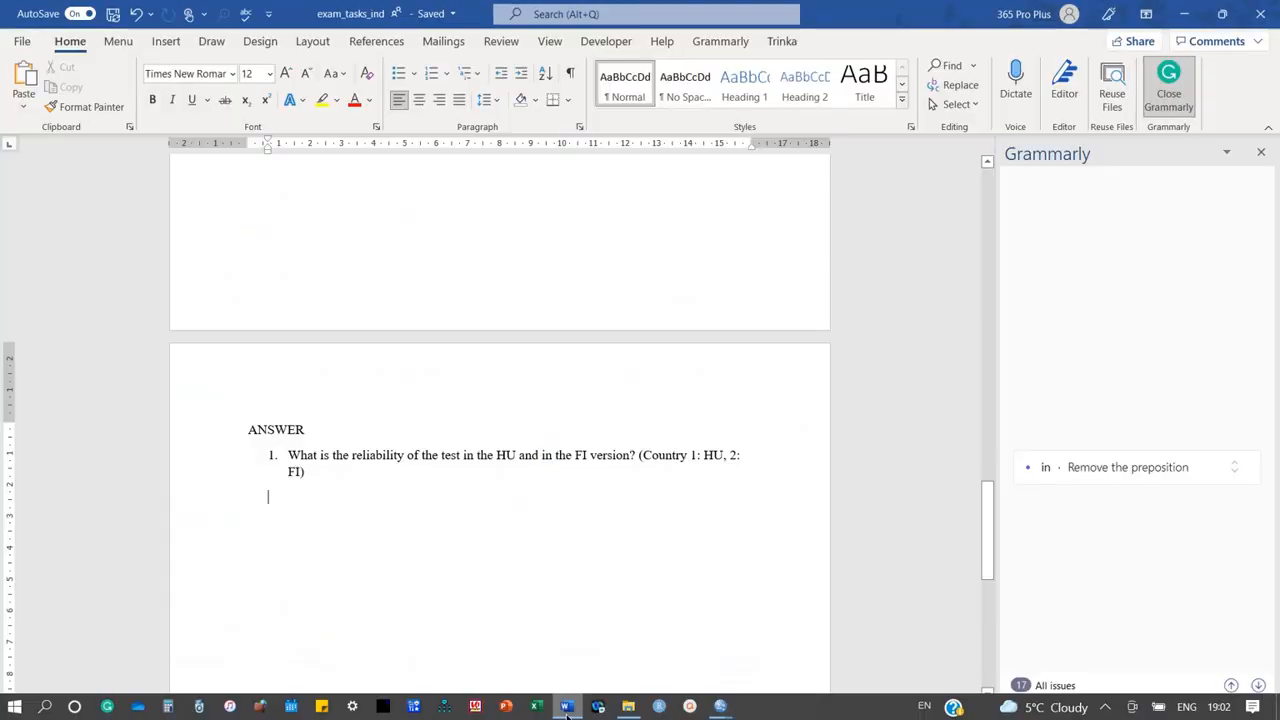
pyautogui.scroll(15, 640, 654)
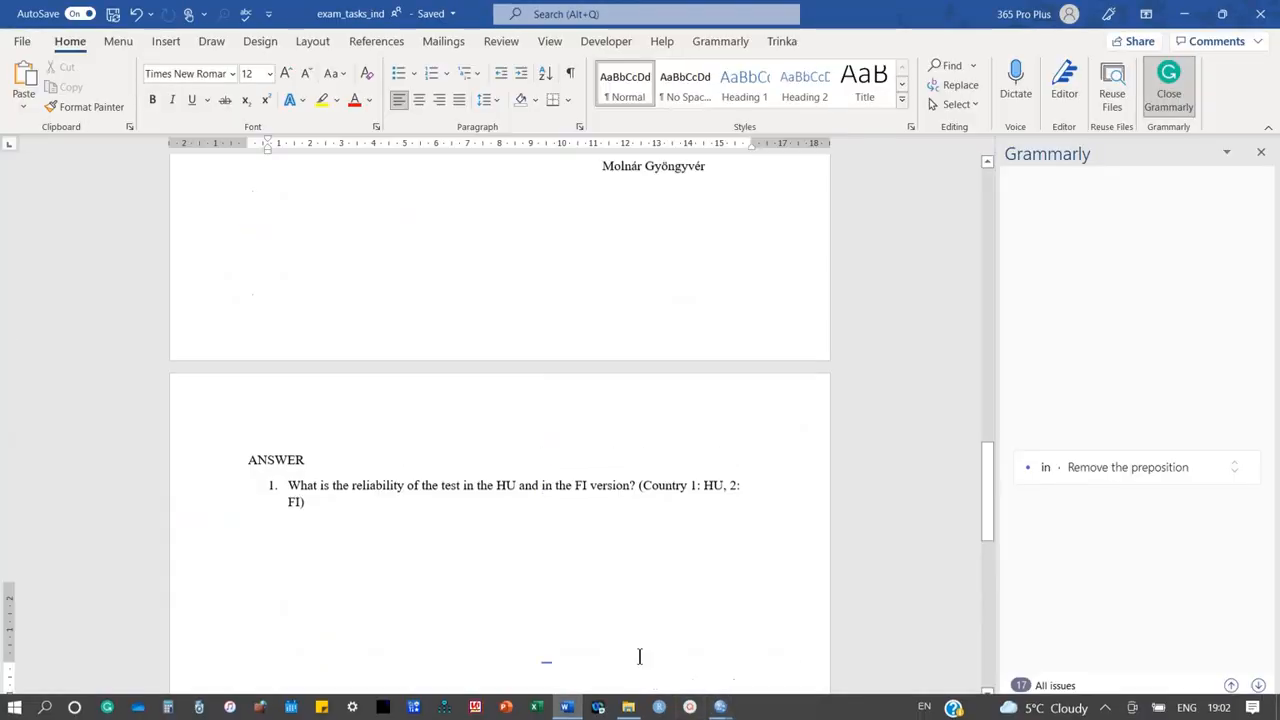
pyautogui.scroll(15, 615, 621)
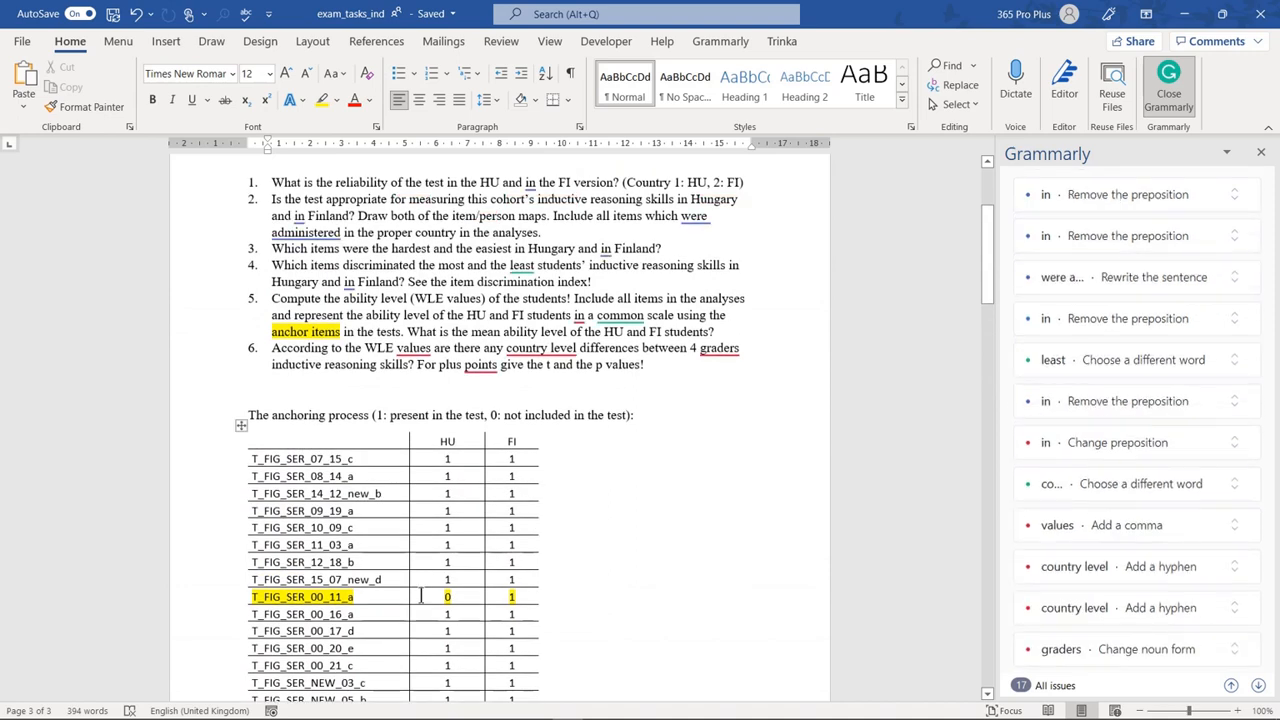
pyautogui.scroll(-5, 430, 550)
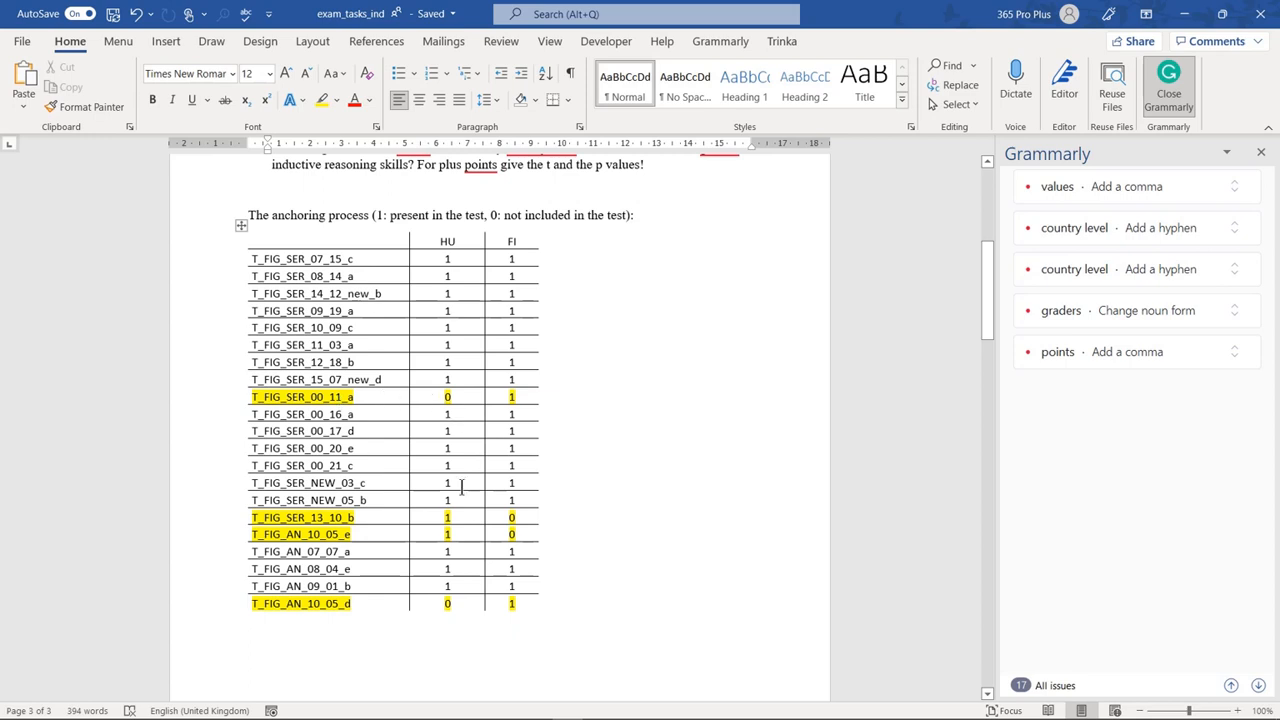
pyautogui.scroll(-1, 461, 487)
pyautogui.scroll(-6, 455, 490)
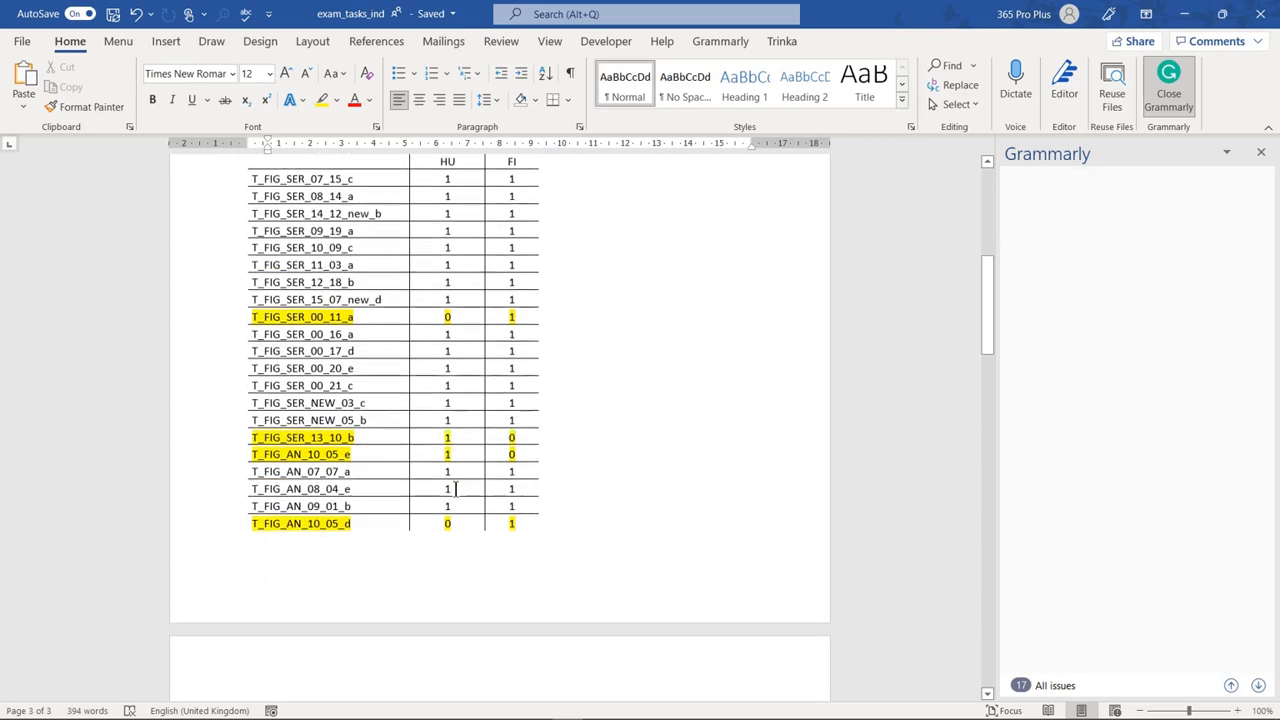
pyautogui.scroll(-2, 455, 488)
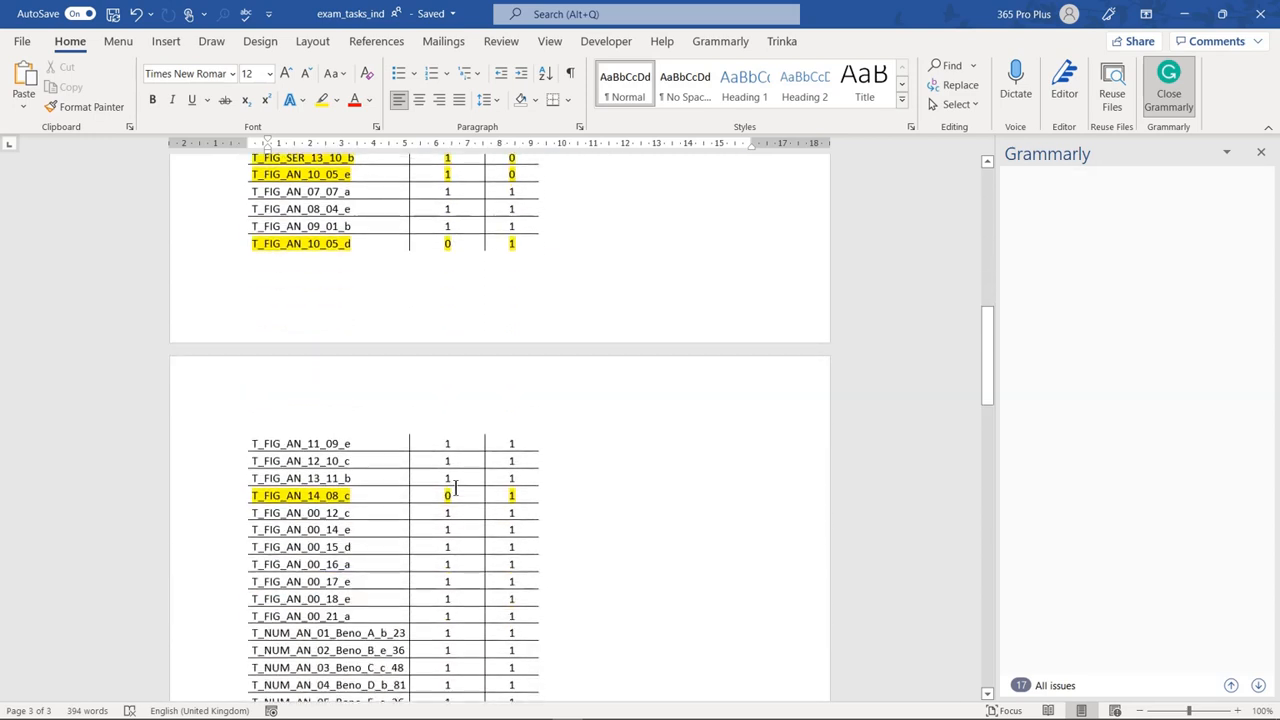
pyautogui.scroll(-5, 458, 500)
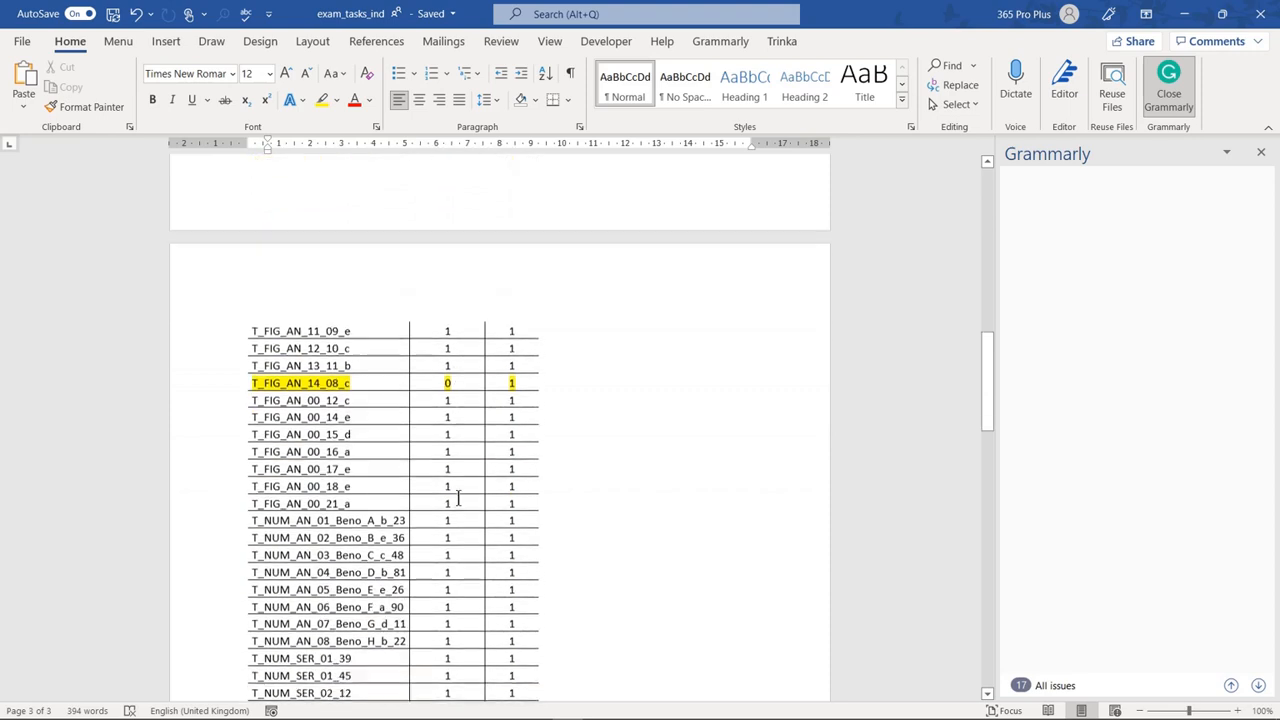
pyautogui.scroll(-5, 455, 497)
pyautogui.scroll(10, 452, 493)
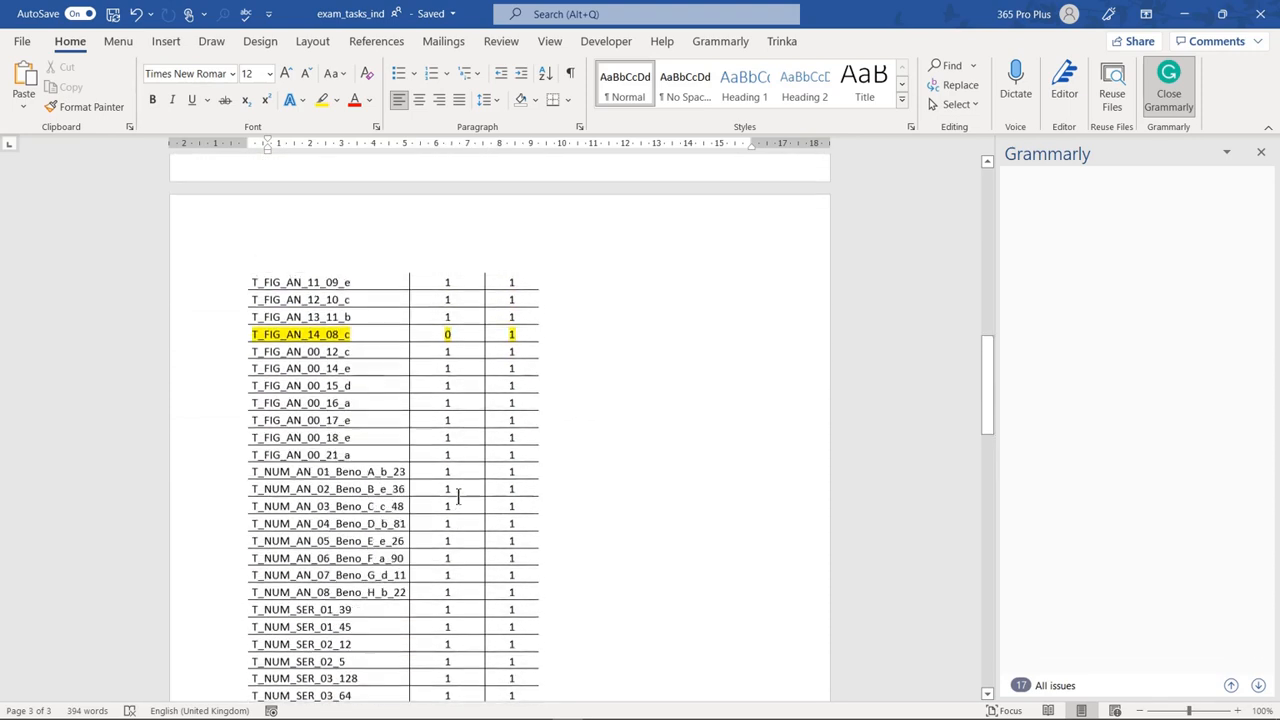
pyautogui.click(1190, 12)
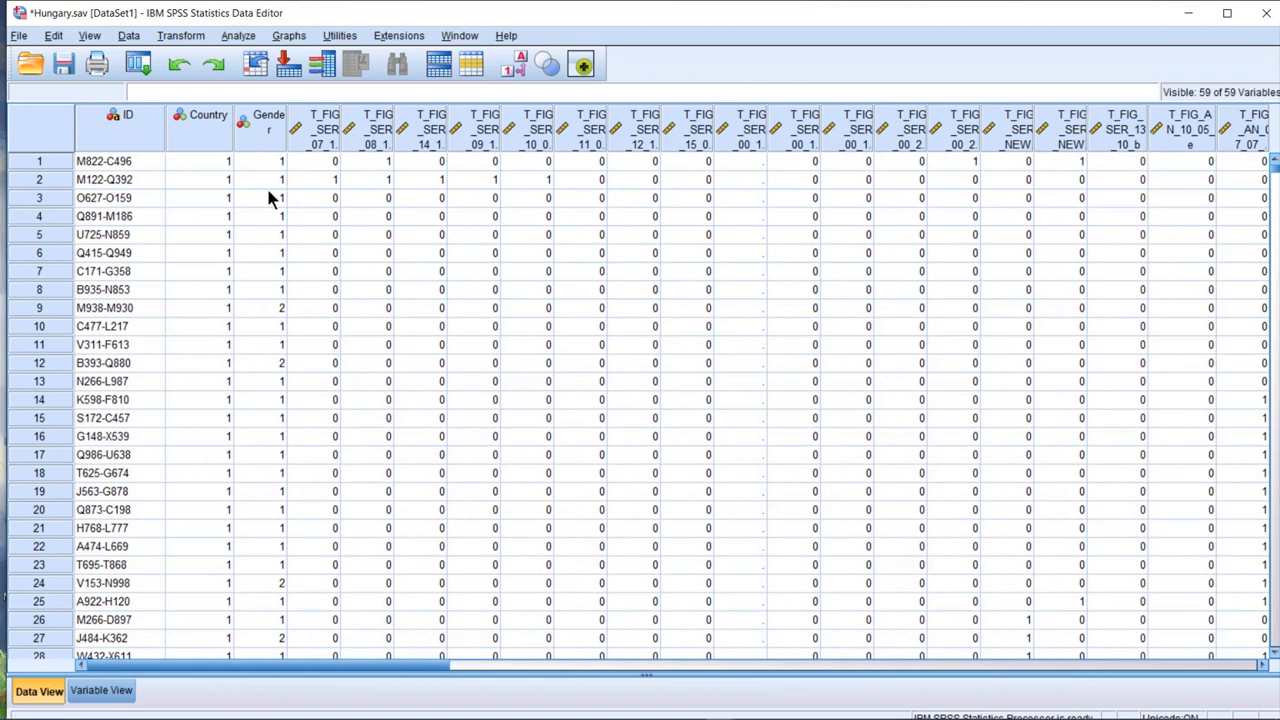
pyautogui.click(245, 40)
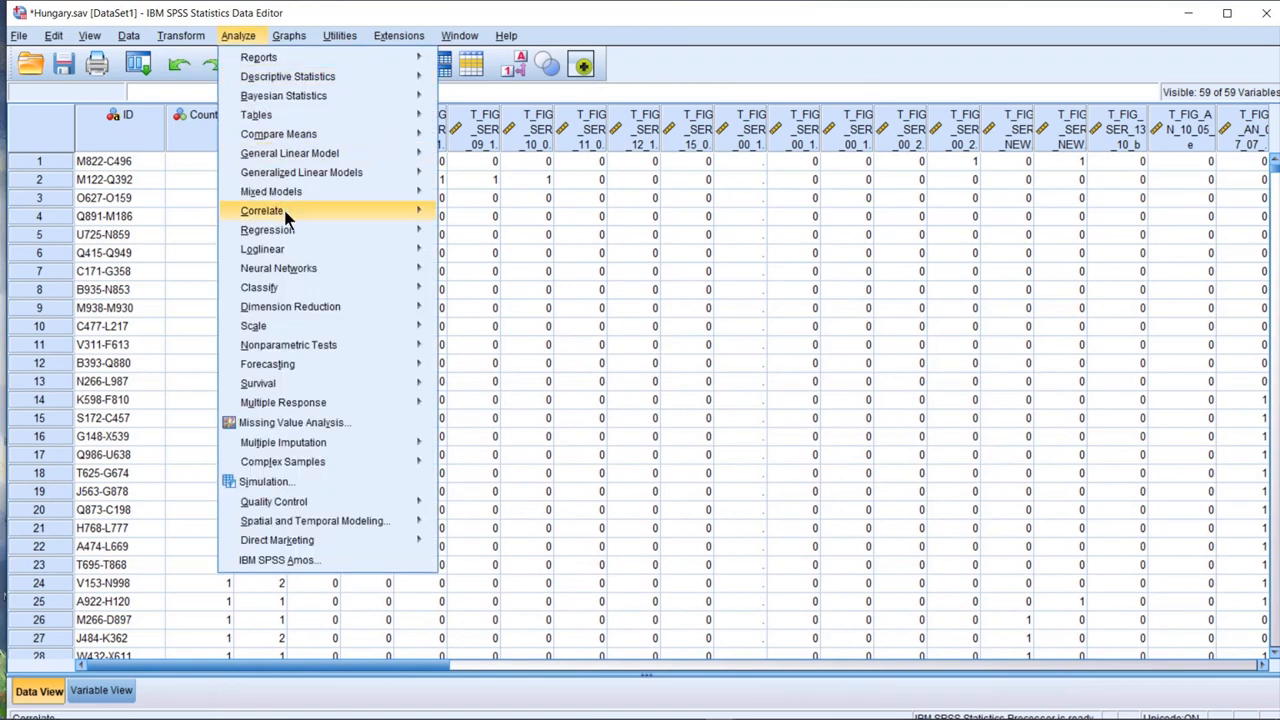
pyautogui.moveTo(312, 346)
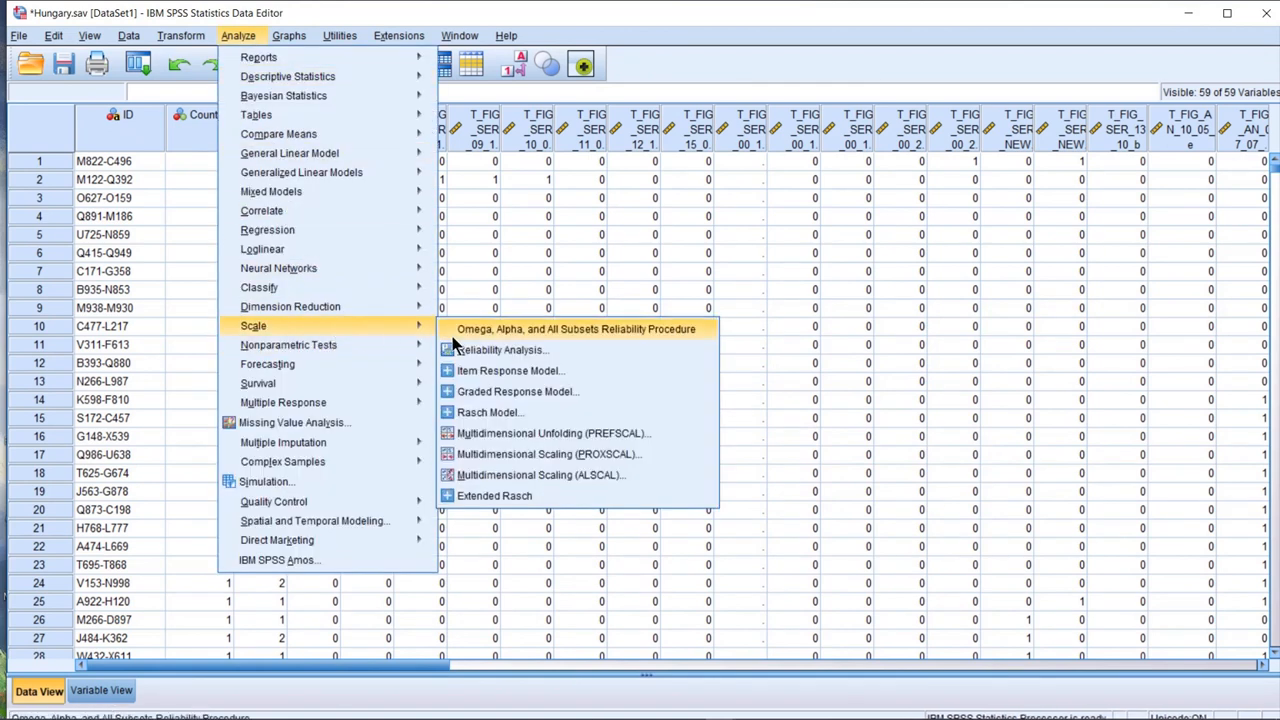
pyautogui.click(461, 348)
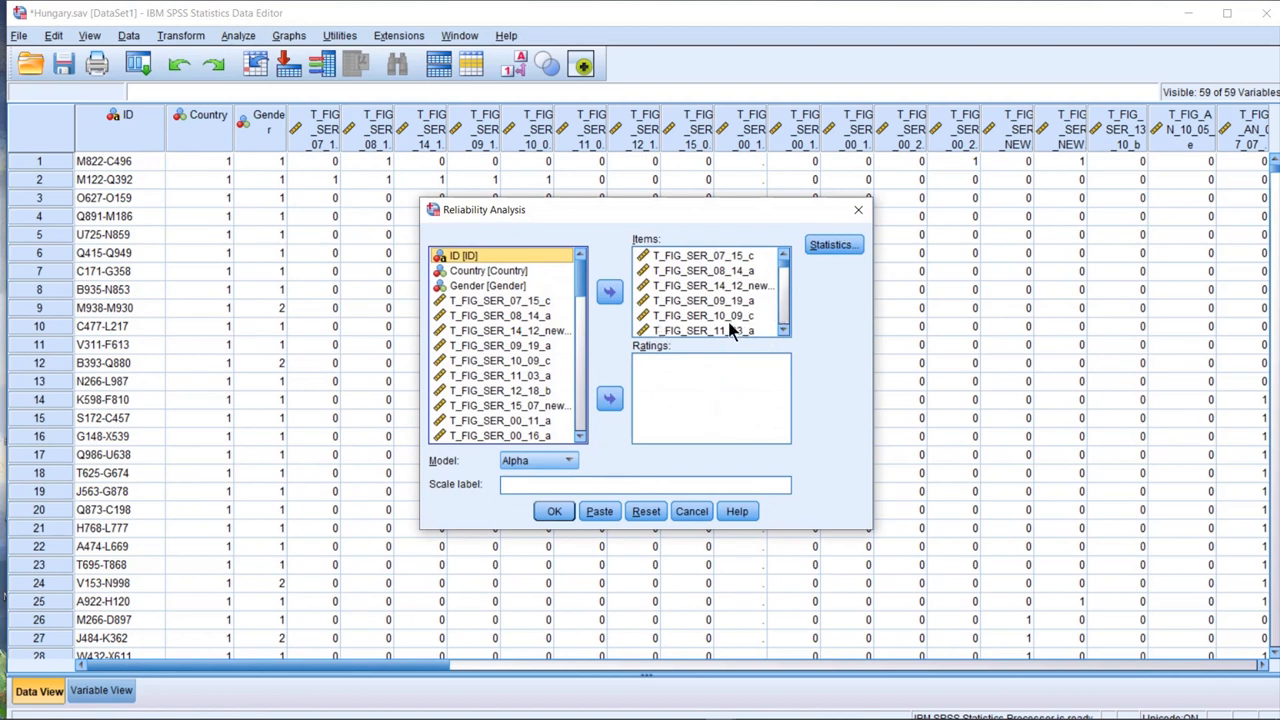
pyautogui.scroll(-1, 750, 296)
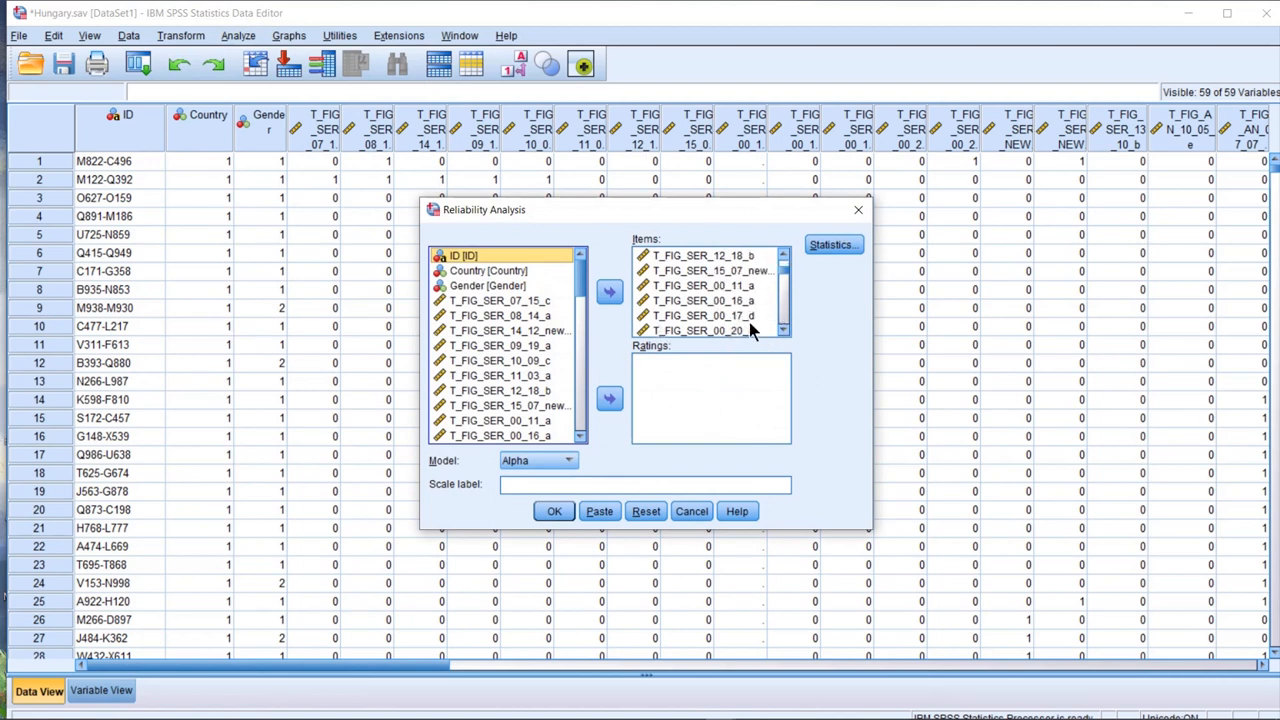
pyautogui.click(752, 286)
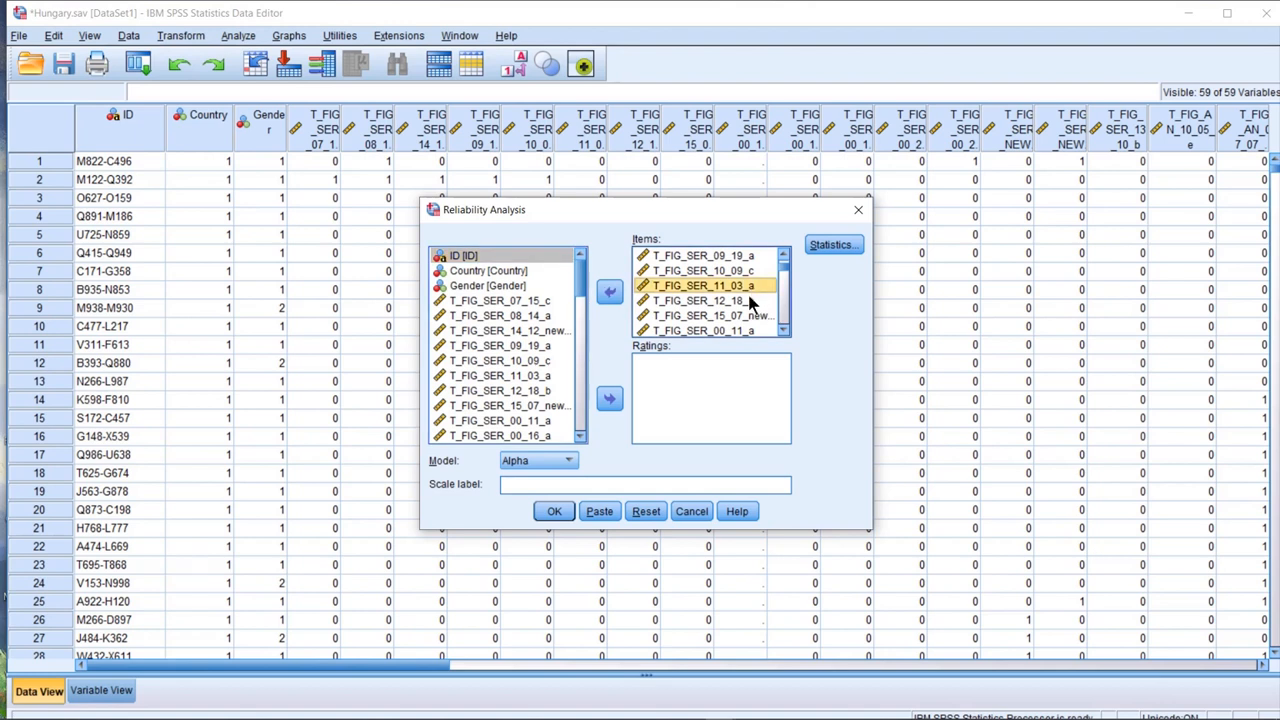
pyautogui.click(859, 208)
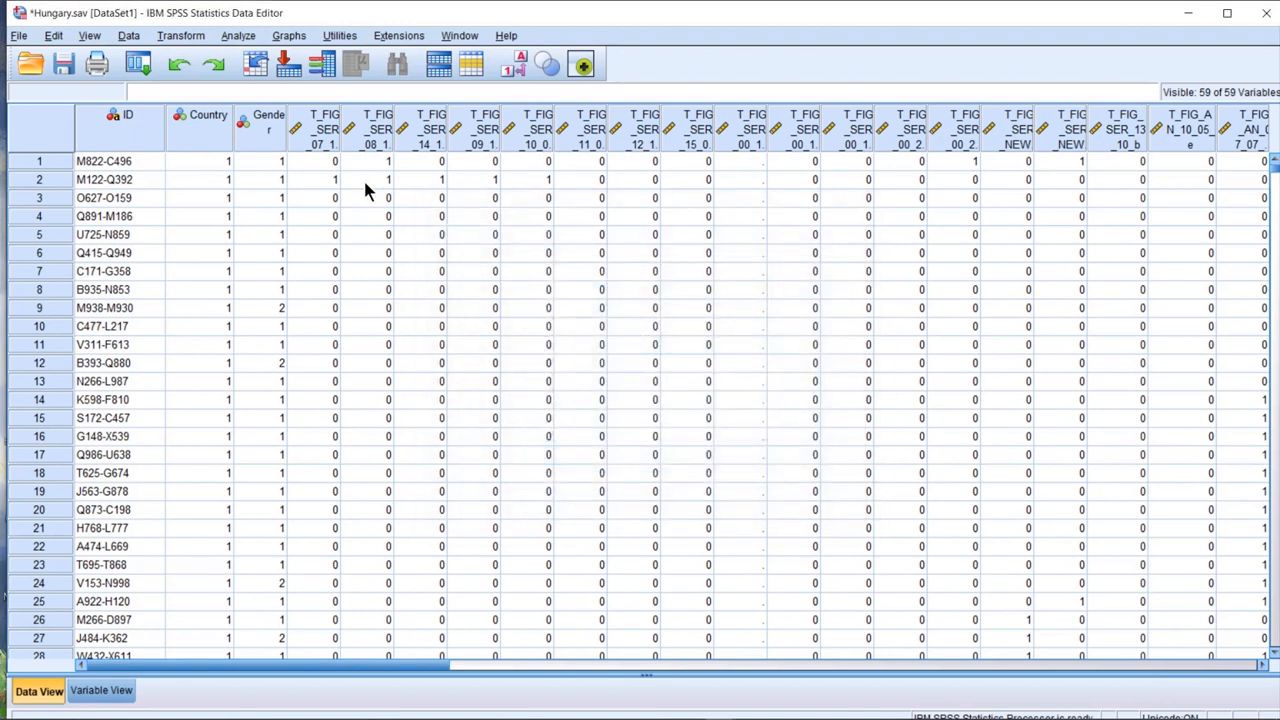
# Run Frequencies with frequency tables for Country, Gender and all test items in the Hungary dataset
pyautogui.click(240, 36)
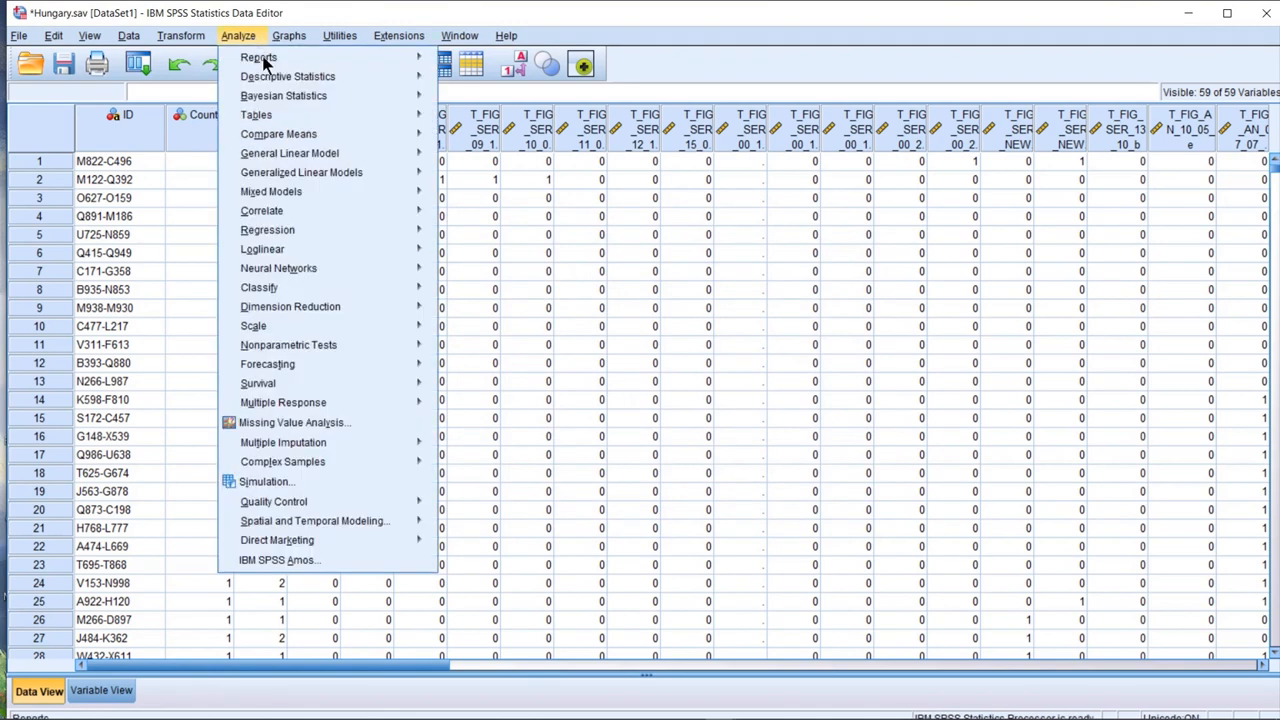
pyautogui.moveTo(280, 78)
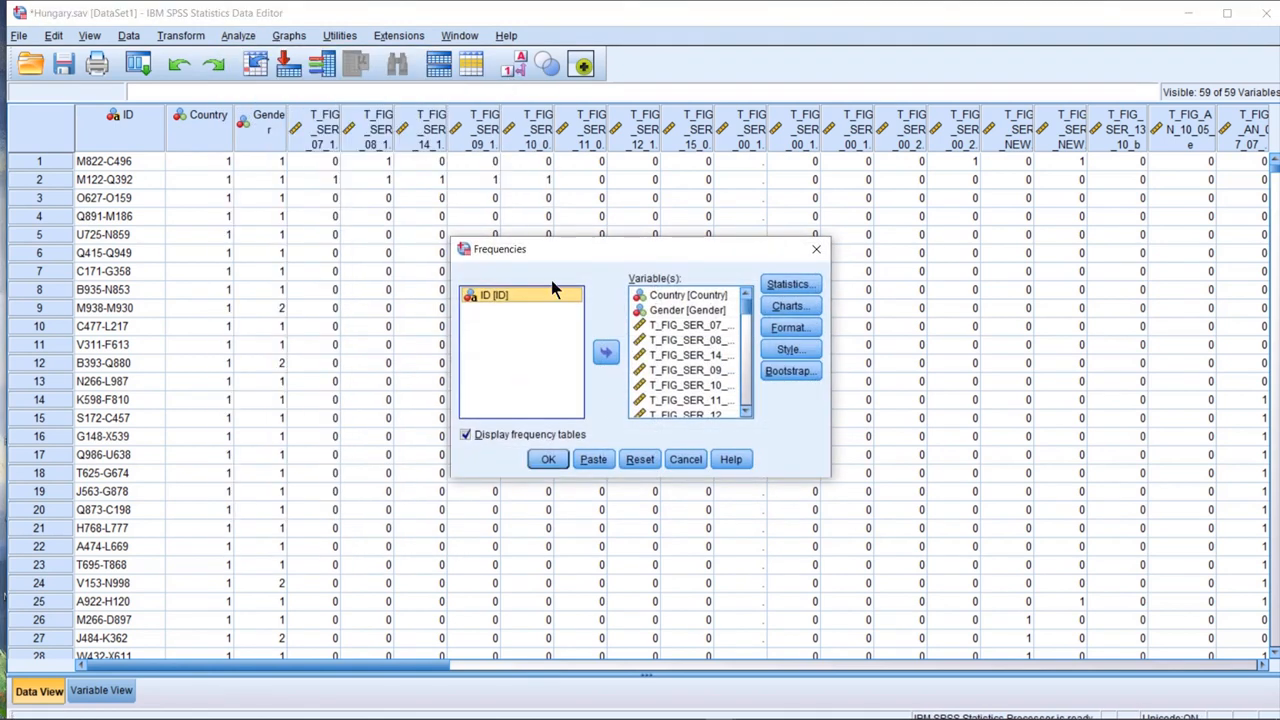
pyautogui.click(546, 459)
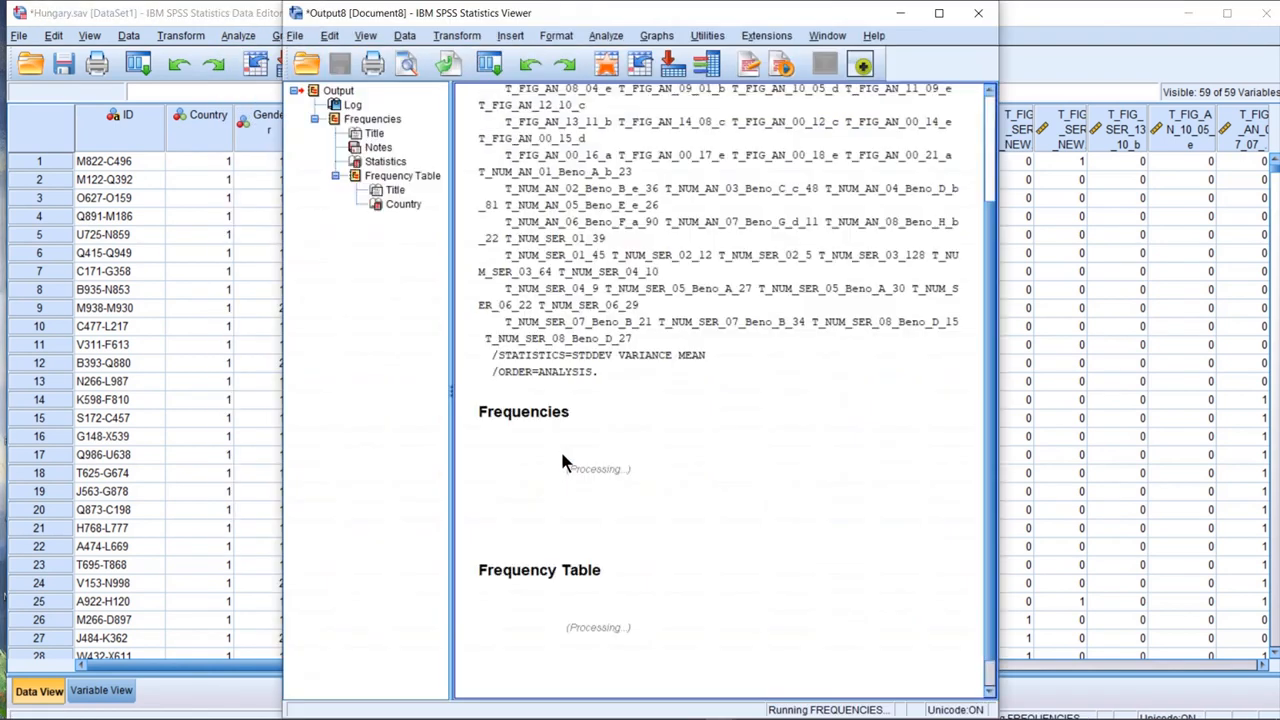
pyautogui.scroll(15, 563, 452)
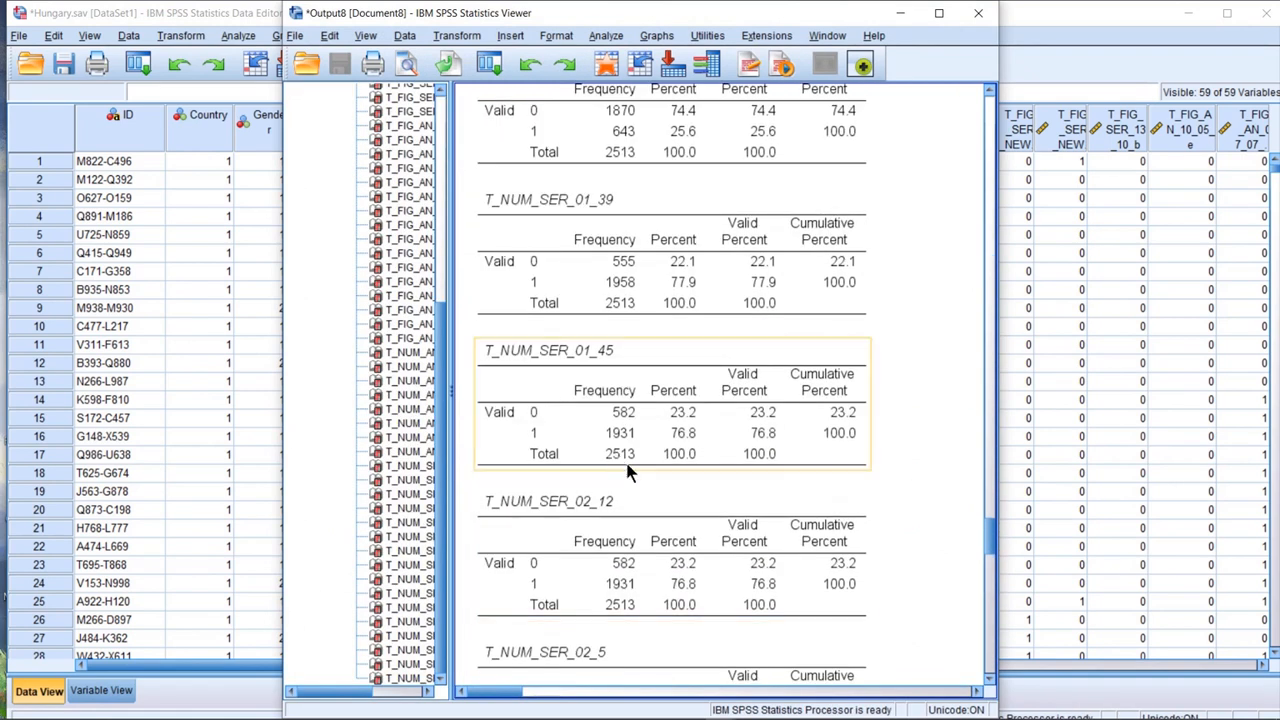
# Examine the Statistics table of the Frequencies output for each test item's valid and missing counts, including T_FIG_SER_00_11_a
pyautogui.moveTo(988, 538); pyautogui.dragTo(948, 112)
pyautogui.scroll(-3, 850, 420)
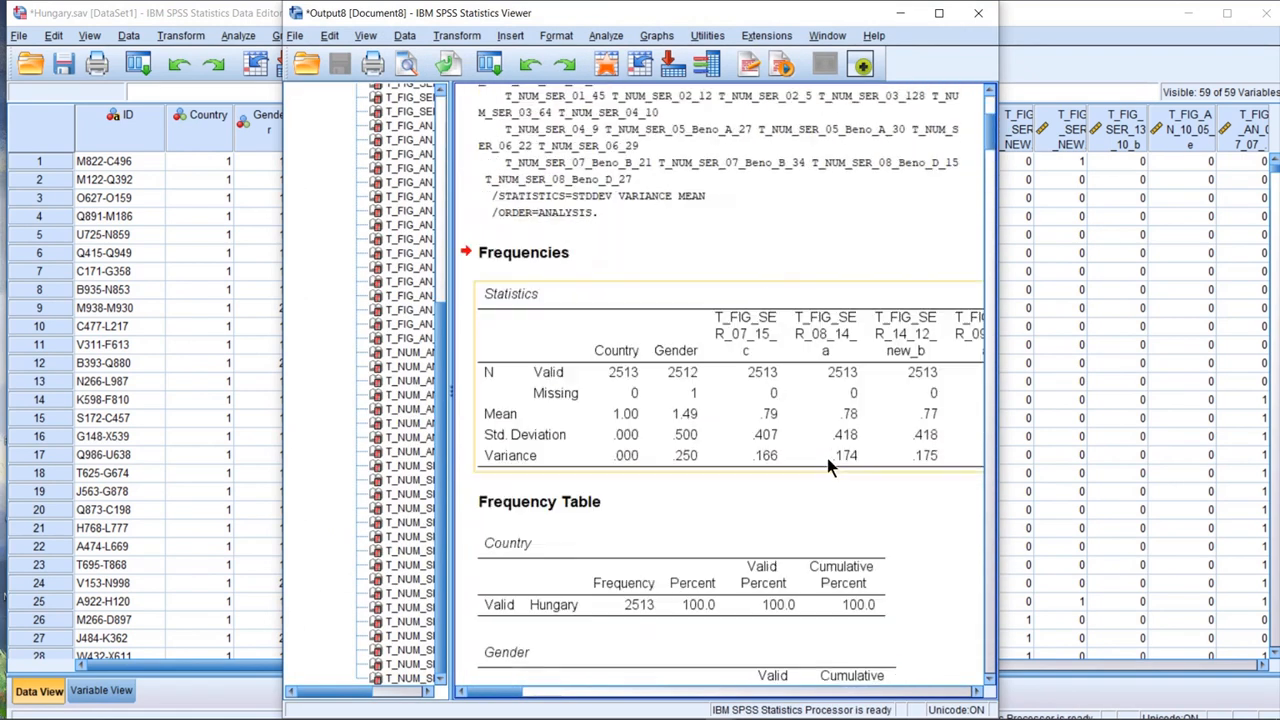
pyautogui.moveTo(504, 683); pyautogui.dragTo(523, 686)
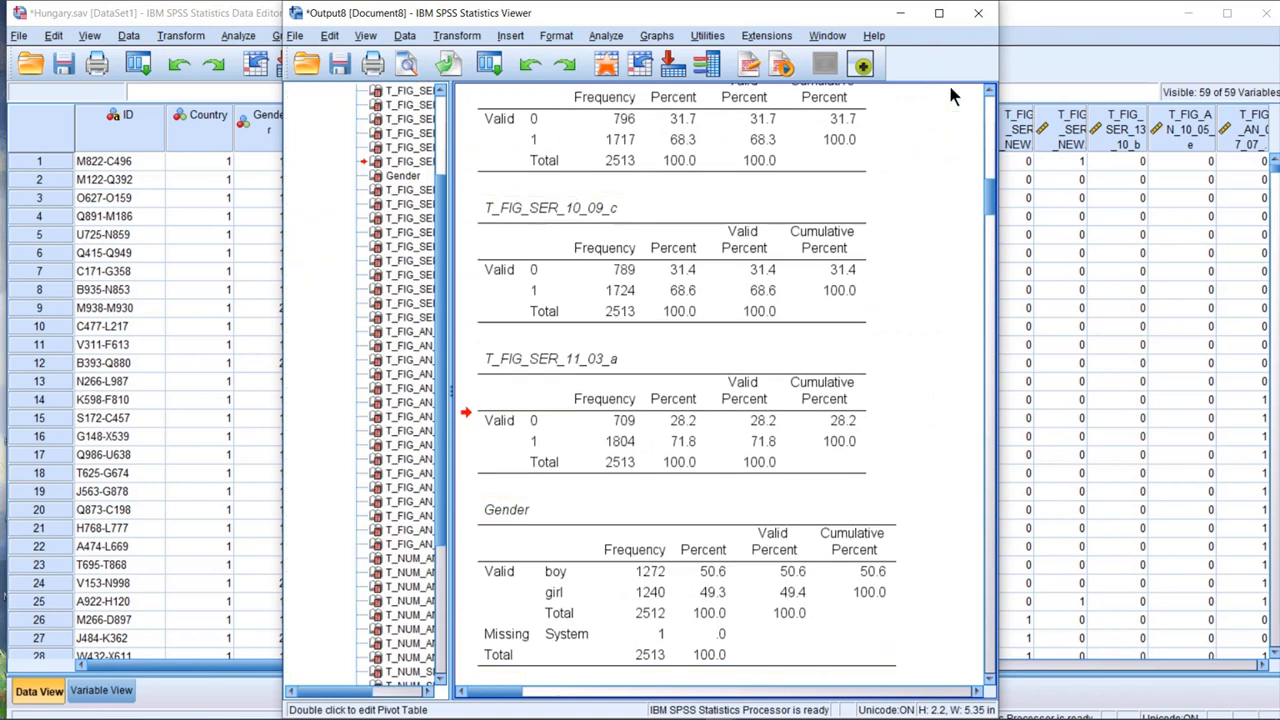
pyautogui.moveTo(790, 8); pyautogui.dragTo(790, 94)
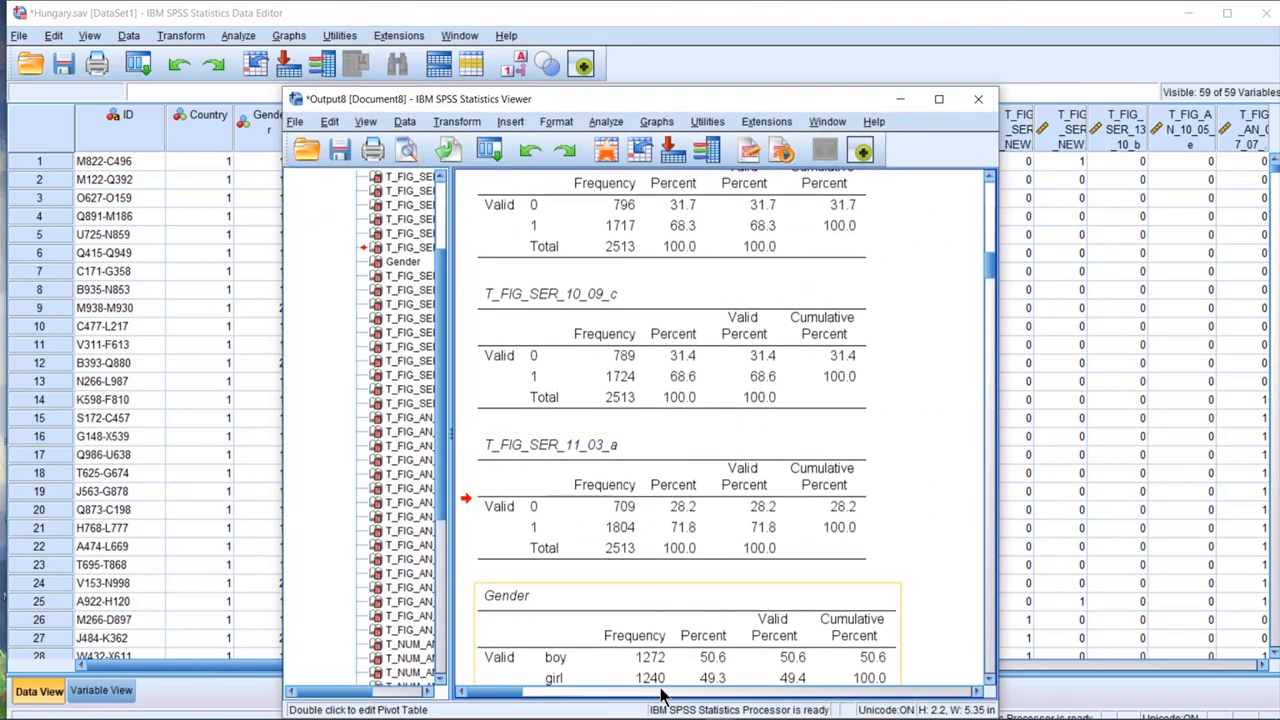
pyautogui.scroll(5, 648, 517)
pyautogui.scroll(8, 648, 517)
pyautogui.scroll(-4, 645, 506)
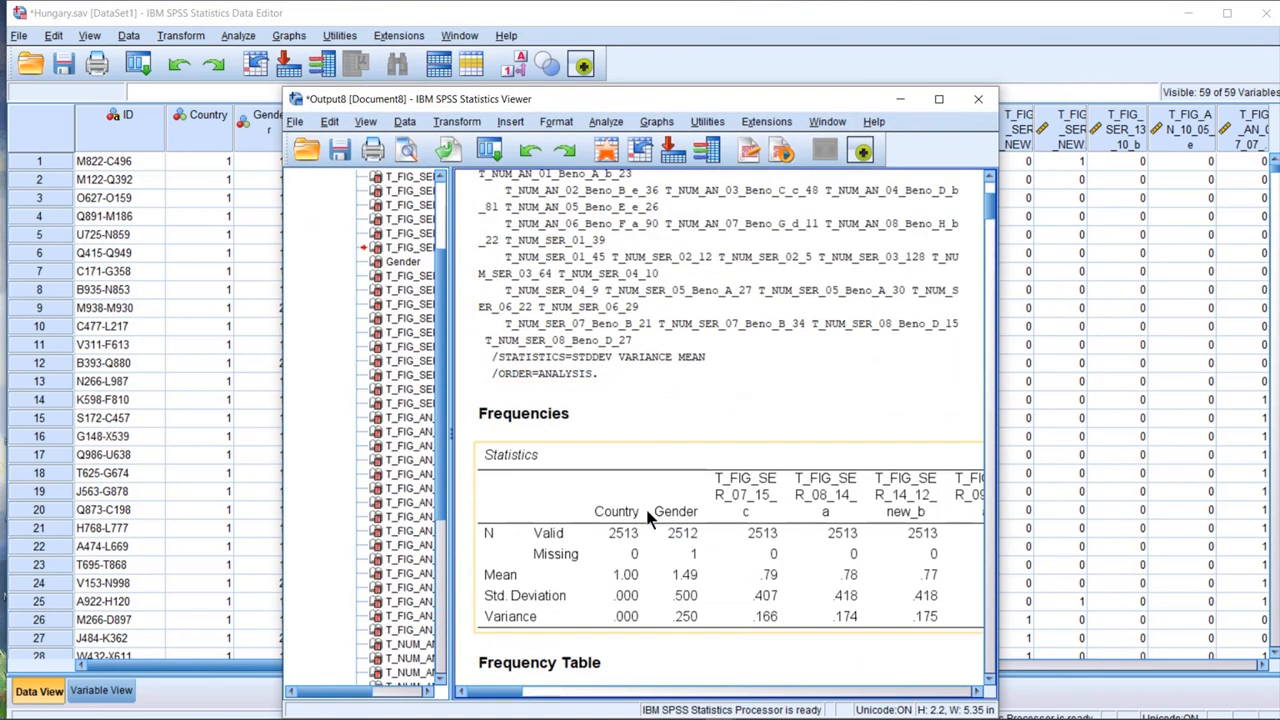
pyautogui.moveTo(508, 693); pyautogui.dragTo(580, 708)
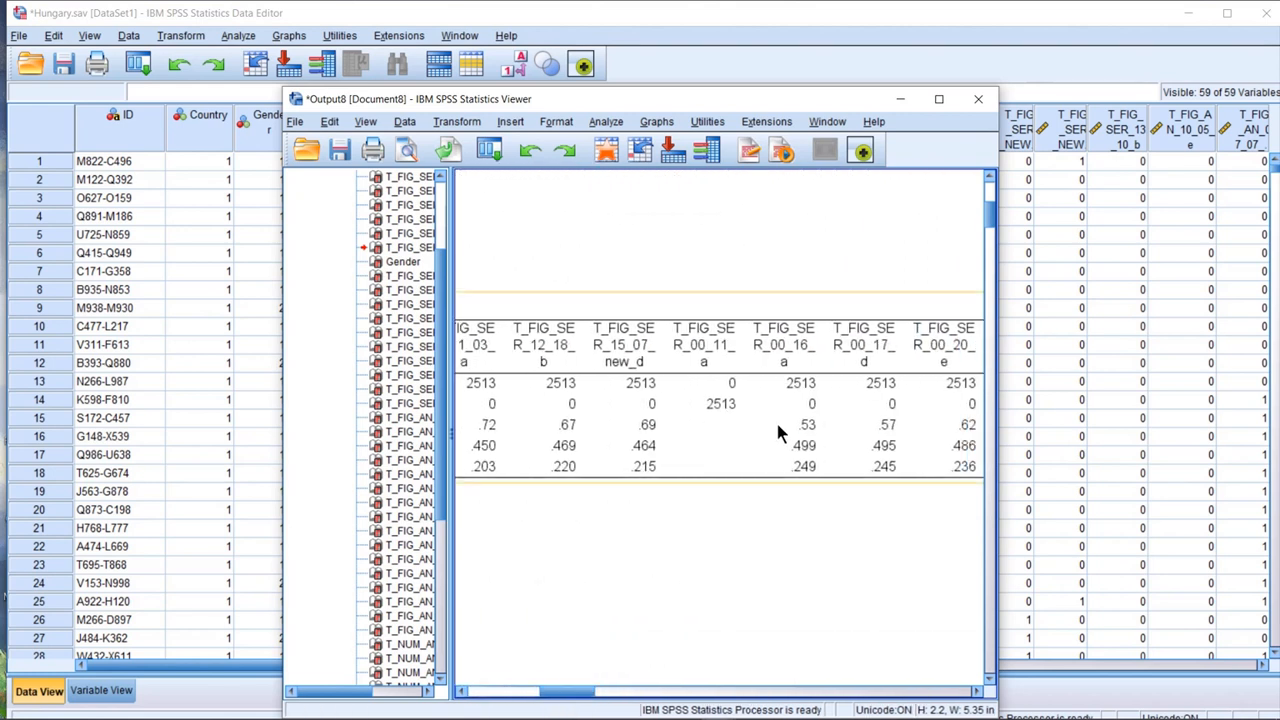
# Open the Reliability Analysis settings for the Hungary dataset and bring up its list of included test items
pyautogui.click(238, 35)
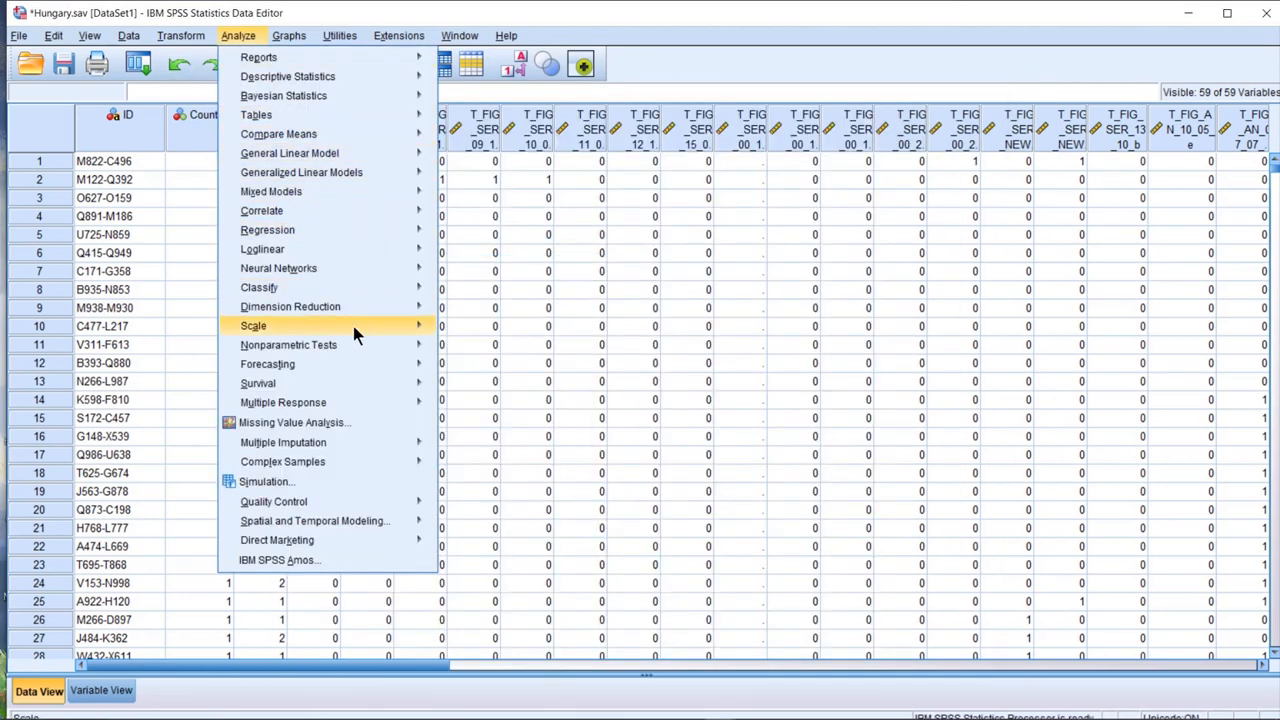
pyautogui.moveTo(353, 326)
pyautogui.click(491, 351)
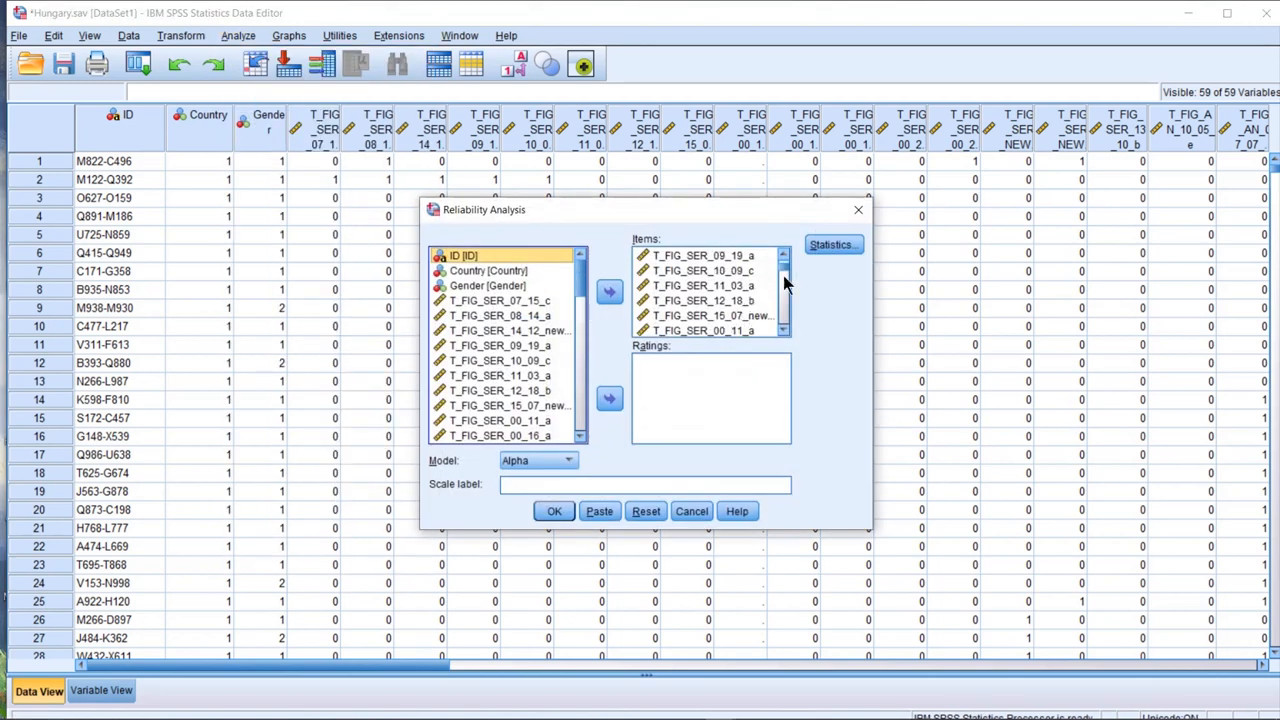
pyautogui.click(745, 288)
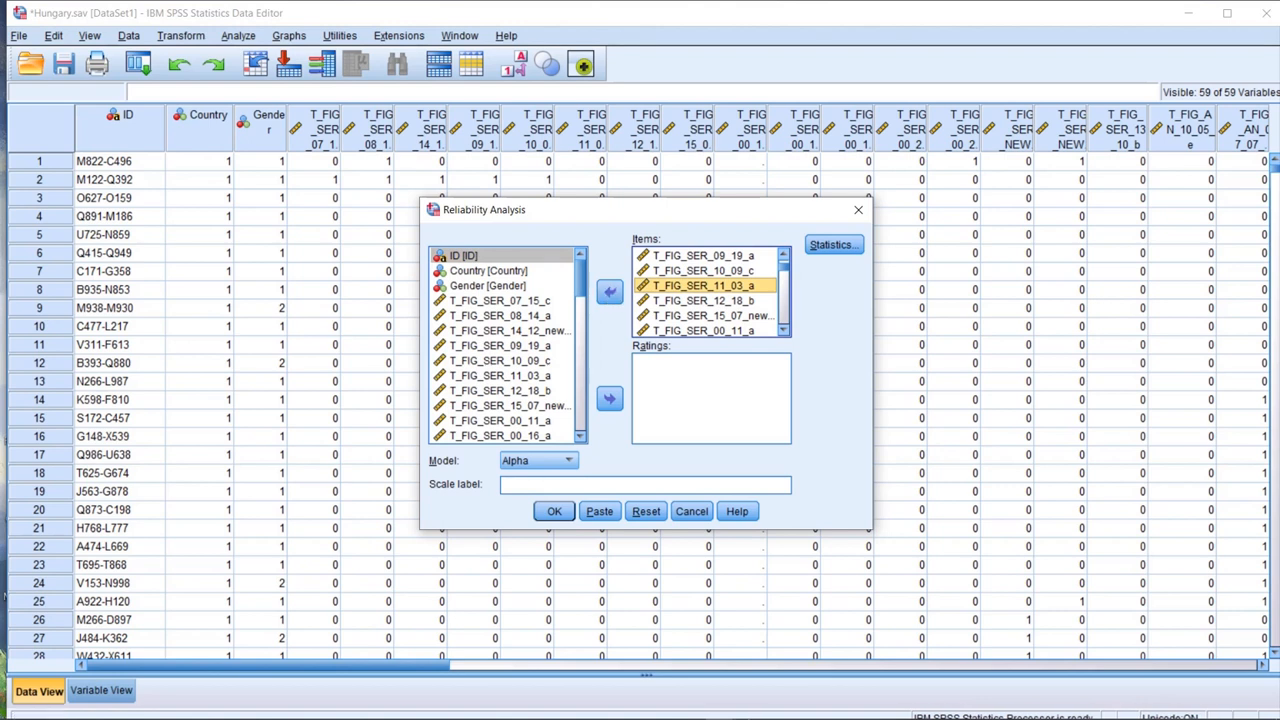
# Place the Word exam document side by side with the Hungary dataset, showing the first part of the anchoring table beside the Reliability Analysis dialog
pyautogui.click(567, 707)
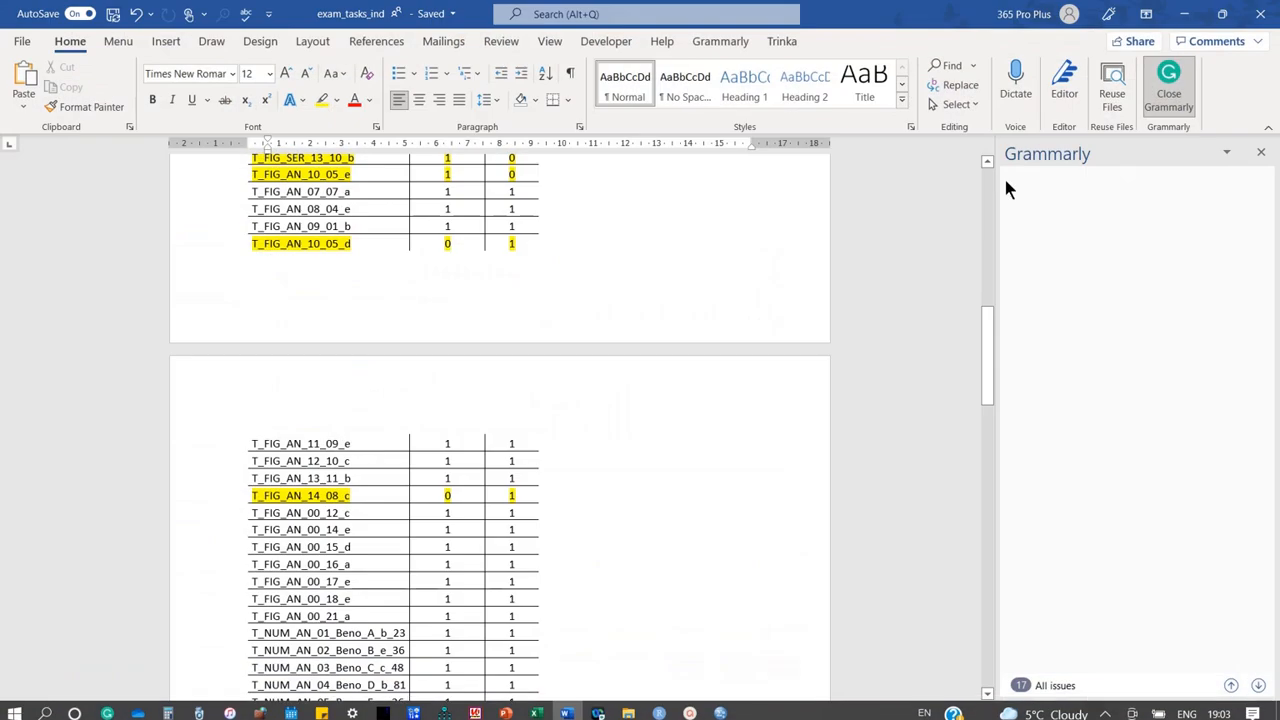
pyautogui.click(1228, 13)
pyautogui.moveTo(720, 14); pyautogui.dragTo(1279, 137)
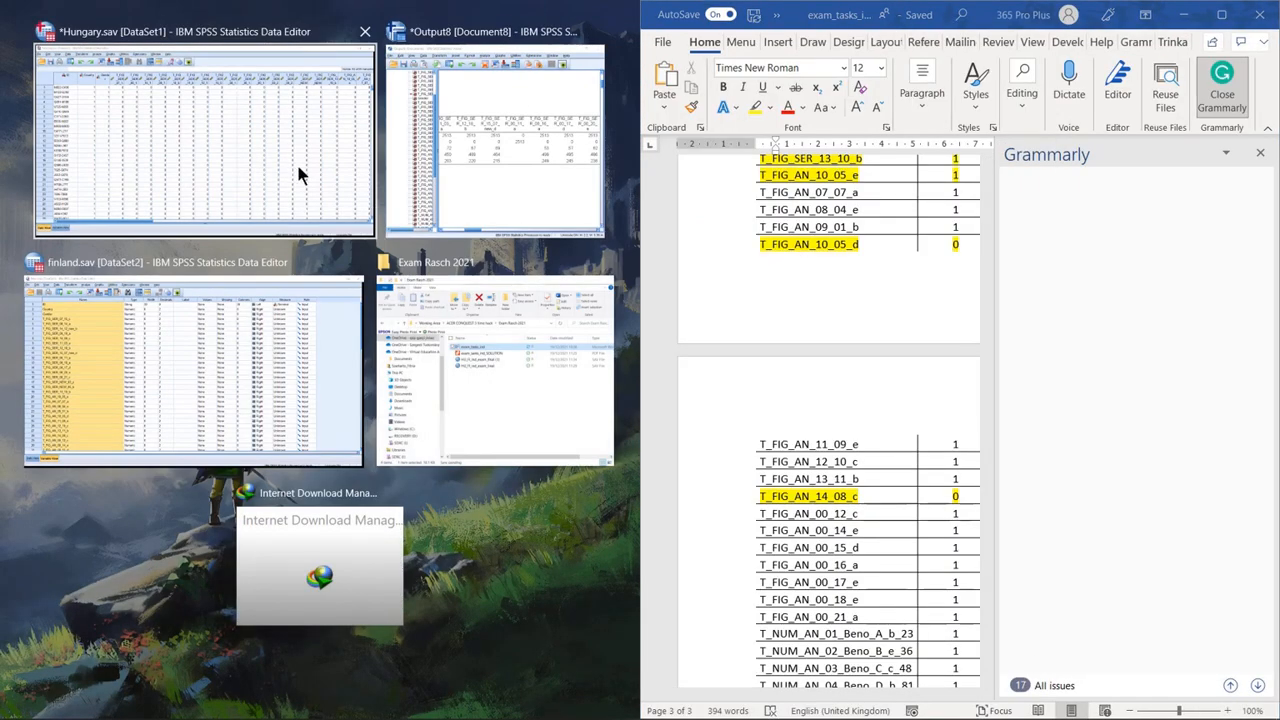
pyautogui.click(290, 172)
pyautogui.moveTo(669, 215); pyautogui.dragTo(360, 180)
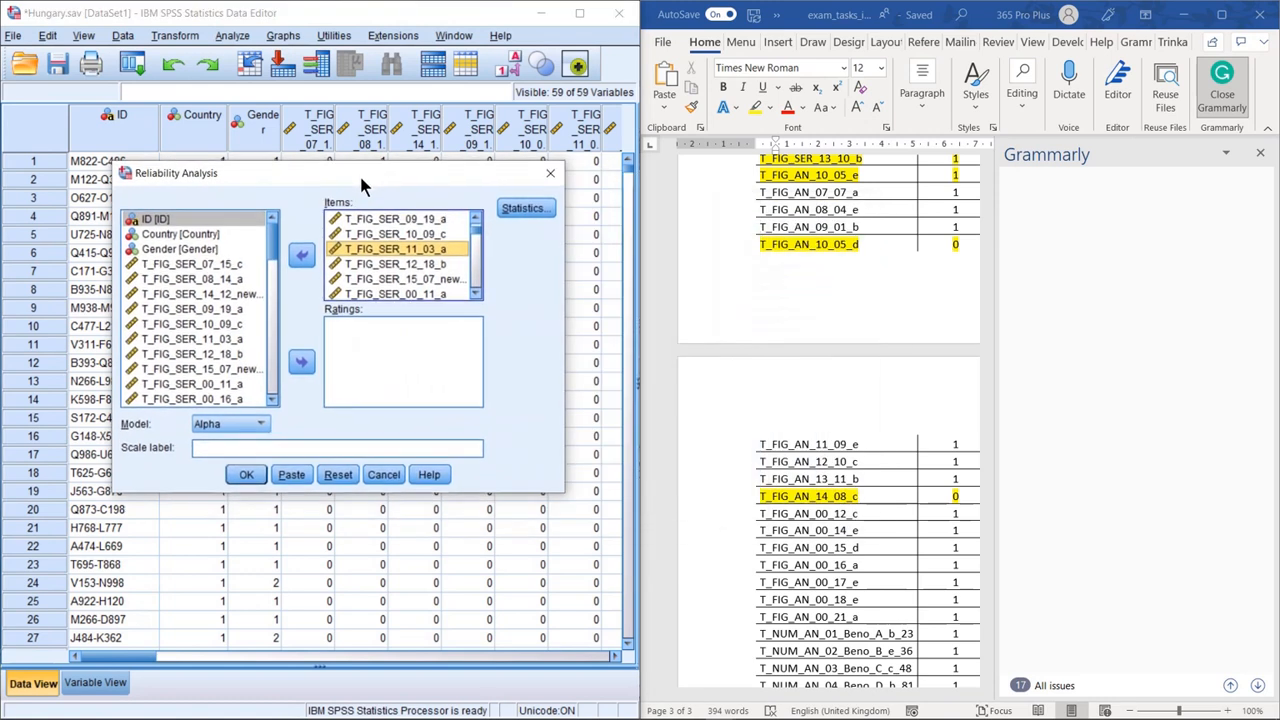
pyautogui.scroll(2, 838, 310)
pyautogui.scroll(5, 838, 305)
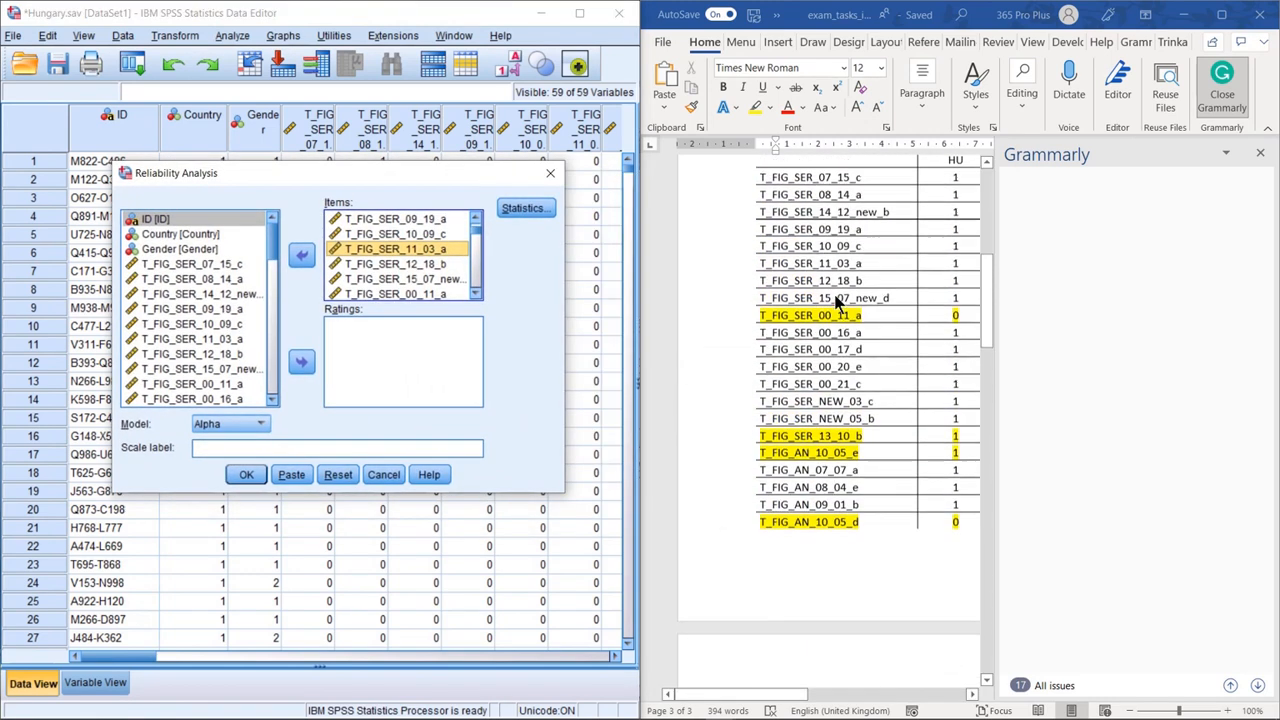
# Remove T_FIG_SER_00_11_a, marked 0 for HU in the anchoring table, from the items of the reliability analysis
pyautogui.click(420, 290)
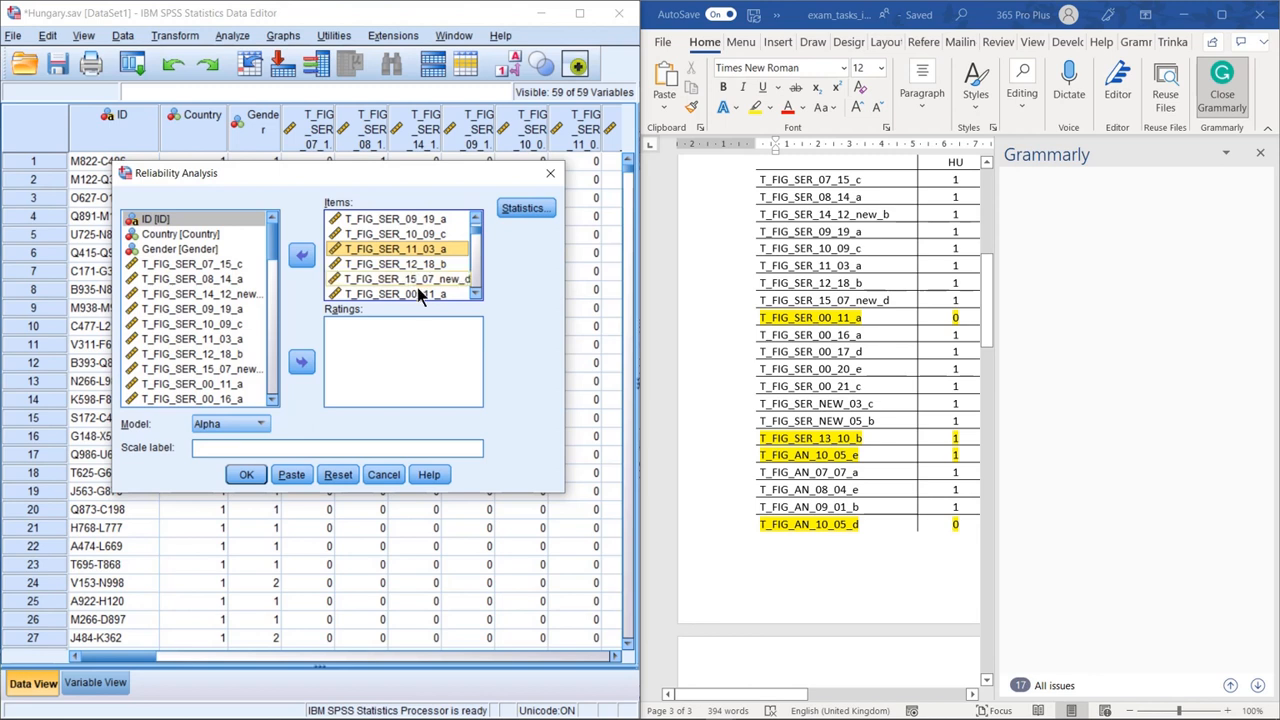
pyautogui.scroll(-1, 425, 260)
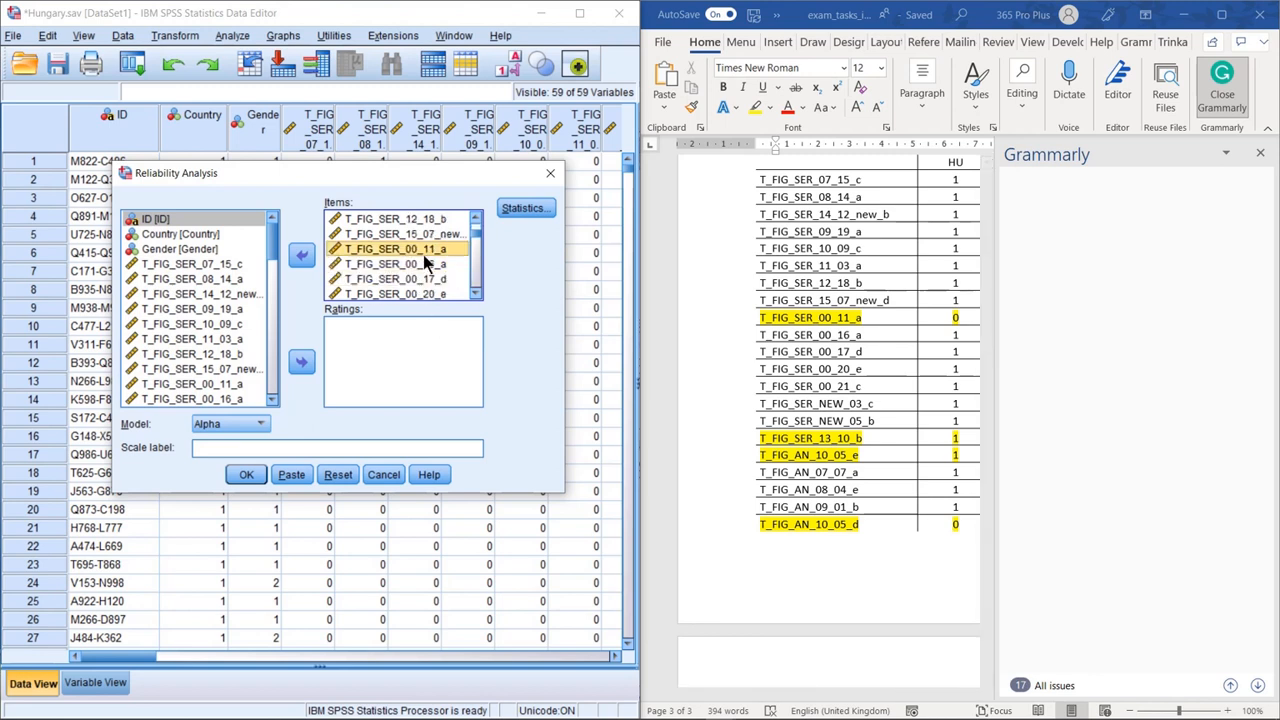
pyautogui.click(301, 255)
pyautogui.click(389, 291)
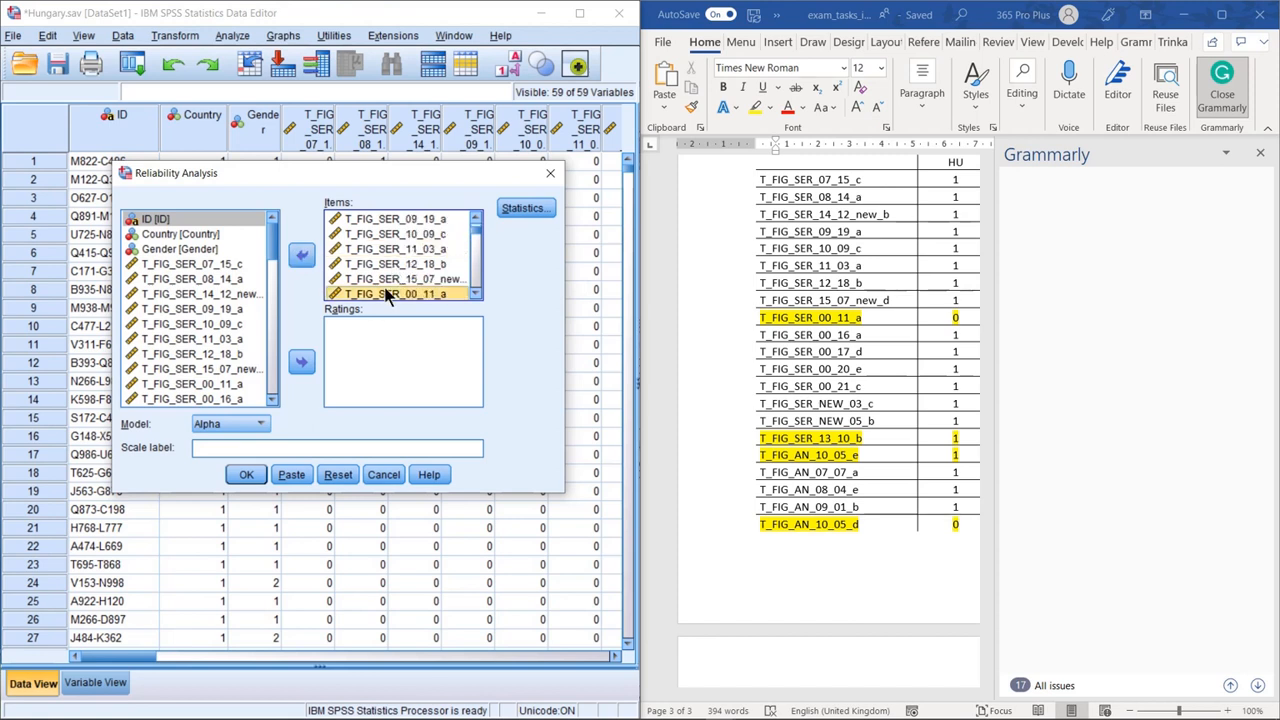
pyautogui.scroll(-2, 395, 265)
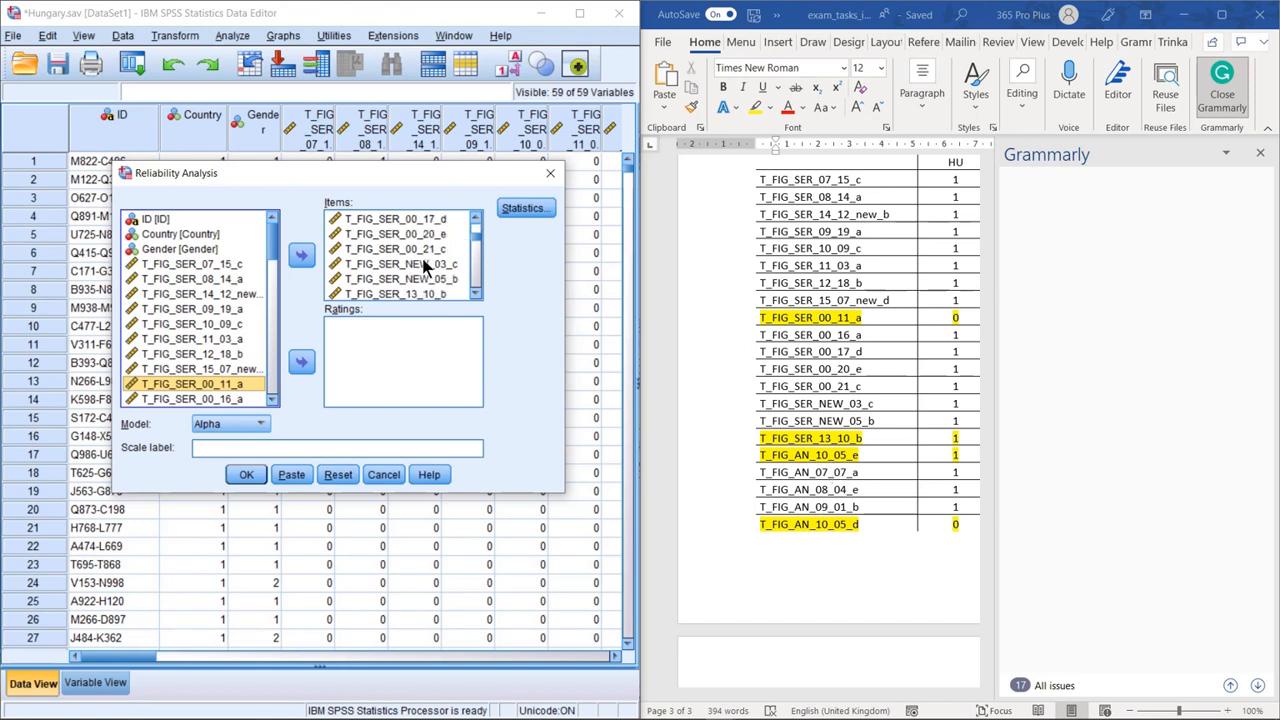
# Remove T_FIG_AN_10_05_d, marked 0 for HU in the anchoring table, from the items of the reliability analysis
pyautogui.scroll(-3, 425, 266)
pyautogui.scroll(-3, 432, 290)
pyautogui.scroll(1, 432, 284)
pyautogui.click(390, 233)
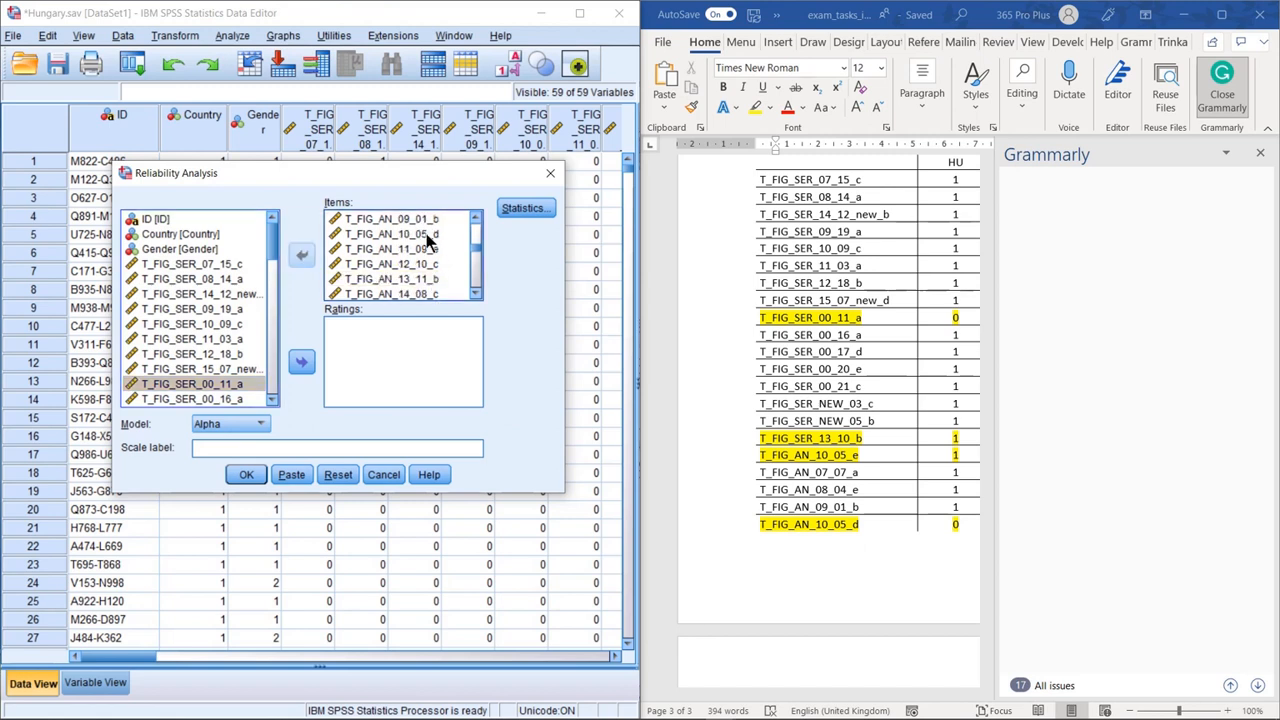
pyautogui.click(301, 255)
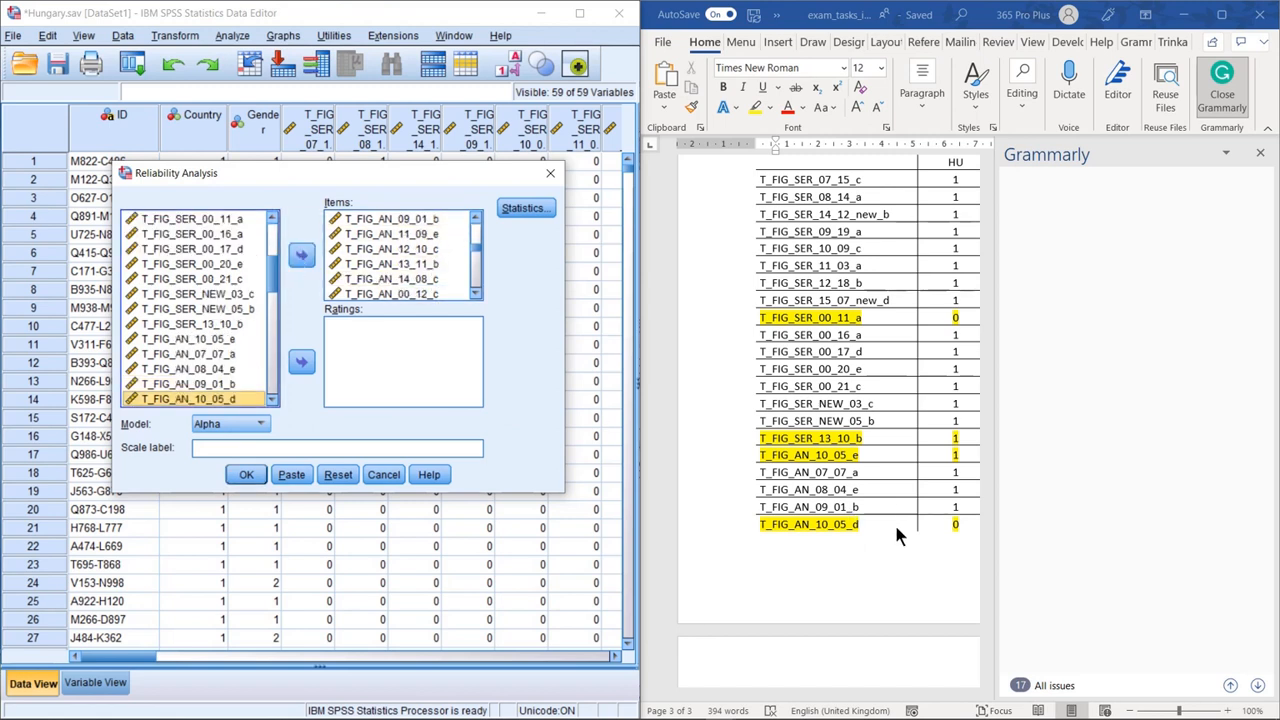
# Exclude T_FIG_AN_14_08_c, marked 0 for HU on the anchoring table's next page, from the reliability analysis items
pyautogui.scroll(-4, 928, 521)
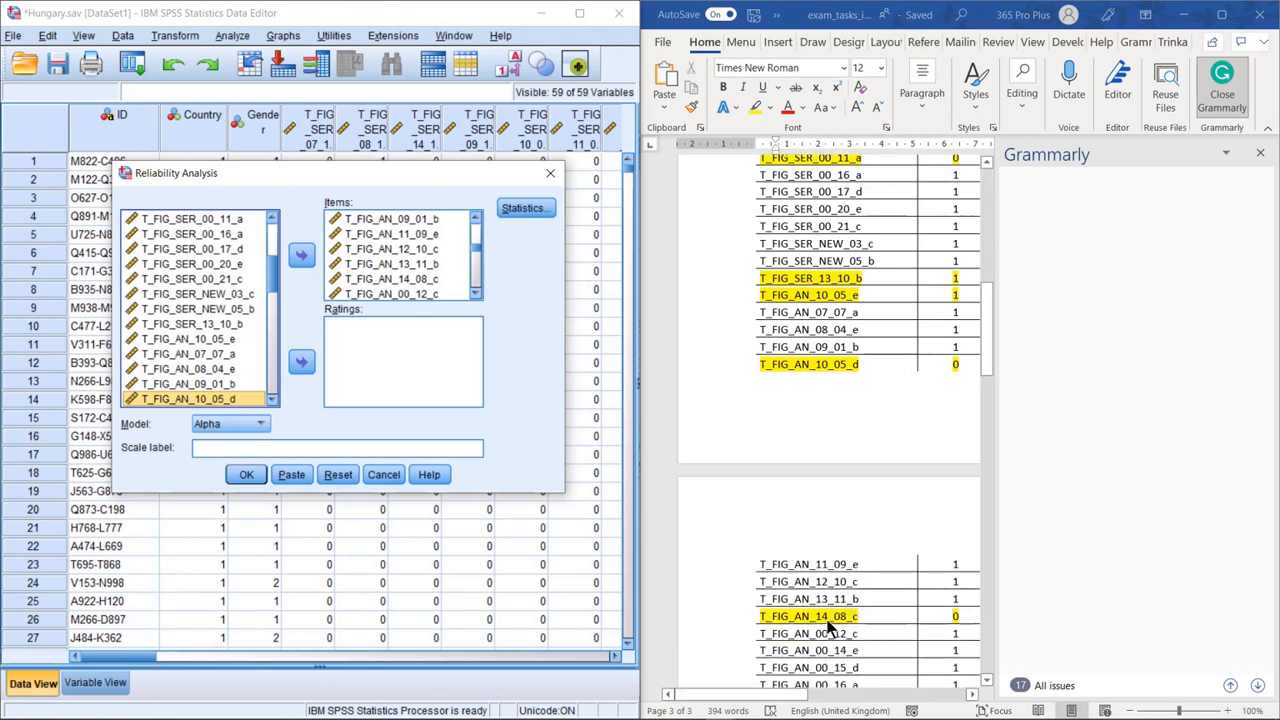
pyautogui.click(438, 280)
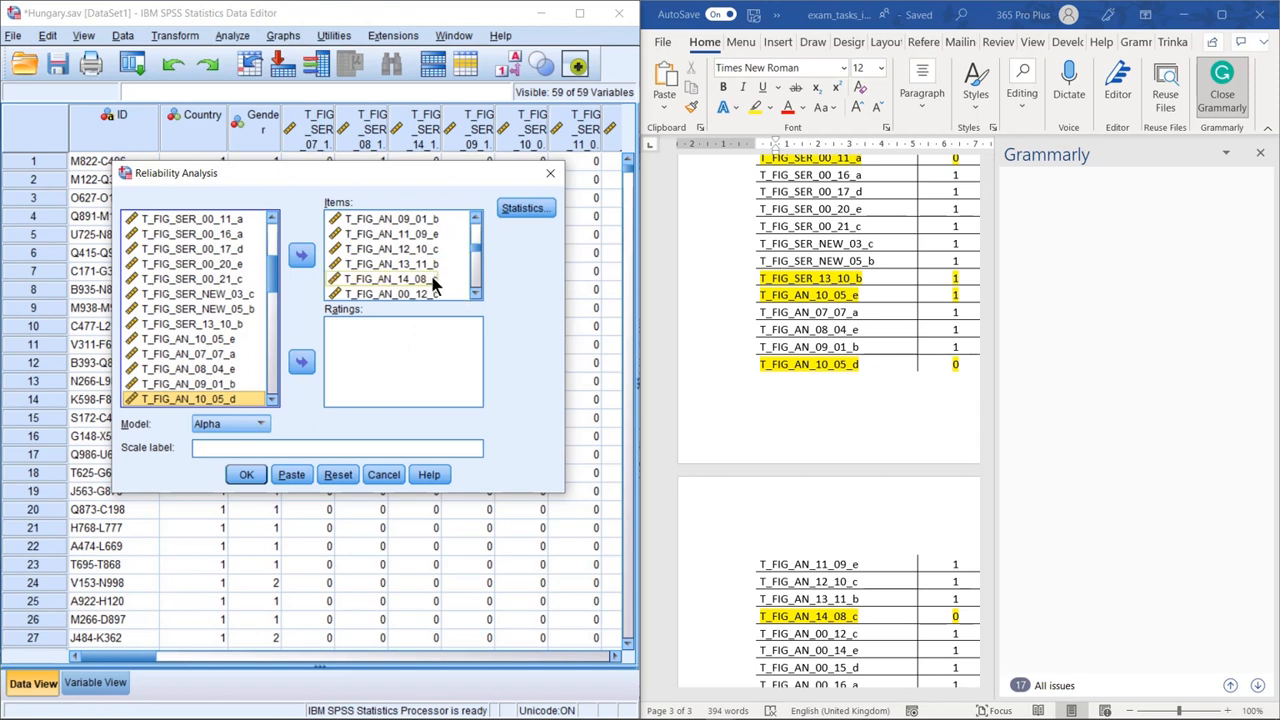
pyautogui.click(432, 284)
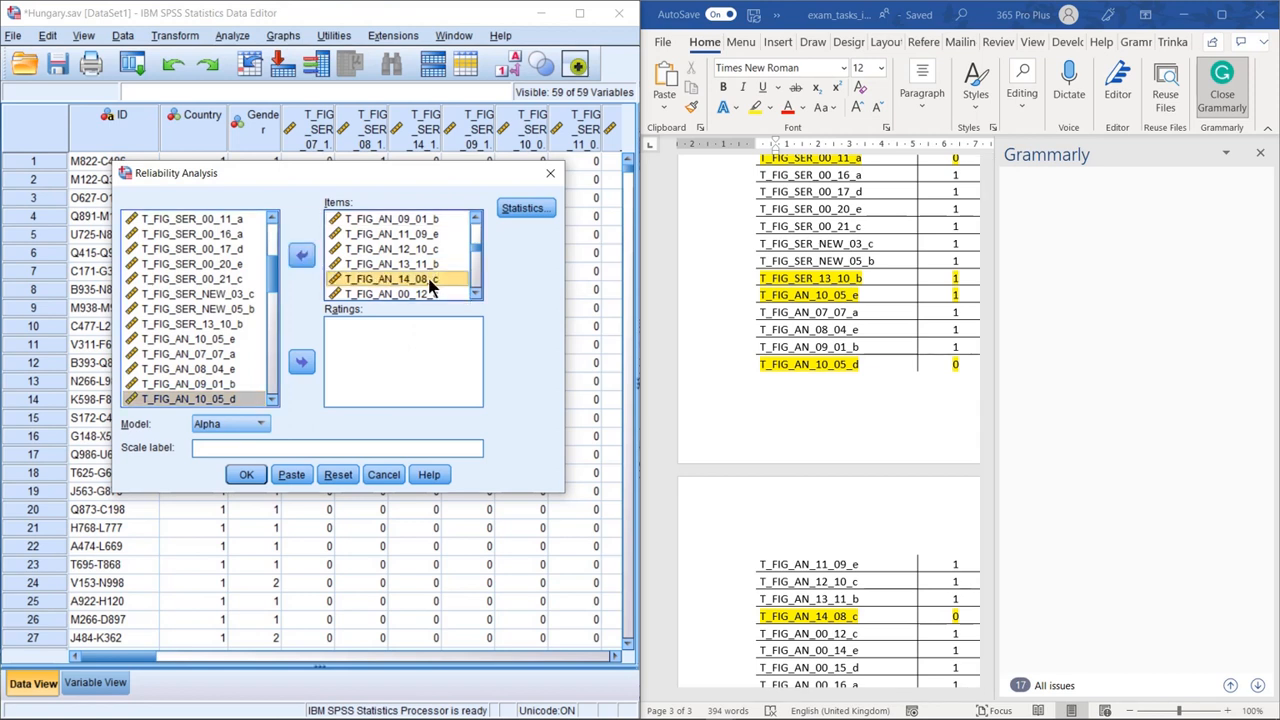
pyautogui.click(301, 255)
# Check the rest of the anchoring table for HU items marked 0 and run the Hungary reliability analysis
pyautogui.scroll(-5, 800, 490)
pyautogui.scroll(-5, 800, 490)
pyautogui.scroll(3, 799, 491)
pyautogui.scroll(4, 799, 491)
pyautogui.click(245, 476)
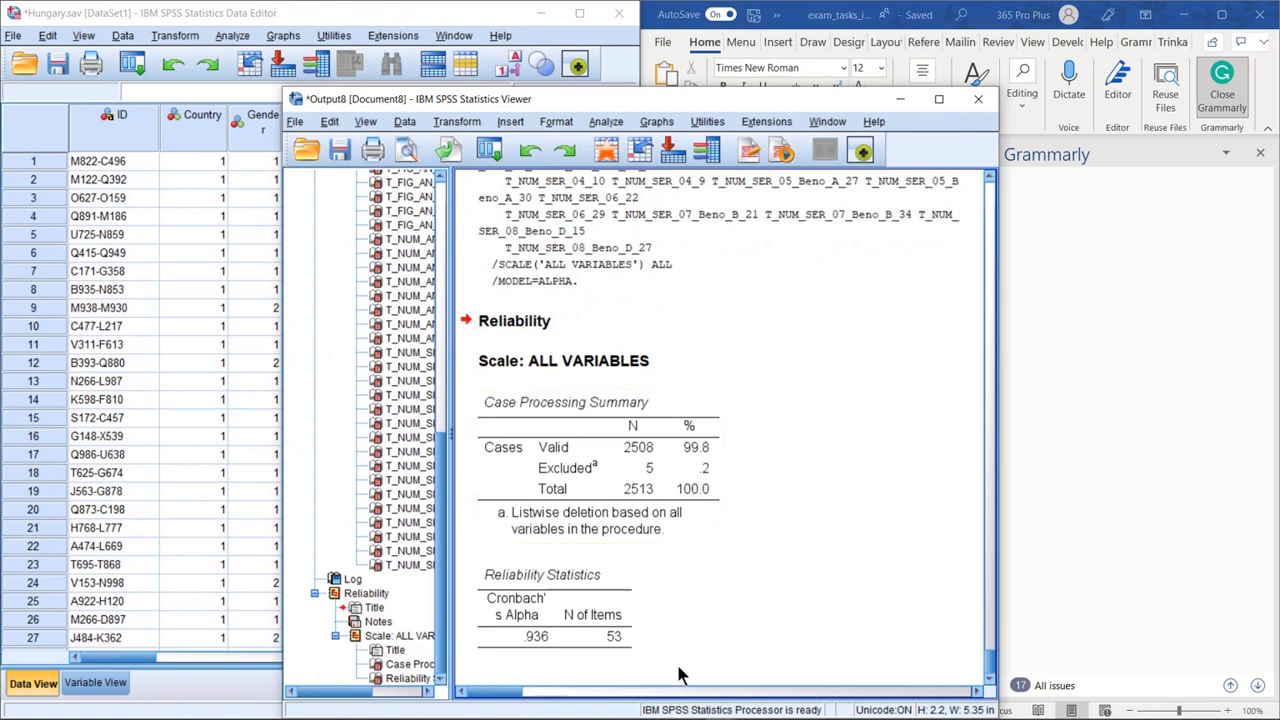
# Select the Reliability Statistics table in the output, then bring up the Word exam document and close its Grammarly pane
pyautogui.click(520, 527)
pyautogui.click(523, 612)
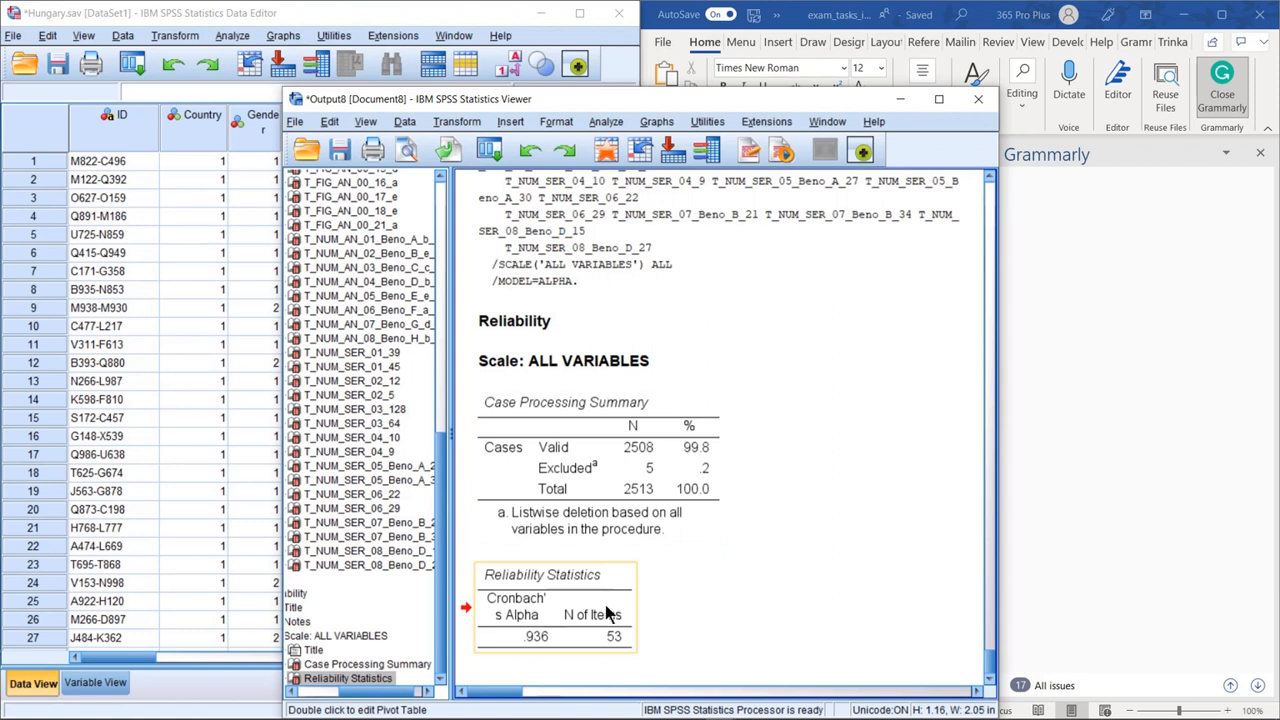
pyautogui.click(566, 706)
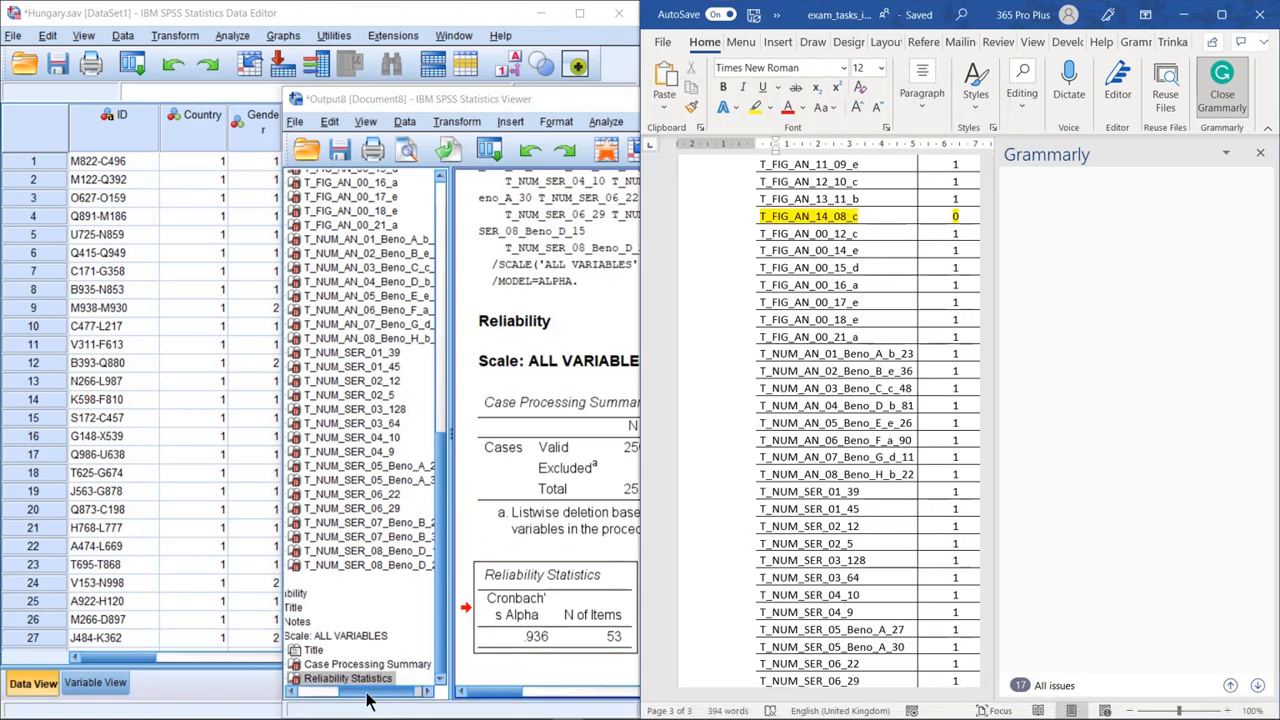
pyautogui.click(568, 708)
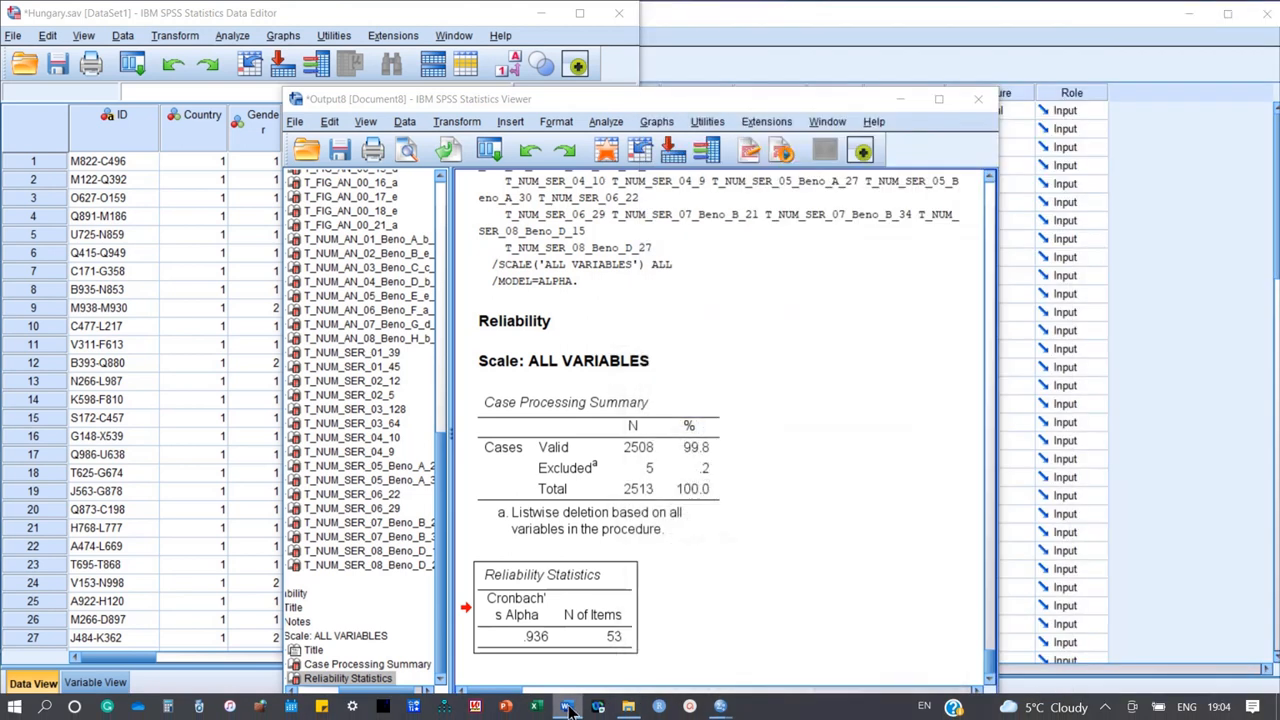
pyautogui.click(568, 708)
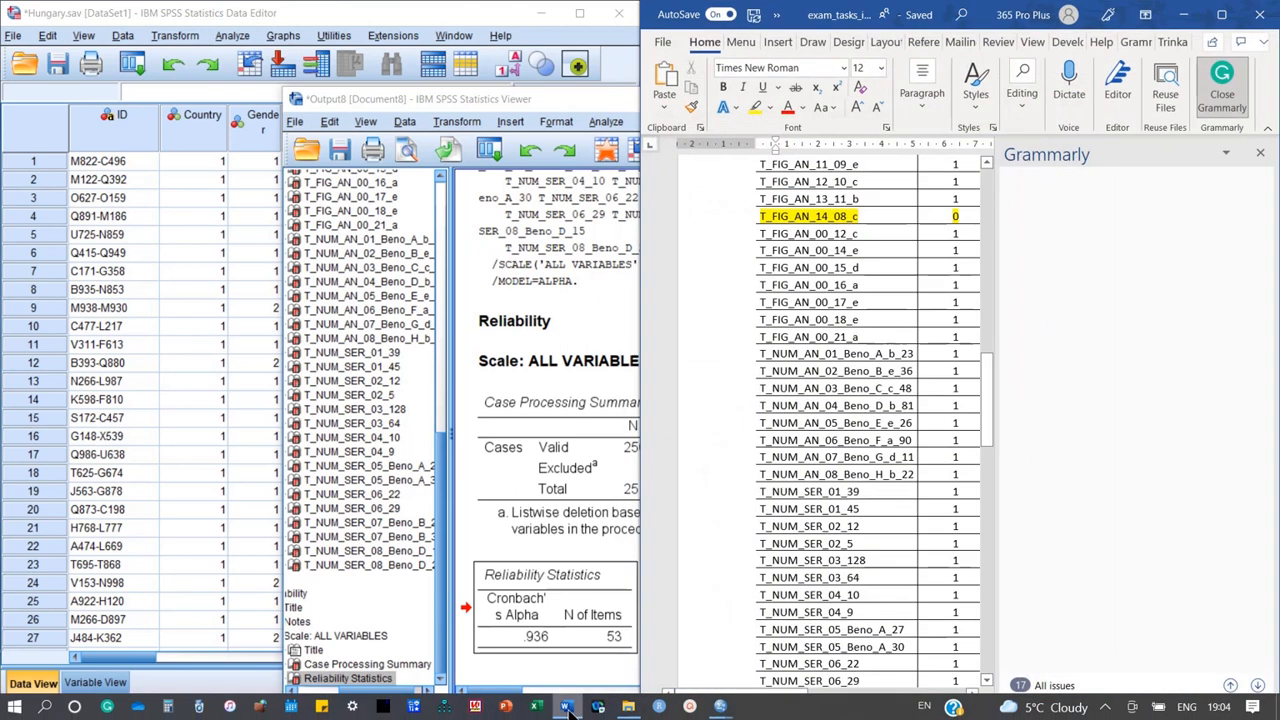
pyautogui.click(1259, 155)
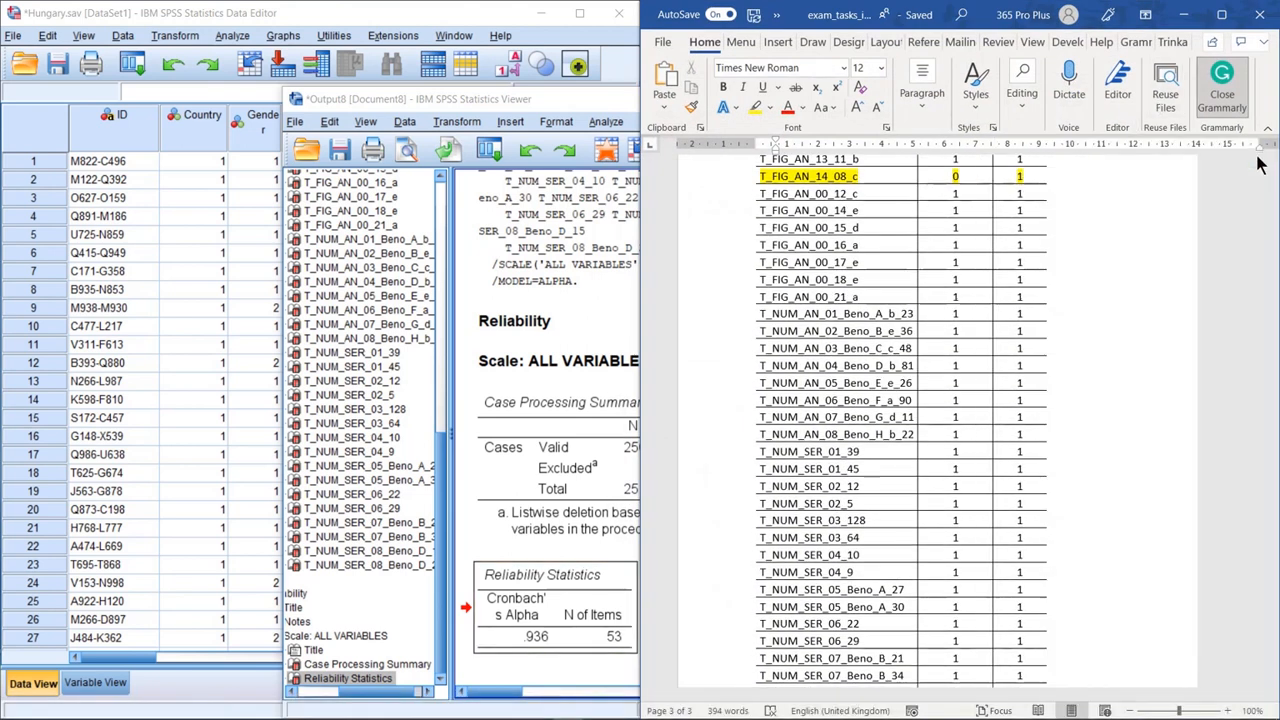
# Add the line "Reliability Hungary" below question 1 in the ANSWER section of the exam document
pyautogui.scroll(-10, 1071, 420)
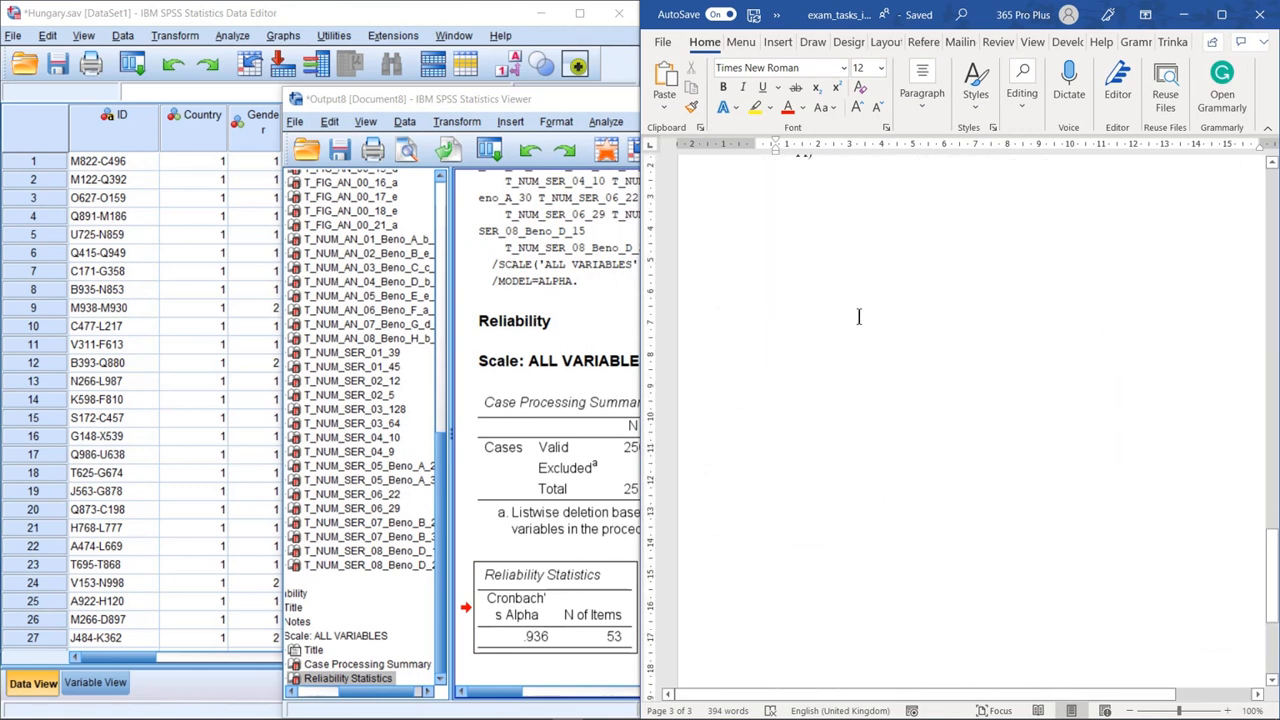
pyautogui.scroll(3, 858, 317)
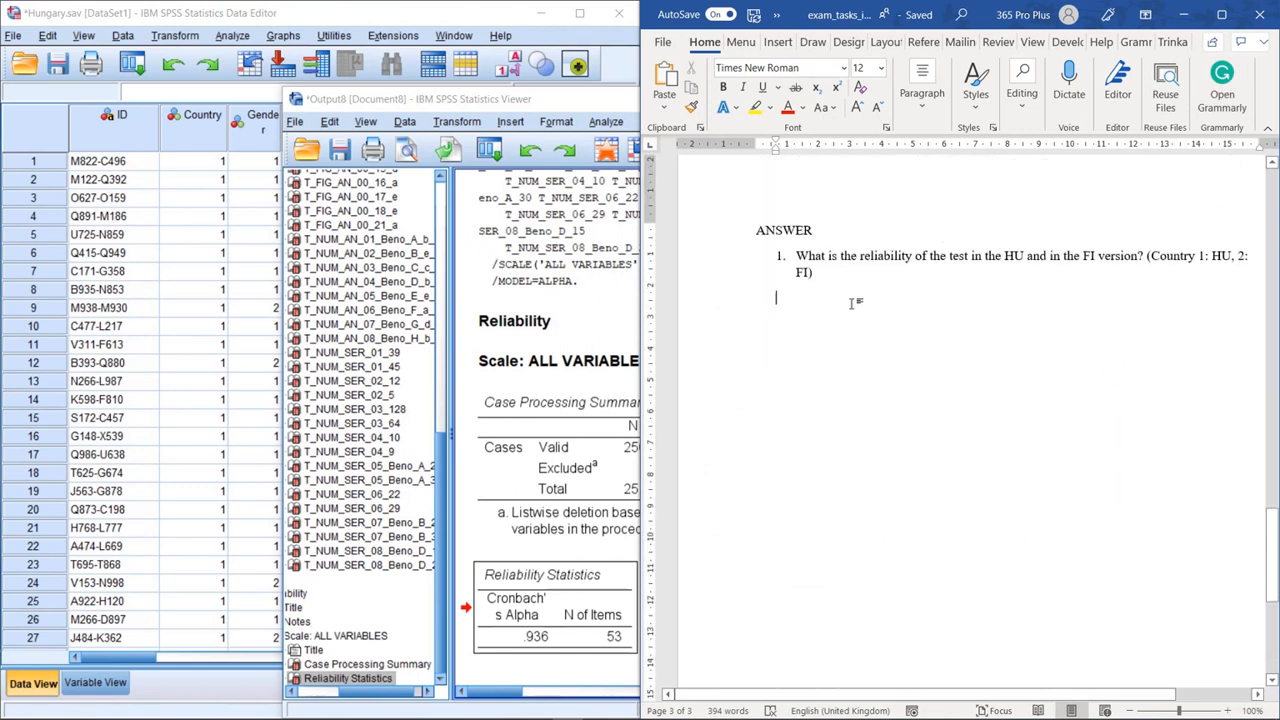
pyautogui.write('Reliabilit')
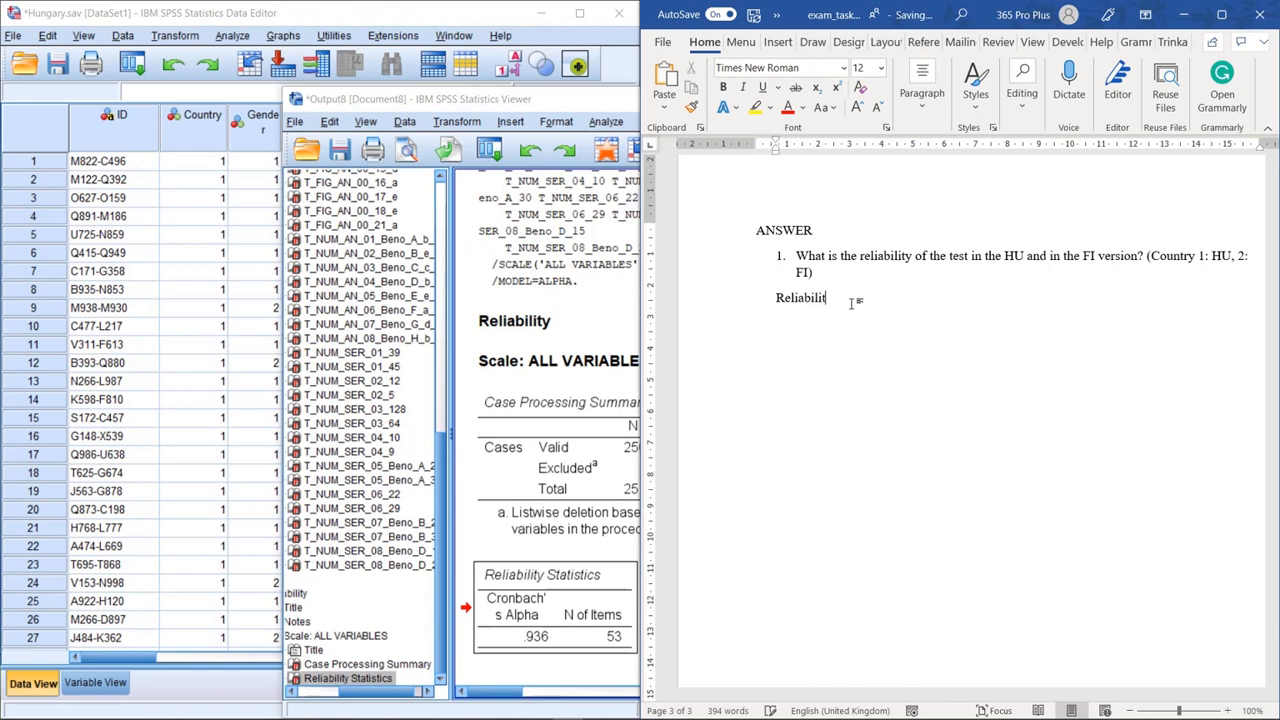
pyautogui.write('y Hungary')
pyautogui.hotkey('ctrl', 'v')
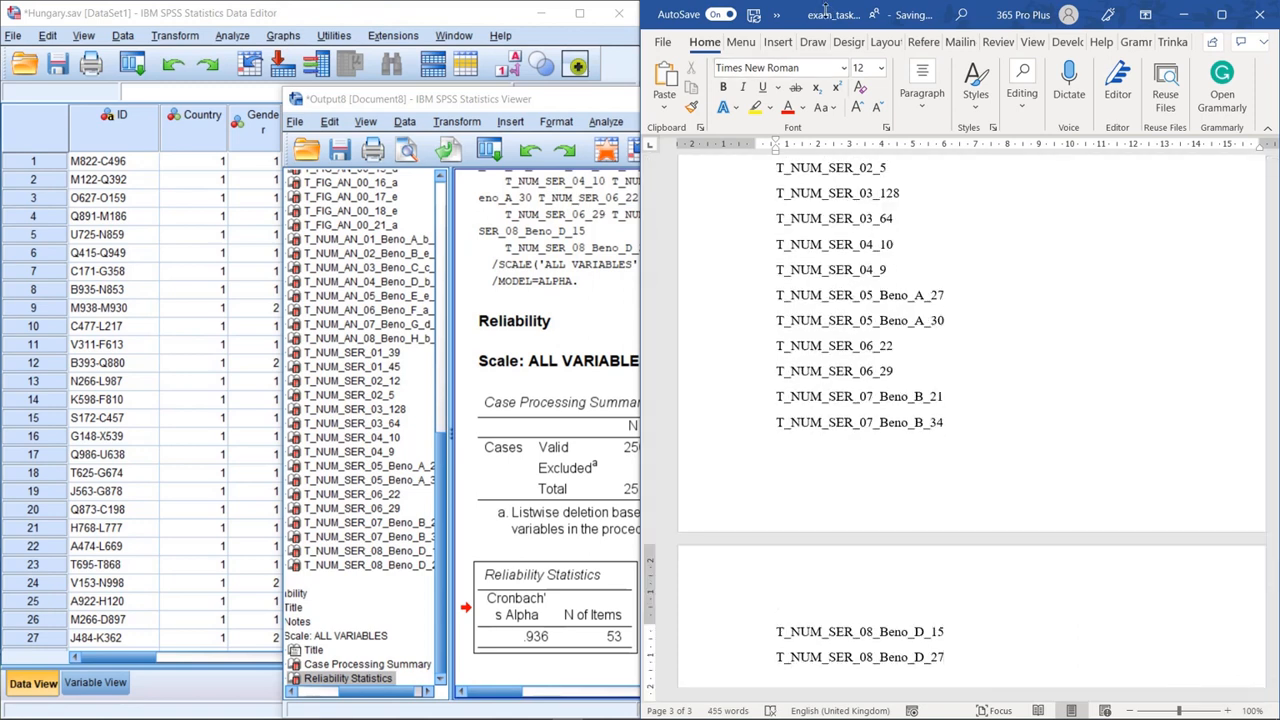
pyautogui.scroll(2, 804, 236)
pyautogui.scroll(2, 804, 236)
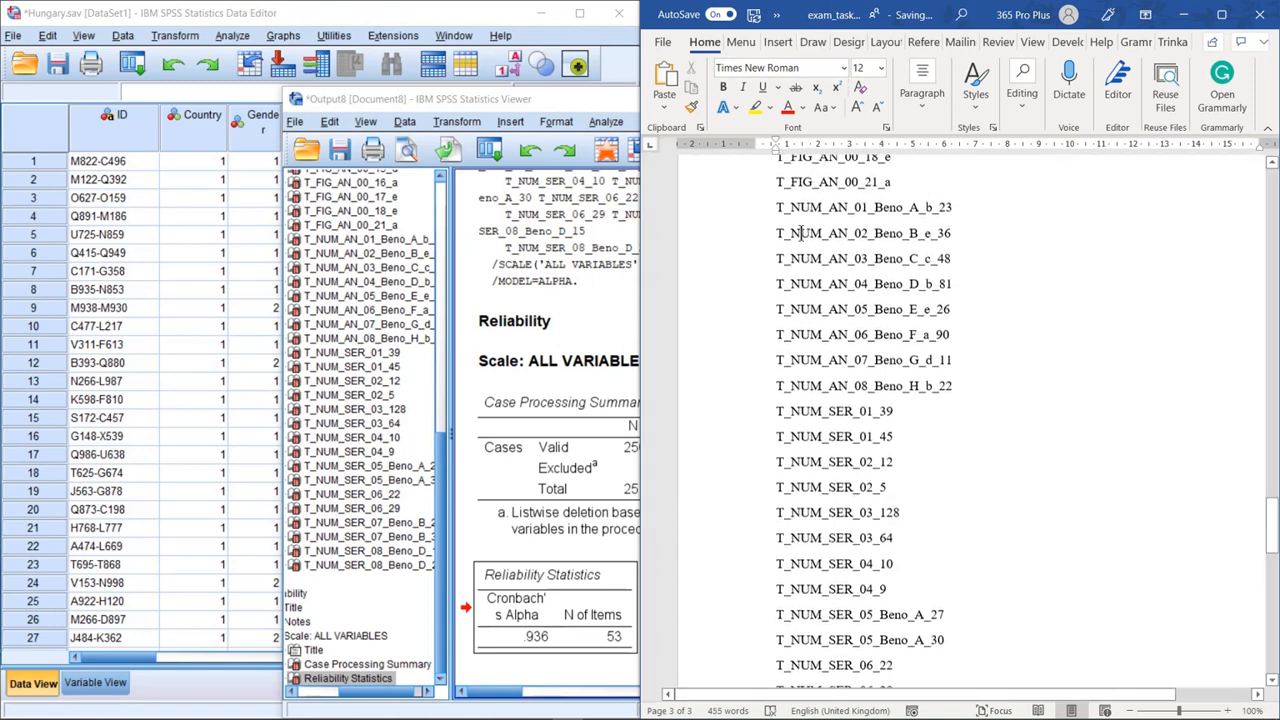
pyautogui.press('super+space')
pyautogui.hotkey('ctrl', 'z')
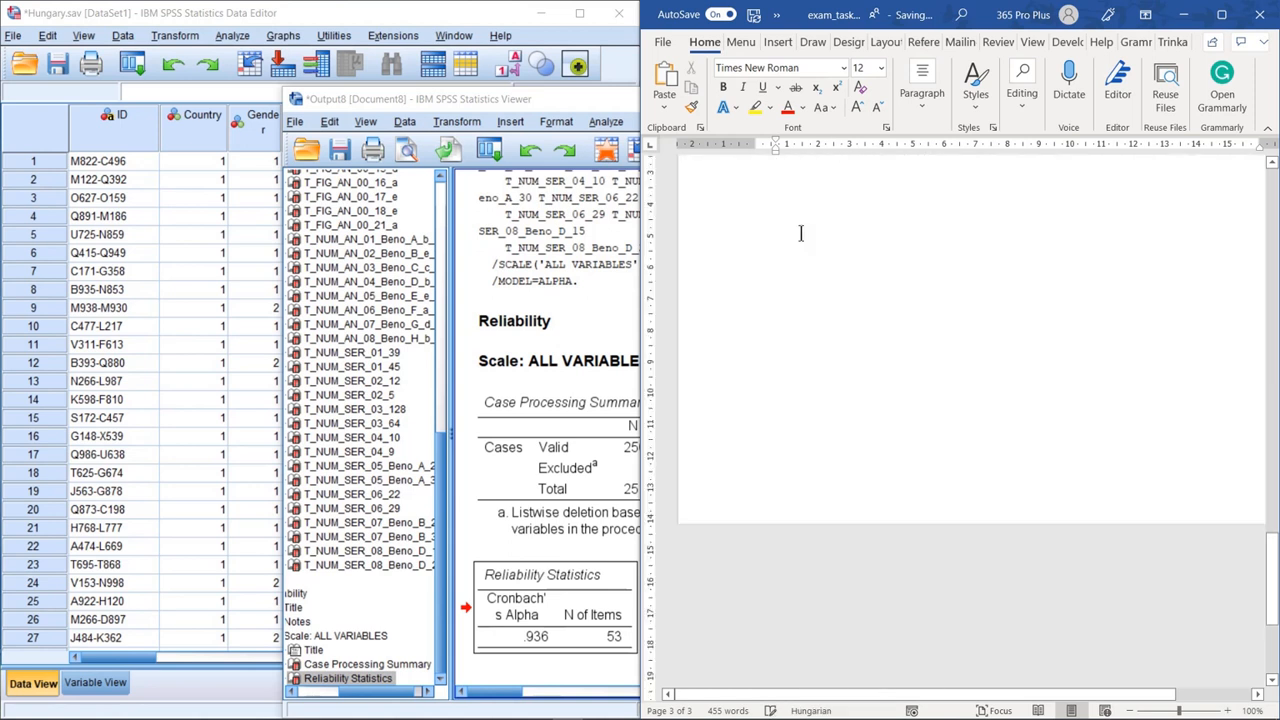
pyautogui.click(530, 570)
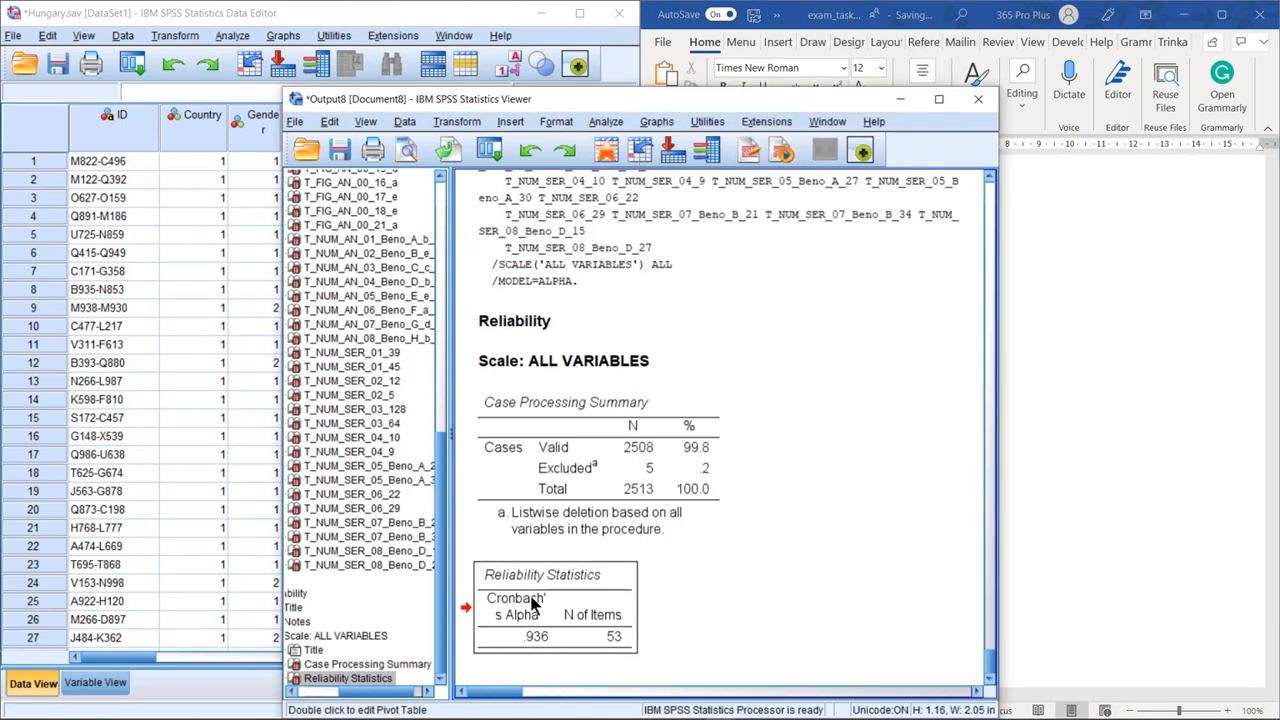
pyautogui.scroll(3, 904, 375)
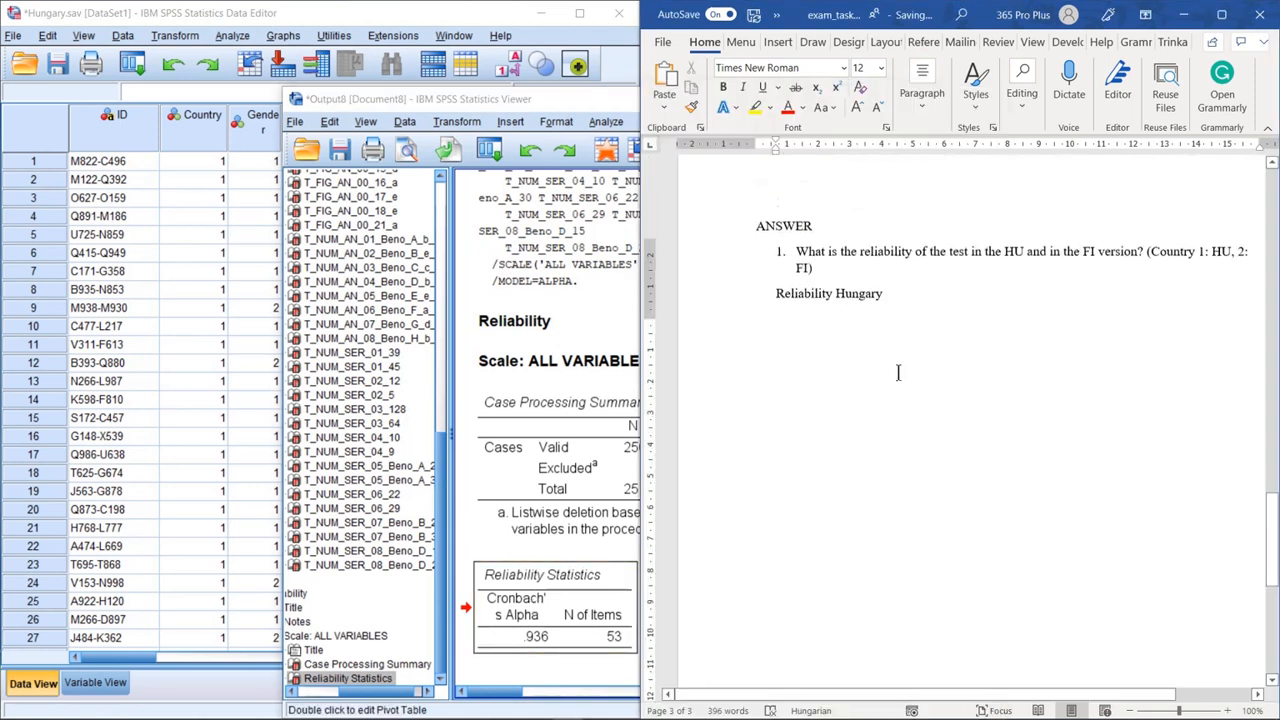
pyautogui.hotkey('ctrl', 'v')
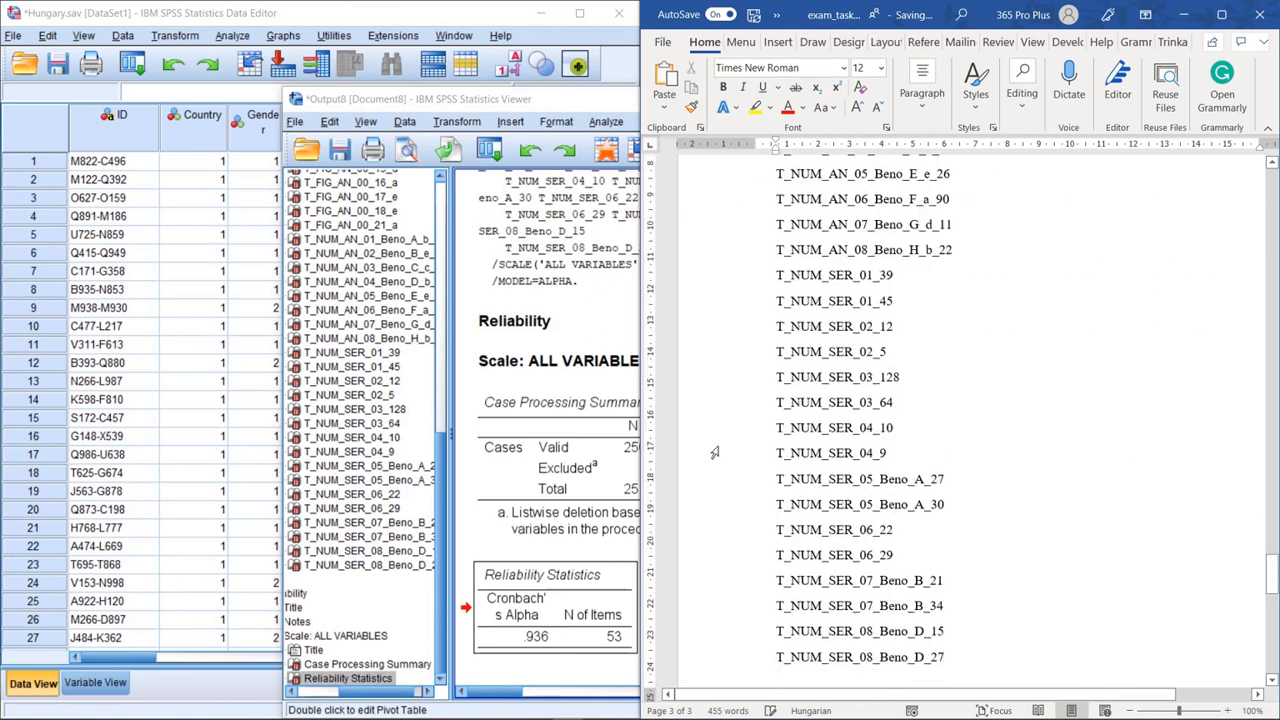
pyautogui.press('super+space')
pyautogui.scroll(5, 978, 360)
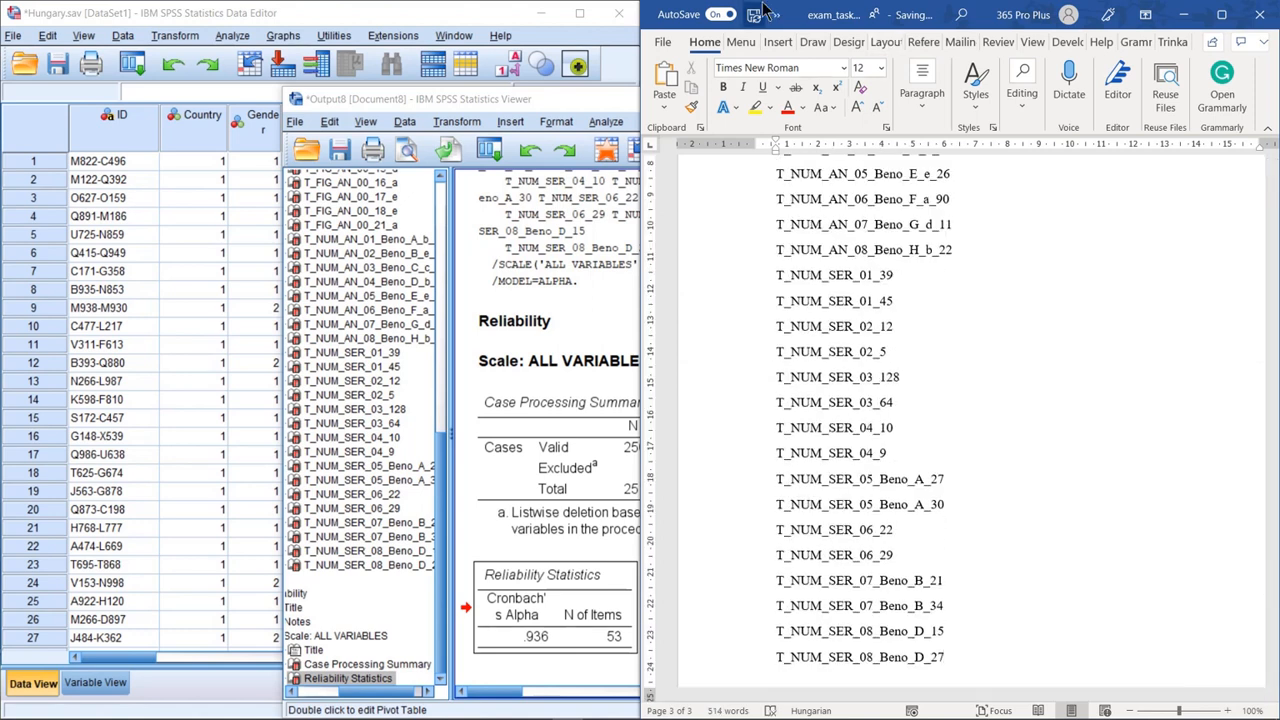
pyautogui.click(1221, 14)
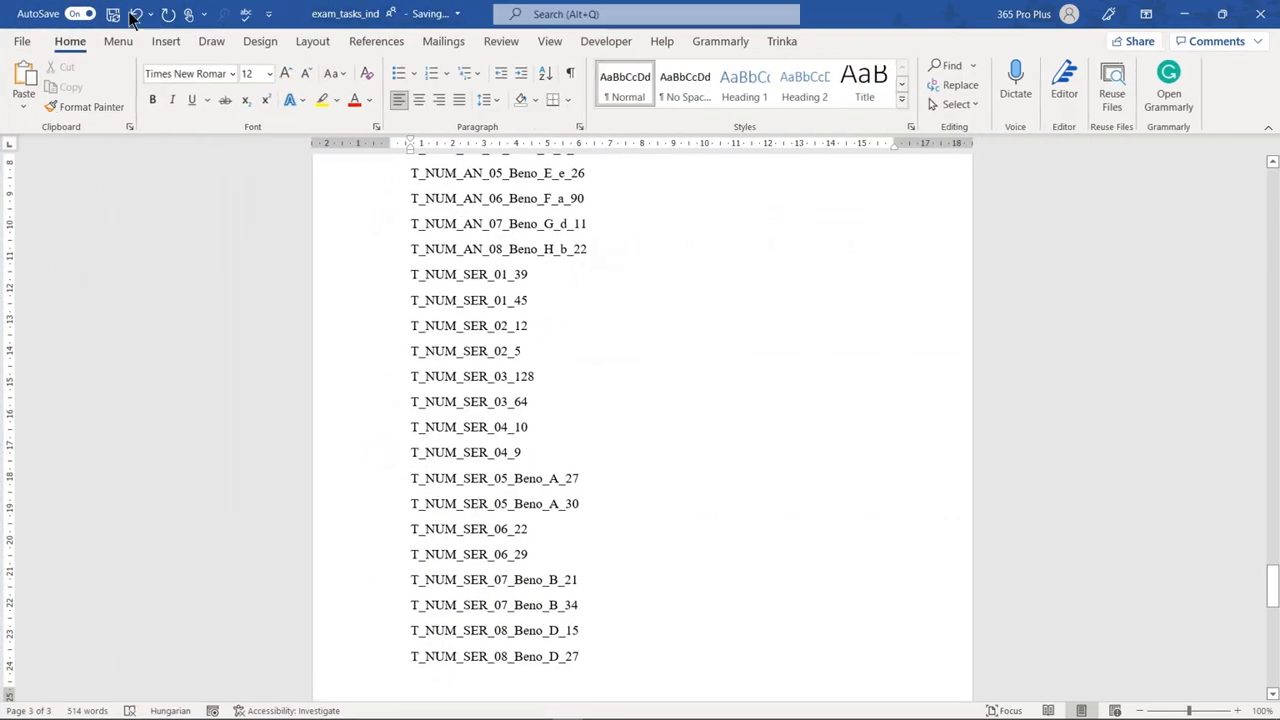
pyautogui.click(136, 13)
pyautogui.scroll(3, 503, 346)
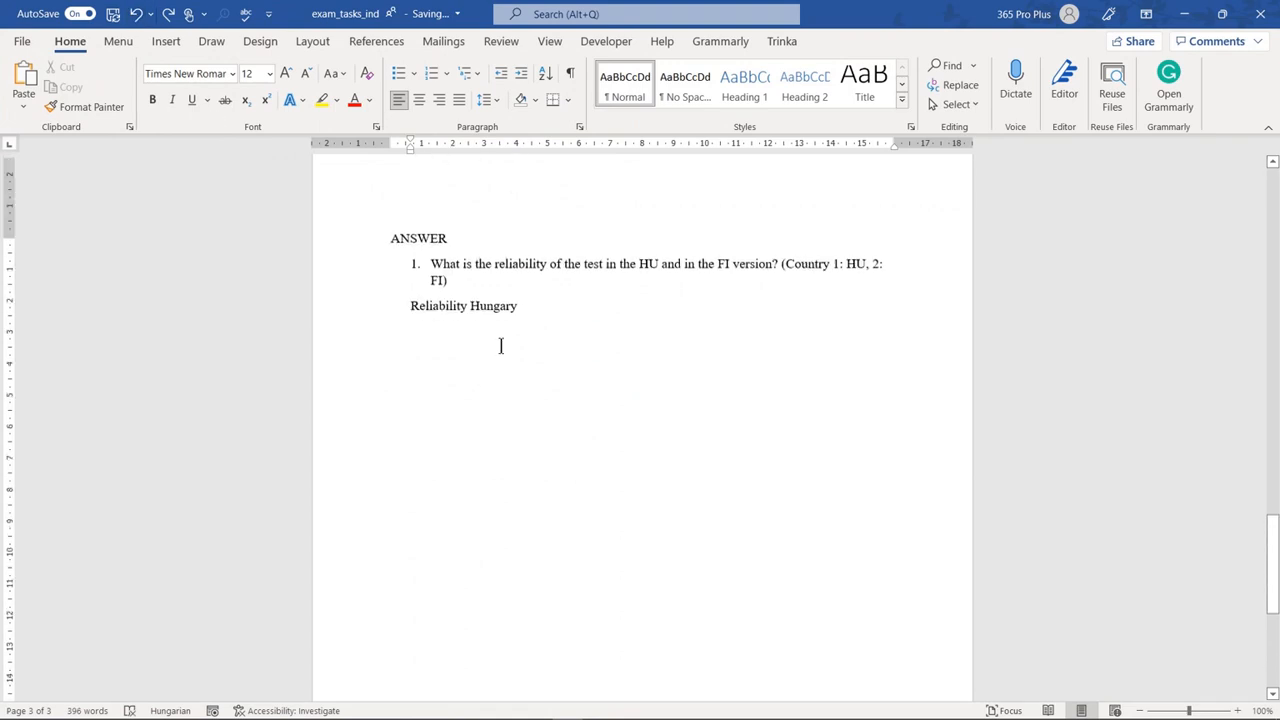
pyautogui.click(1221, 14)
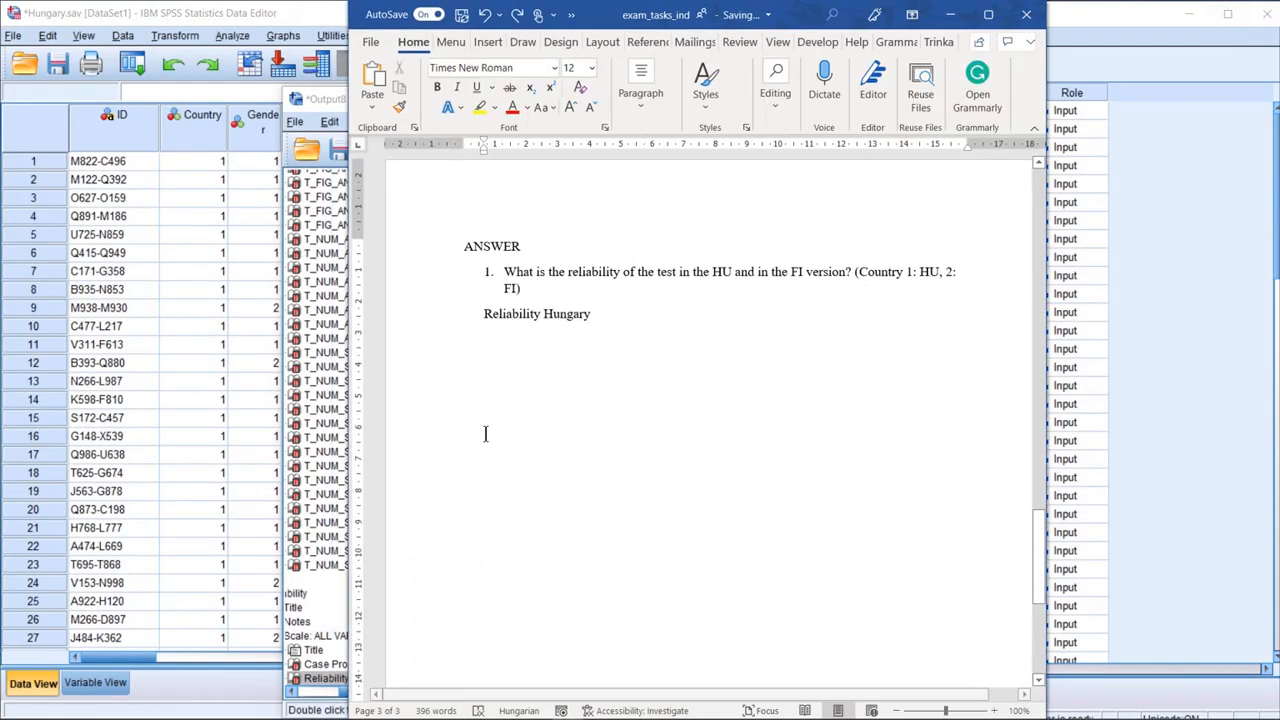
# Copy the Reliability Statistics table of the Hungary reliability analysis from the SPSS output
pyautogui.click(296, 552)
pyautogui.scroll(-10, 537, 516)
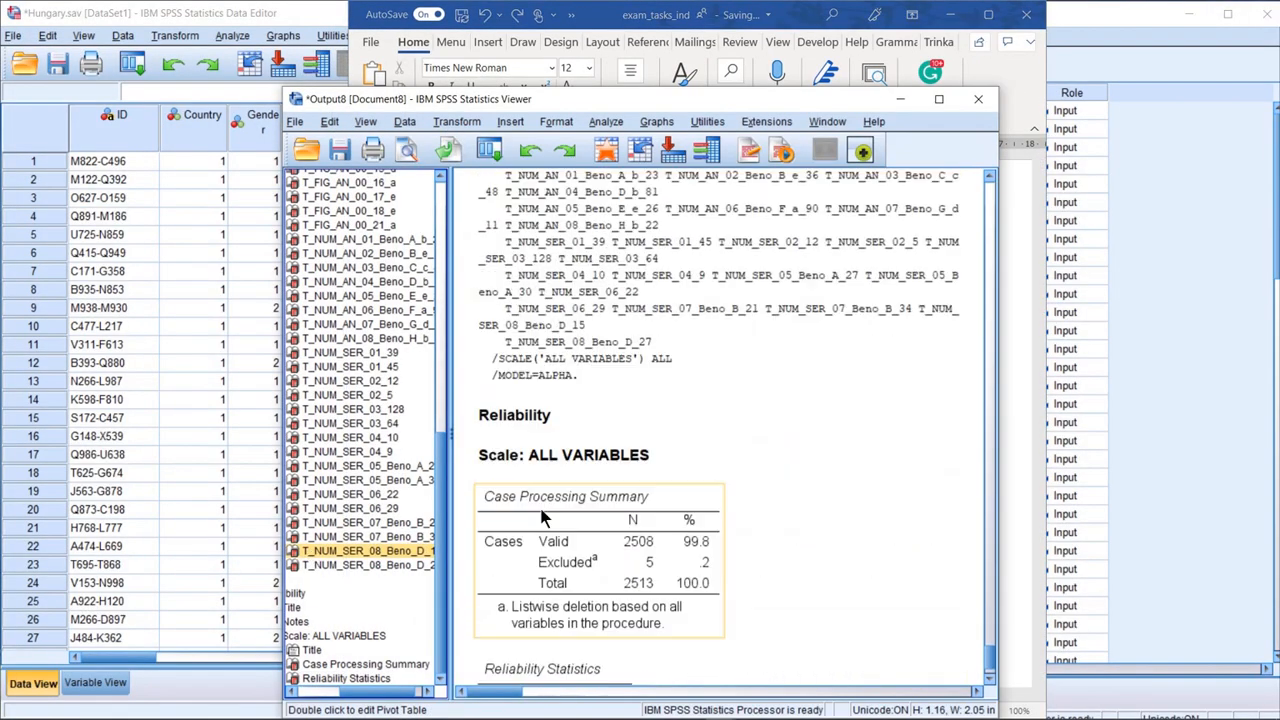
pyautogui.scroll(-3, 569, 562)
pyautogui.click(549, 581)
pyautogui.rightClick(557, 553)
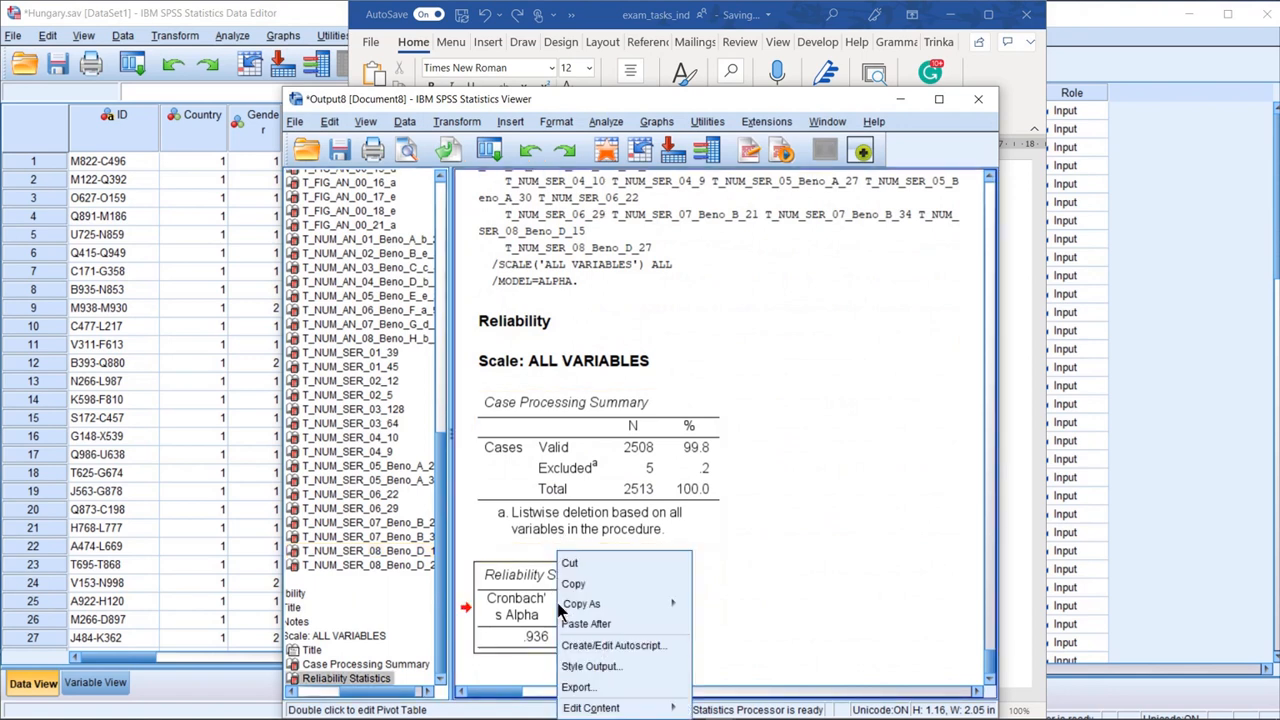
pyautogui.click(576, 590)
# Paste the table as a formatted table below "Reliability Hungary" in Word and add the line "Reliability Finland" beneath it
pyautogui.click(1011, 556)
pyautogui.rightClick(506, 355)
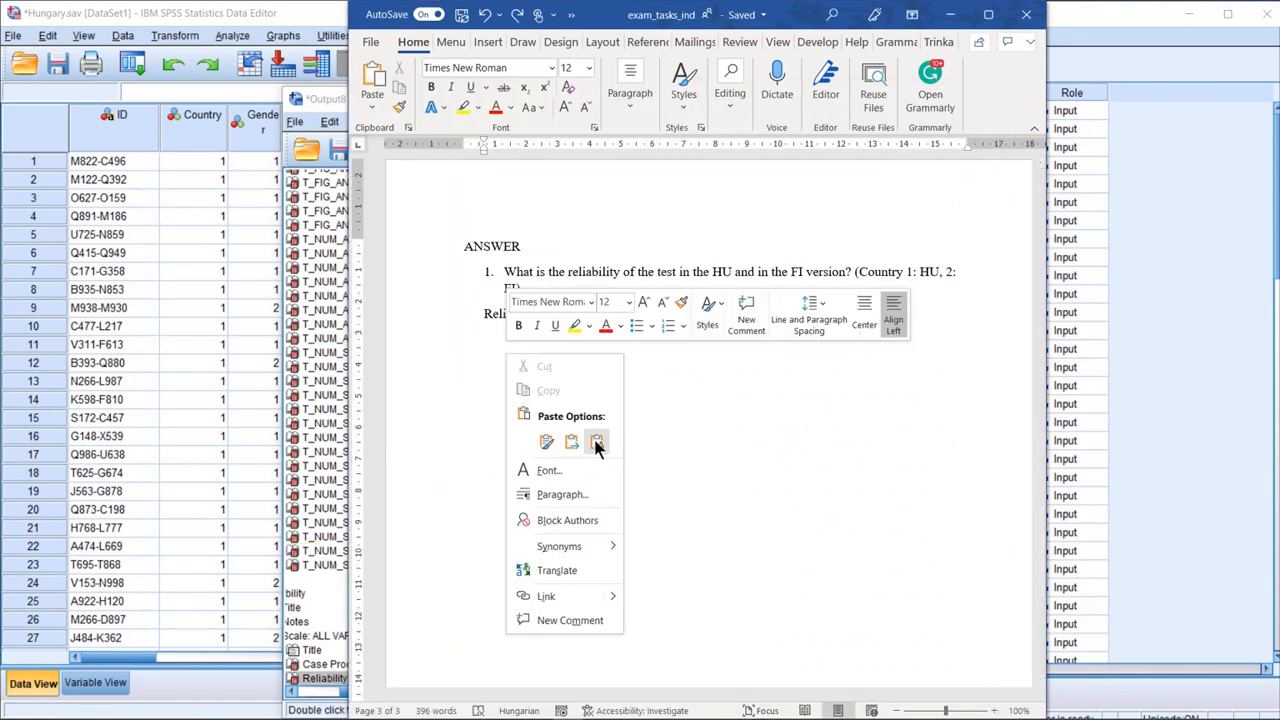
pyautogui.click(546, 442)
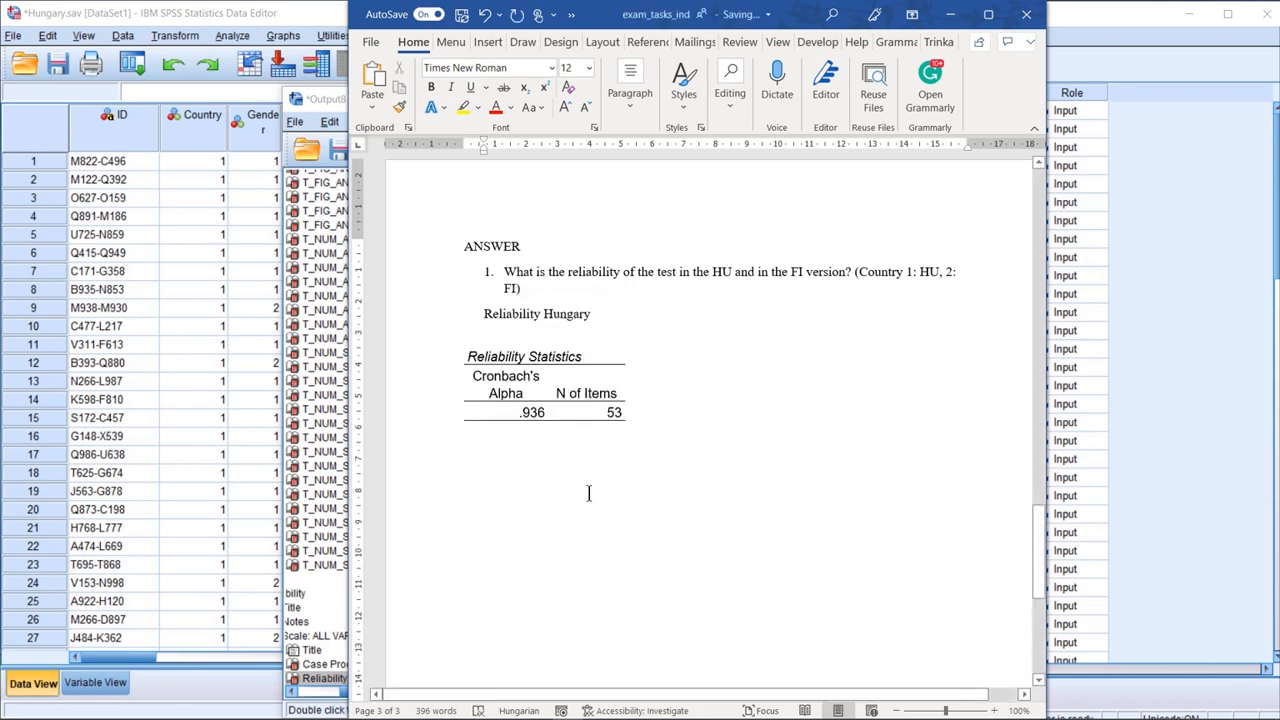
pyautogui.write('Reliability Finland')
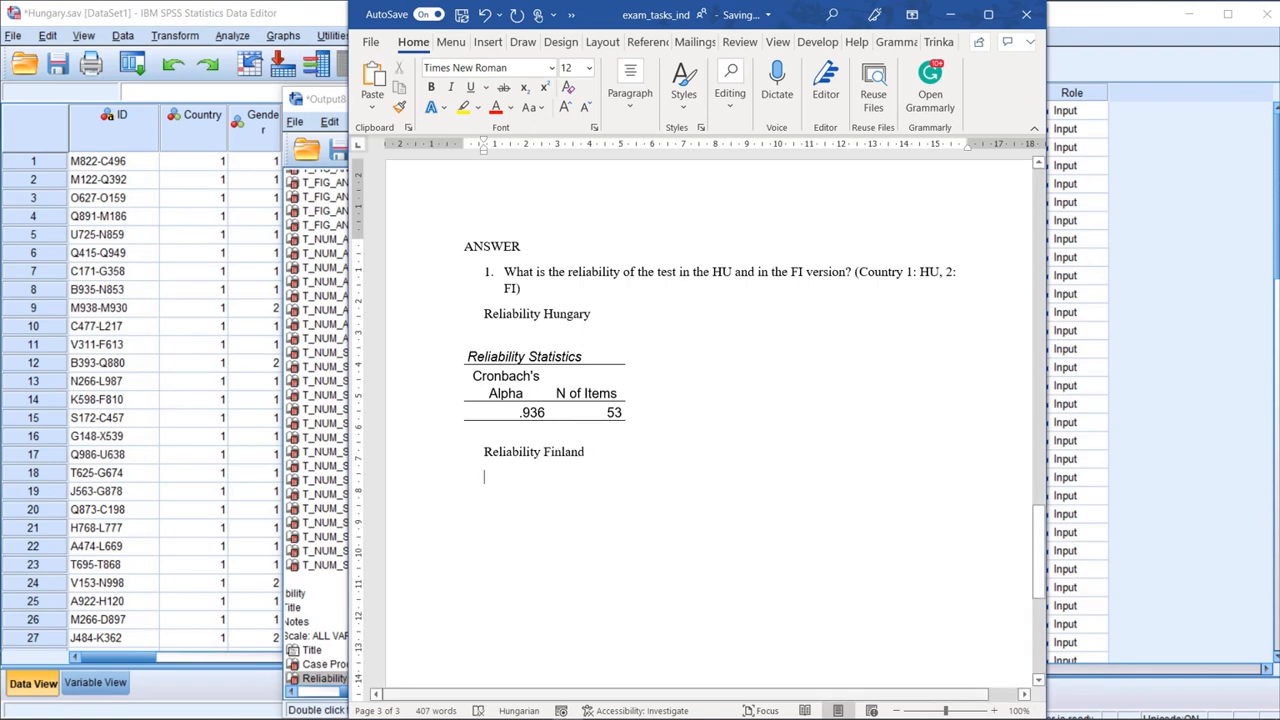
# Bring up the finland.sav dataset and place the Word document beside it, showing the start of the anchoring table
pyautogui.moveTo(720, 707)
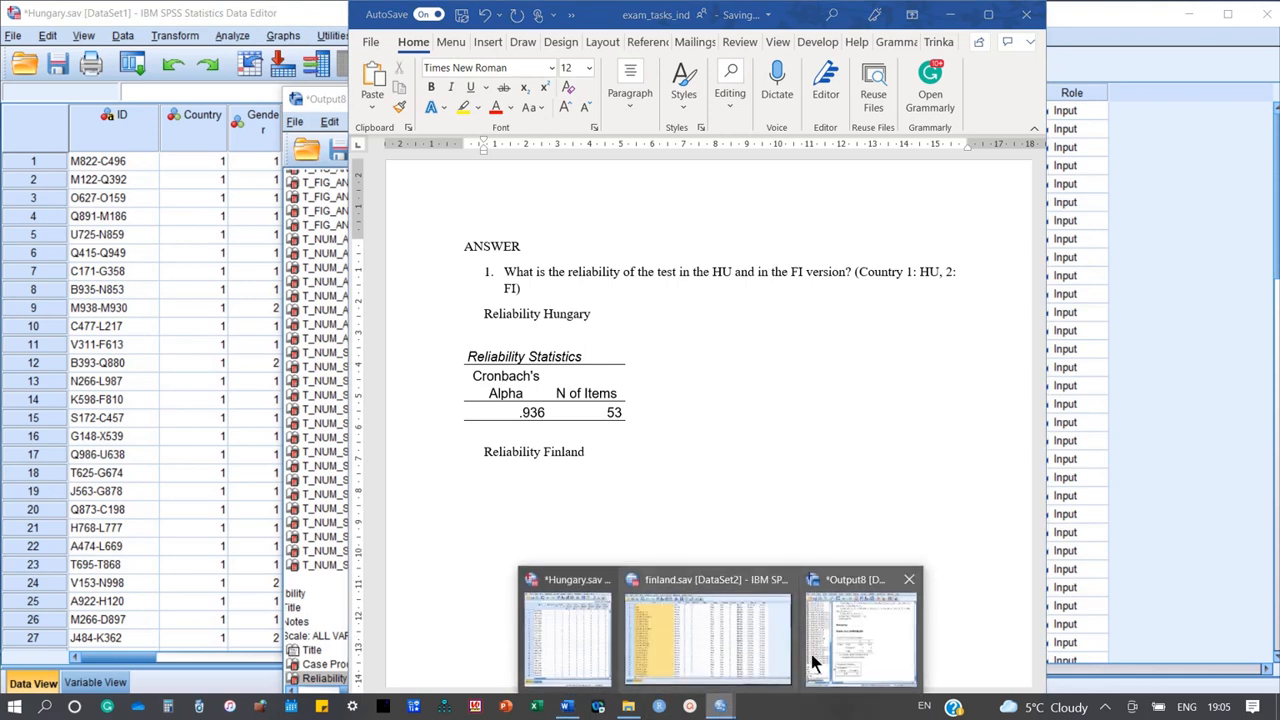
pyautogui.click(719, 619)
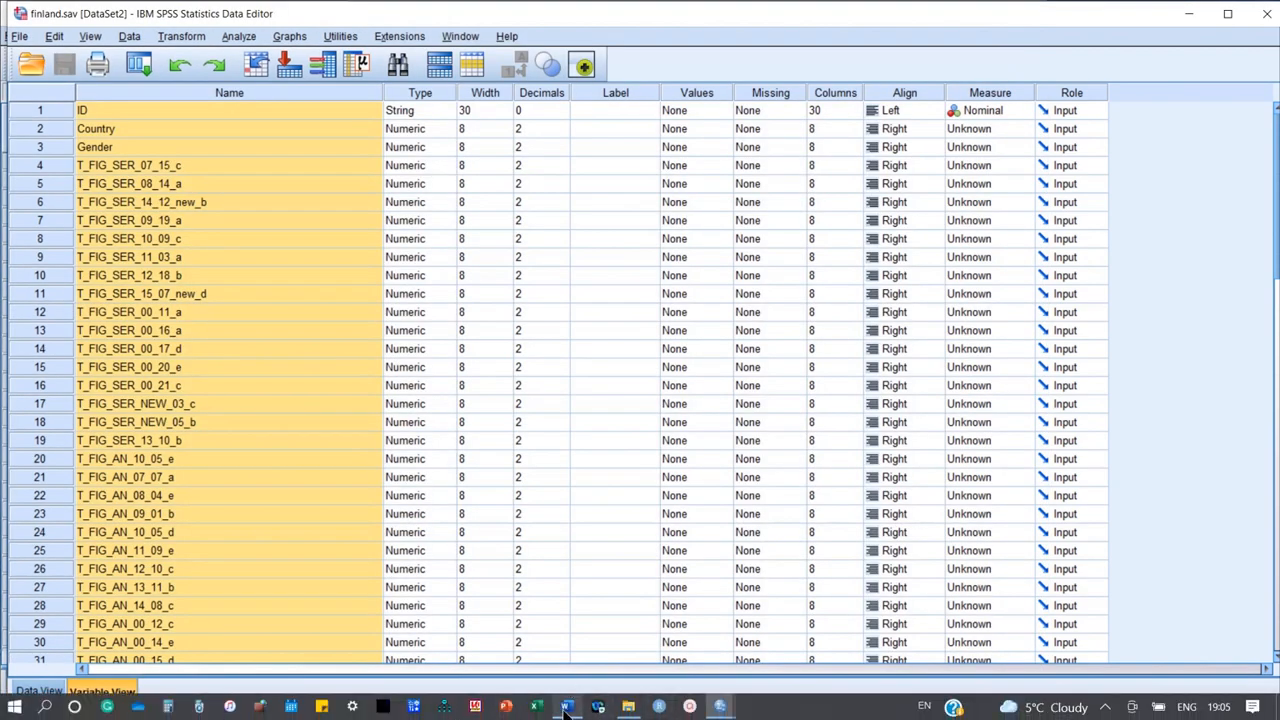
pyautogui.click(598, 710)
pyautogui.scroll(5, 833, 360)
pyautogui.scroll(15, 828, 368)
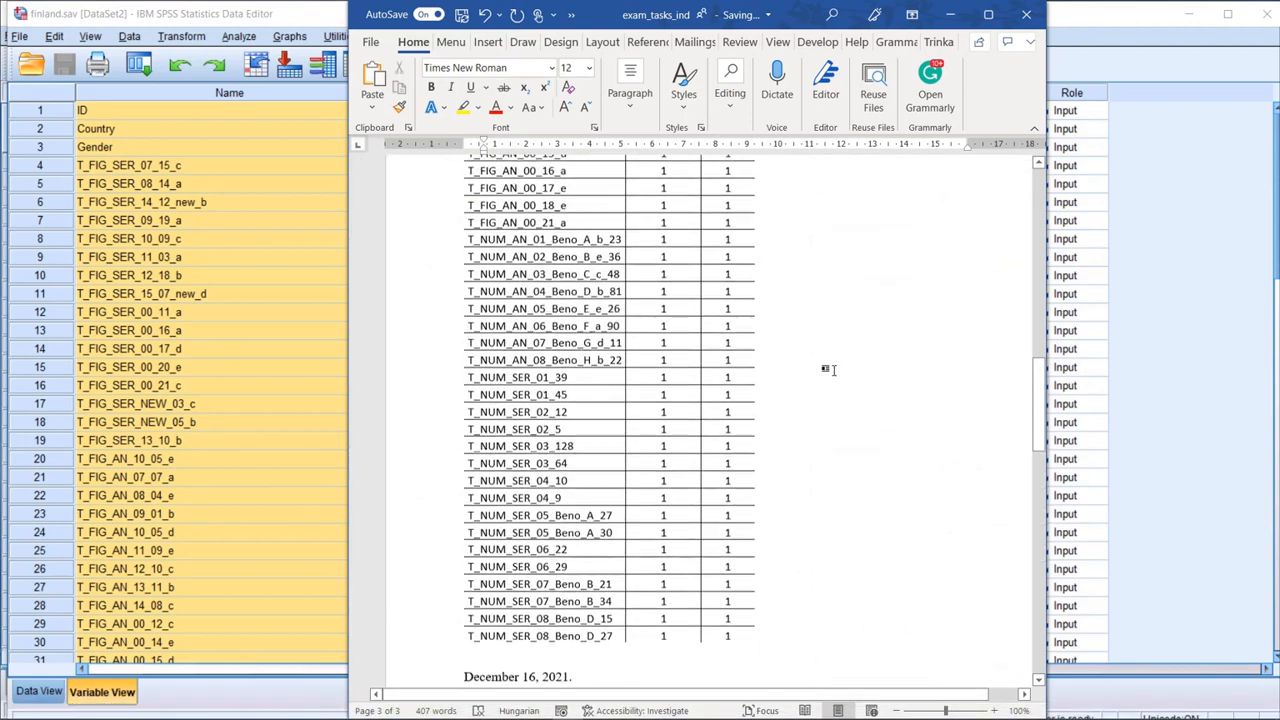
pyautogui.moveTo(787, 20); pyautogui.dragTo(1077, 57)
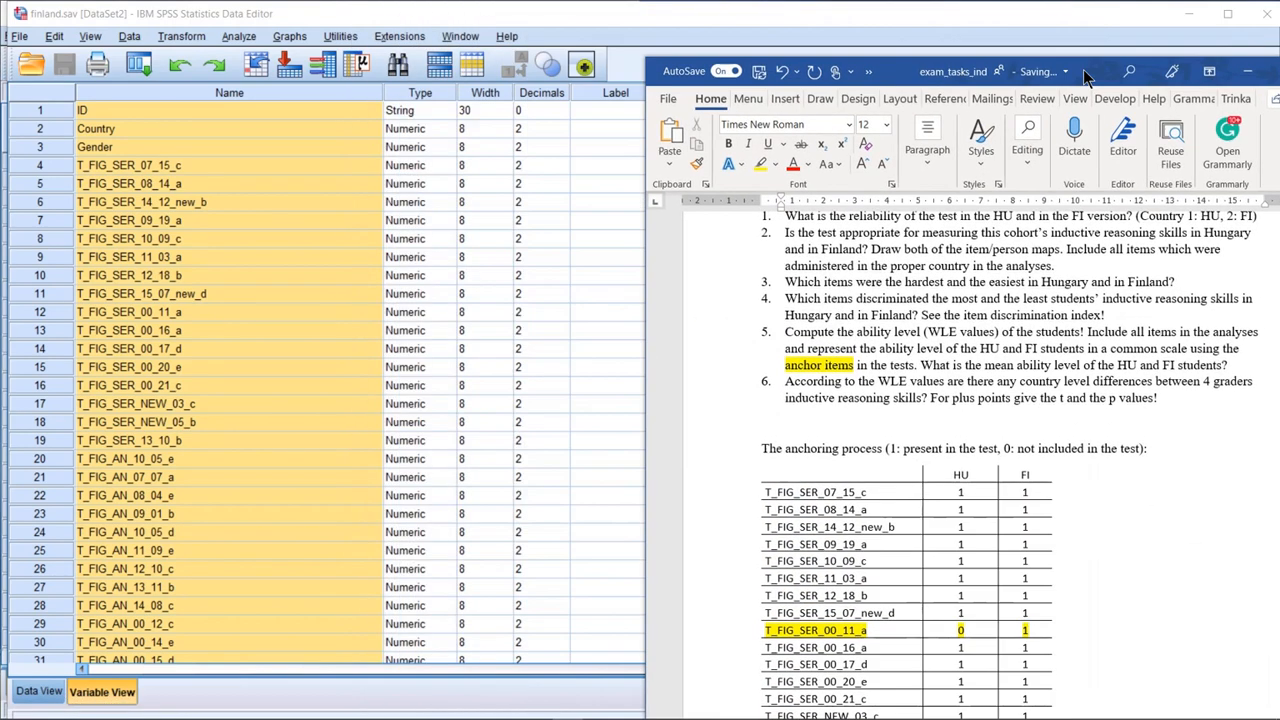
# Set up a Reliability Analysis for Finland with all test items from T_FIG_SER_07_15_c through the last T_NUM_SER variable as Items
pyautogui.click(238, 38)
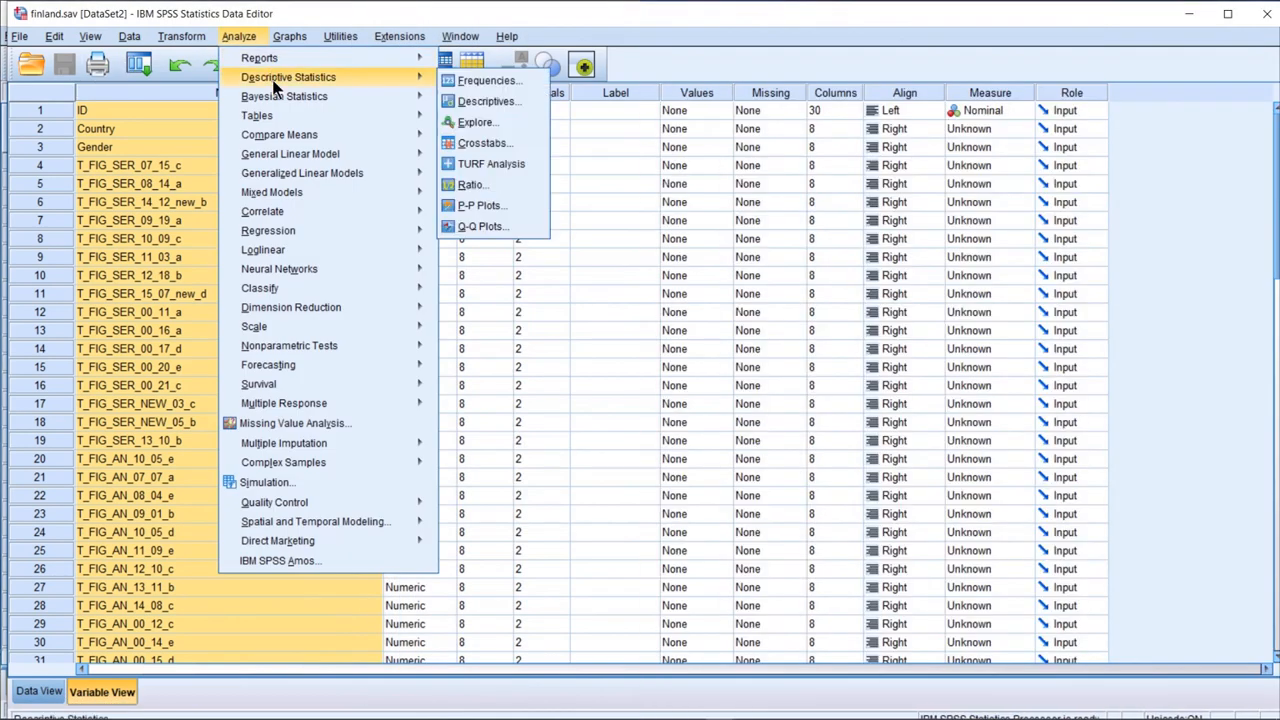
pyautogui.moveTo(287, 278)
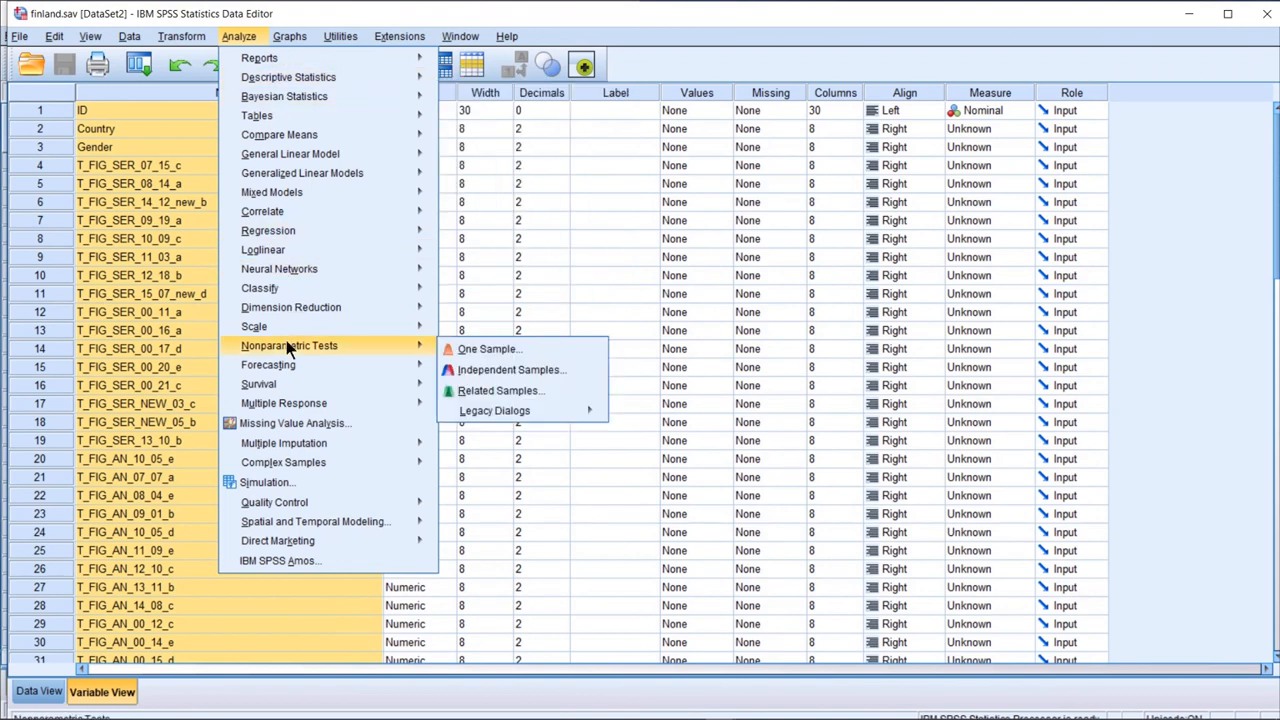
pyautogui.moveTo(423, 331)
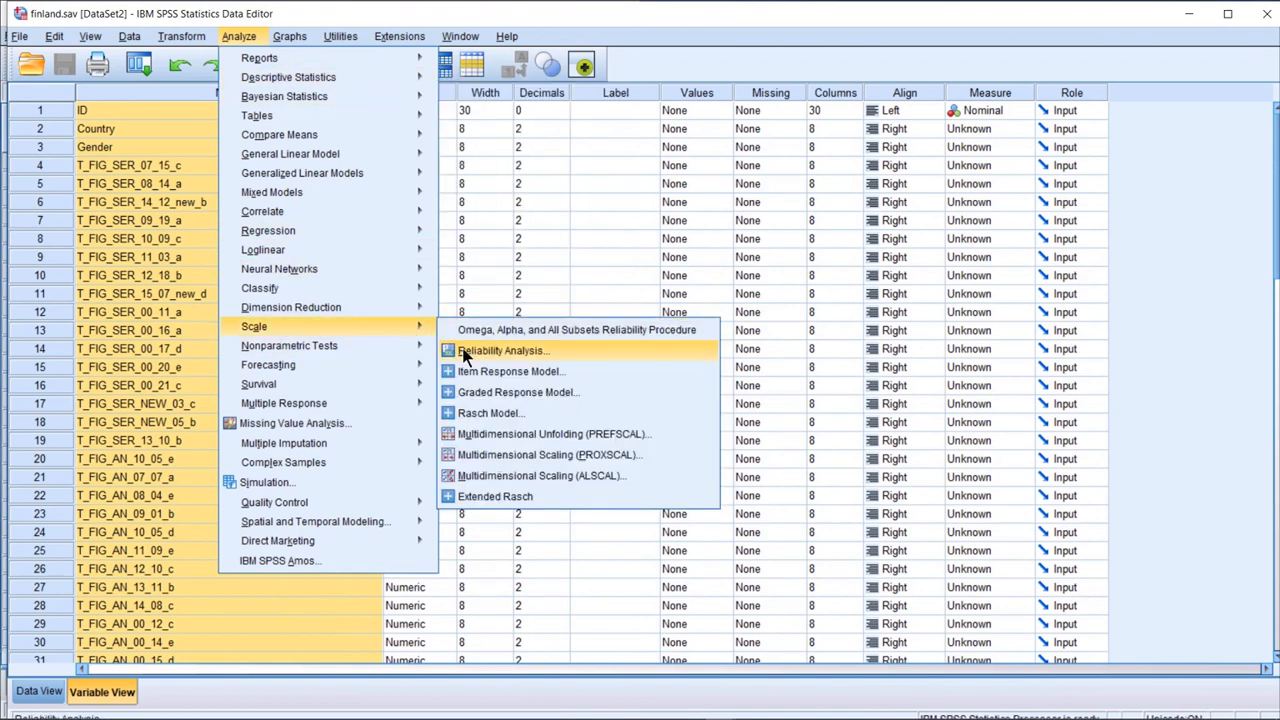
pyautogui.click(456, 350)
pyautogui.click(185, 265)
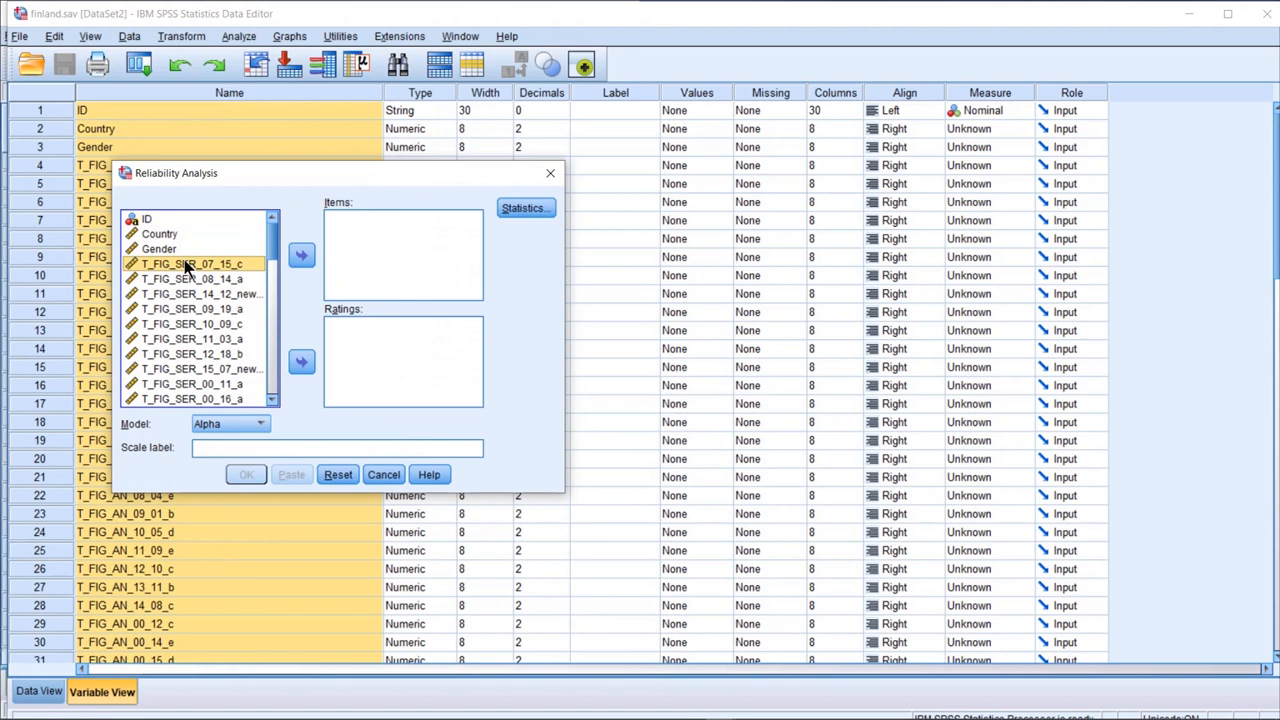
pyautogui.hotkey('shift', 'Down')
pyautogui.hotkey('shift', 'Down')
pyautogui.hotkey('shift', 'Down')
pyautogui.hotkey('shift', 'Down')
pyautogui.hotkey('shift', 'Down')
pyautogui.hotkey('shift', 'Down')
pyautogui.hotkey('shift', 'Down')
pyautogui.hotkey('shift', 'Down')
pyautogui.hotkey('shift', 'Down')
pyautogui.hotkey('shift', 'Down')
pyautogui.hotkey('shift', 'Down')
pyautogui.hotkey('shift', 'Down')
pyautogui.hotkey('shift', 'Down')
pyautogui.hotkey('shift', 'Down')
pyautogui.hotkey('shift', 'Down')
pyautogui.hotkey('shift', 'Down')
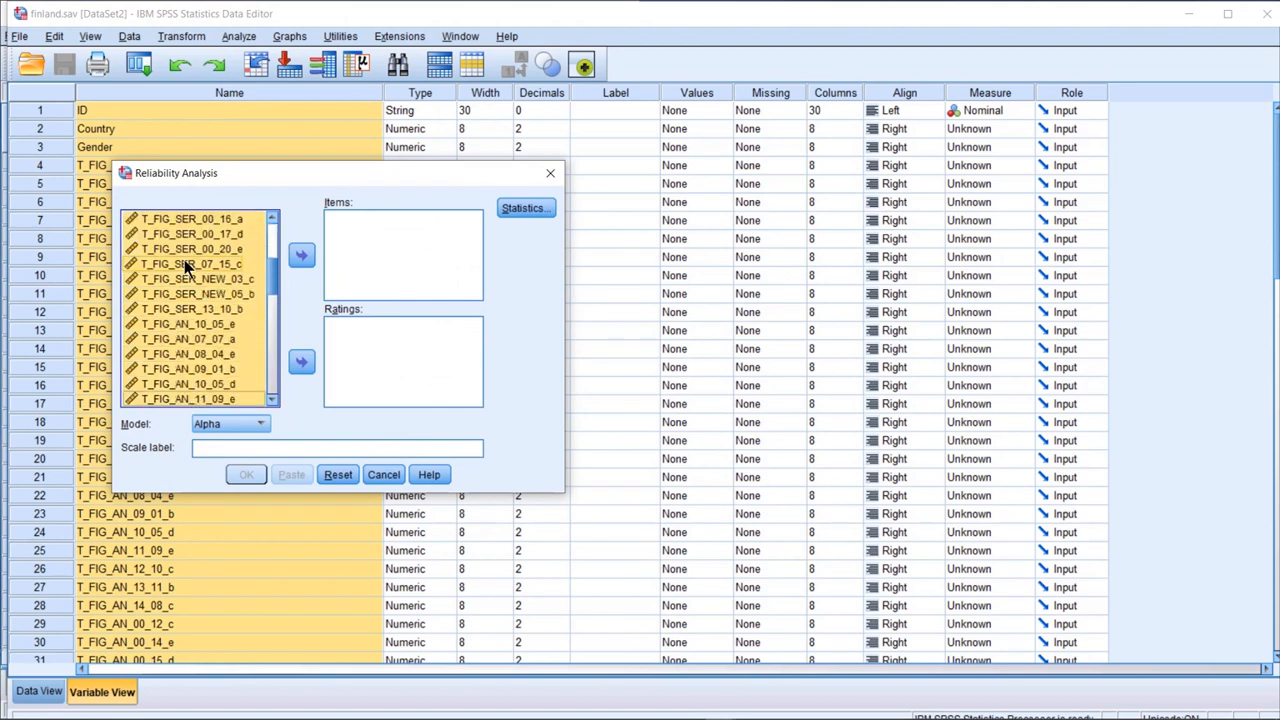
pyautogui.hotkey('shift', 'Down')
pyautogui.hotkey('shift', 'Down')
pyautogui.hotkey('shift', 'Down')
pyautogui.hotkey('shift', 'Down')
pyautogui.hotkey('shift', 'Down')
pyautogui.hotkey('shift', 'Down')
pyautogui.hotkey('shift', 'Down')
pyautogui.hotkey('shift', 'Down')
pyautogui.hotkey('shift', 'Down')
pyautogui.hotkey('shift', 'Down')
pyautogui.hotkey('shift', 'Down')
pyautogui.hotkey('shift', 'Down')
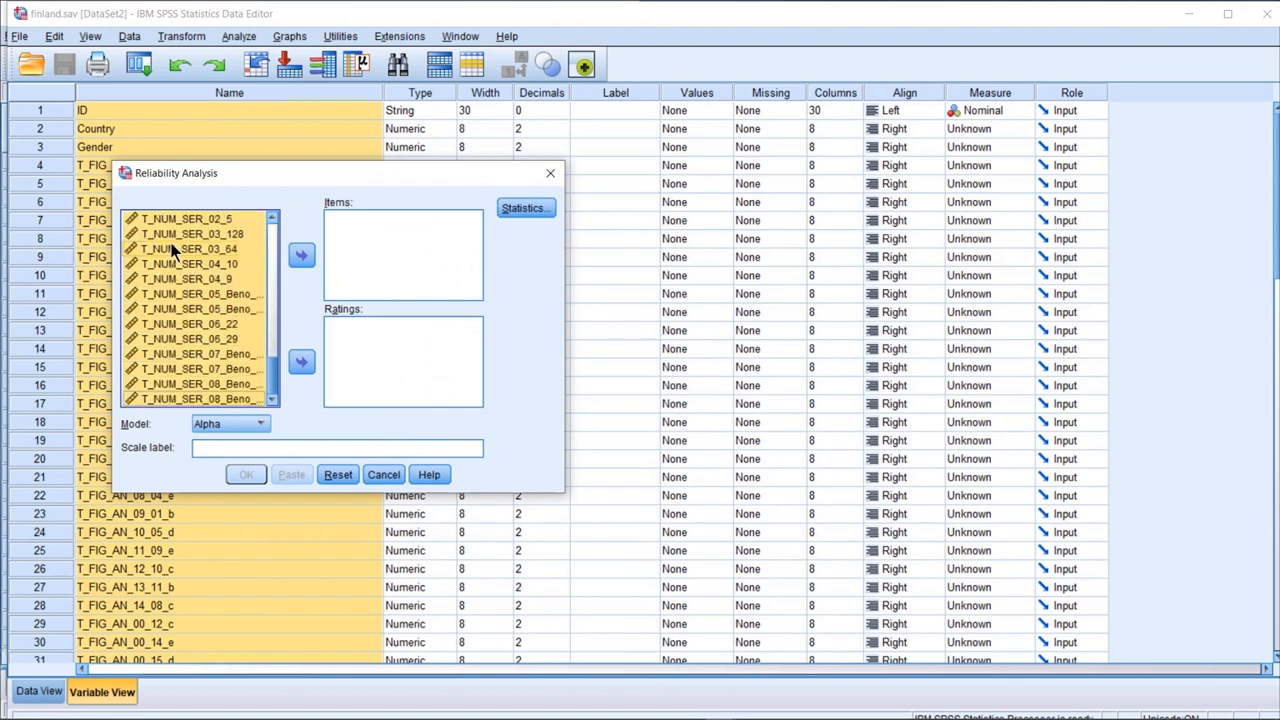
pyautogui.click(302, 257)
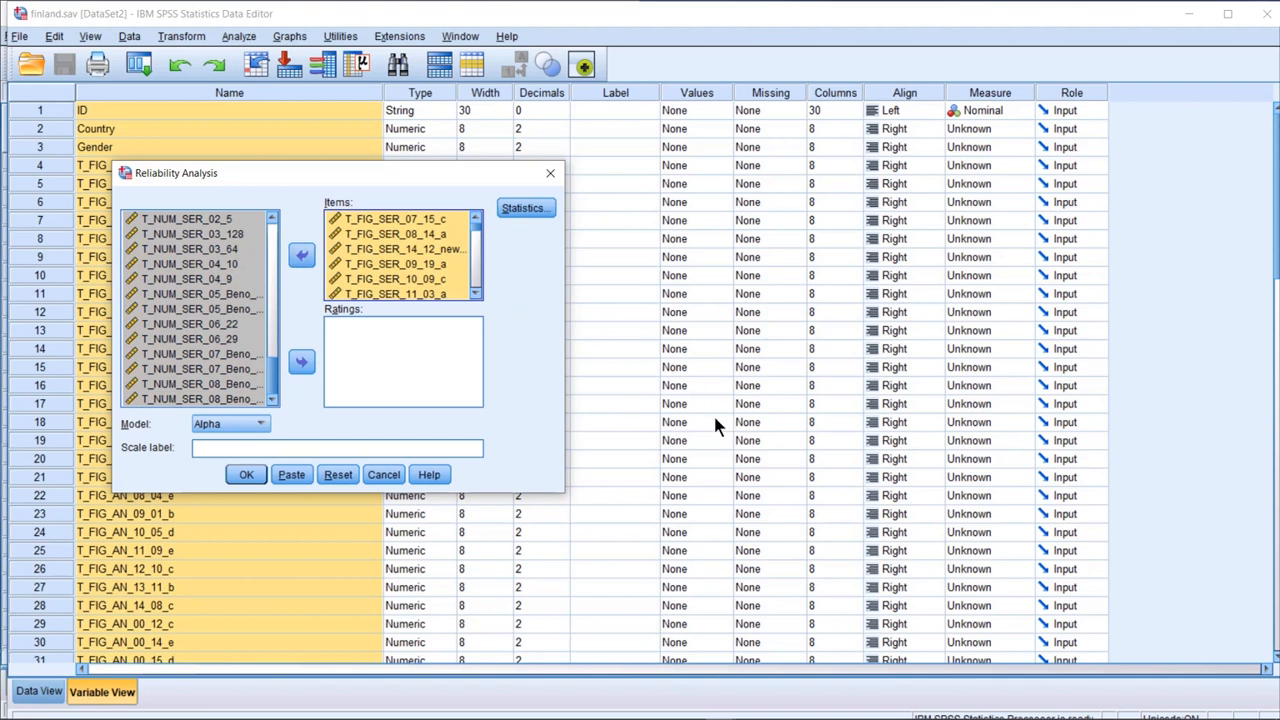
# Bring the Word exam document beside the Reliability Analysis dialog and check the anchoring table for items marked 0 in the FI column
pyautogui.click(566, 707)
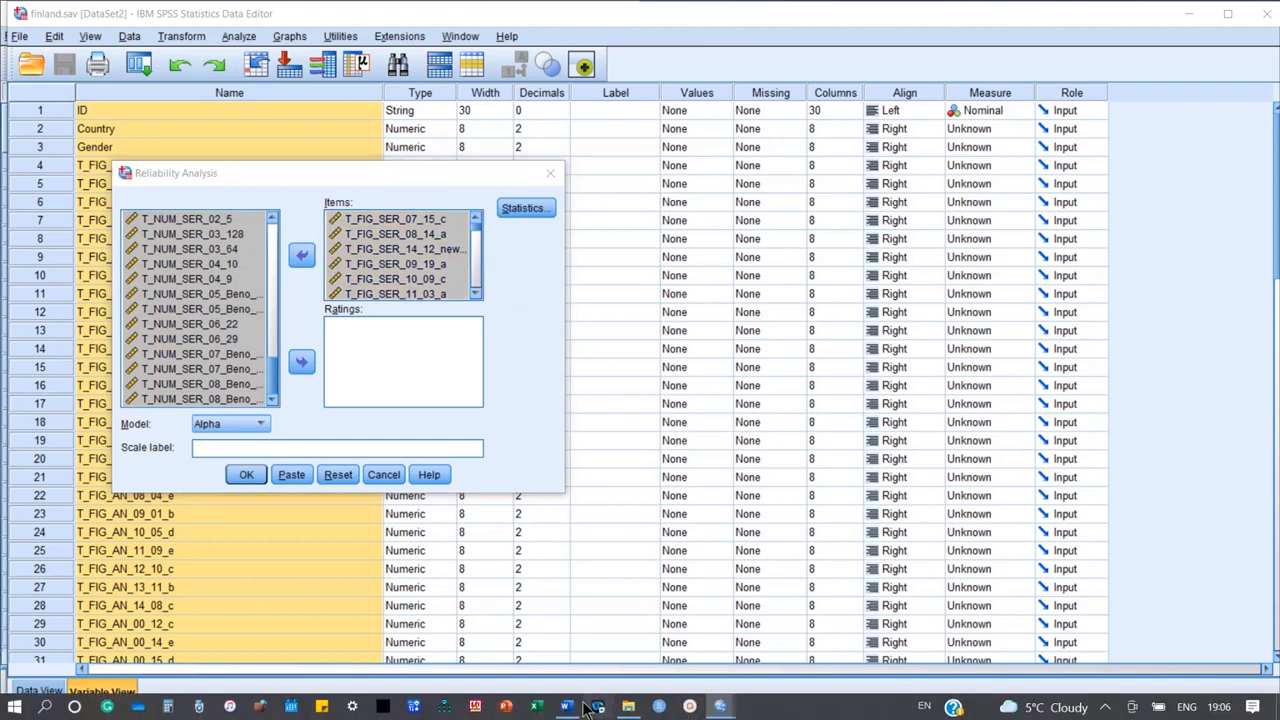
pyautogui.scroll(-5, 993, 455)
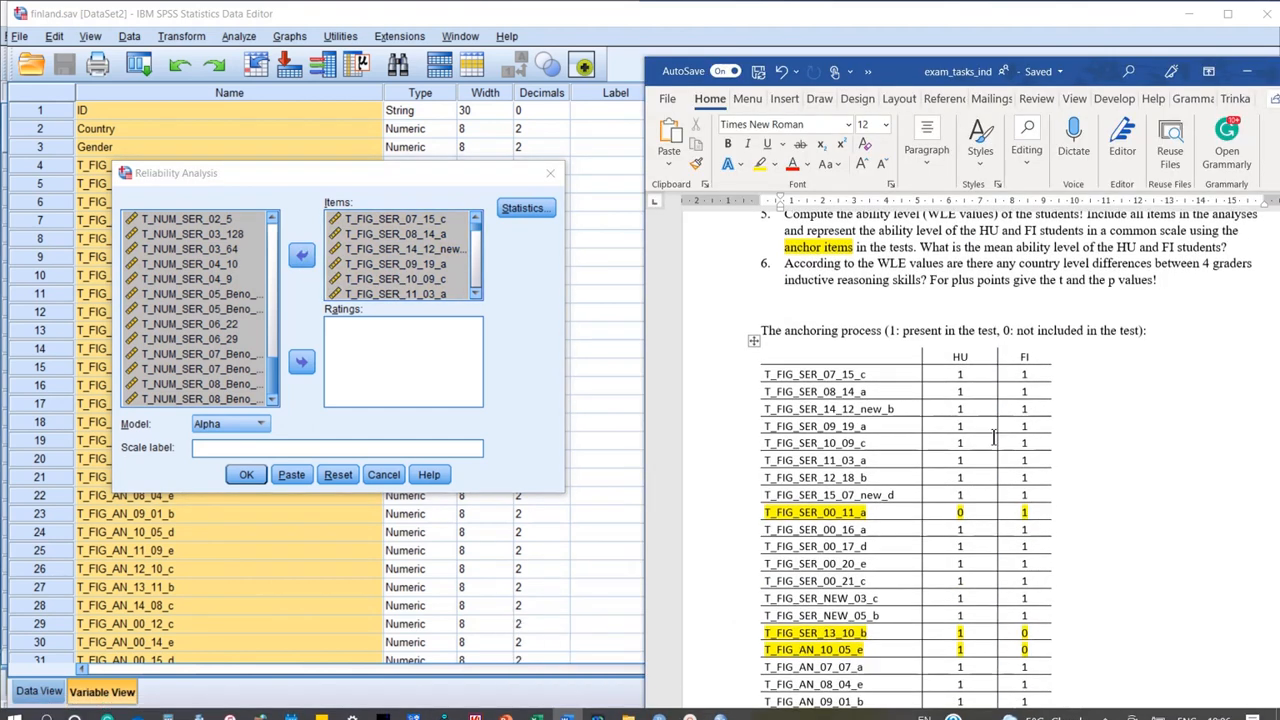
pyautogui.scroll(-1, 993, 455)
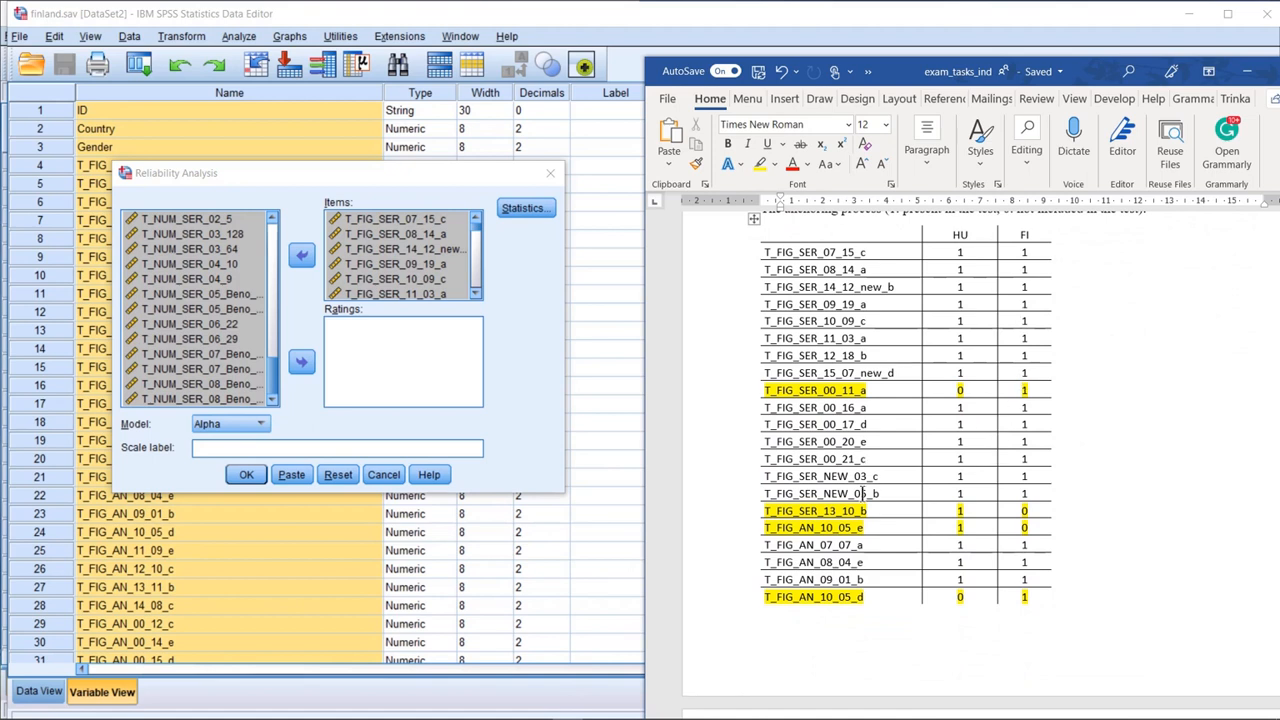
pyautogui.scroll(-1, 862, 484)
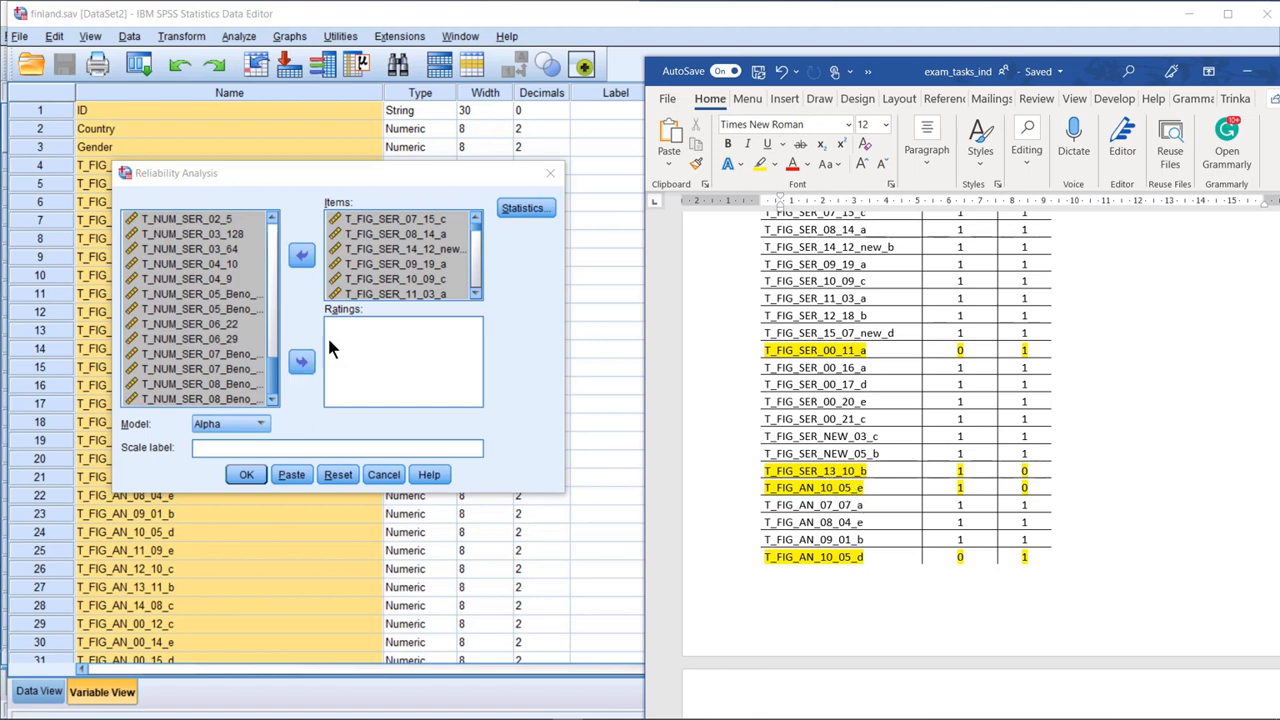
pyautogui.click(435, 258)
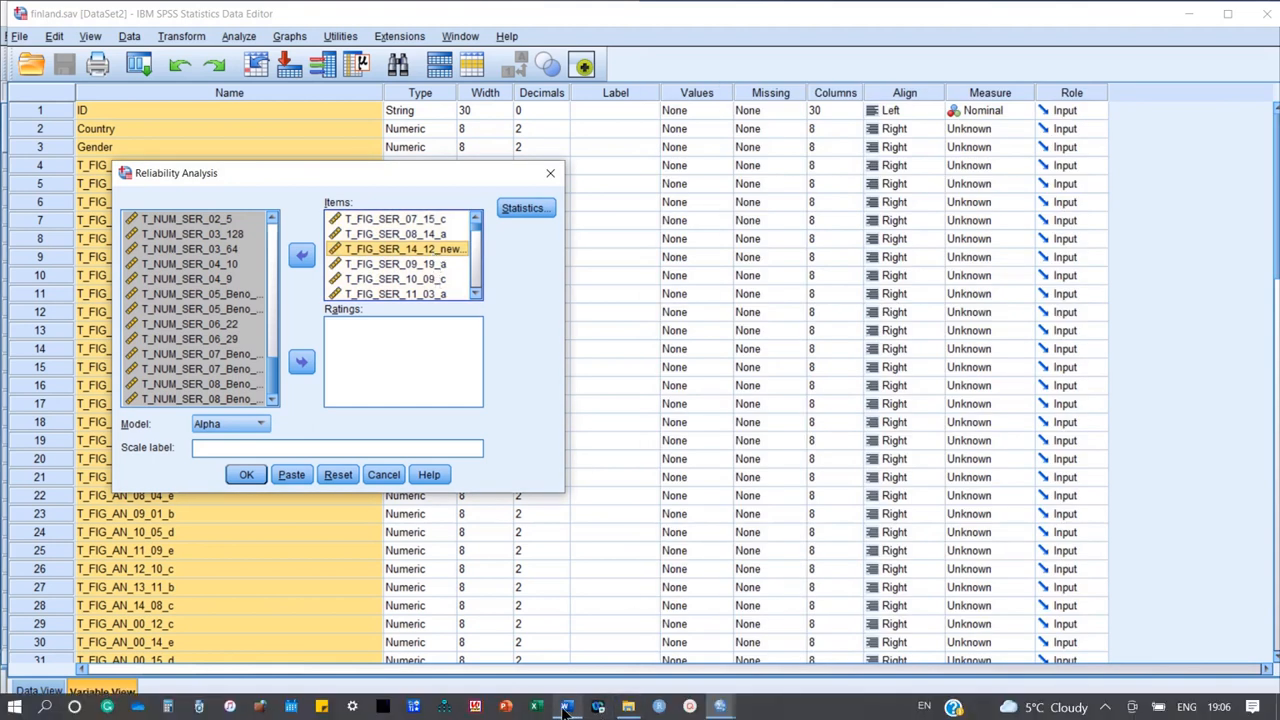
pyautogui.click(566, 708)
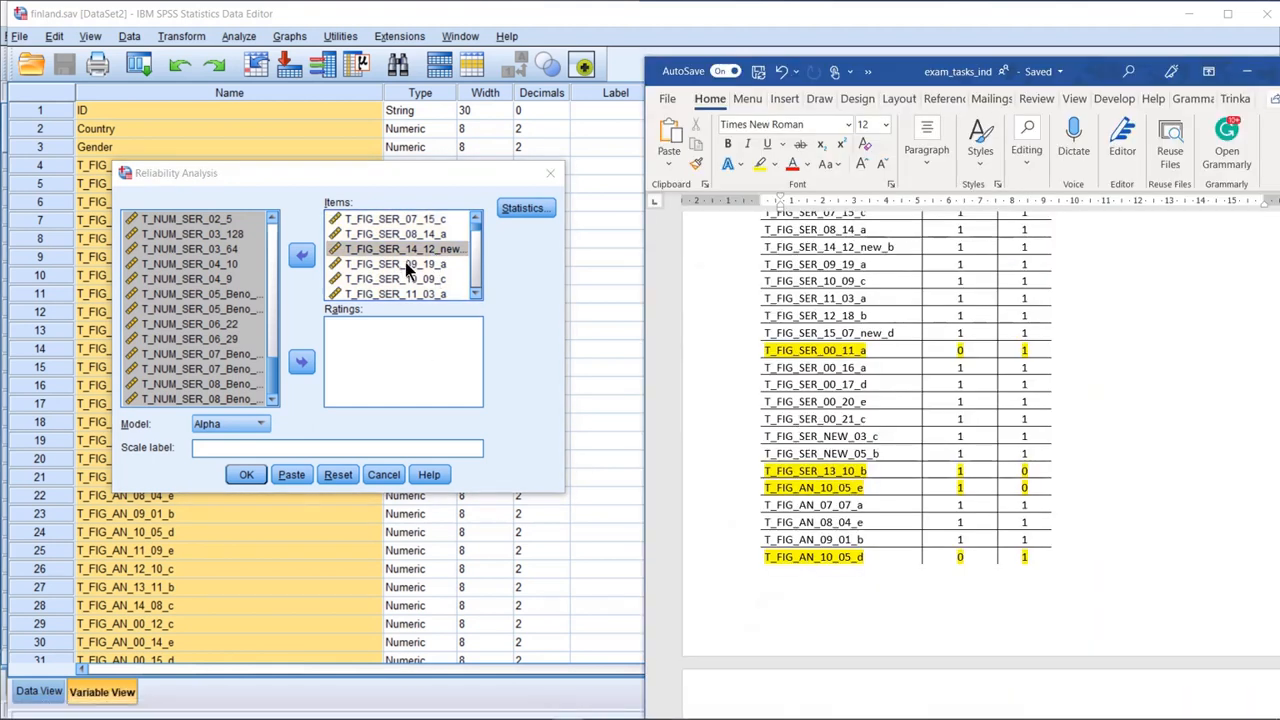
# Locate the items not administered in Finland, T_FIG_SER_13_10_b and T_FIG_AN_10_05_e, among the analysis Items
pyautogui.scroll(-1, 420, 262)
pyautogui.scroll(-1, 425, 265)
pyautogui.scroll(-1, 428, 270)
pyautogui.scroll(3, 425, 268)
pyautogui.scroll(-3, 424, 265)
pyautogui.scroll(-2, 425, 272)
pyautogui.scroll(1, 427, 270)
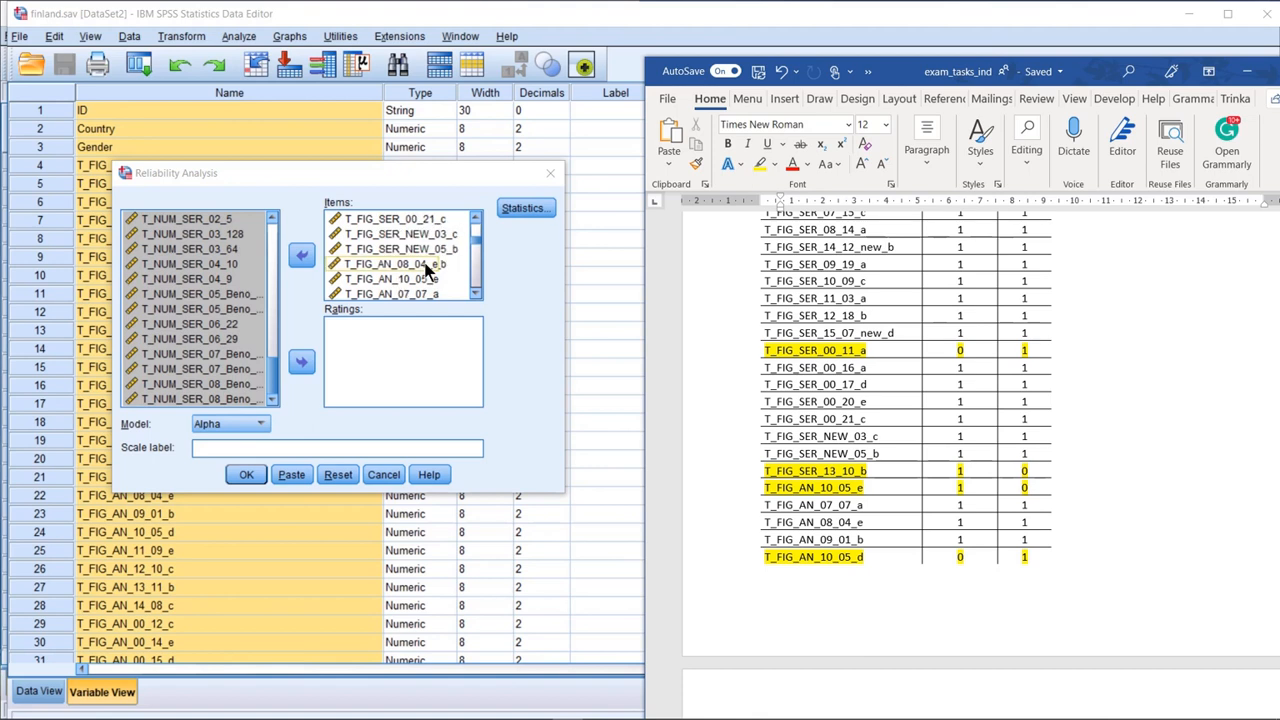
# Remove T_FIG_SER_13_10_b and T_FIG_AN_10_05_e from the items of the Finnish reliability analysis
pyautogui.click(430, 265)
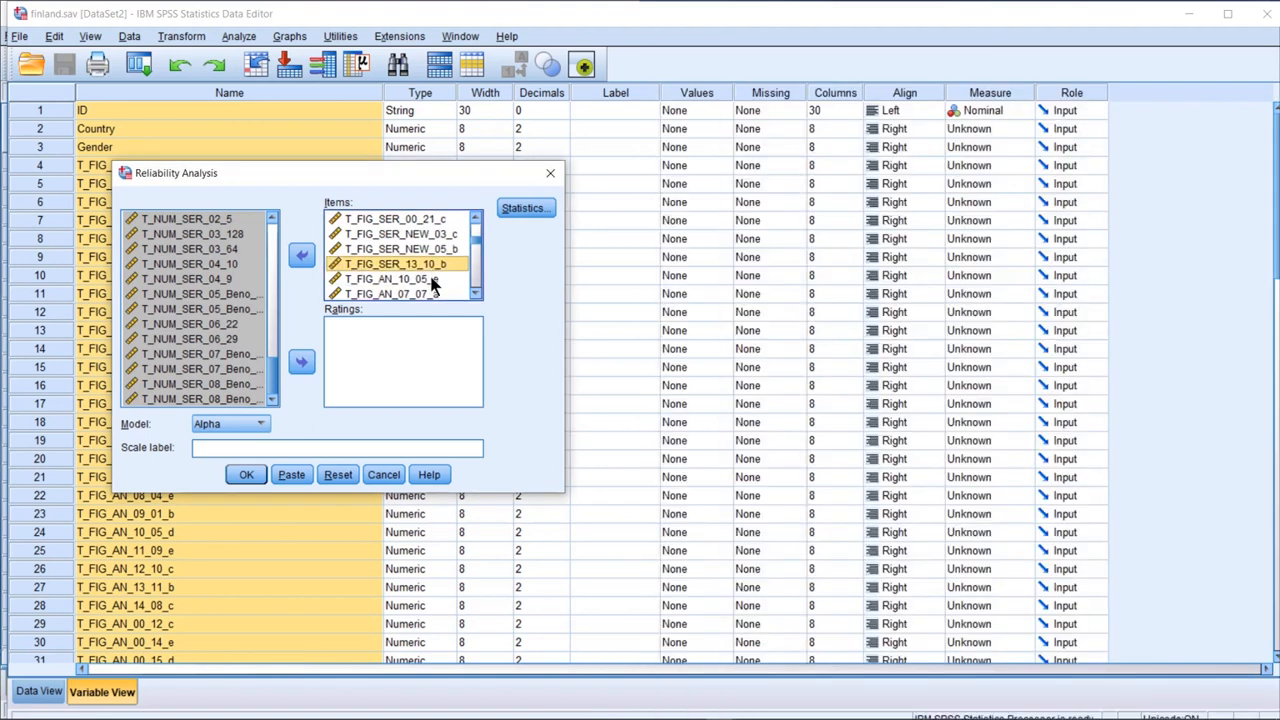
pyautogui.keyDown('shift'); pyautogui.click(432, 280); pyautogui.keyUp('shift')
pyautogui.click(303, 258)
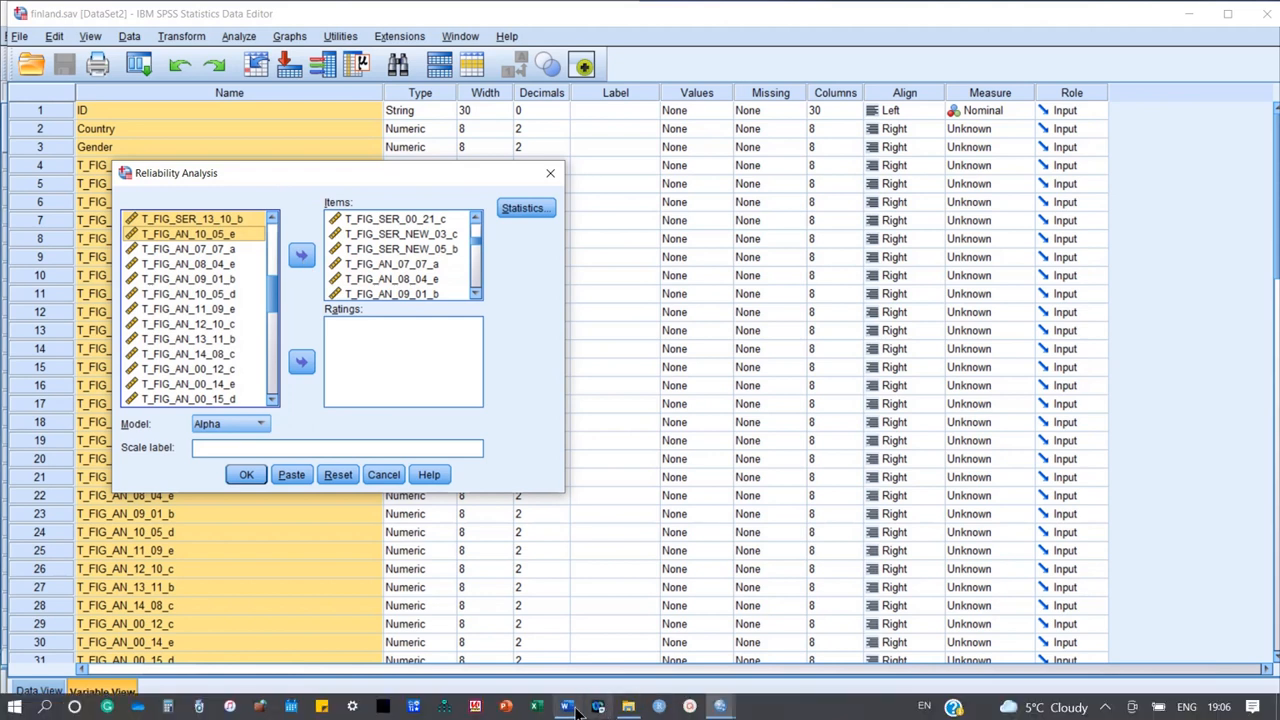
# Check the remaining items against the anchoring table in the Word exam document and run the Alpha reliability analysis for Finland
pyautogui.click(566, 707)
pyautogui.scroll(-2, 909, 503)
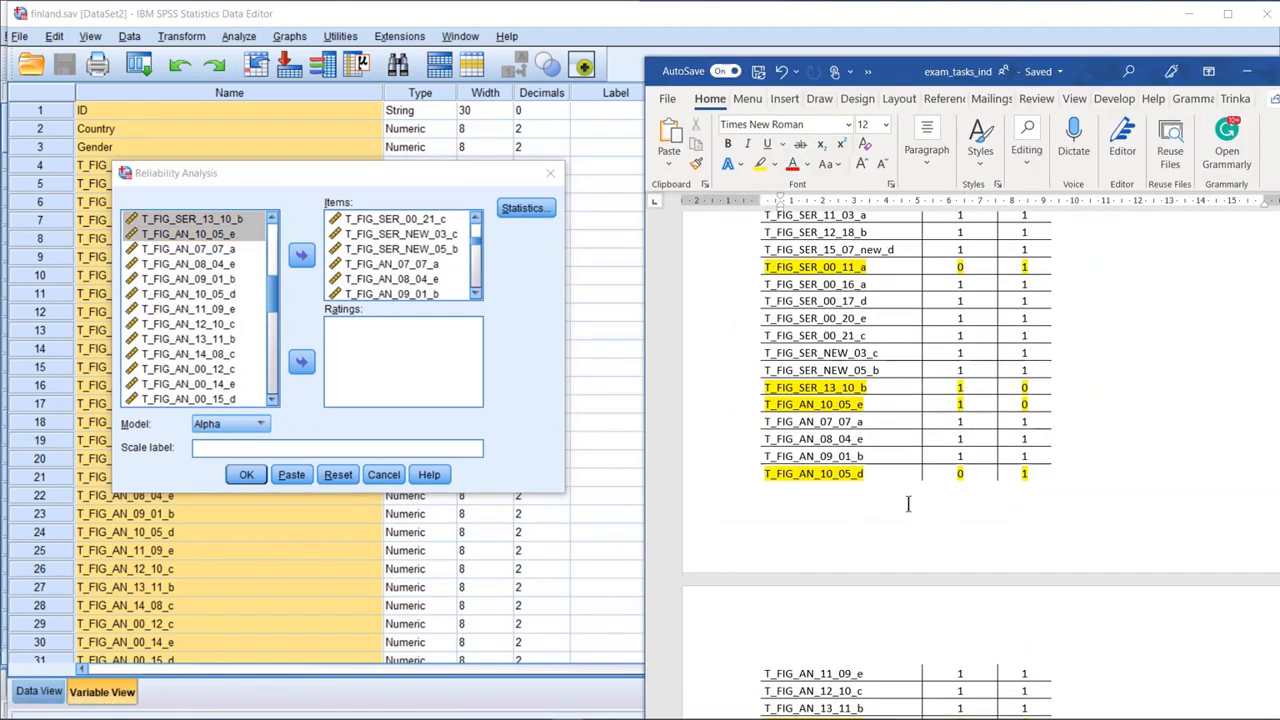
pyautogui.scroll(-10, 909, 503)
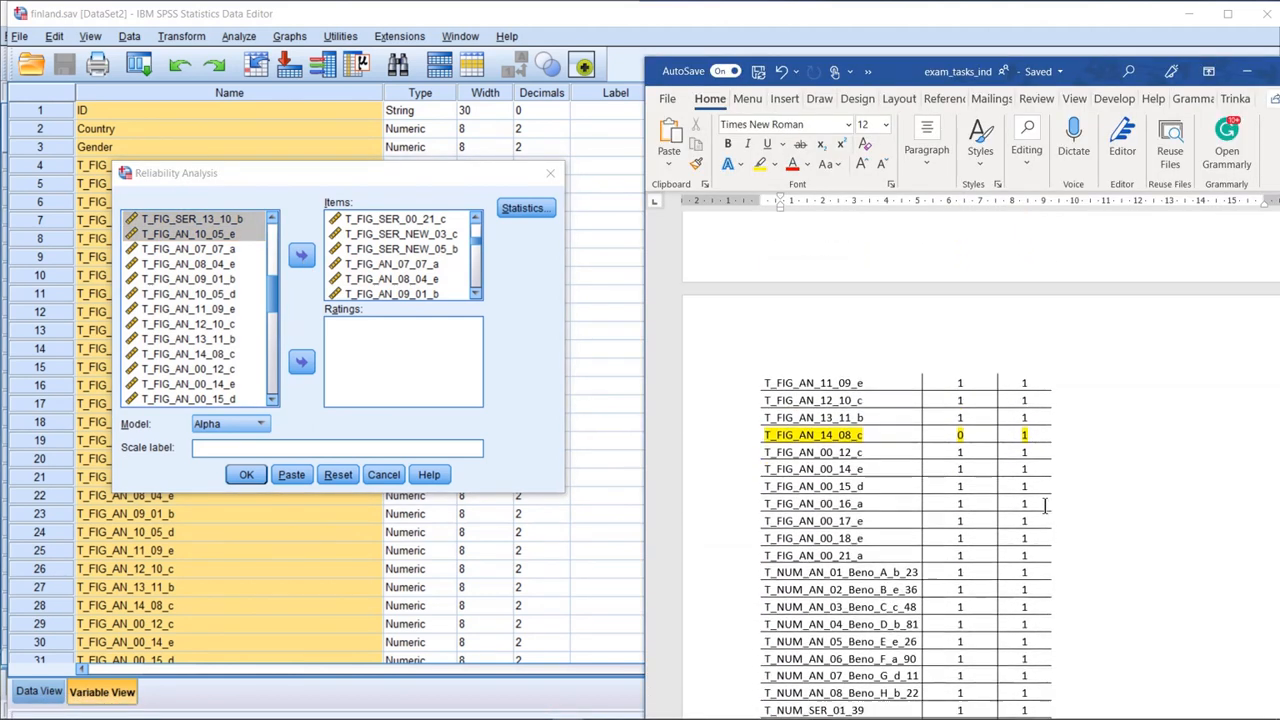
pyautogui.scroll(-3, 1045, 508)
pyautogui.scroll(10, 1045, 508)
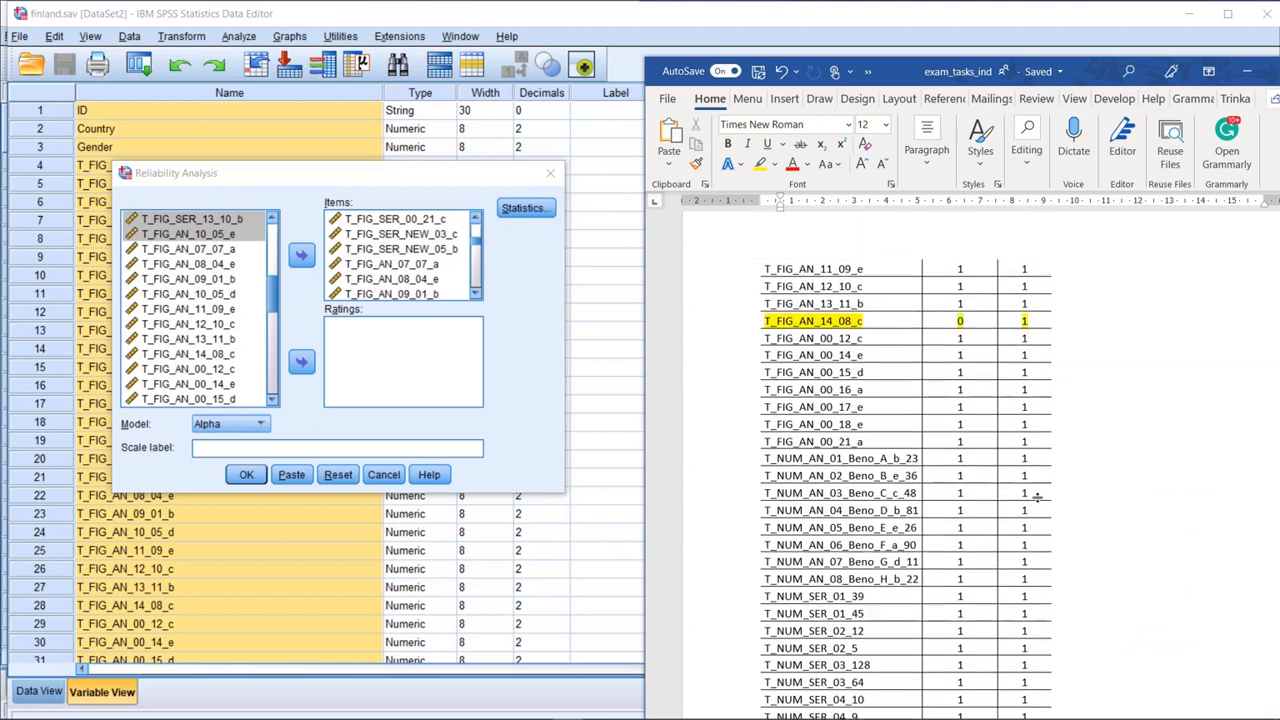
pyautogui.scroll(5, 785, 478)
pyautogui.click(240, 474)
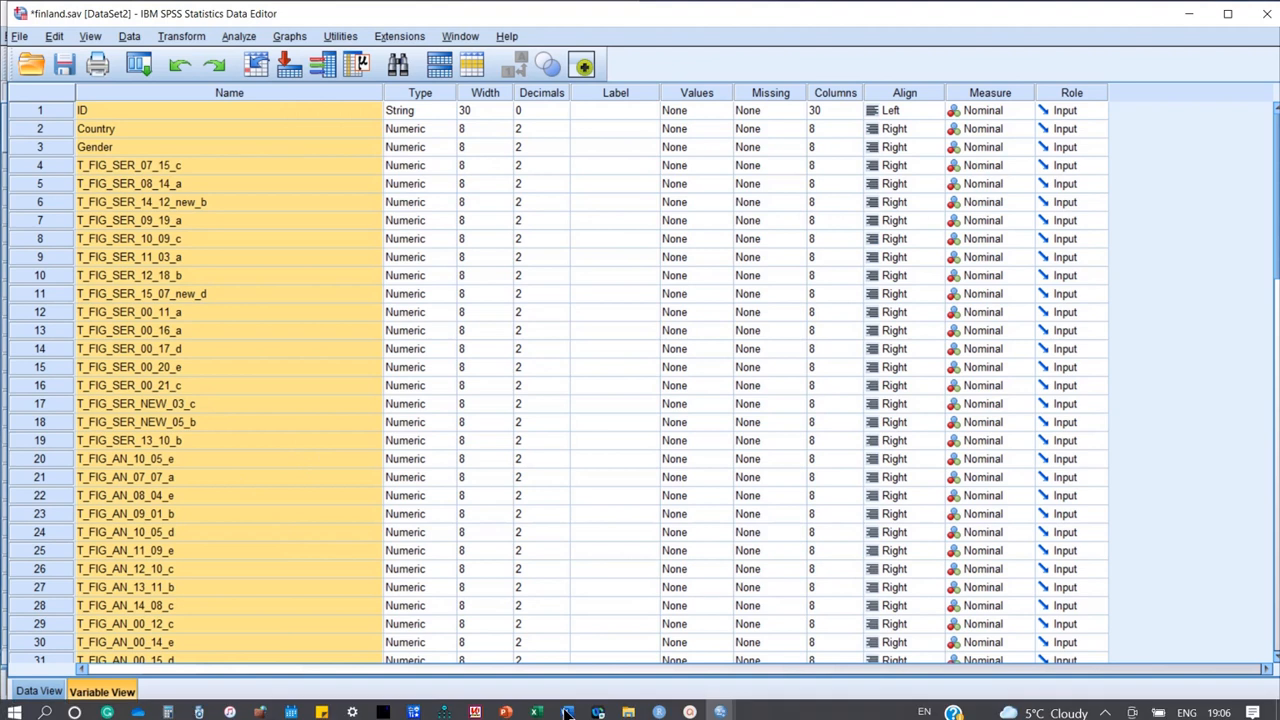
# Open the SPSS output viewer and compare the Hungarian and Finnish reliability results
pyautogui.click(720, 707)
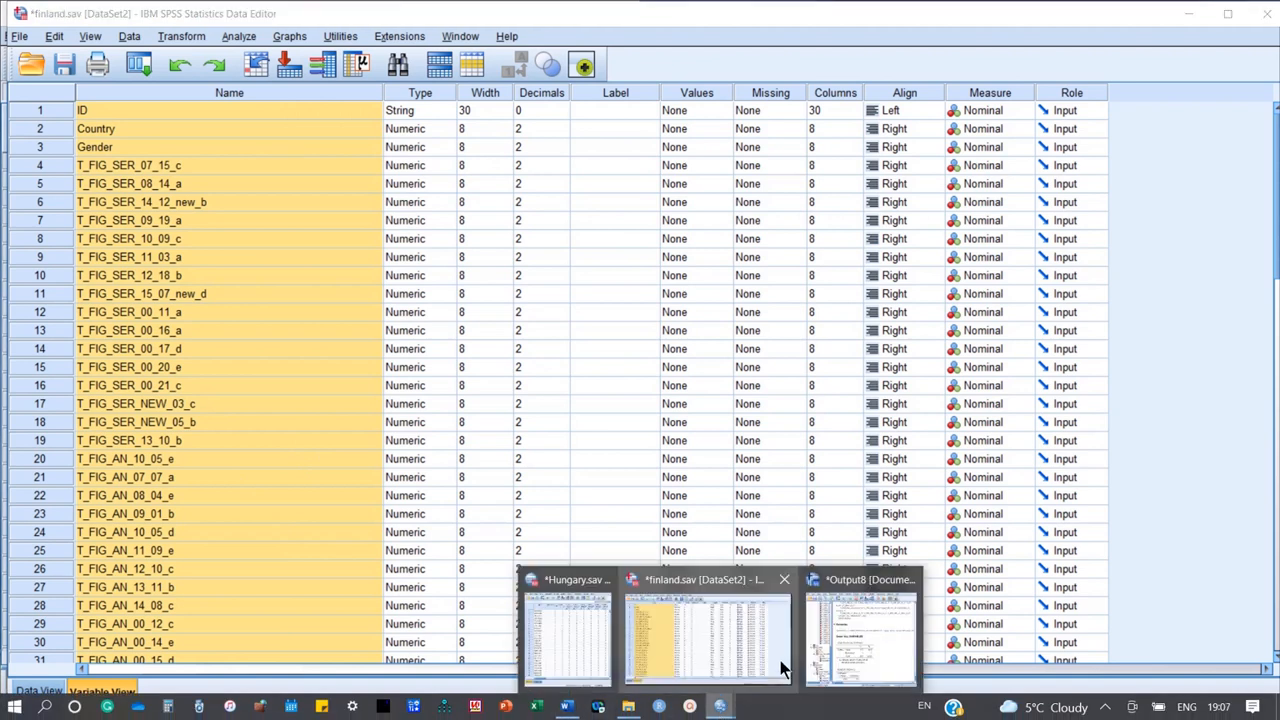
pyautogui.click(850, 650)
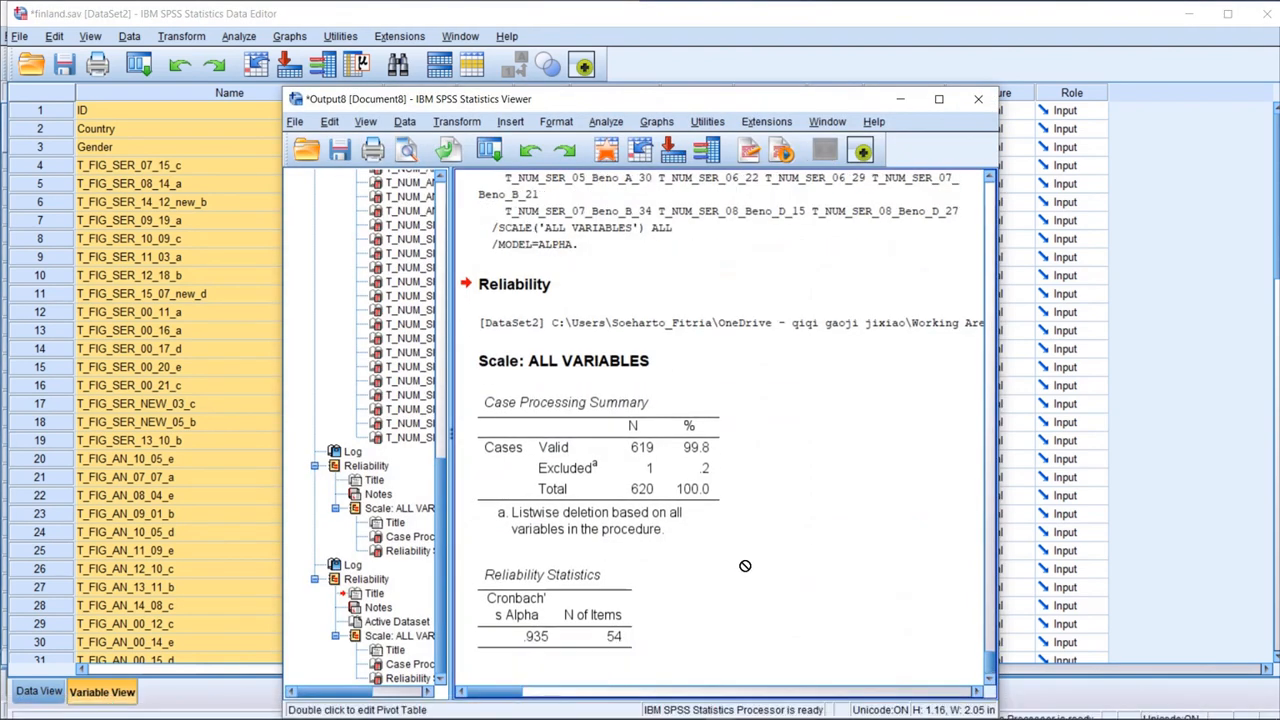
pyautogui.scroll(8, 745, 566)
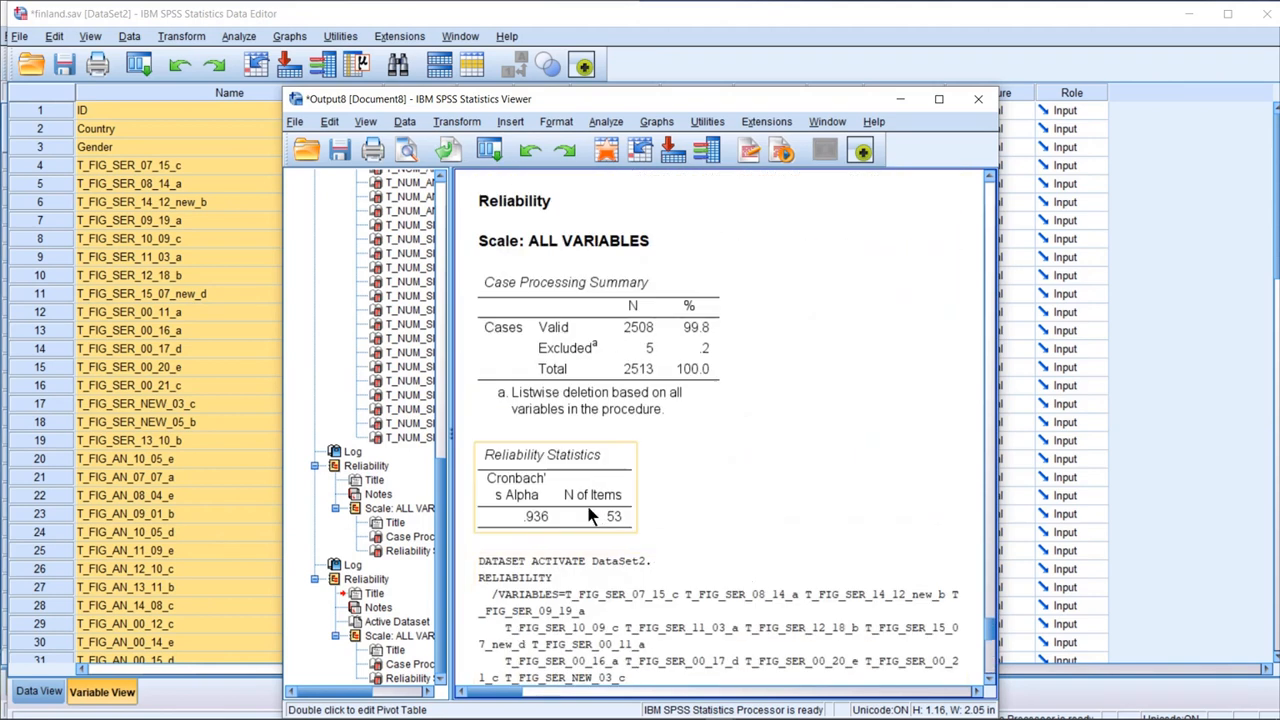
pyautogui.scroll(-5, 588, 505)
pyautogui.scroll(-5, 588, 508)
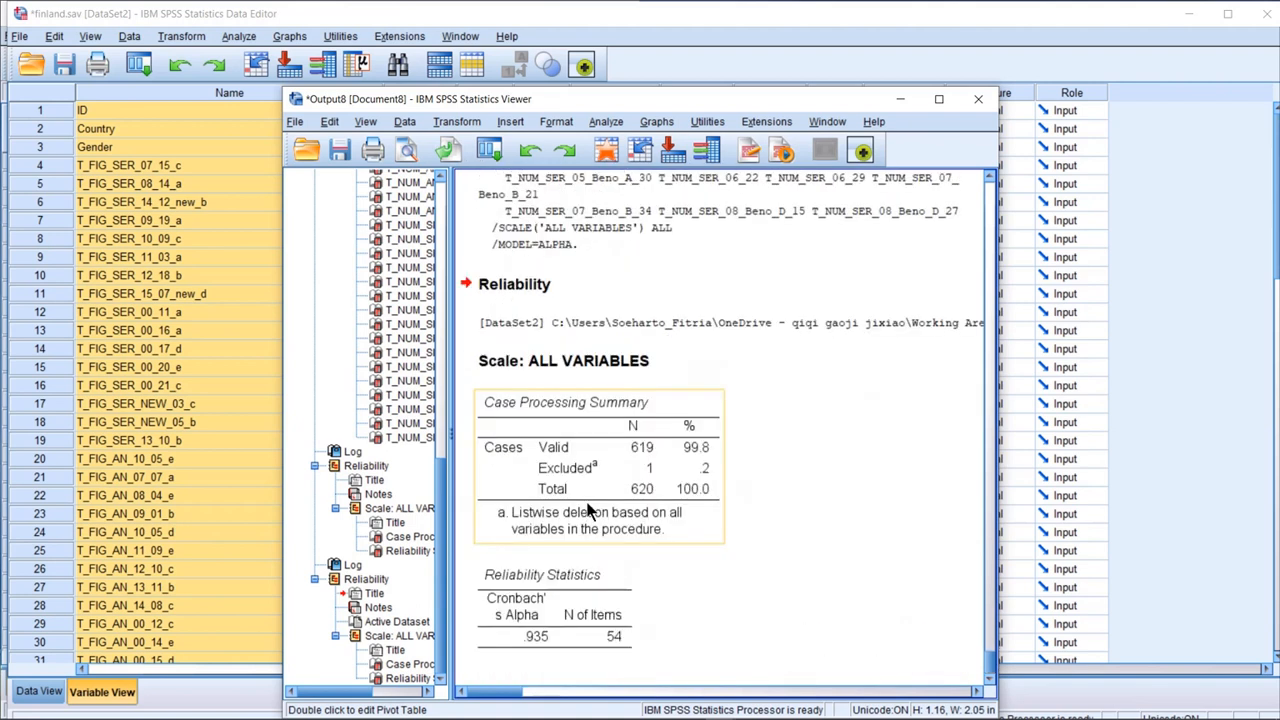
# Copy the Finnish Reliability Statistics table from the output and paste it under "Reliability Finland" in the Word document
pyautogui.click(583, 595)
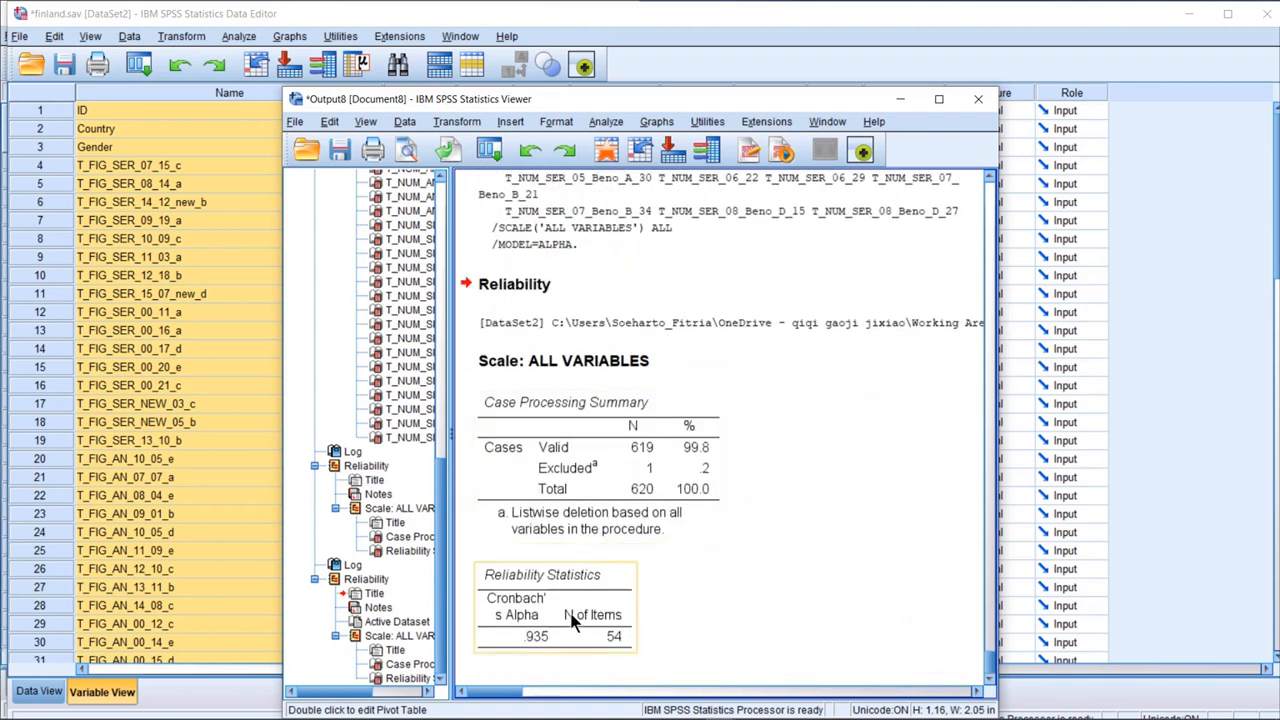
pyautogui.rightClick(569, 608)
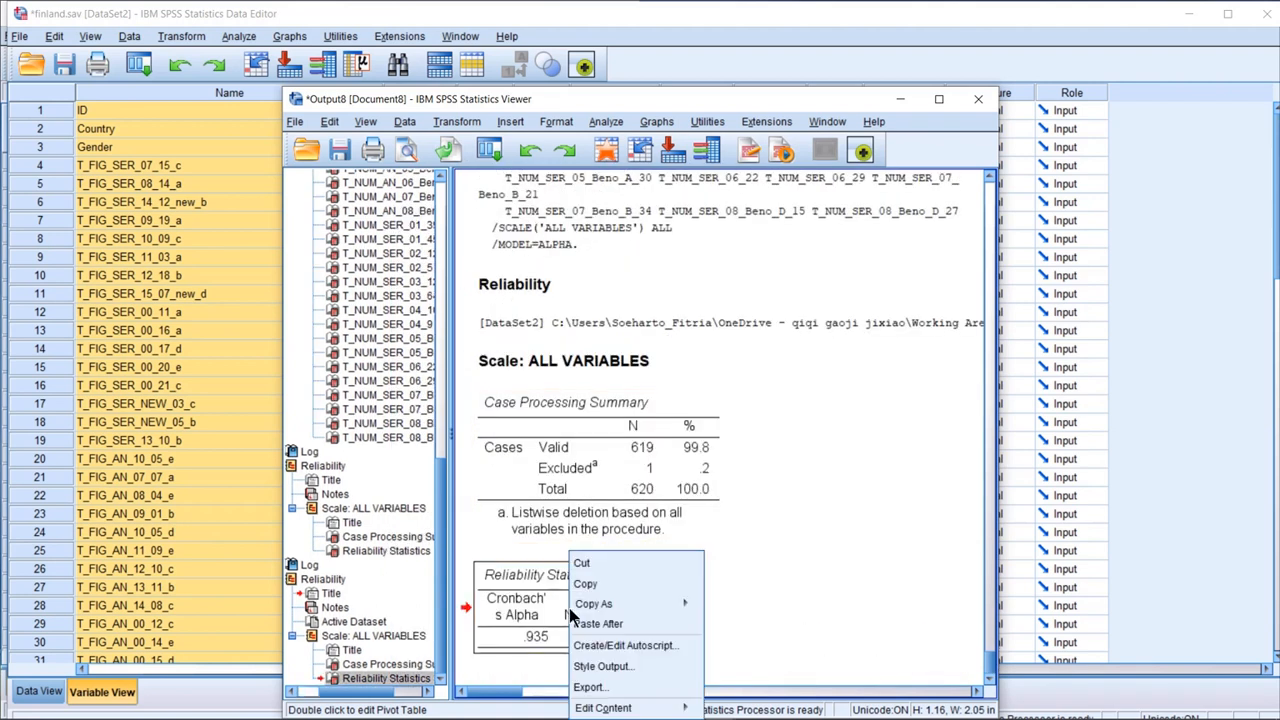
pyautogui.click(588, 584)
pyautogui.click(566, 710)
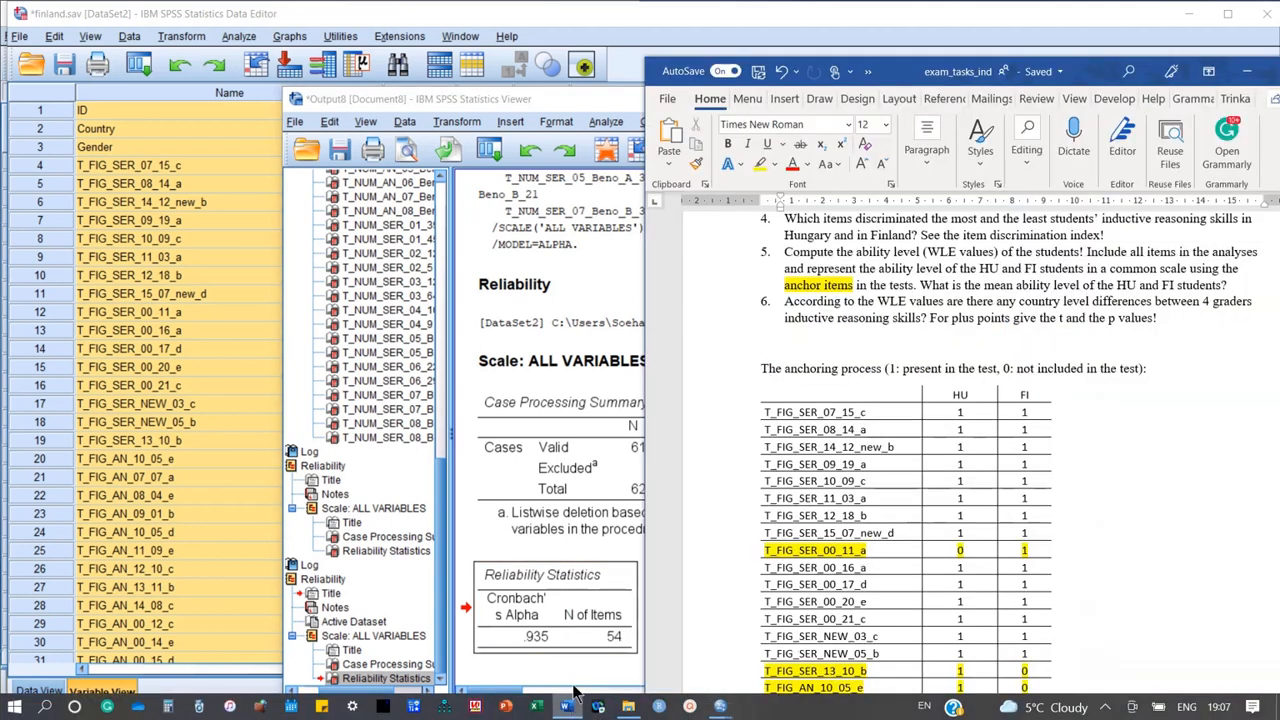
pyautogui.scroll(-15, 862, 610)
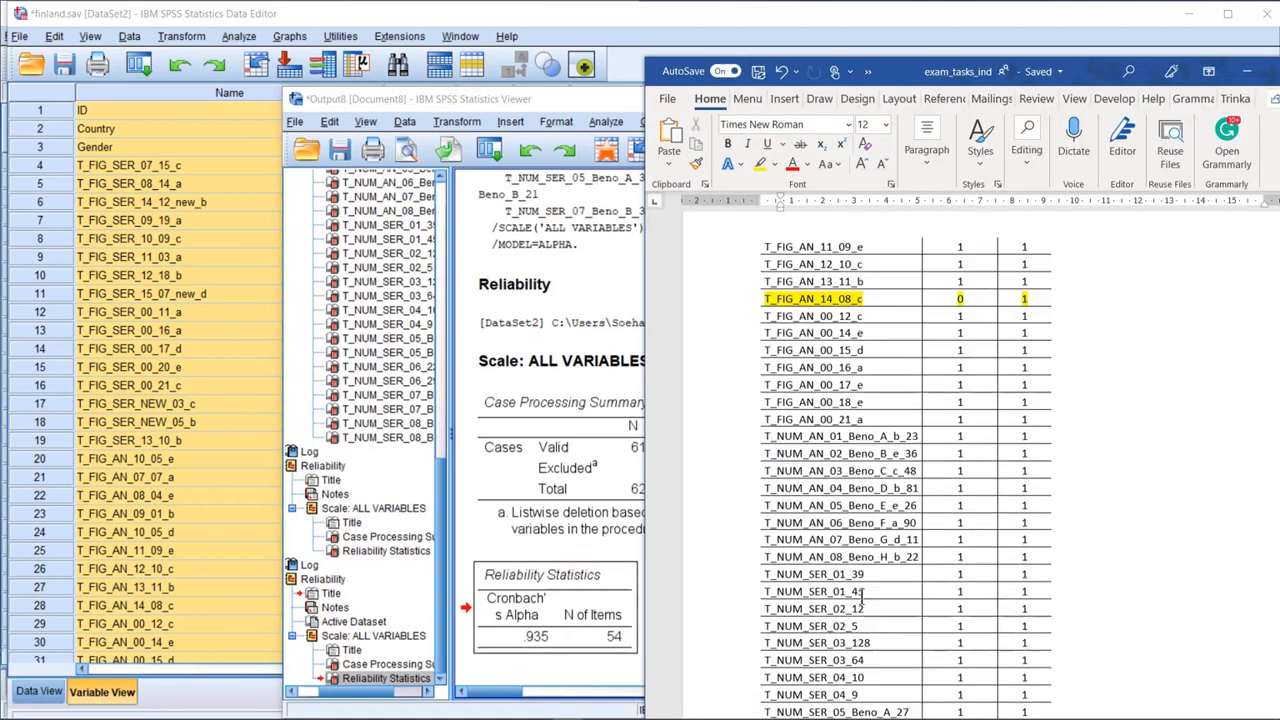
pyautogui.scroll(-5, 862, 598)
pyautogui.scroll(3, 860, 560)
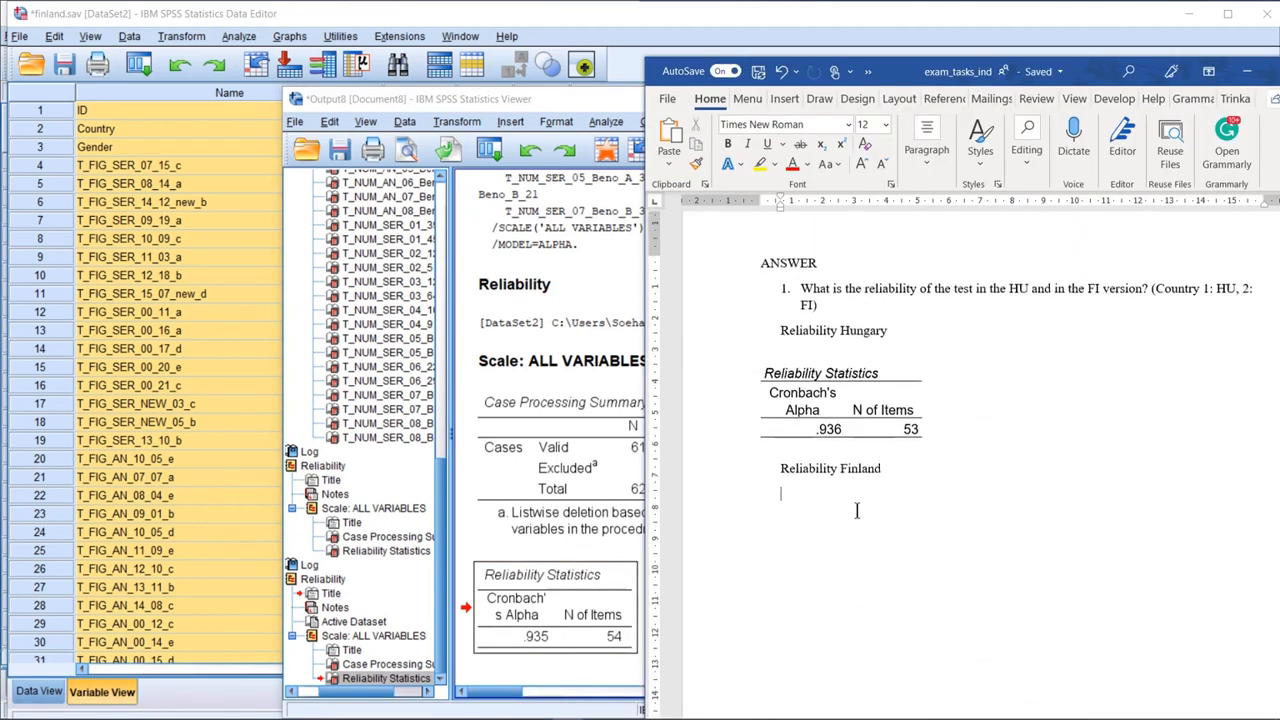
pyautogui.click(858, 510)
pyautogui.hotkey('ctrl', 'v')
# Copy exam question 2 about test appropriateness and item/person maps below the Finnish reliability table, and remove the extra blank line above it
pyautogui.scroll(10, 970, 528)
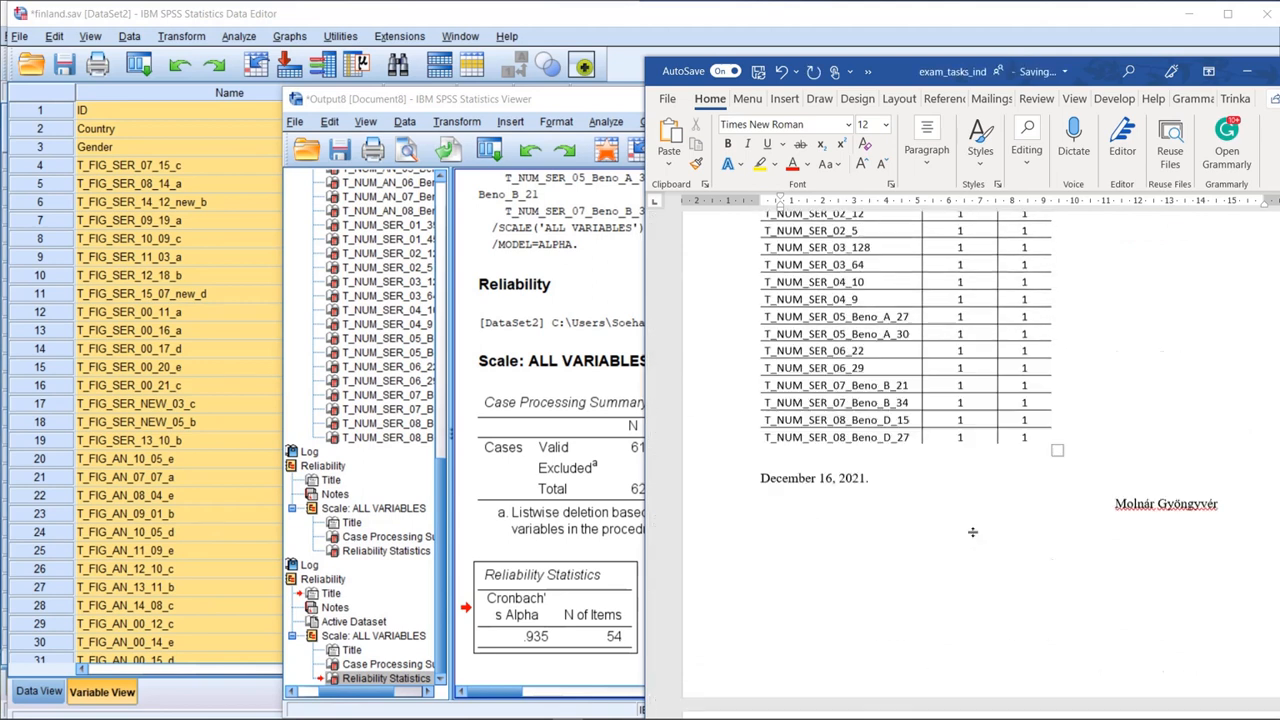
pyautogui.scroll(8, 968, 527)
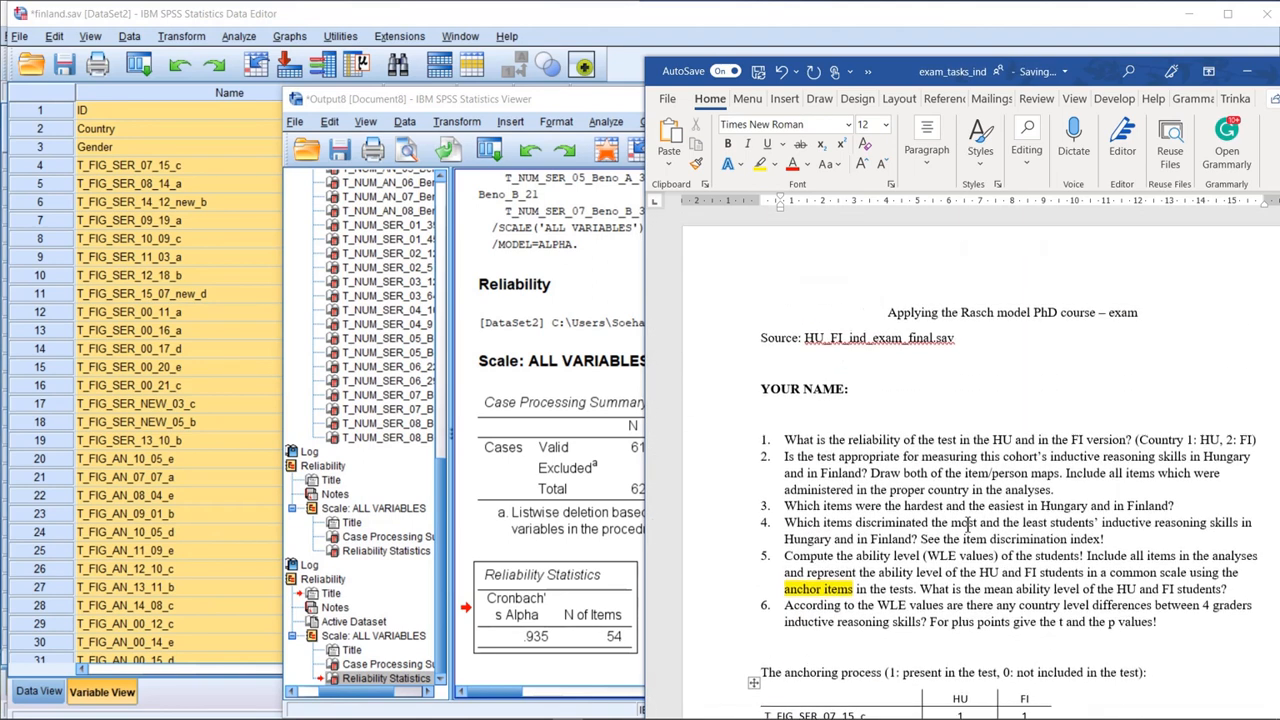
pyautogui.moveTo(1058, 491); pyautogui.dragTo(776, 456)
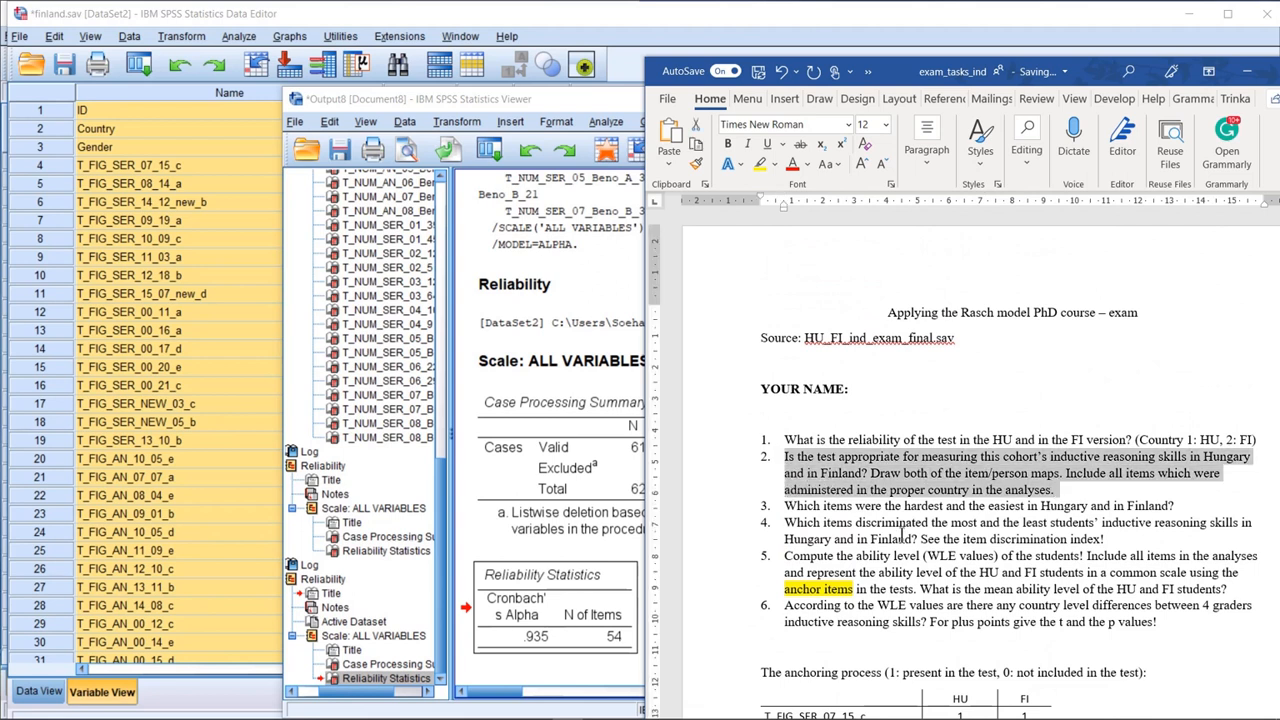
pyautogui.scroll(-15, 908, 517)
pyautogui.scroll(-15, 908, 517)
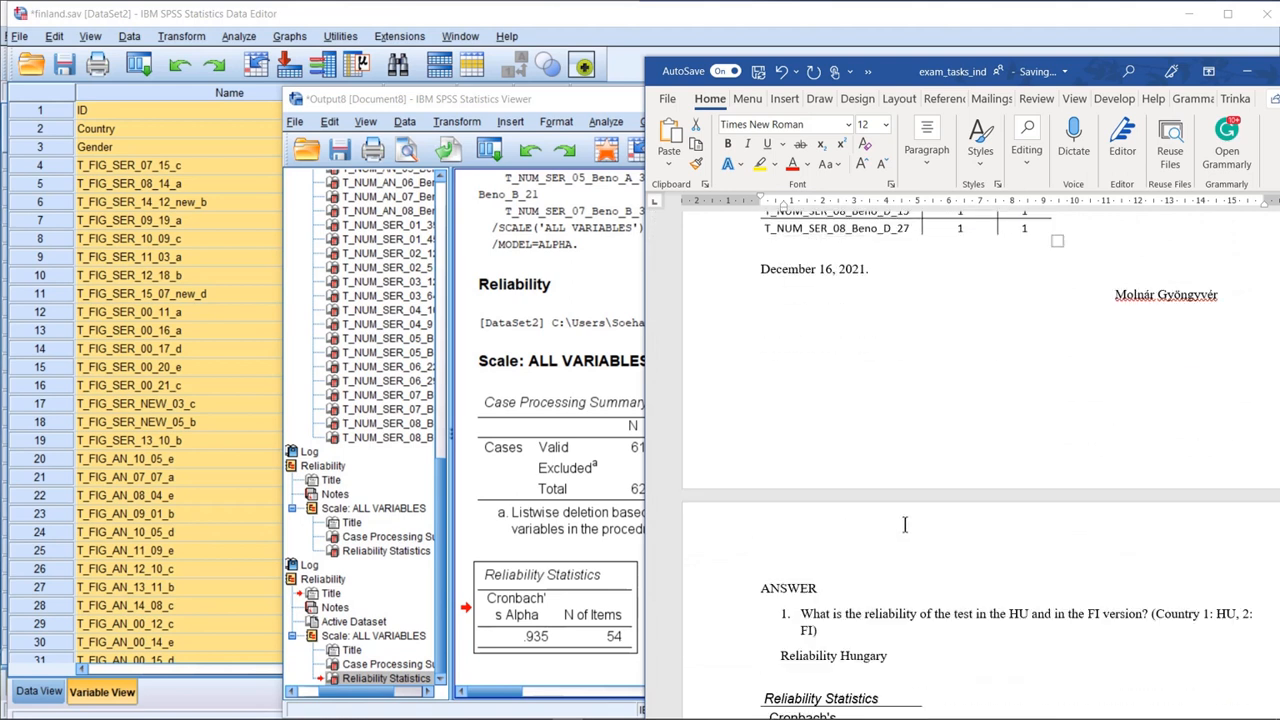
pyautogui.click(854, 454)
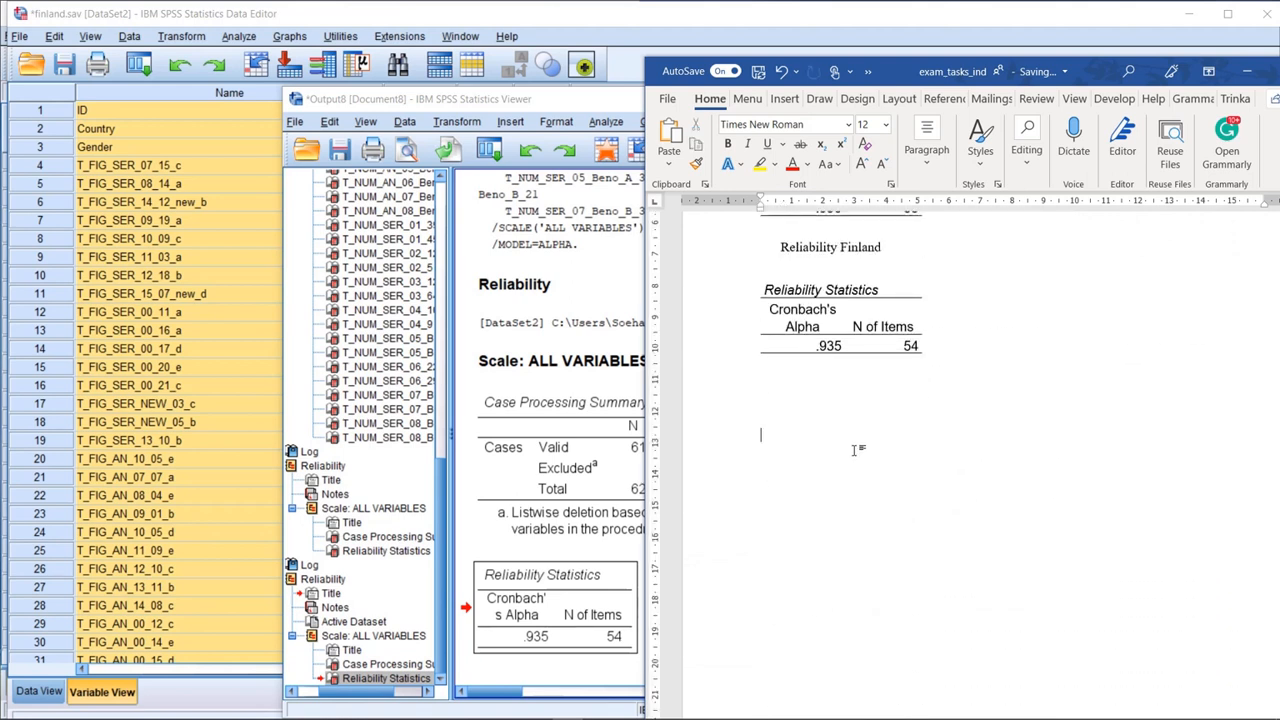
pyautogui.hotkey('ctrl', 'v')
pyautogui.scroll(1, 868, 547)
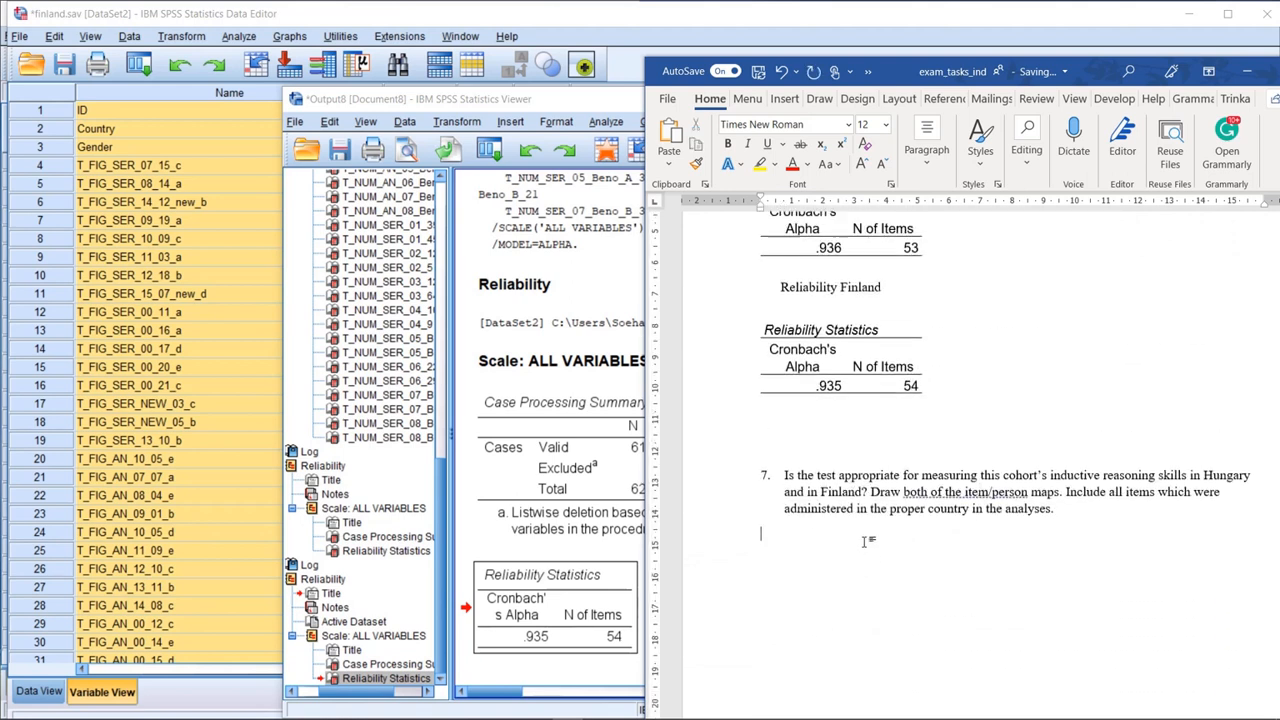
pyautogui.press('BackSpace')
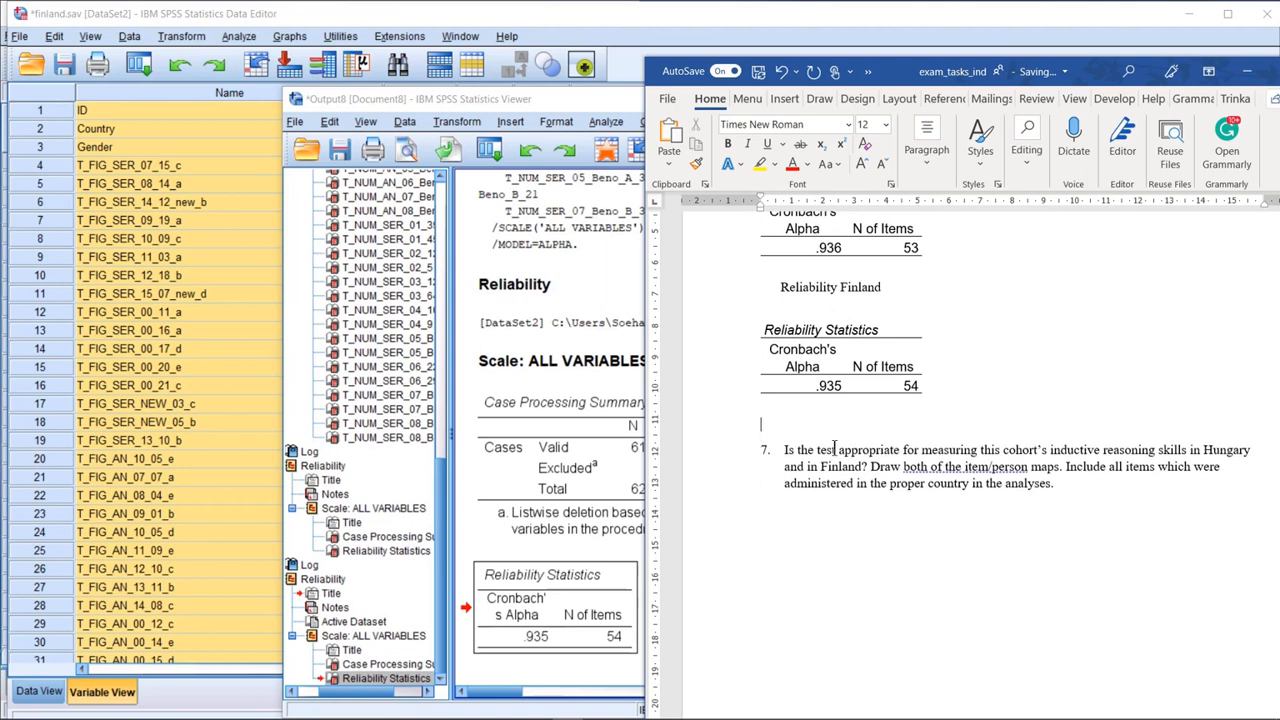
# Switch to the Hungary.sav dataset in SPSS, minimize the Word document and maximize the dataset window
pyautogui.moveTo(595, 712)
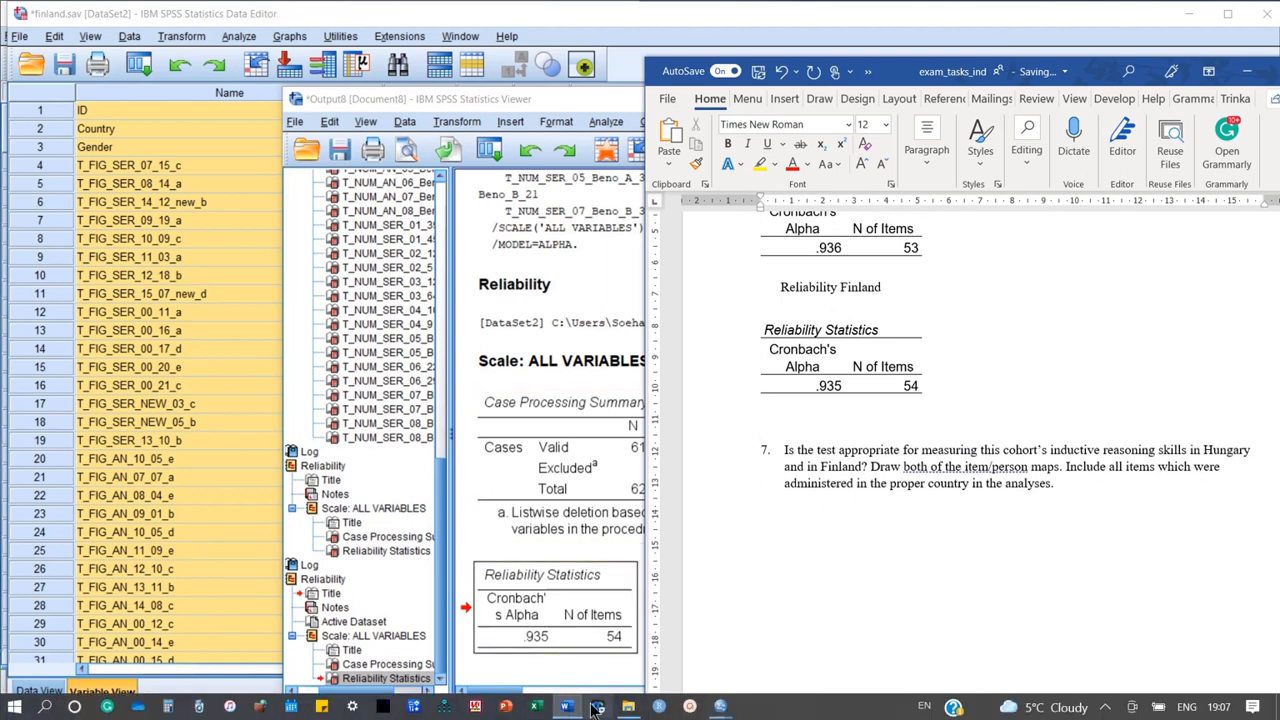
pyautogui.moveTo(720, 708)
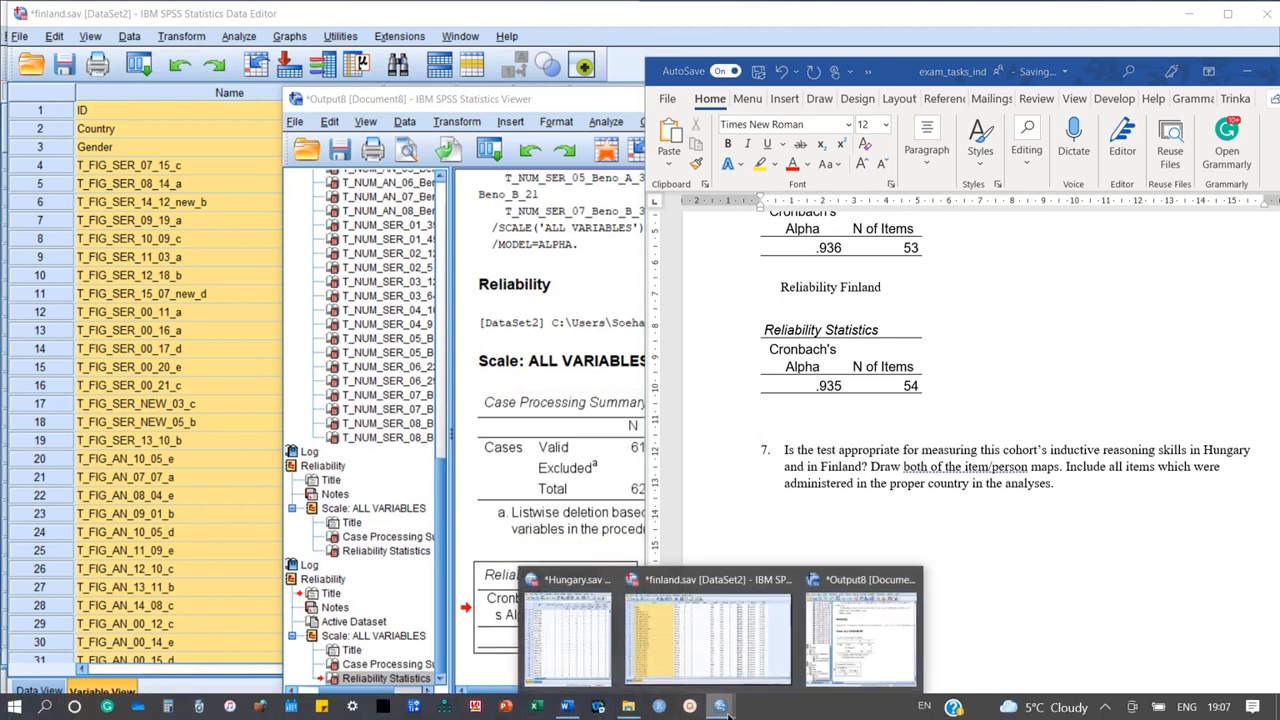
pyautogui.click(540, 638)
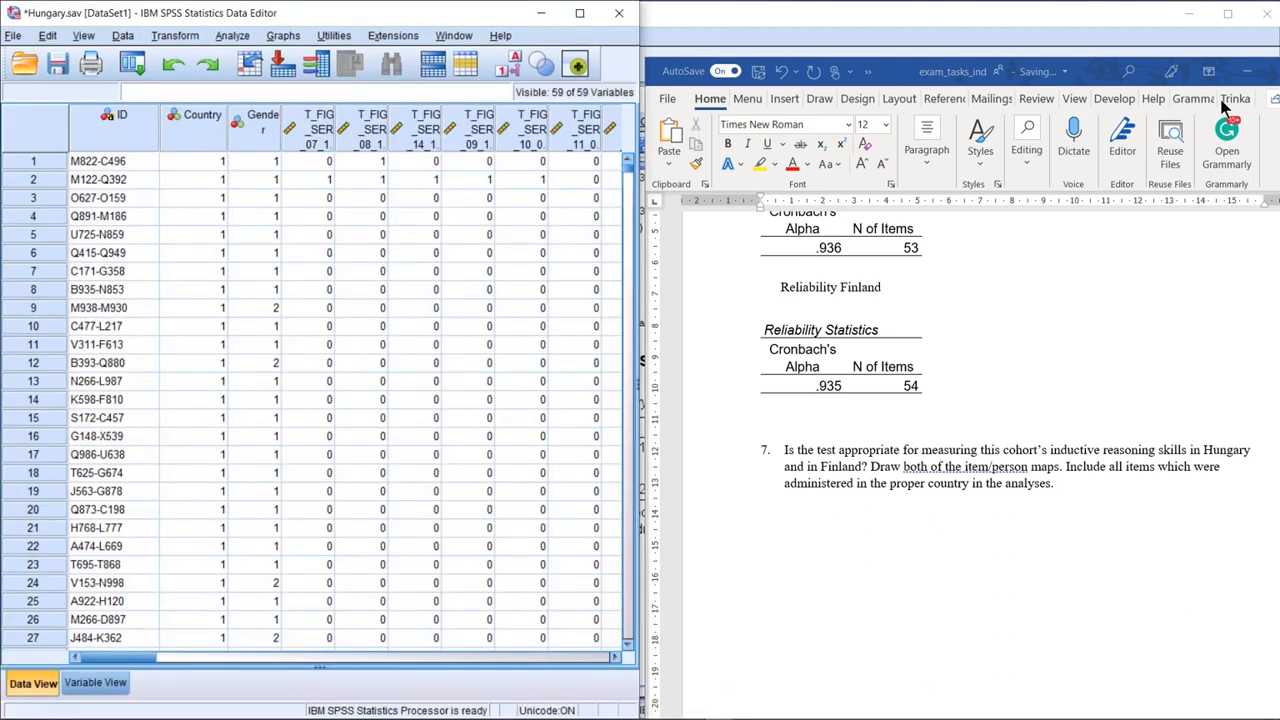
pyautogui.click(1246, 71)
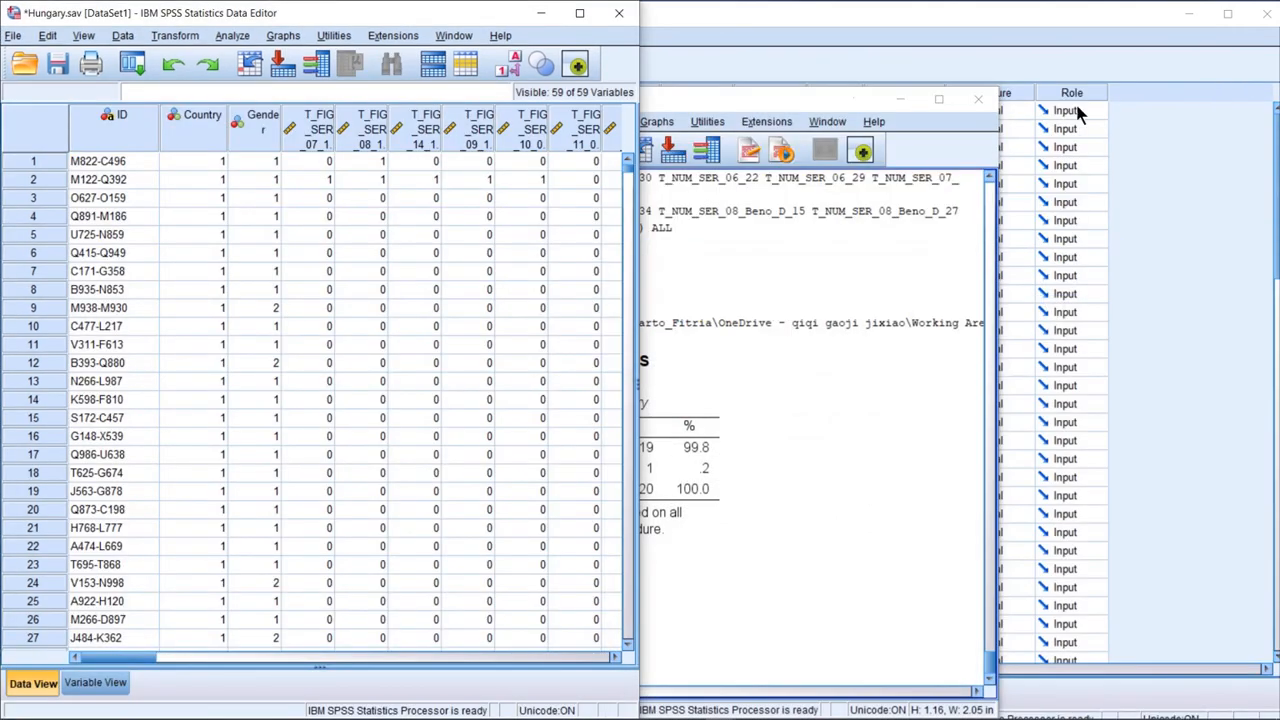
pyautogui.click(579, 13)
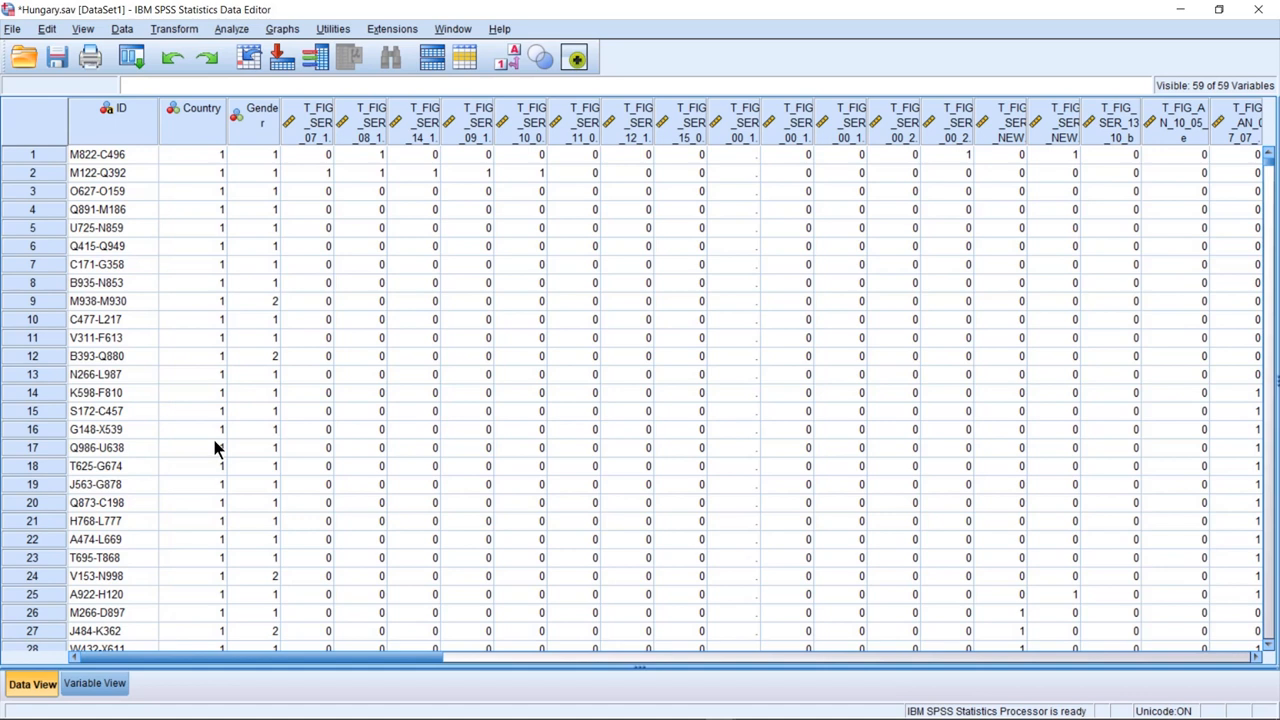
# Examine the variable definitions of Hungary.sav, from T_FIG_SER_07_15_c through T_NUM_SER_08_Beno_D_27
pyautogui.click(94, 683)
pyautogui.scroll(8, 90, 648)
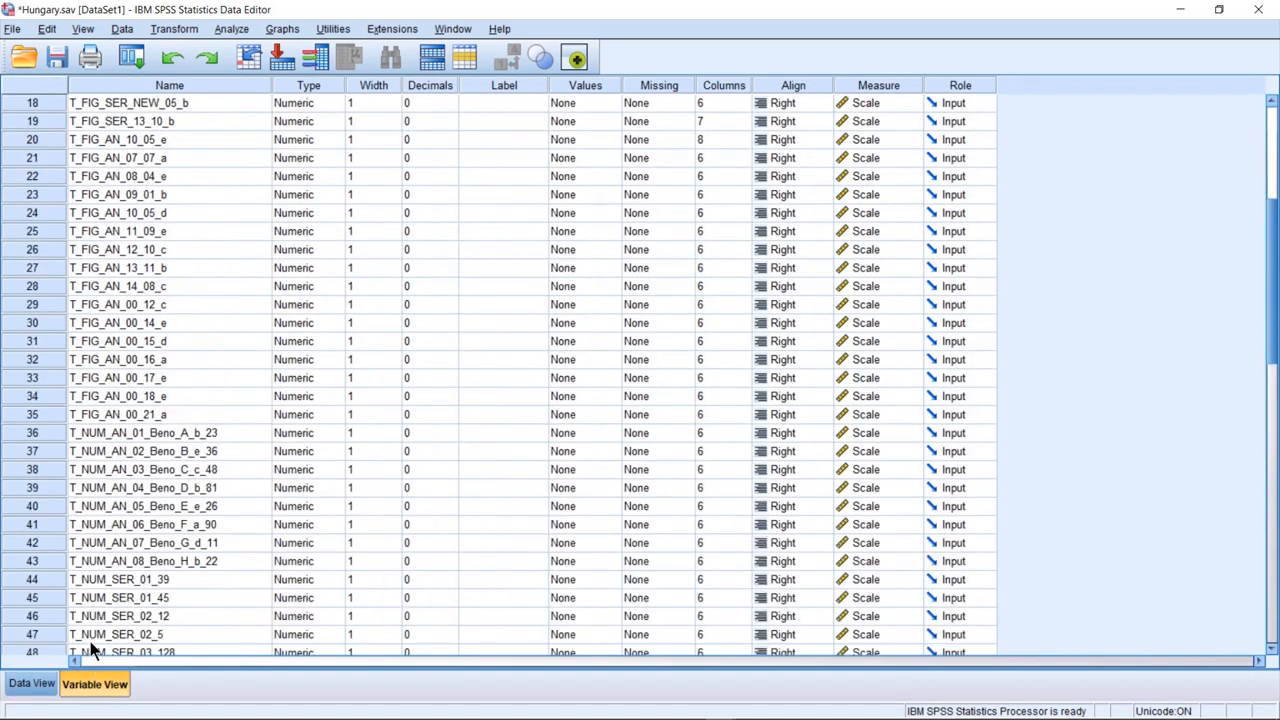
pyautogui.scroll(6, 90, 648)
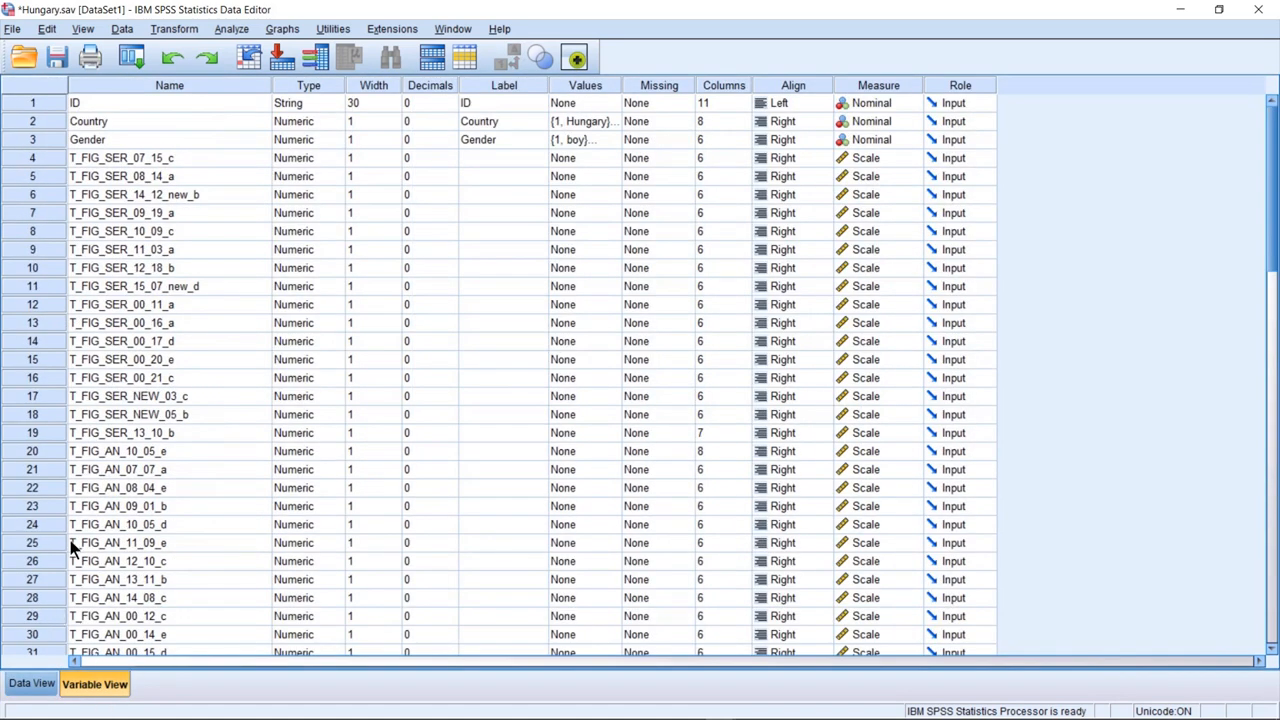
pyautogui.click(46, 152)
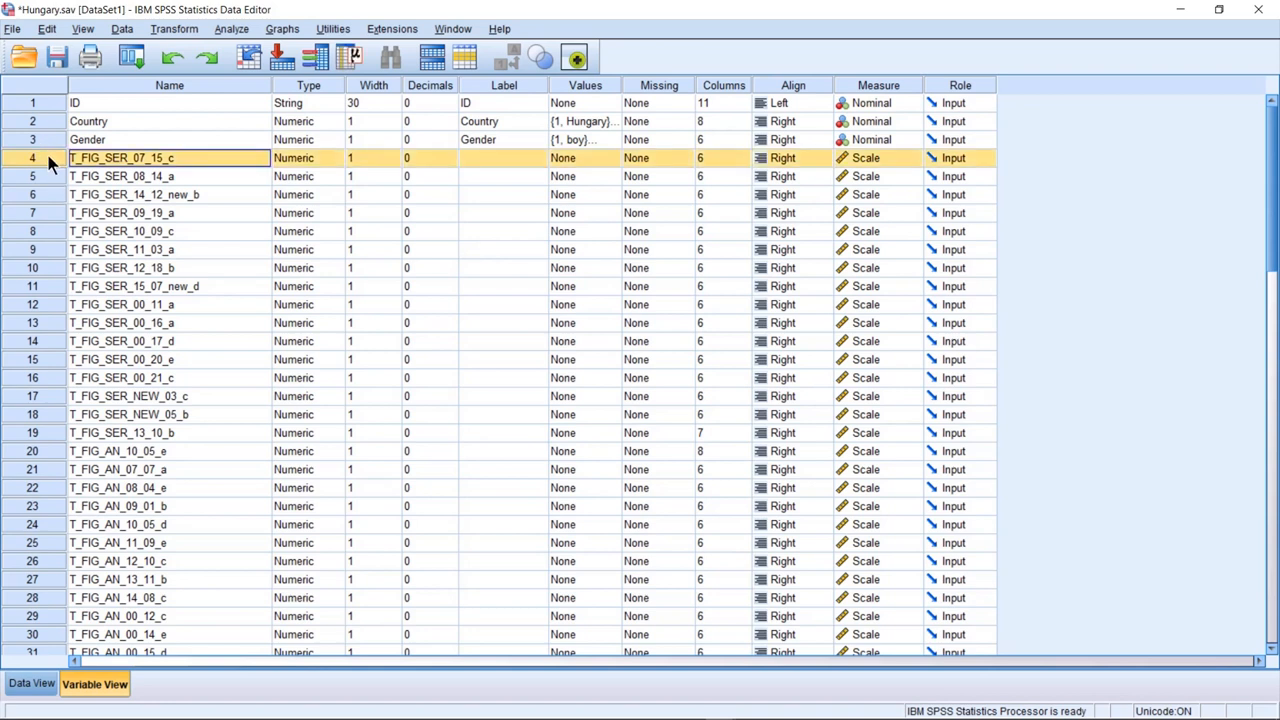
pyautogui.scroll(-15, 43, 389)
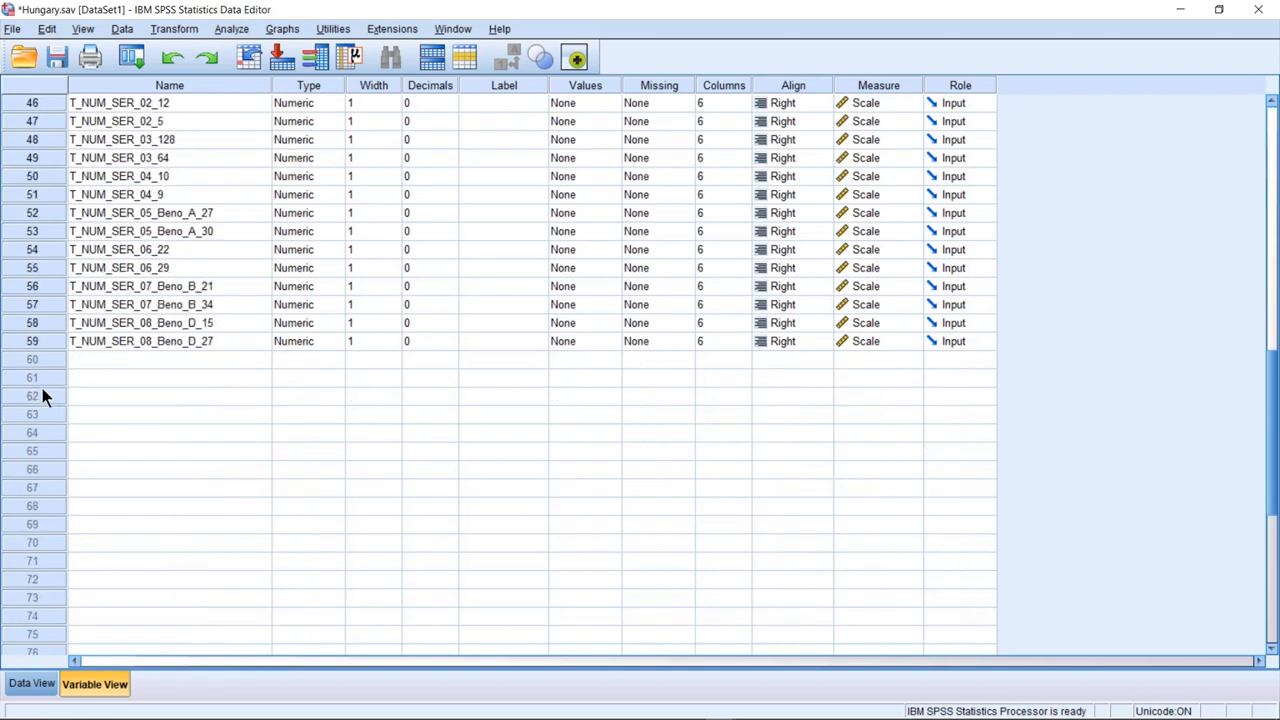
pyautogui.scroll(15, 42, 396)
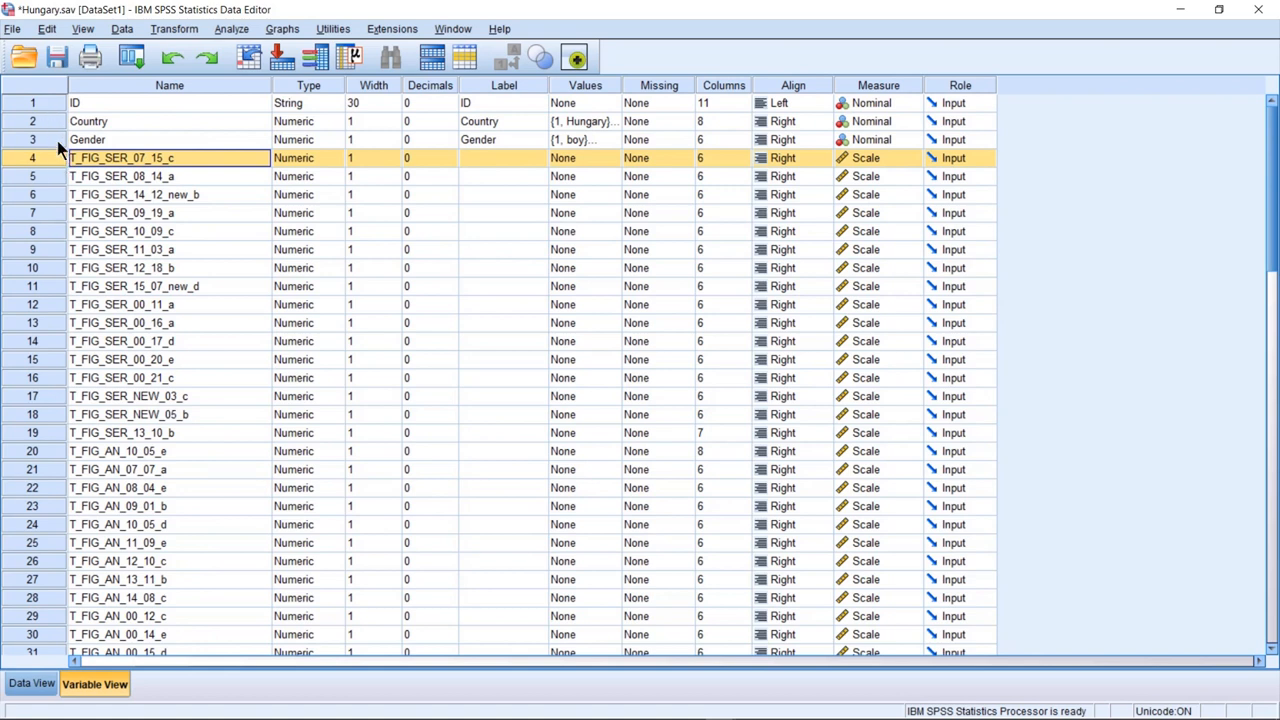
pyautogui.scroll(-14, 47, 296)
pyautogui.scroll(14, 47, 296)
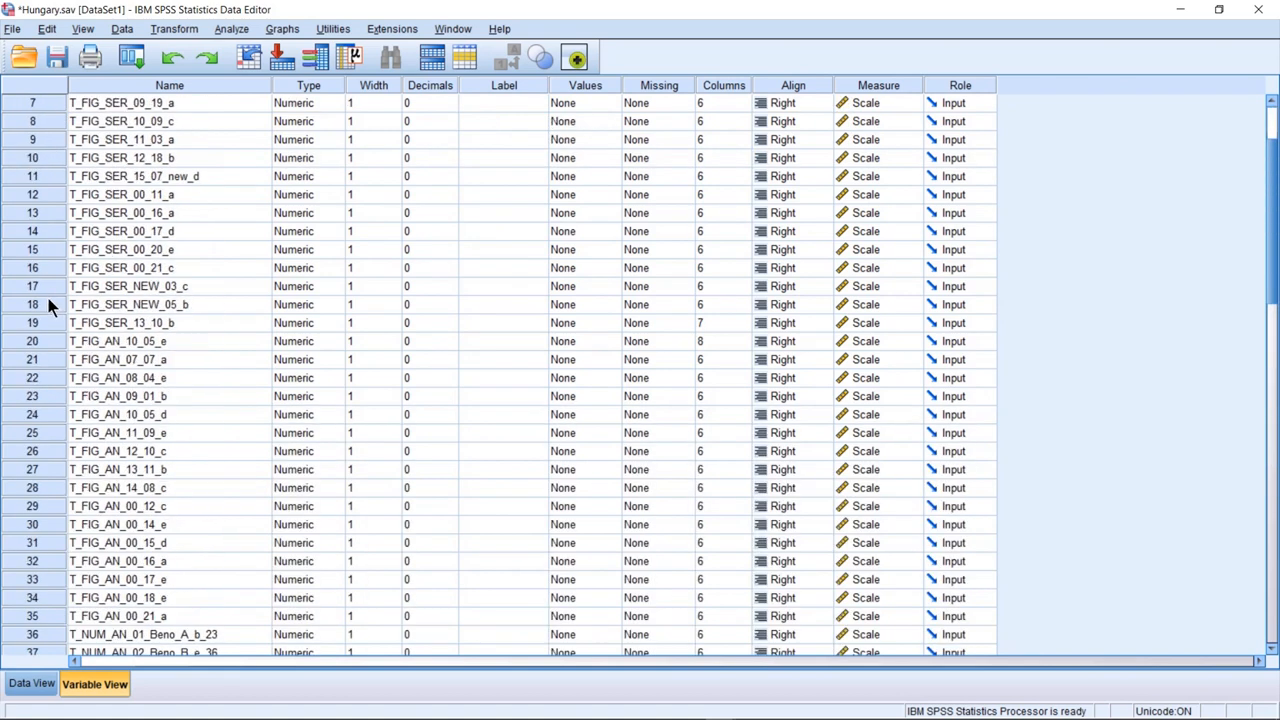
pyautogui.click(13, 28)
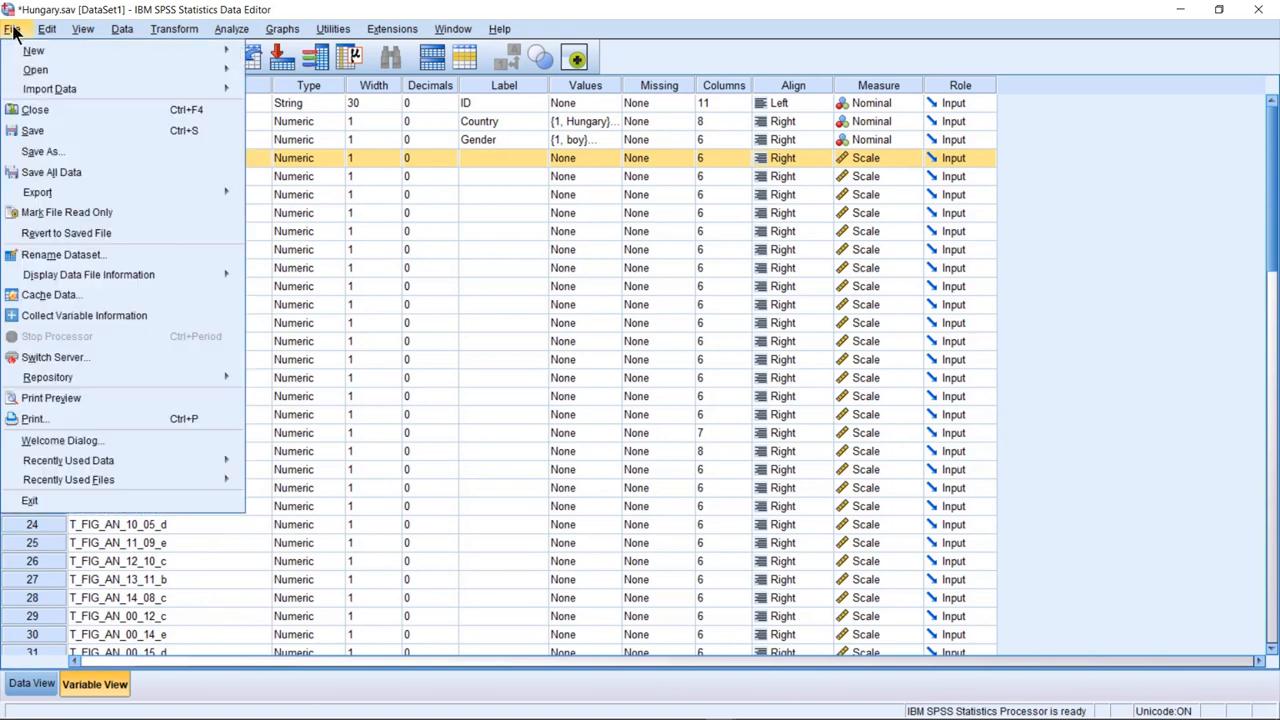
pyautogui.click(114, 152)
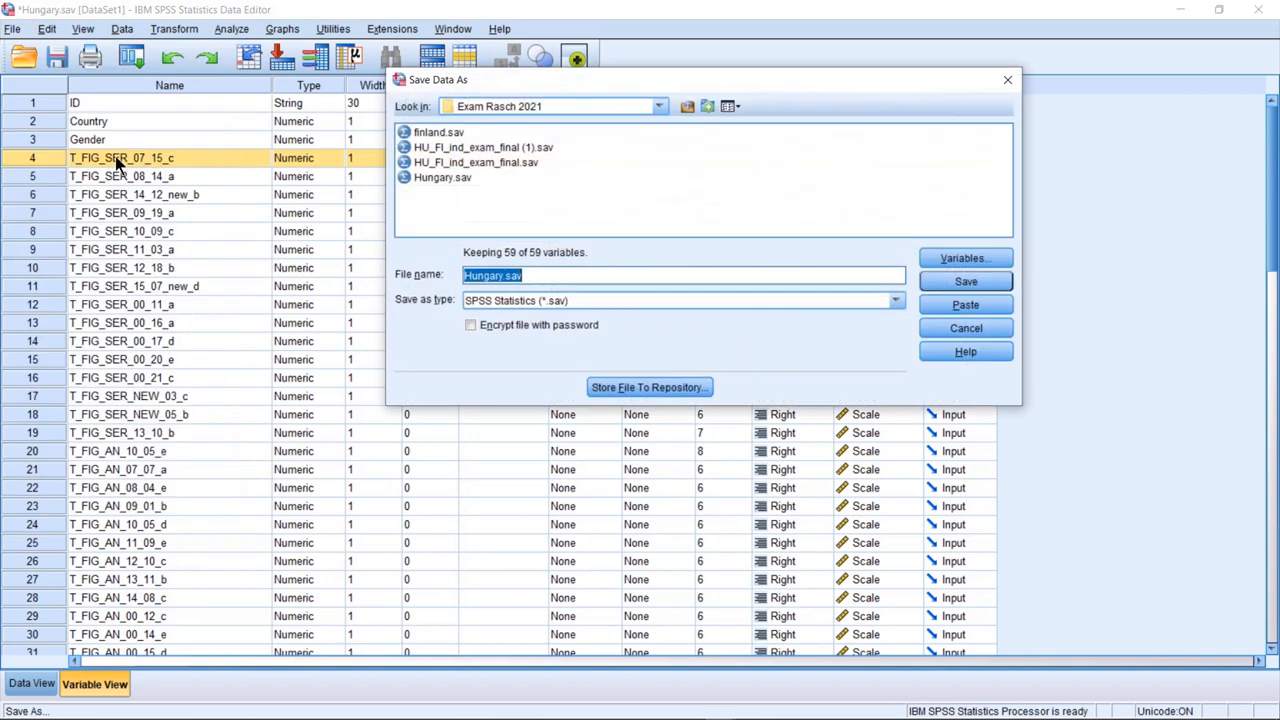
pyautogui.click(495, 300)
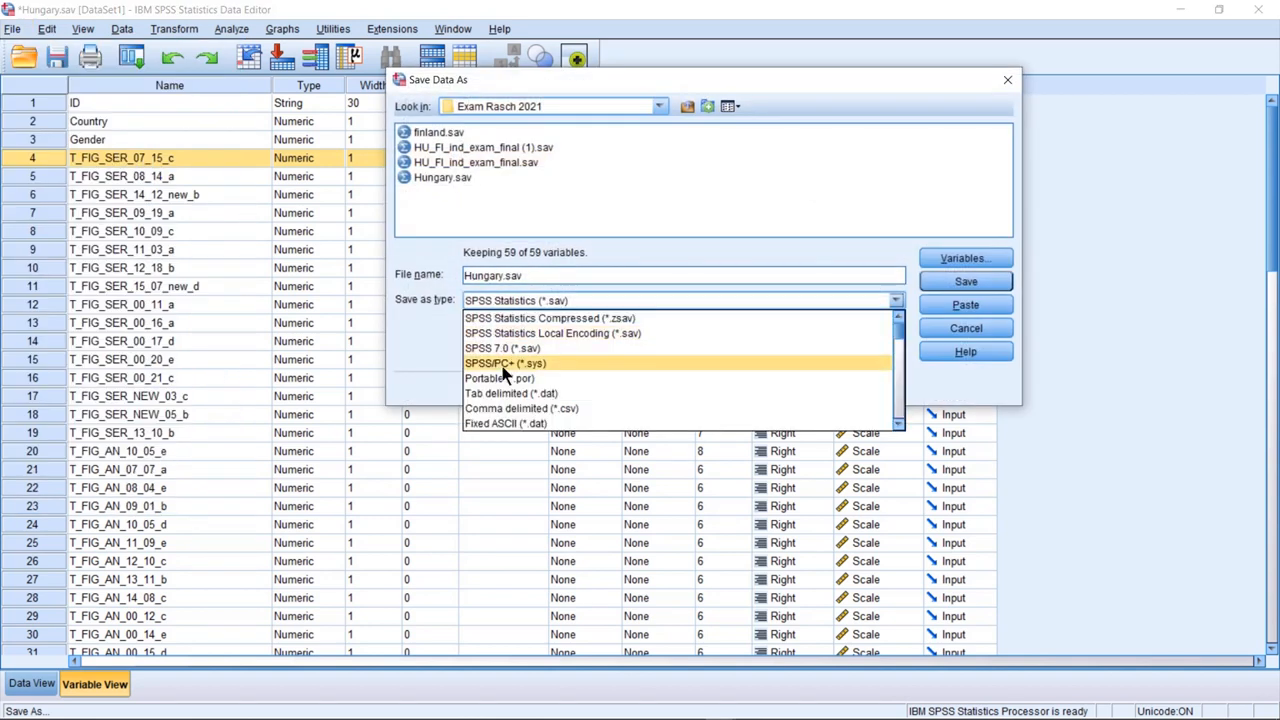
pyautogui.scroll(-3, 533, 380)
pyautogui.scroll(2, 550, 395)
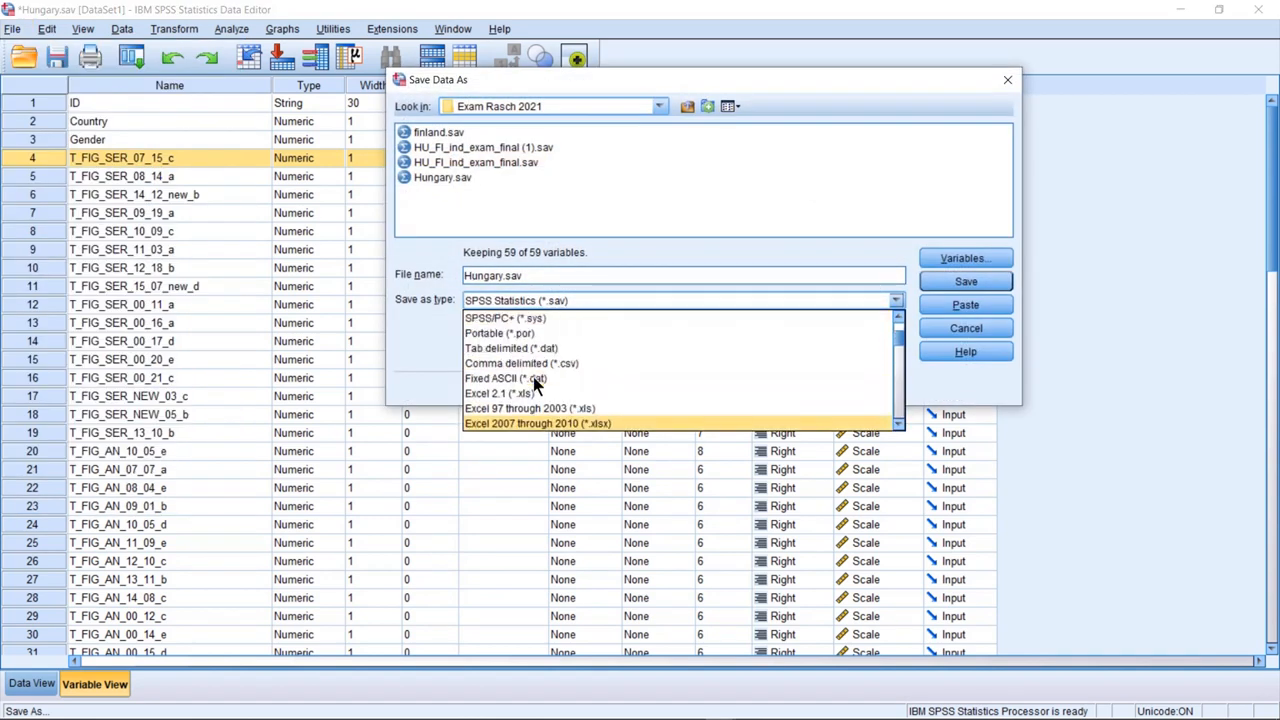
pyautogui.scroll(-1, 563, 401)
pyautogui.scroll(1, 563, 401)
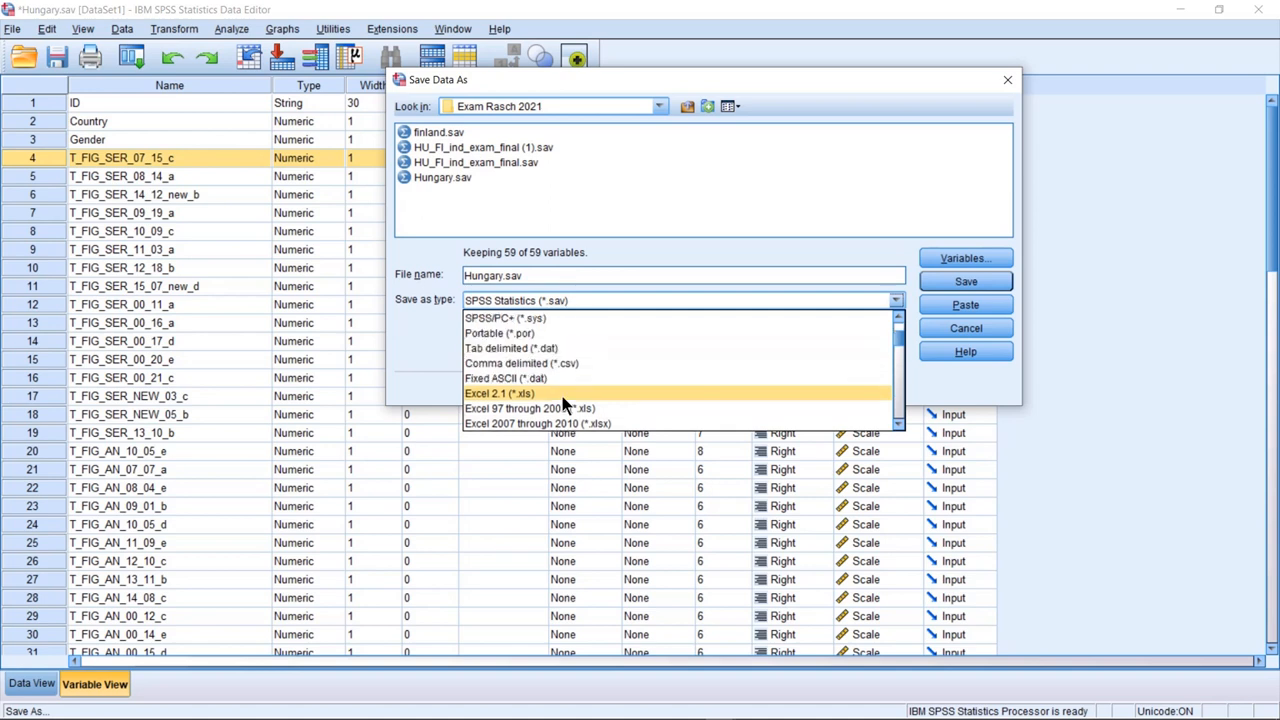
pyautogui.click(563, 378)
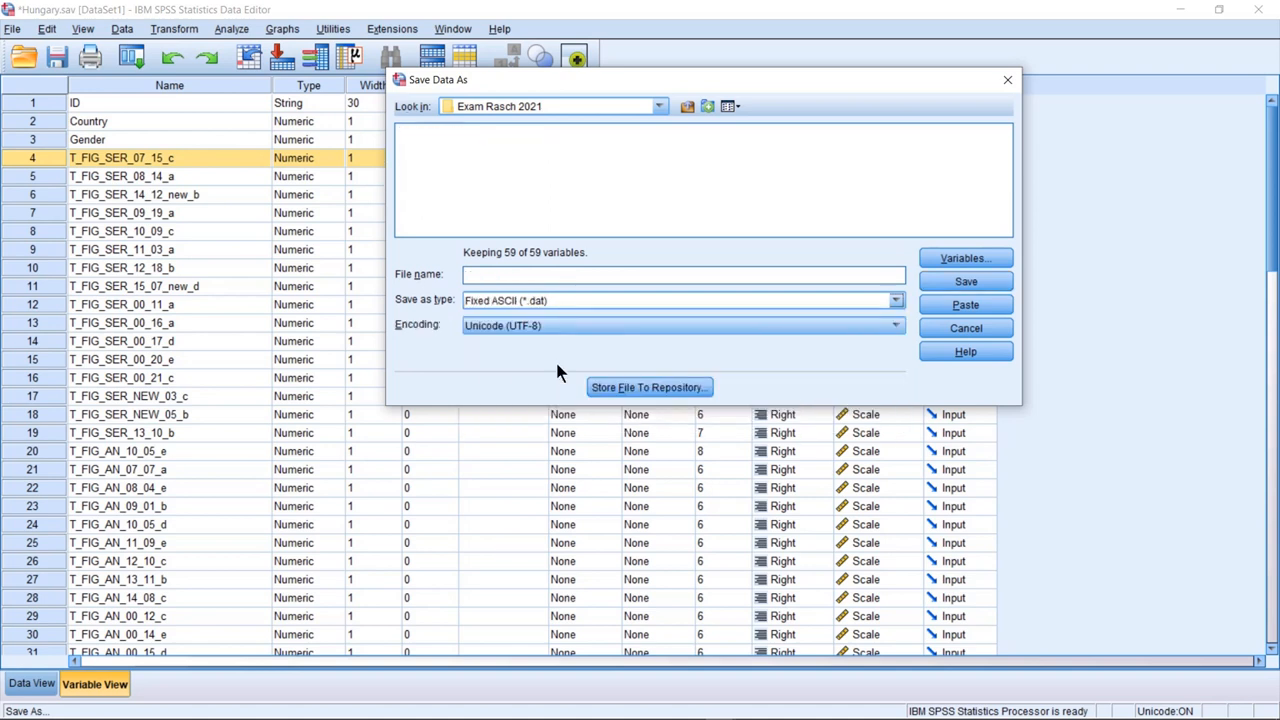
pyautogui.click(555, 330)
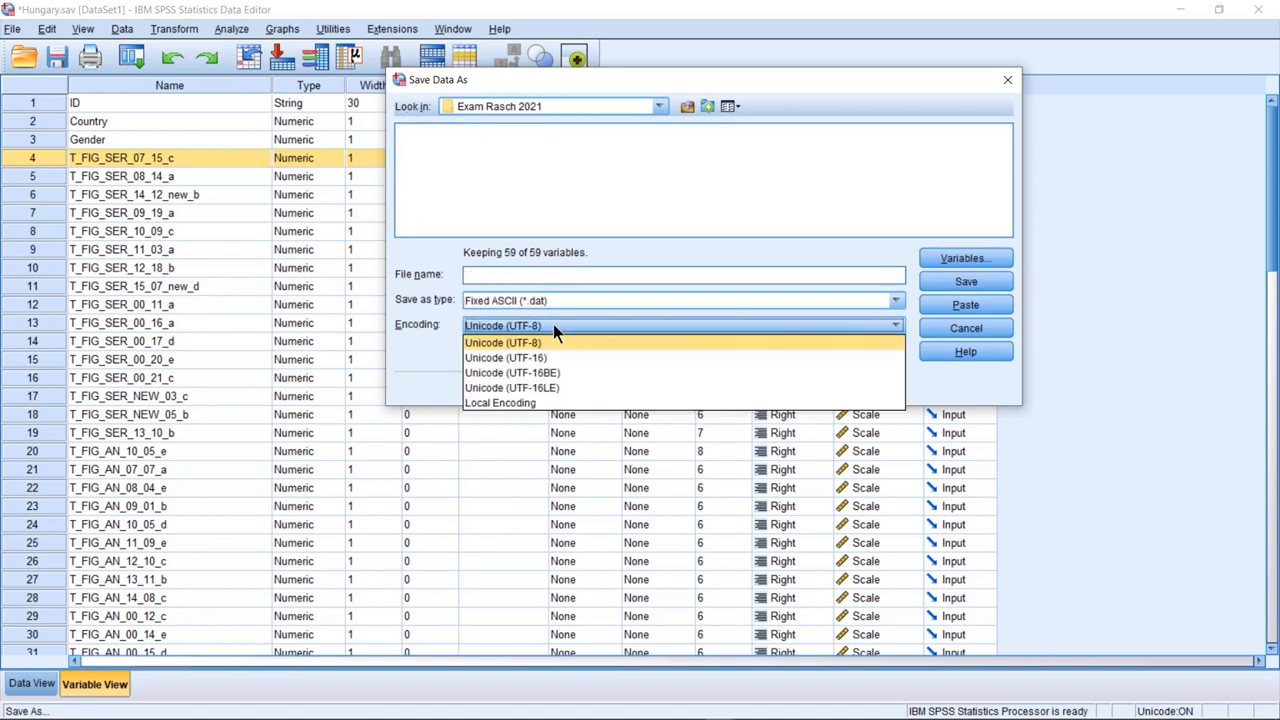
pyautogui.click(565, 406)
pyautogui.click(957, 262)
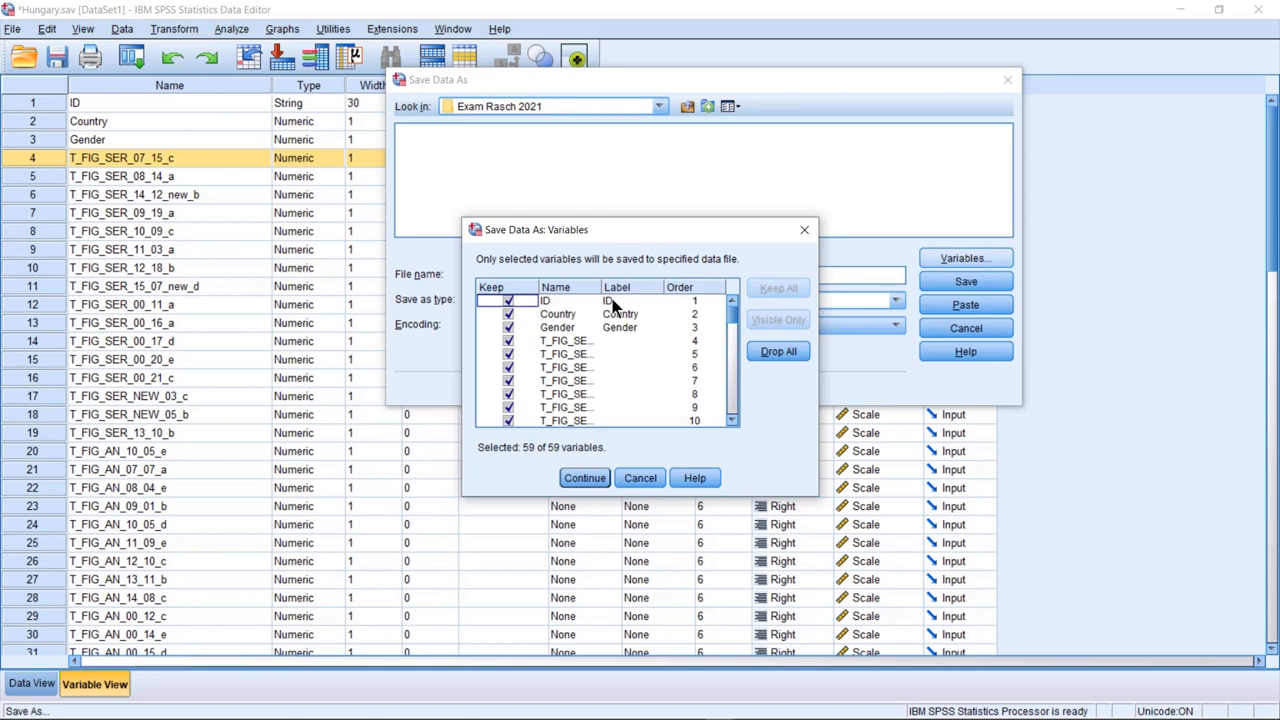
pyautogui.click(509, 301)
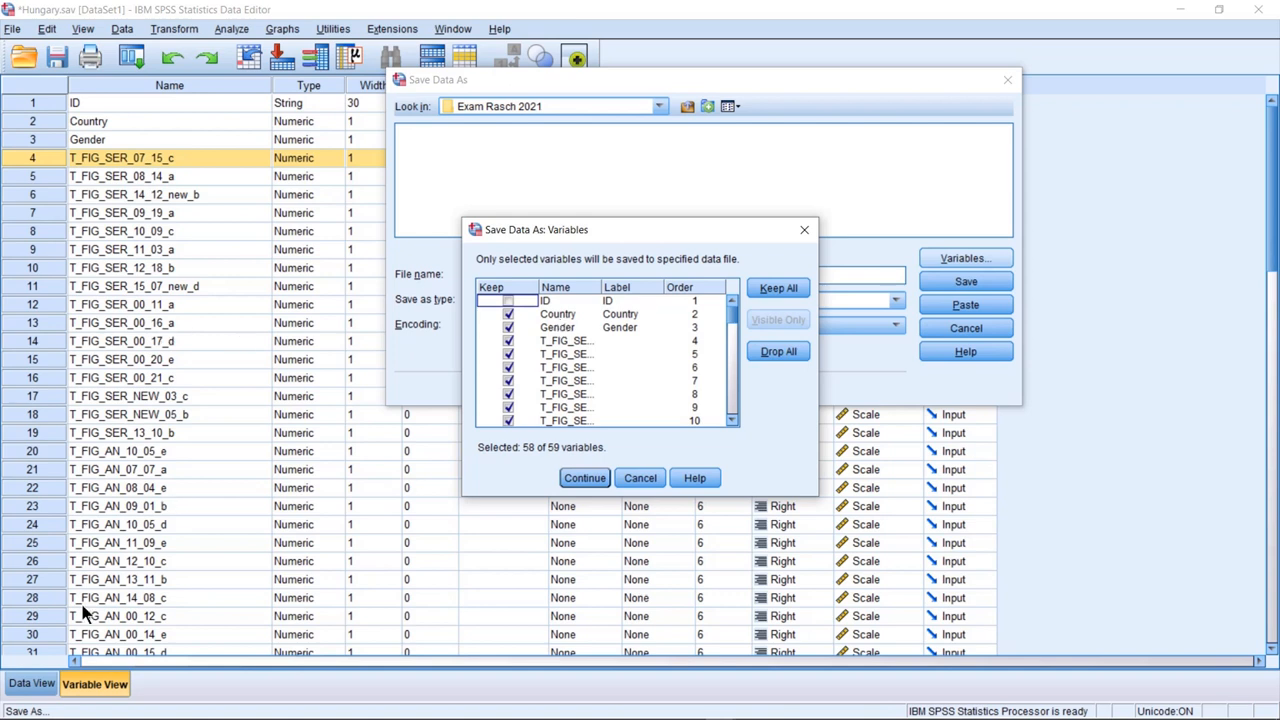
pyautogui.click(806, 231)
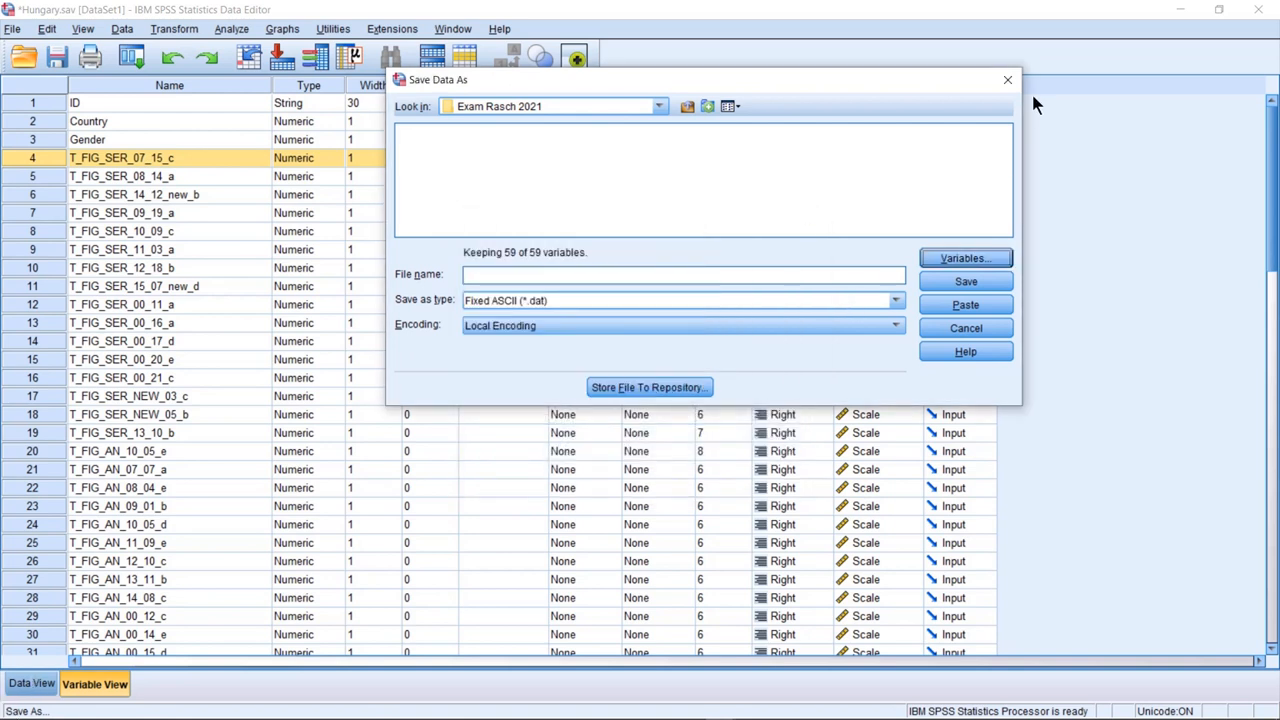
pyautogui.click(1007, 79)
# Compare the ID column's case data in Hungary.sav with that in finland.sav, and return to the Hungary.sav dataset
pyautogui.click(35, 684)
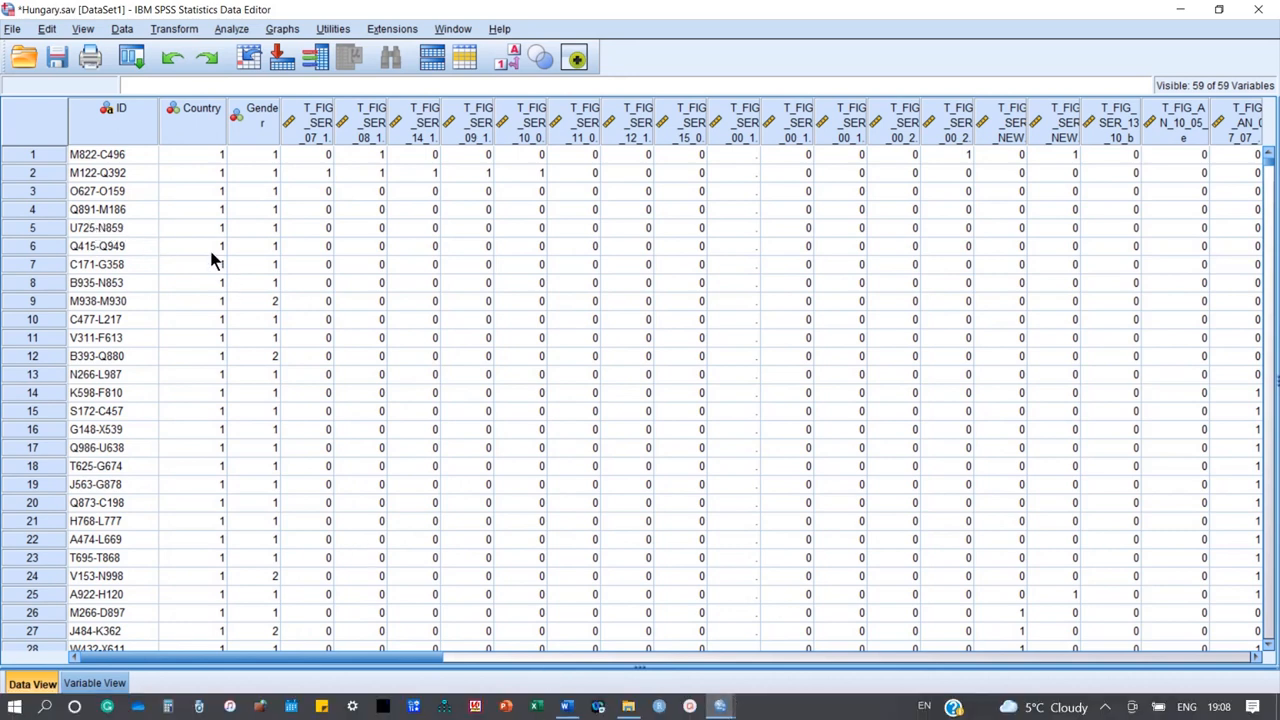
pyautogui.click(735, 706)
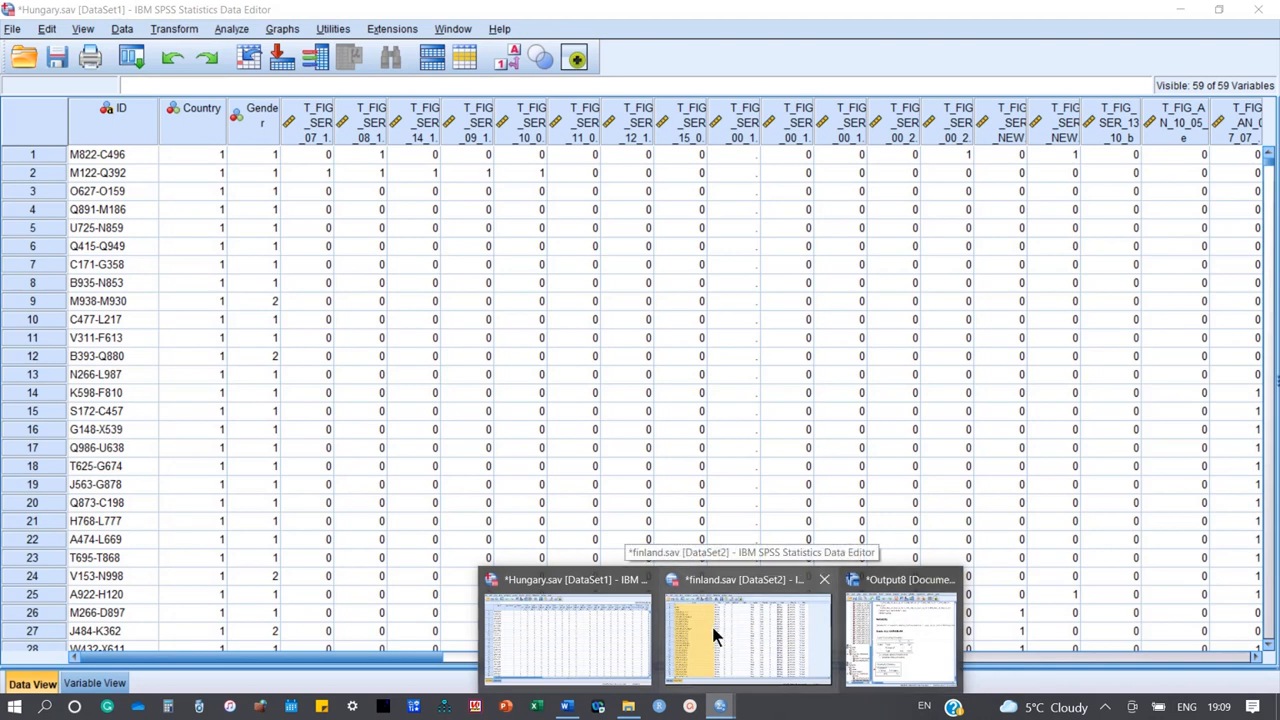
pyautogui.click(745, 626)
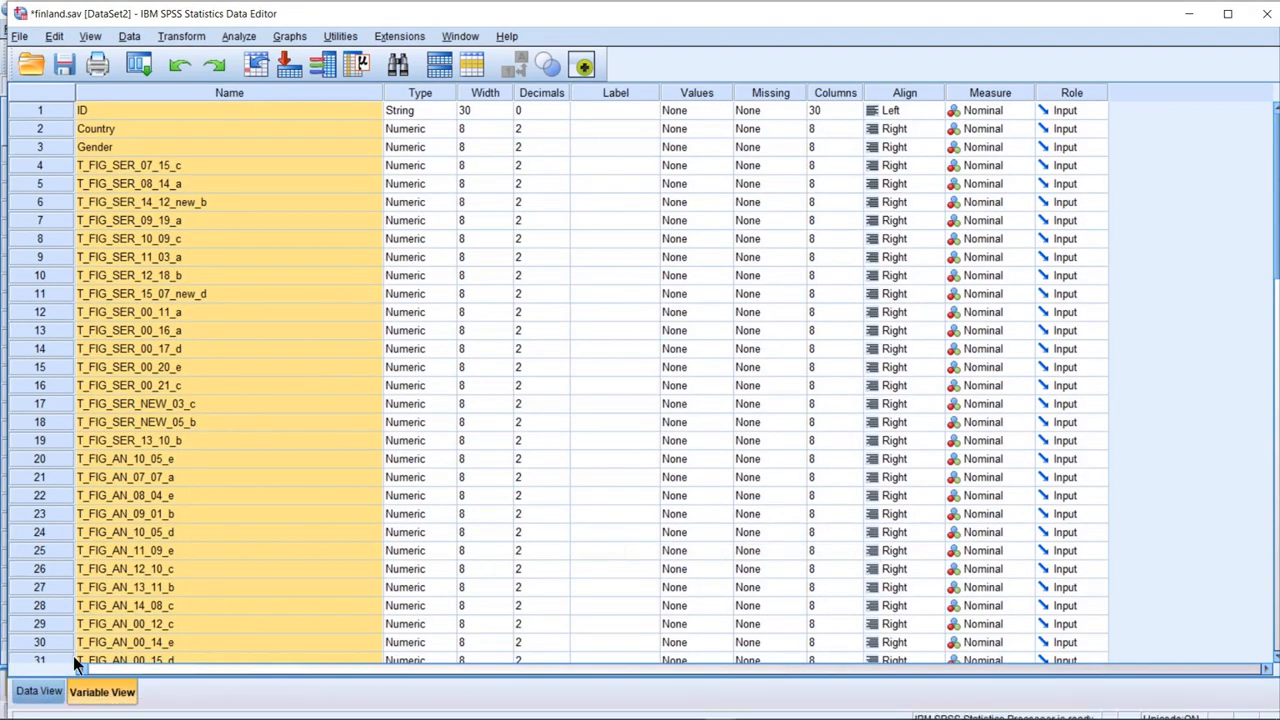
pyautogui.click(40, 691)
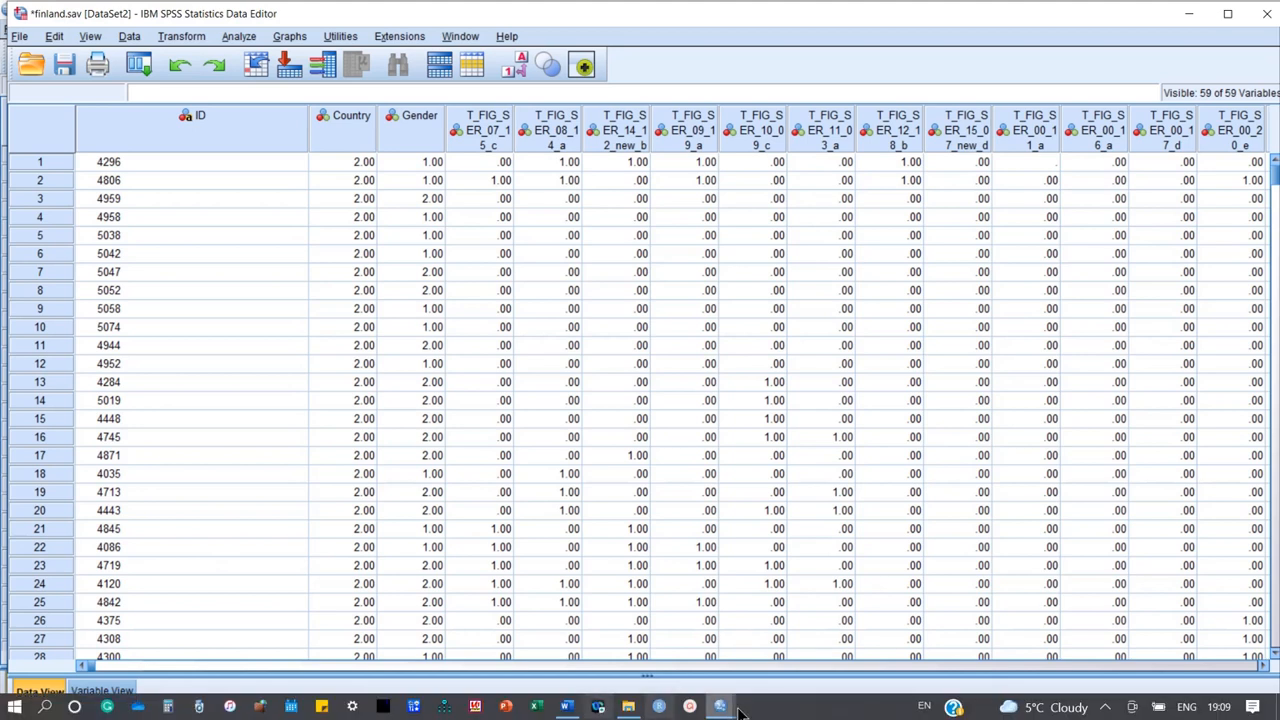
pyautogui.moveTo(720, 707)
pyautogui.click(585, 648)
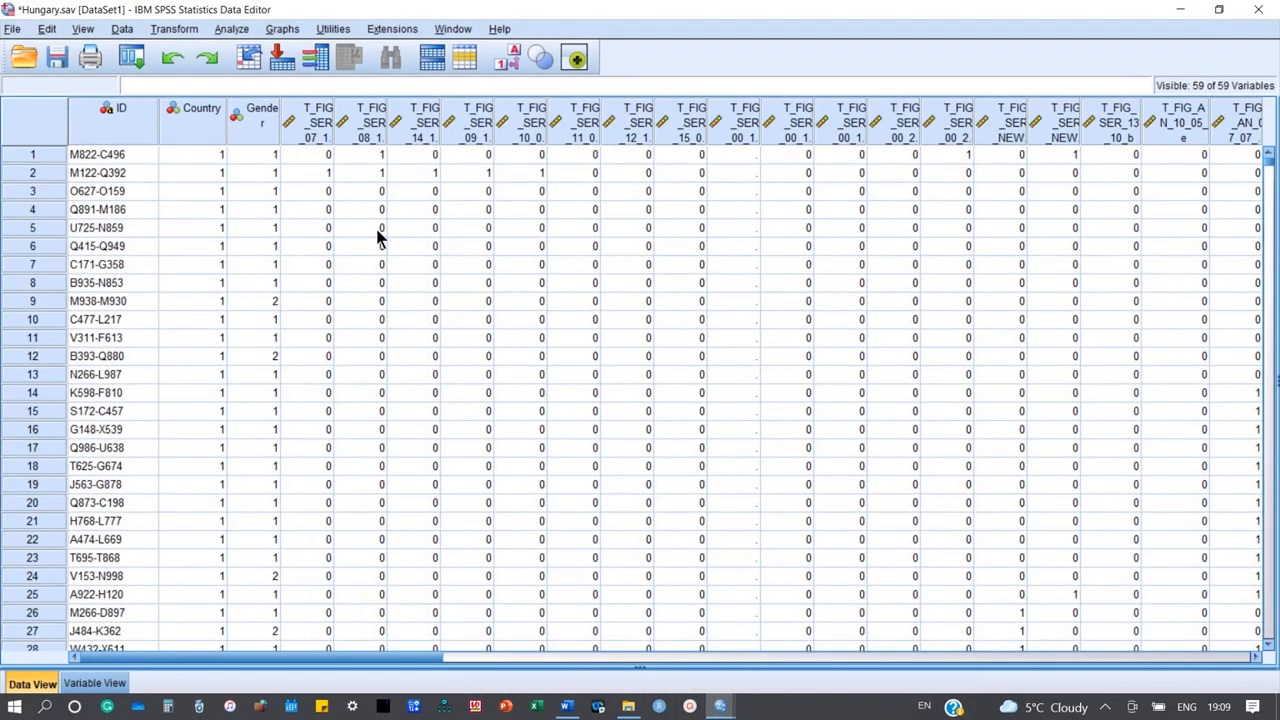
# Set up saving a copy of the Hungary data as Fixed ASCII (*.dat) with Local Encoding
pyautogui.click(12, 29)
pyautogui.click(48, 150)
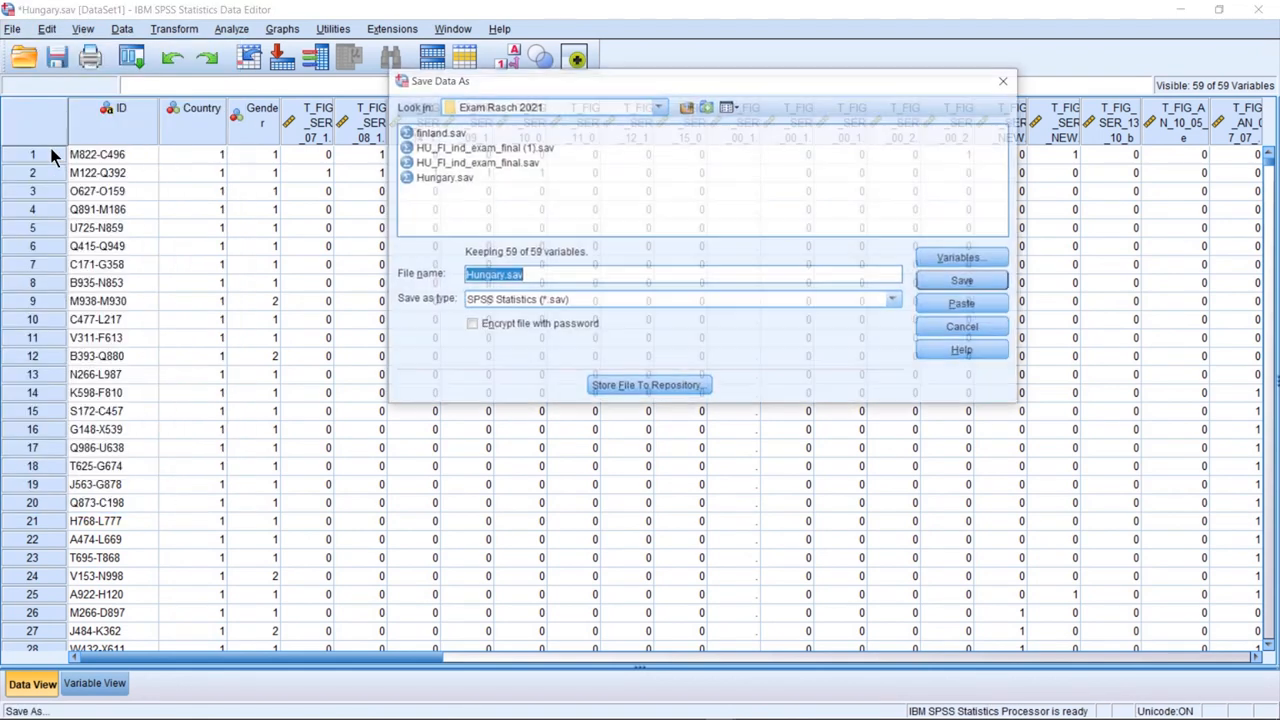
pyautogui.click(510, 300)
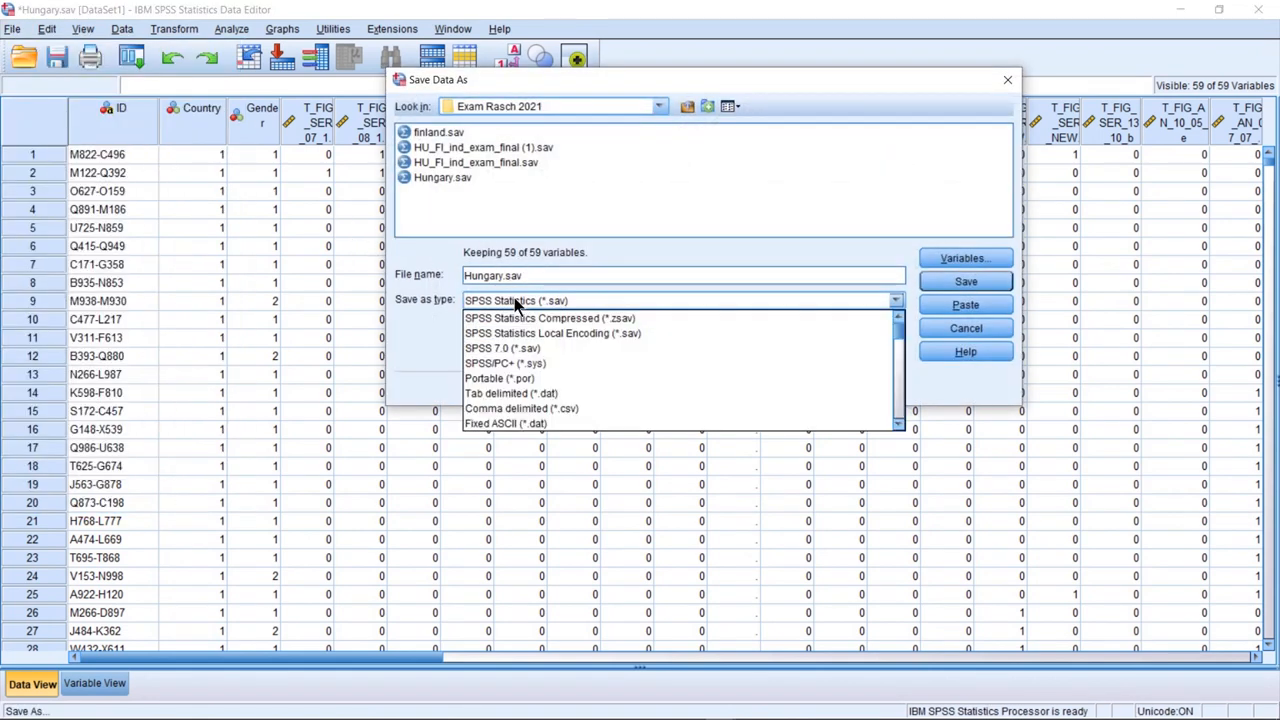
pyautogui.click(549, 423)
pyautogui.click(551, 325)
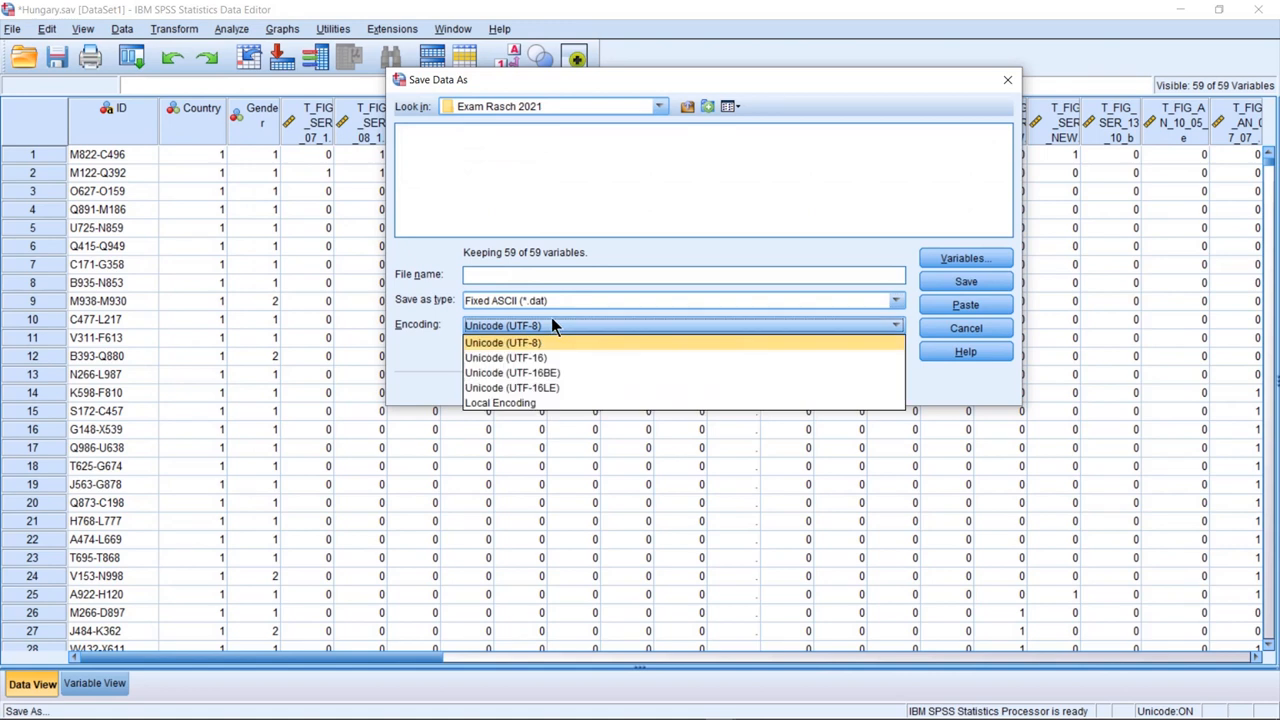
pyautogui.click(538, 407)
# Exclude the ID variable from the Hungary export, keeping Country, Gender and all test items
pyautogui.click(956, 260)
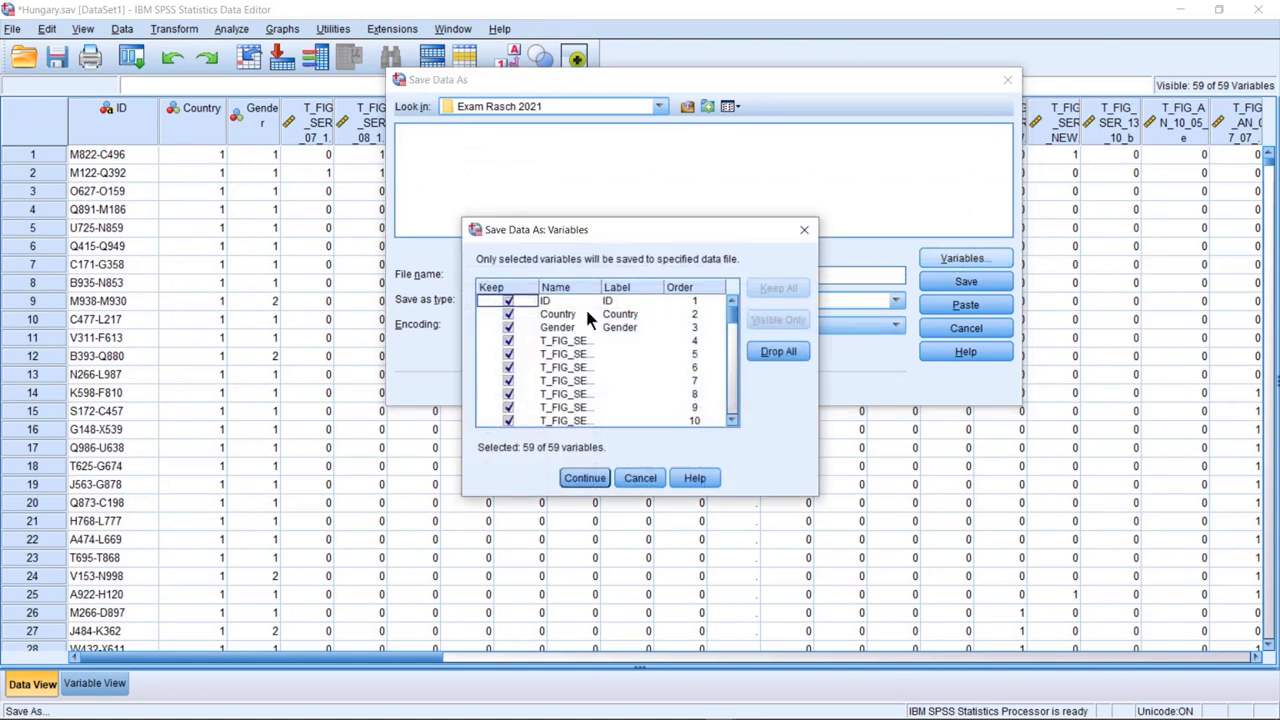
pyautogui.click(508, 302)
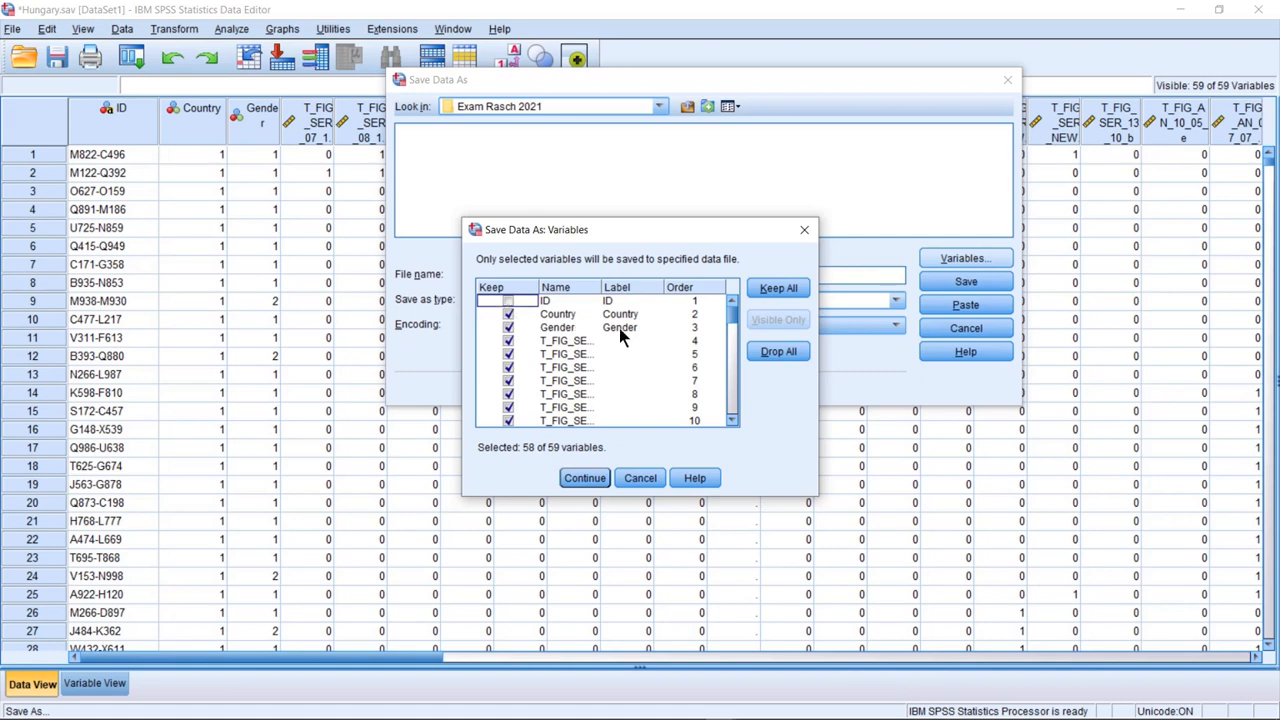
pyautogui.scroll(-1, 555, 340)
pyautogui.scroll(1, 540, 350)
pyautogui.scroll(-16, 665, 340)
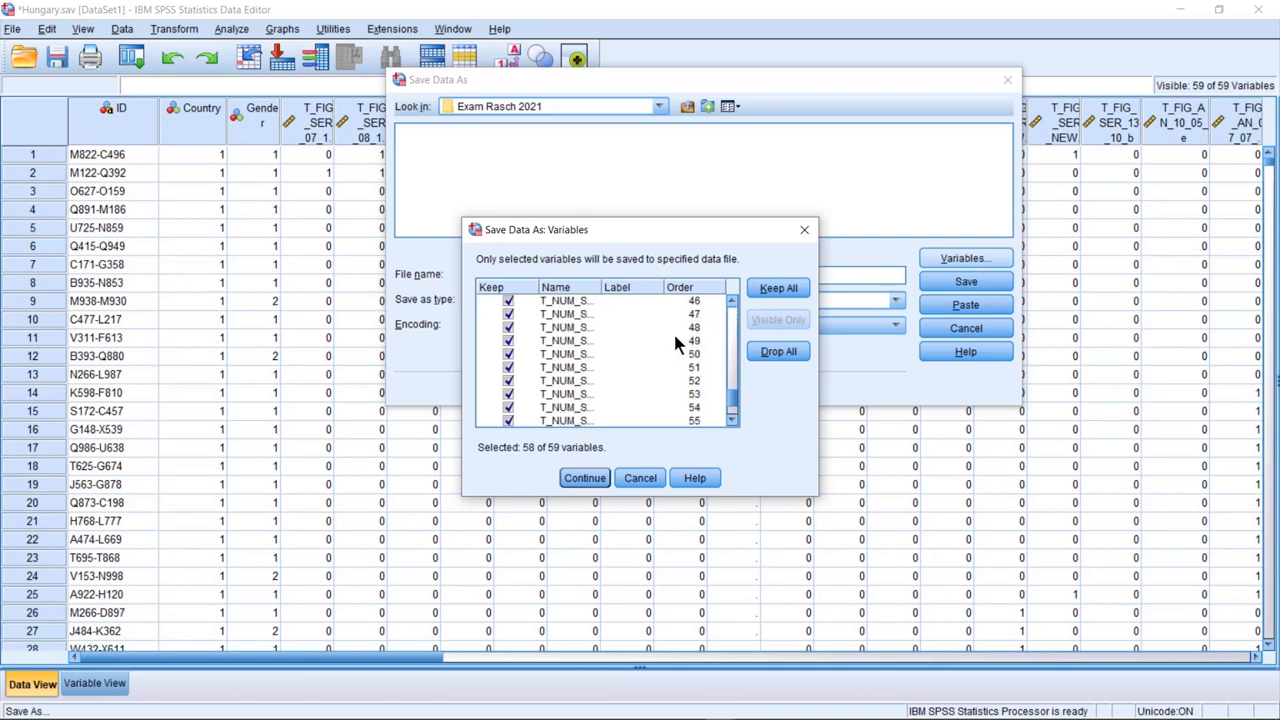
pyautogui.scroll(16, 697, 425)
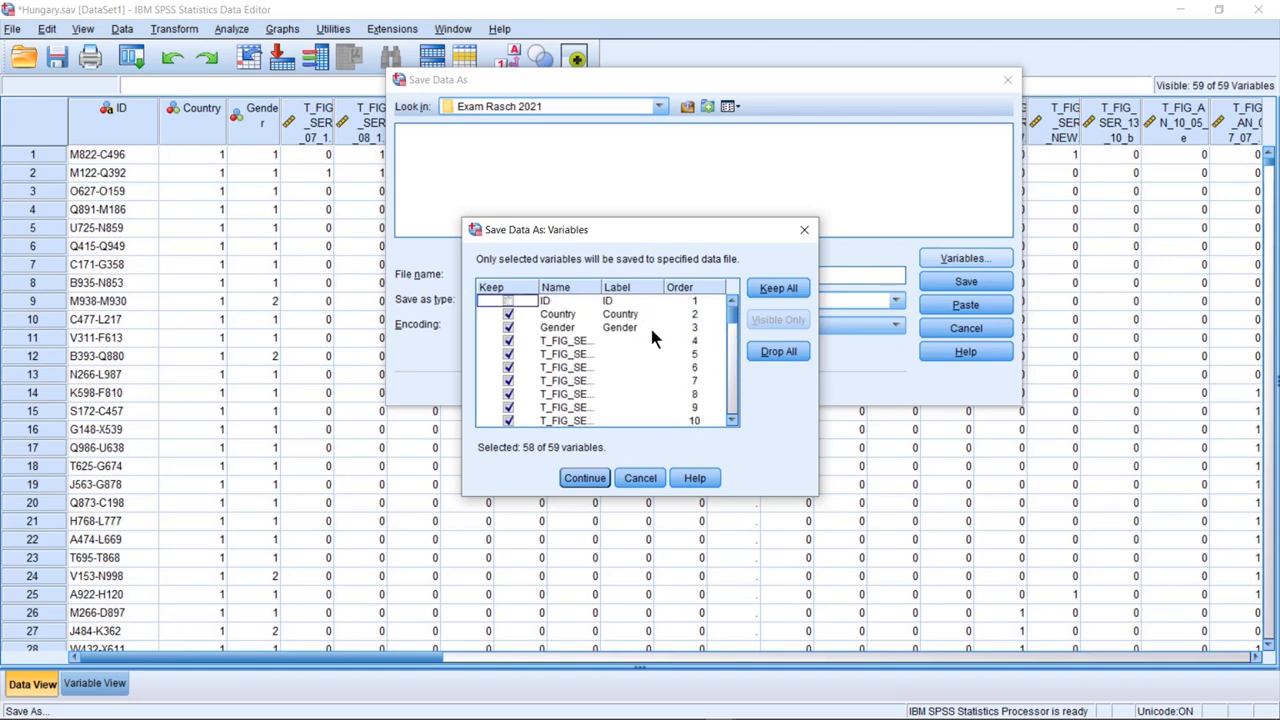
pyautogui.scroll(-16, 700, 345)
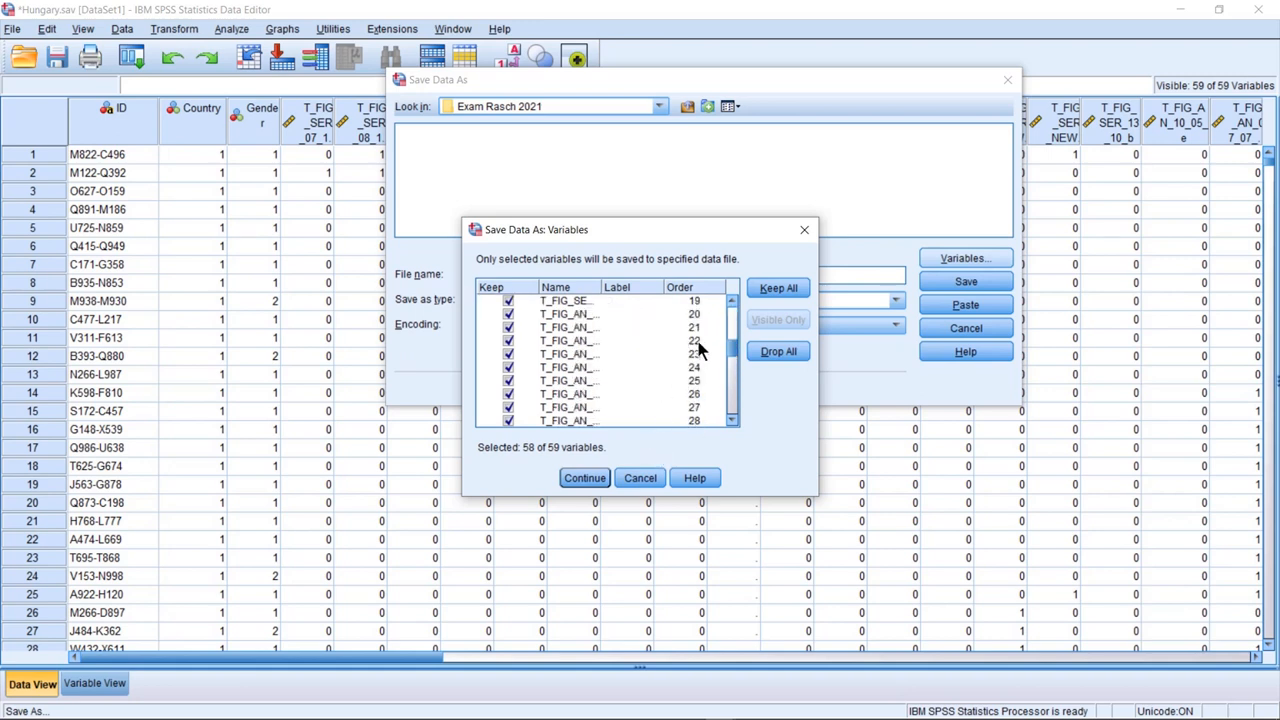
pyautogui.click(585, 479)
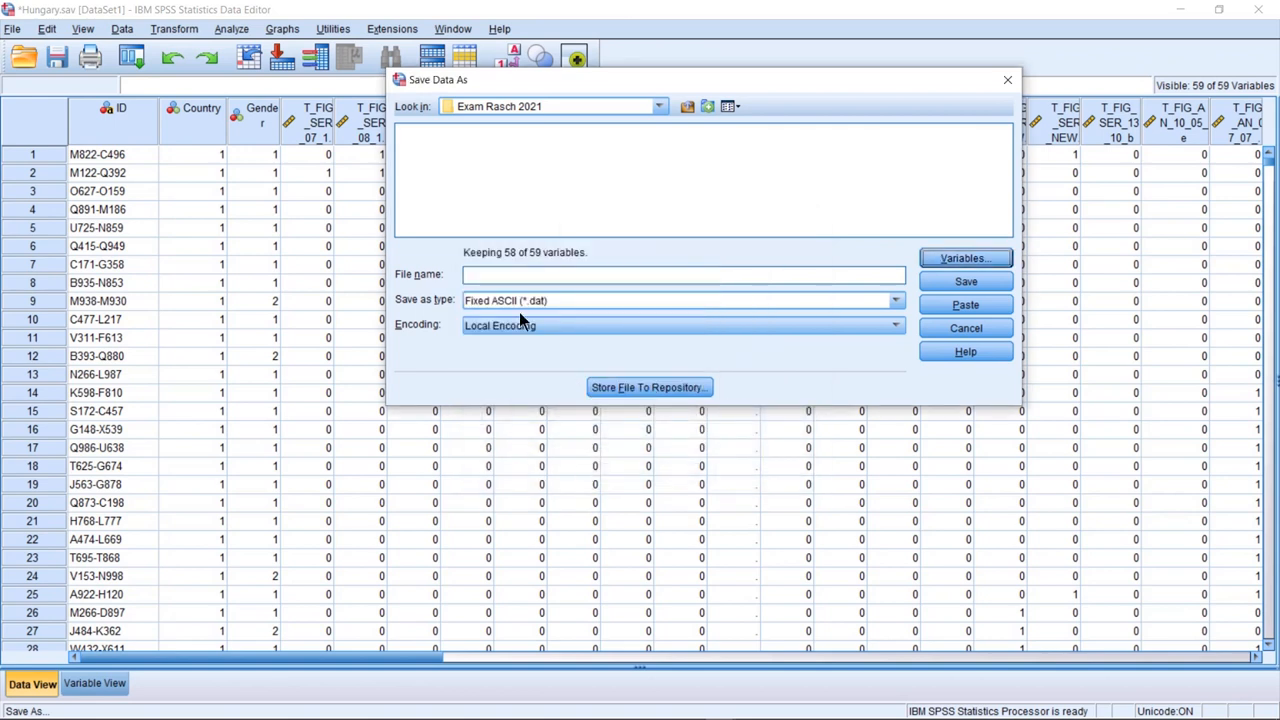
# Name the Hungary data file hungary and save it in the Exam Rasch 2021 folder
pyautogui.click(510, 274)
pyautogui.write('hungary')
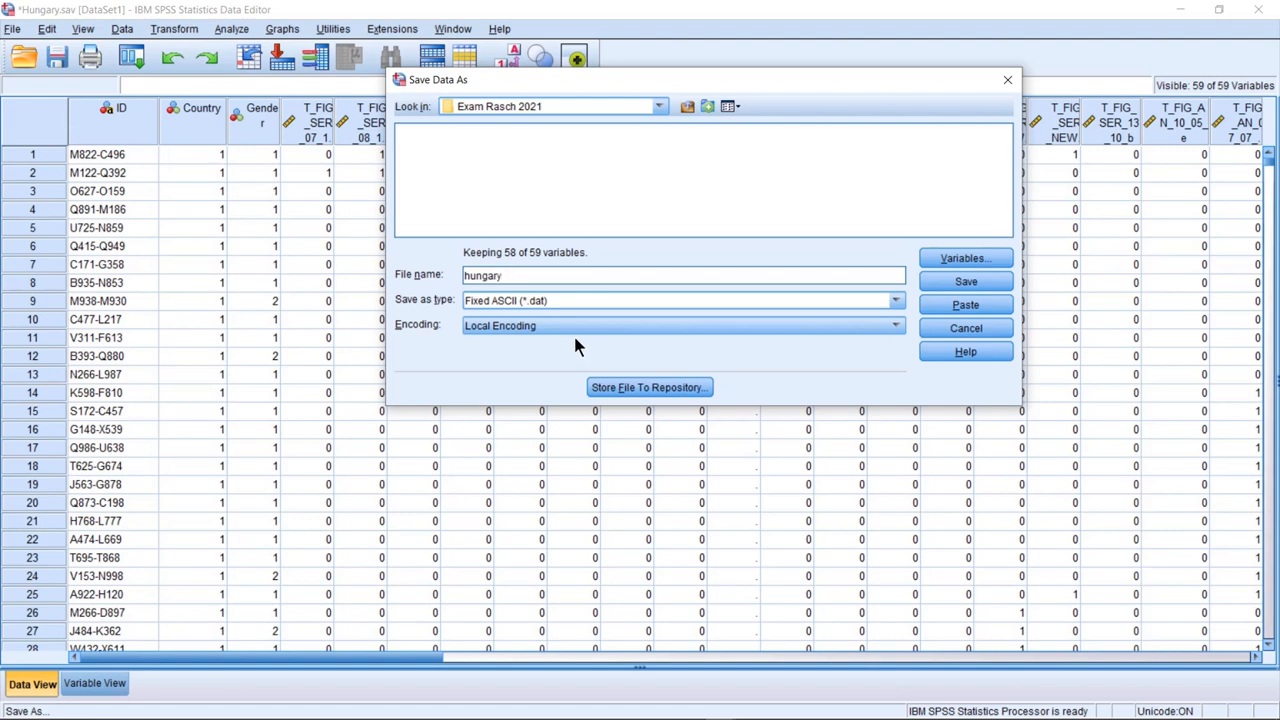
pyautogui.click(942, 282)
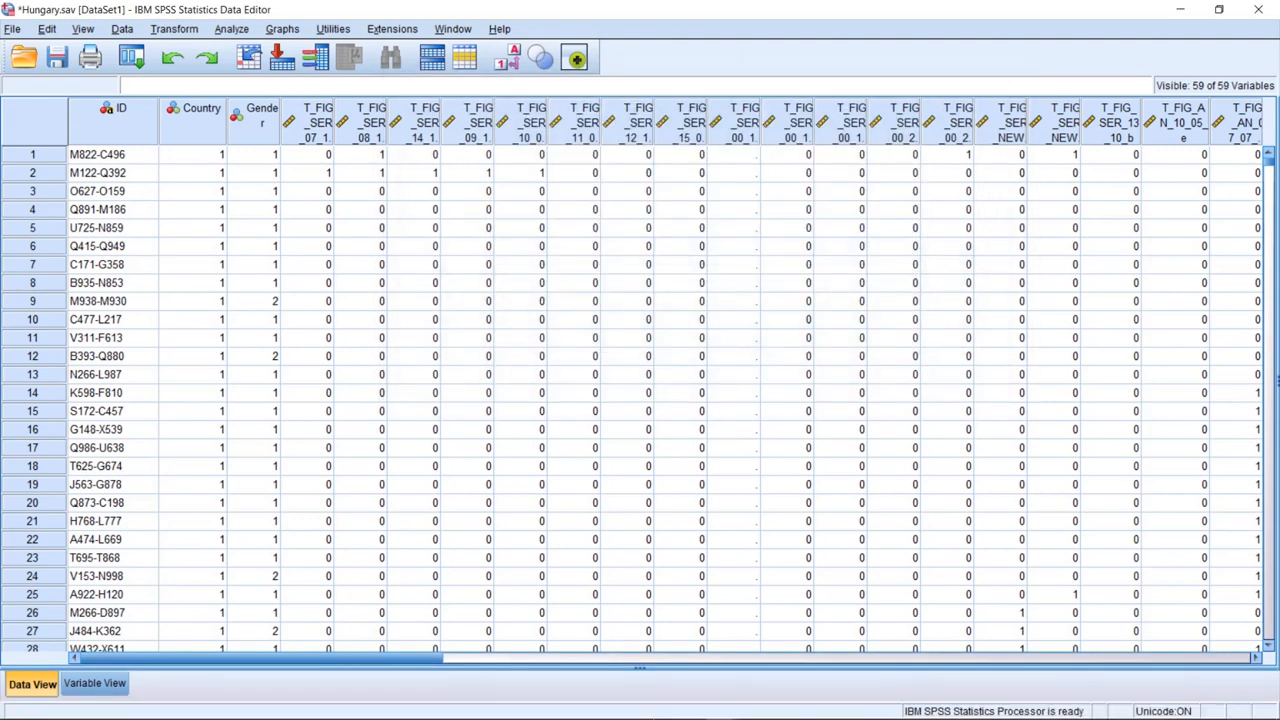
# Switch to the finland.sav dataset and set up saving a copy as Fixed ASCII (*.dat) with Local Encoding
pyautogui.moveTo(720, 706)
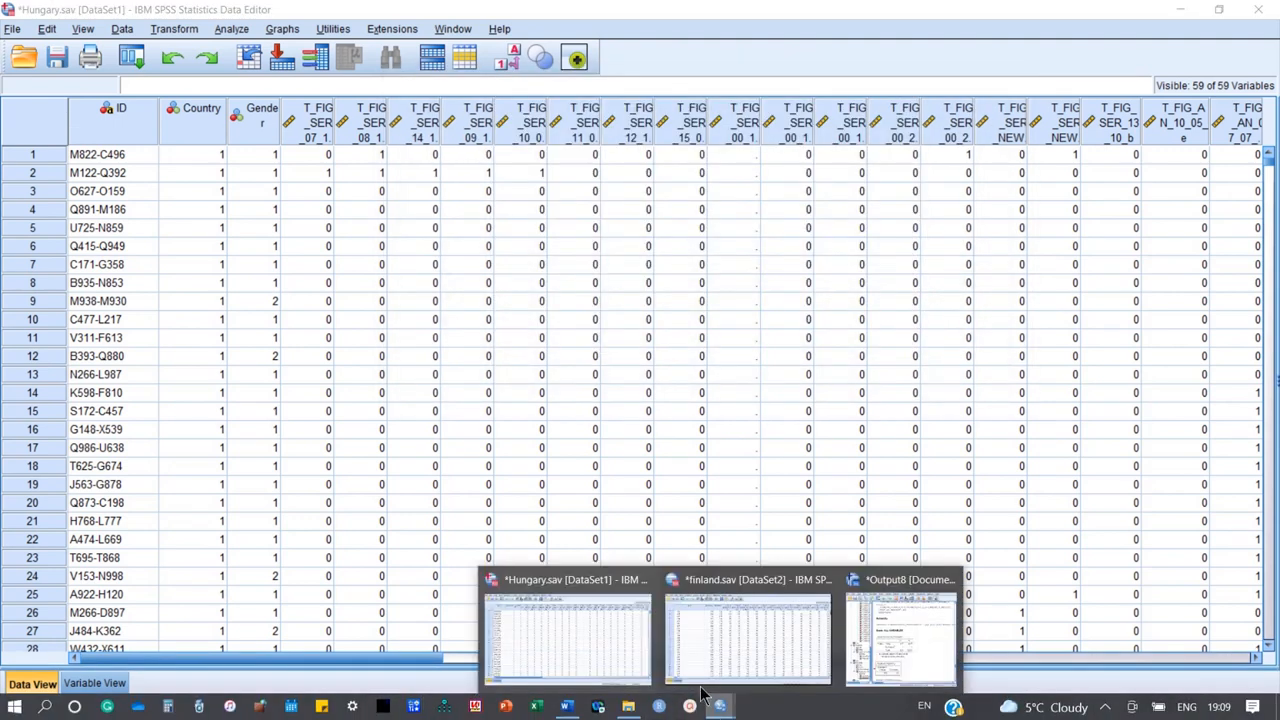
pyautogui.click(734, 641)
pyautogui.click(17, 36)
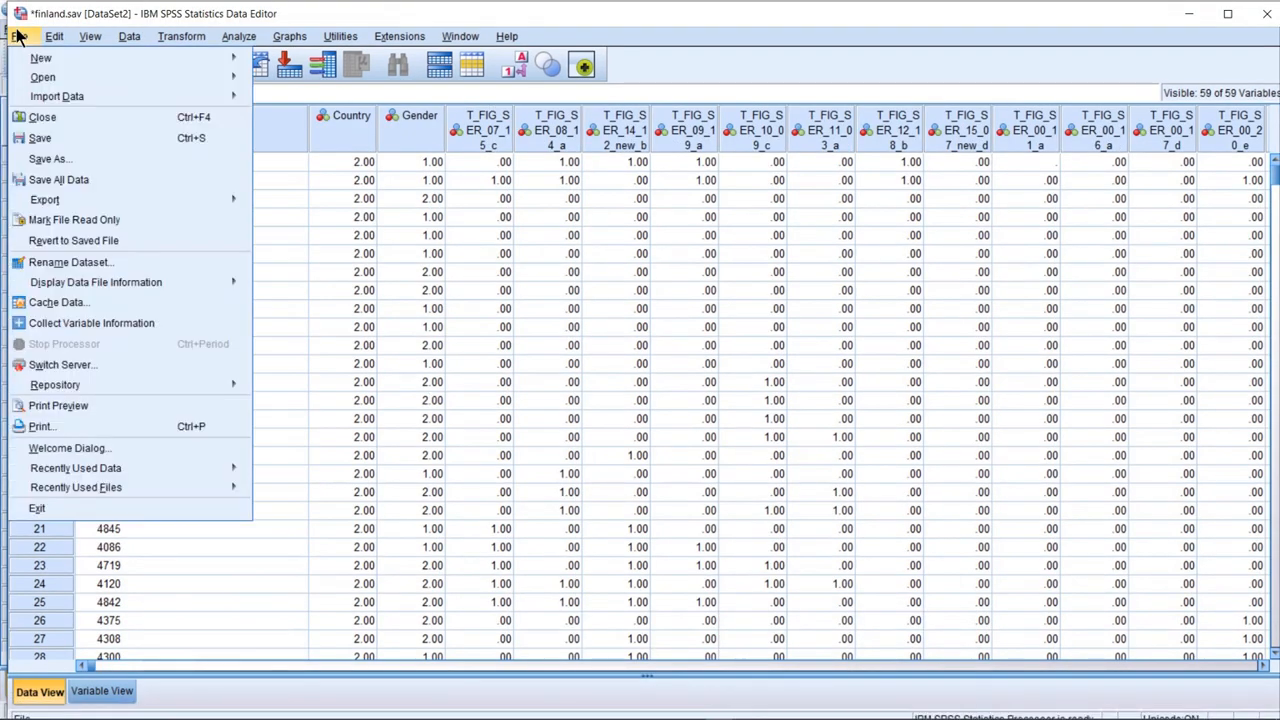
pyautogui.click(86, 164)
pyautogui.click(719, 306)
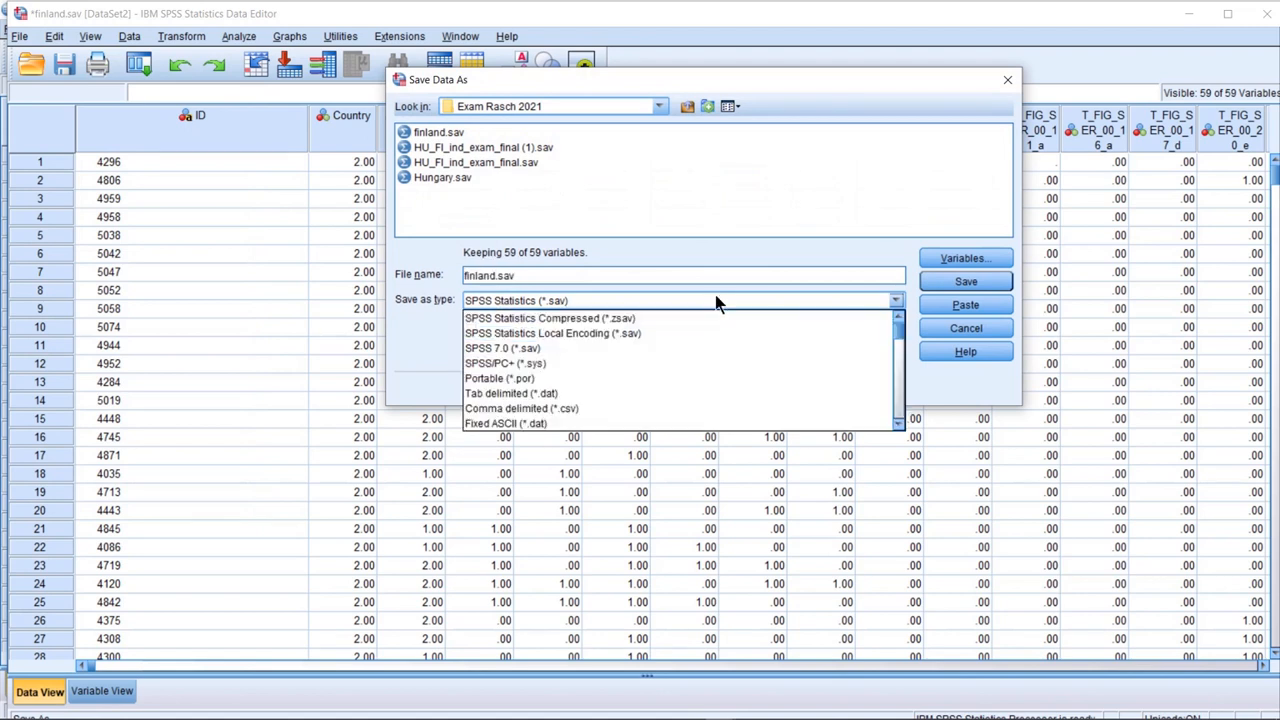
pyautogui.click(650, 424)
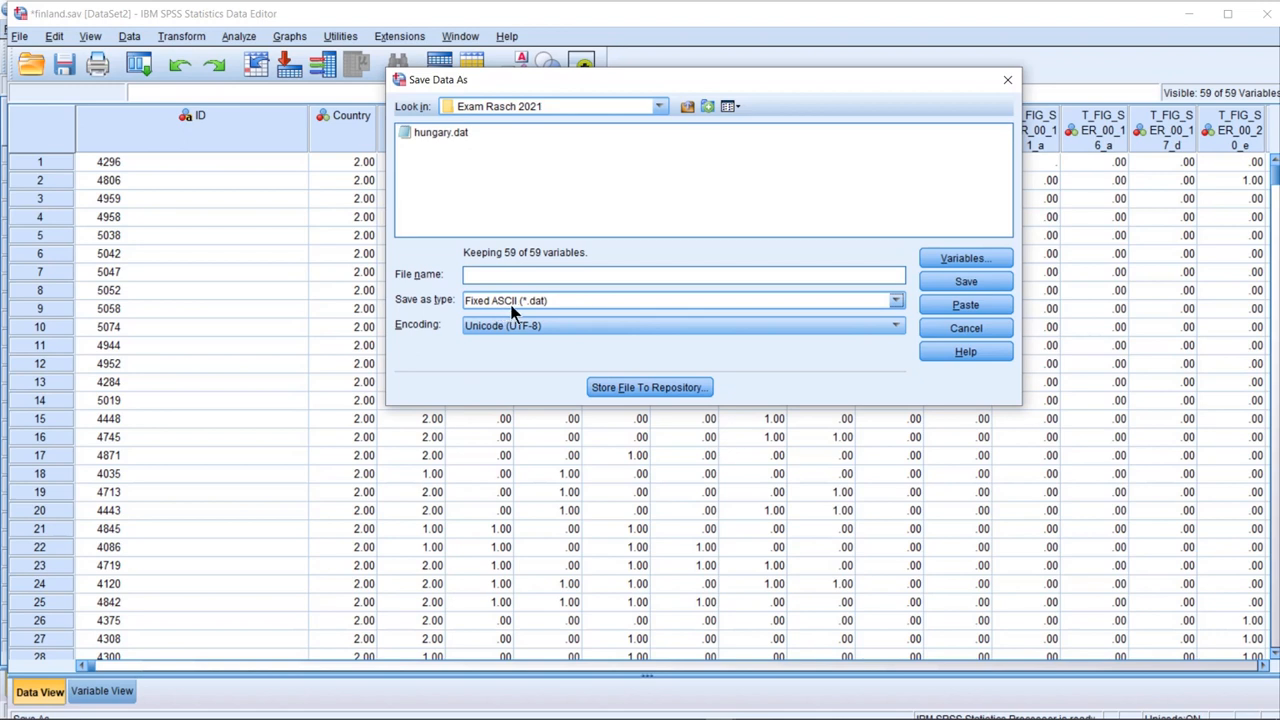
pyautogui.click(535, 325)
pyautogui.click(510, 402)
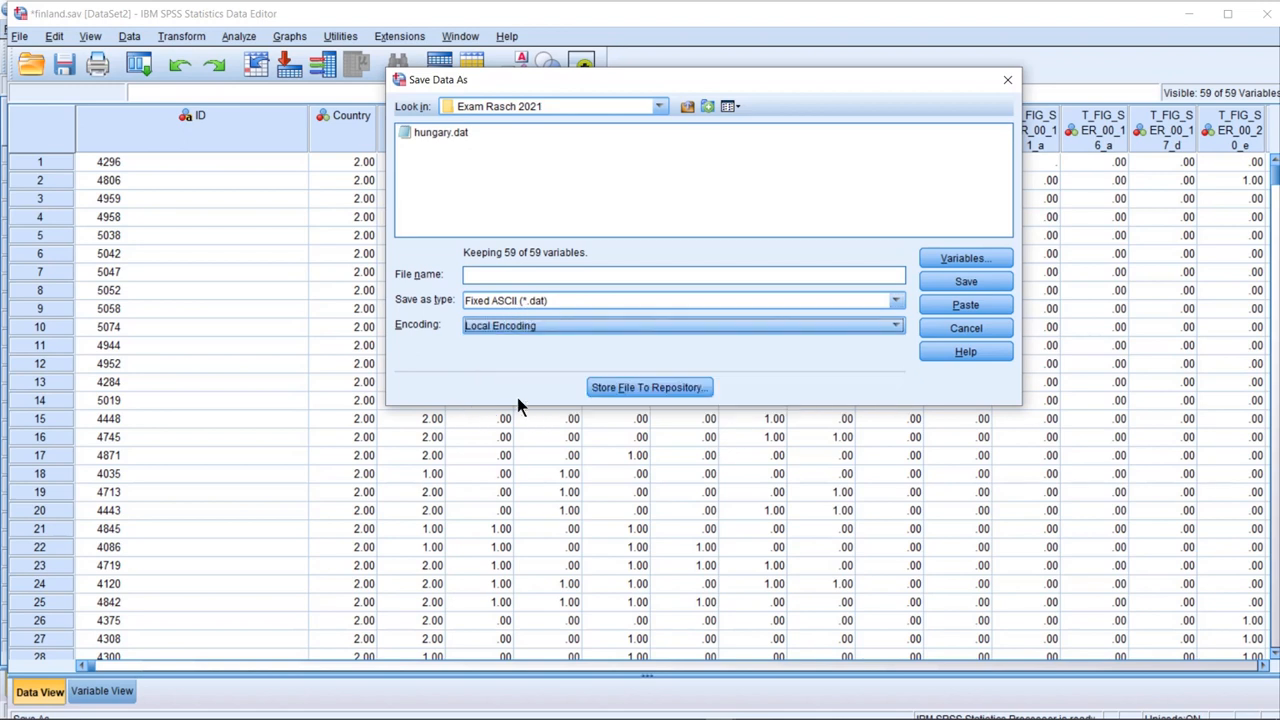
# Exclude the ID variable from the Finland export, keeping Country, Gender and all test items
pyautogui.click(981, 262)
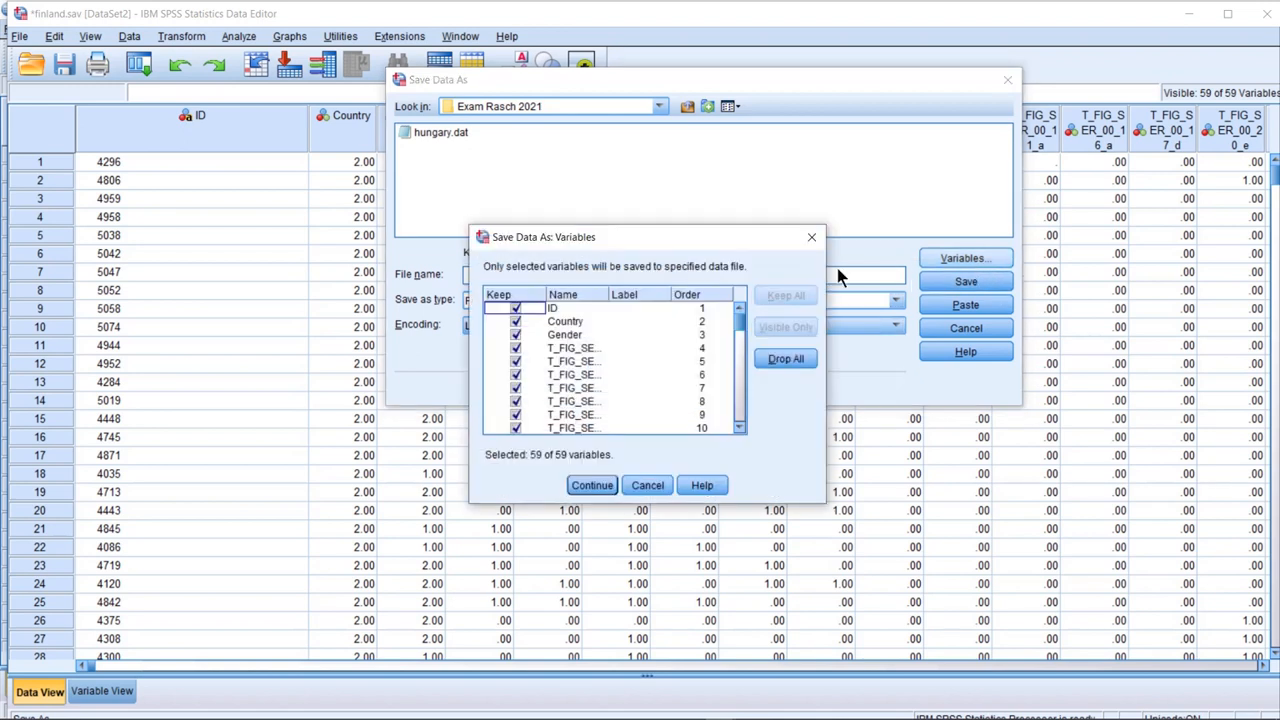
pyautogui.click(516, 309)
pyautogui.moveTo(735, 322); pyautogui.dragTo(725, 294)
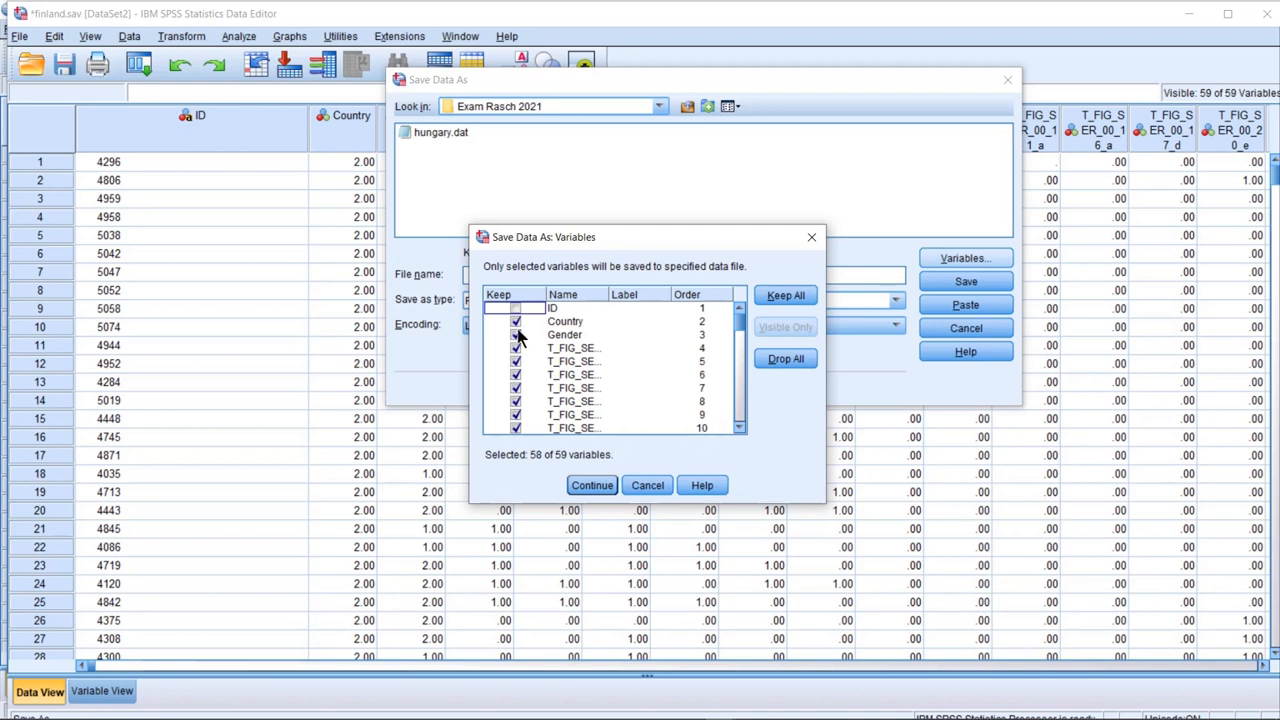
pyautogui.click(593, 485)
# Name the Finland data file finland and save it in the Exam Rasch 2021 folder
pyautogui.click(505, 276)
pyautogui.write('finland')
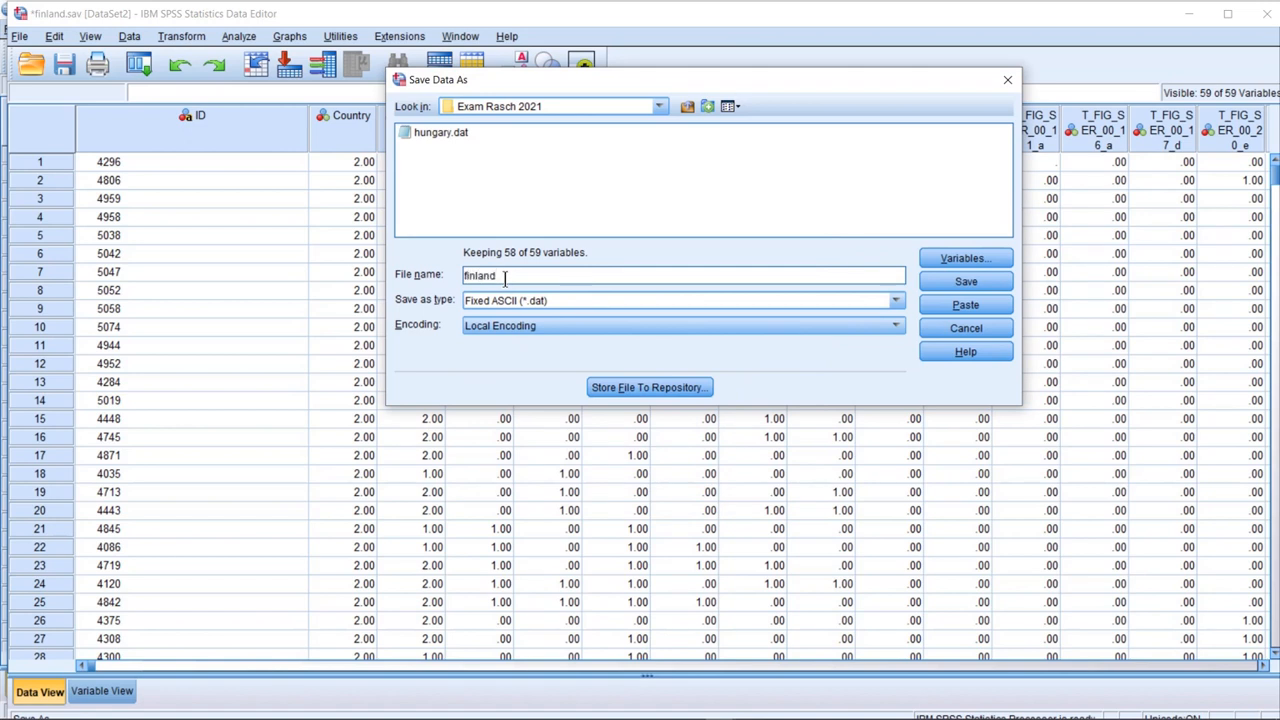
pyautogui.click(965, 284)
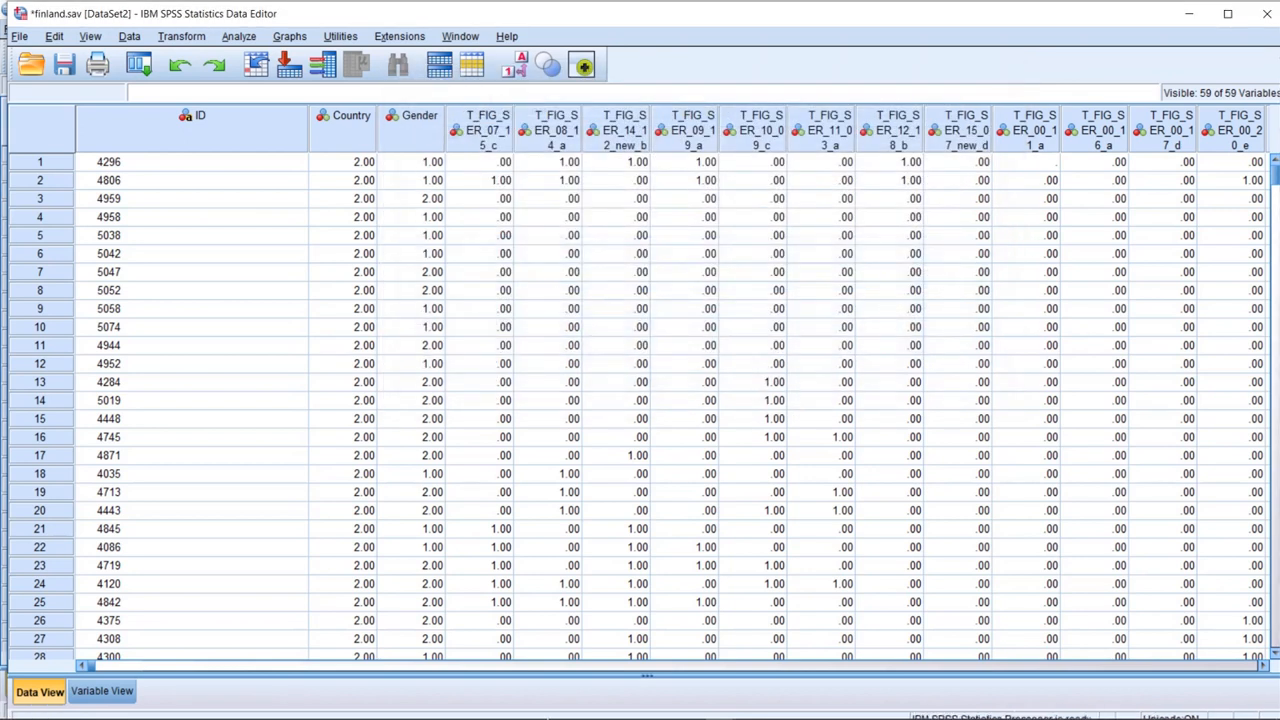
# Open the exported hungary data file from the Exam Rasch 2021 folder in Notepad and examine its first row
pyautogui.click(628, 708)
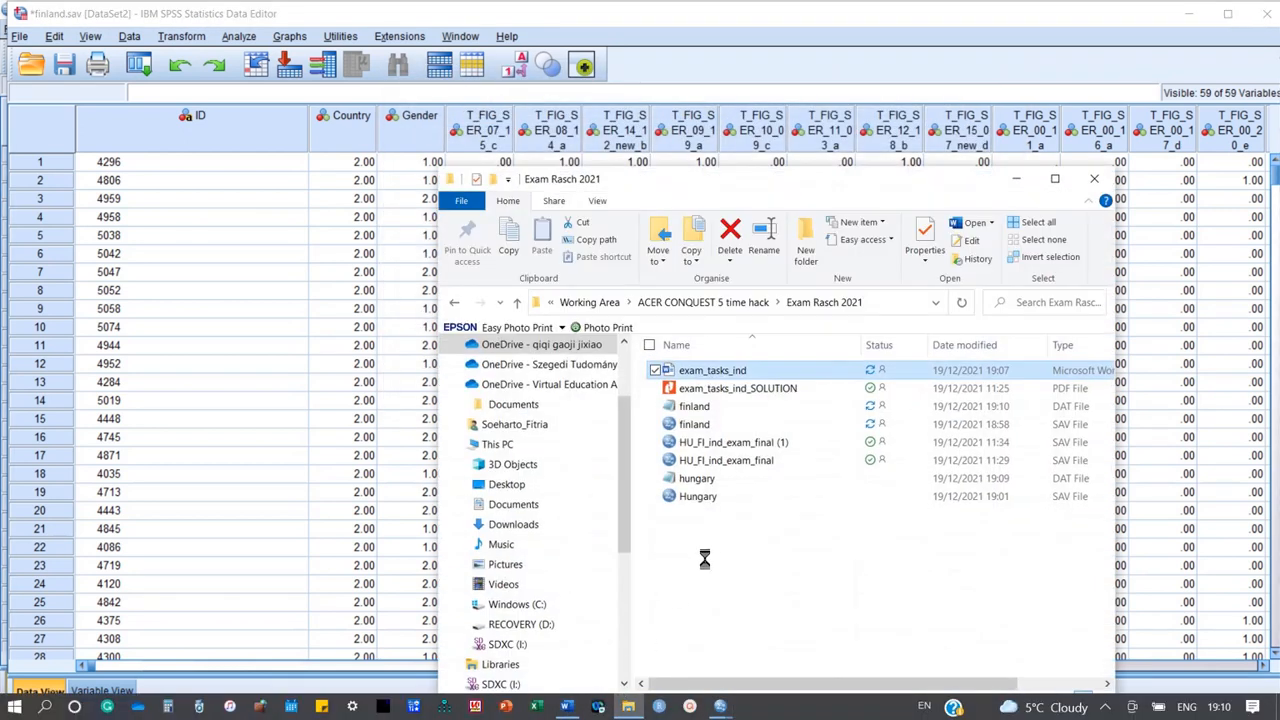
pyautogui.doubleClick(706, 481)
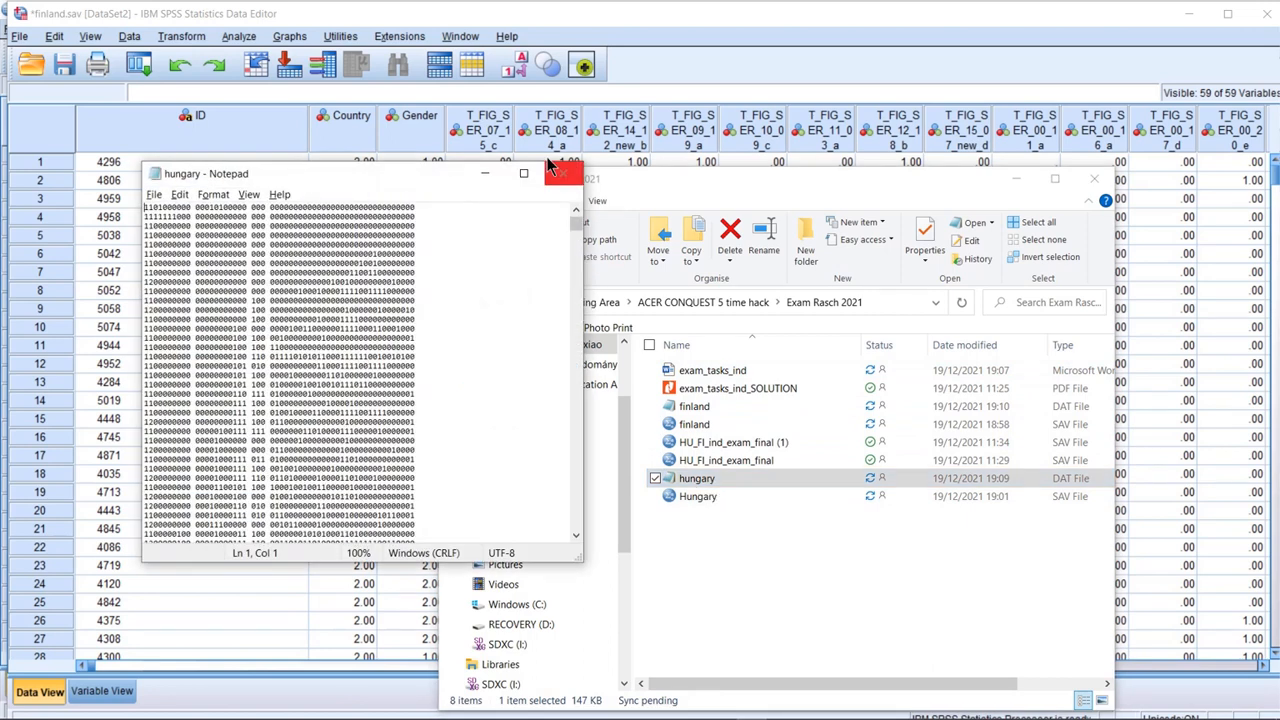
pyautogui.click(526, 175)
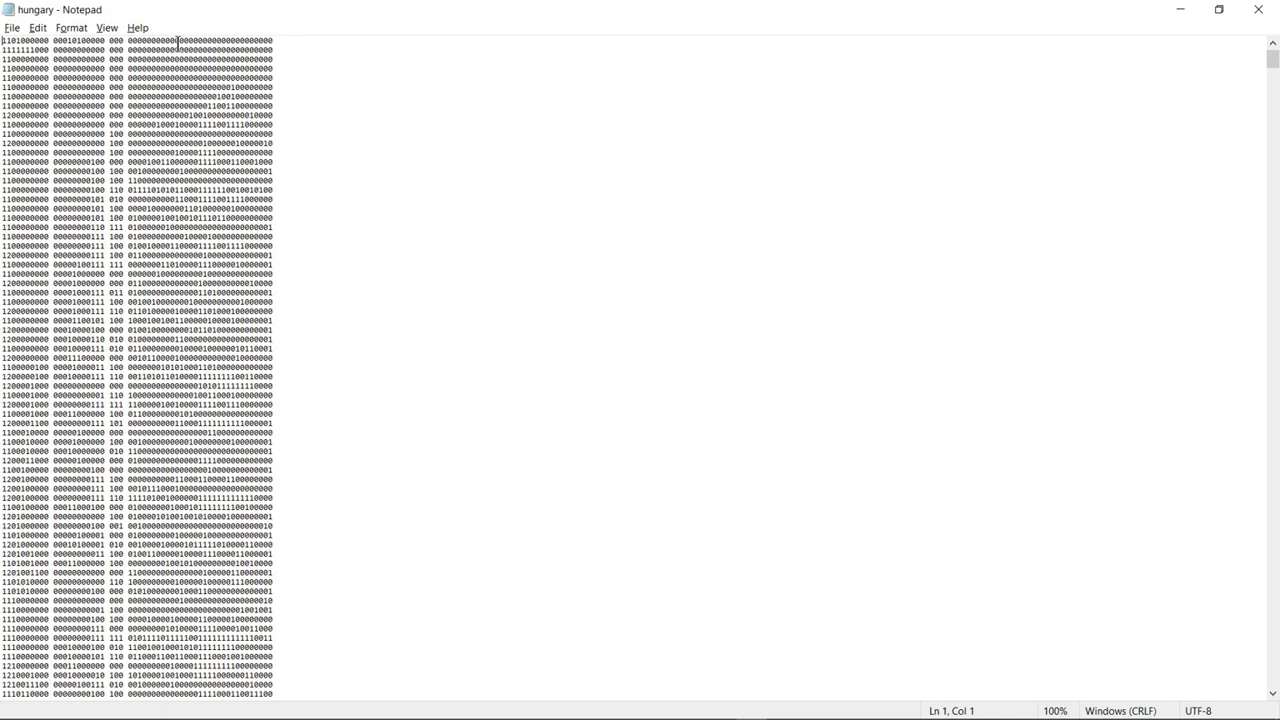
pyautogui.moveTo(280, 40); pyautogui.dragTo(3, 40)
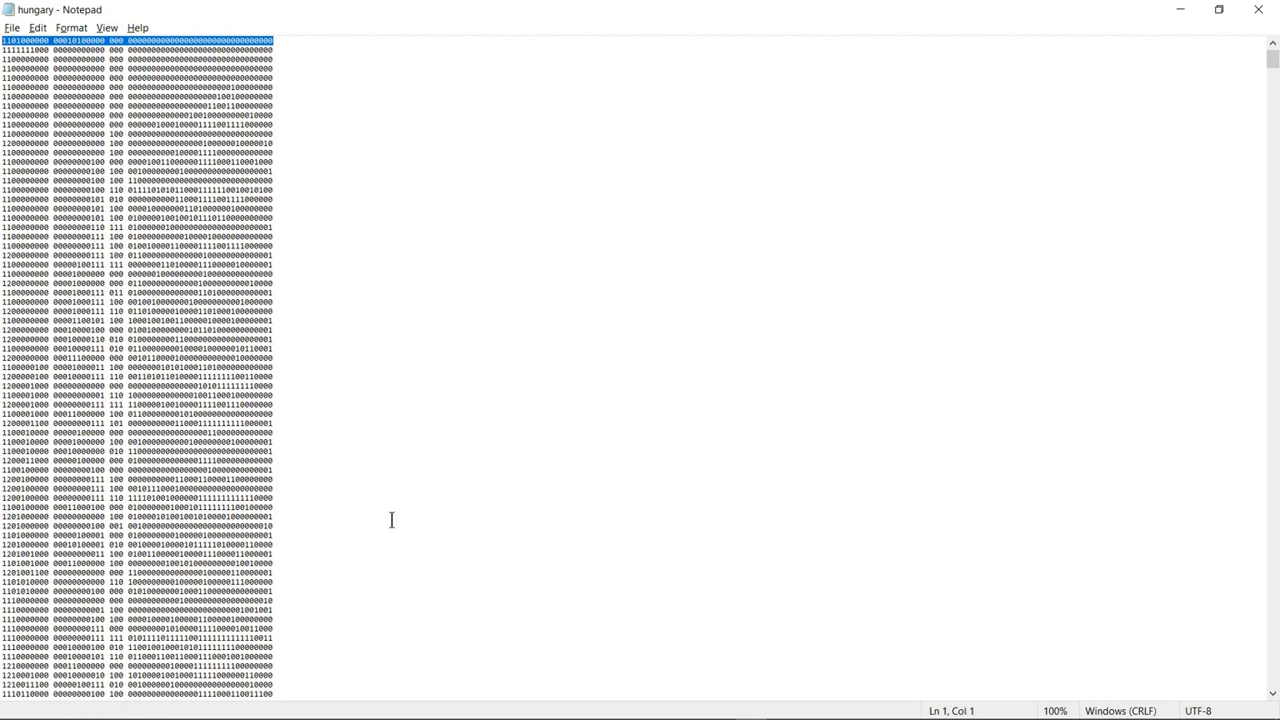
pyautogui.click(95, 200)
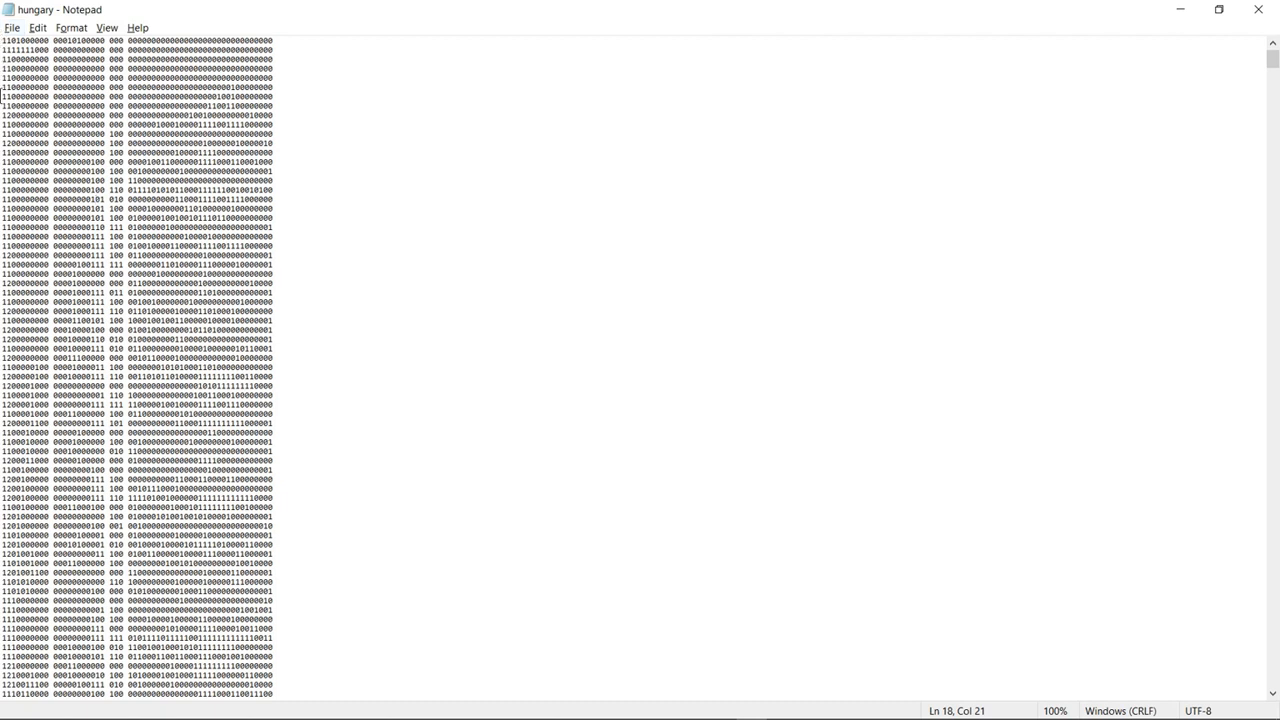
# Count through the characters of the first row in the hungary data file to check its column positions
pyautogui.moveTo(2, 42); pyautogui.dragTo(48, 40)
pyautogui.click(50, 42)
pyautogui.hotkey('shift', 'Right')
pyautogui.hotkey('shift', 'Right')
pyautogui.hotkey('shift', 'Right')
pyautogui.hotkey('shift', 'Right')
pyautogui.hotkey('shift', 'Right')
pyautogui.hotkey('shift', 'Right')
pyautogui.hotkey('shift', 'Right')
pyautogui.hotkey('shift', 'Right')
pyautogui.hotkey('shift', 'Right')
pyautogui.hotkey('shift', 'Right')
pyautogui.hotkey('shift', 'Right')
pyautogui.hotkey('shift', 'Right')
pyautogui.hotkey('shift', 'Right')
pyautogui.hotkey('shift', 'Right')
pyautogui.hotkey('shift', 'Right')
pyautogui.hotkey('shift', 'Right')
pyautogui.hotkey('shift', 'Right')
pyautogui.hotkey('shift', 'Right')
pyautogui.hotkey('shift', 'Right')
pyautogui.hotkey('shift', 'Right')
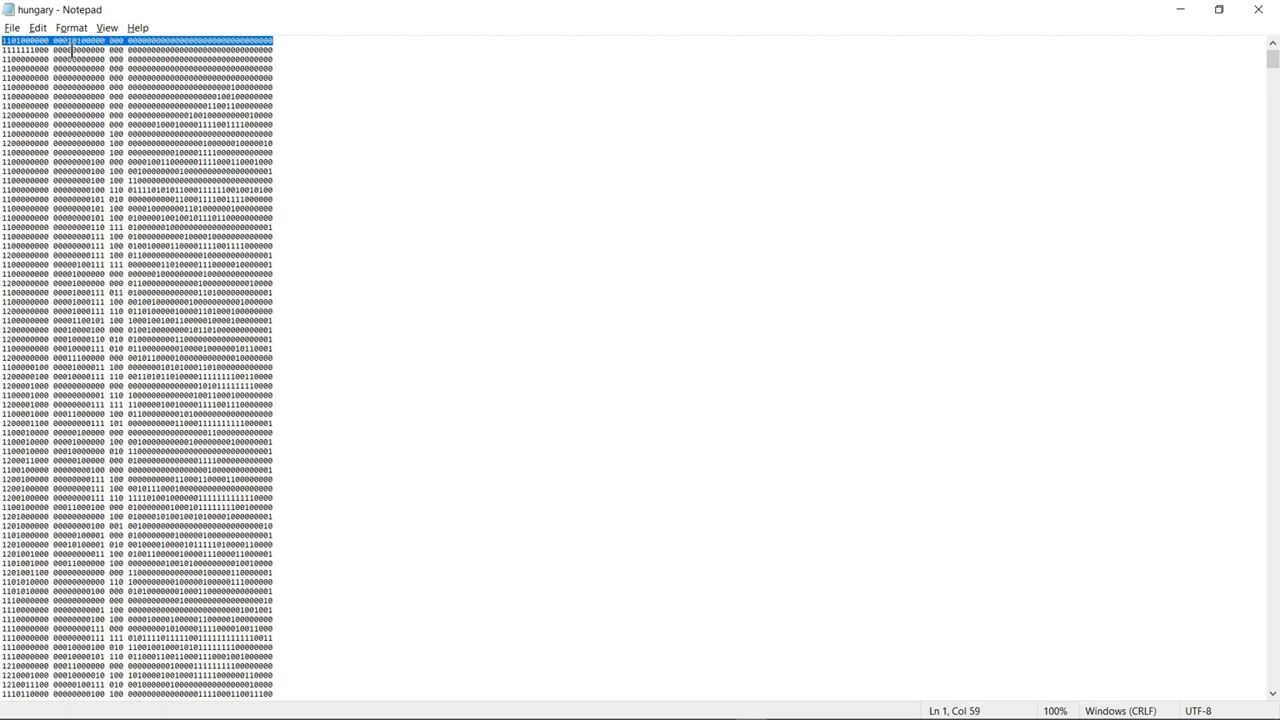
pyautogui.click(3, 43)
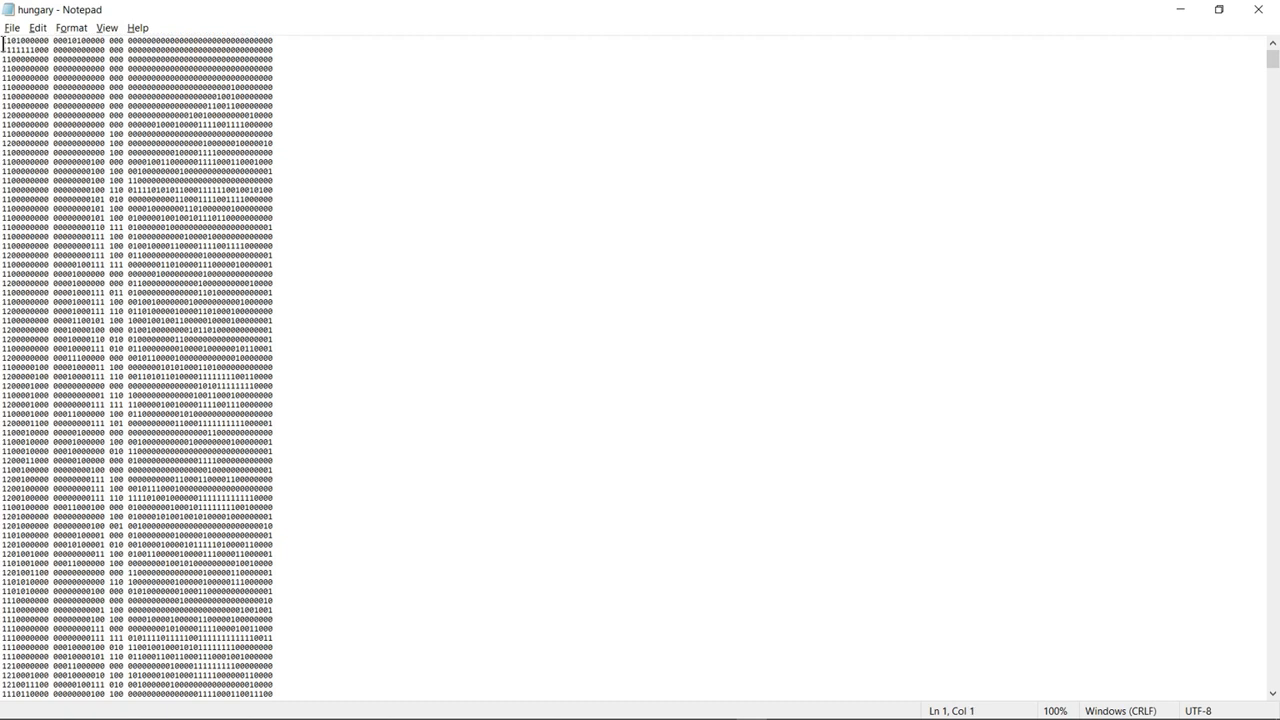
# Examine the leading country and gender codes and the item responses in the first row, and put the hungary file away
pyautogui.moveTo(9, 43); pyautogui.dragTo(12, 44)
pyautogui.click(9, 43)
pyautogui.write('1')
pyautogui.moveTo(11, 42); pyautogui.dragTo(274, 40)
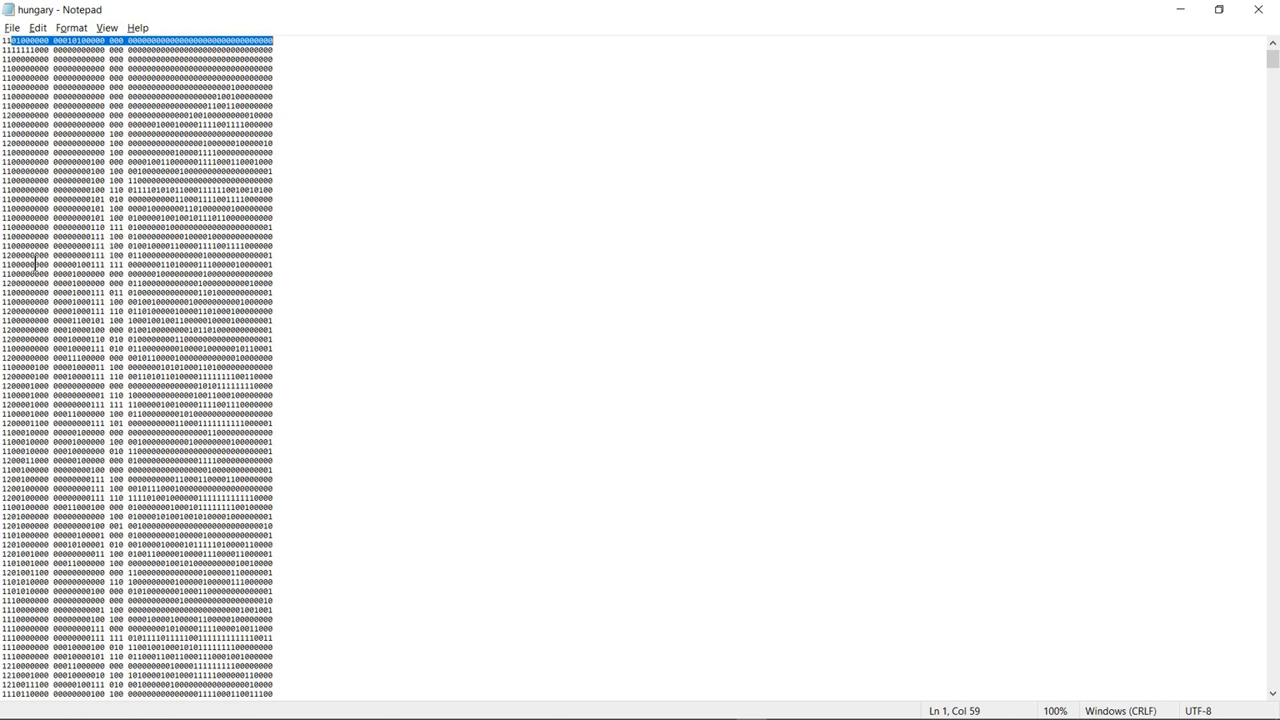
pyautogui.click(1183, 11)
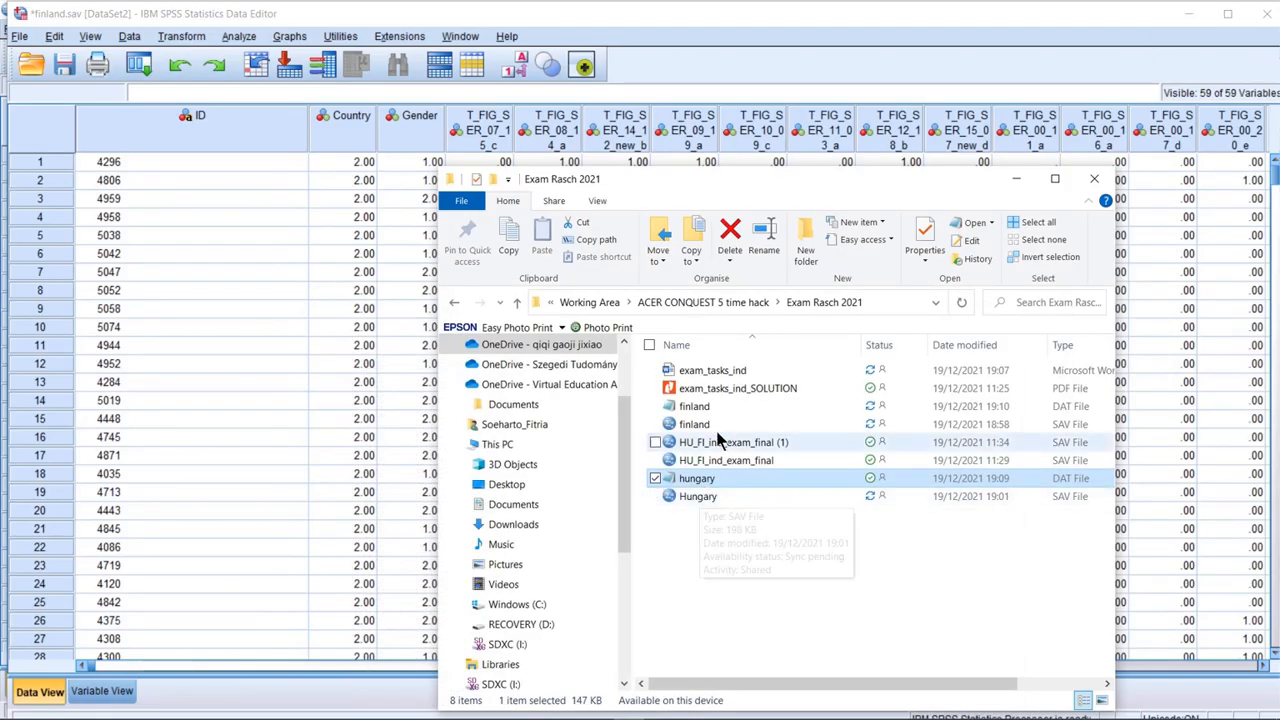
# Open the exported finland data file in Notepad, examine its layout and close it
pyautogui.doubleClick(705, 405)
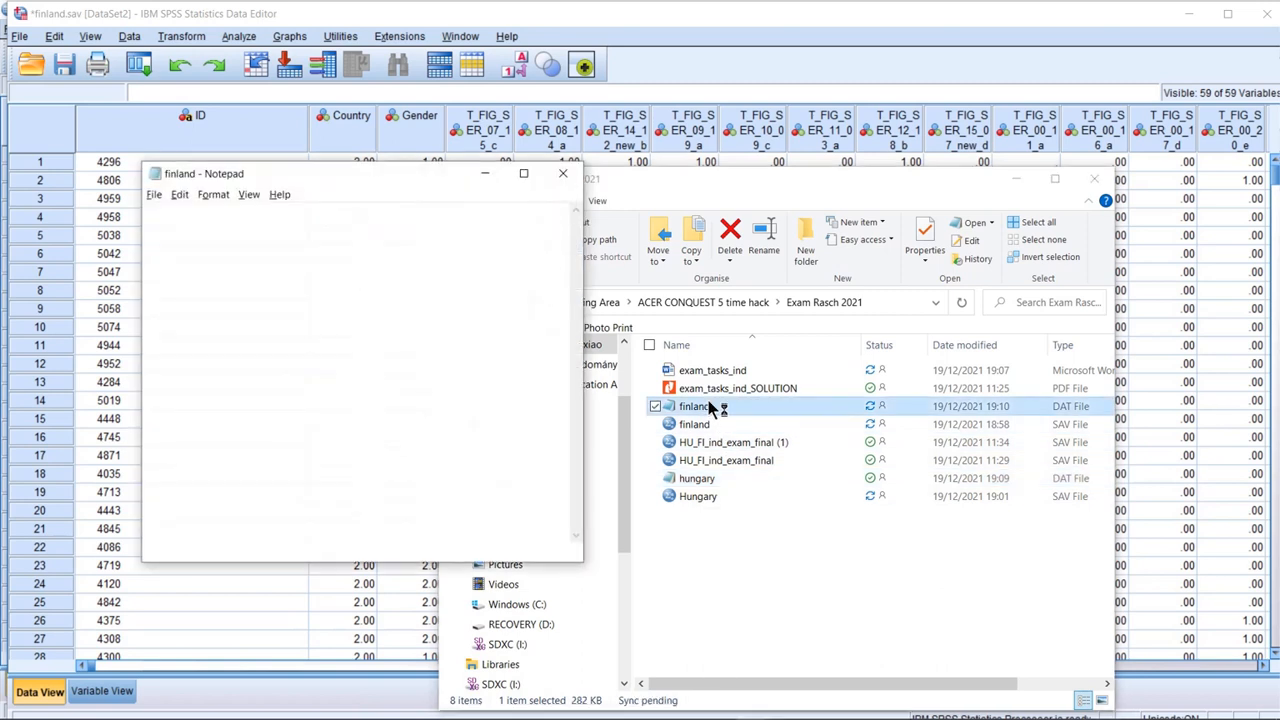
pyautogui.click(523, 175)
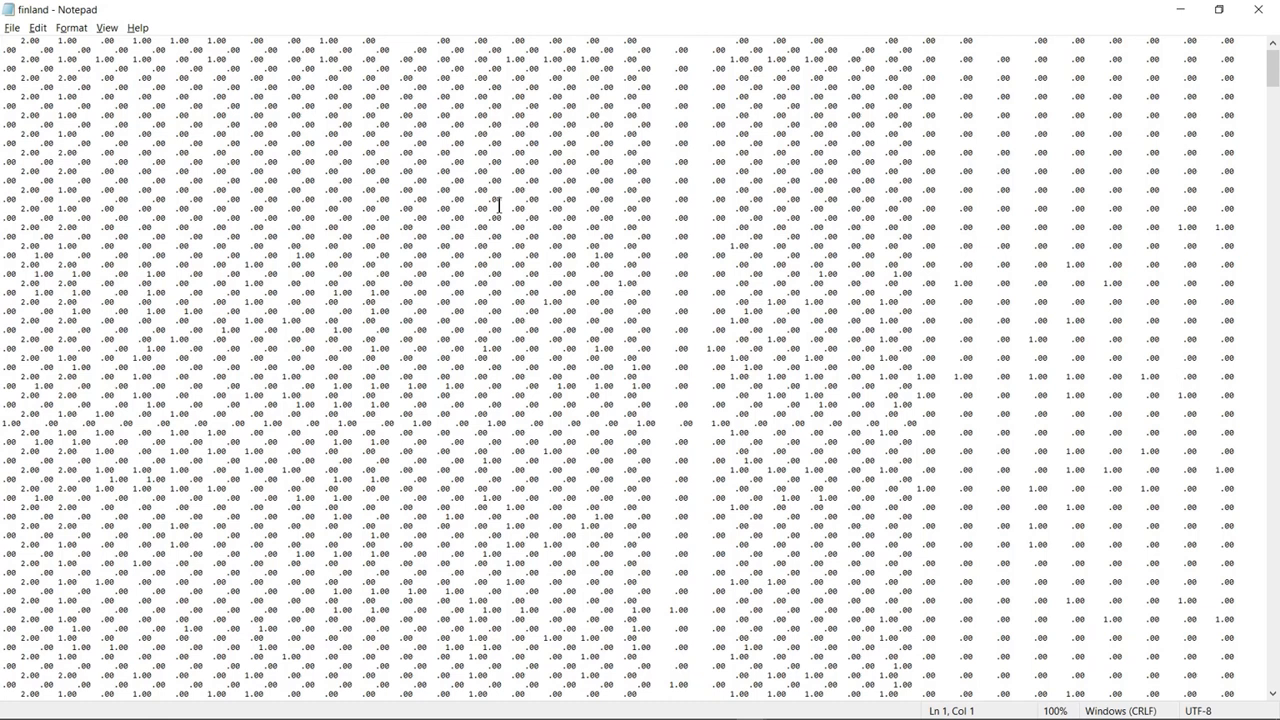
pyautogui.click(1259, 10)
# Try to narrow the Country variable's width in the variable definitions of the finland dataset
pyautogui.click(363, 548)
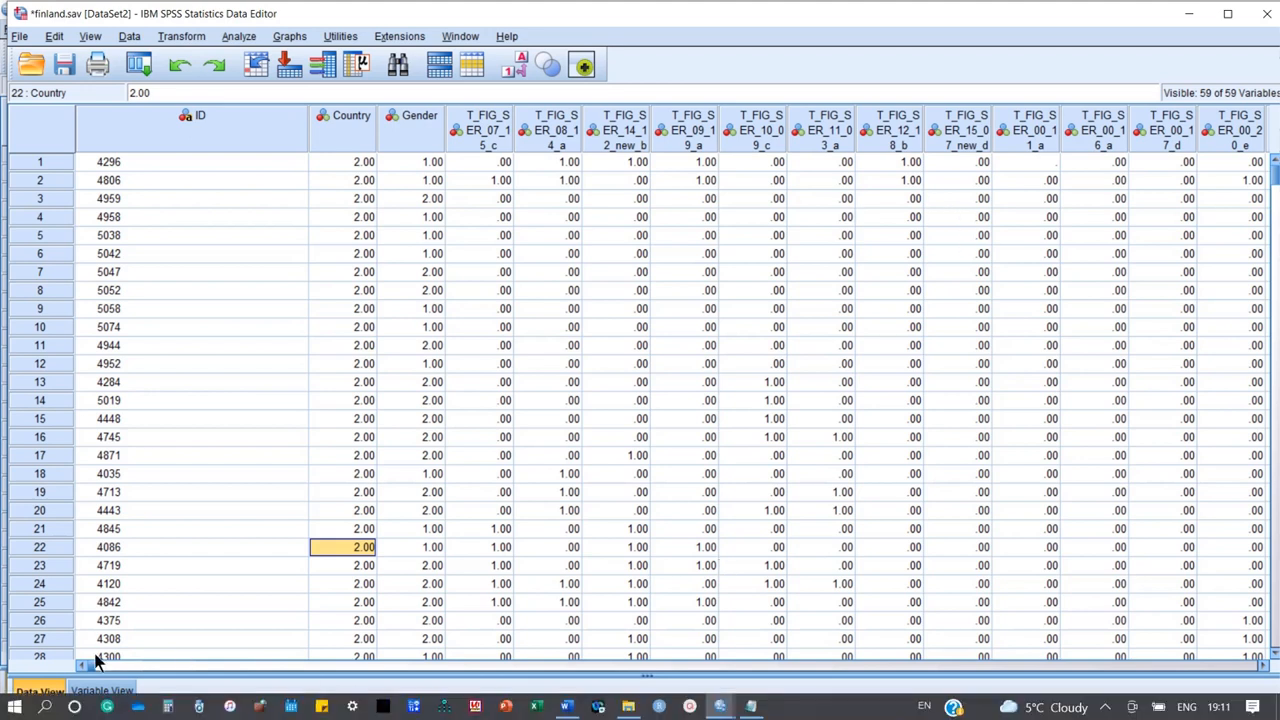
pyautogui.moveTo(85, 670); pyautogui.dragTo(370, 662)
pyautogui.click(103, 691)
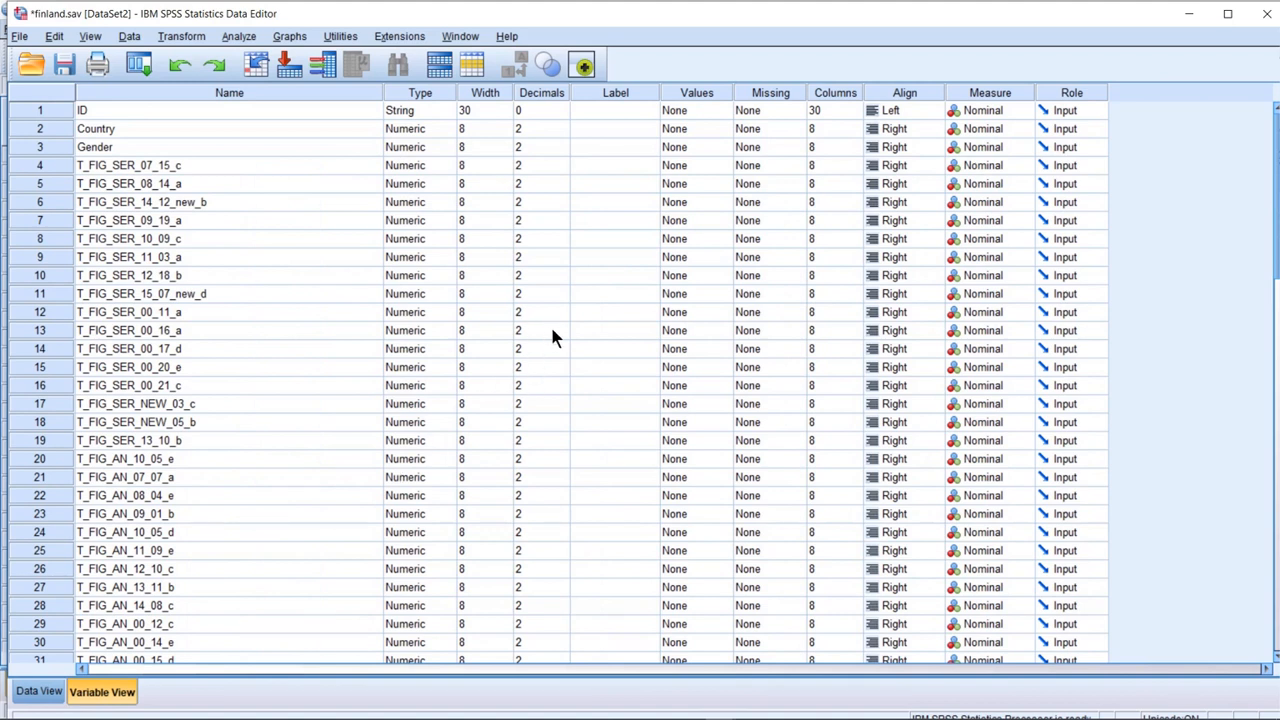
pyautogui.click(476, 130)
pyautogui.click(466, 168)
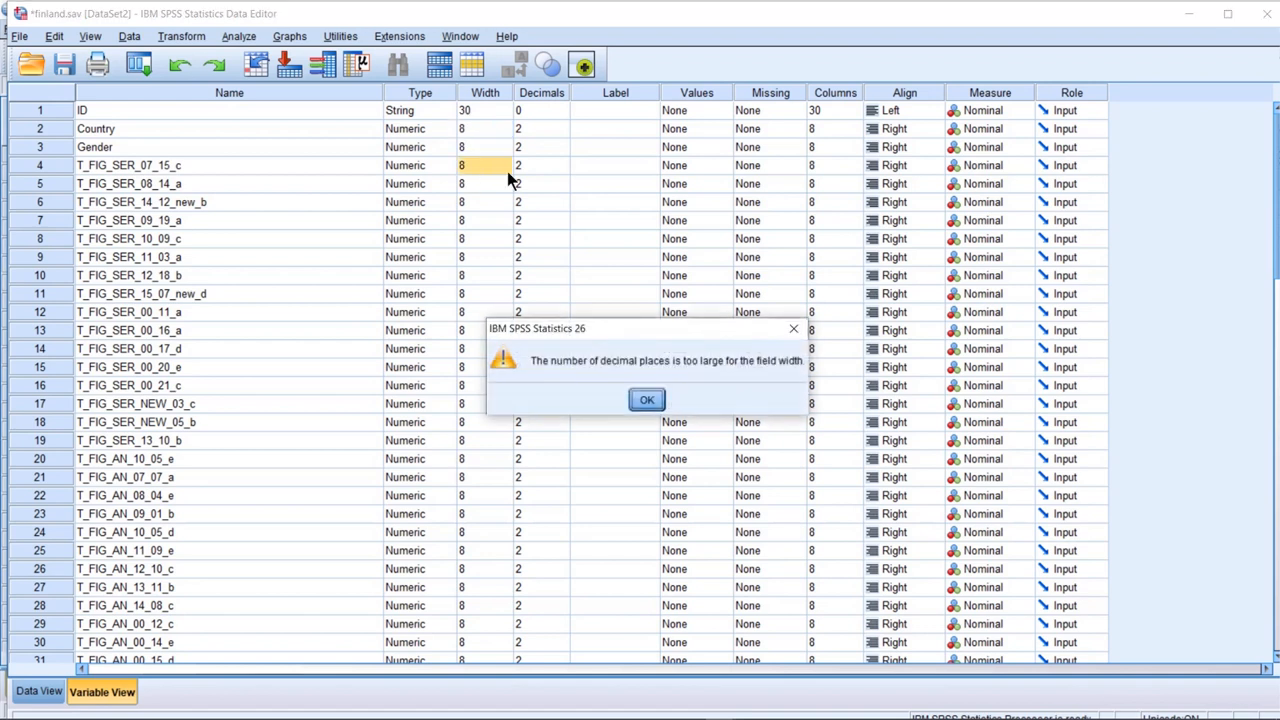
pyautogui.click(647, 400)
# Set the Country variable's decimals to 0 and its width to 1 in the finland dataset
pyautogui.click(530, 115)
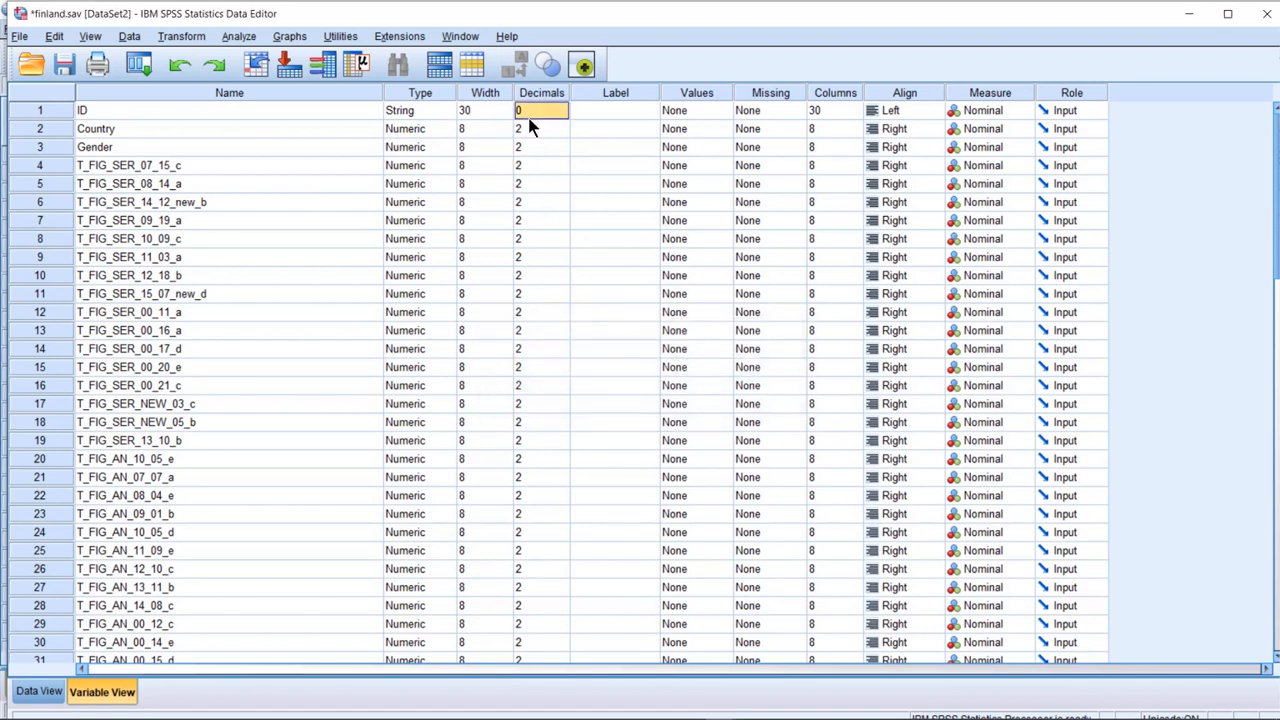
pyautogui.click(530, 132)
pyautogui.click(533, 135)
pyautogui.press('super+space')
pyautogui.press('super+space')
pyautogui.write('0')
pyautogui.click(488, 131)
pyautogui.write('1')
pyautogui.click(470, 188)
# Check how the Country values look in the finland data and return to the variable definitions
pyautogui.click(45, 690)
pyautogui.moveTo(300, 668); pyautogui.dragTo(30, 660)
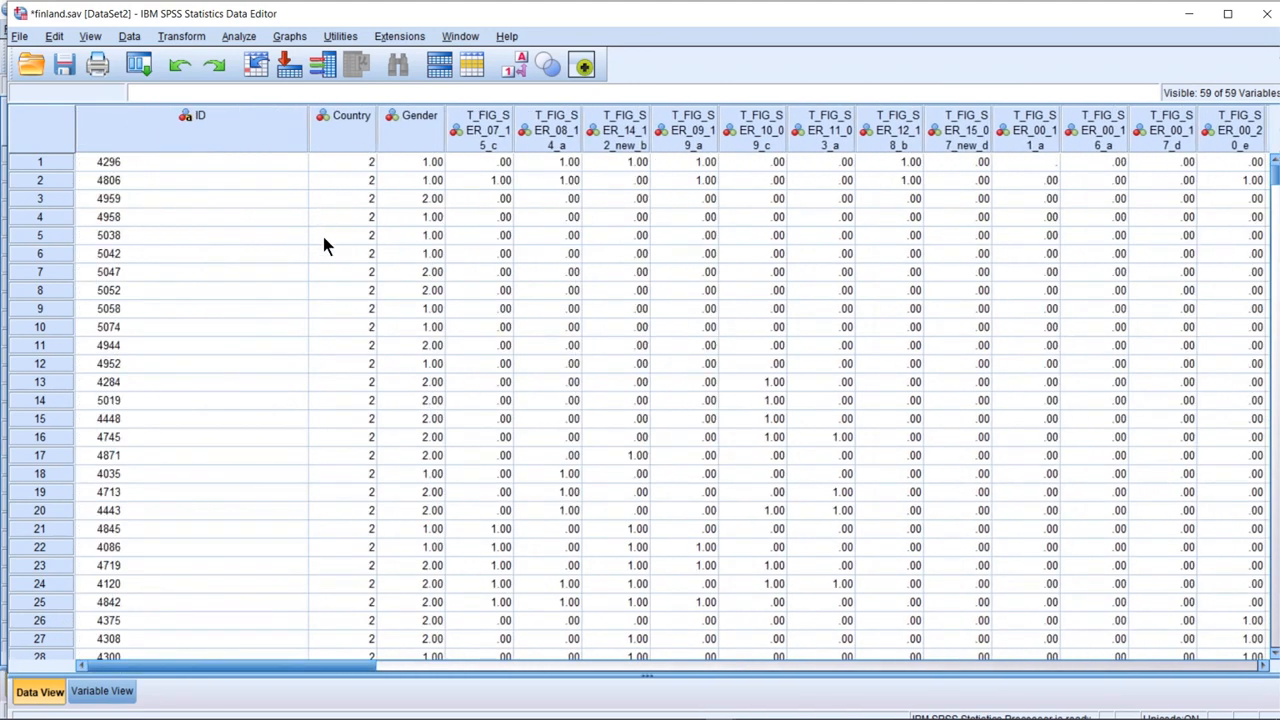
pyautogui.click(102, 691)
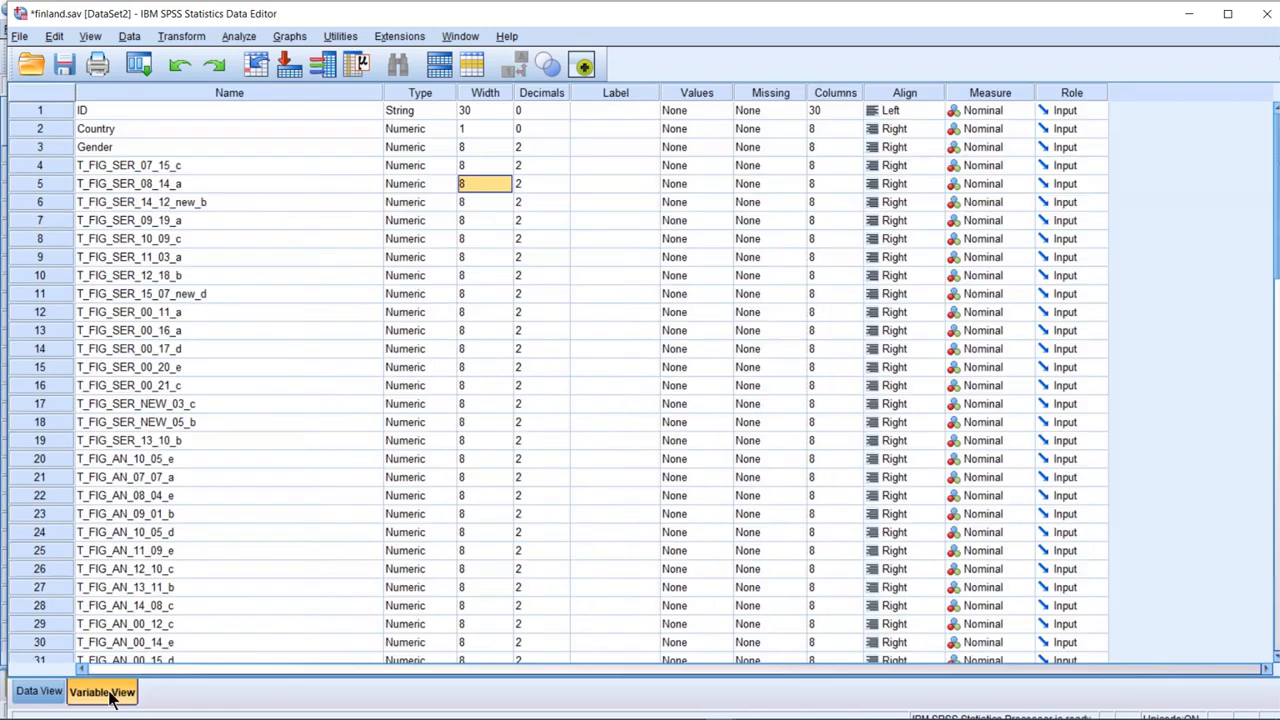
# Try to carry Country's width of 1 over to the variables below it
pyautogui.click(477, 115)
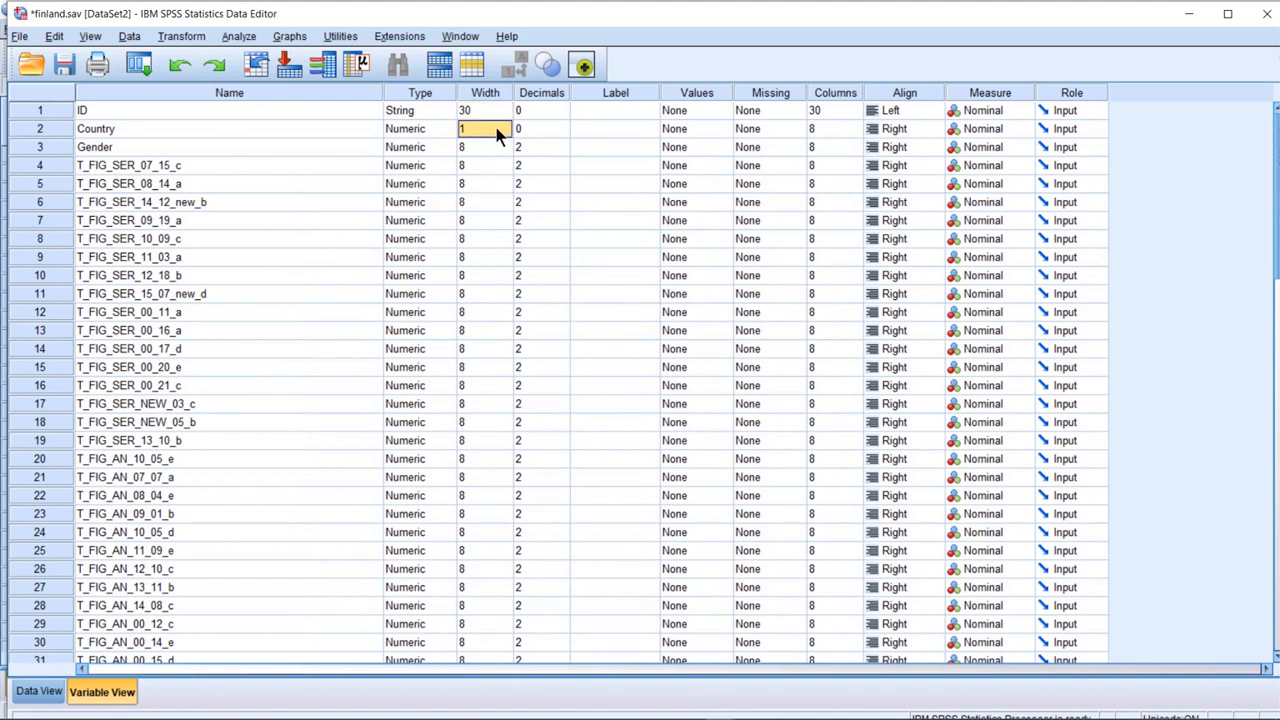
pyautogui.click(501, 137)
pyautogui.press('Tab')
pyautogui.press('Down')
pyautogui.press('Left')
pyautogui.press('Escape')
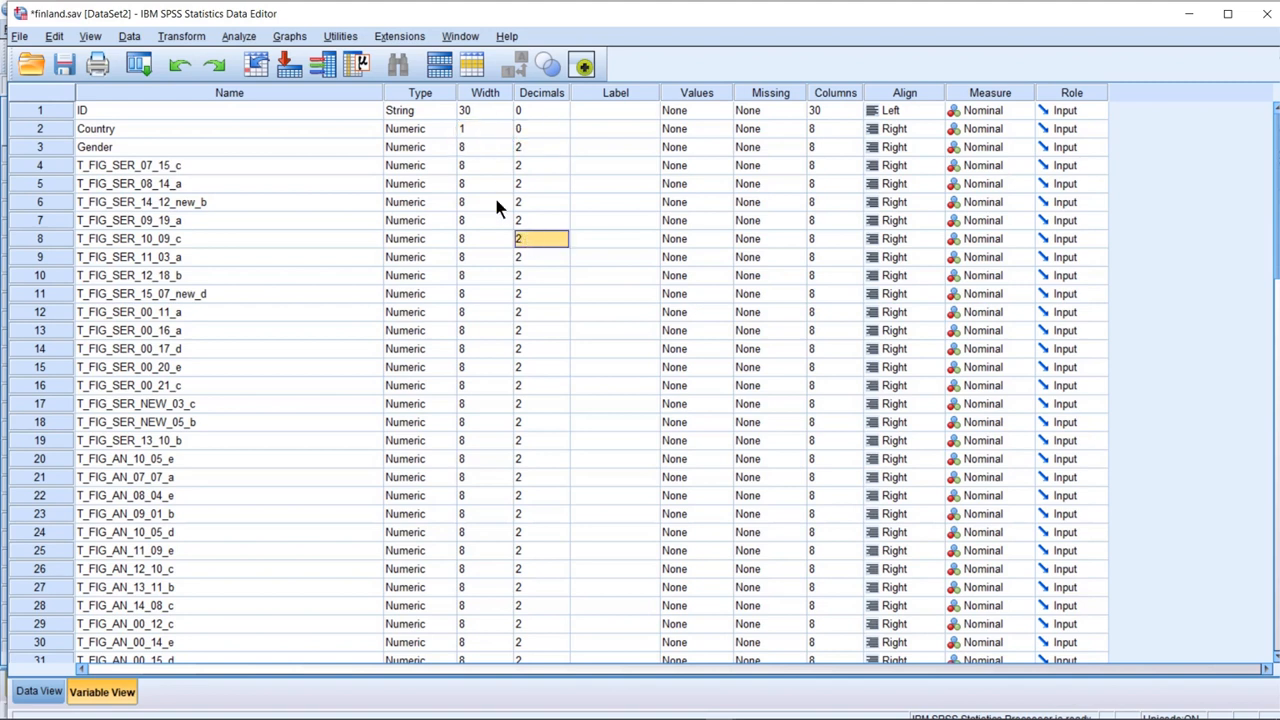
pyautogui.click(478, 130)
pyautogui.moveTo(478, 130); pyautogui.dragTo(429, 124)
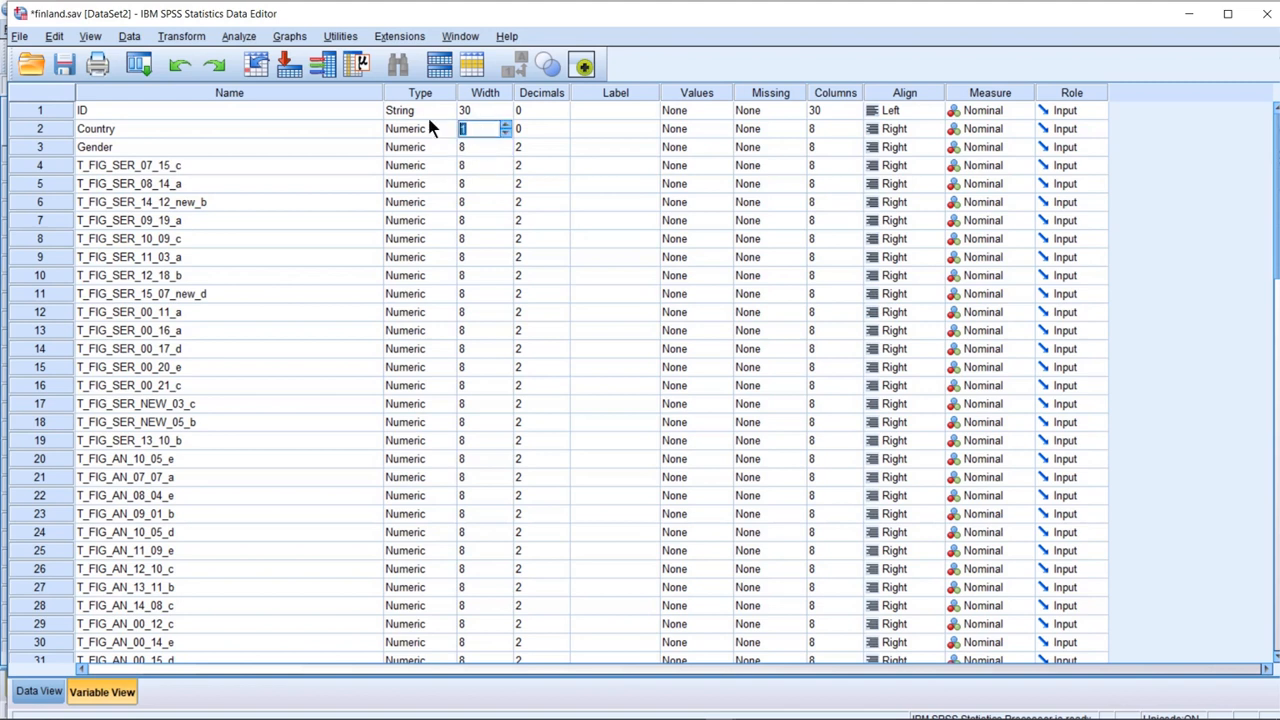
pyautogui.write('1')
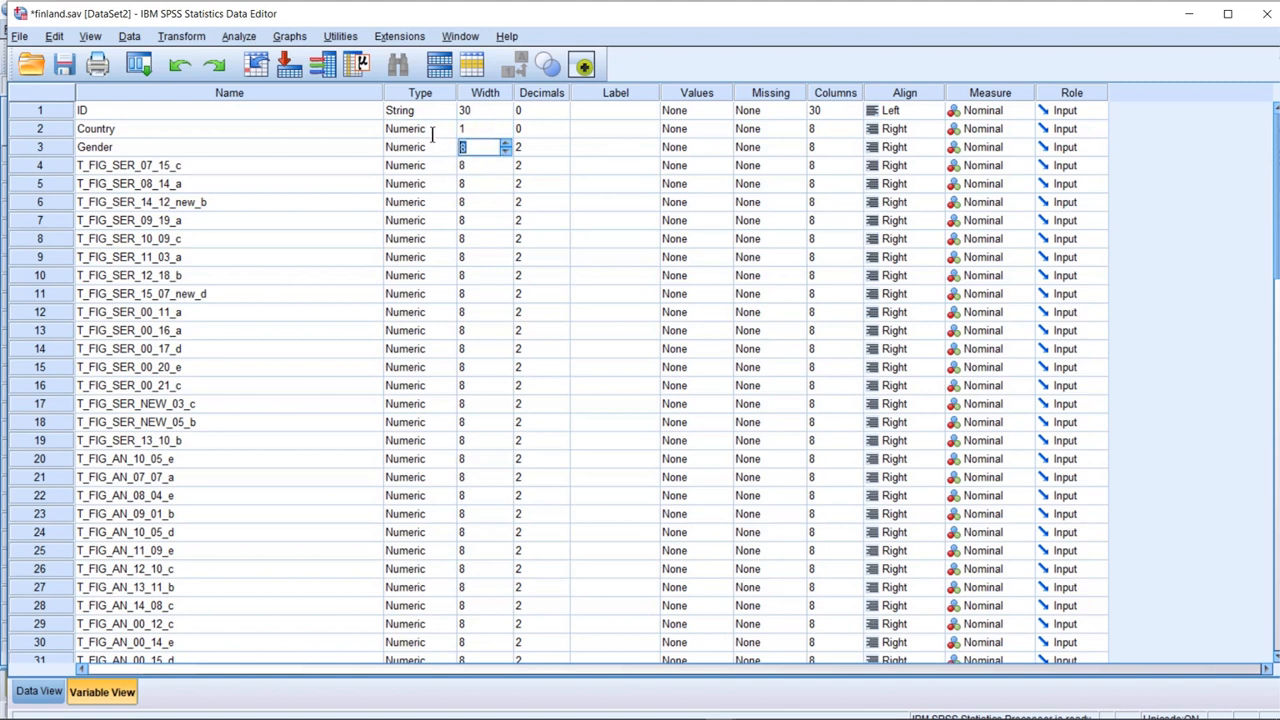
pyautogui.click(488, 182)
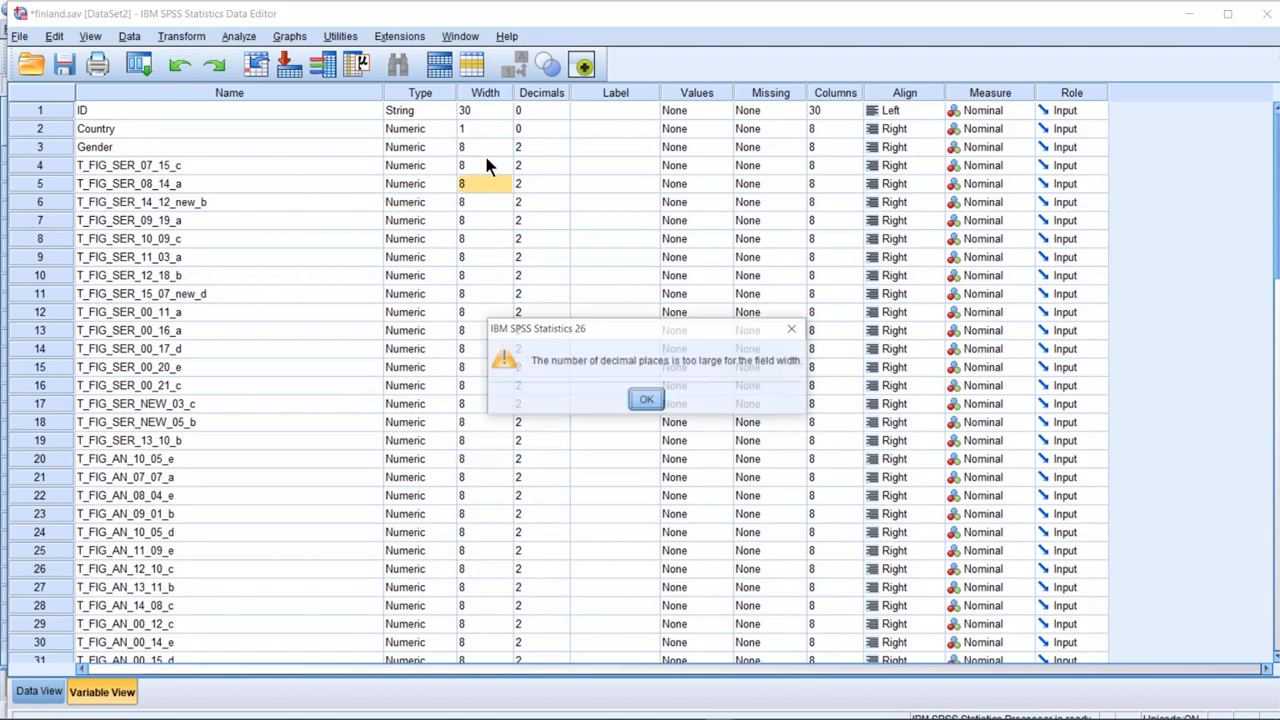
pyautogui.click(647, 400)
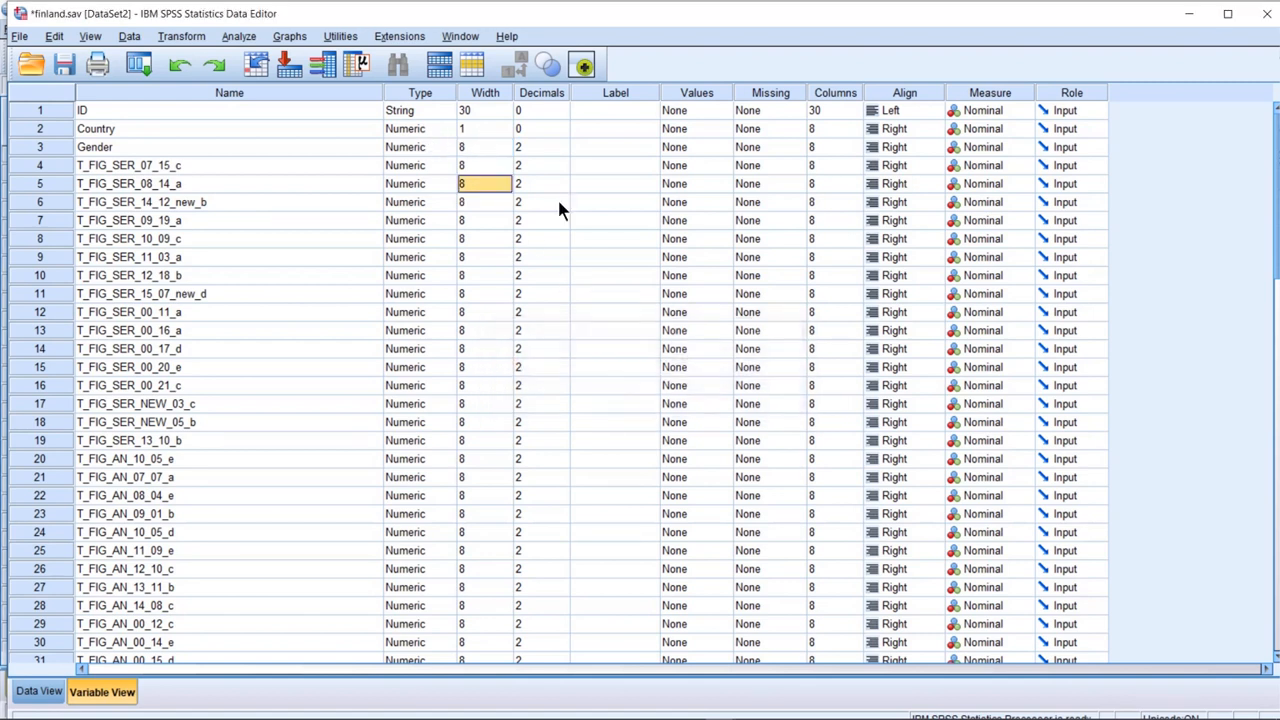
# Copy Country's decimals setting of 0 to the Gender variable
pyautogui.click(529, 129)
pyautogui.click(531, 147)
pyautogui.click(529, 145)
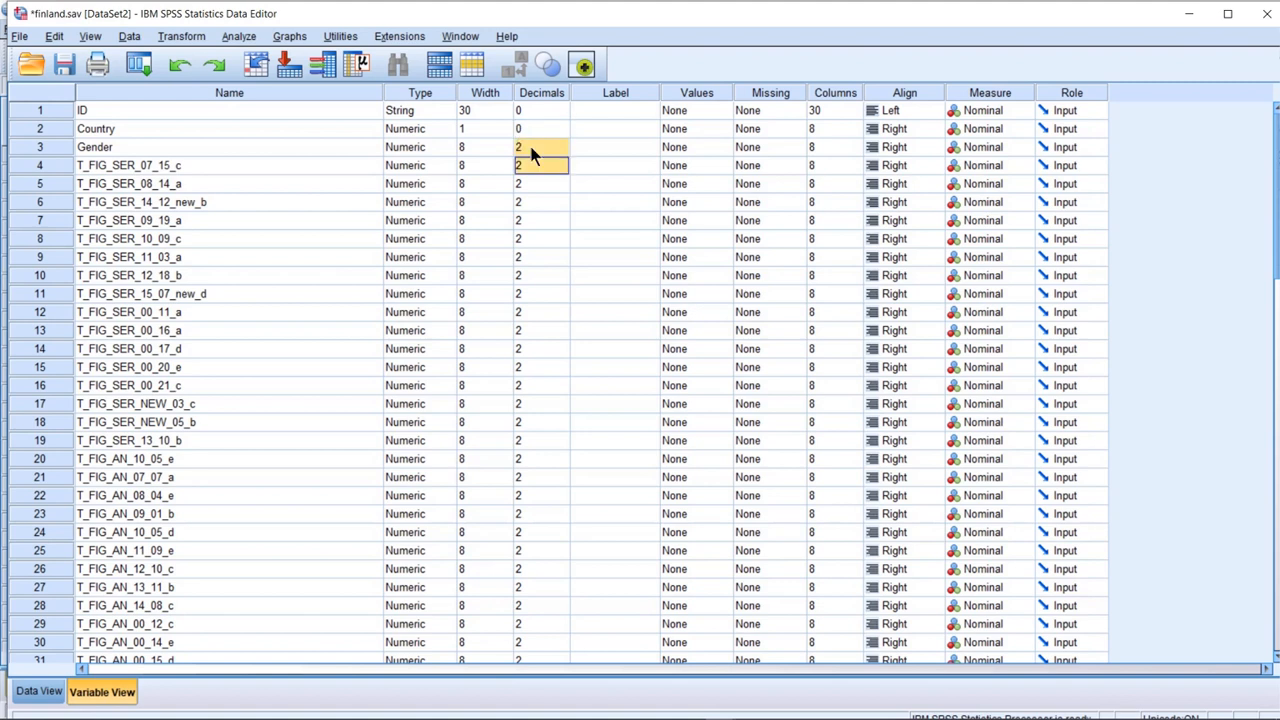
pyautogui.hotkey('shift', 'Down')
pyautogui.hotkey('shift', 'Down')
pyautogui.hotkey('shift', 'Down')
pyautogui.hotkey('shift', 'Down')
pyautogui.hotkey('shift', 'Down')
pyautogui.hotkey('shift', 'Down')
pyautogui.hotkey('shift', 'Down')
pyautogui.hotkey('shift', 'Down')
pyautogui.hotkey('shift', 'Down')
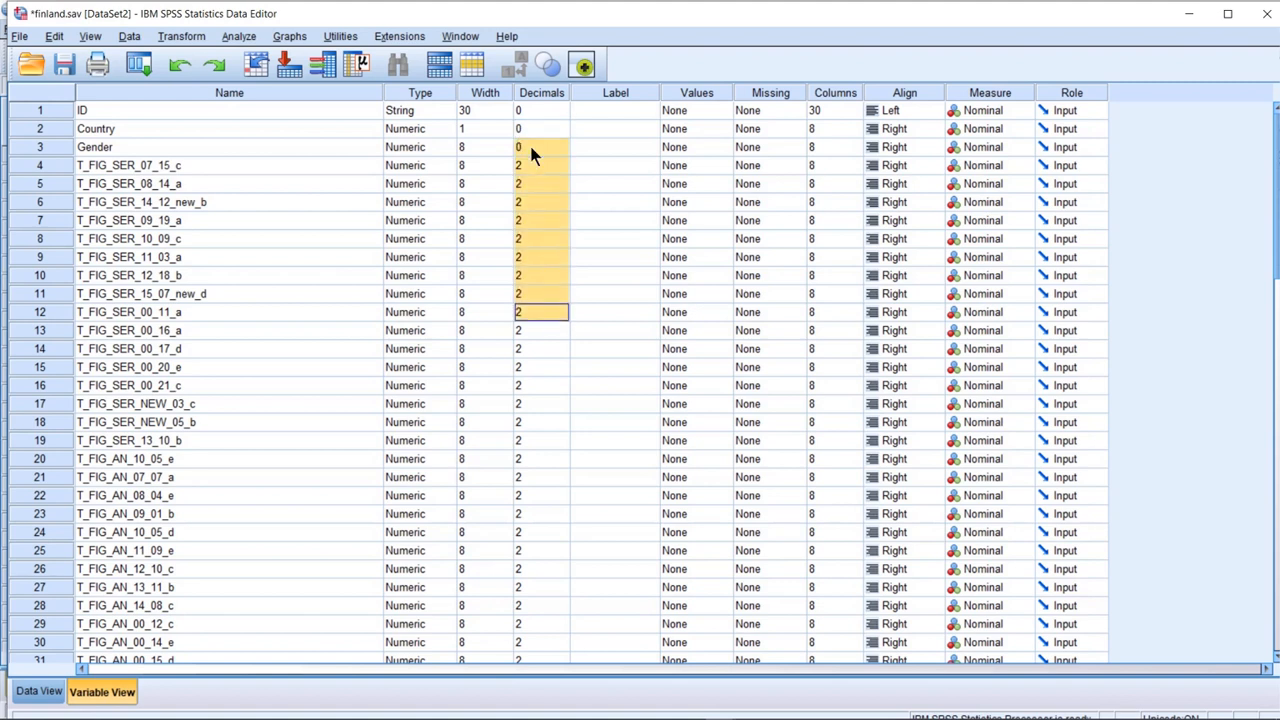
# Paste 0 decimals onto the variables from T_FIG_SER_07_15_c through T_FIG_SER_00_11_a
pyautogui.moveTo(523, 125); pyautogui.dragTo(546, 201)
pyautogui.click(539, 166)
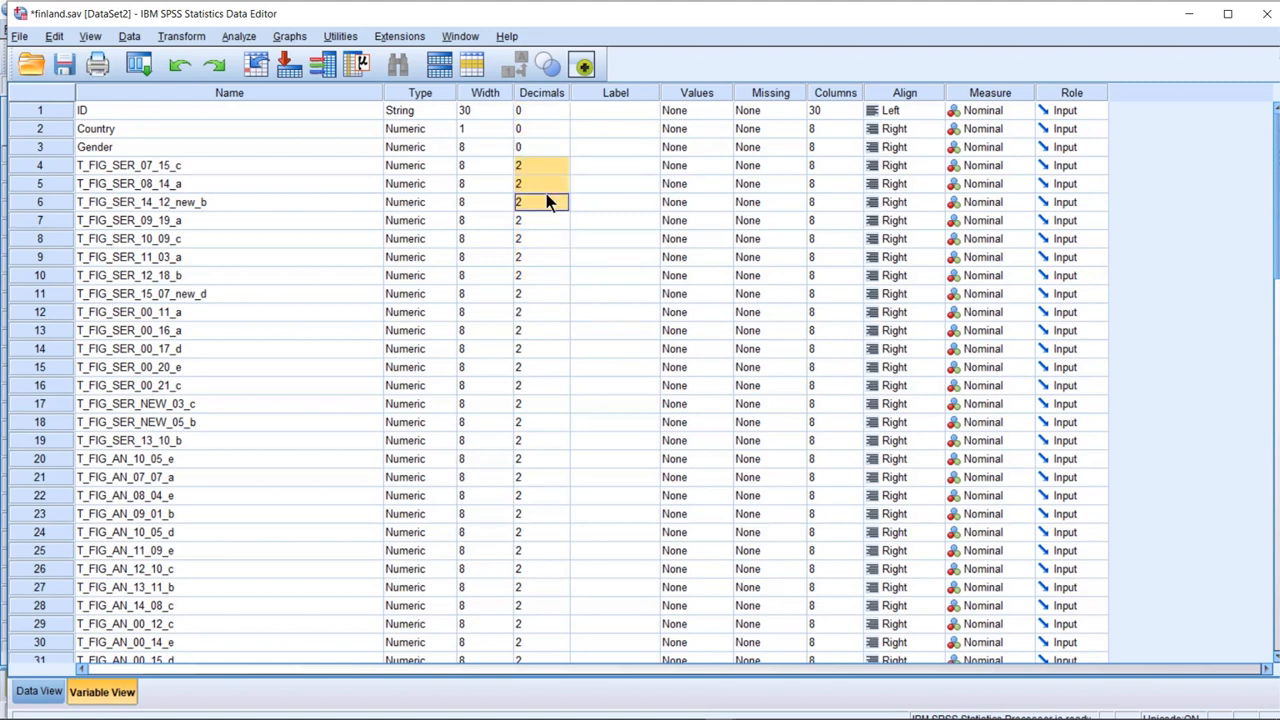
pyautogui.moveTo(543, 109); pyautogui.dragTo(550, 185)
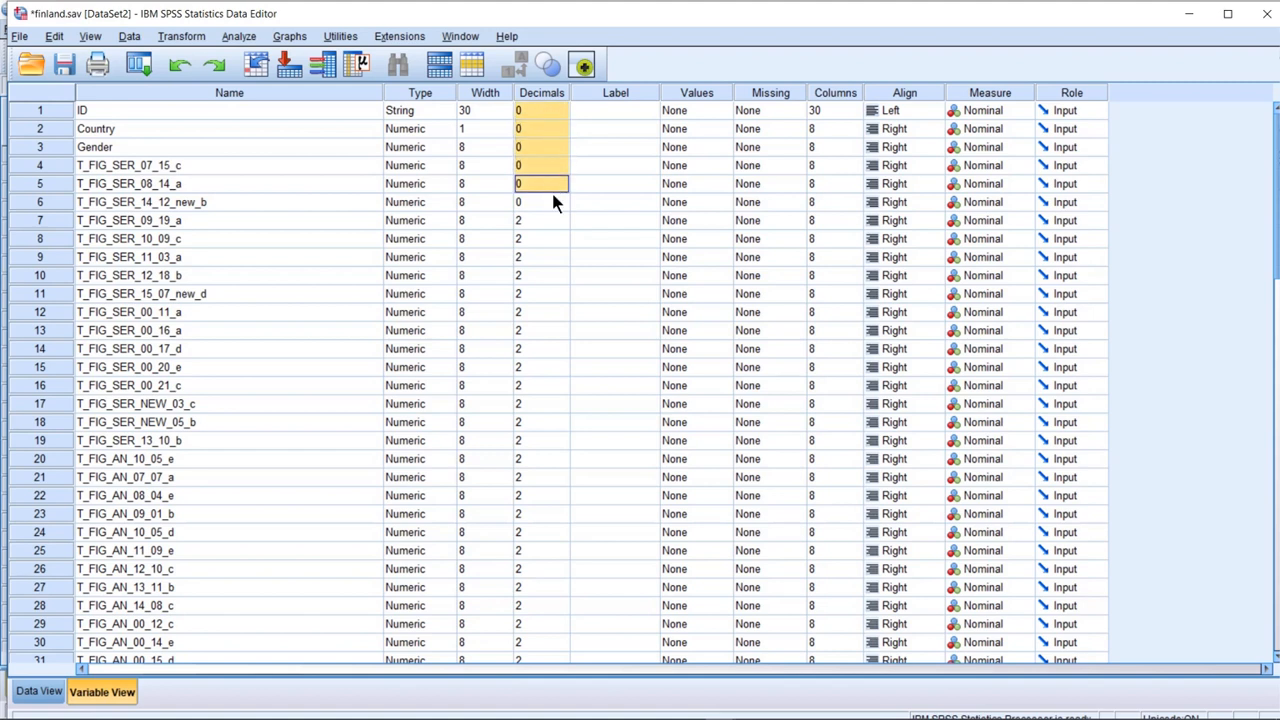
pyautogui.moveTo(537, 226); pyautogui.dragTo(544, 322)
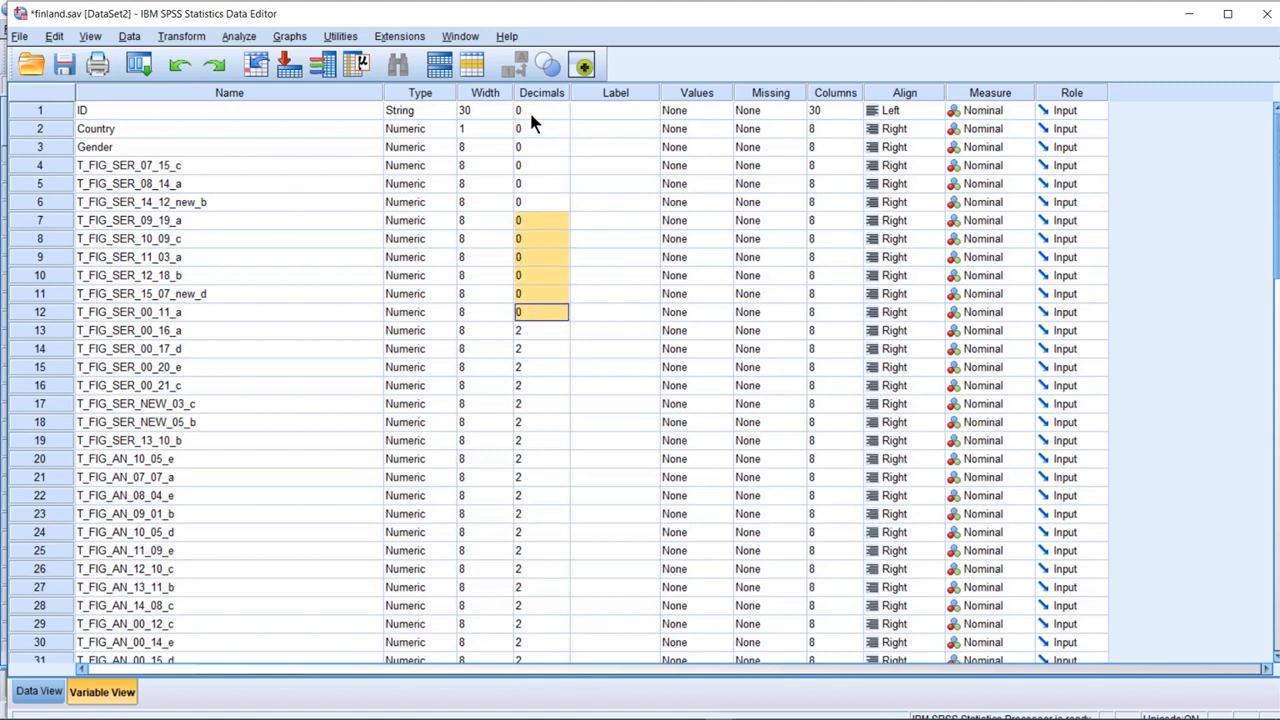
# Copy the block of 0 decimals onto the variables from T_FIG_SER_00_16_a through T_FIG_AN_10_05_d
pyautogui.moveTo(529, 110); pyautogui.dragTo(548, 295)
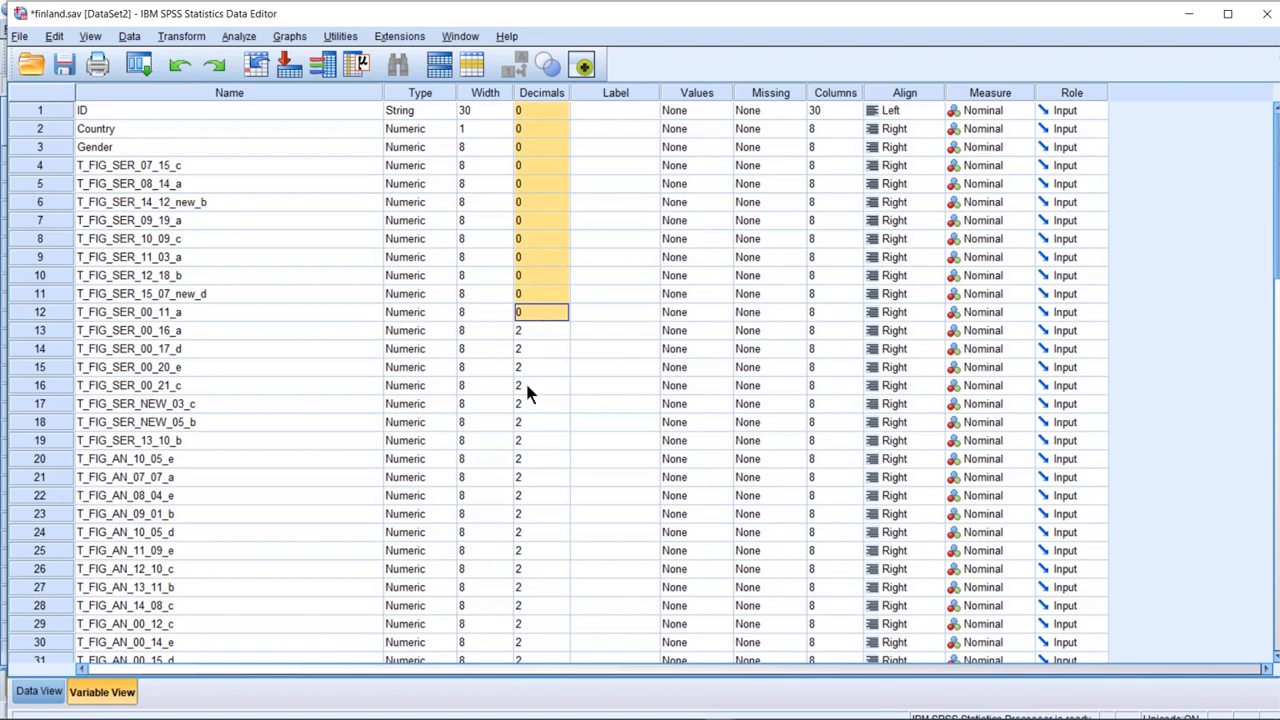
pyautogui.scroll(-1, 525, 340)
pyautogui.moveTo(537, 276); pyautogui.dragTo(533, 477)
pyautogui.hotkey('ctrl', 'v')
# Copy a longer block of 0 decimals onto the variables from T_FIG_AN_11_09_e through T_NUM_AN_08_Beno_H_b_22
pyautogui.moveTo(542, 148); pyautogui.dragTo(547, 460)
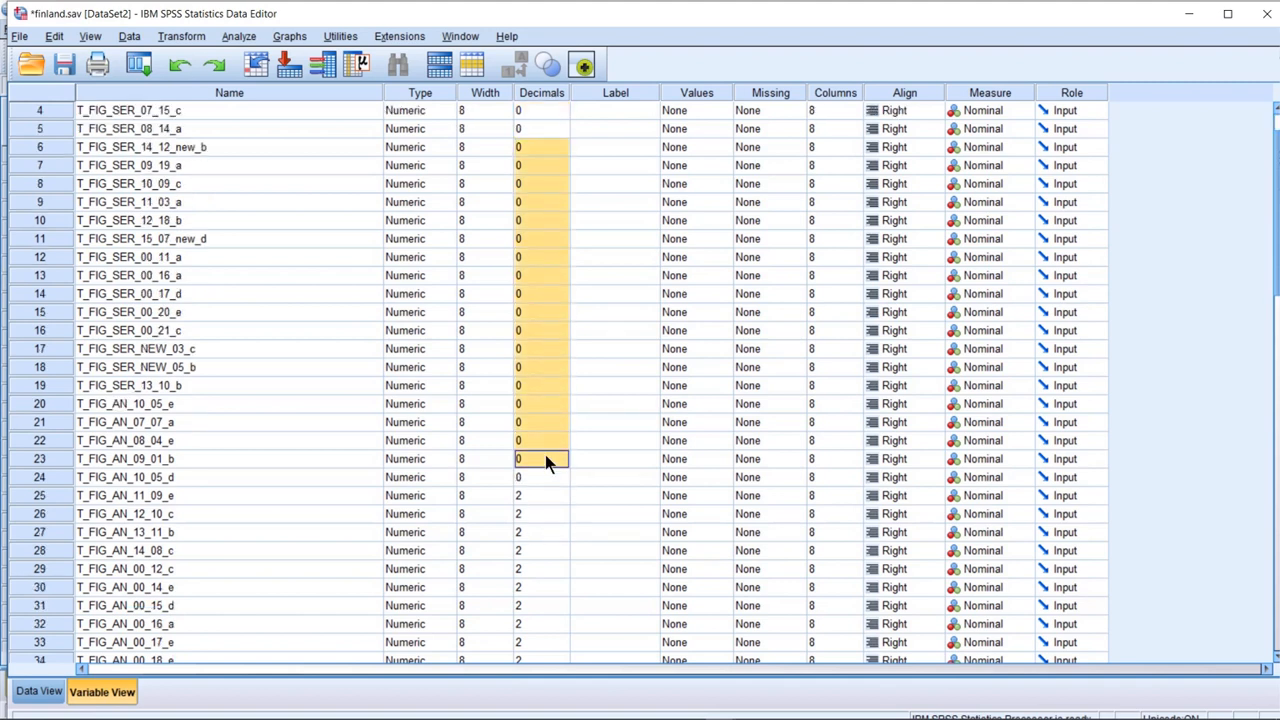
pyautogui.scroll(-5, 540, 450)
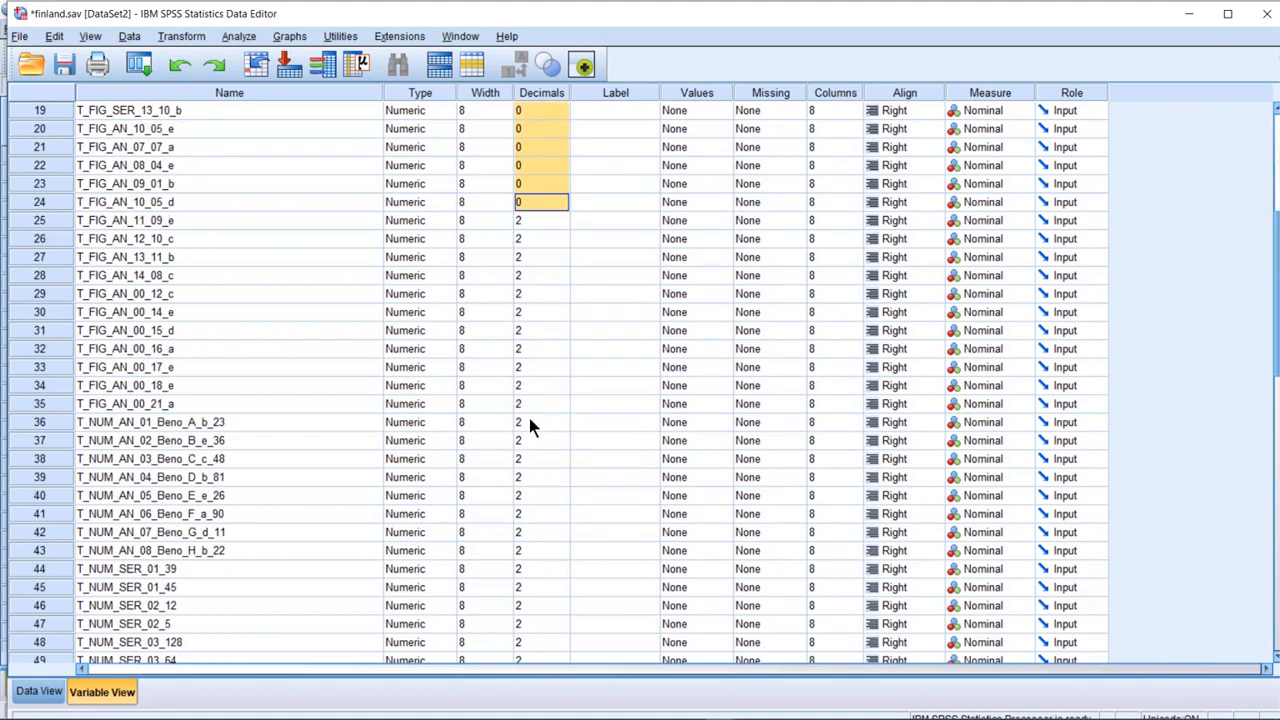
pyautogui.moveTo(556, 224); pyautogui.dragTo(544, 458)
pyautogui.hotkey('ctrl', 'v')
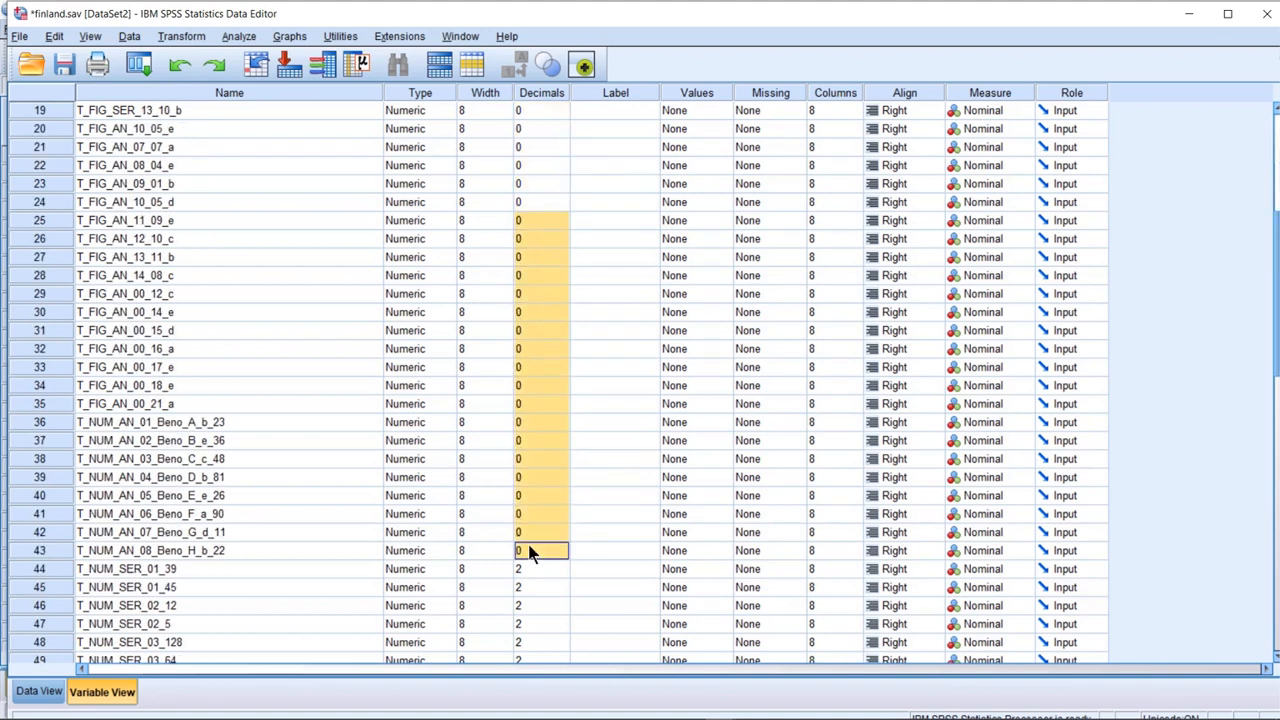
# Paste 0 decimals onto the remaining variables from T_NUM_SER_01_39 through T_NUM_SER_08_Beno_D_27
pyautogui.scroll(-4, 529, 538)
pyautogui.moveTo(542, 351); pyautogui.dragTo(534, 624)
pyautogui.hotkey('ctrl', 'v')
pyautogui.scroll(-2, 534, 602)
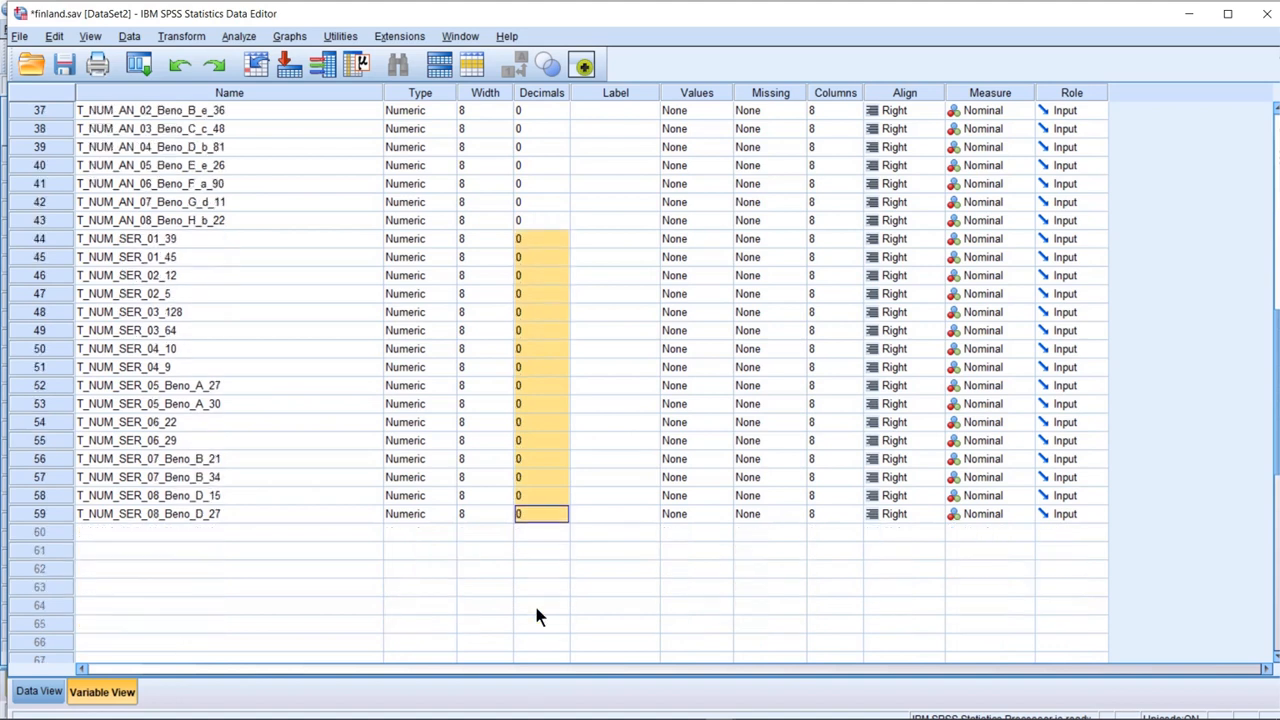
# Copy the width of 1 from Country onto the variables from Gender through T_FIG_SER_10_09_c
pyautogui.scroll(12, 533, 600)
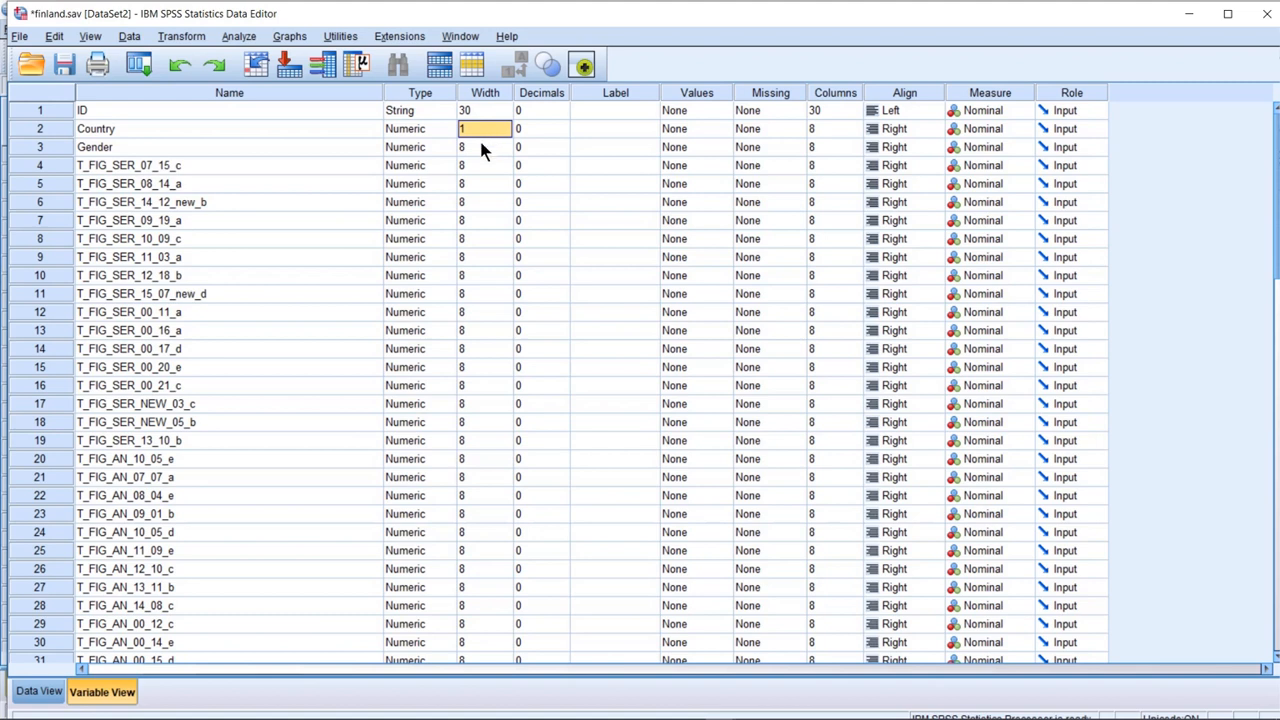
pyautogui.click(480, 168)
pyautogui.moveTo(487, 130); pyautogui.dragTo(490, 352)
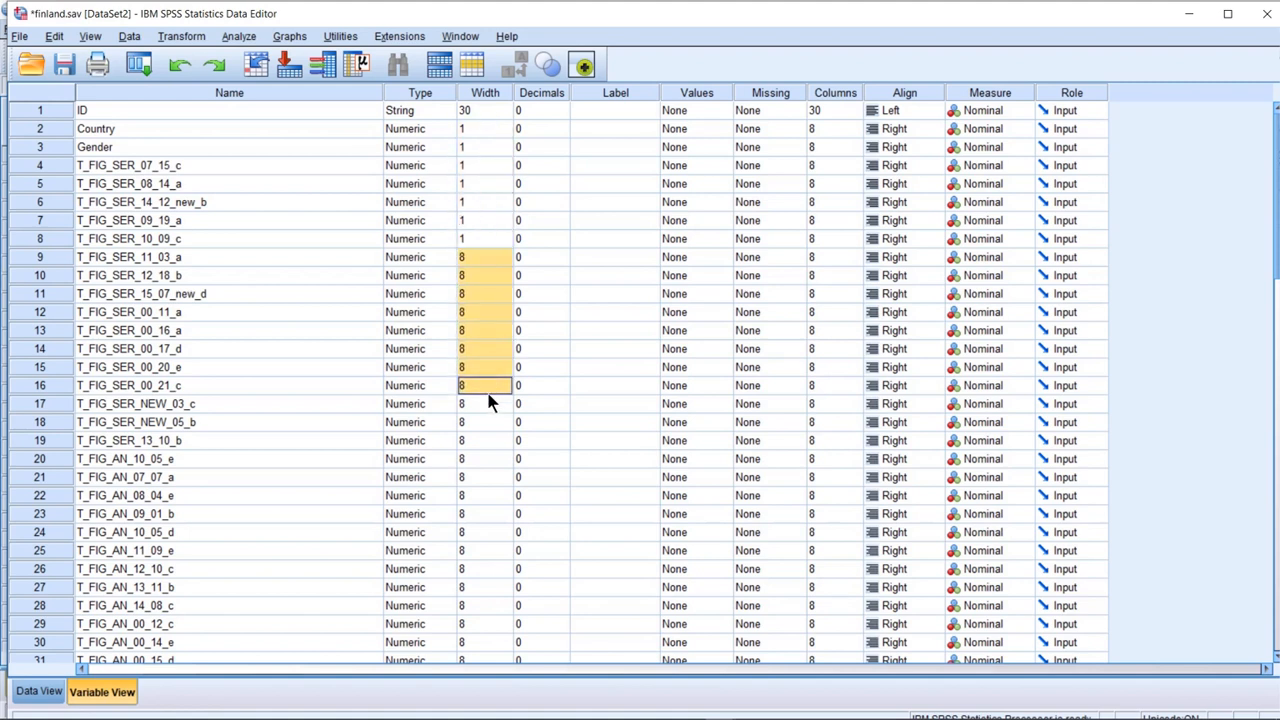
# Paste a width of 1 onto the variables from T_FIG_SER_11_03_a through T_FIG_AN_14_08_c
pyautogui.scroll(-2, 476, 358)
pyautogui.moveTo(466, 277); pyautogui.dragTo(481, 373)
pyautogui.write('1 1 1 1 1 1')
pyautogui.scroll(-2, 478, 360)
pyautogui.moveTo(468, 274); pyautogui.dragTo(489, 430)
pyautogui.hotkey('ctrl', 'v')
pyautogui.scroll(-2, 485, 381)
# Paste a width of 1 onto the variables from T_FIG_AN_00_12_c through T_NUM_AN_07_Beno_G_d_11
pyautogui.click(474, 292)
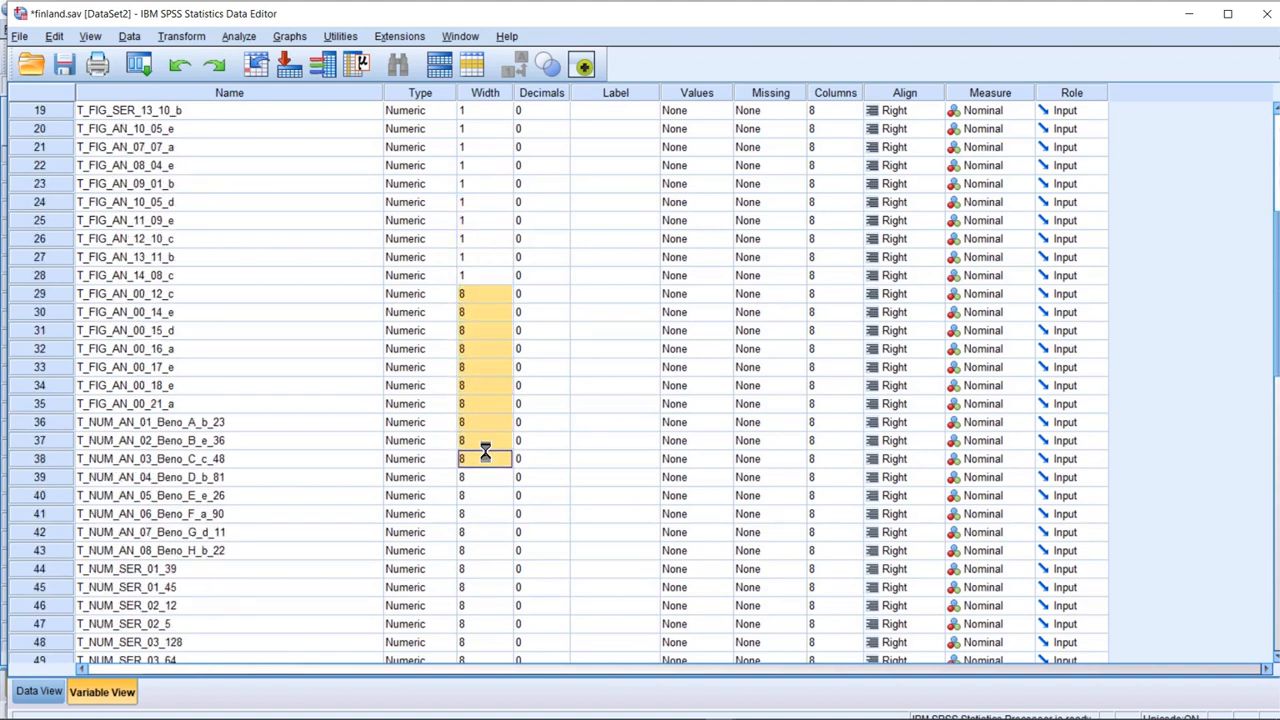
pyautogui.scroll(-3, 485, 455)
pyautogui.moveTo(485, 258); pyautogui.dragTo(480, 423)
pyautogui.hotkey('ctrl', 'v')
# Copy a longer block of width 1 onto the remaining variables from T_NUM_AN_08_Beno_H_b_22 through T_NUM_SER_08_Beno_D_27
pyautogui.moveTo(477, 150); pyautogui.dragTo(502, 350)
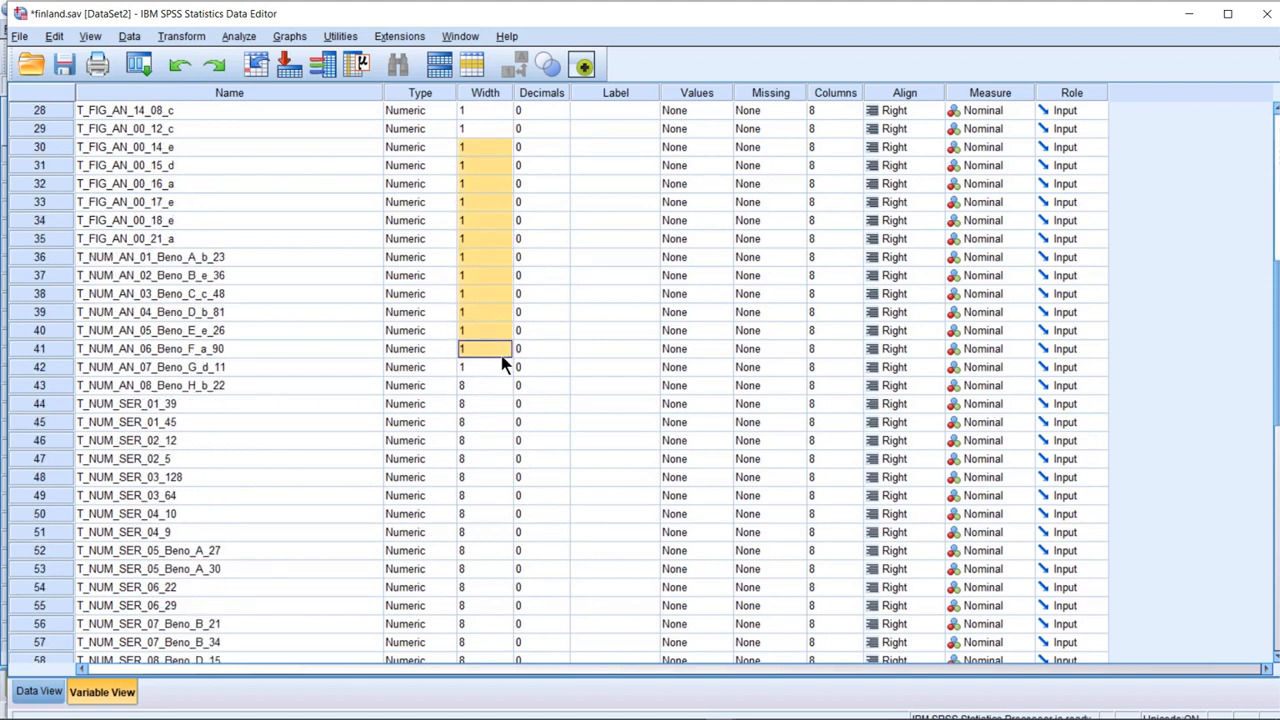
pyautogui.scroll(-3, 500, 360)
pyautogui.moveTo(471, 217); pyautogui.dragTo(475, 485)
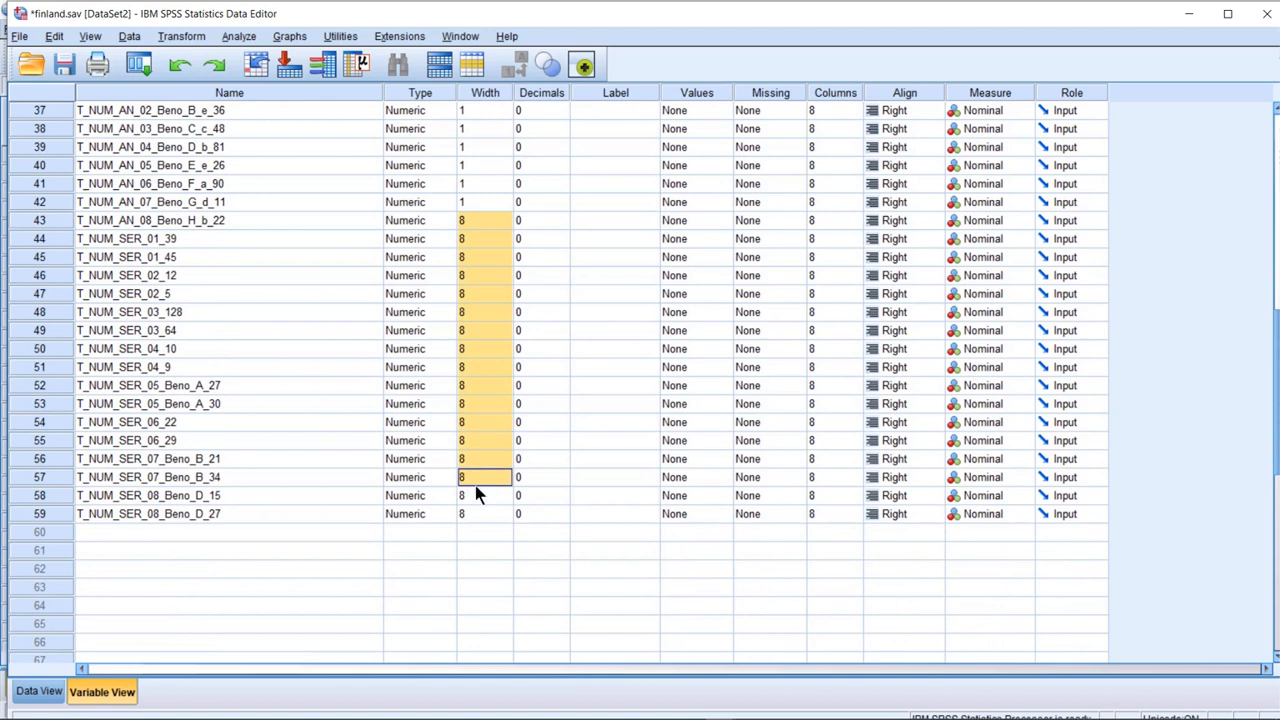
pyautogui.hotkey('ctrl', 'v')
pyautogui.moveTo(474, 440); pyautogui.dragTo(481, 530)
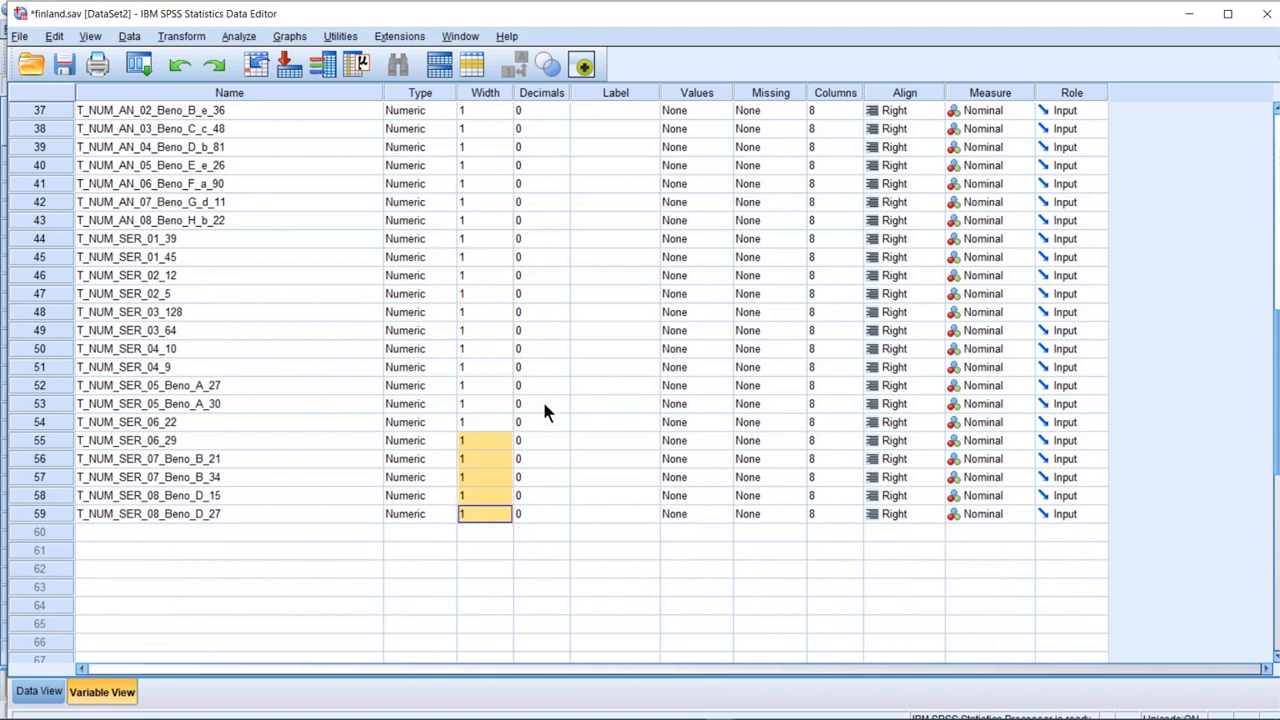
# Return to the case data of the Finland dataset and save finland.sav
pyautogui.scroll(12, 545, 410)
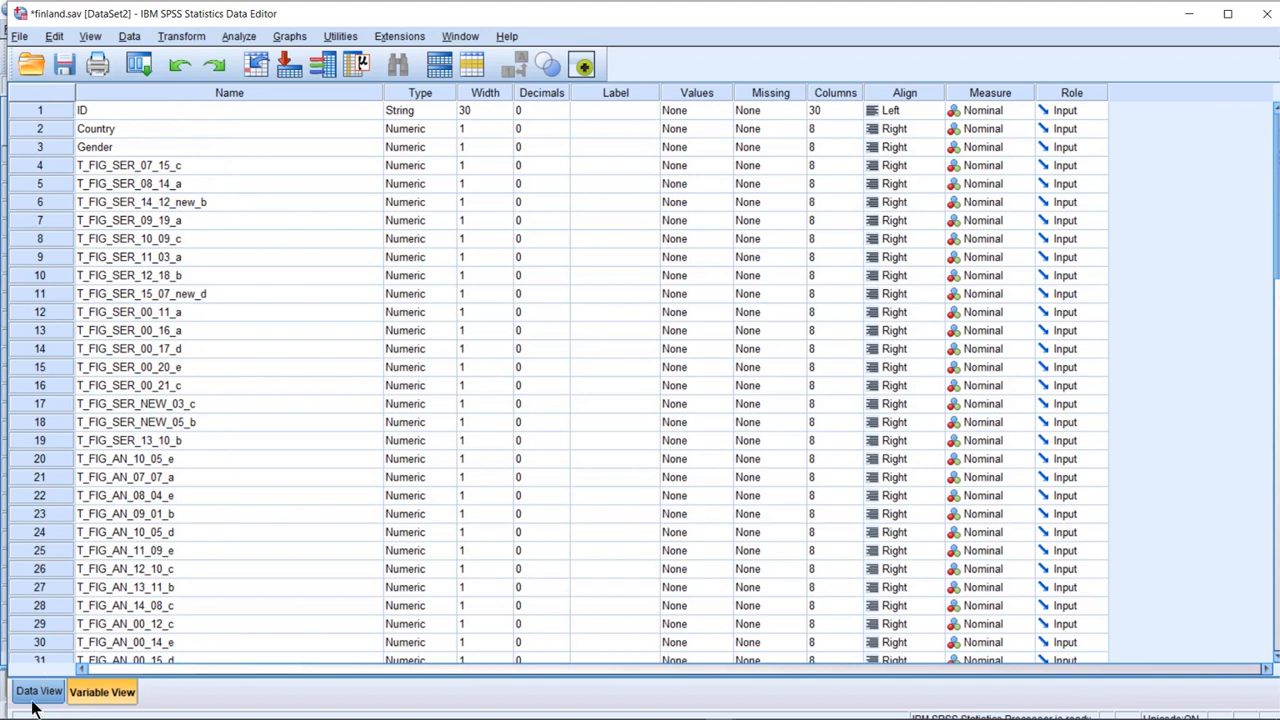
pyautogui.click(36, 700)
pyautogui.moveTo(231, 670); pyautogui.dragTo(5, 577)
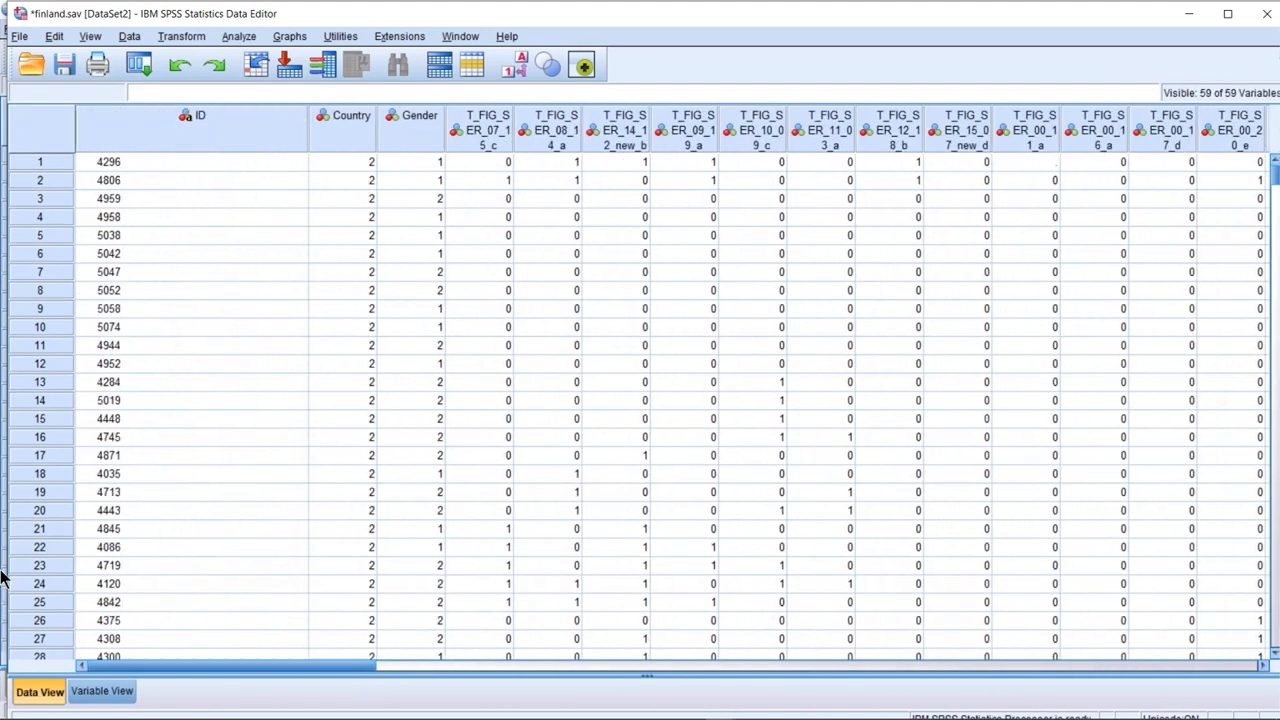
pyautogui.click(63, 67)
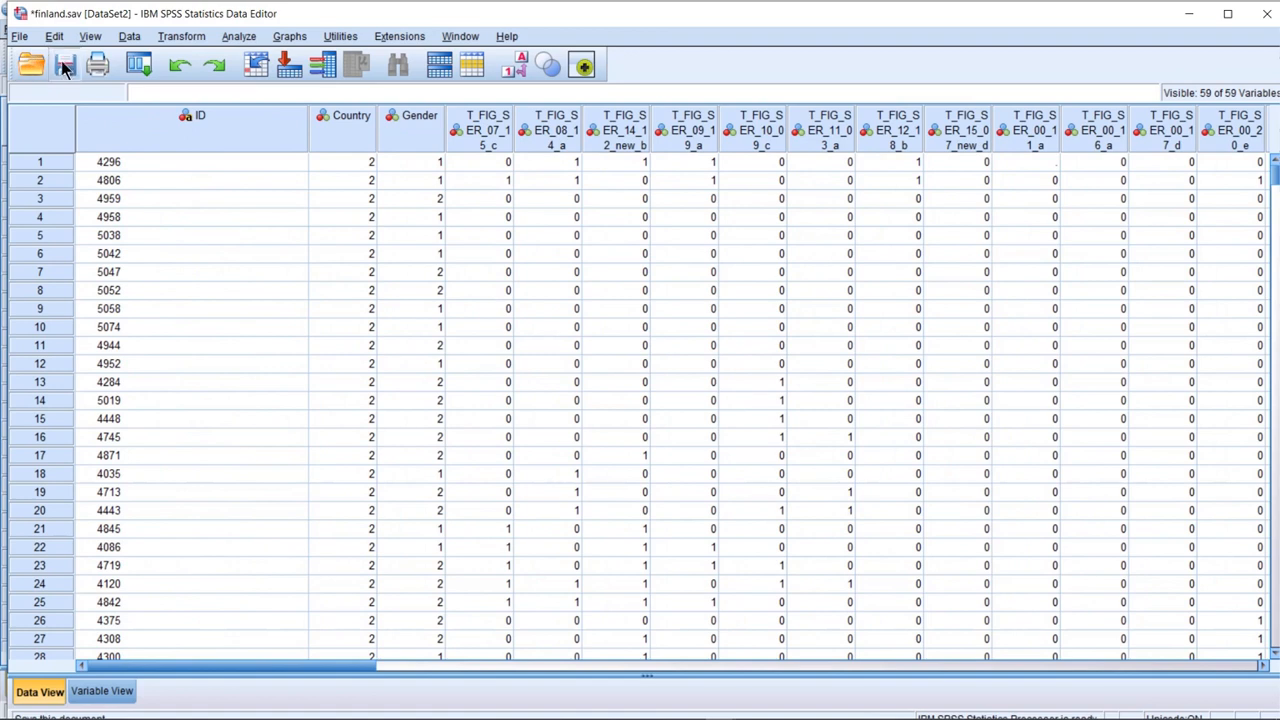
# Set up an export of the Finland data as Fixed ASCII (*.dat) with Local Encoding, named finland, in the Exam Rasch 2021 folder
pyautogui.click(19, 36)
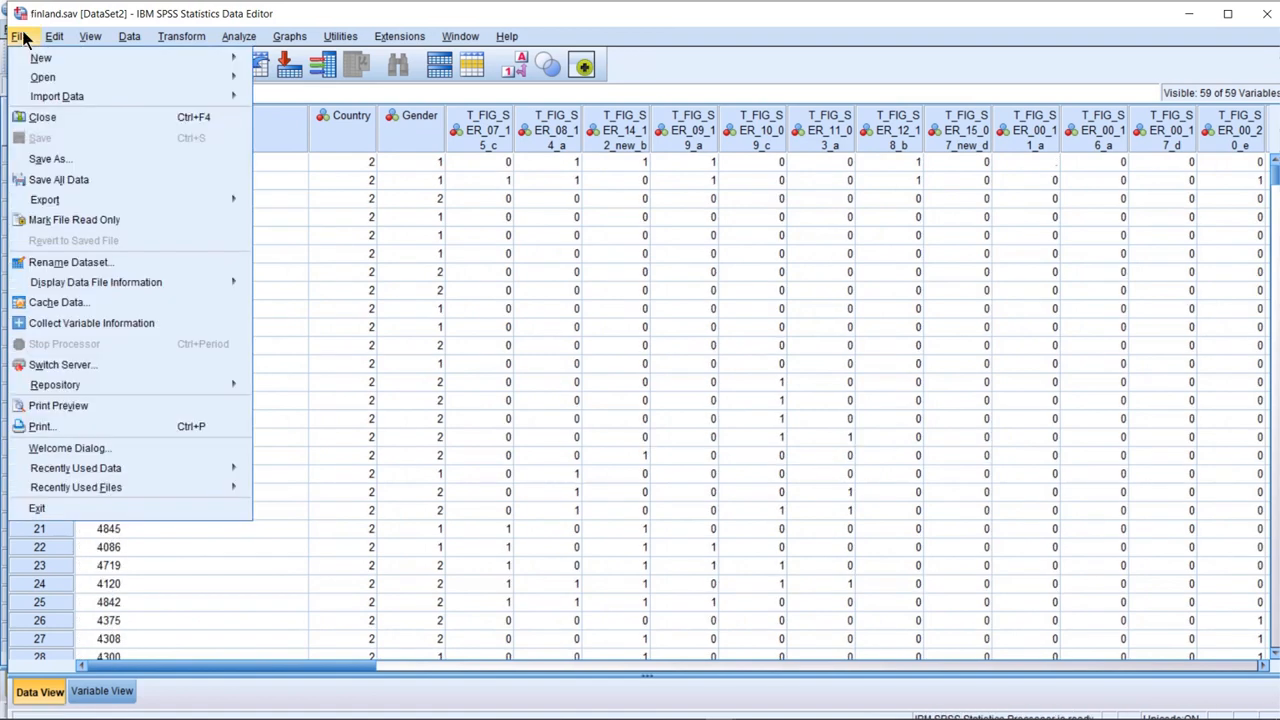
pyautogui.click(55, 159)
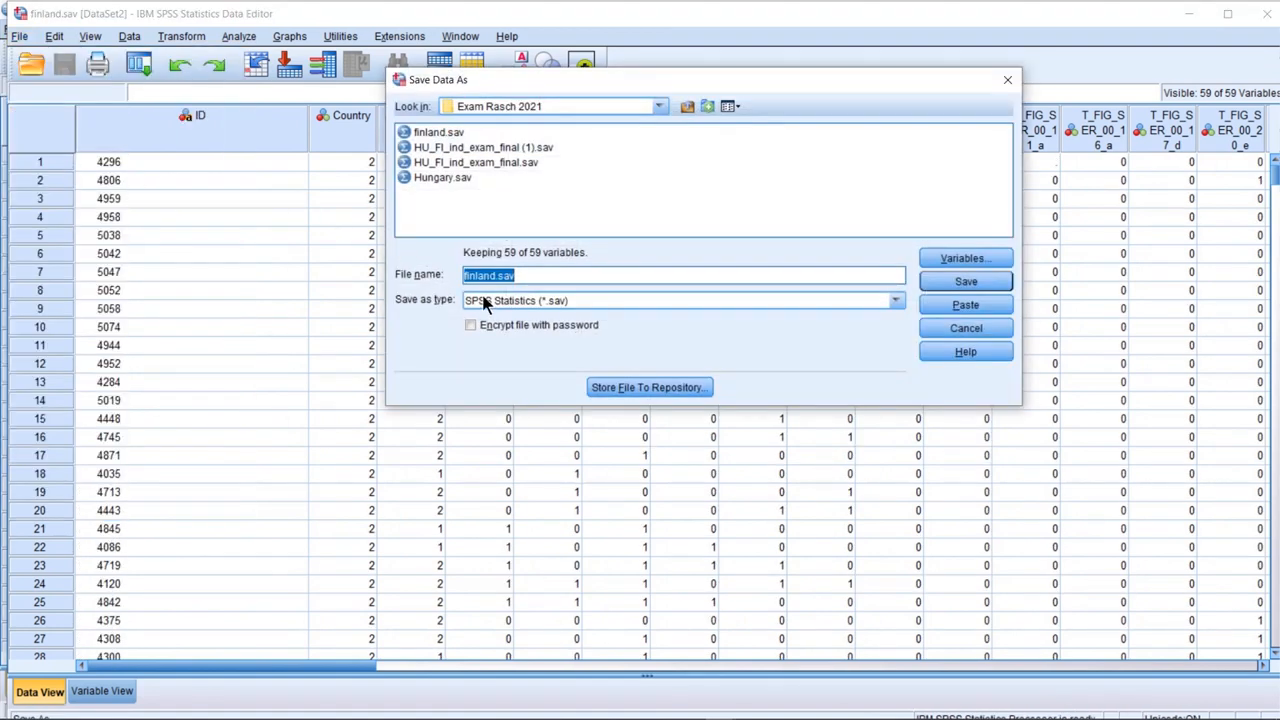
pyautogui.click(484, 303)
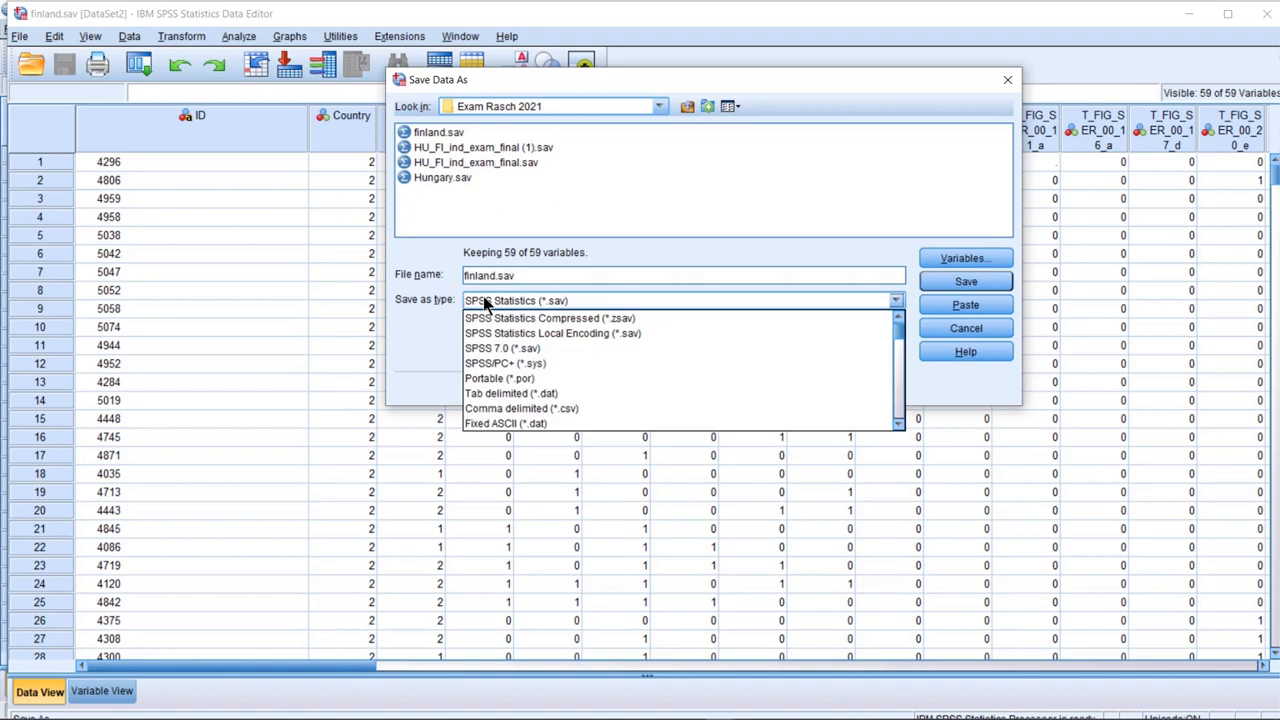
pyautogui.click(495, 421)
pyautogui.click(535, 327)
pyautogui.click(535, 327)
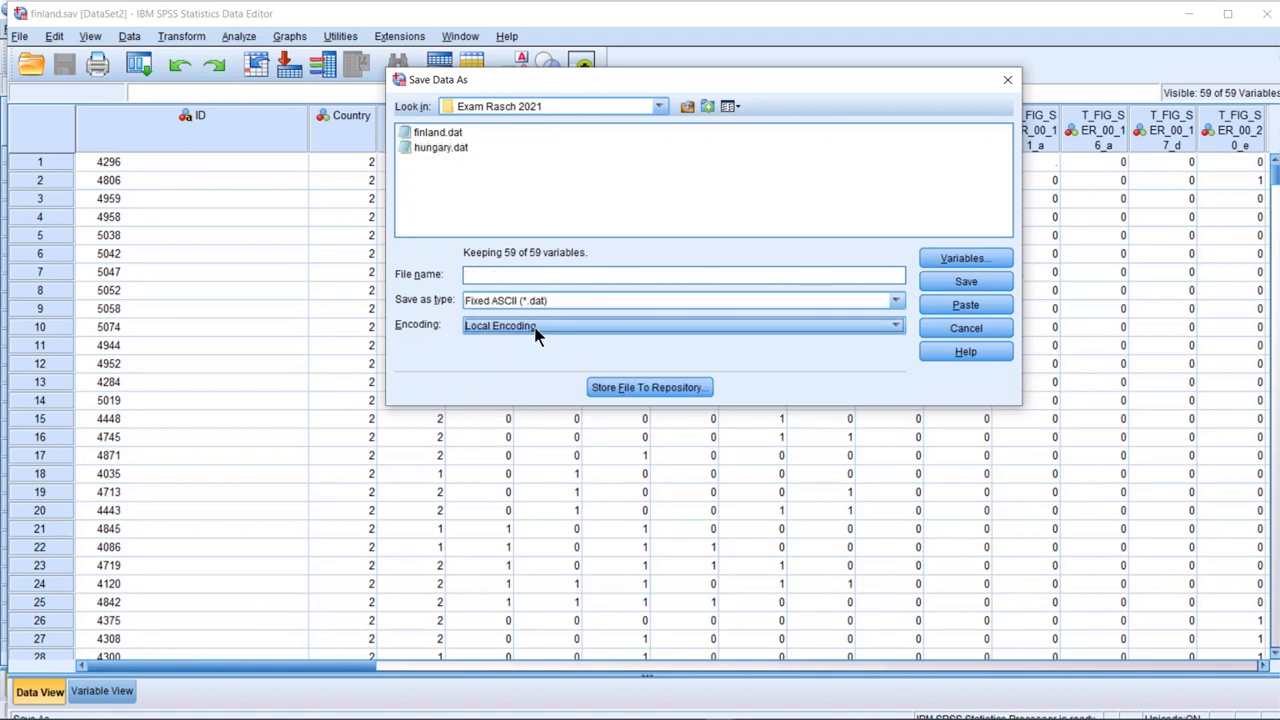
pyautogui.click(440, 133)
pyautogui.click(555, 275)
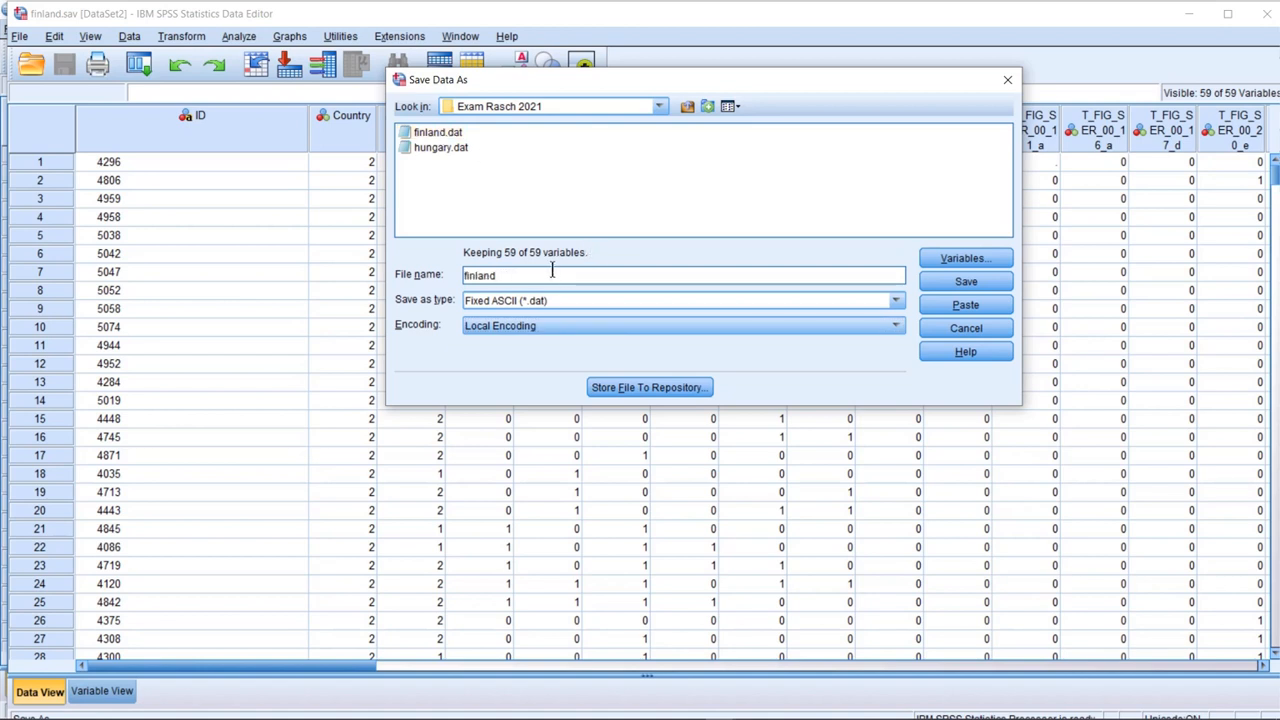
# Exclude the ID variable from the export and save it over the existing finland.dat
pyautogui.click(965, 258)
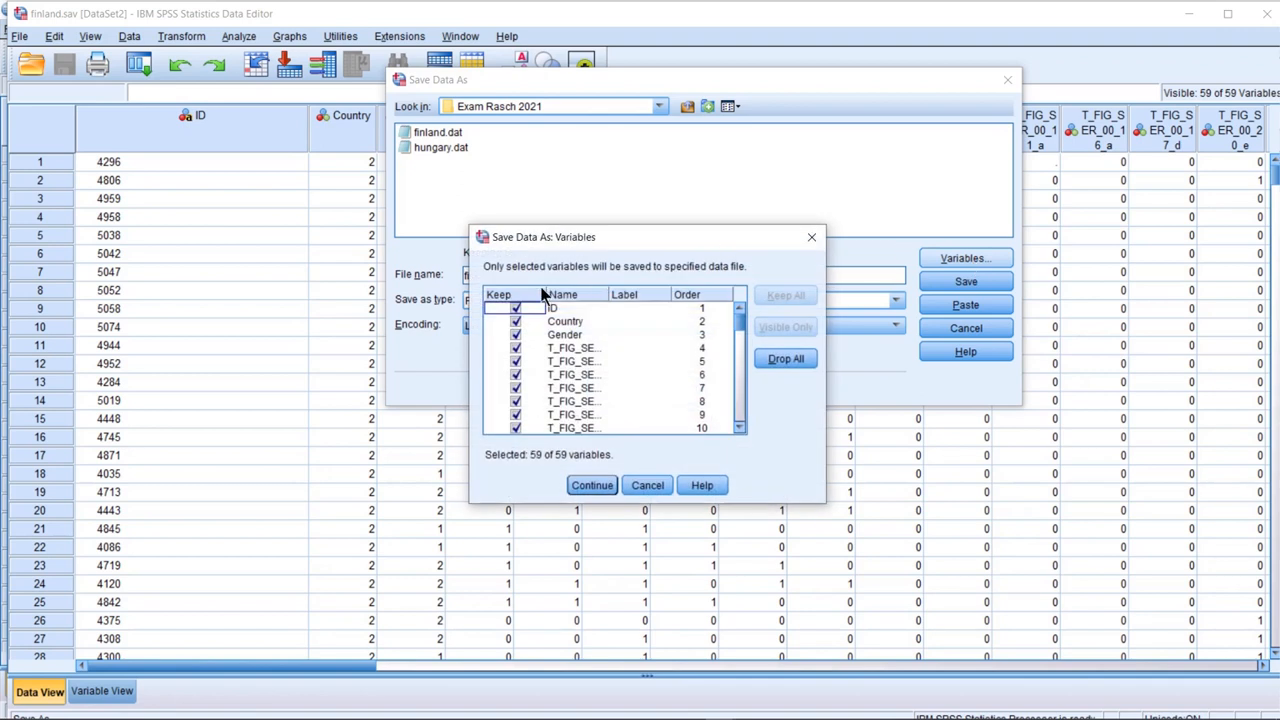
pyautogui.click(516, 309)
pyautogui.click(592, 485)
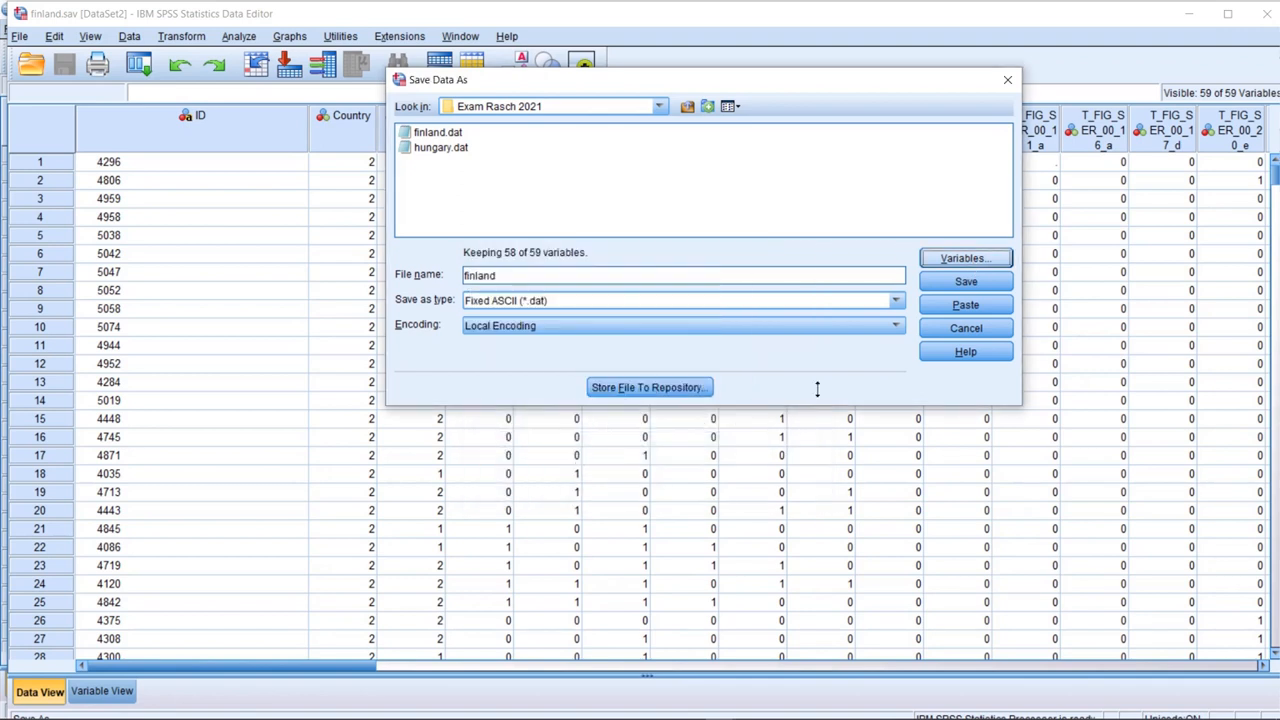
pyautogui.click(965, 285)
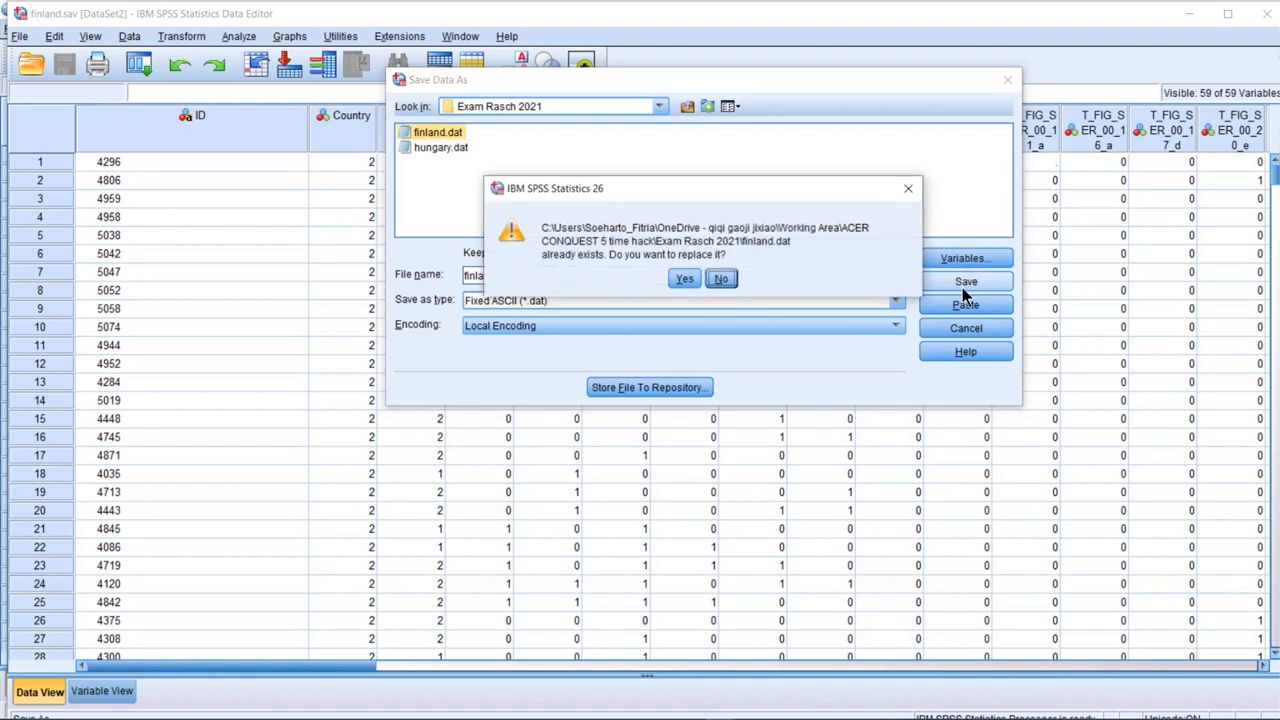
pyautogui.click(685, 279)
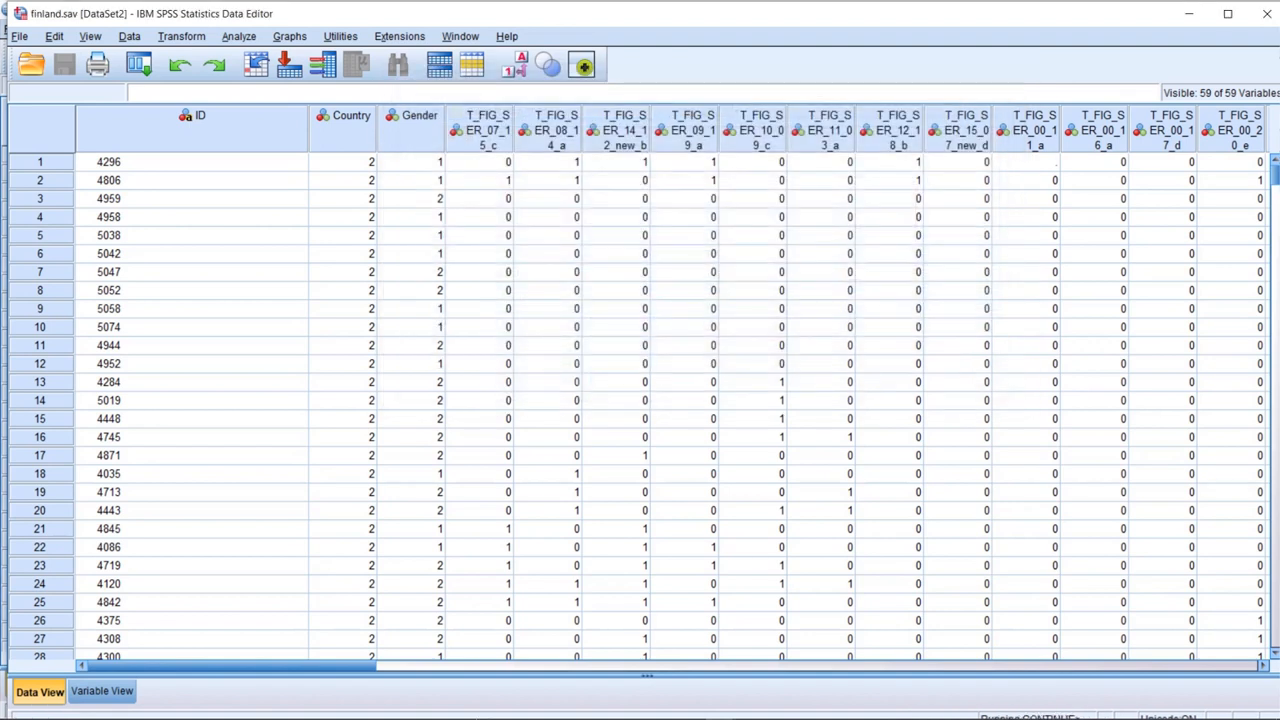
# Close the hungary text file, open the exported finland.dat in a maximized Notepad window and examine its data rows
pyautogui.click(755, 707)
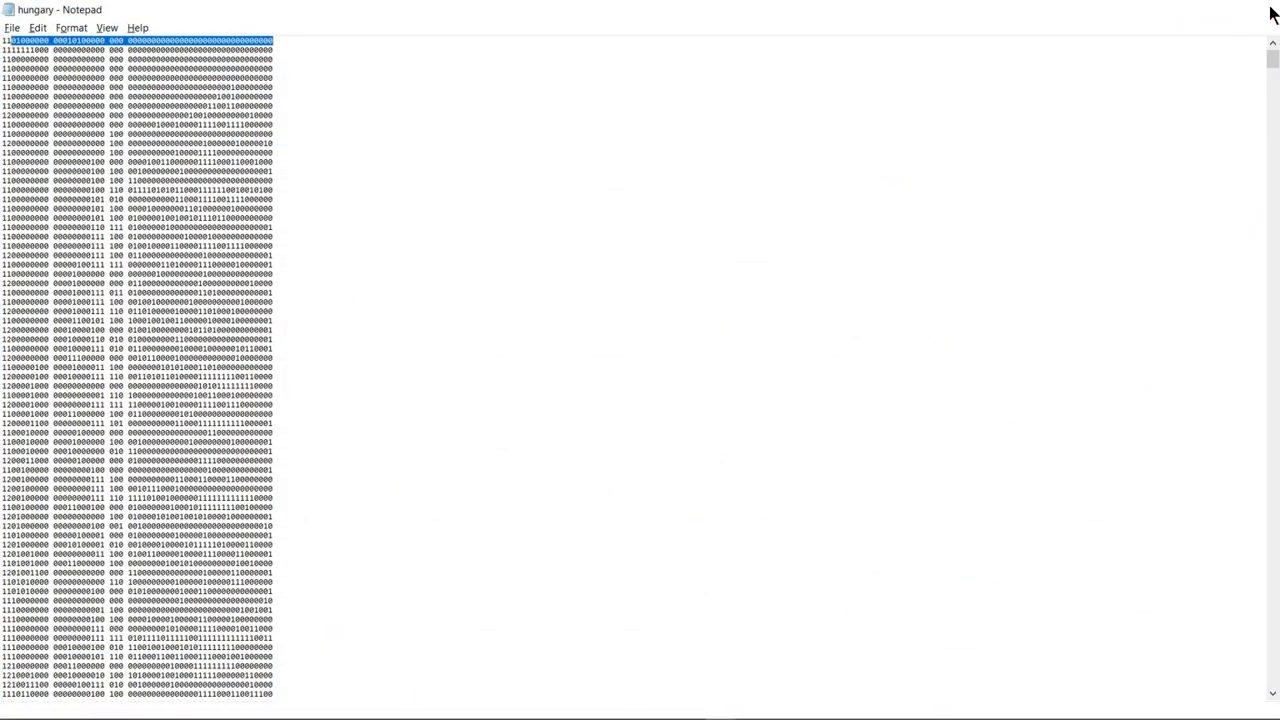
pyautogui.click(1266, 10)
pyautogui.click(628, 714)
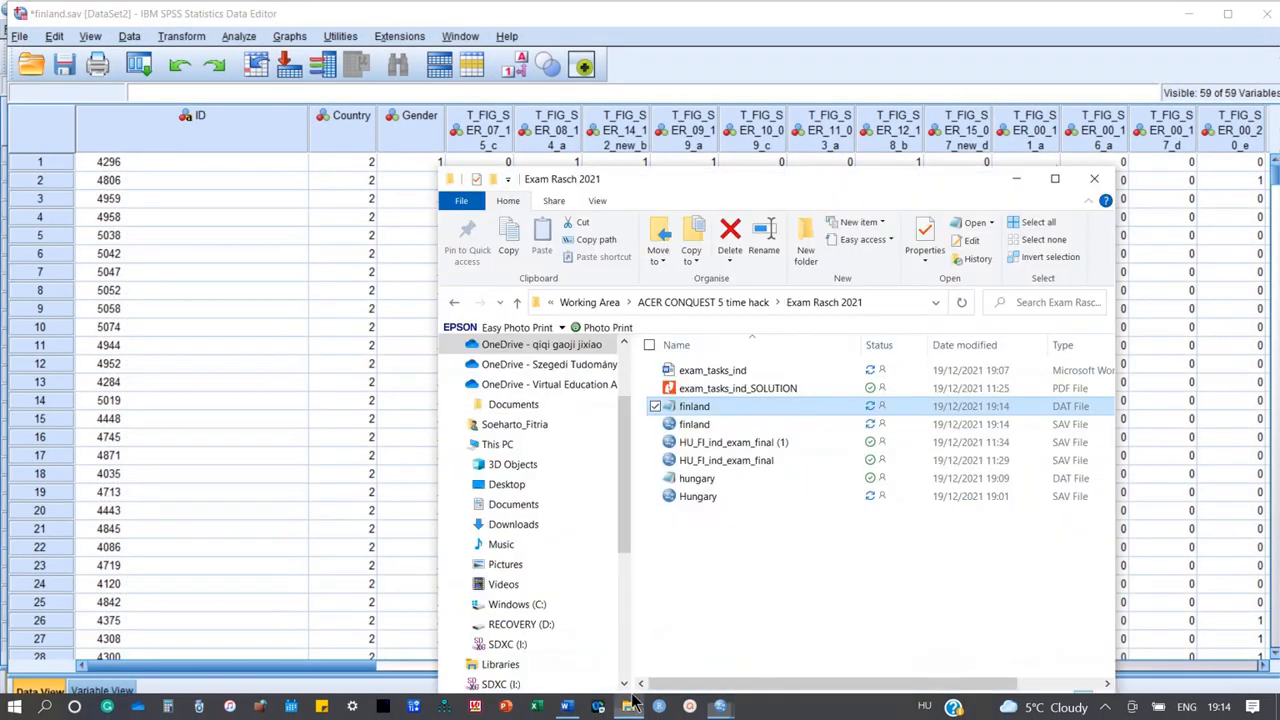
pyautogui.click(715, 414)
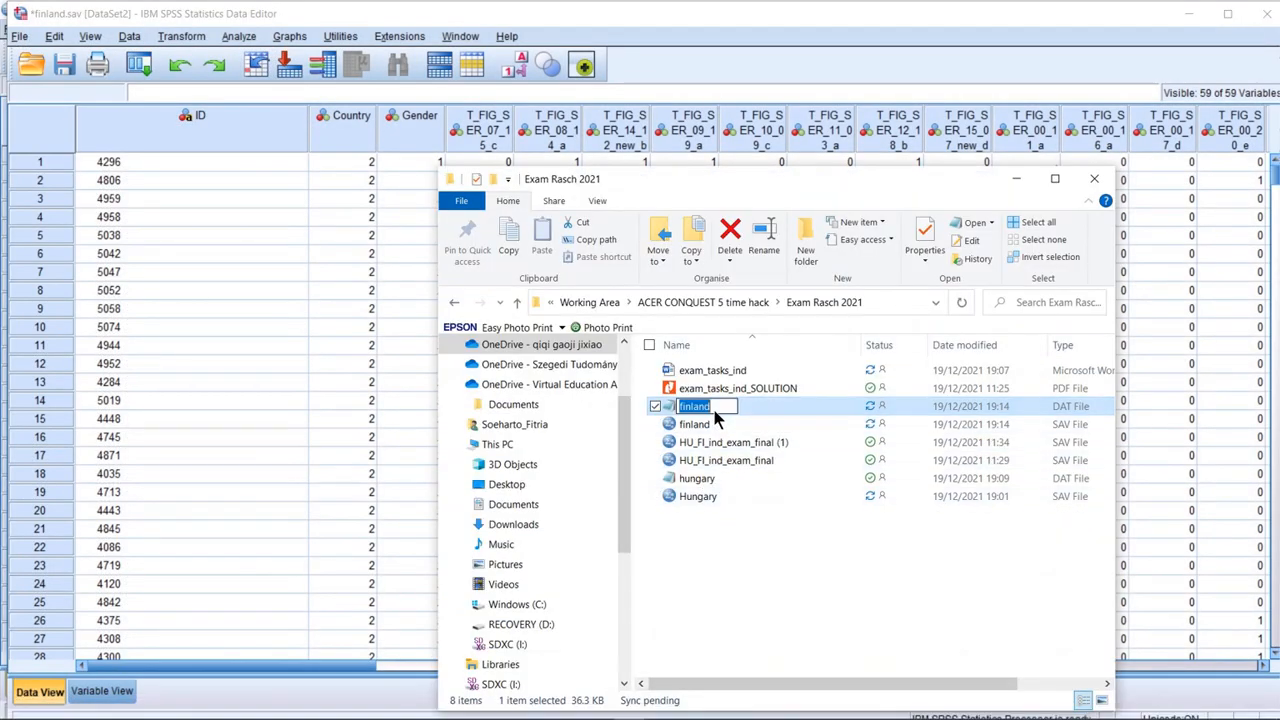
pyautogui.click(763, 409)
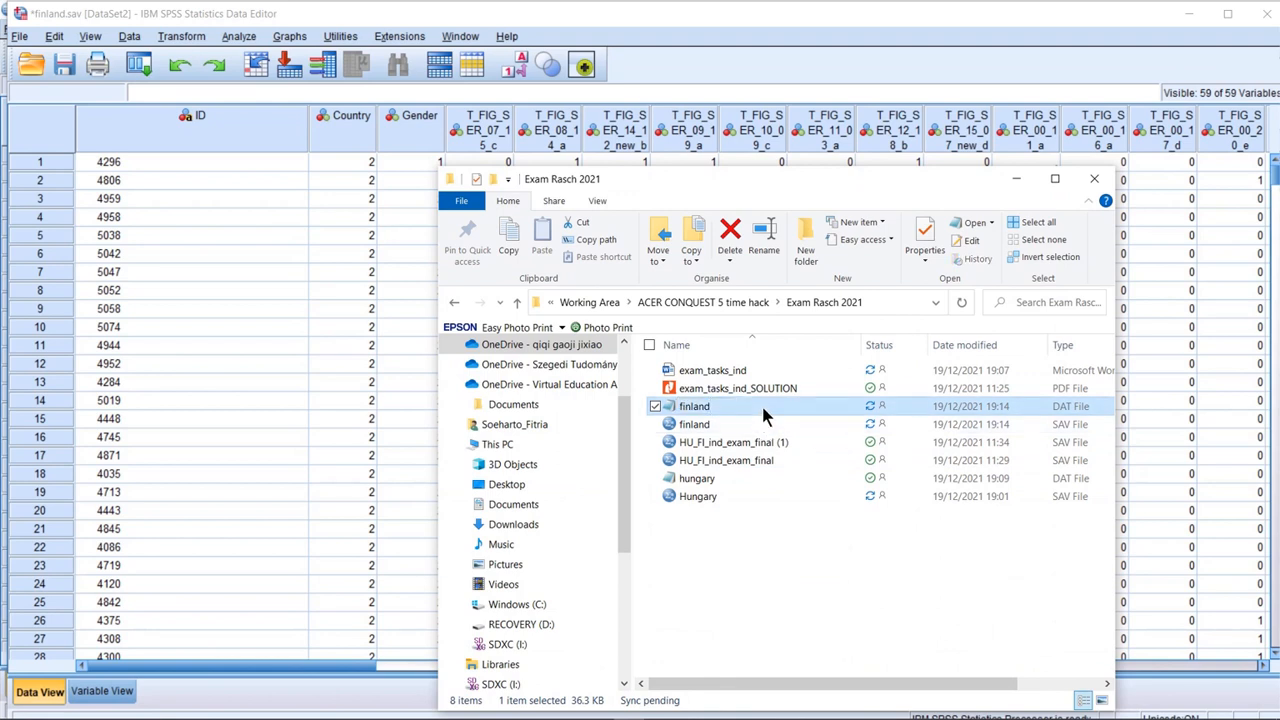
pyautogui.doubleClick(695, 409)
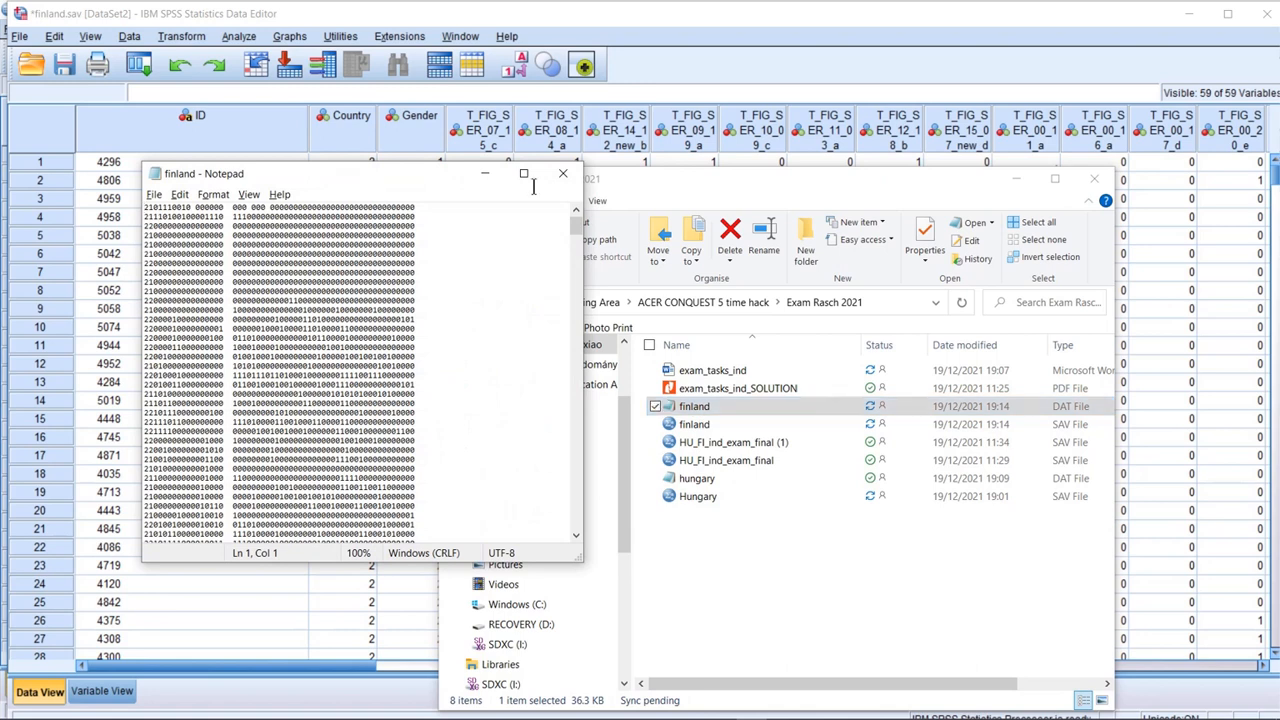
pyautogui.click(523, 173)
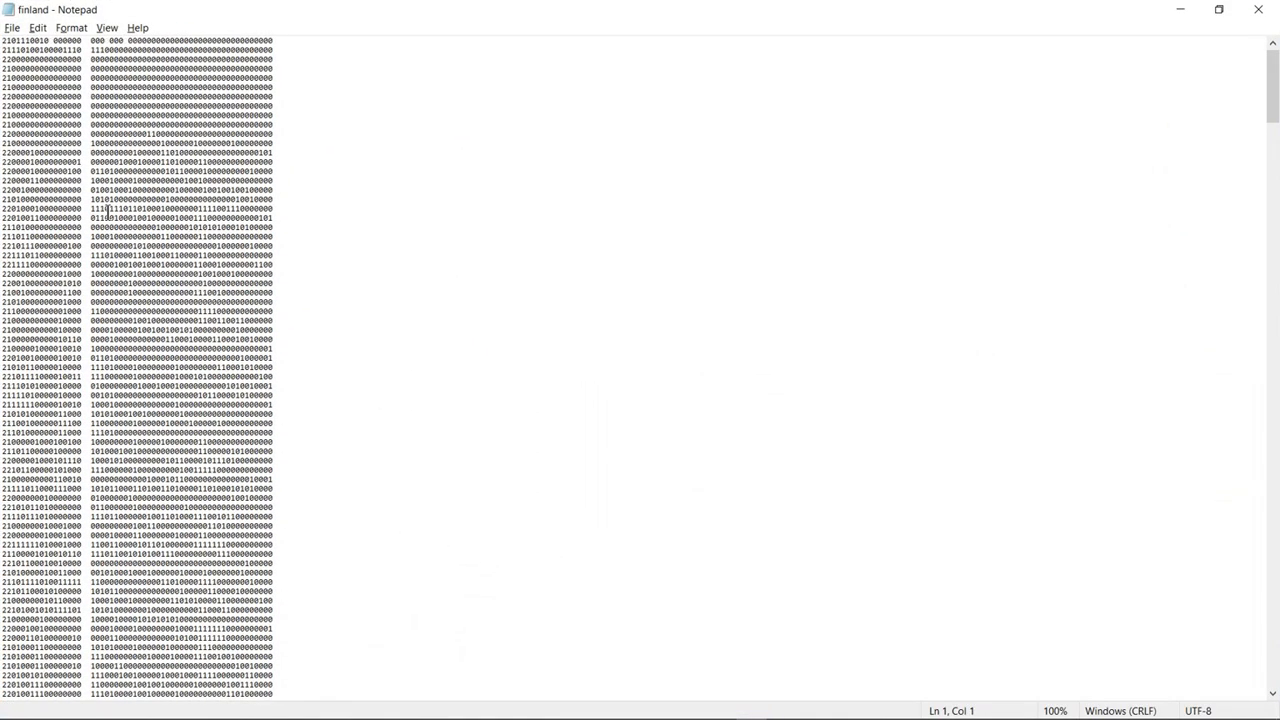
pyautogui.scroll(-20, 107, 210)
pyautogui.scroll(20, 107, 210)
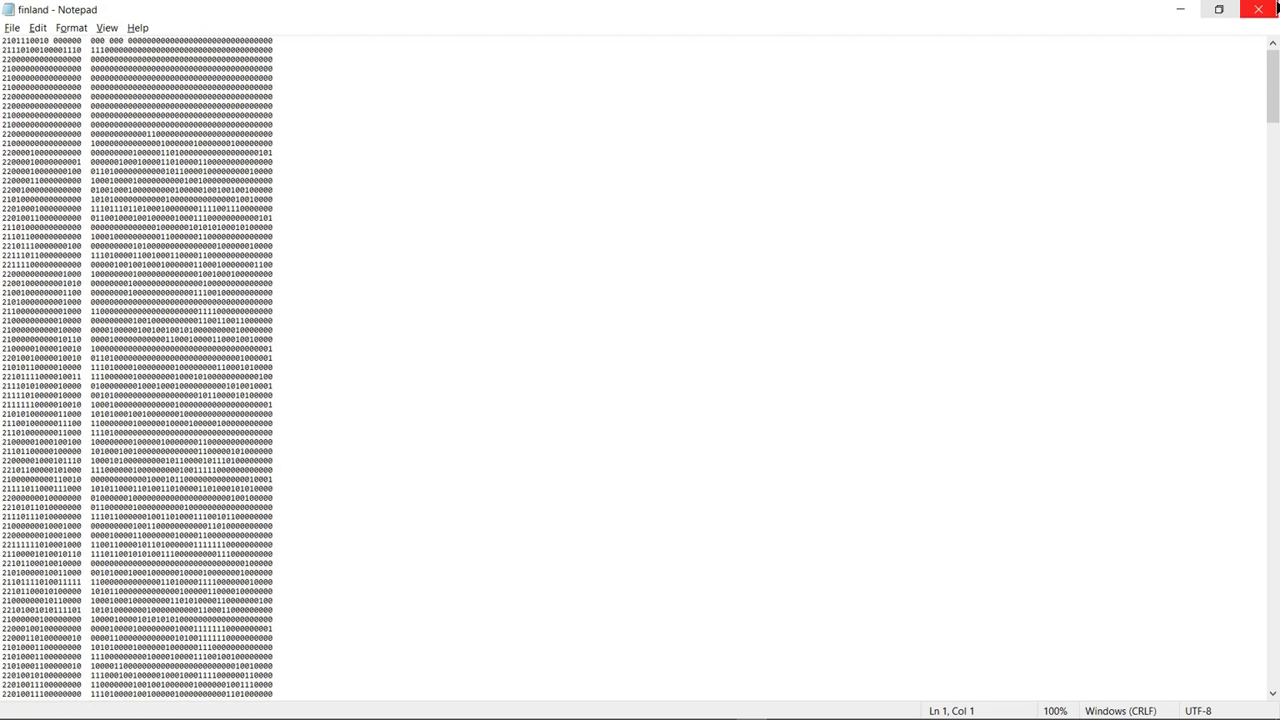
pyautogui.click(1172, 16)
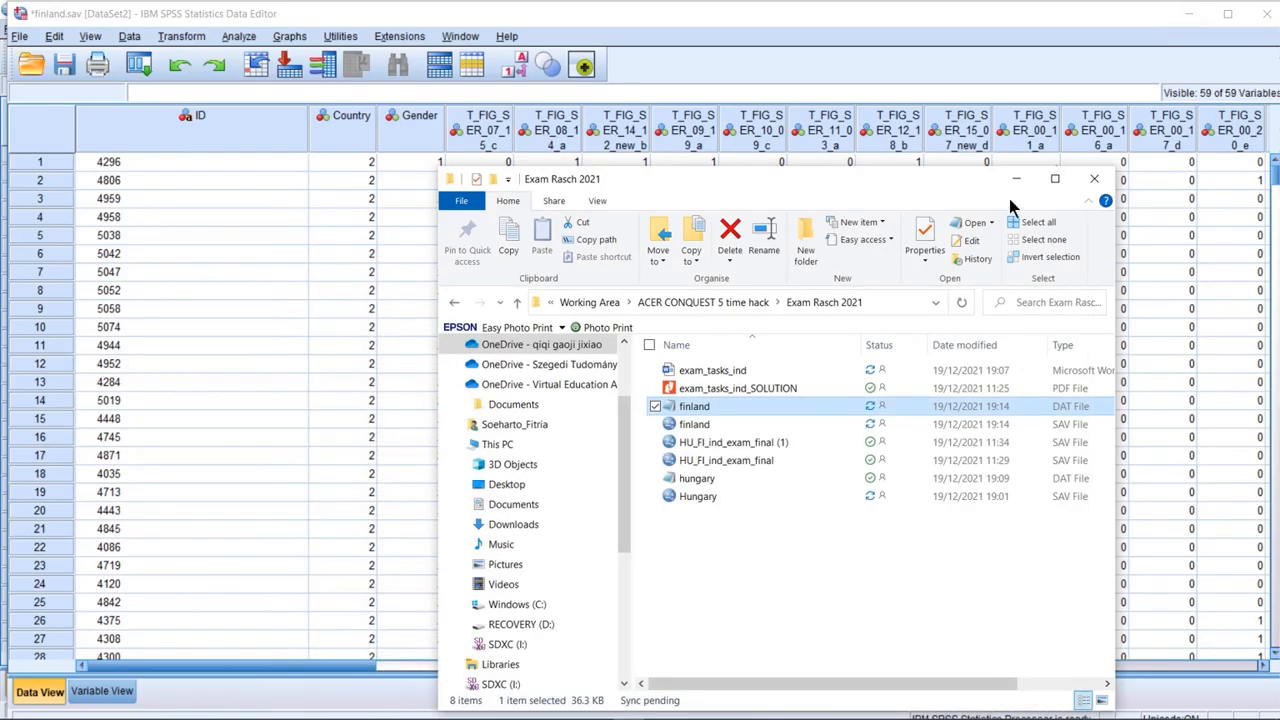
# Minimize the folder window, the Finland and Hungary data editors and the SPSS output viewer
pyautogui.click(1012, 179)
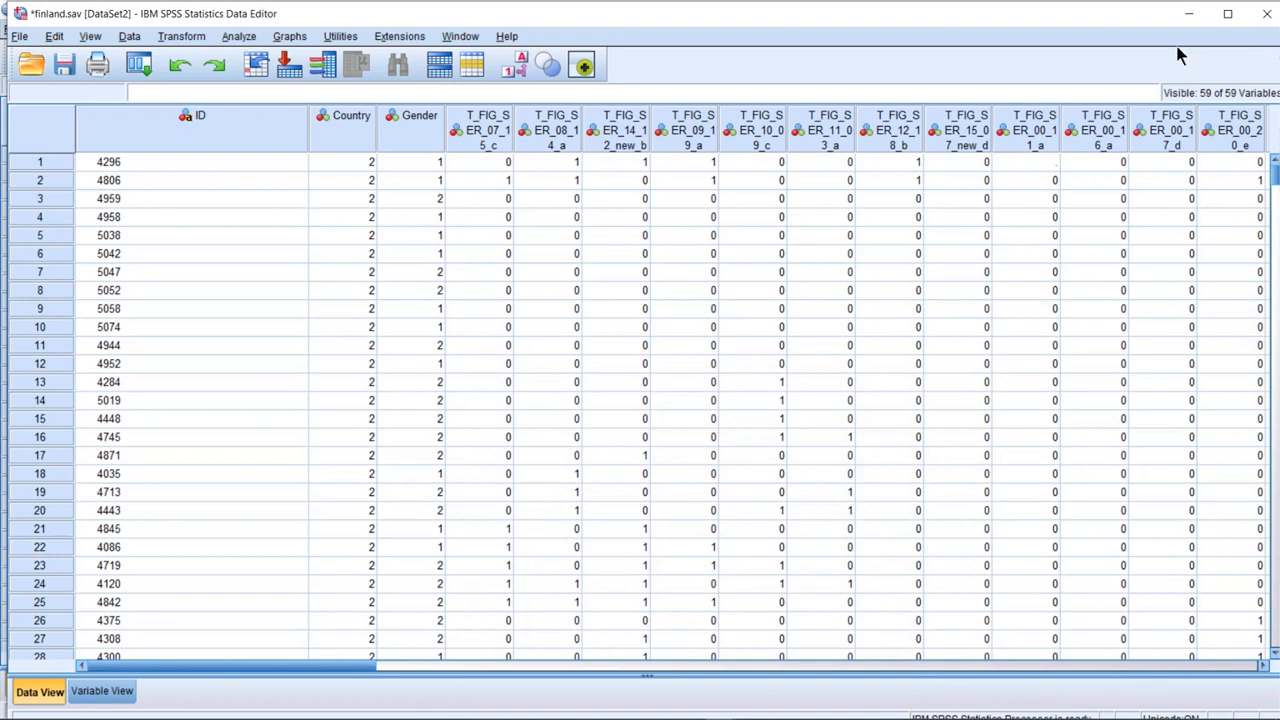
pyautogui.moveTo(950, 14); pyautogui.dragTo(880, 102)
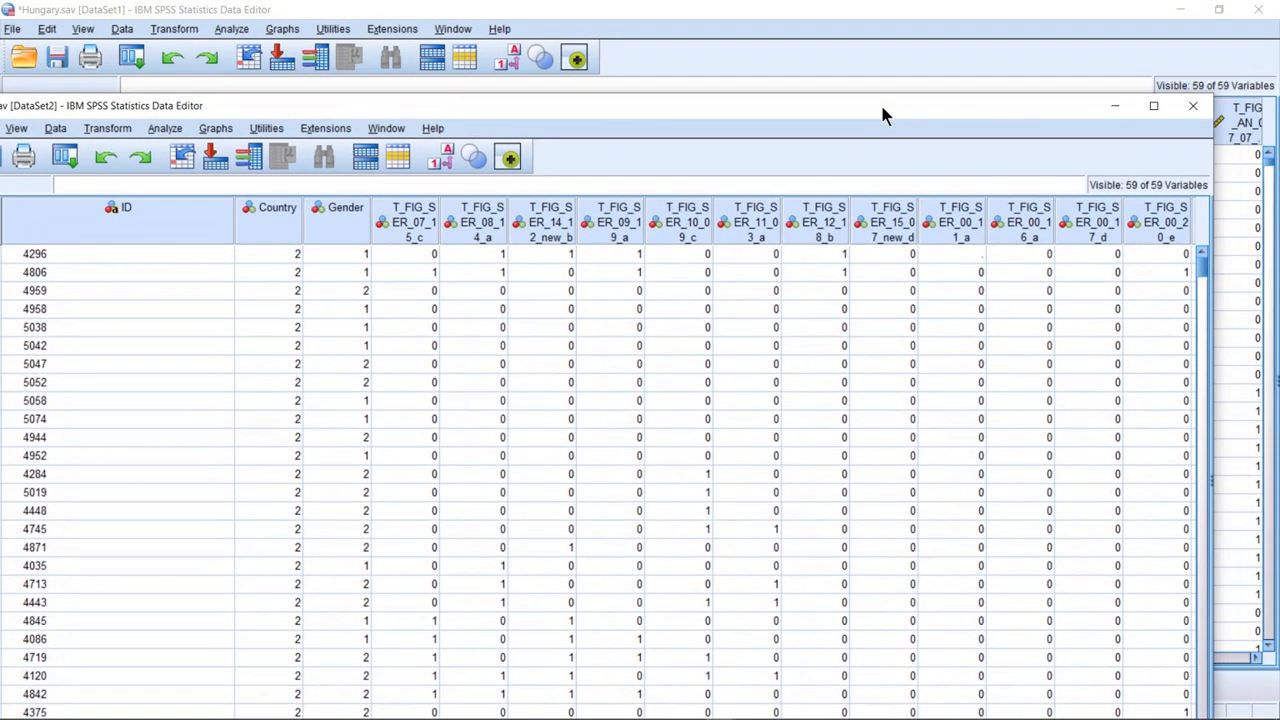
pyautogui.click(1110, 110)
pyautogui.click(1190, 14)
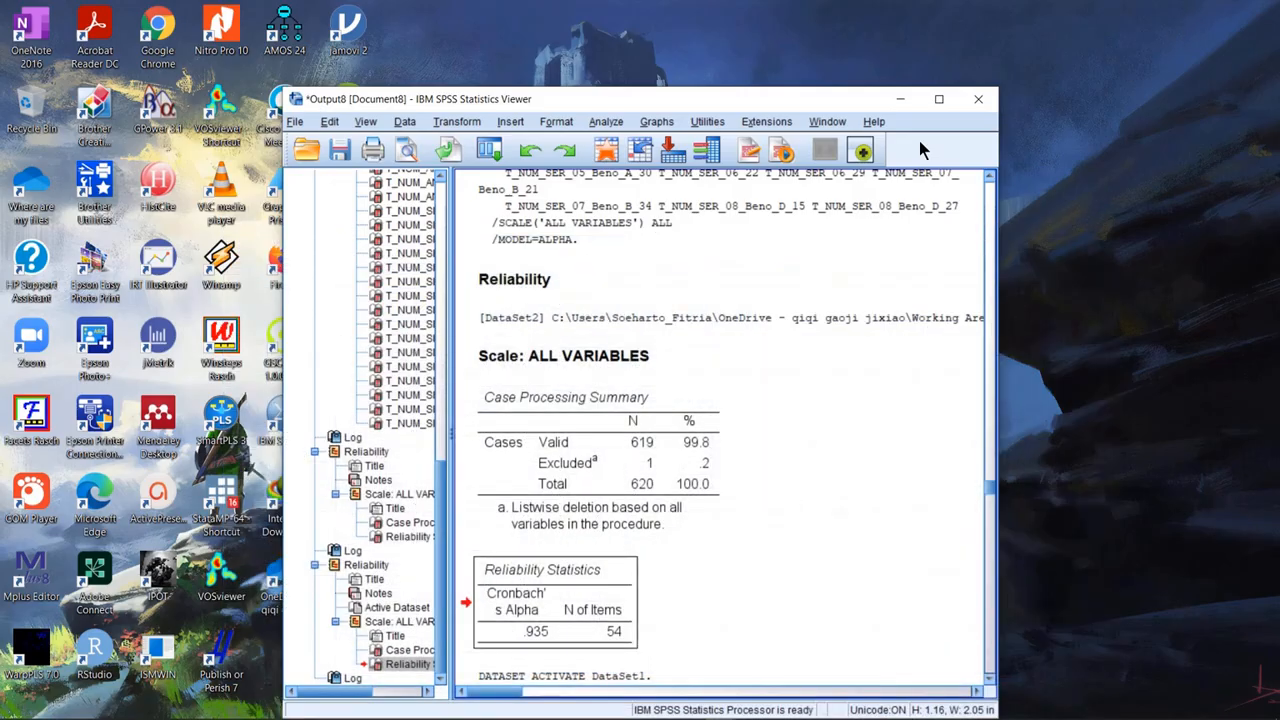
pyautogui.click(907, 92)
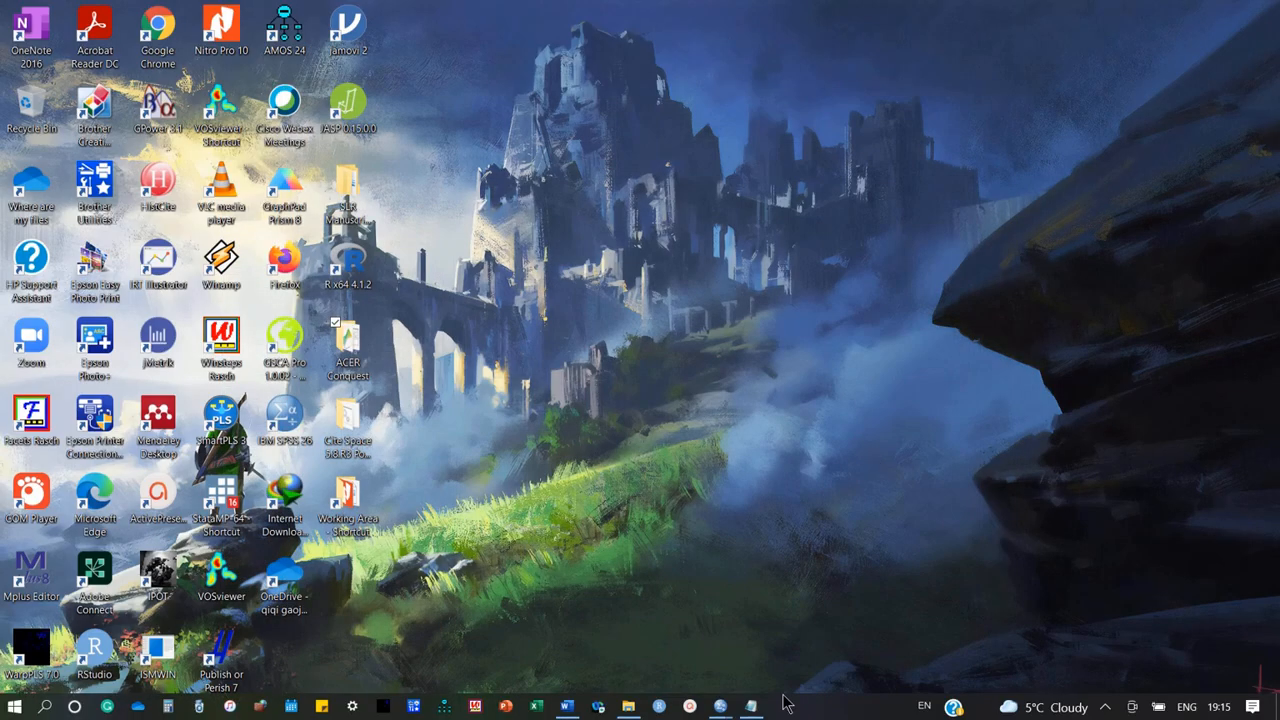
# Switch to File Explorer and browse from Exam Rasch 2021 to the Rasch Course 7th semester Ngulang folder within ACER CONQUEST 5 time hack
pyautogui.click(628, 708)
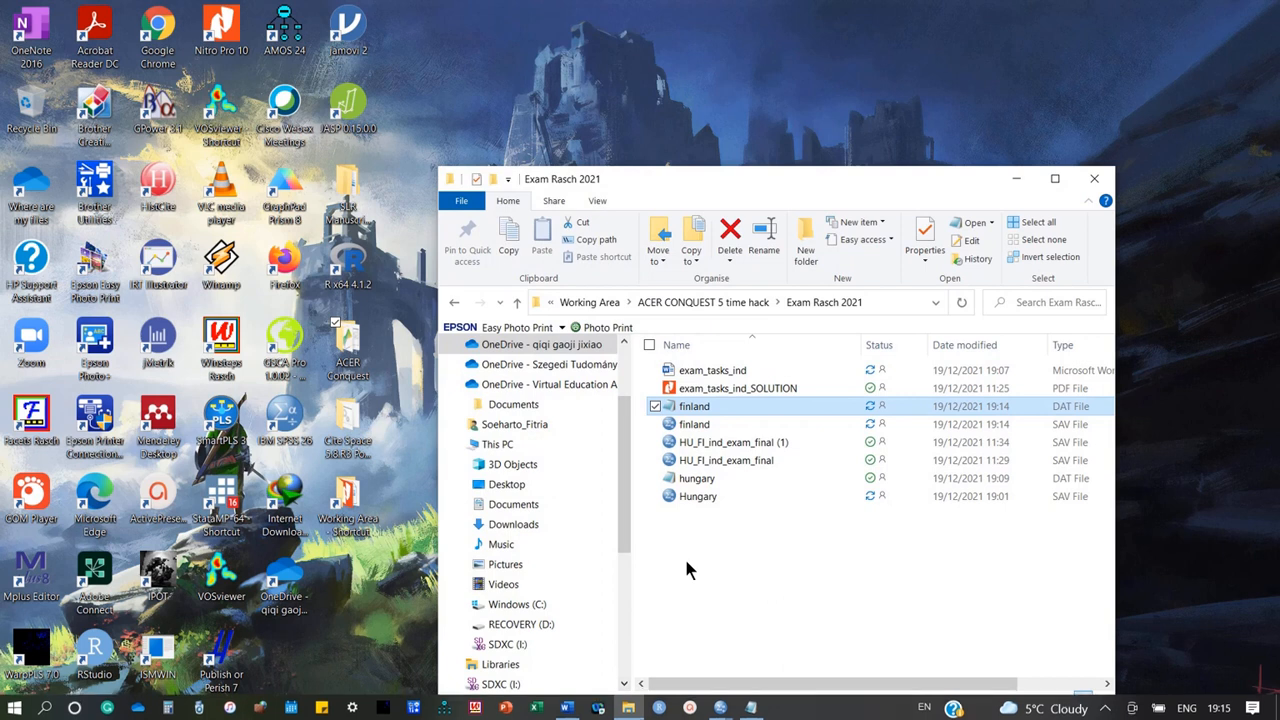
pyautogui.click(676, 305)
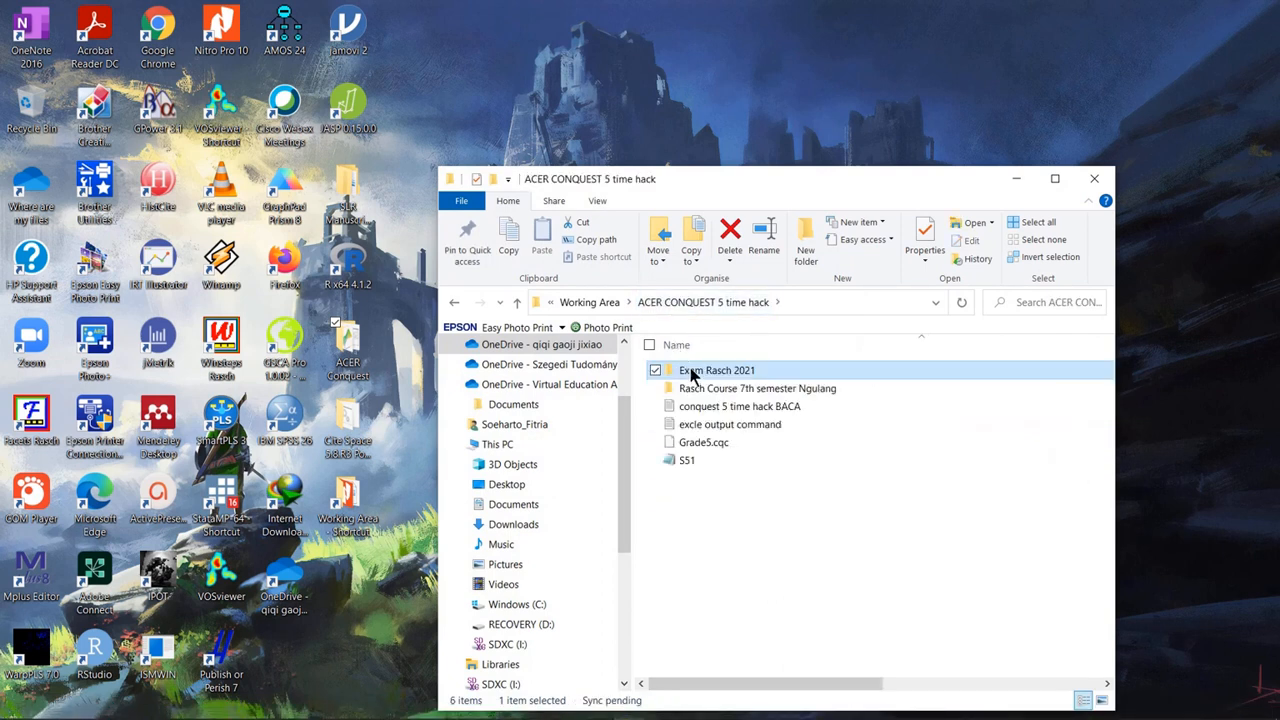
pyautogui.doubleClick(690, 372)
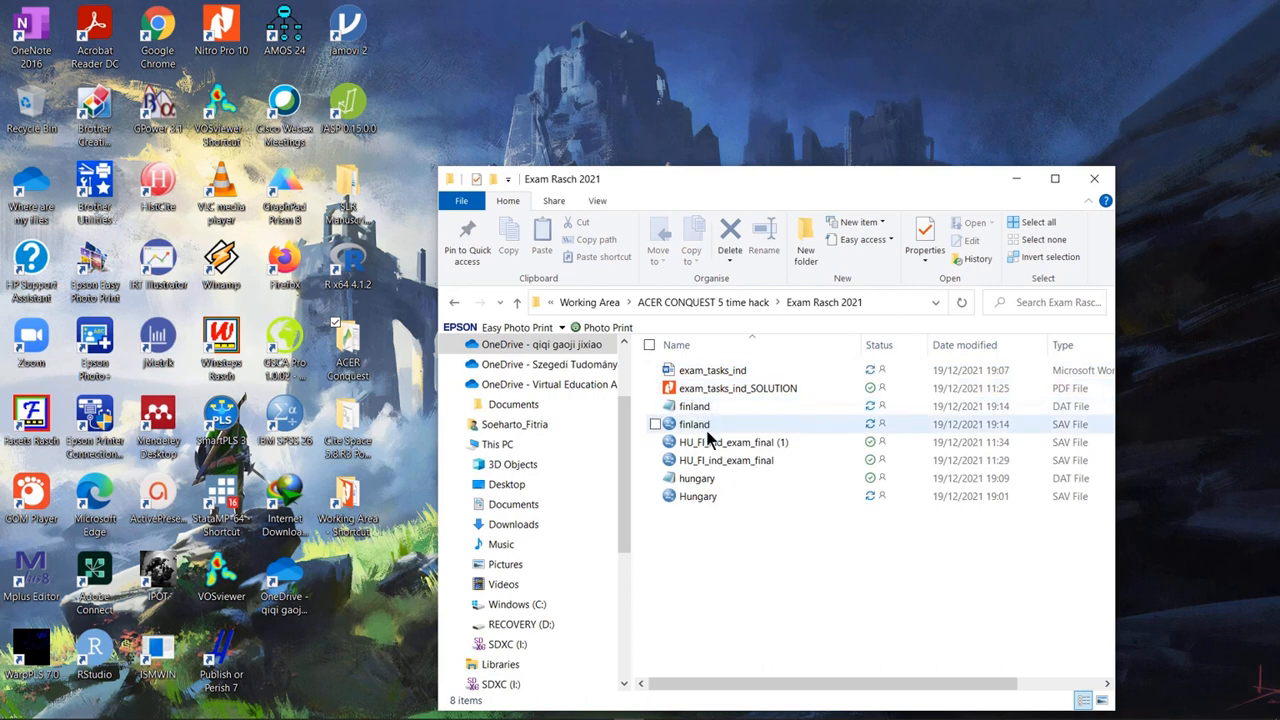
pyautogui.click(697, 306)
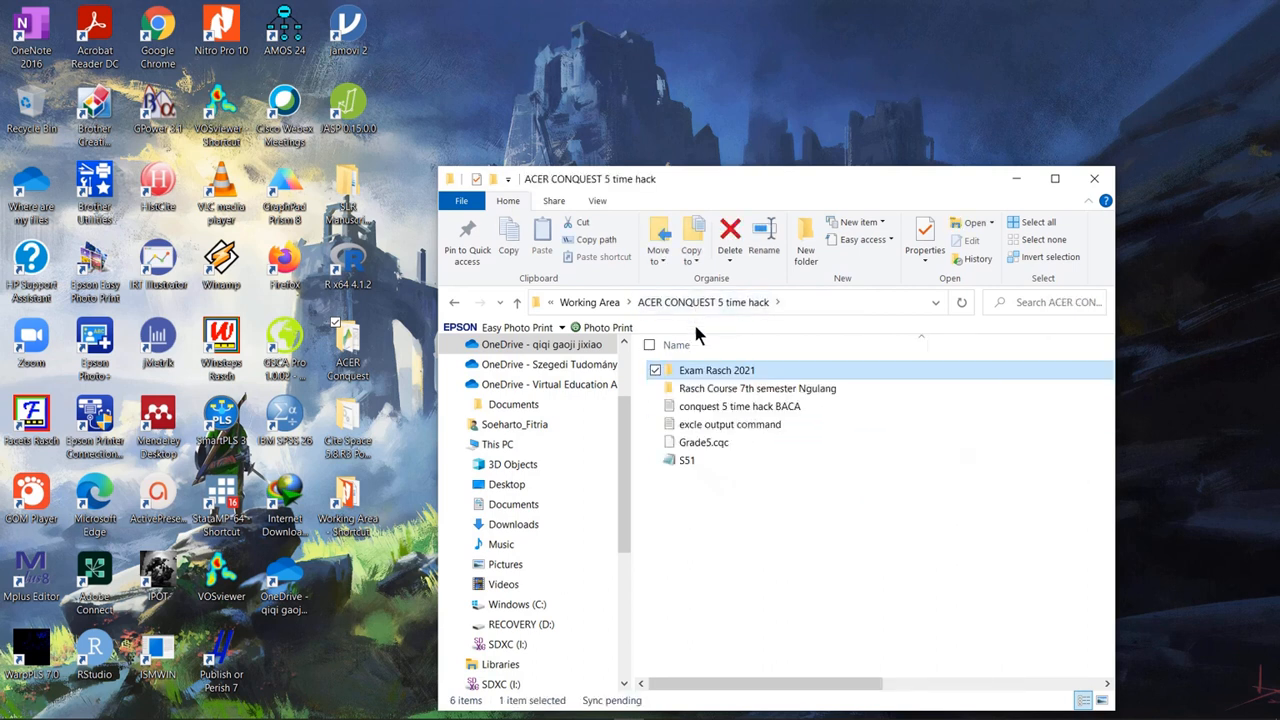
pyautogui.doubleClick(712, 390)
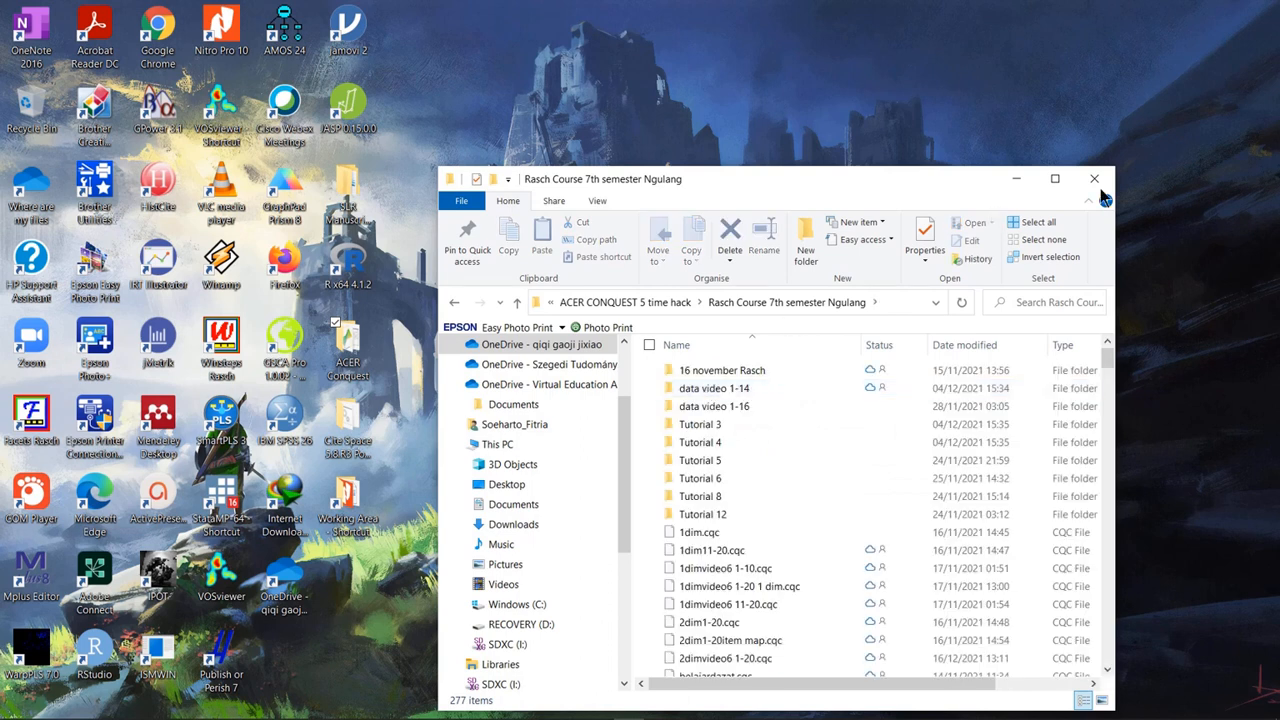
# Maximize the Rasch Course 7th semester Ngulang folder window and open the Word document catata kuliah dan kode
pyautogui.click(1058, 180)
pyautogui.scroll(-1, 485, 458)
pyautogui.scroll(-6, 485, 457)
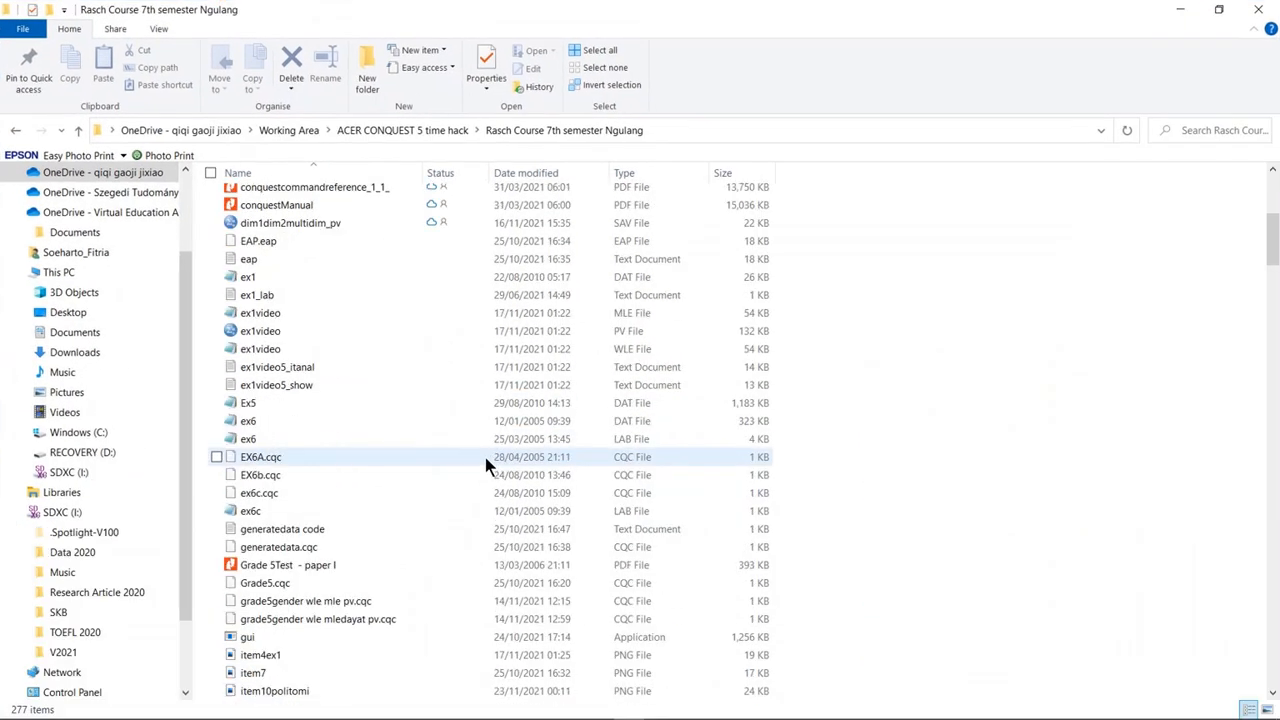
pyautogui.scroll(3, 485, 457)
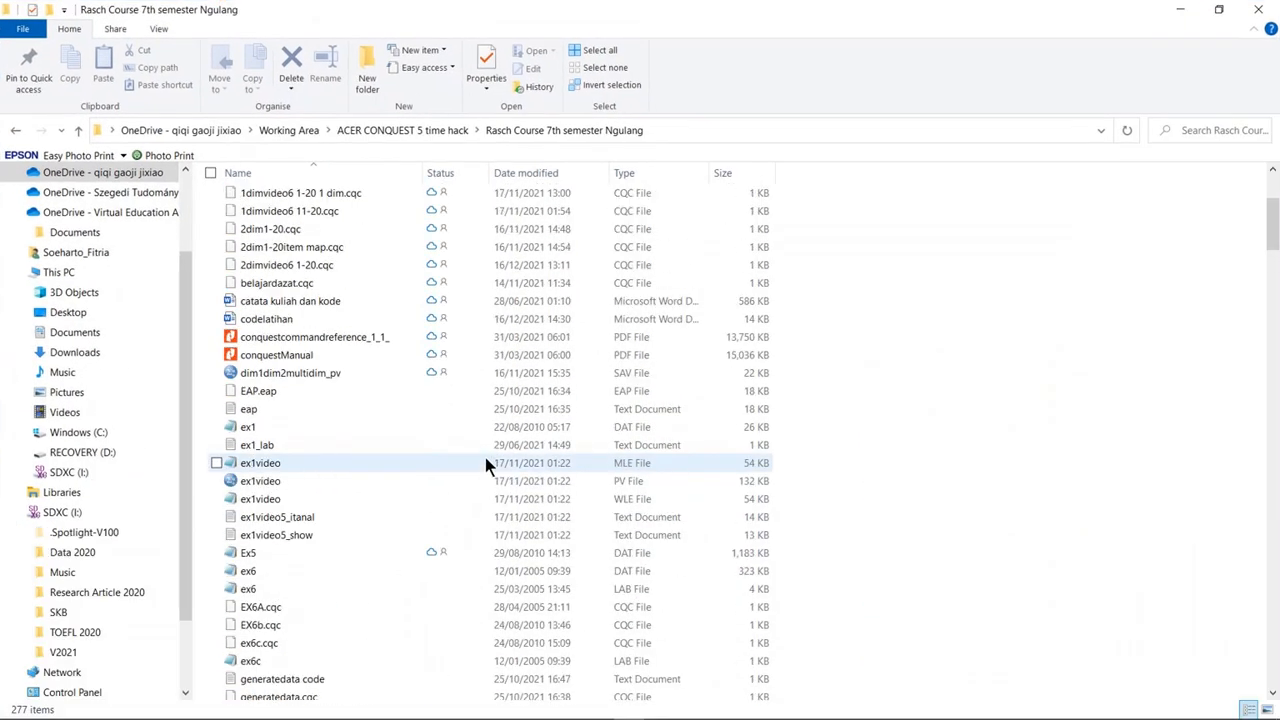
pyautogui.doubleClick(312, 302)
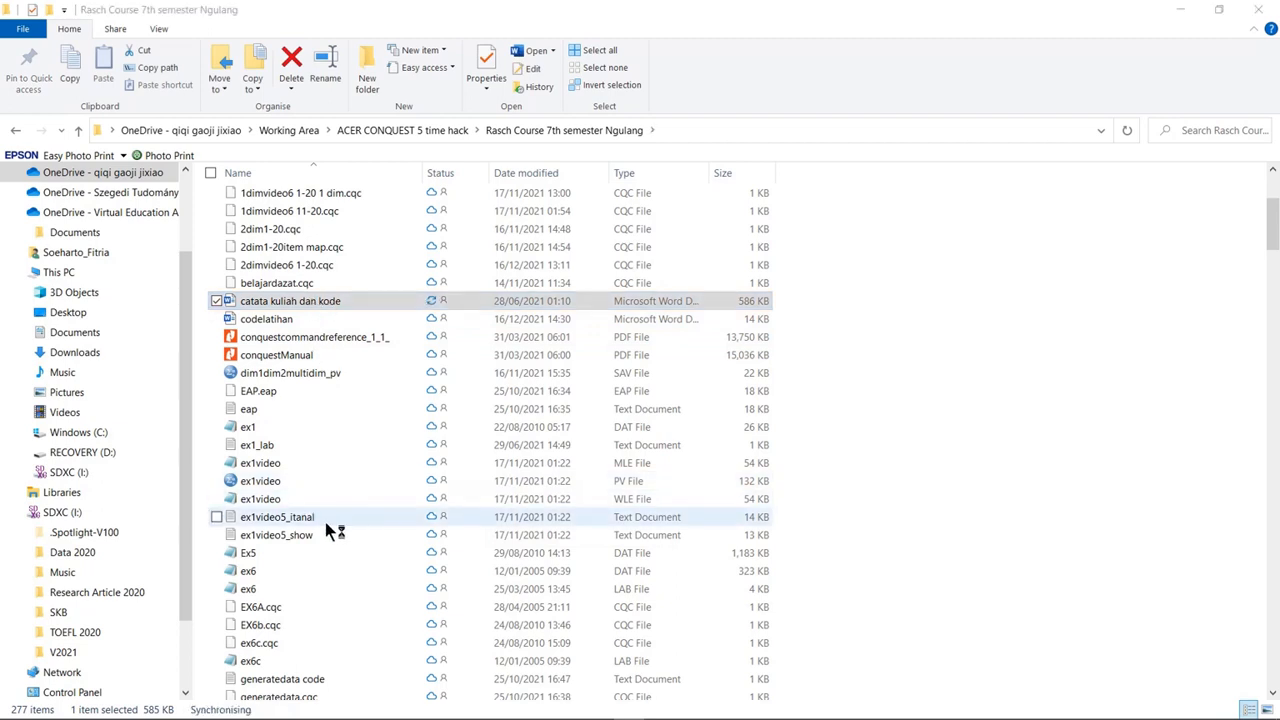
# Look through the file list of the Rasch Course 7th semester Ngulang folder while the notes document loads
pyautogui.scroll(-3, 329, 522)
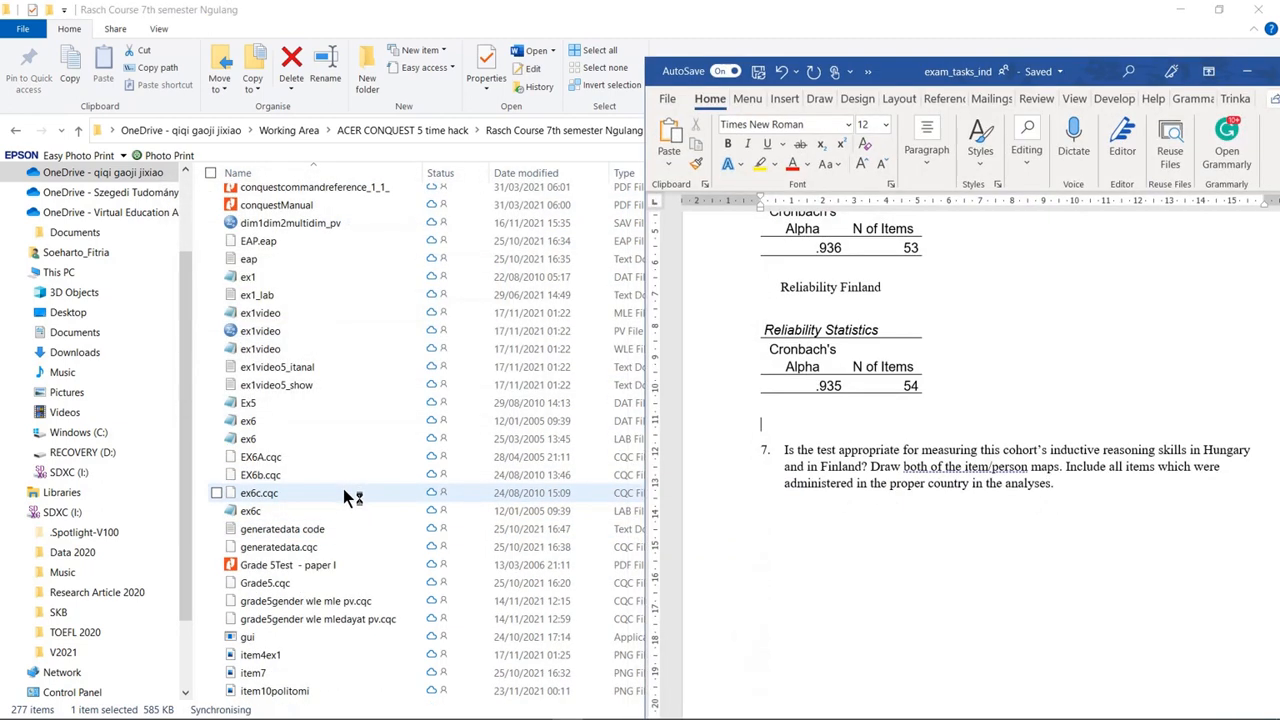
pyautogui.scroll(-4, 345, 497)
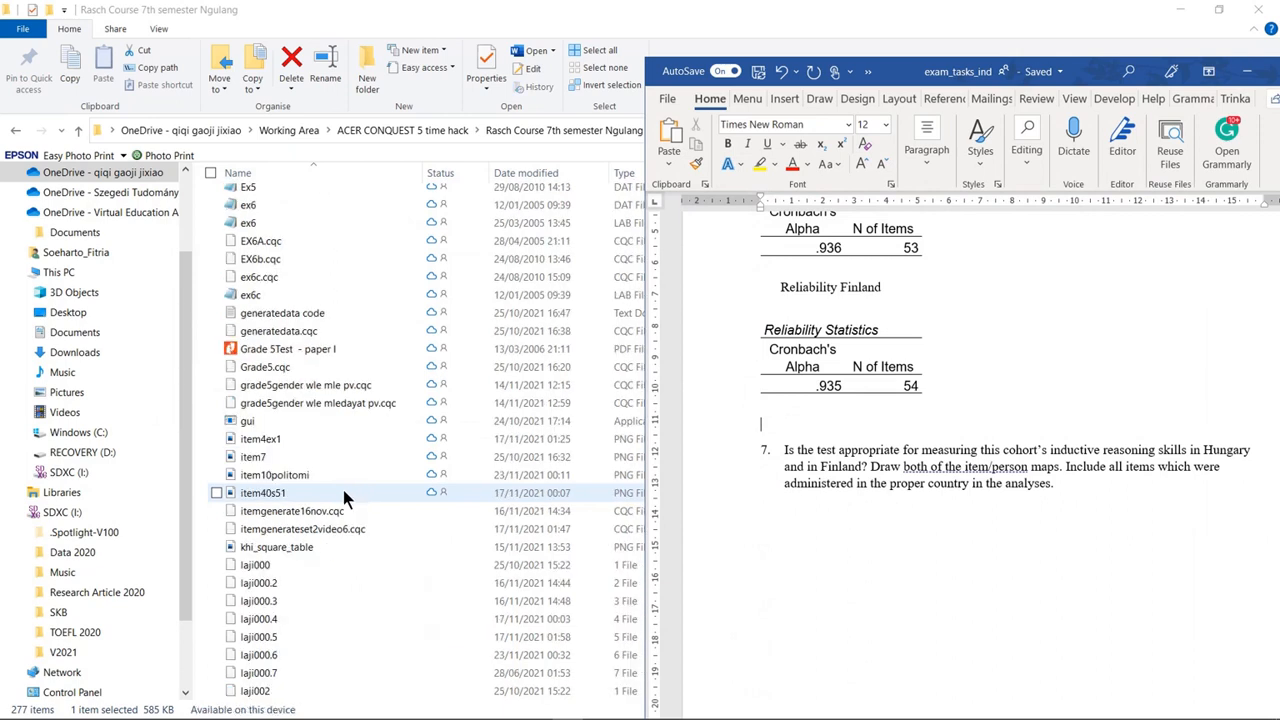
pyautogui.scroll(-9, 343, 500)
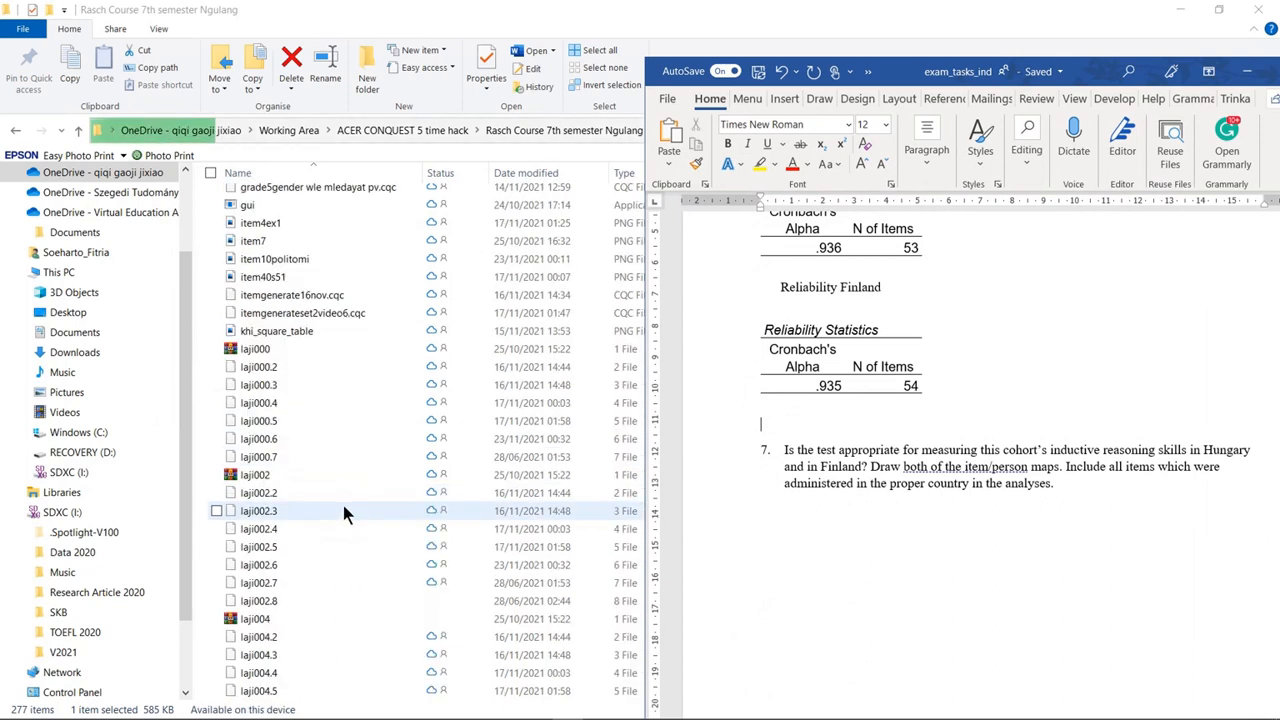
pyautogui.scroll(-12, 343, 512)
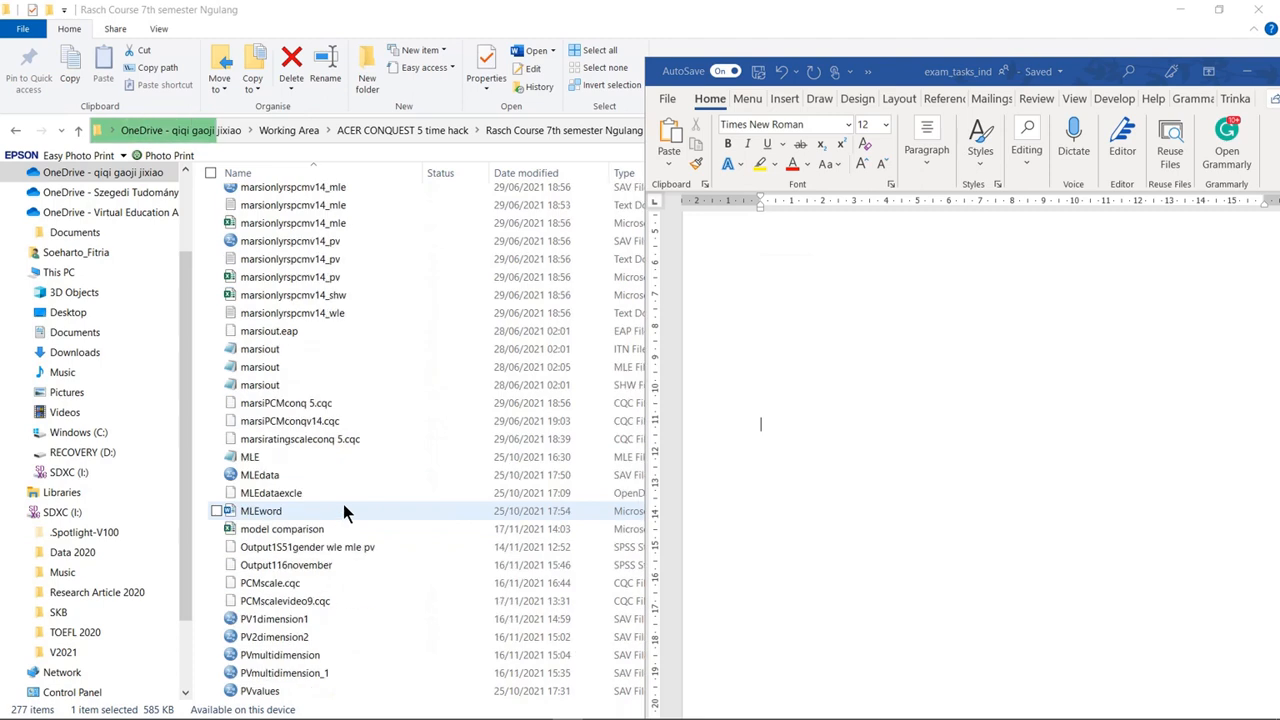
pyautogui.scroll(-3, 343, 505)
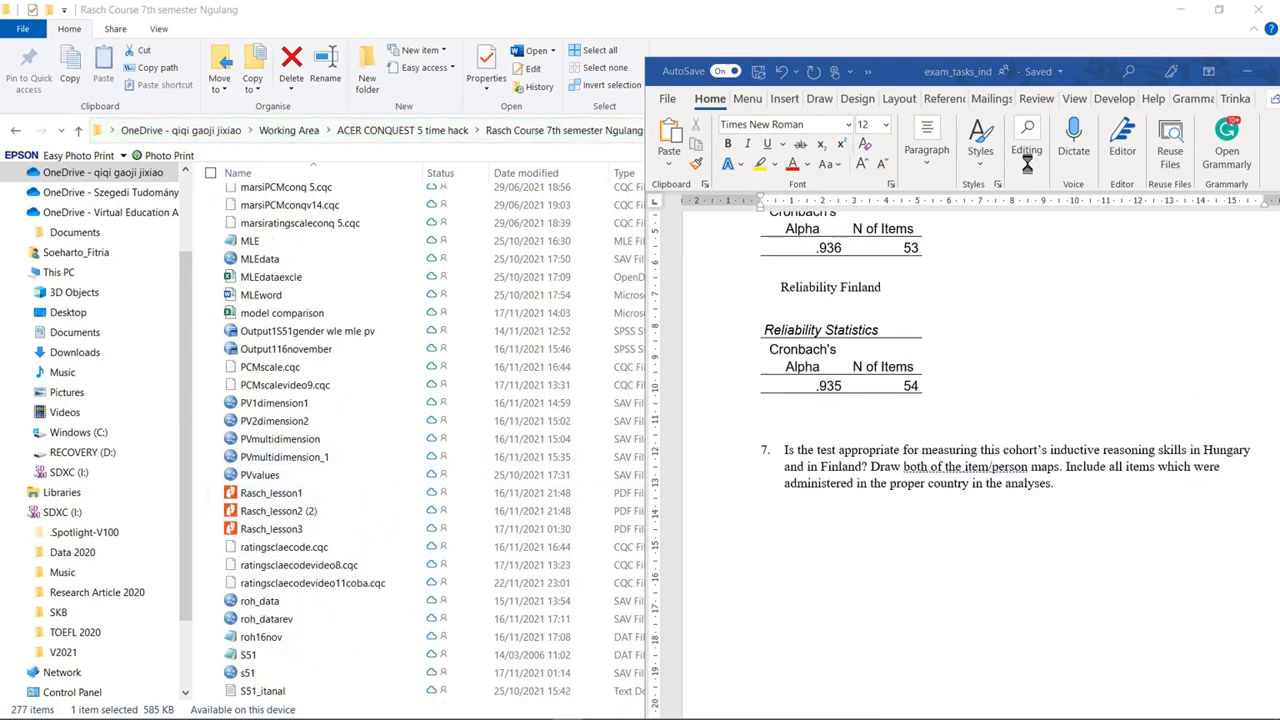
pyautogui.scroll(-12, 350, 512)
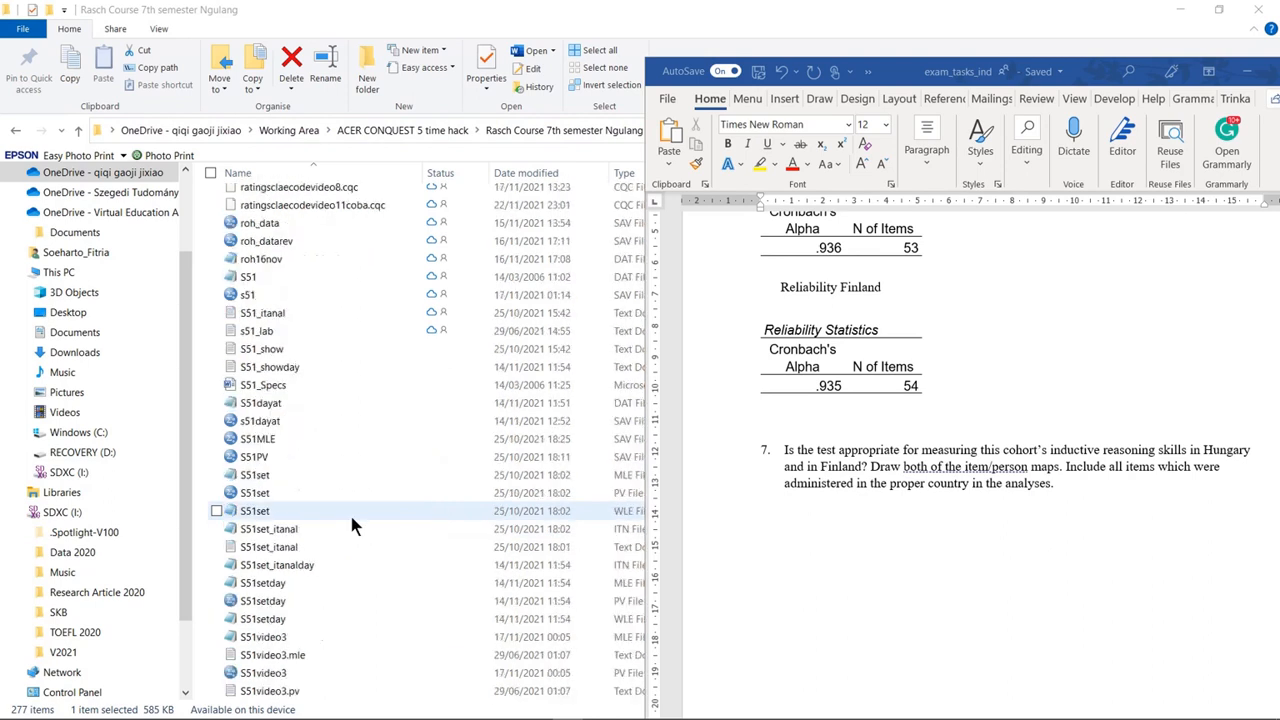
pyautogui.scroll(-20, 351, 518)
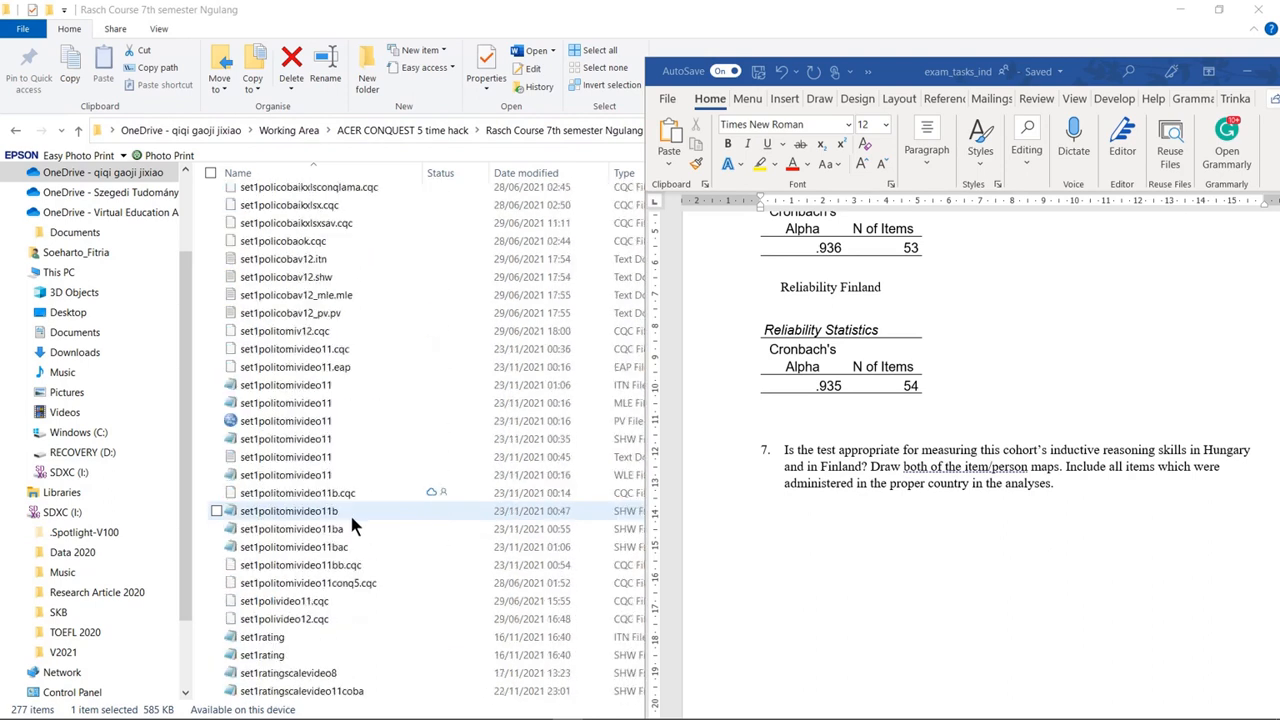
pyautogui.scroll(-3, 350, 515)
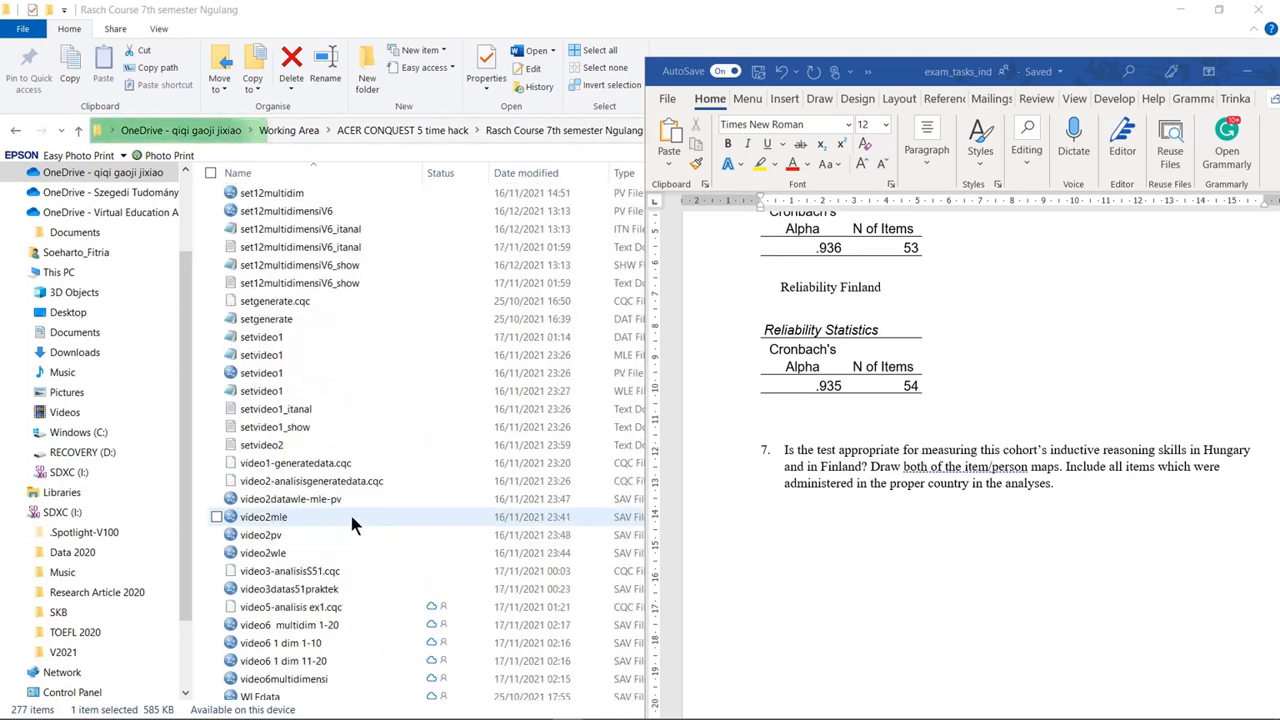
pyautogui.scroll(5, 350, 512)
# Bring up the catata kuliah dan kode document, close its Grammarly pane and minimize the document
pyautogui.hotkey('alt', 'Tab')
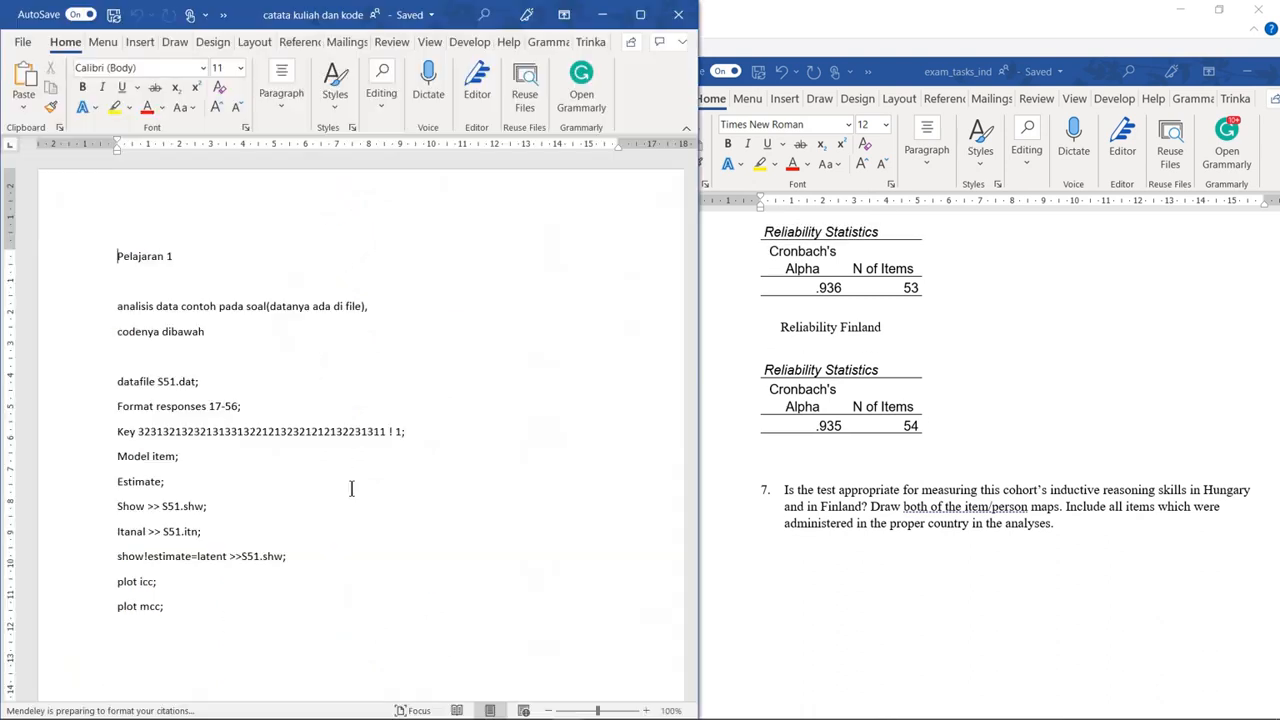
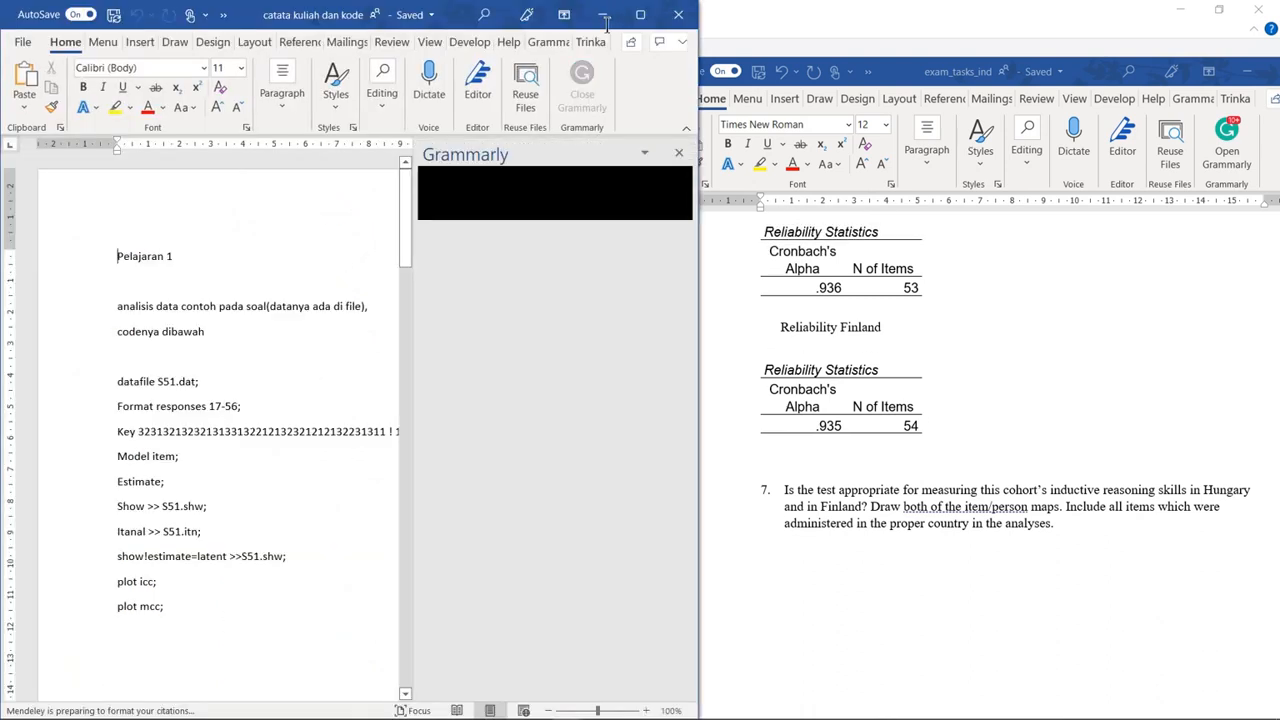
pyautogui.click(678, 155)
pyautogui.click(603, 22)
# Launch ConQuest by running the gui application from the Rasch Course folder and create a new command file
pyautogui.scroll(15, 358, 345)
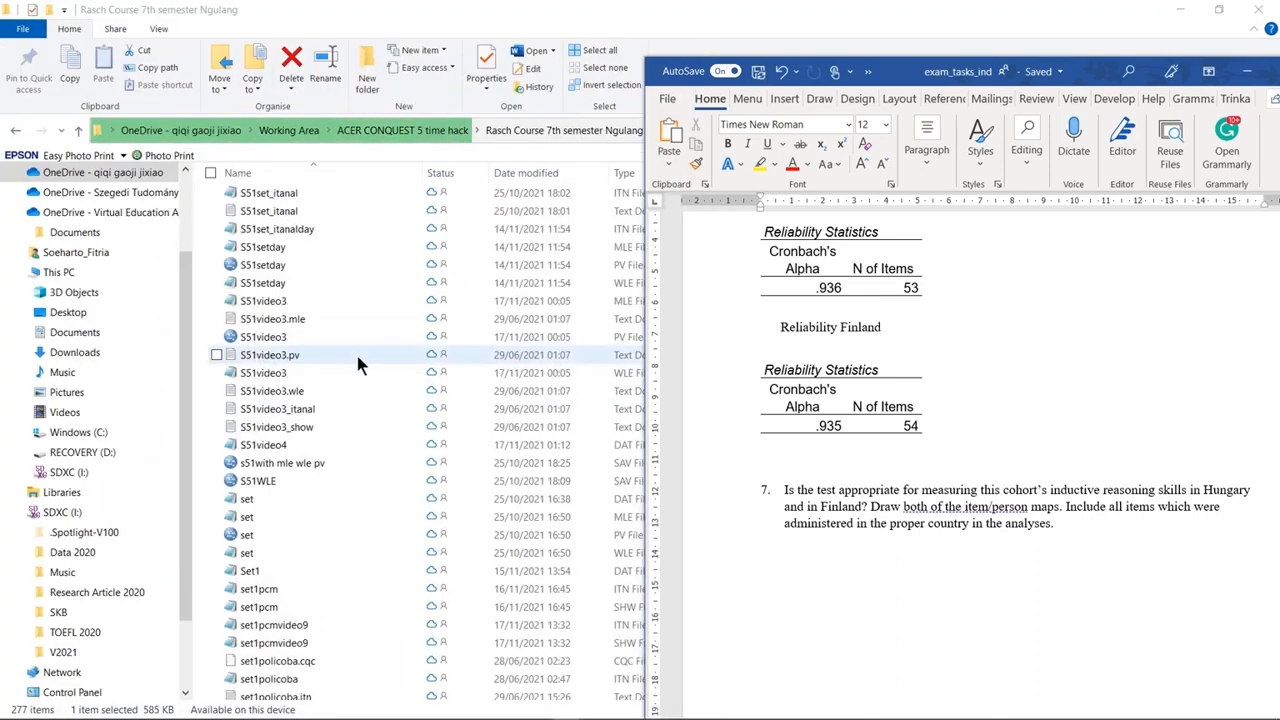
pyautogui.scroll(20, 358, 362)
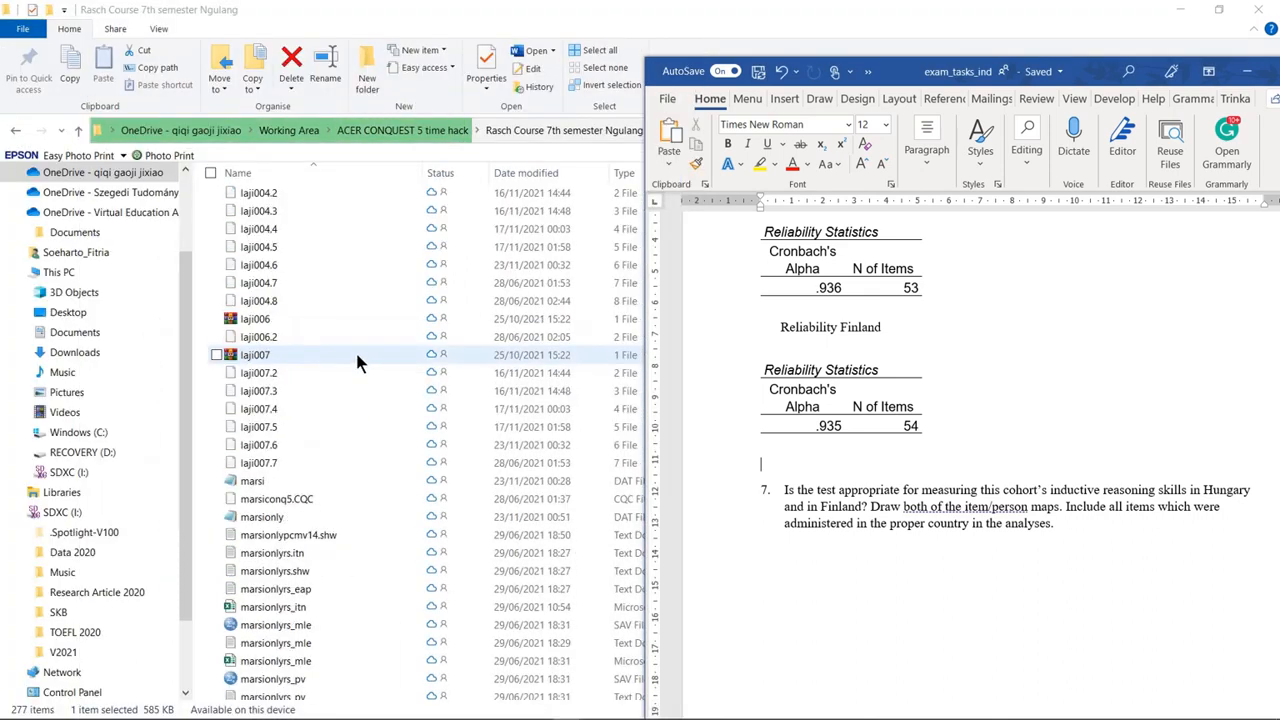
pyautogui.scroll(10, 358, 365)
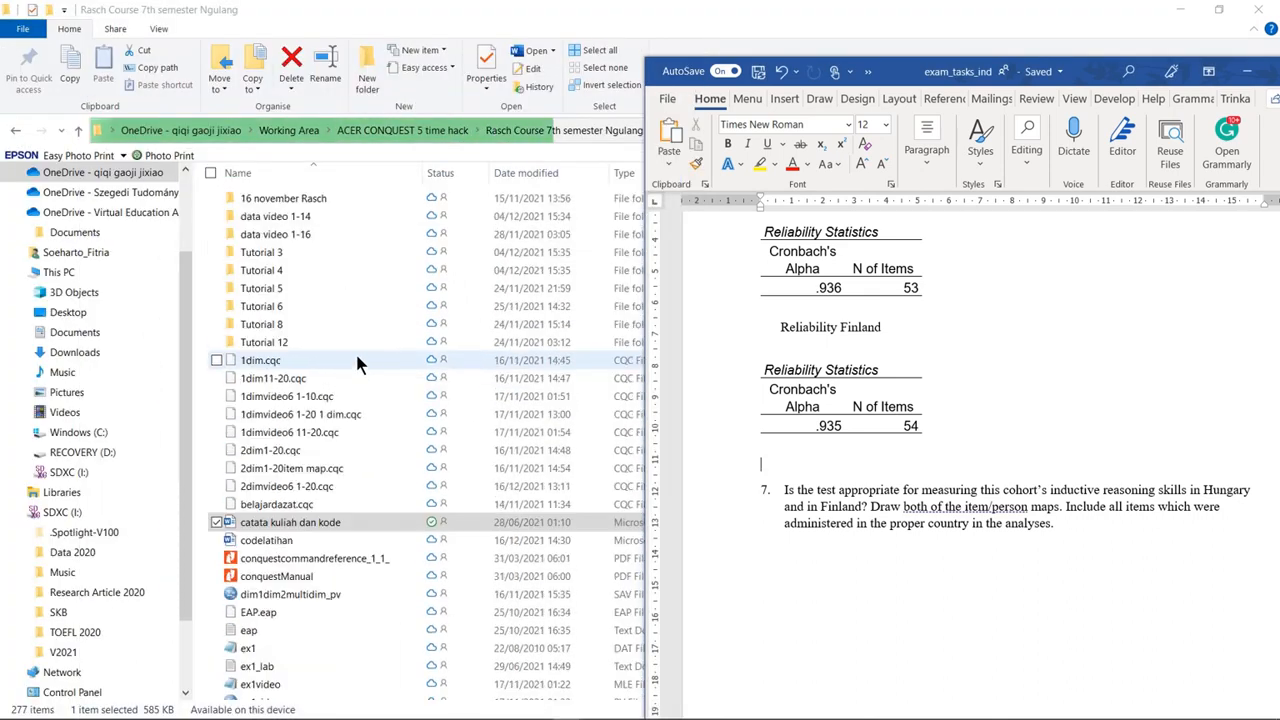
pyautogui.scroll(-9, 358, 365)
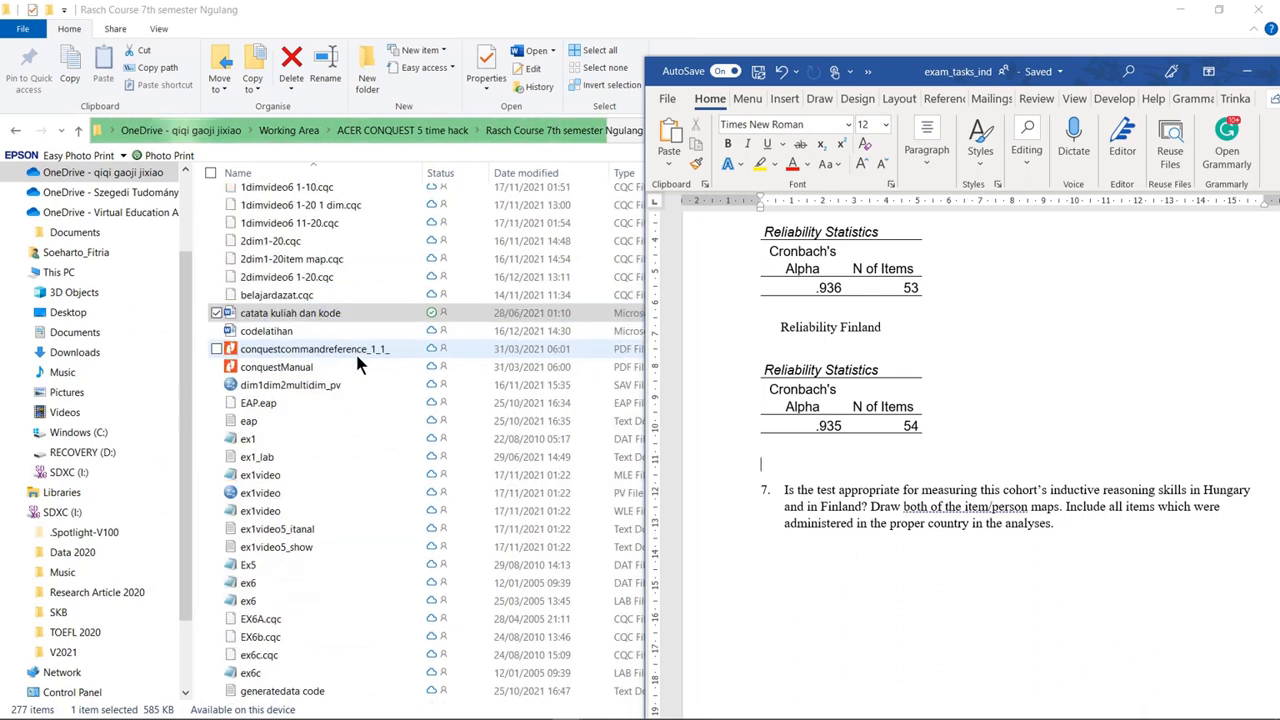
pyautogui.scroll(-2, 357, 357)
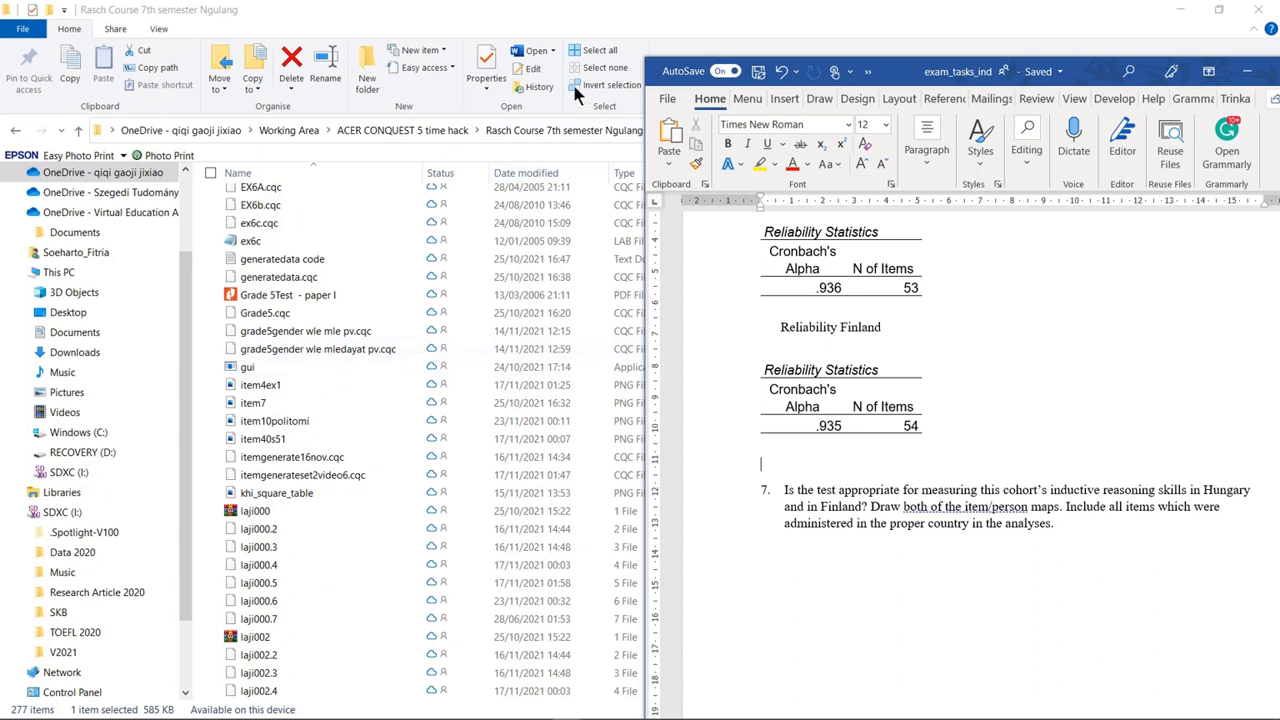
pyautogui.doubleClick(330, 372)
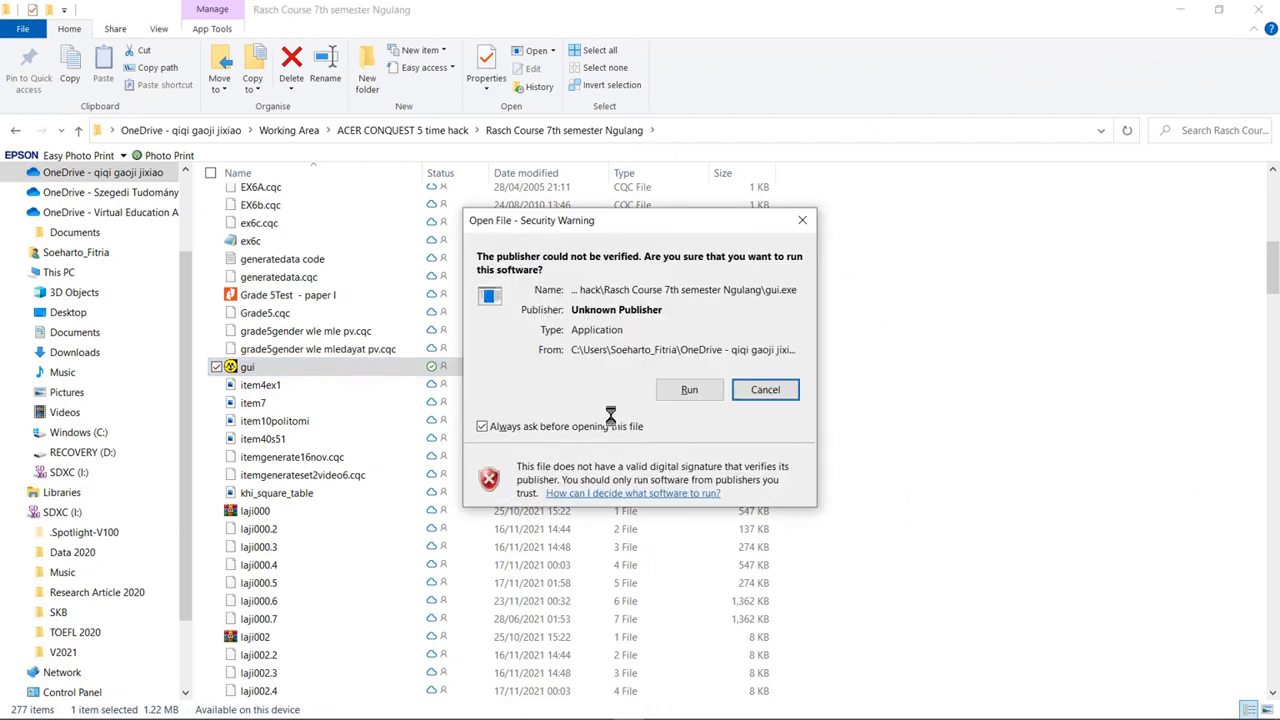
pyautogui.click(689, 390)
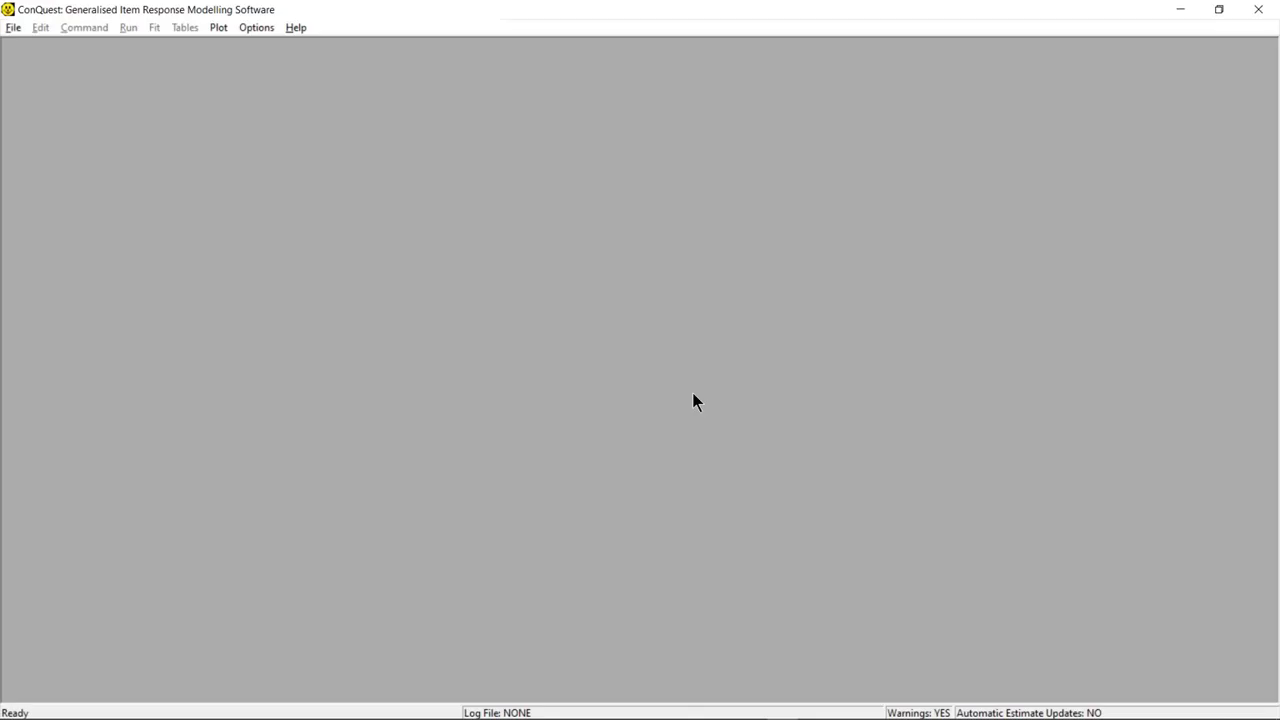
pyautogui.click(12, 28)
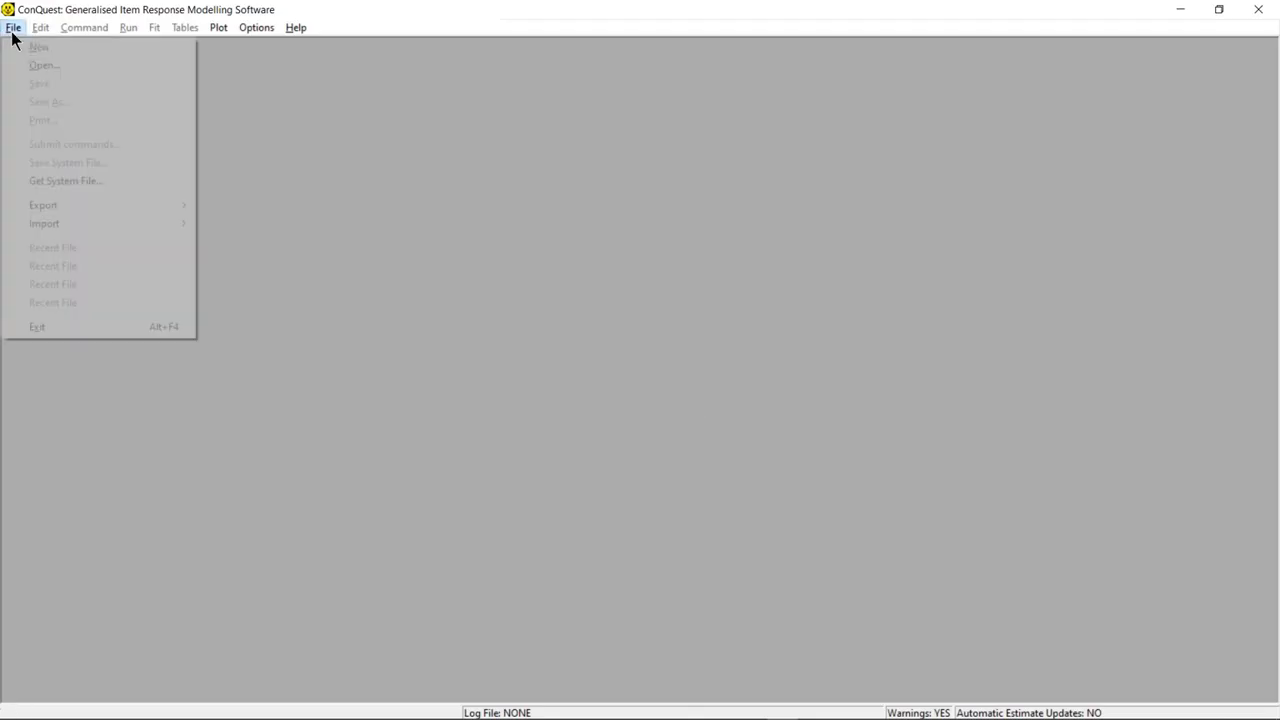
pyautogui.click(30, 50)
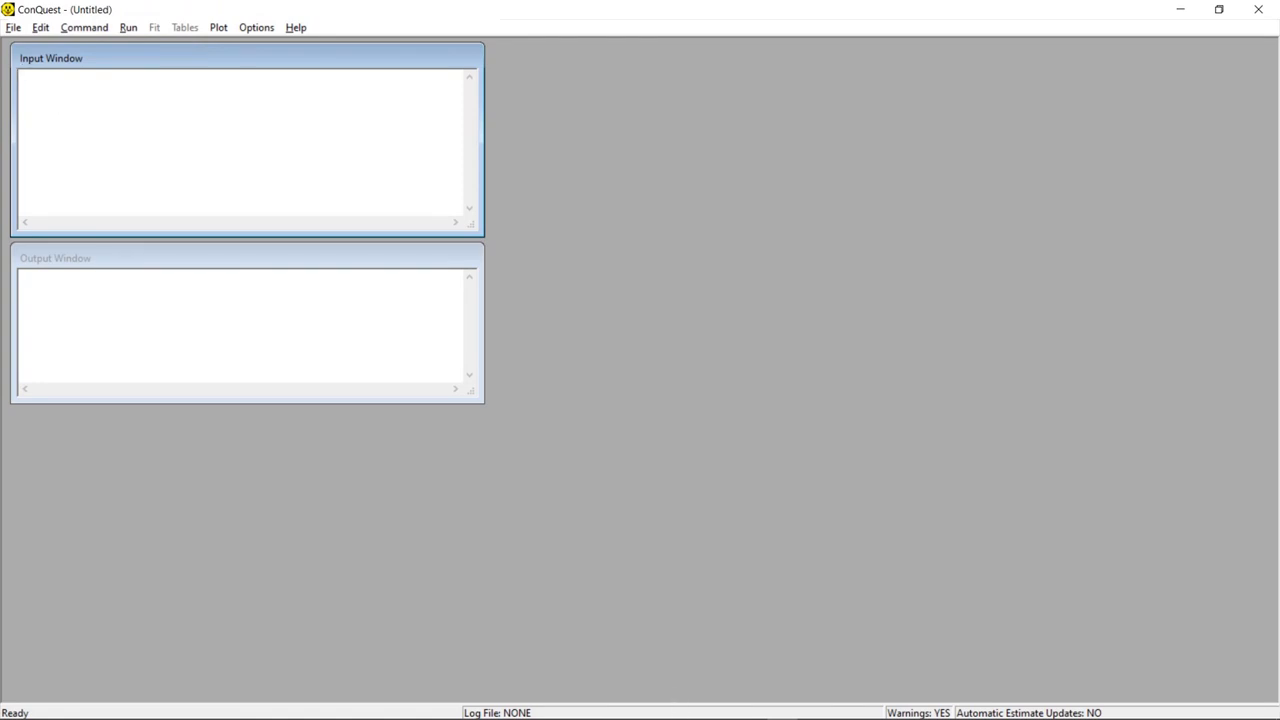
# Switch to the catata kuliah dan kode document in Word and examine its ConQuest code examples for the WLE analysis
pyautogui.moveTo(565, 712)
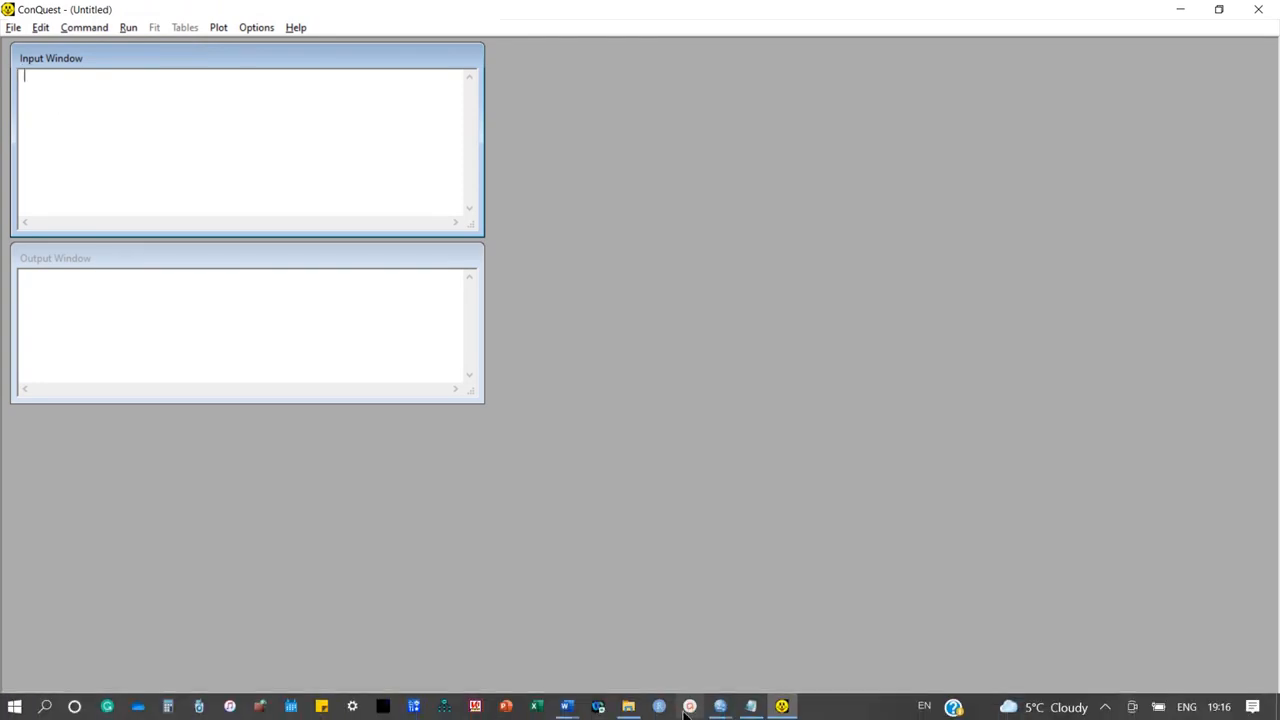
pyautogui.click(566, 704)
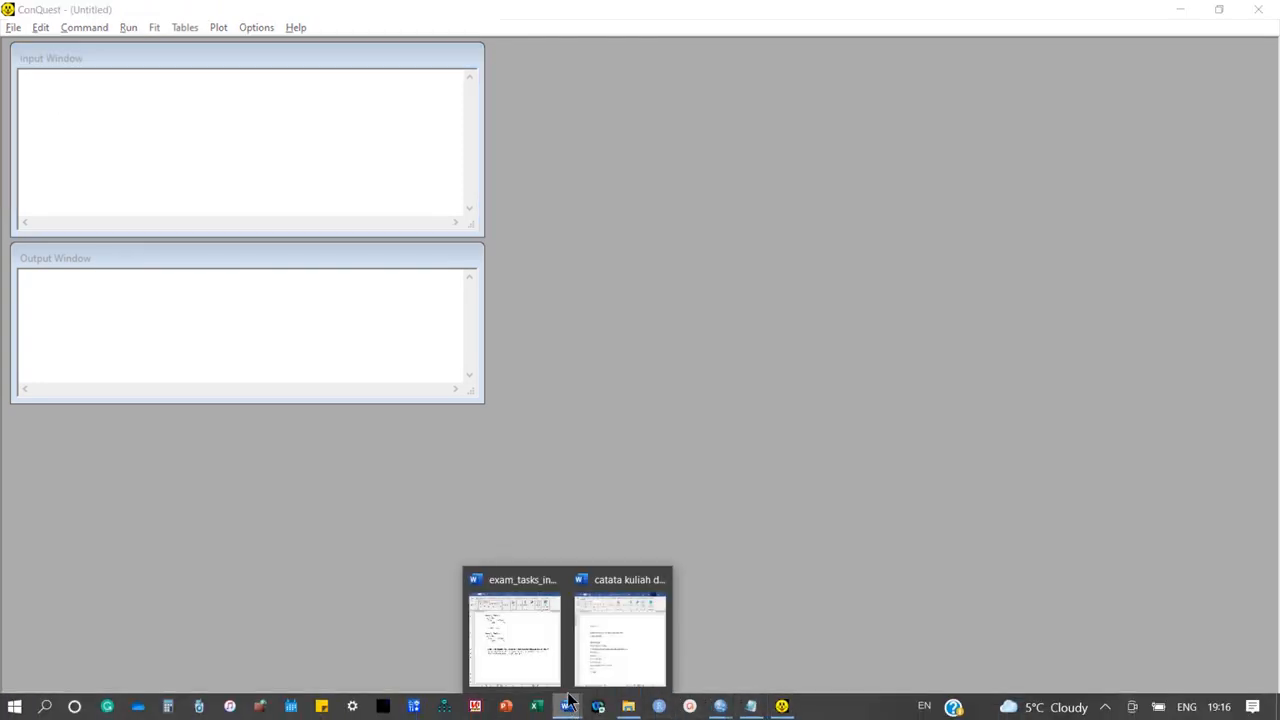
pyautogui.click(602, 636)
pyautogui.scroll(-10, 161, 548)
pyautogui.scroll(-8, 161, 542)
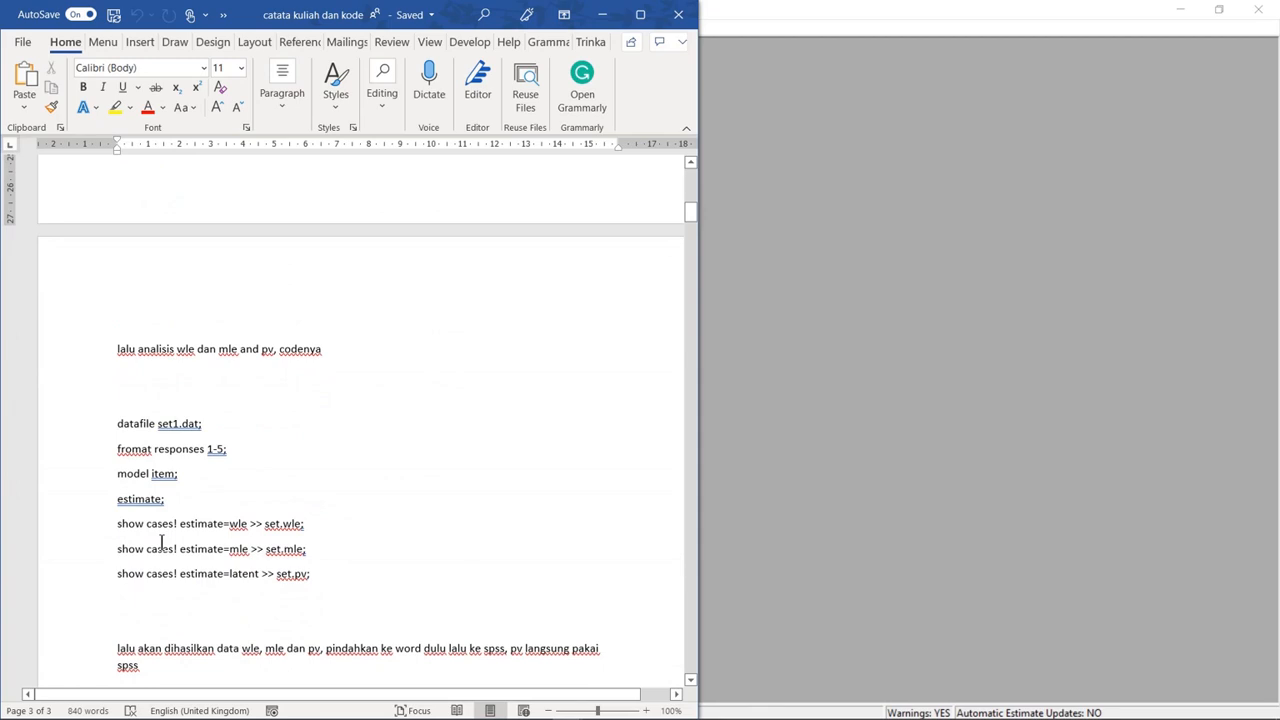
pyautogui.scroll(-2, 161, 541)
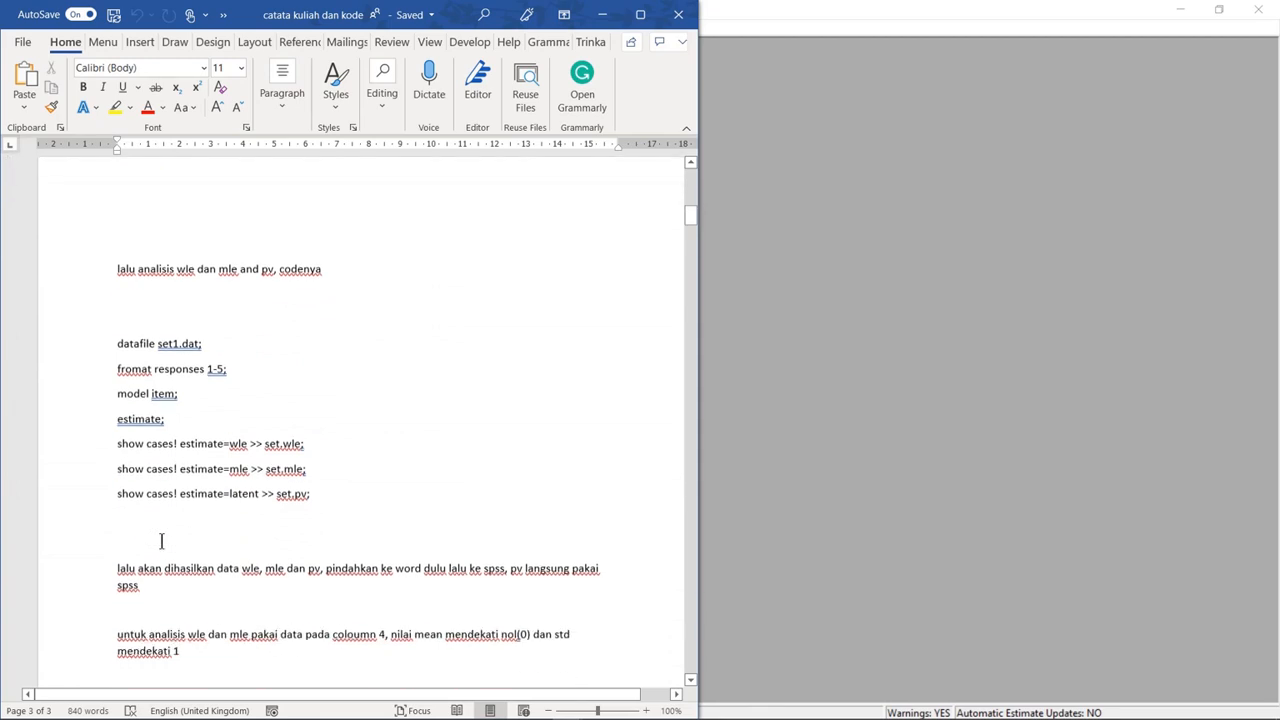
pyautogui.scroll(-10, 161, 541)
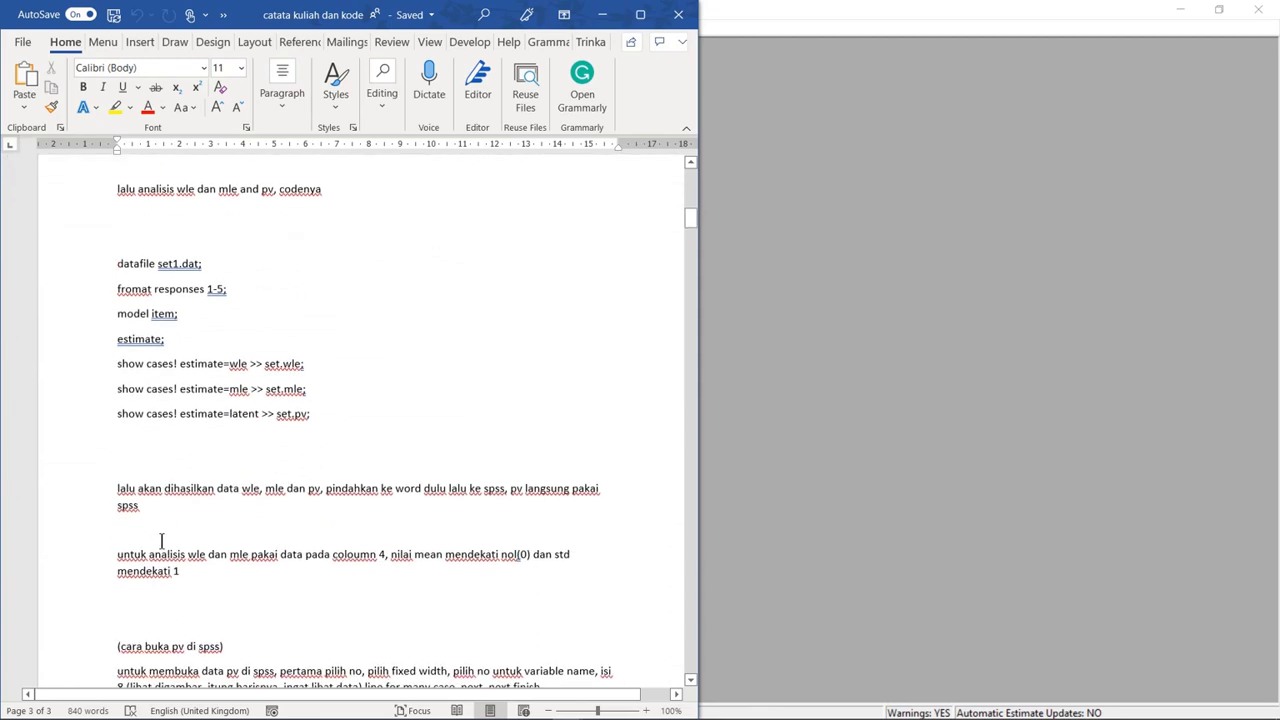
pyautogui.scroll(-4, 162, 545)
pyautogui.scroll(15, 162, 545)
pyautogui.scroll(14, 161, 546)
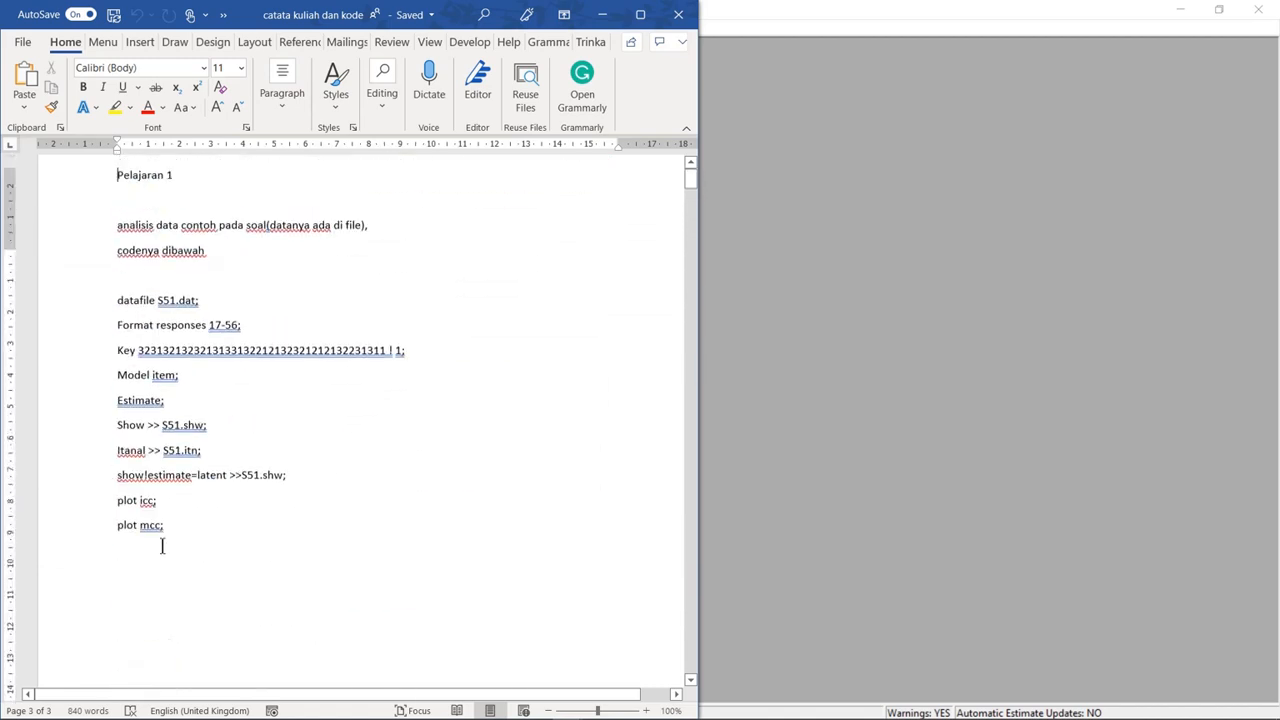
pyautogui.scroll(-4, 161, 546)
pyautogui.scroll(-10, 161, 546)
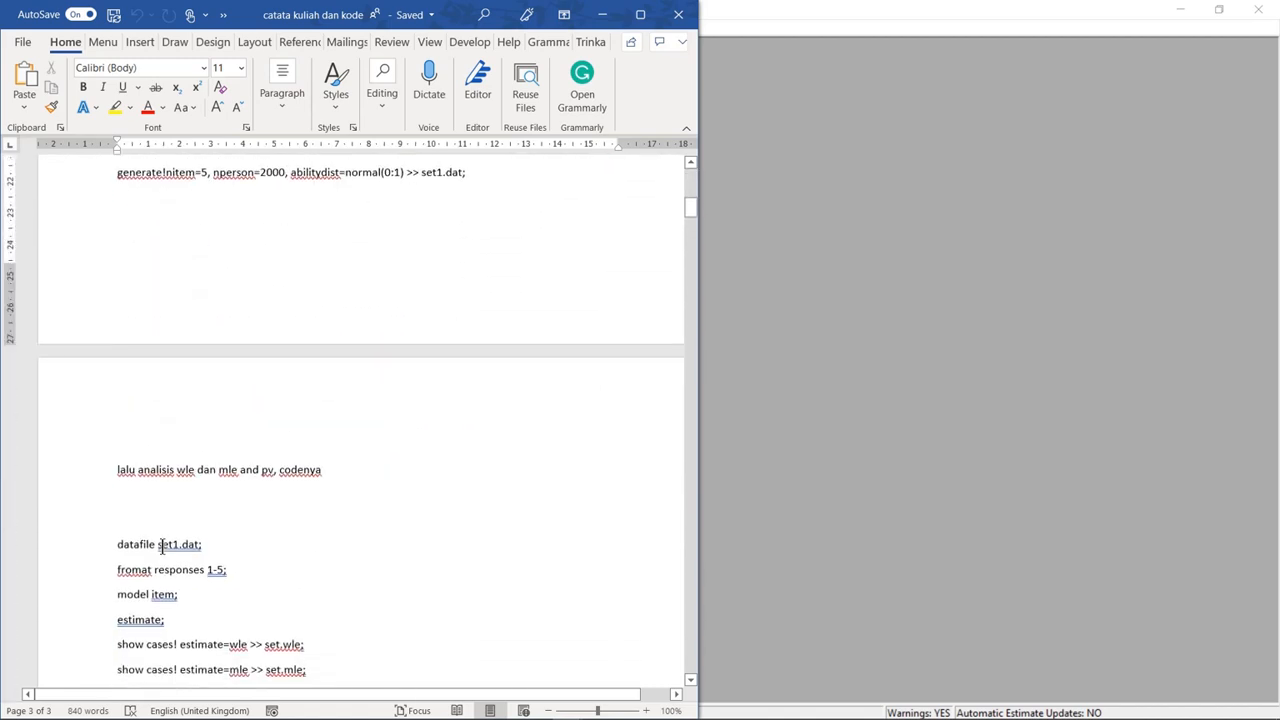
pyautogui.scroll(-2, 162, 543)
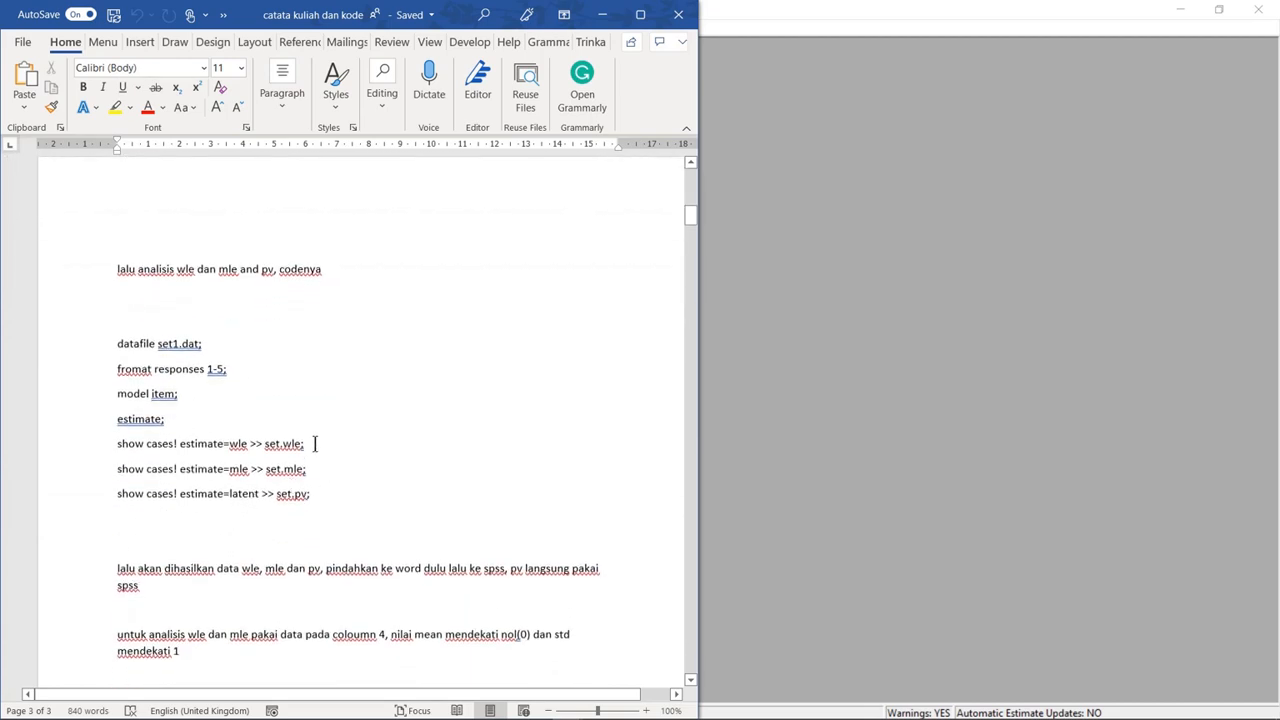
# Copy the code from "datafile set1.dat;" through "show cases! estimate=wle >> set.wle;" and paste it into ConQuest's Input Window
pyautogui.moveTo(308, 444); pyautogui.dragTo(108, 343)
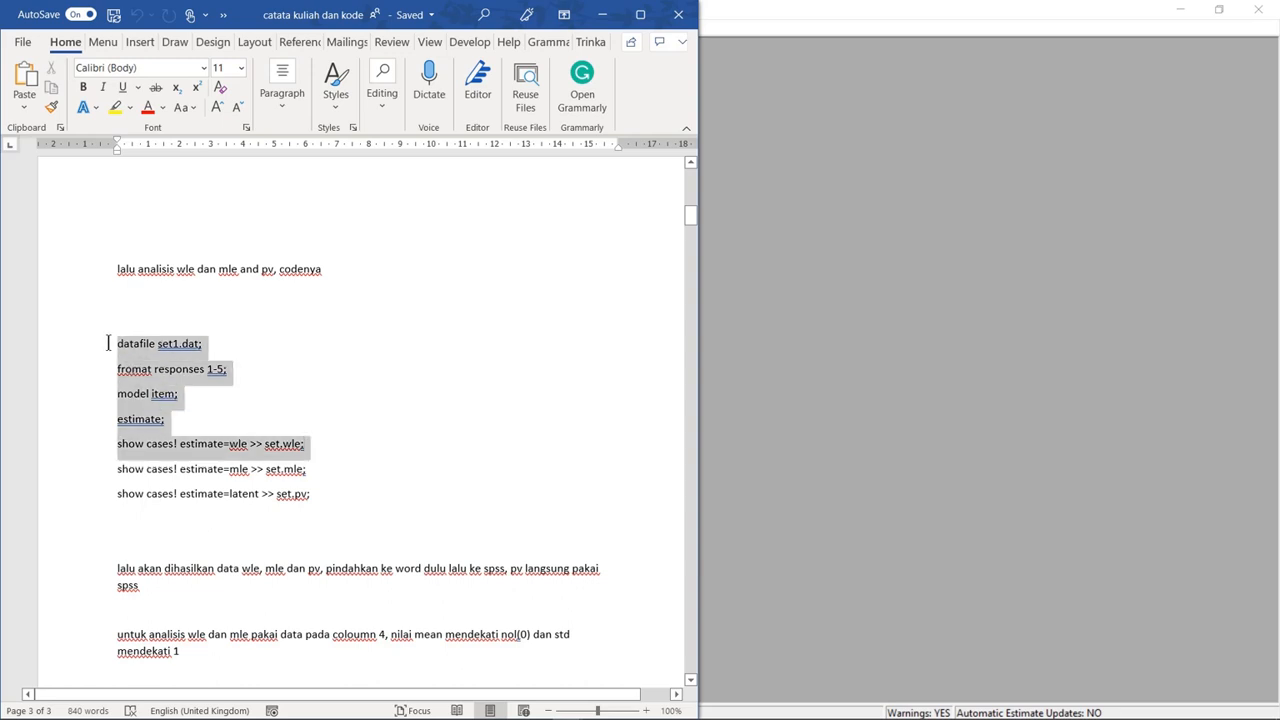
pyautogui.rightClick(198, 355)
pyautogui.click(235, 393)
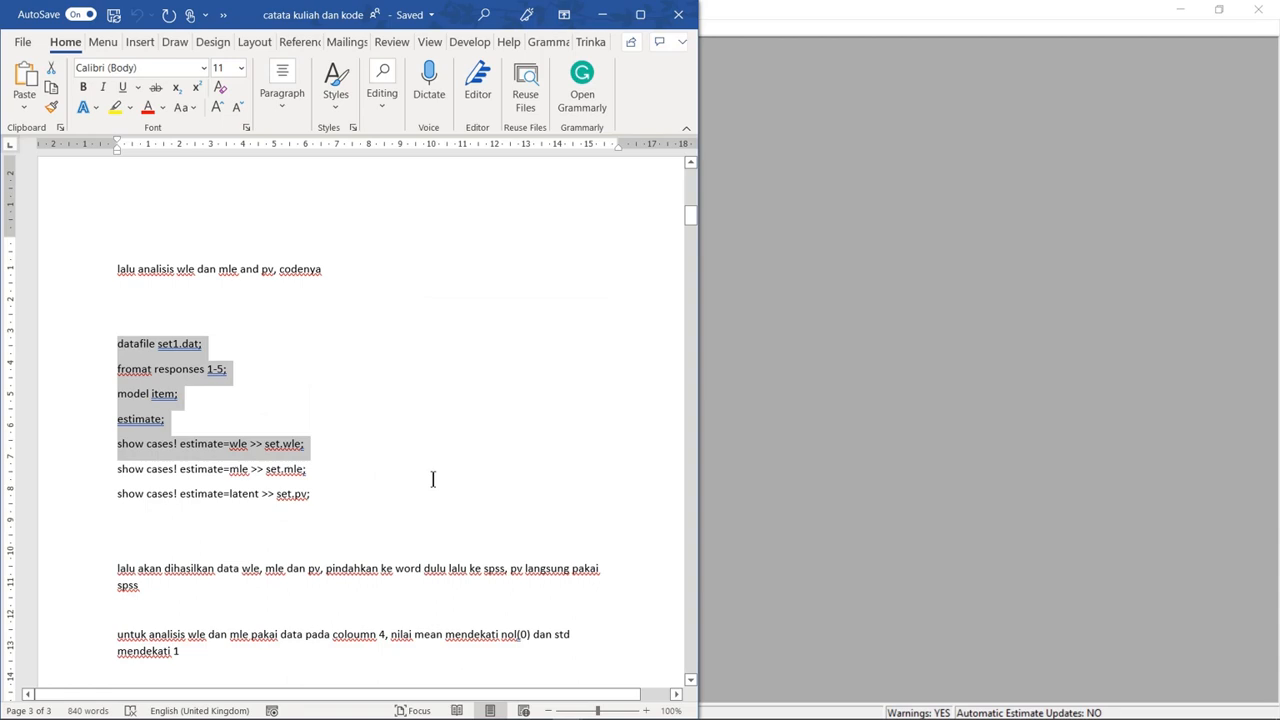
pyautogui.scroll(-10, 432, 480)
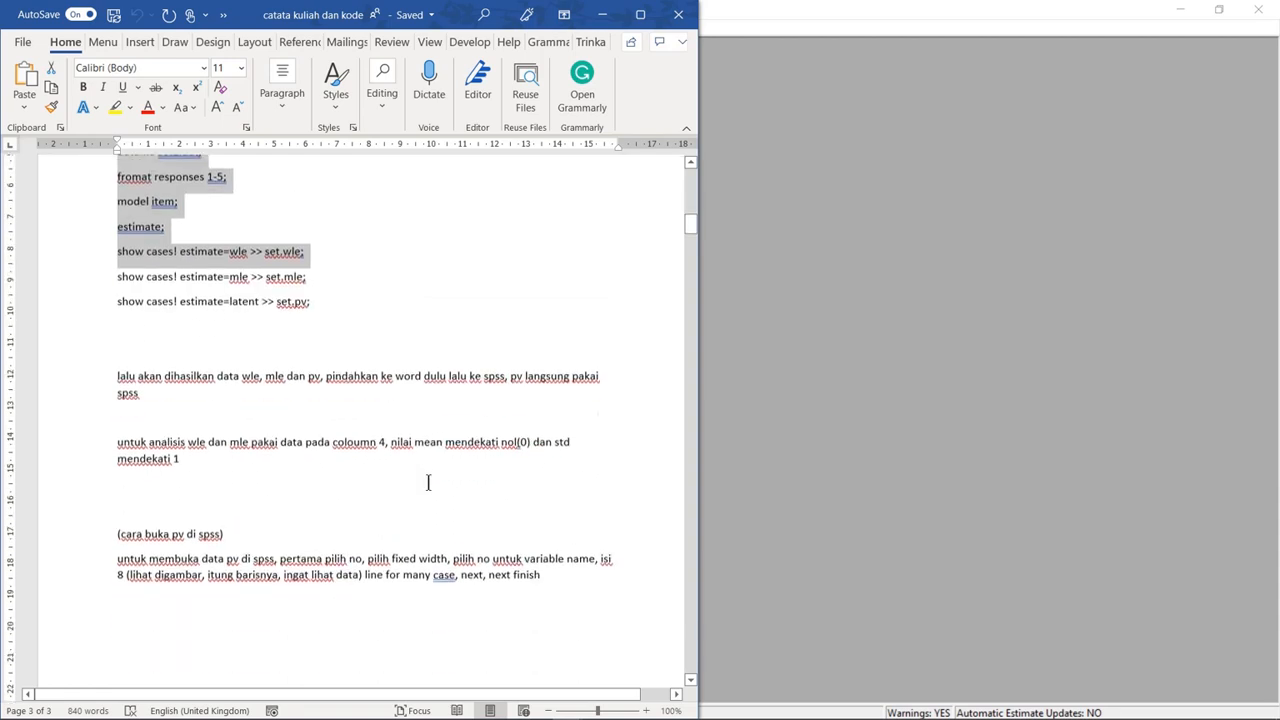
pyautogui.click(602, 14)
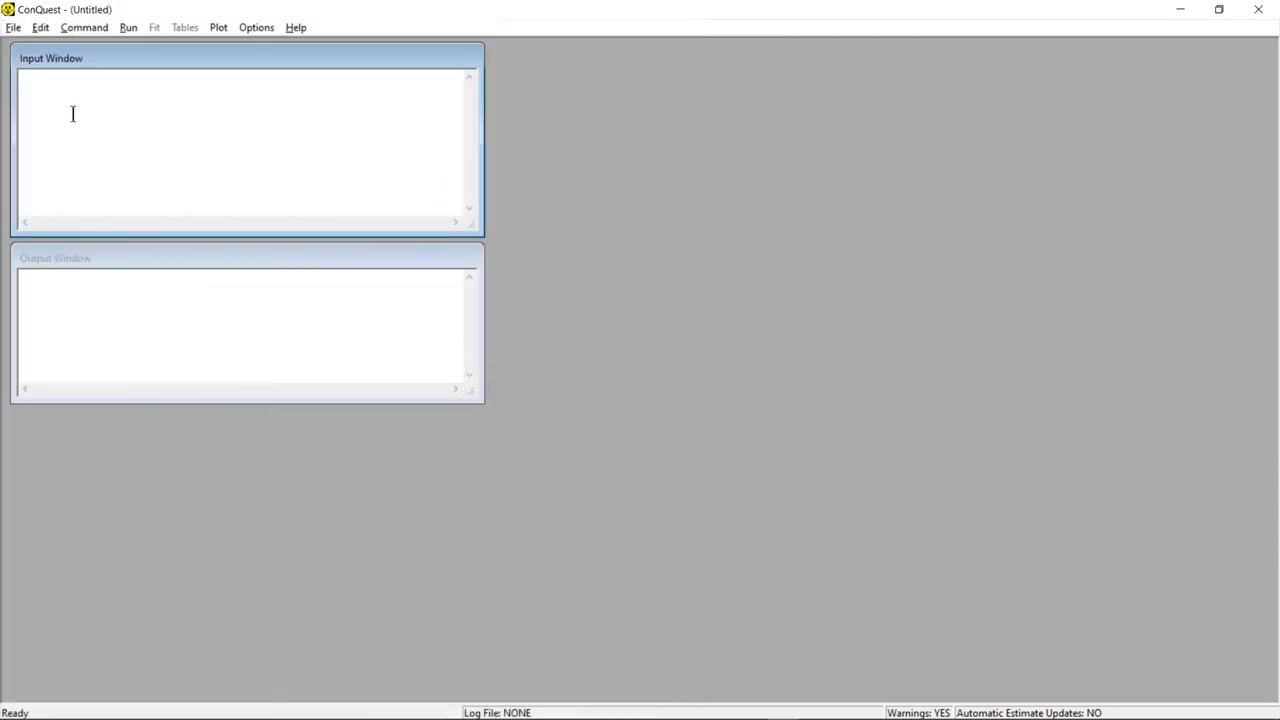
pyautogui.hotkey('ctrl', 'v')
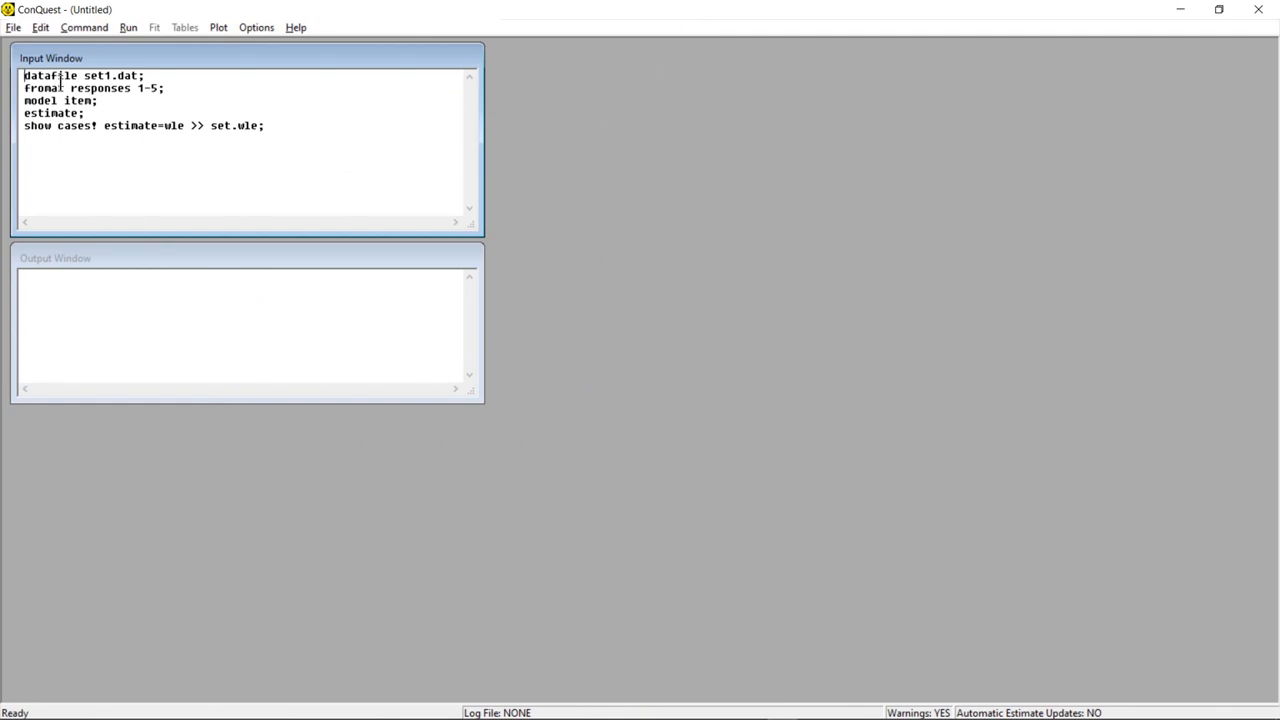
# Add an empty line above the datafile command and switch to the catata kuliah dan kode document in Word
pyautogui.hotkey('ctrl', 'Home')
pyautogui.press('Return')
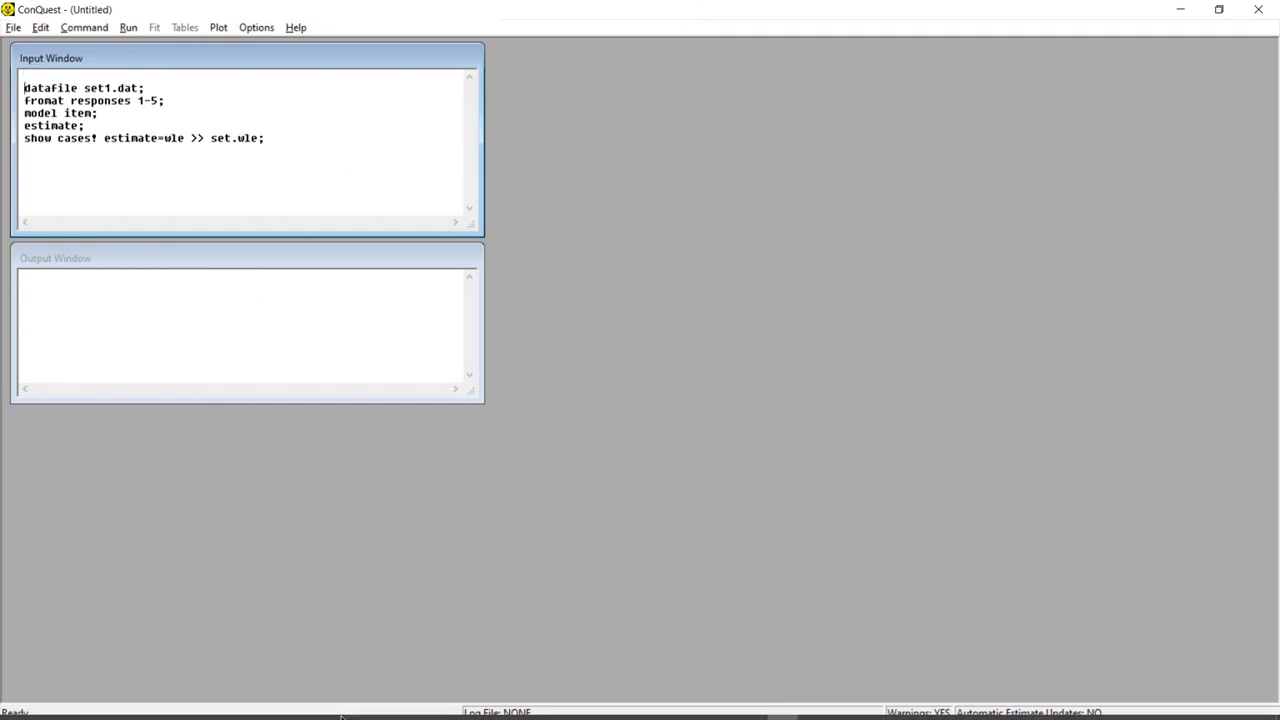
pyautogui.moveTo(755, 709)
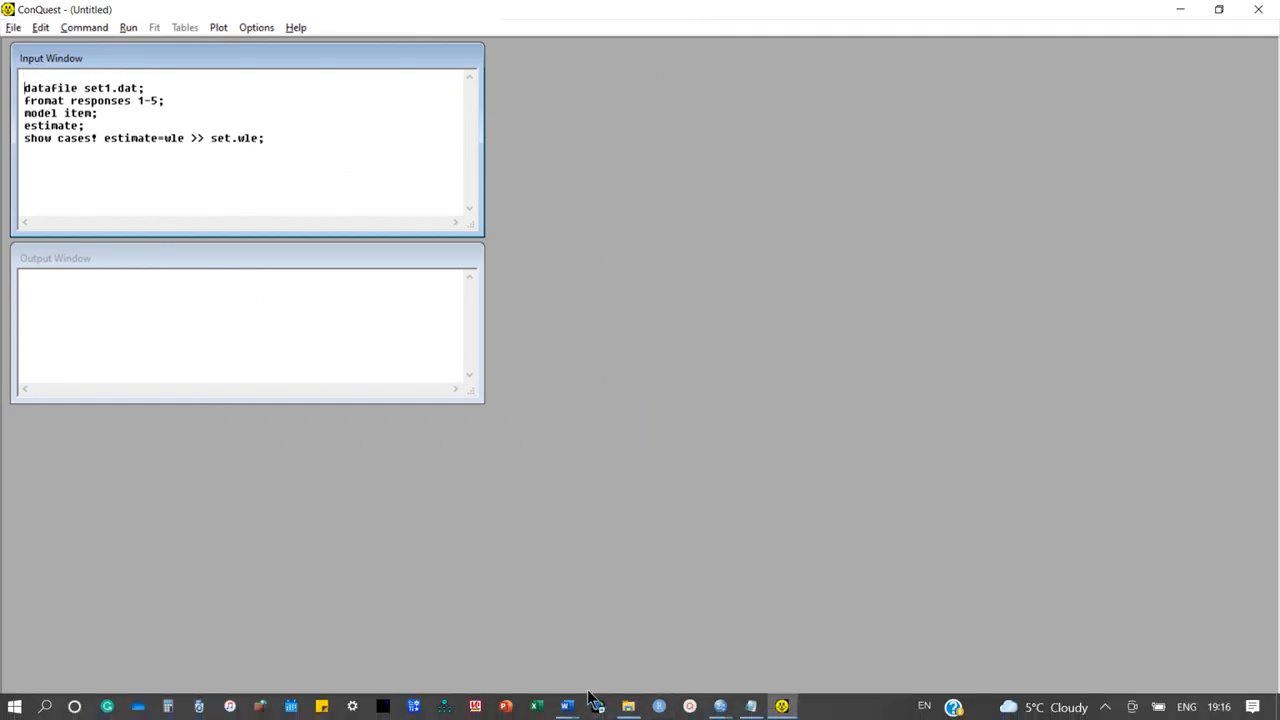
pyautogui.moveTo(572, 710)
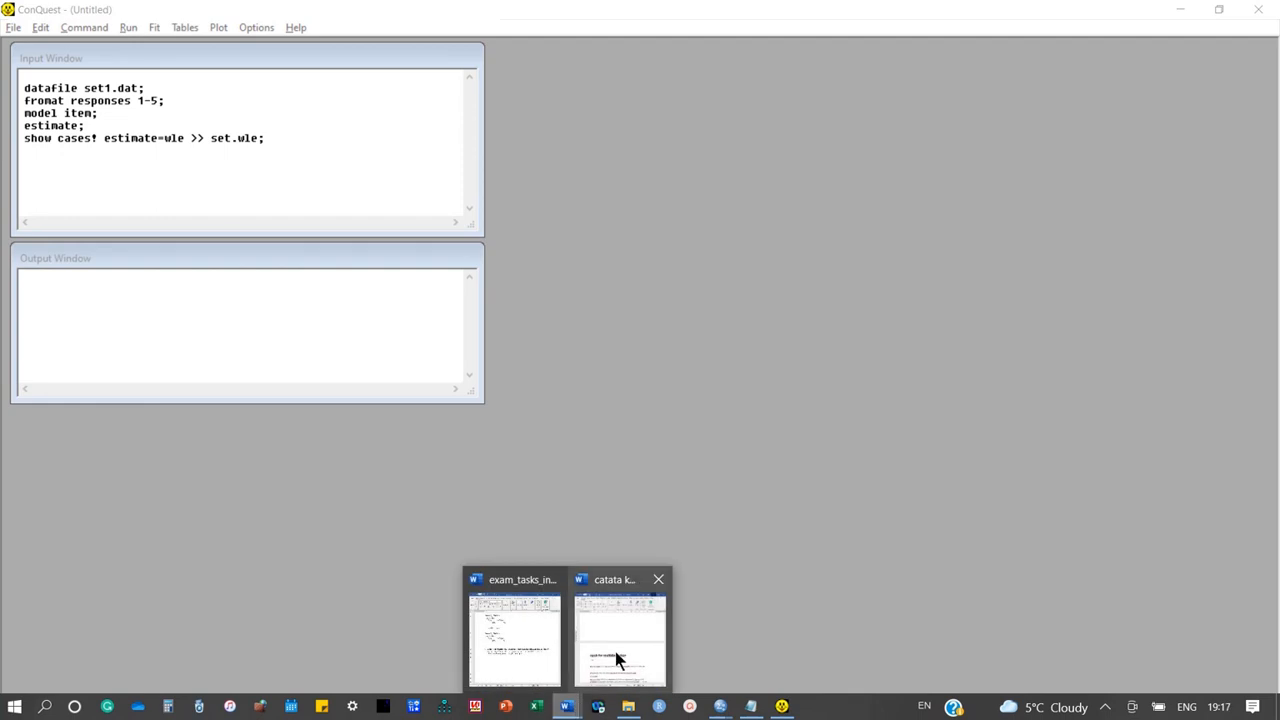
pyautogui.click(615, 651)
# Copy "Show >> setmulti2.shw;" and "Itanal >> setmulti2.itn;" from the multidimensional item person map code and paste them below "estimate;" in ConQuest's Input Window
pyautogui.scroll(-5, 407, 593)
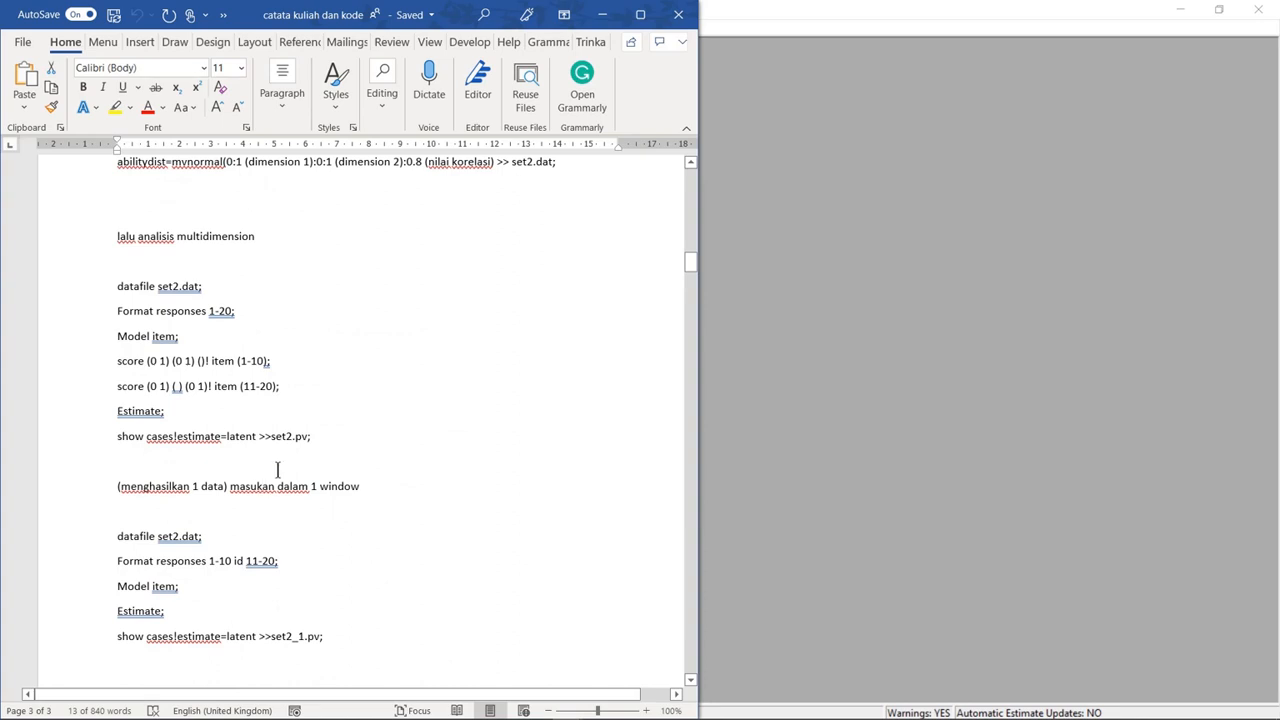
pyautogui.scroll(-3, 277, 469)
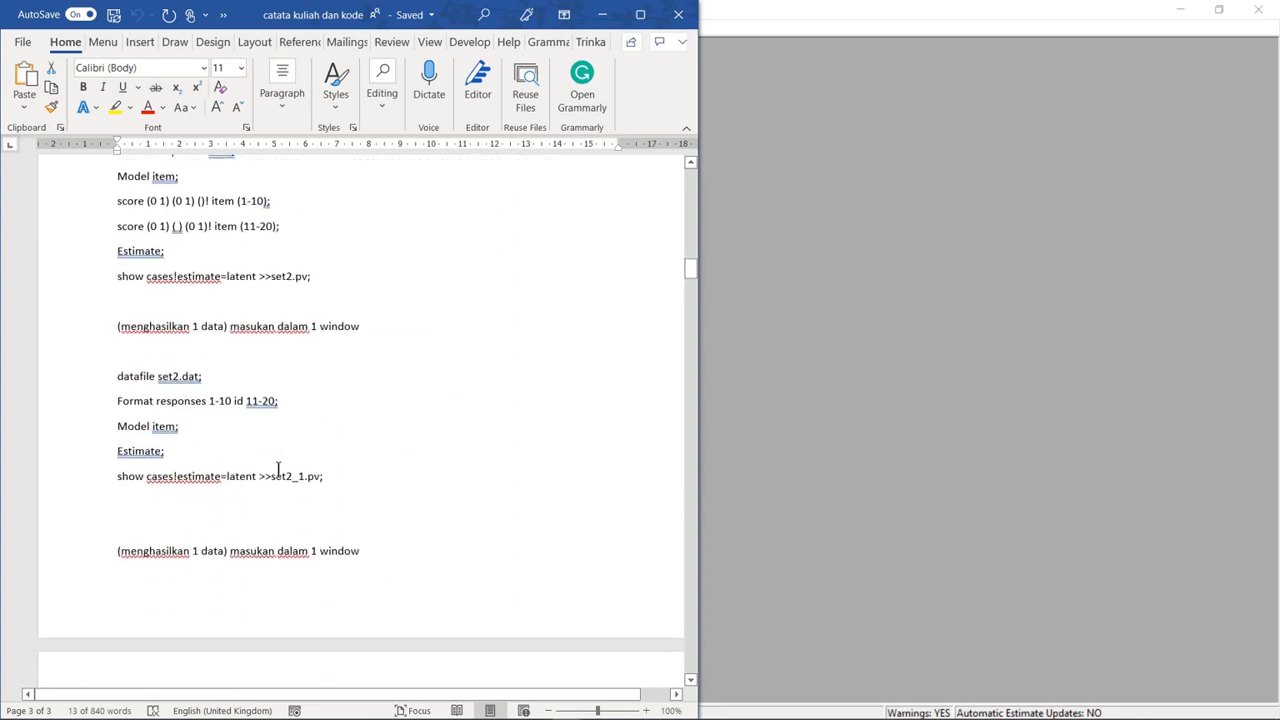
pyautogui.scroll(-6, 313, 457)
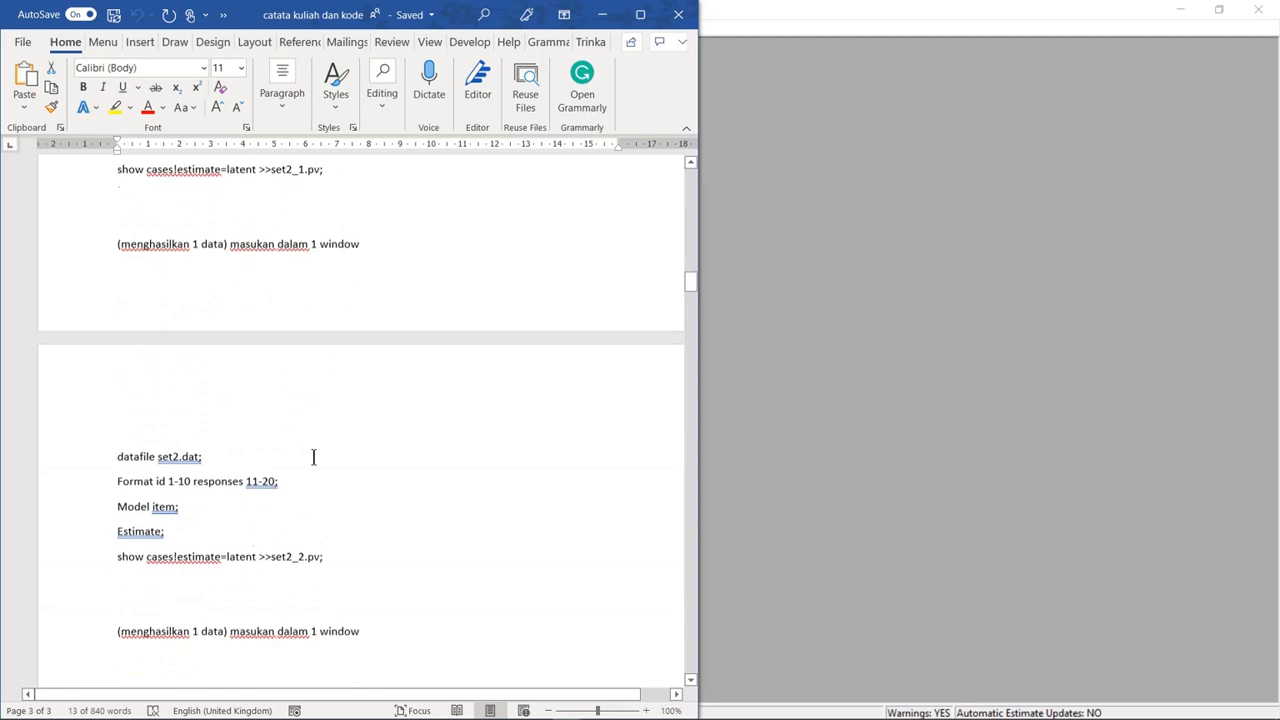
pyautogui.scroll(-1, 313, 457)
pyautogui.scroll(-15, 313, 457)
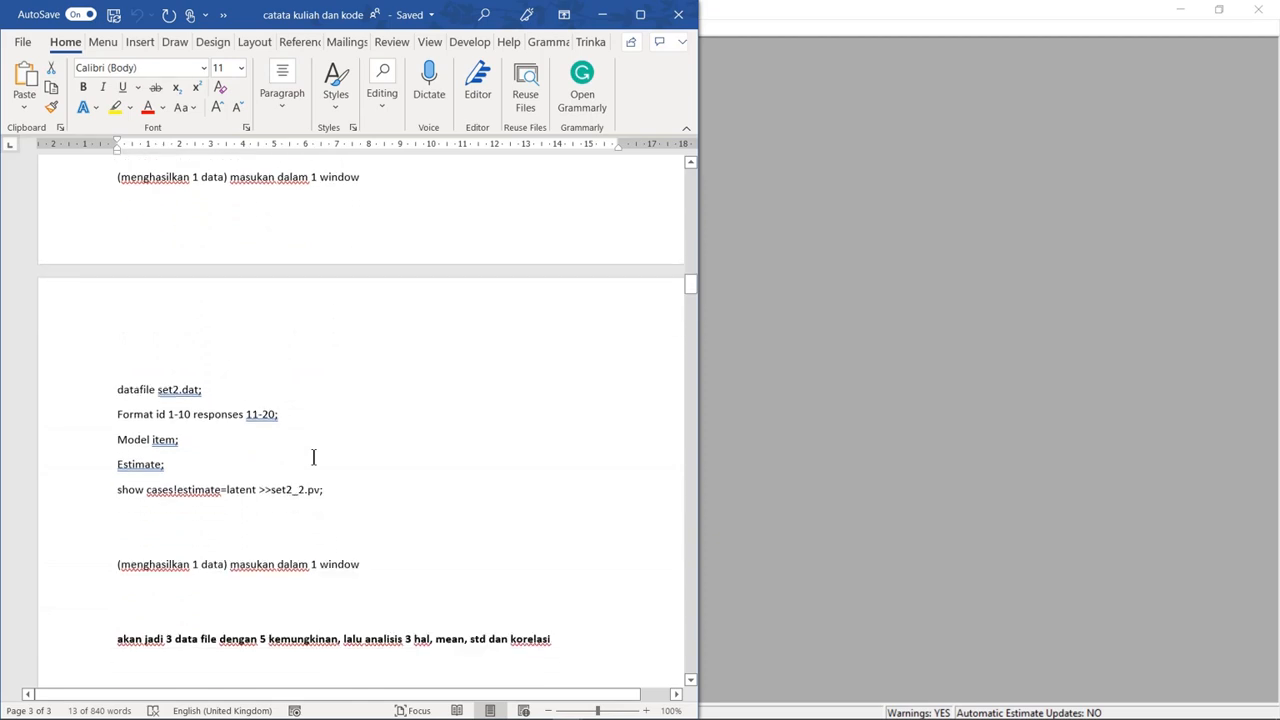
pyautogui.scroll(-20, 313, 459)
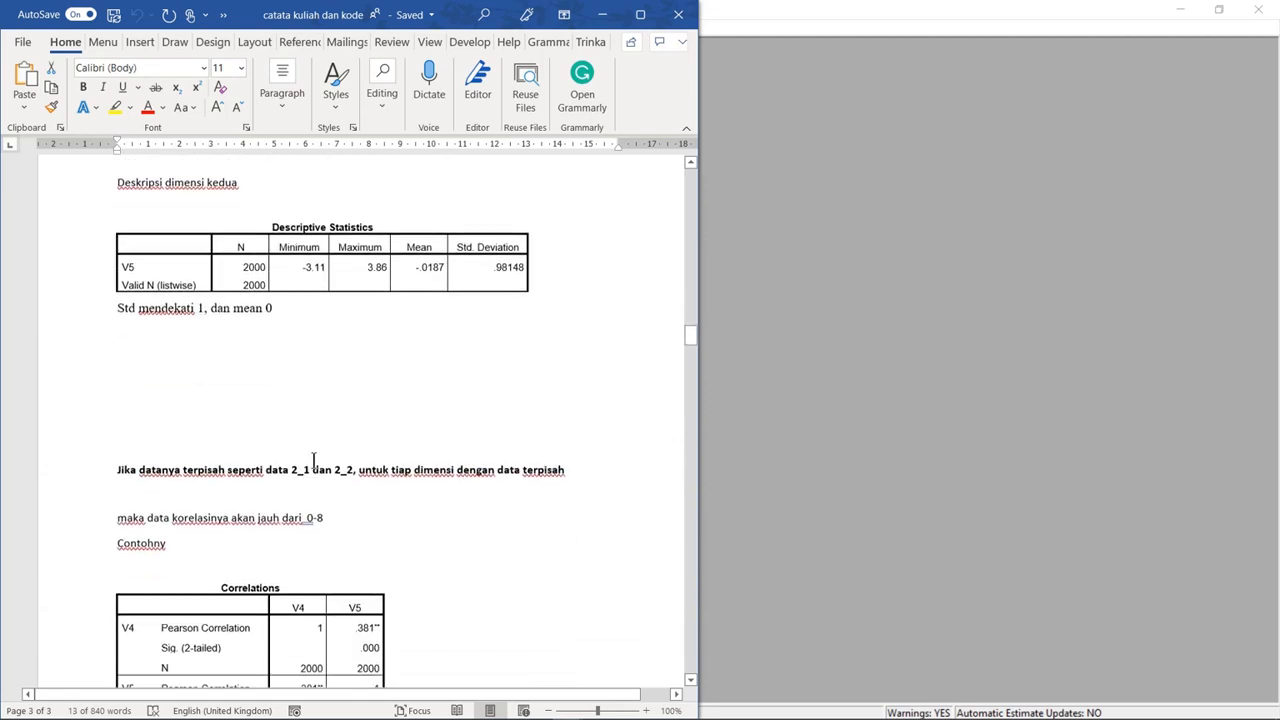
pyautogui.scroll(3, 313, 459)
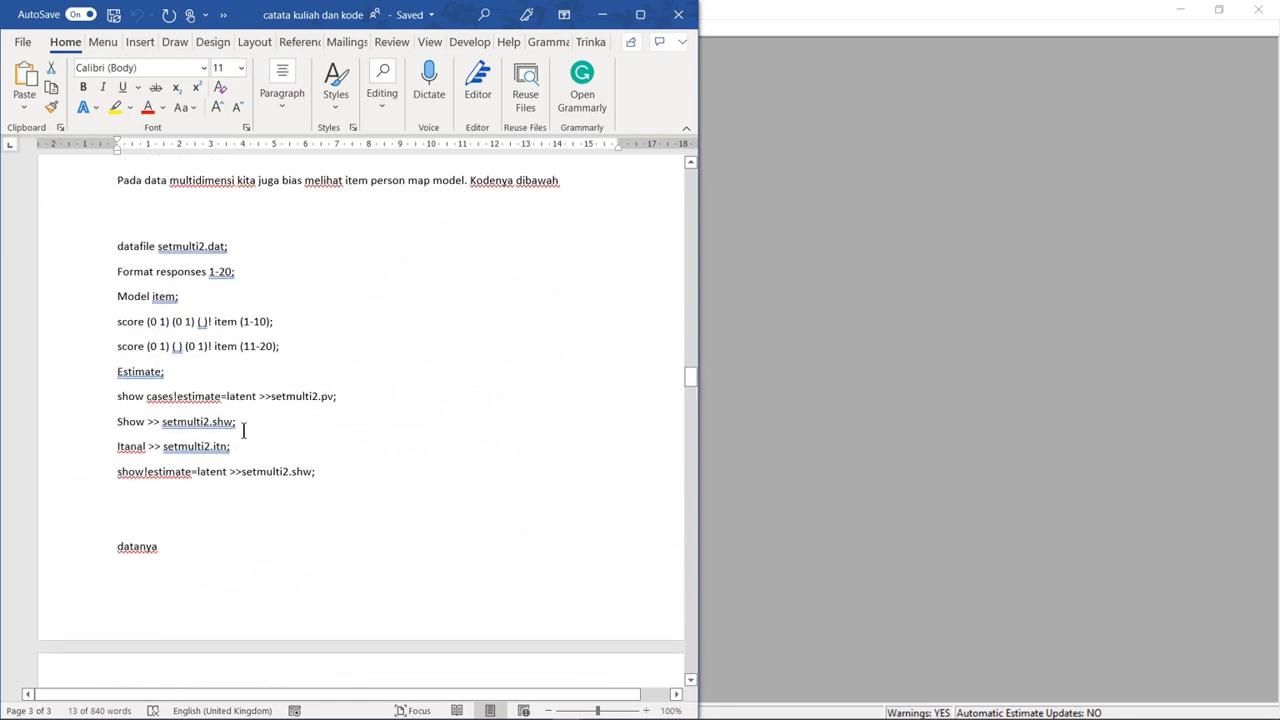
pyautogui.moveTo(233, 447); pyautogui.dragTo(116, 430)
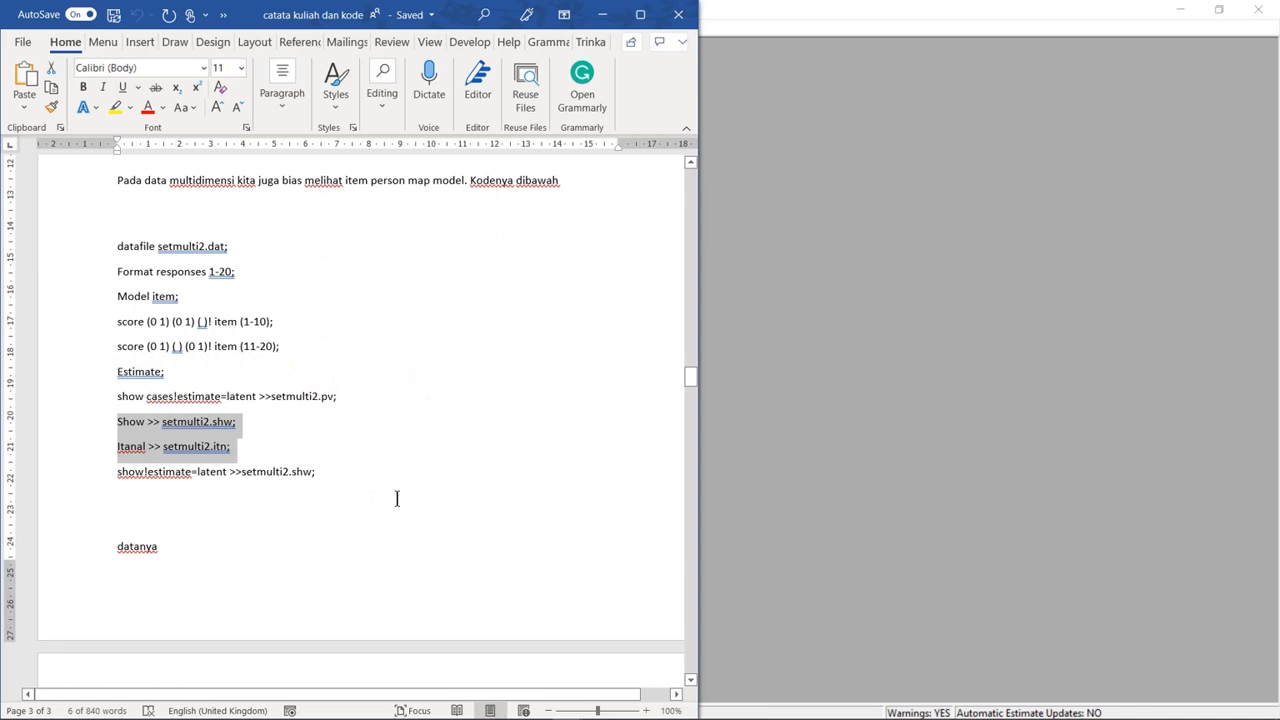
pyautogui.click(602, 15)
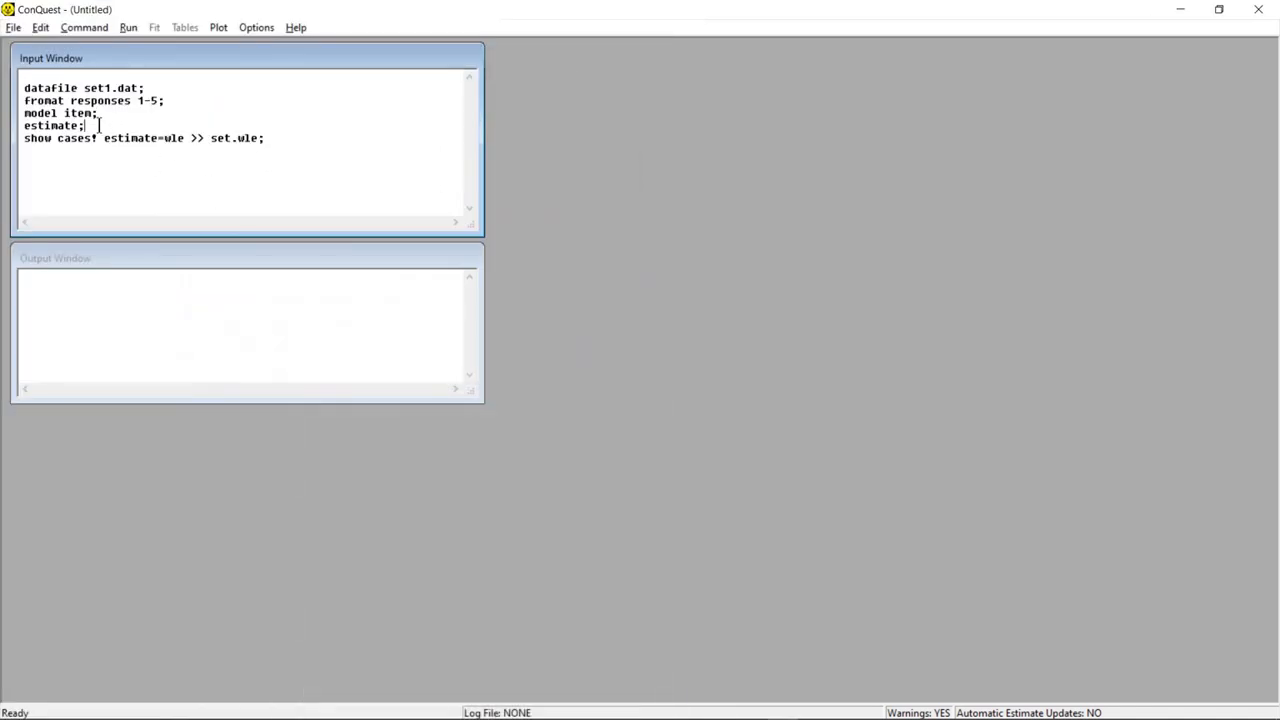
pyautogui.hotkey('ctrl', 'v')
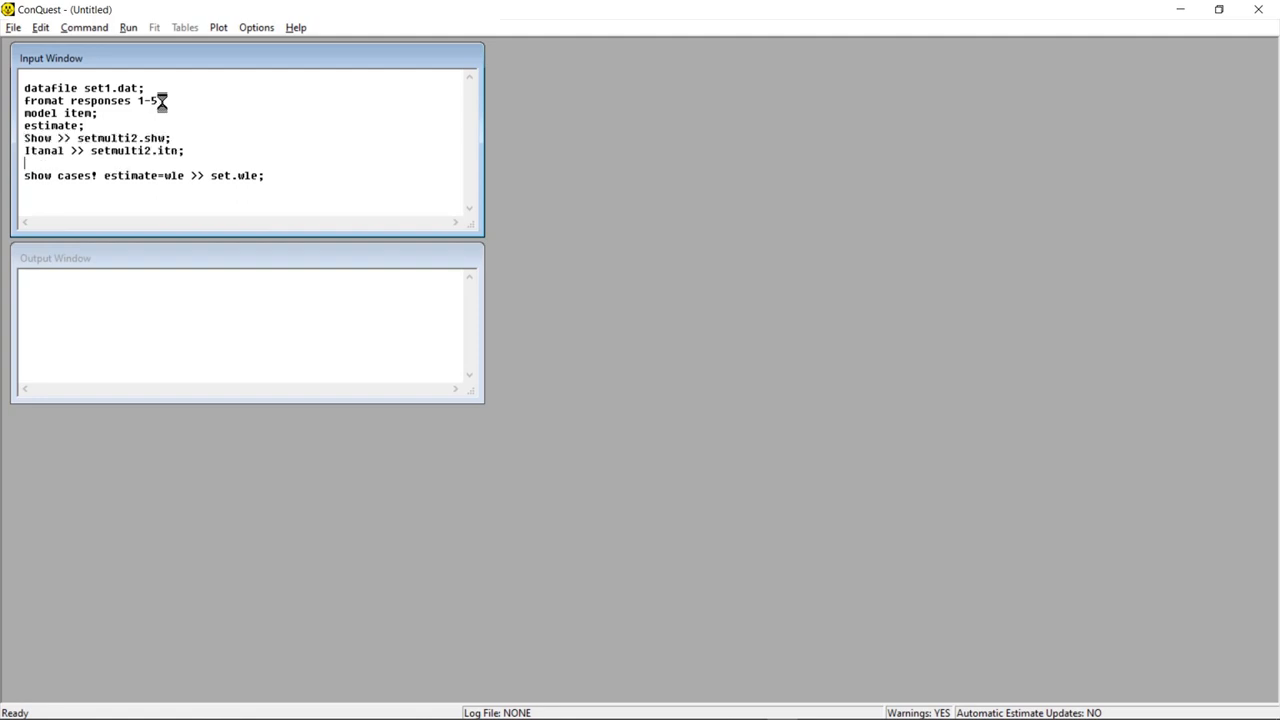
pyautogui.press('BackSpace')
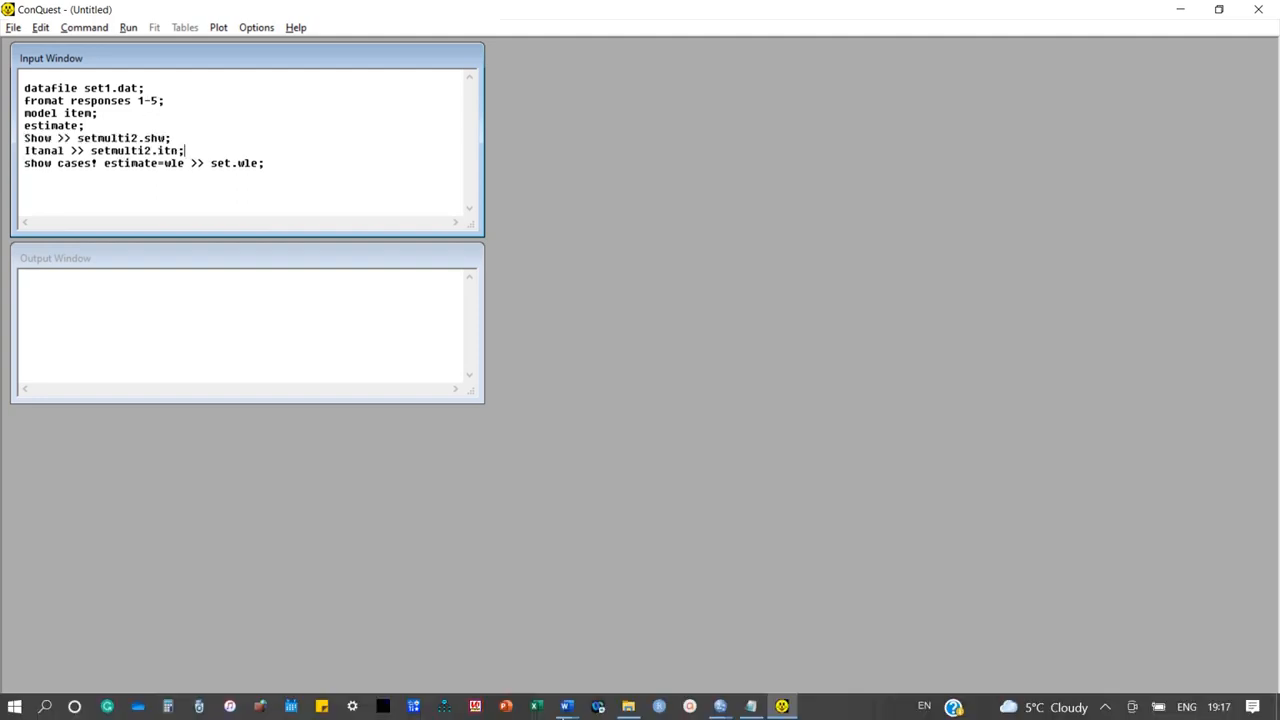
# Copy "title Rating Scale analysis;" from the PCM code in the Word notes and paste it into the empty first line of ConQuest's Input Window
pyautogui.click(566, 706)
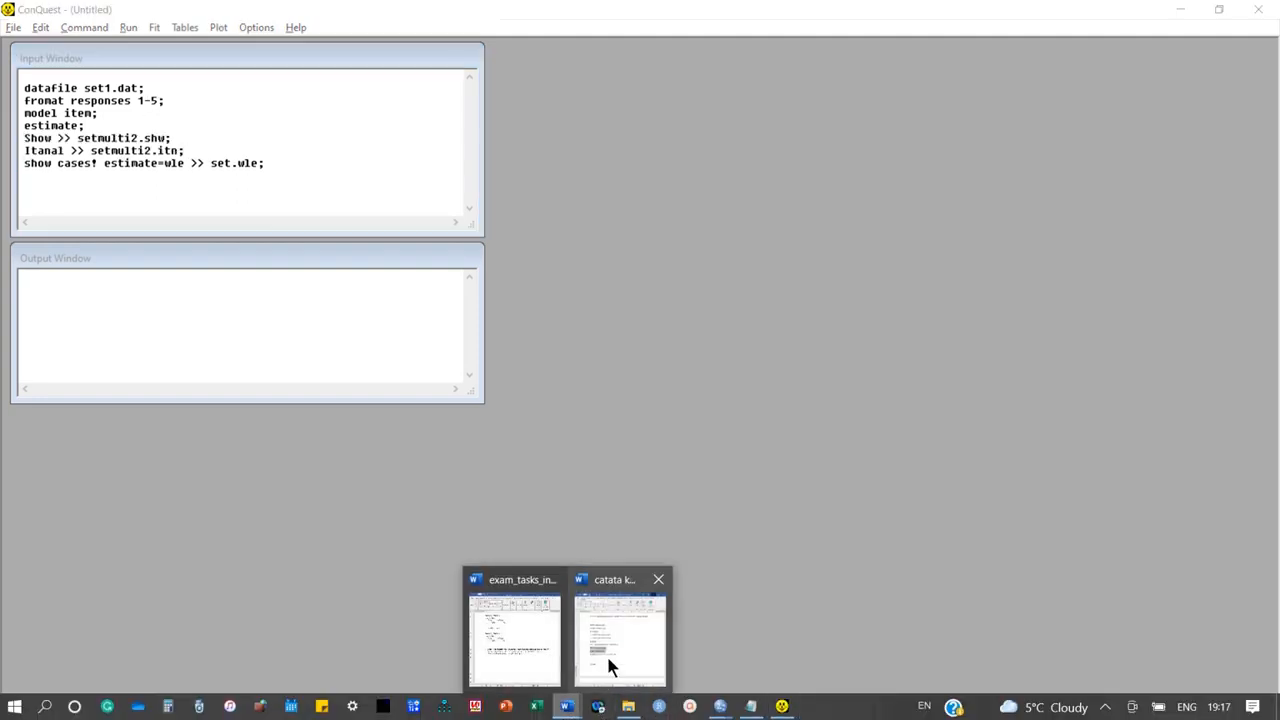
pyautogui.click(606, 653)
pyautogui.scroll(-5, 414, 494)
pyautogui.scroll(-6, 414, 494)
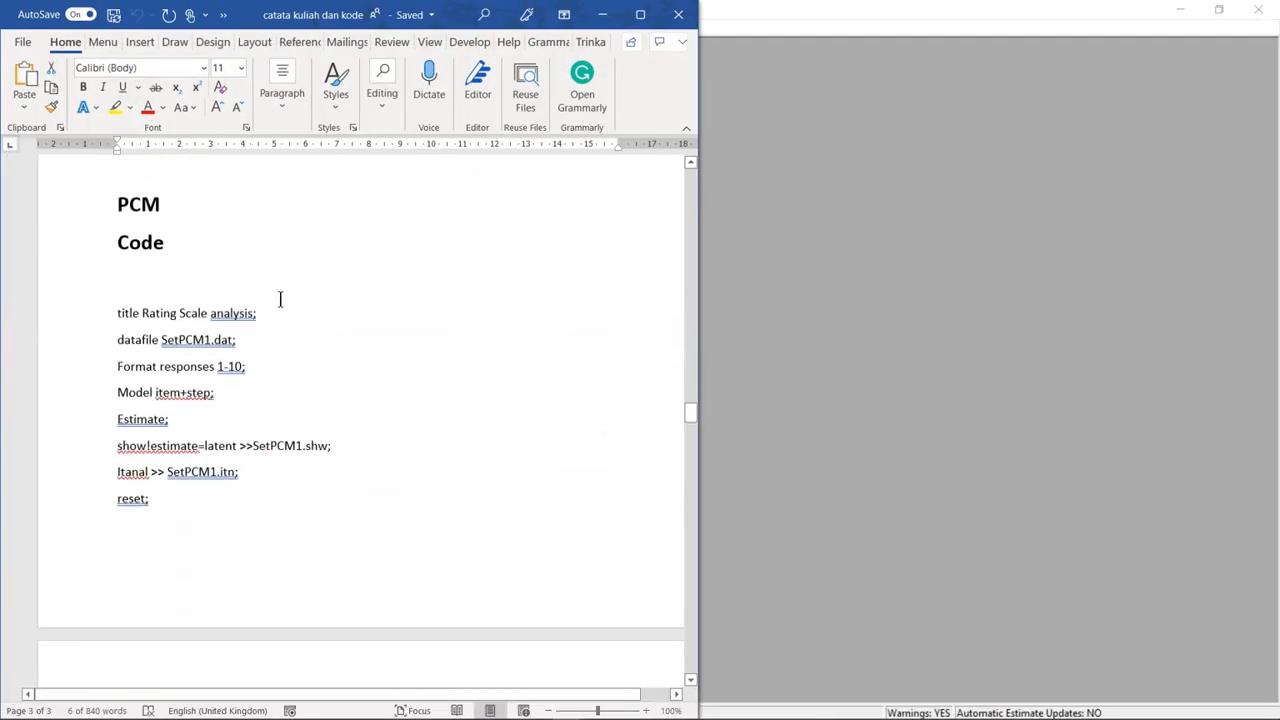
pyautogui.moveTo(257, 313); pyautogui.dragTo(76, 318)
pyautogui.hotkey('ctrl', 'c')
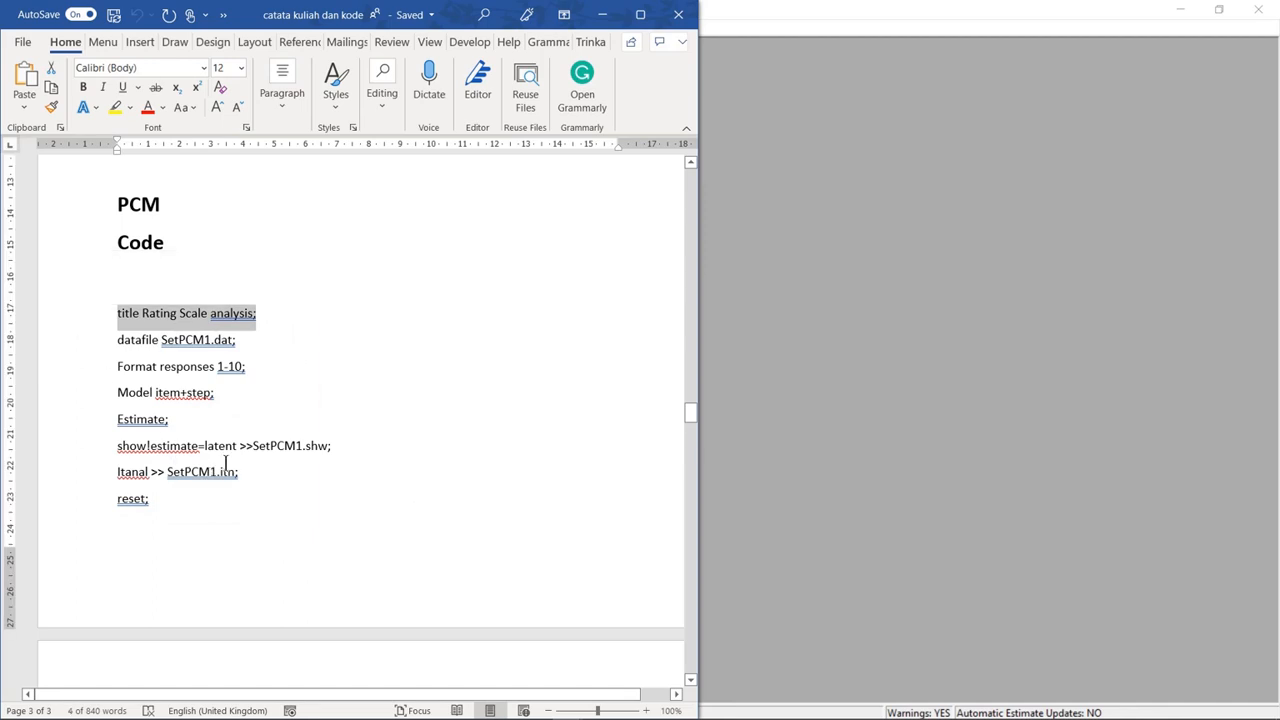
pyautogui.click(610, 16)
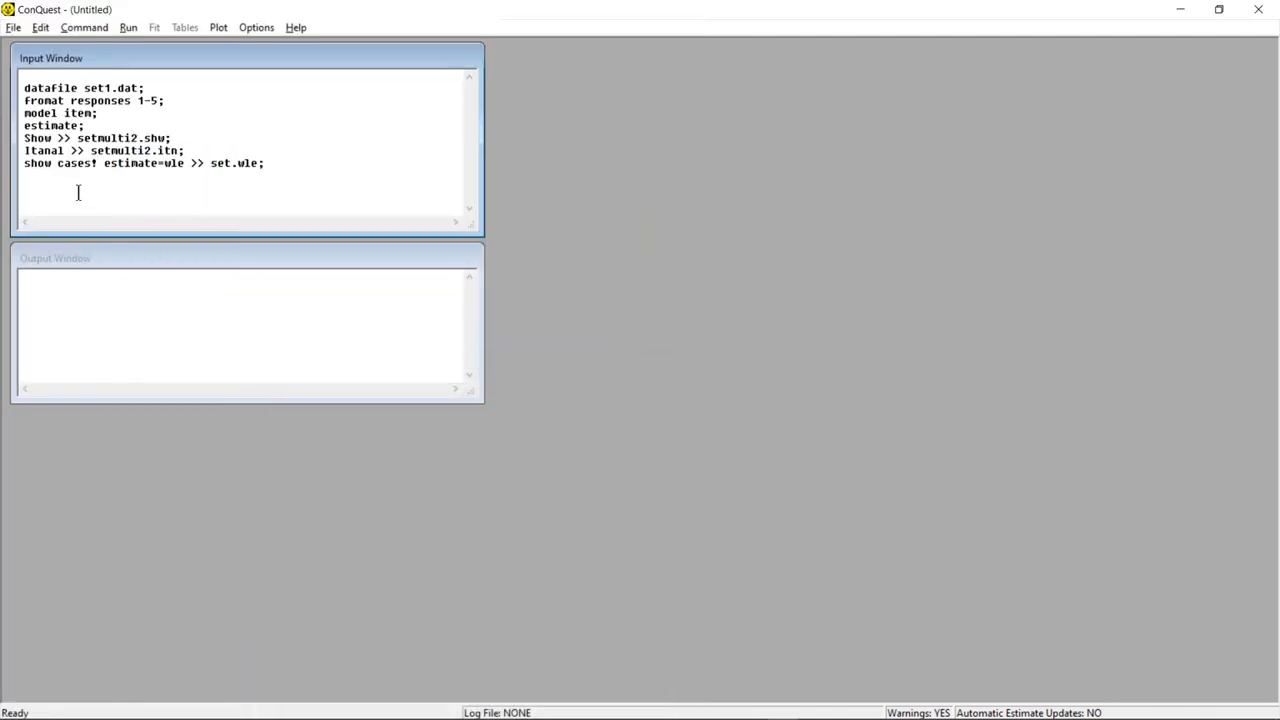
pyautogui.hotkey('ctrl', 'v')
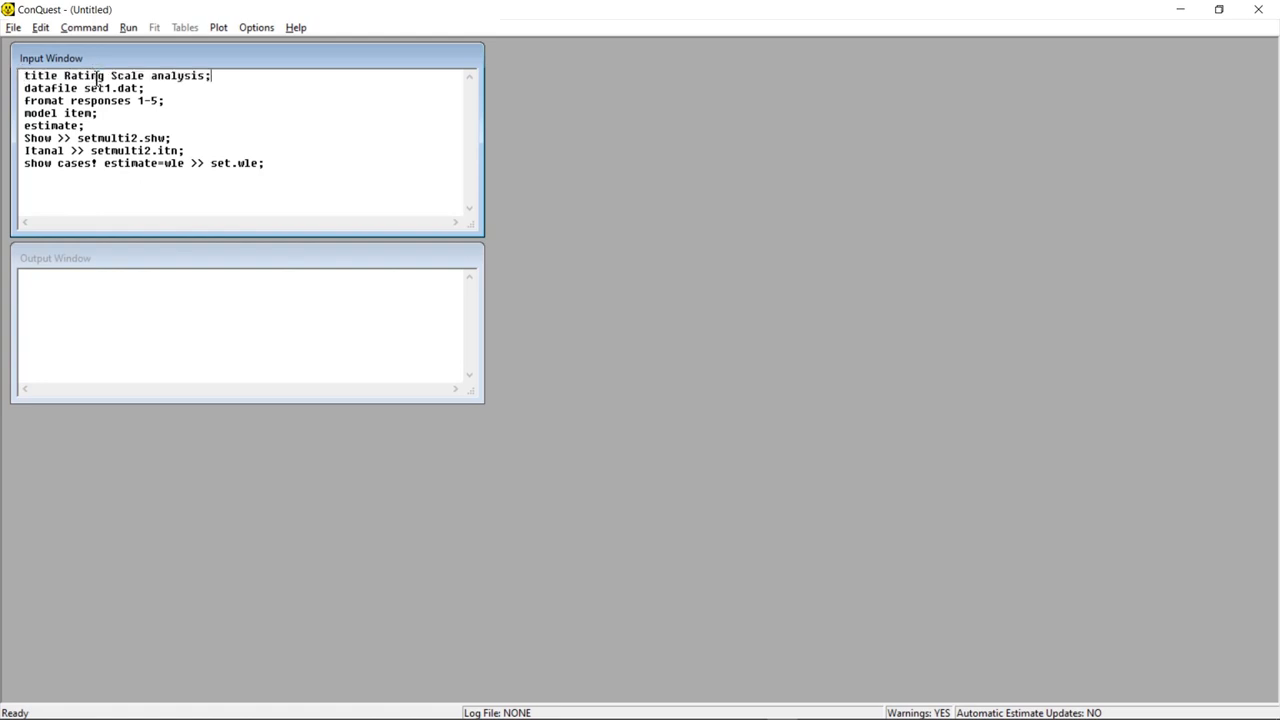
# Change the title command's text to Hungary and correct the misspelled "fromat" command to "format"
pyautogui.moveTo(202, 81); pyautogui.dragTo(67, 77)
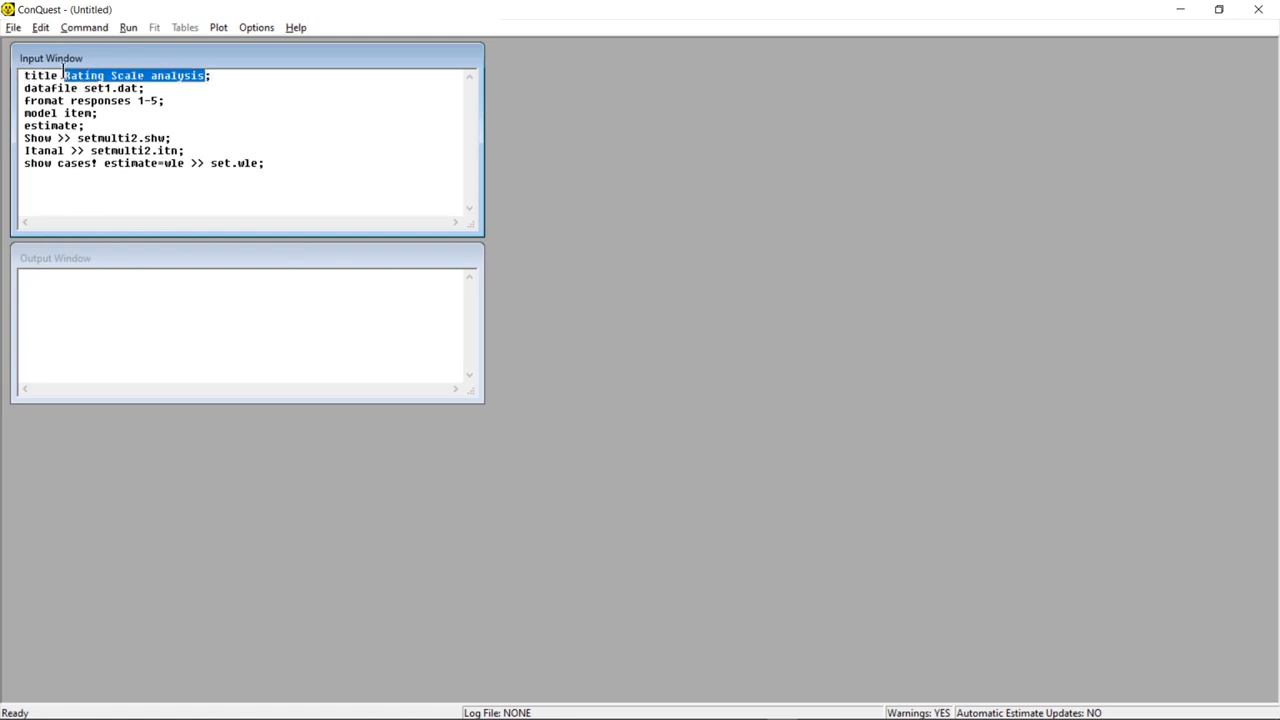
pyautogui.write('Hungary;')
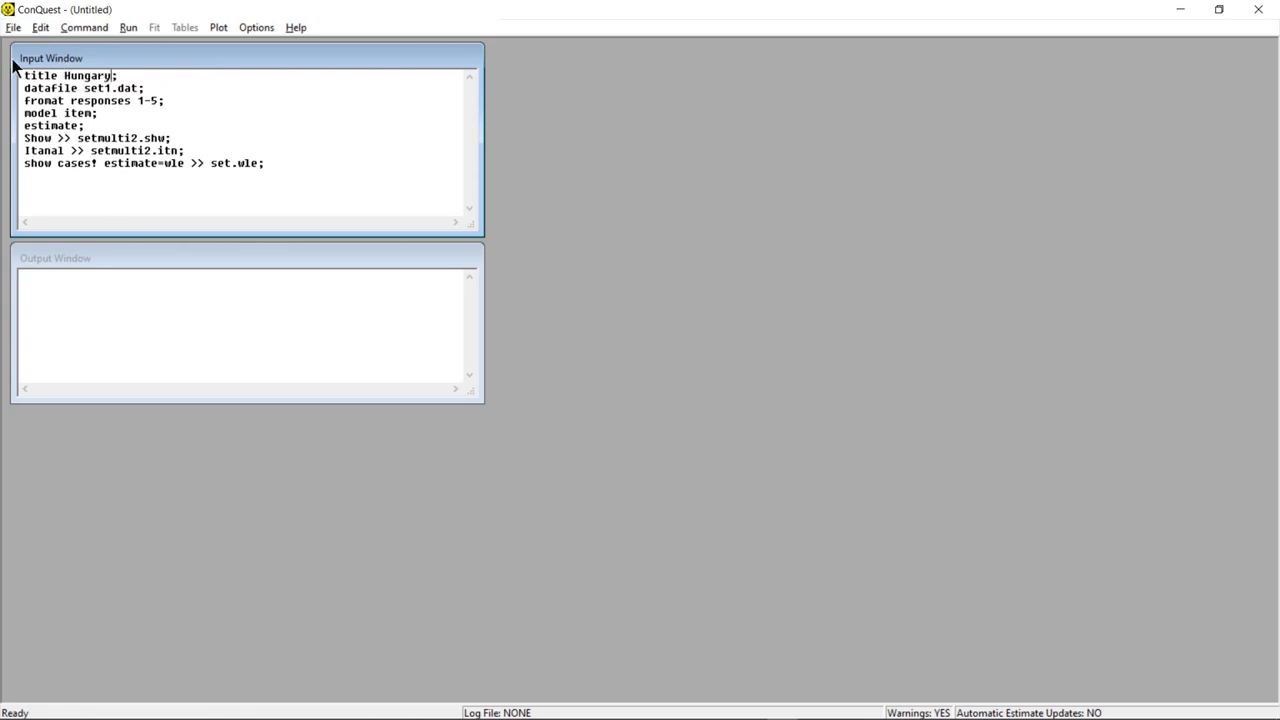
pyautogui.moveTo(111, 88); pyautogui.dragTo(45, 101)
pyautogui.press('BackSpace')
pyautogui.press('BackSpace')
pyautogui.write('or')
# Set the datafile command's file name to hungary.dat
pyautogui.moveTo(110, 88); pyautogui.dragTo(89, 88)
pyautogui.write('hungary')
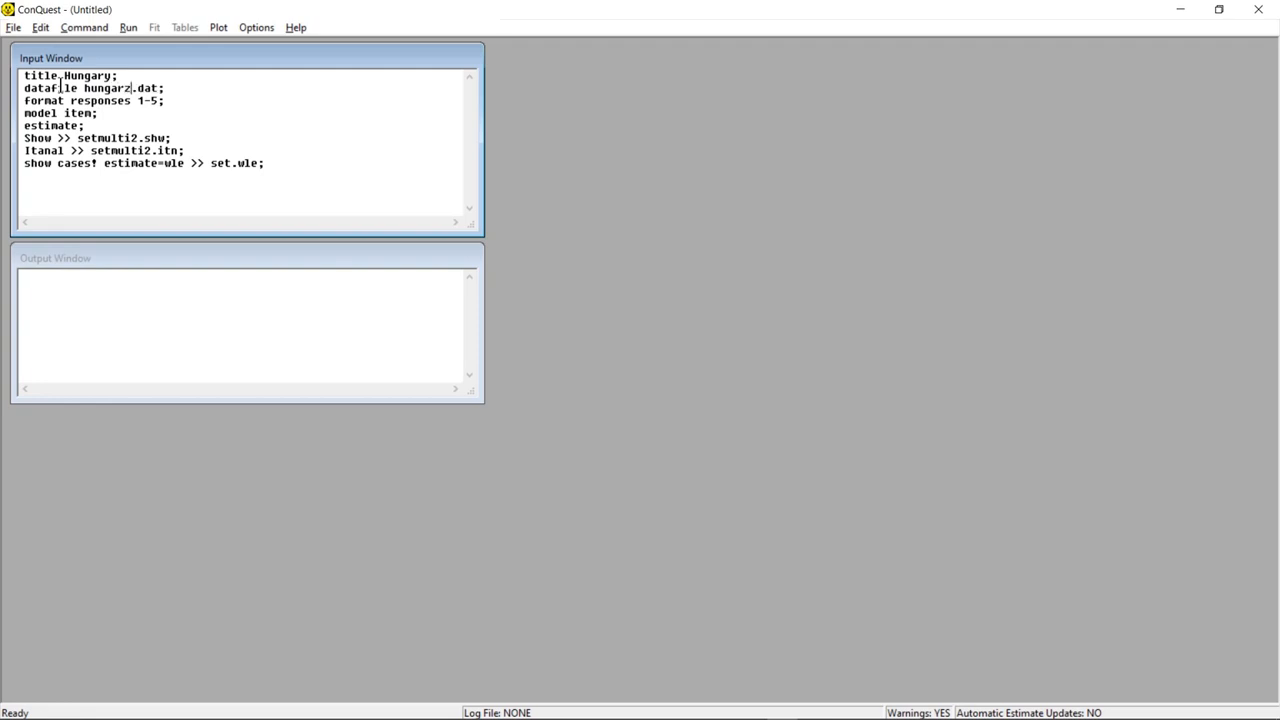
pyautogui.press('BackSpace')
pyautogui.write('y')
# Copy the gui application from the Rasch Course 7th semester Ngulang folder into the Exam Rasch 2021 folder
pyautogui.moveTo(513, 712)
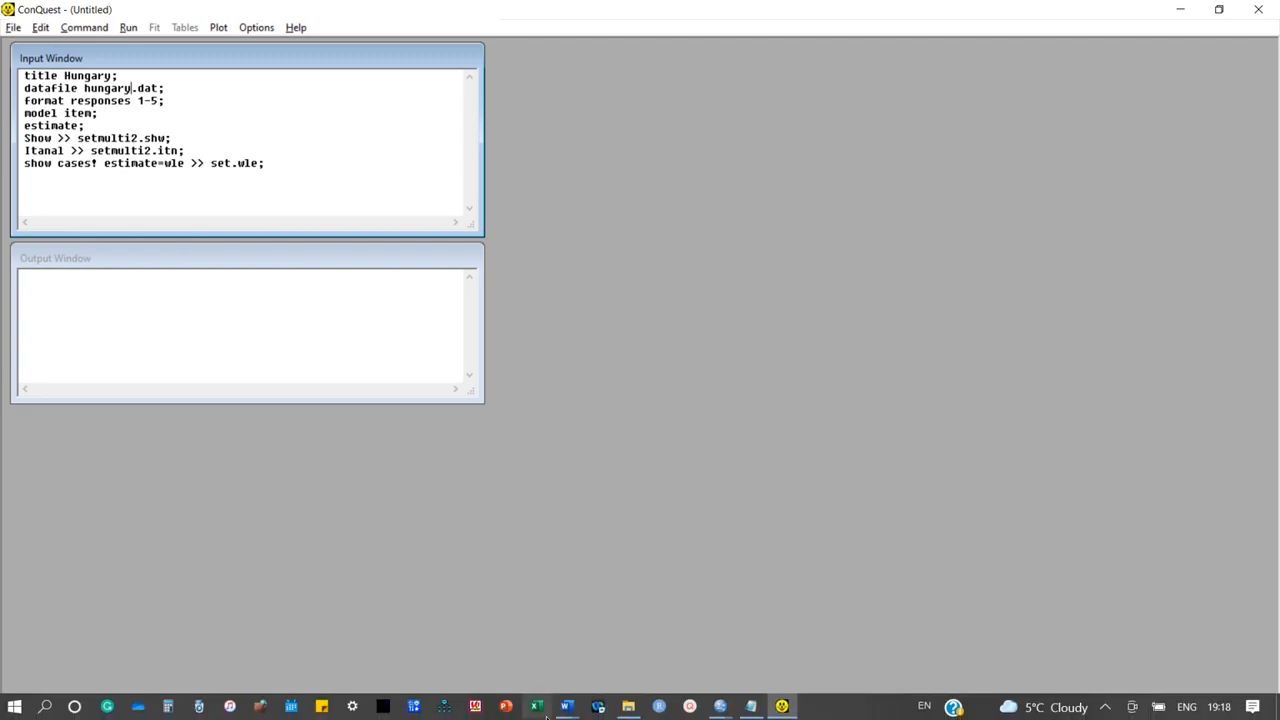
pyautogui.click(627, 707)
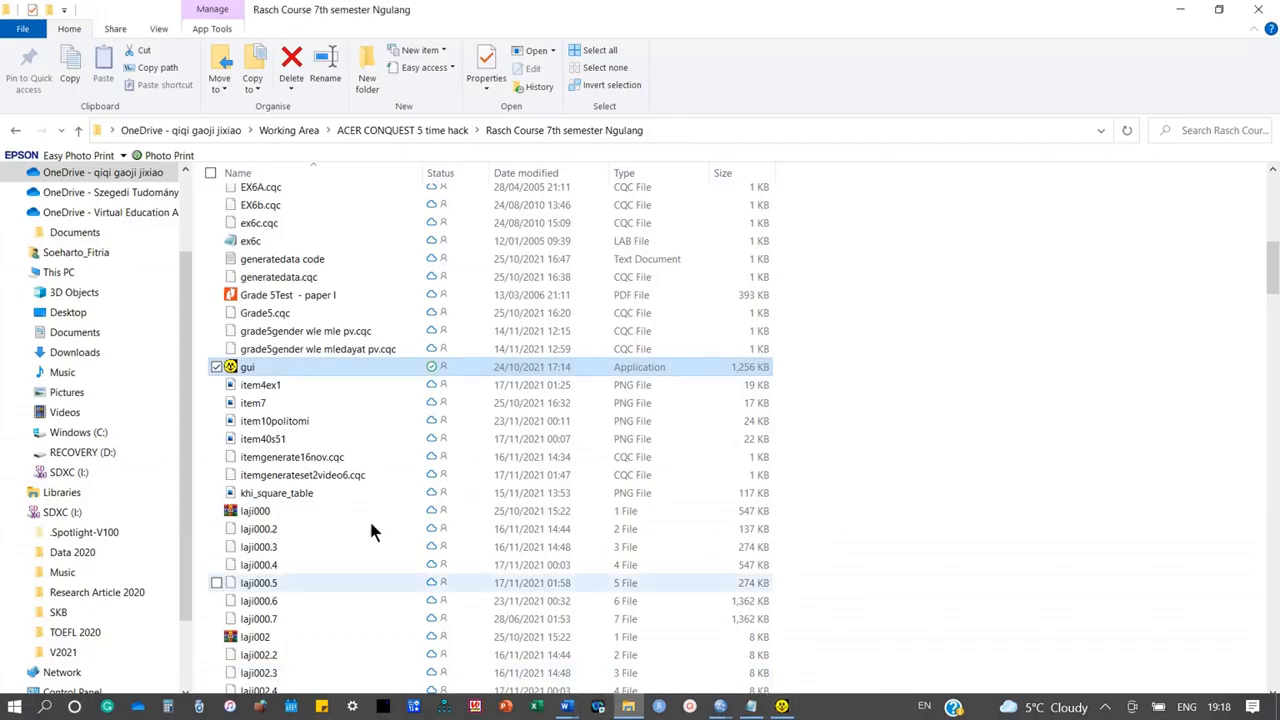
pyautogui.doubleClick(350, 367)
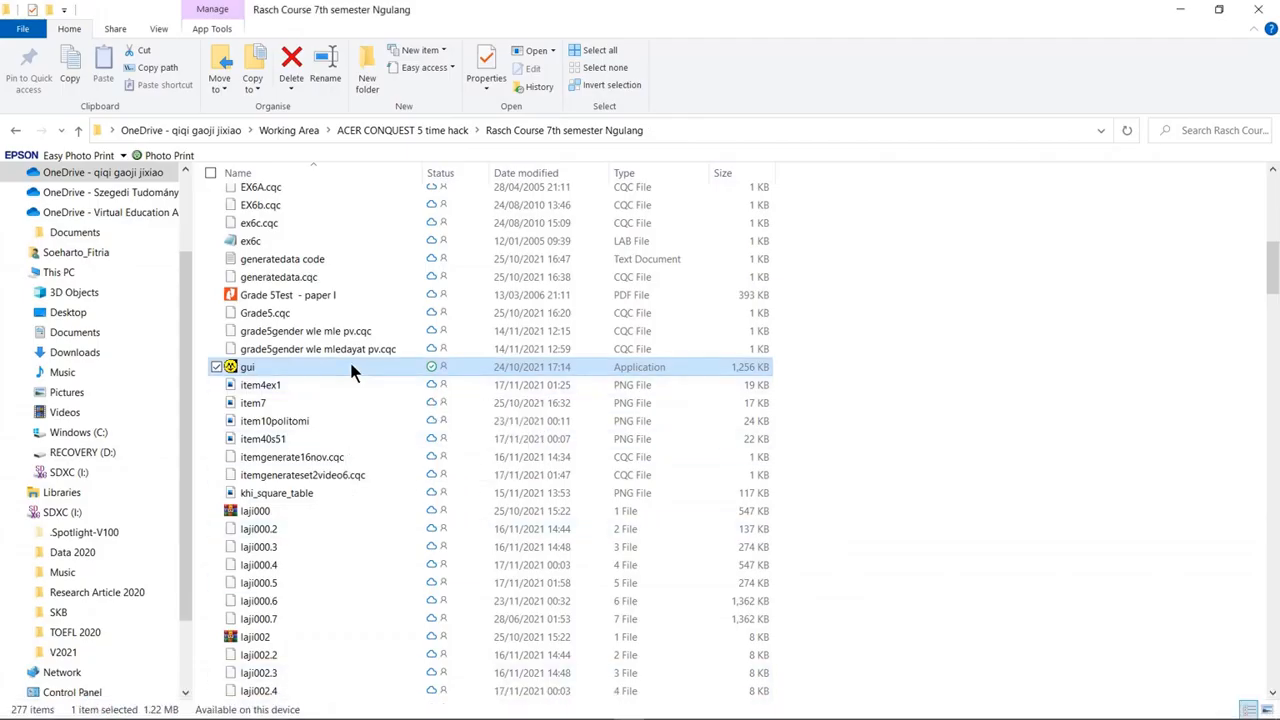
pyautogui.rightClick(350, 367)
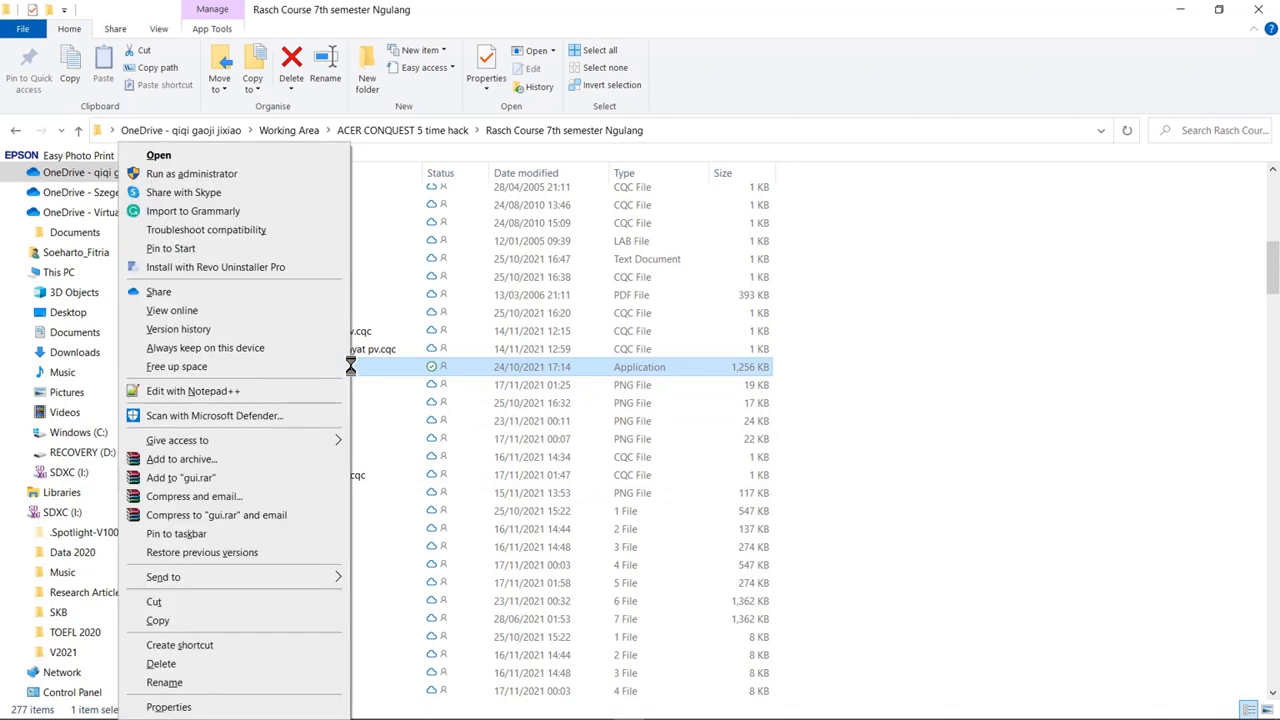
pyautogui.click(206, 620)
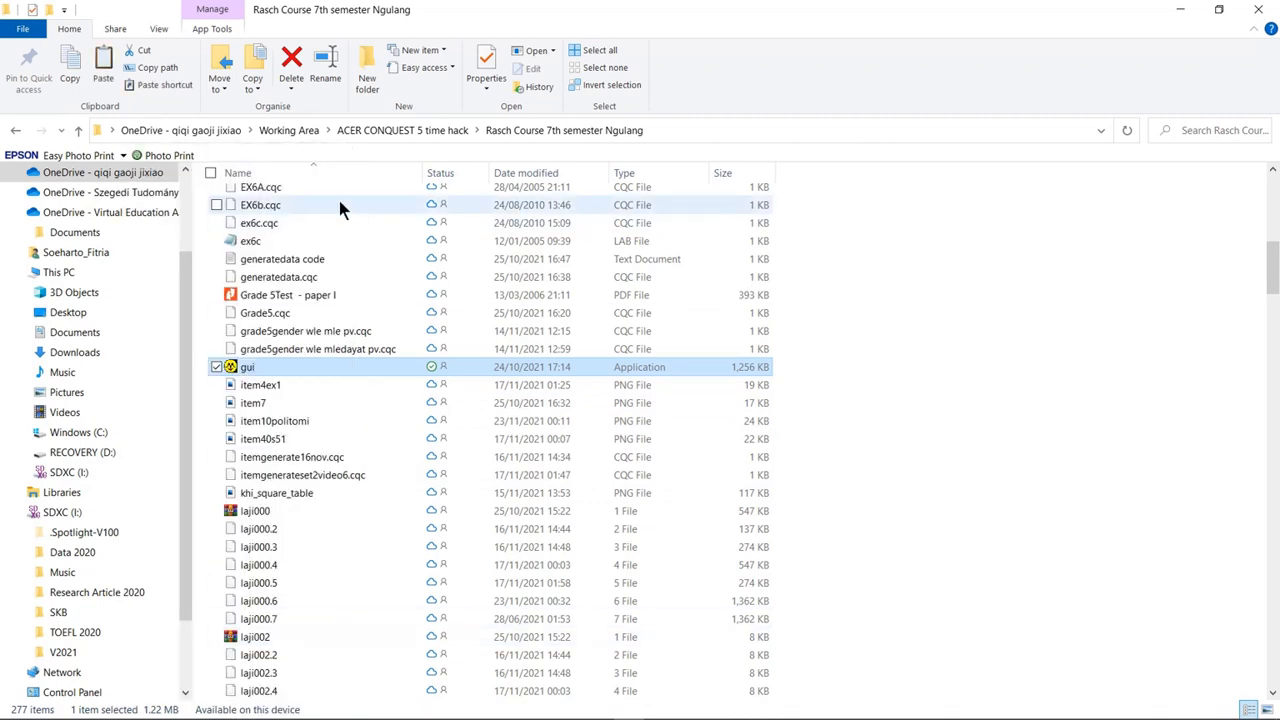
pyautogui.click(357, 134)
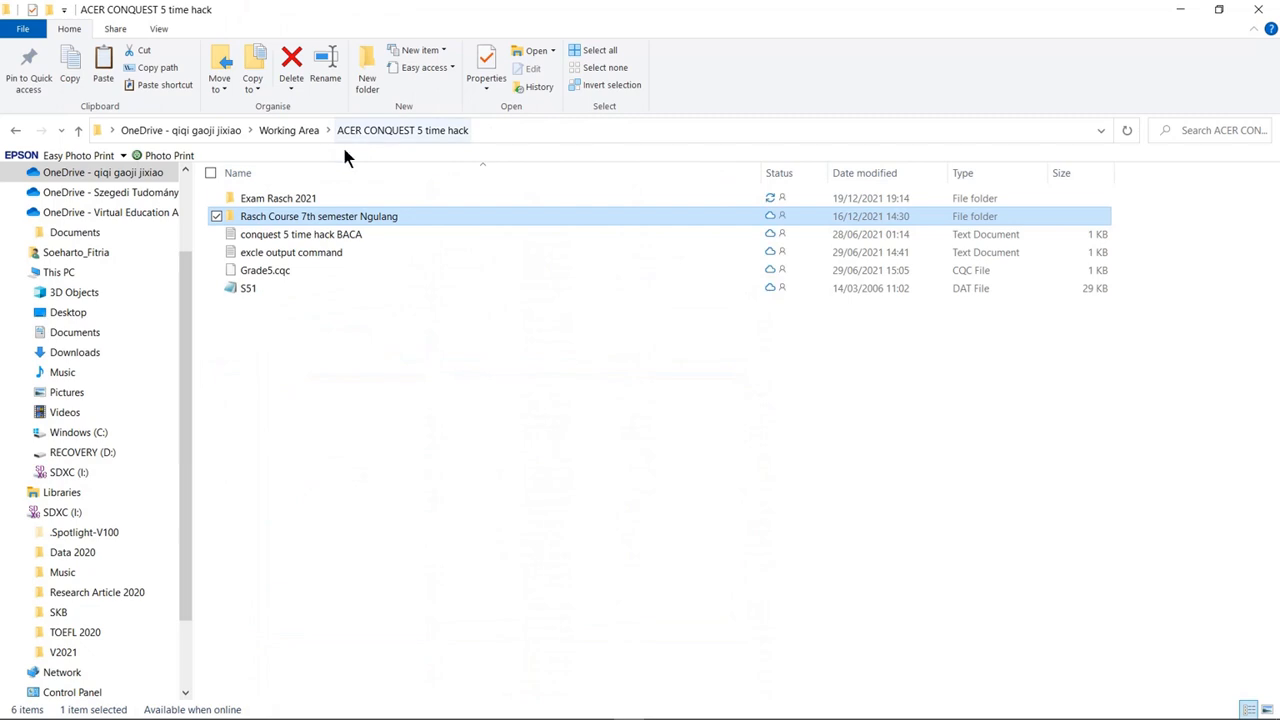
pyautogui.click(308, 199)
pyautogui.doubleClick(308, 199)
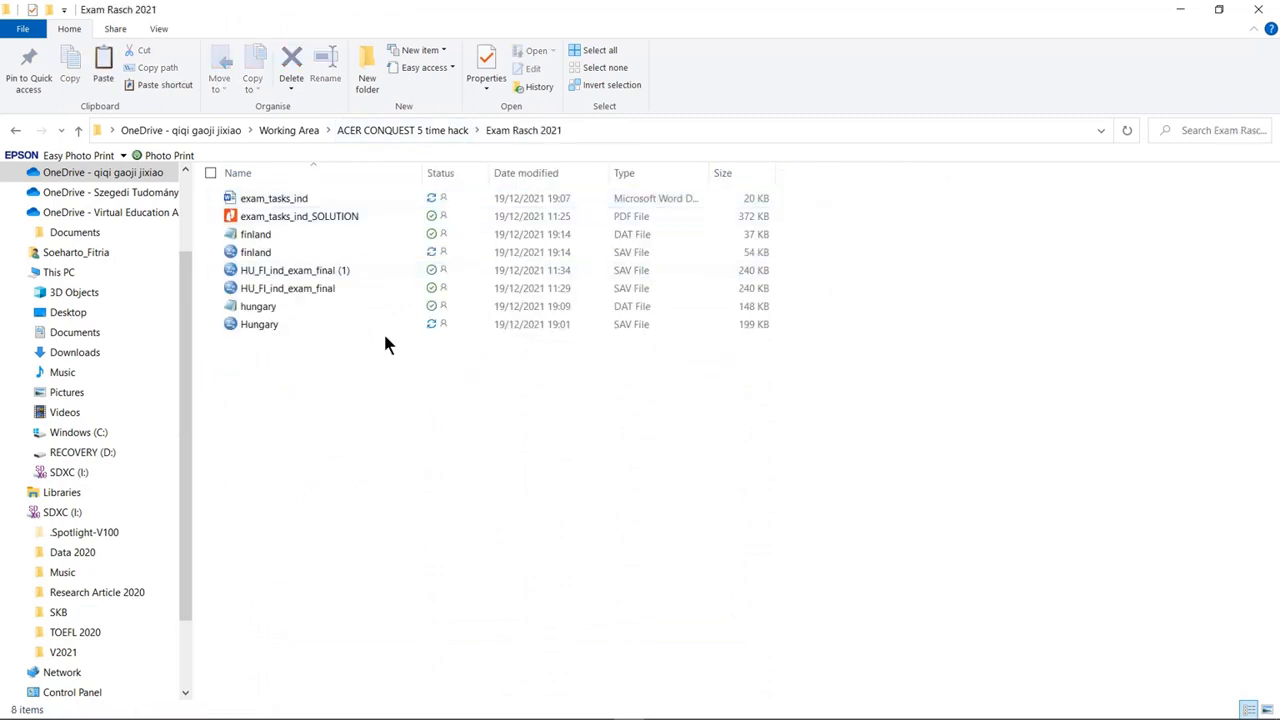
pyautogui.rightClick(385, 360)
pyautogui.click(250, 481)
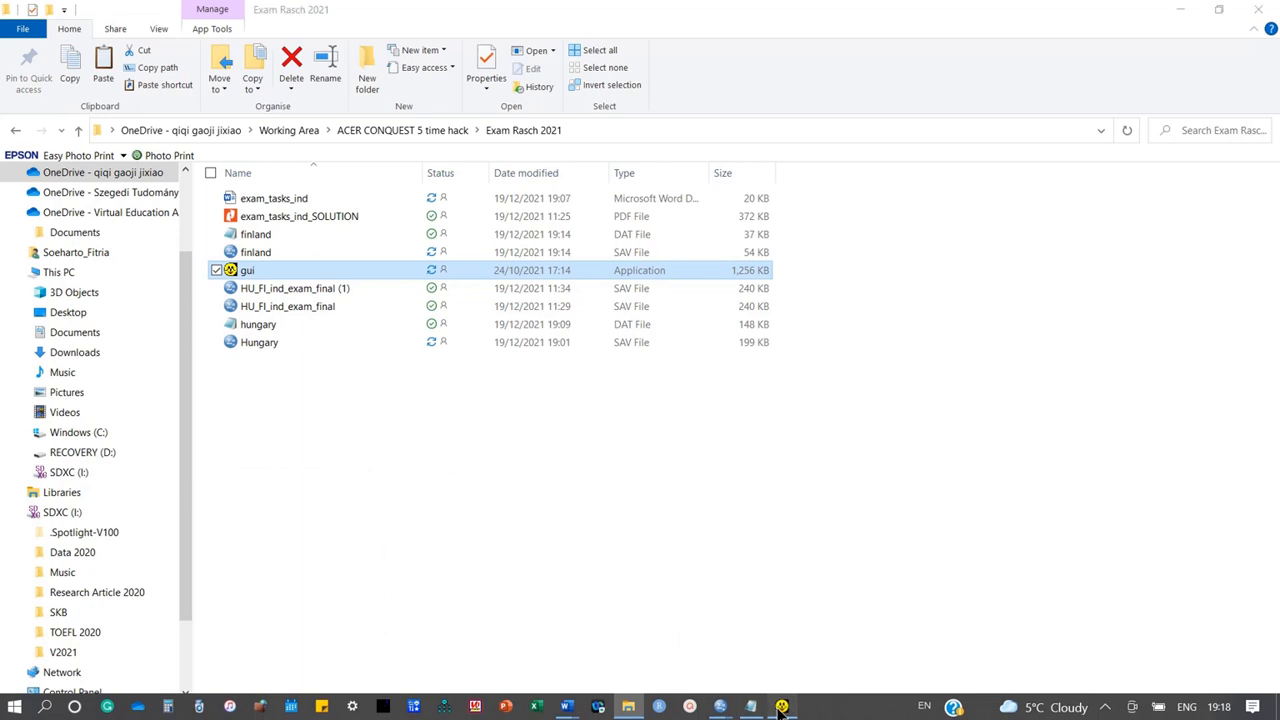
# Copy all the commands from ConQuest's Input Window and close ConQuest without saving the changes
pyautogui.click(781, 706)
pyautogui.hotkey('ctrl', 'a')
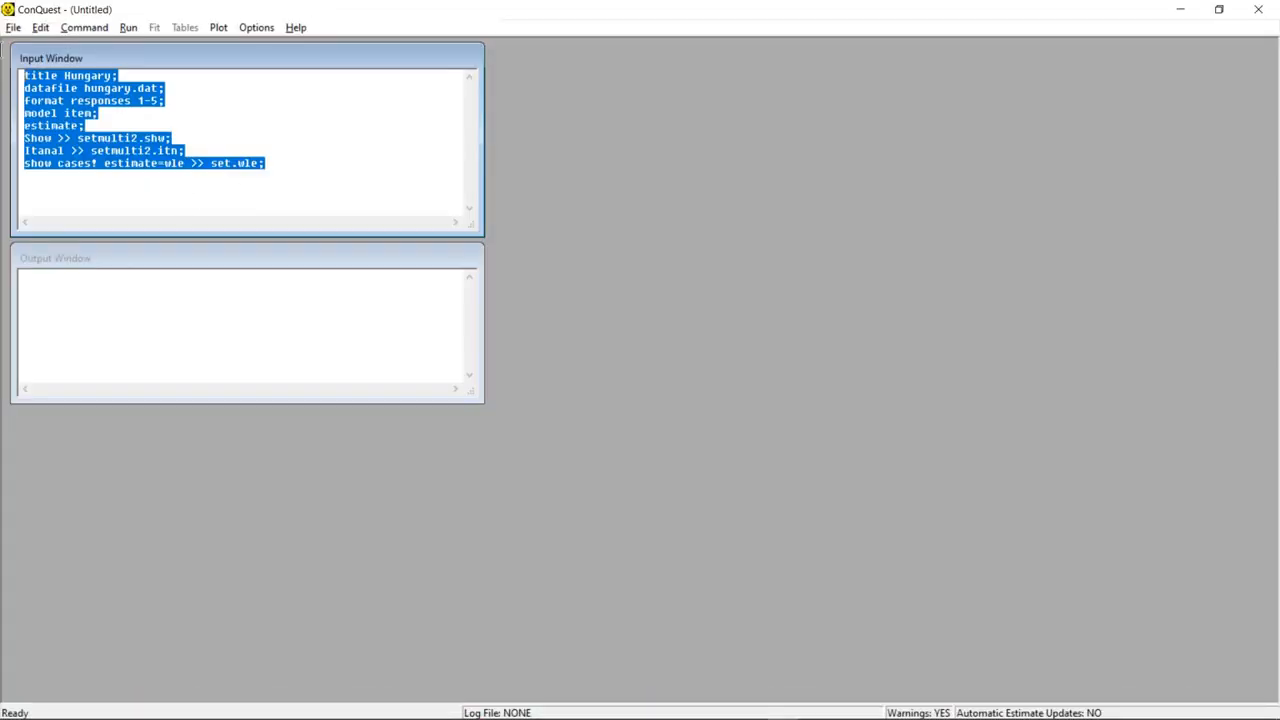
pyautogui.rightClick(43, 88)
pyautogui.click(91, 146)
pyautogui.click(1258, 9)
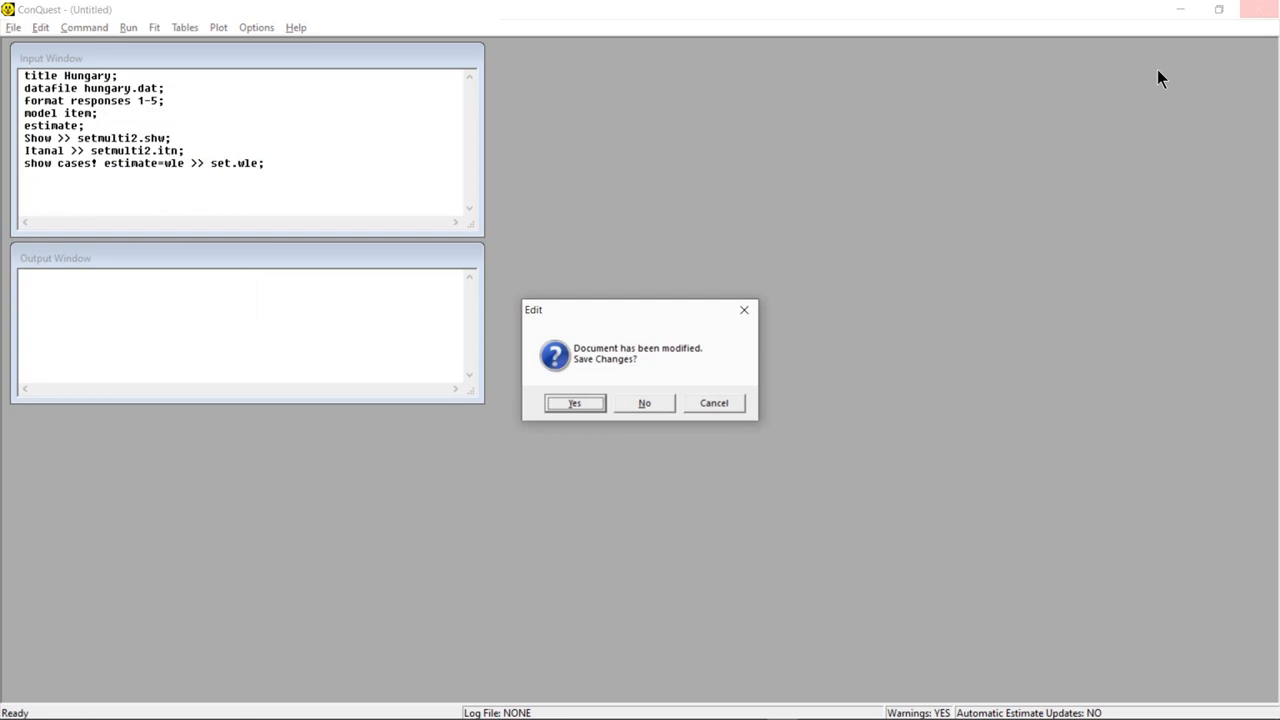
pyautogui.click(643, 403)
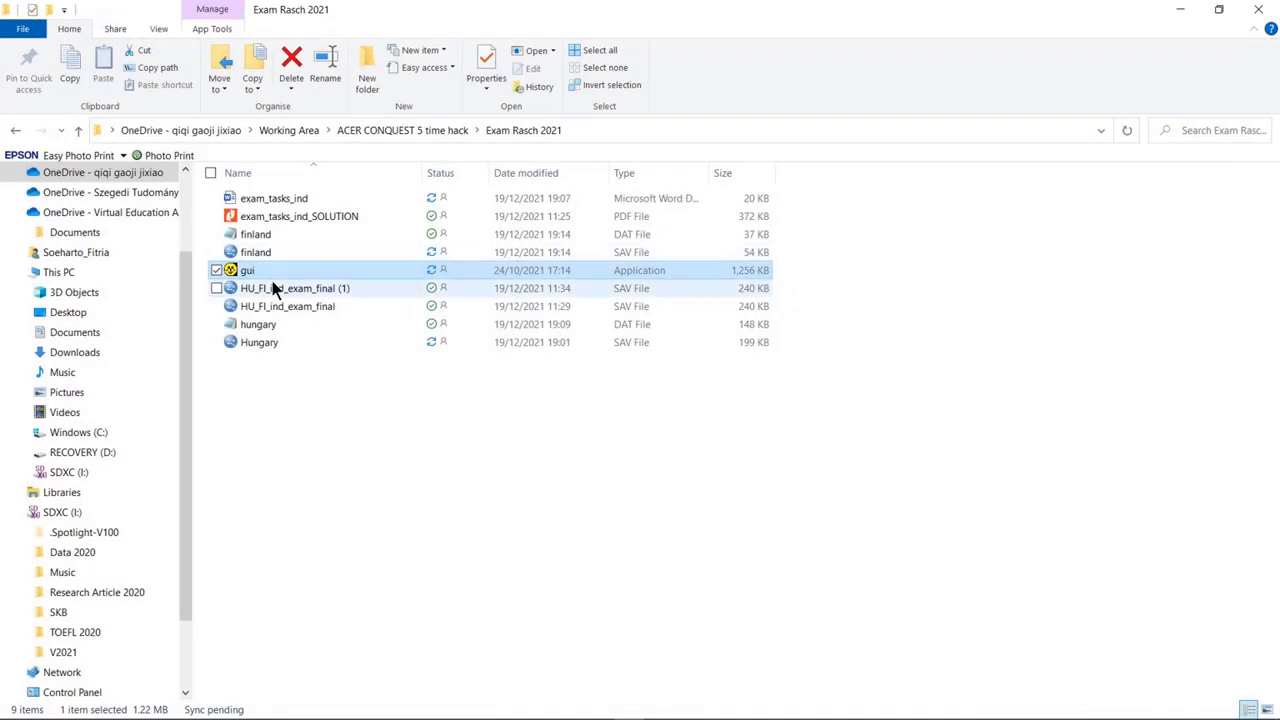
# Launch ConQuest from the gui application in the Exam Rasch 2021 folder and paste the copied Hungary commands into a new command file
pyautogui.doubleClick(276, 275)
pyautogui.click(686, 390)
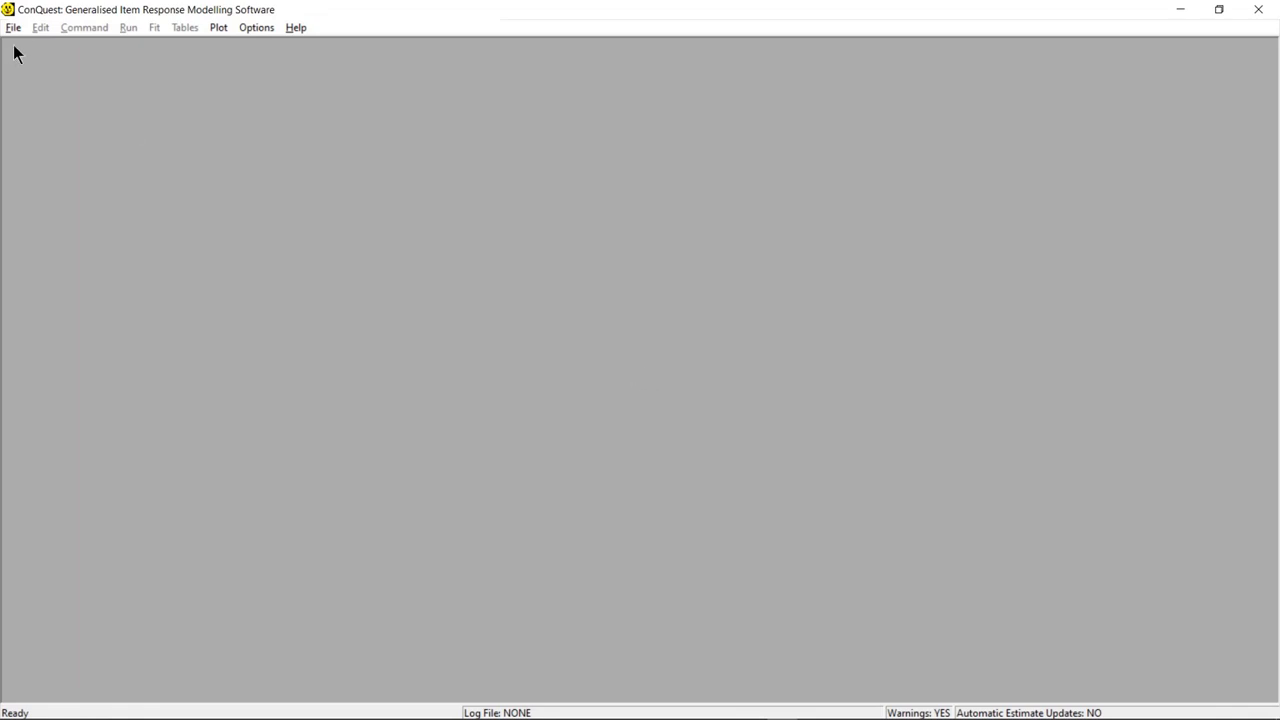
pyautogui.click(13, 27)
pyautogui.click(30, 47)
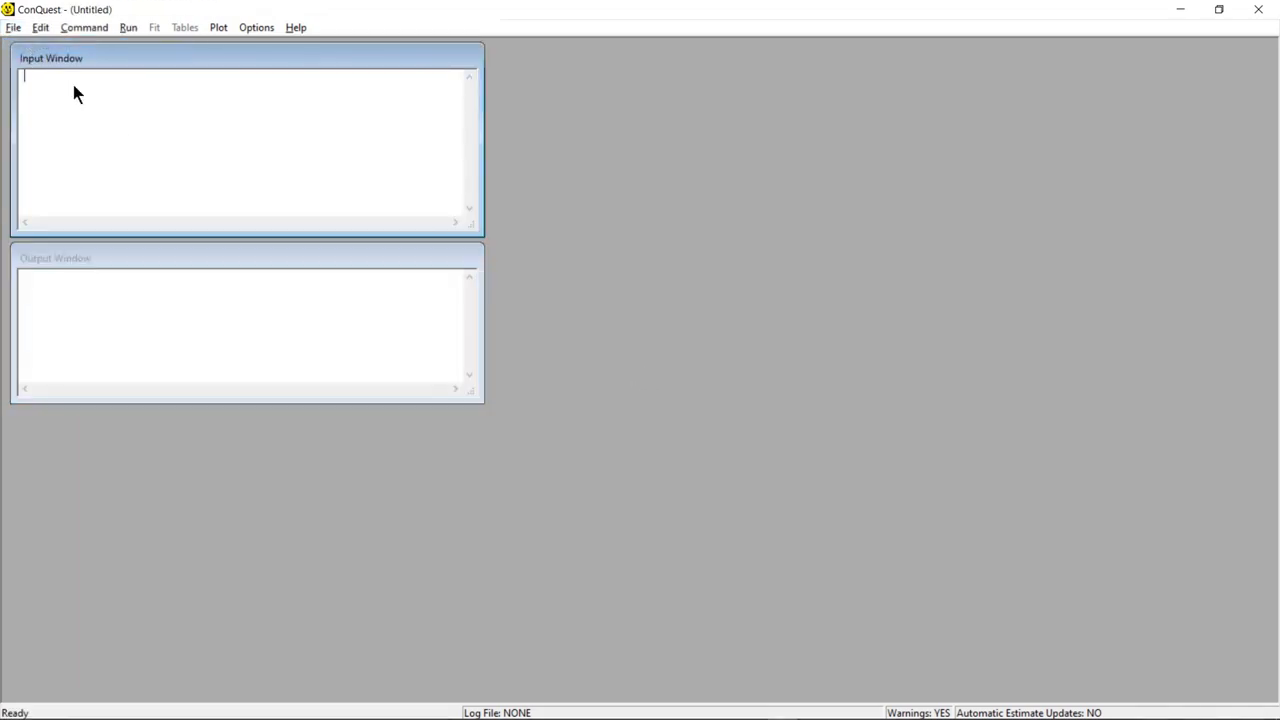
pyautogui.click(130, 123)
pyautogui.hotkey('ctrl', 'v')
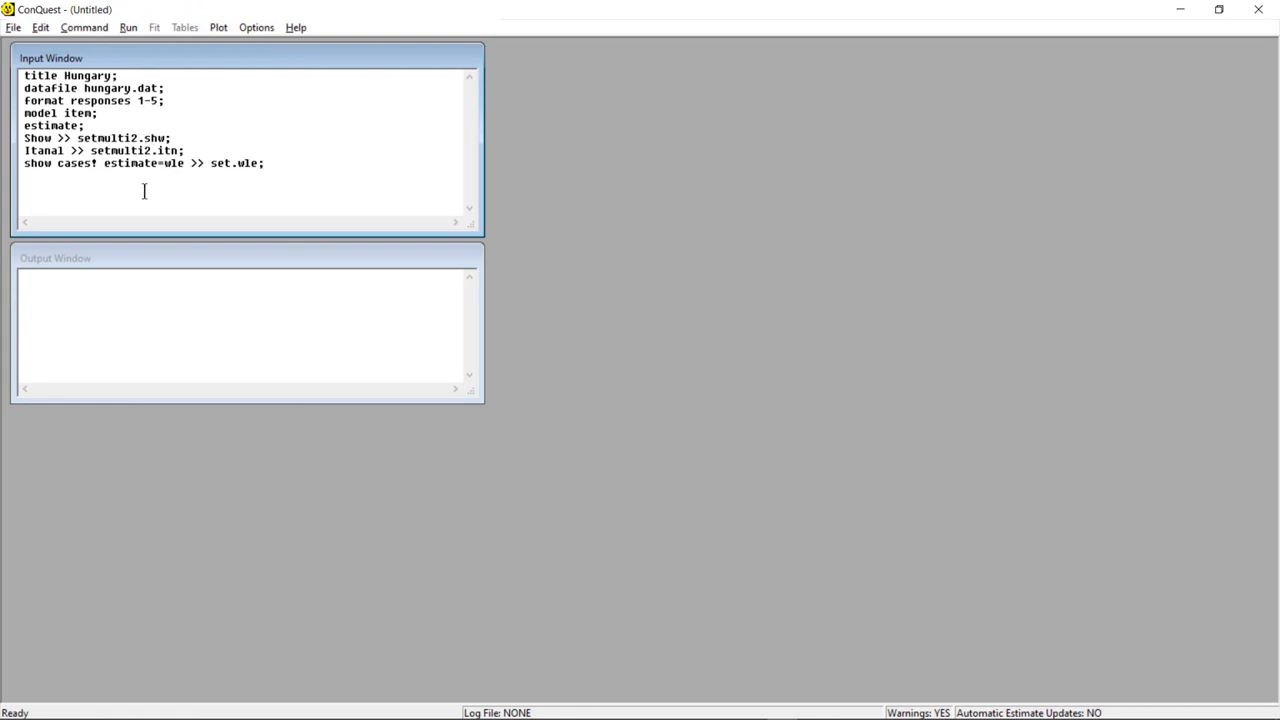
# Find the exam code's format line in the catata kuliah dan kode notes and select its "gender 1" part
pyautogui.moveTo(640, 712)
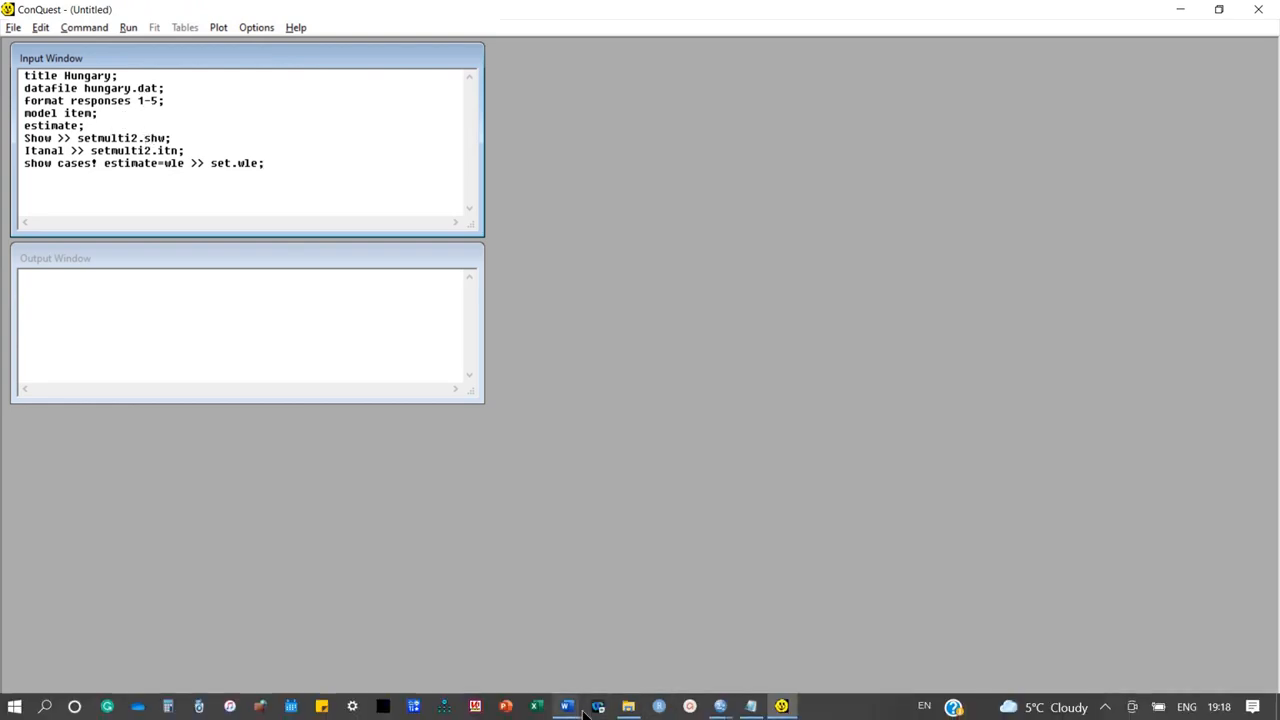
pyautogui.click(568, 708)
pyautogui.click(637, 620)
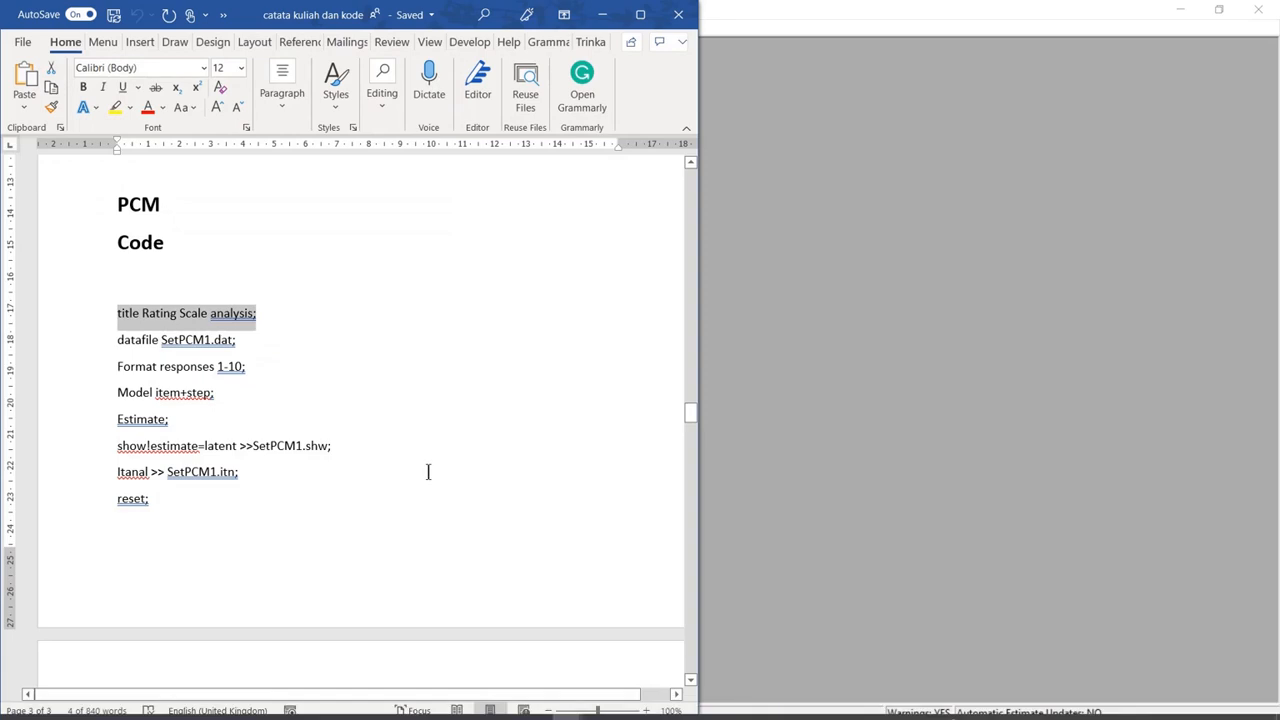
pyautogui.scroll(-10, 253, 431)
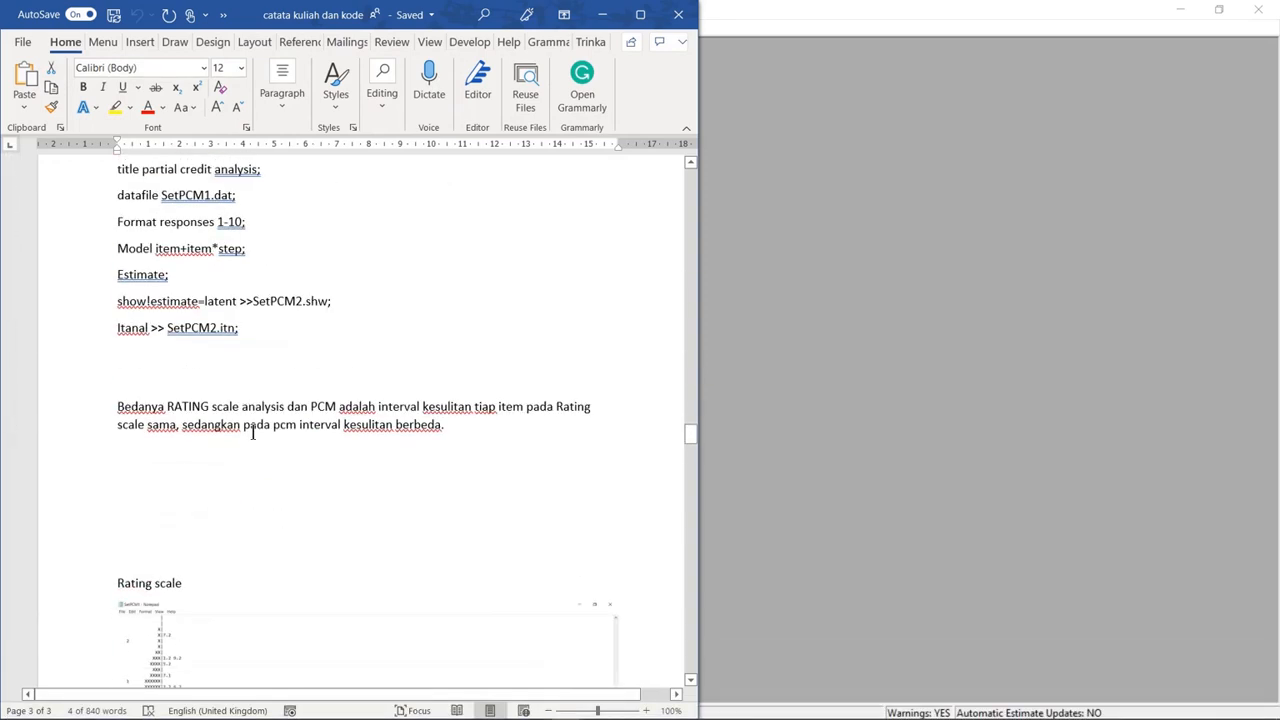
pyautogui.scroll(-15, 253, 431)
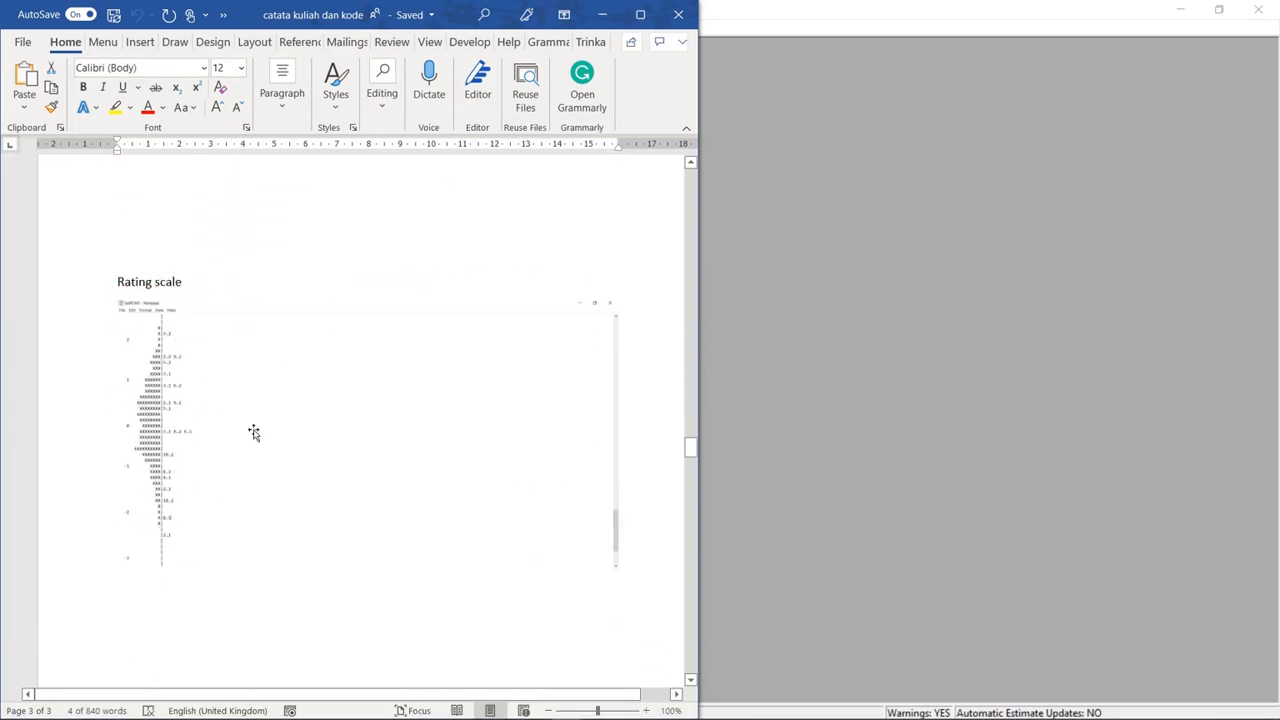
pyautogui.scroll(-6, 253, 431)
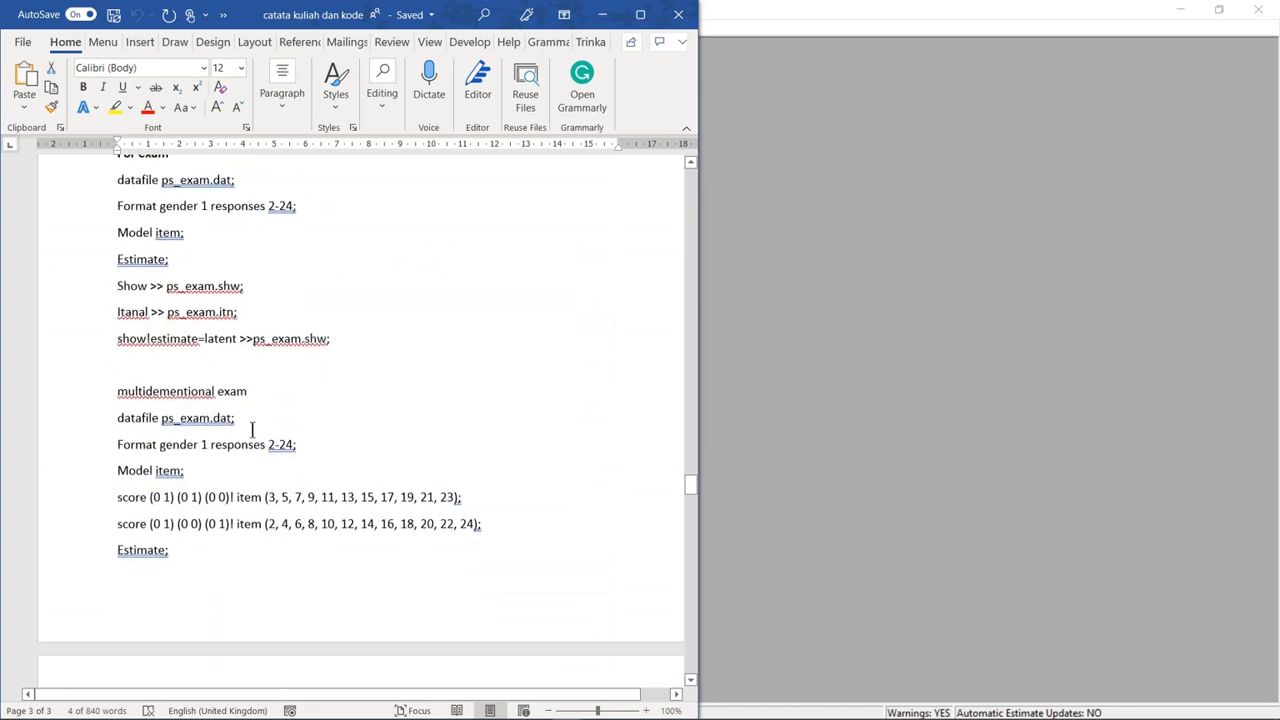
pyautogui.moveTo(206, 205); pyautogui.dragTo(176, 202)
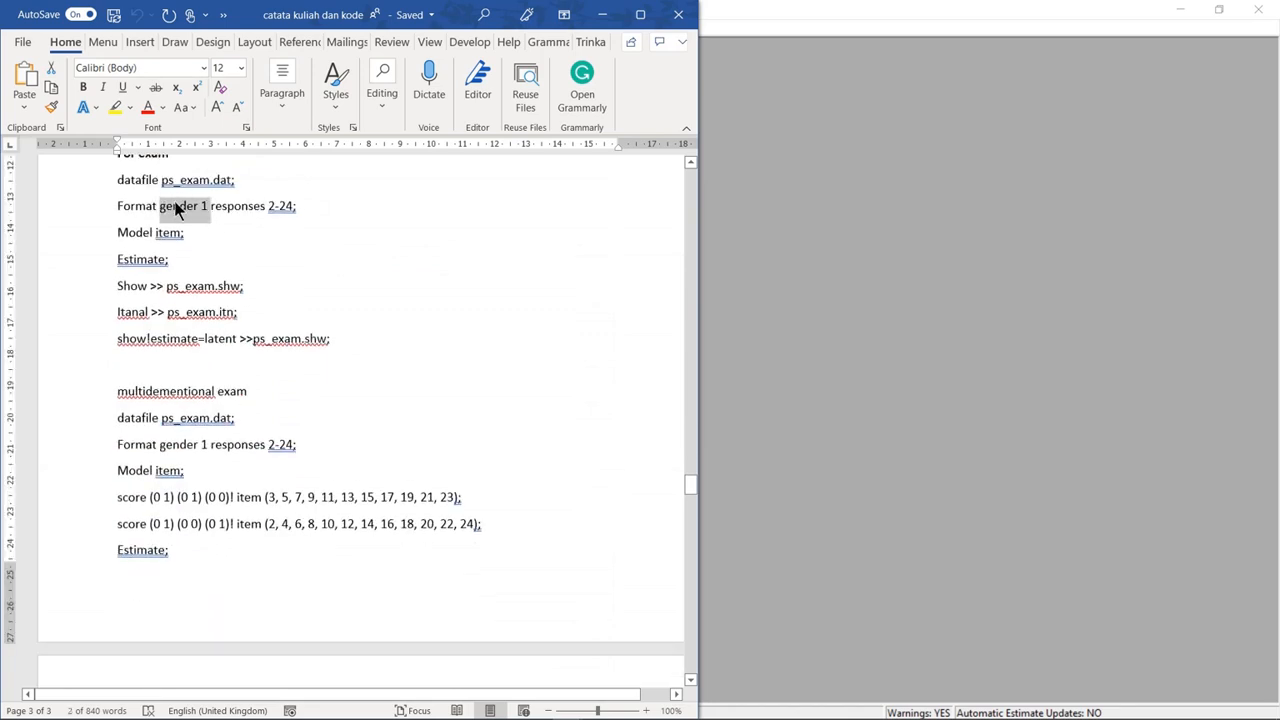
pyautogui.click(606, 16)
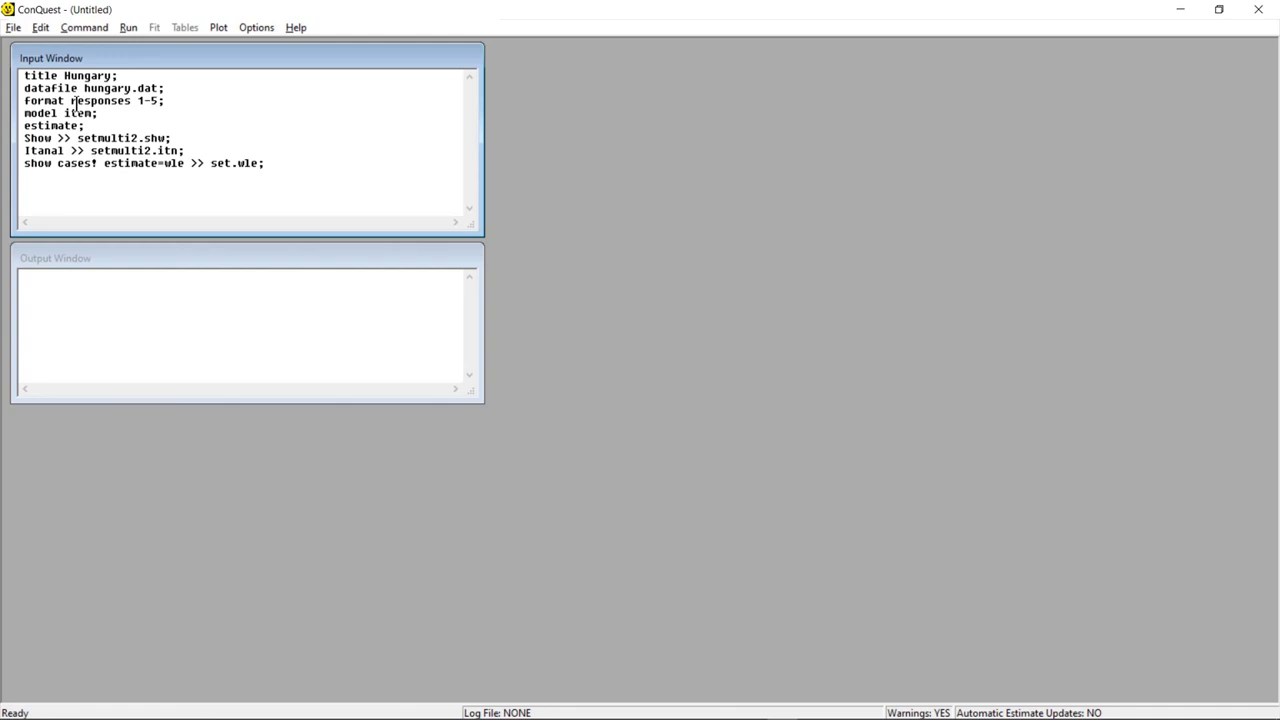
# Change the format command to read country from column 1, gender from column 2, and responses starting at column 3
pyautogui.write('gender 1')
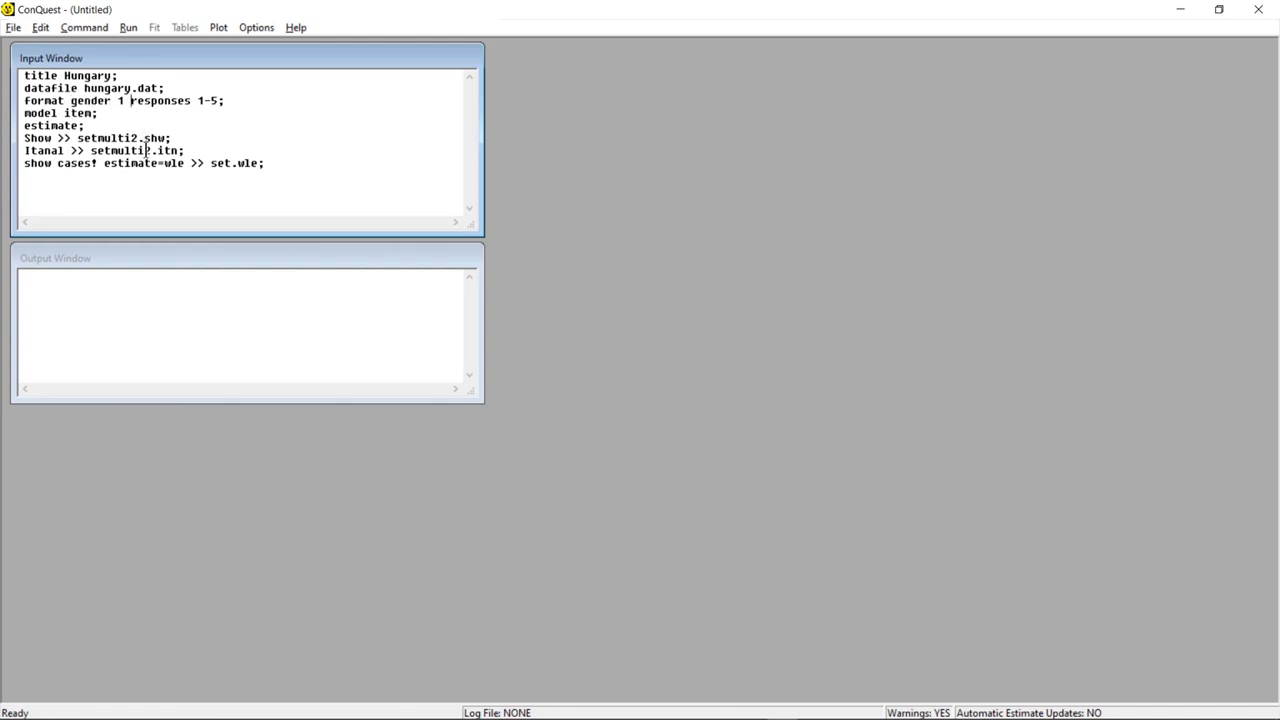
pyautogui.press('BackSpace')
pyautogui.press('BackSpace')
pyautogui.write('2')
pyautogui.write(' country')
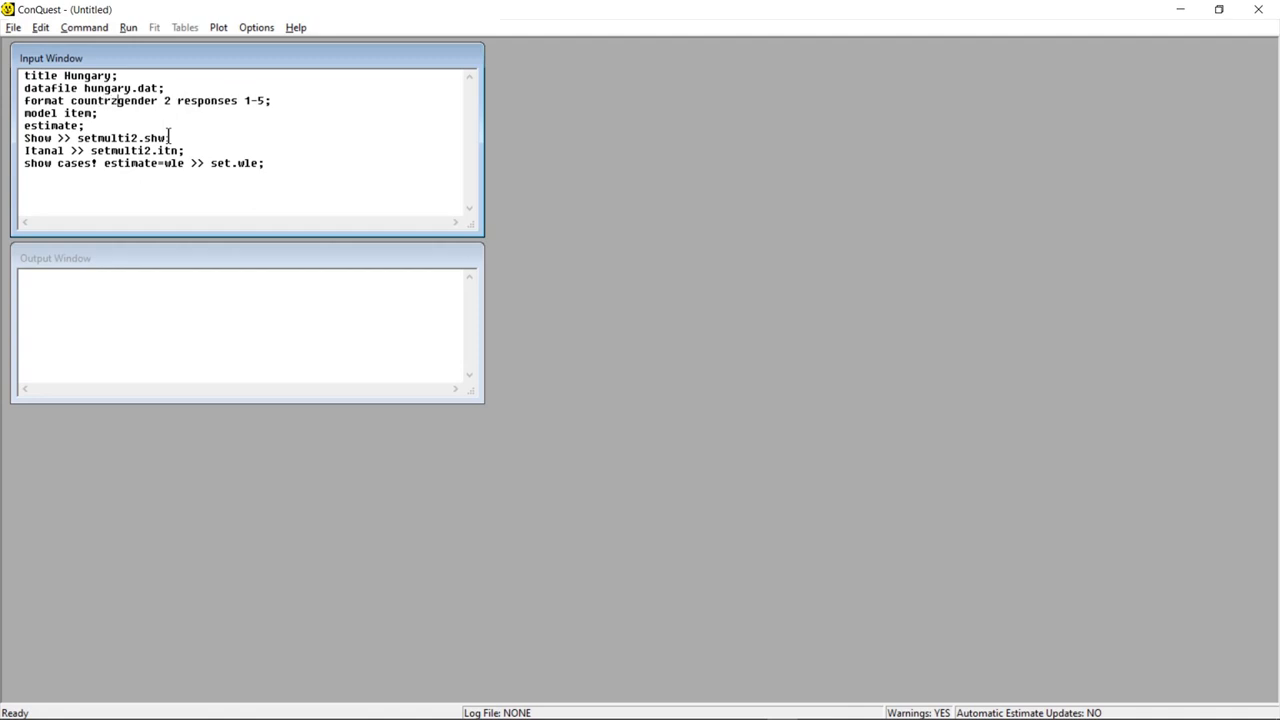
pyautogui.write(' 1')
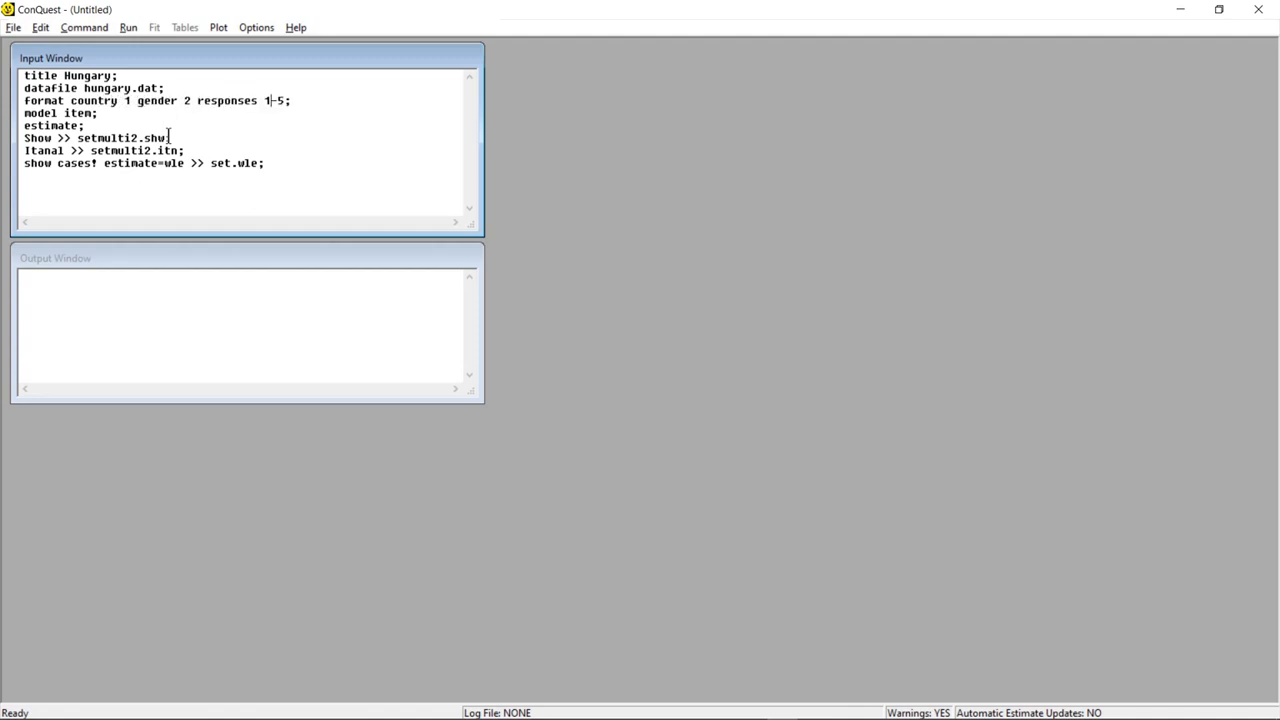
pyautogui.press('BackSpace')
pyautogui.write('3')
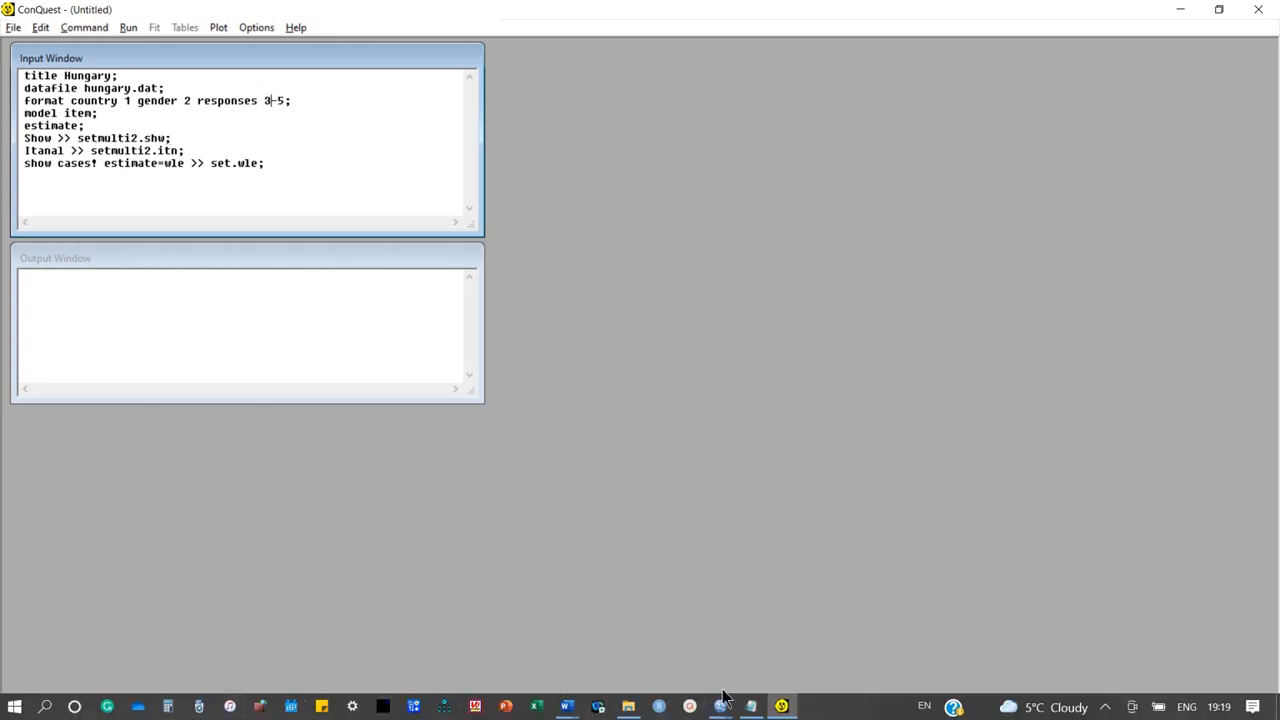
# Check the row length in the finland data file and set the format command's responses range to 3-58
pyautogui.click(750, 706)
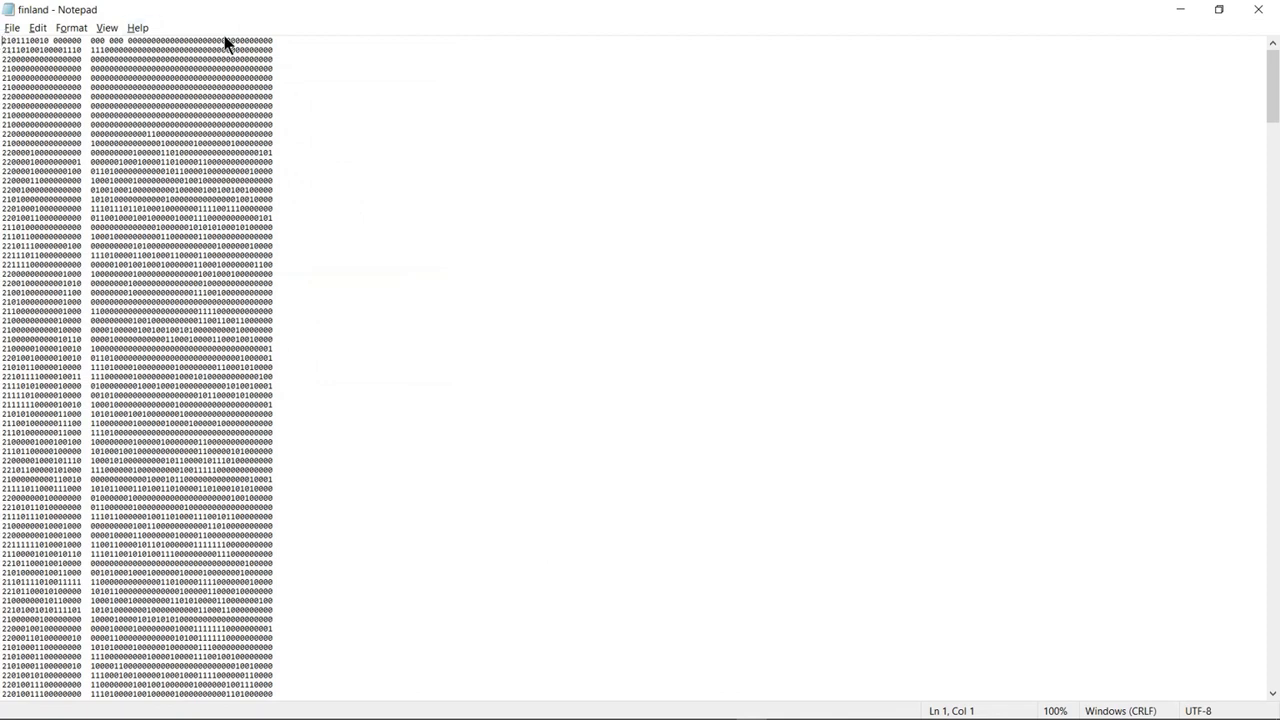
pyautogui.moveTo(2, 42); pyautogui.dragTo(276, 47)
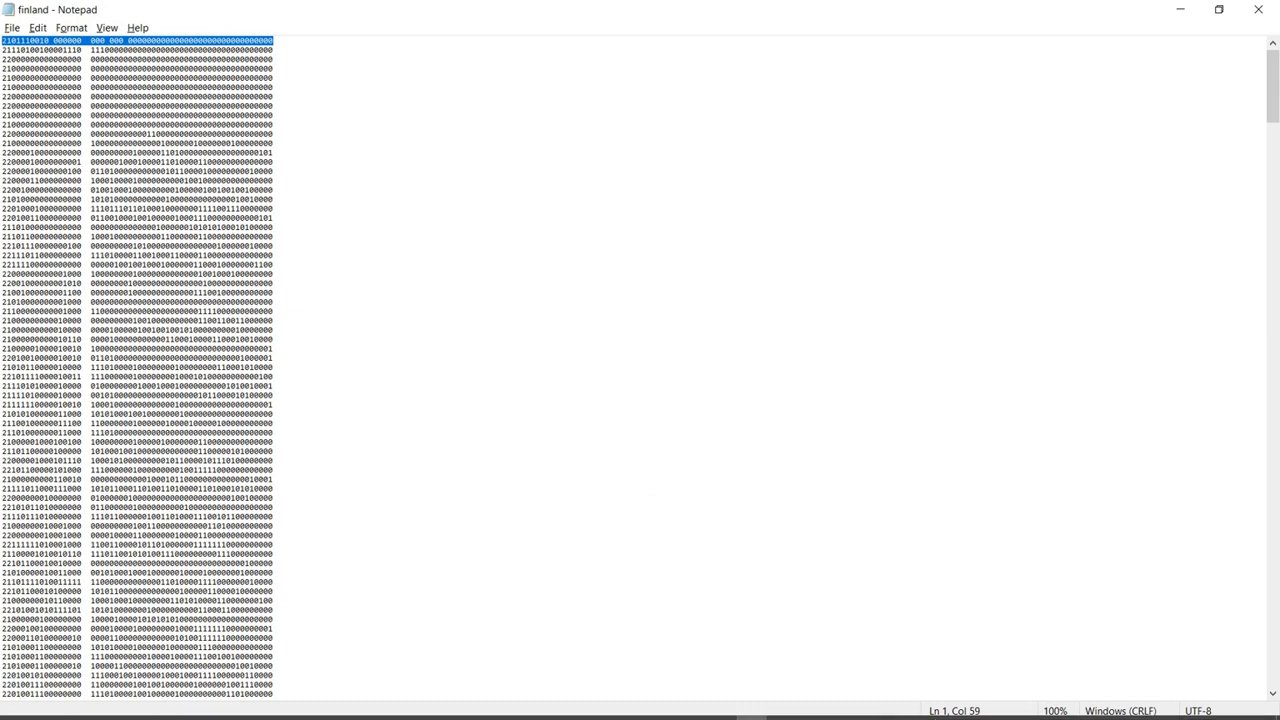
pyautogui.click(16, 40)
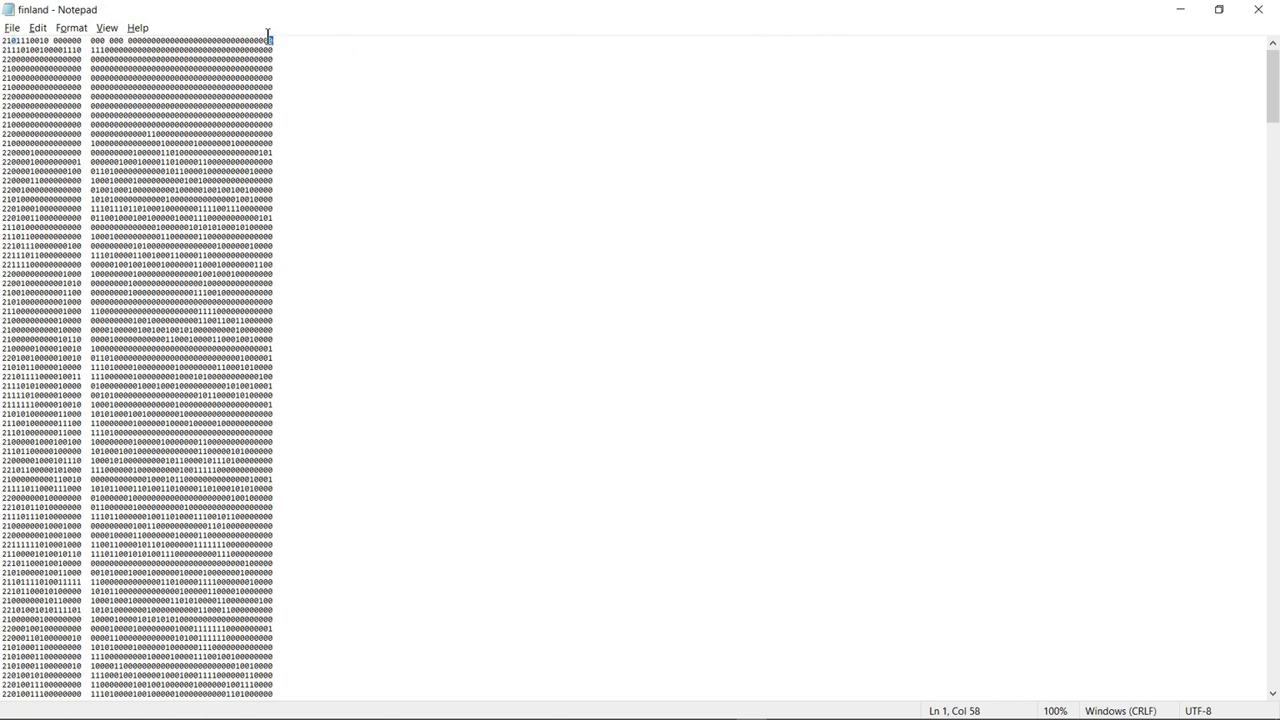
pyautogui.click(1168, 9)
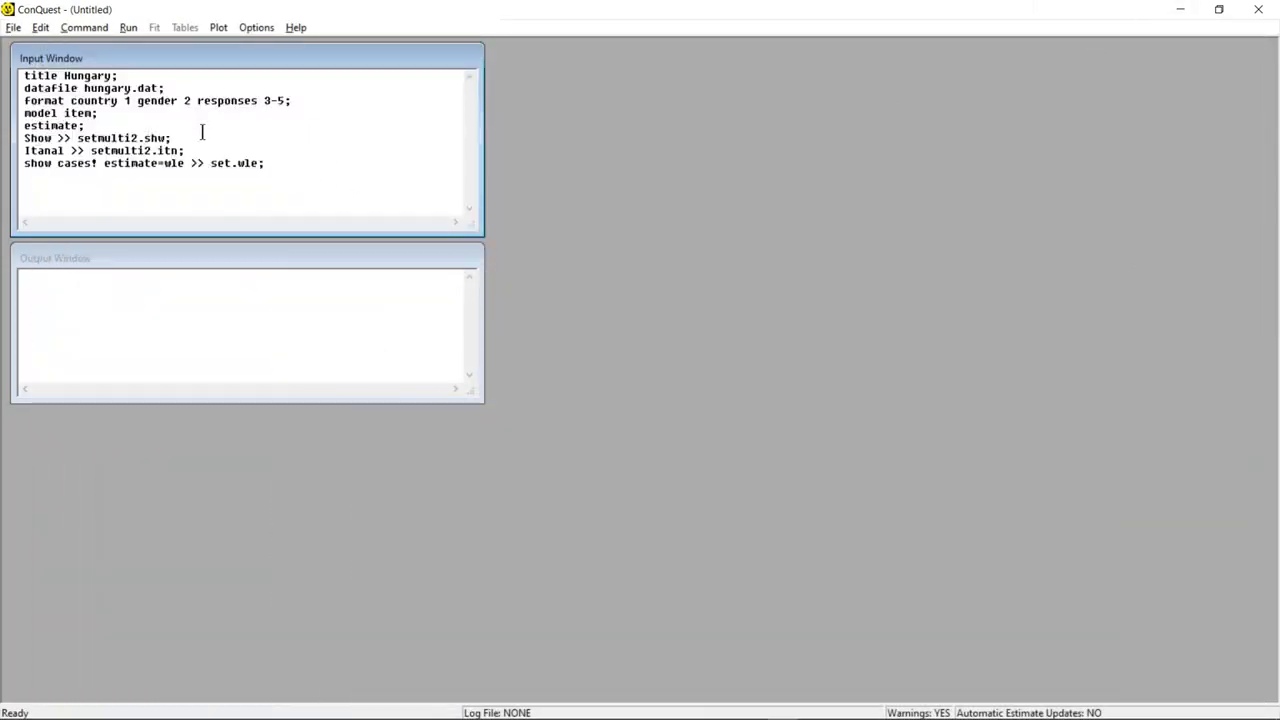
pyautogui.click(283, 100)
pyautogui.write('8')
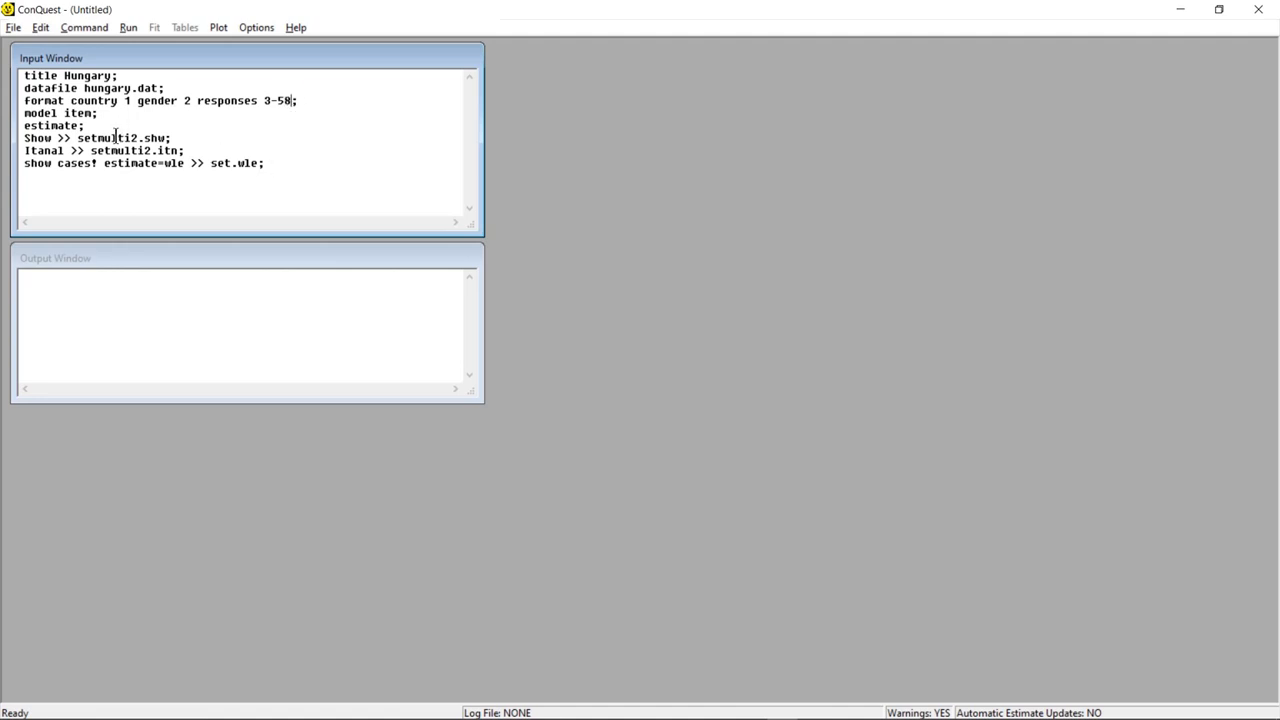
# Set the Show command's output file to hungary.shw and the Itanal command's output file to finland.itn
pyautogui.moveTo(140, 138); pyautogui.dragTo(78, 134)
pyautogui.write('hungarz')
pyautogui.press('BackSpace')
pyautogui.write('y')
pyautogui.moveTo(149, 150); pyautogui.dragTo(93, 151)
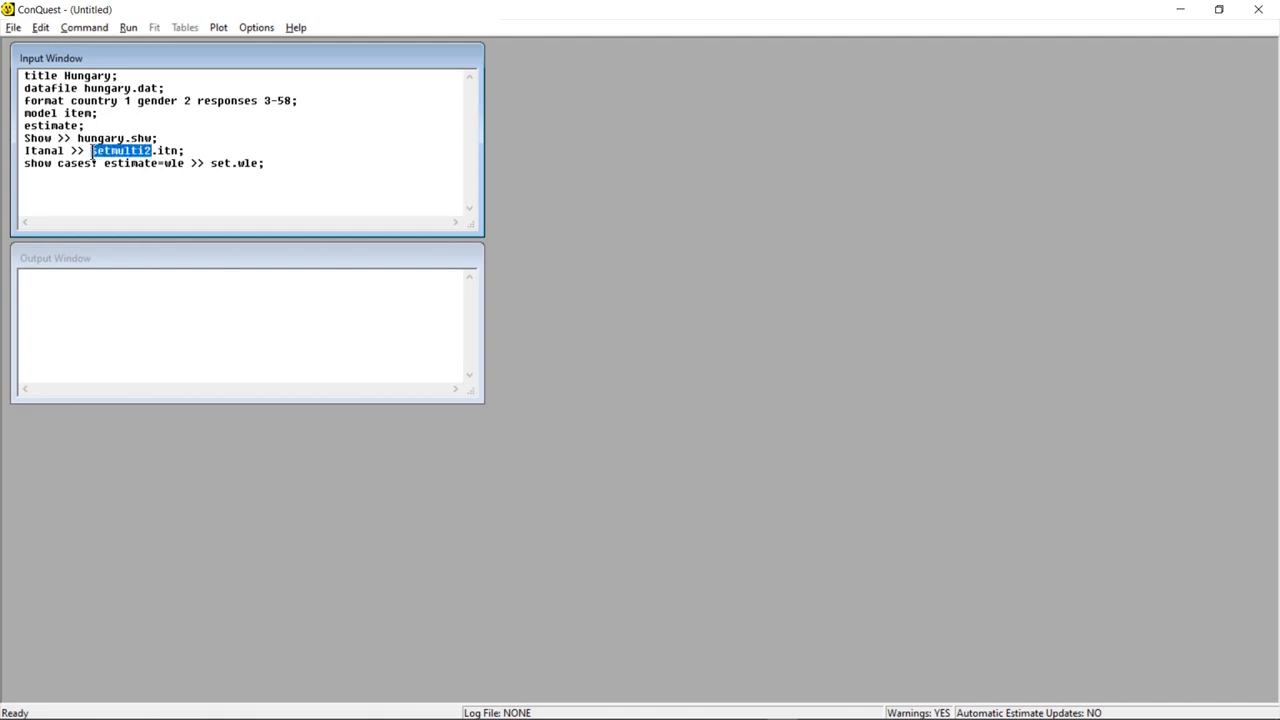
pyautogui.write('finland')
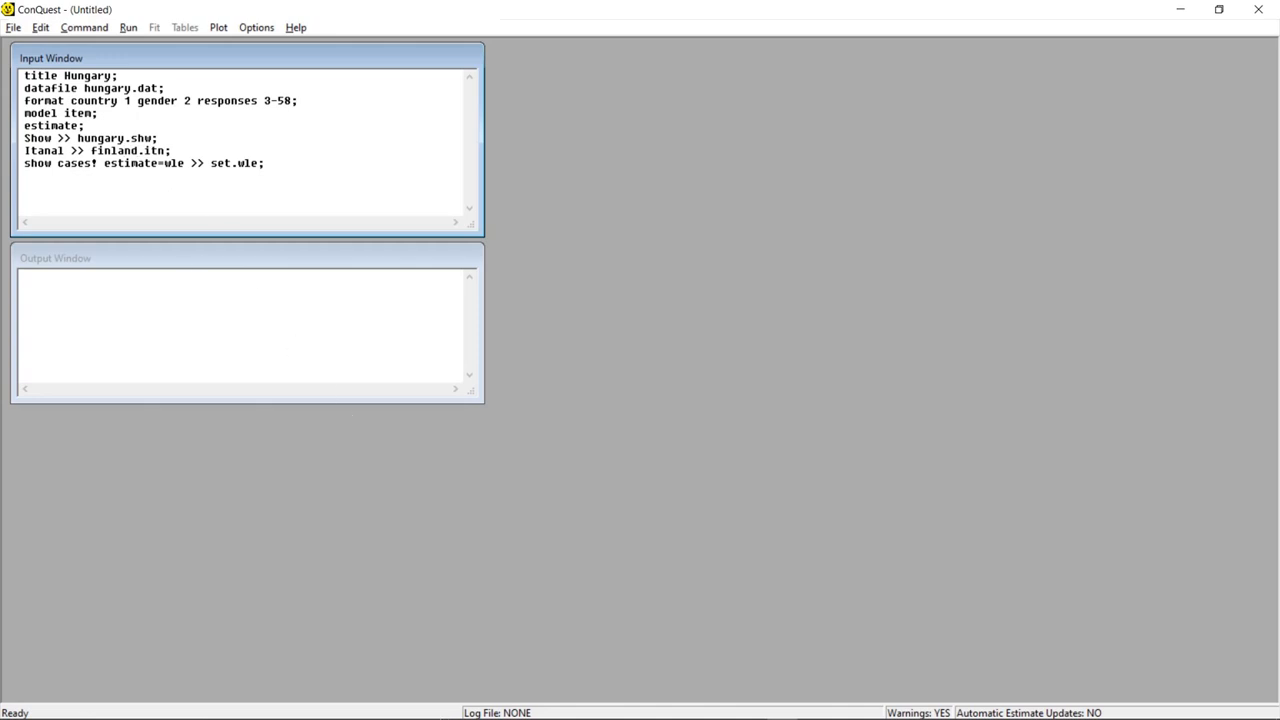
# Review the numbered exam questions at the start of the exam_tasks_ind document
pyautogui.moveTo(460, 708)
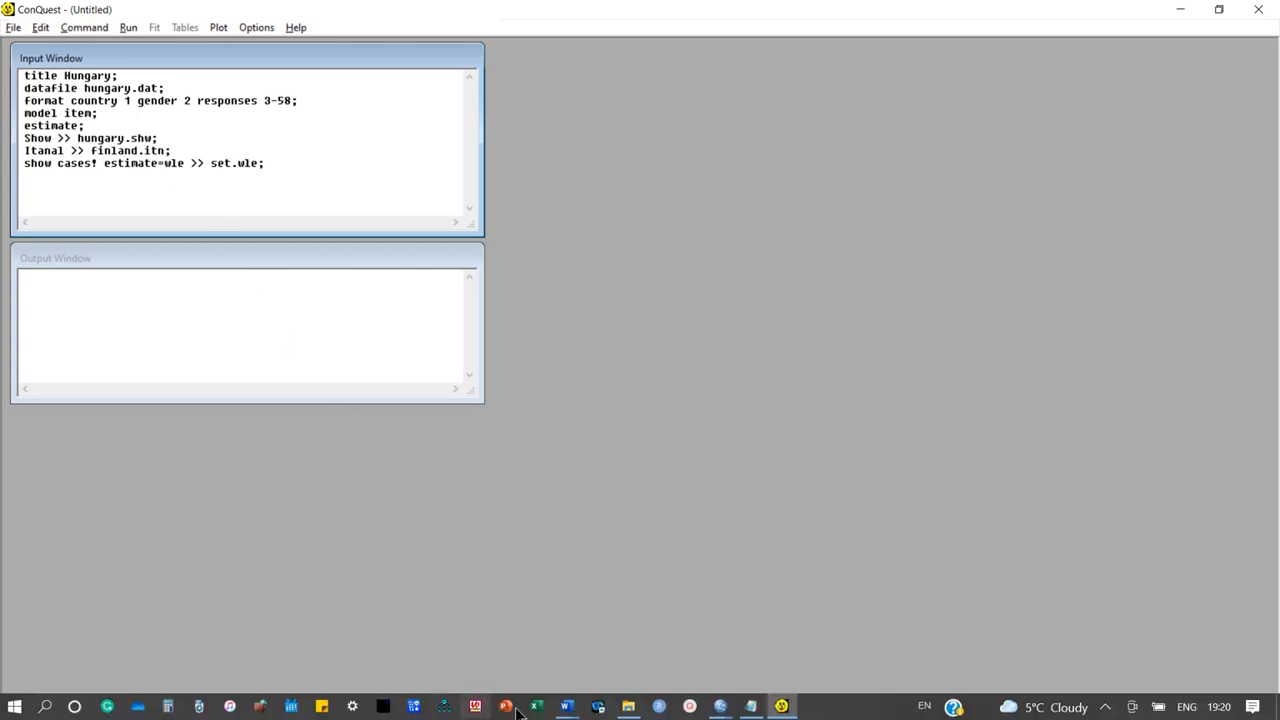
pyautogui.click(568, 710)
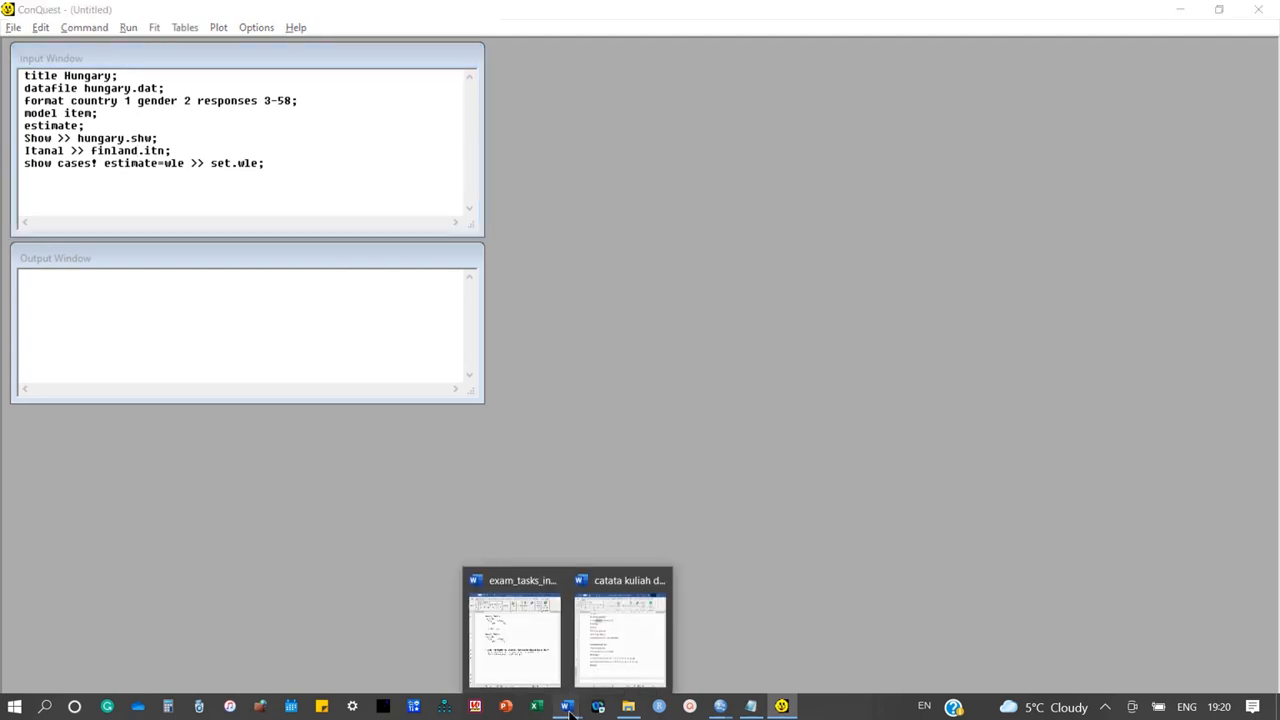
pyautogui.click(497, 618)
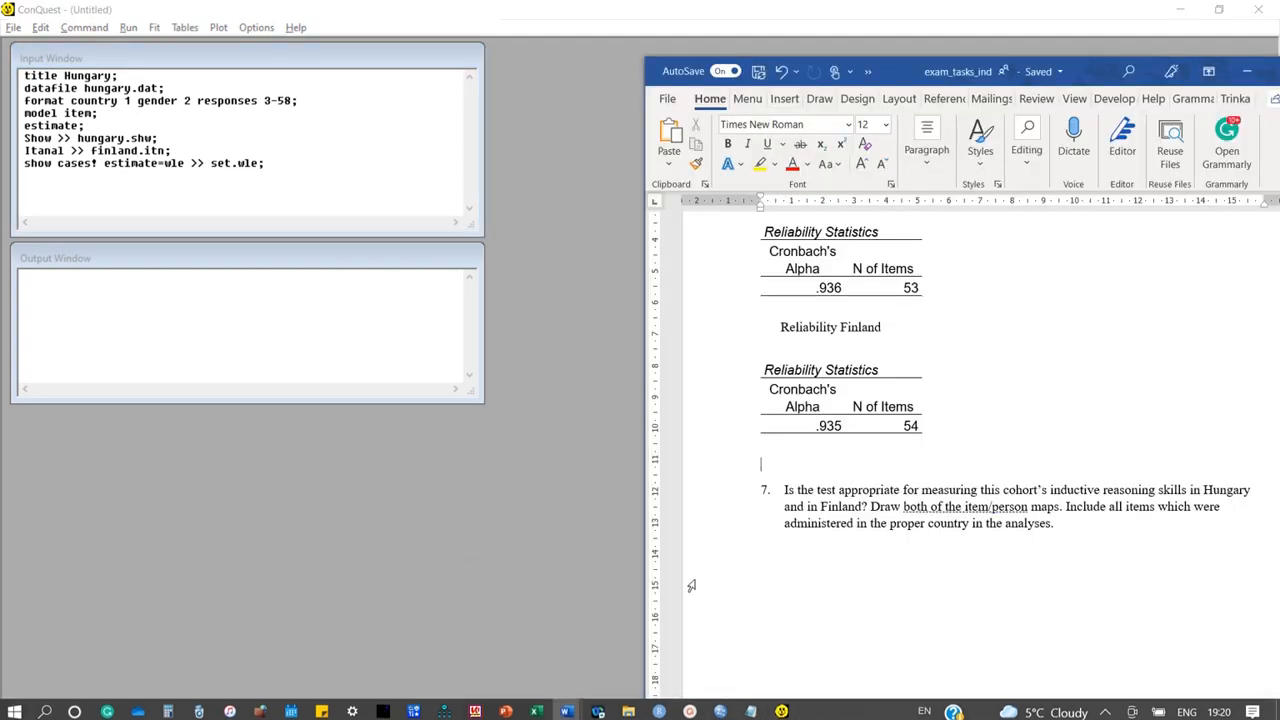
pyautogui.scroll(20, 700, 570)
pyautogui.scroll(5, 797, 468)
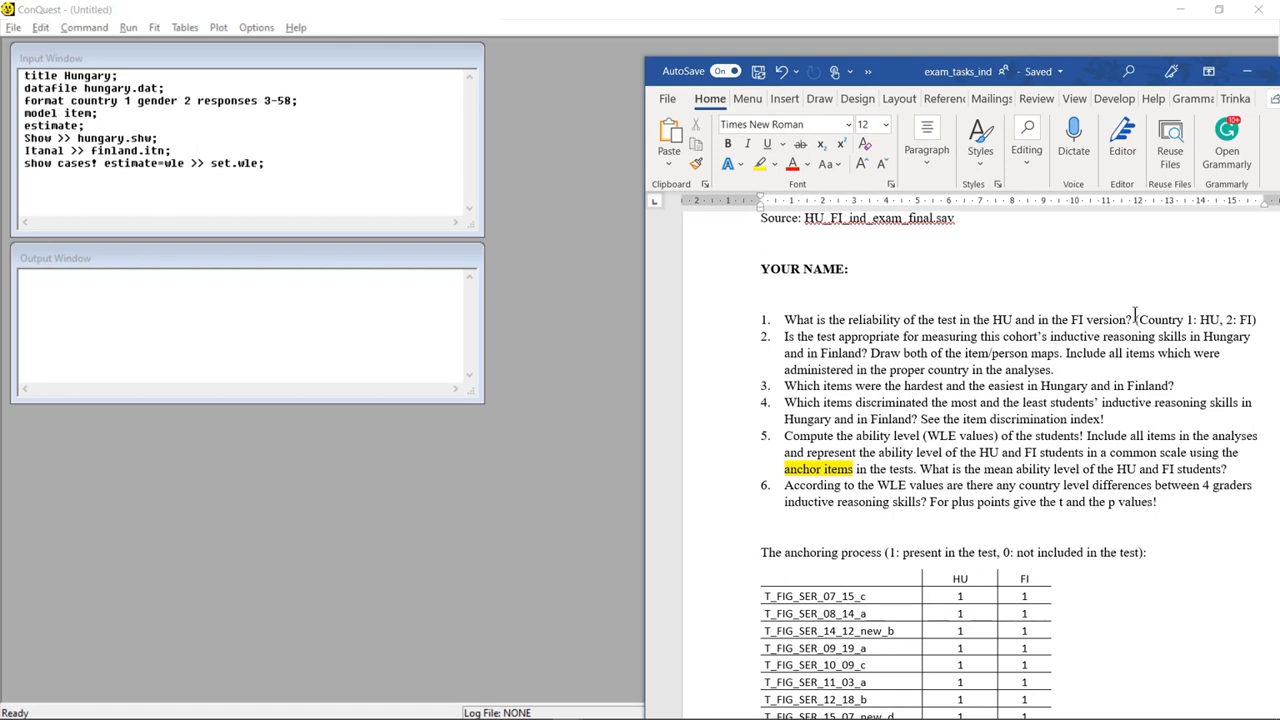
# Open the HU_FI_ind_exam_final SAV file from the Exam Rasch 2021 folder in SPSS
pyautogui.moveTo(700, 716)
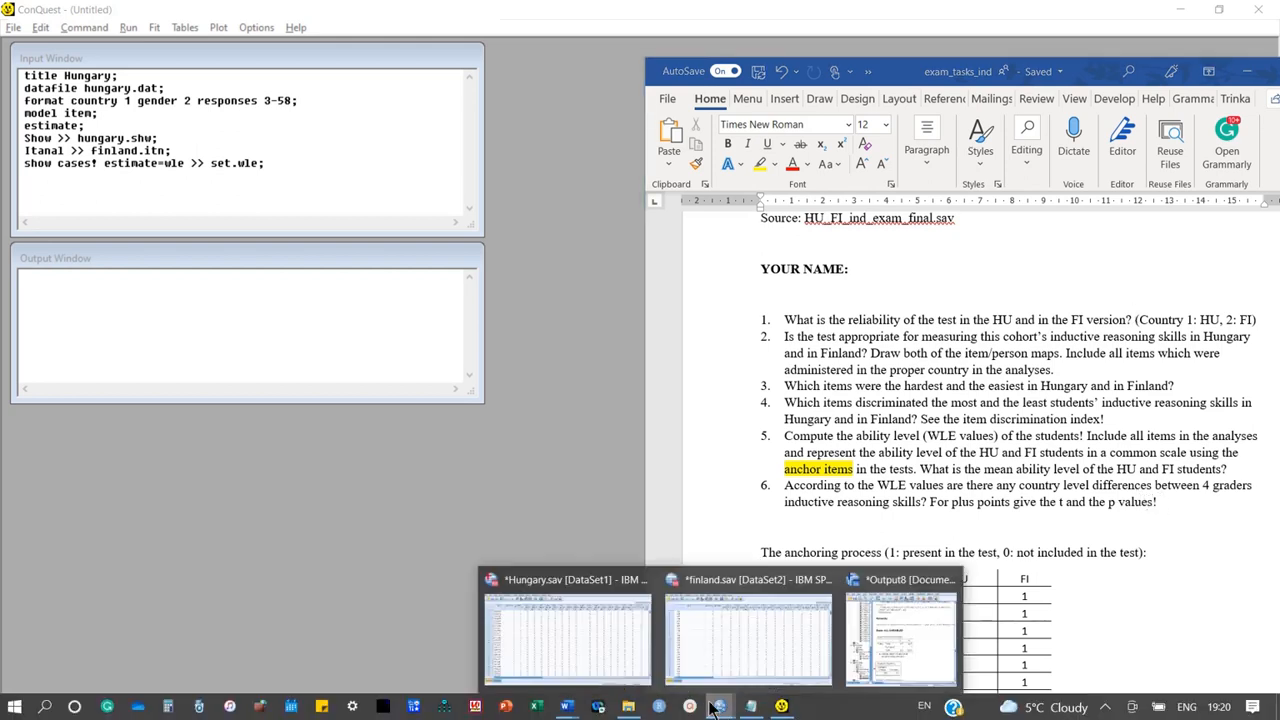
pyautogui.click(628, 706)
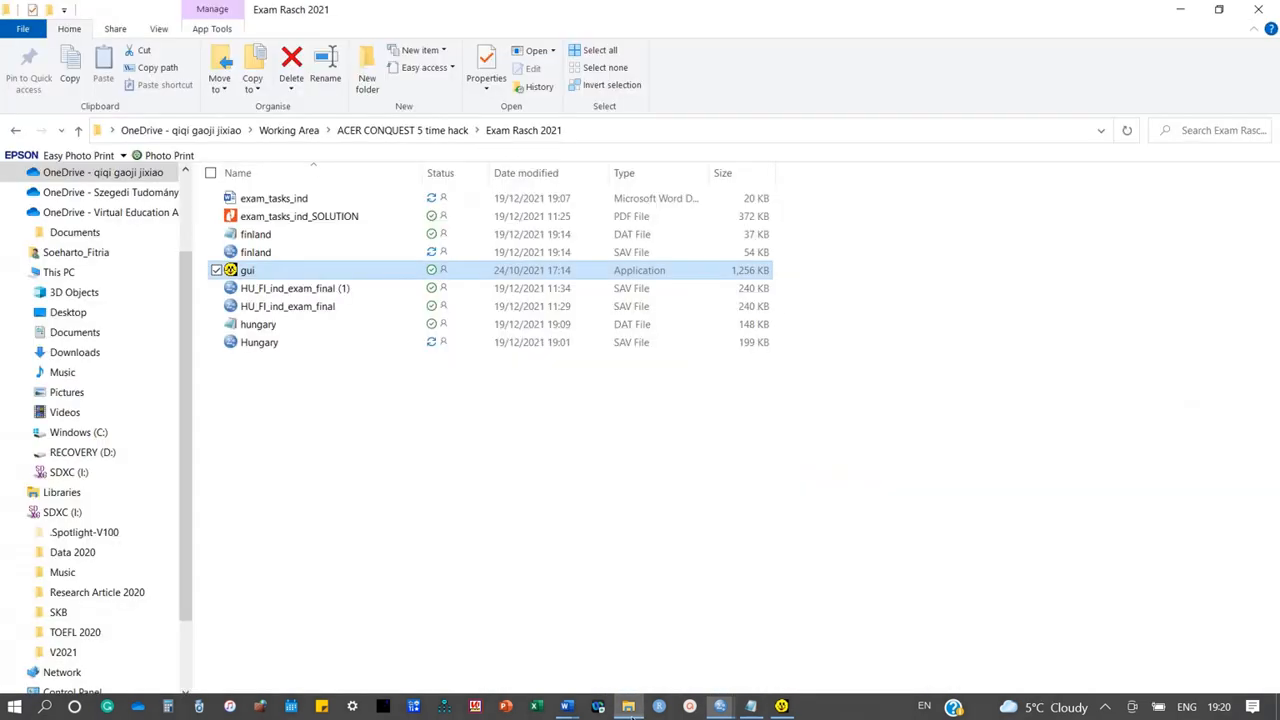
pyautogui.click(337, 305)
pyautogui.doubleClick(337, 305)
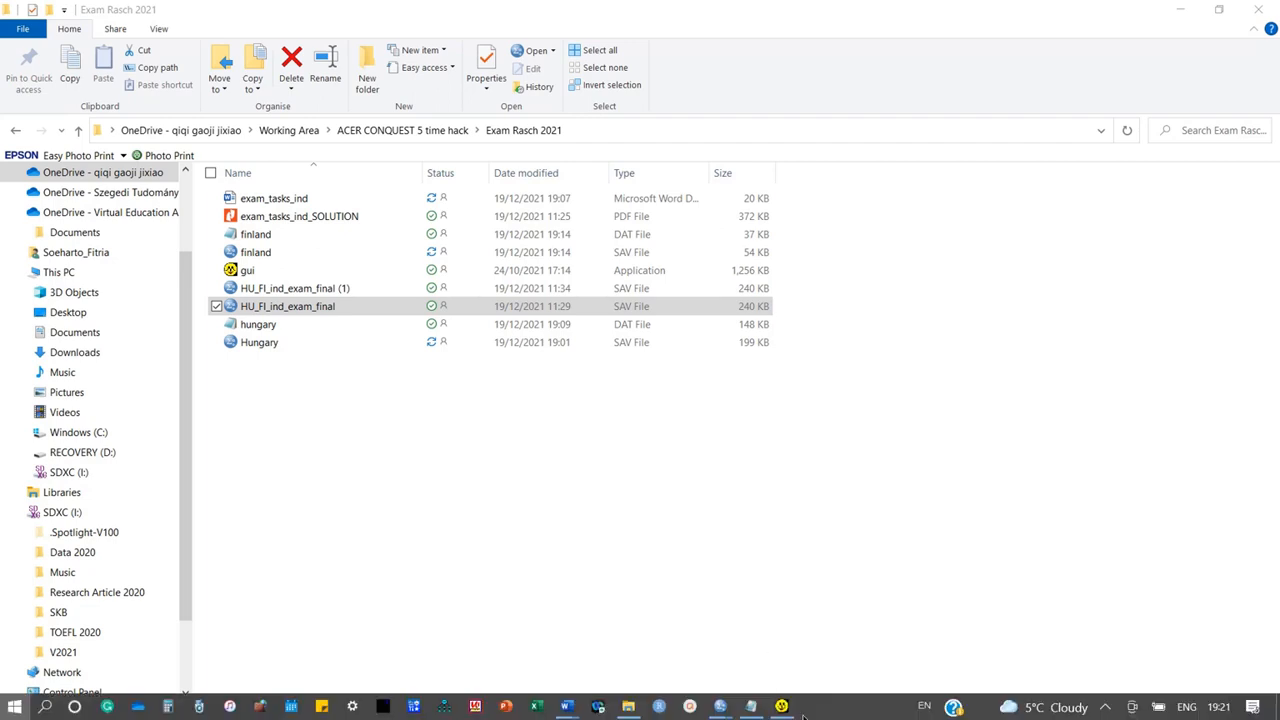
# Look through the open SPSS windows and view the country and gender columns in the Hungary.sav dataset
pyautogui.press('super')
pyautogui.moveTo(729, 710)
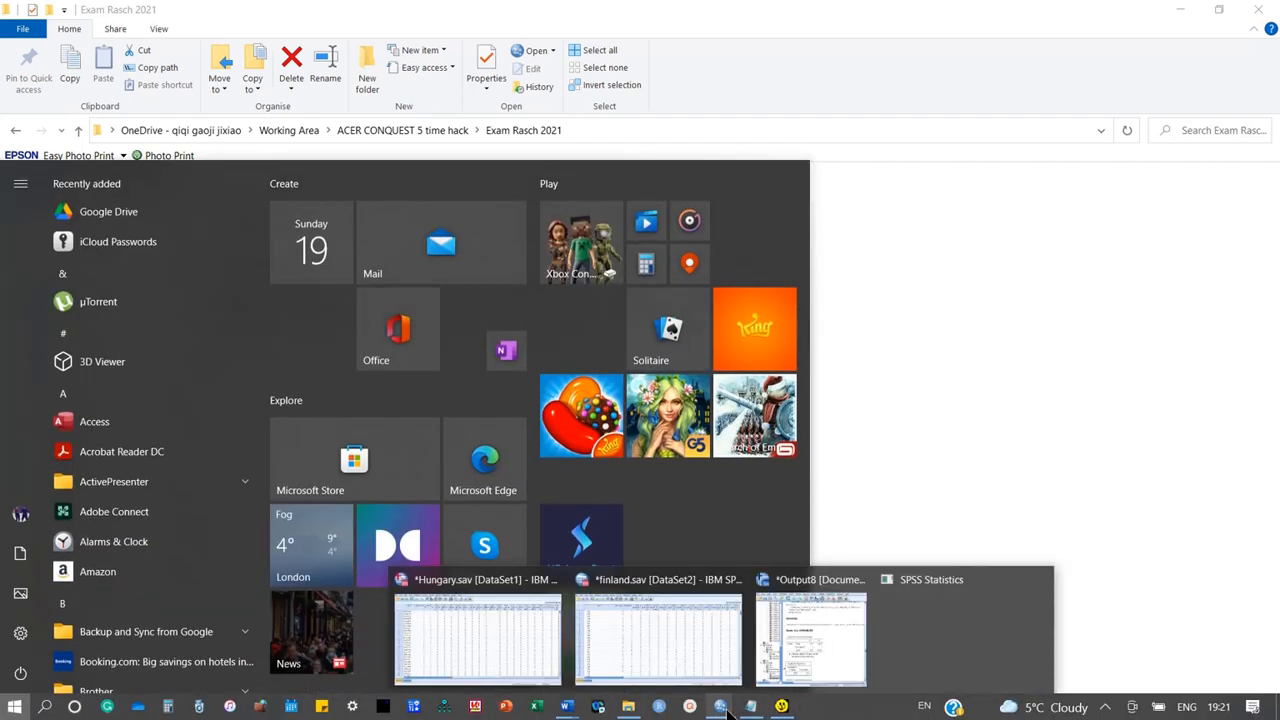
pyautogui.click(888, 651)
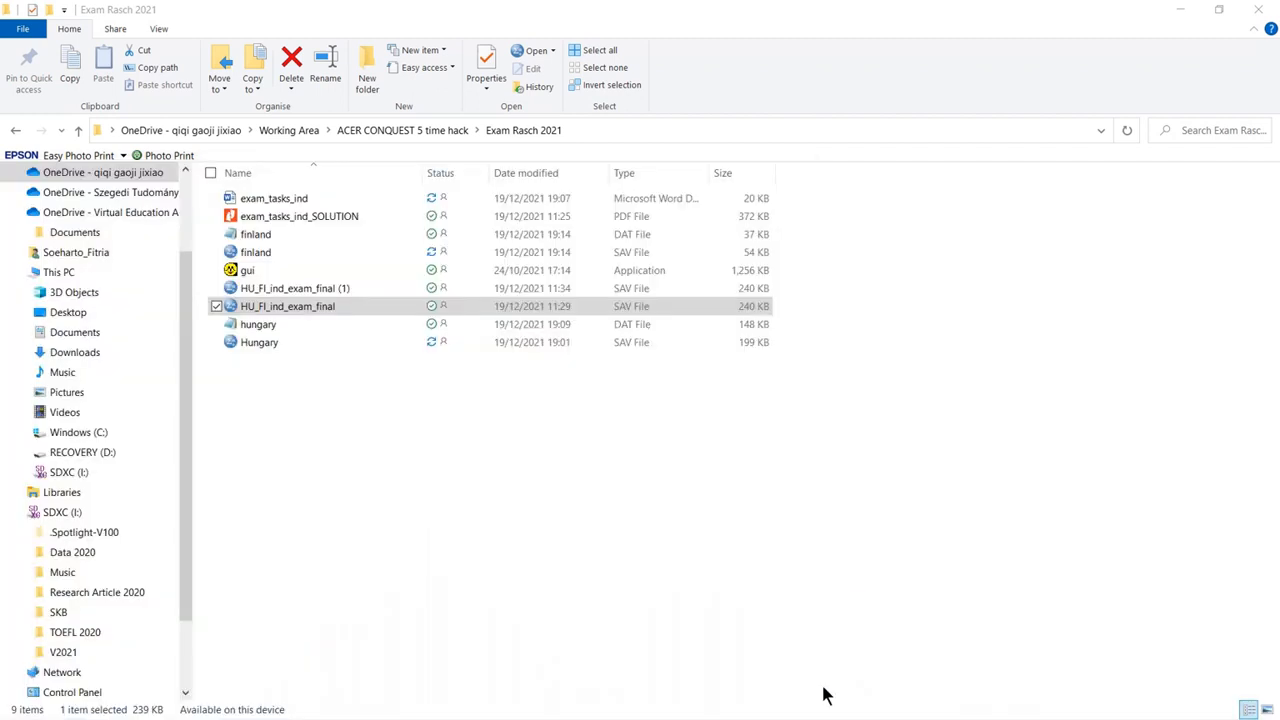
pyautogui.press('super')
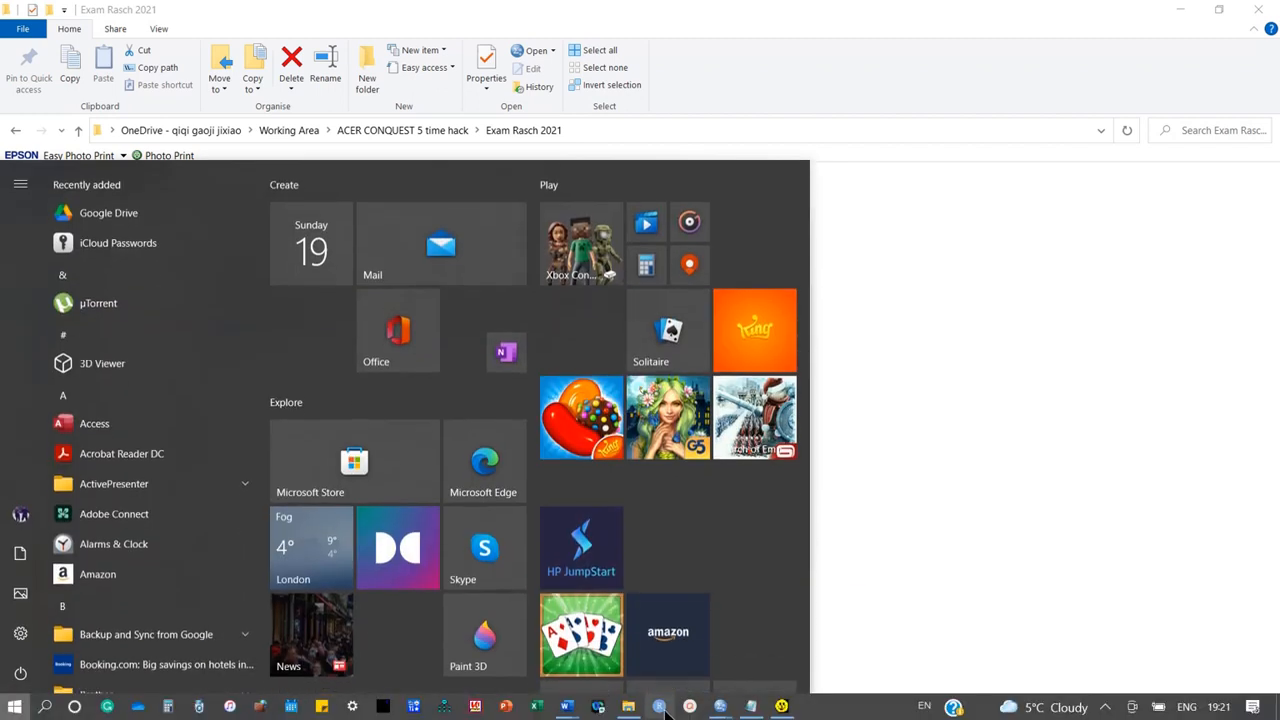
pyautogui.moveTo(720, 708)
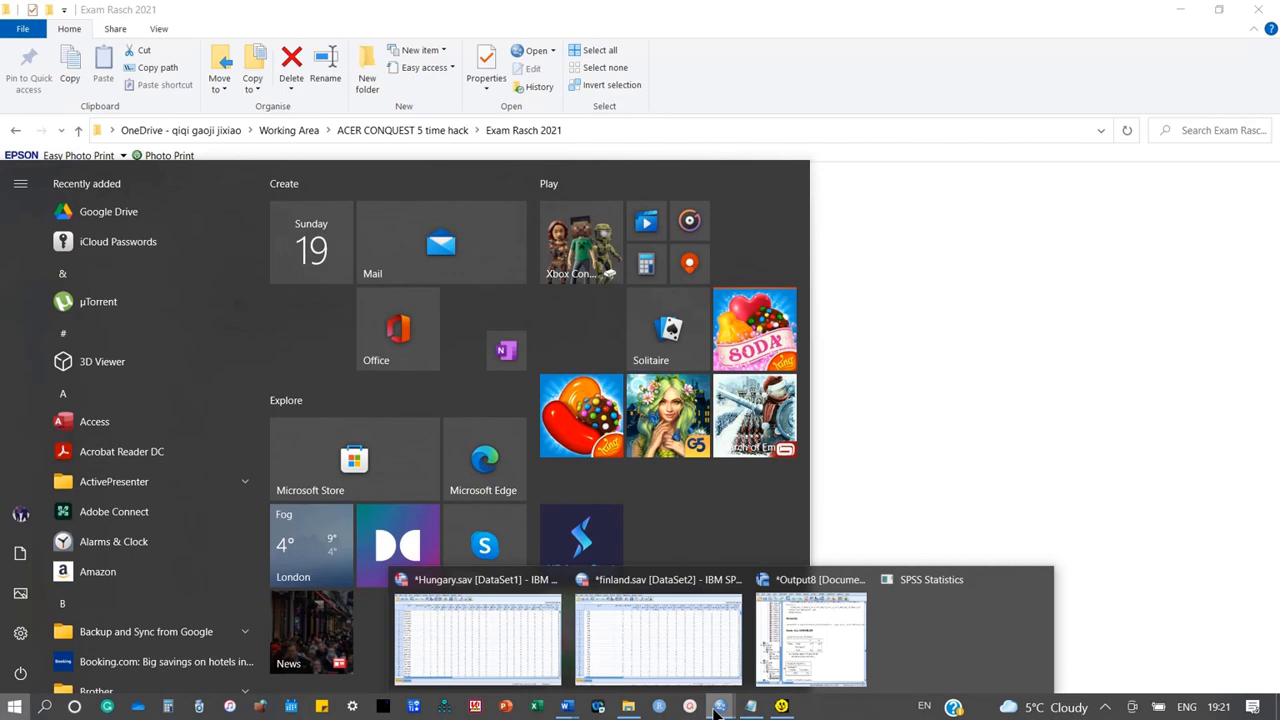
pyautogui.click(505, 639)
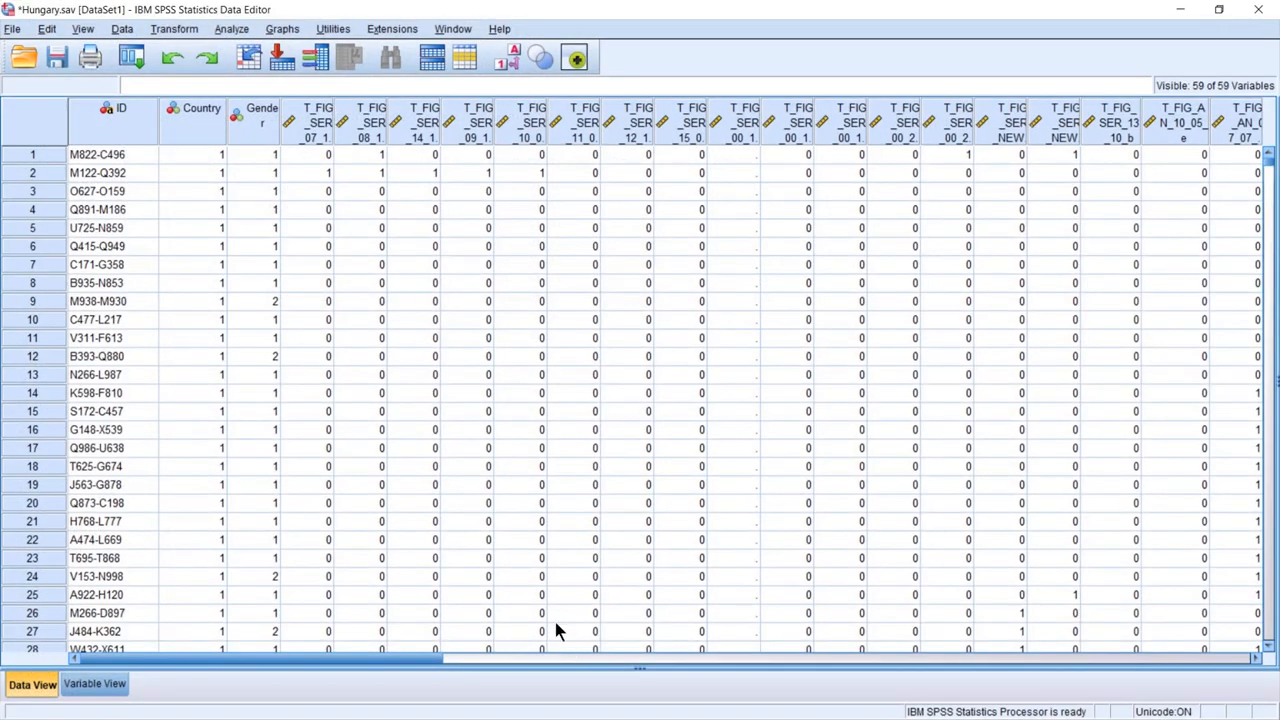
pyautogui.click(1184, 12)
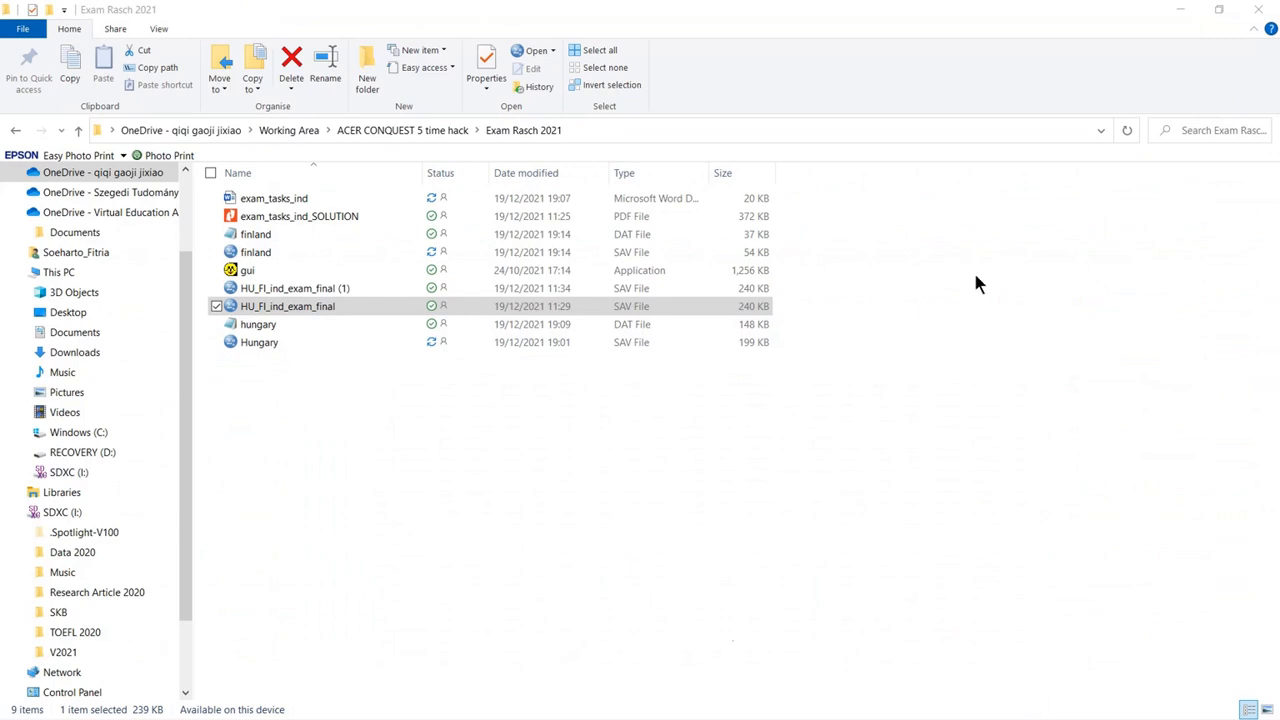
pyautogui.click(1184, 9)
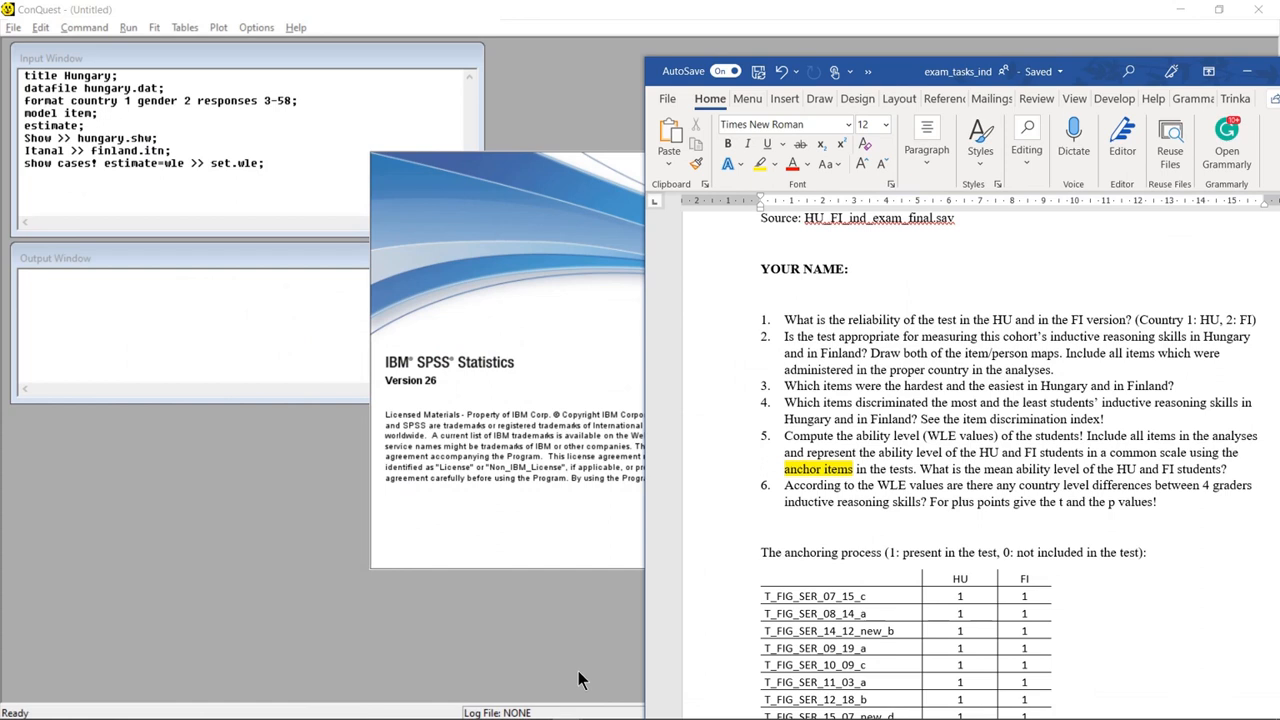
# Return to ConQuest and set the Itanal command's output file to hungary.itn
pyautogui.click(1243, 74)
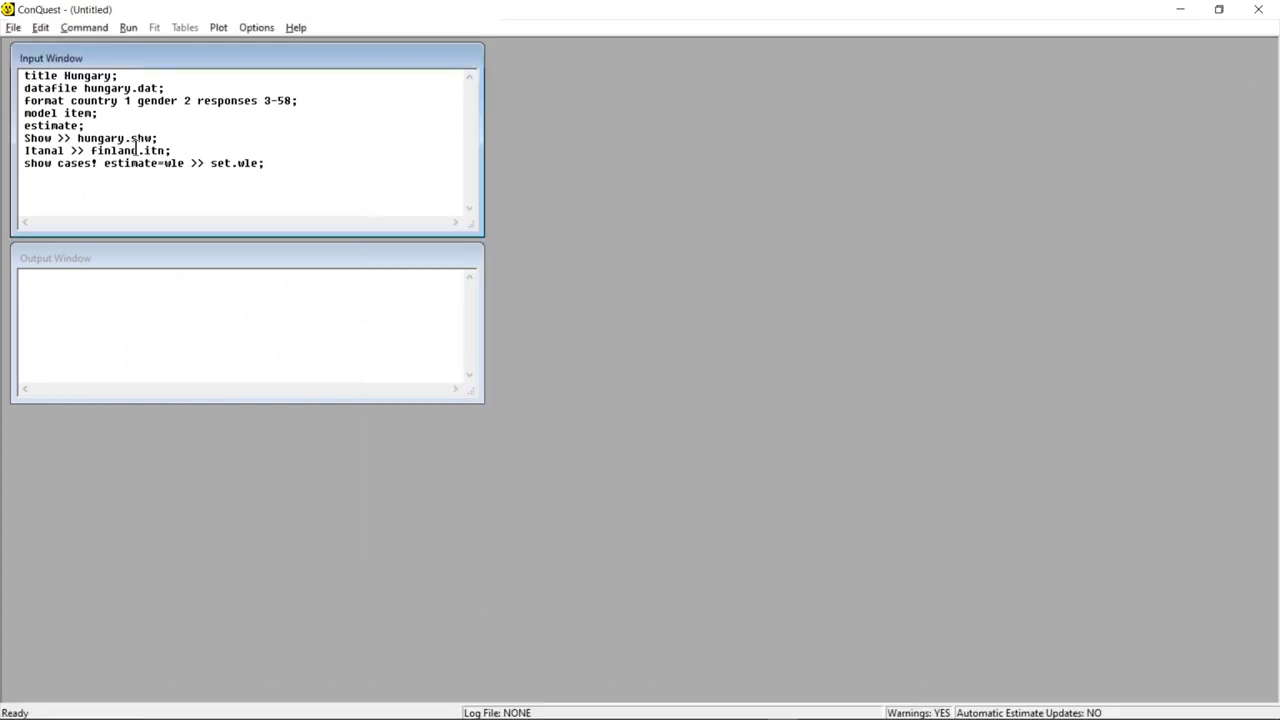
pyautogui.moveTo(137, 150); pyautogui.dragTo(89, 150)
pyautogui.write('hungarz')
pyautogui.press('BackSpace')
pyautogui.write('y')
# Switch to SPSS and load the requested data file without minimizing the string variable widths
pyautogui.hotkey('alt', 'Tab')
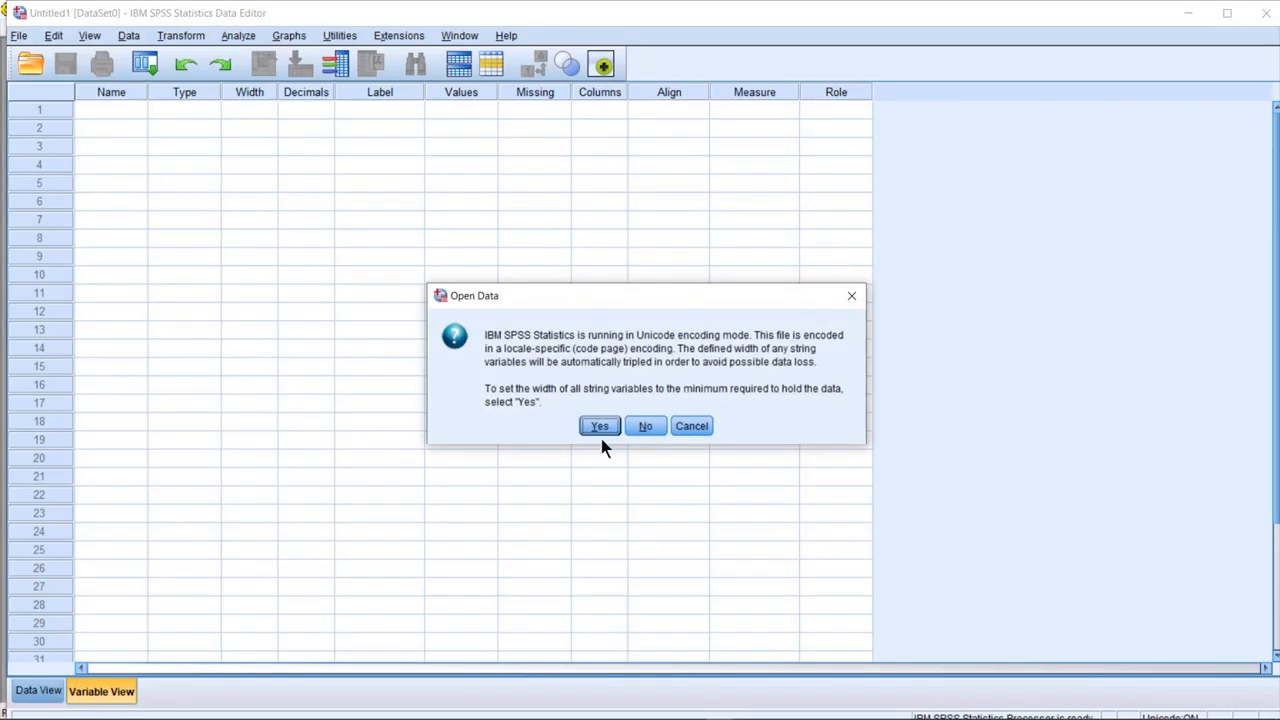
pyautogui.click(645, 426)
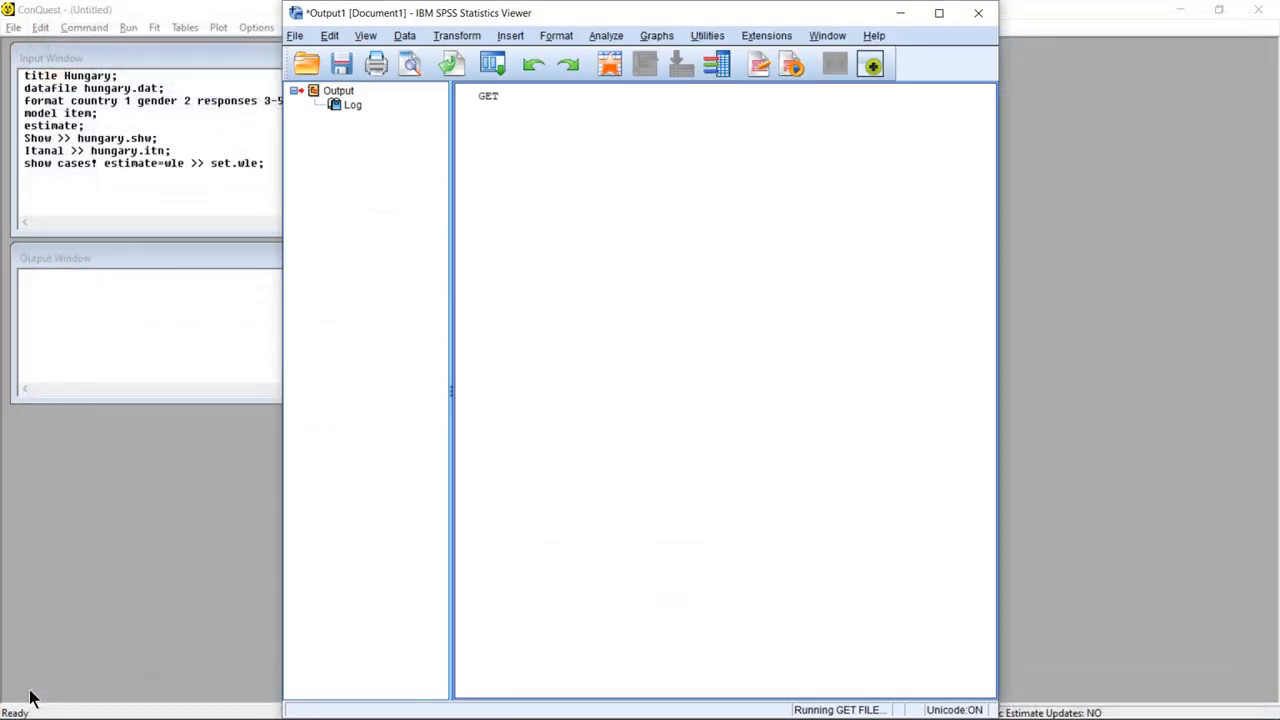
# Browse the case rows of the combined HU_FI_ind_exam_final dataset, checking the country and gender columns from start to end
pyautogui.click(899, 15)
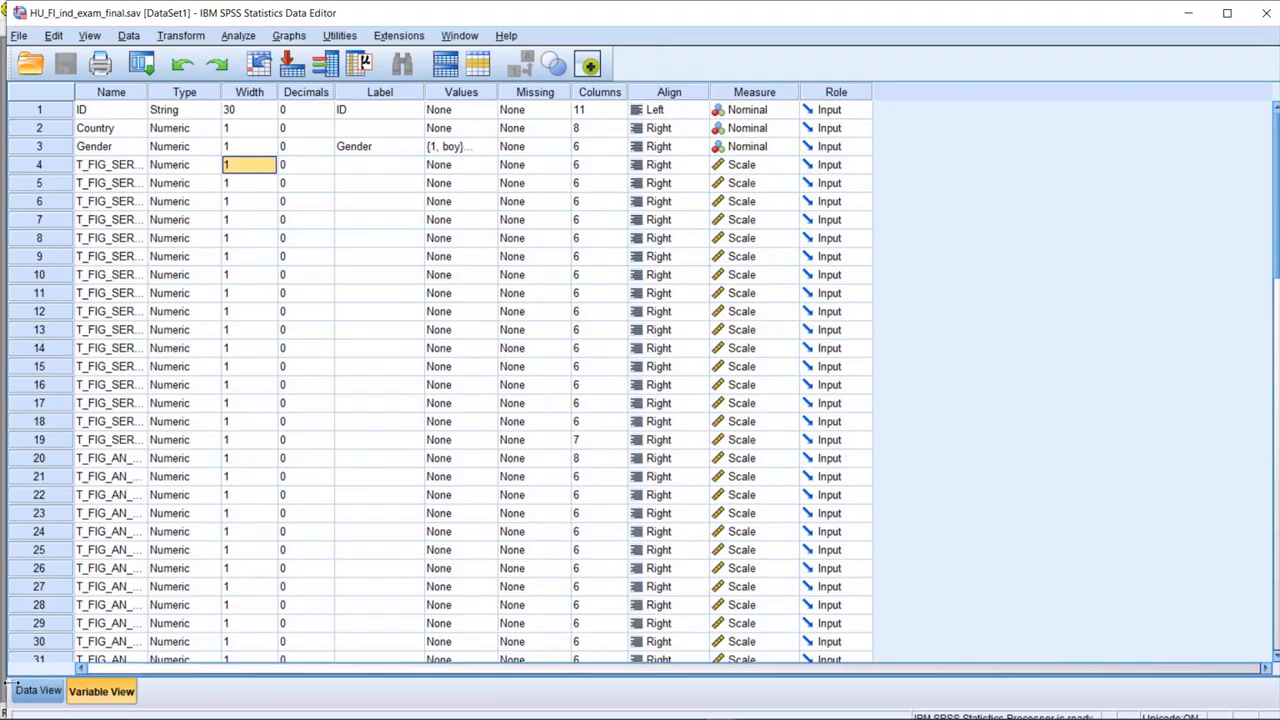
pyautogui.click(45, 690)
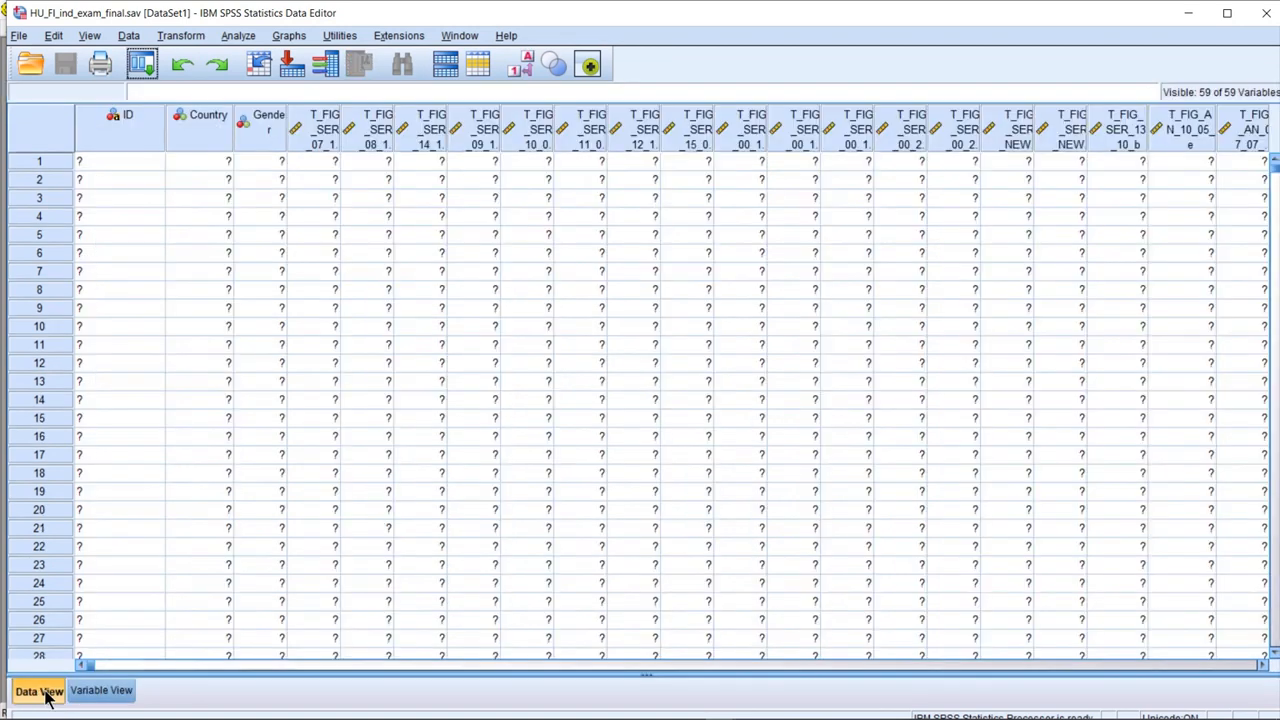
pyautogui.scroll(-2, 640, 405)
pyautogui.moveTo(1274, 170); pyautogui.dragTo(1260, 592)
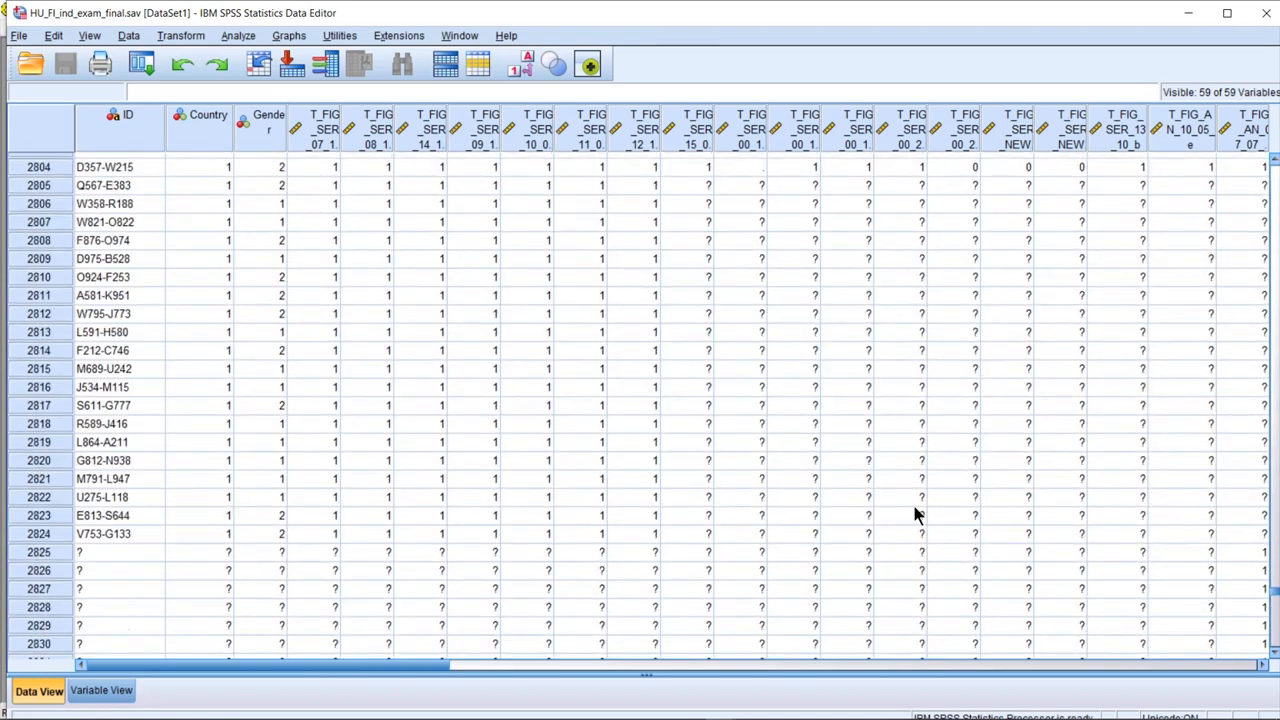
pyautogui.scroll(4, 458, 465)
pyautogui.scroll(20, 183, 271)
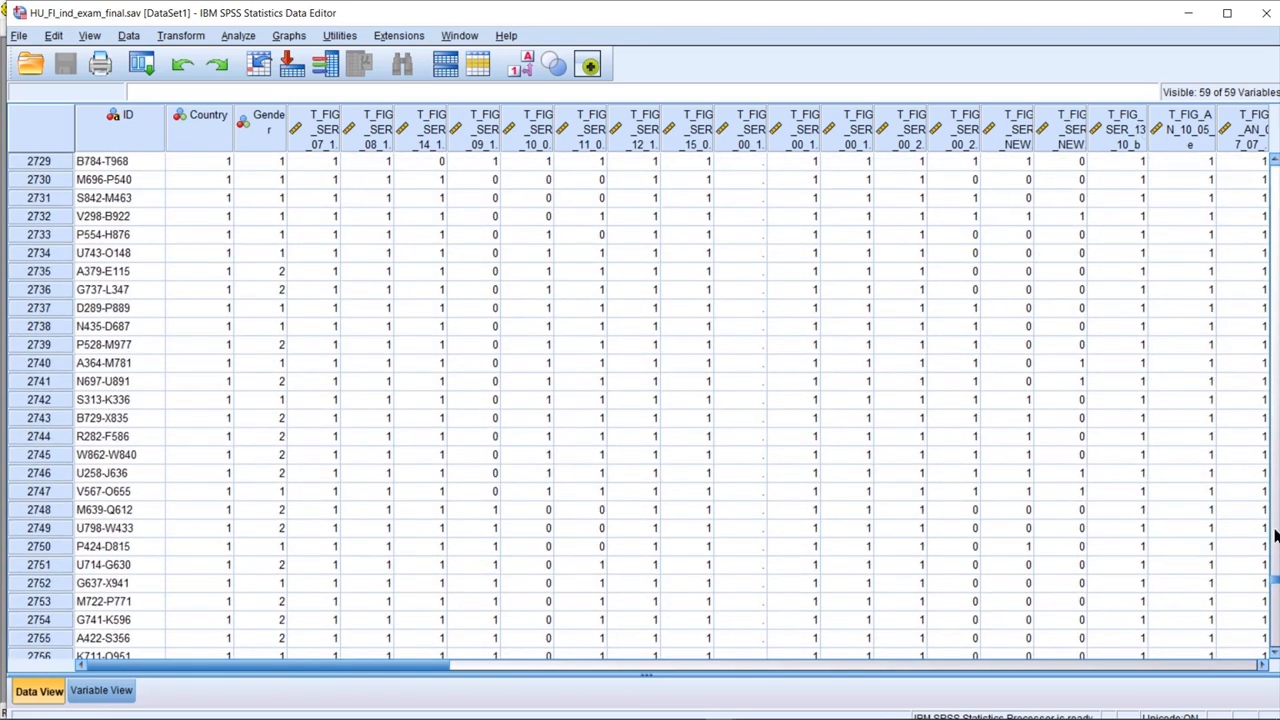
pyautogui.scroll(20, 1276, 580)
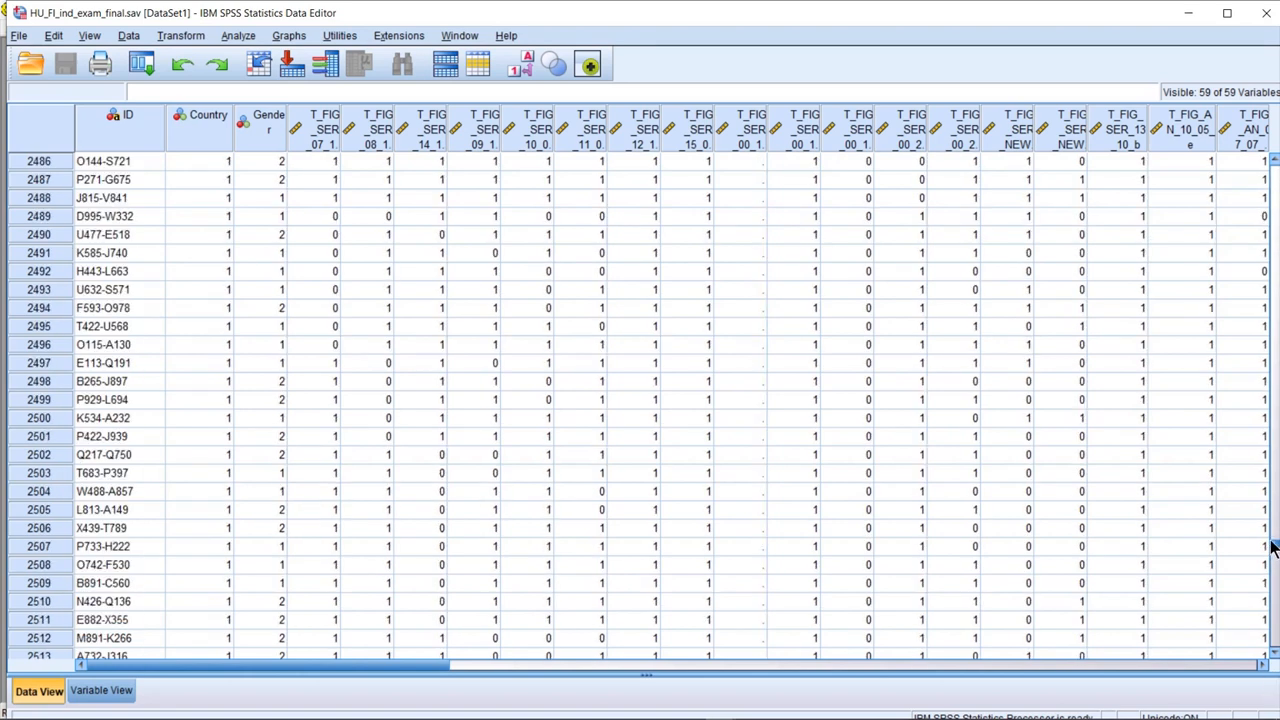
pyautogui.moveTo(1275, 505); pyautogui.dragTo(1275, 158)
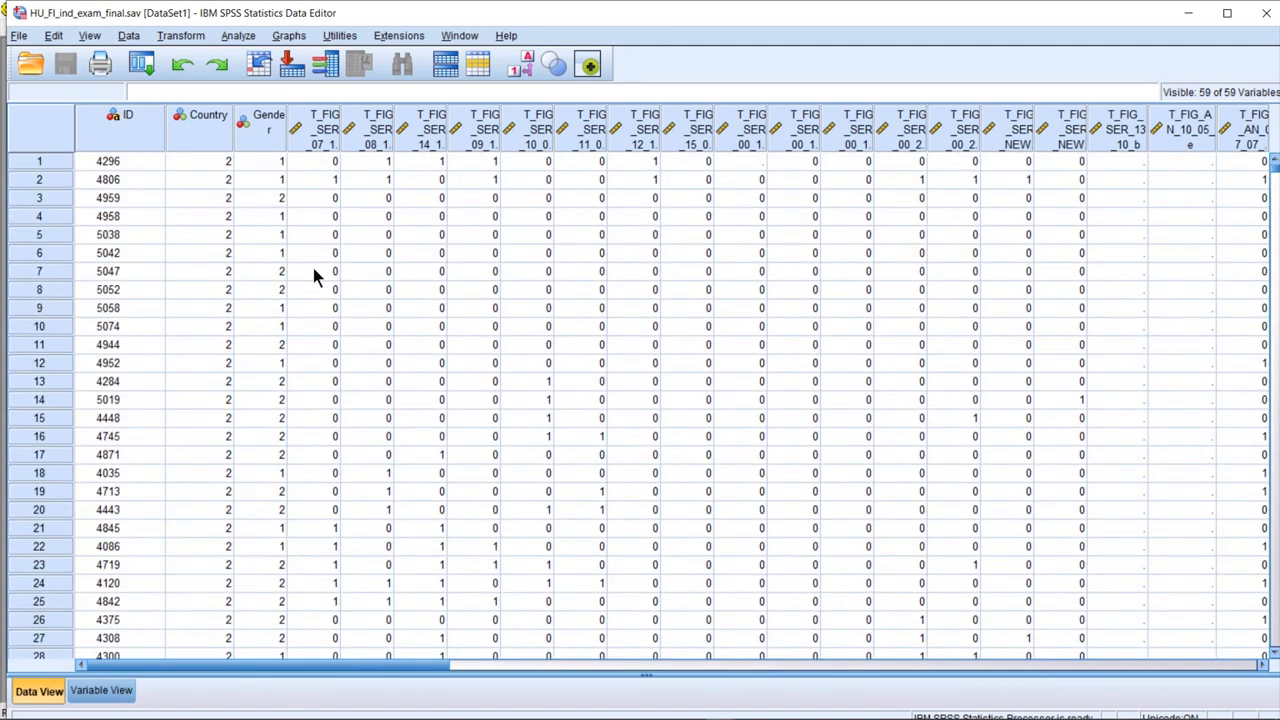
# Set up saving the combined dataset as a Fixed ASCII (*.dat) file named hufi with Local Encoding
pyautogui.click(17, 36)
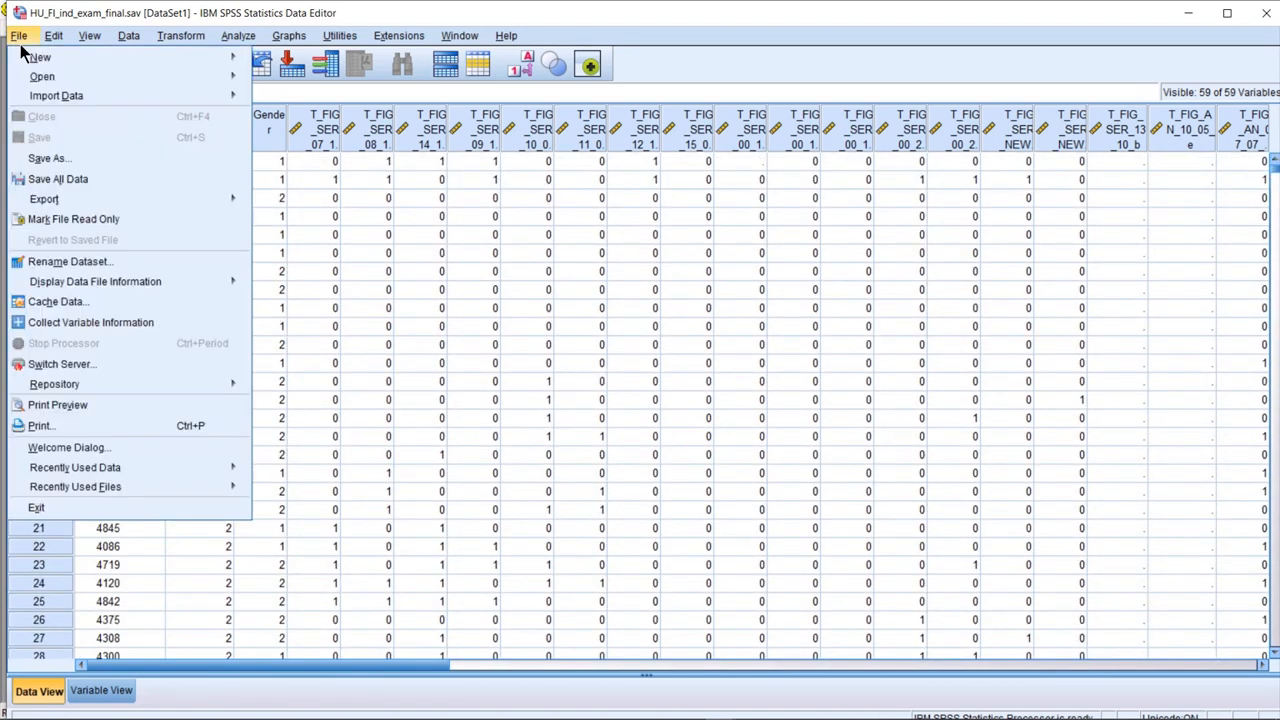
pyautogui.click(64, 157)
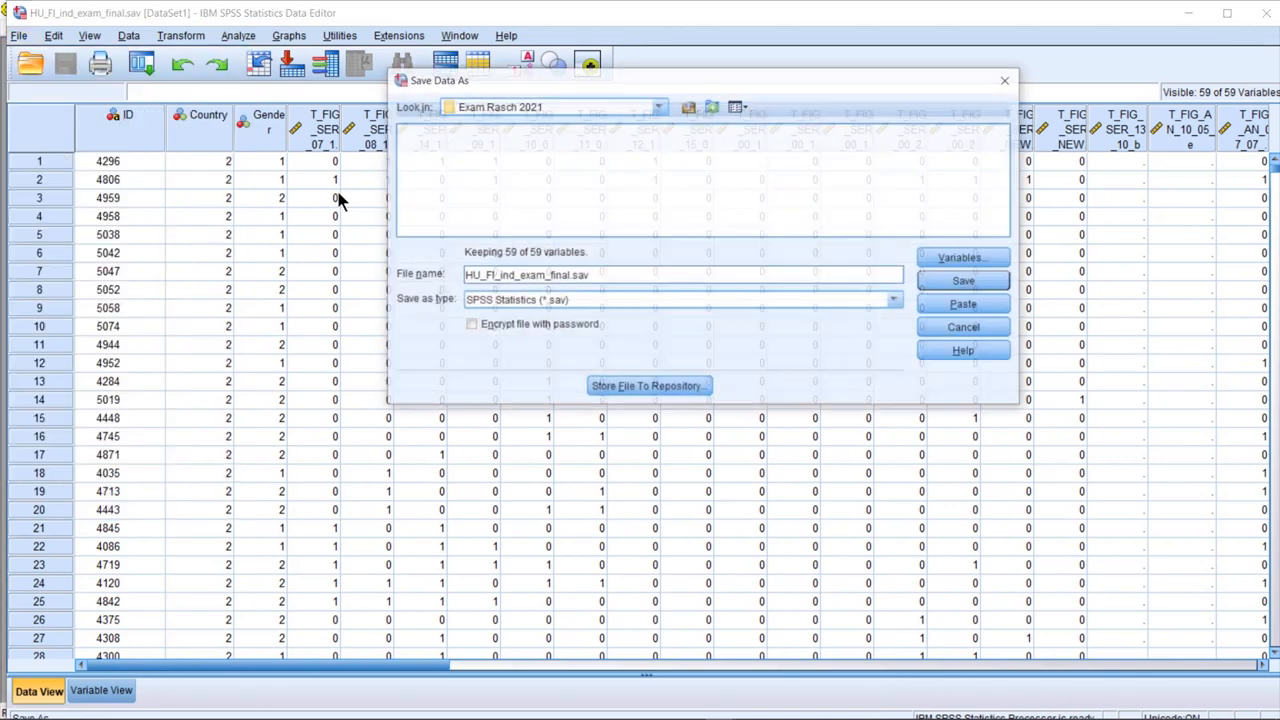
pyautogui.click(568, 302)
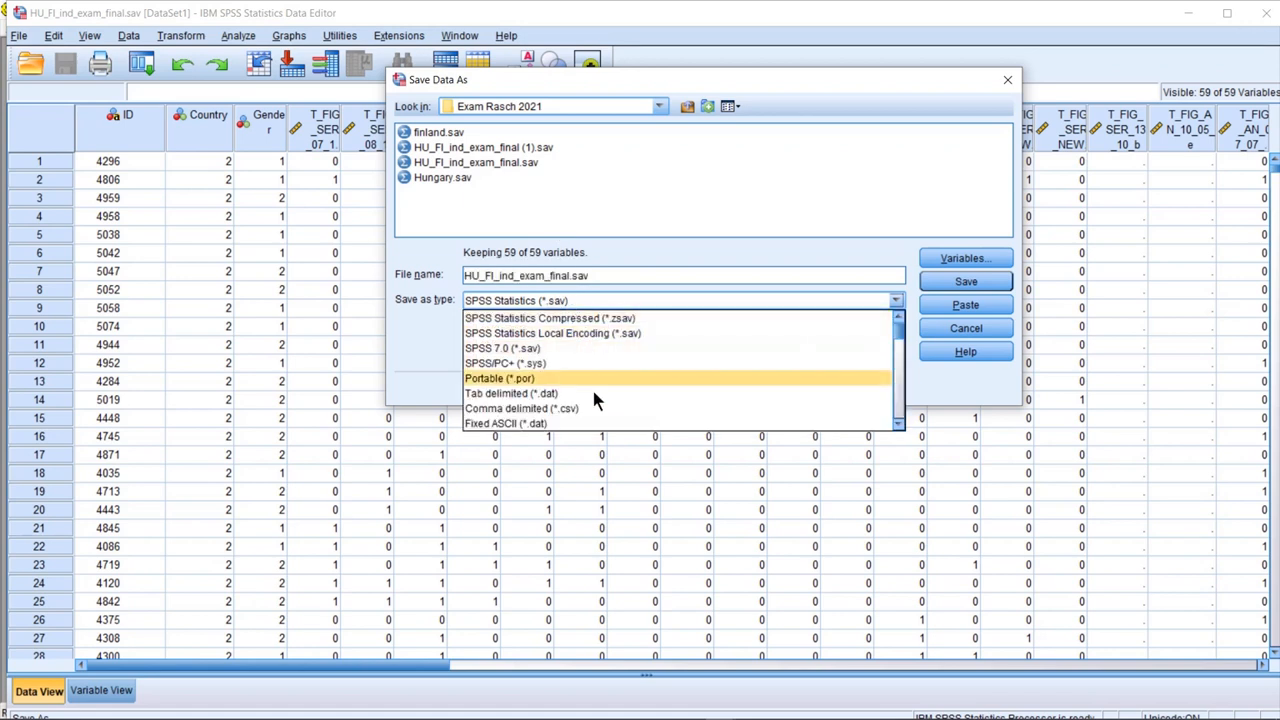
pyautogui.click(588, 425)
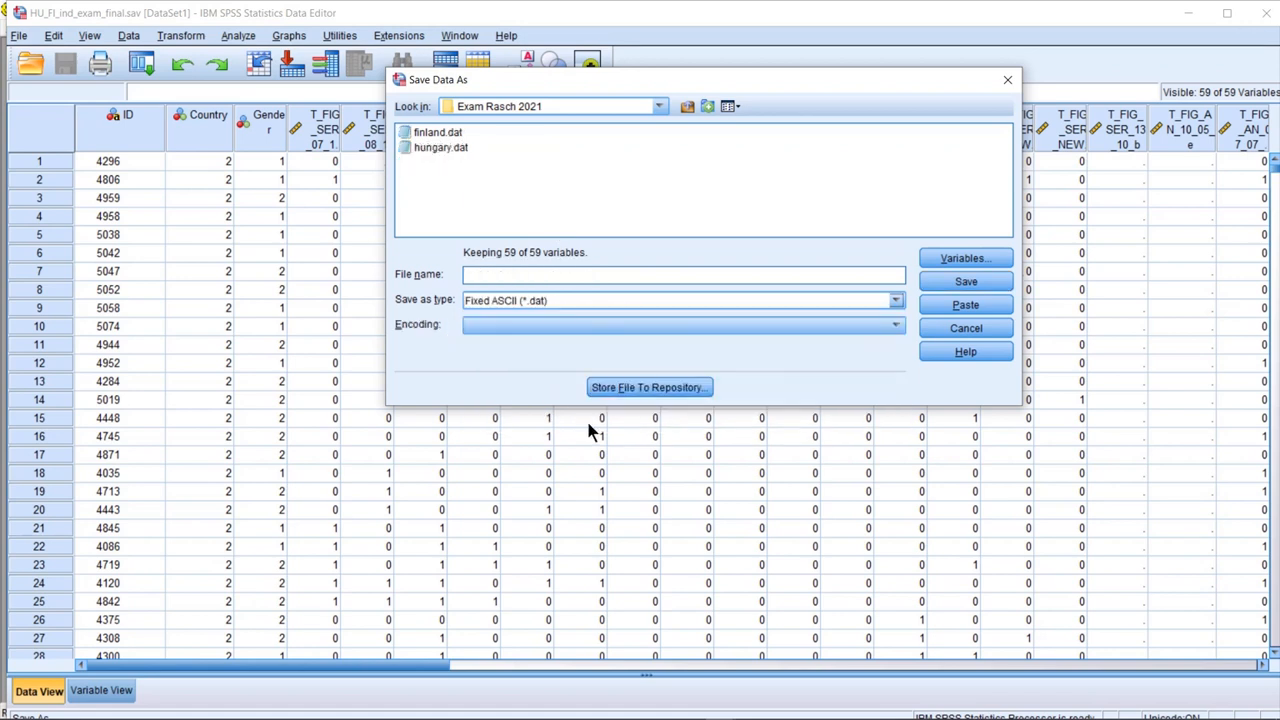
pyautogui.click(524, 333)
pyautogui.click(535, 403)
pyautogui.click(567, 280)
# Exclude the ID variable from the export and save the hufi data file in the Exam Rasch 2021 folder
pyautogui.click(945, 261)
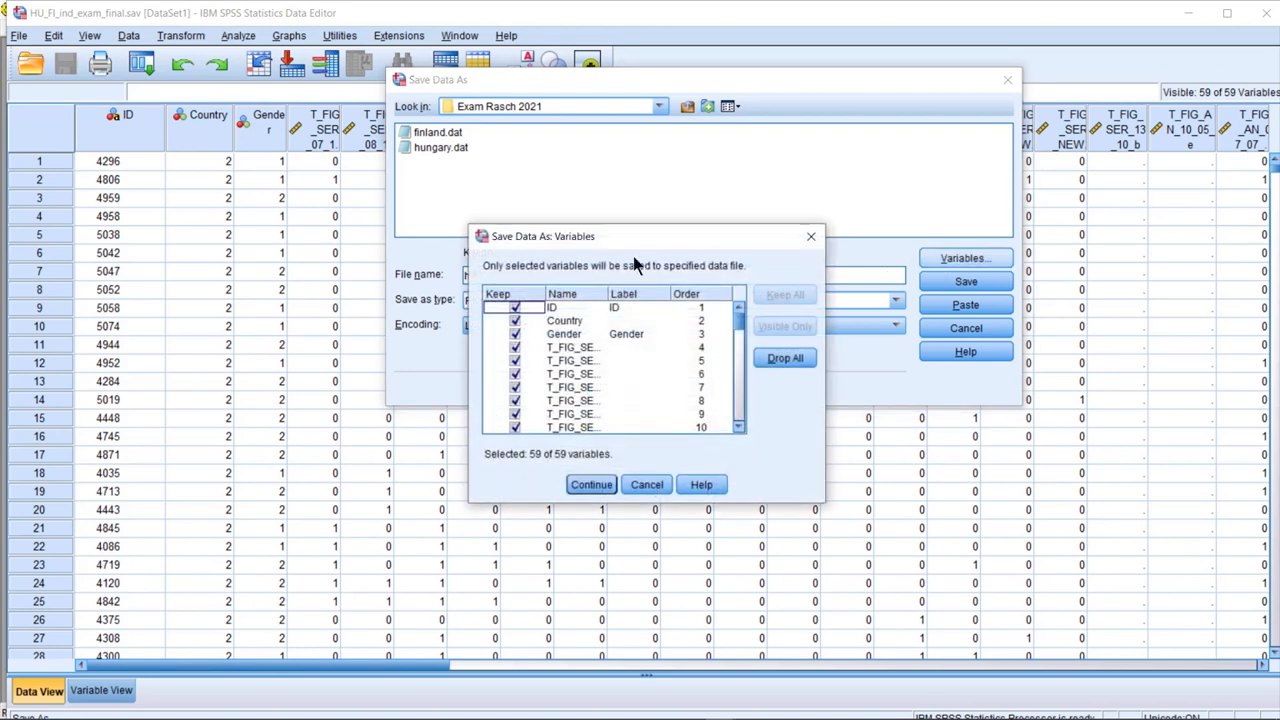
pyautogui.click(534, 308)
pyautogui.scroll(-3, 607, 355)
pyautogui.scroll(-12, 607, 355)
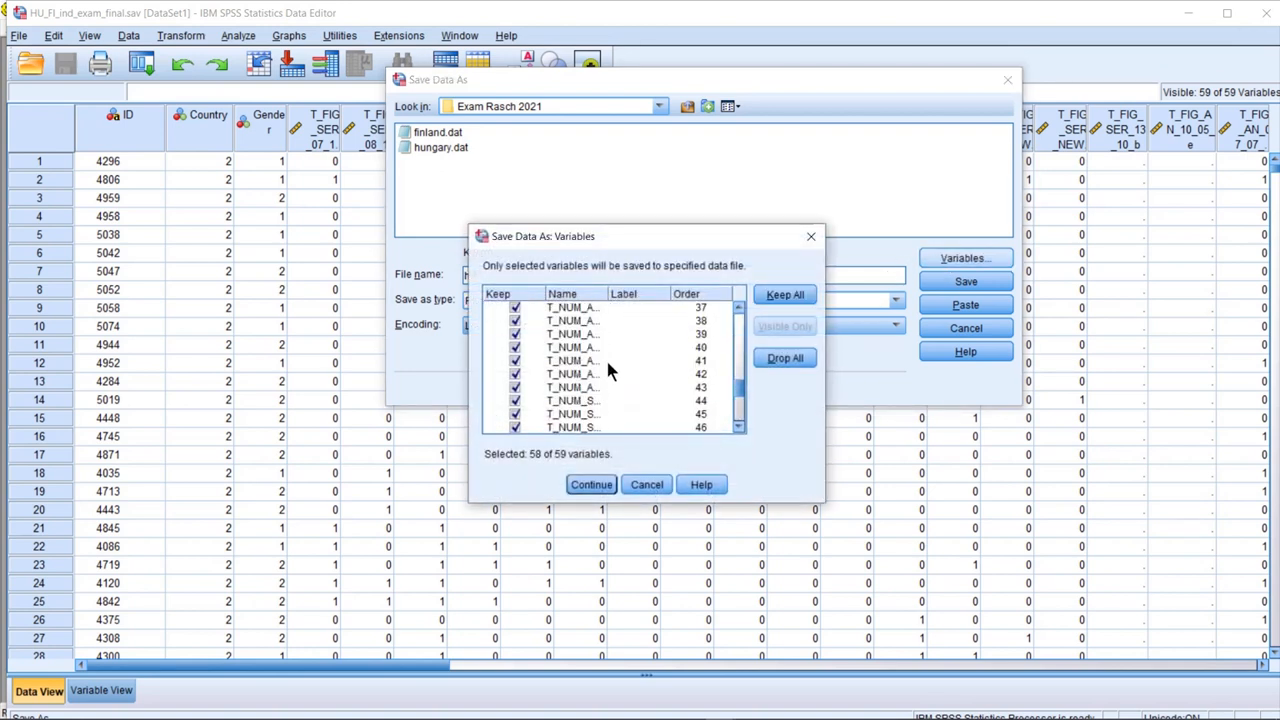
pyautogui.click(582, 486)
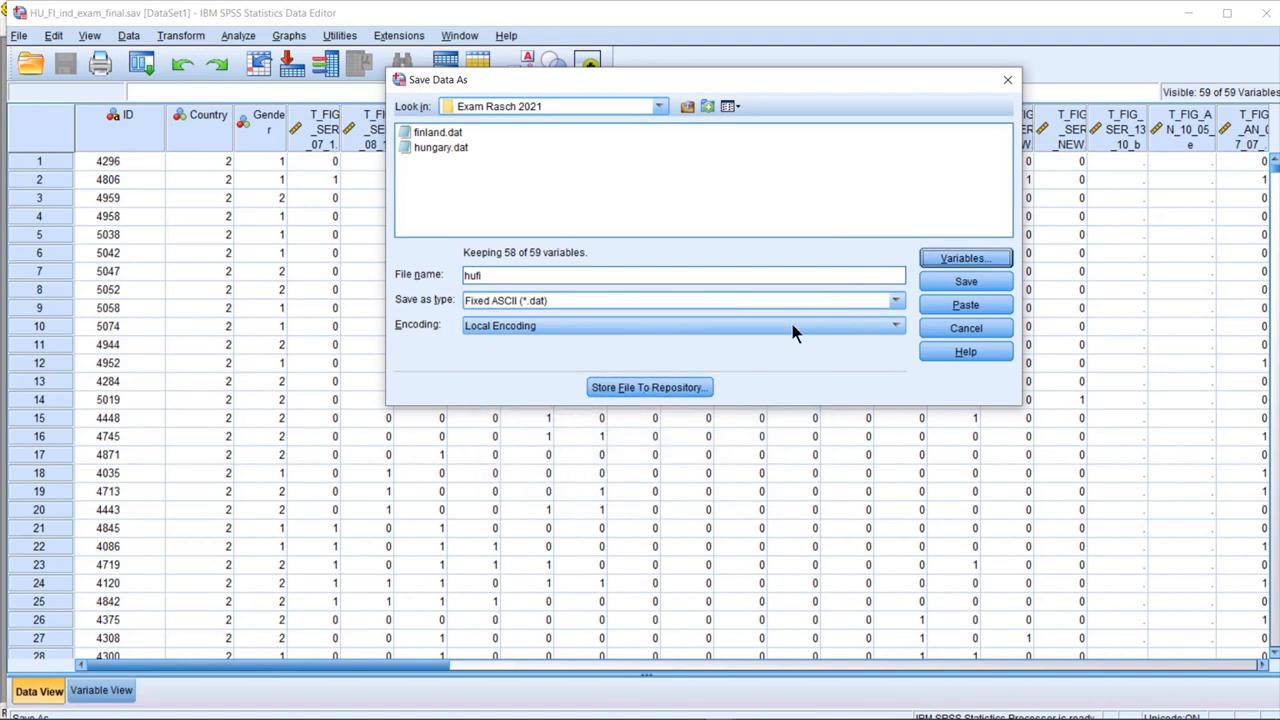
pyautogui.click(970, 259)
pyautogui.click(590, 483)
pyautogui.click(947, 279)
# Open the exported hufi DAT file from the Exam Rasch 2021 folder, look through its response rows, and close it
pyautogui.moveTo(717, 712)
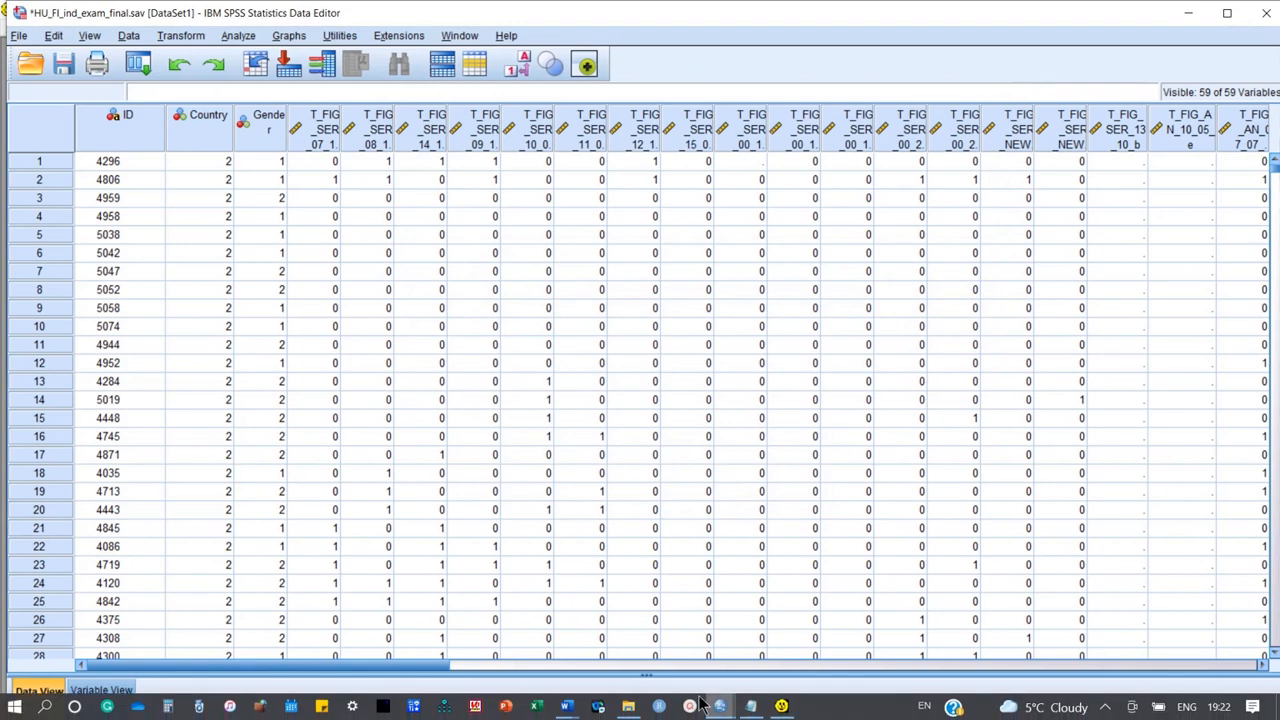
pyautogui.click(632, 710)
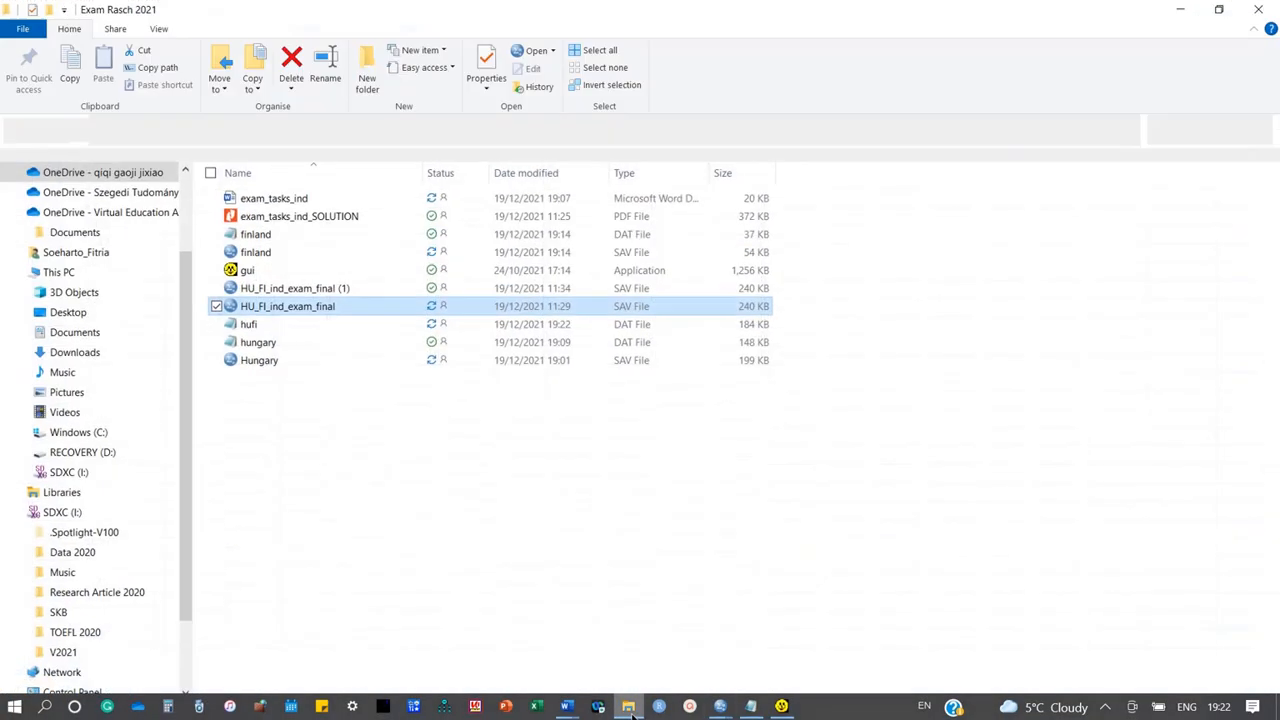
pyautogui.doubleClick(330, 325)
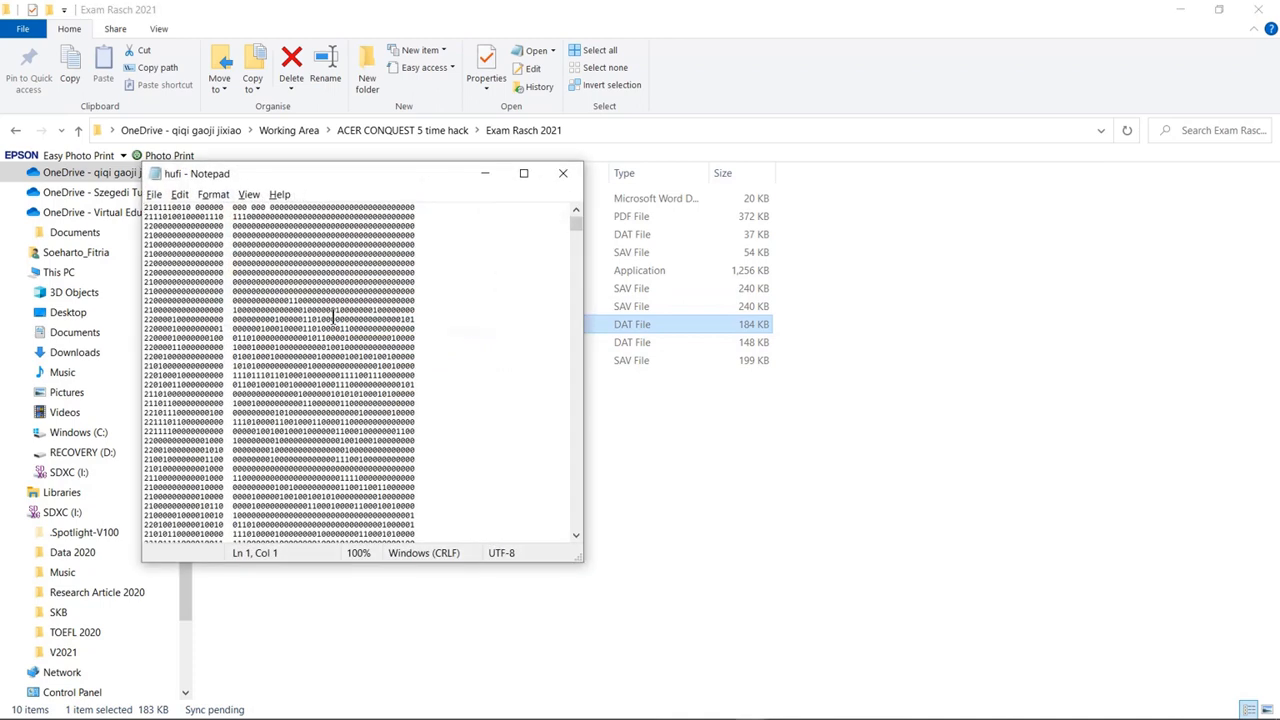
pyautogui.scroll(-10, 322, 335)
pyautogui.moveTo(571, 234); pyautogui.dragTo(570, 462)
pyautogui.moveTo(568, 436); pyautogui.dragTo(574, 214)
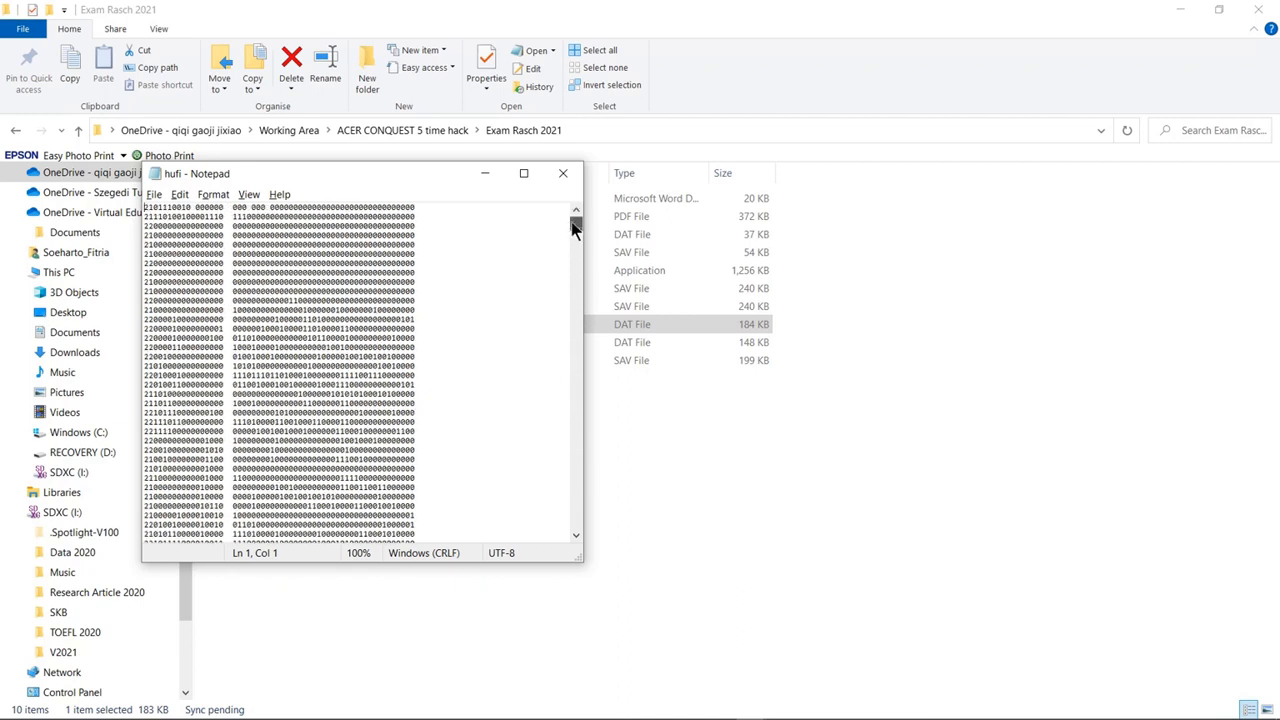
pyautogui.click(562, 174)
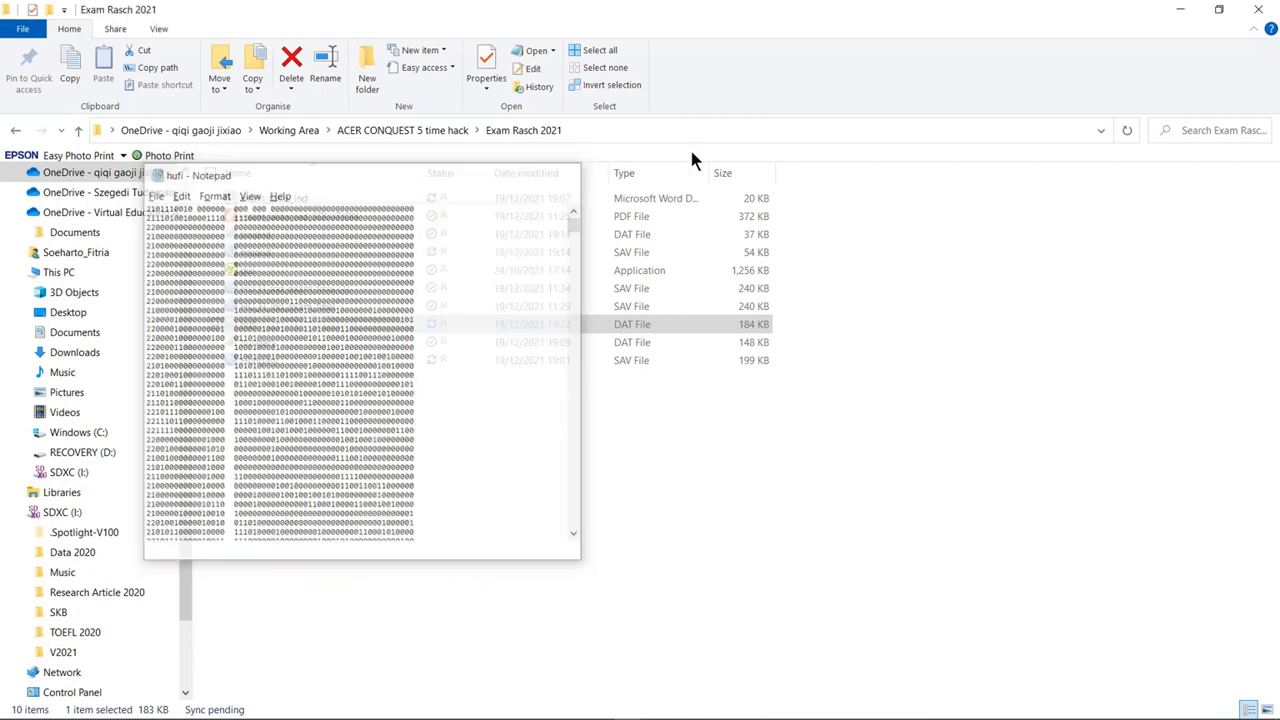
pyautogui.click(1181, 10)
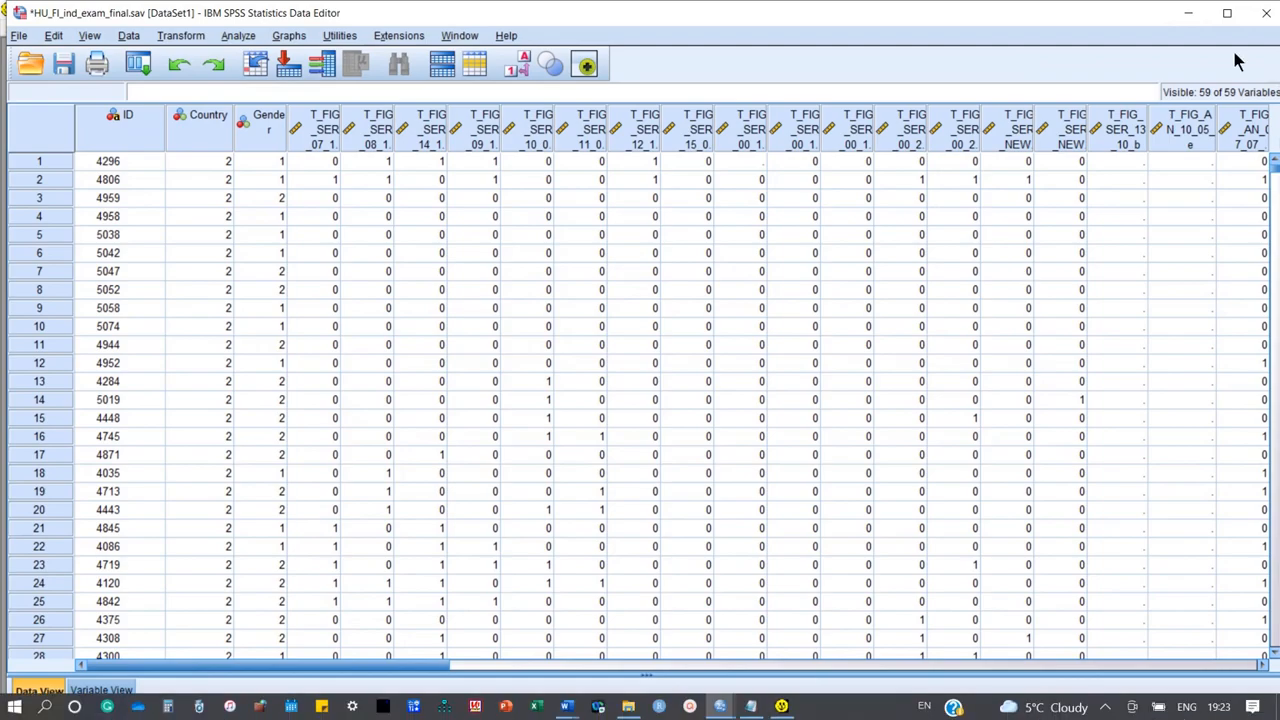
# Return to ConQuest and run all the Hungary commands, accepting the item parameter warnings and following the estimation's iterations
pyautogui.click(1187, 13)
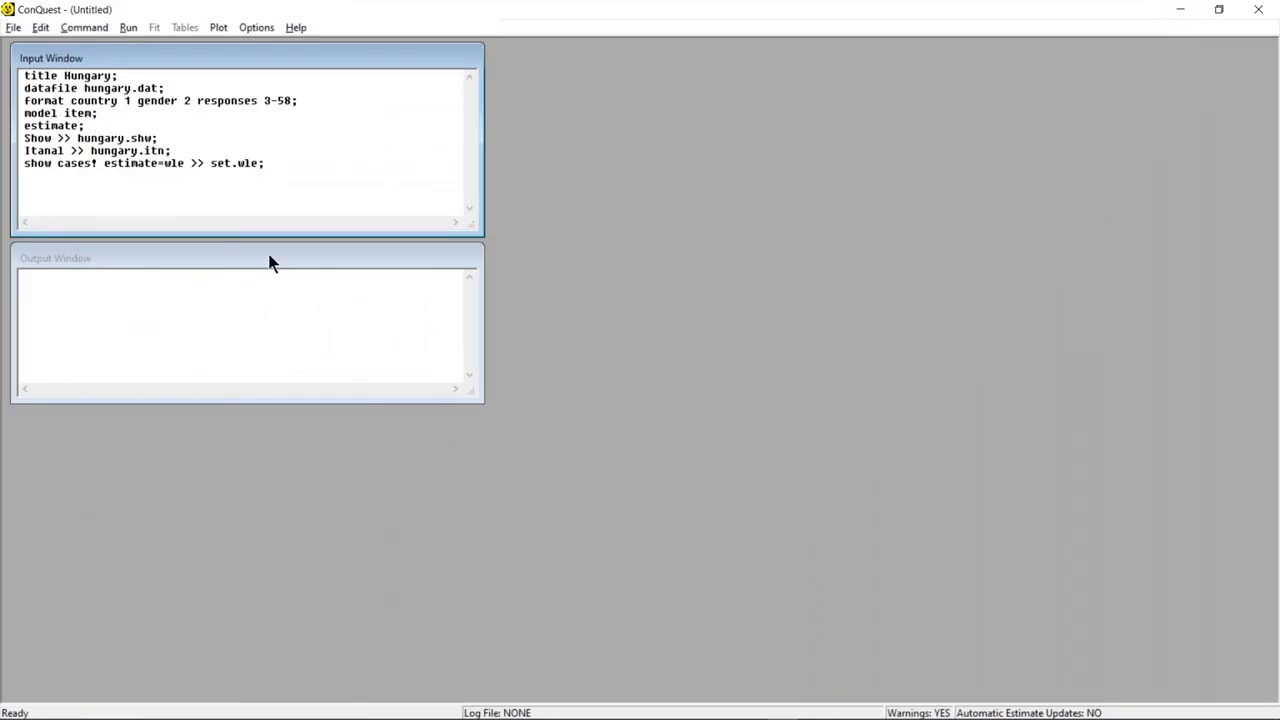
pyautogui.click(124, 29)
pyautogui.click(142, 47)
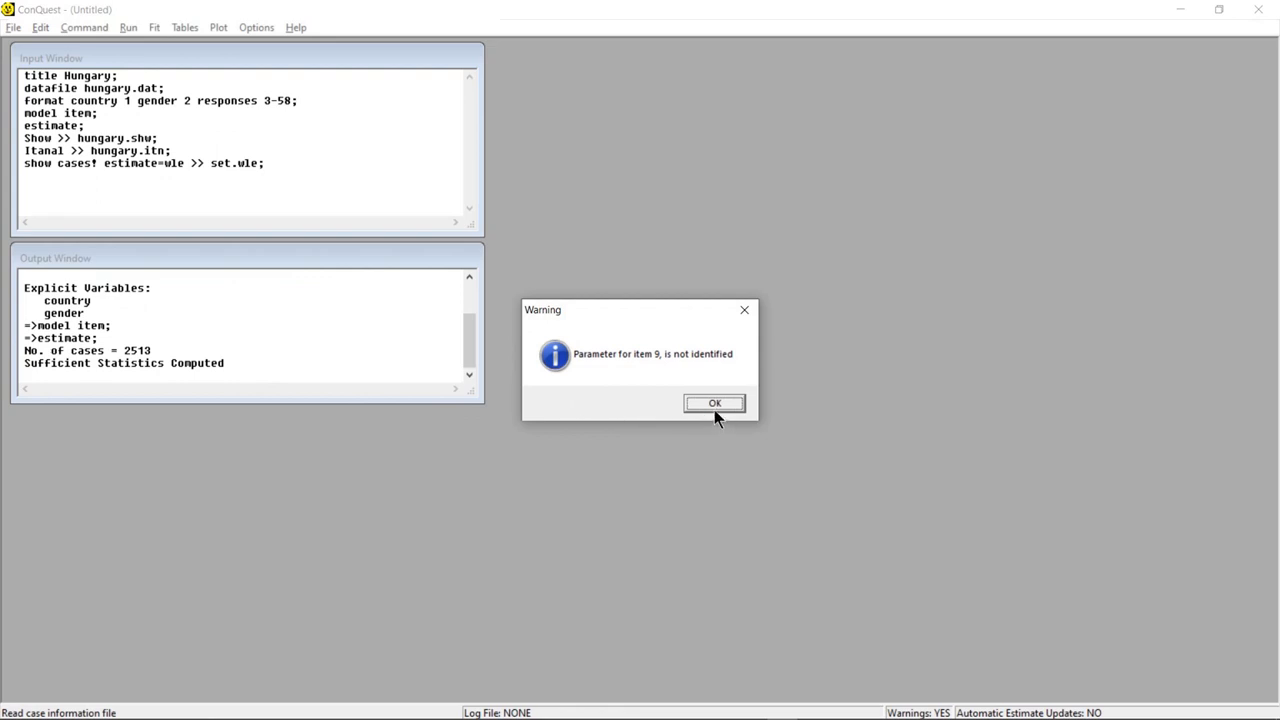
pyautogui.click(712, 409)
pyautogui.click(716, 404)
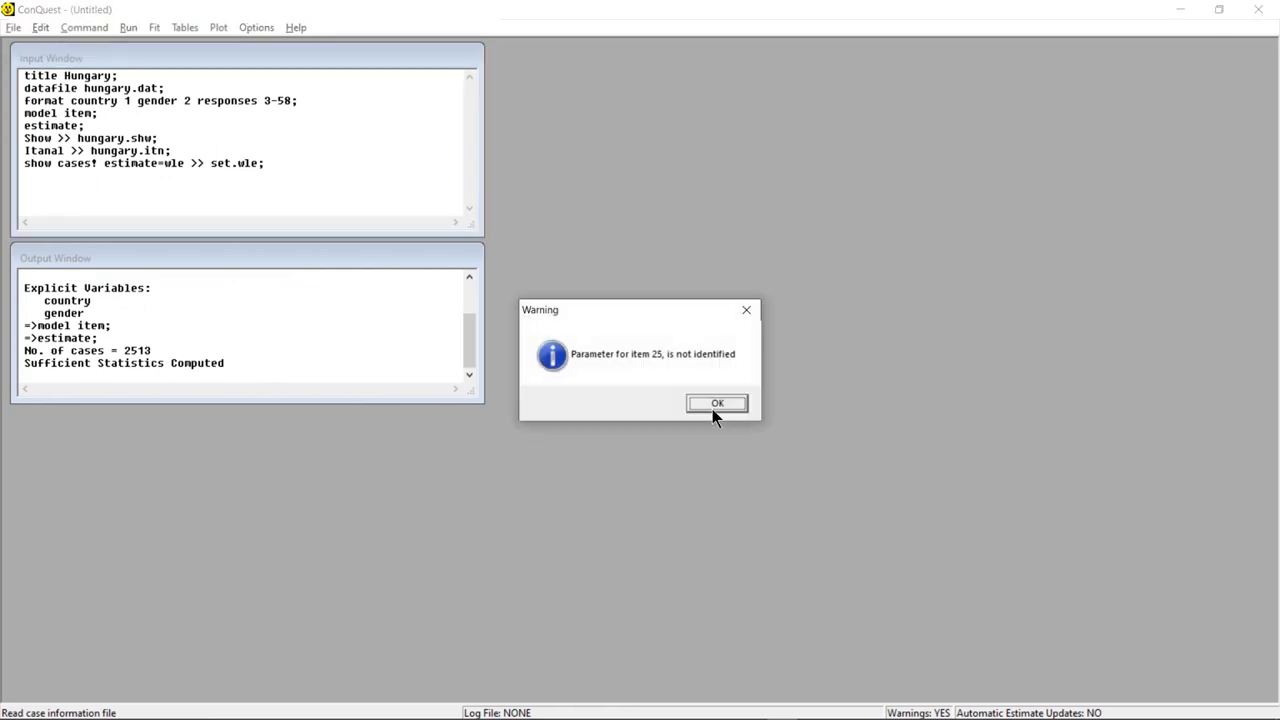
pyautogui.click(716, 404)
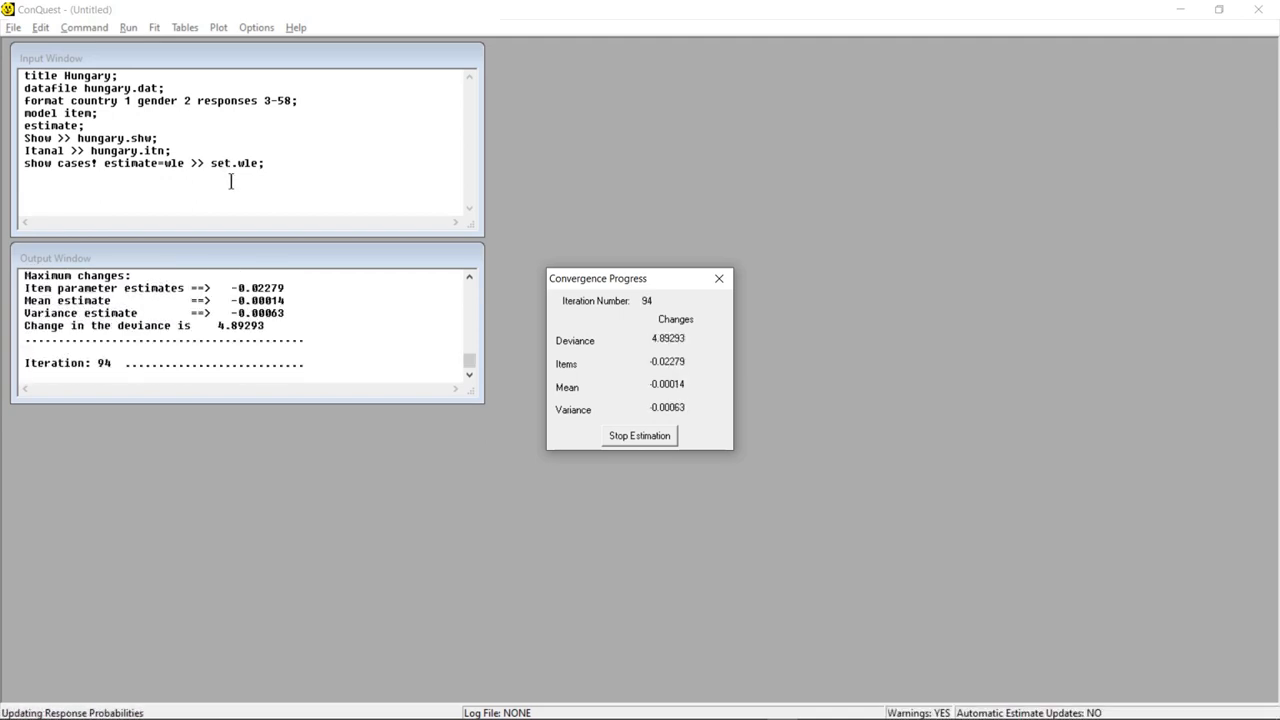
pyautogui.moveTo(585, 285); pyautogui.dragTo(574, 224)
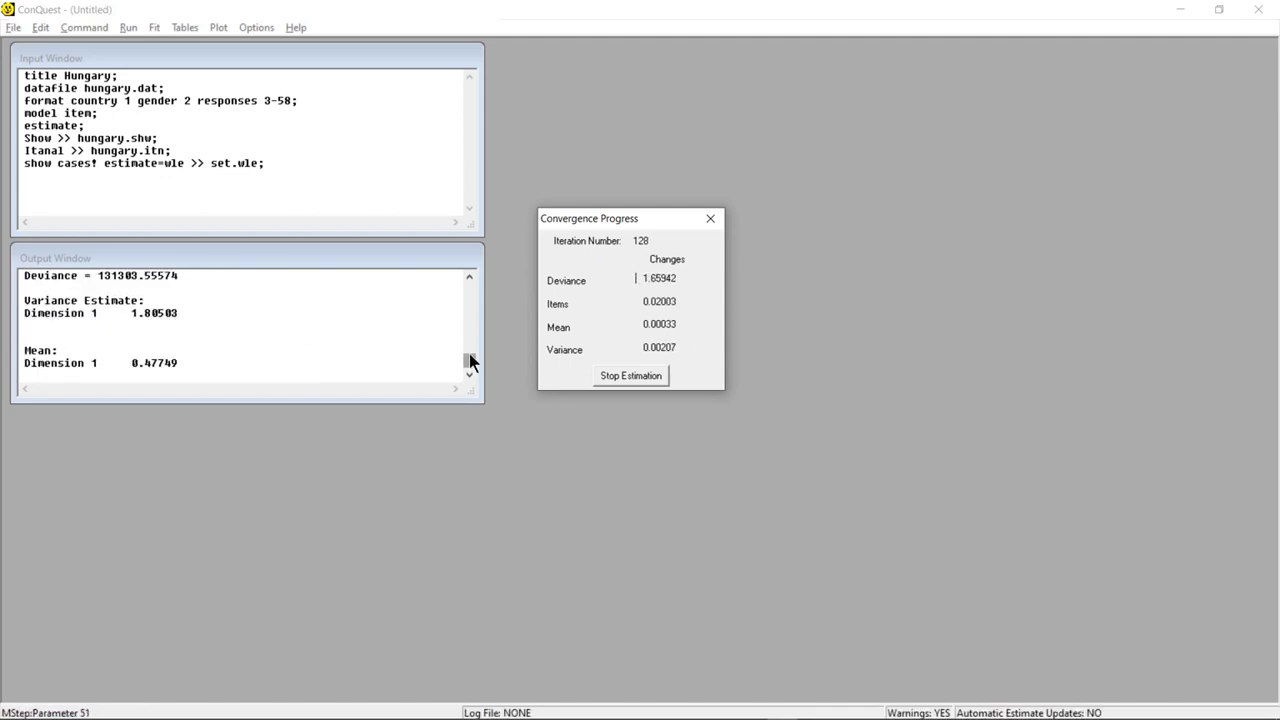
pyautogui.click(469, 356)
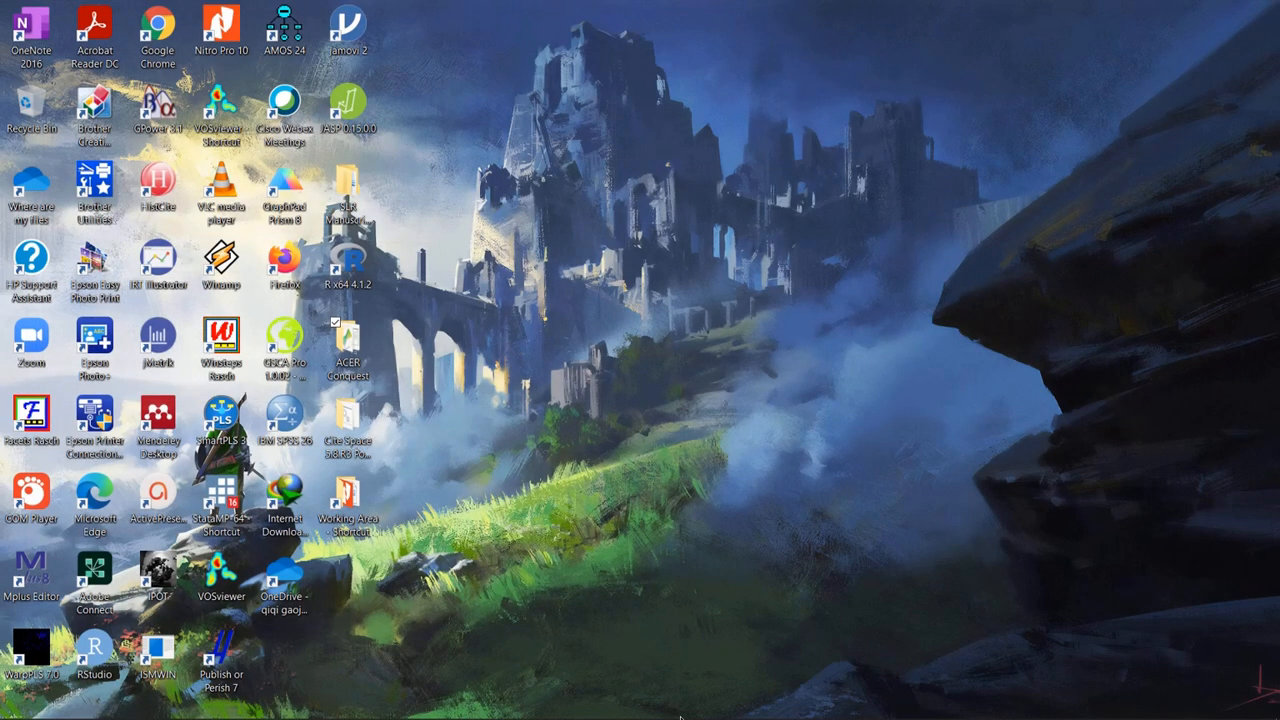
# Relaunch ConQuest from the gui application in the Exam Rasch 2021 folder and start a new command file
pyautogui.moveTo(680, 716)
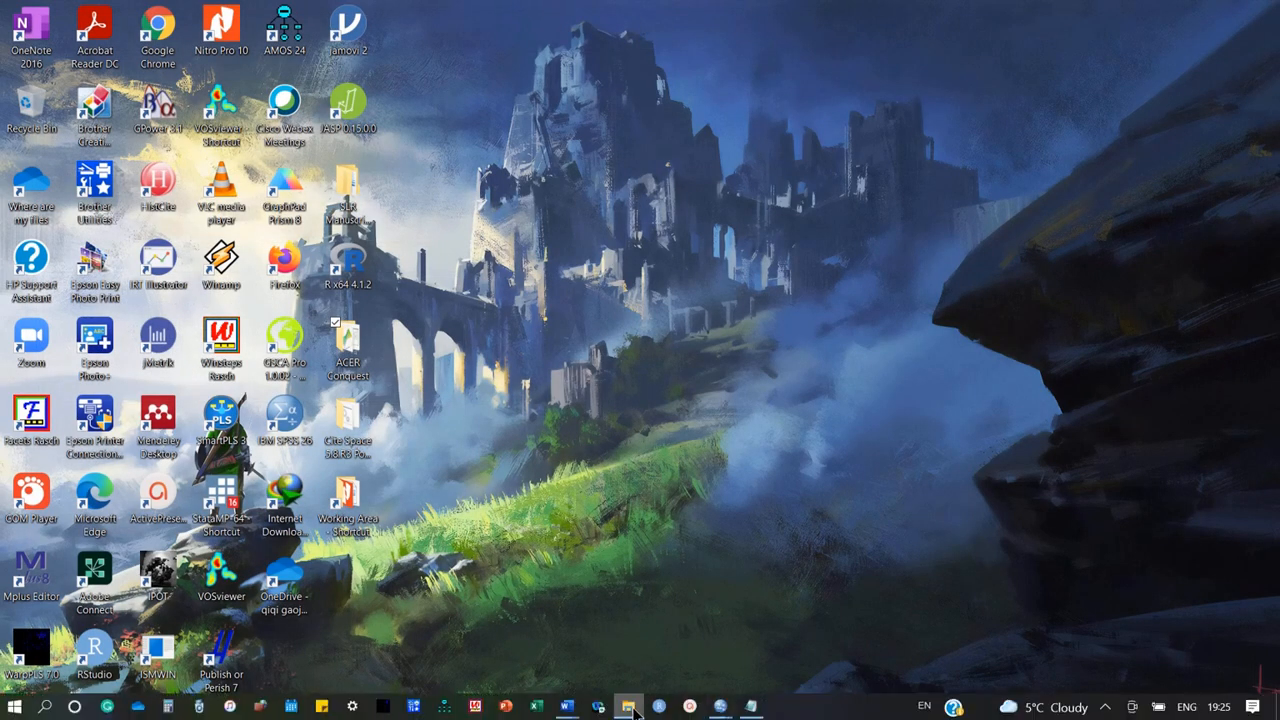
pyautogui.click(628, 707)
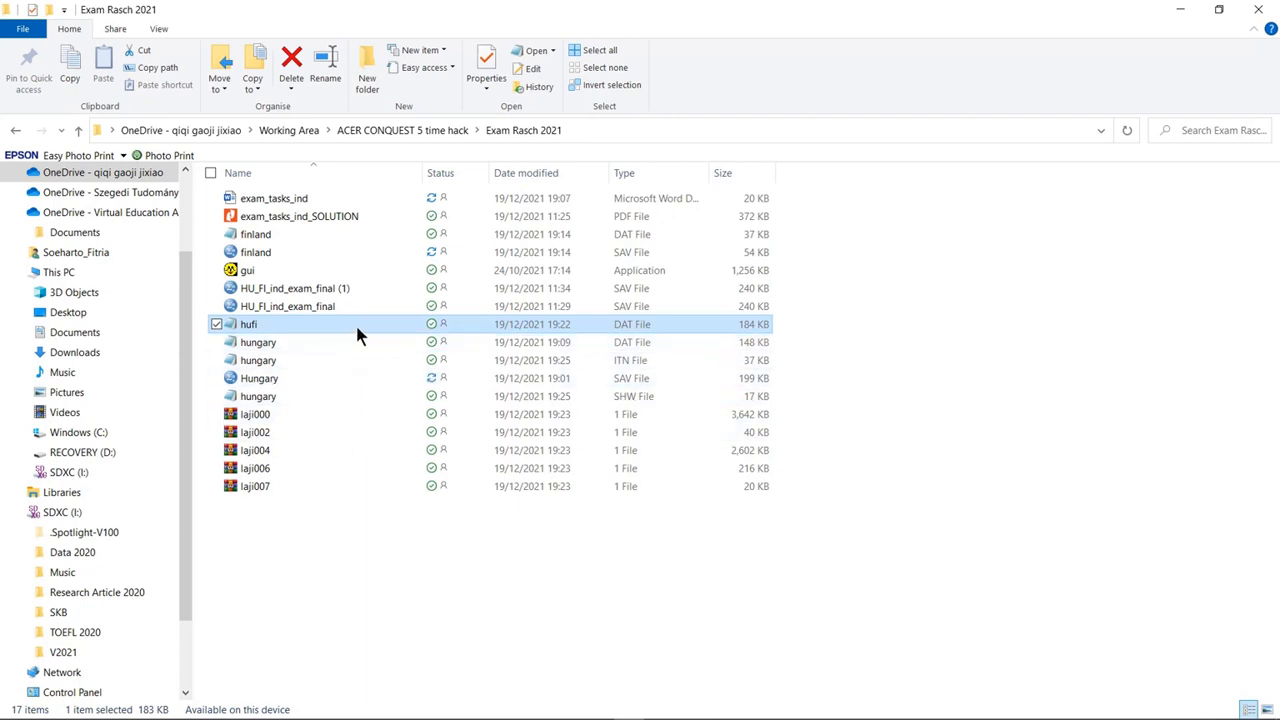
pyautogui.doubleClick(339, 268)
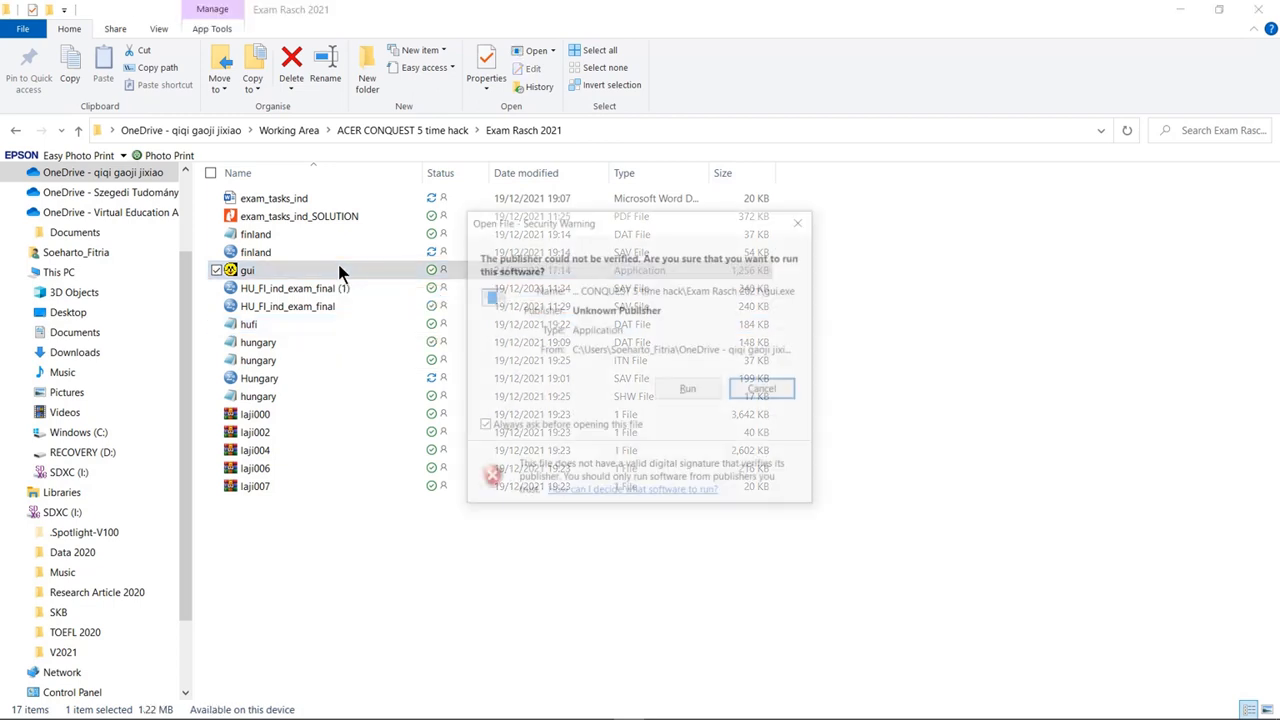
pyautogui.click(669, 392)
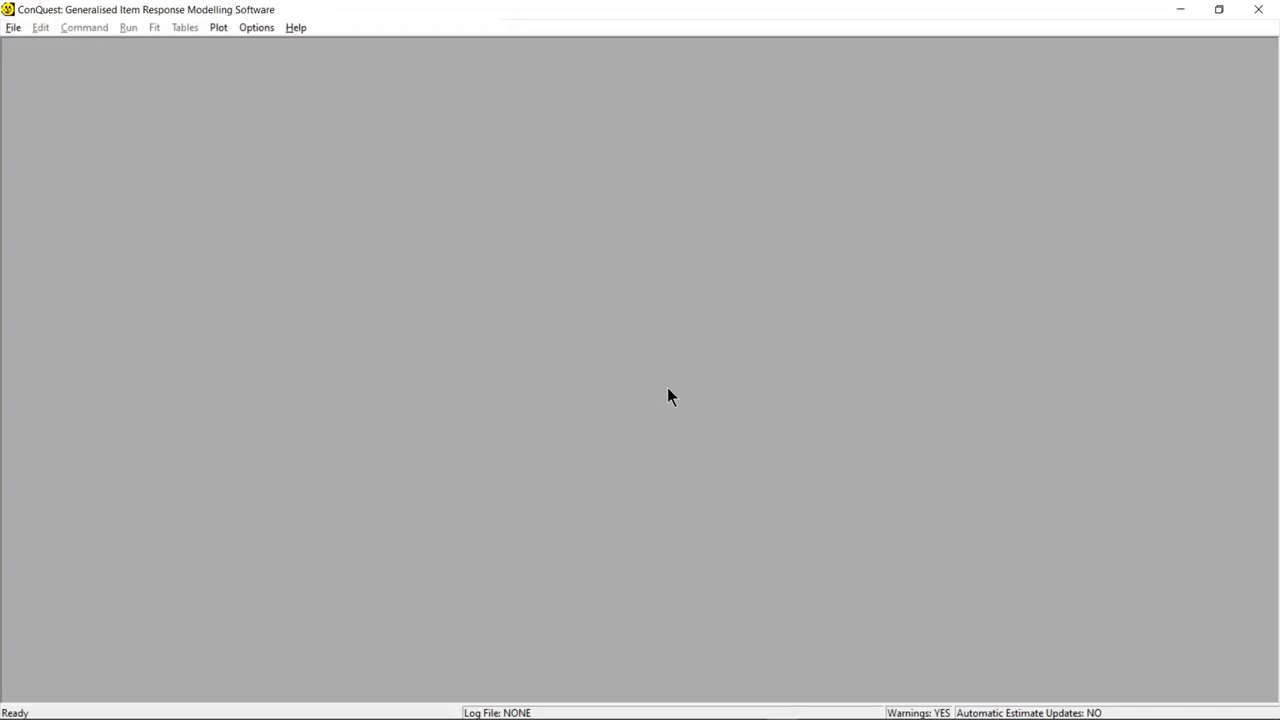
pyautogui.click(14, 28)
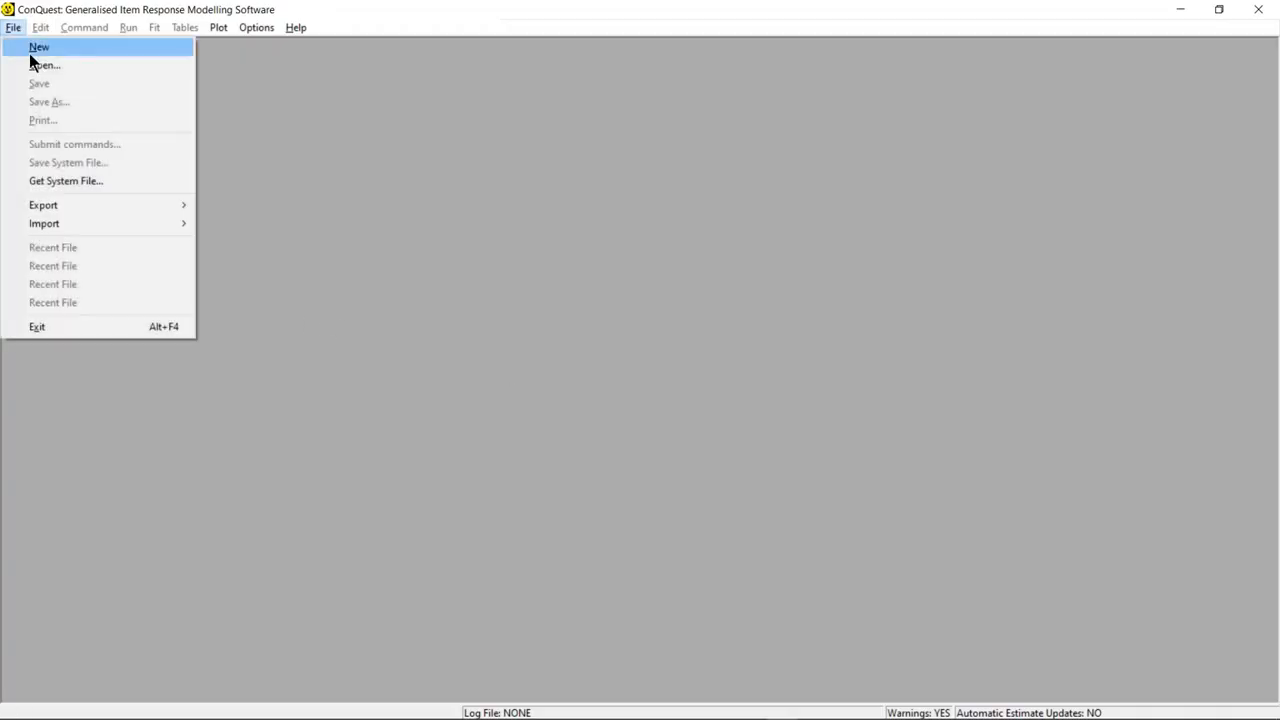
pyautogui.click(36, 50)
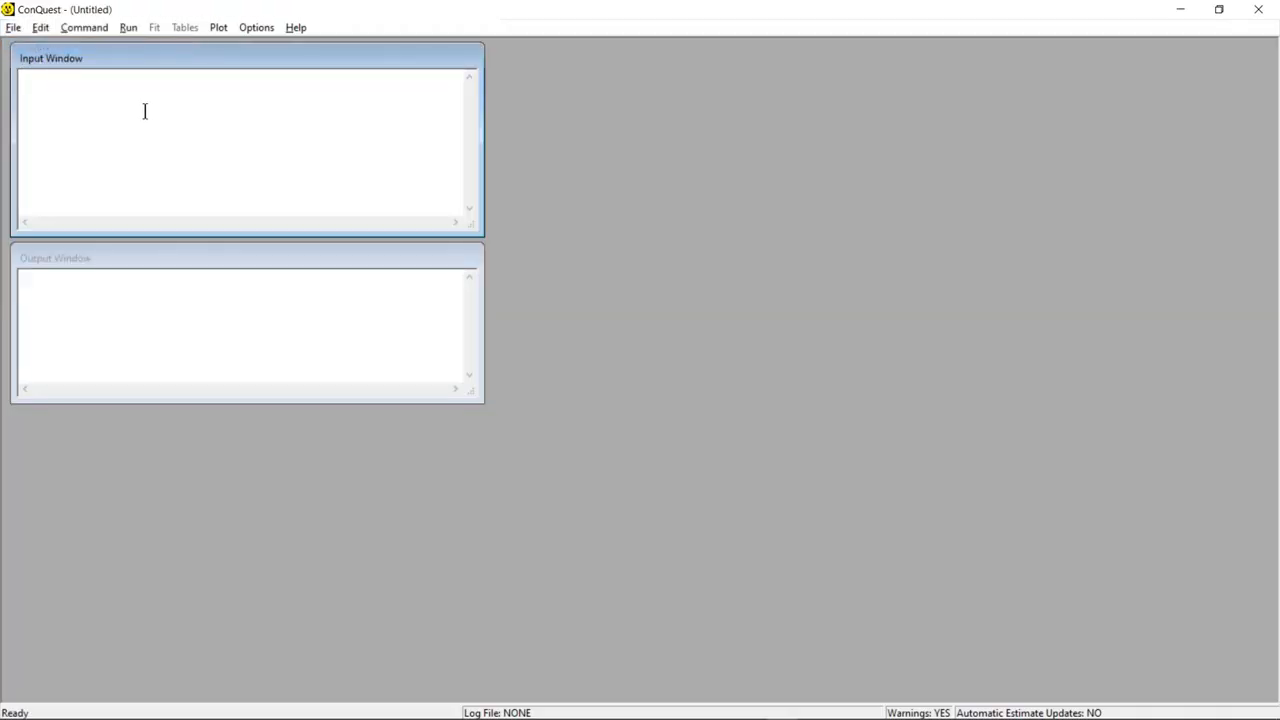
pyautogui.write('gender 1')
pyautogui.hotkey('ctrl', 'a')
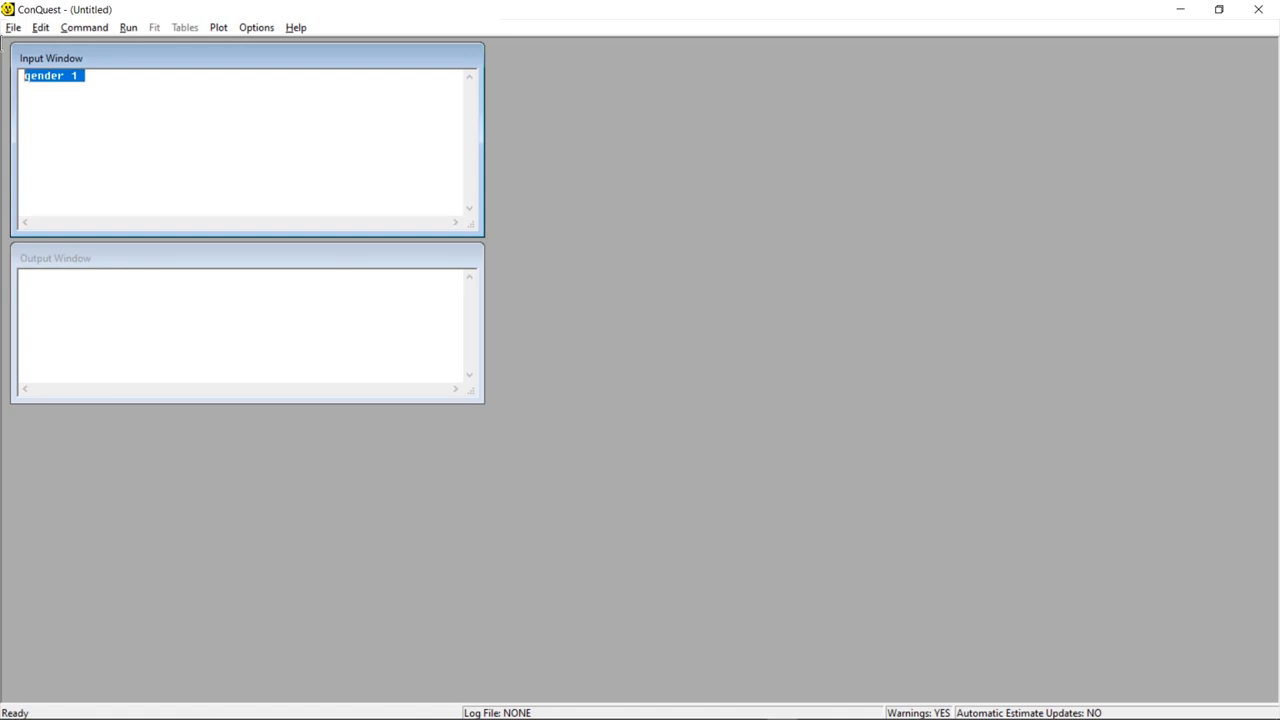
pyautogui.press('BackSpace')
# Copy the "For exam" commands from the catata kuliah dan kode Word notes into the empty ConQuest command file
pyautogui.moveTo(787, 710)
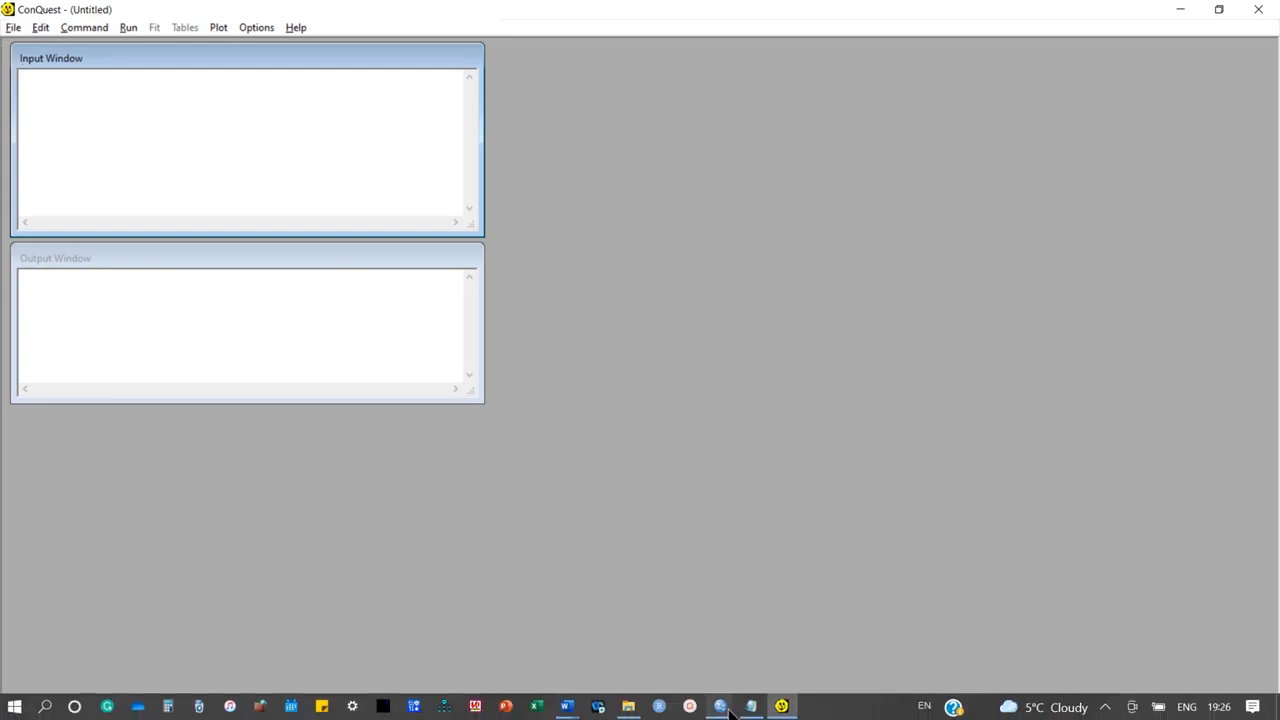
pyautogui.click(750, 707)
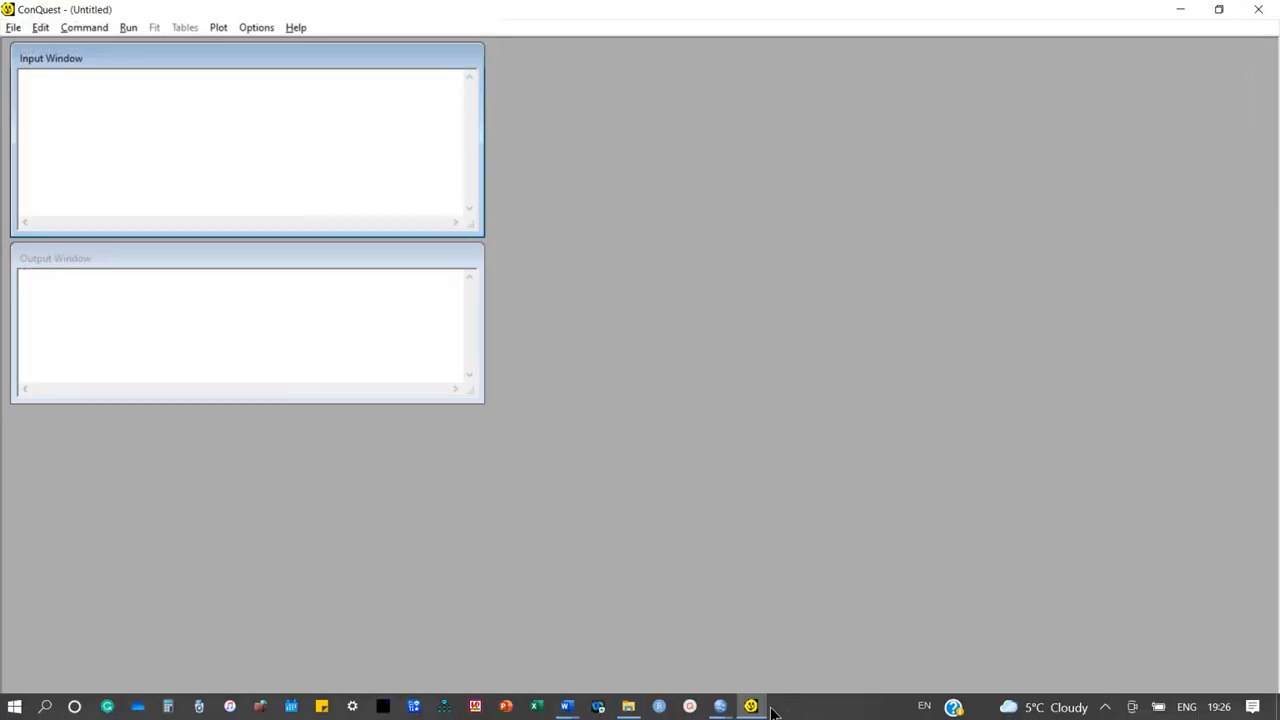
pyautogui.moveTo(575, 710)
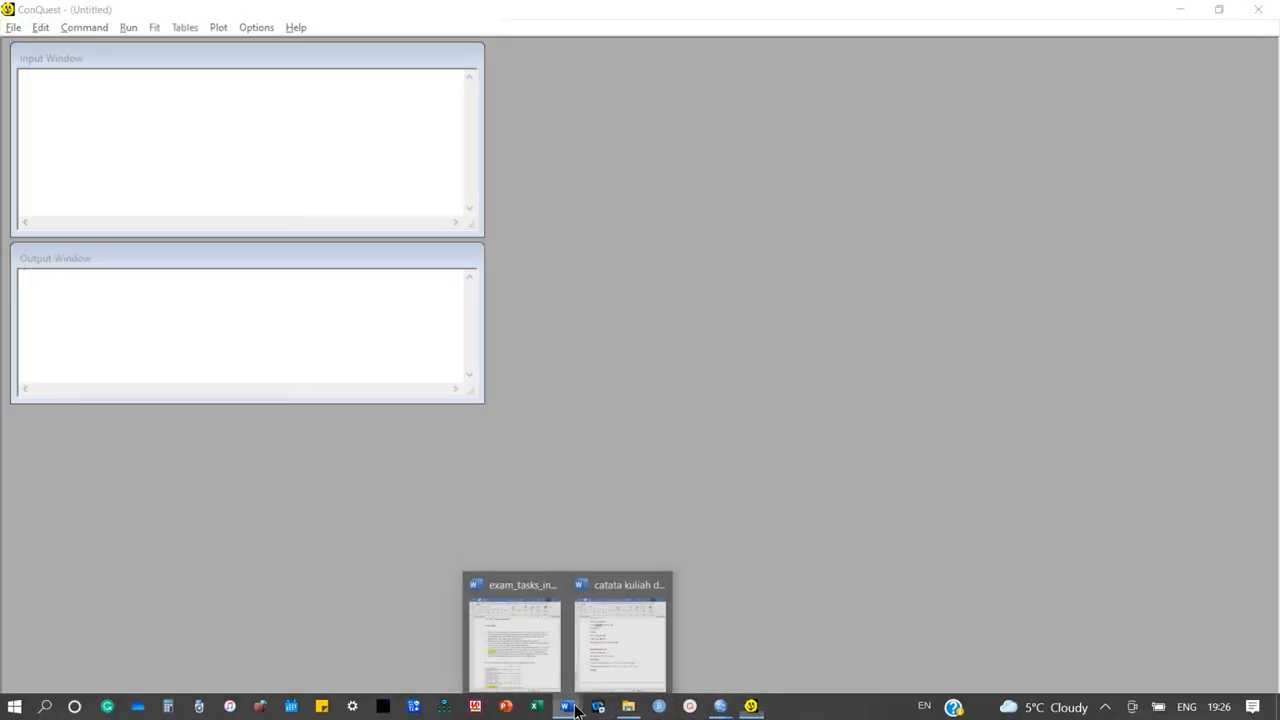
pyautogui.click(594, 642)
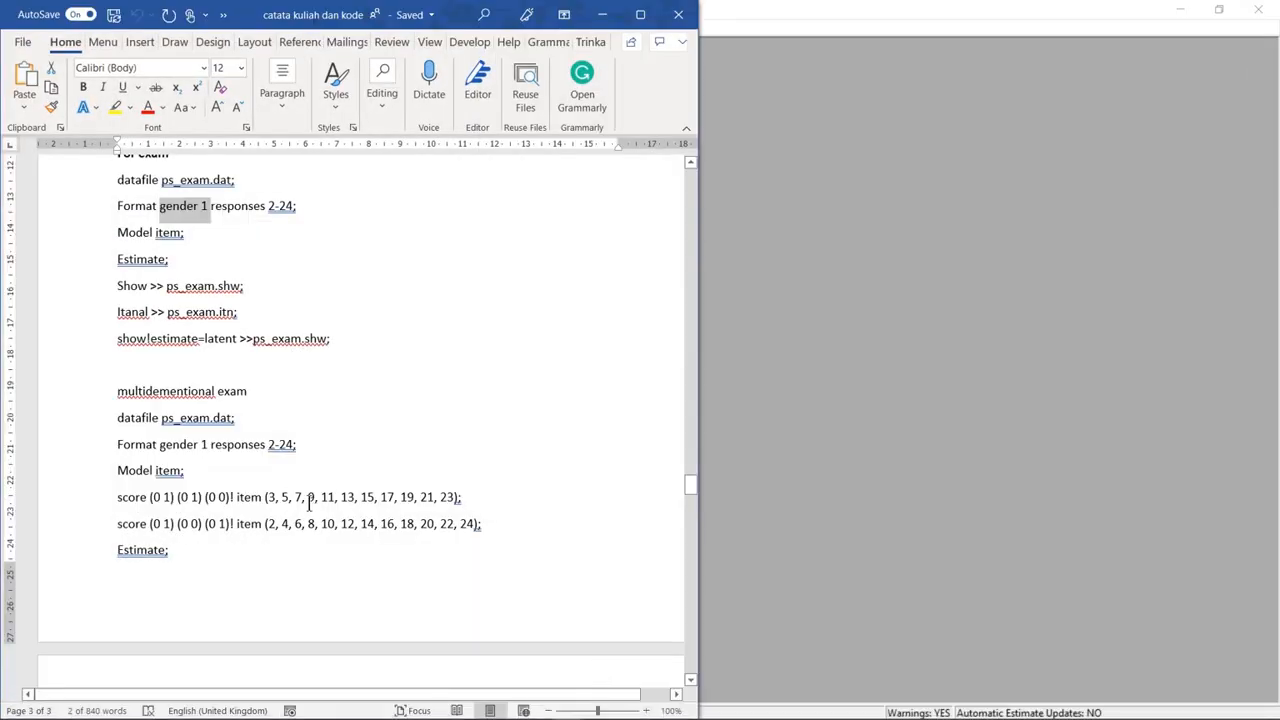
pyautogui.scroll(2, 310, 500)
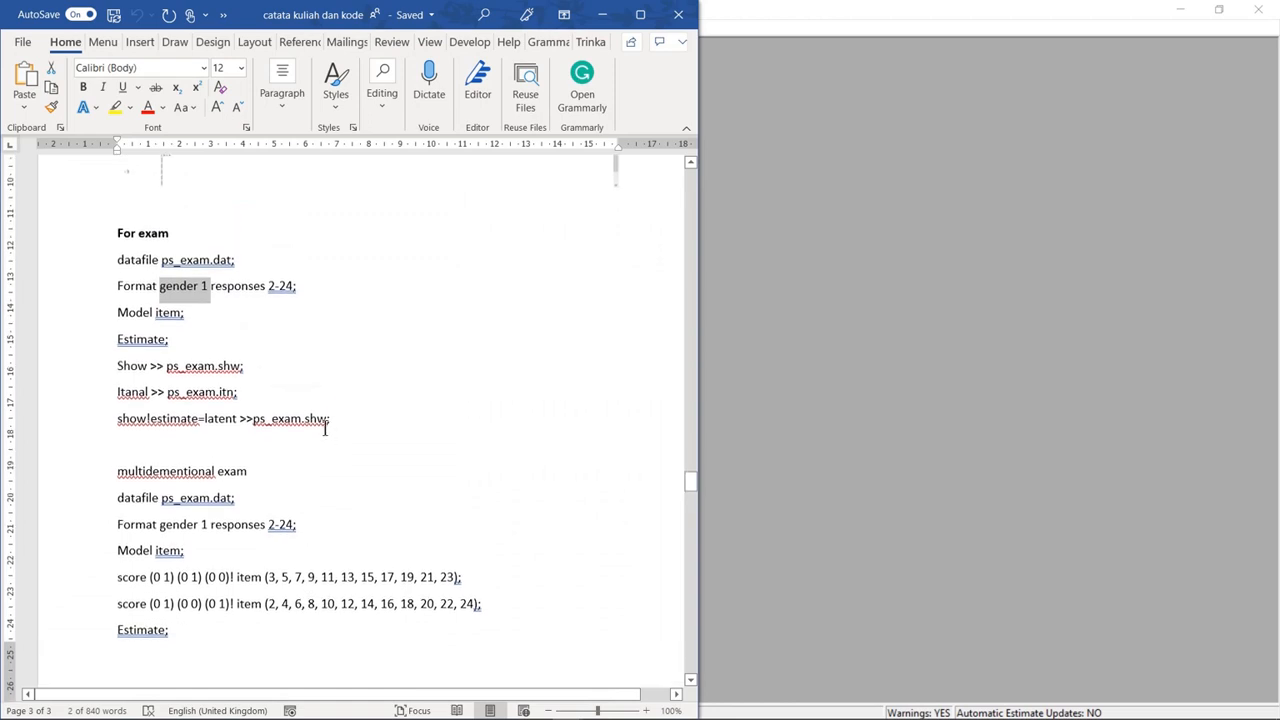
pyautogui.moveTo(334, 420); pyautogui.dragTo(86, 270)
pyautogui.hotkey('ctrl', 'c')
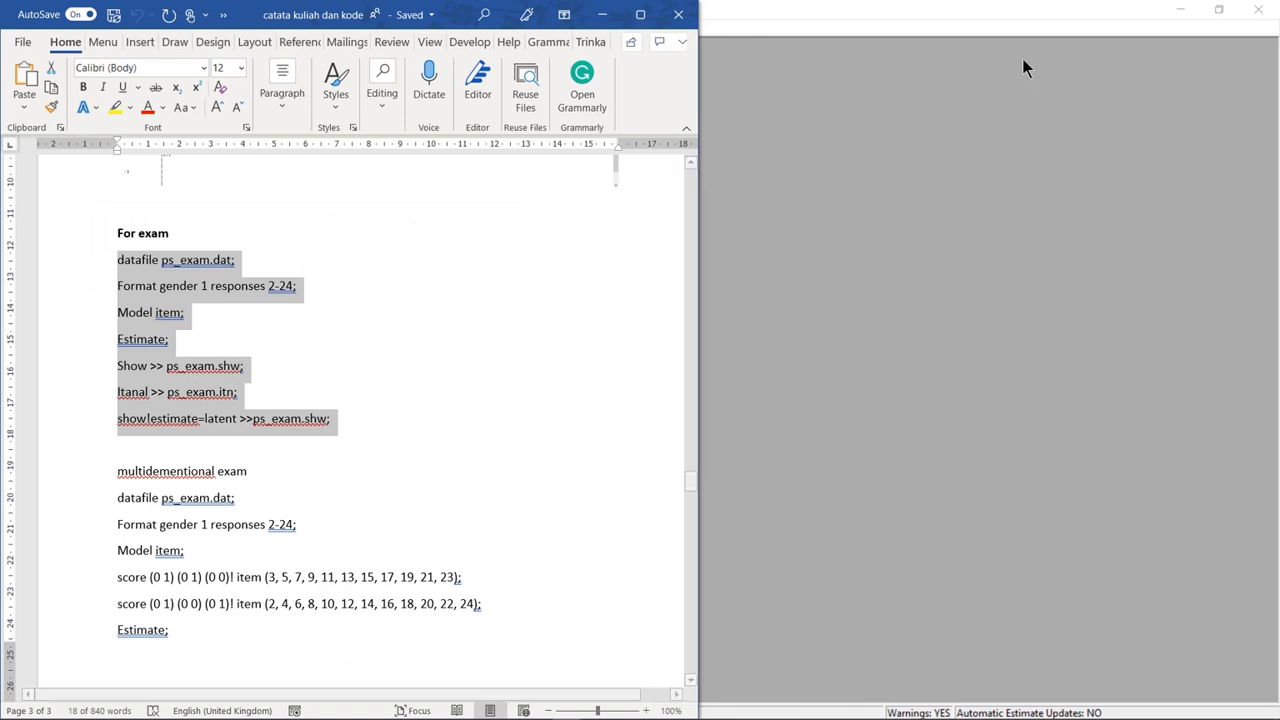
pyautogui.click(1212, 12)
pyautogui.click(1166, 17)
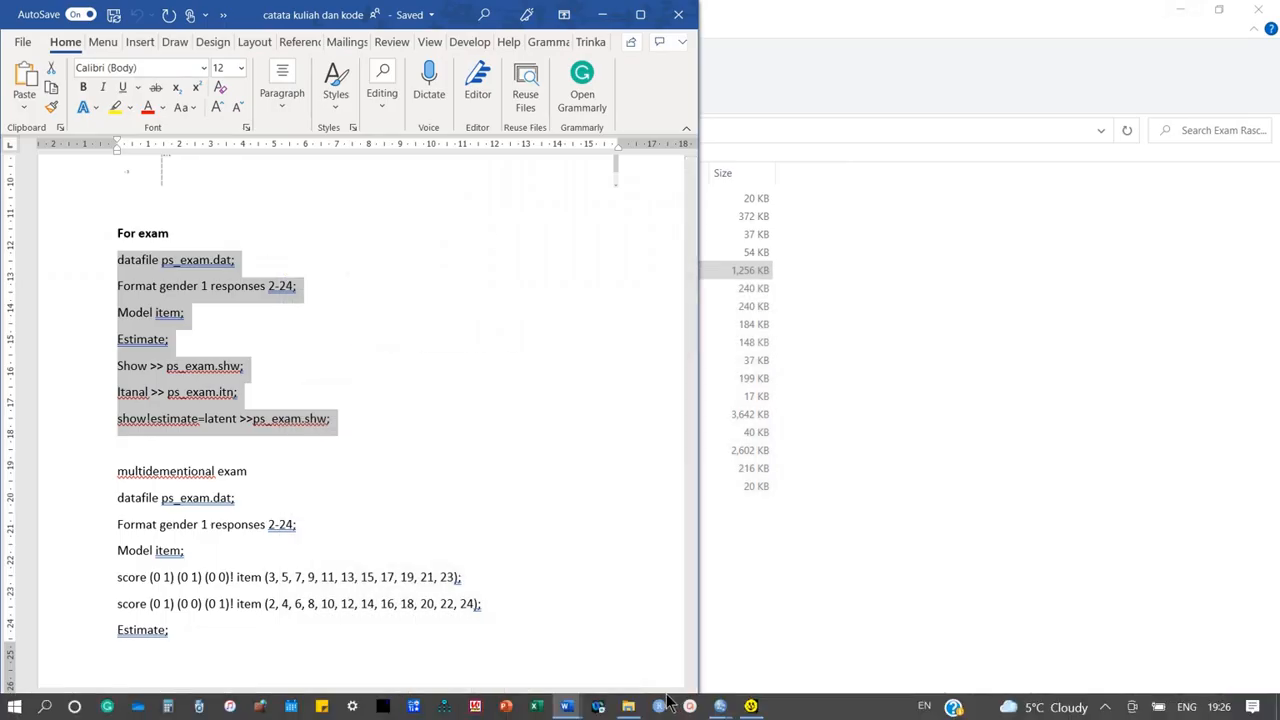
pyautogui.click(752, 705)
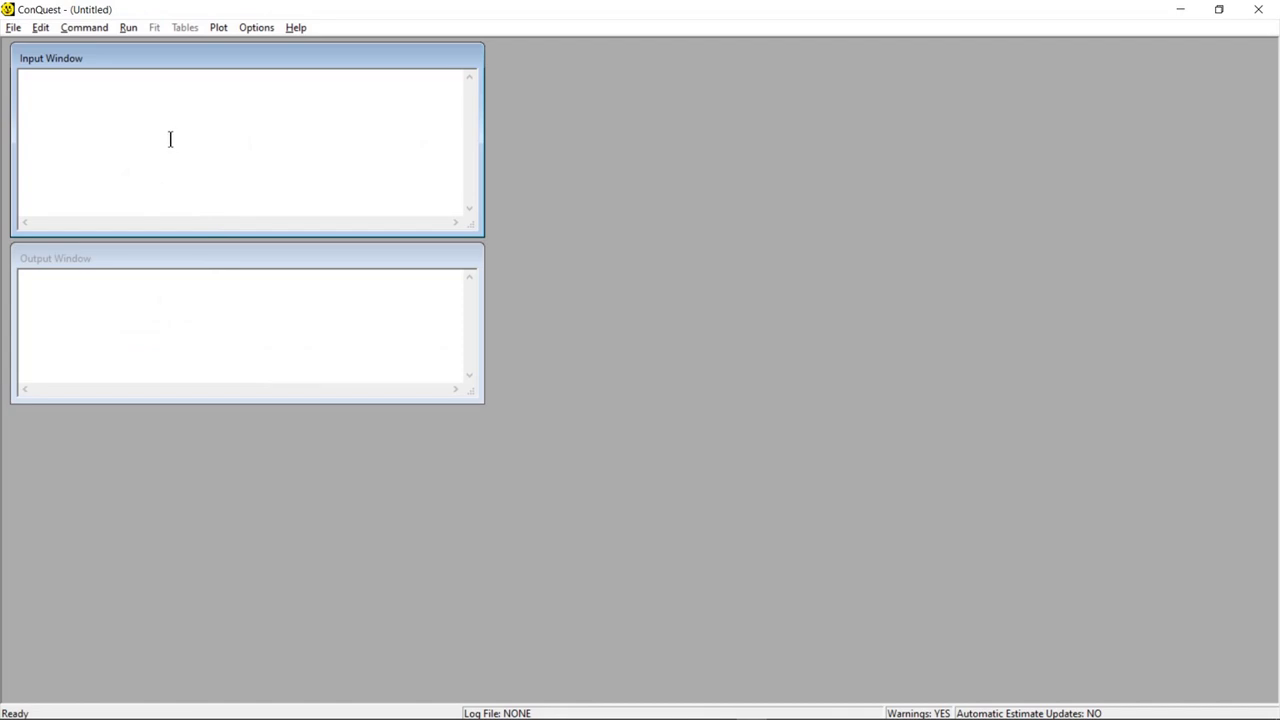
pyautogui.hotkey('ctrl', 'v')
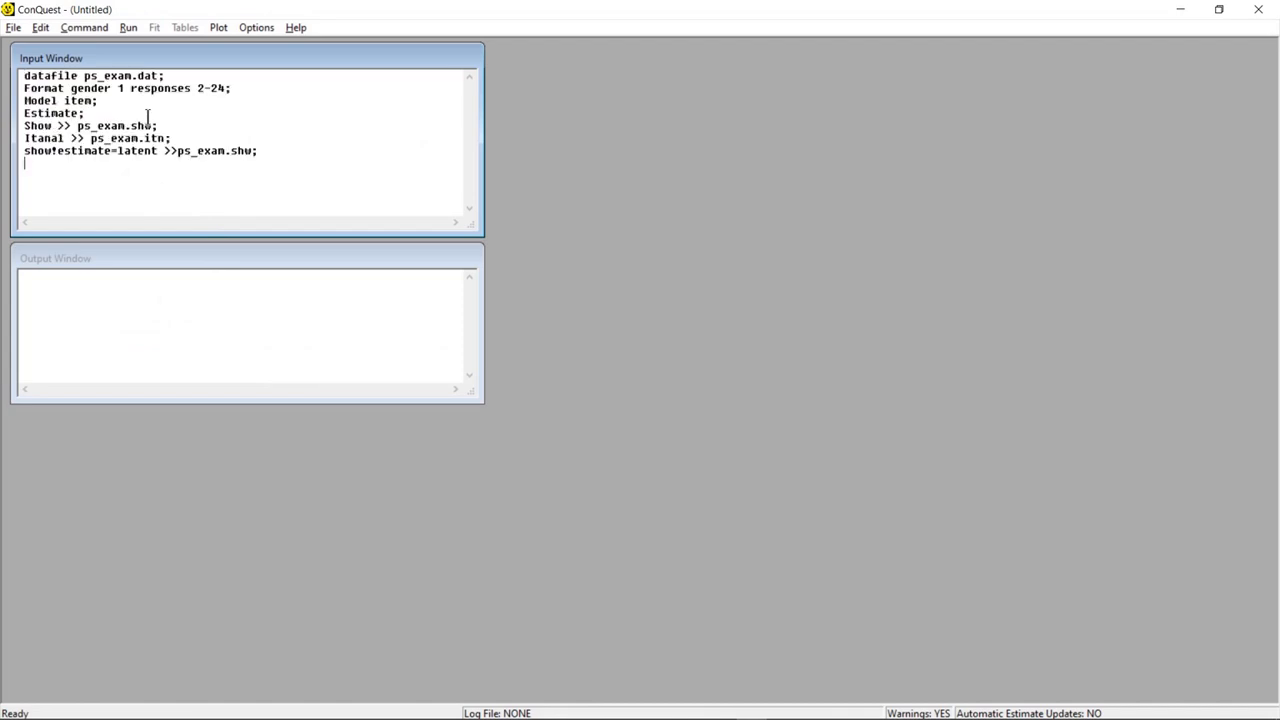
# Add "Title hungary;" as the first line of the commands and set the data file to hungary.dat
pyautogui.click(20, 76)
pyautogui.press('Return')
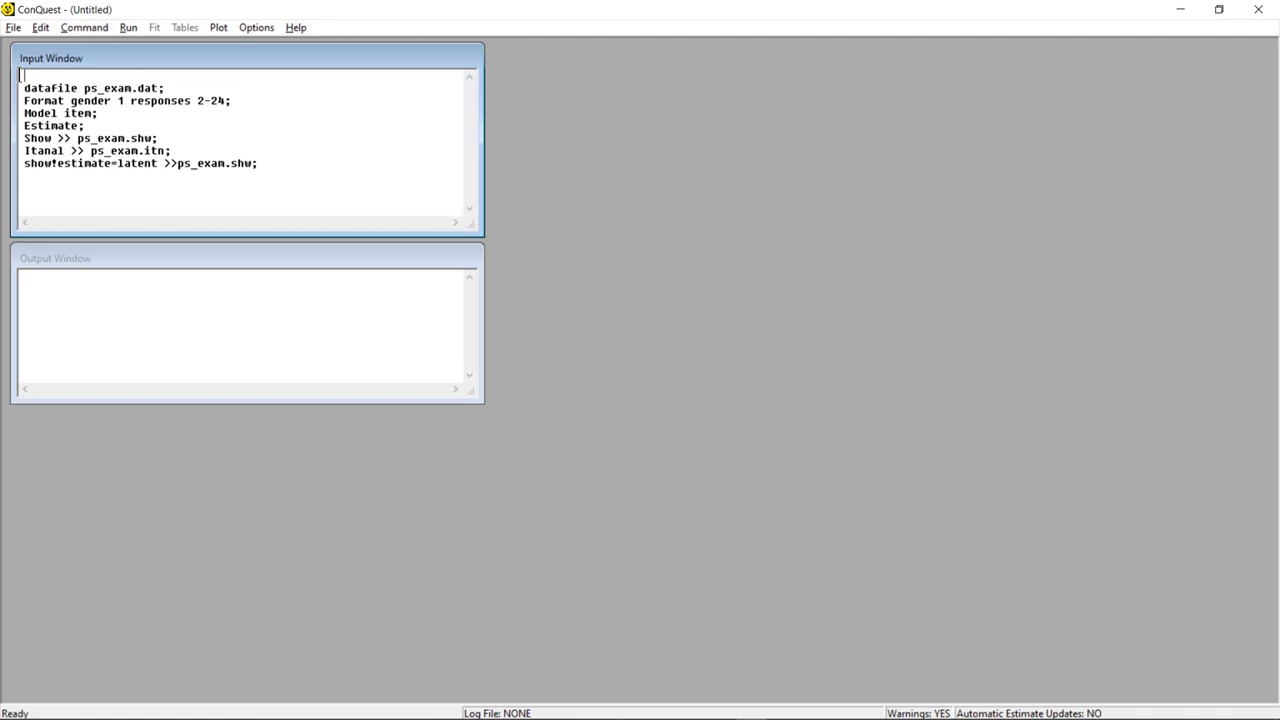
pyautogui.write('Title hungary')
pyautogui.press('super+space')
pyautogui.write(';')
pyautogui.moveTo(130, 88); pyautogui.dragTo(64, 88)
pyautogui.write('hungary')
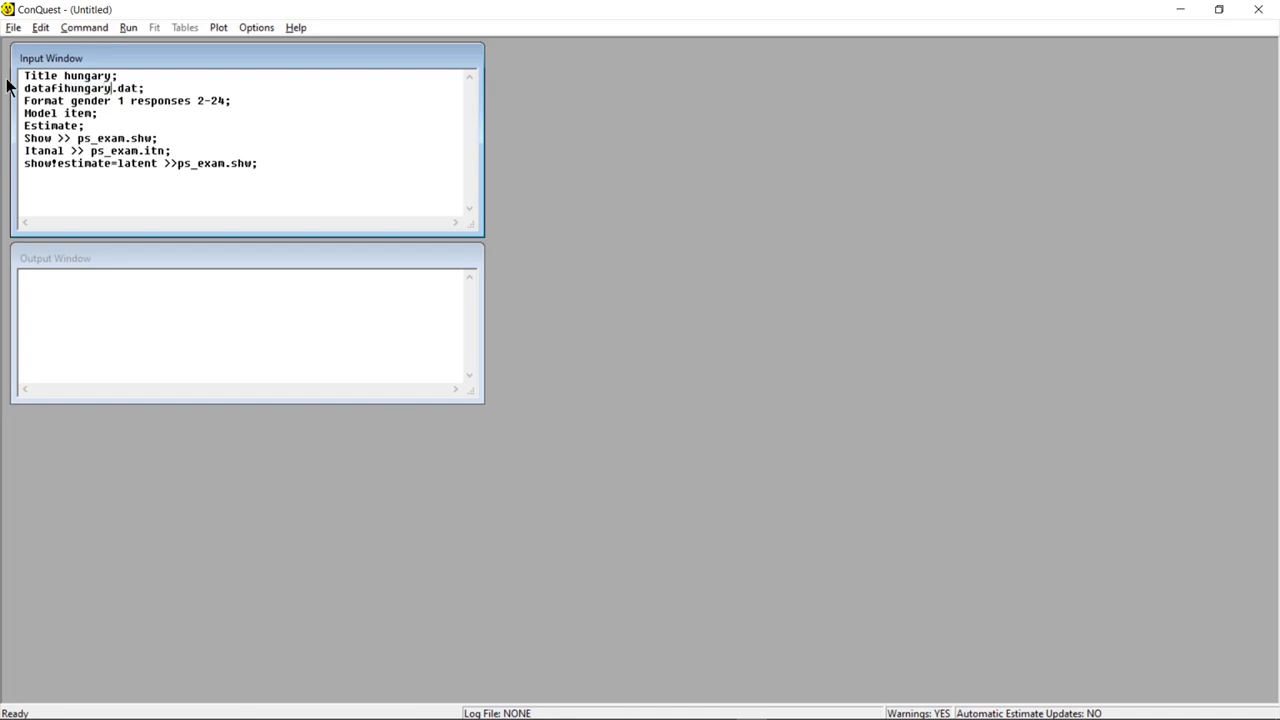
pyautogui.click(64, 88)
pyautogui.write('le ')
# Change the Format line to "Format county 1 gender 2 responses 3-58;"
pyautogui.write(' count')
pyautogui.write('z')
pyautogui.press('BackSpace')
pyautogui.write('y 1')
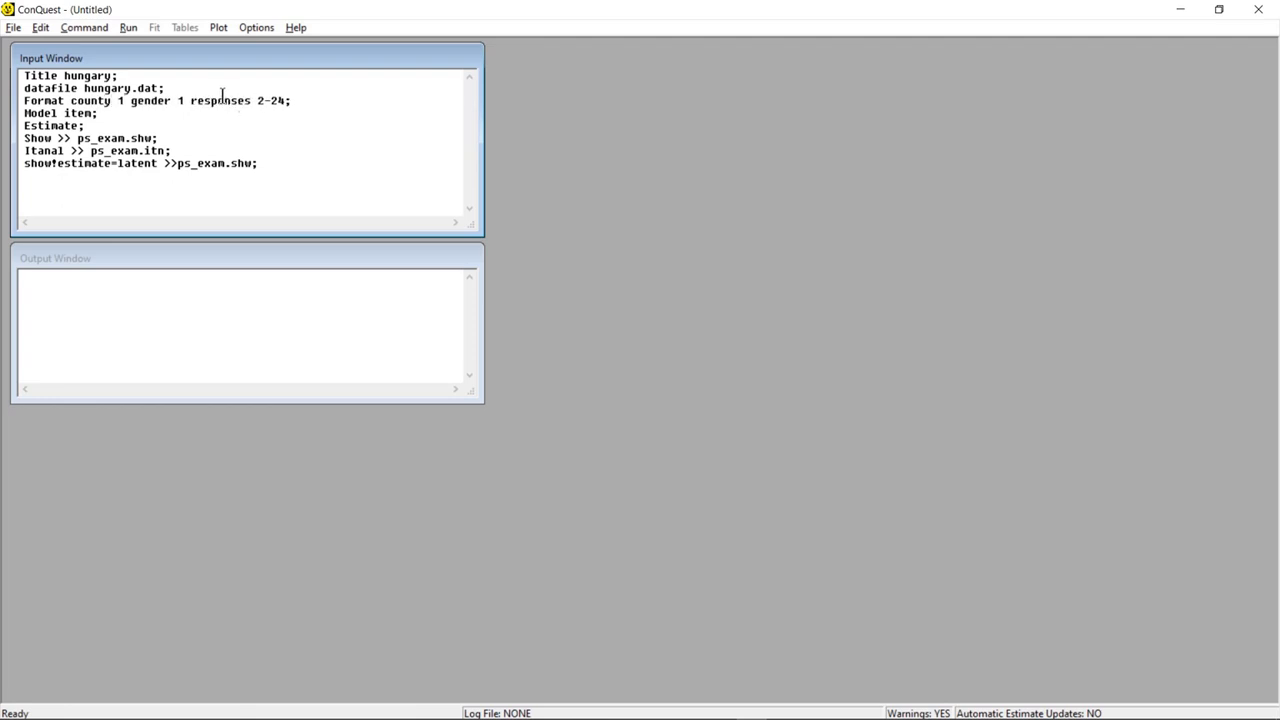
pyautogui.write('2')
pyautogui.moveTo(256, 96); pyautogui.dragTo(271, 96)
pyautogui.write('3-58')
# Rename the output files to hungry.shw in the Show line and hungary.itn in the Itanal line
pyautogui.moveTo(120, 134); pyautogui.dragTo(86, 138)
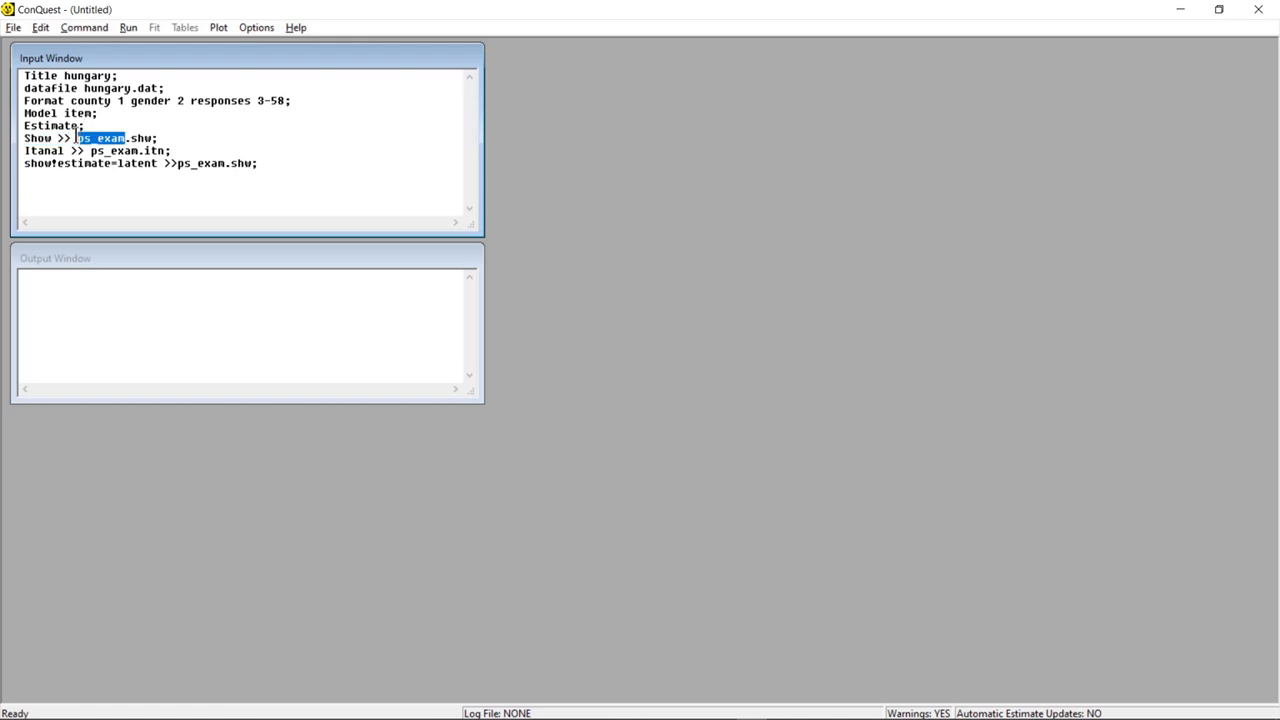
pyautogui.write('hungrz')
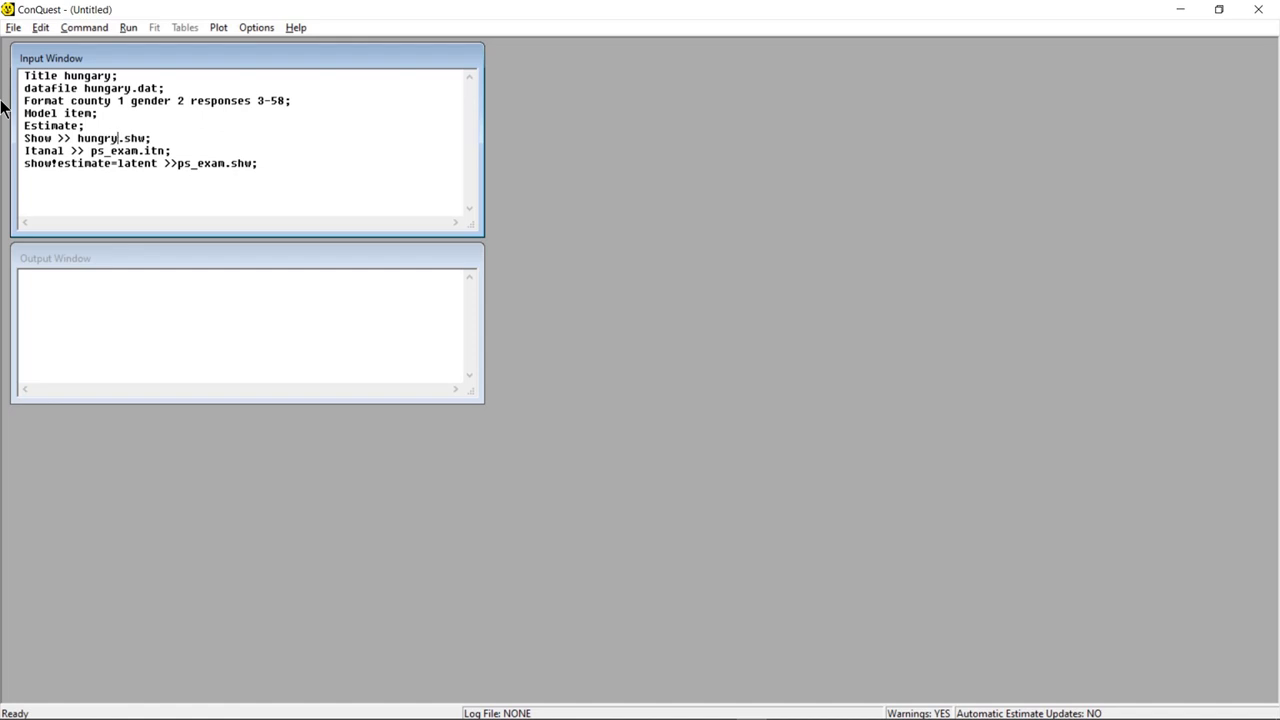
pyautogui.moveTo(136, 152); pyautogui.dragTo(87, 152)
pyautogui.write('hungary')
# Delete the "show!estimate=latent" line from the end of the commands
pyautogui.moveTo(226, 163); pyautogui.dragTo(181, 162)
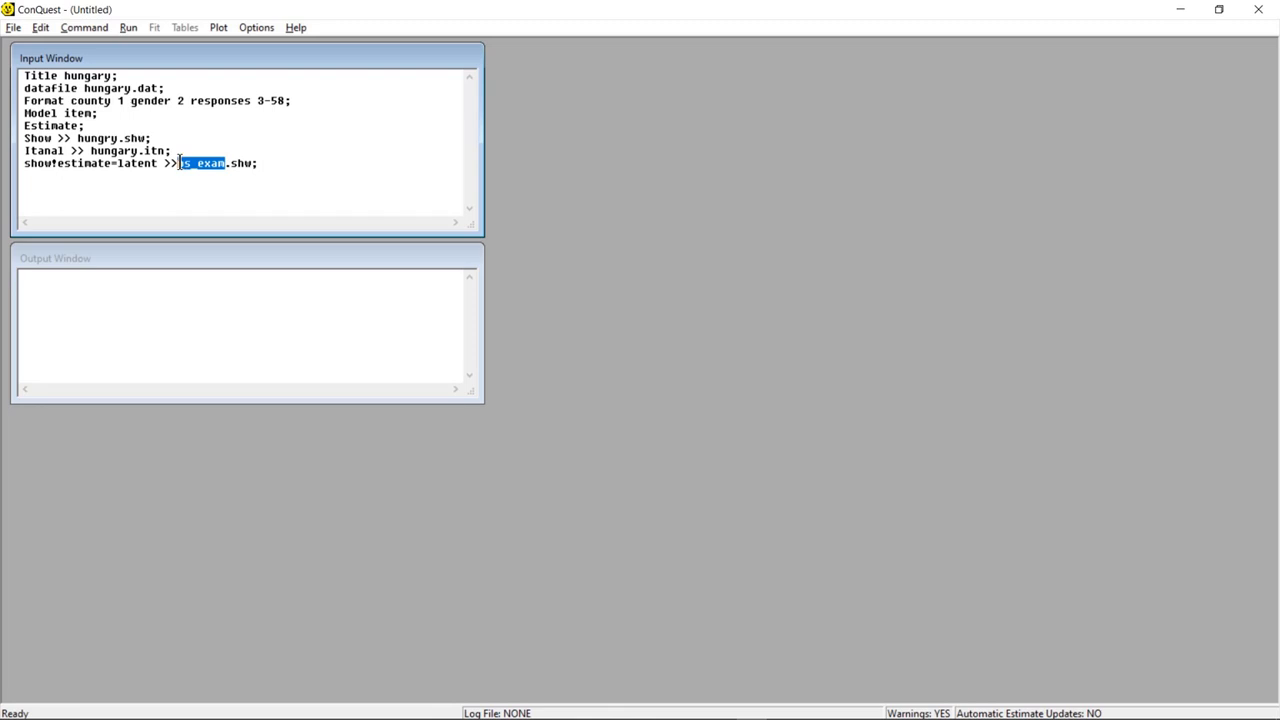
pyautogui.moveTo(264, 163); pyautogui.dragTo(18, 165)
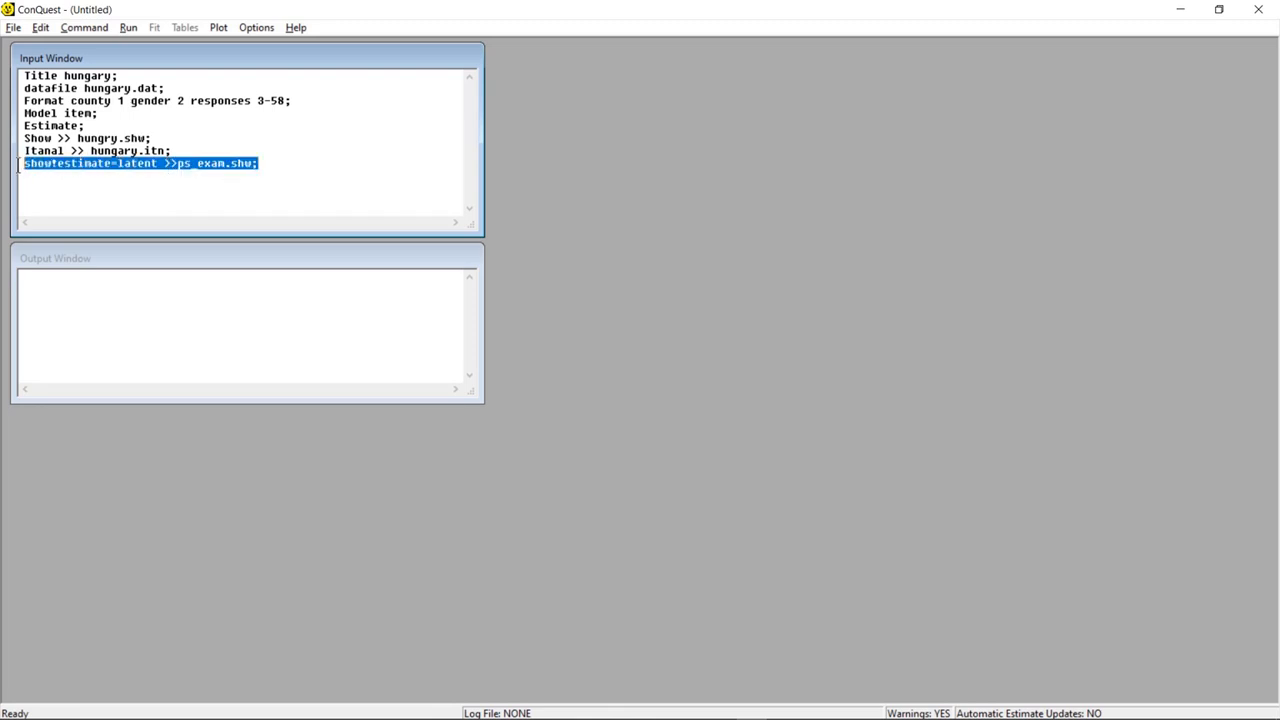
pyautogui.press('Delete')
# Look through the catata kuliah dan kode Word notes for the code that outputs WLE case estimates
pyautogui.moveTo(566, 714)
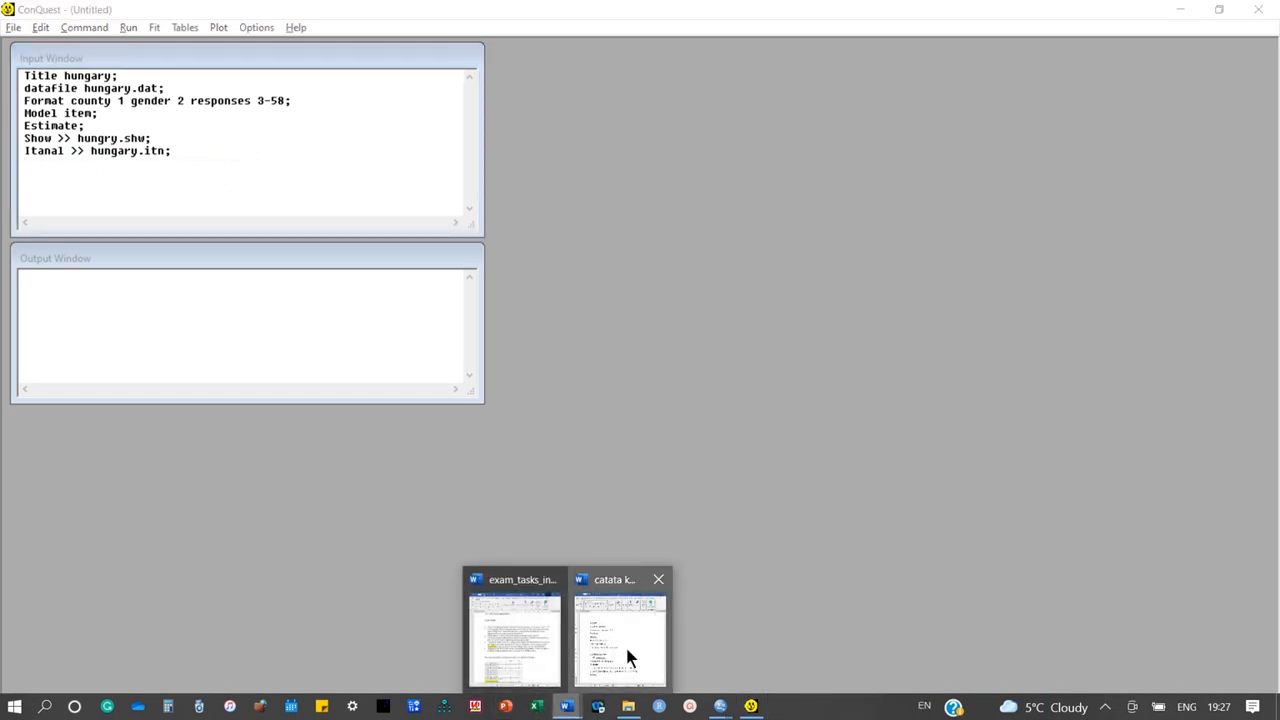
pyautogui.click(625, 645)
pyautogui.scroll(-5, 460, 500)
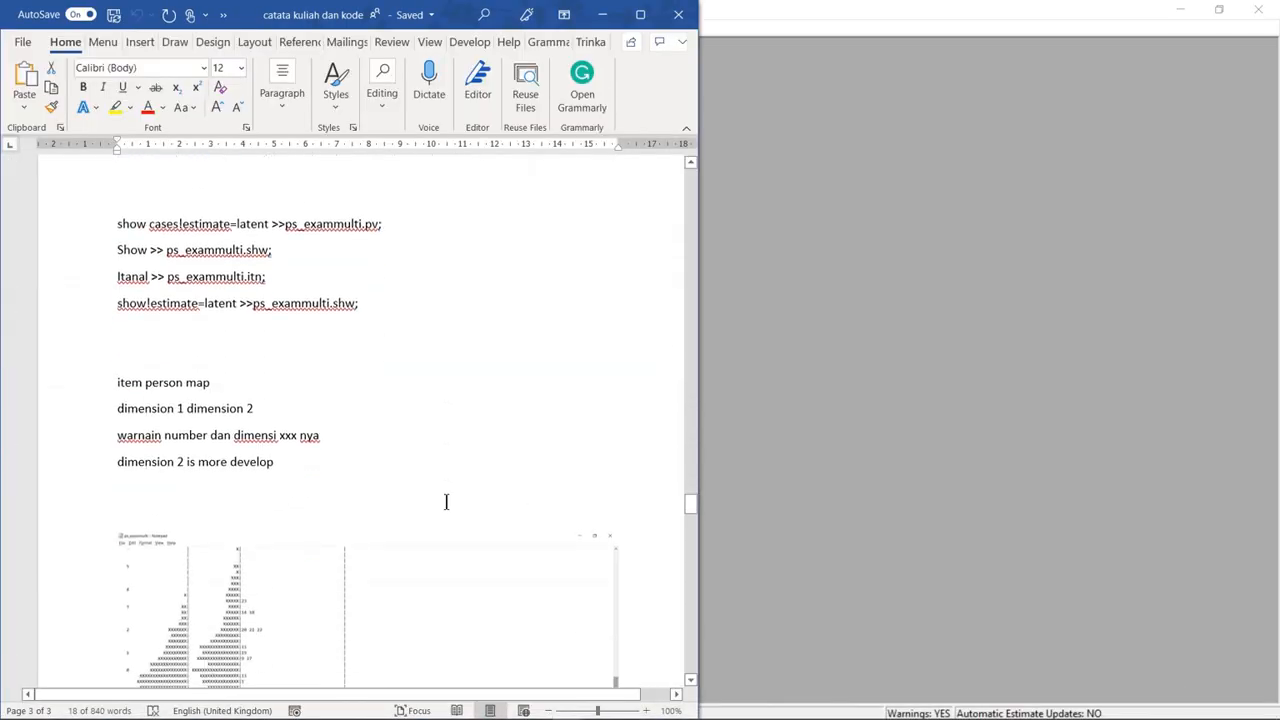
pyautogui.scroll(-10, 446, 502)
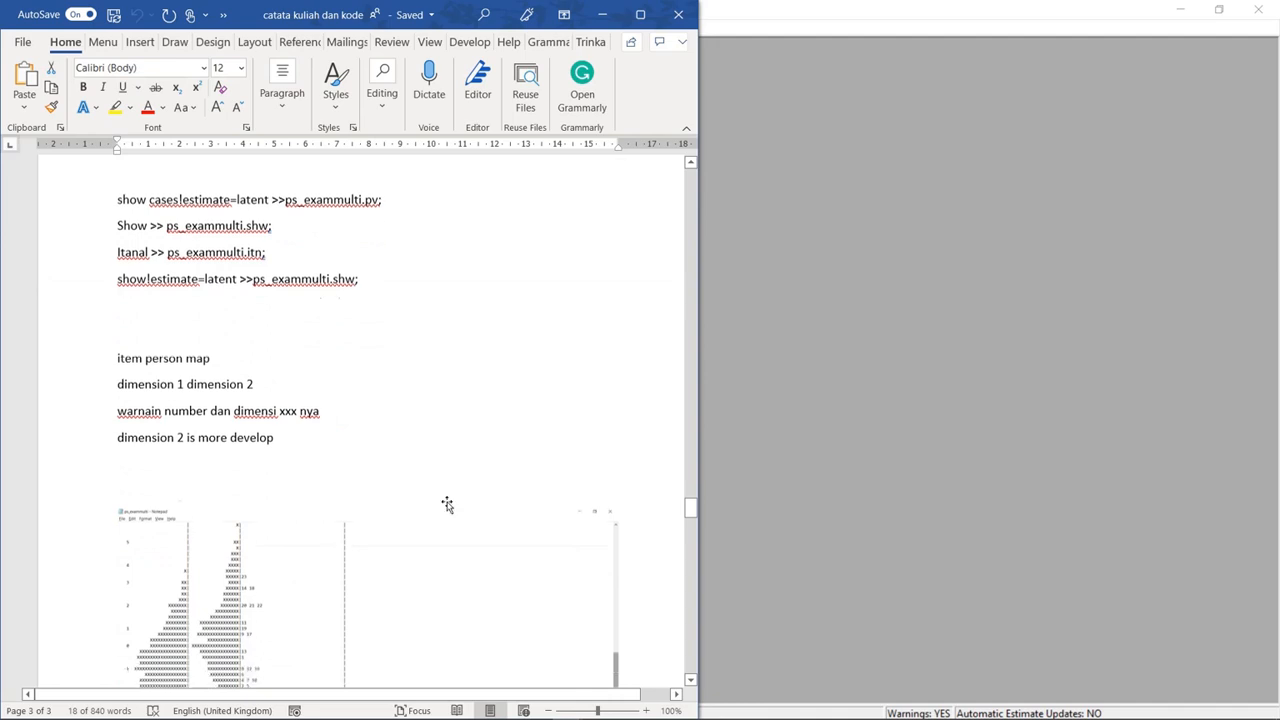
pyautogui.scroll(-1, 446, 502)
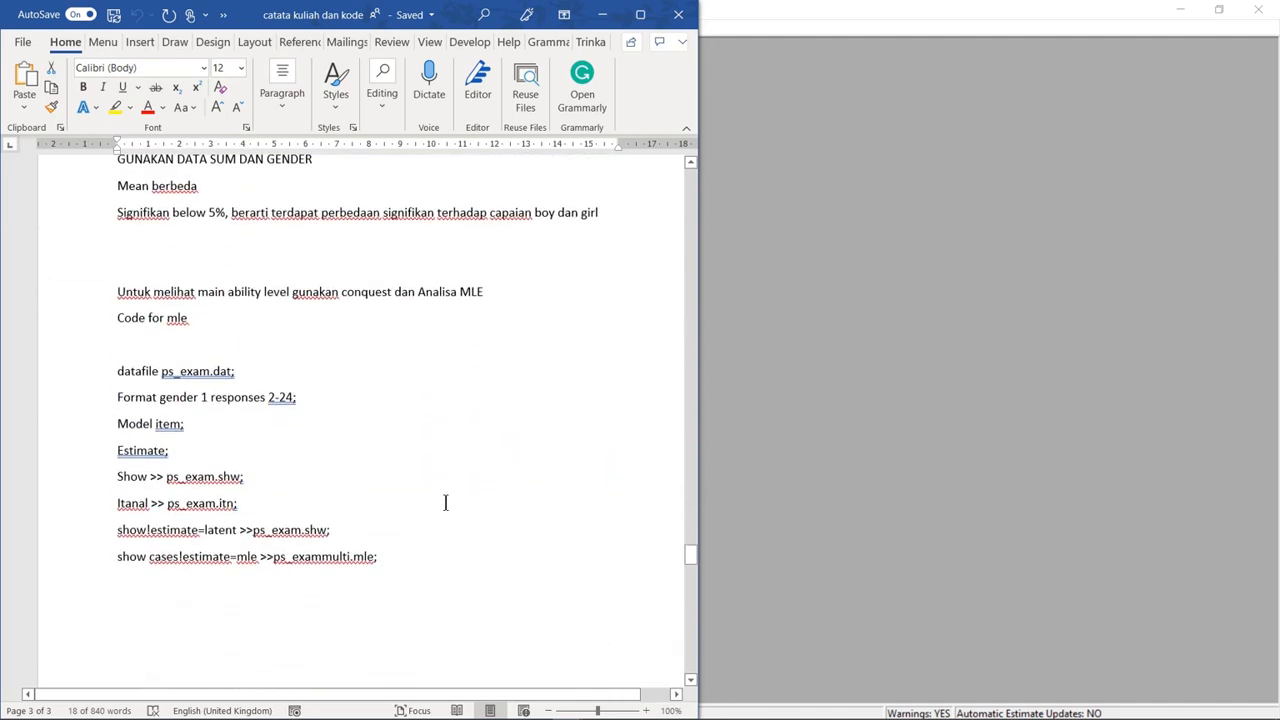
pyautogui.scroll(-7, 446, 502)
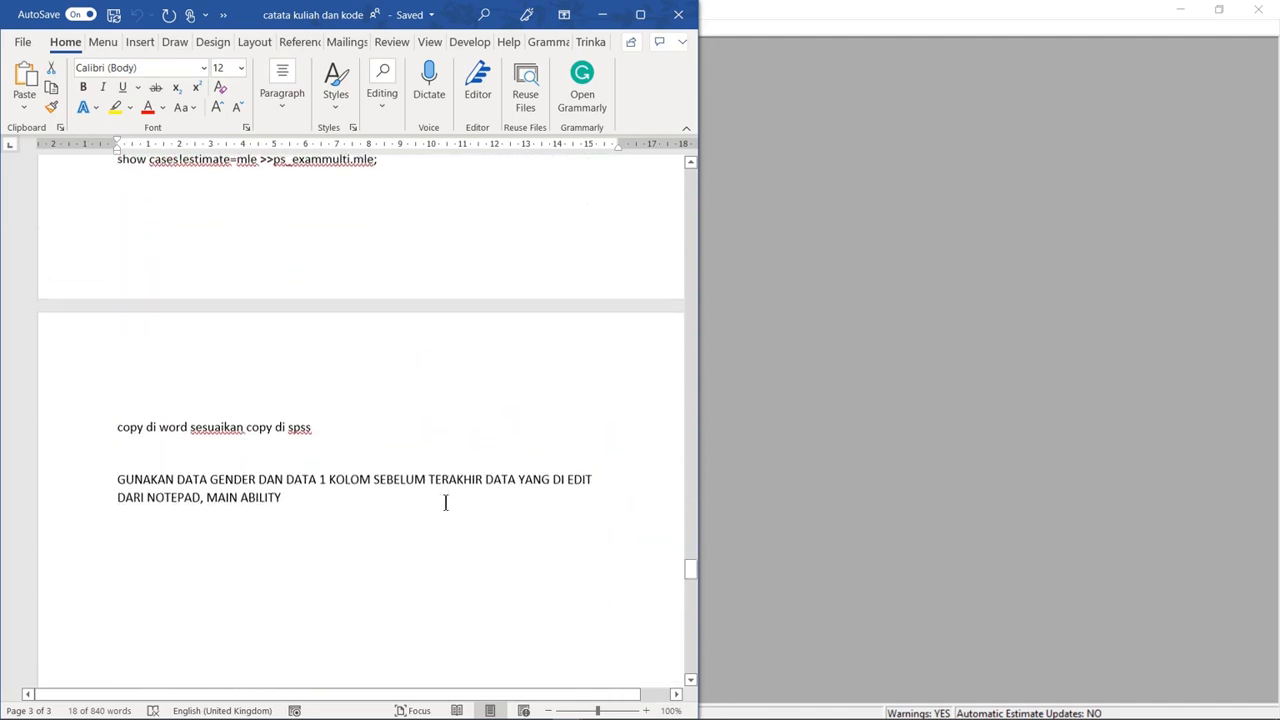
pyautogui.scroll(20, 446, 502)
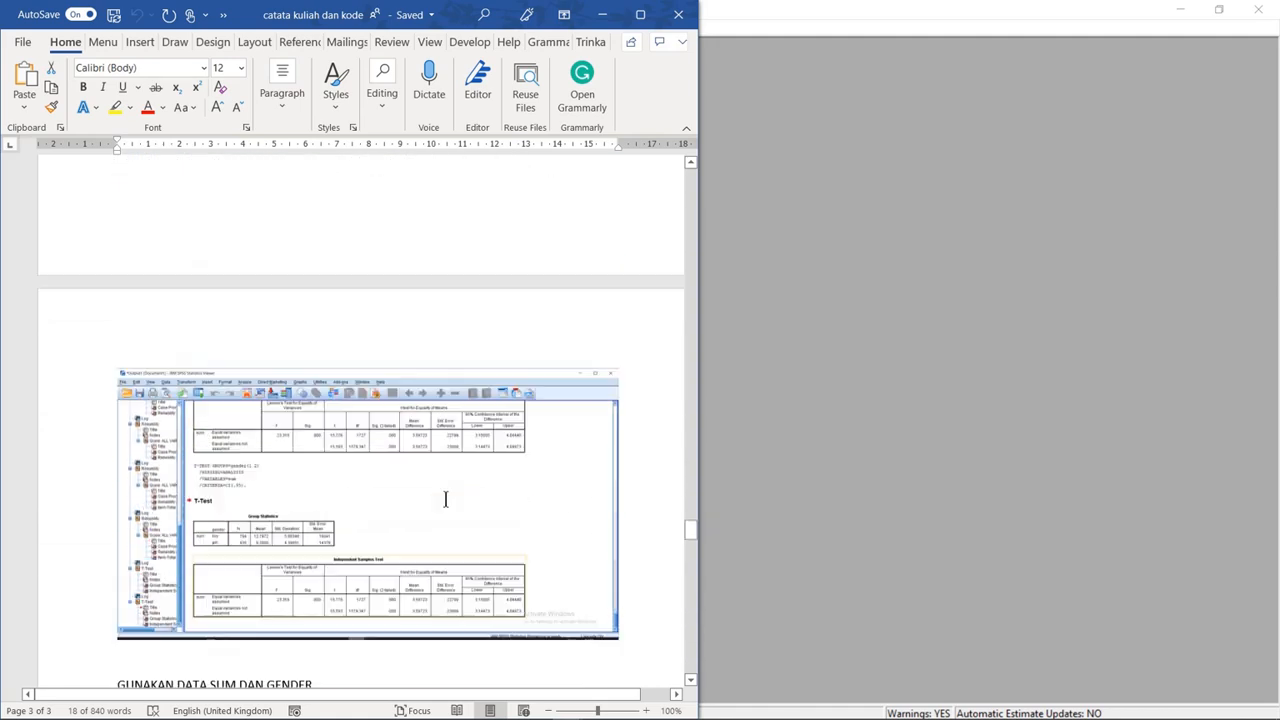
pyautogui.scroll(16, 446, 502)
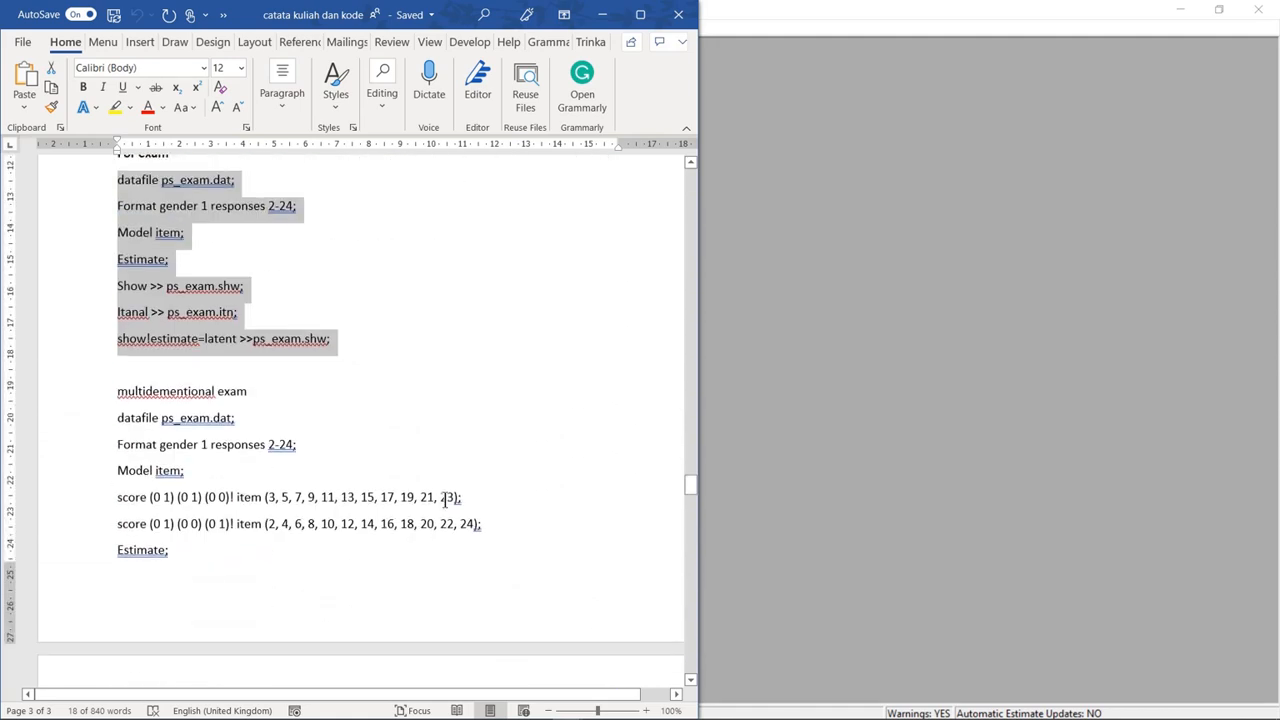
pyautogui.scroll(20, 446, 502)
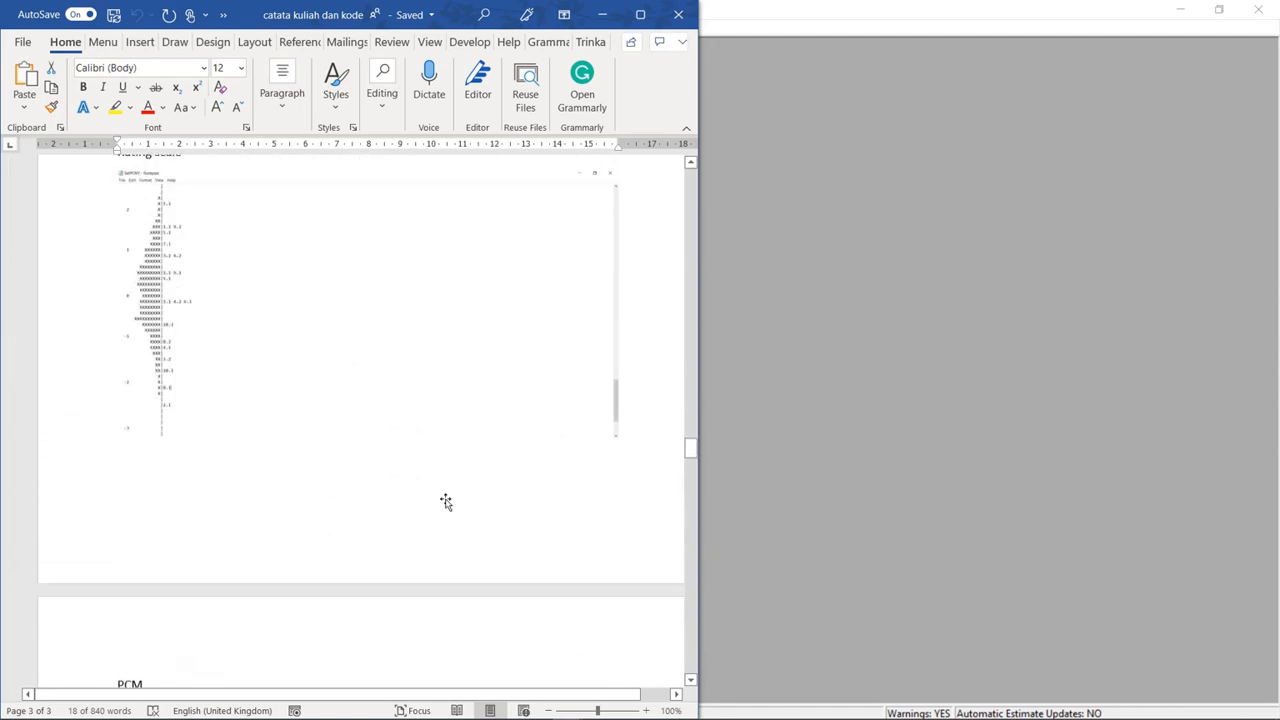
pyautogui.scroll(10, 445, 499)
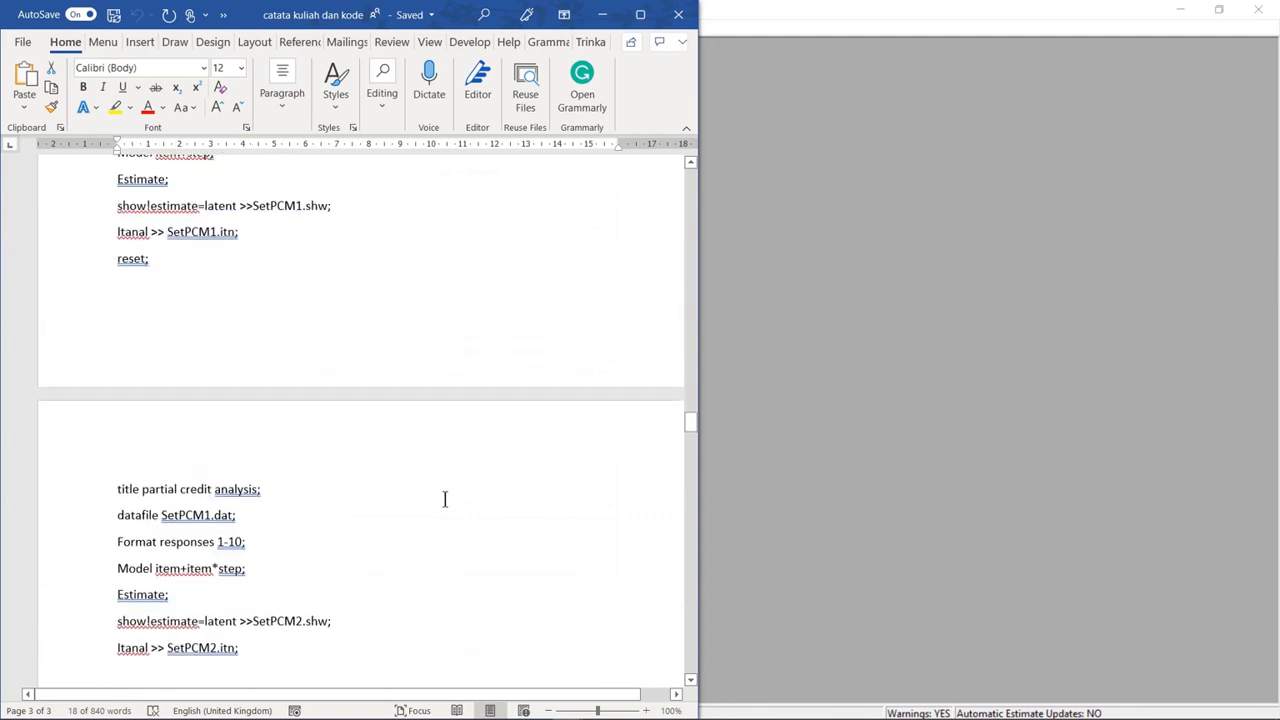
pyautogui.scroll(20, 445, 499)
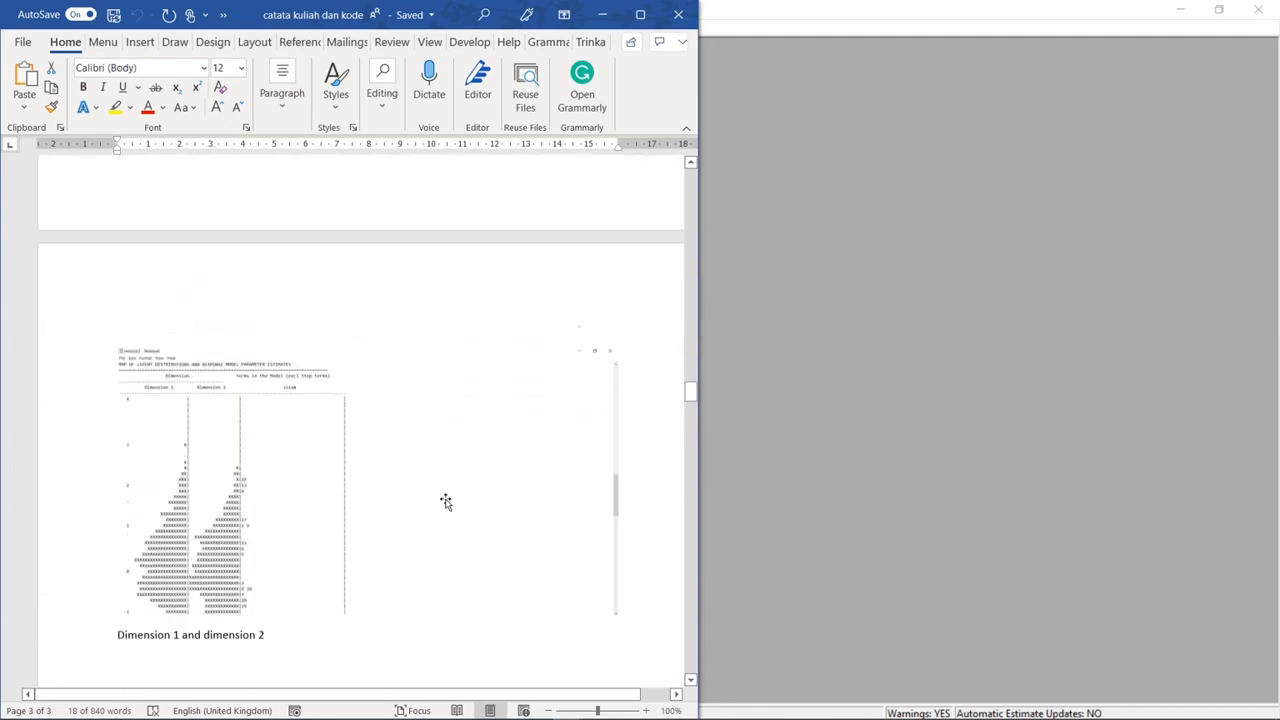
pyautogui.scroll(3, 445, 499)
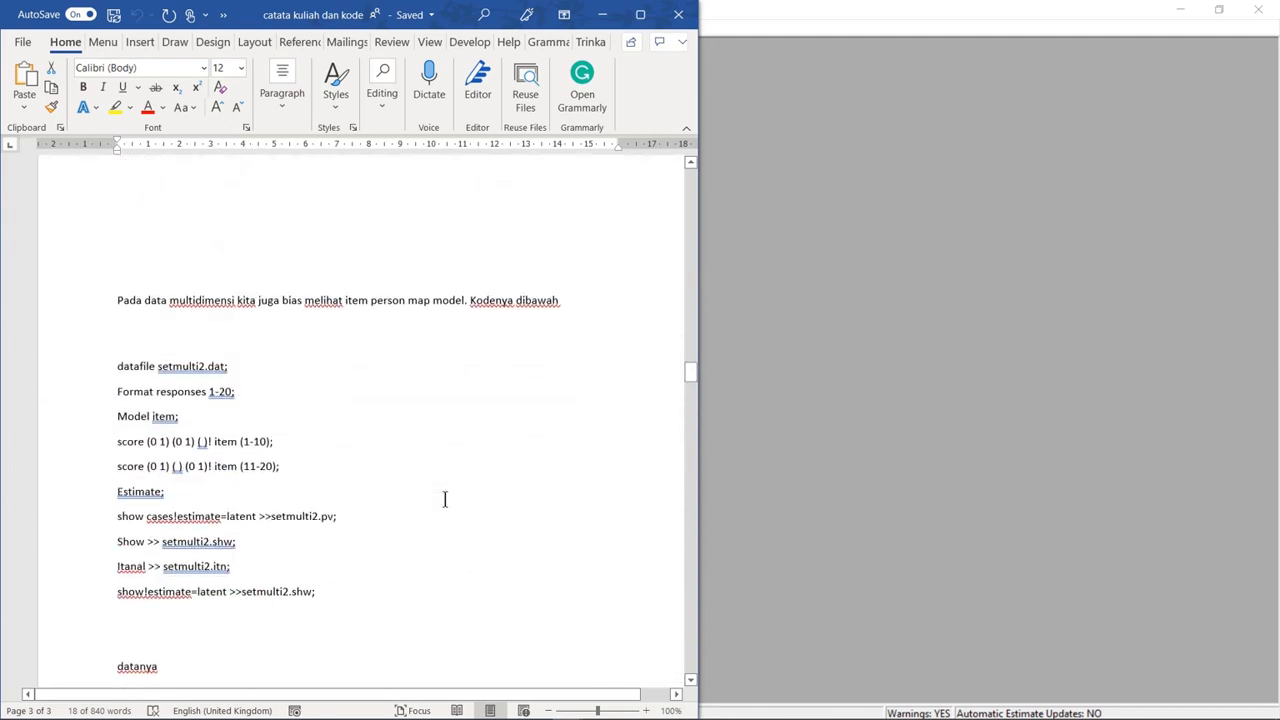
pyautogui.scroll(20, 445, 499)
pyautogui.scroll(20, 445, 499)
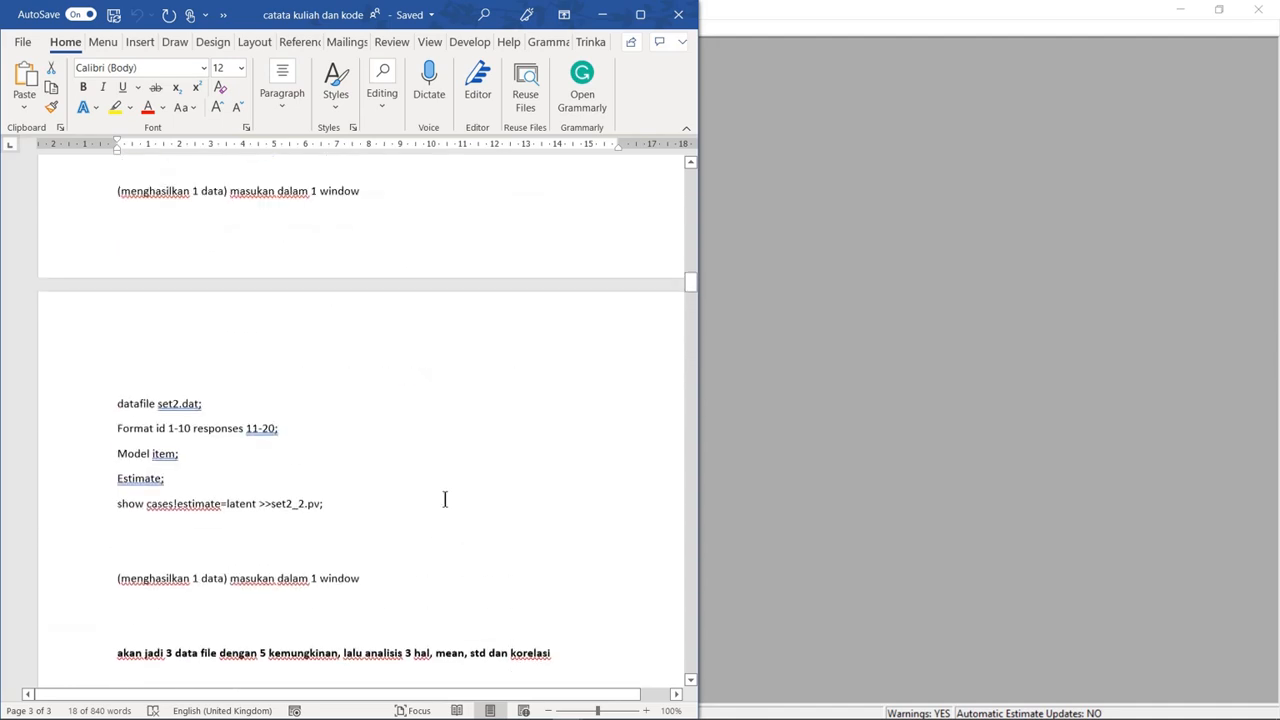
pyautogui.scroll(4, 445, 499)
pyautogui.scroll(5, 445, 499)
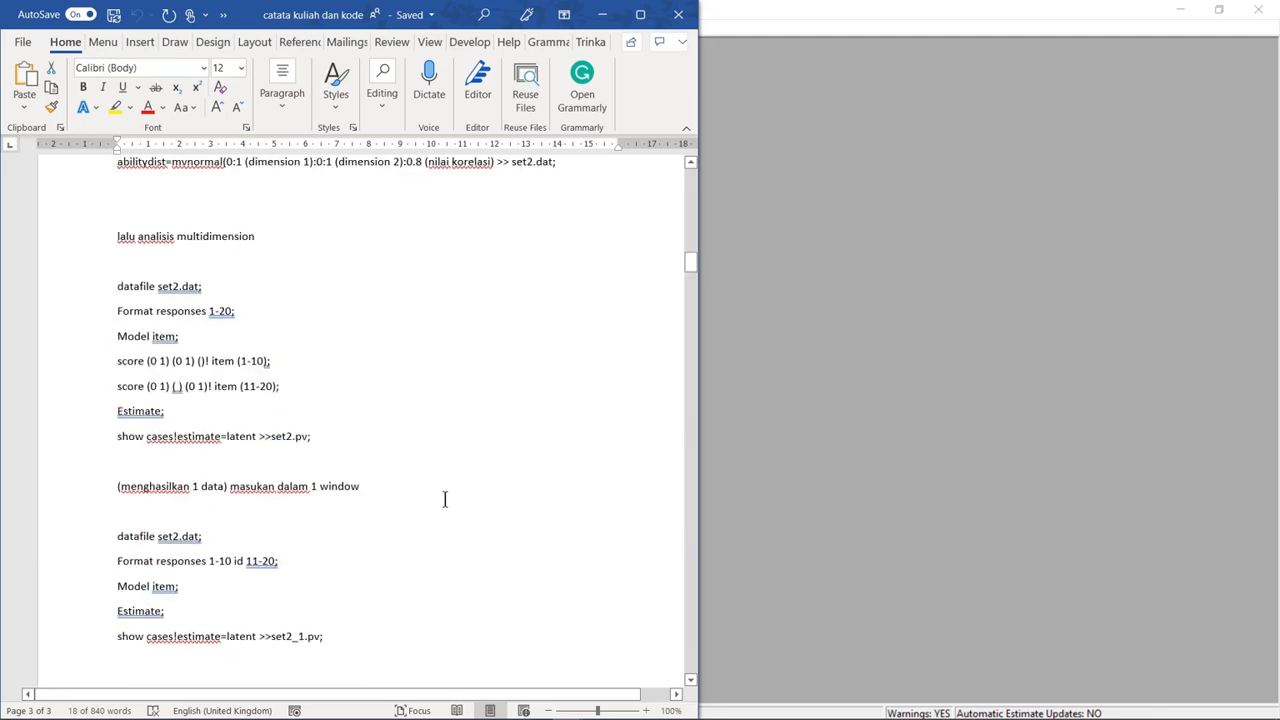
pyautogui.scroll(15, 445, 499)
pyautogui.scroll(8, 445, 499)
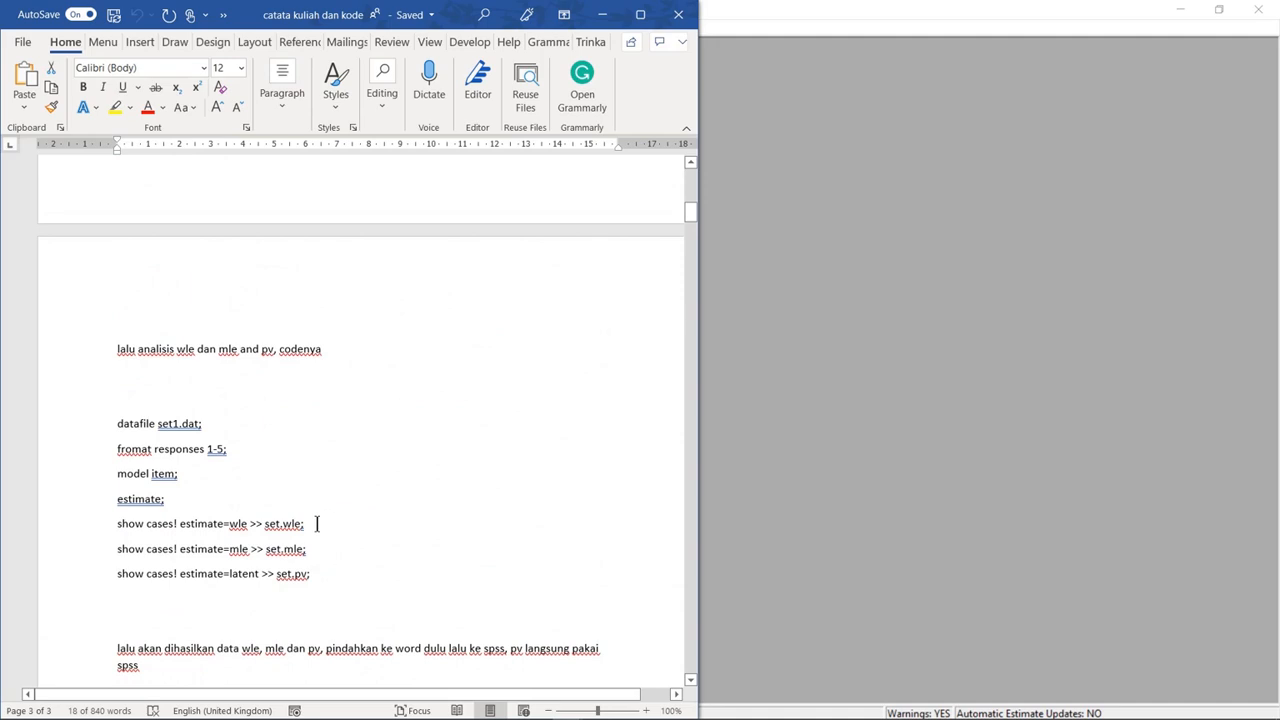
# Copy "show cases! estimate=wle >> set.wle;" from the notes to the end of the ConQuest commands and rename its output hungarywle.wle
pyautogui.click(318, 523)
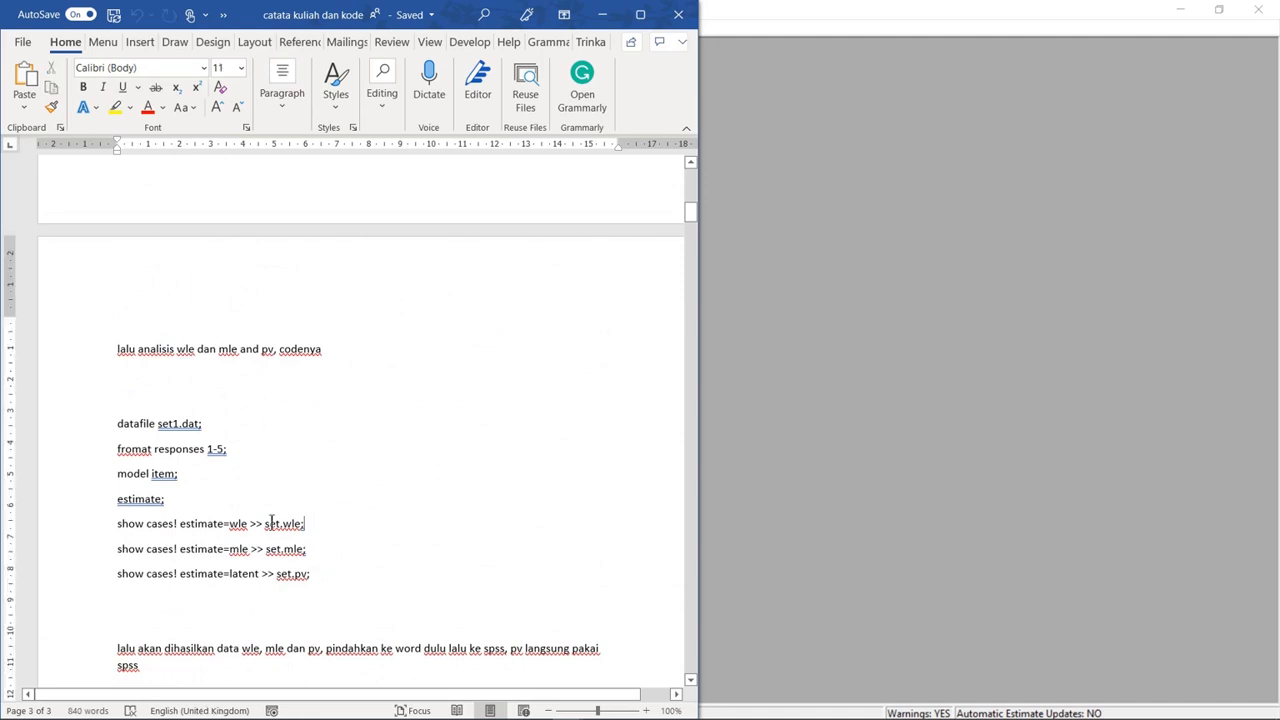
pyautogui.keyDown('shift'); pyautogui.click(112, 518); pyautogui.keyUp('shift')
pyautogui.hotkey('ctrl', 'c')
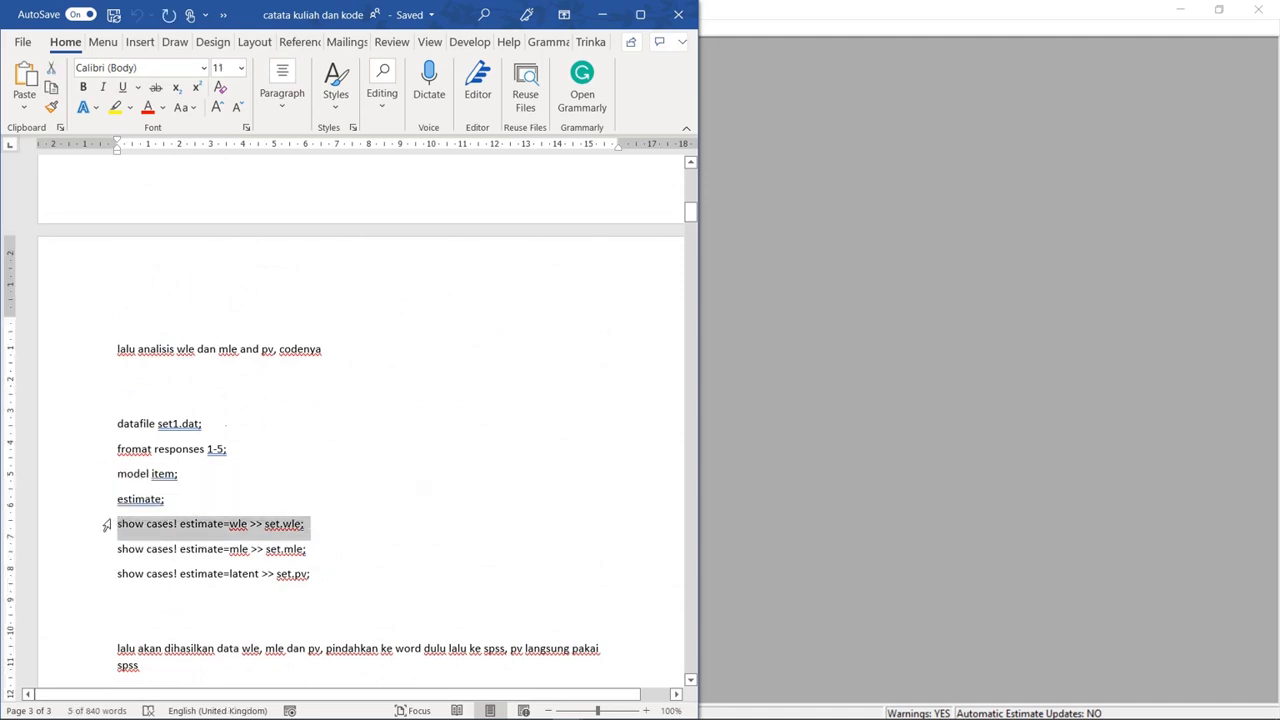
pyautogui.click(601, 15)
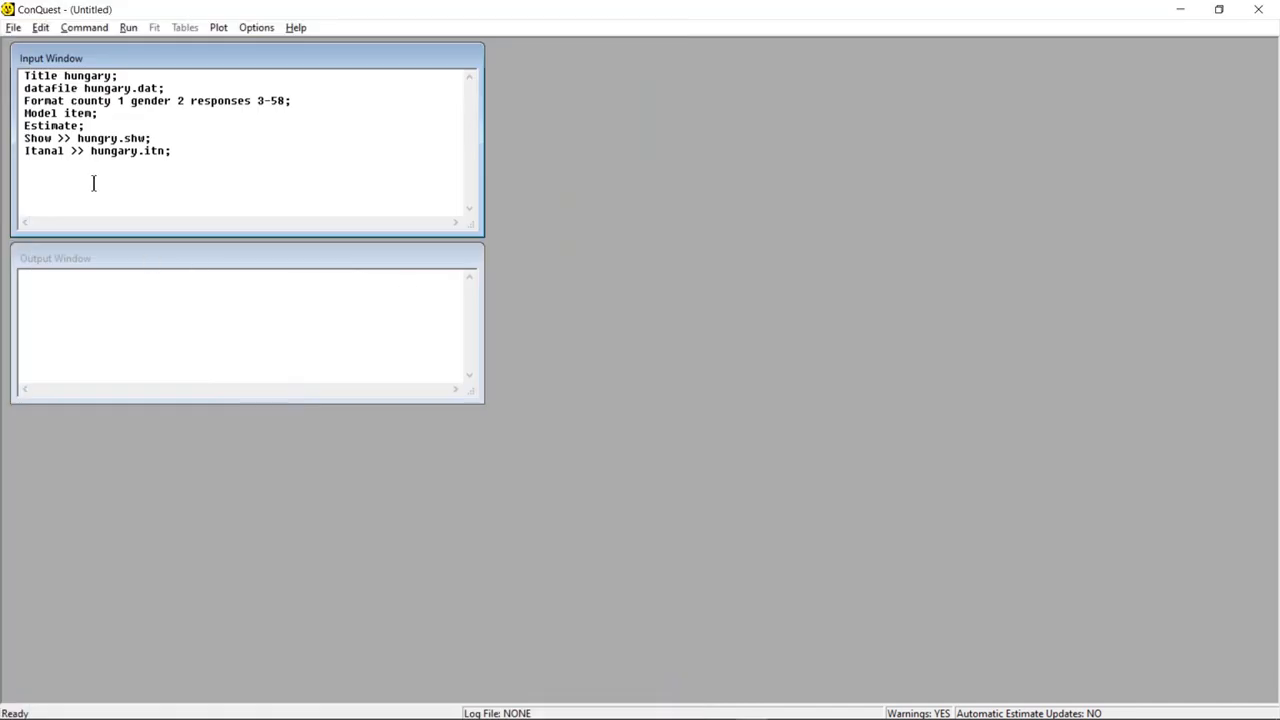
pyautogui.hotkey('ctrl', 'v')
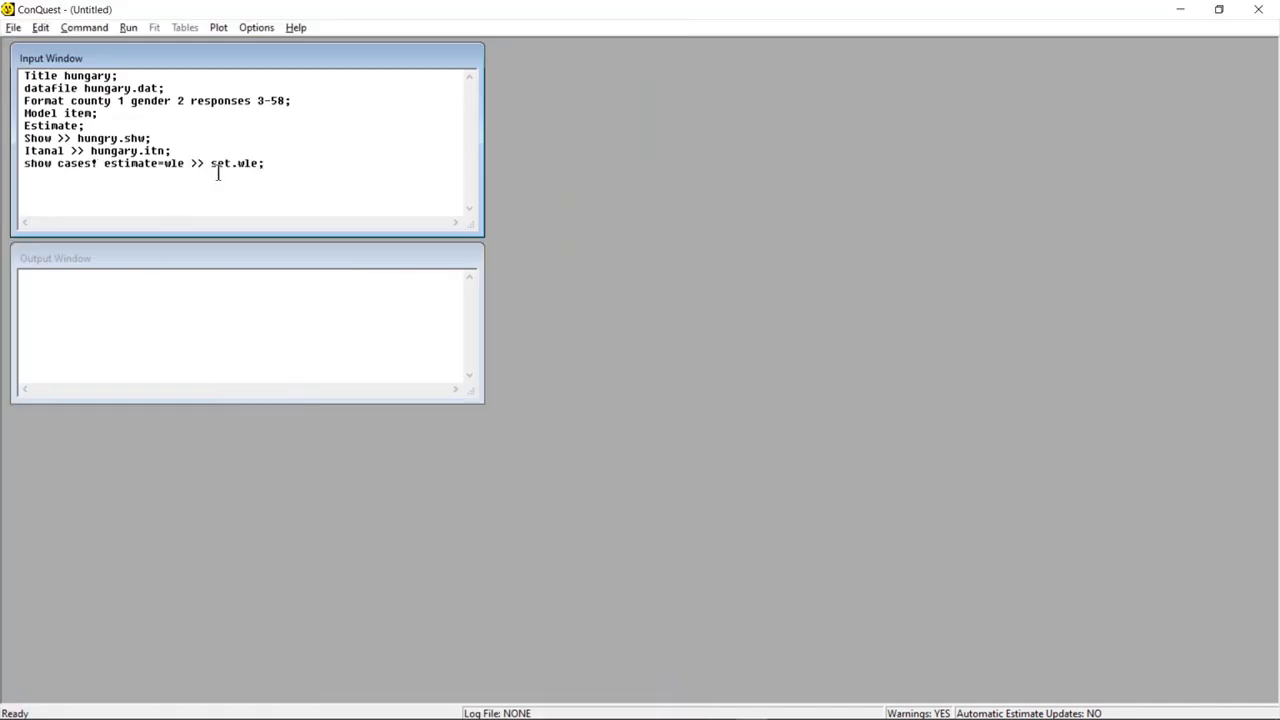
pyautogui.moveTo(231, 163); pyautogui.dragTo(212, 160)
pyautogui.write('hungarywle')
# Save the commands as hungaryC in the Exam Rasch 2021 folder, reached through the ACER Conquest folder on the Desktop
pyautogui.click(13, 27)
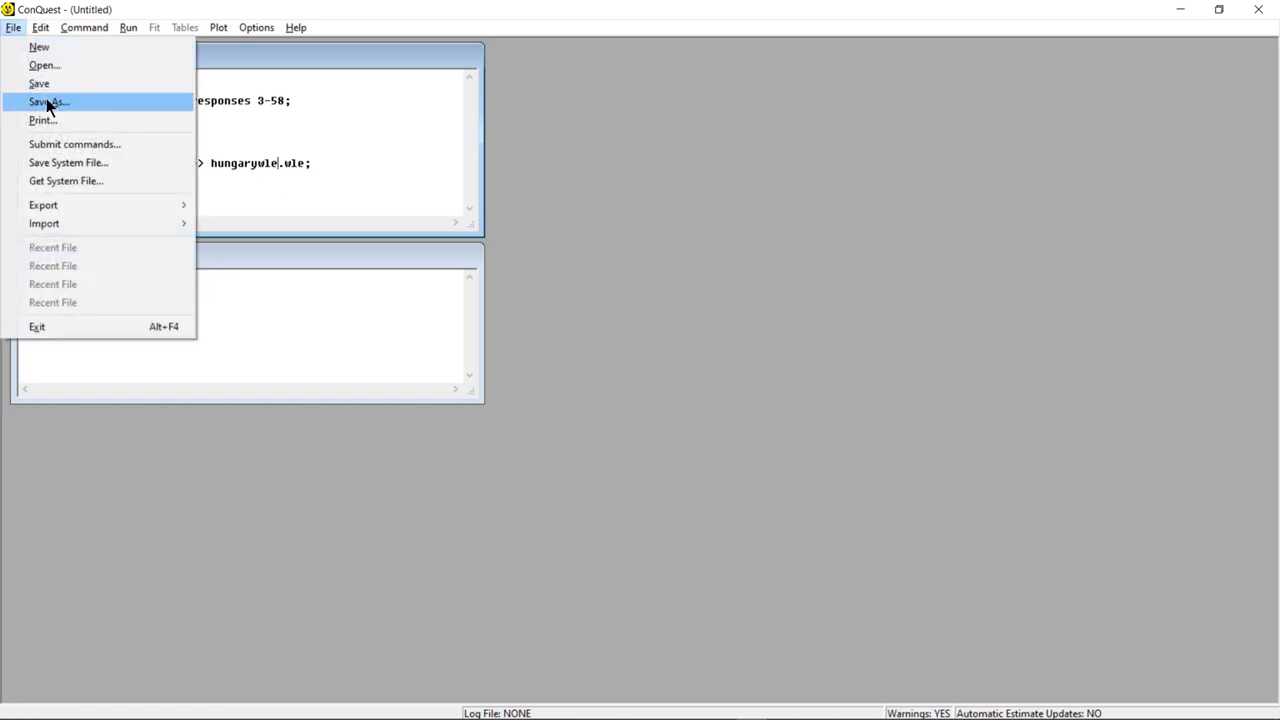
pyautogui.click(45, 88)
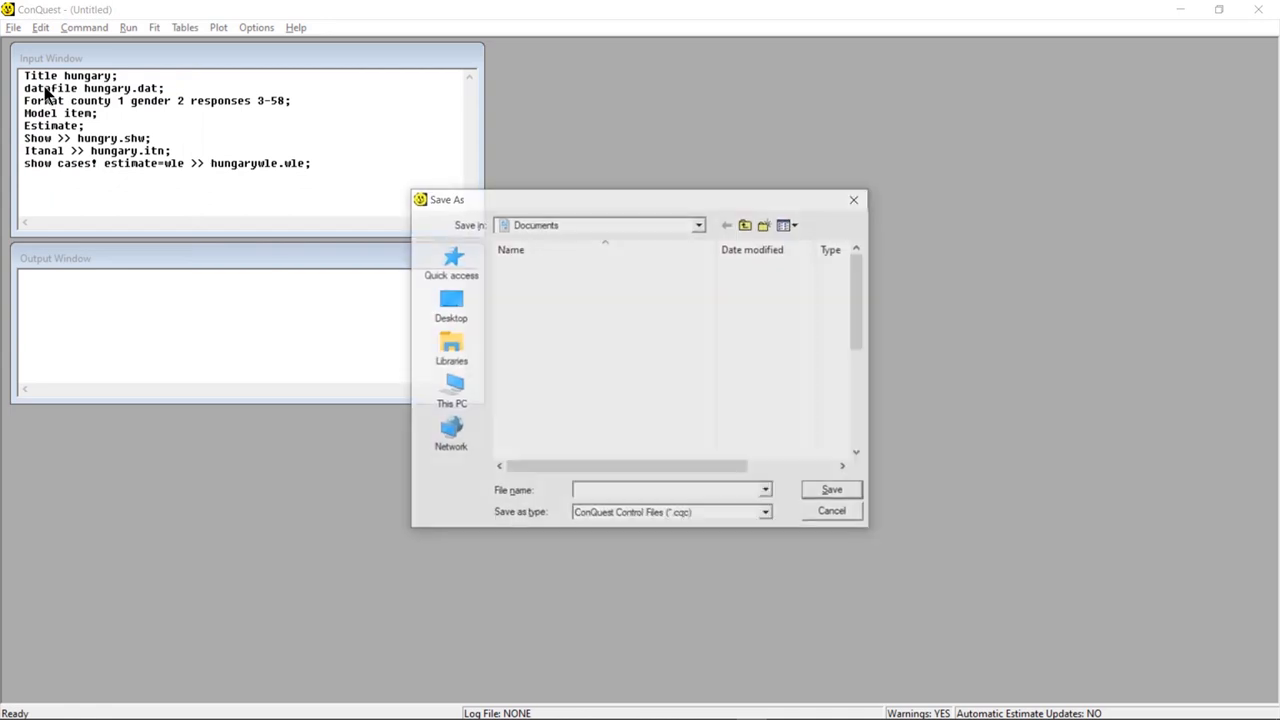
pyautogui.click(452, 320)
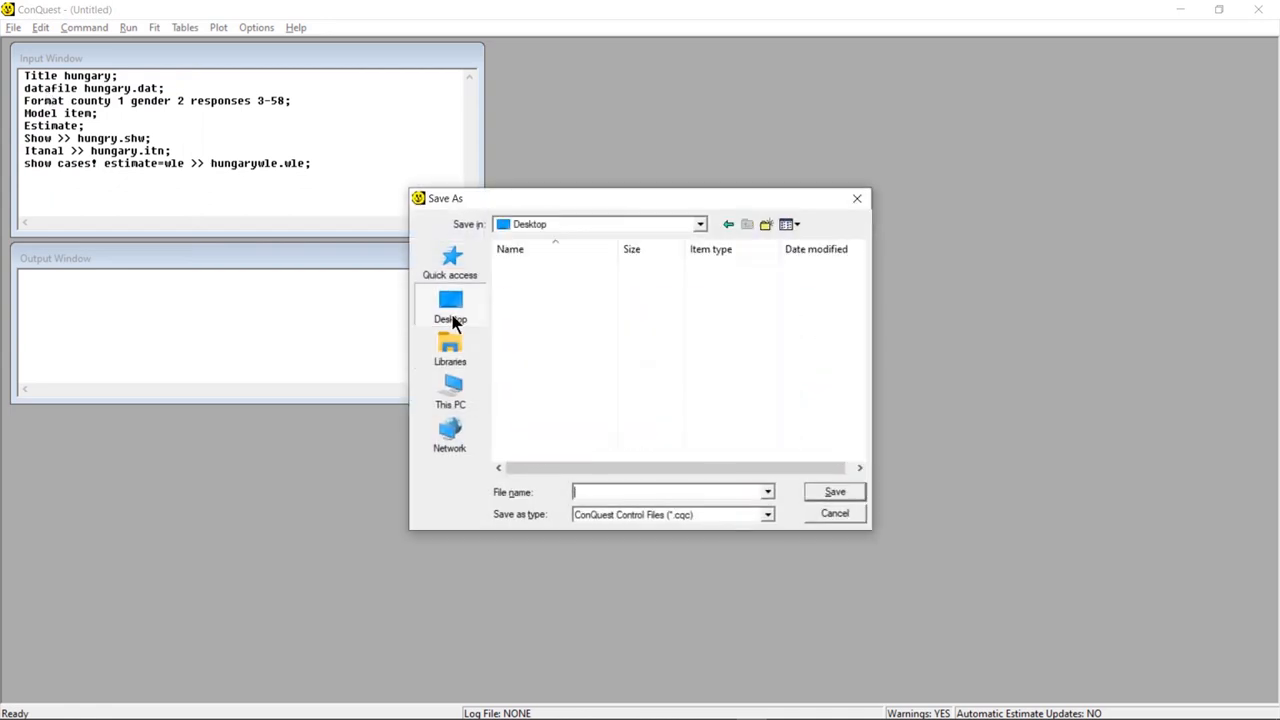
pyautogui.scroll(-2, 586, 414)
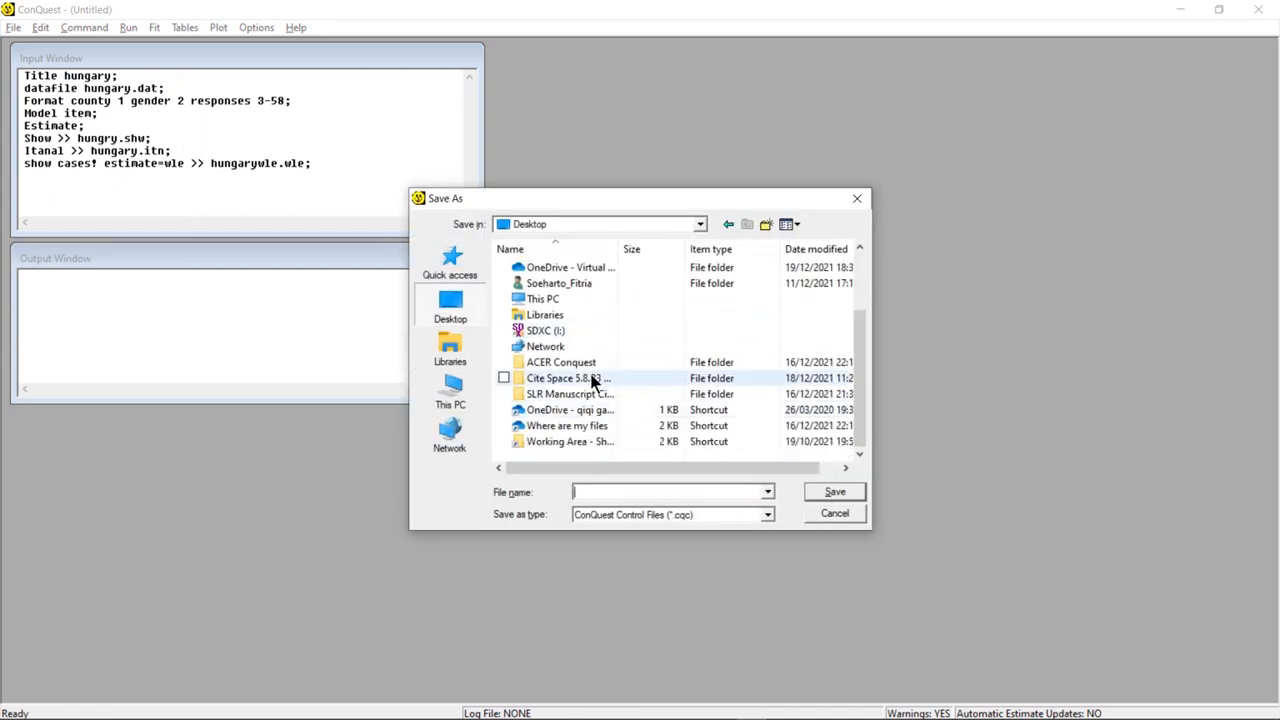
pyautogui.doubleClick(590, 362)
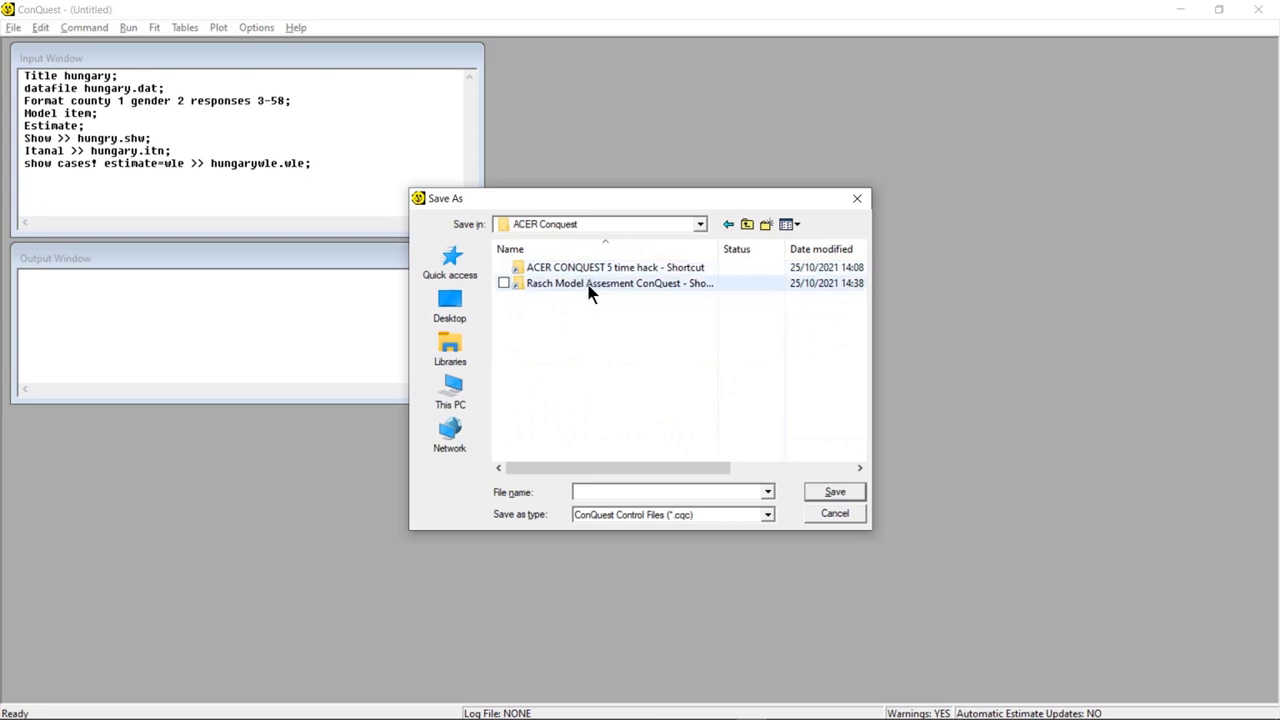
pyautogui.doubleClick(591, 277)
pyautogui.click(593, 279)
pyautogui.doubleClick(591, 280)
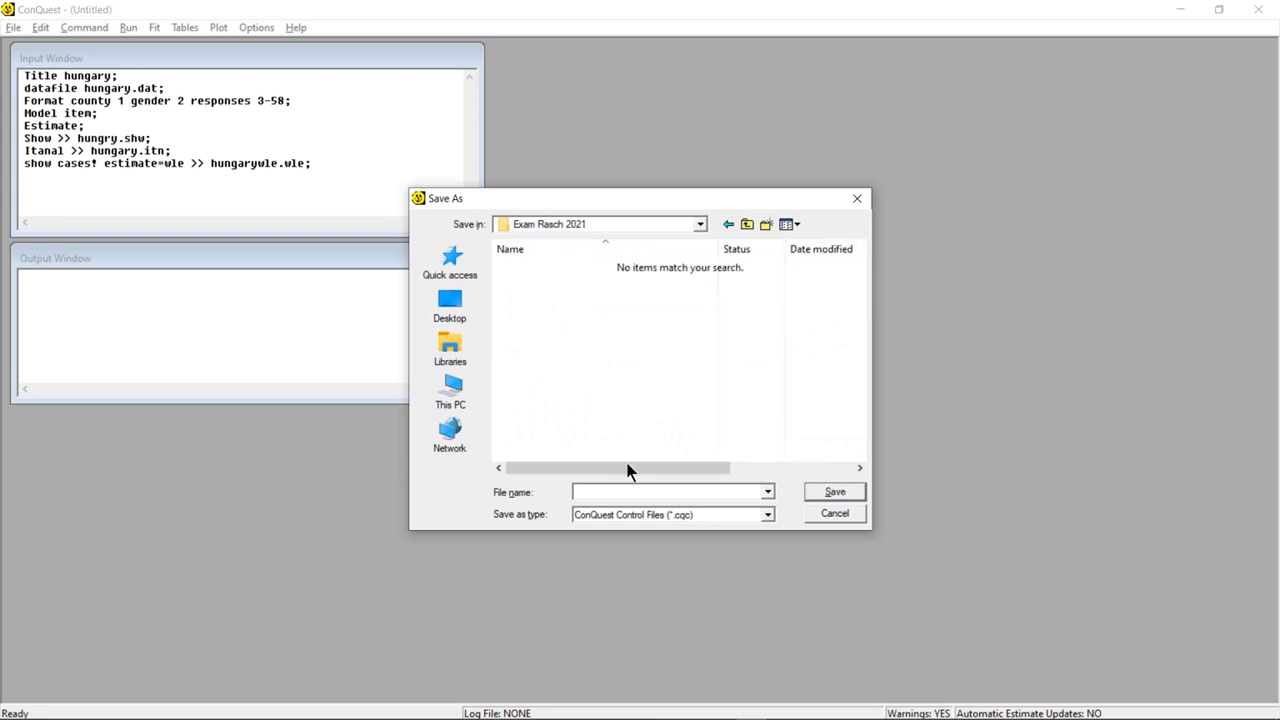
pyautogui.write('hungar')
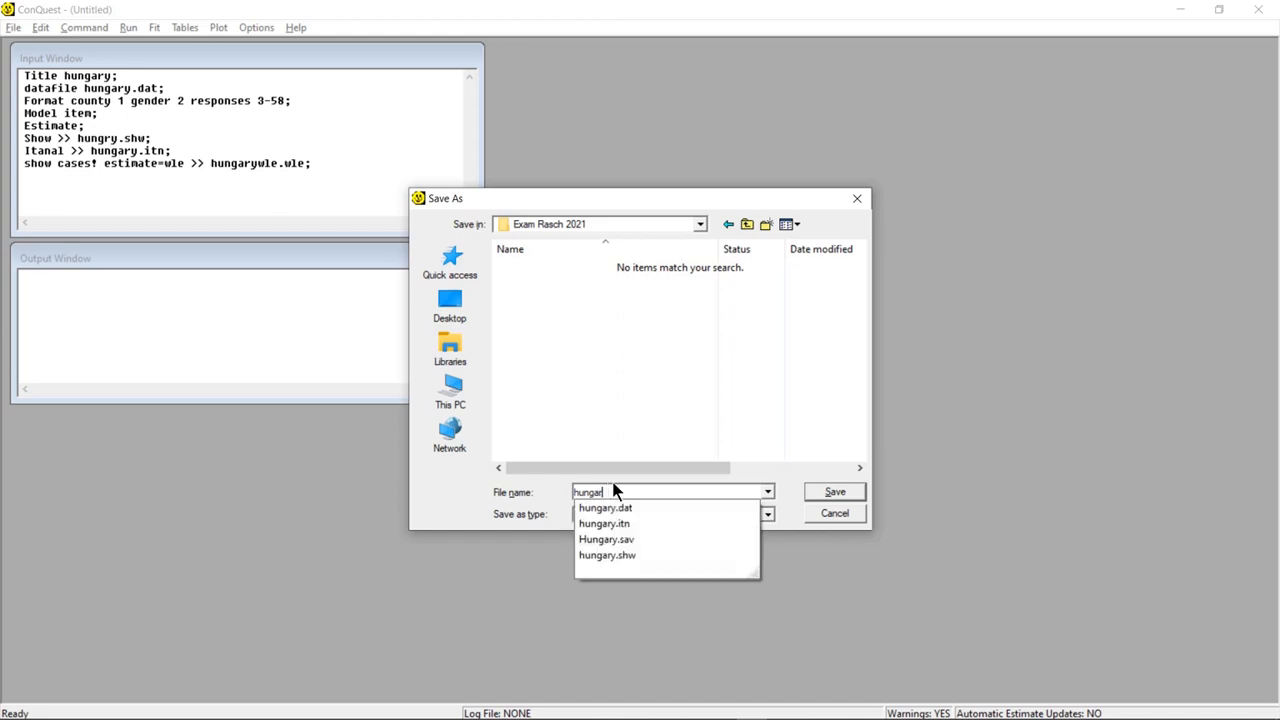
pyautogui.write('yC')
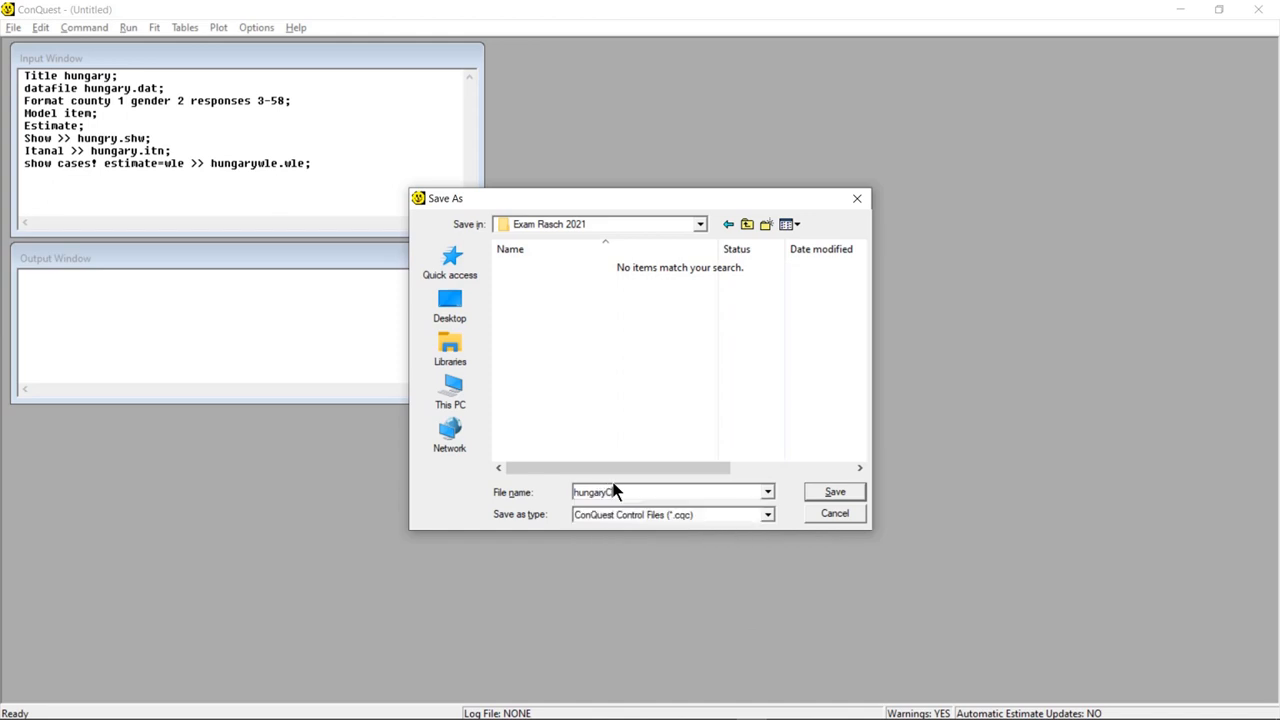
pyautogui.click(833, 494)
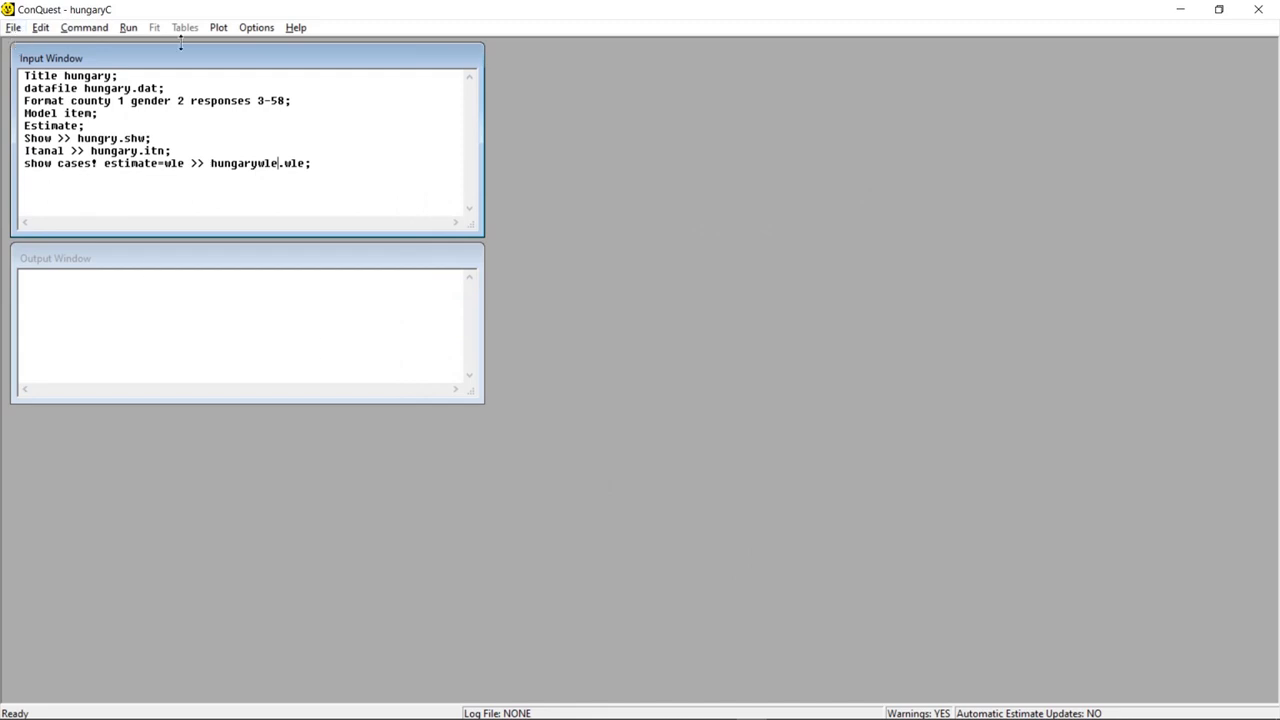
# Run all the Hungary commands and enlarge the Output Window to follow the estimation
pyautogui.click(137, 23)
pyautogui.click(152, 48)
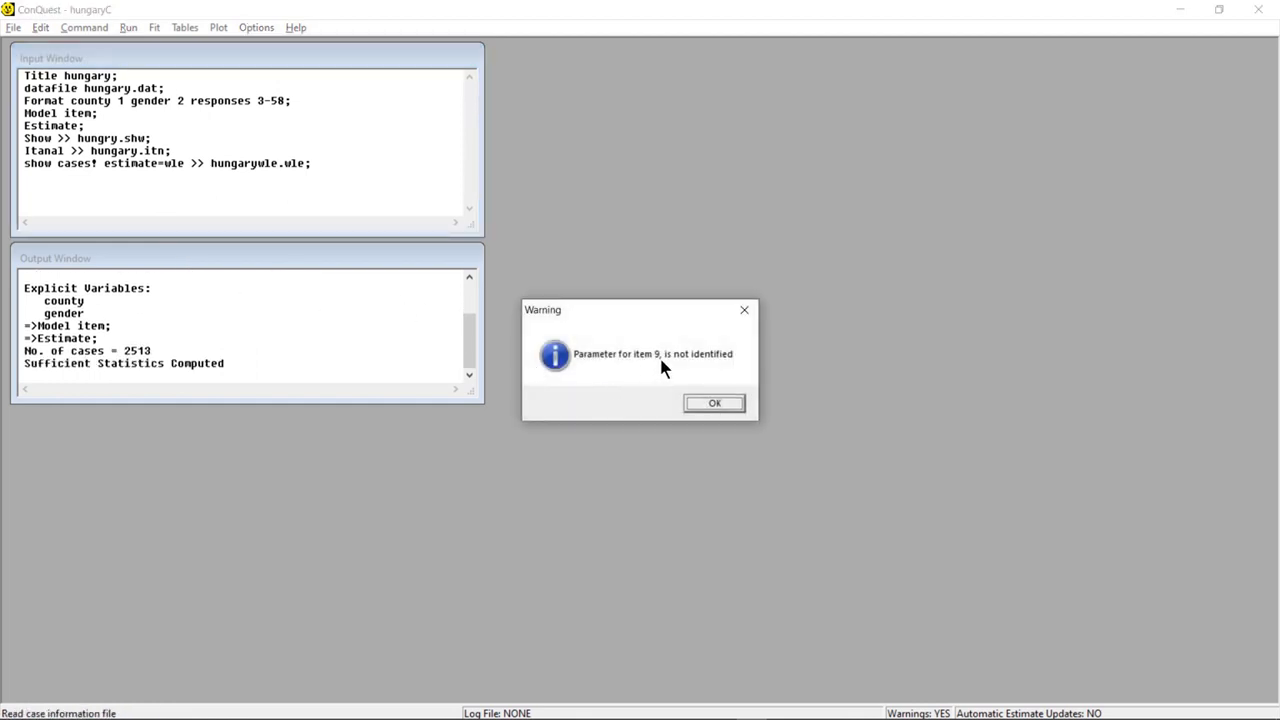
pyautogui.click(703, 404)
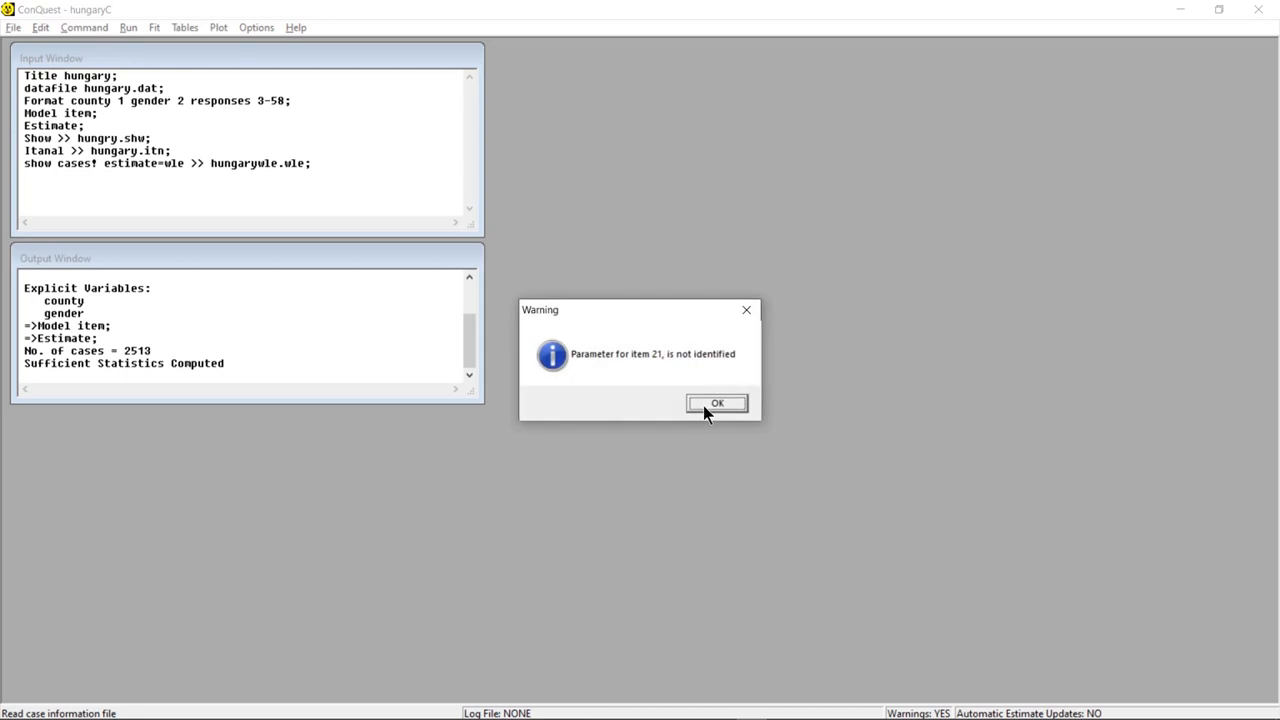
pyautogui.click(713, 402)
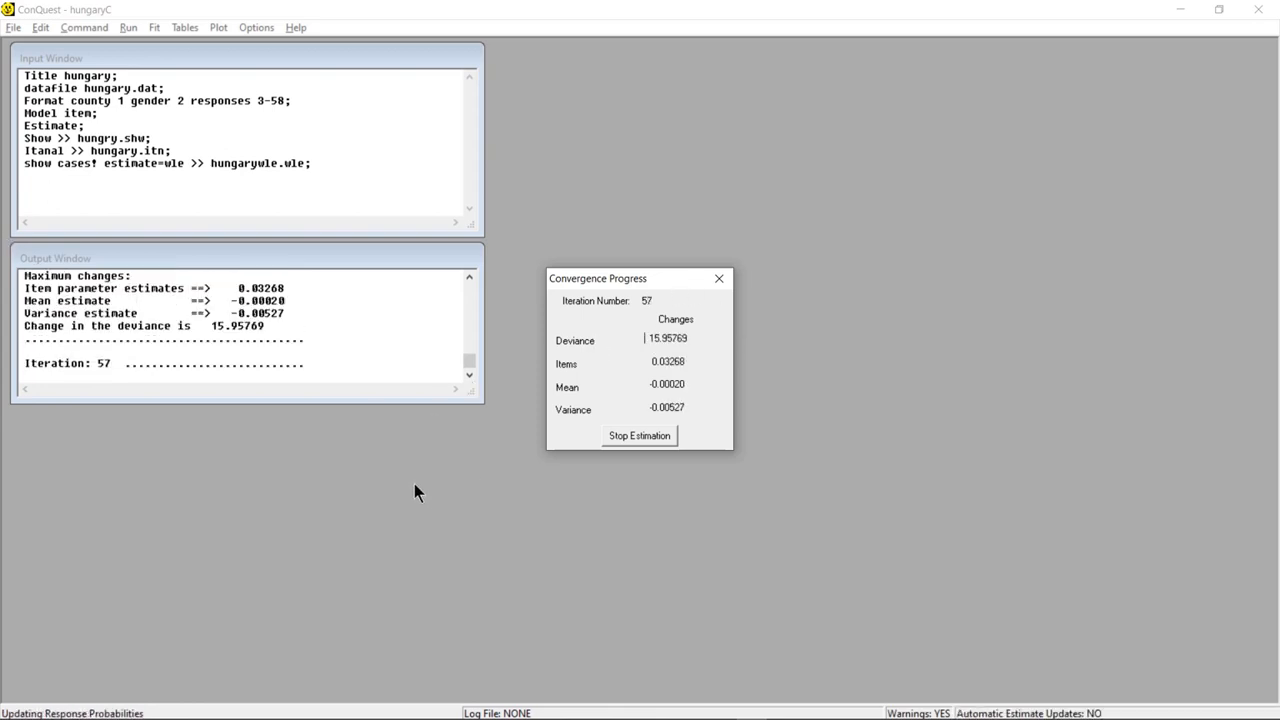
pyautogui.moveTo(660, 712)
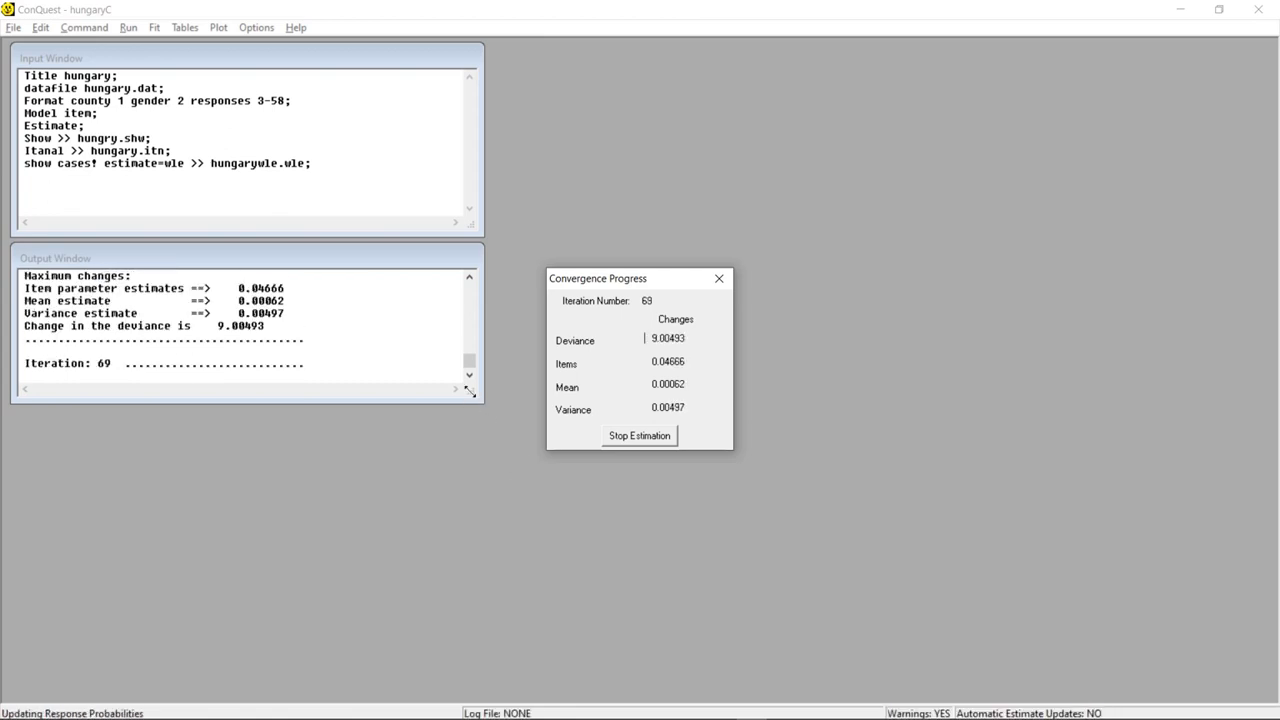
pyautogui.moveTo(482, 407); pyautogui.dragTo(486, 521)
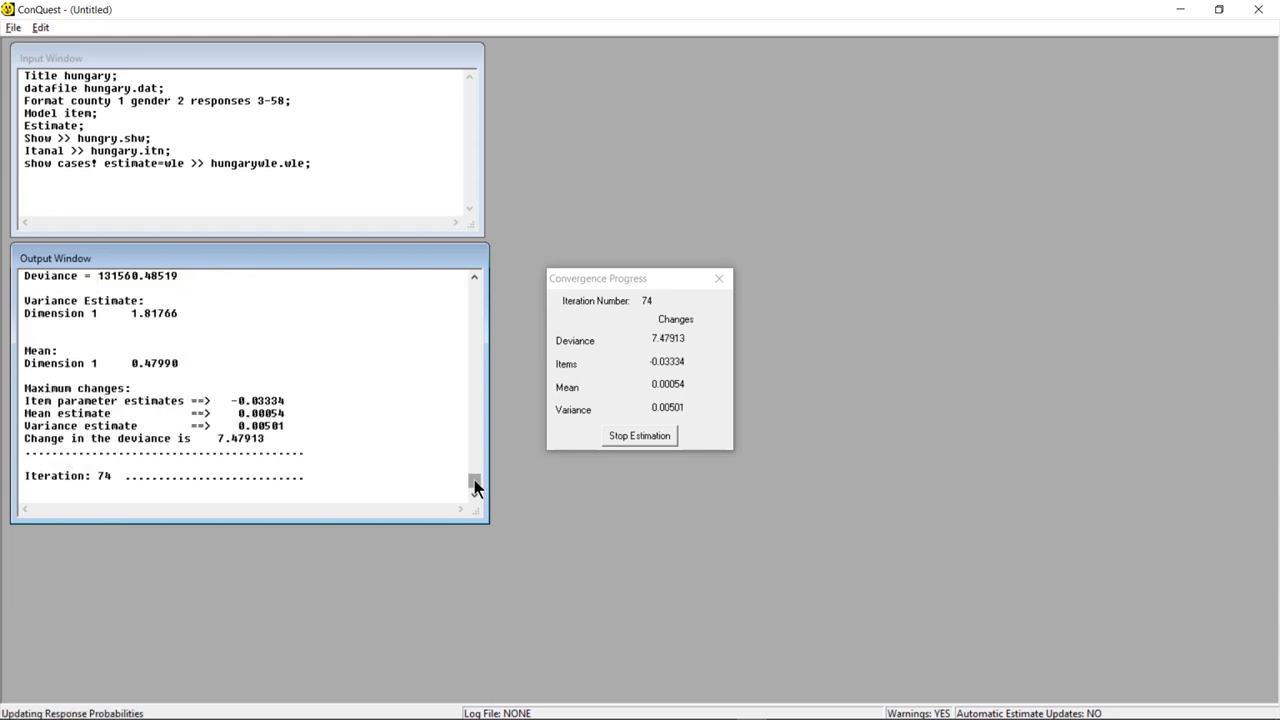
pyautogui.moveTo(484, 405); pyautogui.dragTo(479, 404)
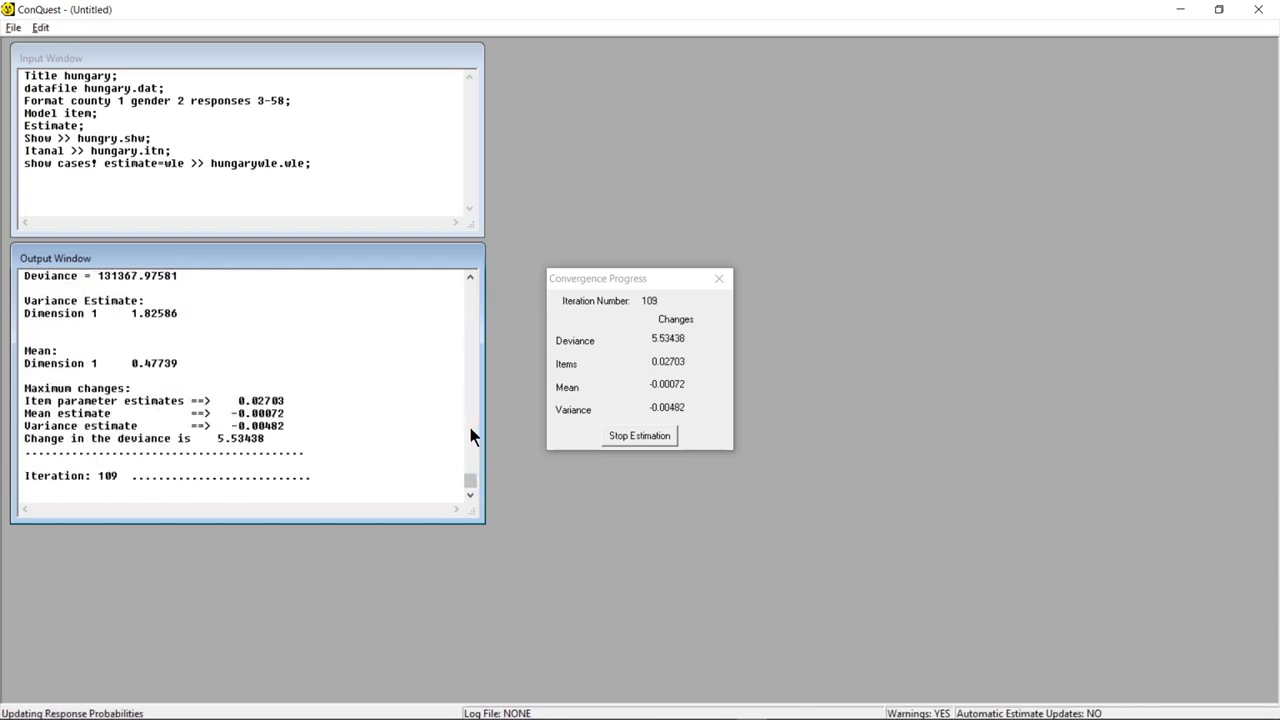
# Check the finland, hungary and hufi DAT files in the Exam Rasch 2021 folder
pyautogui.moveTo(725, 708)
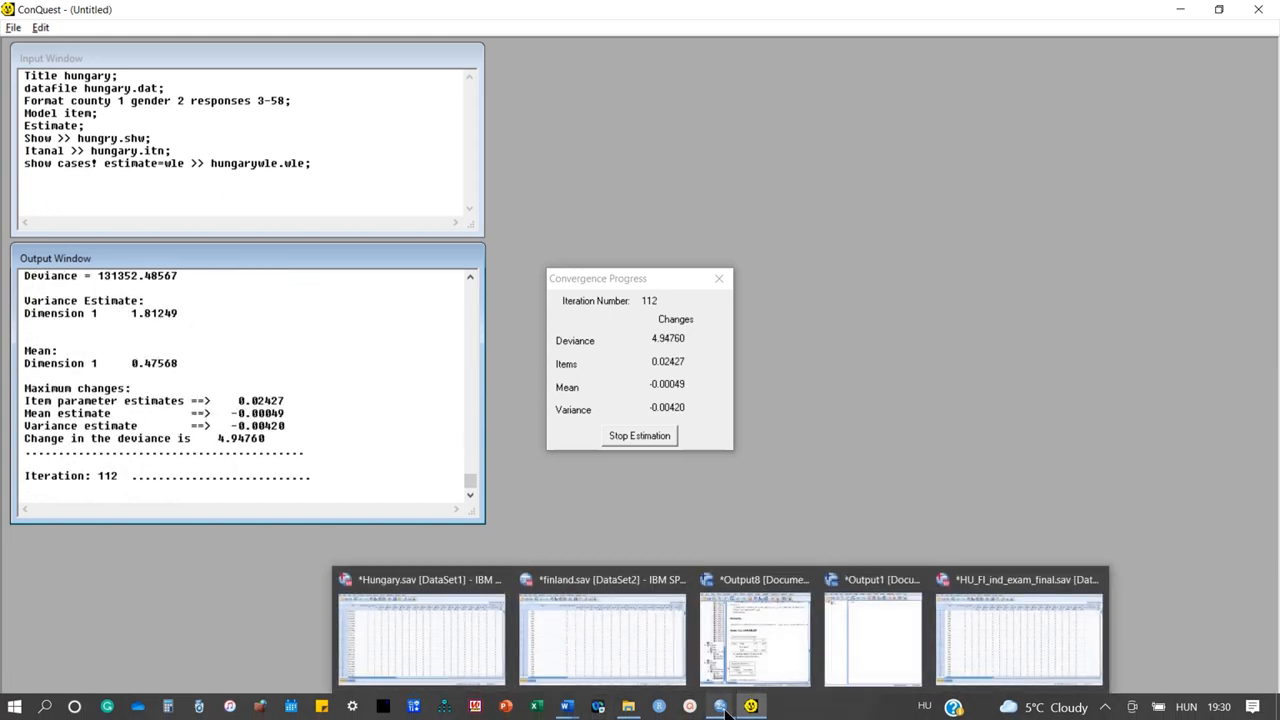
pyautogui.moveTo(620, 715)
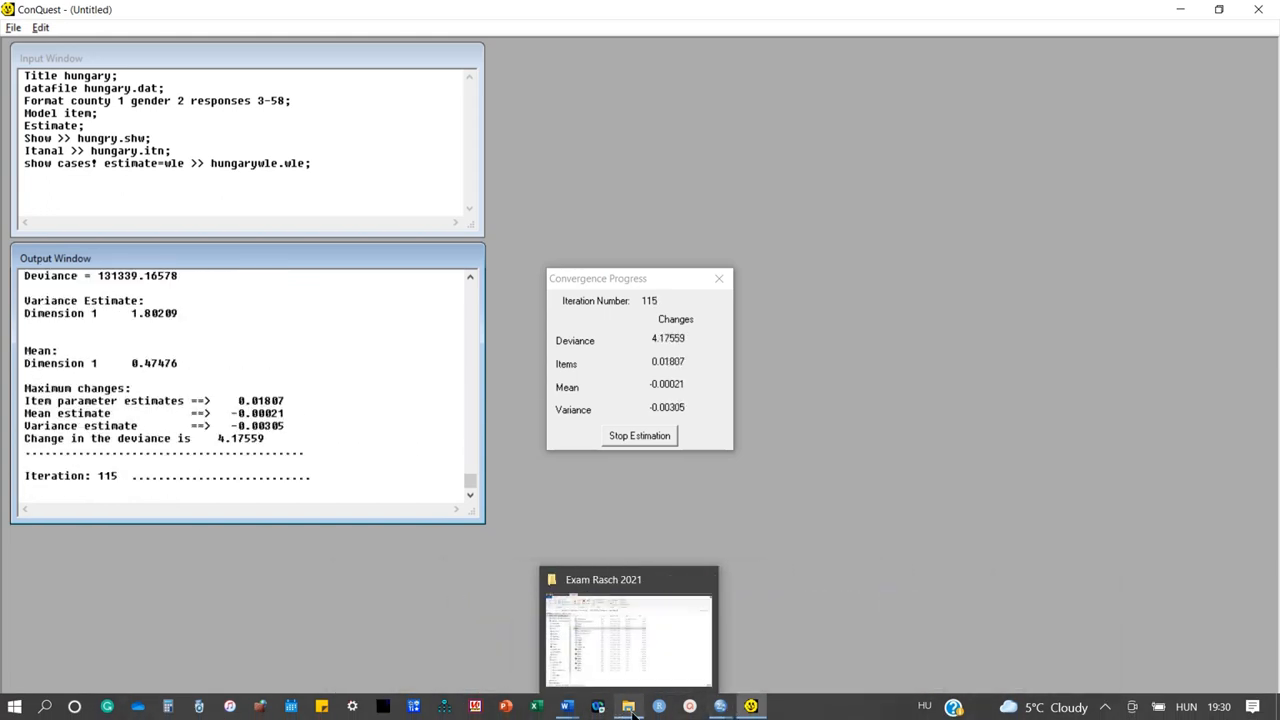
pyautogui.click(625, 633)
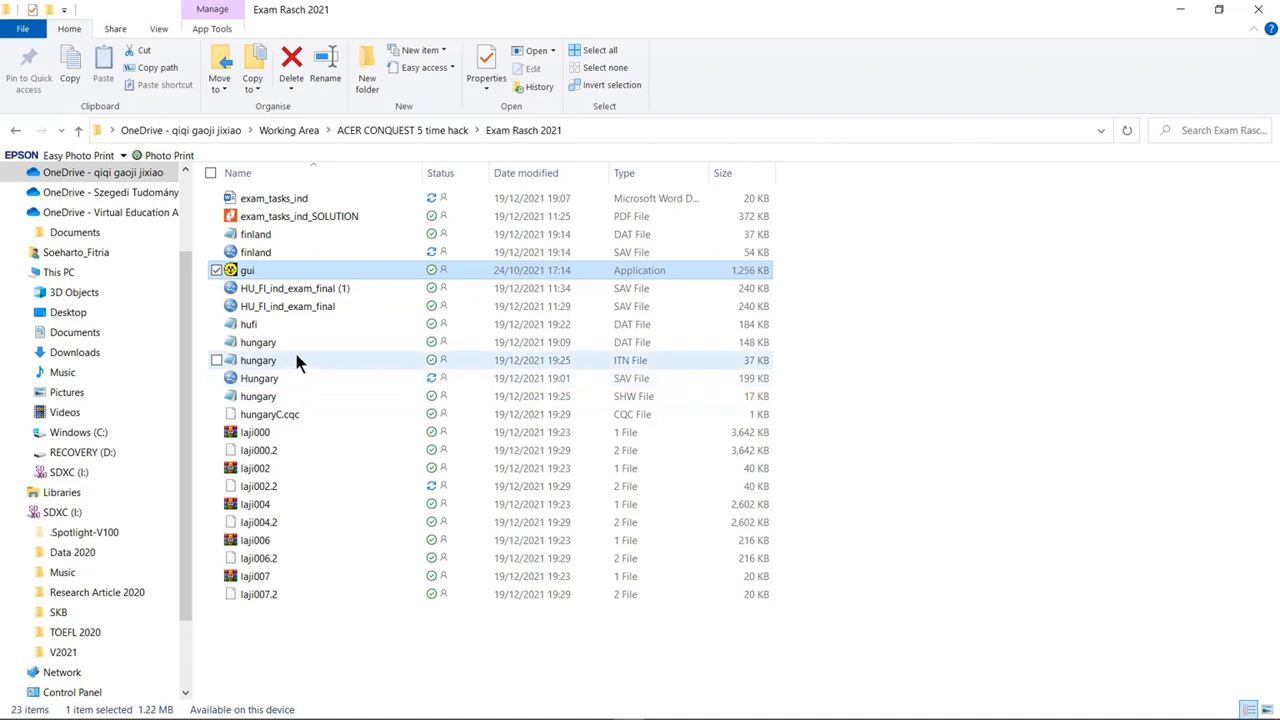
pyautogui.click(613, 240)
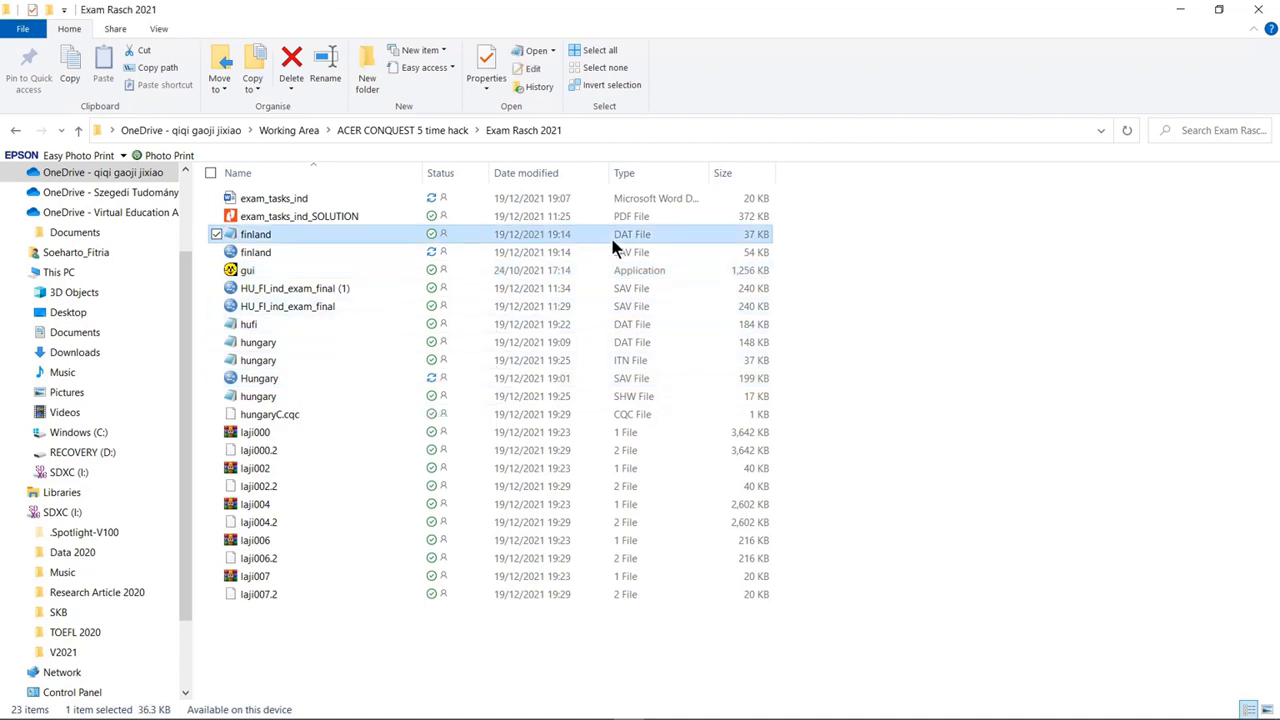
pyautogui.click(591, 341)
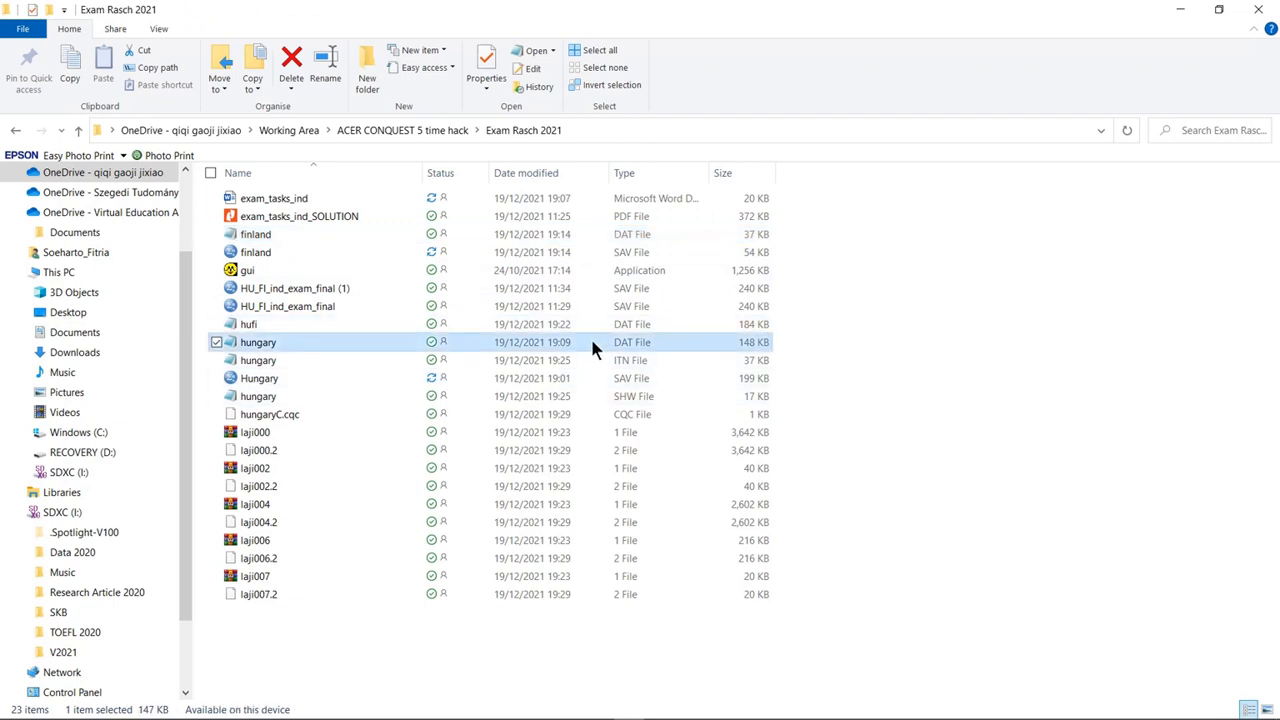
pyautogui.click(585, 322)
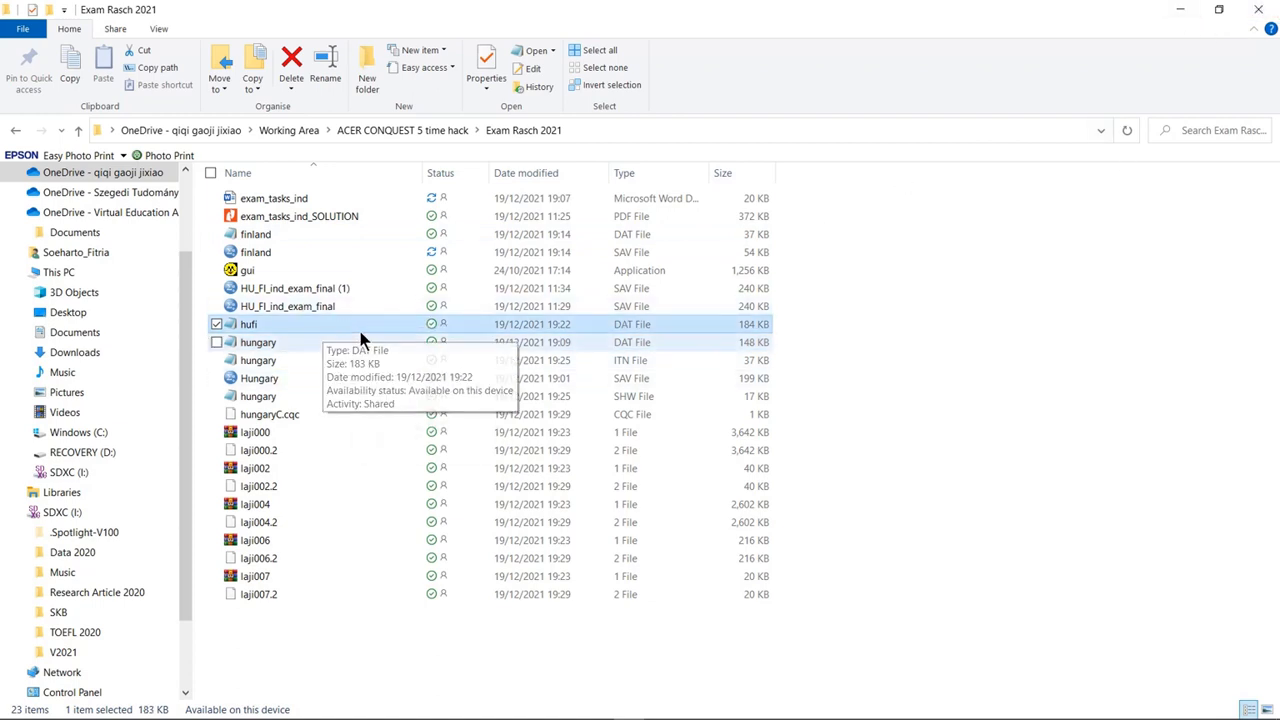
# Switch back to ConQuest and allow the existing hungary.itn file to be replaced
pyautogui.click(1180, 9)
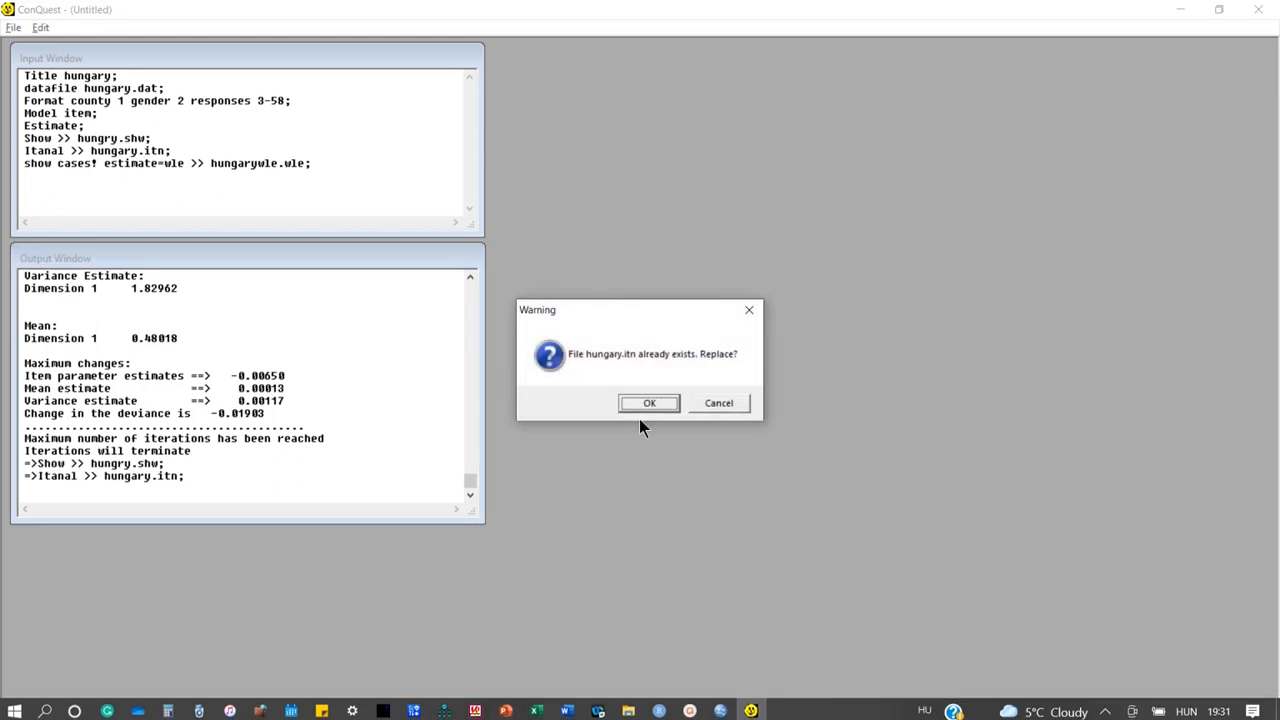
pyautogui.click(648, 402)
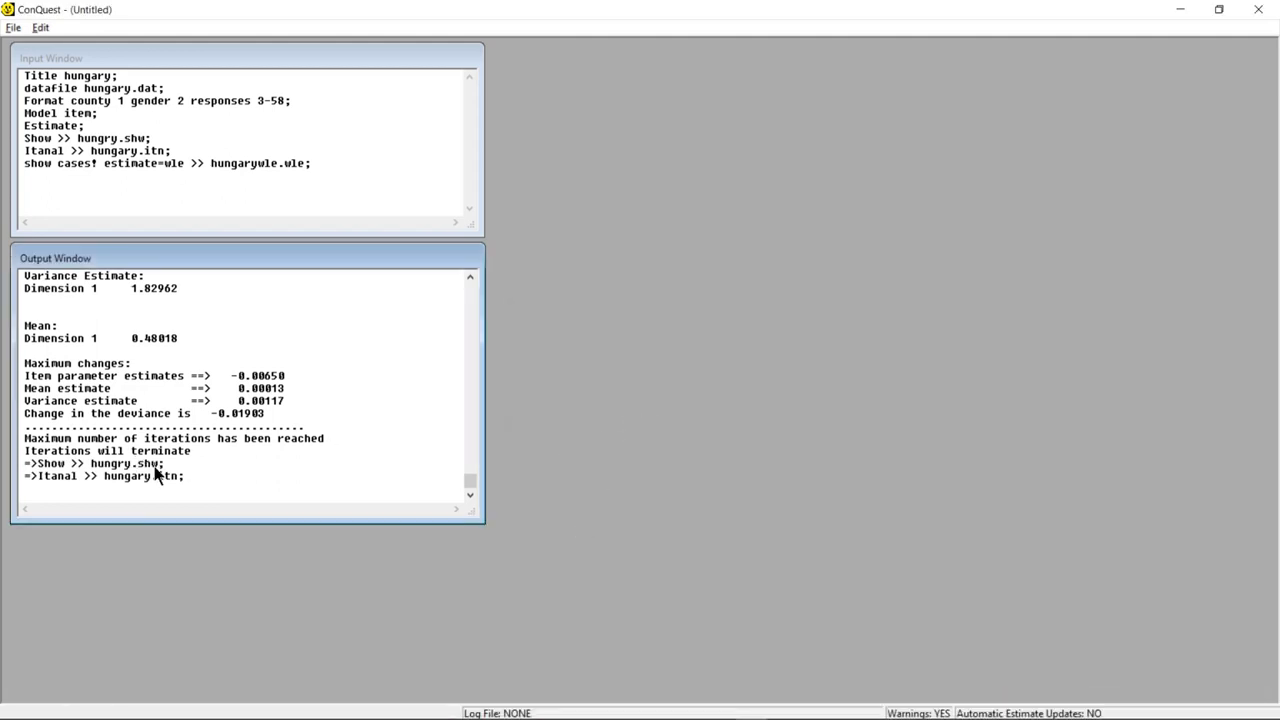
# Open hungry.shw from the Exam Rasch 2021 folder and examine its item estimates and maps of latent distributions
pyautogui.press('super+d')
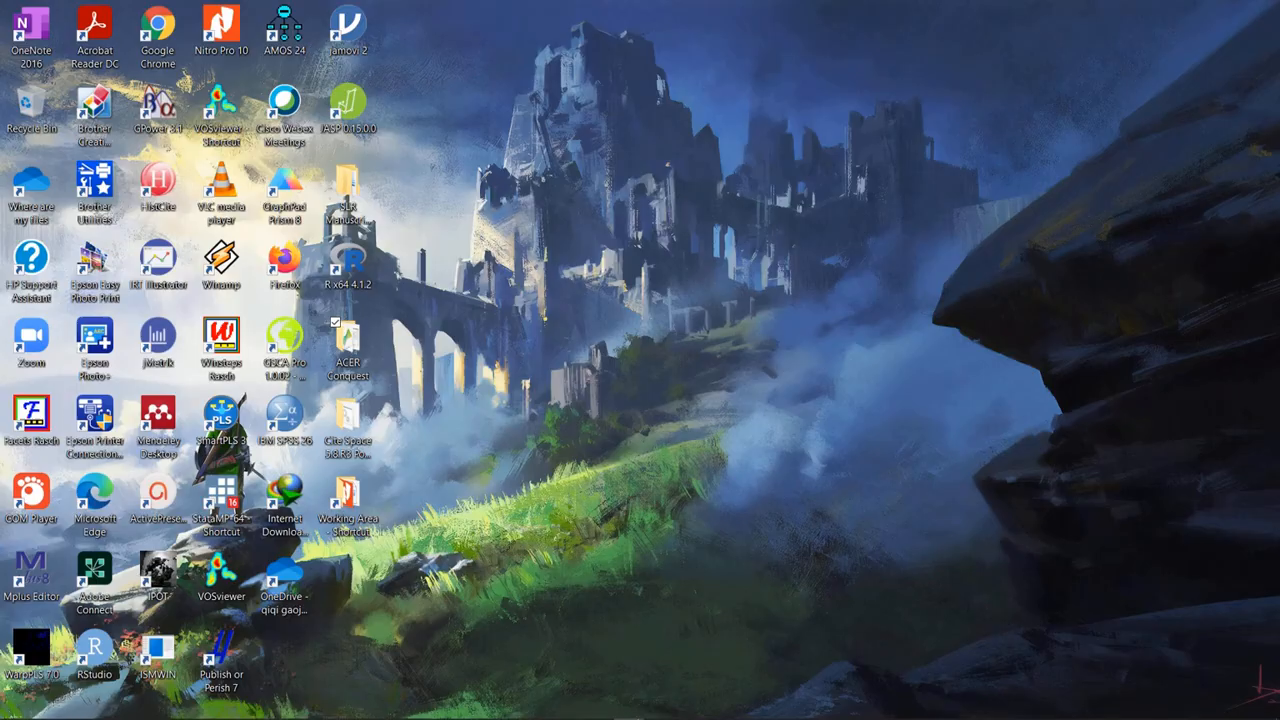
pyautogui.click(630, 708)
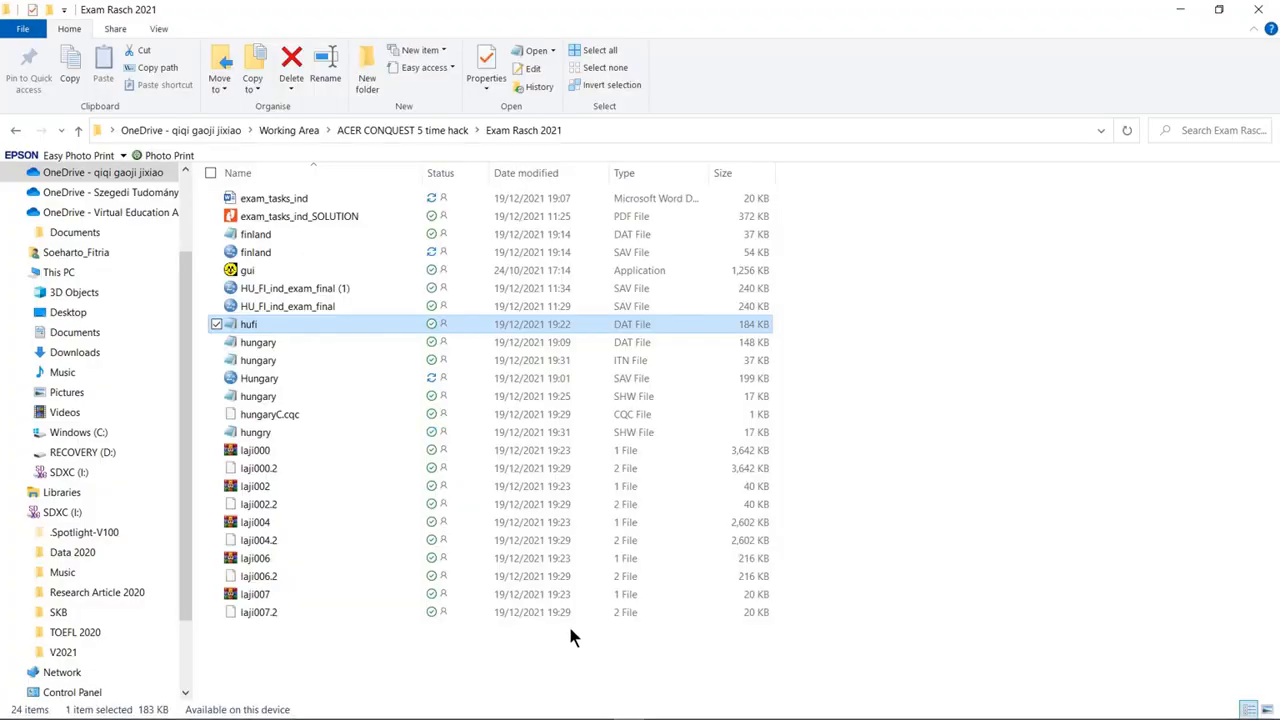
pyautogui.click(622, 438)
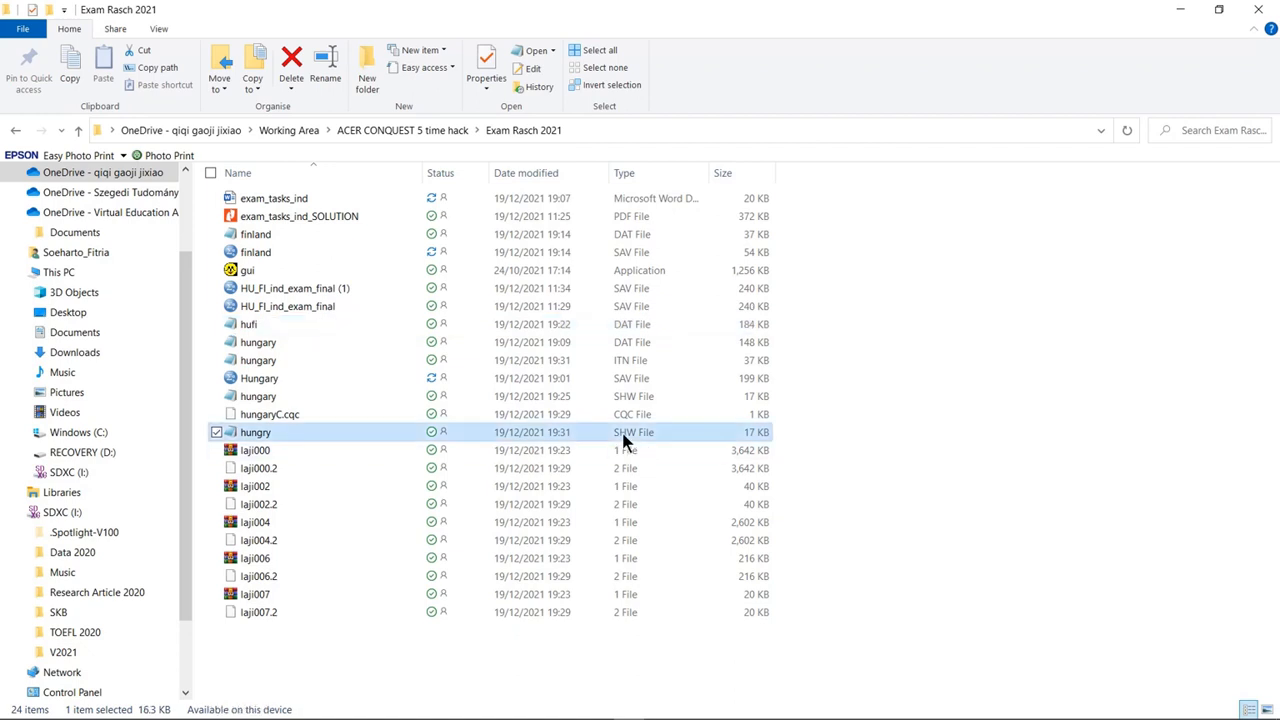
pyautogui.doubleClick(622, 432)
pyautogui.scroll(-15, 521, 455)
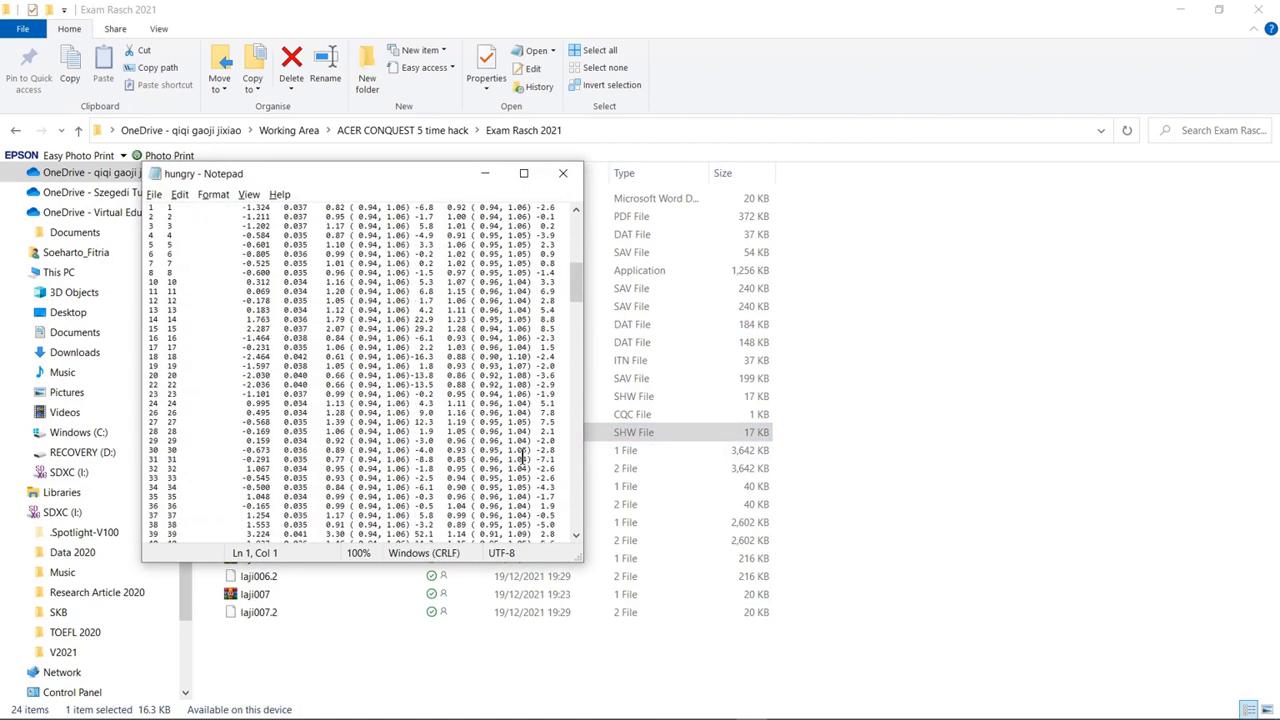
pyautogui.scroll(-12, 521, 455)
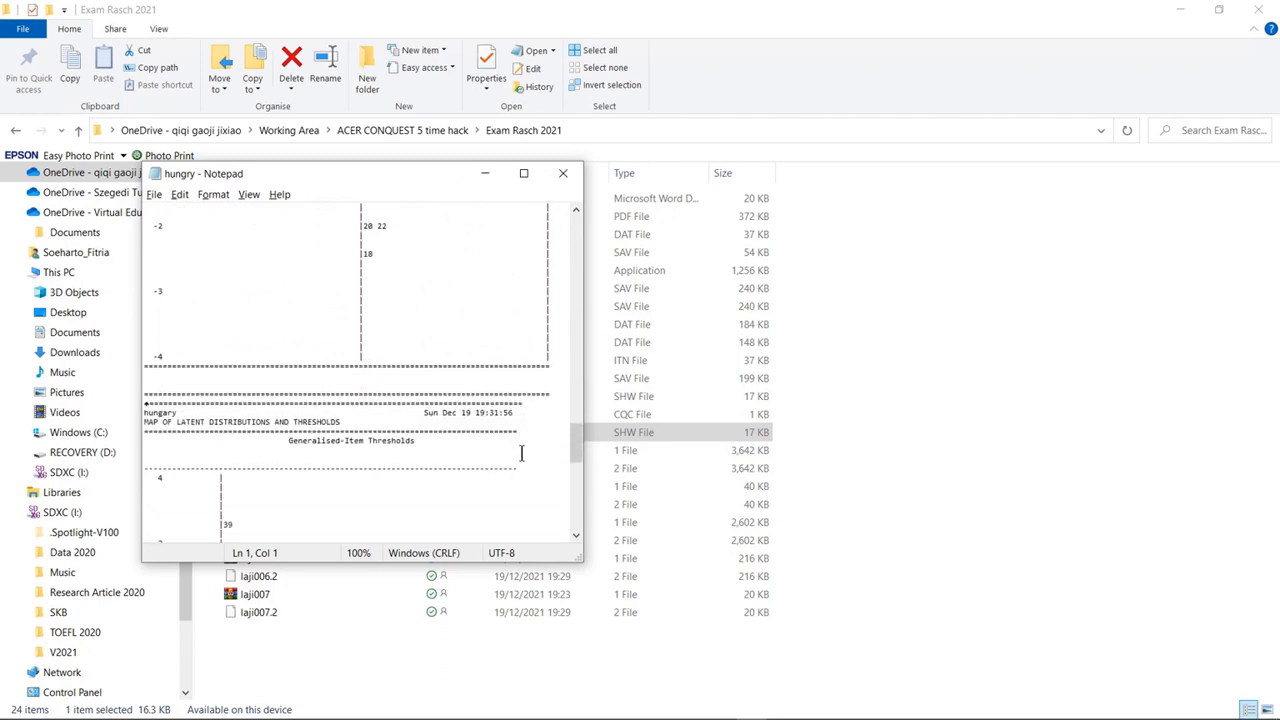
pyautogui.scroll(15, 521, 453)
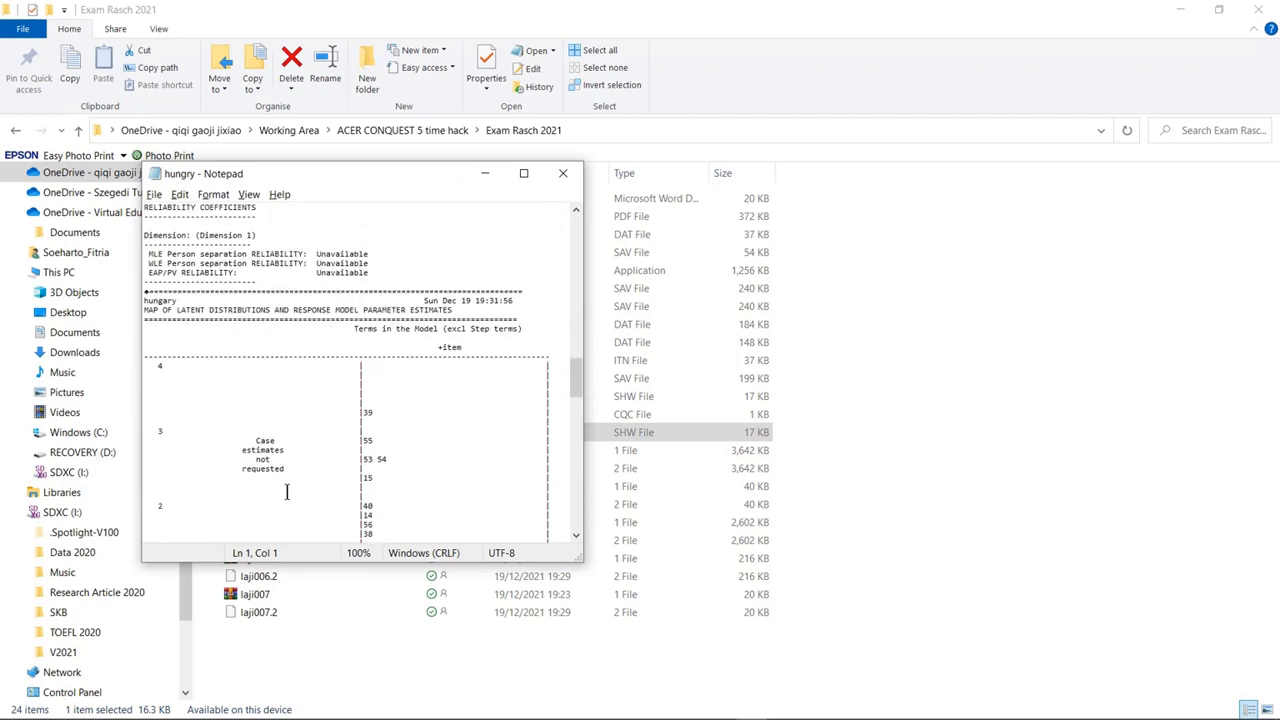
pyautogui.click(563, 174)
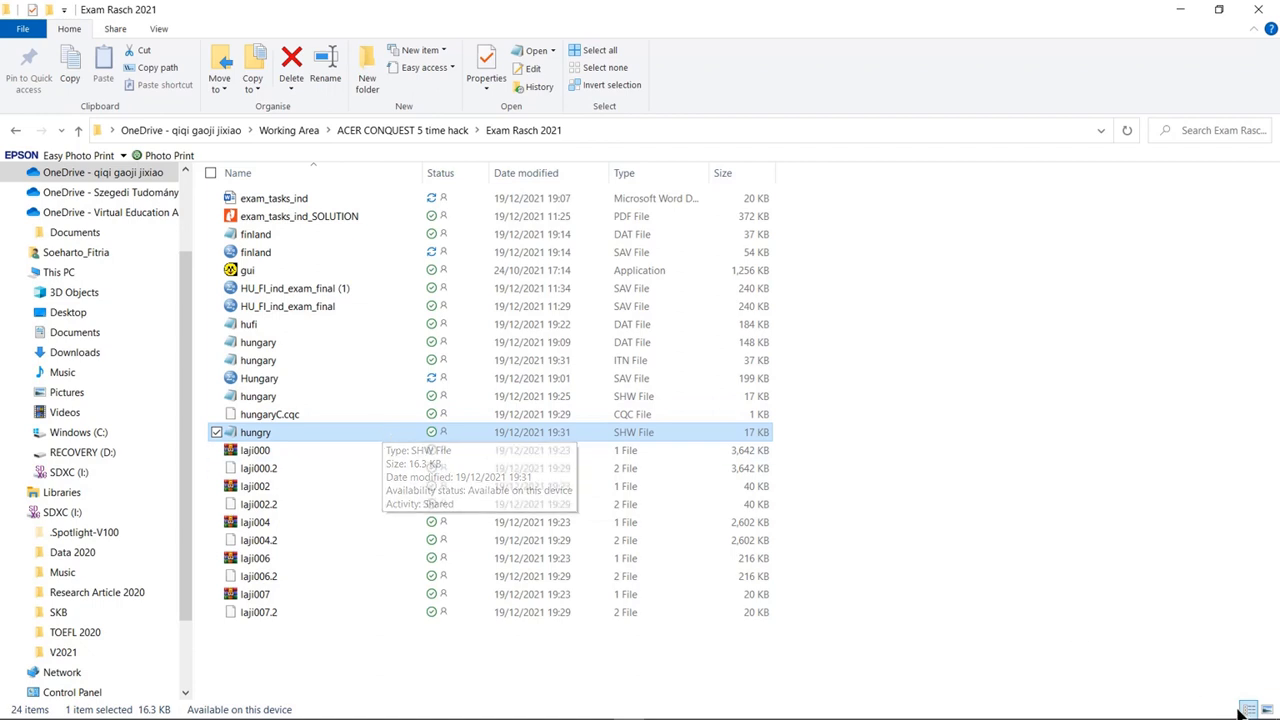
pyautogui.moveTo(1051, 716)
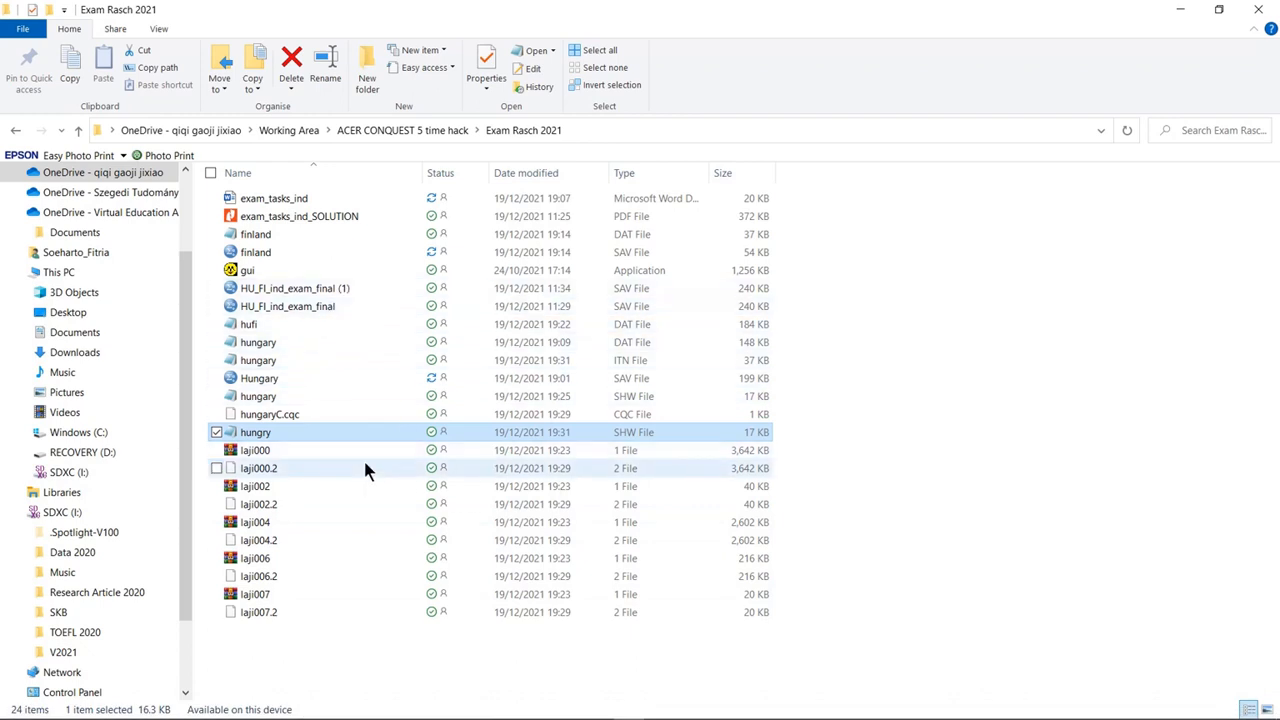
pyautogui.moveTo(366, 466)
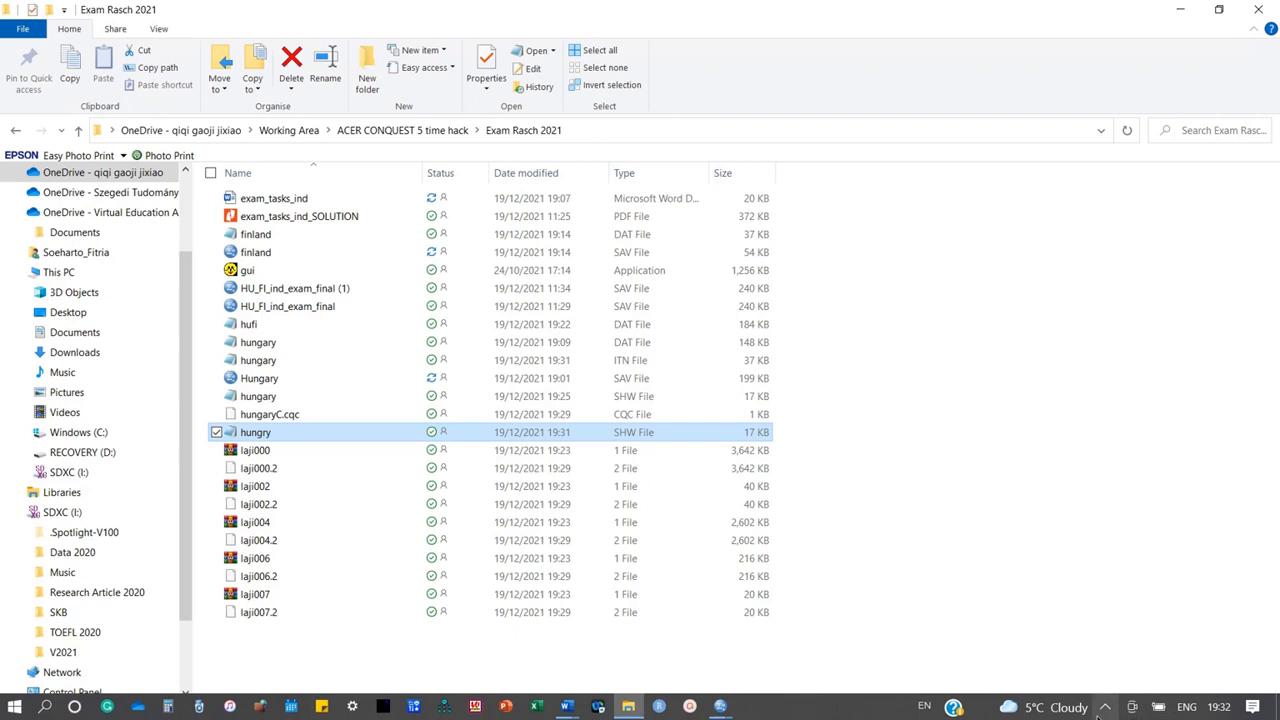
pyautogui.click(1104, 707)
pyautogui.click(1138, 645)
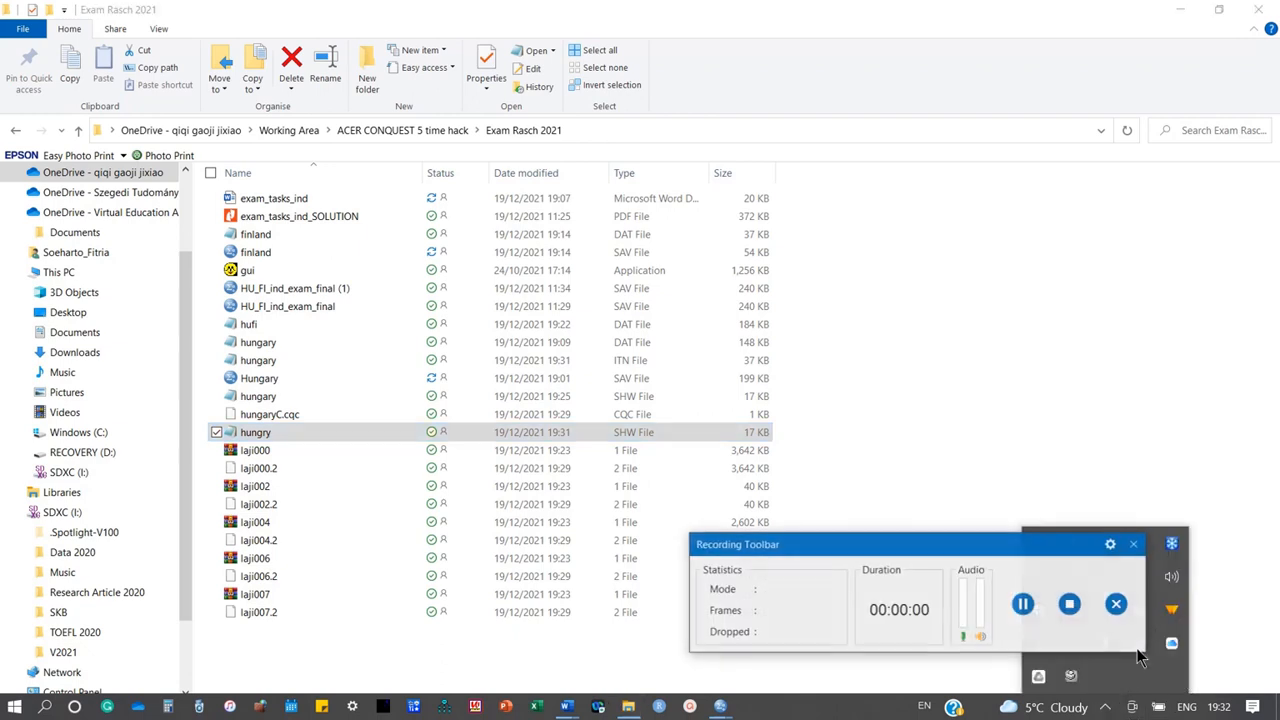
pyautogui.click(1024, 604)
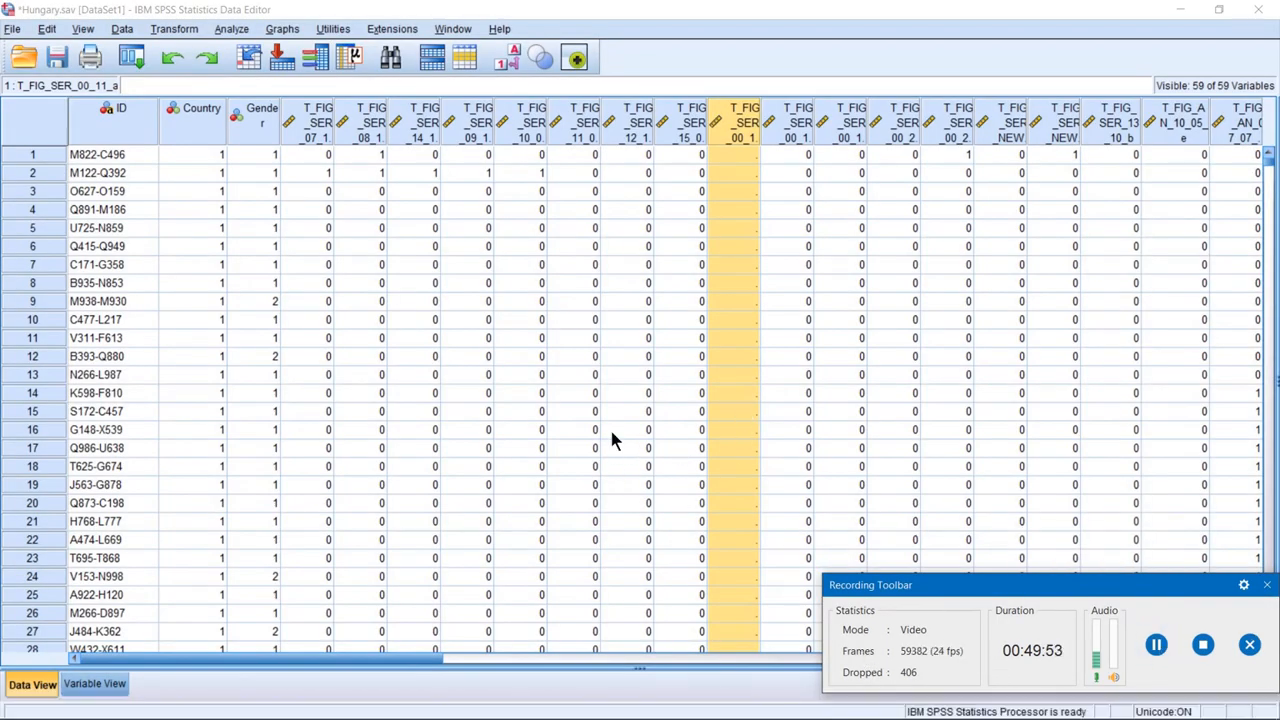
# Switch to SPSS and set up saving the Hungary data as Fixed ASCII file hungary, excluding the ID variable
pyautogui.click(10, 28)
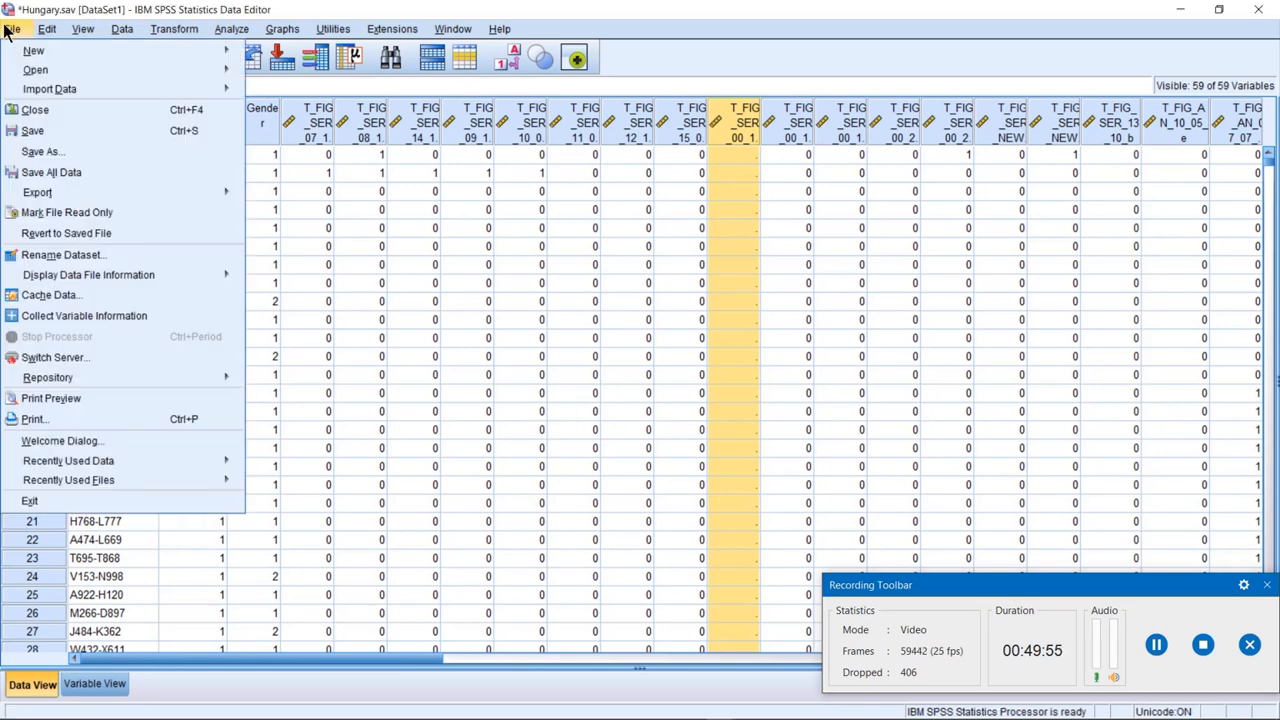
pyautogui.click(42, 152)
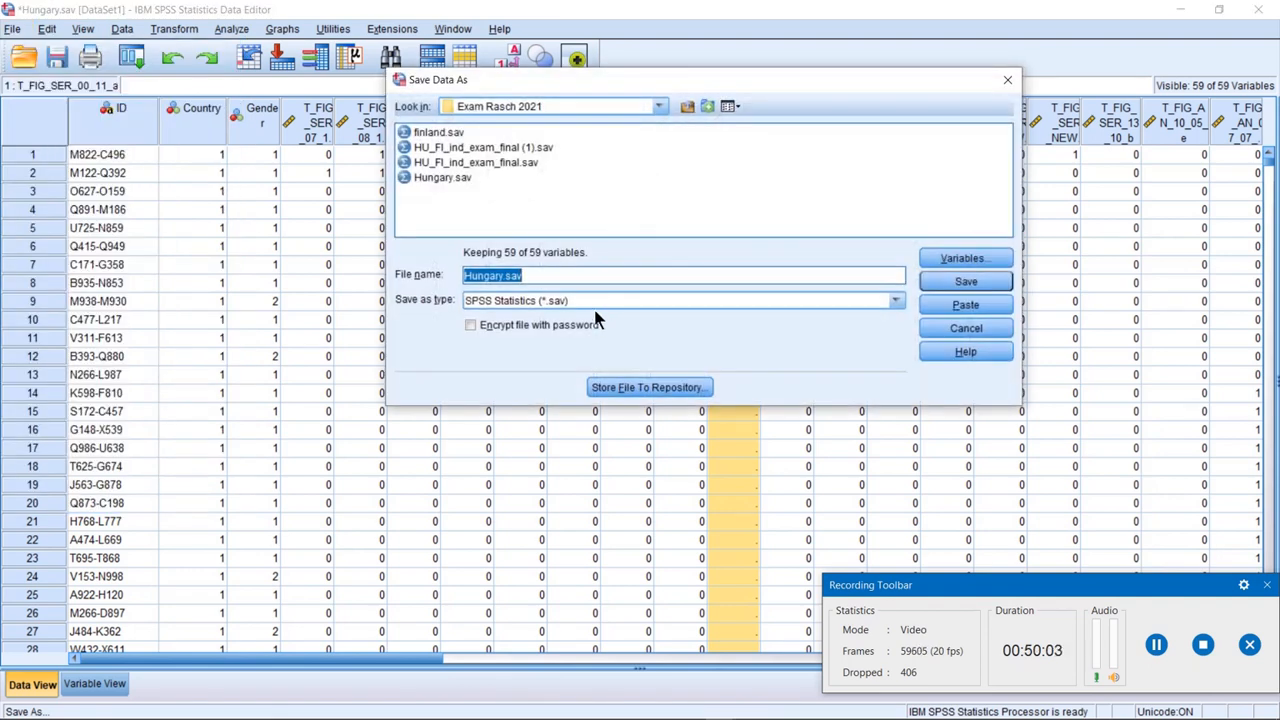
pyautogui.click(595, 300)
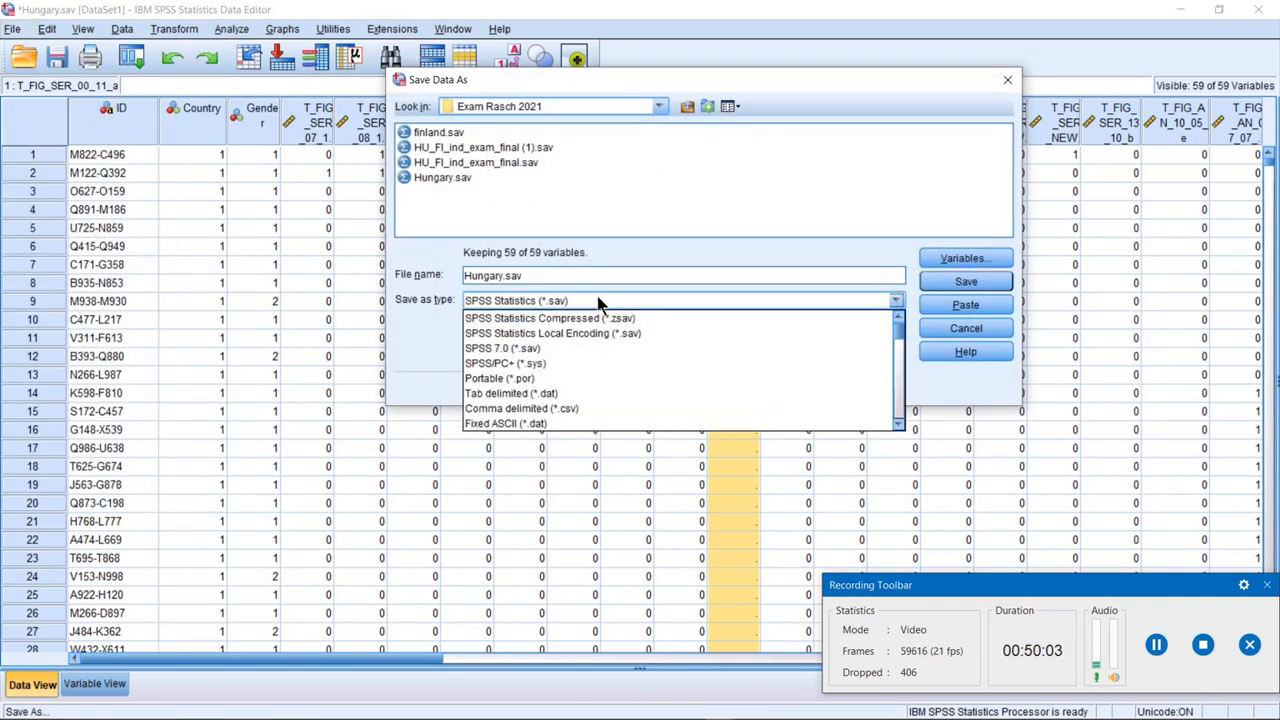
pyautogui.click(597, 423)
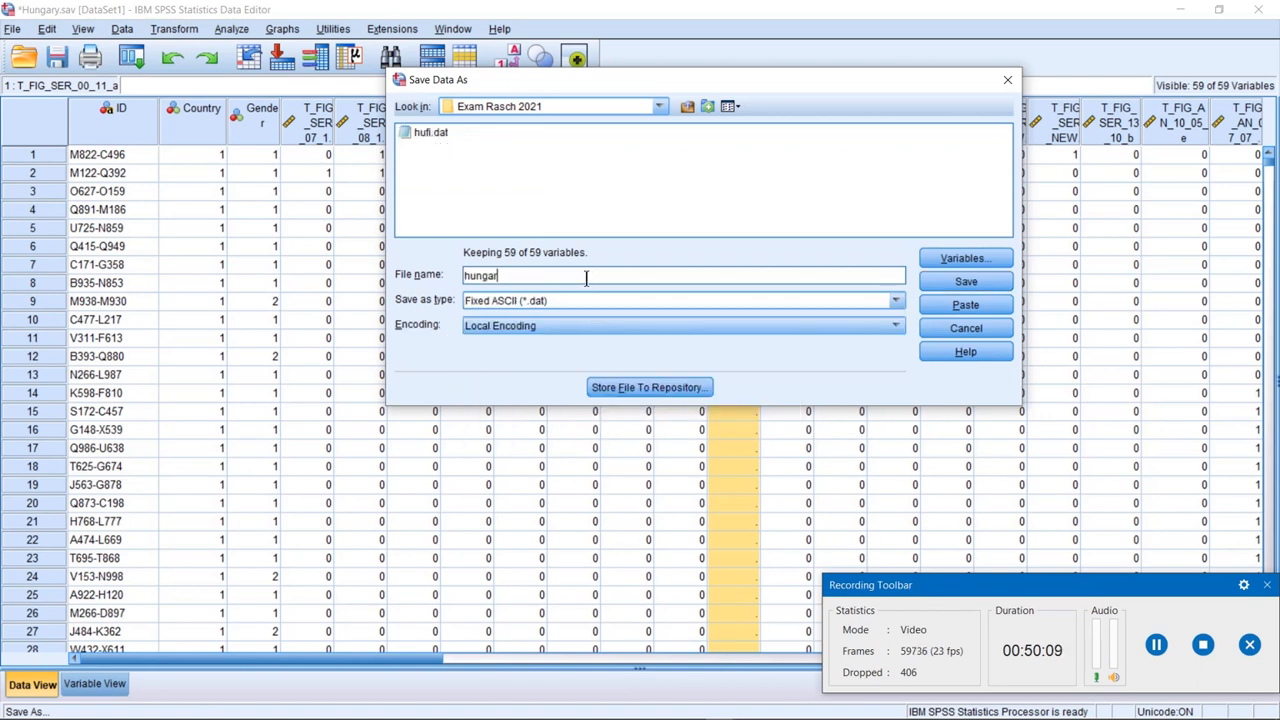
pyautogui.click(963, 260)
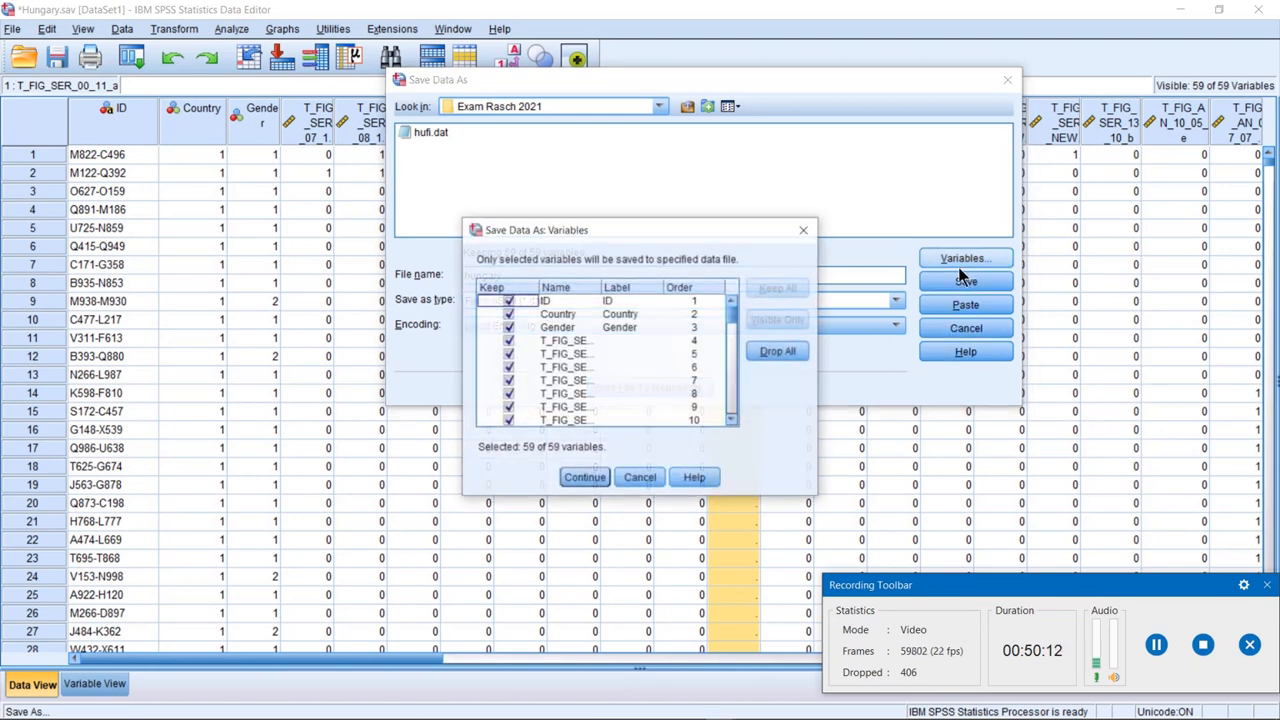
pyautogui.click(506, 302)
pyautogui.moveTo(600, 229); pyautogui.dragTo(865, 226)
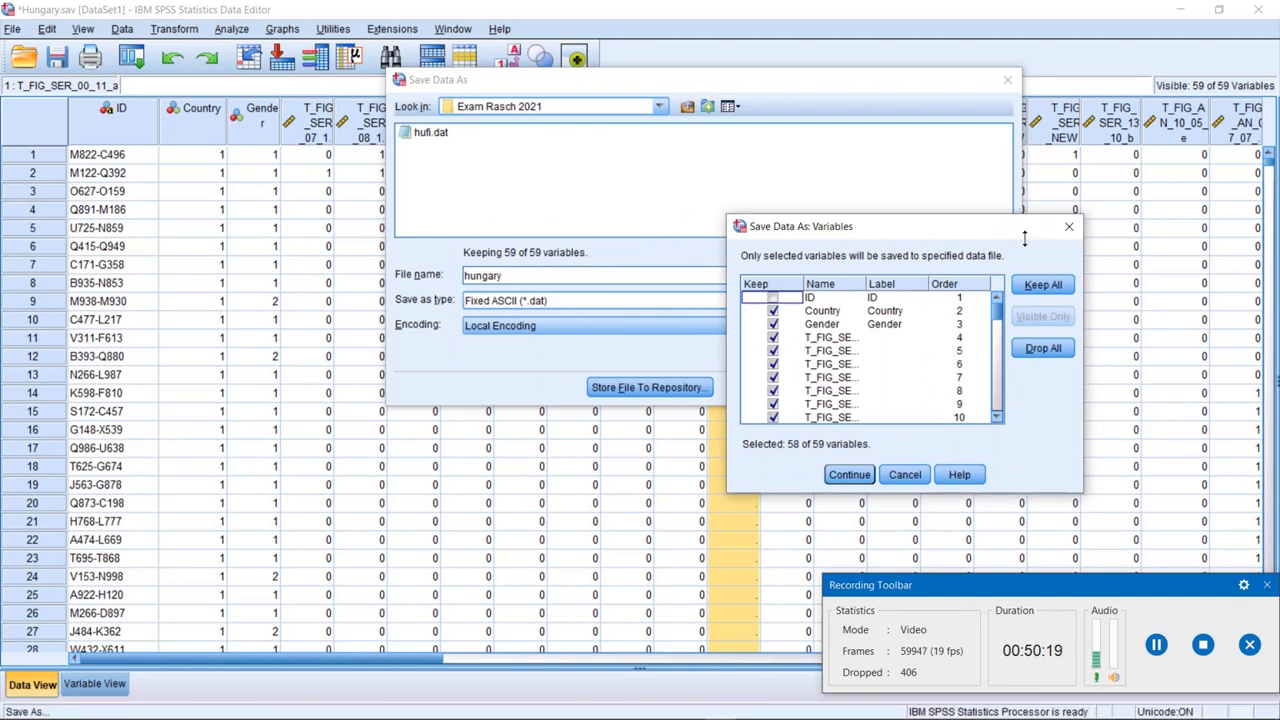
# Confirm leaving ID out of the saved variables, and consult the item table in the exam_tasks_ind Word document
pyautogui.click(849, 475)
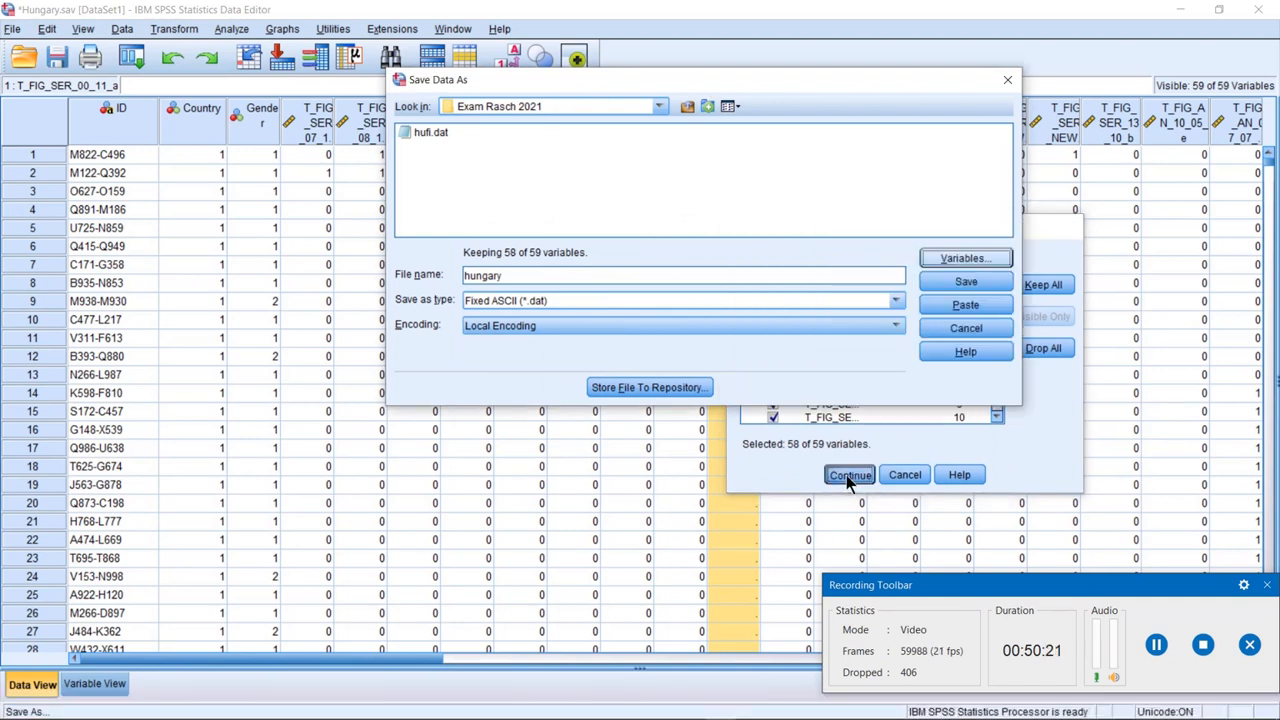
pyautogui.moveTo(801, 106); pyautogui.dragTo(479, 308)
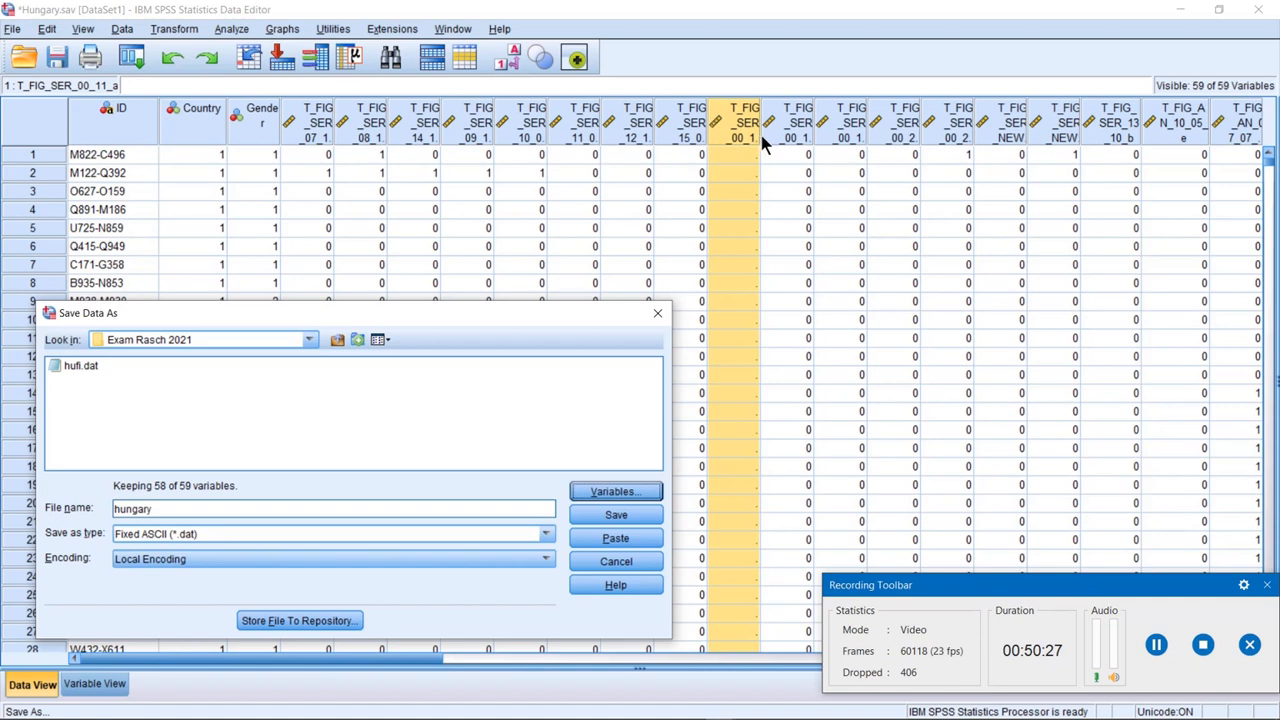
pyautogui.moveTo(628, 718)
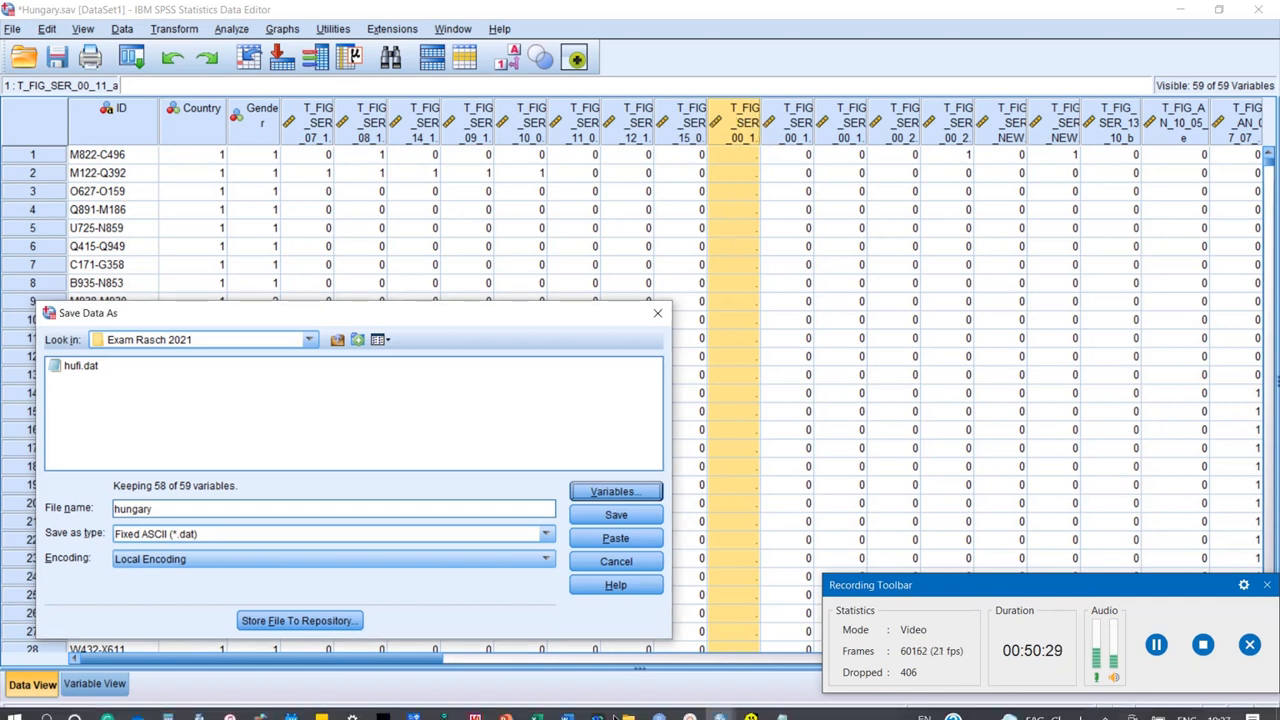
pyautogui.click(574, 712)
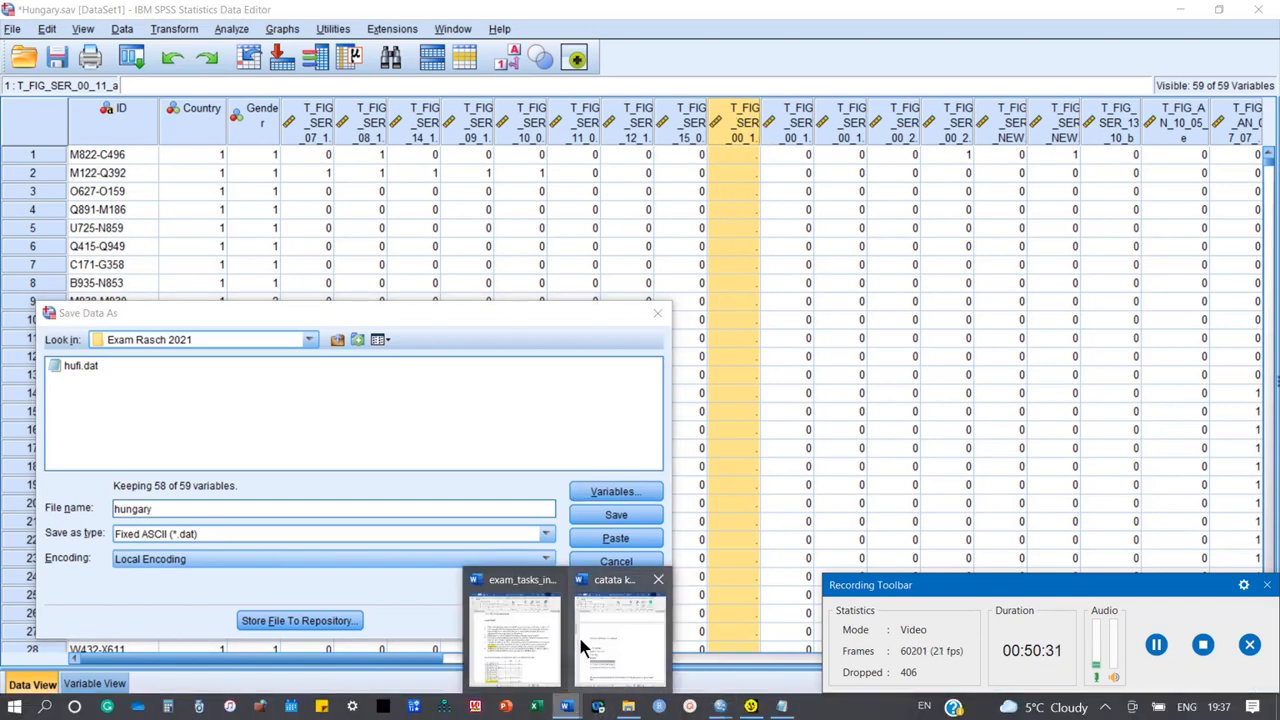
pyautogui.click(525, 652)
pyautogui.scroll(-12, 774, 237)
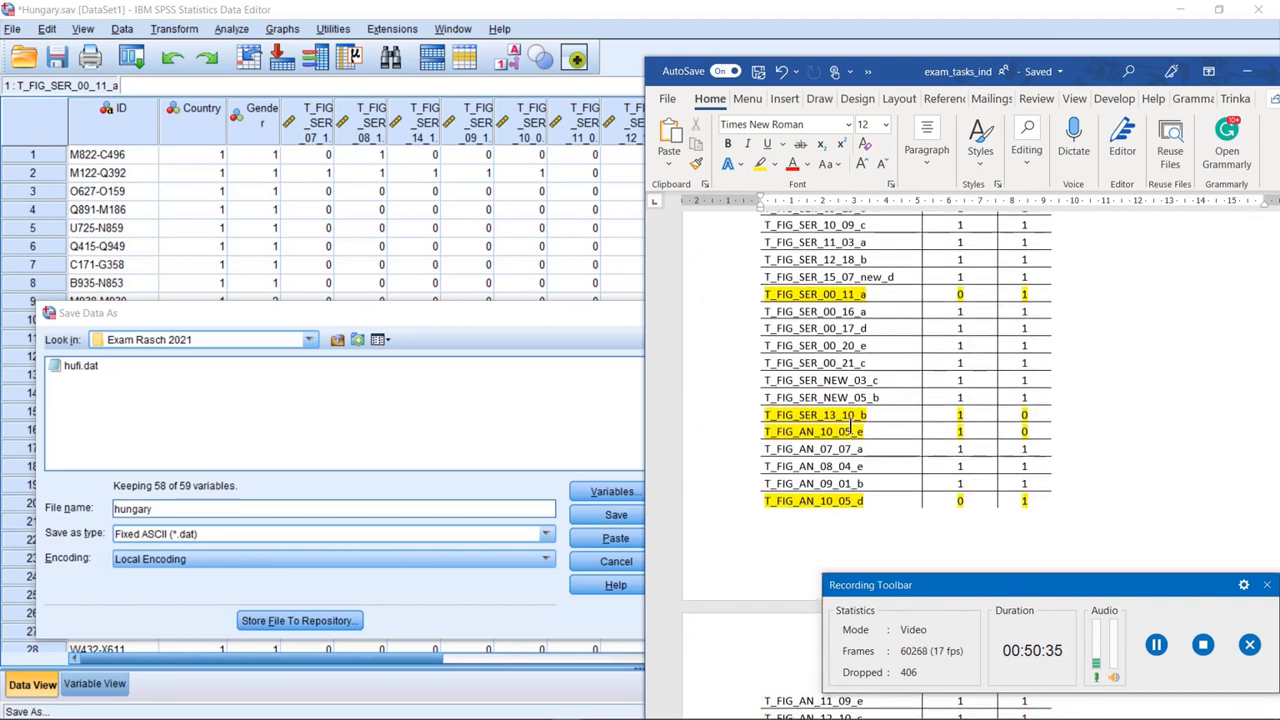
# Reopen the selection of variables to save and show the exam_tasks_ind Word document beside it
pyautogui.click(549, 310)
pyautogui.moveTo(549, 310); pyautogui.dragTo(540, 186)
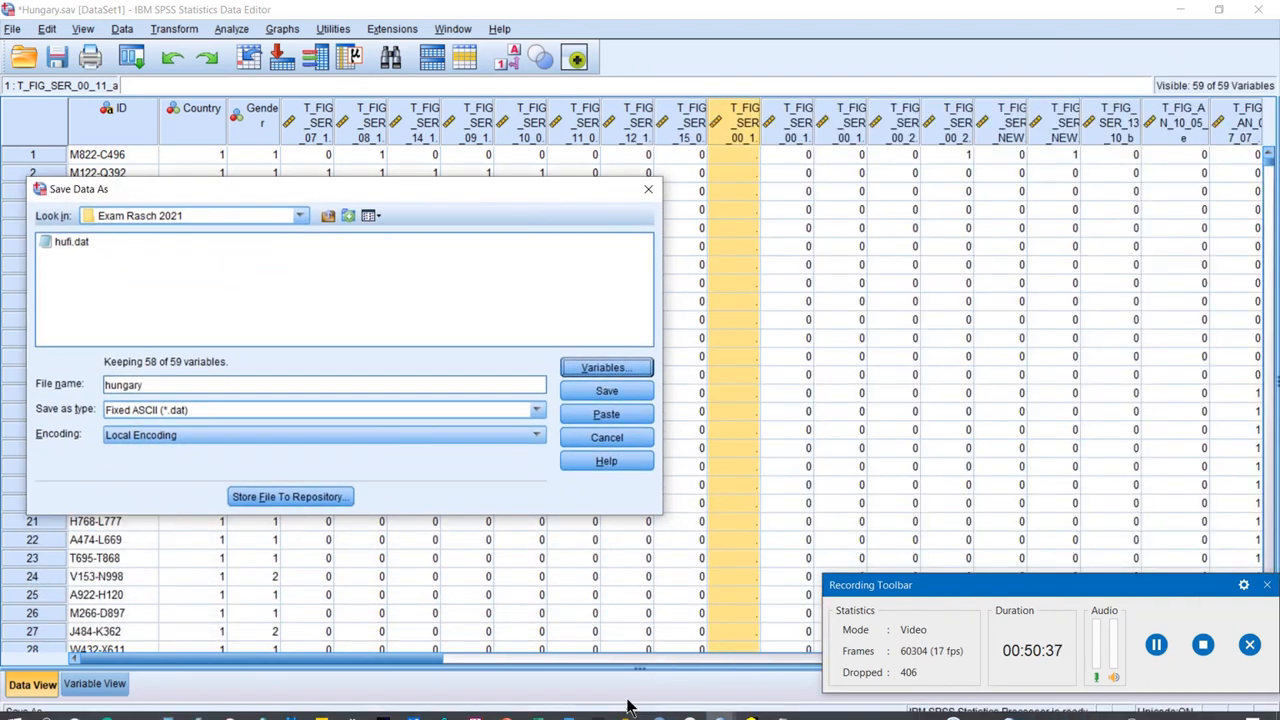
pyautogui.click(566, 707)
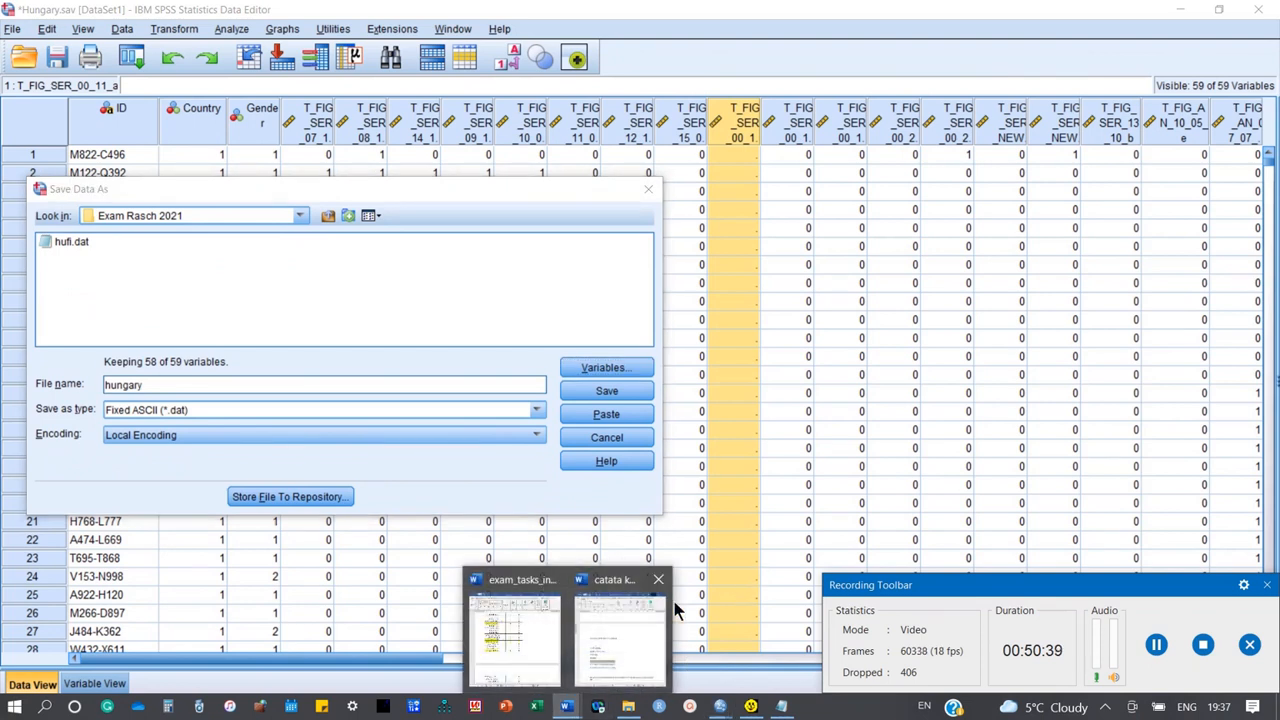
pyautogui.click(612, 368)
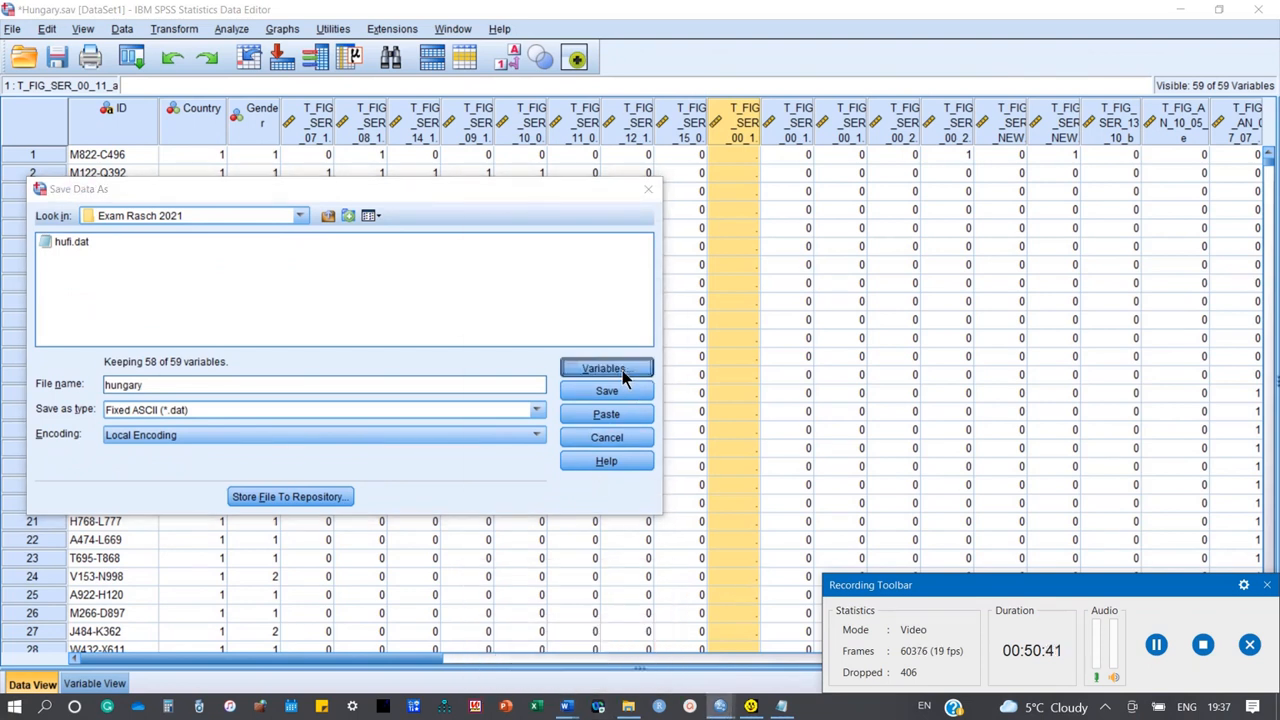
pyautogui.click(566, 707)
pyautogui.click(541, 634)
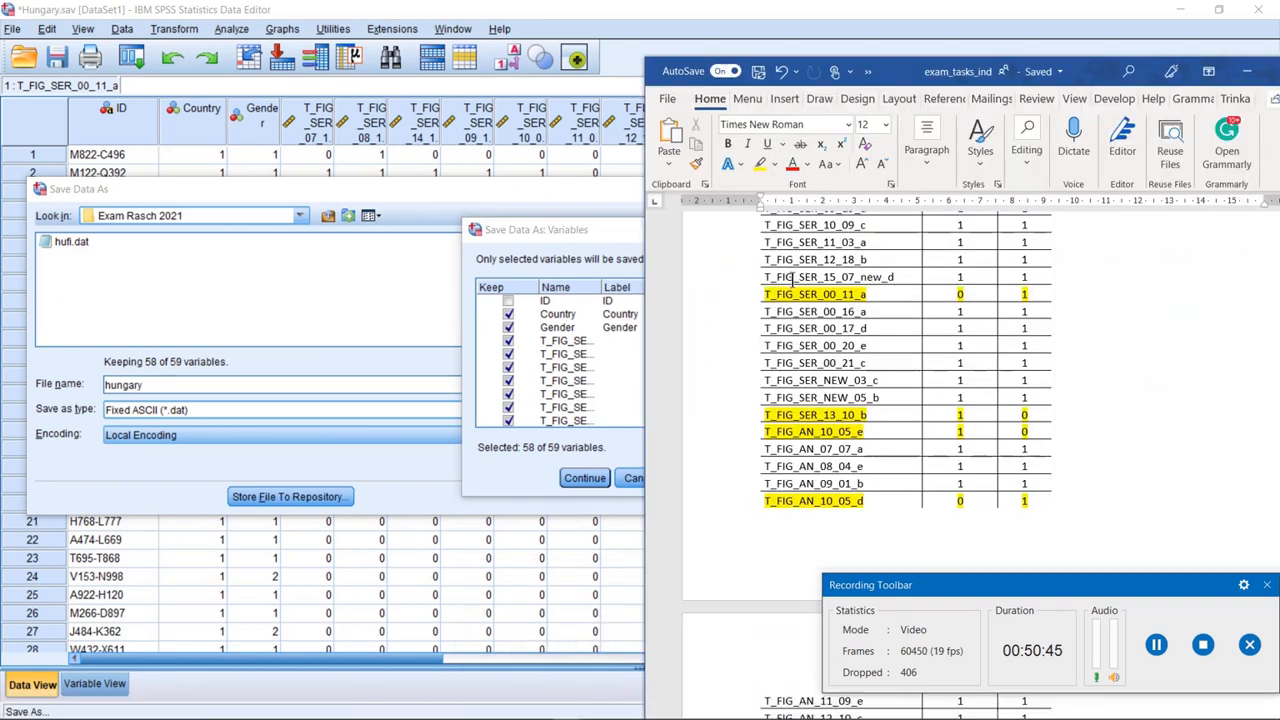
# Widen the Name column in the save variables list to fit the full item names, keeping the list clear of the Word document
pyautogui.moveTo(590, 232); pyautogui.dragTo(502, 221)
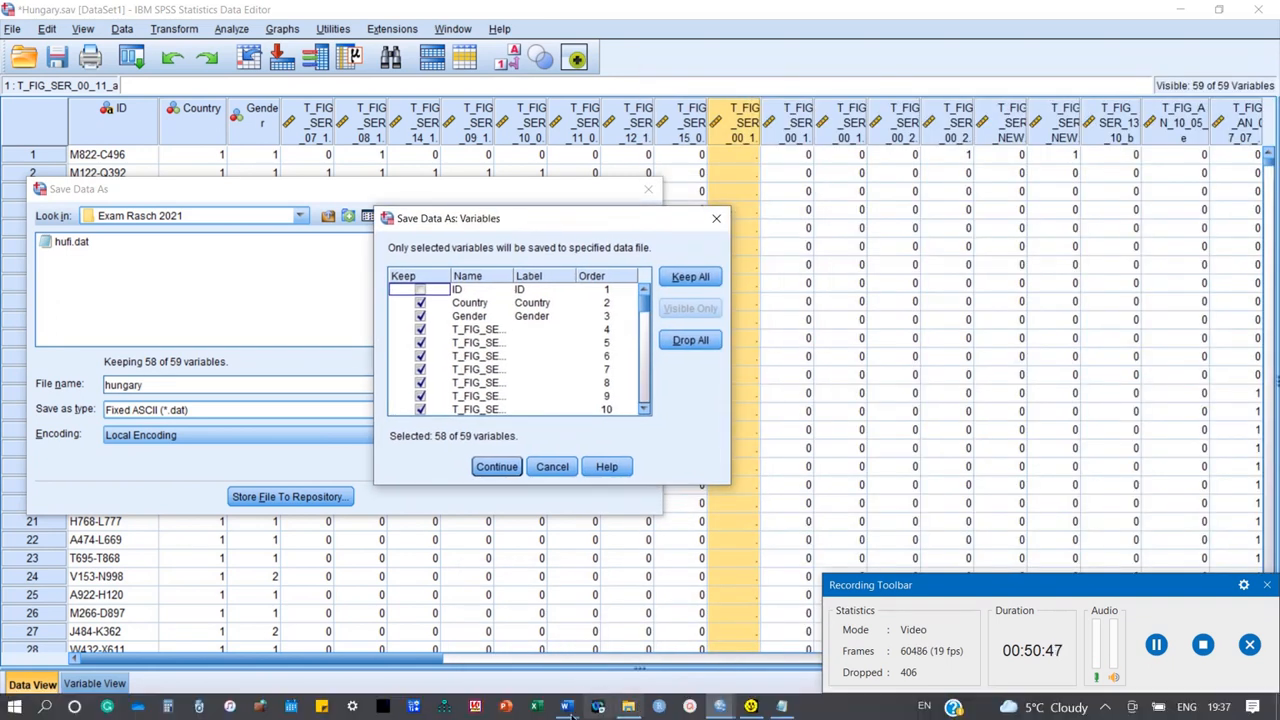
pyautogui.click(566, 707)
pyautogui.click(528, 634)
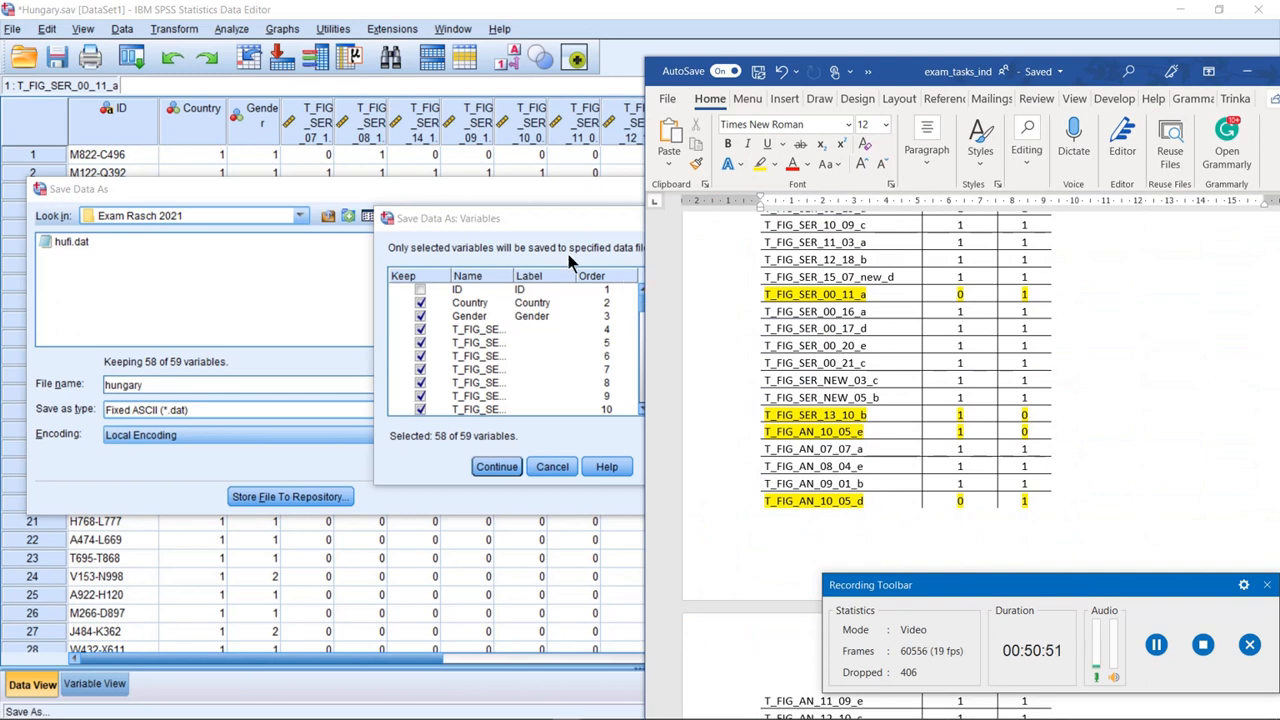
pyautogui.moveTo(513, 276); pyautogui.dragTo(583, 290)
pyautogui.moveTo(561, 226); pyautogui.dragTo(410, 201)
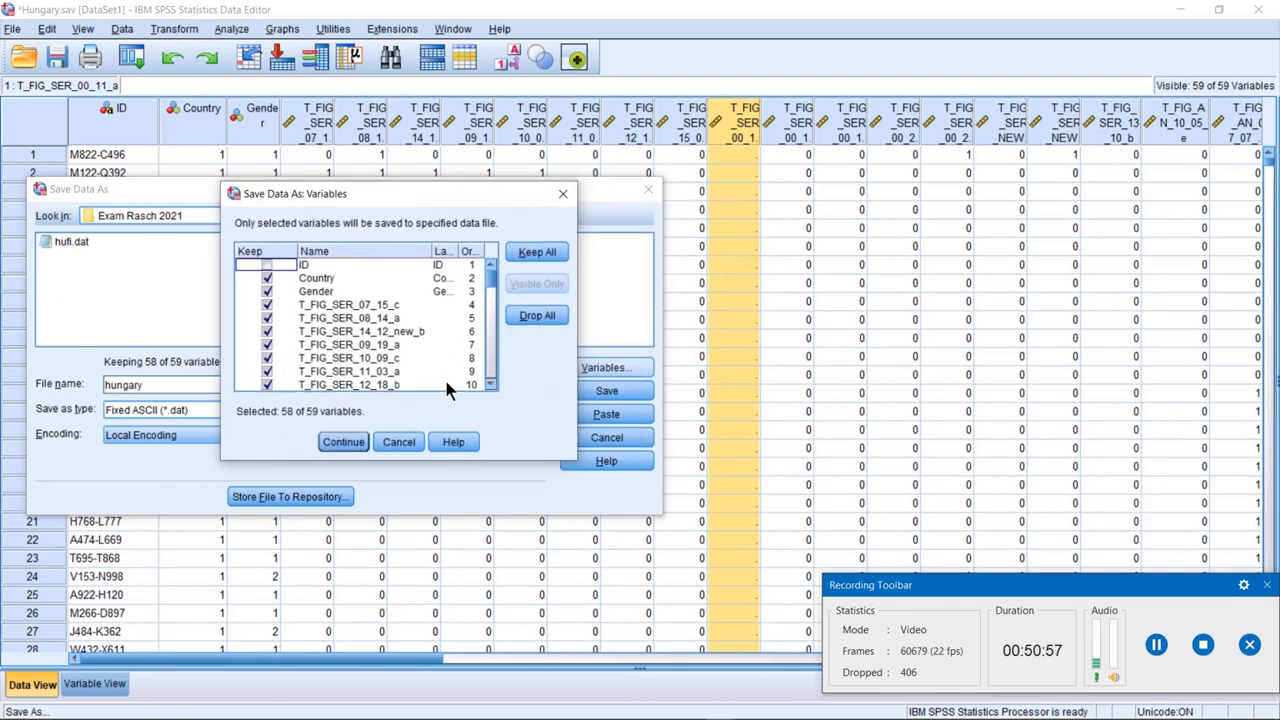
# Exclude T_FIG_SER_00_11_a from the saved variables, following the highlighted items in the exam_tasks_ind table
pyautogui.click(567, 708)
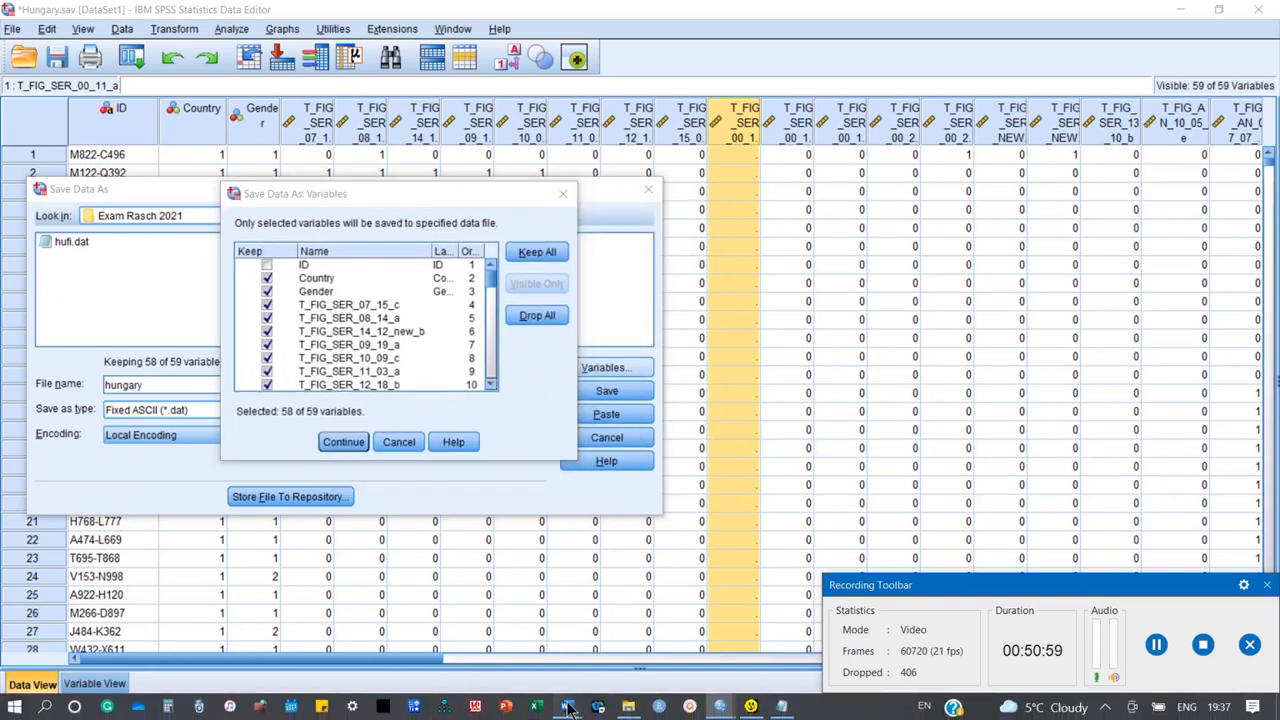
pyautogui.click(524, 632)
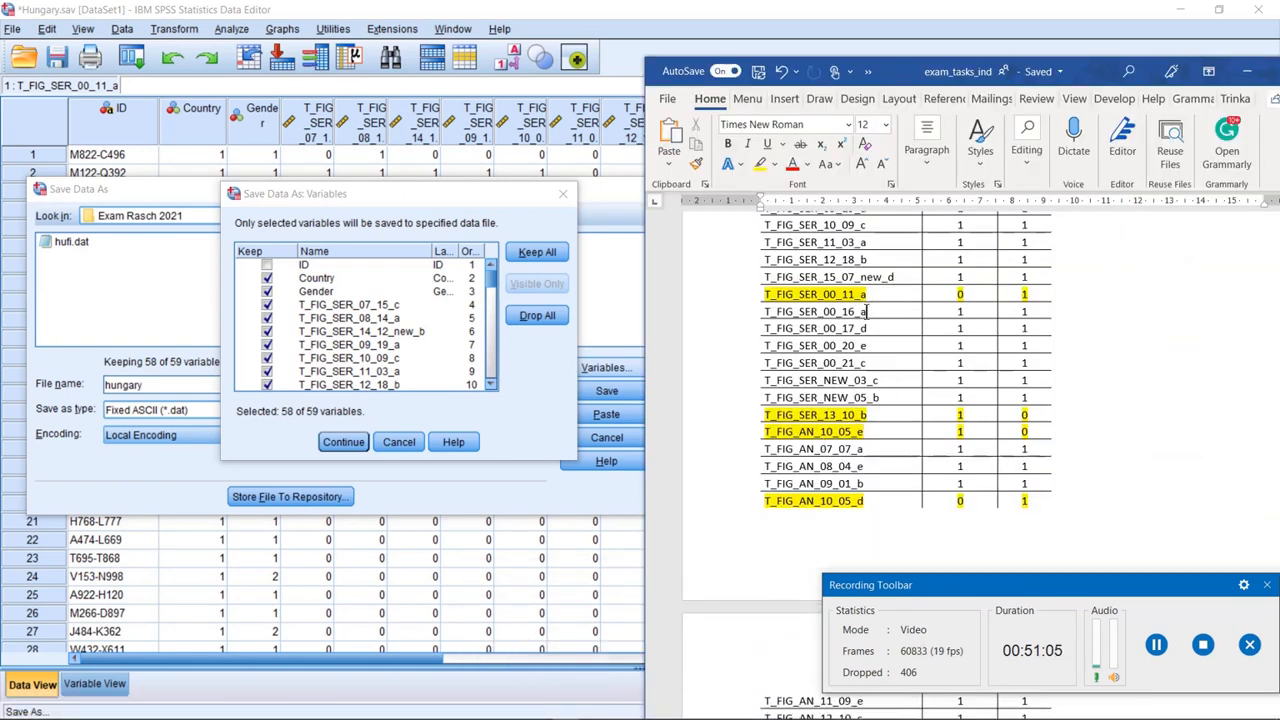
pyautogui.scroll(-2, 477, 335)
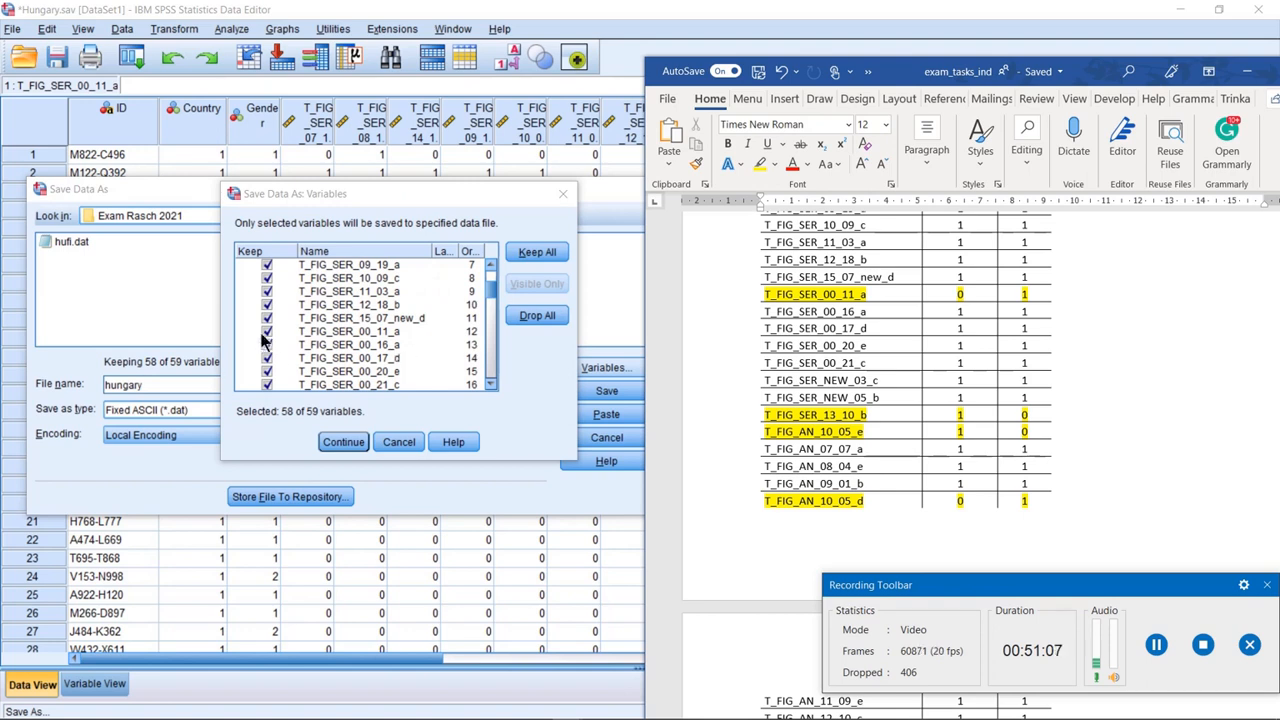
pyautogui.click(266, 338)
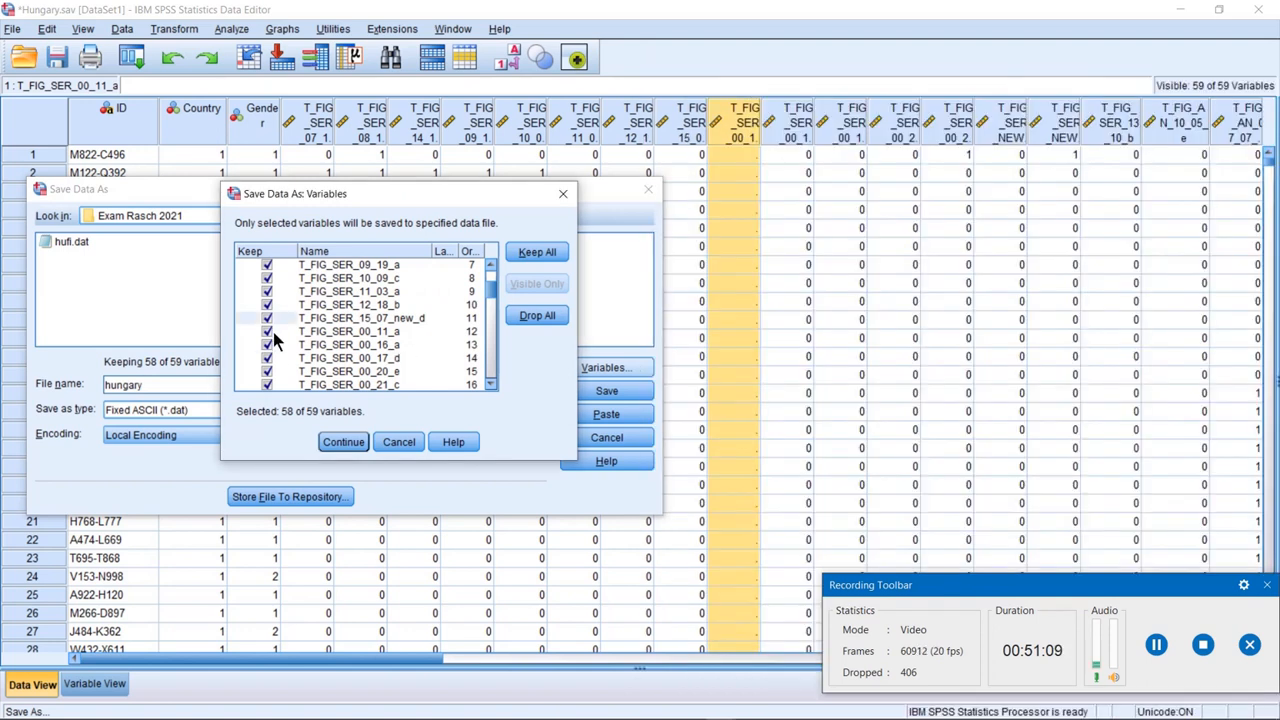
pyautogui.click(267, 332)
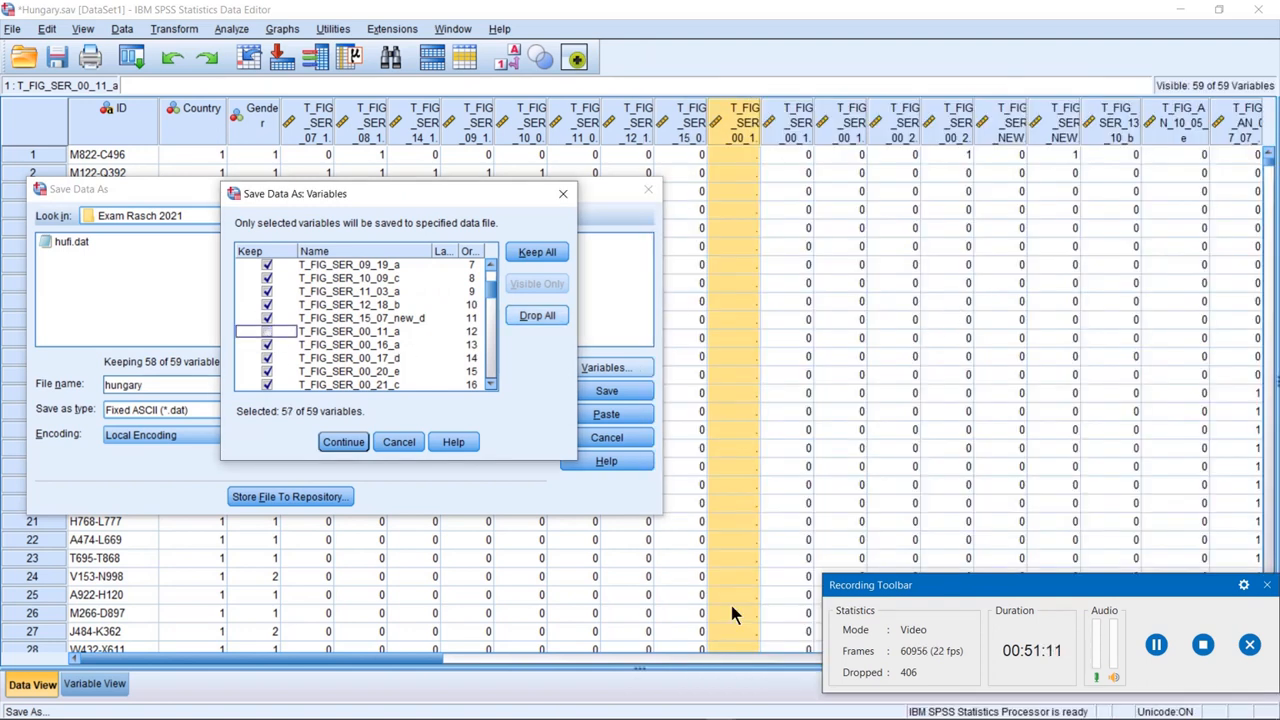
# Check the next highlighted items in the exam_tasks_ind table and exclude T_FIG_AN_10_05_d from the saved variables
pyautogui.click(566, 706)
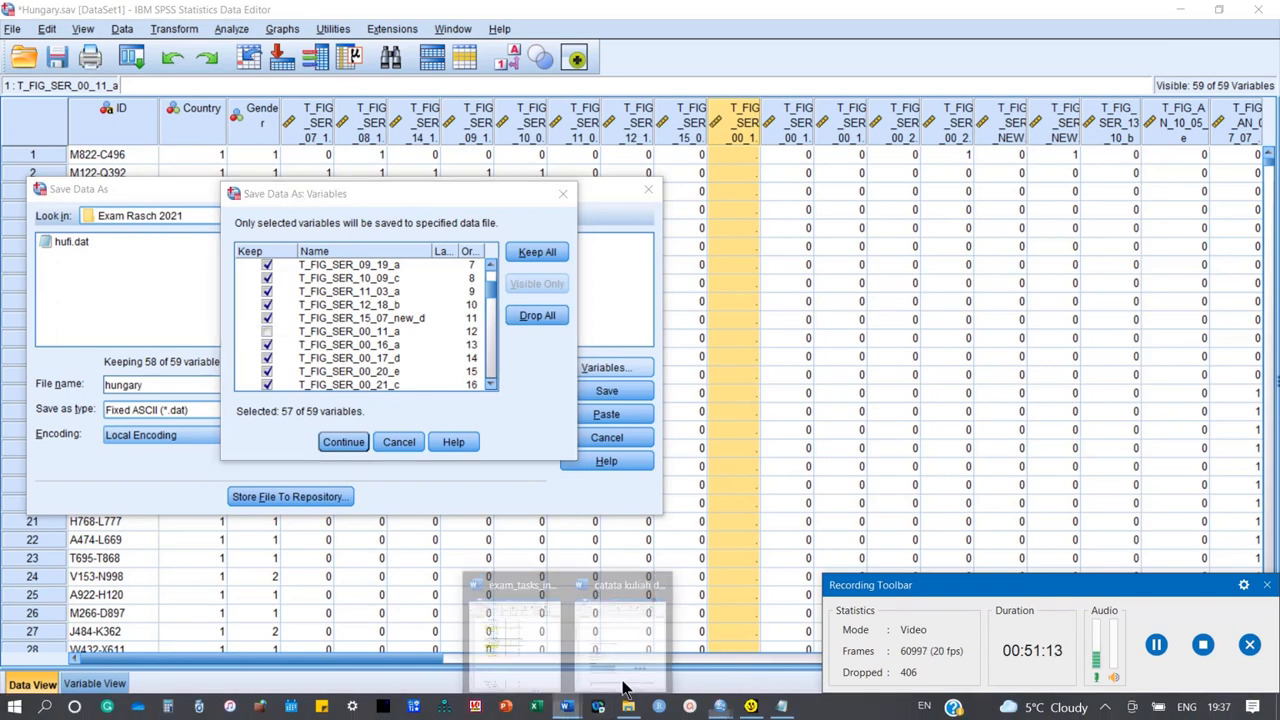
pyautogui.click(528, 638)
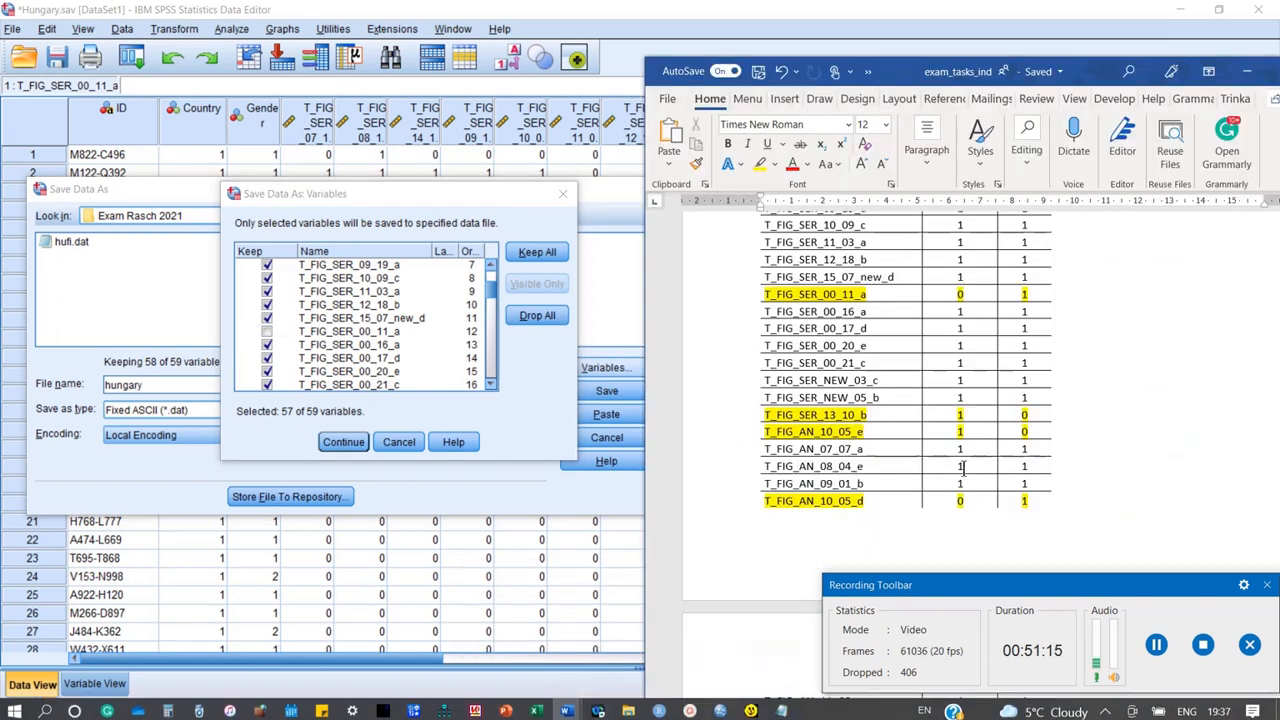
pyautogui.scroll(-5, 957, 474)
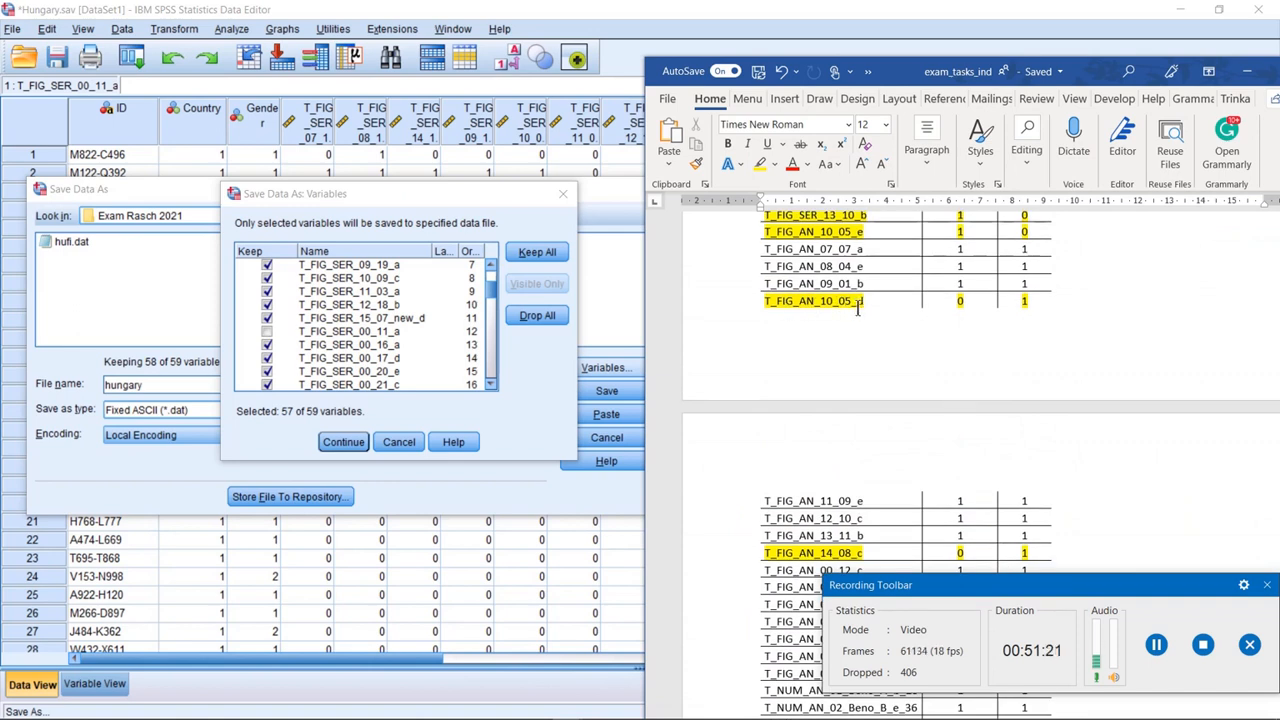
pyautogui.scroll(-4, 362, 335)
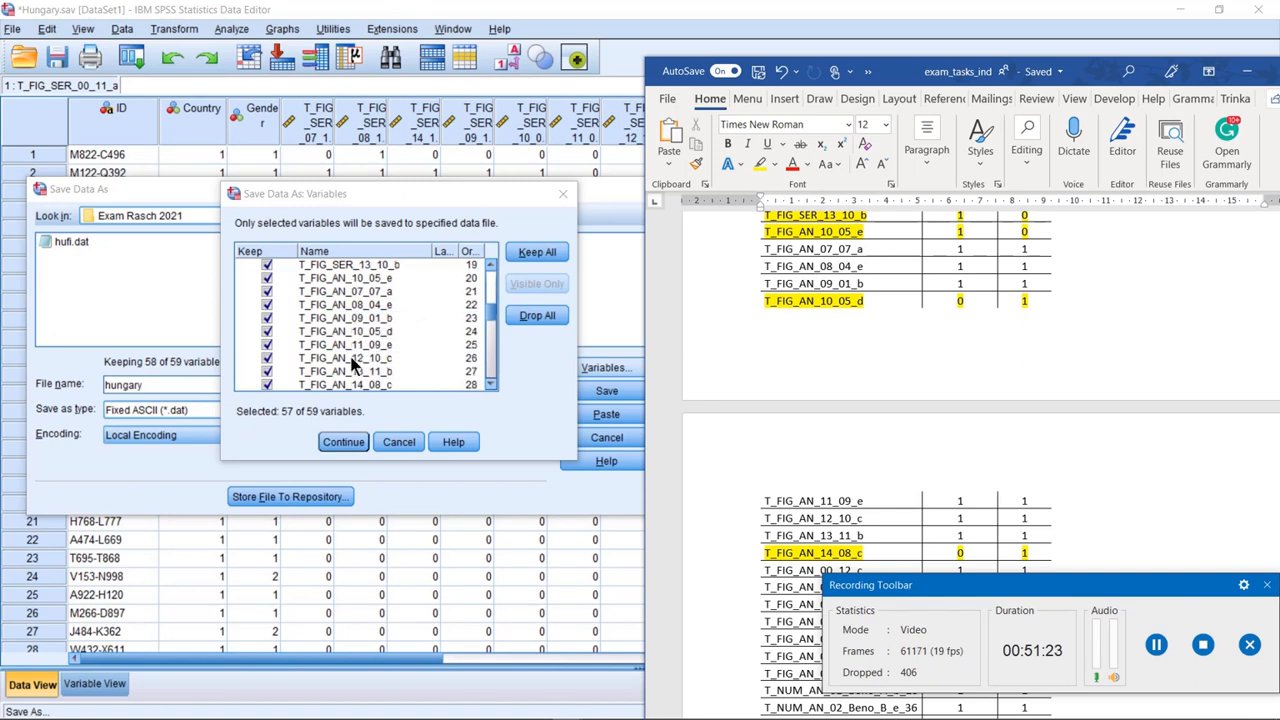
pyautogui.click(267, 331)
# Look further down the exam_tasks_ind table and exclude T_FIG_AN_14_08_c from the saved variables
pyautogui.click(566, 706)
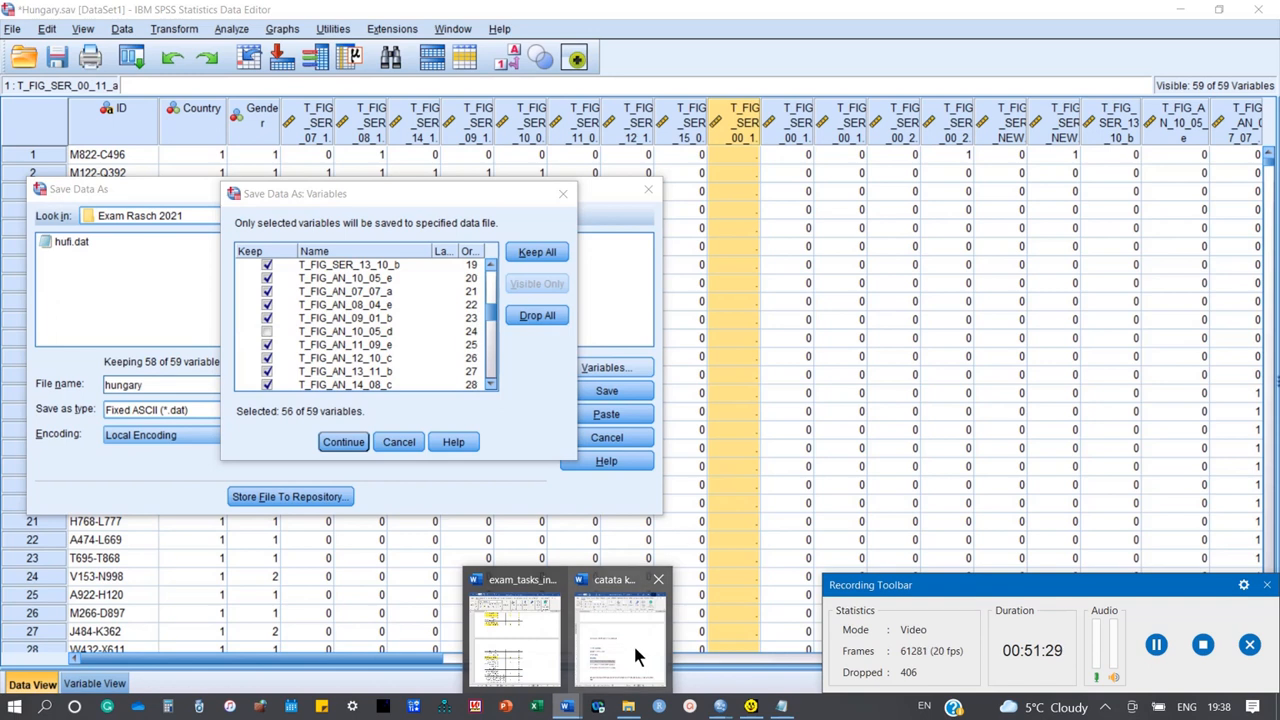
pyautogui.click(530, 648)
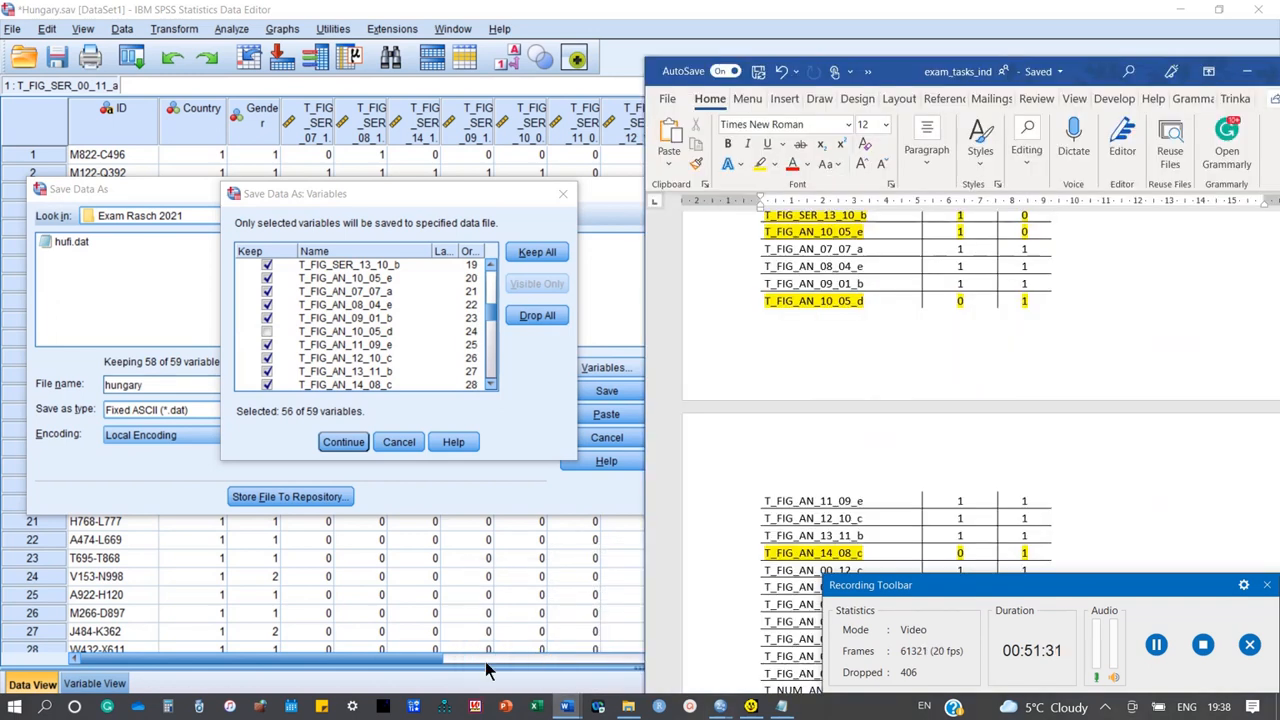
pyautogui.scroll(-2, 926, 510)
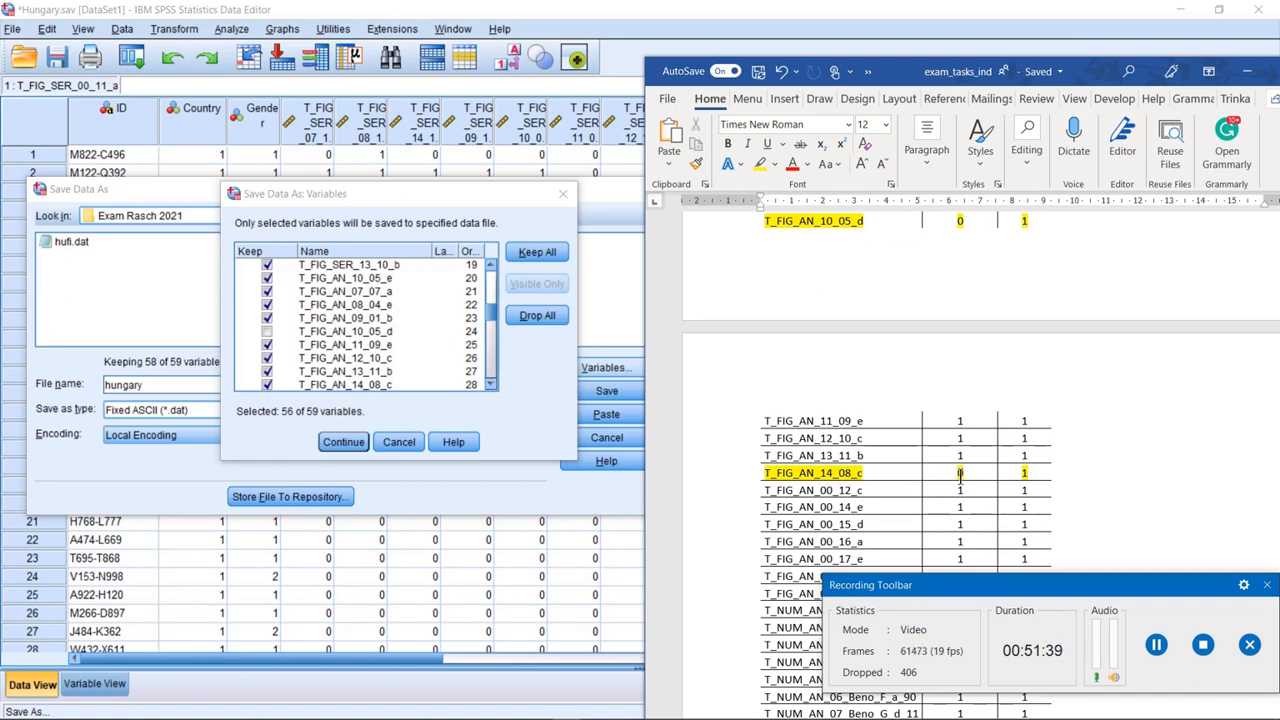
pyautogui.scroll(-1, 397, 356)
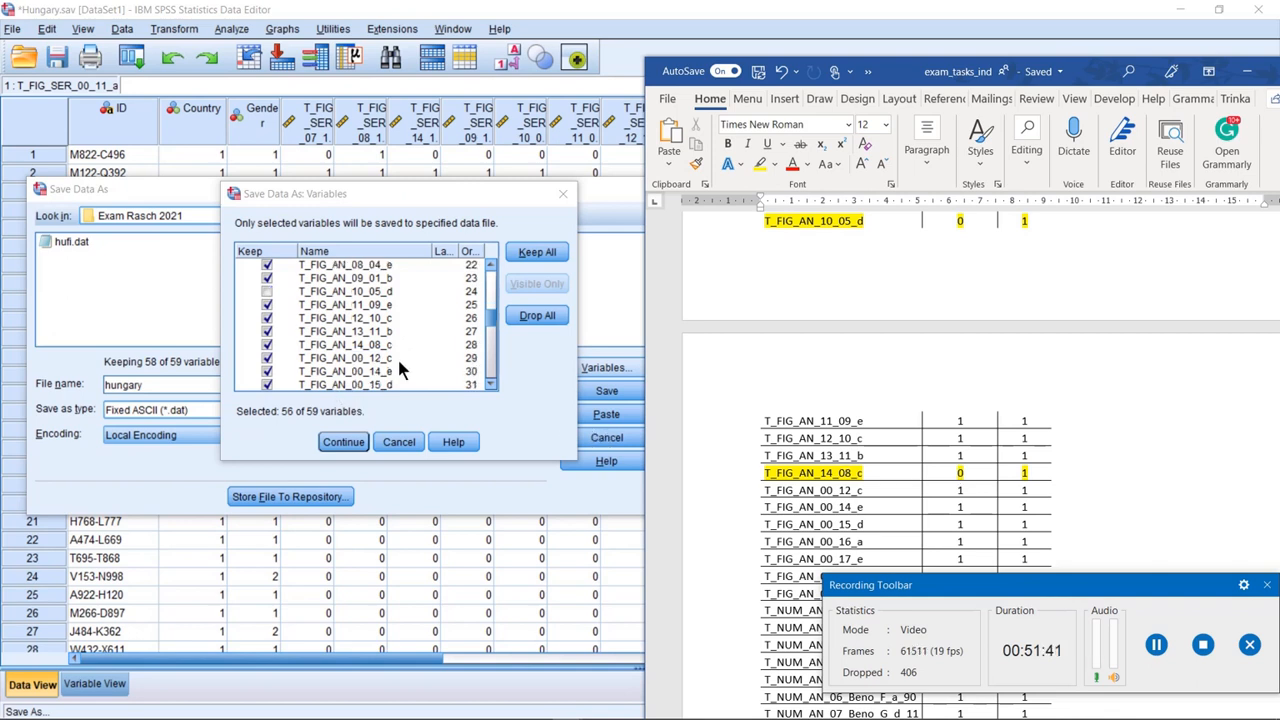
pyautogui.click(267, 345)
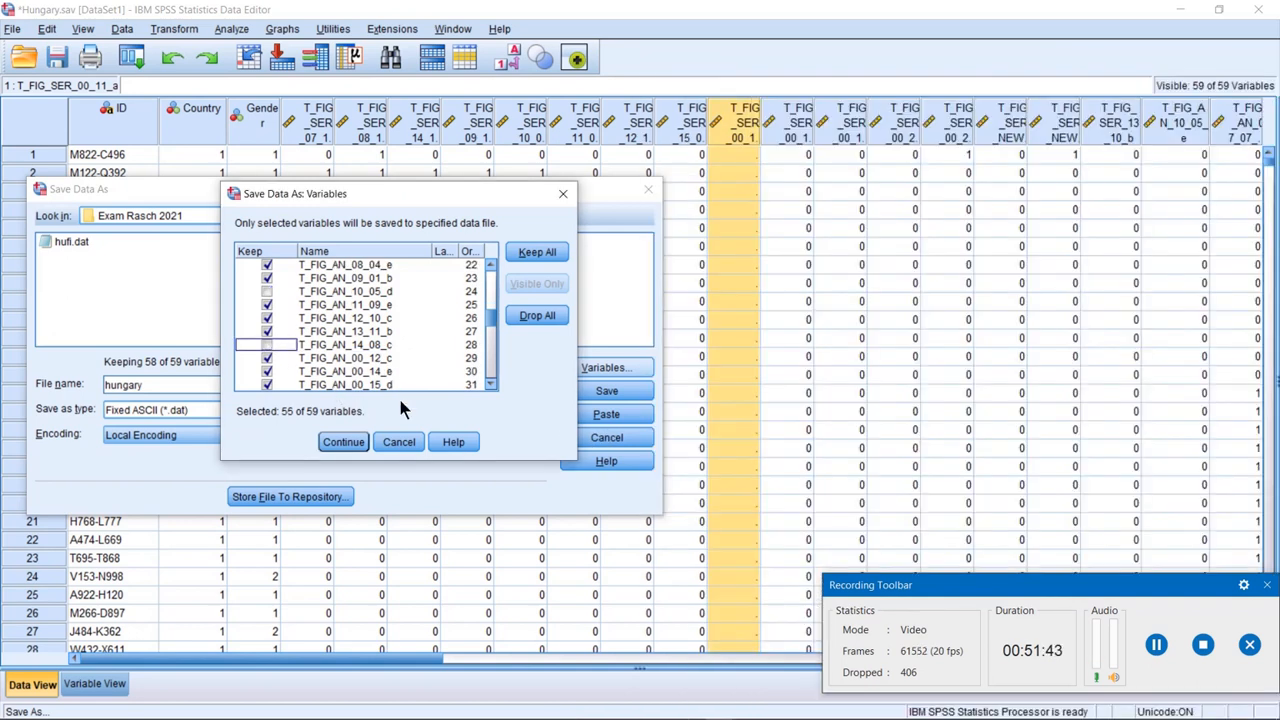
# Save the kept variables as the fixed ASCII file hungary and open it from the Exam Rasch 2021 folder in a maximized Notepad window
pyautogui.click(349, 442)
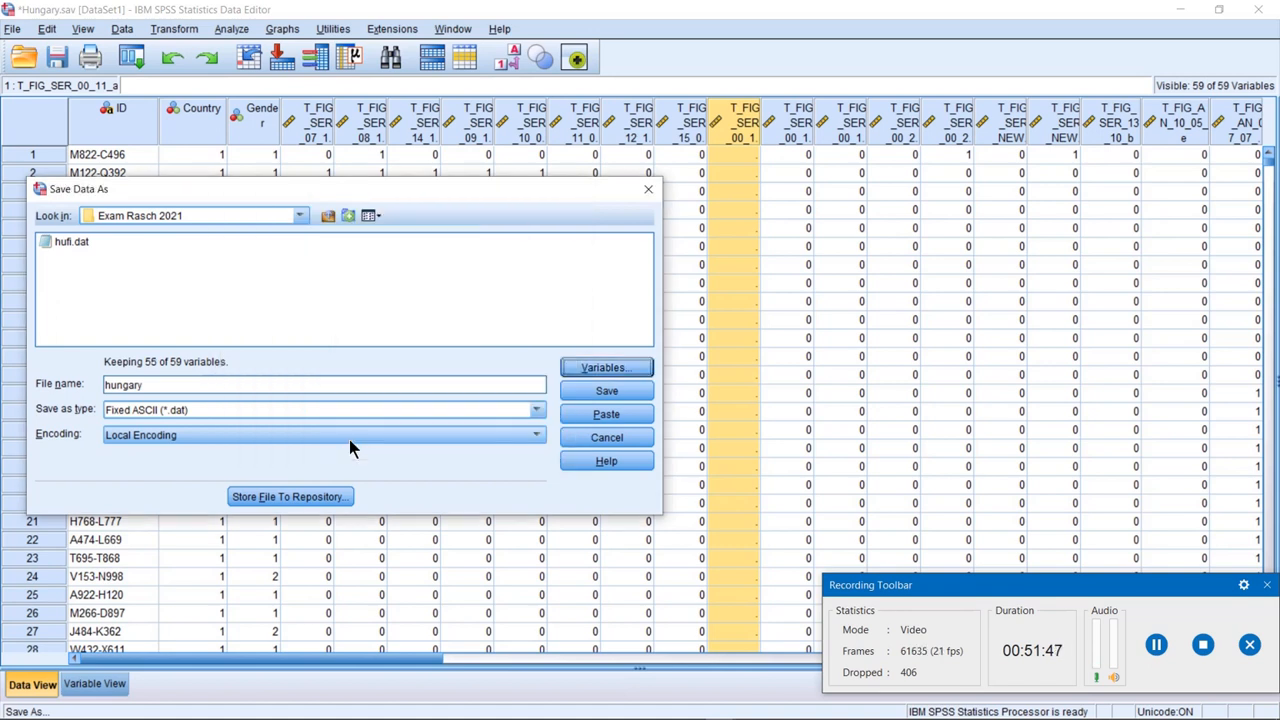
pyautogui.click(594, 393)
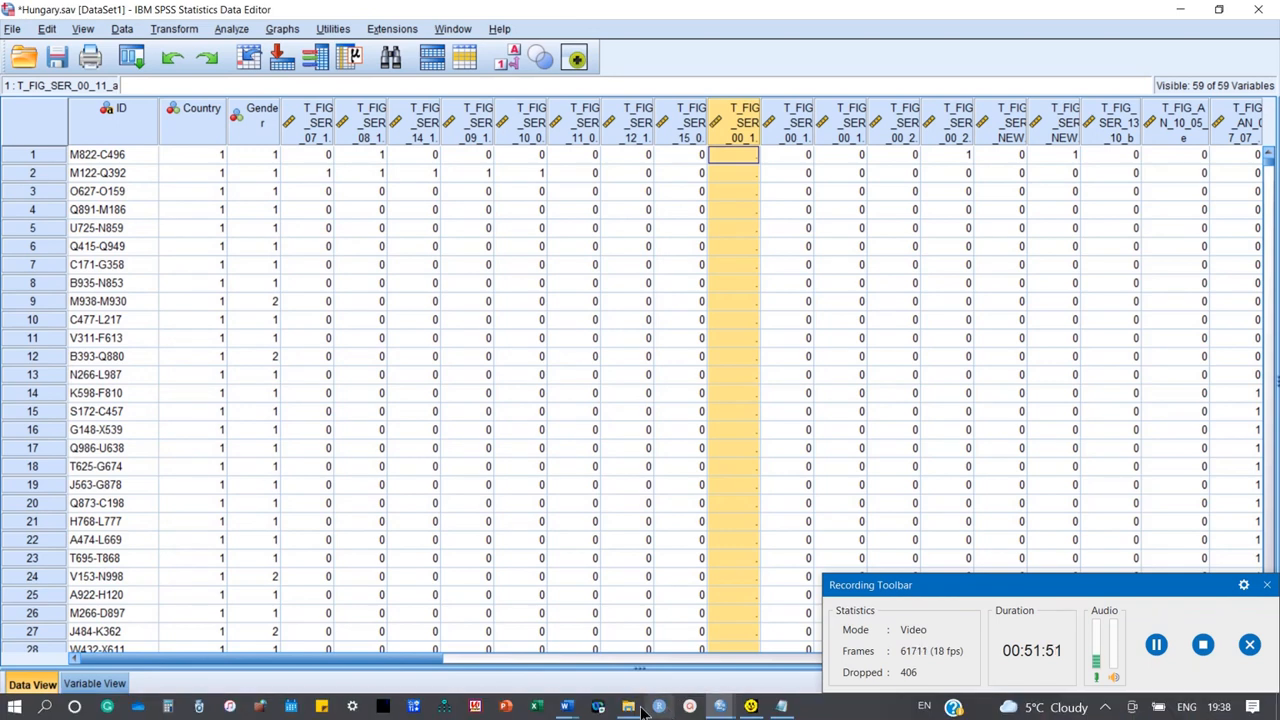
pyautogui.click(629, 708)
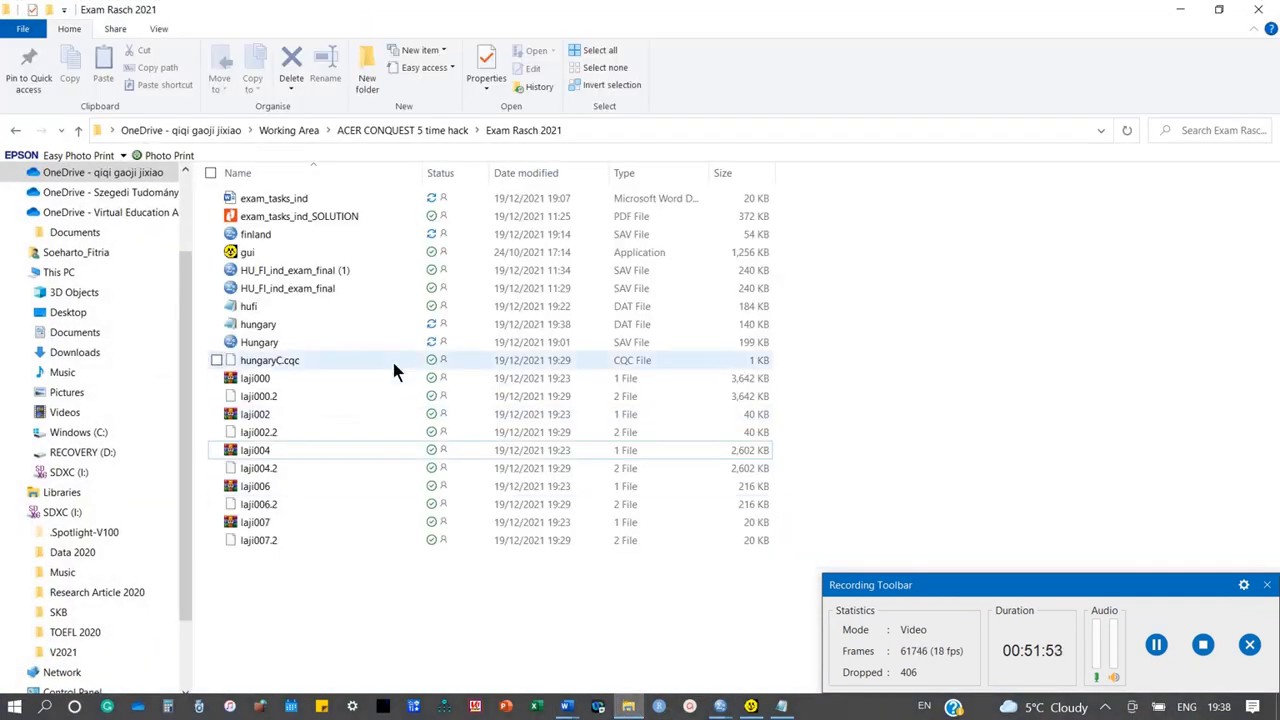
pyautogui.click(378, 322)
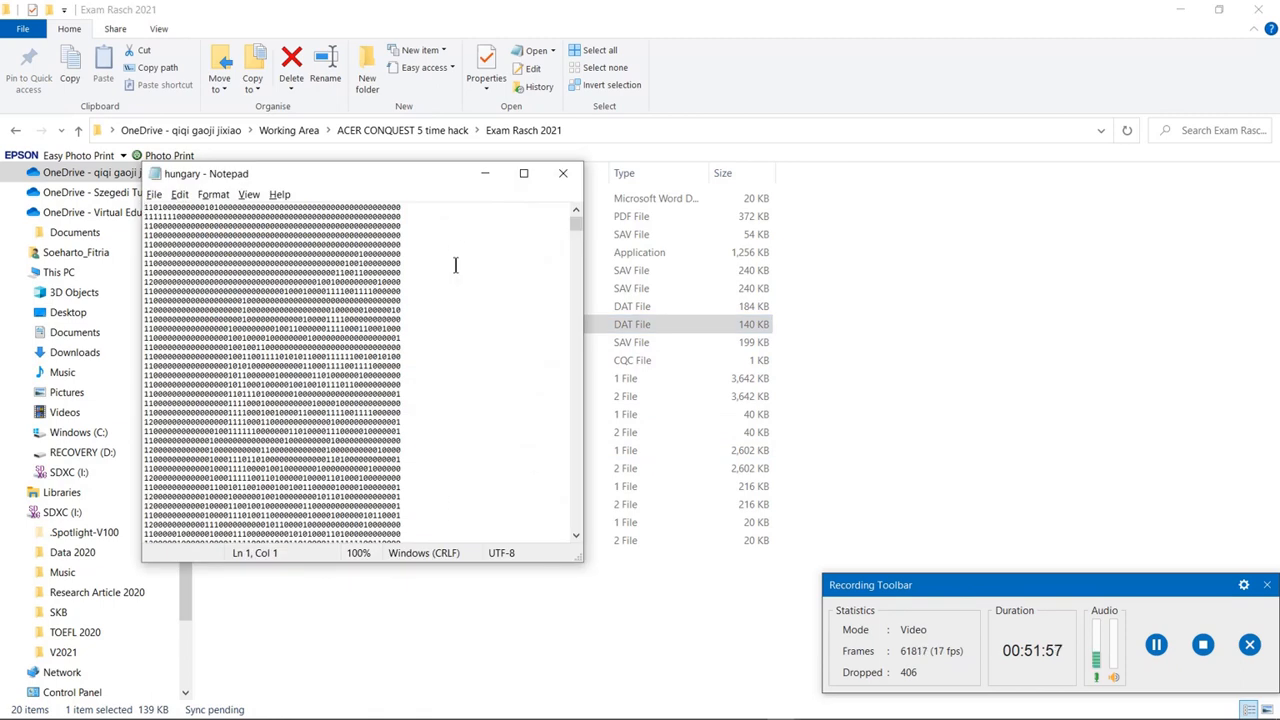
pyautogui.click(523, 173)
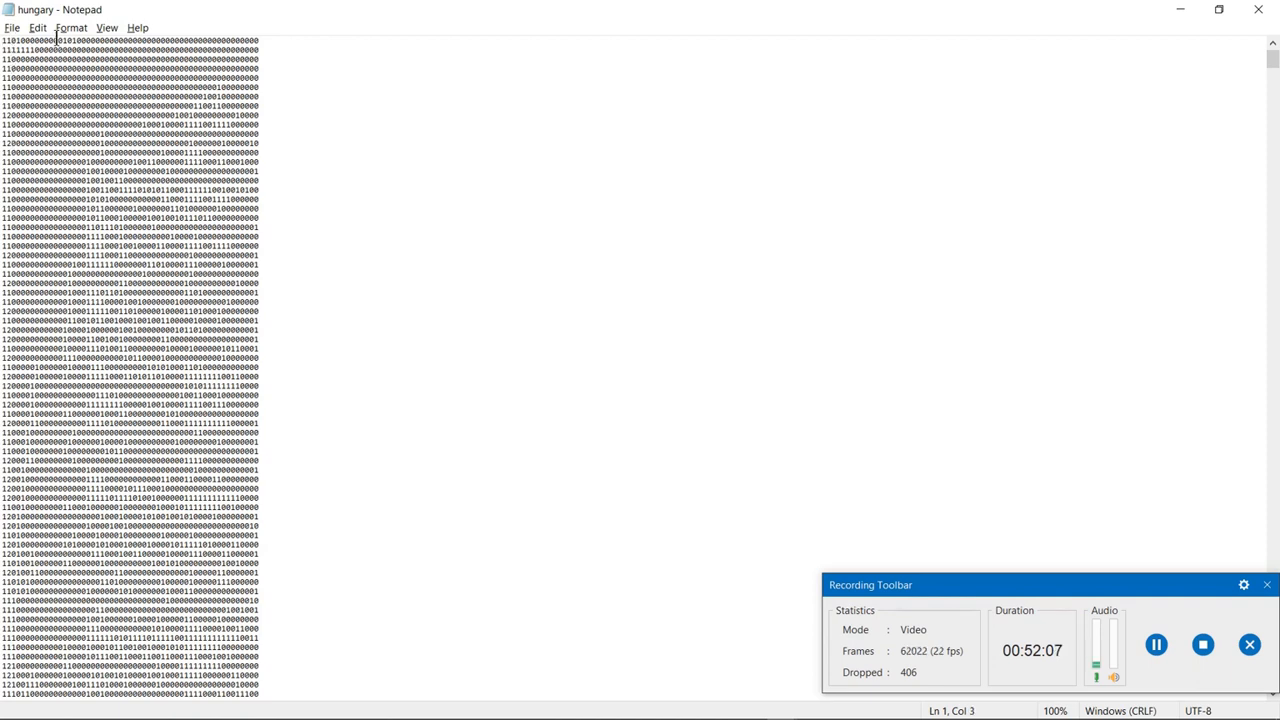
# Examine the column positions of the first record in the hungary data file by selecting its characters from the line start, then minimize the file
pyautogui.hotkey('shift', 'Right')
pyautogui.hotkey('shift', 'Right')
pyautogui.hotkey('shift', 'Right')
pyautogui.hotkey('shift', 'Right')
pyautogui.hotkey('shift', 'Right')
pyautogui.hotkey('shift', 'Right')
pyautogui.hotkey('shift', 'Right')
pyautogui.hotkey('shift', 'Right')
pyautogui.hotkey('shift', 'Right')
pyautogui.hotkey('shift', 'Right')
pyautogui.hotkey('shift', 'Right')
pyautogui.hotkey('shift', 'Right')
pyautogui.hotkey('shift', 'Right')
pyautogui.hotkey('shift', 'Right')
pyautogui.hotkey('shift', 'Right')
pyautogui.hotkey('shift', 'Right')
pyautogui.hotkey('shift', 'Right')
pyautogui.hotkey('shift', 'Right')
pyautogui.hotkey('shift', 'Right')
pyautogui.hotkey('shift', 'Right')
pyautogui.hotkey('shift', 'Right')
pyautogui.hotkey('shift', 'Right')
pyautogui.hotkey('shift', 'Right')
pyautogui.hotkey('shift', 'Right')
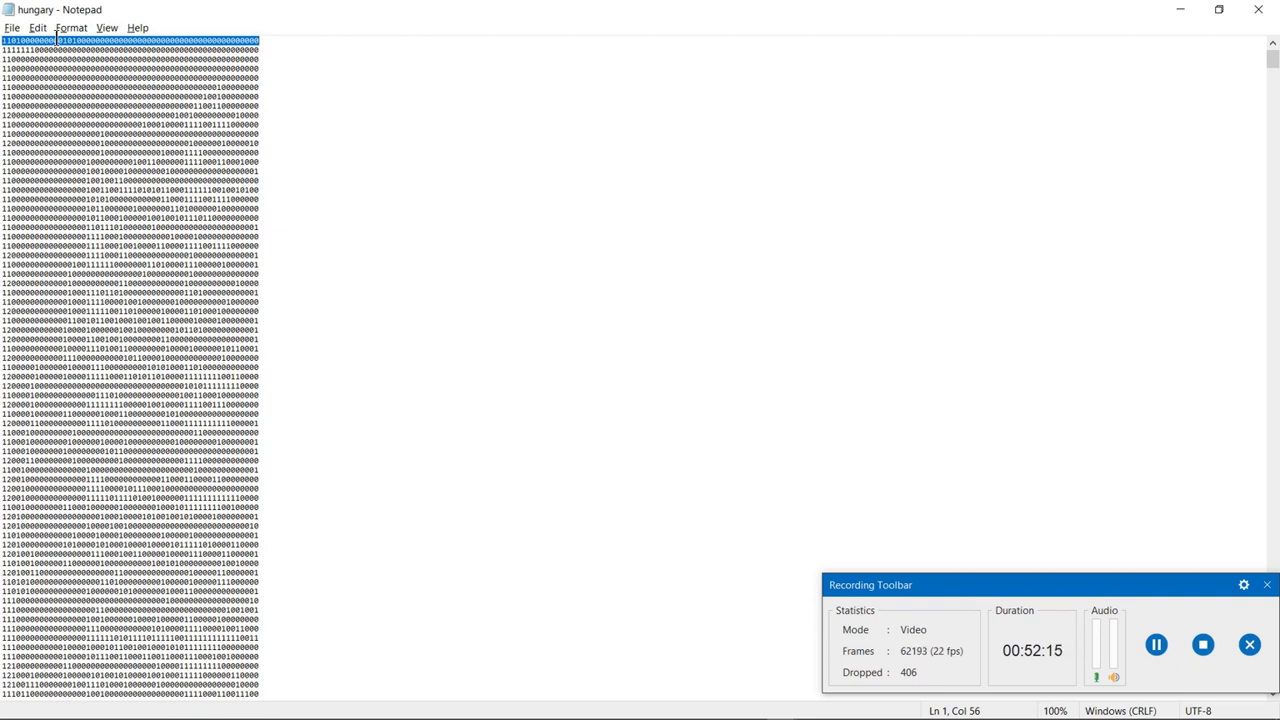
pyautogui.press('Home')
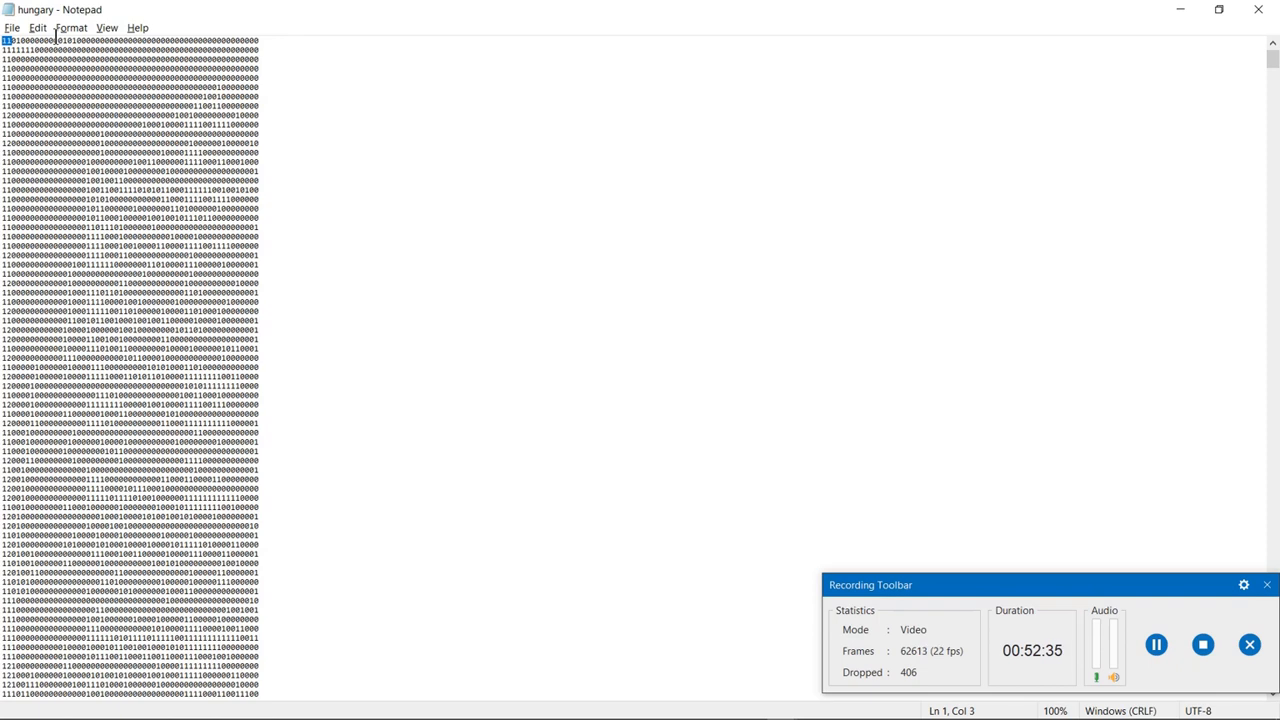
pyautogui.hotkey('shift', 'Right')
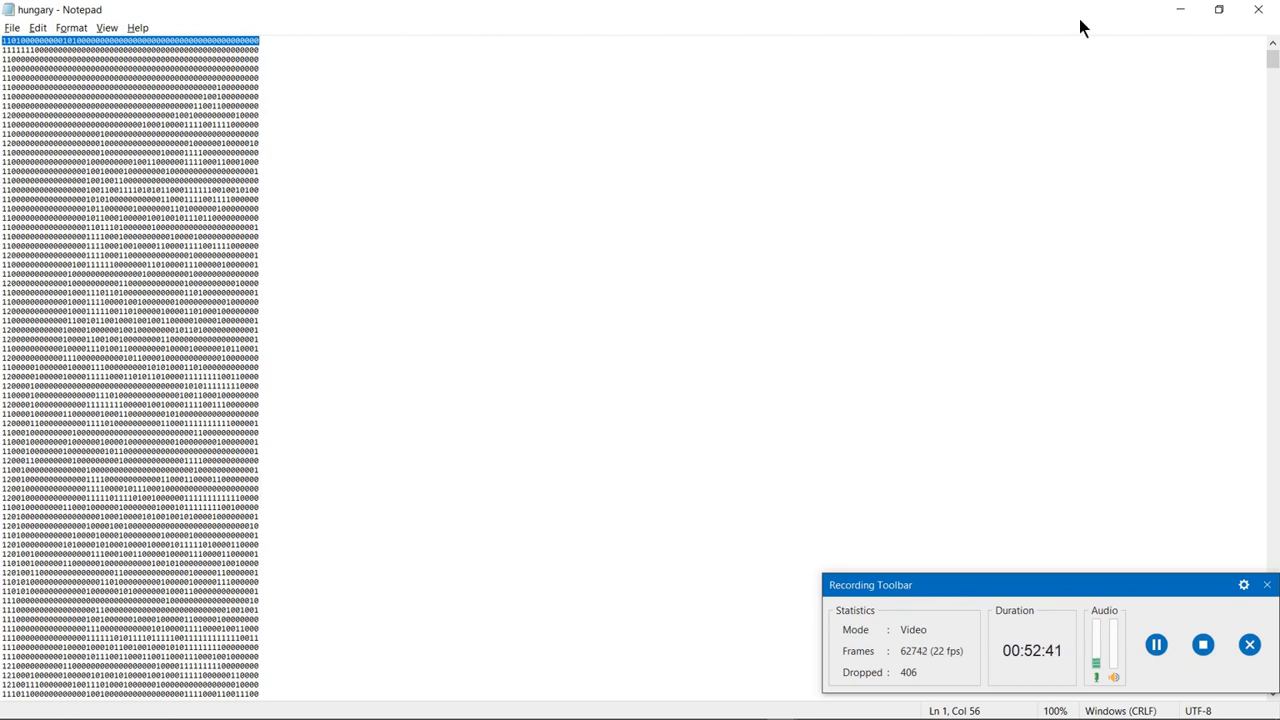
pyautogui.click(1183, 9)
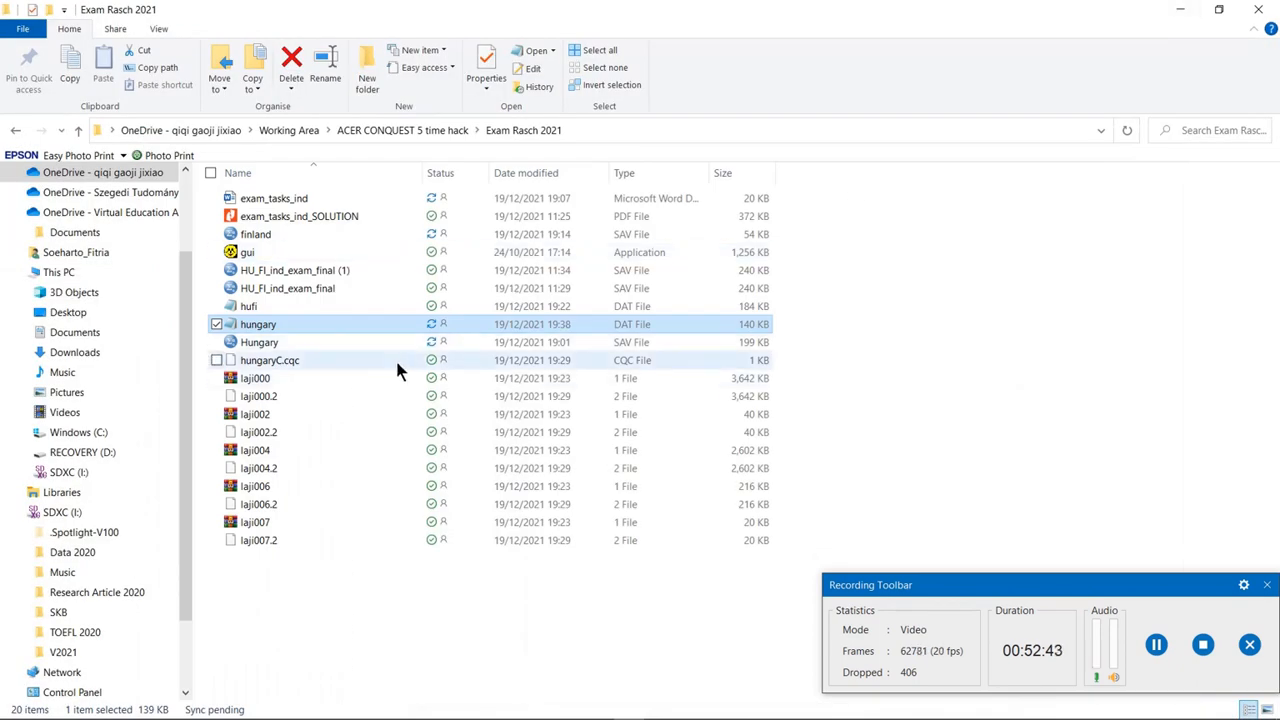
# In ConQuest, correct the hungaryC commands so Show writes to hungary.shw and Format reads country 1 gender 2 responses 3-55
pyautogui.click(1184, 9)
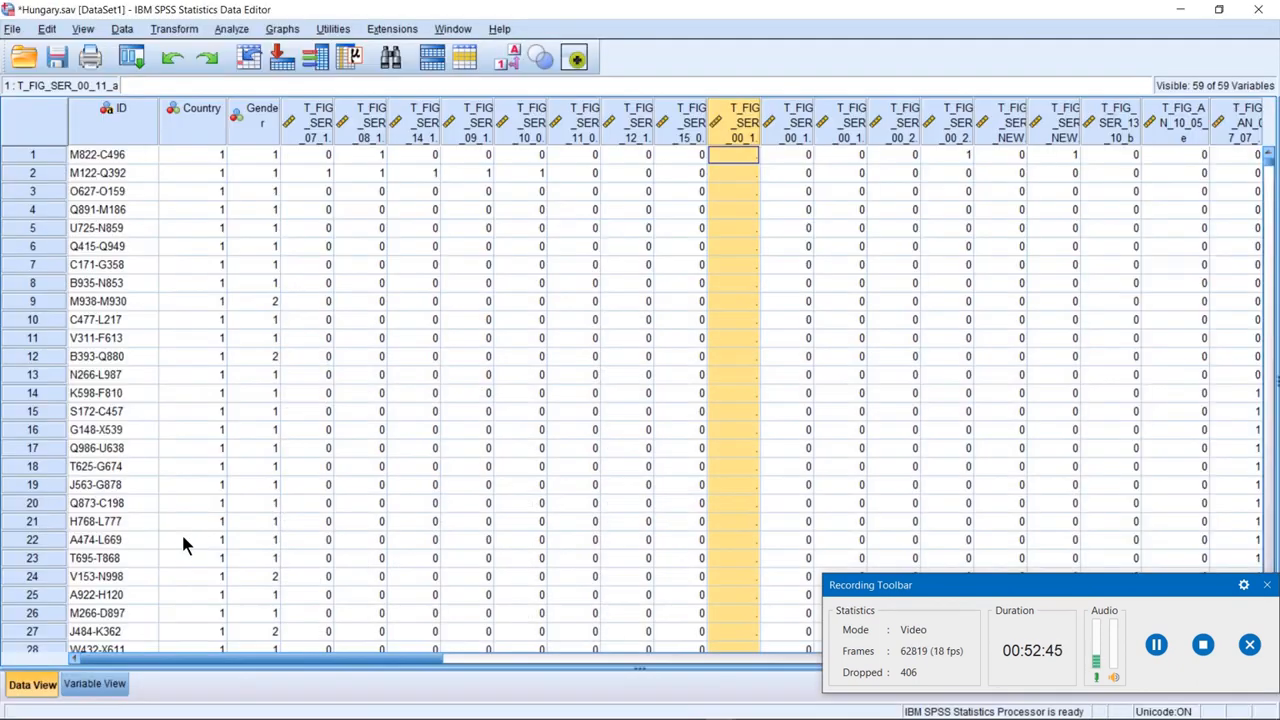
pyautogui.click(751, 714)
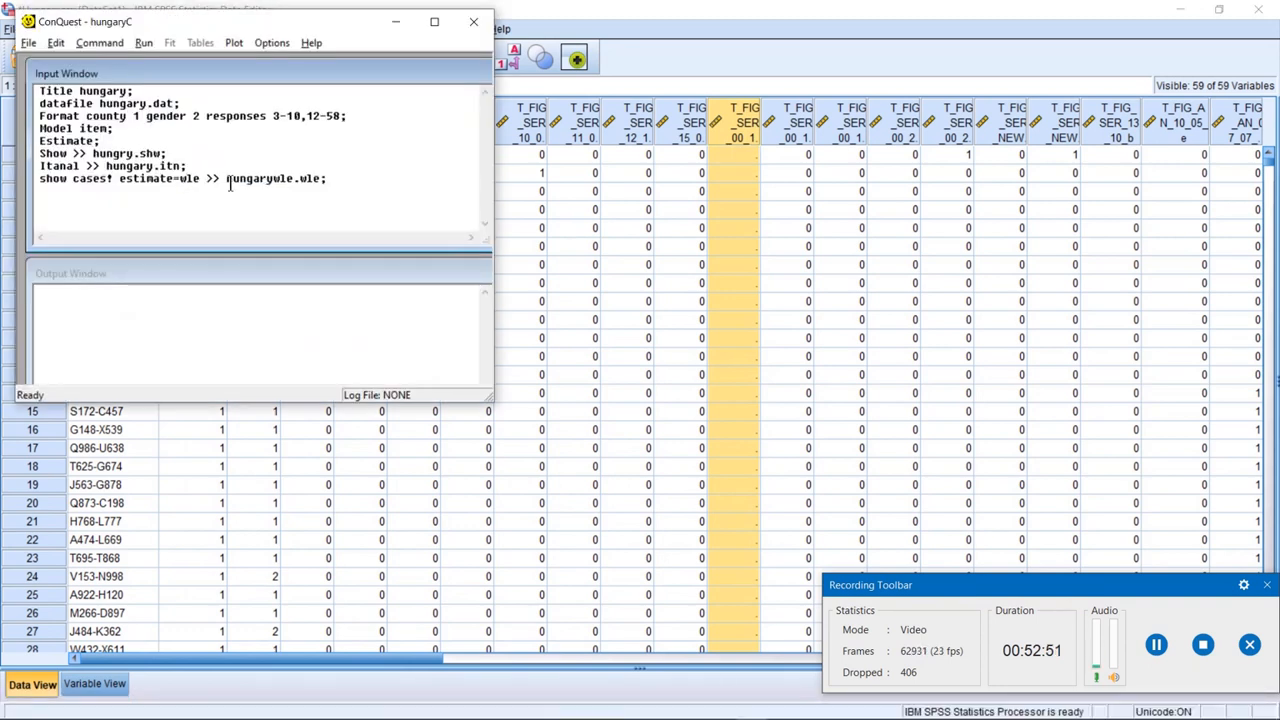
pyautogui.write('a')
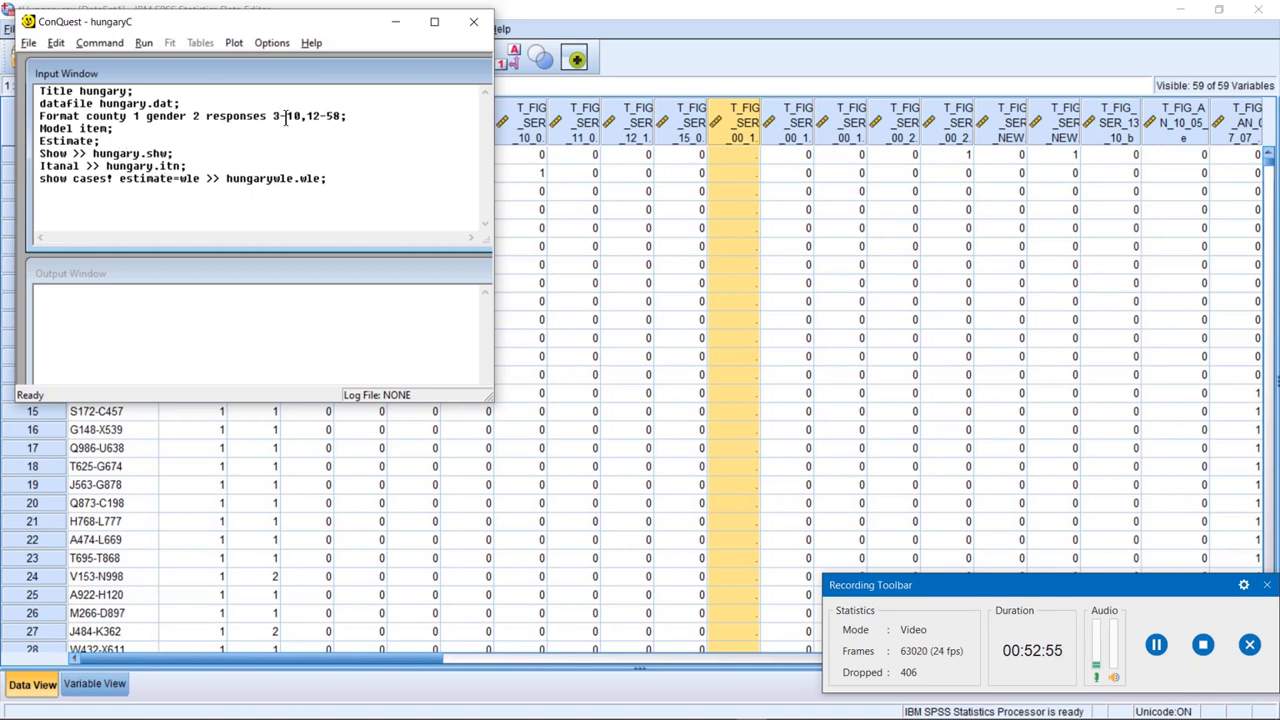
pyautogui.moveTo(341, 116); pyautogui.dragTo(287, 116)
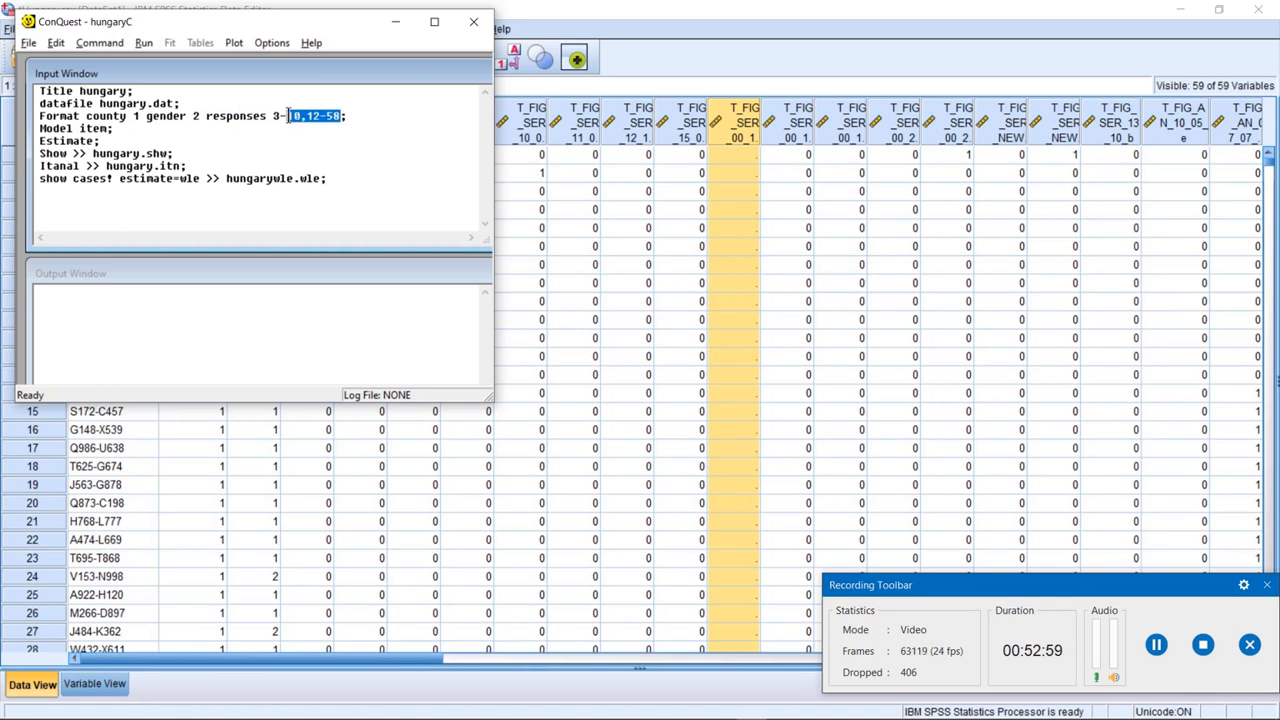
pyautogui.write('5')
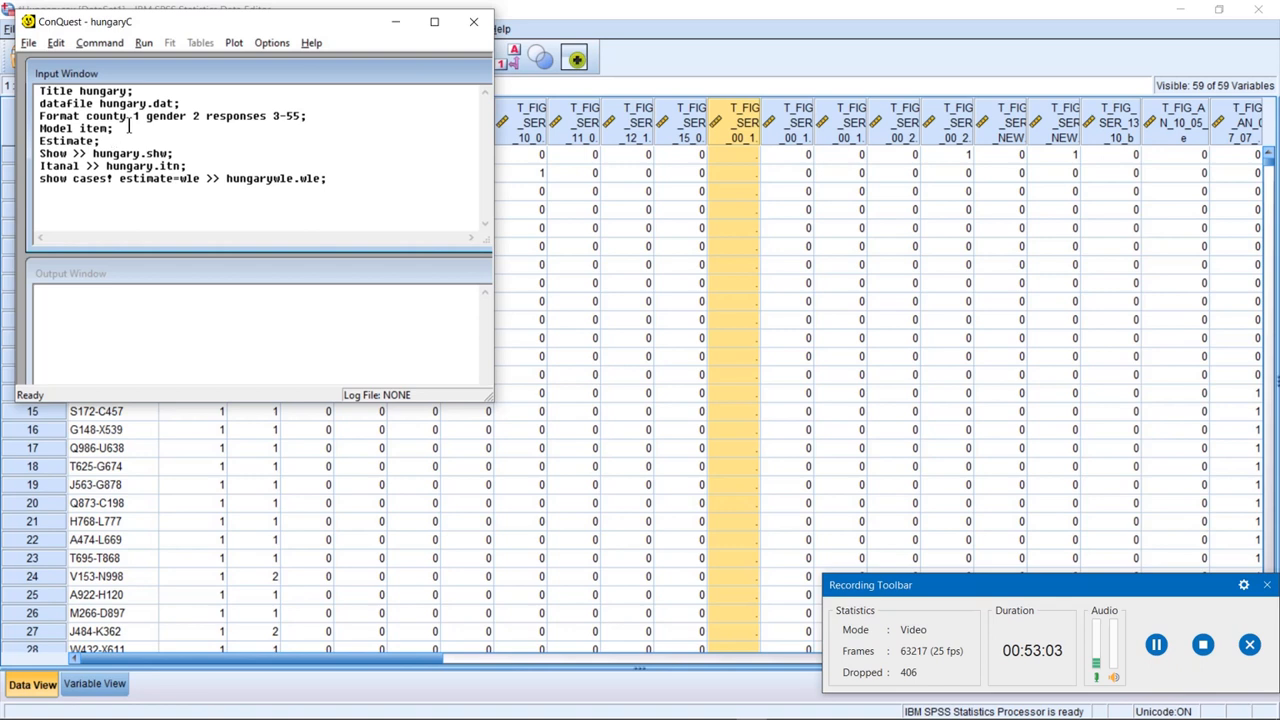
pyautogui.write('r')
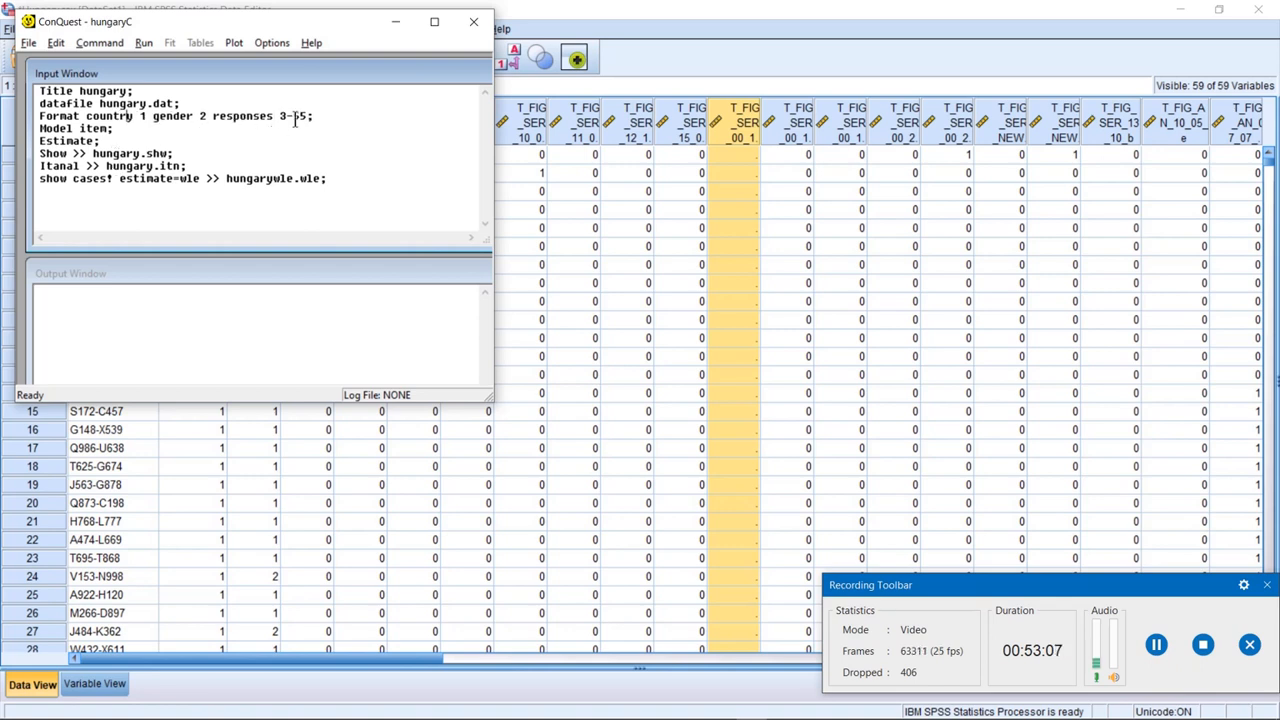
# Save the hungaryC command file, run all its commands, and clear the Hungary SPSS window from view
pyautogui.click(28, 43)
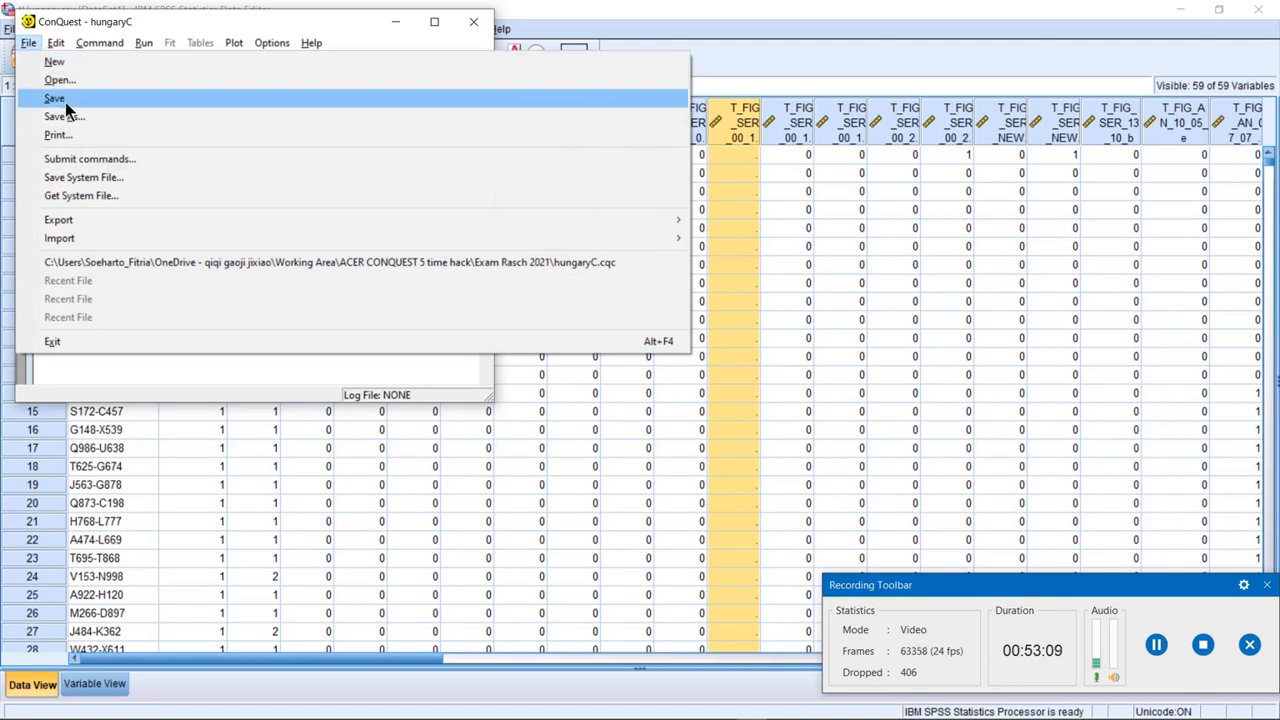
pyautogui.click(65, 101)
pyautogui.click(143, 43)
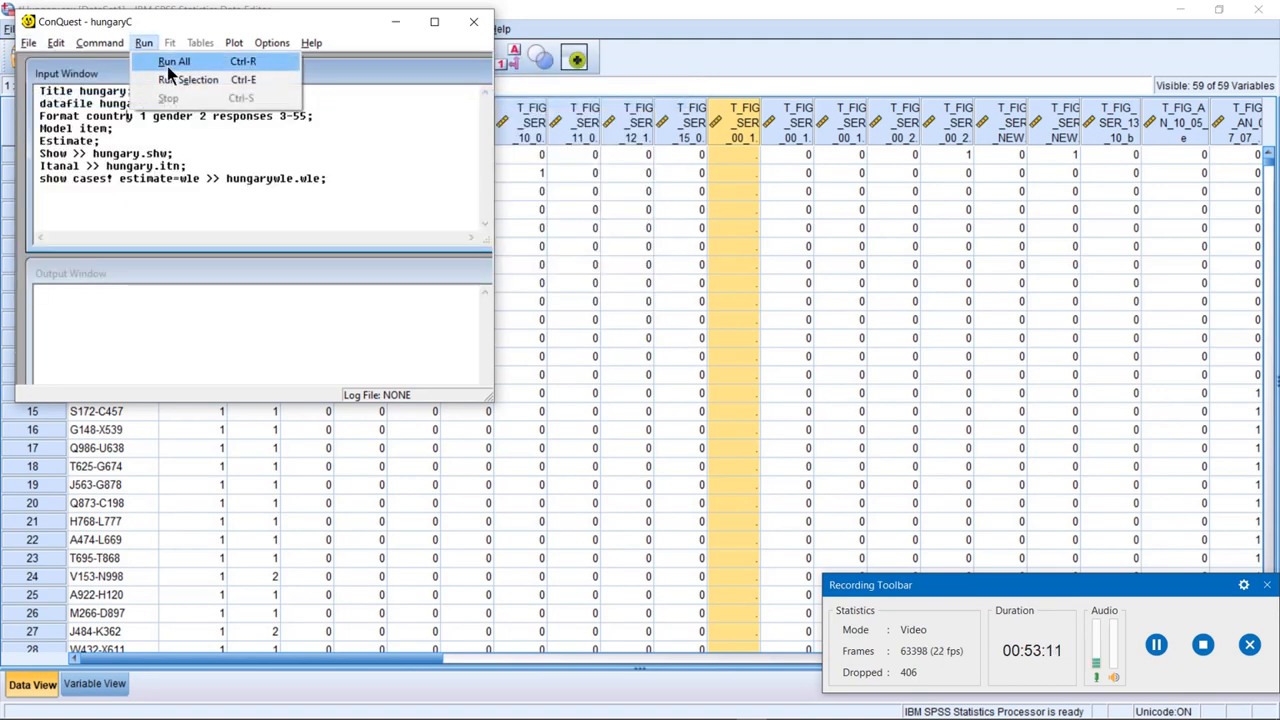
pyautogui.click(167, 63)
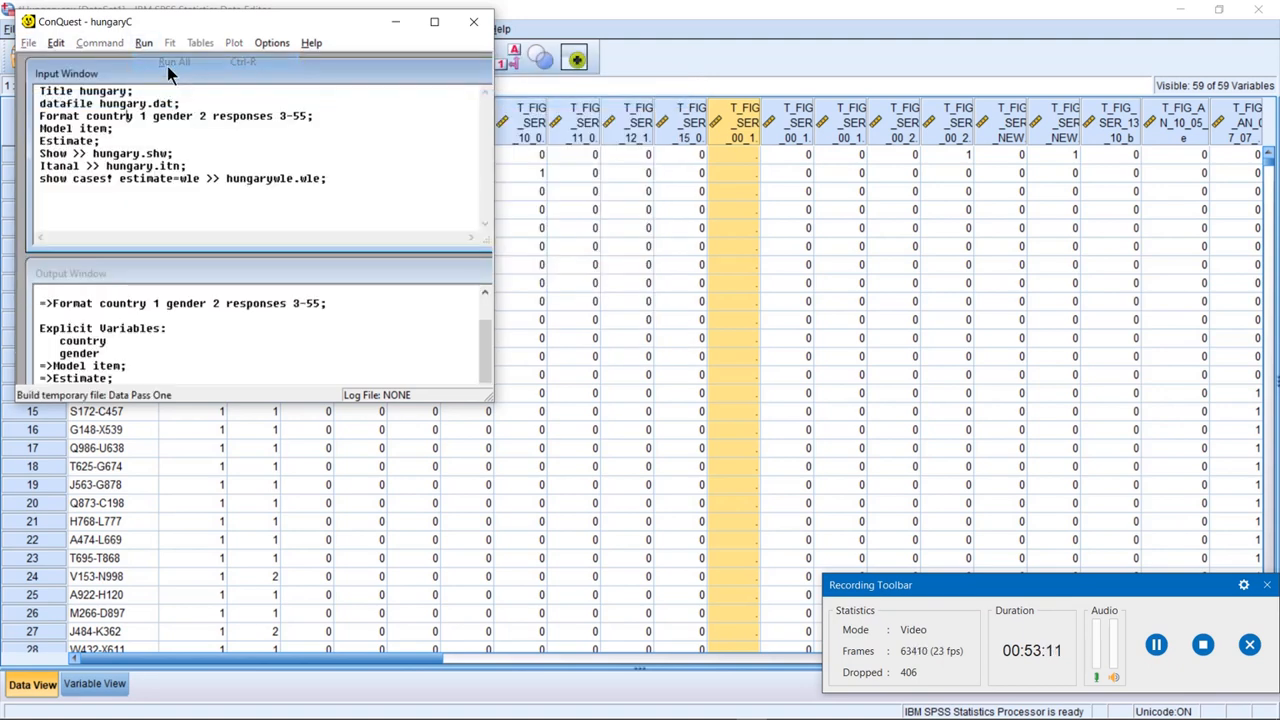
pyautogui.click(1183, 12)
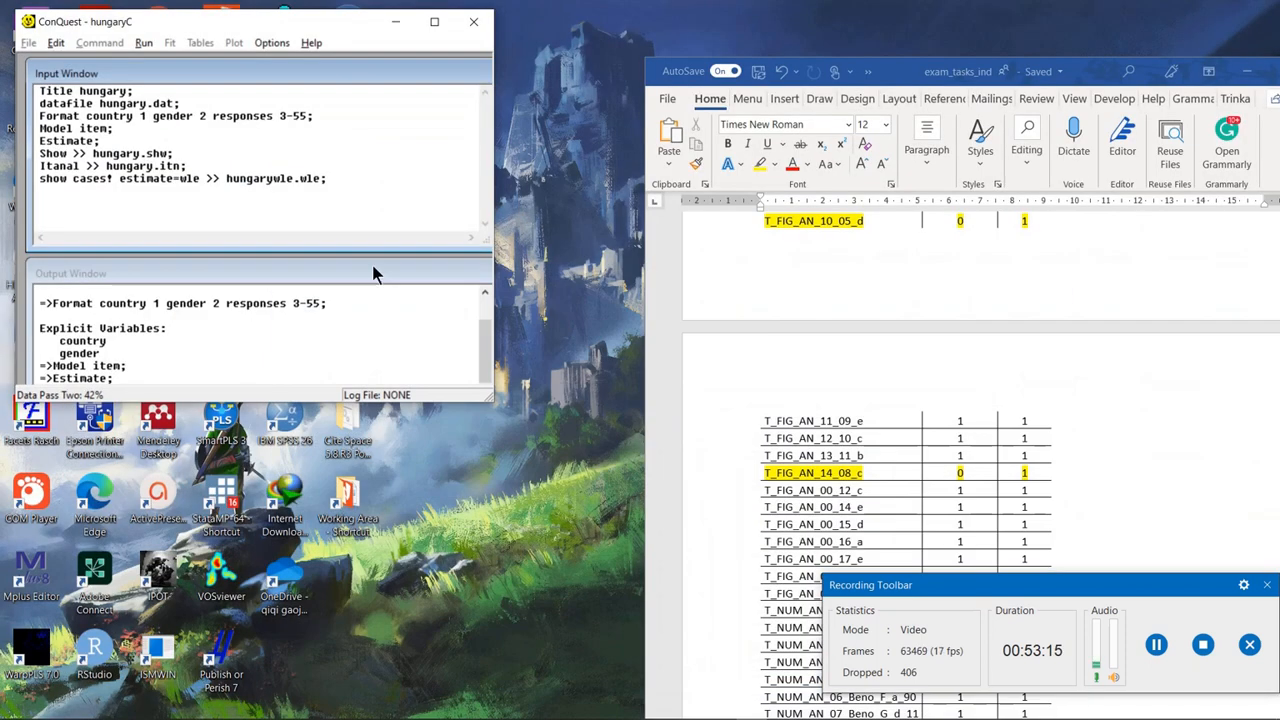
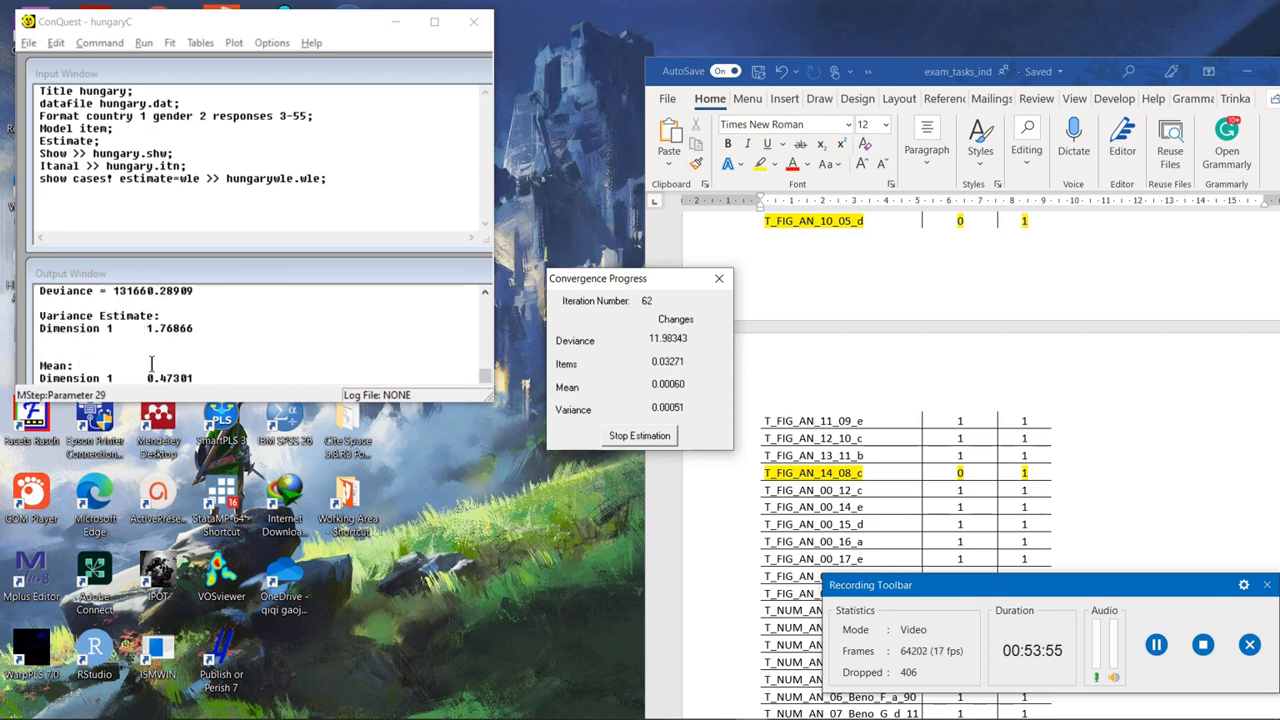
# Switch to the finland dataset in SPSS and set up saving it as a Fixed ASCII (*.dat) file named finland
pyautogui.moveTo(750, 712)
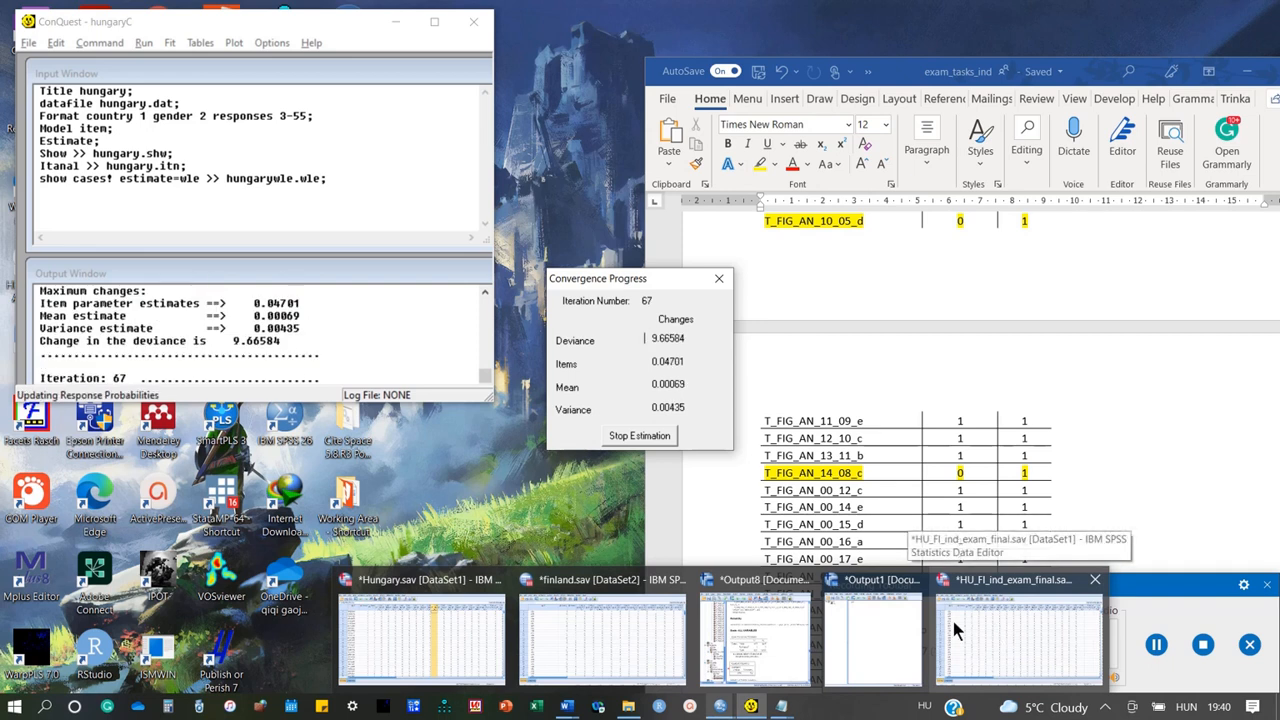
pyautogui.click(613, 615)
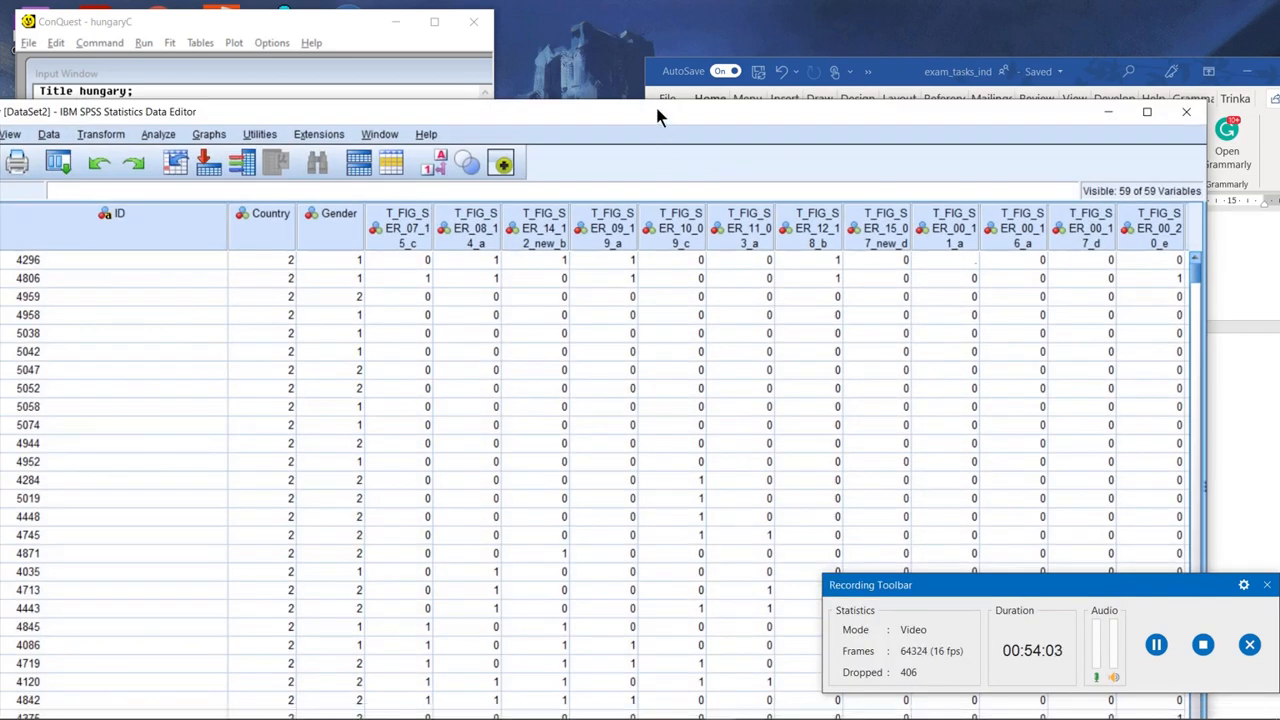
pyautogui.moveTo(657, 117); pyautogui.dragTo(735, 78)
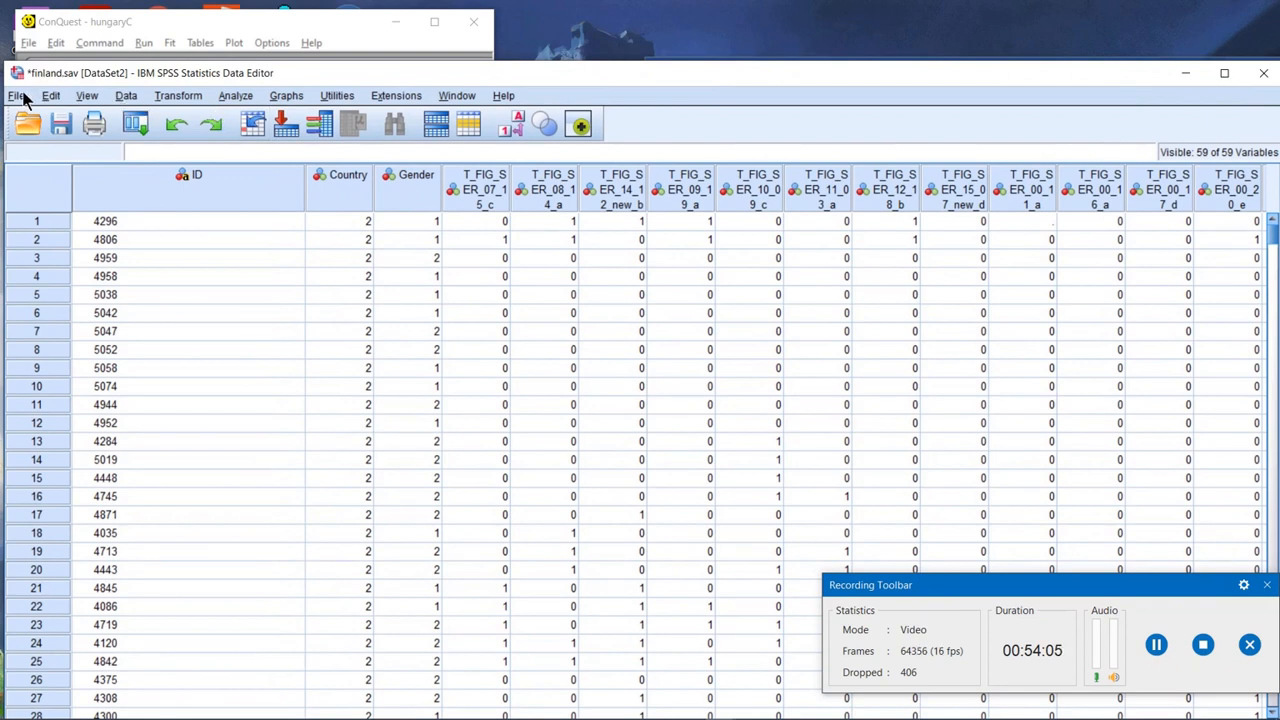
pyautogui.click(17, 96)
pyautogui.click(56, 214)
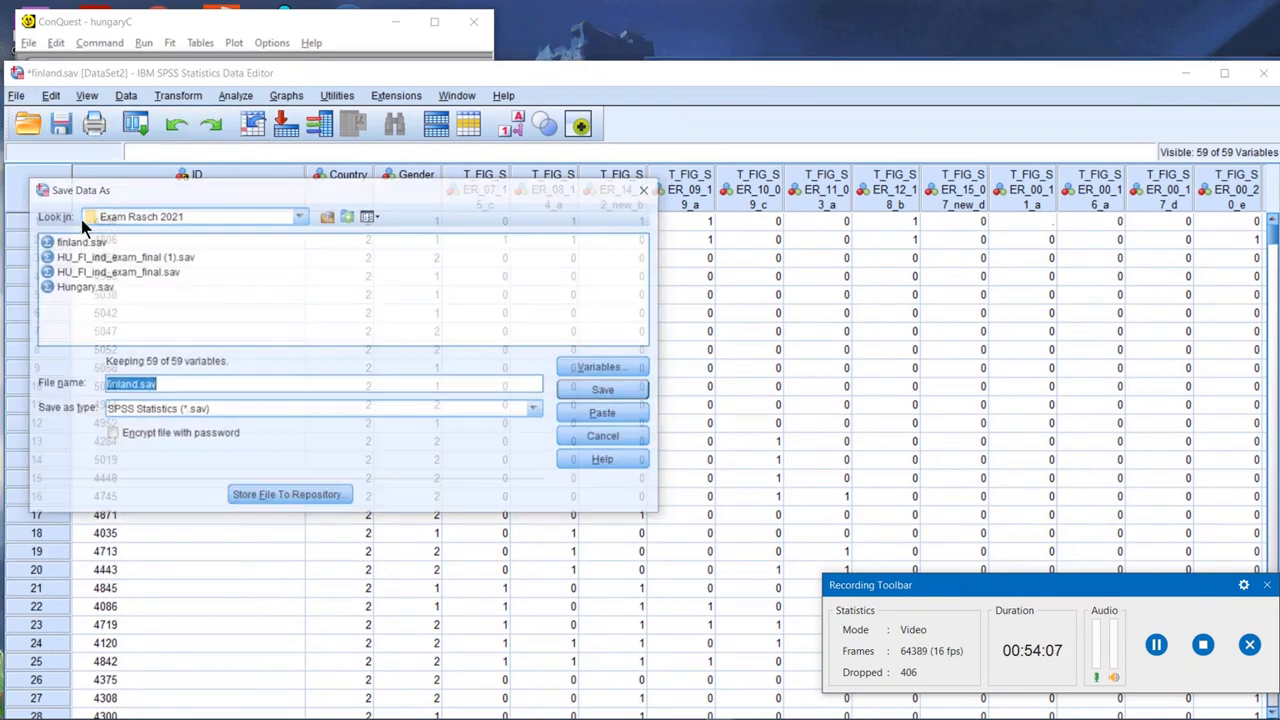
pyautogui.click(184, 412)
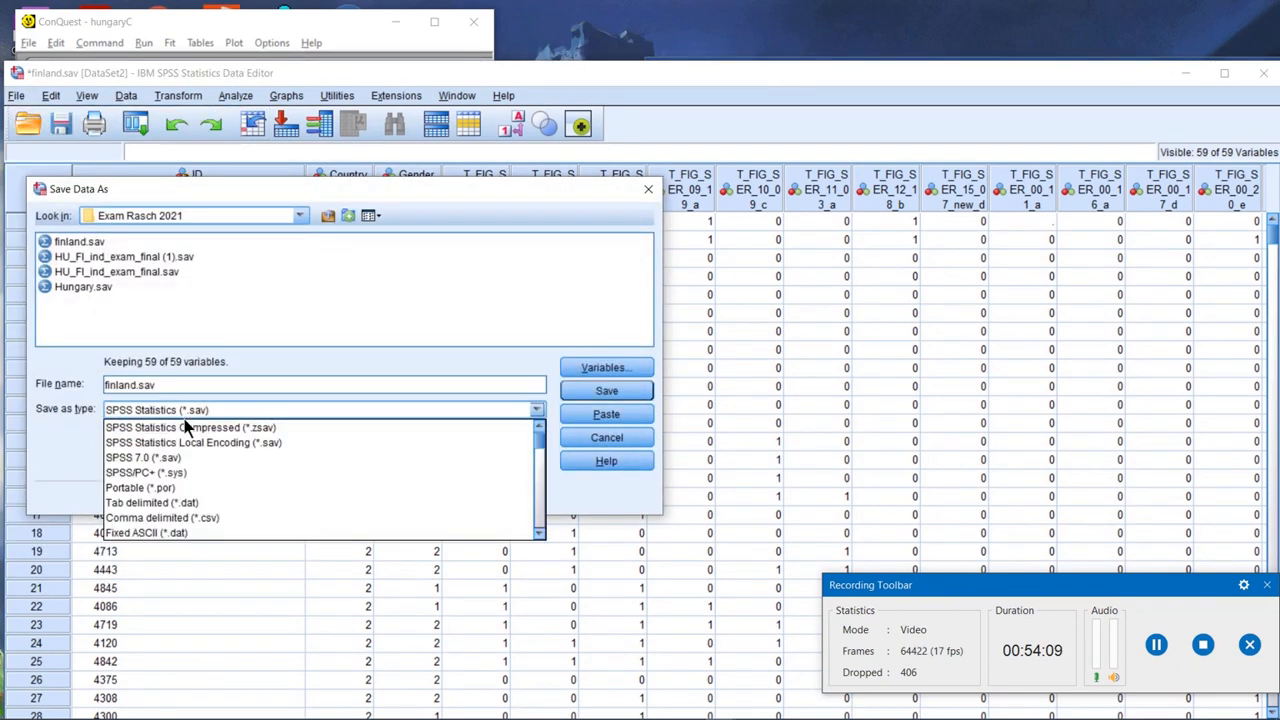
pyautogui.click(205, 535)
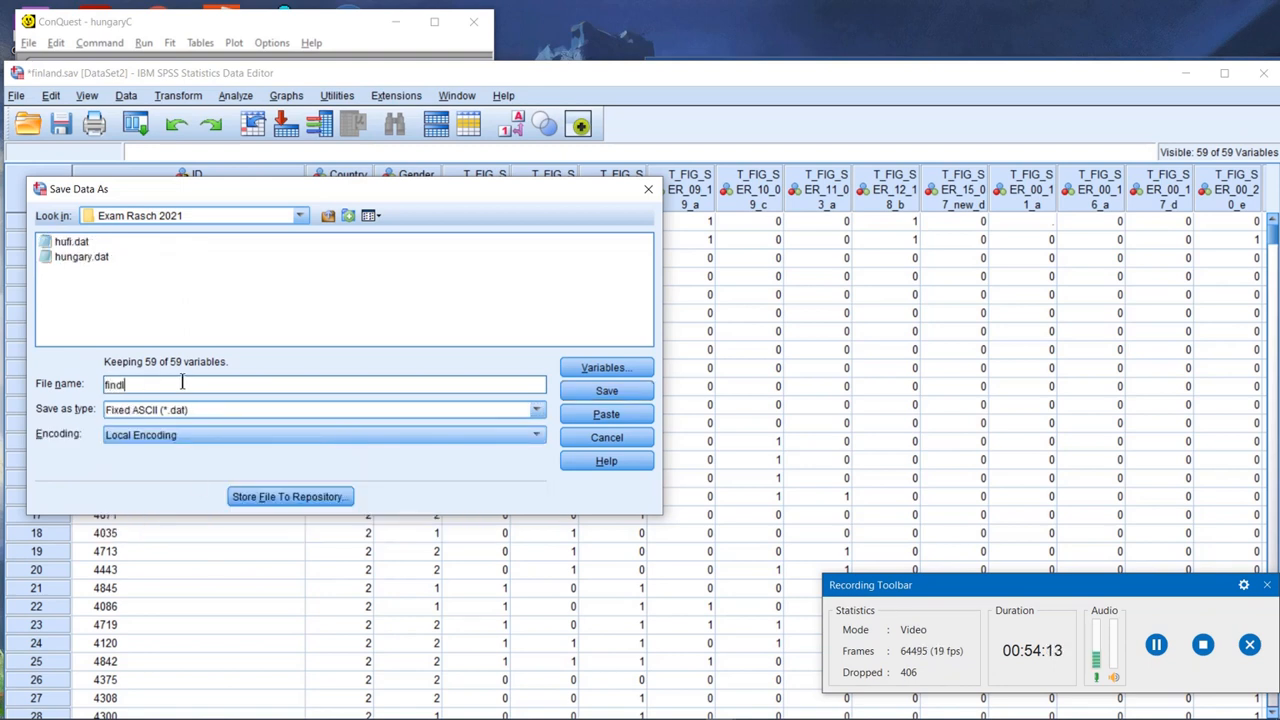
pyautogui.click(182, 383)
pyautogui.write('findlan')
pyautogui.press('BackSpace')
# Exclude ID from the variables saved for finland and check the highlighted items in the exam_tasks_ind table
pyautogui.click(590, 368)
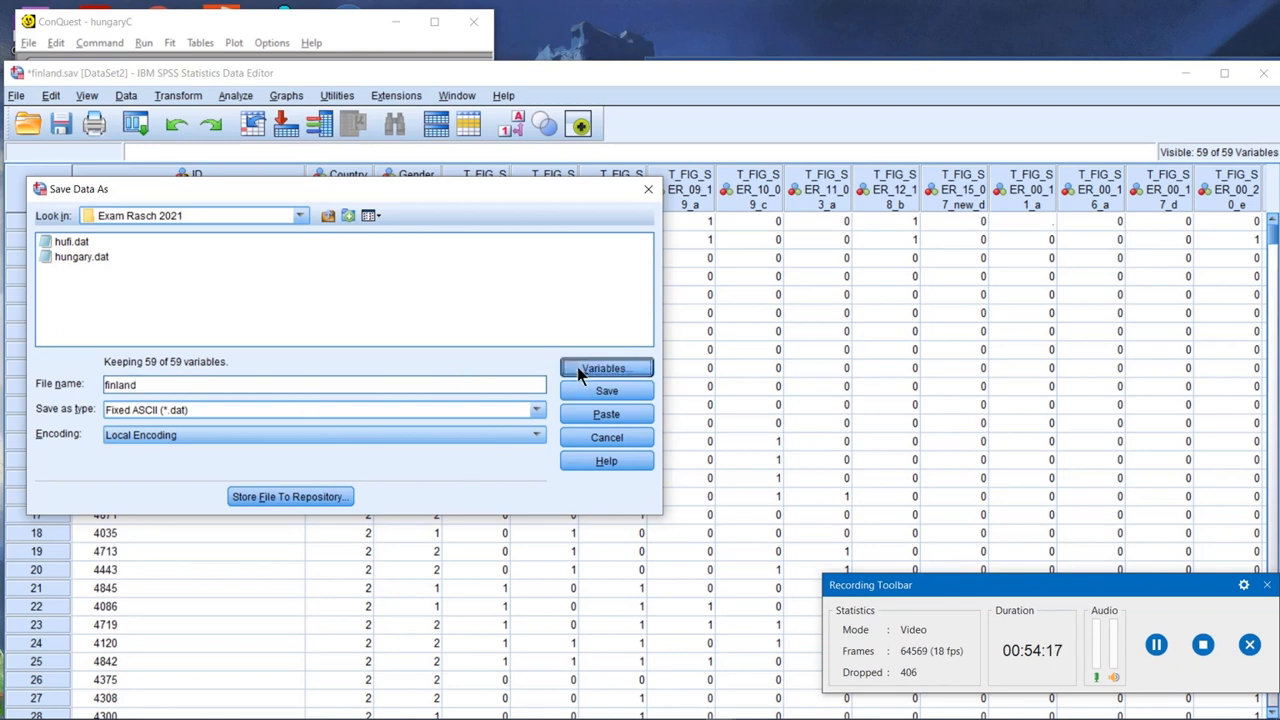
pyautogui.click(512, 368)
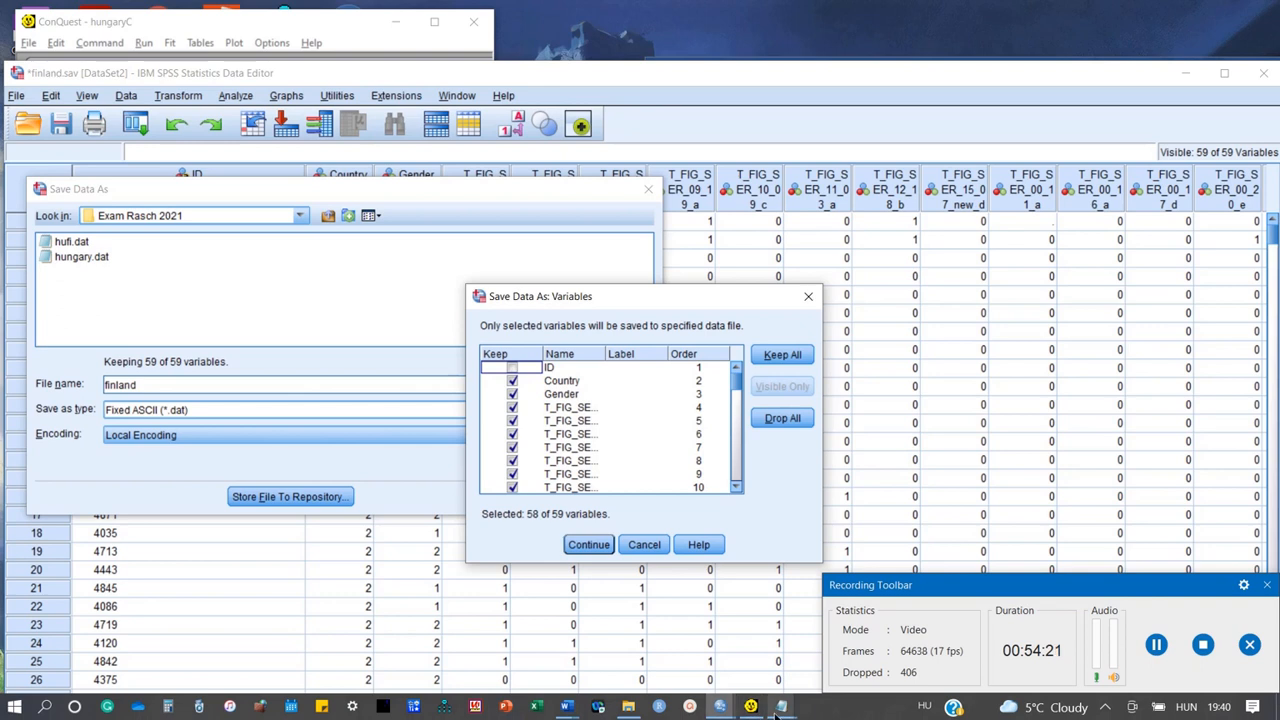
pyautogui.moveTo(566, 707)
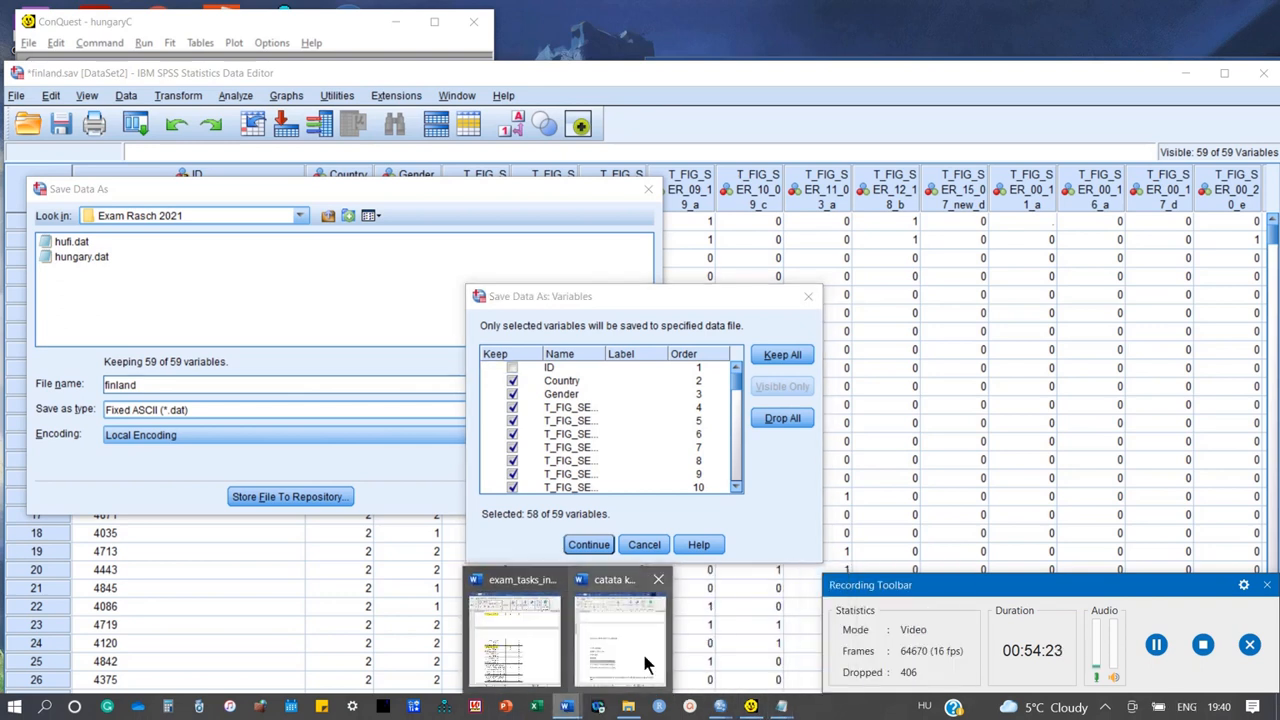
pyautogui.click(527, 643)
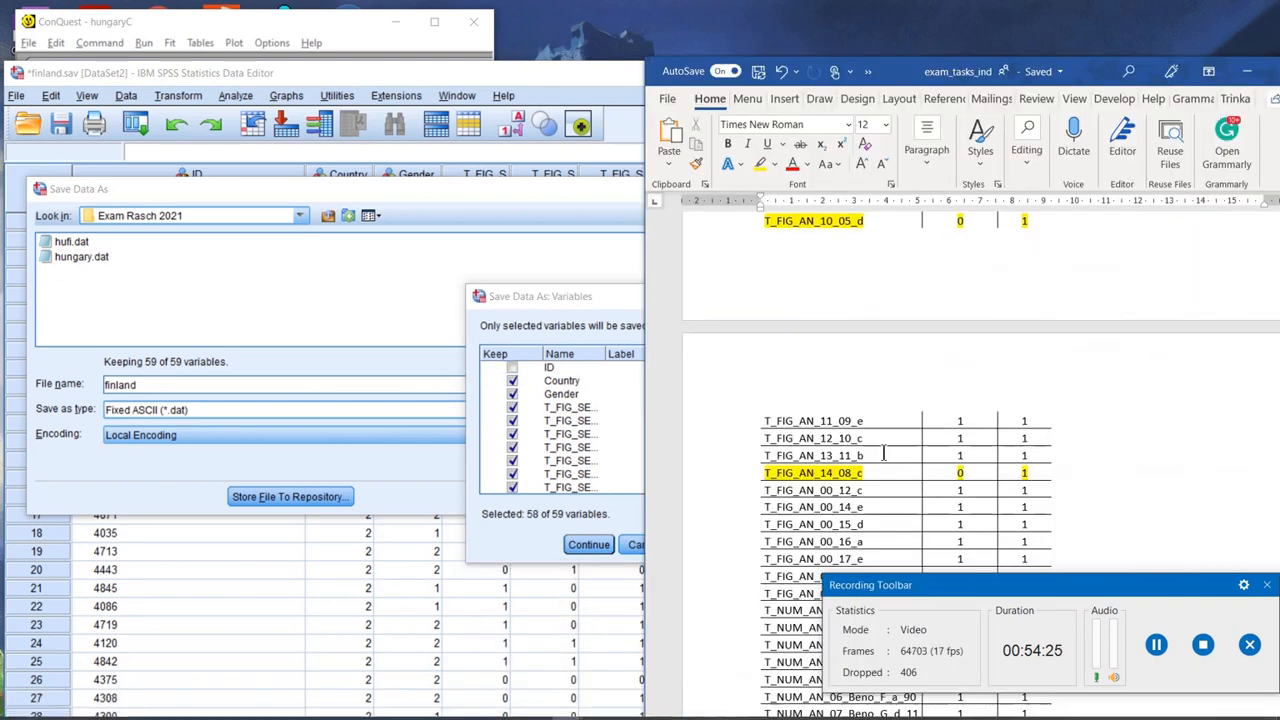
pyautogui.scroll(1, 933, 467)
pyautogui.scroll(3, 933, 467)
pyautogui.scroll(2, 930, 458)
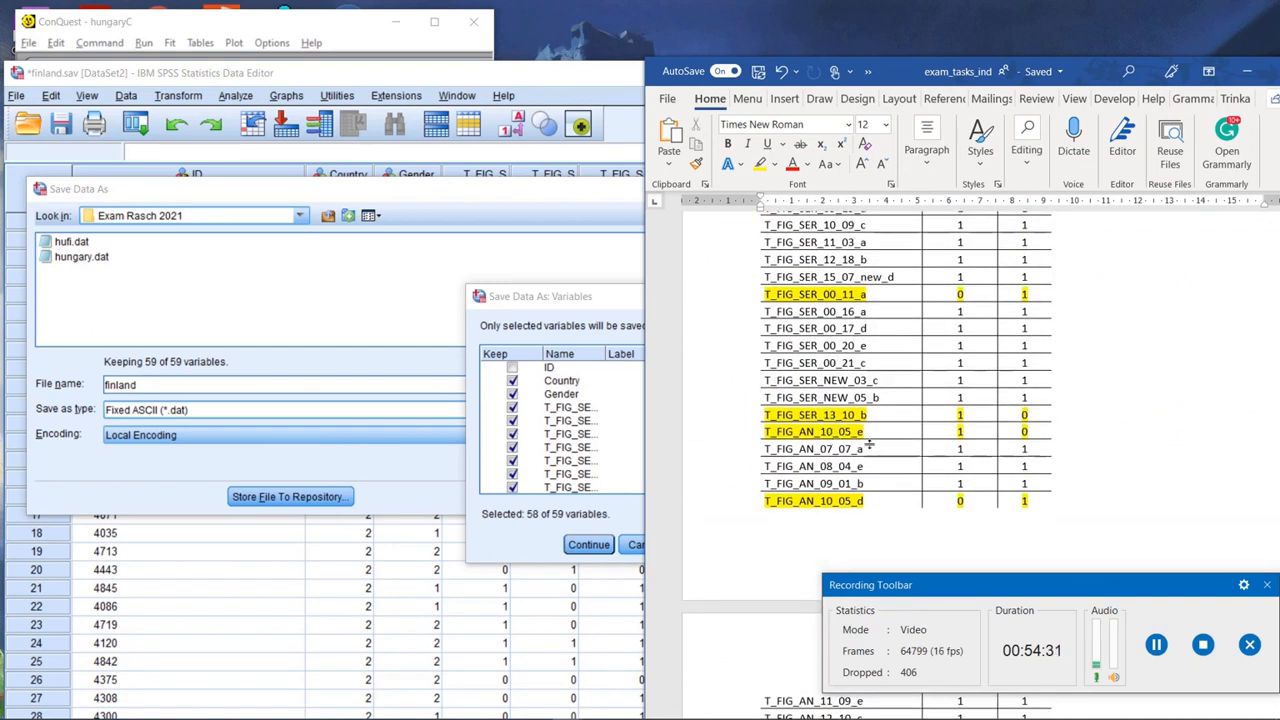
# Widen the Name column in the variable list and exclude T_FIG_SER_13_10_b and T_FIG_AN_10_05_e from the saved variables
pyautogui.click(499, 548)
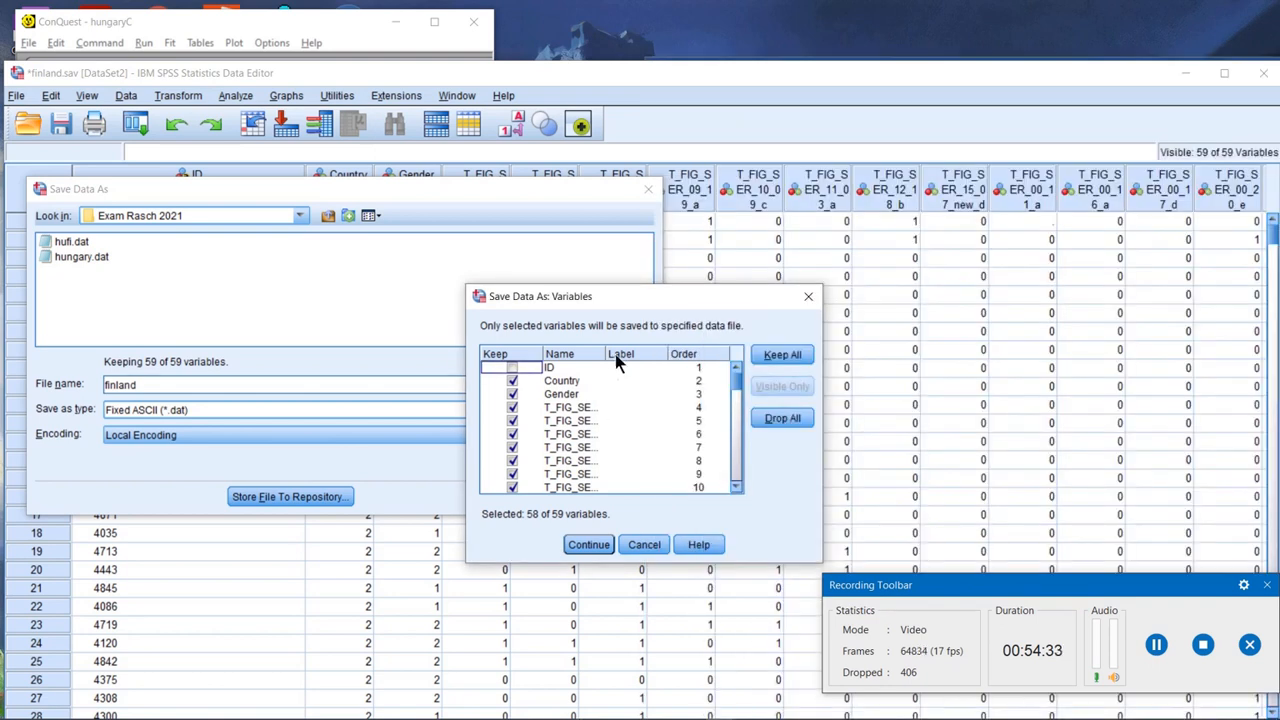
pyautogui.moveTo(604, 353); pyautogui.dragTo(703, 356)
pyautogui.scroll(-2, 673, 432)
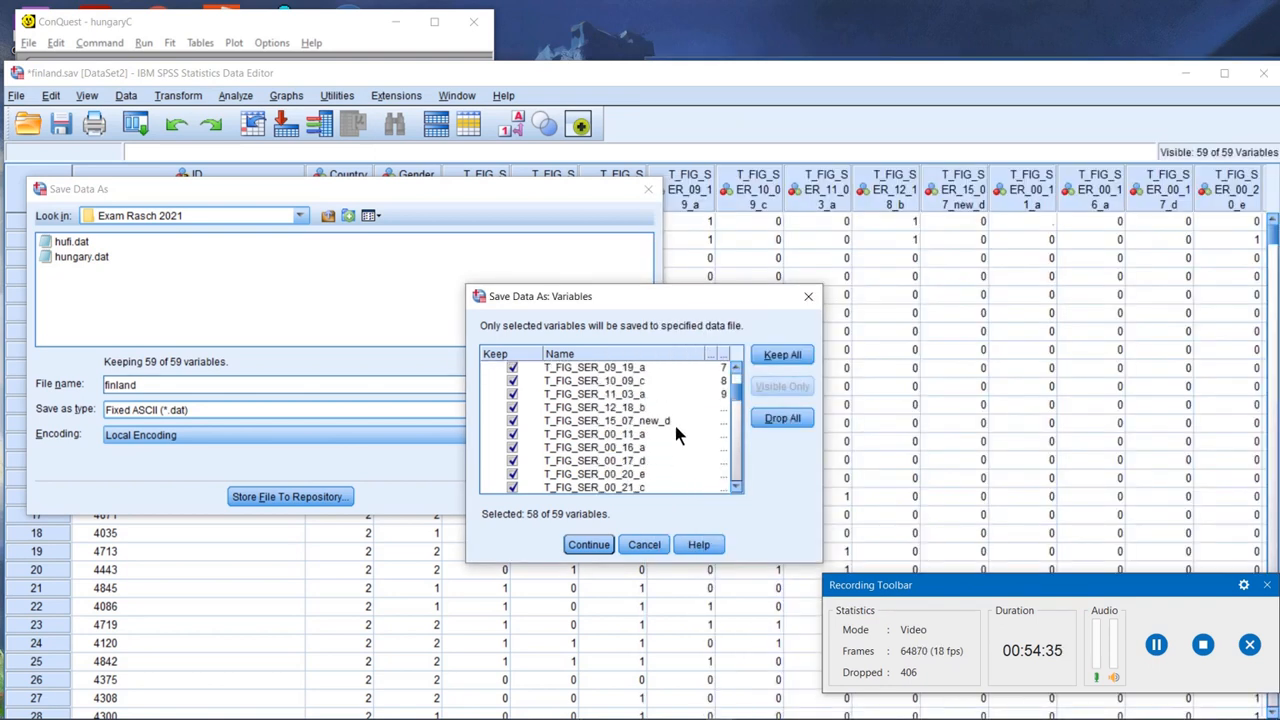
pyautogui.scroll(-1, 673, 440)
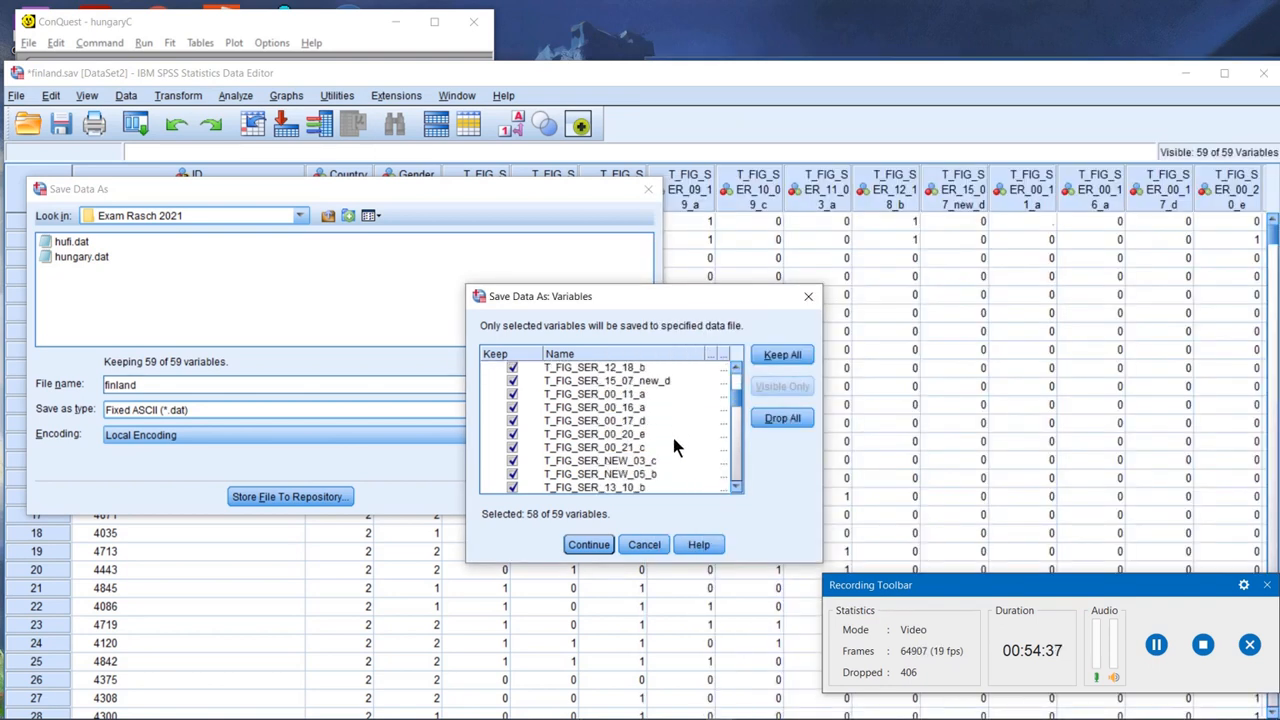
pyautogui.scroll(-2, 673, 440)
pyautogui.scroll(-1, 673, 440)
pyautogui.scroll(1, 673, 437)
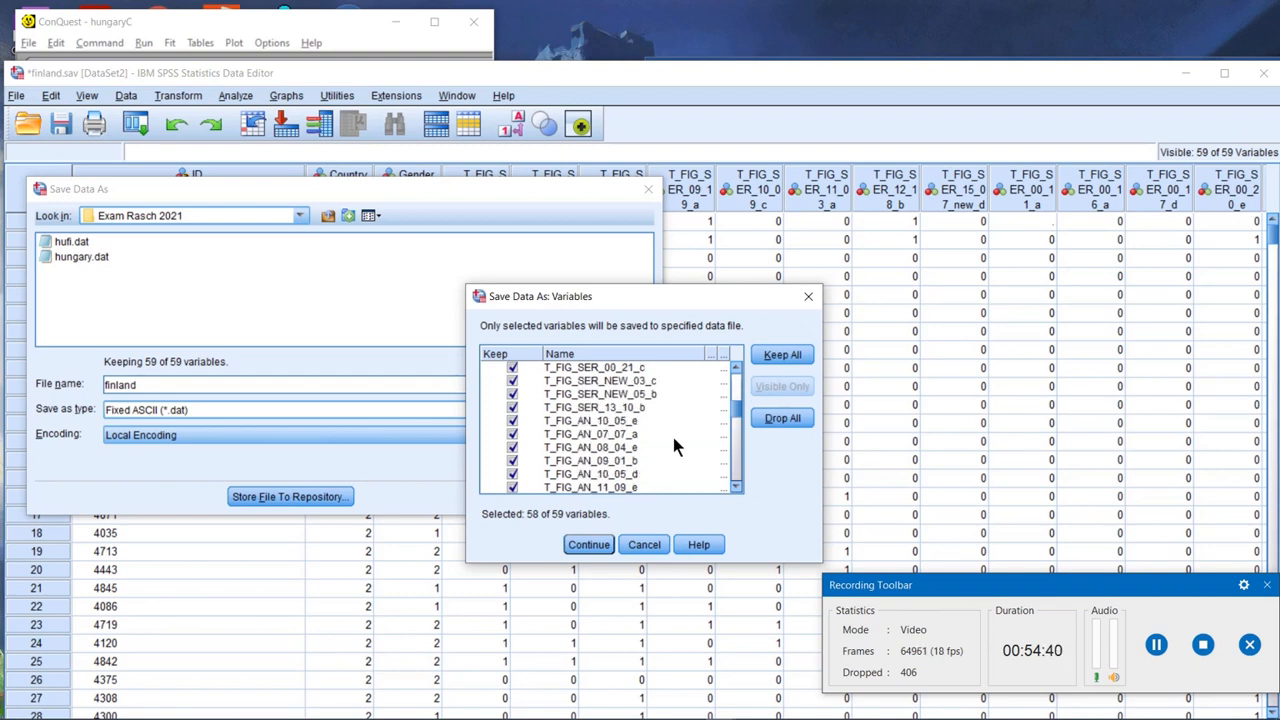
pyautogui.click(512, 408)
pyautogui.click(512, 421)
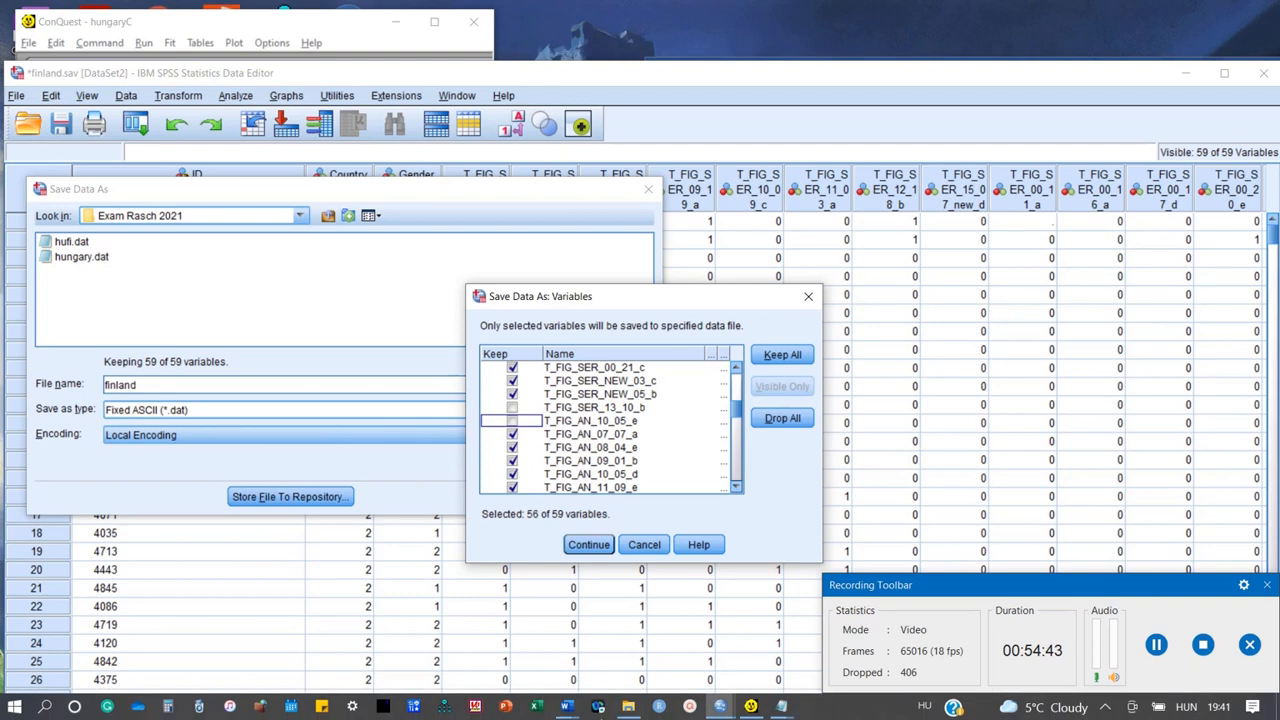
# Recheck the highlighted items in the exam_tasks_ind table, accept the variable selection and save the finland data file
pyautogui.click(566, 706)
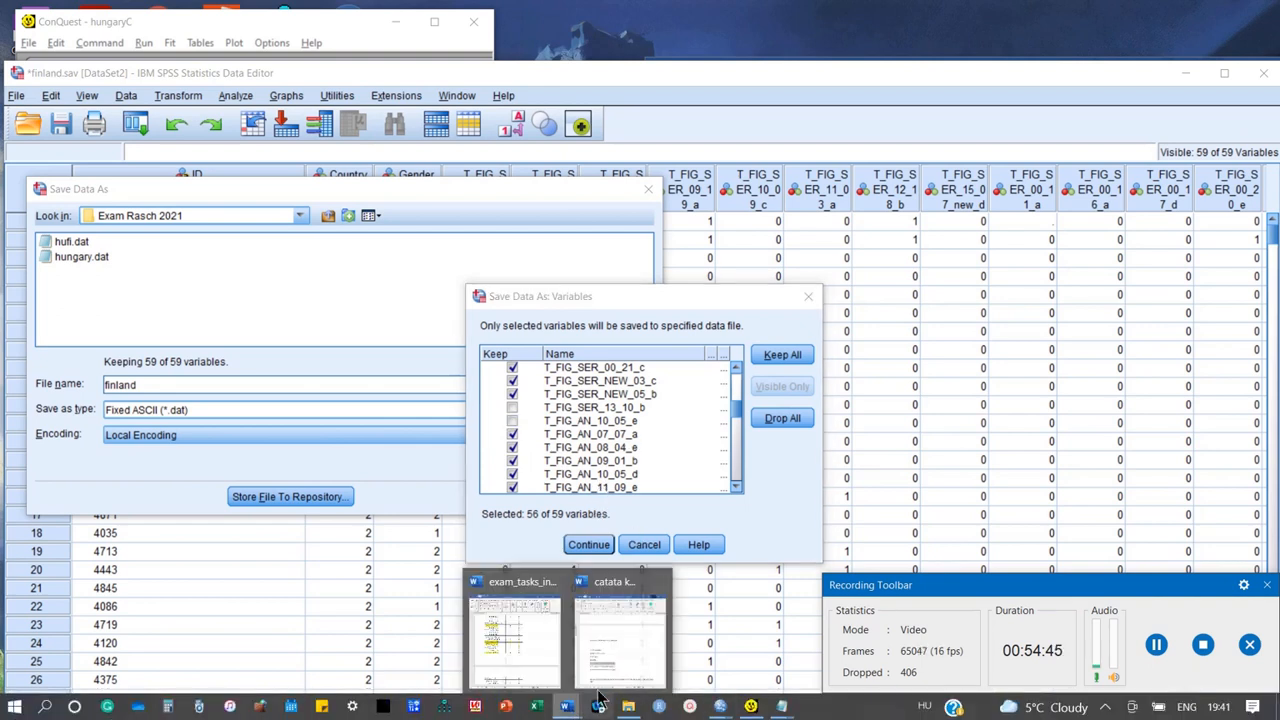
pyautogui.click(517, 616)
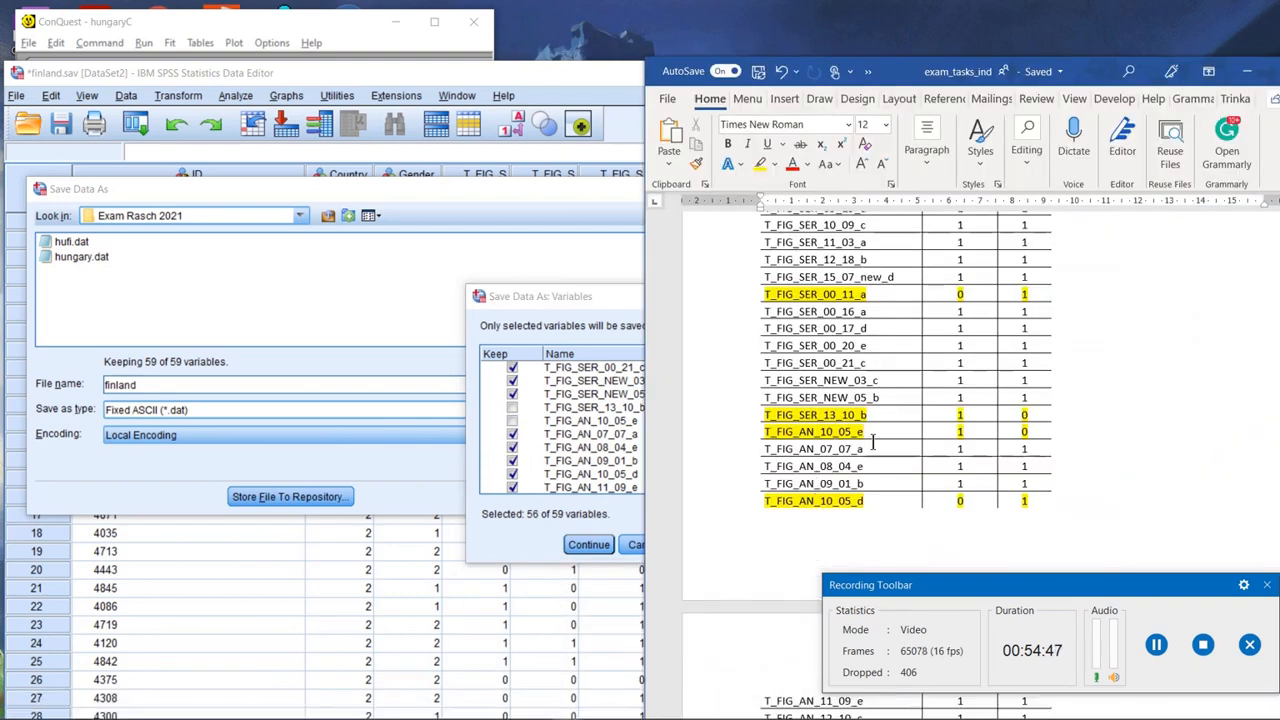
pyautogui.click(588, 544)
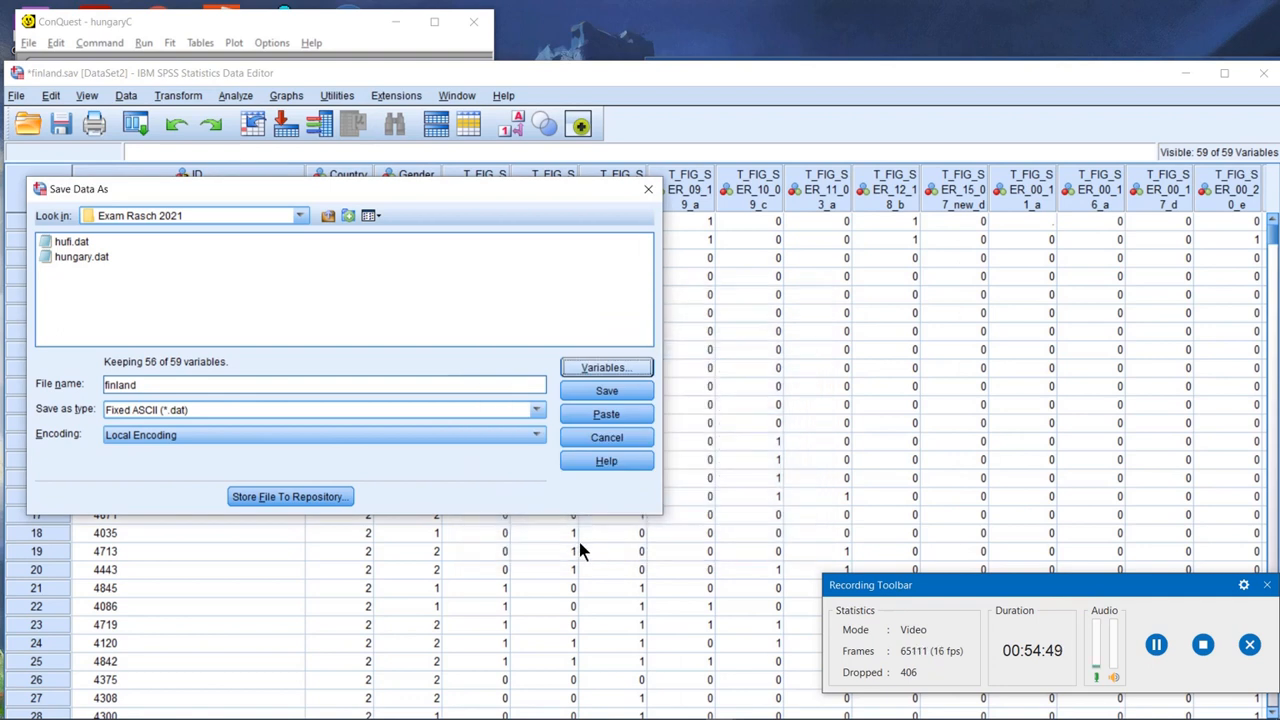
pyautogui.click(588, 401)
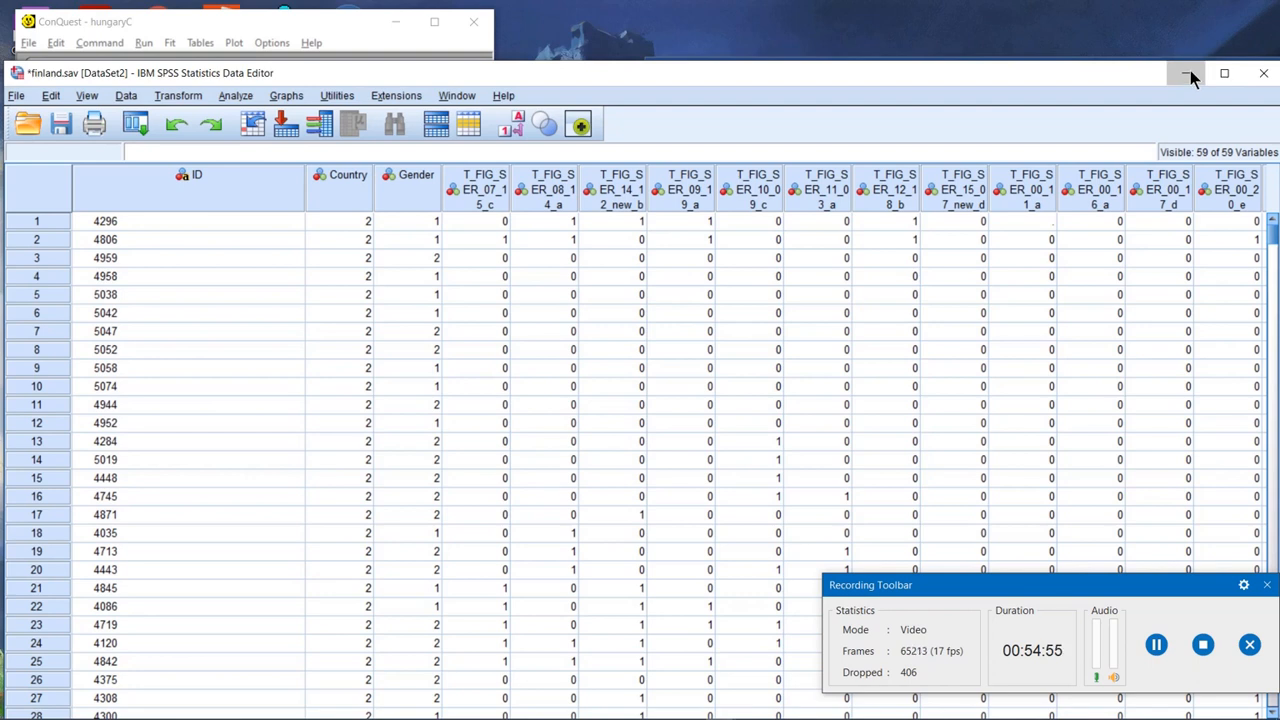
# Minimize the finland dataset and the exam_tasks_ind document to follow the convergence progress of the Hungary estimation in ConQuest
pyautogui.click(1189, 74)
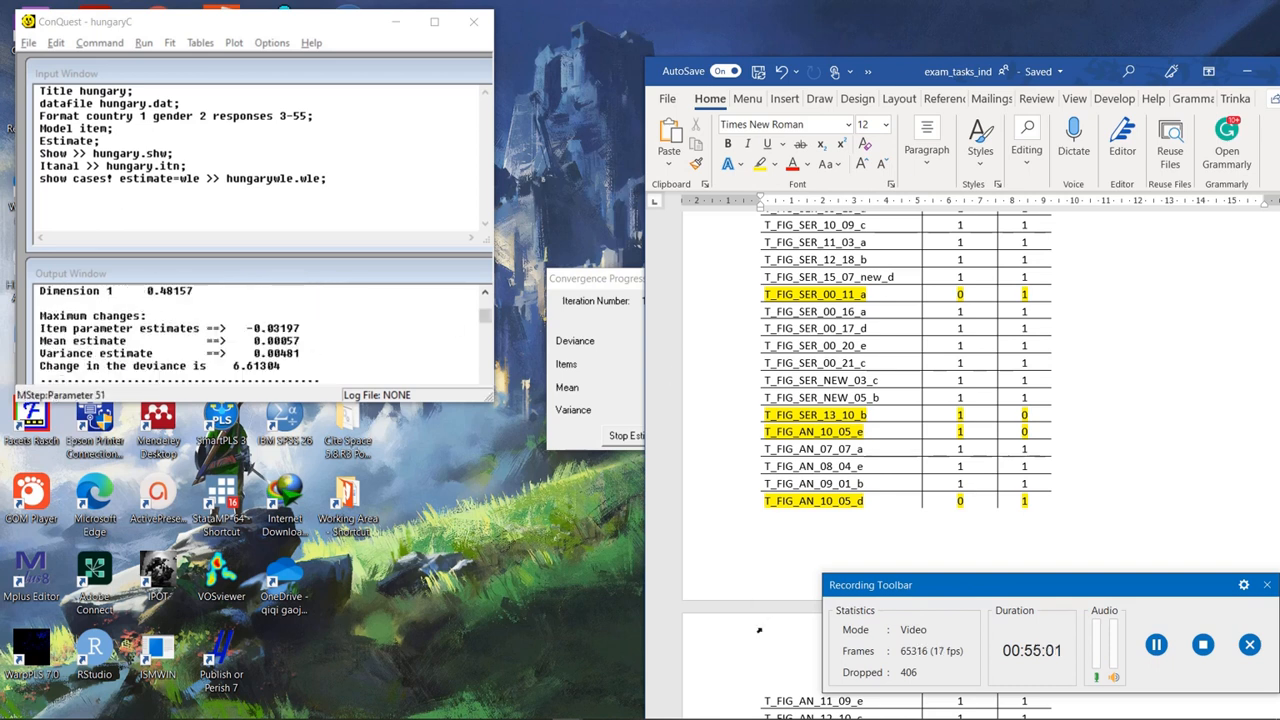
pyautogui.moveTo(707, 712)
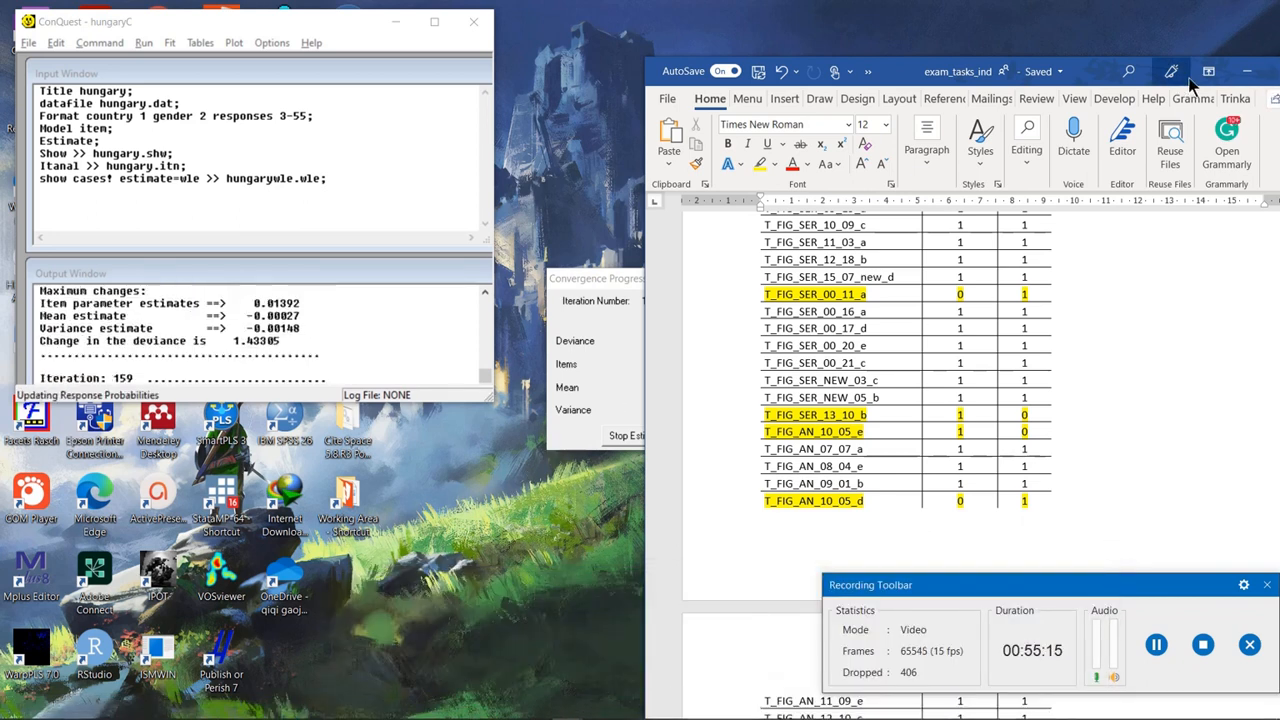
pyautogui.click(1244, 72)
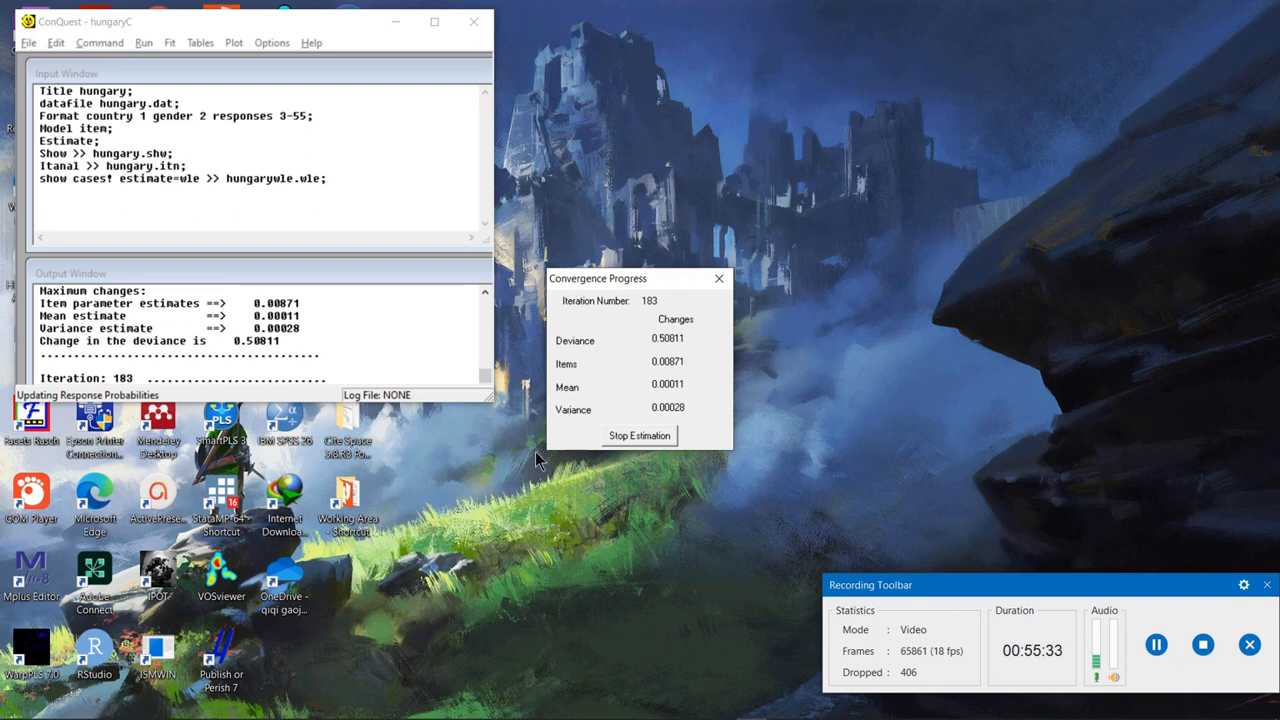
pyautogui.click(479, 400)
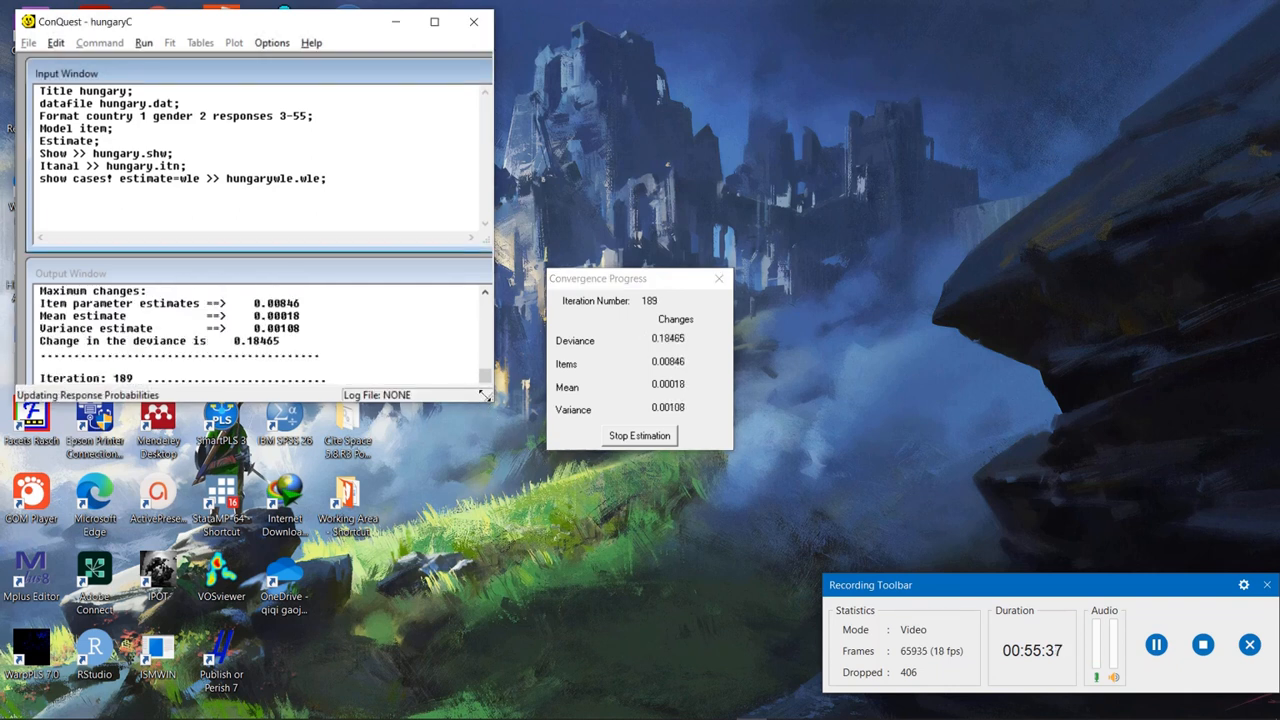
# Maximize ConQuest and enlarge the Output Window to follow the Hungary estimation's iterations
pyautogui.moveTo(483, 403); pyautogui.dragTo(493, 490)
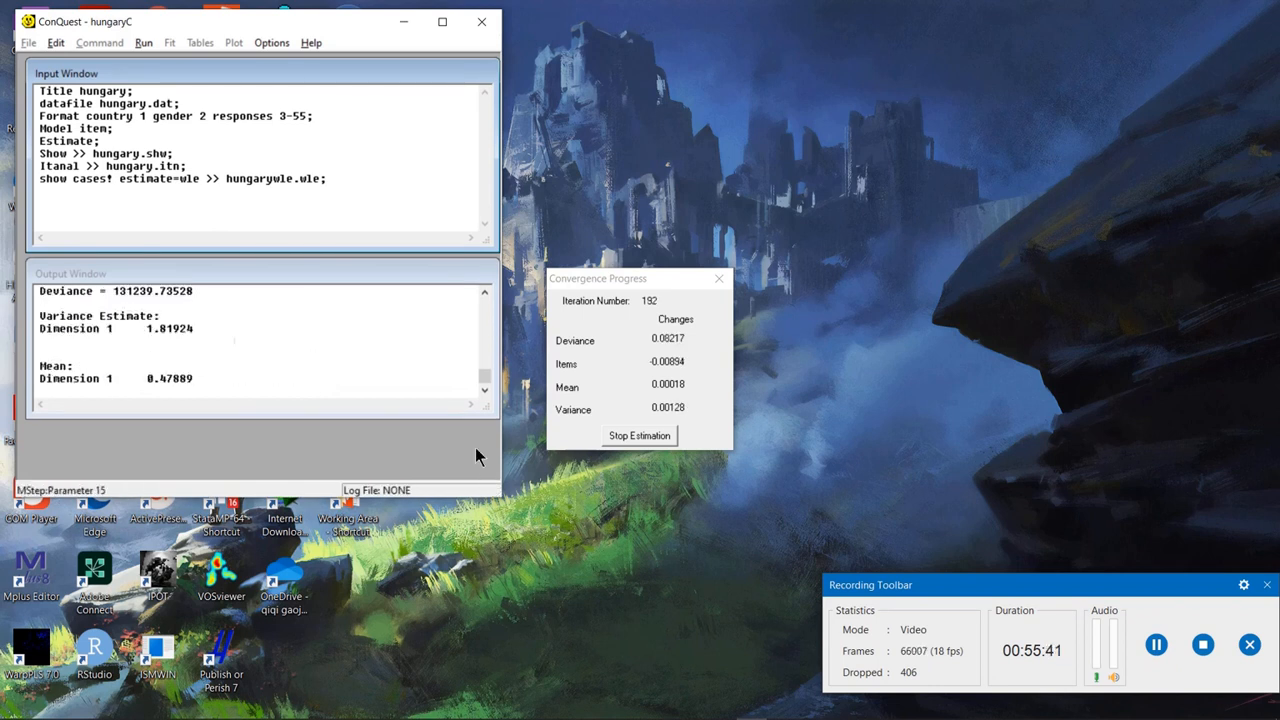
pyautogui.click(443, 24)
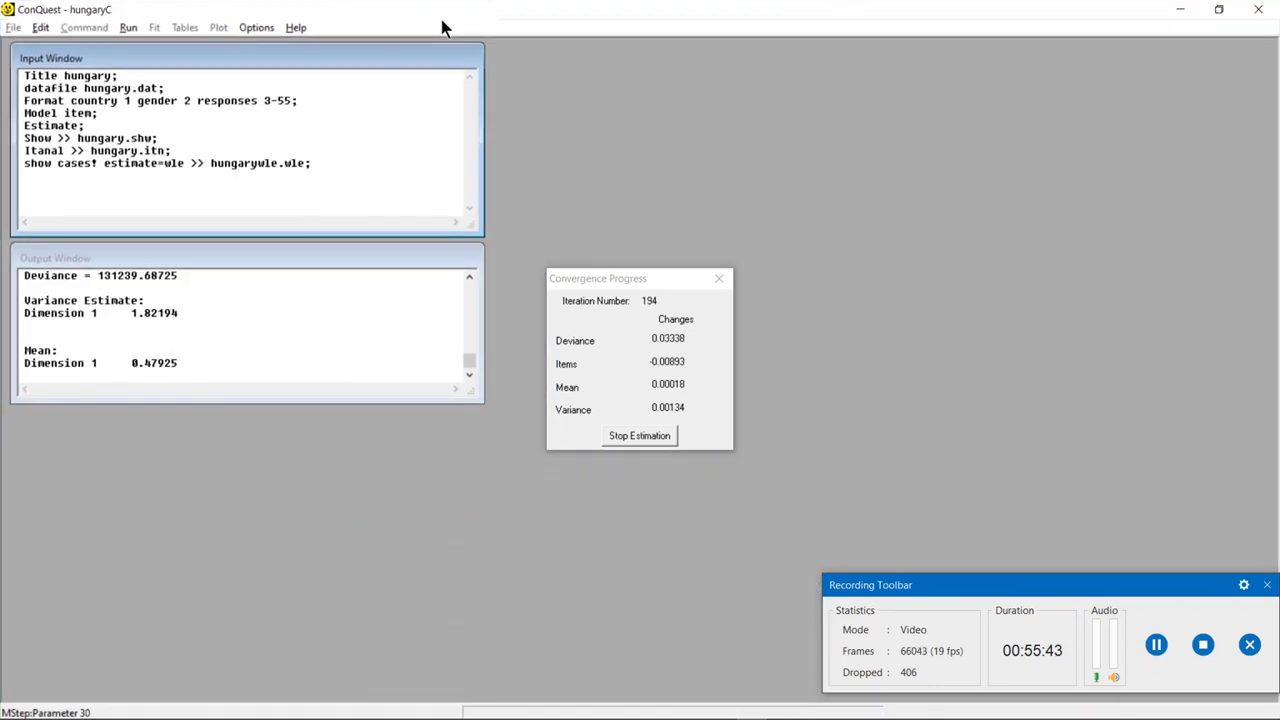
pyautogui.moveTo(477, 397); pyautogui.dragTo(487, 554)
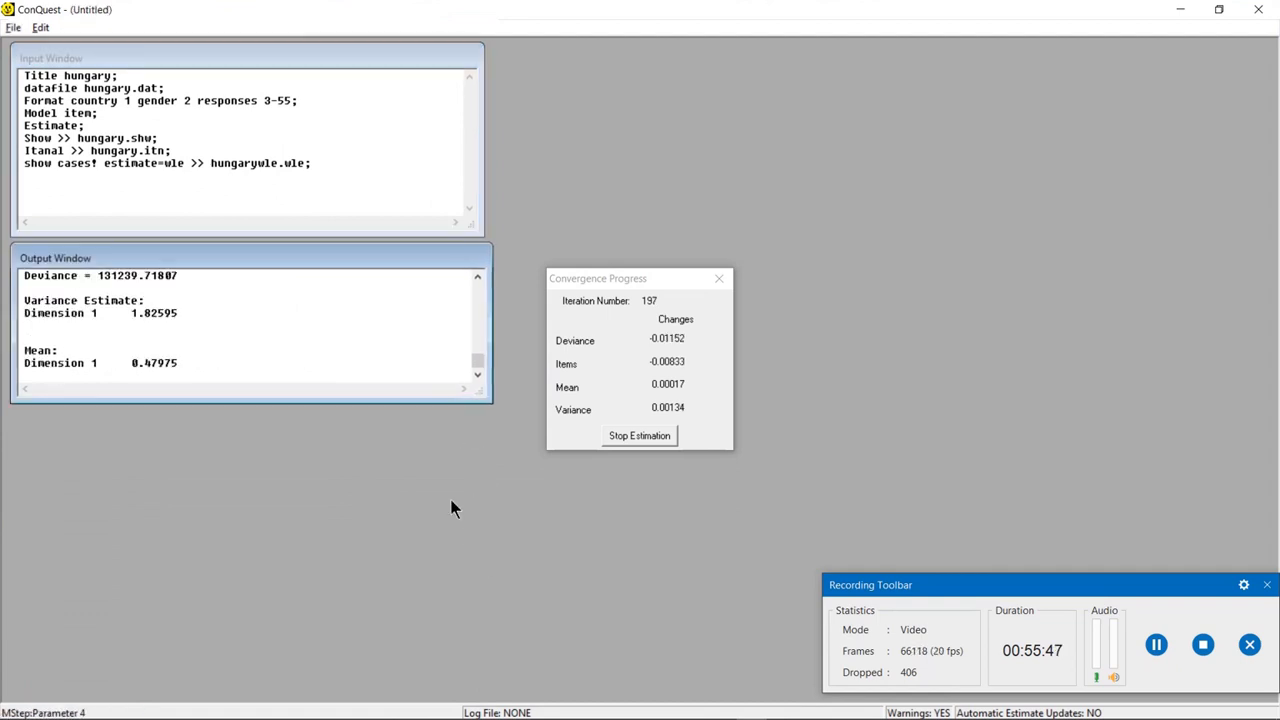
pyautogui.moveTo(420, 405); pyautogui.dragTo(398, 502)
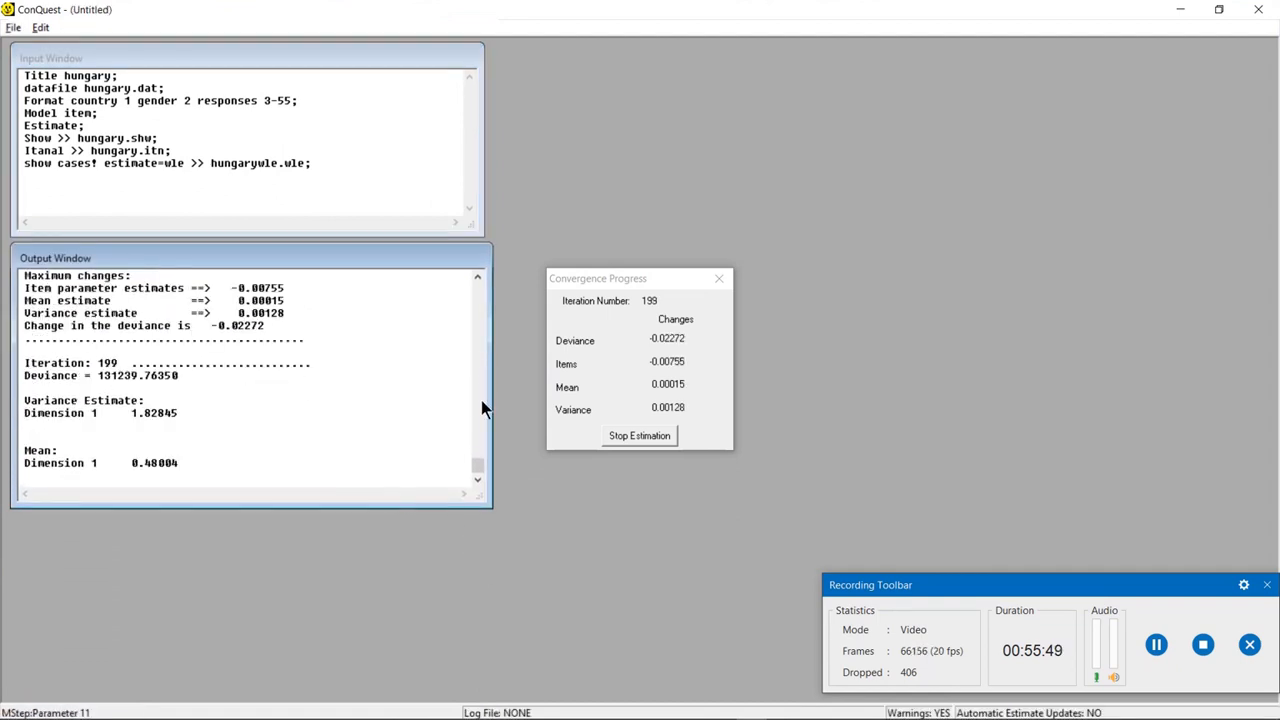
pyautogui.moveTo(491, 398); pyautogui.dragTo(484, 394)
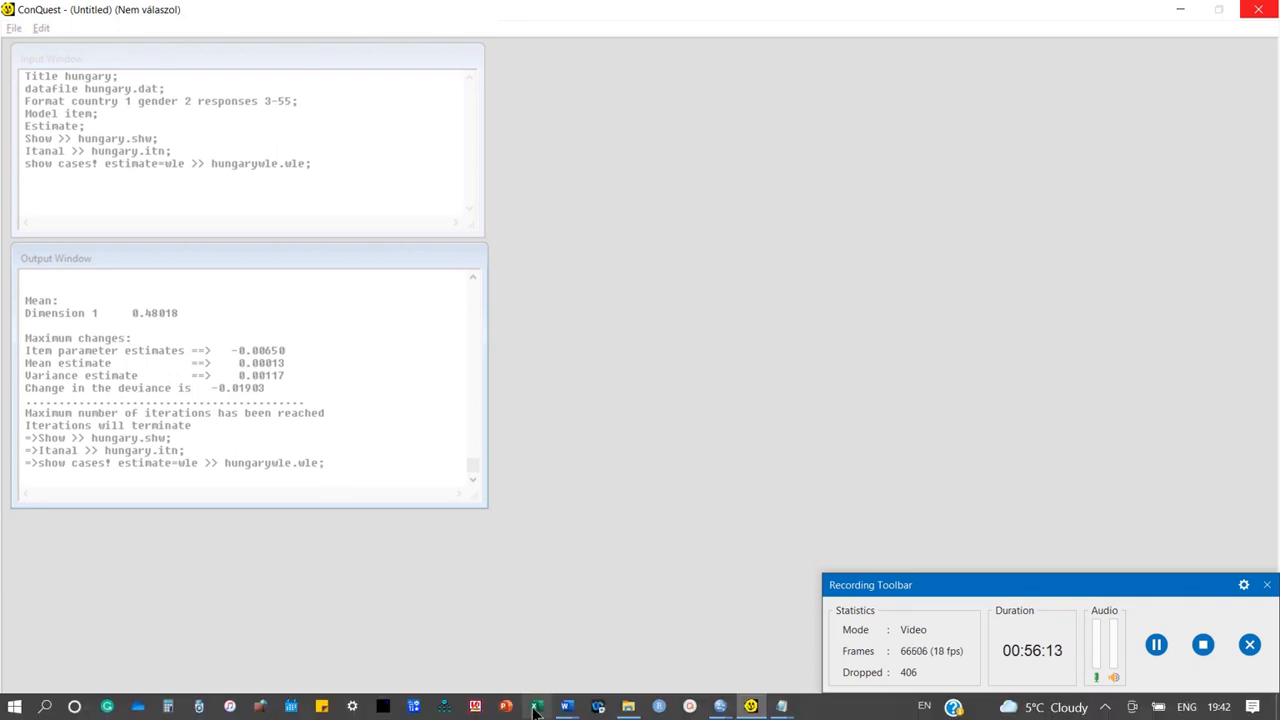
# Close the hungary file open in Notepad and bring ConQuest back into view
pyautogui.click(752, 708)
pyautogui.click(752, 708)
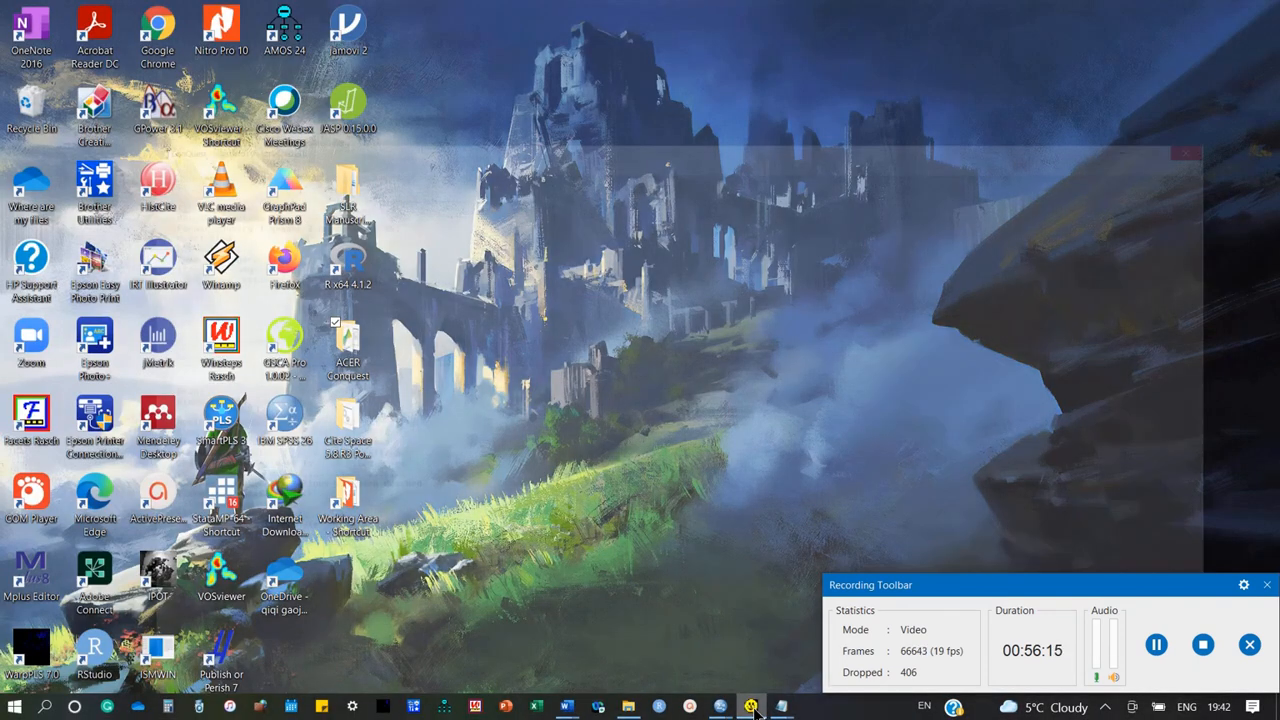
pyautogui.click(752, 708)
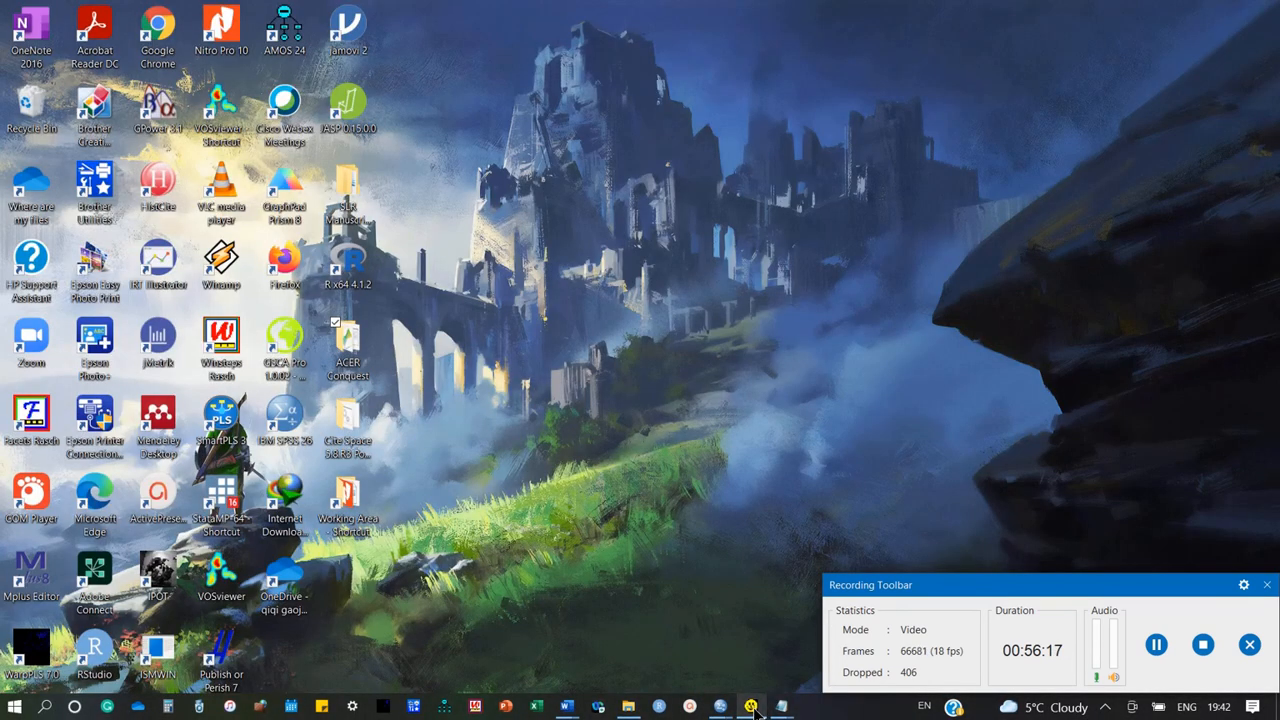
pyautogui.moveTo(786, 709)
pyautogui.click(946, 582)
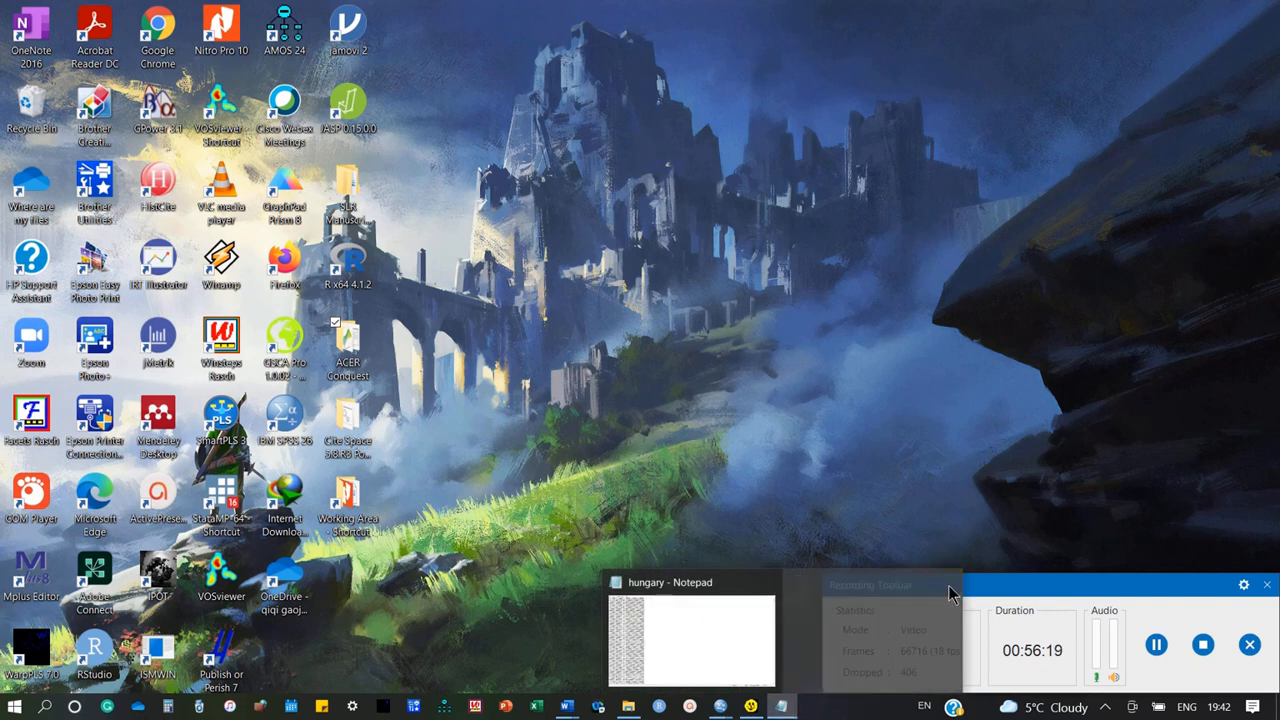
pyautogui.click(859, 583)
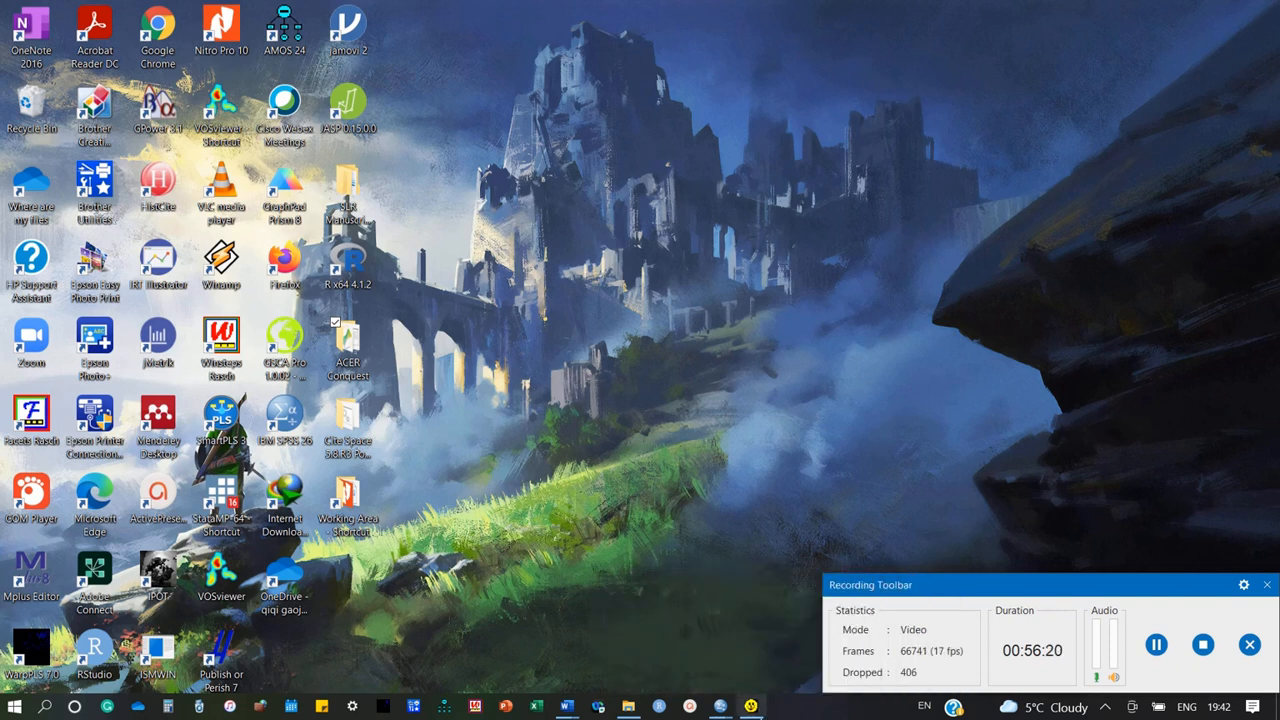
pyautogui.click(752, 708)
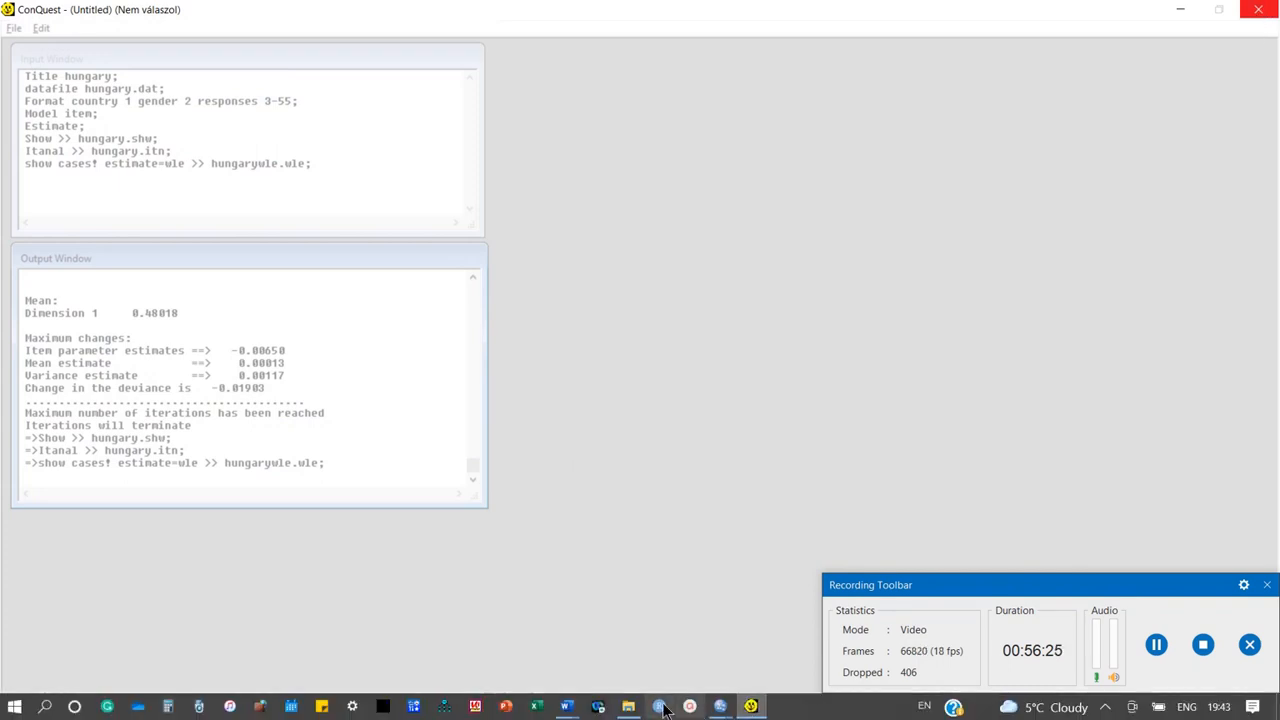
# Open the hungary SHW file from the Exam Rasch 2021 folder, review its item estimates and item map, and close it
pyautogui.click(630, 708)
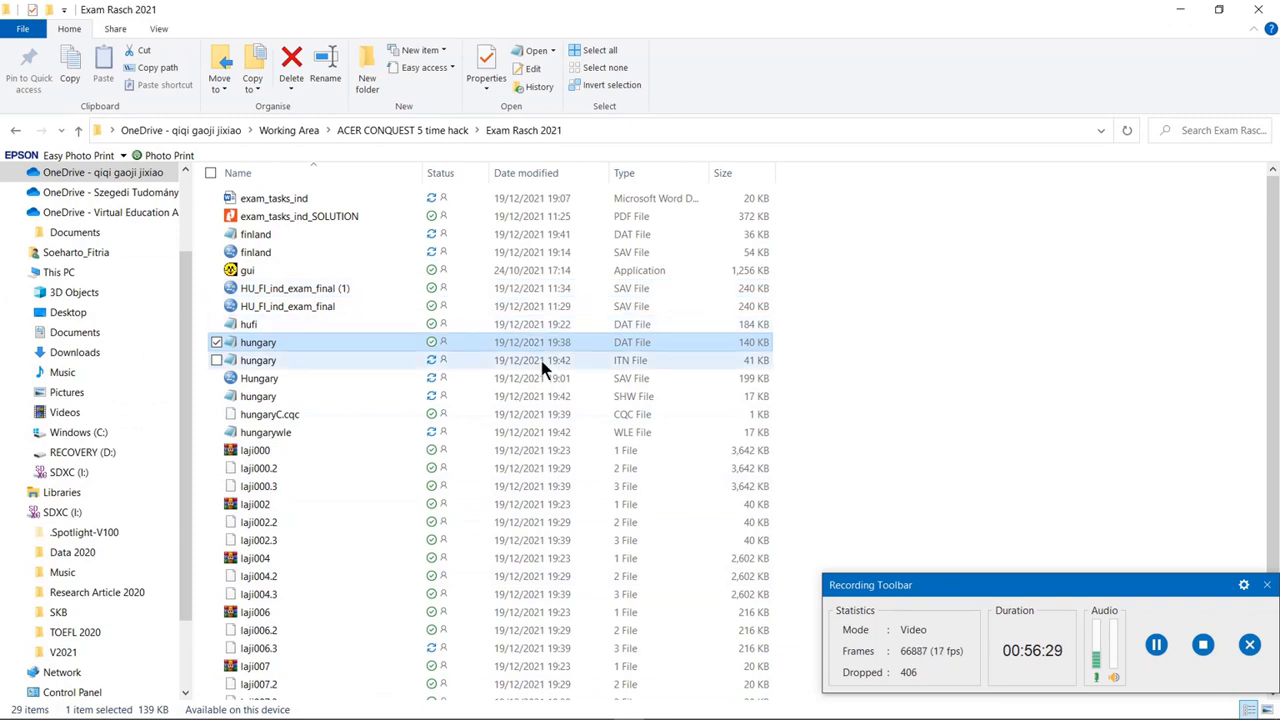
pyautogui.click(543, 396)
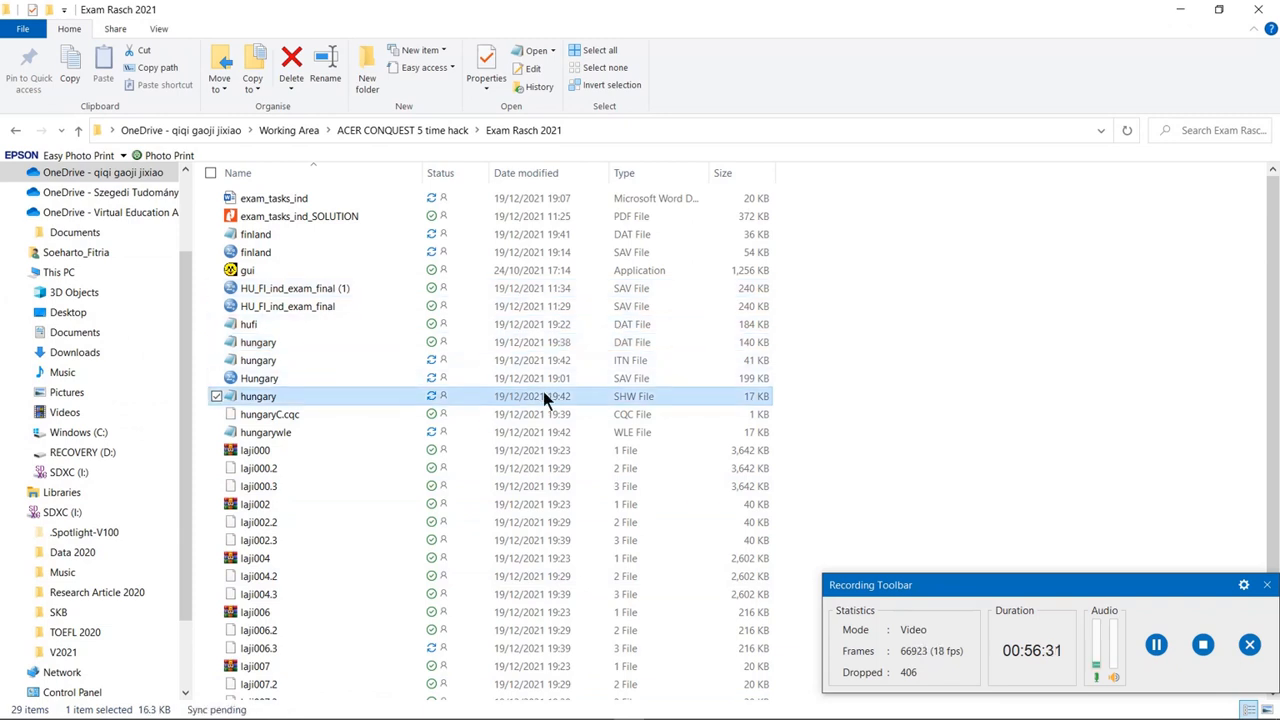
pyautogui.doubleClick(543, 396)
pyautogui.scroll(-10, 534, 392)
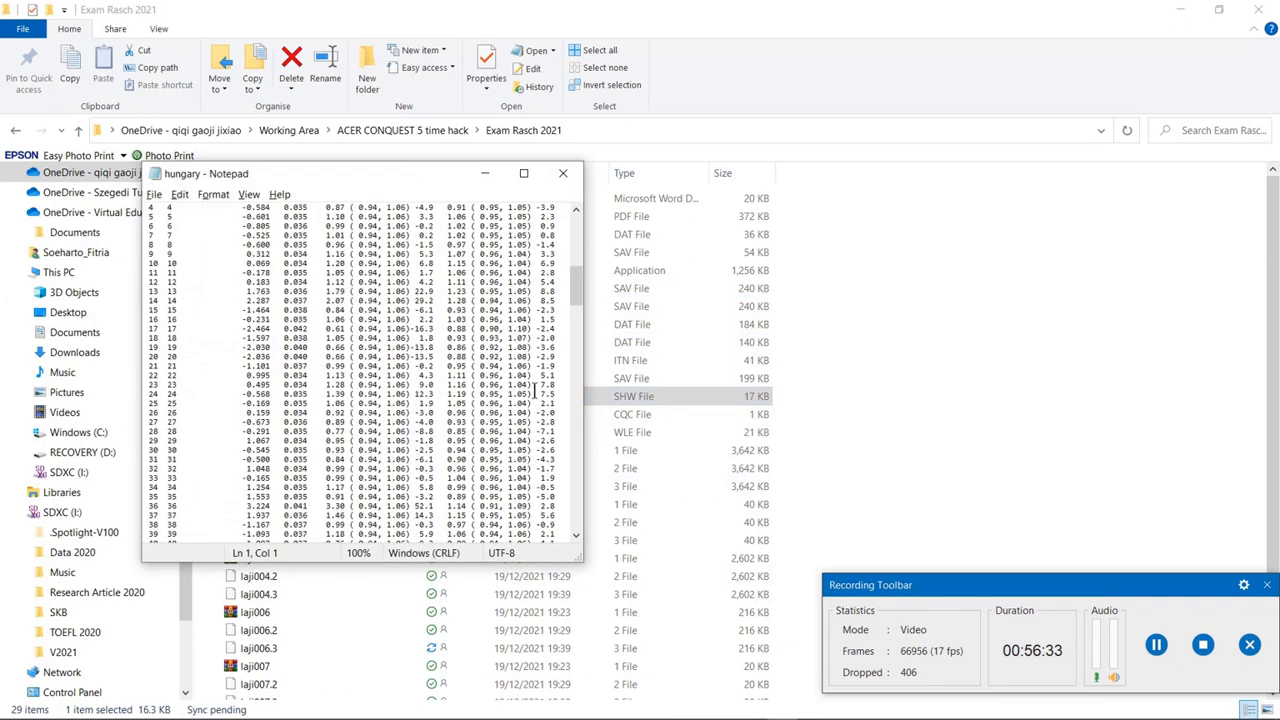
pyautogui.scroll(-10, 534, 392)
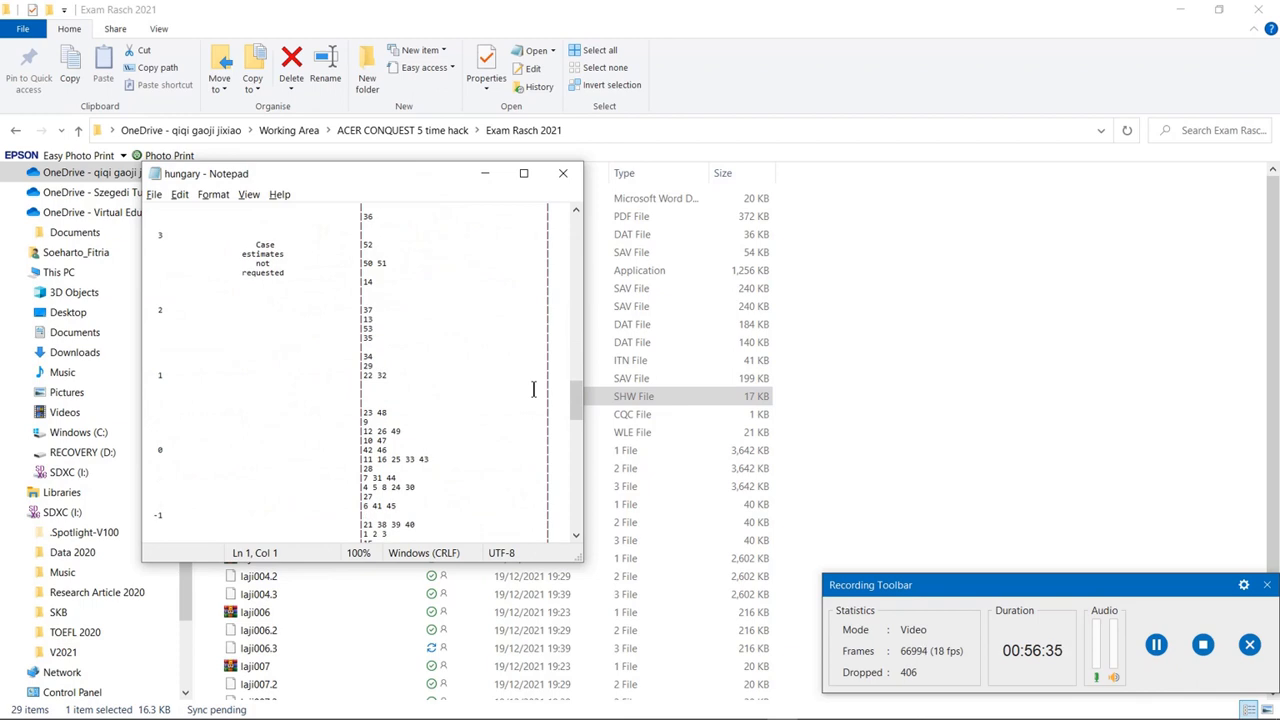
pyautogui.scroll(15, 534, 389)
pyautogui.click(563, 173)
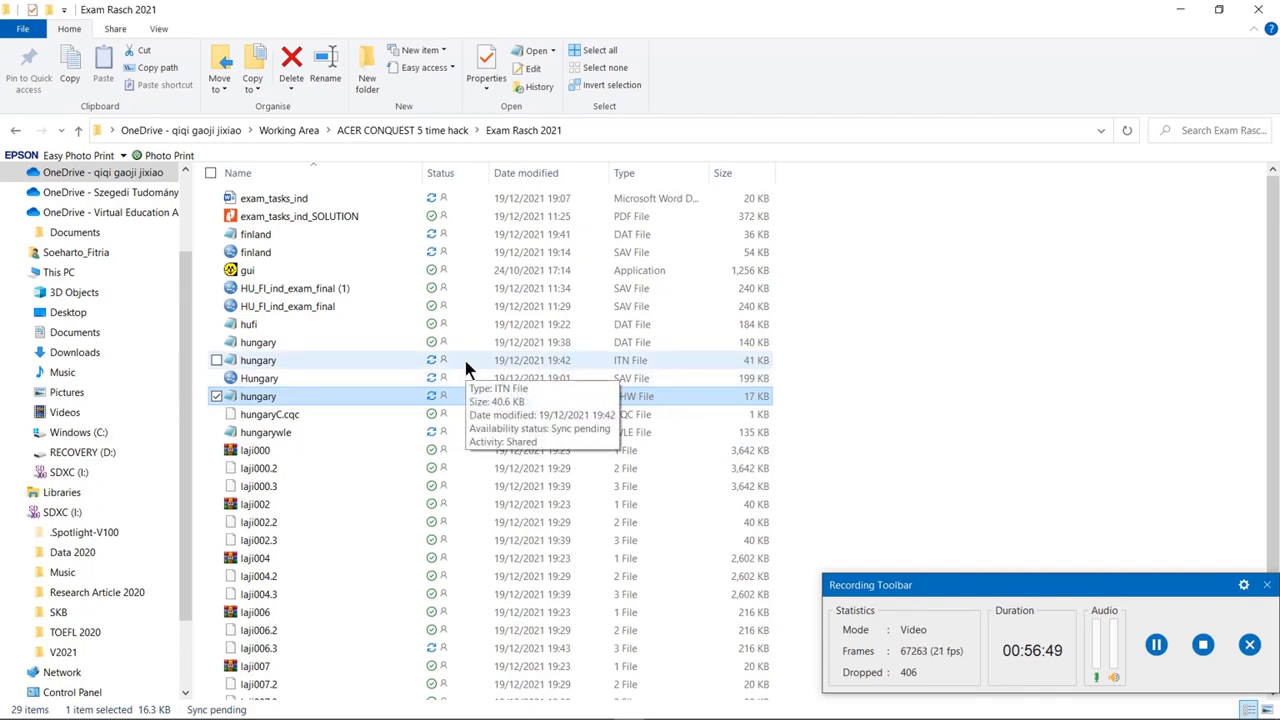
# Open the hungary ITN file, review its item statistics, and return to ConQuest
pyautogui.click(465, 360)
pyautogui.scroll(-6, 465, 365)
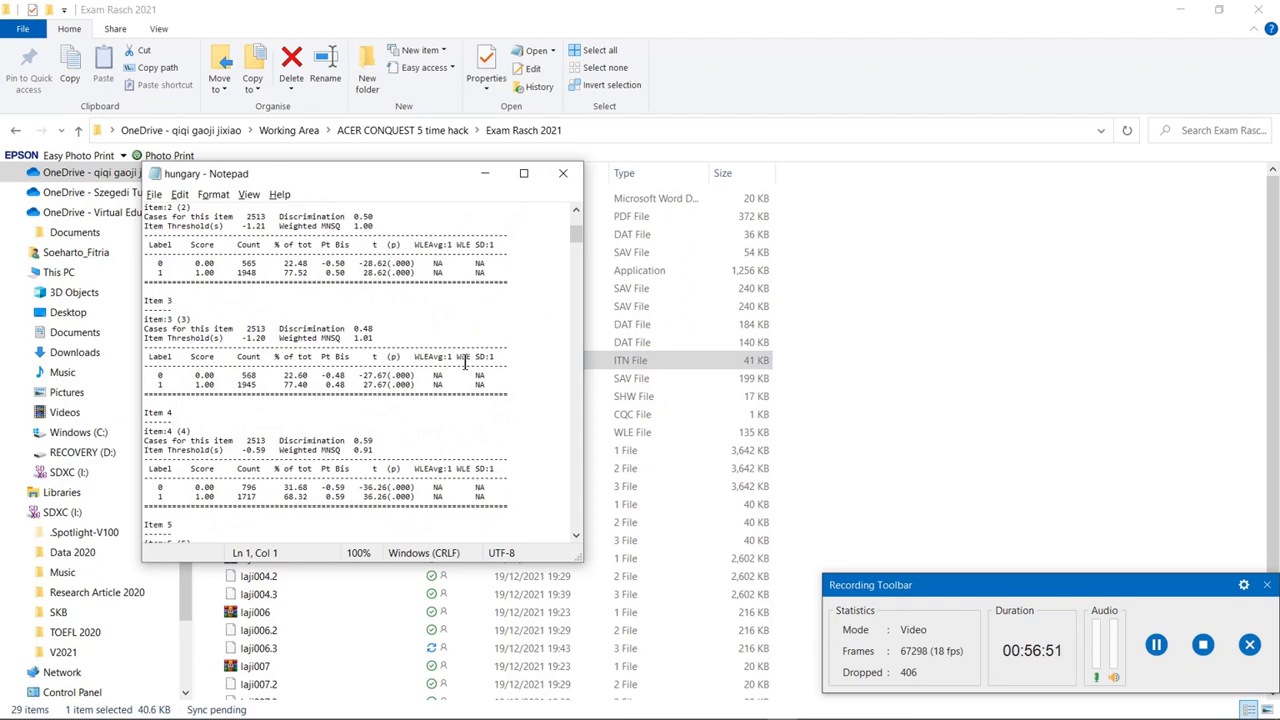
pyautogui.click(489, 174)
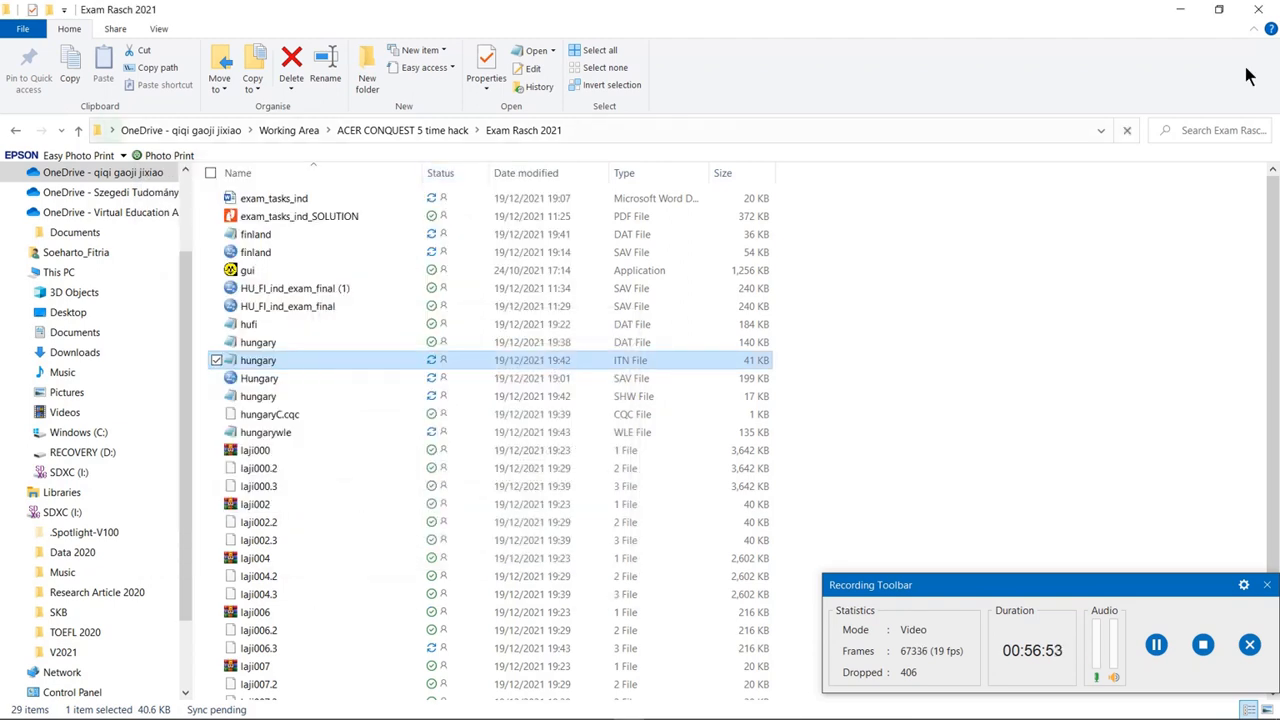
pyautogui.click(1182, 12)
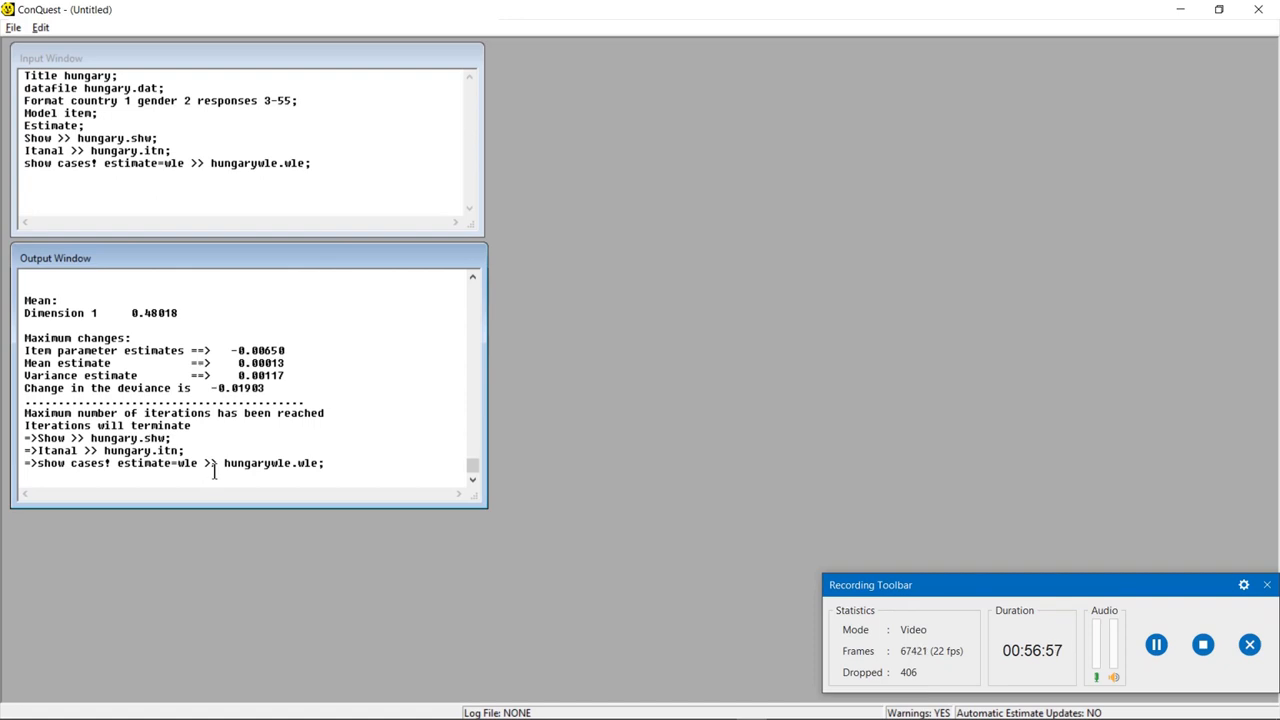
# Open exam_tasks_ind_SOLUTION from the Exam Rasch 2021 folder and find the code for the Hungarian databases
pyautogui.moveTo(655, 716)
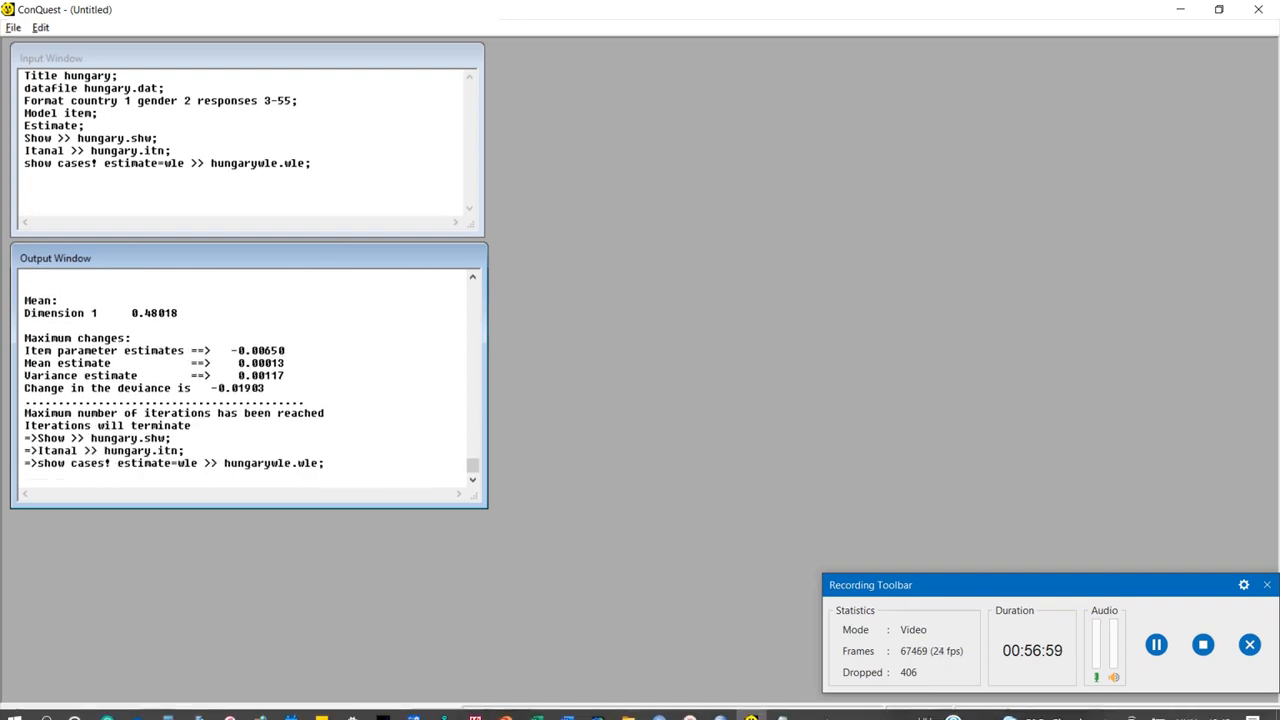
pyautogui.click(626, 707)
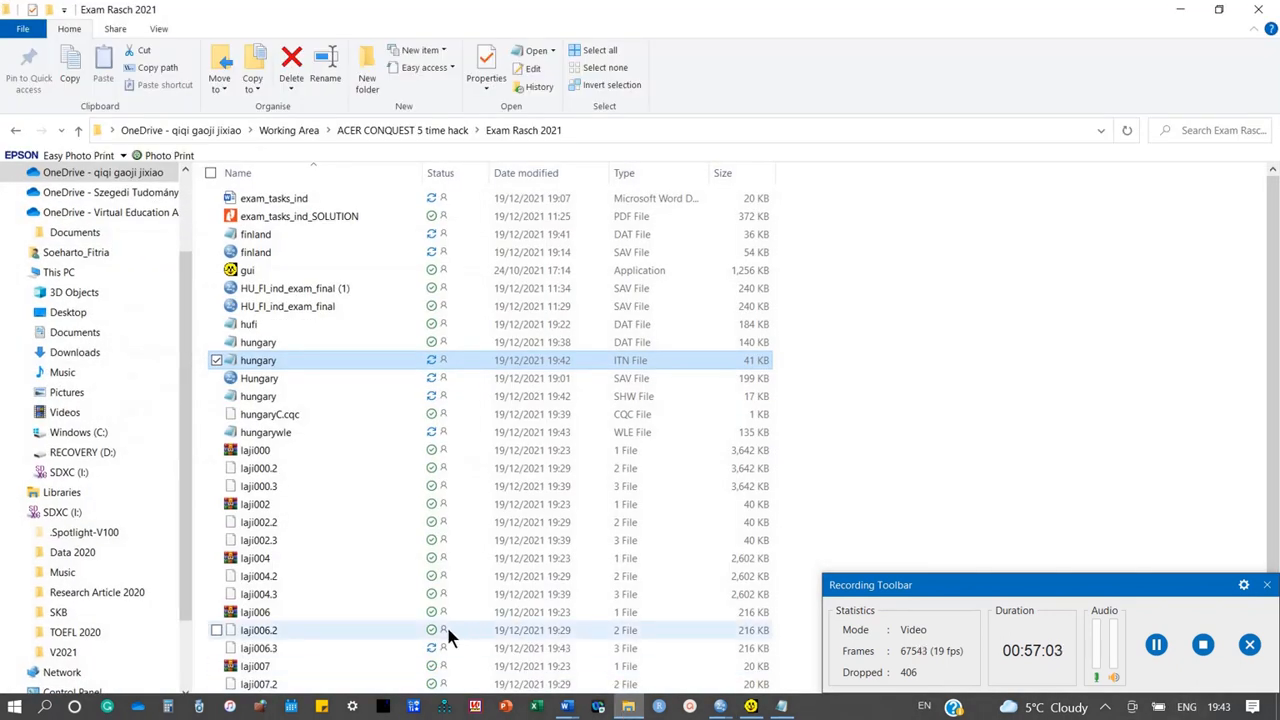
pyautogui.click(296, 218)
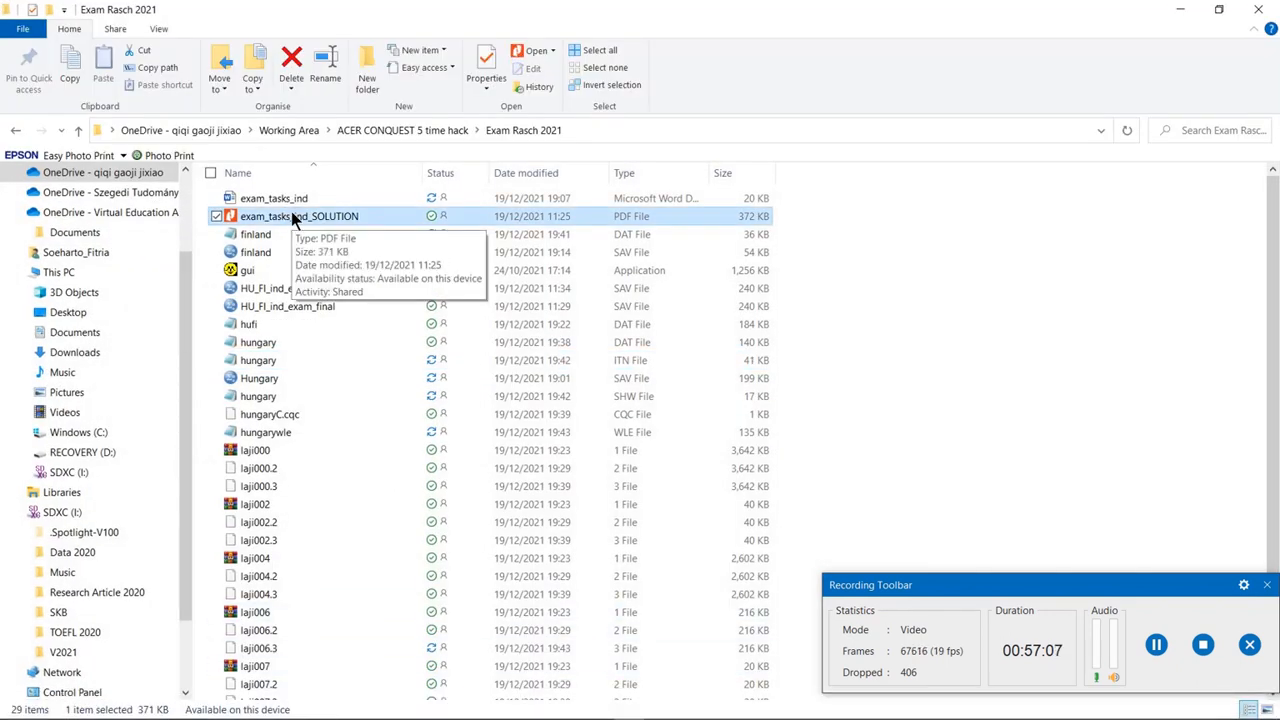
pyautogui.doubleClick(346, 219)
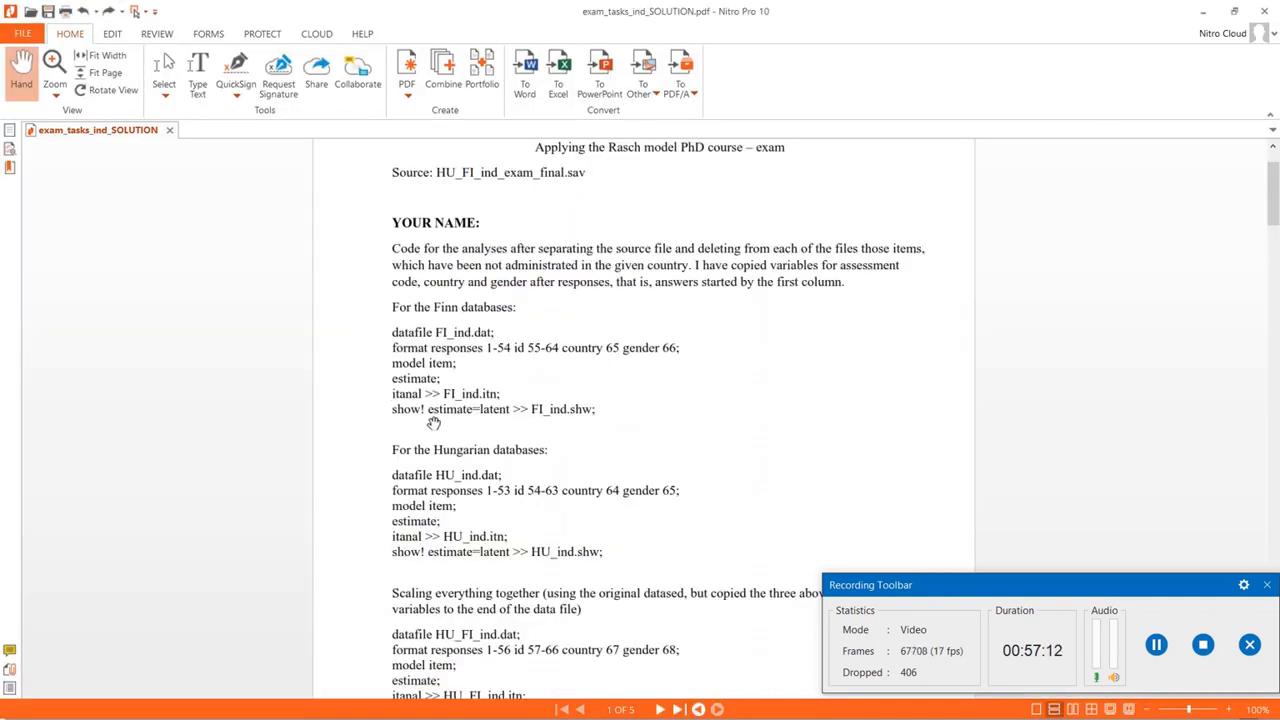
pyautogui.scroll(-1, 618, 472)
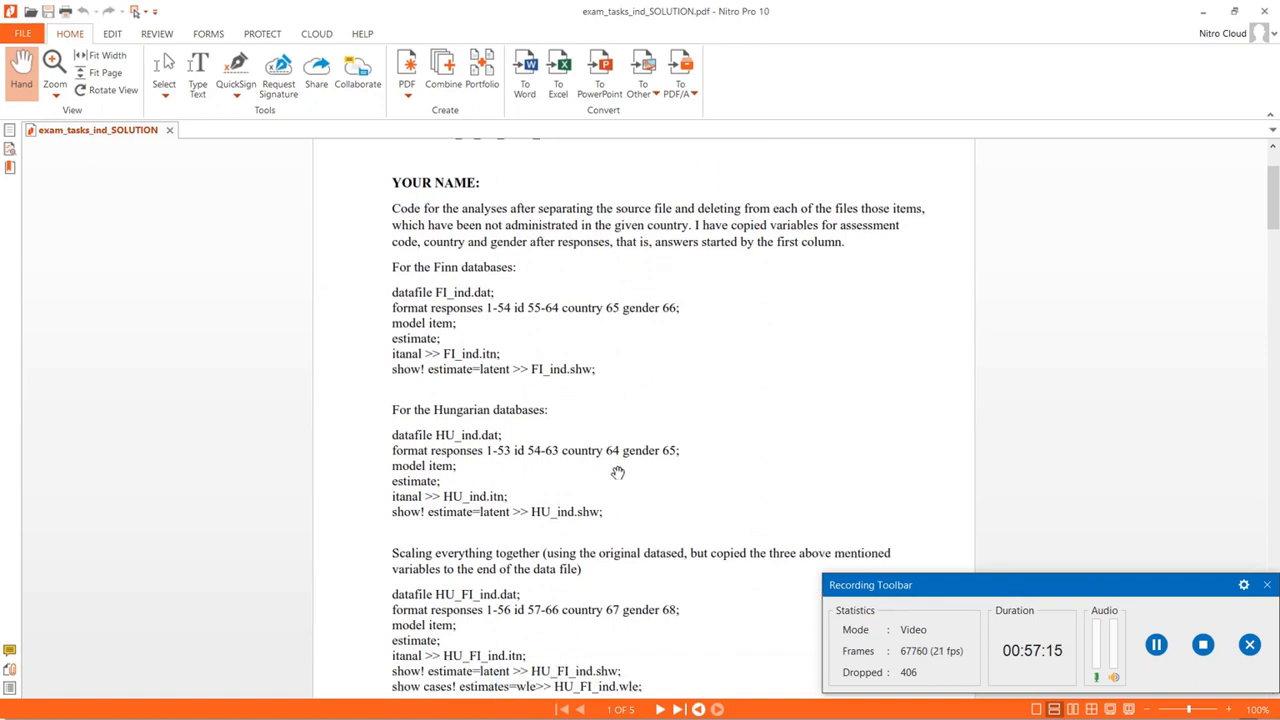
# Copy the command "show! estimate=latent >> HU_ind.shw" from the Hungarian code and return to ConQuest
pyautogui.click(163, 95)
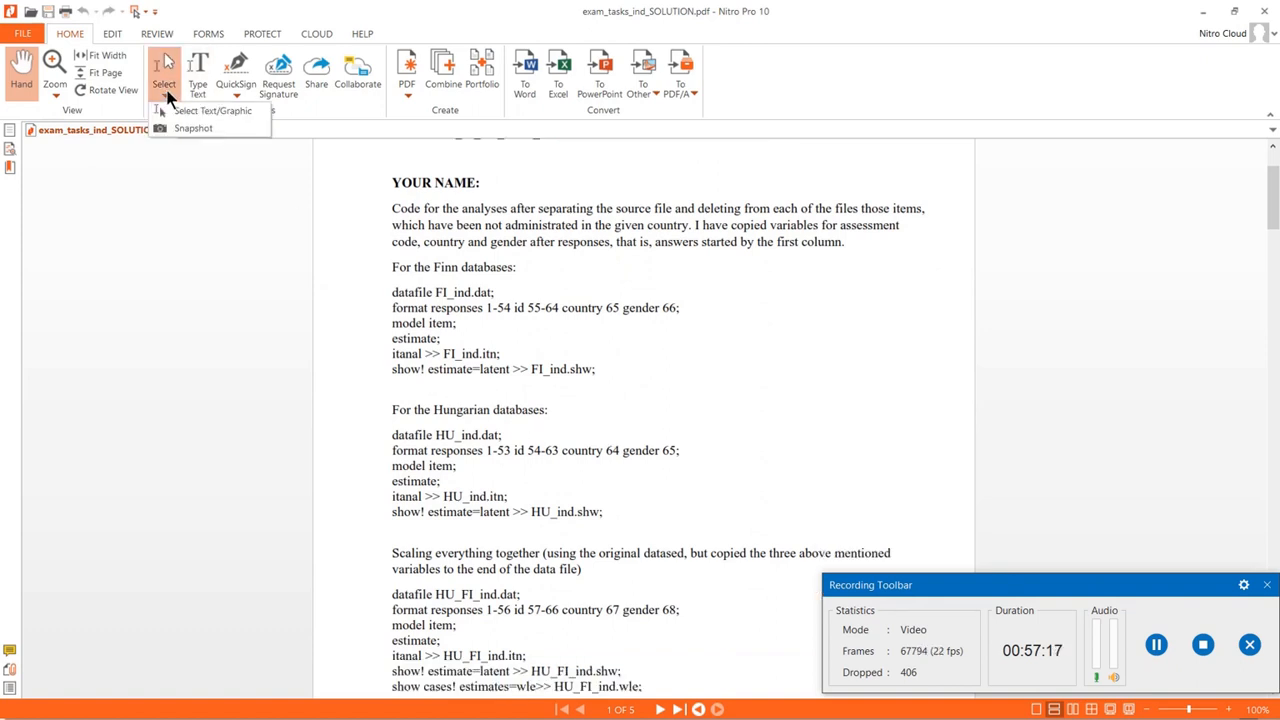
pyautogui.click(172, 112)
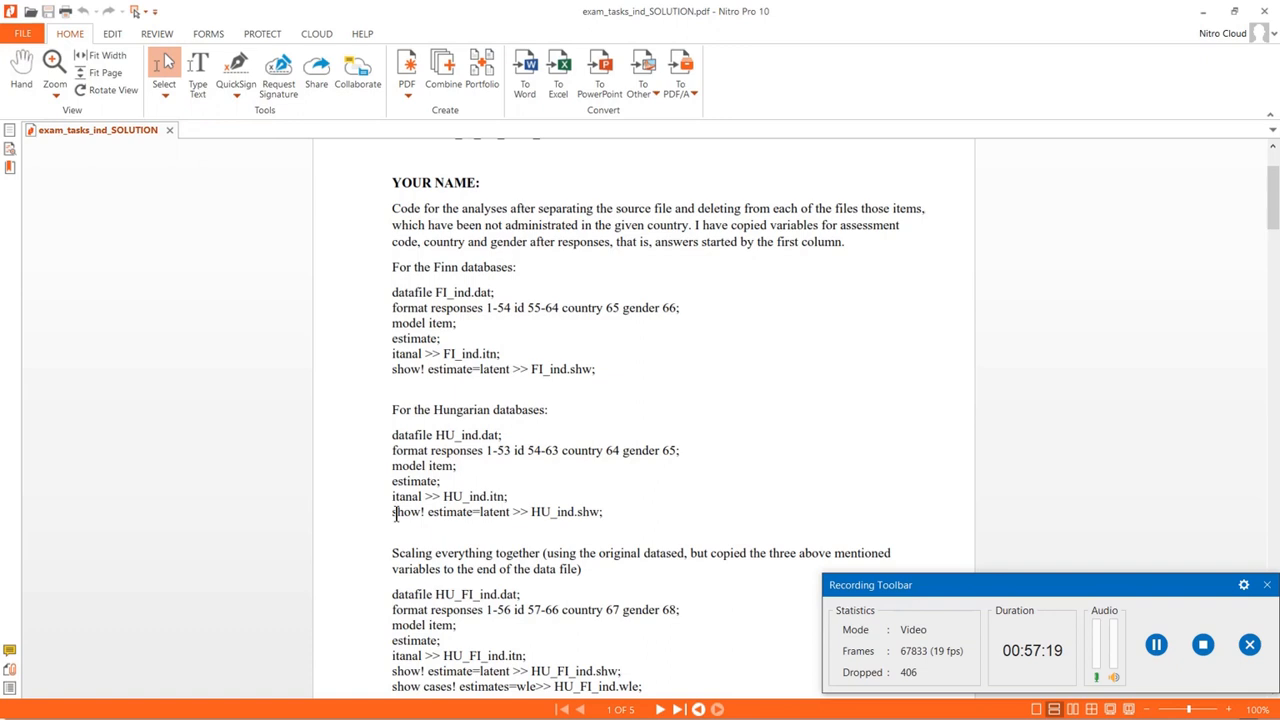
pyautogui.moveTo(392, 515); pyautogui.dragTo(596, 521)
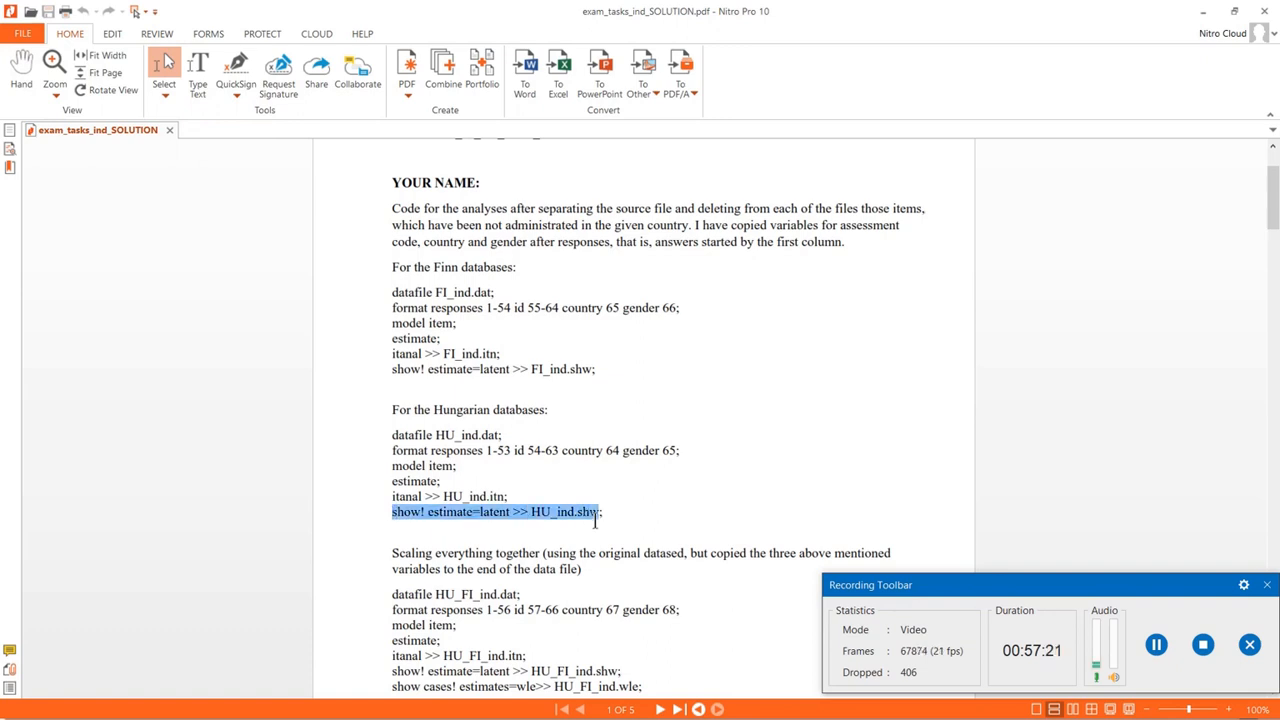
pyautogui.rightClick(585, 511)
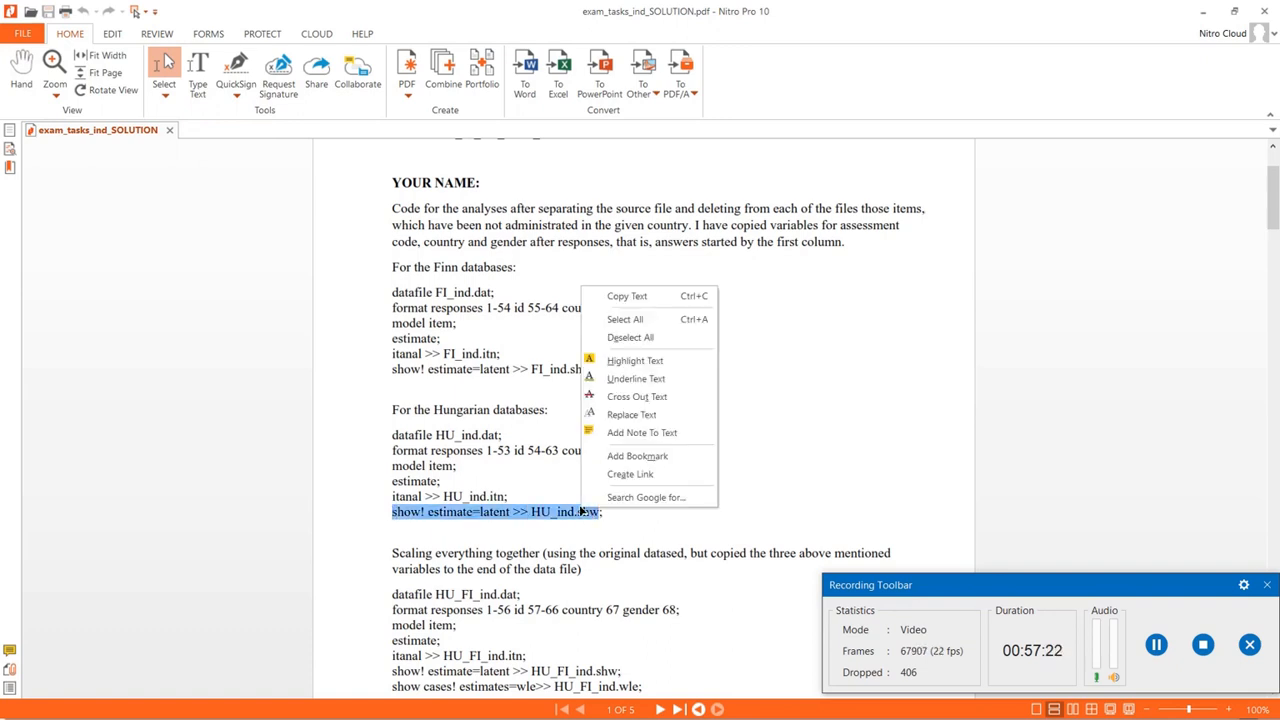
pyautogui.click(616, 296)
pyautogui.click(1203, 11)
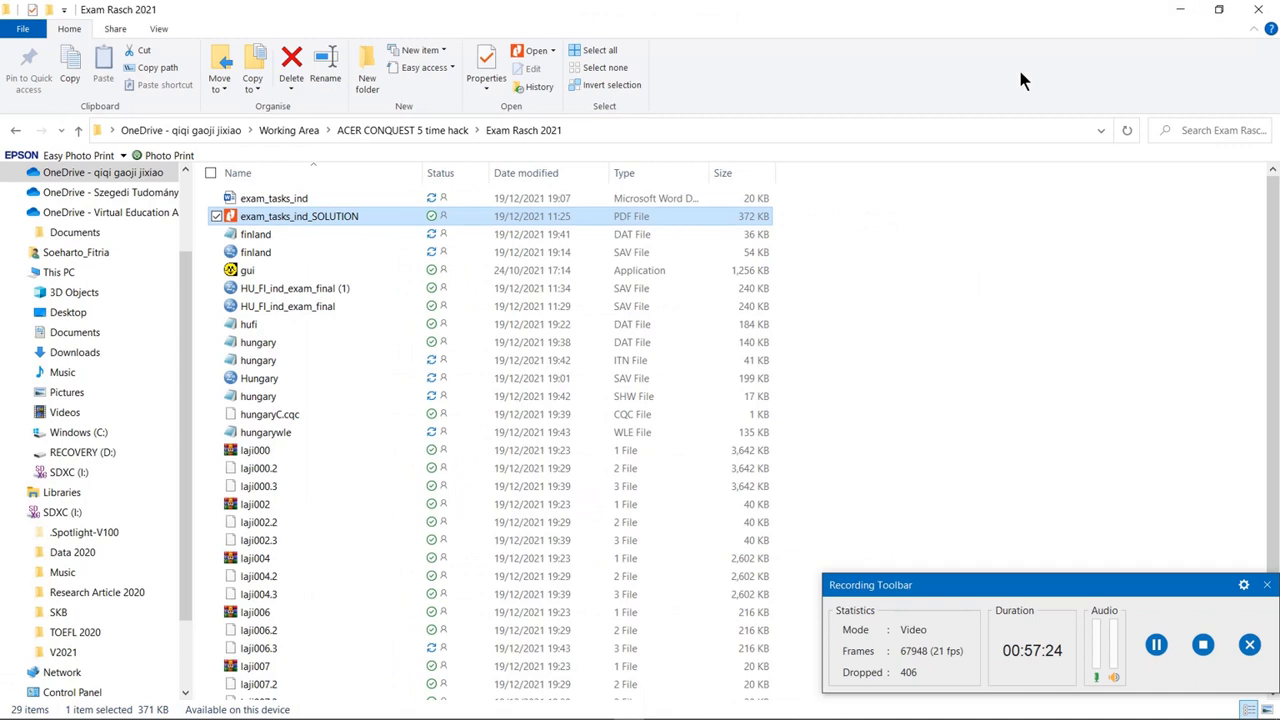
pyautogui.click(1174, 12)
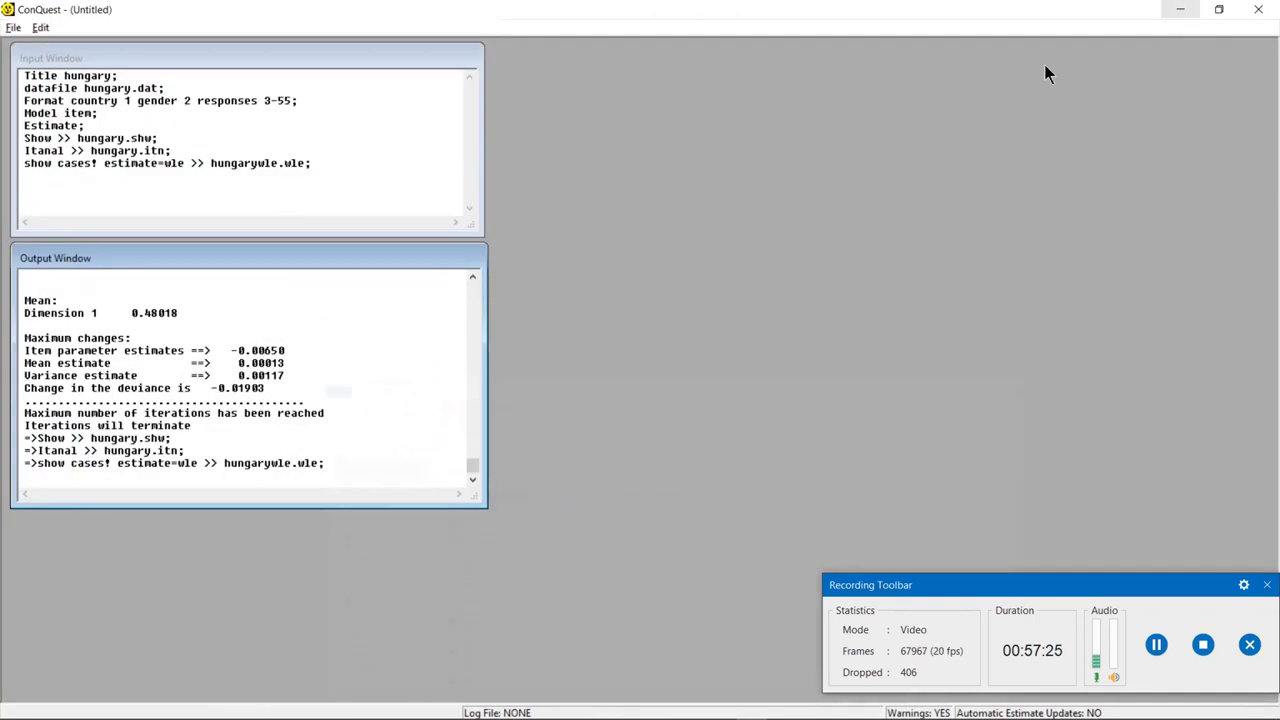
# Replace the "Show >> hungary.shw;" line in the Input Window with the copied show command
pyautogui.click(177, 147)
pyautogui.moveTo(157, 137); pyautogui.dragTo(24, 137)
pyautogui.rightClick(25, 139)
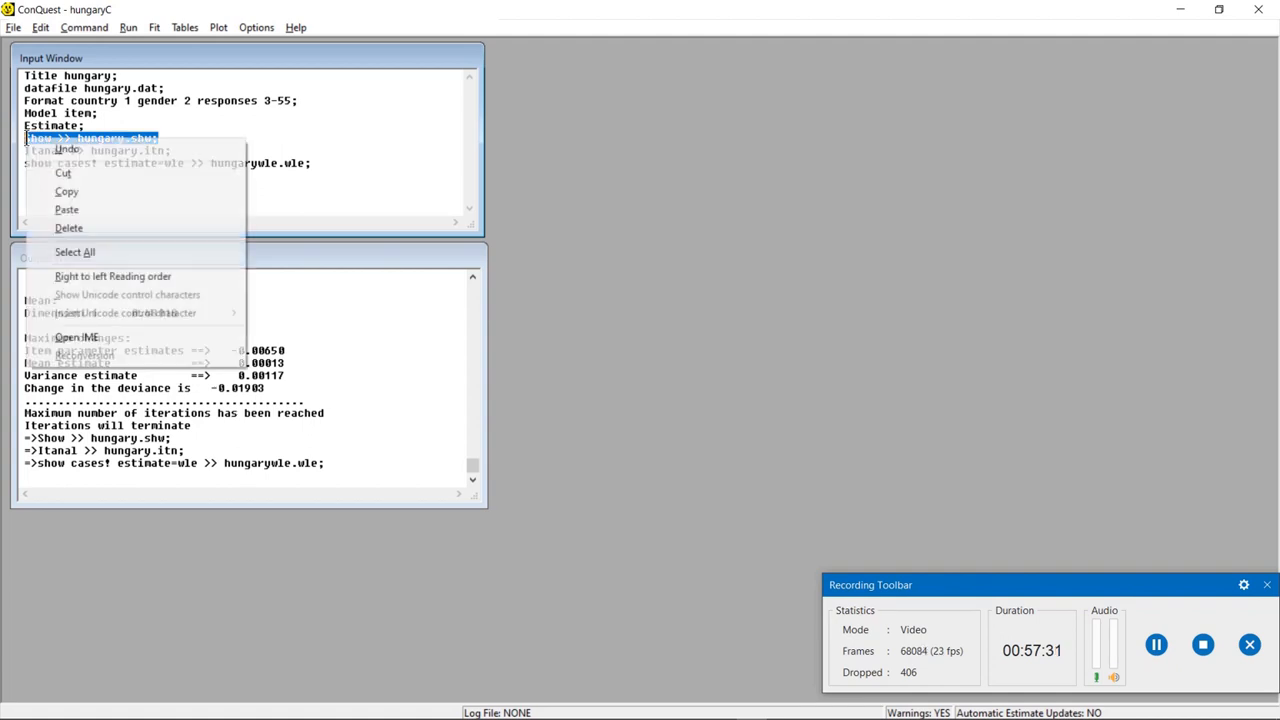
pyautogui.click(108, 213)
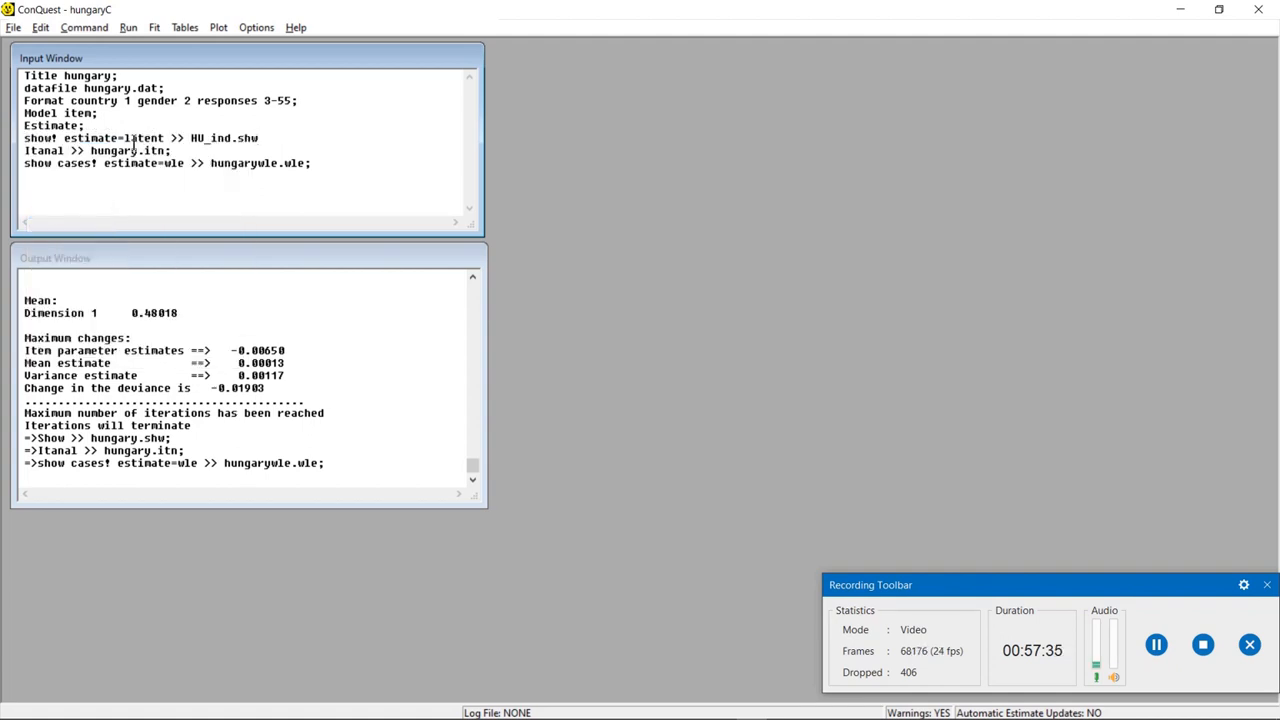
# Rename the output file in the pasted show command to hungary.shw
pyautogui.moveTo(232, 137); pyautogui.dragTo(204, 137)
pyautogui.press('Delete')
pyautogui.press('BackSpace')
pyautogui.write('ungary')
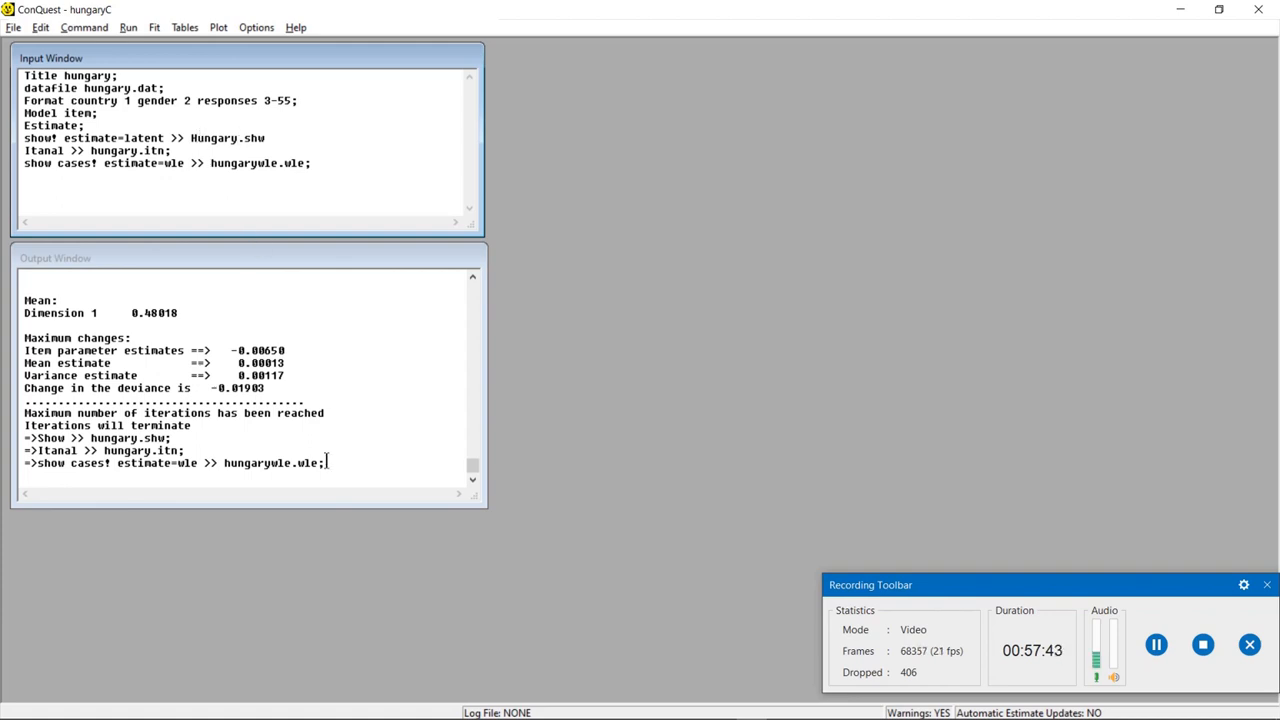
pyautogui.press('BackSpace')
pyautogui.write('h')
# Close the hungary item analysis file still open in Notepad
pyautogui.moveTo(686, 700)
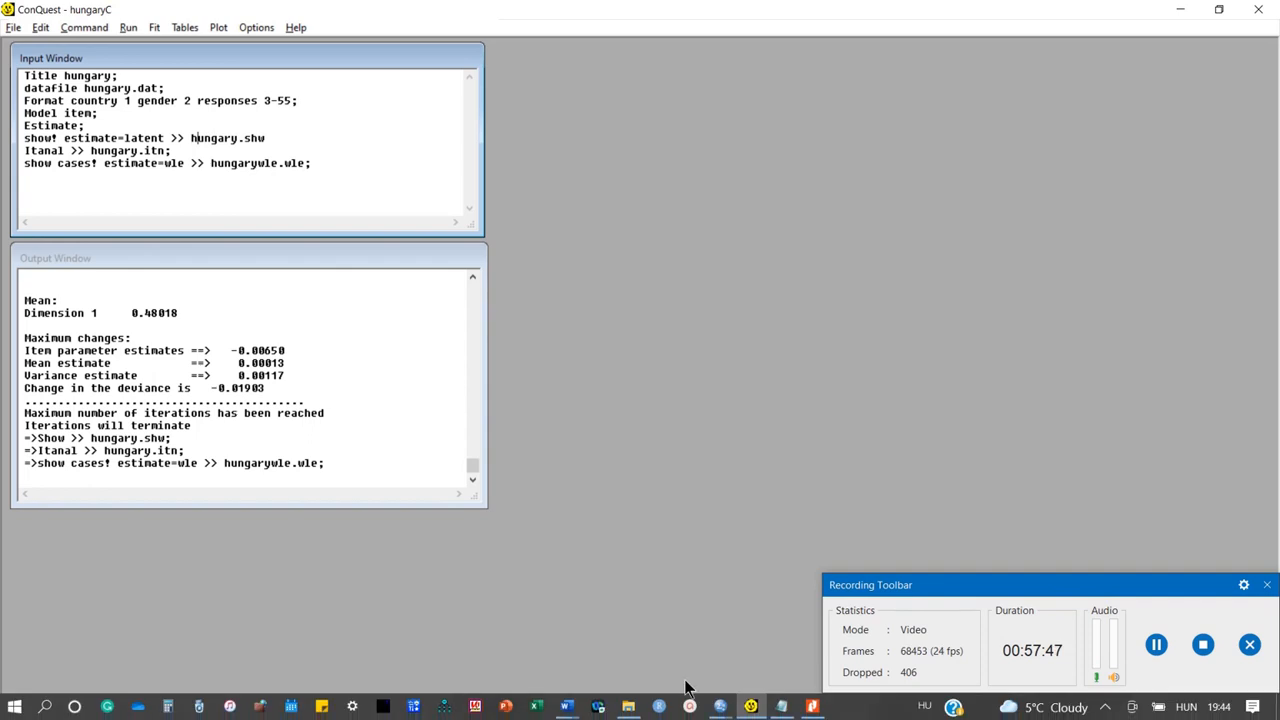
pyautogui.click(783, 707)
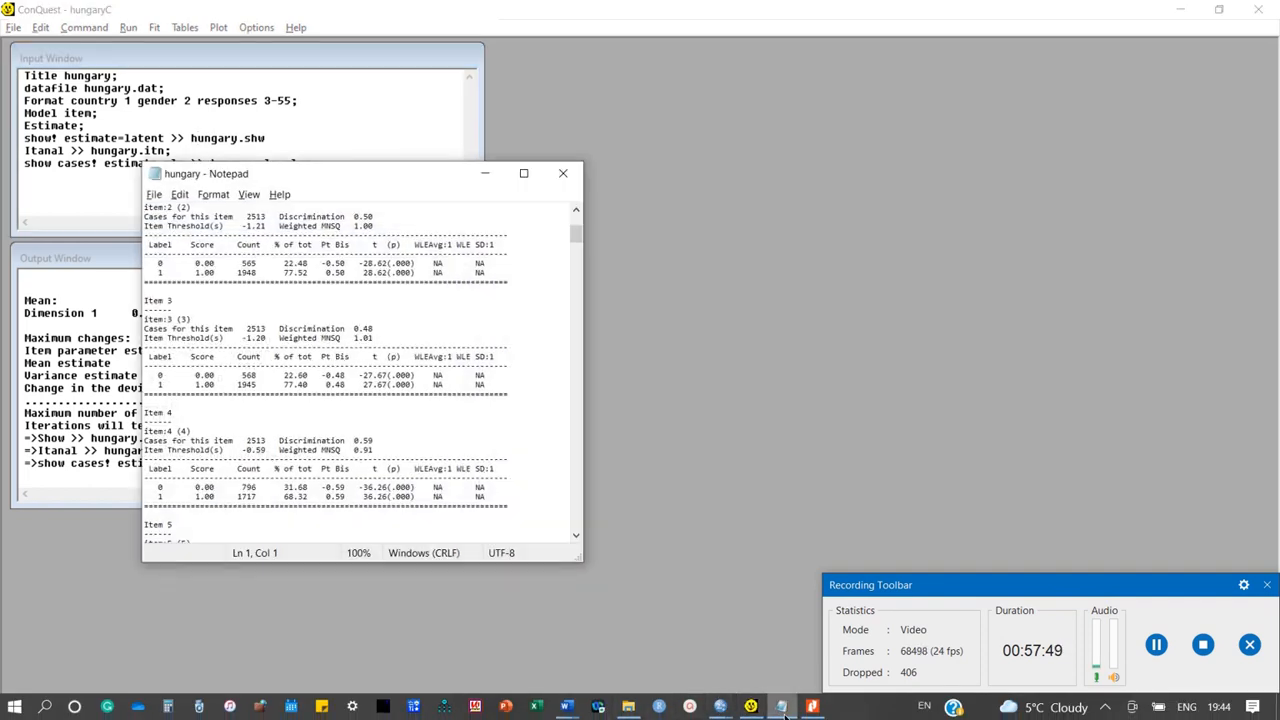
pyautogui.click(567, 178)
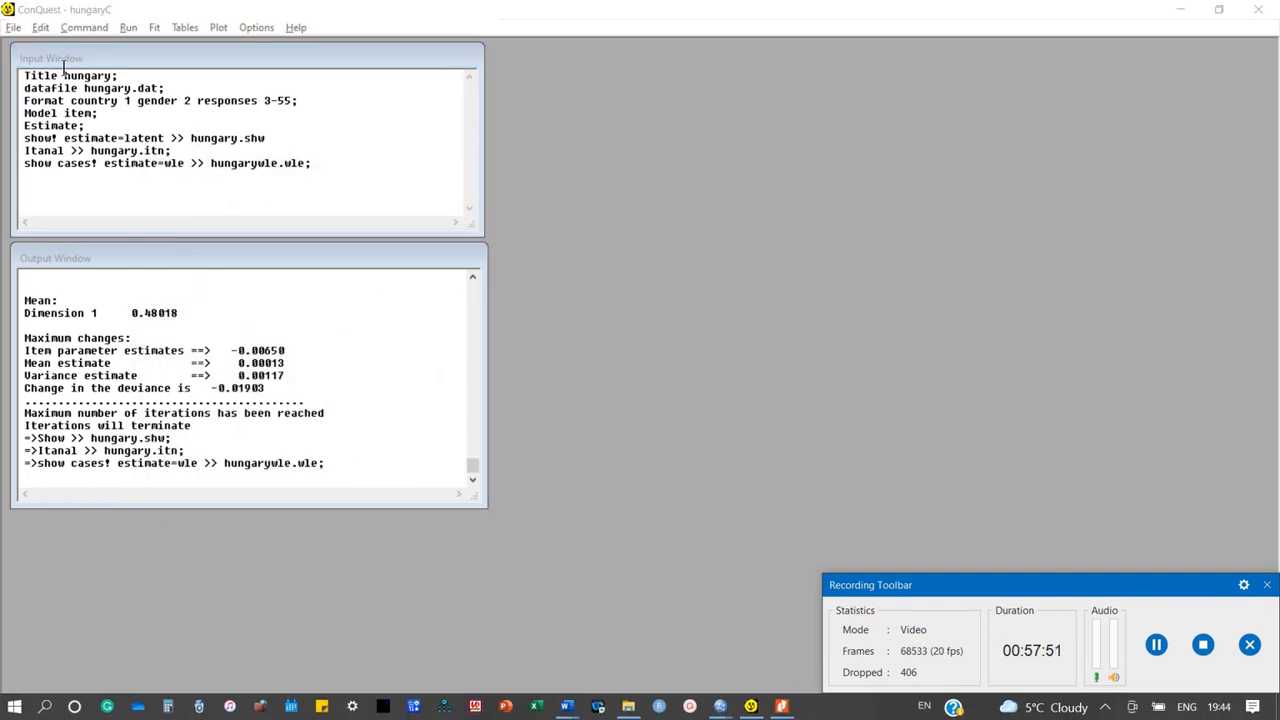
# Save the edited hungaryC command file and run all of its commands
pyautogui.click(15, 28)
pyautogui.click(43, 84)
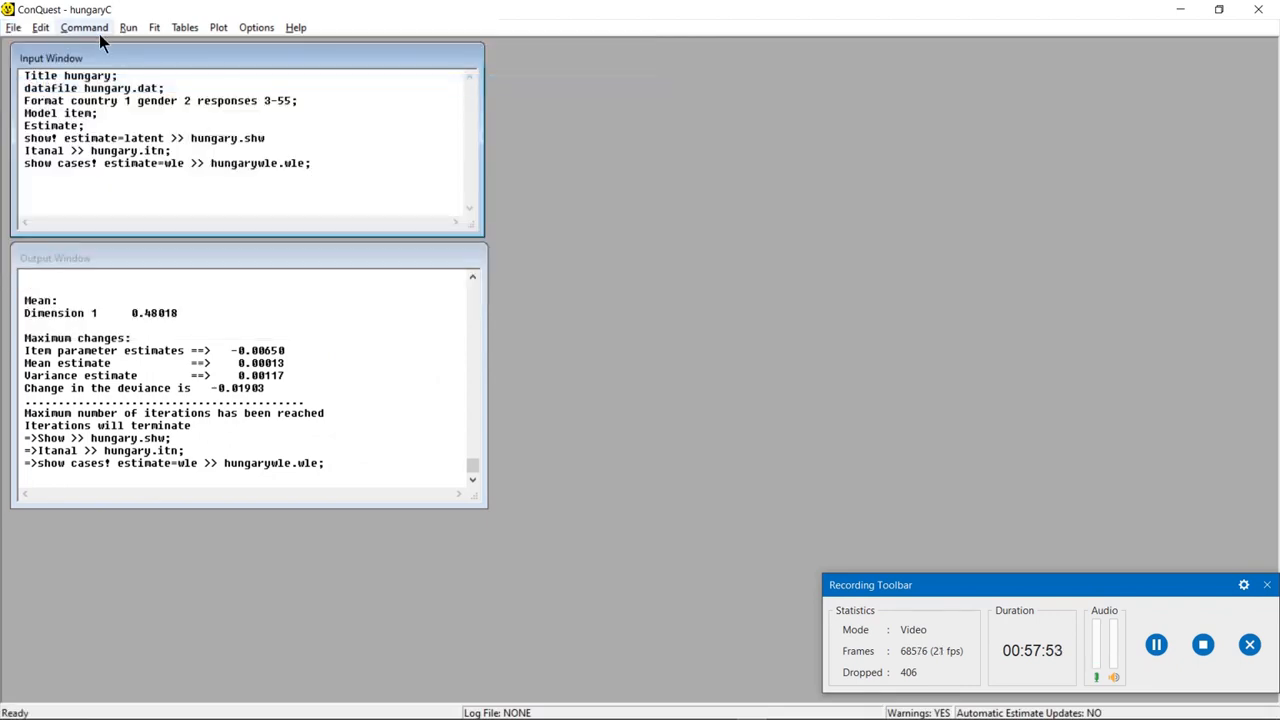
pyautogui.click(126, 28)
pyautogui.click(157, 47)
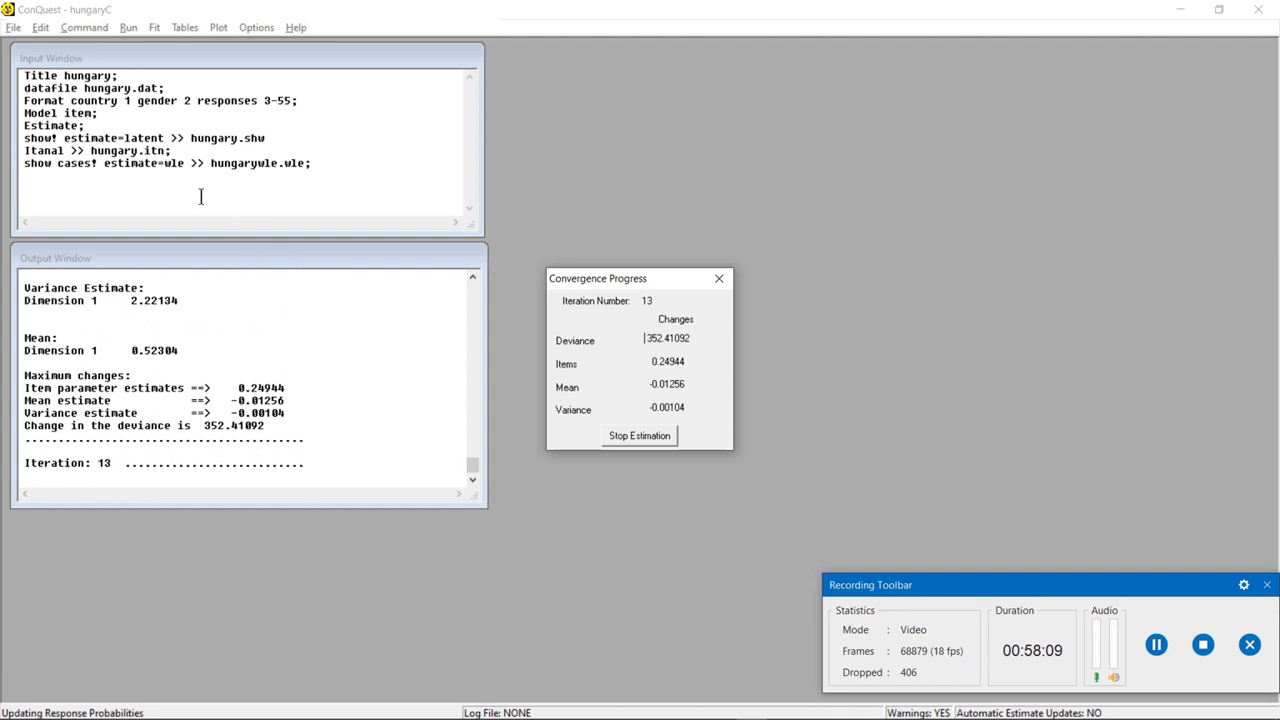
pyautogui.click(55, 125)
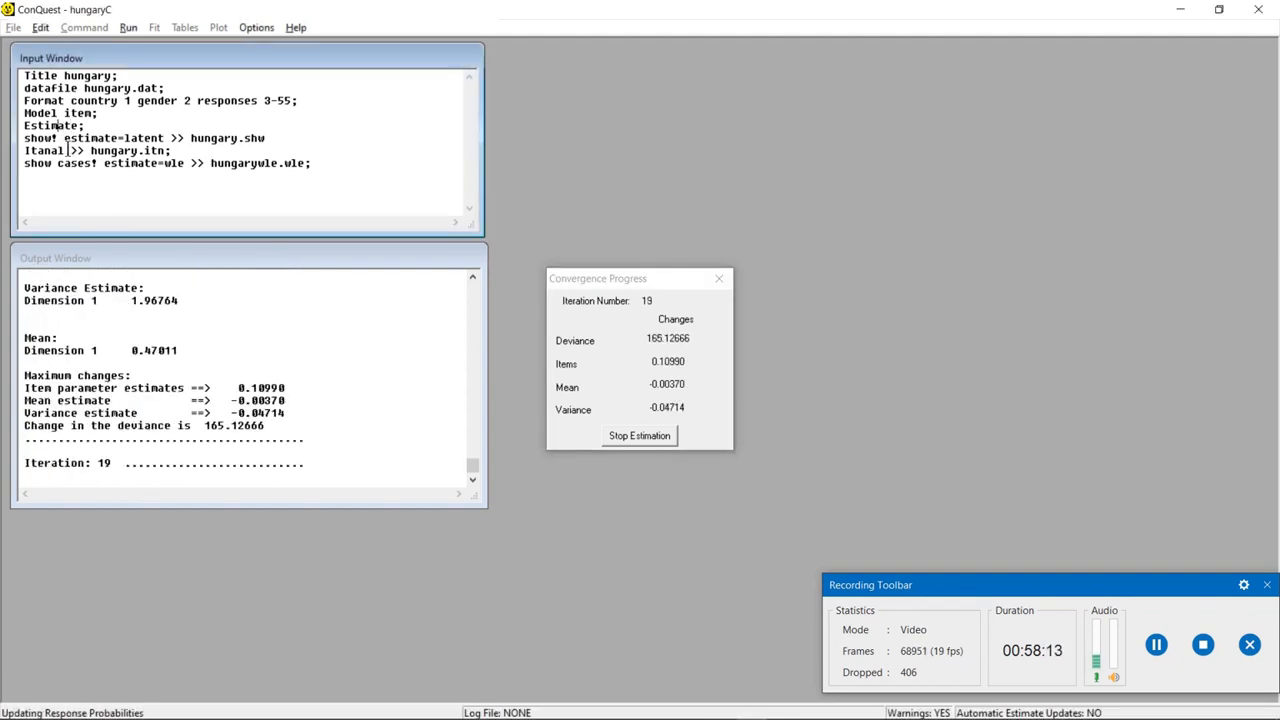
# Switch to Nitro Pro and close the exam_tasks_ind_SOLUTION PDF
pyautogui.moveTo(720, 708)
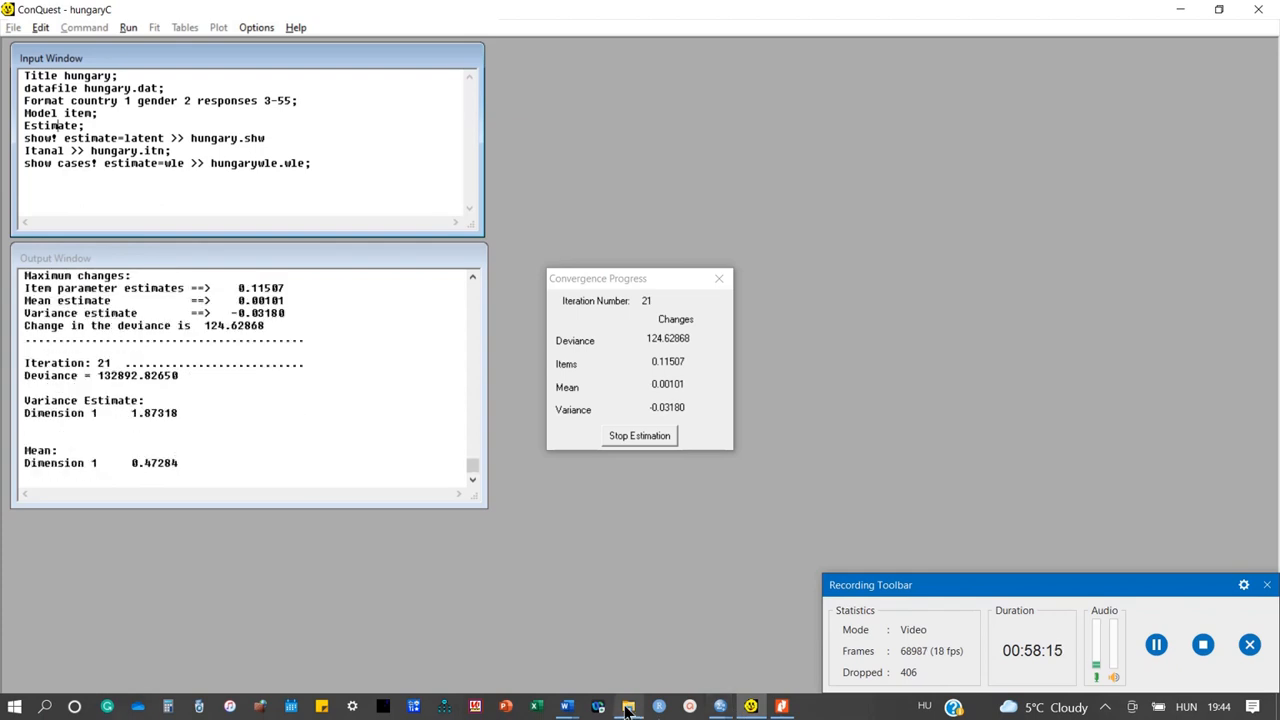
pyautogui.click(781, 707)
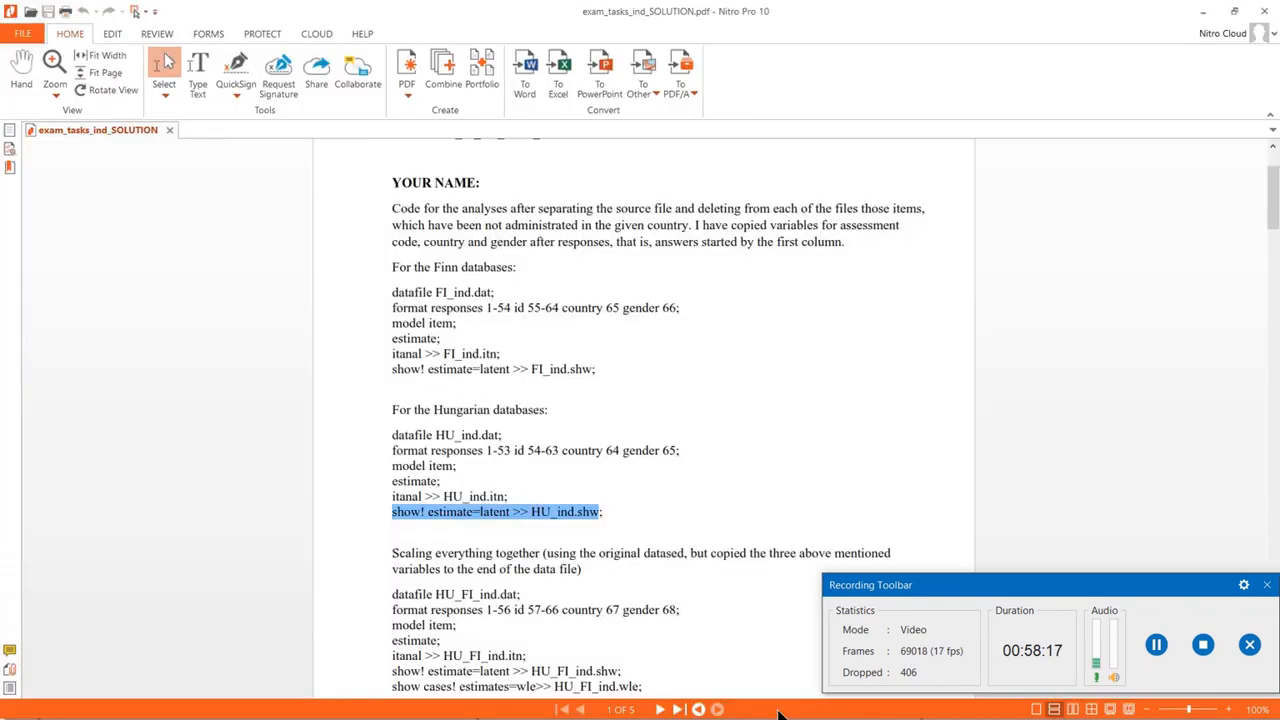
pyautogui.click(1262, 11)
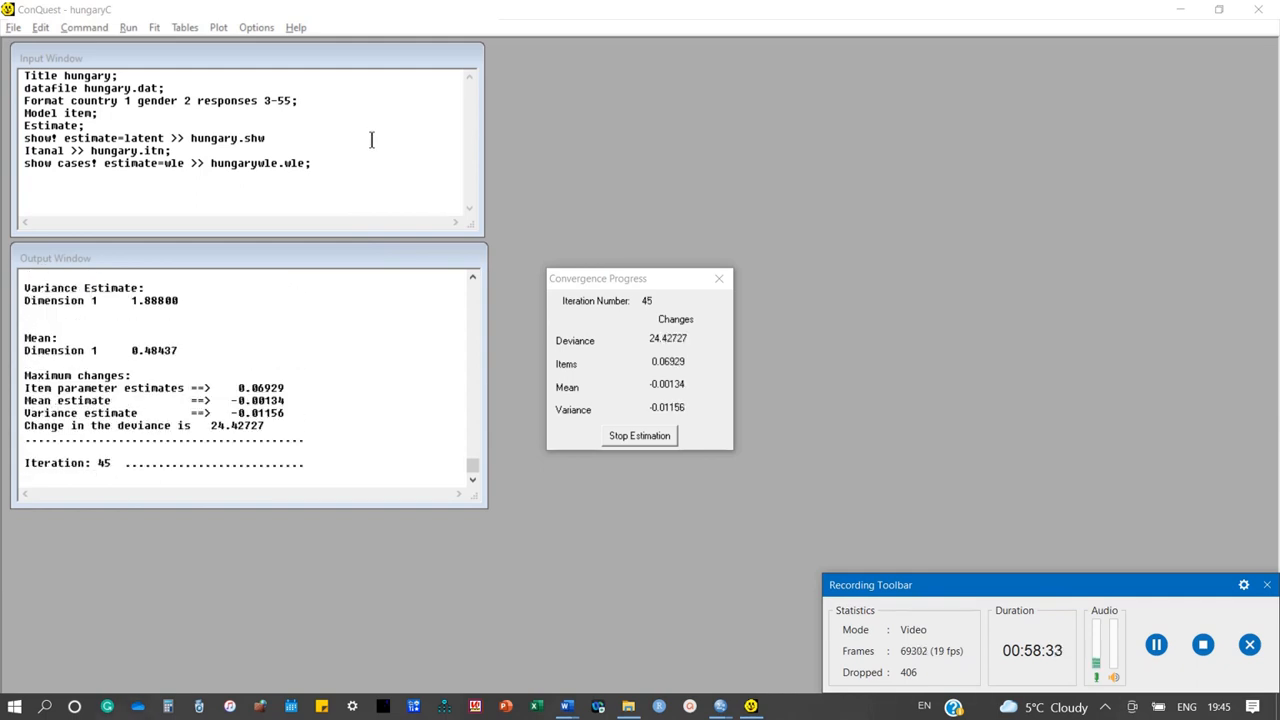
pyautogui.moveTo(343, 163); pyautogui.dragTo(6, 62)
pyautogui.click(306, 163)
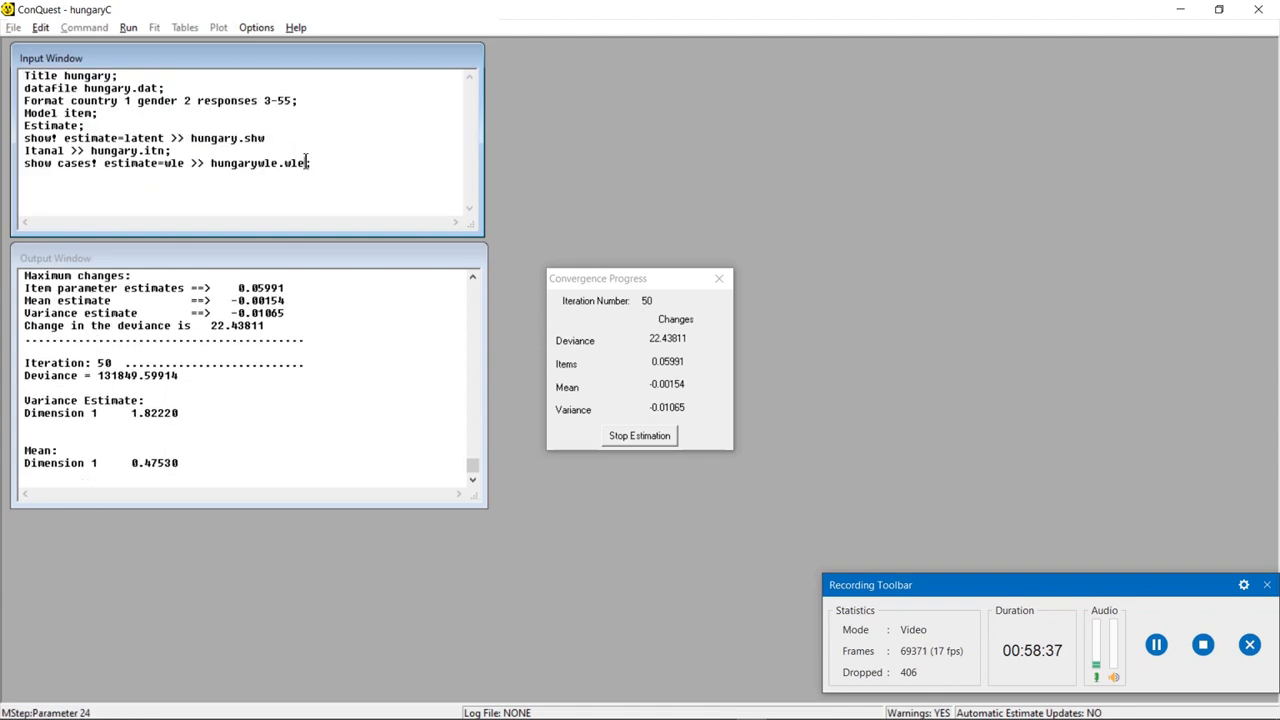
pyautogui.moveTo(324, 163); pyautogui.dragTo(6, 80)
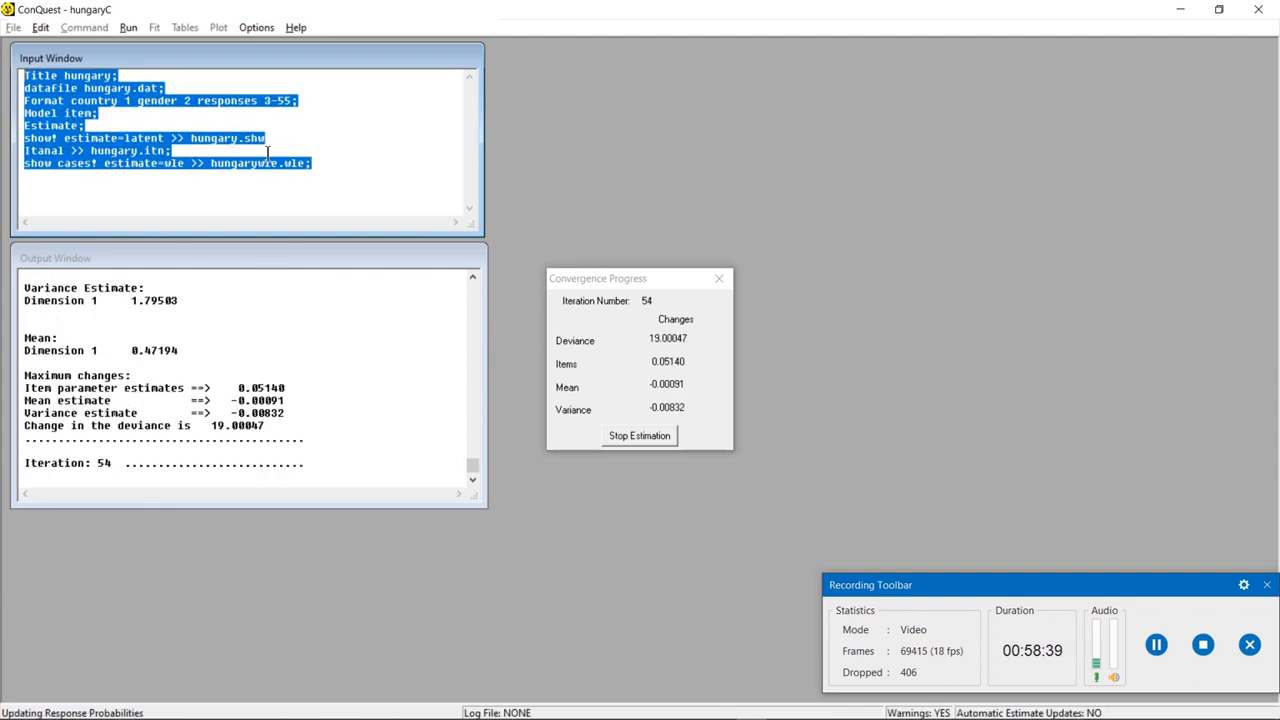
pyautogui.click(320, 162)
pyautogui.moveTo(322, 162); pyautogui.dragTo(17, 74)
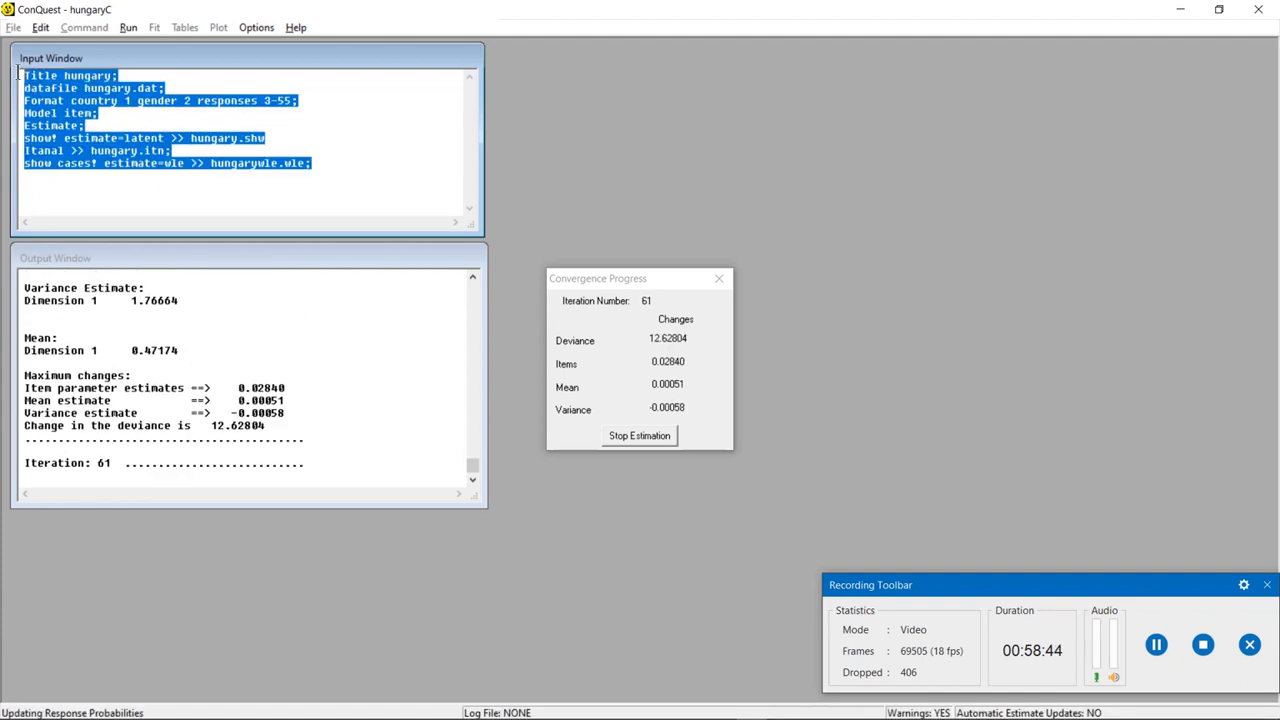
pyautogui.click(241, 114)
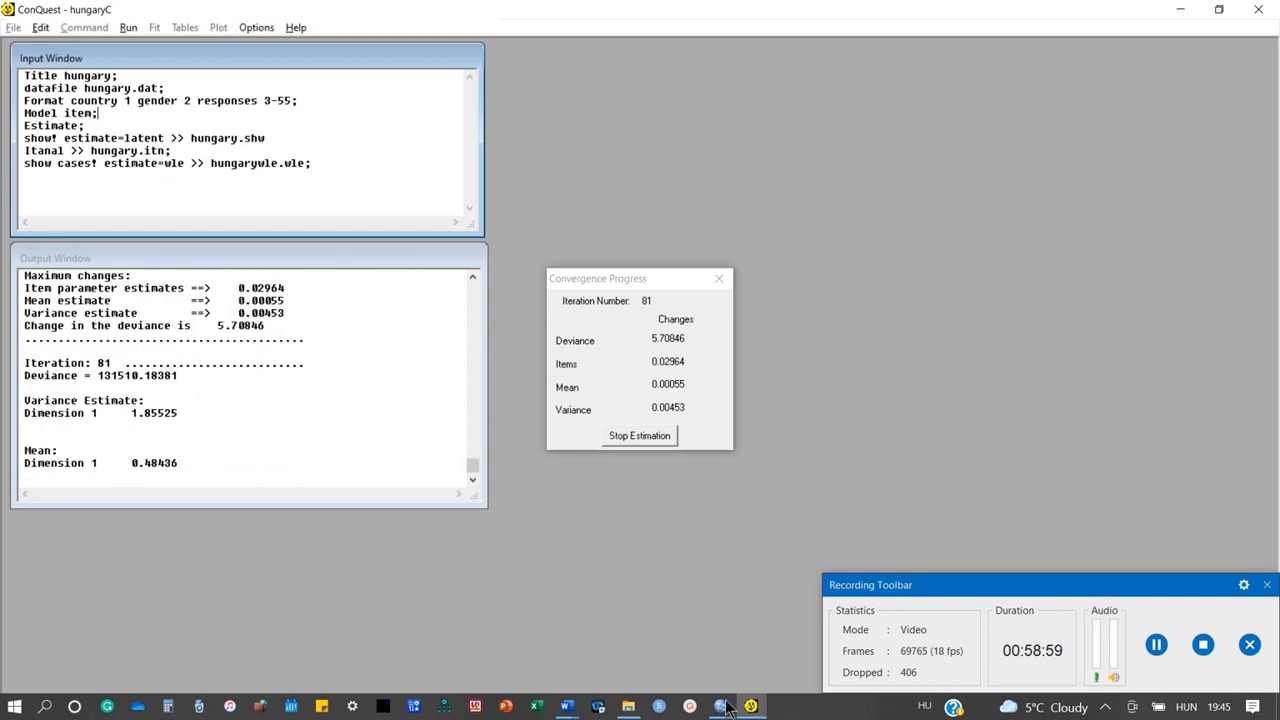
# Close the SPSS viewer documents Output1 and Output8 without saving their contents
pyautogui.moveTo(725, 708)
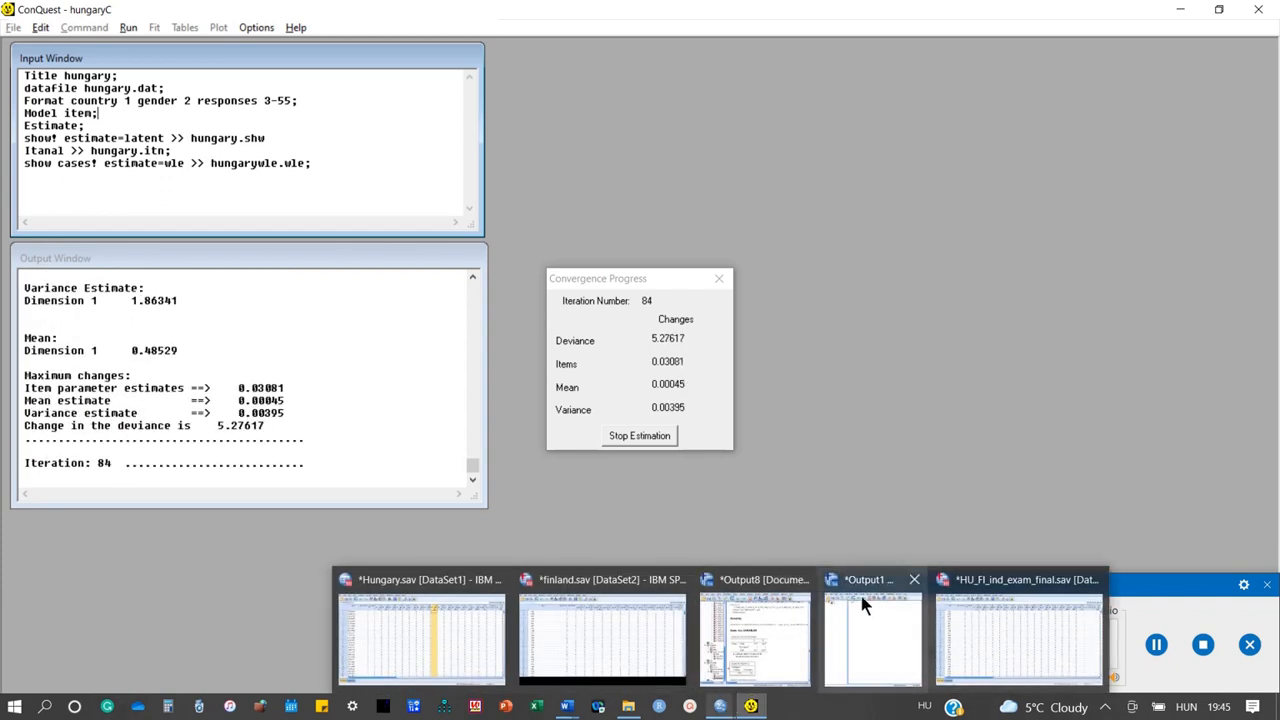
pyautogui.click(912, 579)
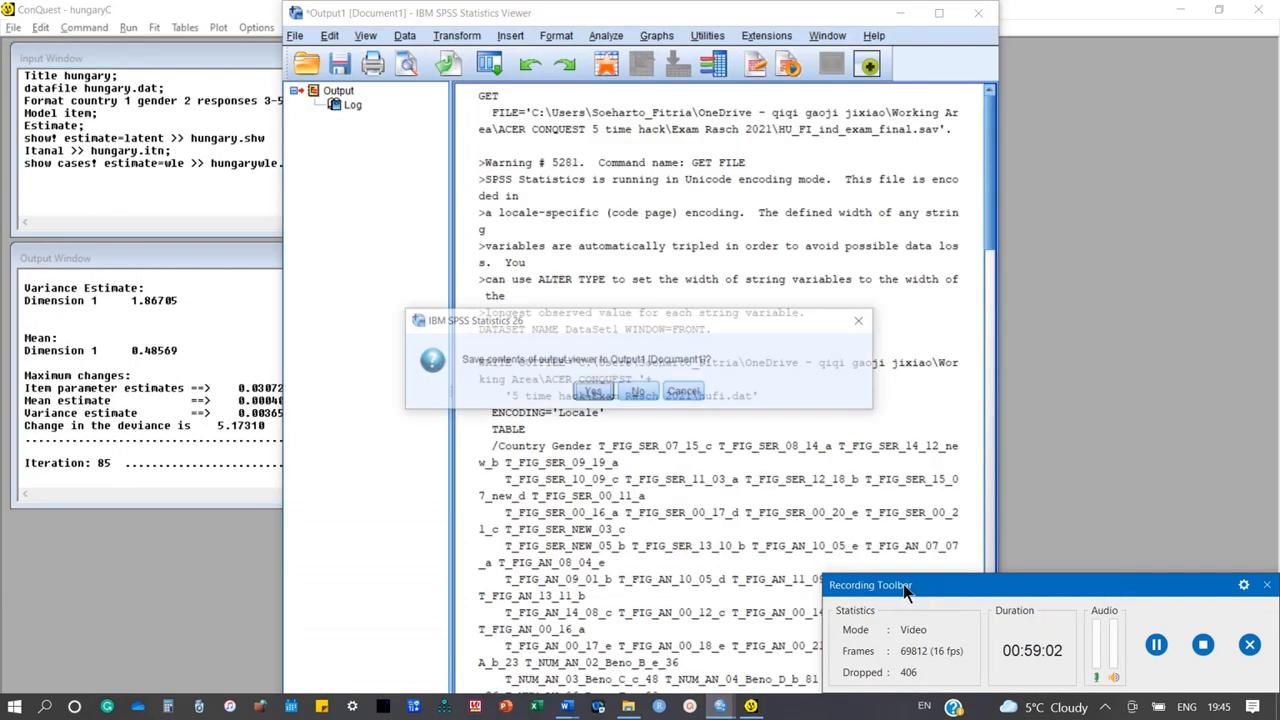
pyautogui.click(638, 392)
pyautogui.click(750, 708)
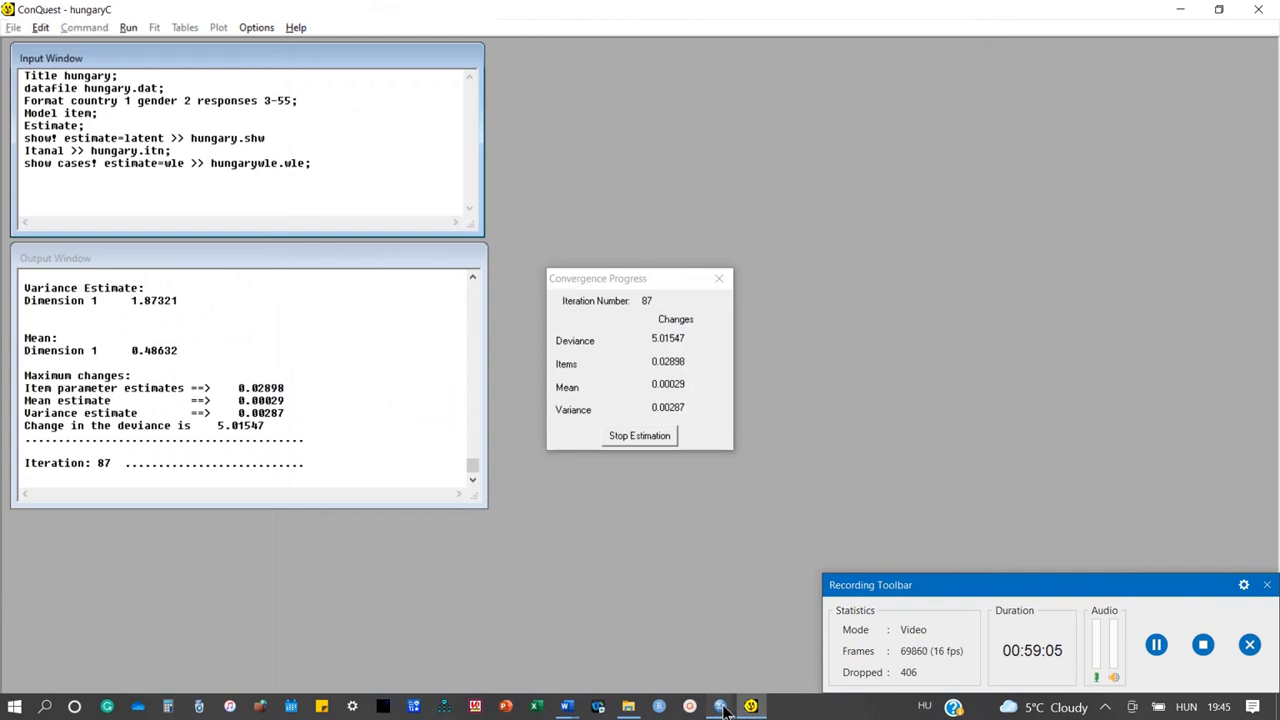
pyautogui.moveTo(720, 708)
pyautogui.click(838, 588)
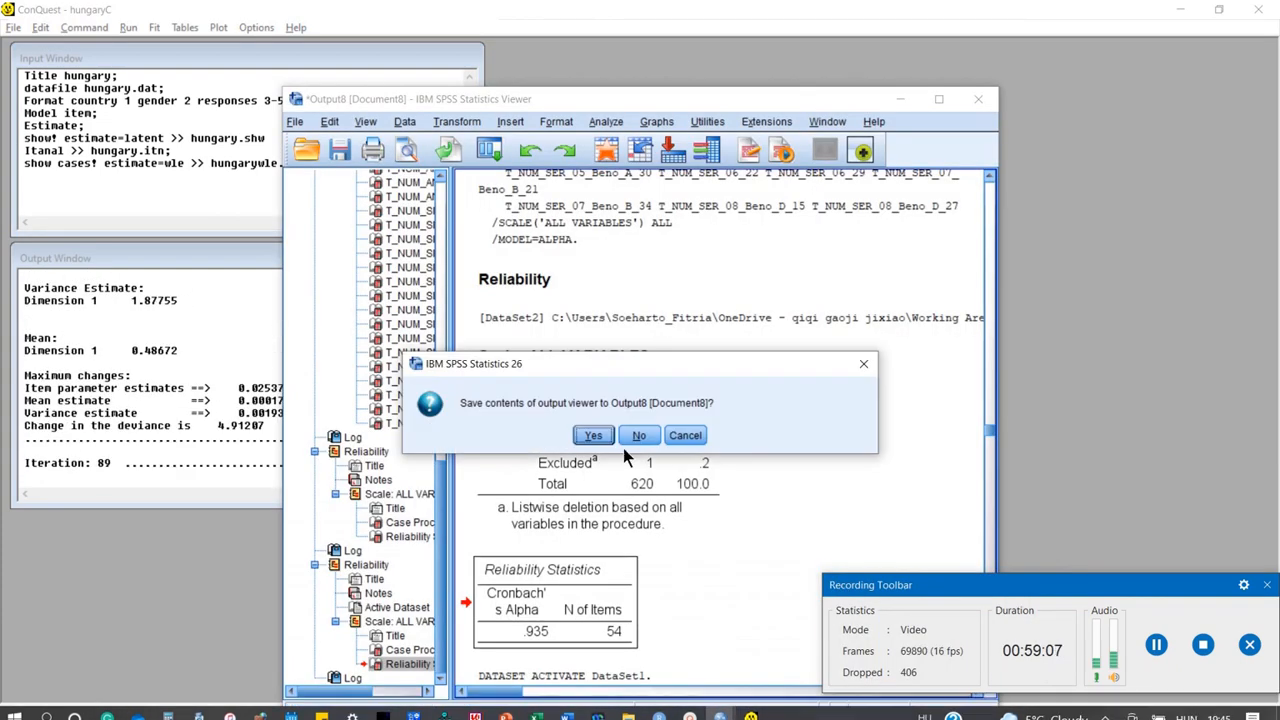
pyautogui.click(640, 437)
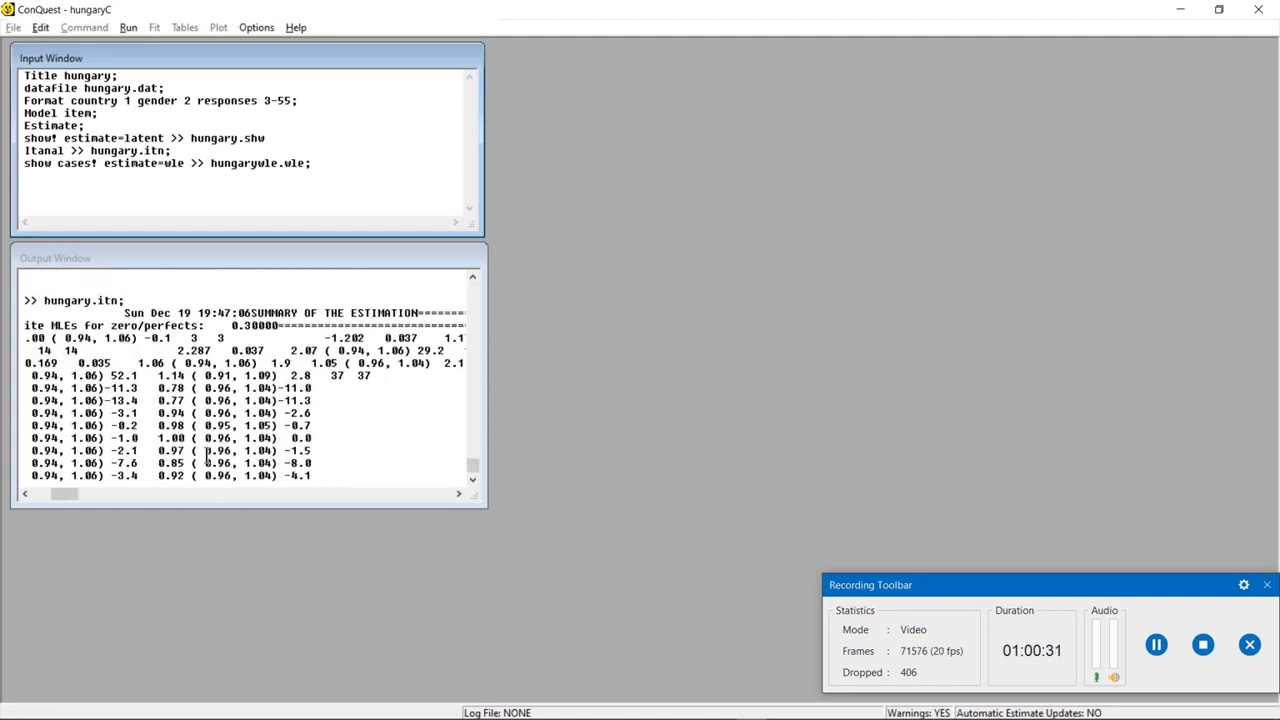
# Scroll back through the estimation output and allow the existing hungarywle.wle file to be replaced
pyautogui.moveTo(471, 465); pyautogui.dragTo(470, 290)
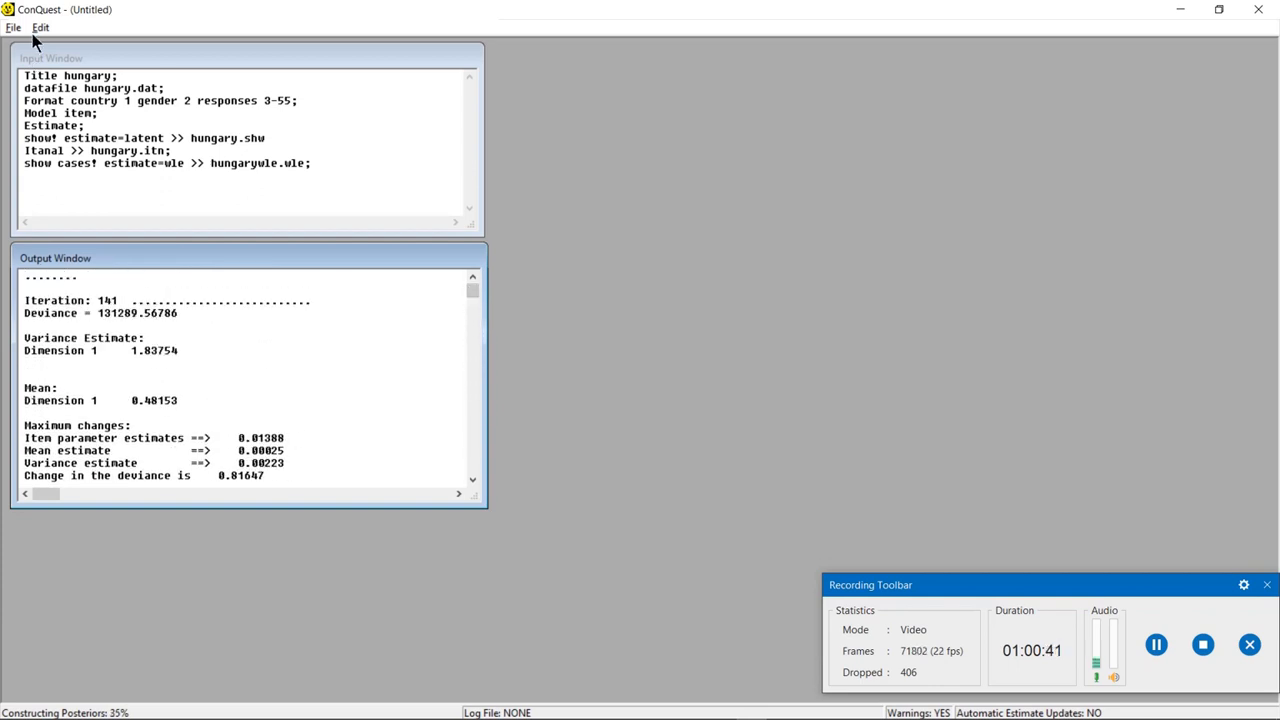
pyautogui.click(173, 137)
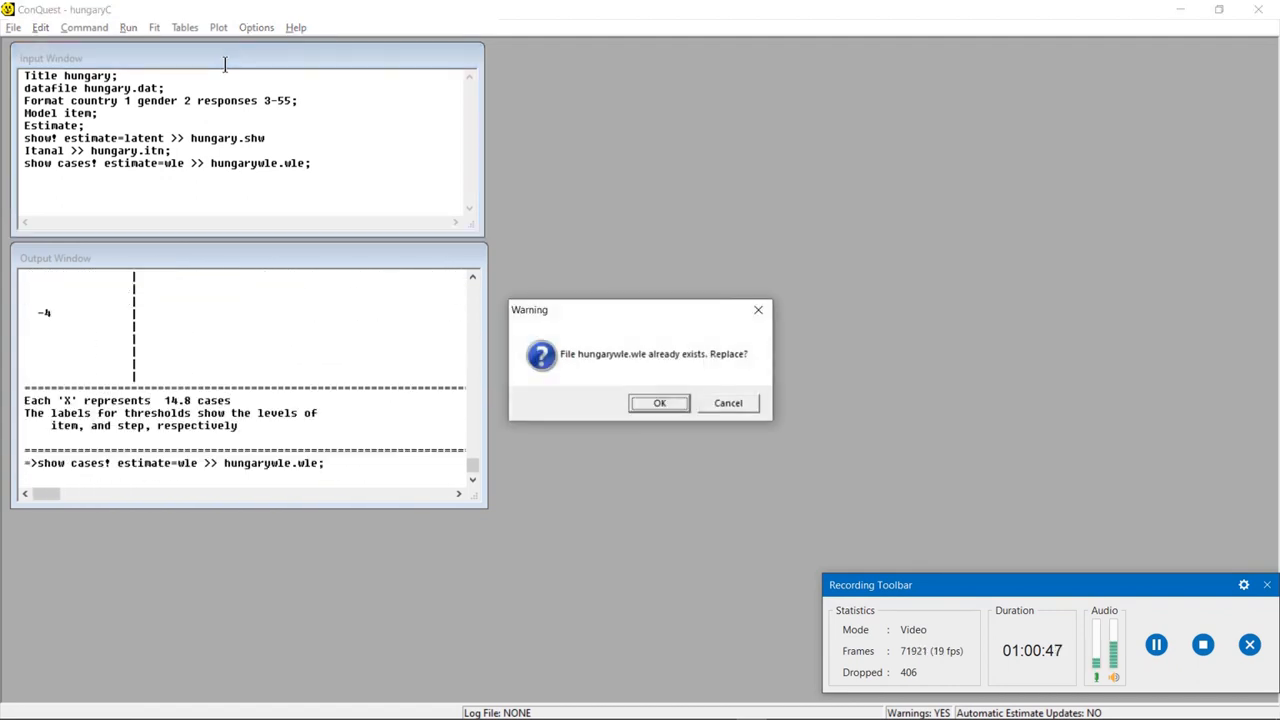
pyautogui.click(666, 403)
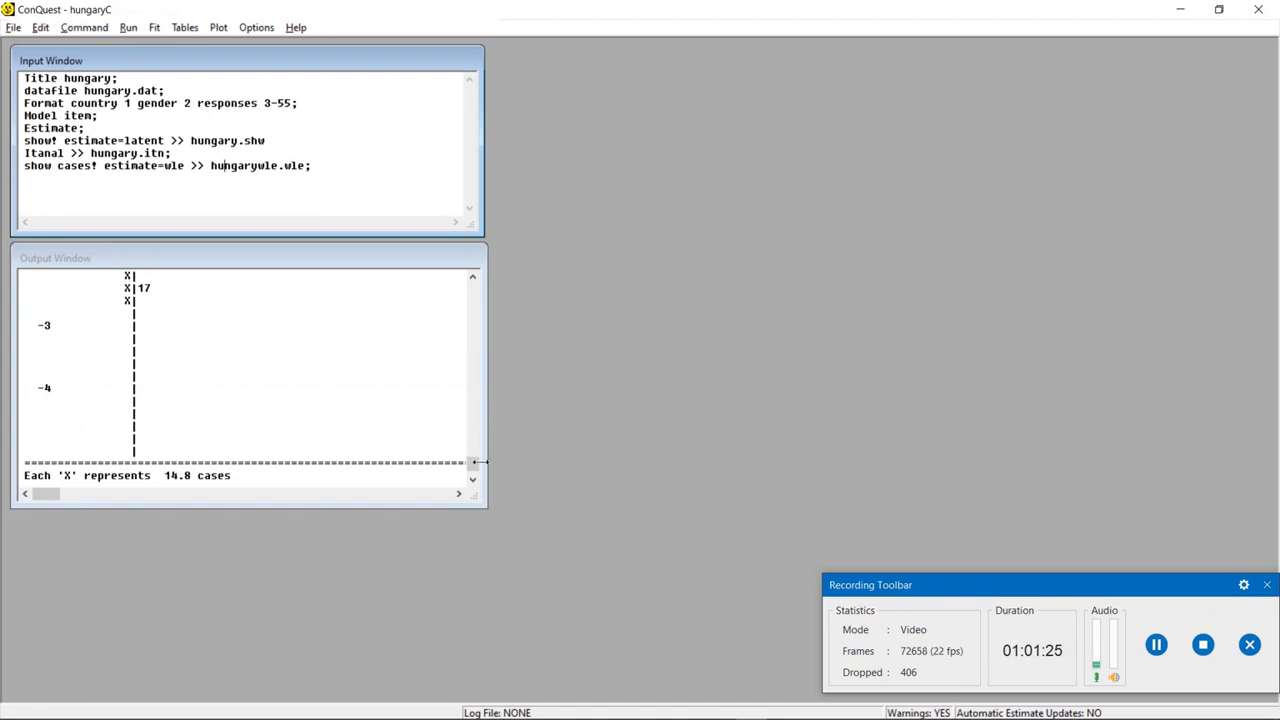
# Generate the Combined Item Difficulty Map for the Hungarian analysis and view its upper part in the Output Window
pyautogui.moveTo(470, 466); pyautogui.dragTo(450, 295)
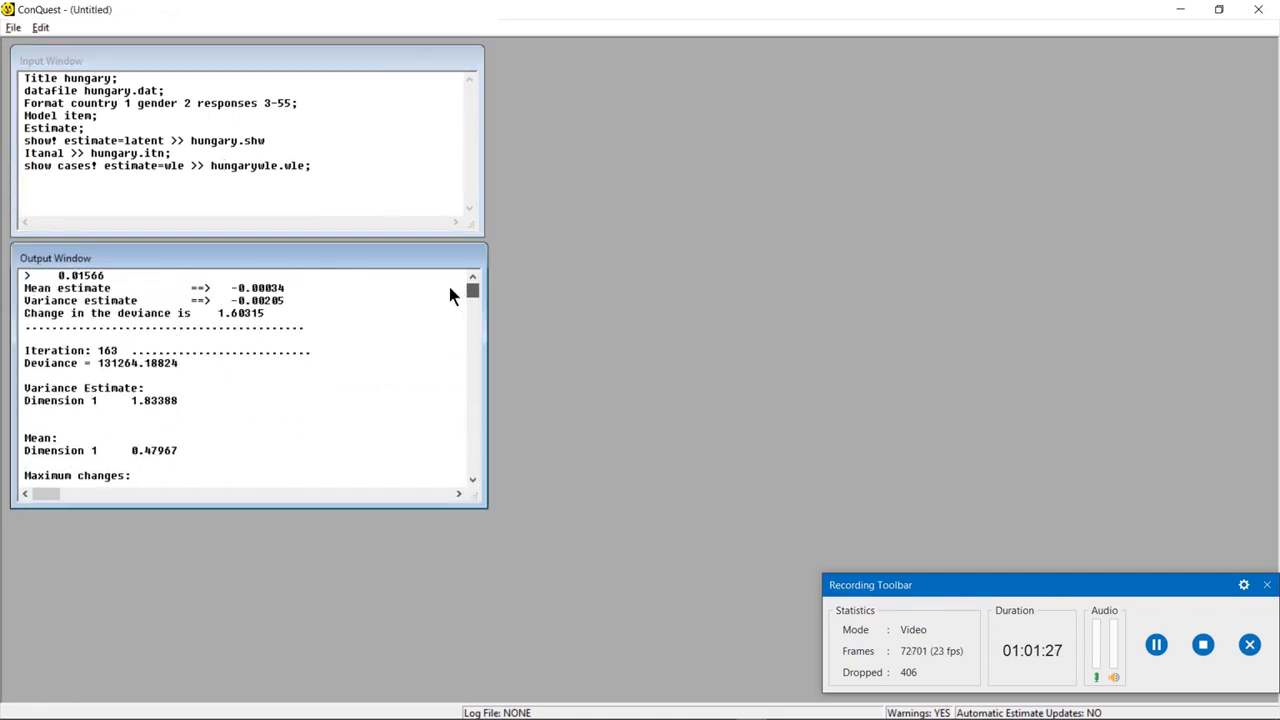
pyautogui.click(183, 64)
pyautogui.click(189, 30)
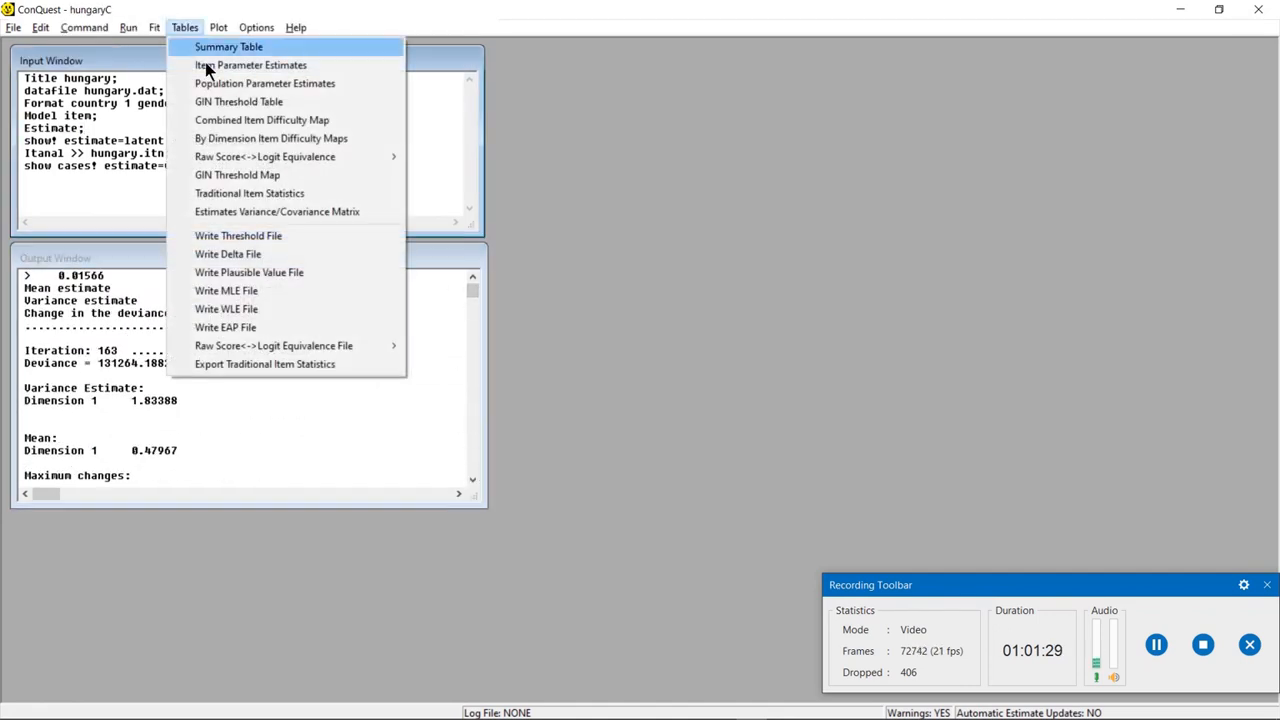
pyautogui.click(242, 119)
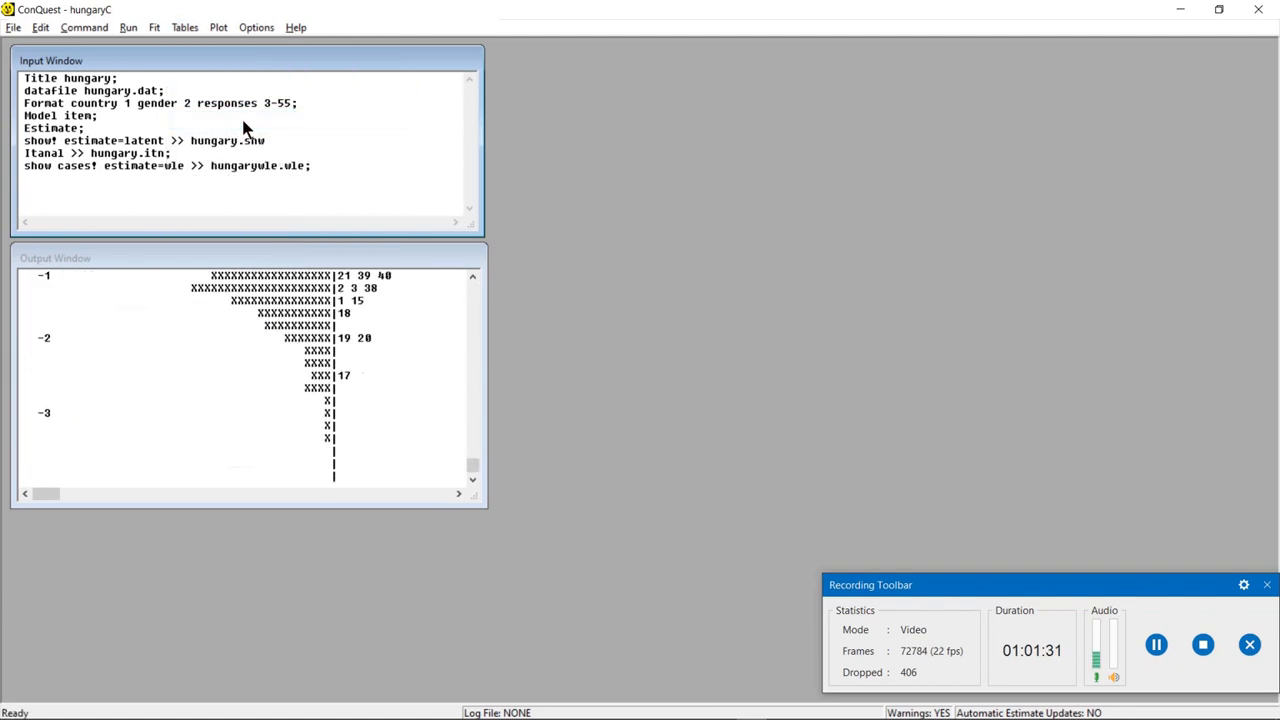
pyautogui.scroll(2, 474, 460)
pyautogui.moveTo(474, 457)
pyautogui.mouseDown()
pyautogui.moveTo(470, 418)
pyautogui.moveTo(473, 448)
pyautogui.mouseUp()
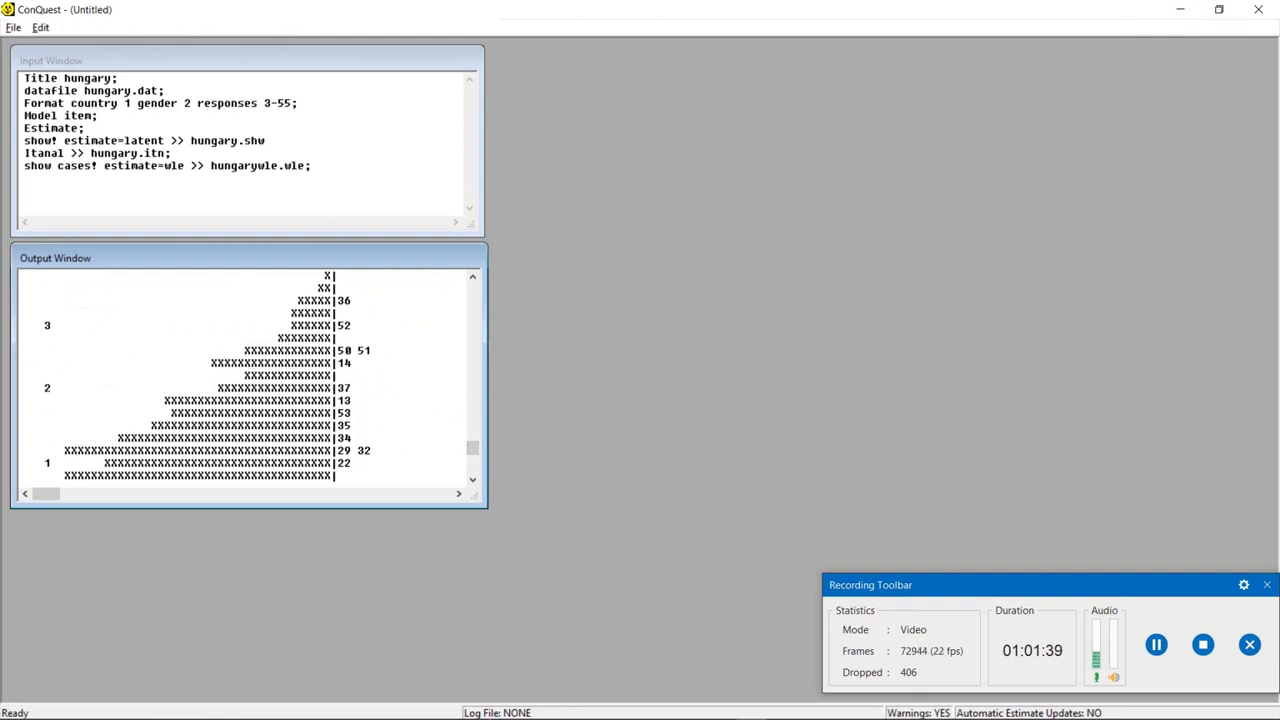
# Open the hungary ITN file from the Exam Rasch 2021 folder, look through its item statistics, and close it
pyautogui.click(628, 707)
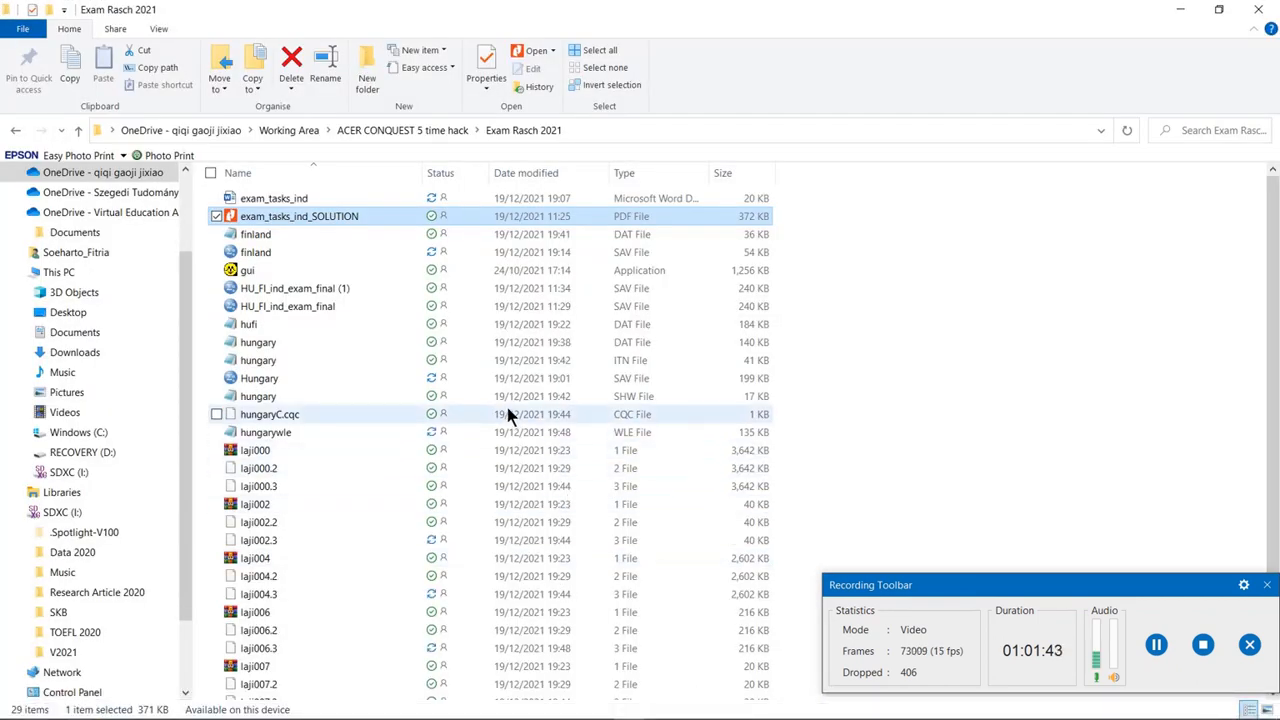
pyautogui.click(540, 360)
pyautogui.doubleClick(540, 362)
pyautogui.scroll(-15, 561, 278)
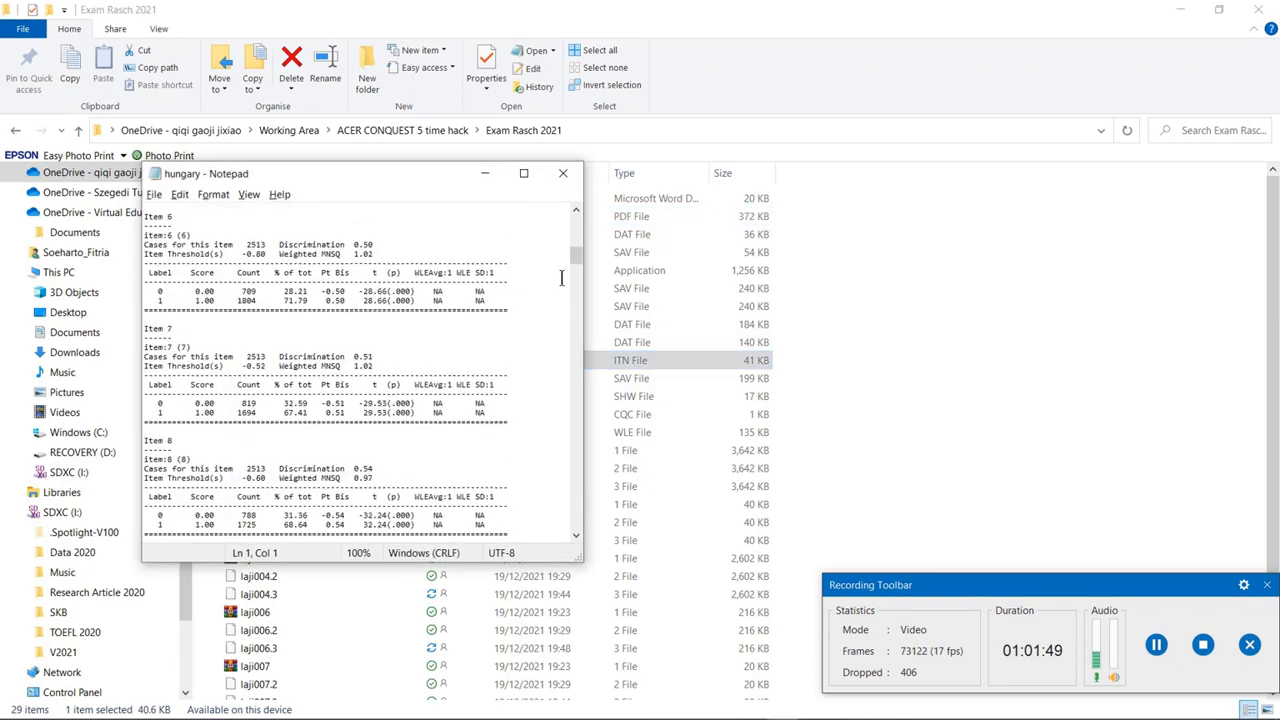
pyautogui.click(556, 173)
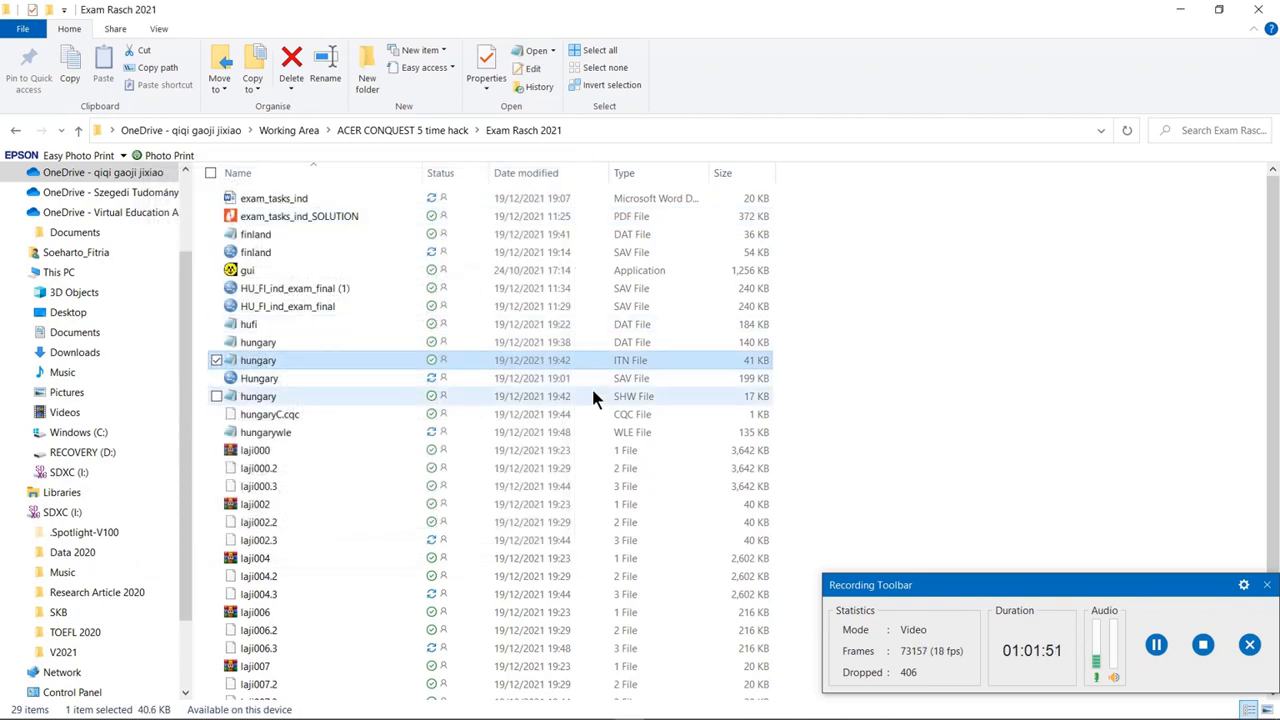
# Open the hungary SHW file, examine its item map, and close it
pyautogui.doubleClick(593, 394)
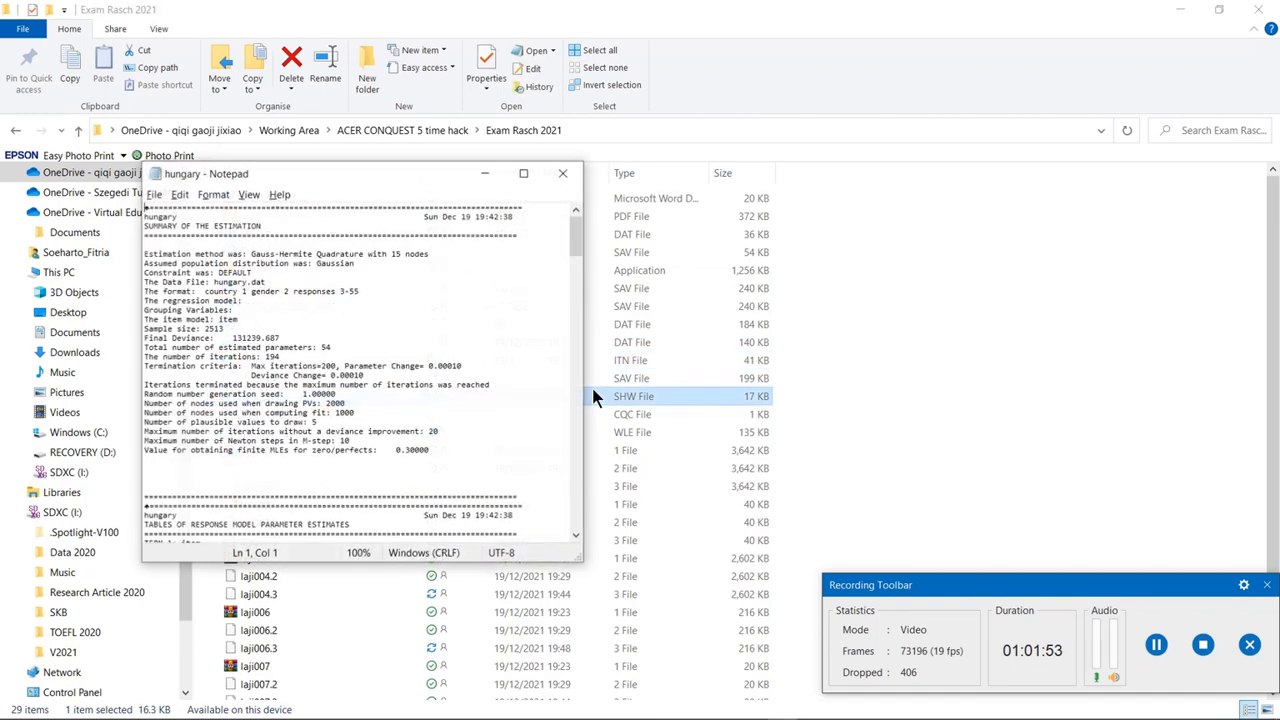
pyautogui.scroll(-20, 527, 388)
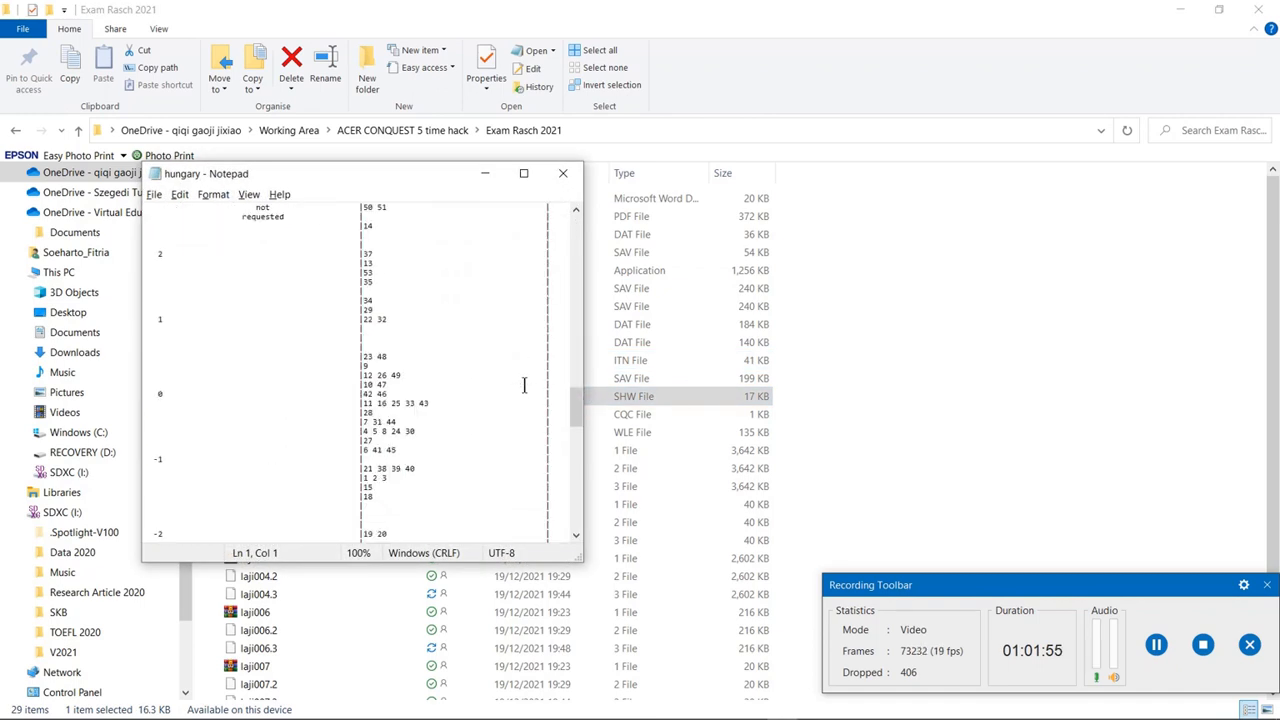
pyautogui.click(563, 173)
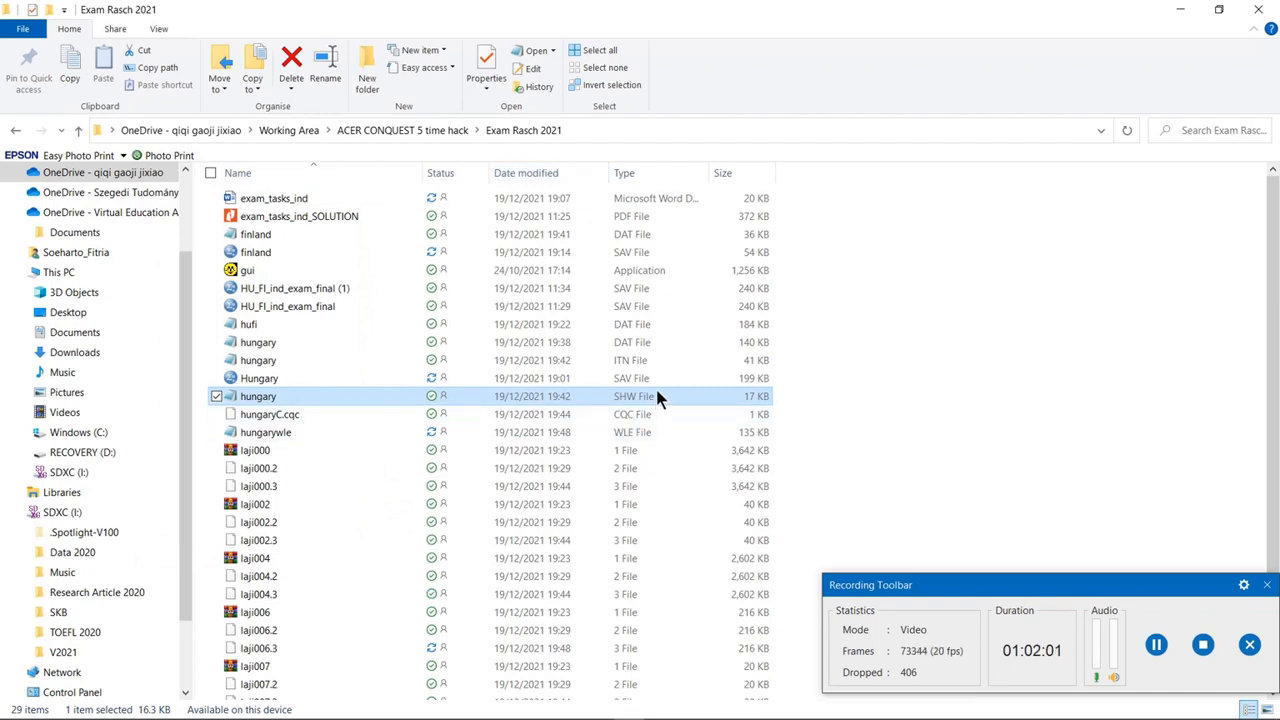
# Reopen the hungary SHW file to recheck its estimation summary, and close Notepad again
pyautogui.scroll(-1, 657, 397)
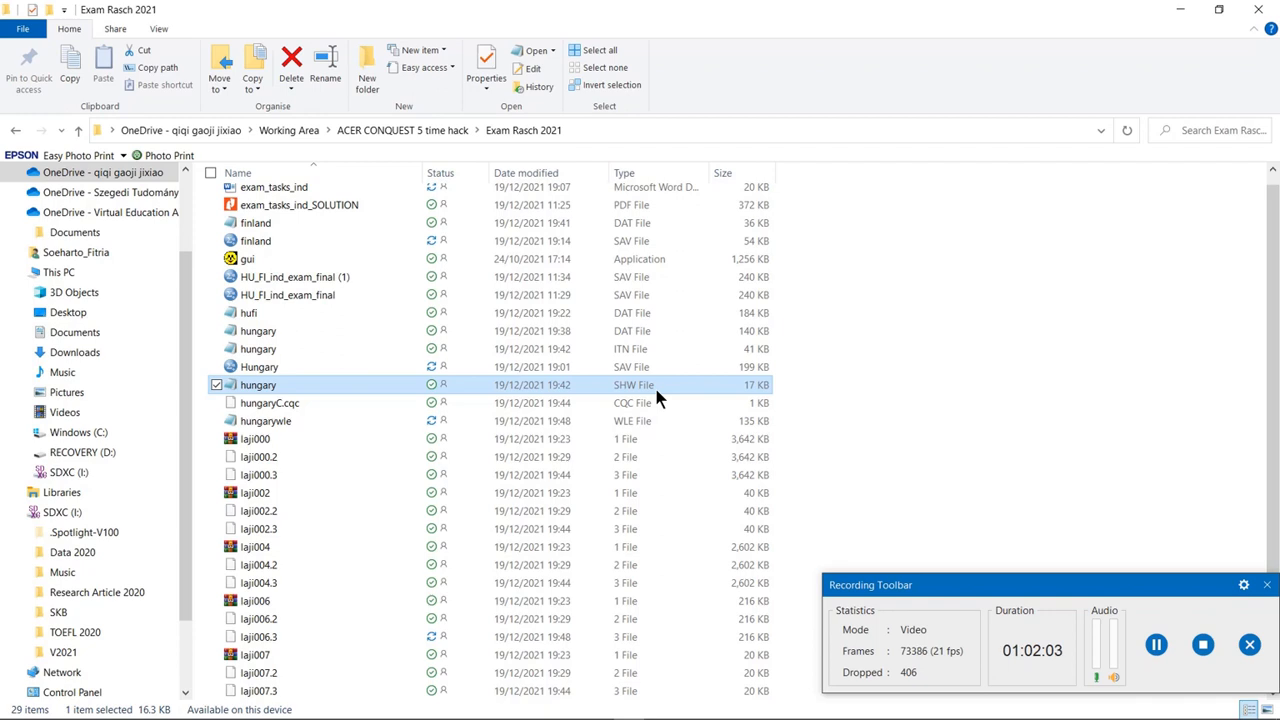
pyautogui.scroll(1, 656, 391)
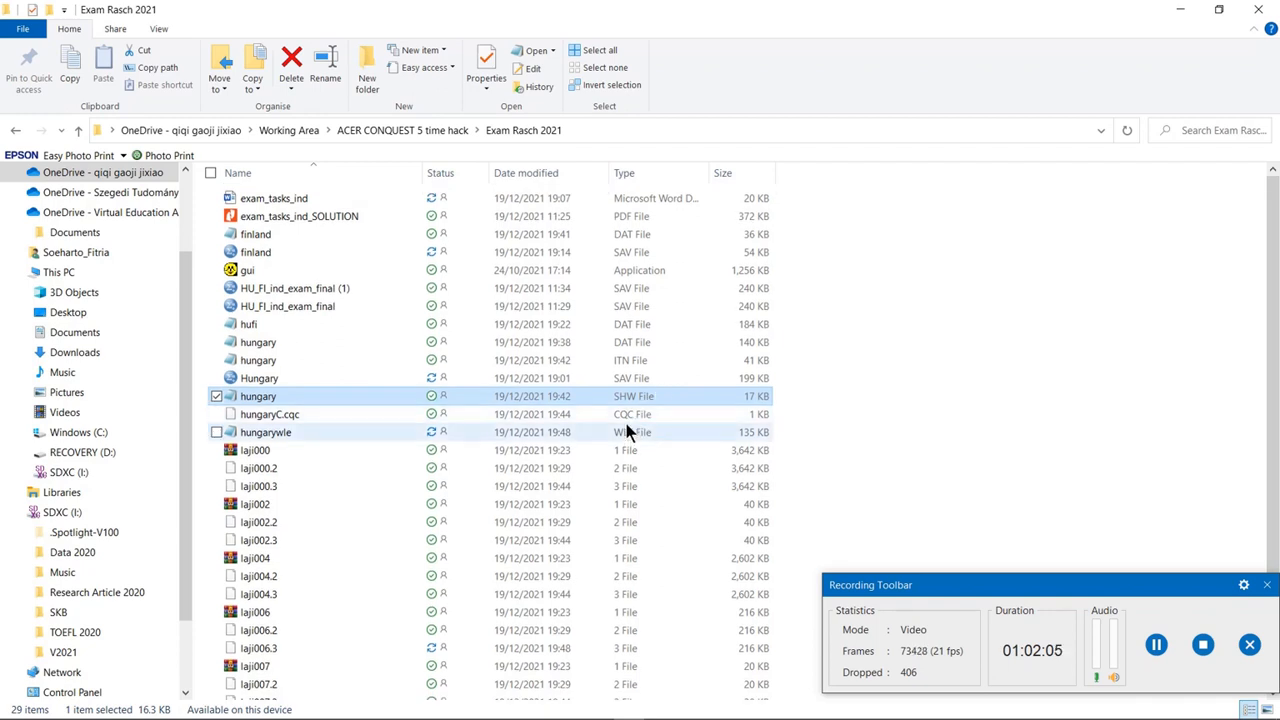
pyautogui.doubleClick(620, 400)
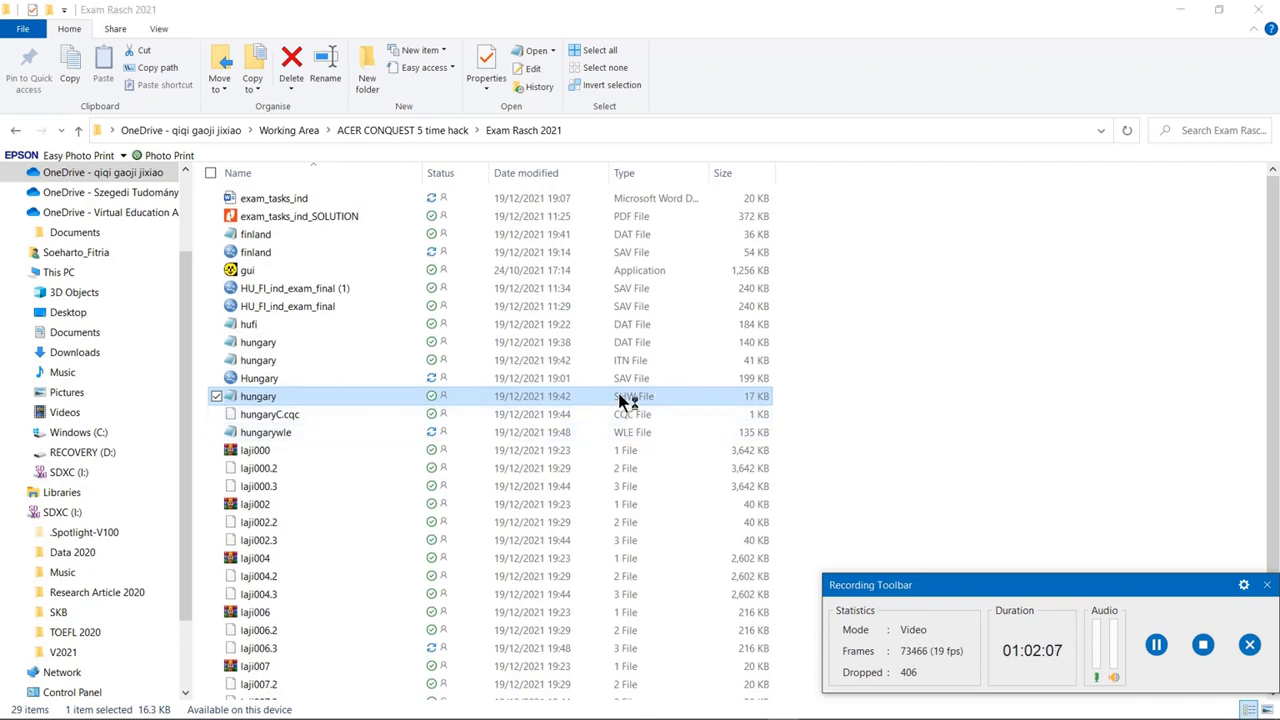
pyautogui.click(567, 308)
pyautogui.moveTo(567, 308); pyautogui.dragTo(589, 171)
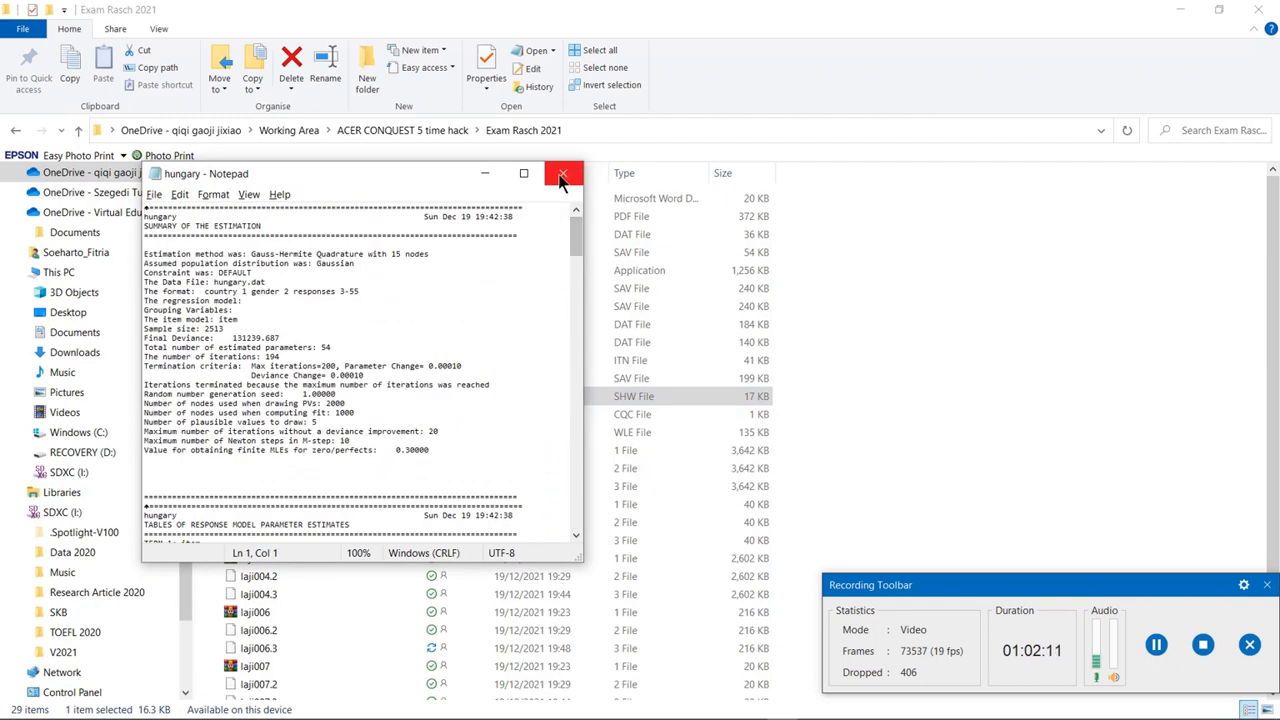
pyautogui.click(562, 173)
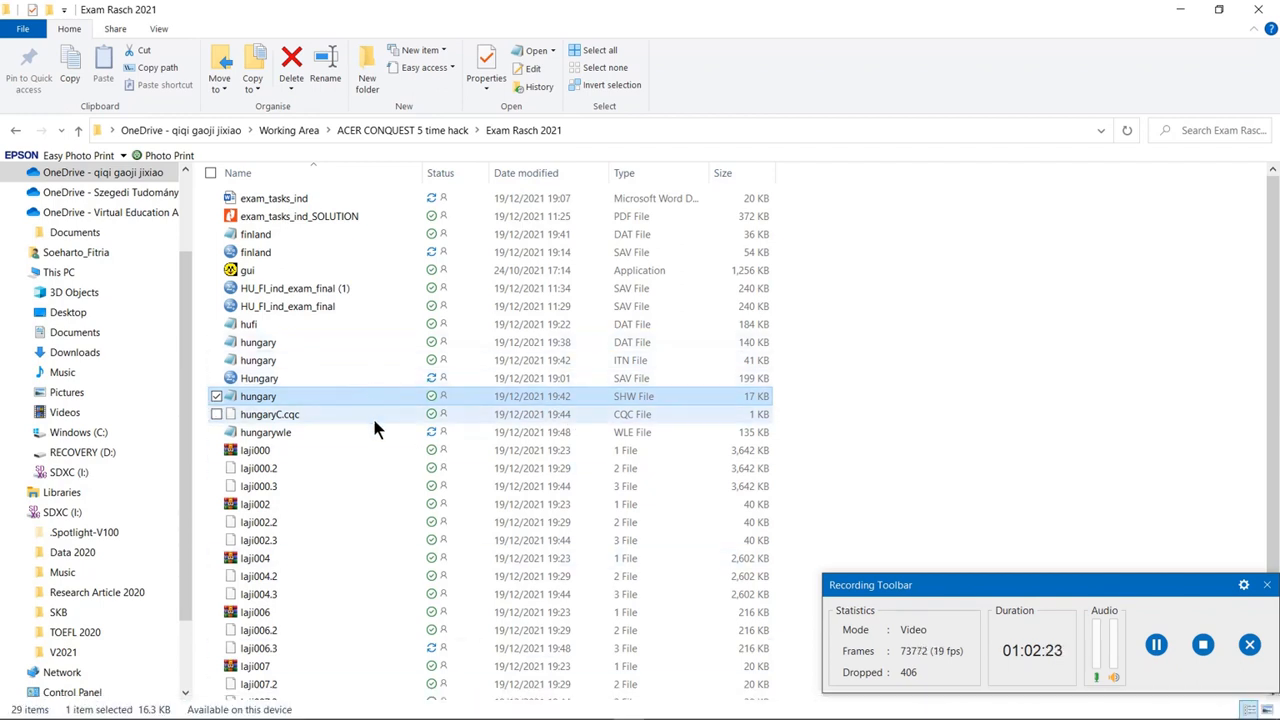
# Return to ConQuest and enlarge the Output Window in both directions to view the latent distribution map from its heading
pyautogui.click(1179, 9)
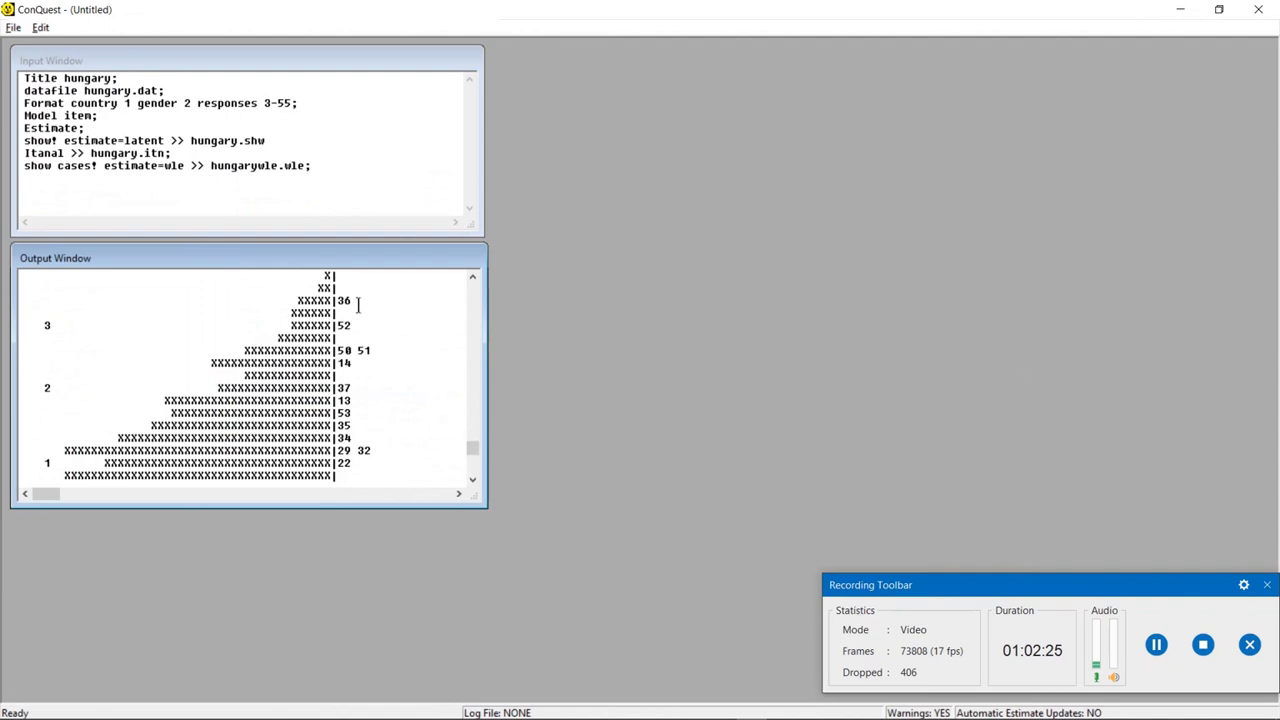
pyautogui.moveTo(490, 505); pyautogui.dragTo(728, 507)
pyautogui.moveTo(640, 507); pyautogui.dragTo(651, 680)
pyautogui.scroll(6, 507, 390)
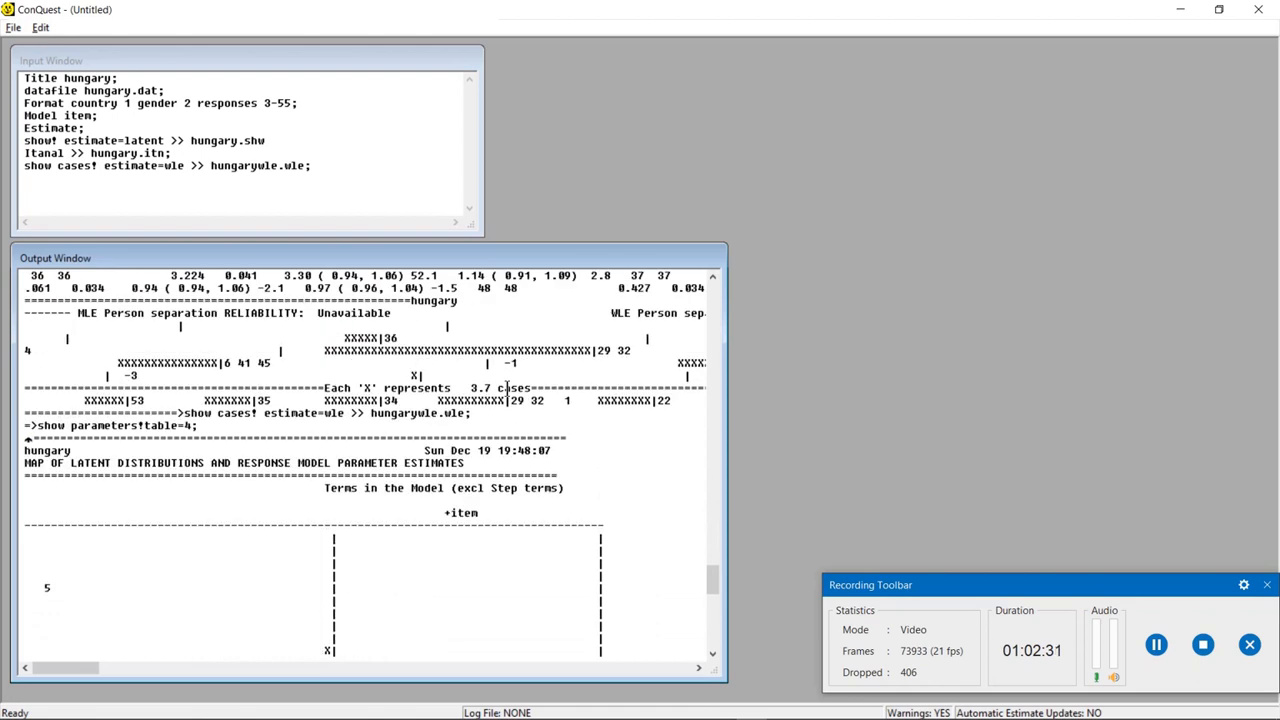
# Look over the latent distribution map in the Output Window and the iteration history and commands above it
pyautogui.scroll(-13, 495, 385)
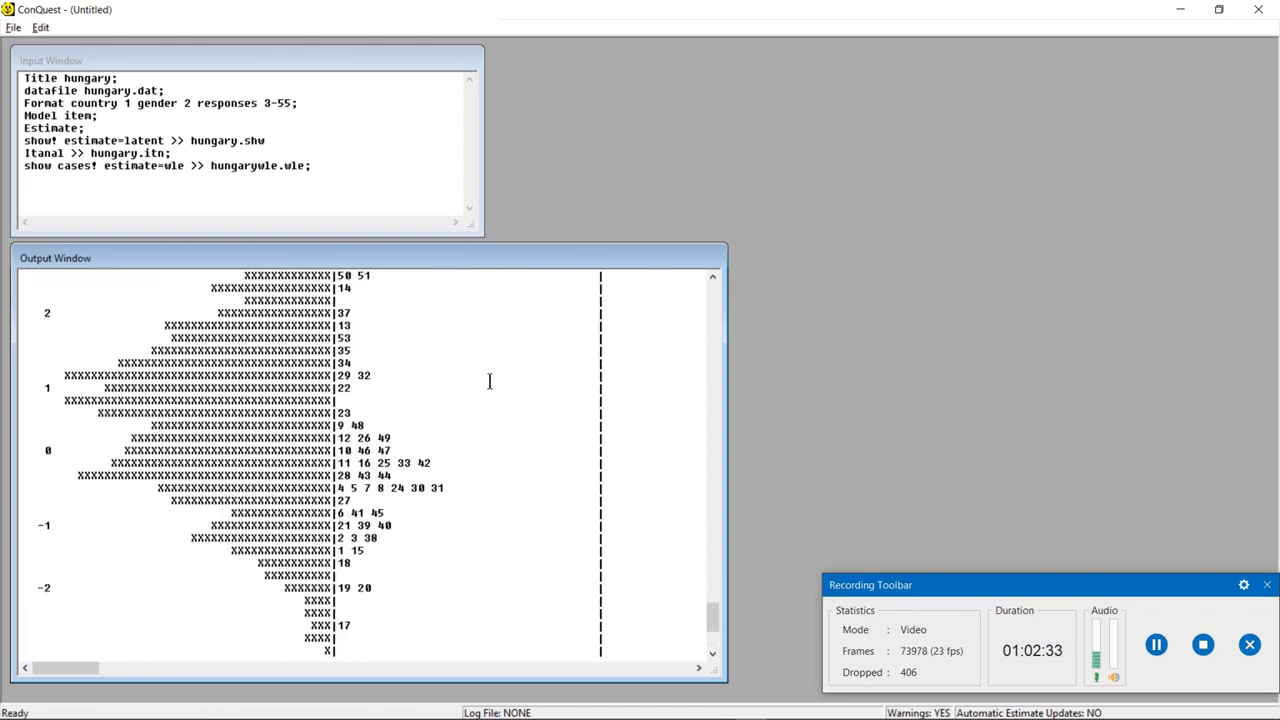
pyautogui.scroll(7, 490, 382)
pyautogui.scroll(7, 489, 383)
pyautogui.scroll(-5, 489, 383)
pyautogui.scroll(3, 489, 383)
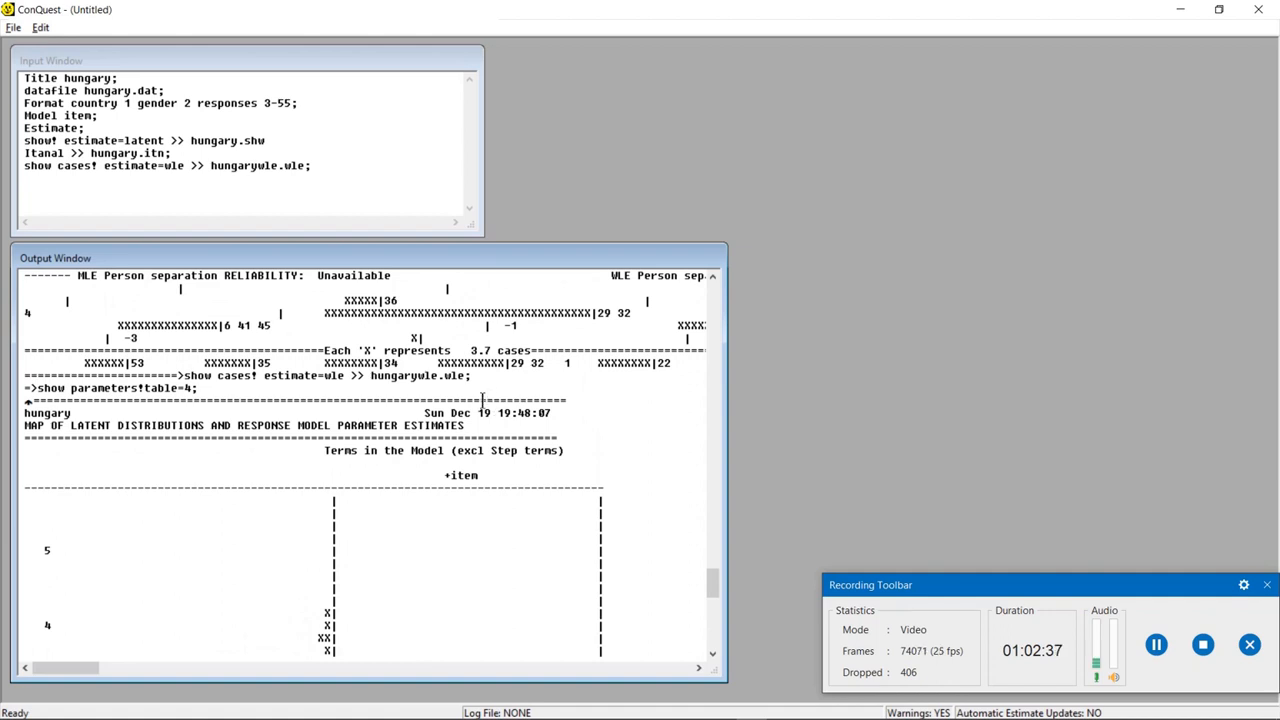
pyautogui.scroll(8, 302, 480)
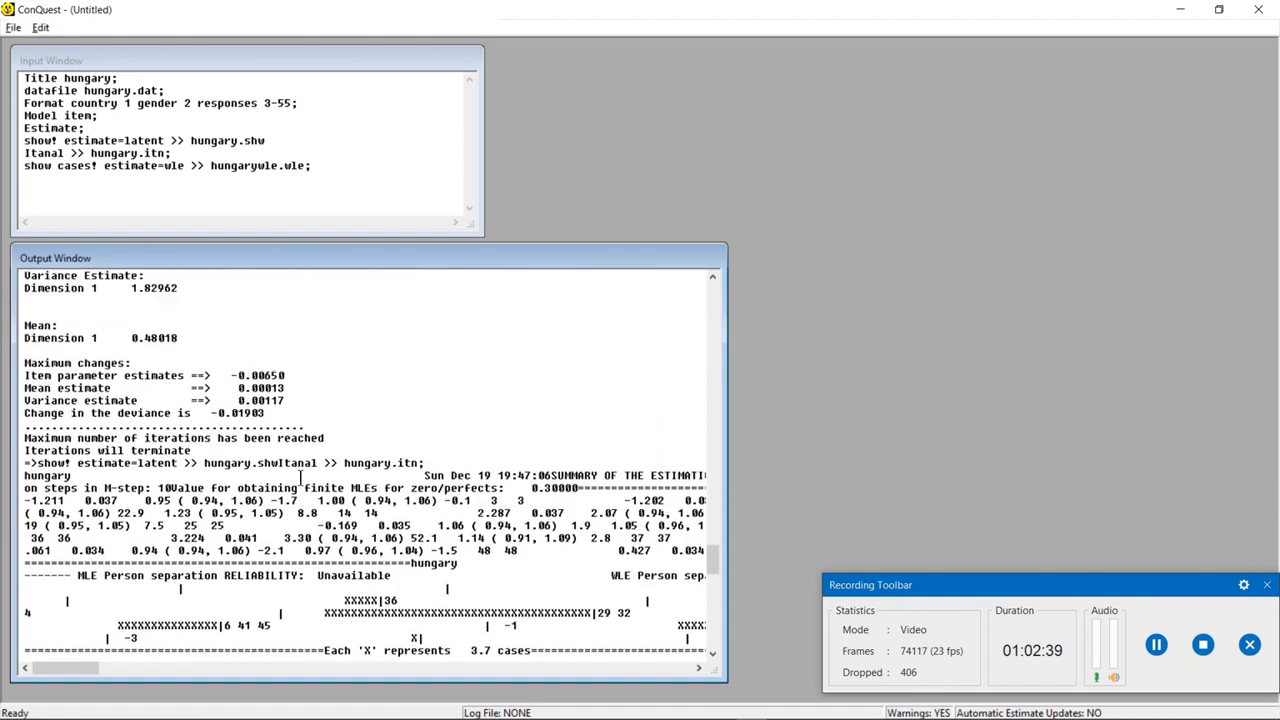
pyautogui.scroll(7, 302, 477)
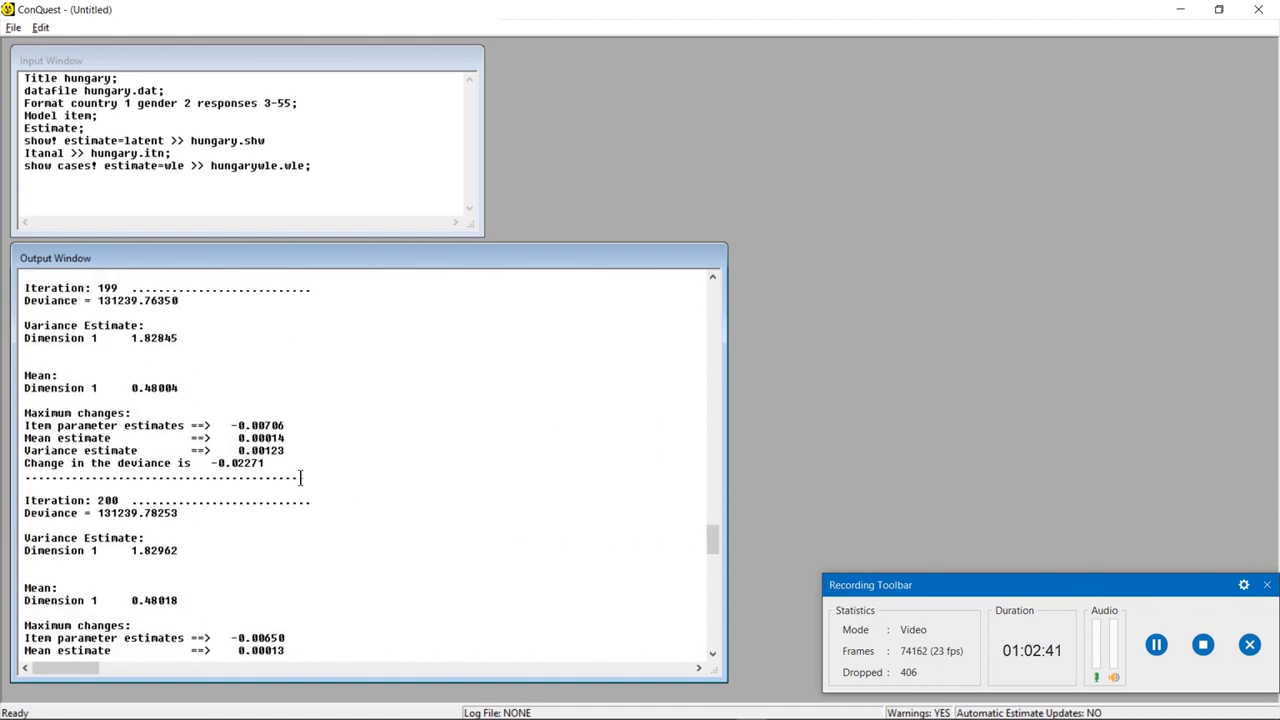
pyautogui.scroll(-15, 302, 477)
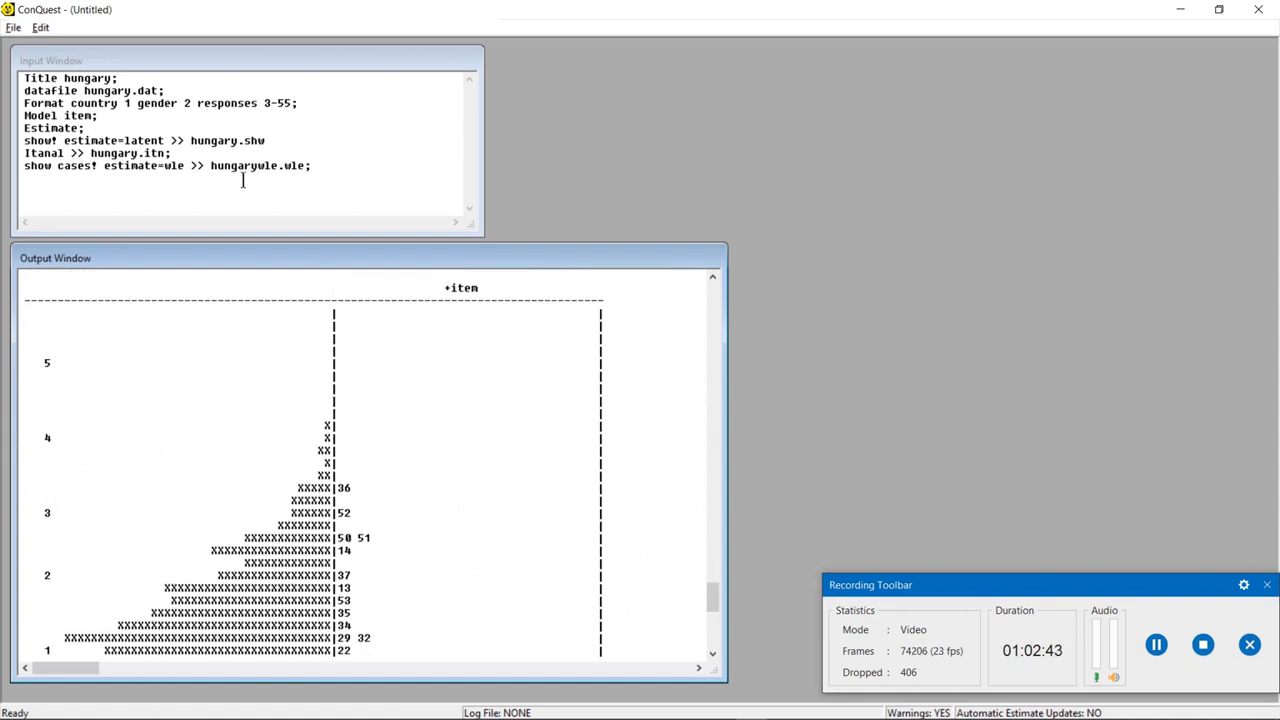
# End the show command for hungary.shw with a semicolon and save the hungaryC command file
pyautogui.click(285, 145)
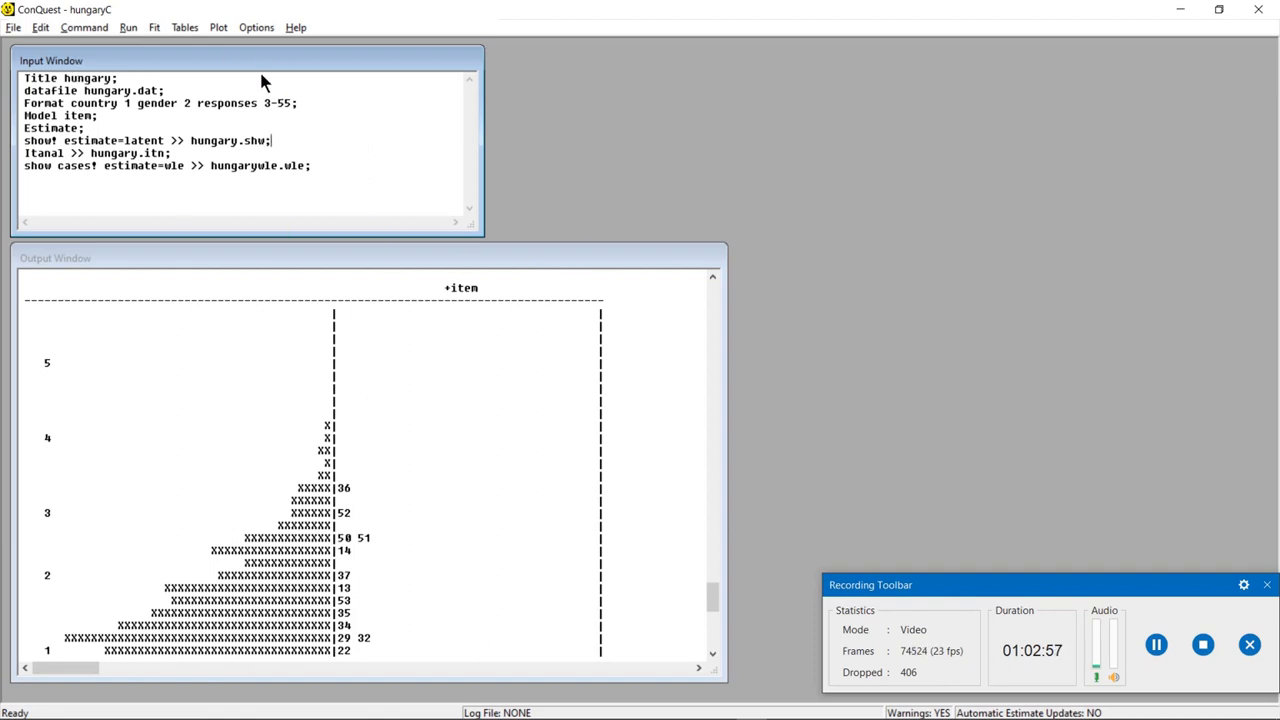
pyautogui.click(13, 28)
pyautogui.click(55, 84)
pyautogui.click(14, 27)
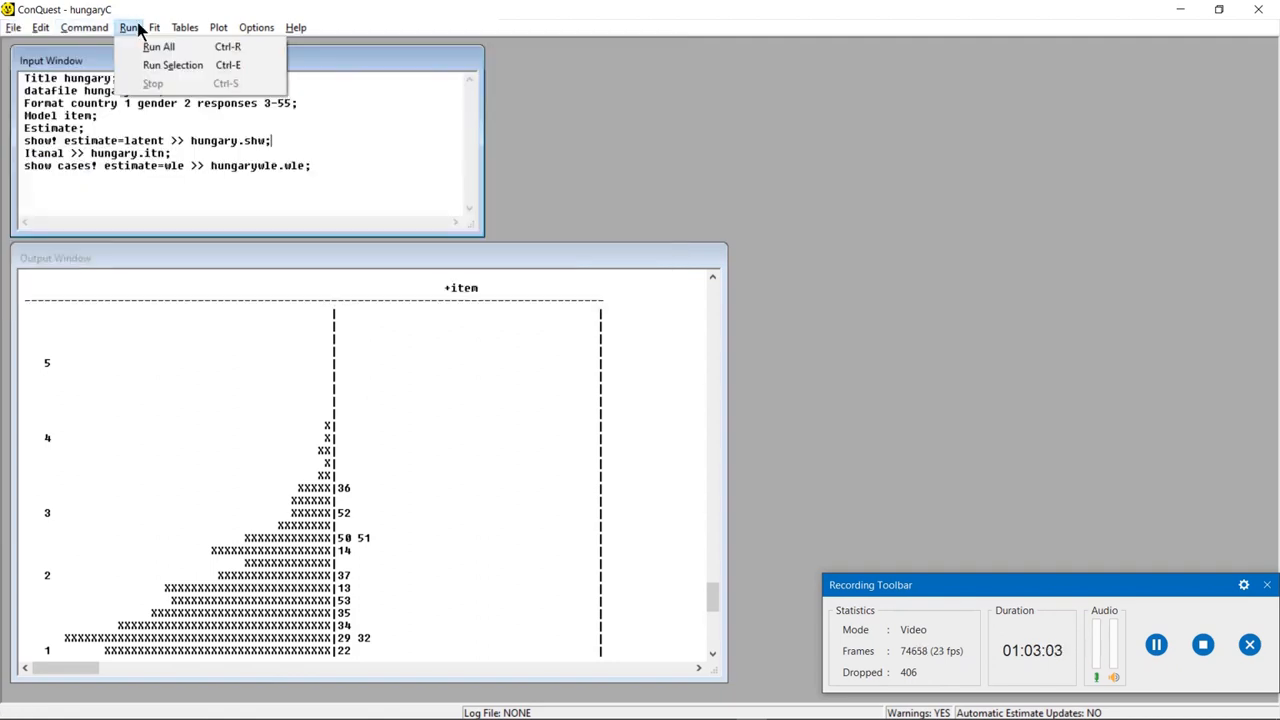
# Run all commands of the hungary analysis again
pyautogui.click(128, 27)
pyautogui.click(128, 27)
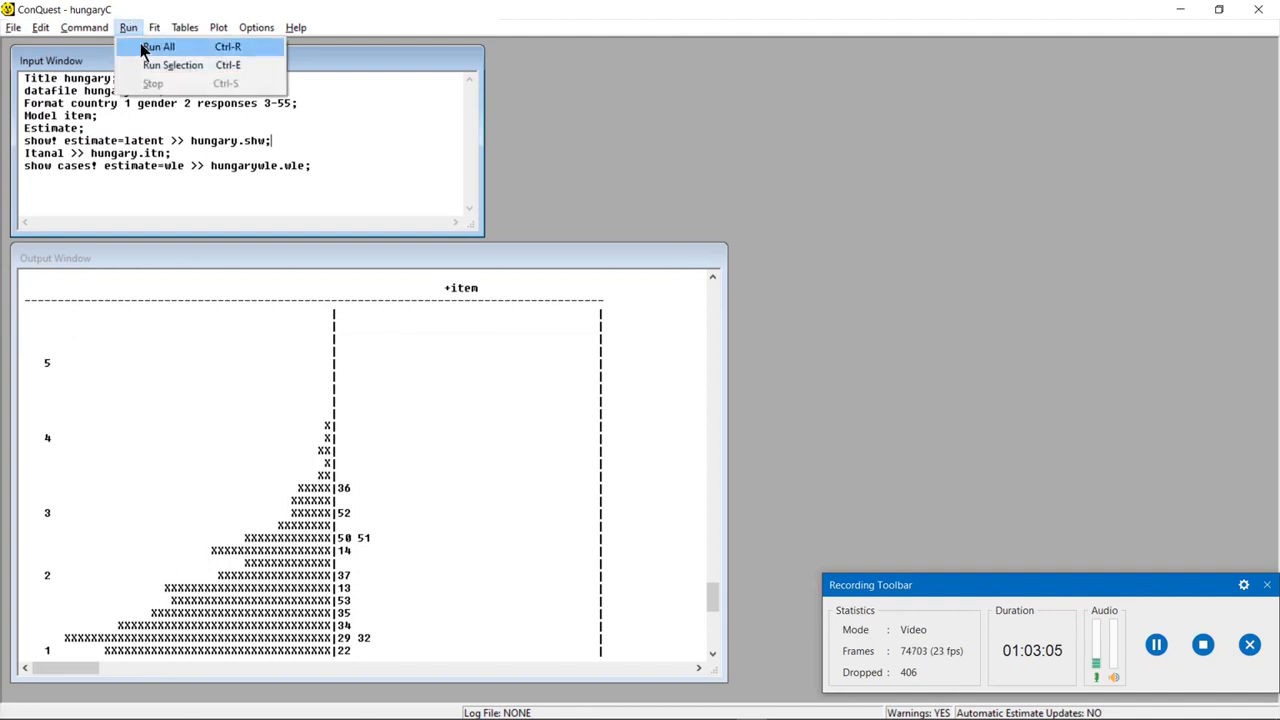
pyautogui.click(141, 46)
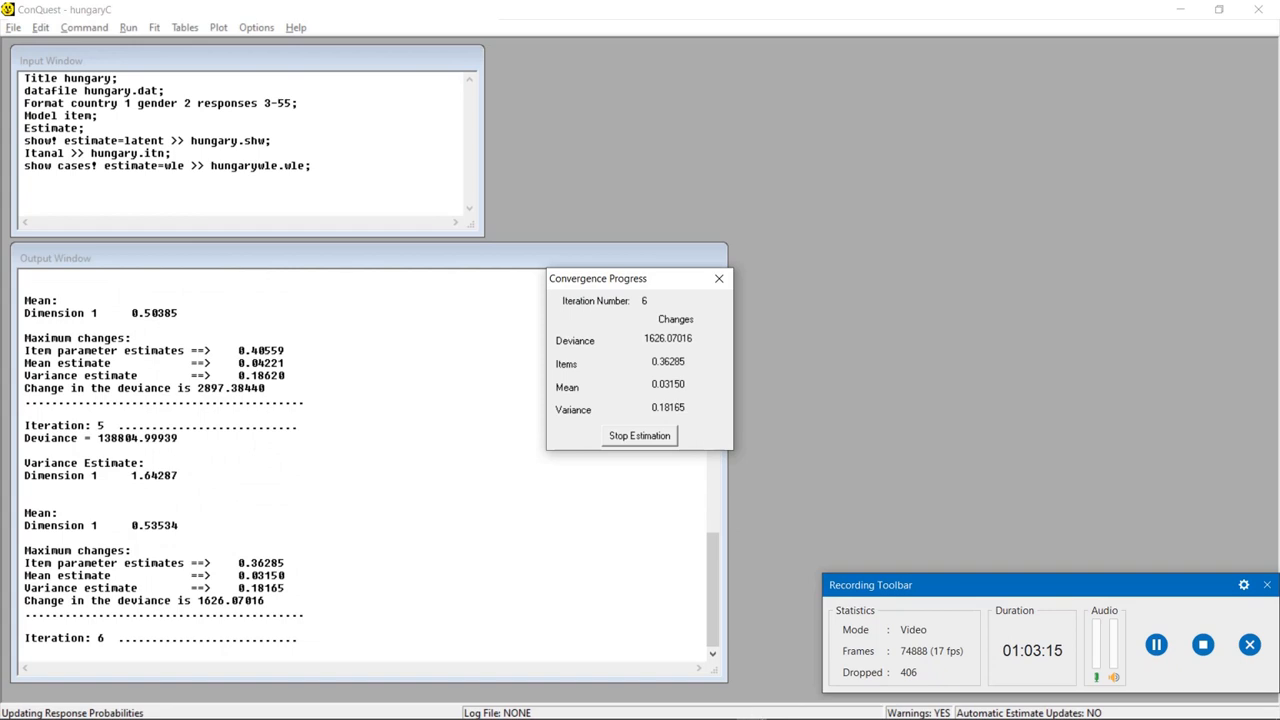
pyautogui.moveTo(751, 707)
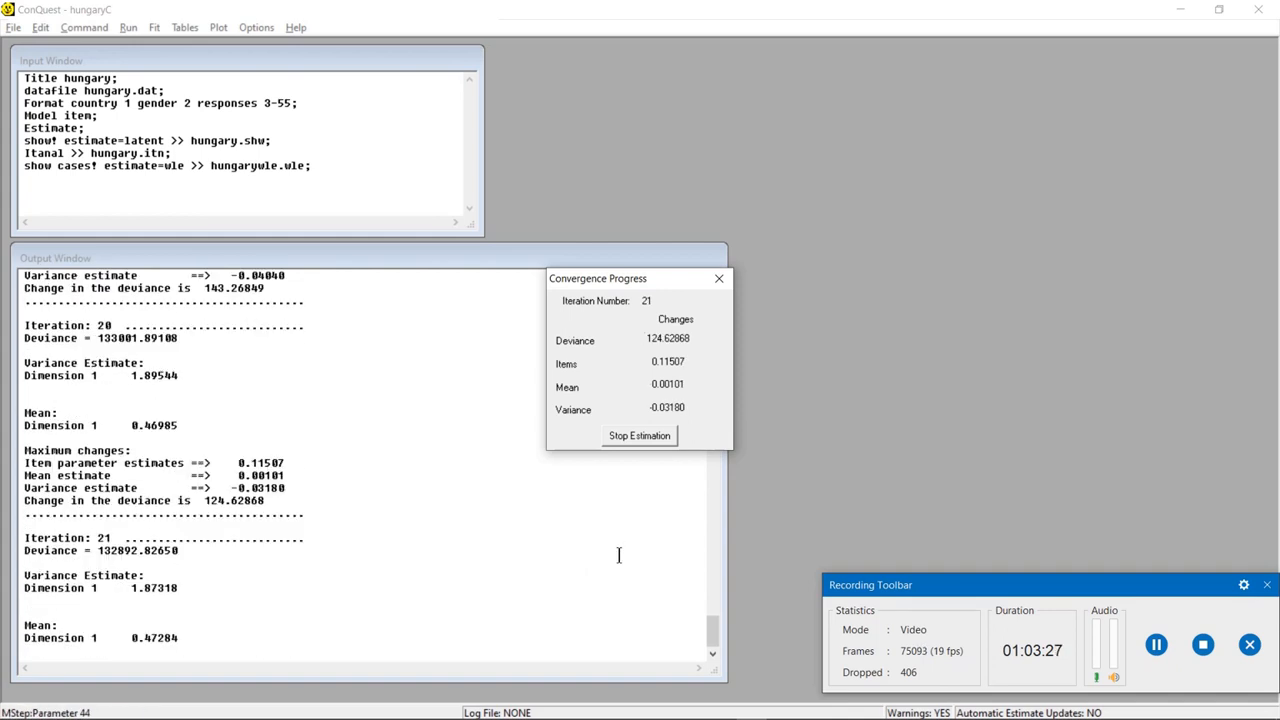
pyautogui.click(653, 263)
pyautogui.moveTo(652, 272)
pyautogui.mouseDown()
pyautogui.moveTo(650, 251)
pyautogui.moveTo(630, 249)
pyautogui.moveTo(641, 255)
pyautogui.mouseUp()
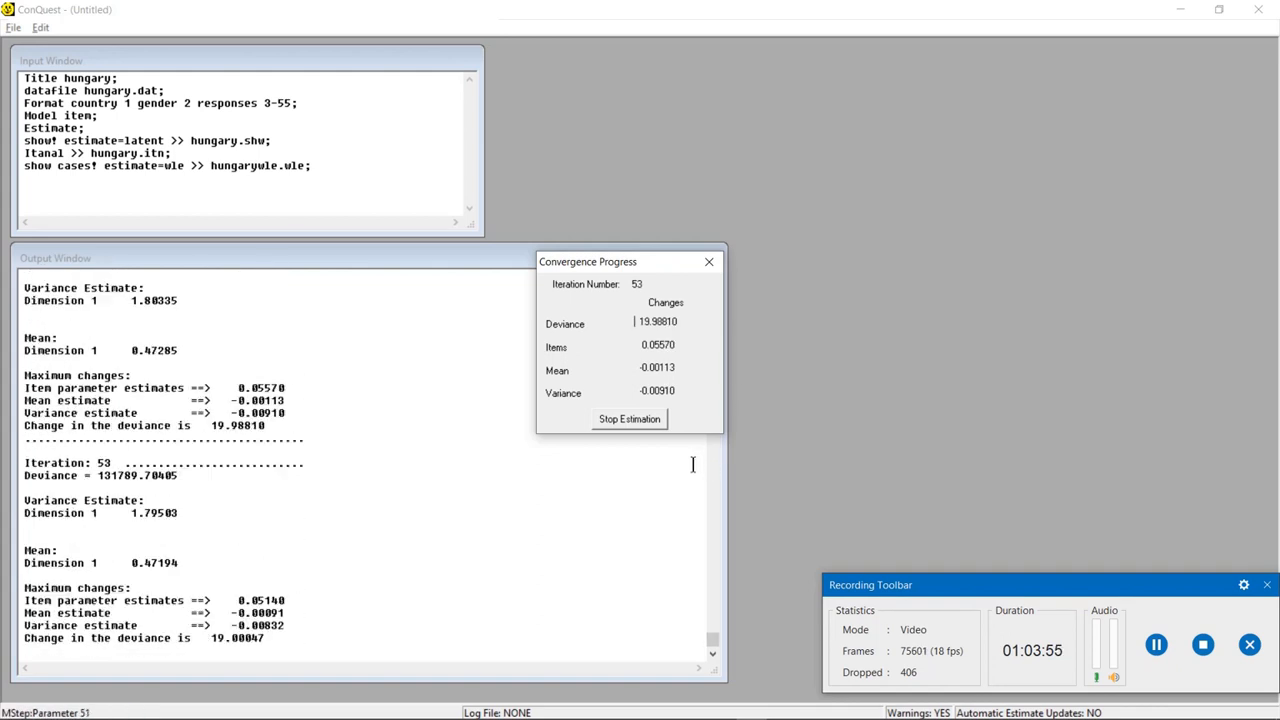
pyautogui.moveTo(719, 710)
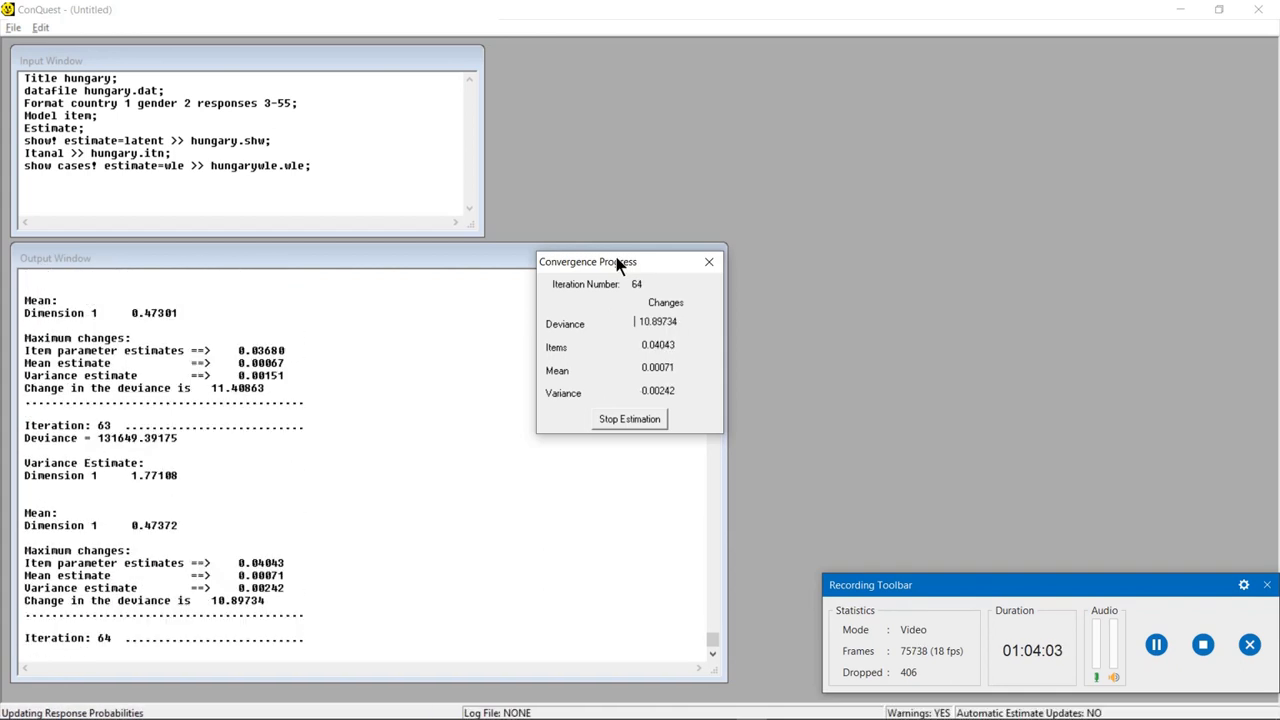
pyautogui.moveTo(616, 257); pyautogui.dragTo(619, 240)
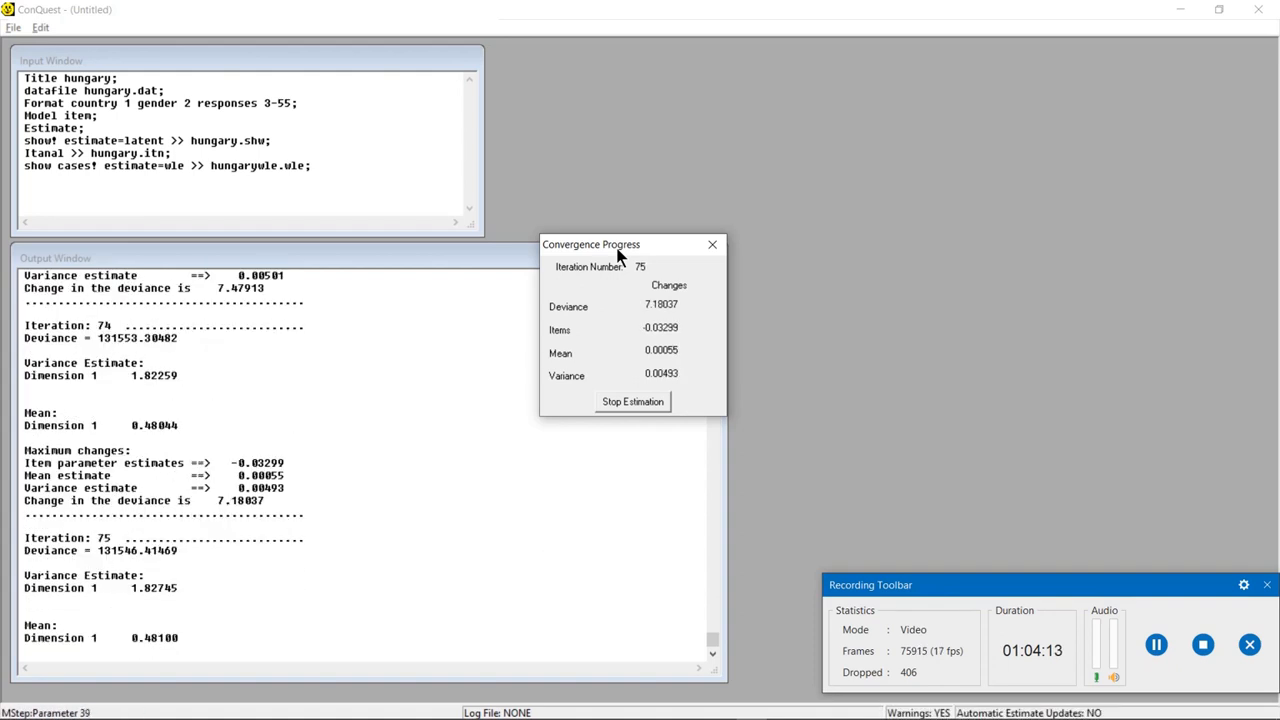
pyautogui.moveTo(618, 256); pyautogui.dragTo(593, 285)
# Open the exam_tasks_ind_SOLUTION PDF from the Exam Rasch 2021 folder, review the Finnish, Hungarian and combined analysis code, and return to ConQuest
pyautogui.moveTo(620, 715)
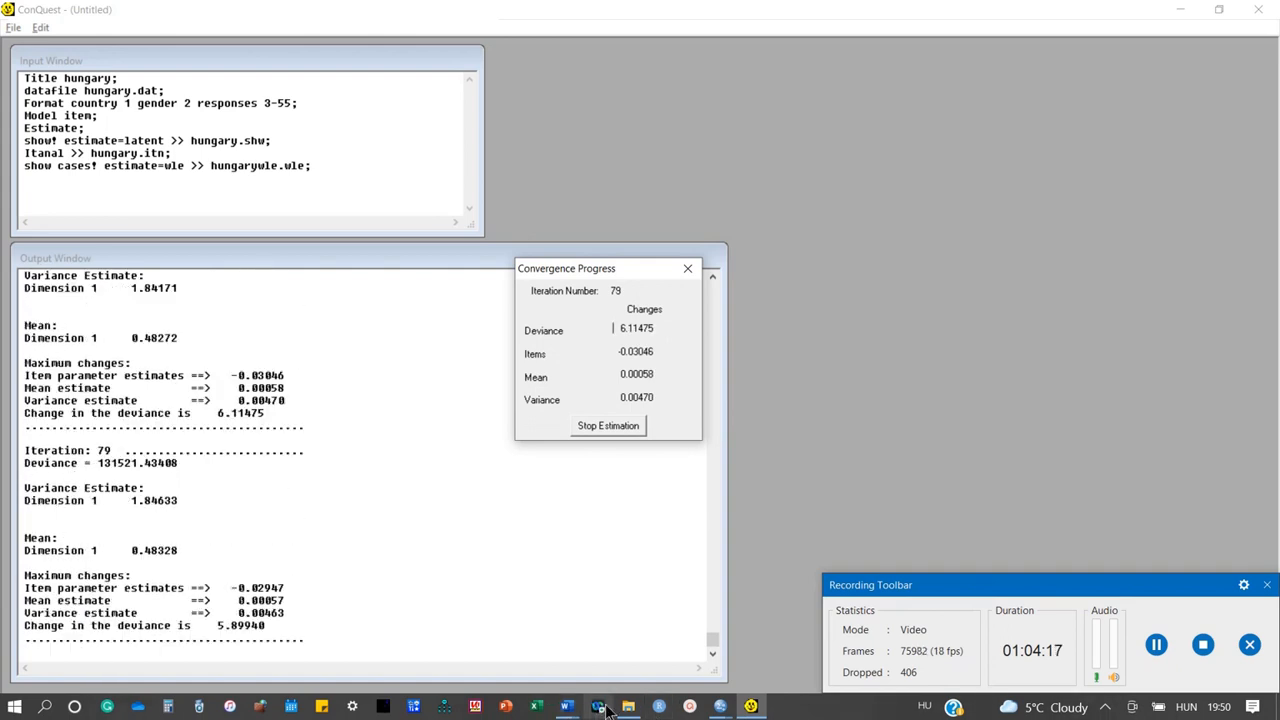
pyautogui.click(628, 707)
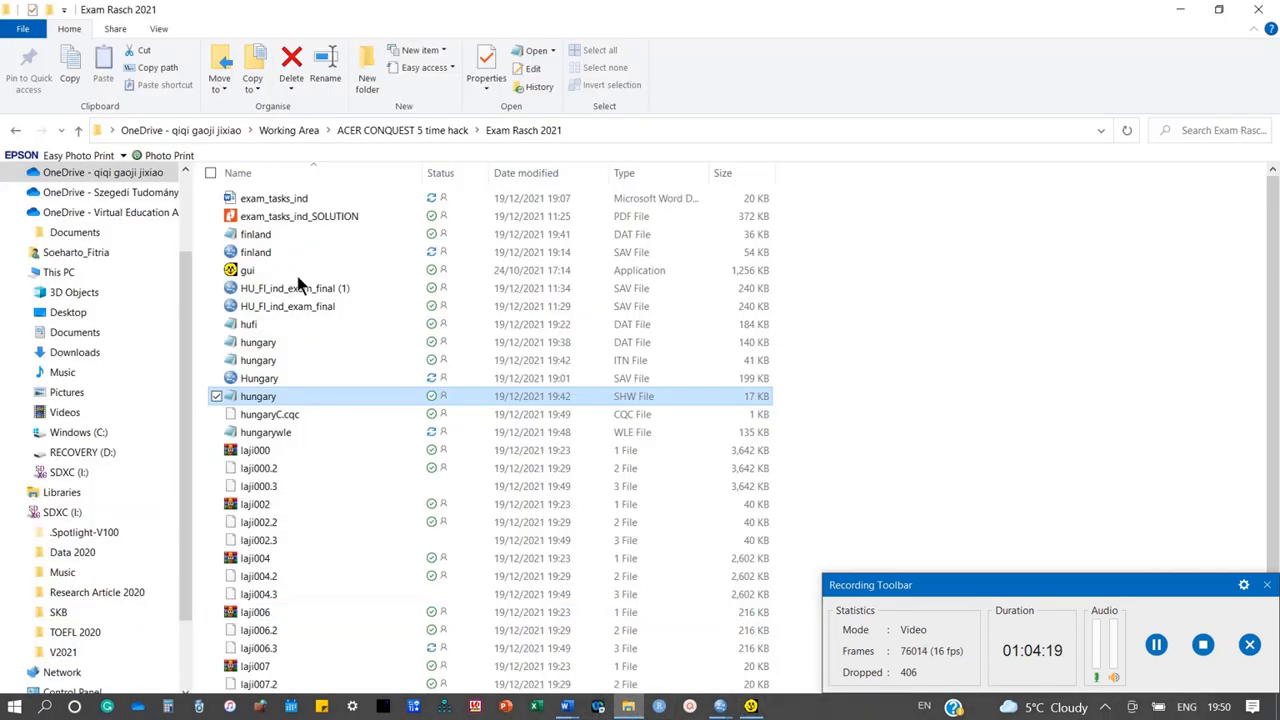
pyautogui.doubleClick(316, 216)
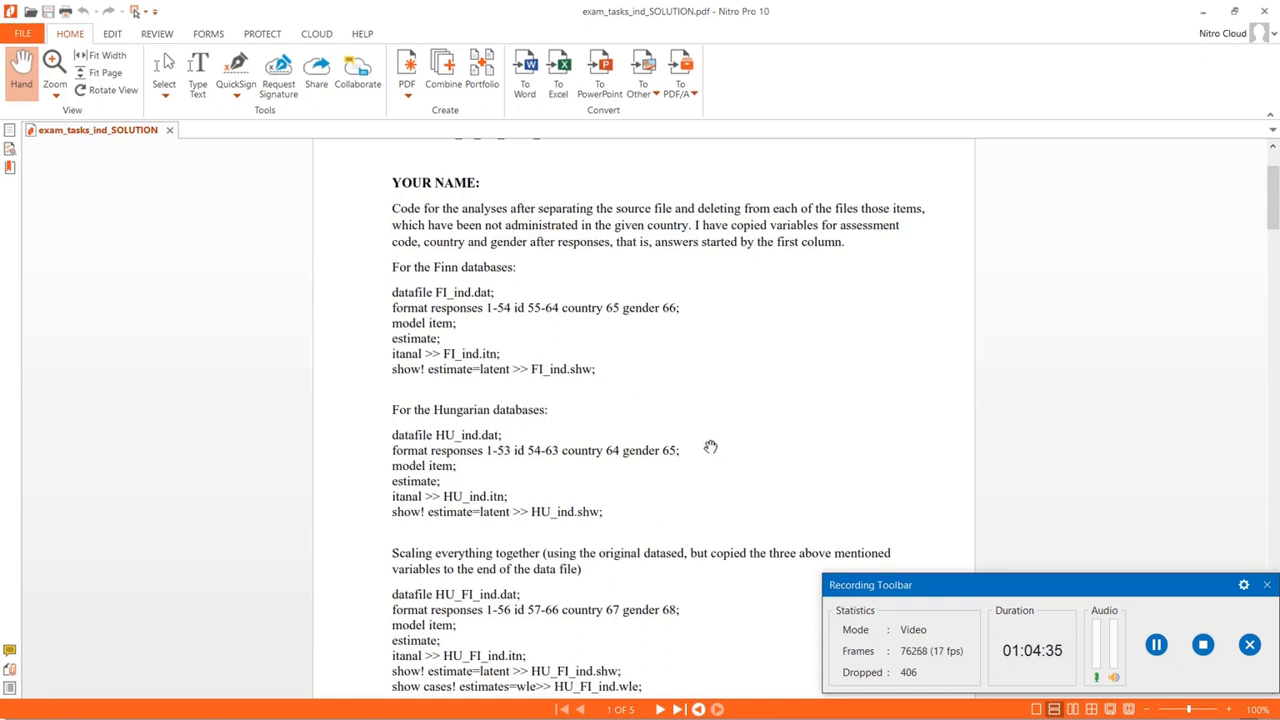
pyautogui.scroll(-1, 708, 446)
pyautogui.scroll(-2, 618, 426)
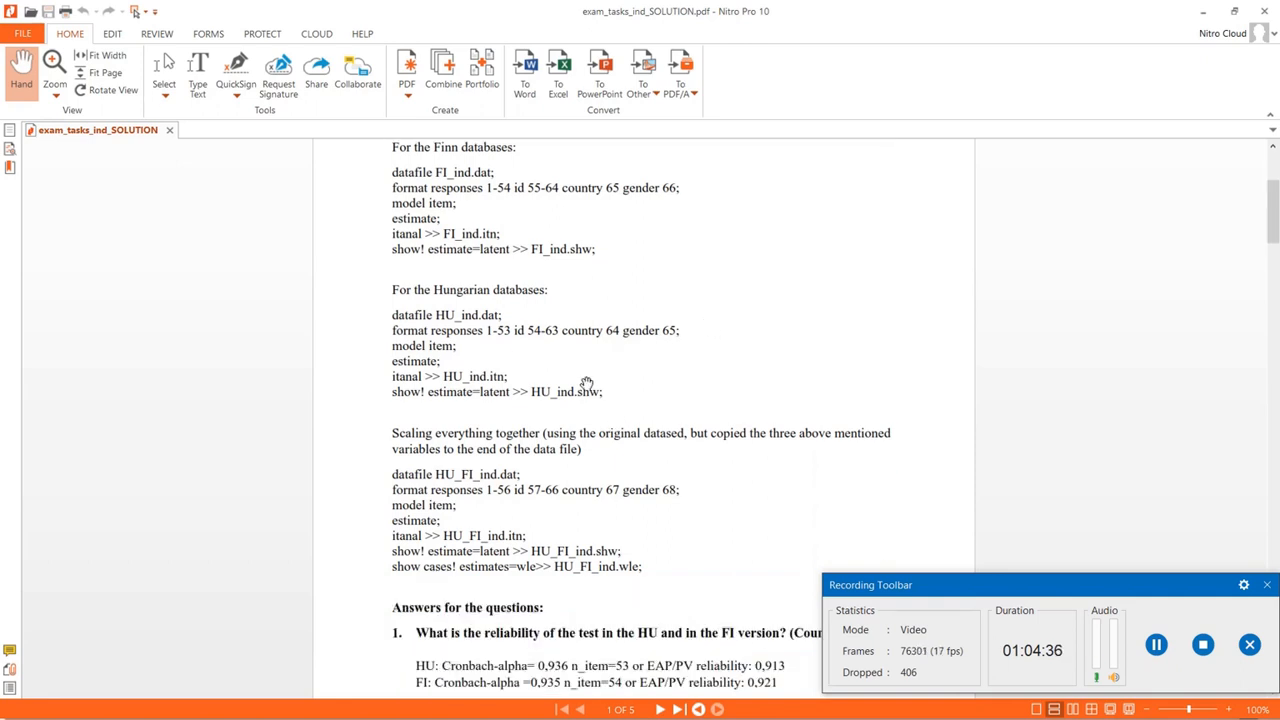
pyautogui.scroll(-2, 502, 366)
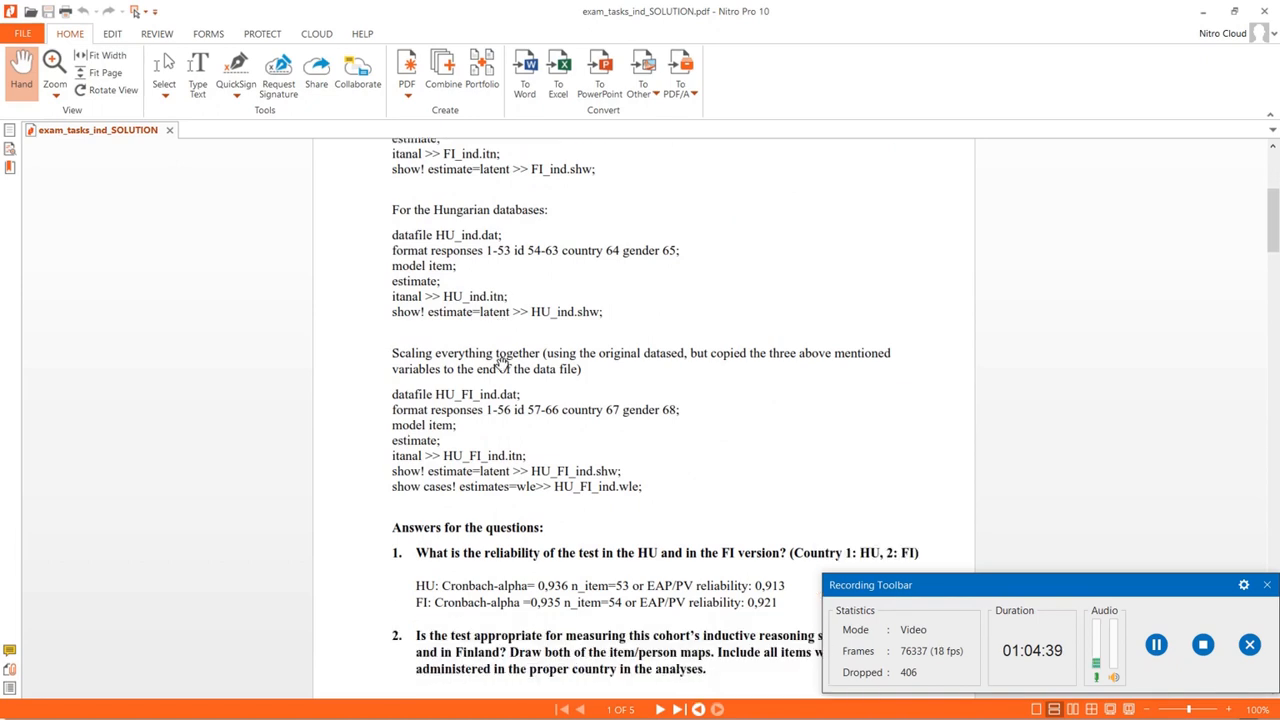
pyautogui.scroll(5, 502, 362)
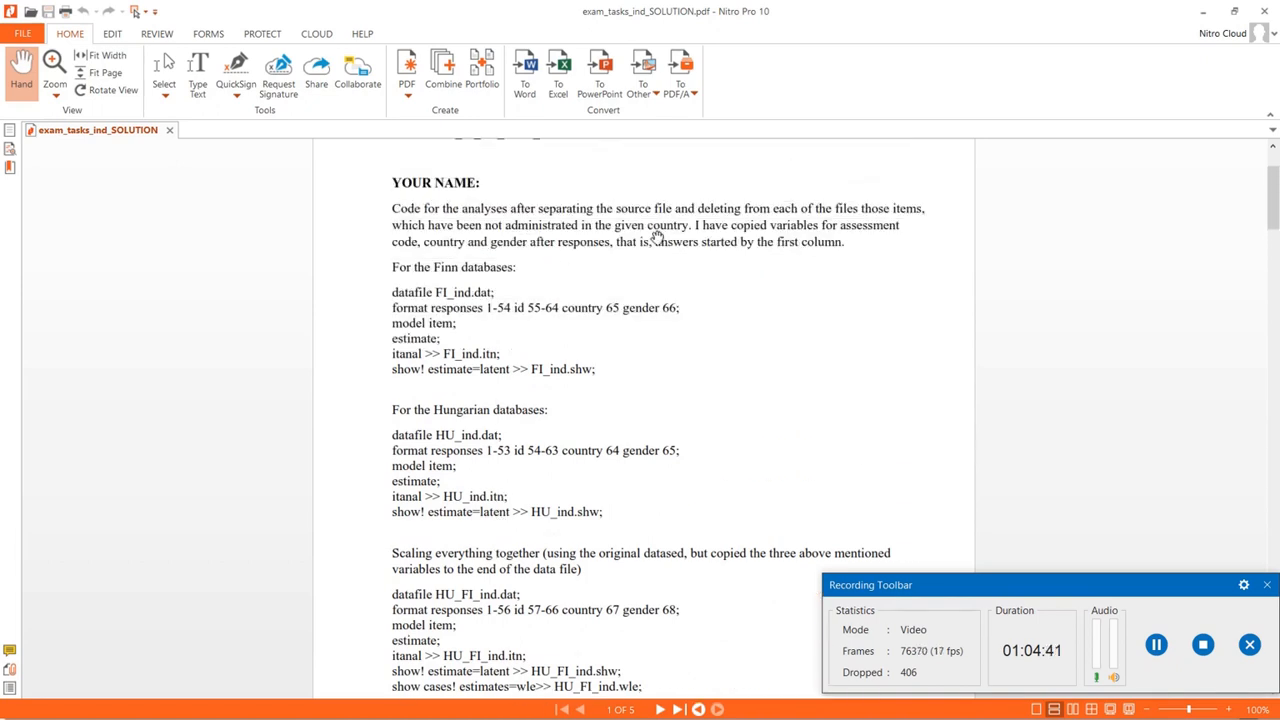
pyautogui.click(1268, 18)
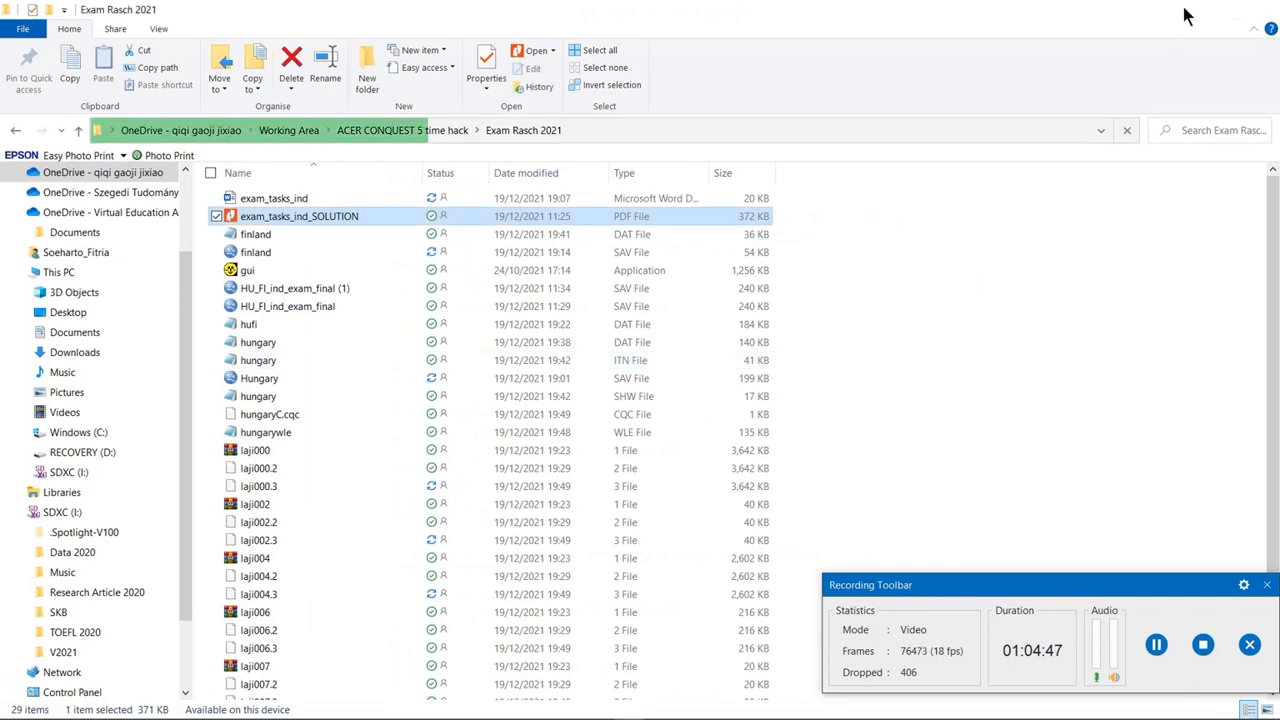
pyautogui.click(1184, 14)
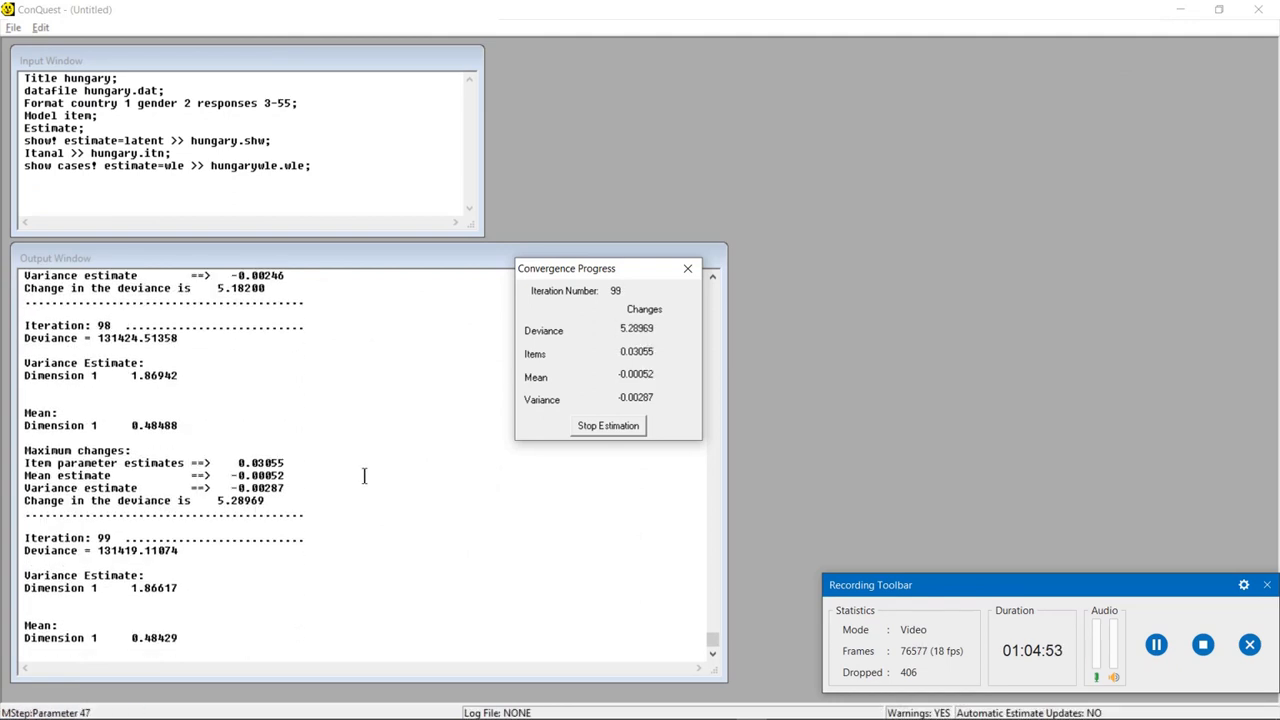
# Switch to the exam_tasks_ind Word document and review the exam questions, the anchoring table and question 7 after the reliability results
pyautogui.moveTo(608, 716)
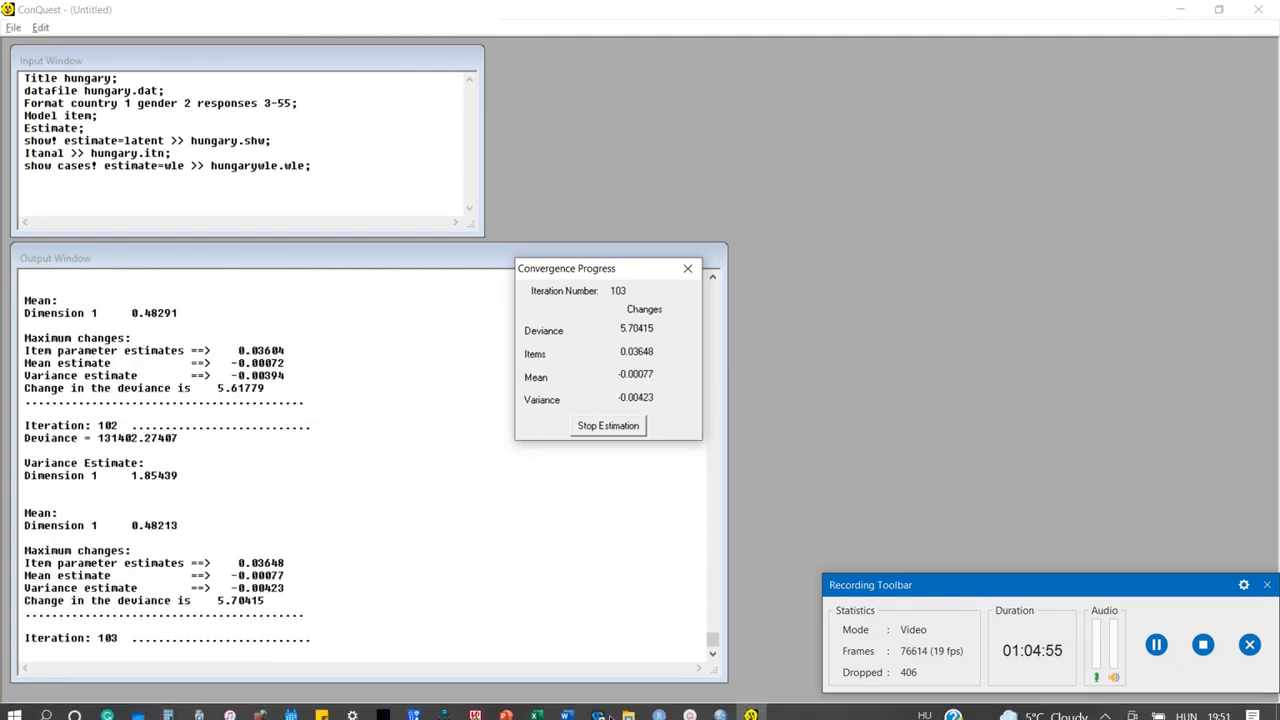
pyautogui.moveTo(568, 709)
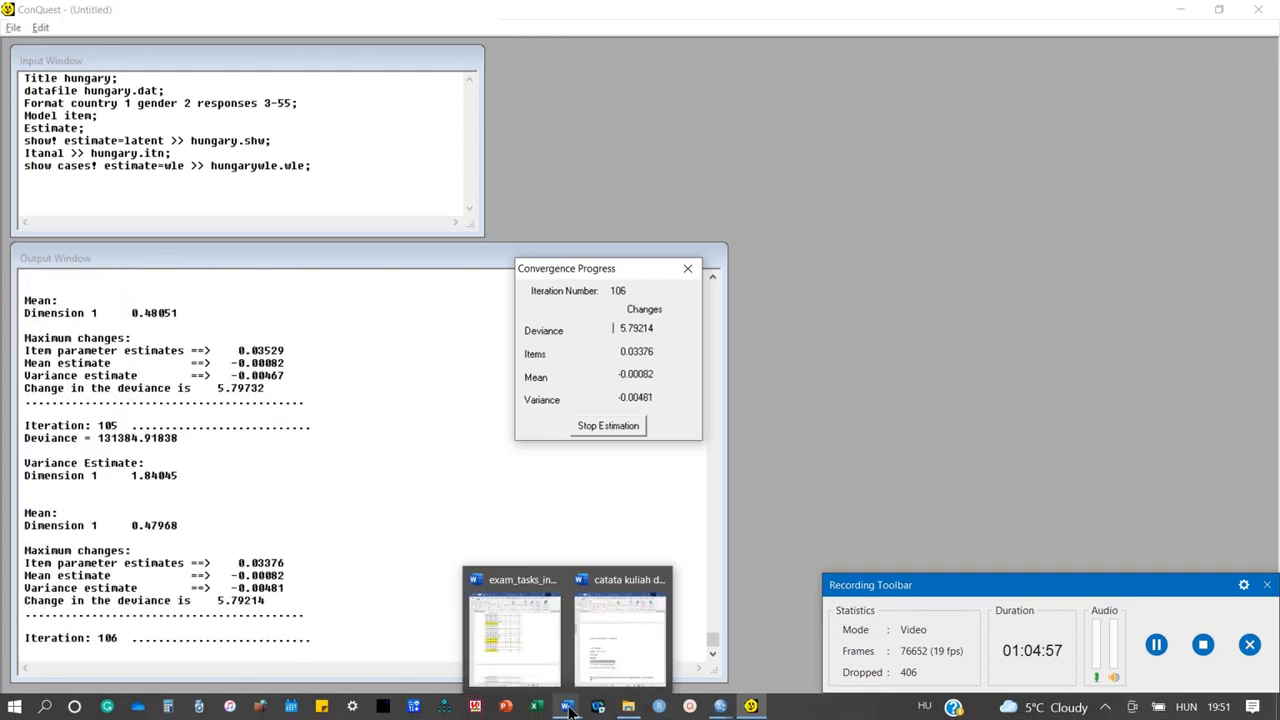
pyautogui.click(519, 644)
pyautogui.scroll(10, 837, 408)
pyautogui.scroll(-5, 837, 408)
pyautogui.scroll(1, 873, 312)
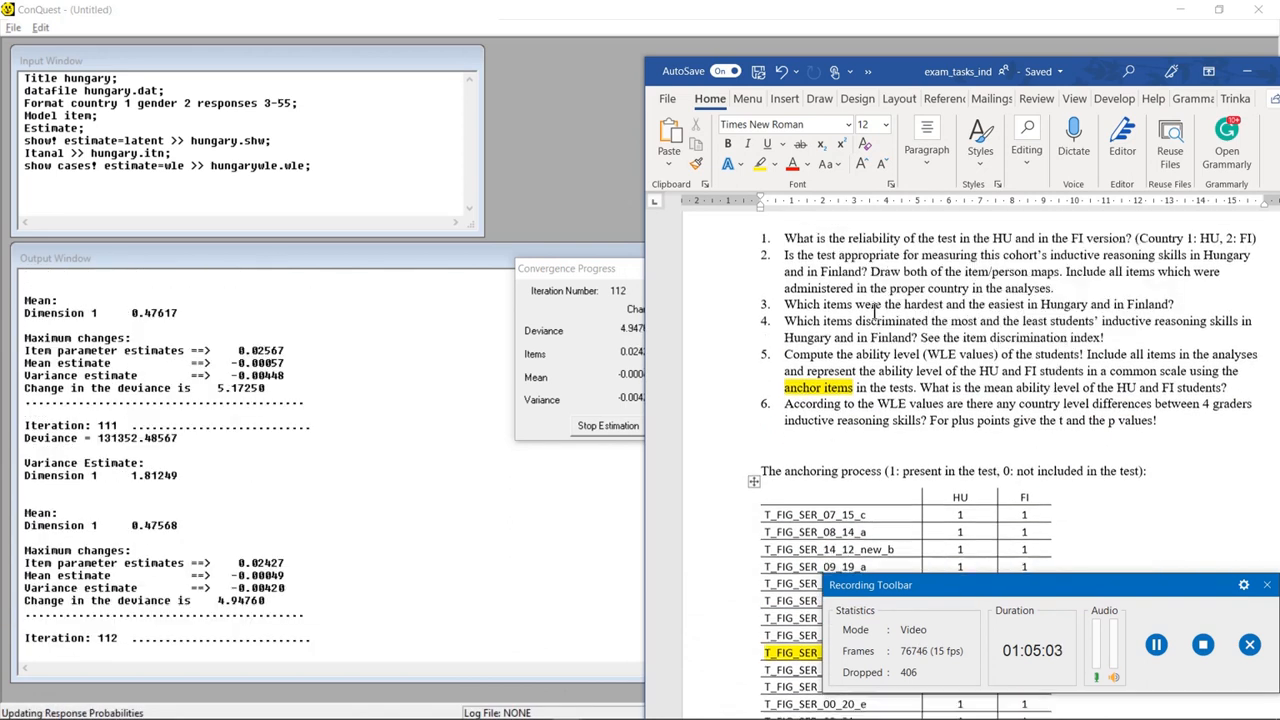
pyautogui.scroll(-15, 1023, 342)
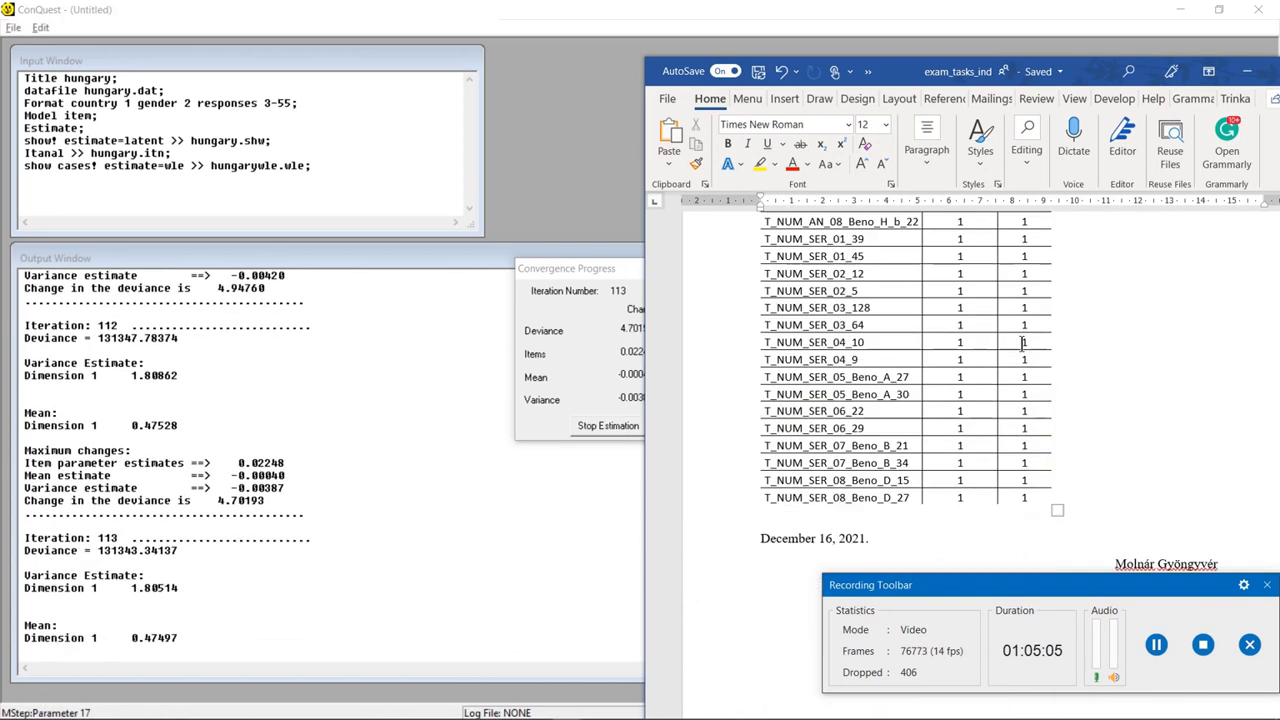
pyautogui.scroll(-10, 1023, 342)
pyautogui.scroll(1, 1012, 348)
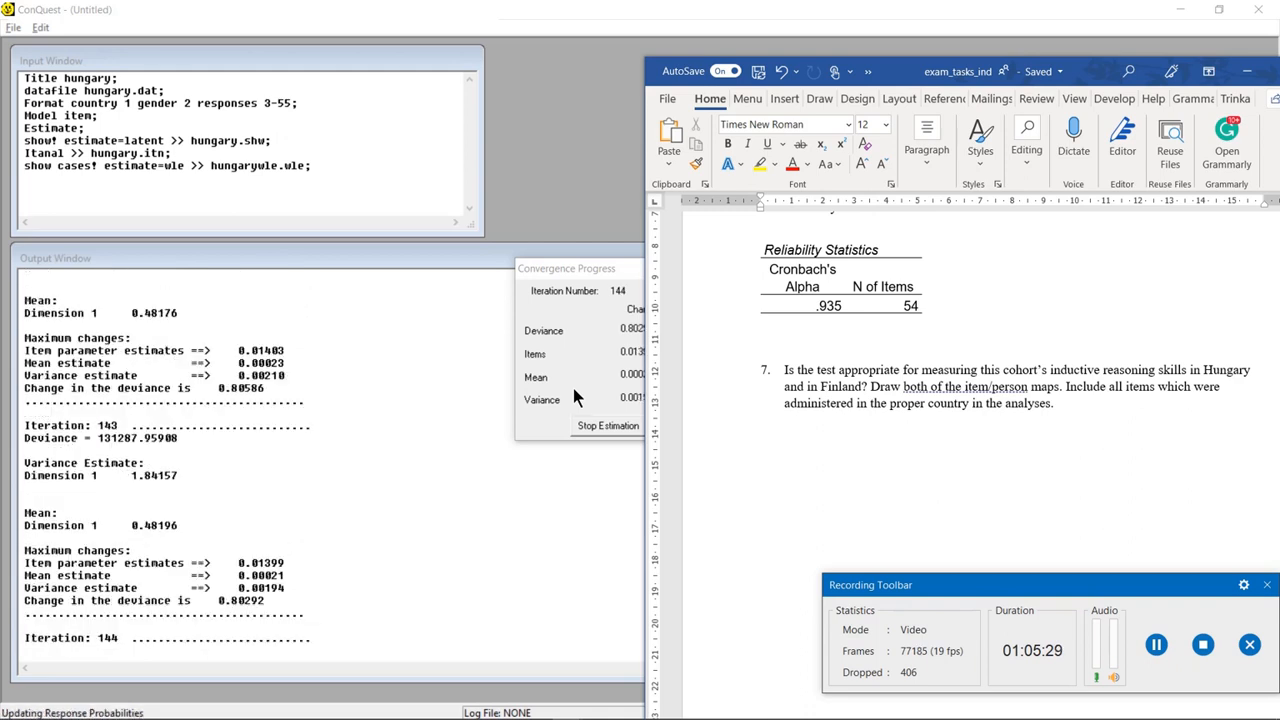
# Answer "Yes" below question 7, add a "Hungary" line with an empty line after it, and return to ConQuest's Output Window
pyautogui.click(851, 428)
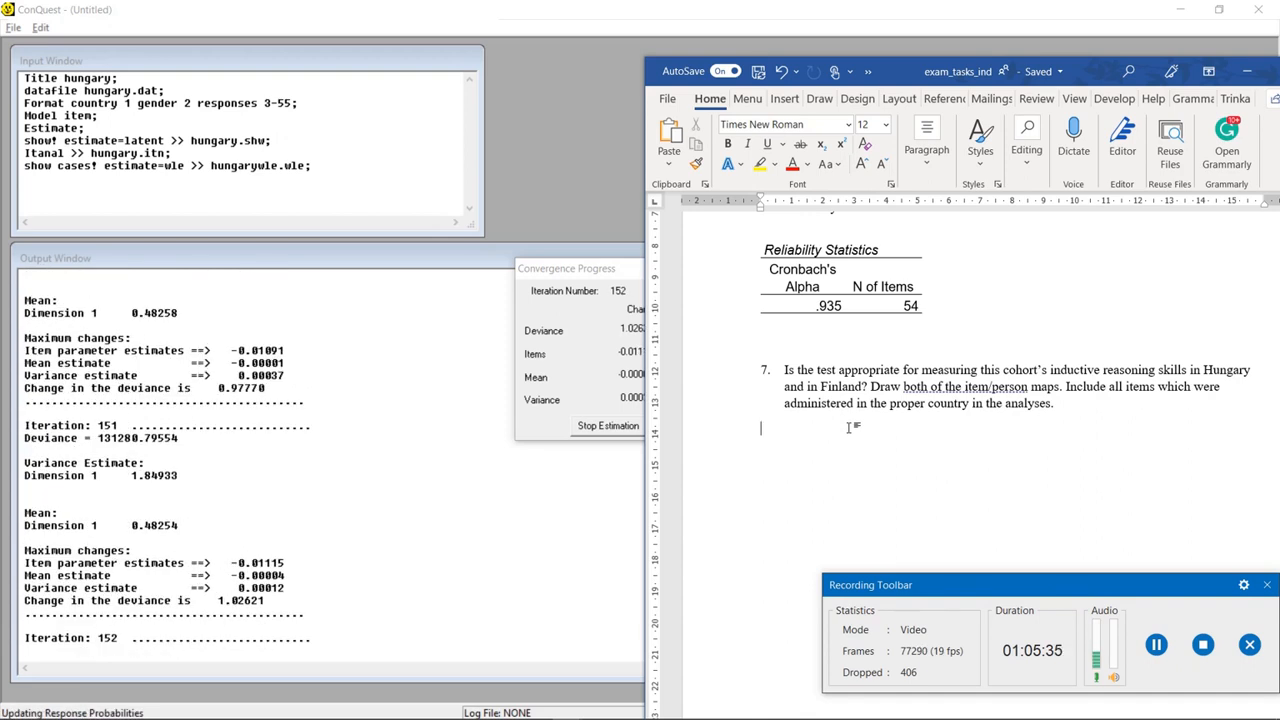
pyautogui.write('yes')
pyautogui.press('Return')
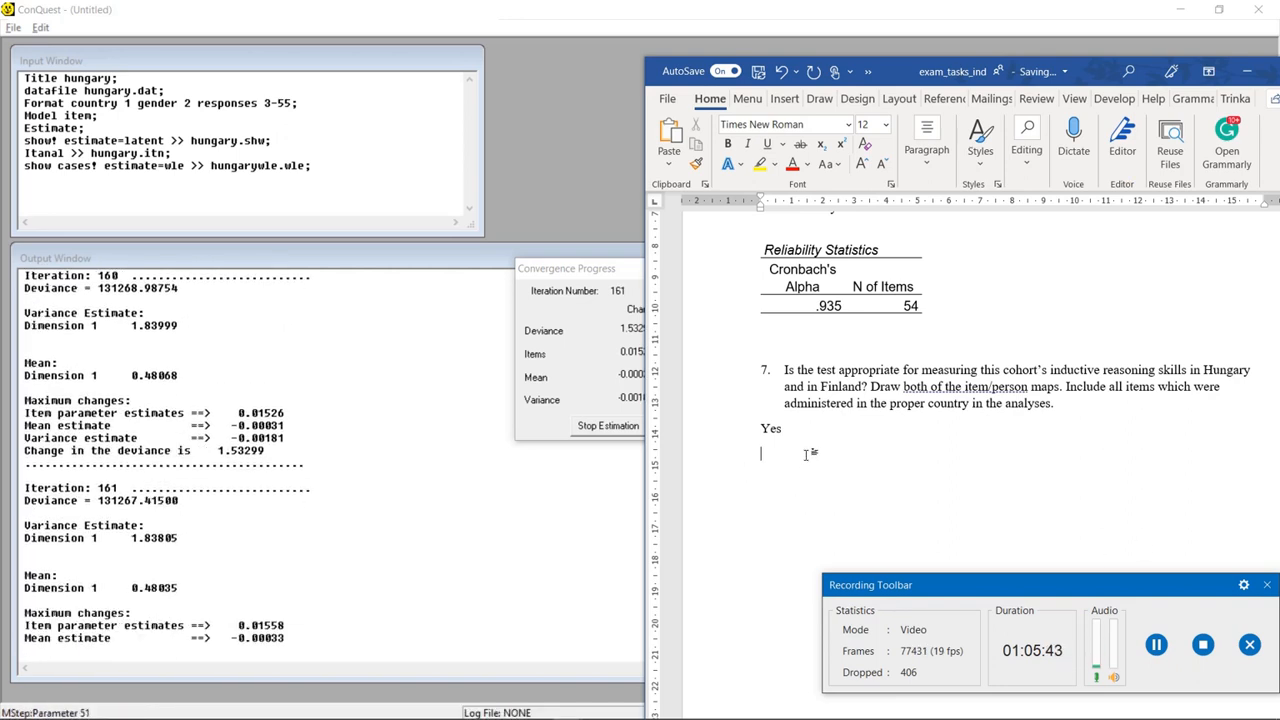
pyautogui.scroll(-2, 806, 444)
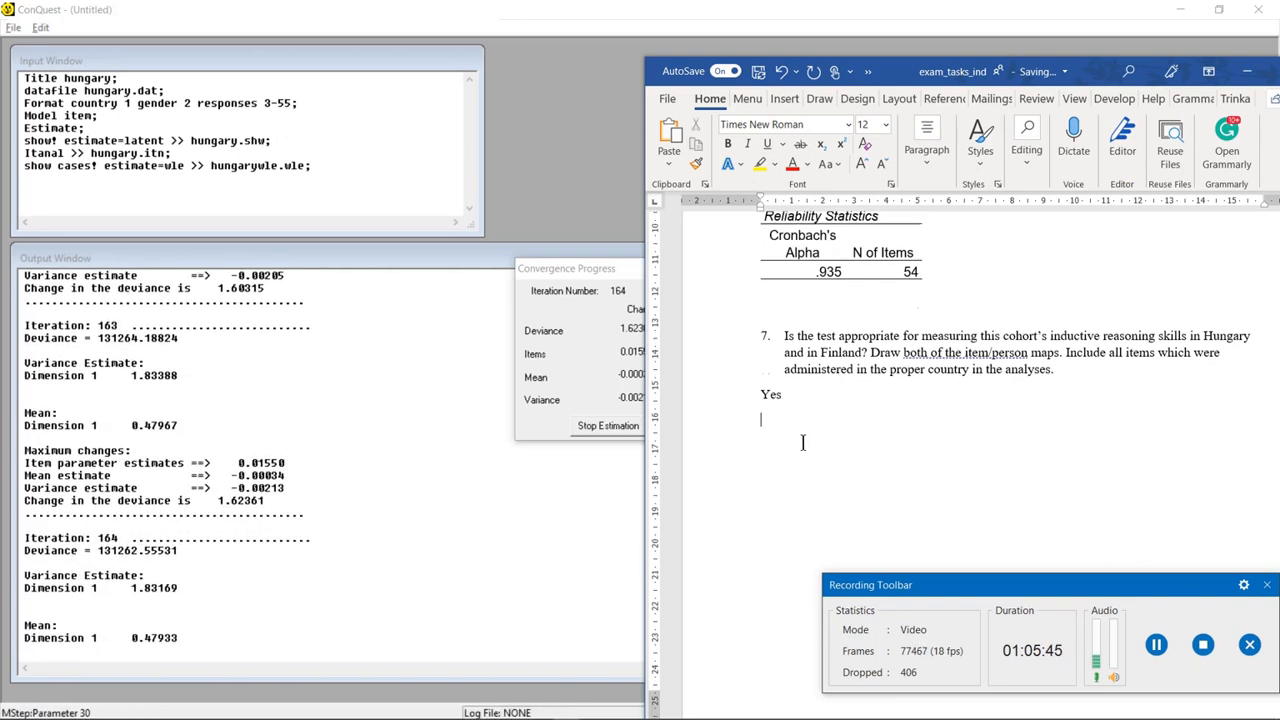
pyautogui.scroll(1, 806, 441)
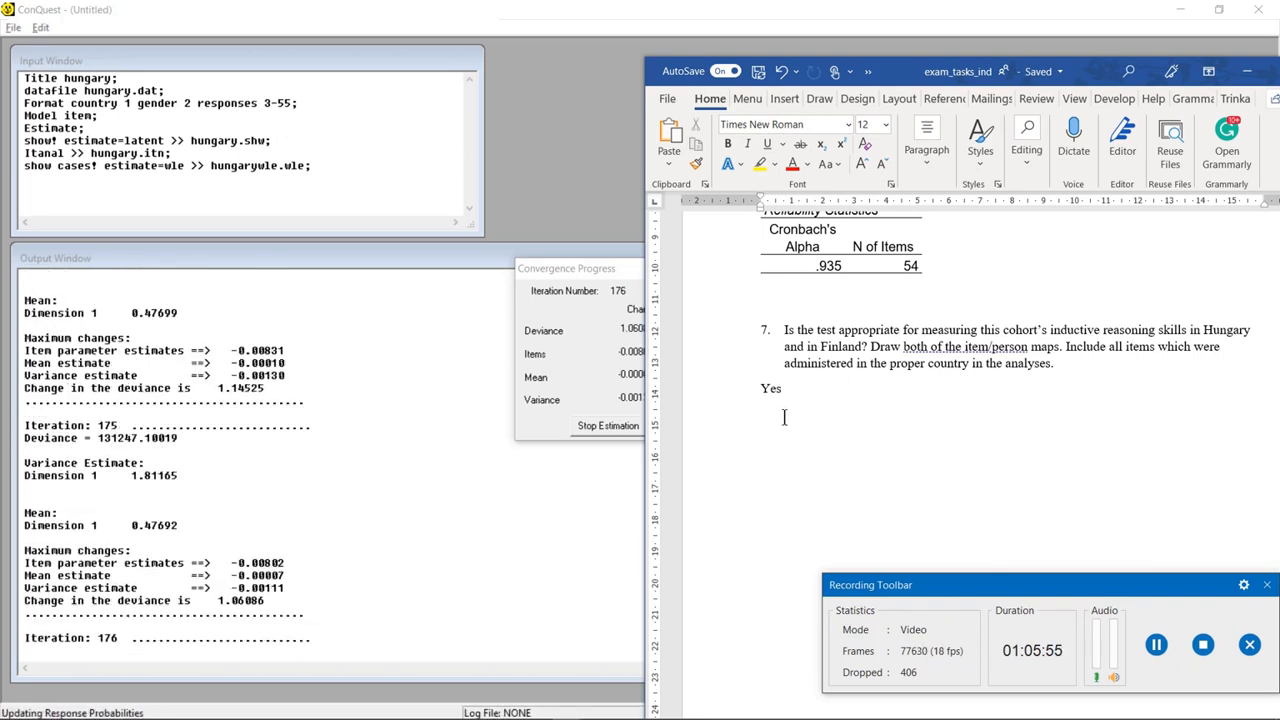
pyautogui.write('Hungartz')
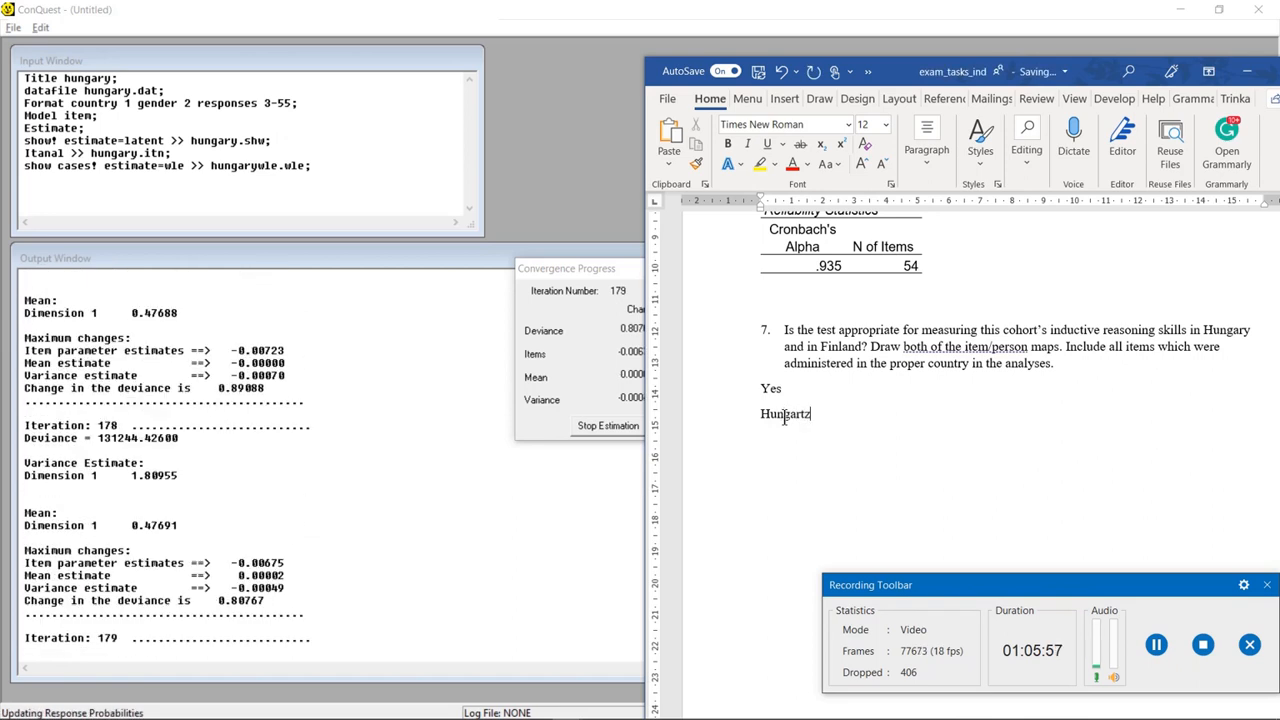
pyautogui.press('BackSpace')
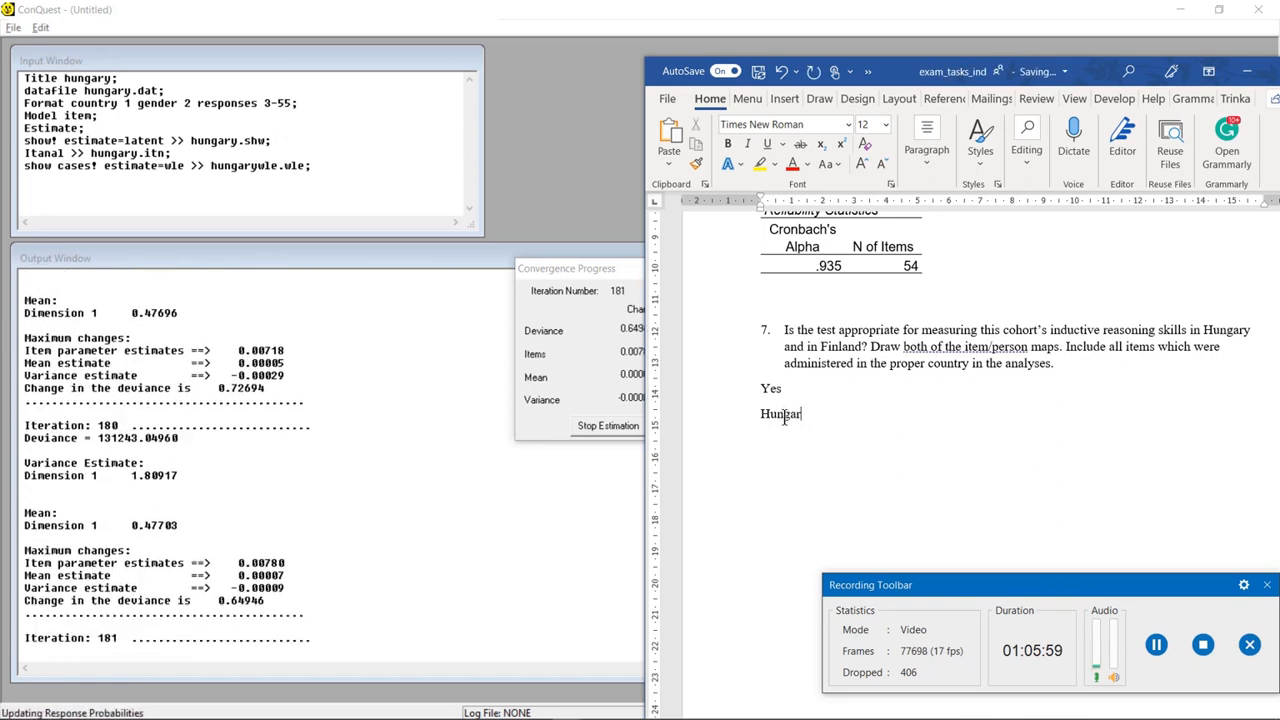
pyautogui.press('Return')
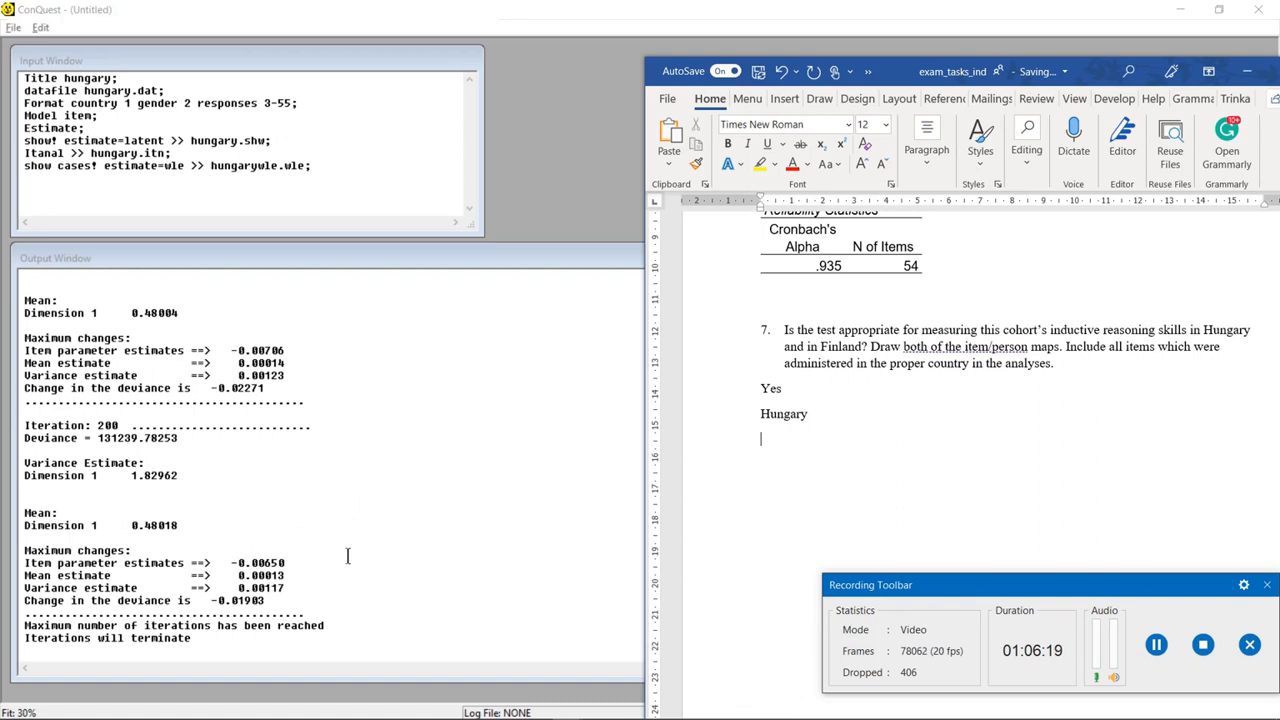
pyautogui.click(1256, 78)
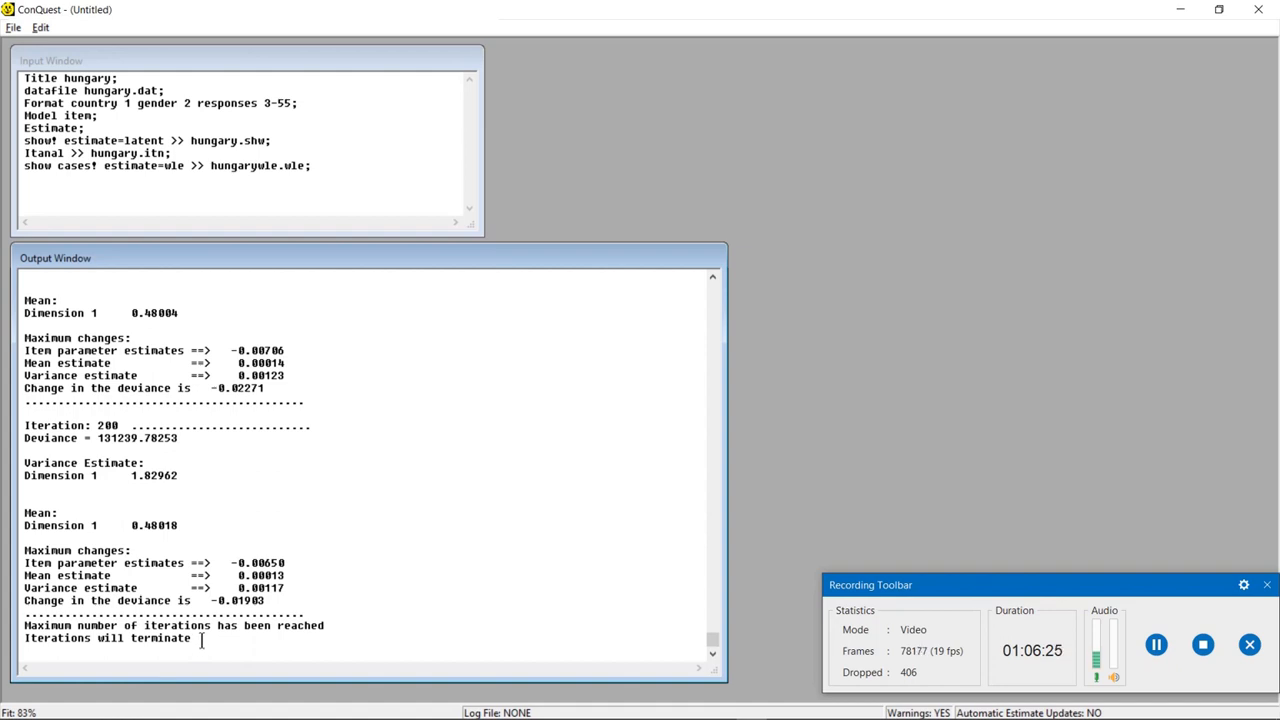
pyautogui.click(655, 403)
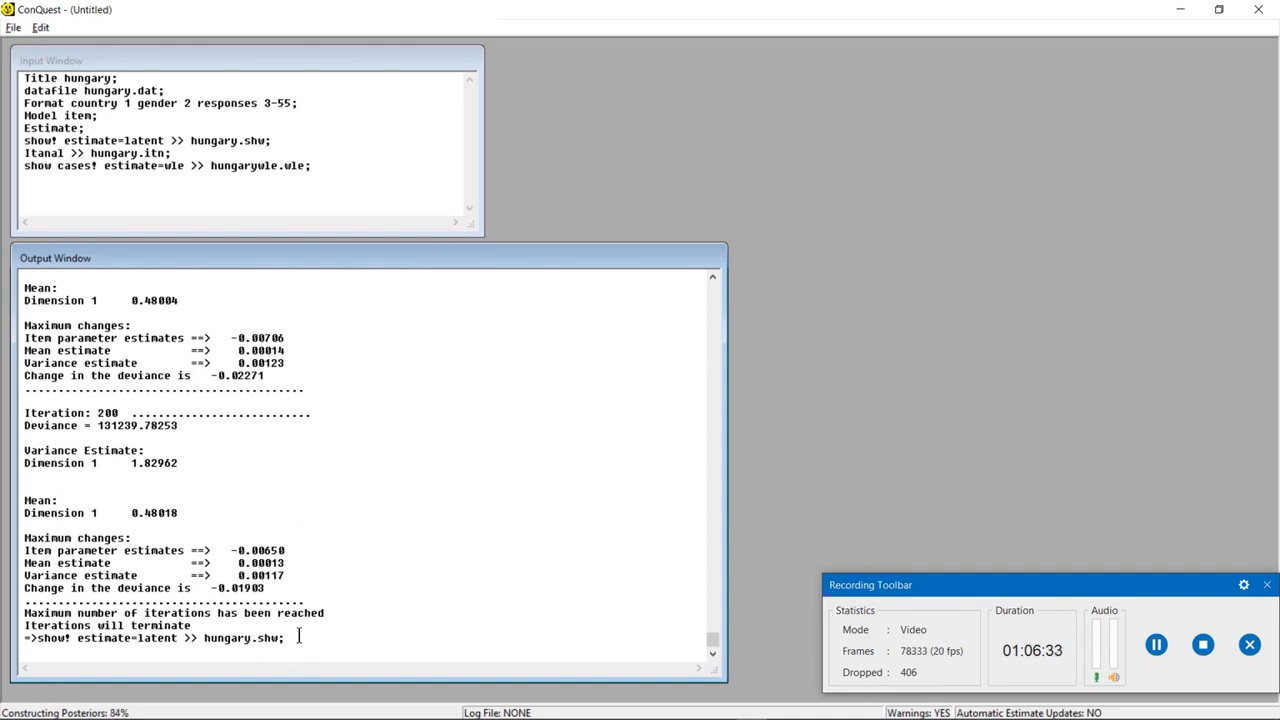
# Dismiss the prompts raised while the hungary output commands run and switch to the Exam Rasch 2021 folder
pyautogui.click(632, 407)
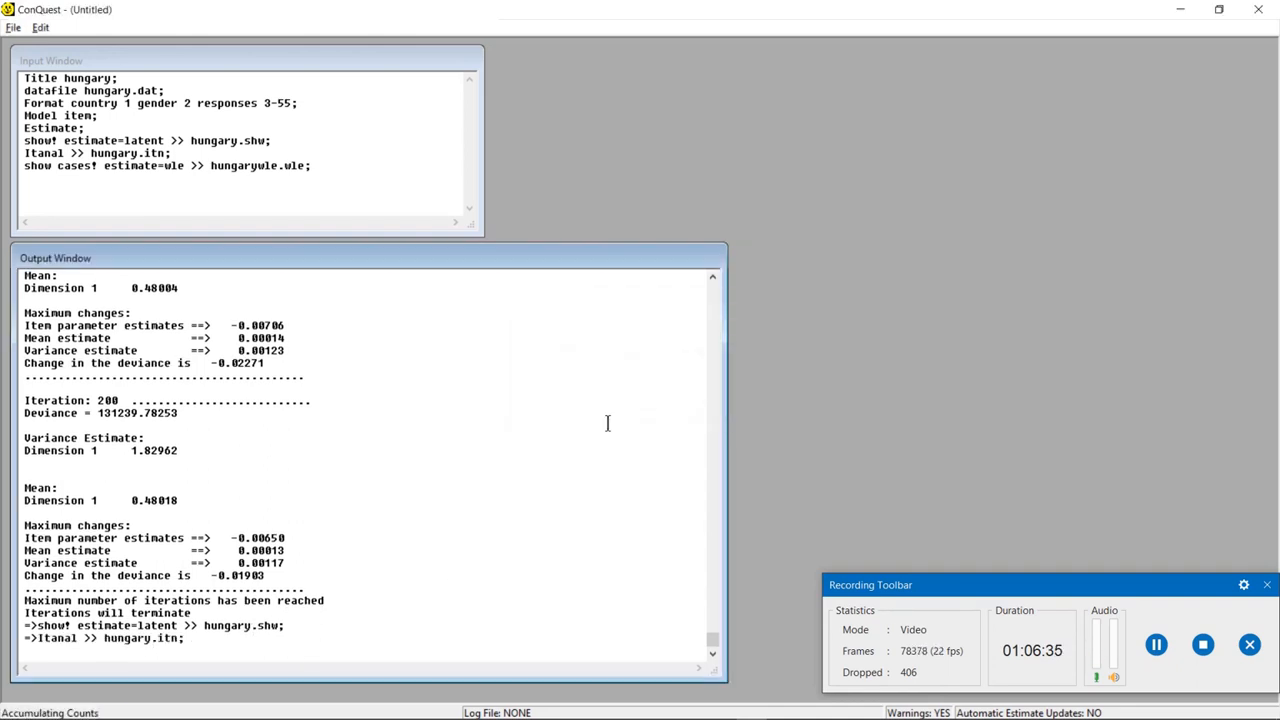
pyautogui.click(660, 404)
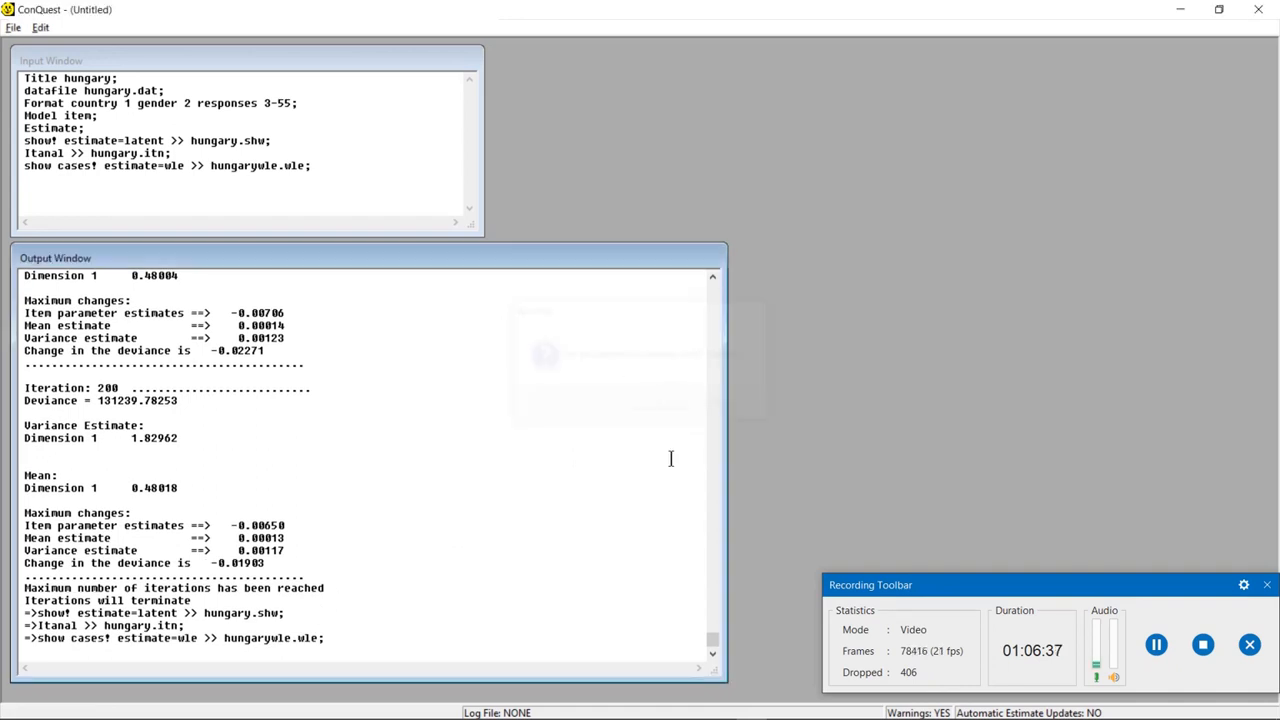
pyautogui.click(628, 706)
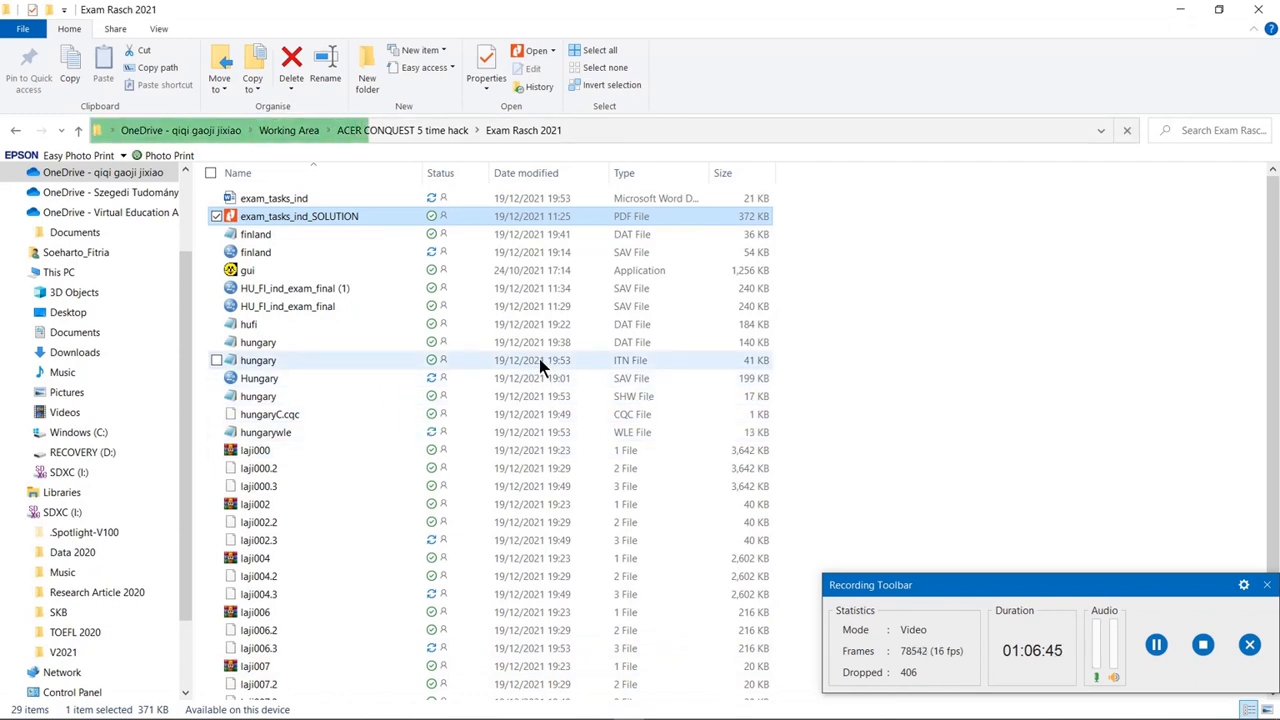
# Open the hungary ITN file, look over the item analysis, and close it
pyautogui.click(539, 360)
pyautogui.doubleClick(545, 367)
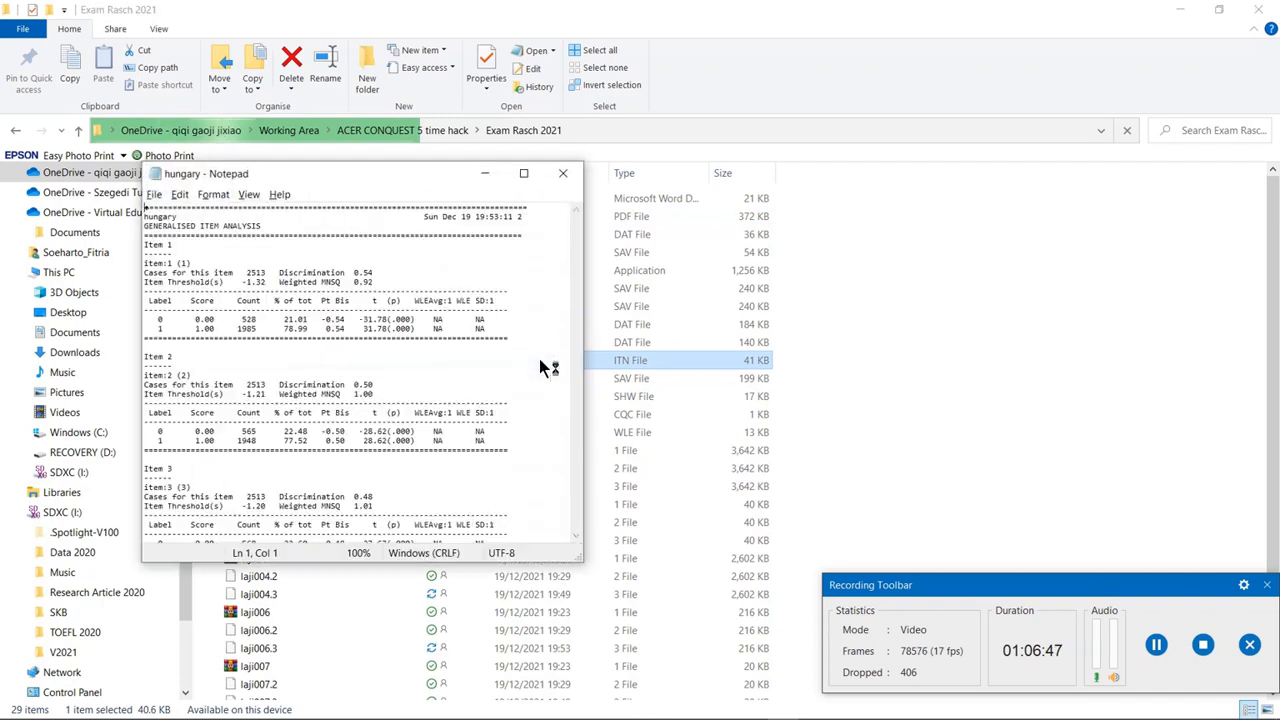
pyautogui.scroll(-3, 537, 362)
pyautogui.click(565, 176)
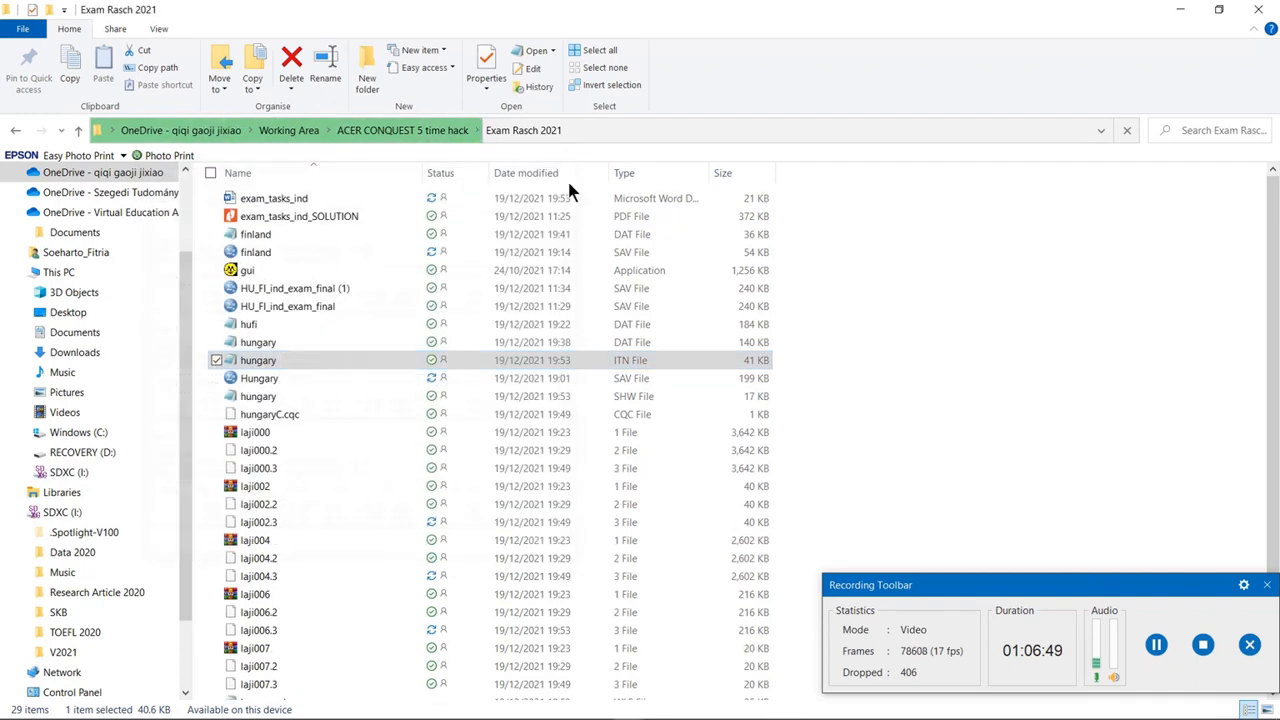
# Open the hungary SHW file, examine its reliability section and item map, and minimise it
pyautogui.click(527, 396)
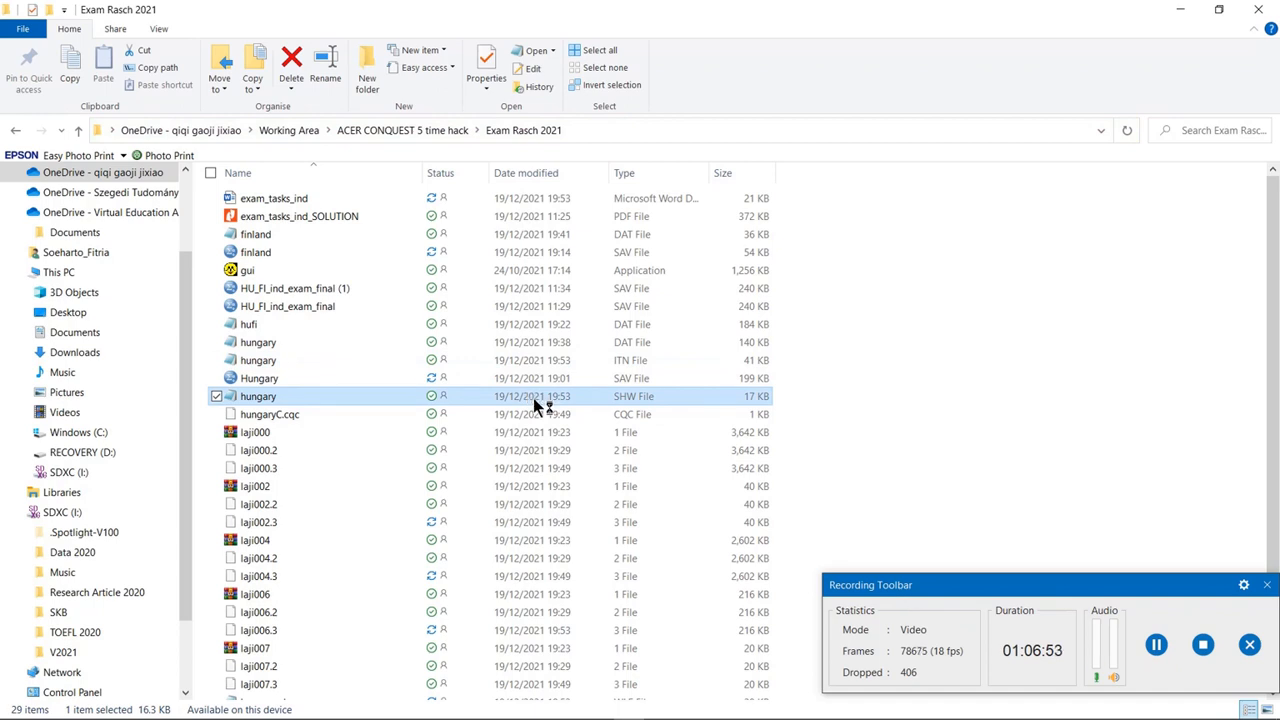
pyautogui.scroll(-10, 531, 400)
pyautogui.scroll(-10, 531, 400)
pyautogui.scroll(11, 531, 398)
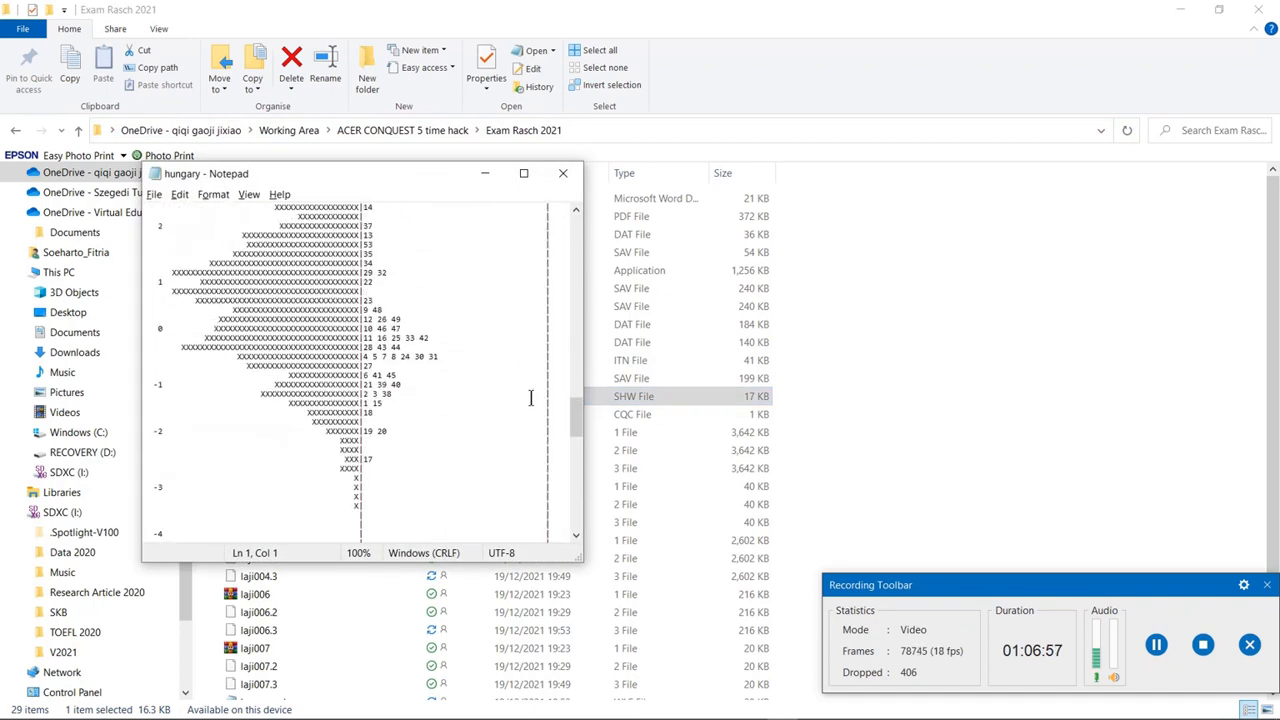
pyautogui.scroll(1, 530, 400)
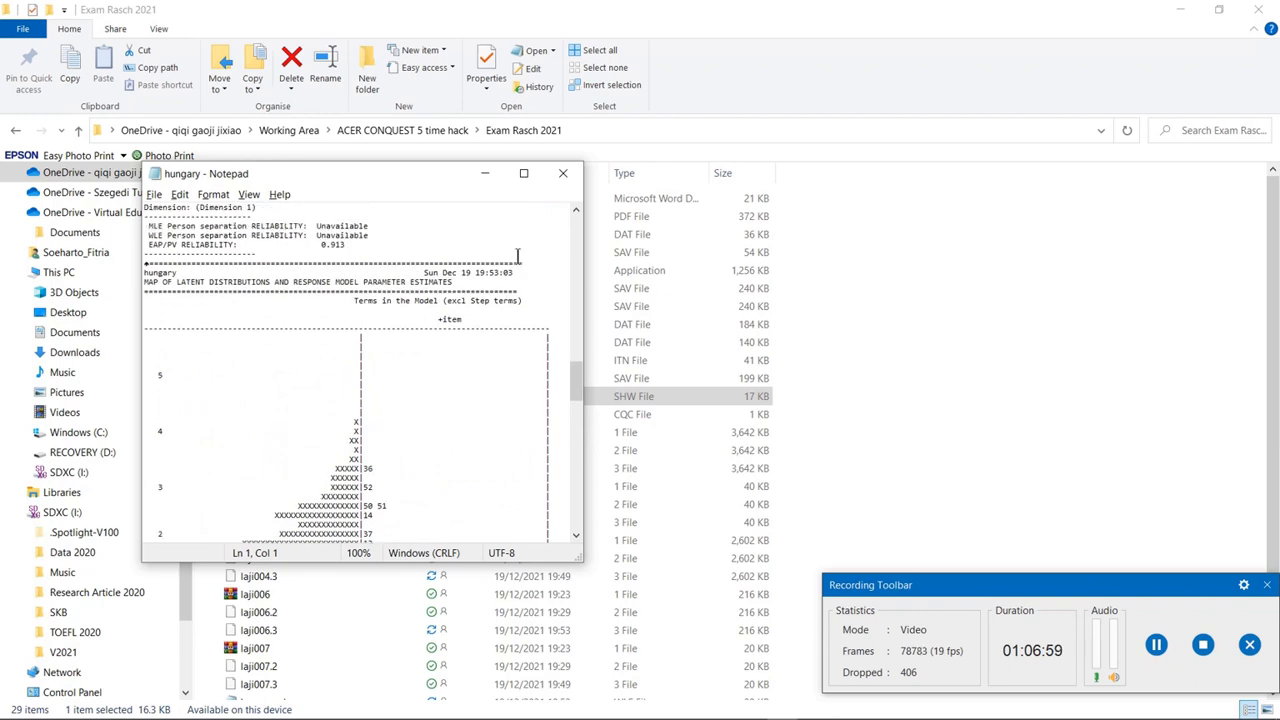
pyautogui.click(484, 174)
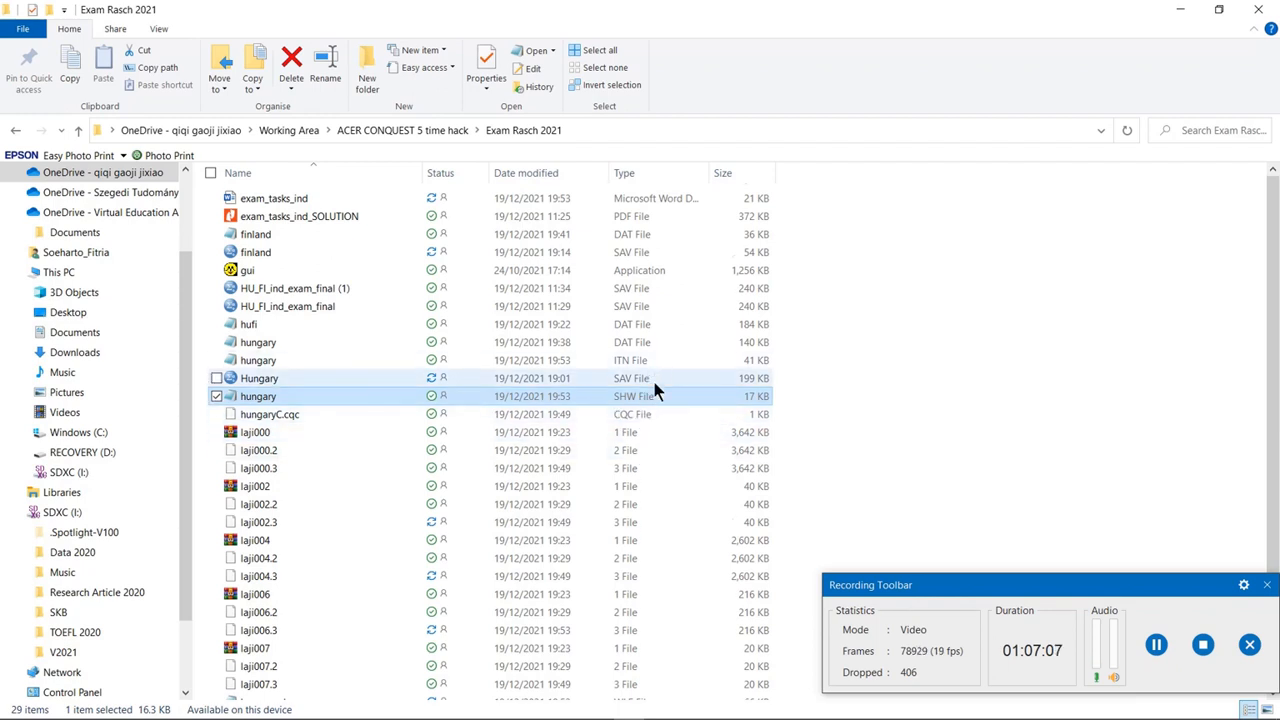
# Open the hungarywle WLE file and return to ConQuest's Input Window
pyautogui.scroll(-1, 654, 384)
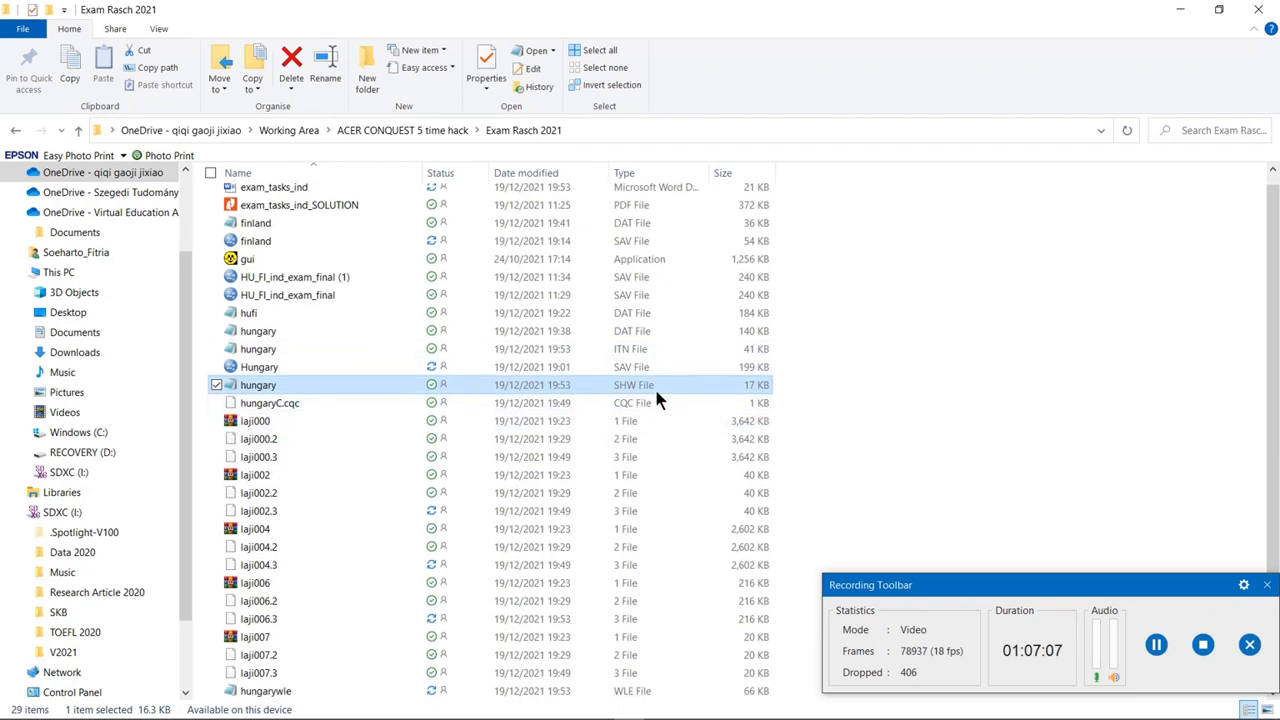
pyautogui.click(620, 692)
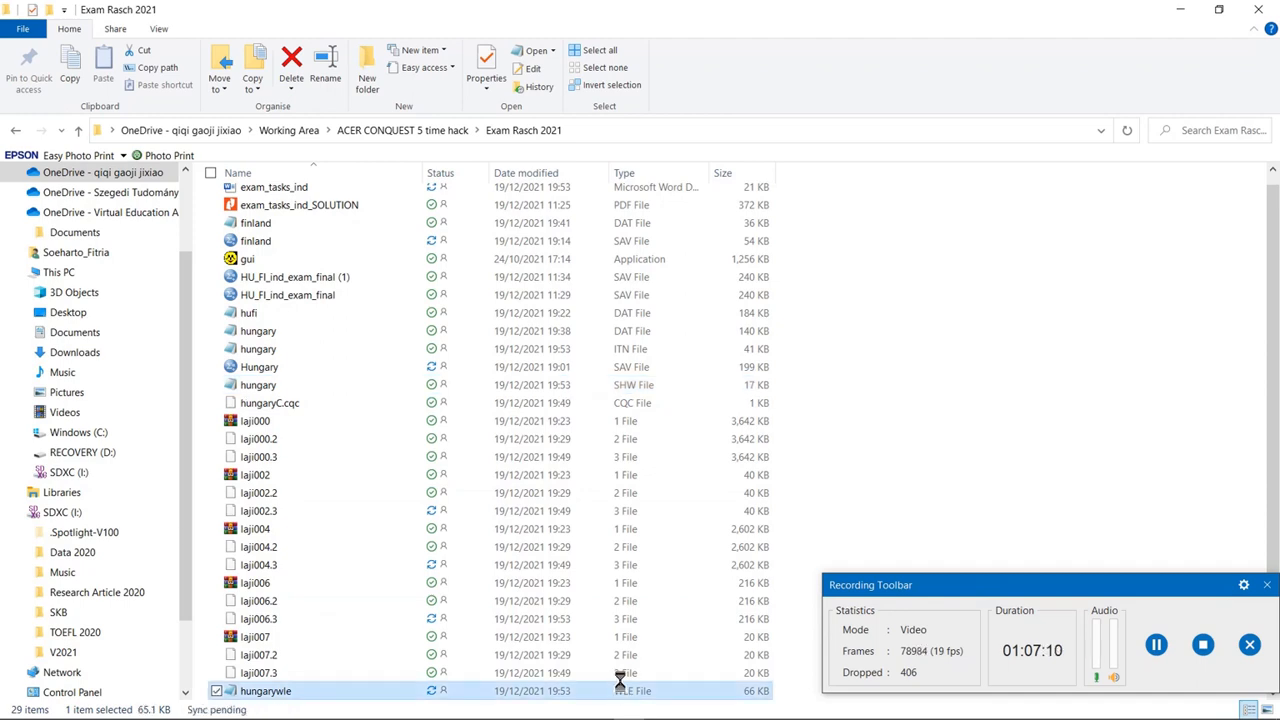
pyautogui.click(1178, 12)
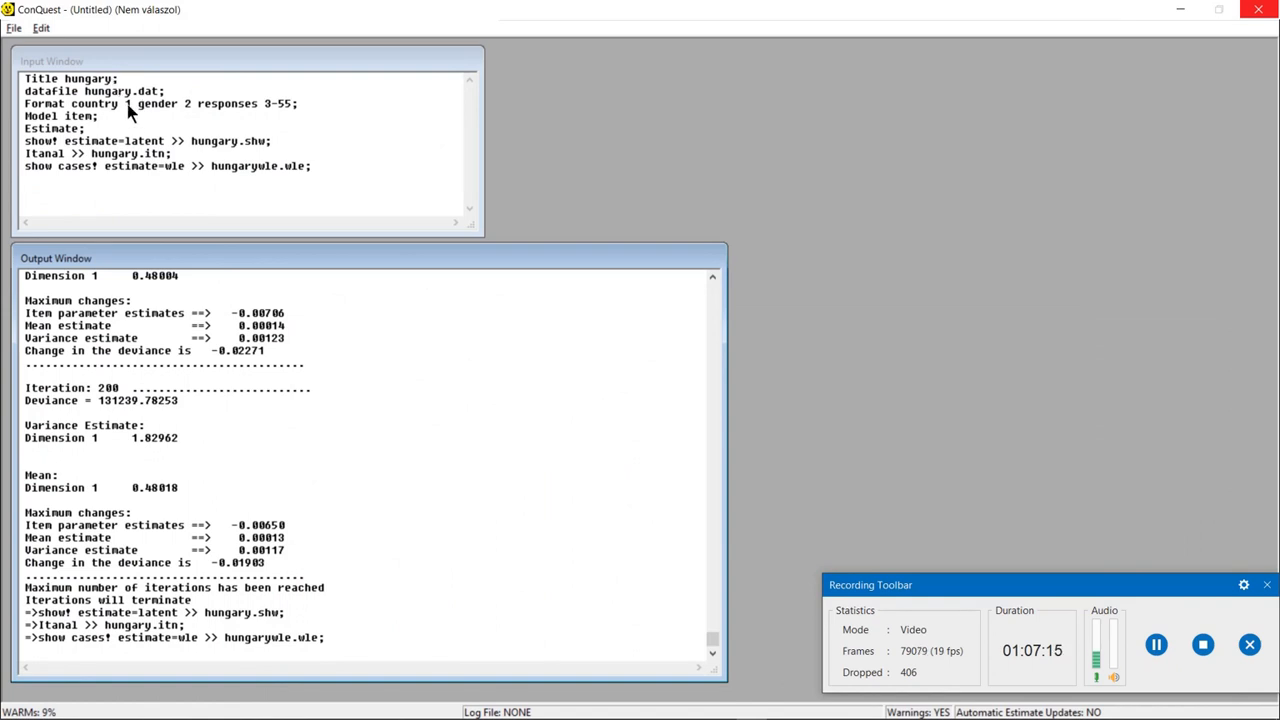
pyautogui.click(138, 63)
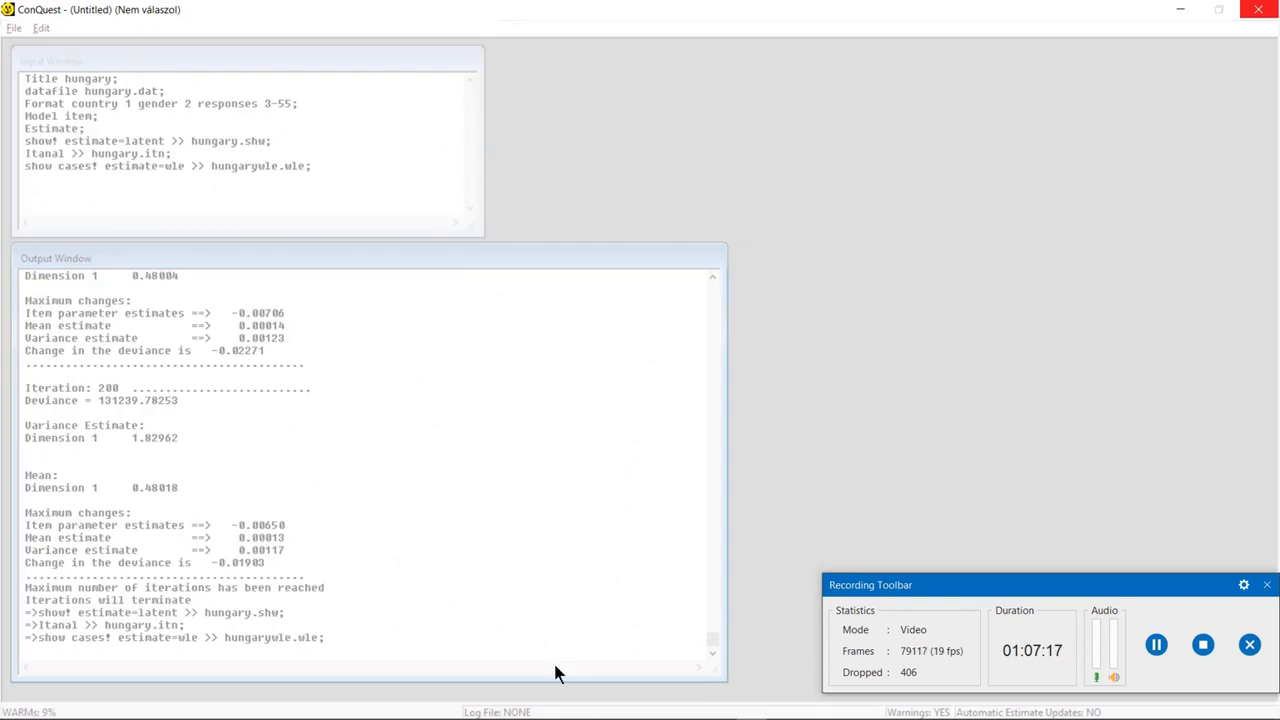
pyautogui.moveTo(577, 708)
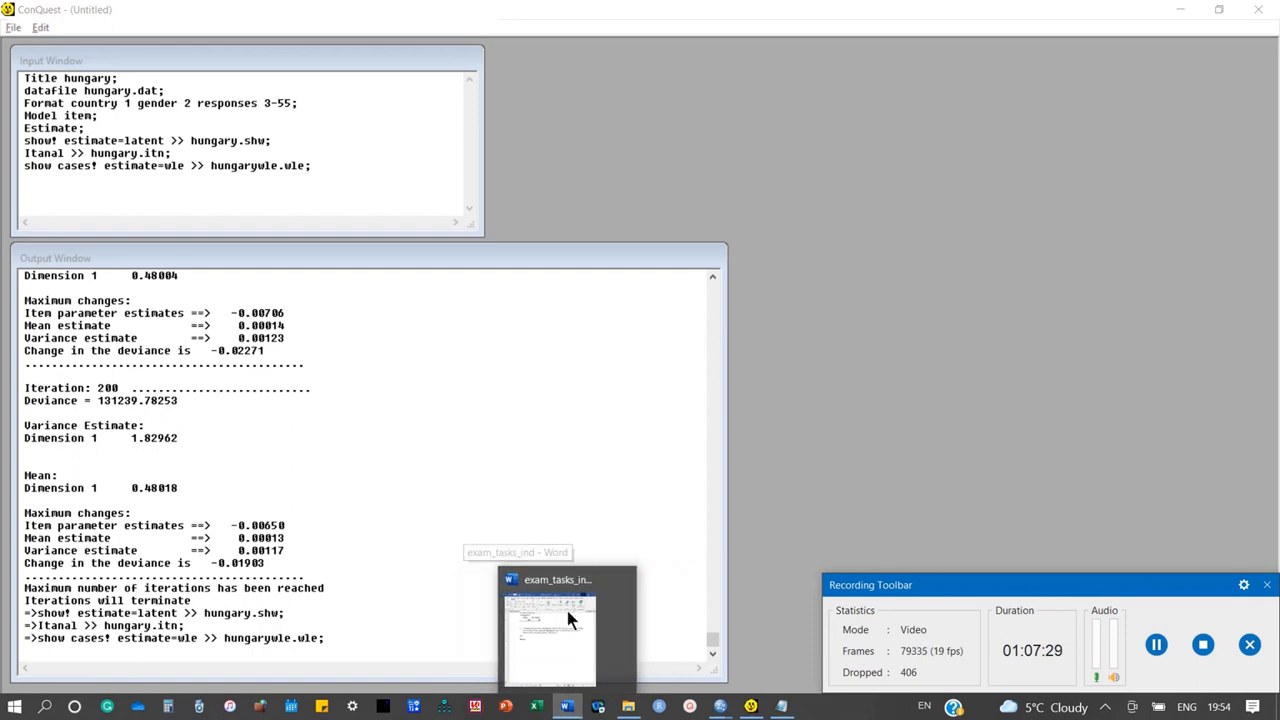
pyautogui.click(263, 189)
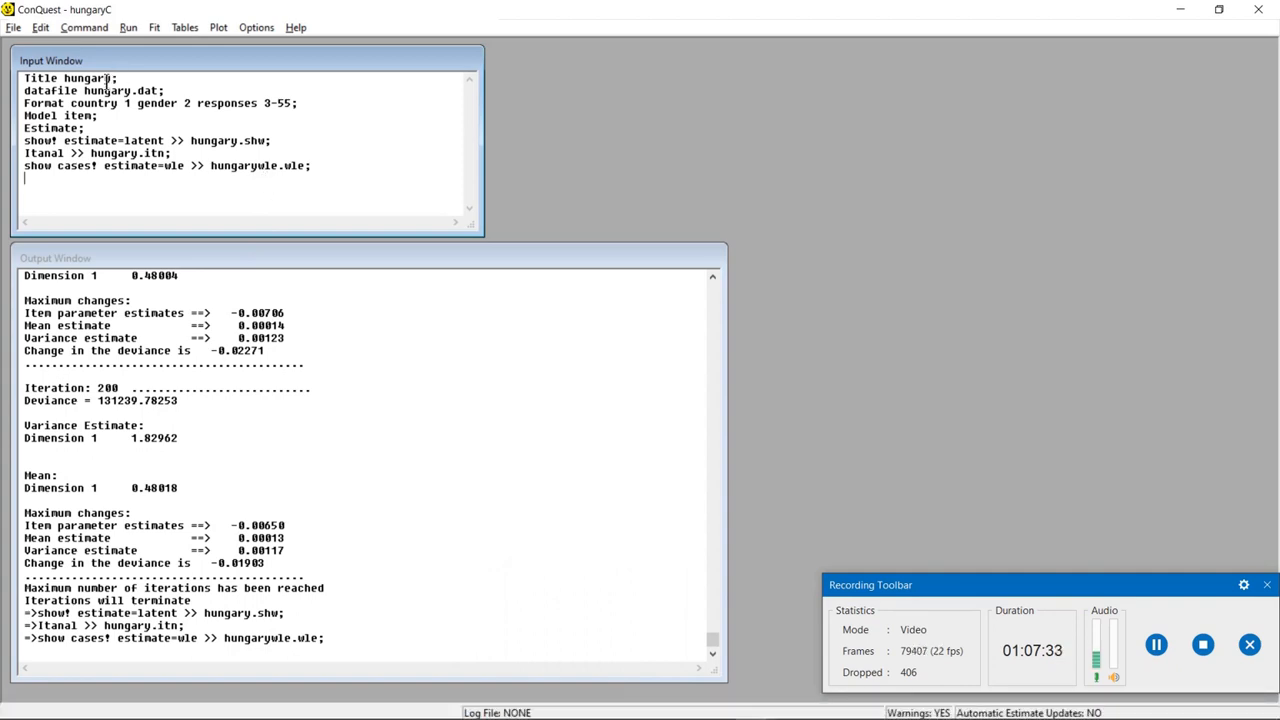
# Change the Title to finland and the datafile to finland.dat in the command script
pyautogui.moveTo(107, 70); pyautogui.dragTo(64, 79)
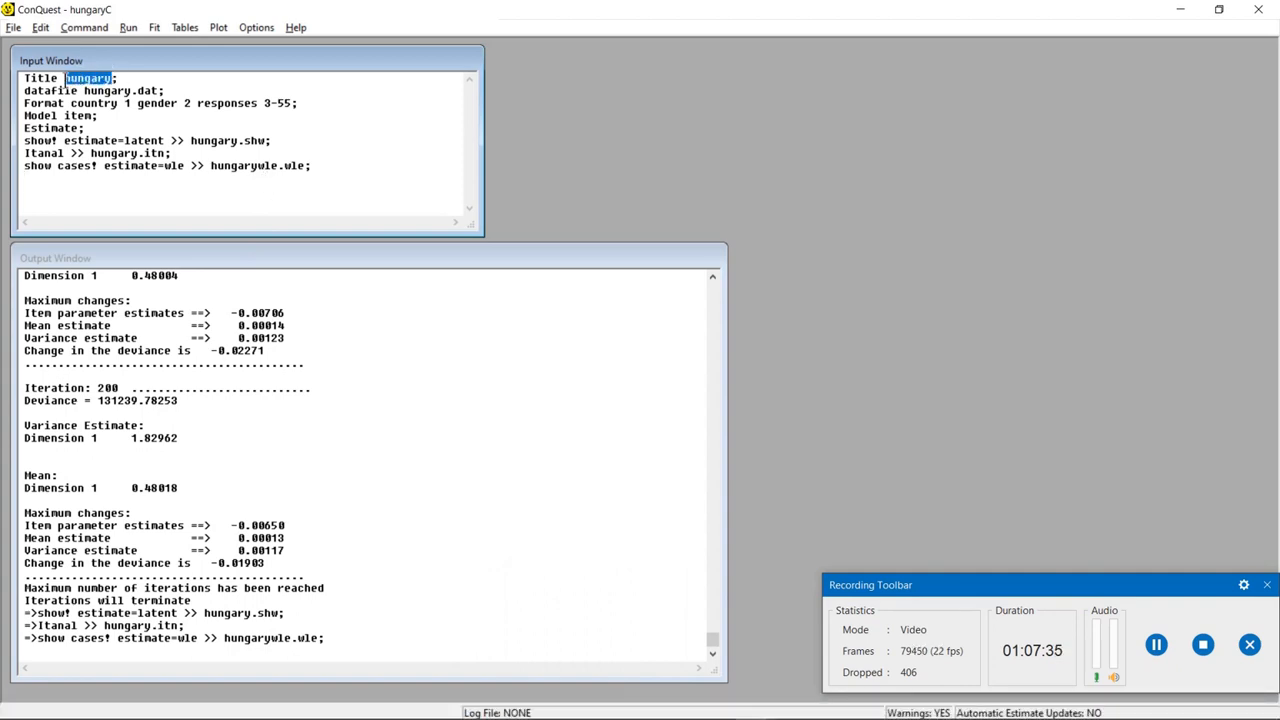
pyautogui.write('finland')
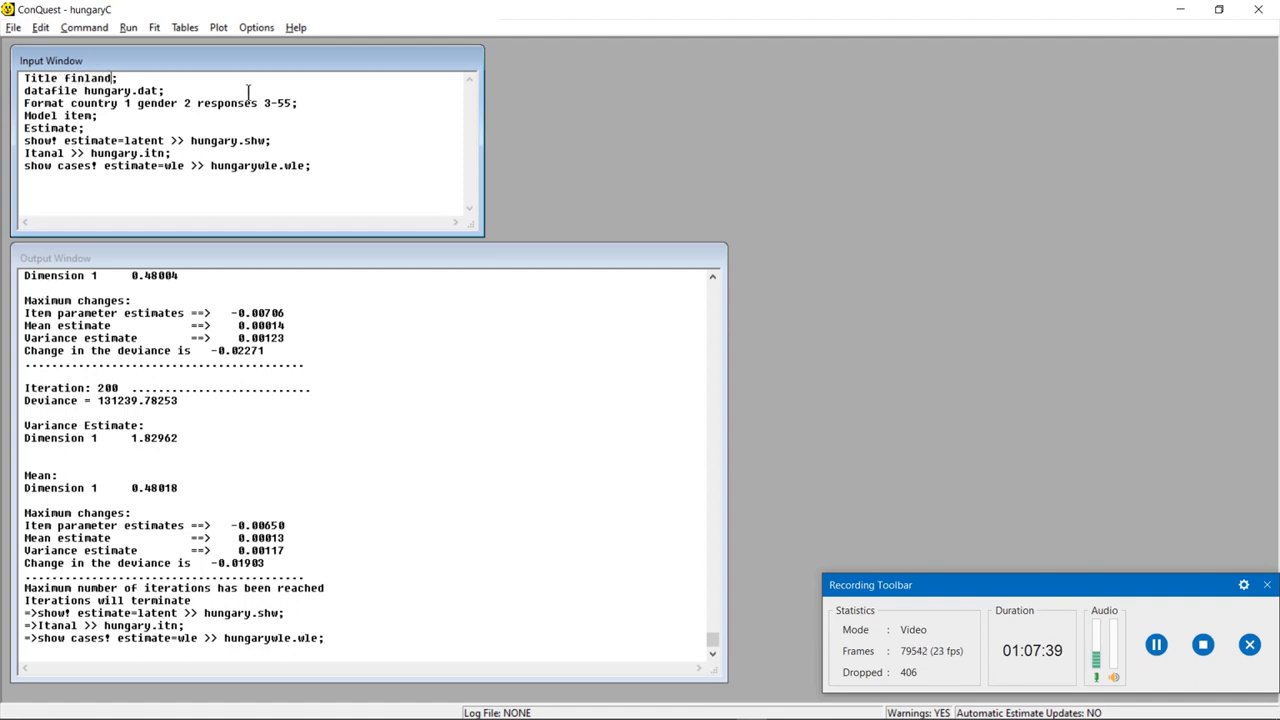
pyautogui.moveTo(257, 102); pyautogui.dragTo(244, 102)
pyautogui.moveTo(131, 90); pyautogui.dragTo(84, 90)
pyautogui.write('finland')
# Rename the script's output files to finland.shw, finland.itn and finlandwle.wle
pyautogui.moveTo(236, 140); pyautogui.dragTo(192, 141)
pyautogui.write('fin')
pyautogui.write('lad')
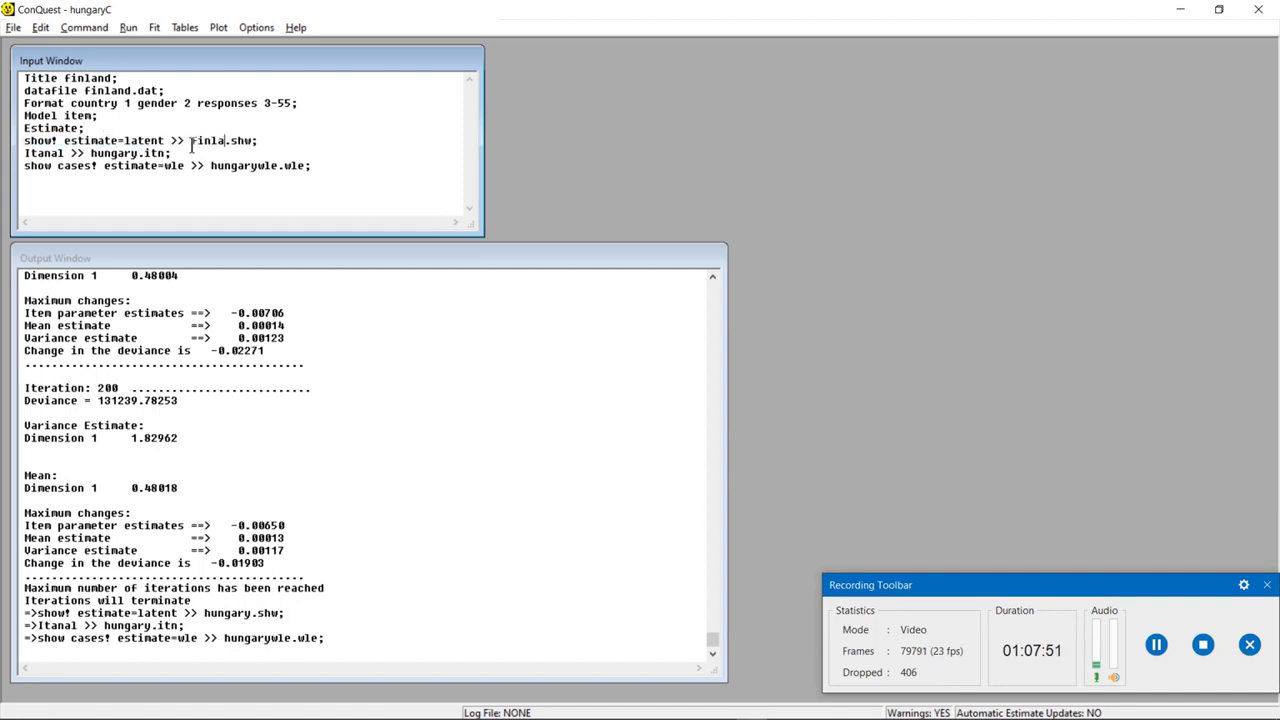
pyautogui.press('BackSpace')
pyautogui.write('nd')
pyautogui.moveTo(257, 168); pyautogui.dragTo(210, 160)
pyautogui.write('finland')
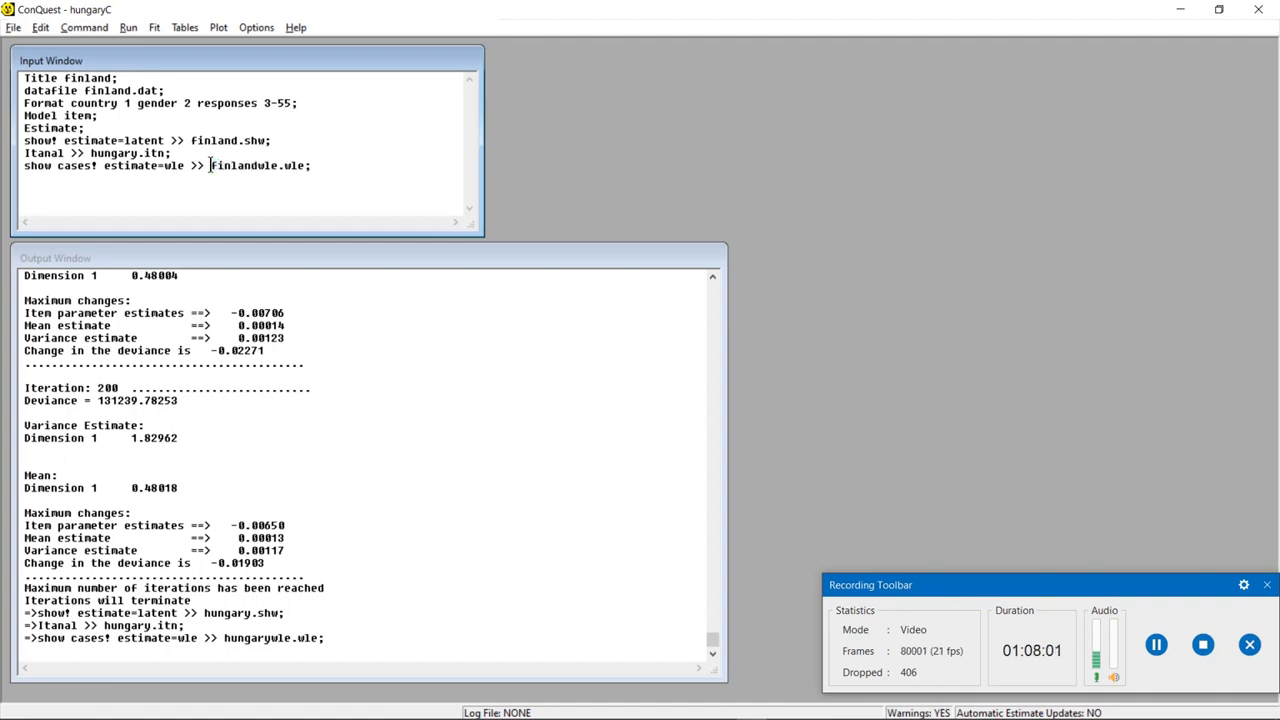
pyautogui.moveTo(138, 153); pyautogui.dragTo(88, 163)
pyautogui.write('finland')
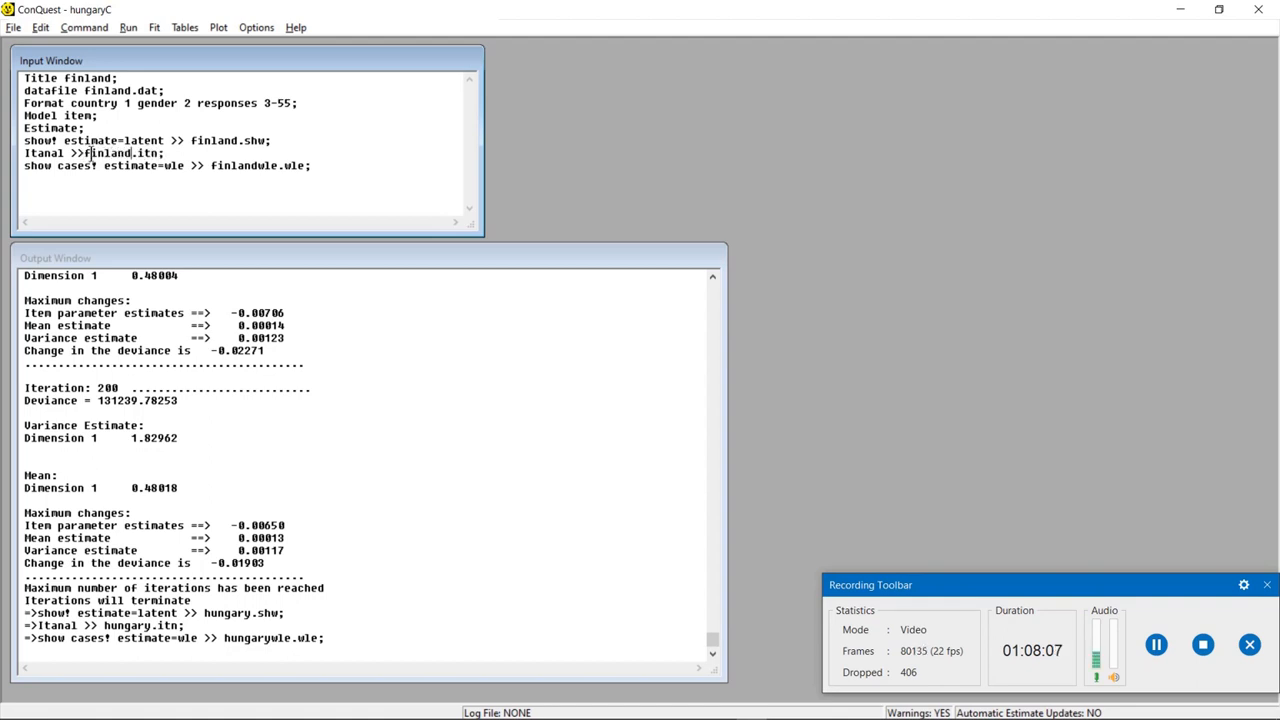
pyautogui.click(86, 155)
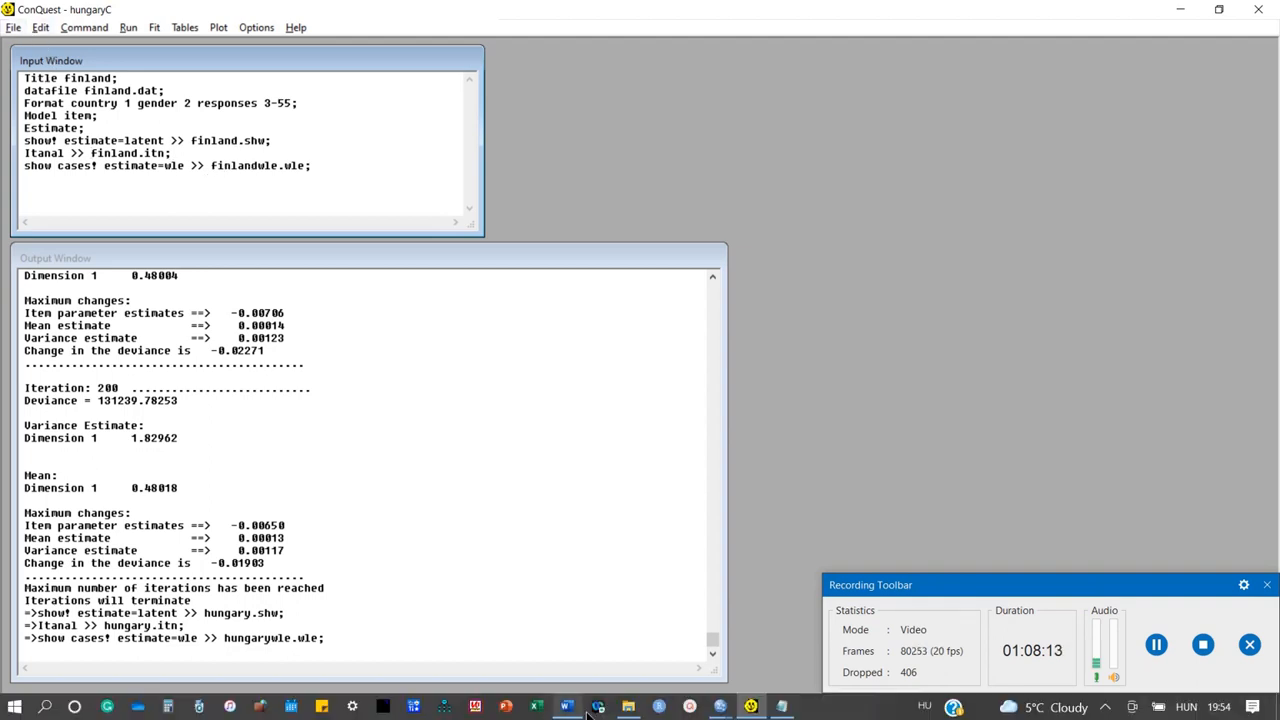
# Open the finland DAT file, count the response columns on its first line from column 3 to the end, and return to ConQuest
pyautogui.click(628, 707)
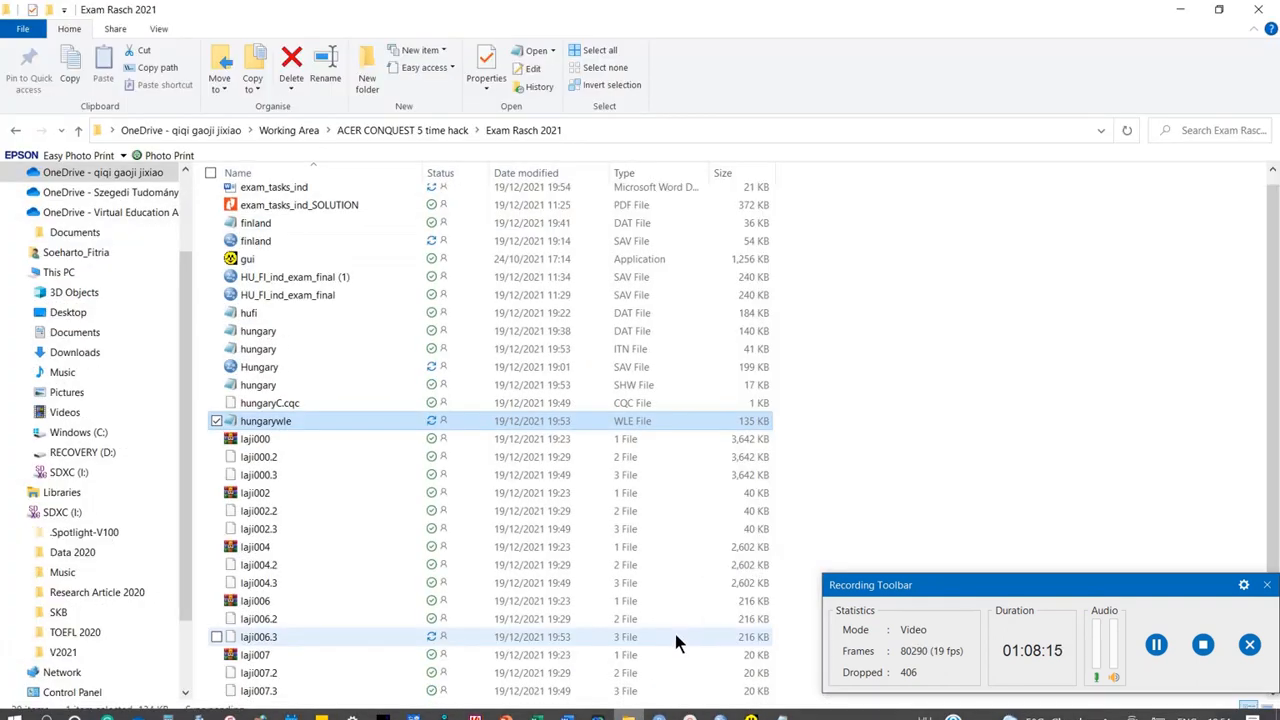
pyautogui.doubleClick(340, 223)
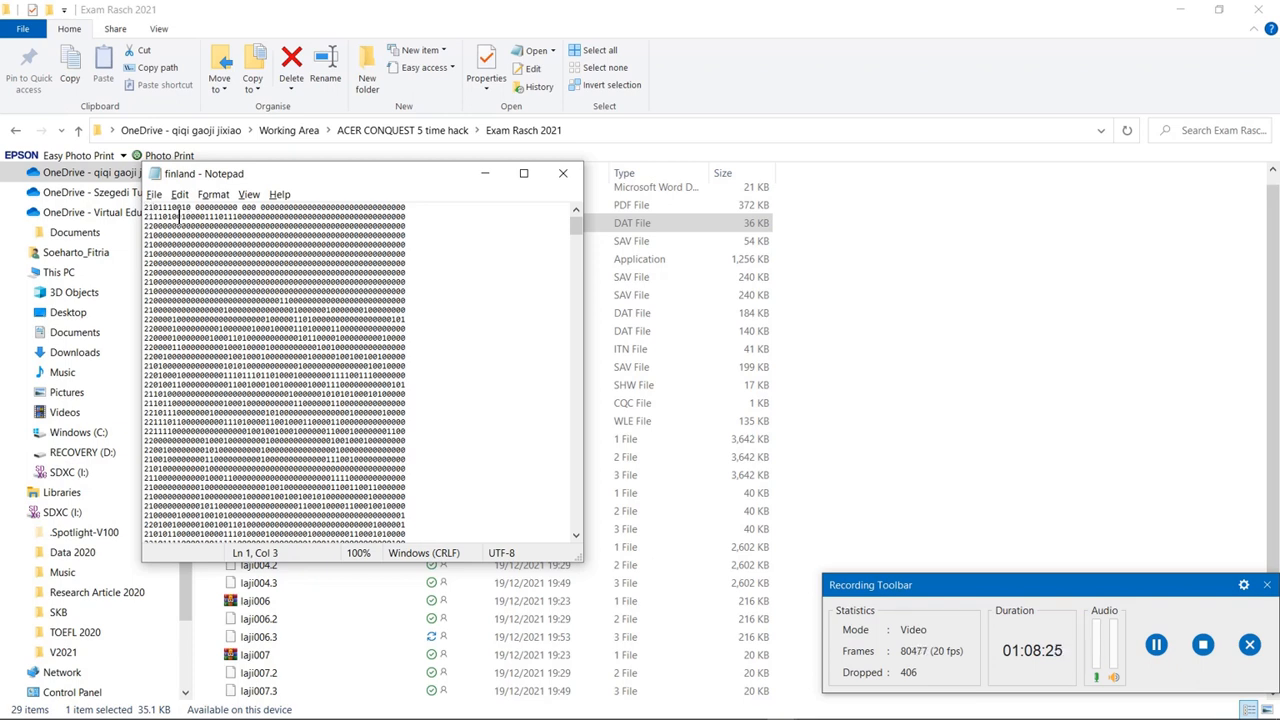
pyautogui.press('Right')
pyautogui.hotkey('shift', 'Right')
pyautogui.hotkey('shift', 'Right')
pyautogui.hotkey('shift', 'Right')
pyautogui.hotkey('shift', 'Right')
pyautogui.hotkey('shift', 'Right')
pyautogui.hotkey('shift', 'Right')
pyautogui.hotkey('shift', 'Right')
pyautogui.hotkey('shift', 'Right')
pyautogui.hotkey('shift', 'Right')
pyautogui.hotkey('shift', 'Right')
pyautogui.hotkey('shift', 'Right')
pyautogui.hotkey('shift', 'Right')
pyautogui.hotkey('shift', 'Right')
pyautogui.hotkey('shift', 'Right')
pyautogui.hotkey('shift', 'Right')
pyautogui.hotkey('shift', 'Right')
pyautogui.hotkey('shift', 'Right')
pyautogui.hotkey('shift', 'Right')
pyautogui.hotkey('shift', 'Right')
pyautogui.hotkey('shift', 'Right')
pyautogui.hotkey('shift', 'Right')
pyautogui.hotkey('shift', 'Right')
pyautogui.hotkey('shift', 'Right')
pyautogui.hotkey('shift', 'Right')
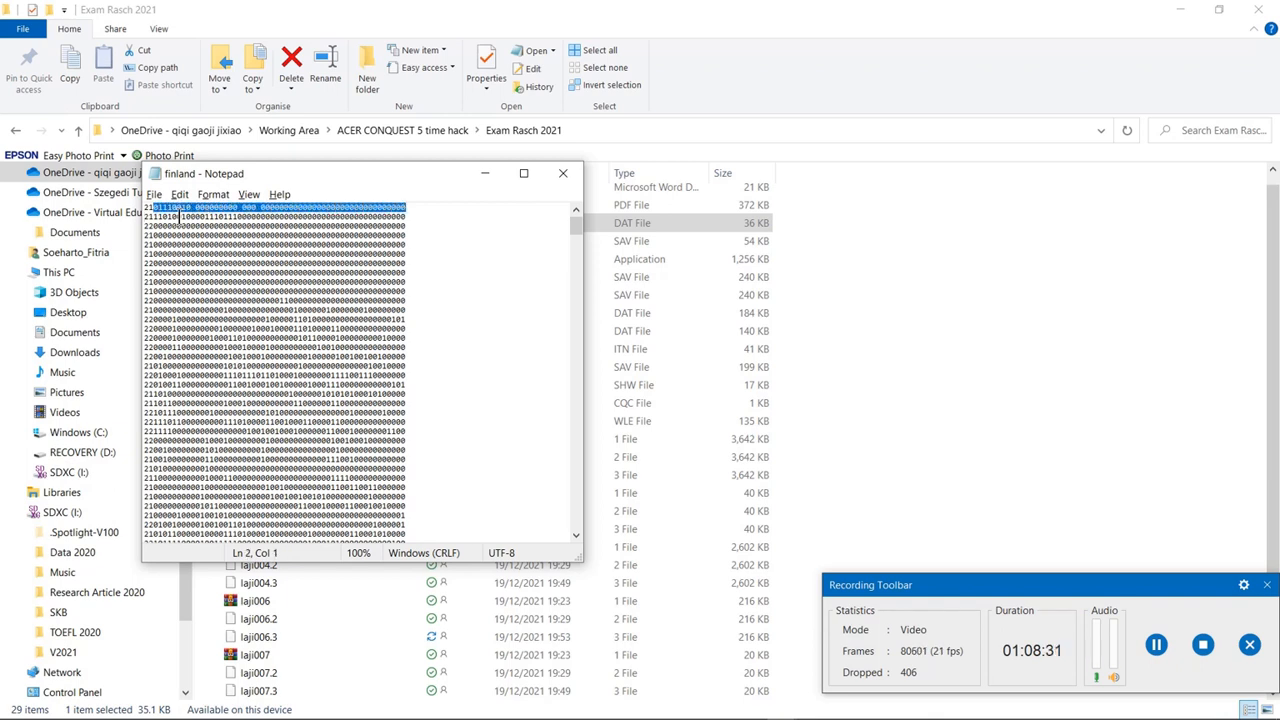
pyautogui.press('Right')
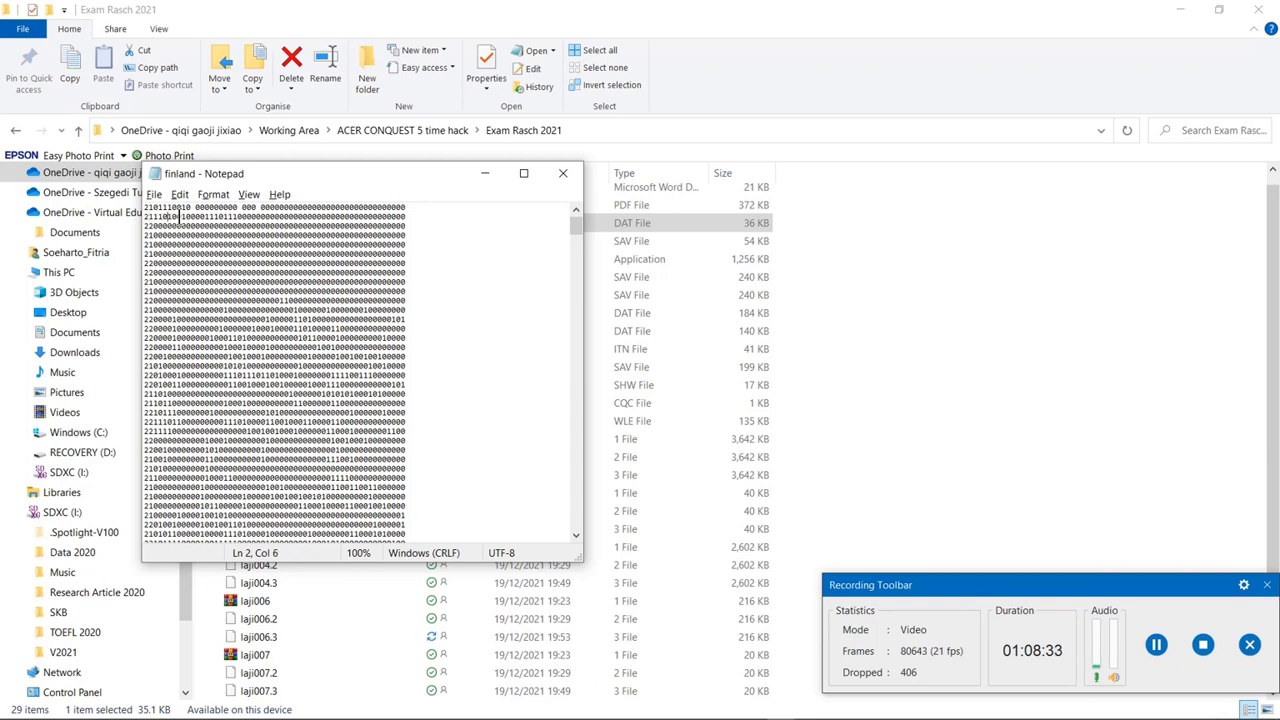
pyautogui.press('Home')
pyautogui.press('Left')
pyautogui.press('Right')
pyautogui.hotkey('shift', 'Left')
pyautogui.hotkey('shift', 'Left')
pyautogui.hotkey('shift', 'Left')
pyautogui.hotkey('shift', 'Left')
pyautogui.hotkey('shift', 'Left')
pyautogui.hotkey('shift', 'Left')
pyautogui.hotkey('shift', 'Left')
pyautogui.hotkey('shift', 'Left')
pyautogui.hotkey('shift', 'Left')
pyautogui.hotkey('shift', 'Left')
pyautogui.hotkey('shift', 'Left')
pyautogui.hotkey('shift', 'Left')
pyautogui.hotkey('shift', 'Left')
pyautogui.hotkey('shift', 'Left')
pyautogui.hotkey('shift', 'Left')
pyautogui.hotkey('shift', 'Left')
pyautogui.hotkey('shift', 'Left')
pyautogui.hotkey('shift', 'Left')
pyautogui.hotkey('shift', 'Left')
pyautogui.hotkey('shift', 'Left')
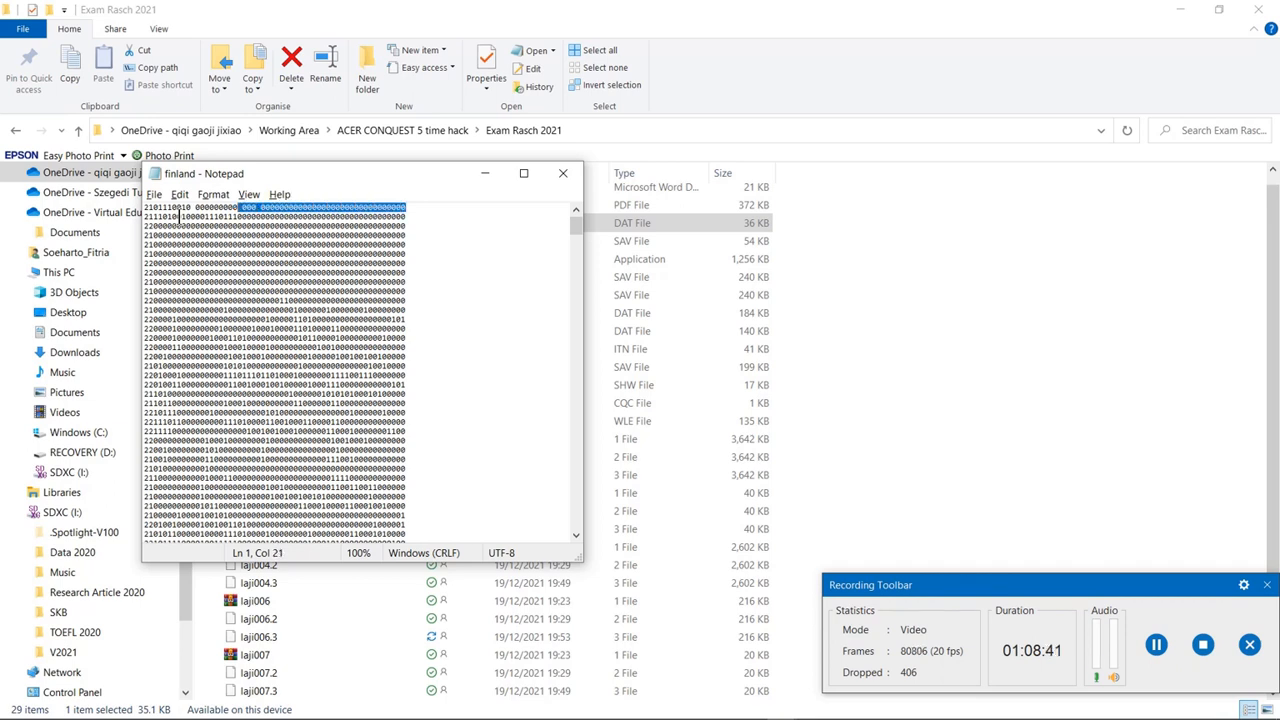
pyautogui.hotkey('shift', 'Left')
pyautogui.hotkey('shift', 'Left')
pyautogui.hotkey('shift', 'Left')
pyautogui.hotkey('shift', 'Left')
pyautogui.hotkey('shift', 'Left')
pyautogui.hotkey('shift', 'Left')
pyautogui.hotkey('shift', 'Left')
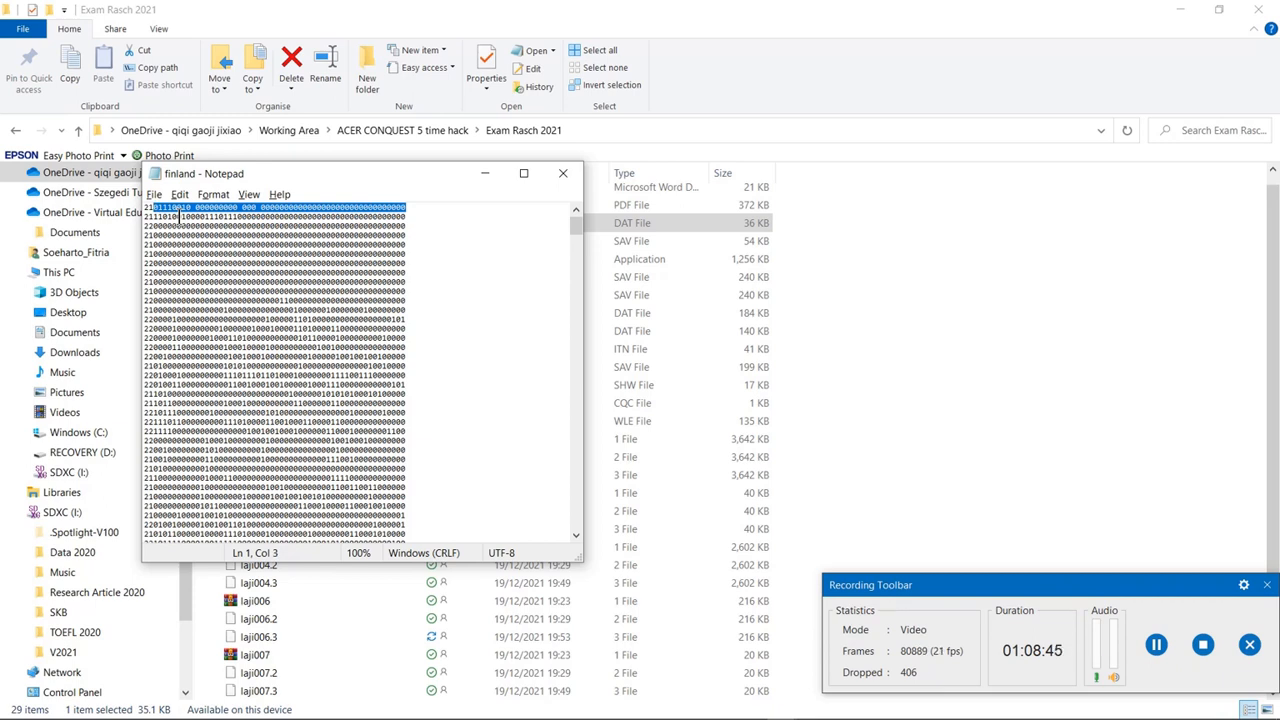
pyautogui.press('Left')
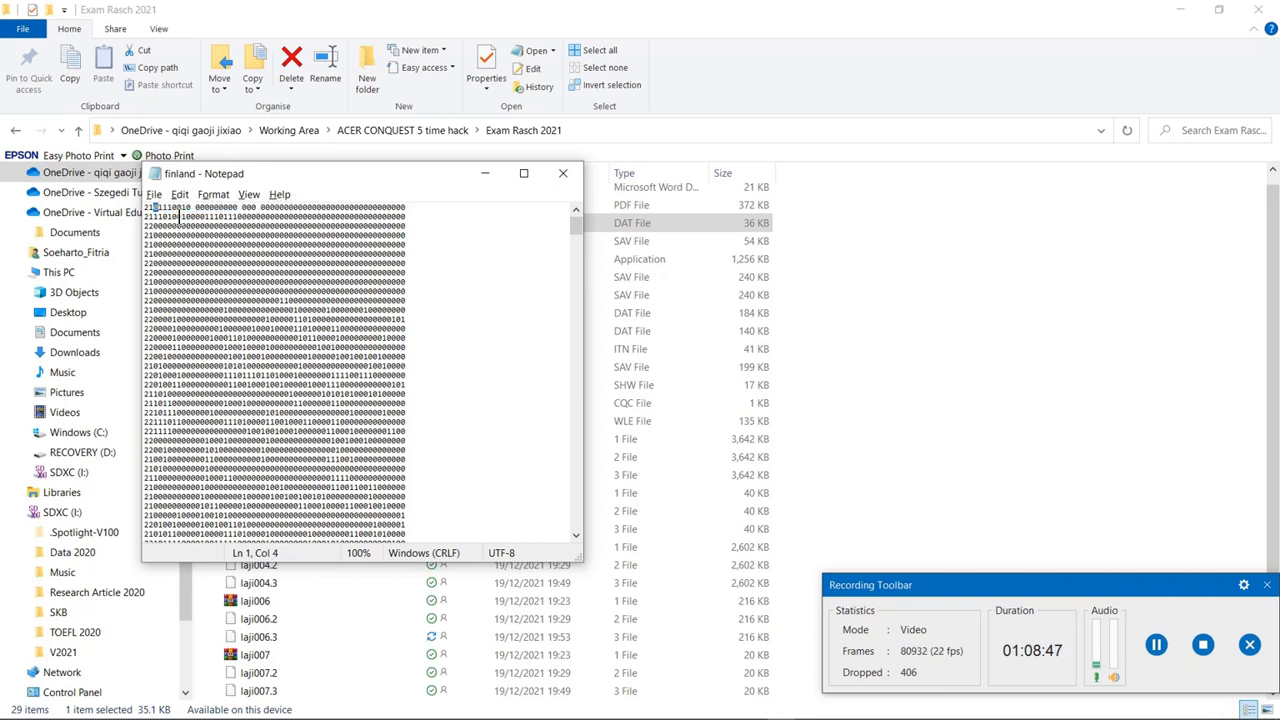
pyautogui.hotkey('shift', 'Right')
pyautogui.hotkey('shift', 'Right')
pyautogui.hotkey('shift', 'Right')
pyautogui.hotkey('shift', 'Right')
pyautogui.hotkey('shift', 'Right')
pyautogui.hotkey('shift', 'Right')
pyautogui.hotkey('shift', 'Right')
pyautogui.hotkey('shift', 'Right')
pyautogui.hotkey('shift', 'Right')
pyautogui.hotkey('shift', 'Right')
pyautogui.hotkey('shift', 'Right')
pyautogui.hotkey('shift', 'Right')
pyautogui.hotkey('shift', 'Right')
pyautogui.hotkey('shift', 'Right')
pyautogui.hotkey('shift', 'Right')
pyautogui.hotkey('shift', 'Right')
pyautogui.hotkey('shift', 'Right')
pyautogui.hotkey('shift', 'Right')
pyautogui.hotkey('shift', 'Right')
pyautogui.hotkey('shift', 'Right')
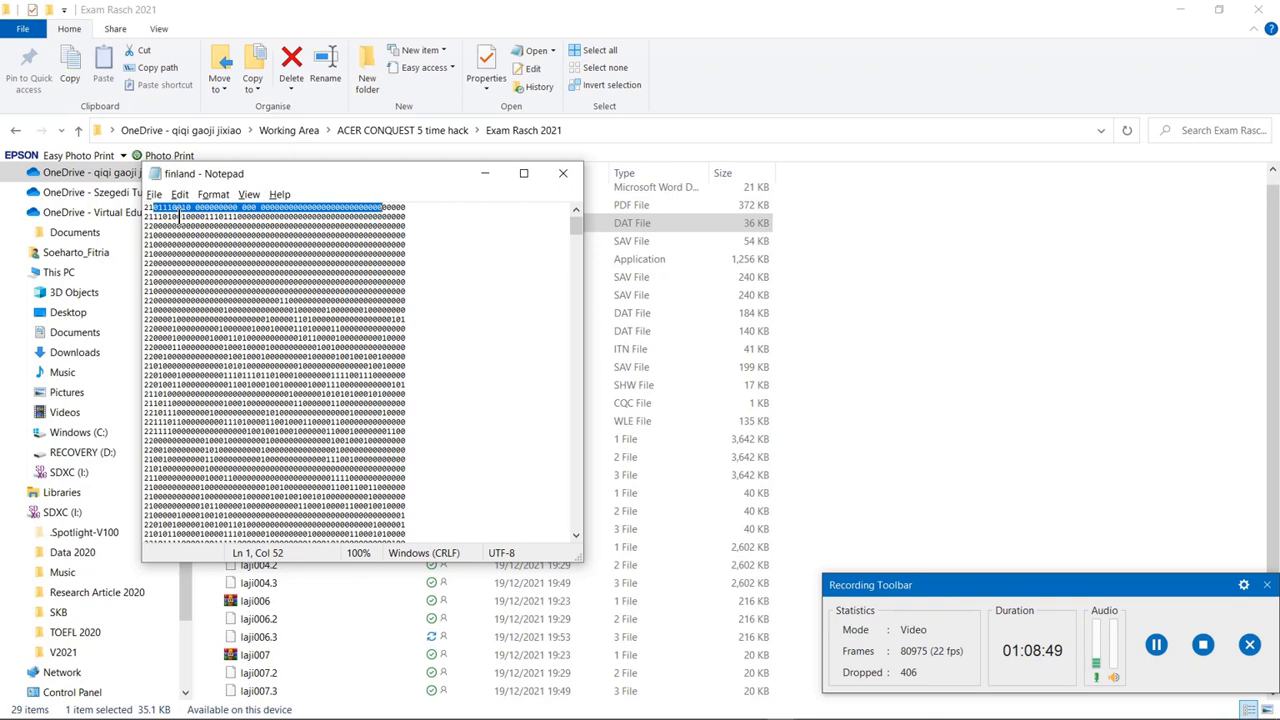
pyautogui.hotkey('shift', 'Right')
pyautogui.hotkey('shift', 'Right')
pyautogui.click(485, 174)
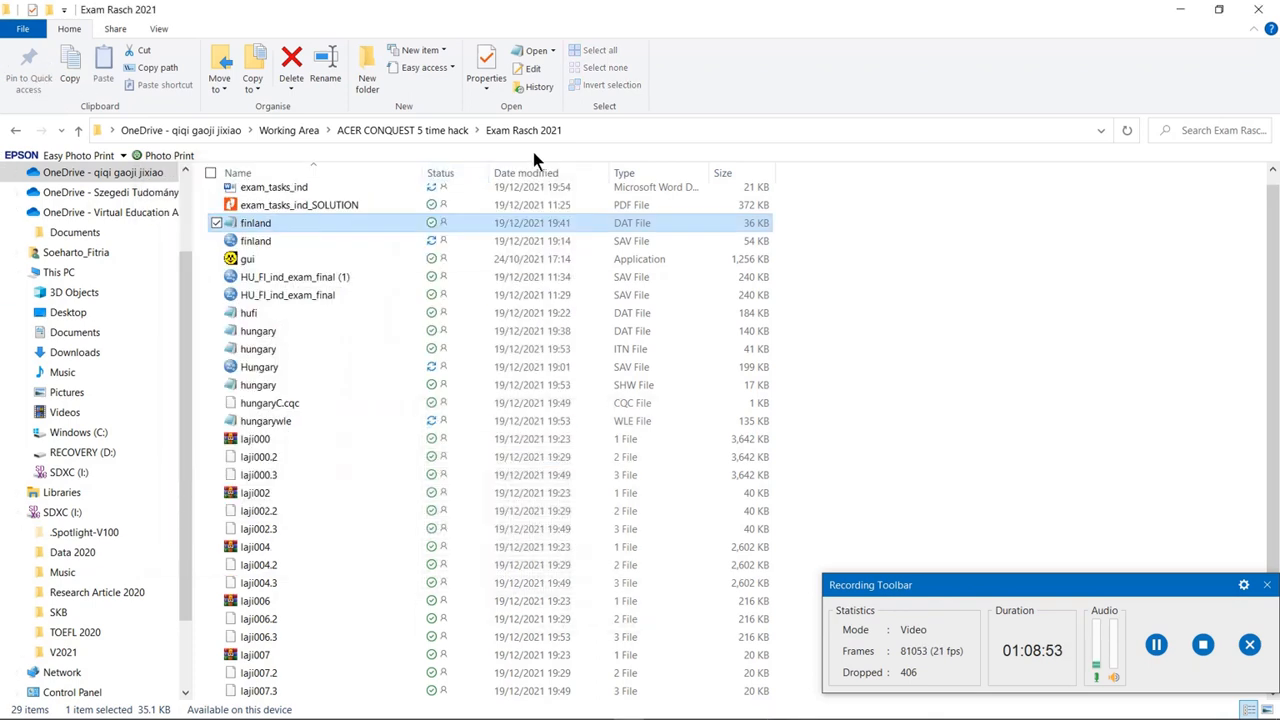
pyautogui.click(1176, 12)
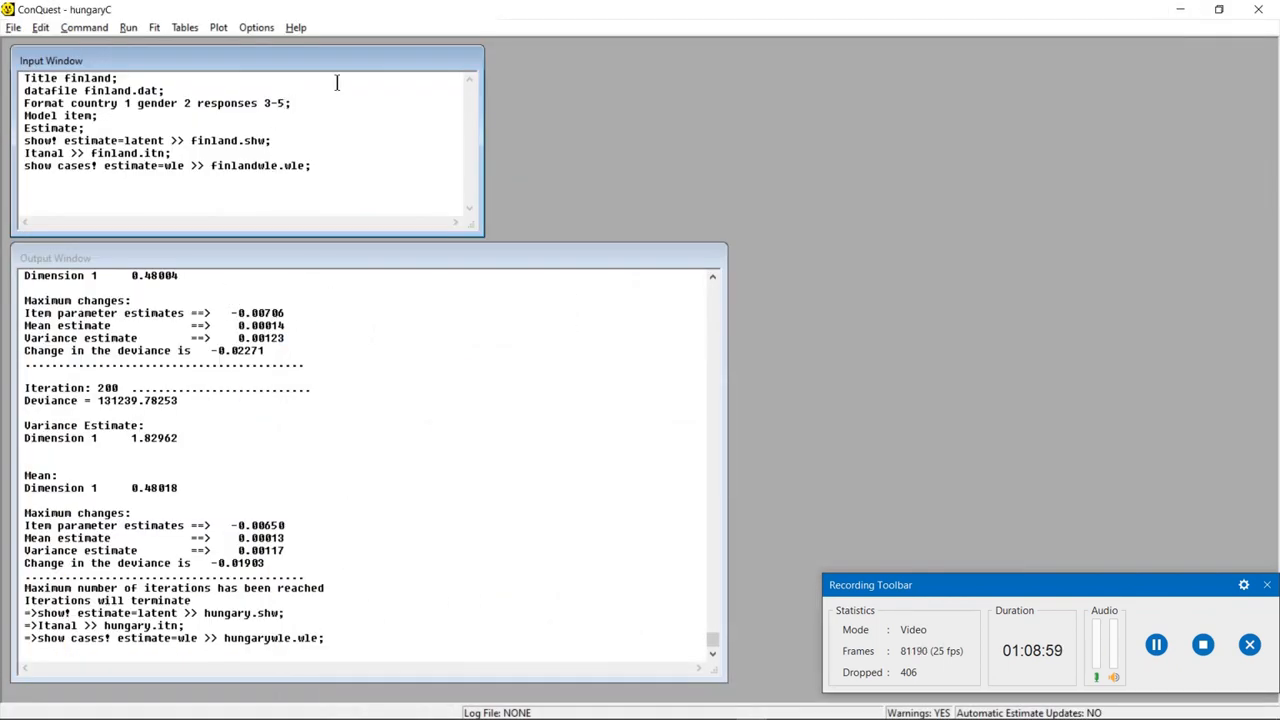
# Set the responses range in the Format line to 3-56 and save the current control file
pyautogui.write('6')
pyautogui.click(13, 27)
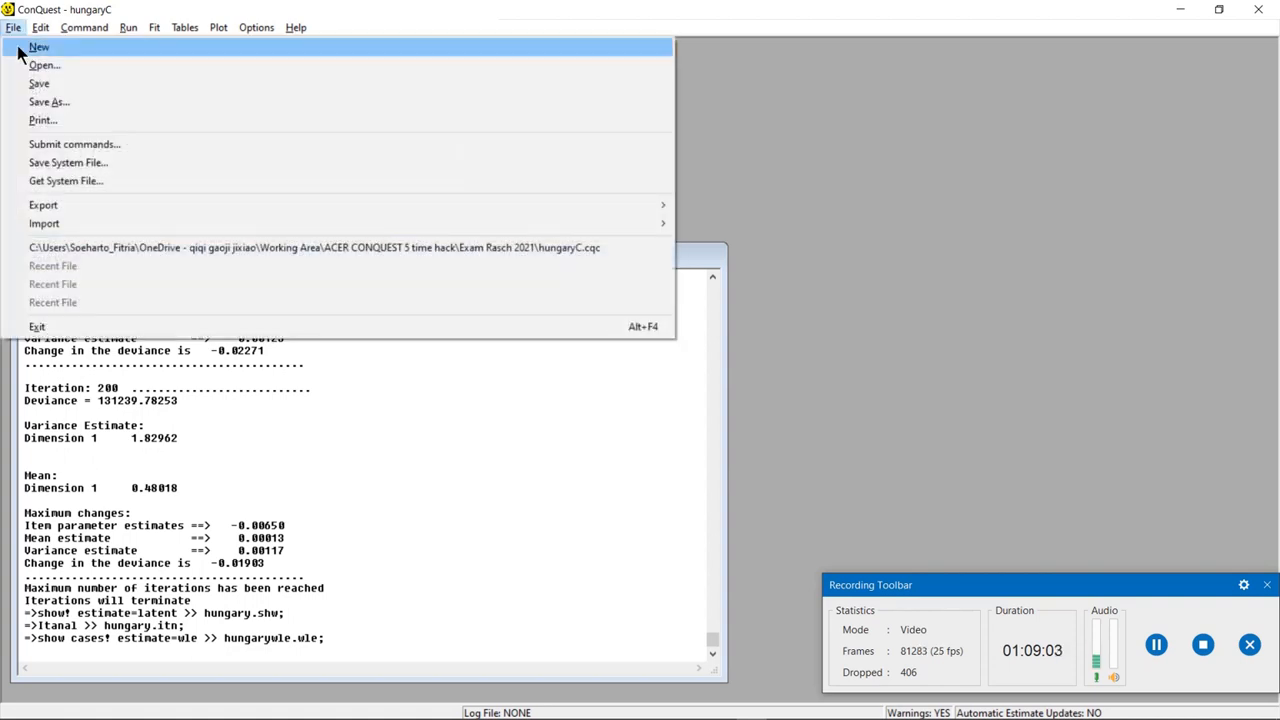
pyautogui.click(46, 83)
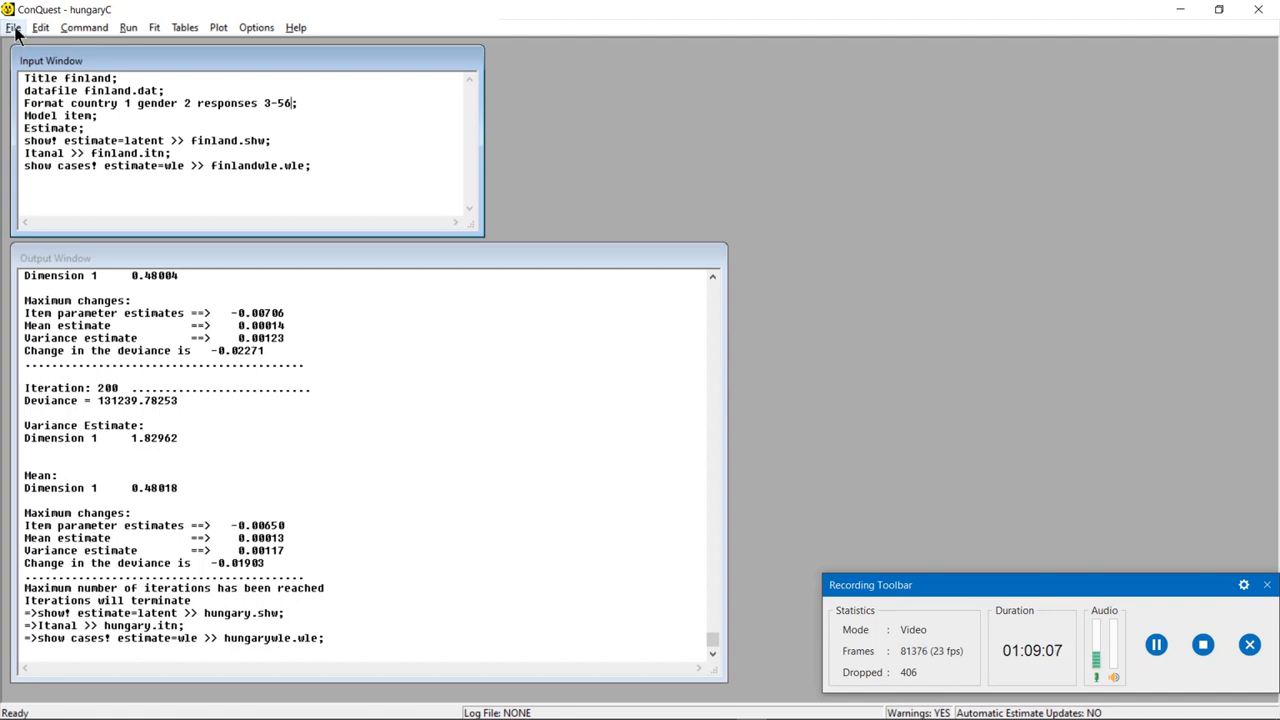
# Save the Finland command script as a new control file named finlandC in the Exam Rasch 2021 folder
pyautogui.click(13, 27)
pyautogui.click(50, 103)
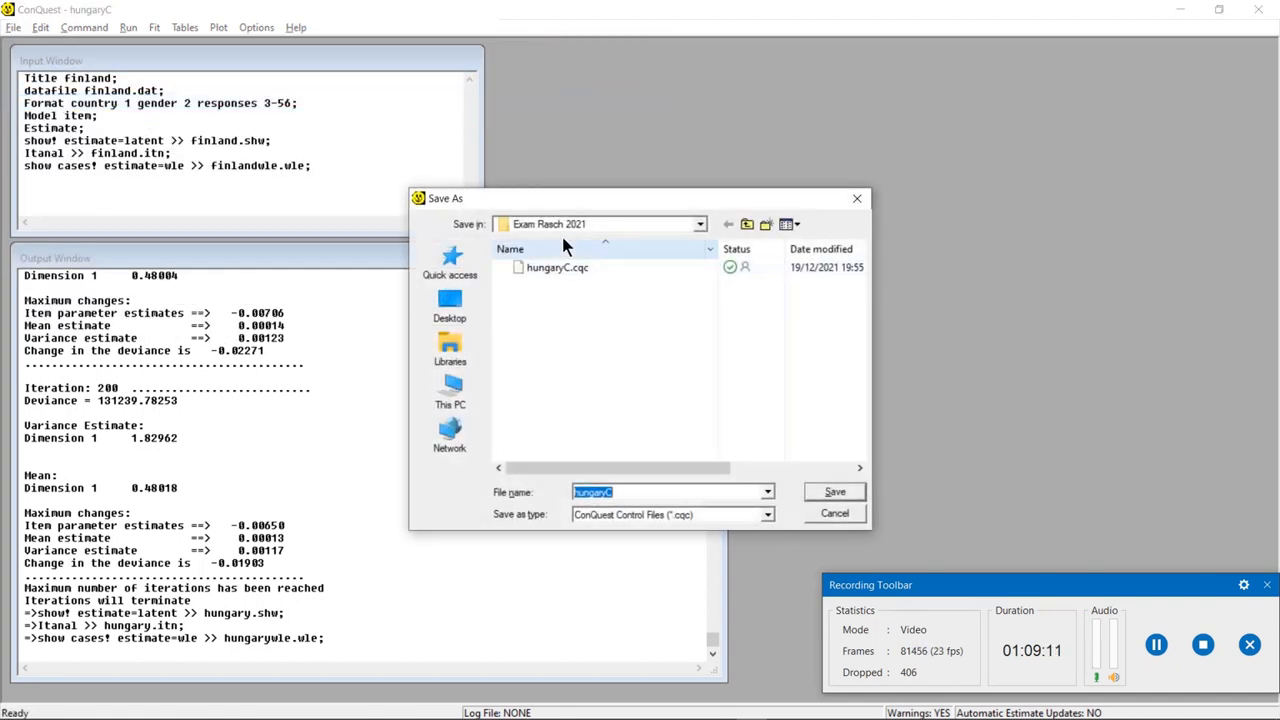
pyautogui.click(571, 273)
pyautogui.click(605, 491)
pyautogui.click(605, 491)
pyautogui.moveTo(605, 491); pyautogui.dragTo(545, 497)
pyautogui.write('finland')
pyautogui.press('BackSpace')
pyautogui.press('BackSpace')
pyautogui.press('BackSpace')
pyautogui.press('BackSpace')
pyautogui.write('land')
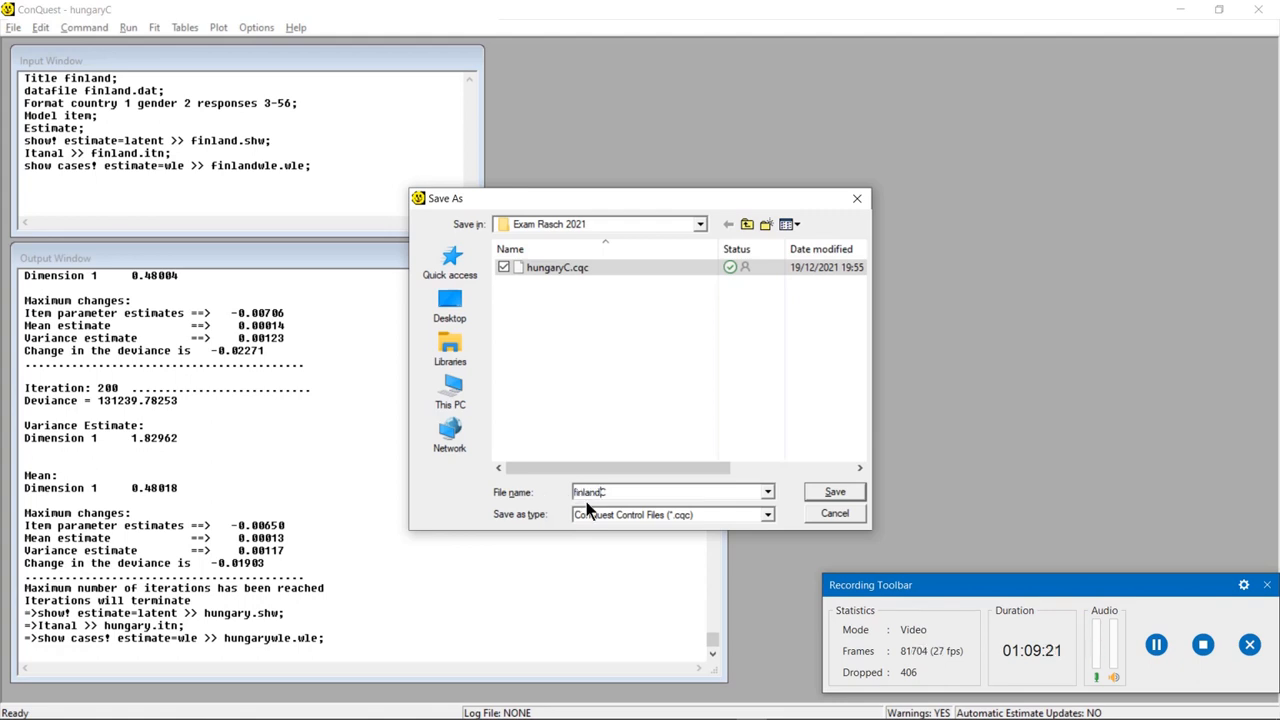
pyautogui.click(827, 492)
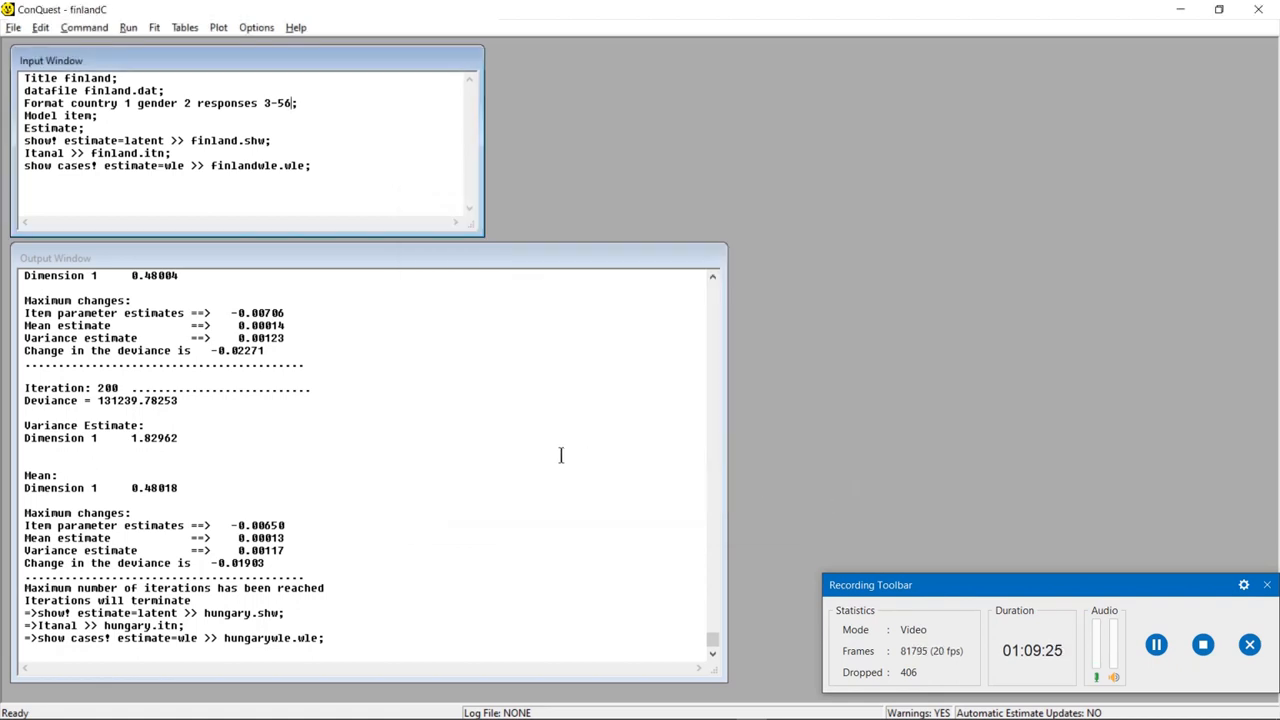
# Change the script's Title to hungary, the datafile to hungary.dat and the responses range to 3-55
pyautogui.moveTo(111, 78); pyautogui.dragTo(66, 78)
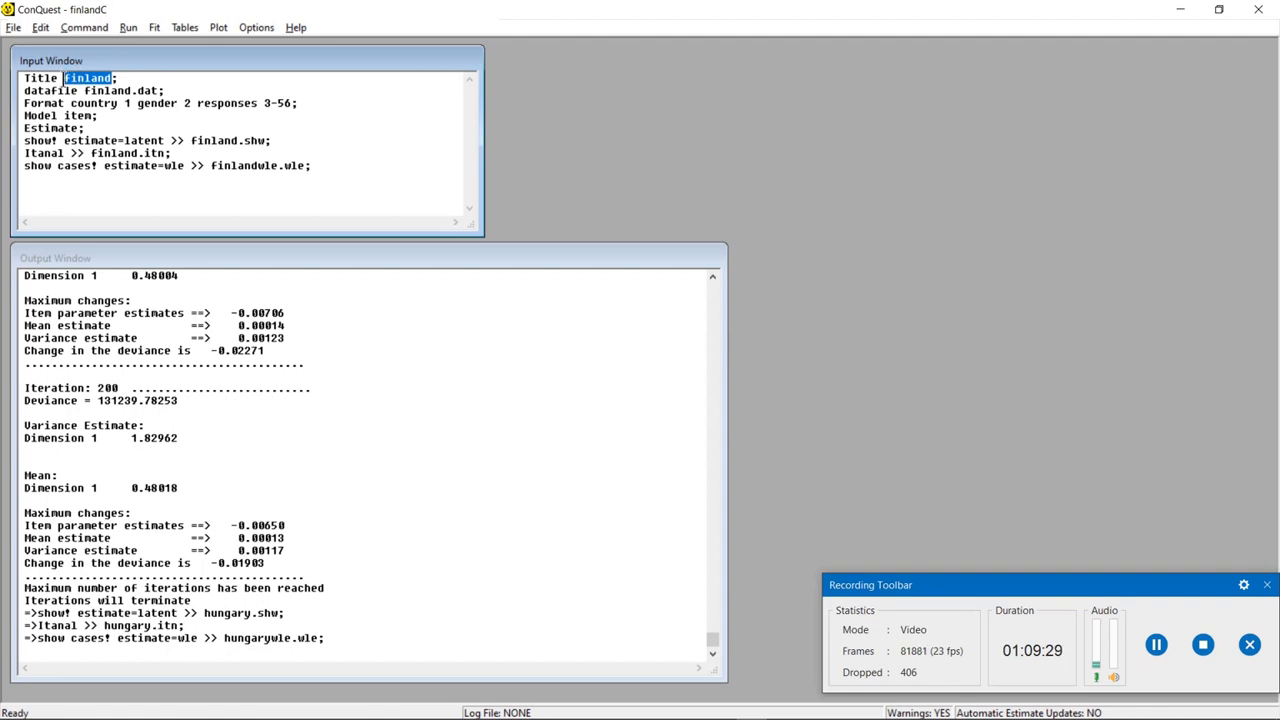
pyautogui.write('hungary')
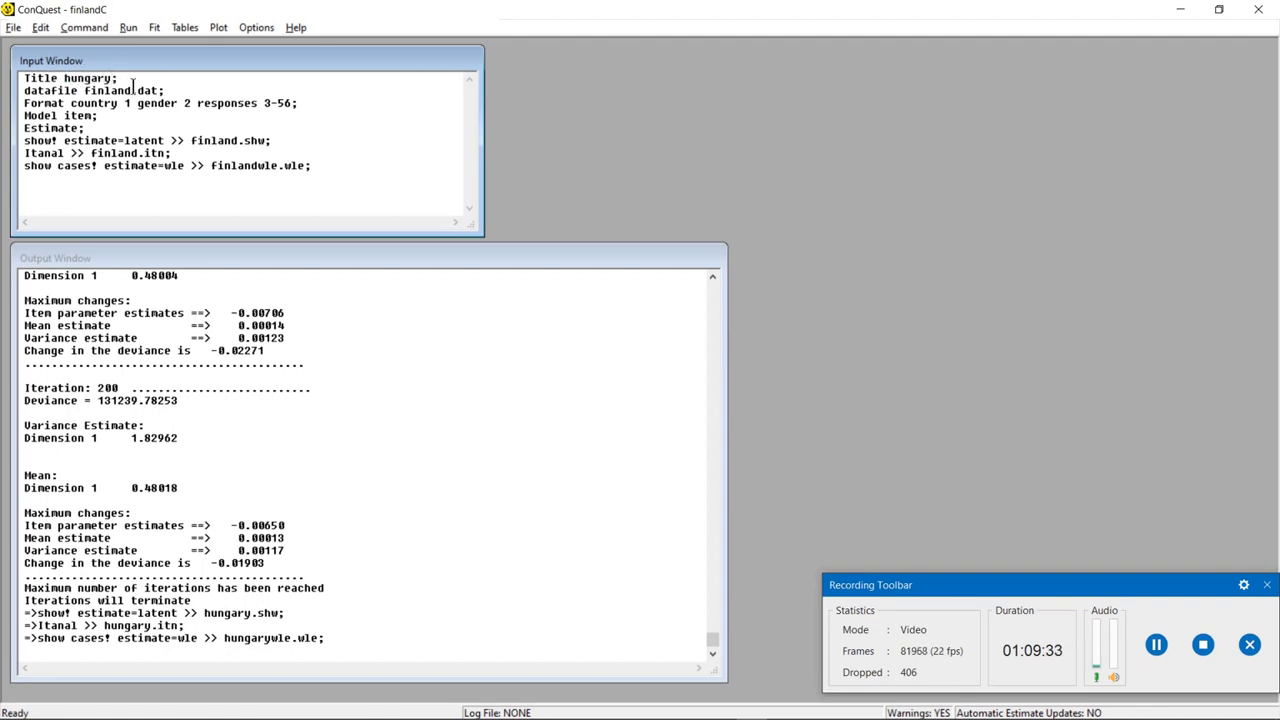
pyautogui.moveTo(131, 88); pyautogui.dragTo(86, 90)
pyautogui.write('hunagry')
pyautogui.moveTo(291, 103); pyautogui.dragTo(284, 101)
pyautogui.write('5')
pyautogui.press('BackSpace')
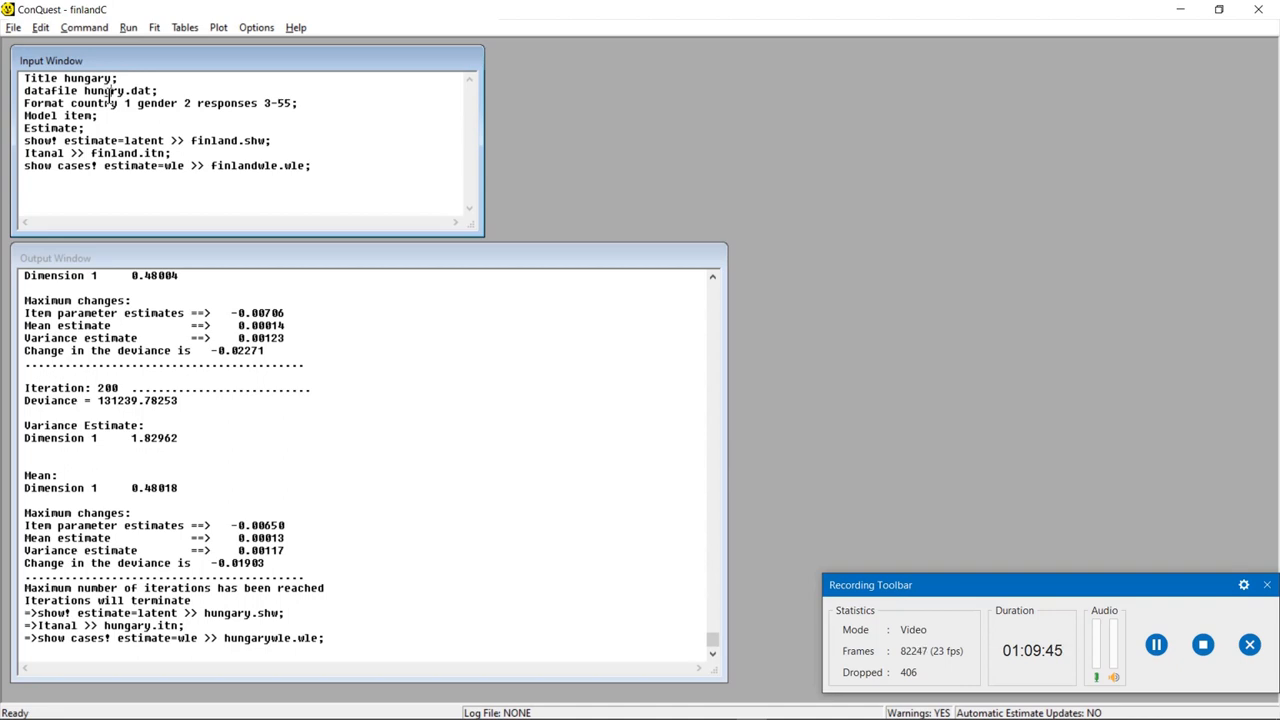
pyautogui.write('a')
# Rename the script's output files to hungary.shw, hungary.itn and hungarywle.wle
pyautogui.doubleClick(126, 90)
pyautogui.hotkey('ctrl', 'c')
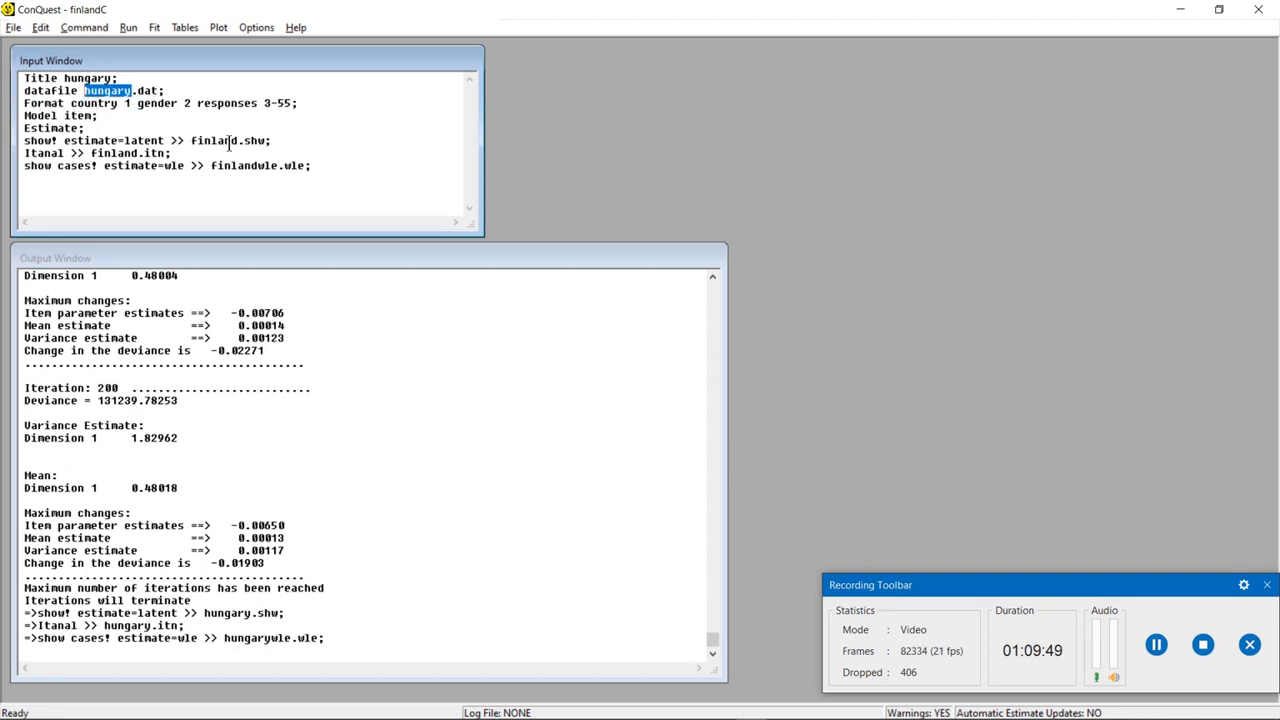
pyautogui.moveTo(235, 140); pyautogui.dragTo(110, 142)
pyautogui.hotkey('ctrl', 'v')
pyautogui.doubleClick(114, 153)
pyautogui.hotkey('ctrl', 'v')
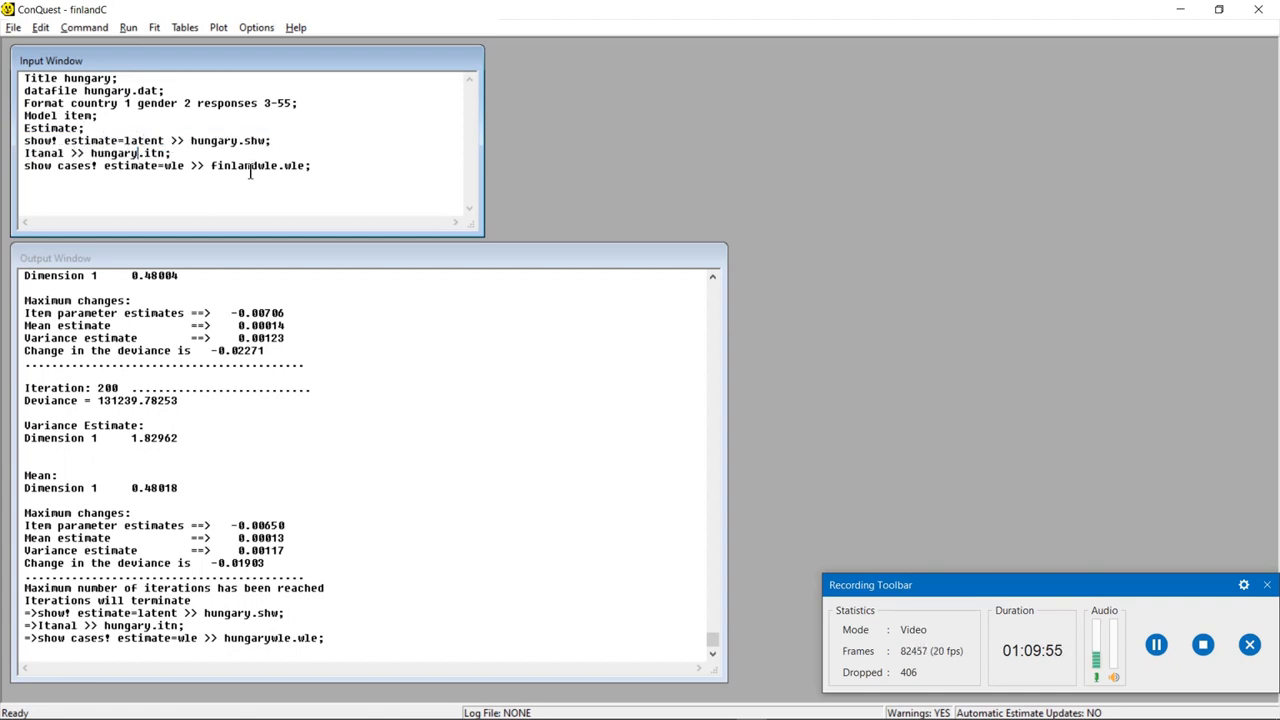
pyautogui.moveTo(256, 165); pyautogui.dragTo(212, 169)
pyautogui.hotkey('ctrl', 'v')
# Save the Hungarian script over the existing hungaryC.cqc control file
pyautogui.click(6, 28)
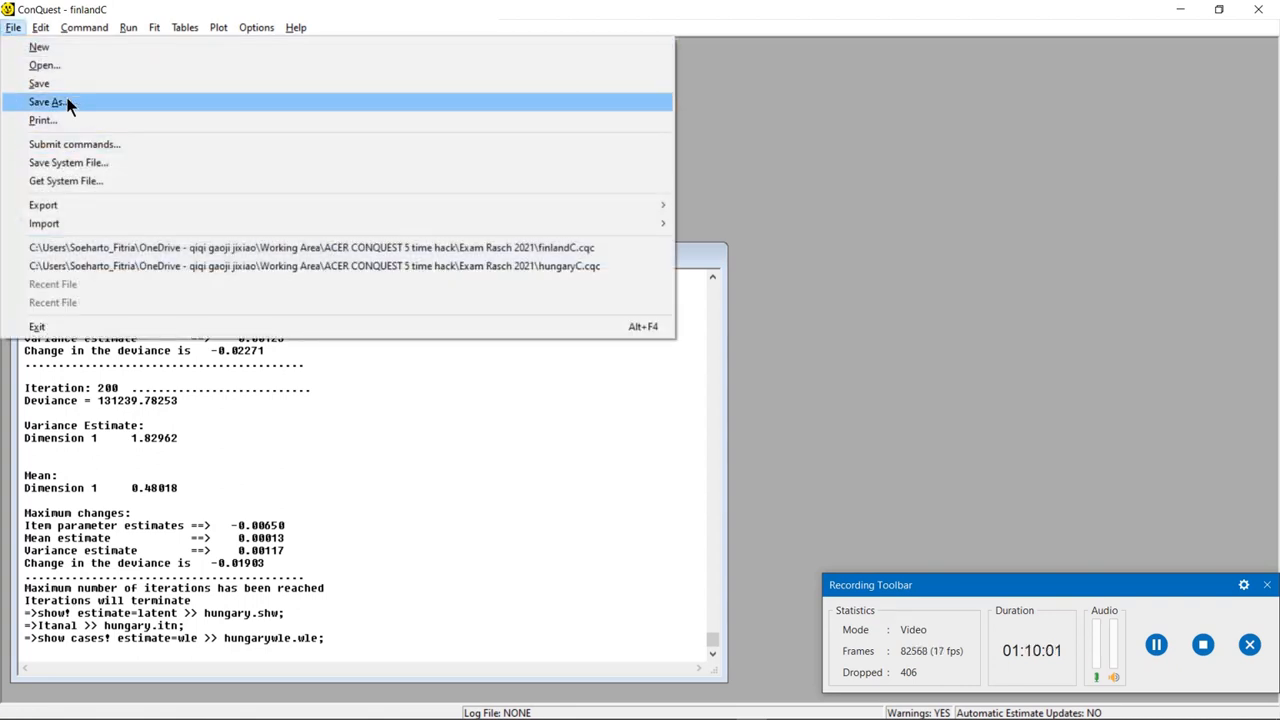
pyautogui.click(66, 104)
pyautogui.click(571, 285)
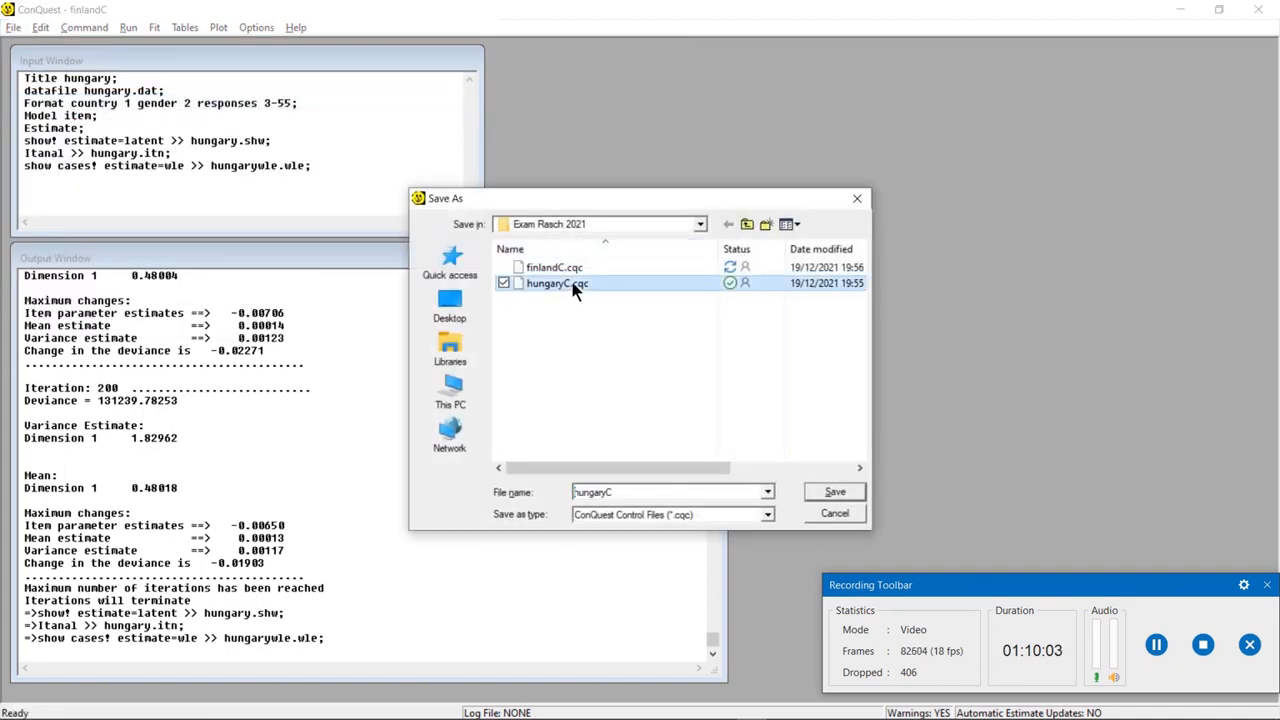
pyautogui.click(836, 495)
pyautogui.click(700, 371)
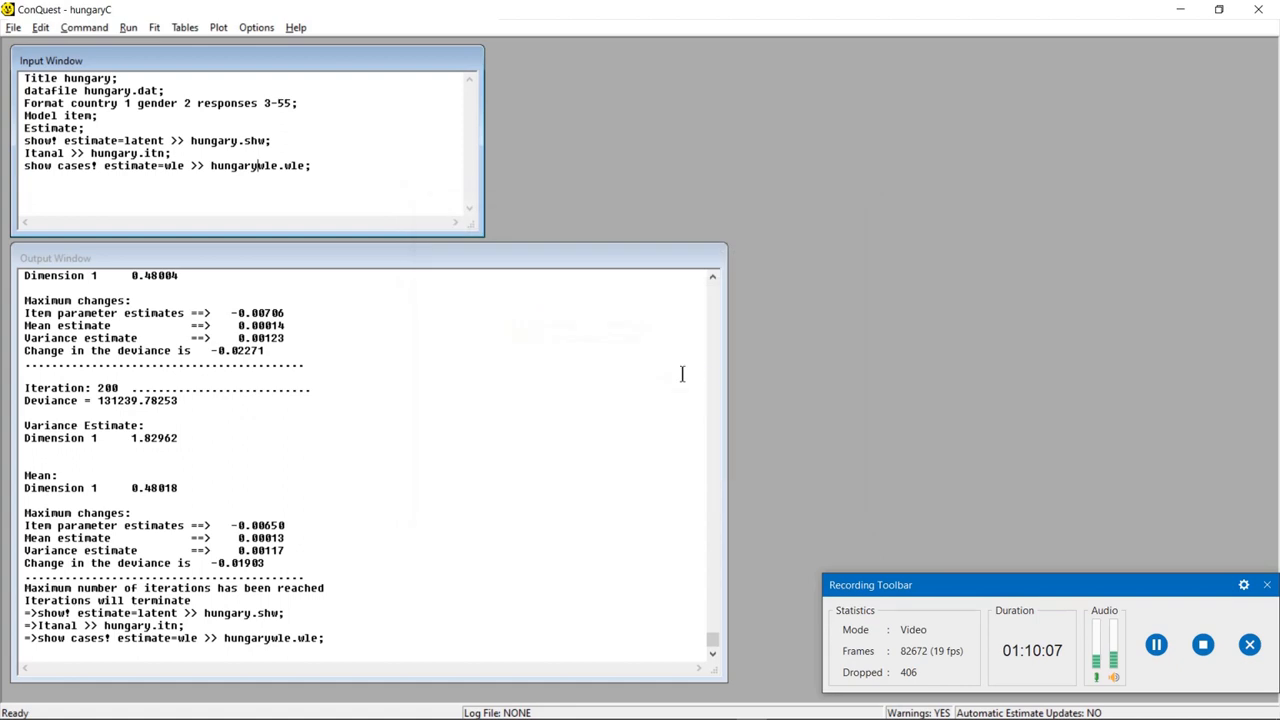
# Try to open the finlandC control file and run all of its commands
pyautogui.click(13, 27)
pyautogui.click(36, 63)
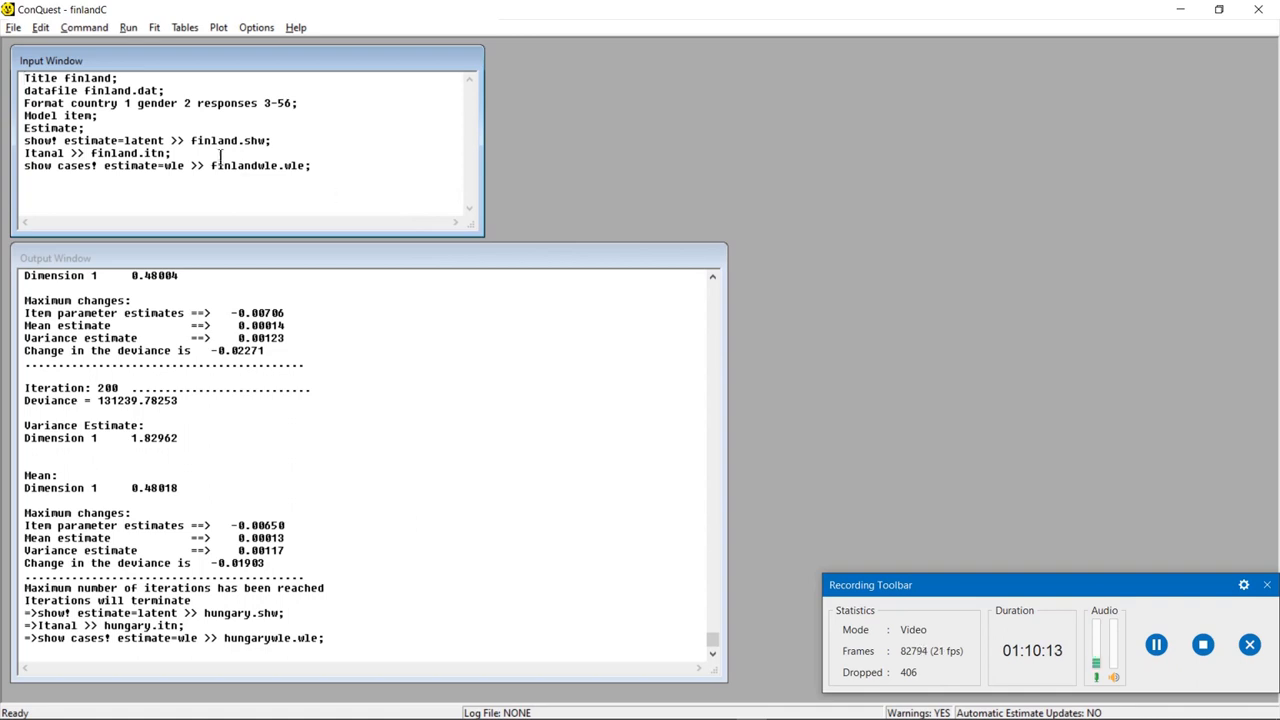
pyautogui.click(127, 29)
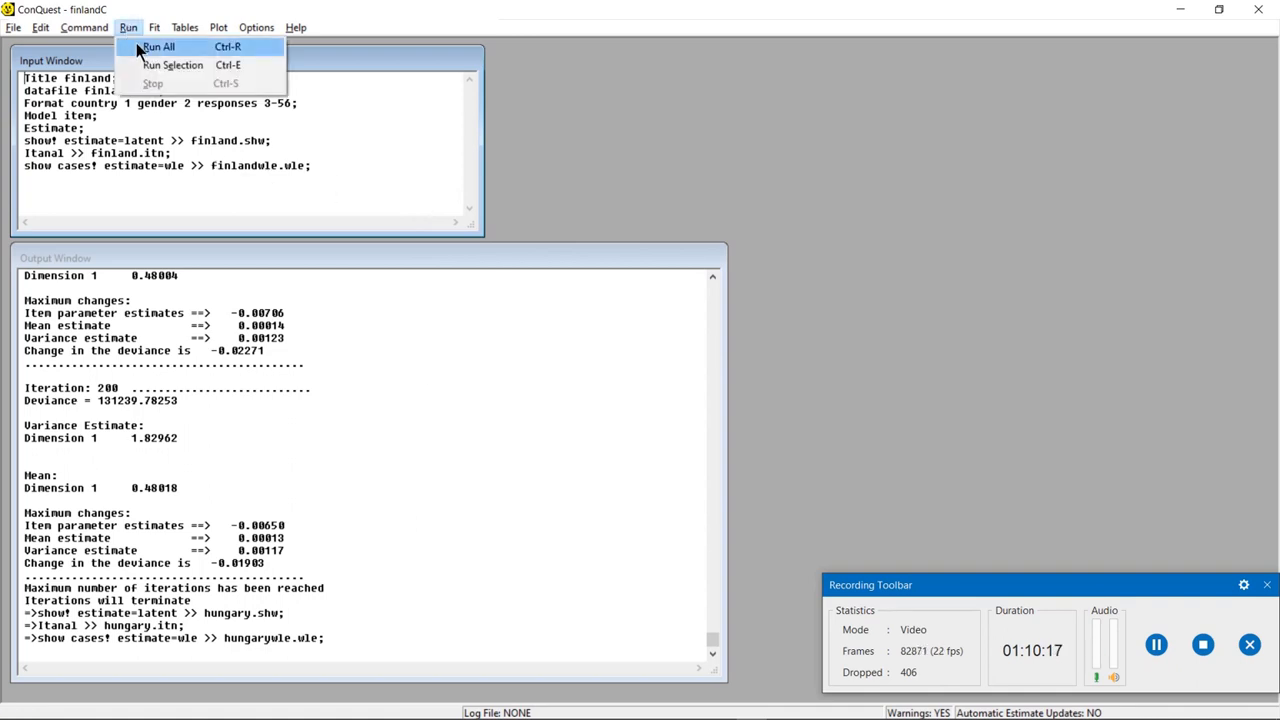
pyautogui.click(137, 44)
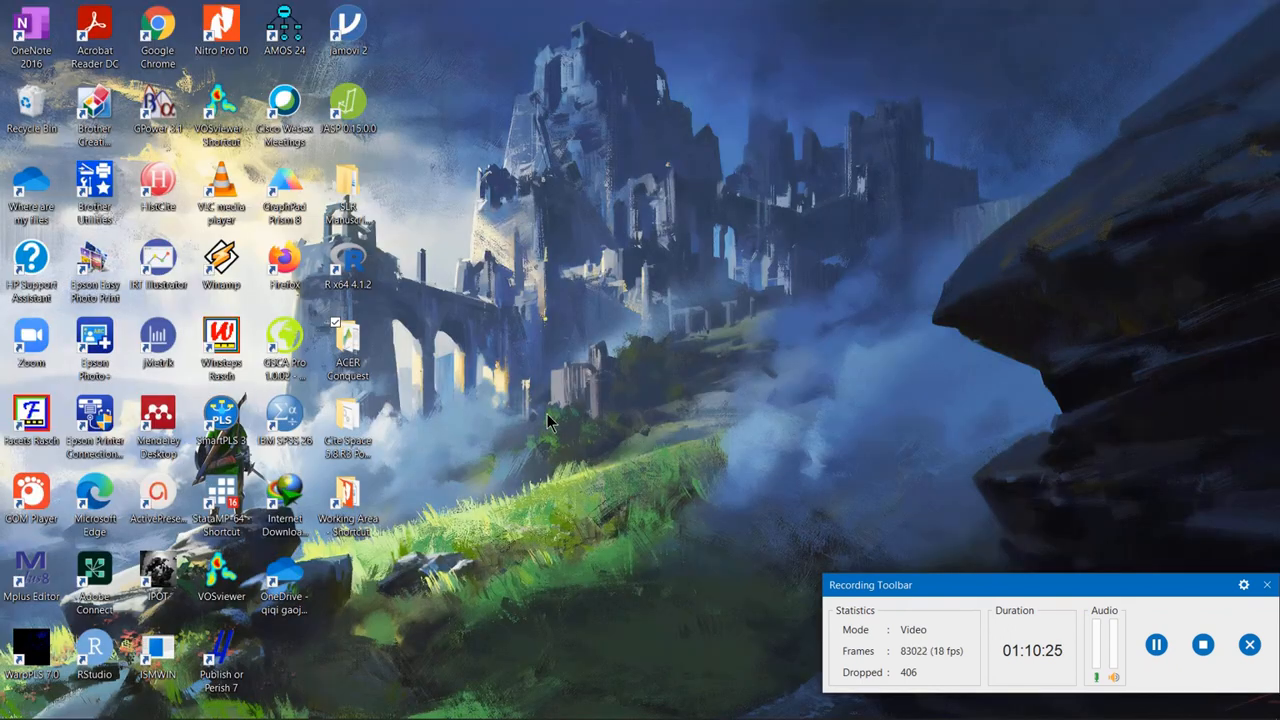
# Launch ConQuest from the gui application in the Exam Rasch 2021 folder and open finlandC.cqc
pyautogui.moveTo(746, 711)
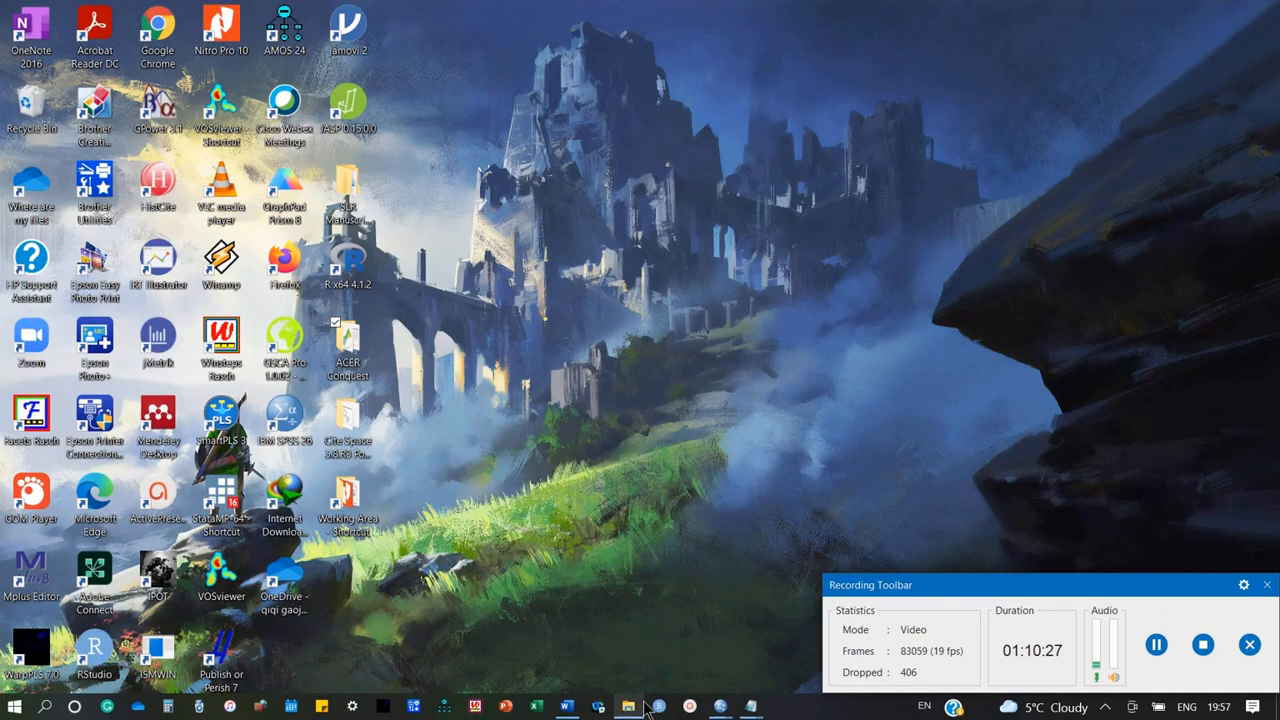
pyautogui.click(630, 707)
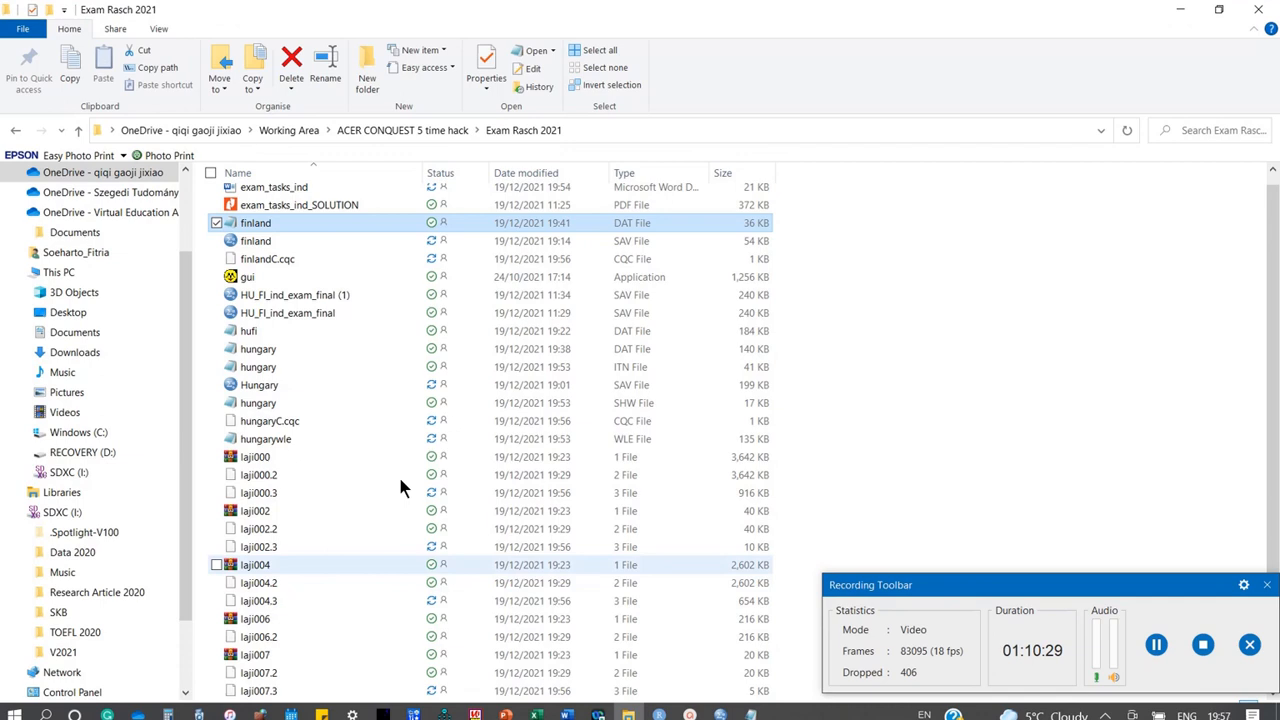
pyautogui.doubleClick(264, 280)
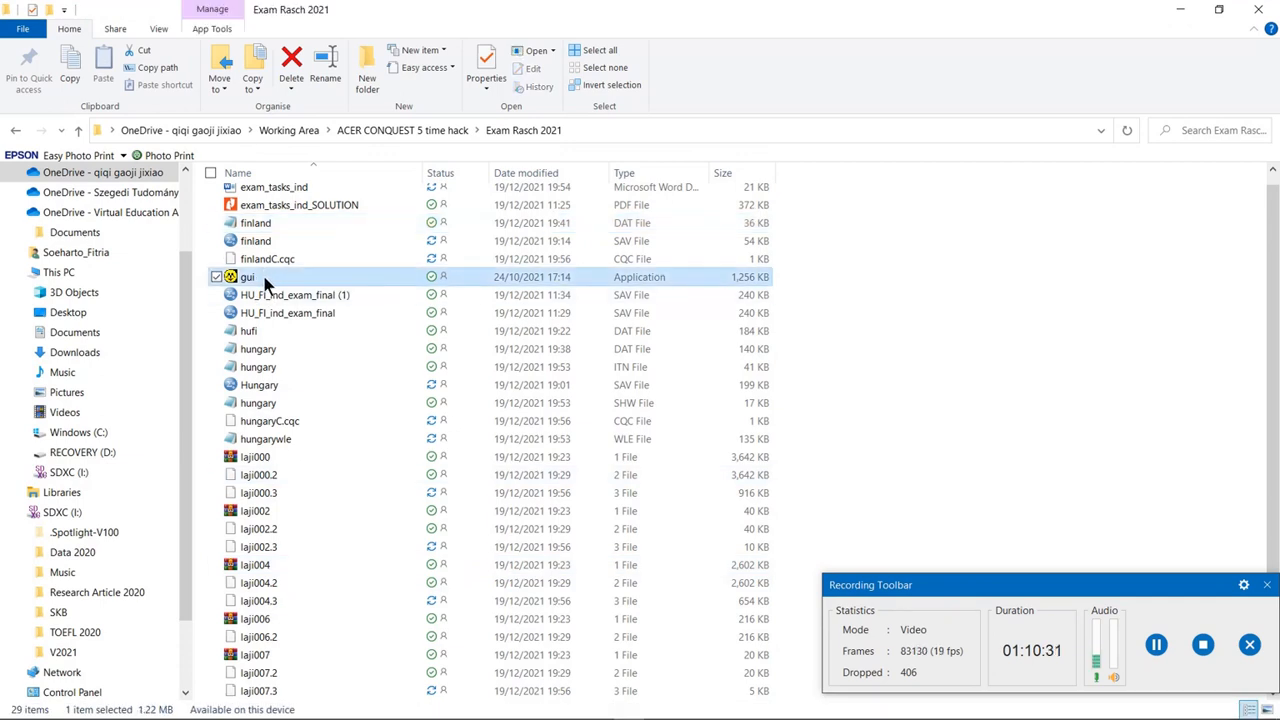
pyautogui.click(697, 388)
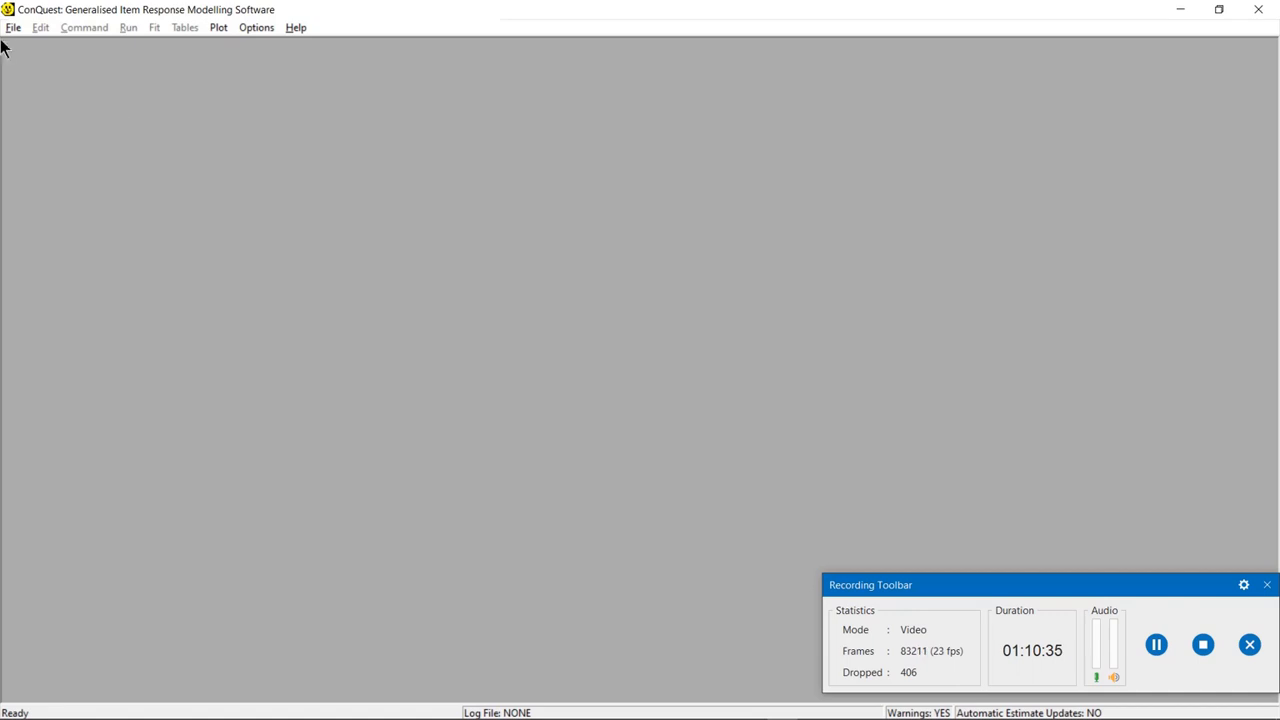
pyautogui.click(12, 28)
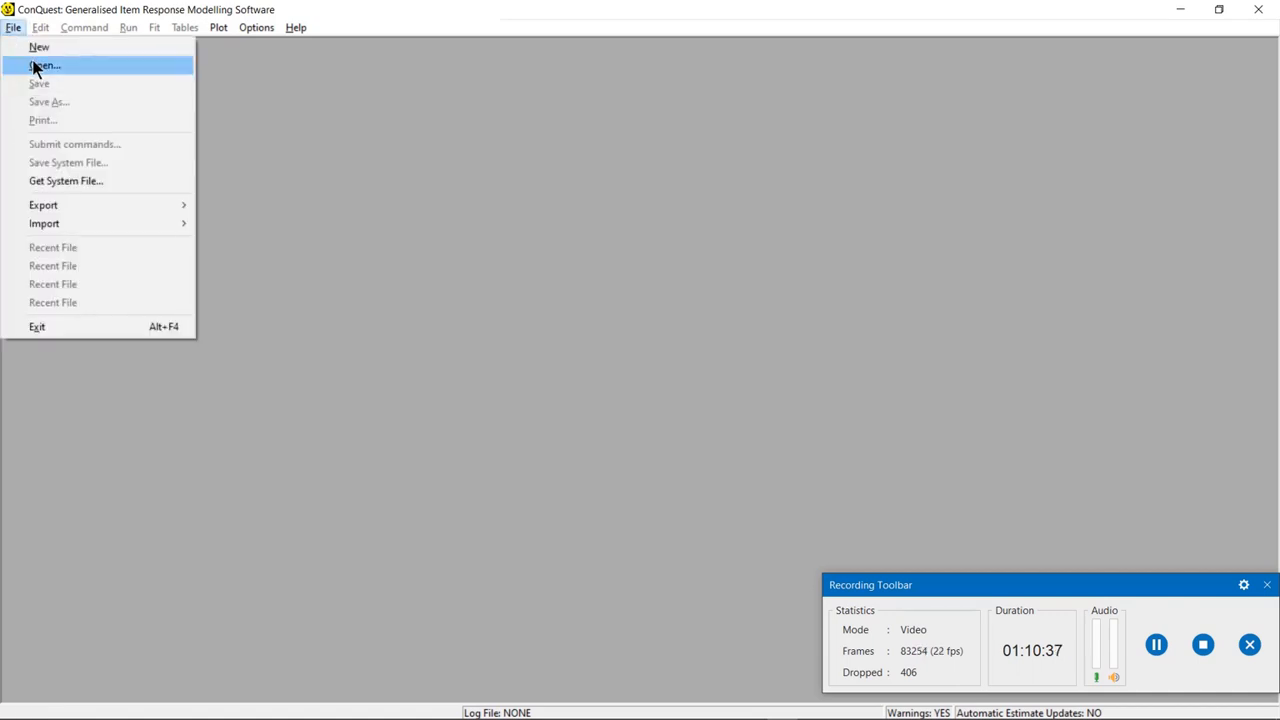
pyautogui.click(35, 66)
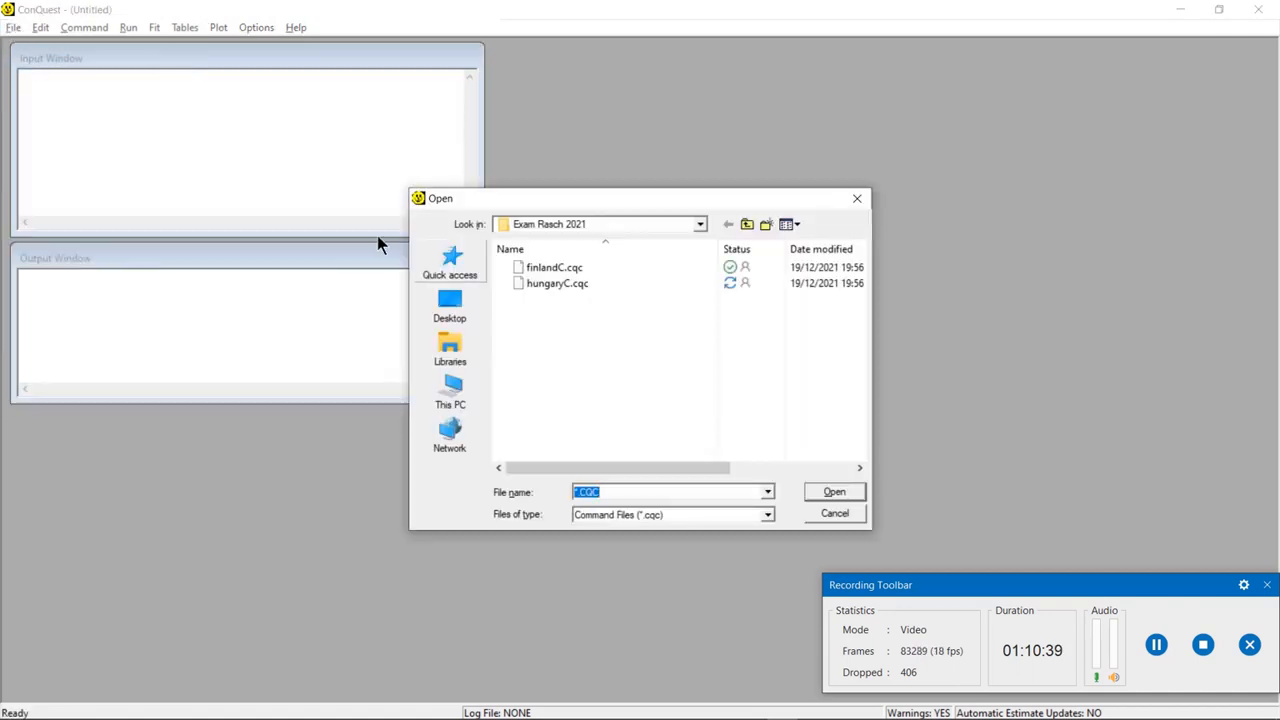
pyautogui.doubleClick(568, 268)
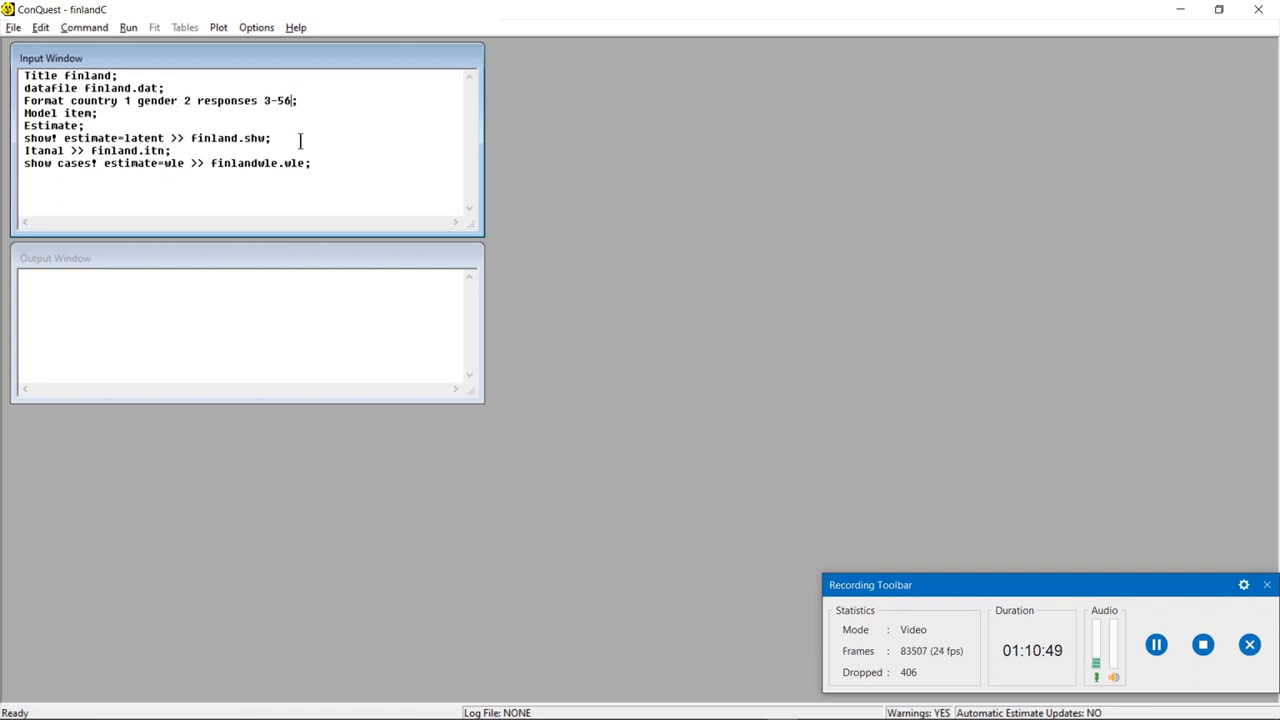
# Run all commands of the finlandC script to start the Rasch estimation
pyautogui.click(14, 25)
pyautogui.click(128, 36)
pyautogui.click(128, 36)
pyautogui.click(136, 30)
pyautogui.click(148, 47)
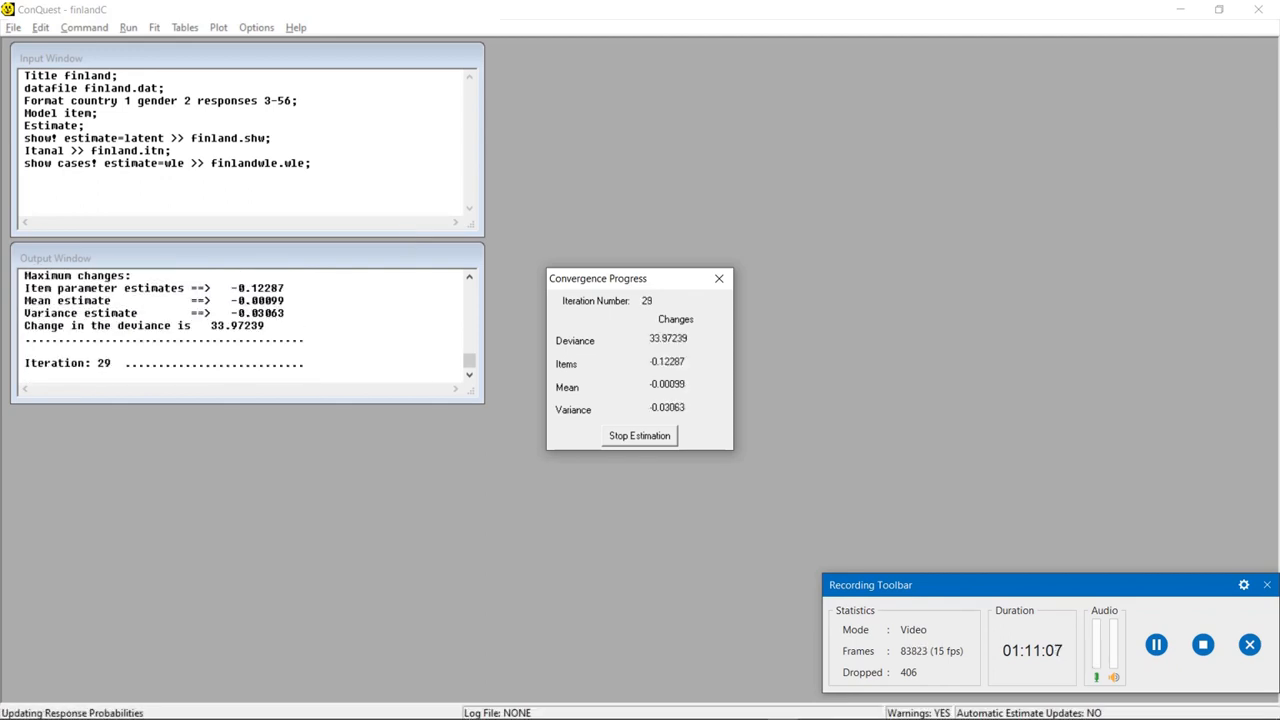
# Switch to the exam_tasks_ind document in Word and copy questions 3 and 4 below the Hungary line in the ANSWER section
pyautogui.moveTo(583, 710)
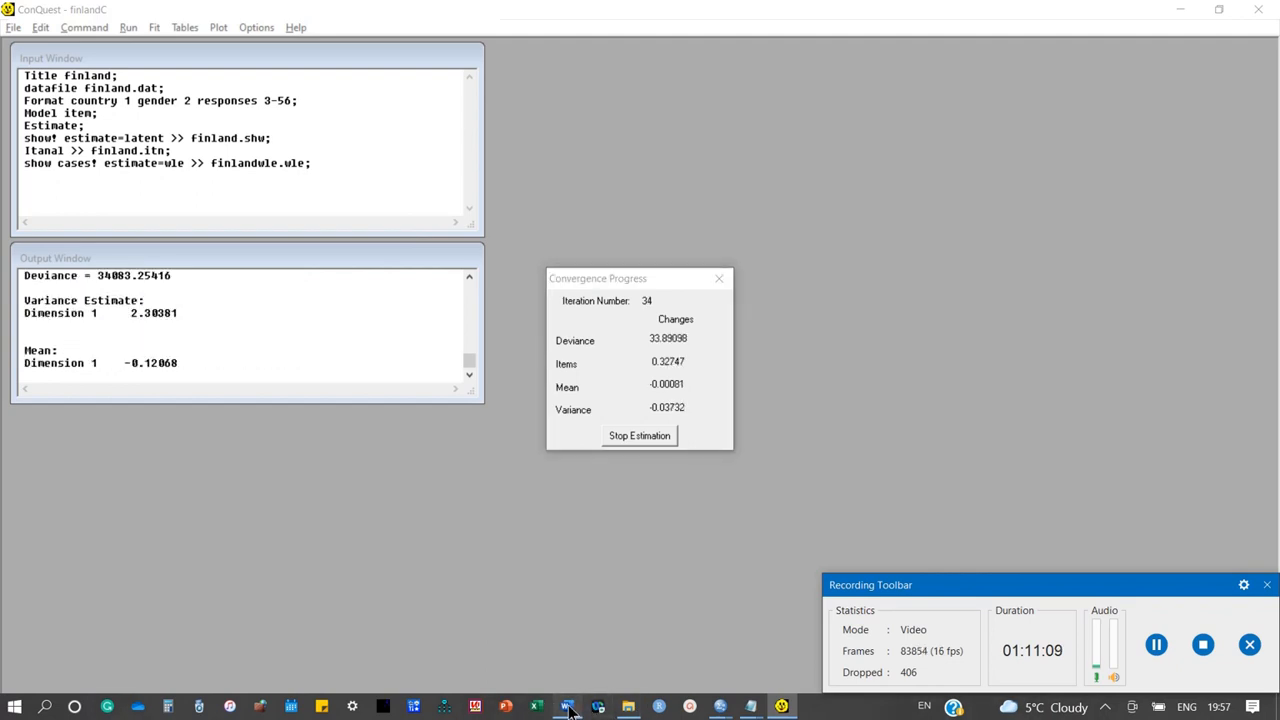
pyautogui.click(583, 710)
pyautogui.scroll(3, 835, 424)
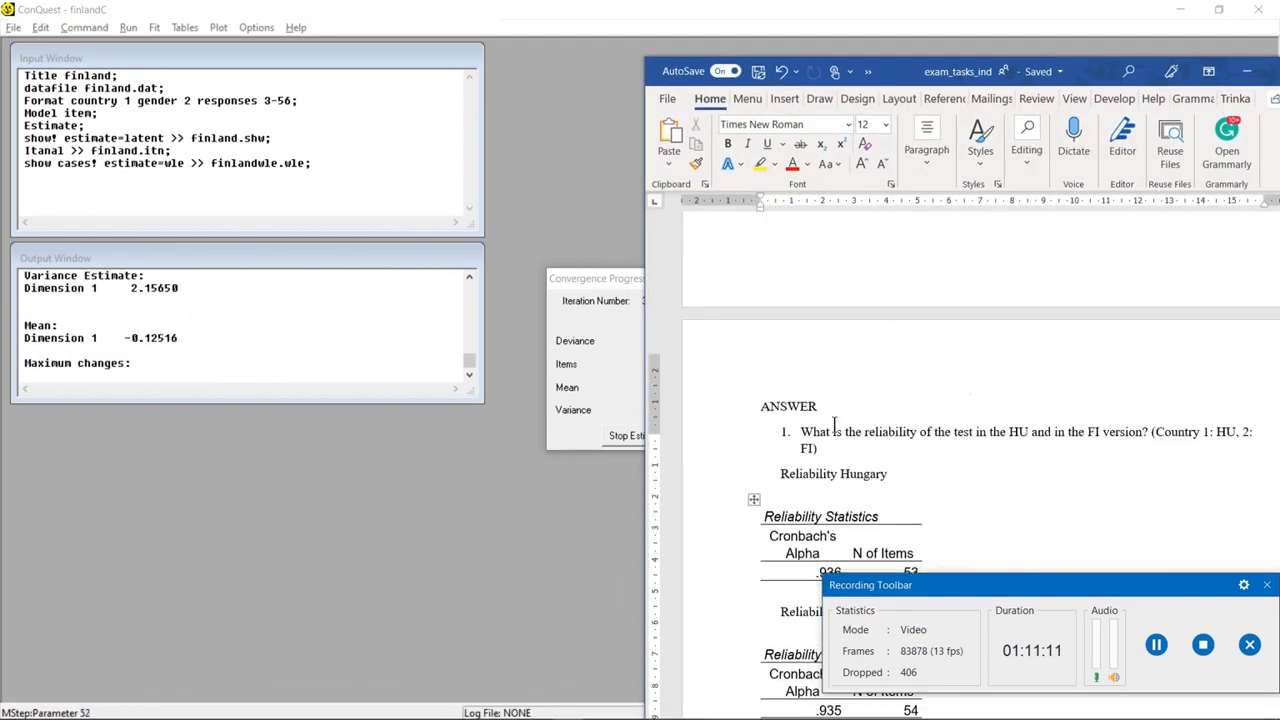
pyautogui.scroll(-20, 835, 424)
pyautogui.scroll(5, 835, 424)
pyautogui.scroll(10, 835, 424)
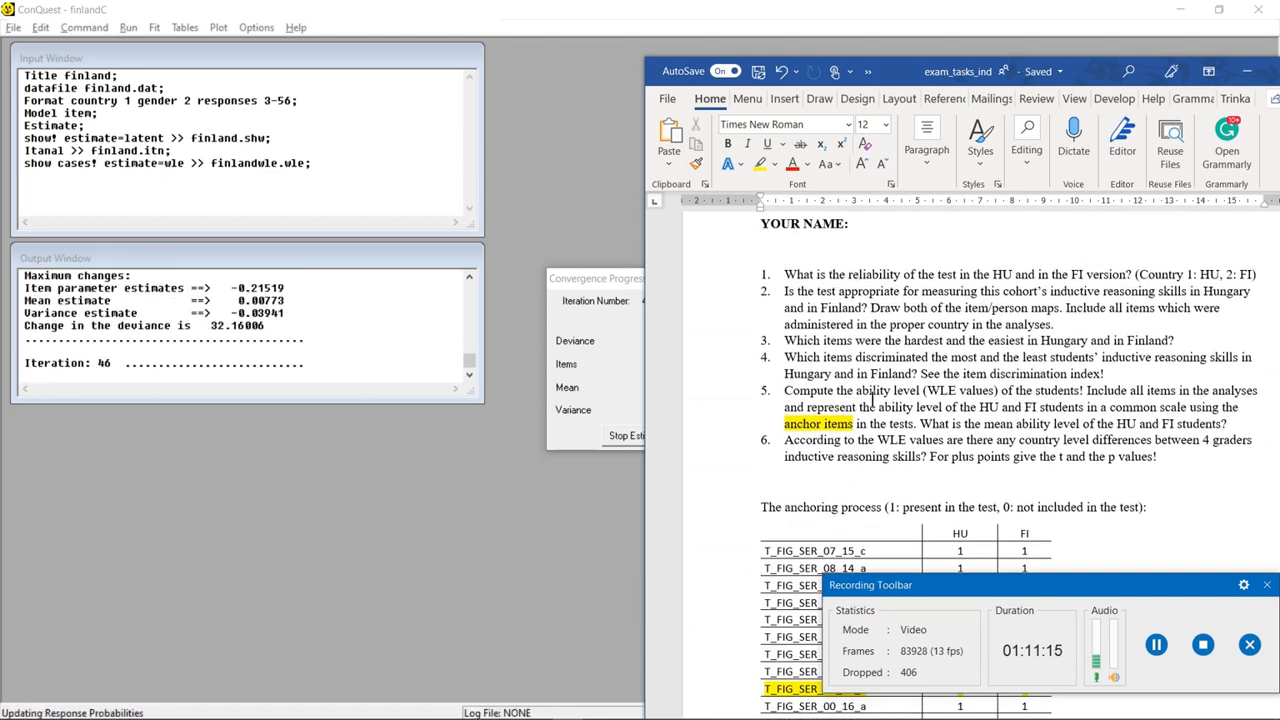
pyautogui.moveTo(1106, 375); pyautogui.dragTo(760, 355)
pyautogui.hotkey('ctrl', 'c')
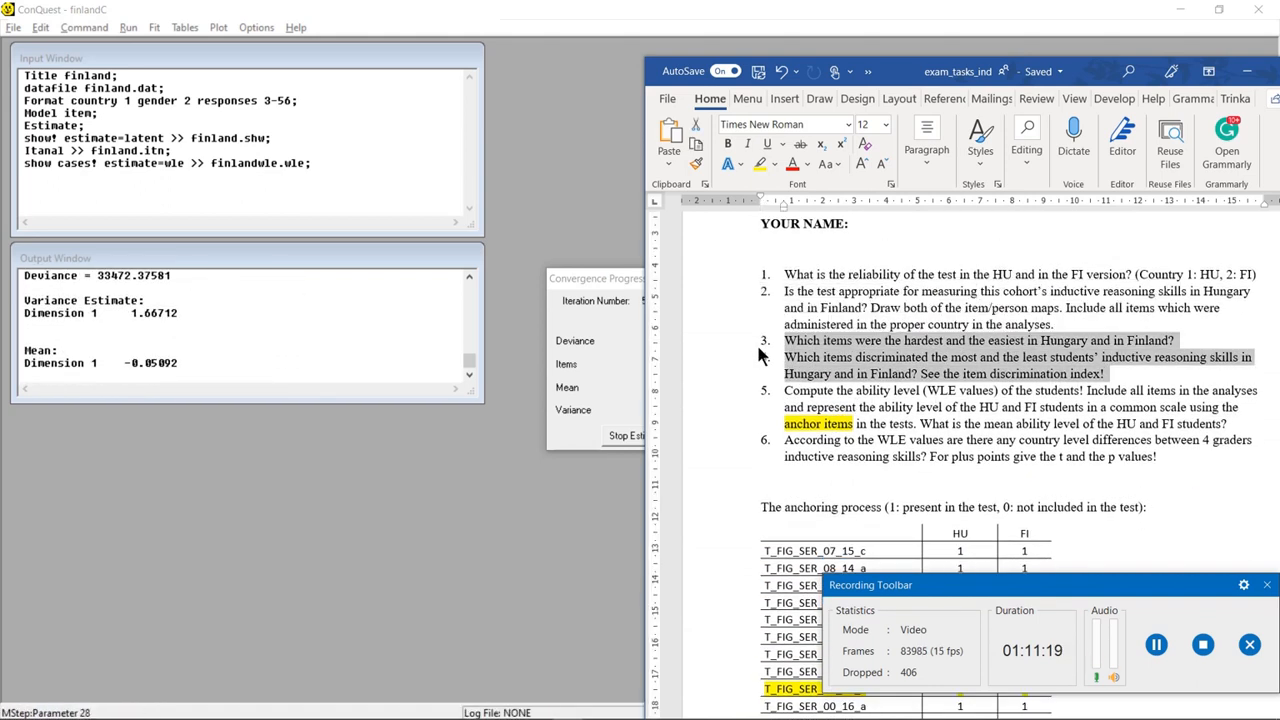
pyautogui.scroll(-15, 771, 366)
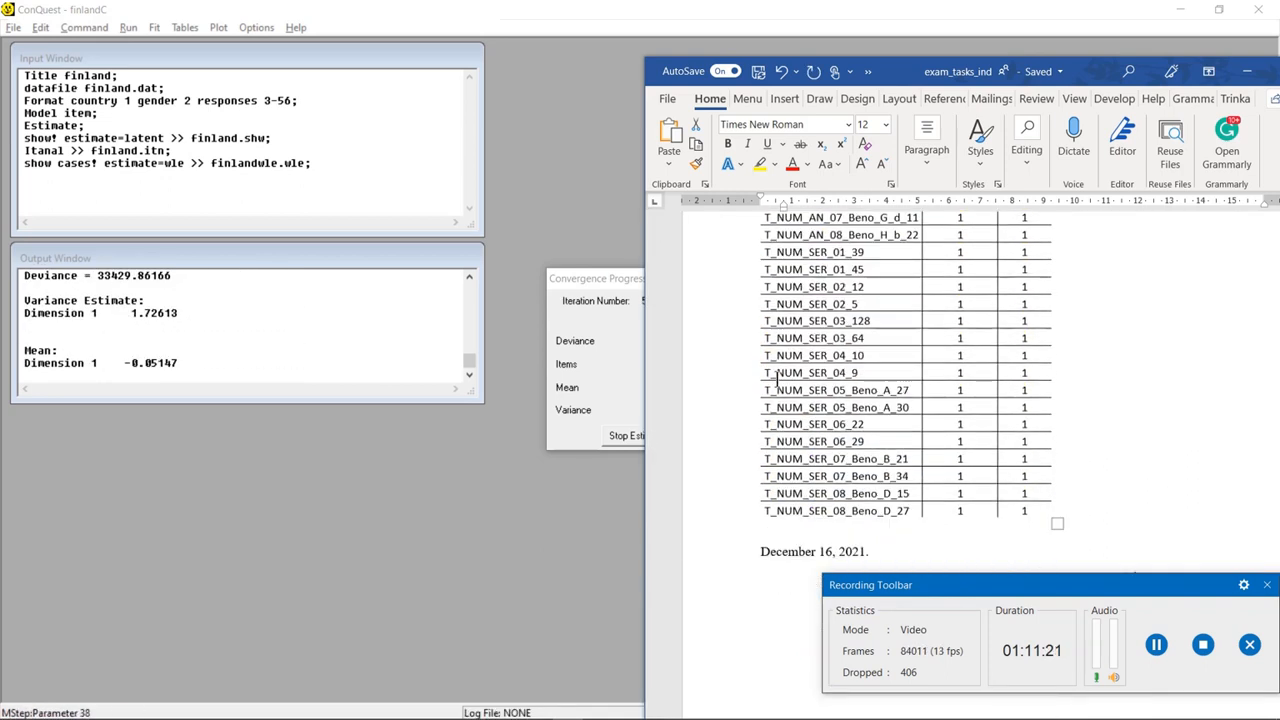
pyautogui.scroll(-10, 776, 379)
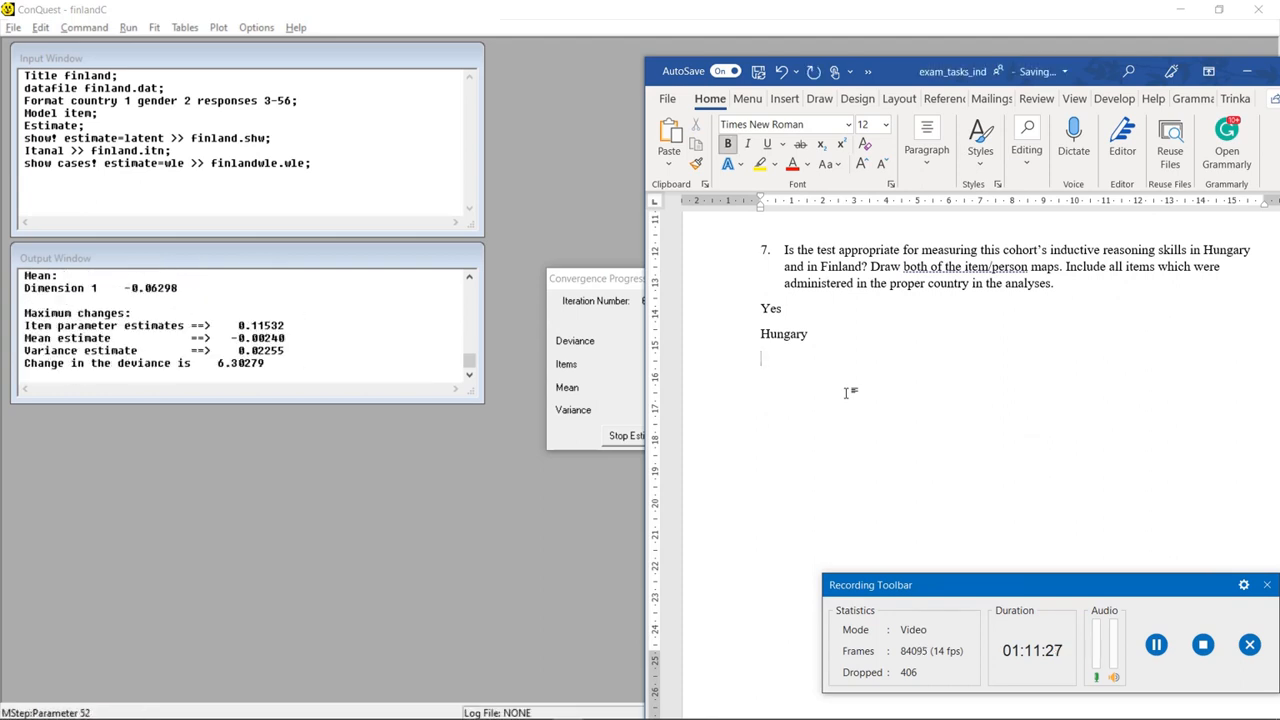
pyautogui.hotkey('ctrl', 'v')
# Try continuing the list numbering for the item/person map question in the answers, and undo that change
pyautogui.click(765, 248)
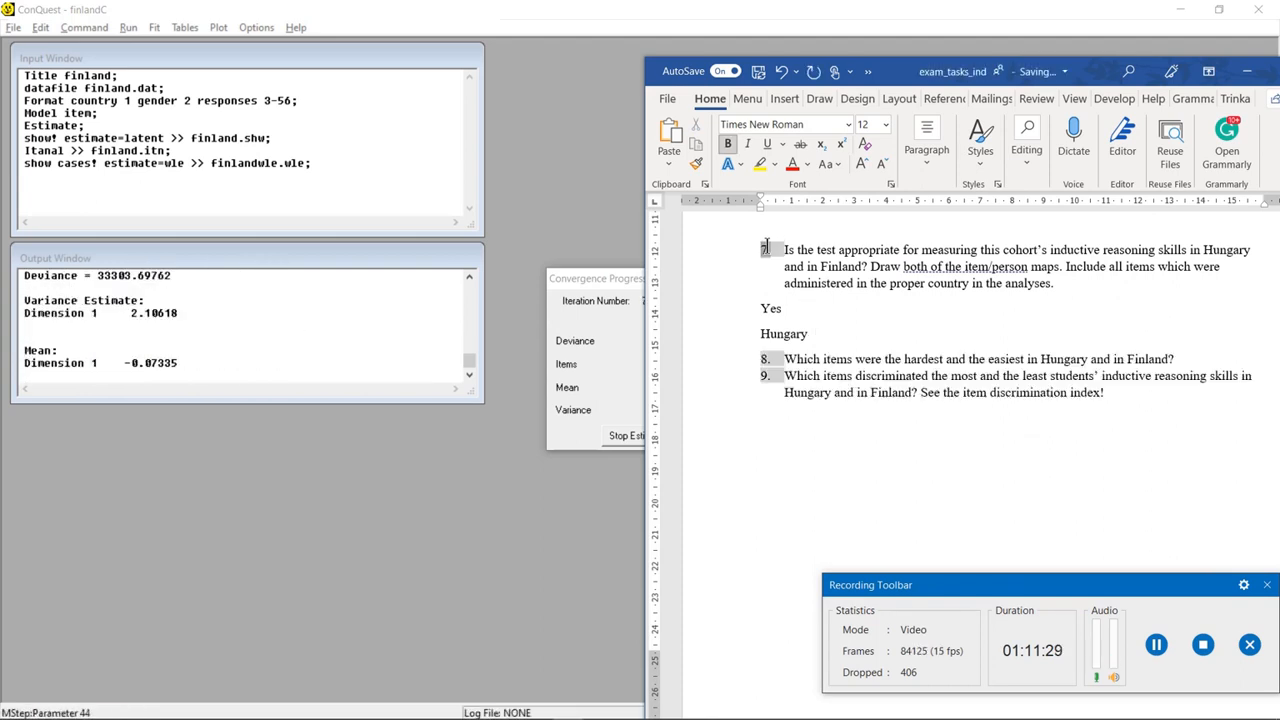
pyautogui.rightClick(766, 249)
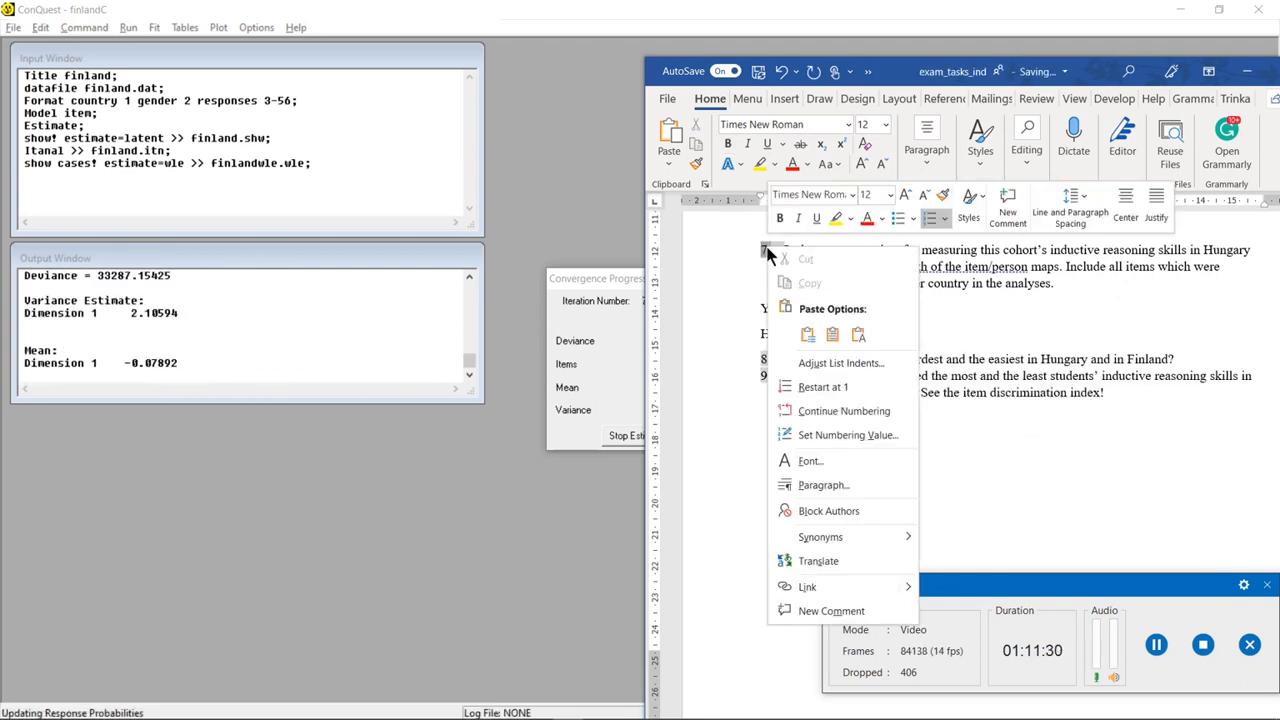
pyautogui.click(840, 421)
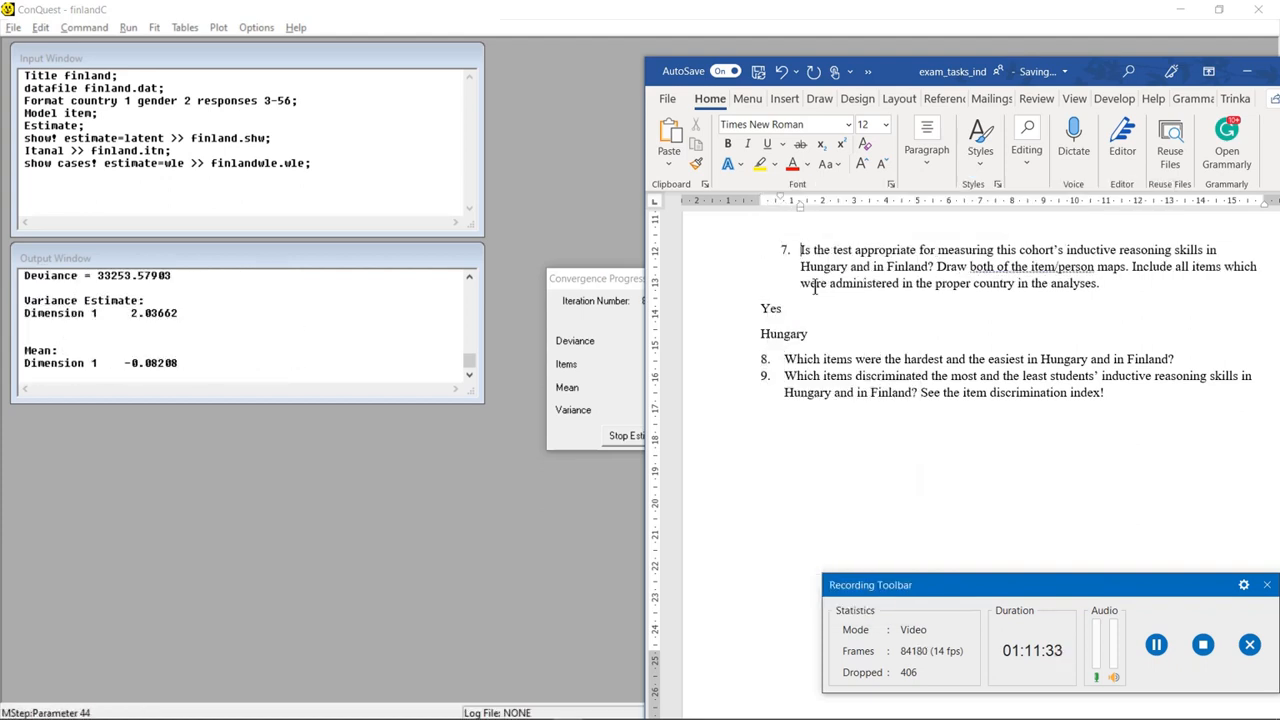
pyautogui.click(777, 73)
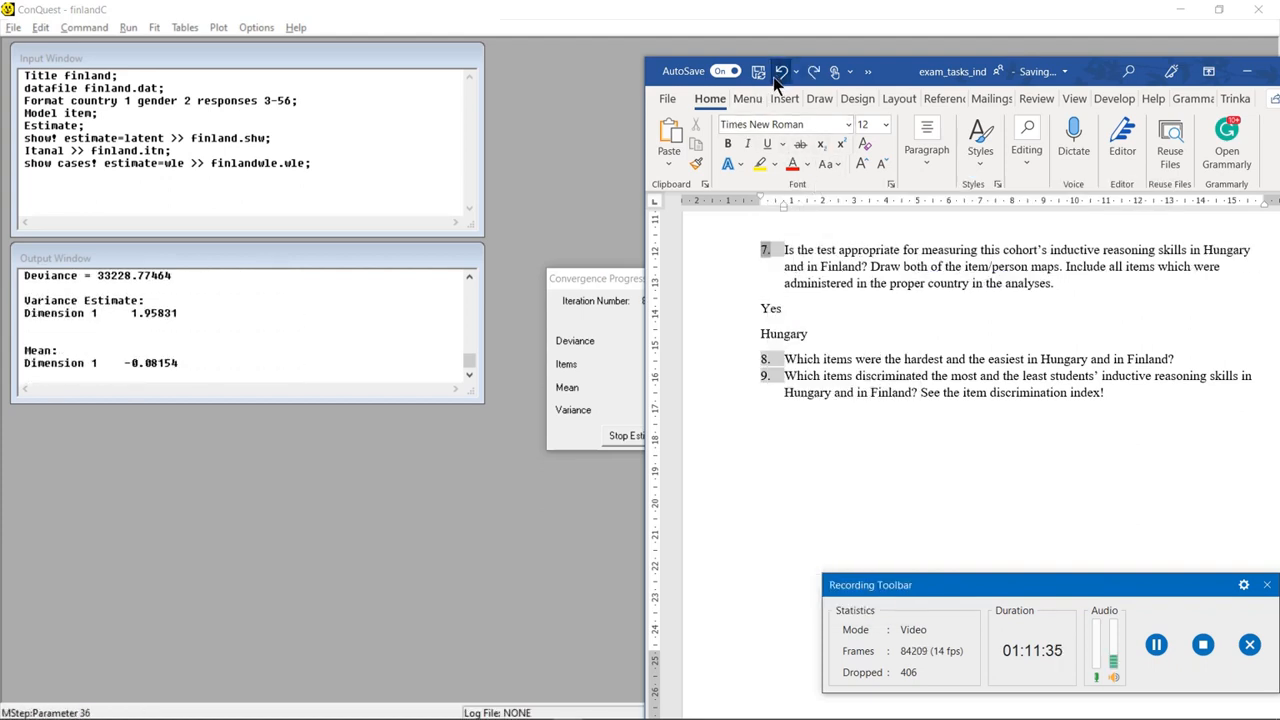
# Insert several blank lines below the question on the hardest and easiest items in the ANSWER section
pyautogui.scroll(2, 800, 290)
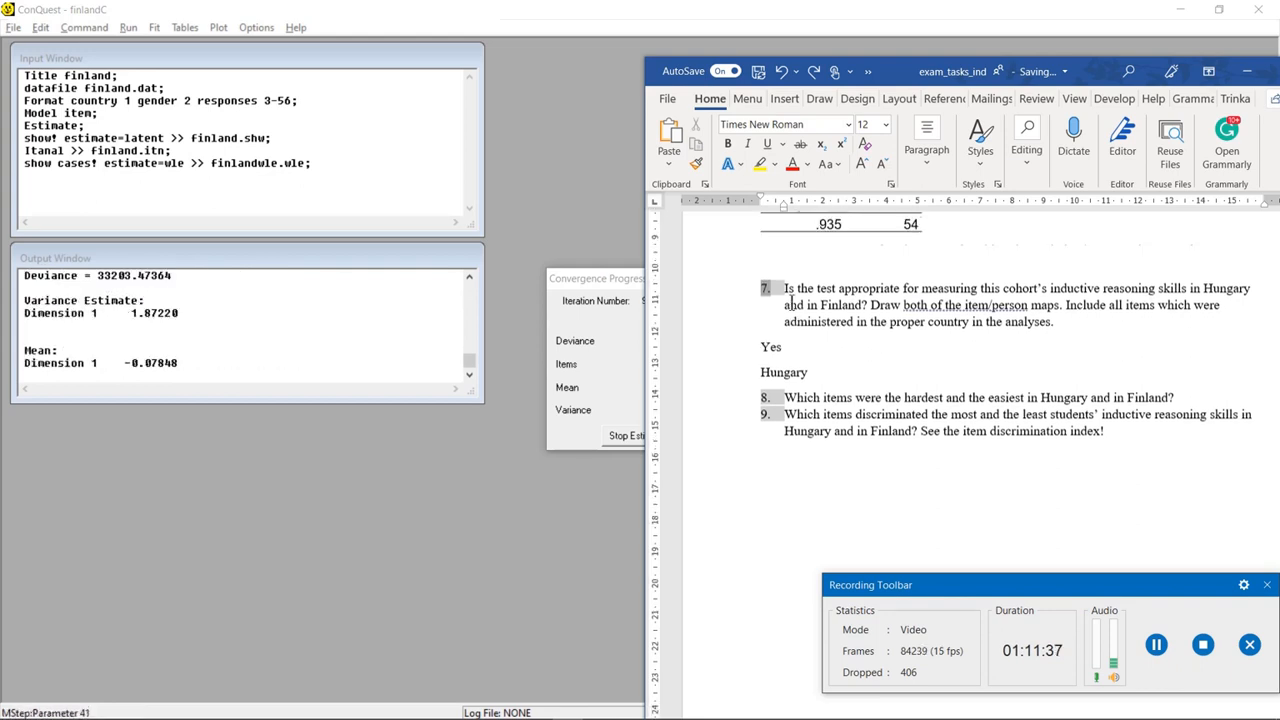
pyautogui.scroll(2, 760, 342)
pyautogui.scroll(-2, 775, 380)
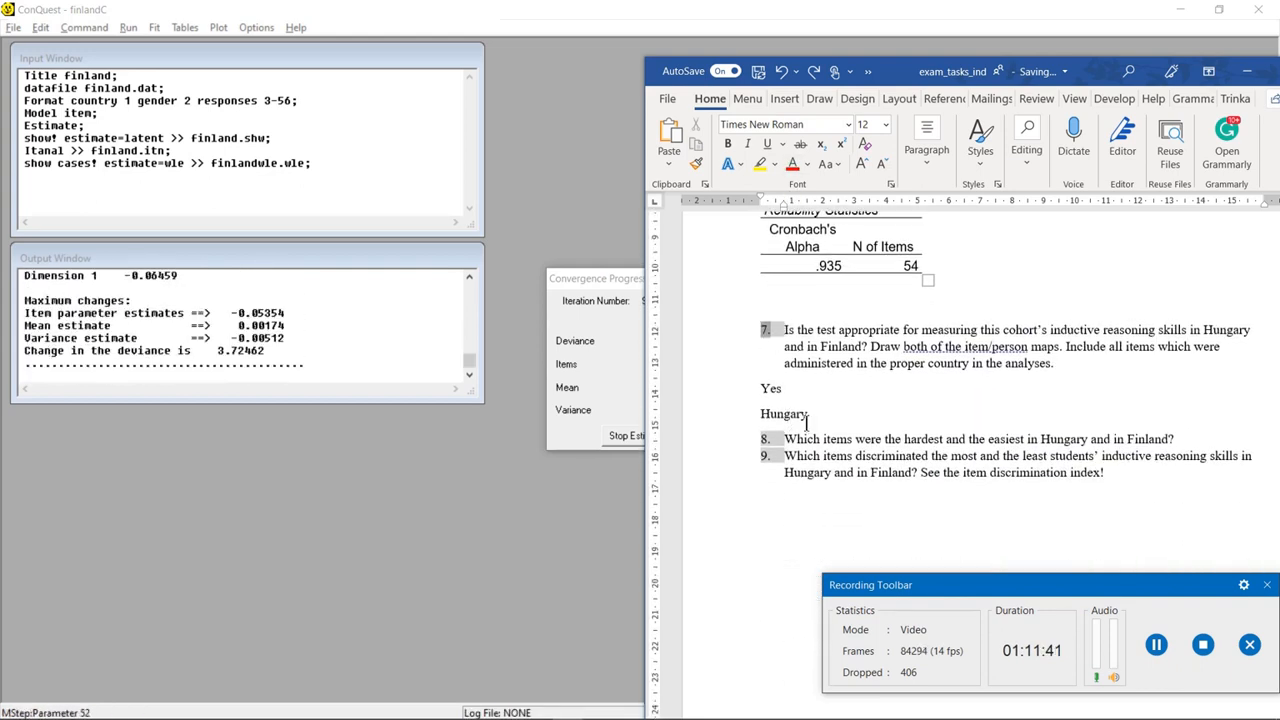
pyautogui.click(831, 427)
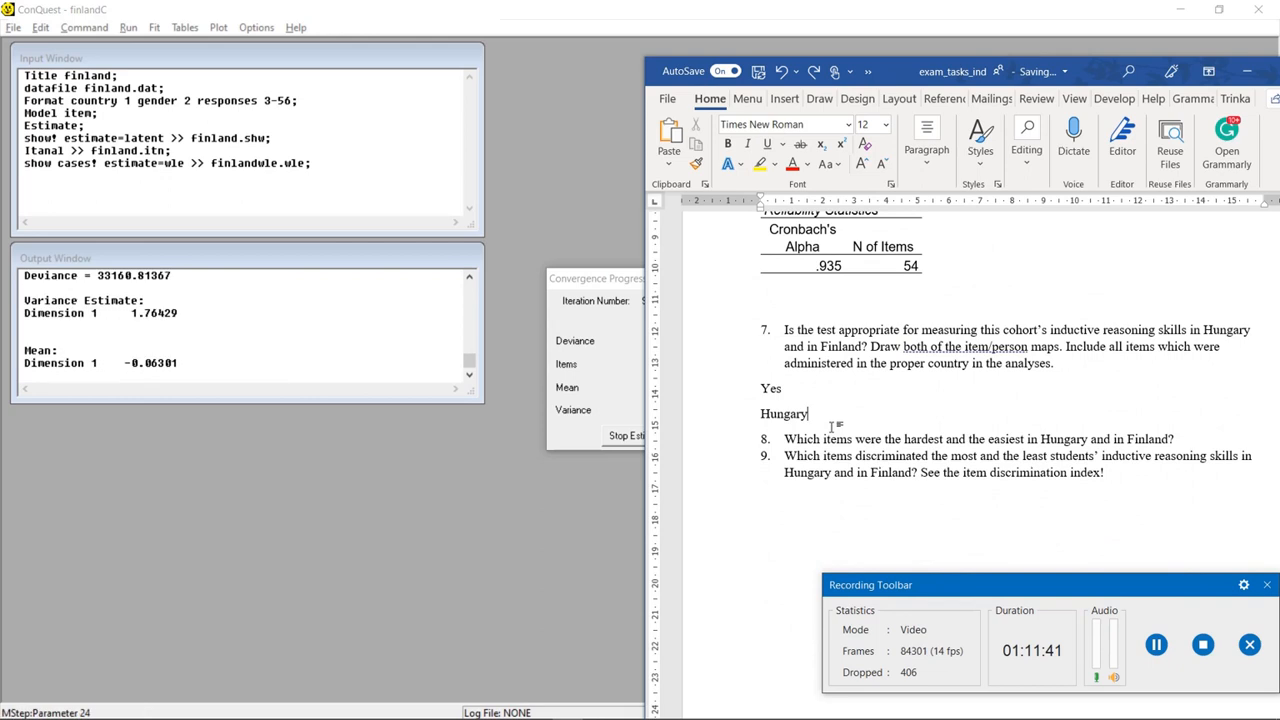
pyautogui.click(1178, 438)
pyautogui.press('Return')
pyautogui.press('Return')
pyautogui.press('Return')
pyautogui.press('Return')
pyautogui.press('Return')
pyautogui.press('Return')
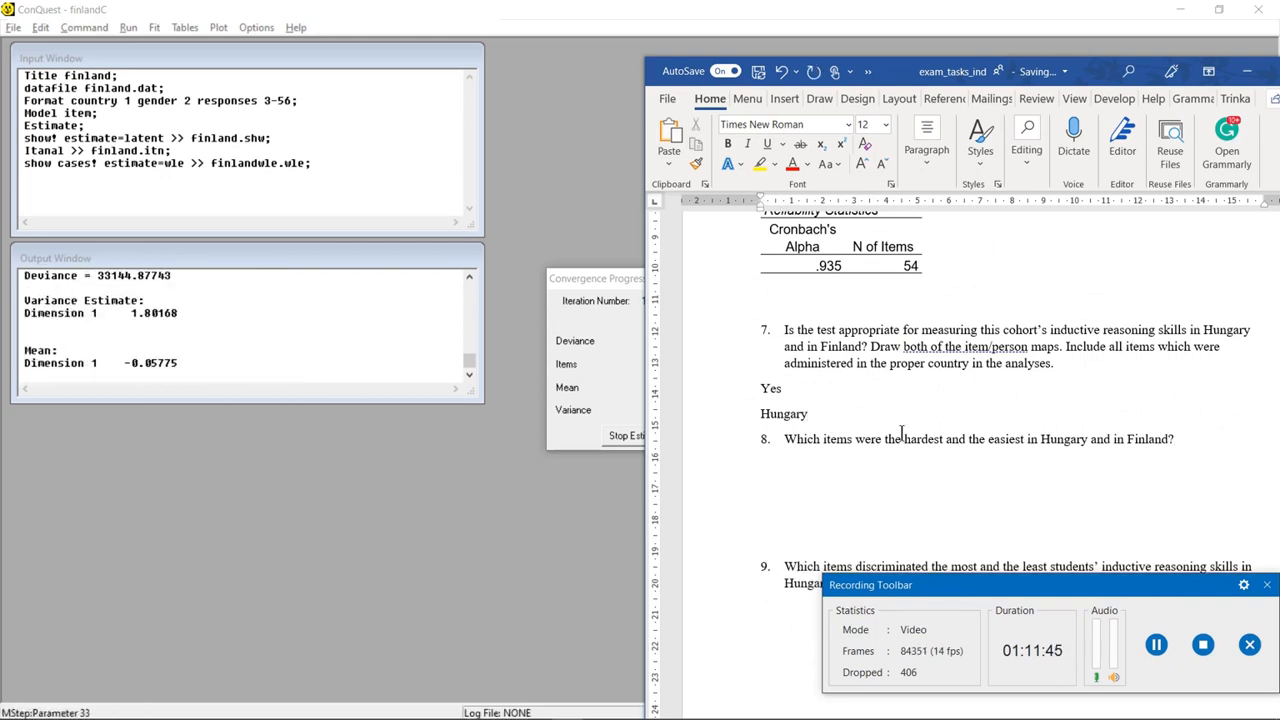
# Add a block of blank lines below the Hungary line, above question 8, as answer space
pyautogui.press('Return')
pyautogui.press('Return')
pyautogui.press('Return')
pyautogui.press('Return')
pyautogui.press('Return')
pyautogui.press('Return')
pyautogui.press('Return')
pyautogui.press('Return')
pyautogui.press('Return')
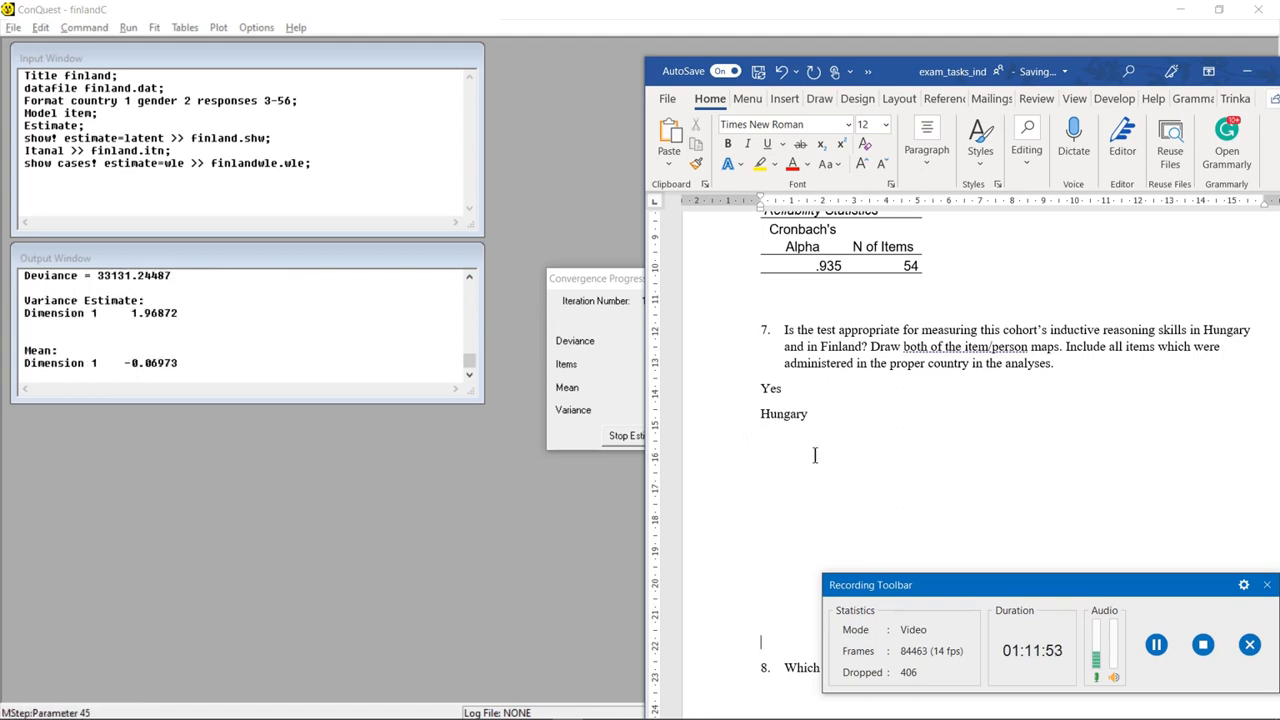
# Copy exam questions 5 and 6 from the task list and paste them below question 9 in the ANSWER section
pyautogui.scroll(-10, 815, 455)
pyautogui.scroll(20, 805, 464)
pyautogui.scroll(20, 802, 455)
pyautogui.scroll(5, 802, 455)
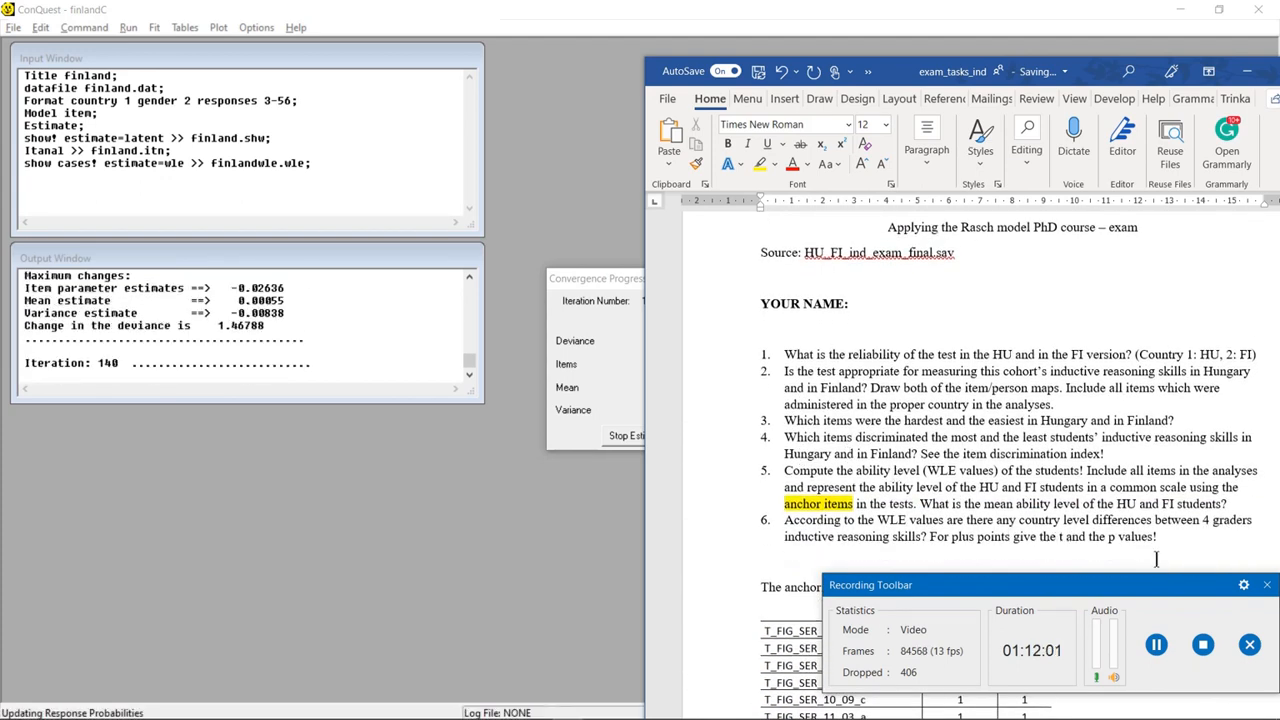
pyautogui.moveTo(1169, 537); pyautogui.dragTo(786, 470)
pyautogui.hotkey('ctrl', 'c')
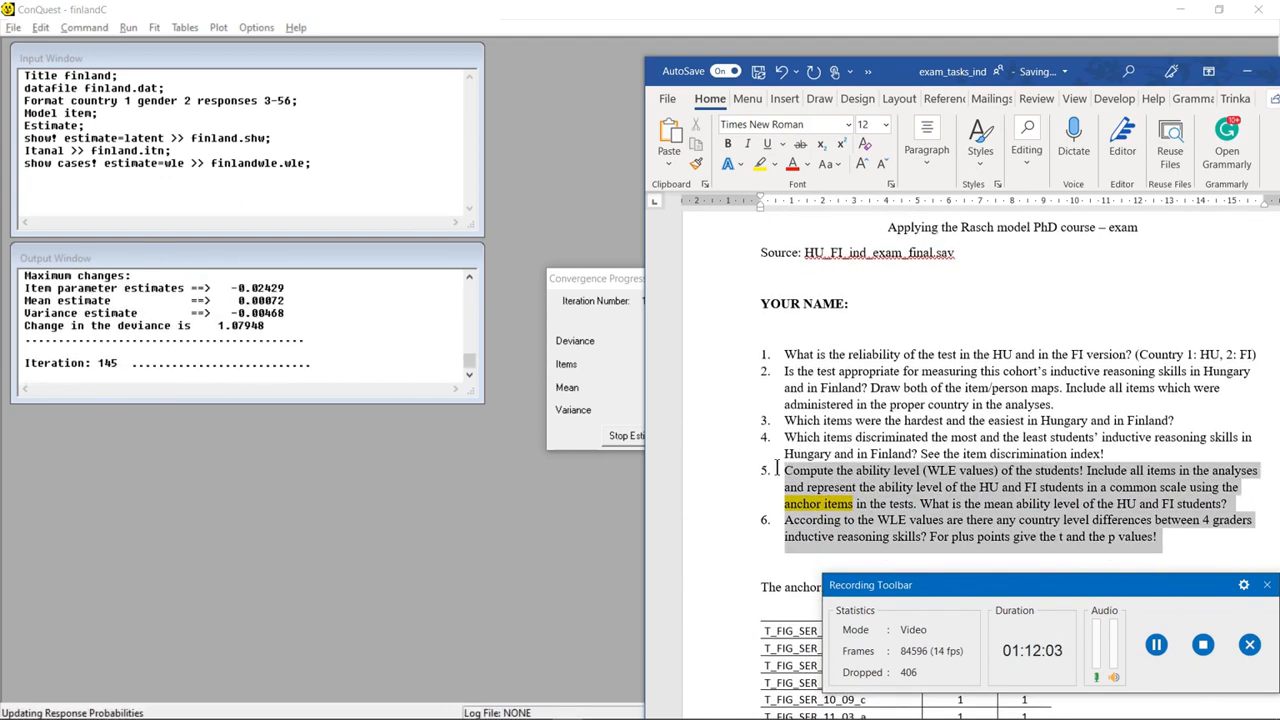
pyautogui.scroll(-10, 808, 531)
pyautogui.scroll(-20, 807, 531)
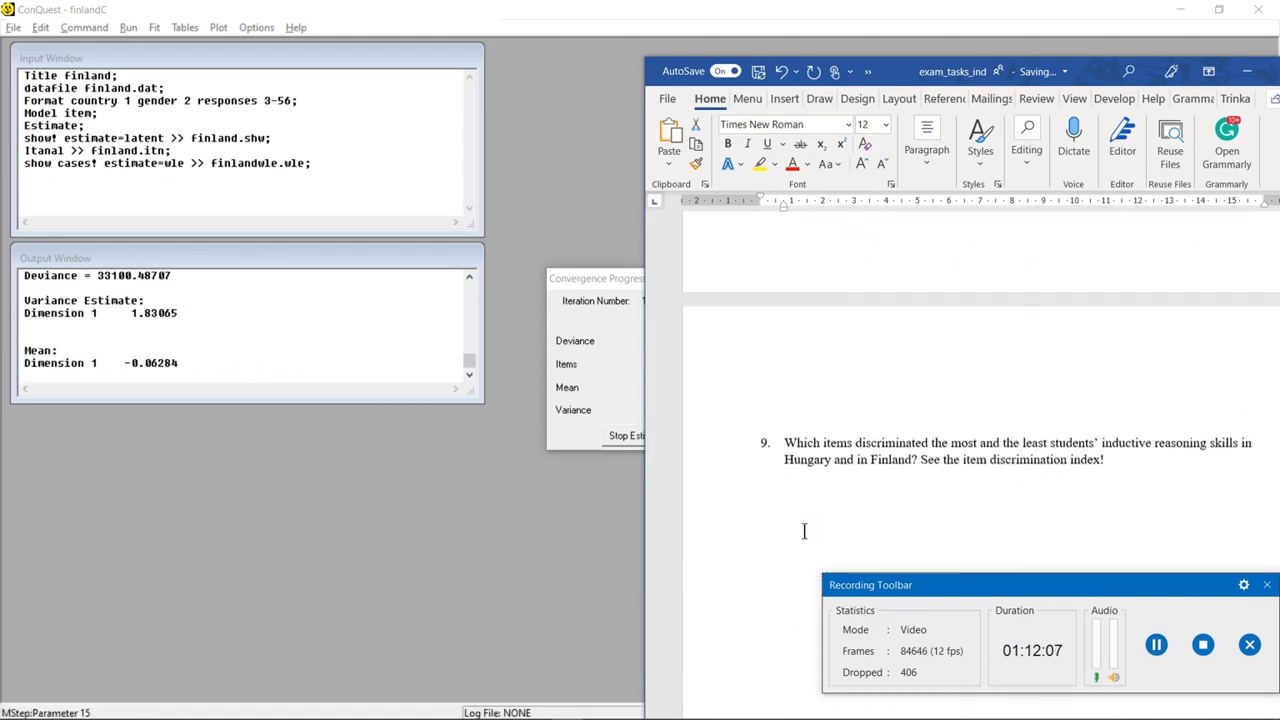
pyautogui.scroll(-5, 806, 529)
pyautogui.scroll(3, 803, 503)
pyautogui.click(841, 458)
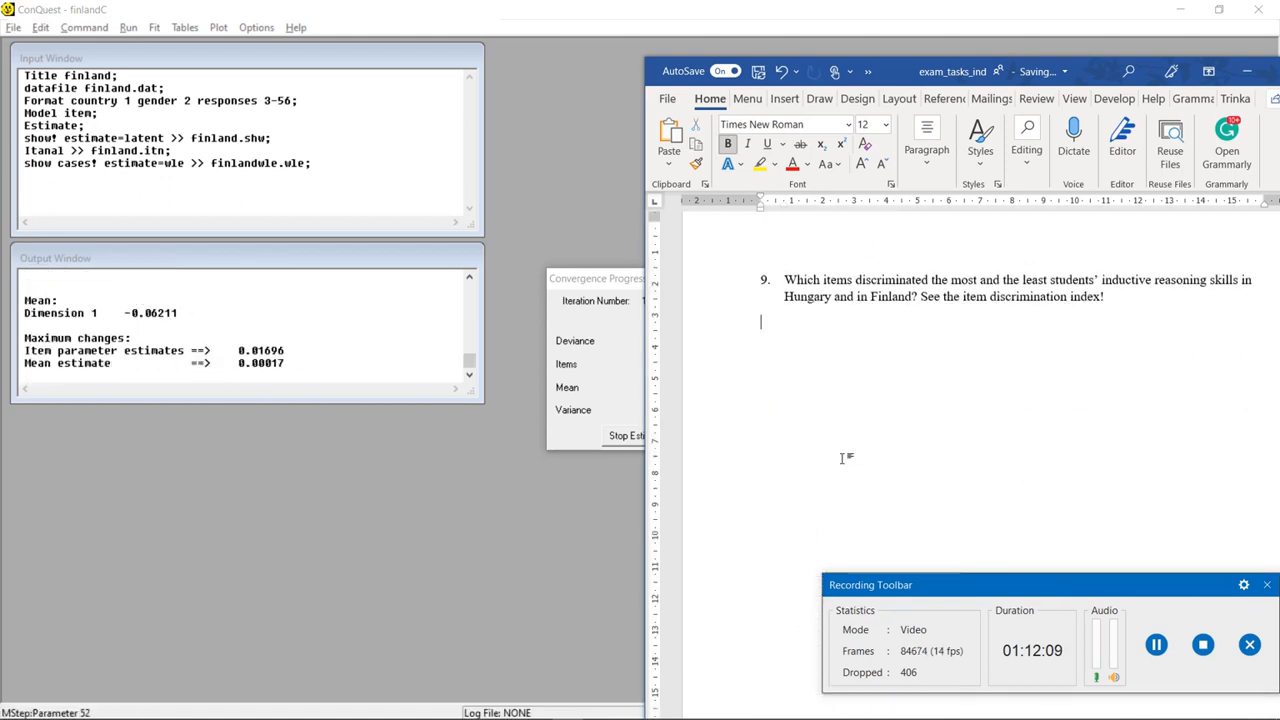
pyautogui.hotkey('ctrl', 'v')
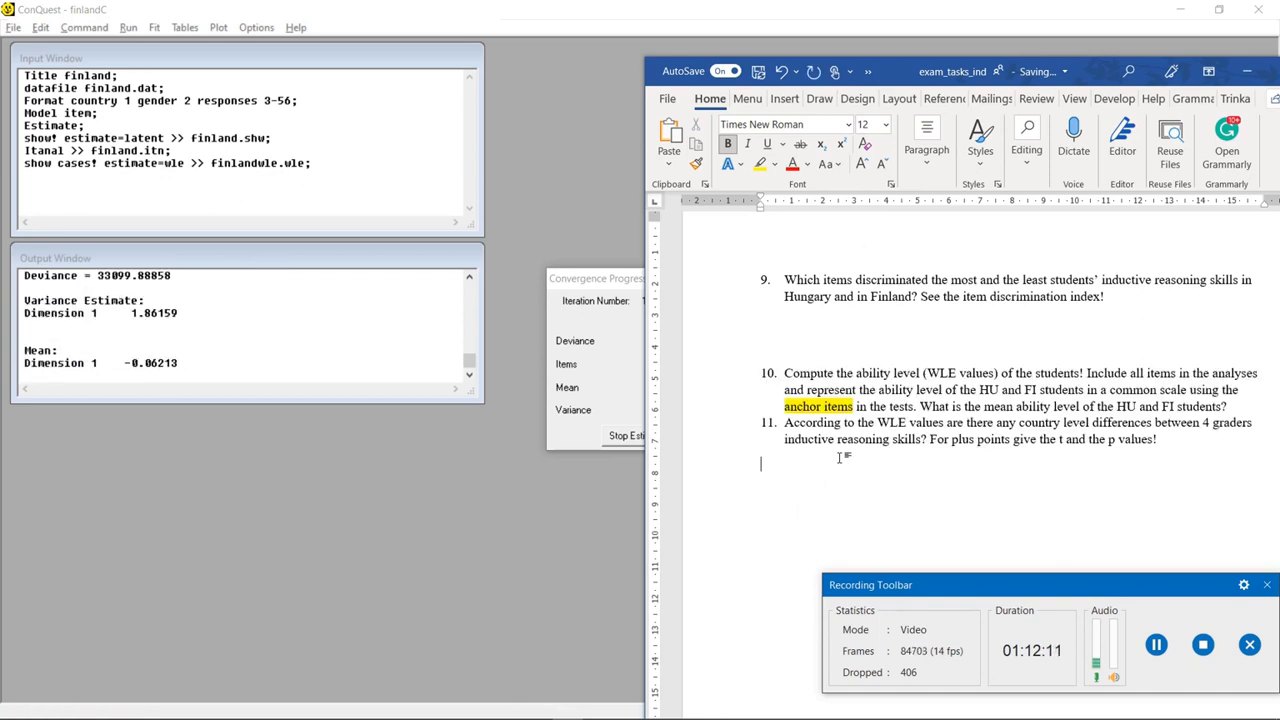
# Insert blank lines for an answer between the pasted WLE ability question and the country differences question
pyautogui.click(1239, 405)
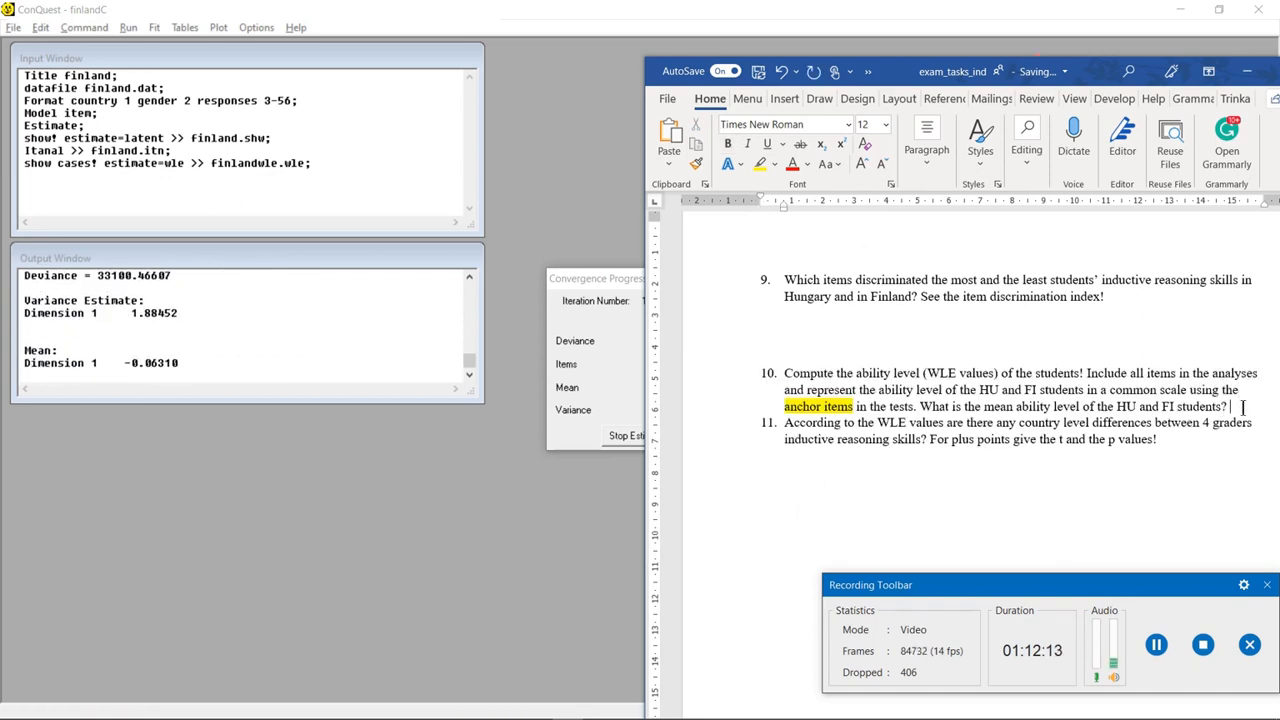
pyautogui.press('Return')
pyautogui.press('Return')
pyautogui.press('Return')
pyautogui.press('Return')
pyautogui.press('Return')
pyautogui.press('Return')
pyautogui.press('Return')
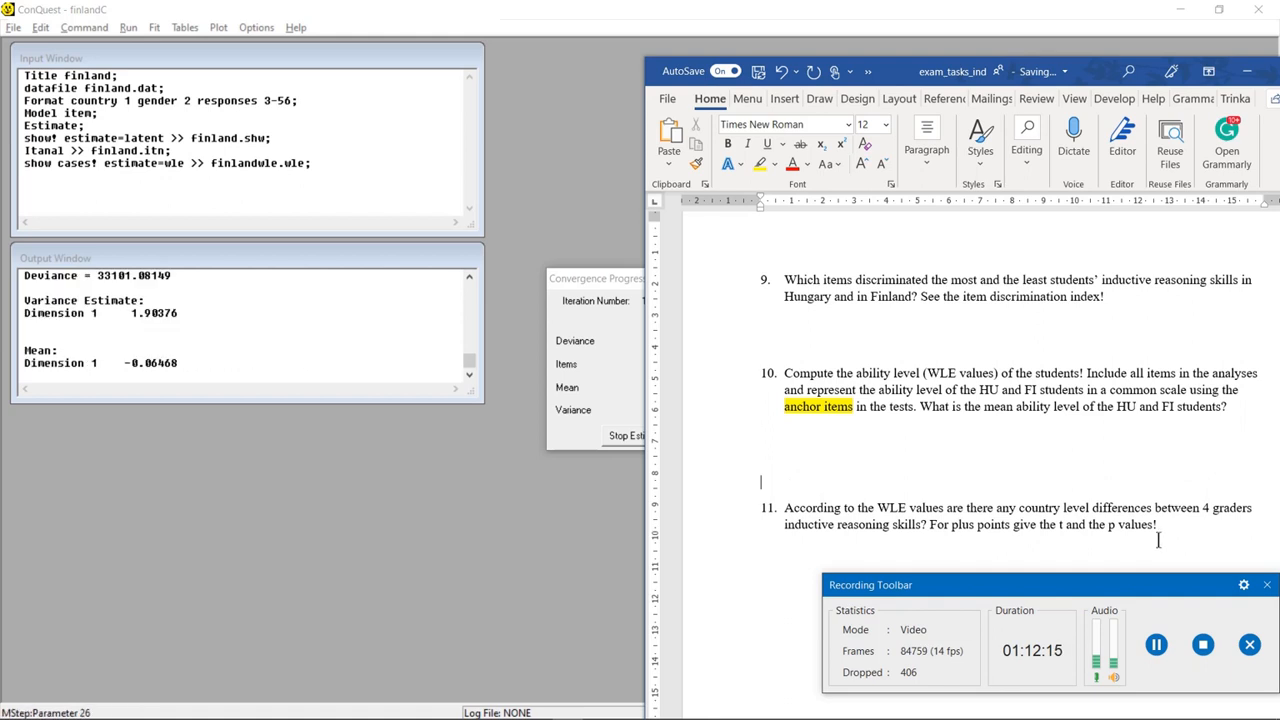
pyautogui.press('Return')
pyautogui.press('Return')
pyautogui.press('Return')
pyautogui.press('Return')
pyautogui.press('Return')
pyautogui.press('Return')
pyautogui.press('Return')
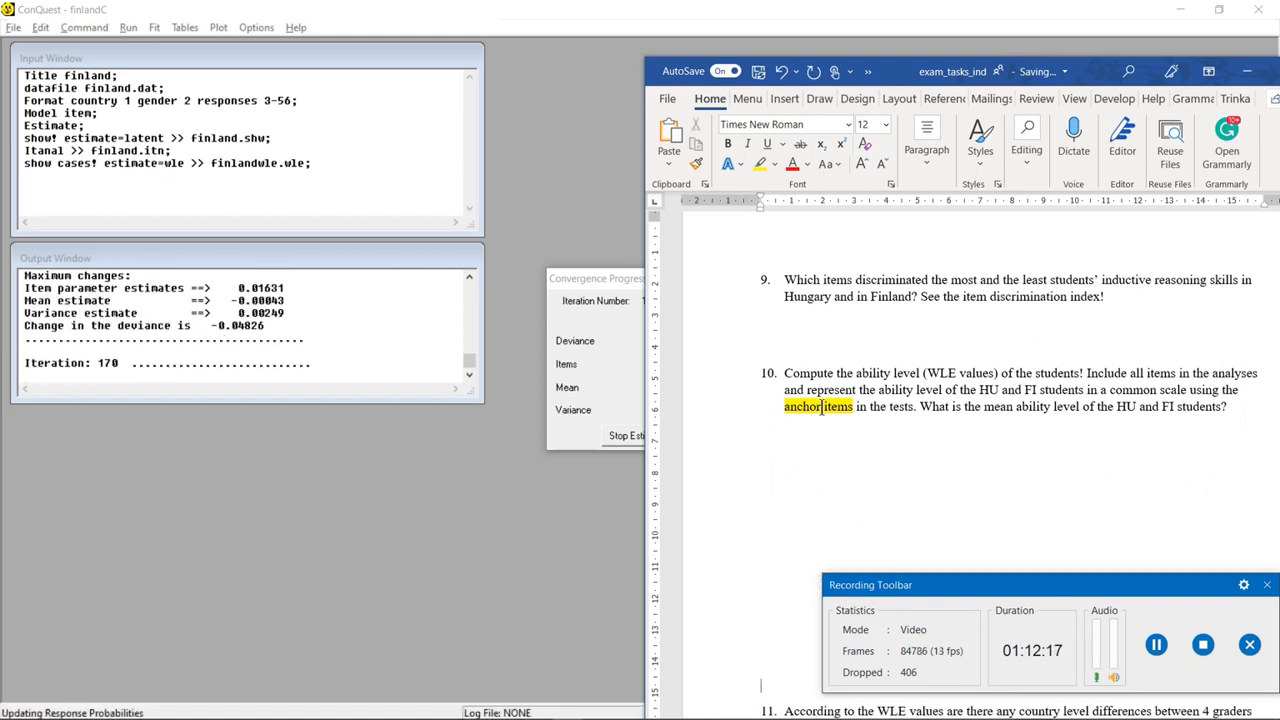
# Switch back to ConQuest and acknowledge the convergence error so the remaining finland commands run
pyautogui.scroll(15, 824, 445)
pyautogui.scroll(9, 824, 445)
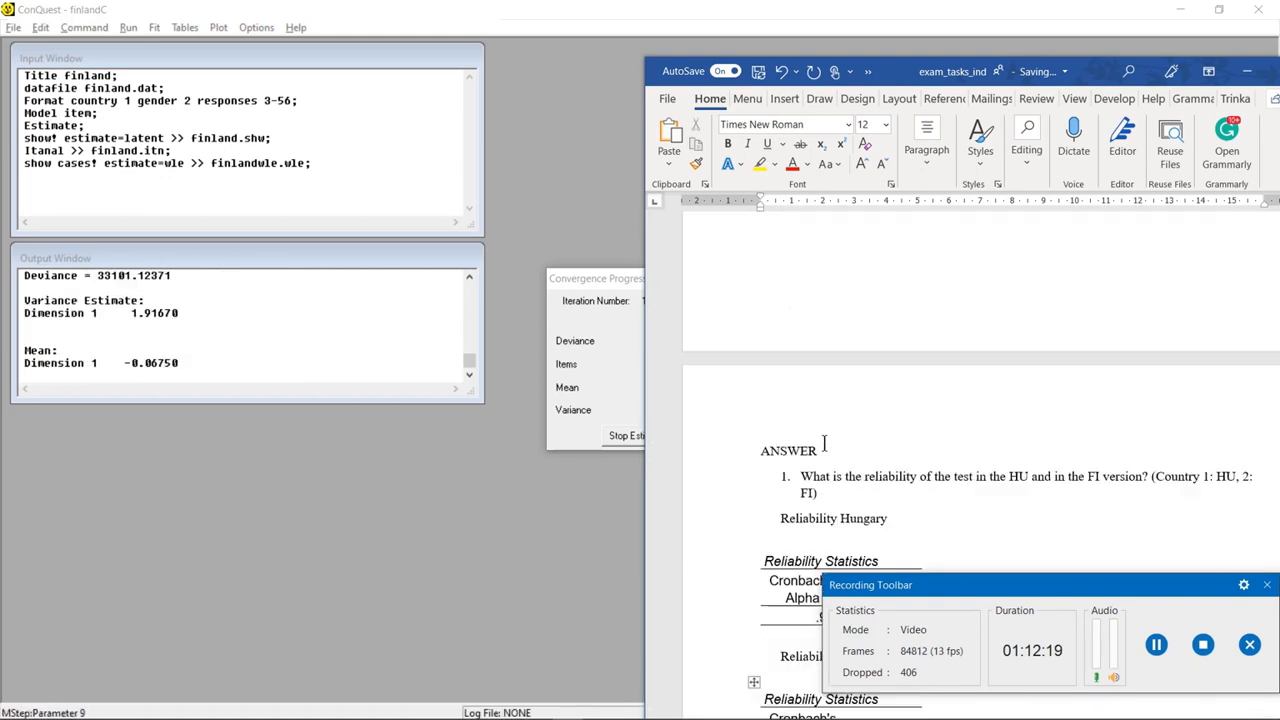
pyautogui.scroll(-5, 800, 480)
pyautogui.scroll(-5, 793, 500)
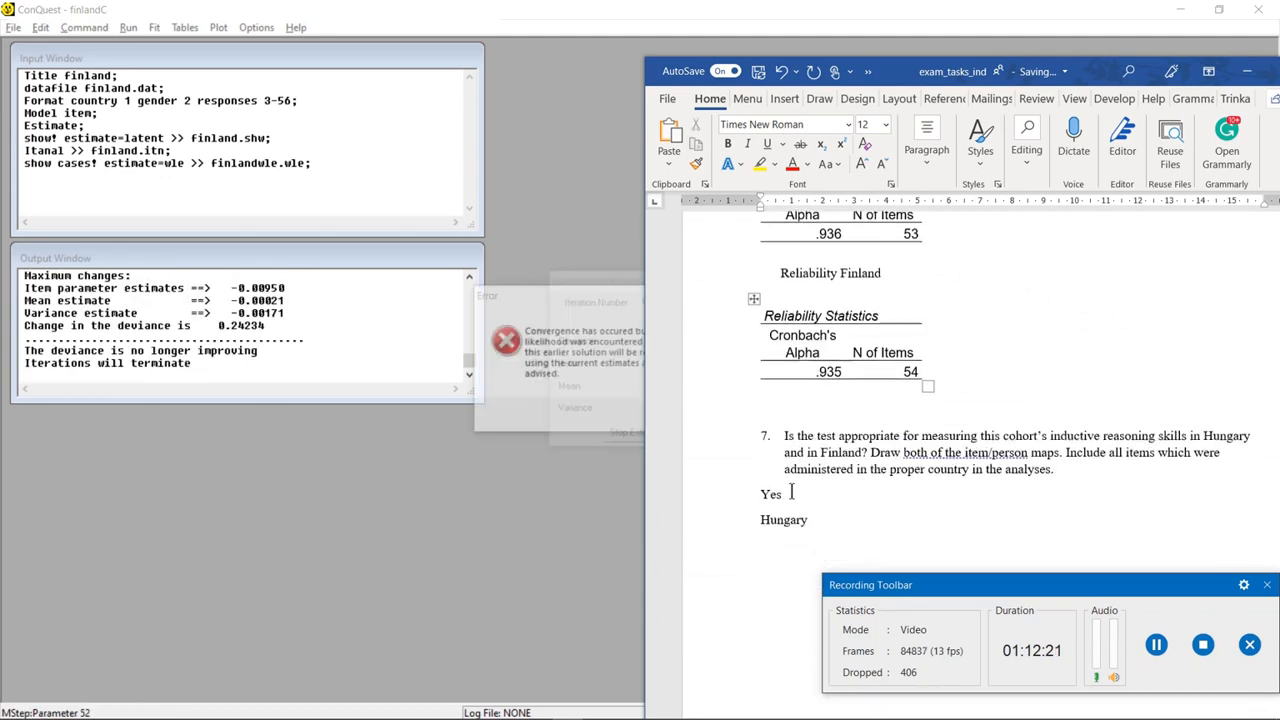
pyautogui.click(581, 372)
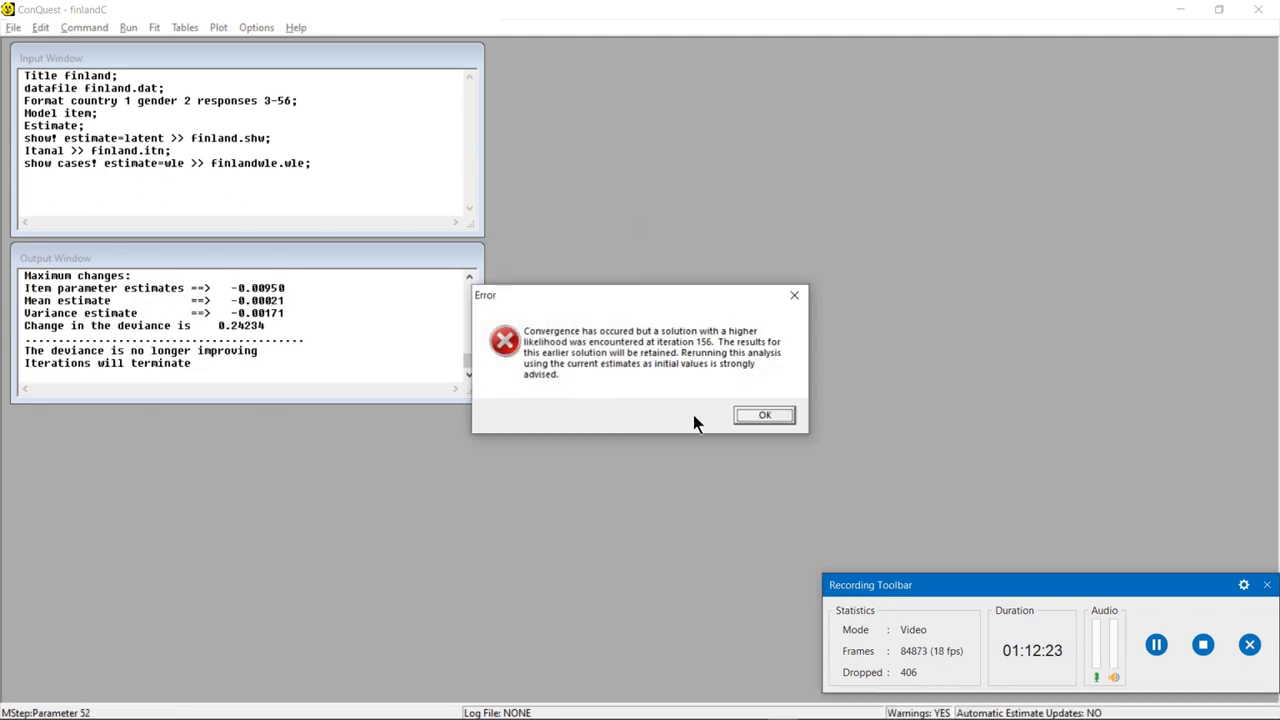
pyautogui.click(763, 415)
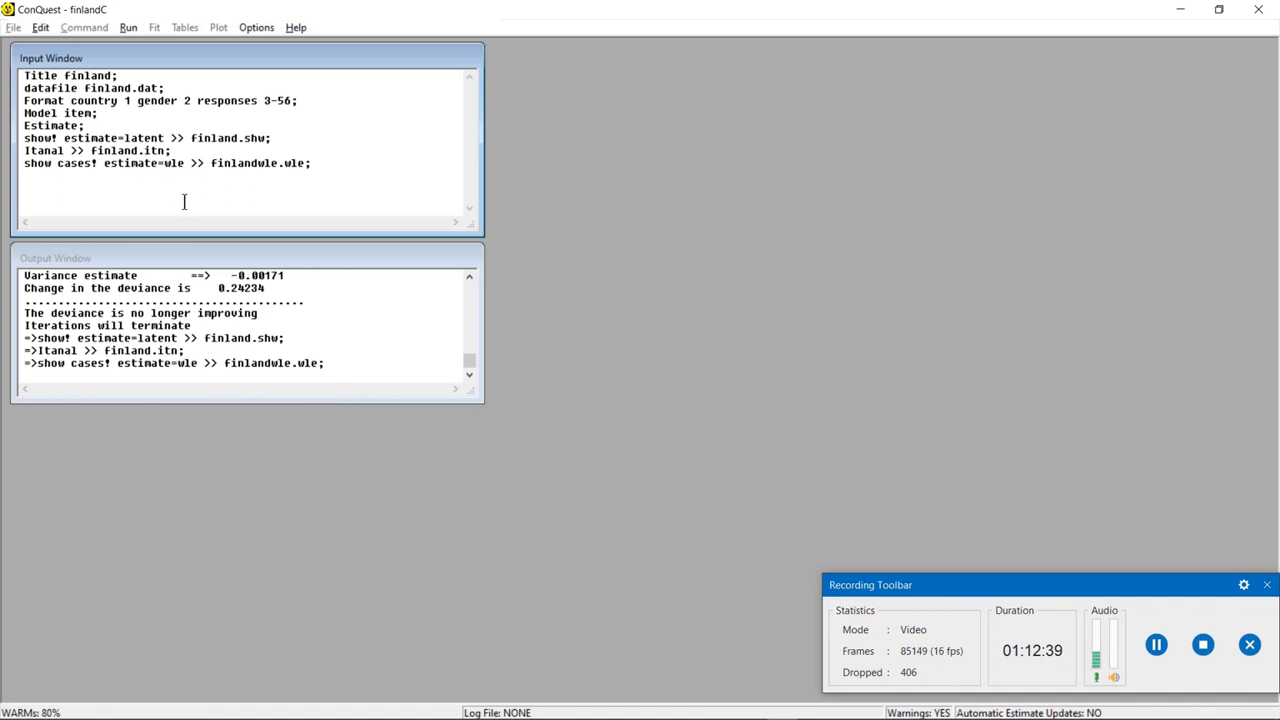
# Change the script's title to hufi and its data file to hufi.dat
pyautogui.moveTo(67, 76); pyautogui.dragTo(209, 56)
pyautogui.moveTo(111, 71); pyautogui.dragTo(81, 68)
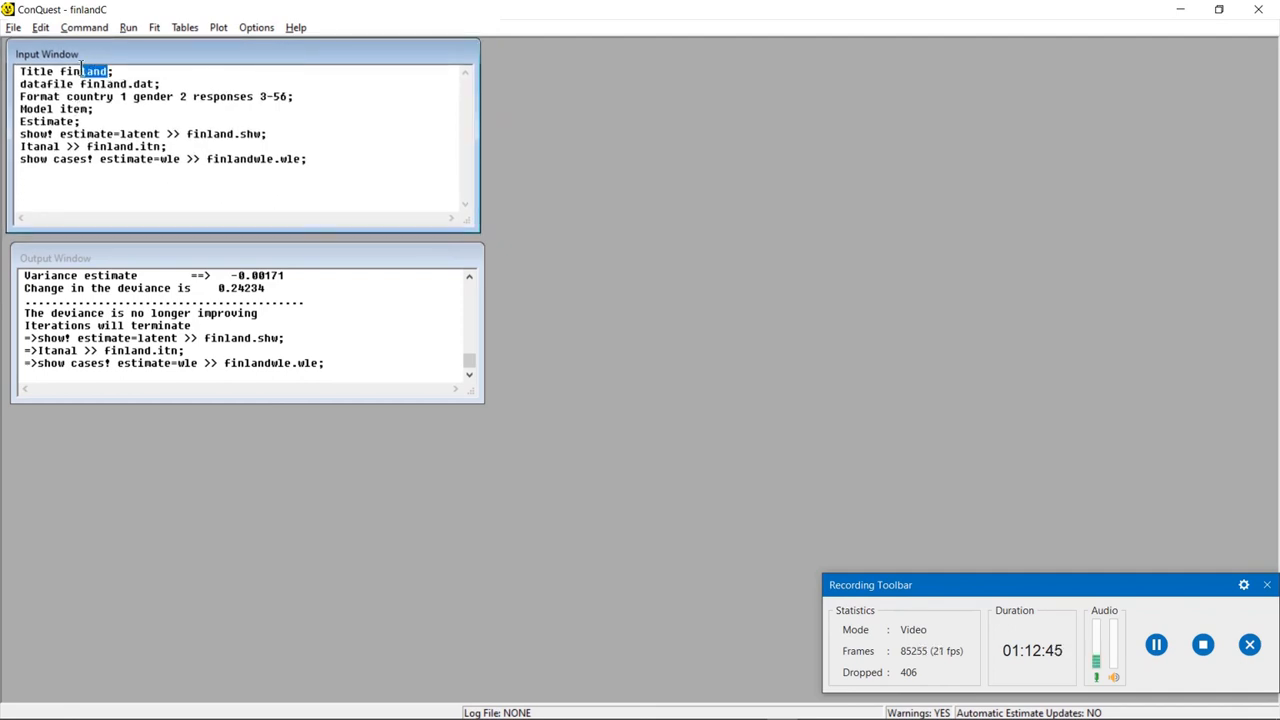
pyautogui.write('hu')
pyautogui.moveTo(128, 88); pyautogui.dragTo(82, 87)
pyautogui.write('hufi')
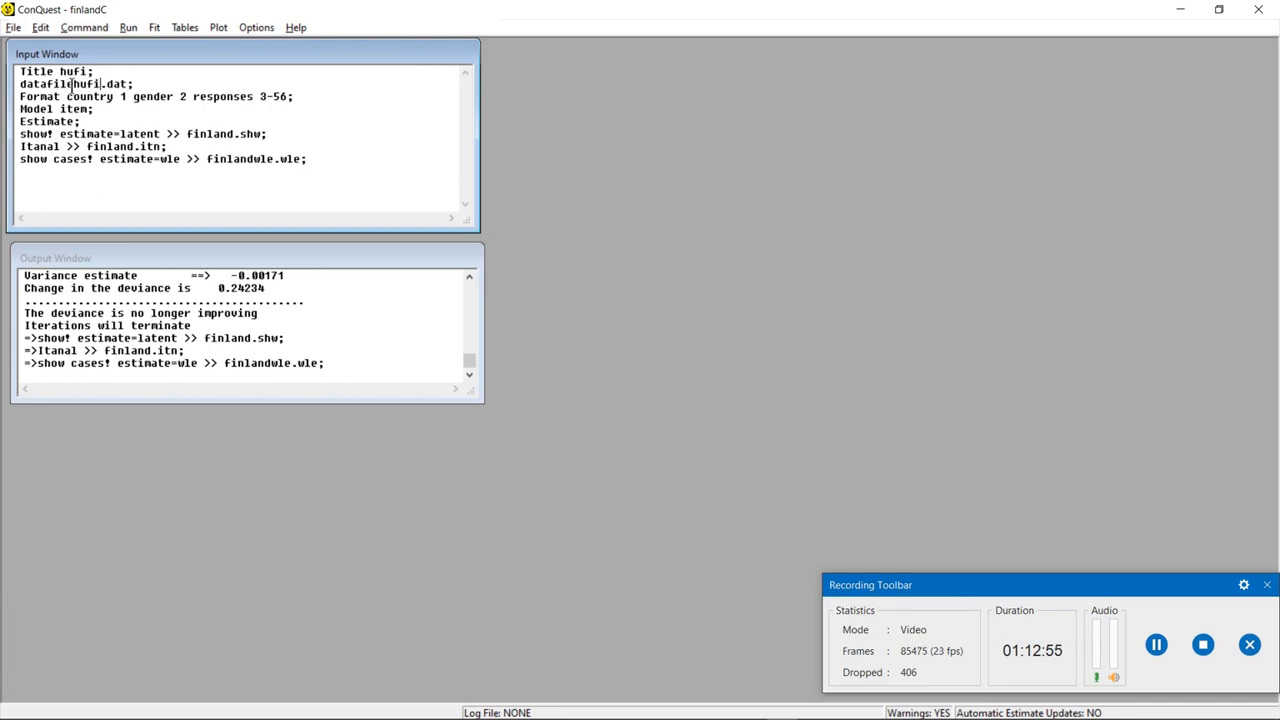
pyautogui.click(72, 84)
# Rename the output files of the show, Itanal and show cases commands to hufi.shw, hufi.itn and hufi.wle
pyautogui.moveTo(106, 83); pyautogui.dragTo(83, 79)
pyautogui.hotkey('ctrl', 'c')
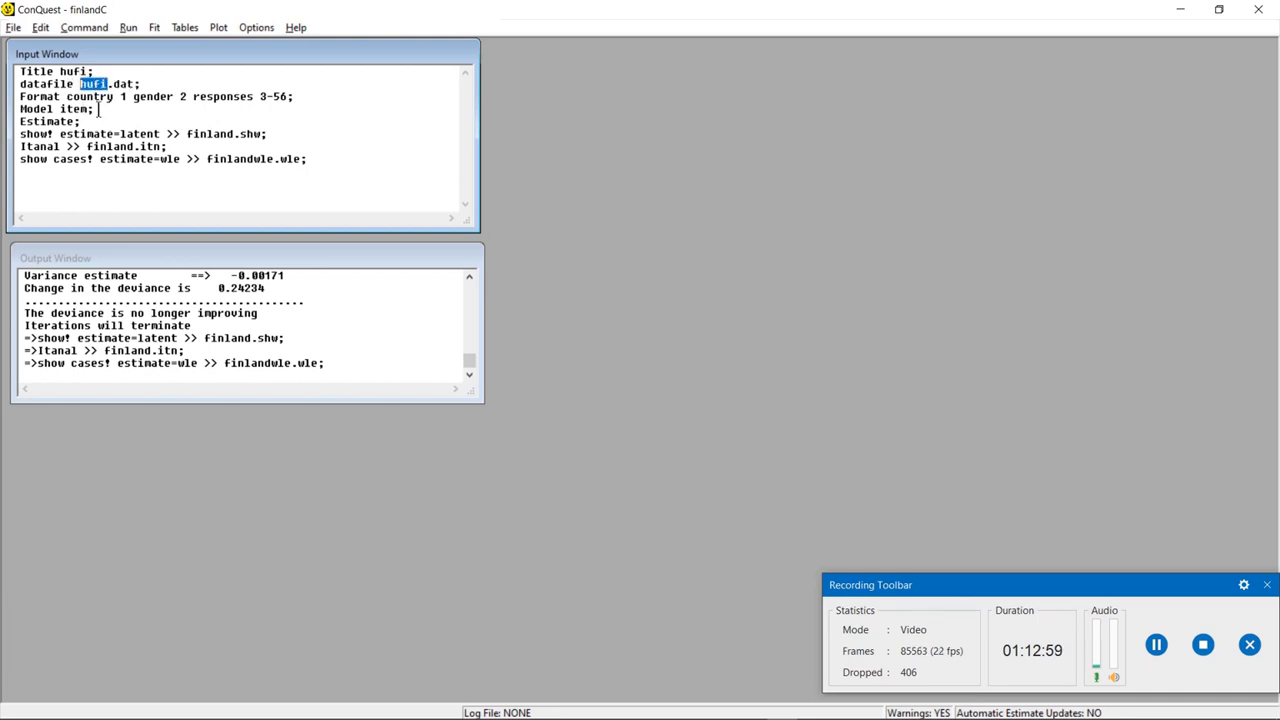
pyautogui.moveTo(234, 137); pyautogui.dragTo(186, 130)
pyautogui.hotkey('ctrl', 'v')
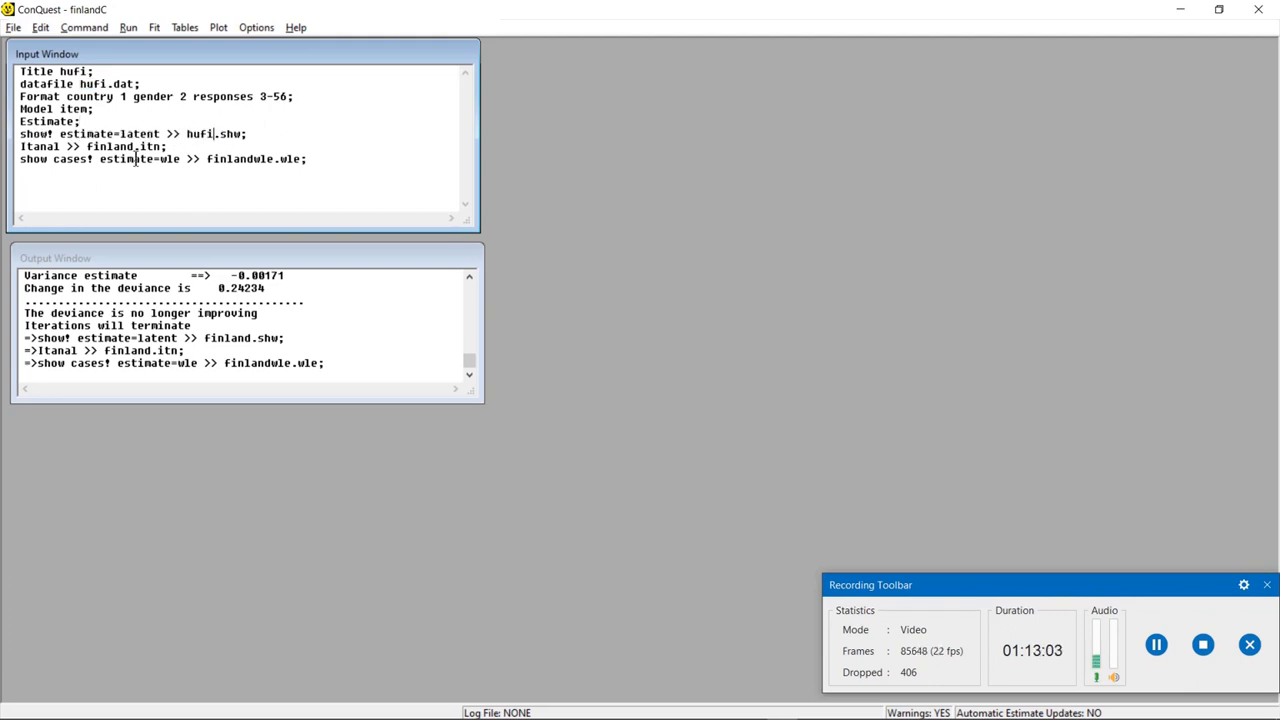
pyautogui.moveTo(134, 146); pyautogui.dragTo(88, 140)
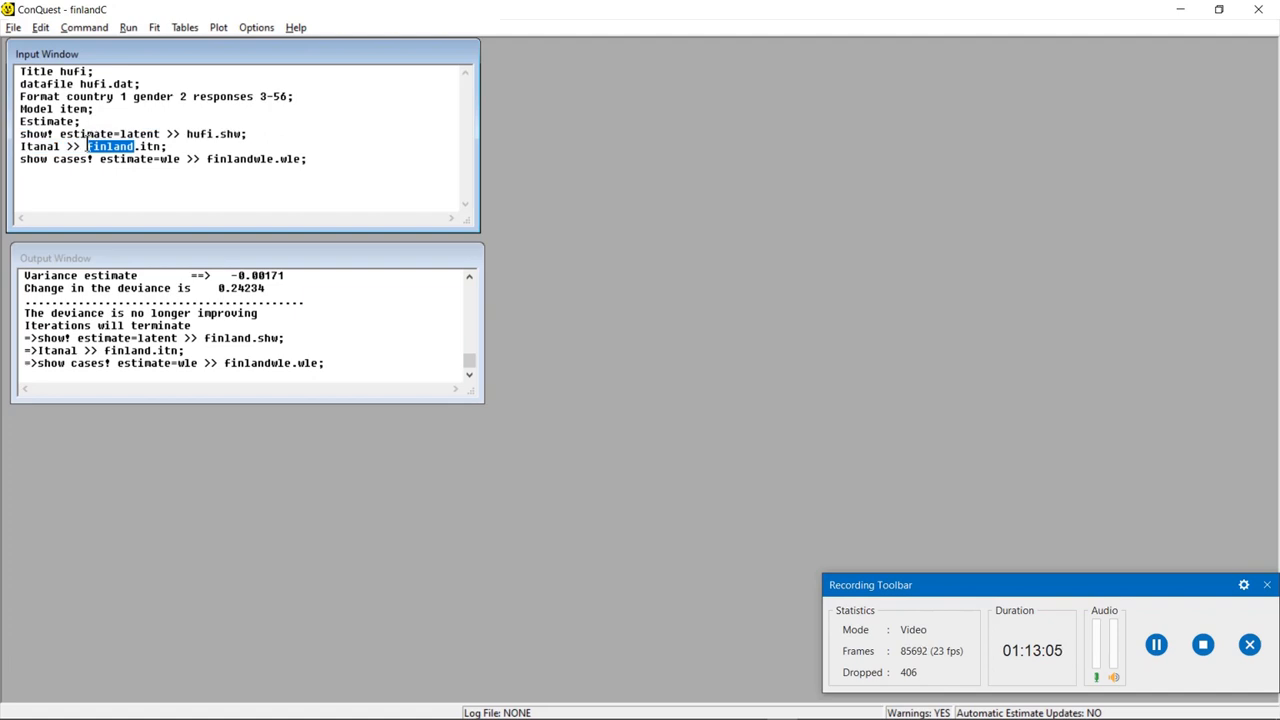
pyautogui.hotkey('ctrl', 'v')
pyautogui.moveTo(273, 157); pyautogui.dragTo(208, 157)
pyautogui.hotkey('ctrl', 'v')
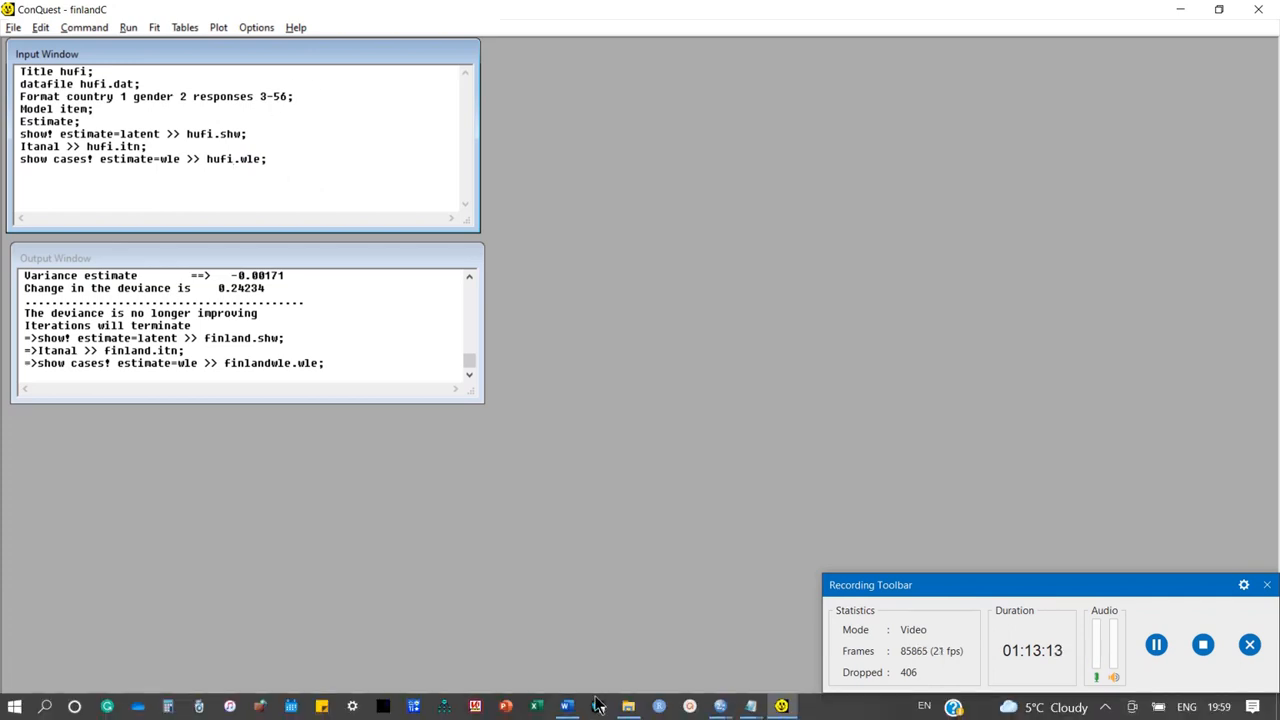
# Open the finland SHW file from the Exam Rasch 2021 folder, examine its item/person map, and close it
pyautogui.click(632, 707)
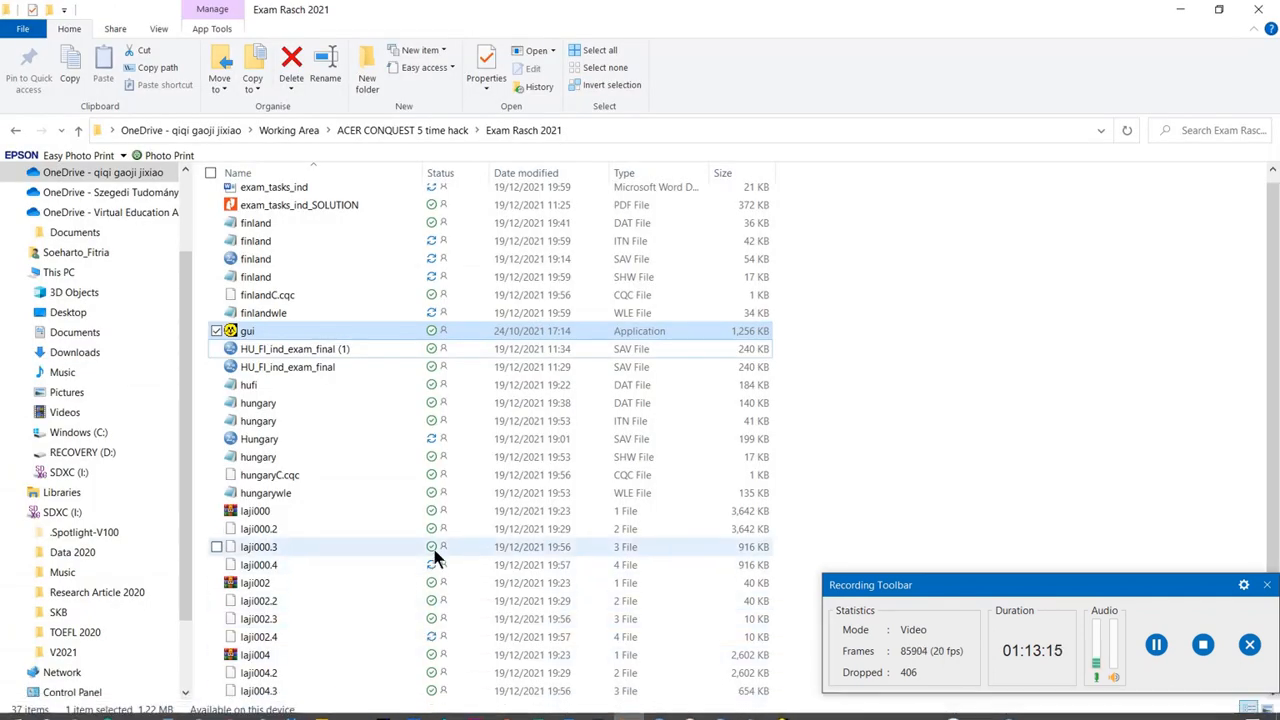
pyautogui.doubleClick(449, 277)
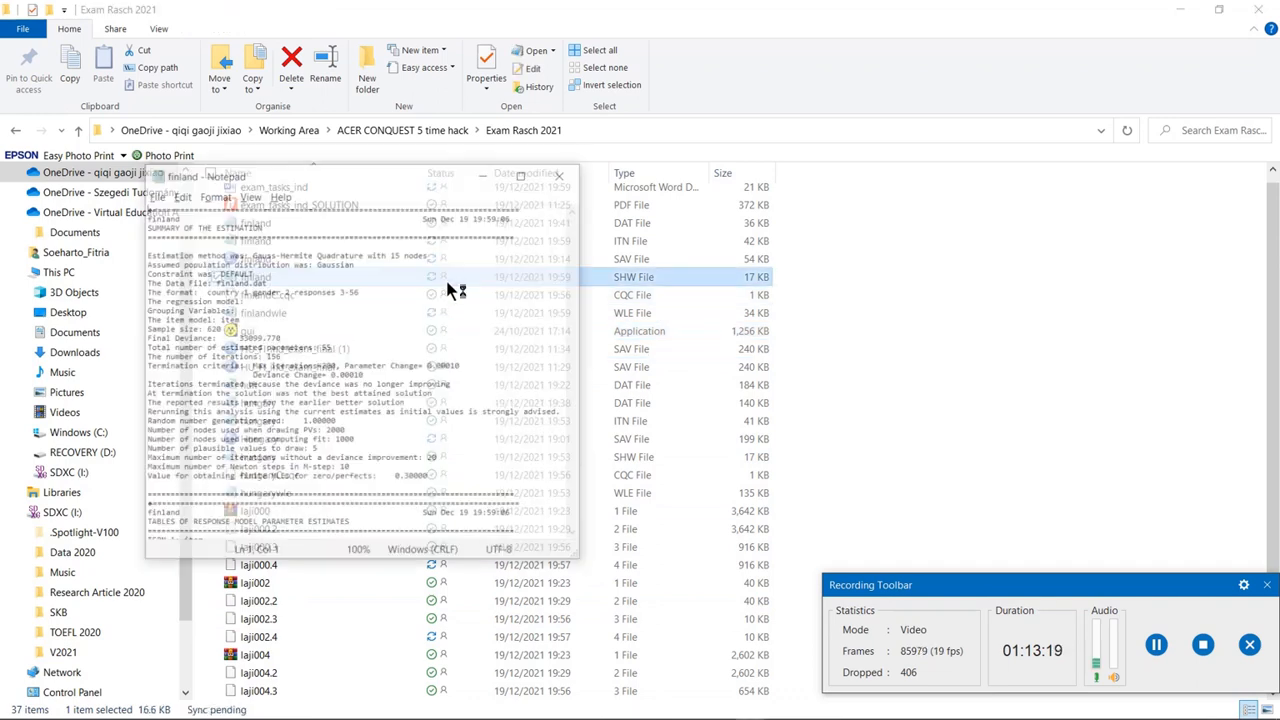
pyautogui.scroll(-20, 415, 466)
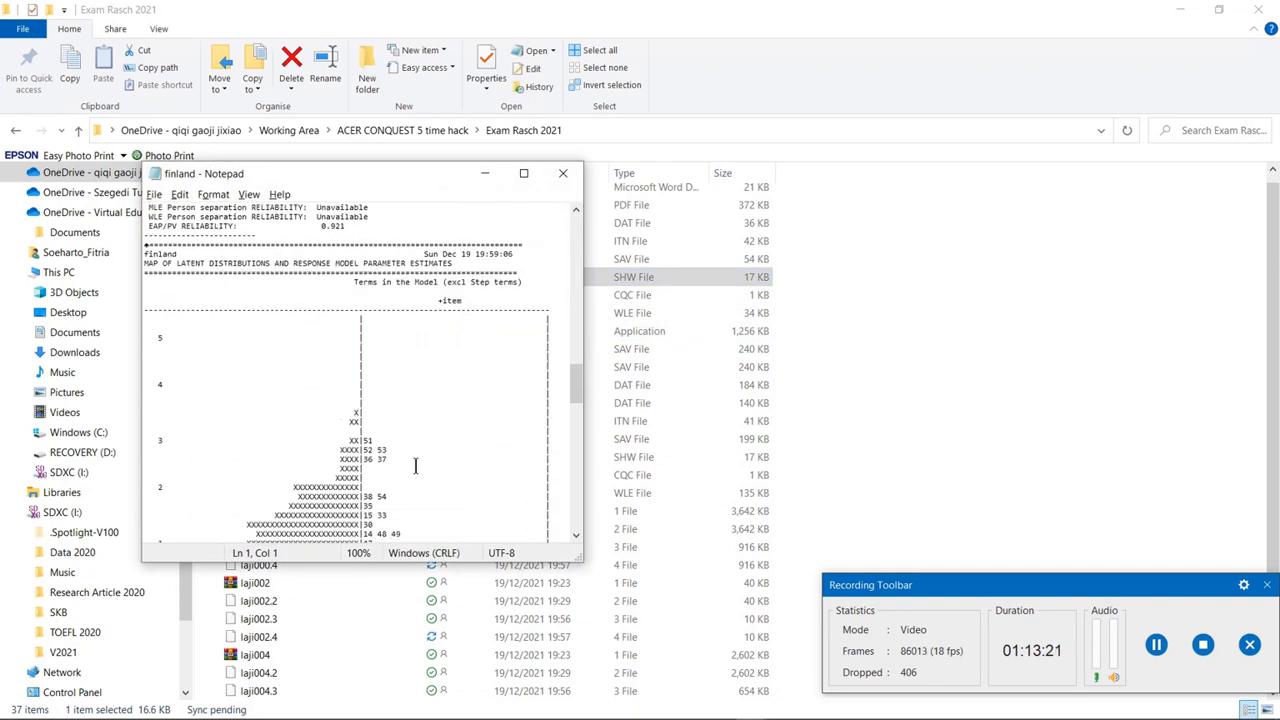
pyautogui.scroll(-6, 415, 466)
pyautogui.click(577, 181)
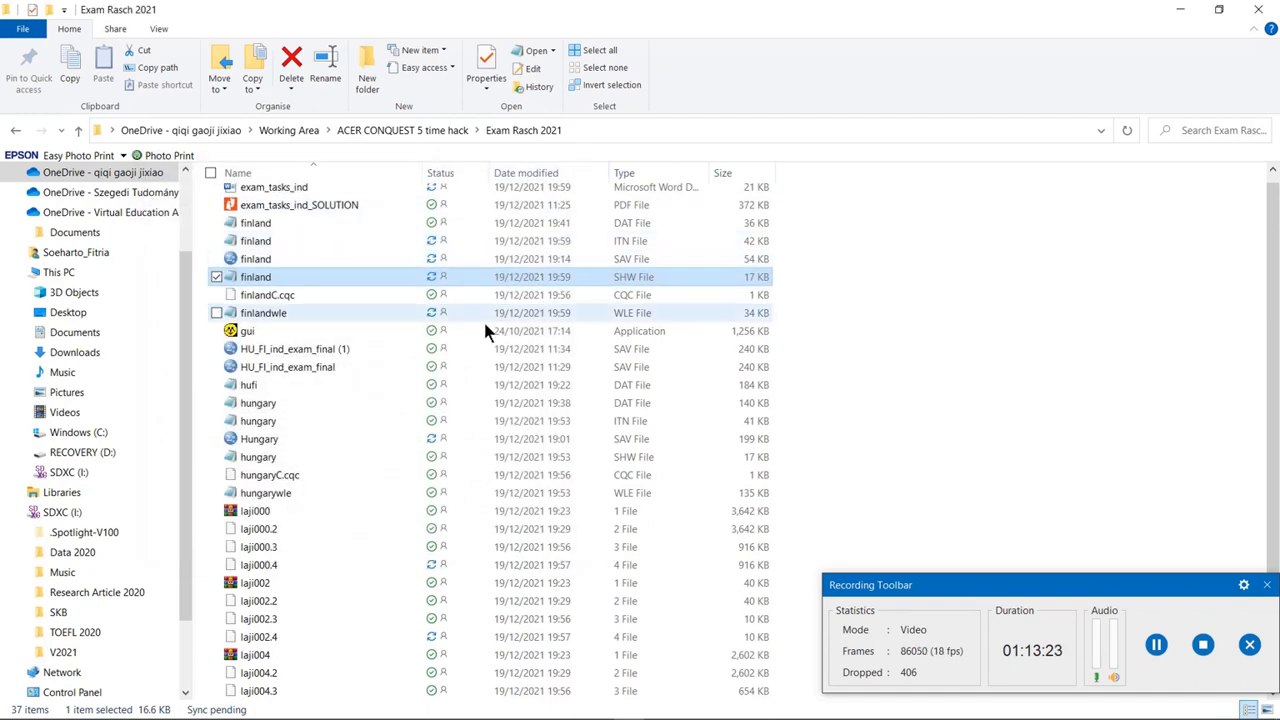
# Open the hufi DAT file from the Exam Rasch 2021 folder in a maximized Notepad window
pyautogui.scroll(1, 473, 329)
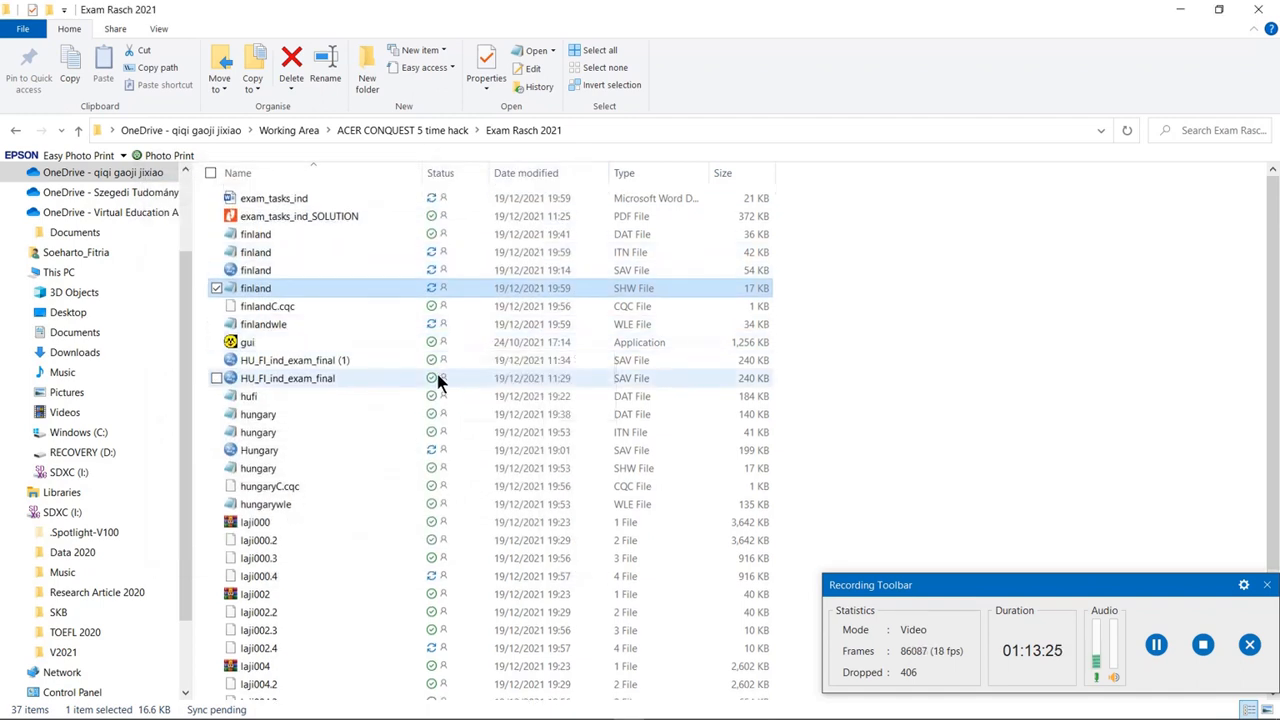
pyautogui.click(419, 400)
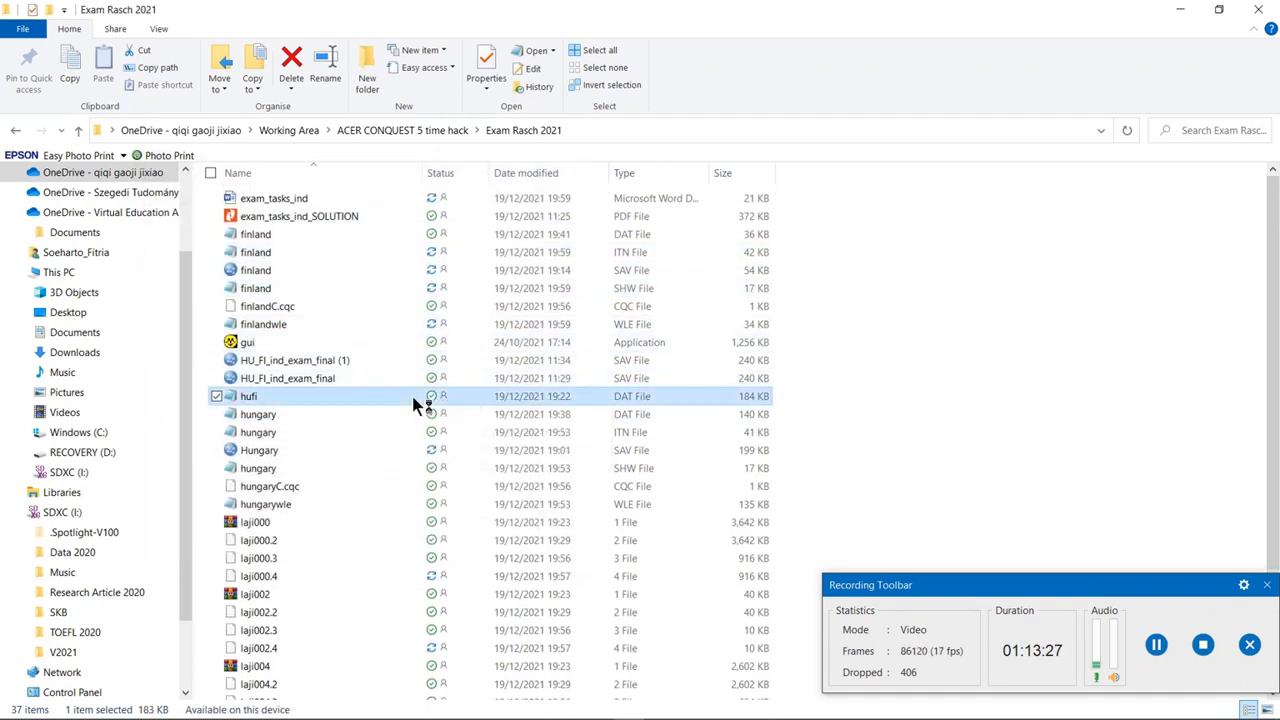
pyautogui.doubleClick(419, 400)
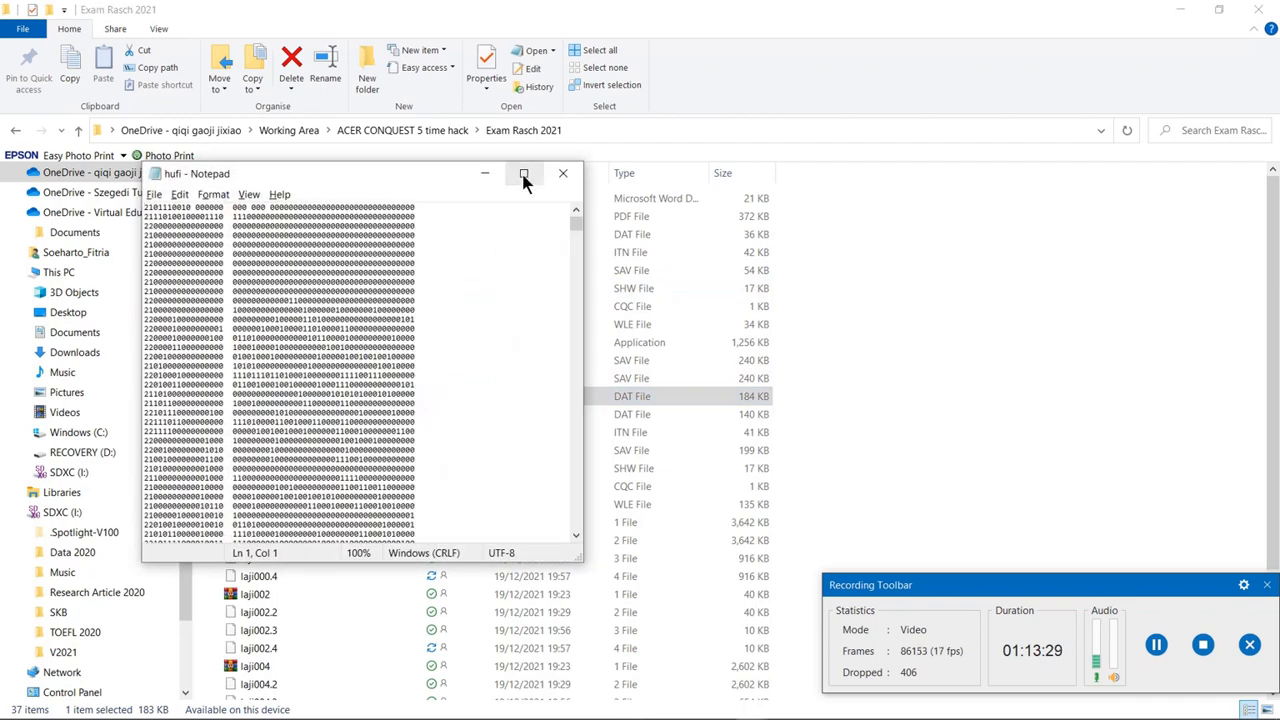
pyautogui.click(520, 177)
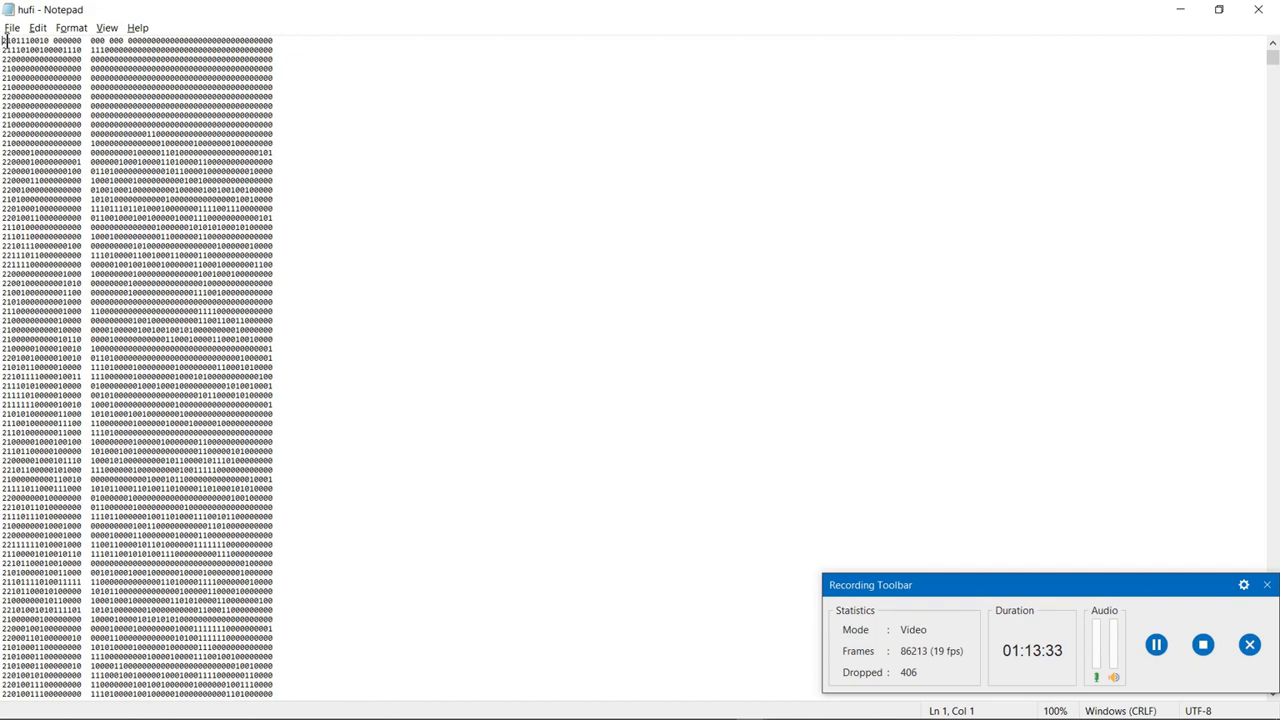
# Select the entire first record of the hufi data to check its last response column, and minimize Notepad
pyautogui.press('Left')
pyautogui.press('Left')
pyautogui.press('Left')
pyautogui.press('Right')
pyautogui.press('Right')
pyautogui.hotkey('shift', 'Right')
pyautogui.hotkey('shift', 'Right')
pyautogui.hotkey('shift', 'Right')
pyautogui.hotkey('shift', 'Right')
pyautogui.hotkey('shift', 'Right')
pyautogui.hotkey('shift', 'Right')
pyautogui.hotkey('shift', 'Right')
pyautogui.hotkey('shift', 'Right')
pyautogui.hotkey('shift', 'Right')
pyautogui.hotkey('shift', 'Right')
pyautogui.hotkey('shift', 'Right')
pyautogui.hotkey('shift', 'Right')
pyautogui.hotkey('shift', 'Right')
pyautogui.hotkey('shift', 'Right')
pyautogui.hotkey('shift', 'Right')
pyautogui.hotkey('shift', 'Right')
pyautogui.hotkey('shift', 'Right')
pyautogui.hotkey('shift', 'Right')
pyautogui.hotkey('shift', 'Right')
pyautogui.hotkey('shift', 'Right')
pyautogui.hotkey('shift', 'Right')
pyautogui.hotkey('shift', 'Right')
pyautogui.hotkey('shift', 'Right')
pyautogui.hotkey('shift', 'Right')
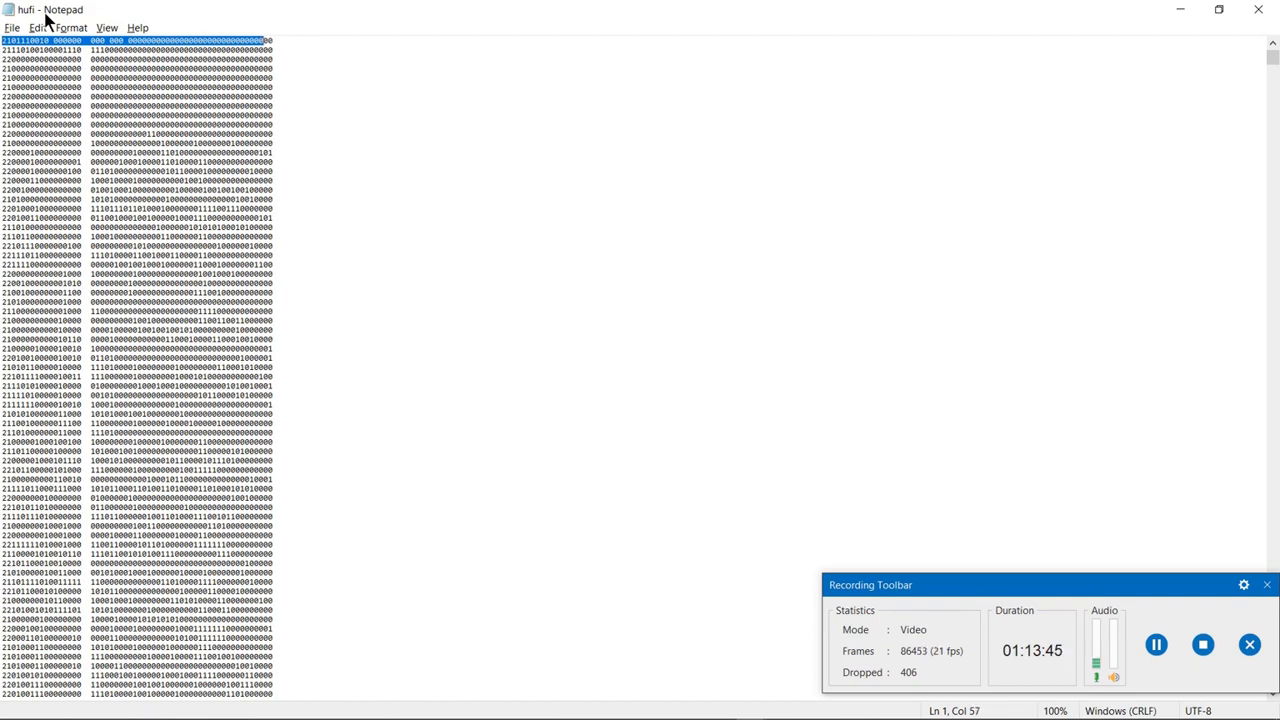
pyautogui.hotkey('shift', 'Right')
pyautogui.click(1269, 584)
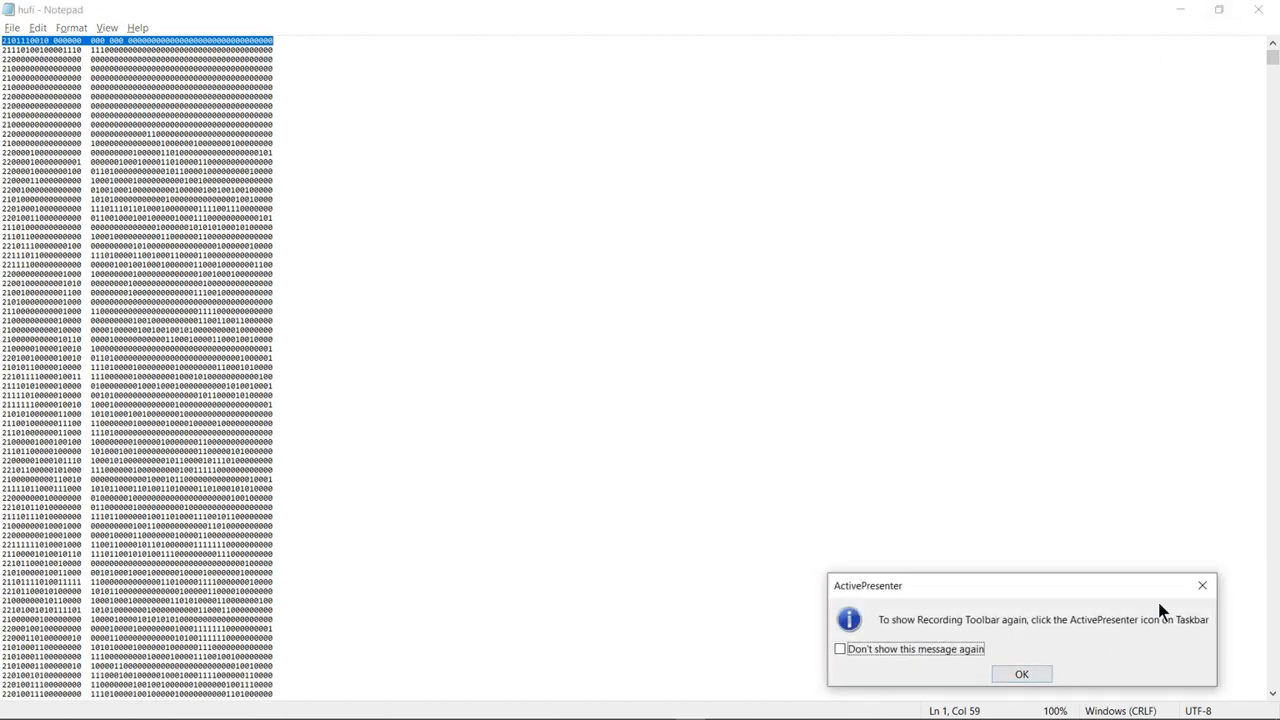
pyautogui.click(1021, 675)
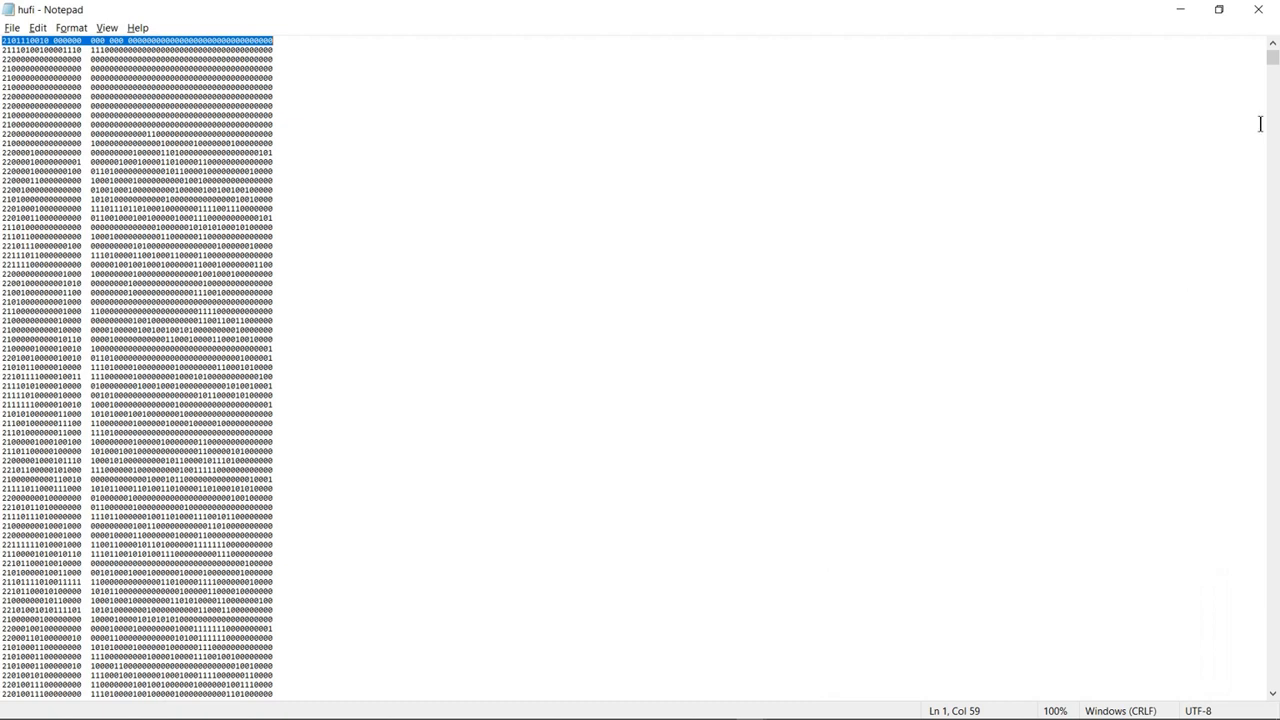
pyautogui.click(1184, 10)
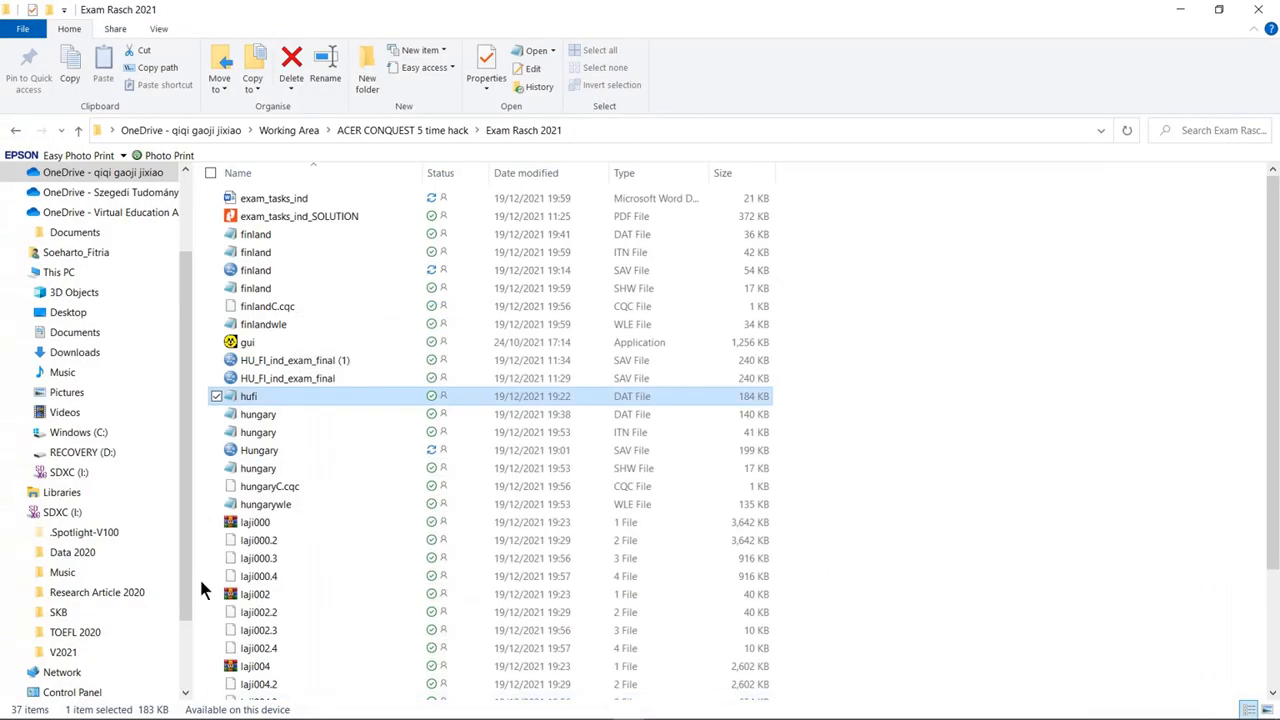
# Change the response columns in the Format command to 3-58 and save the control file as HUFIC in the Exam Rasch 2021 folder
pyautogui.click(1172, 10)
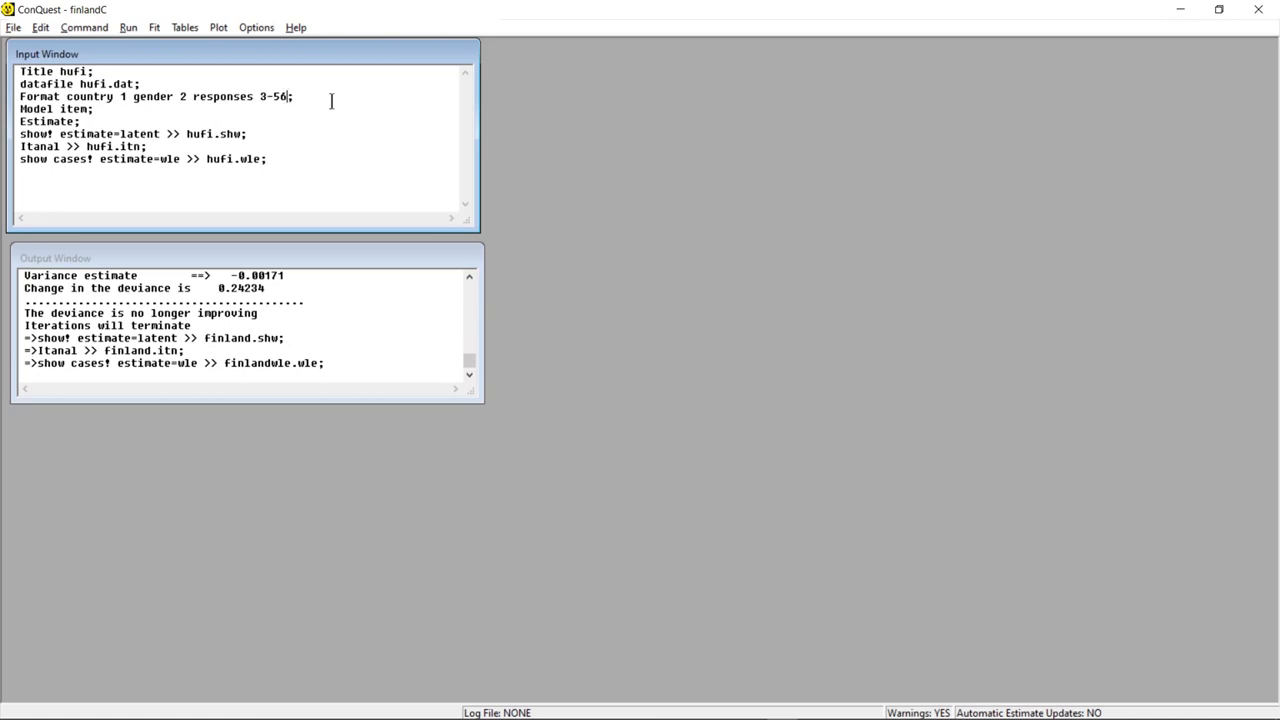
pyautogui.press('BackSpace')
pyautogui.click(13, 27)
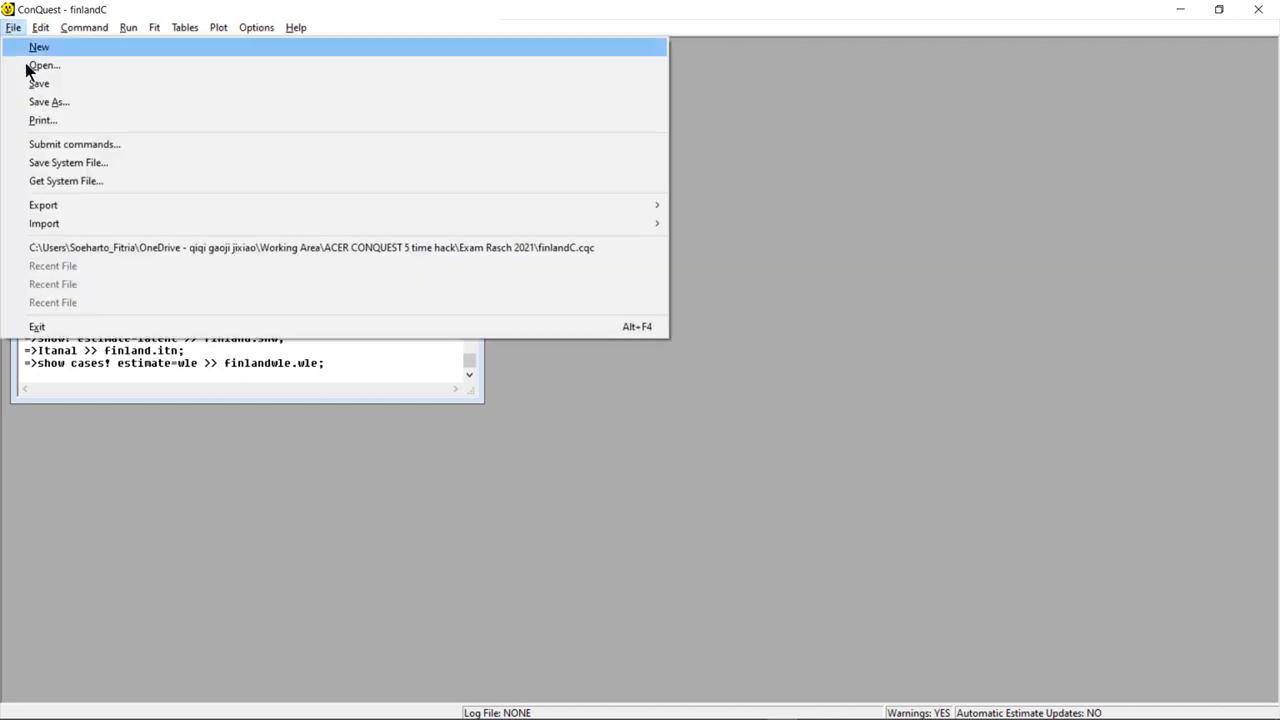
pyautogui.click(45, 103)
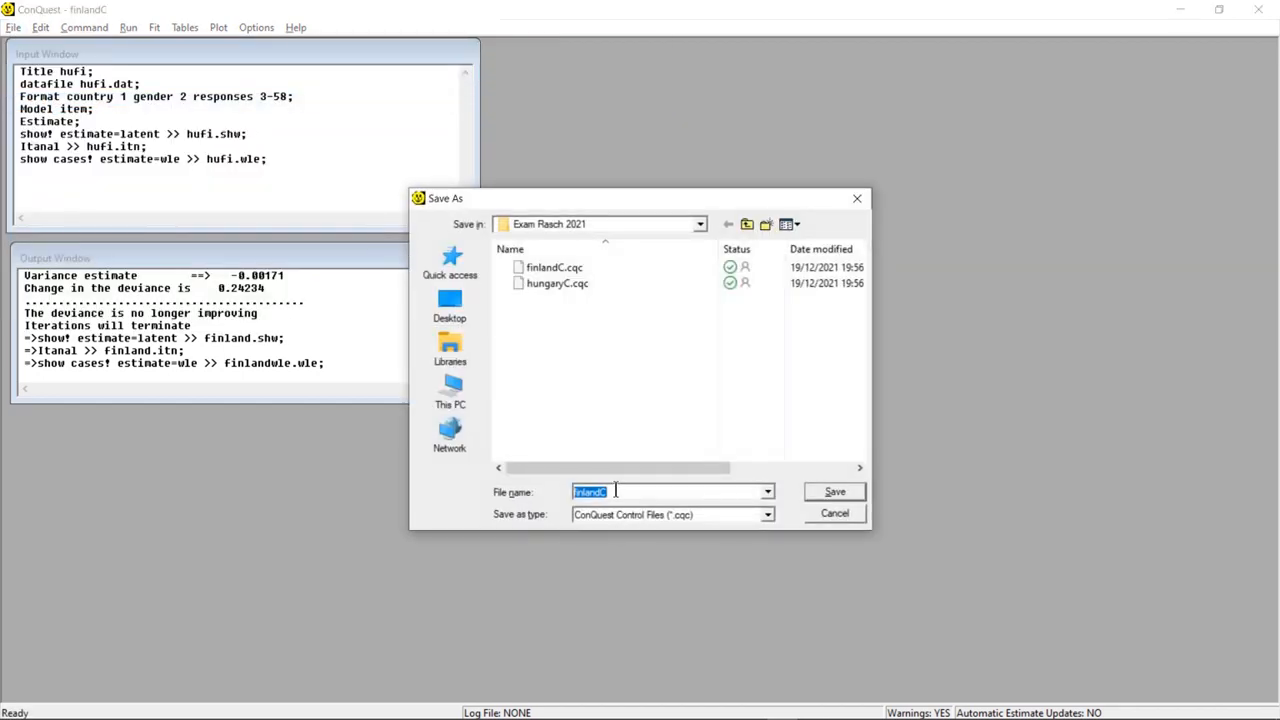
pyautogui.write('HUFIC')
pyautogui.click(829, 488)
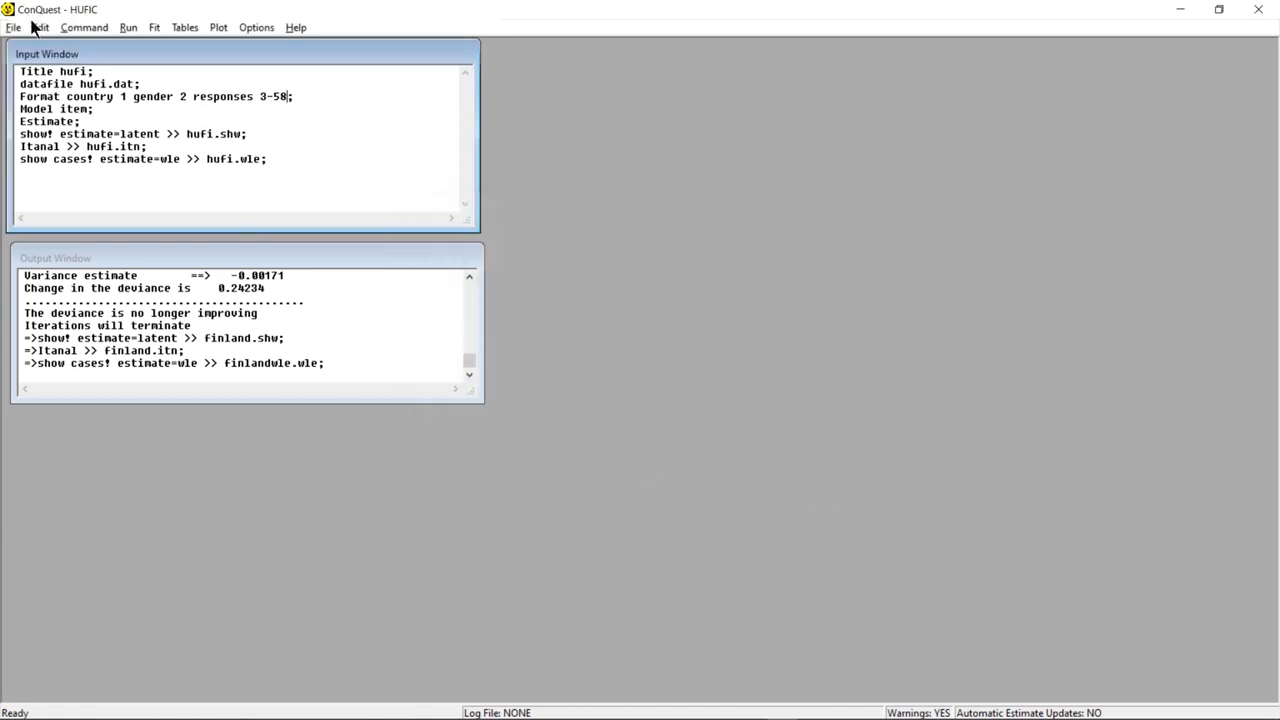
# Try to run all commands of the HUFIC control file
pyautogui.click(124, 26)
pyautogui.click(146, 47)
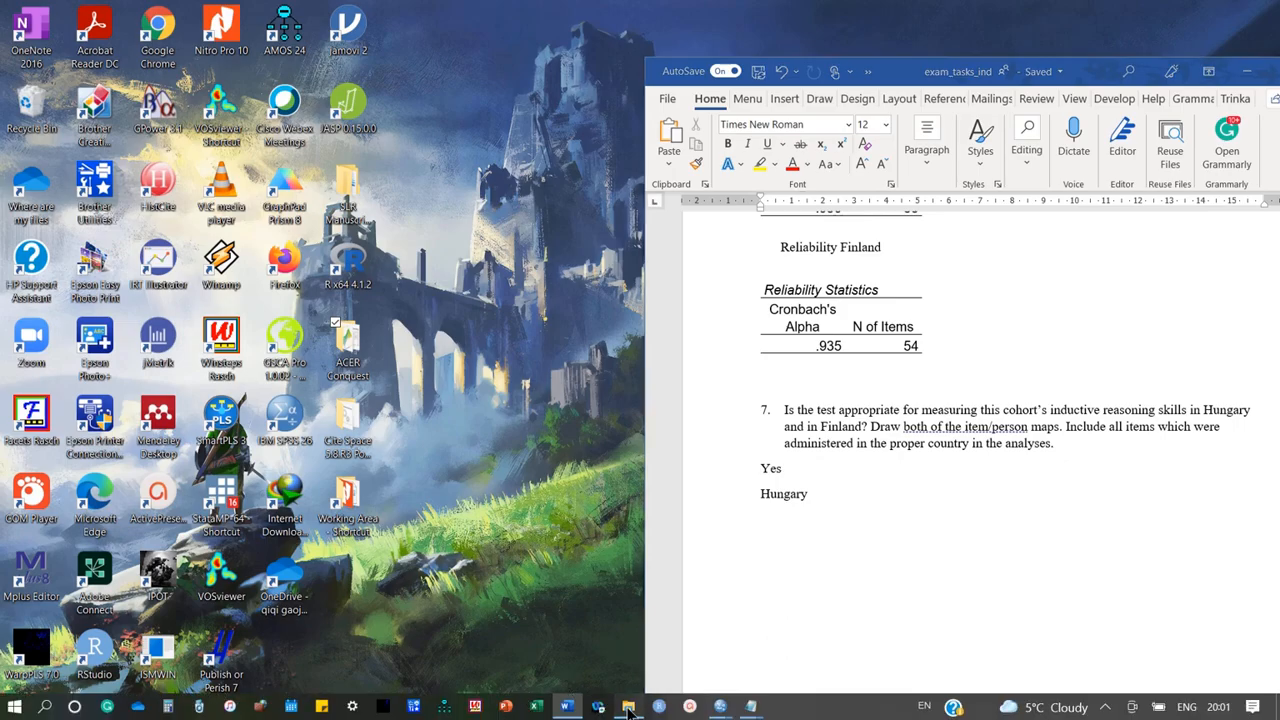
# Restart ConQuest from the gui application in the Exam Rasch 2021 folder, open HUFIC.cqc, and run all its commands
pyautogui.click(630, 706)
pyautogui.doubleClick(252, 342)
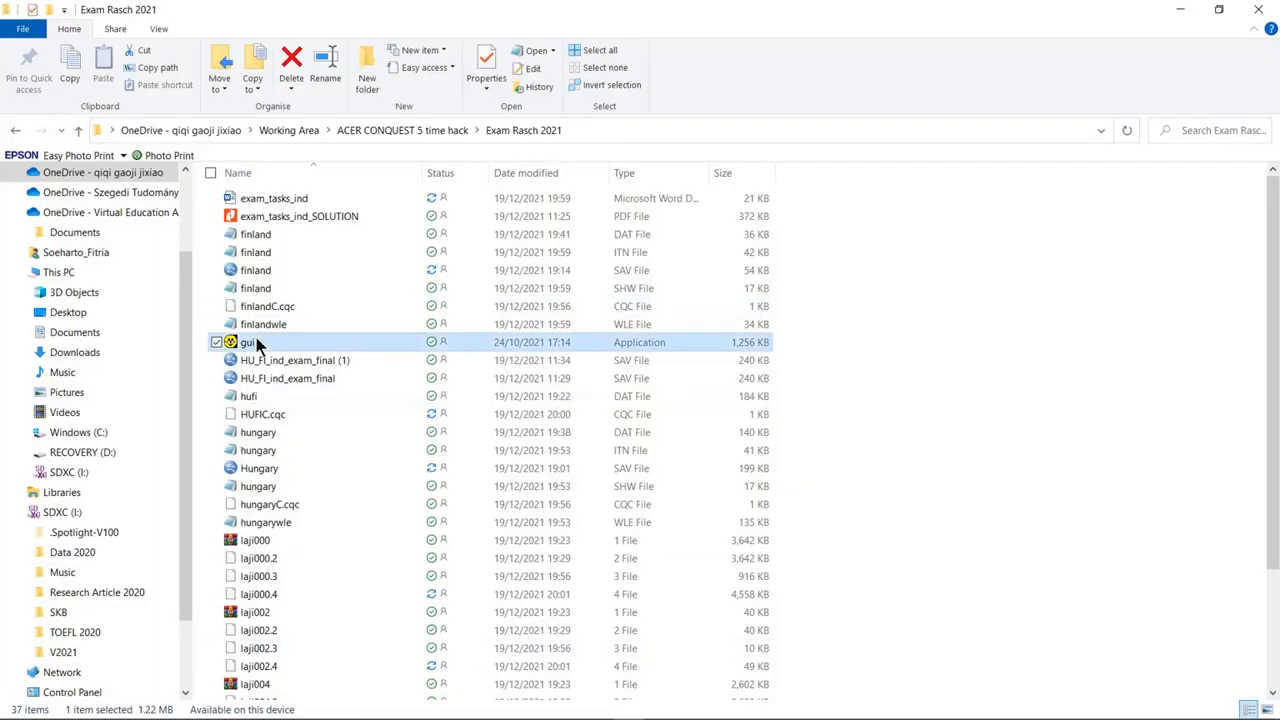
pyautogui.click(689, 389)
pyautogui.click(11, 30)
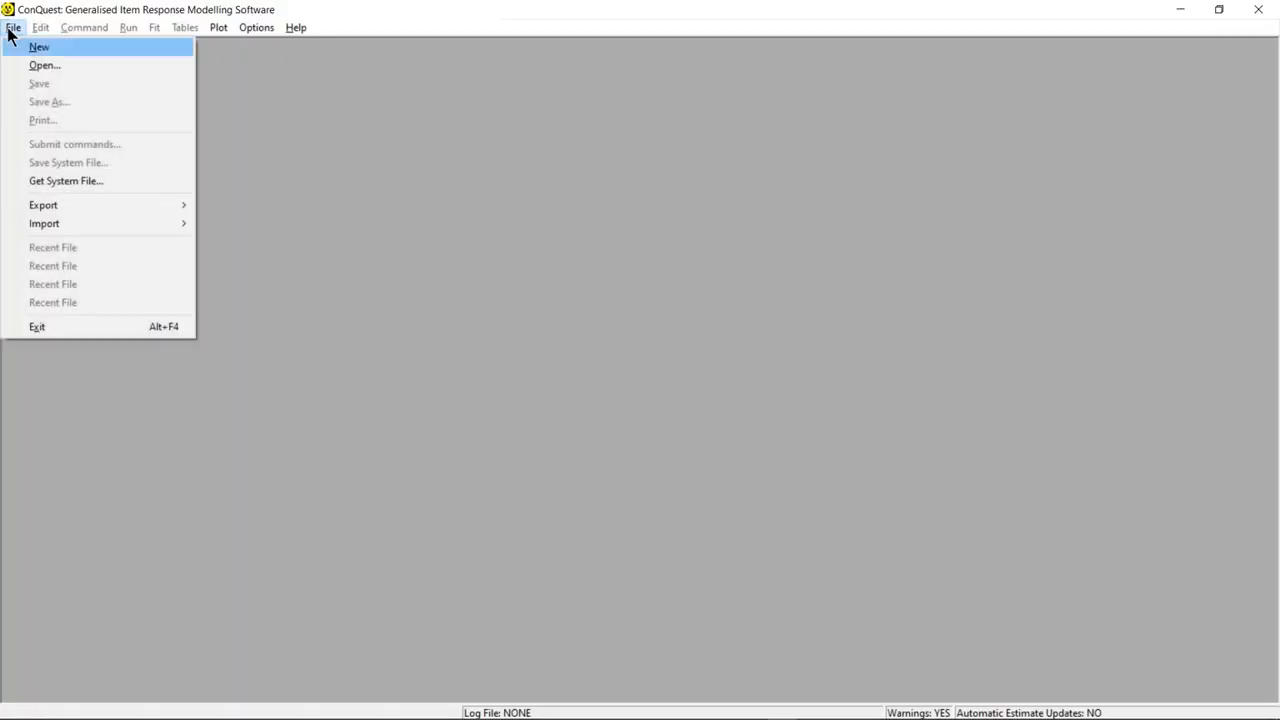
pyautogui.click(34, 66)
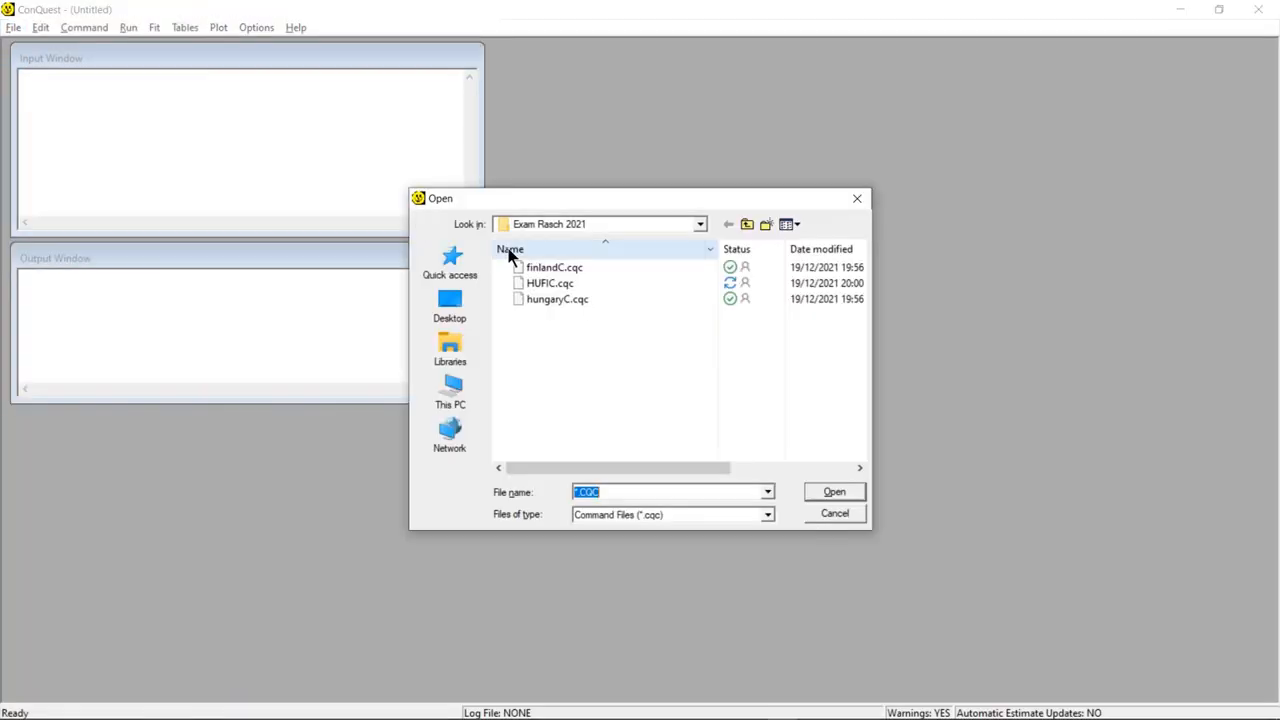
pyautogui.doubleClick(546, 287)
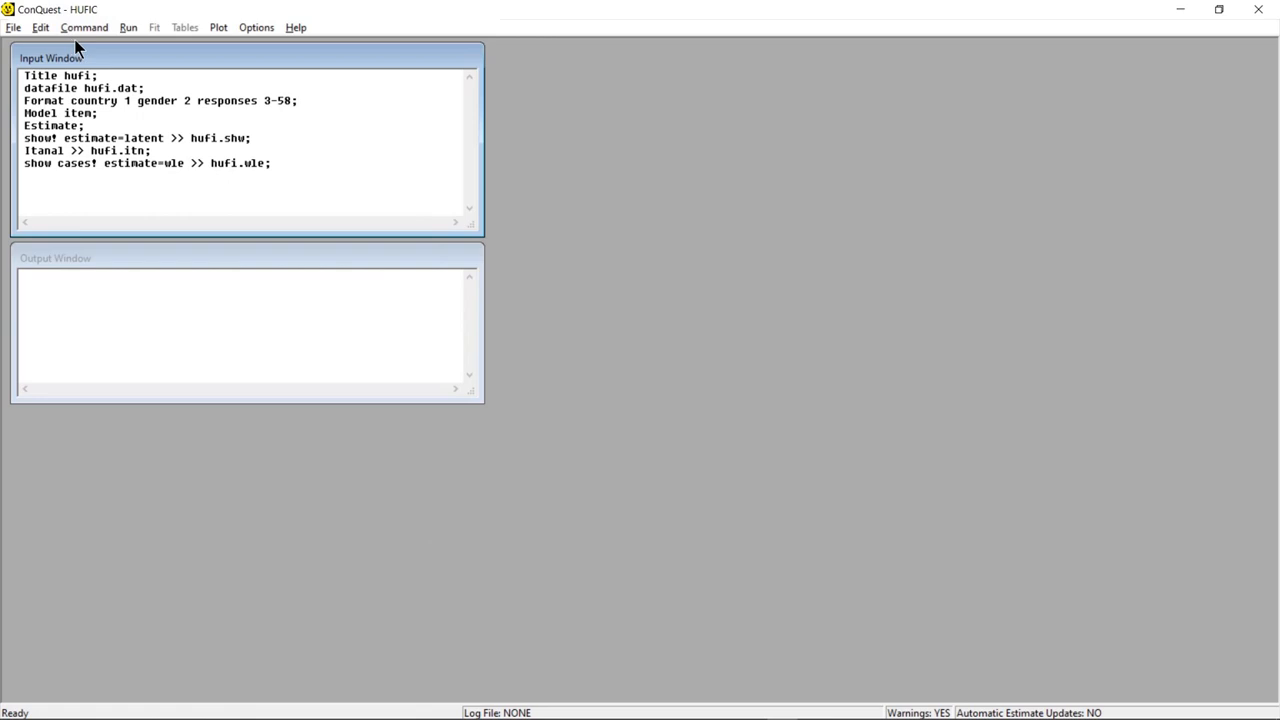
pyautogui.click(129, 30)
pyautogui.click(140, 46)
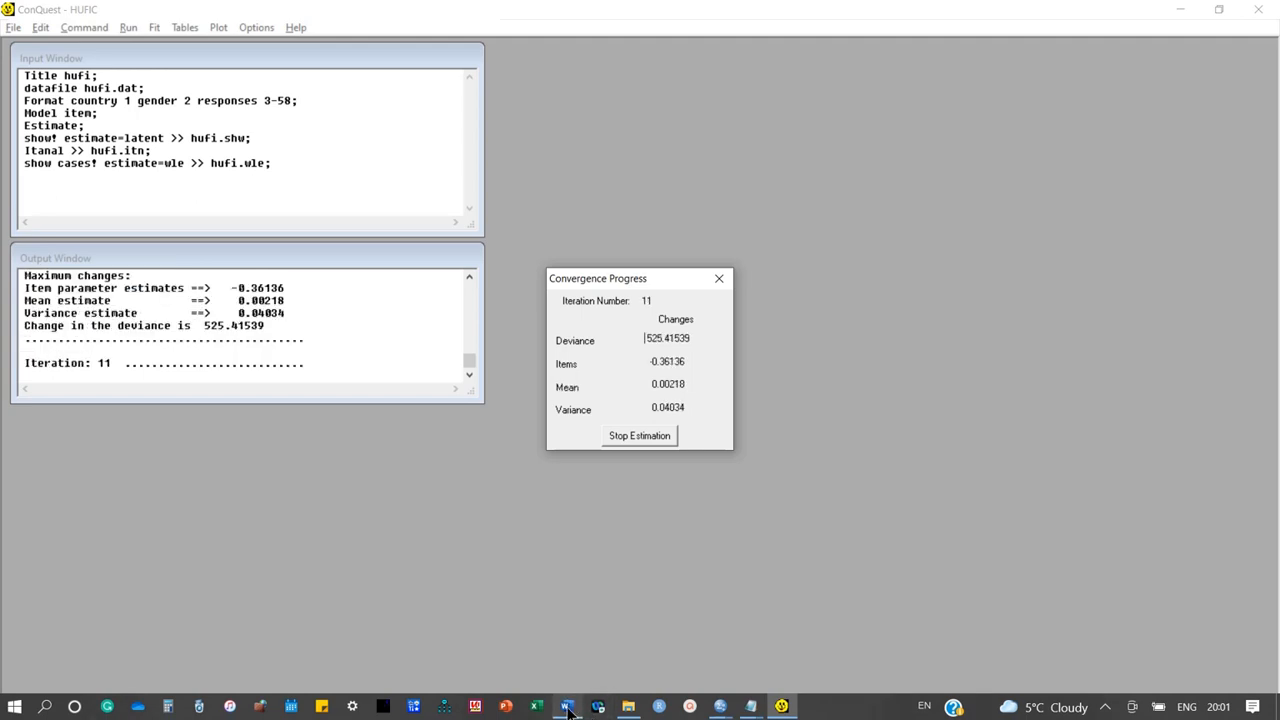
# Close the finland and hungary Notepad windows while the estimation runs
pyautogui.moveTo(567, 708)
pyautogui.moveTo(750, 710)
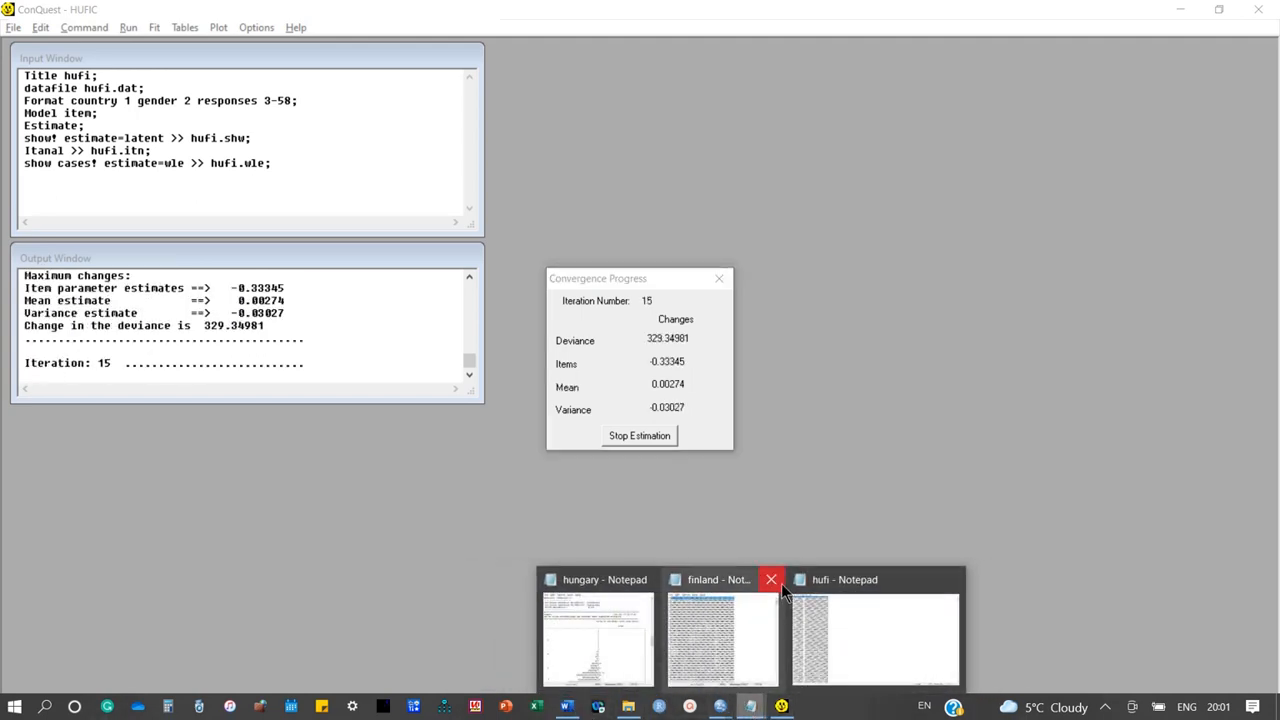
pyautogui.click(779, 580)
pyautogui.click(708, 578)
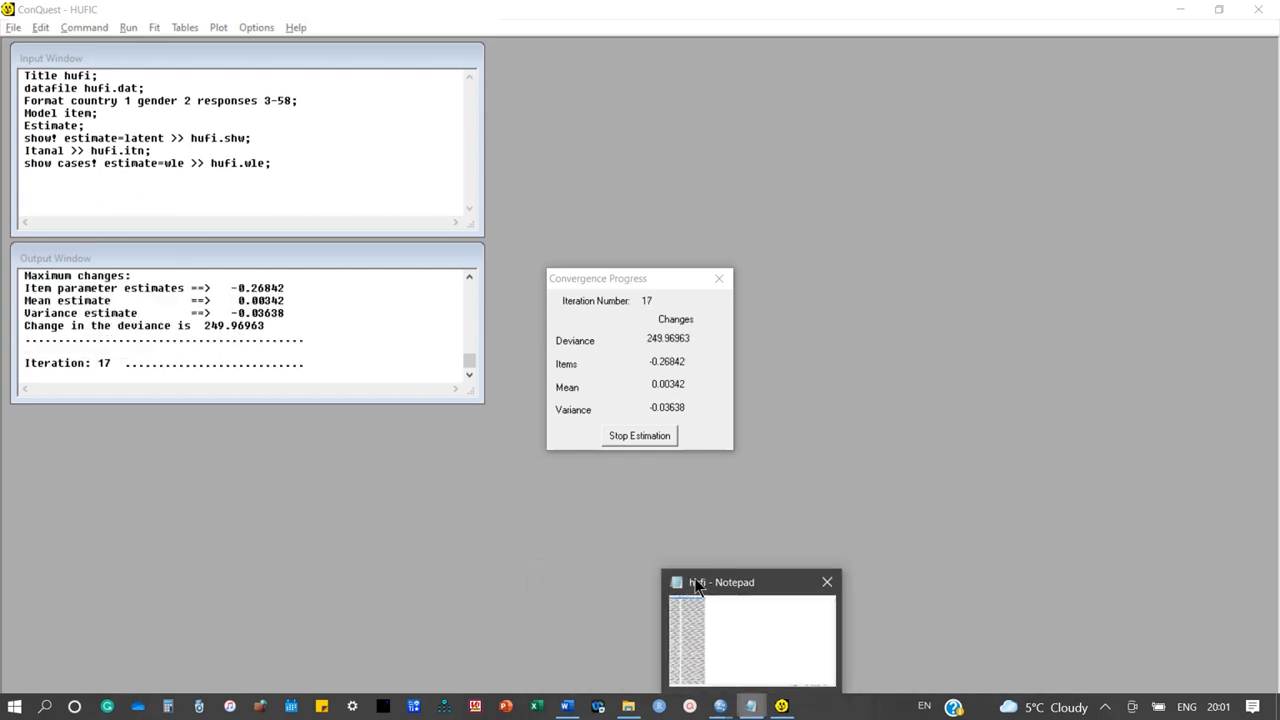
# Examine the hufi data in Notepad for the point where the country code changes from 2 to 1, and minimize it
pyautogui.click(708, 616)
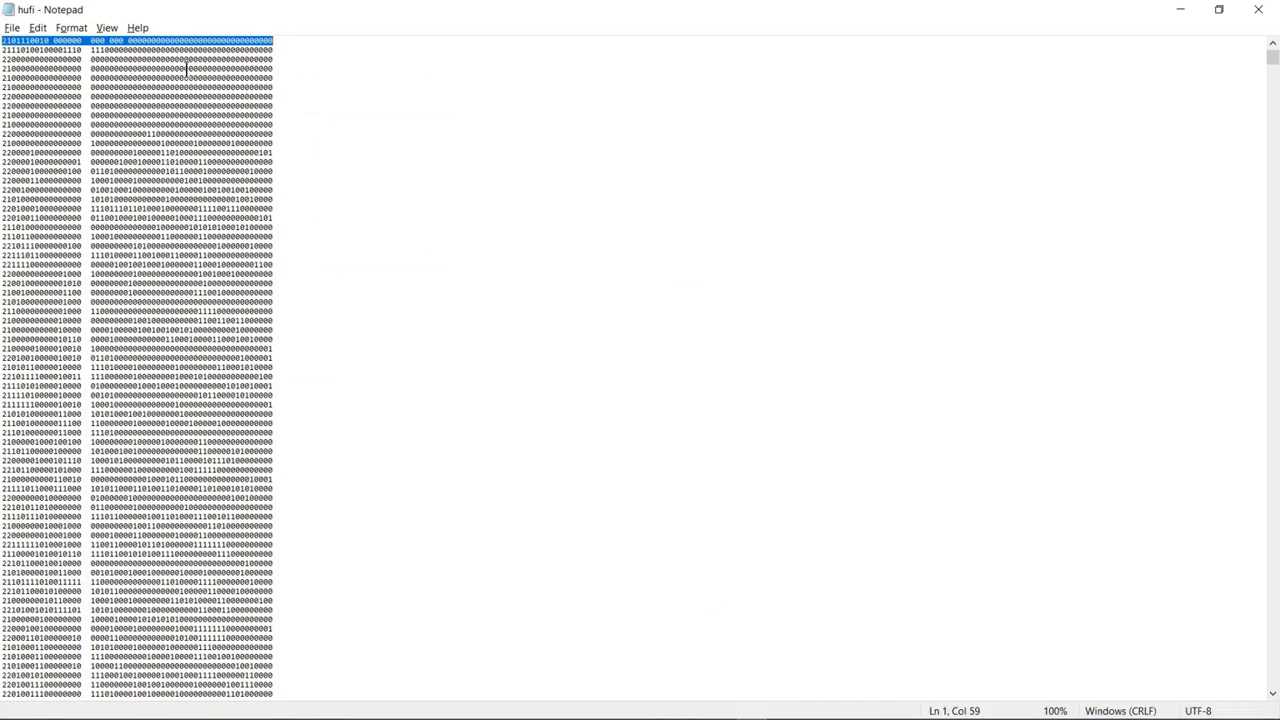
pyautogui.scroll(-20, 50, 197)
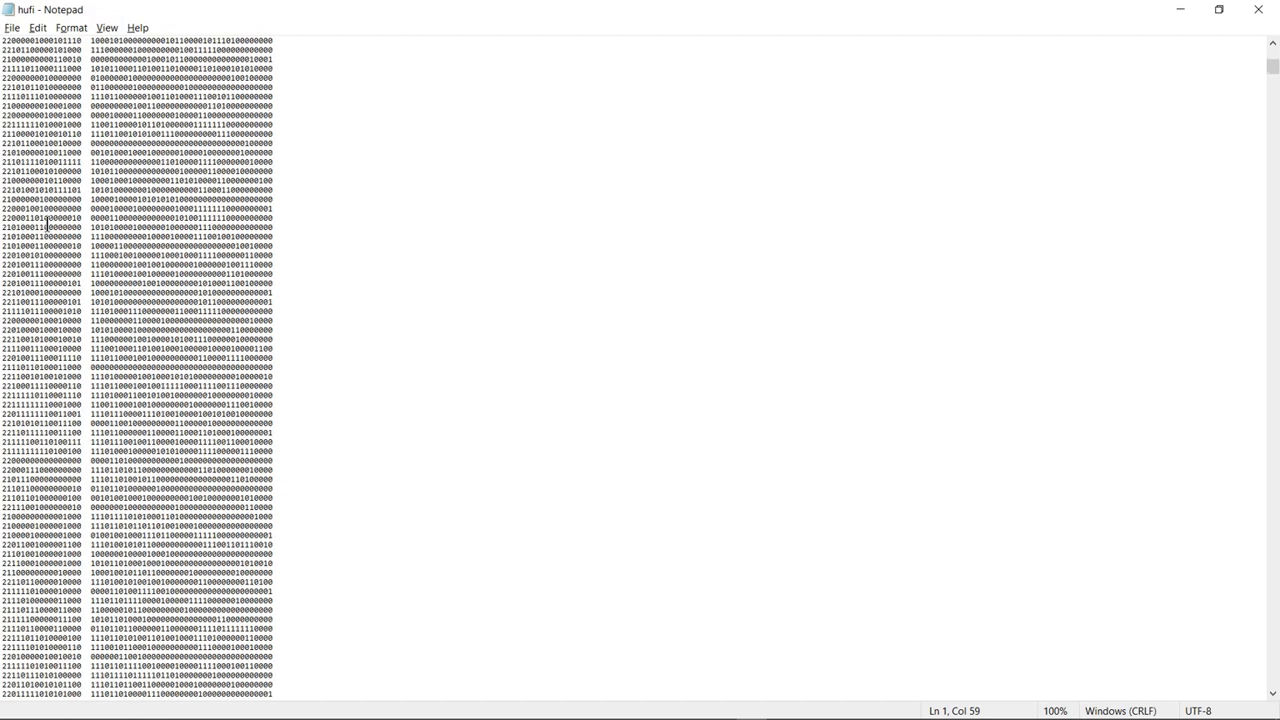
pyautogui.scroll(-20, 44, 222)
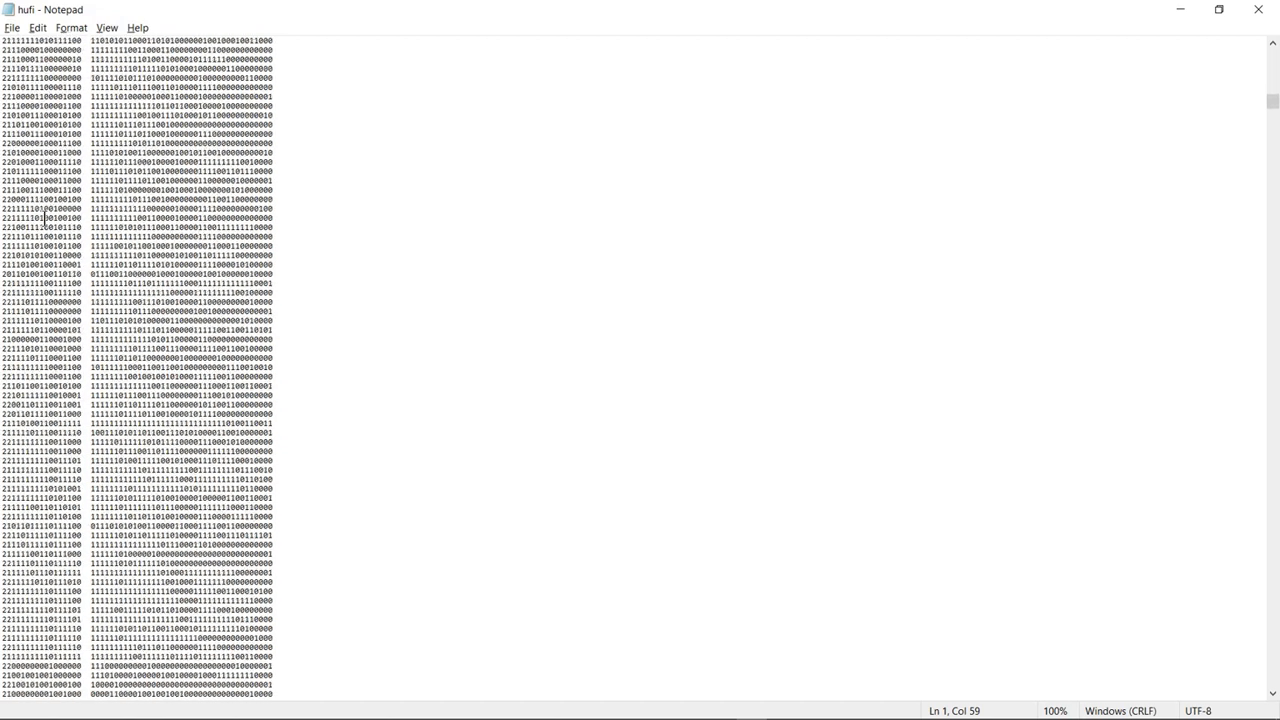
pyautogui.scroll(-15, 44, 217)
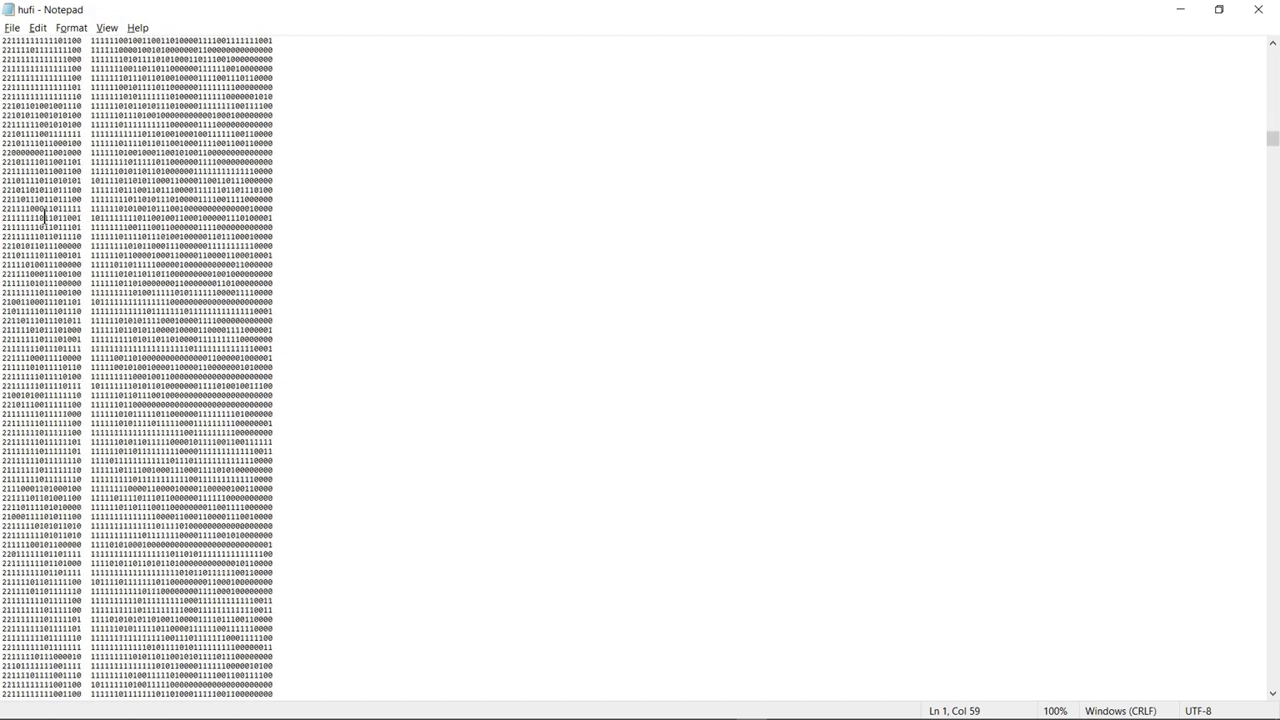
pyautogui.scroll(-5, 1273, 151)
pyautogui.moveTo(1273, 151); pyautogui.dragTo(1273, 178)
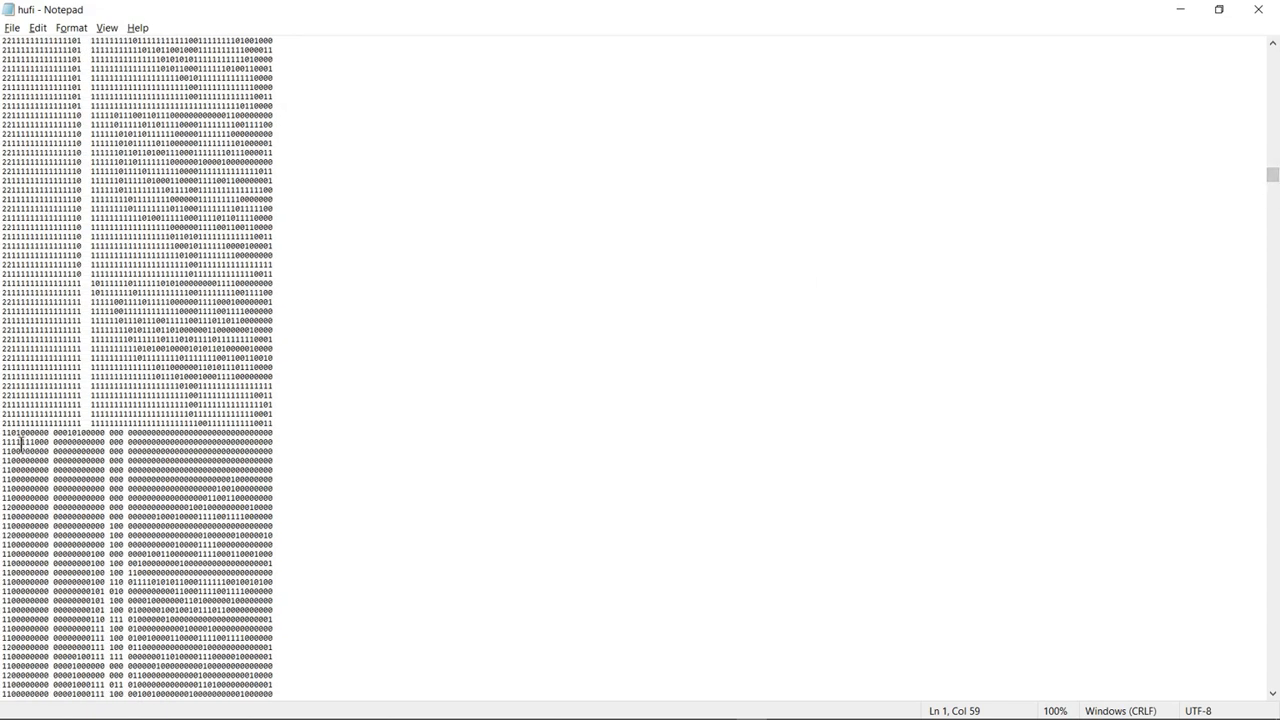
pyautogui.moveTo(2, 440); pyautogui.dragTo(152, 479)
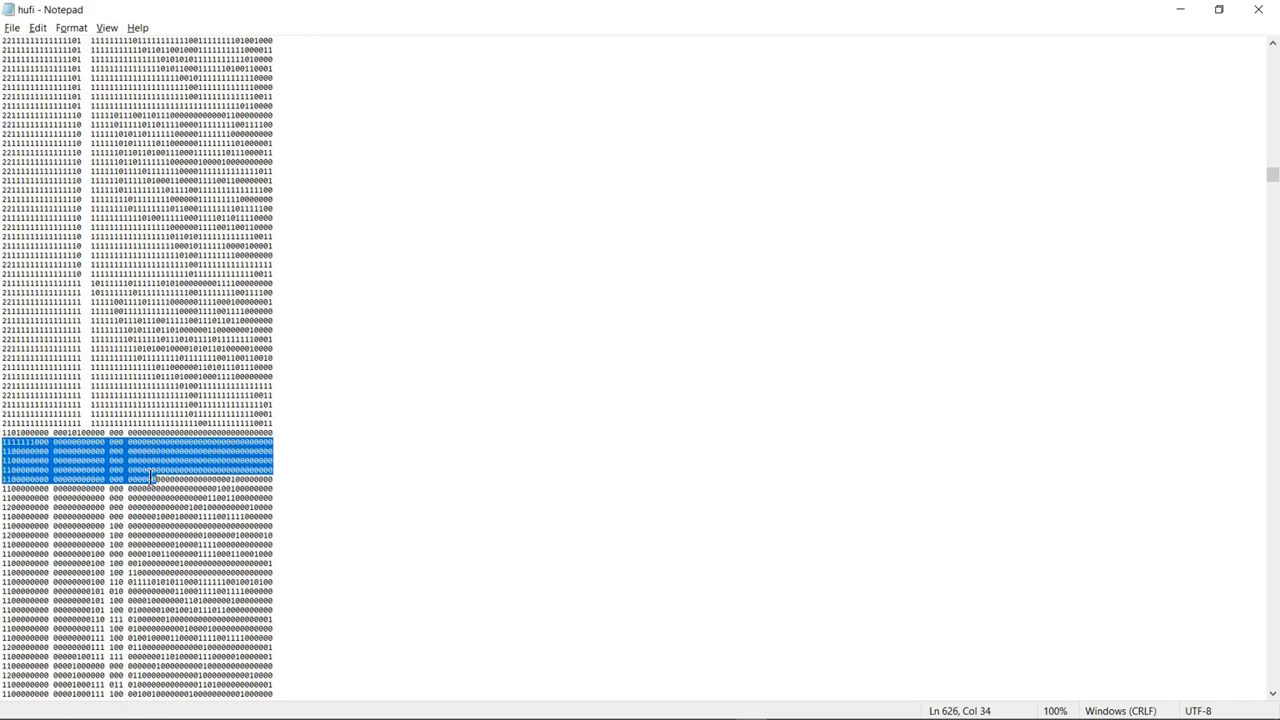
pyautogui.click(1192, 12)
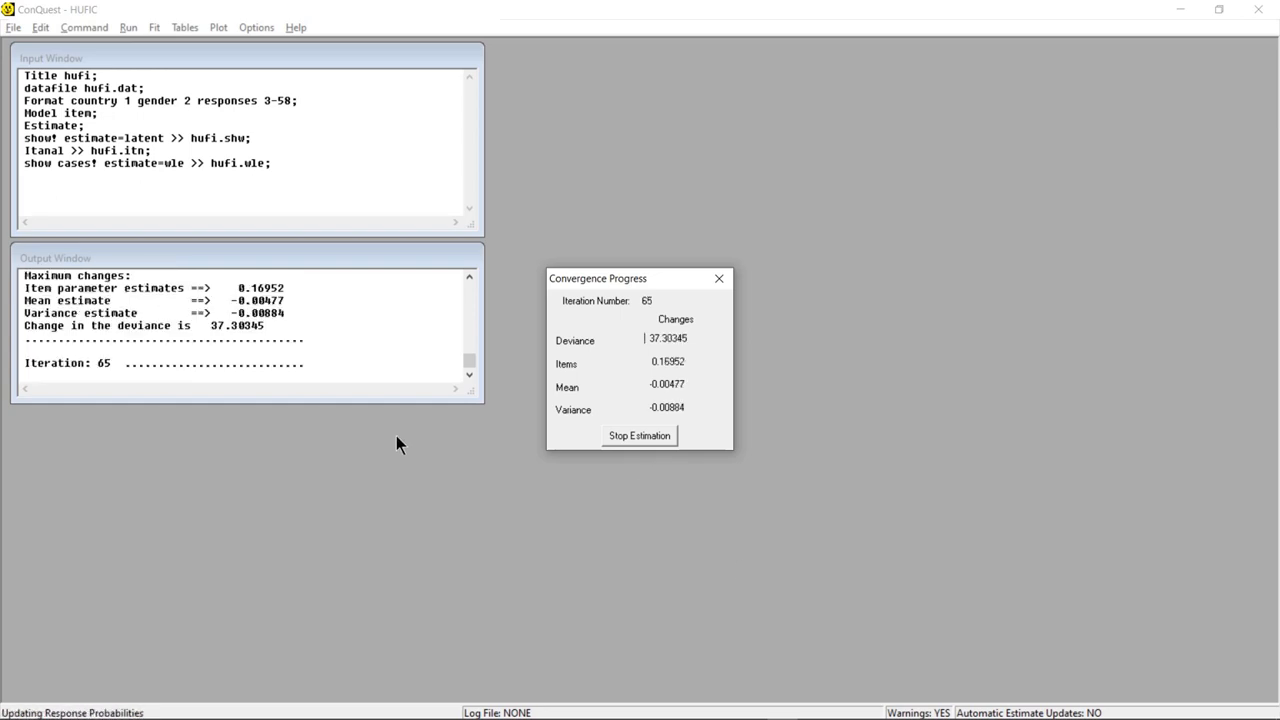
pyautogui.click(465, 361)
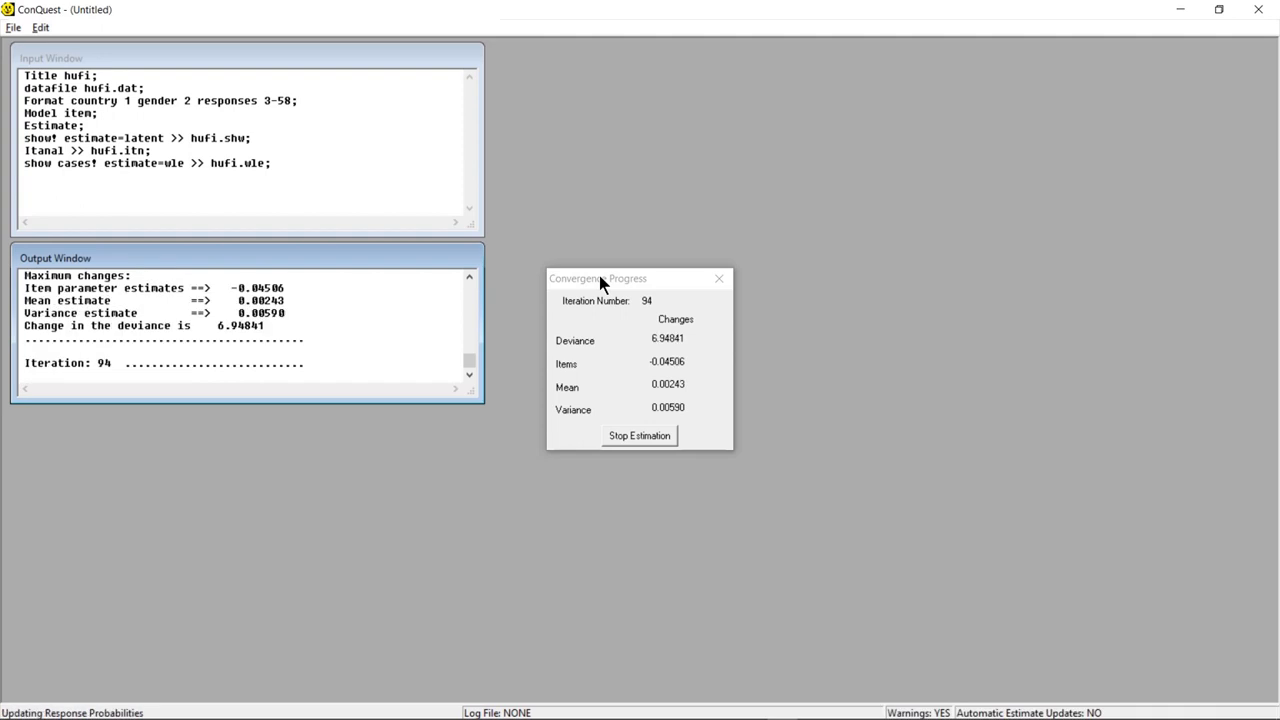
pyautogui.moveTo(599, 275); pyautogui.dragTo(585, 198)
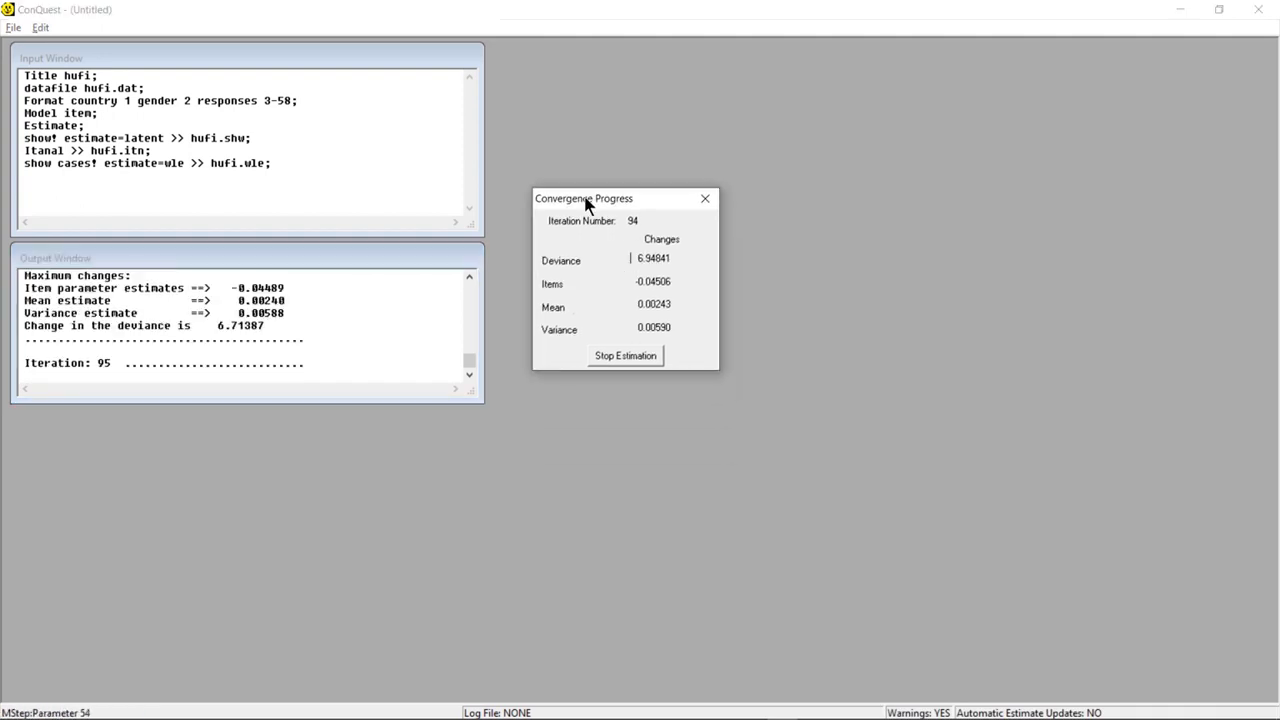
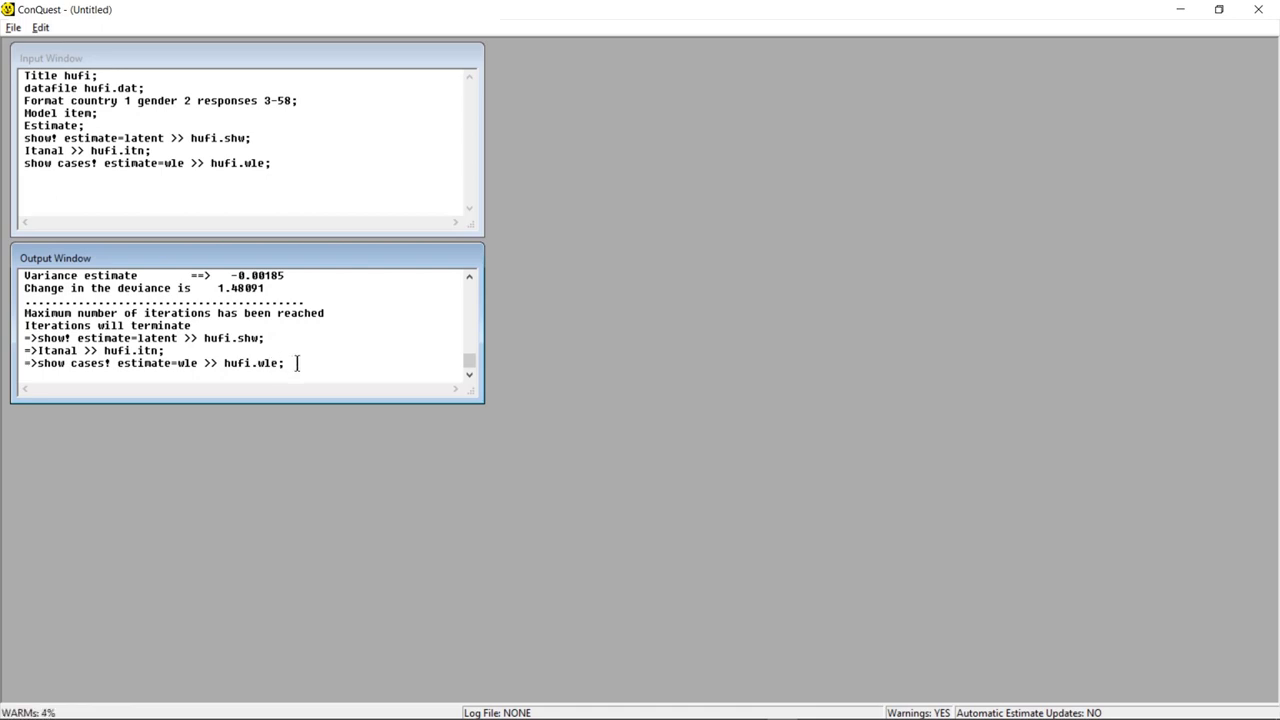
# Open the hufi SHW file from the Exam Rasch 2021 folder, examine its item estimates, reliability and item/person map, and minimize it
pyautogui.moveTo(410, 718)
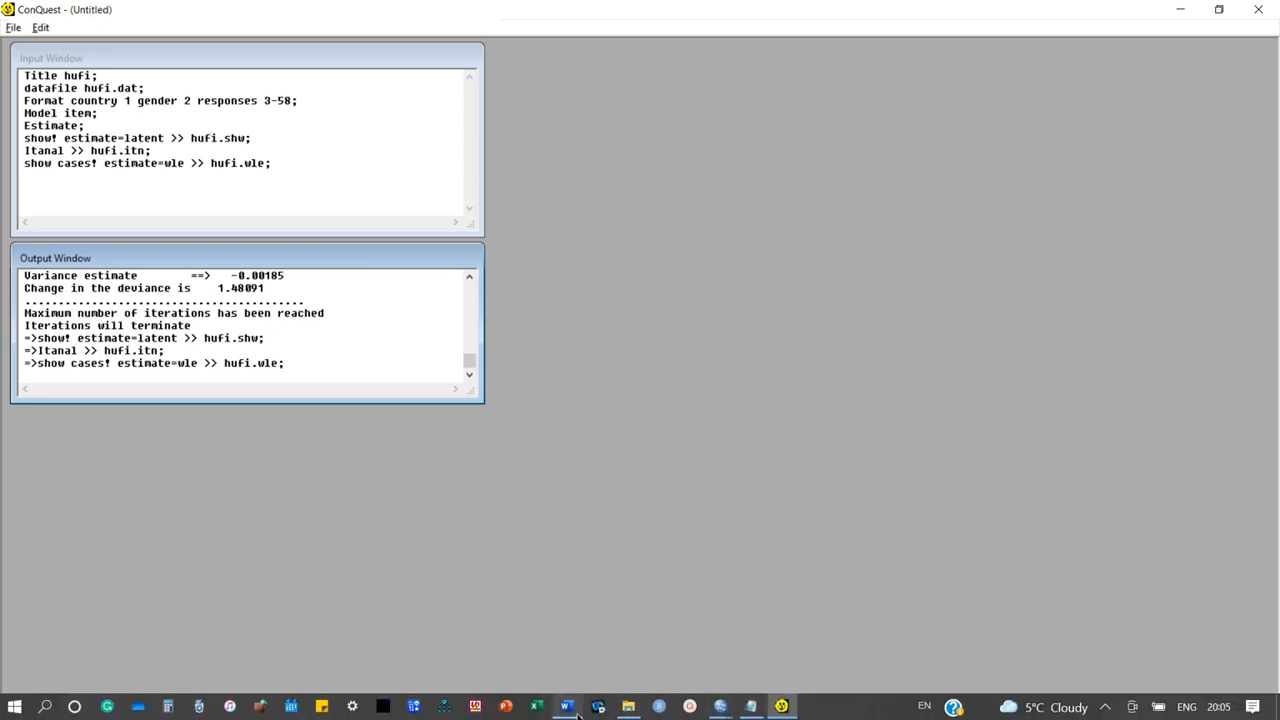
pyautogui.click(628, 706)
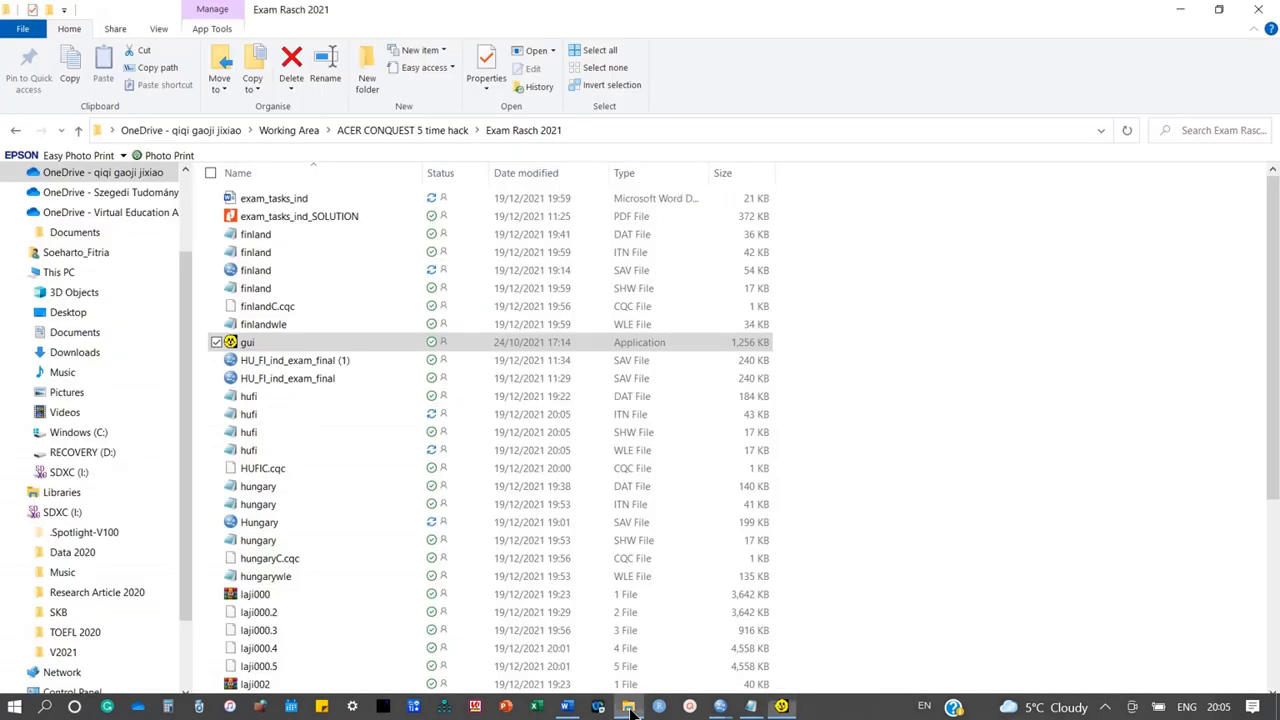
pyautogui.click(397, 432)
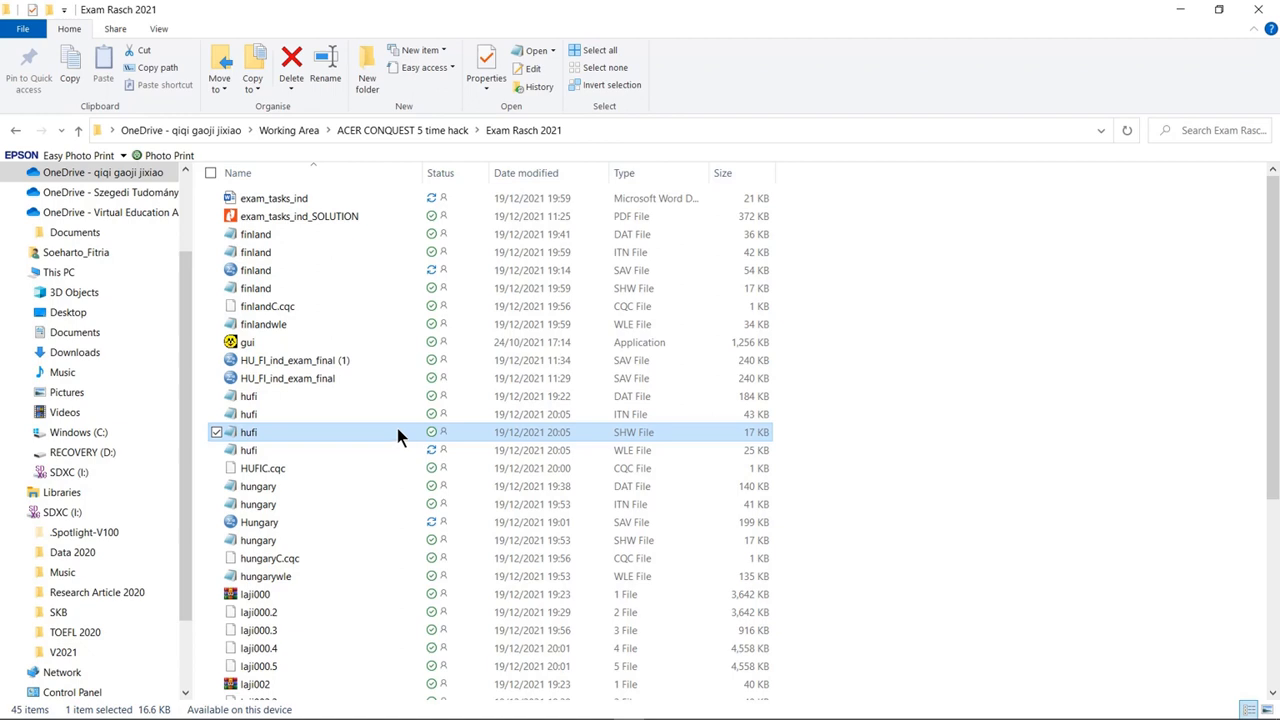
pyautogui.scroll(-20, 399, 440)
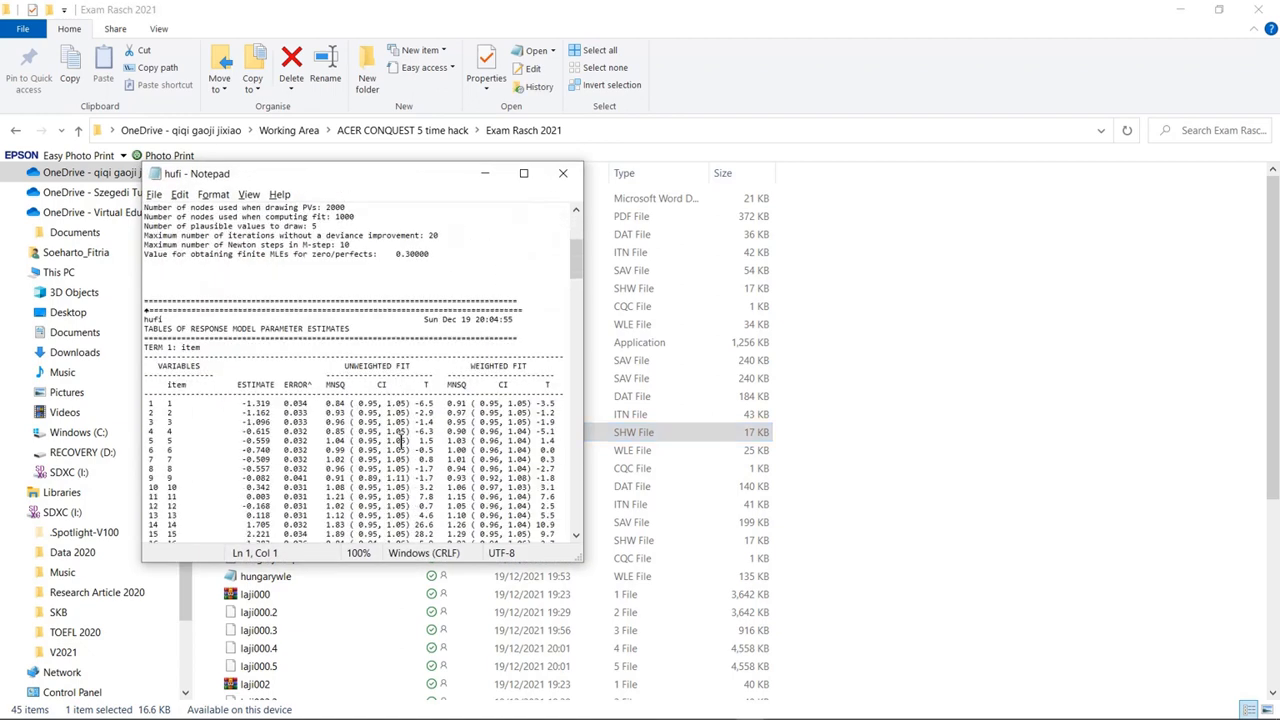
pyautogui.scroll(-15, 399, 440)
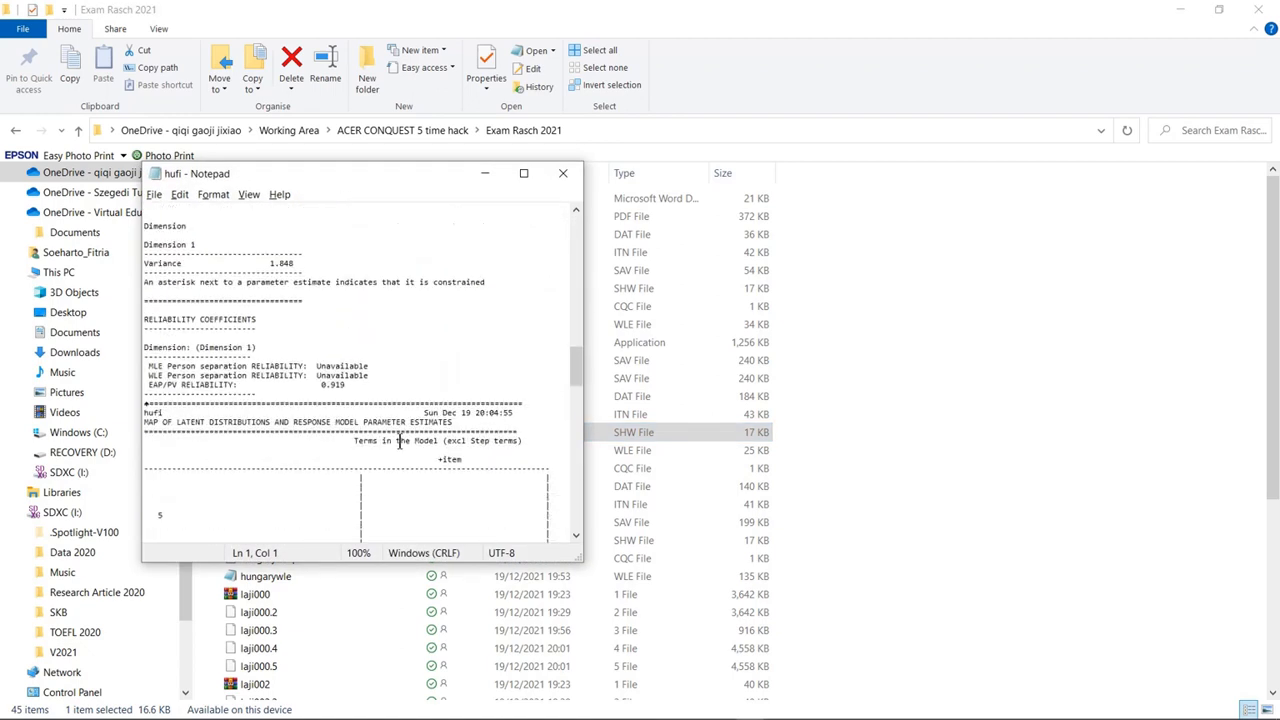
pyautogui.click(499, 177)
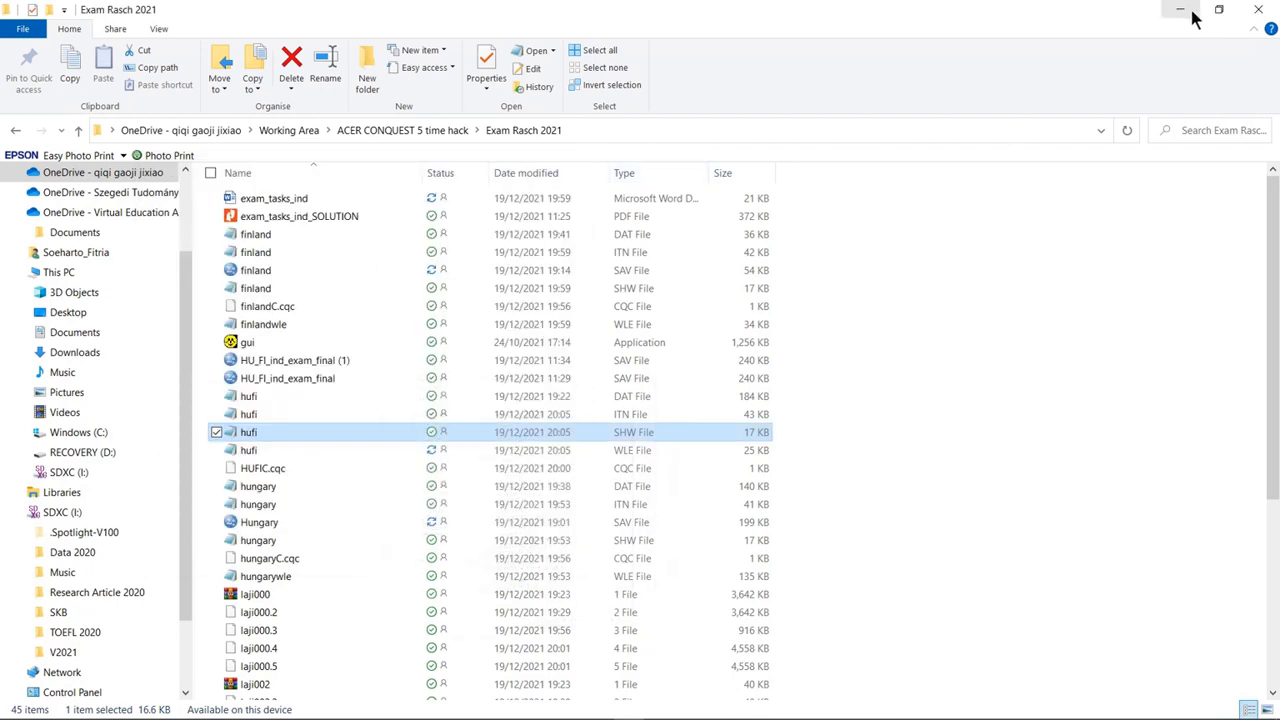
# Minimize the File Explorer and ConQuest windows to return to the Word document
pyautogui.click(1185, 12)
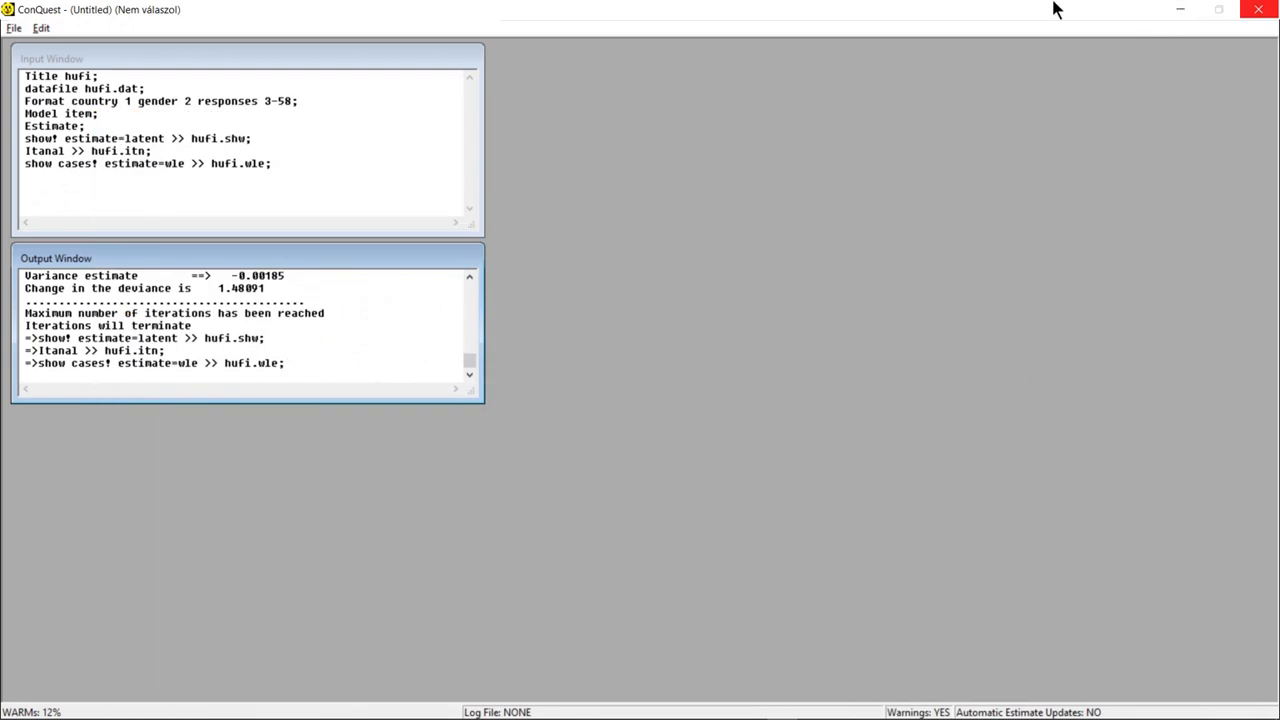
pyautogui.click(14, 42)
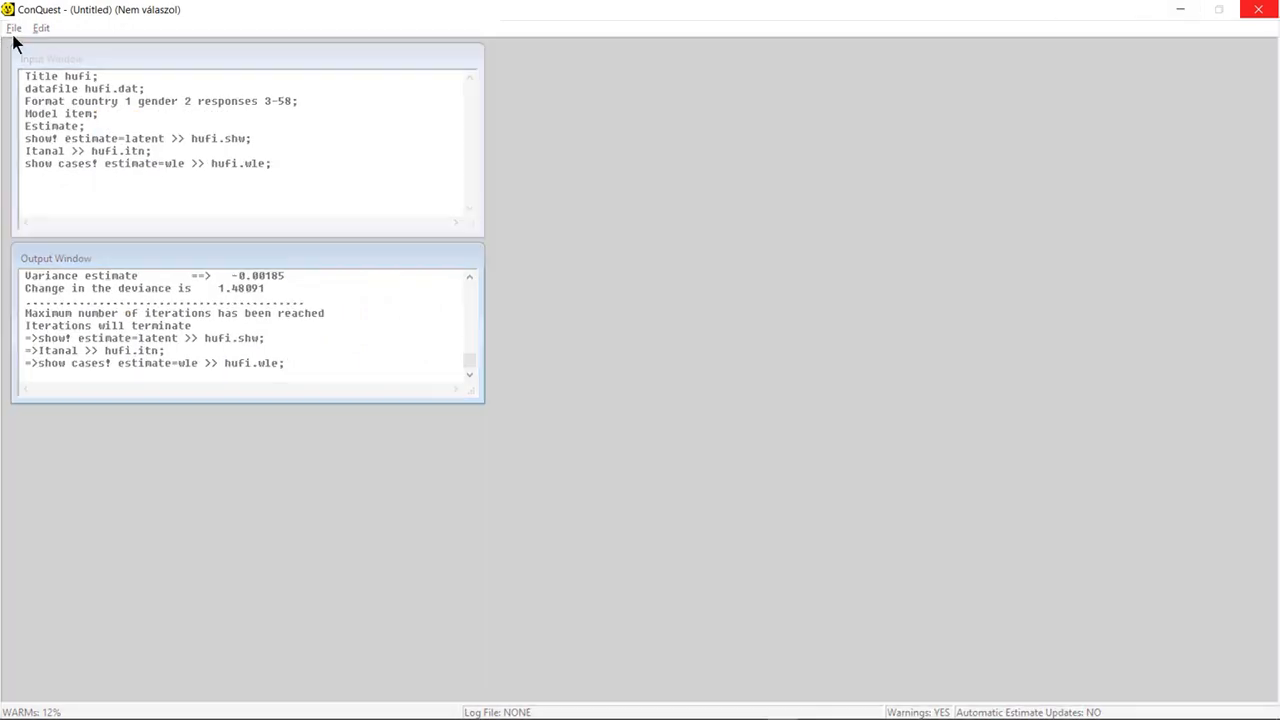
pyautogui.click(1182, 16)
# Close the Hungary.sav dataset in SPSS with its changes saved, and close the Output9 viewer without saving it
pyautogui.click(720, 706)
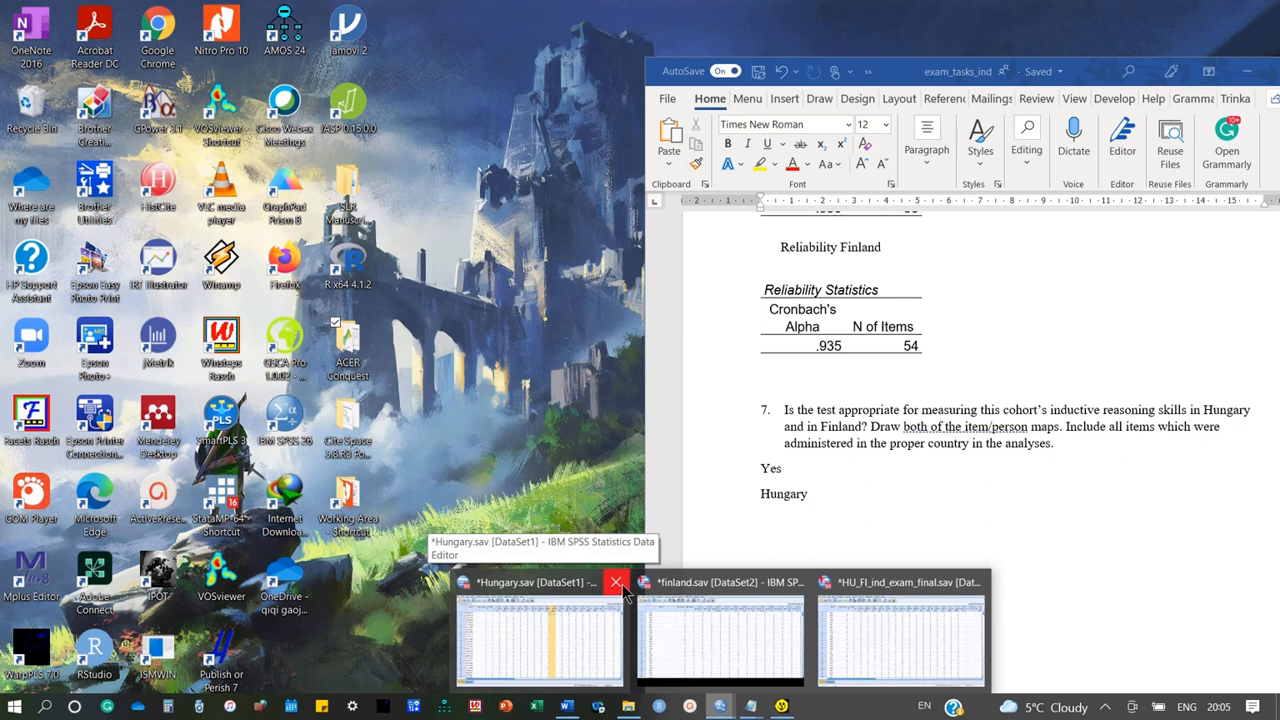
pyautogui.click(617, 582)
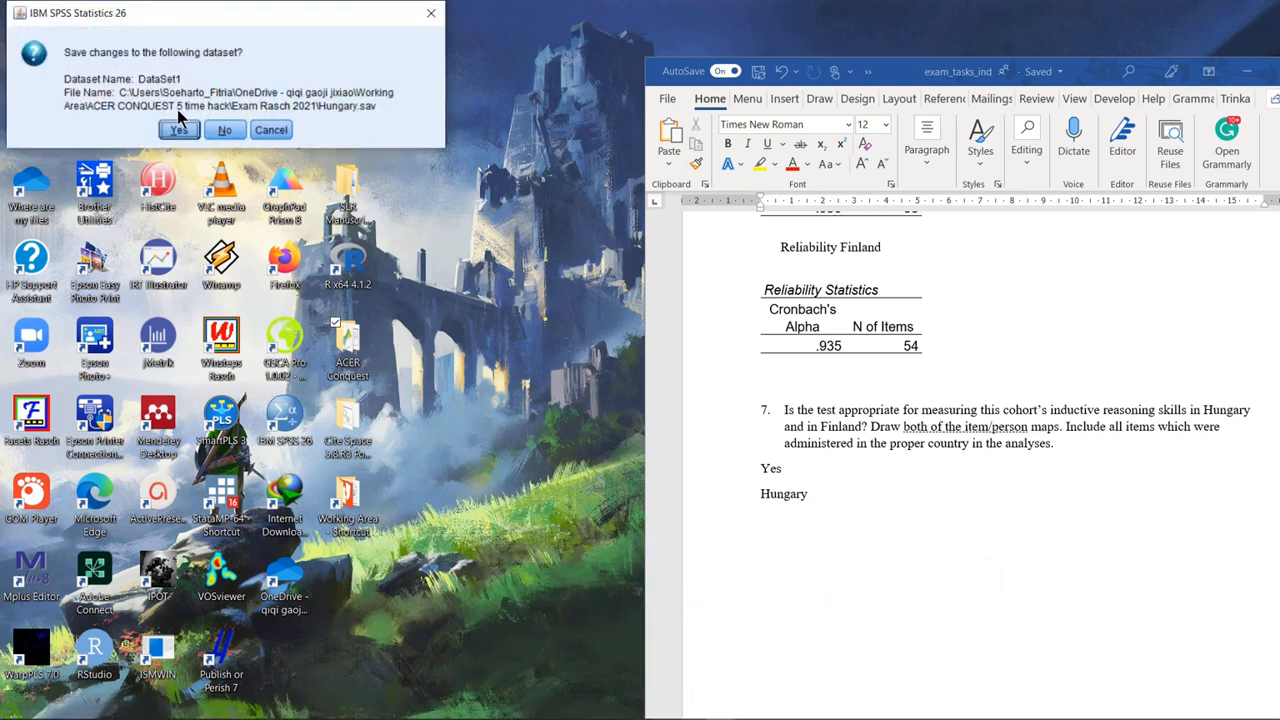
pyautogui.click(180, 130)
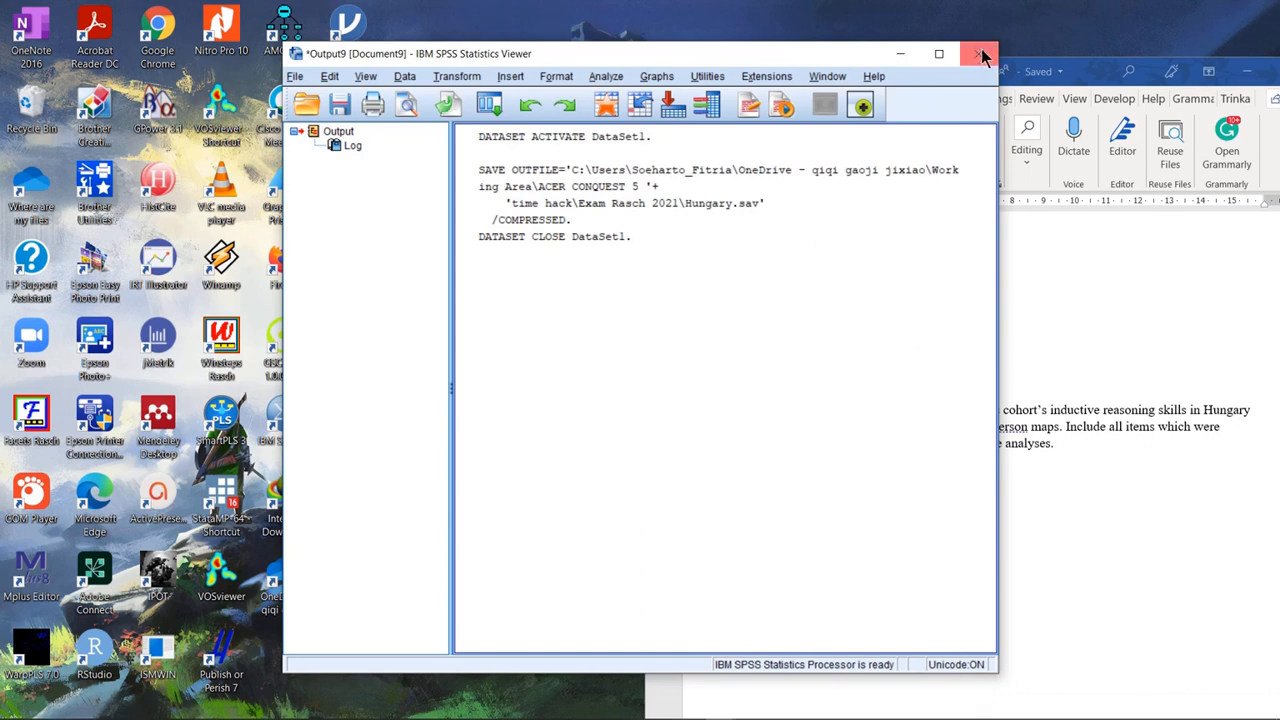
pyautogui.click(975, 53)
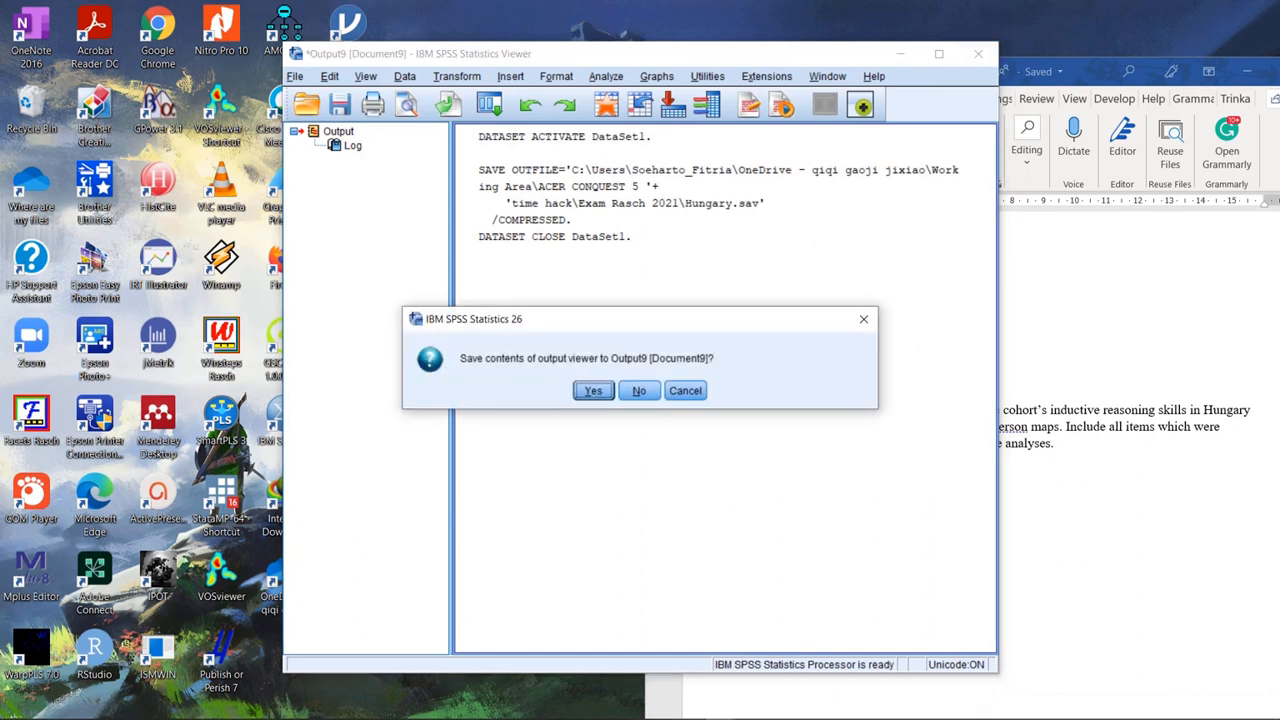
pyautogui.click(638, 390)
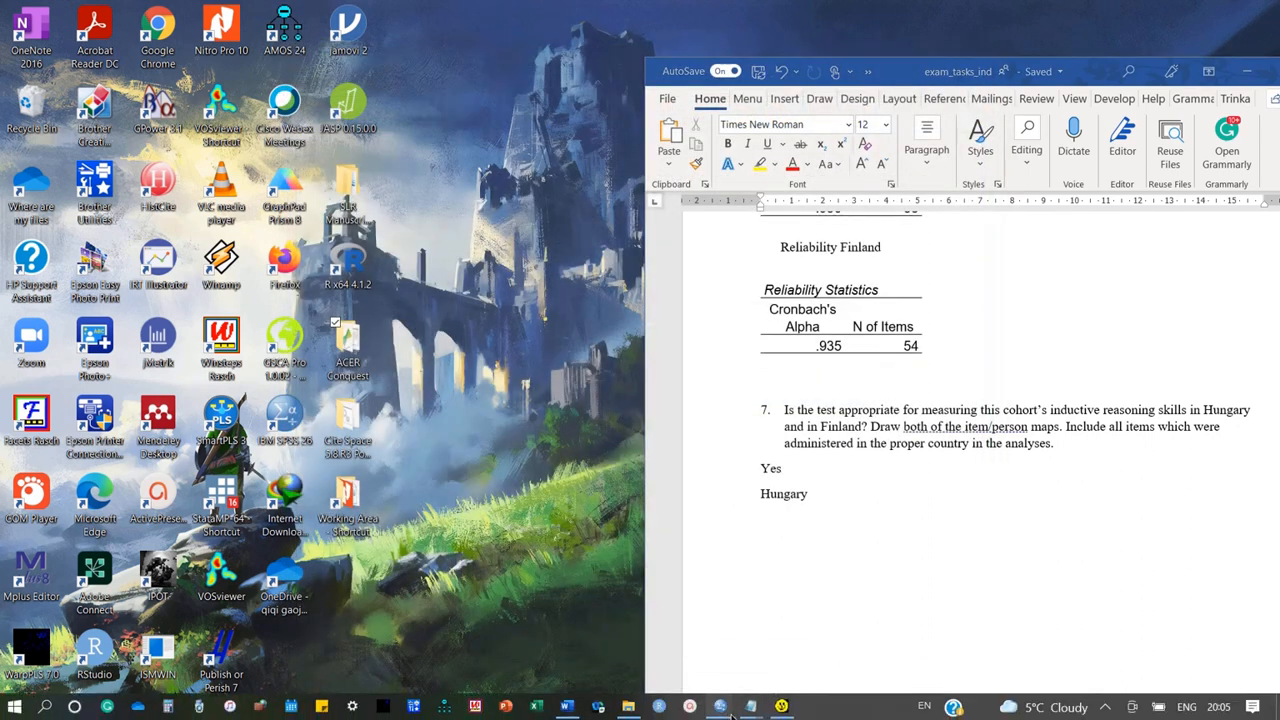
# Try to close the finland.sav dataset in SPSS
pyautogui.moveTo(720, 706)
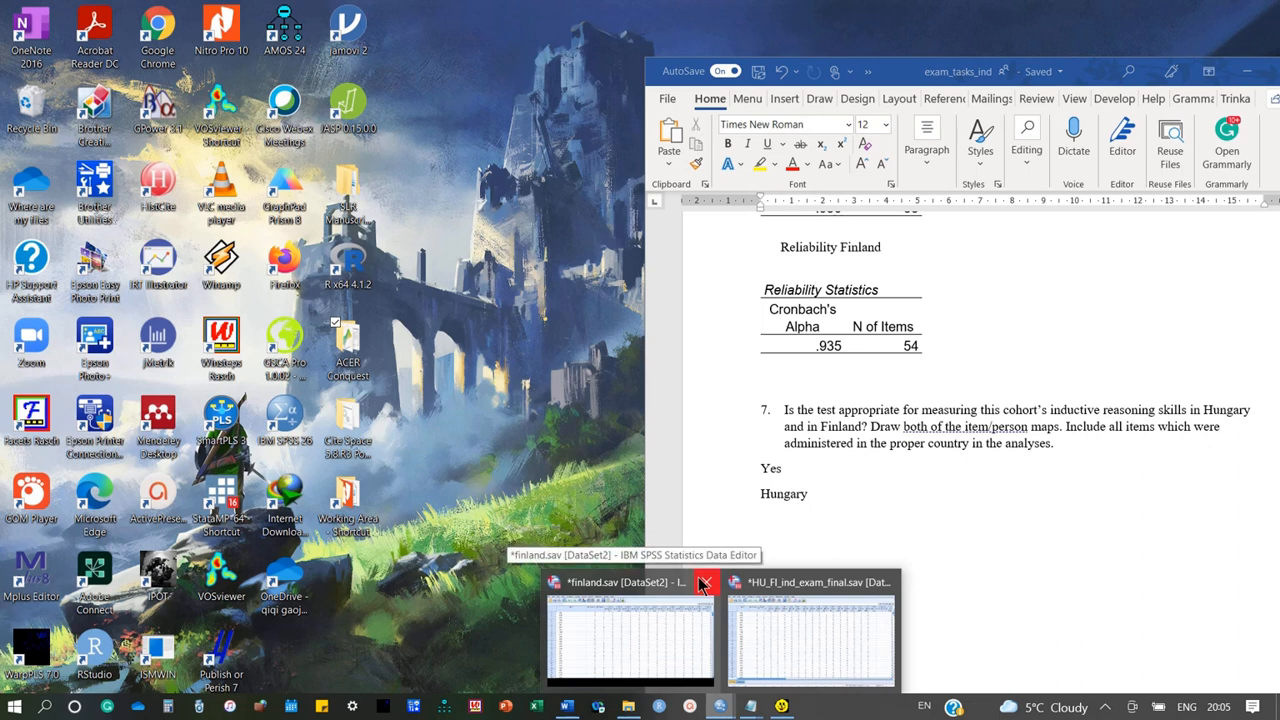
pyautogui.click(704, 583)
pyautogui.click(598, 481)
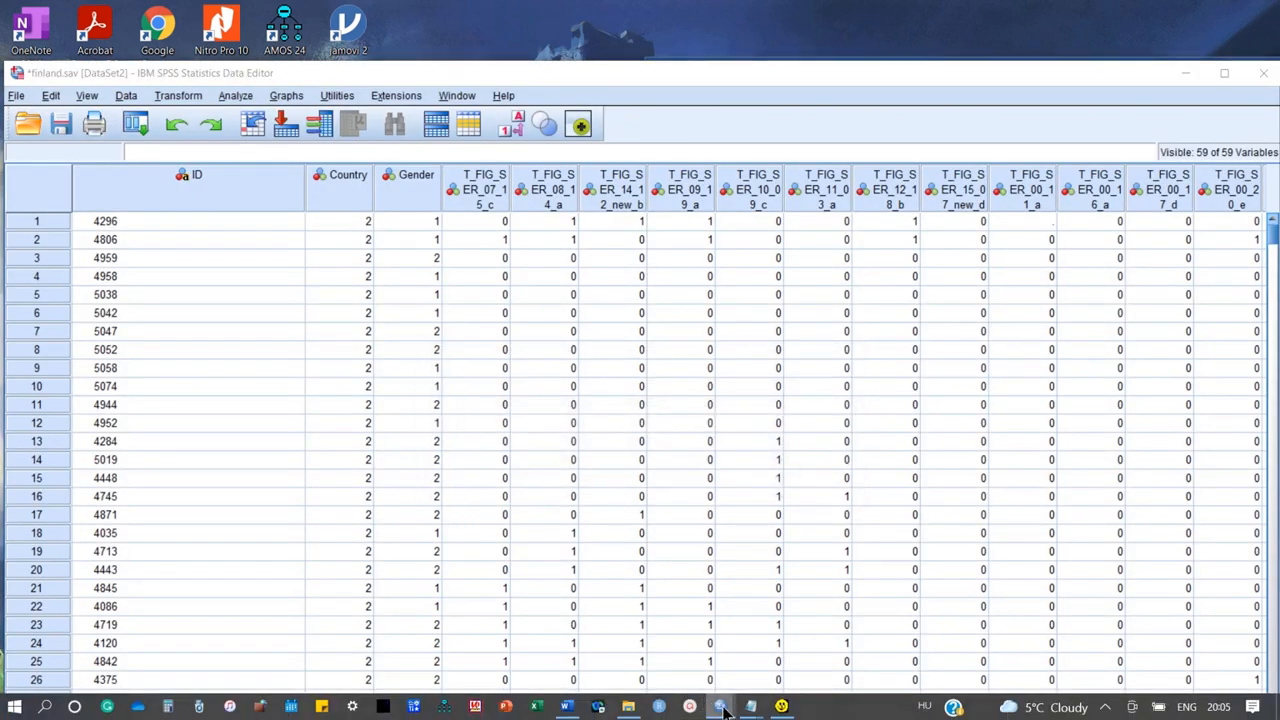
pyautogui.moveTo(722, 708)
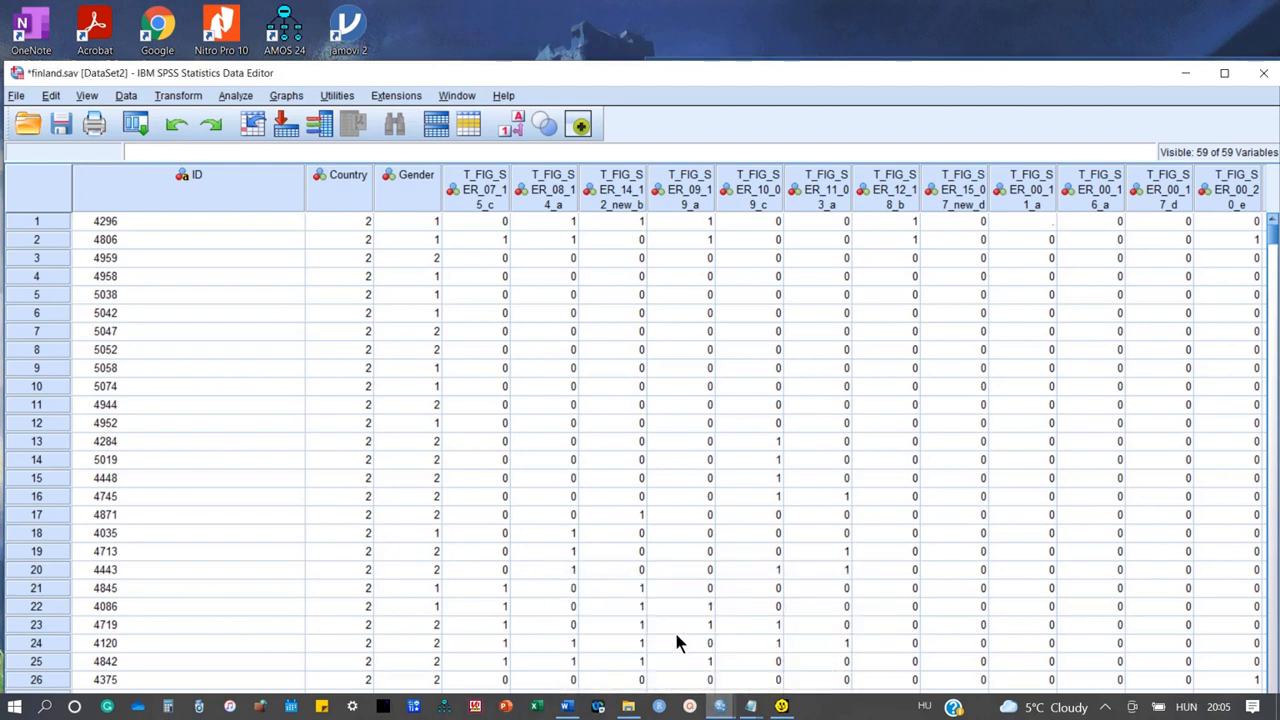
pyautogui.moveTo(1092, 82); pyautogui.dragTo(1001, 48)
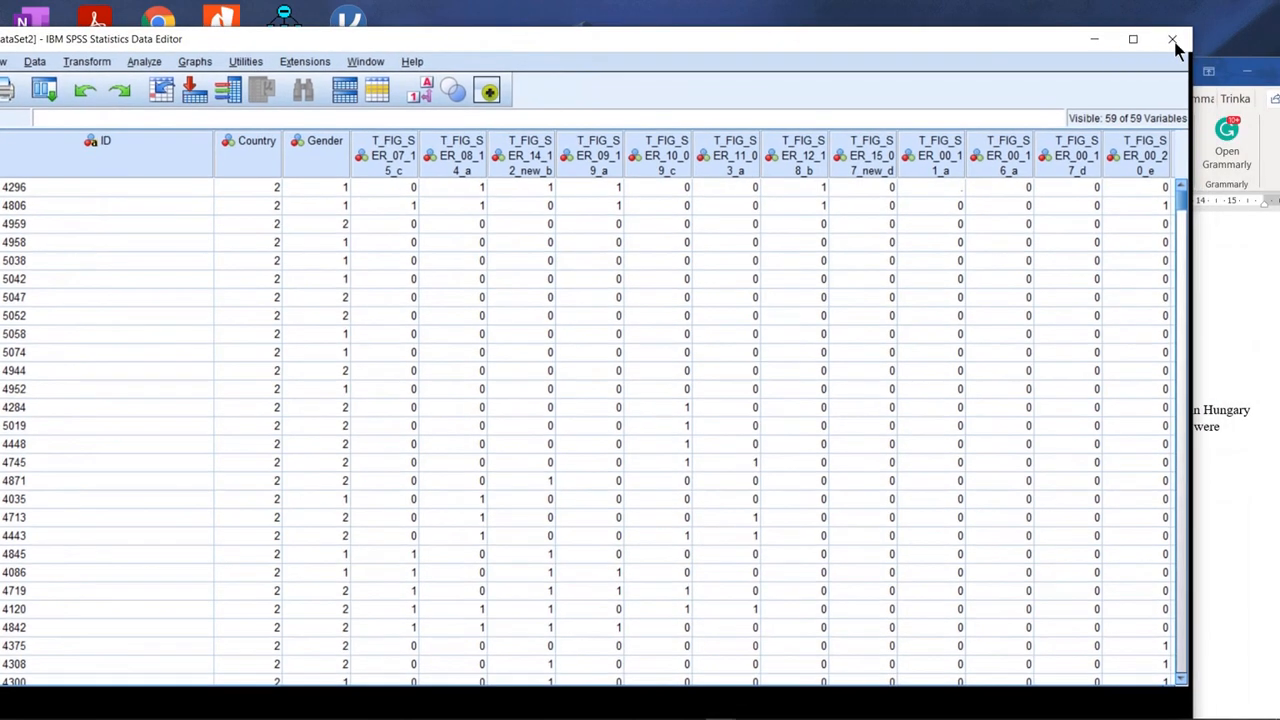
pyautogui.click(1217, 473)
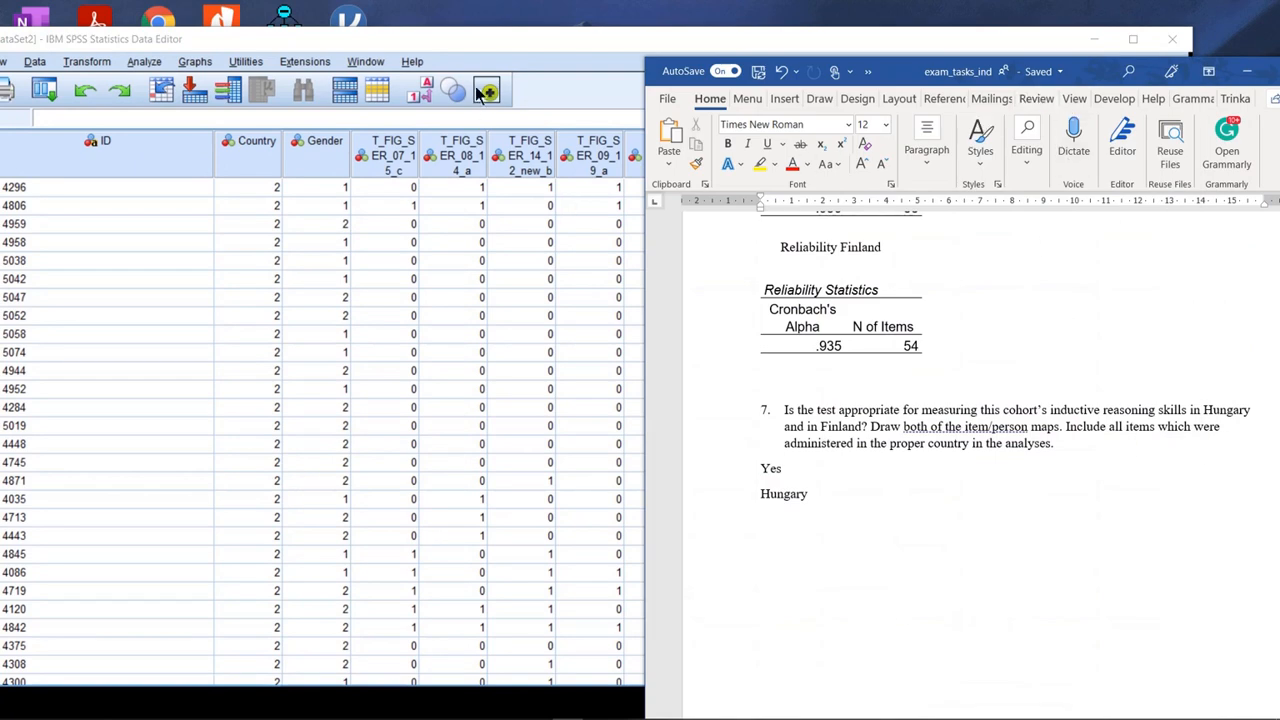
pyautogui.click(523, 40)
pyautogui.moveTo(528, 60); pyautogui.dragTo(547, 121)
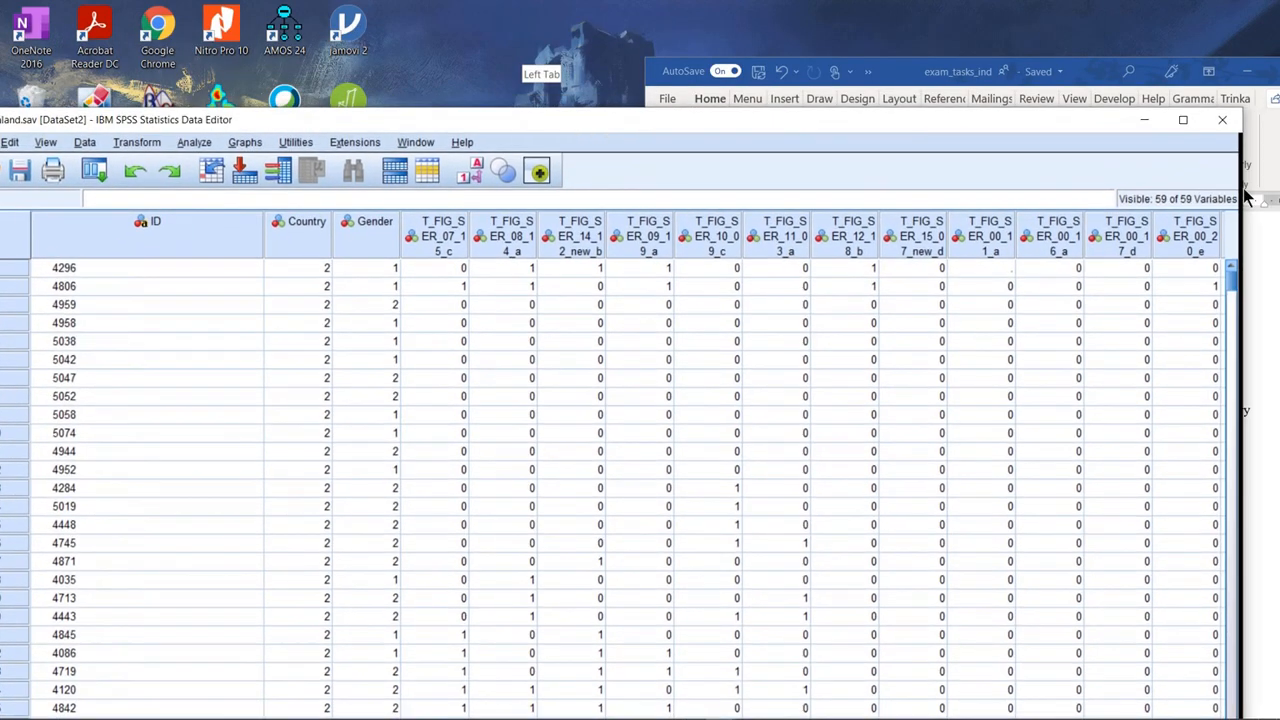
pyautogui.click(1217, 125)
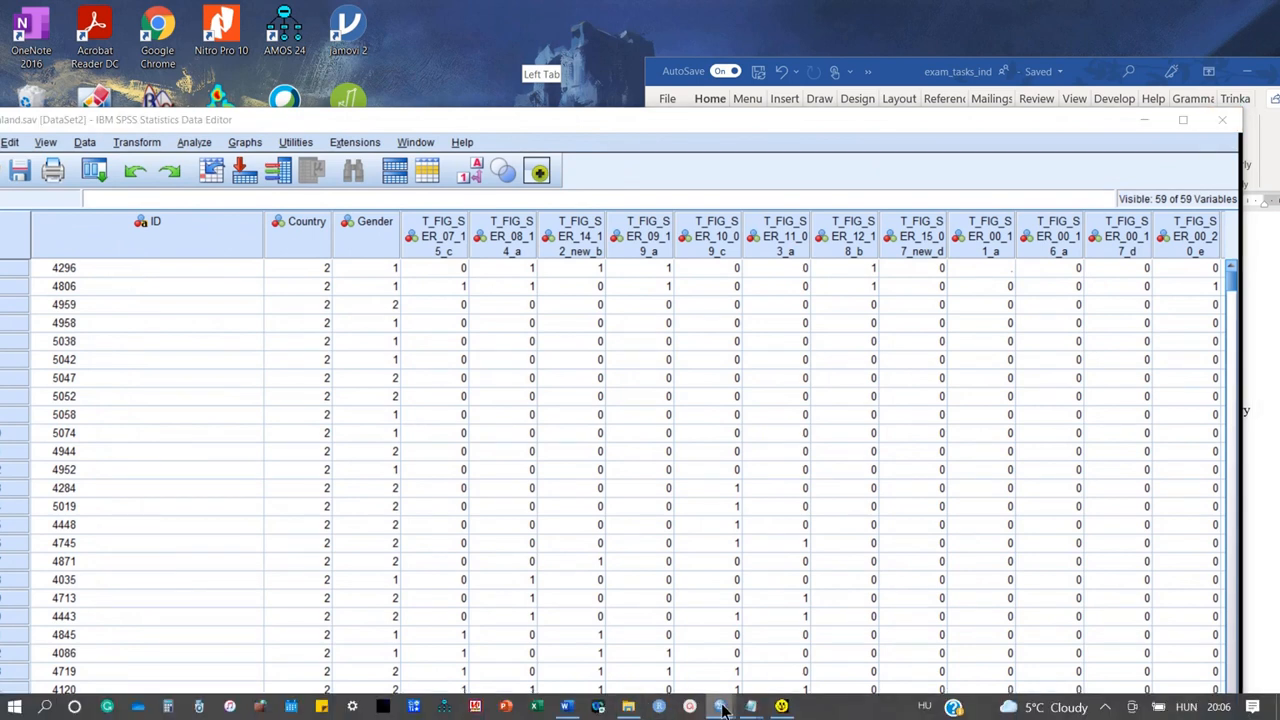
# Bring up the HU_FI_ind_exam_final.sav and finland.sav data windows and minimize both to return to the Word document
pyautogui.moveTo(723, 708)
pyautogui.click(800, 626)
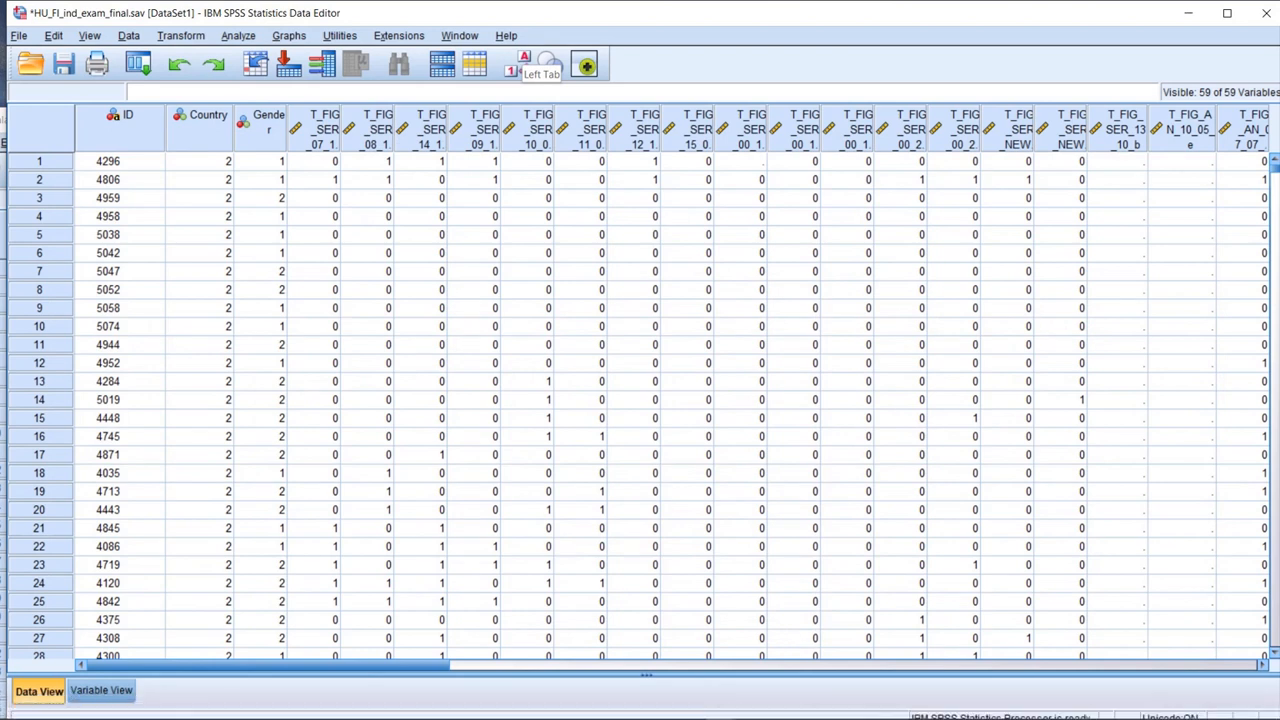
pyautogui.moveTo(720, 706)
pyautogui.click(620, 631)
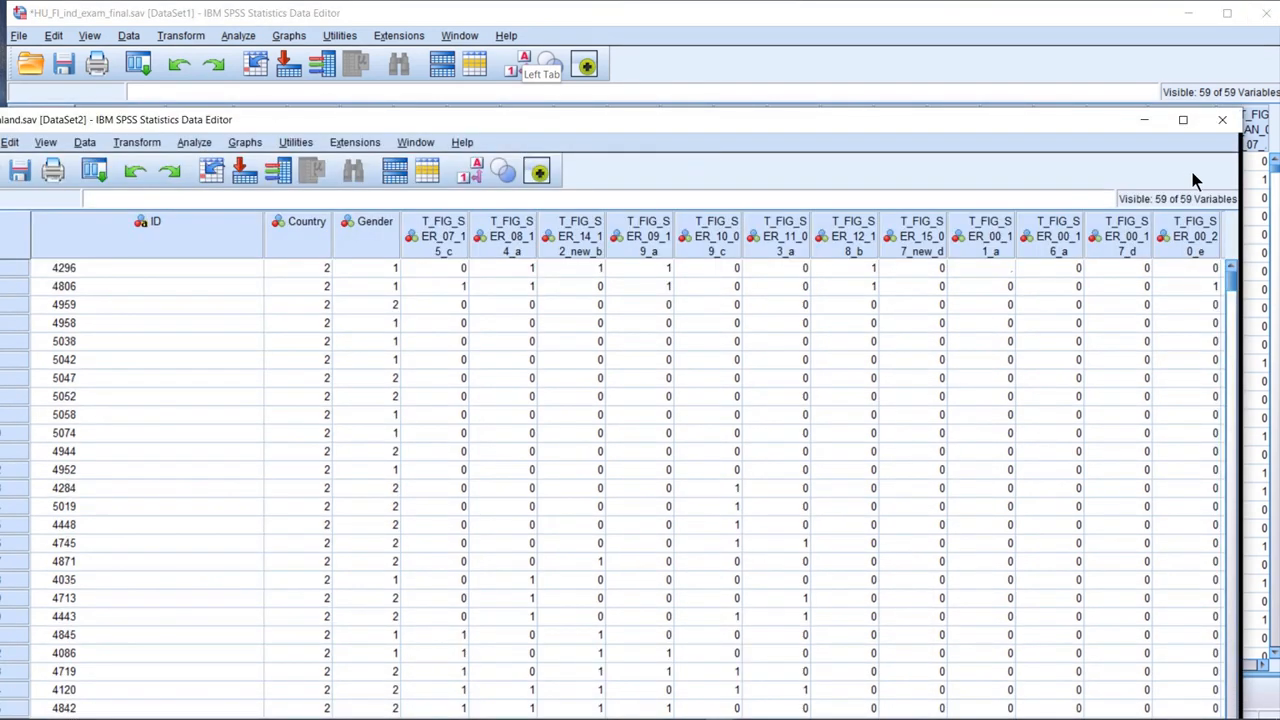
pyautogui.click(1183, 119)
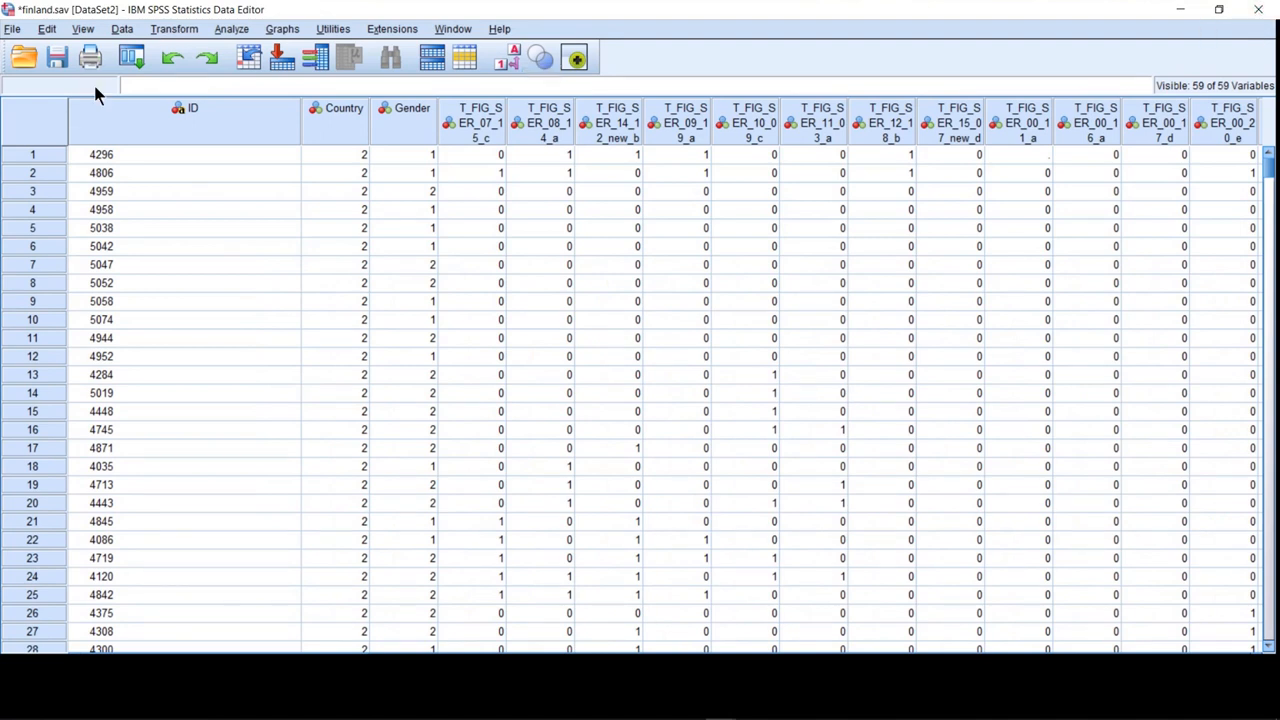
pyautogui.click(1176, 10)
pyautogui.click(1180, 10)
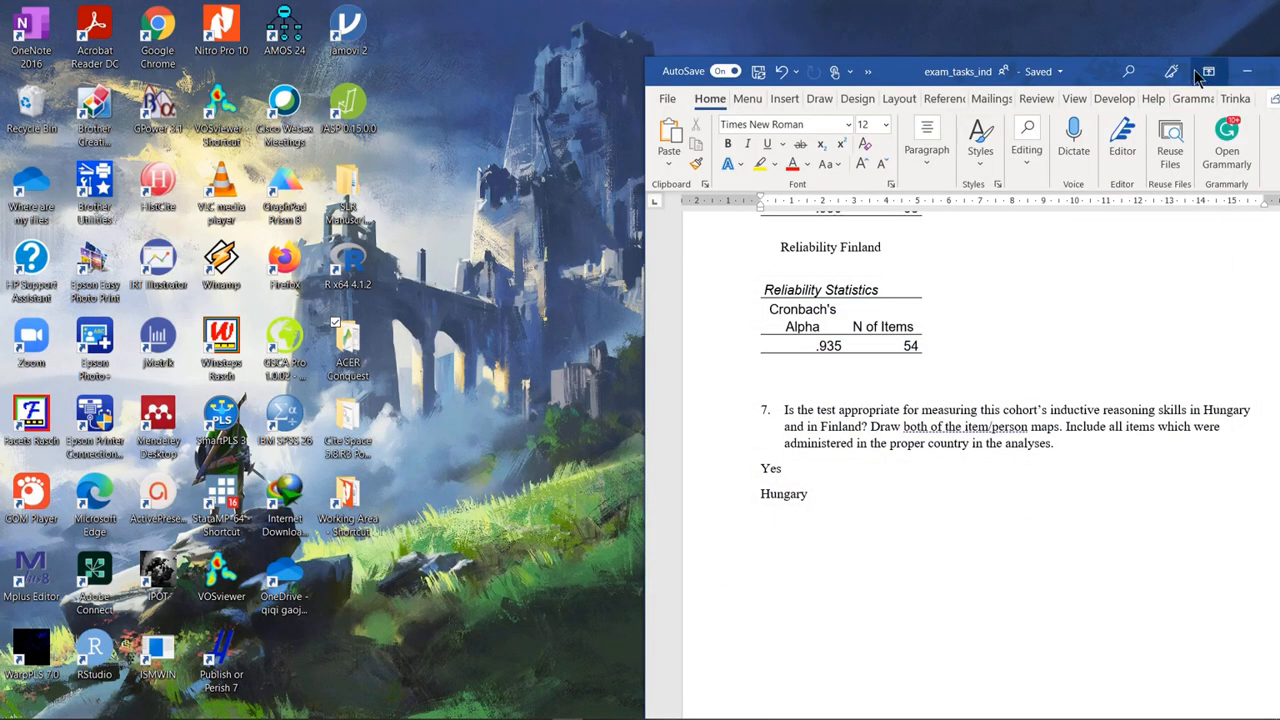
# Maximize the exam_tasks_ind document and place the cursor on the empty line below Hungary in question 7
pyautogui.moveTo(1110, 76); pyautogui.dragTo(725, 100)
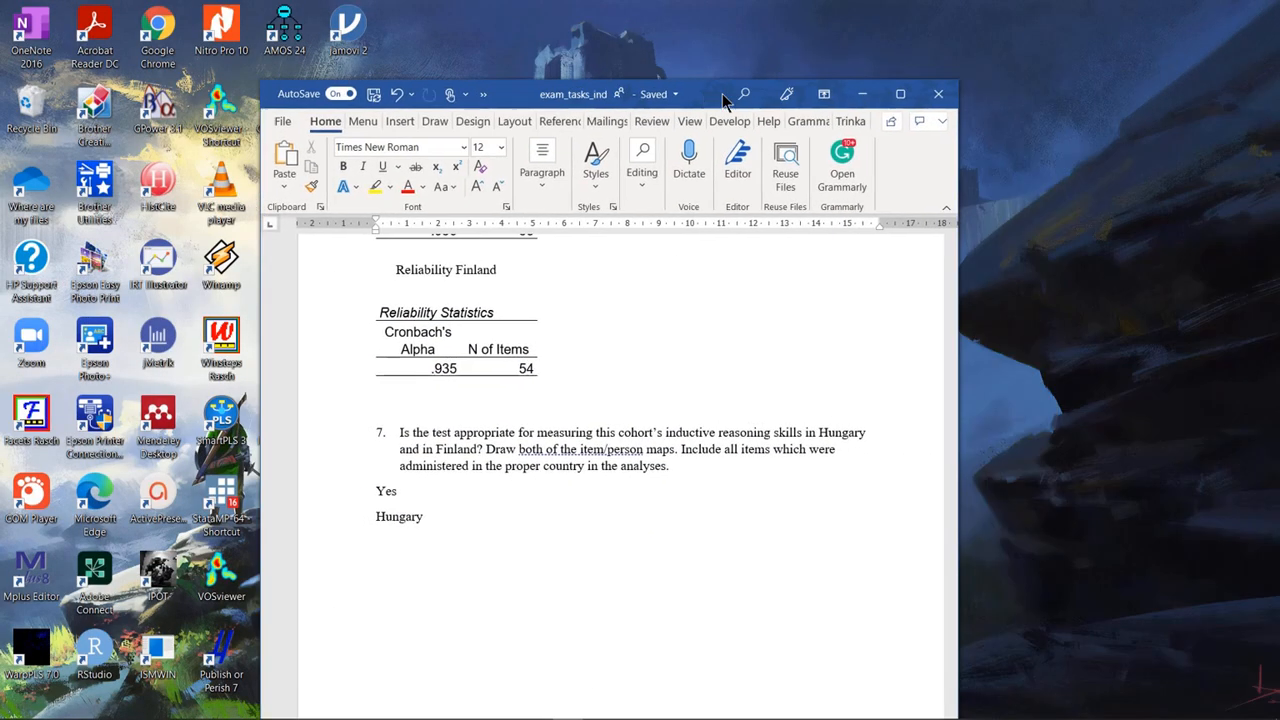
pyautogui.click(900, 93)
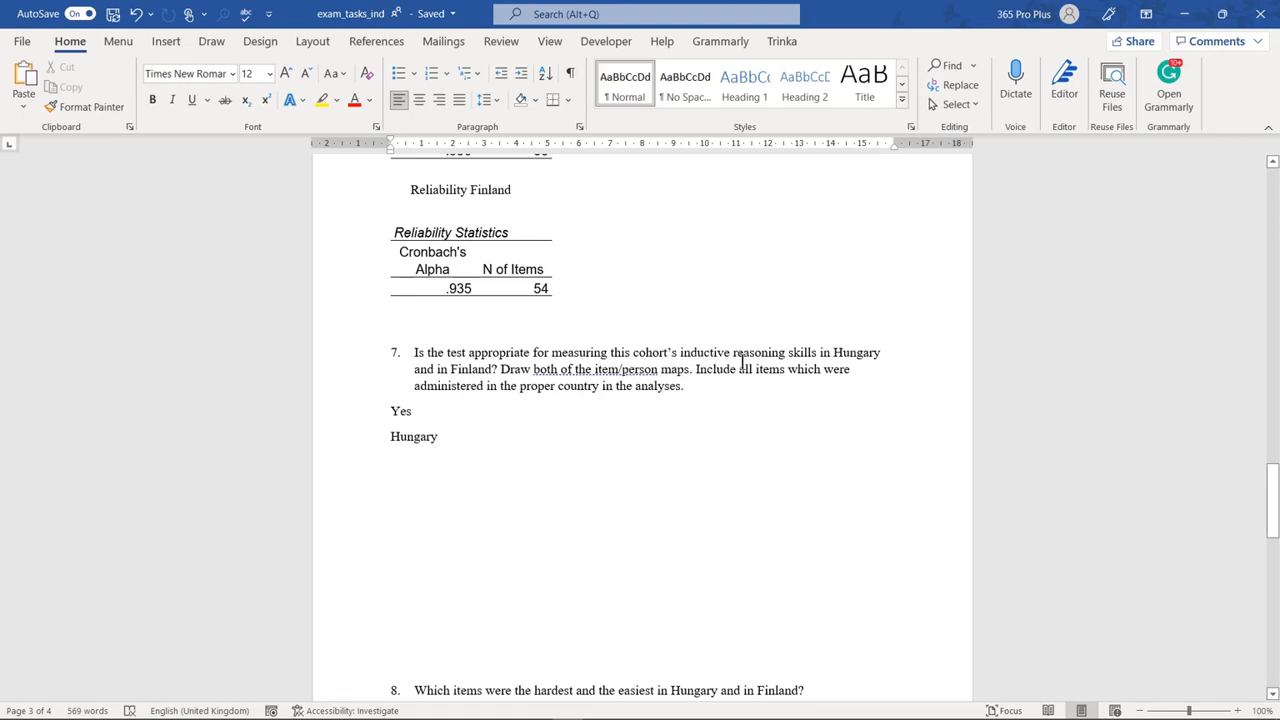
pyautogui.scroll(-3, 450, 494)
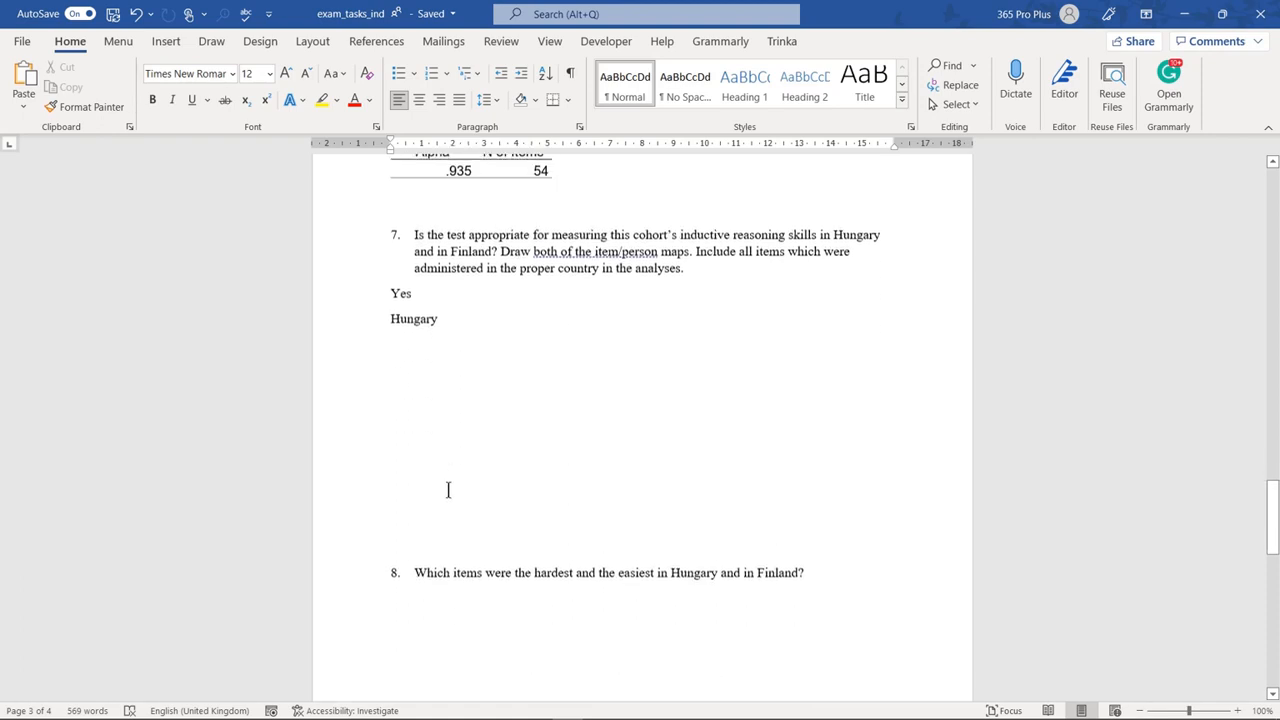
pyautogui.click(443, 340)
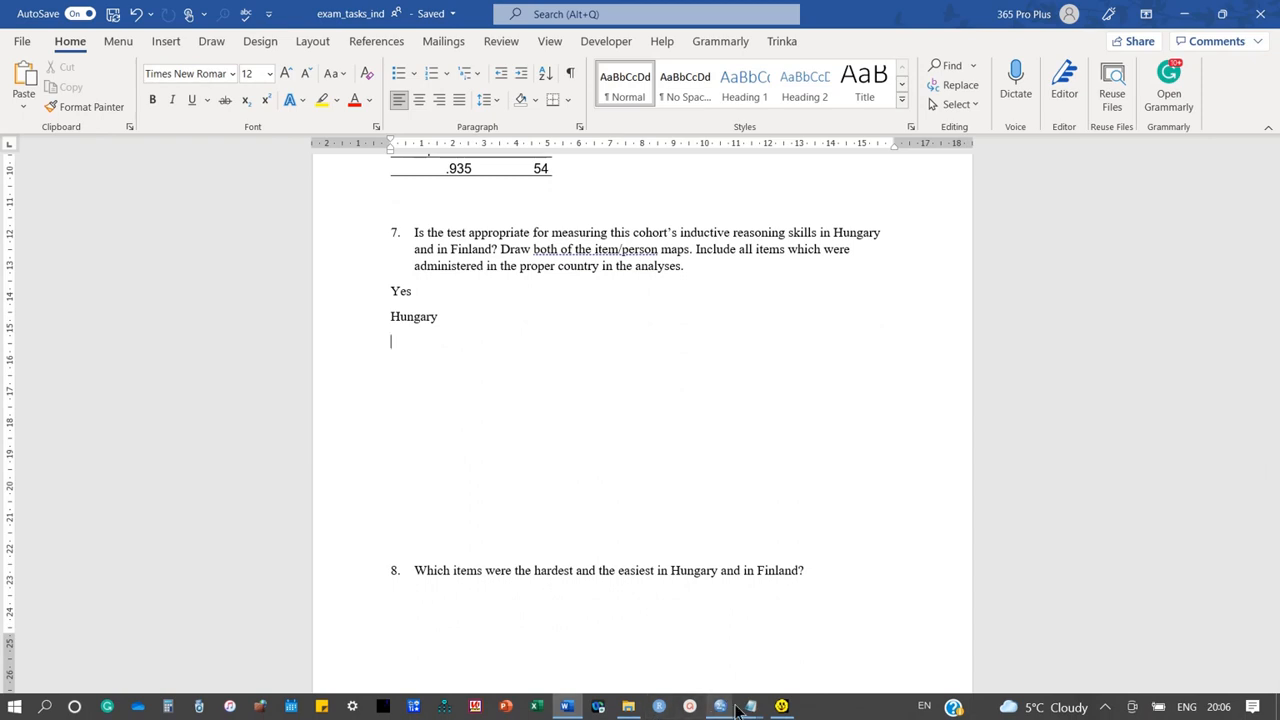
# Open the finland SHW file from the Exam Rasch 2021 folder in Notepad
pyautogui.click(630, 707)
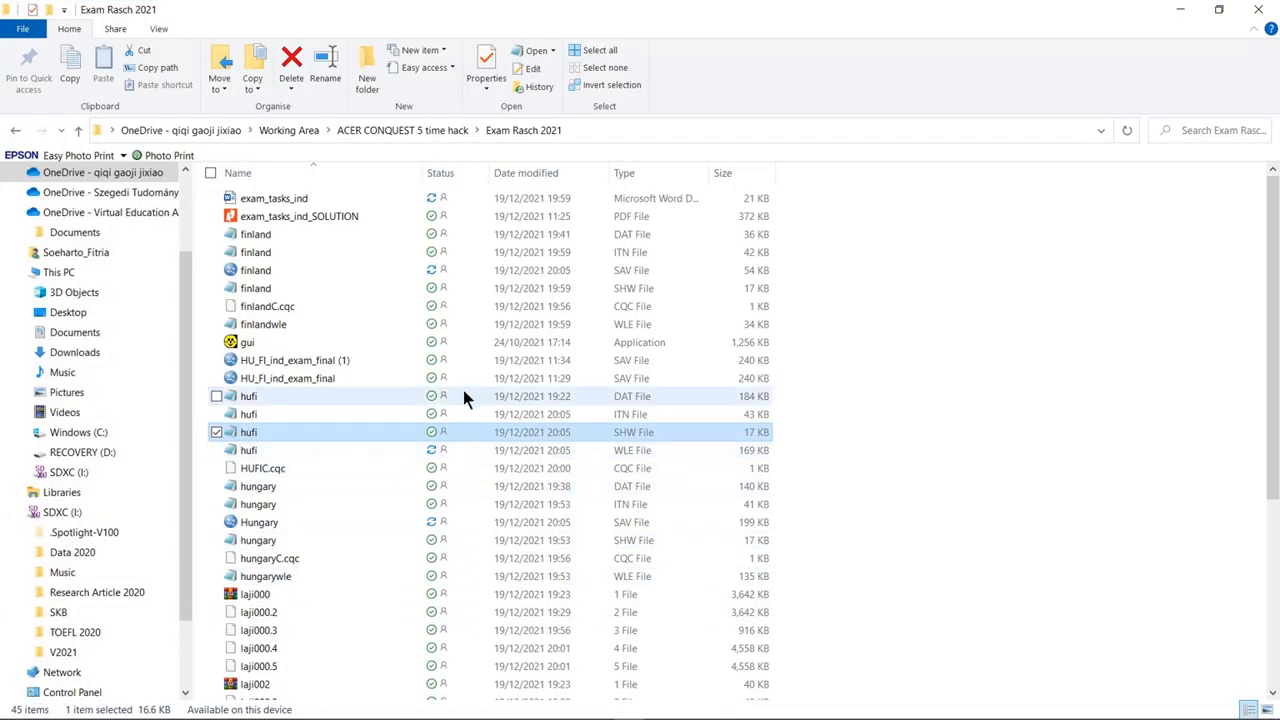
pyautogui.click(447, 287)
pyautogui.doubleClick(447, 288)
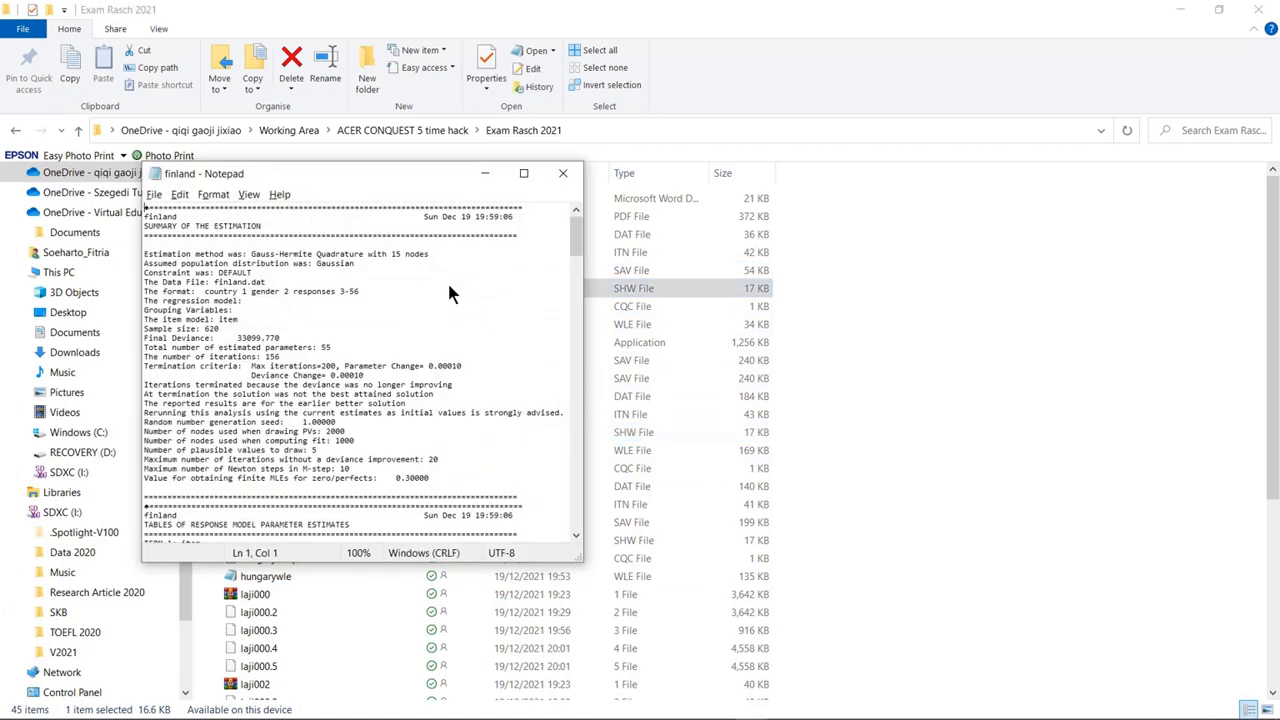
pyautogui.click(566, 706)
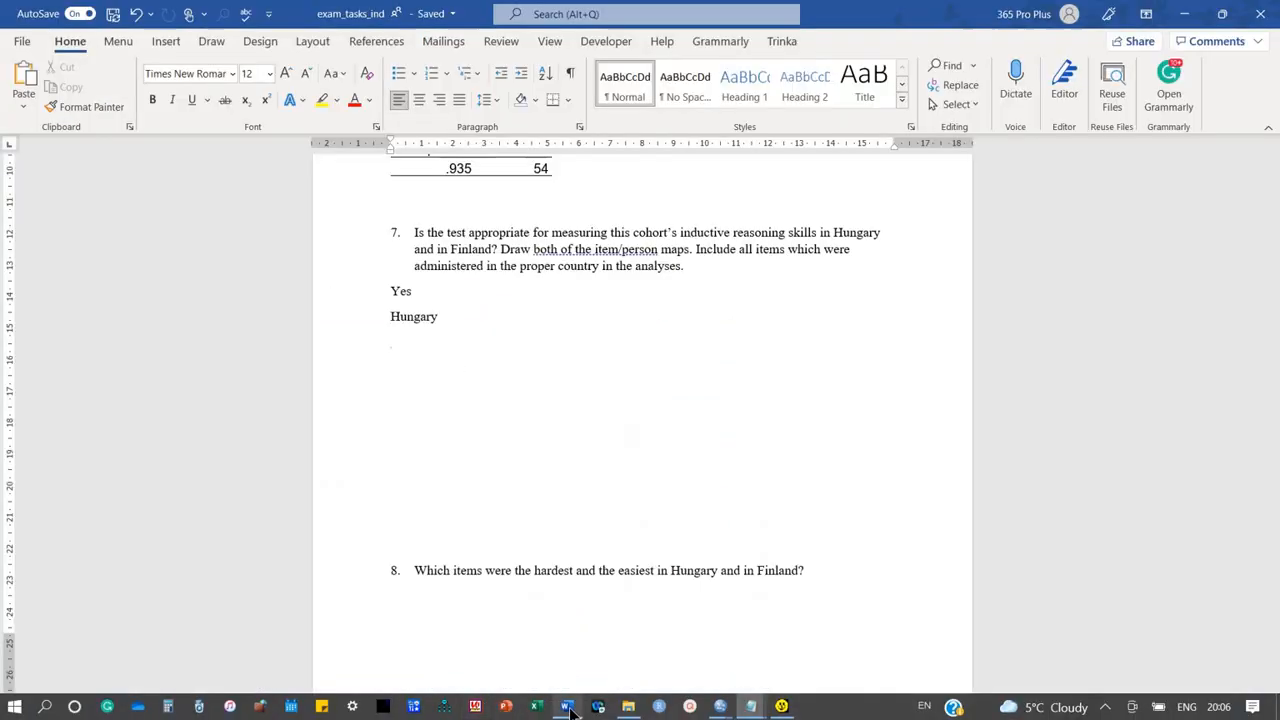
pyautogui.click(569, 706)
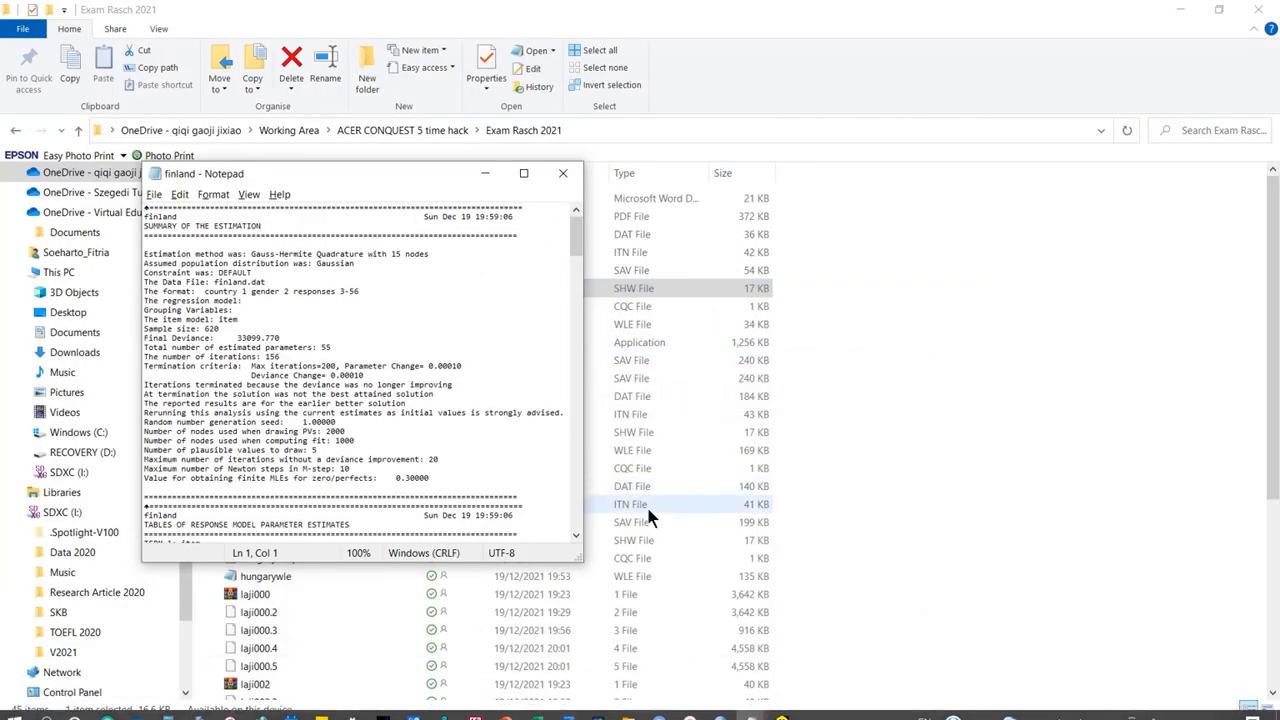
# Open the hungary SHW file from the Exam Rasch 2021 folder and maximize its Notepad window
pyautogui.click(646, 504)
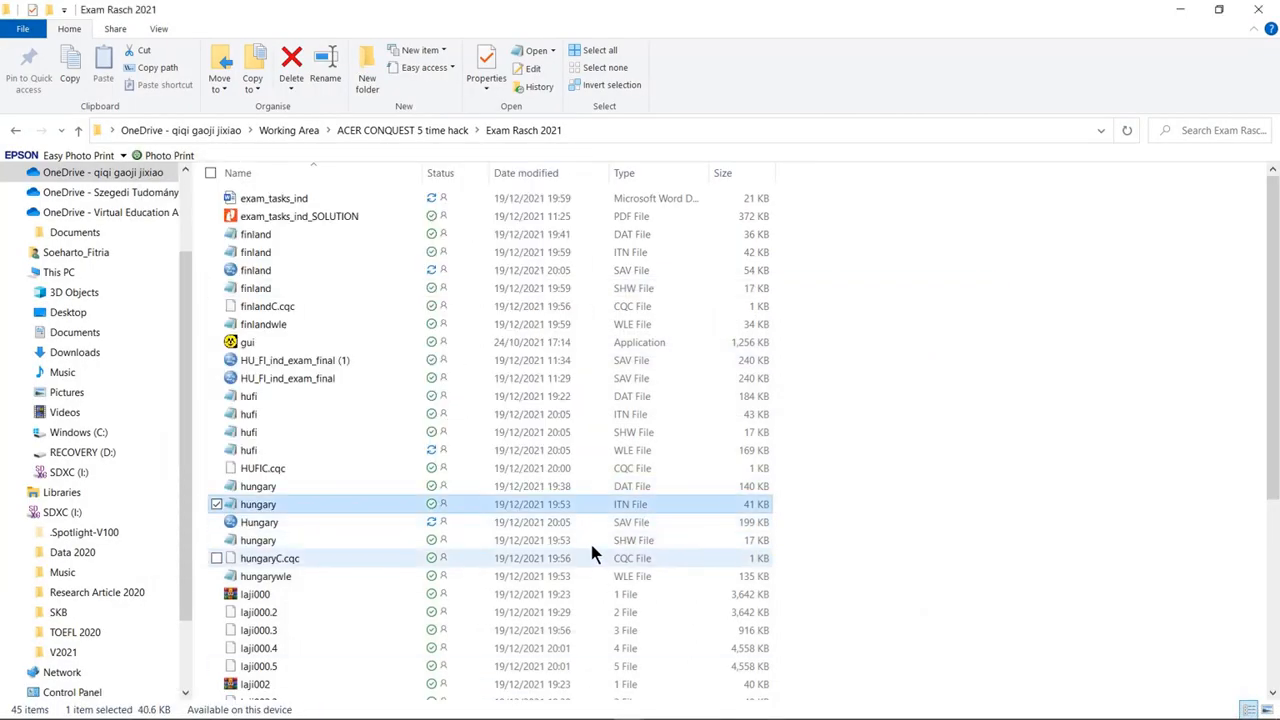
pyautogui.click(600, 540)
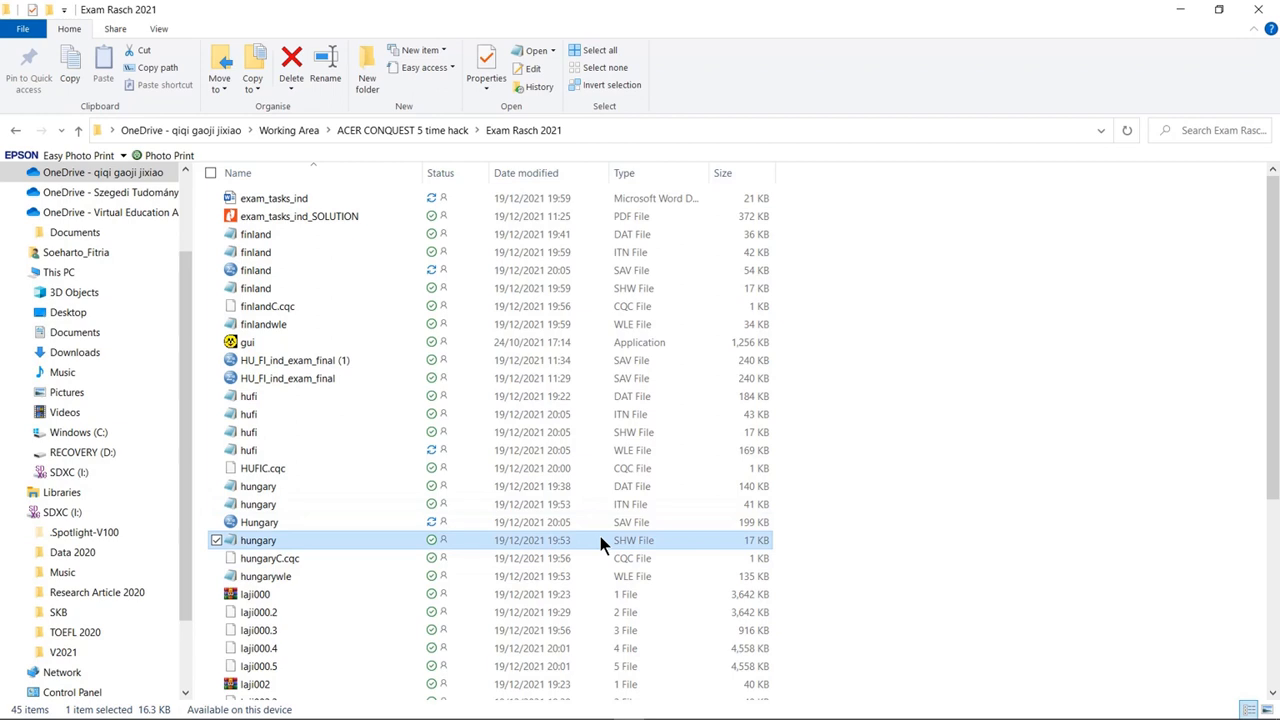
pyautogui.doubleClick(600, 538)
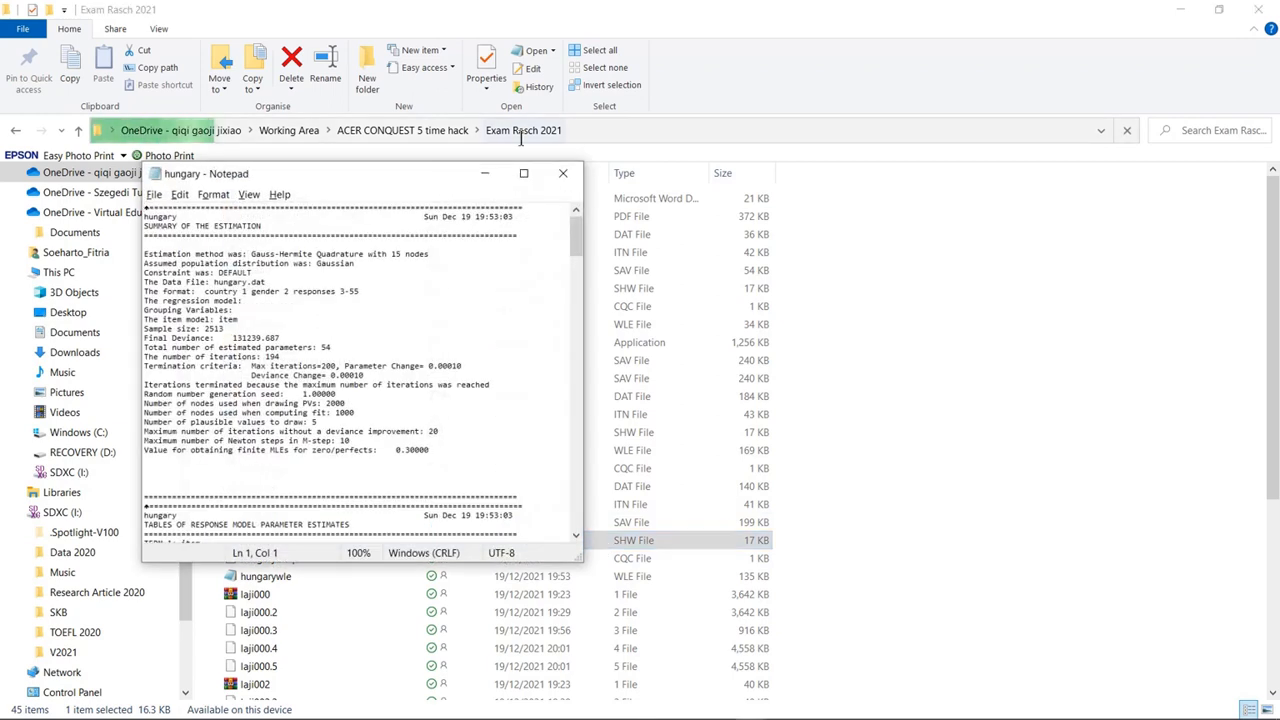
pyautogui.click(524, 173)
# Examine the hungary output's item estimates, reliability coefficients and map of latent distributions
pyautogui.scroll(-6, 447, 336)
pyautogui.scroll(3, 447, 336)
pyautogui.scroll(-10, 447, 336)
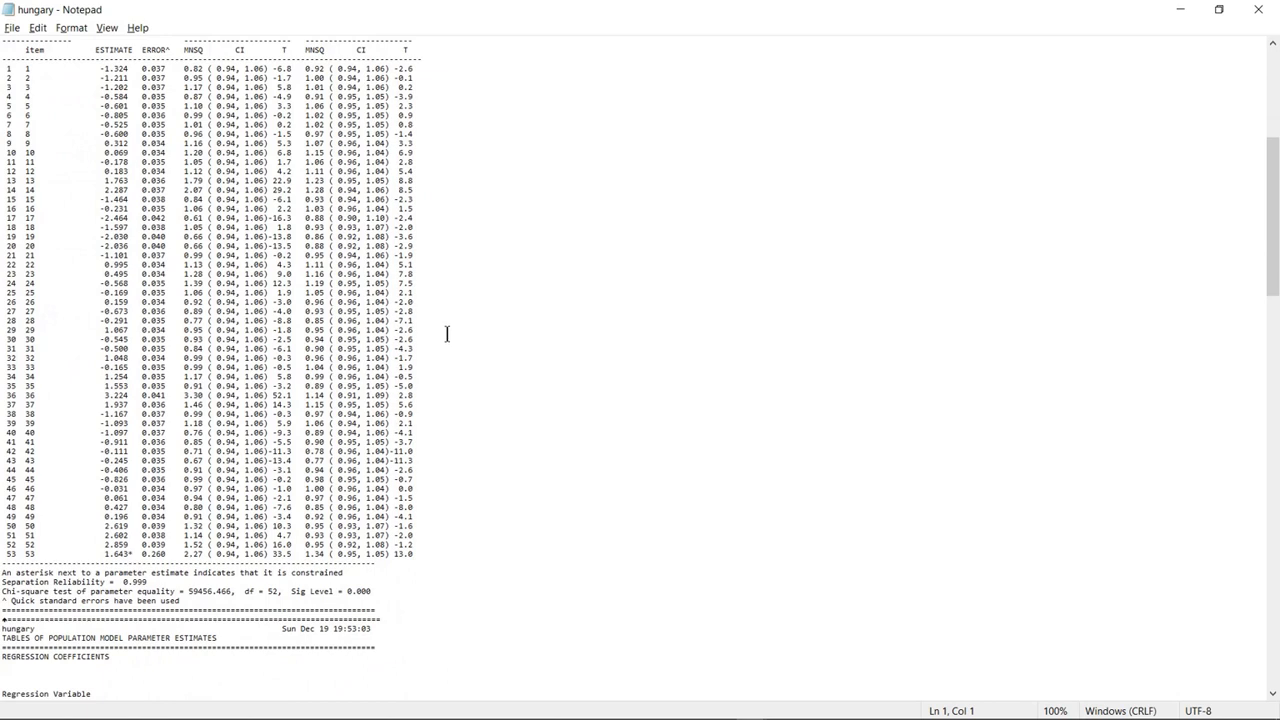
pyautogui.scroll(5, 170, 371)
pyautogui.scroll(-7, 166, 362)
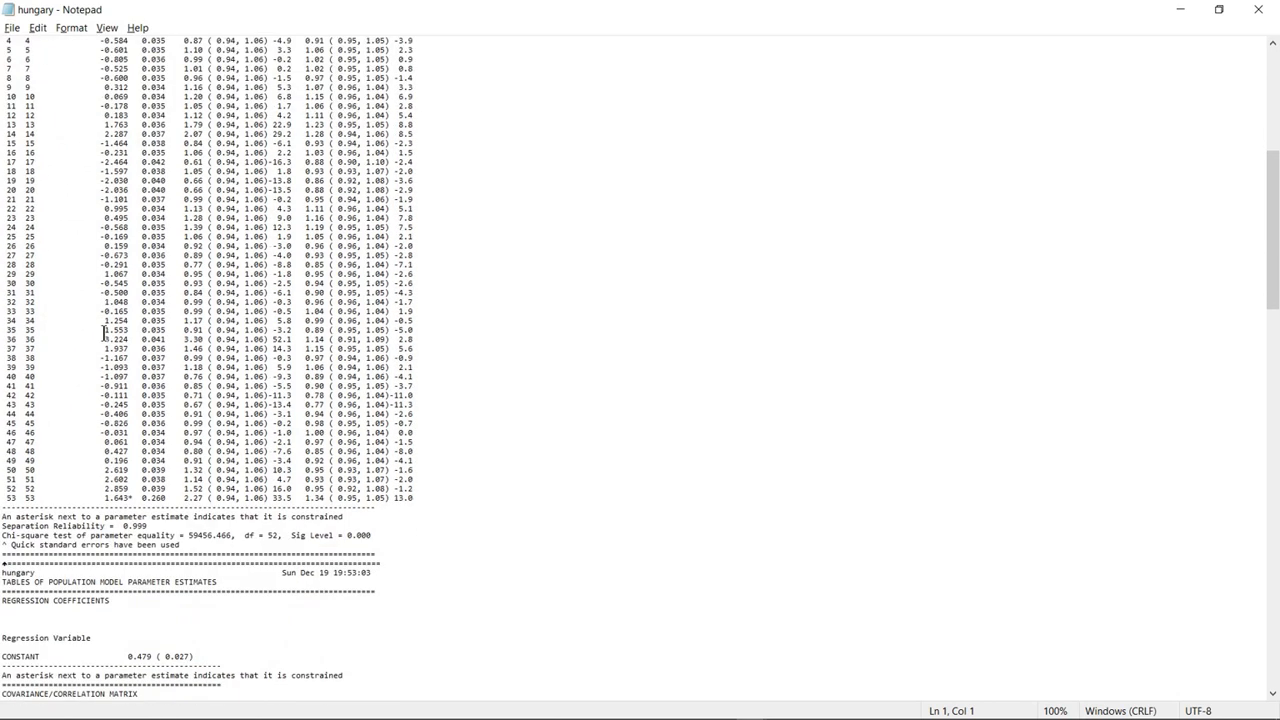
pyautogui.scroll(5, 112, 376)
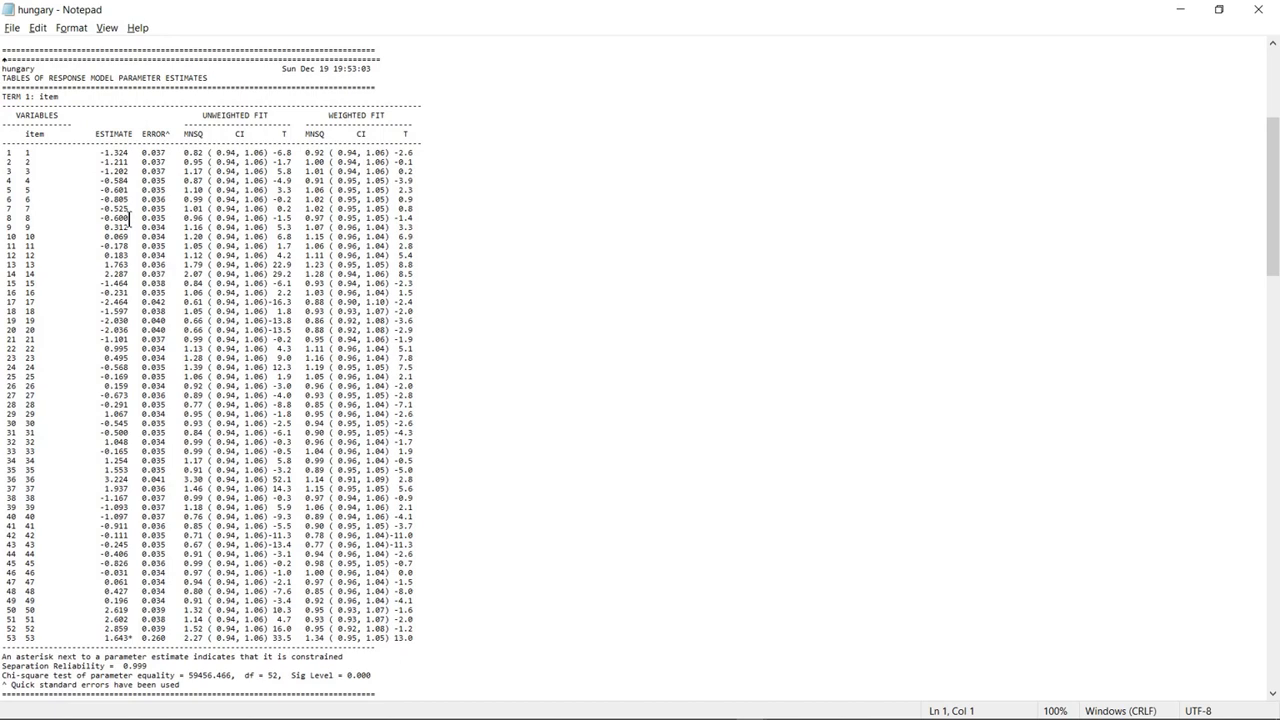
pyautogui.scroll(-20, 249, 384)
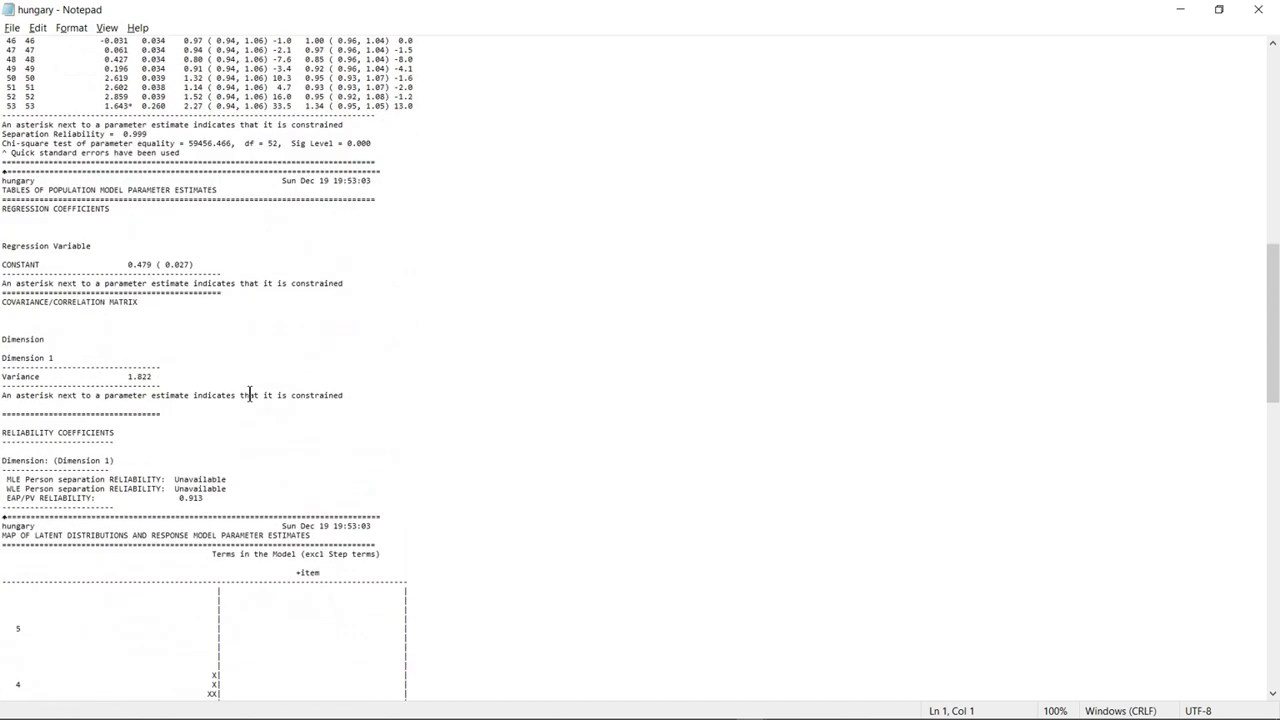
pyautogui.scroll(3, 588, 420)
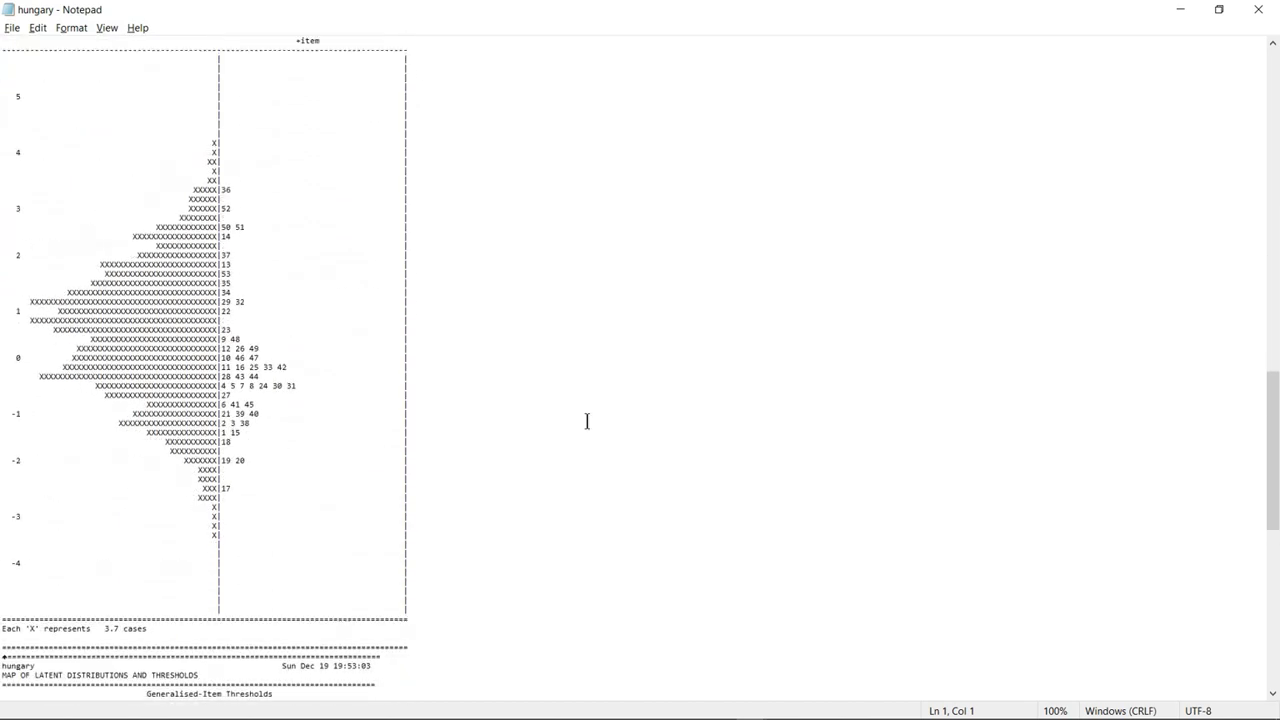
pyautogui.scroll(-2, 521, 478)
pyautogui.scroll(6, 519, 476)
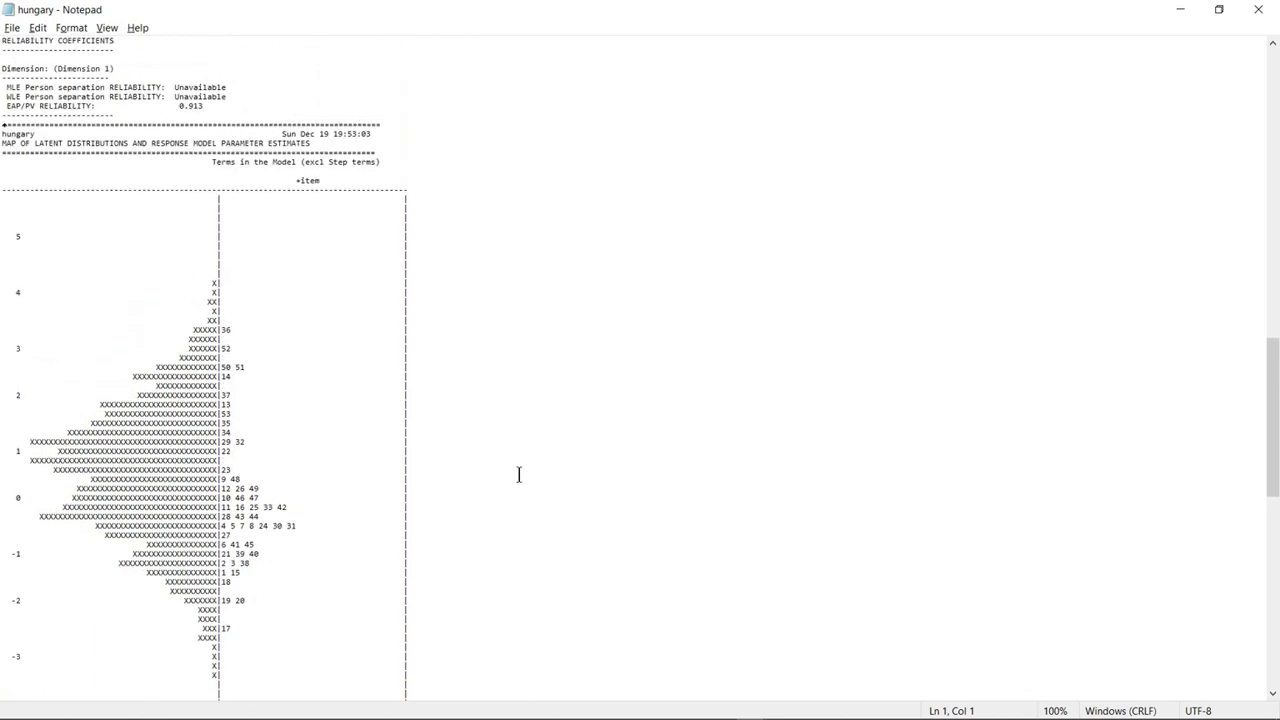
# Copy the map of latent distributions and response model parameter estimates from the hungary output and paste it below Hungary in the Word document
pyautogui.scroll(-3, 519, 475)
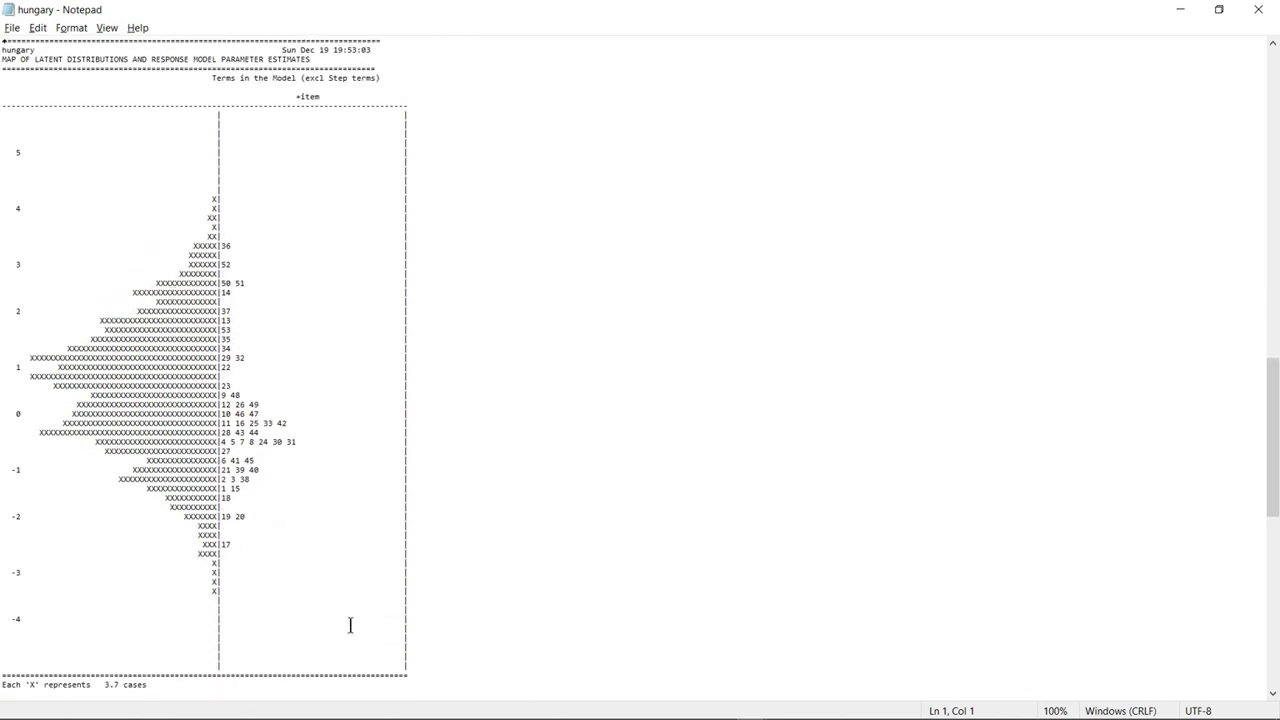
pyautogui.scroll(-4, 350, 625)
pyautogui.moveTo(389, 575); pyautogui.dragTo(3, 124)
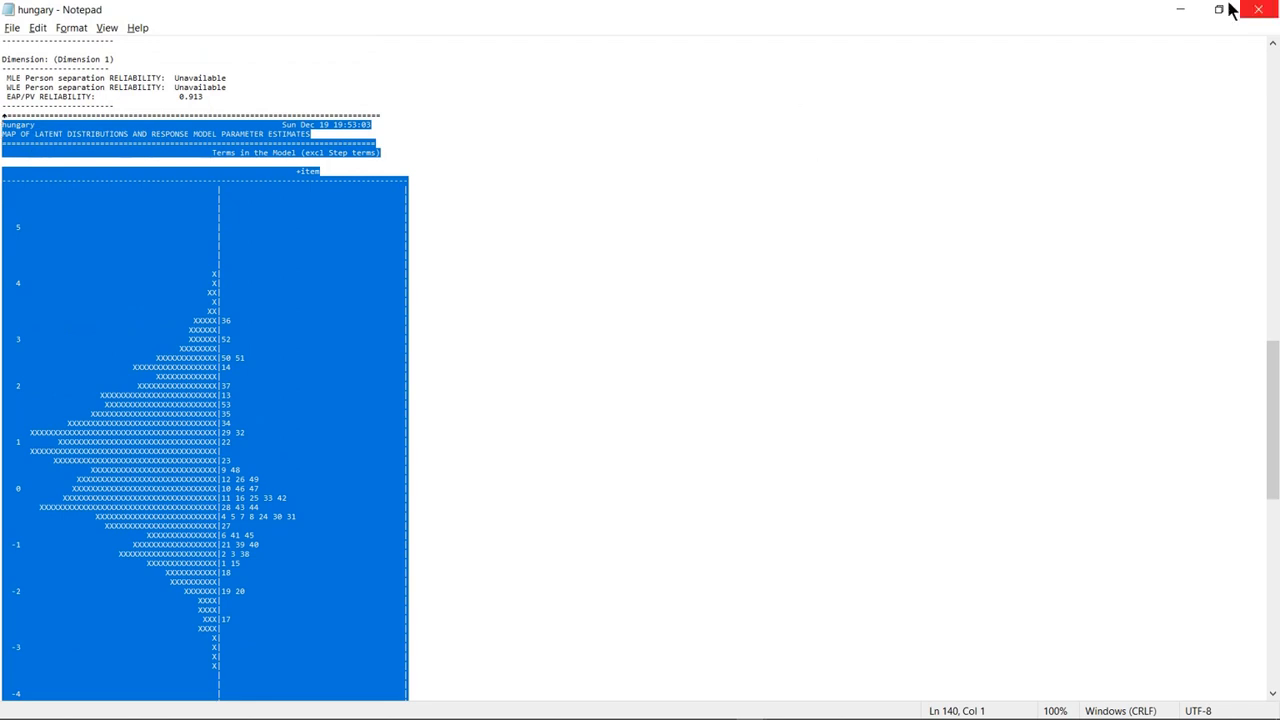
pyautogui.click(1181, 9)
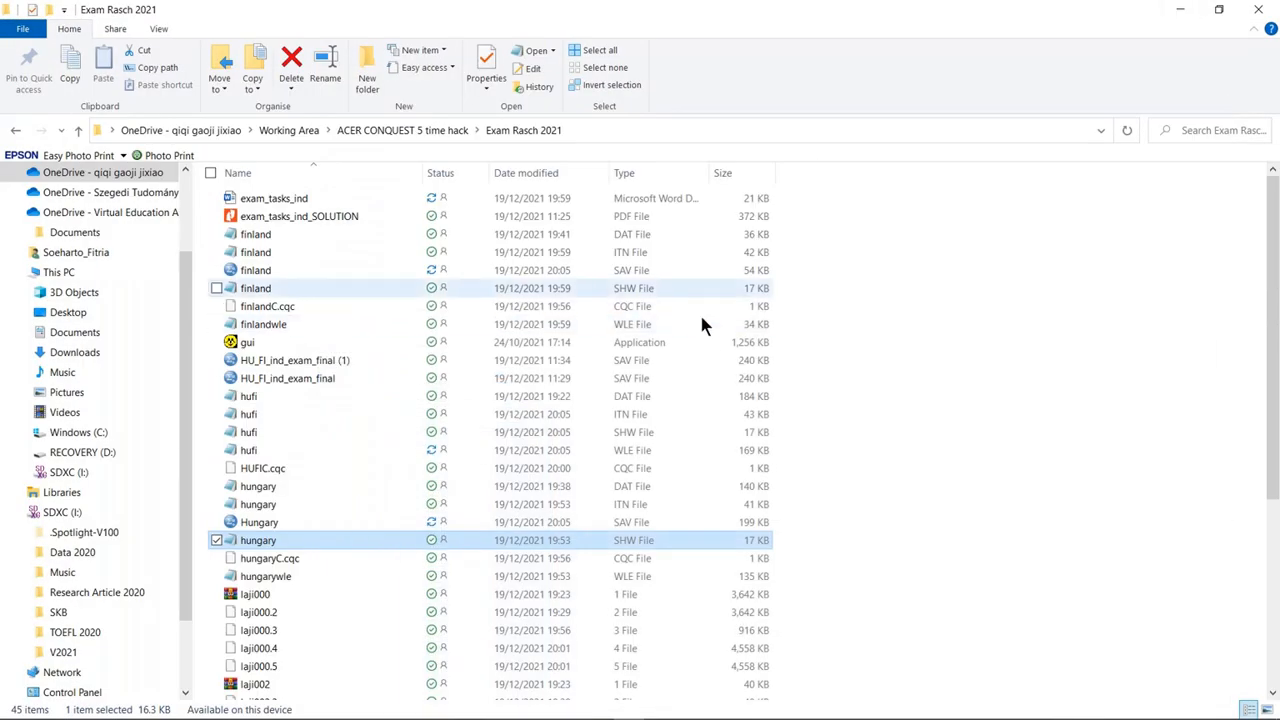
pyautogui.click(1181, 9)
pyautogui.scroll(-4, 493, 530)
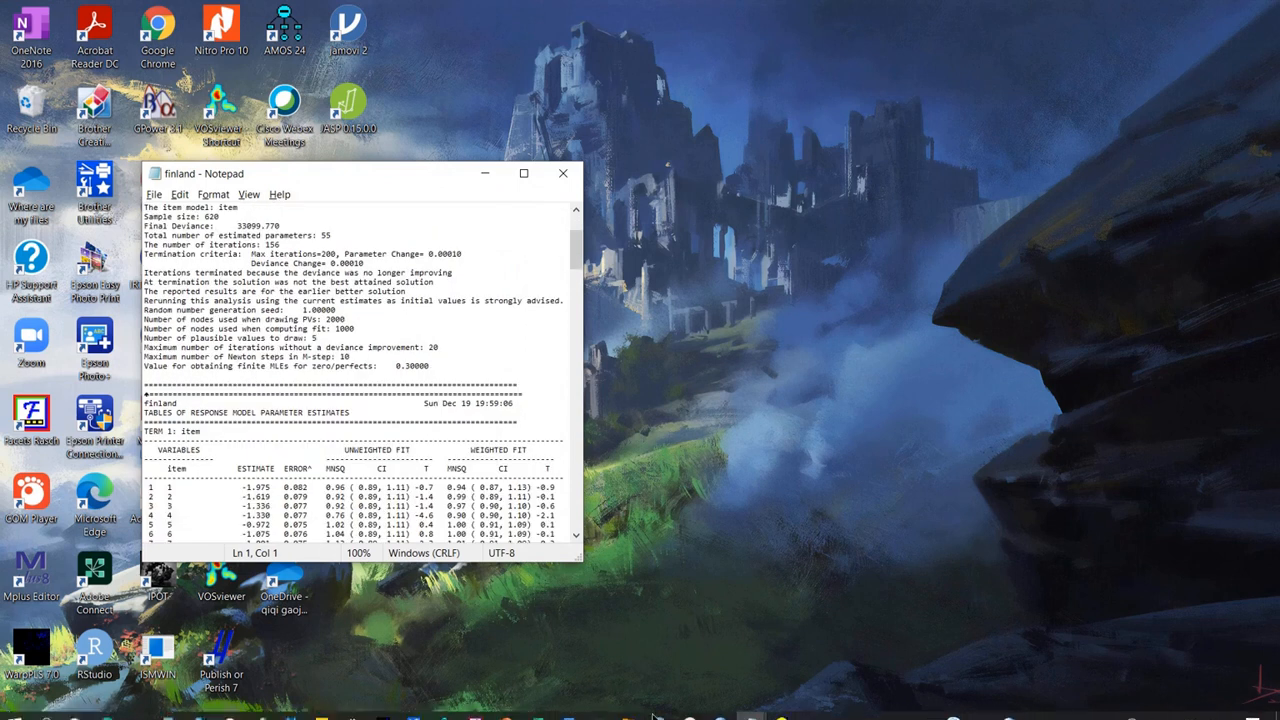
pyautogui.click(568, 706)
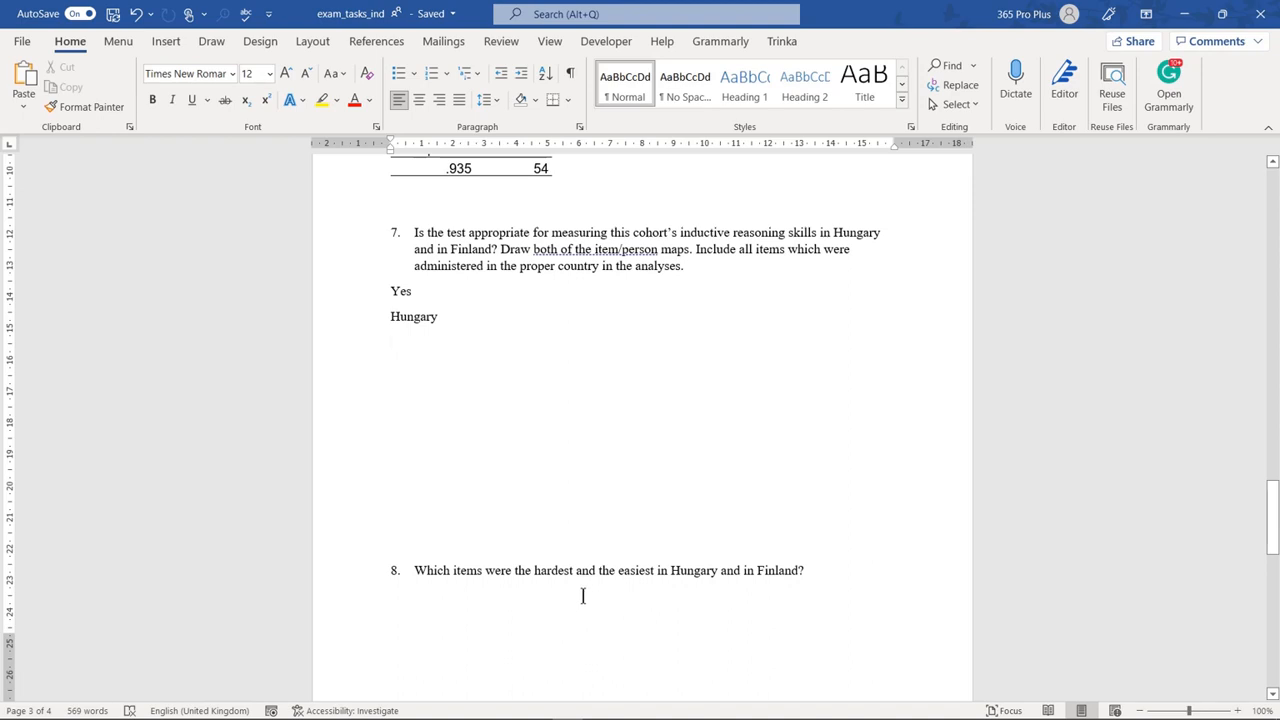
pyautogui.hotkey('ctrl', 'v')
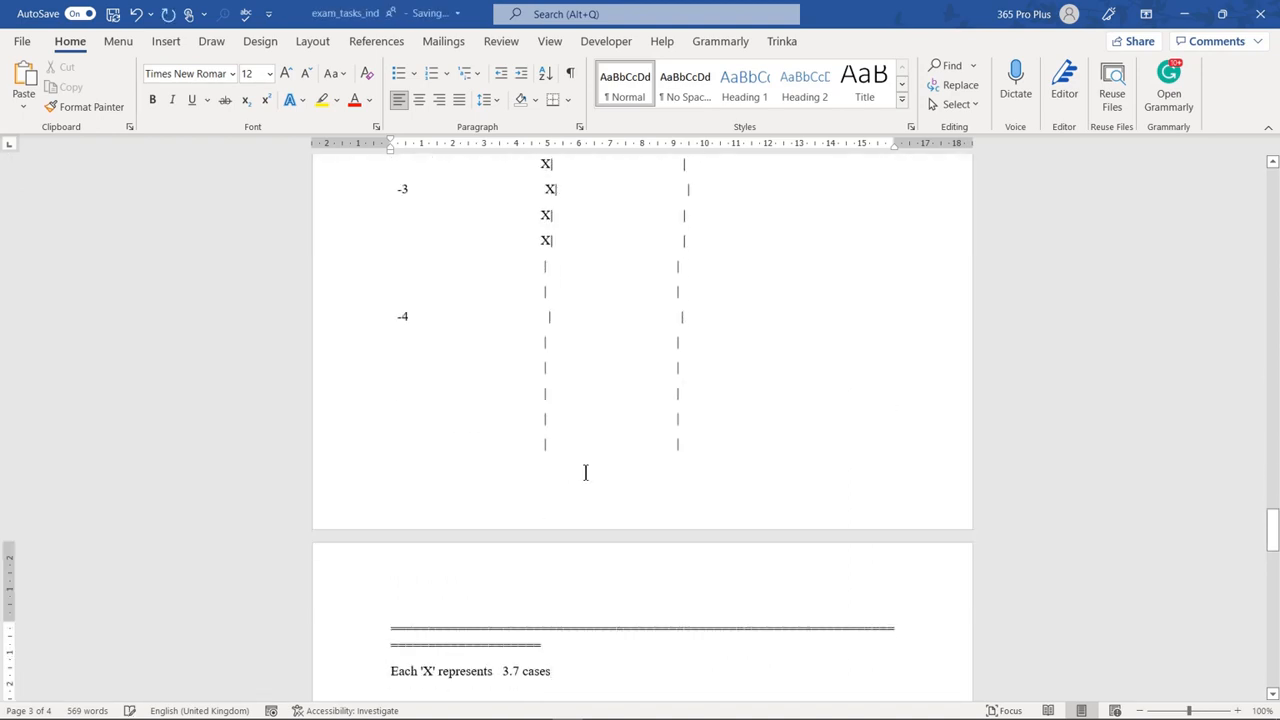
# Select the whole pasted Hungary item/person map and open the font choices for it
pyautogui.scroll(-2, 484, 668)
pyautogui.scroll(8, 471, 682)
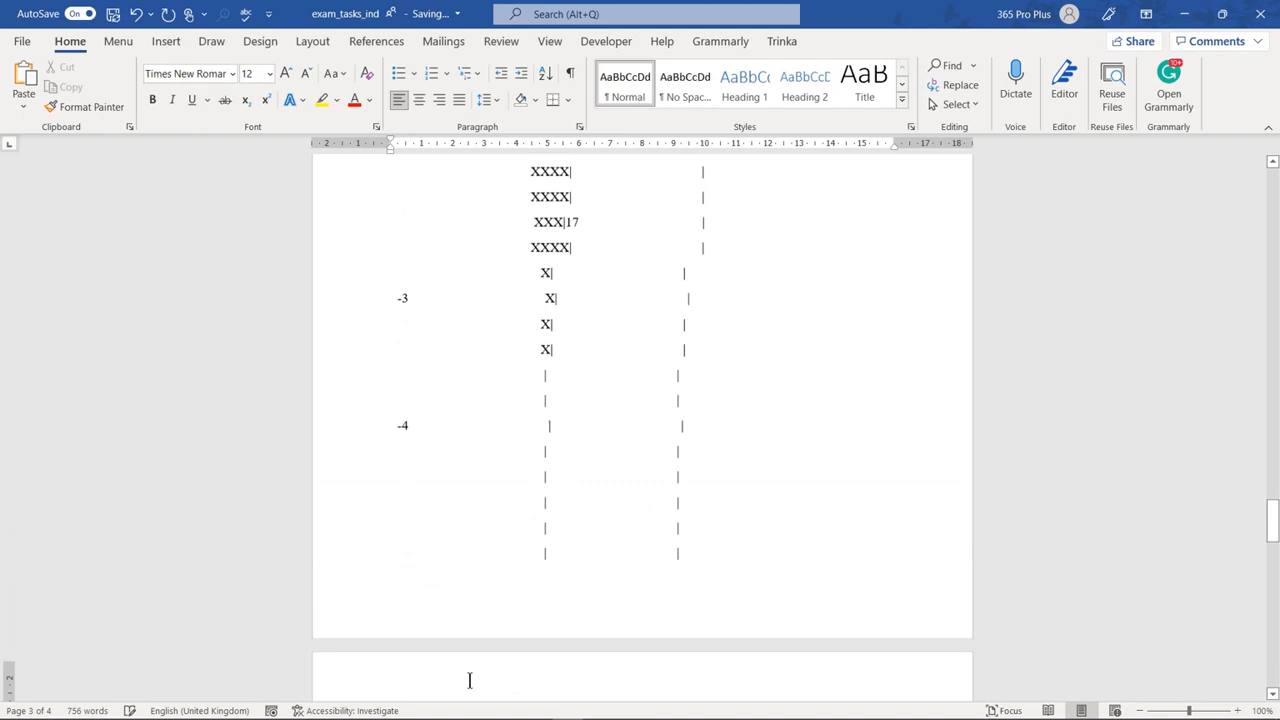
pyautogui.scroll(-5, 469, 680)
pyautogui.moveTo(448, 520); pyautogui.dragTo(373, 553)
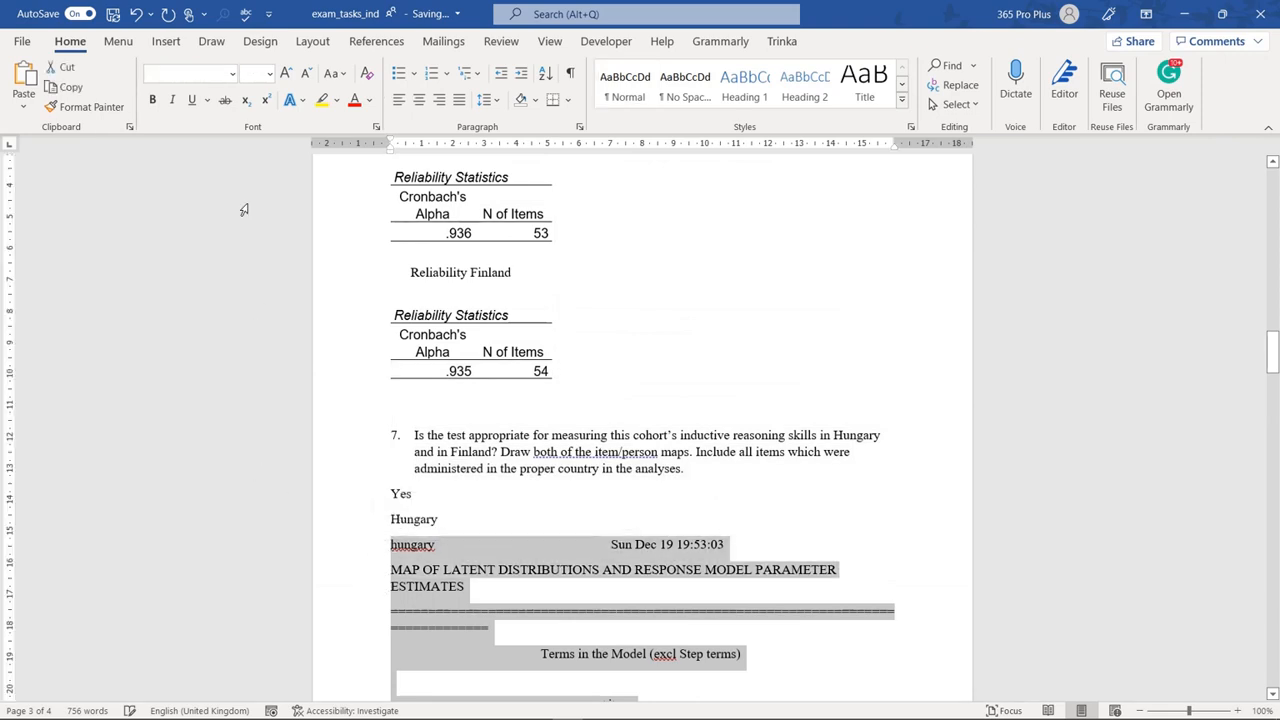
pyautogui.click(232, 75)
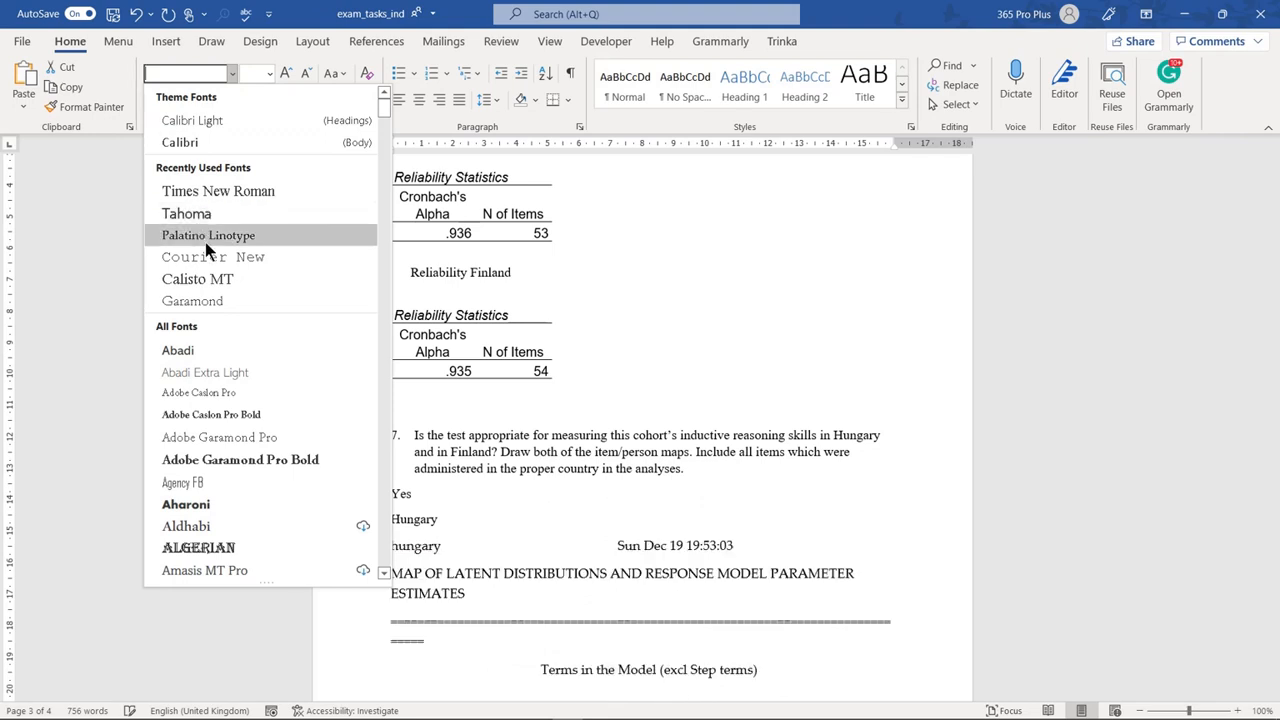
# Format the pasted Hungary item map text in Palatino Linotype at 8 pt
pyautogui.click(206, 237)
pyautogui.click(269, 74)
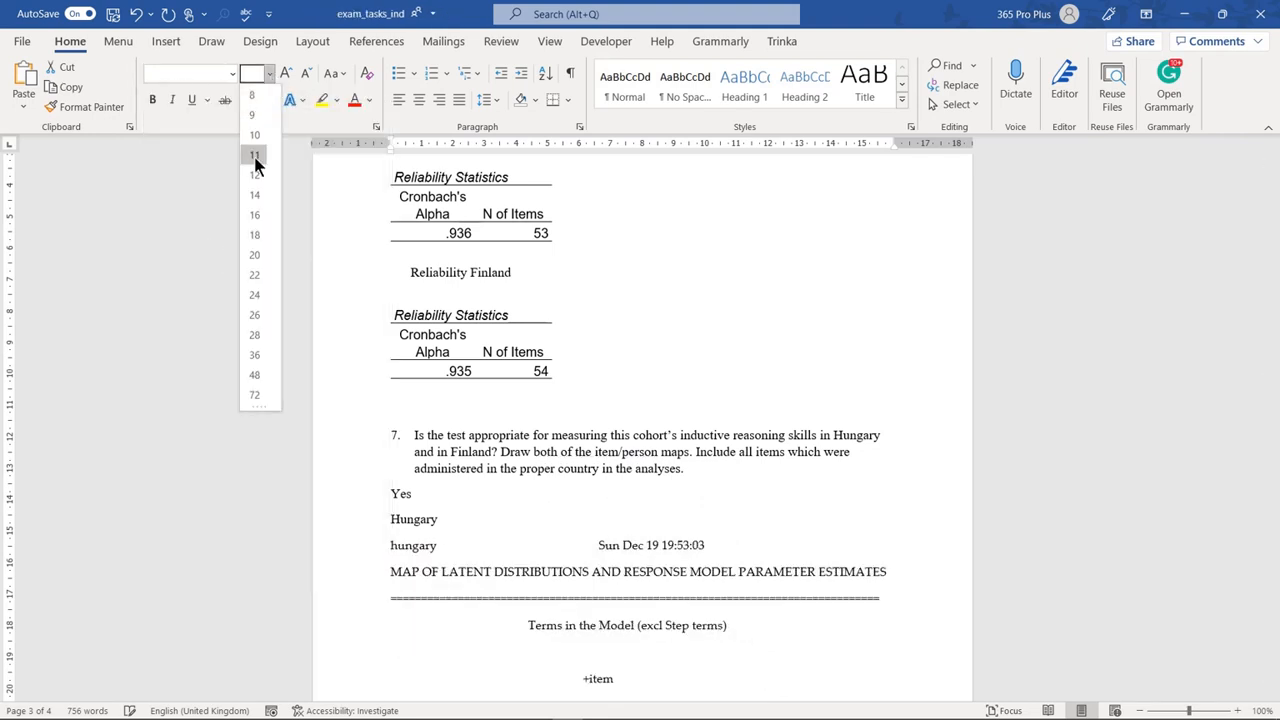
pyautogui.click(251, 101)
# Change the font of the pasted Hungary item map text to Calibri
pyautogui.scroll(-10, 480, 435)
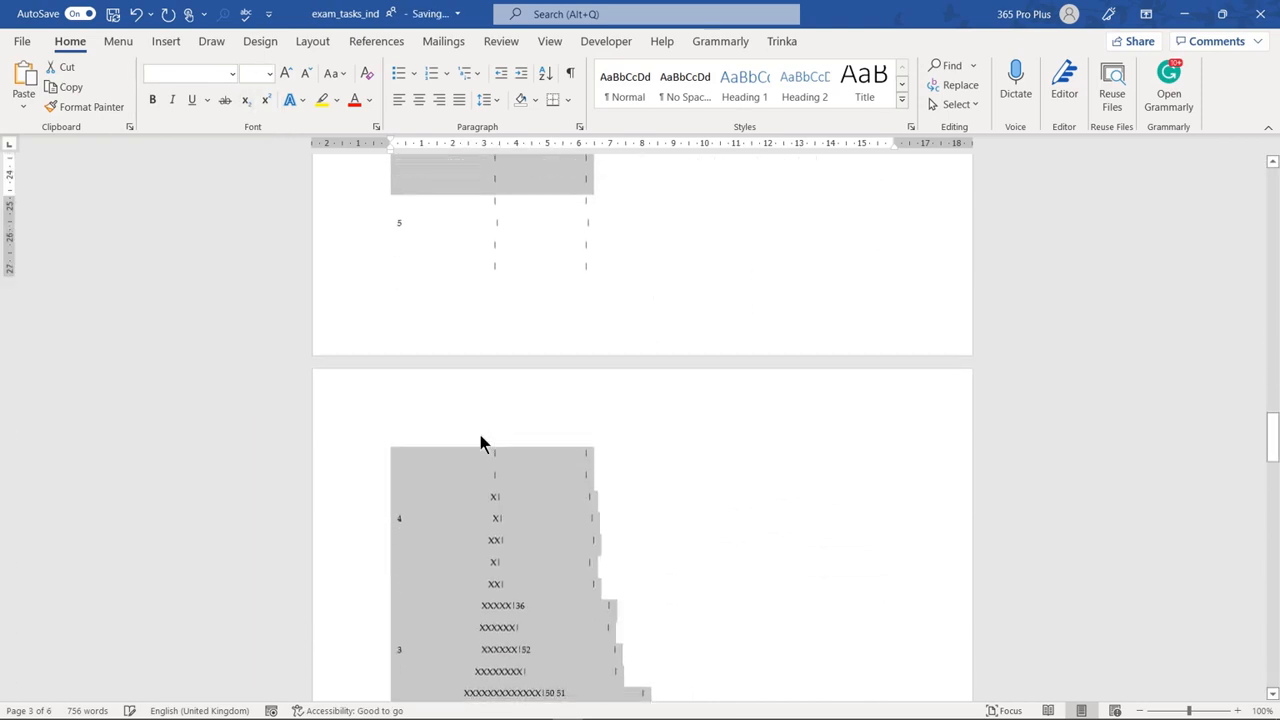
pyautogui.scroll(2, 479, 440)
pyautogui.click(233, 75)
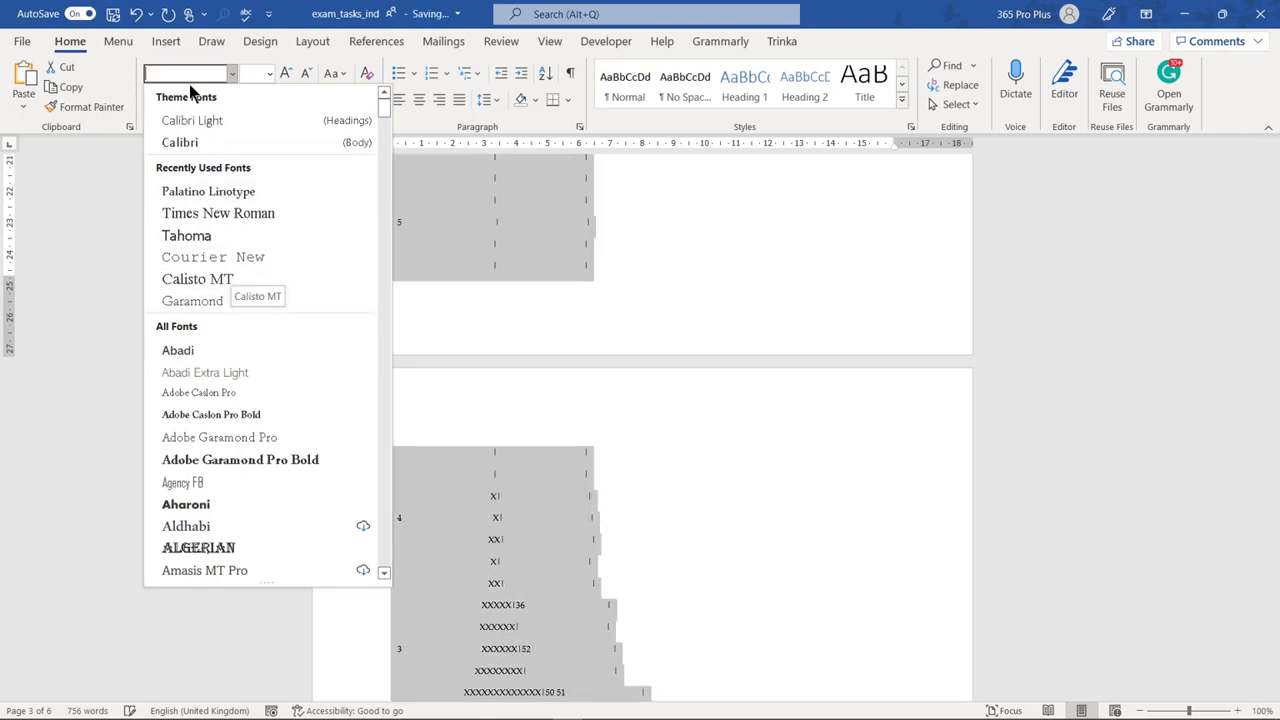
pyautogui.write('Magneto')
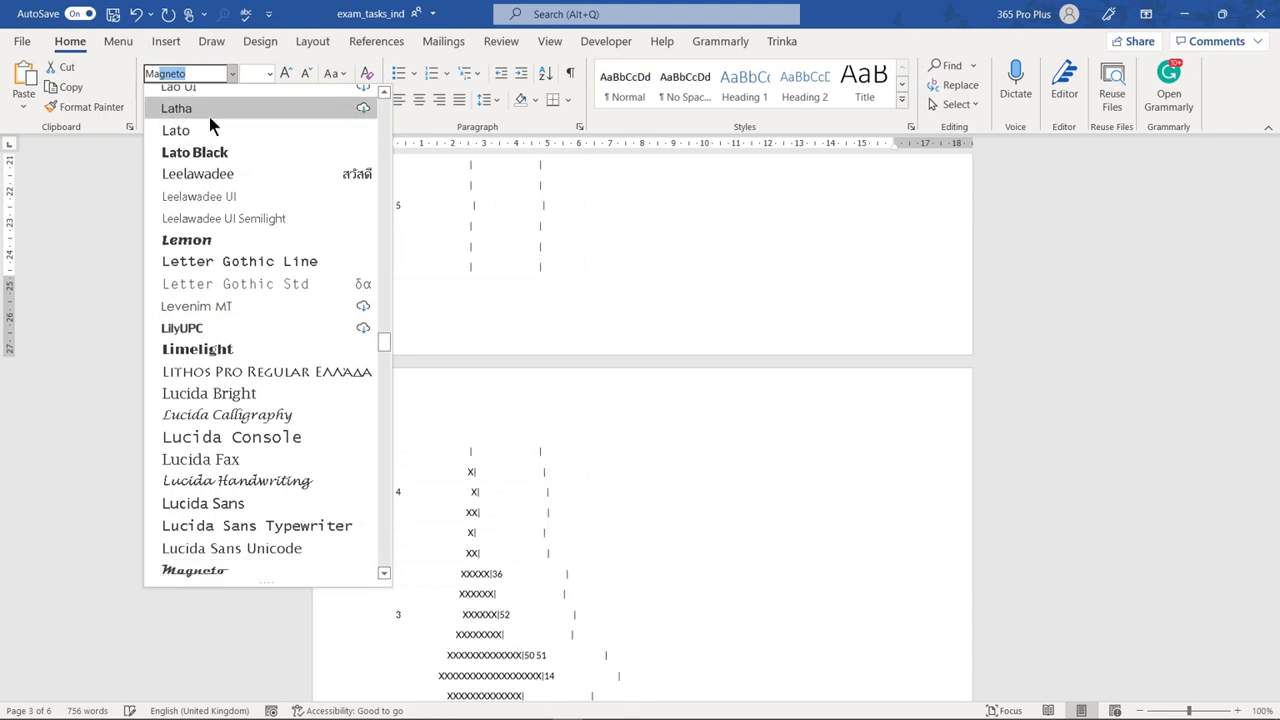
pyautogui.scroll(7, 209, 120)
pyautogui.scroll(5, 209, 116)
pyautogui.moveTo(386, 323); pyautogui.dragTo(380, 105)
pyautogui.scroll(-1, 380, 108)
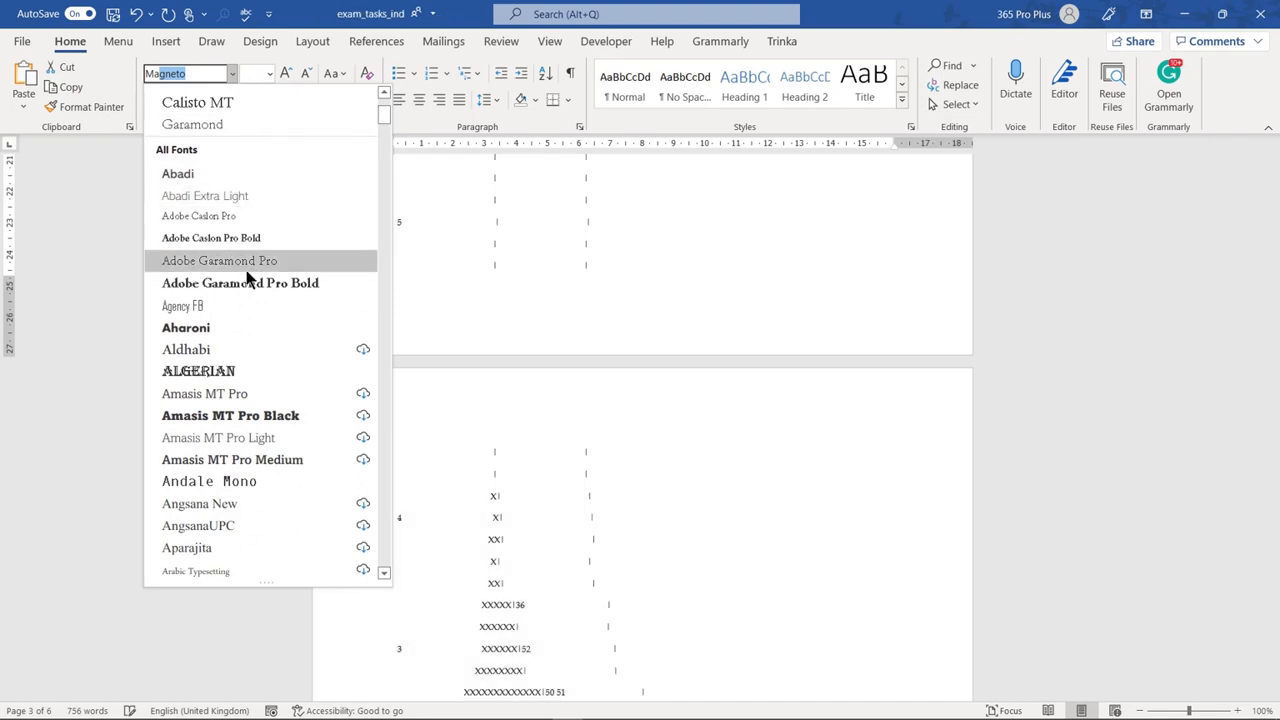
pyautogui.scroll(3, 221, 141)
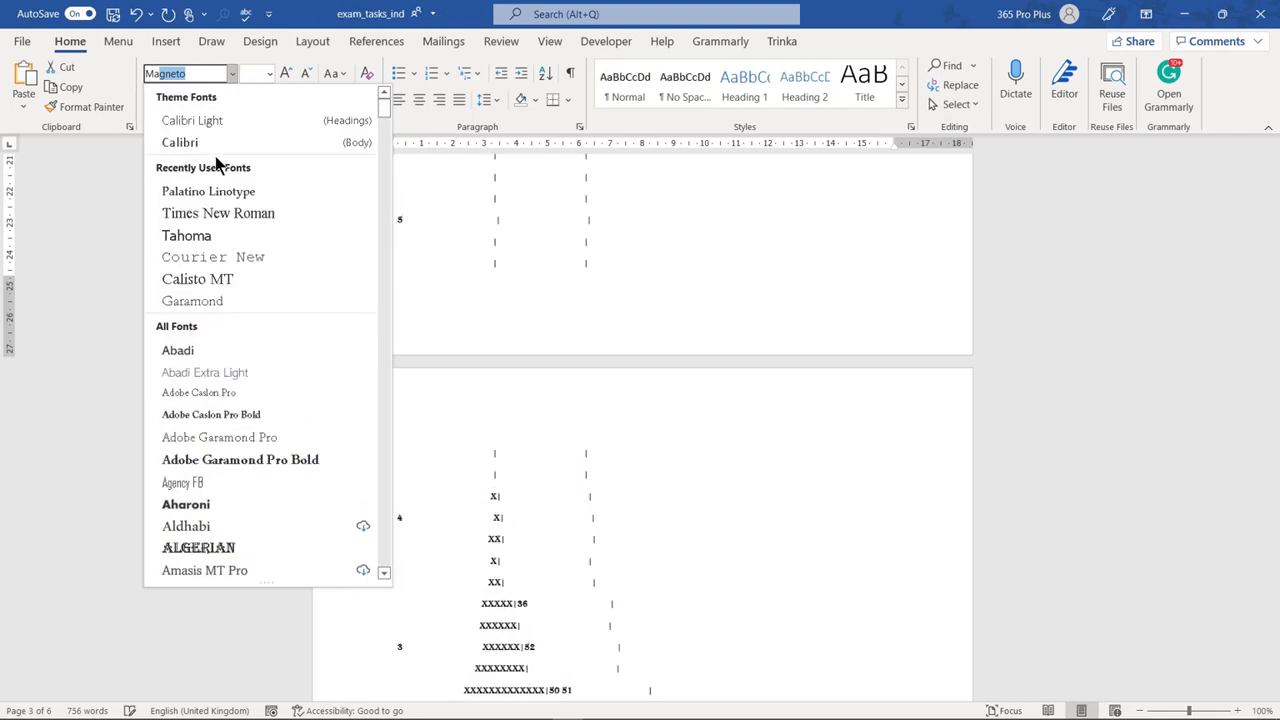
pyautogui.click(214, 148)
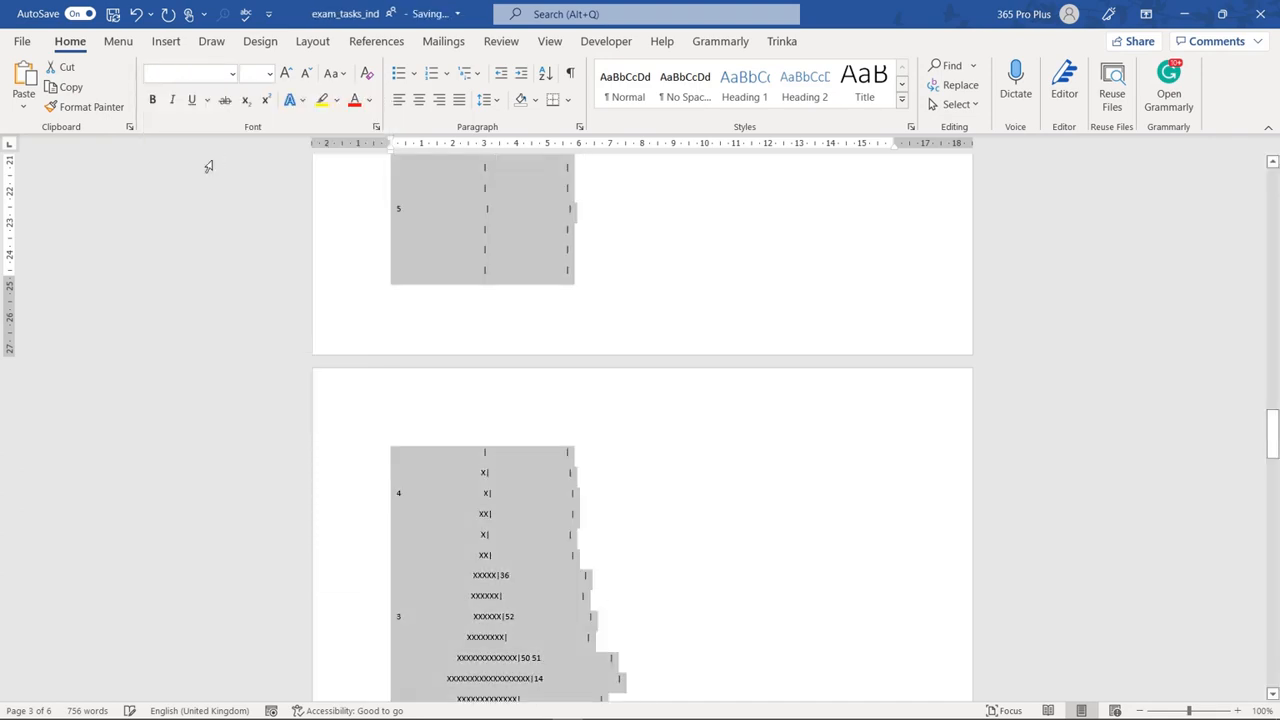
# Reduce the pasted Hungary item map text to 6 pt
pyautogui.click(270, 73)
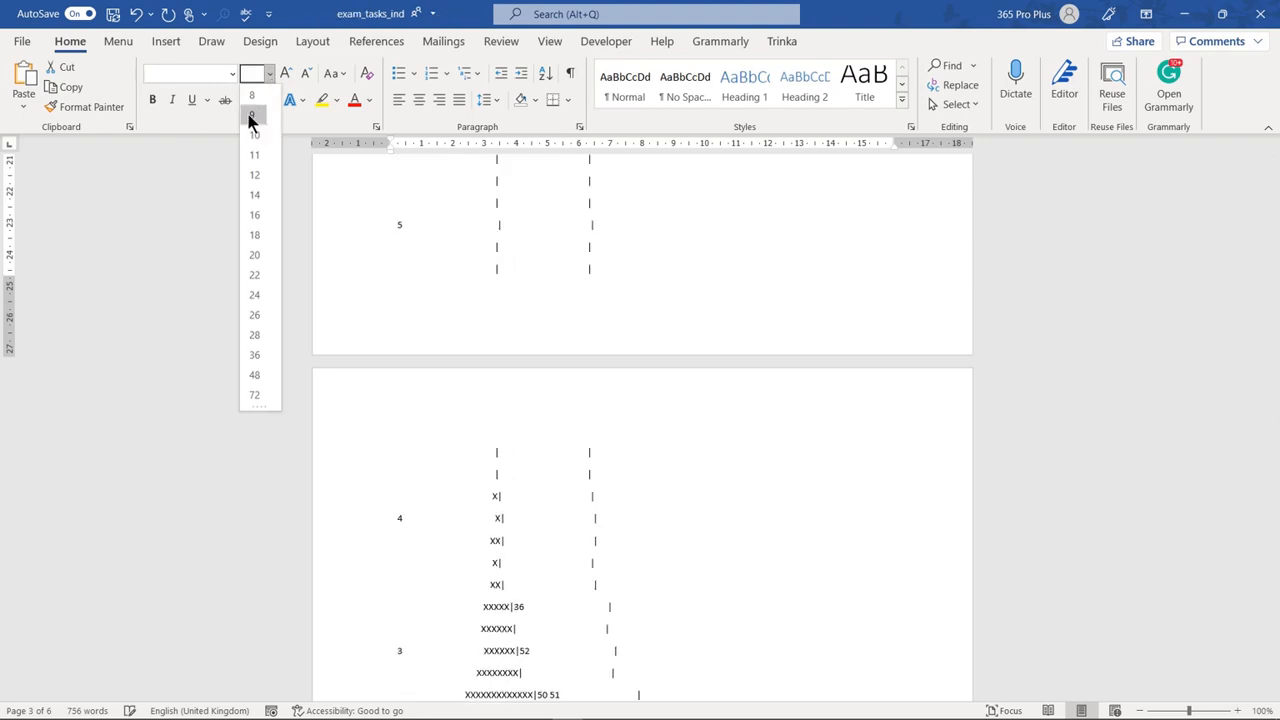
pyautogui.write('6')
pyautogui.press('Return')
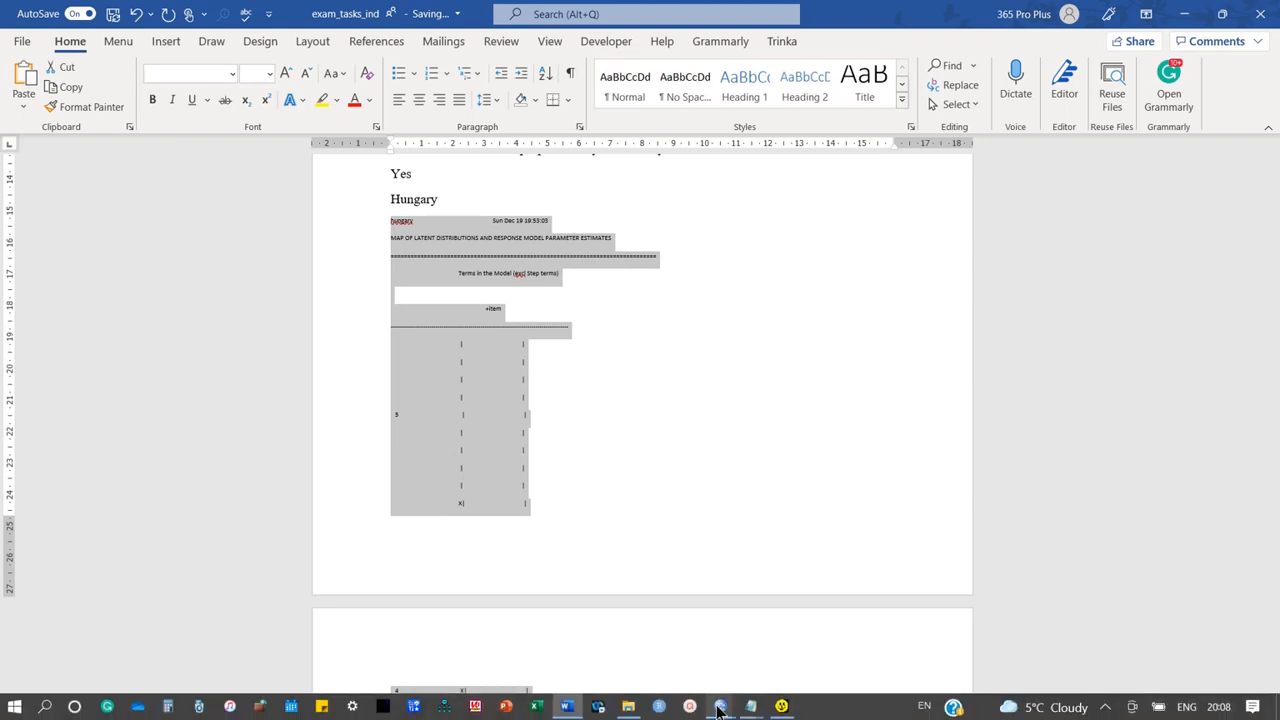
# Switch to the hungary output in Notepad, clear its text selection and bring the complete item/person map into view for a screen capture
pyautogui.click(749, 706)
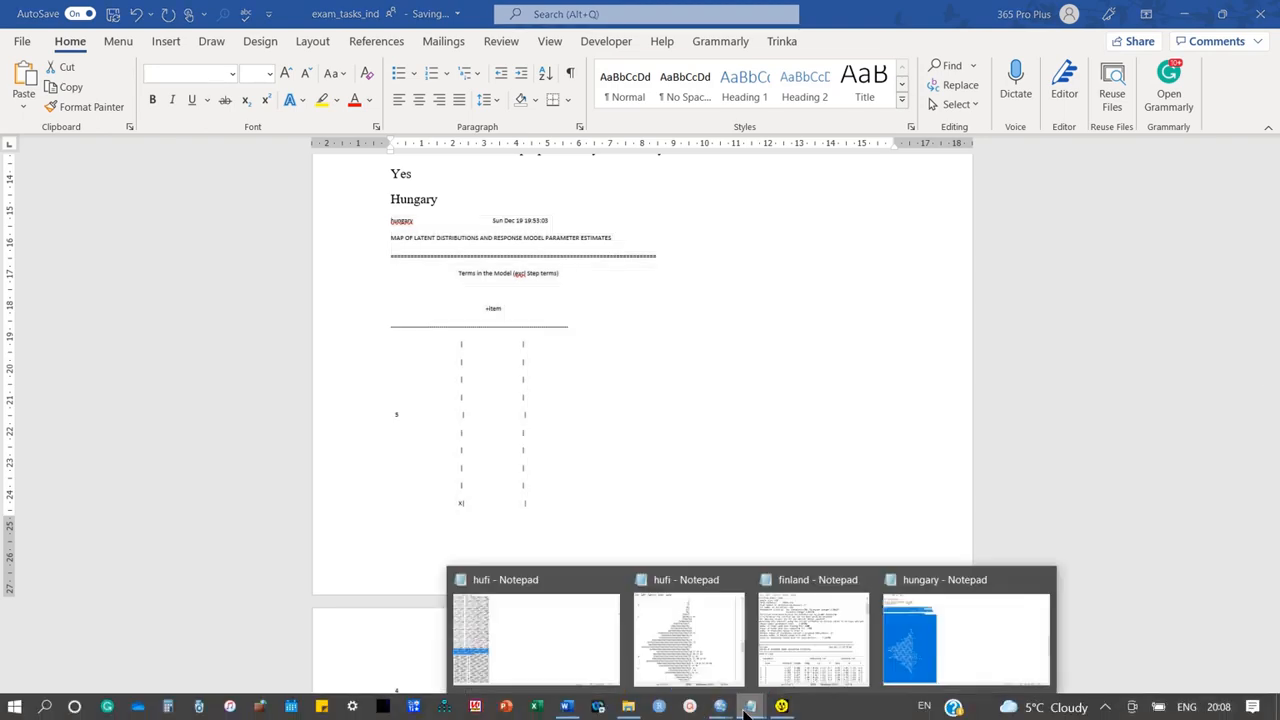
pyautogui.click(929, 672)
pyautogui.click(188, 339)
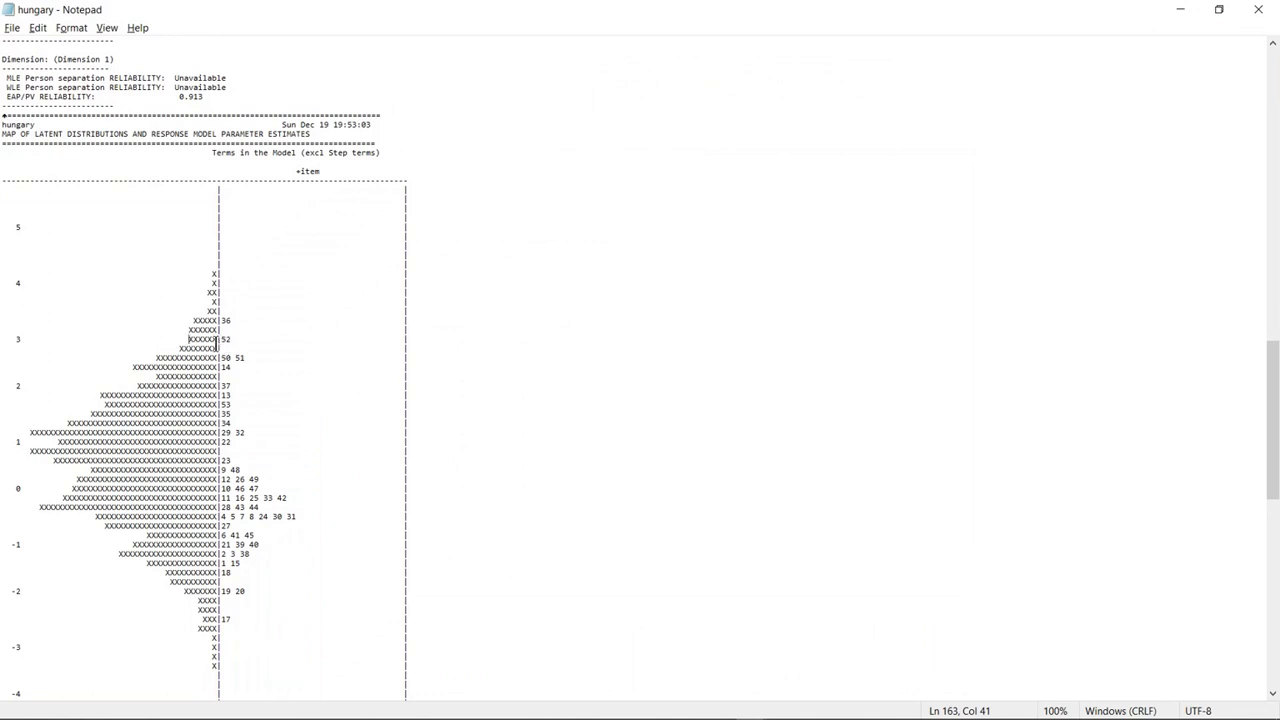
pyautogui.scroll(2, 211, 347)
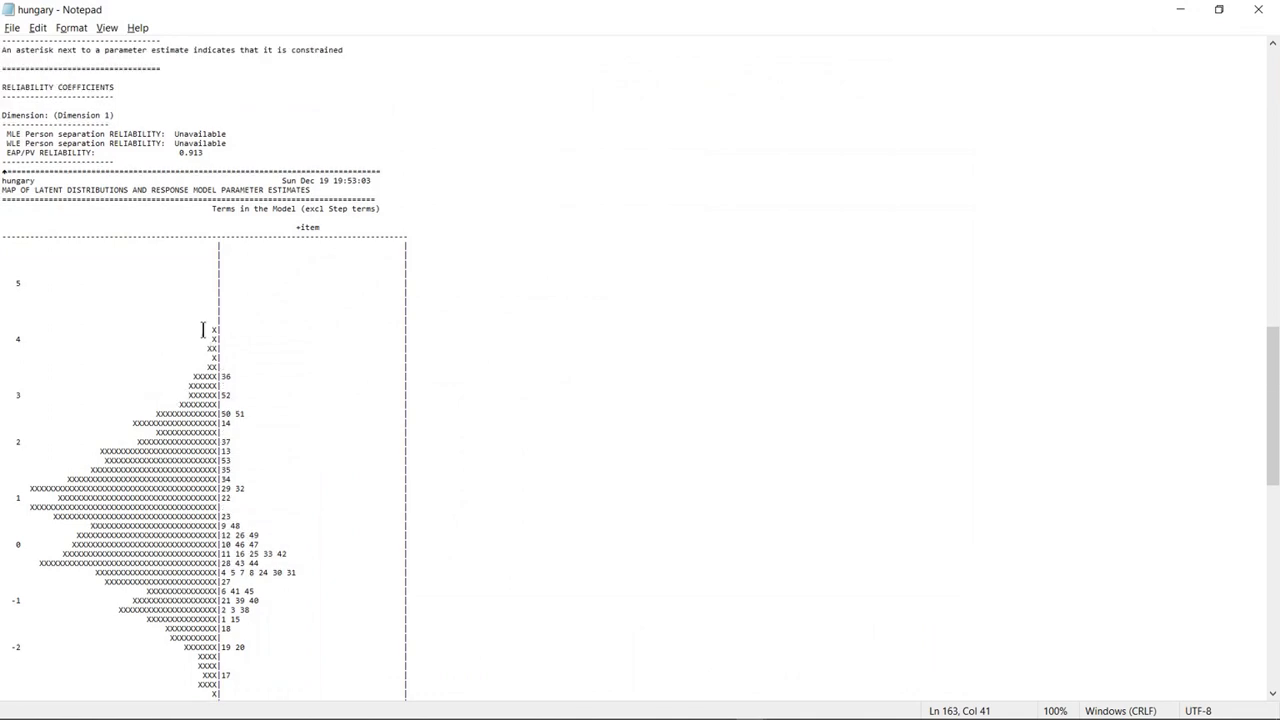
pyautogui.click(70, 28)
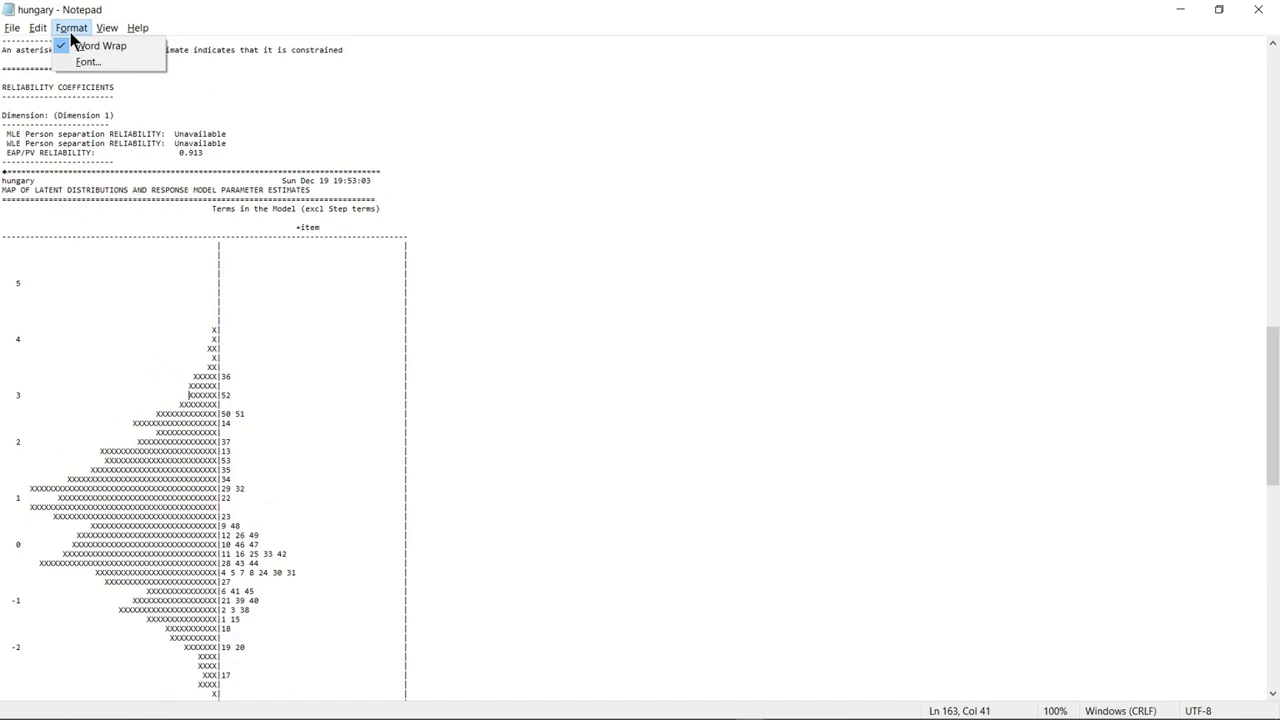
pyautogui.click(190, 314)
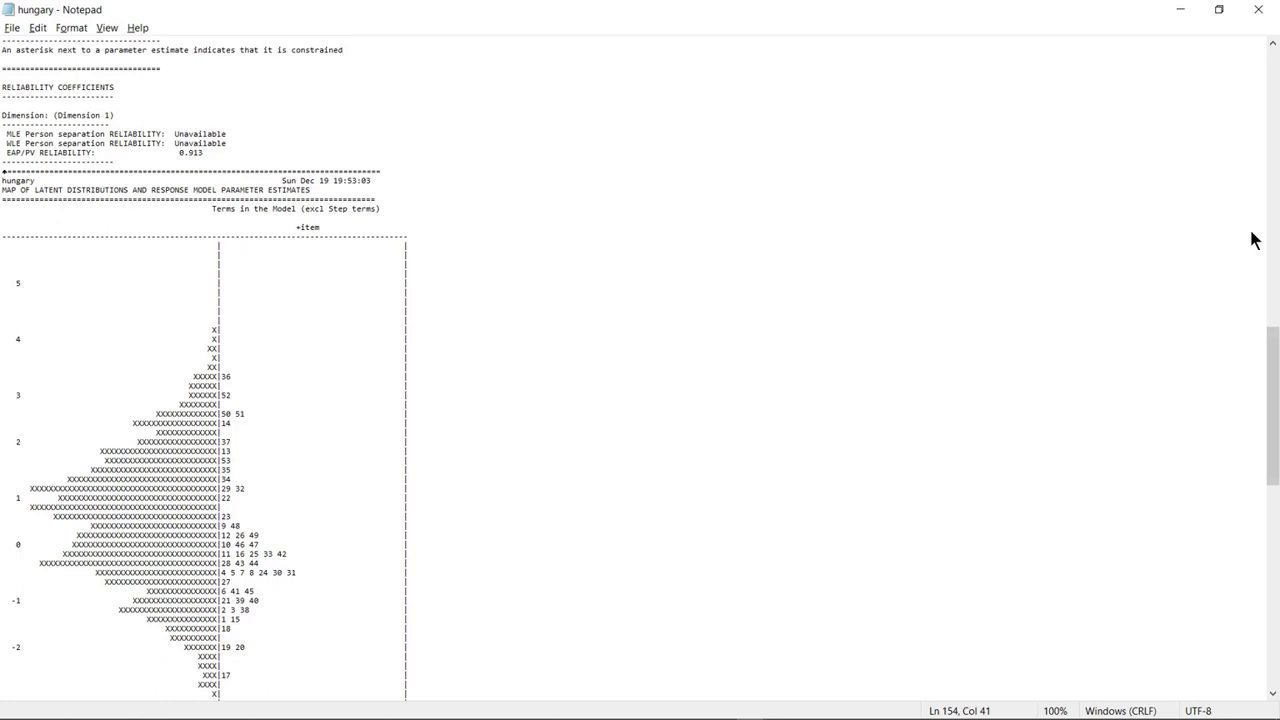
pyautogui.scroll(-4, 823, 400)
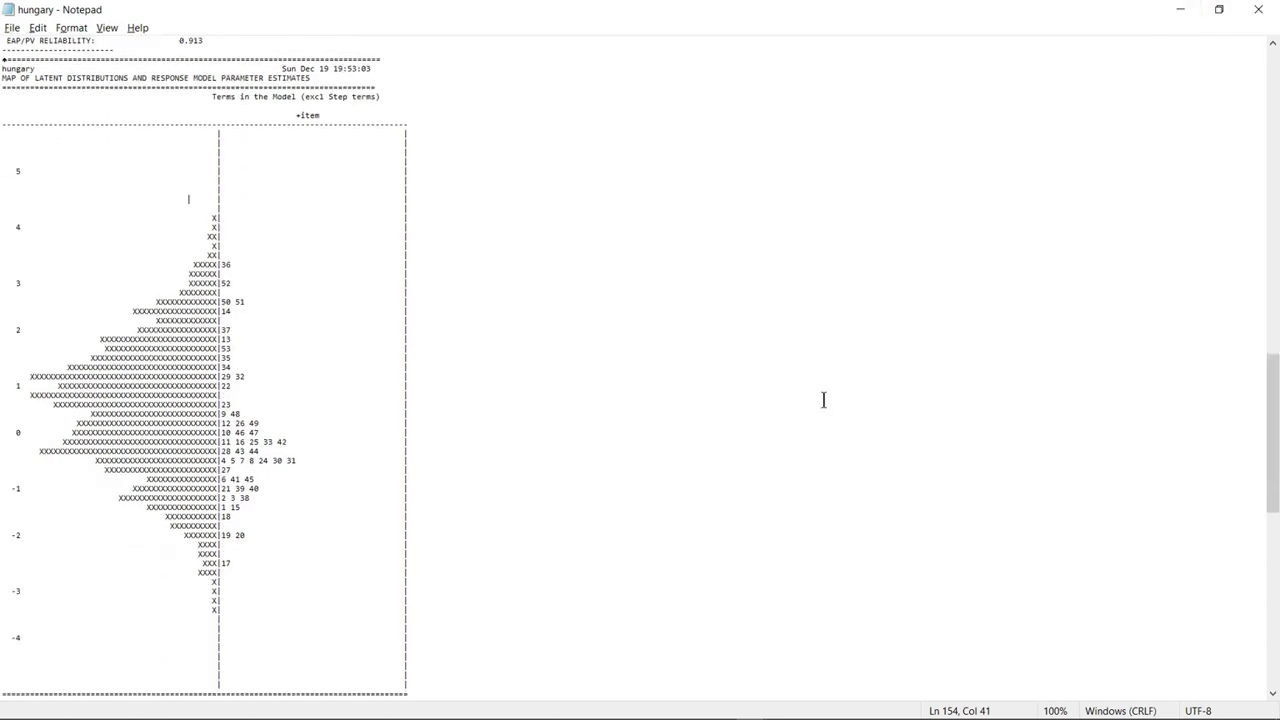
pyautogui.scroll(-1, 823, 400)
pyautogui.scroll(1, 823, 400)
pyautogui.scroll(-2, 823, 400)
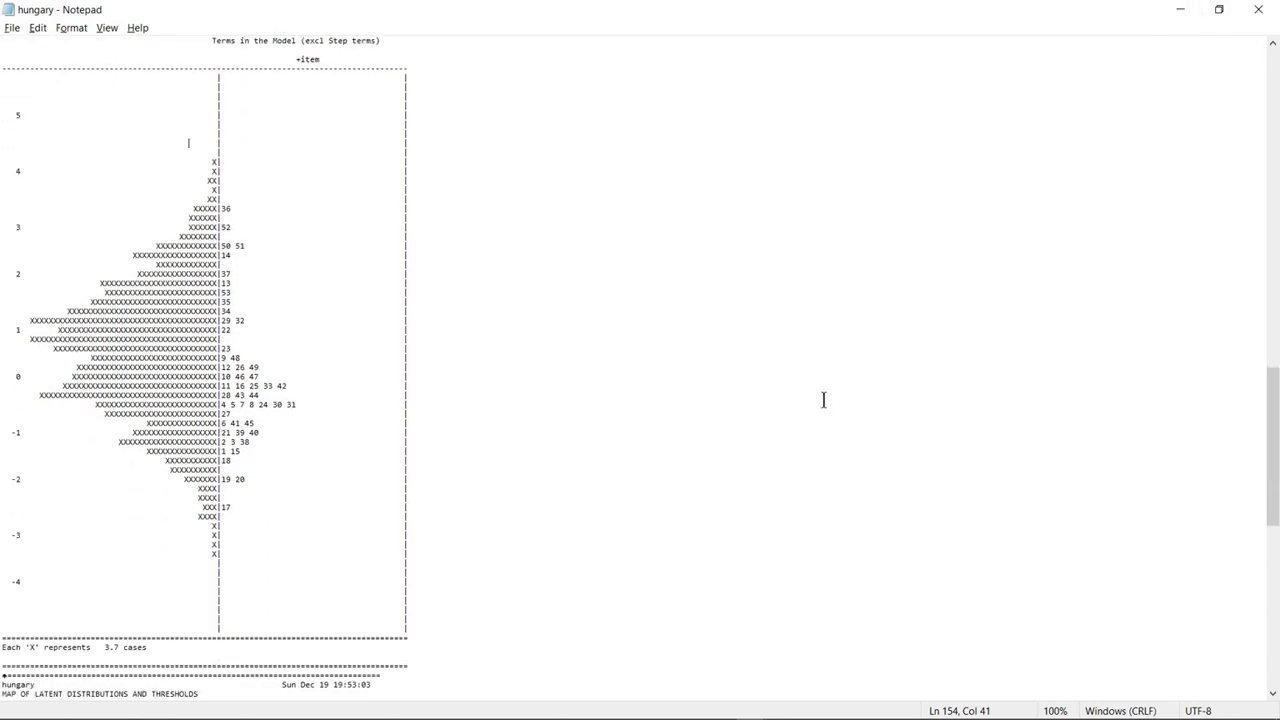
pyautogui.scroll(1, 823, 400)
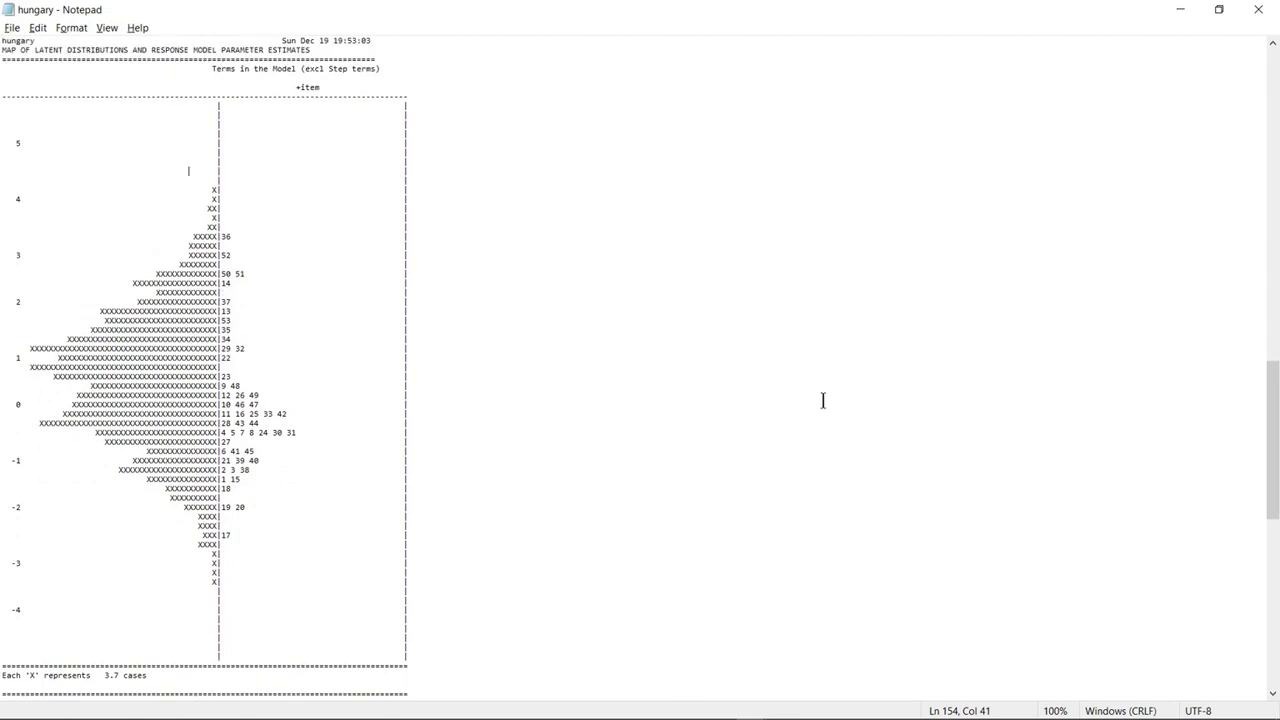
# Return to Word and replace the pasted map text under Hungary with a screenshot of the hungary Notepad window
pyautogui.click(1188, 9)
pyautogui.scroll(-5, 671, 485)
pyautogui.scroll(-8, 672, 492)
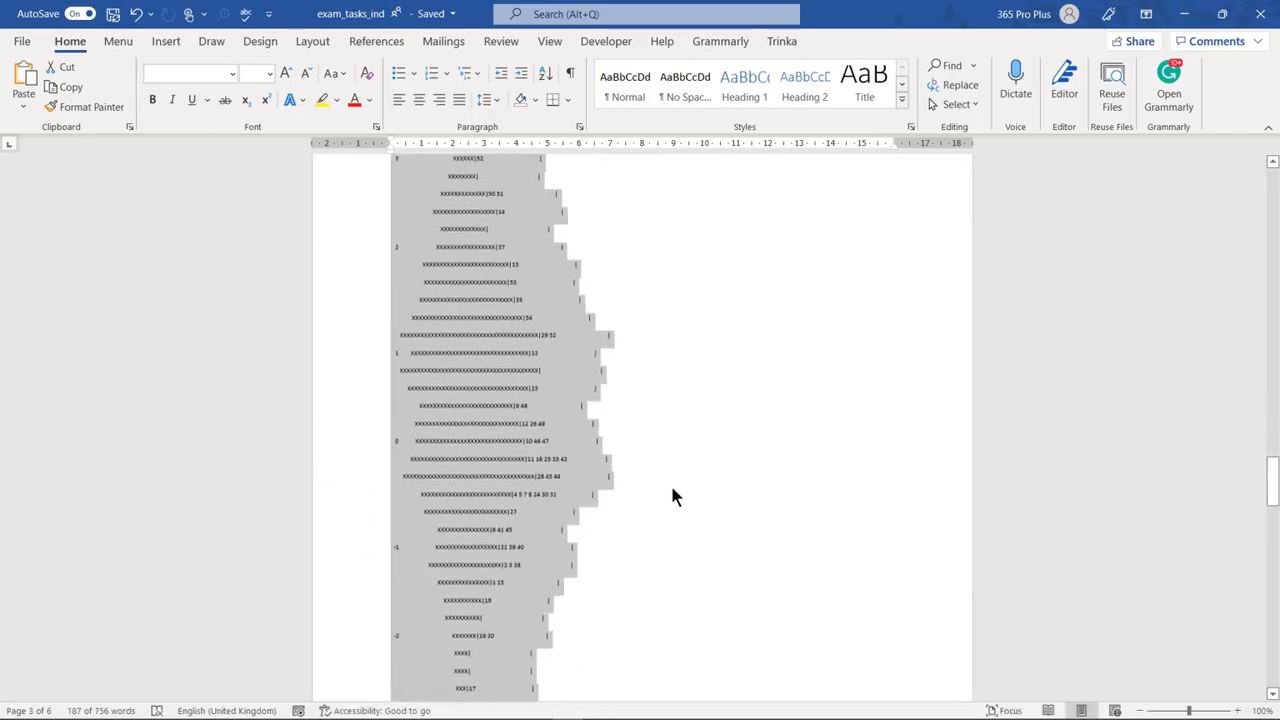
pyautogui.press('Delete')
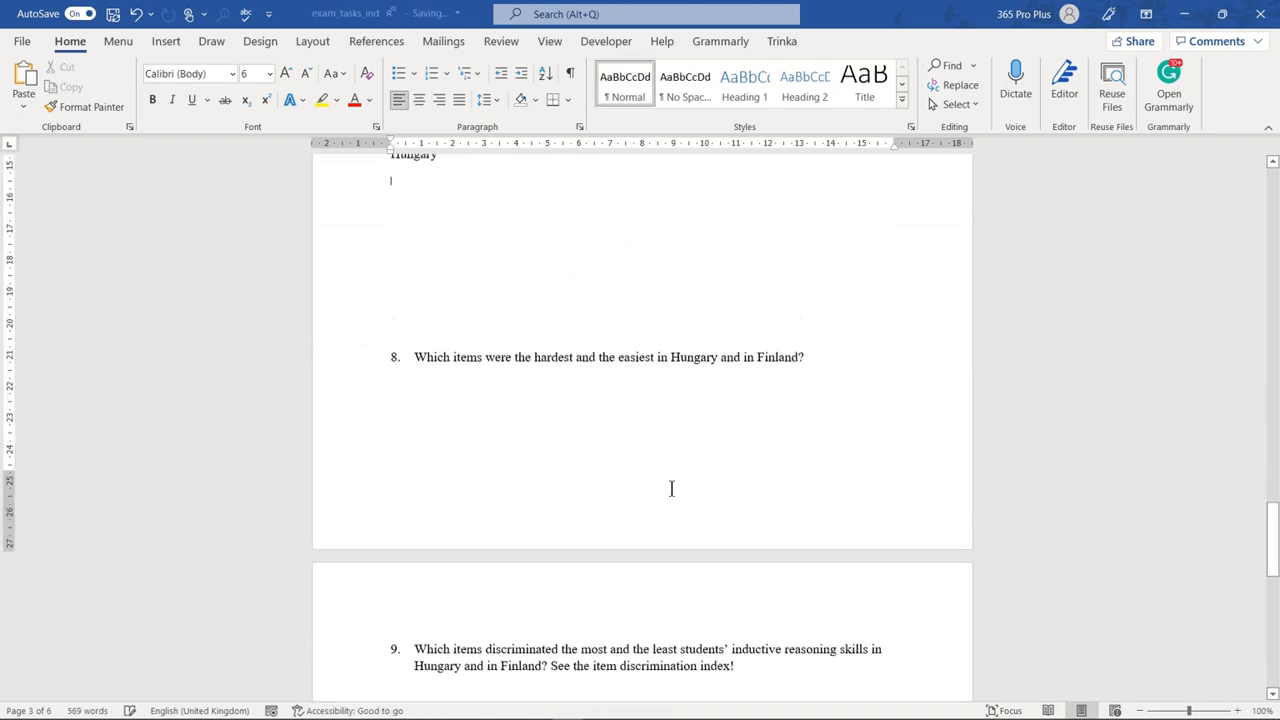
pyautogui.scroll(3, 671, 488)
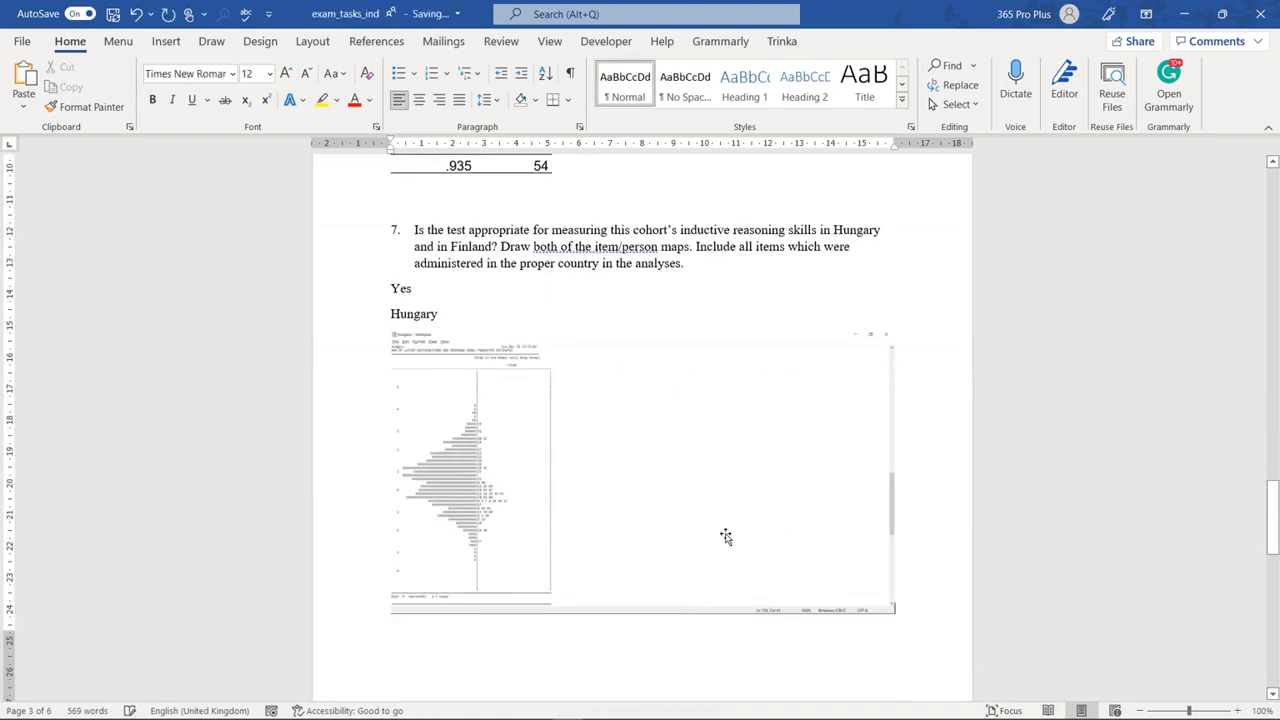
# Crop the empty area beside the map off the Hungary screenshot, leaving it about 5.61 cm wide
pyautogui.click(814, 600)
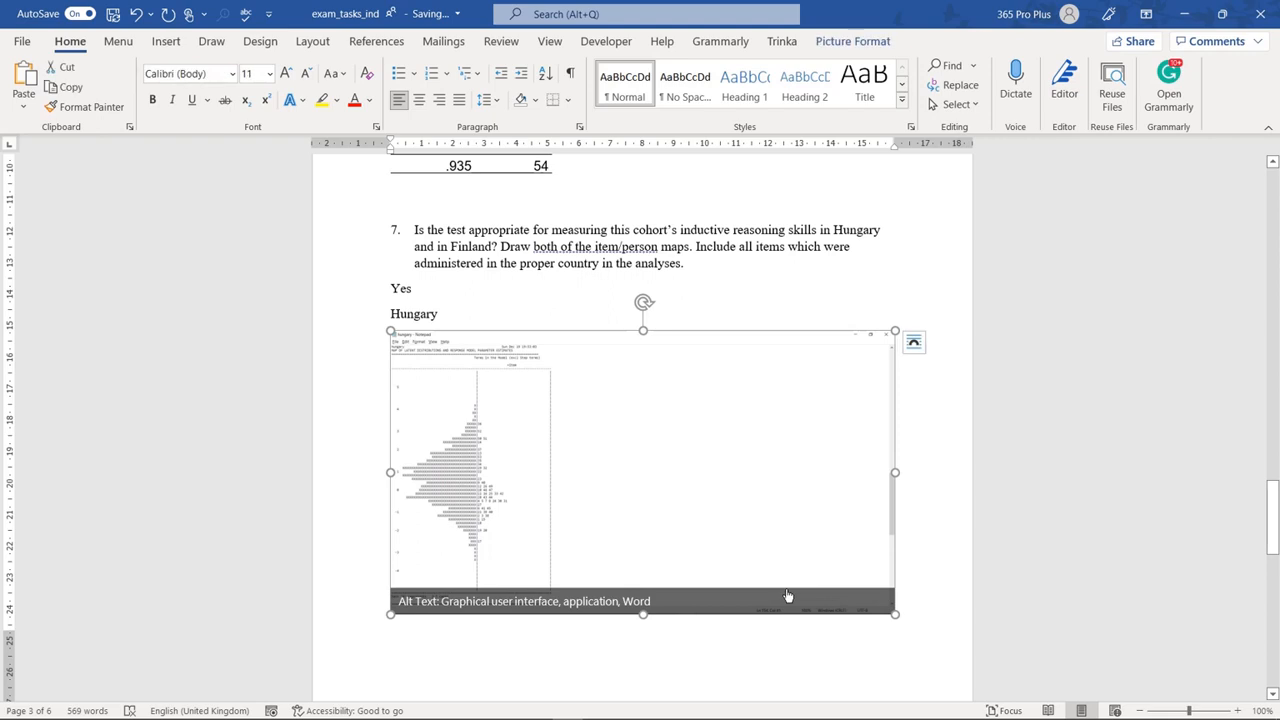
pyautogui.click(858, 44)
pyautogui.click(1139, 78)
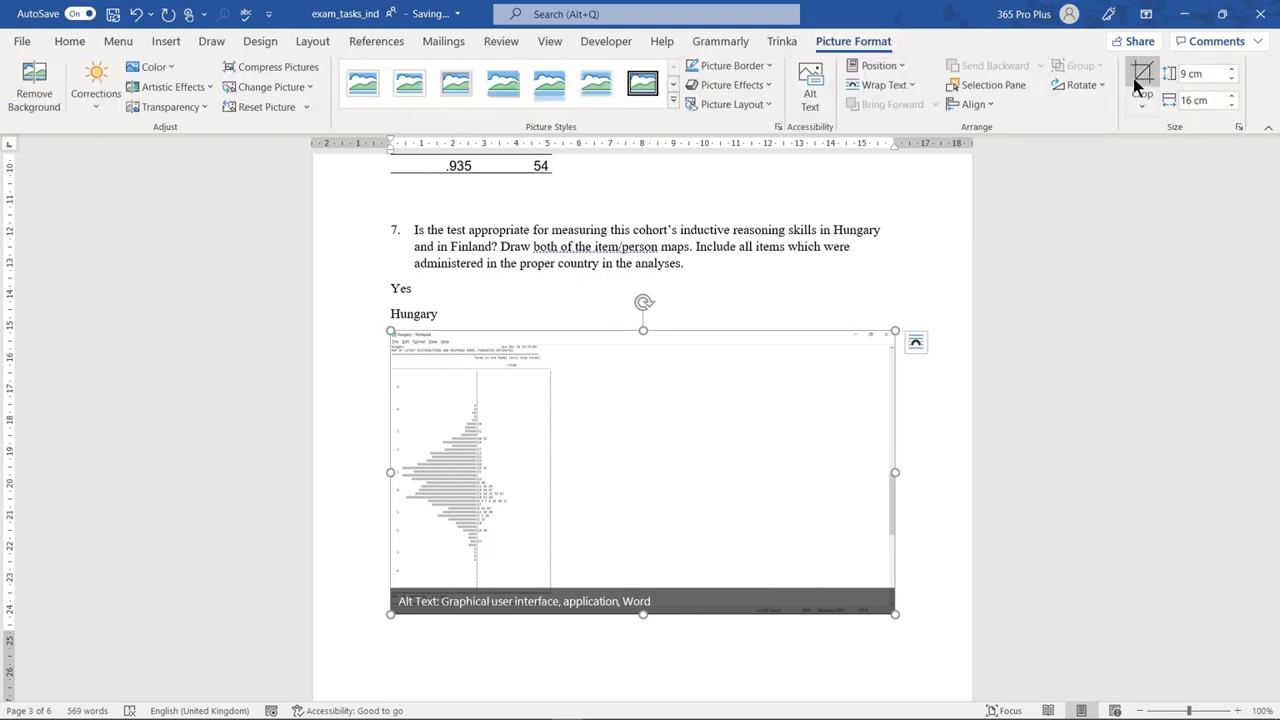
pyautogui.moveTo(886, 336); pyautogui.dragTo(566, 332)
pyautogui.click(918, 438)
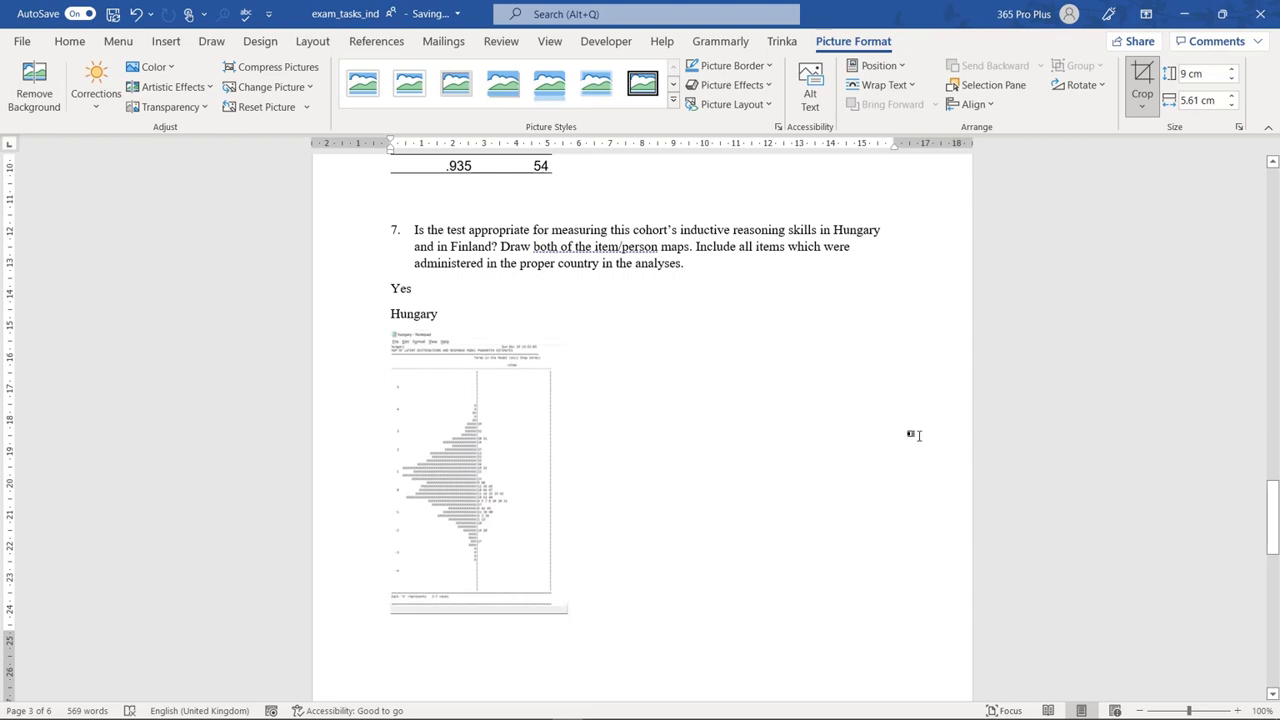
# Enlarge the cropped Hungary map proportionally to about 14.4 cm high and 8.98 cm wide
pyautogui.click(534, 583)
pyautogui.moveTo(567, 614); pyautogui.dragTo(619, 640)
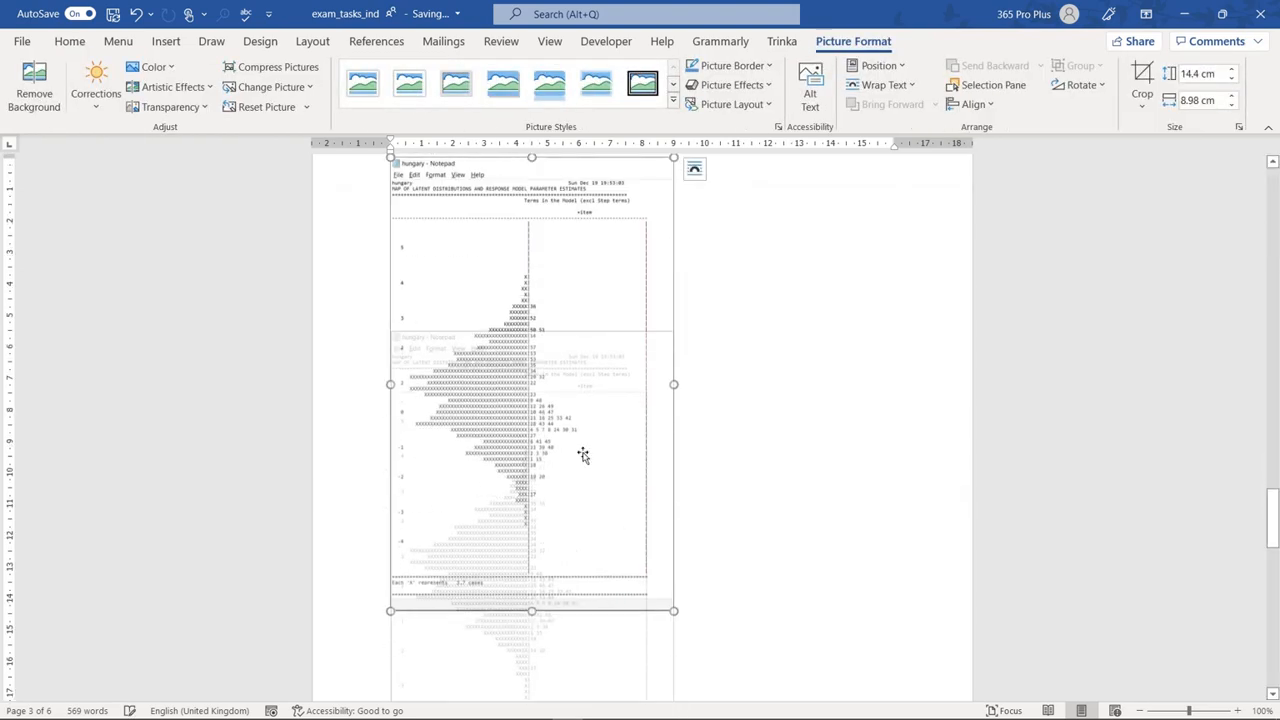
pyautogui.click(826, 478)
# Add the label Finland below the Hungary map and start a new line after it
pyautogui.scroll(3, 514, 470)
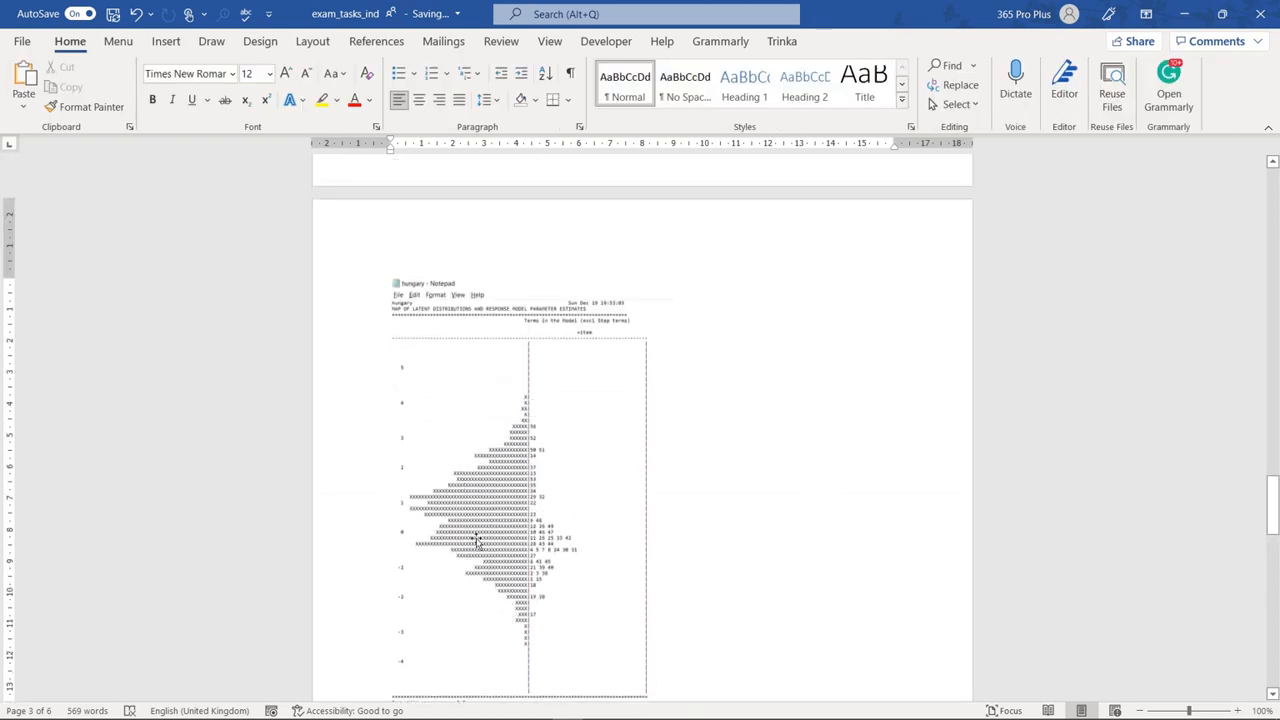
pyautogui.scroll(10, 588, 575)
pyautogui.scroll(4, 588, 570)
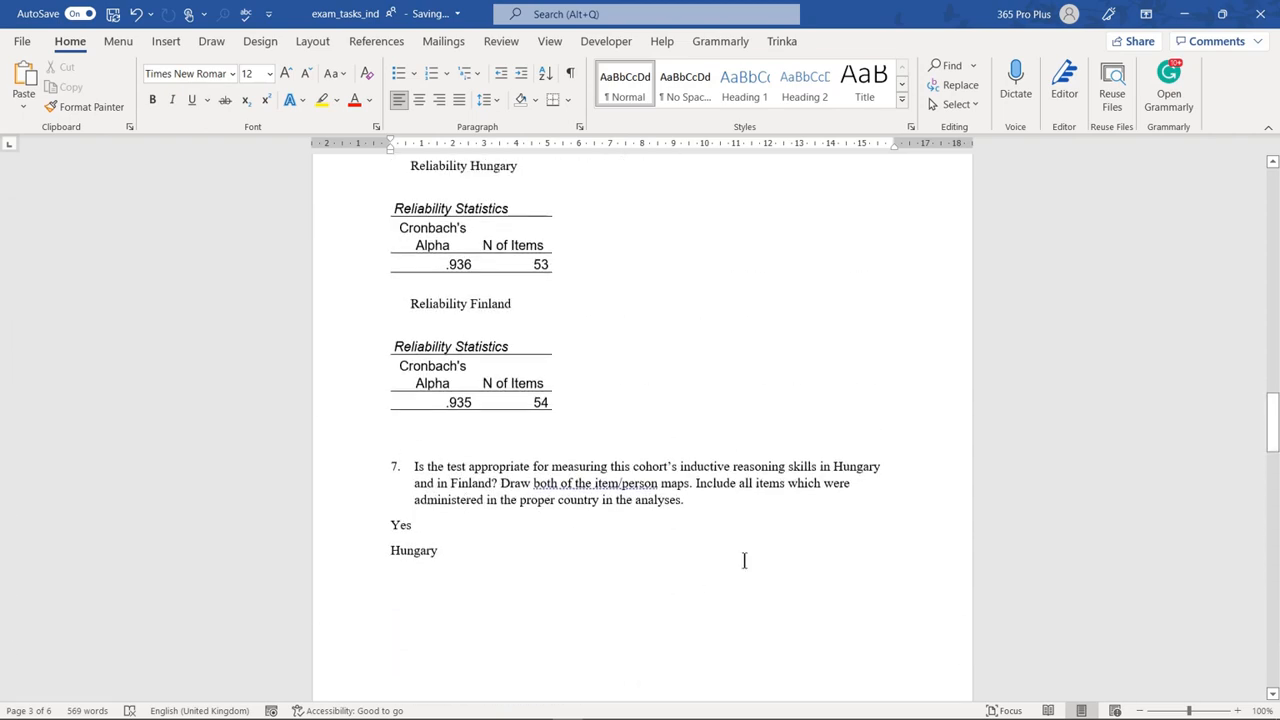
pyautogui.scroll(-10, 744, 560)
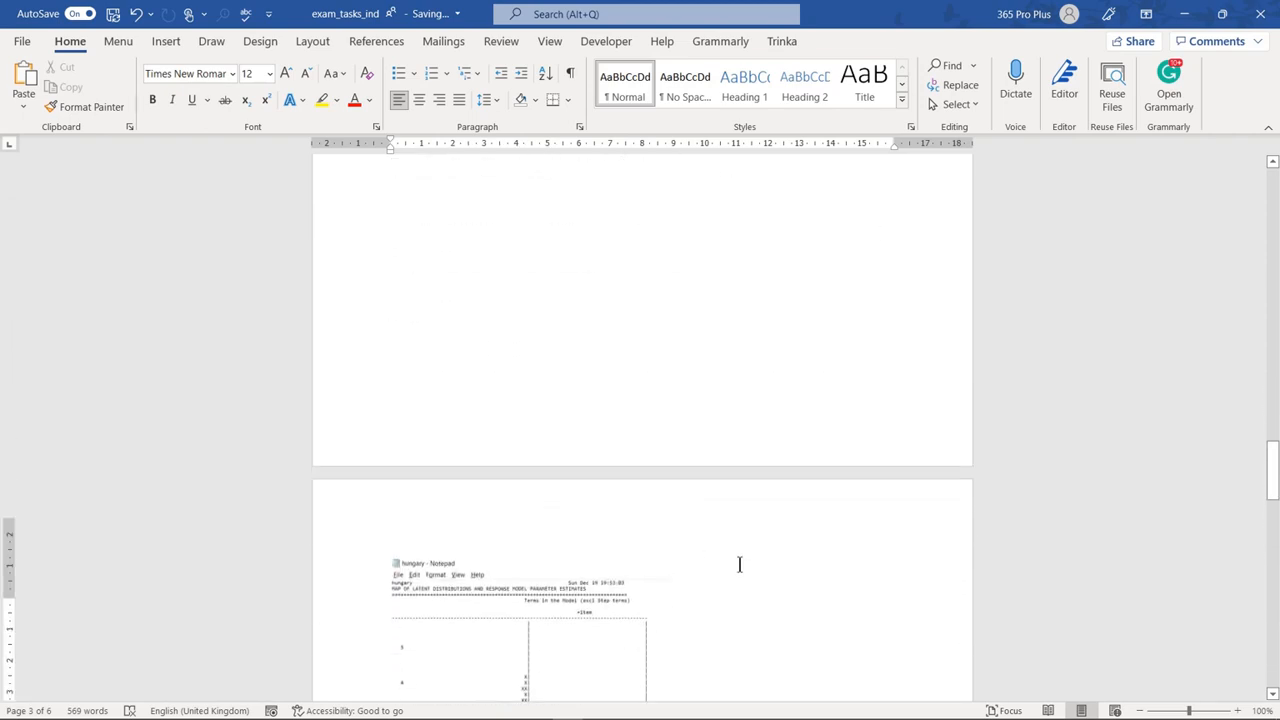
pyautogui.scroll(-6, 733, 562)
pyautogui.write('Fin')
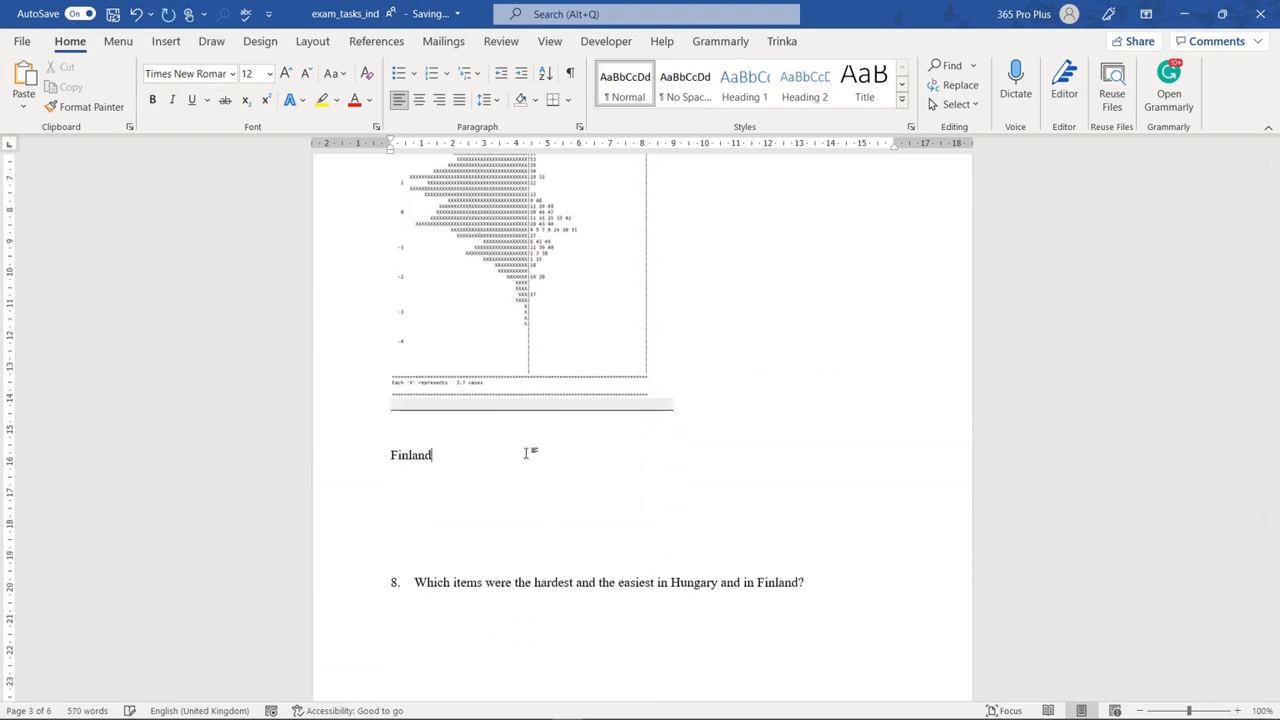
pyautogui.write('land')
pyautogui.press('Return')
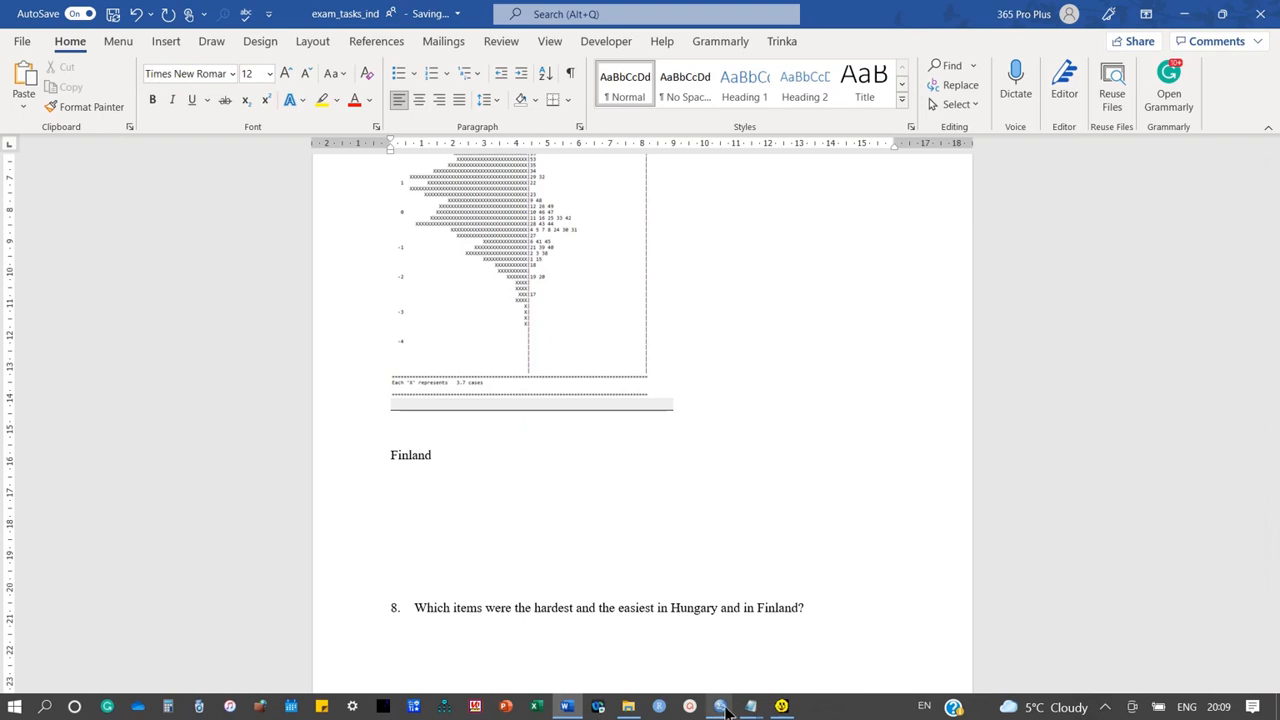
# Switch to the finland output in Notepad and maximize its window
pyautogui.click(722, 708)
pyautogui.click(750, 706)
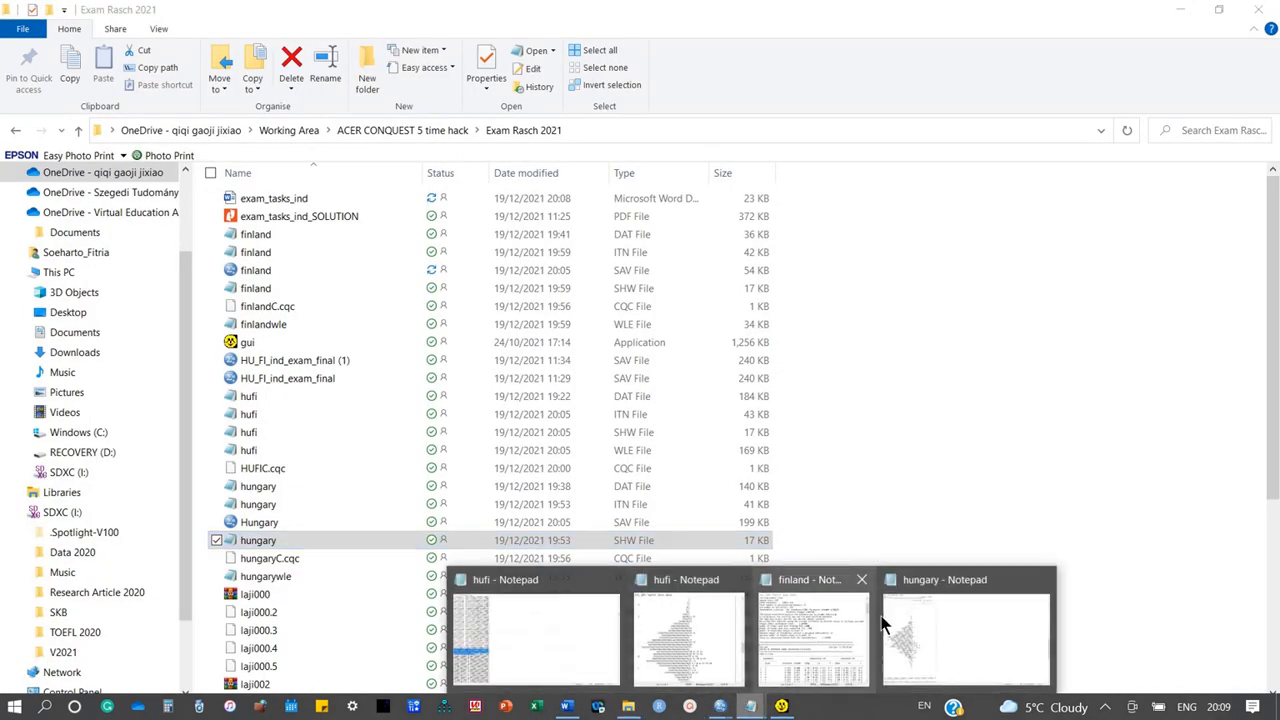
pyautogui.click(803, 620)
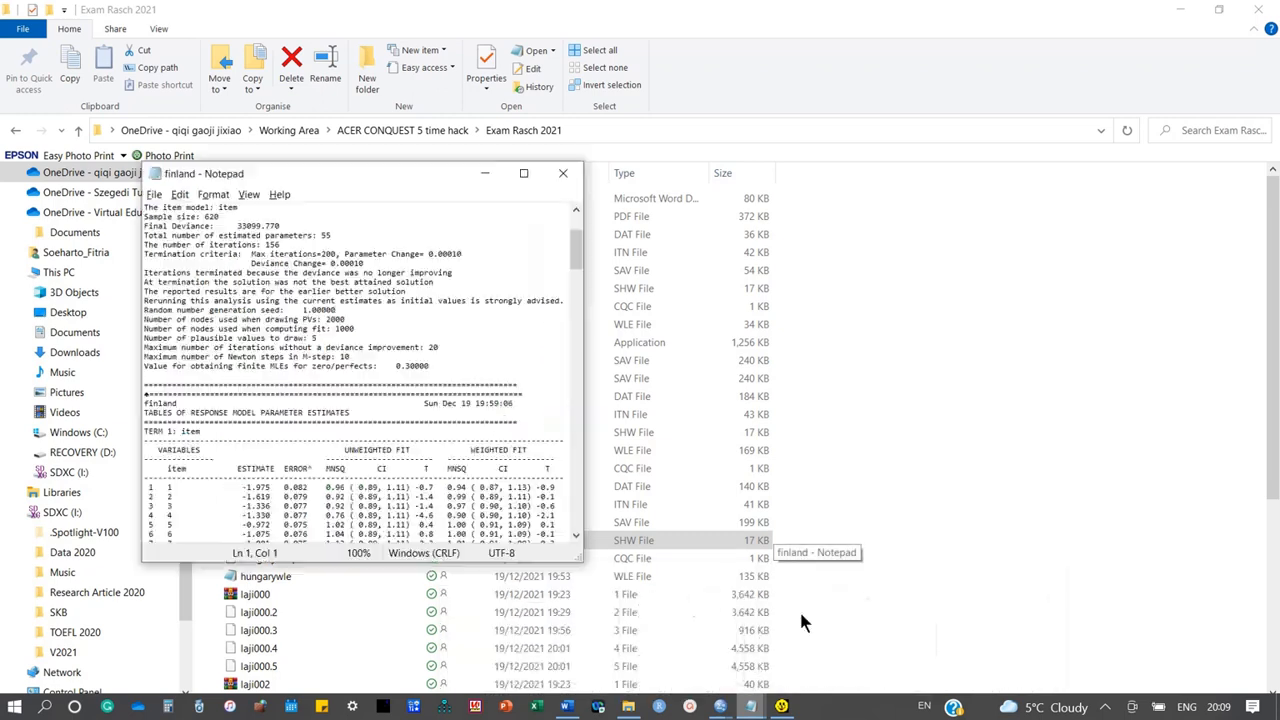
pyautogui.scroll(-20, 402, 497)
pyautogui.scroll(-5, 402, 497)
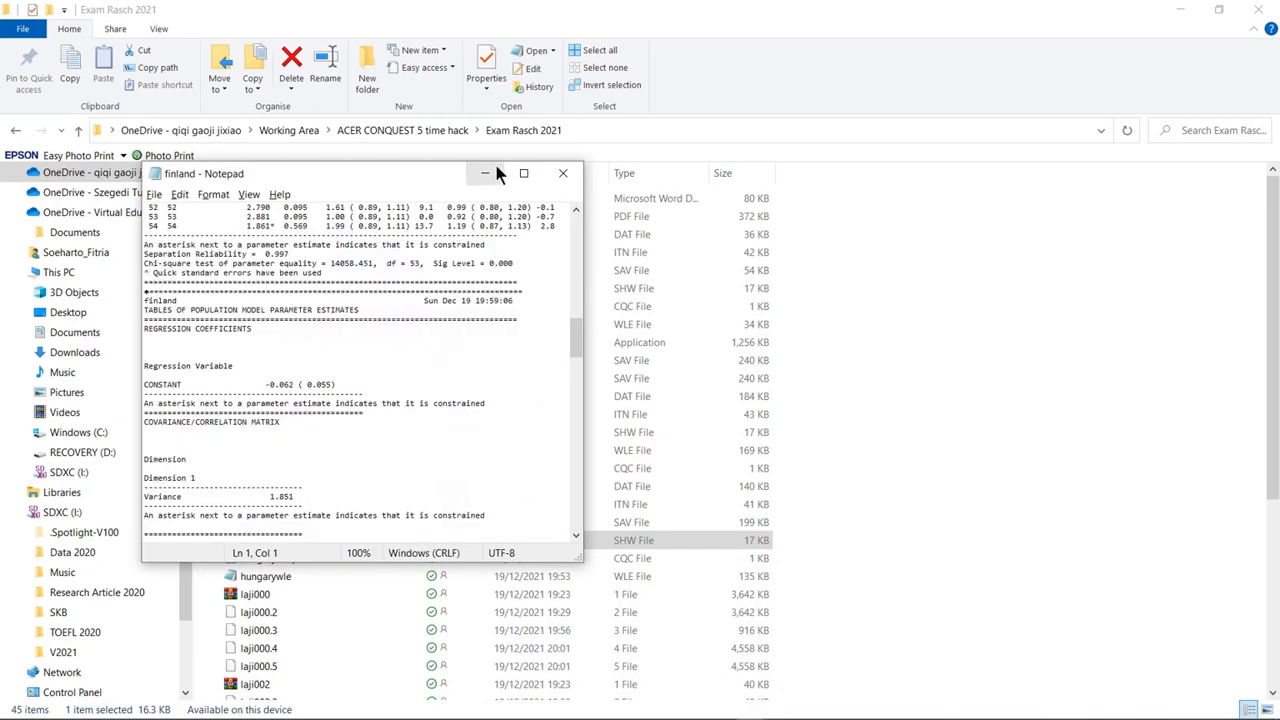
pyautogui.click(523, 173)
# Examine the finland map of latent distributions and the table of item parameter estimates
pyautogui.scroll(-5, 314, 528)
pyautogui.scroll(-17, 314, 528)
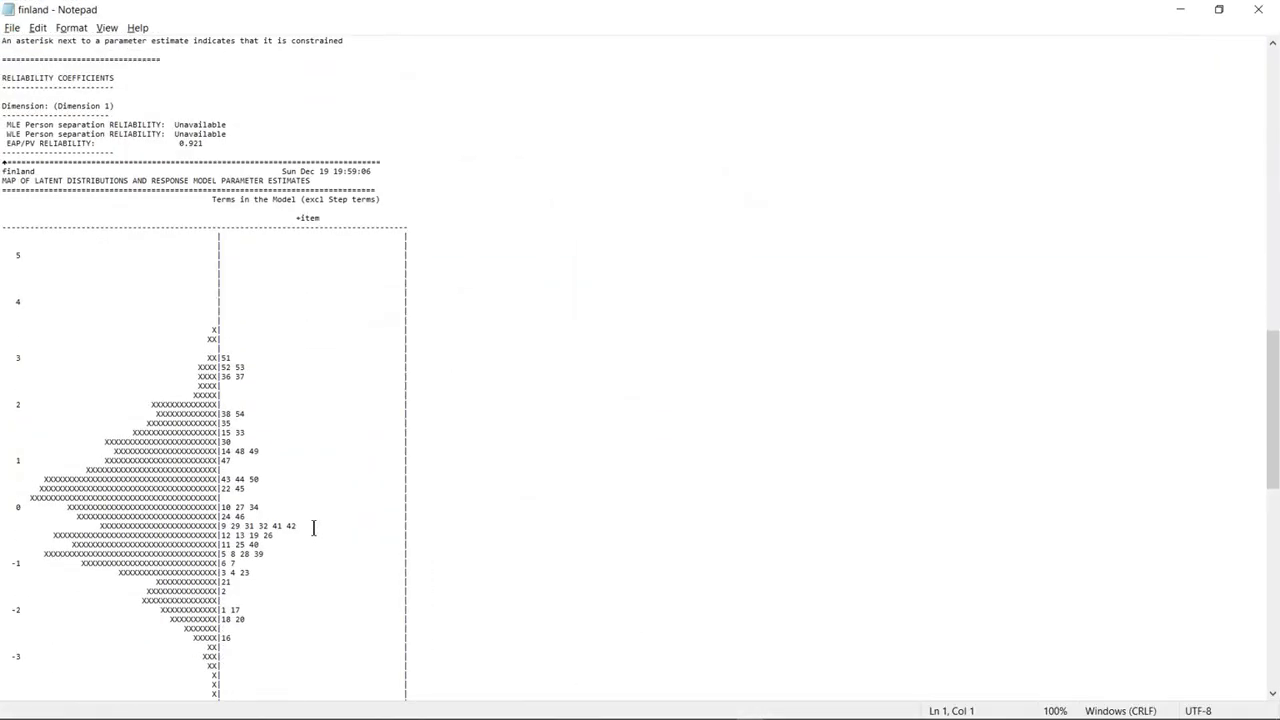
pyautogui.scroll(4, 249, 466)
pyautogui.scroll(7, 247, 466)
pyautogui.scroll(-5, 247, 466)
pyautogui.scroll(1, 307, 536)
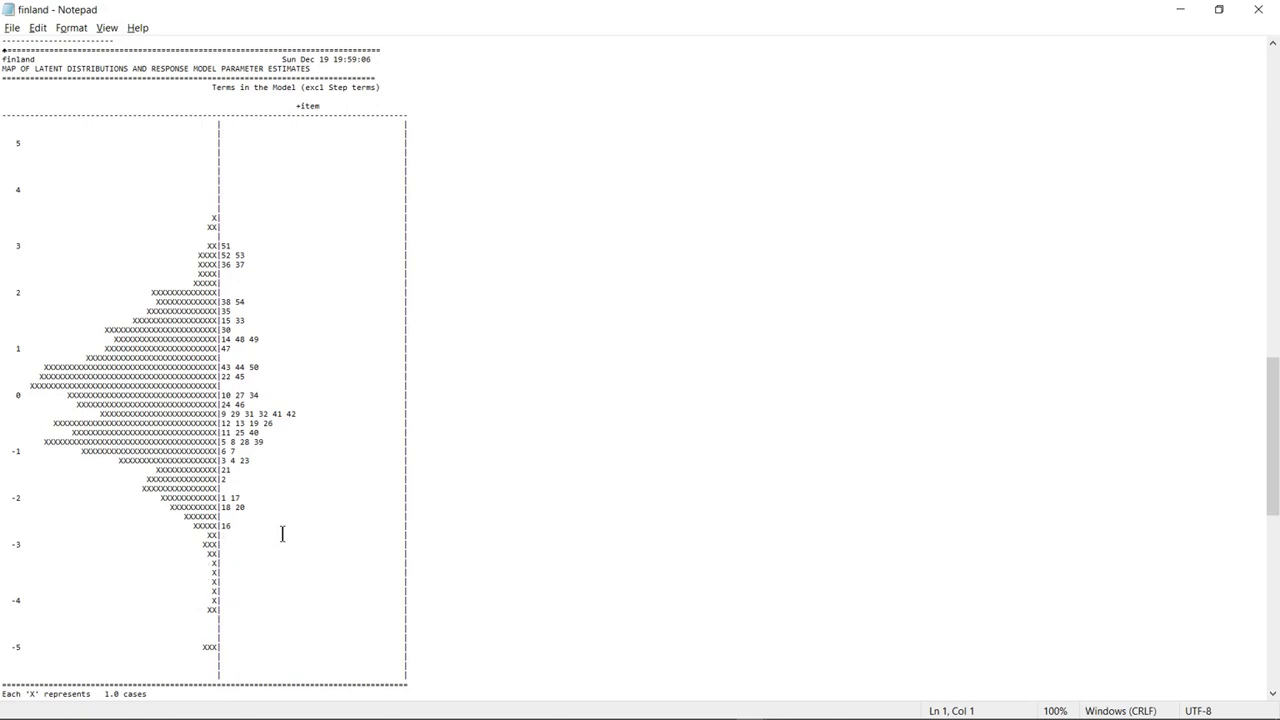
pyautogui.scroll(20, 282, 534)
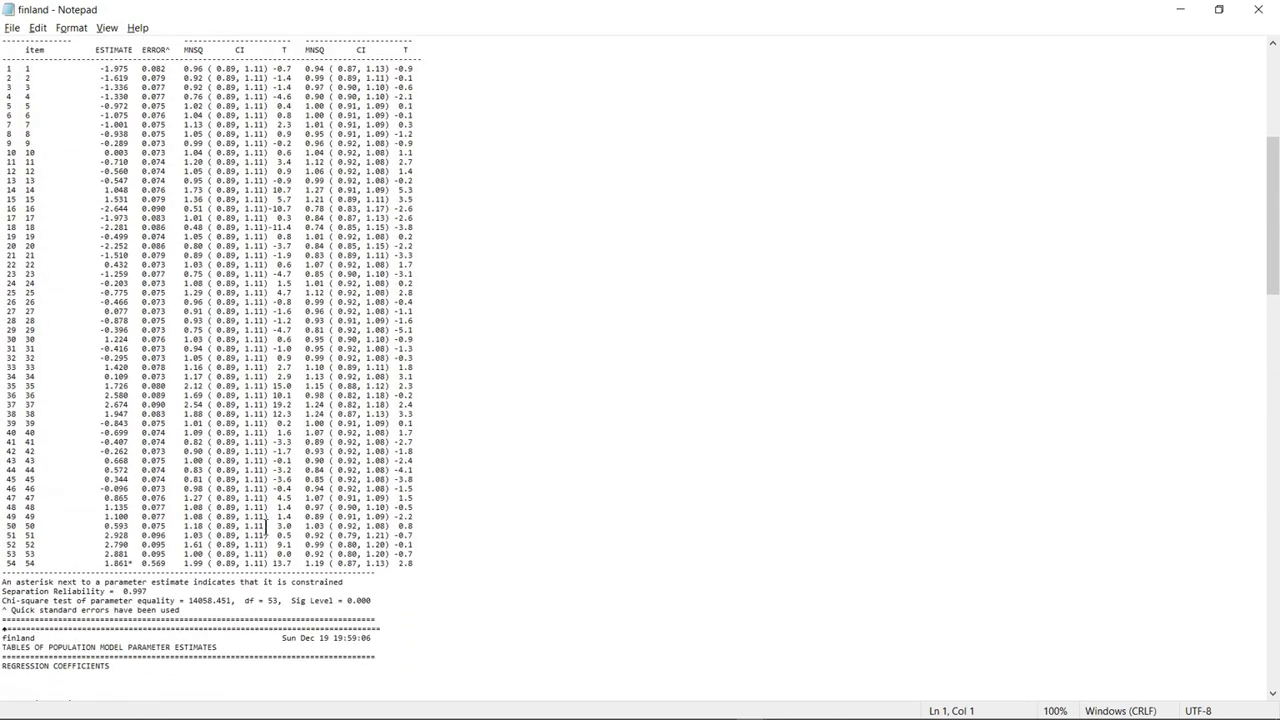
# Capture the map of latent distributions in the finland output and paste the screenshot below the Finland label in the exam_tasks_ind document
pyautogui.scroll(5, 266, 527)
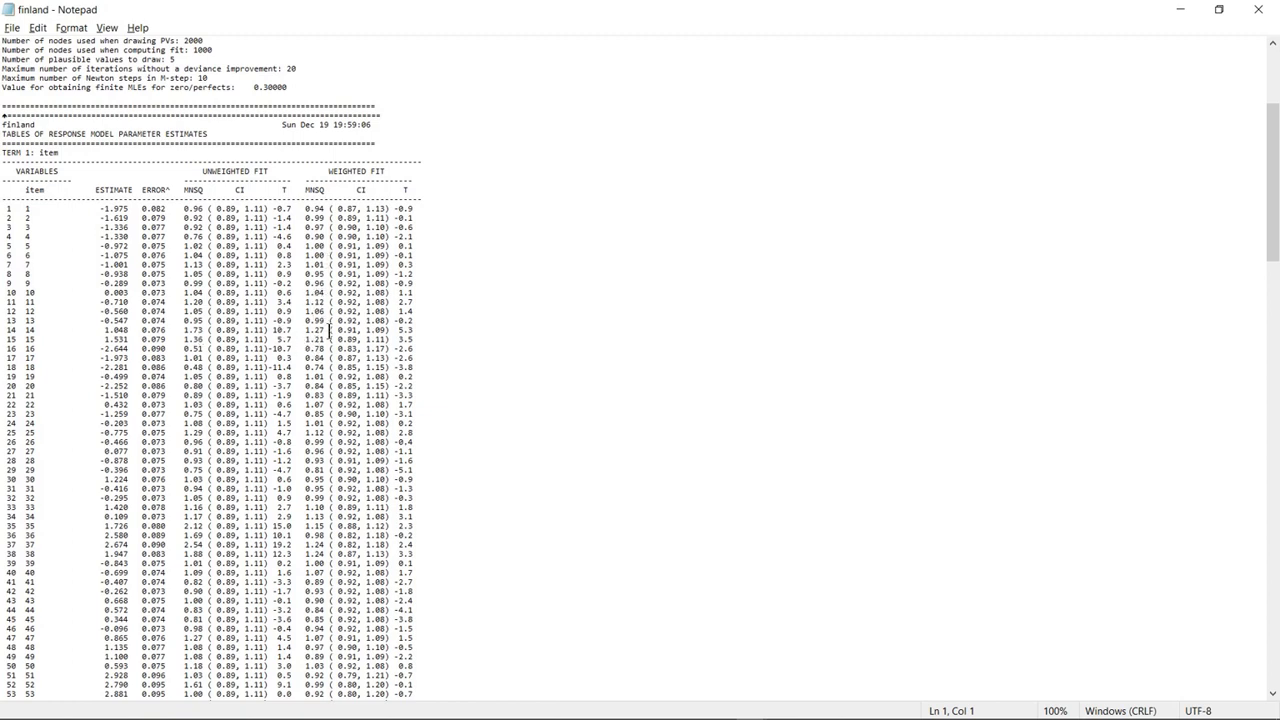
pyautogui.scroll(-1, 327, 341)
pyautogui.scroll(-1, 326, 357)
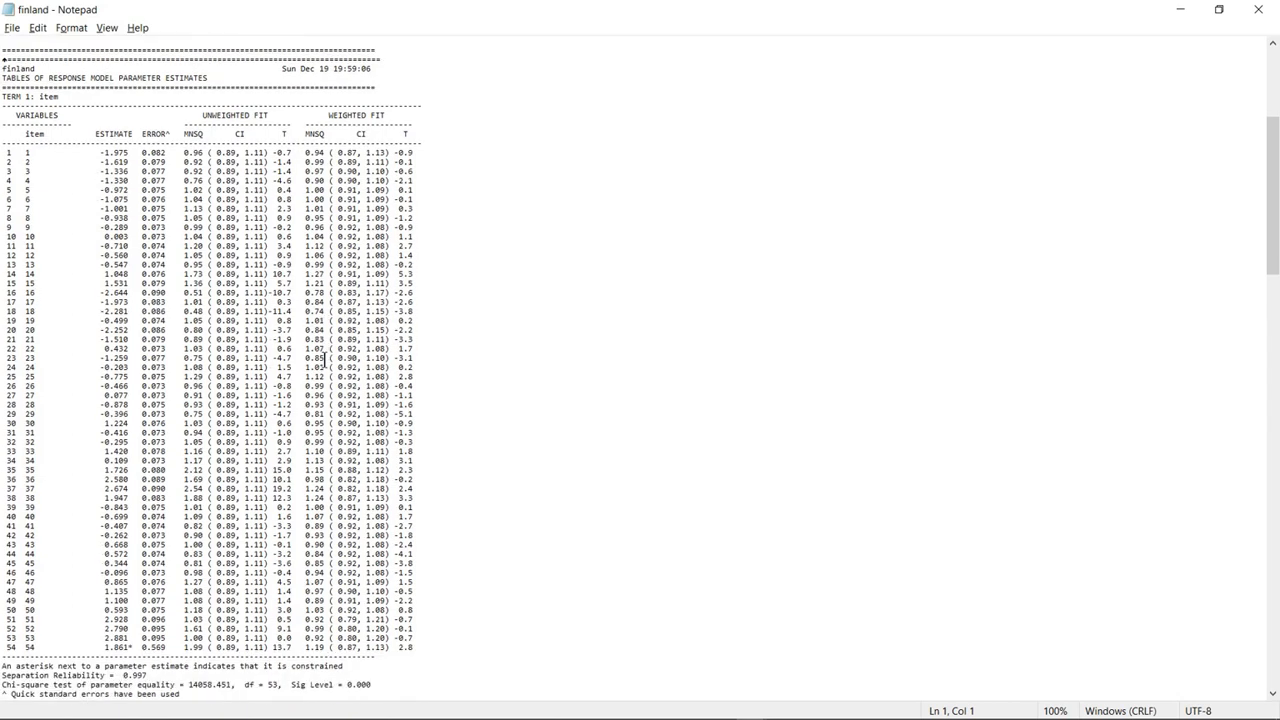
pyautogui.scroll(-2, 325, 360)
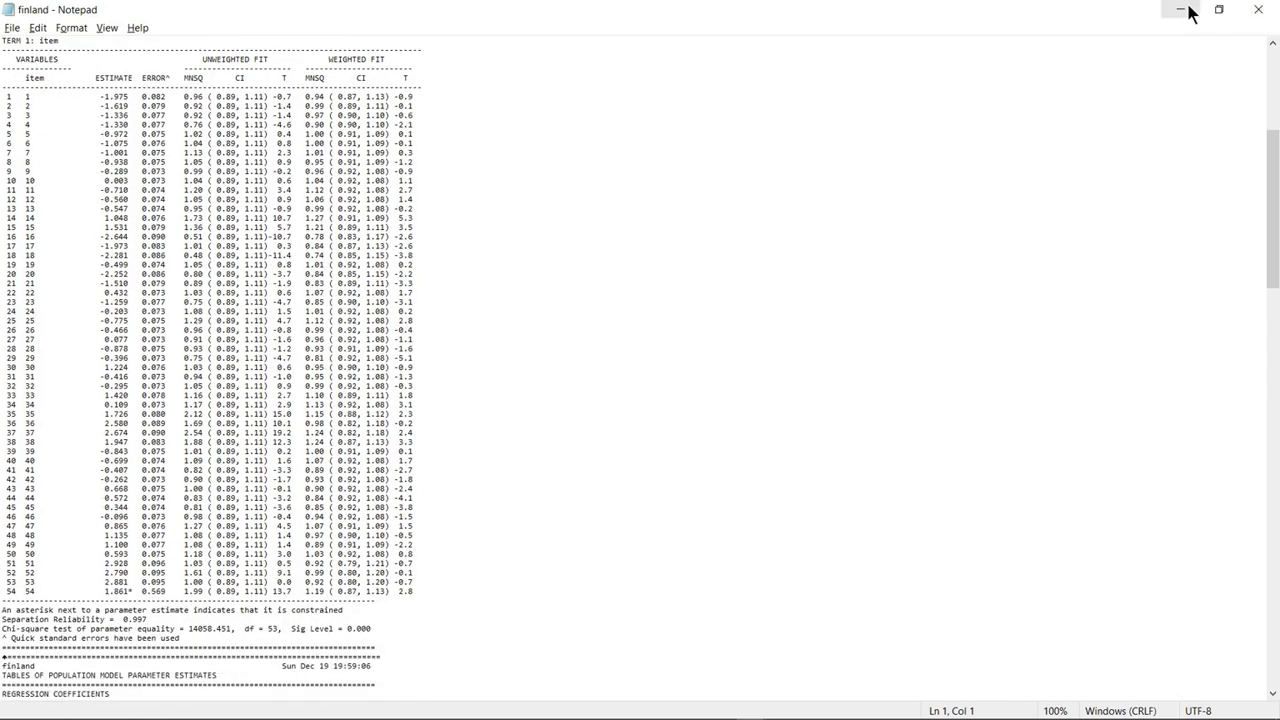
pyautogui.scroll(-20, 612, 416)
pyautogui.scroll(-5, 612, 416)
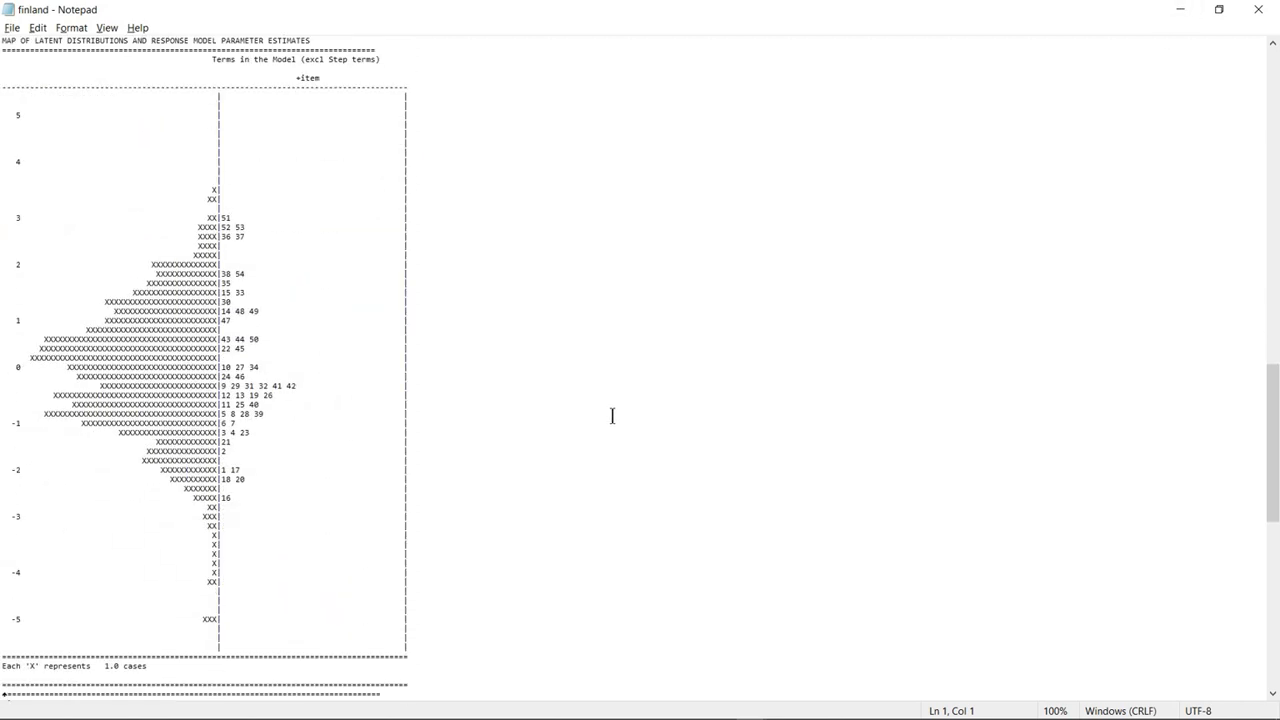
pyautogui.scroll(1, 612, 416)
pyautogui.scroll(-2, 612, 416)
pyautogui.scroll(1, 612, 416)
pyautogui.click(1180, 9)
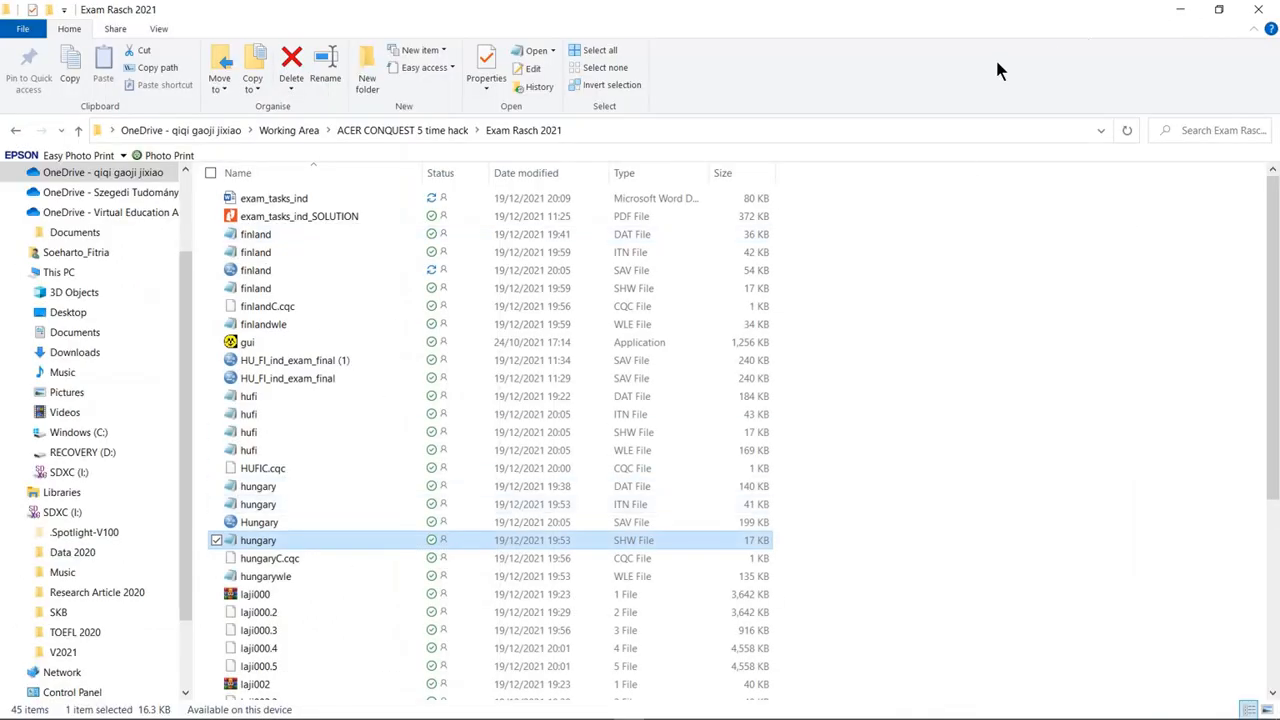
pyautogui.click(1180, 9)
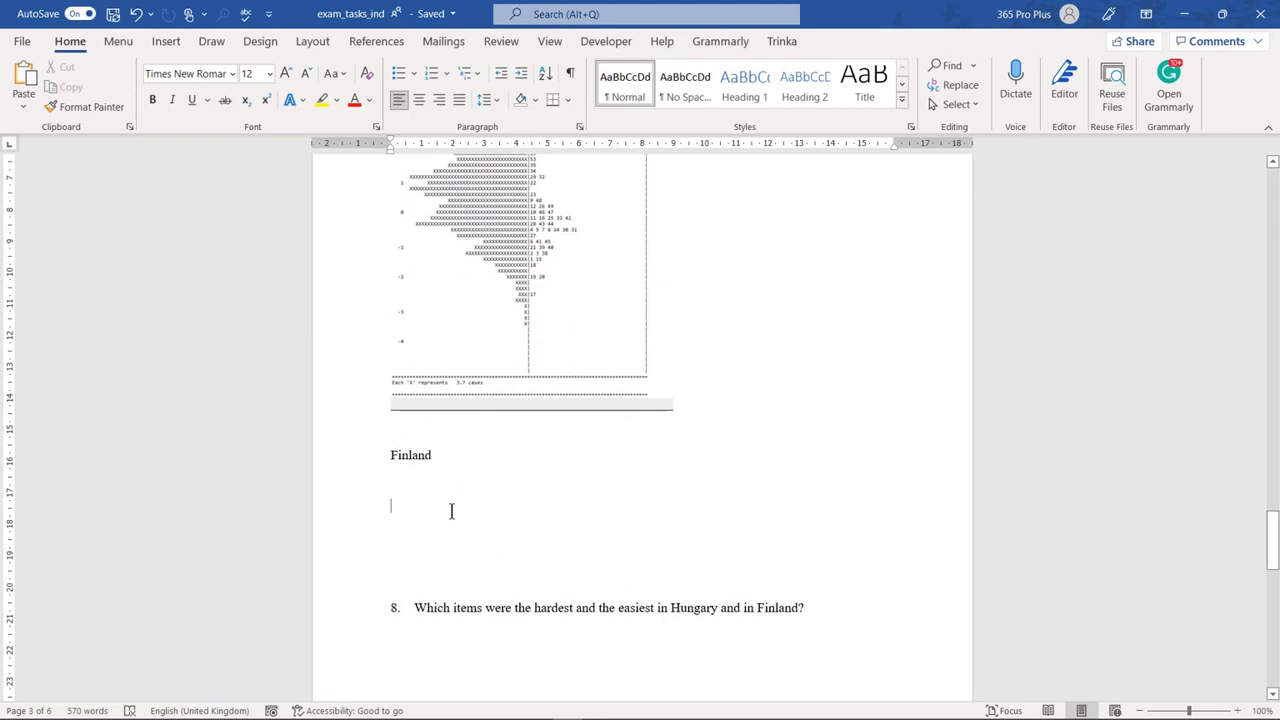
pyautogui.hotkey('ctrl', 'v')
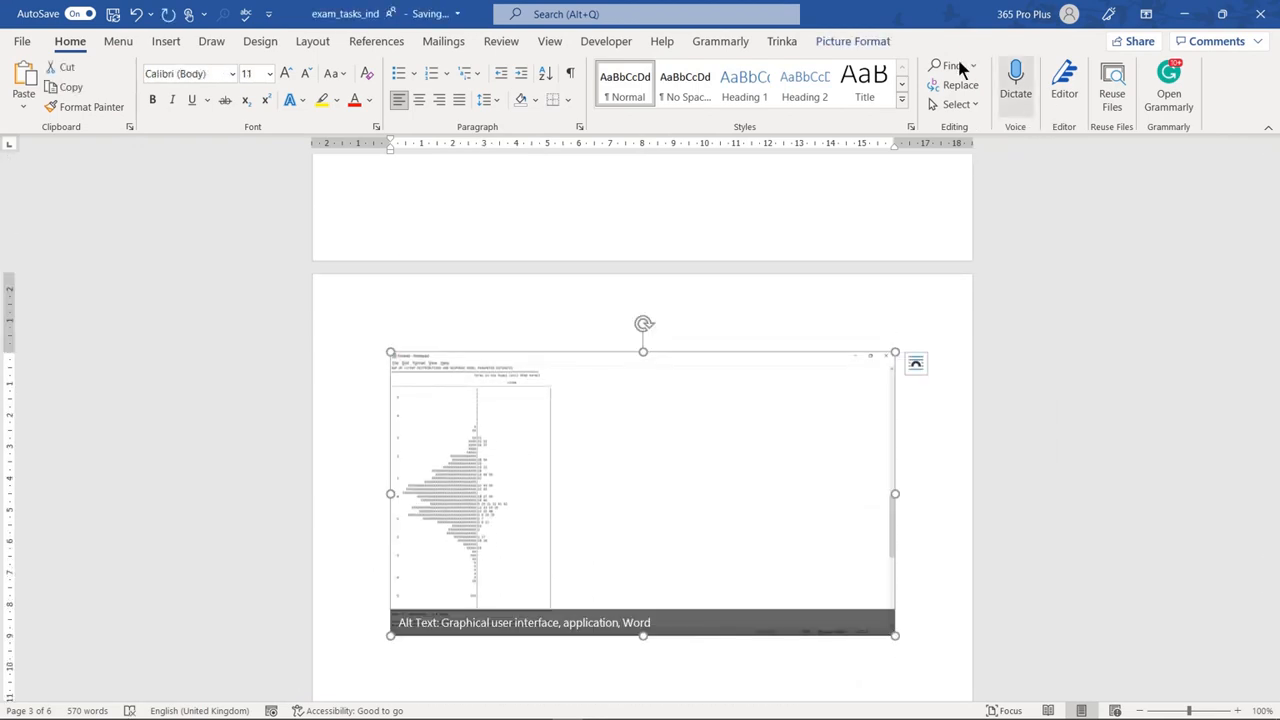
# Crop the empty area beside the map off the pasted finland screenshot, leaving a picture about 6.05 cm wide and 9.34 cm high
pyautogui.click(855, 43)
pyautogui.click(1140, 93)
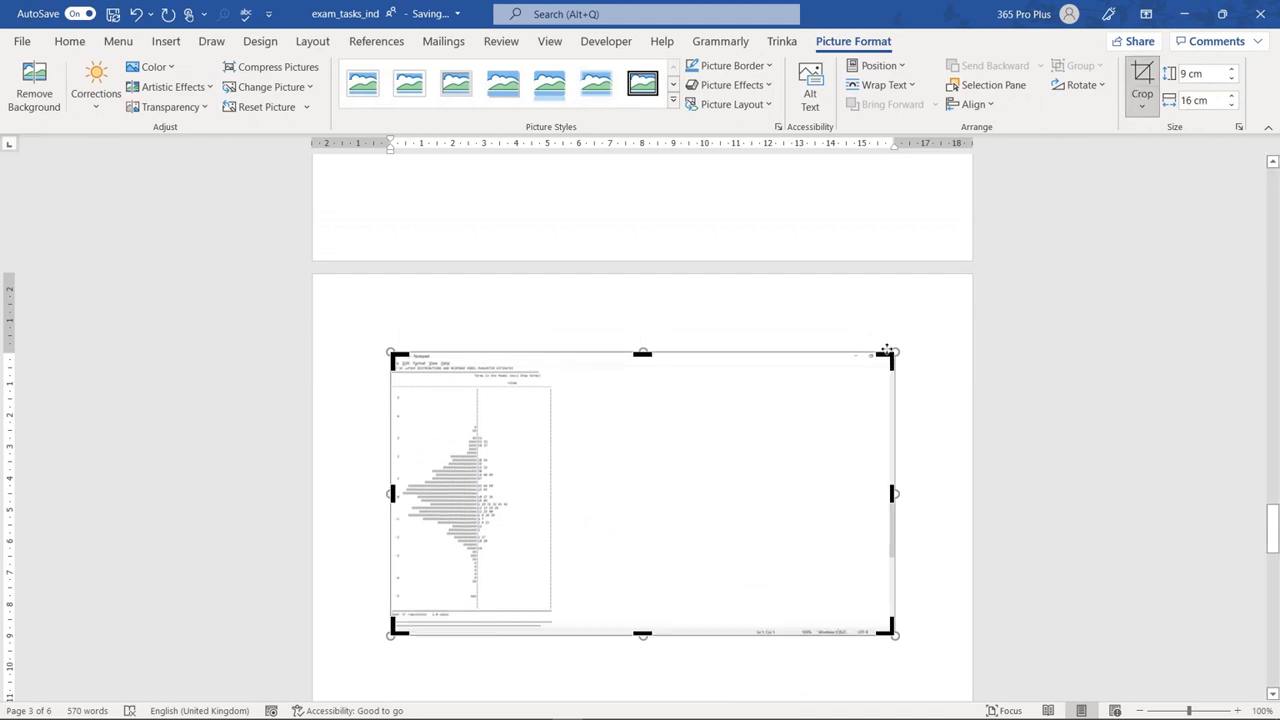
pyautogui.moveTo(884, 356); pyautogui.dragTo(578, 338)
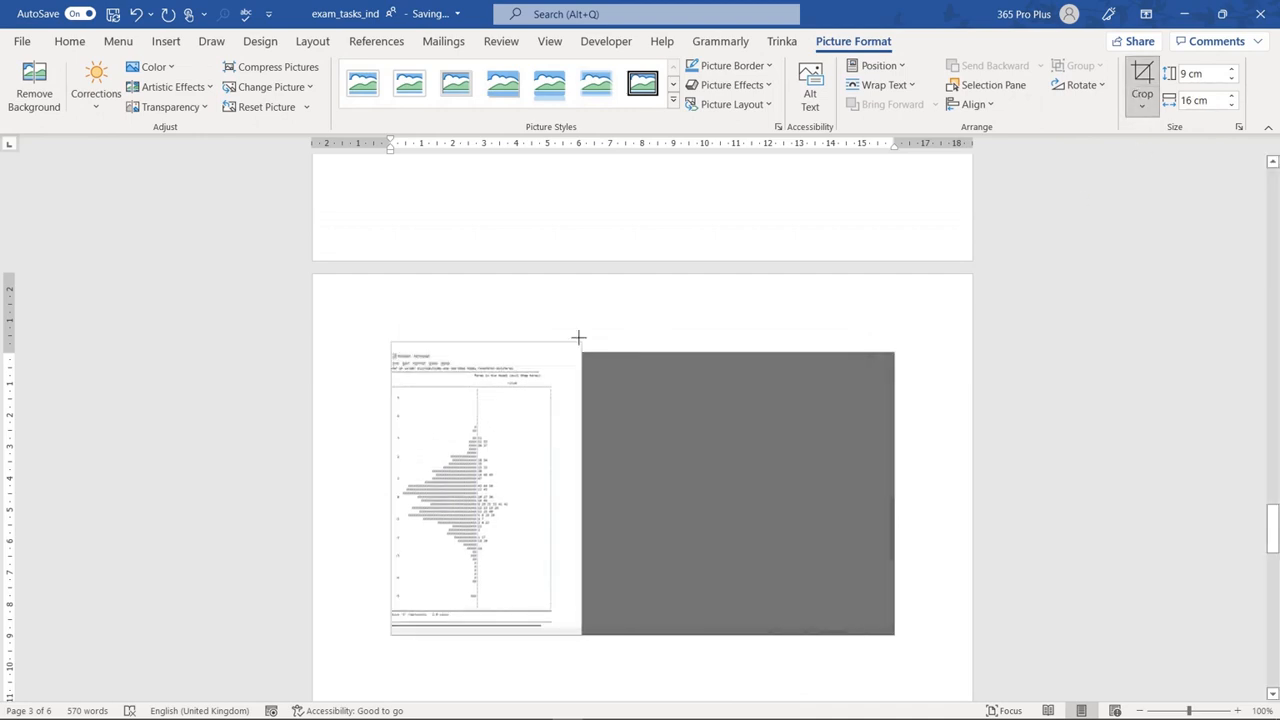
pyautogui.click(997, 434)
# Enlarge the cropped Finland map proportionally to about 12.6 cm wide and check its readability
pyautogui.click(430, 518)
pyautogui.scroll(-3, 560, 518)
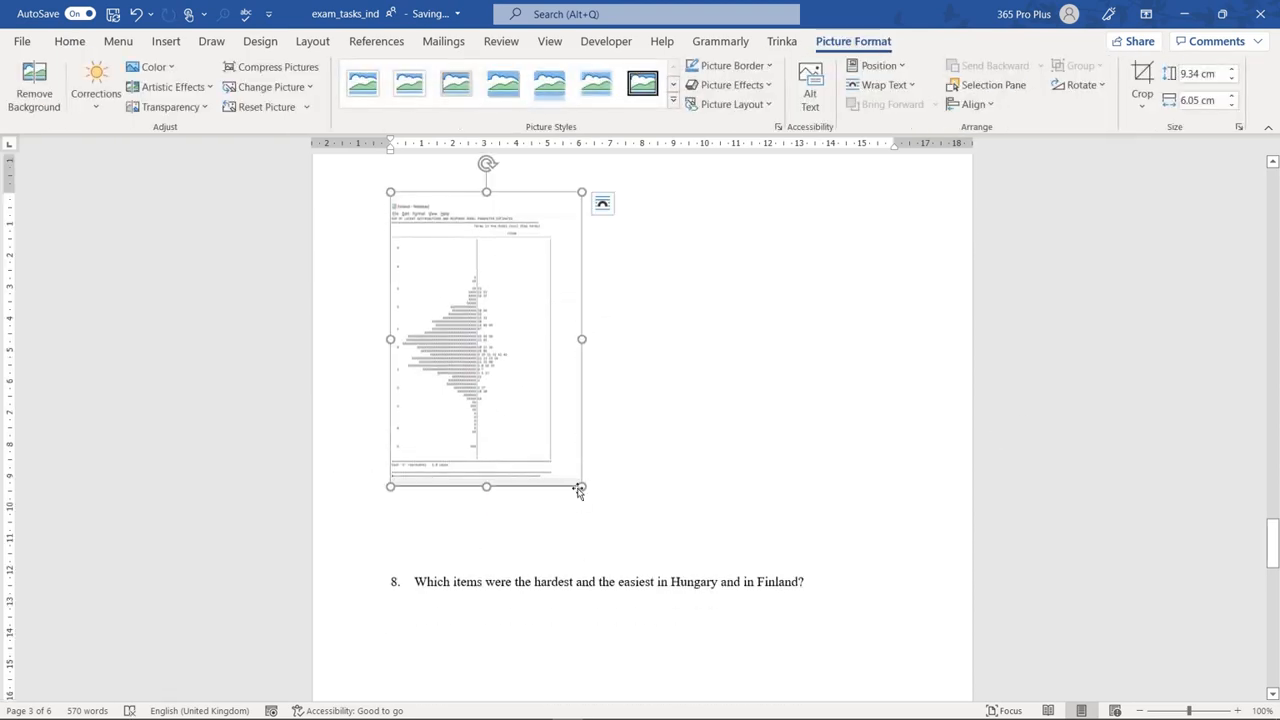
pyautogui.moveTo(578, 484); pyautogui.dragTo(789, 597)
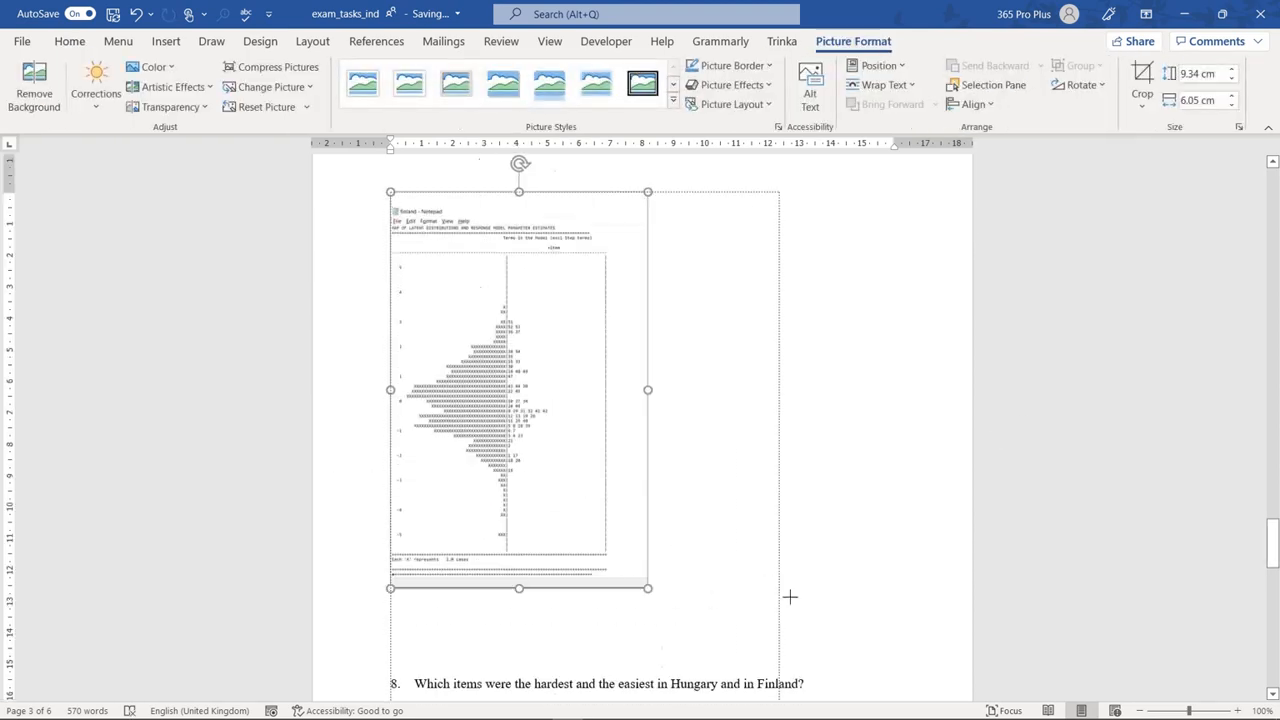
pyautogui.click(847, 541)
pyautogui.scroll(5, 620, 506)
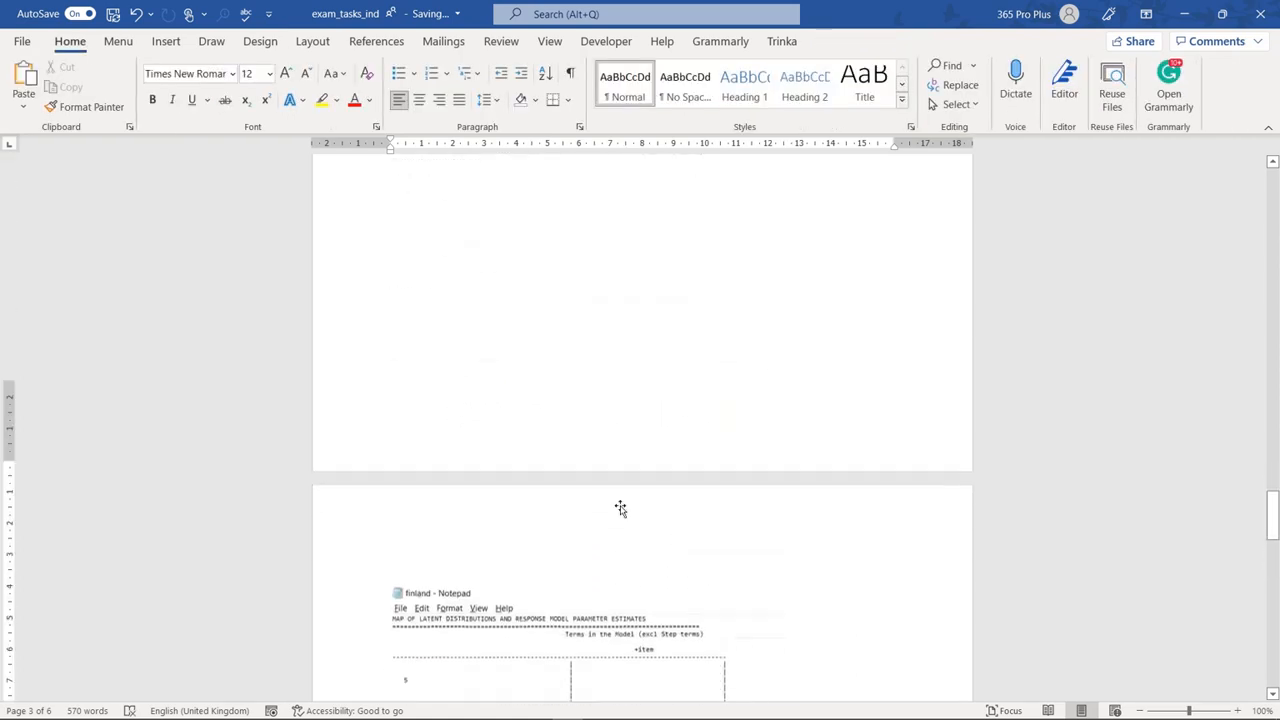
pyautogui.scroll(-4, 617, 509)
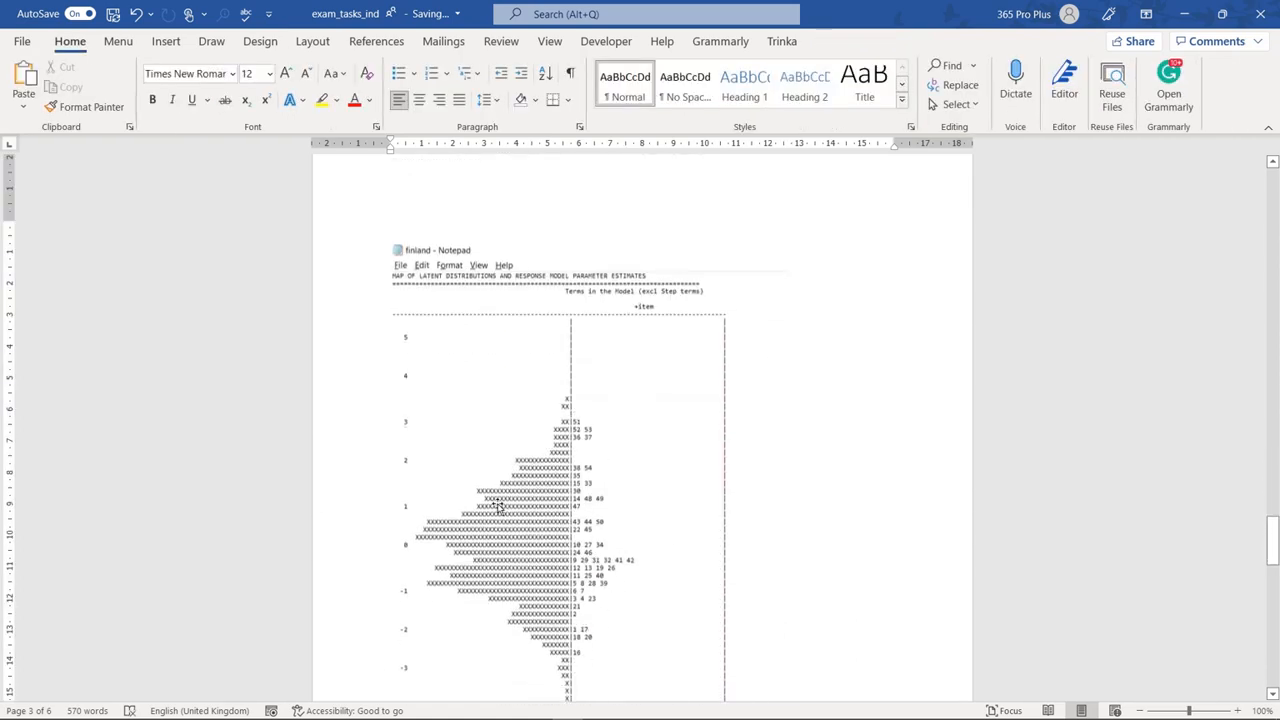
pyautogui.scroll(-3, 529, 690)
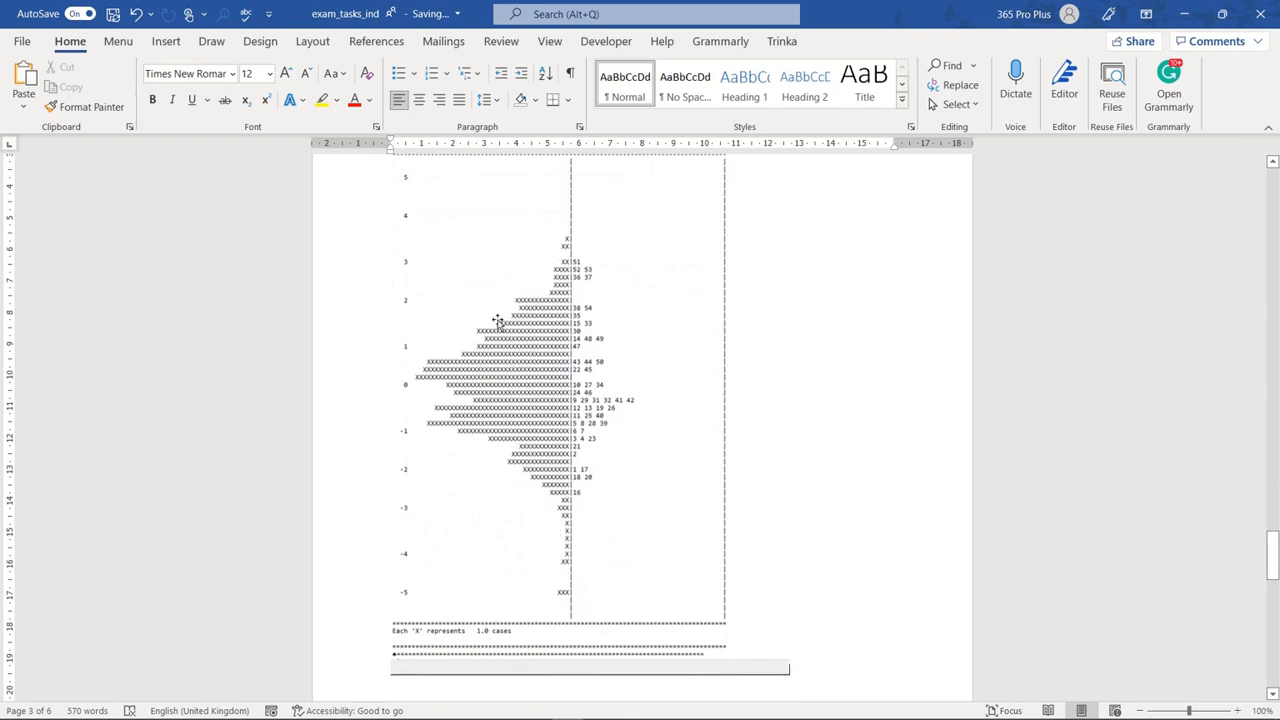
# Add blank lines between the Hungary reliability table and the Reliability Finland heading in the answer to question 1
pyautogui.scroll(10, 800, 435)
pyautogui.scroll(-6, 800, 435)
pyautogui.scroll(5, 800, 435)
pyautogui.scroll(10, 800, 435)
pyautogui.scroll(-3, 695, 445)
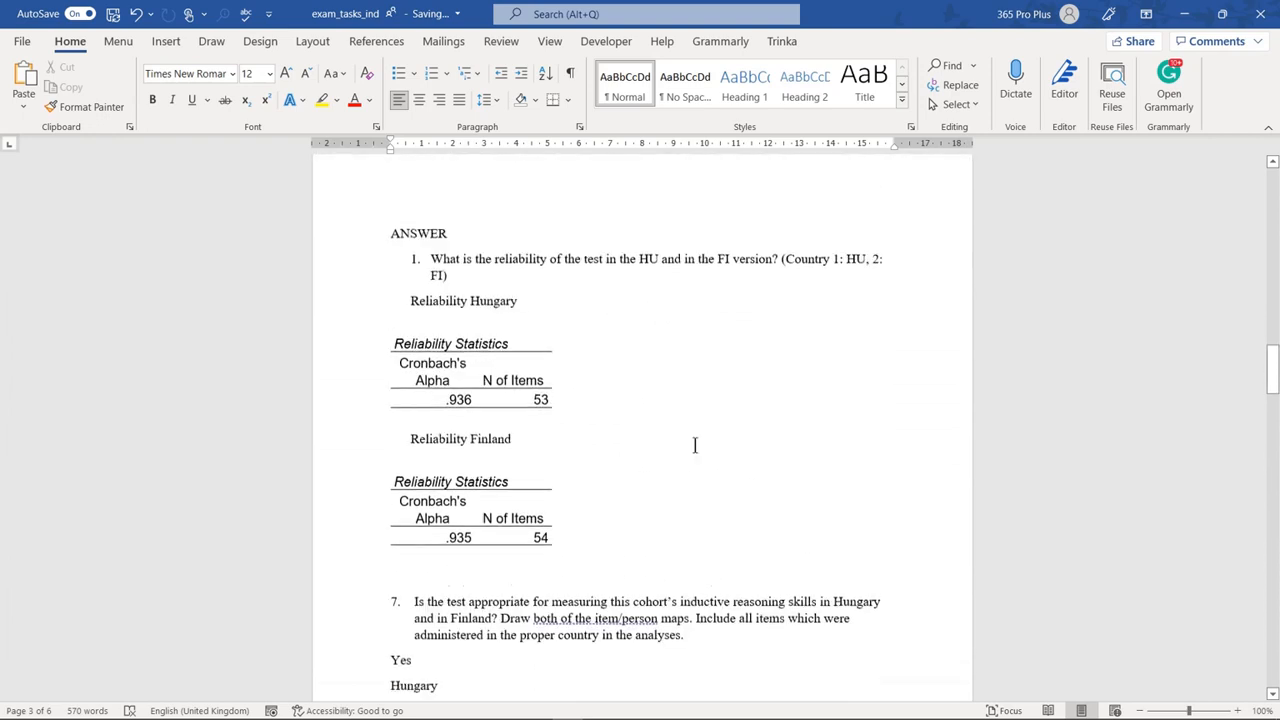
pyautogui.click(601, 401)
pyautogui.press('Return')
pyautogui.press('Return')
pyautogui.press('Return')
pyautogui.press('Return')
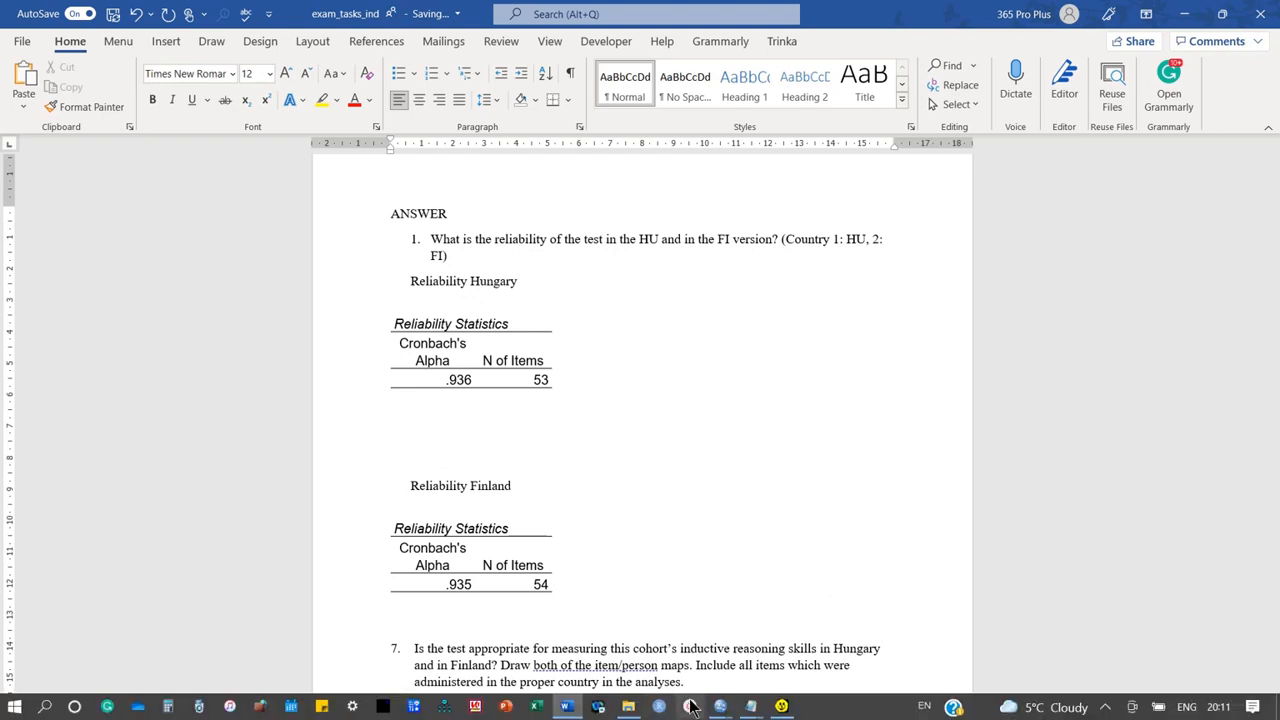
# Copy the EAP/PV RELIABILITY line (0.913) from the hungary output and paste it below the Hungary reliability table
pyautogui.moveTo(748, 708)
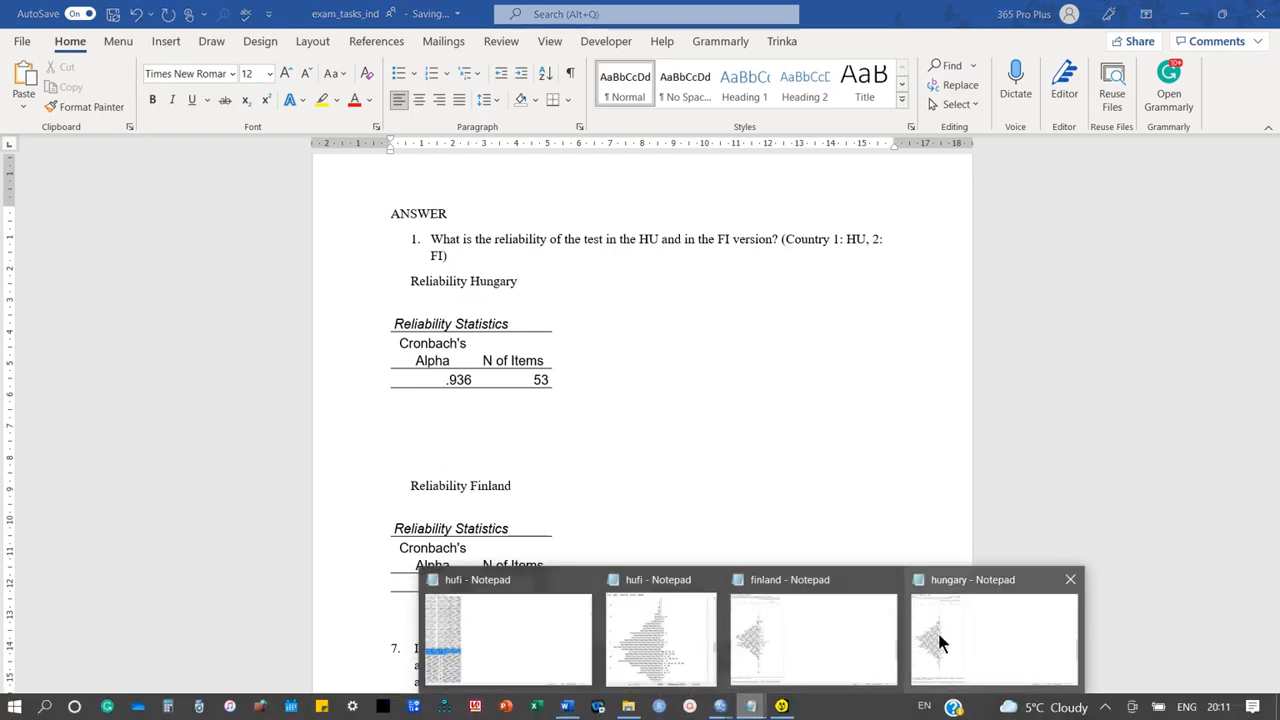
pyautogui.click(931, 651)
pyautogui.scroll(2, 361, 505)
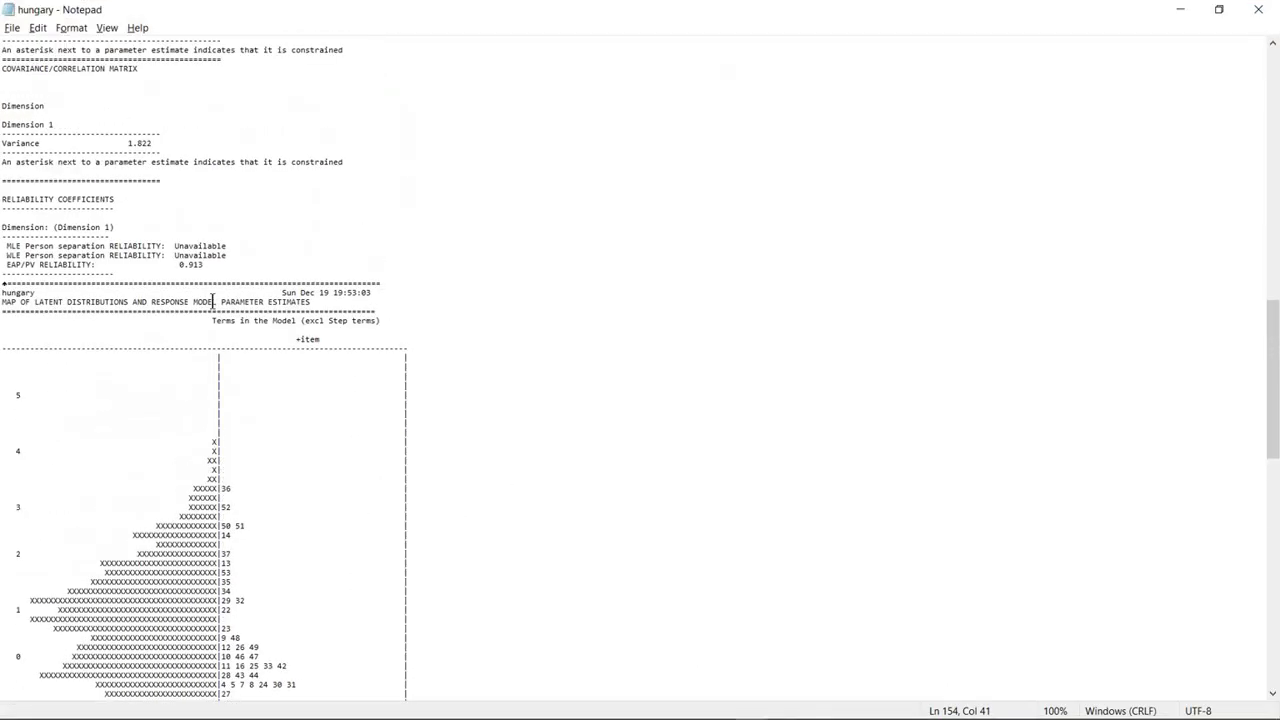
pyautogui.moveTo(203, 266); pyautogui.dragTo(5, 266)
pyautogui.hotkey('ctrl', 'c')
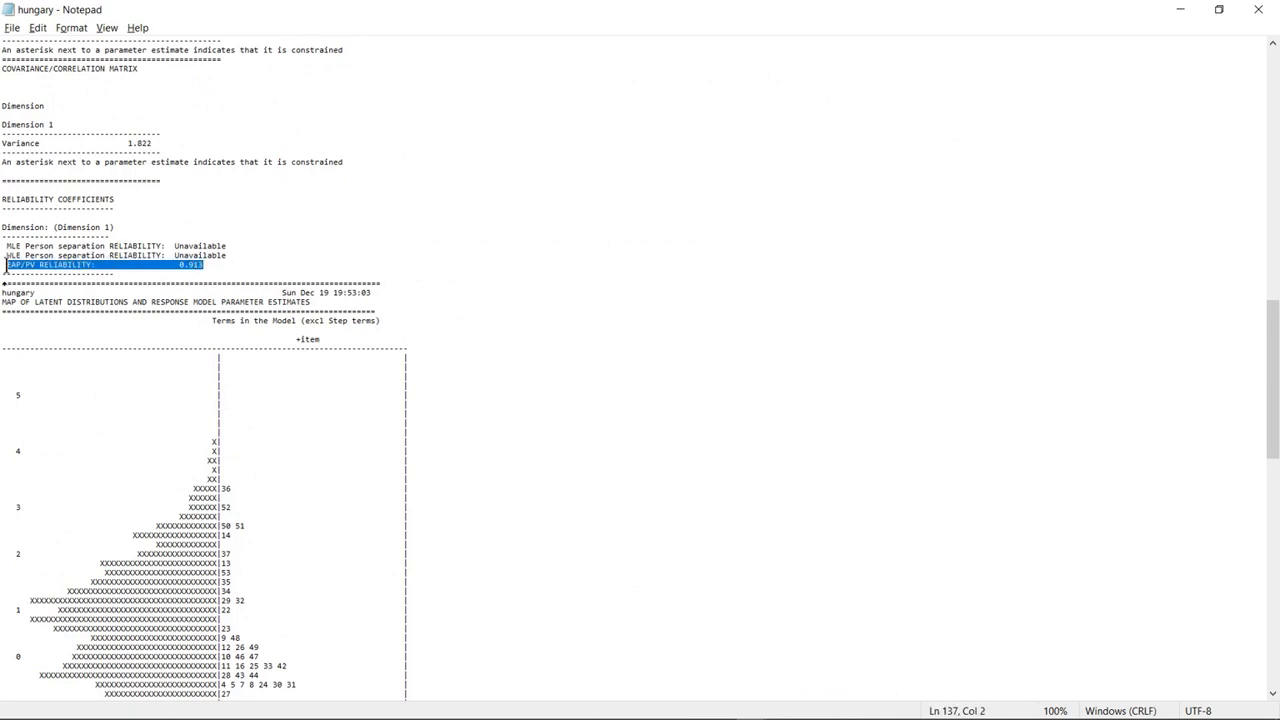
pyautogui.click(1179, 9)
pyautogui.click(433, 429)
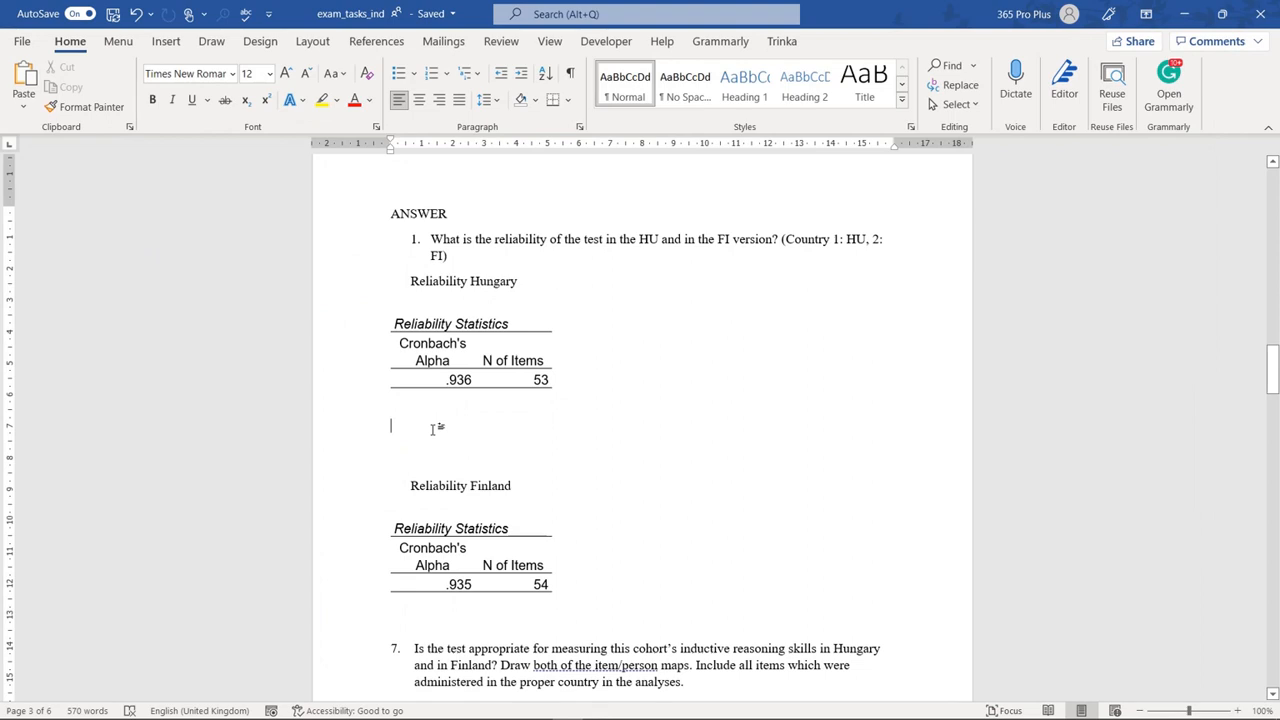
pyautogui.hotkey('ctrl', 'v')
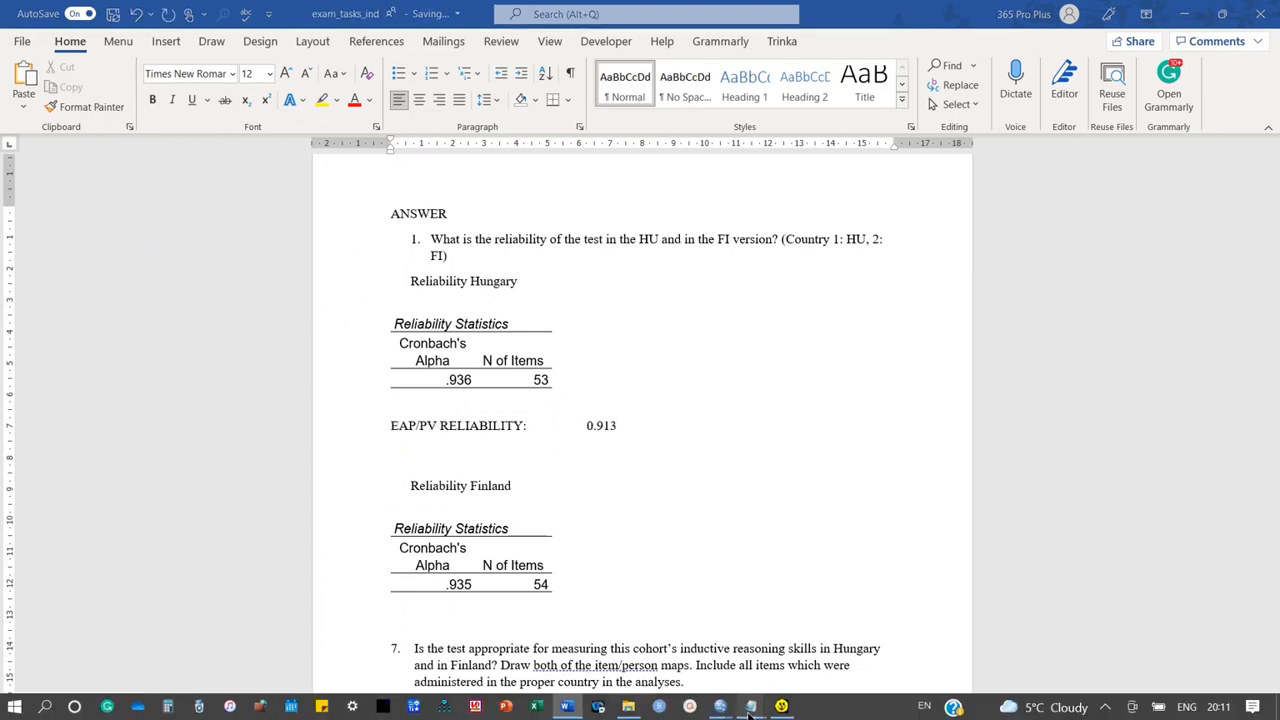
# Copy the EAP/PV RELIABILITY line (0.921) from the finland output and paste it below the Finland reliability table
pyautogui.moveTo(757, 708)
pyautogui.click(813, 638)
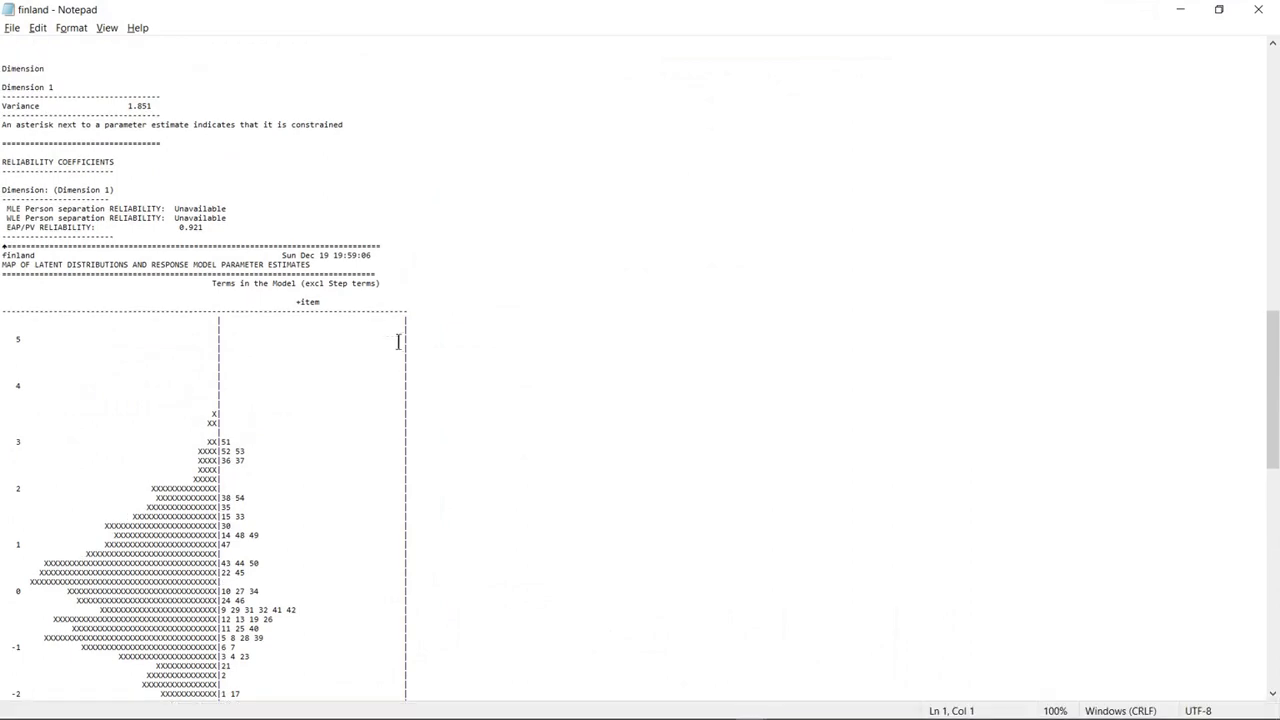
pyautogui.moveTo(208, 226); pyautogui.dragTo(2, 227)
pyautogui.hotkey('ctrl', 'c')
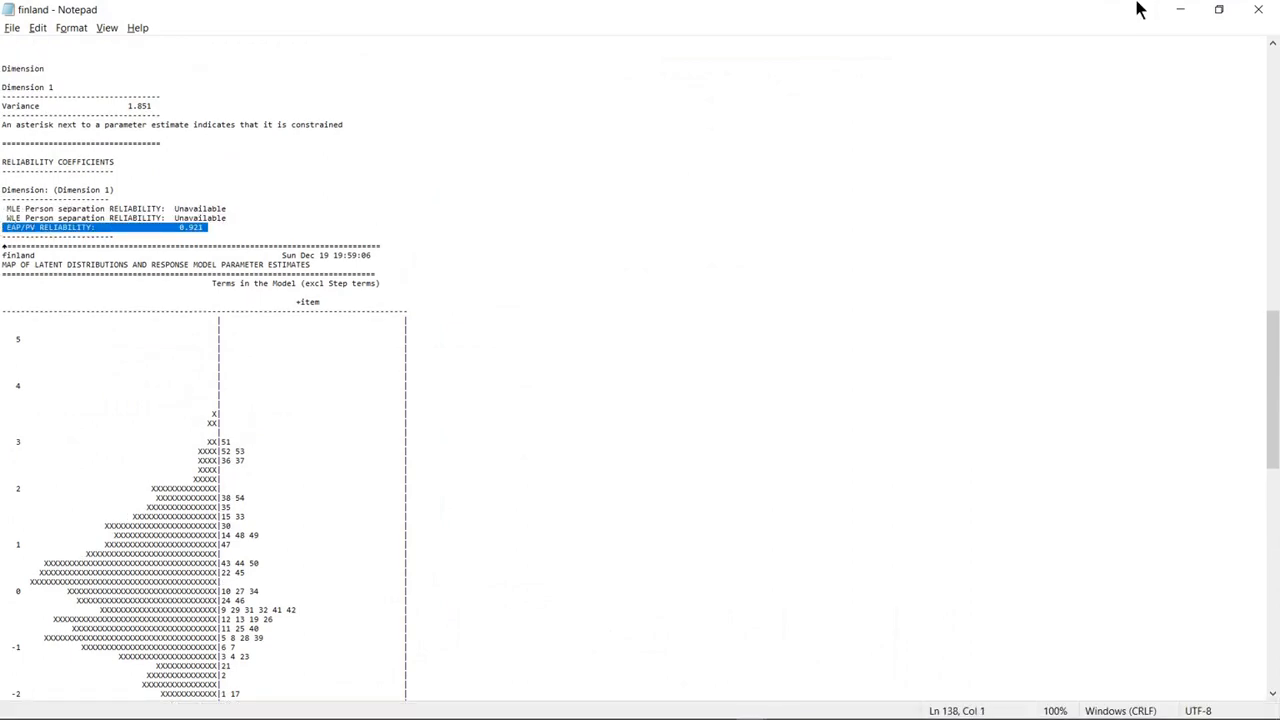
pyautogui.click(1180, 9)
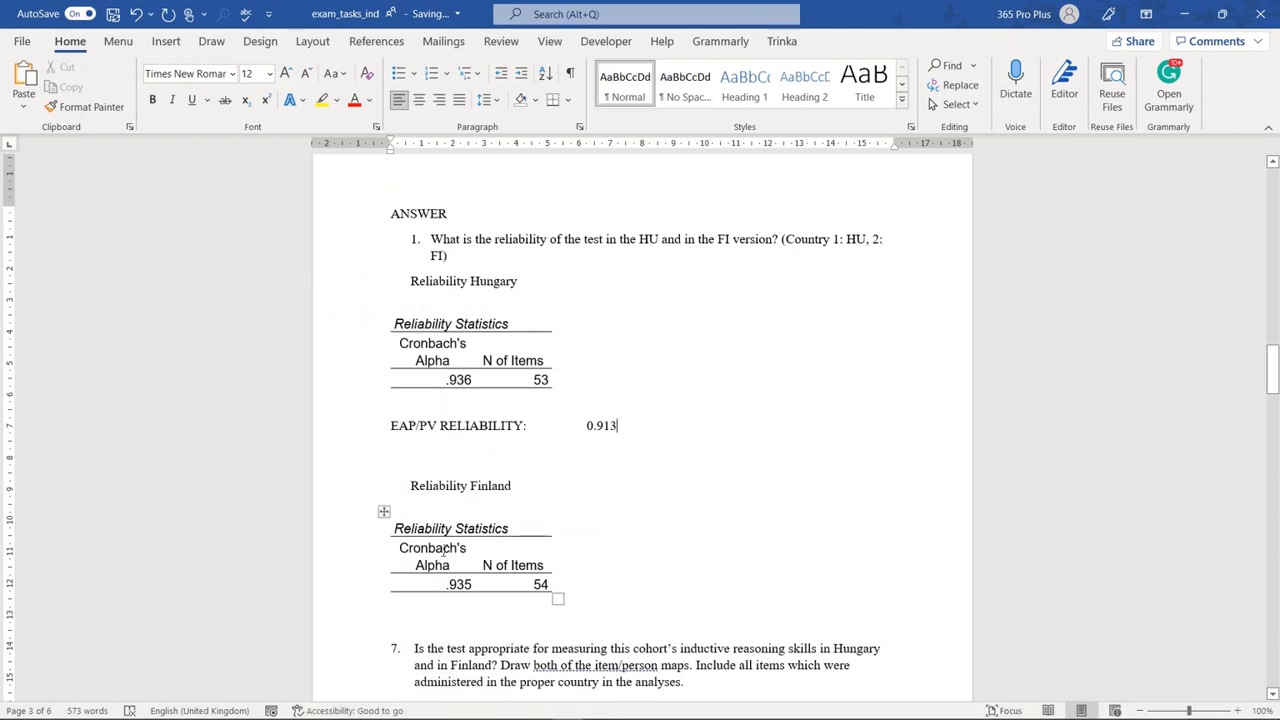
pyautogui.click(433, 621)
pyautogui.hotkey('ctrl', 'v')
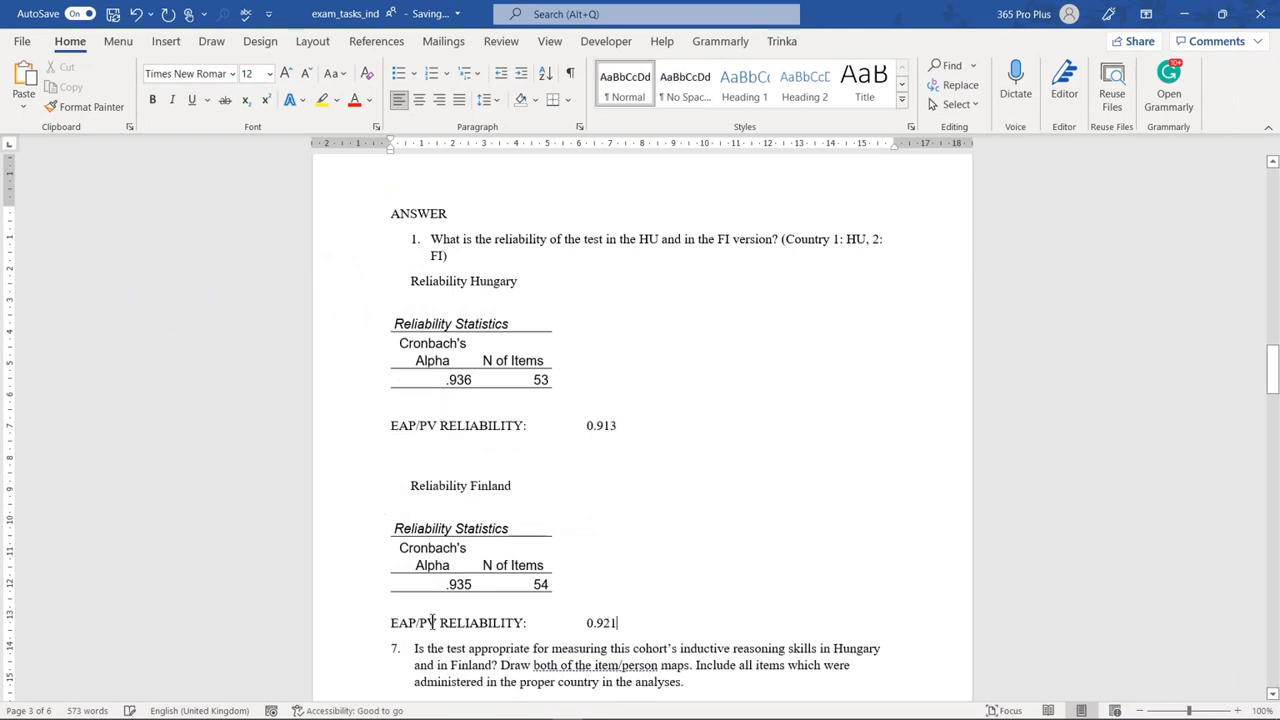
# Read question 8 and examine the Hungary and Finland maps at 148% zoom for the hardest and easiest items
pyautogui.scroll(-15, 711, 598)
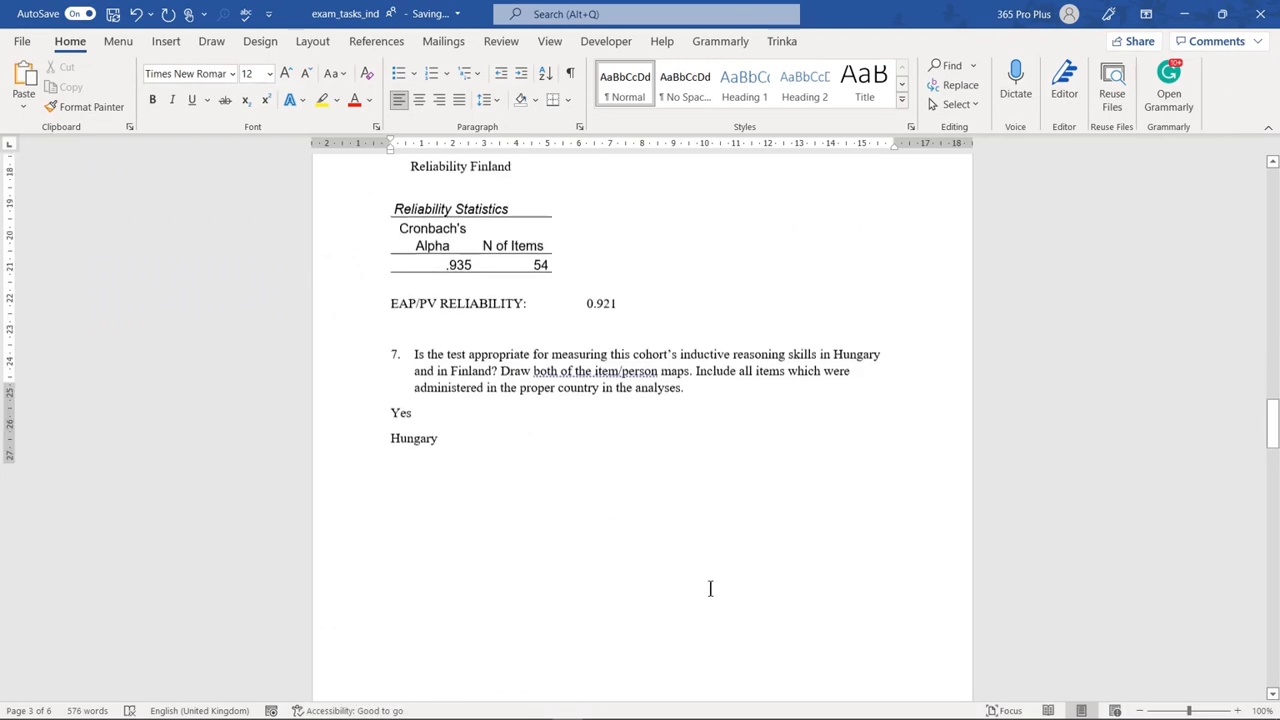
pyautogui.scroll(-12, 710, 591)
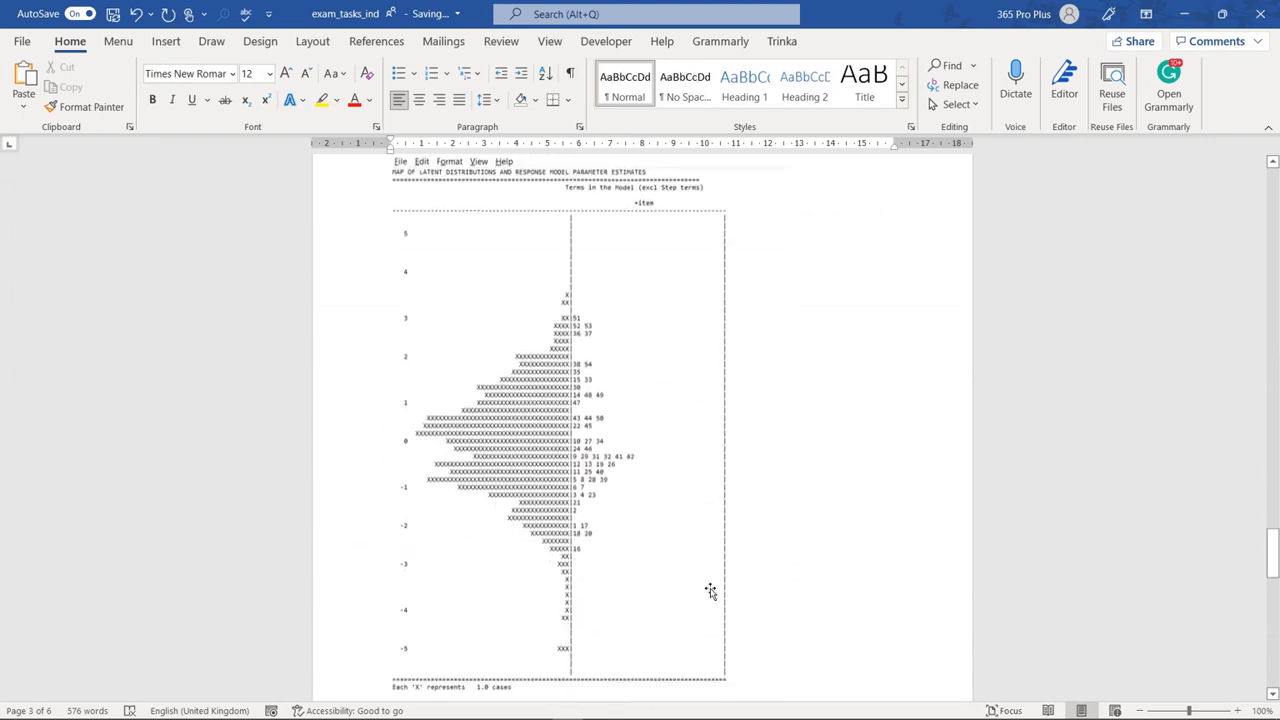
pyautogui.scroll(1, 686, 540)
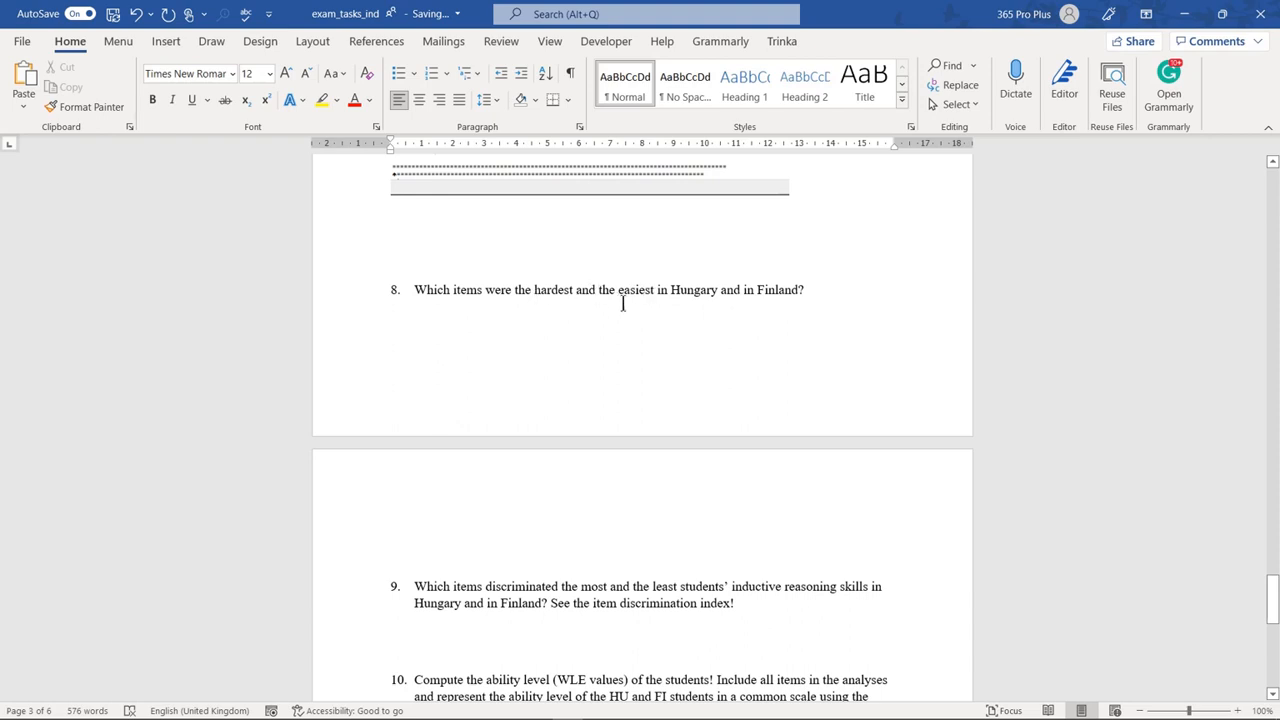
pyautogui.scroll(20, 793, 348)
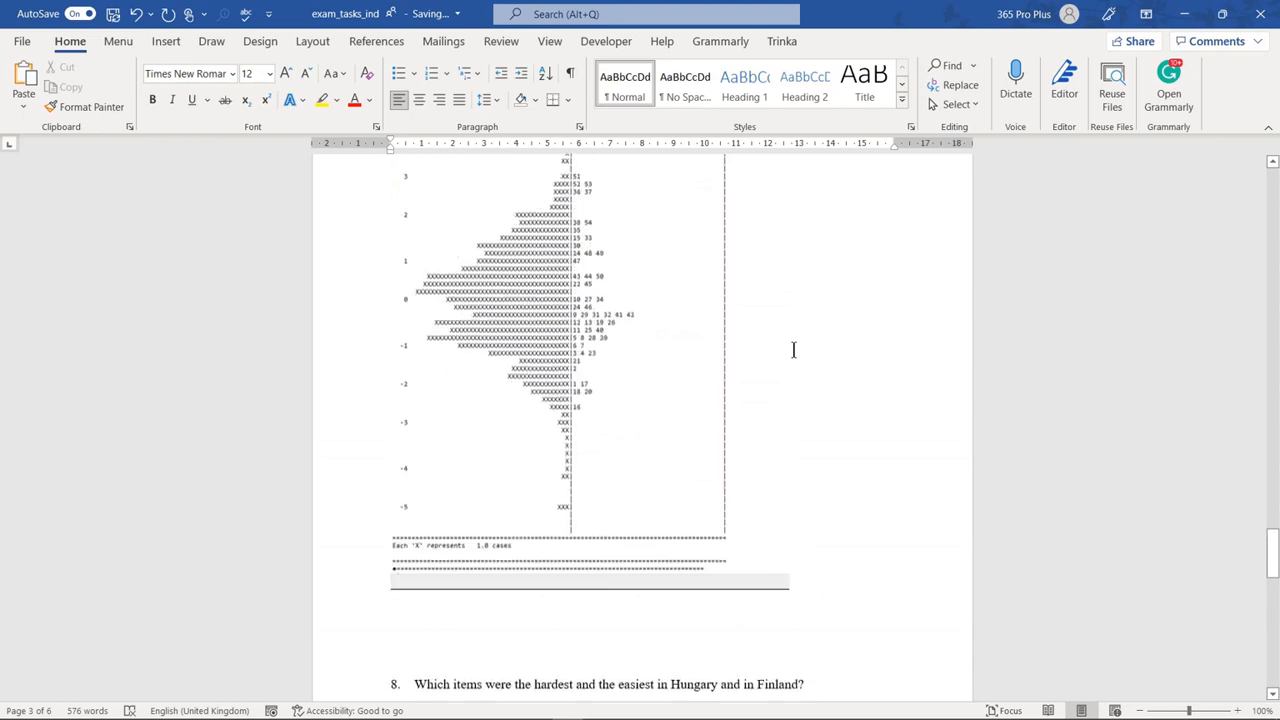
pyautogui.scroll(5, 793, 350)
pyautogui.scroll(-2, 780, 357)
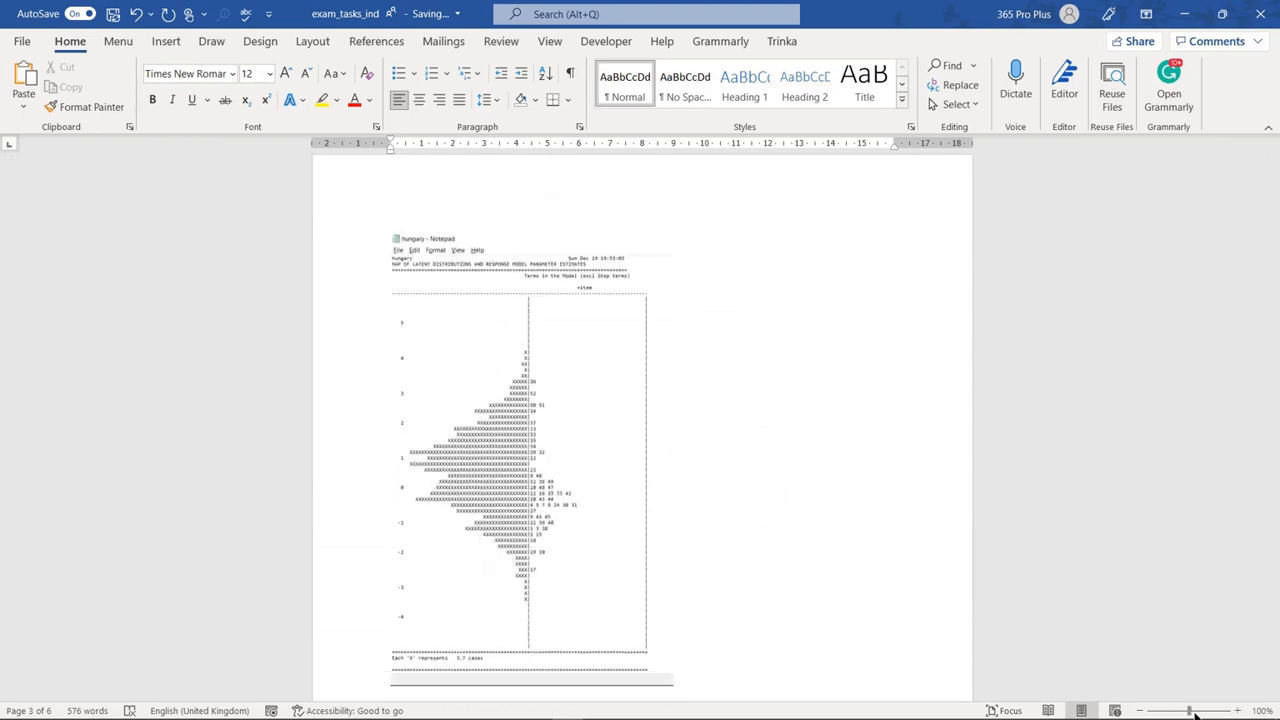
pyautogui.click(1195, 713)
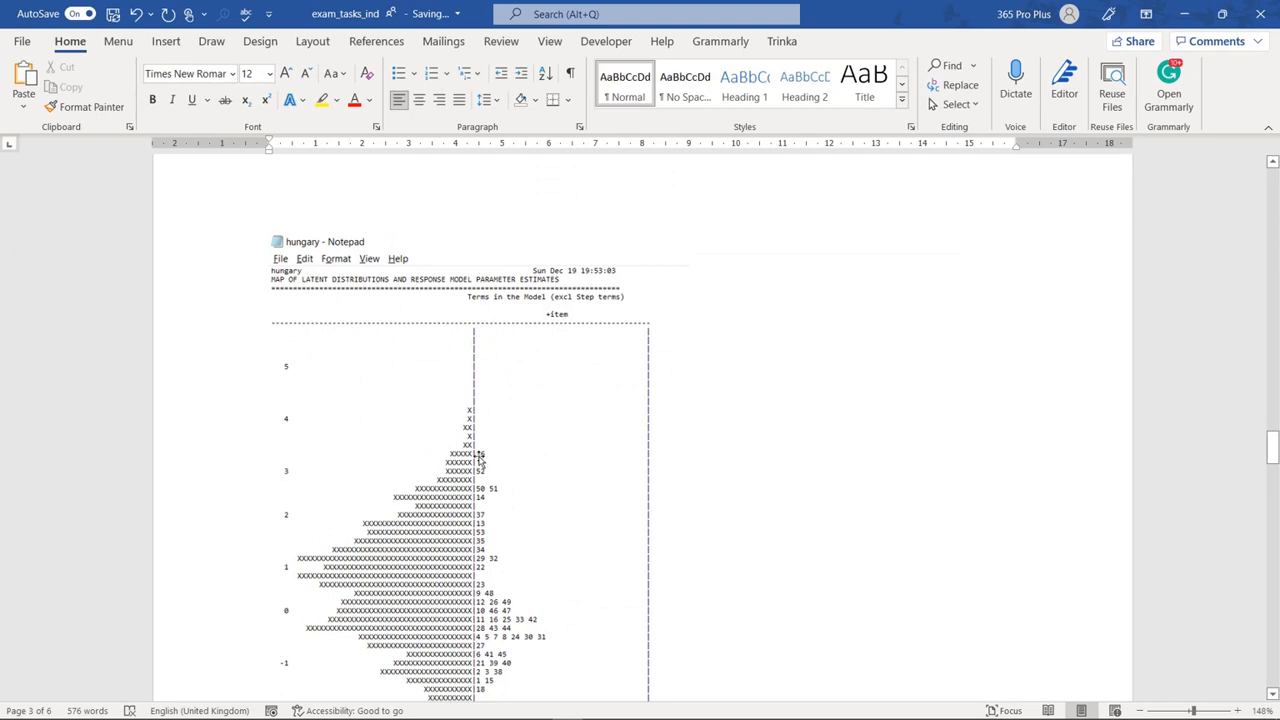
pyautogui.scroll(-7, 480, 440)
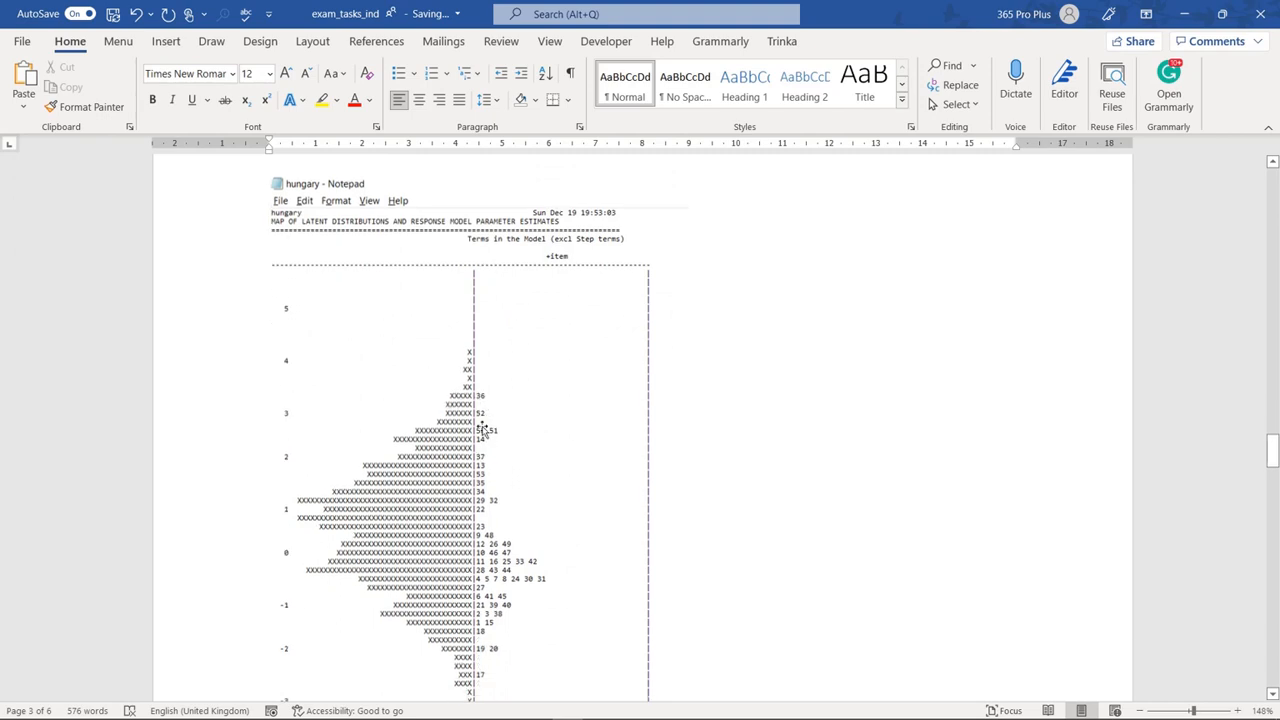
pyautogui.scroll(-18, 478, 435)
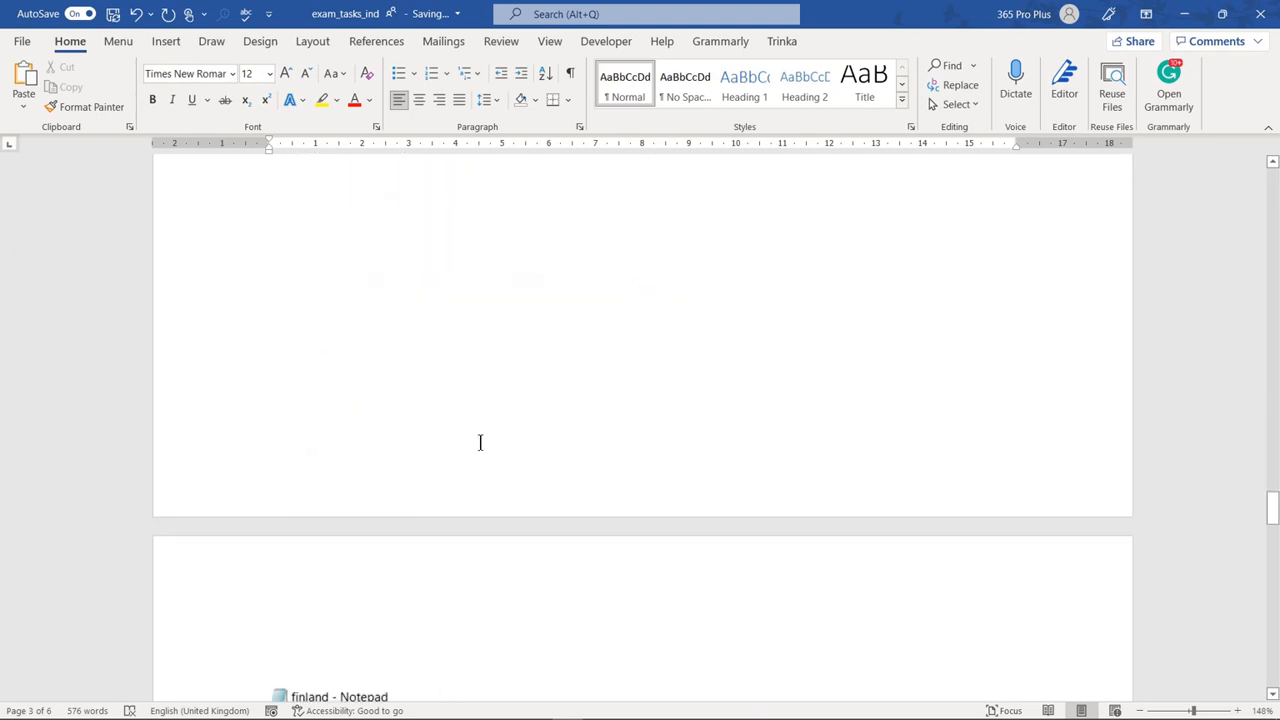
pyautogui.scroll(-1, 480, 449)
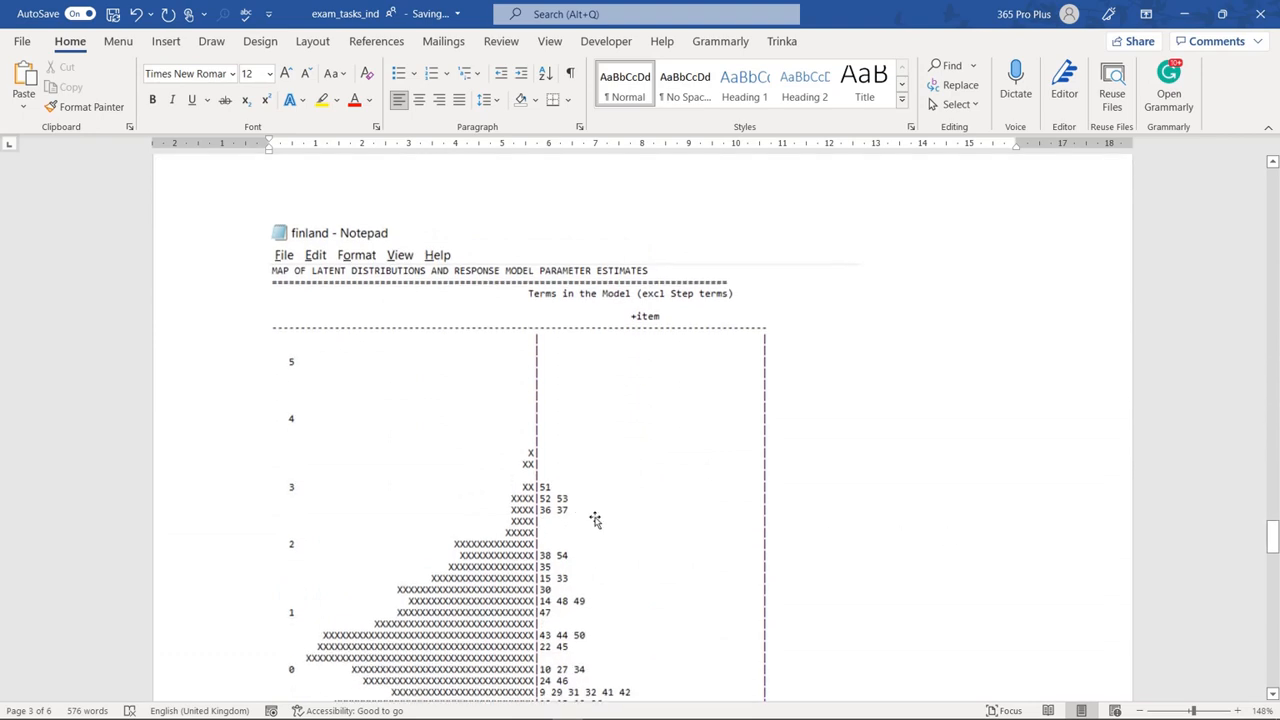
pyautogui.scroll(15, 590, 515)
pyautogui.scroll(-5, 594, 517)
pyautogui.scroll(6, 594, 517)
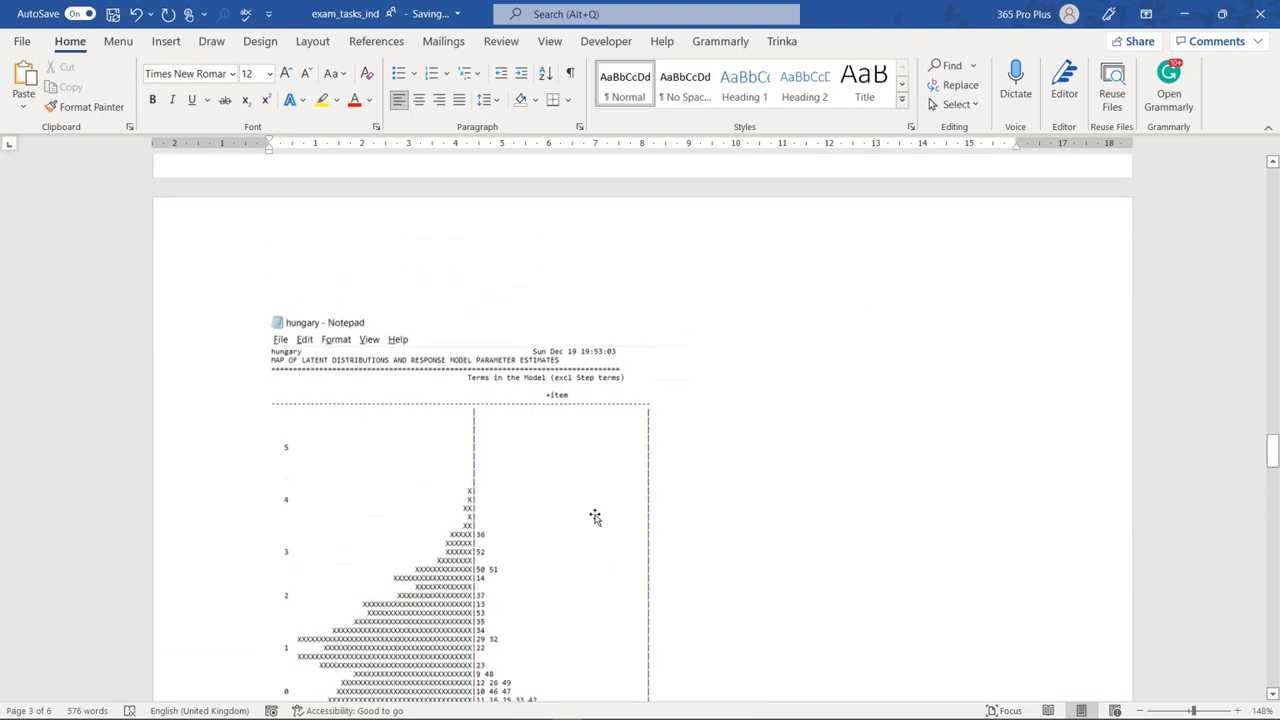
# Check the Hungary and Finland item maps and enter "Hardest : 36" as the first answer line between questions 8 and 9
pyautogui.scroll(-12, 594, 517)
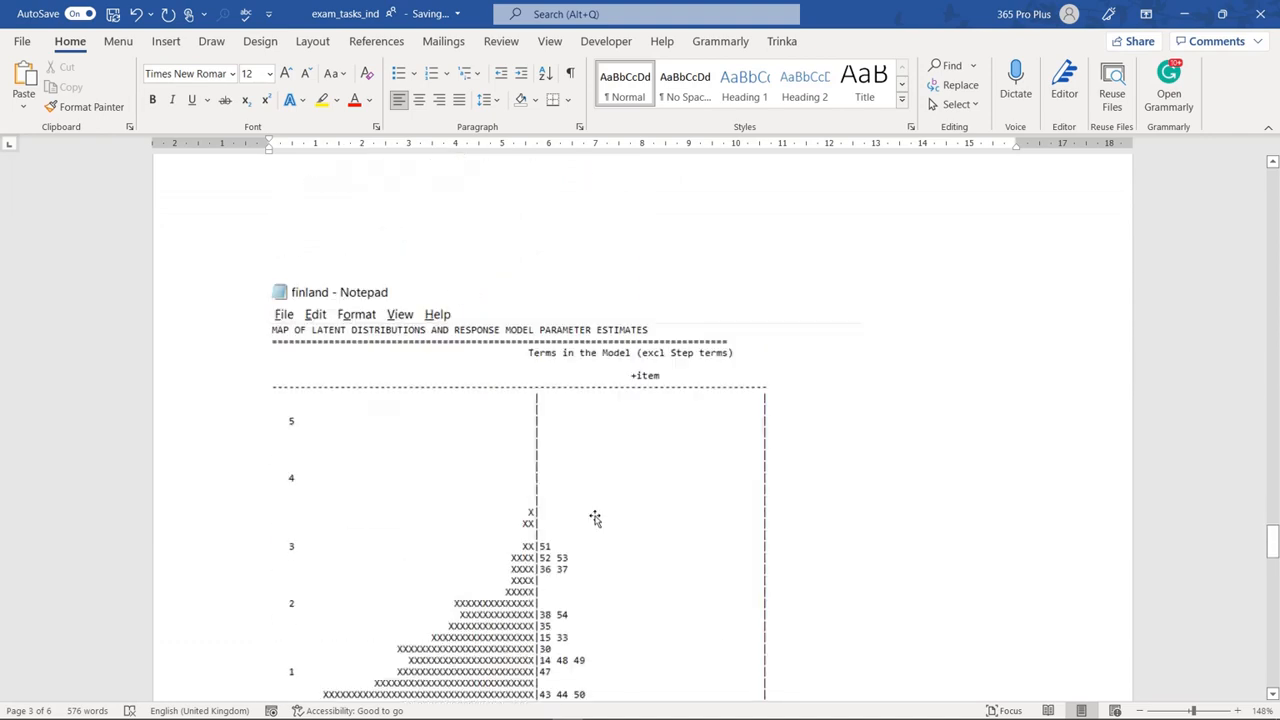
pyautogui.scroll(-5, 560, 385)
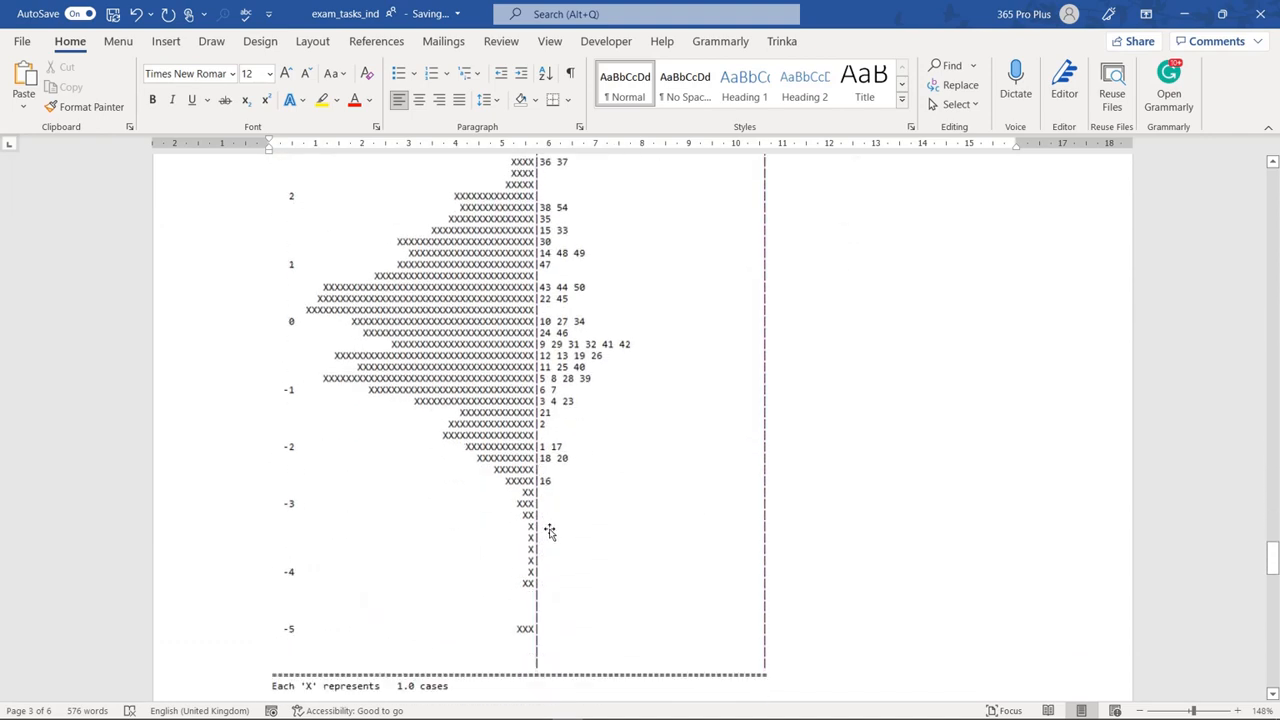
pyautogui.scroll(15, 716, 503)
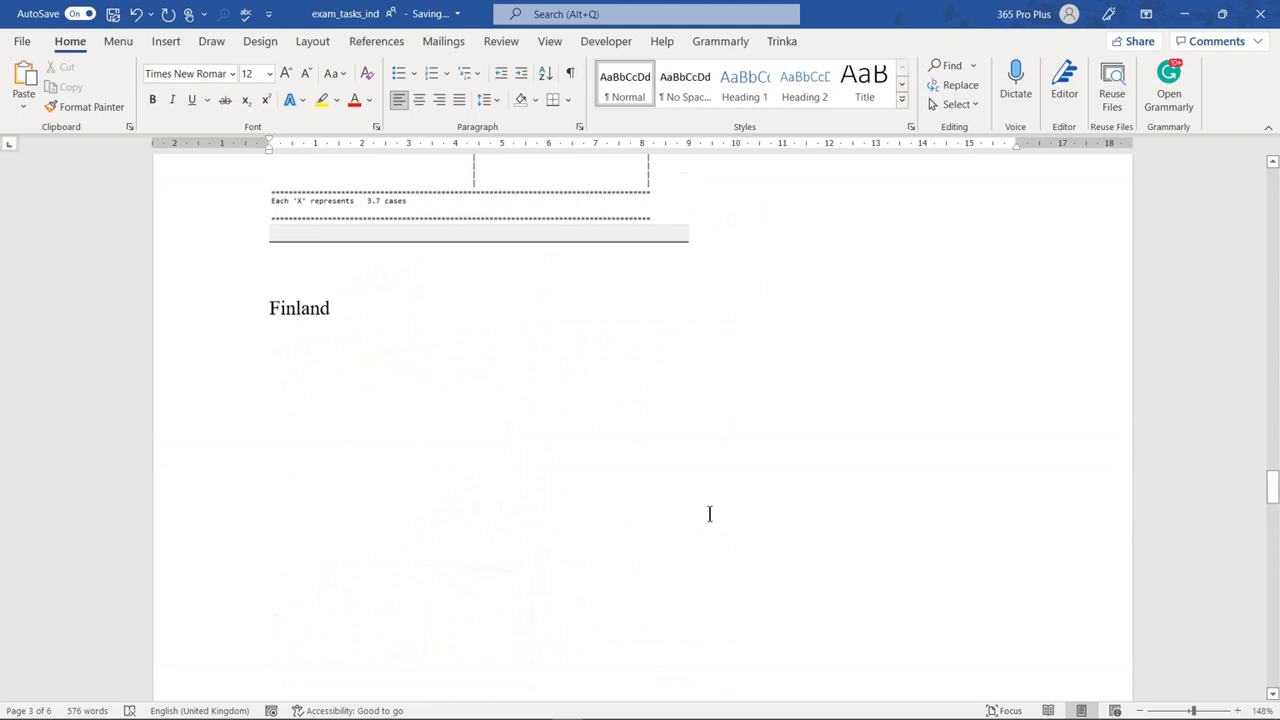
pyautogui.scroll(-1, 709, 512)
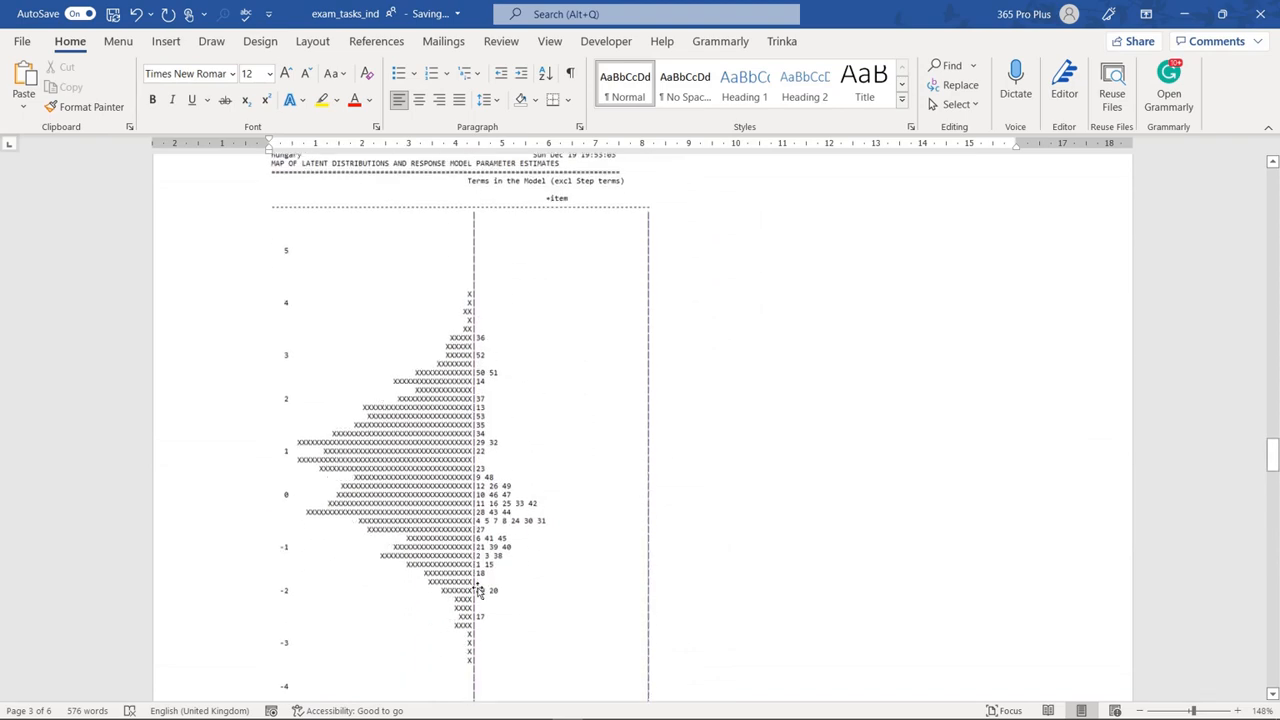
pyautogui.scroll(-5, 632, 622)
pyautogui.scroll(-20, 628, 609)
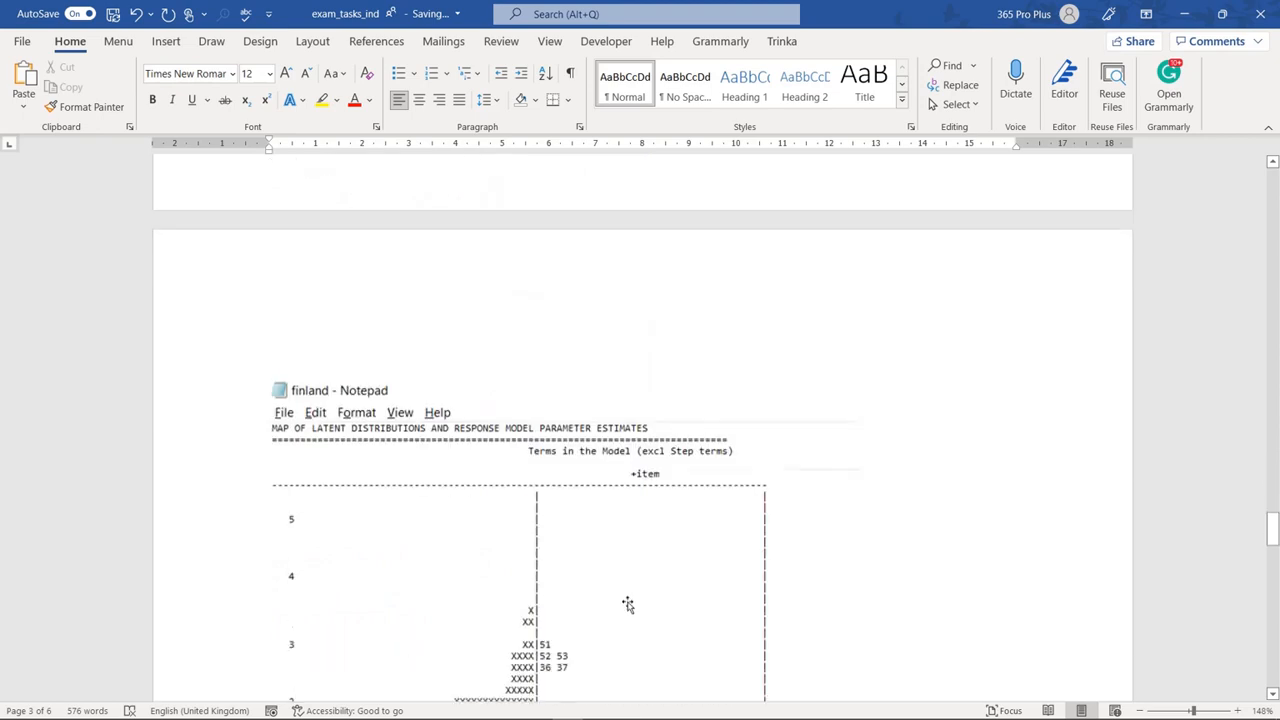
pyautogui.scroll(-3, 368, 610)
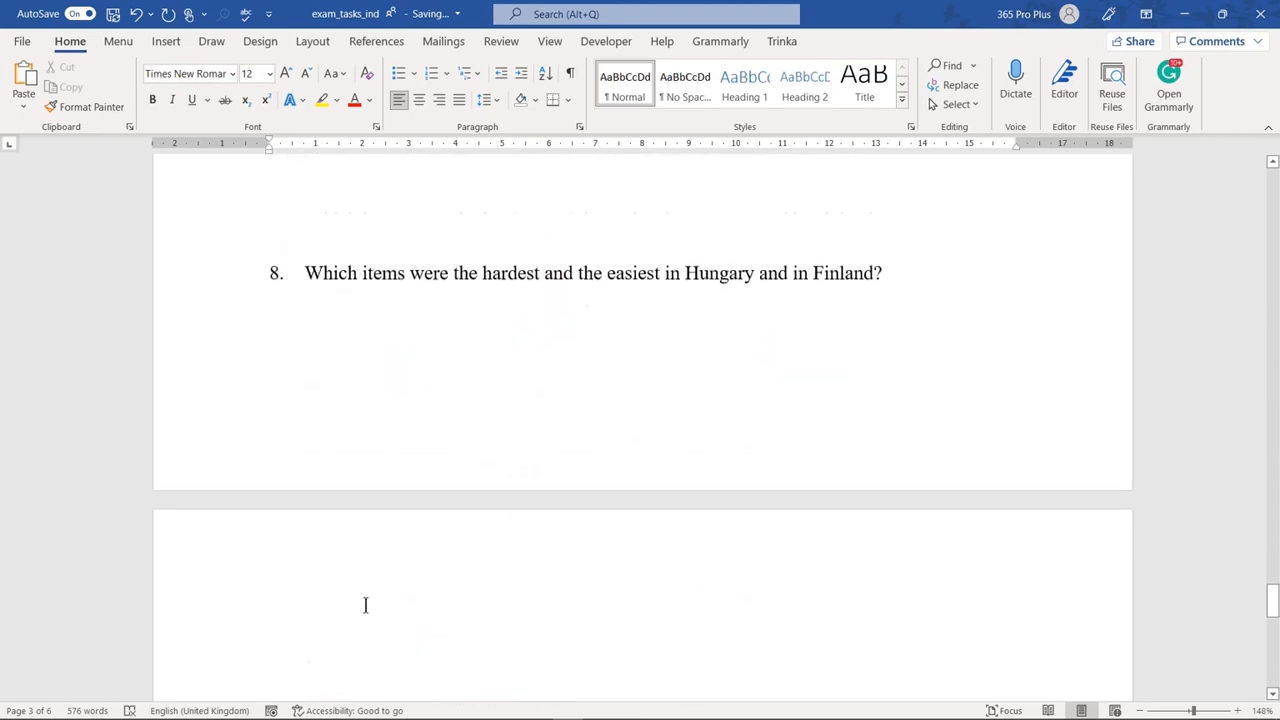
pyautogui.click(371, 500)
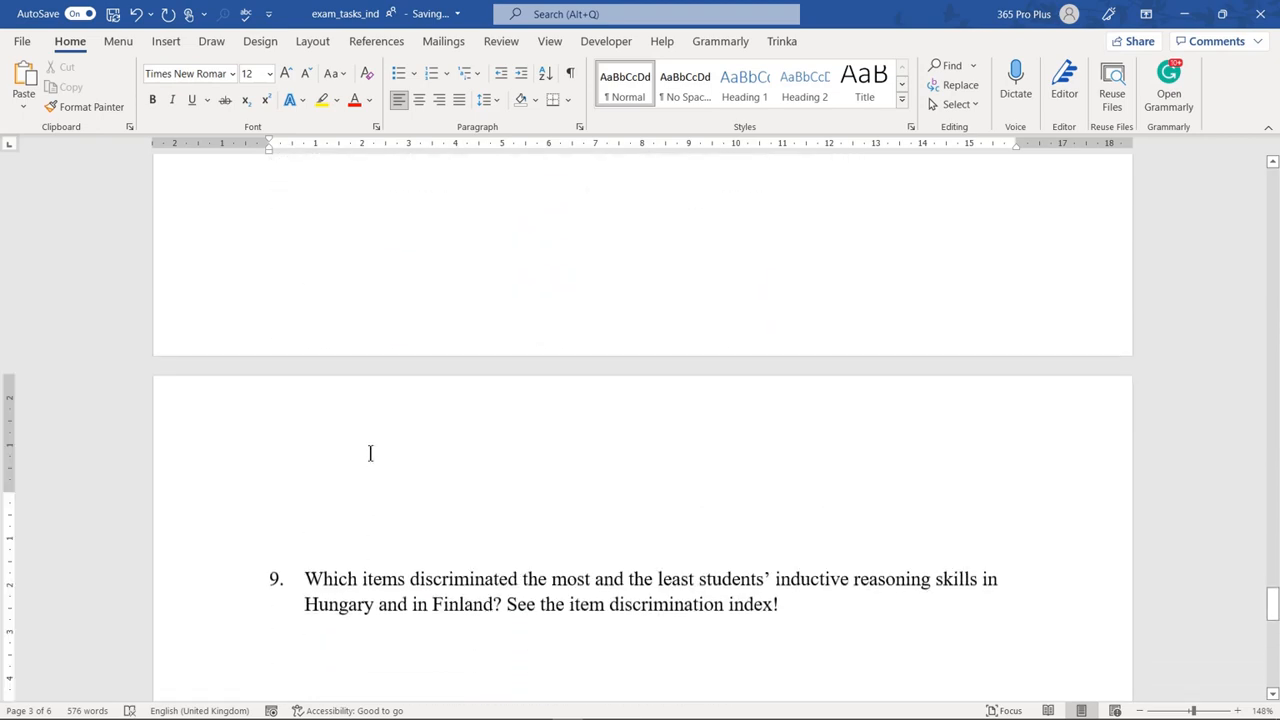
pyautogui.write('Hardest')
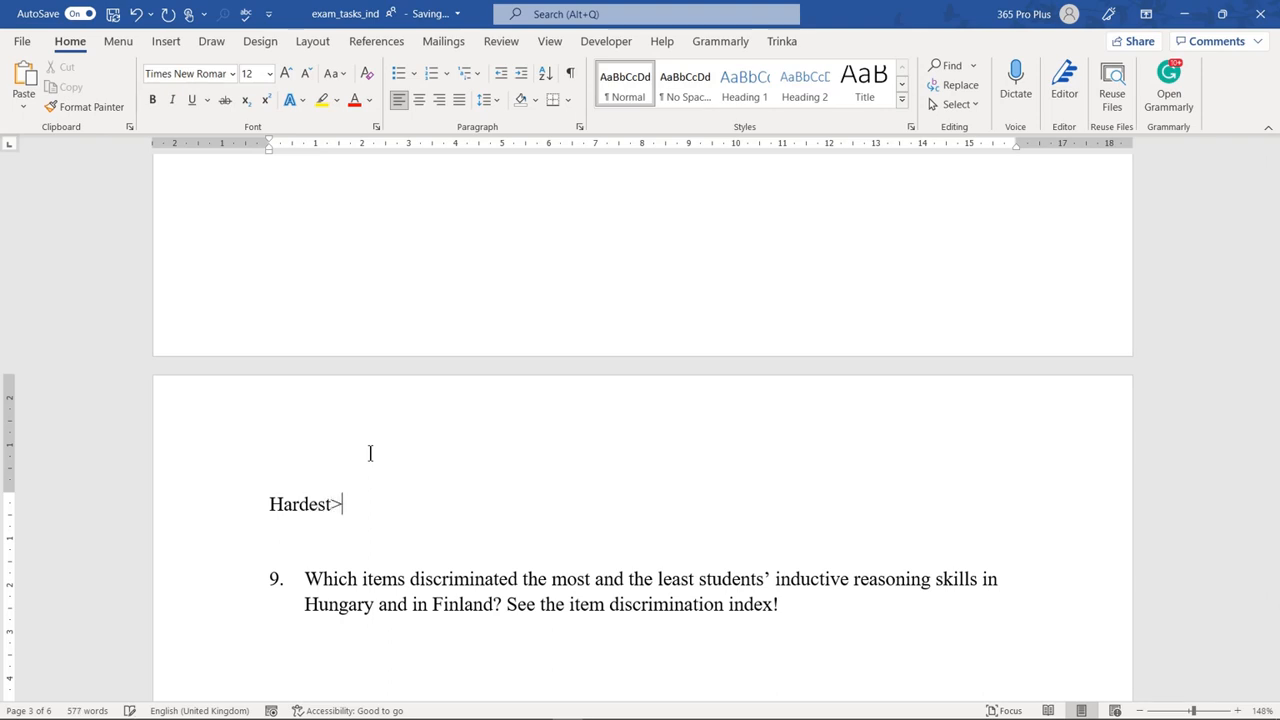
pyautogui.write('< >')
pyautogui.press('super+space')
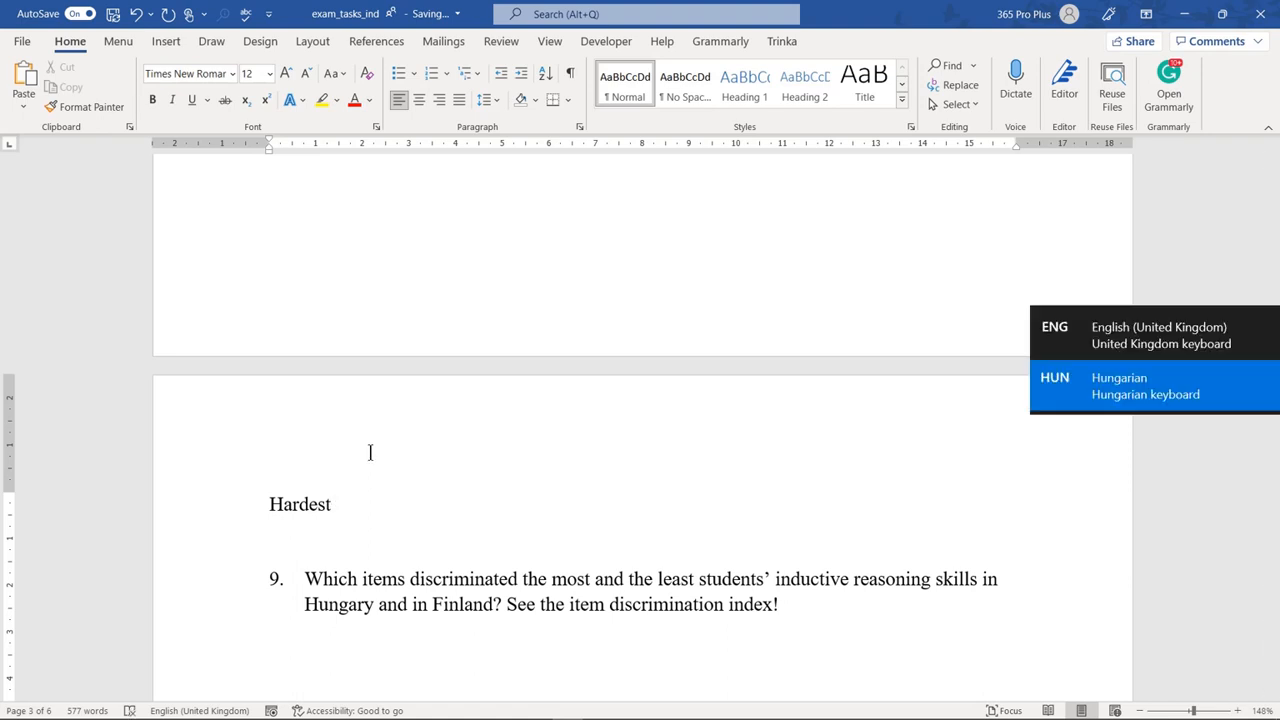
pyautogui.write('3')
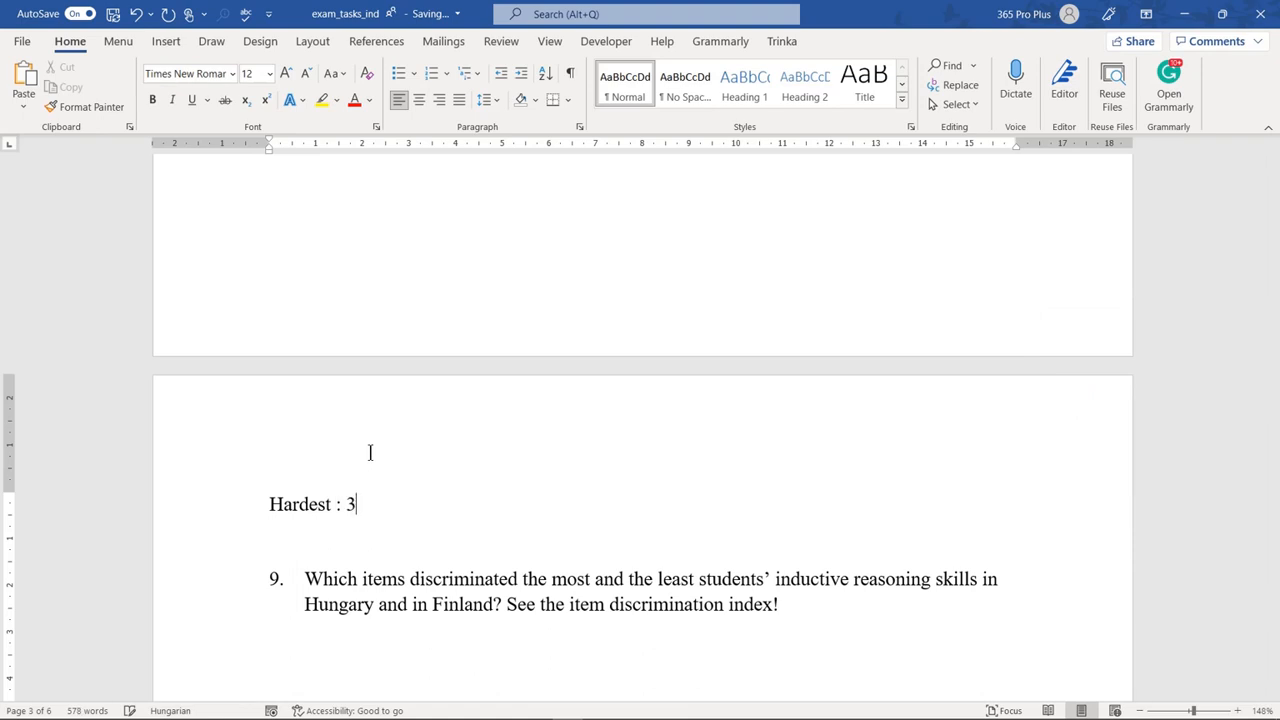
pyautogui.write('6')
pyautogui.press('Return')
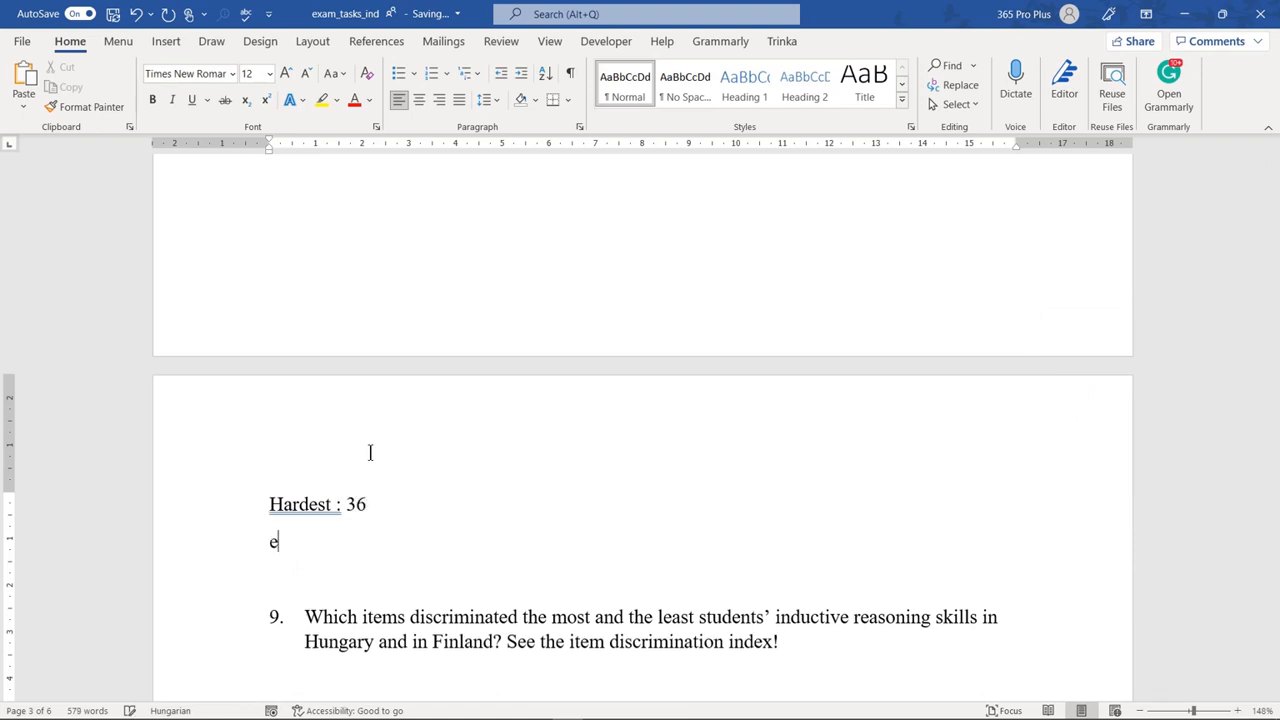
# Add the line "Easiest: 17" below the hardest item and accept the grammar correction that changes "Hardest :" to "Hardest:"
pyautogui.write('easiest')
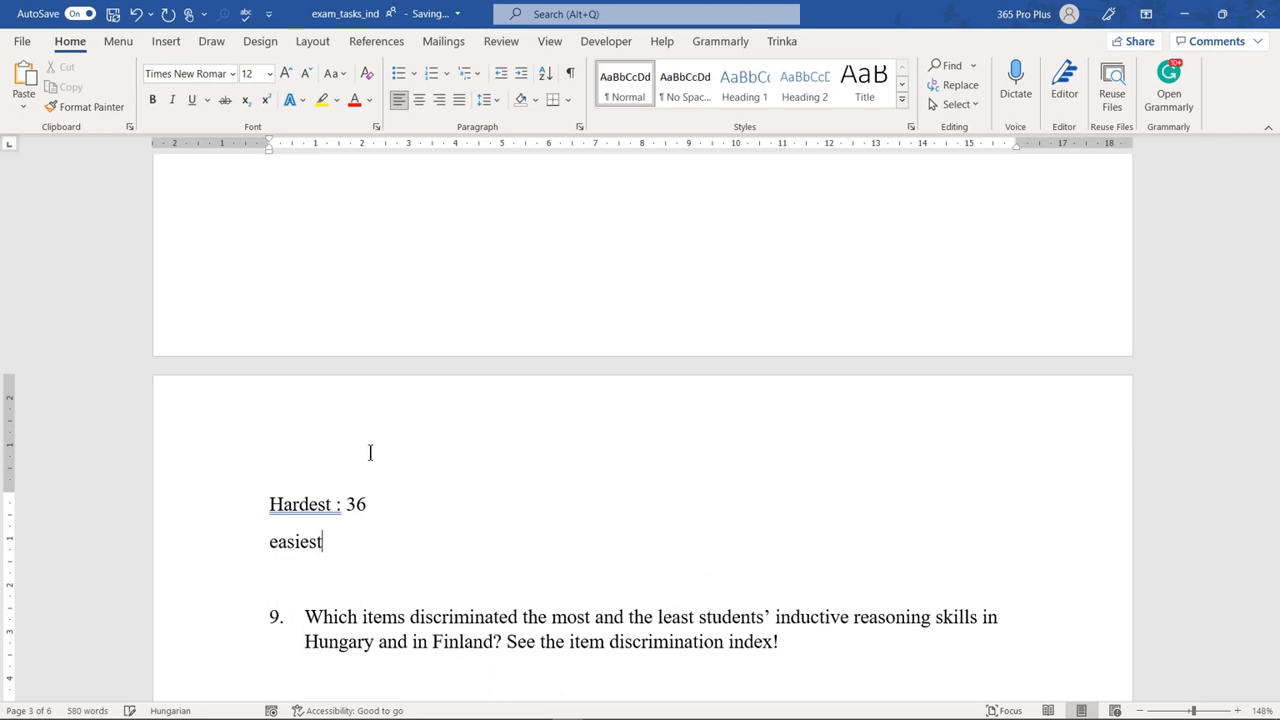
pyautogui.click(307, 504)
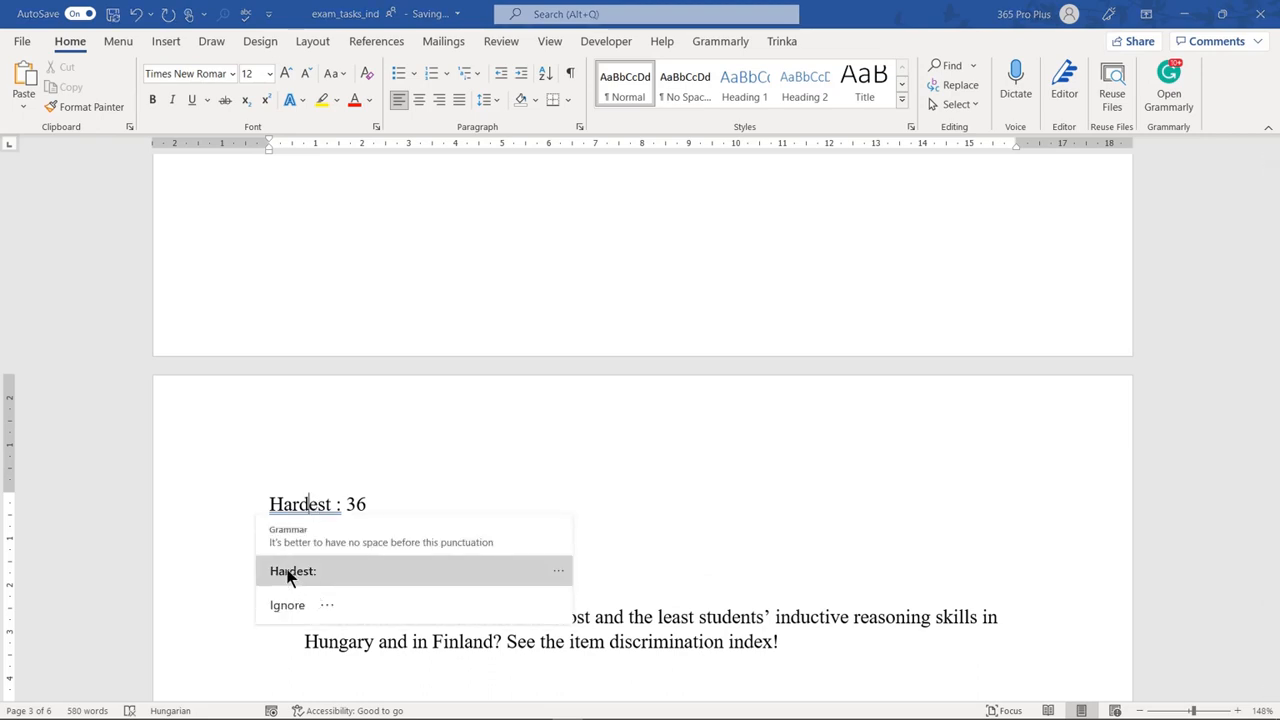
pyautogui.click(290, 572)
pyautogui.click(334, 544)
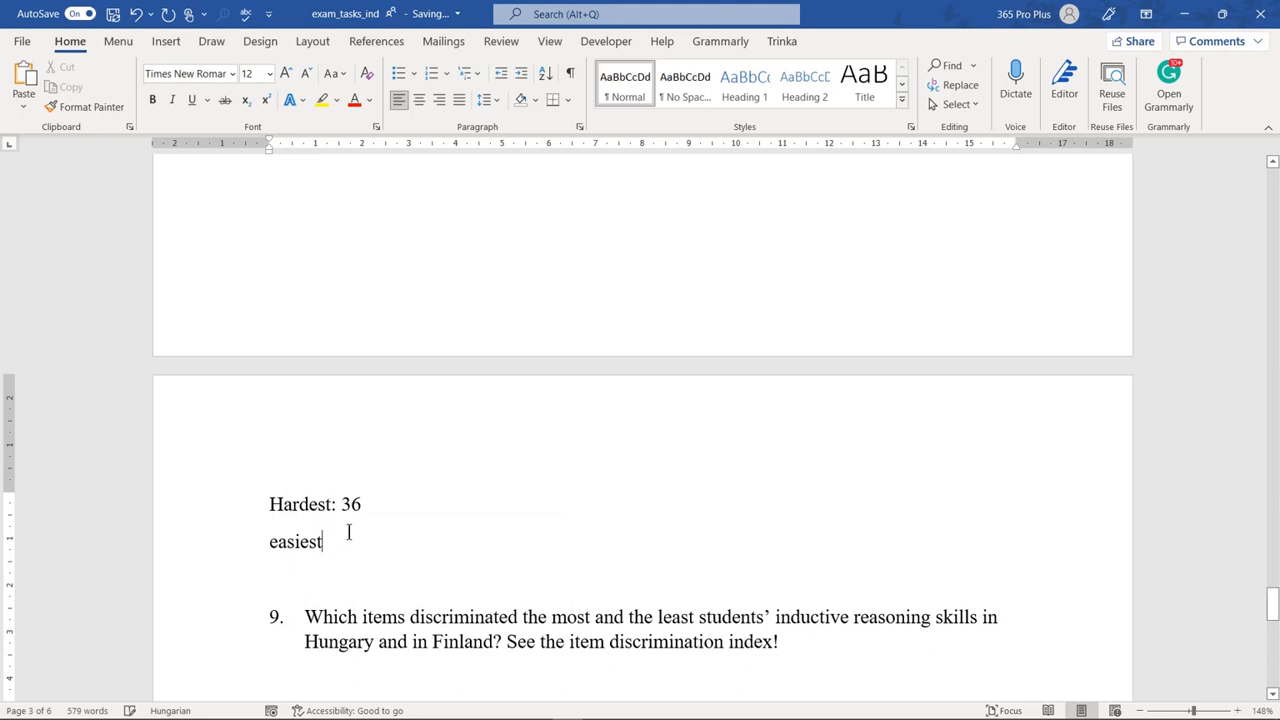
pyautogui.write(': 17')
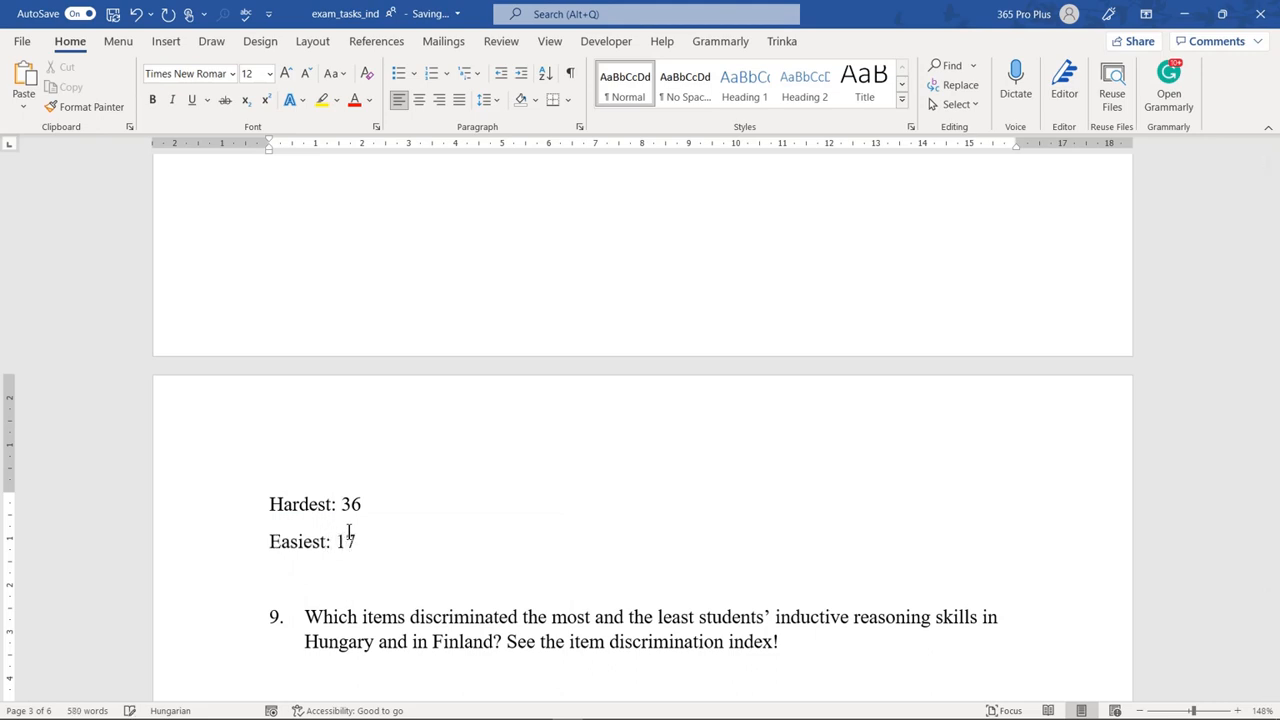
# Add the heading Hungary above the hardest and easiest lines and the heading Finland below them
pyautogui.click(270, 502)
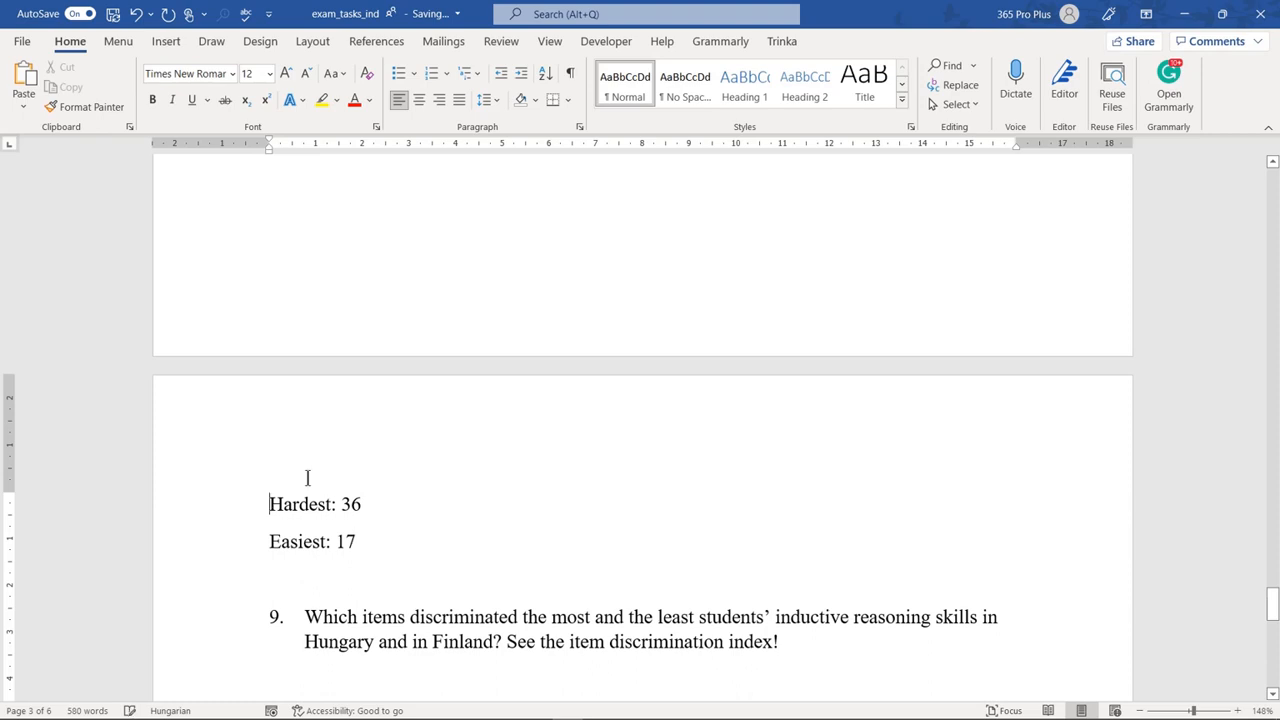
pyautogui.press('Return')
pyautogui.write('Hungary')
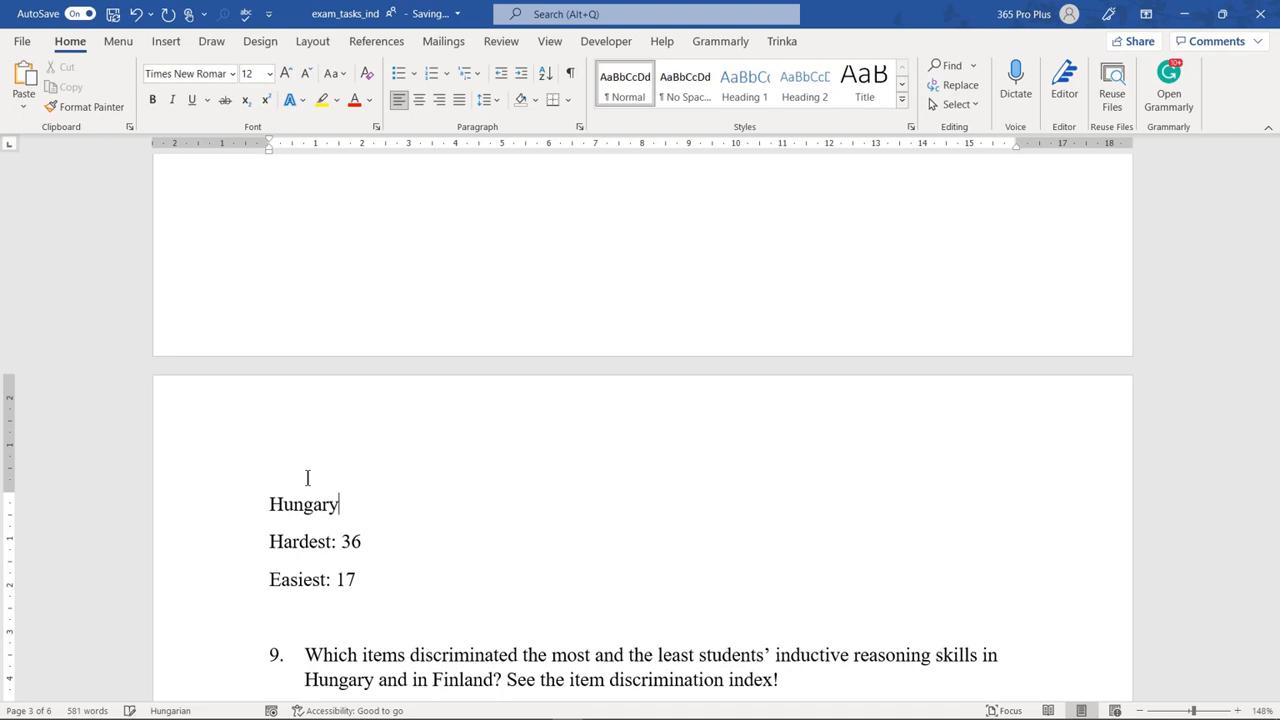
pyautogui.click(380, 622)
pyautogui.write('Finland')
pyautogui.press('Return')
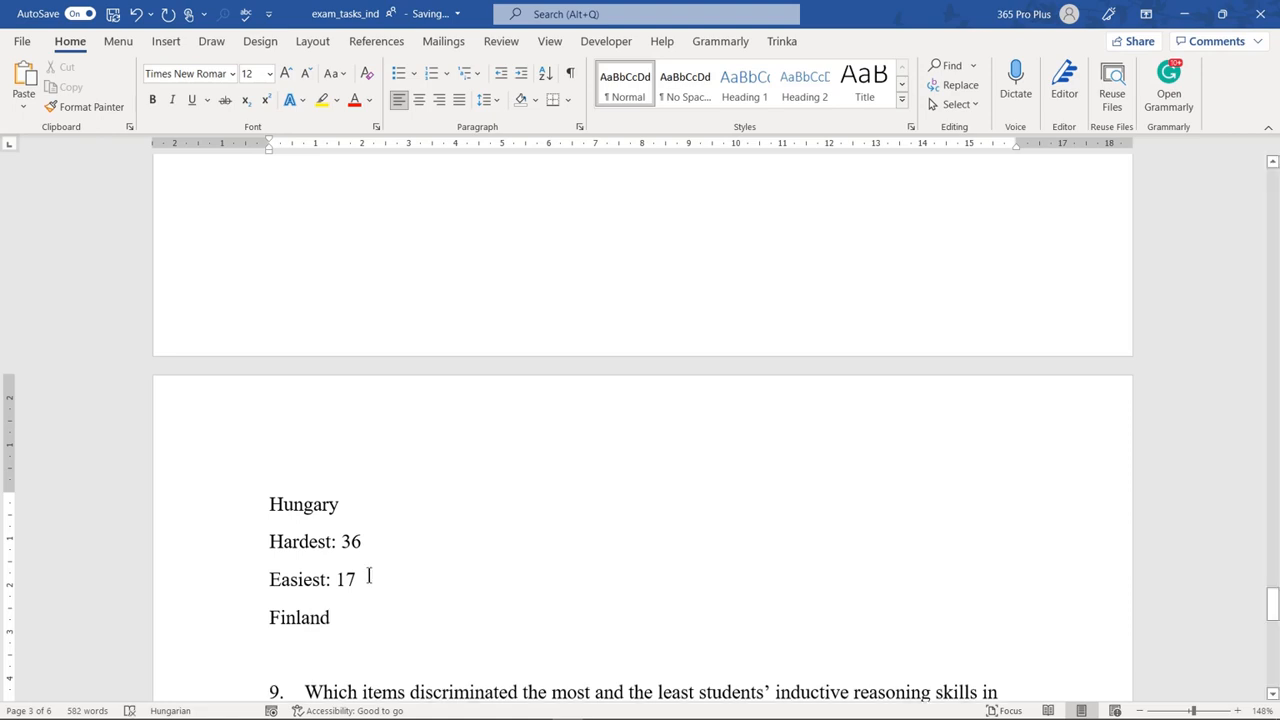
# Examine the Finland item map for the hardest and easiest items
pyautogui.scroll(15, 366, 574)
pyautogui.scroll(-8, 444, 556)
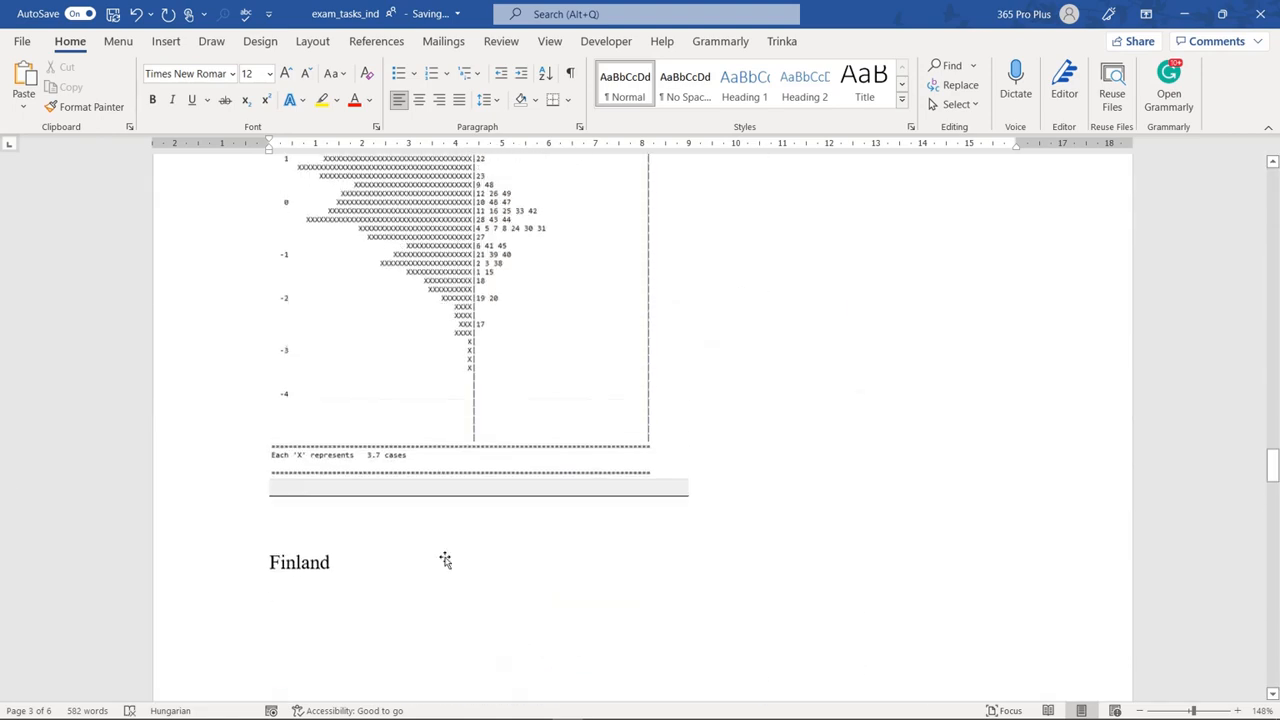
pyautogui.scroll(5, 444, 558)
pyautogui.scroll(-8, 508, 537)
pyautogui.scroll(-4, 507, 537)
pyautogui.scroll(10, 507, 537)
pyautogui.scroll(-4, 507, 539)
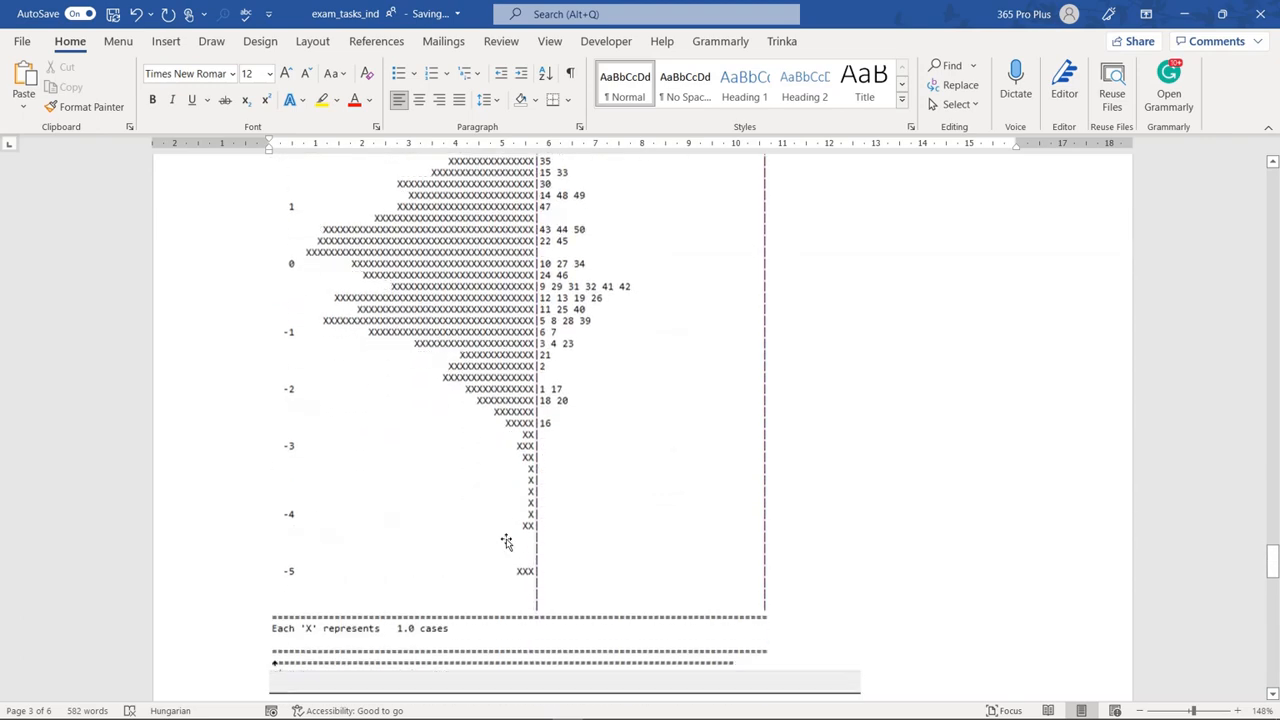
pyautogui.scroll(3, 507, 539)
pyautogui.scroll(-10, 507, 539)
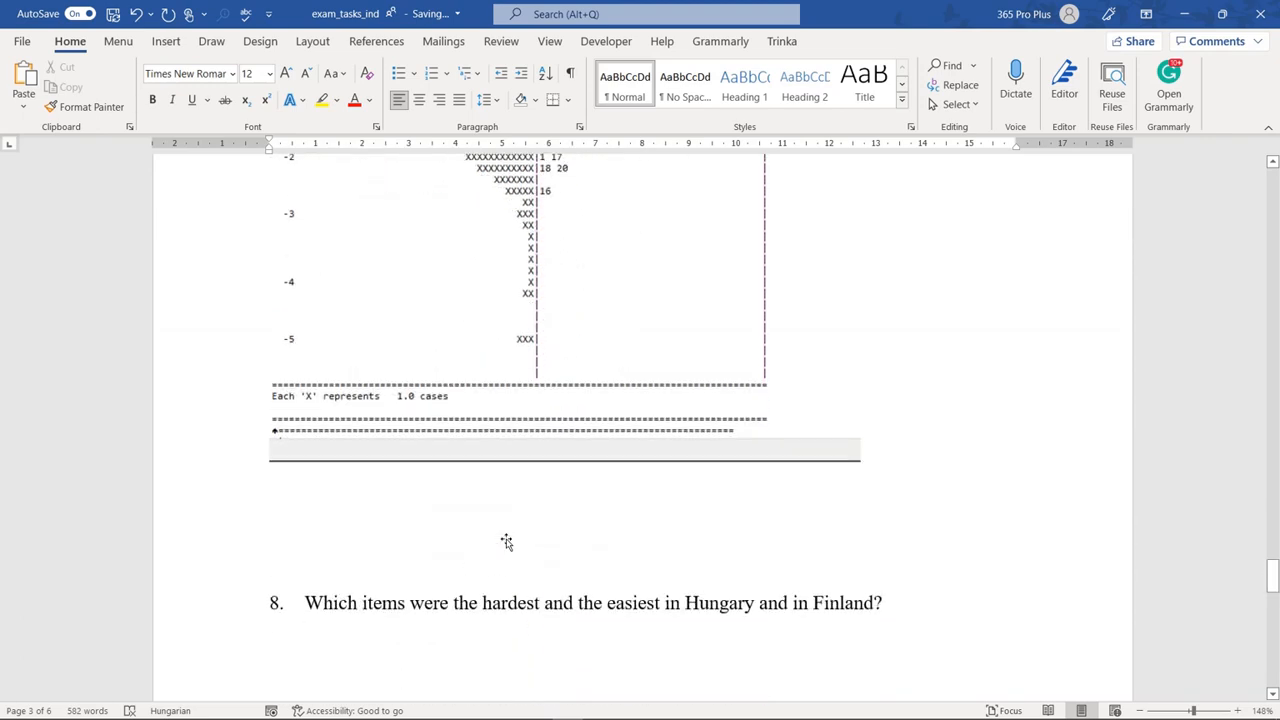
pyautogui.scroll(4, 505, 540)
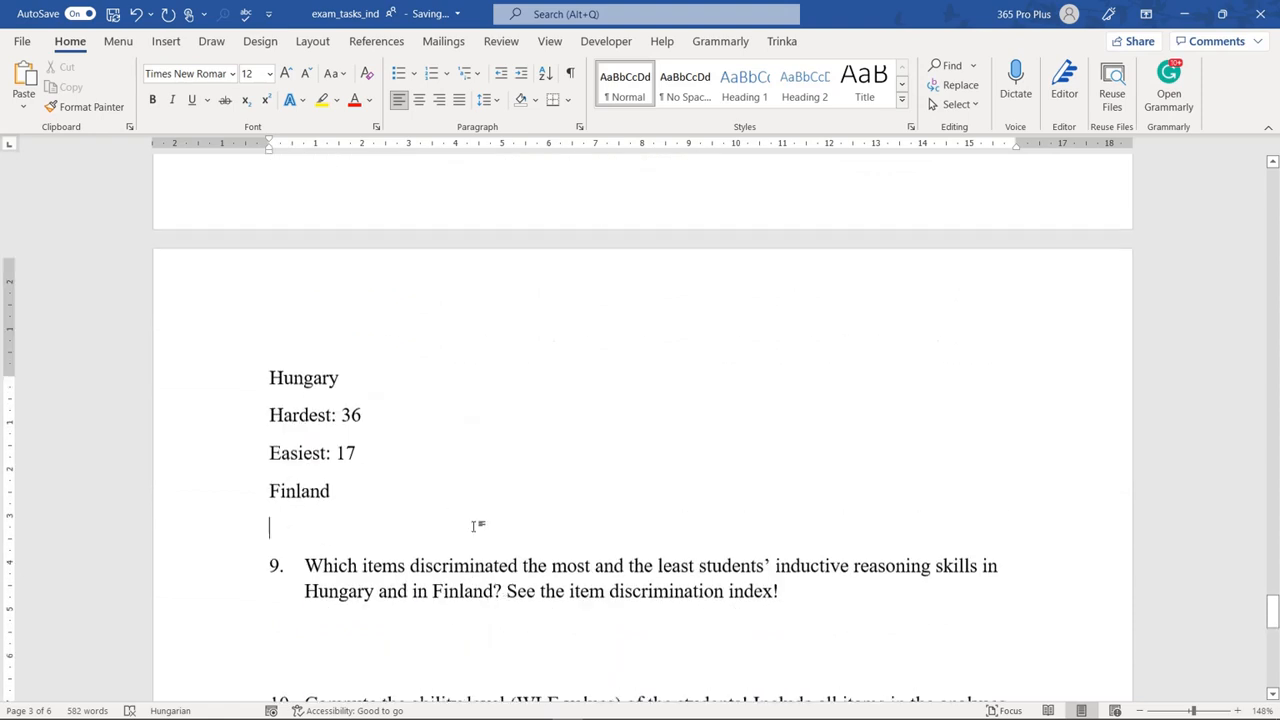
# Copy Hungary's Hardest and Easiest lines and paste them below the Finland heading
pyautogui.click(372, 476)
pyautogui.keyDown('shift'); pyautogui.click(270, 443); pyautogui.keyUp('shift')
pyautogui.hotkey('ctrl', 'c')
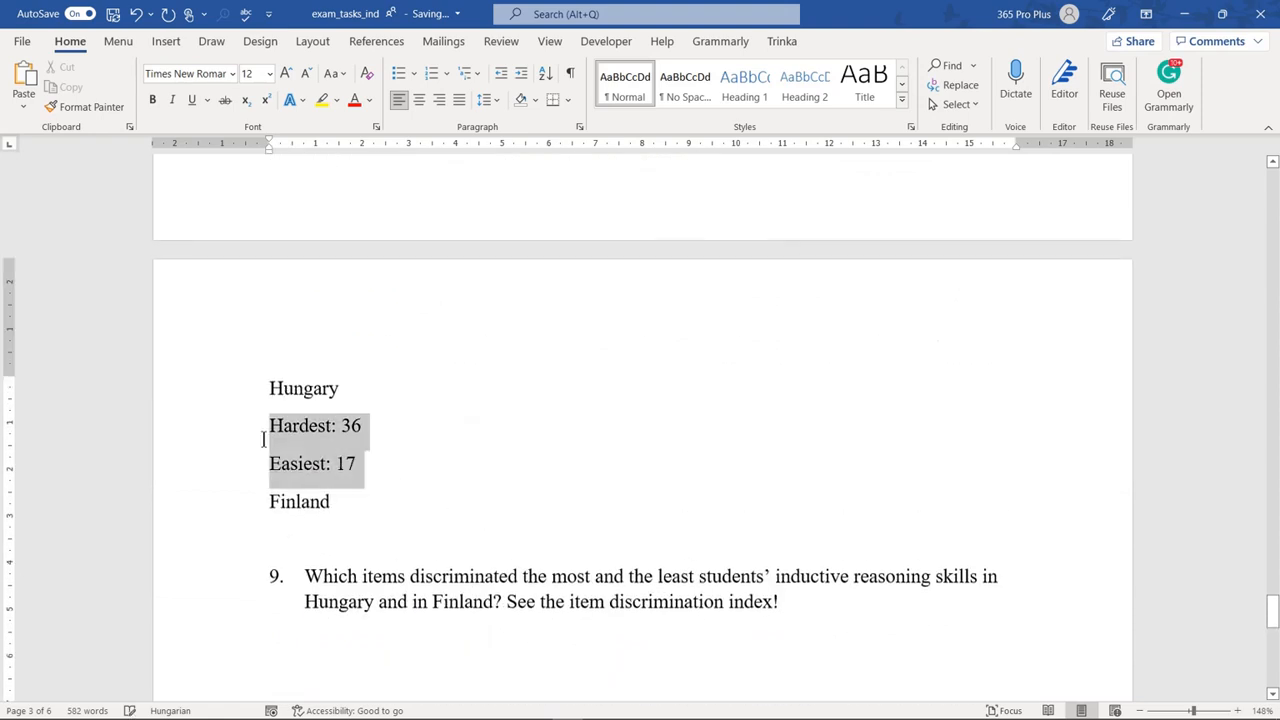
pyautogui.click(290, 526)
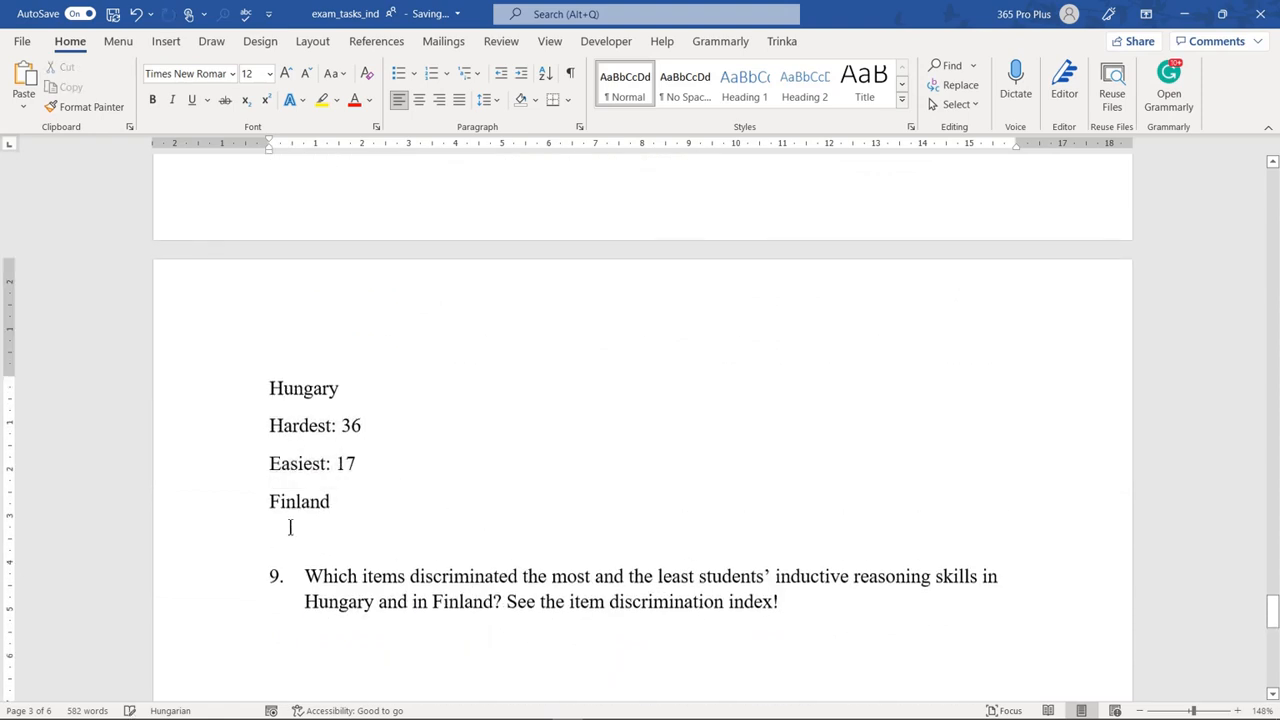
pyautogui.hotkey('ctrl', 'v')
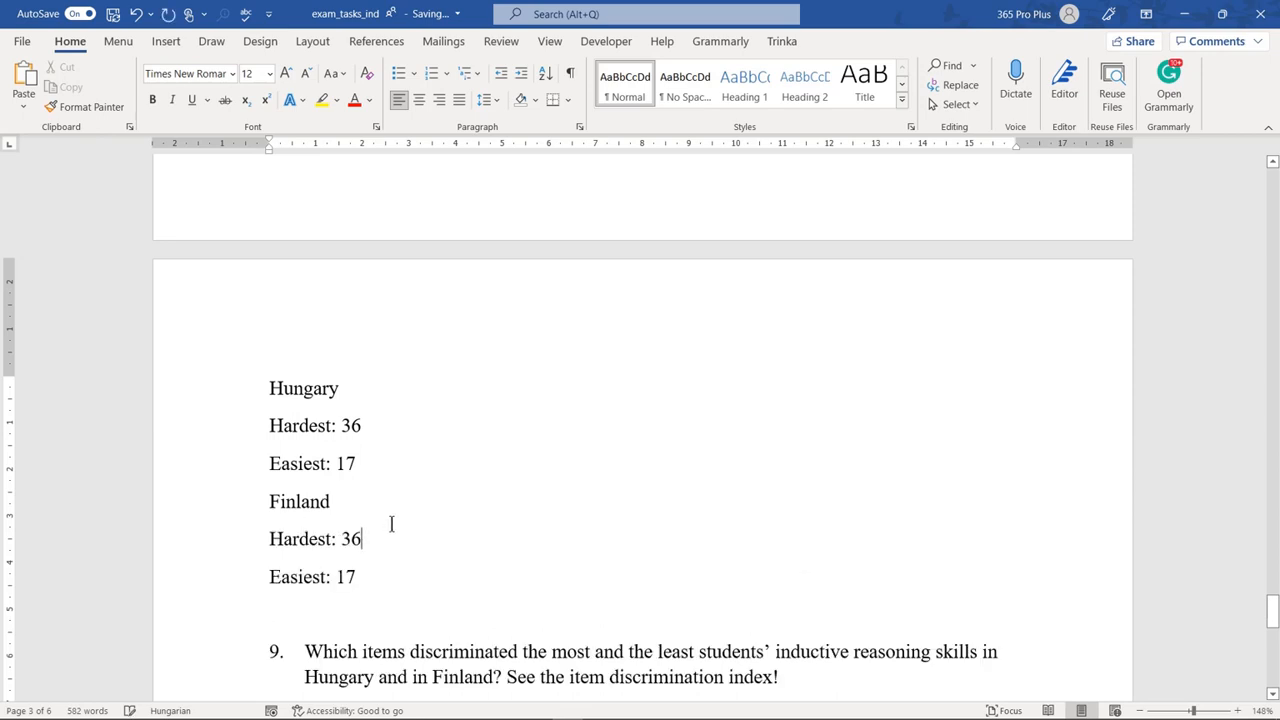
# Set Finland's hardest item to 51 and its easiest item to 16
pyautogui.press('BackSpace')
pyautogui.press('BackSpace')
pyautogui.write('51')
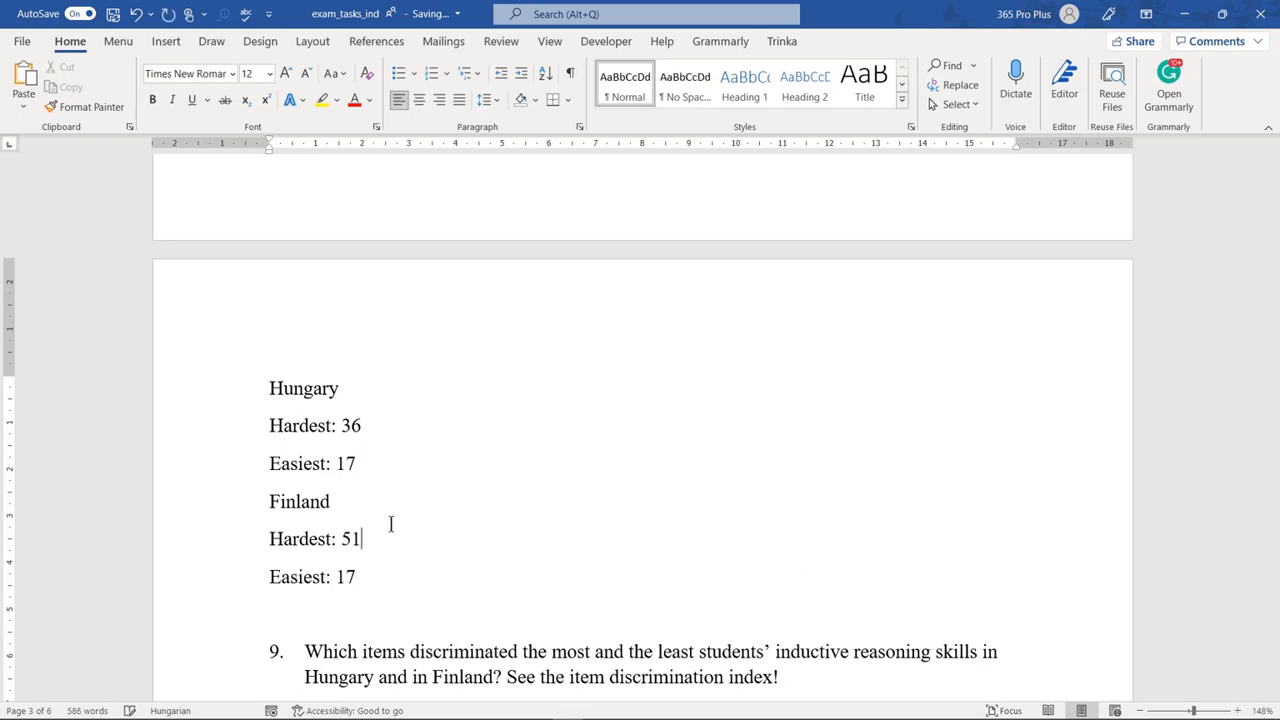
pyautogui.click(405, 572)
pyautogui.press('BackSpace')
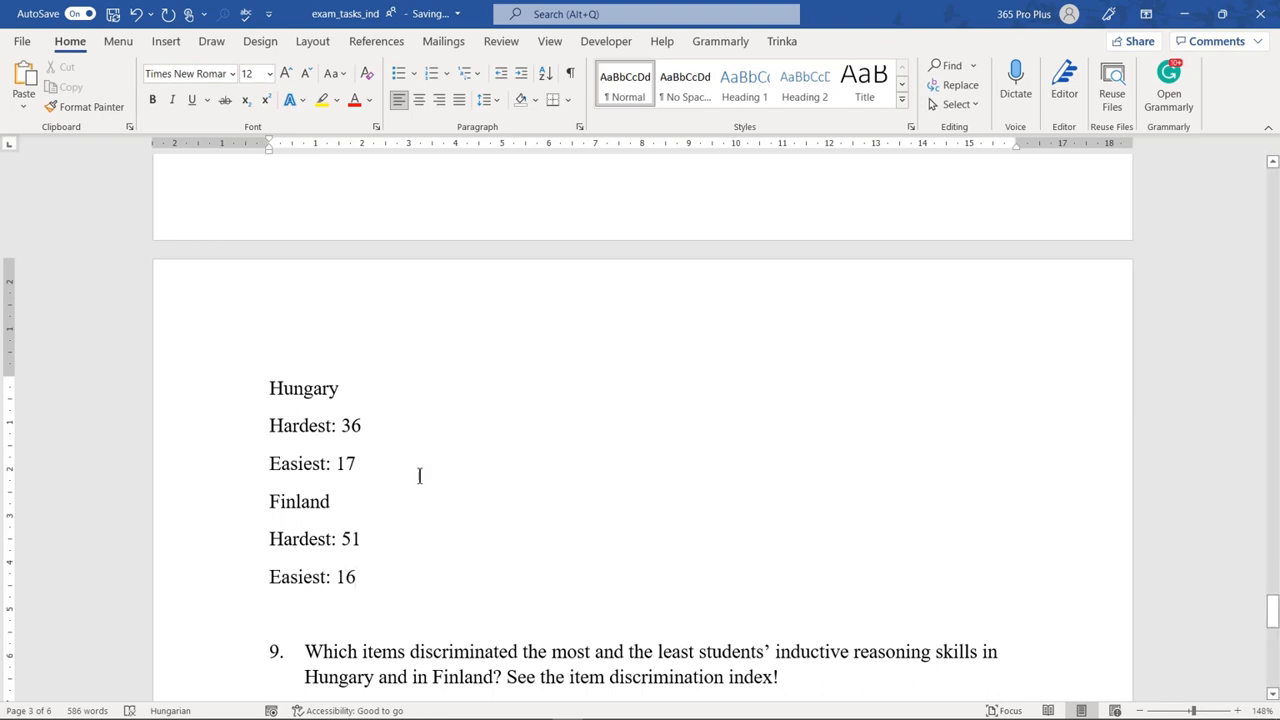
# Copy item 36's estimate, 3.224, from the item parameter table in the hungary Notepad output and return to the exam document
pyautogui.click(362, 426)
pyautogui.moveTo(745, 706)
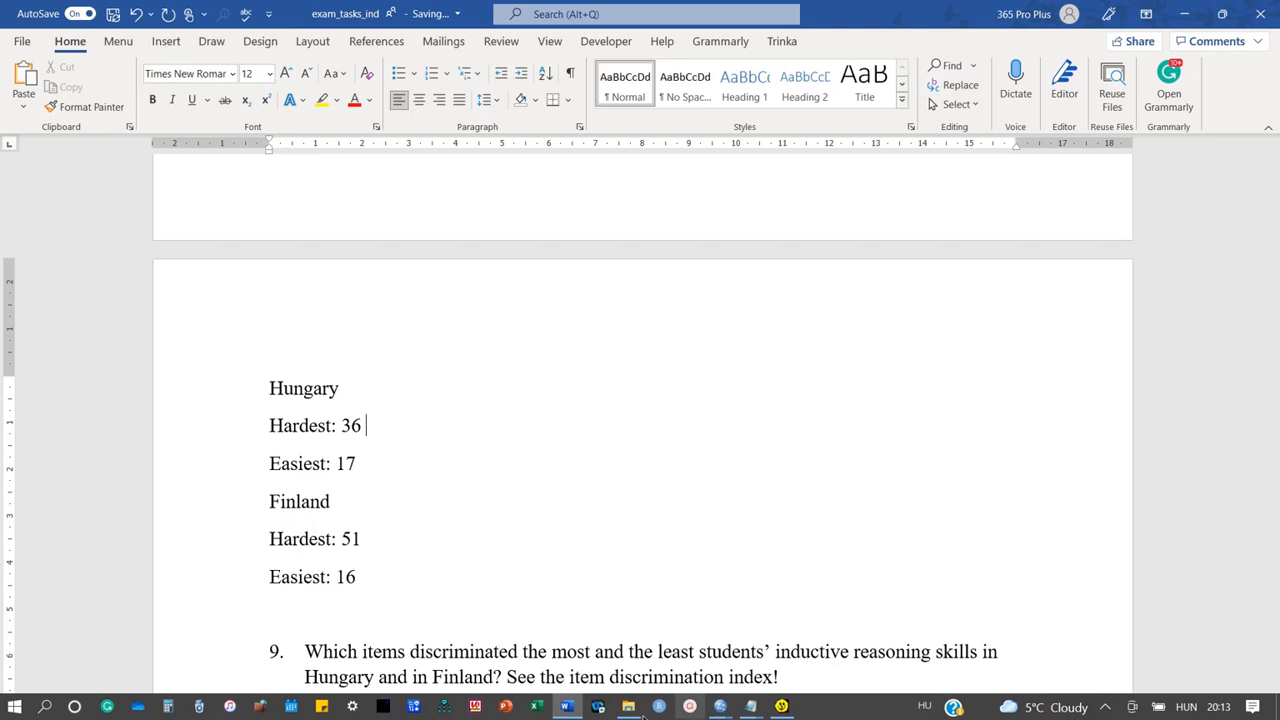
pyautogui.click(752, 704)
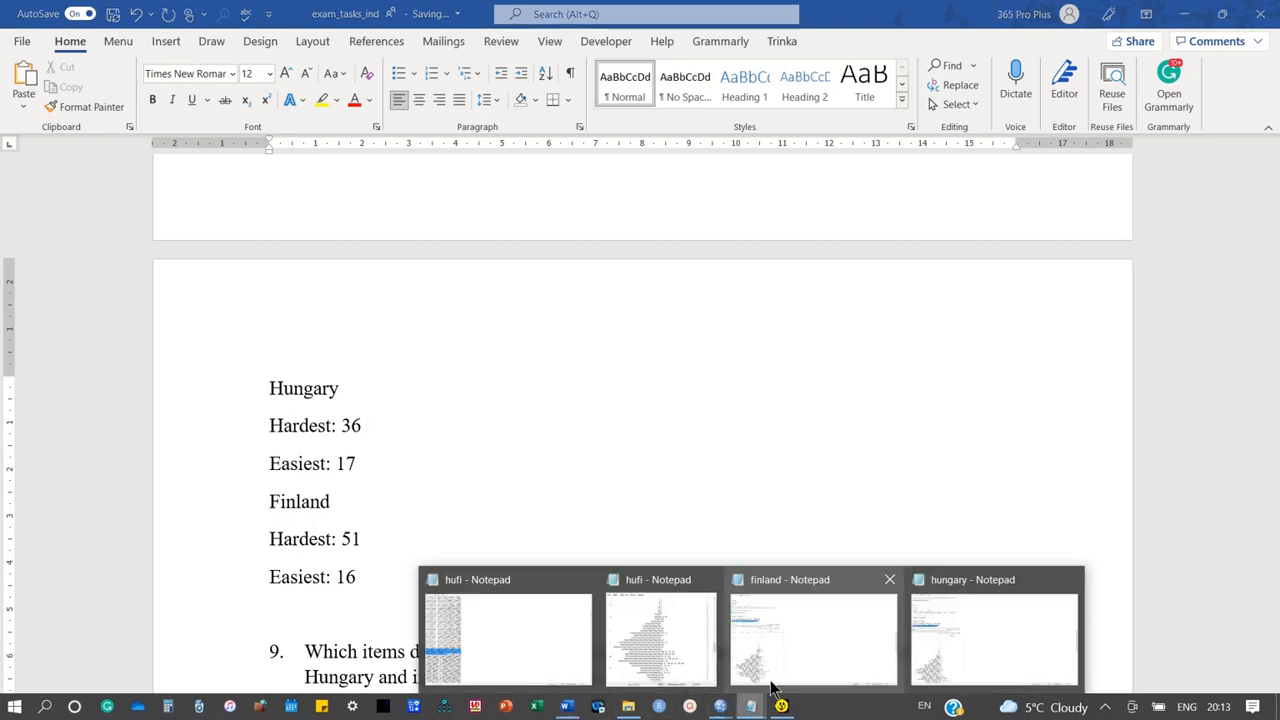
pyautogui.click(954, 622)
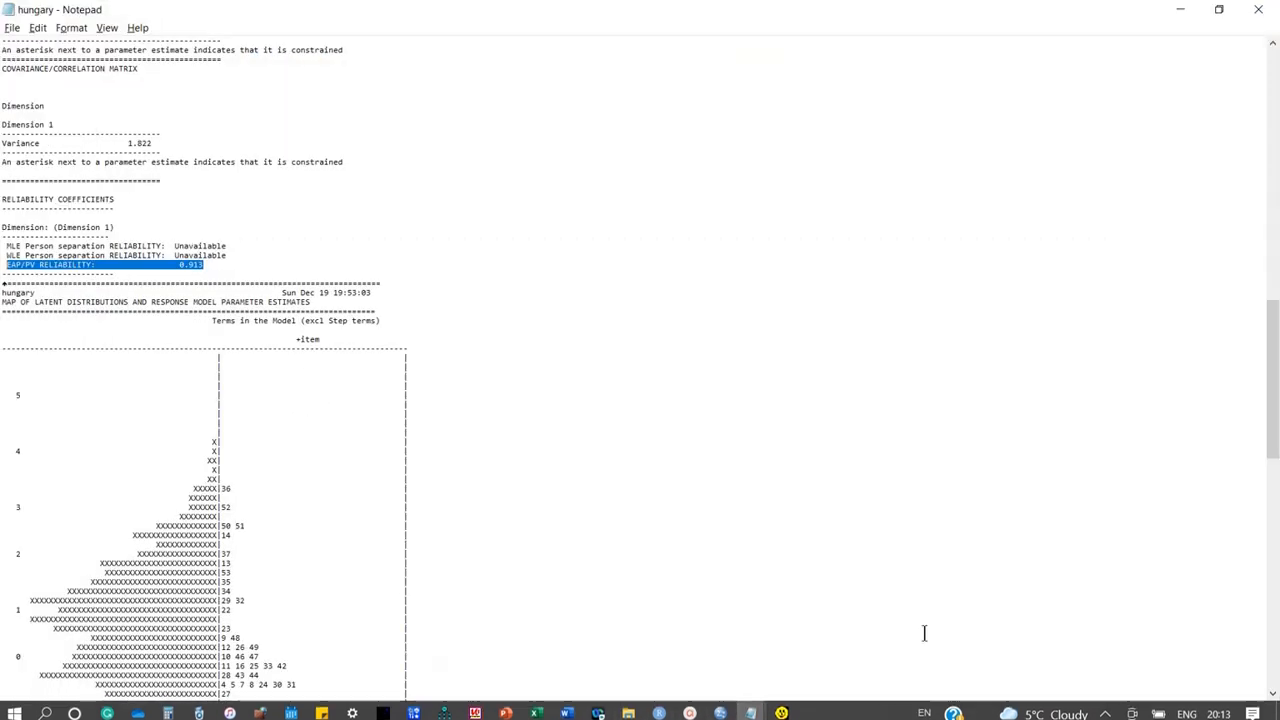
pyautogui.scroll(3, 400, 588)
pyautogui.scroll(20, 400, 588)
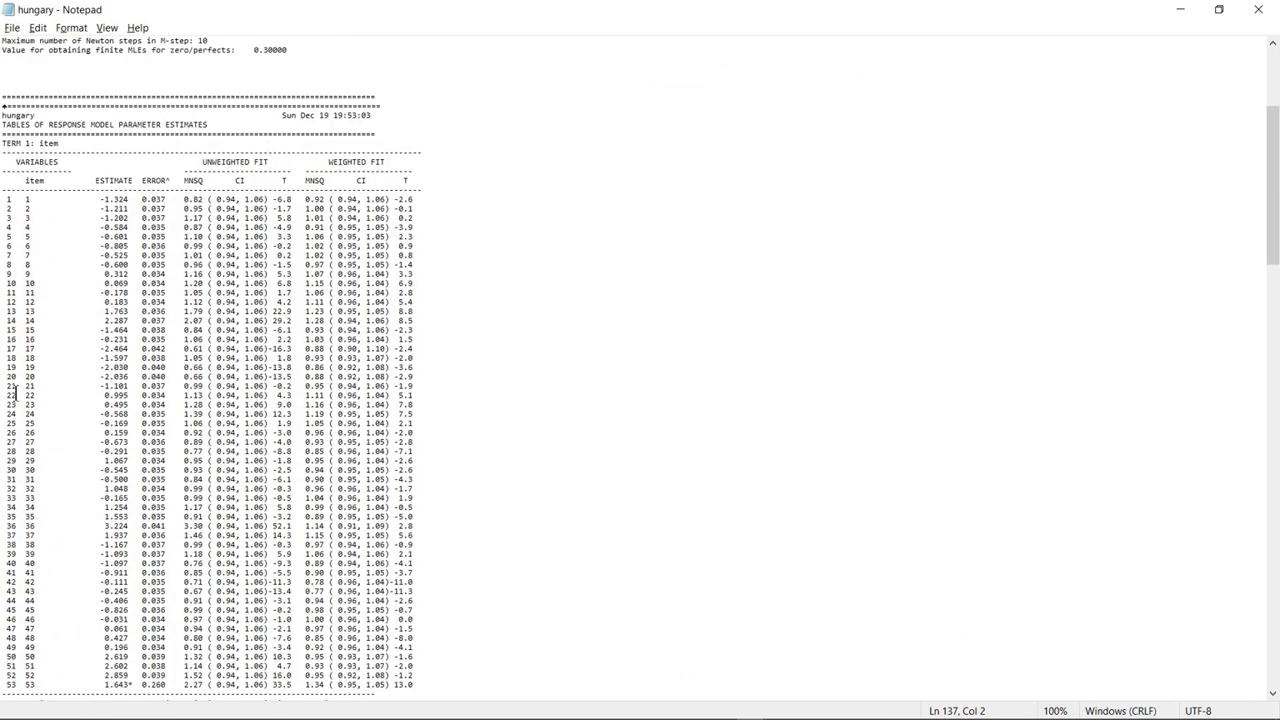
pyautogui.moveTo(10, 533); pyautogui.dragTo(40, 512)
pyautogui.moveTo(130, 525); pyautogui.dragTo(99, 530)
pyautogui.press('super+c')
pyautogui.click(1181, 10)
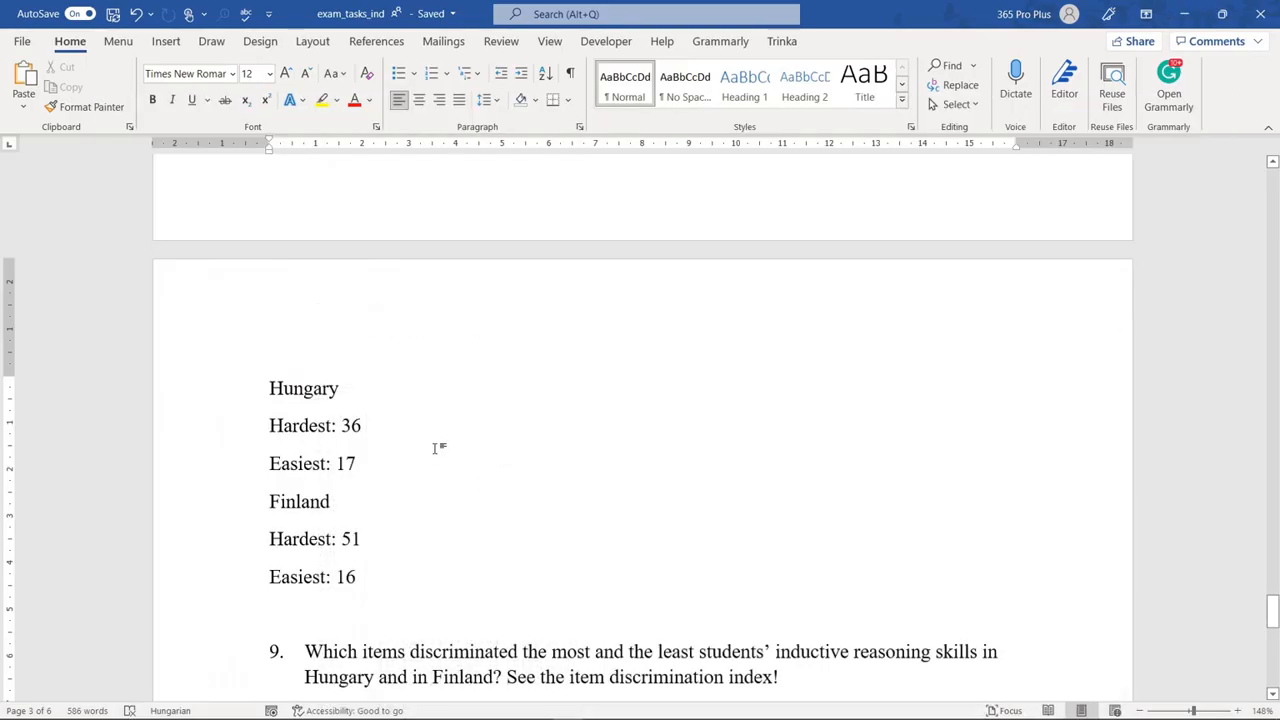
# Append "with 3.224 logits" to Hungary's hardest item line, pasting the copied estimate
pyautogui.write('with')
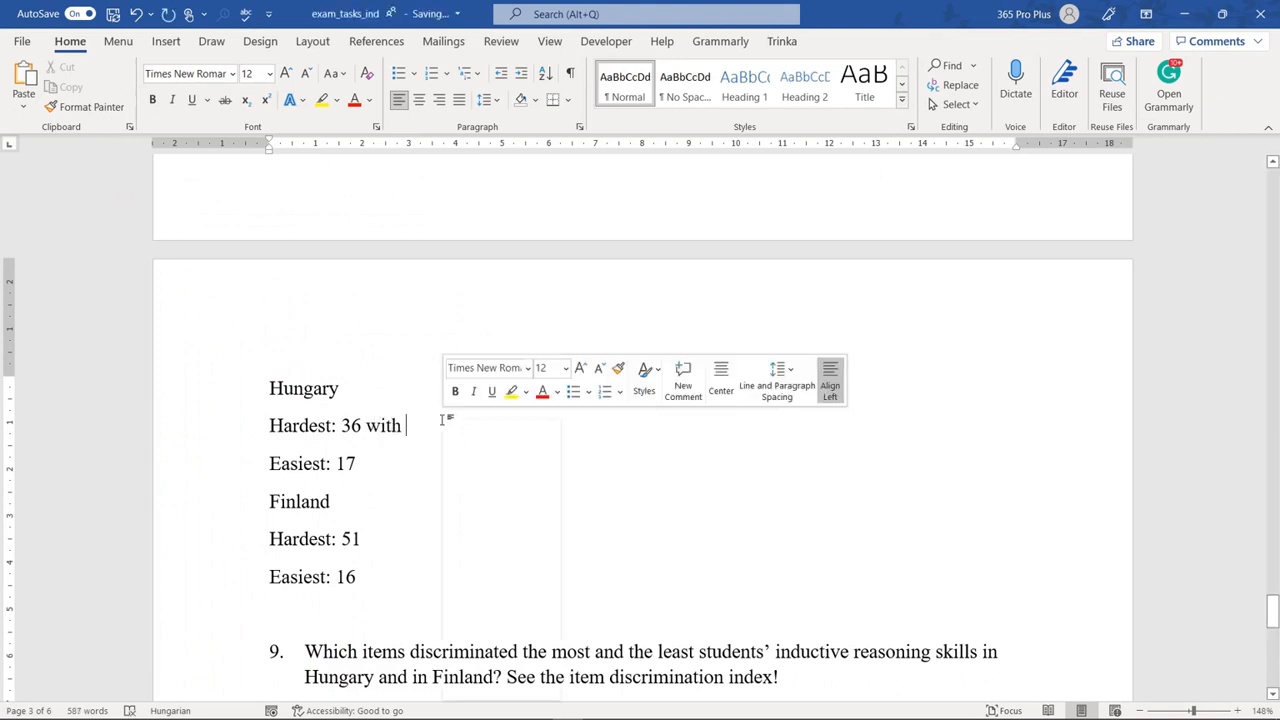
pyautogui.rightClick(443, 423)
pyautogui.click(486, 510)
pyautogui.write('loguts')
pyautogui.press('BackSpace')
pyautogui.press('BackSpace')
pyautogui.press('BackSpace')
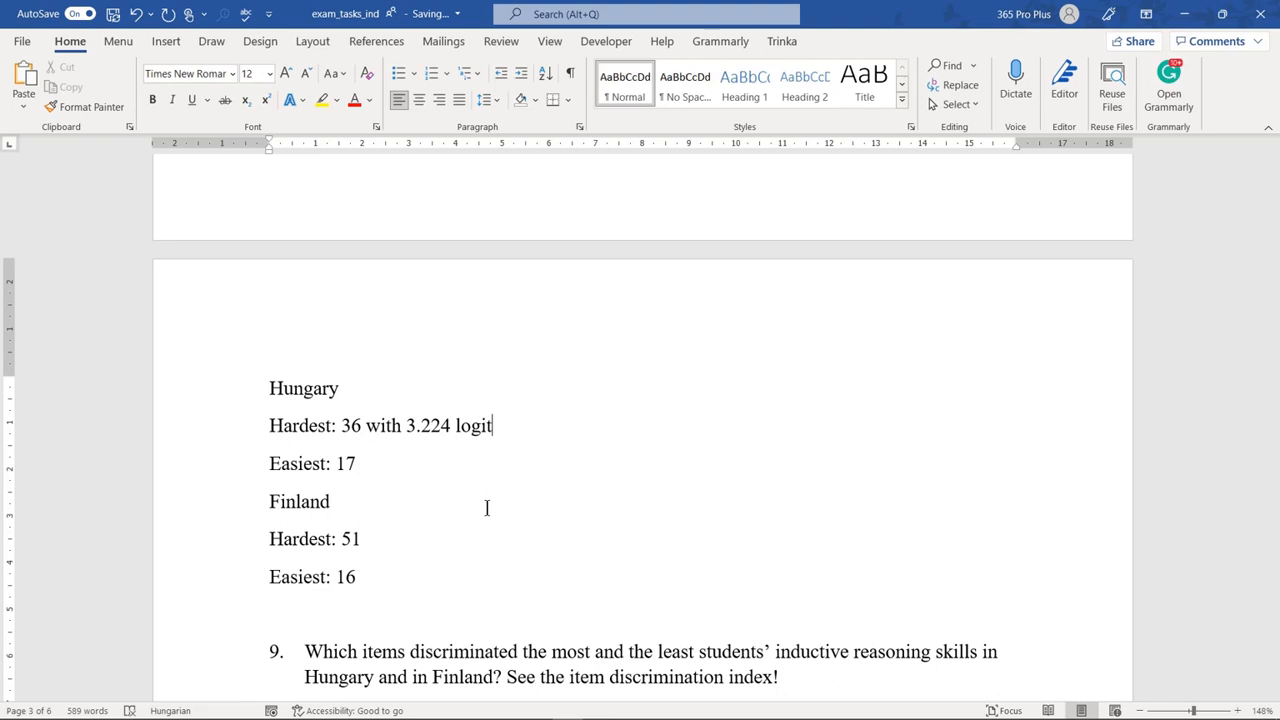
pyautogui.moveTo(602, 712)
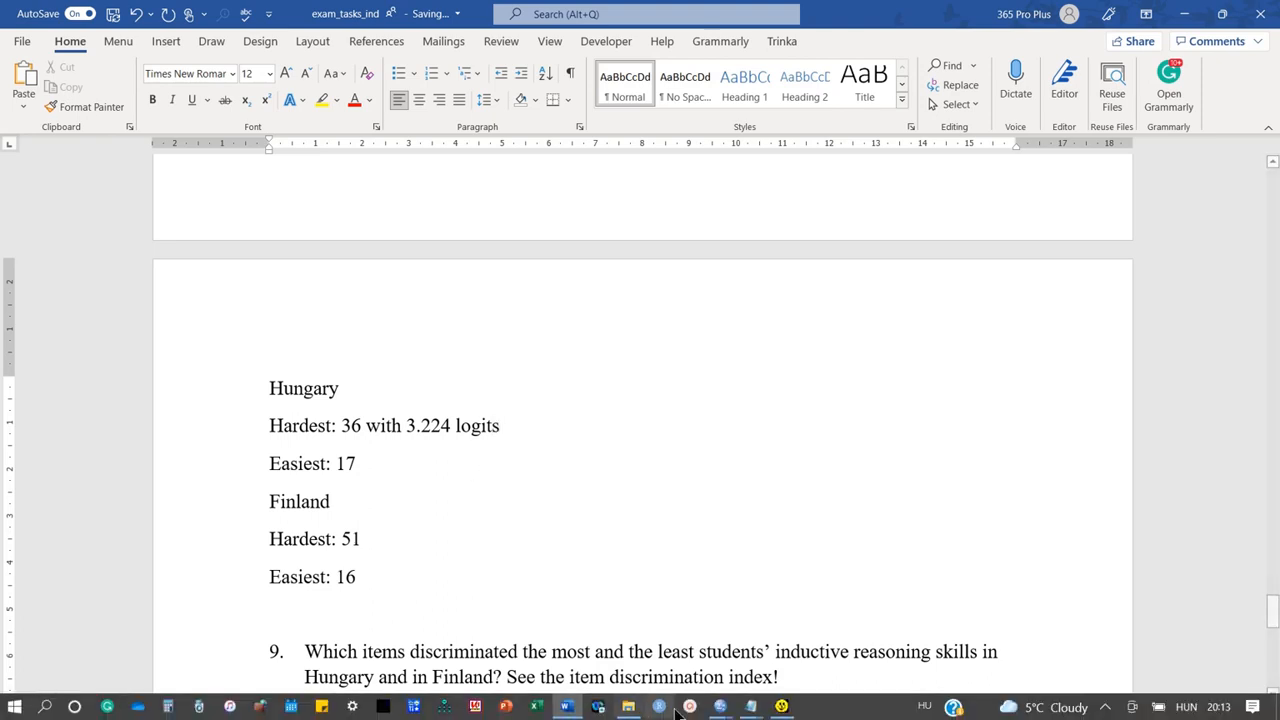
# Copy item 17's estimate, -2.464, from the item parameter table in the hungary Notepad output and return to the exam document
pyautogui.moveTo(752, 707)
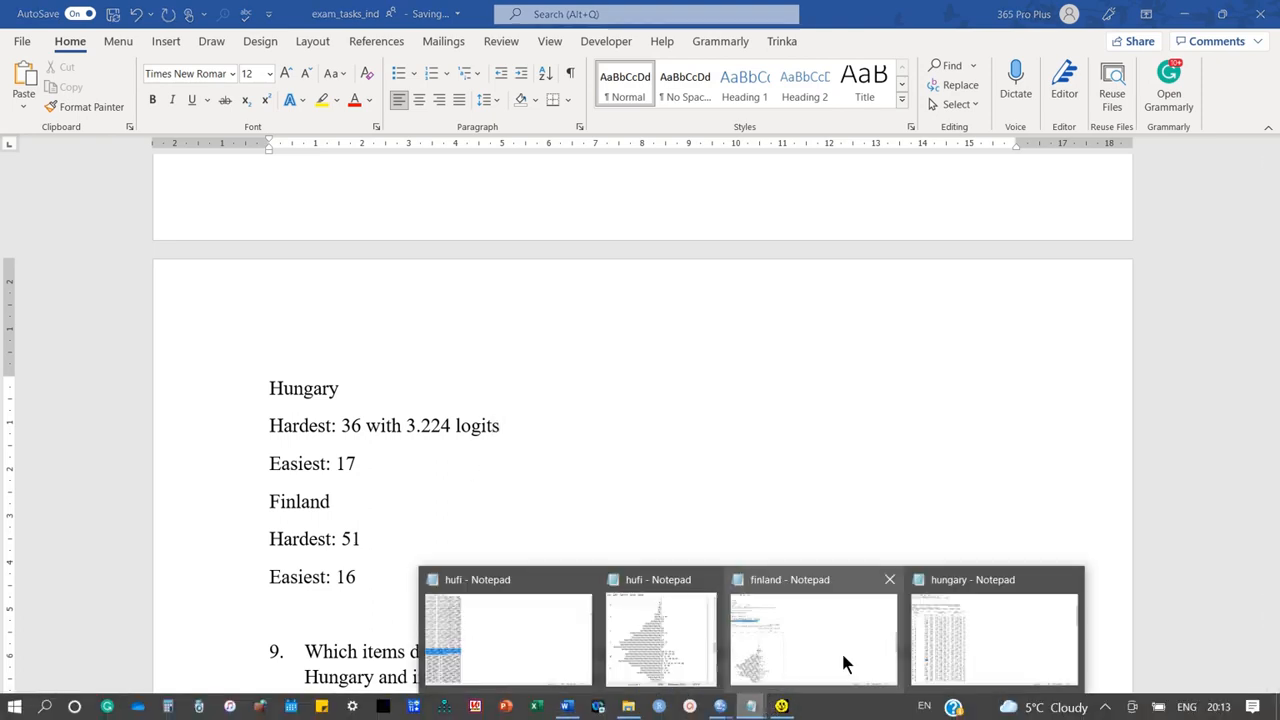
pyautogui.click(942, 631)
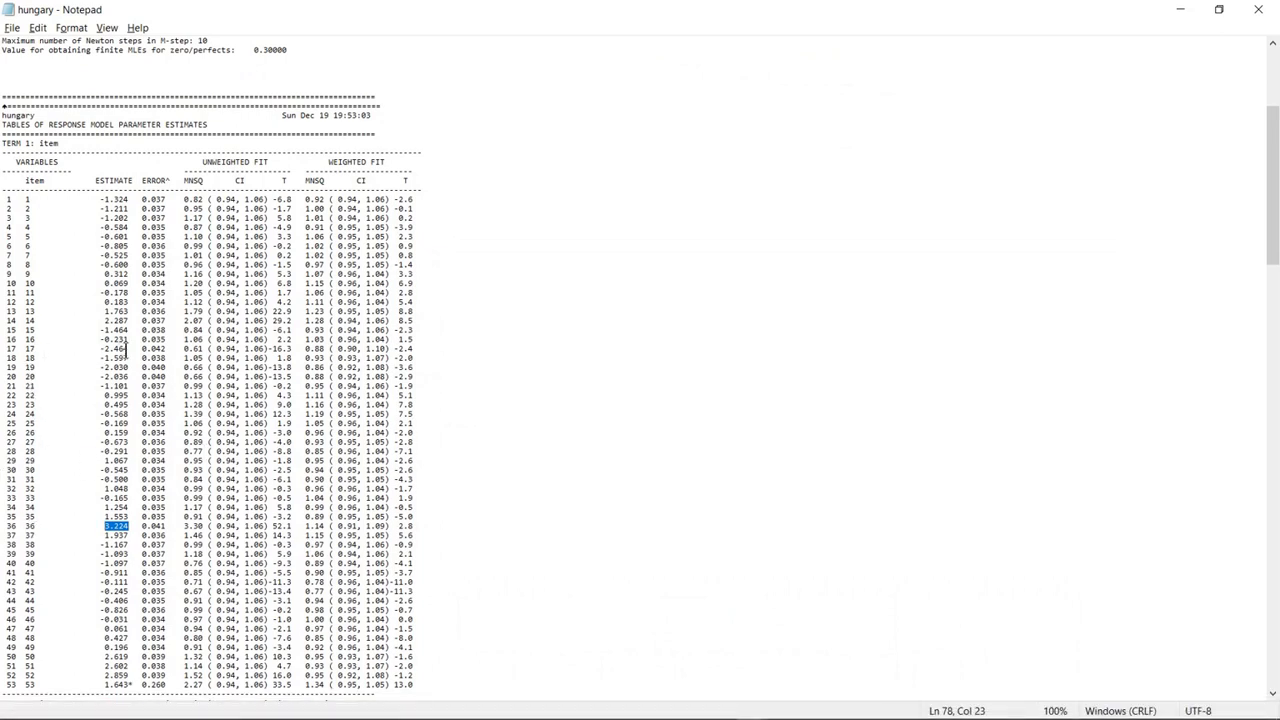
pyautogui.moveTo(128, 347); pyautogui.dragTo(104, 352)
pyautogui.click(1182, 11)
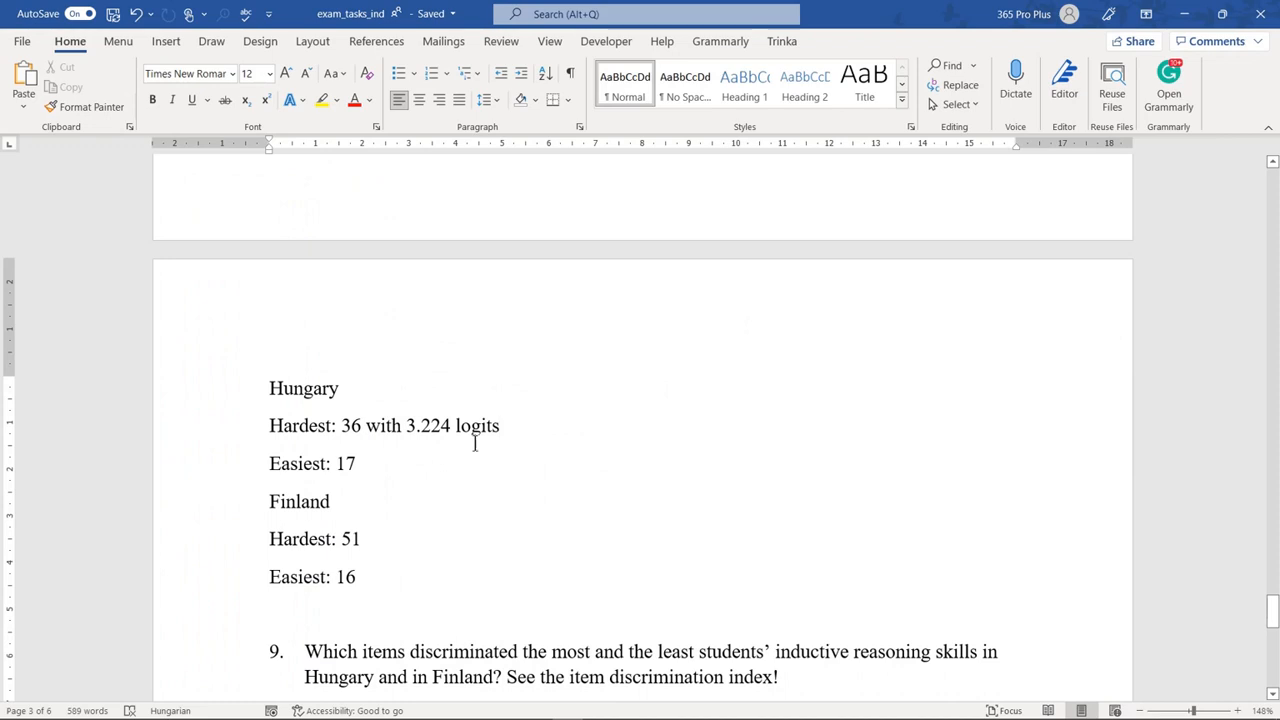
# Append "with -2.464 logits" to Hungary's easiest item line, pasting the copied estimate
pyautogui.click(425, 460)
pyautogui.write('with')
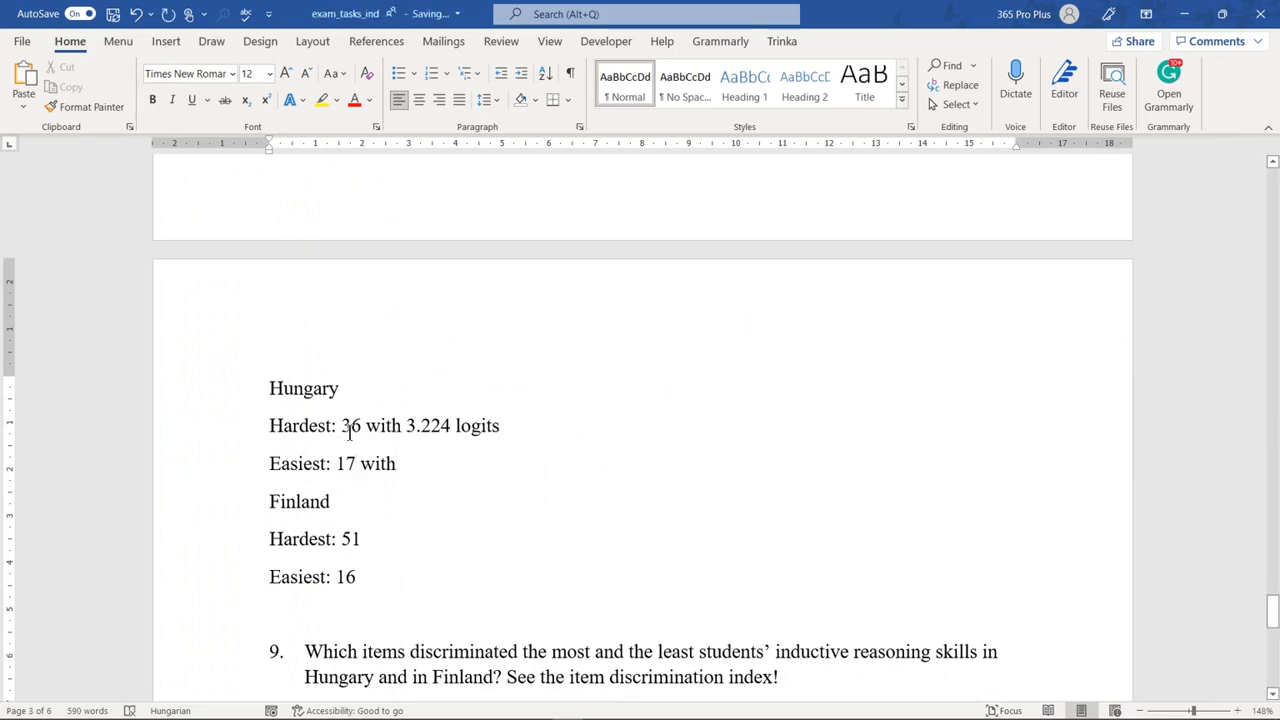
pyautogui.rightClick(429, 462)
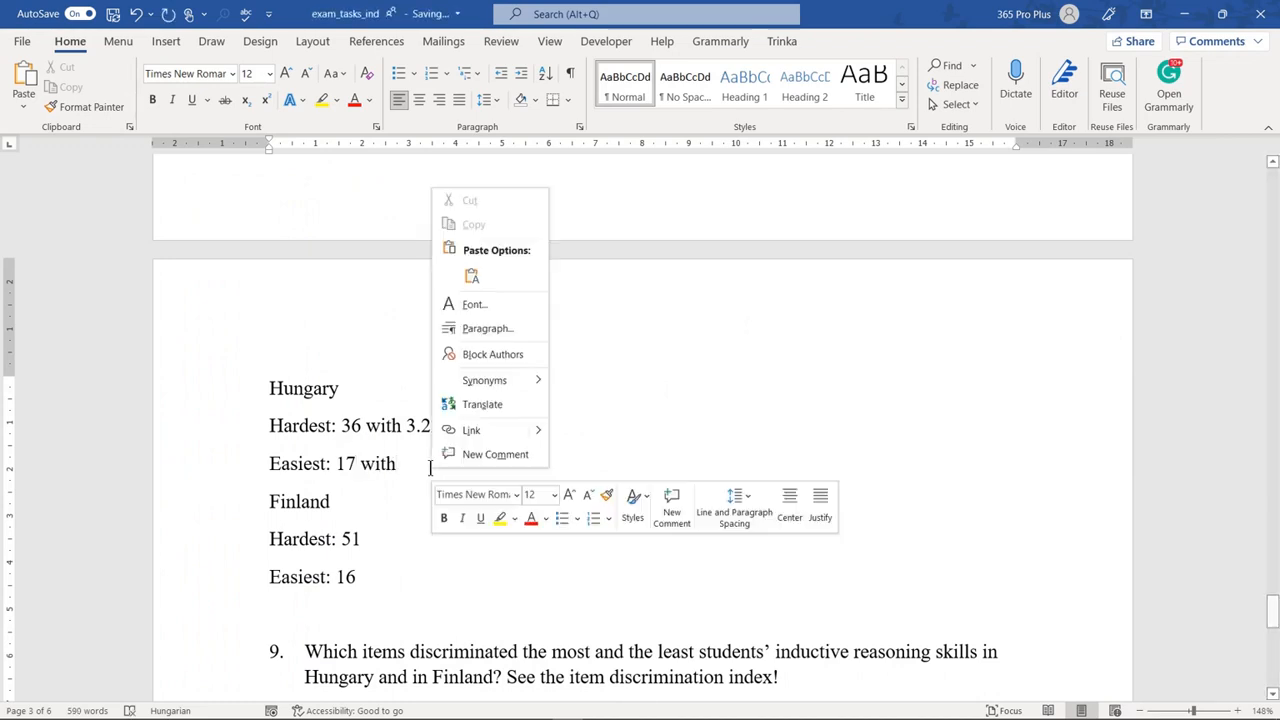
pyautogui.click(472, 278)
pyautogui.write('logits')
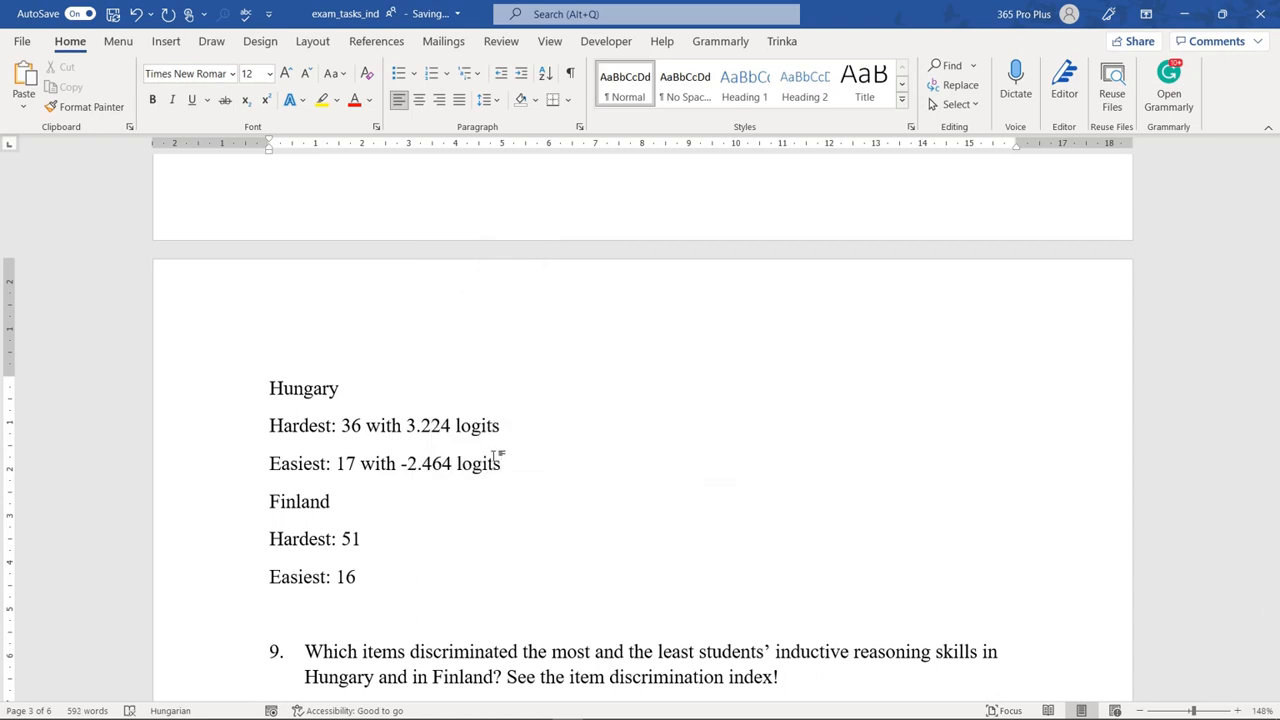
# Copy item 51's estimate, 2.928, from the item parameter table in the finland Notepad output and return to Finland's hardest item line
pyautogui.scroll(-3, 409, 443)
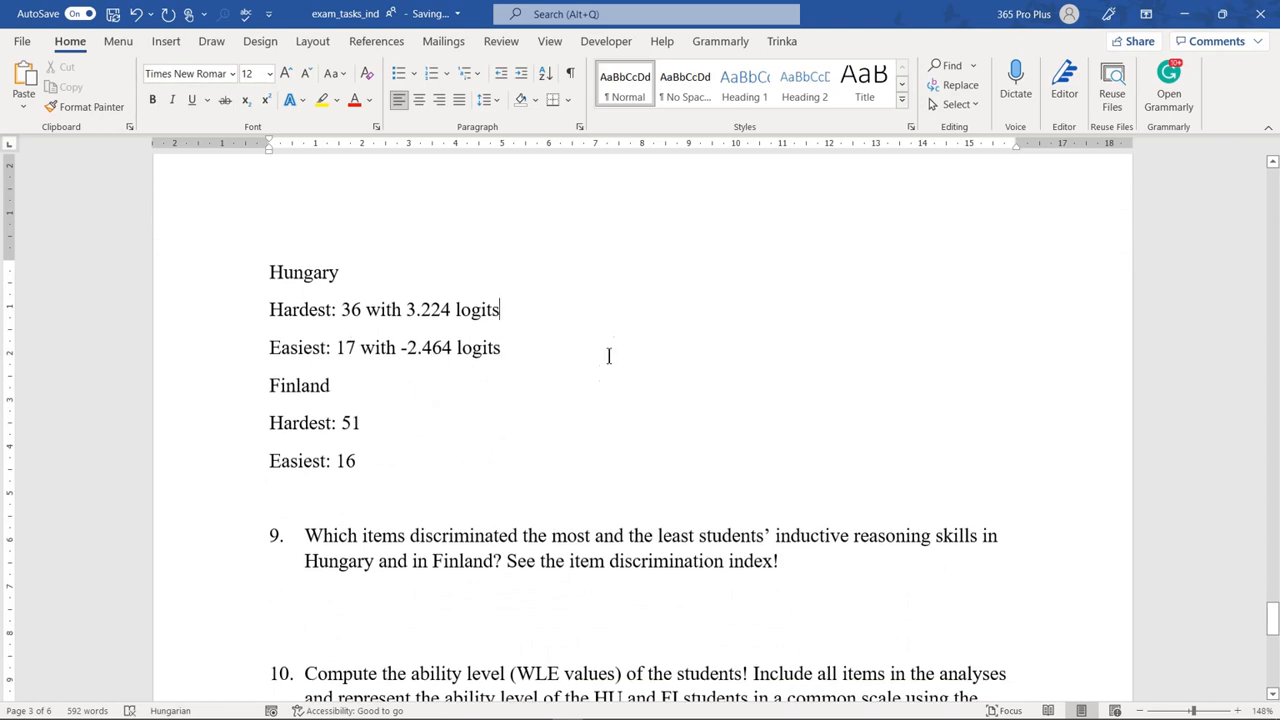
pyautogui.click(424, 420)
pyautogui.moveTo(567, 708)
pyautogui.moveTo(750, 707)
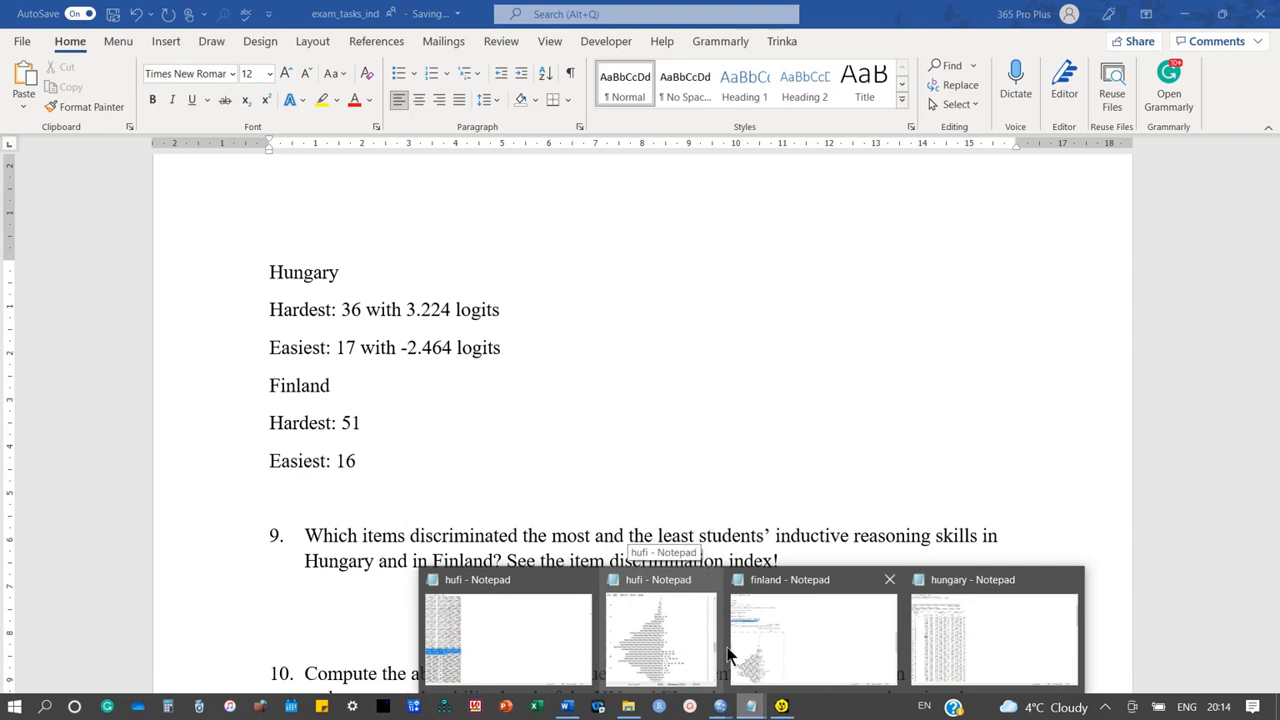
pyautogui.click(757, 660)
pyautogui.scroll(14, 304, 496)
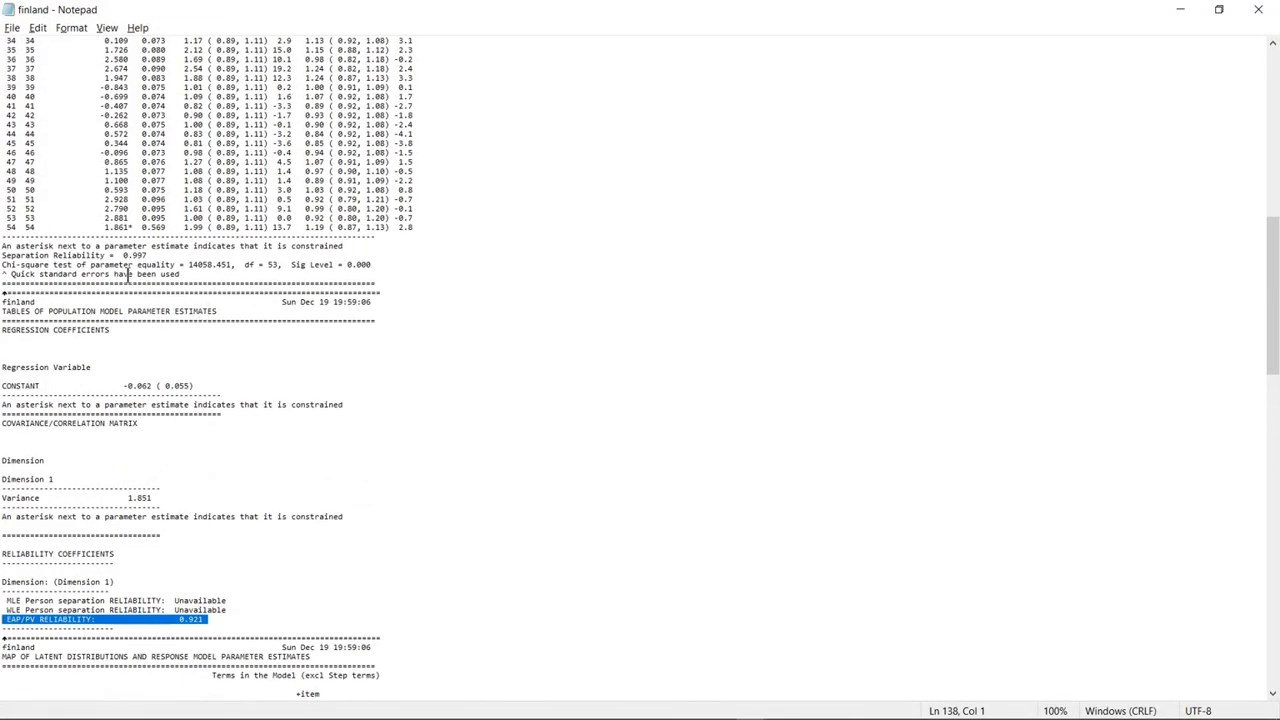
pyautogui.moveTo(129, 200)
pyautogui.mouseDown()
pyautogui.moveTo(114, 191)
pyautogui.moveTo(104, 204)
pyautogui.mouseUp()
pyautogui.press('super+c')
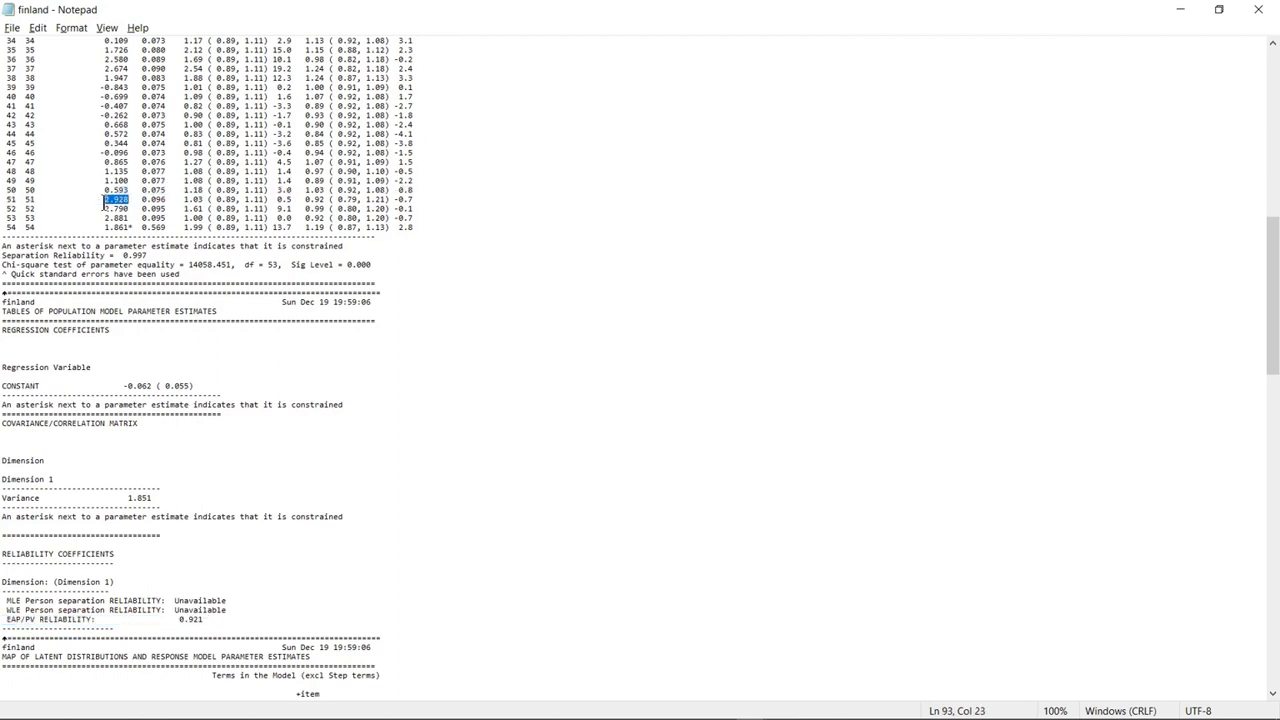
pyautogui.click(1185, 9)
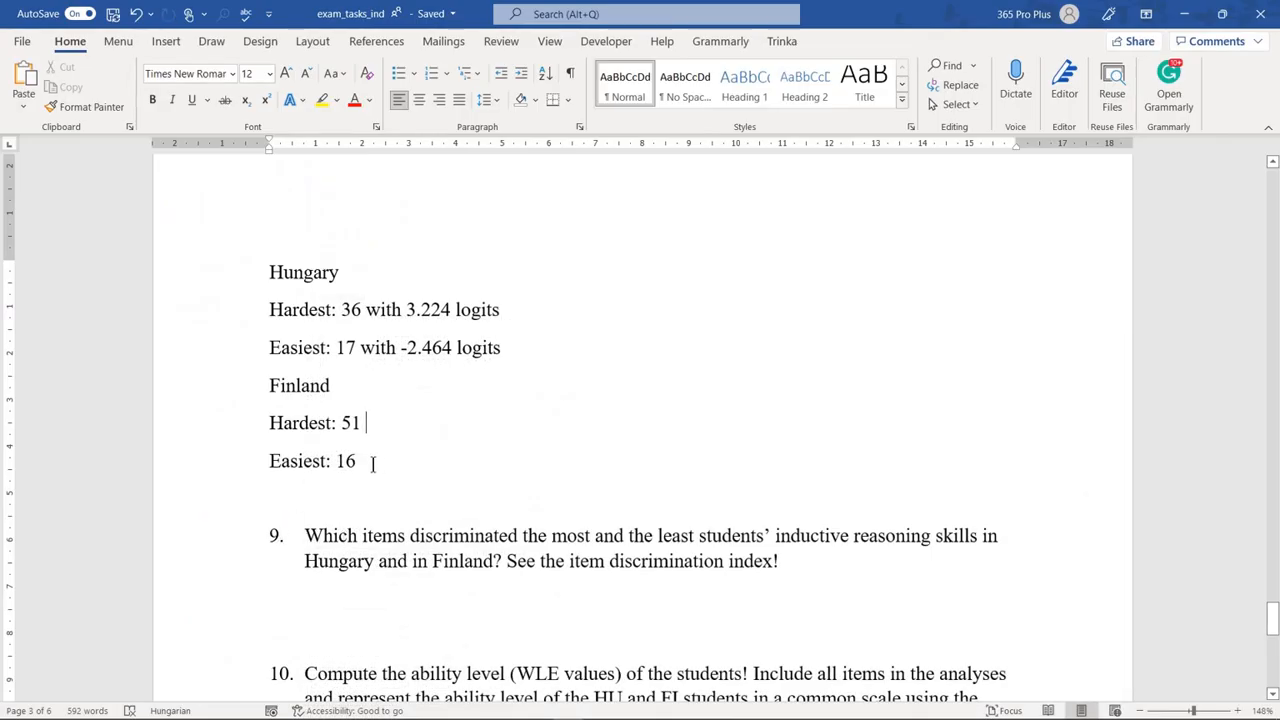
# Append "with 2.928 logits" to Finland's hardest item line, pasting the copied estimate
pyautogui.write('with')
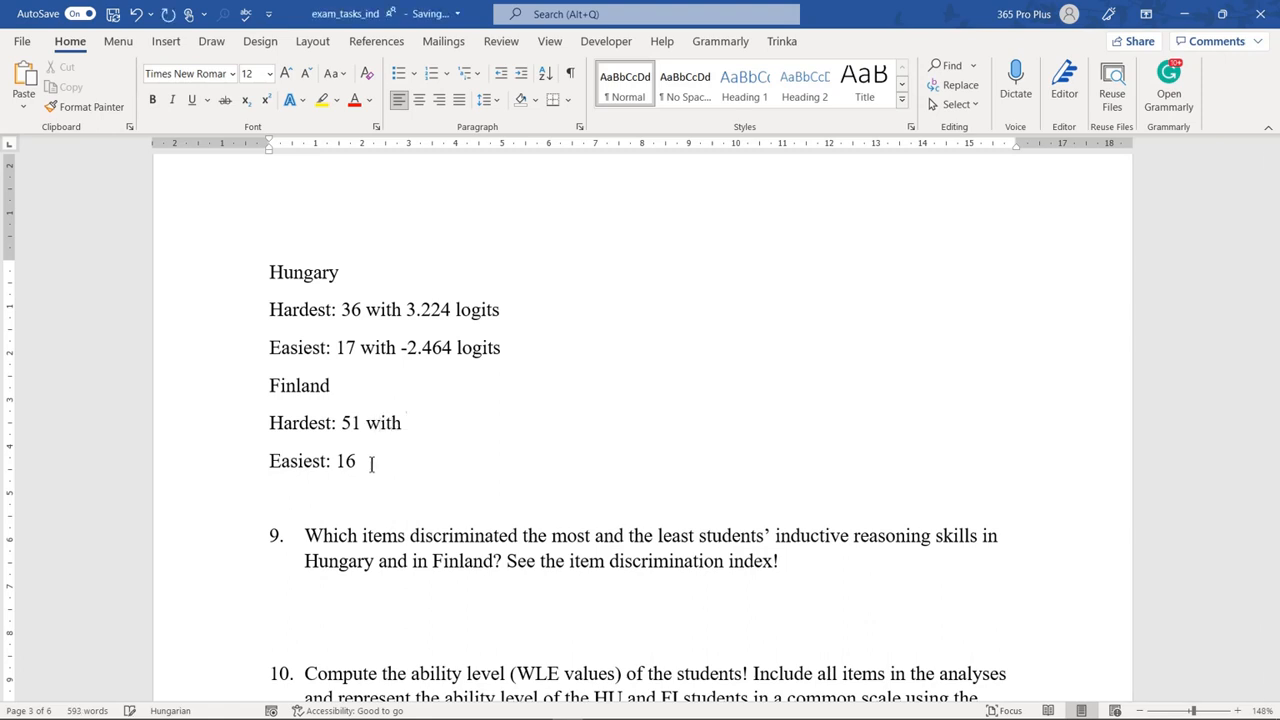
pyautogui.rightClick(470, 422)
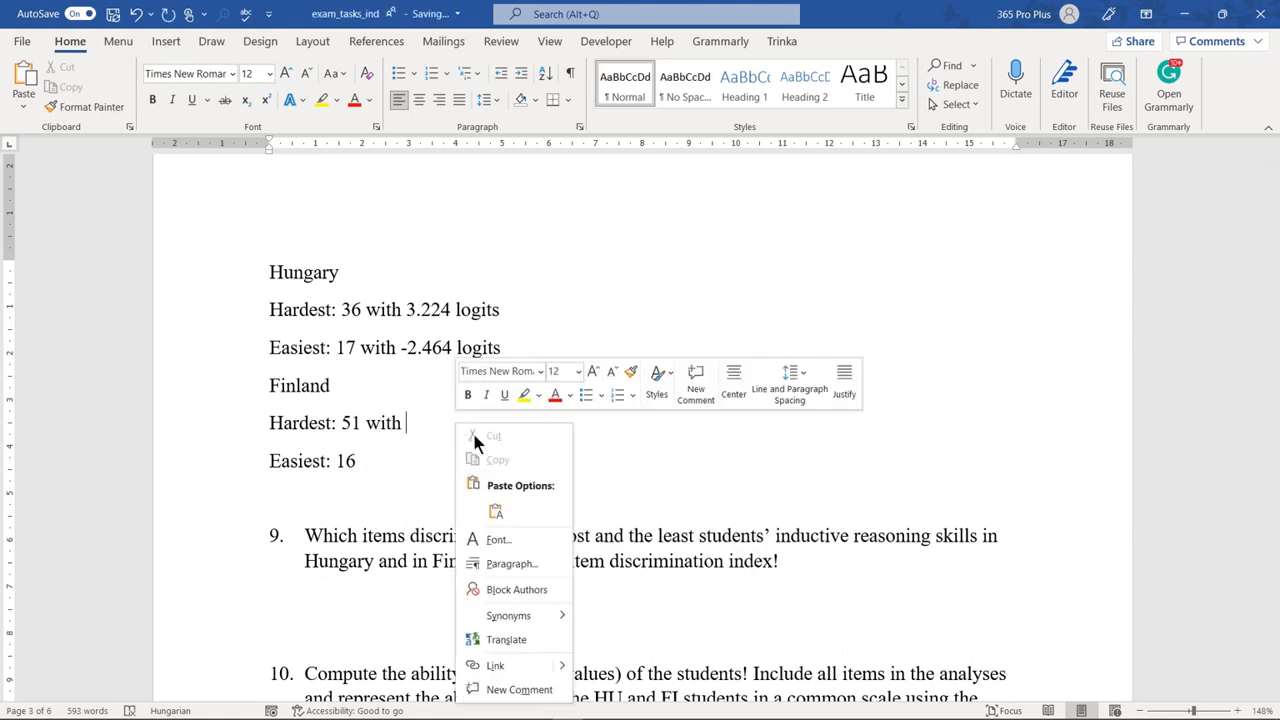
pyautogui.click(497, 506)
pyautogui.write('logits')
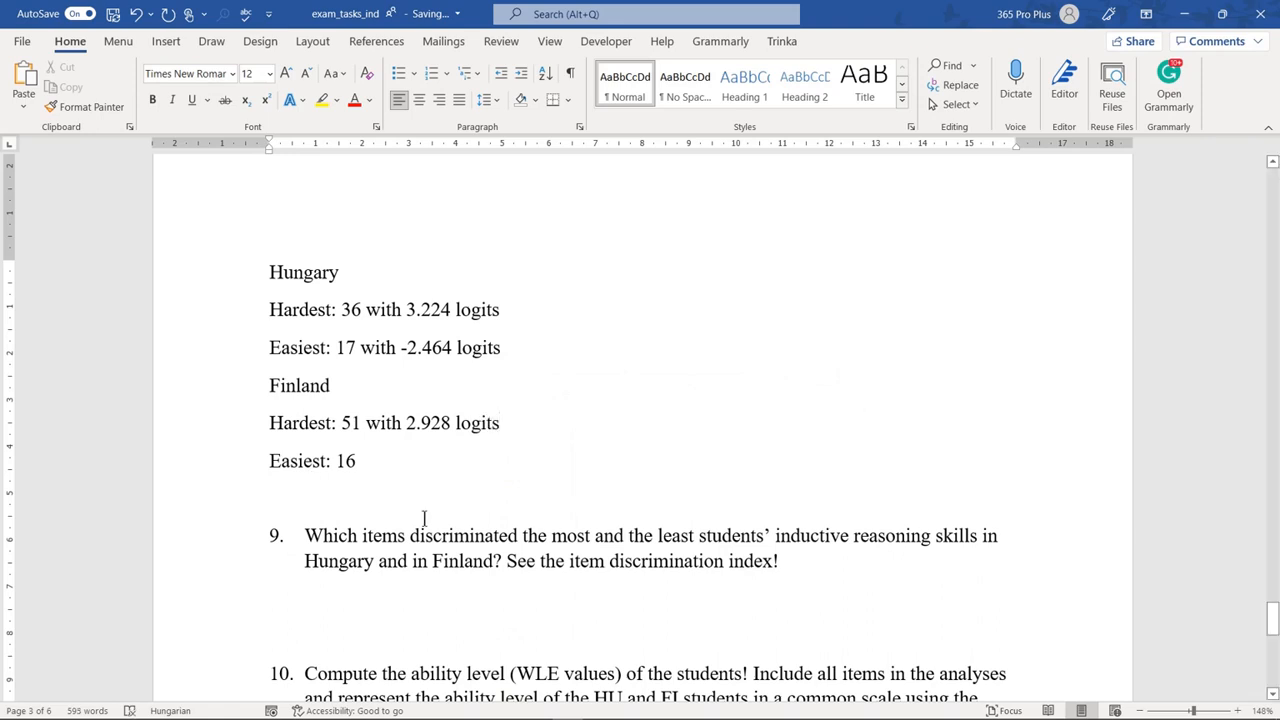
# Copy the digits 2.644 of item 16's estimate from the finland Notepad output and return to Finland's easiest item line
pyautogui.click(406, 457)
pyautogui.moveTo(722, 710)
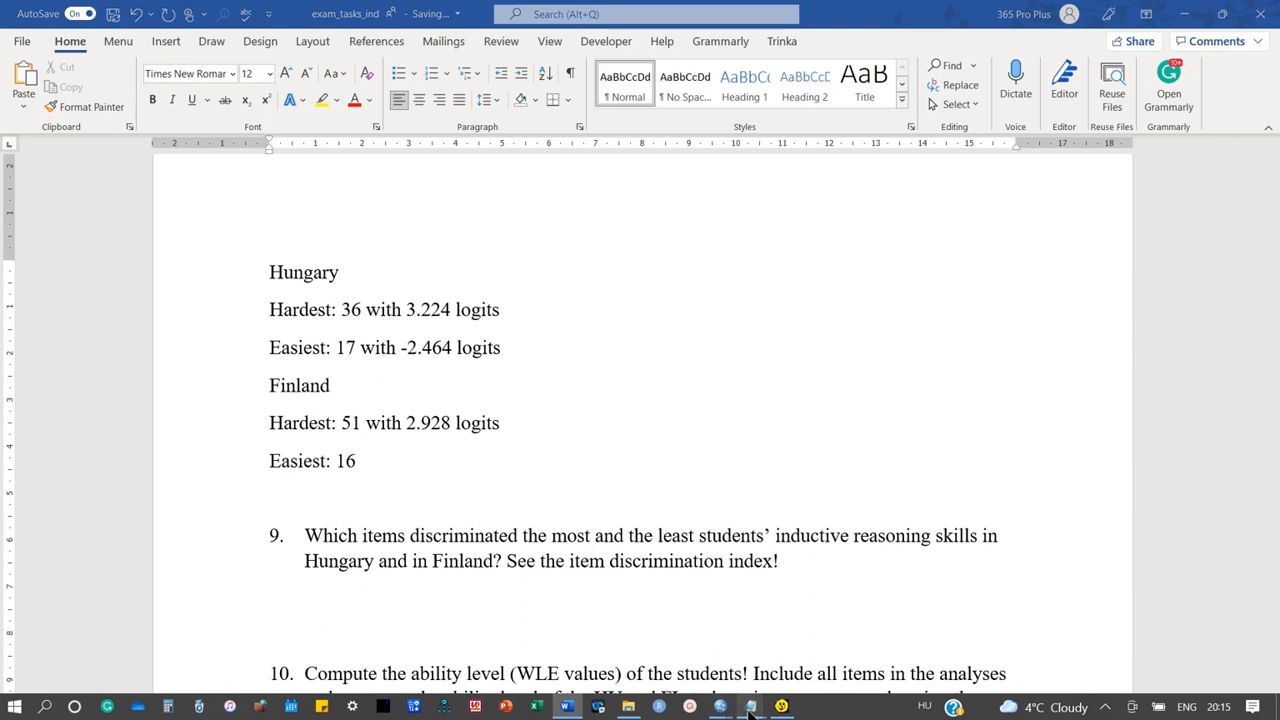
pyautogui.click(786, 650)
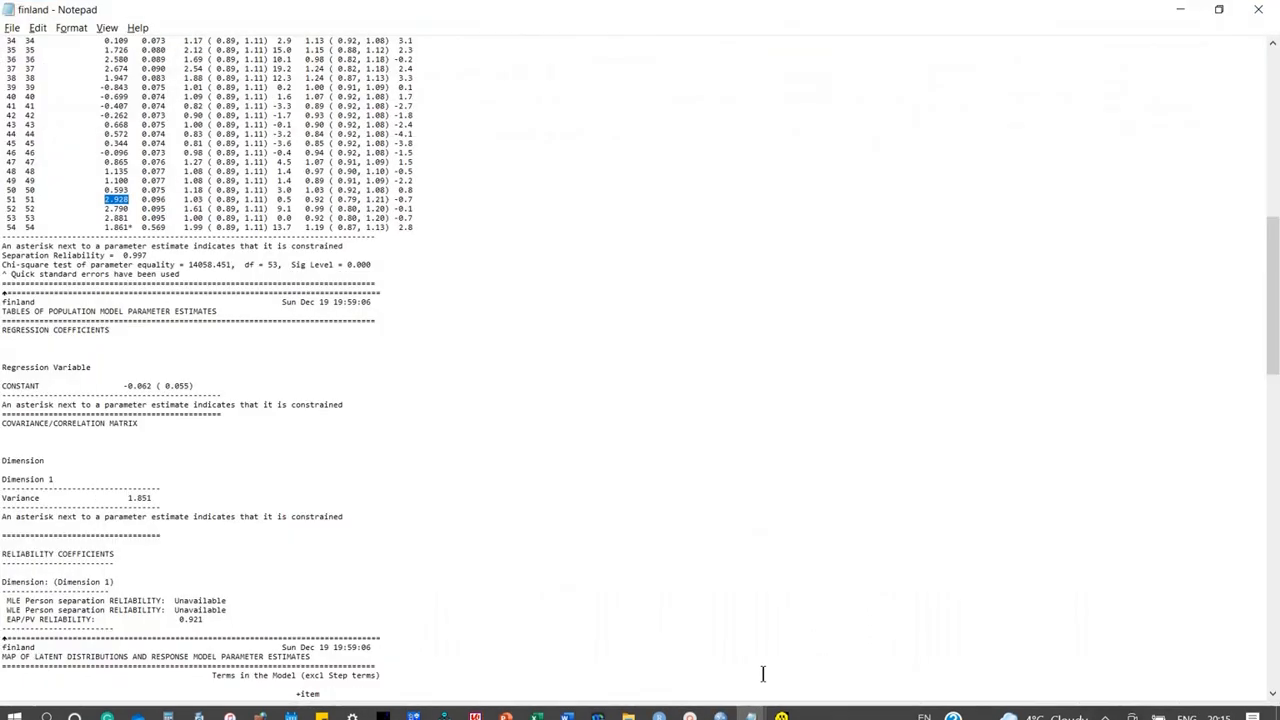
pyautogui.scroll(8, 143, 193)
pyautogui.scroll(3, 143, 193)
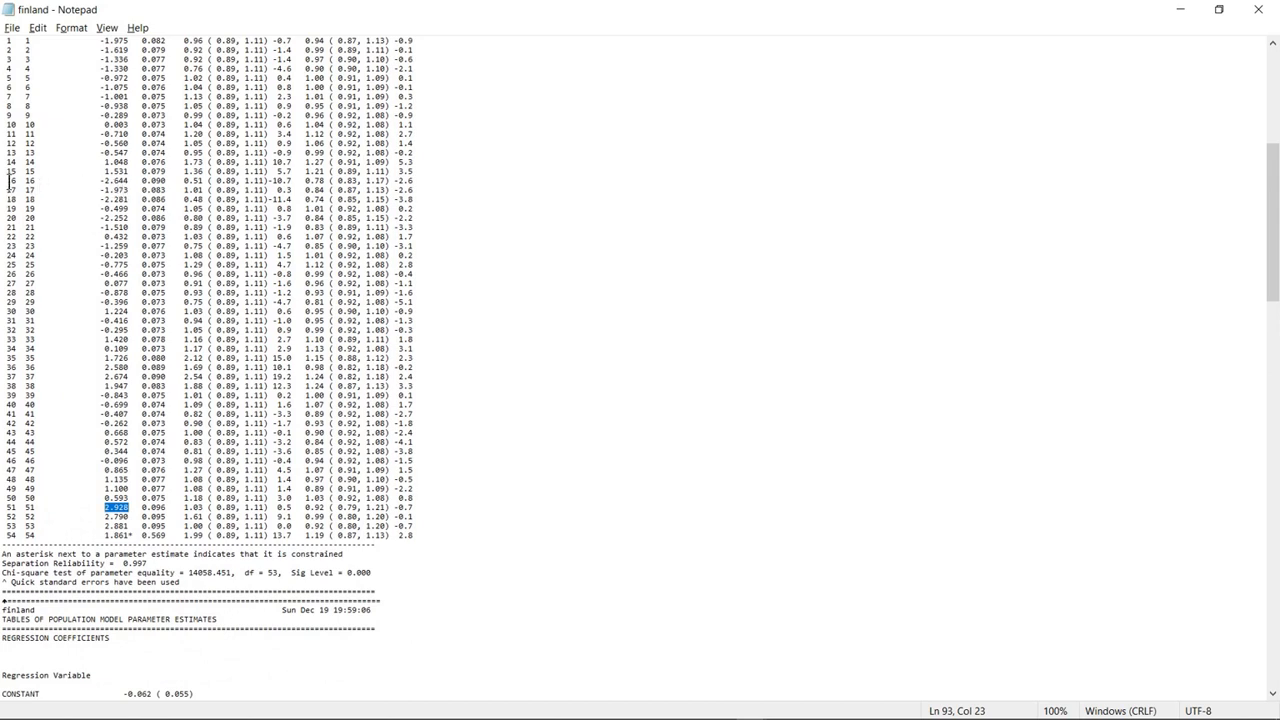
pyautogui.moveTo(127, 183); pyautogui.dragTo(111, 186)
pyautogui.click(1186, 9)
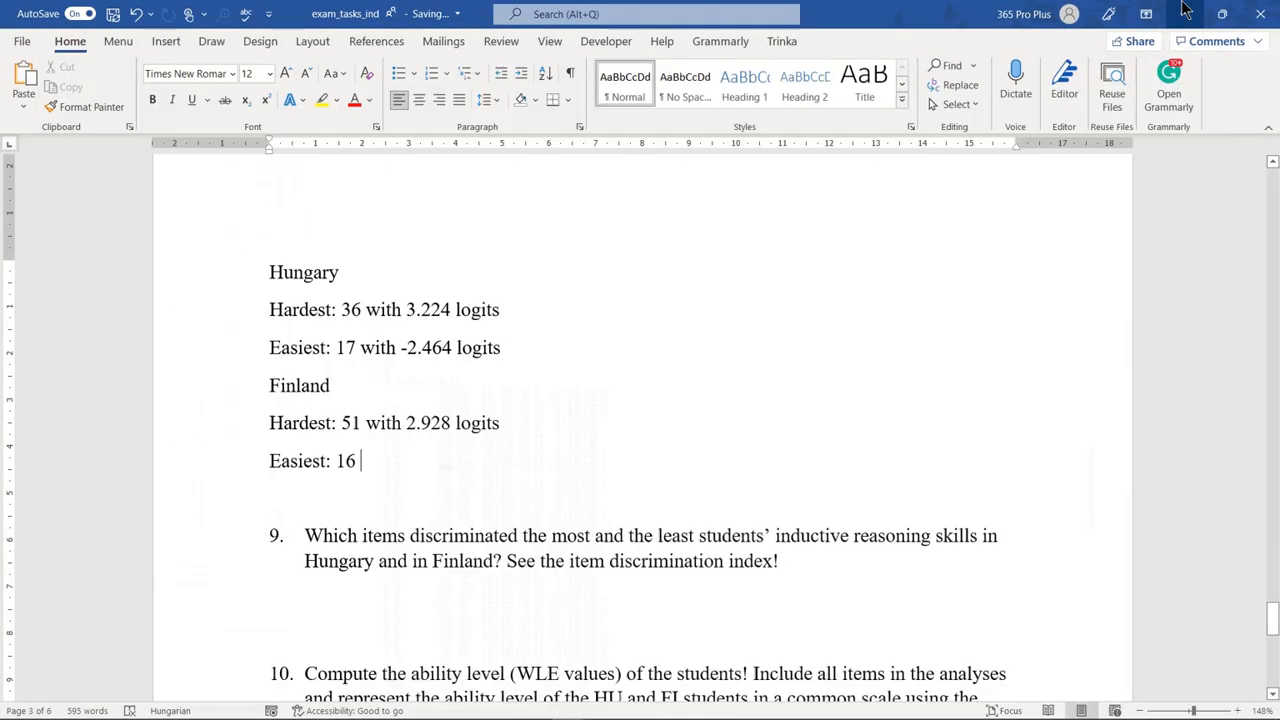
# Append "with 2.644 logits" to Finland's easiest item line, pasting the copied estimate
pyautogui.write('with')
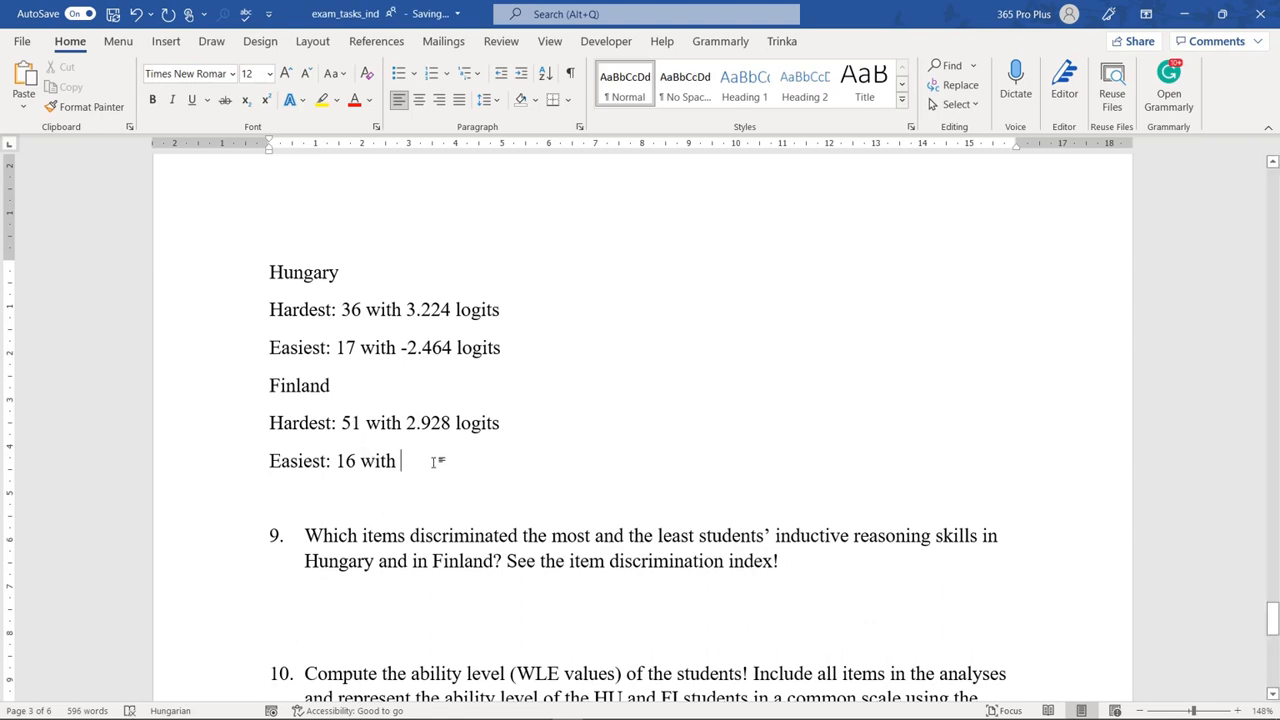
pyautogui.rightClick(437, 460)
pyautogui.click(475, 272)
pyautogui.write('logits')
# Copy the whole Hungary and Finland hardest/easiest block and paste it below question 9
pyautogui.scroll(-1, 384, 593)
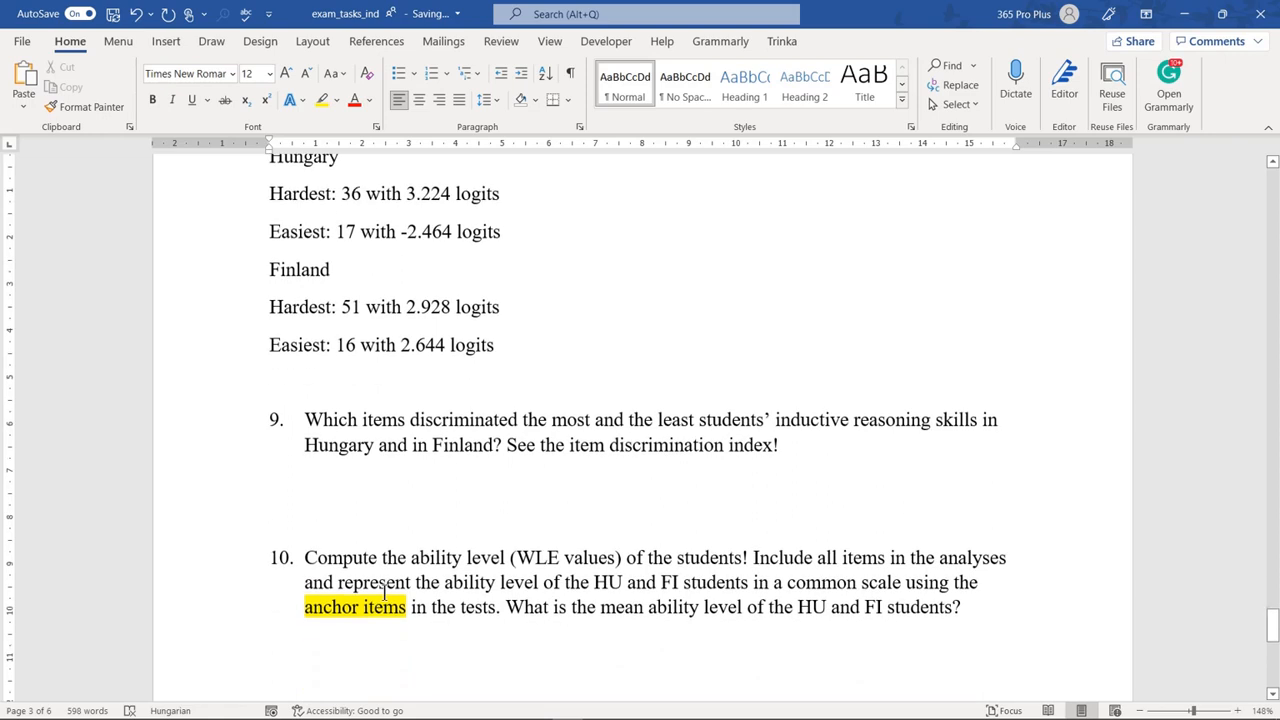
pyautogui.scroll(1, 384, 593)
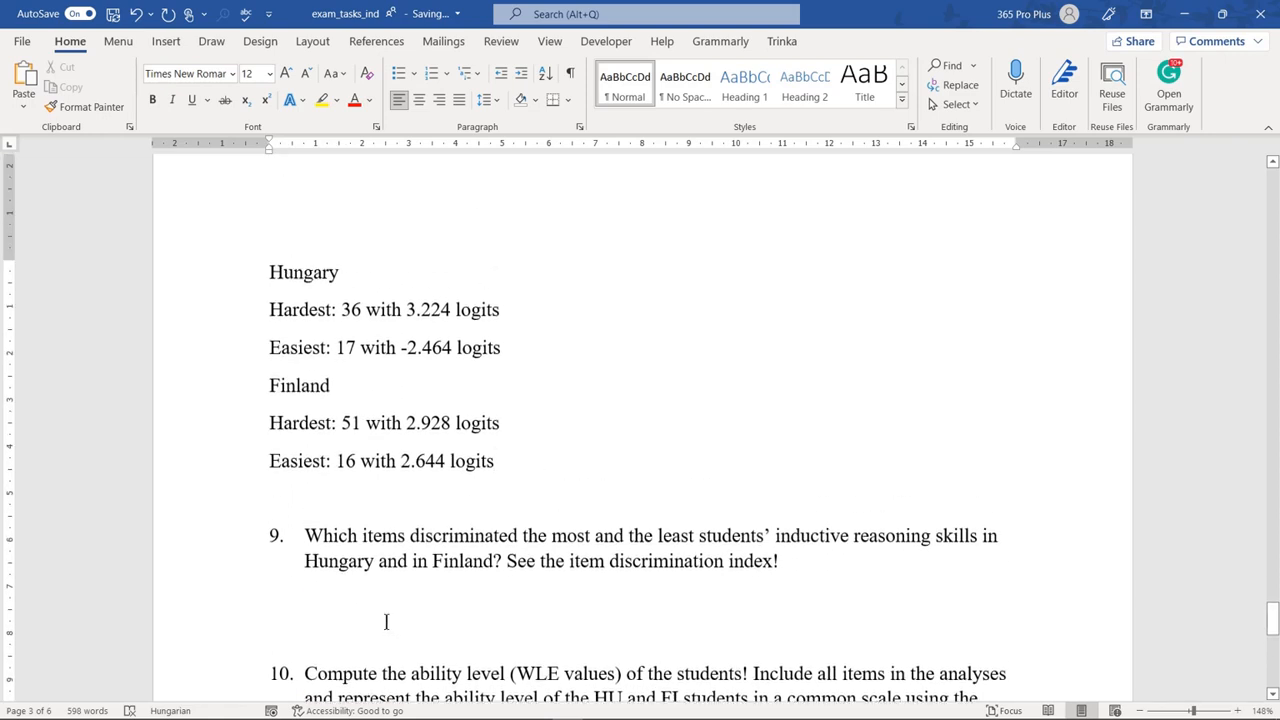
pyautogui.scroll(-1, 394, 582)
pyautogui.moveTo(523, 409); pyautogui.dragTo(246, 220)
pyautogui.hotkey('ctrl', 'c')
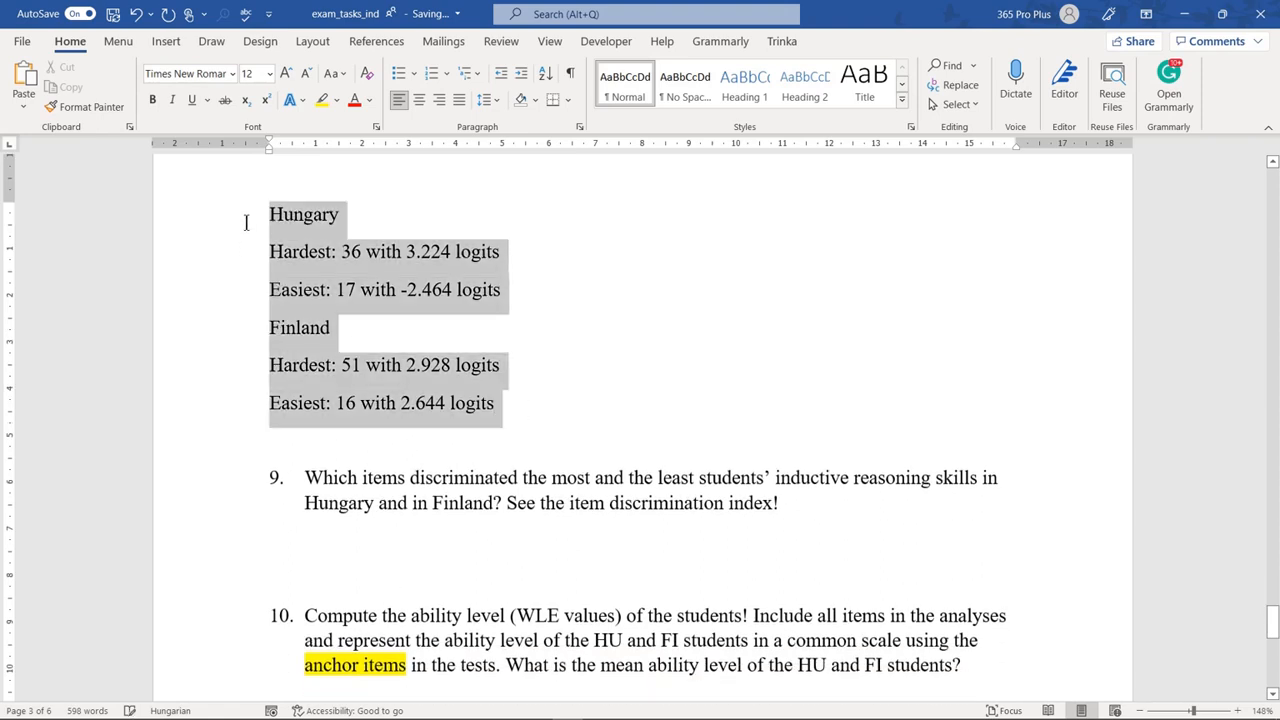
pyautogui.click(370, 540)
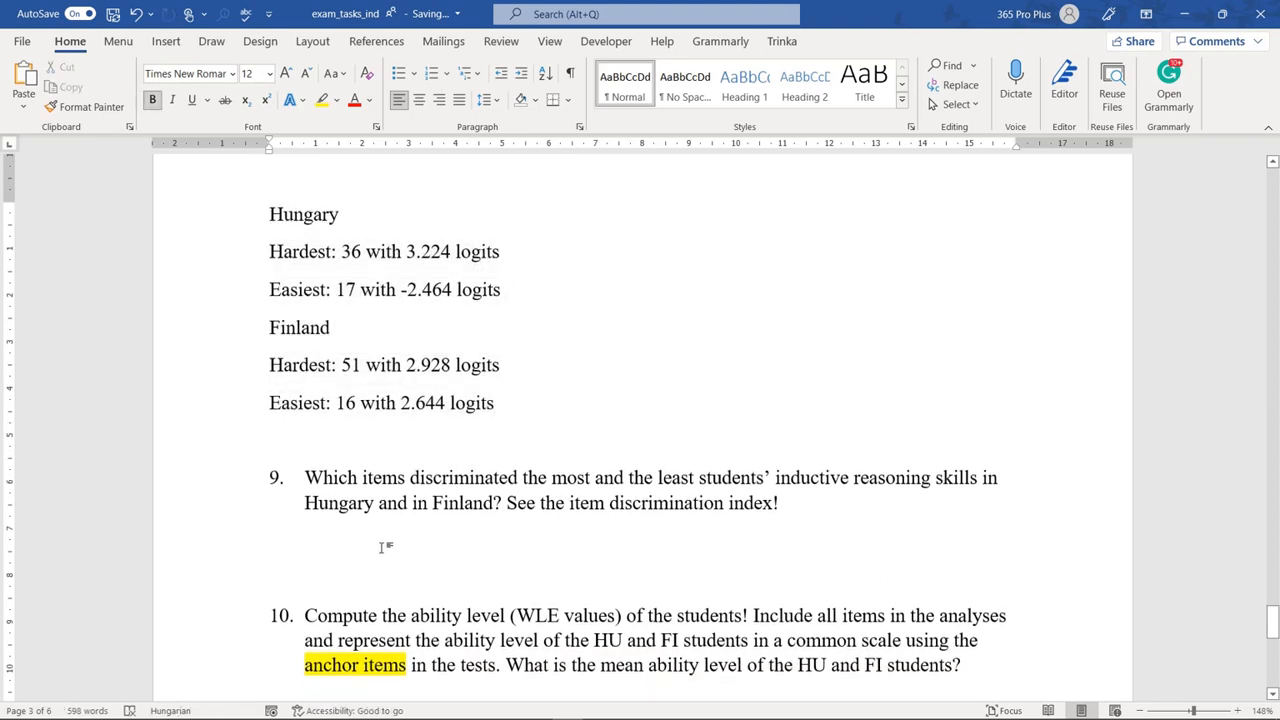
pyautogui.hotkey('ctrl', 'v')
# Remove the list numbering and indentation from all six pasted Hungary and Finland lines under question 9
pyautogui.click(326, 551)
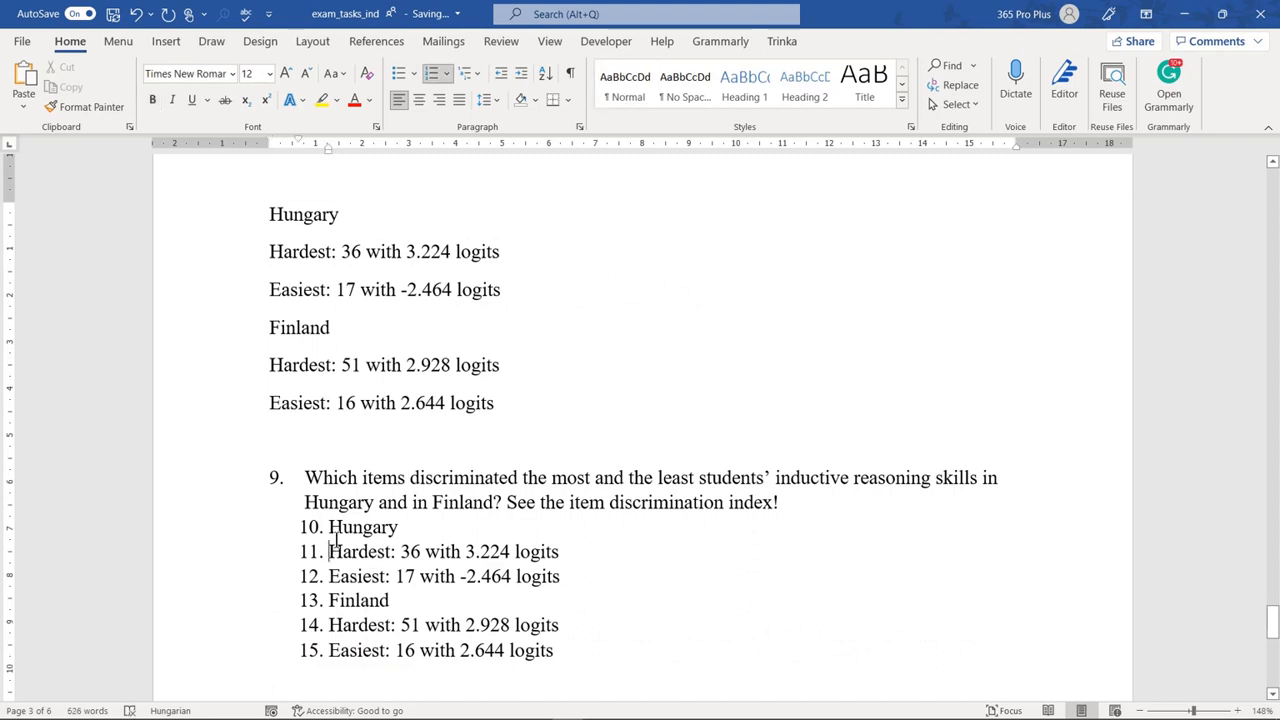
pyautogui.click(331, 524)
pyautogui.press('BackSpace')
pyautogui.press('BackSpace')
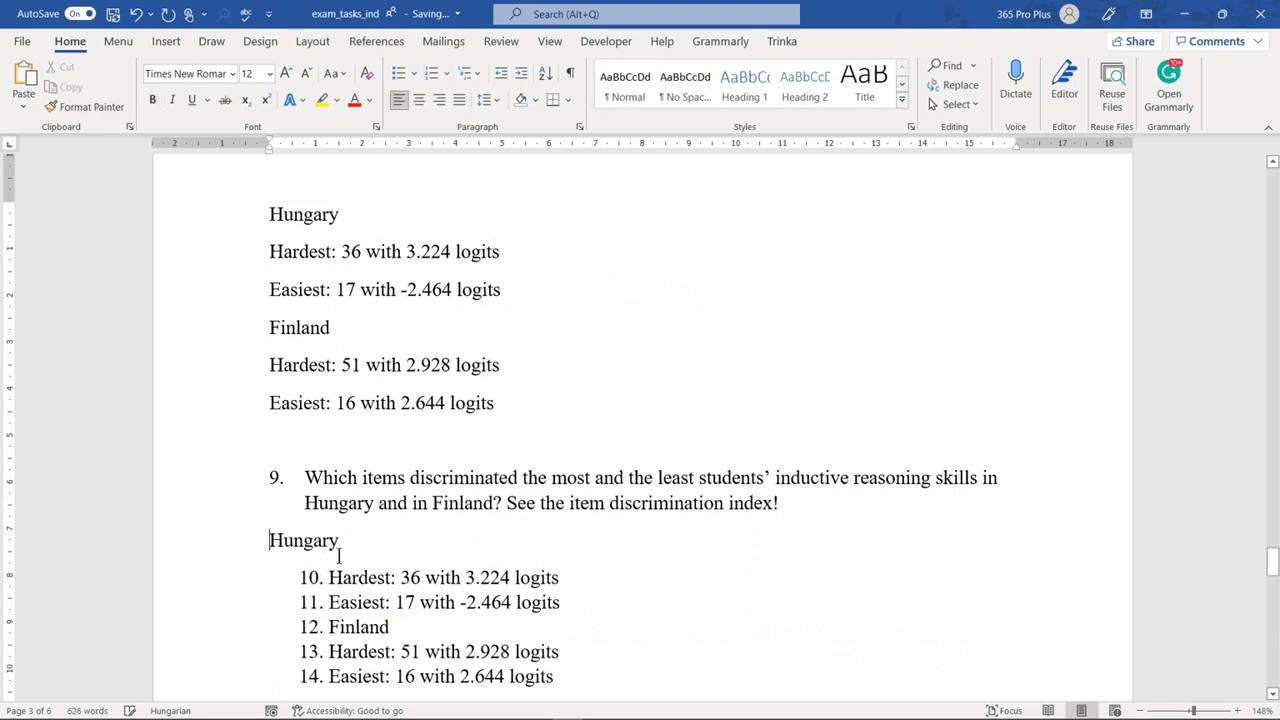
pyautogui.click(326, 577)
pyautogui.press('BackSpace')
pyautogui.press('BackSpace')
pyautogui.click(328, 615)
pyautogui.press('BackSpace')
pyautogui.press('BackSpace')
pyautogui.click(329, 640)
pyautogui.scroll(-3, 329, 652)
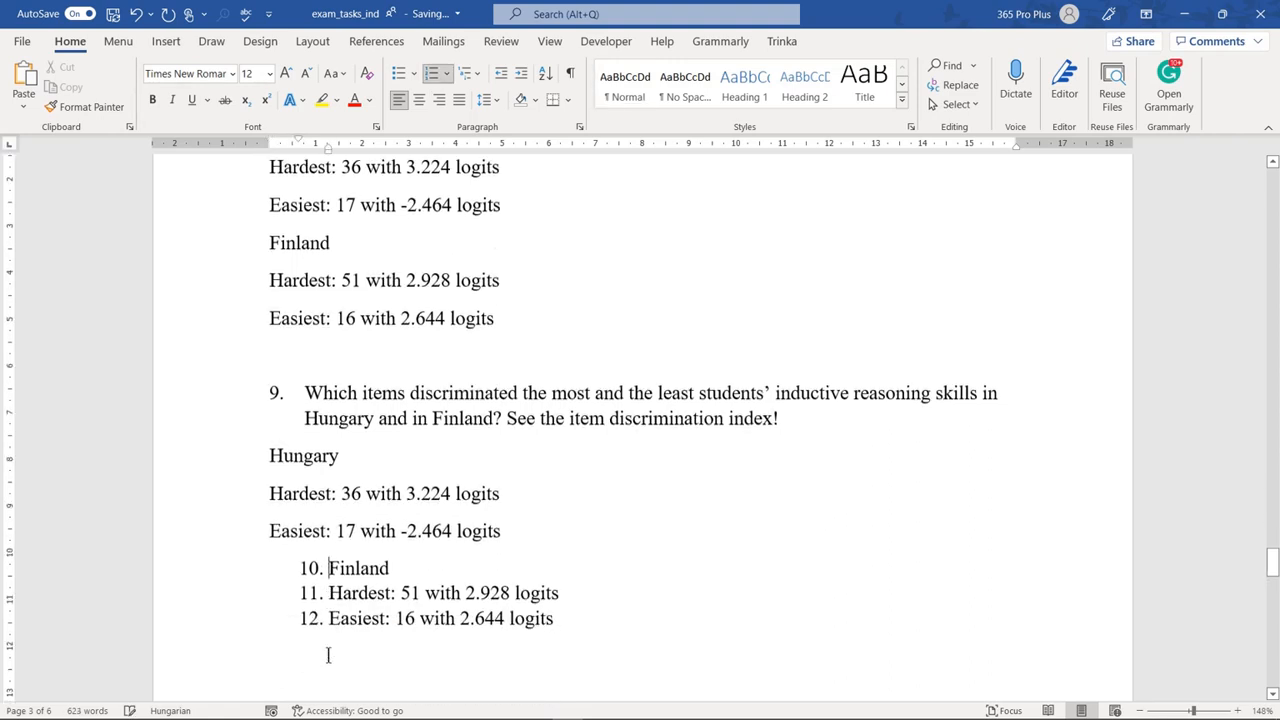
pyautogui.press('BackSpace')
pyautogui.press('BackSpace')
pyautogui.click(329, 504)
pyautogui.press('BackSpace')
pyautogui.press('BackSpace')
pyautogui.click(327, 555)
pyautogui.press('BackSpace')
pyautogui.press('BackSpace')
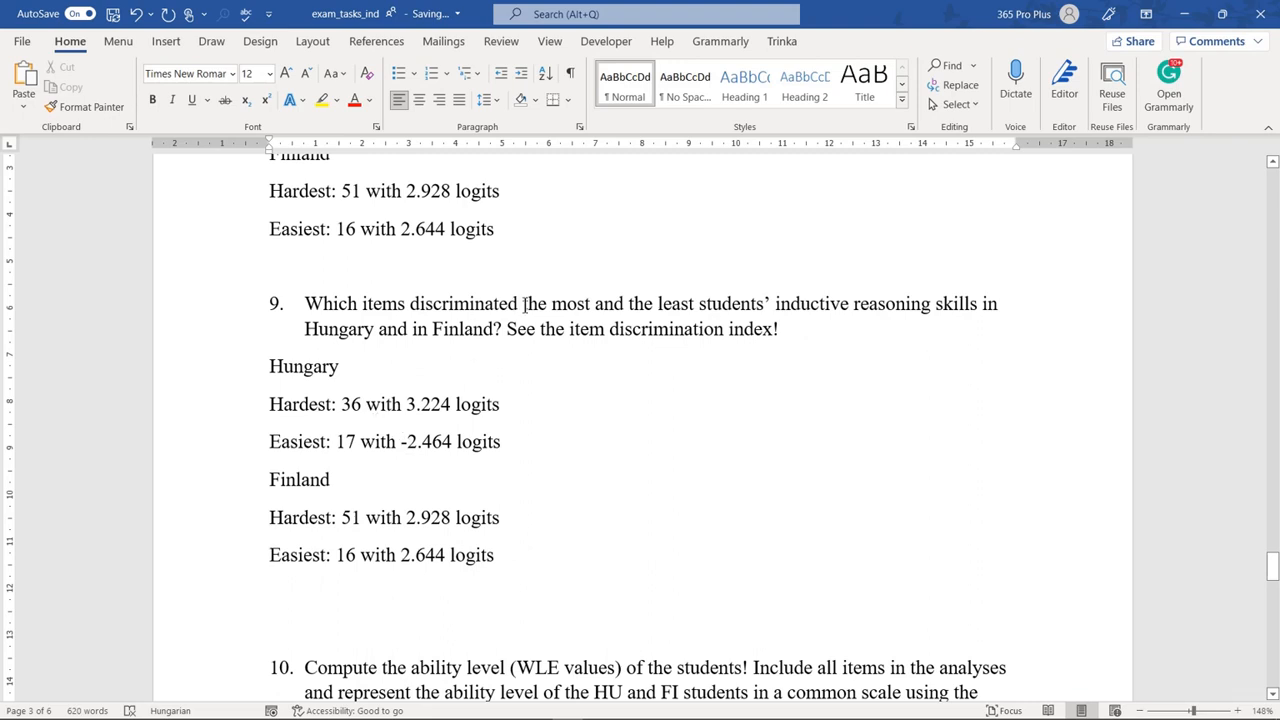
# Replace Hungary's "Hardest" label under question 9 with "the most discriminated item", reusing the wording from the question
pyautogui.moveTo(521, 304); pyautogui.dragTo(586, 310)
pyautogui.hotkey('ctrl', 'c')
pyautogui.moveTo(333, 404); pyautogui.dragTo(270, 405)
pyautogui.hotkey('ctrl', 'v')
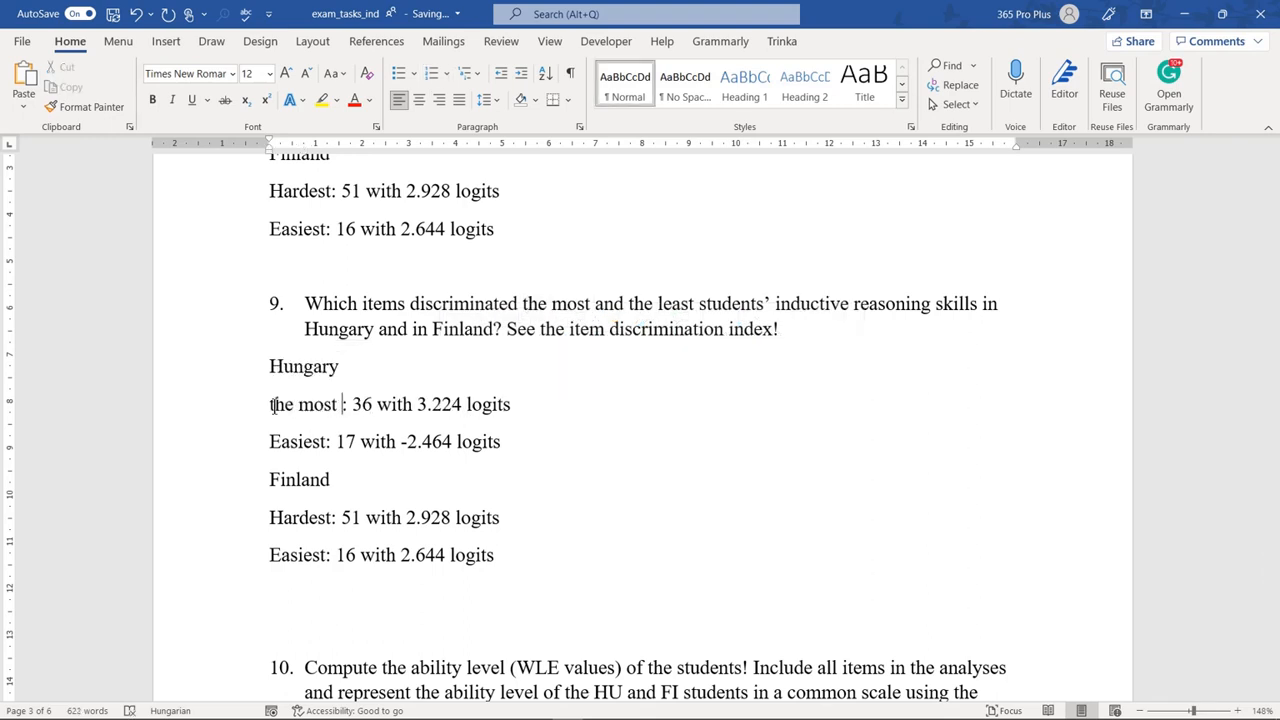
pyautogui.moveTo(517, 302); pyautogui.dragTo(410, 302)
pyautogui.hotkey('ctrl', 'c')
pyautogui.click(342, 404)
pyautogui.hotkey('ctrl', 'v')
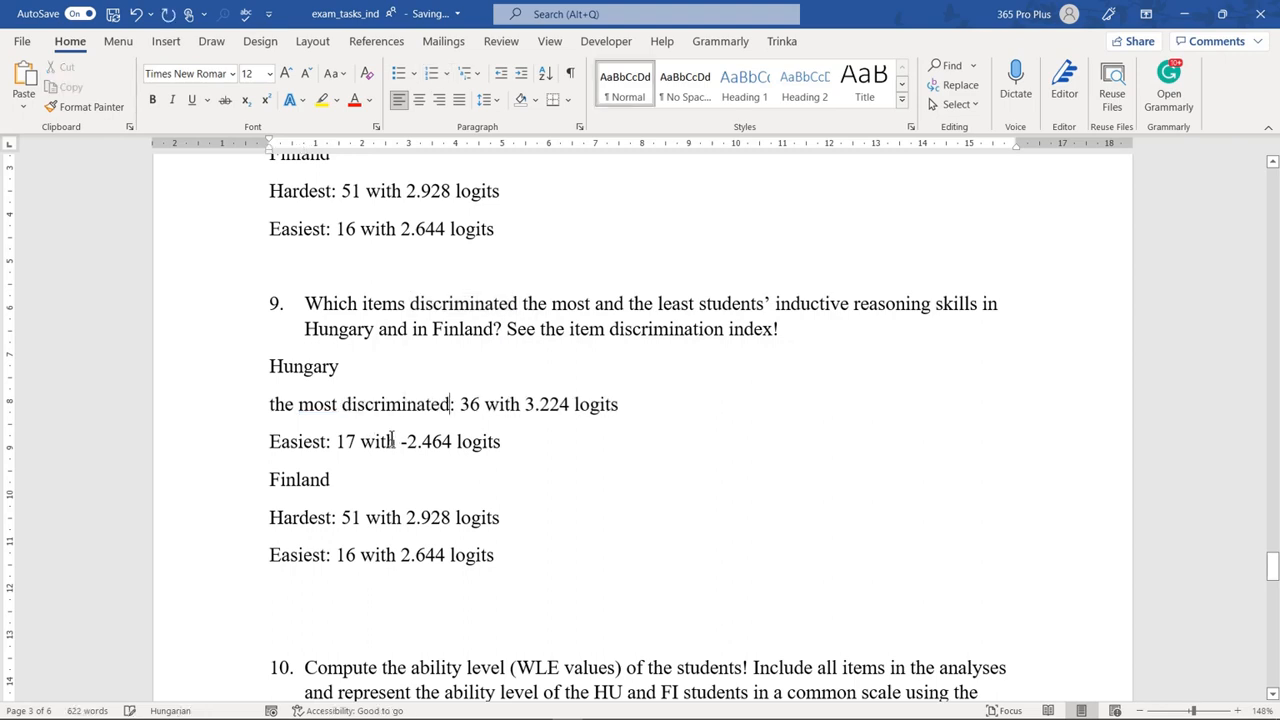
pyautogui.write('item')
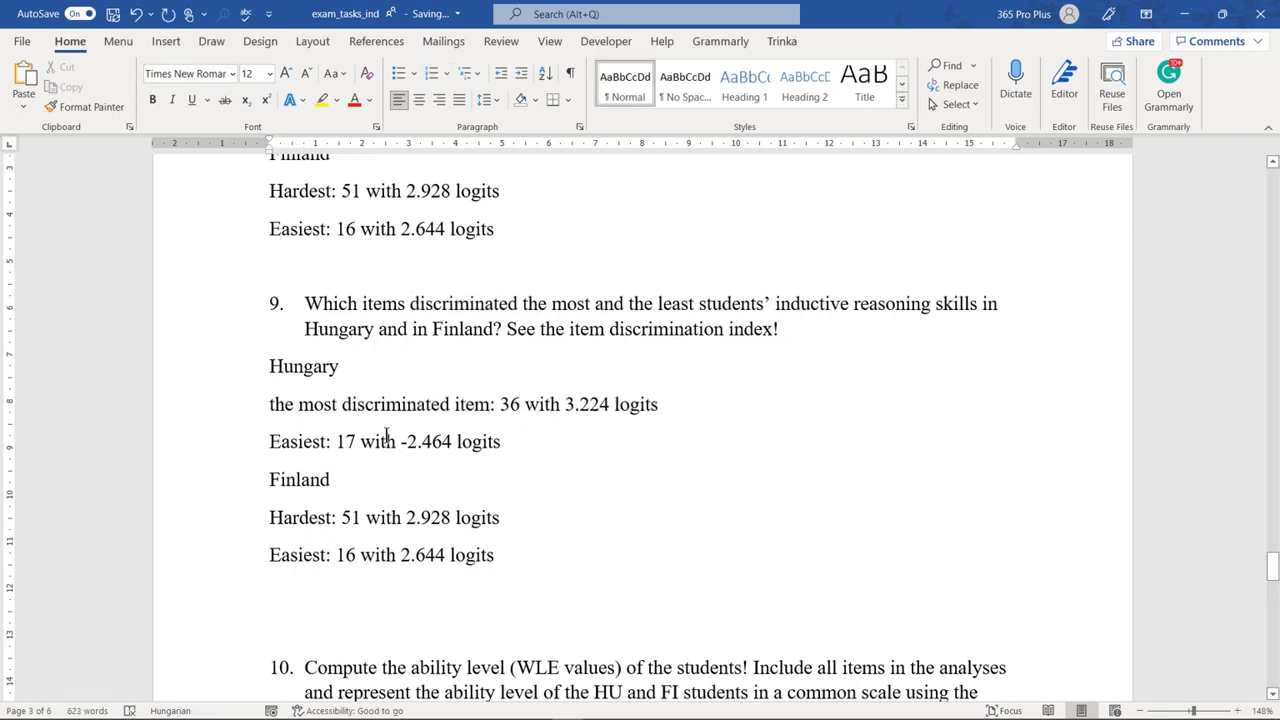
# Replace Hungary's "Easiest" label under question 9 with "the least discriminated item", reusing the label above and the question's wording
pyautogui.moveTo(491, 405); pyautogui.dragTo(265, 416)
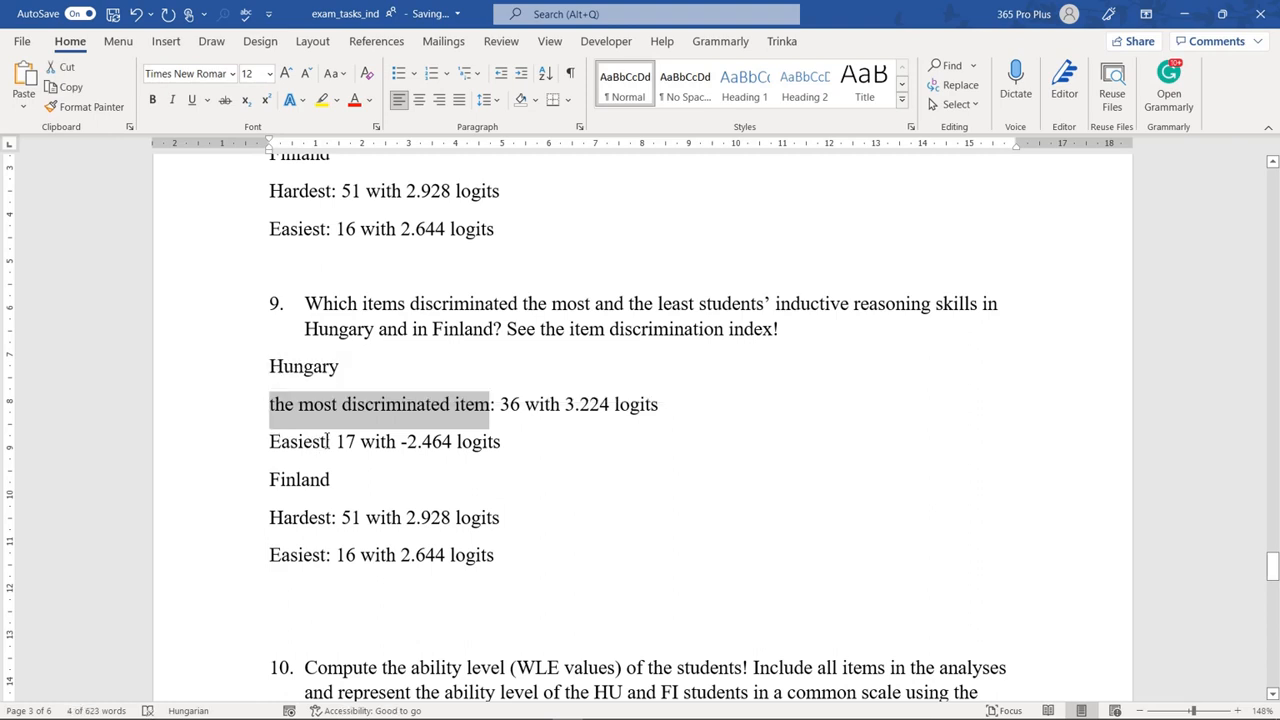
pyautogui.hotkey('ctrl', 'c')
pyautogui.moveTo(328, 441); pyautogui.dragTo(271, 445)
pyautogui.hotkey('ctrl', 'v')
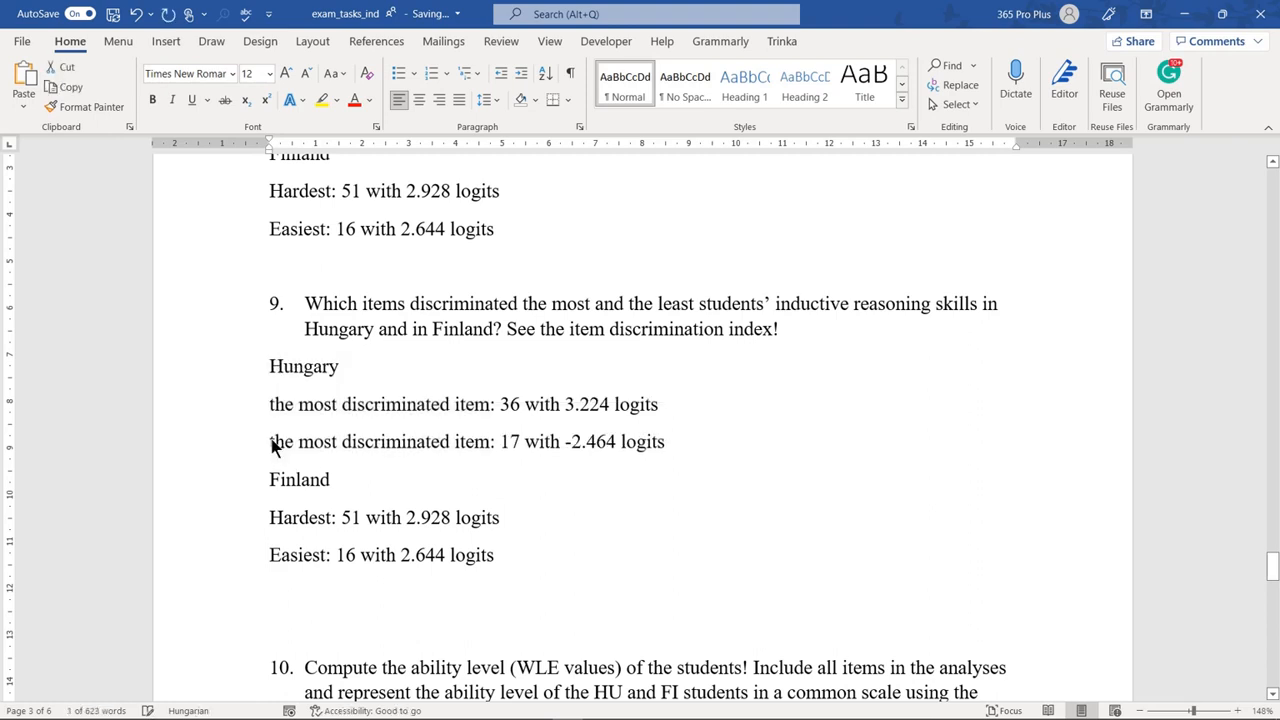
pyautogui.moveTo(694, 303); pyautogui.dragTo(658, 305)
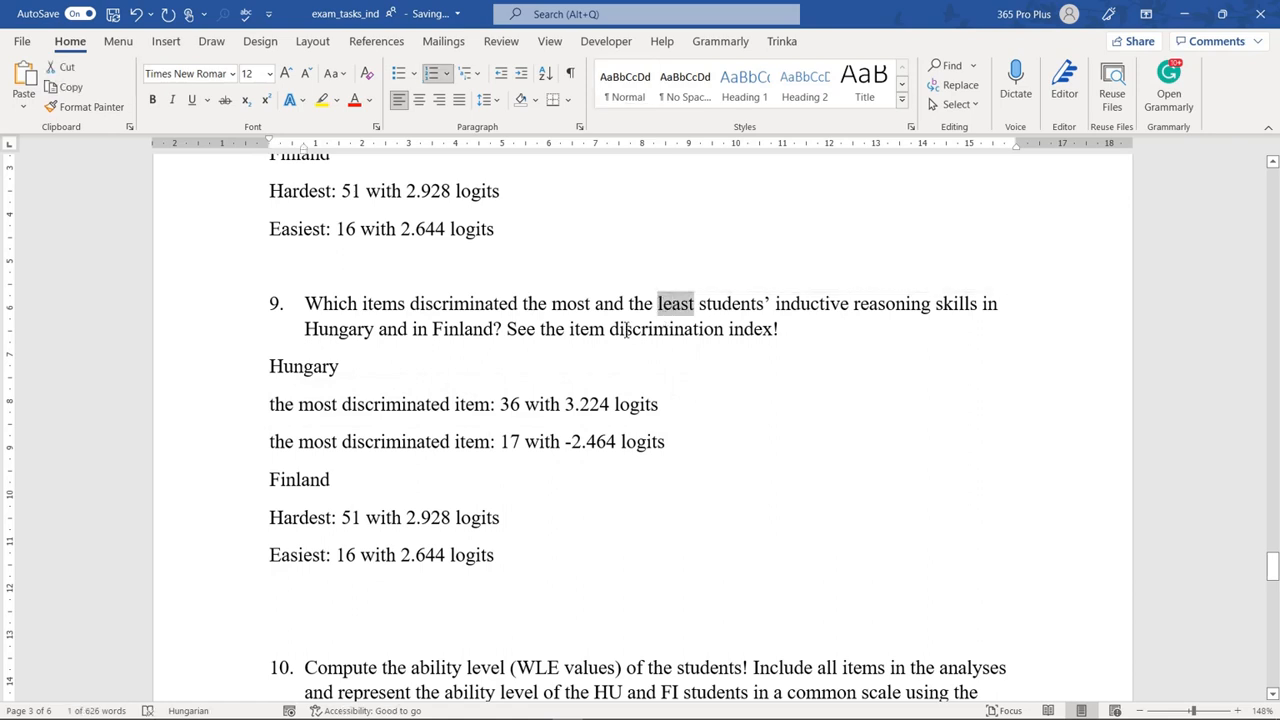
pyautogui.moveTo(341, 440); pyautogui.dragTo(299, 440)
pyautogui.hotkey('ctrl', 'v')
# Replace Finland's hardest and easiest lines under question 9 with a copy of Hungary's two most and least discriminated item lines
pyautogui.moveTo(674, 443); pyautogui.dragTo(276, 410)
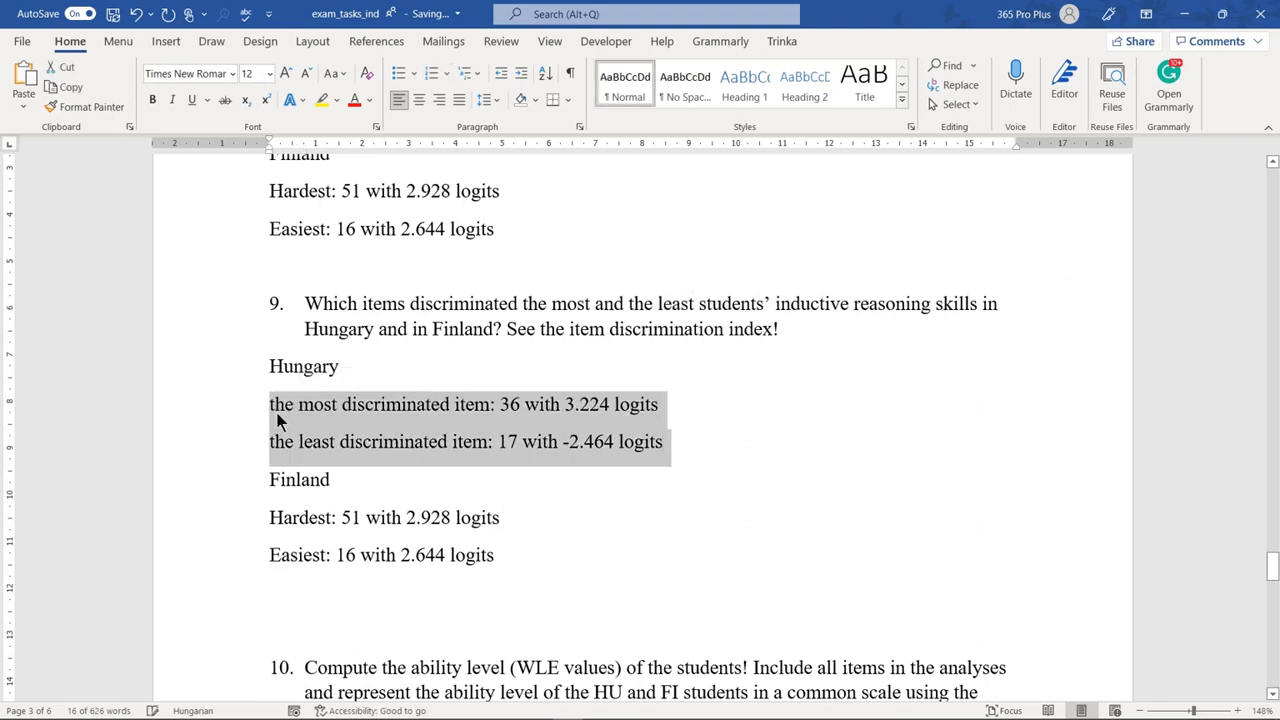
pyautogui.moveTo(498, 554); pyautogui.dragTo(272, 518)
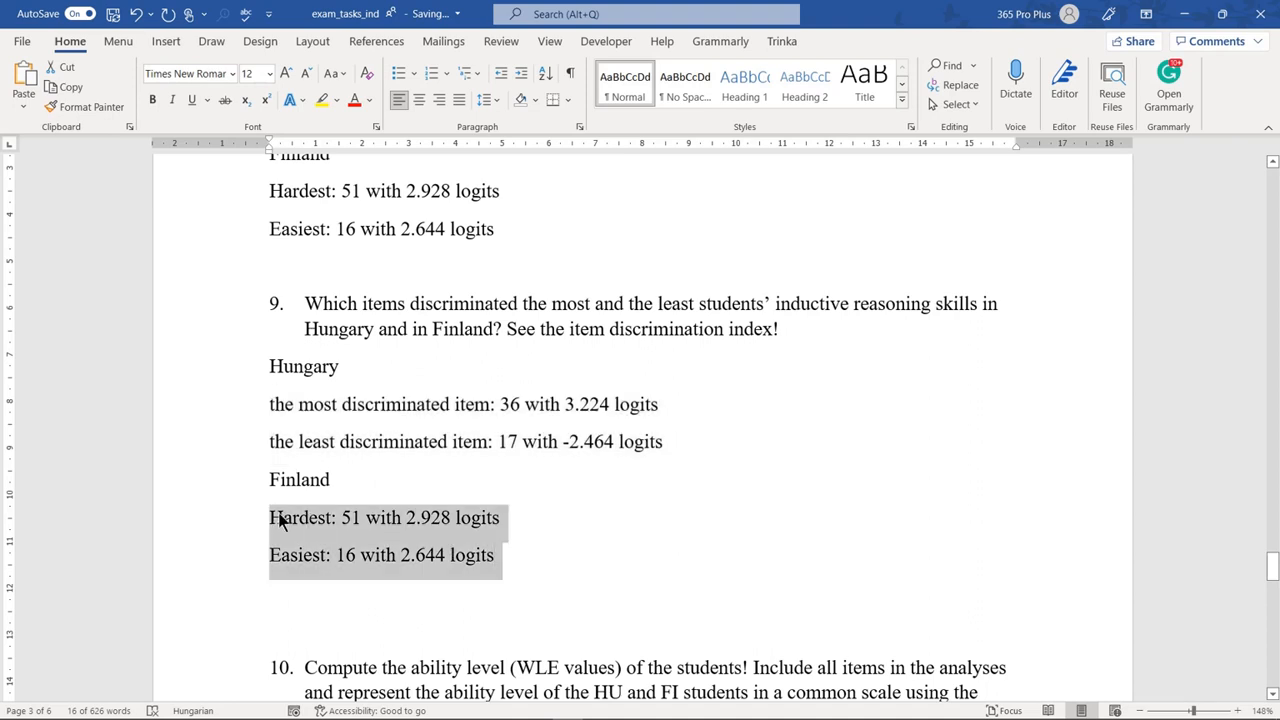
pyautogui.hotkey('ctrl', 'v')
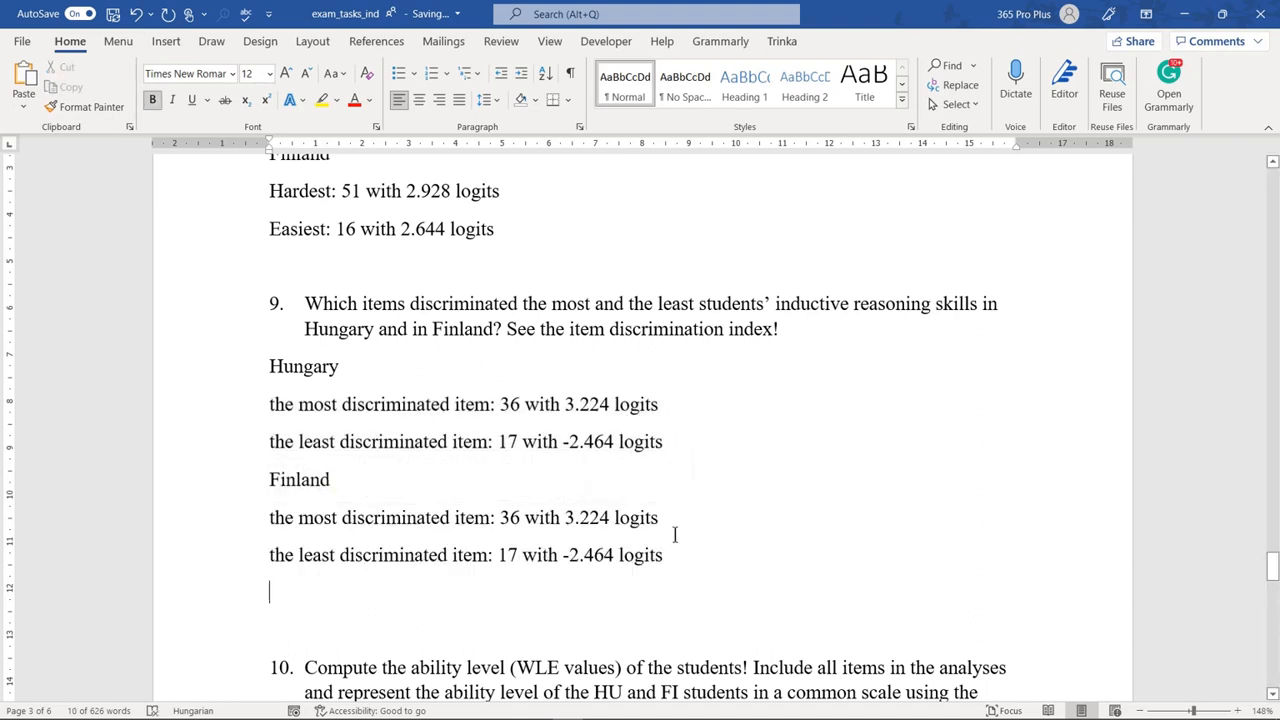
# Open Hungary's ITN item analysis file from the Exam Rasch 2021 folder and maximize its window
pyautogui.moveTo(724, 708)
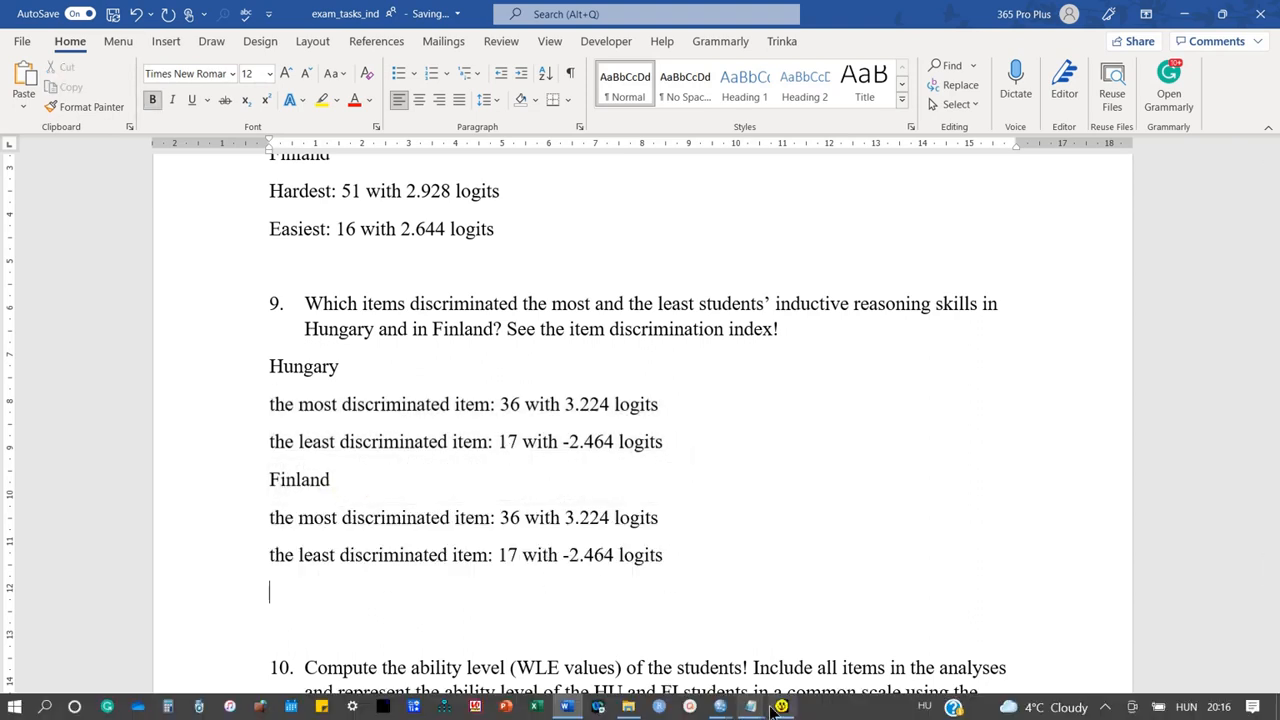
pyautogui.click(628, 707)
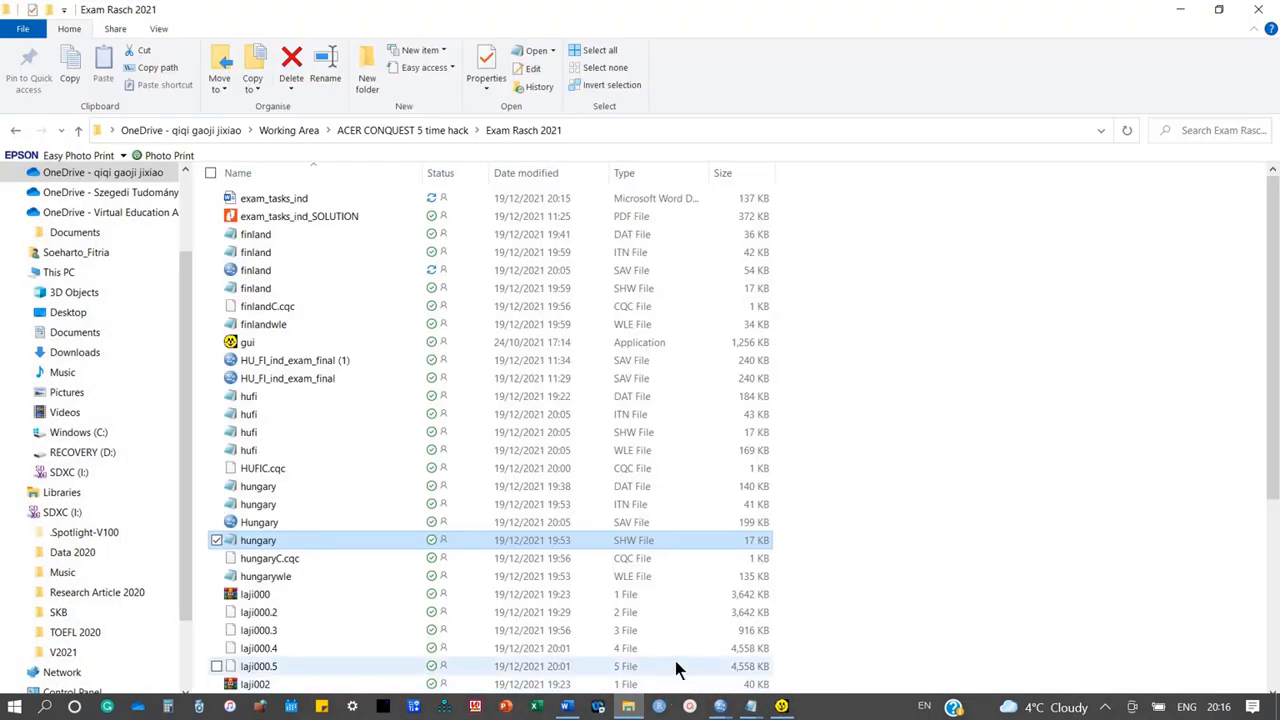
pyautogui.click(620, 504)
pyautogui.doubleClick(620, 504)
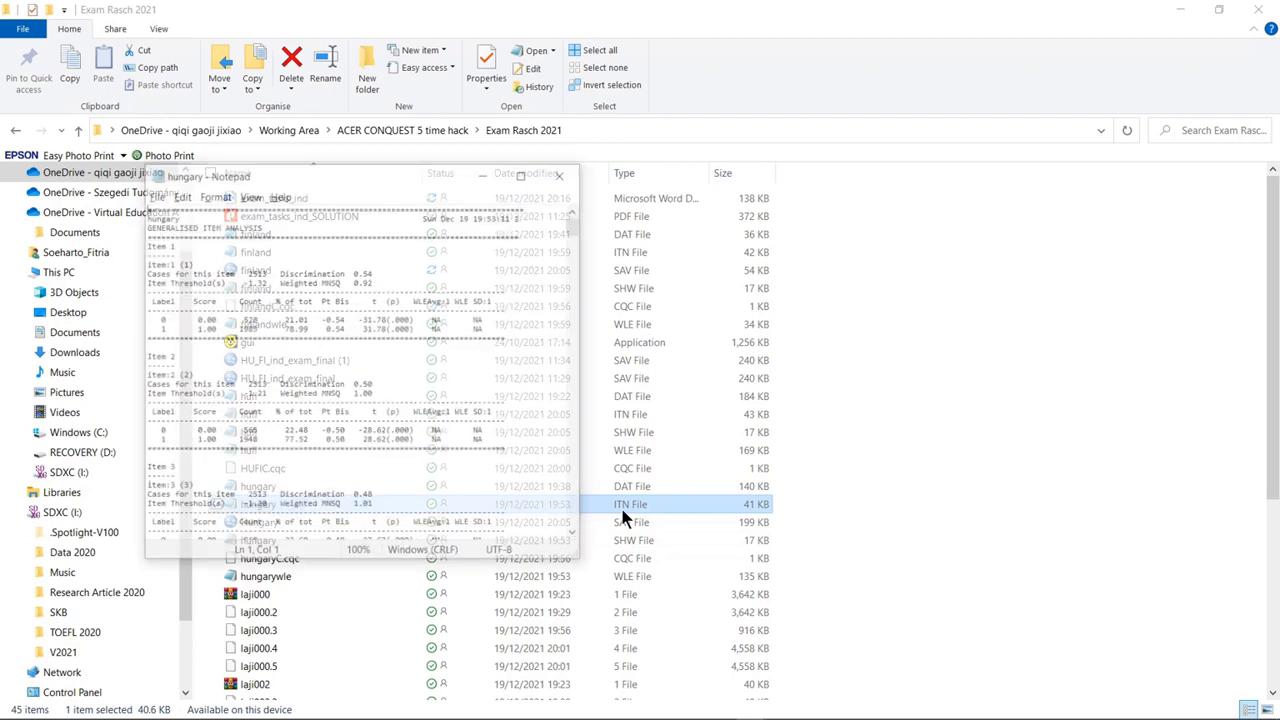
pyautogui.click(525, 175)
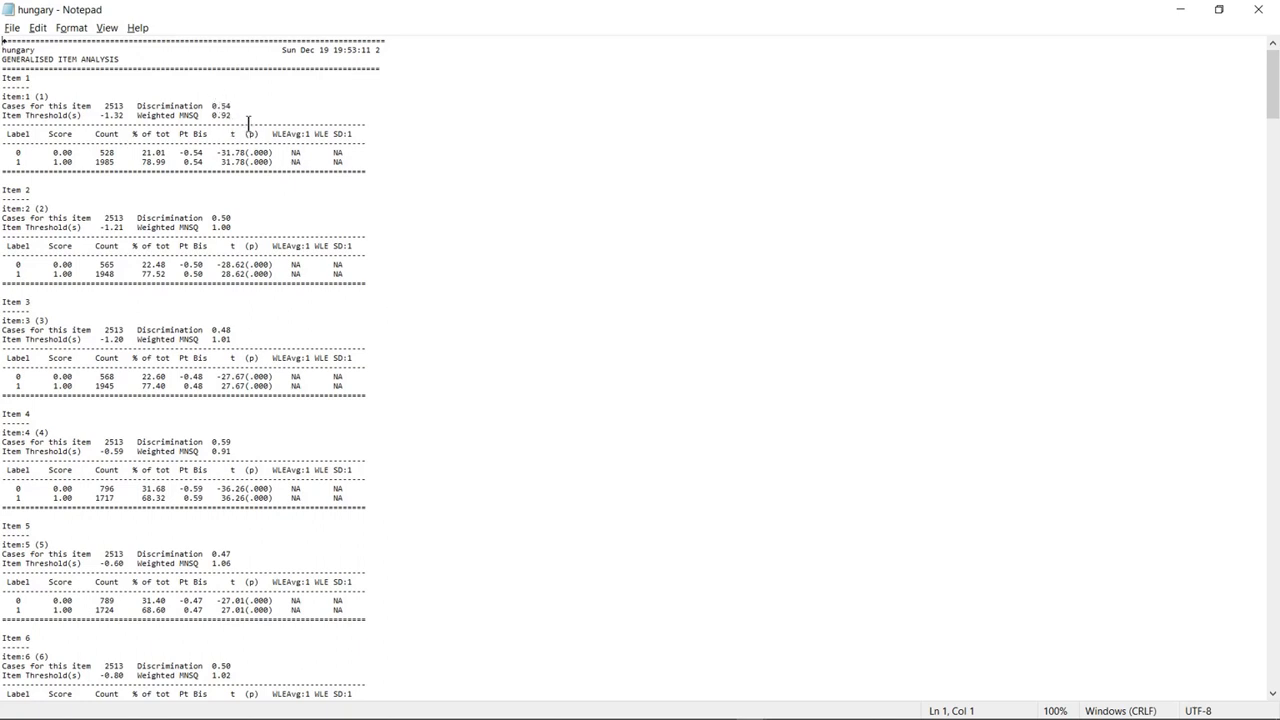
# Examine the discrimination values of all items in Hungary's item analysis, looking for the highest and lowest
pyautogui.scroll(-7, 280, 220)
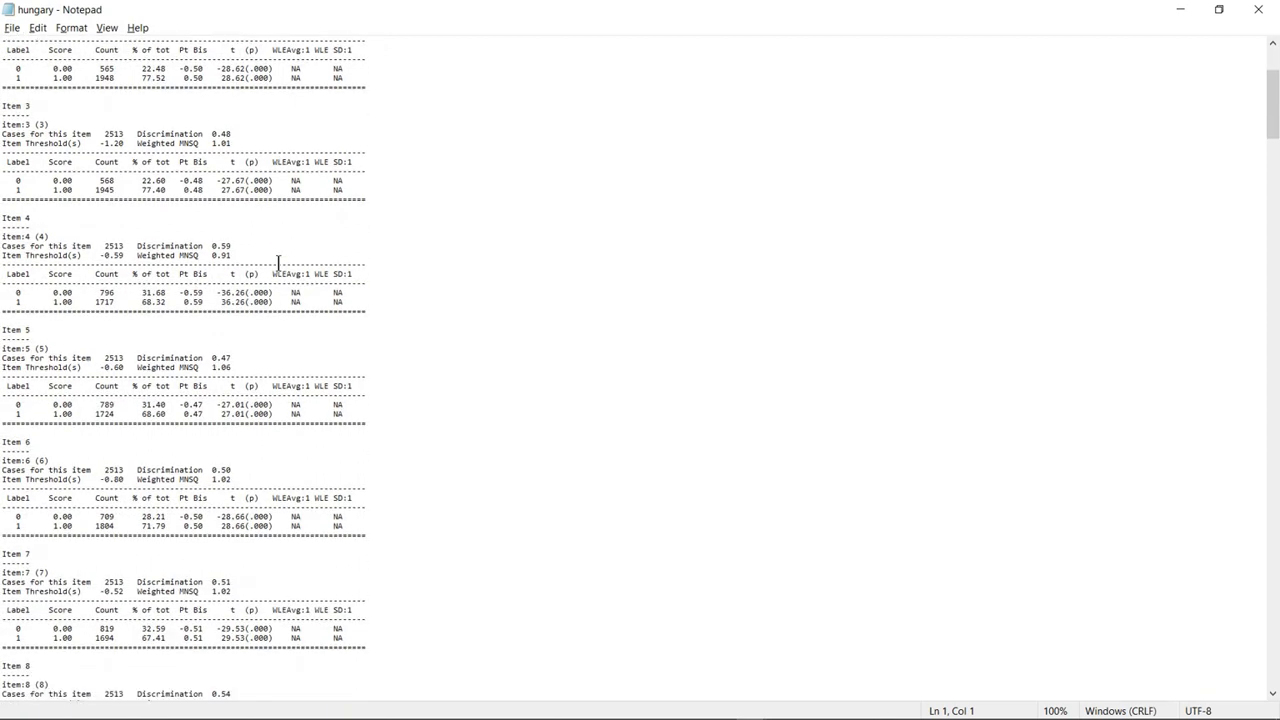
pyautogui.scroll(-8, 228, 252)
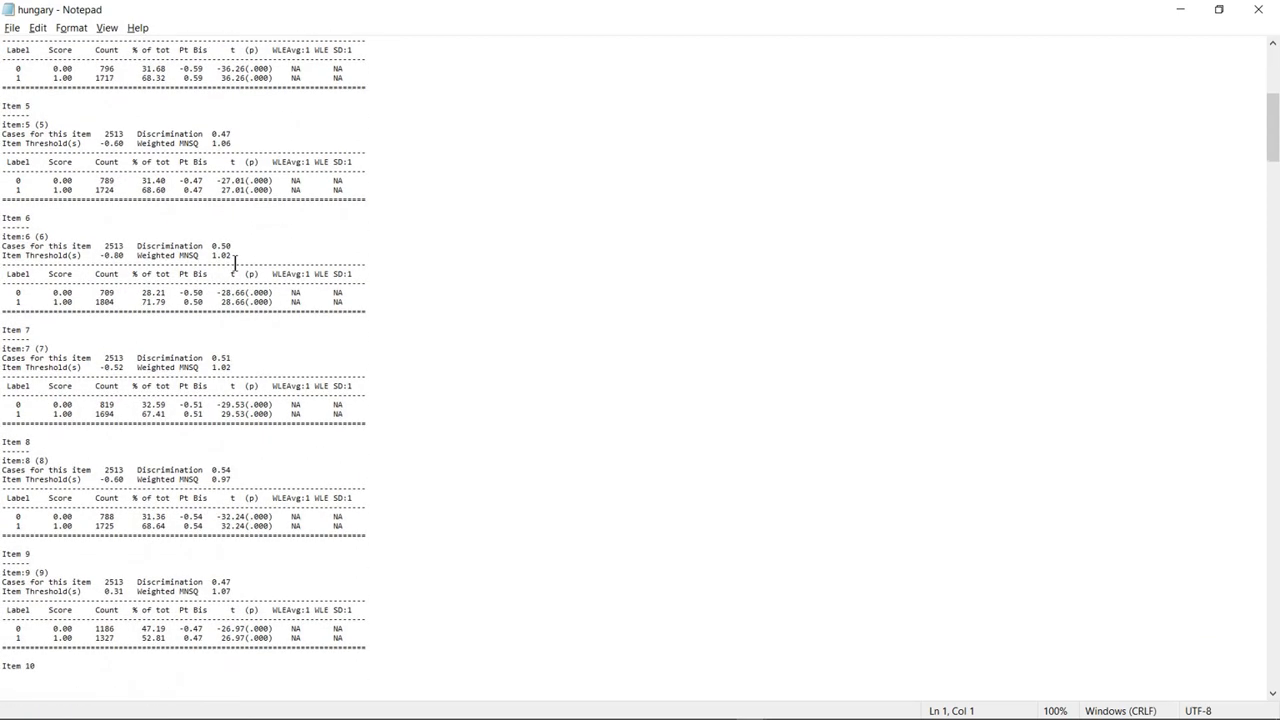
pyautogui.scroll(-15, 235, 262)
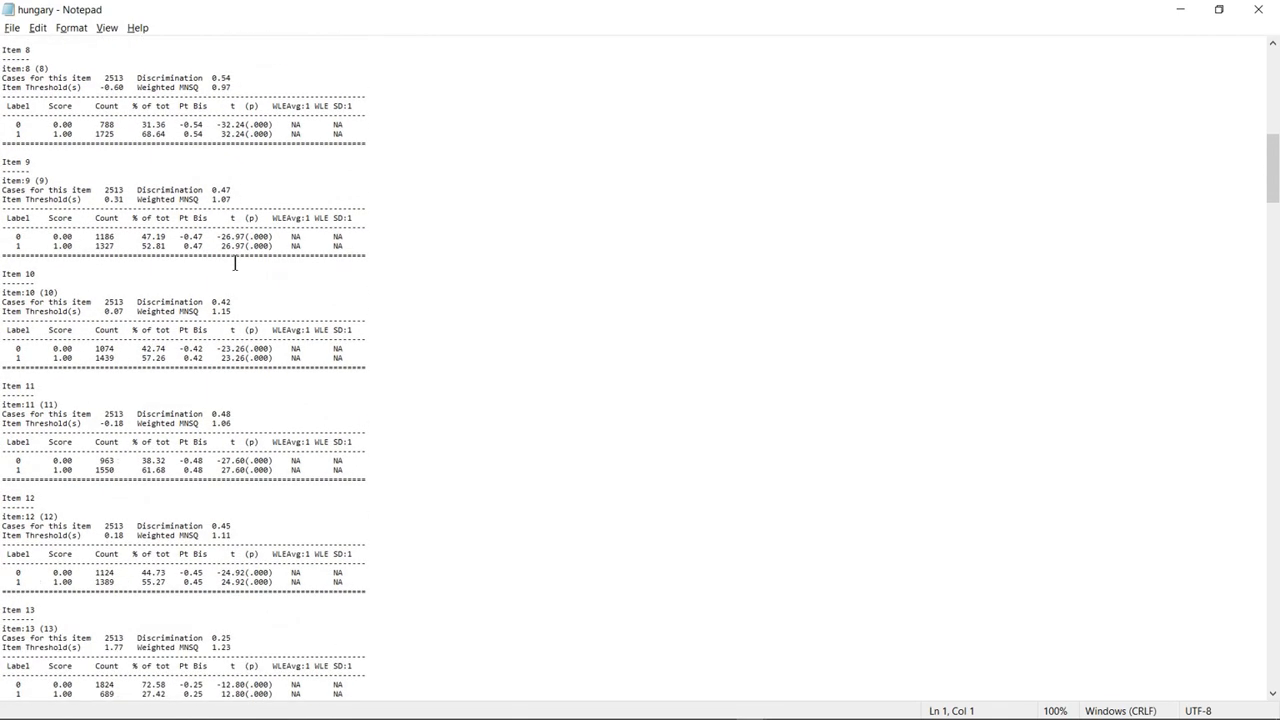
pyautogui.scroll(-16, 235, 262)
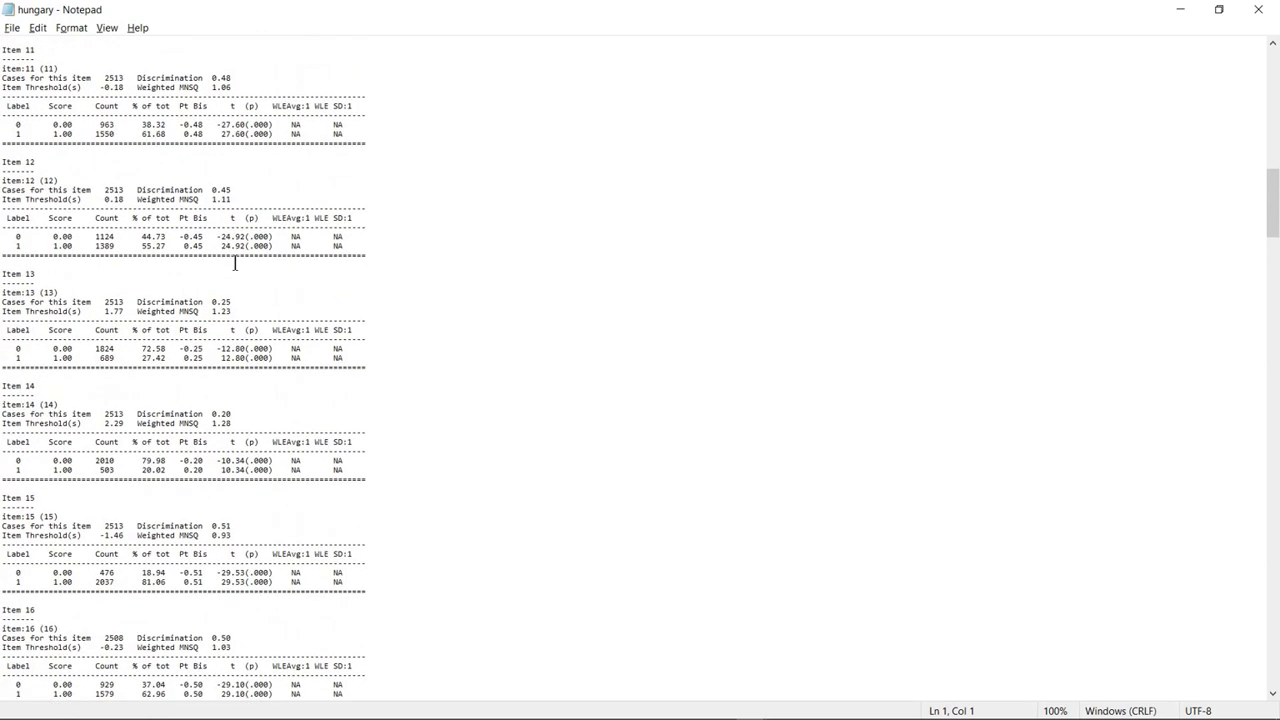
pyautogui.scroll(-1, 235, 262)
pyautogui.scroll(-4, 235, 262)
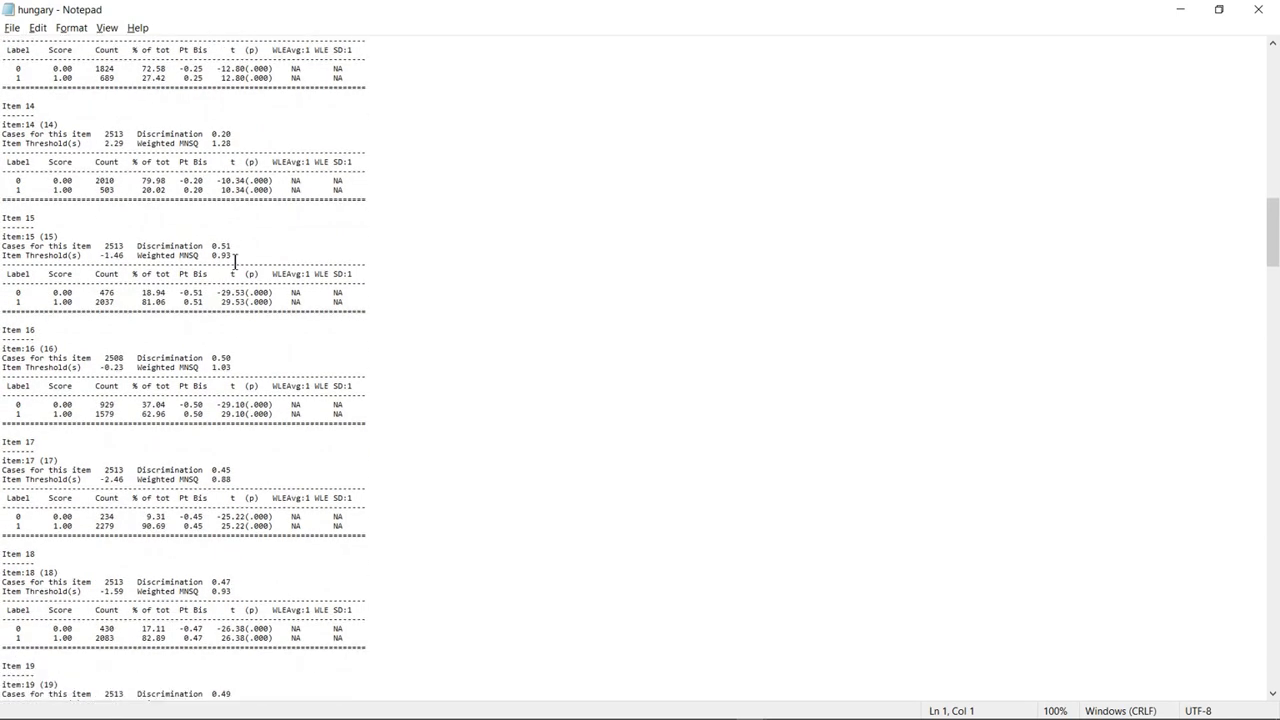
pyautogui.scroll(-9, 228, 246)
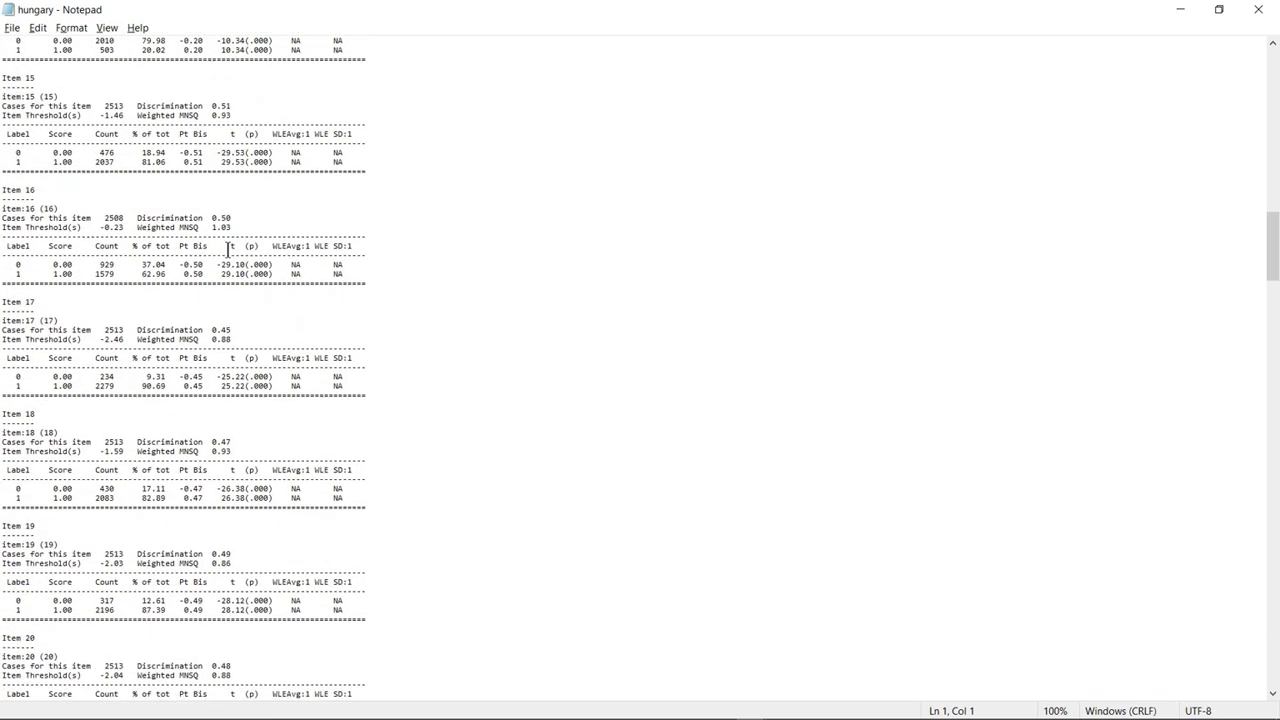
pyautogui.scroll(-6, 228, 246)
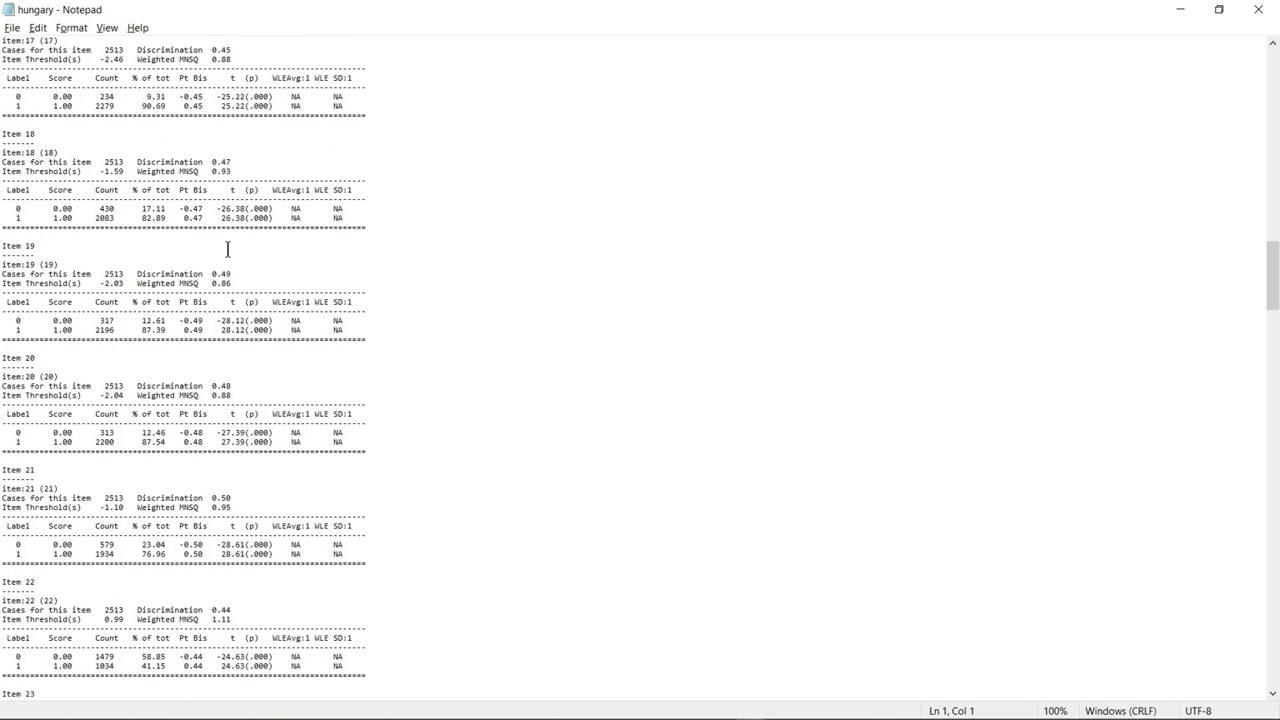
pyautogui.scroll(-6, 228, 249)
pyautogui.scroll(-11, 228, 250)
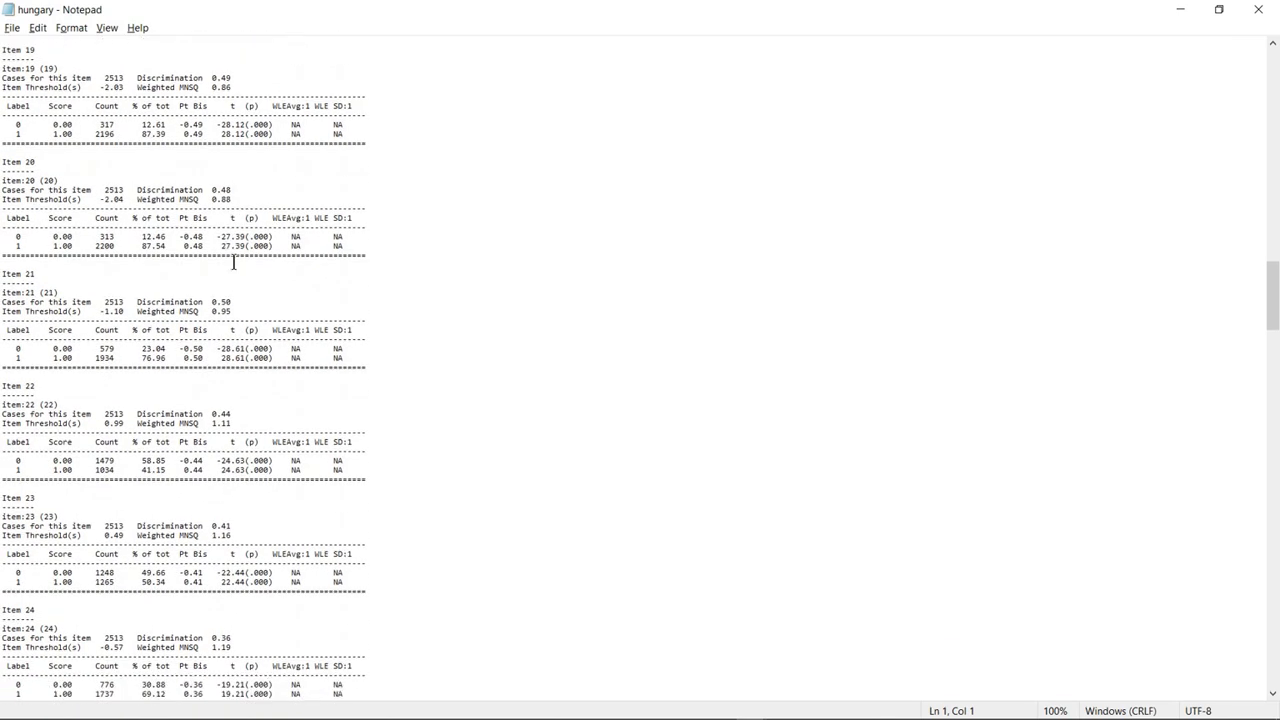
pyautogui.scroll(-15, 257, 416)
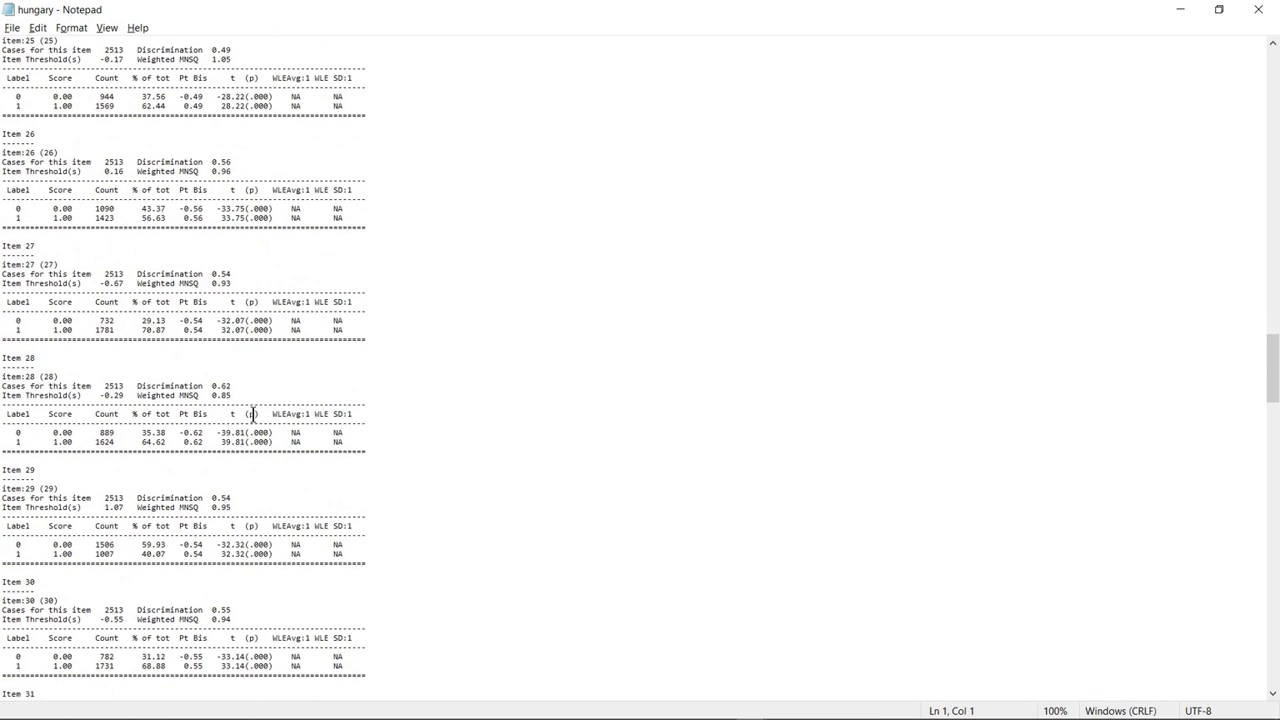
pyautogui.scroll(-5, 253, 414)
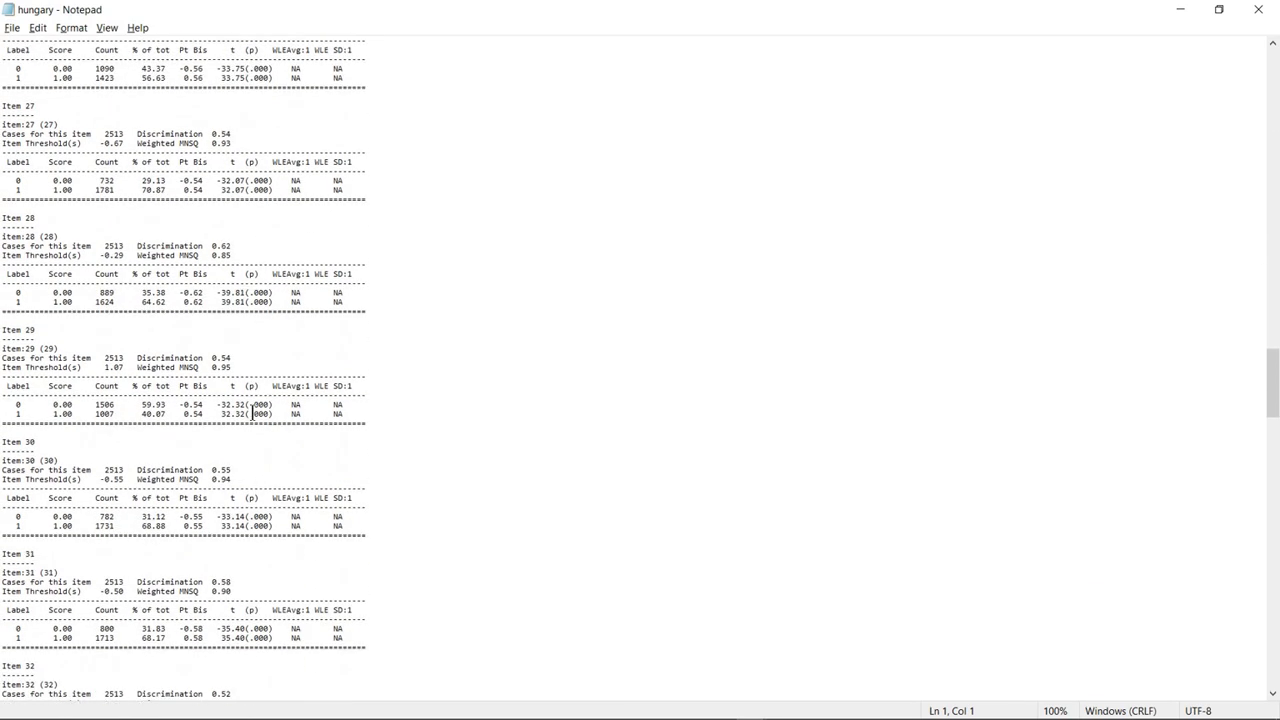
pyautogui.scroll(1, 253, 412)
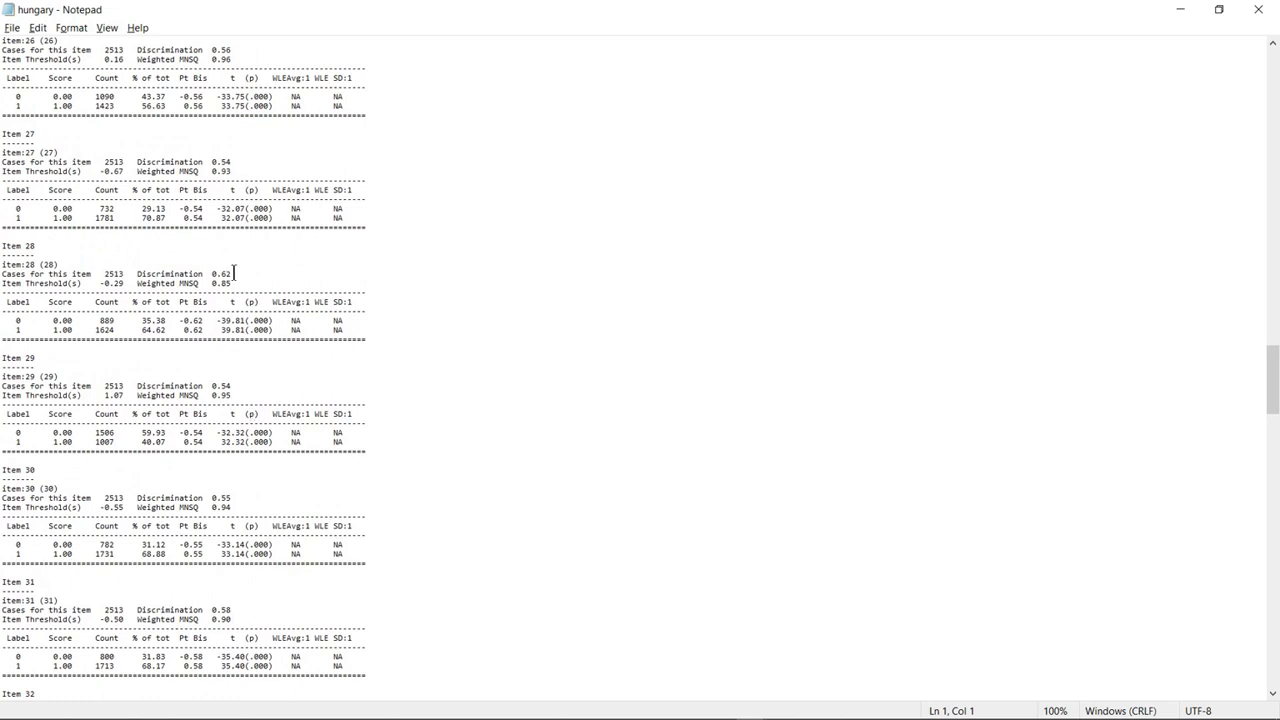
pyautogui.scroll(-12, 246, 346)
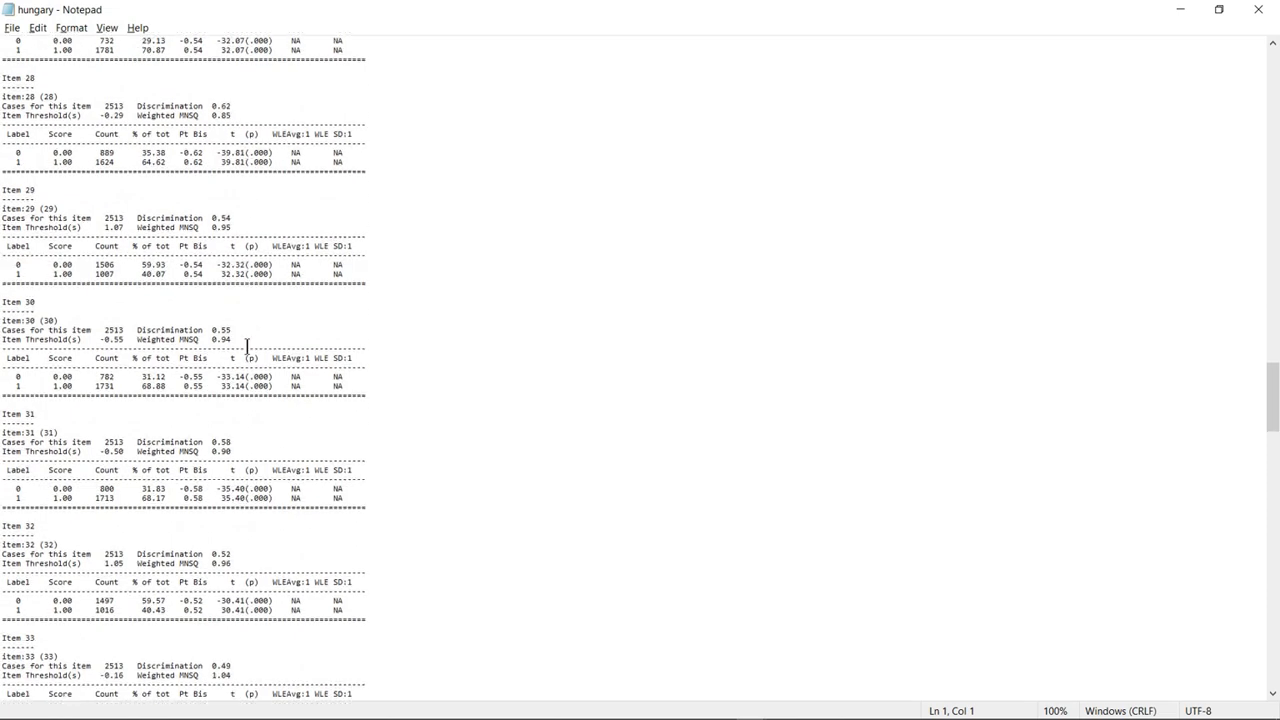
pyautogui.scroll(-11, 246, 346)
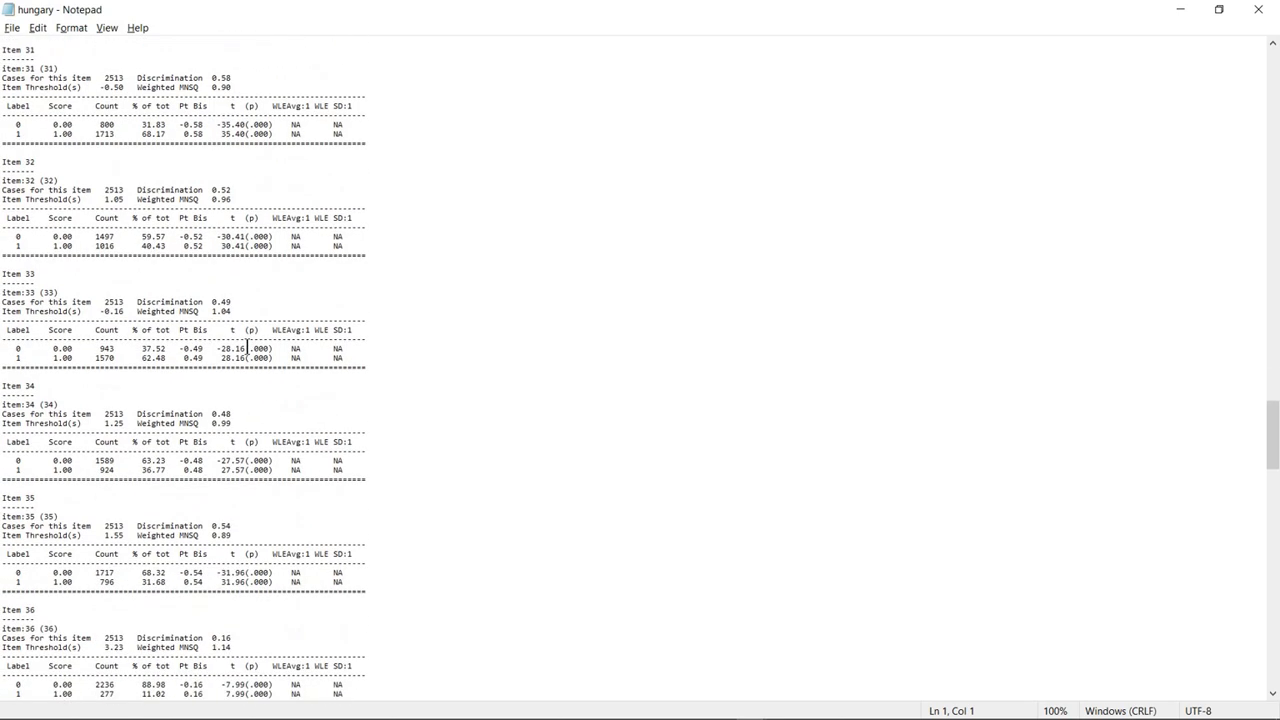
pyautogui.scroll(-17, 246, 346)
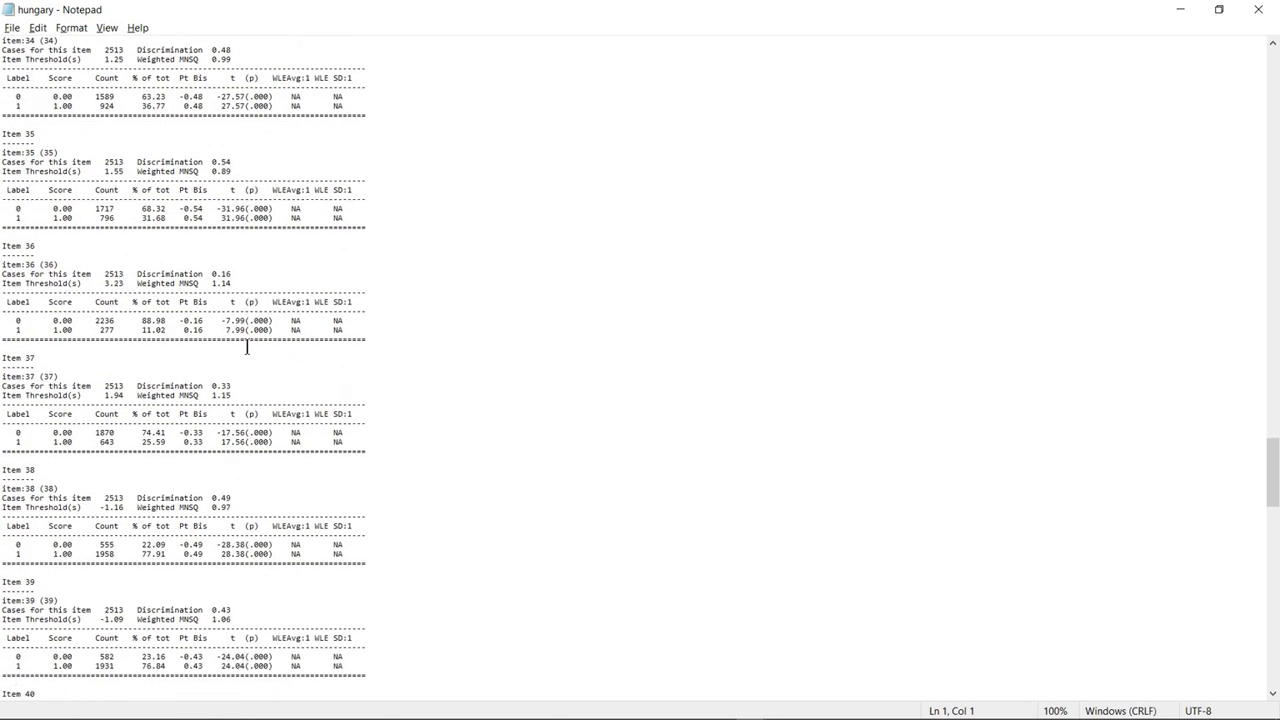
pyautogui.scroll(-13, 246, 346)
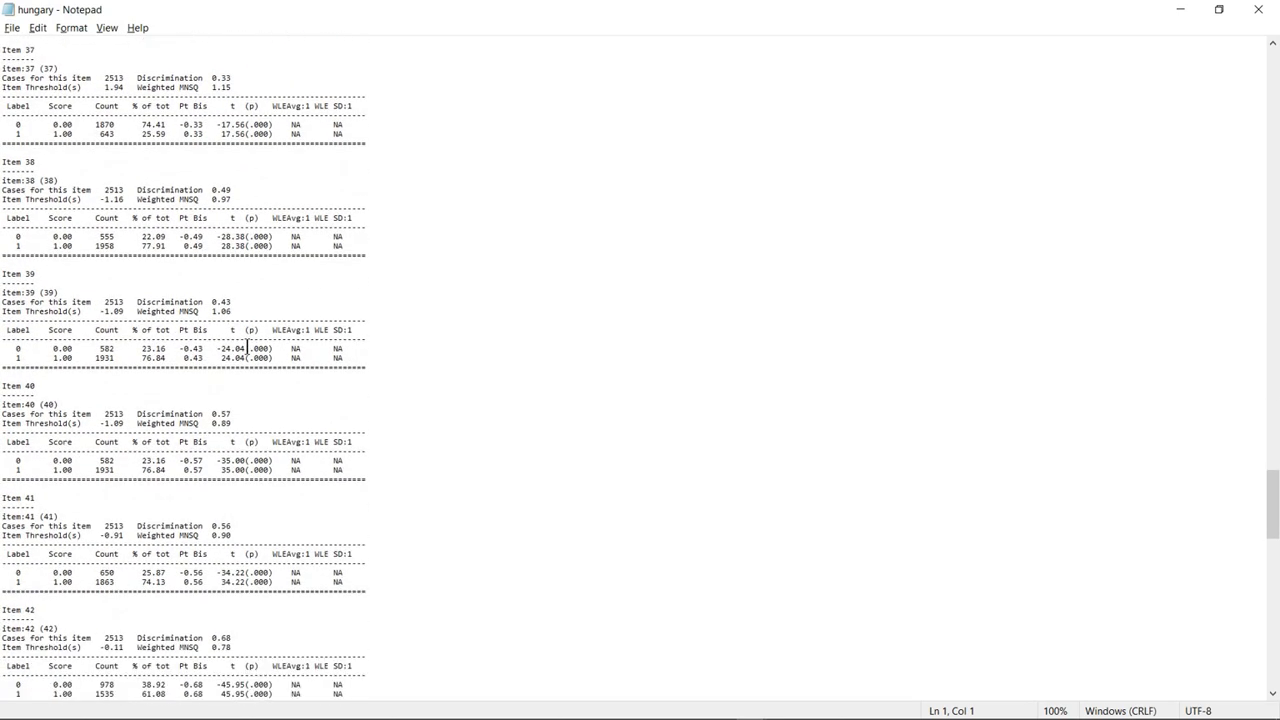
pyautogui.scroll(-2, 246, 346)
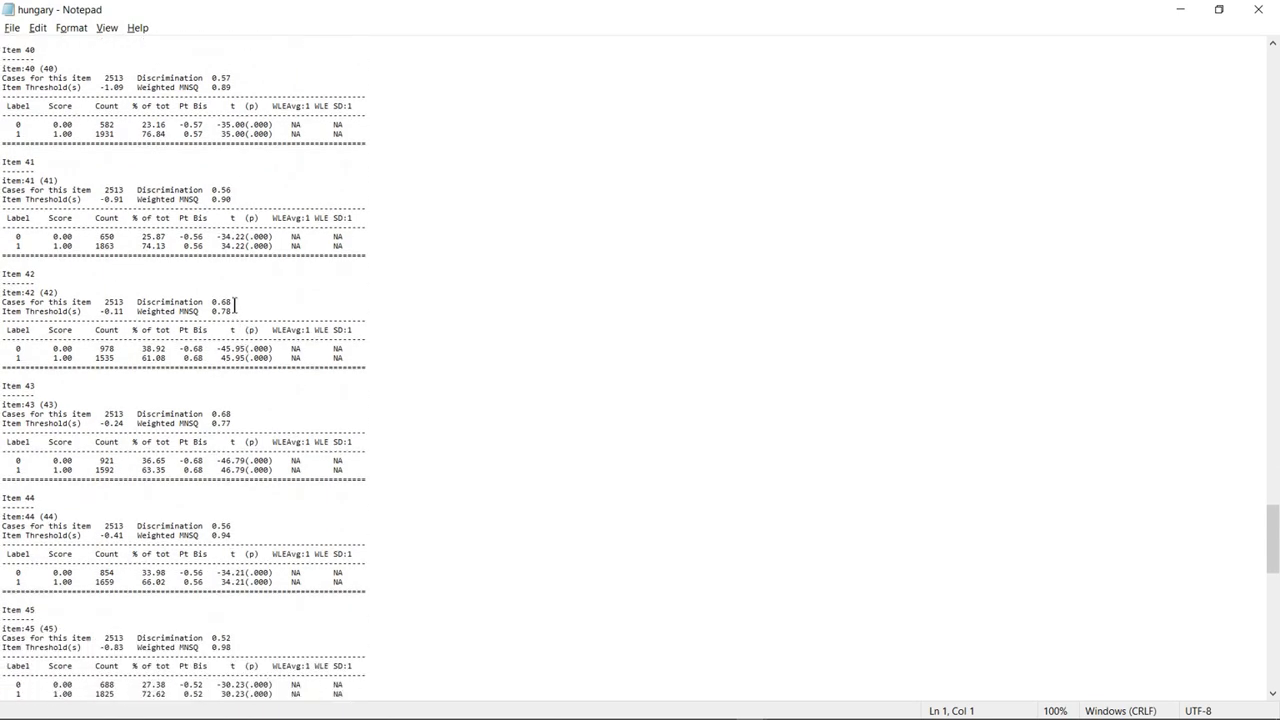
pyautogui.scroll(-12, 234, 306)
pyautogui.scroll(-13, 234, 306)
pyautogui.scroll(-9, 234, 308)
pyautogui.scroll(-5, 234, 308)
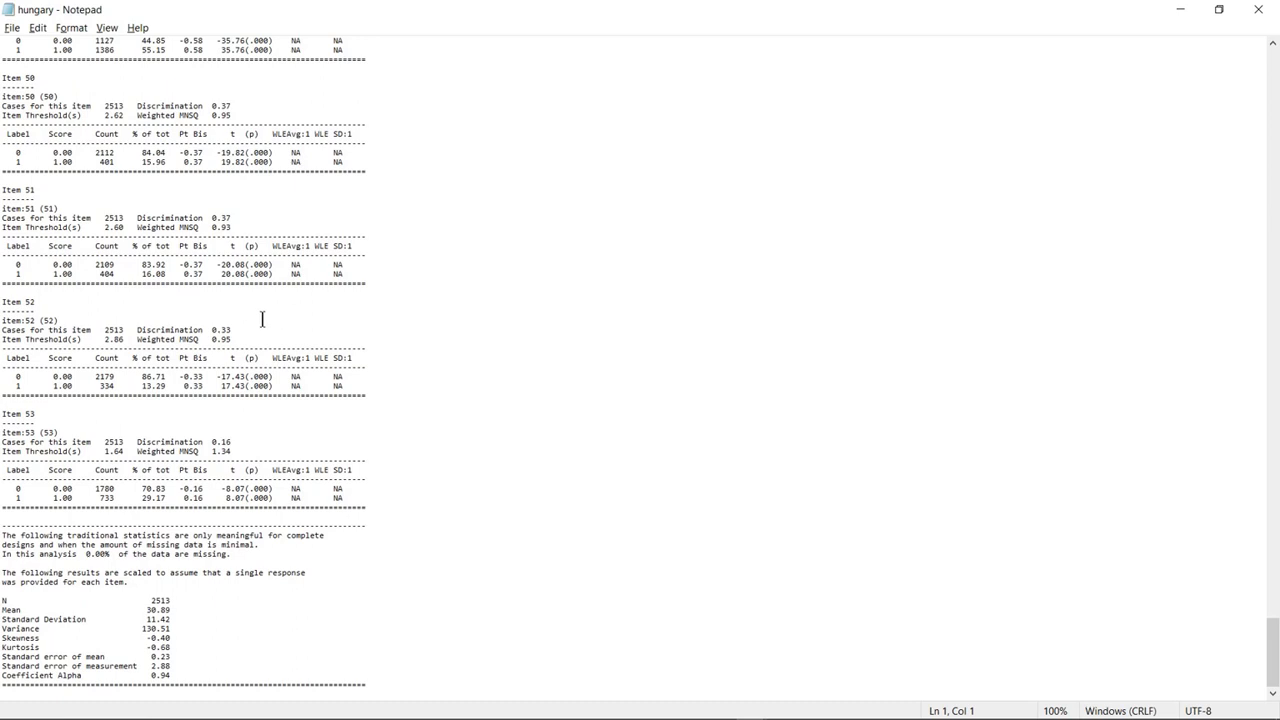
# Copy Item 42's block from its heading through the discrimination value in Hungary's item analysis
pyautogui.scroll(5, 262, 320)
pyautogui.scroll(12, 260, 323)
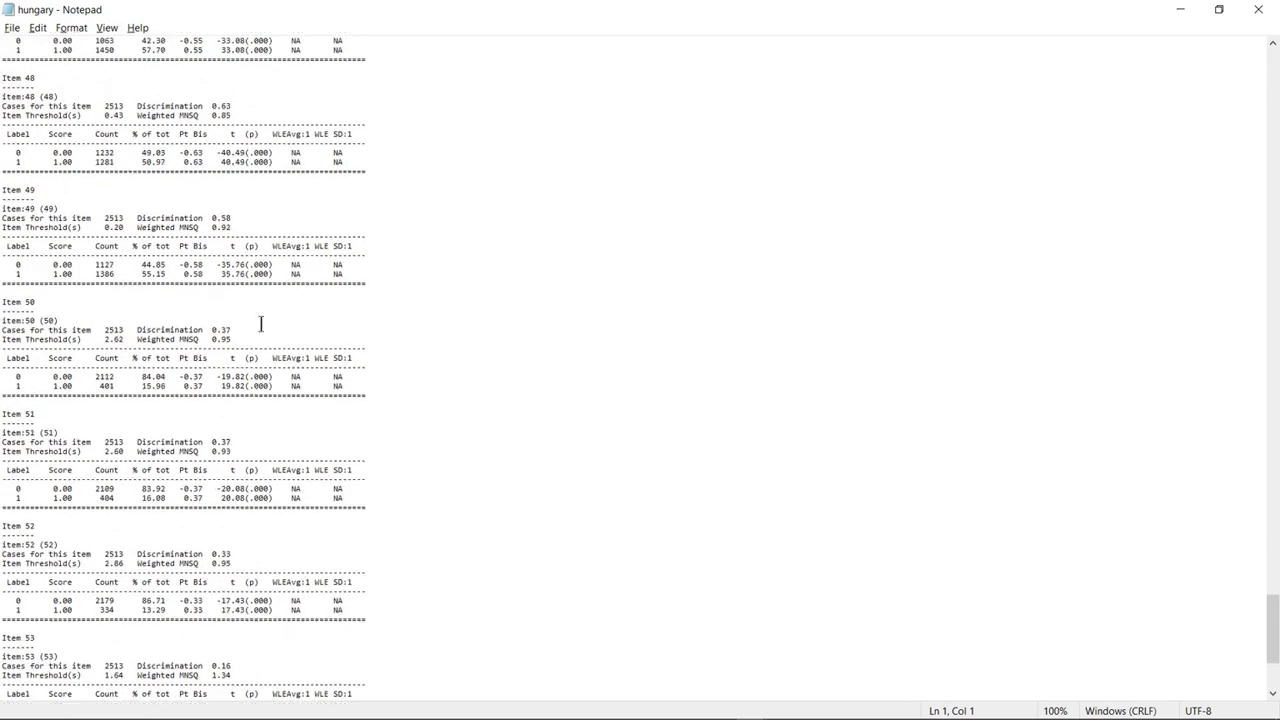
pyautogui.scroll(9, 260, 325)
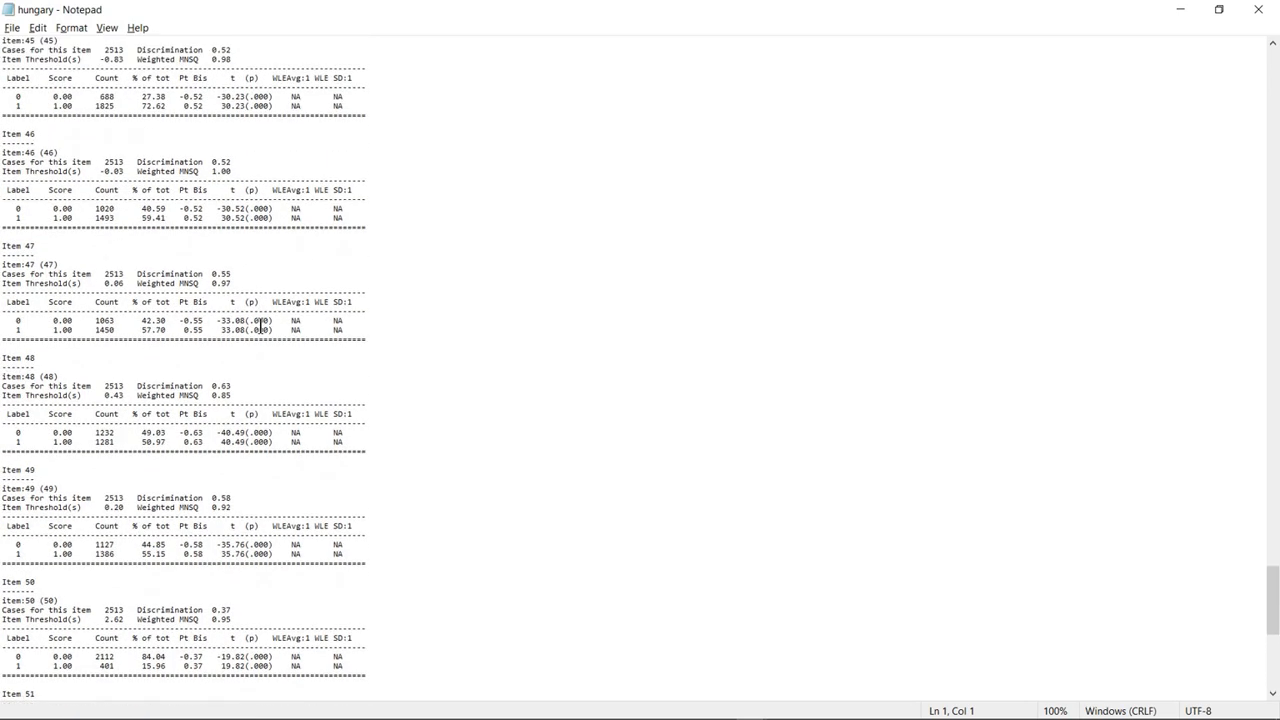
pyautogui.scroll(7, 260, 325)
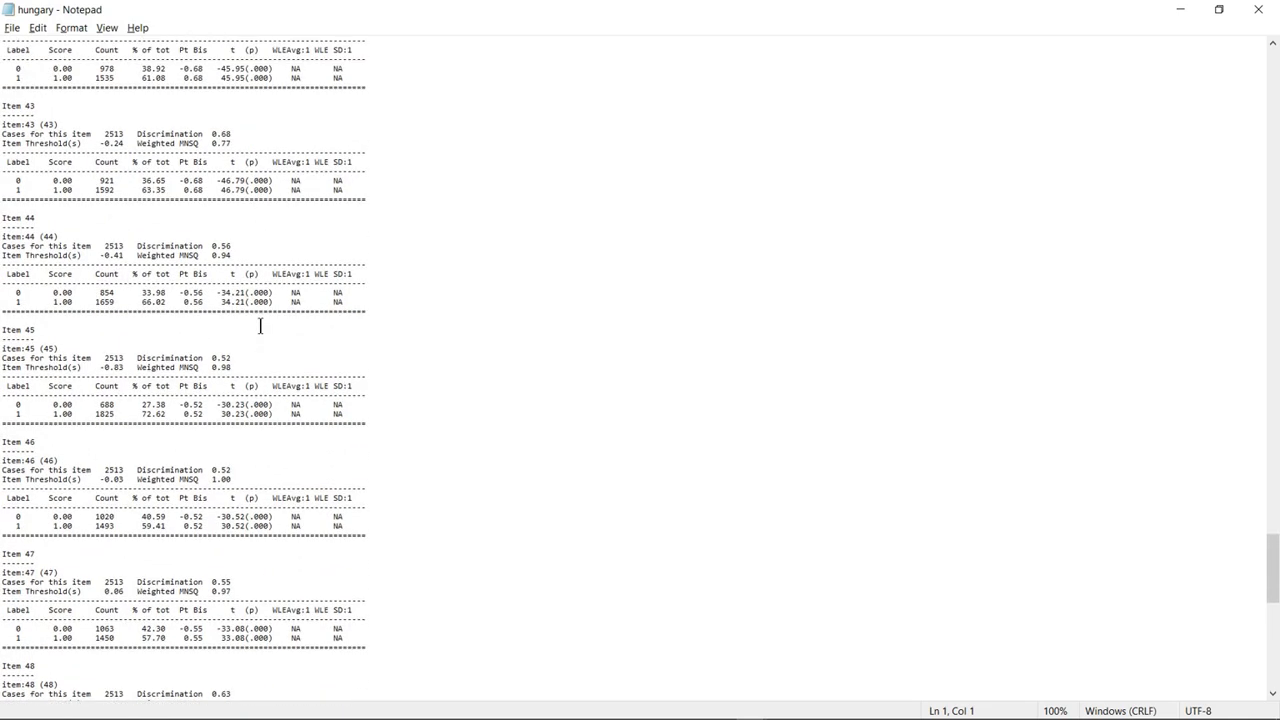
pyautogui.scroll(3, 260, 325)
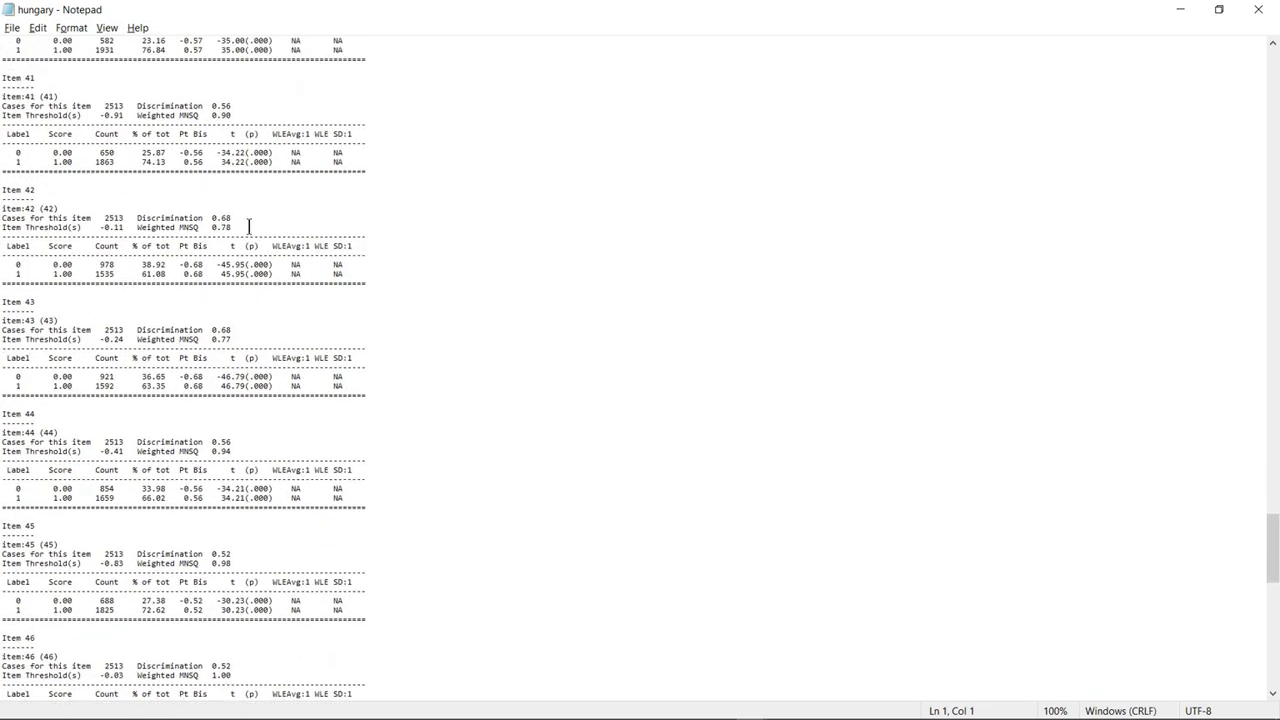
pyautogui.moveTo(231, 217); pyautogui.dragTo(3, 190)
pyautogui.press('super+c')
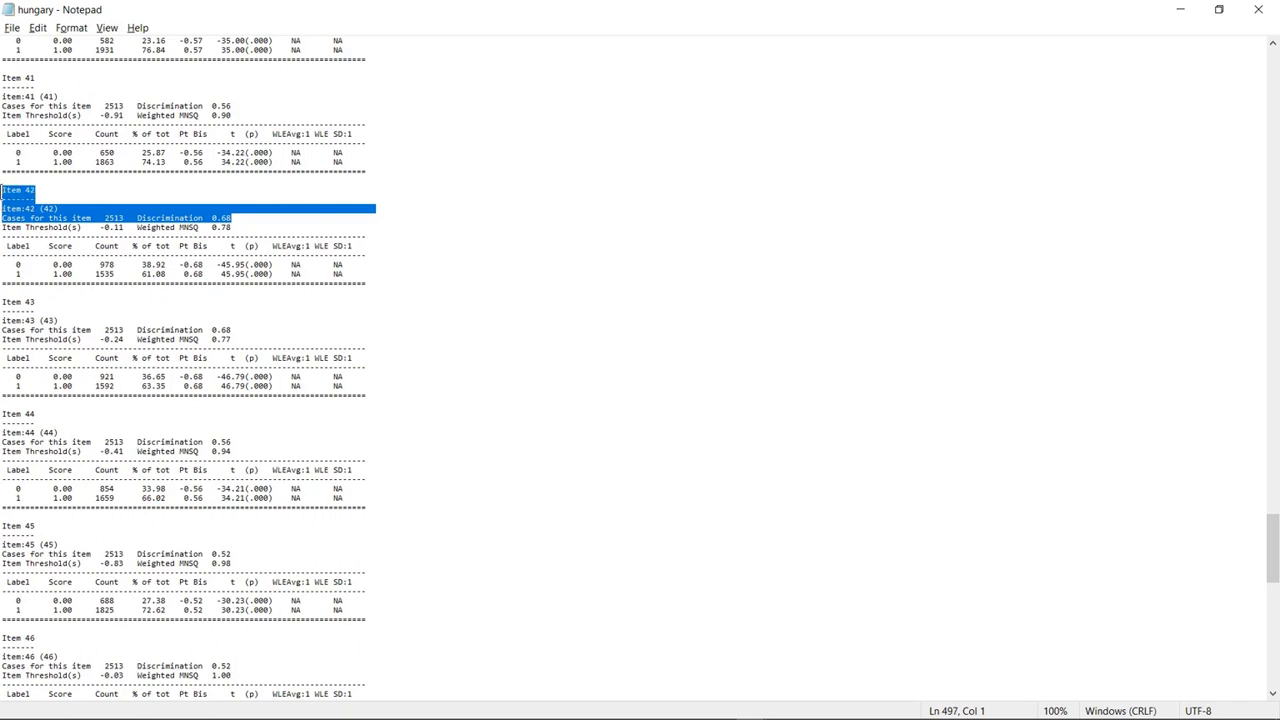
# In the exam document, replace Hungary's most discriminated "36 with 3.224 logits" with the Item 42 block, adding a blank line before the least discriminated item
pyautogui.click(1177, 10)
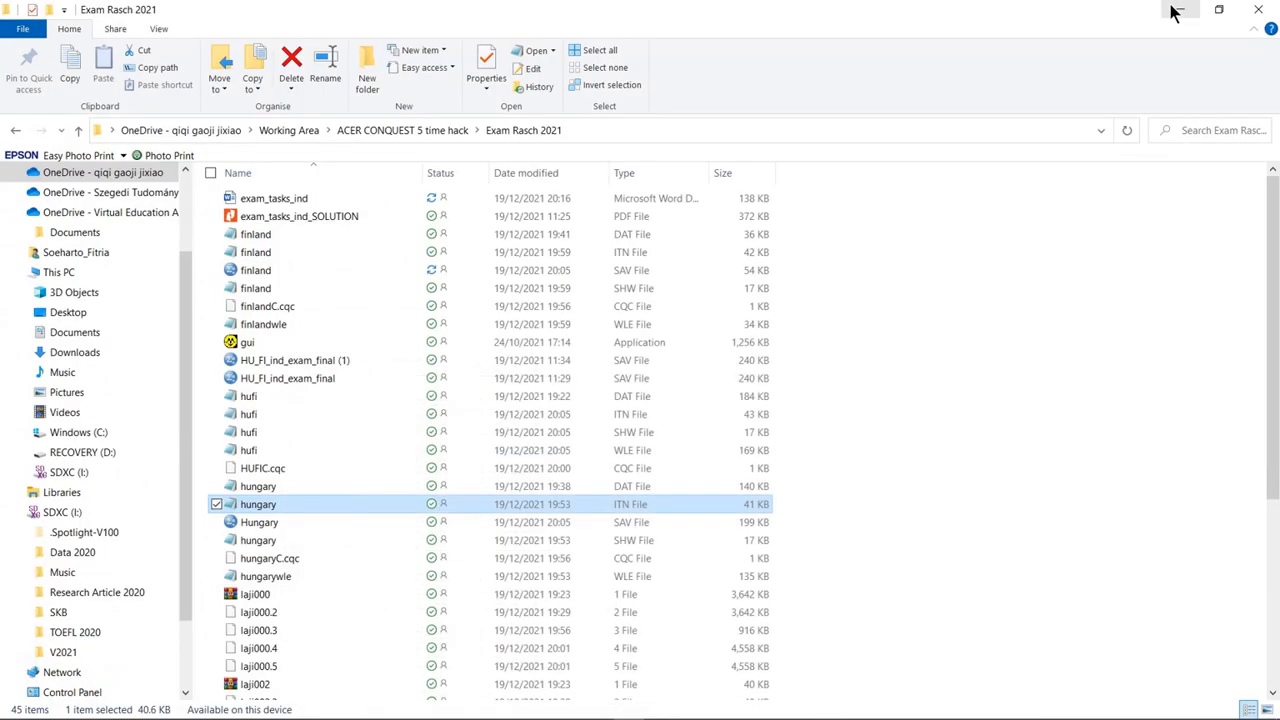
pyautogui.click(1182, 10)
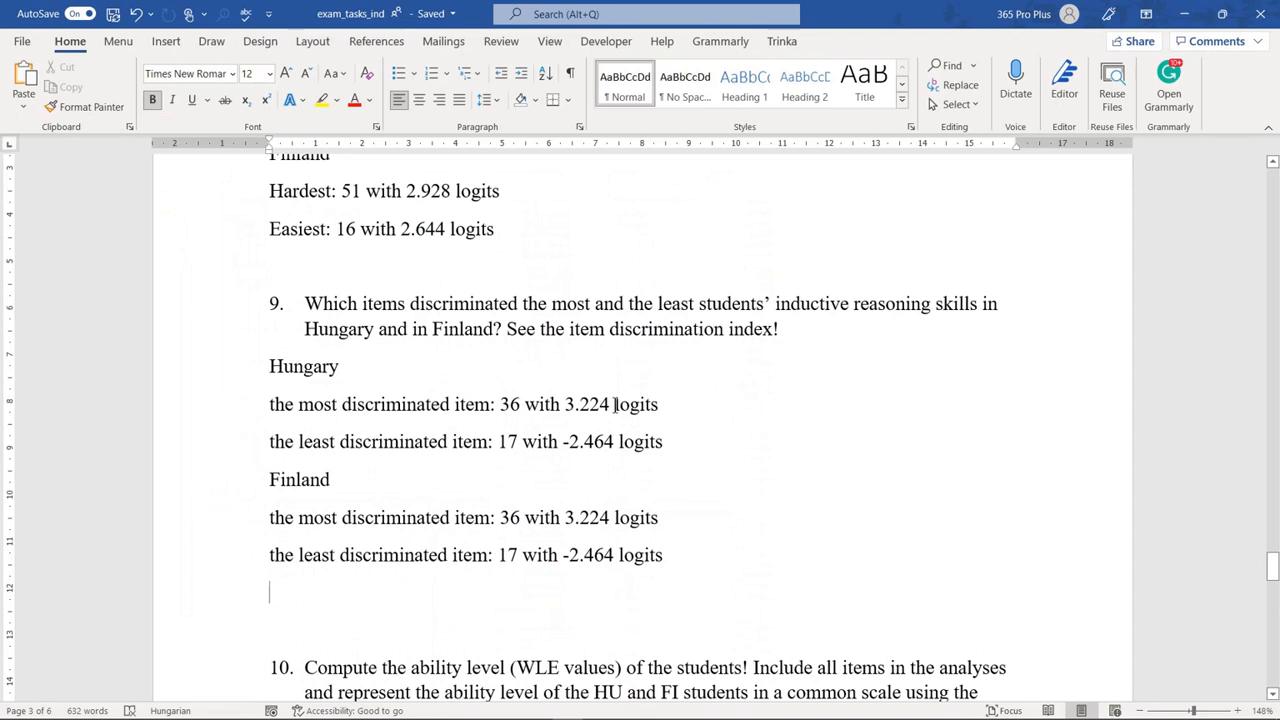
pyautogui.moveTo(666, 404); pyautogui.dragTo(512, 404)
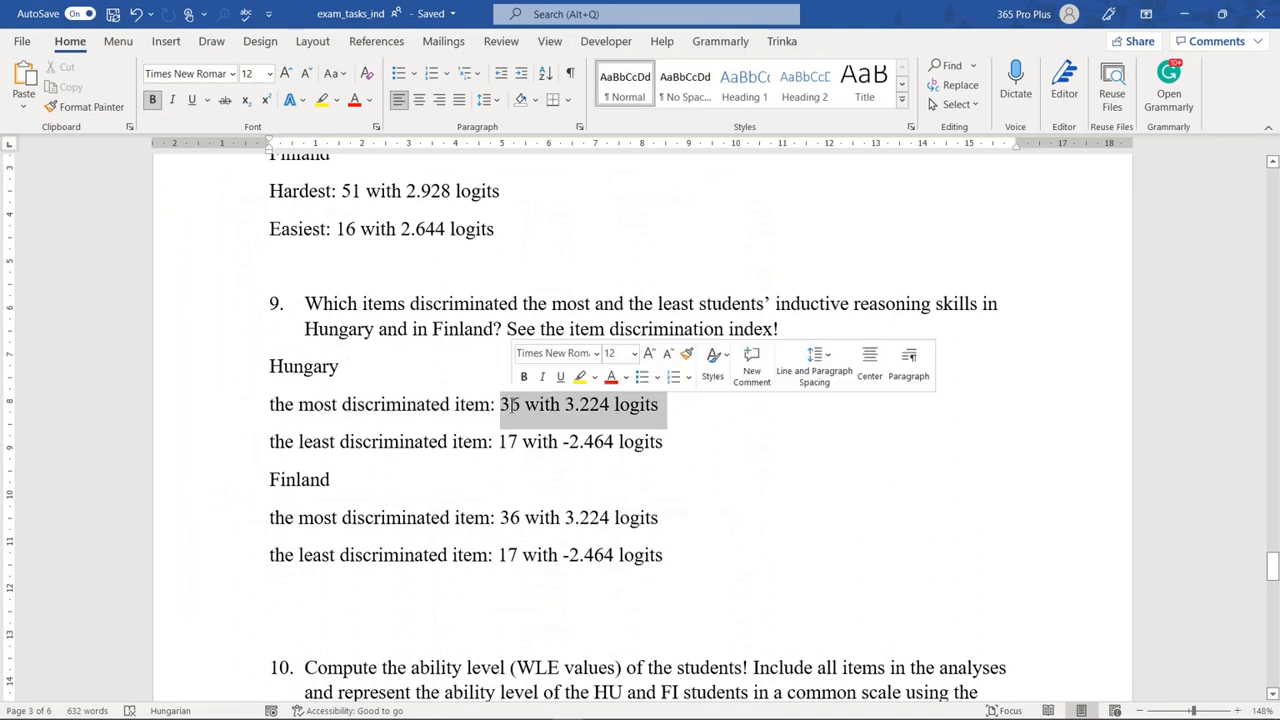
pyautogui.rightClick(510, 404)
pyautogui.click(546, 500)
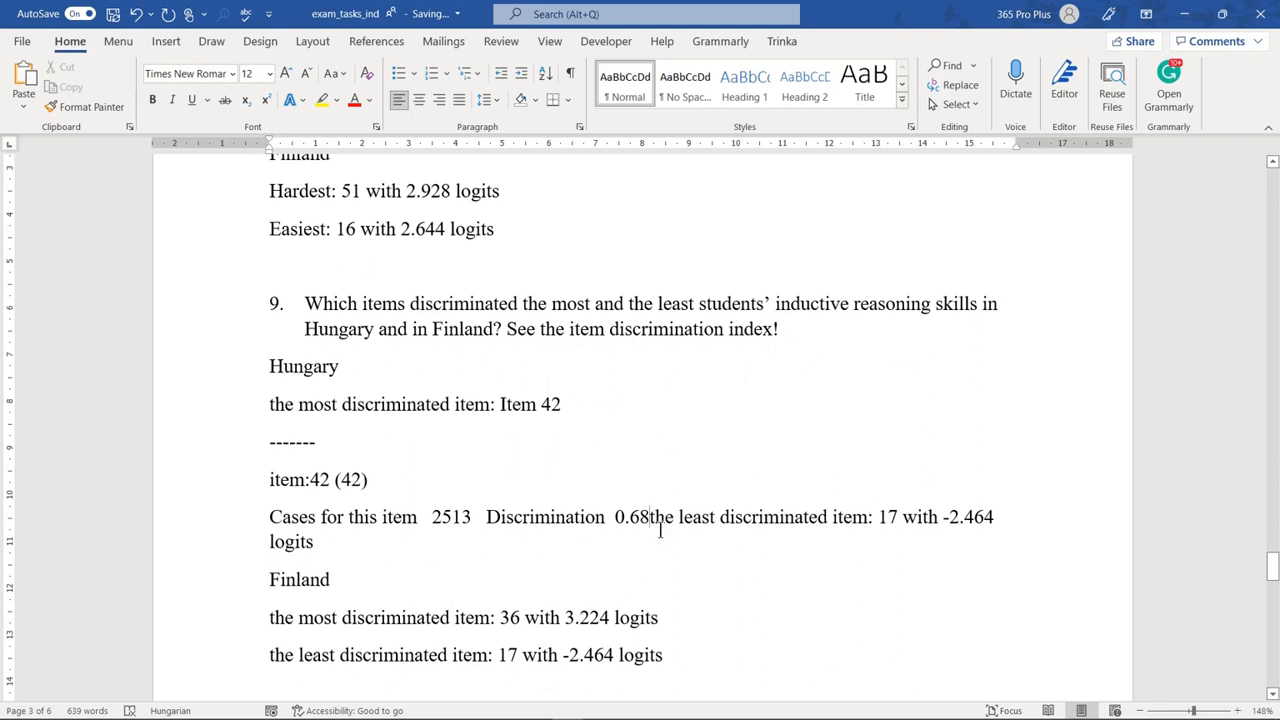
pyautogui.press('Return')
pyautogui.press('Return')
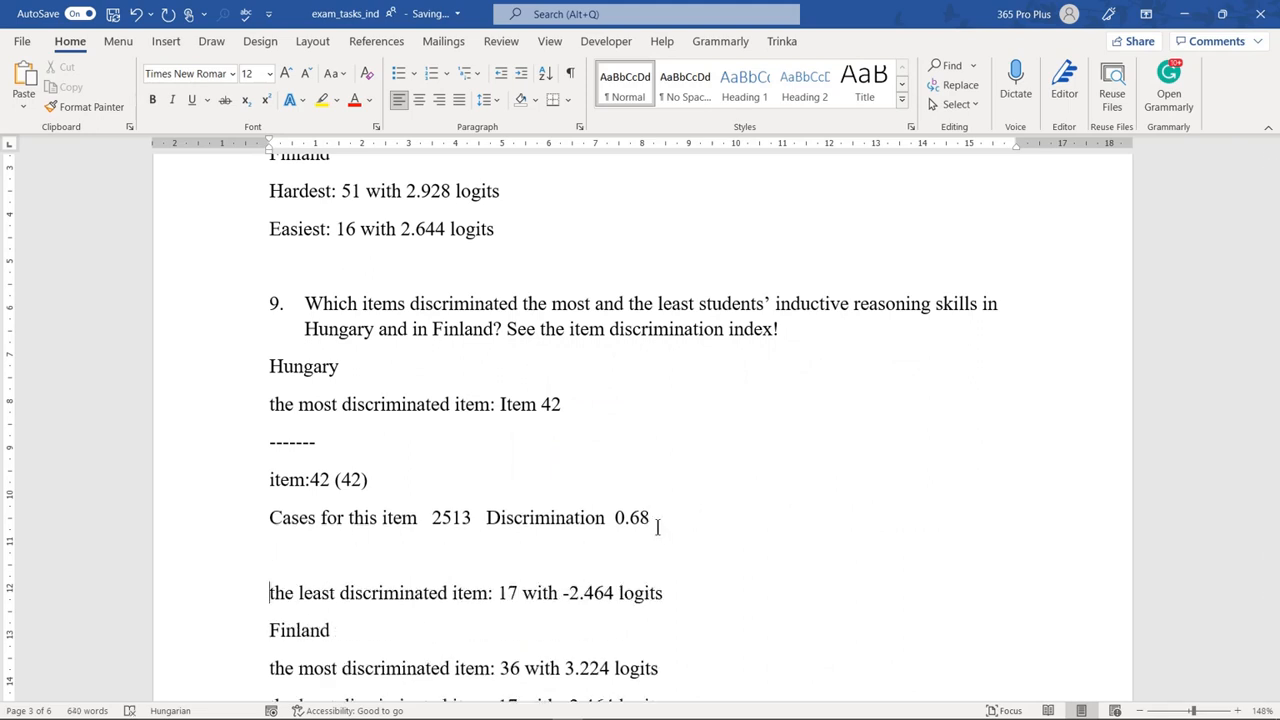
pyautogui.scroll(-3, 723, 491)
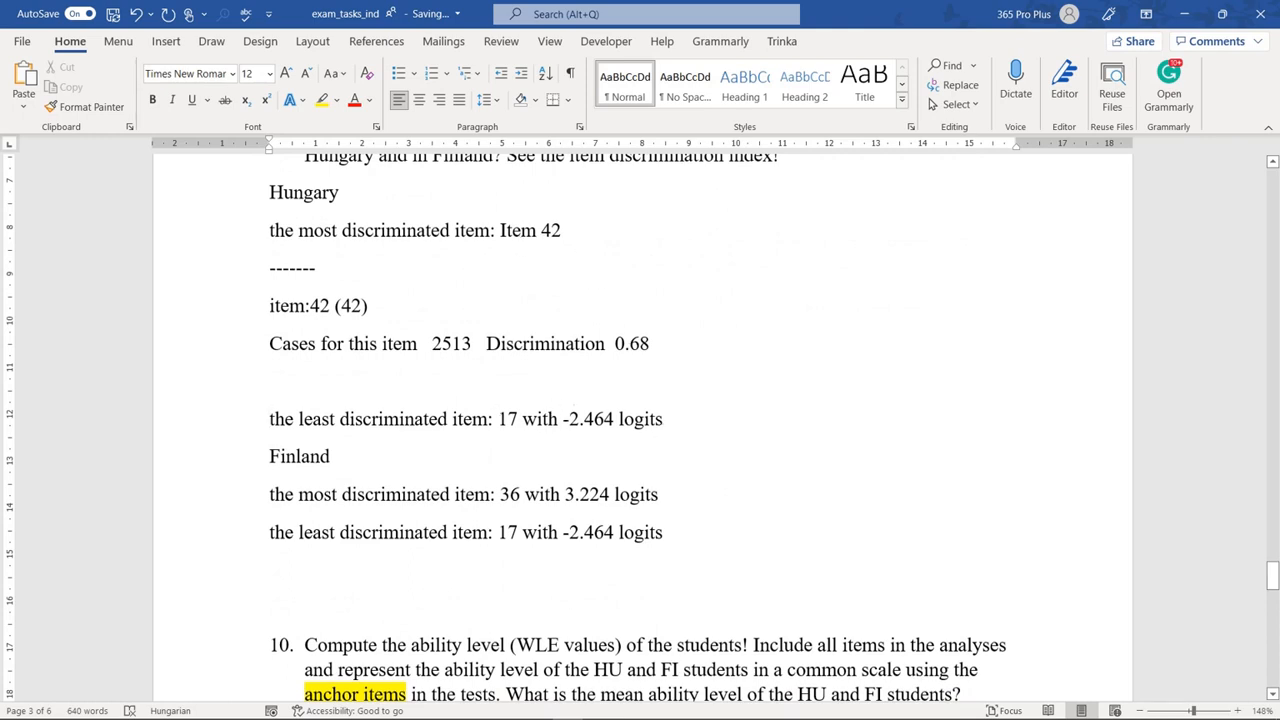
# Examine the discrimination values of all items in Hungary's item analysis again, looking for the least discriminating item
pyautogui.moveTo(640, 712)
pyautogui.click(751, 706)
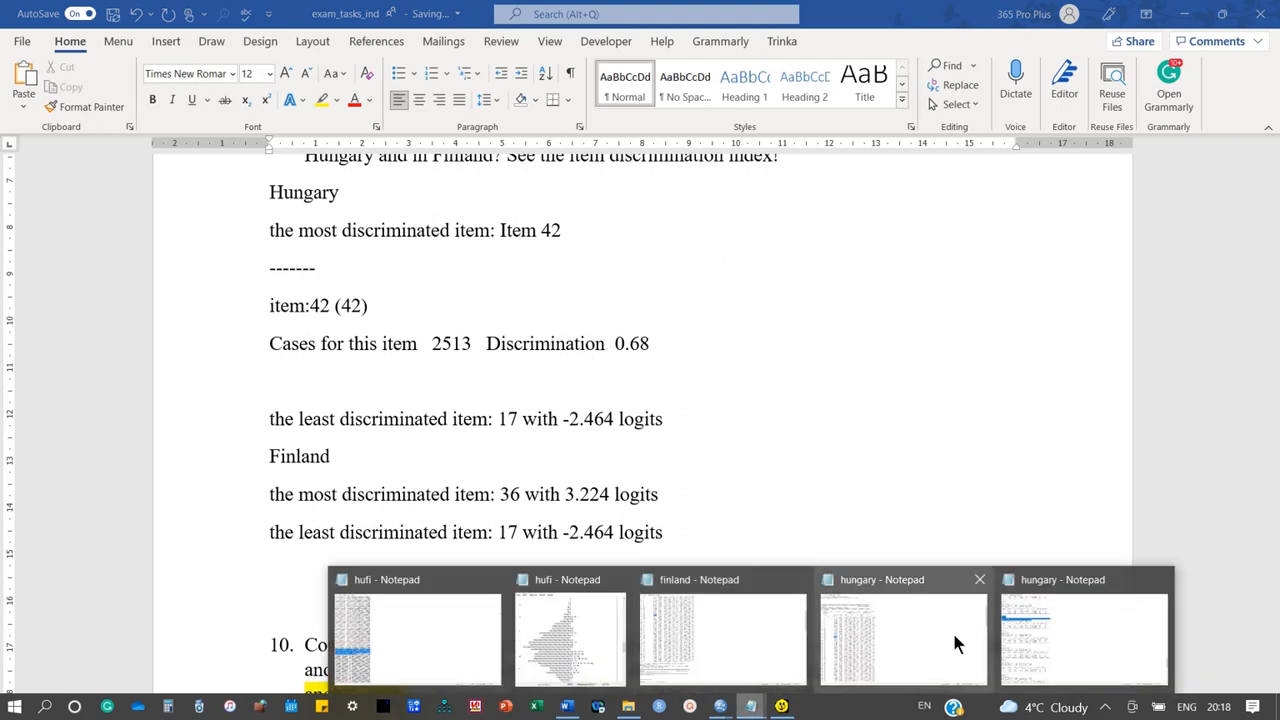
pyautogui.click(1030, 634)
pyautogui.scroll(-15, 250, 578)
pyautogui.scroll(-20, 250, 578)
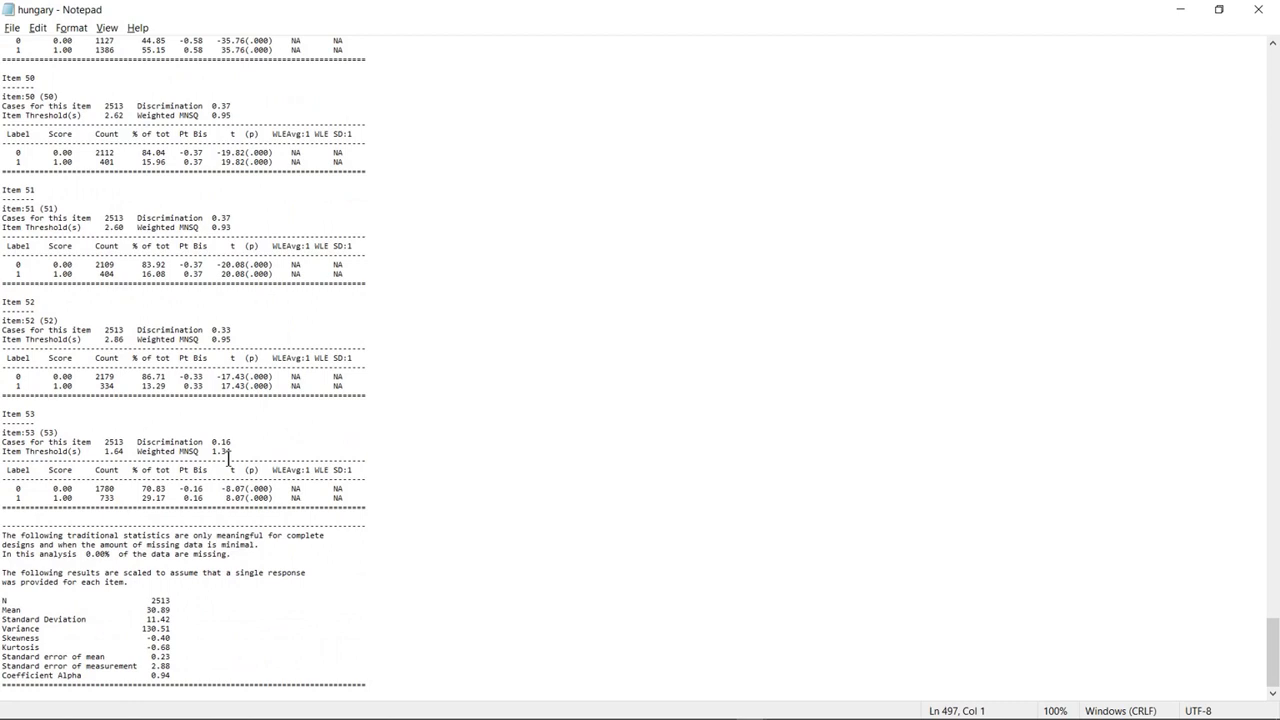
pyautogui.scroll(15, 400, 487)
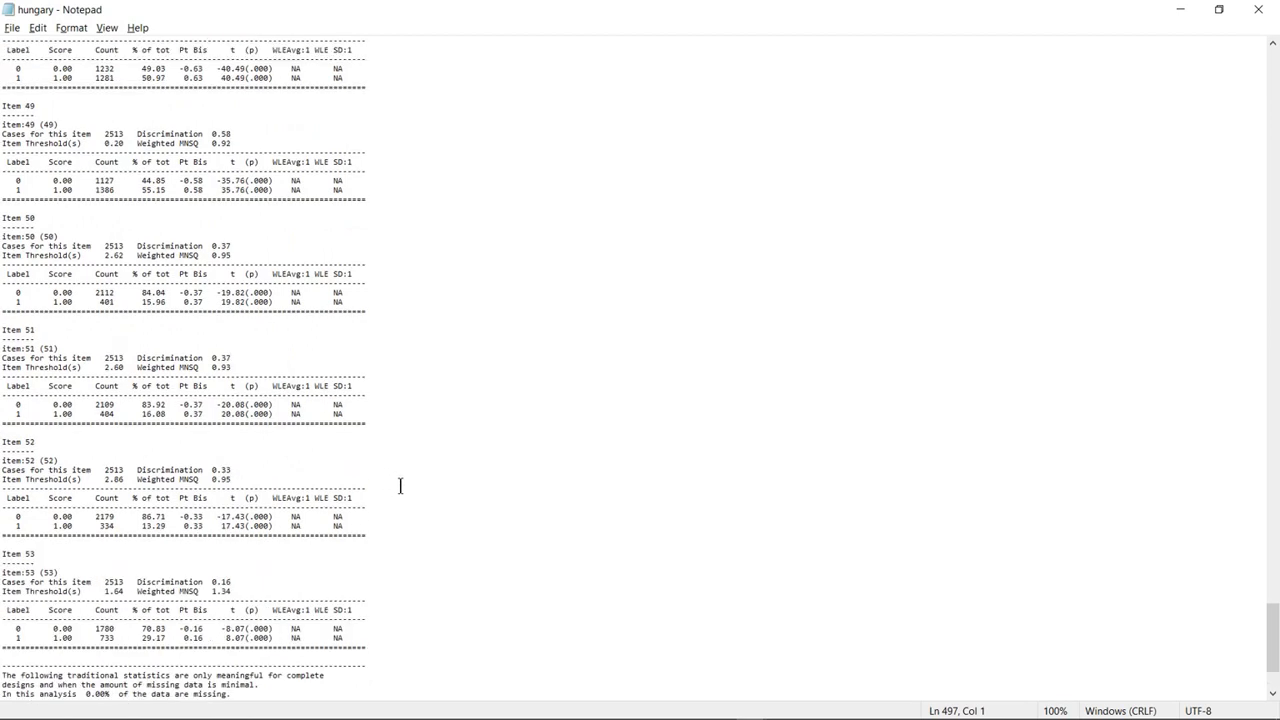
pyautogui.scroll(20, 400, 487)
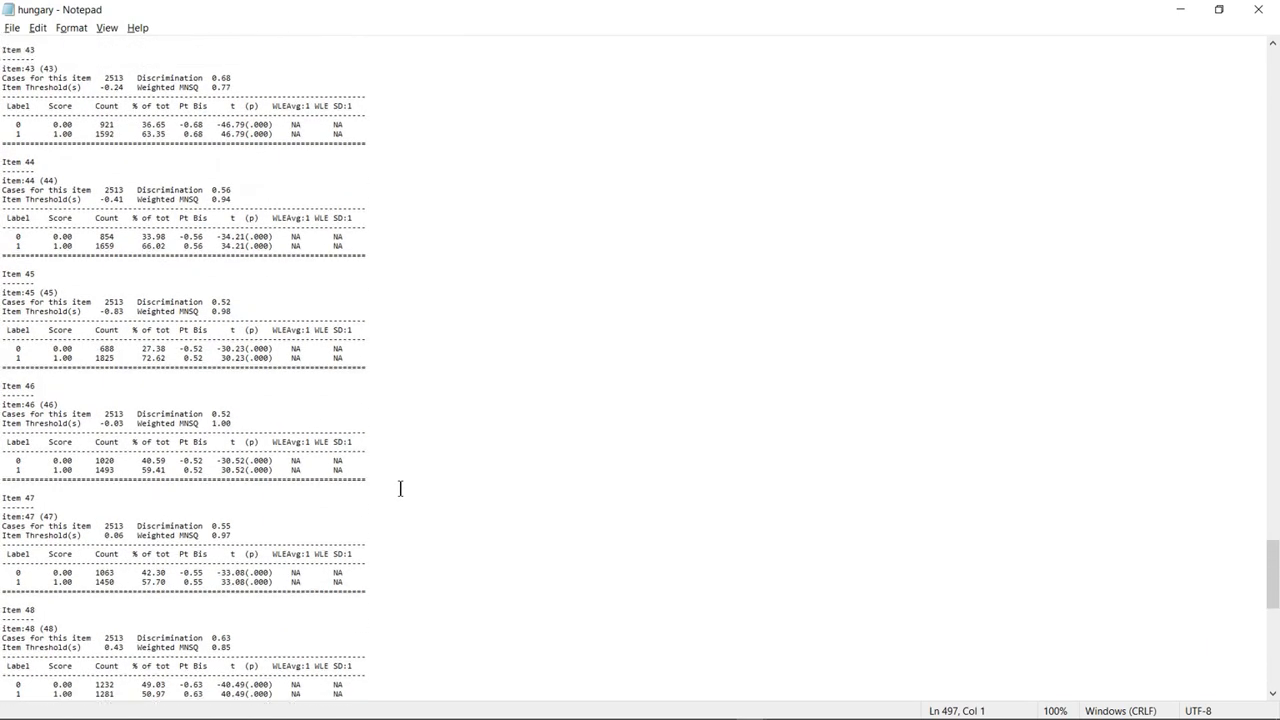
pyautogui.moveTo(232, 273); pyautogui.dragTo(212, 273)
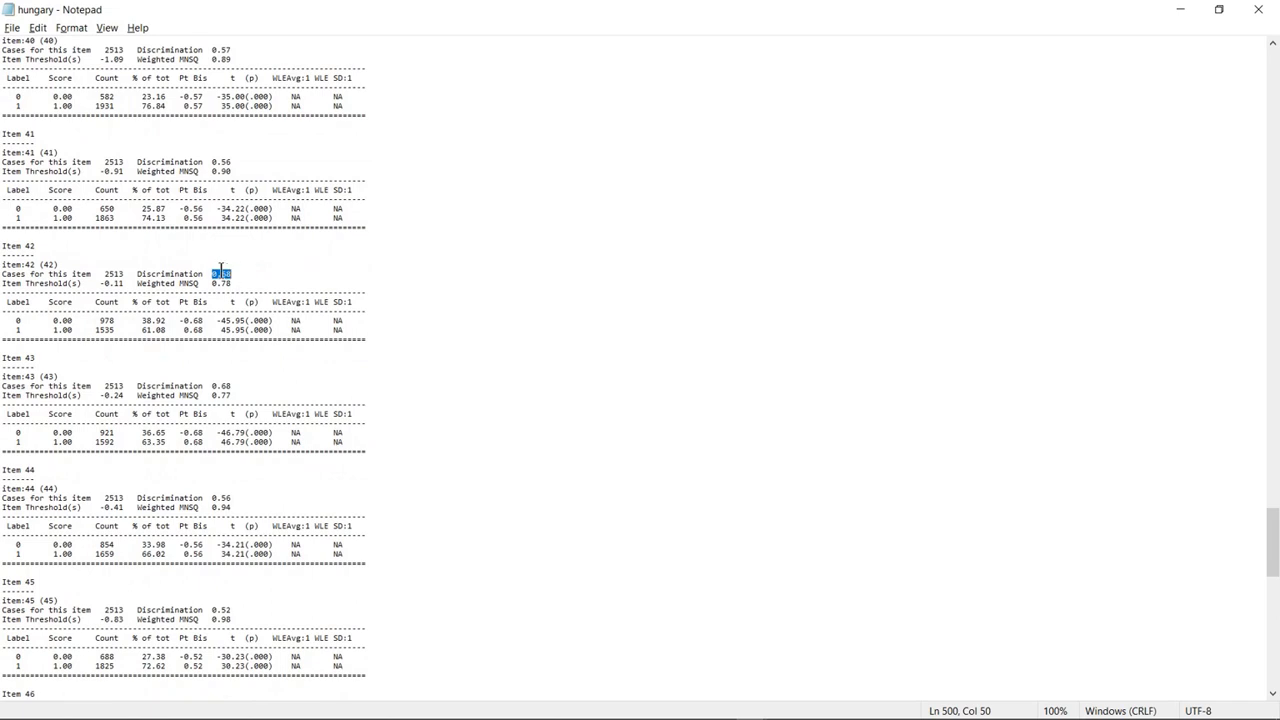
pyautogui.moveTo(231, 161); pyautogui.dragTo(213, 161)
pyautogui.scroll(18, 351, 480)
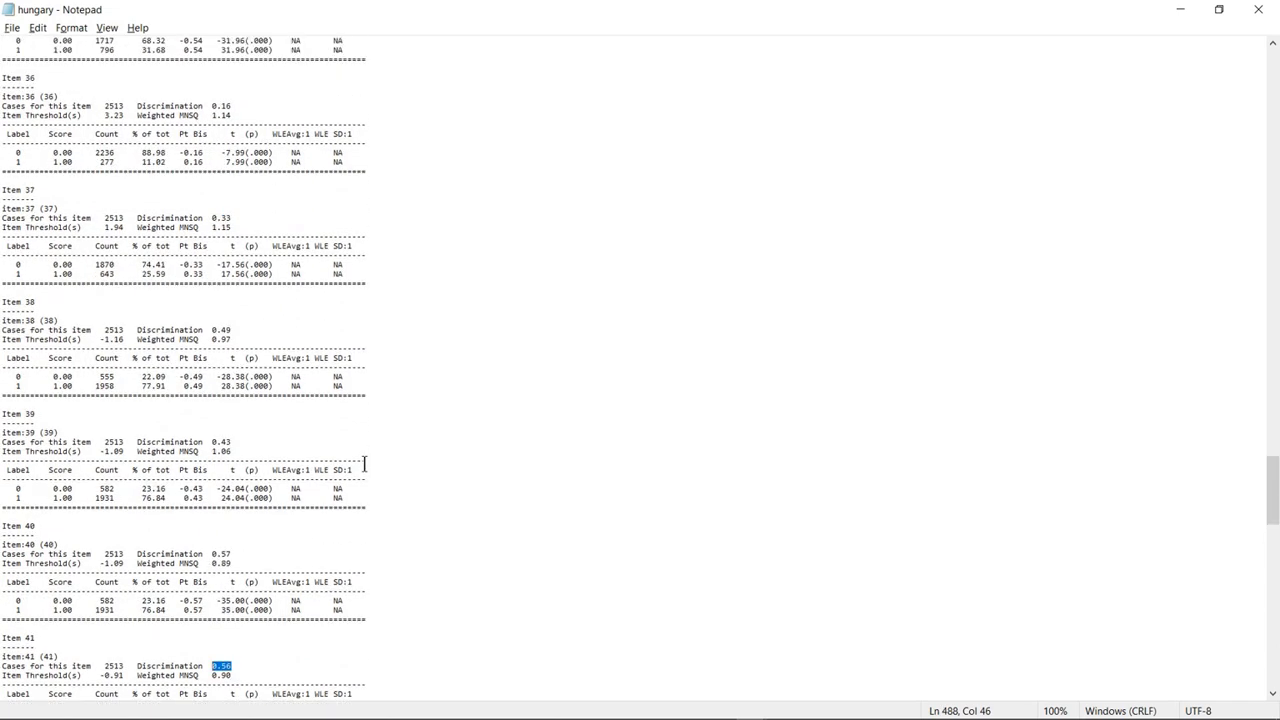
pyautogui.scroll(6, 364, 463)
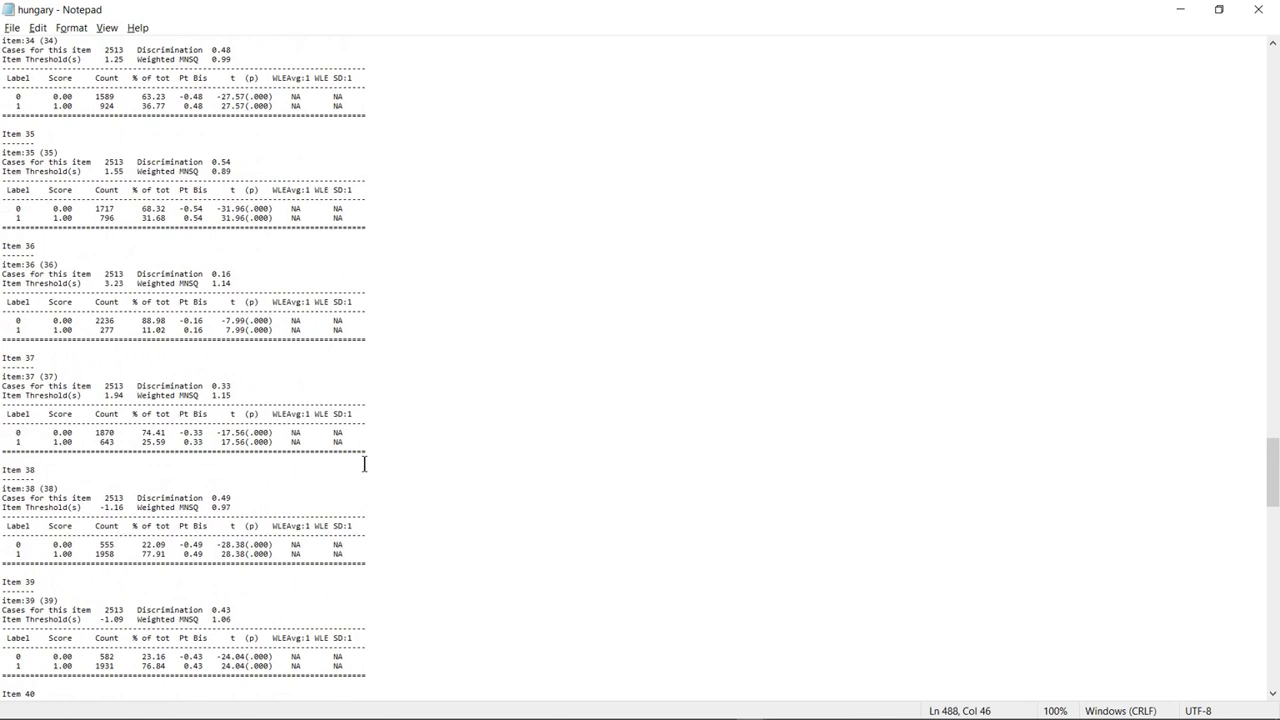
pyautogui.scroll(11, 293, 337)
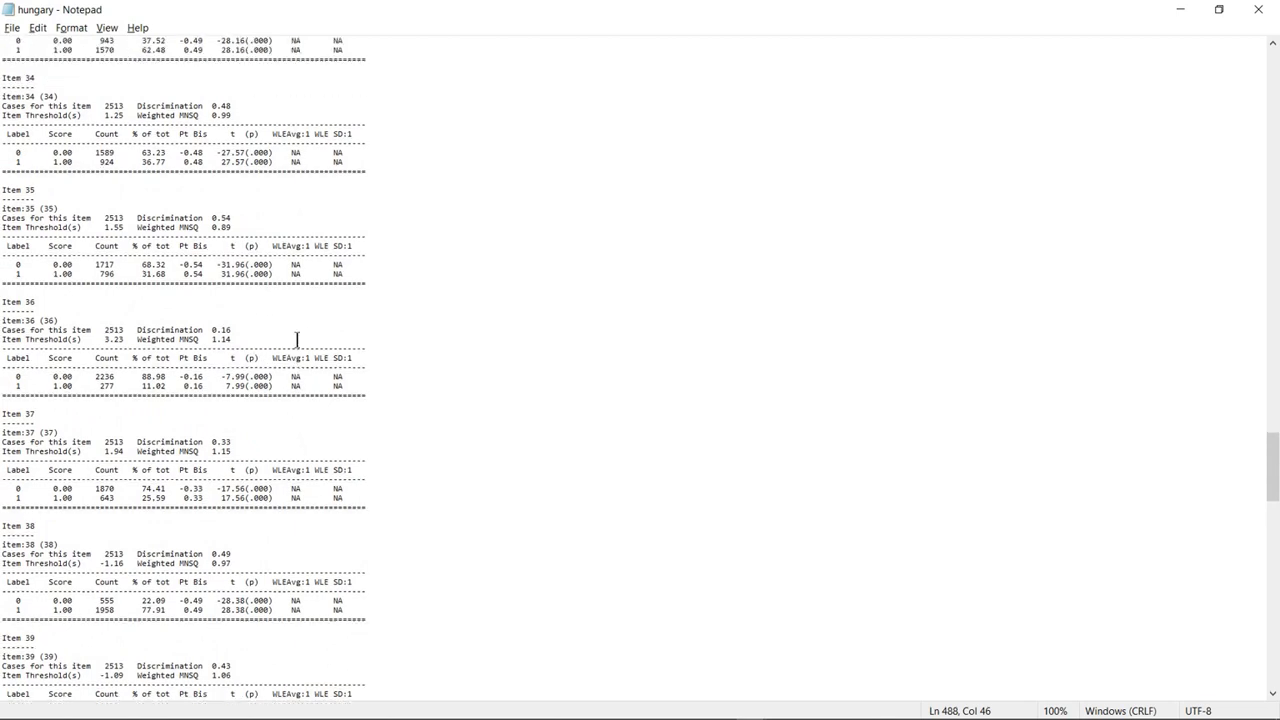
pyautogui.scroll(17, 296, 340)
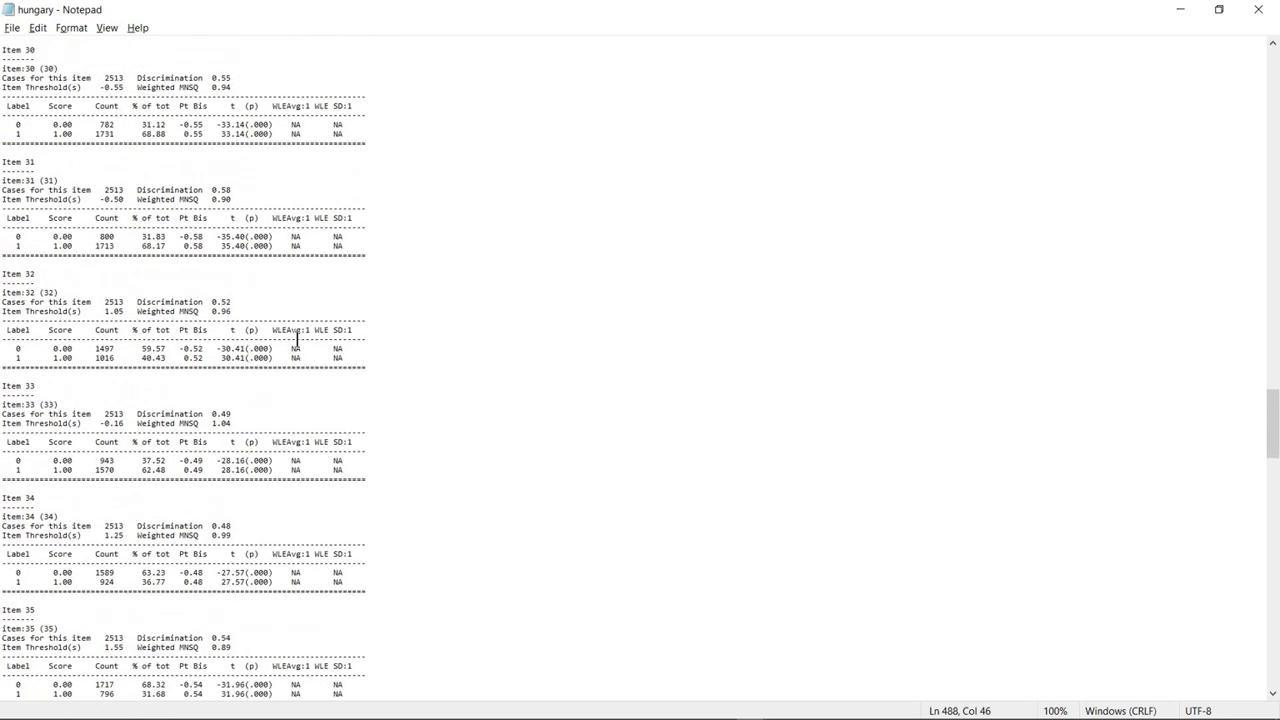
pyautogui.scroll(16, 296, 340)
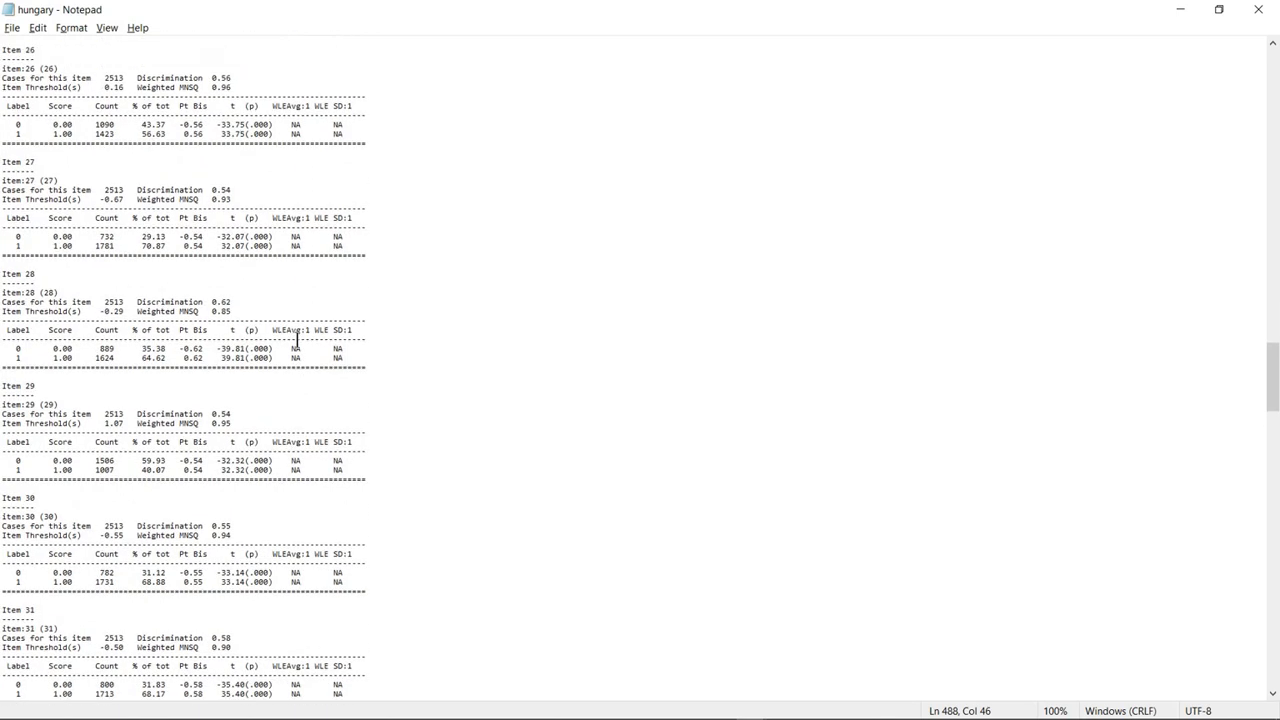
pyautogui.scroll(13, 296, 340)
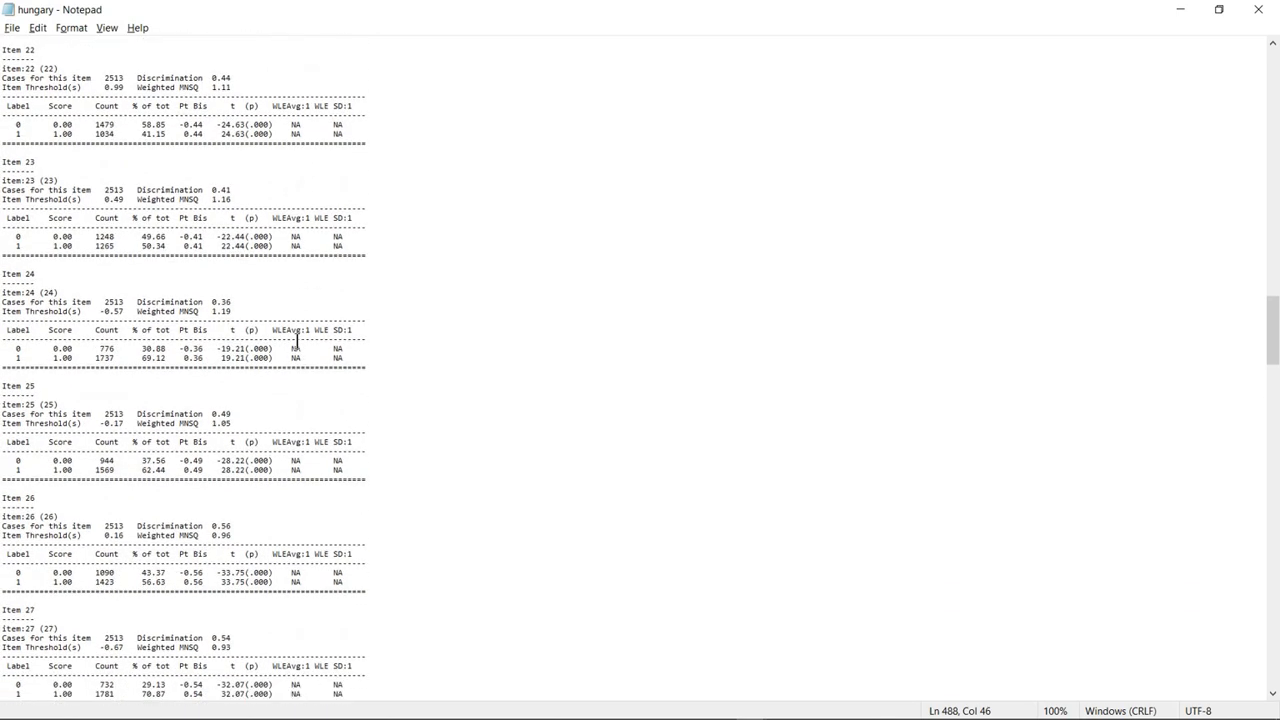
pyautogui.scroll(16, 296, 343)
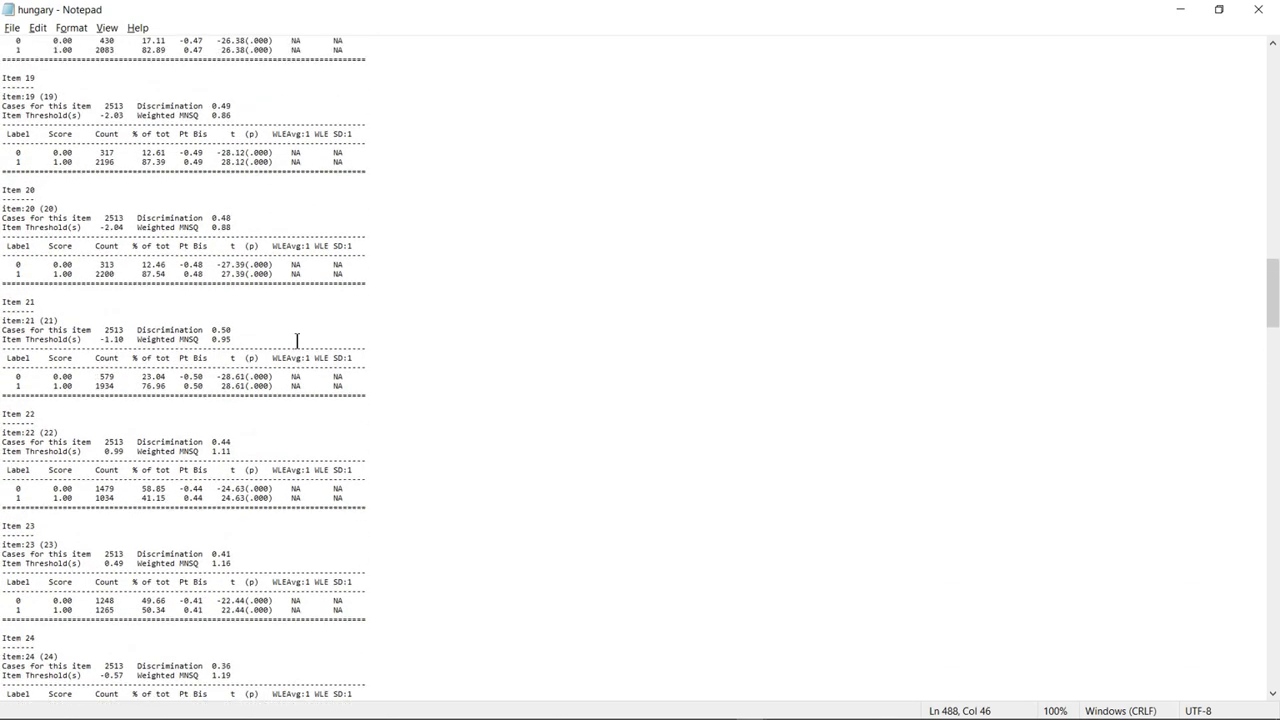
pyautogui.scroll(8, 296, 343)
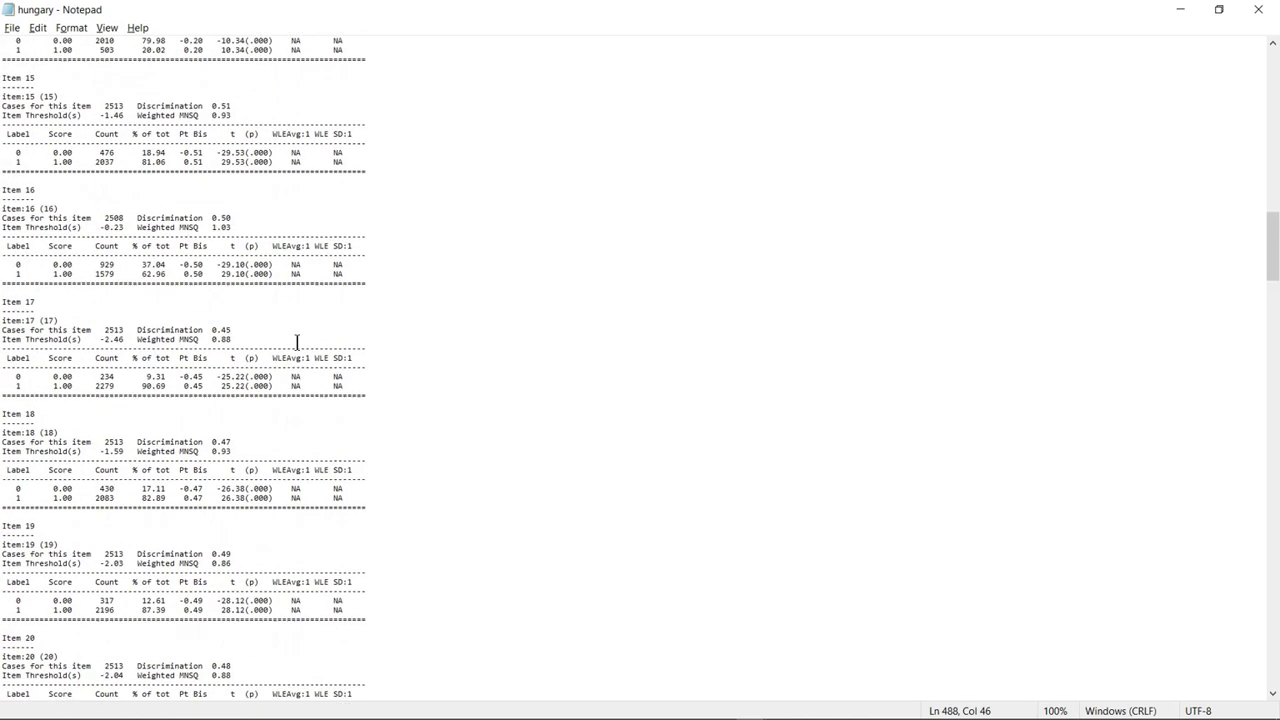
pyautogui.scroll(4, 296, 343)
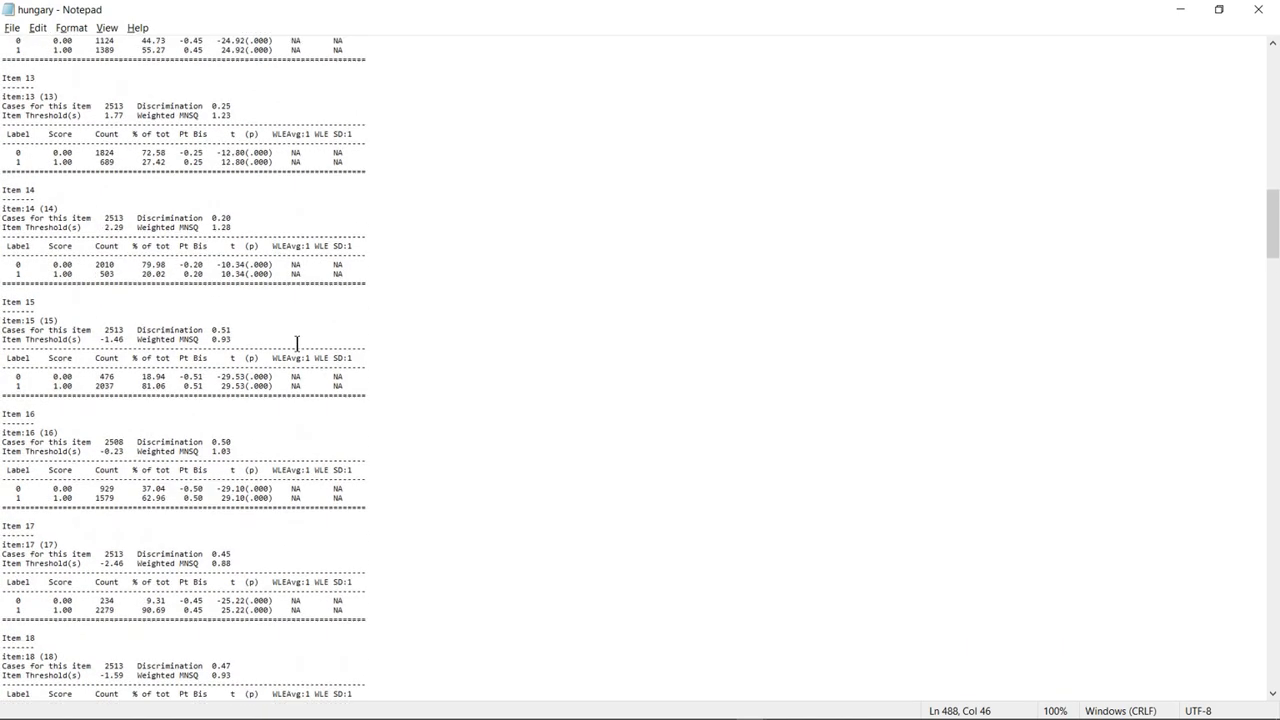
pyautogui.scroll(11, 296, 343)
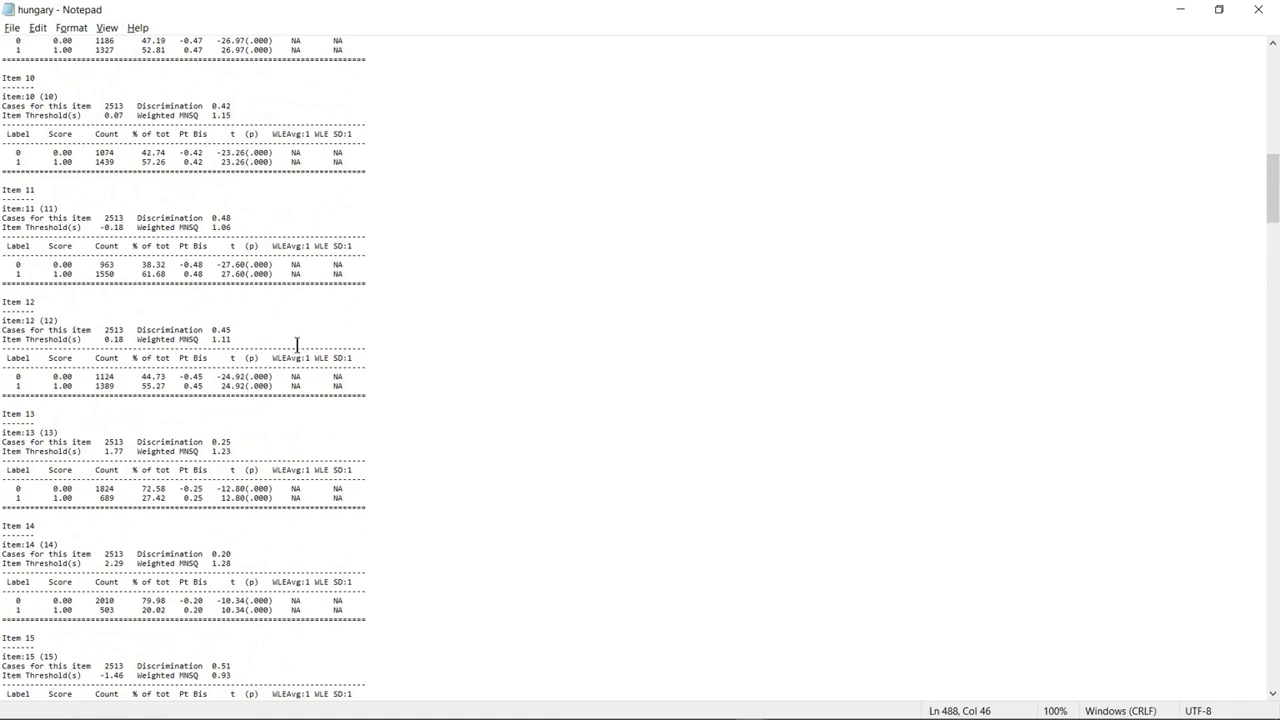
pyautogui.scroll(17, 296, 343)
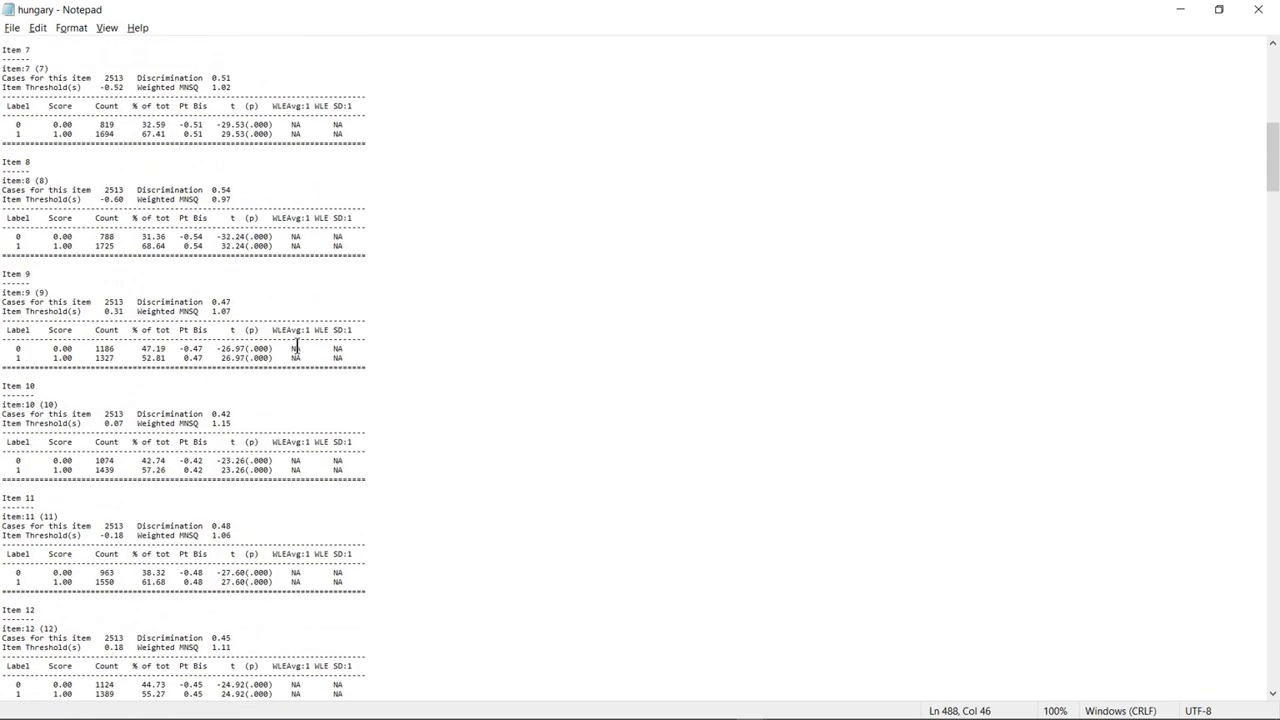
pyautogui.scroll(17, 296, 346)
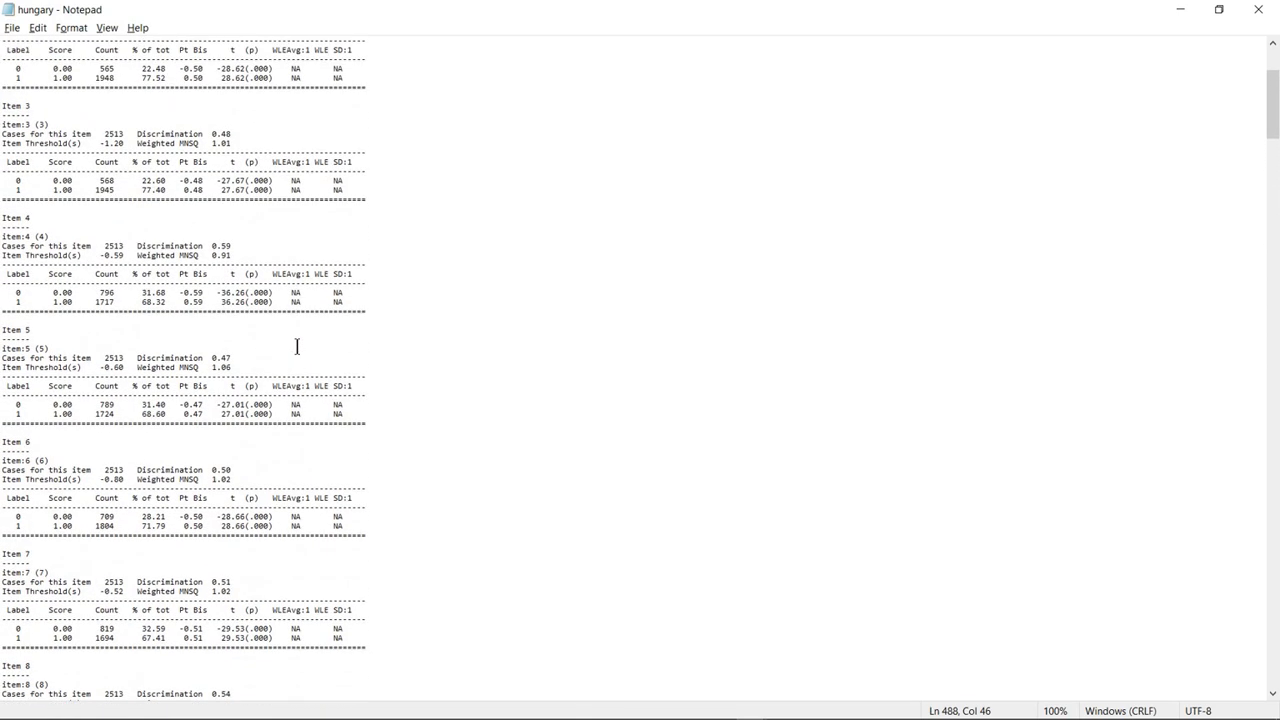
pyautogui.scroll(2, 296, 347)
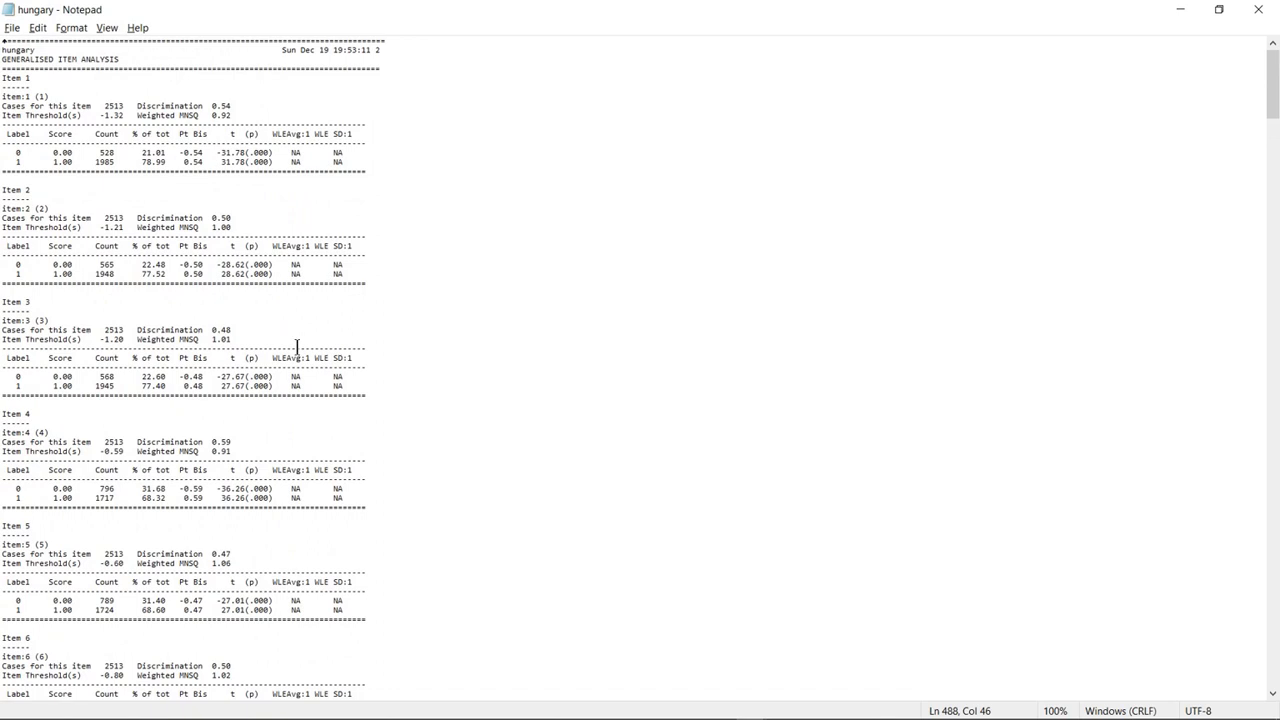
pyautogui.scroll(-1, 296, 347)
pyautogui.moveTo(1274, 100); pyautogui.dragTo(1273, 660)
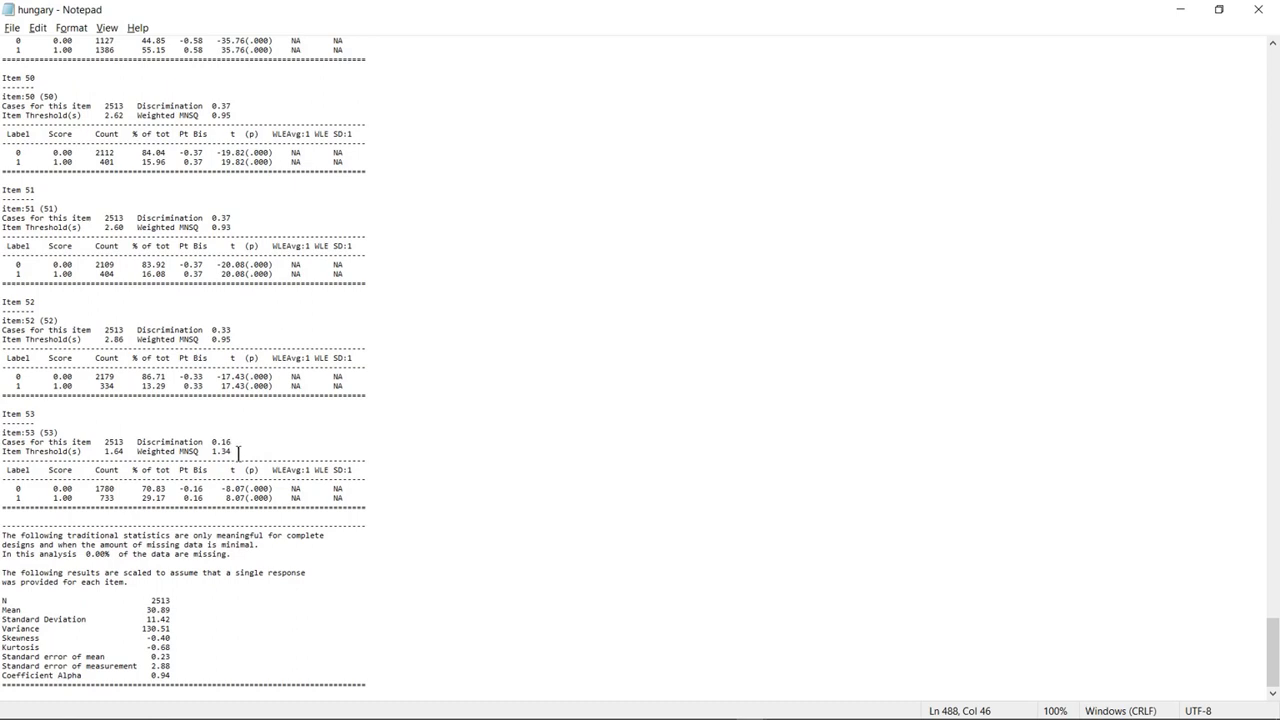
# Copy Item 36's block from its heading through the discrimination value in Hungary's item analysis
pyautogui.scroll(5, 238, 452)
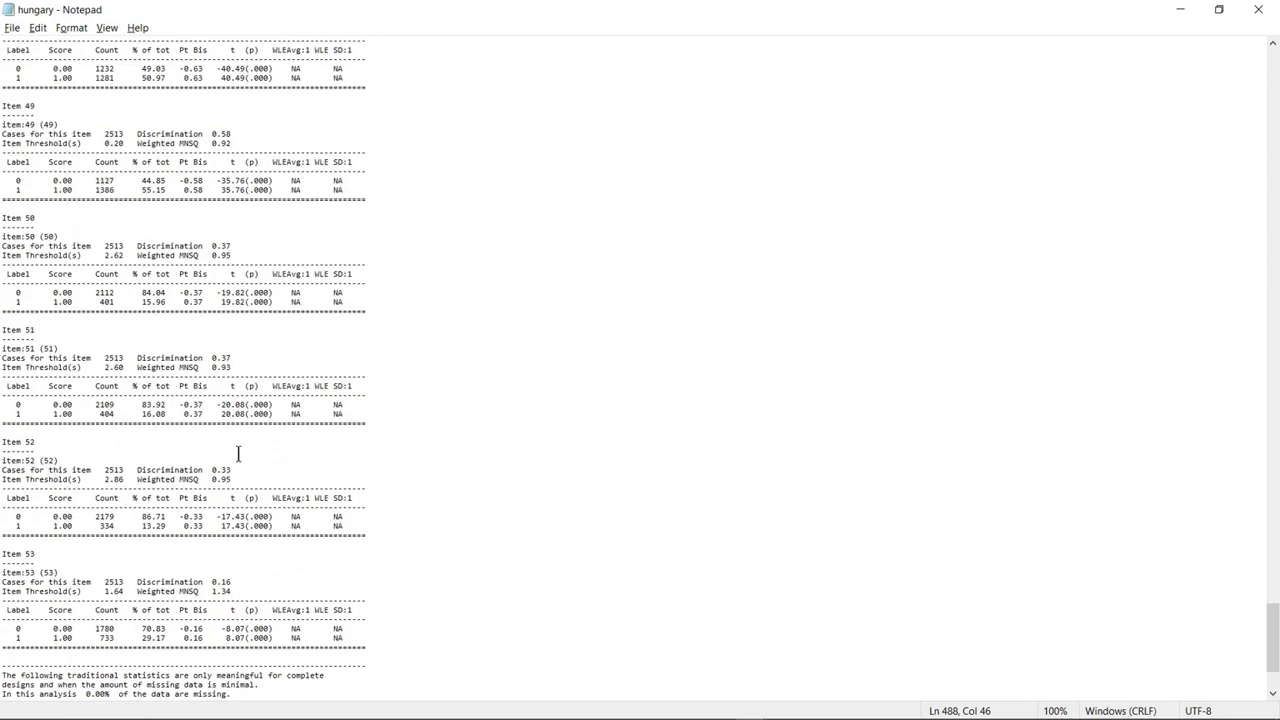
pyautogui.scroll(15, 238, 455)
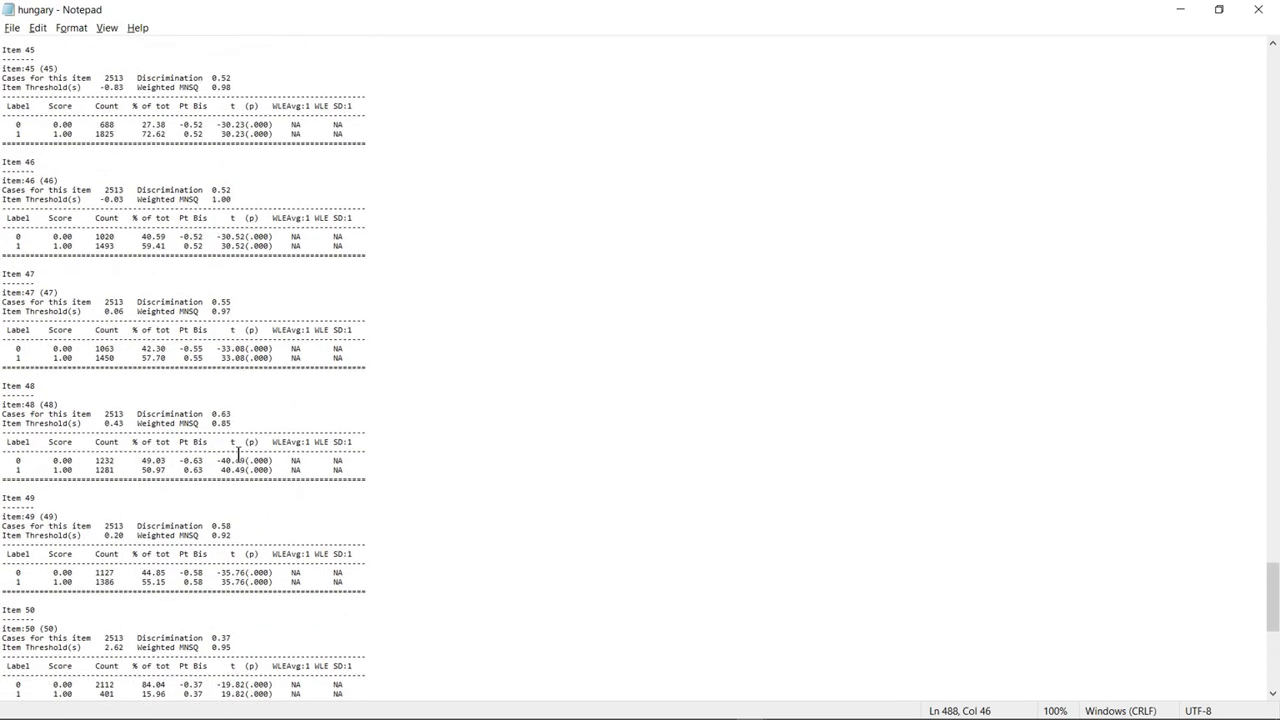
pyautogui.scroll(15, 238, 455)
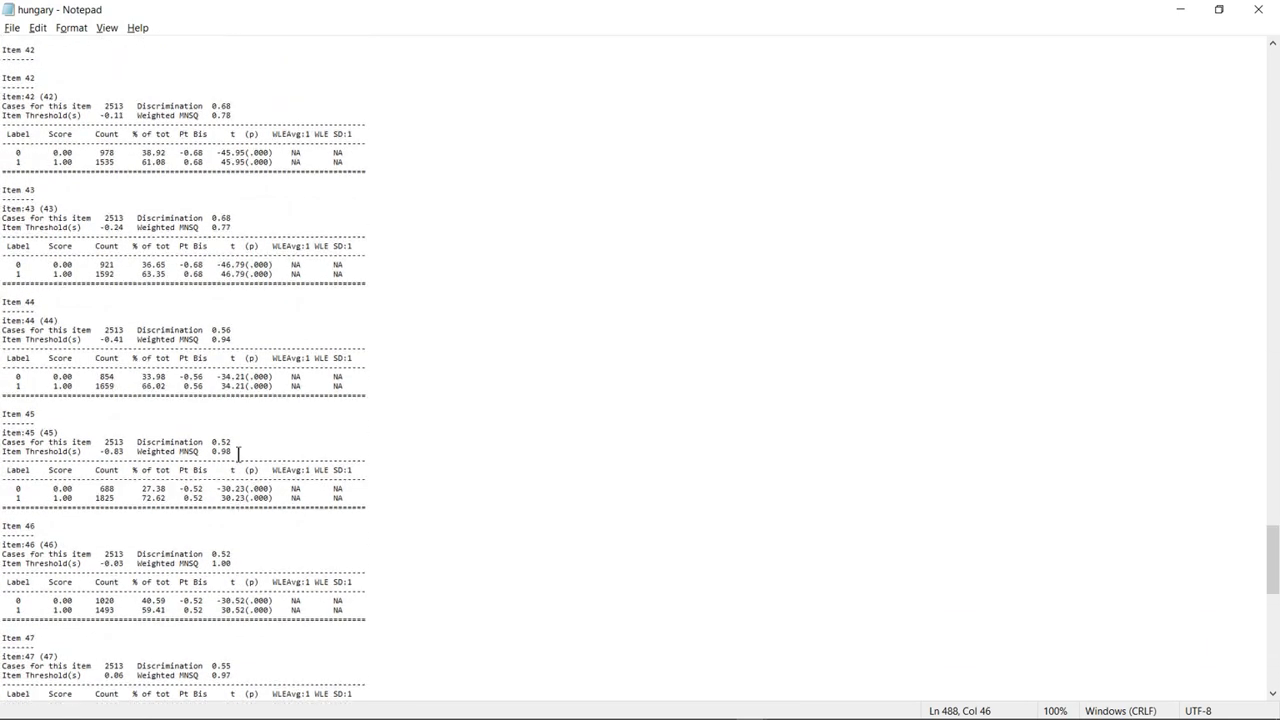
pyautogui.scroll(5, 238, 455)
pyautogui.scroll(6, 238, 455)
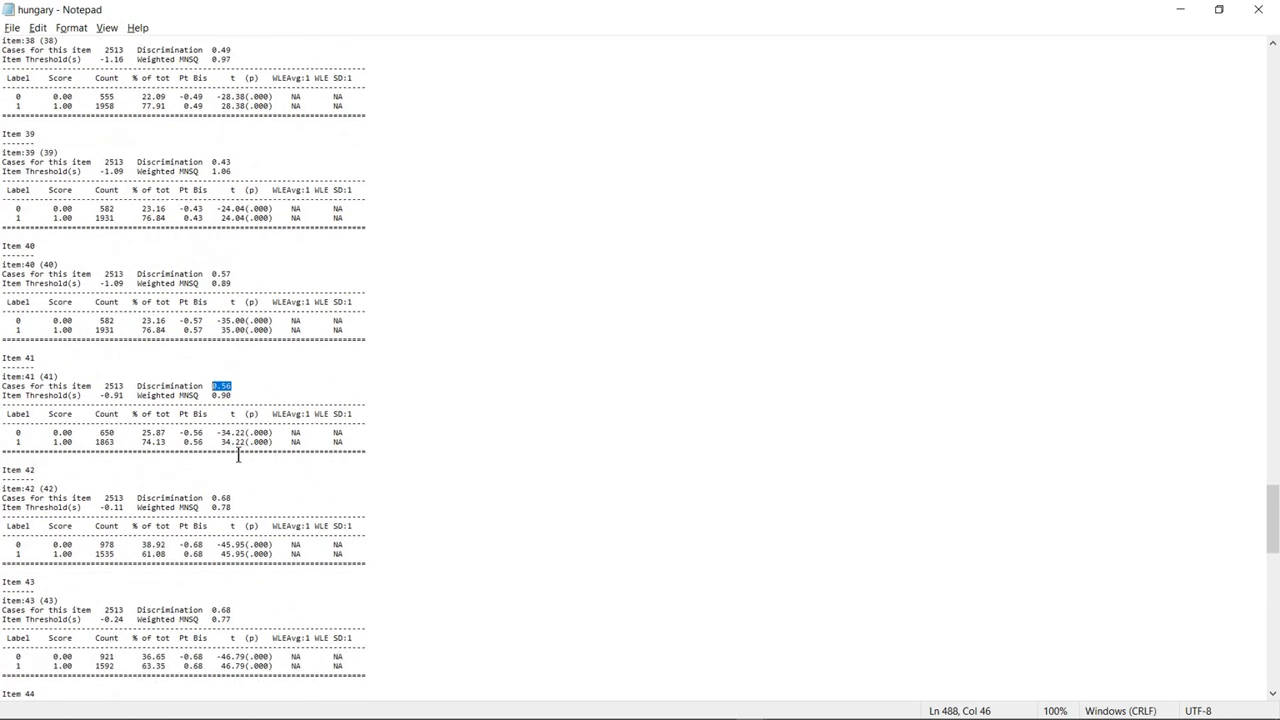
pyautogui.scroll(5, 238, 455)
pyautogui.scroll(4, 238, 455)
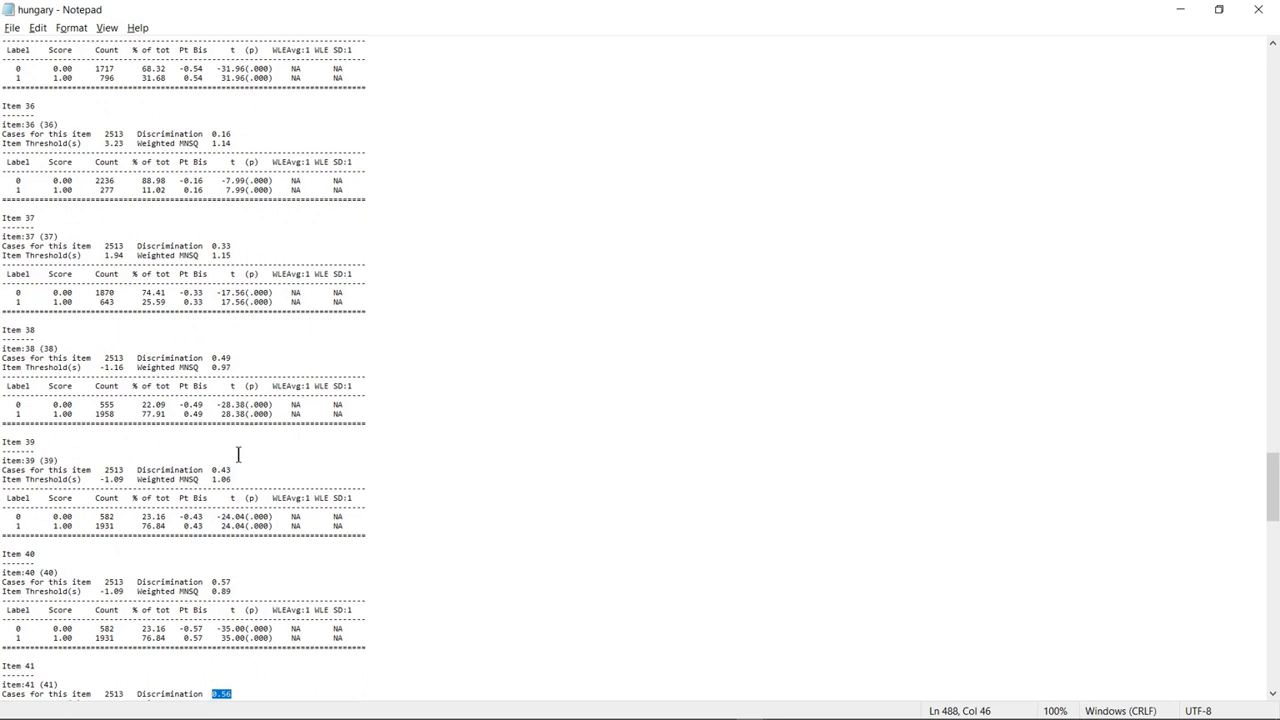
pyautogui.click(241, 133)
pyautogui.moveTo(241, 133); pyautogui.dragTo(2, 104)
pyautogui.press('super+c')
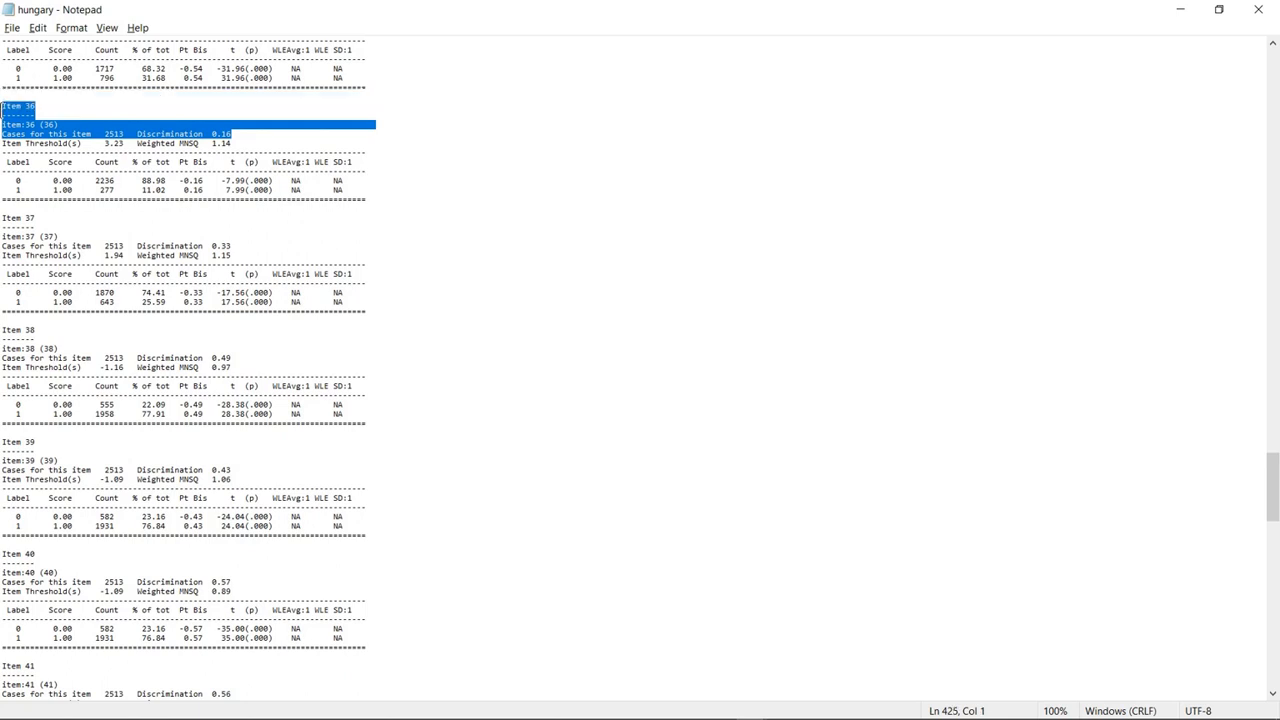
# In the exam document, replace Hungary's least discriminated "17 with -2.464 logits" with the Item 36 block, adding a blank line before the Finland heading
pyautogui.click(1170, 20)
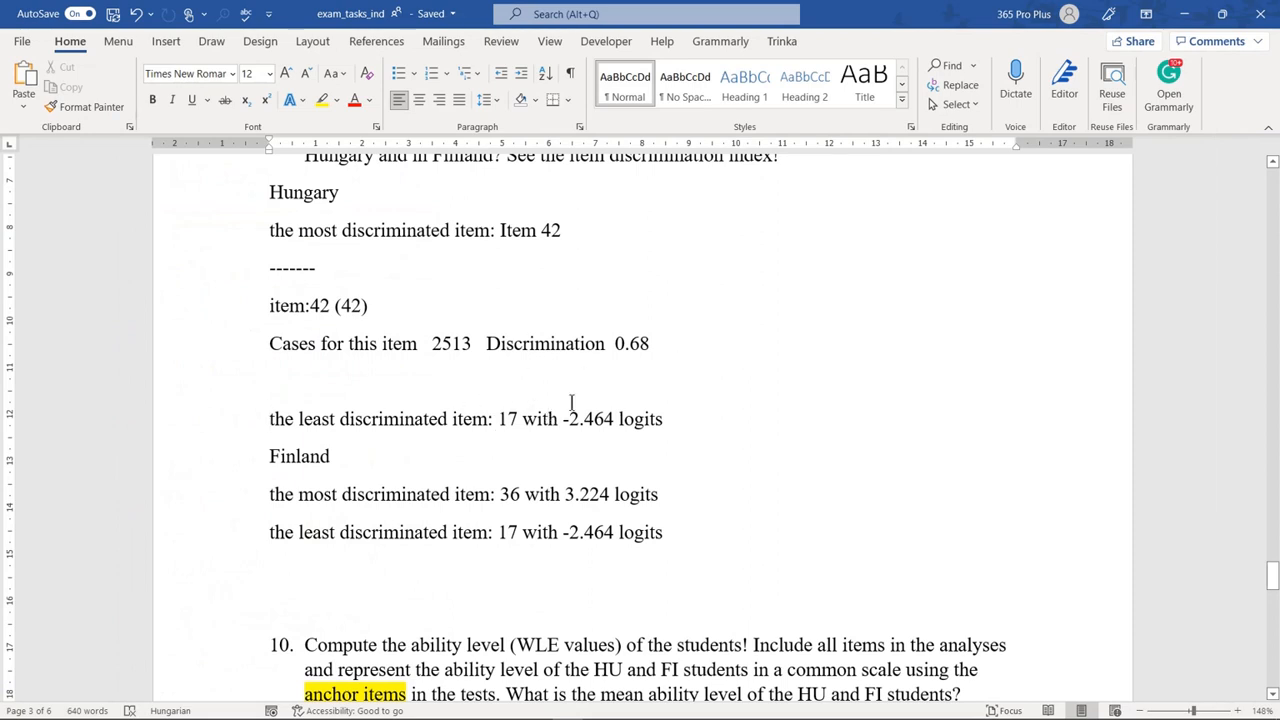
pyautogui.moveTo(668, 420); pyautogui.dragTo(509, 427)
pyautogui.rightClick(509, 427)
pyautogui.click(550, 518)
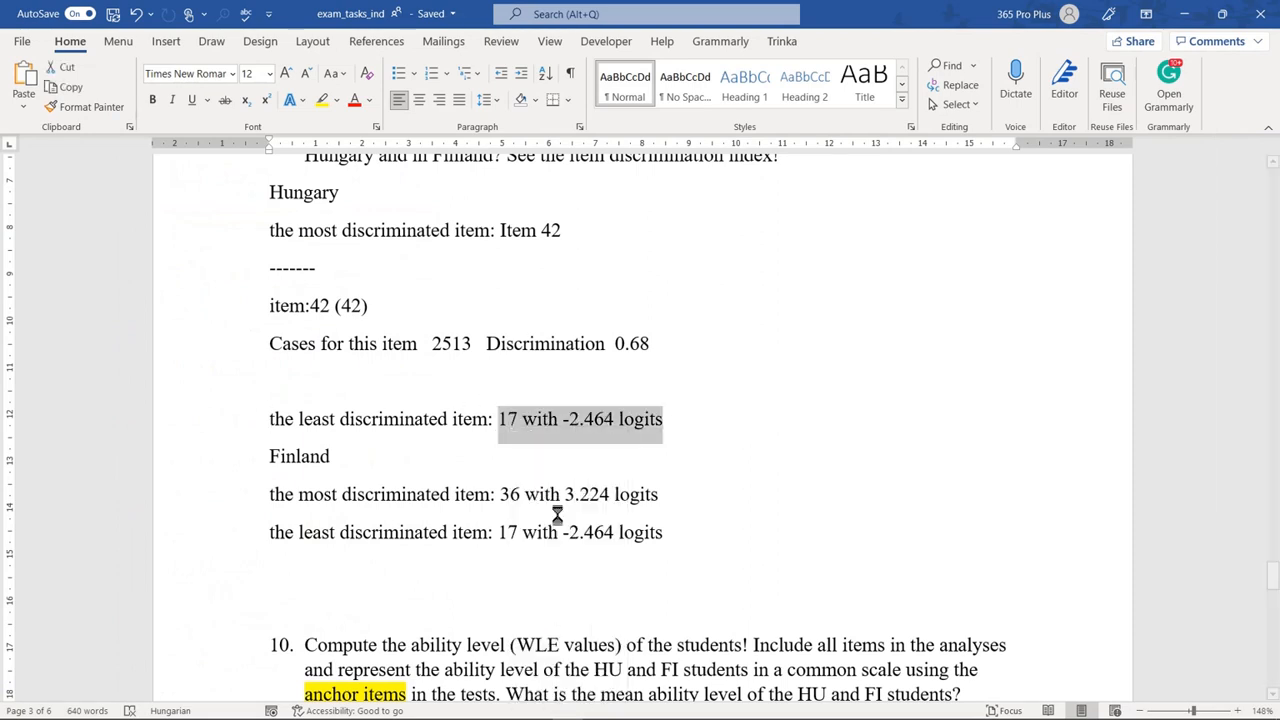
pyautogui.scroll(-3, 500, 480)
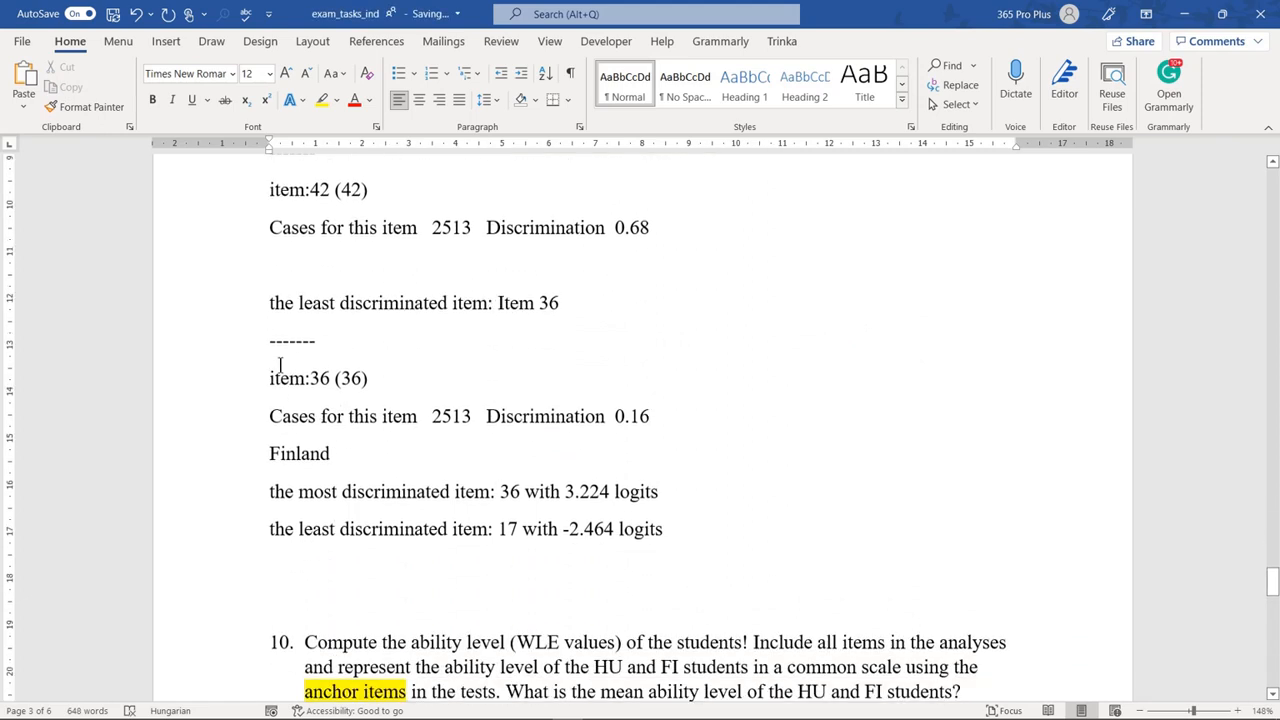
pyautogui.click(267, 455)
pyautogui.scroll(-3, 463, 477)
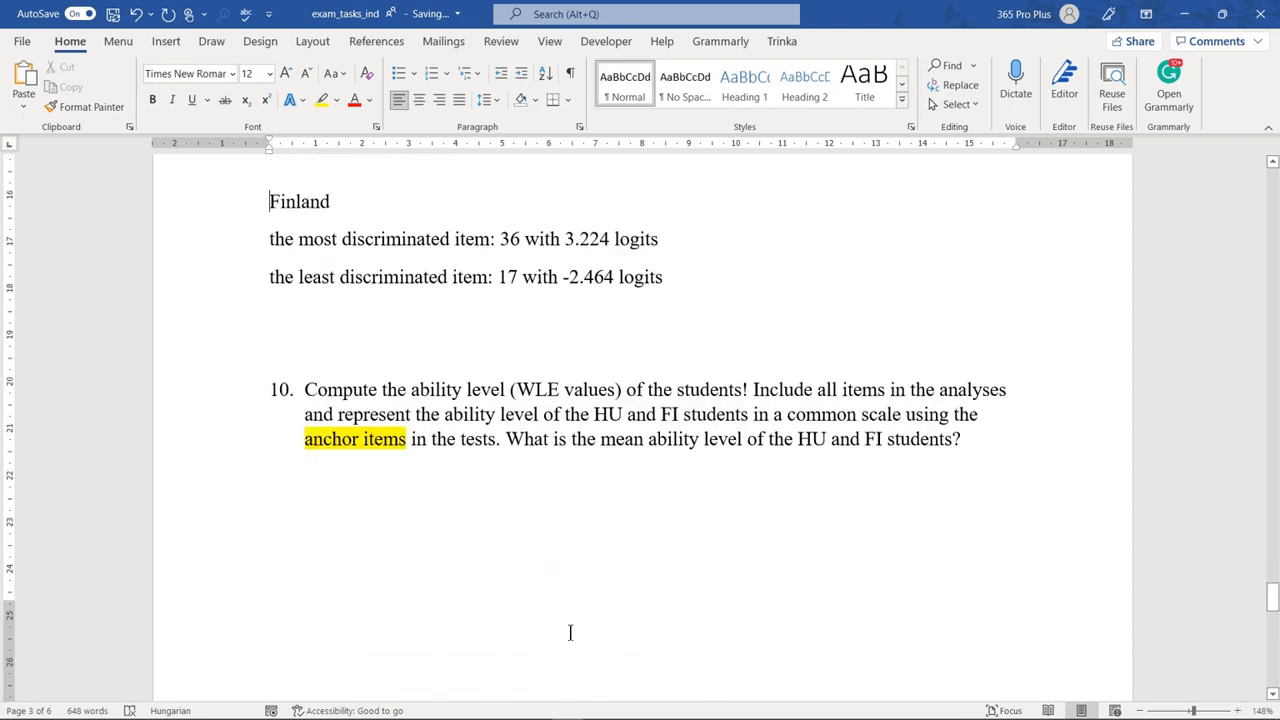
# Open Finland's ITN item analysis file from the Exam Rasch 2021 folder and maximize its window
pyautogui.click(632, 714)
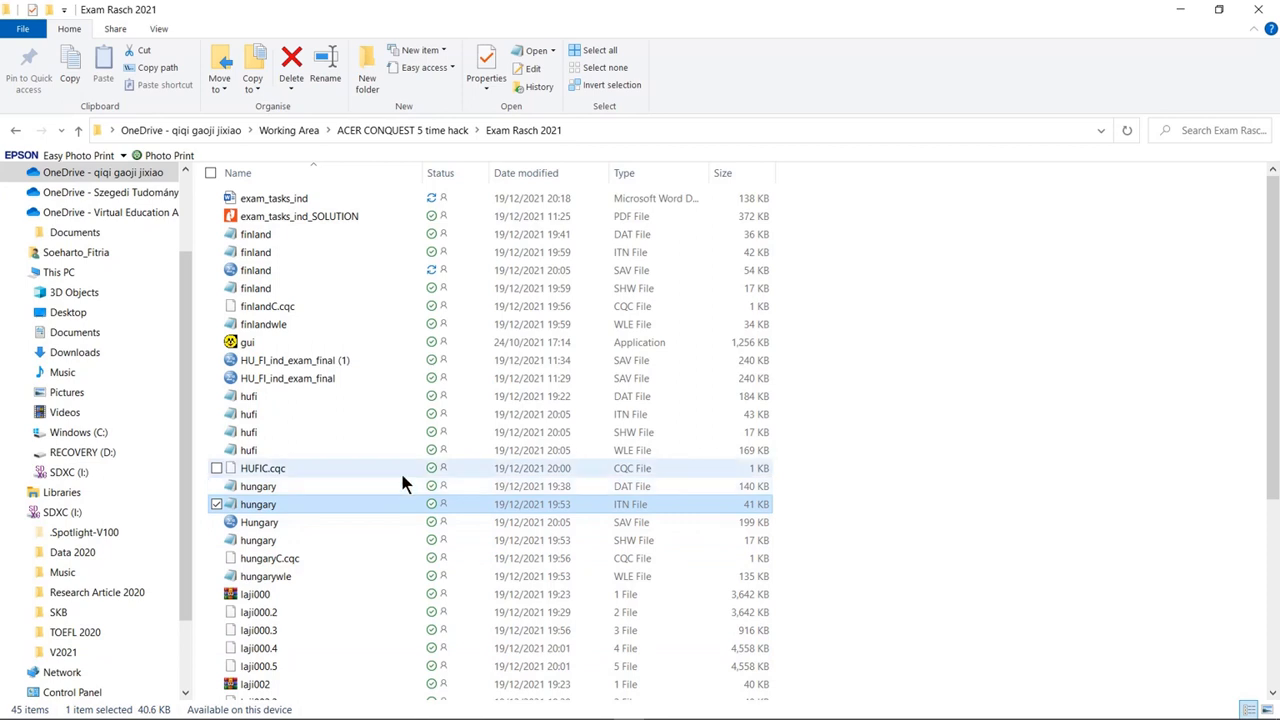
pyautogui.click(386, 252)
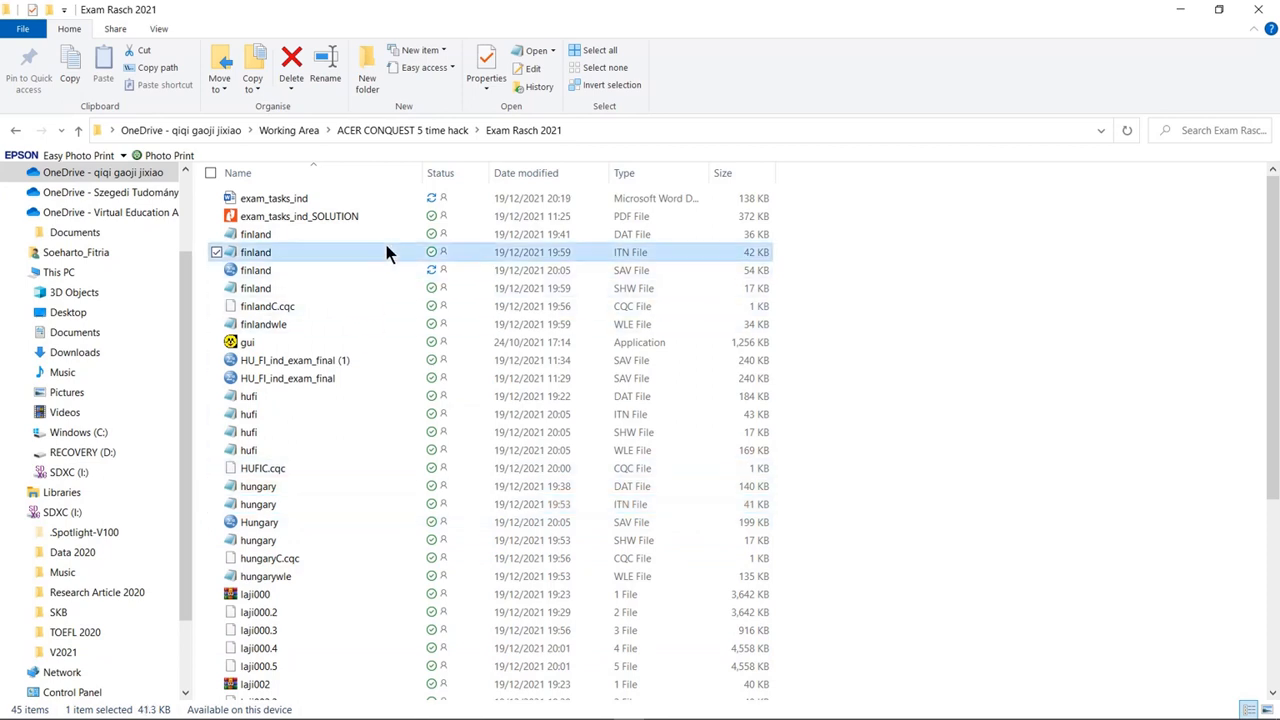
pyautogui.doubleClick(386, 252)
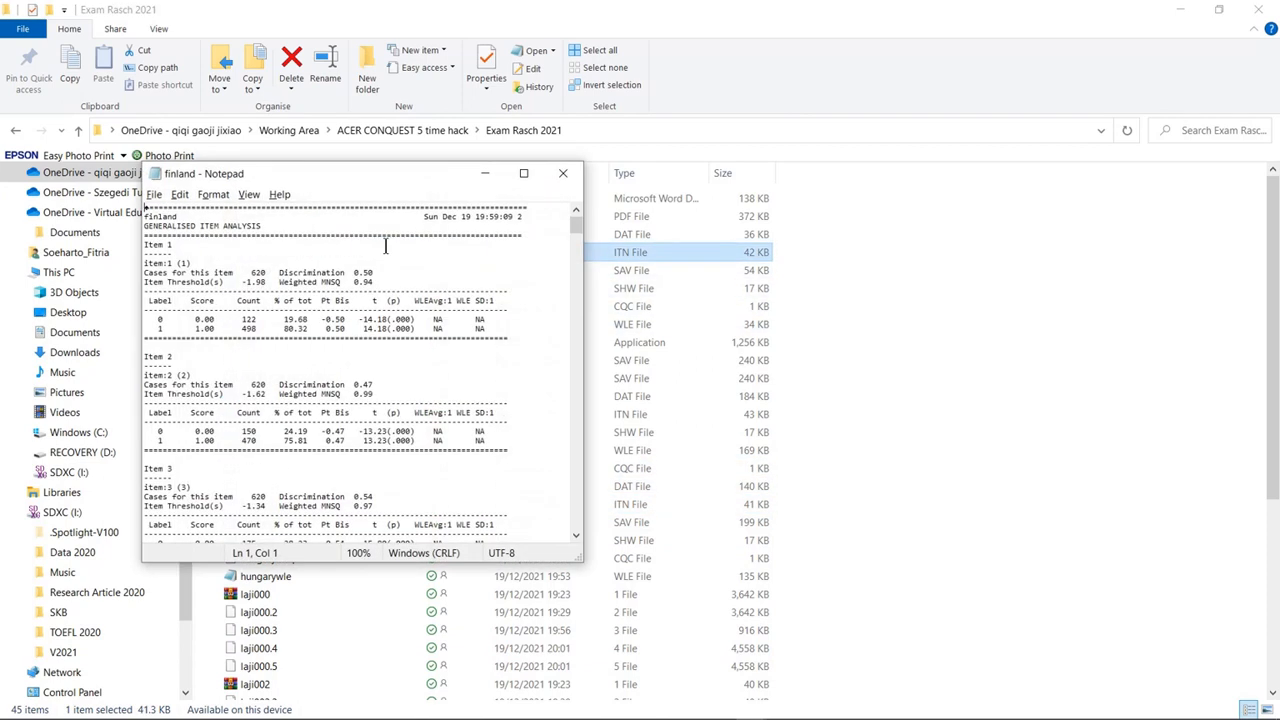
pyautogui.click(528, 174)
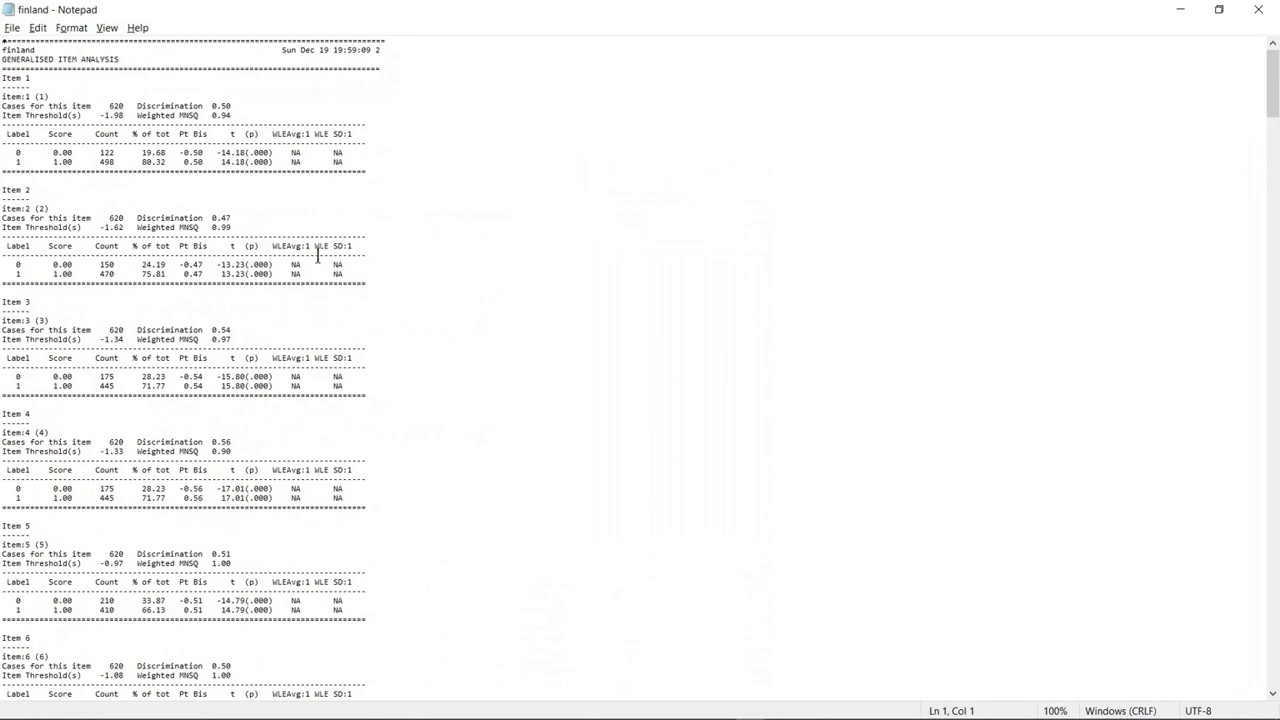
# Examine the discrimination values of all items in Finland's item analysis, looking for the most and least discriminating items
pyautogui.scroll(-10, 316, 262)
pyautogui.scroll(-11, 316, 262)
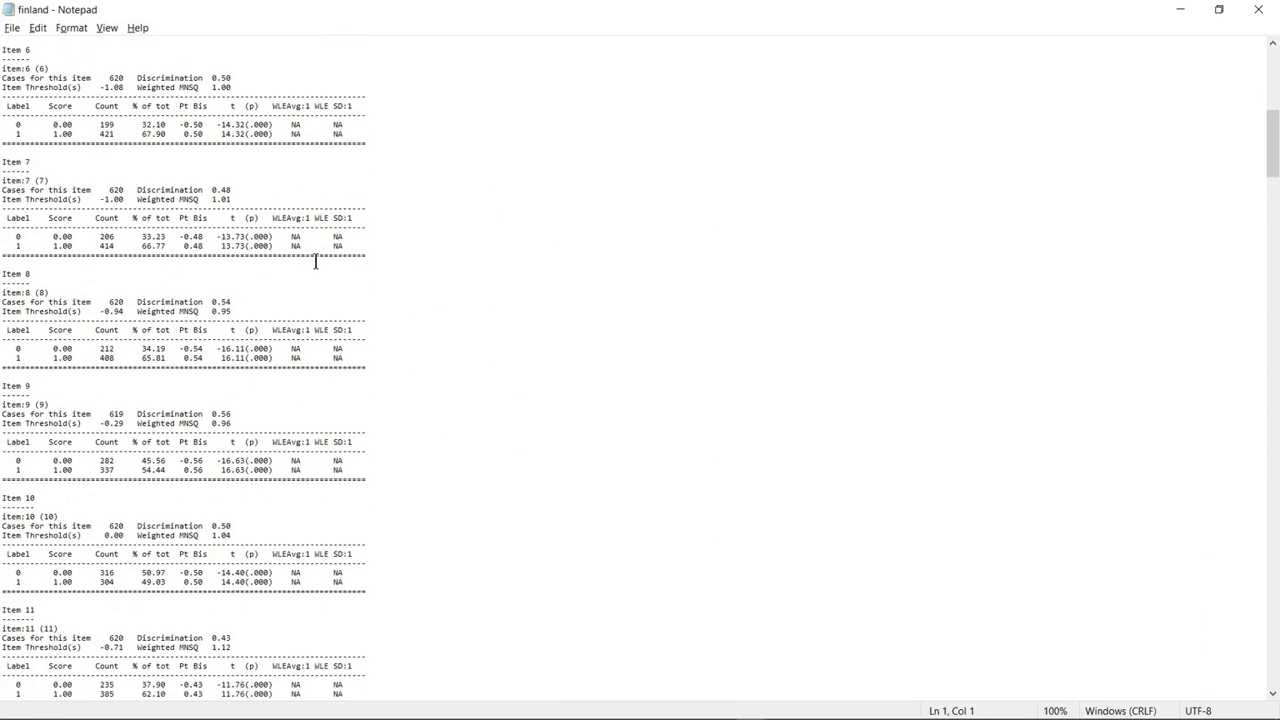
pyautogui.scroll(-18, 256, 411)
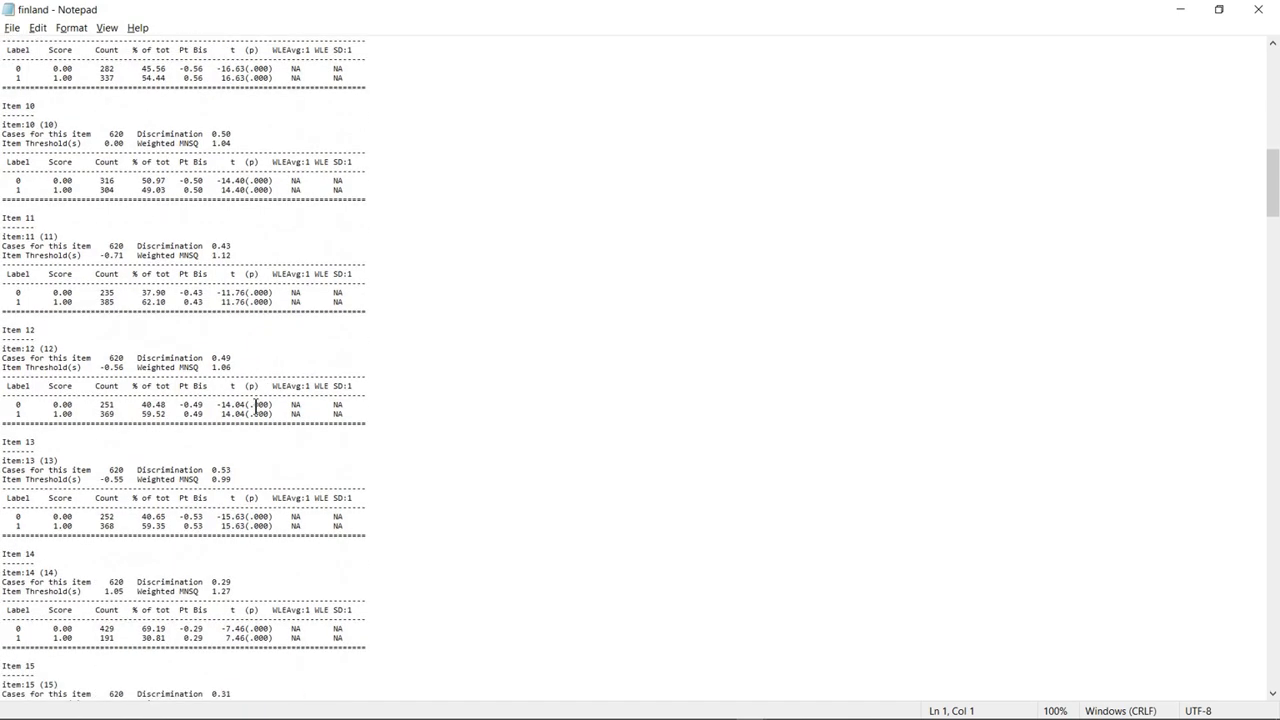
pyautogui.scroll(-8, 256, 411)
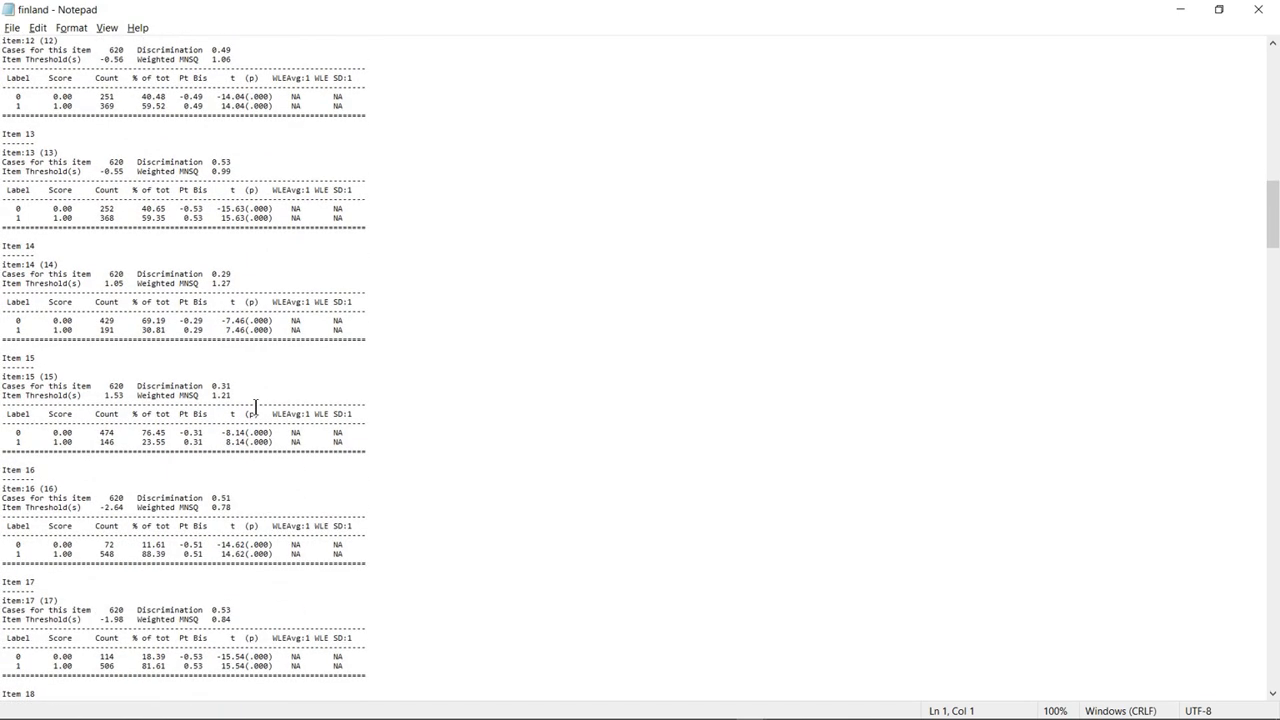
pyautogui.scroll(-19, 256, 406)
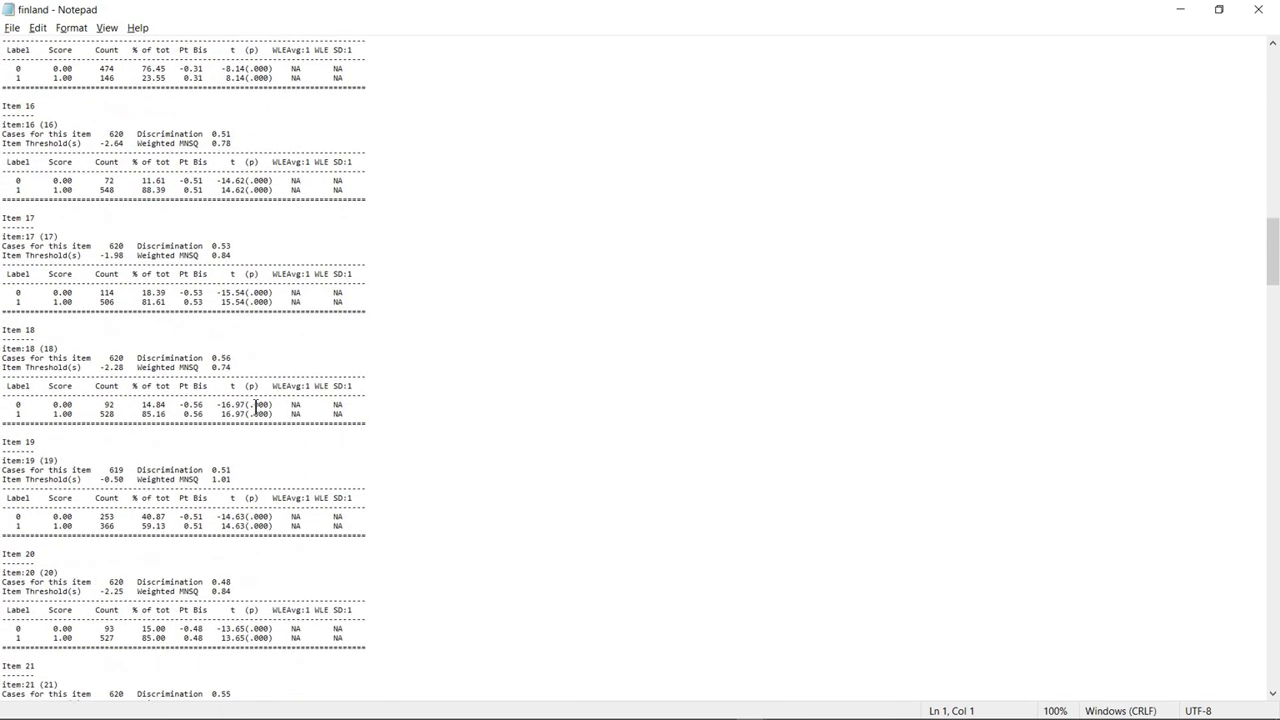
pyautogui.scroll(-5, 256, 406)
pyautogui.scroll(-11, 254, 413)
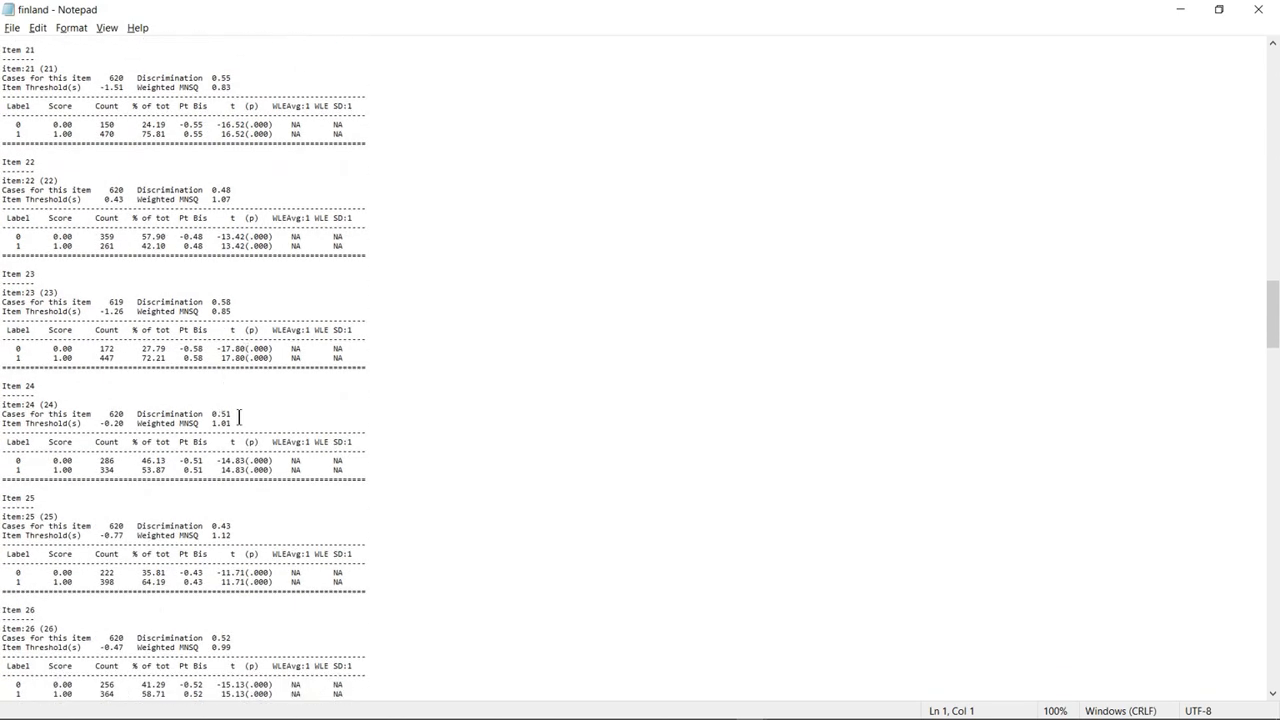
pyautogui.scroll(-9, 268, 475)
pyautogui.scroll(-13, 268, 475)
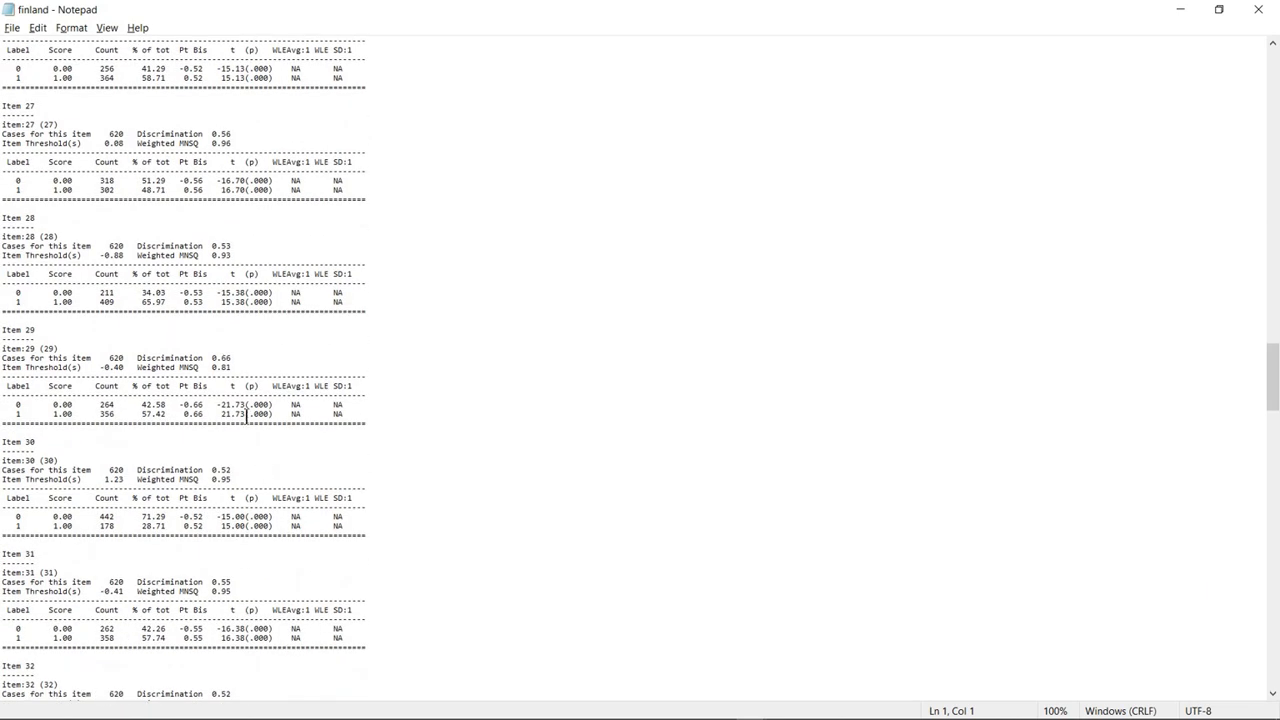
pyautogui.scroll(-3, 242, 436)
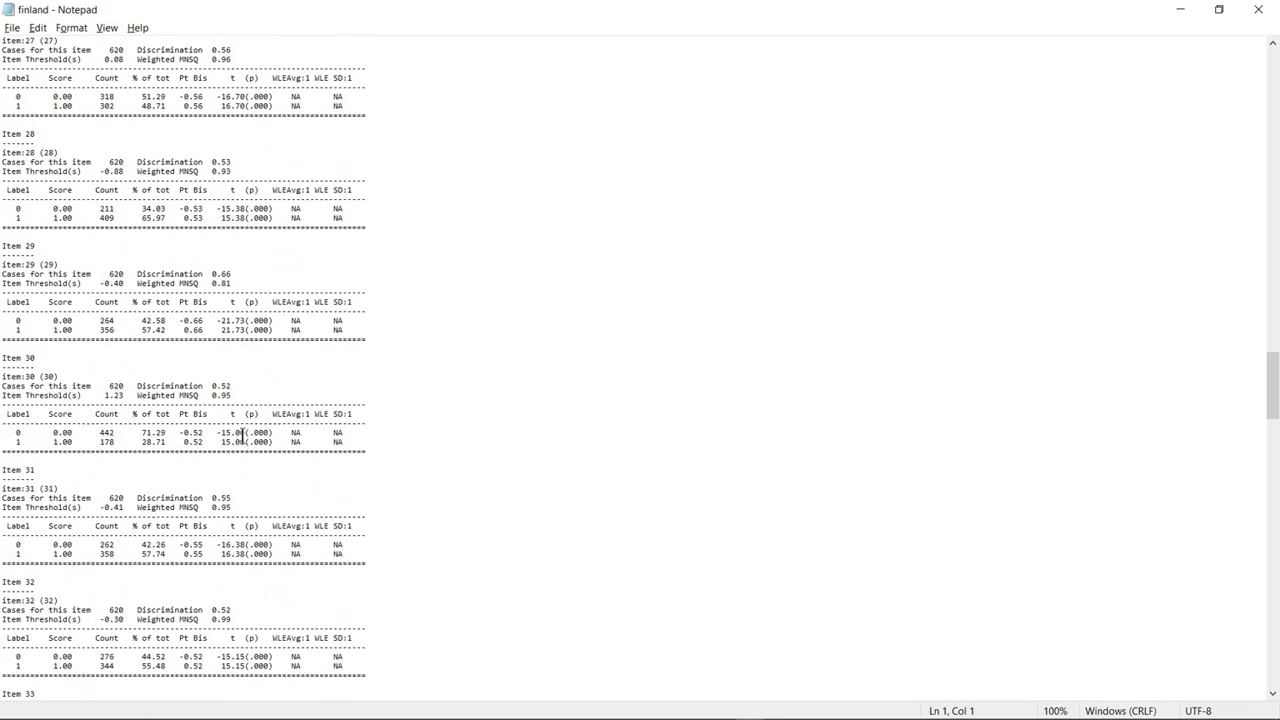
pyautogui.scroll(-13, 242, 436)
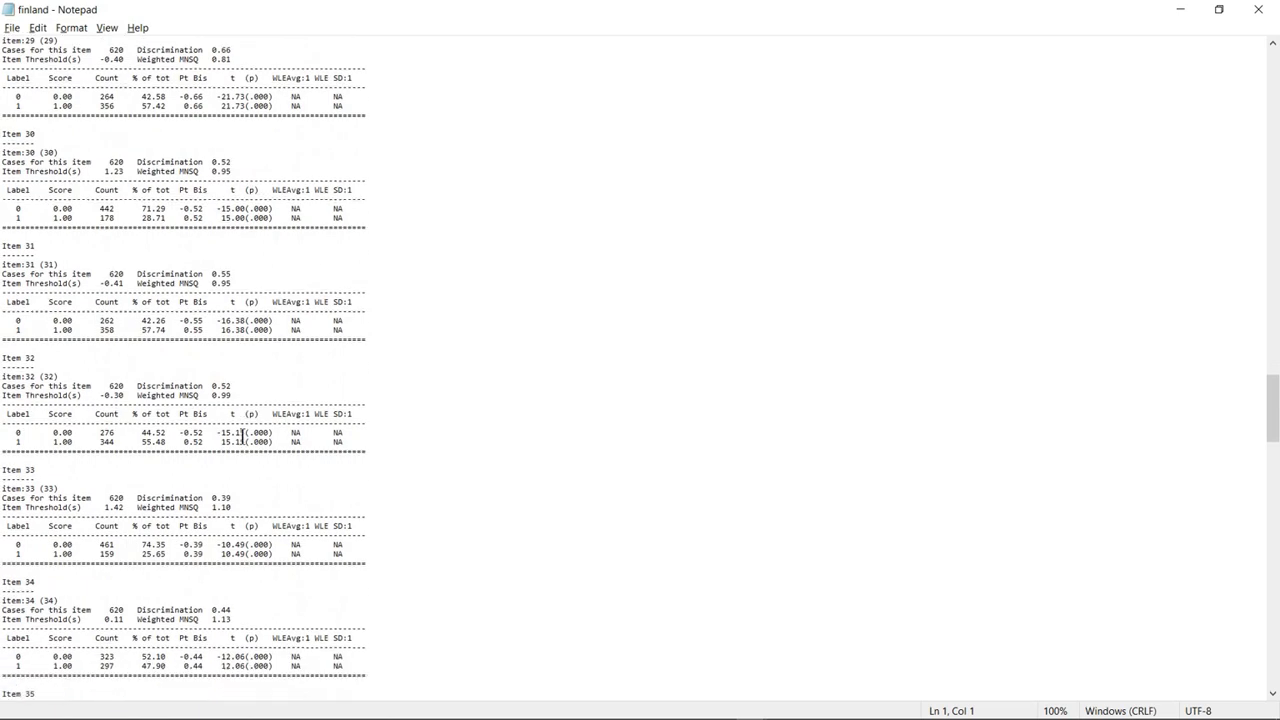
pyautogui.scroll(-18, 242, 436)
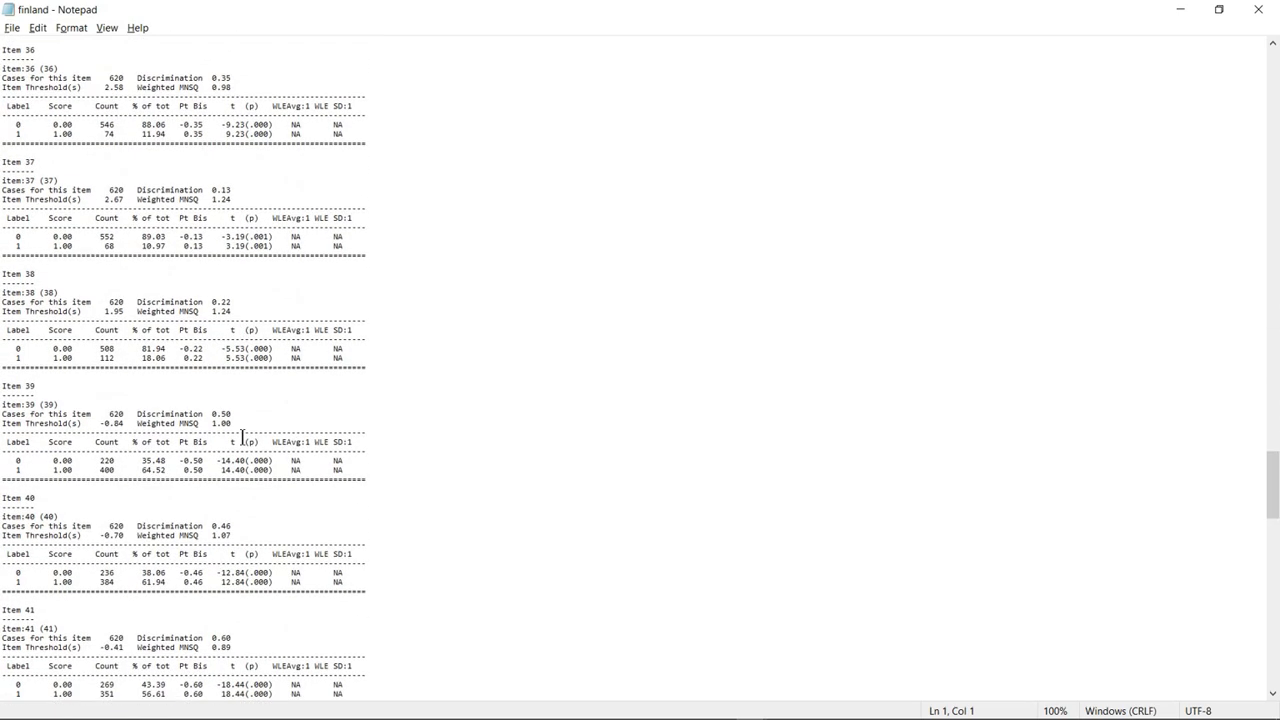
pyautogui.scroll(-7, 242, 436)
pyautogui.scroll(-16, 242, 436)
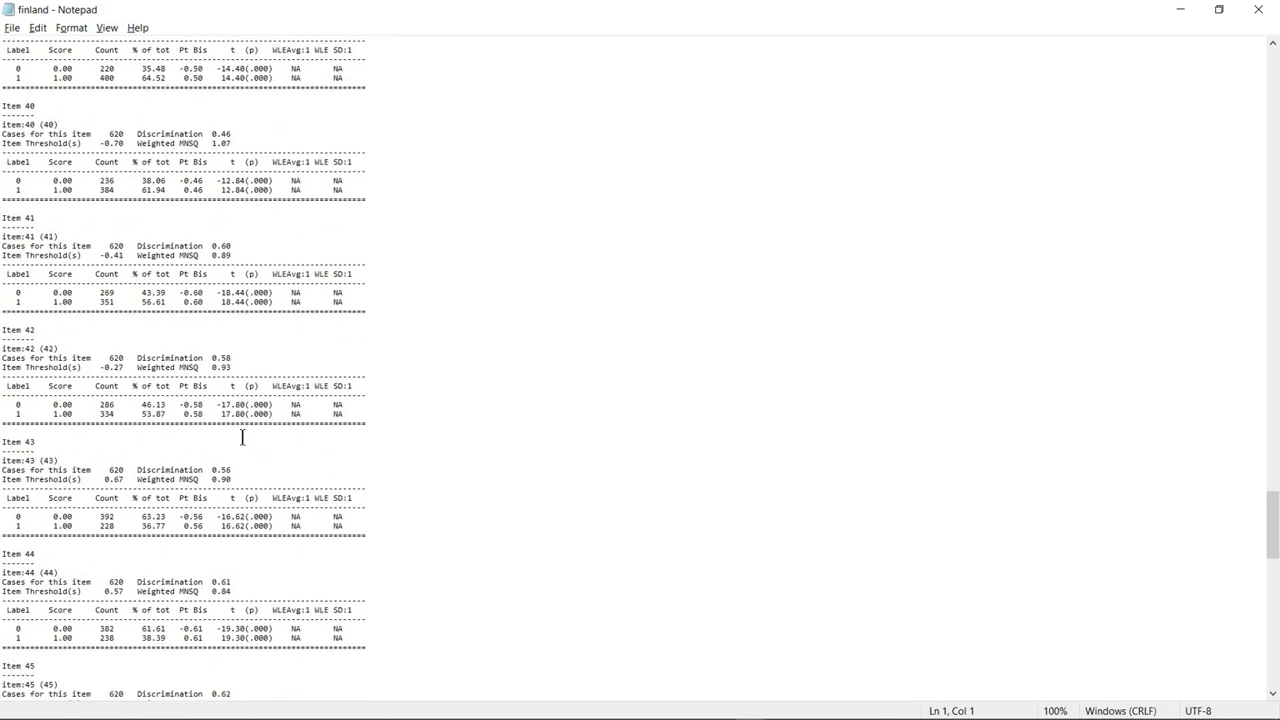
pyautogui.scroll(-6, 242, 437)
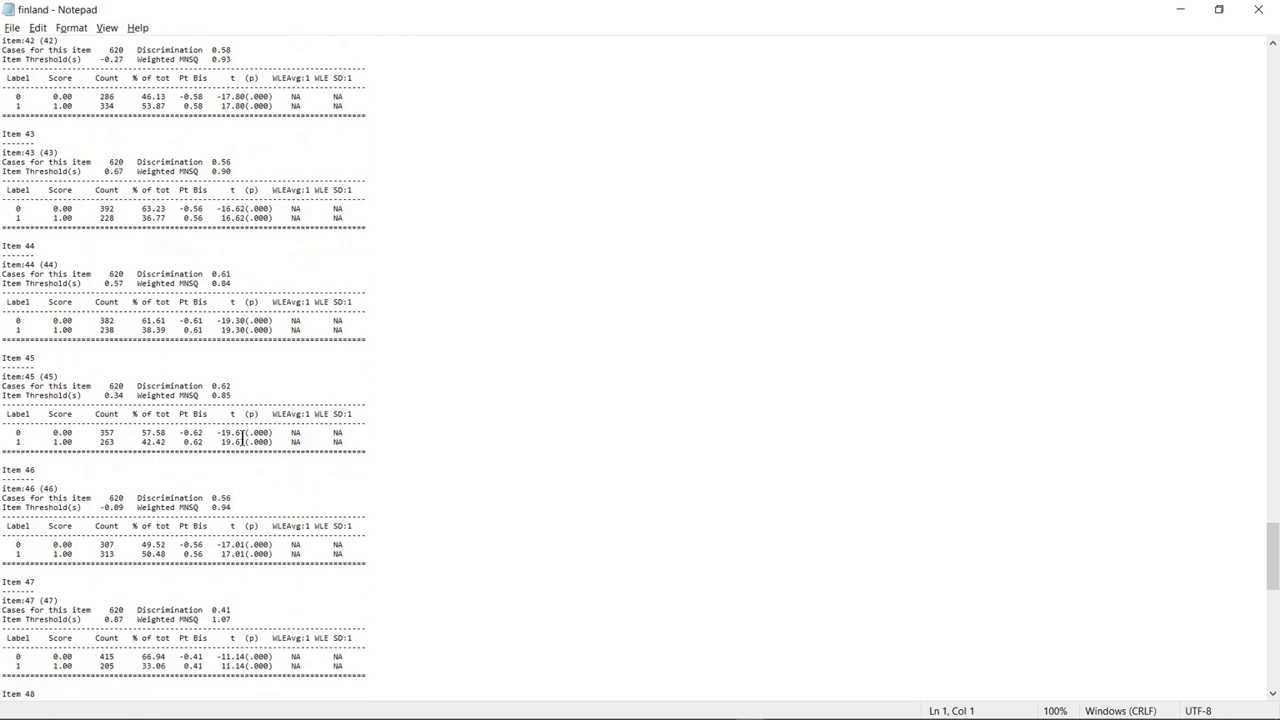
pyautogui.scroll(-5, 244, 410)
pyautogui.scroll(-12, 273, 512)
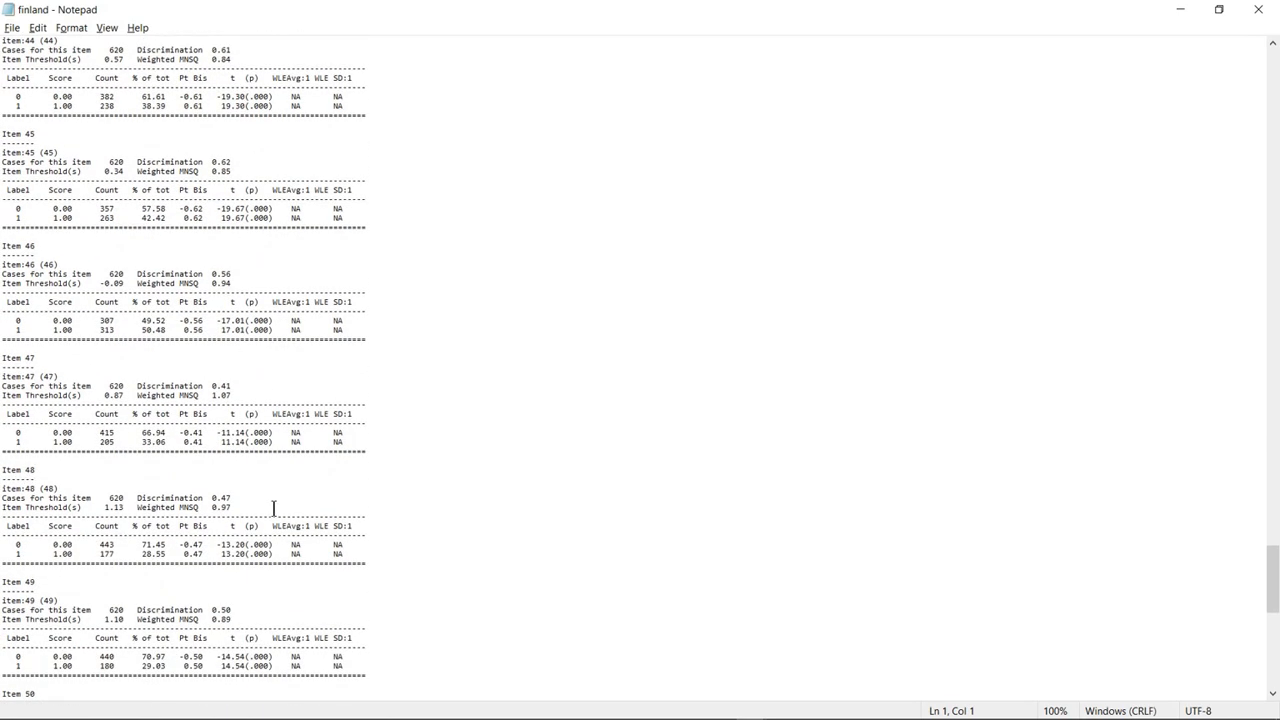
pyautogui.scroll(-4, 273, 507)
pyautogui.scroll(-4, 273, 507)
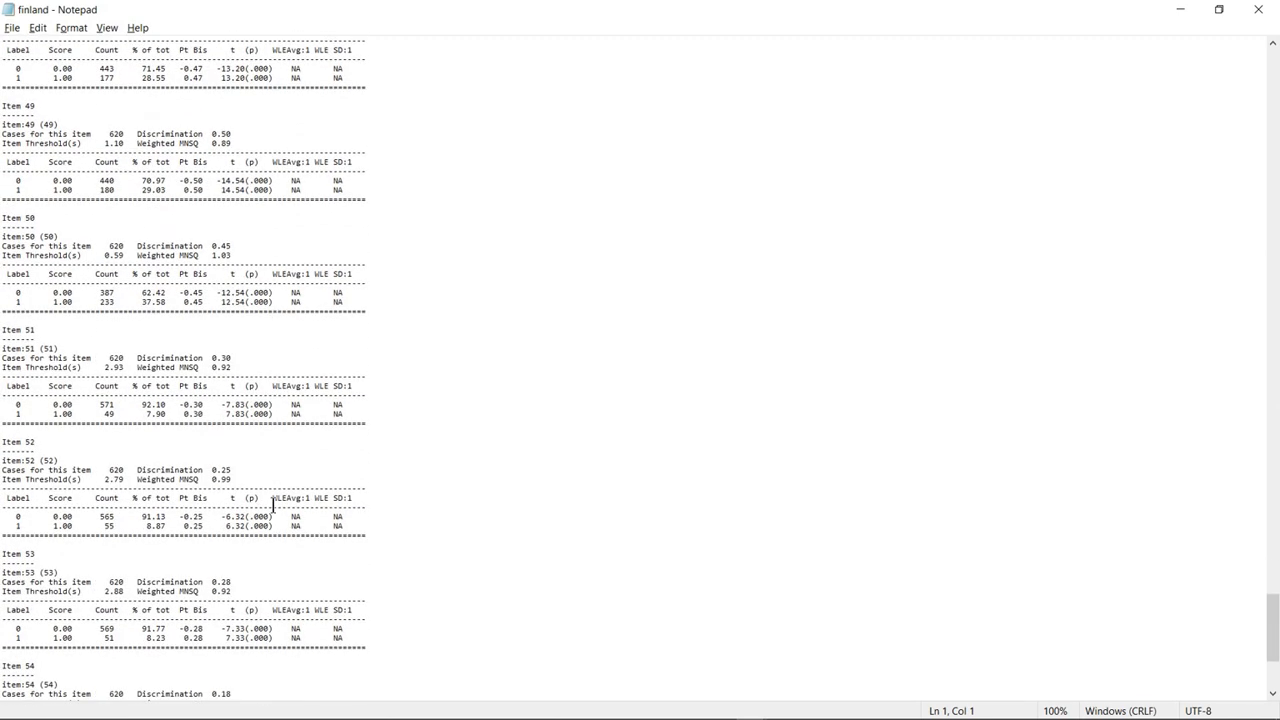
pyautogui.scroll(-9, 273, 507)
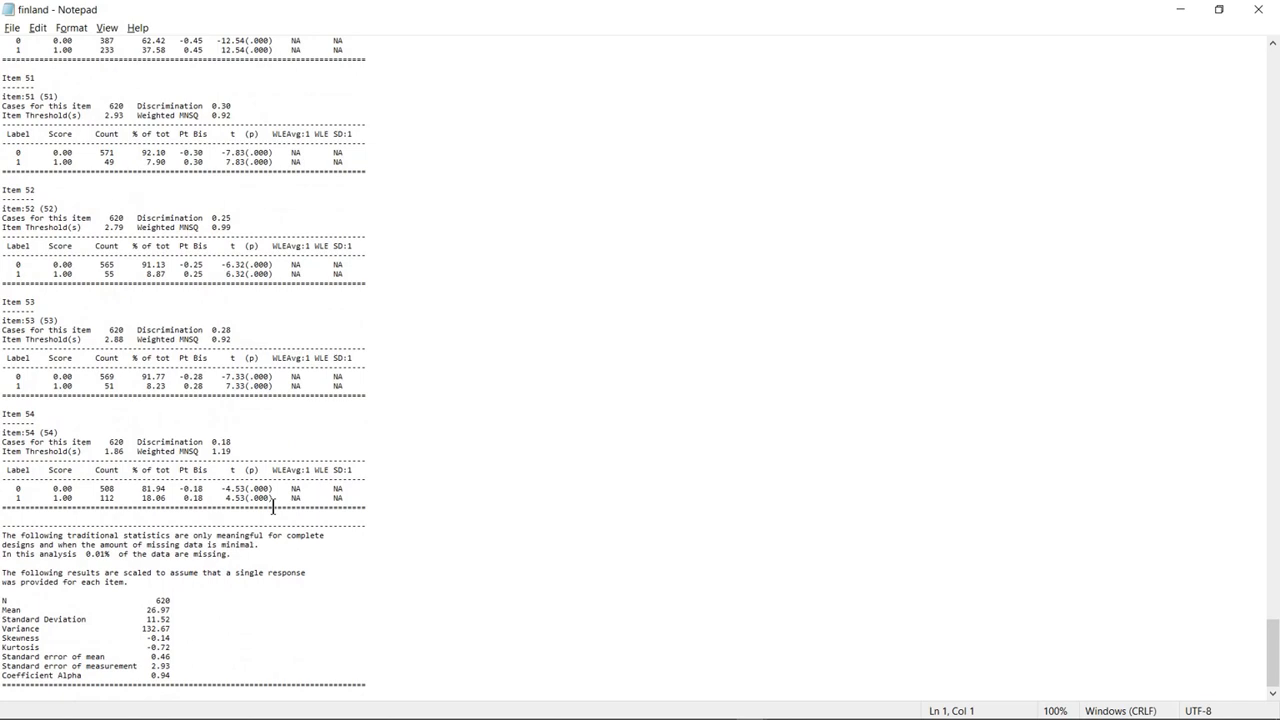
# Copy Item 37's block from its heading through the threshold and weighted MNSQ line in Finland's item analysis
pyautogui.scroll(20, 273, 507)
pyautogui.scroll(18, 273, 507)
pyautogui.scroll(17, 273, 507)
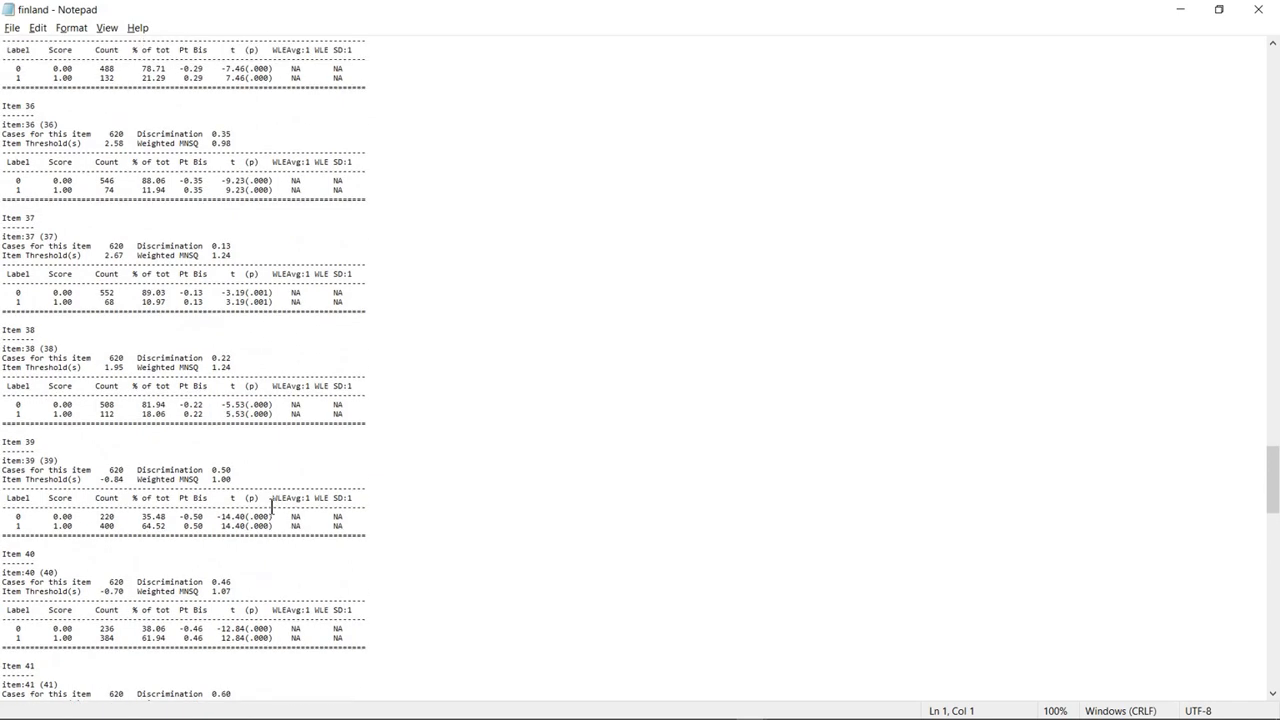
pyautogui.scroll(6, 271, 507)
pyautogui.moveTo(236, 422); pyautogui.dragTo(3, 386)
pyautogui.hotkey('ctrl', 'c')
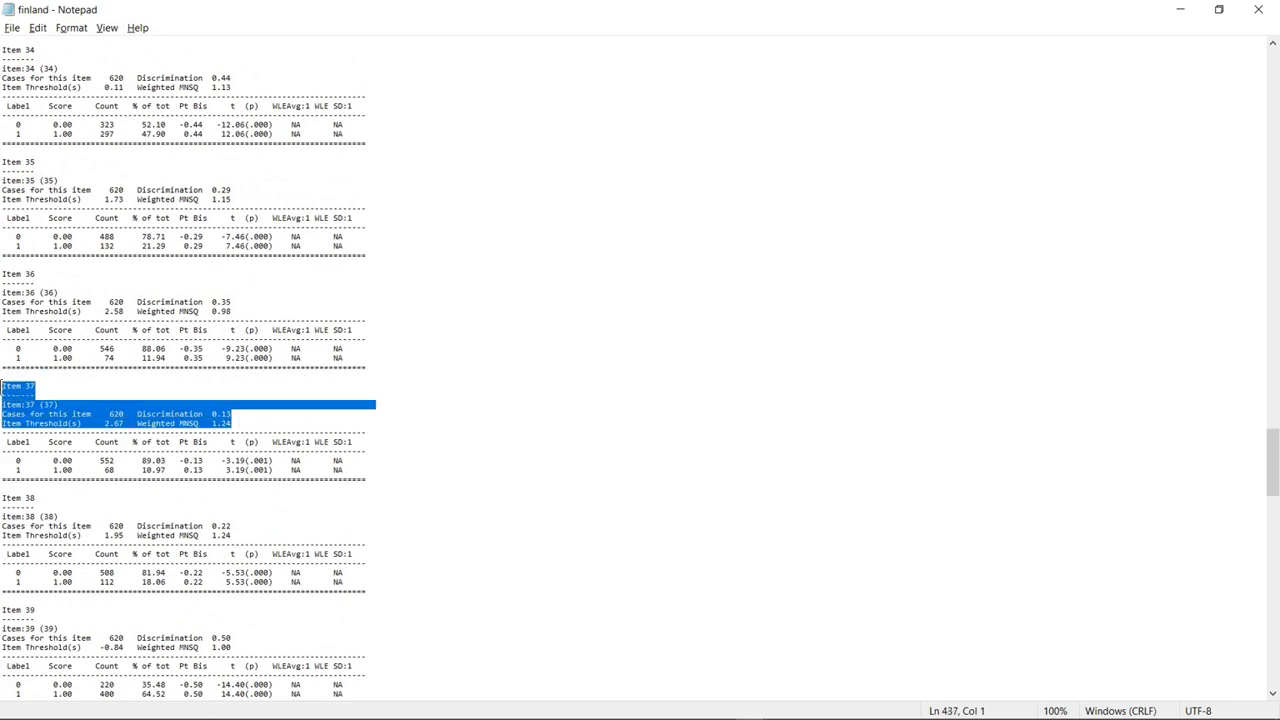
# In the exam document, replace Finland's least discriminated "17 with -2.464 logits" with the copied Item 37 block
pyautogui.click(1182, 10)
pyautogui.click(1182, 9)
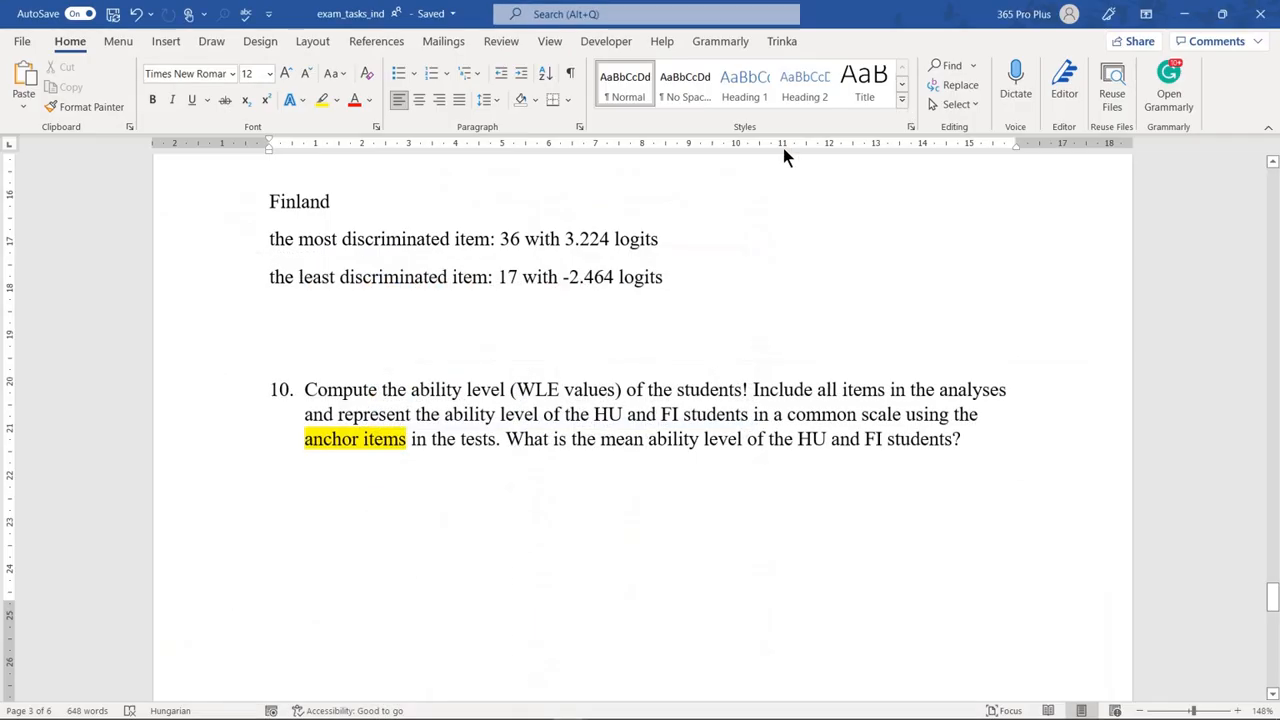
pyautogui.scroll(3, 409, 455)
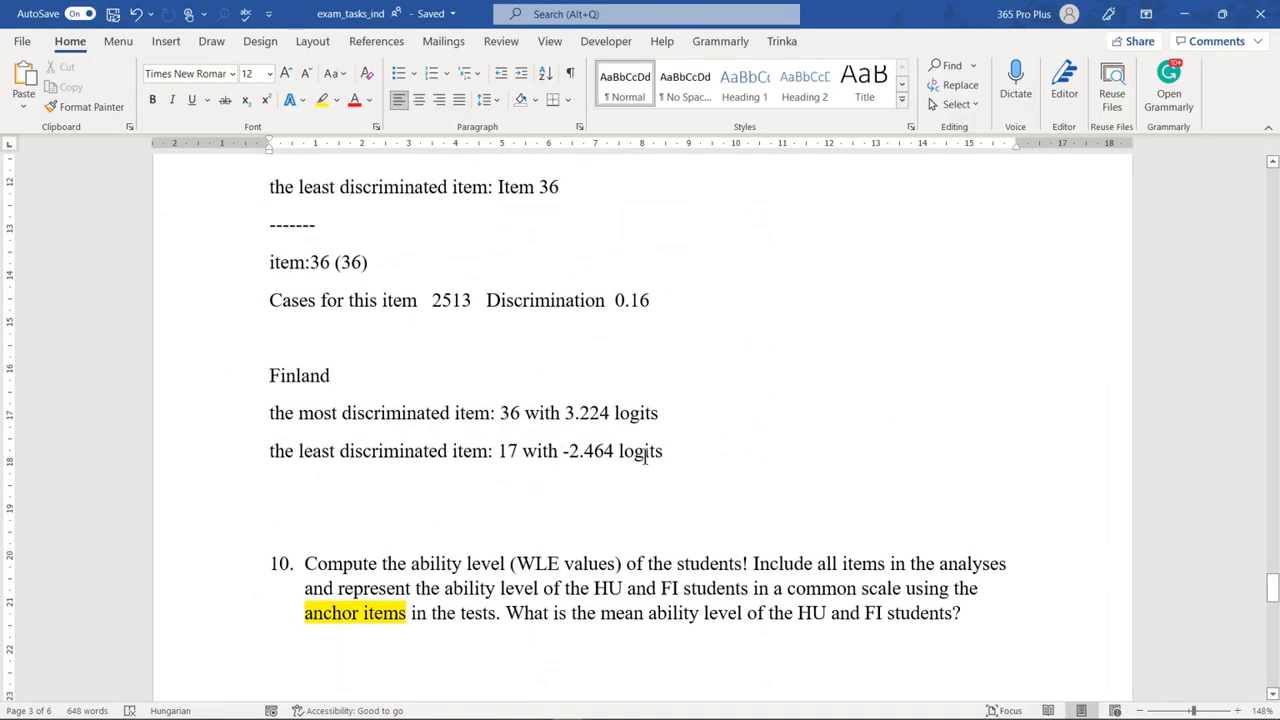
pyautogui.moveTo(677, 452); pyautogui.dragTo(498, 451)
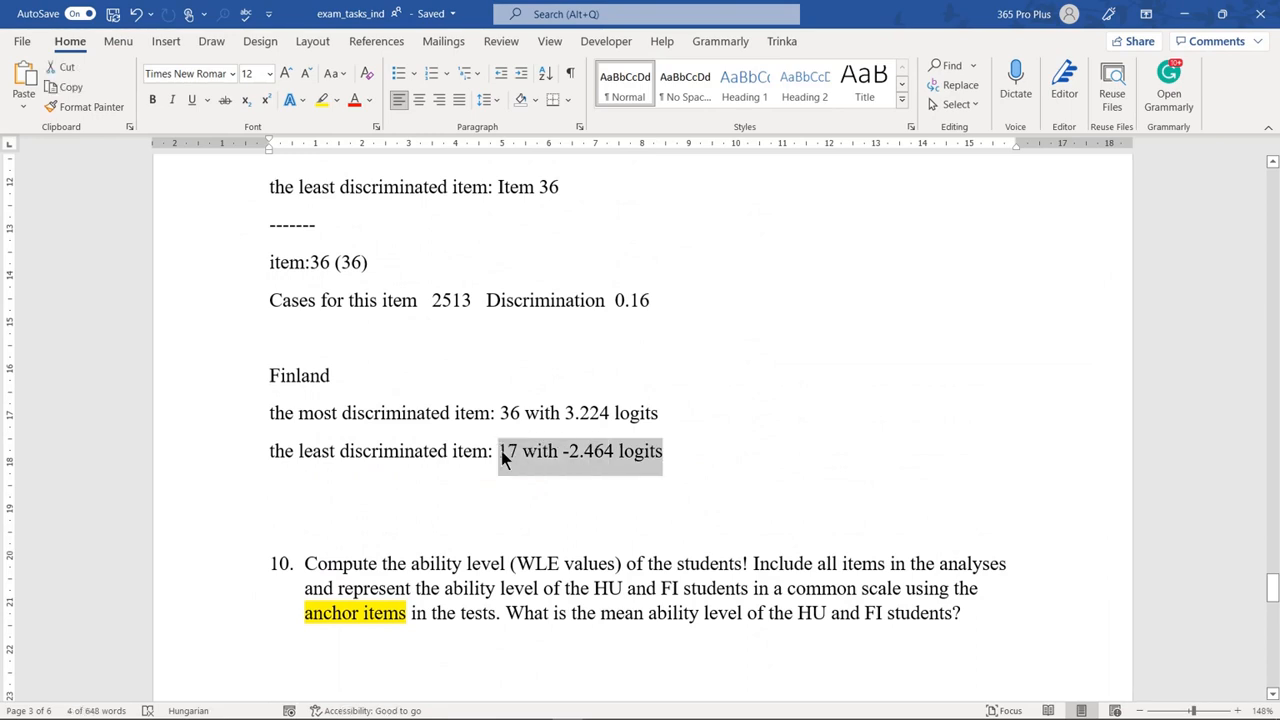
pyautogui.hotkey('ctrl', 'v')
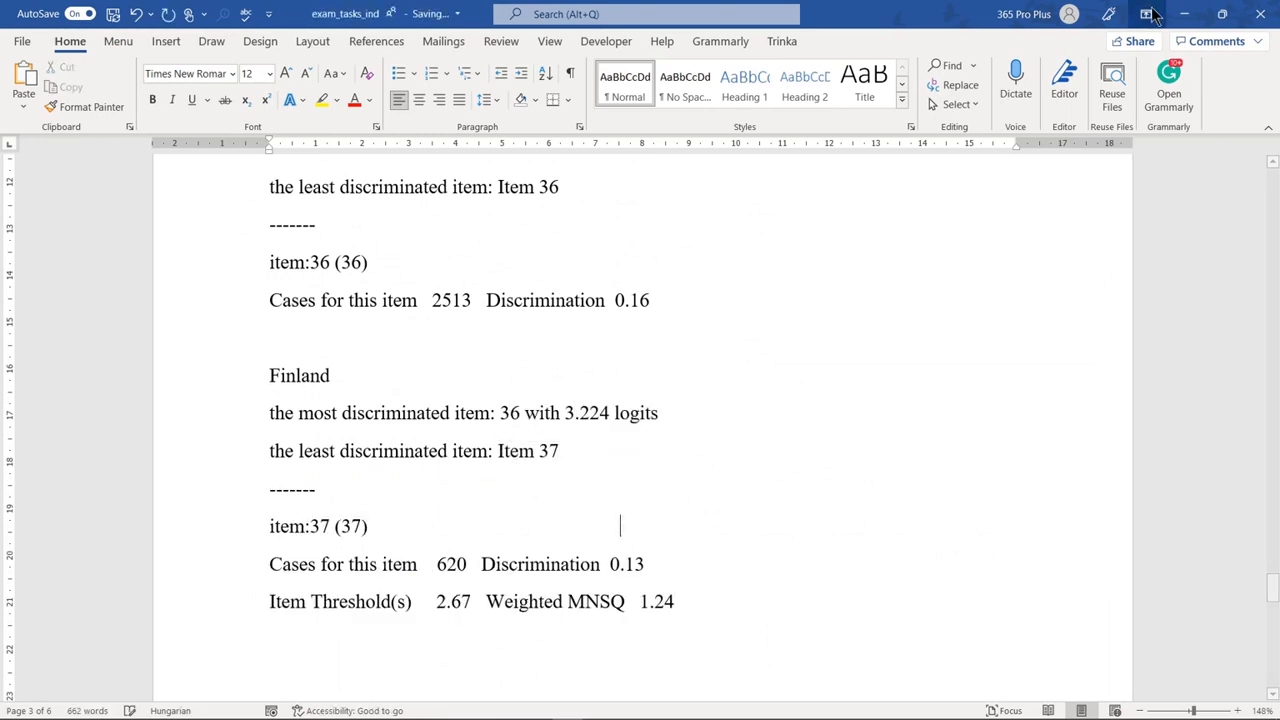
# Return to Finland's item analysis and copy Item 29's block from its heading through the discrimination value
pyautogui.moveTo(676, 712)
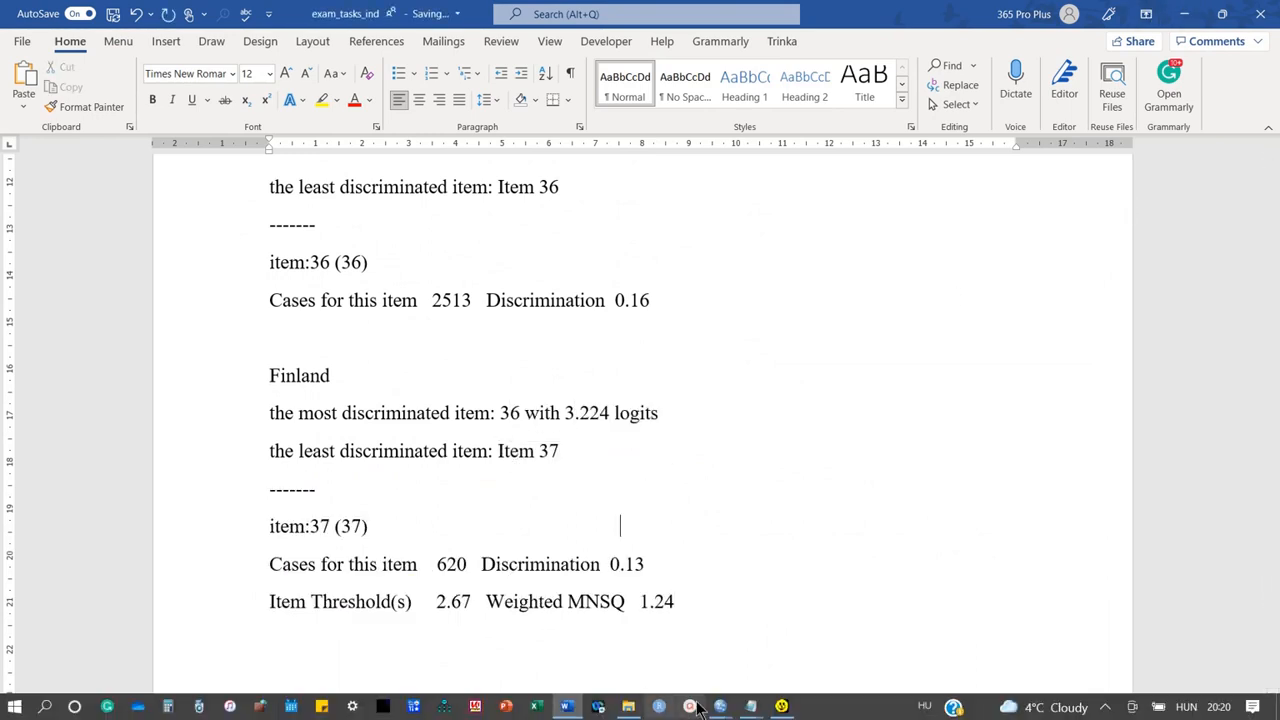
pyautogui.moveTo(750, 712)
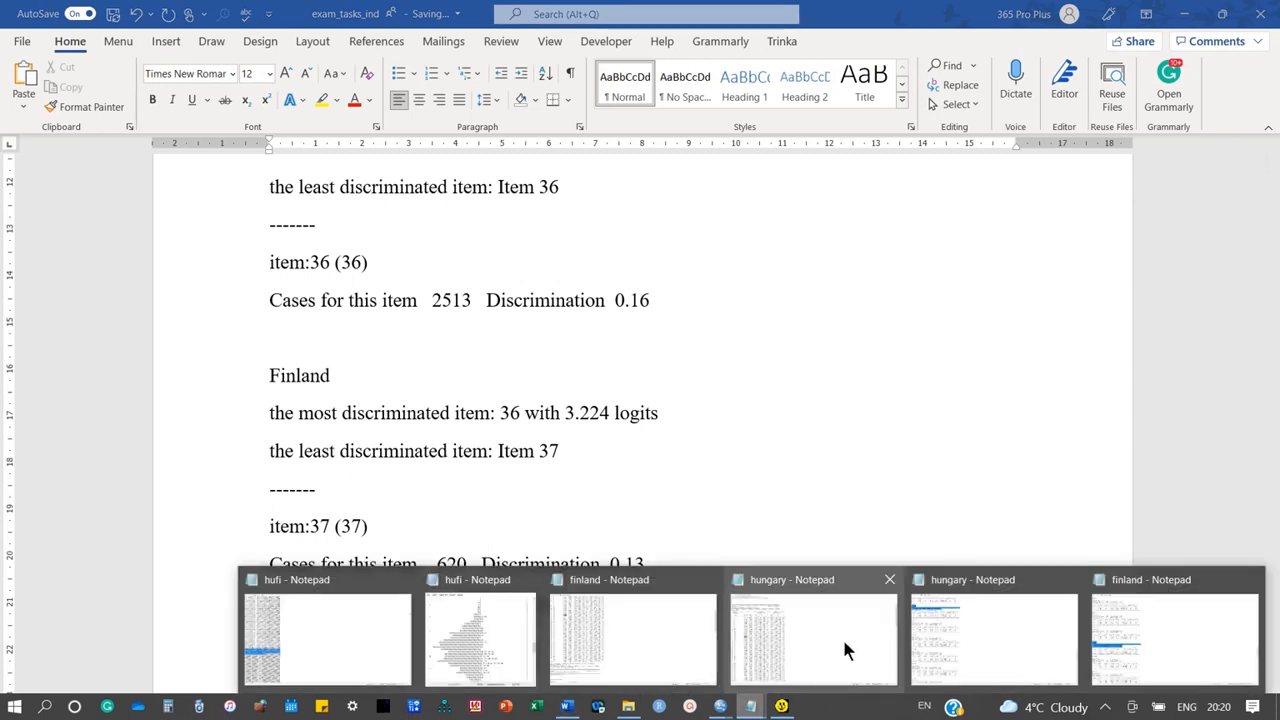
pyautogui.click(1150, 628)
pyautogui.scroll(4, 258, 492)
pyautogui.scroll(14, 258, 492)
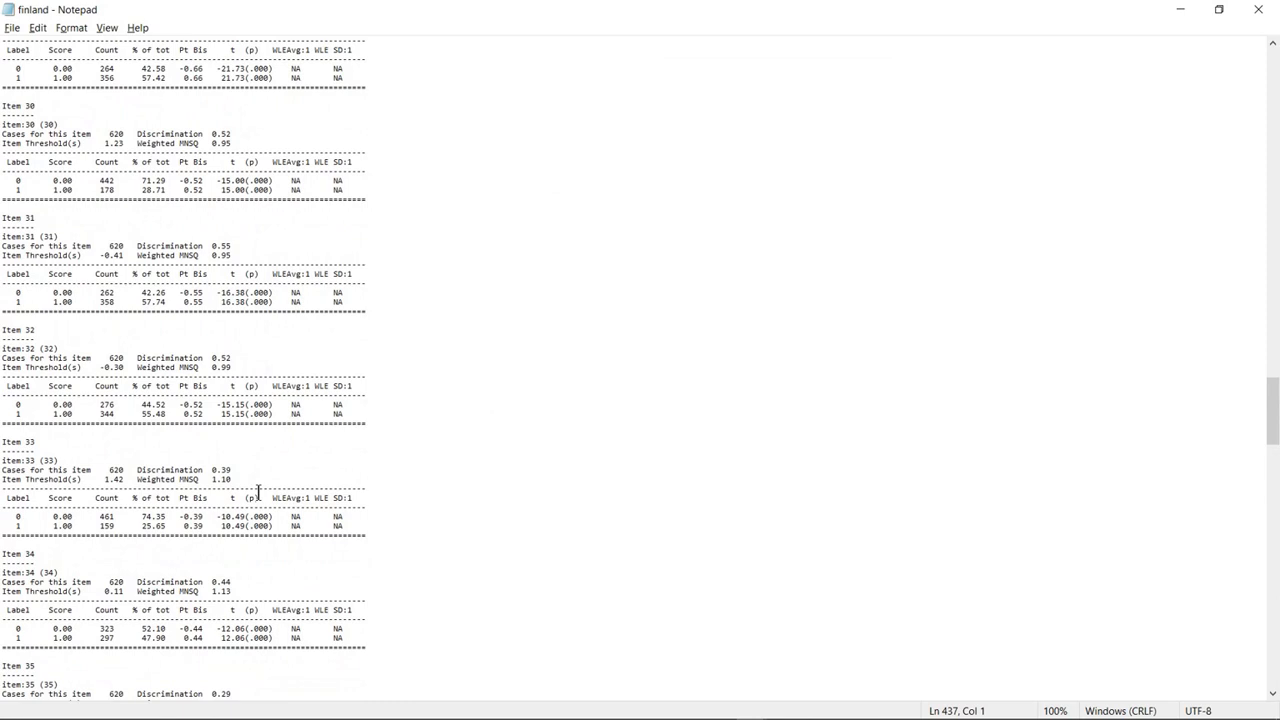
pyautogui.scroll(5, 258, 492)
pyautogui.scroll(-1, 258, 492)
pyautogui.scroll(6, 280, 440)
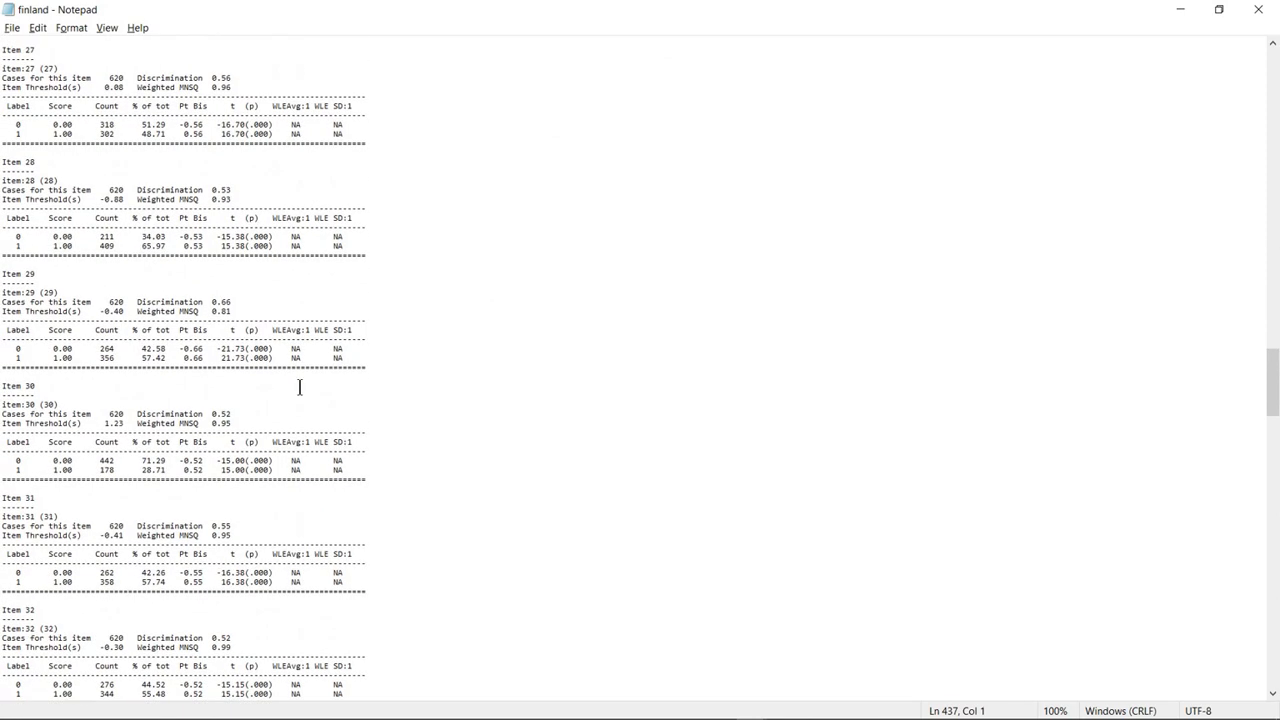
pyautogui.moveTo(236, 292); pyautogui.dragTo(50, 281)
pyautogui.moveTo(232, 302); pyautogui.dragTo(2, 272)
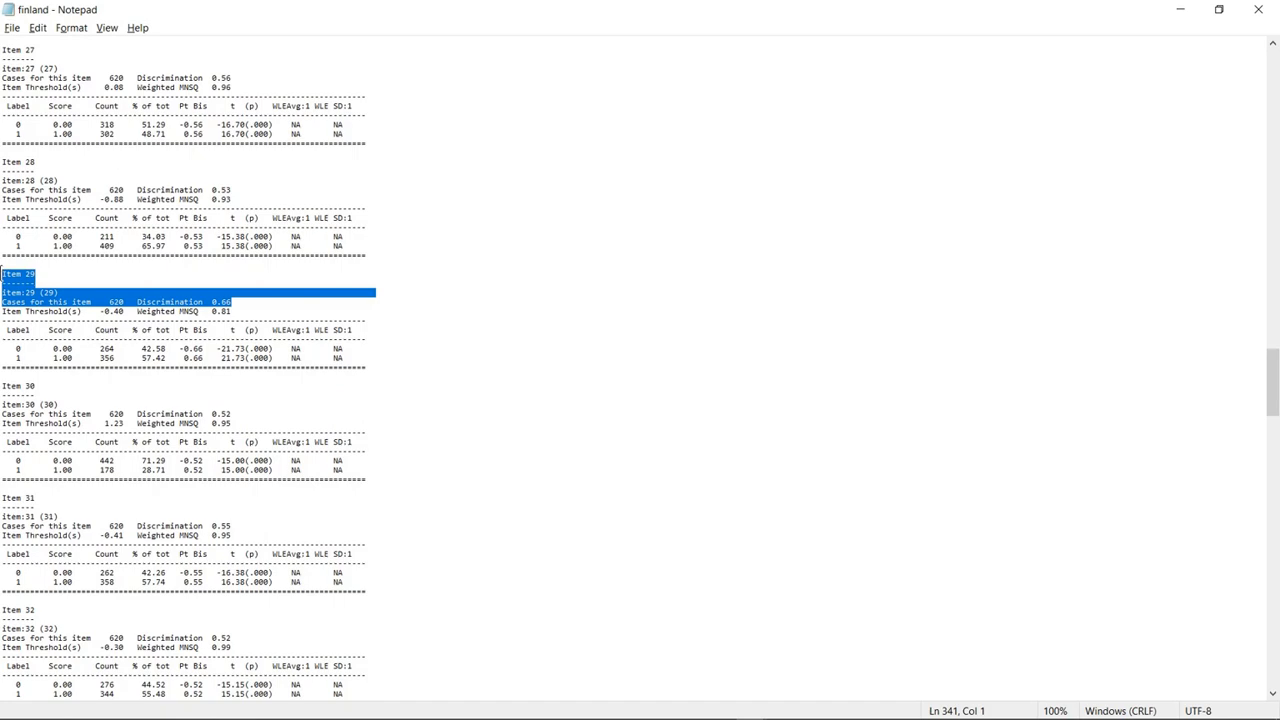
# In the exam document, replace Finland's most discriminated "36 with 3.224 logits" with the copied Item 29 block
pyautogui.click(1182, 9)
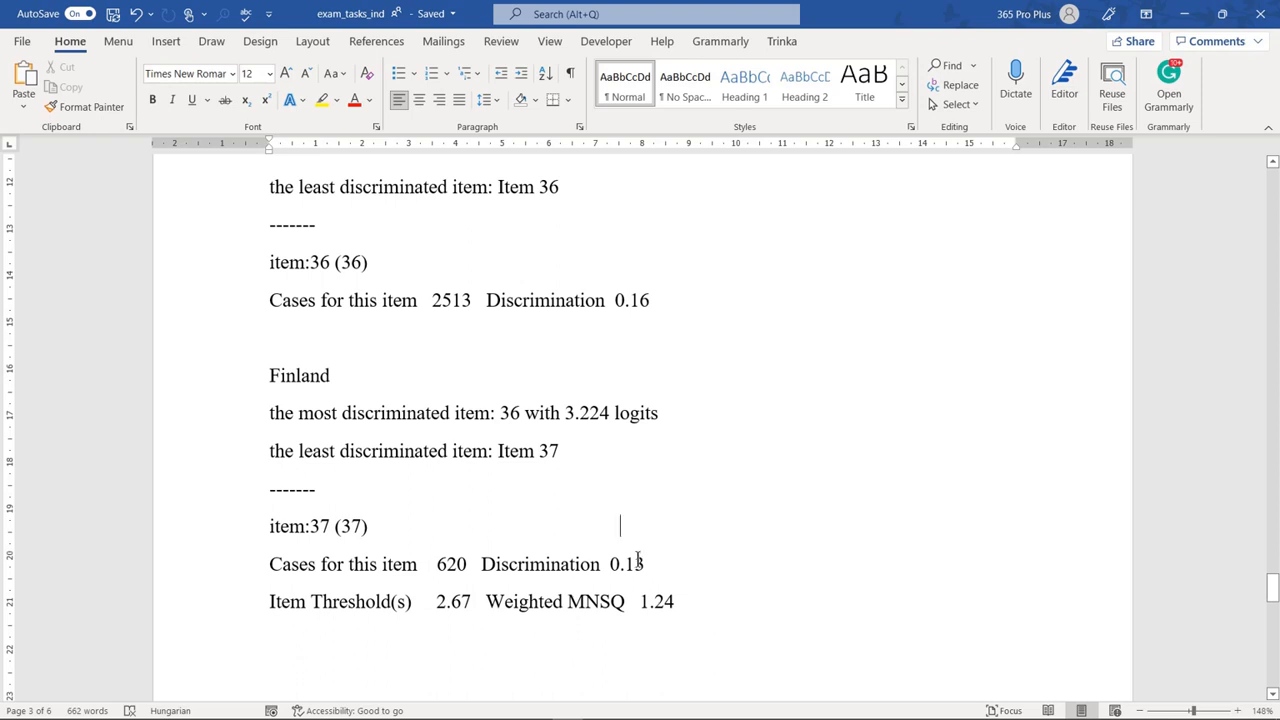
pyautogui.moveTo(660, 413); pyautogui.dragTo(500, 413)
pyautogui.hotkey('ctrl', 'v')
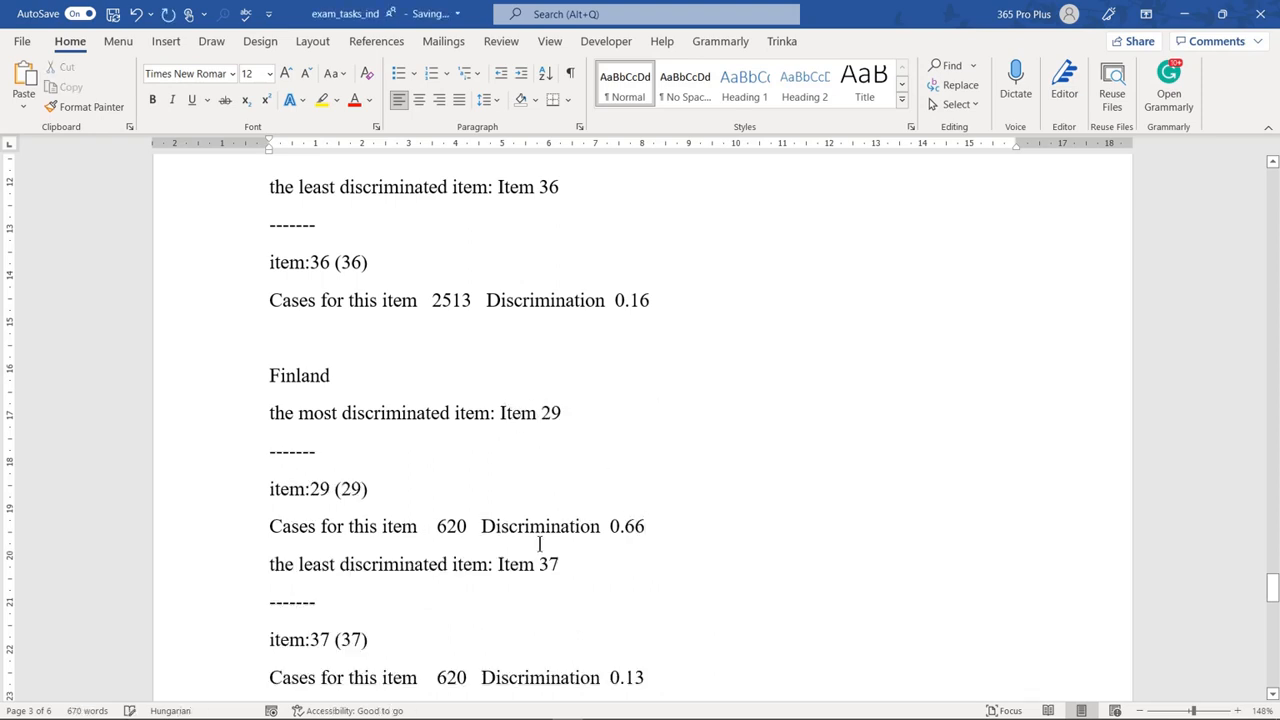
# Review the question 9 answers, then read questions 10 and 11 on the students' WLE ability levels and country differences
pyautogui.scroll(-1, 545, 537)
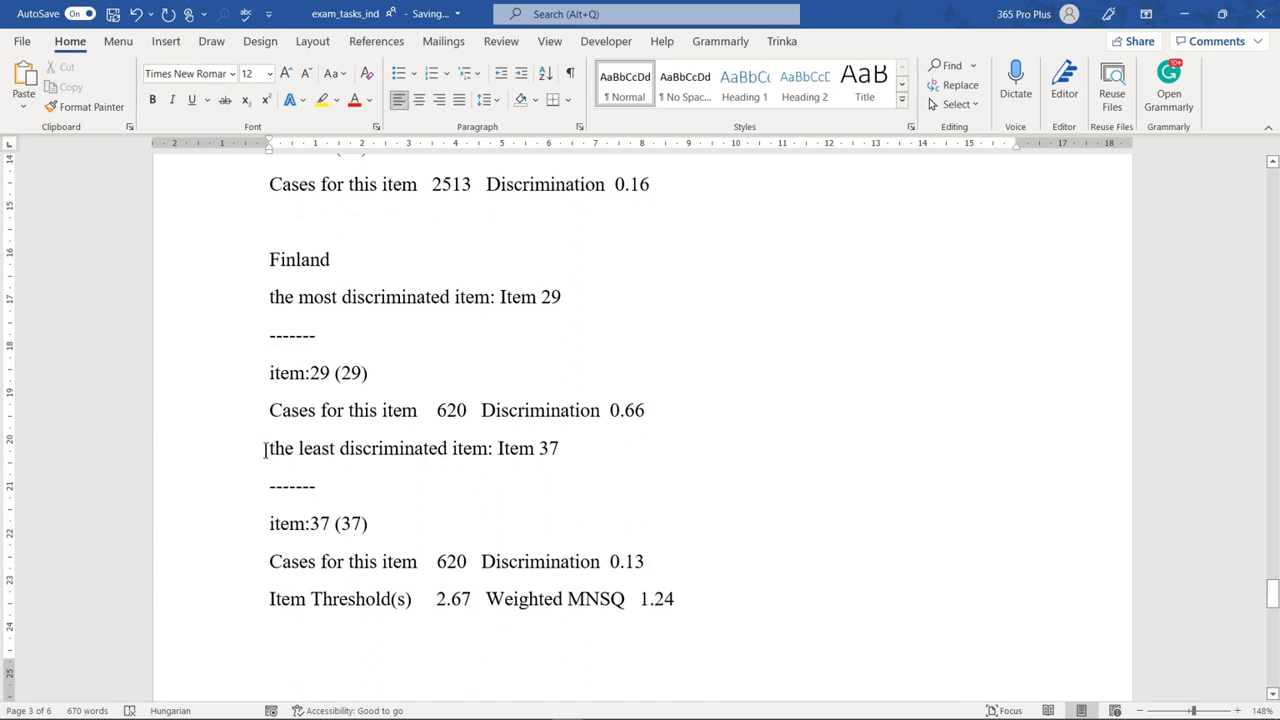
pyautogui.scroll(3, 411, 451)
pyautogui.scroll(3, 445, 473)
pyautogui.scroll(-8, 443, 473)
pyautogui.scroll(-3, 442, 471)
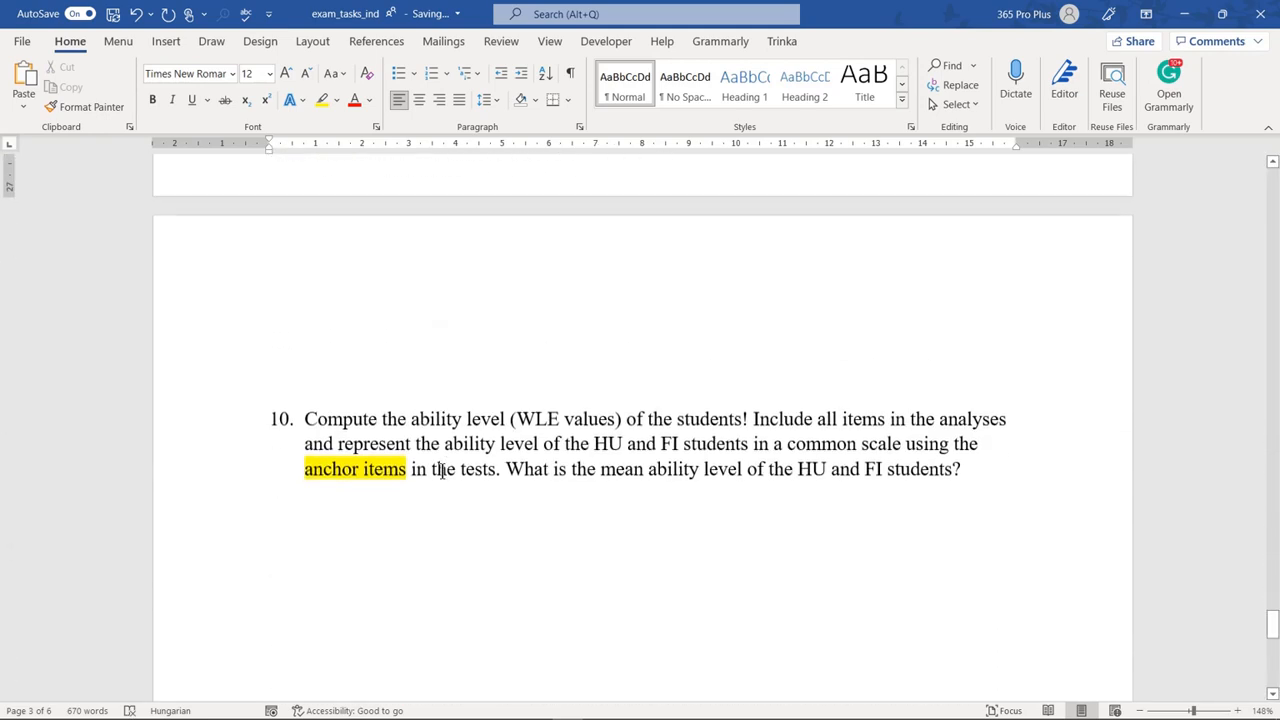
pyautogui.scroll(-9, 442, 478)
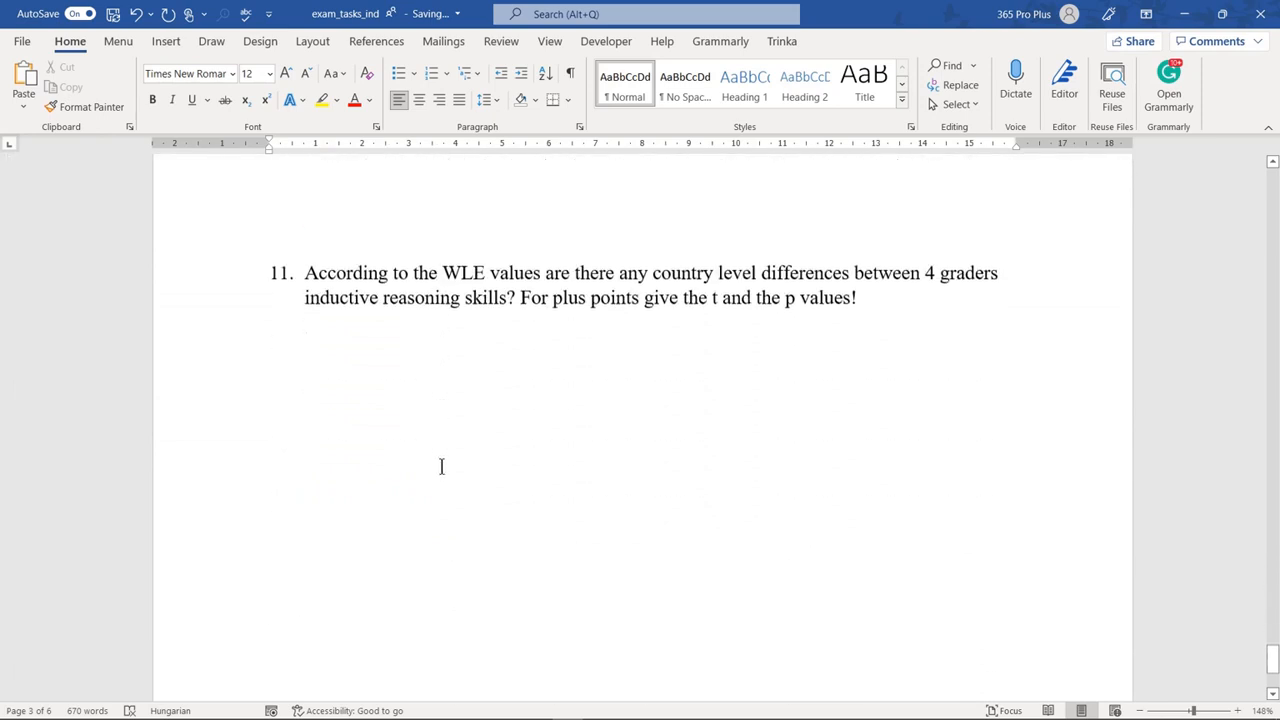
pyautogui.scroll(6, 440, 466)
pyautogui.scroll(3, 440, 465)
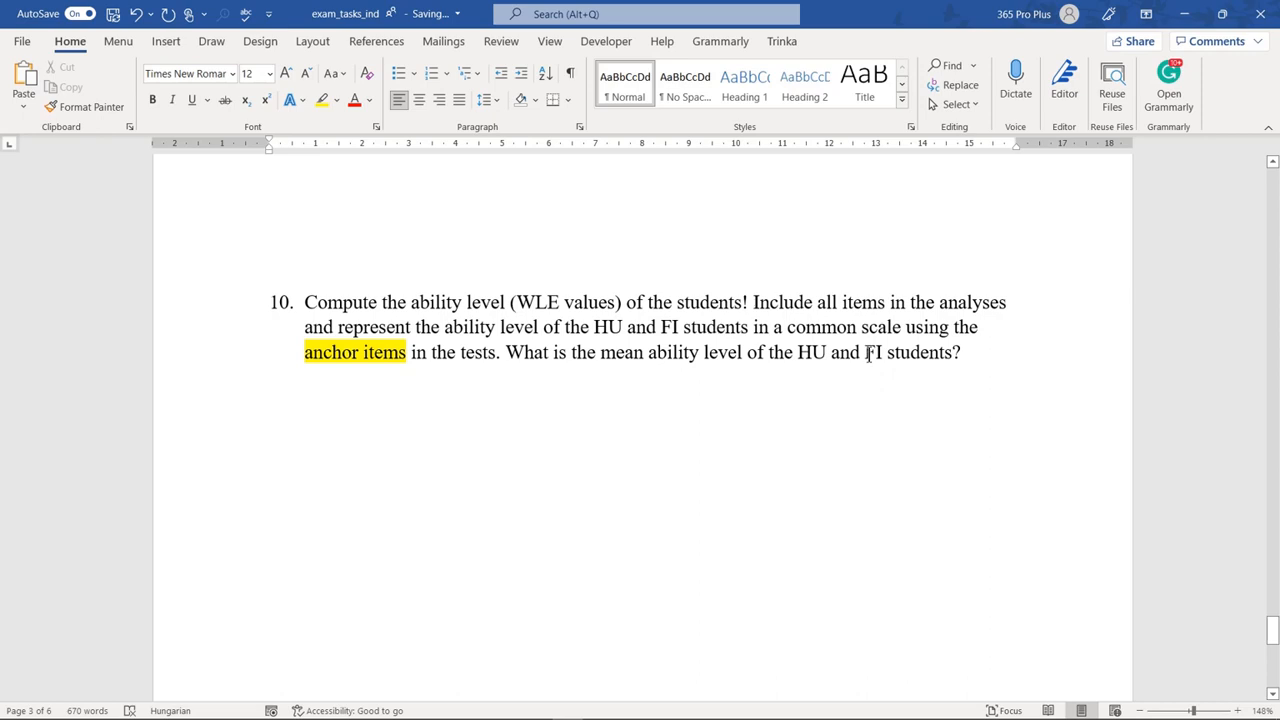
pyautogui.doubleClick(872, 352)
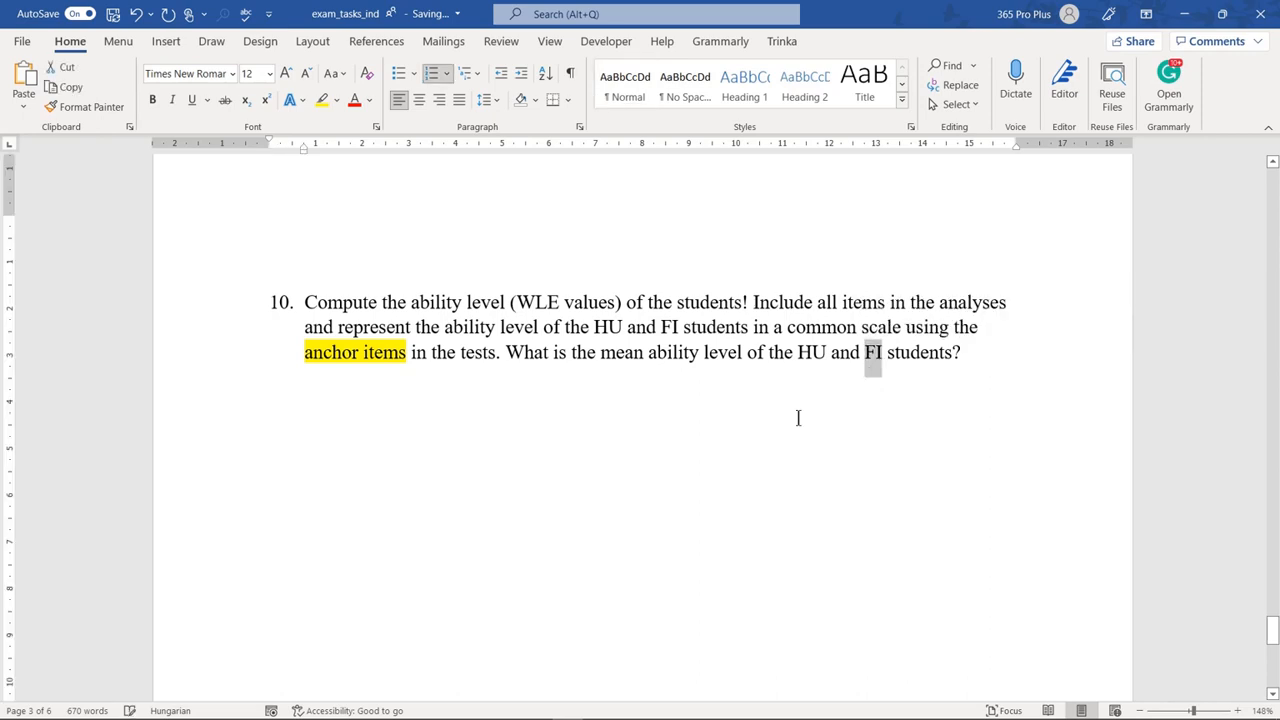
pyautogui.click(700, 430)
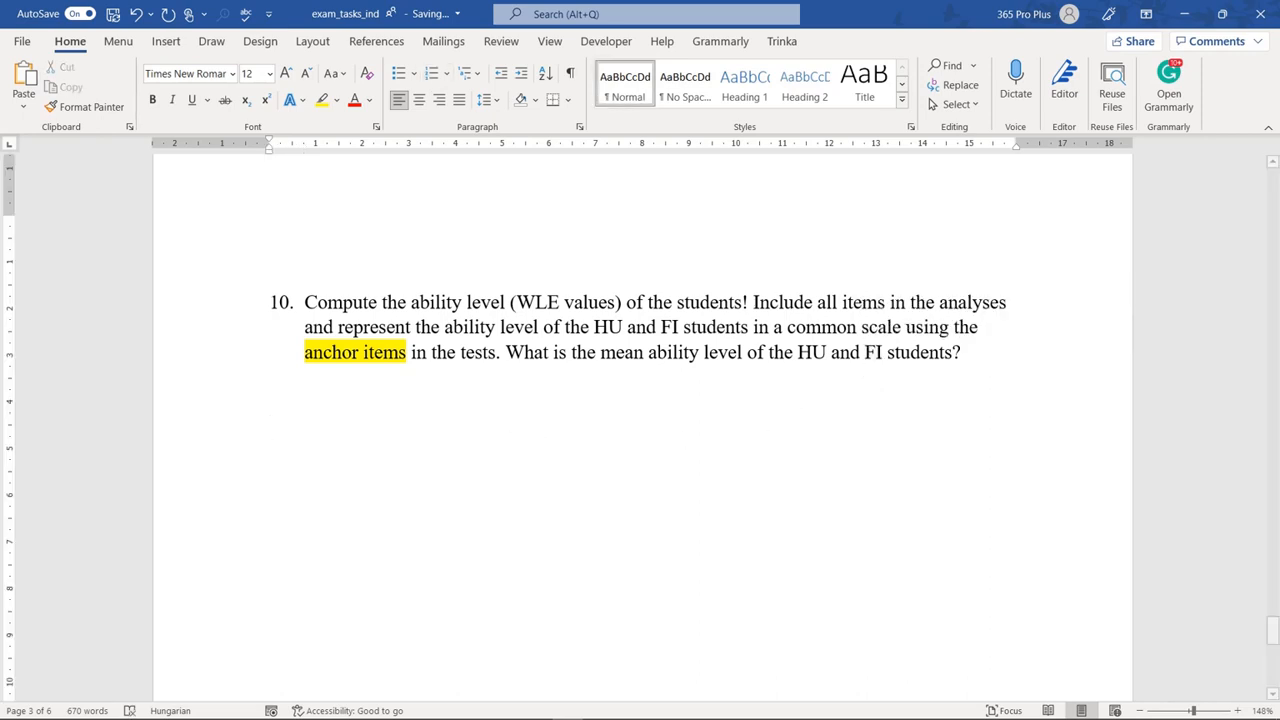
# Switch to the finland.sav dataset in SPSS
pyautogui.moveTo(669, 671)
pyautogui.moveTo(720, 708)
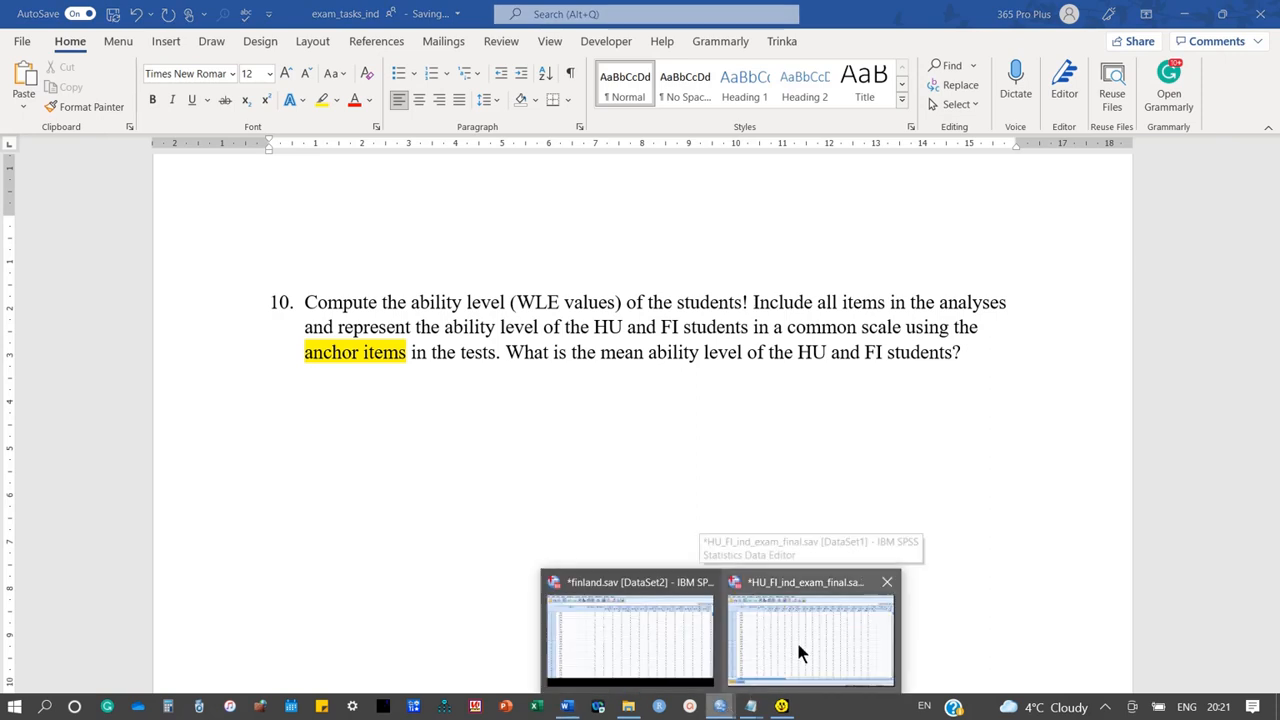
pyautogui.click(655, 630)
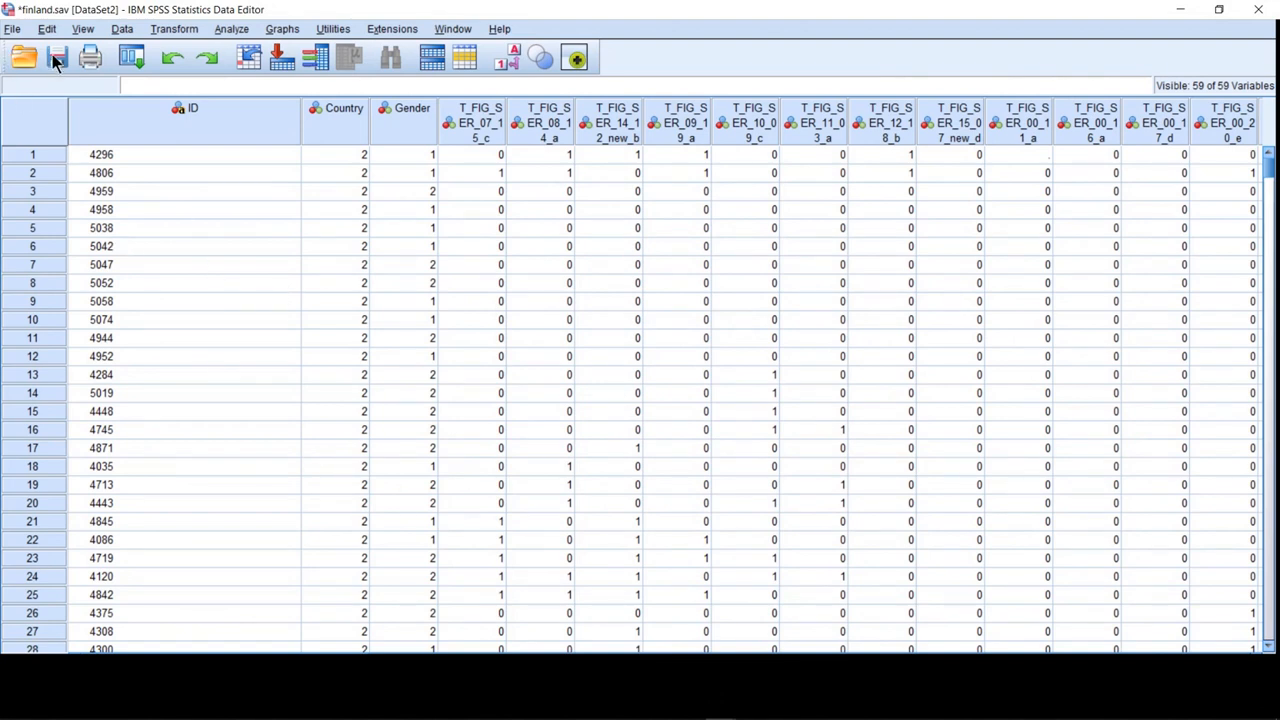
# Switch to the HU_FI_ind_exam_final.sav dataset in SPSS and look through its variables up to the last one
pyautogui.click(1180, 9)
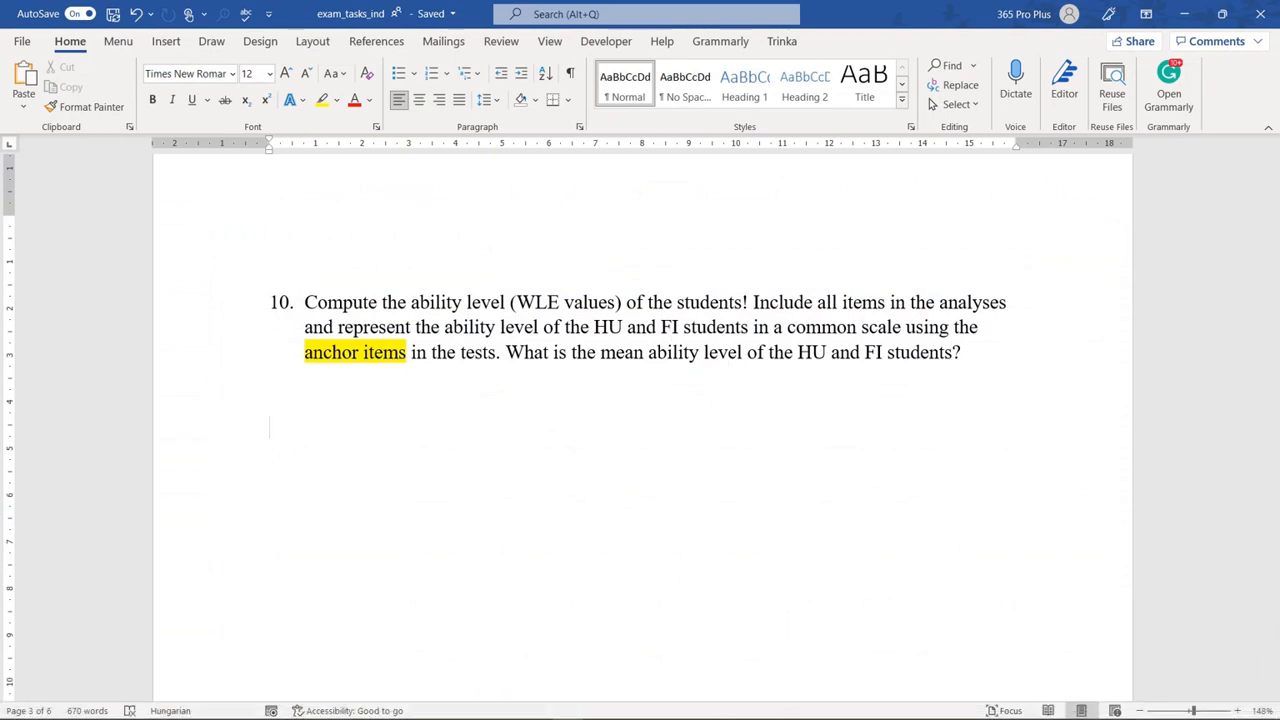
pyautogui.moveTo(720, 705)
pyautogui.click(742, 683)
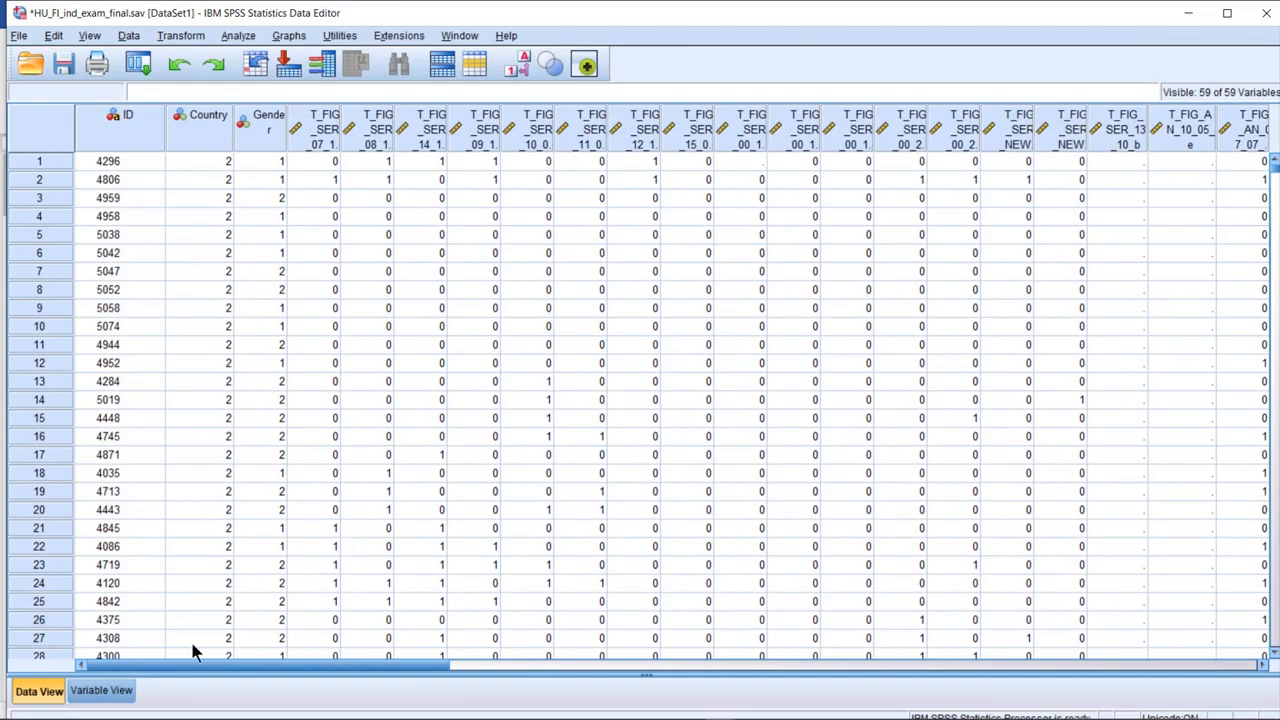
pyautogui.moveTo(170, 670); pyautogui.dragTo(841, 625)
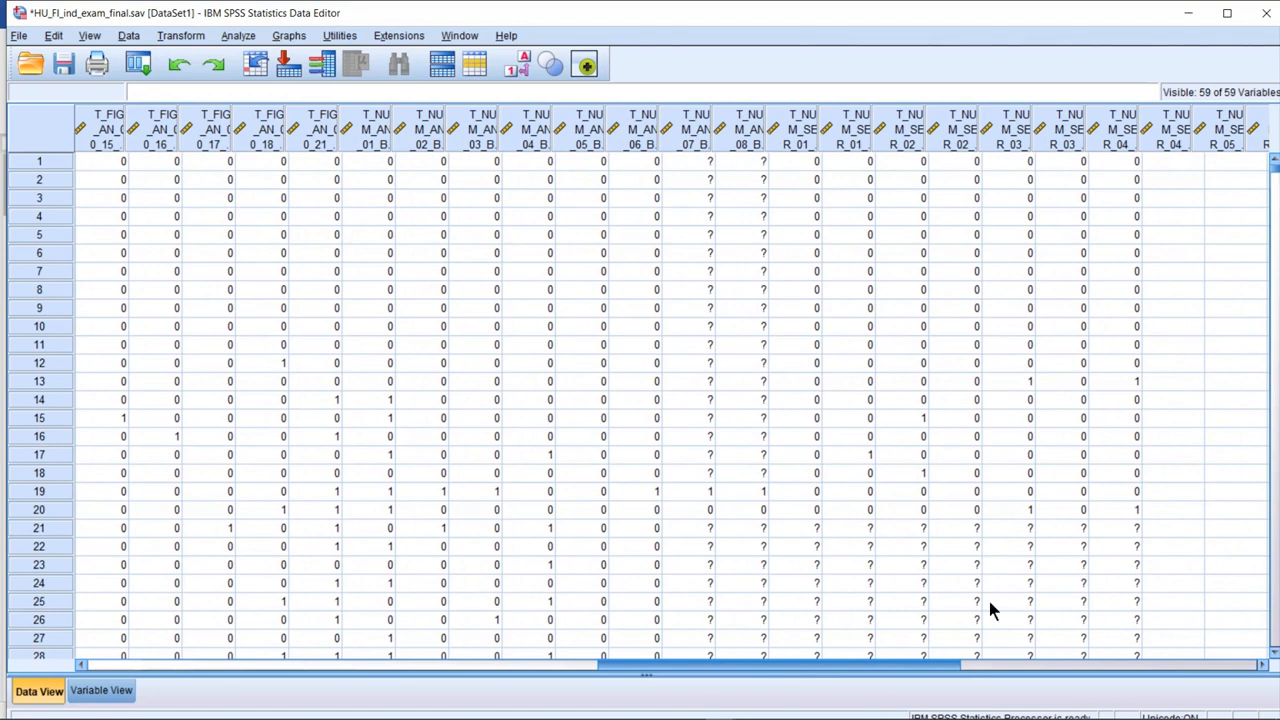
pyautogui.moveTo(1104, 620); pyautogui.dragTo(1104, 620)
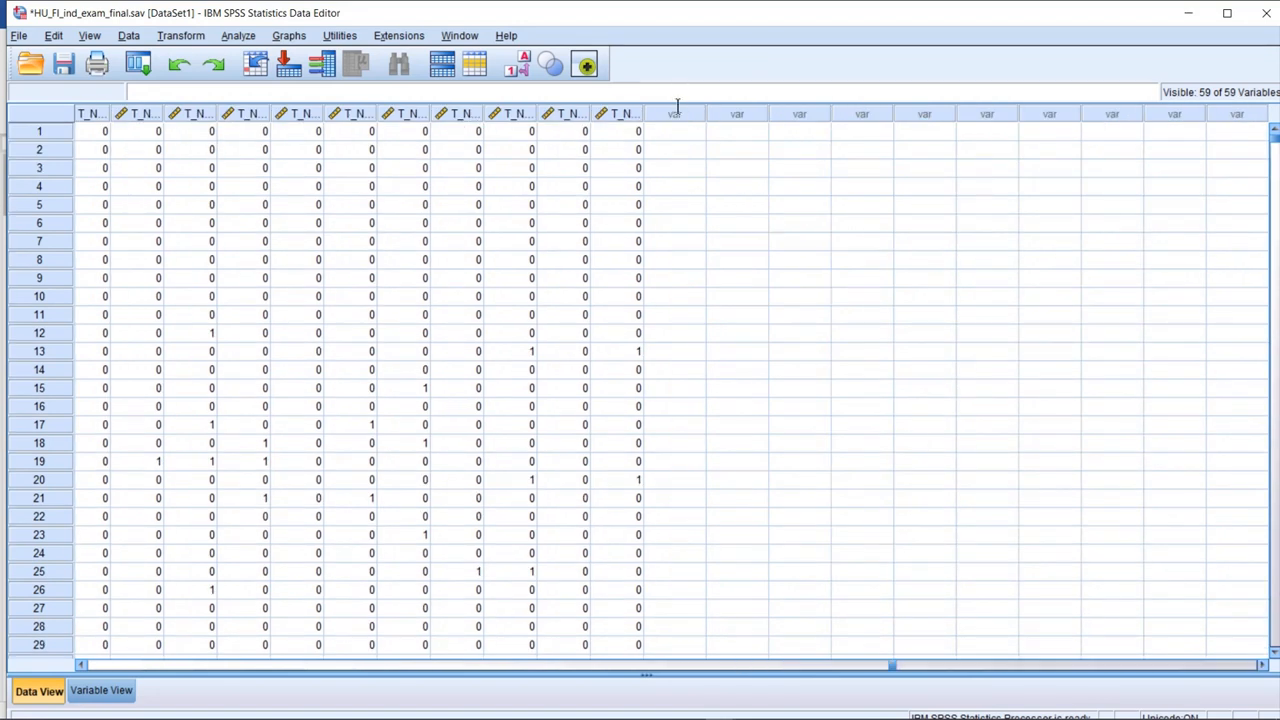
# Add a numeric variable named wle after the last variable of the combined dataset, then return to the data
pyautogui.click(100, 690)
pyautogui.scroll(-14, 97, 651)
pyautogui.scroll(-3, 93, 645)
pyautogui.scroll(3, 87, 560)
pyautogui.click(105, 424)
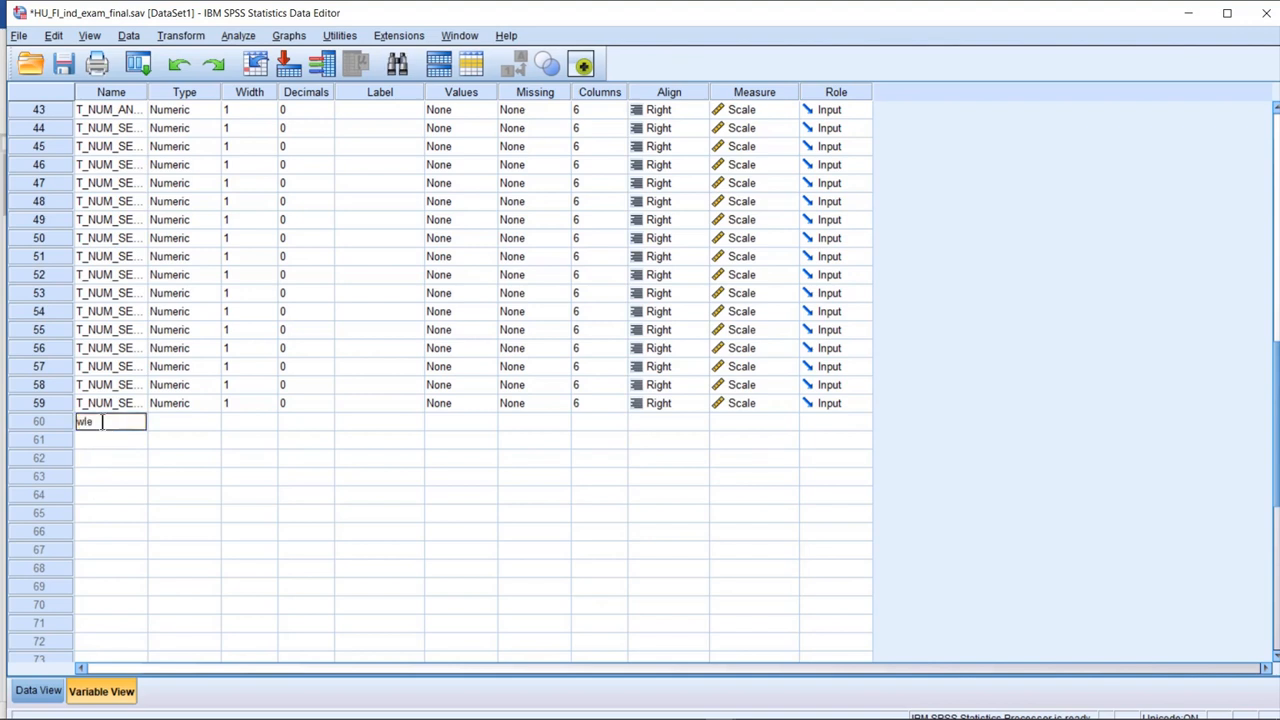
pyautogui.write('wle')
pyautogui.click(171, 457)
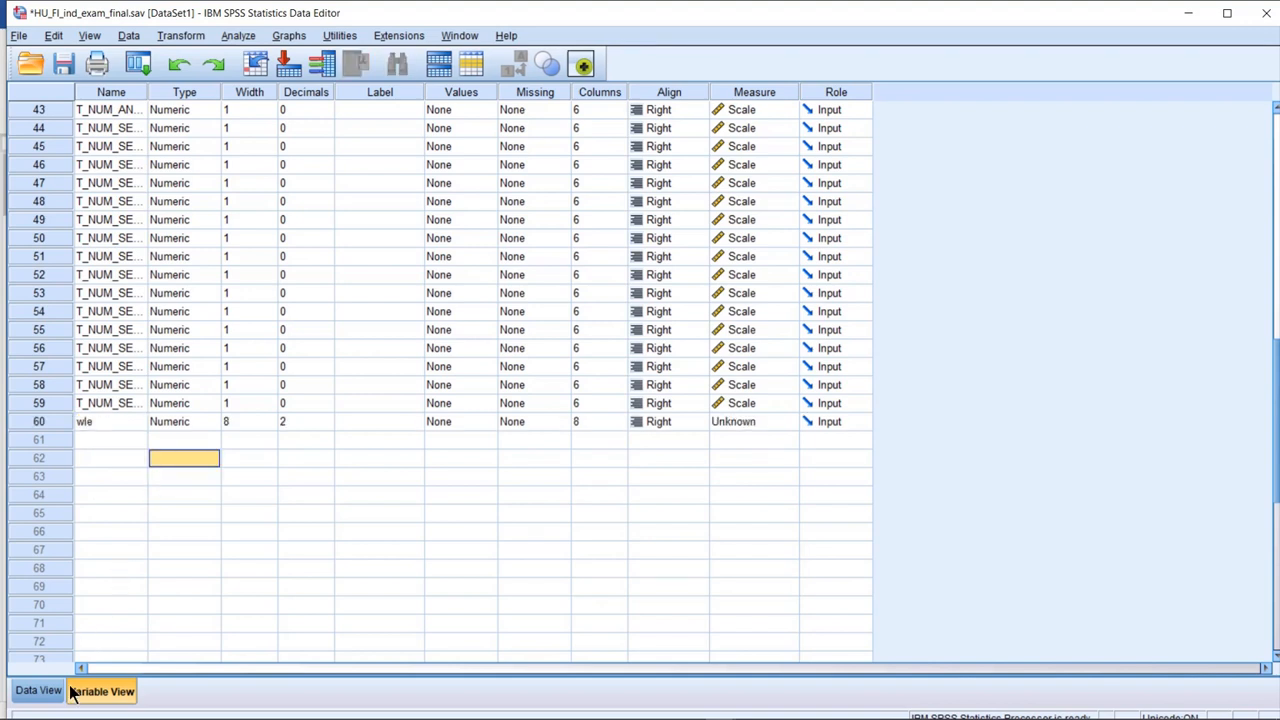
pyautogui.click(245, 425)
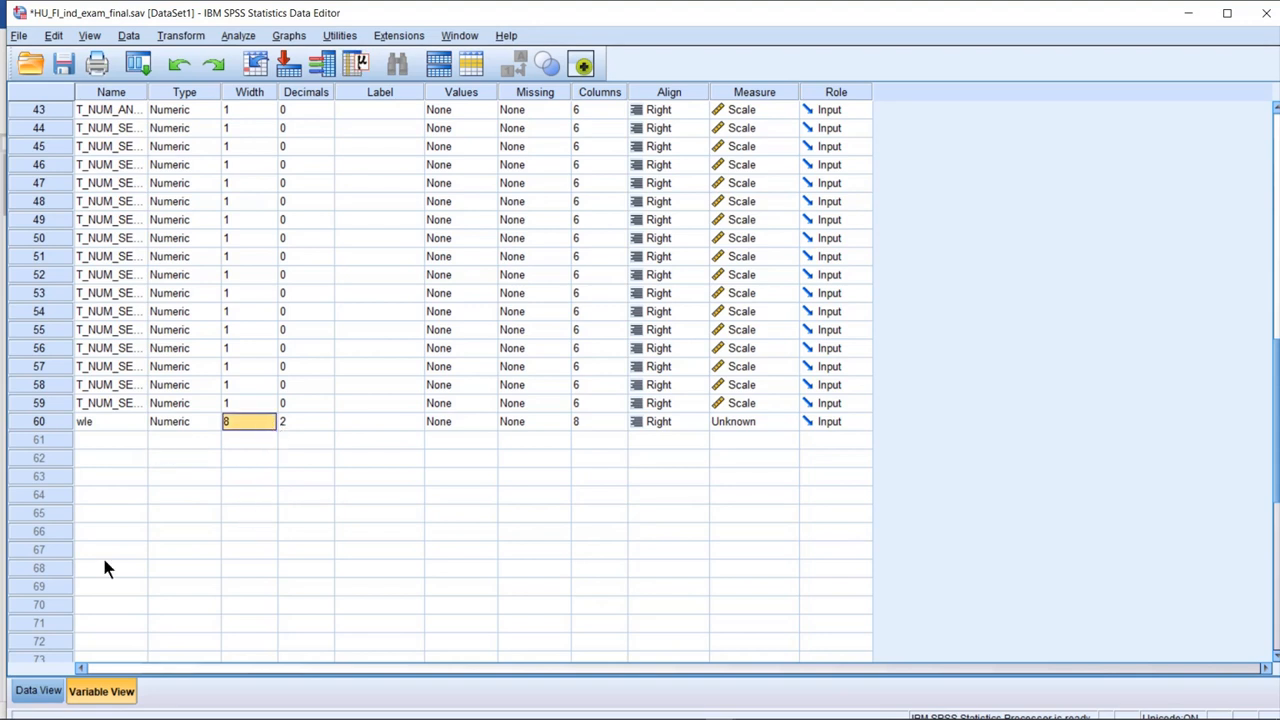
pyautogui.click(40, 689)
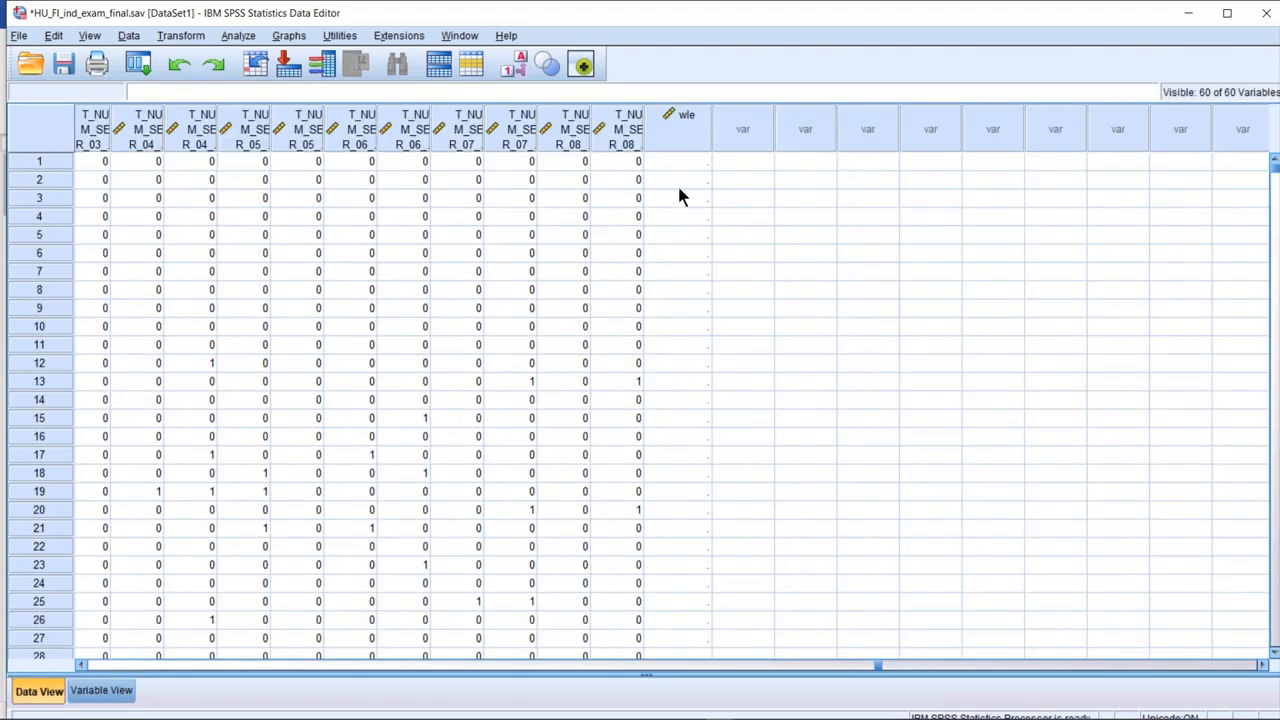
# In the Exam Rasch 2021 folder, rename the combined WLE output file hufi as hufiwle
pyautogui.click(630, 708)
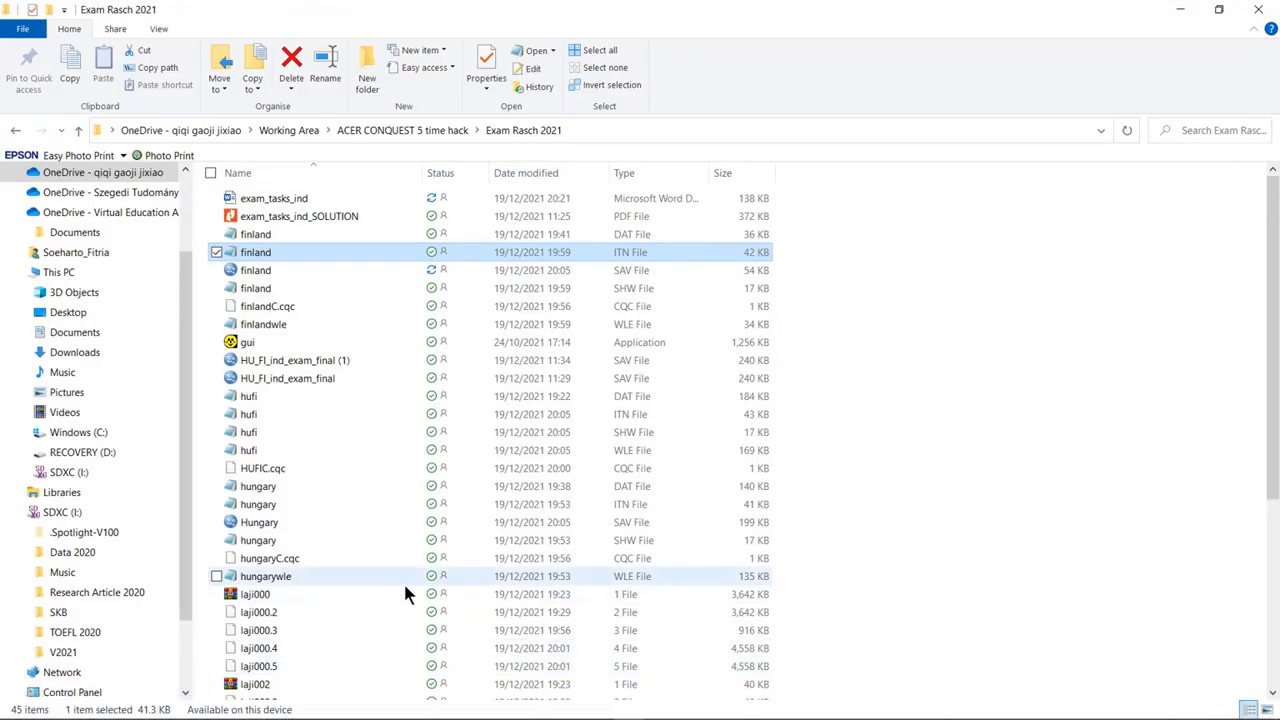
pyautogui.scroll(-5, 408, 592)
pyautogui.scroll(4, 403, 583)
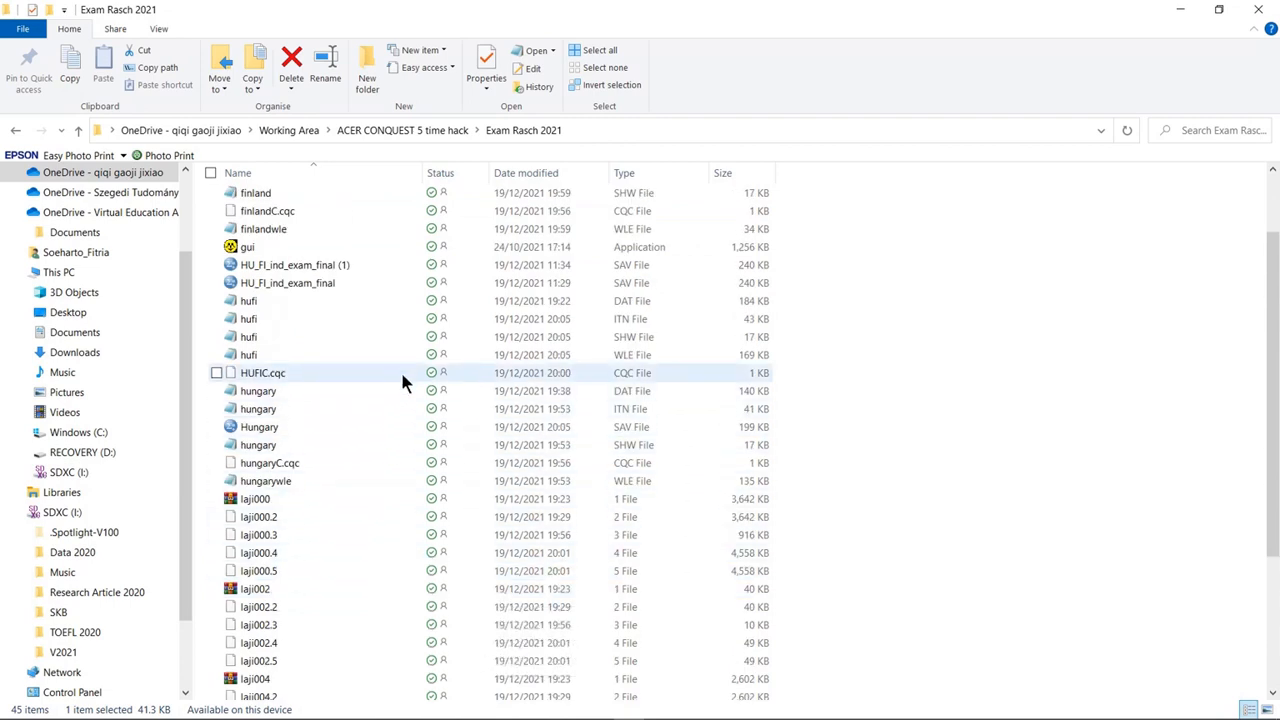
pyautogui.click(397, 353)
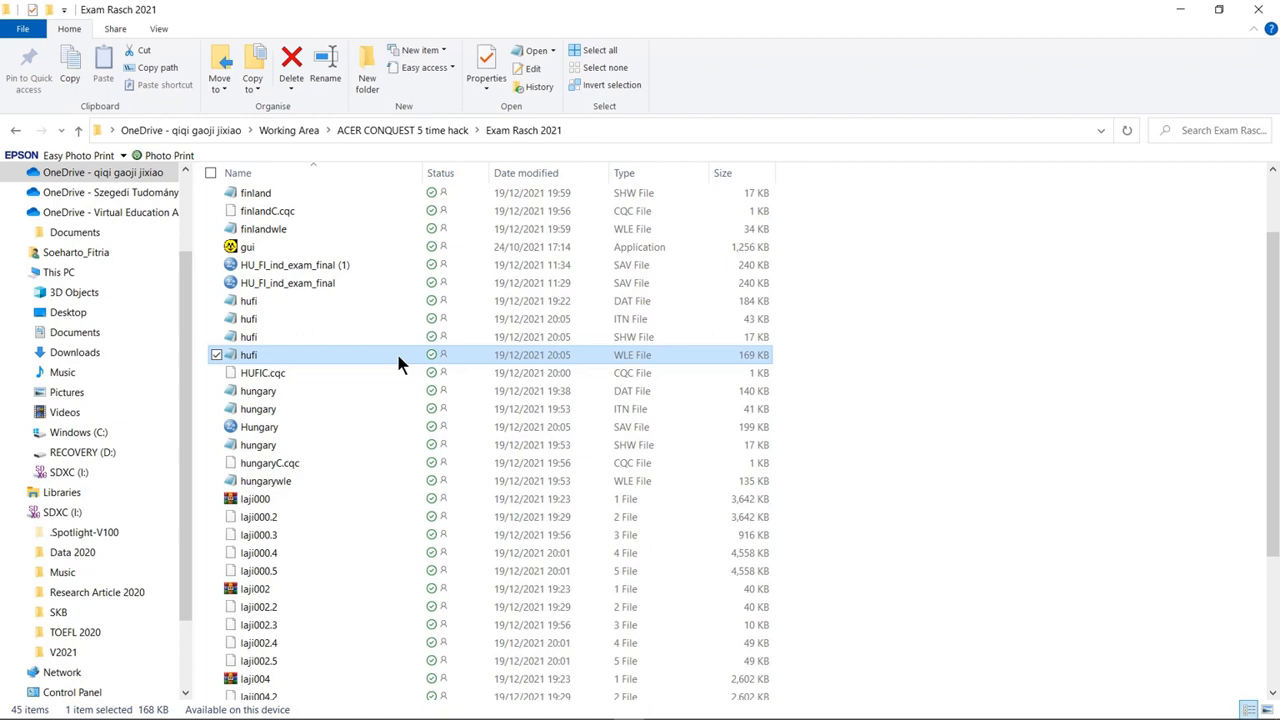
pyautogui.rightClick(398, 363)
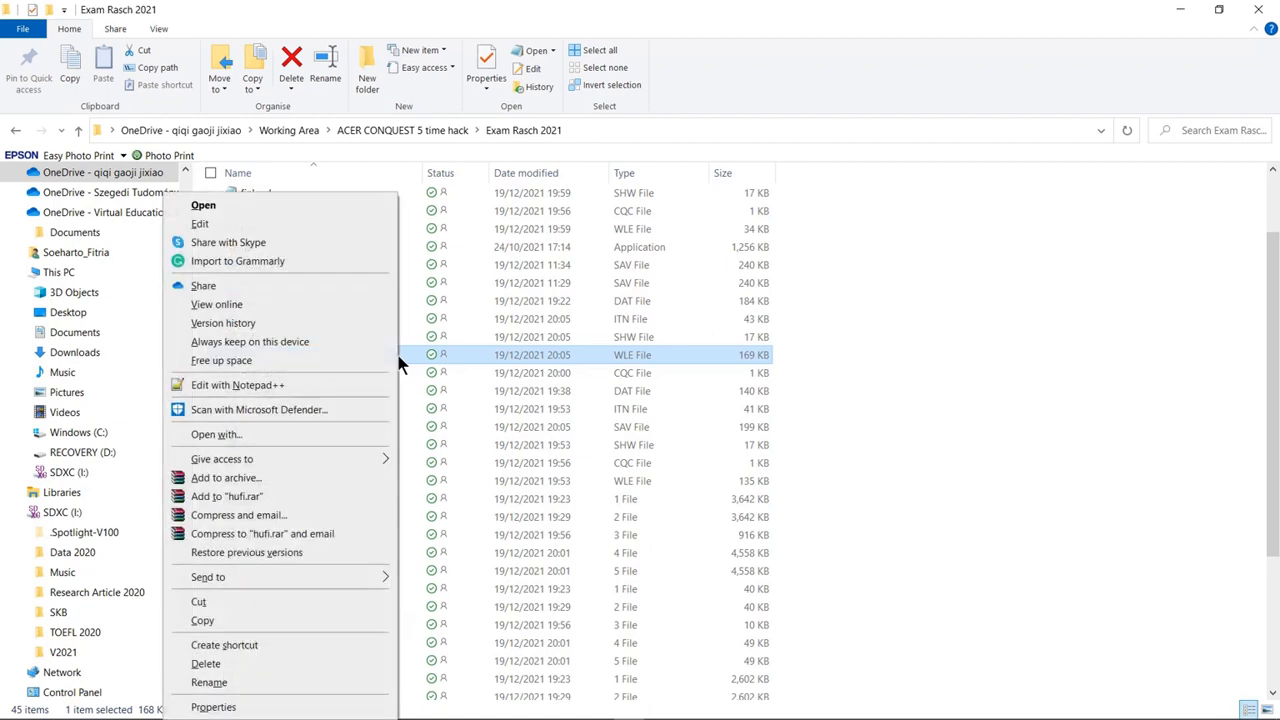
pyautogui.click(285, 685)
pyautogui.click(262, 356)
pyautogui.write('wle')
pyautogui.press('Return')
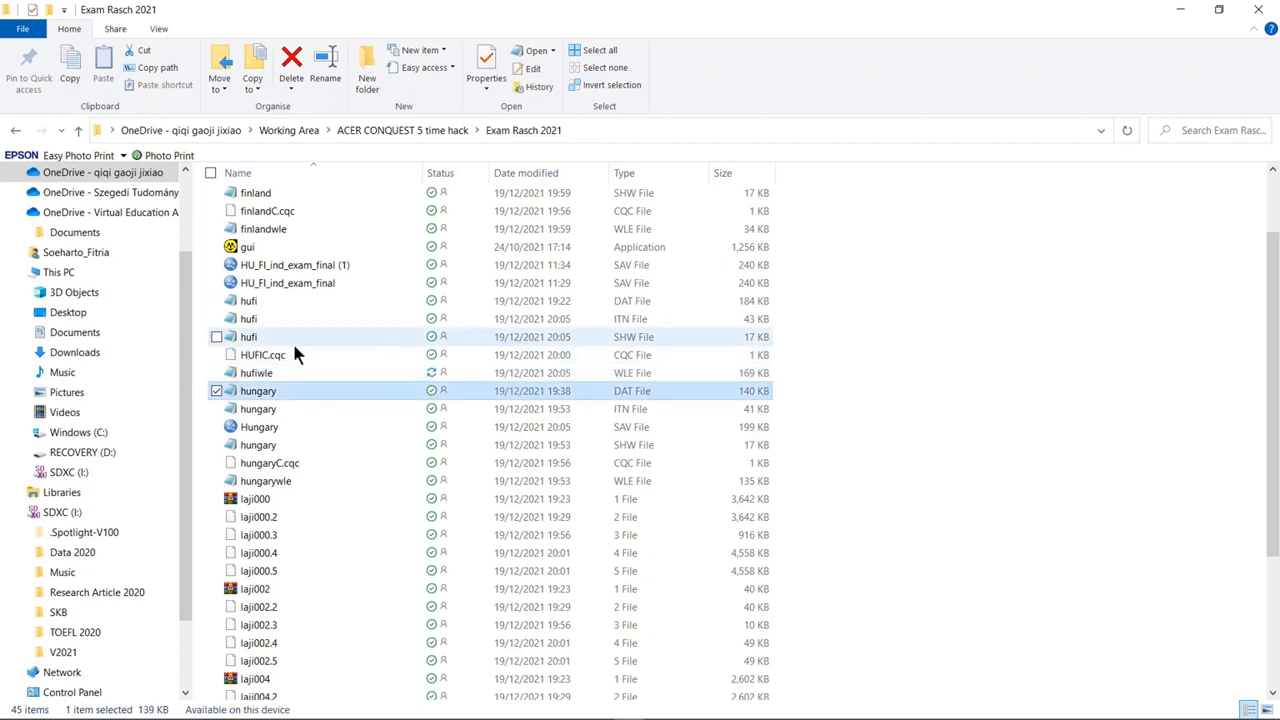
pyautogui.rightClick(619, 372)
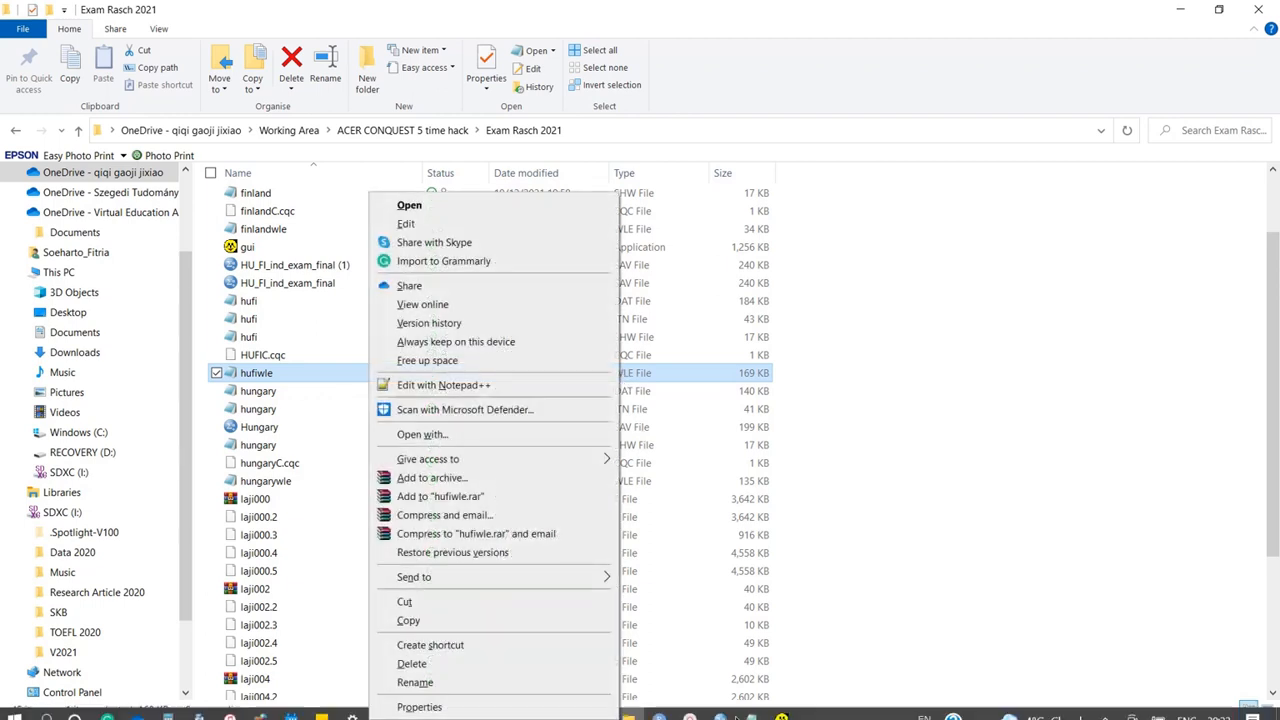
# Return to HU_FI_ind_exam_final.sav in SPSS and open hufiwle.wle as data, with all file types listed
pyautogui.click(722, 707)
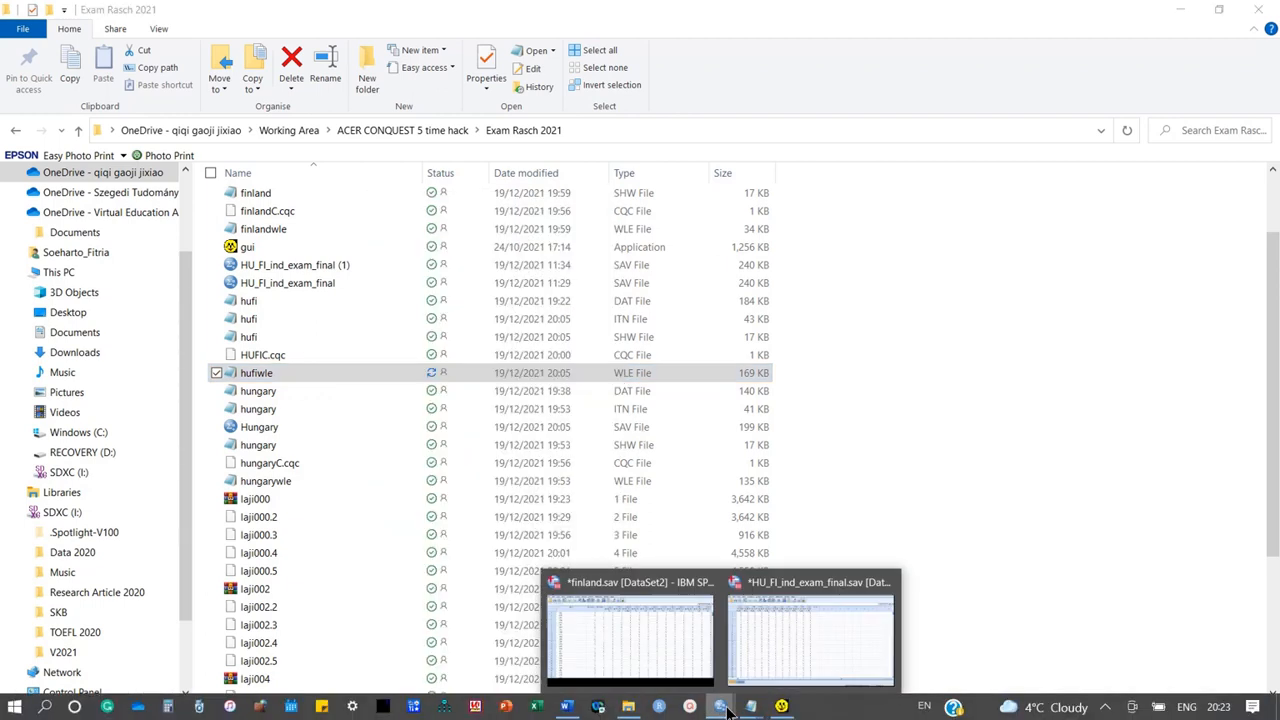
pyautogui.click(799, 621)
pyautogui.click(18, 35)
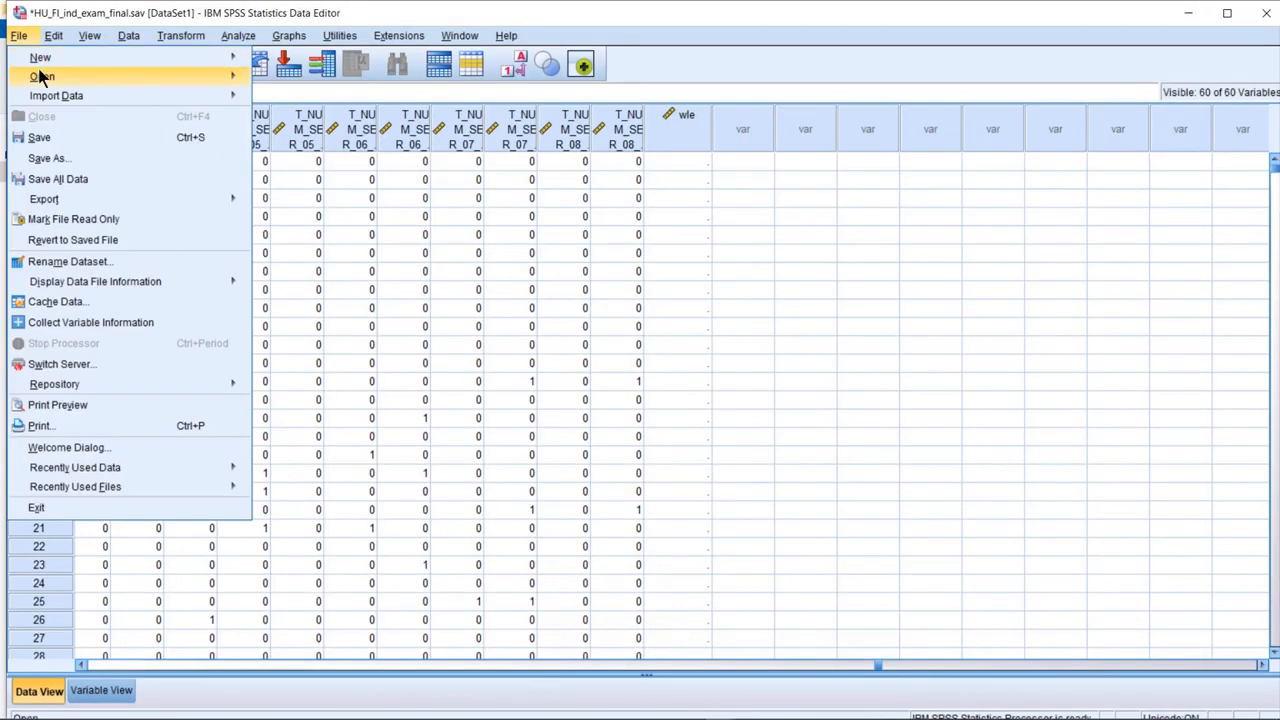
pyautogui.moveTo(75, 60)
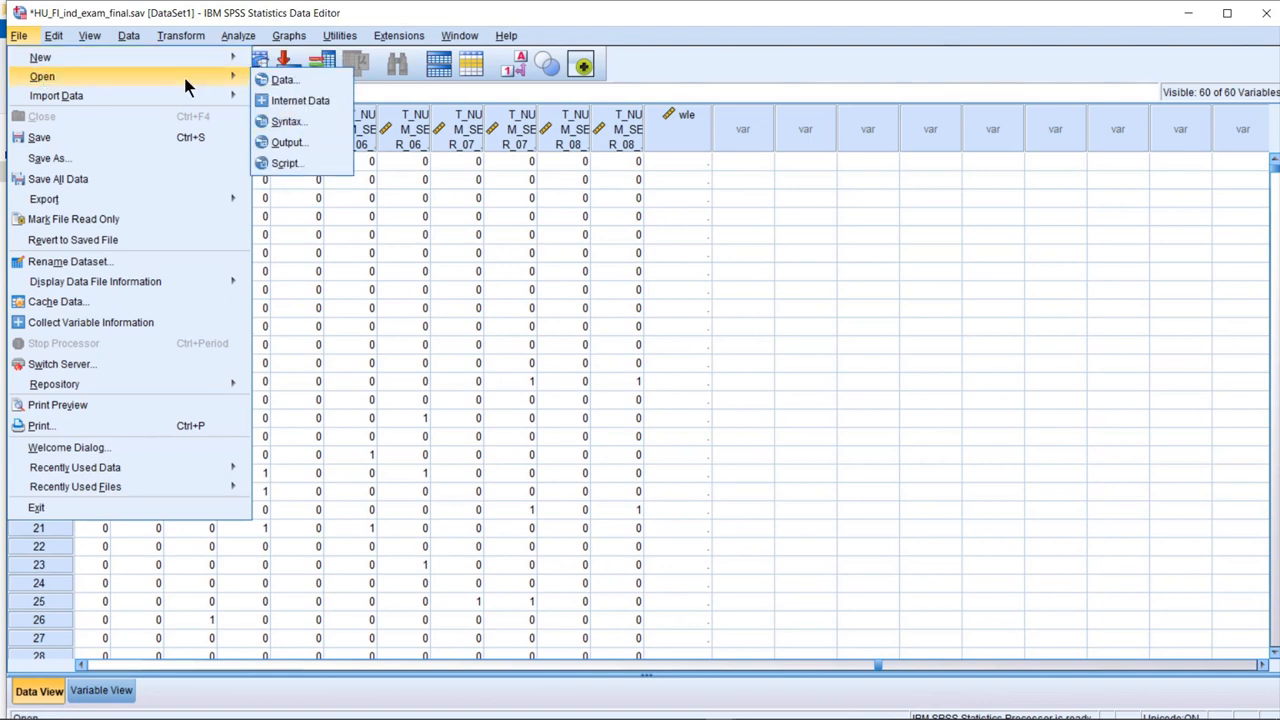
pyautogui.moveTo(220, 77)
pyautogui.click(268, 80)
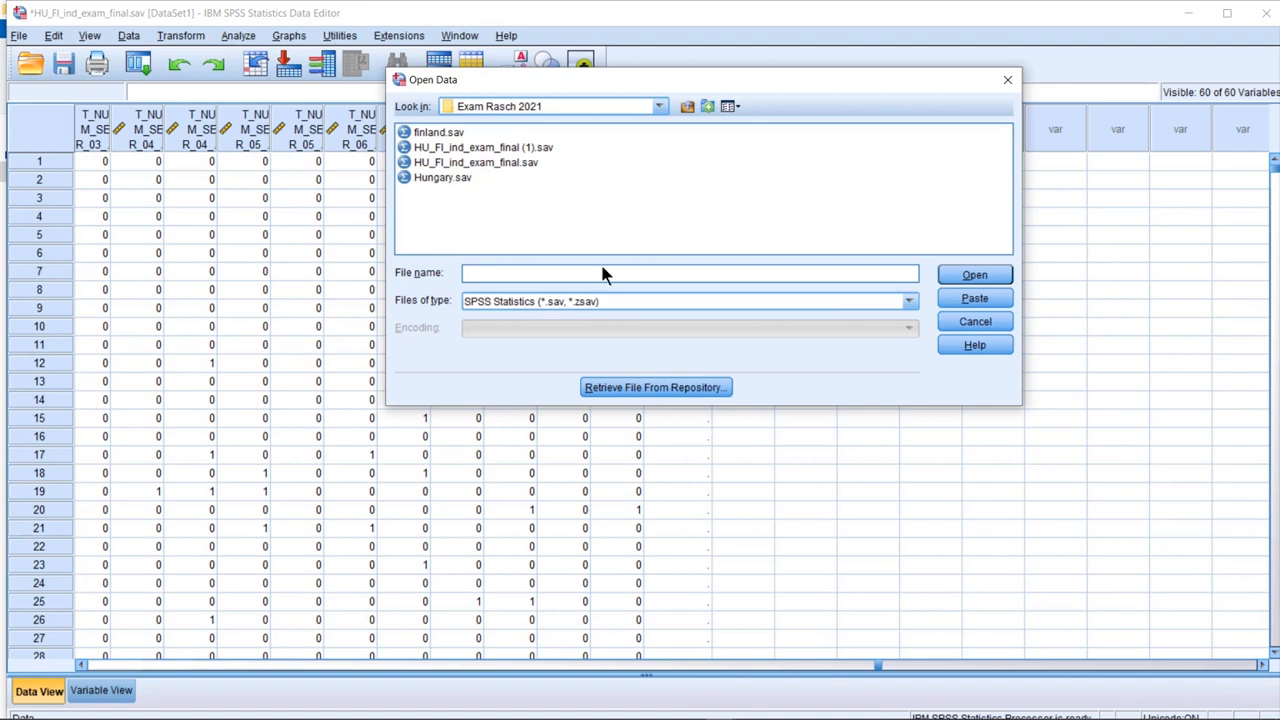
pyautogui.click(597, 302)
pyautogui.scroll(-2, 545, 395)
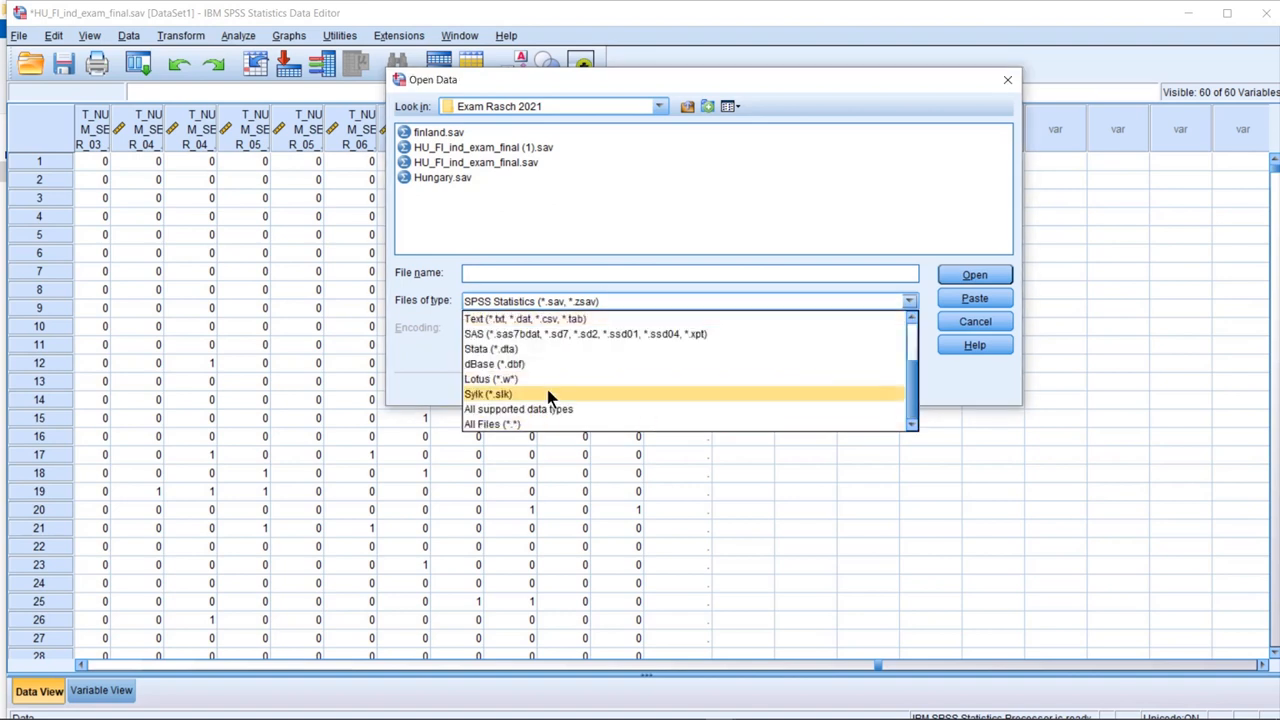
pyautogui.click(535, 424)
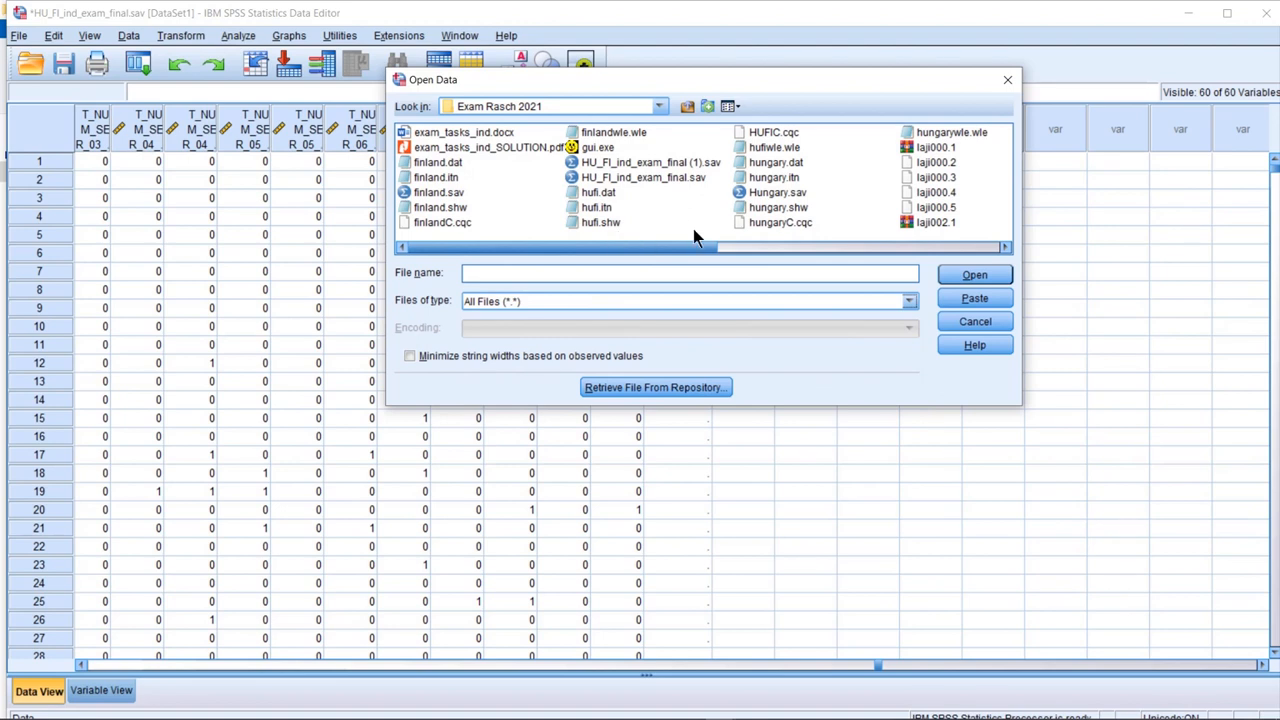
pyautogui.click(772, 148)
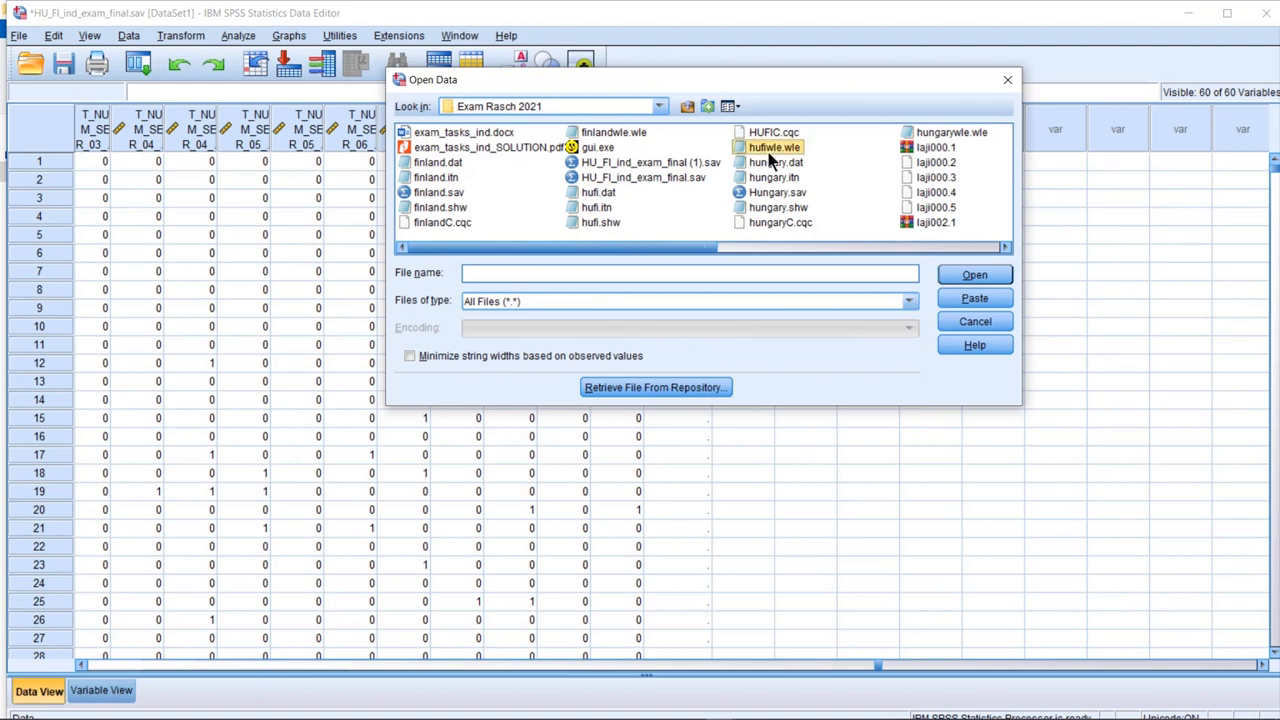
pyautogui.click(975, 276)
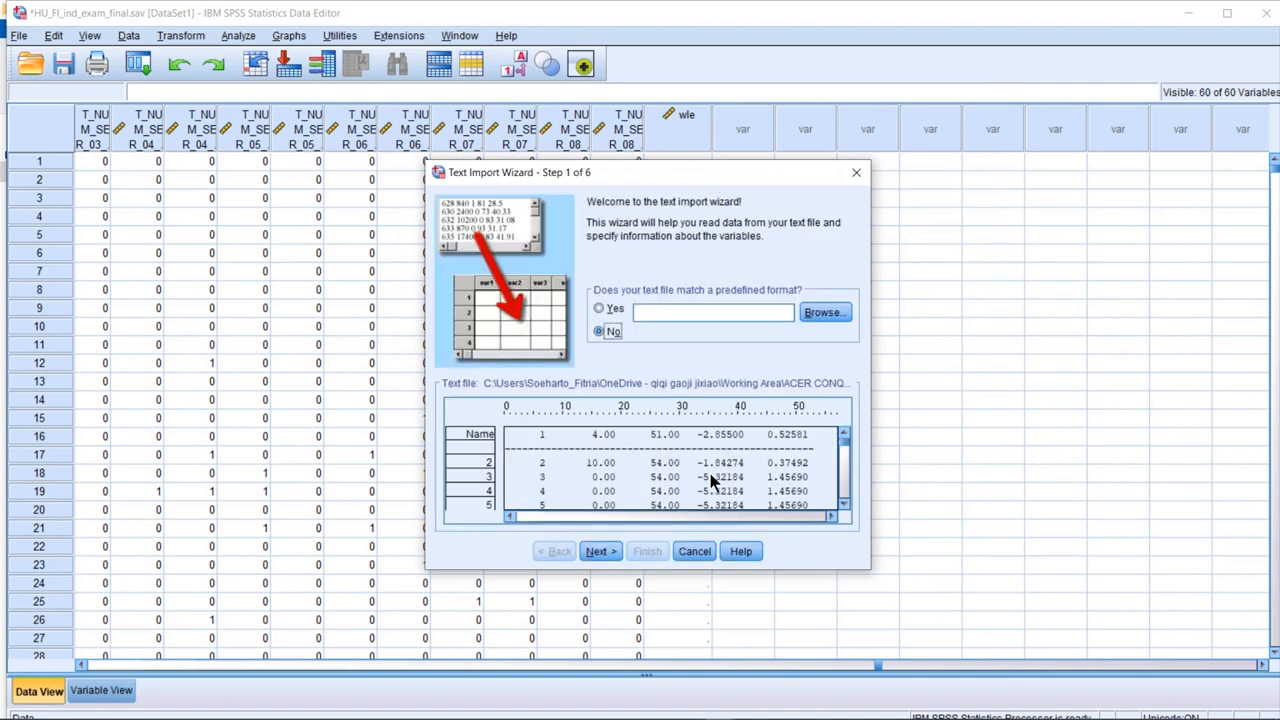
# Import all cases of the WLE file as fixed-width text without variable names, keeping the remaining import settings at their defaults
pyautogui.click(598, 552)
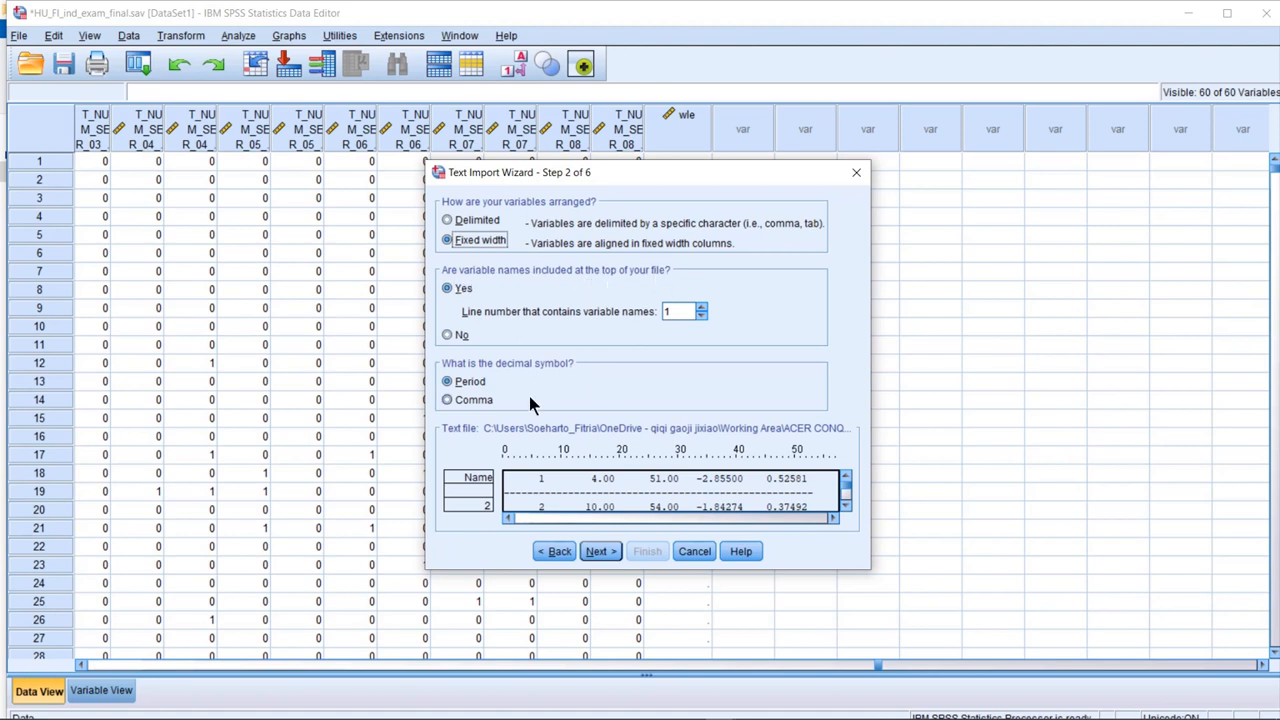
pyautogui.click(450, 335)
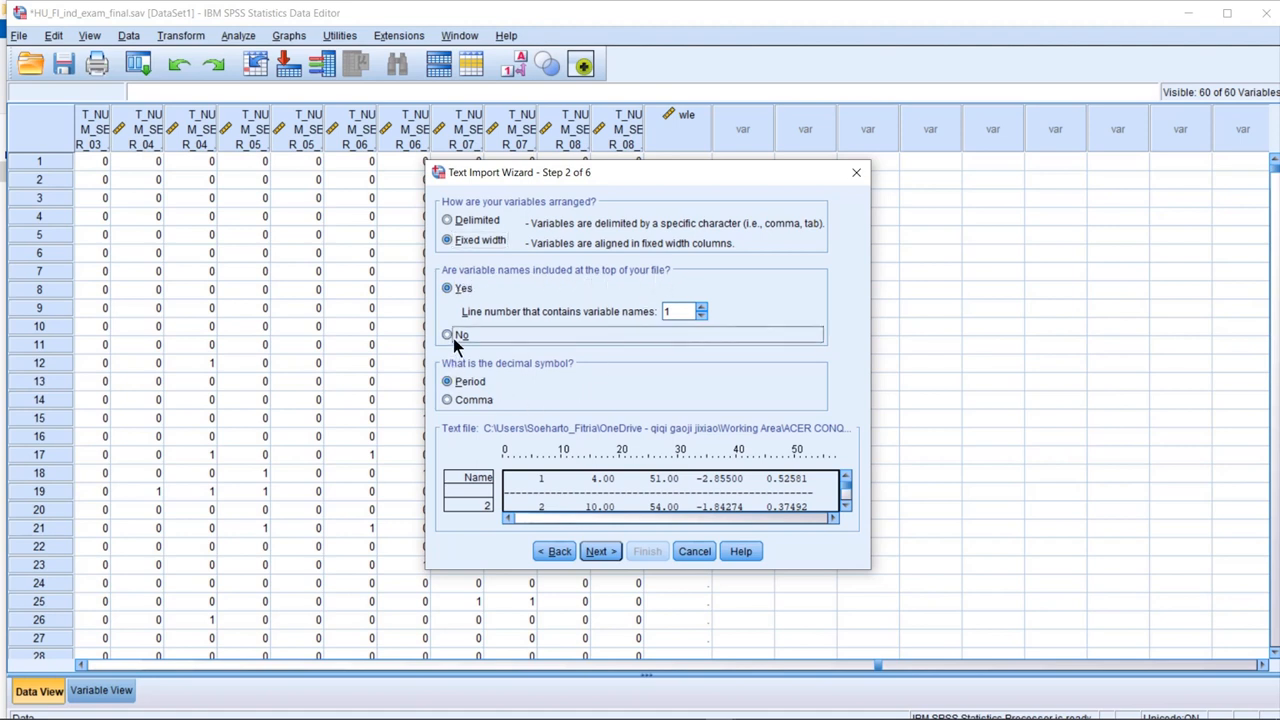
pyautogui.click(600, 553)
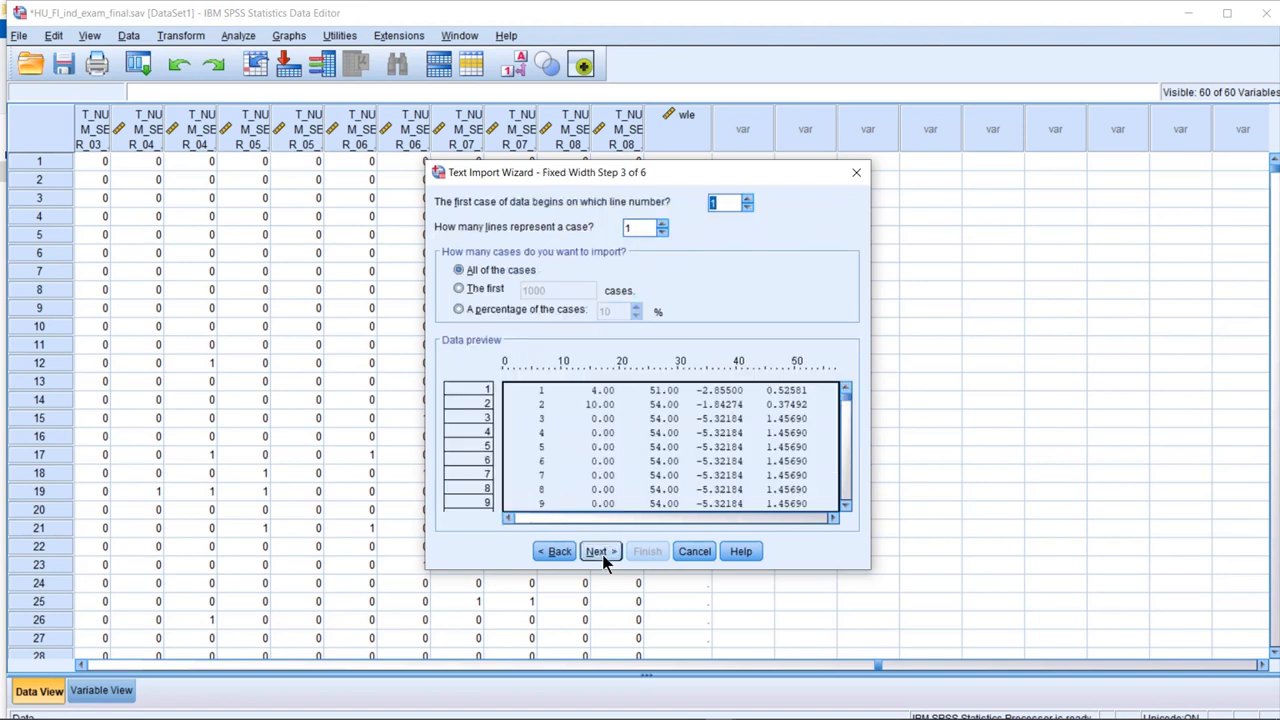
pyautogui.click(600, 552)
pyautogui.click(600, 552)
pyautogui.click(600, 552)
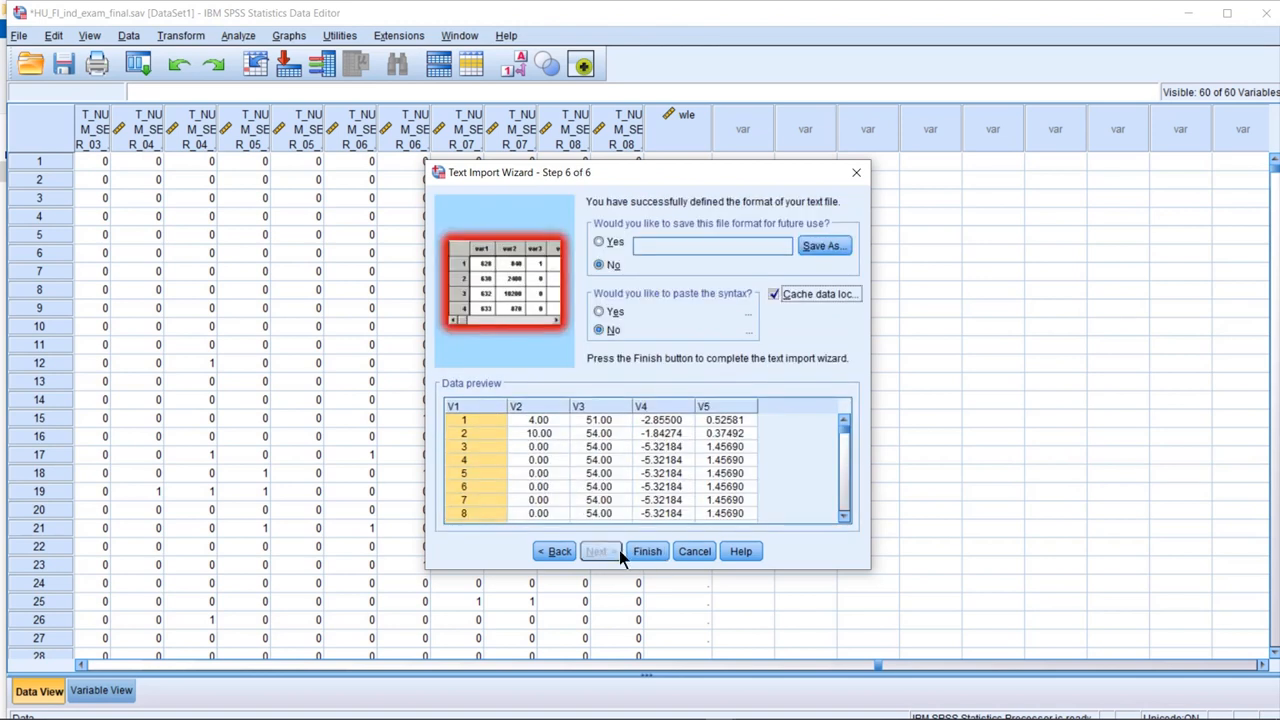
pyautogui.click(643, 553)
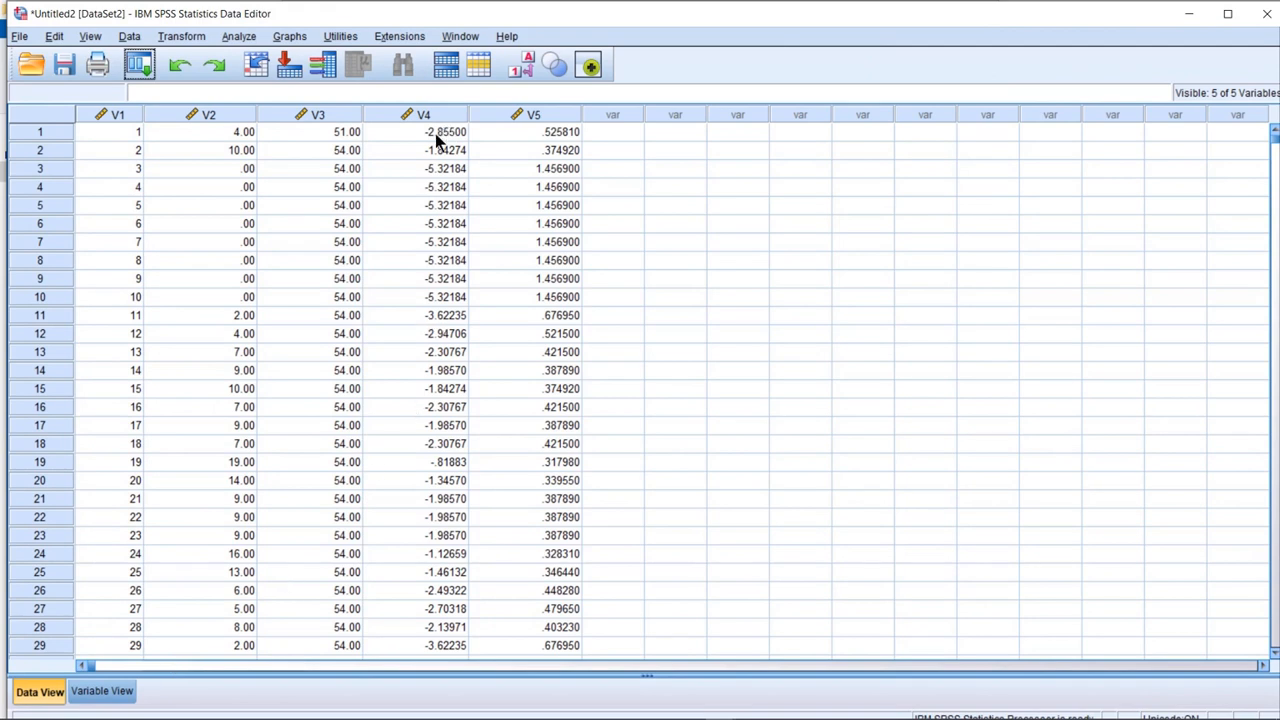
# Check the imported variables' definitions and copy the whole V4 column of WLE estimates
pyautogui.click(115, 691)
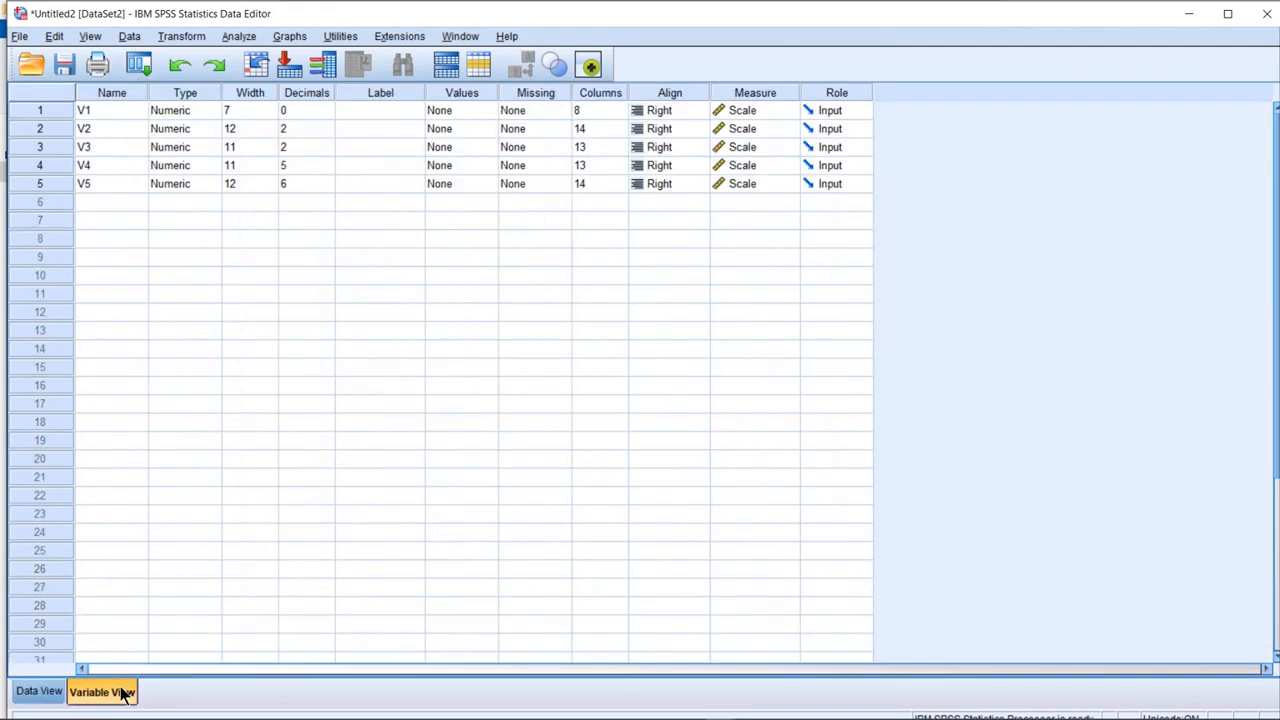
pyautogui.click(40, 691)
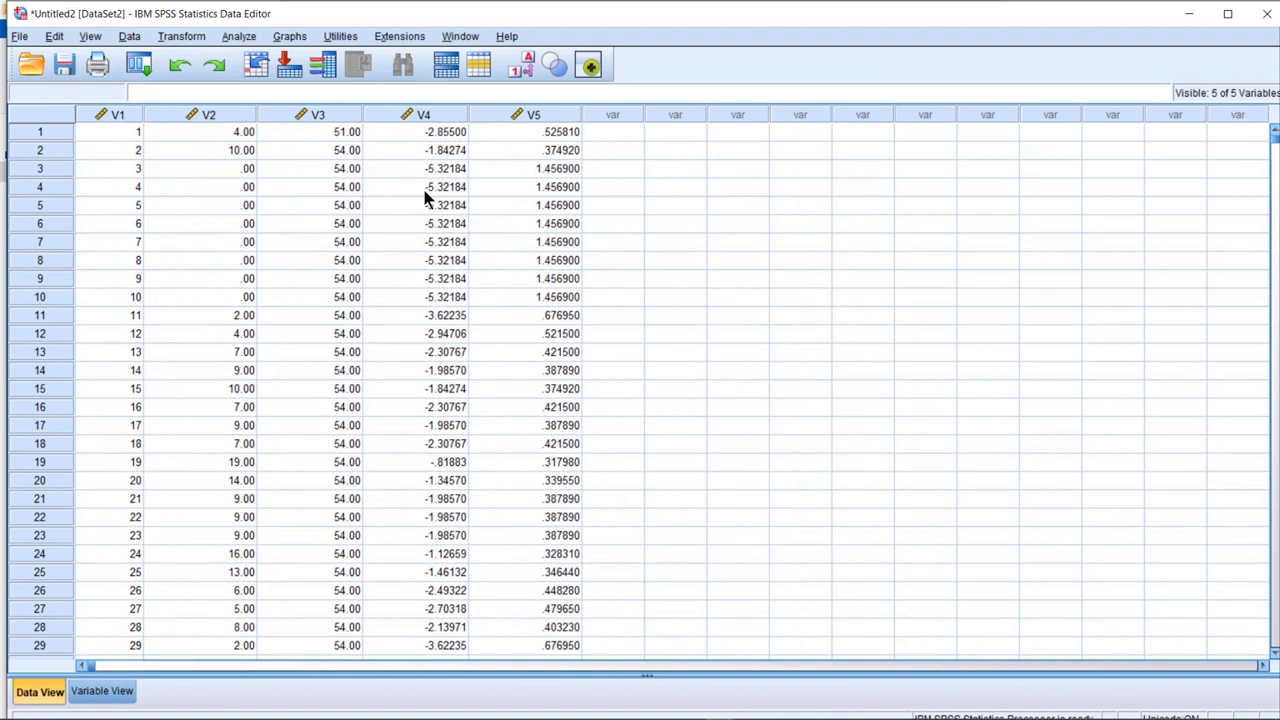
pyautogui.click(446, 117)
pyautogui.rightClick(442, 115)
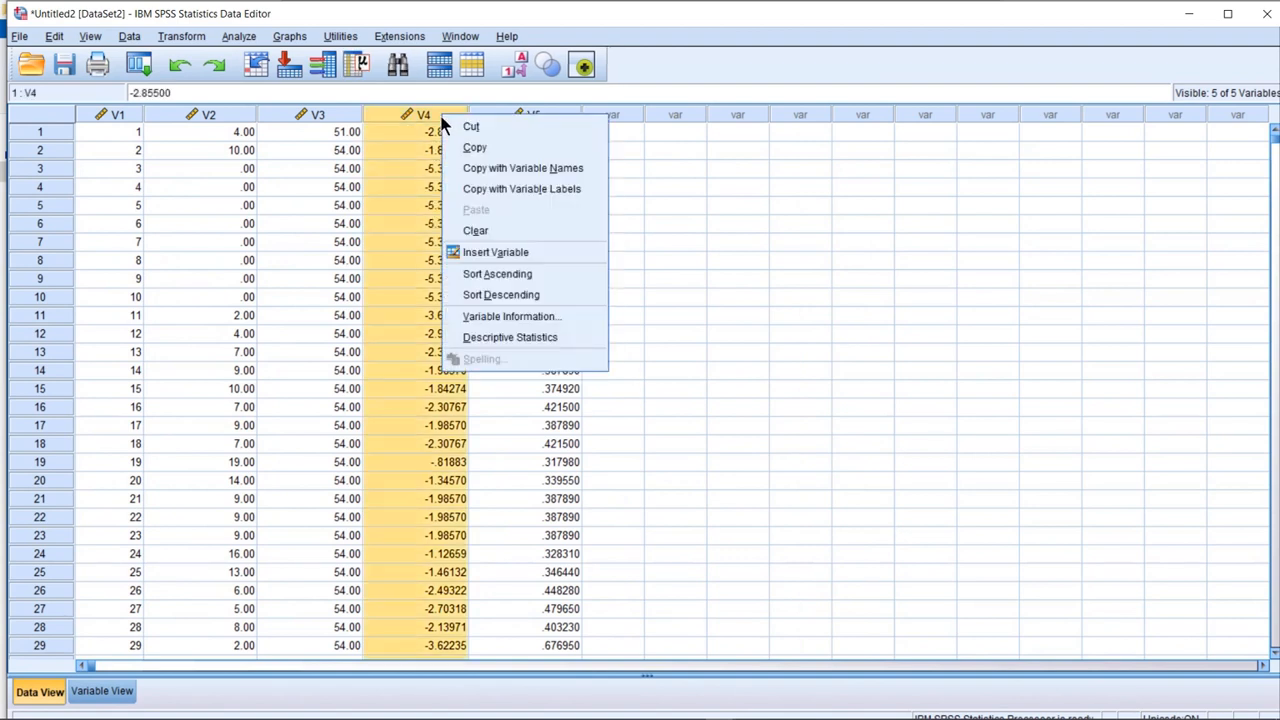
pyautogui.click(472, 150)
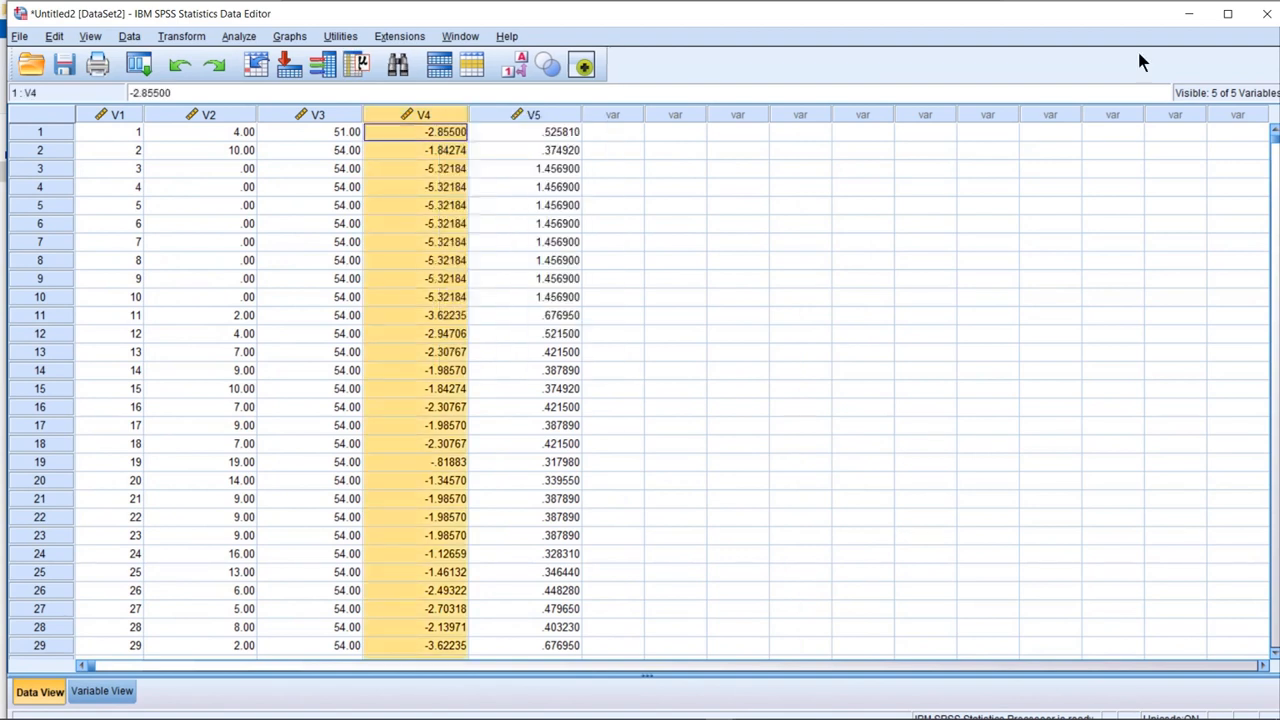
# Go back to HU_FI_ind_exam_final.sav and paste the copied WLE estimates over the empty wle column
pyautogui.click(1188, 14)
pyautogui.click(1088, 347)
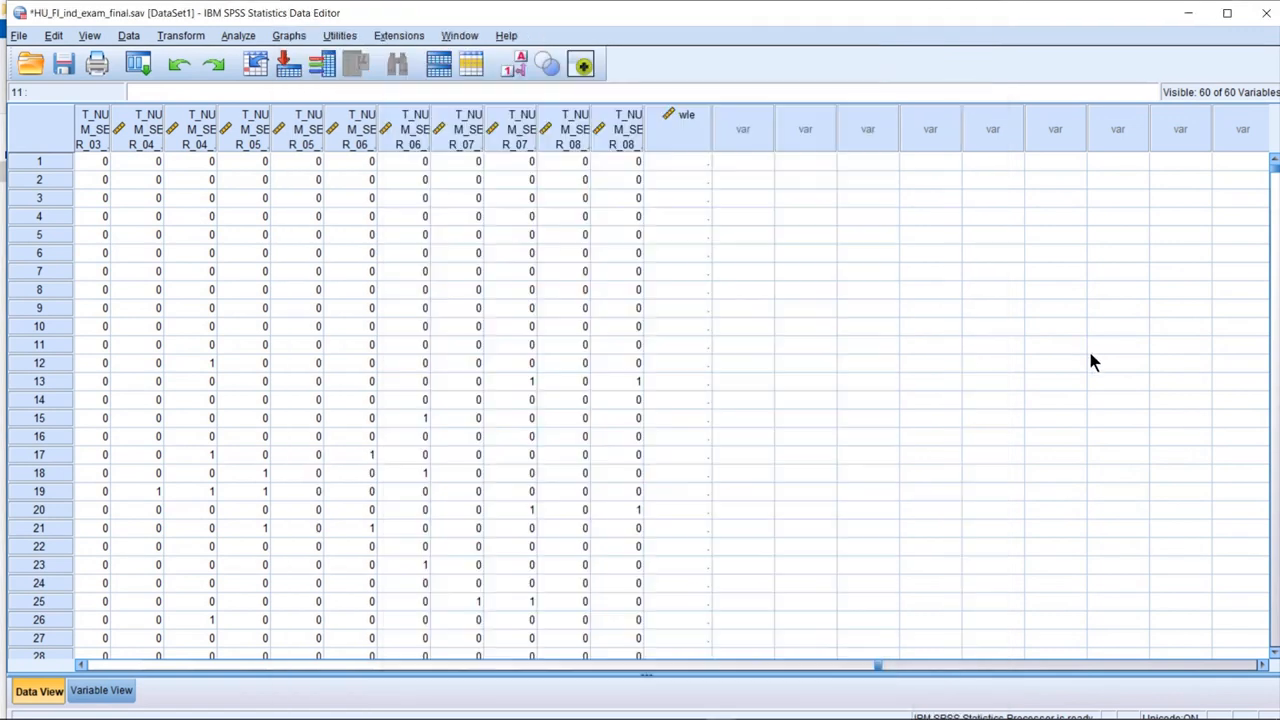
pyautogui.click(691, 124)
pyautogui.rightClick(692, 124)
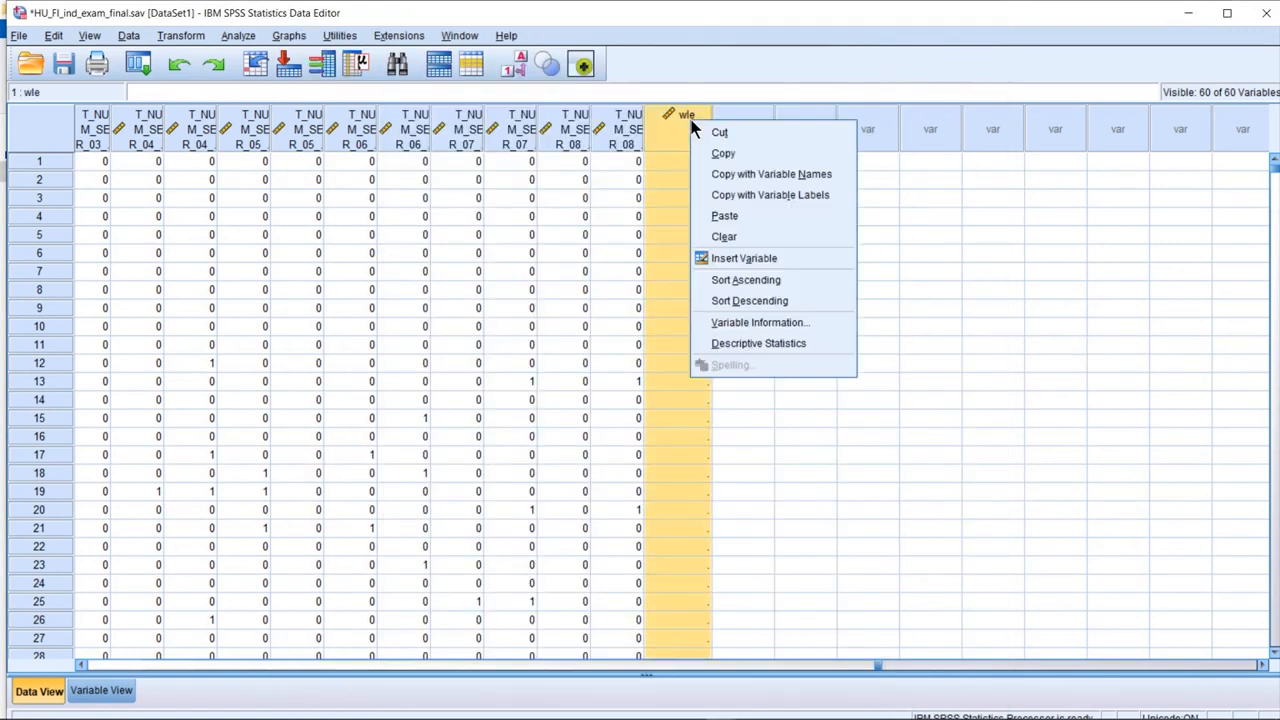
pyautogui.click(741, 216)
# Name the pasted variable in row 60 wle and return to the data values
pyautogui.click(100, 690)
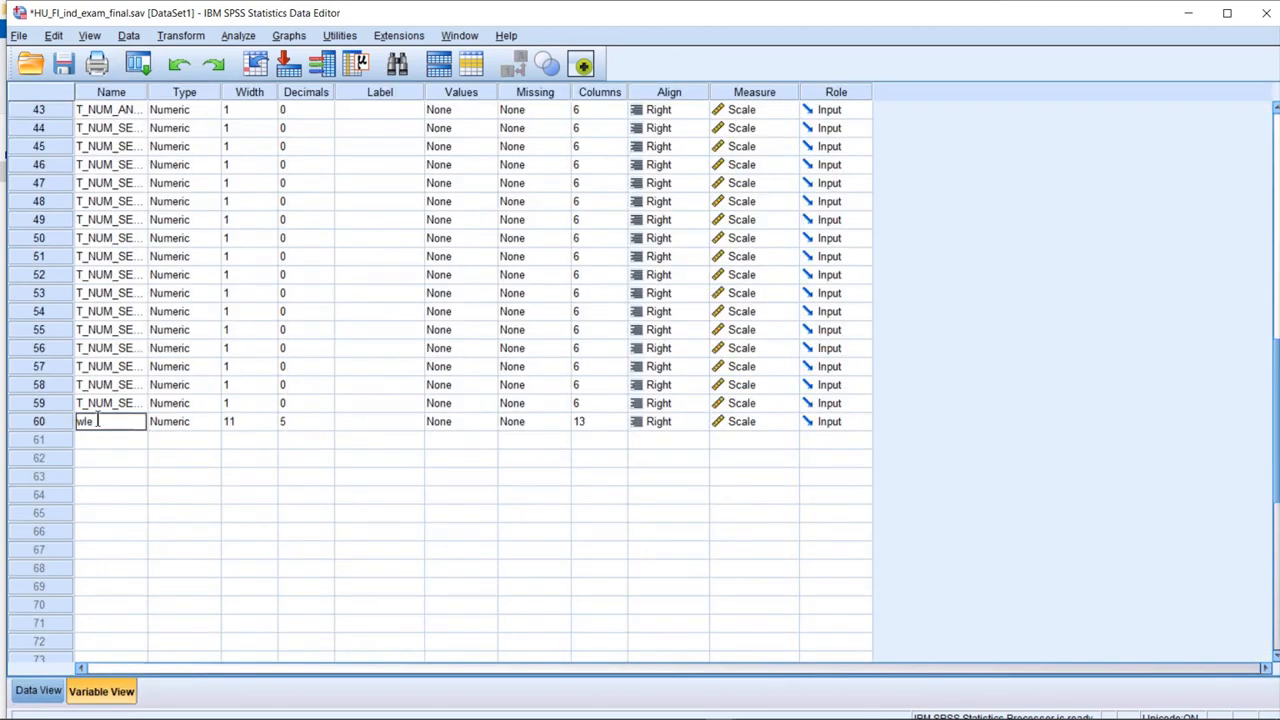
pyautogui.write('wle')
pyautogui.click(305, 572)
pyautogui.click(38, 690)
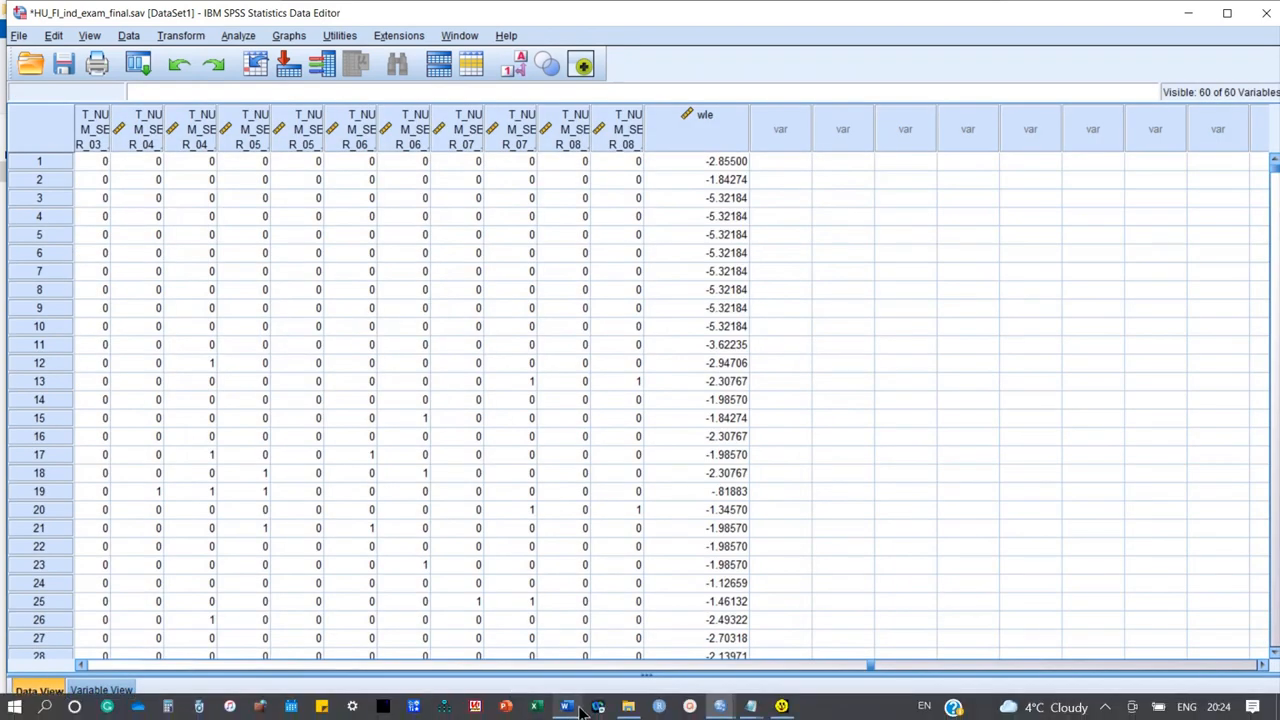
# Recheck question 10 in the Word exam document and split the SPSS dataset by Country, using compared groups and sorting by the grouping variable
pyautogui.moveTo(567, 708)
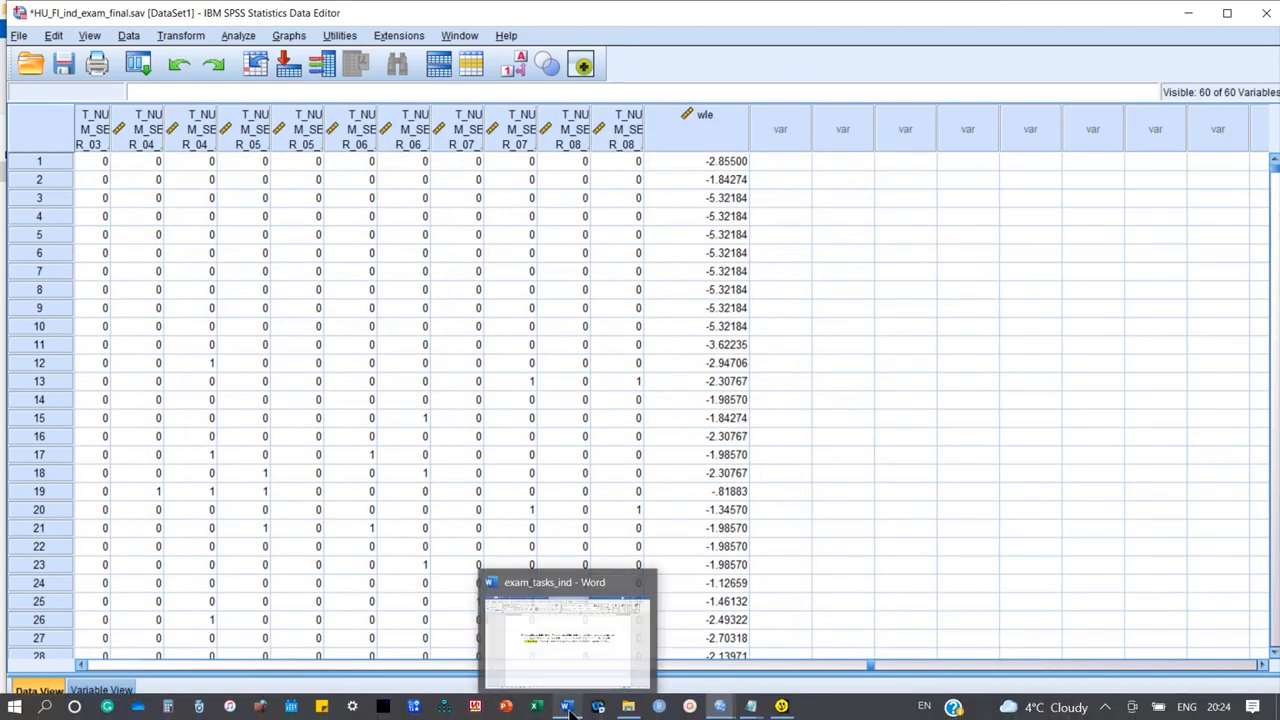
pyautogui.click(549, 644)
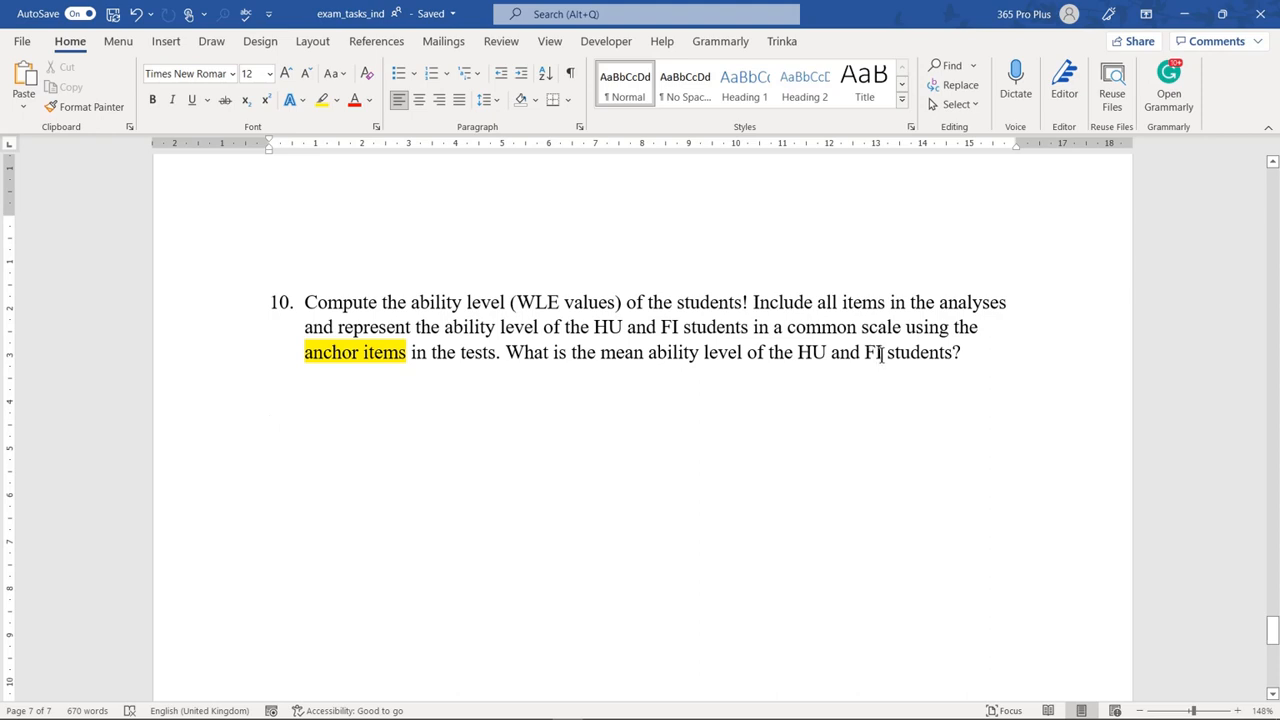
pyautogui.click(1185, 14)
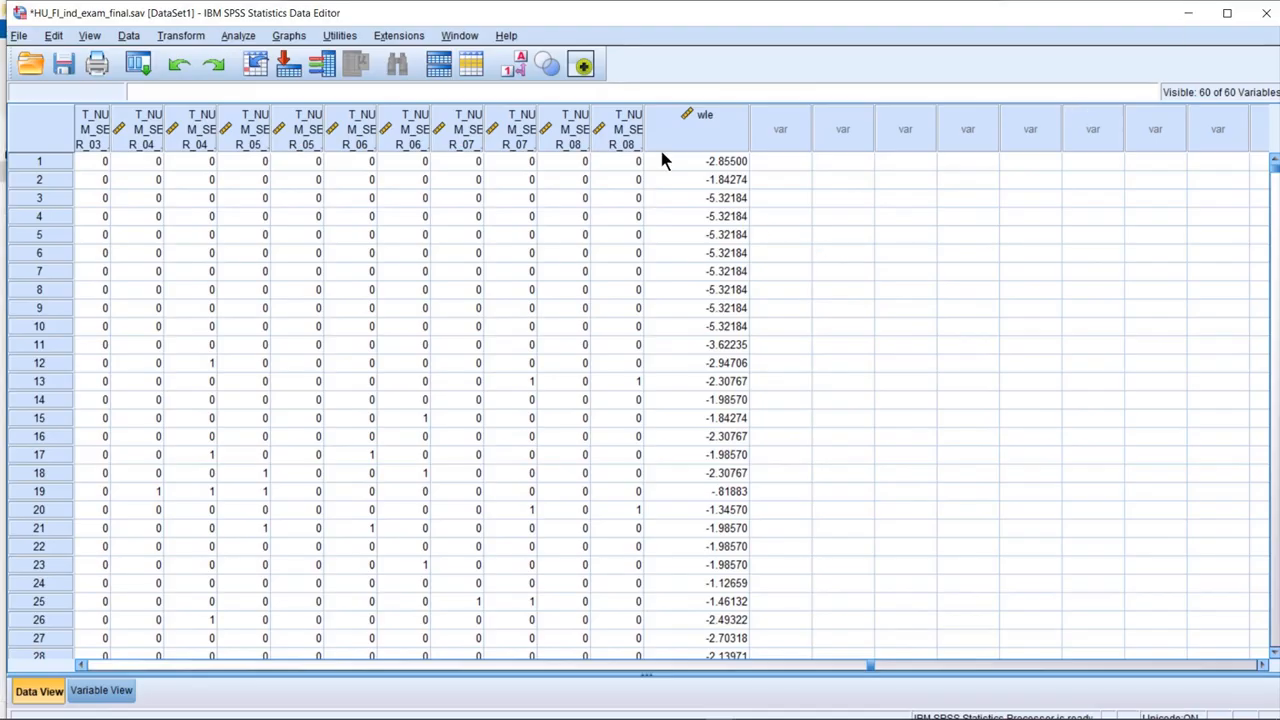
pyautogui.click(683, 133)
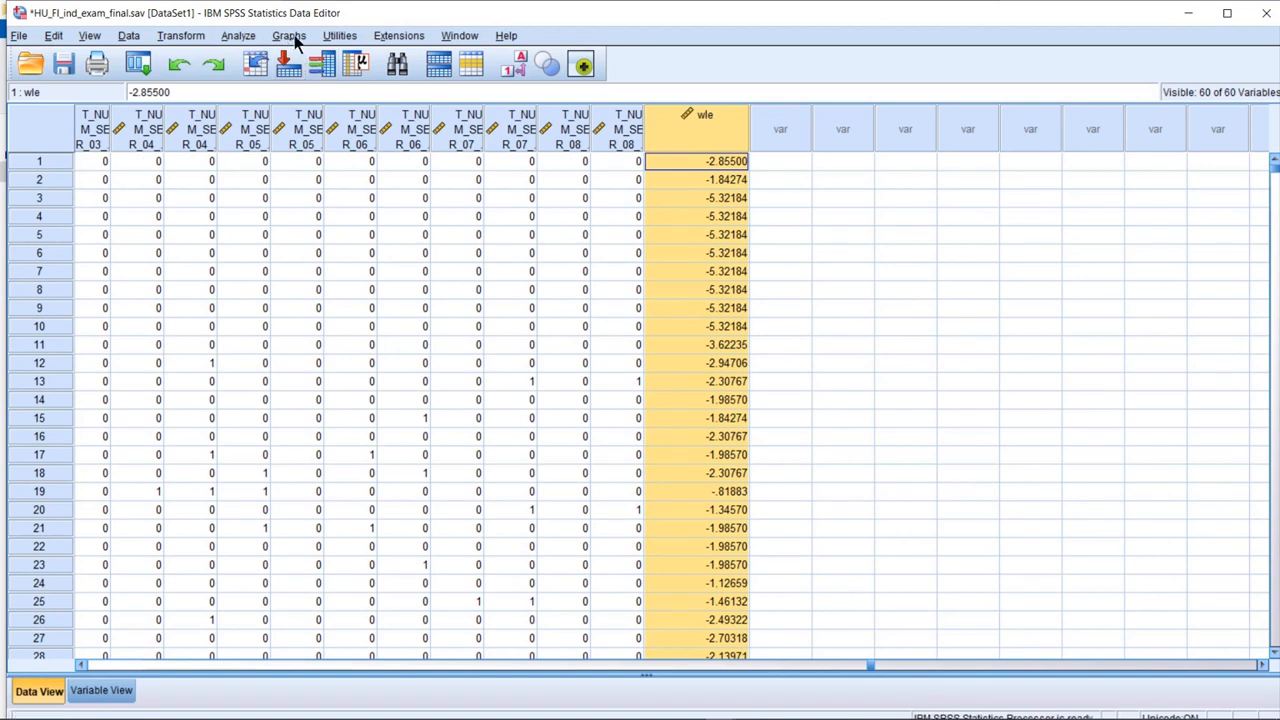
pyautogui.click(248, 37)
pyautogui.moveTo(267, 74)
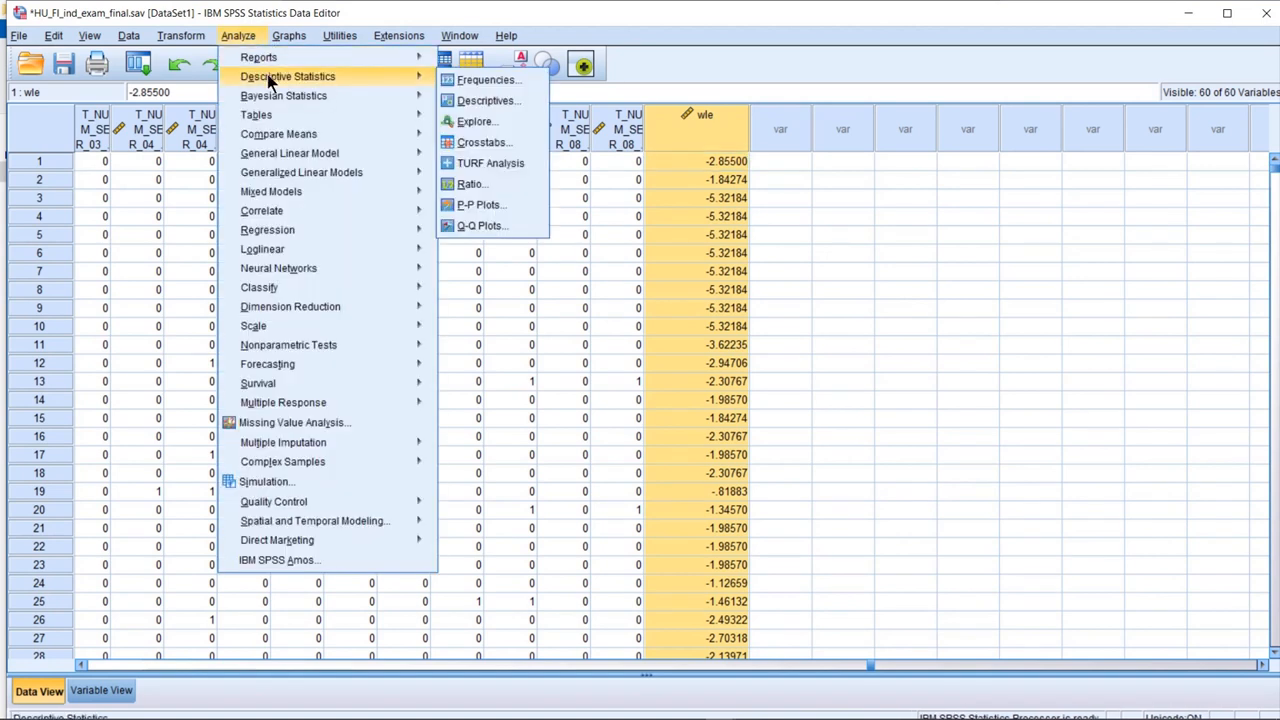
pyautogui.click(128, 38)
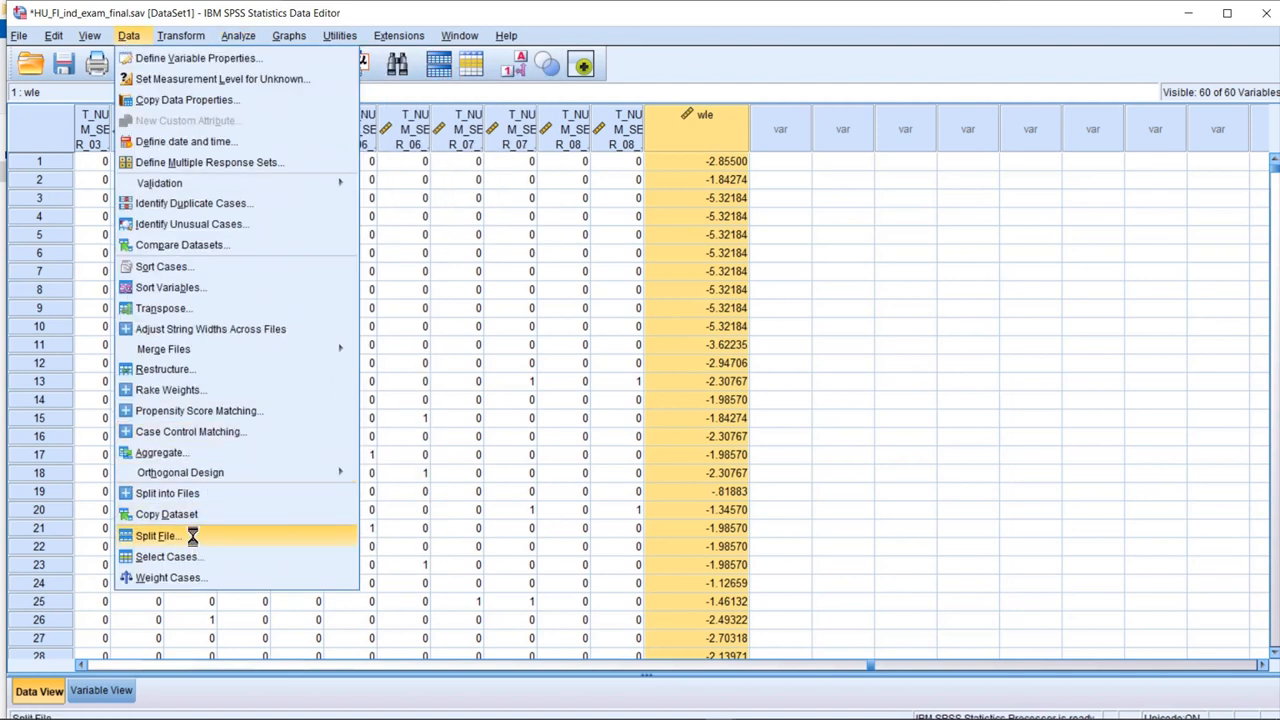
pyautogui.click(157, 536)
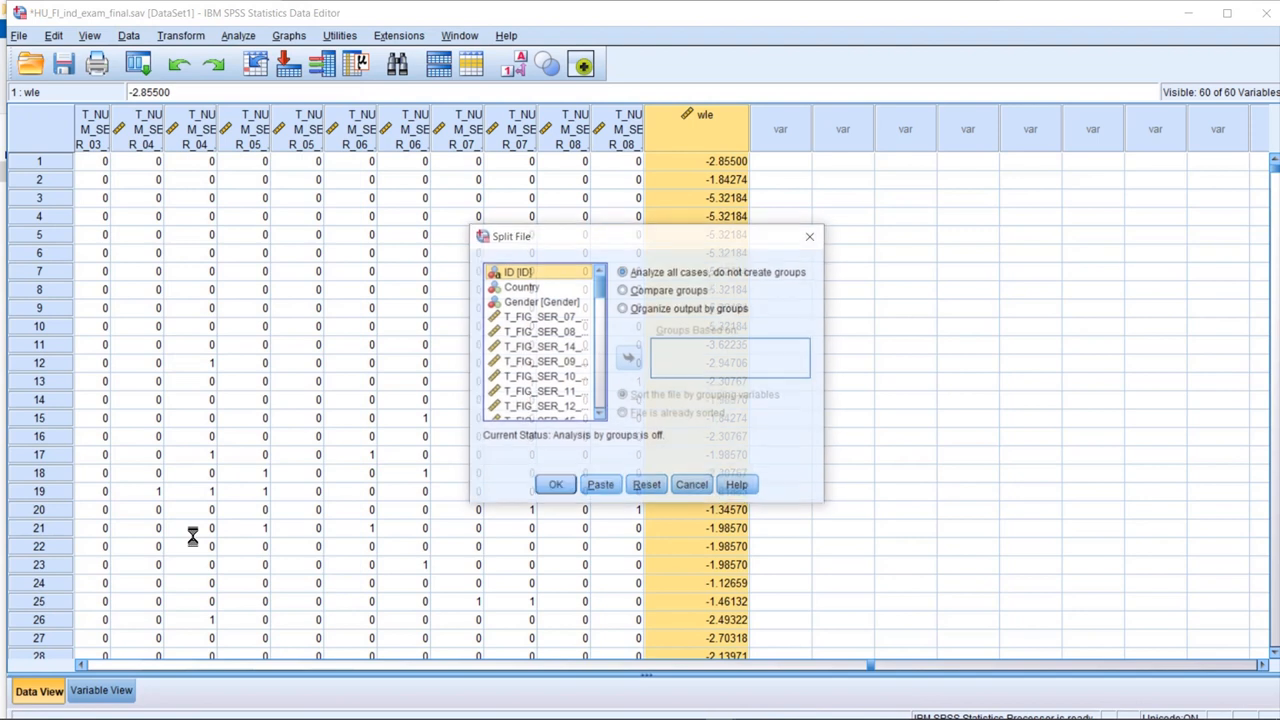
pyautogui.click(623, 290)
pyautogui.click(545, 288)
pyautogui.click(629, 360)
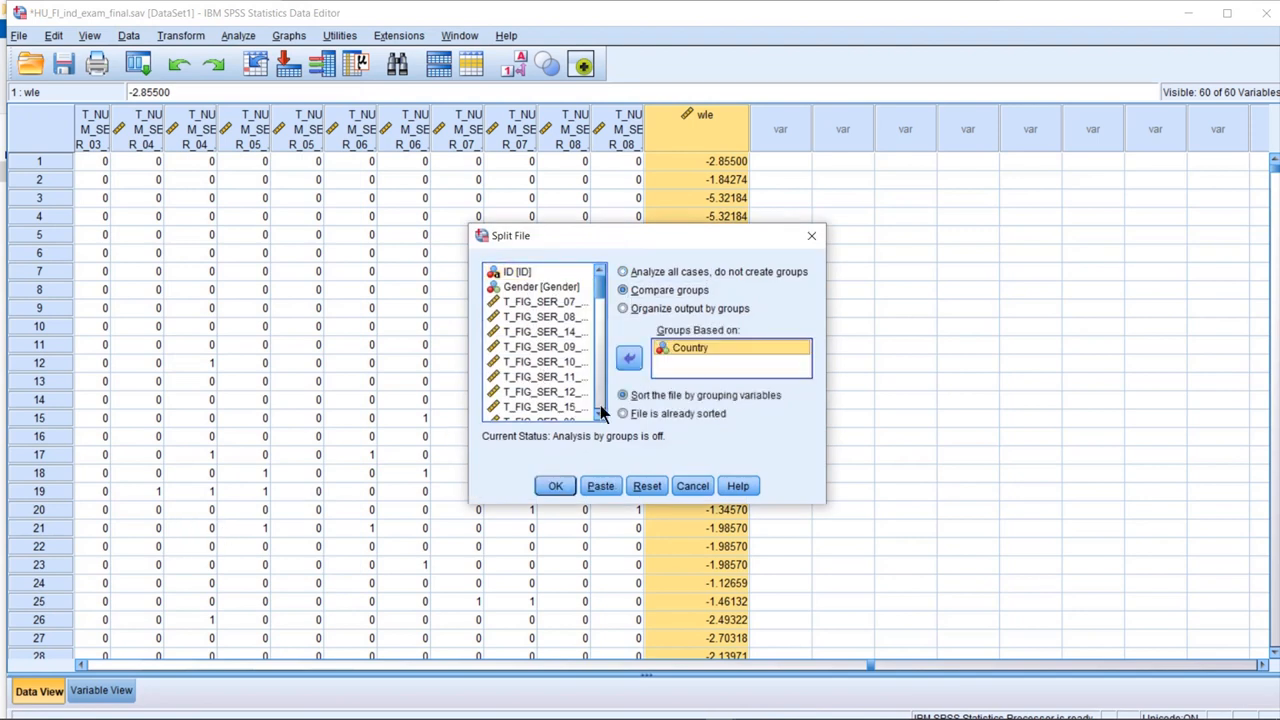
pyautogui.click(556, 486)
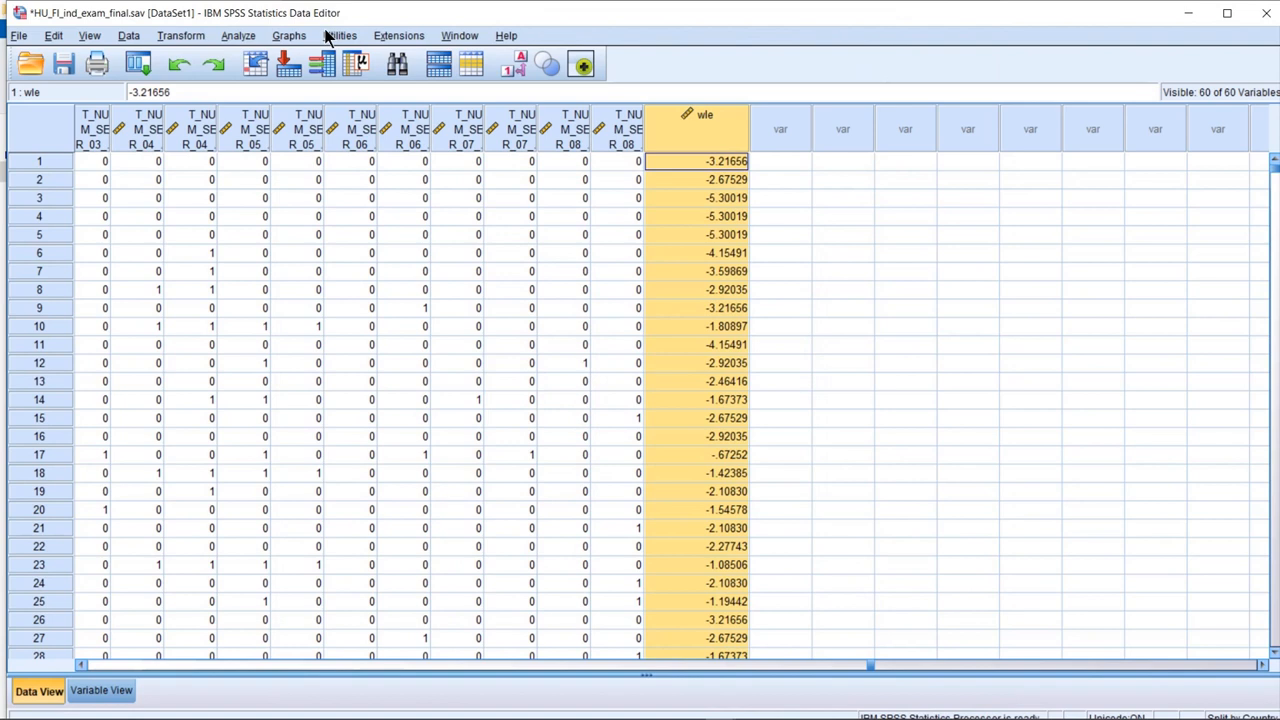
# Run Frequencies on the wle variable with the mean as the only statistic, keeping the frequency tables displayed
pyautogui.click(234, 36)
pyautogui.moveTo(255, 77)
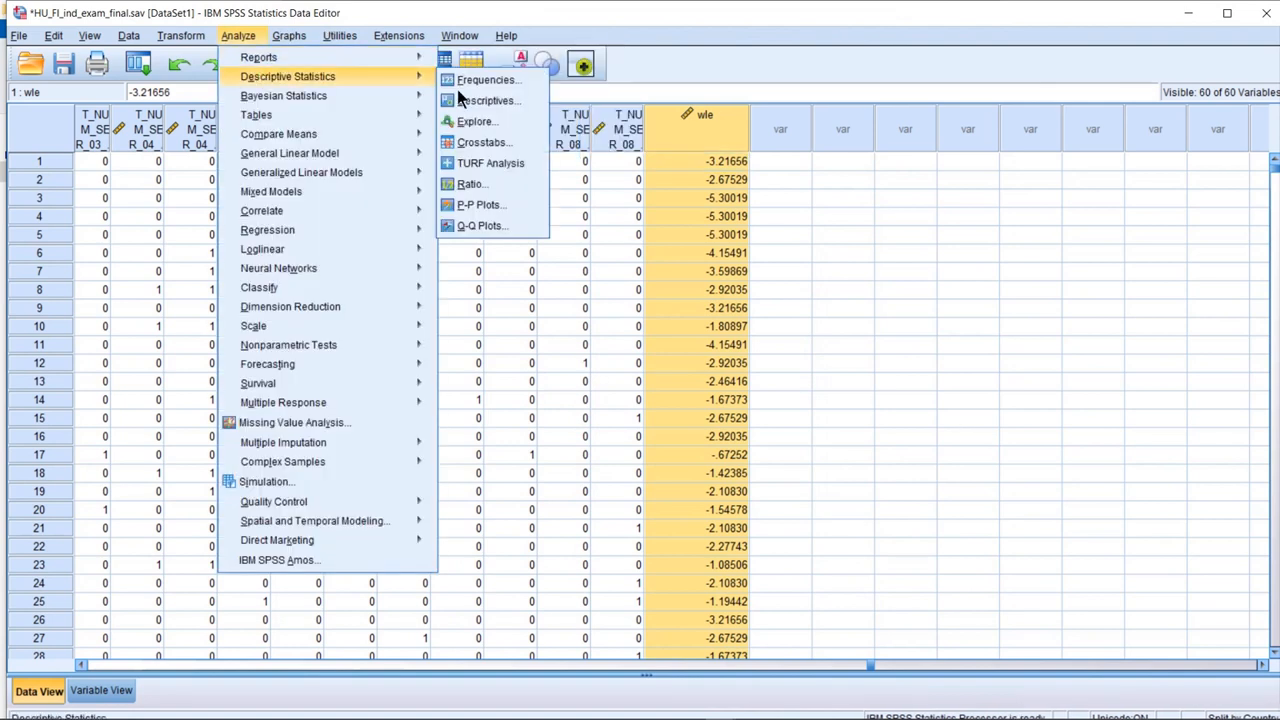
pyautogui.click(468, 81)
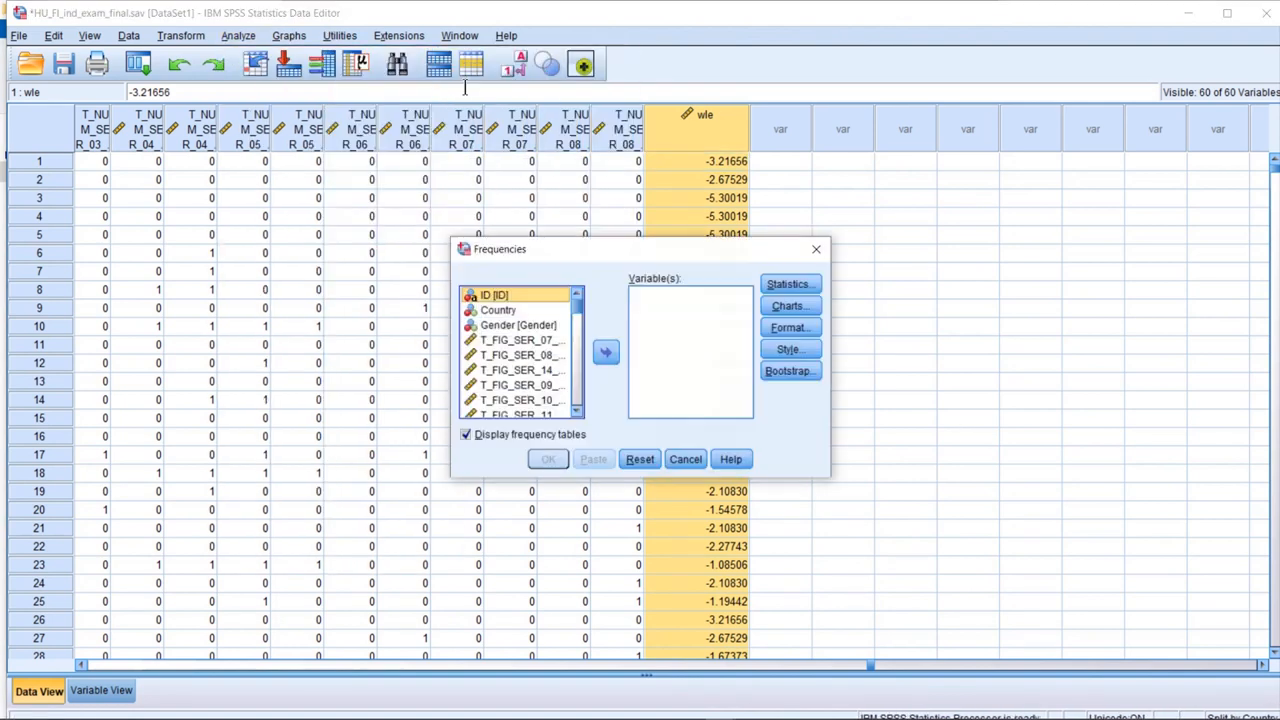
pyautogui.click(785, 284)
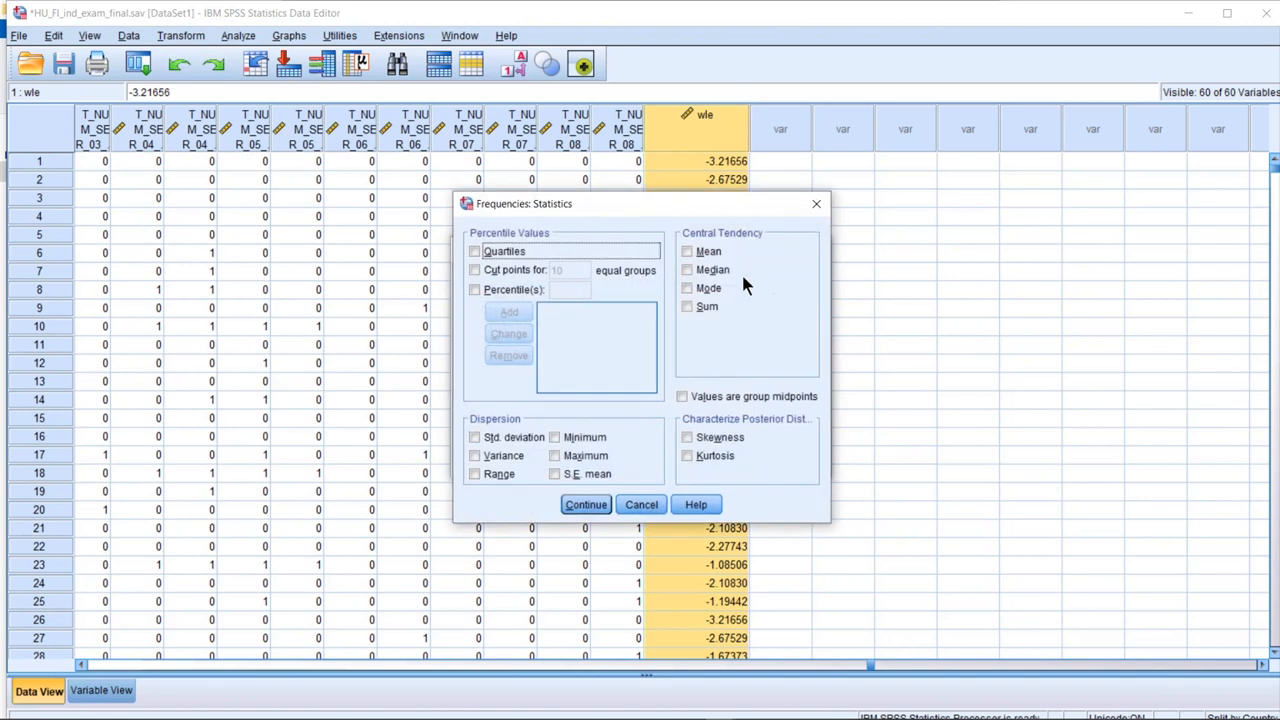
pyautogui.click(700, 252)
pyautogui.click(585, 504)
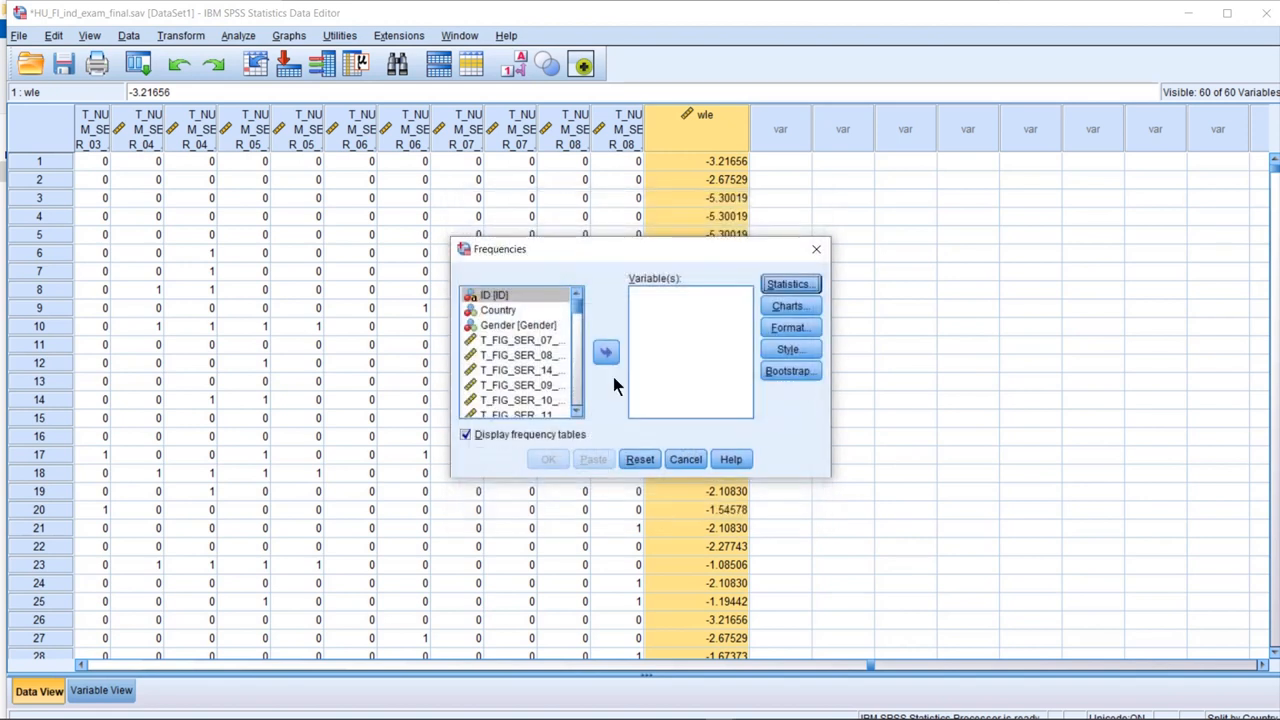
pyautogui.moveTo(581, 316); pyautogui.dragTo(581, 427)
pyautogui.click(489, 410)
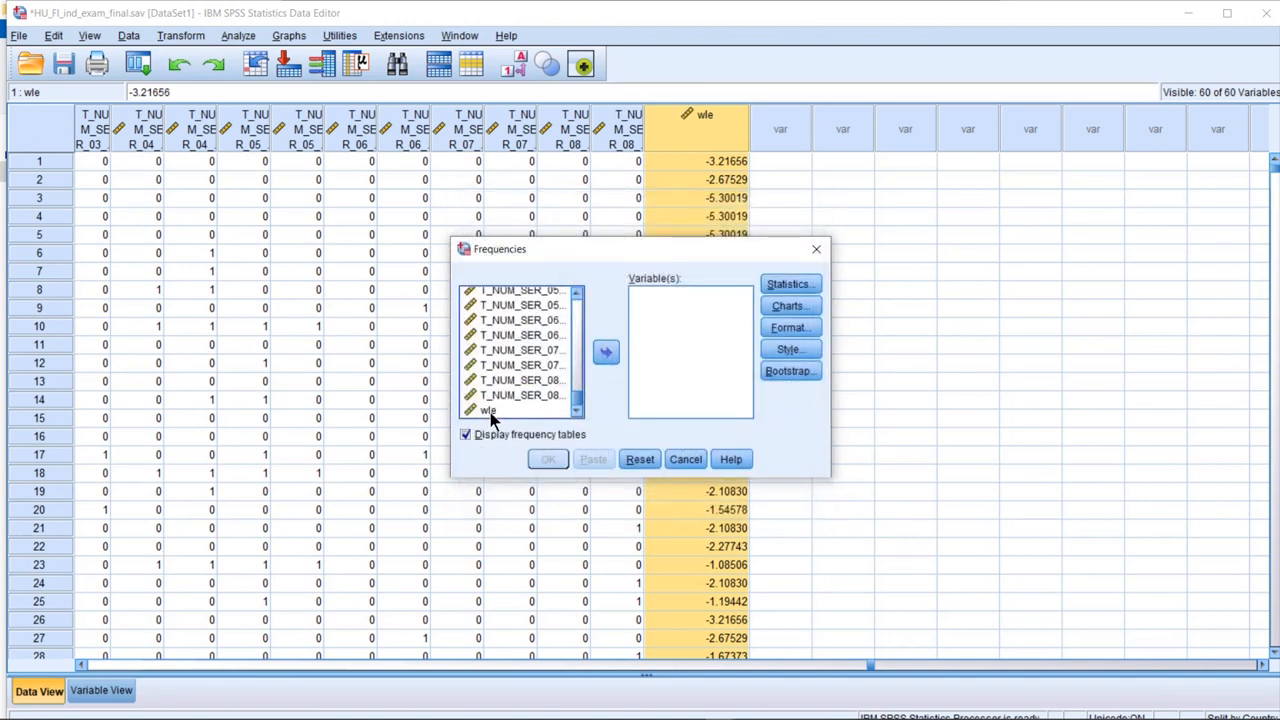
pyautogui.click(606, 352)
pyautogui.click(547, 459)
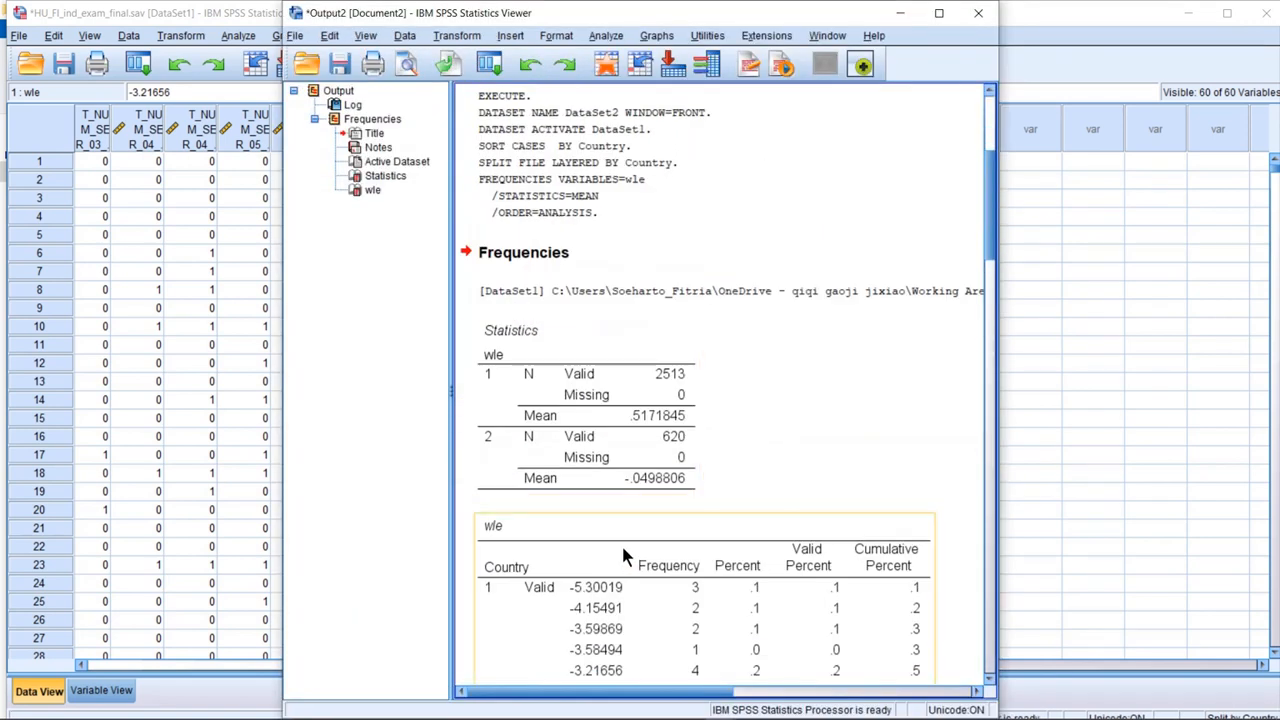
# Copy the Statistics table with the wle means of both country groups from the output
pyautogui.click(603, 428)
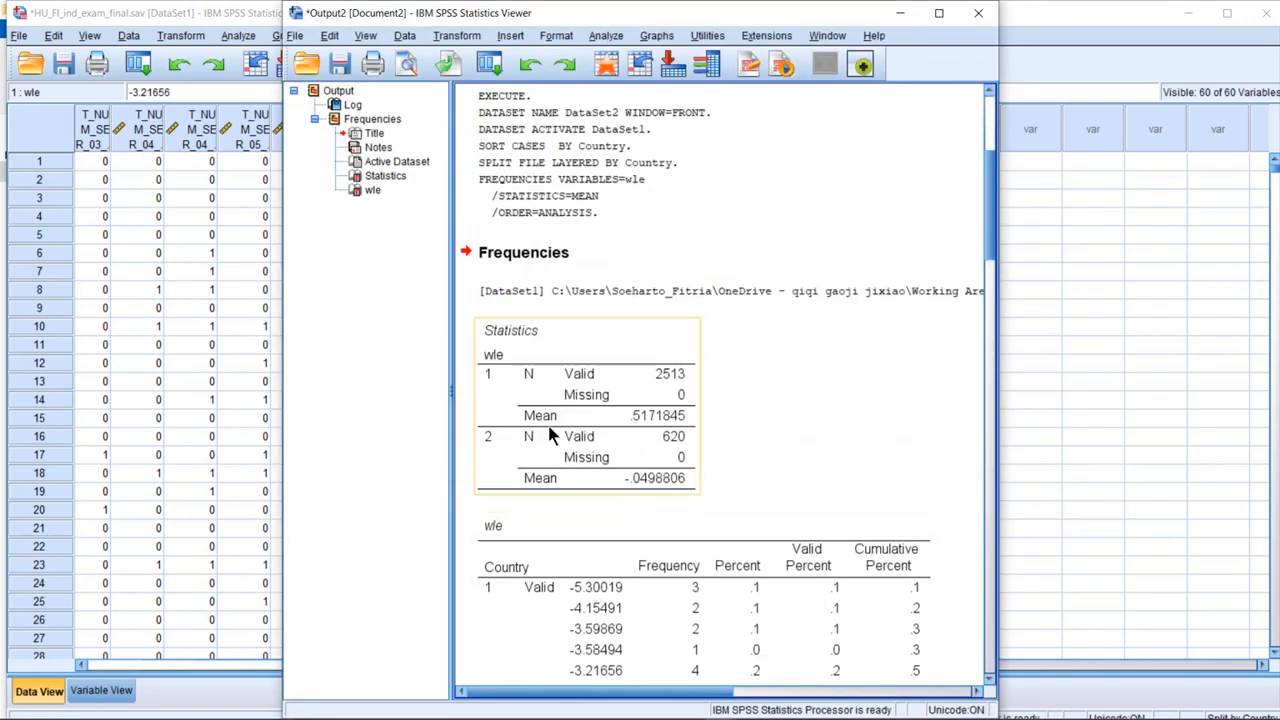
pyautogui.click(618, 421)
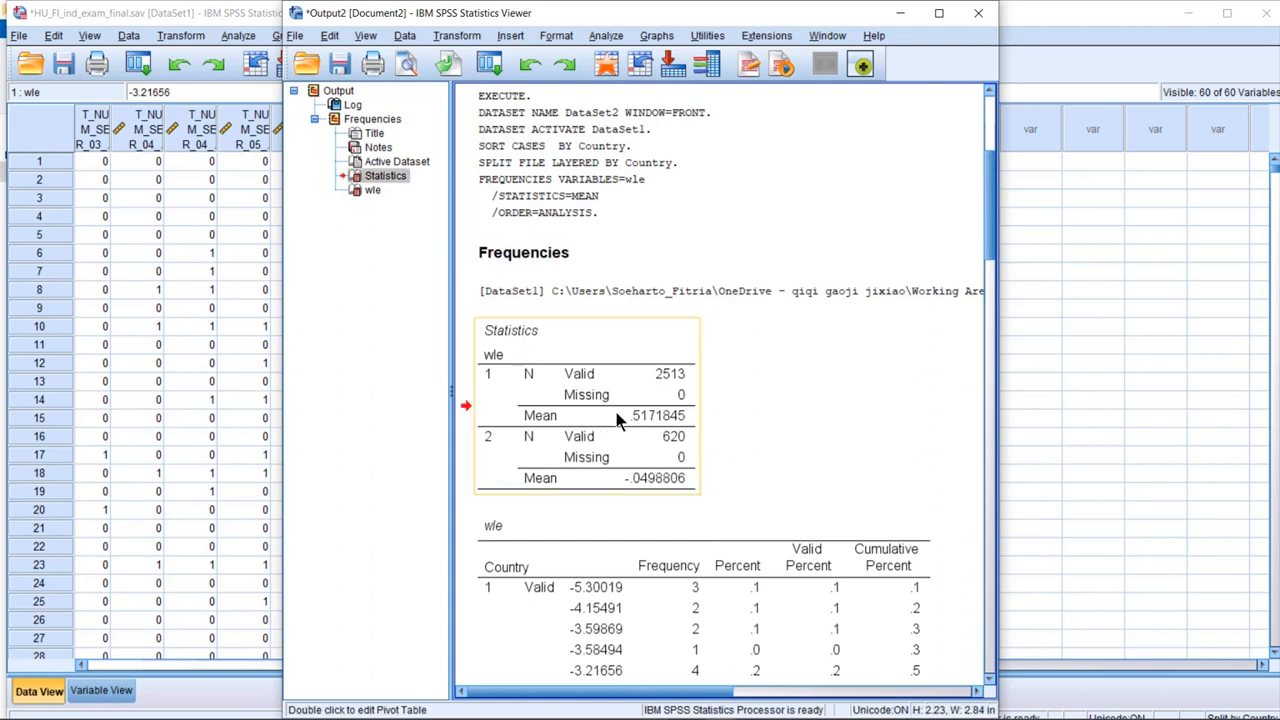
pyautogui.click(605, 511)
pyautogui.click(616, 440)
pyautogui.rightClick(616, 440)
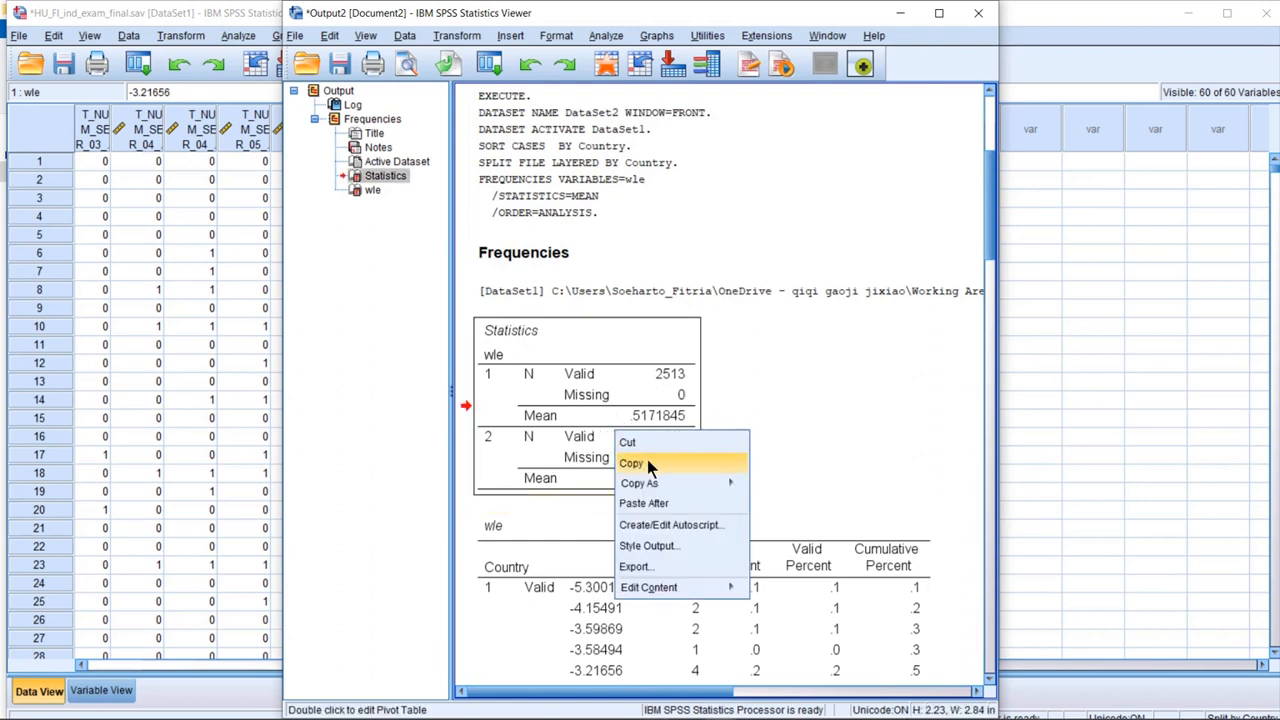
pyautogui.click(647, 462)
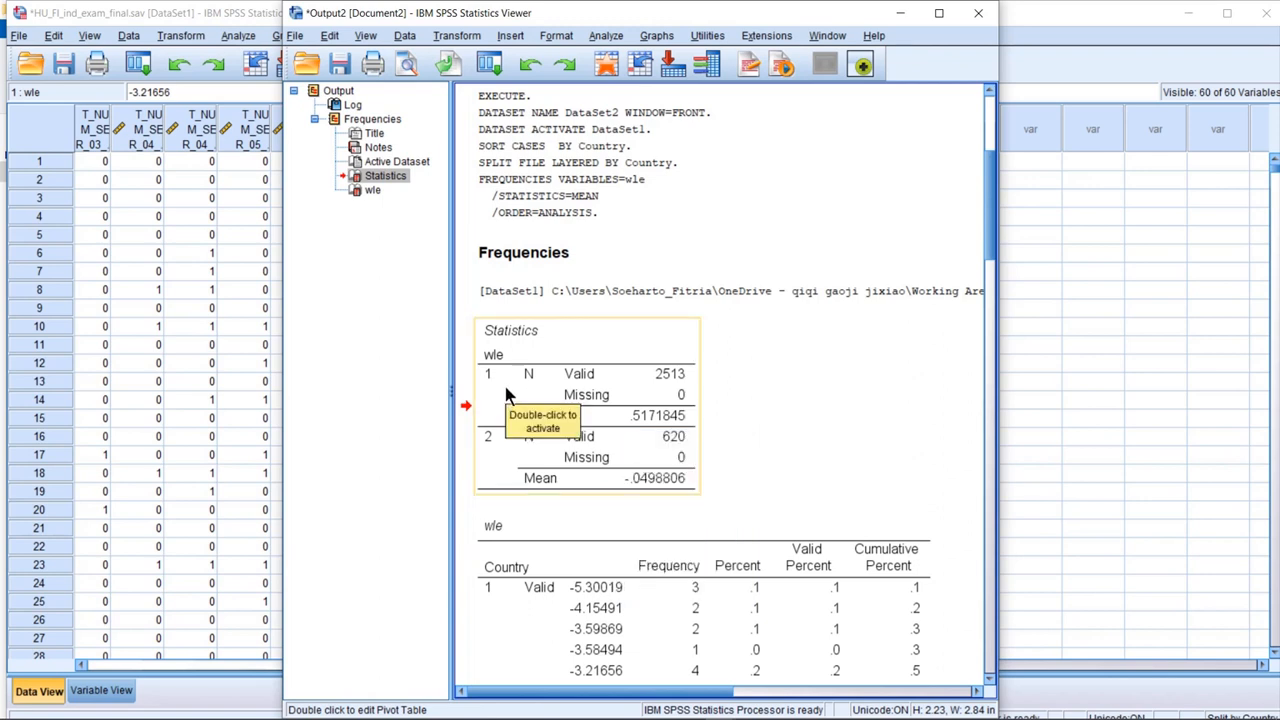
# Close the output document and give the Country variable in row 2 the label Country
pyautogui.click(978, 14)
pyautogui.click(638, 392)
pyautogui.click(100, 691)
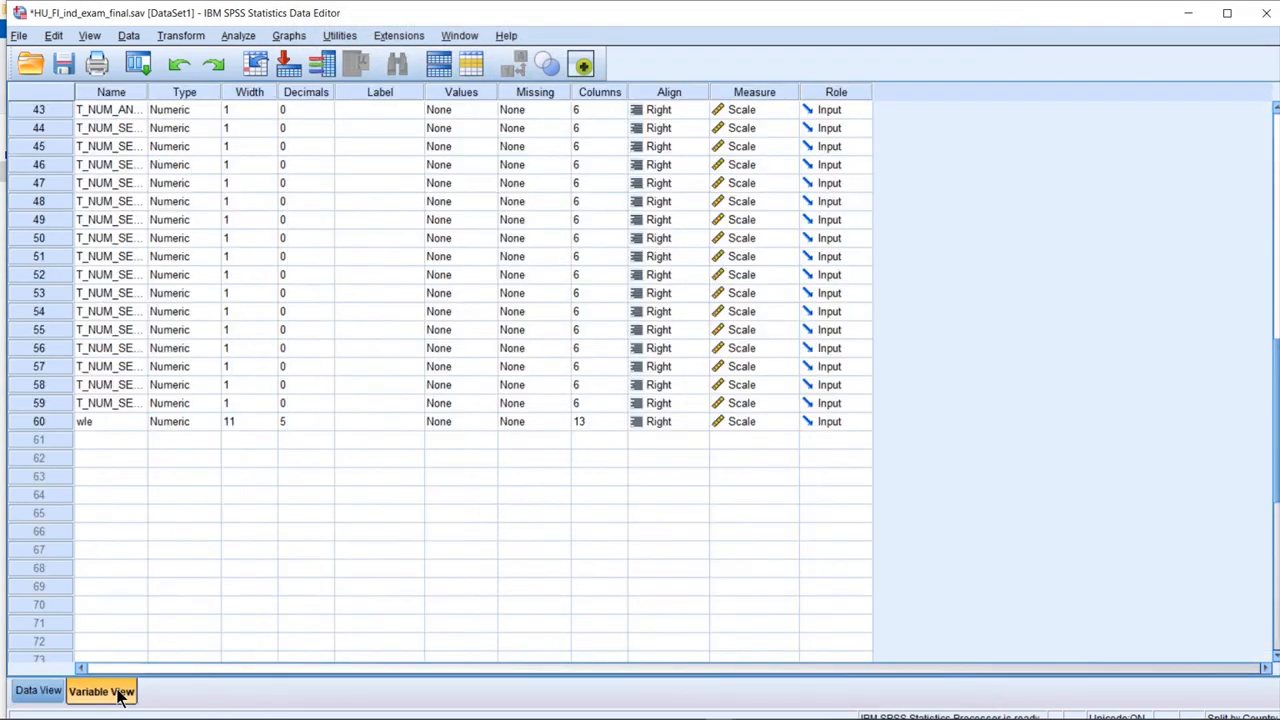
pyautogui.scroll(15, 601, 398)
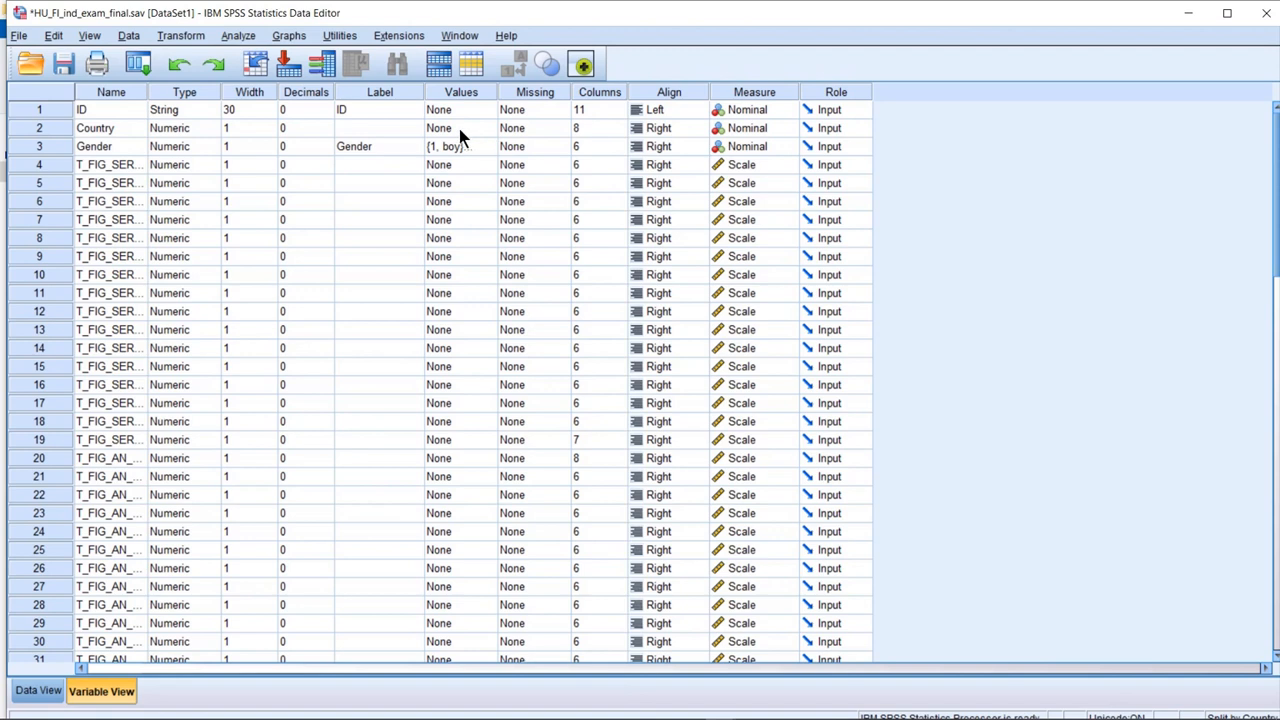
pyautogui.click(383, 130)
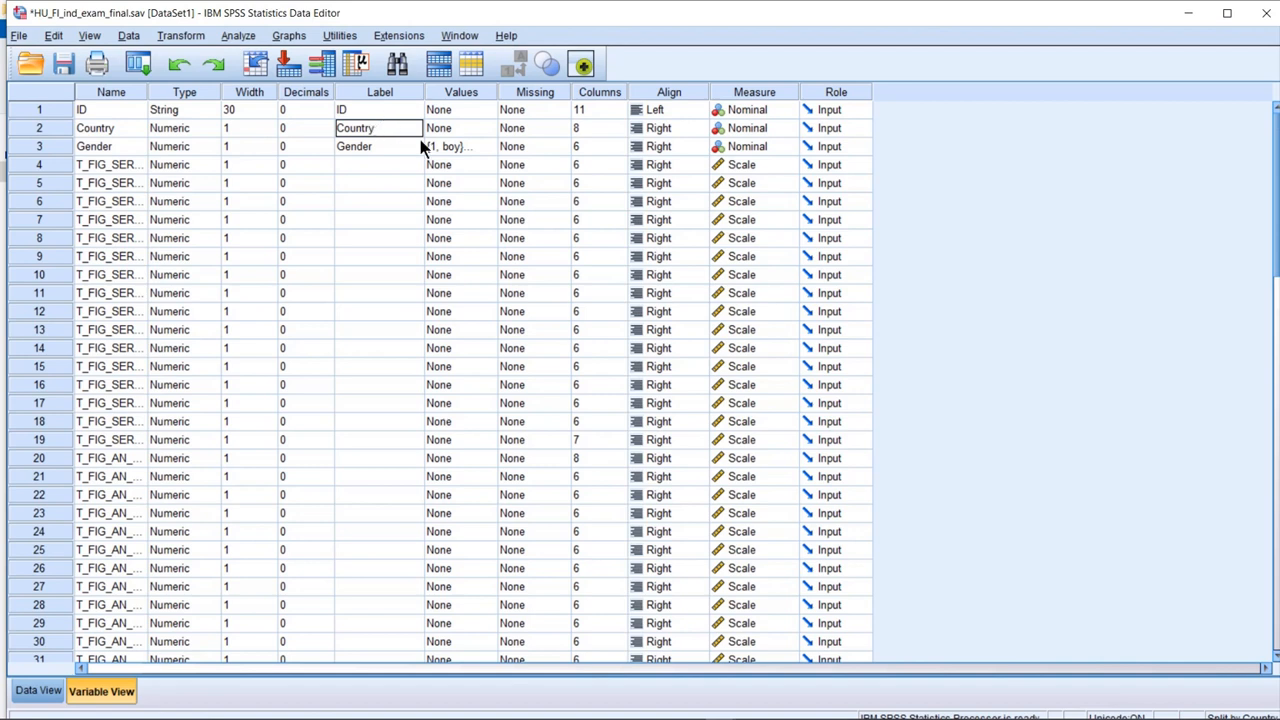
# Define the value labels of the Country variable as 1 = Hungary and 2 = Finland
pyautogui.click(460, 129)
pyautogui.click(486, 129)
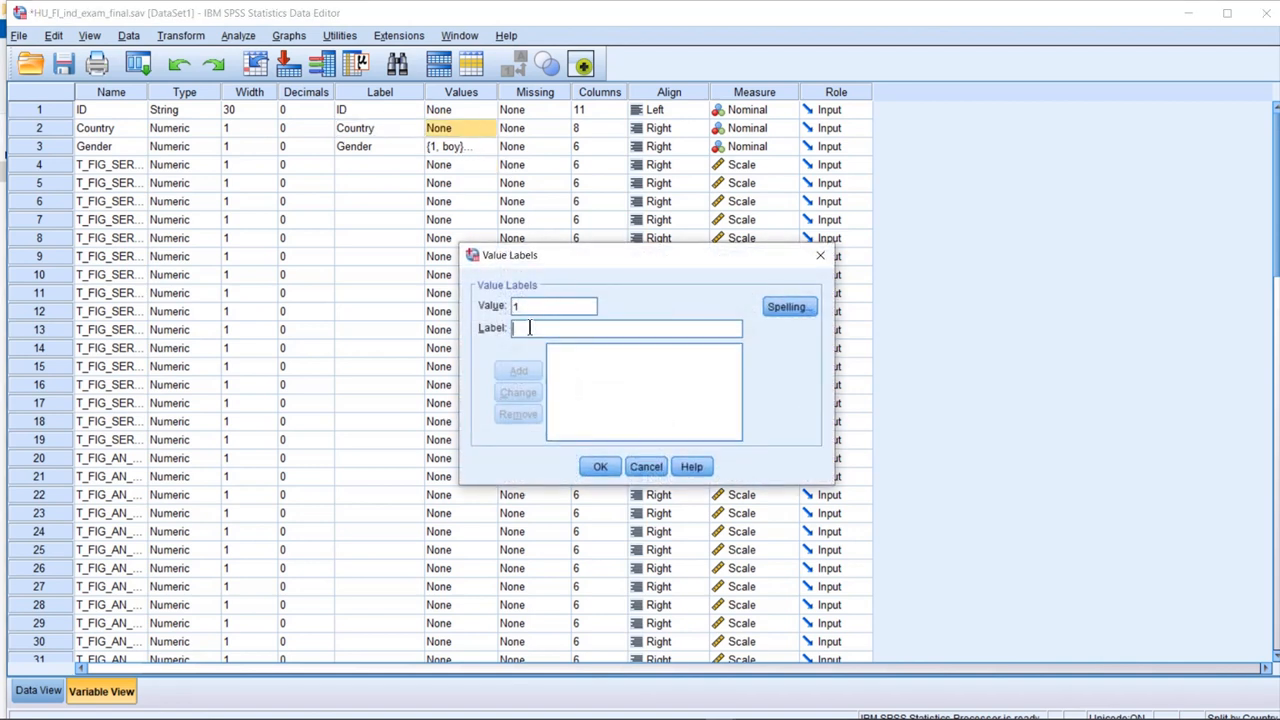
pyautogui.write('Hunga')
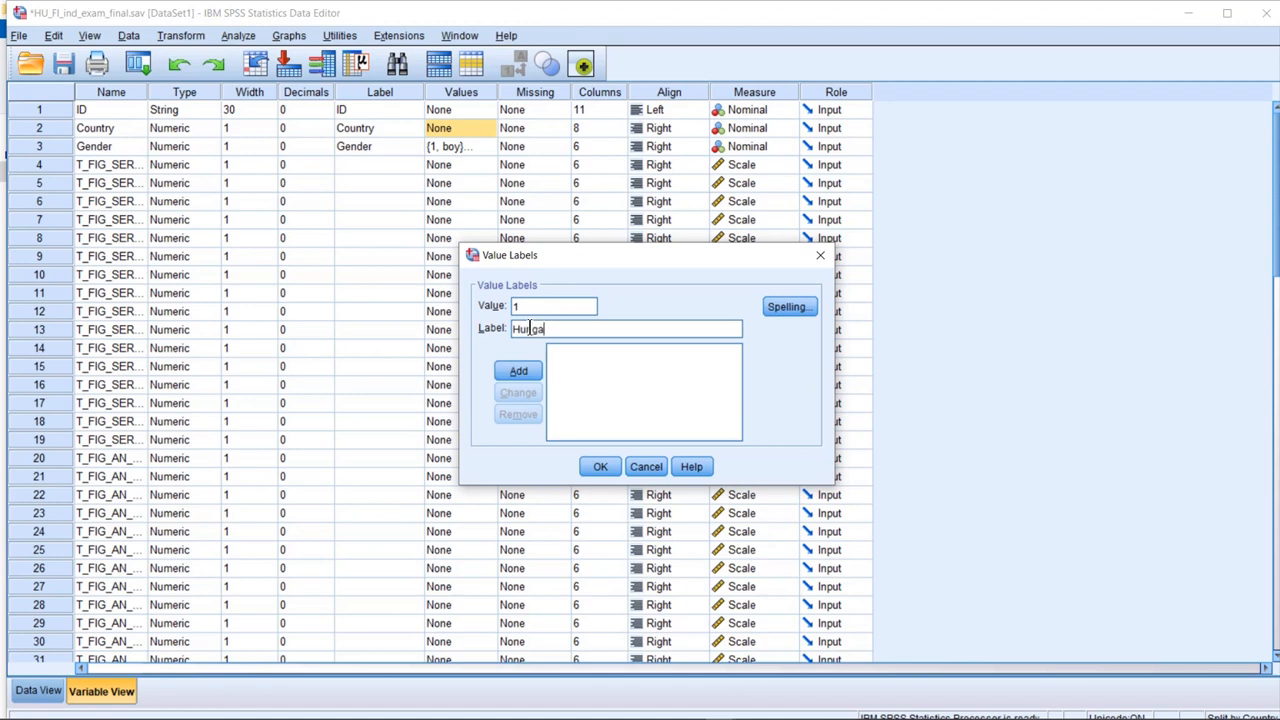
pyautogui.write('ry')
pyautogui.click(522, 369)
pyautogui.click(550, 313)
pyautogui.write('2')
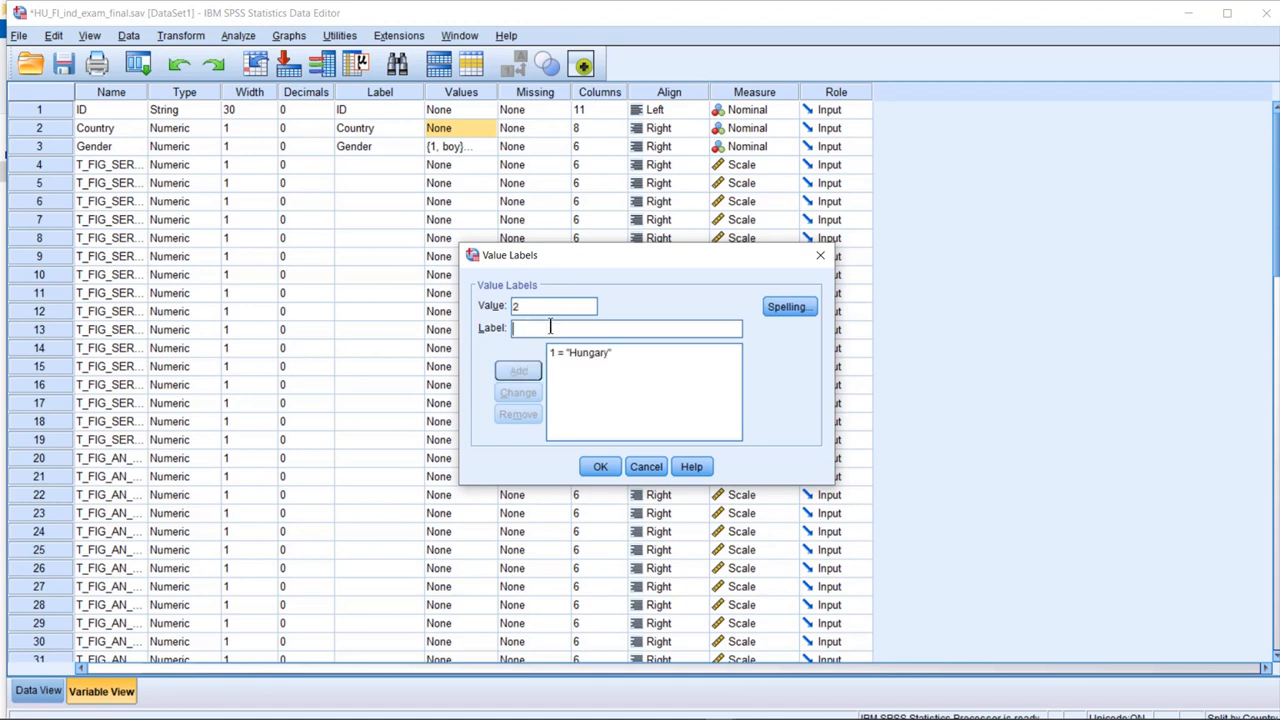
pyautogui.click(549, 327)
pyautogui.write('Finland')
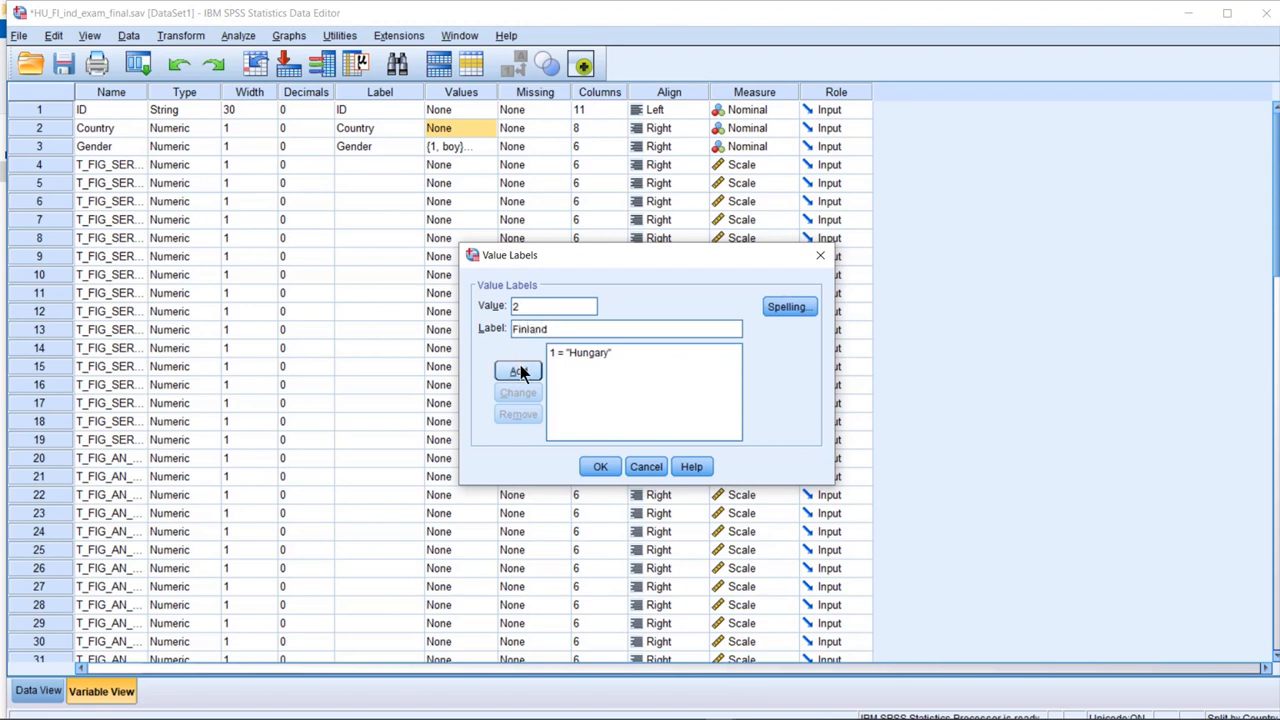
pyautogui.click(520, 372)
pyautogui.click(599, 465)
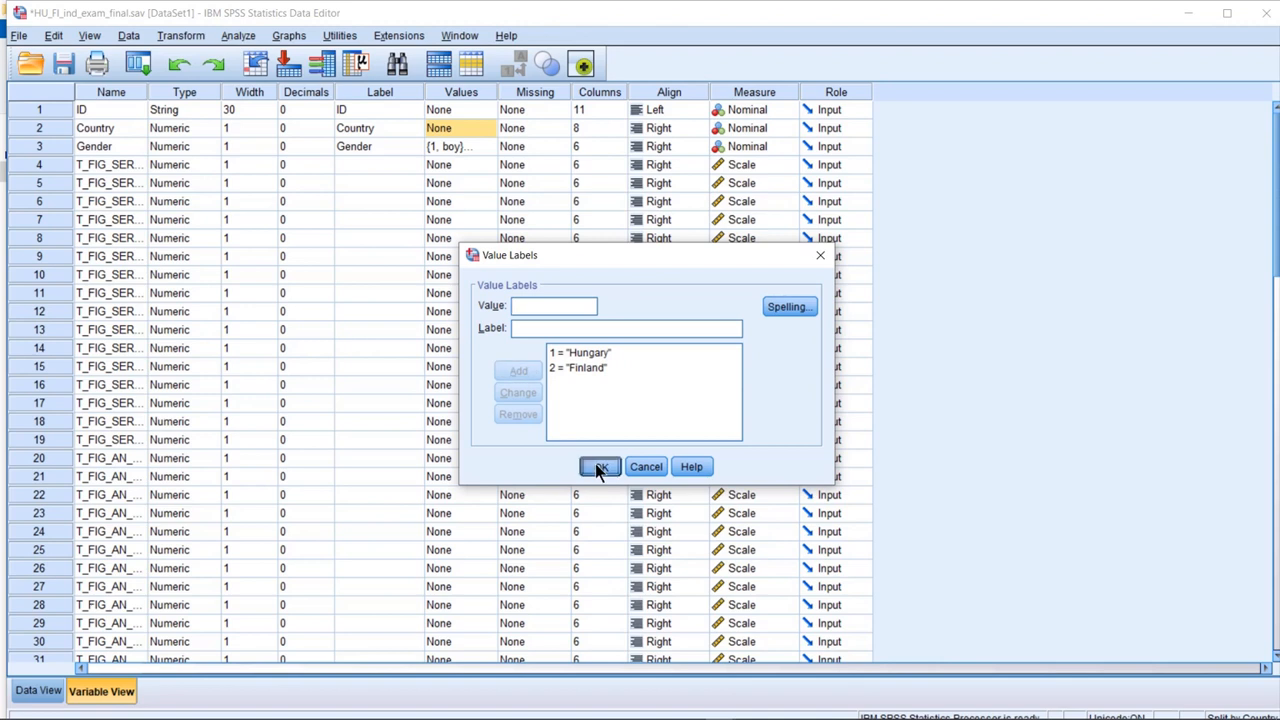
# Rerun the recent Frequencies analysis on wle with its existing settings
pyautogui.click(141, 66)
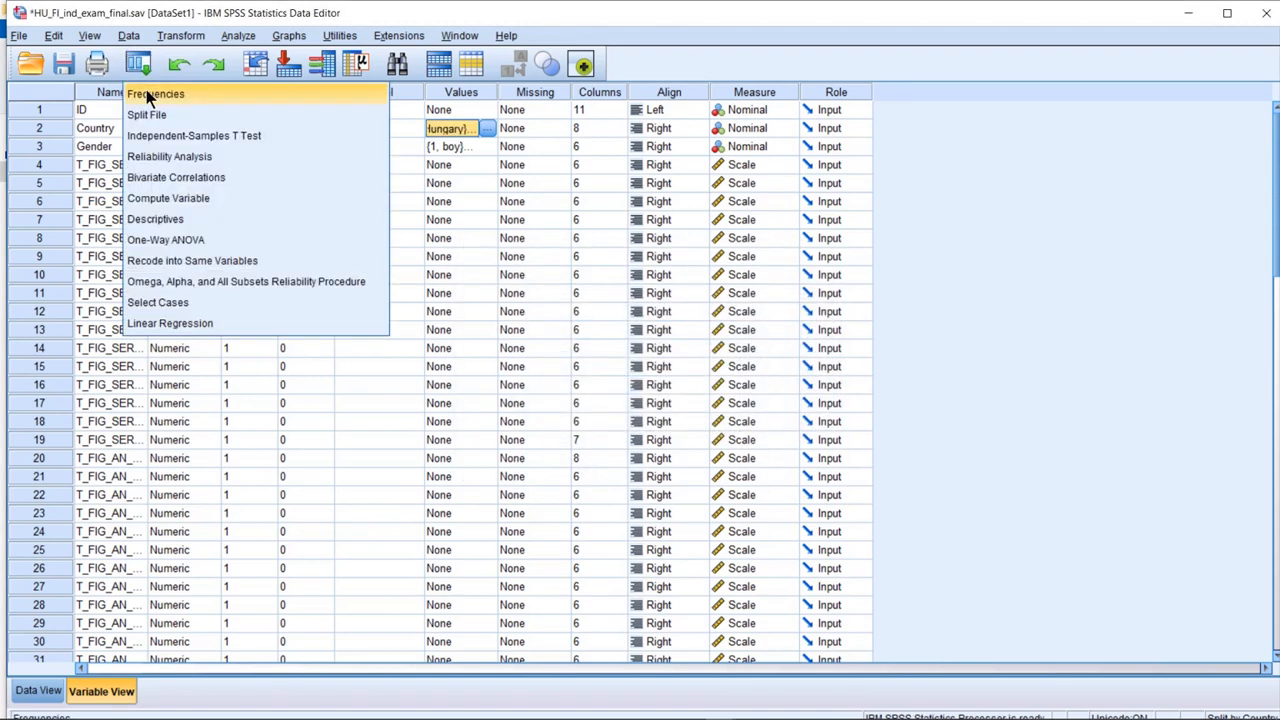
pyautogui.click(143, 90)
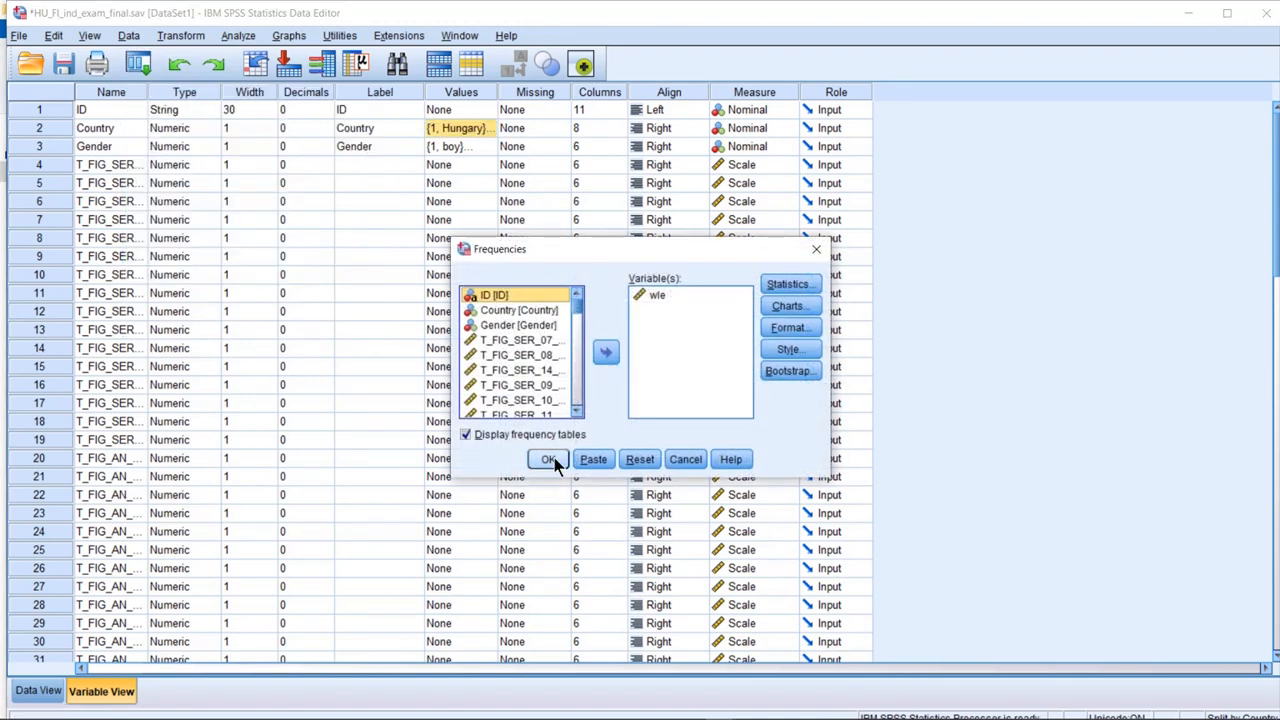
pyautogui.click(549, 459)
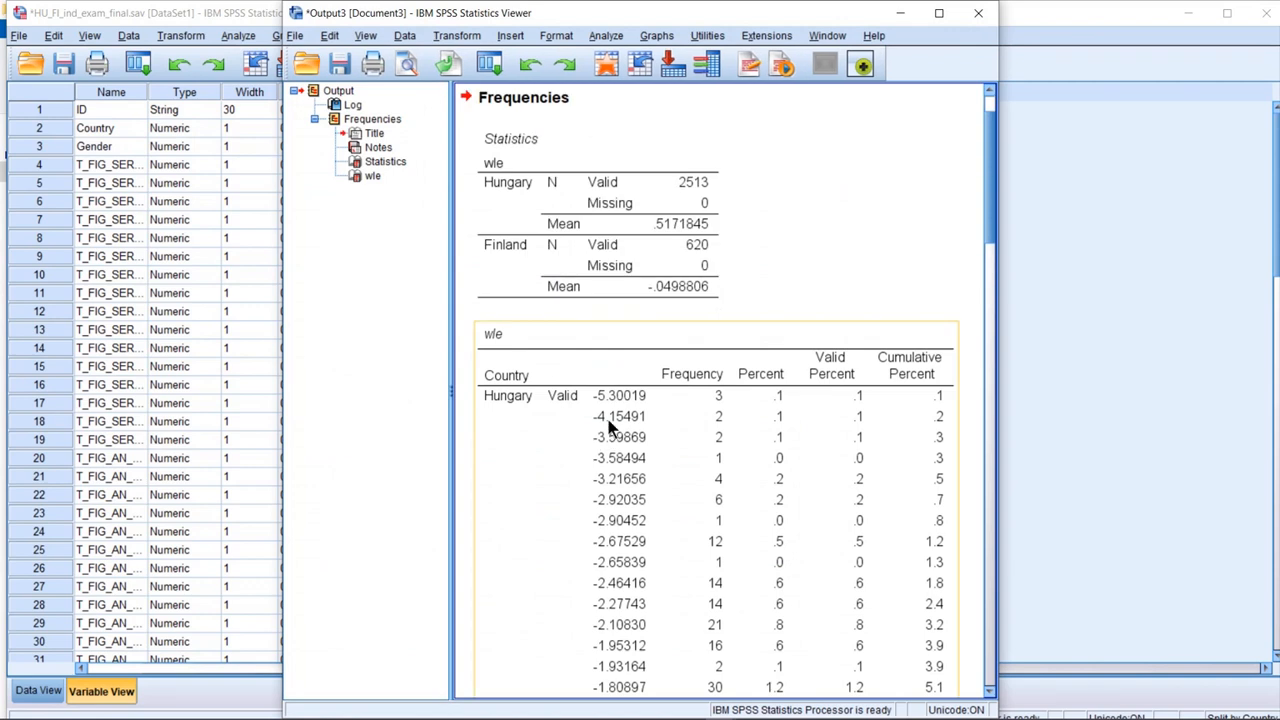
# Copy the Statistics table with the Hungary and Finland means and paste it under question 10 in the Word exam document
pyautogui.click(643, 268)
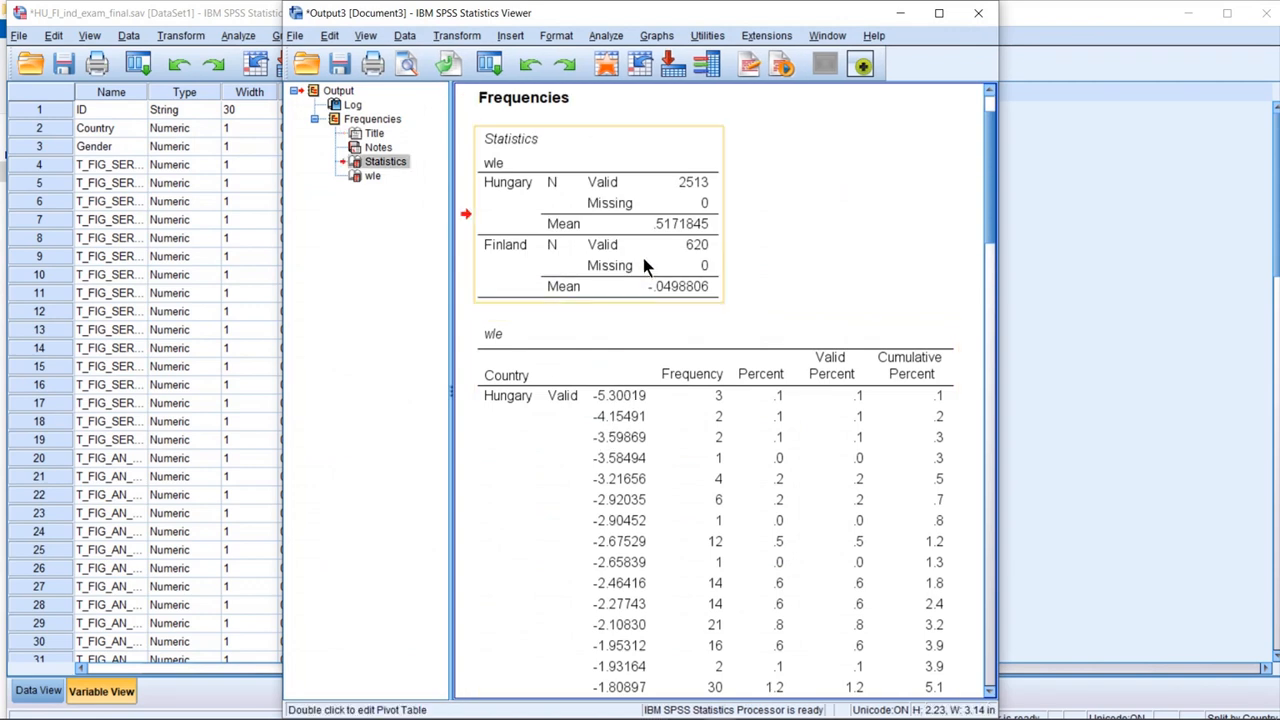
pyautogui.rightClick(644, 264)
pyautogui.click(662, 289)
pyautogui.click(686, 328)
pyautogui.click(568, 280)
pyautogui.click(520, 672)
pyautogui.click(567, 706)
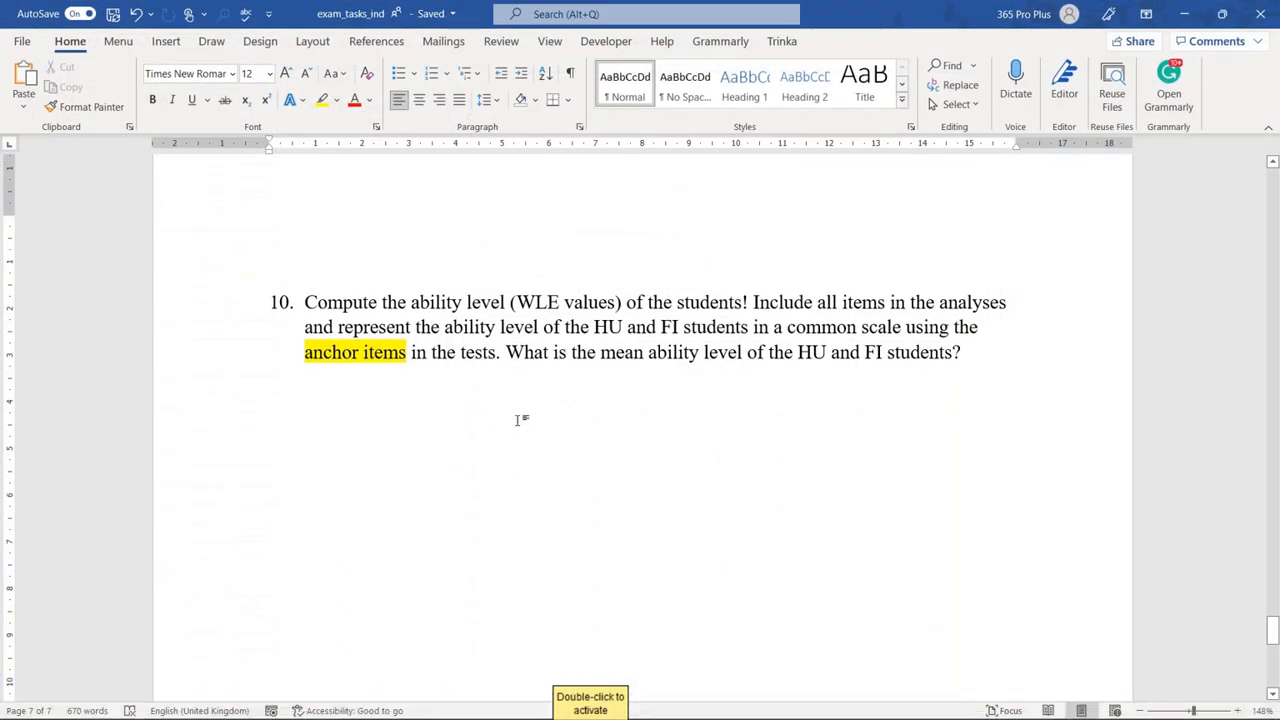
pyautogui.hotkey('ctrl', 'v')
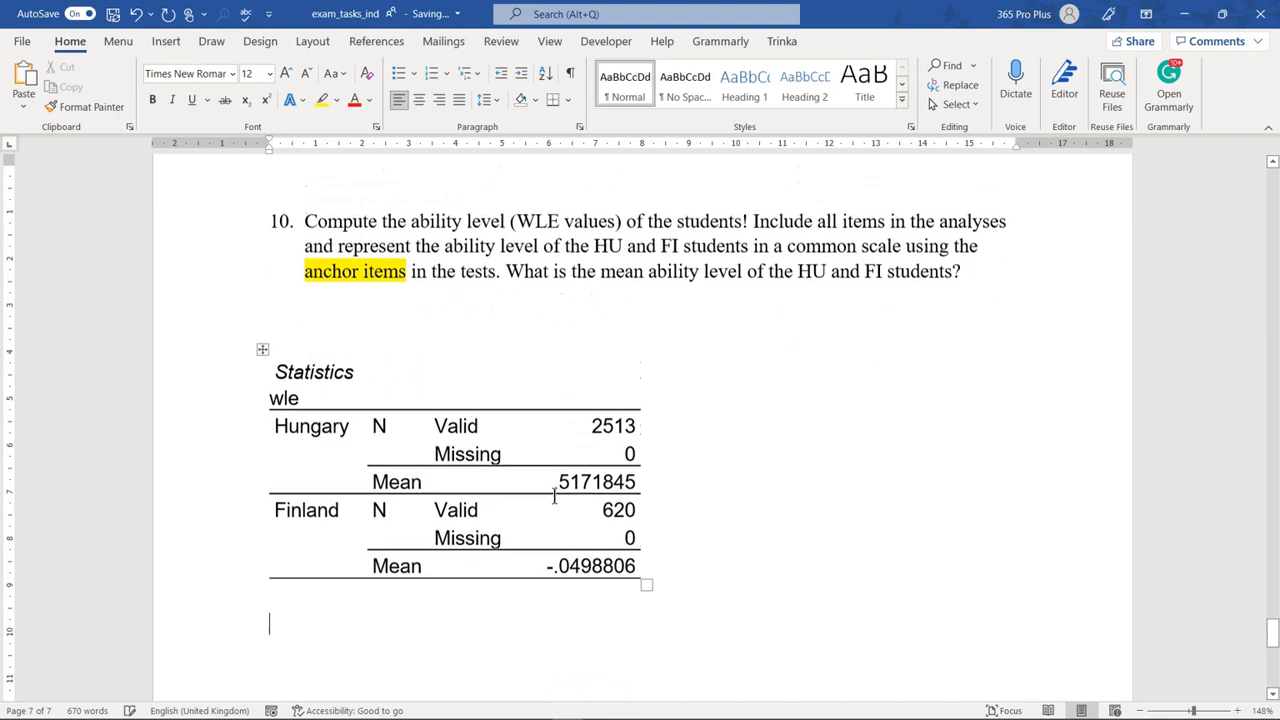
# Read question 11 about country-level differences in the exam document and return to the SPSS output
pyautogui.scroll(-10, 597, 343)
pyautogui.click(374, 362)
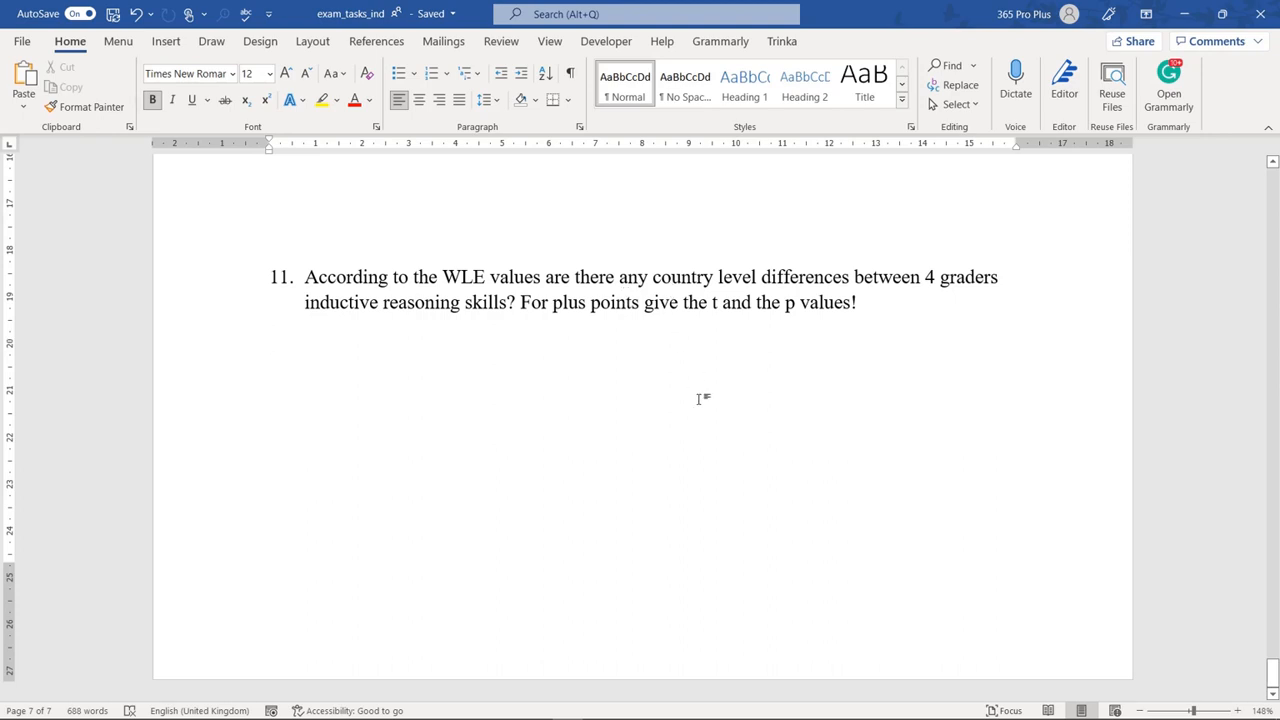
pyautogui.click(1188, 14)
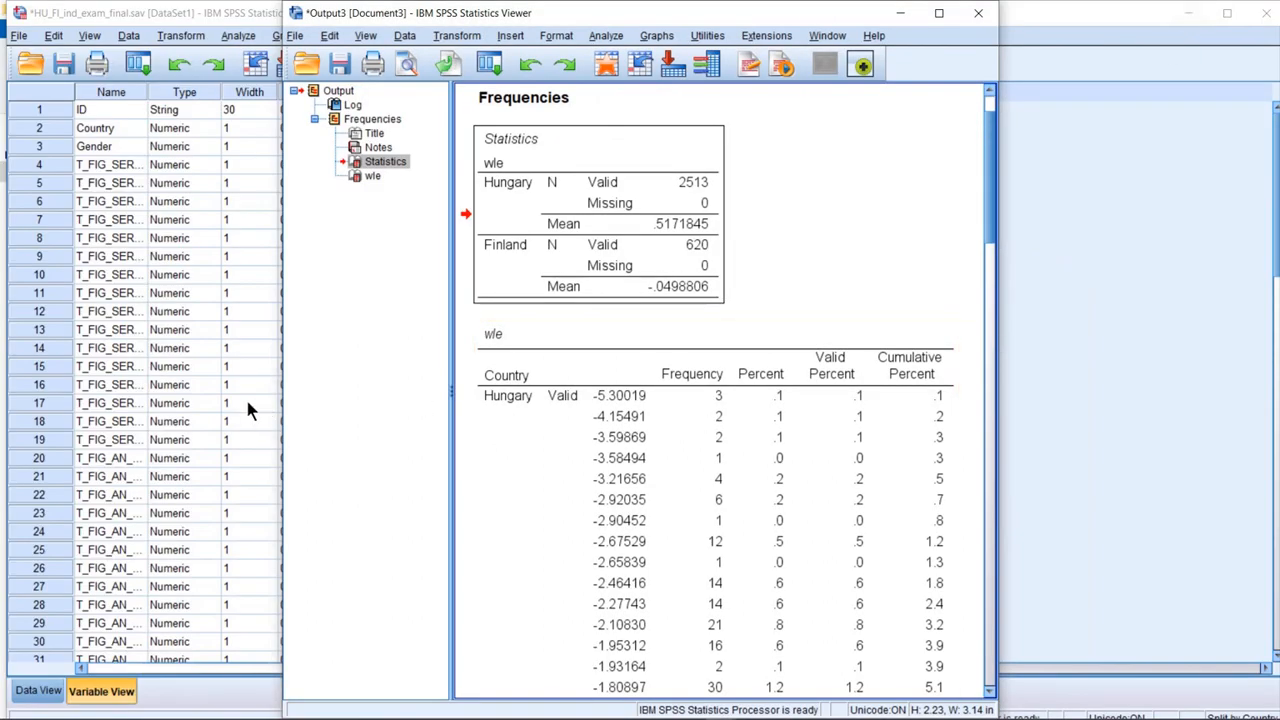
# Return to the data editor and set Select Cases to use all cases, with no filter
pyautogui.click(903, 14)
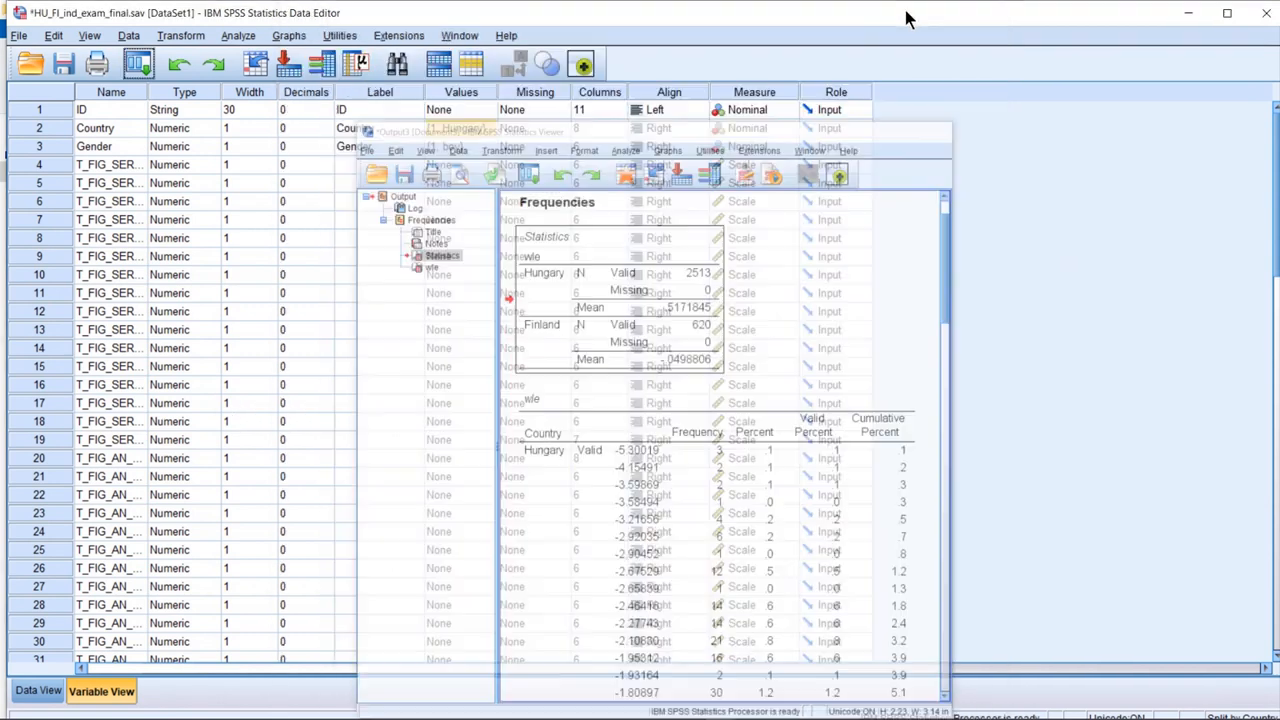
pyautogui.click(128, 35)
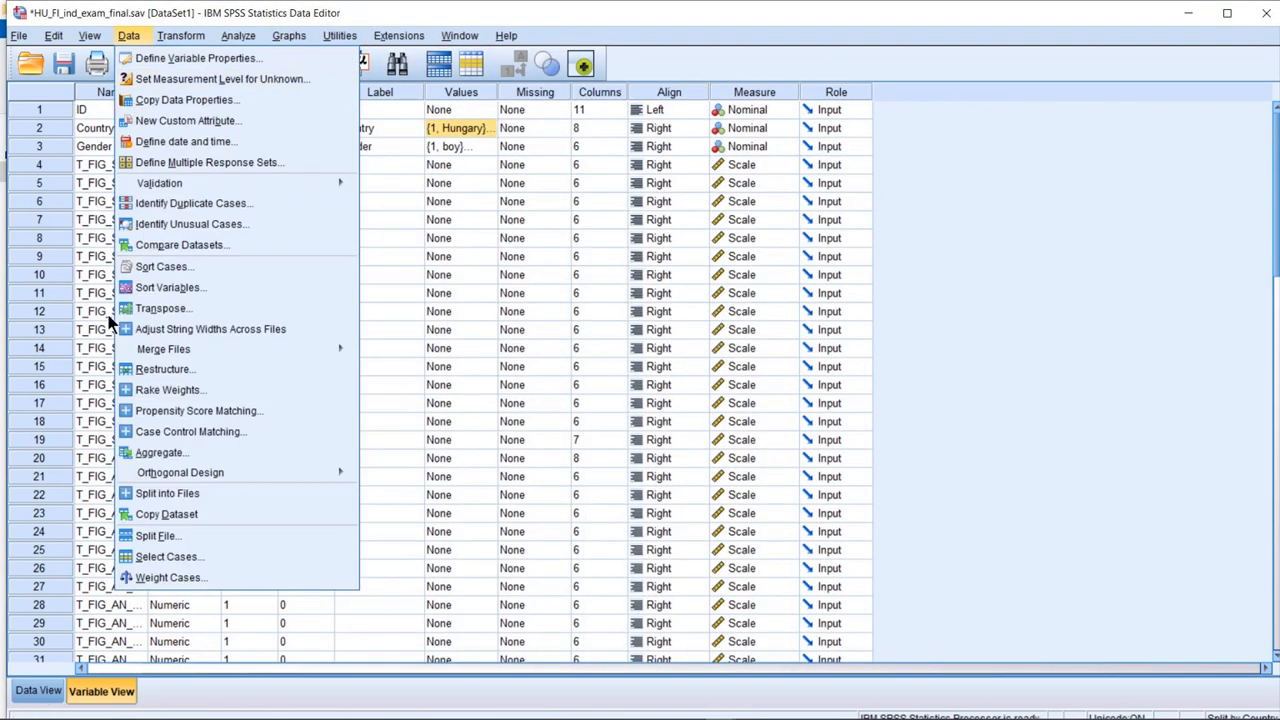
pyautogui.click(168, 557)
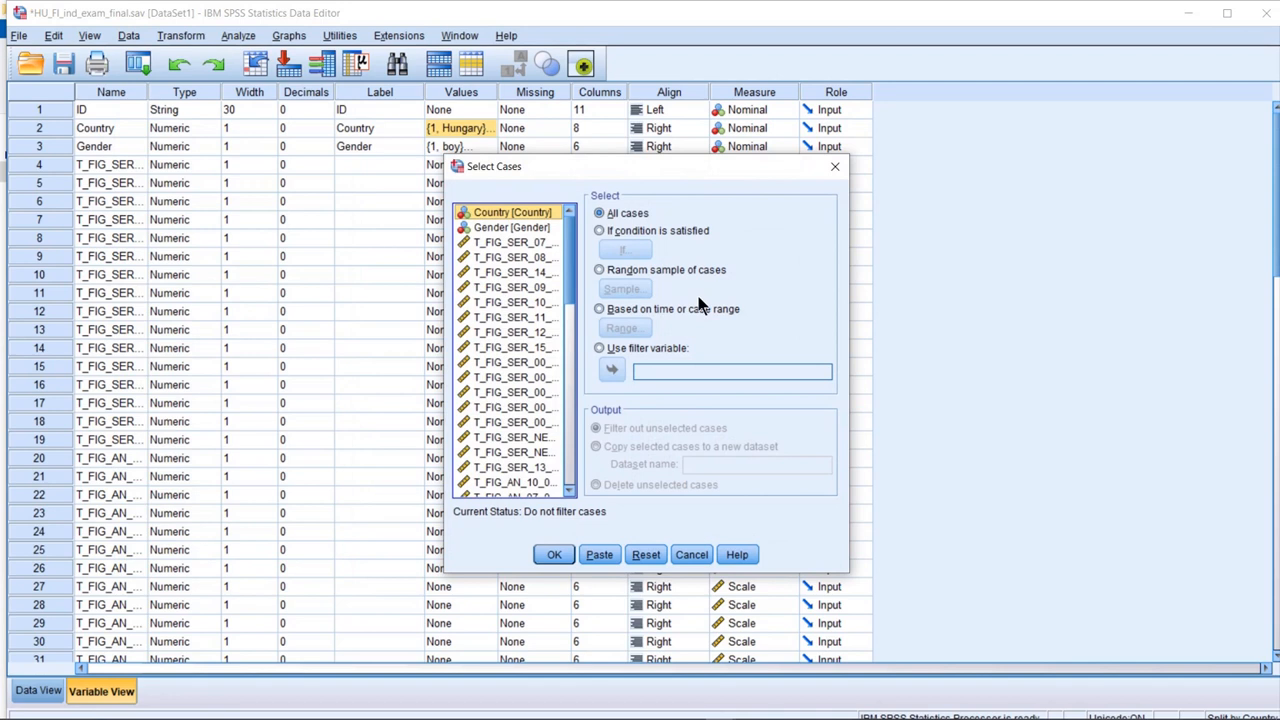
pyautogui.click(556, 554)
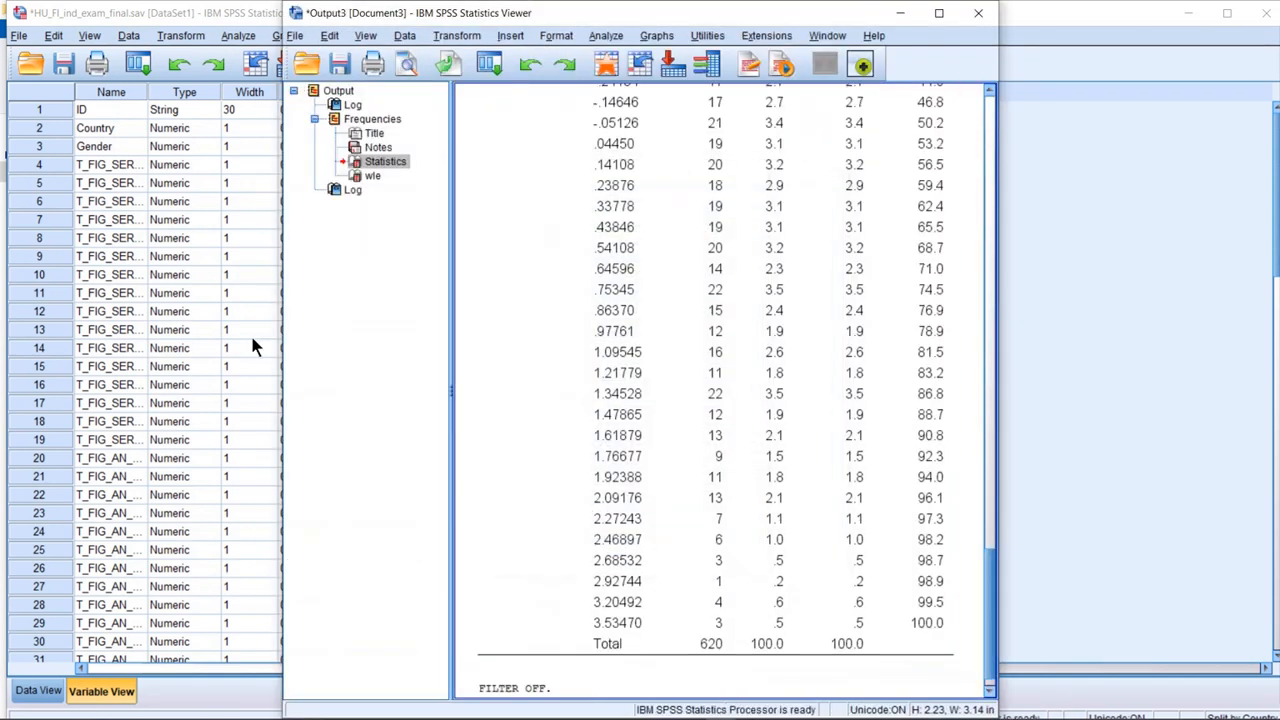
# Turn off the split by Country so that all cases are analyzed without creating groups
pyautogui.click(190, 37)
pyautogui.click(128, 35)
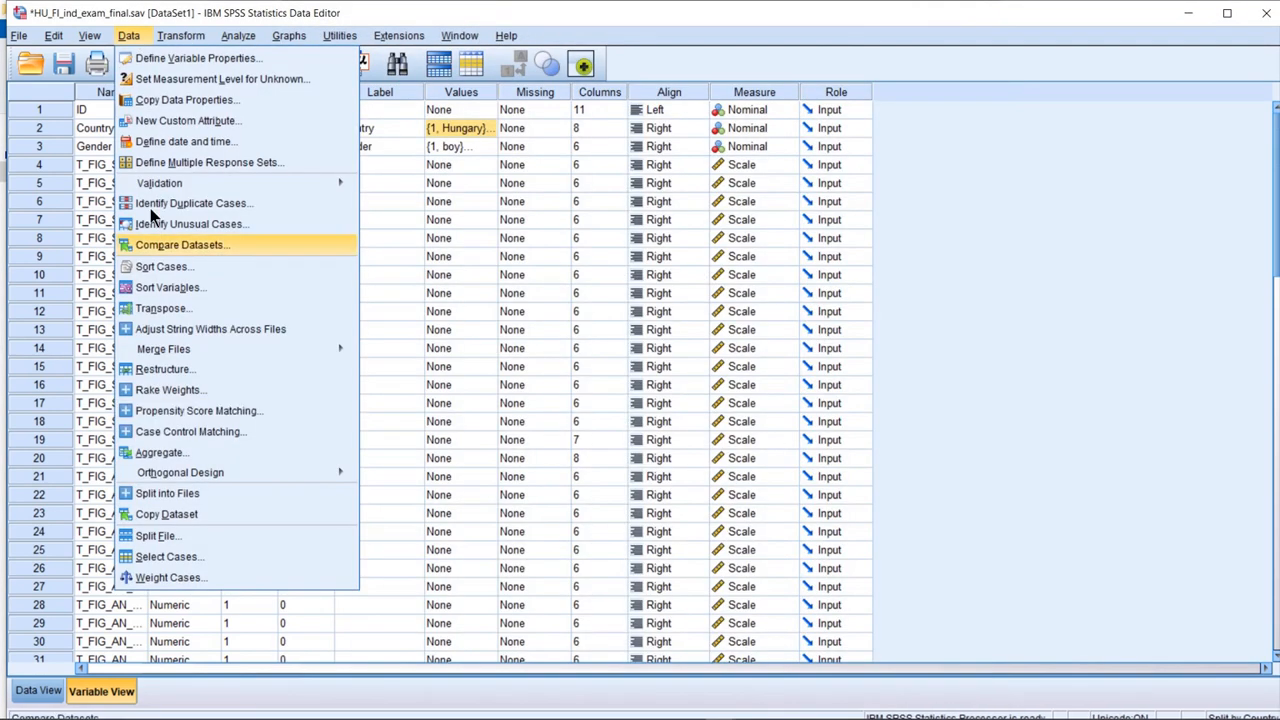
pyautogui.click(197, 537)
pyautogui.click(700, 347)
pyautogui.click(628, 357)
pyautogui.click(622, 271)
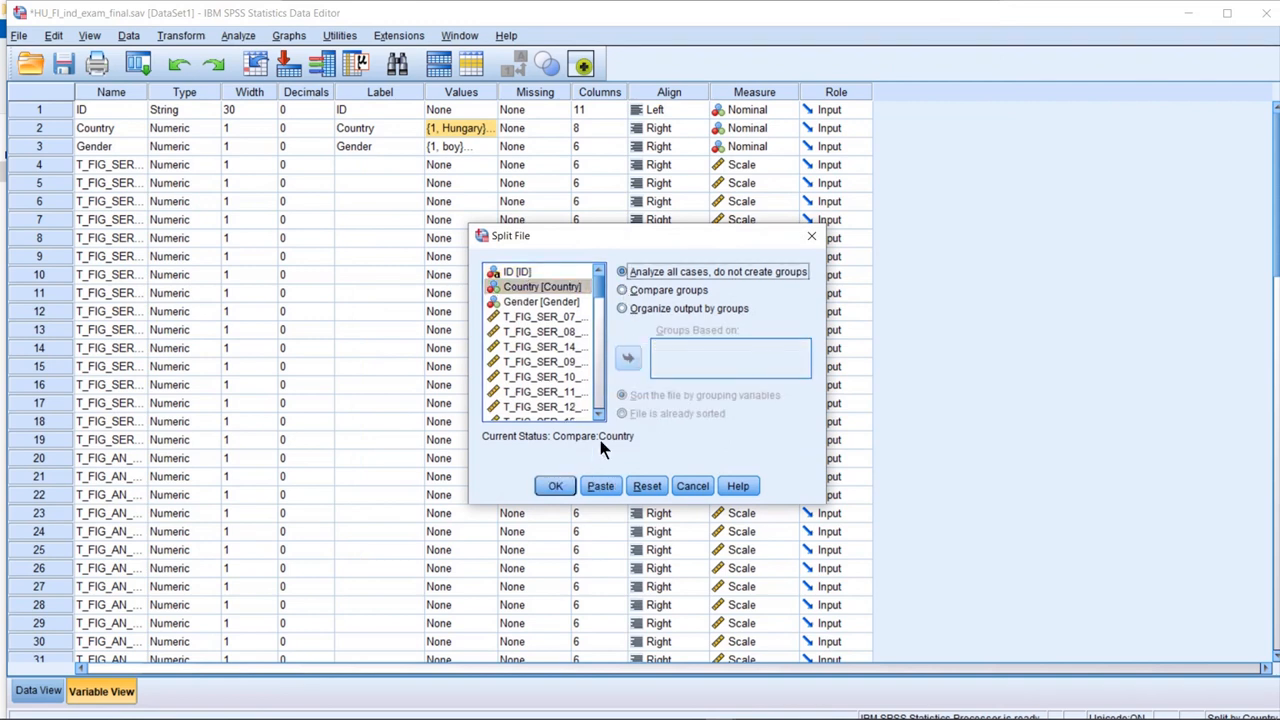
pyautogui.click(555, 491)
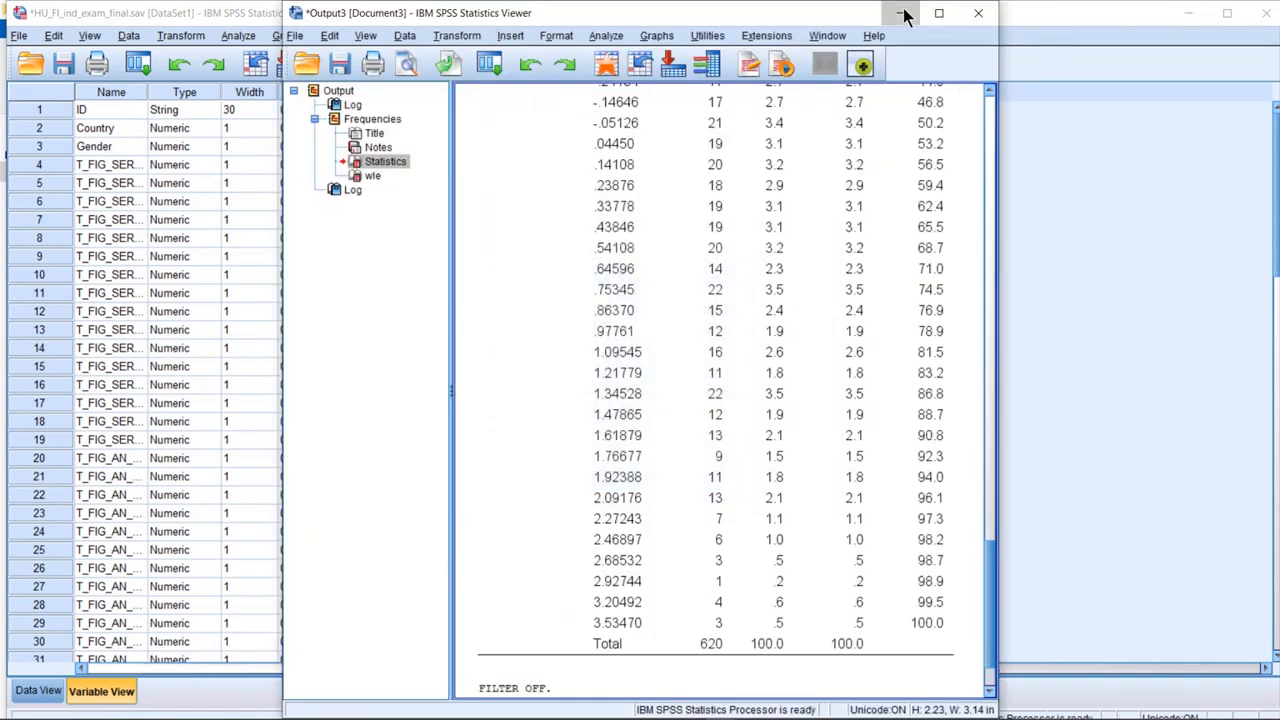
# Start an Independent-Samples T Test in the data editor with wle as the test variable
pyautogui.click(901, 14)
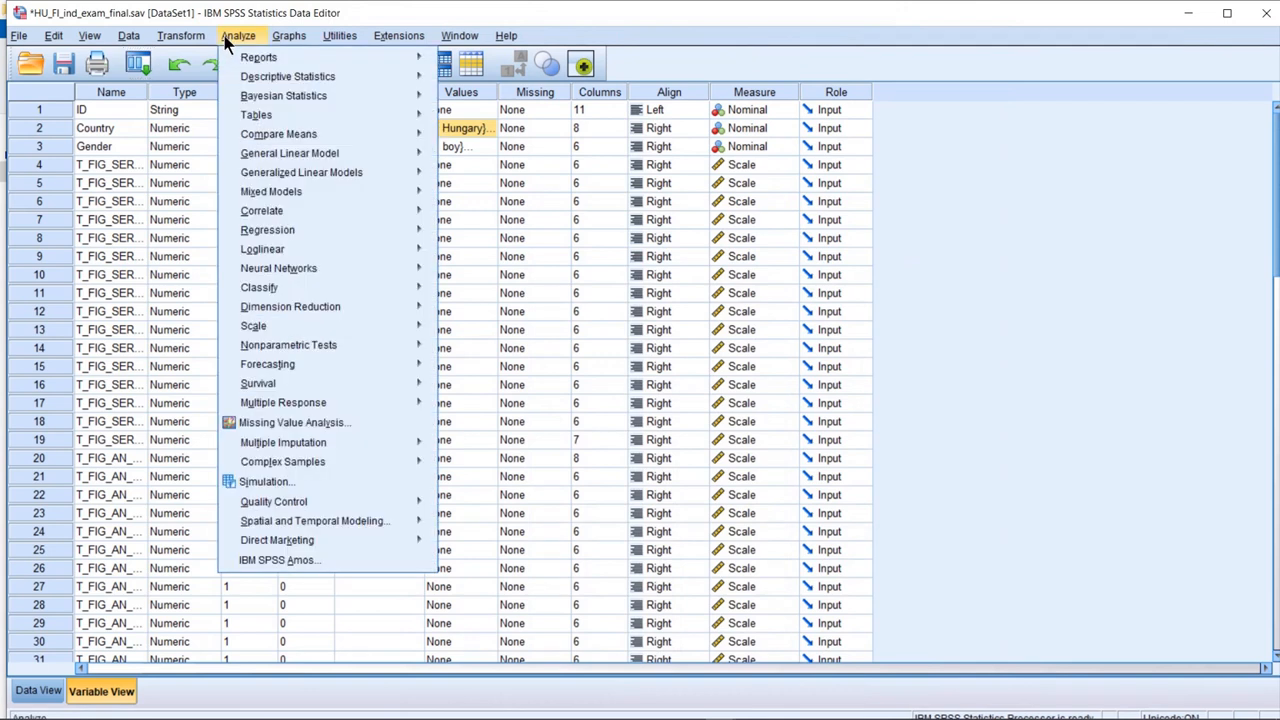
pyautogui.moveTo(354, 140)
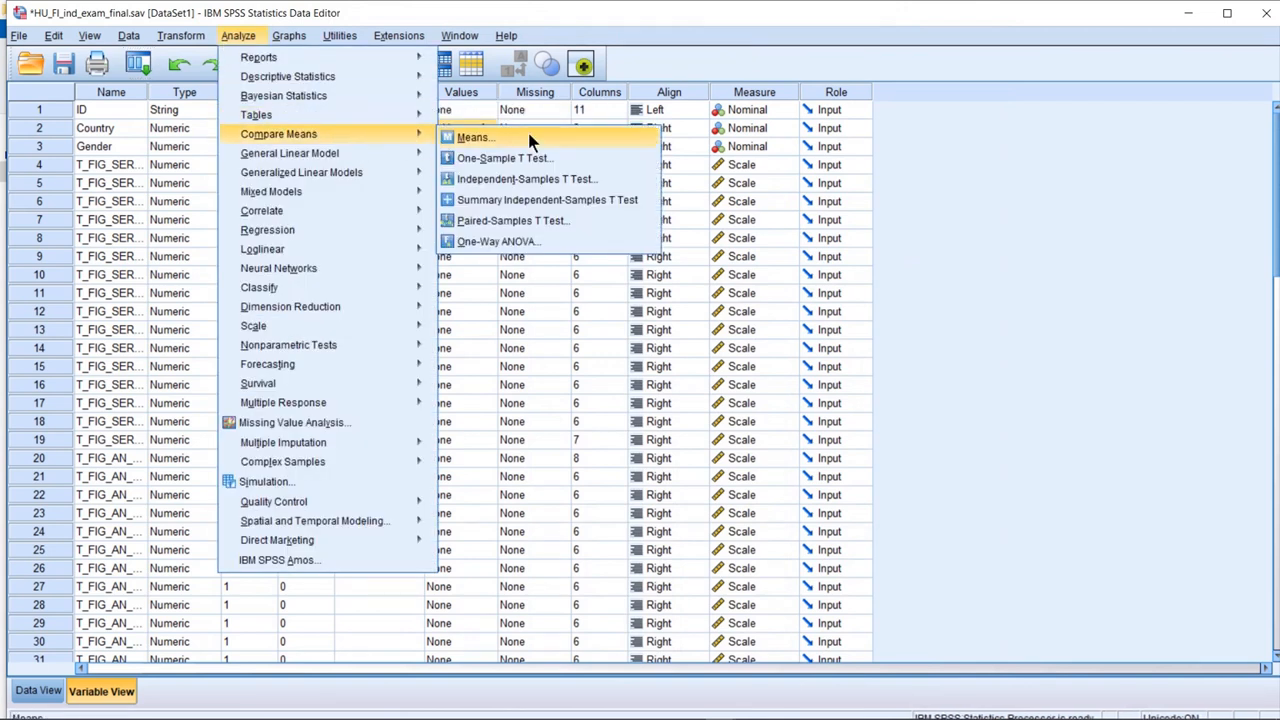
pyautogui.click(521, 180)
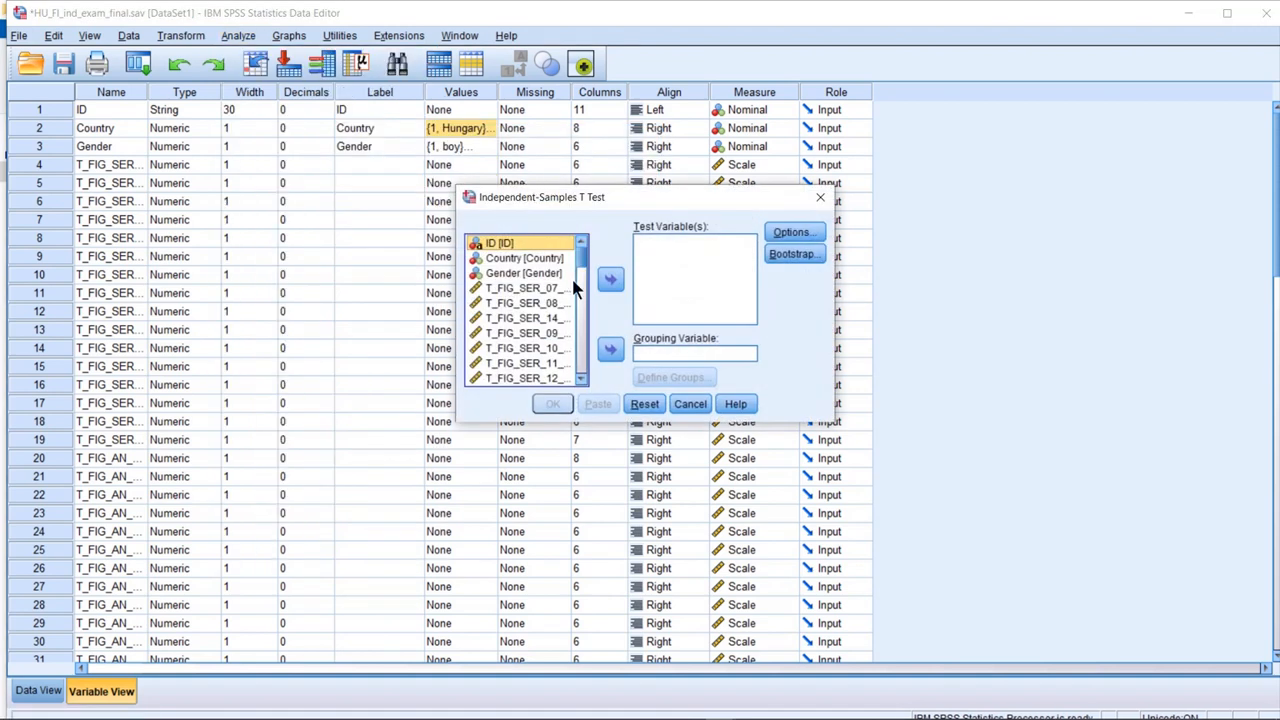
pyautogui.moveTo(578, 263); pyautogui.dragTo(593, 434)
pyautogui.click(545, 378)
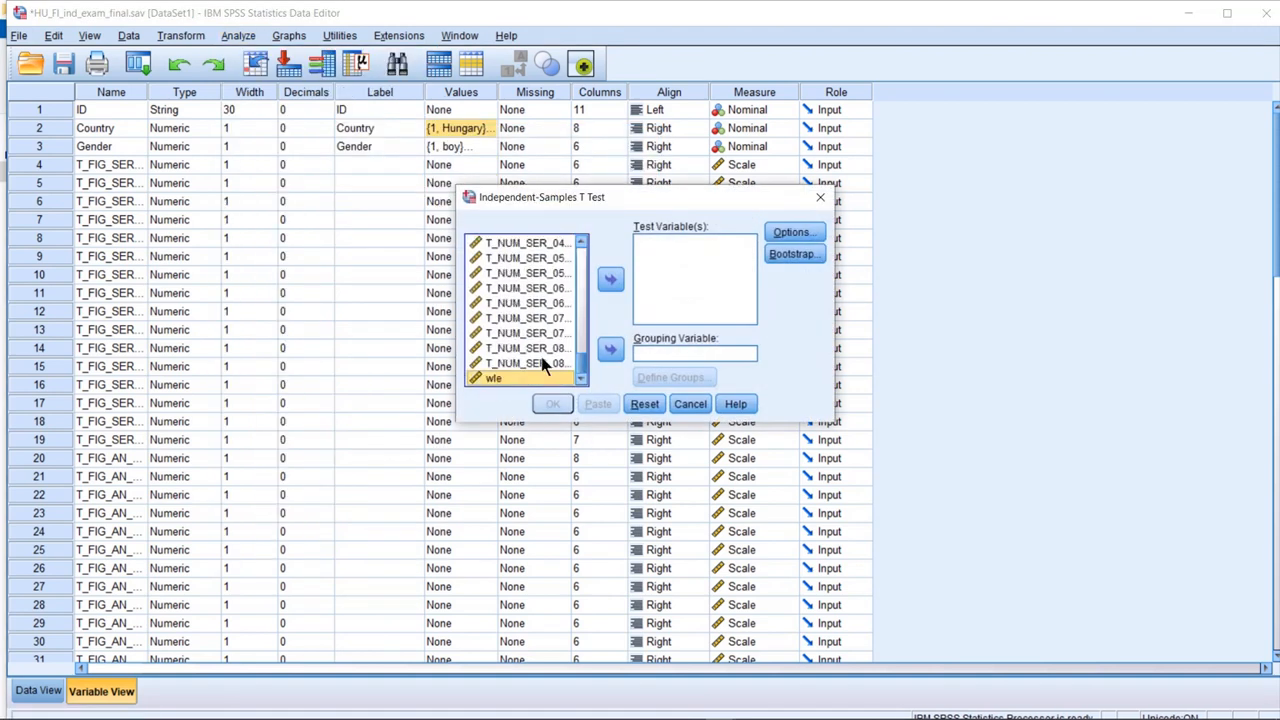
pyautogui.click(610, 280)
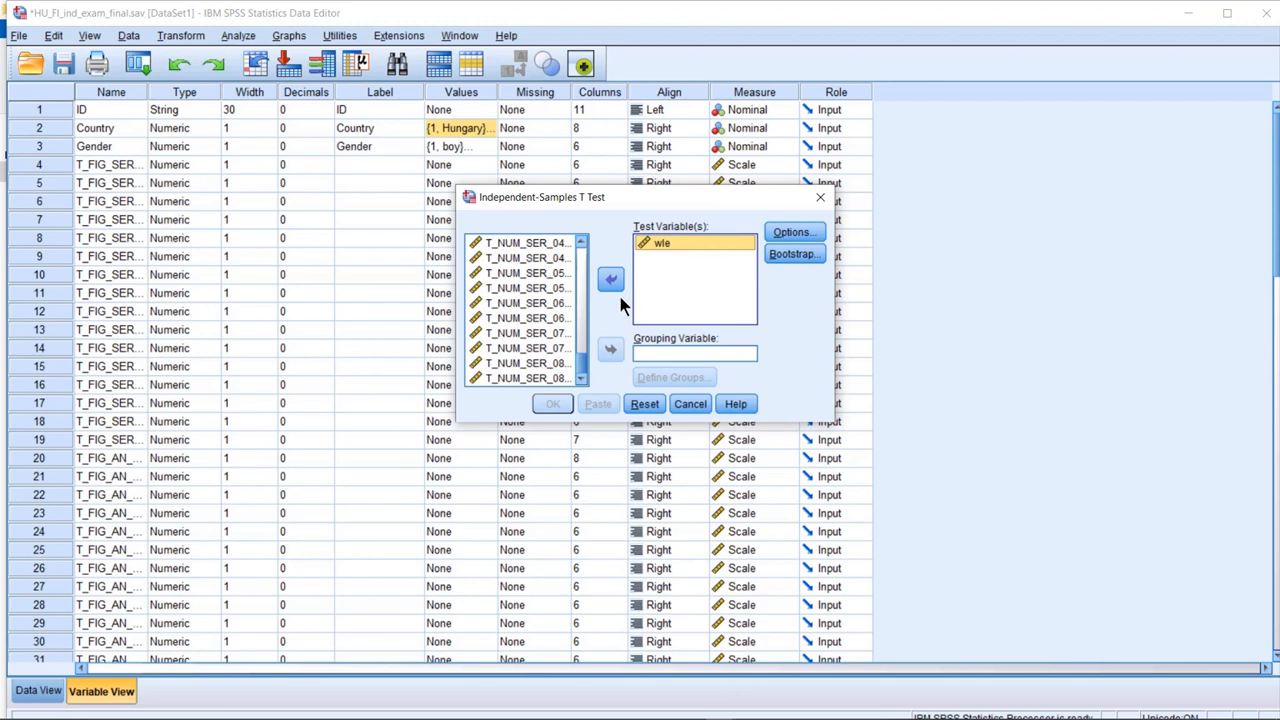
# Set Country as the grouping variable and define group 1 as 1 and group 2 as 2
pyautogui.moveTo(580, 366); pyautogui.dragTo(590, 245)
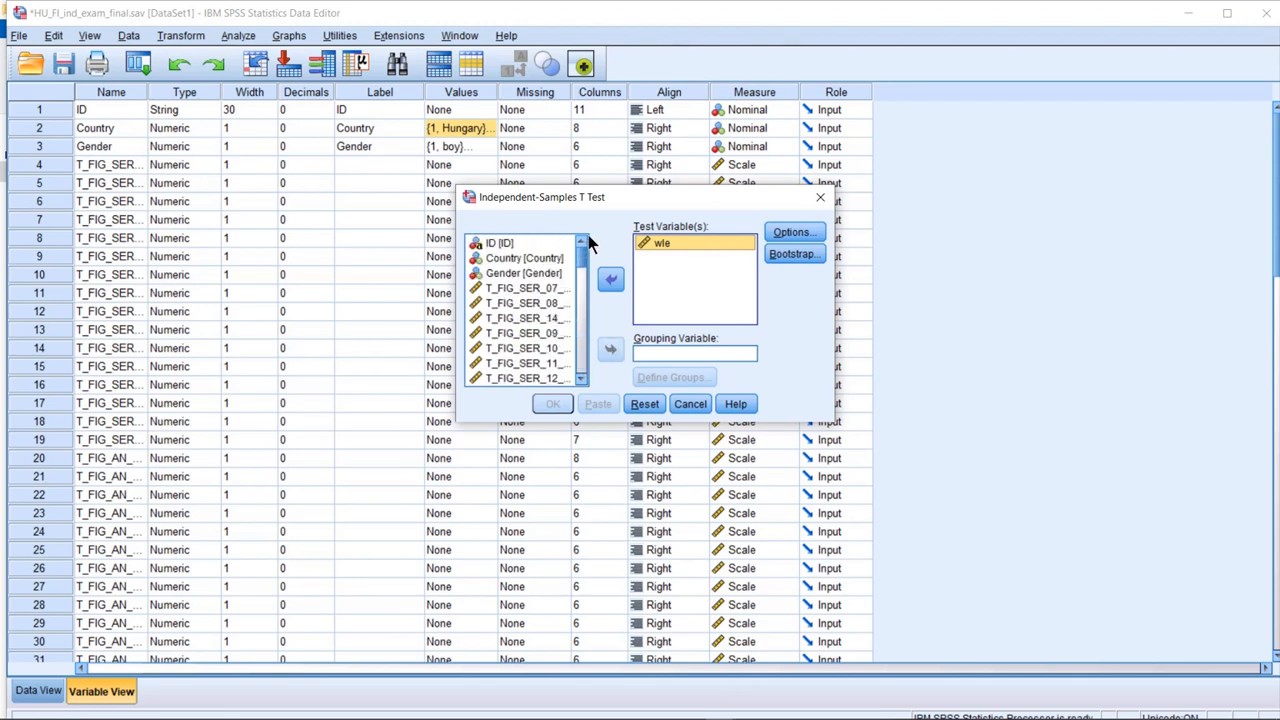
pyautogui.click(534, 258)
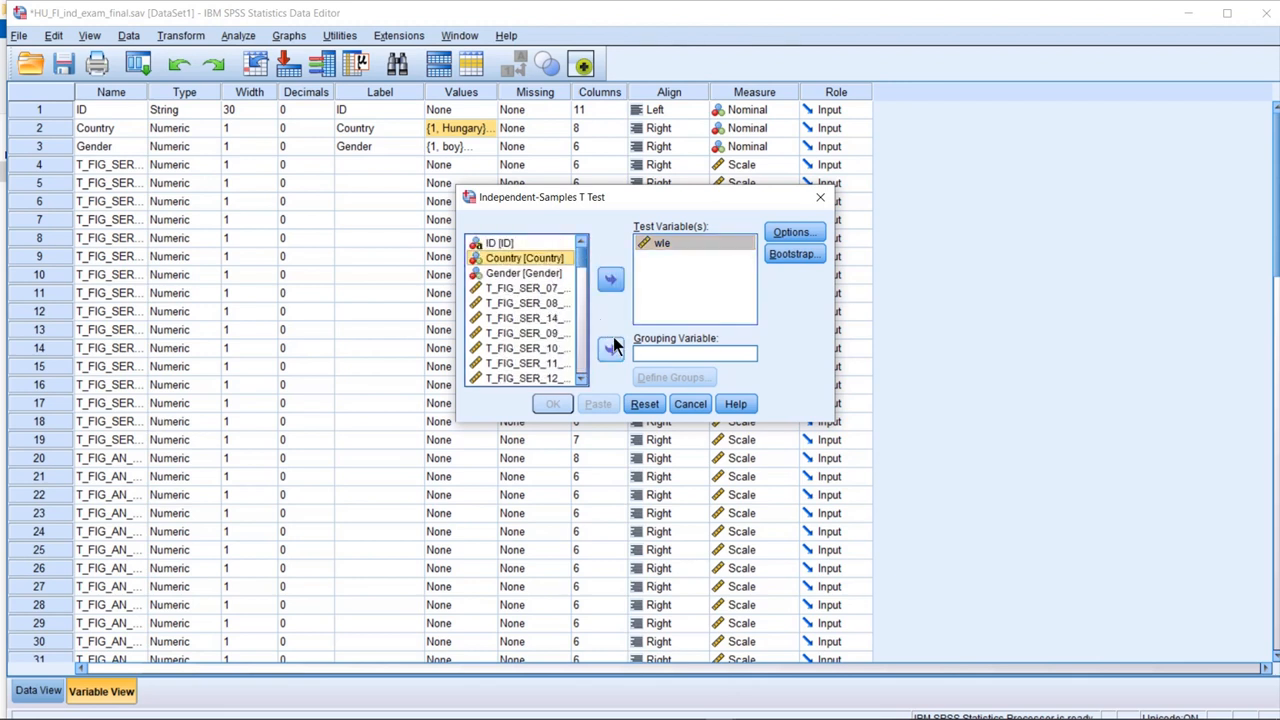
pyautogui.click(610, 349)
pyautogui.click(664, 380)
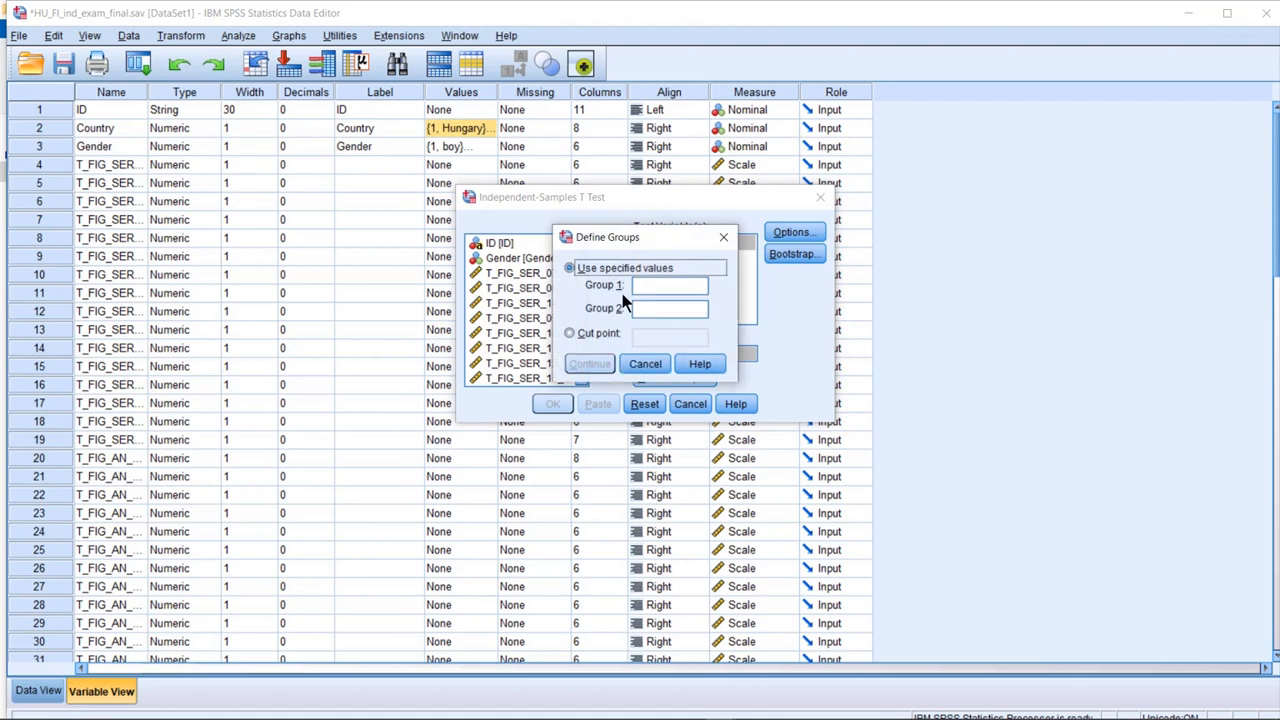
pyautogui.click(661, 289)
pyautogui.write('1')
pyautogui.press('Tab')
pyautogui.write('2')
pyautogui.click(590, 364)
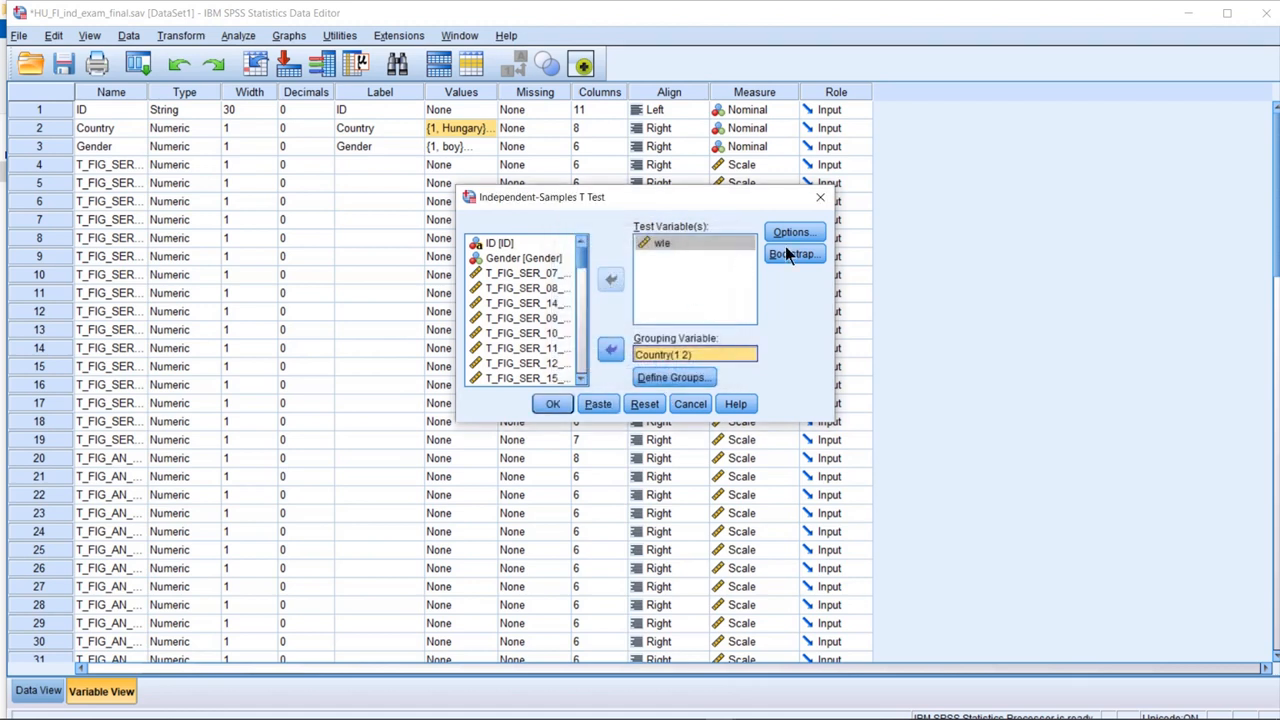
# Run the t-test with a 95% confidence interval and analysis-by-analysis exclusion, and view its tables in the maximized output window
pyautogui.click(807, 232)
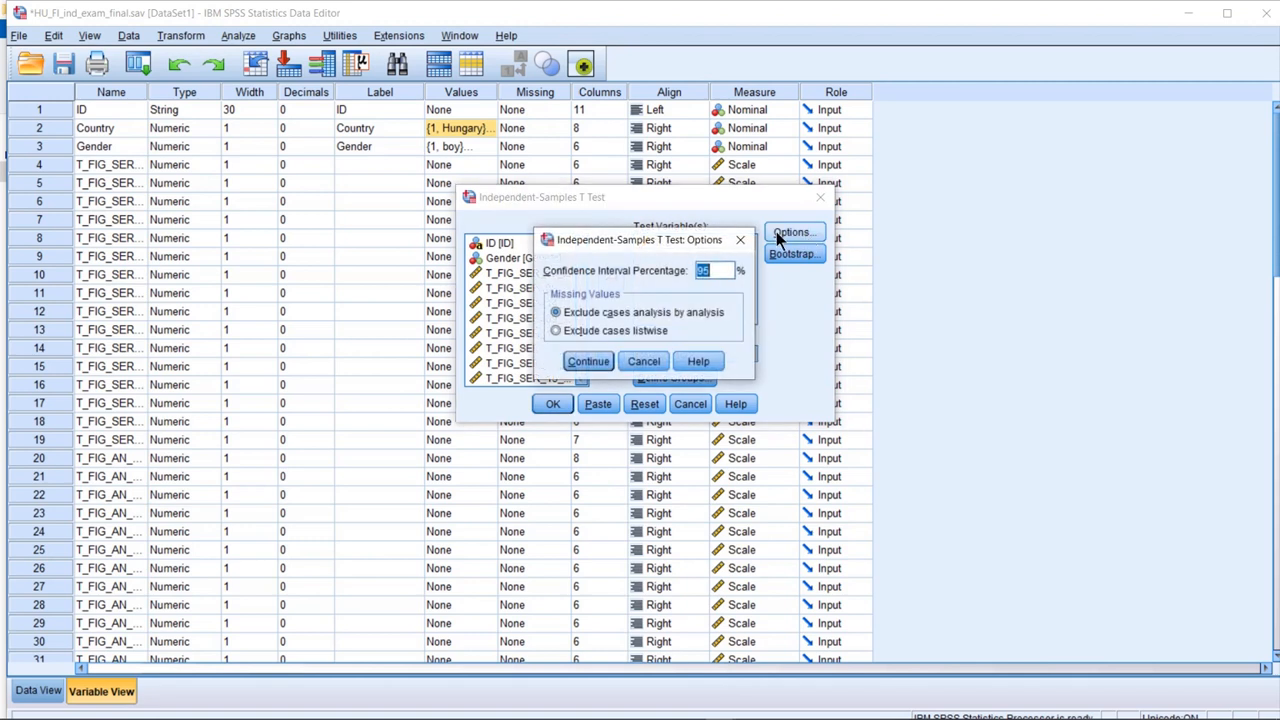
pyautogui.click(587, 363)
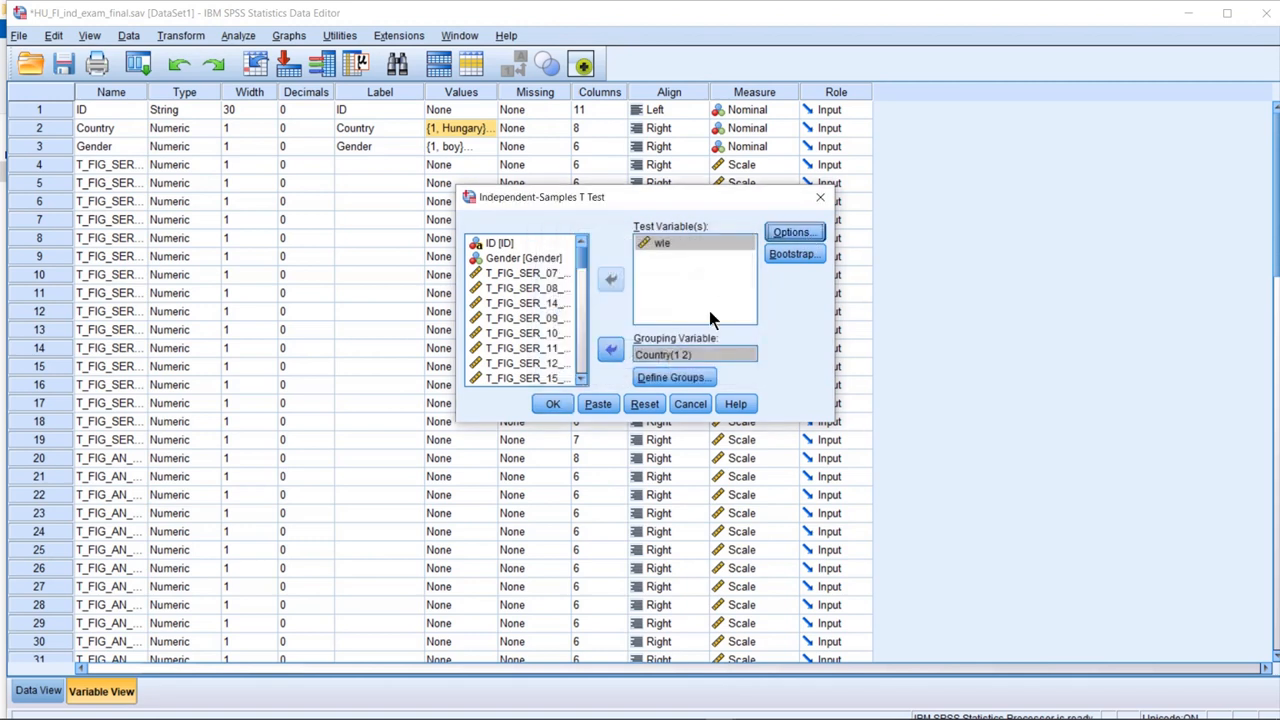
pyautogui.click(550, 403)
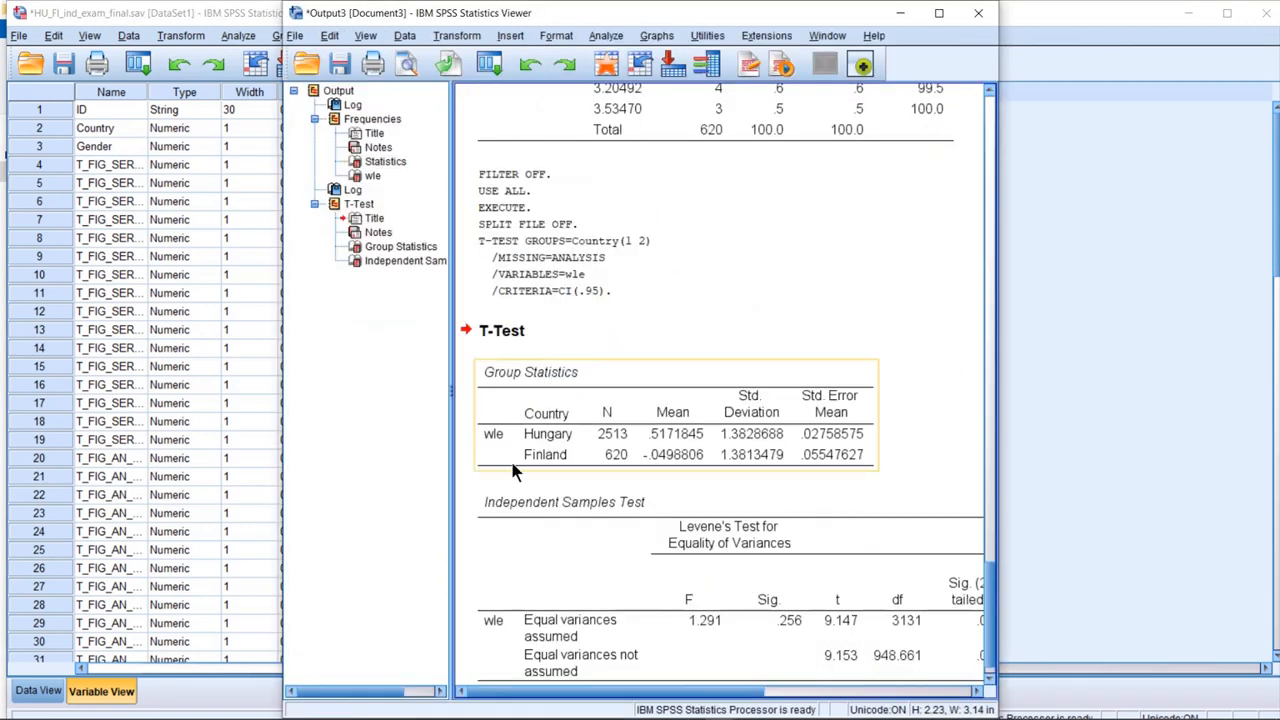
pyautogui.click(939, 13)
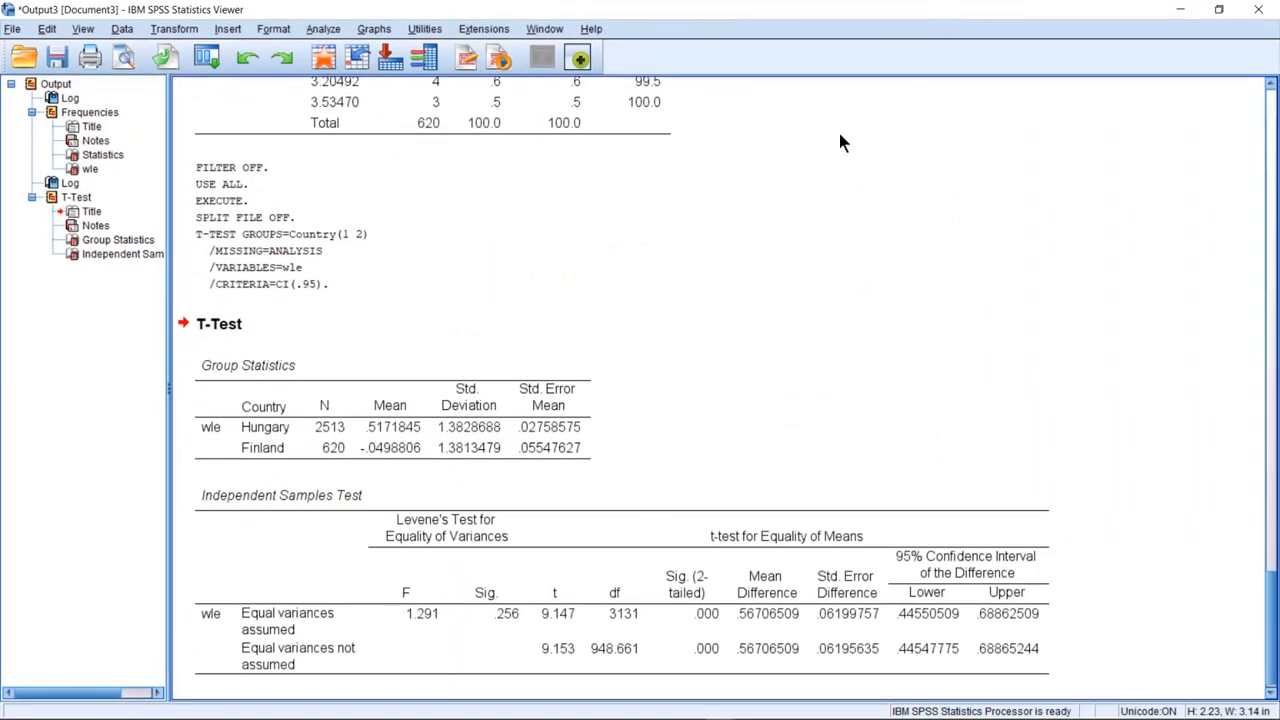
pyautogui.scroll(-1, 628, 638)
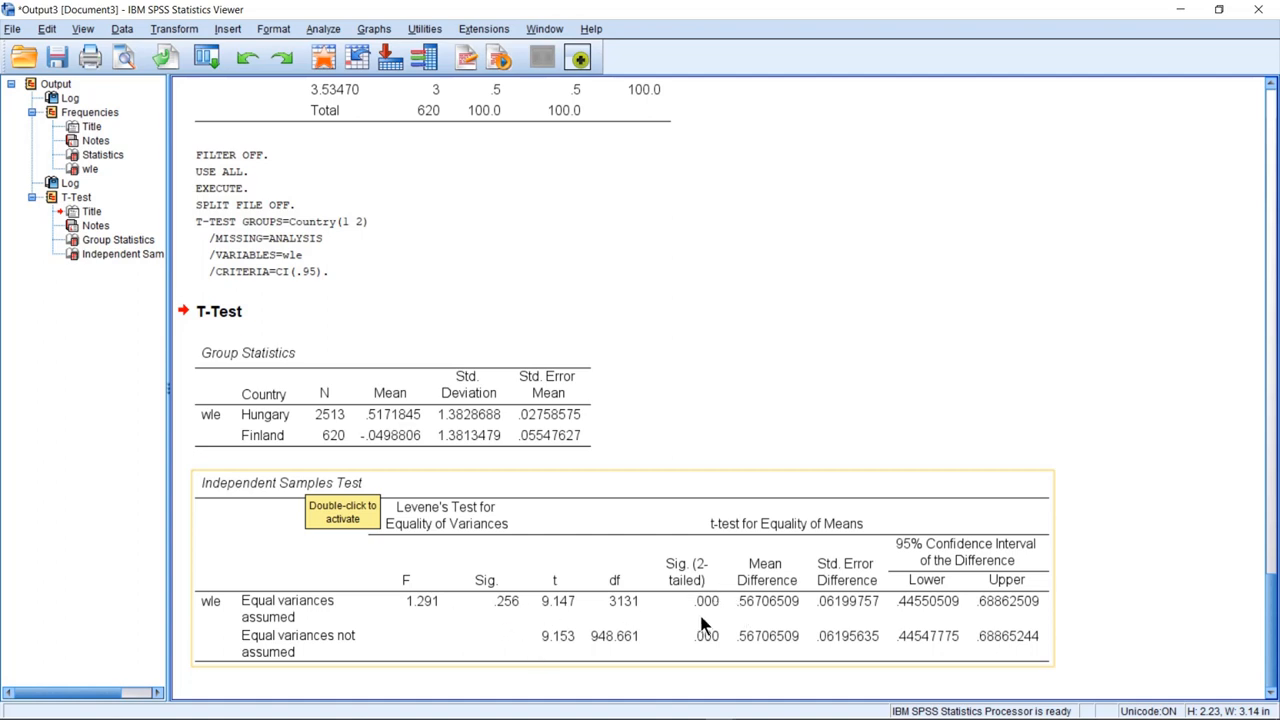
# Copy the Independent Samples Test table and paste it under question 11 in the Word exam document
pyautogui.click(590, 605)
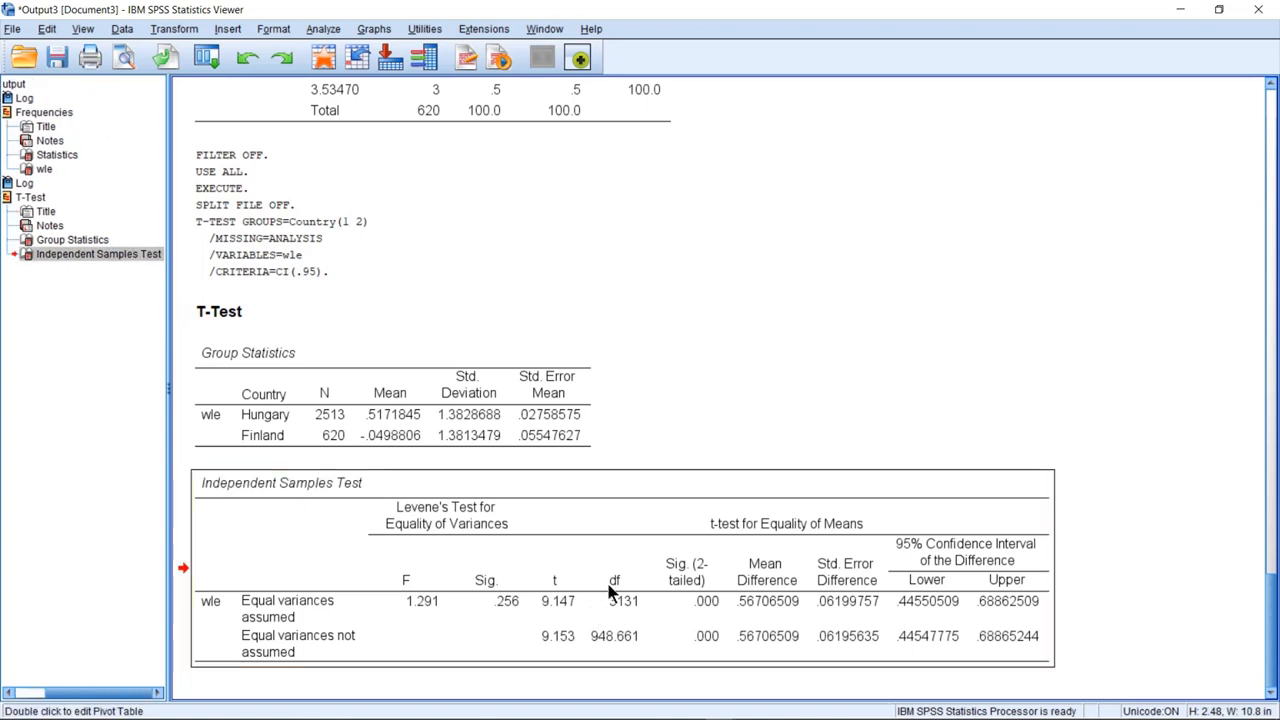
pyautogui.rightClick(611, 588)
pyautogui.click(620, 584)
pyautogui.click(1176, 9)
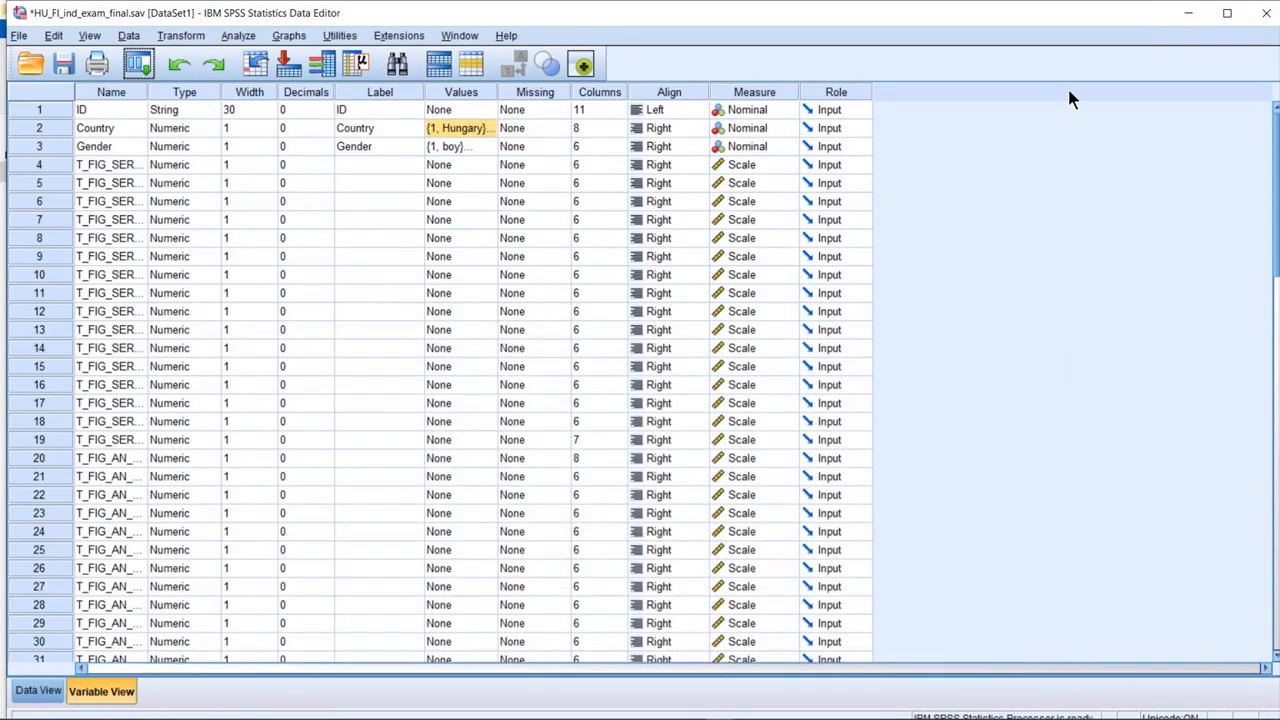
pyautogui.click(1192, 10)
pyautogui.click(1181, 9)
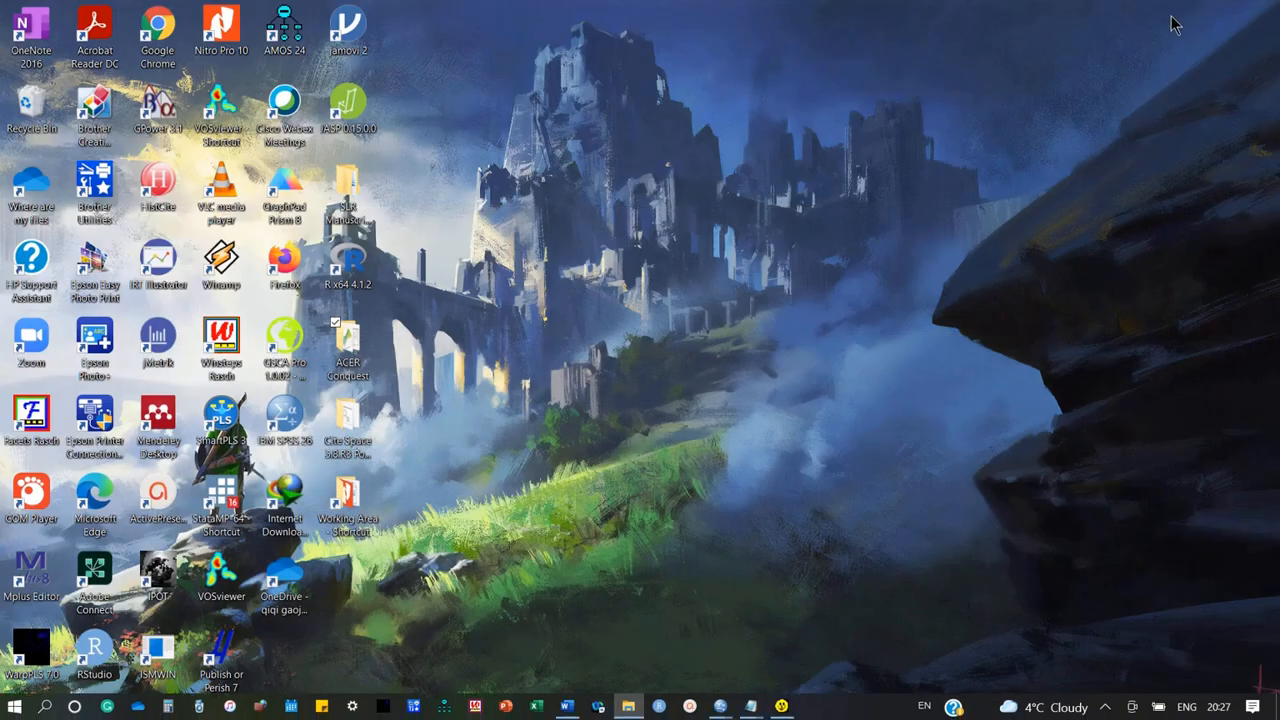
pyautogui.click(567, 706)
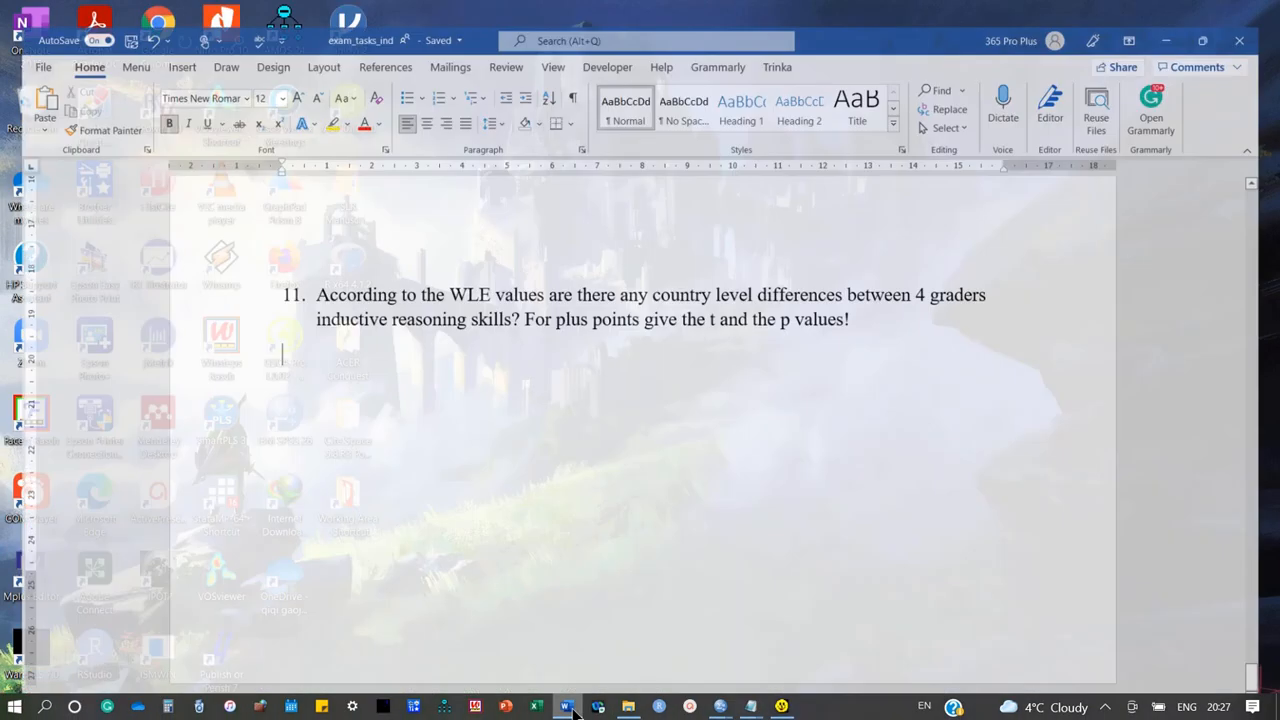
pyautogui.click(429, 354)
pyautogui.hotkey('ctrl', 'v')
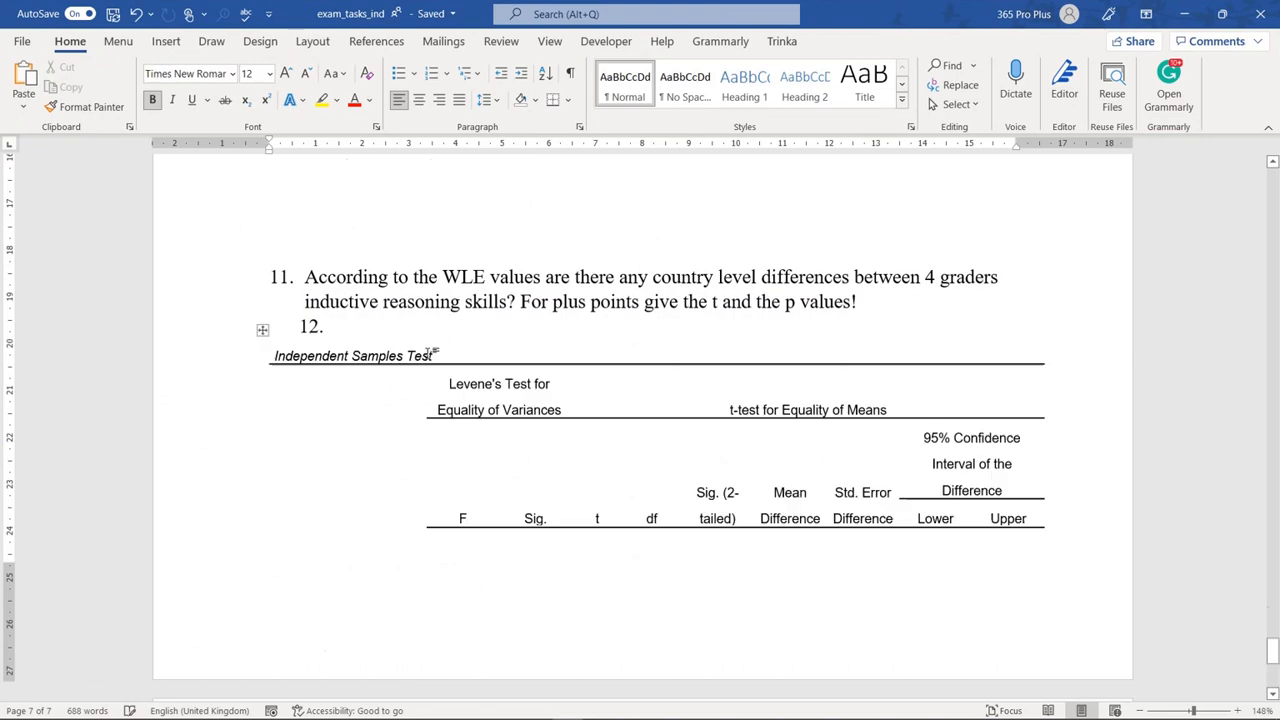
# Review the pasted t-test table against question 11, and look through the exam document from its beginning at 98% zoom
pyautogui.scroll(4, 629, 480)
pyautogui.scroll(-5, 629, 480)
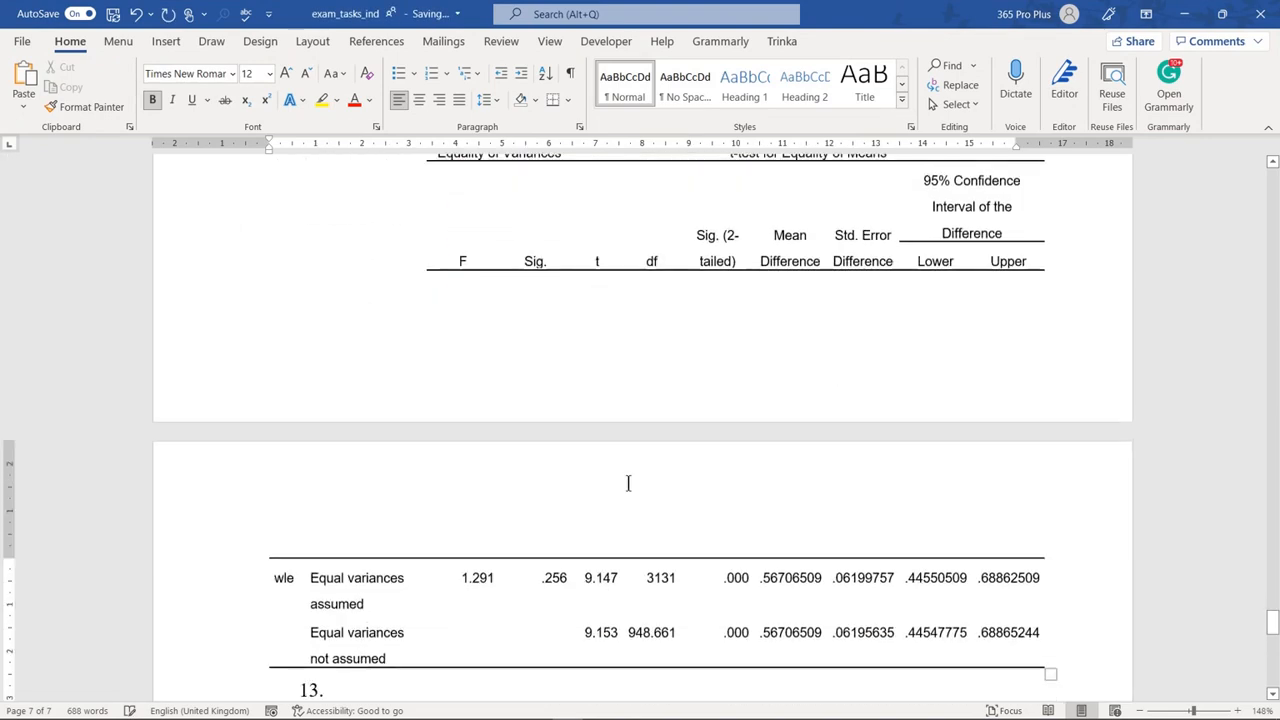
pyautogui.scroll(3, 674, 511)
pyautogui.scroll(-3, 723, 437)
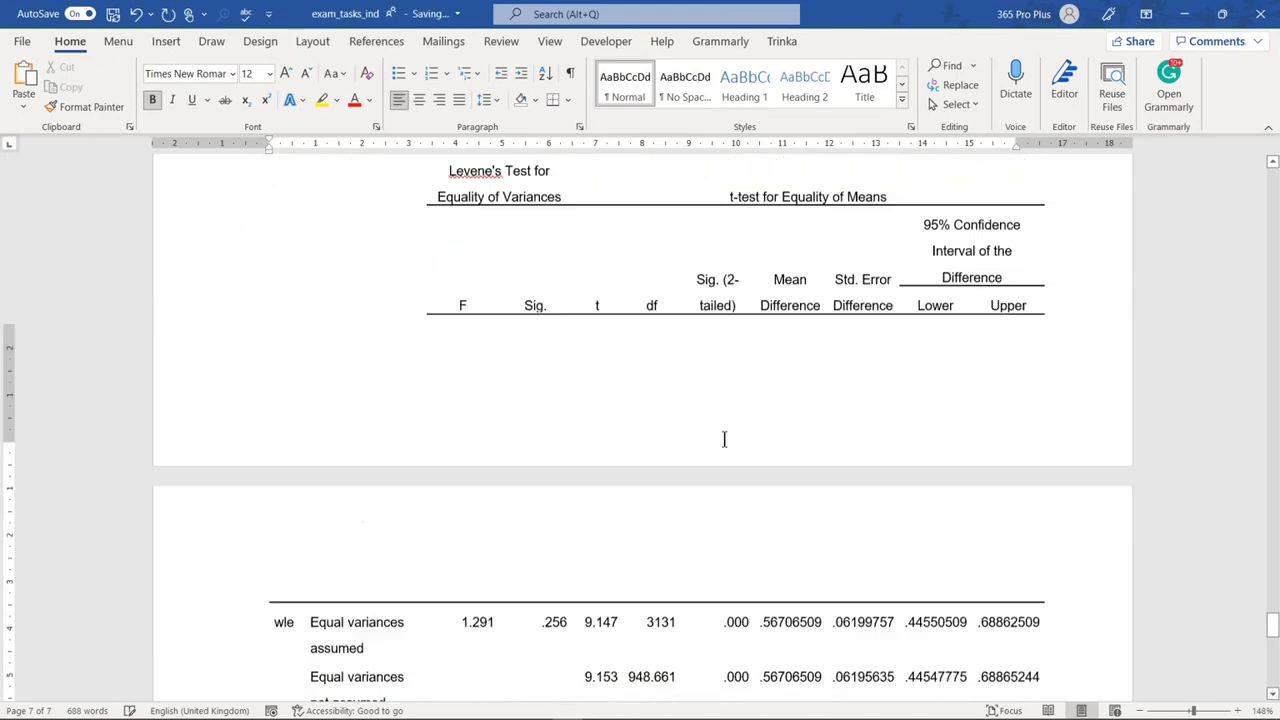
pyautogui.scroll(4, 733, 510)
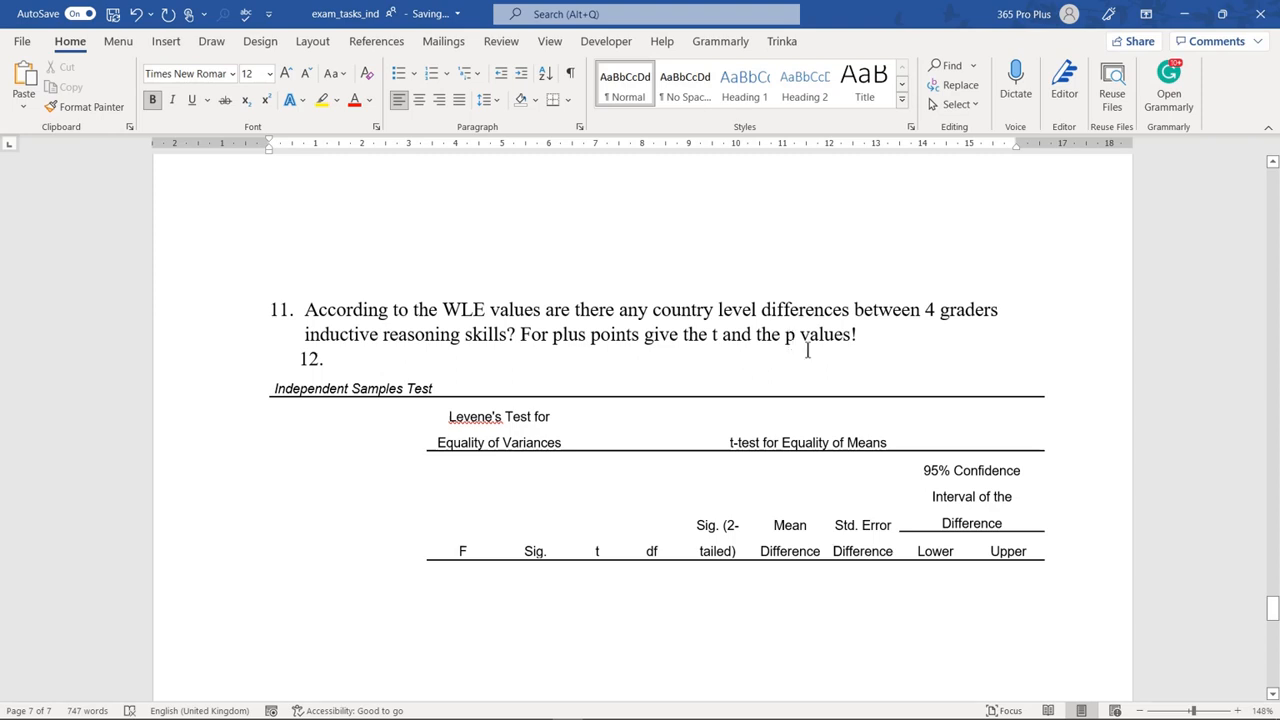
pyautogui.scroll(-8, 807, 350)
pyautogui.moveTo(1272, 675); pyautogui.dragTo(1272, 620)
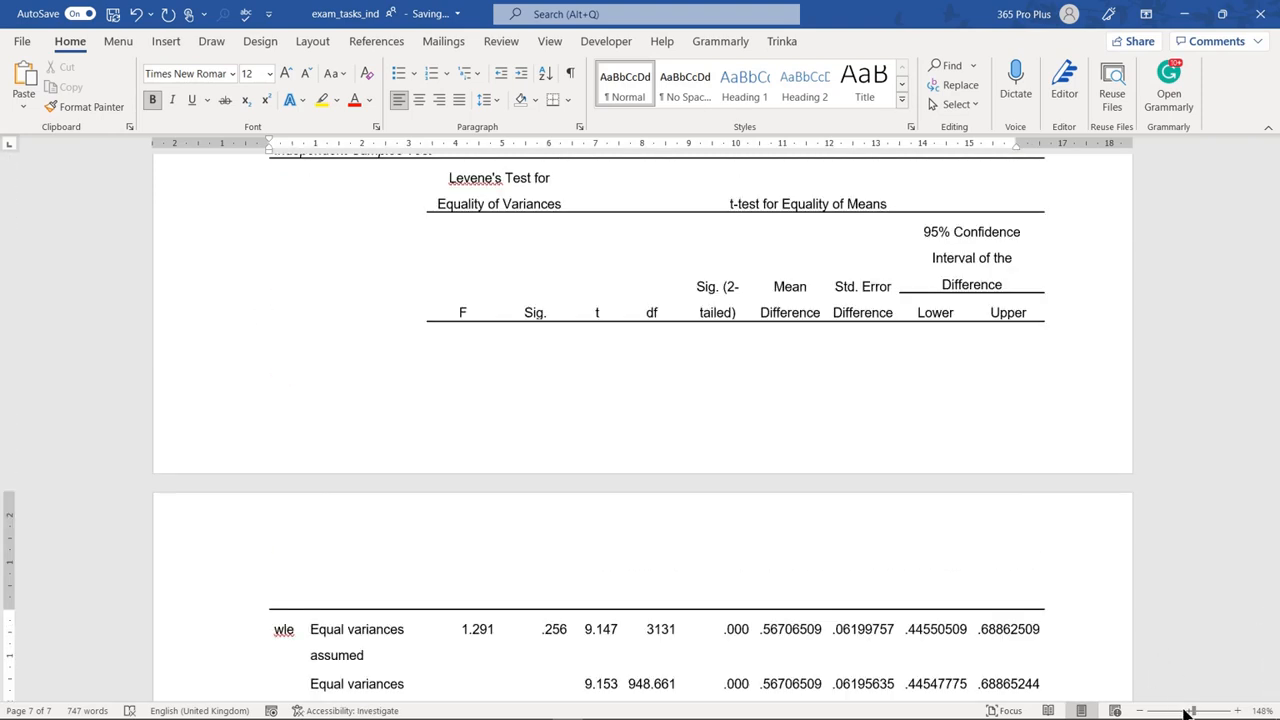
pyautogui.moveTo(1191, 712); pyautogui.dragTo(1188, 712)
pyautogui.scroll(10, 894, 500)
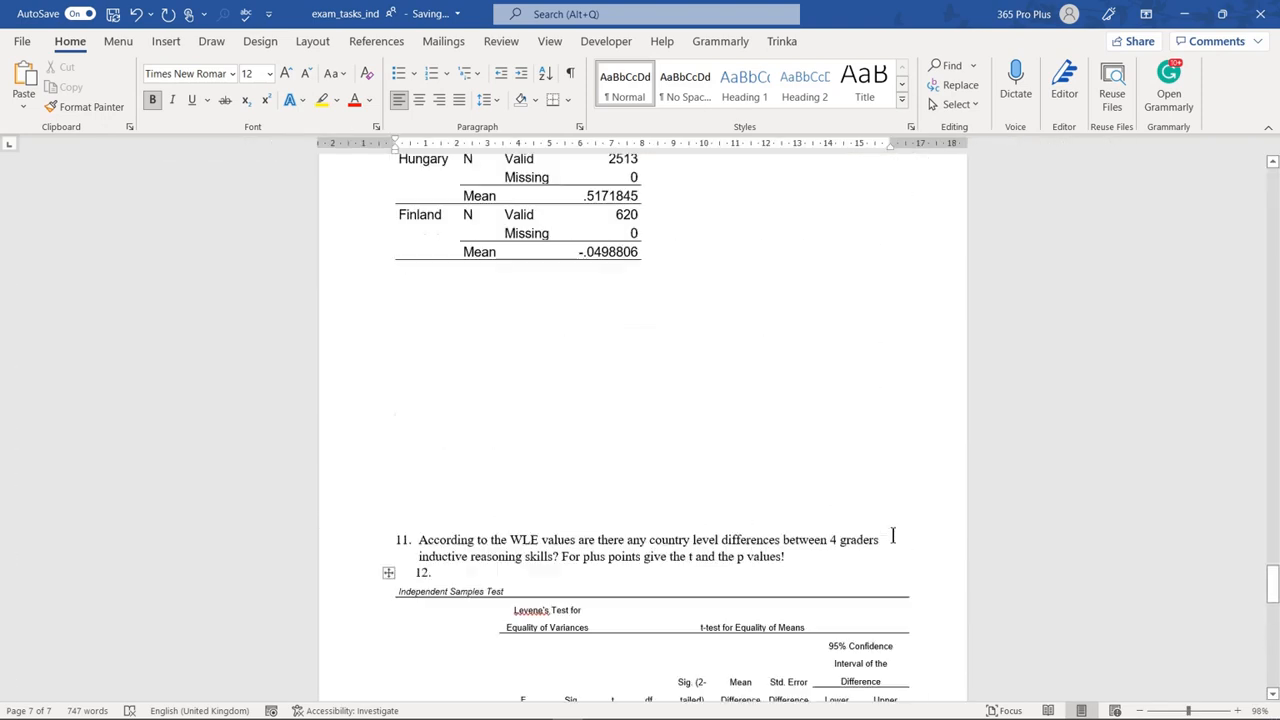
pyautogui.moveTo(1272, 560); pyautogui.dragTo(1266, 143)
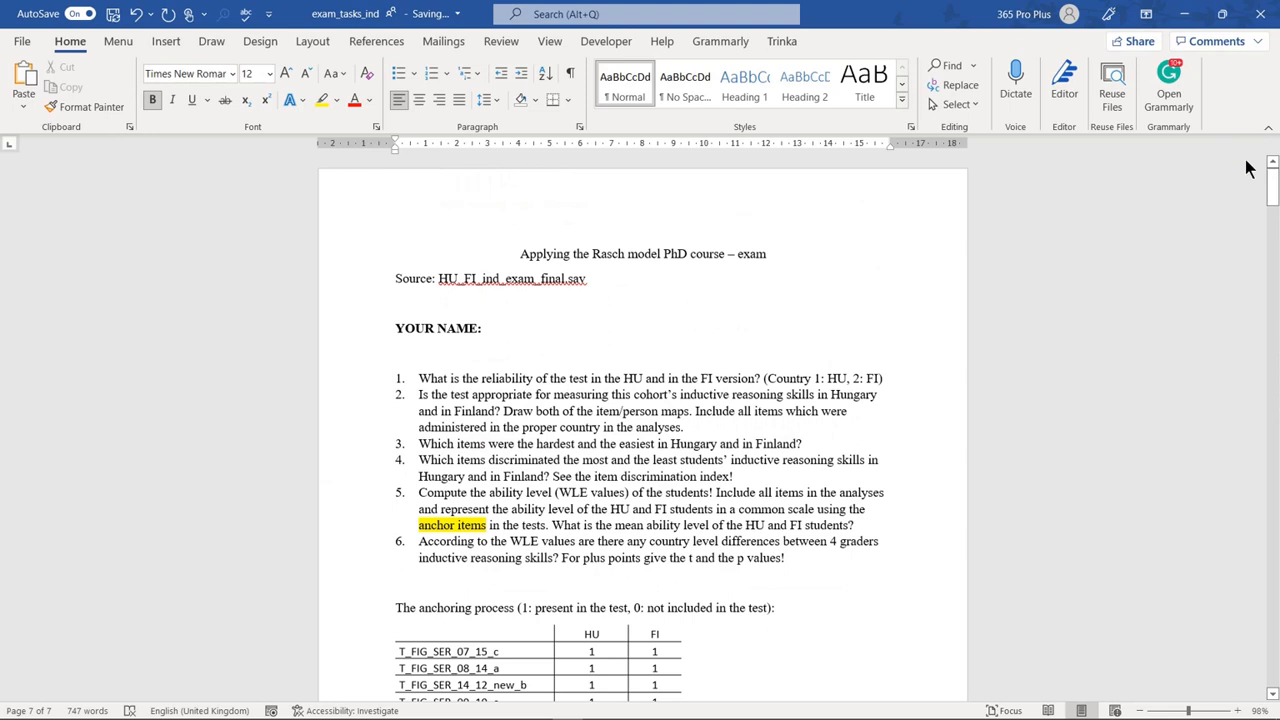
pyautogui.scroll(-20, 874, 408)
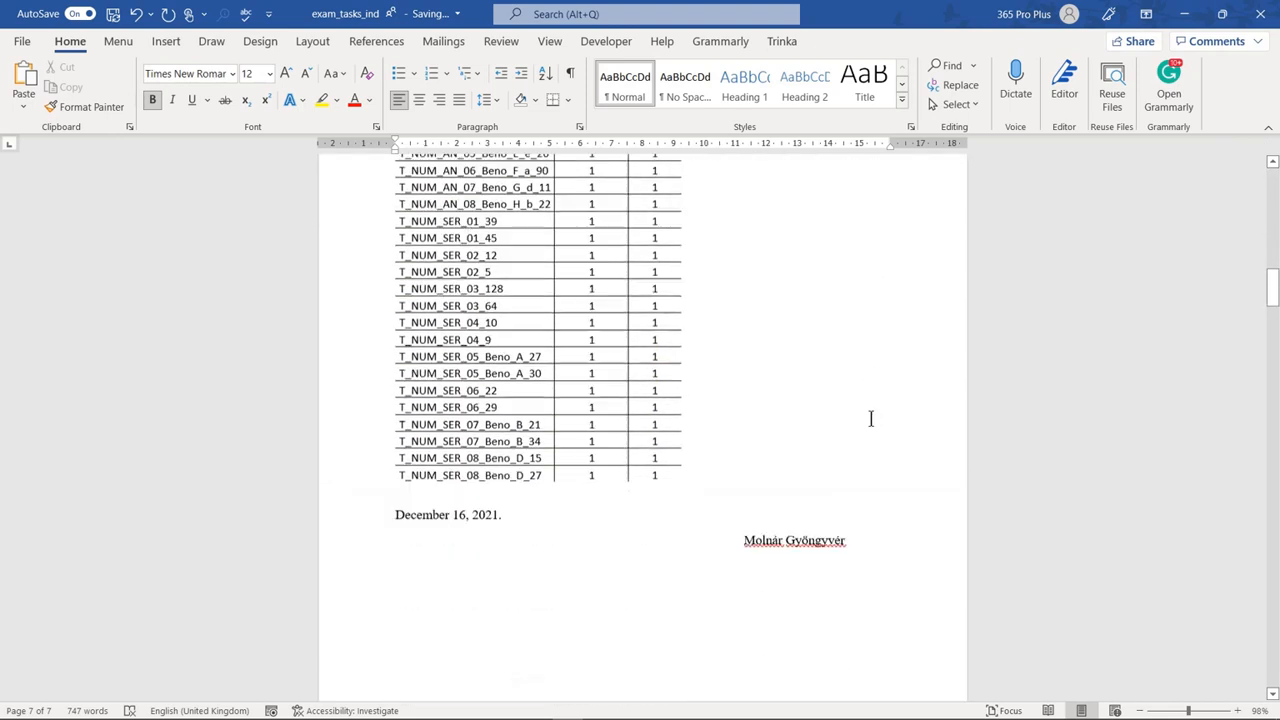
pyautogui.click(1105, 707)
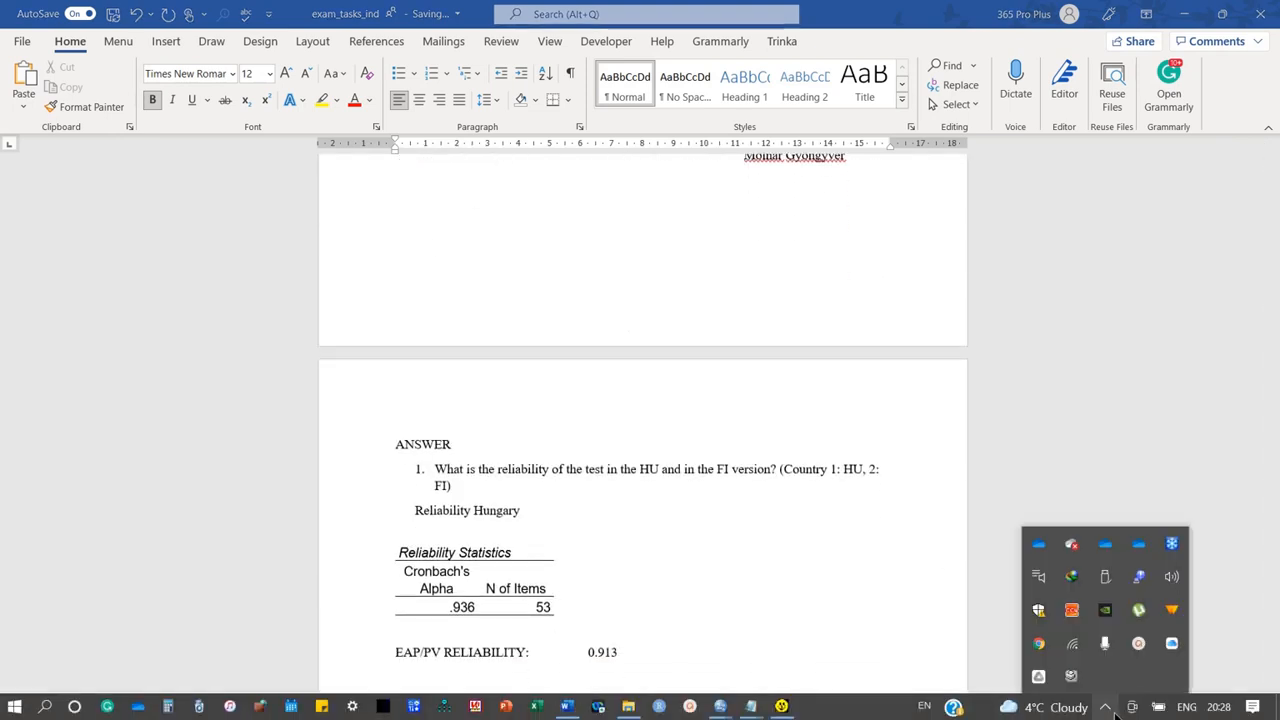
pyautogui.click(1138, 645)
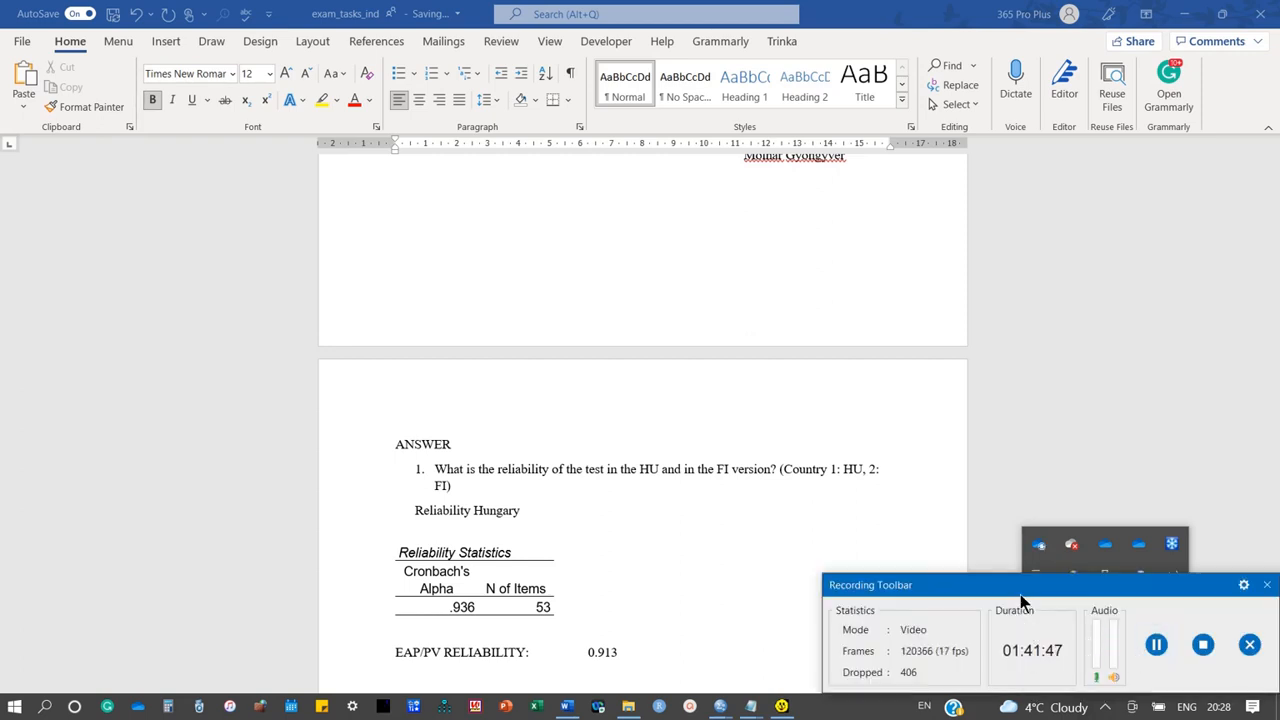
pyautogui.moveTo(1021, 597); pyautogui.dragTo(980, 475)
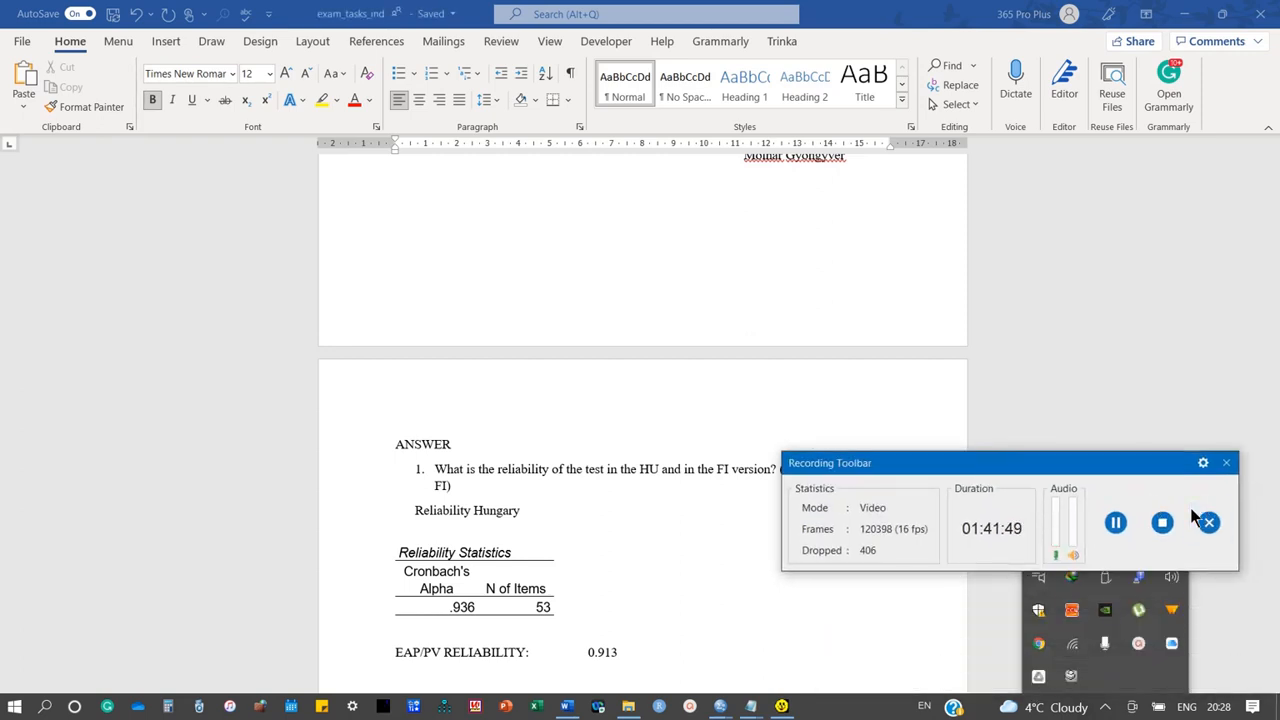